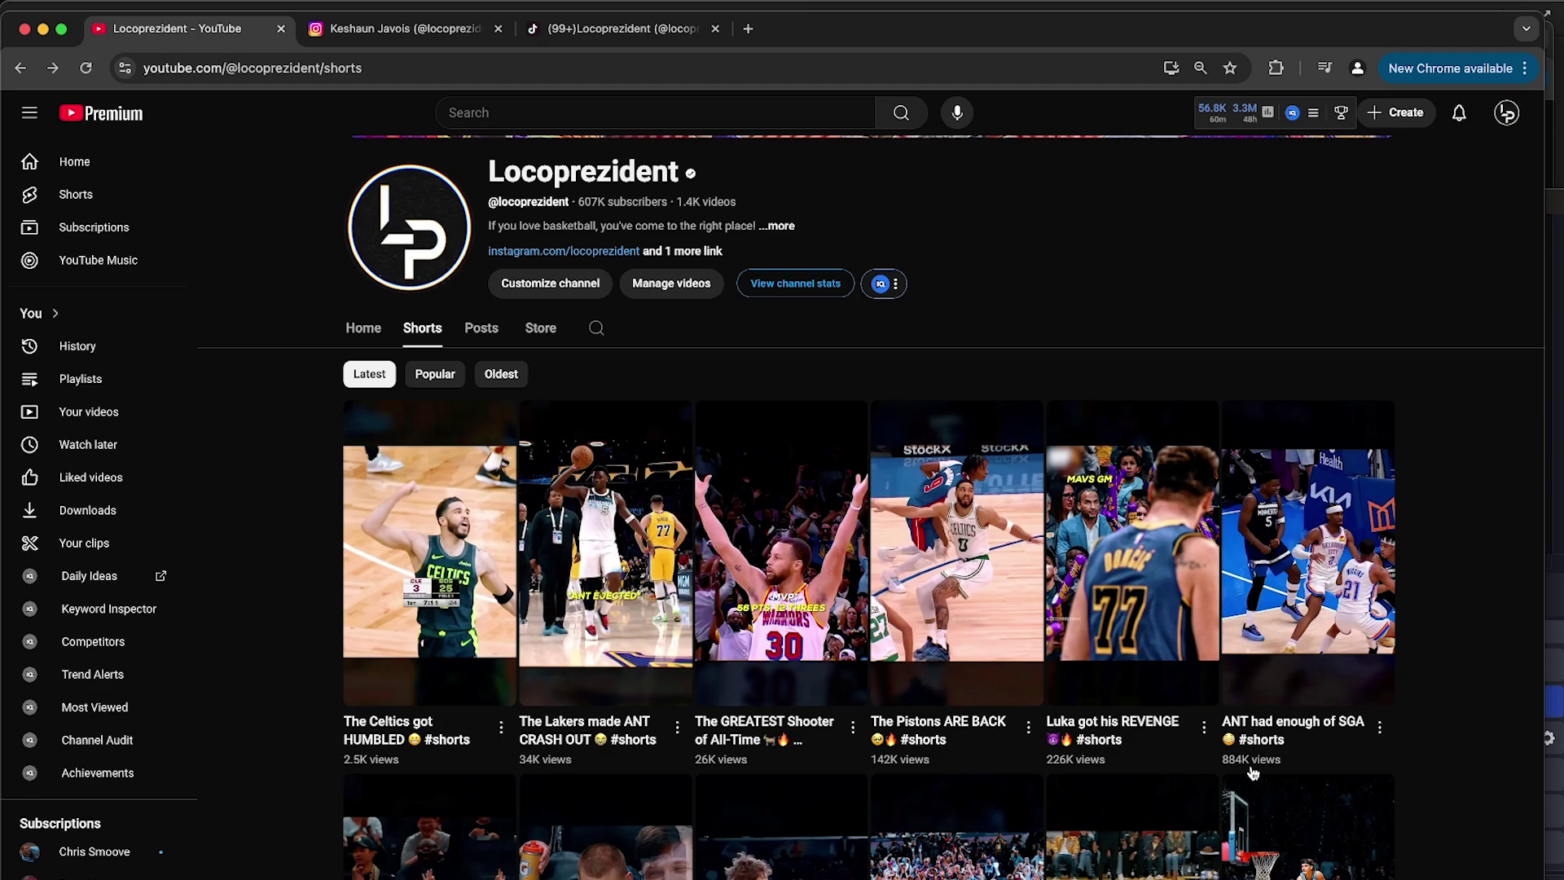
Step: Open the "ANT had enough of SGA" Short on YouTube, and examine the same video's views among the channel's Instagram reels
left_click(1271, 607)
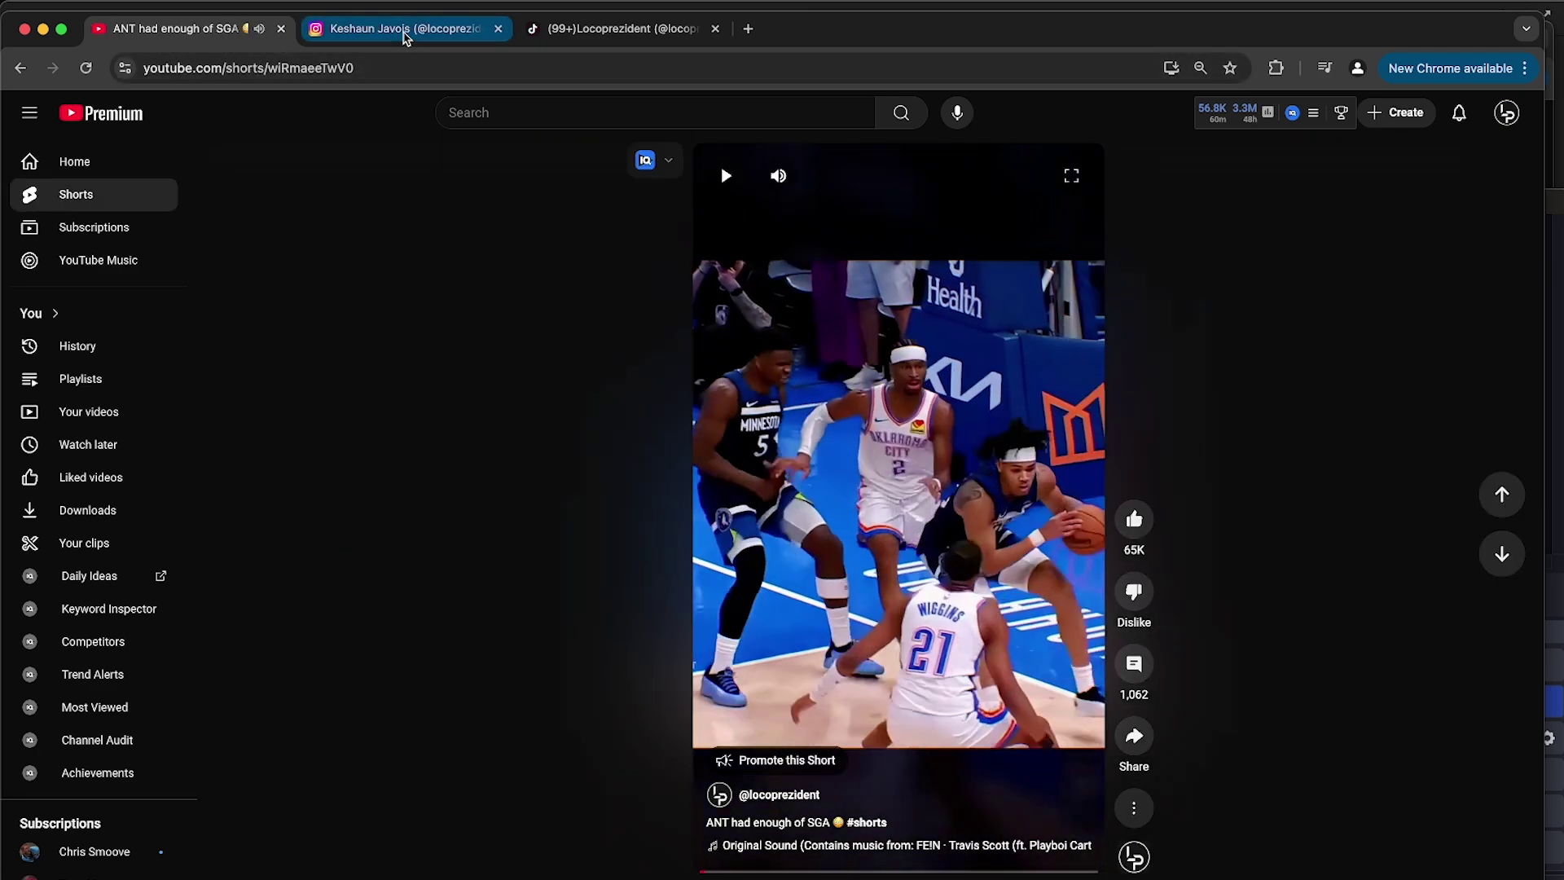
left_click(404, 33)
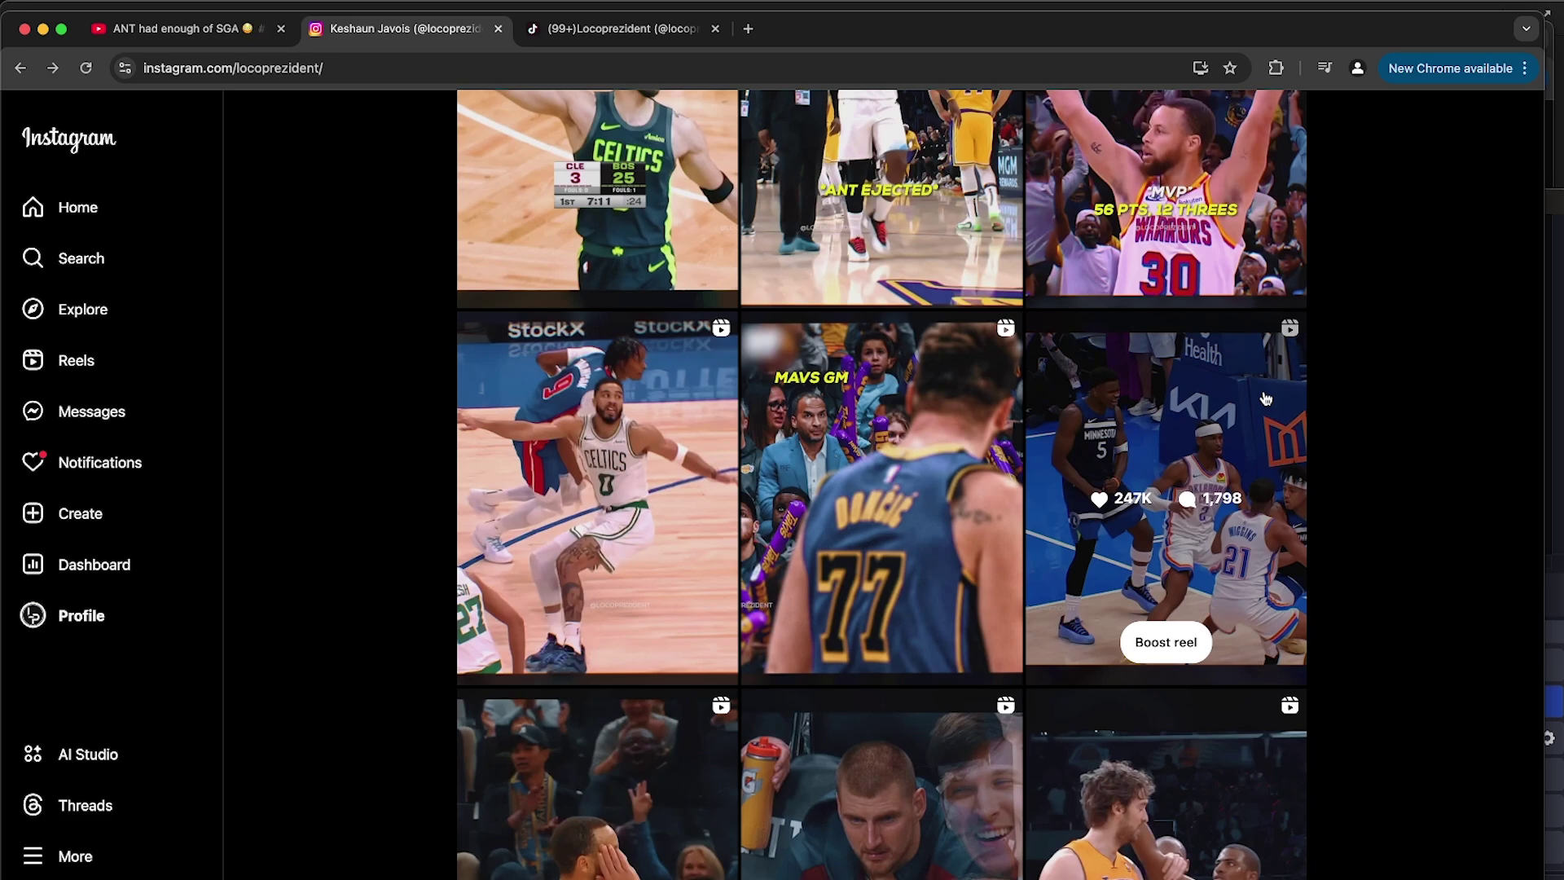
scroll(1170, 572, "up", 1)
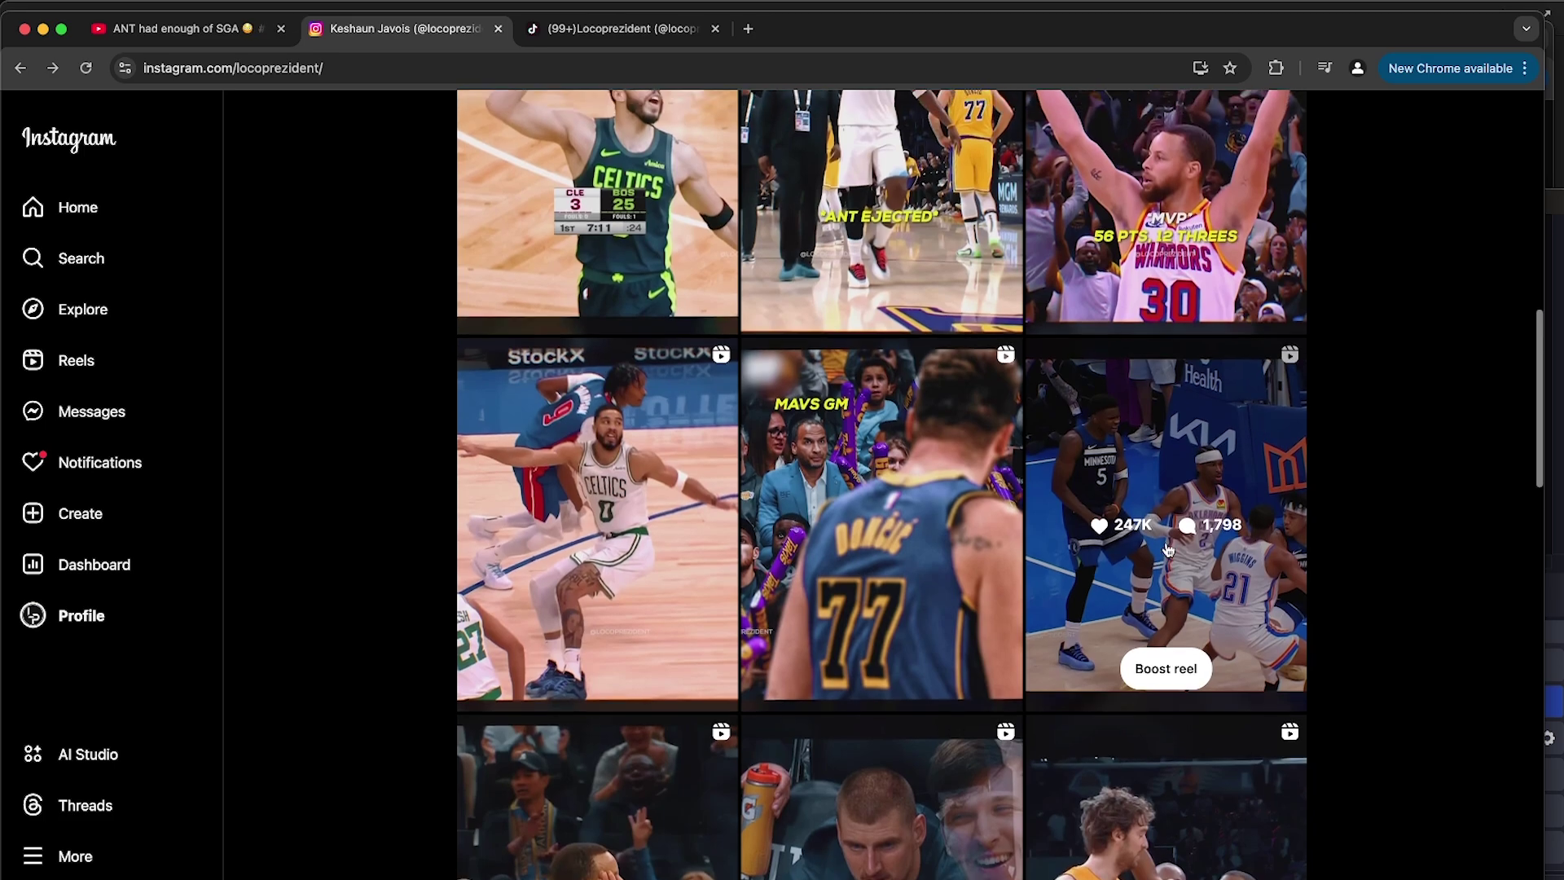
scroll(1141, 571, "up", 5)
left_click(827, 171)
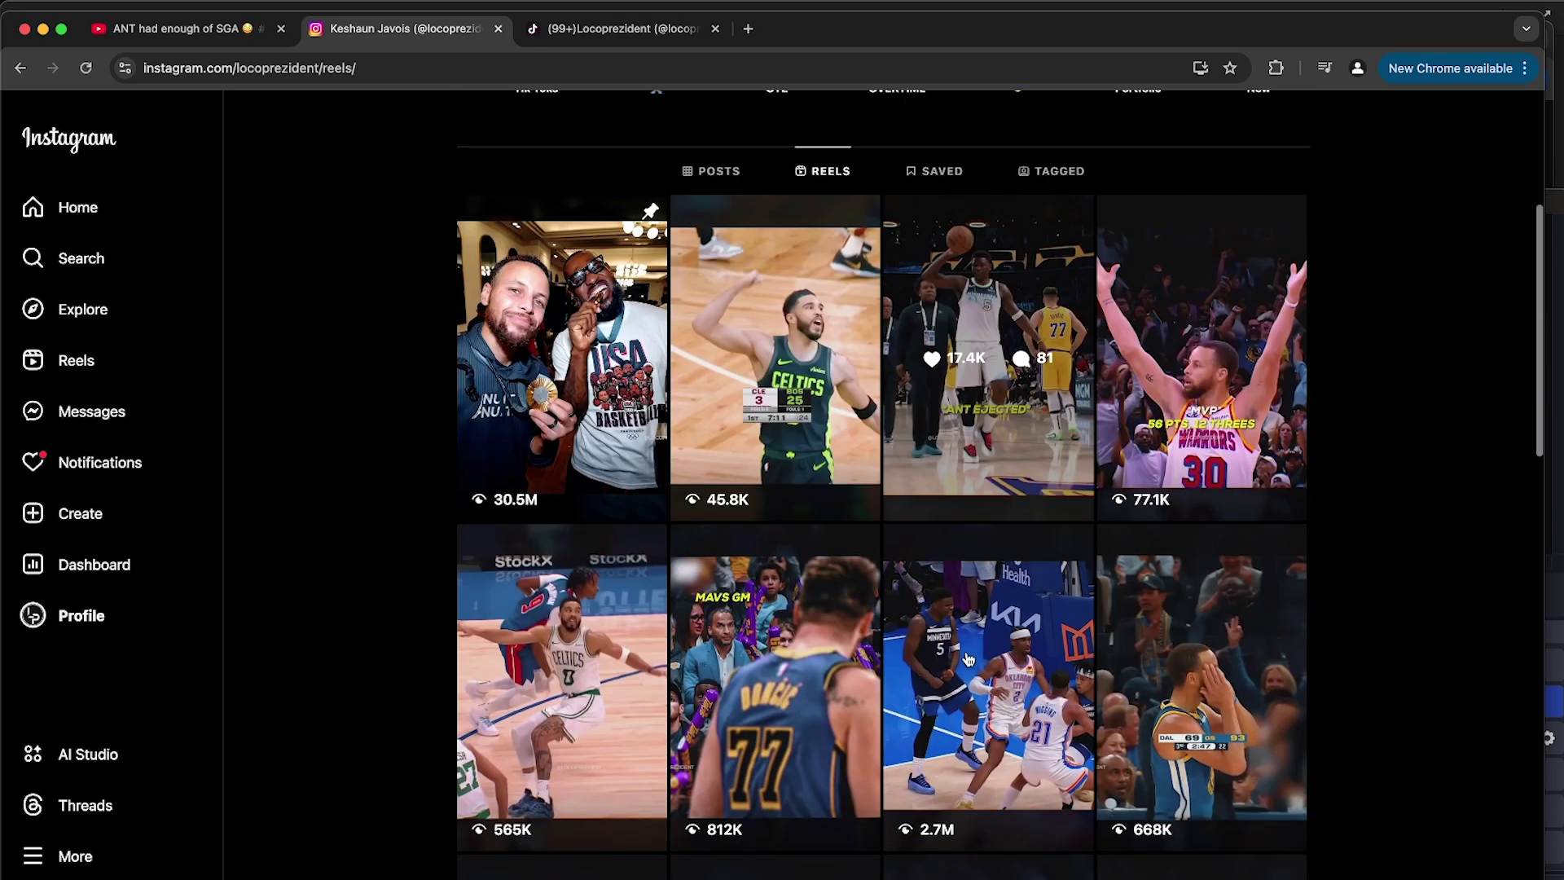
scroll(963, 570, "down", 2)
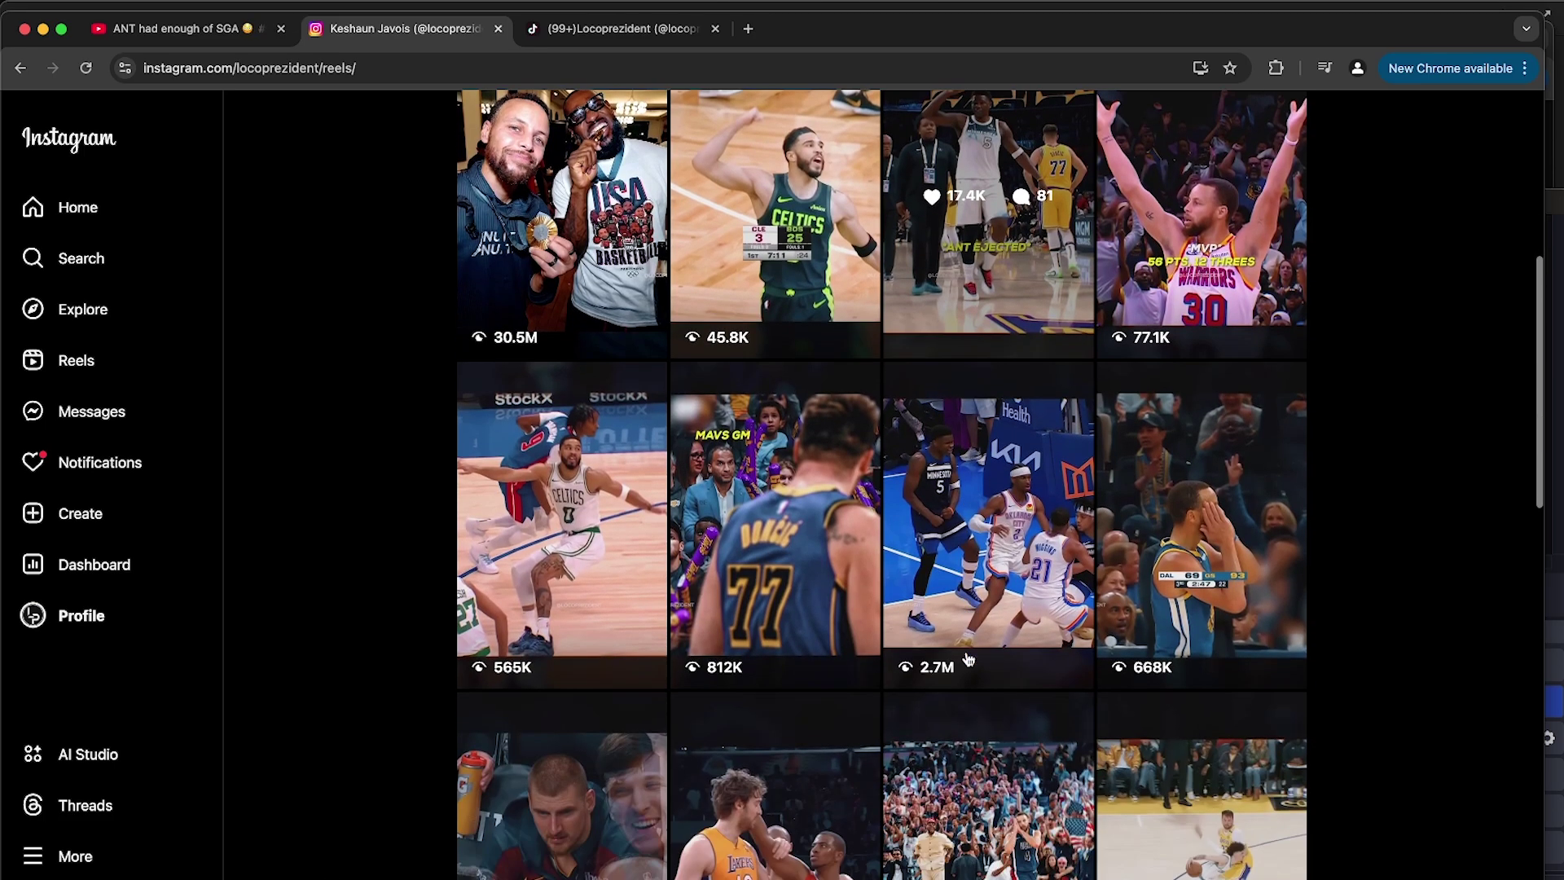
left_click(1011, 661)
Step: Switch to the TikTok profile, open the "ANT had enough of SGA" video and pause it
left_click(623, 28)
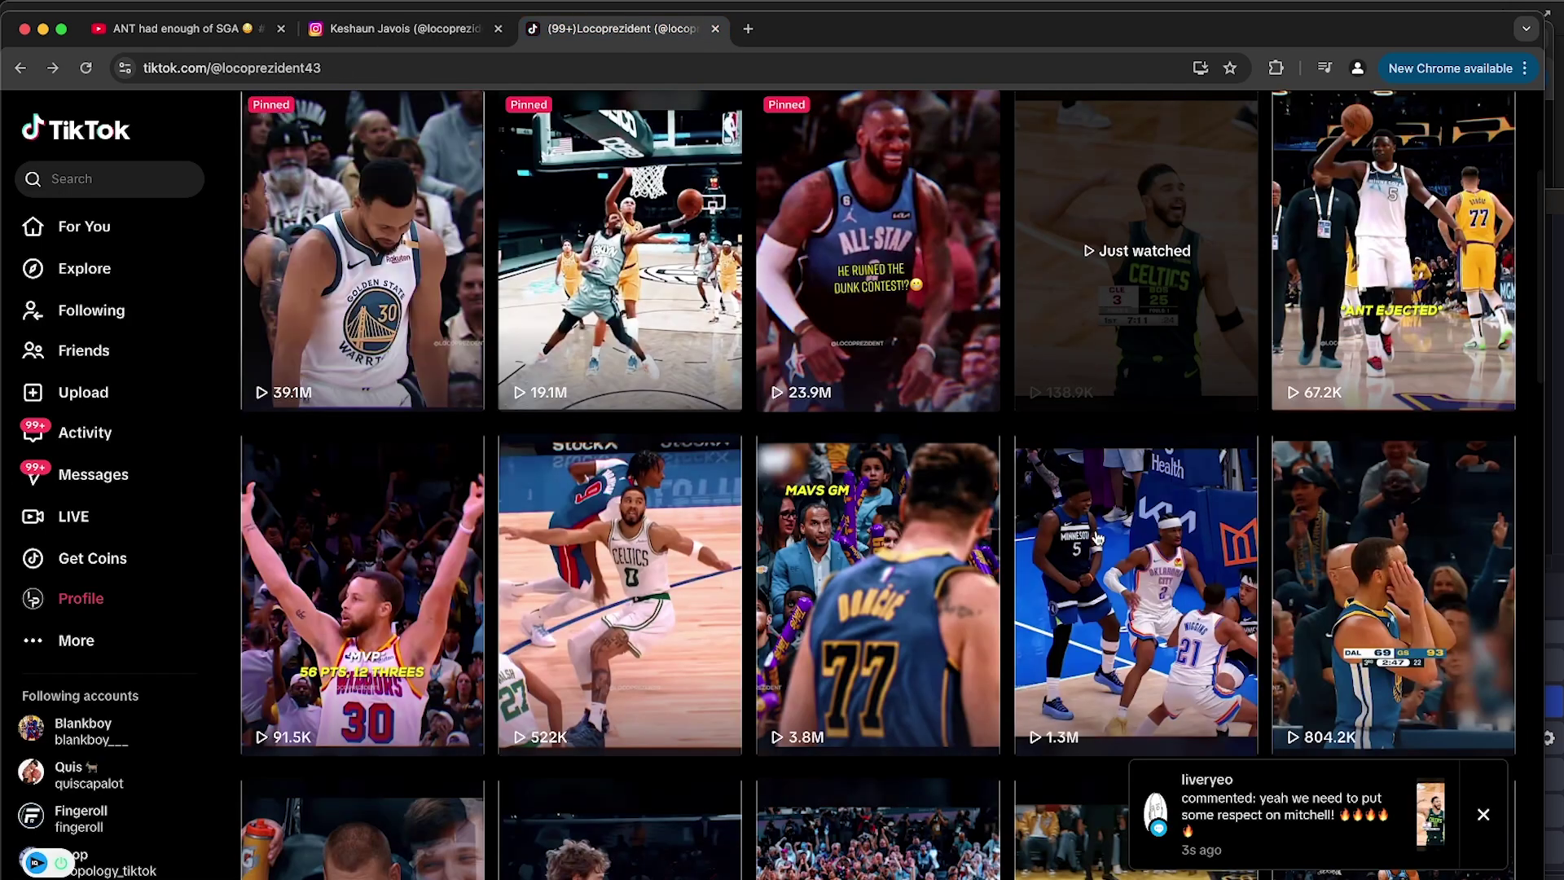
left_click(1134, 573)
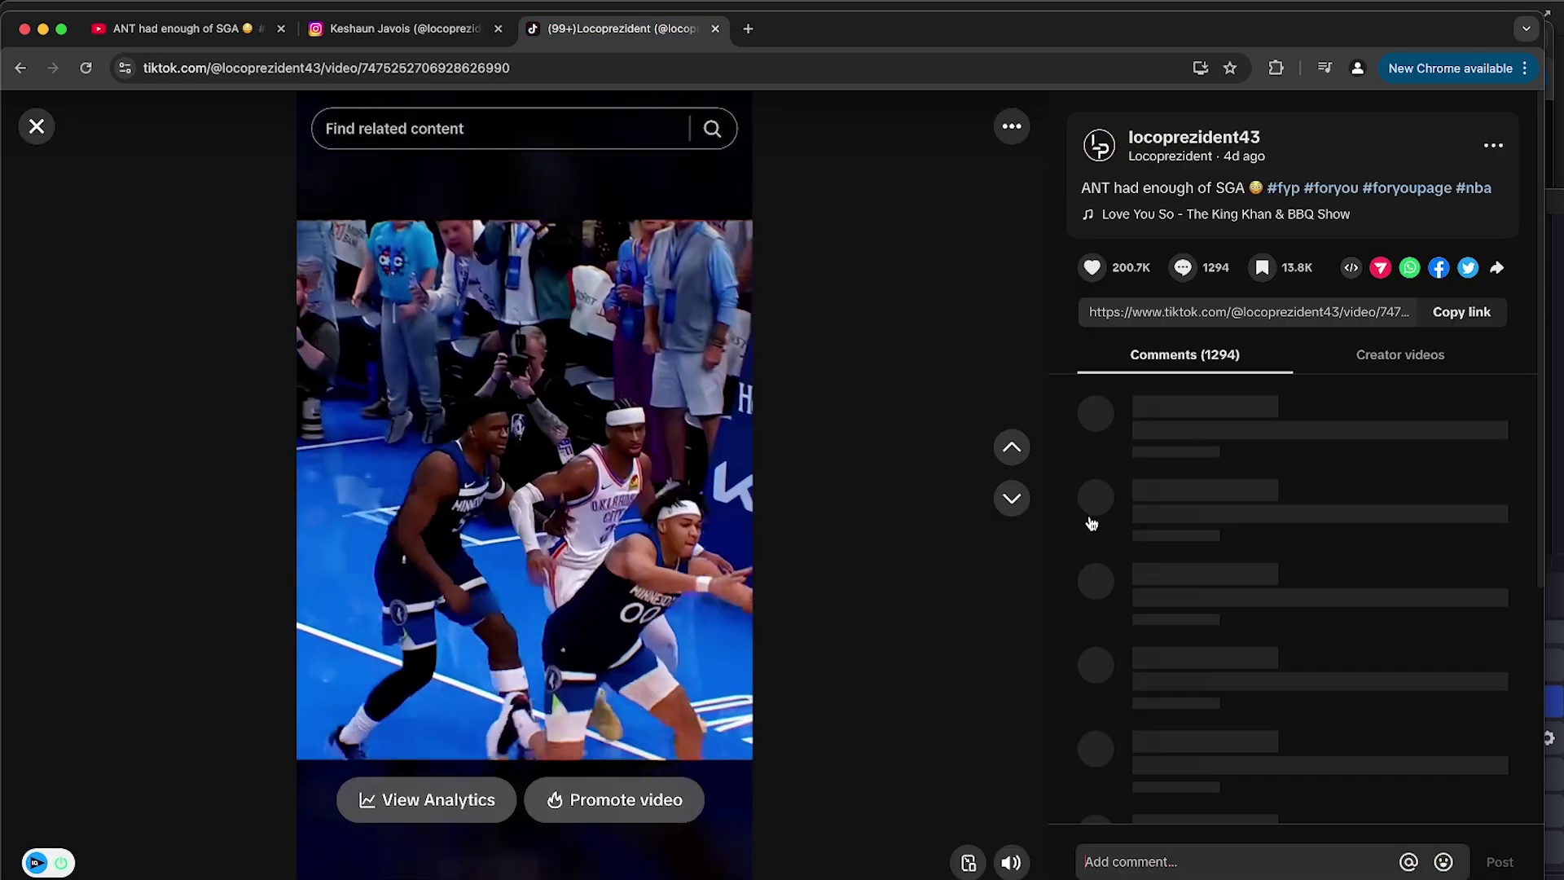
left_click(515, 544)
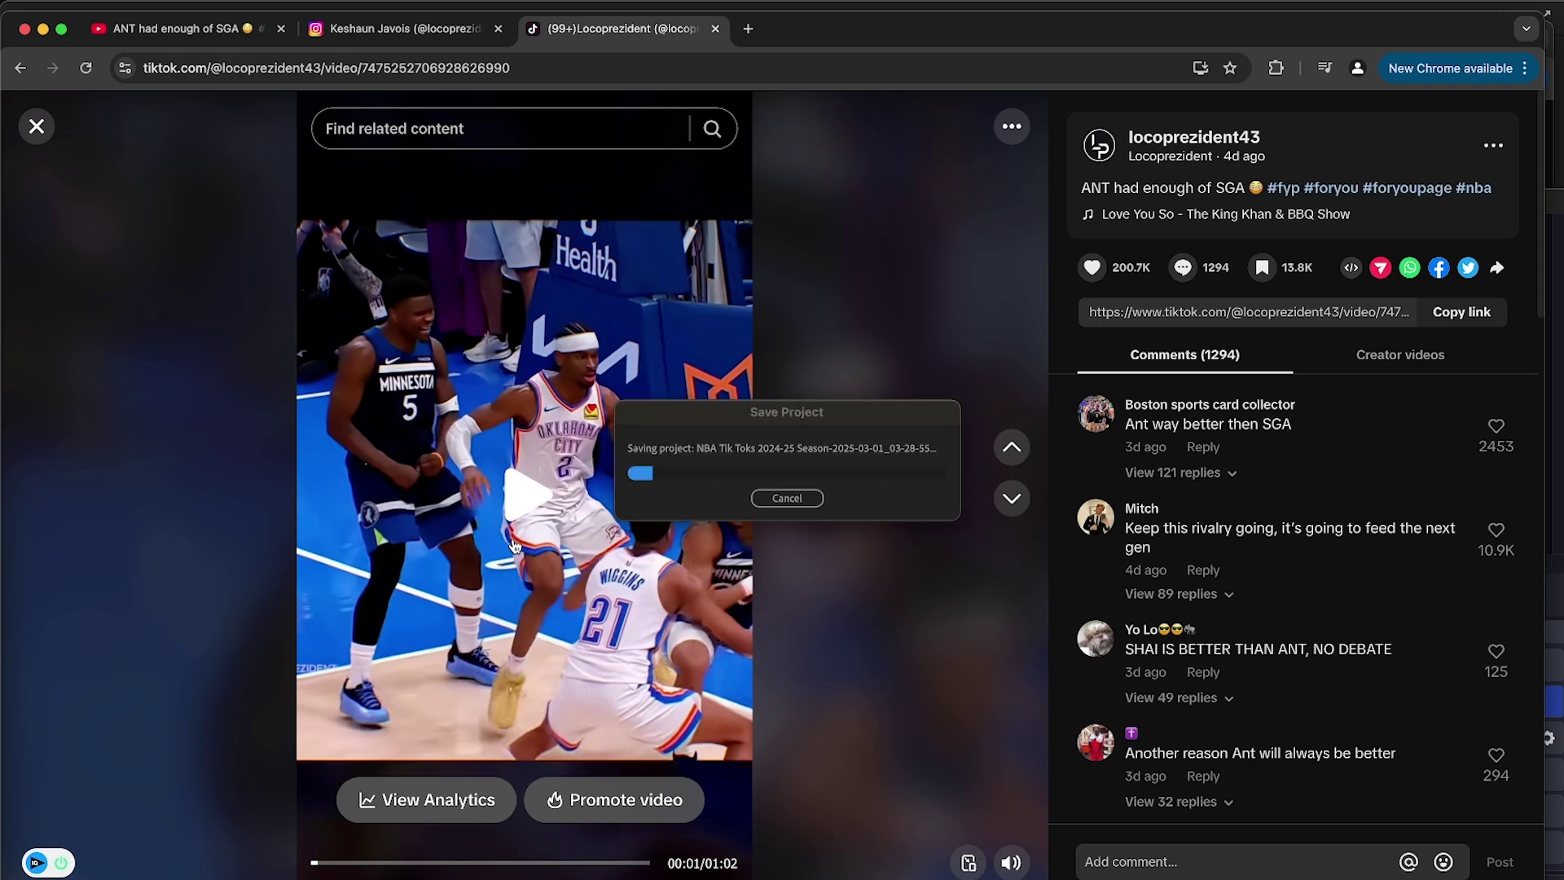
Step: Cancel the project save in progress and switch to Premiere Pro
left_click(803, 498)
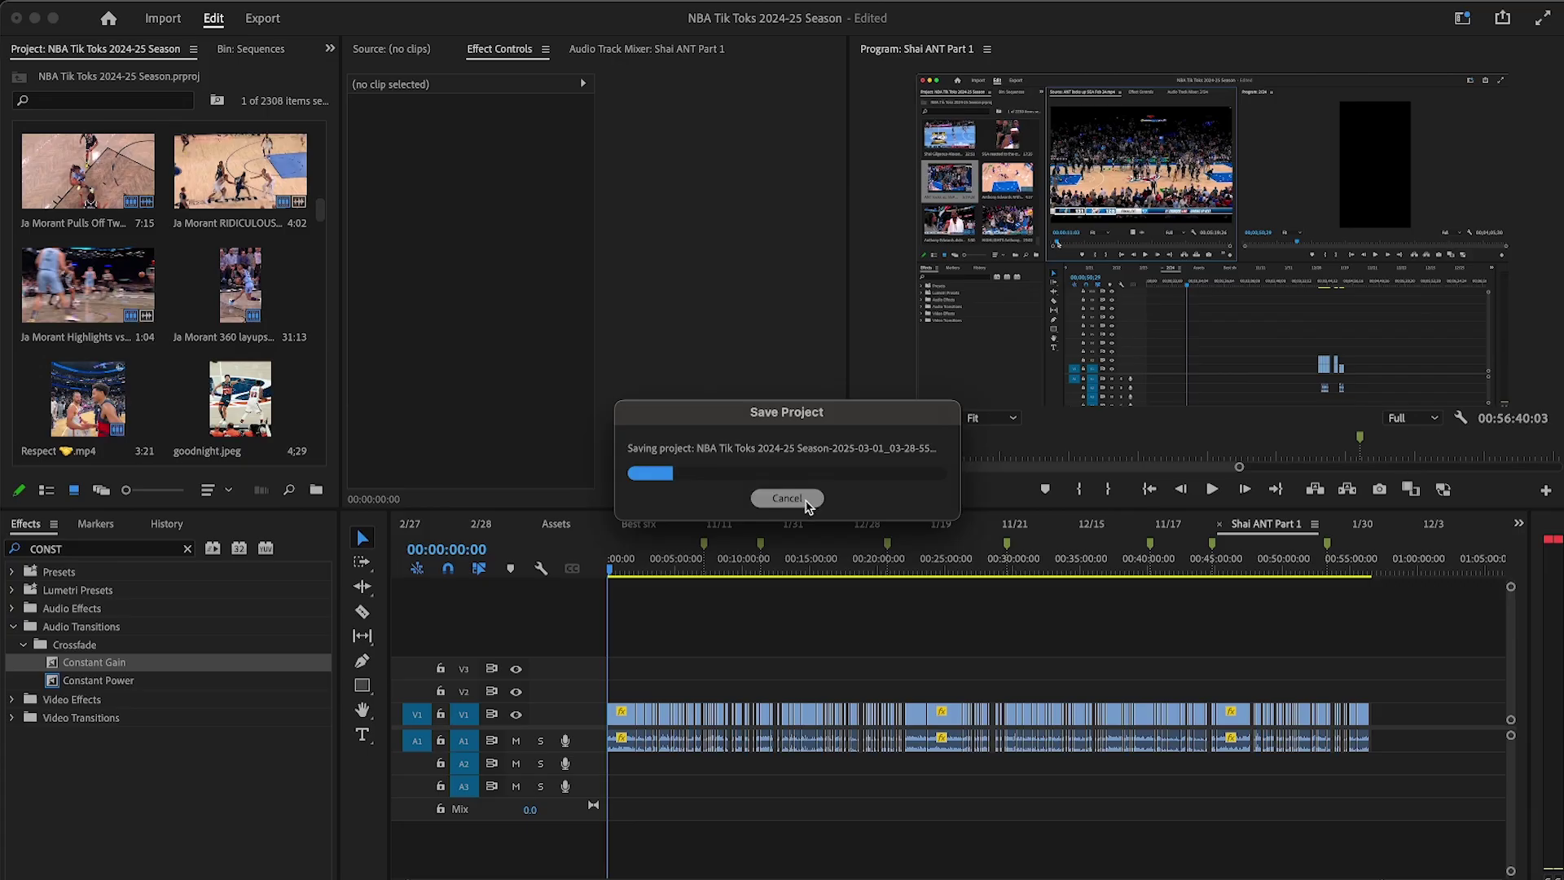
key("super+Tab")
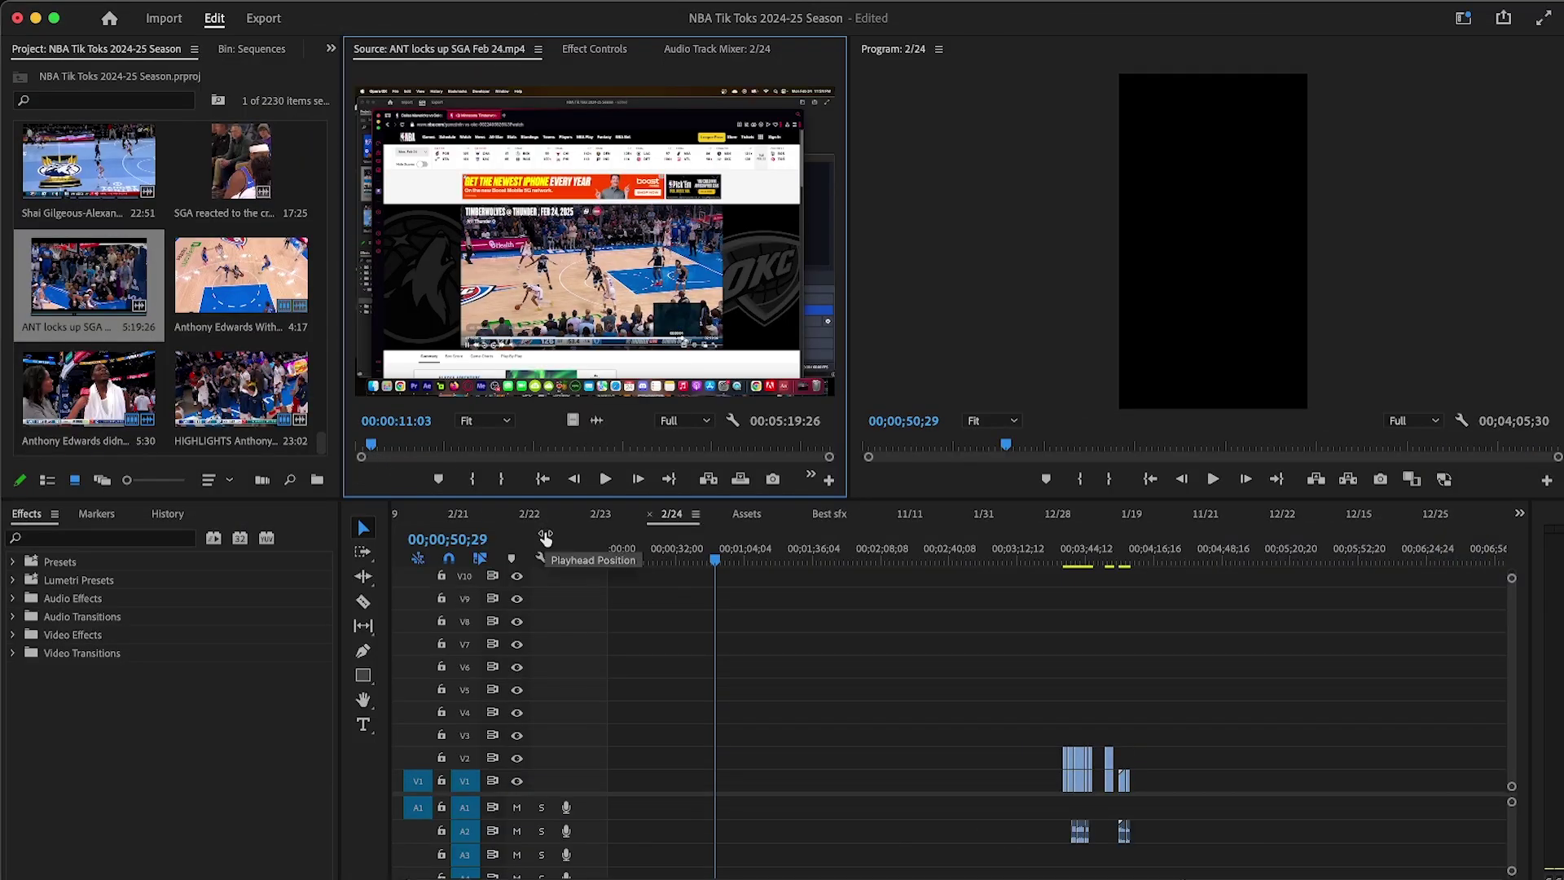
Step: Scrub through the source clip ANT locks up SGA Feb 24.mp4 to find the overtime defensive play
left_click_drag(398, 447, 500, 454)
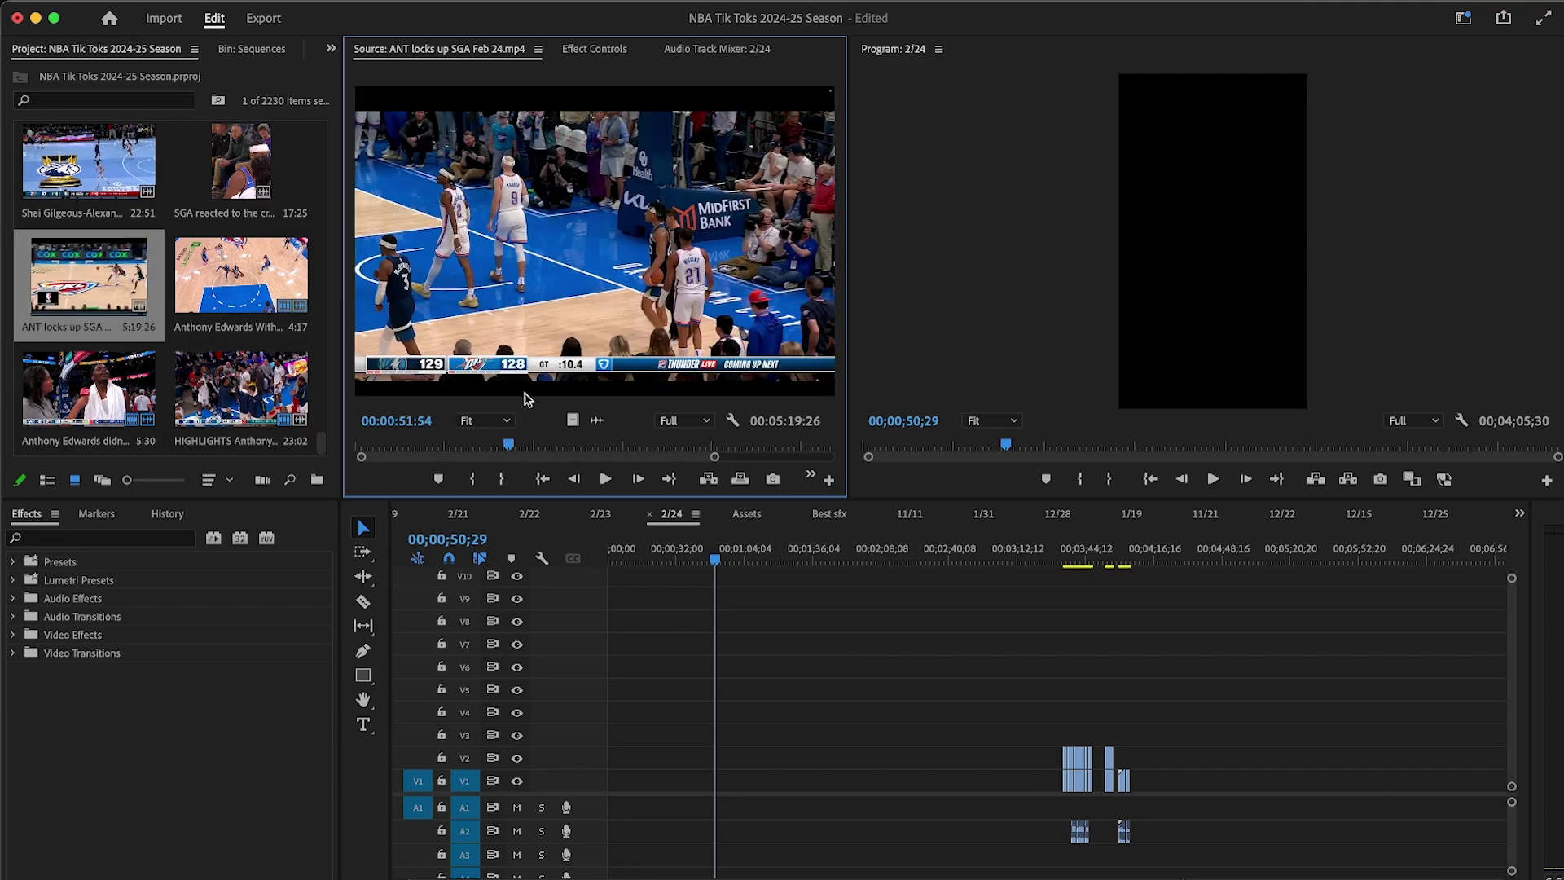
left_click_drag(506, 440, 649, 447)
key("=")
key("-")
left_click_drag(552, 457, 575, 461)
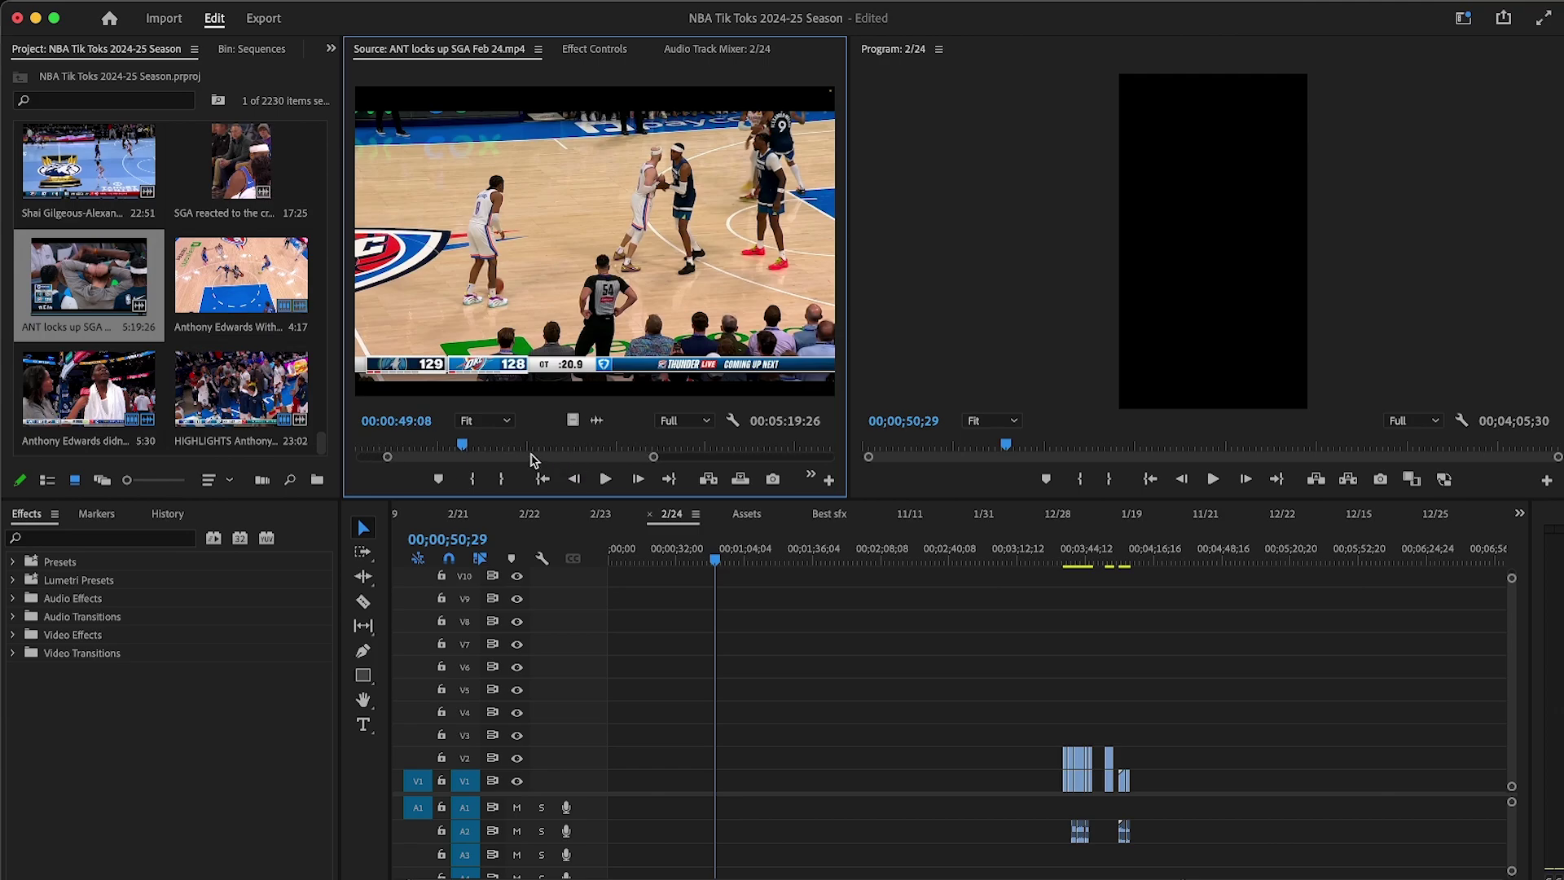
key("-")
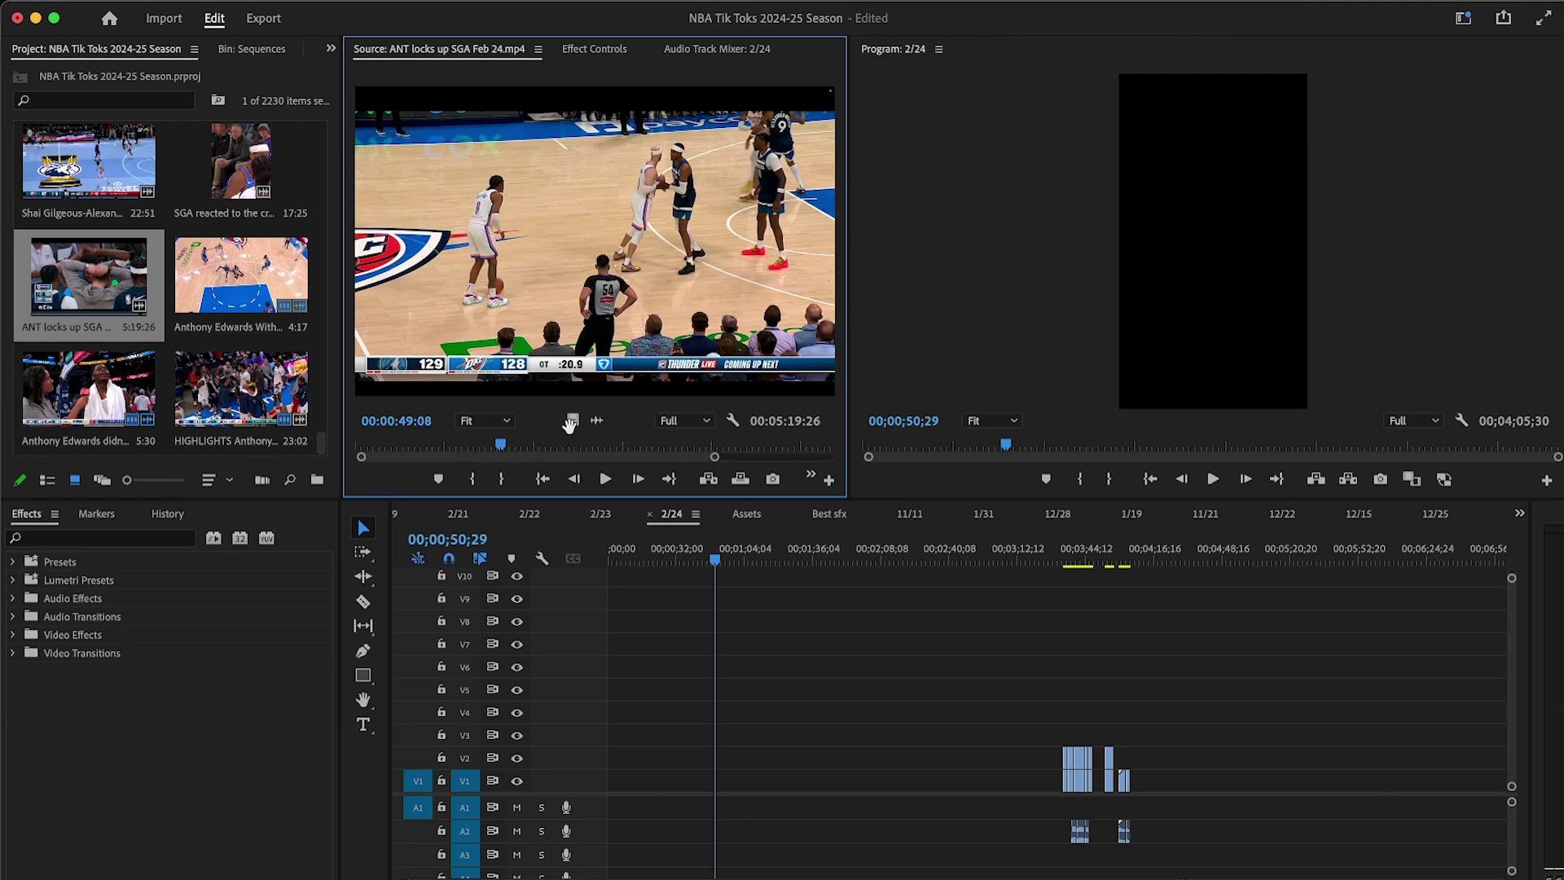
Step: Mark an In point at 00:01:18:33 in the ANT locks up SGA source clip and preview the play from there
left_click_drag(513, 449, 619, 444)
key("i")
left_click(602, 482)
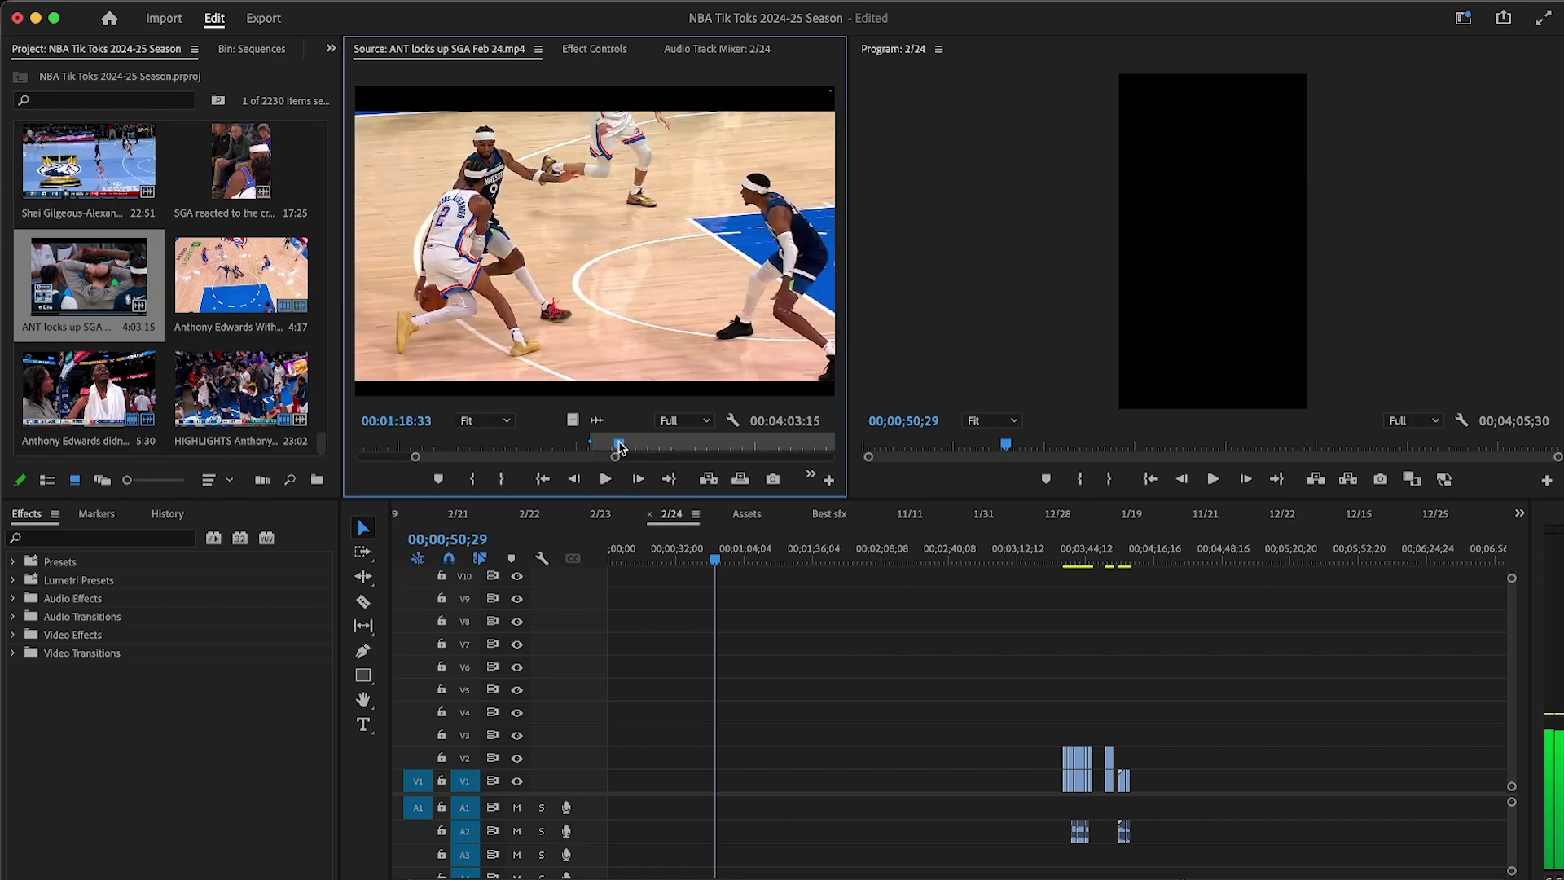
key("i")
left_click(605, 479)
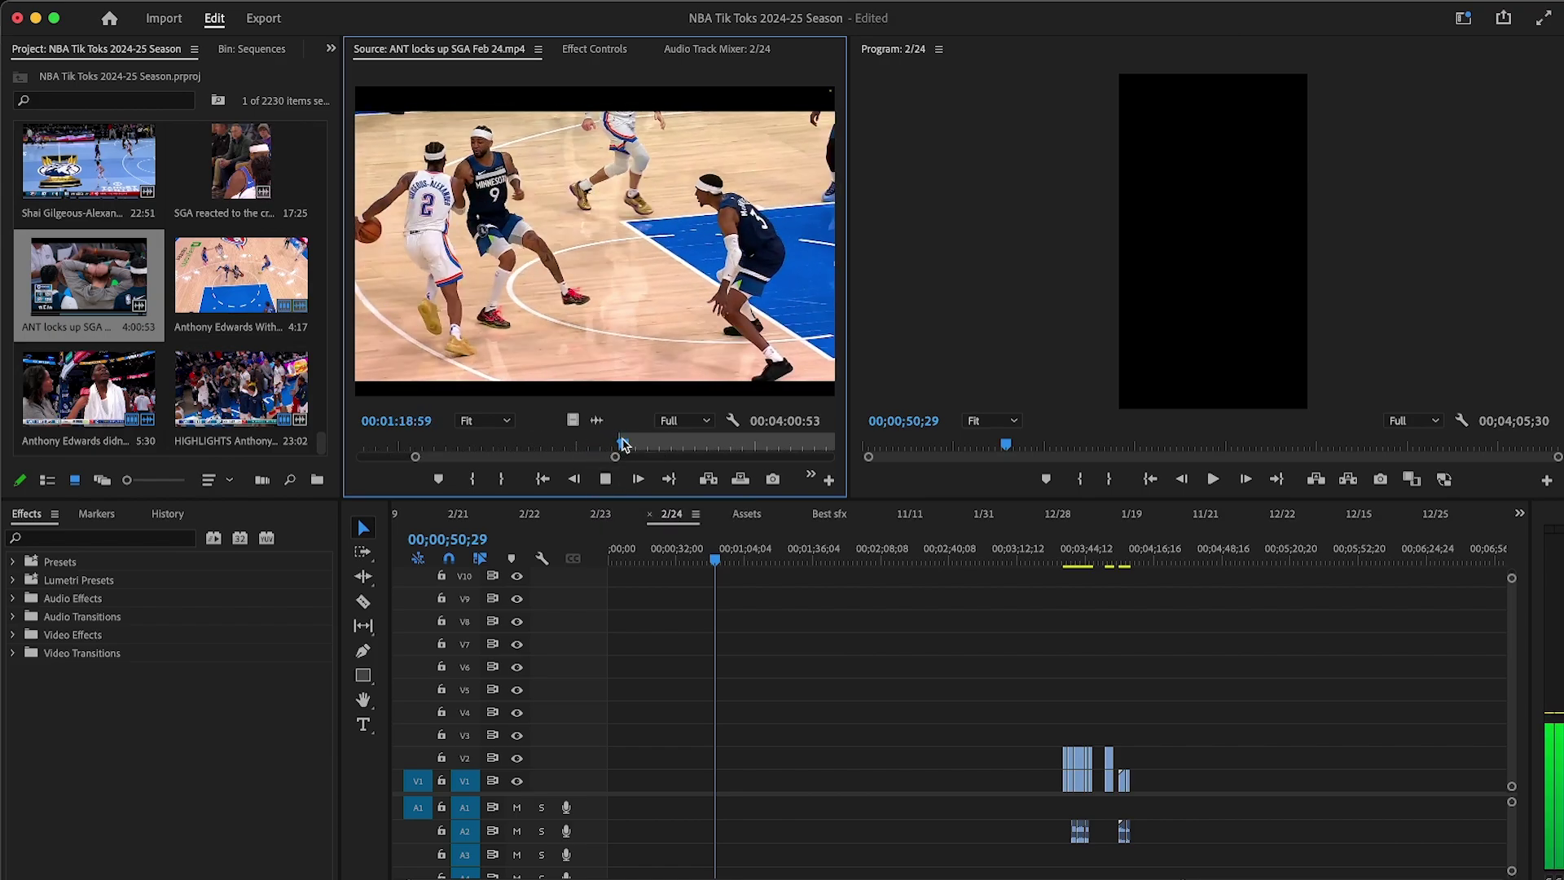
left_click(635, 445)
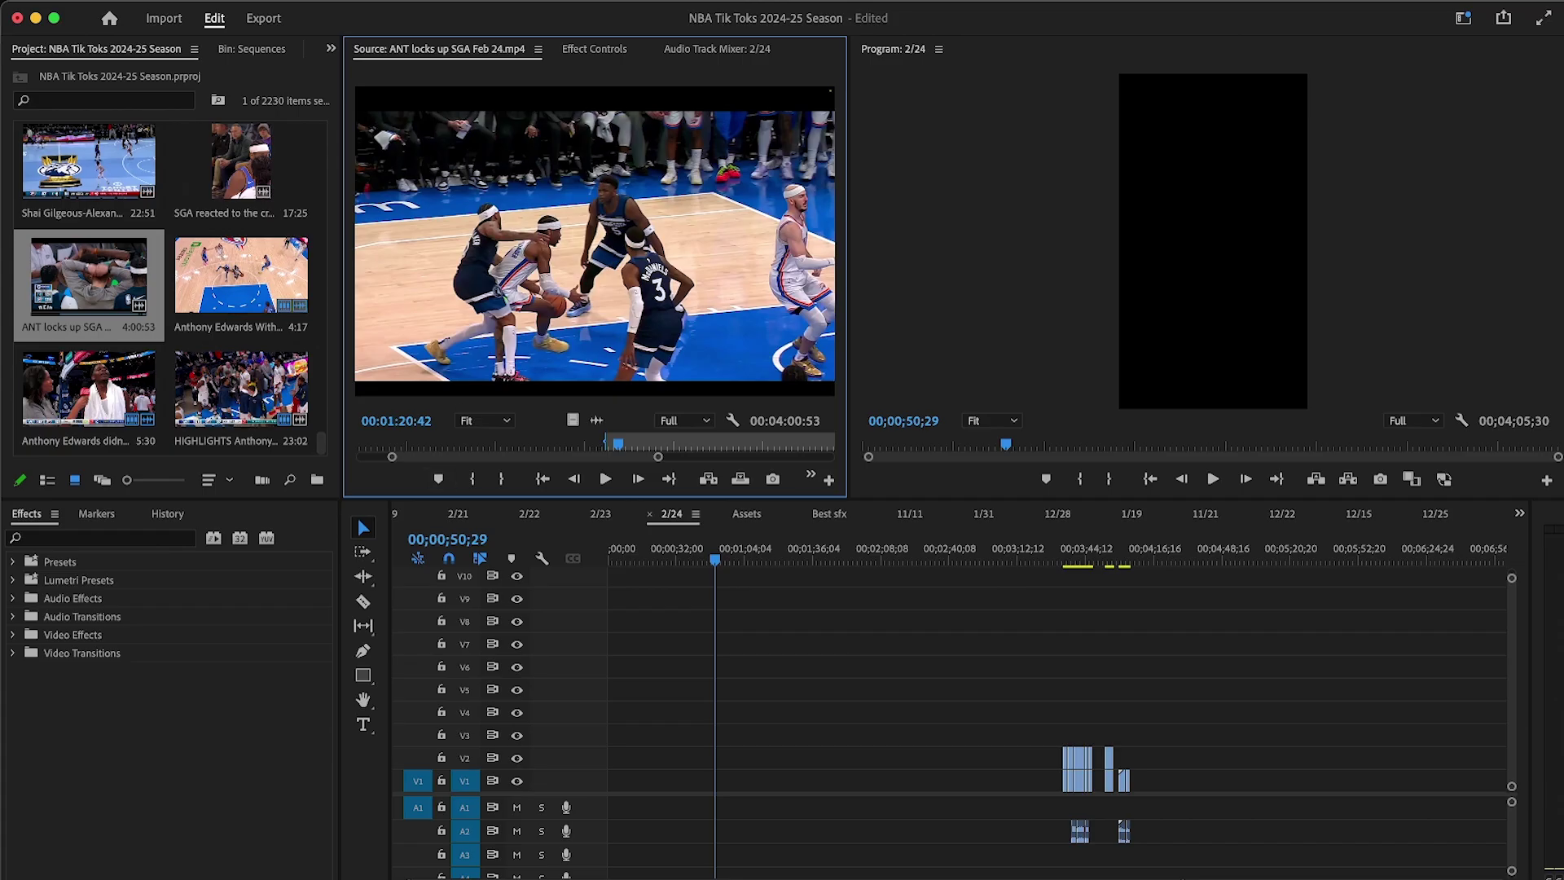
Step: Switch to Chrome, close the last Google results tab and open ESPN's NBA scoreboard in a new tab
key("super+Tab")
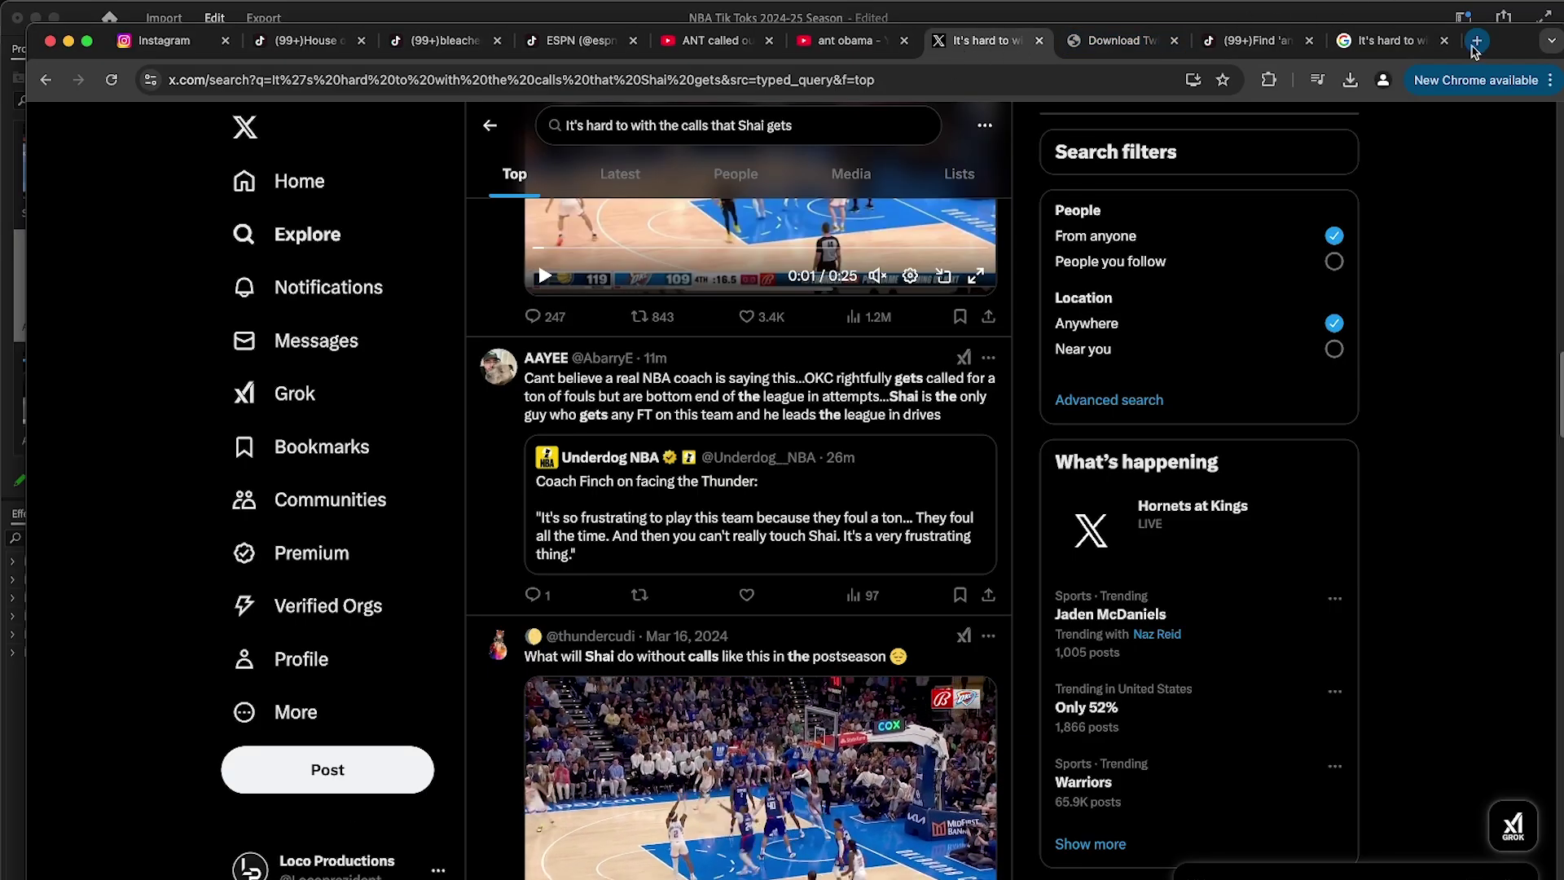
left_click(1442, 41)
key("super+t")
type("nb")
left_click(214, 155)
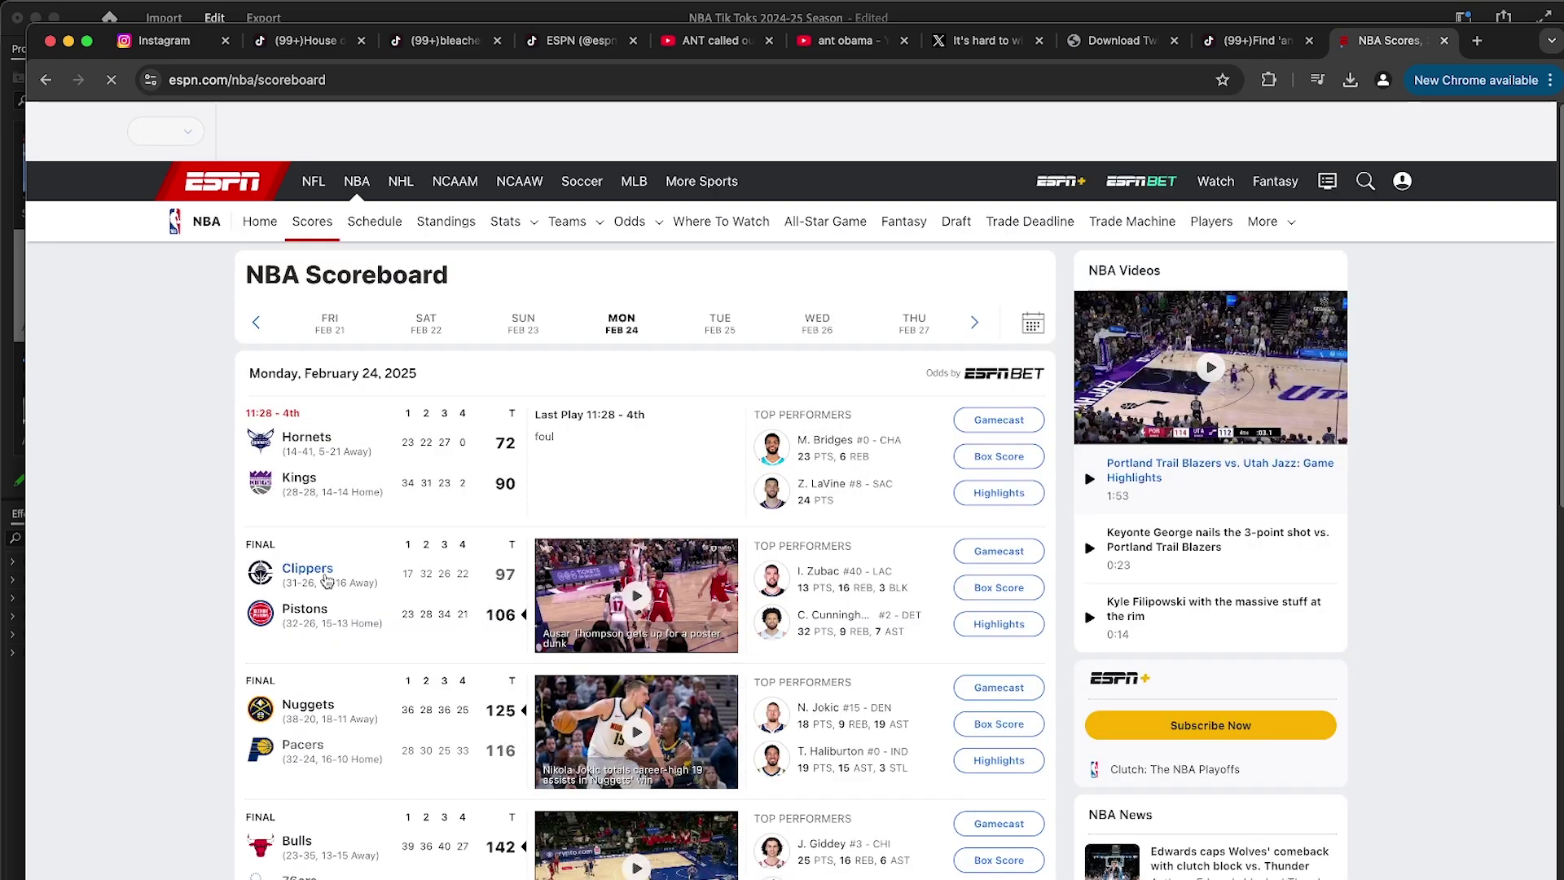
Step: Open the box score of the Timberwolves–Thunder game and examine both teams' player statistics
scroll(326, 580, "down", 5)
scroll(326, 580, "down", 3)
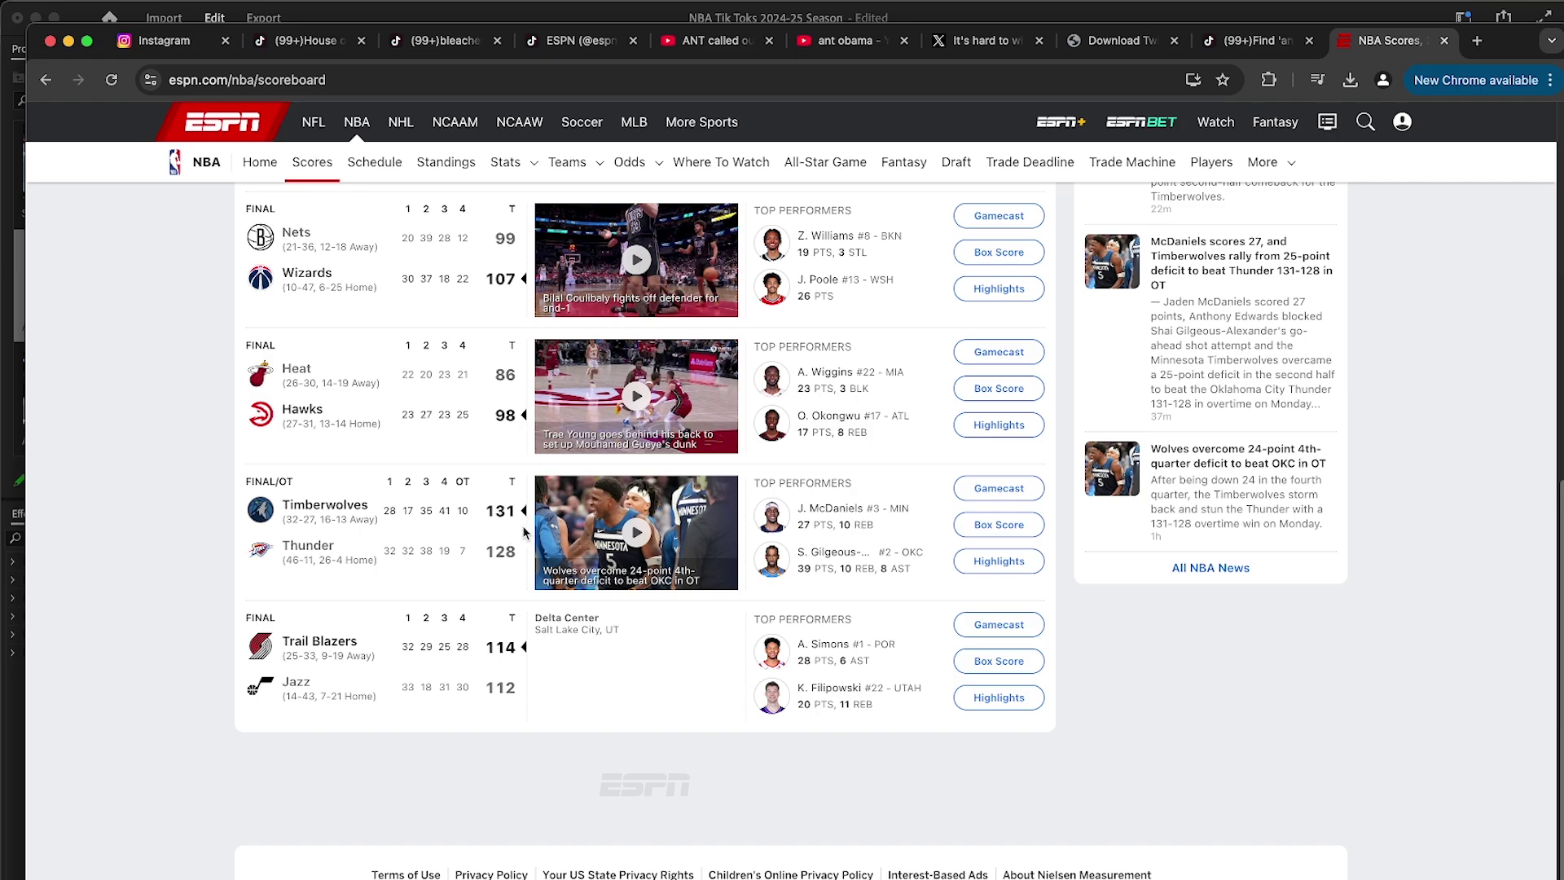
left_click(999, 525)
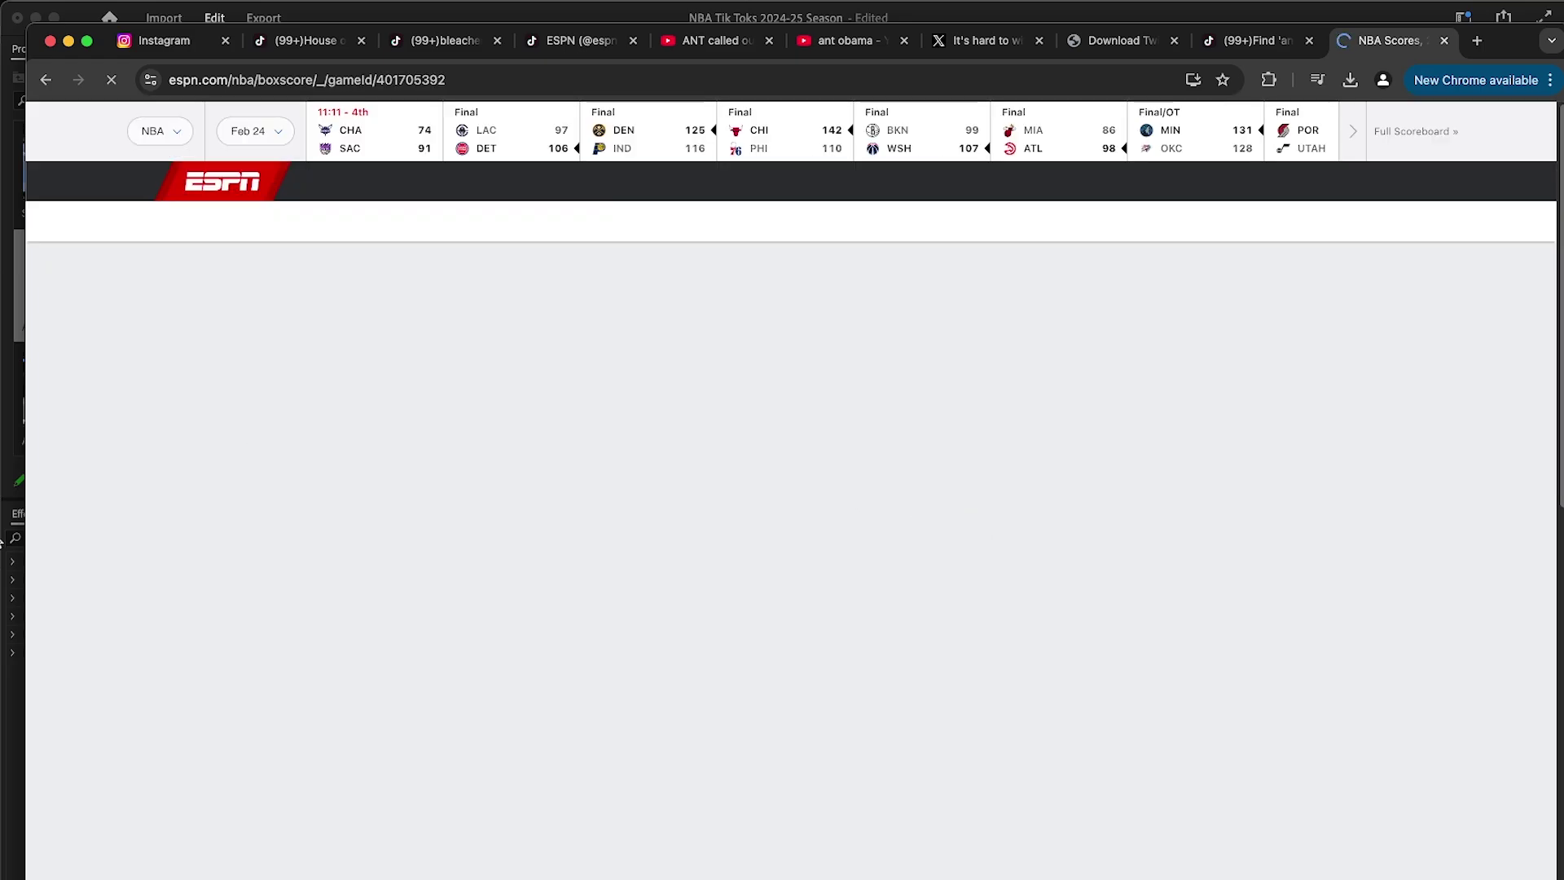
scroll(345, 536, "down", 5)
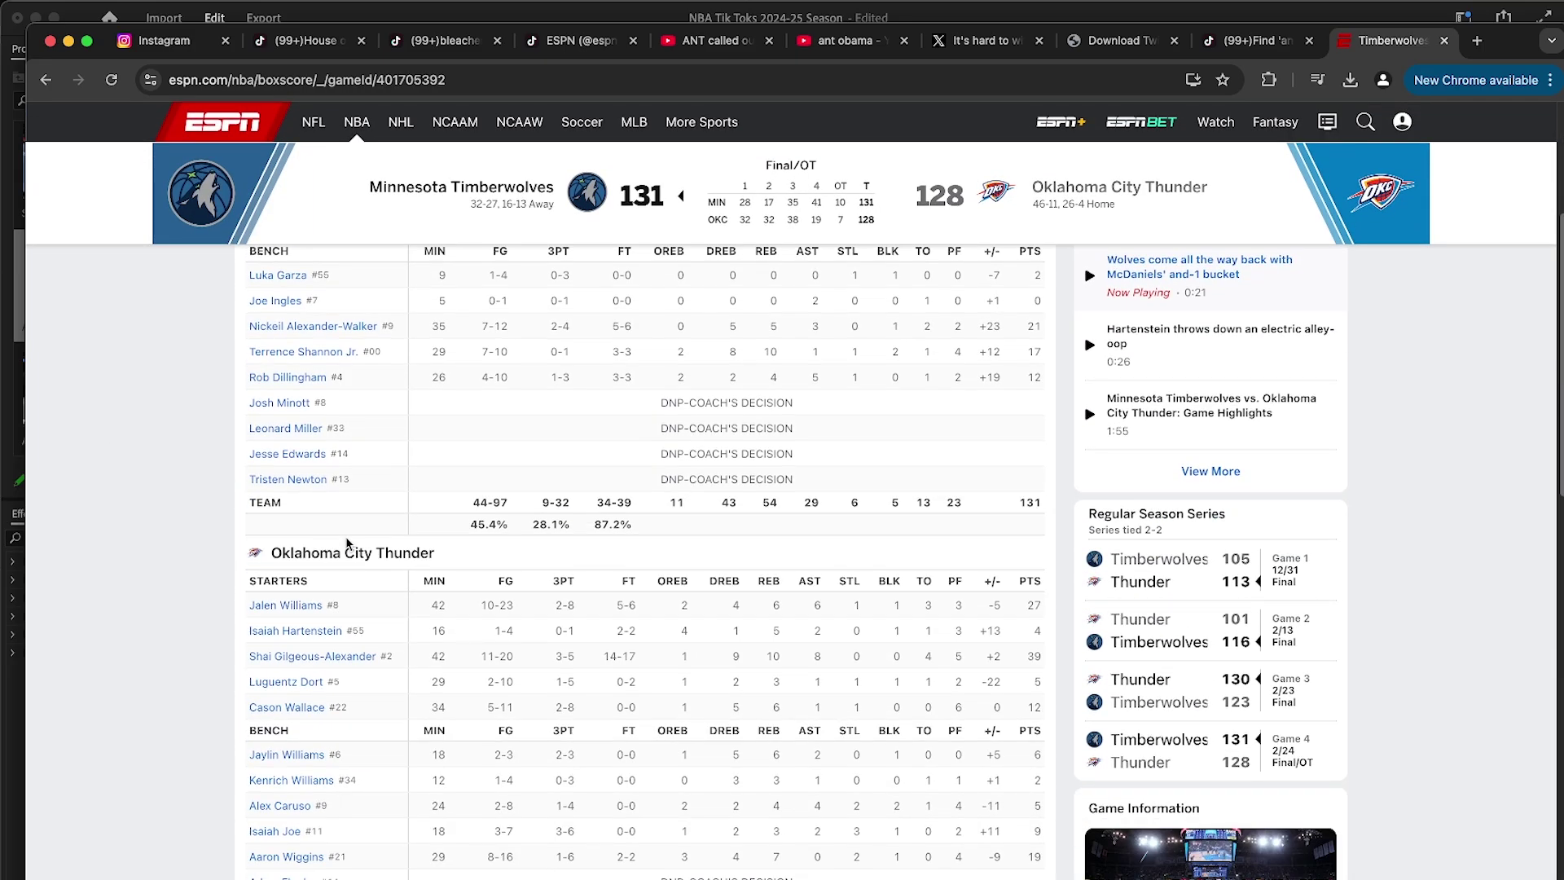
scroll(464, 721, "up", 3)
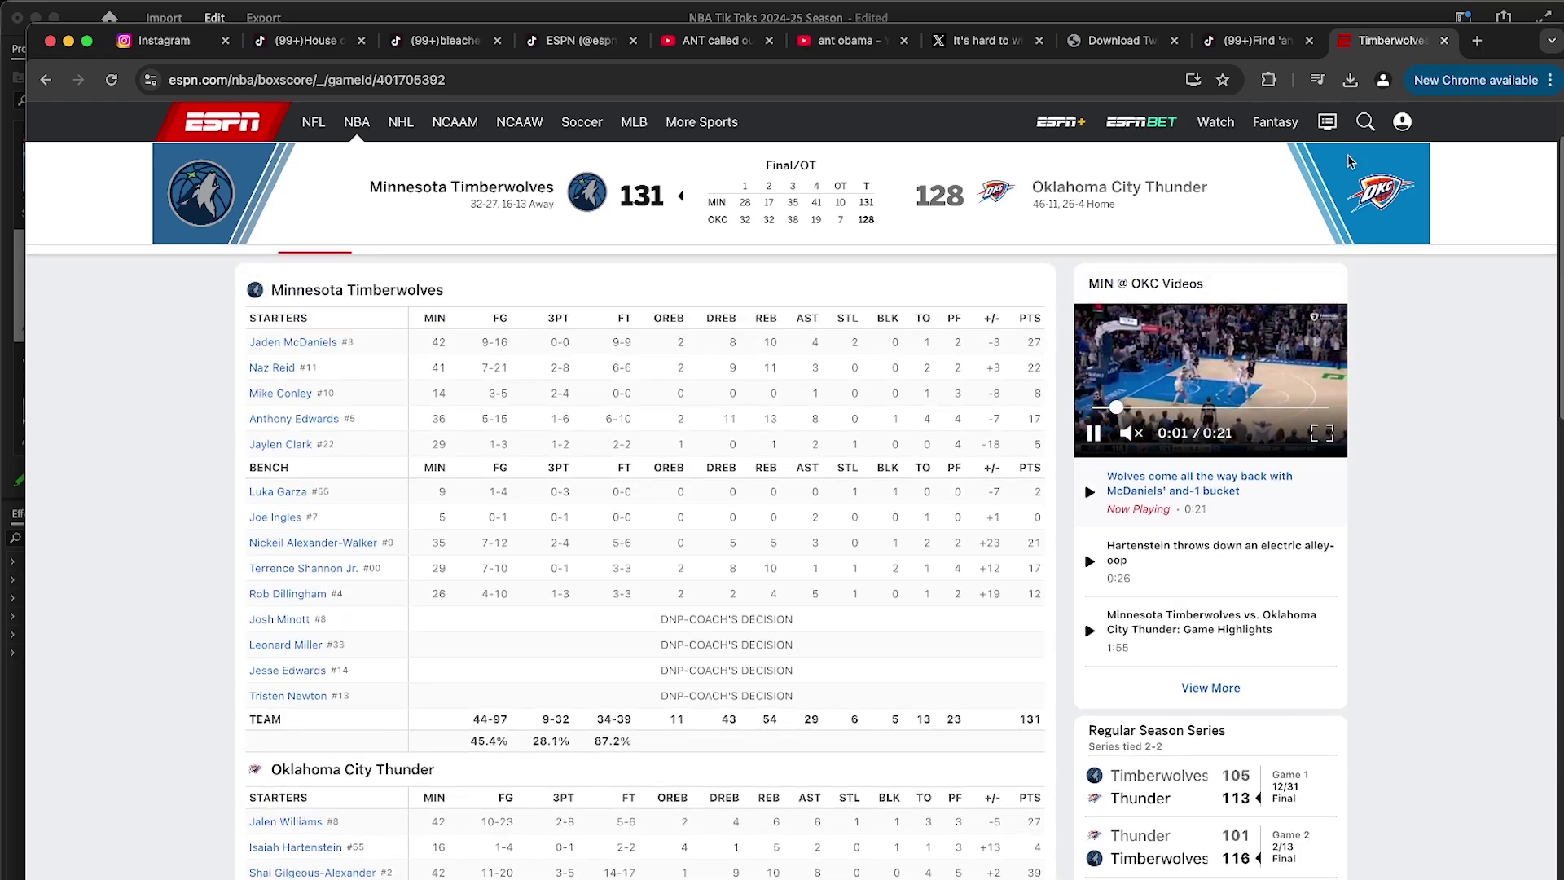
Step: Close the box score tab and switch back to the 2/24 sequence in Premiere Pro
left_click(1444, 42)
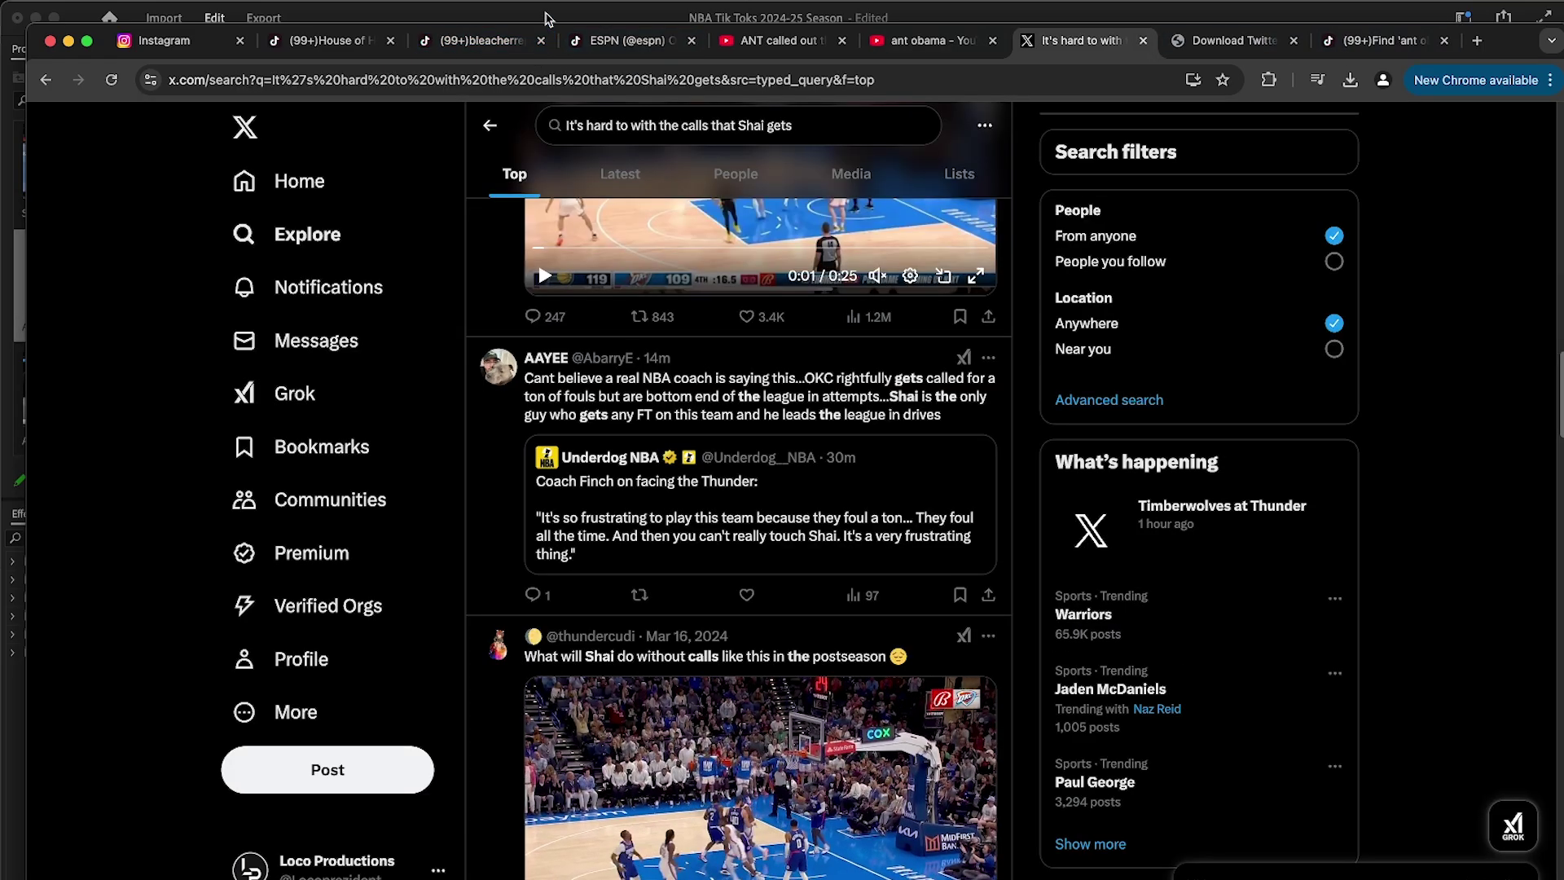
key("super+Tab")
left_click(944, 707)
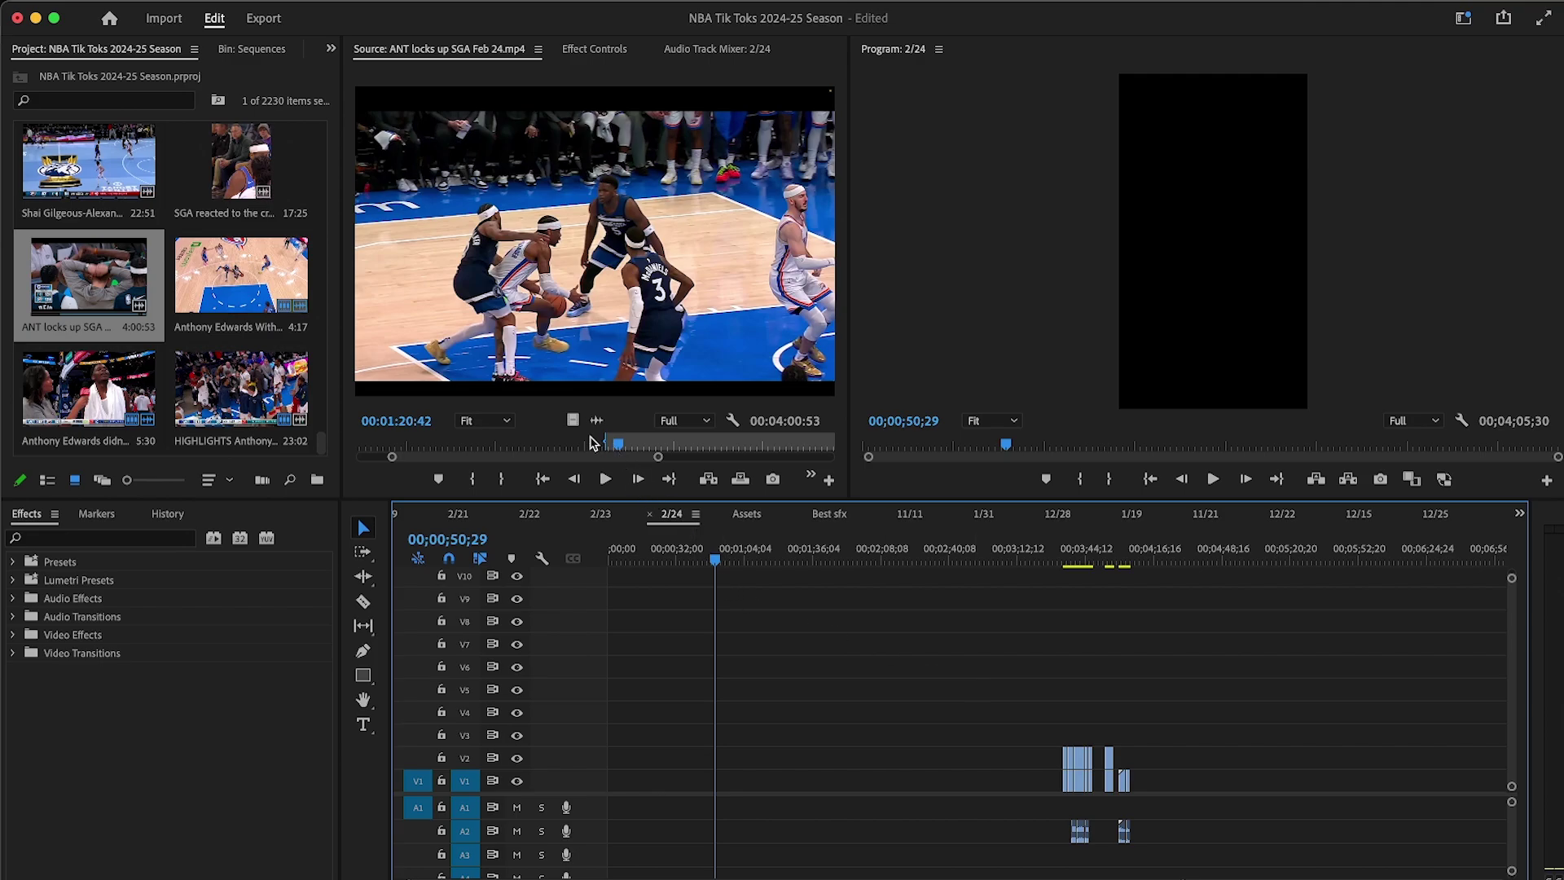
Step: Mark the defensive play in the source clip with an In point at about 00:01:20 and an Out point at 00:01:25:16
key("minus")
key("equal")
key("equal")
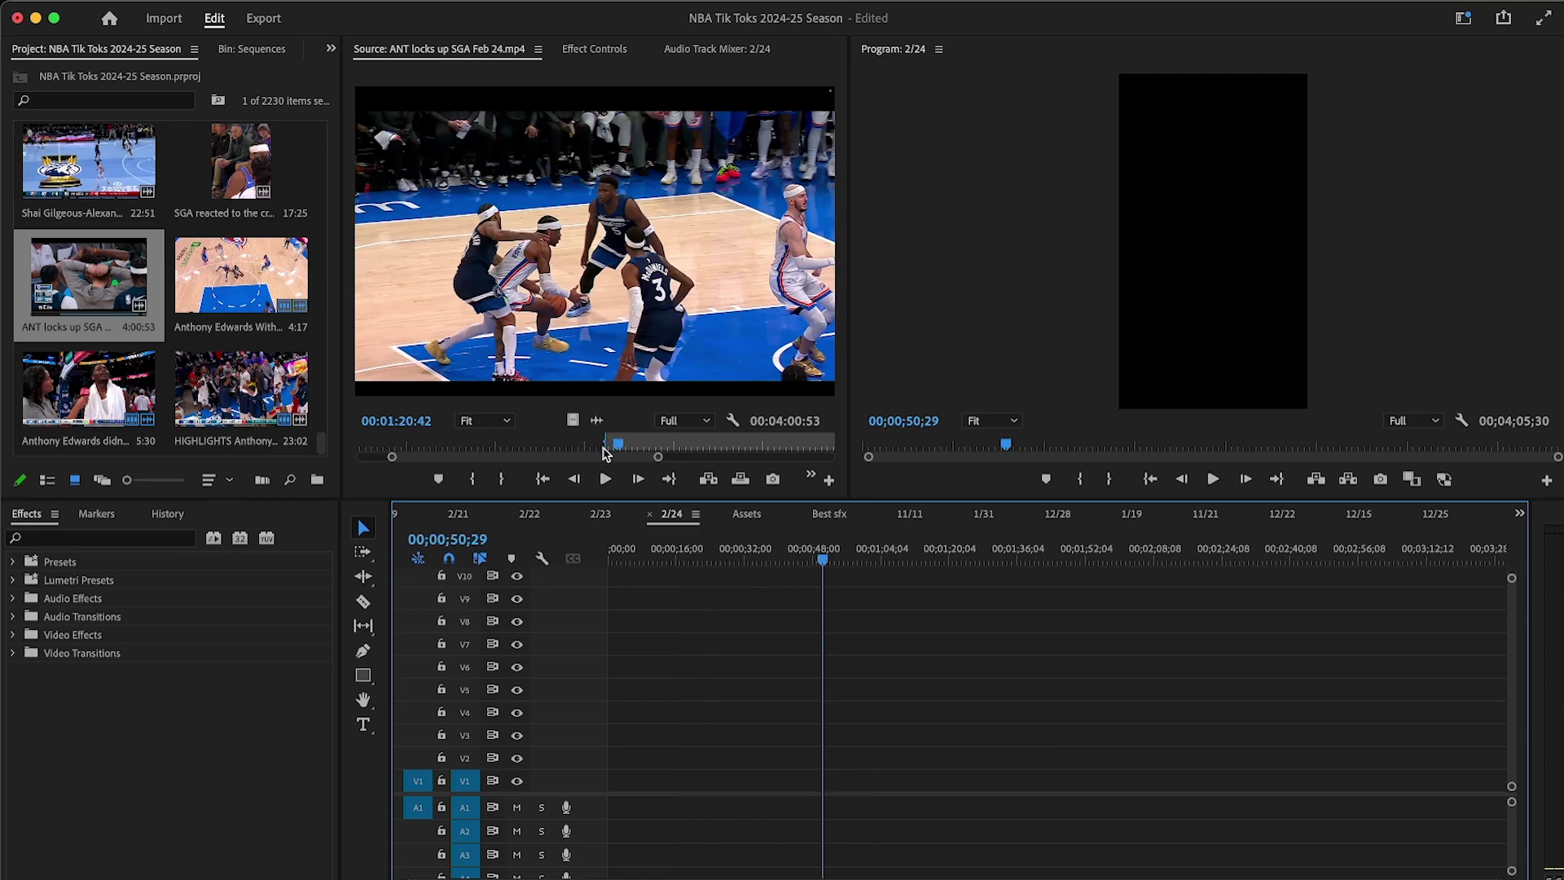
left_click(616, 445)
left_click(597, 445)
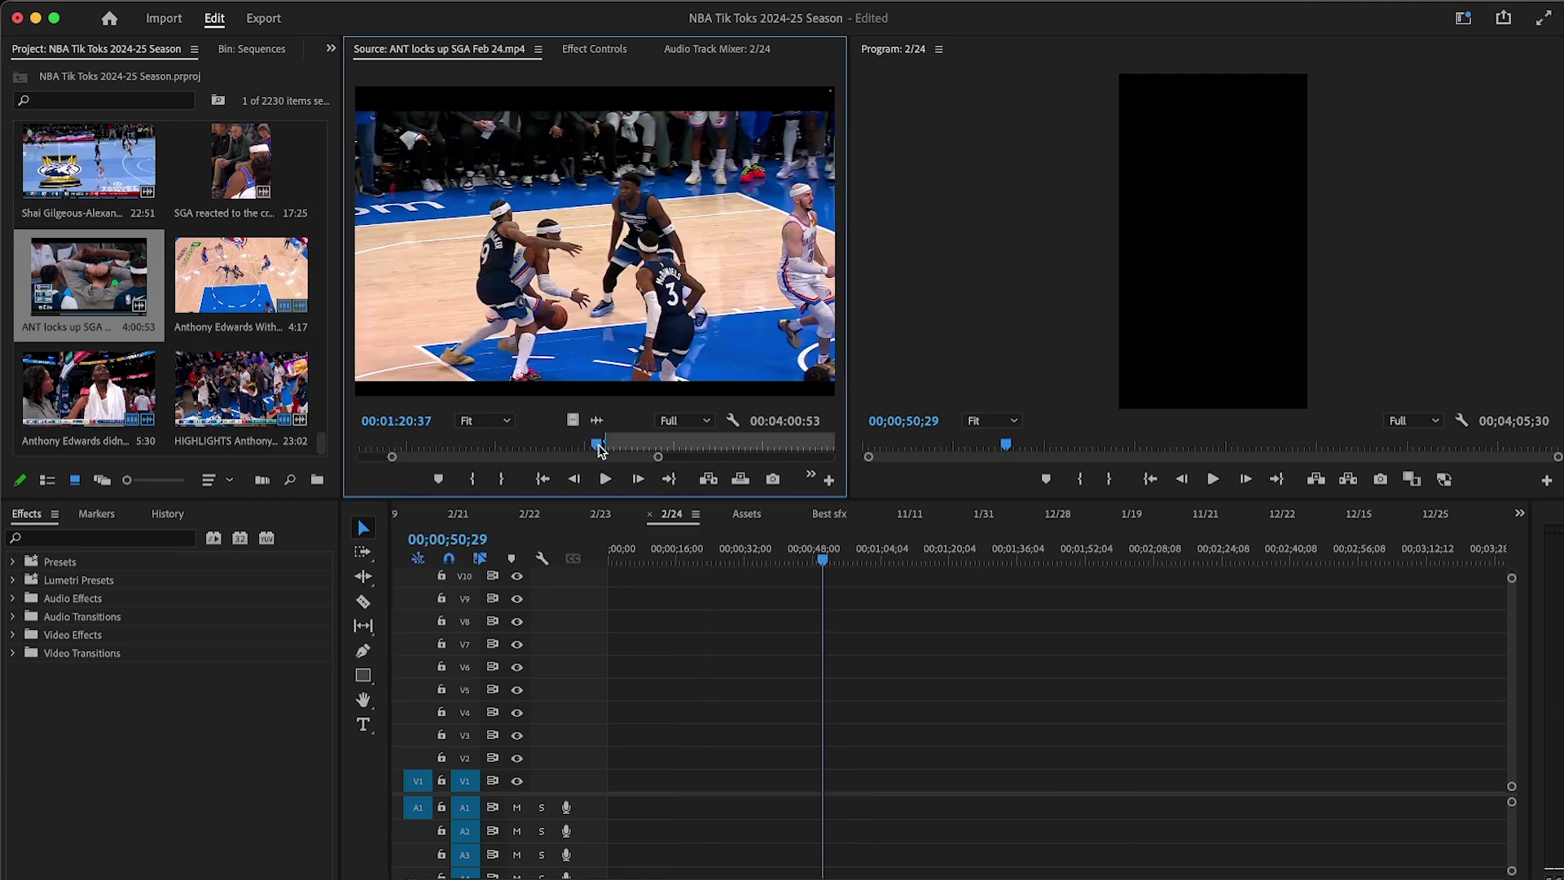
key("equal")
left_click_drag(602, 444, 615, 446)
key("minus")
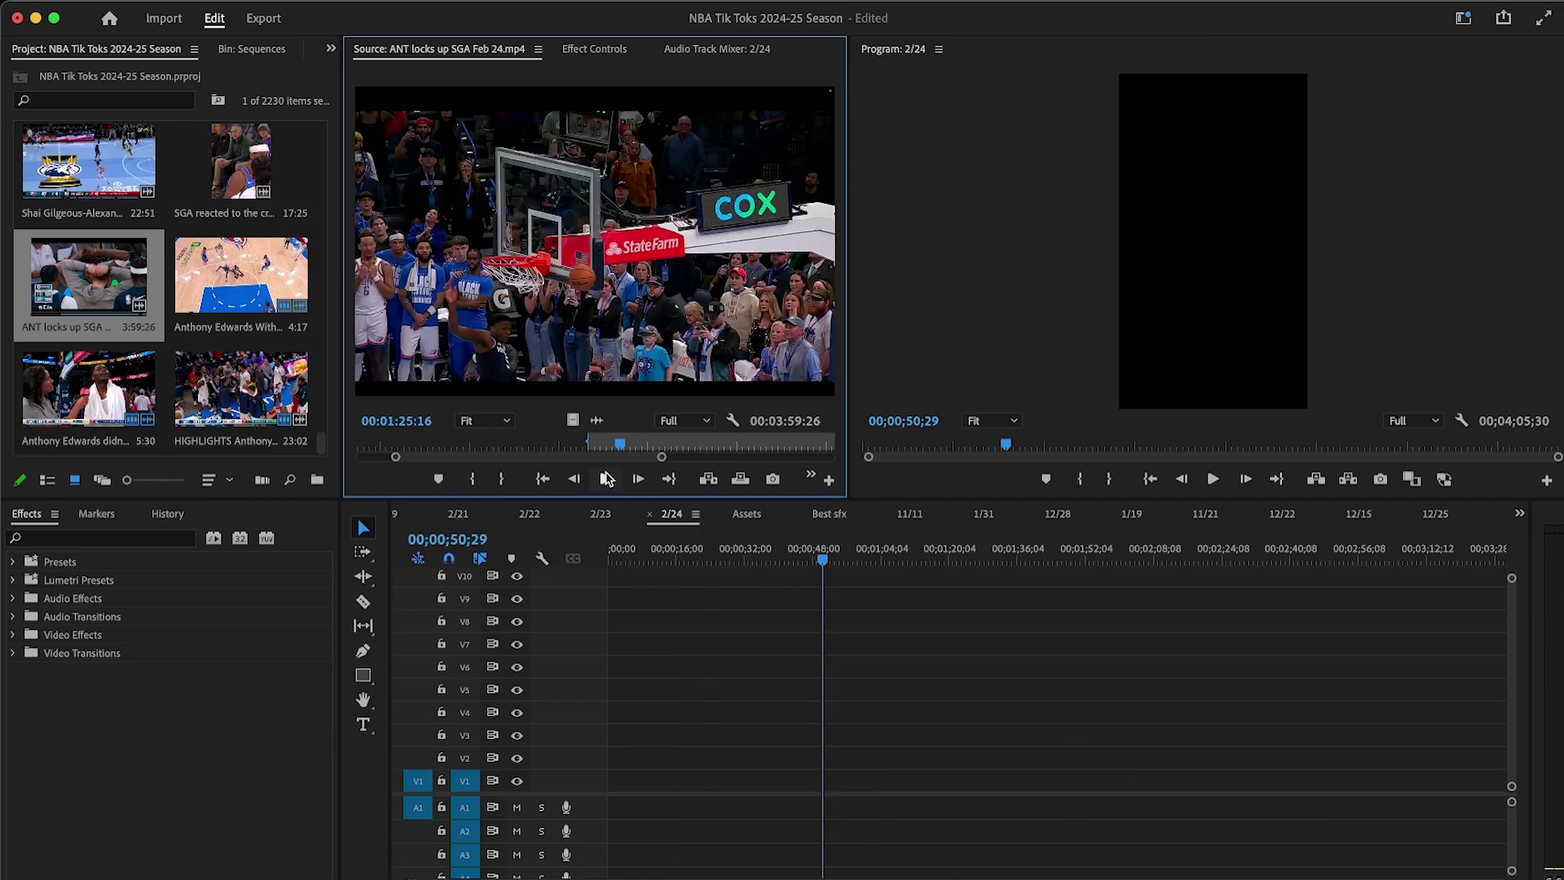
key("o")
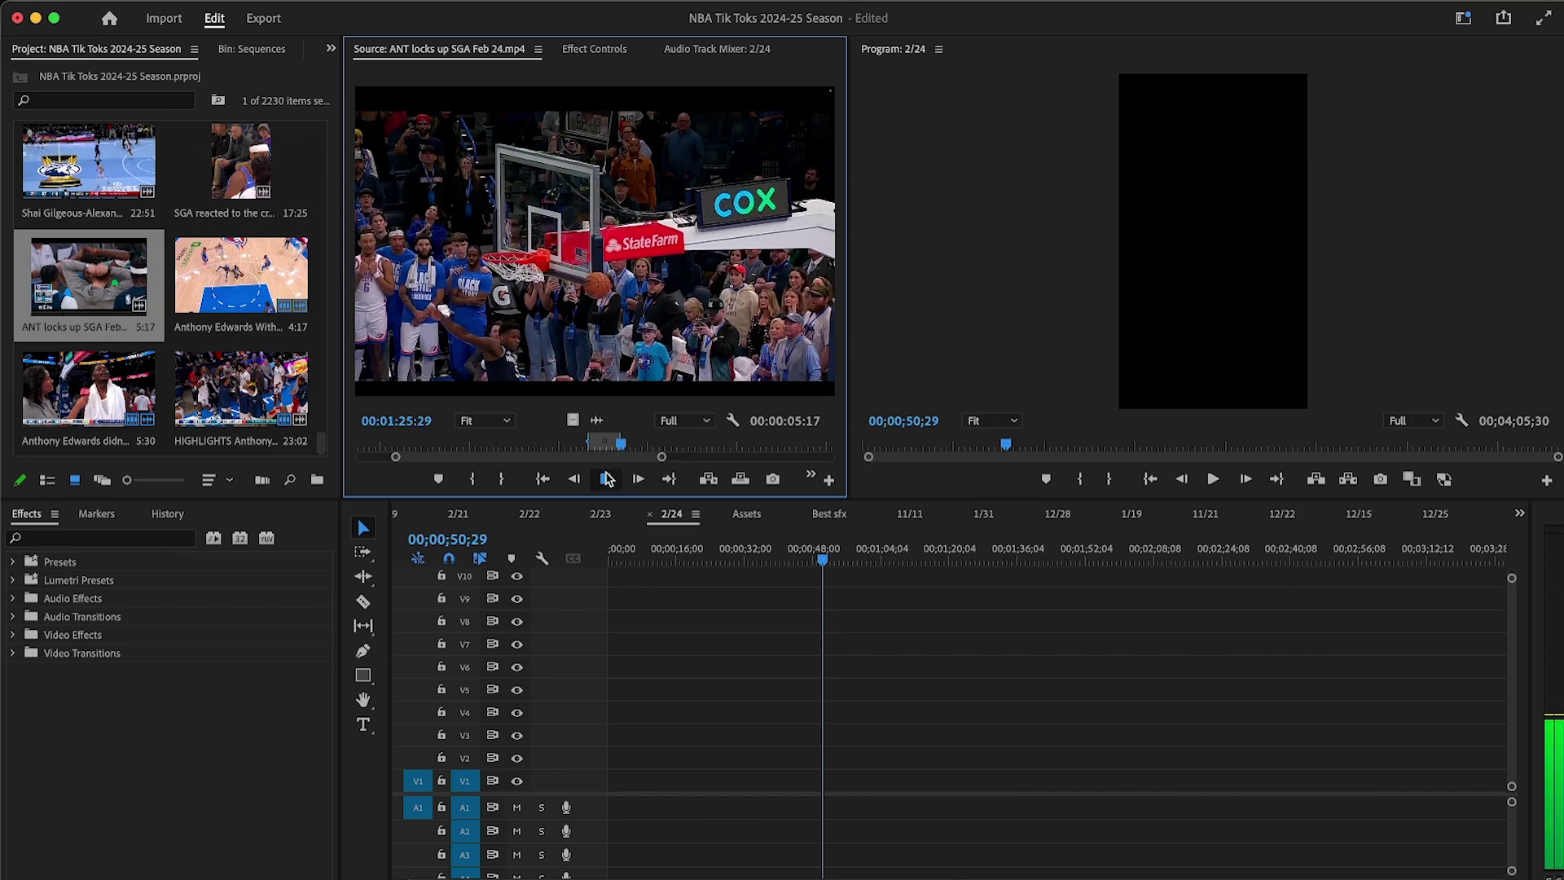
Step: Replay the marked play and move its Out point further along for a source range of 00:00:06:35
left_click_drag(615, 447, 586, 446)
key("equal")
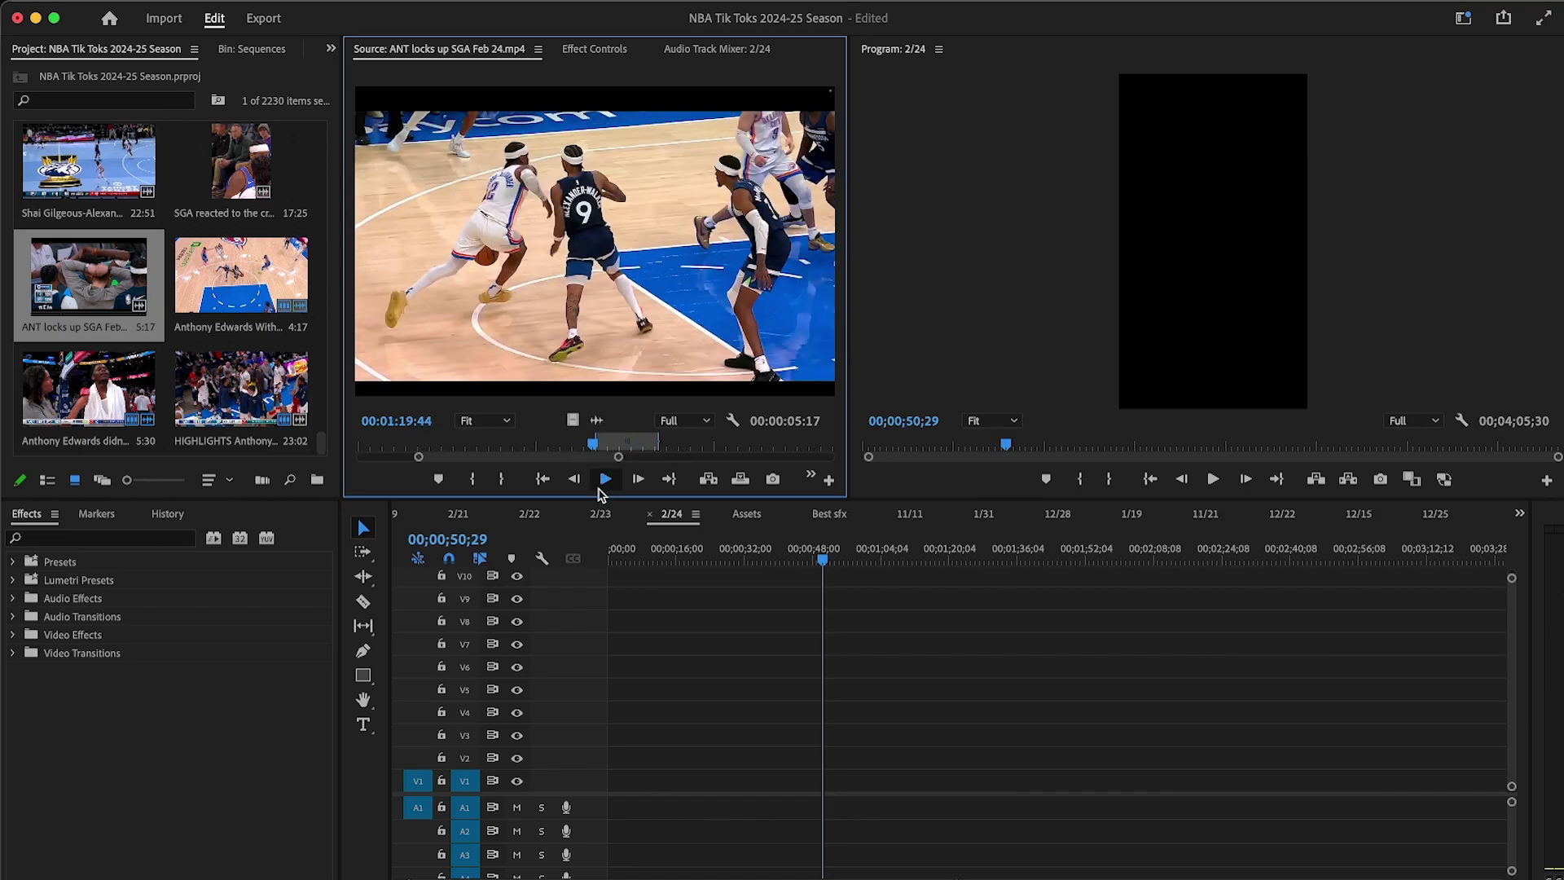
left_click(599, 488)
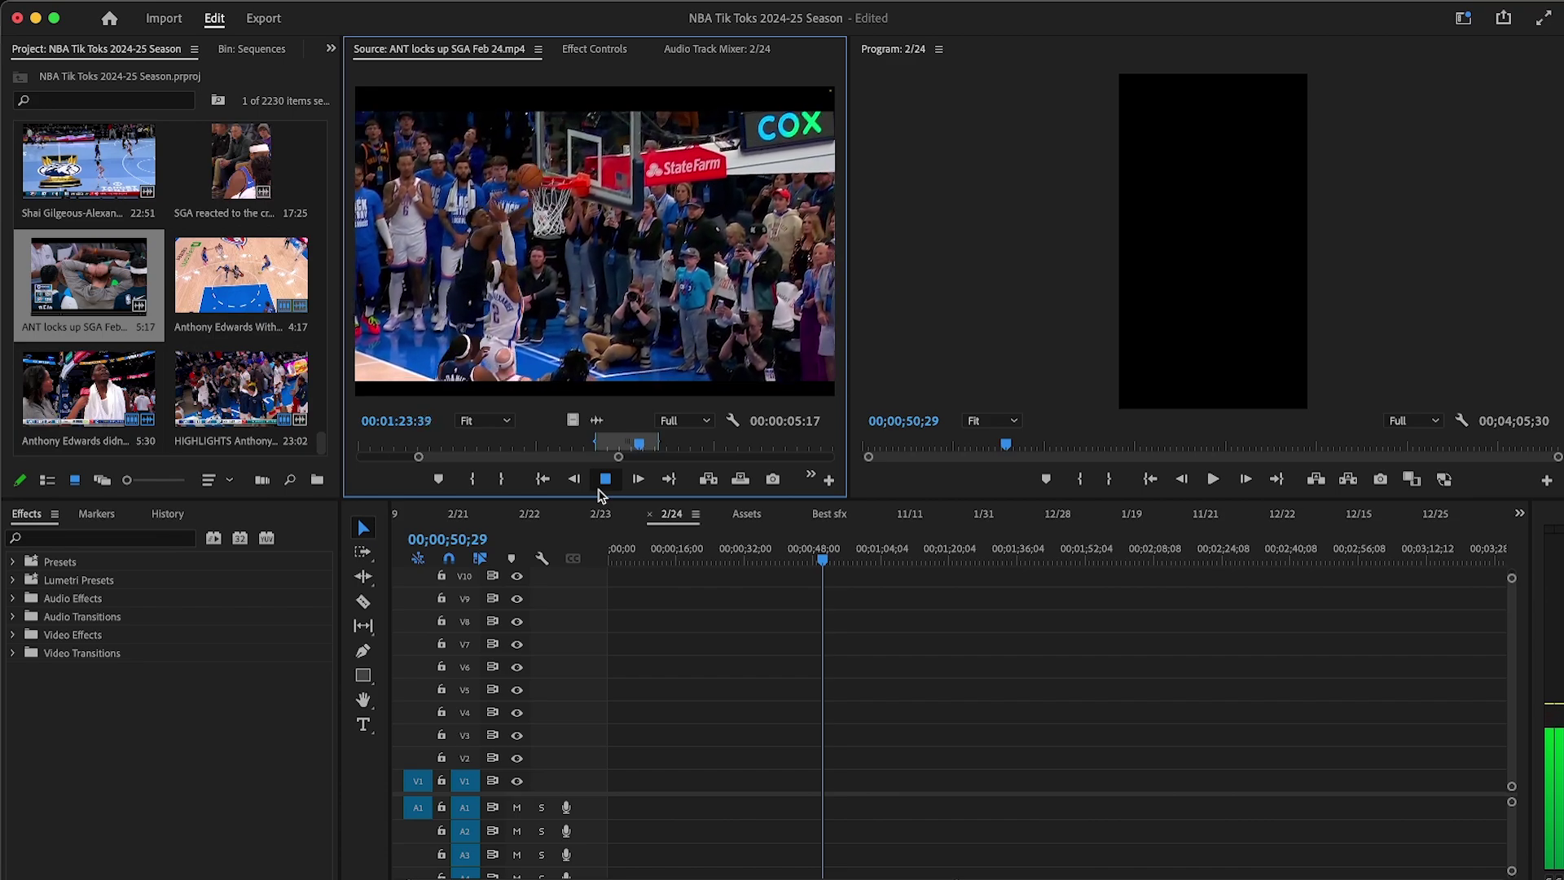
left_click(671, 447)
left_click_drag(671, 448, 674, 445)
key("o")
Step: Place only the video of the marked source range on track V1 at the 2/24 sequence's playhead, 00;00;50;29
left_click(741, 671)
key("minus")
key("minus")
left_click_drag(571, 419, 663, 780)
Step: Mark a new In point at about 00:01:30 in the source clip, before the block at the rim, and preview it
left_click_drag(586, 456, 605, 458)
mouse_move(457, 444)
left_mouse_down()
mouse_move(506, 444)
mouse_move(471, 444)
left_mouse_up()
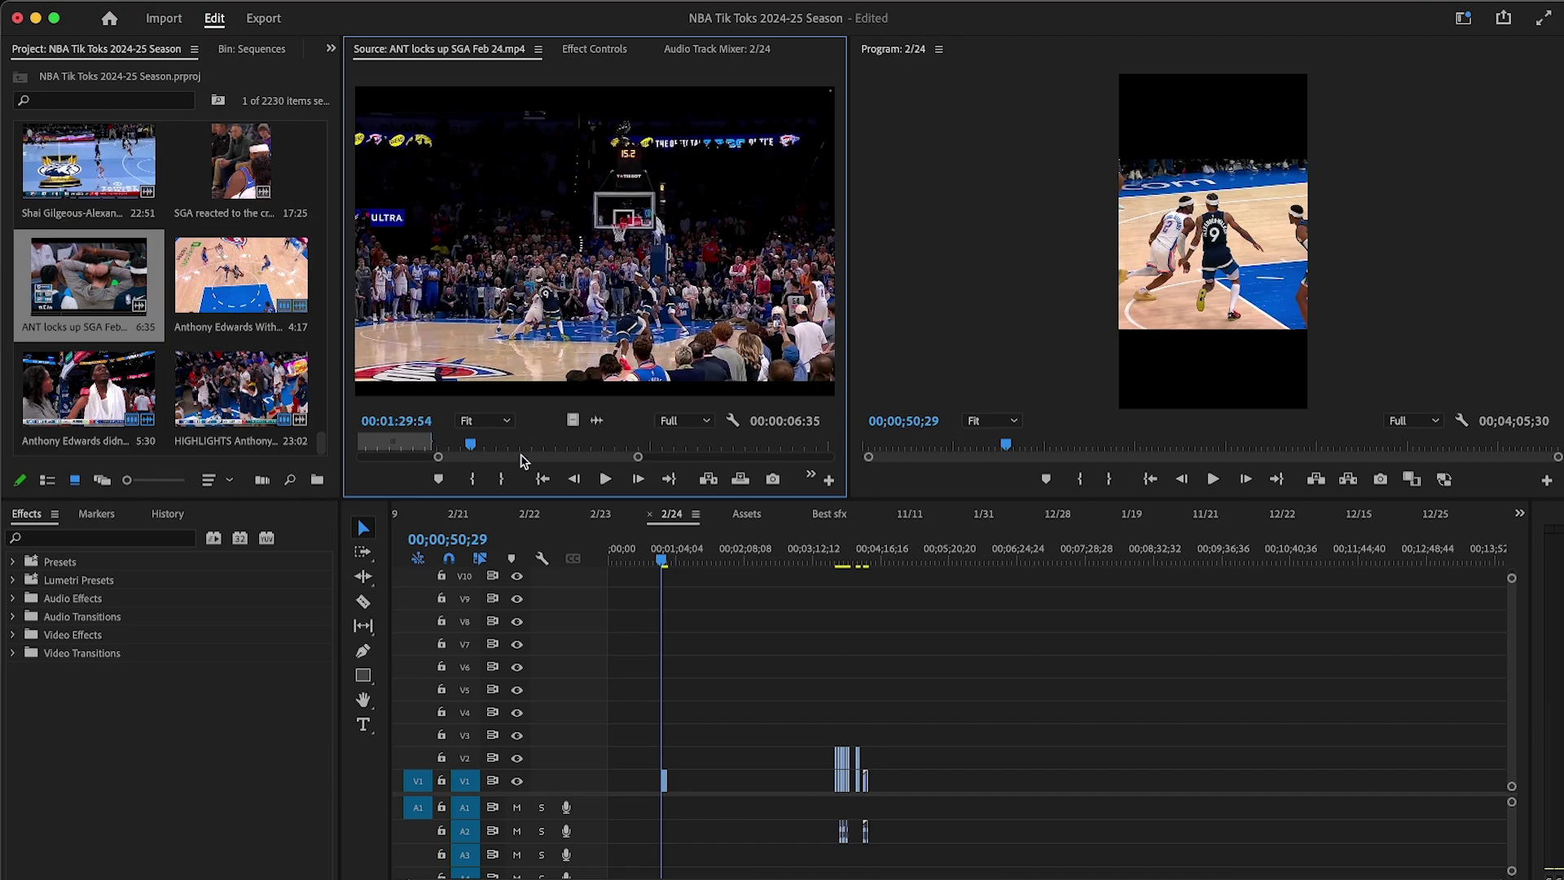
key("i")
left_click(606, 479)
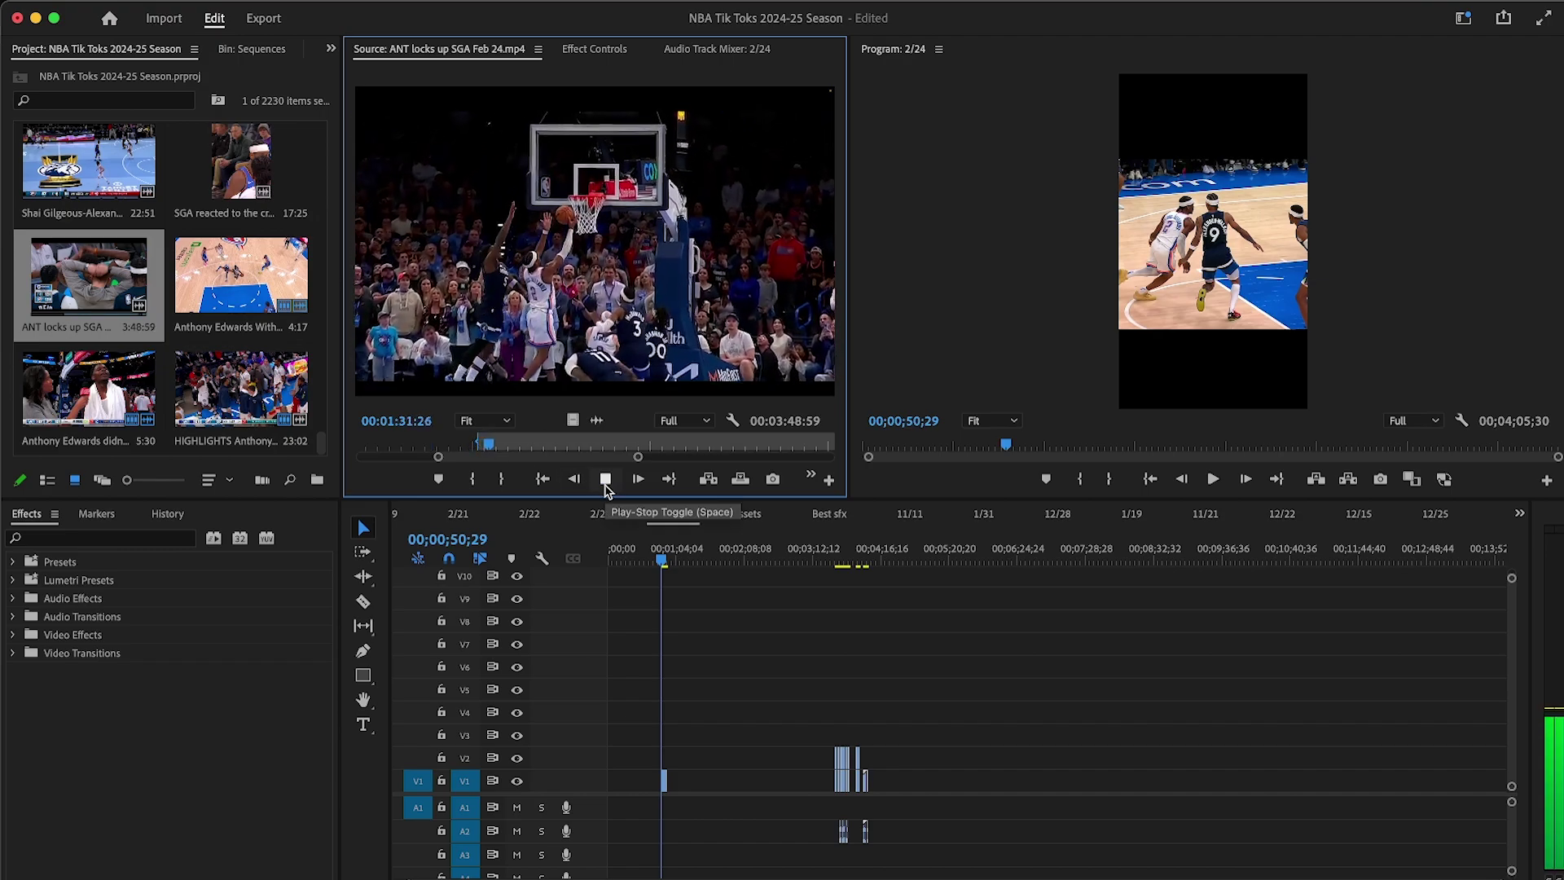
left_click(605, 484)
Step: Replay the block at the rim and mark the source clip's Out point at 00:01:33:25
key("equal")
key("equal")
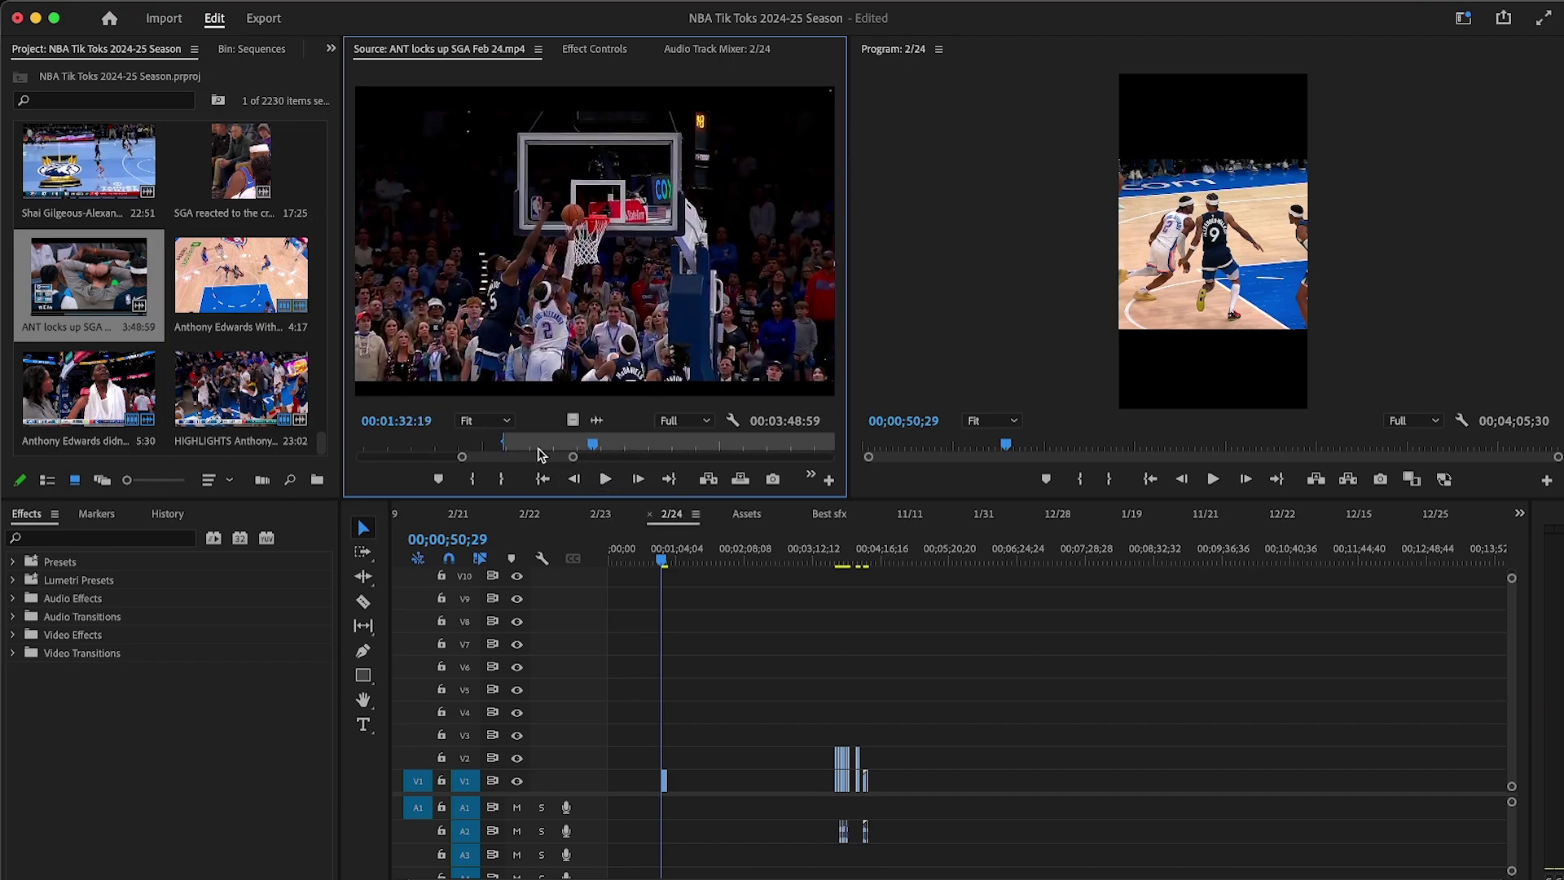
left_click(528, 445)
left_click(605, 480)
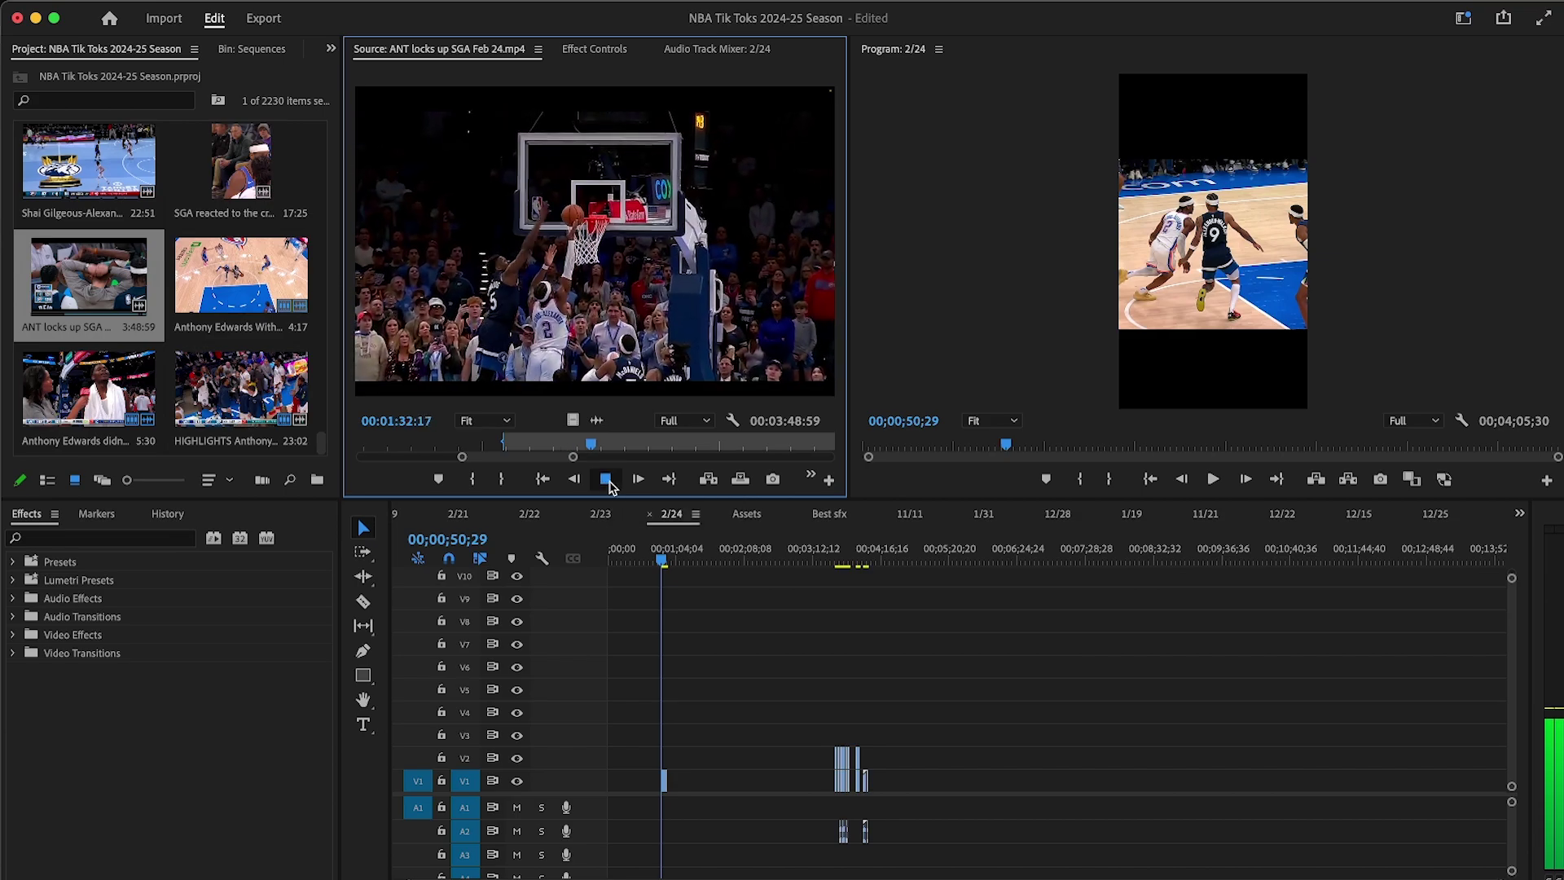
left_click(606, 481)
key("o")
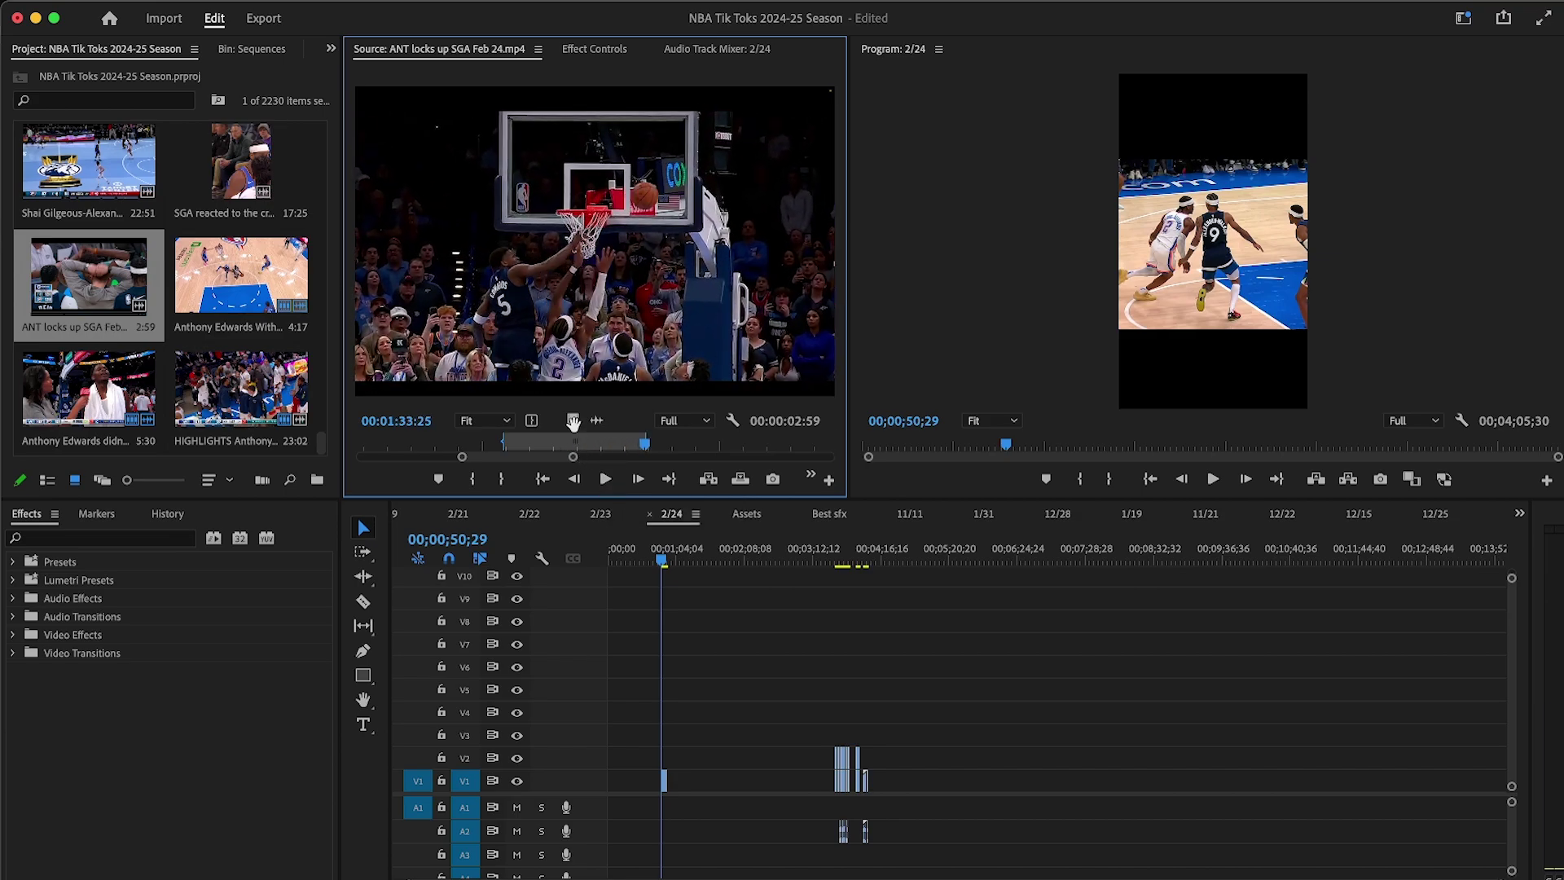
Step: Place only the video of the marked block at the rim on track V1, directly after the clip at 00;00;50;29
left_click_drag(572, 419, 683, 781)
Step: Mark trial In points at about 00:01:54 and at 00:03:23:20 in the source clip and preview each play
left_click(664, 443)
left_click_drag(680, 442, 722, 443)
key("minus")
key("i")
left_click(606, 481)
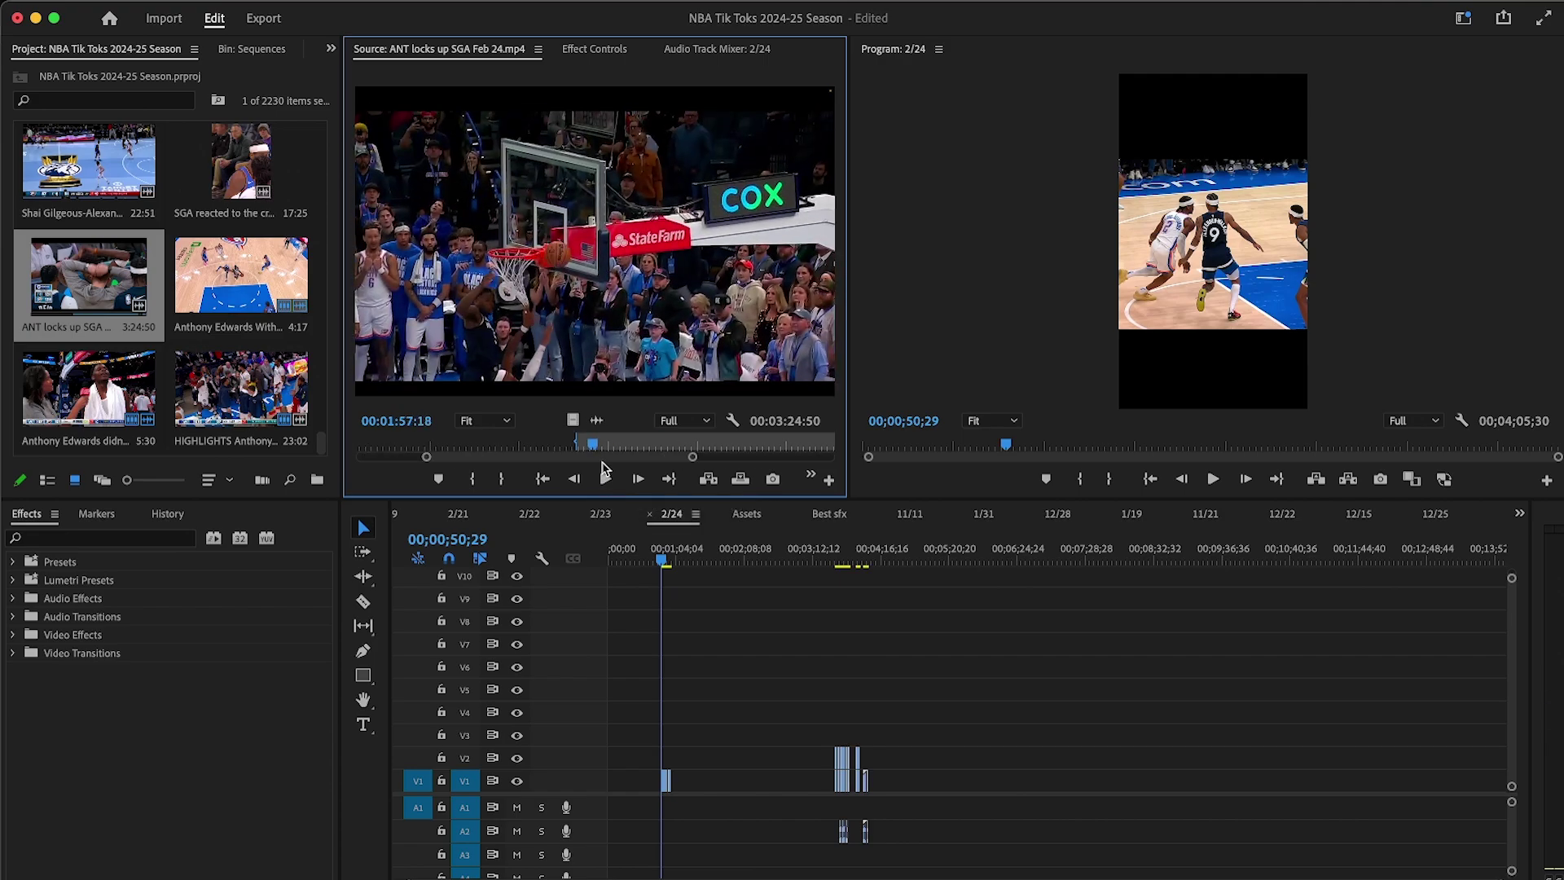
left_click_drag(604, 450, 680, 454)
key("=")
key("i")
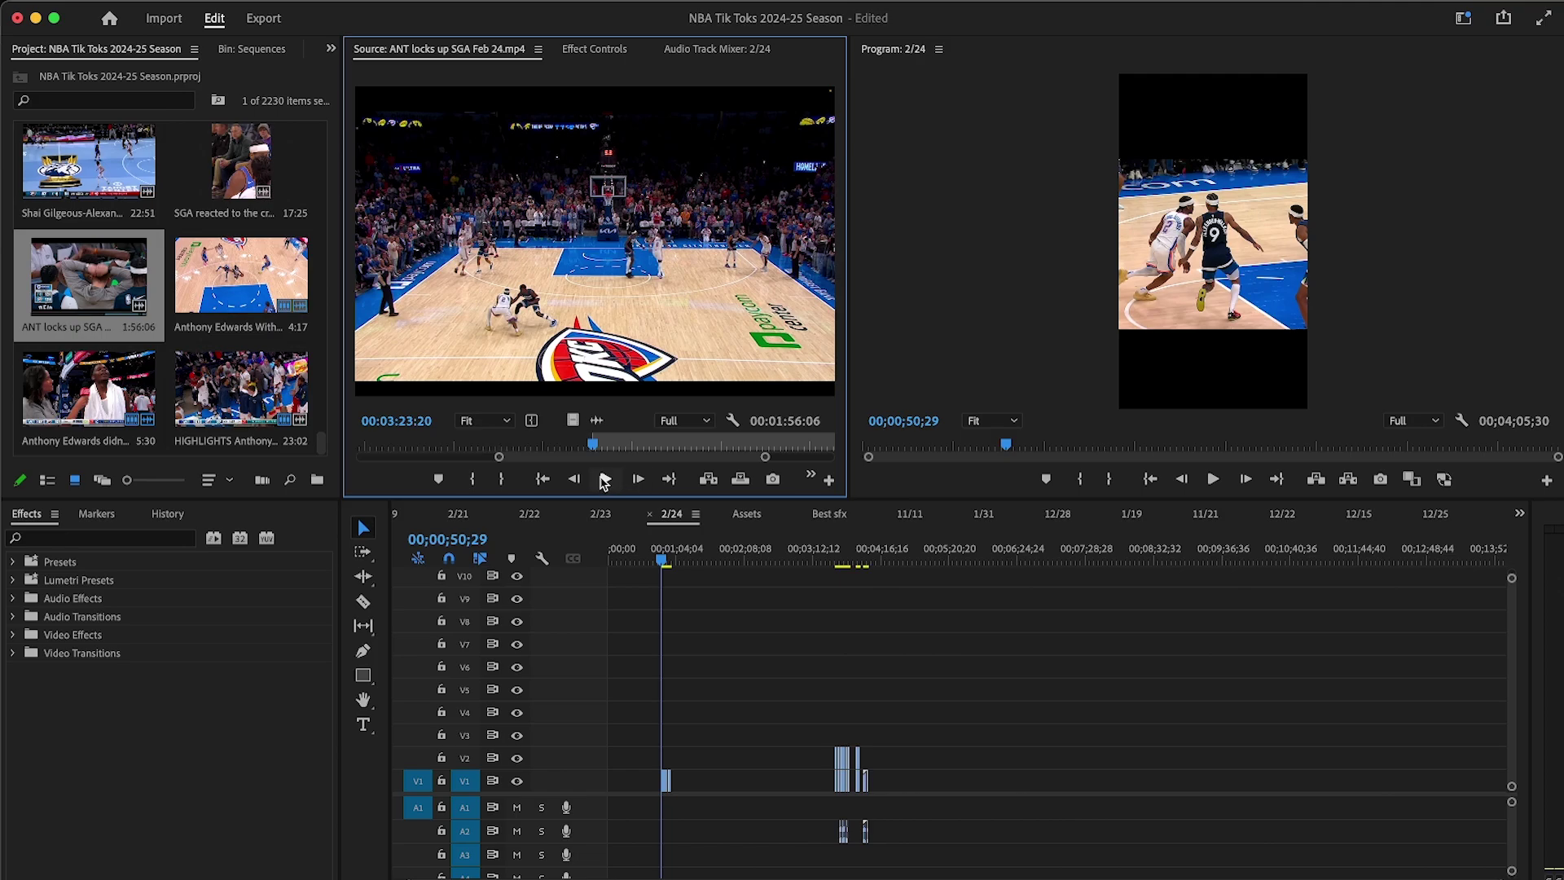
left_click(602, 481)
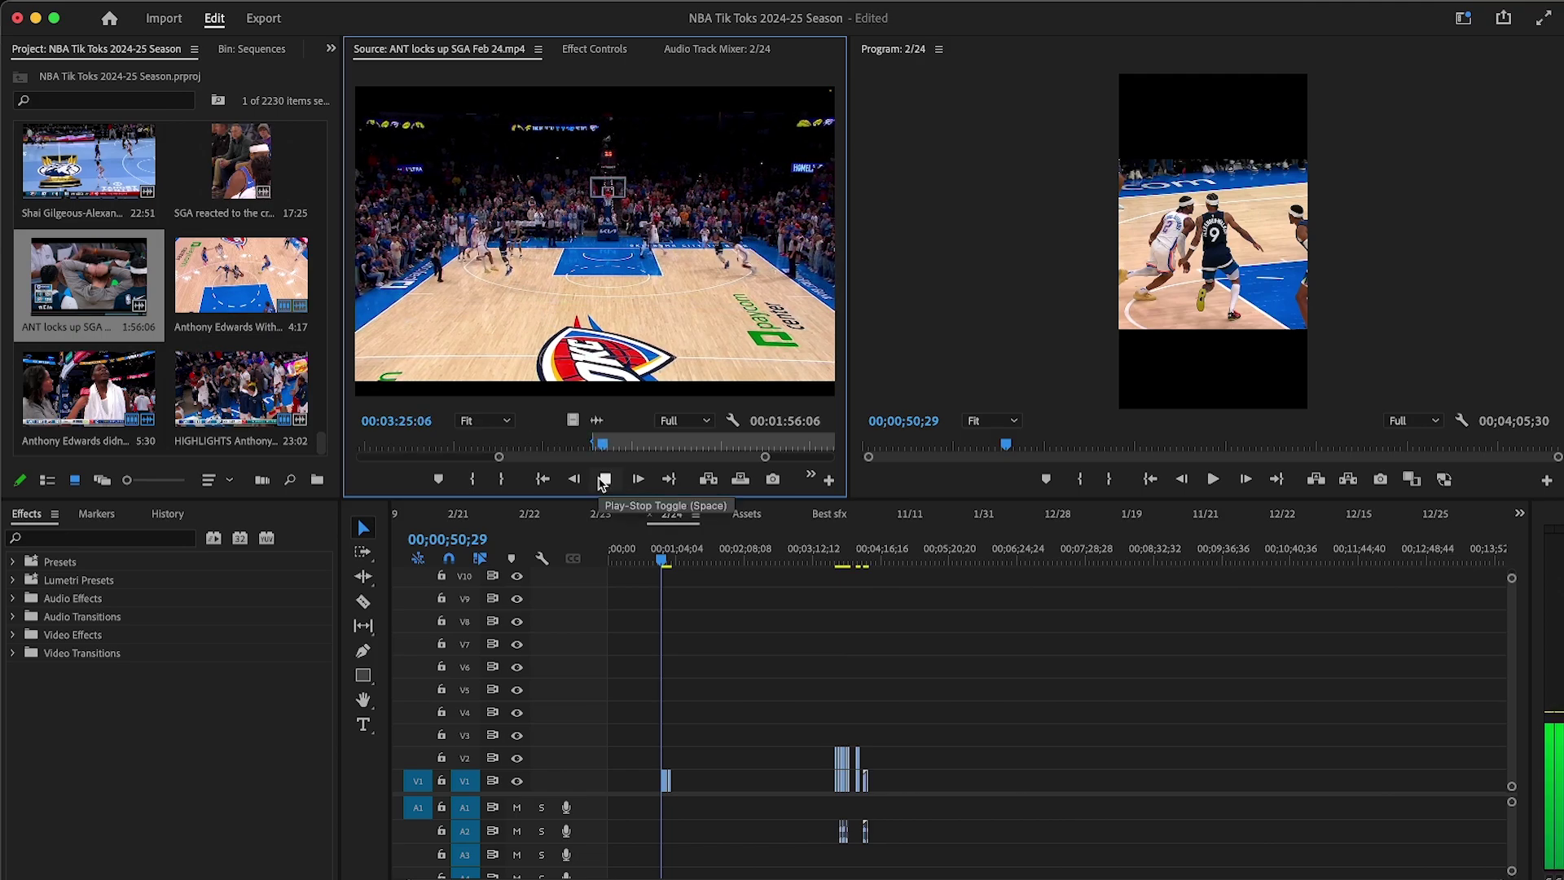
Step: Mark the source In point at about 00:03:32, where the defender closes in on the ball handler, and preview it
key("=")
key("=")
left_click_drag(604, 447, 658, 444)
key("-")
key("i")
left_click(605, 480)
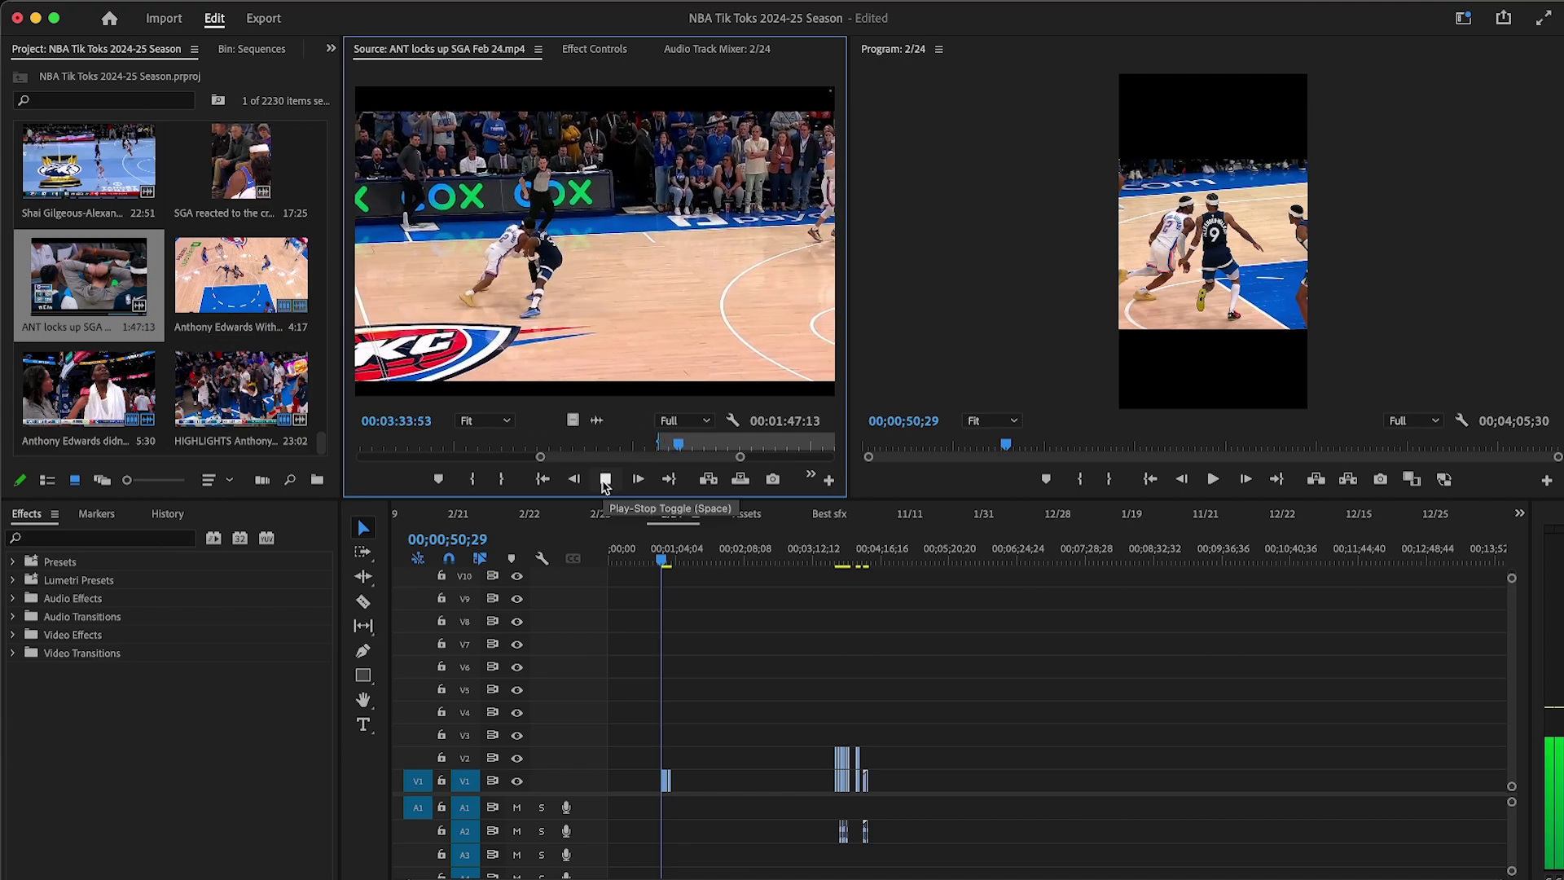
Step: Mark the source Out point at 00:03:36:02 and place only the range's video on V1 at about 00;01;33
left_click(605, 481)
left_click(604, 480)
left_click(604, 478)
key("o")
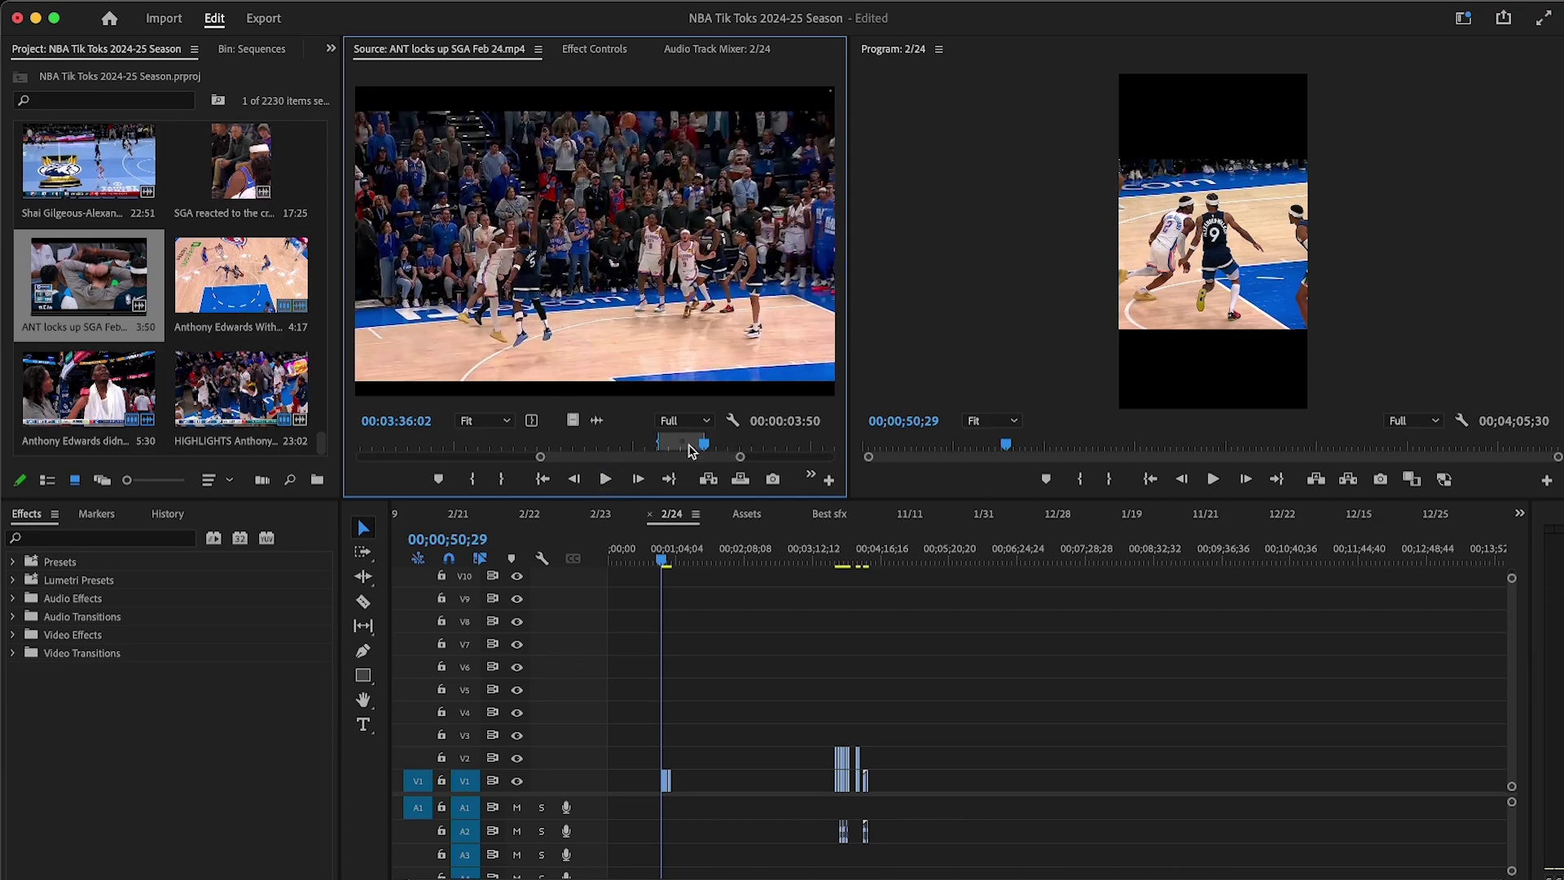
left_click_drag(575, 420, 707, 780)
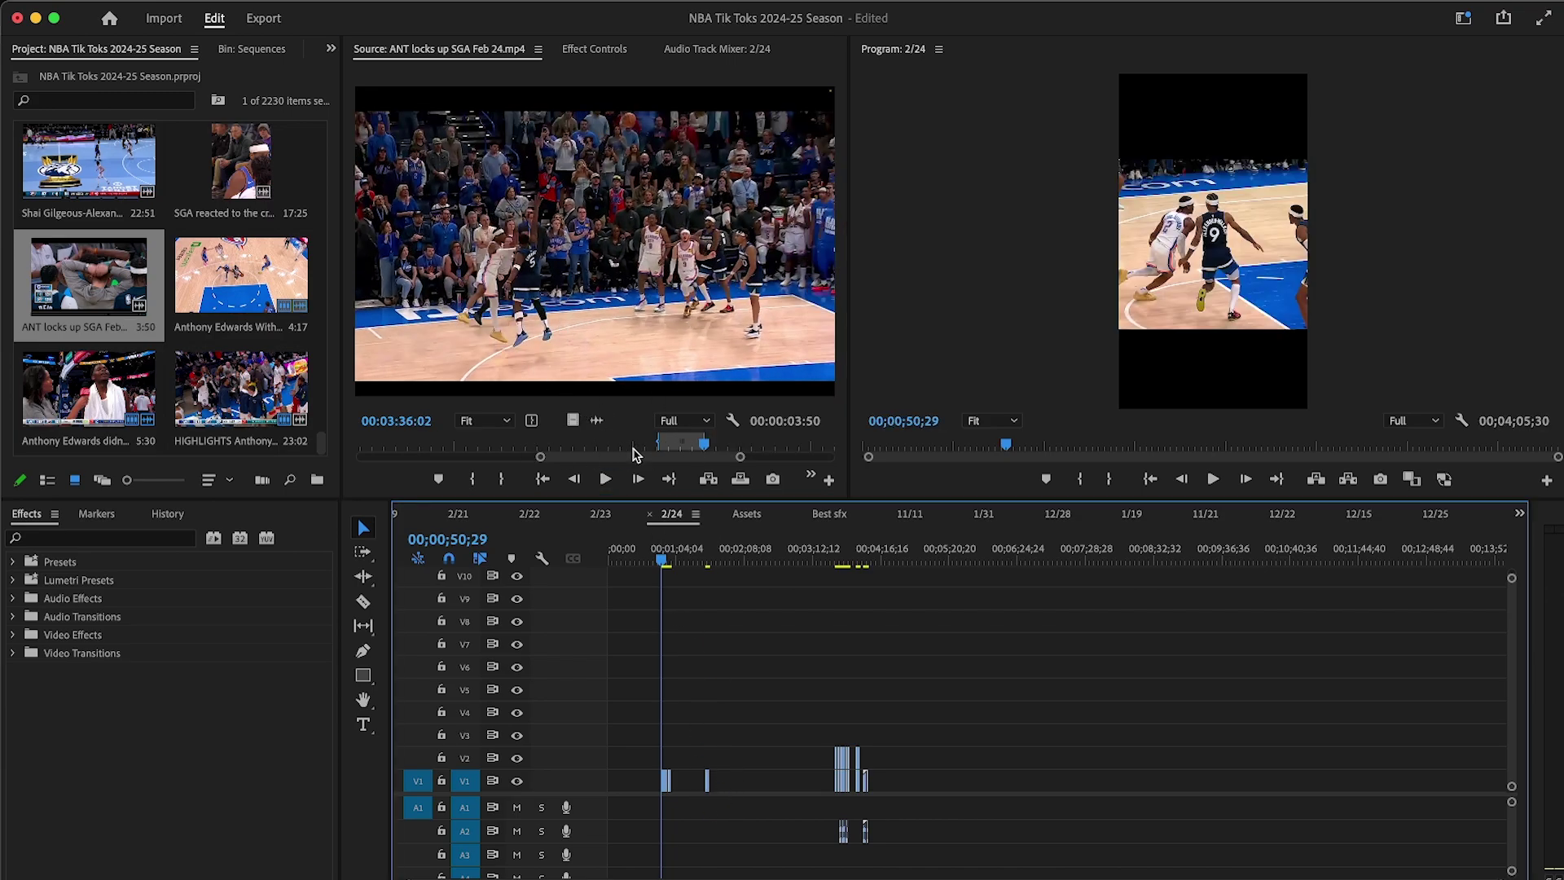
Step: Mark a source range of 00:00:01:58 starting at about 00:03:47 and place only its video on V1 beside the clip near 00;01;33
left_click_drag(657, 456, 663, 456)
left_click_drag(514, 442, 611, 448)
key("i")
left_click(605, 479)
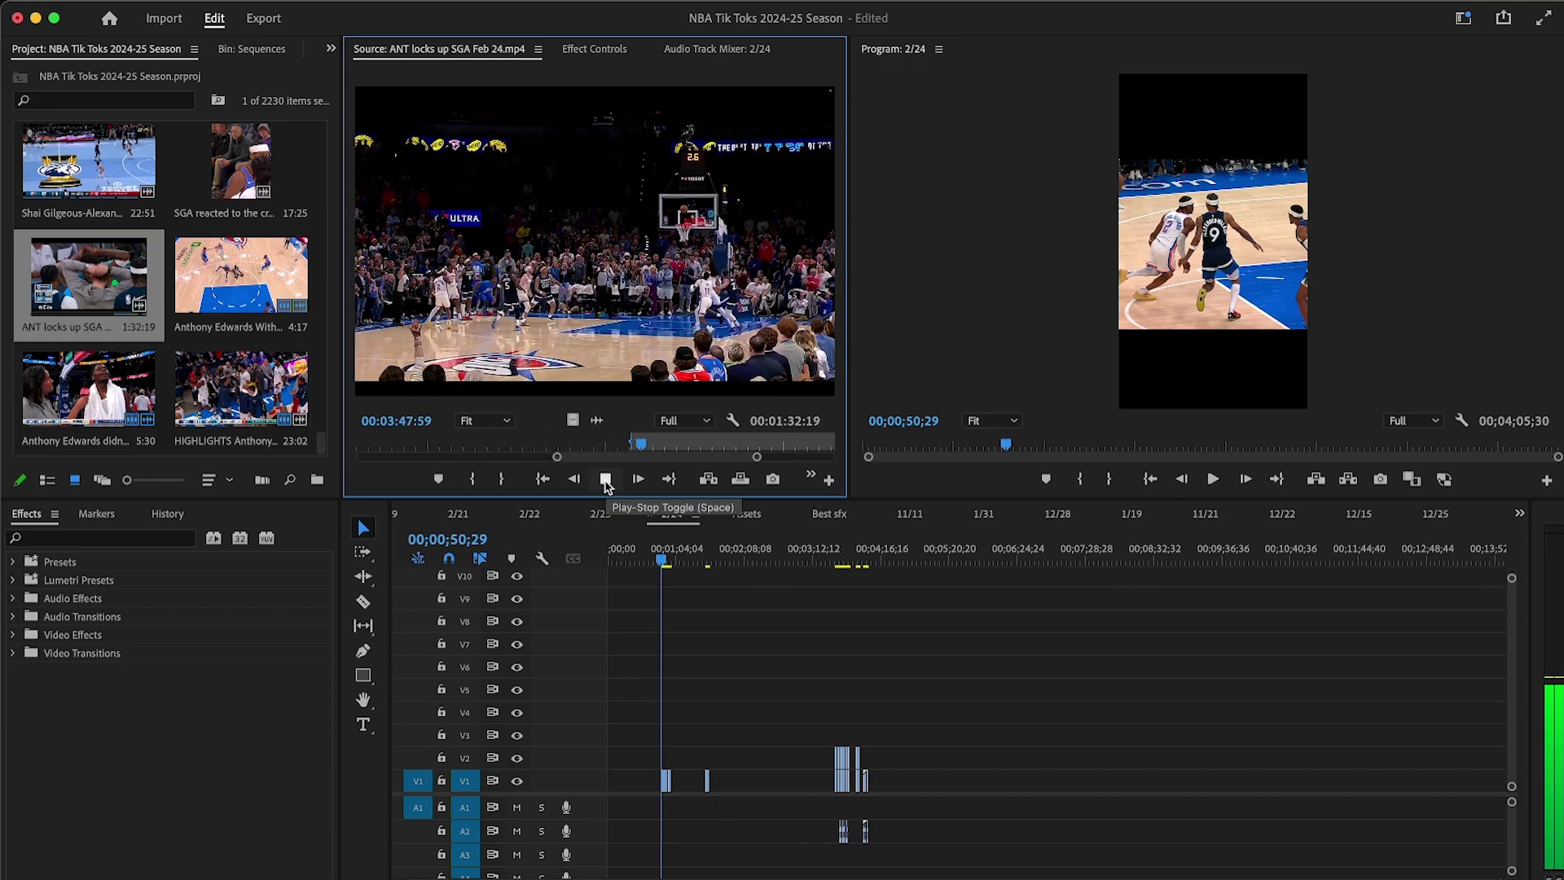
left_click(605, 480)
key("o")
left_click_drag(573, 421, 710, 780)
Step: Mark the source range from about 00:00:53 to 00:00:57:00 and place only its video on V1 before the first clip group
left_click_drag(560, 442, 596, 446)
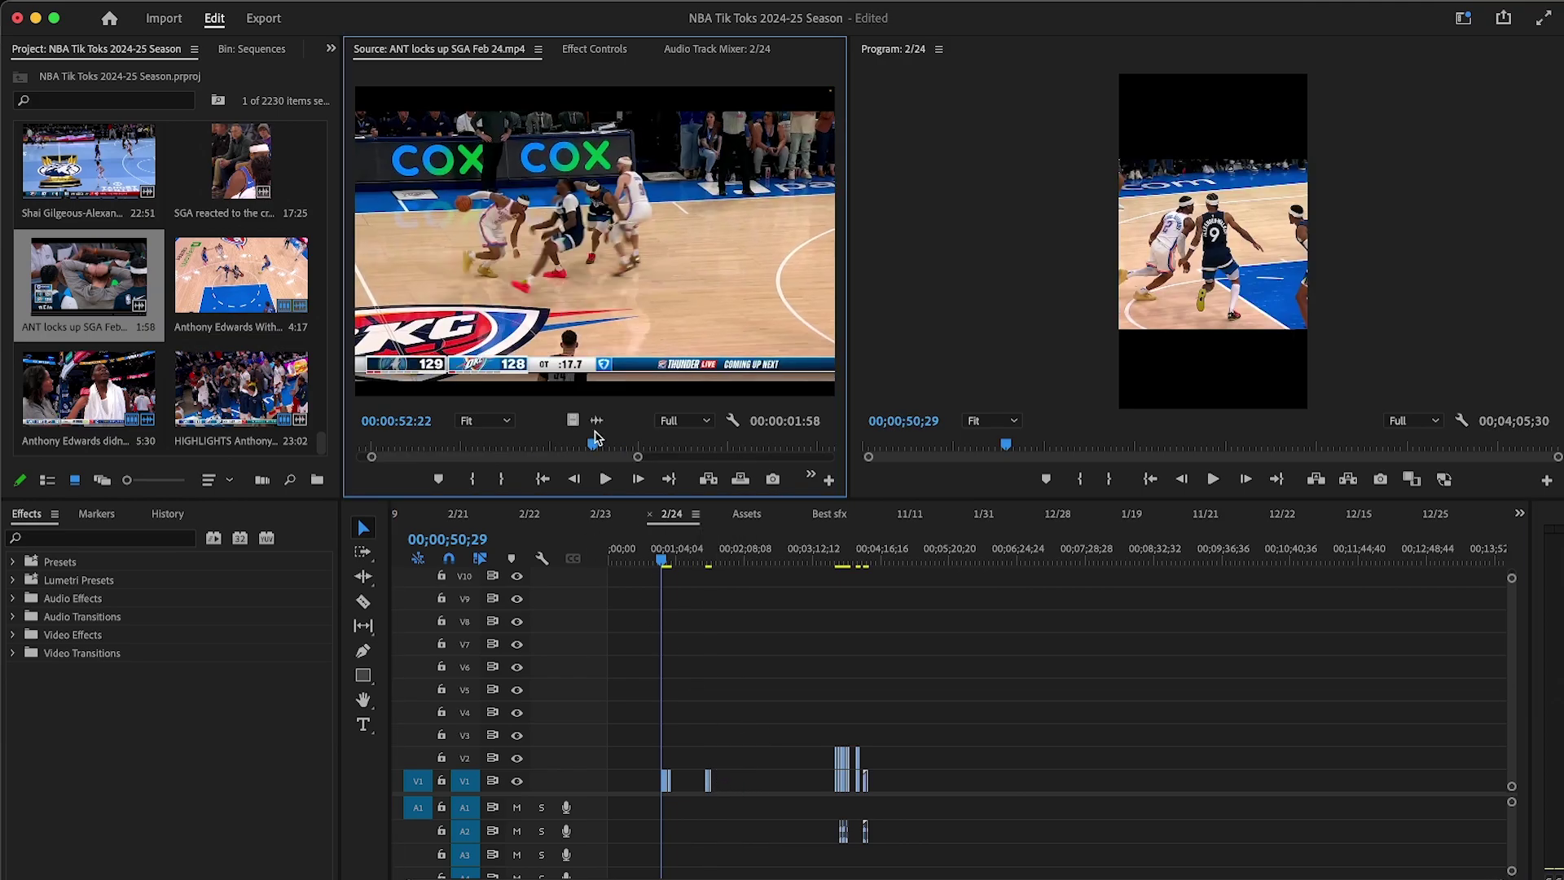
key("i")
left_click(605, 479)
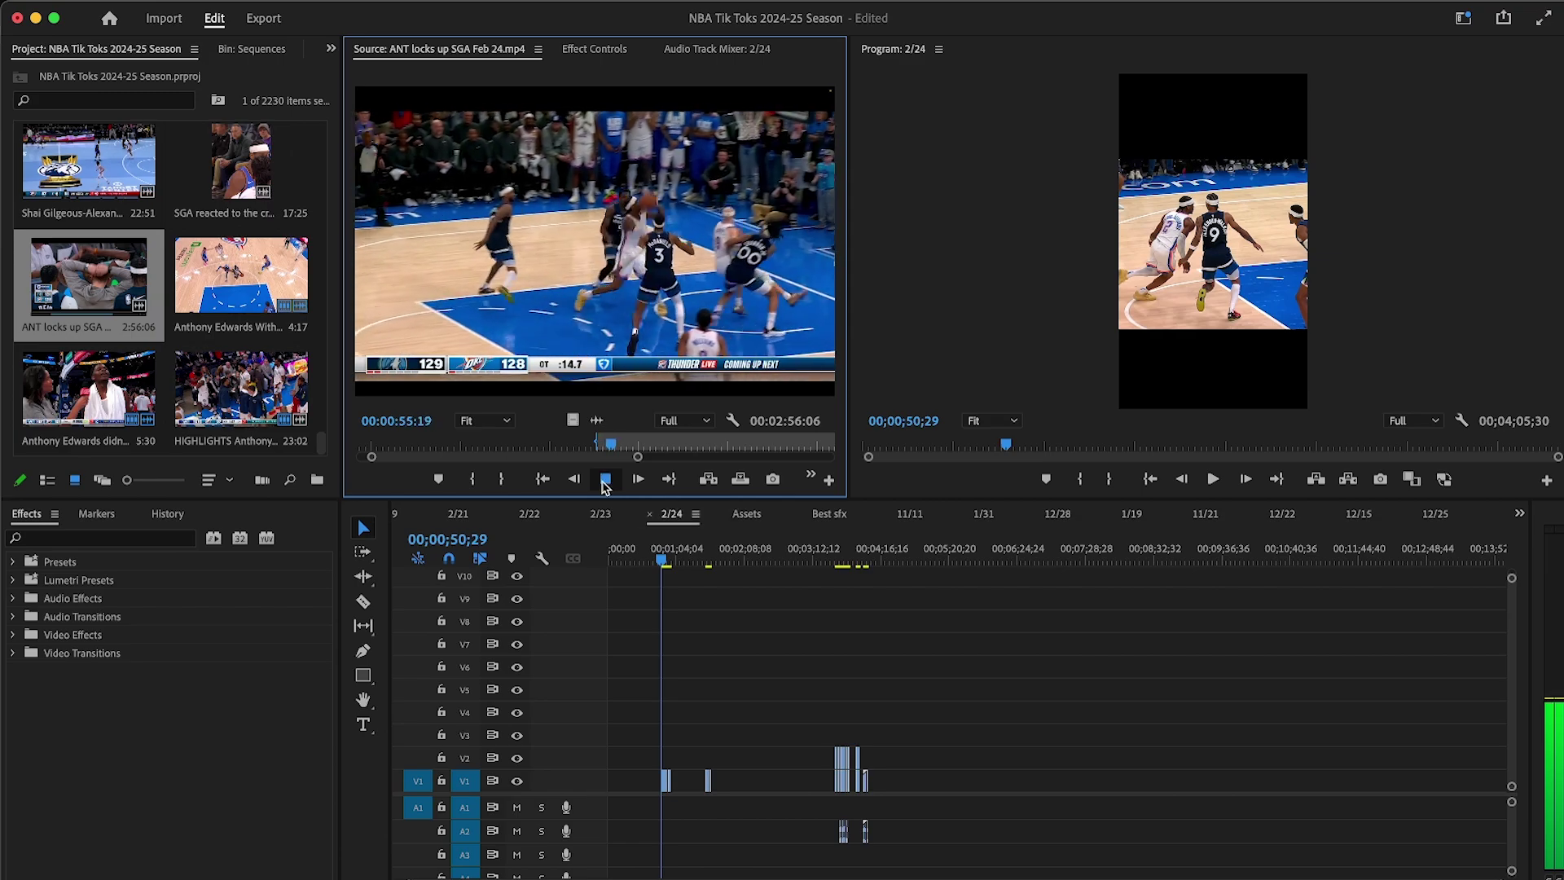
left_click(606, 479)
key("o")
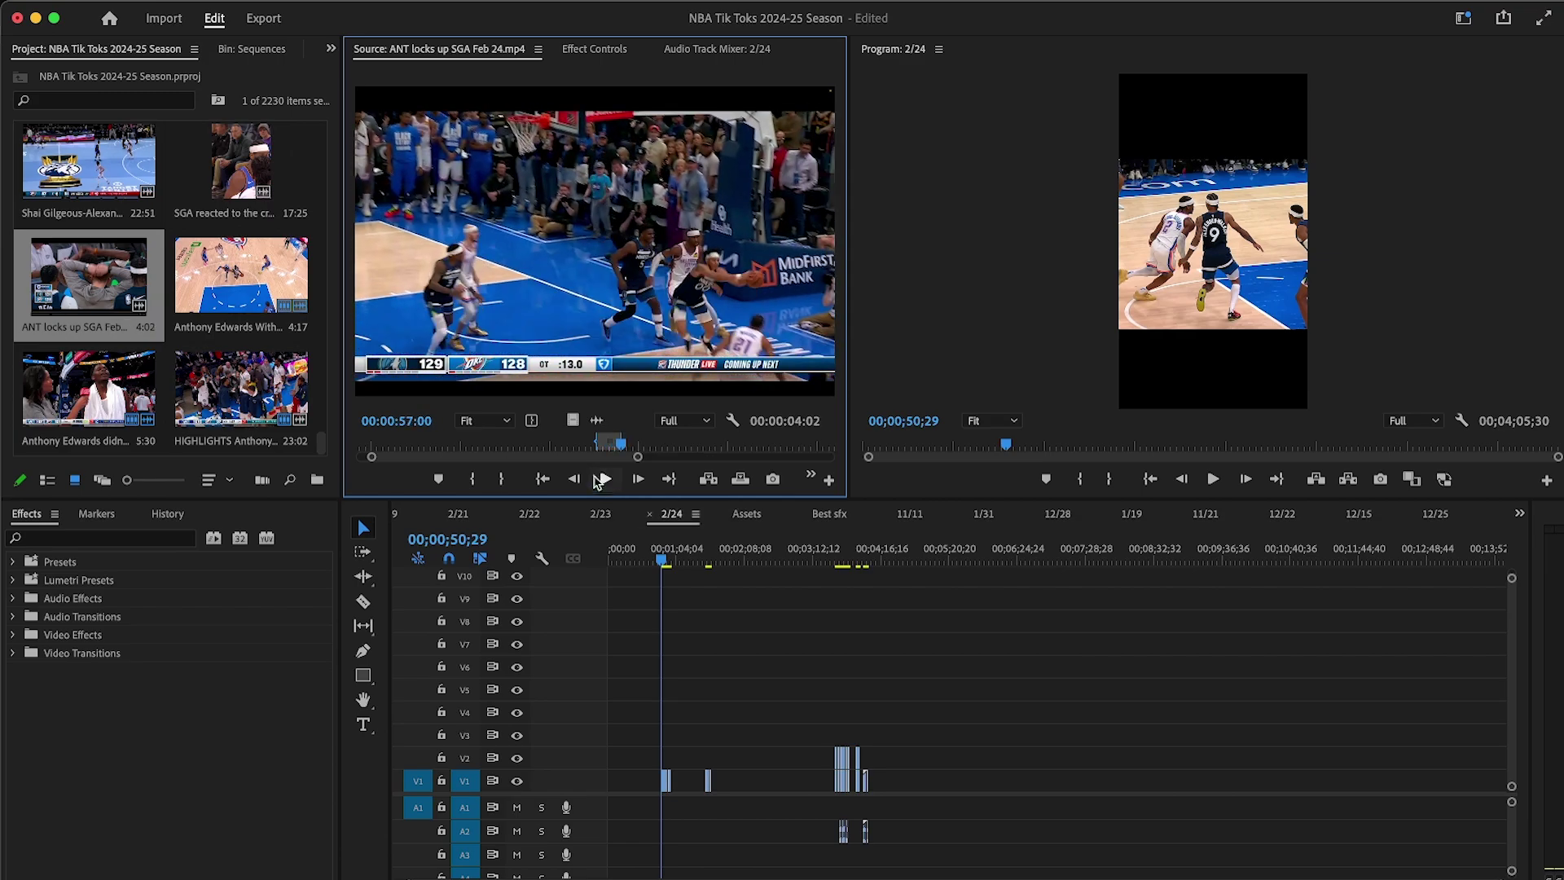
left_click_drag(572, 422, 656, 788)
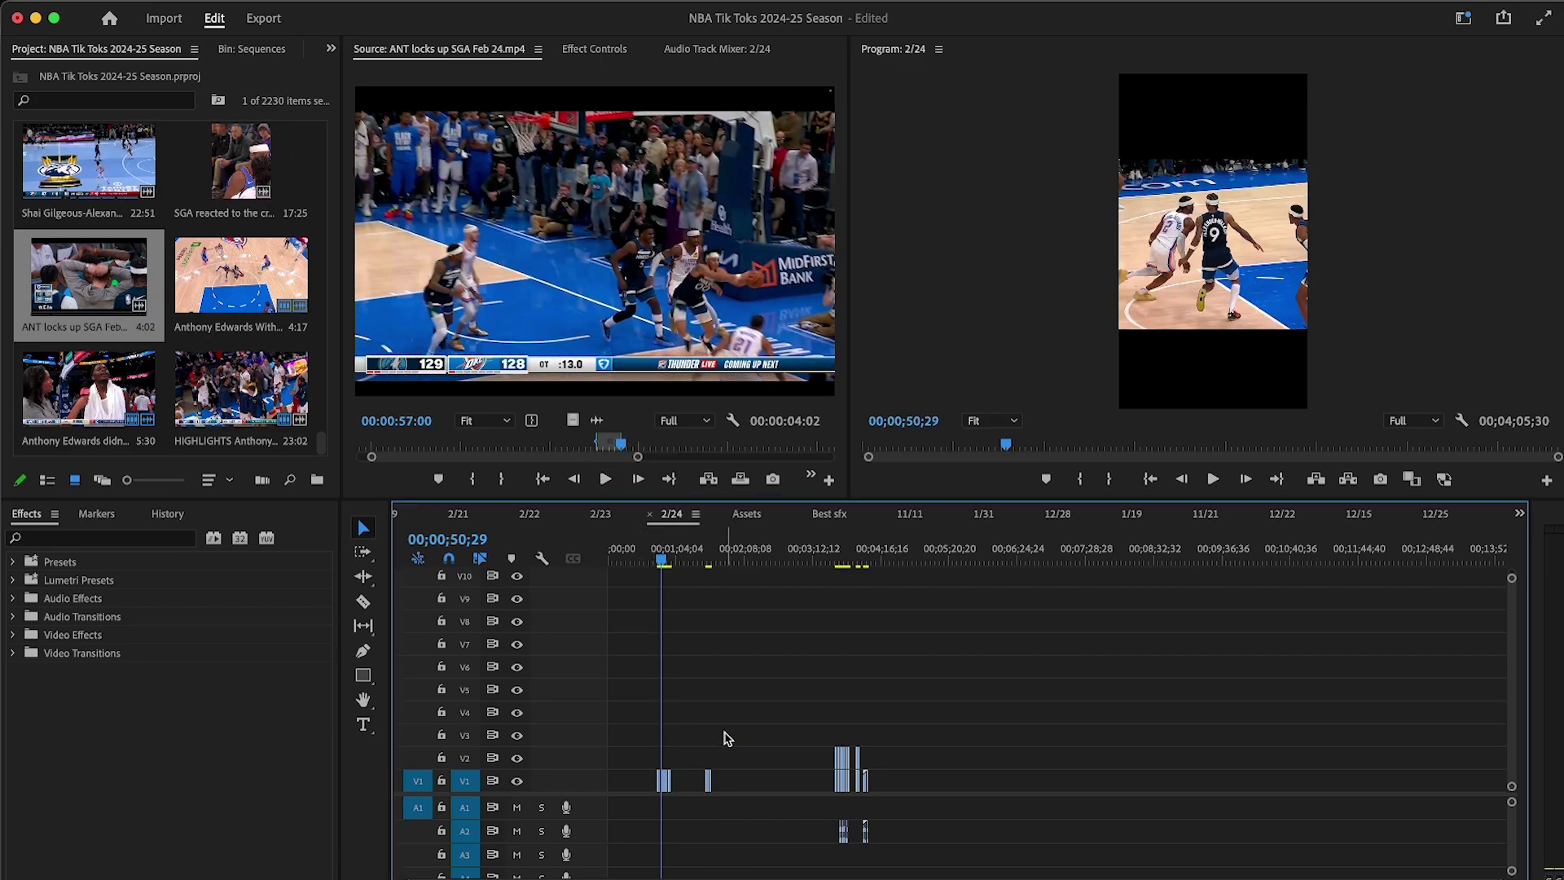
Step: Open SGA vs ANT Broll Feb 24.mp4 as the source clip and scan it around the bench and sideline reactions near 00:02:02
left_click(682, 439)
key("minus")
key("minus")
left_click_drag(477, 442, 666, 446)
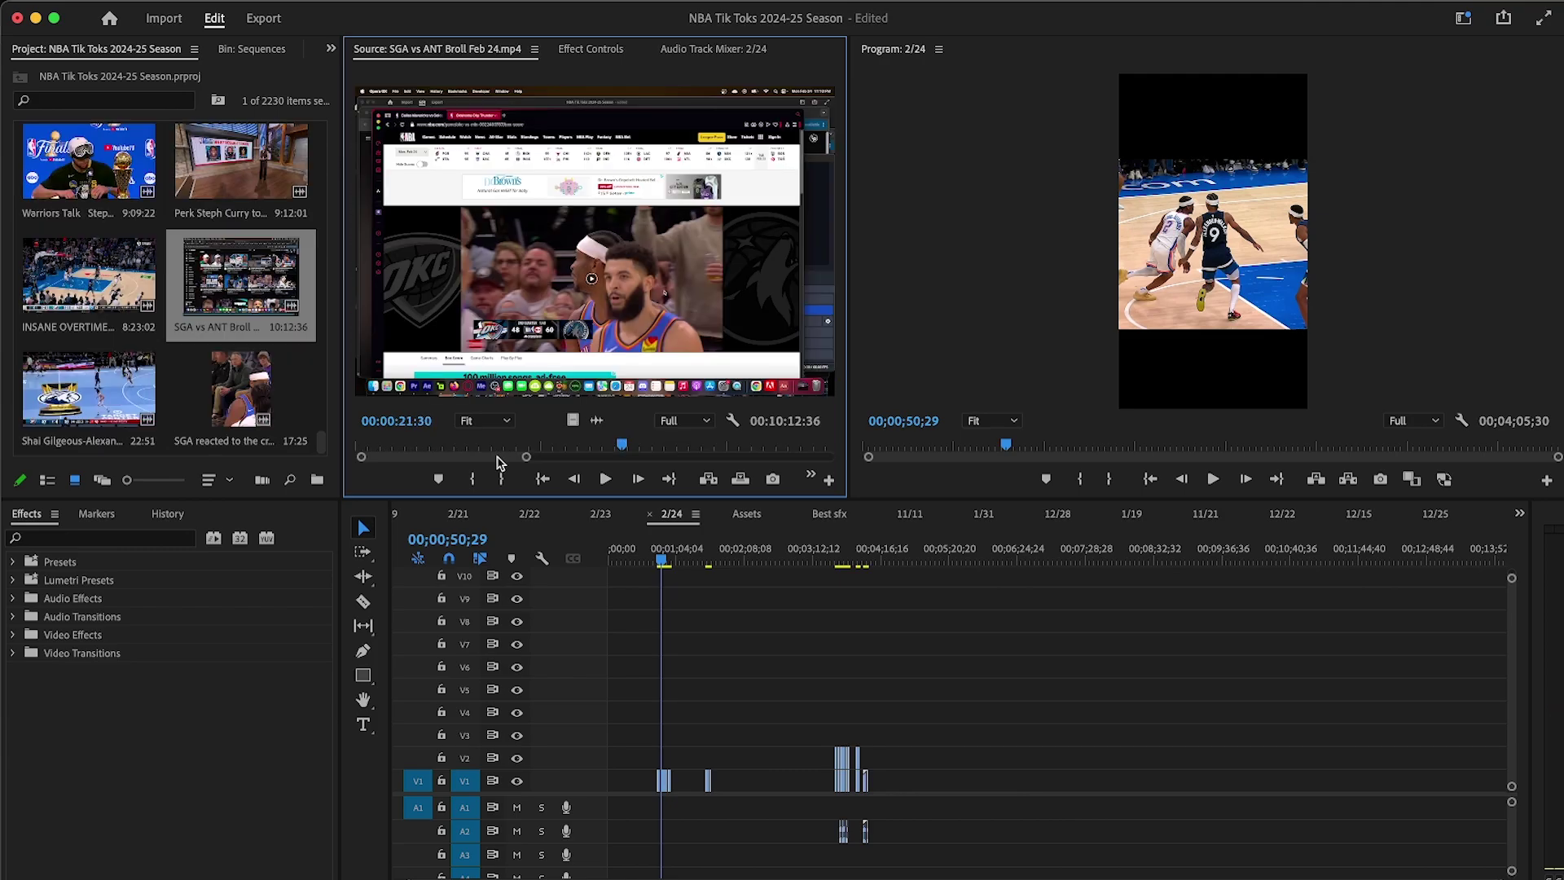
left_click_drag(497, 455, 505, 458)
left_click_drag(432, 447, 473, 445)
key("equal")
mouse_move(581, 444)
left_mouse_down()
mouse_move(695, 444)
mouse_move(556, 459)
left_mouse_up()
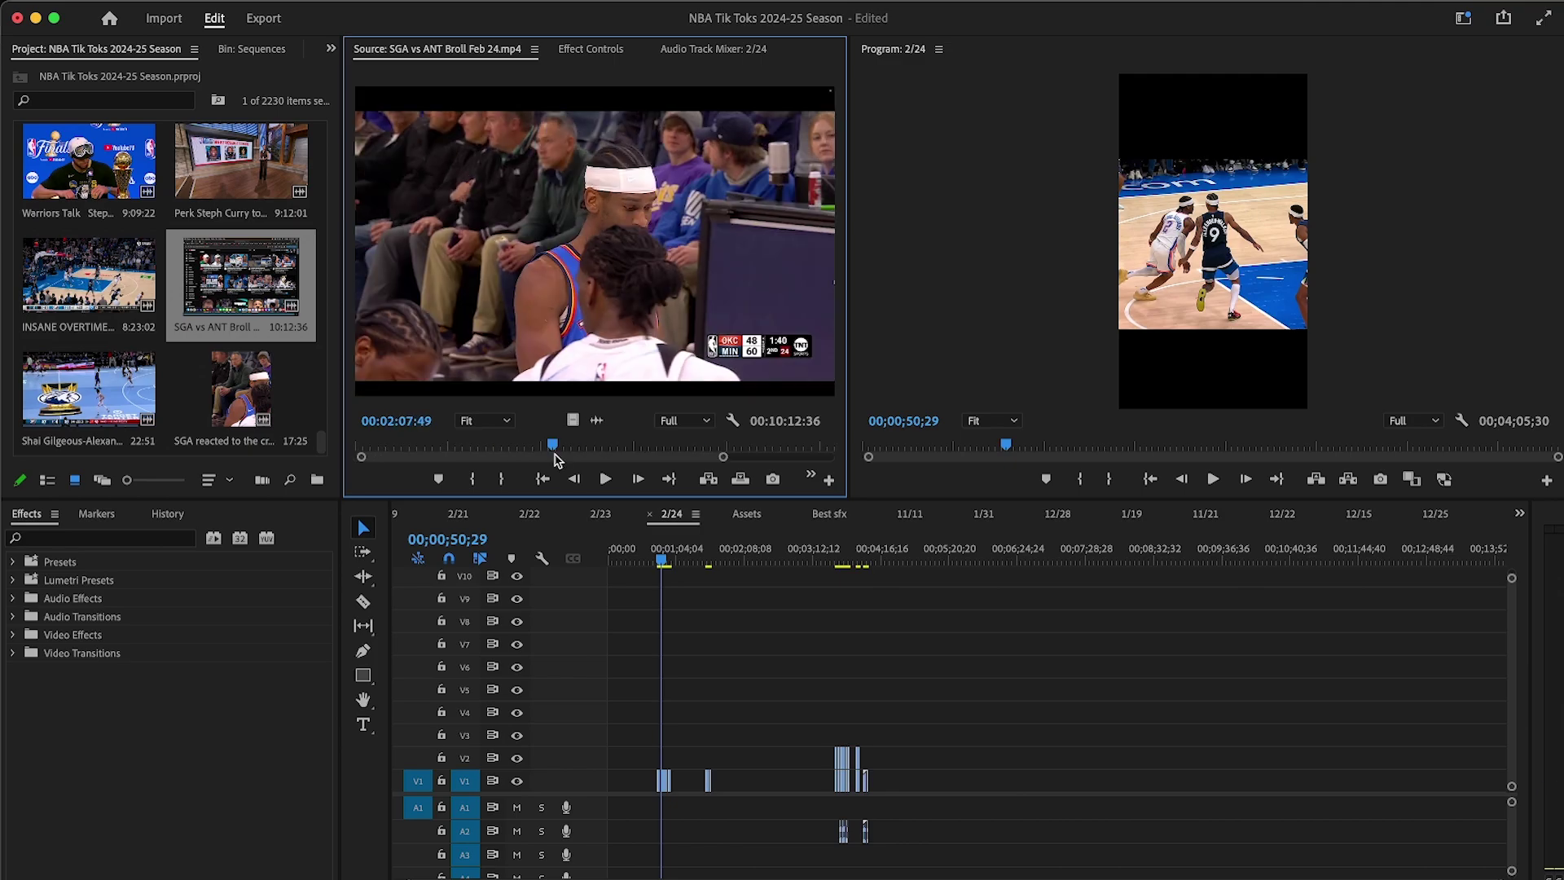
key("=")
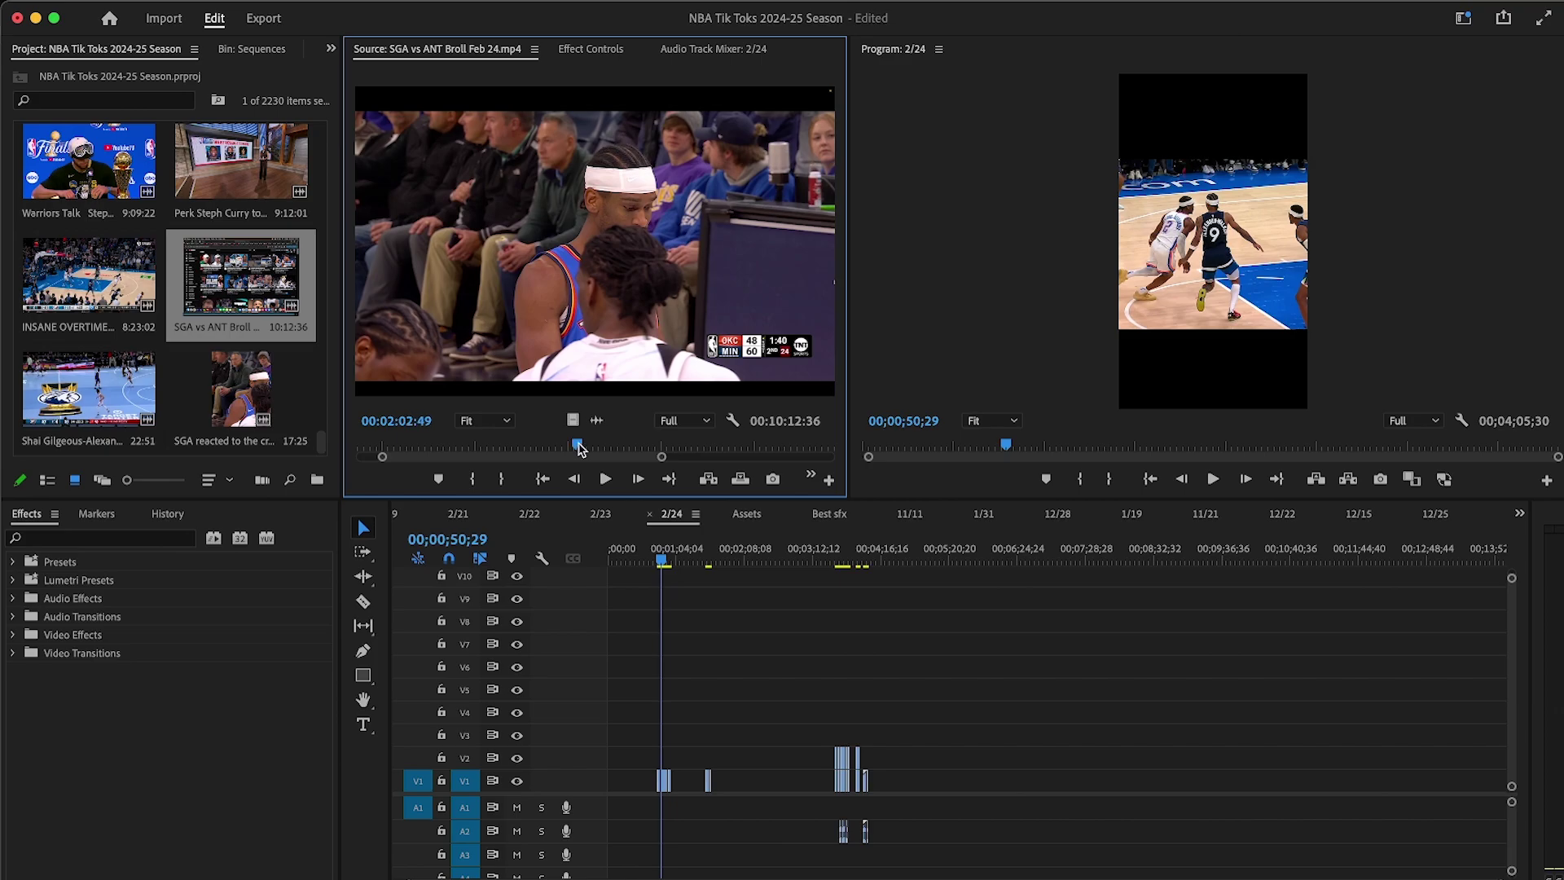
Step: Mark the source range of Anthony Edwards's reaction from about 00:01:53 to 00:01:55:59
left_click_drag(578, 447, 582, 447)
key("i")
left_click(606, 480)
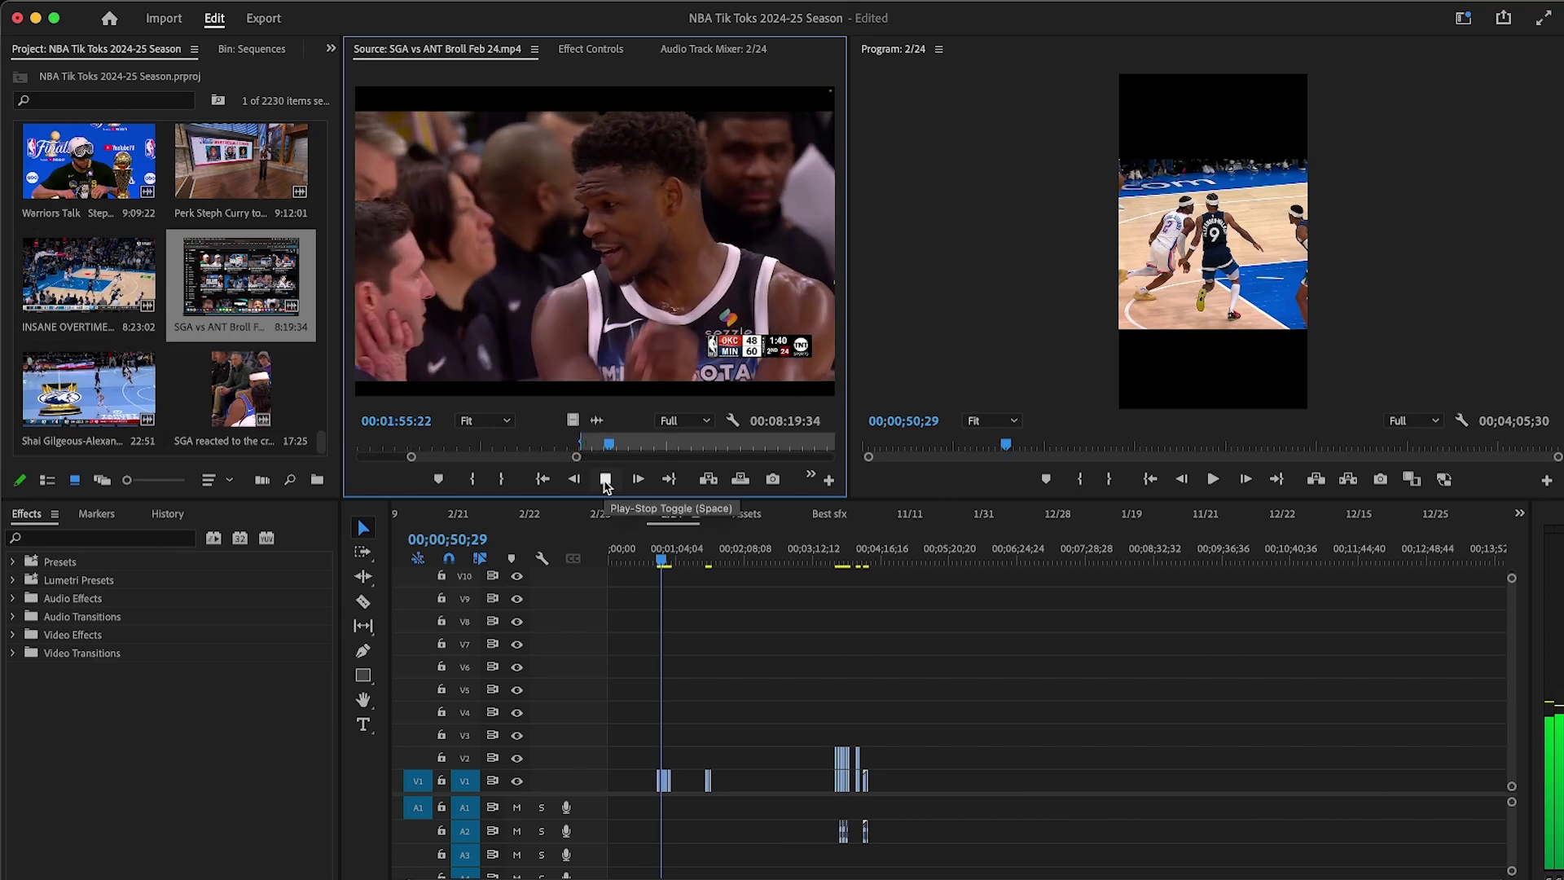
left_click(605, 479)
key("o")
Step: Move the final group of clips to about 00;05;25 and place only the marked reaction's video on V1 near 00;02;40
left_click_drag(1036, 649, 745, 862)
left_click_drag(842, 762, 962, 761)
left_click_drag(572, 420, 777, 780)
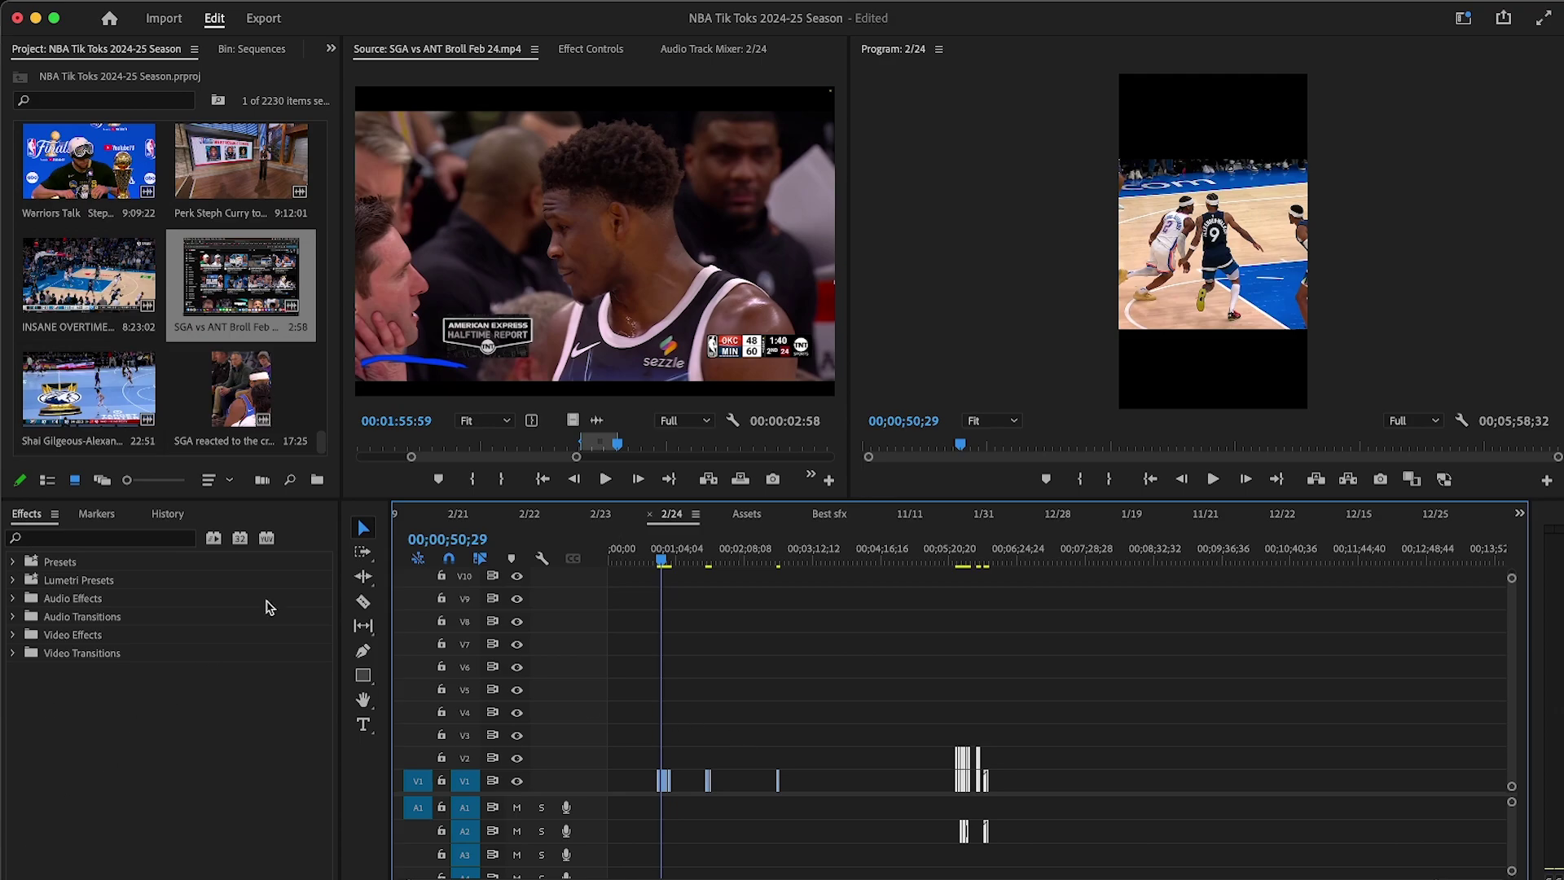
Step: Scan the B-roll clip onward from 00:01:55:59 to SGA's free-throw reaction at 00:02:18:21
left_click_drag(522, 461, 528, 463)
scroll(528, 459, "left", 2)
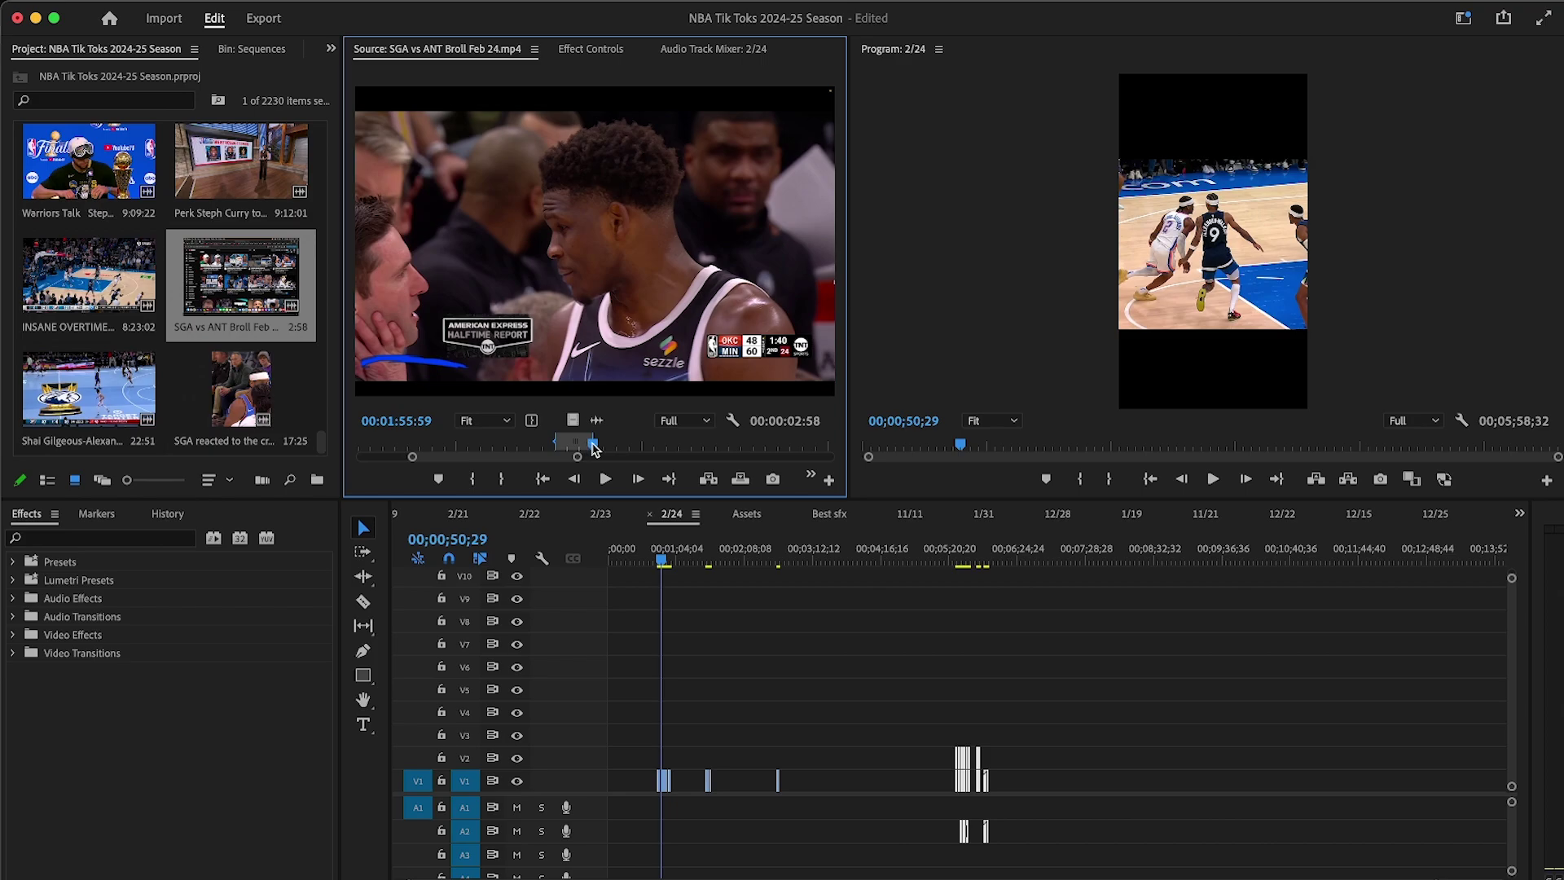
mouse_move(595, 449)
left_mouse_down()
mouse_move(691, 451)
mouse_move(619, 455)
left_mouse_up()
key("minus")
key("minus")
scroll(619, 456, "down", 3)
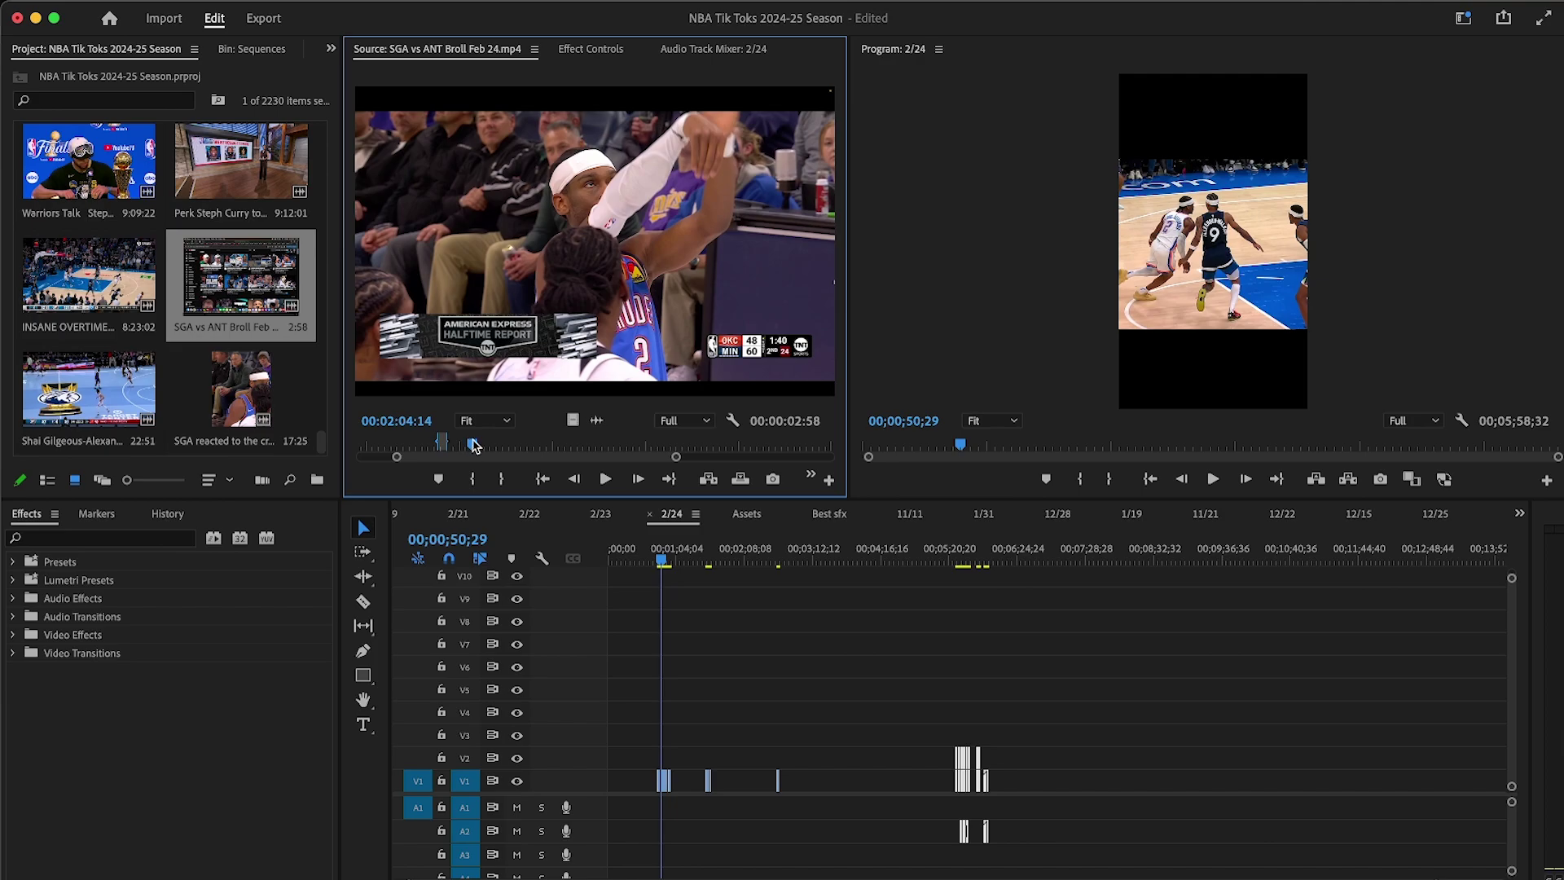
scroll(485, 447, "up", 3)
left_click_drag(606, 443, 644, 444)
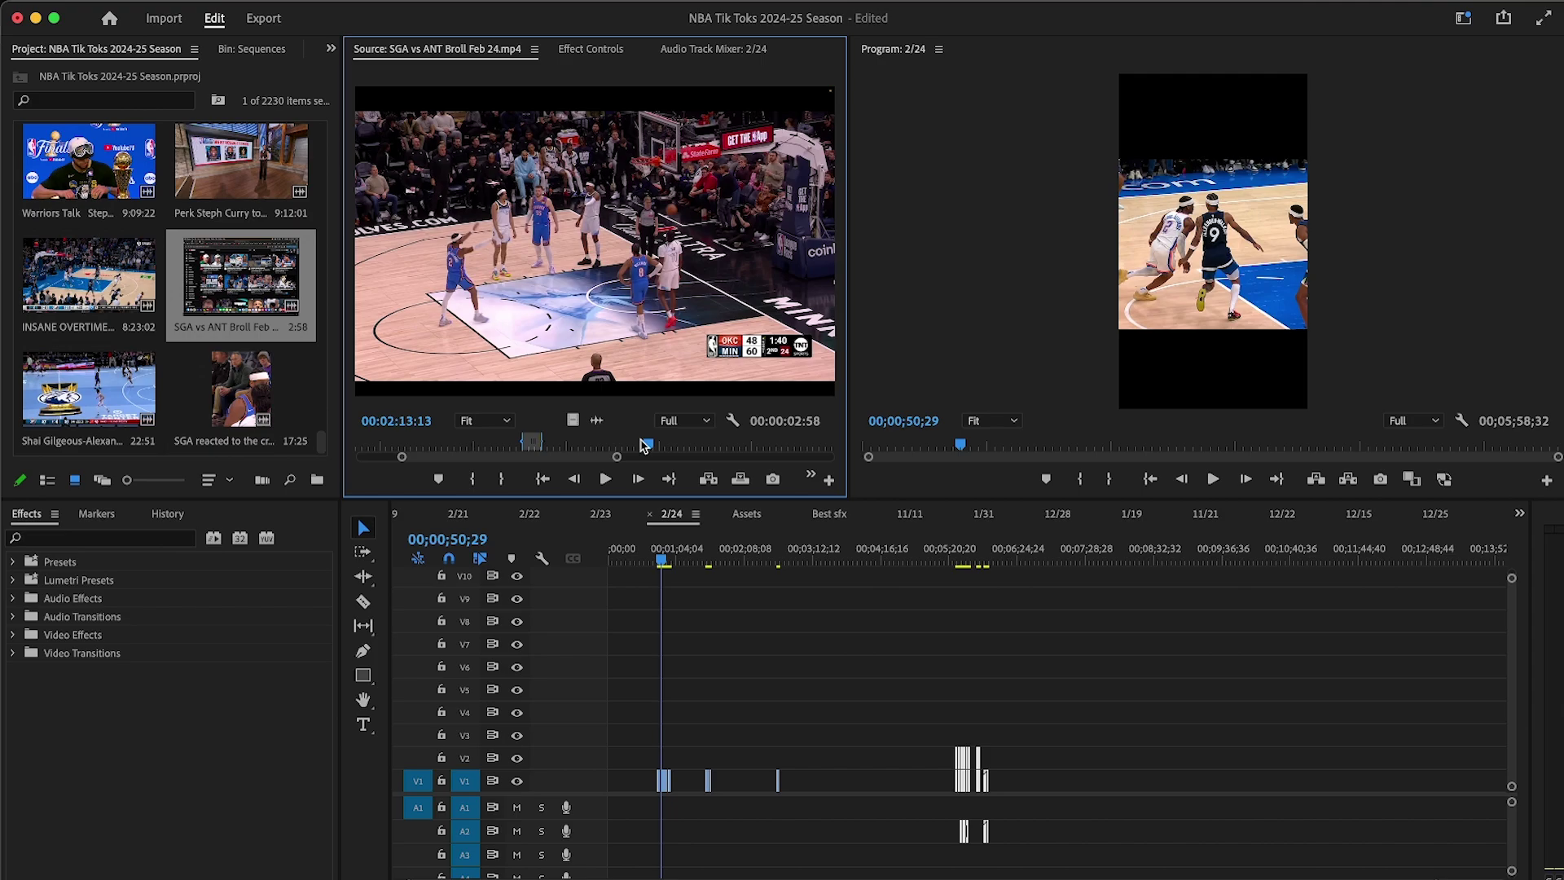
left_click_drag(554, 457, 583, 442)
left_click(537, 445)
key("minus")
mouse_move(582, 446)
left_mouse_down()
mouse_move(607, 451)
mouse_move(561, 450)
mouse_move(607, 451)
left_mouse_up()
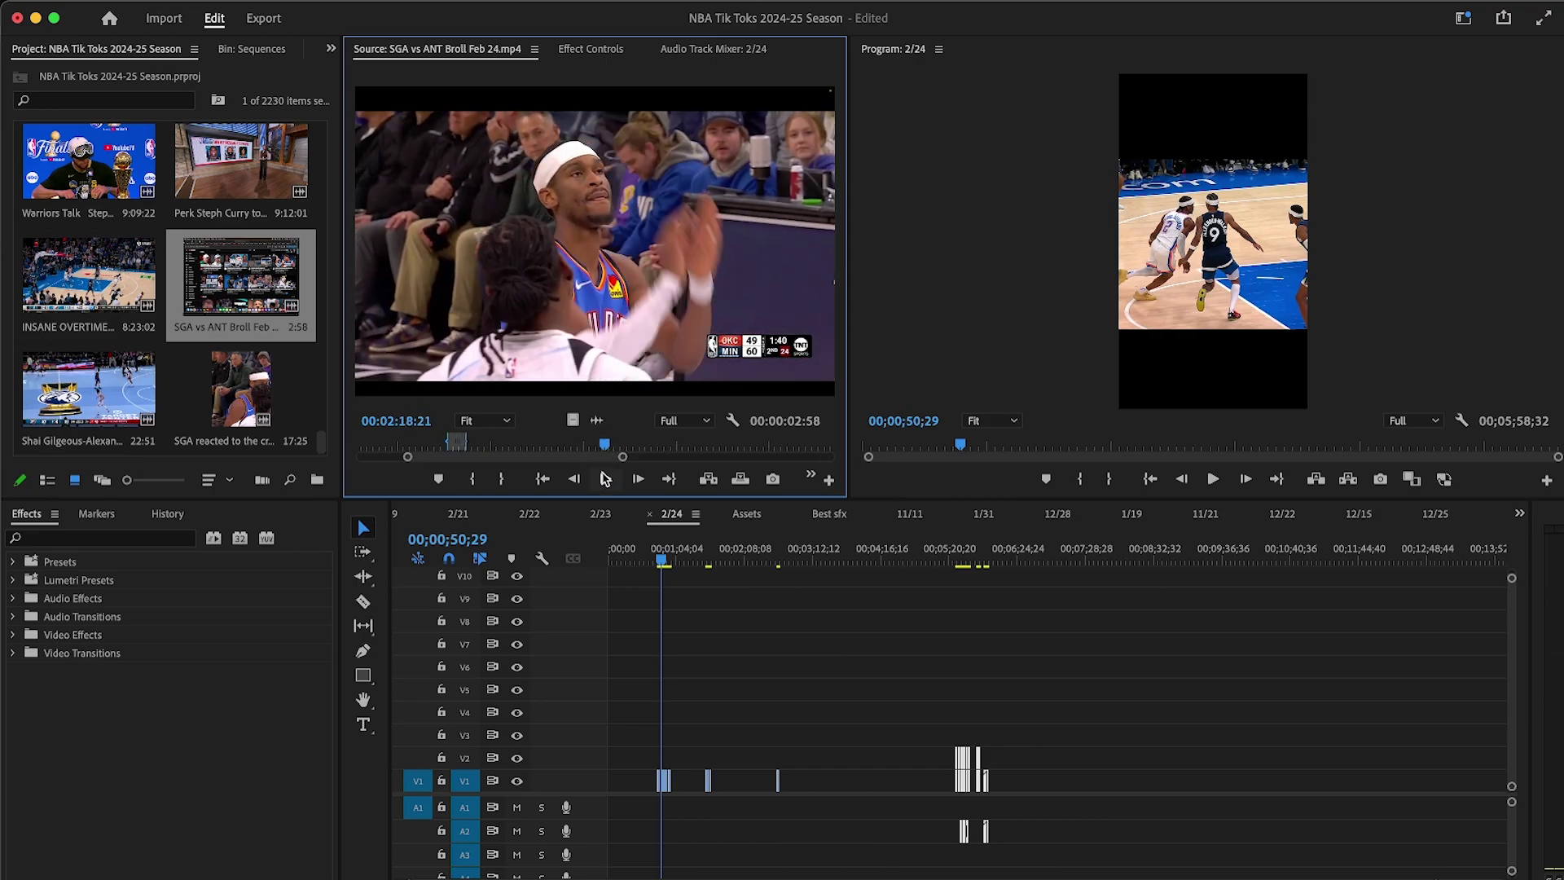
Step: Mark SGA's smiling reaction from about 00:02:18 in the source and place only its video on V1 beside the Edwards reaction clip
left_click(605, 479)
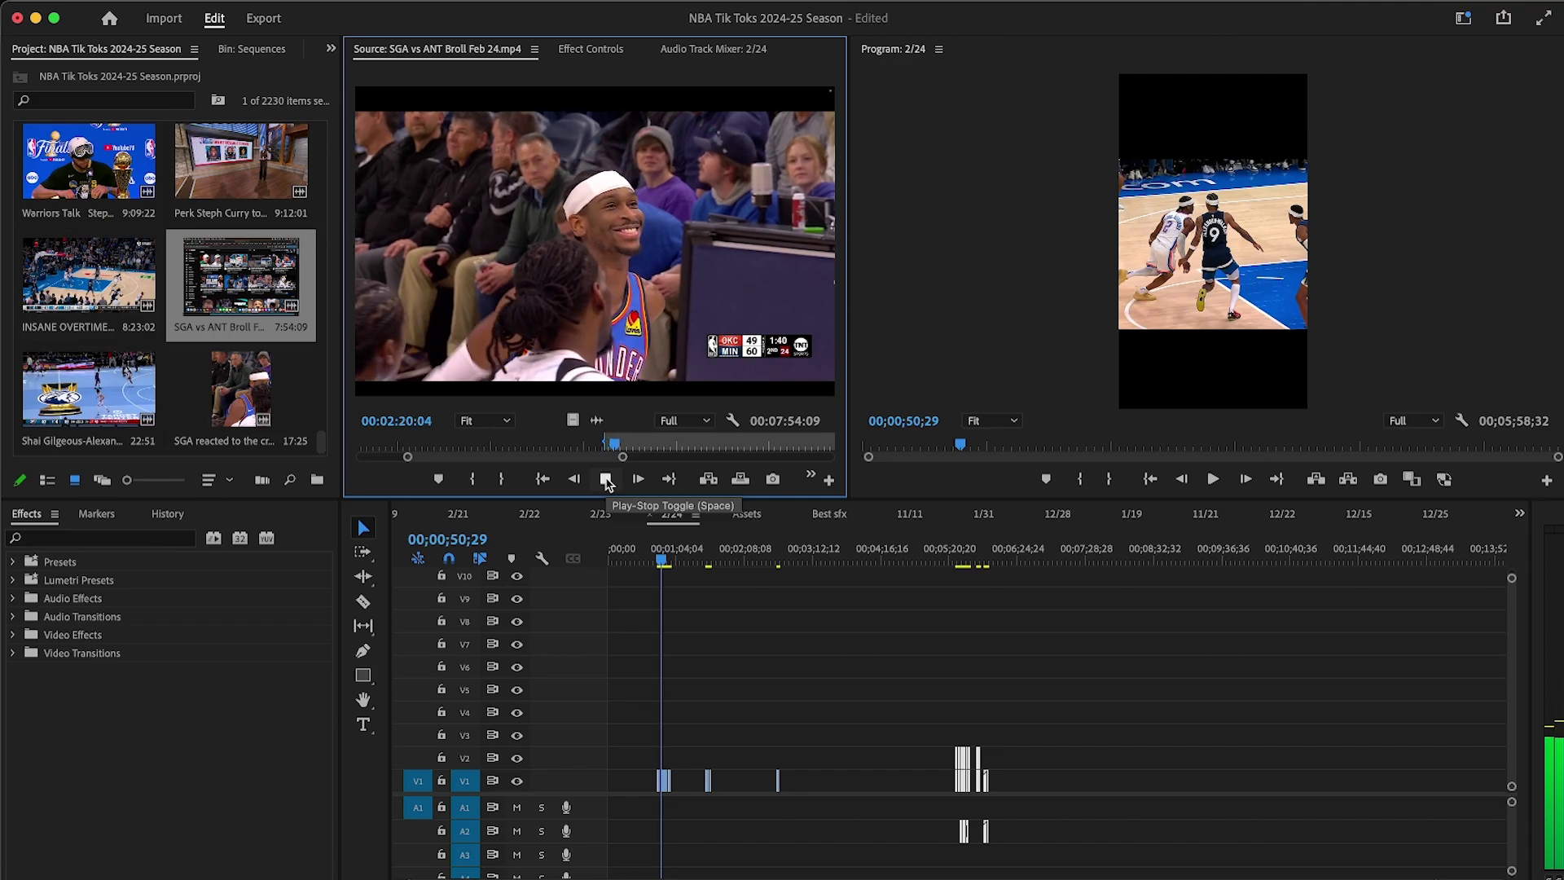
key("space")
key("o")
left_click_drag(572, 421, 787, 793)
Step: Mark the source range of SGA's drive against his defender from 00:06:09:20 to 00:06:11:53
left_click_drag(631, 445, 647, 444)
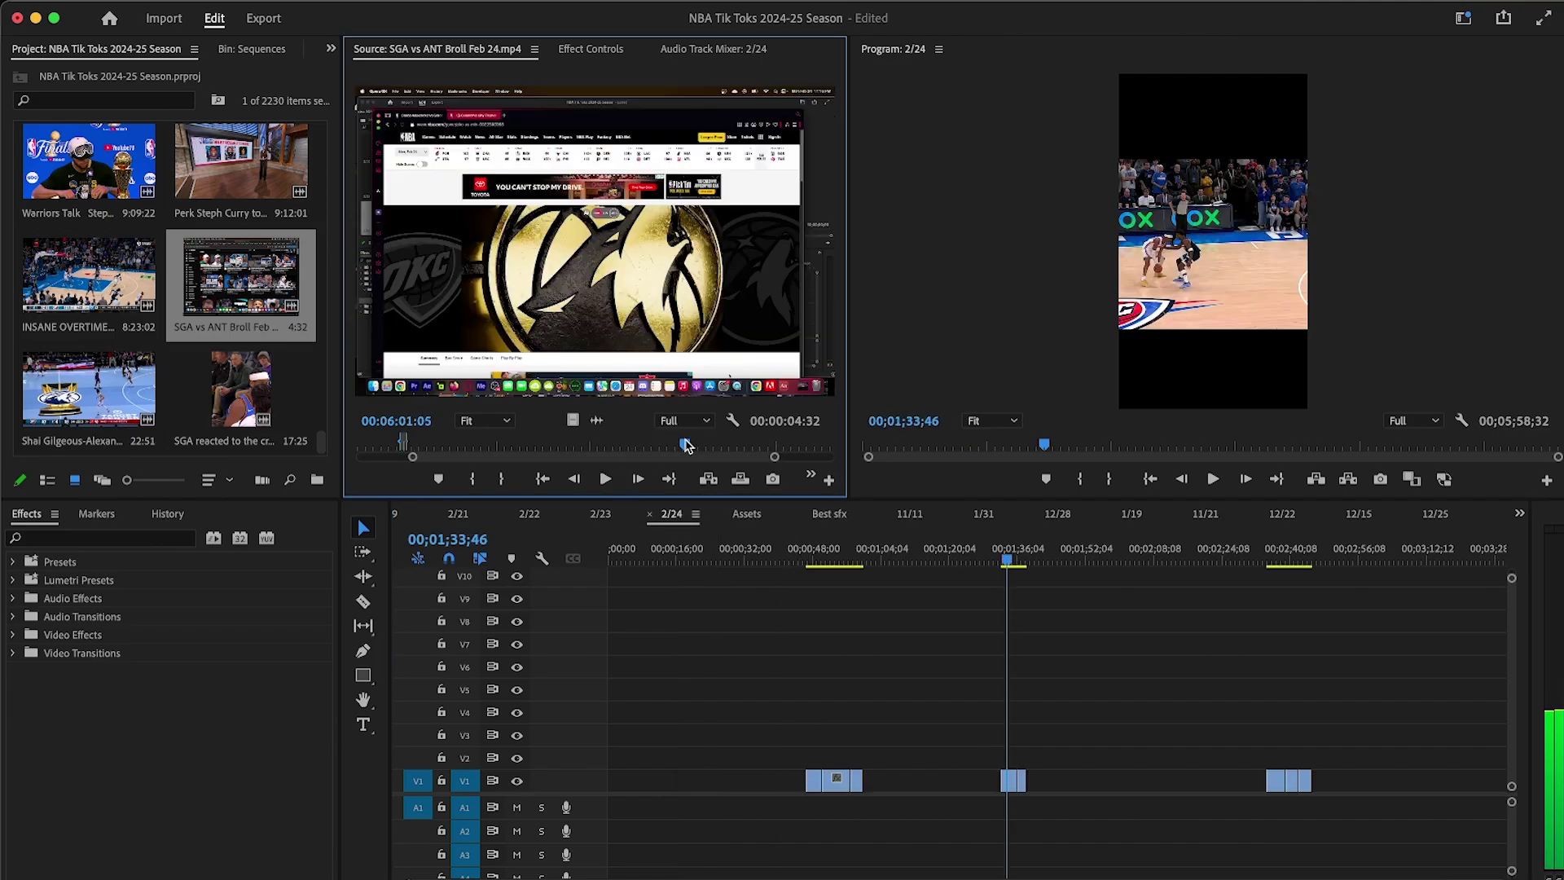
left_click_drag(687, 444, 698, 444)
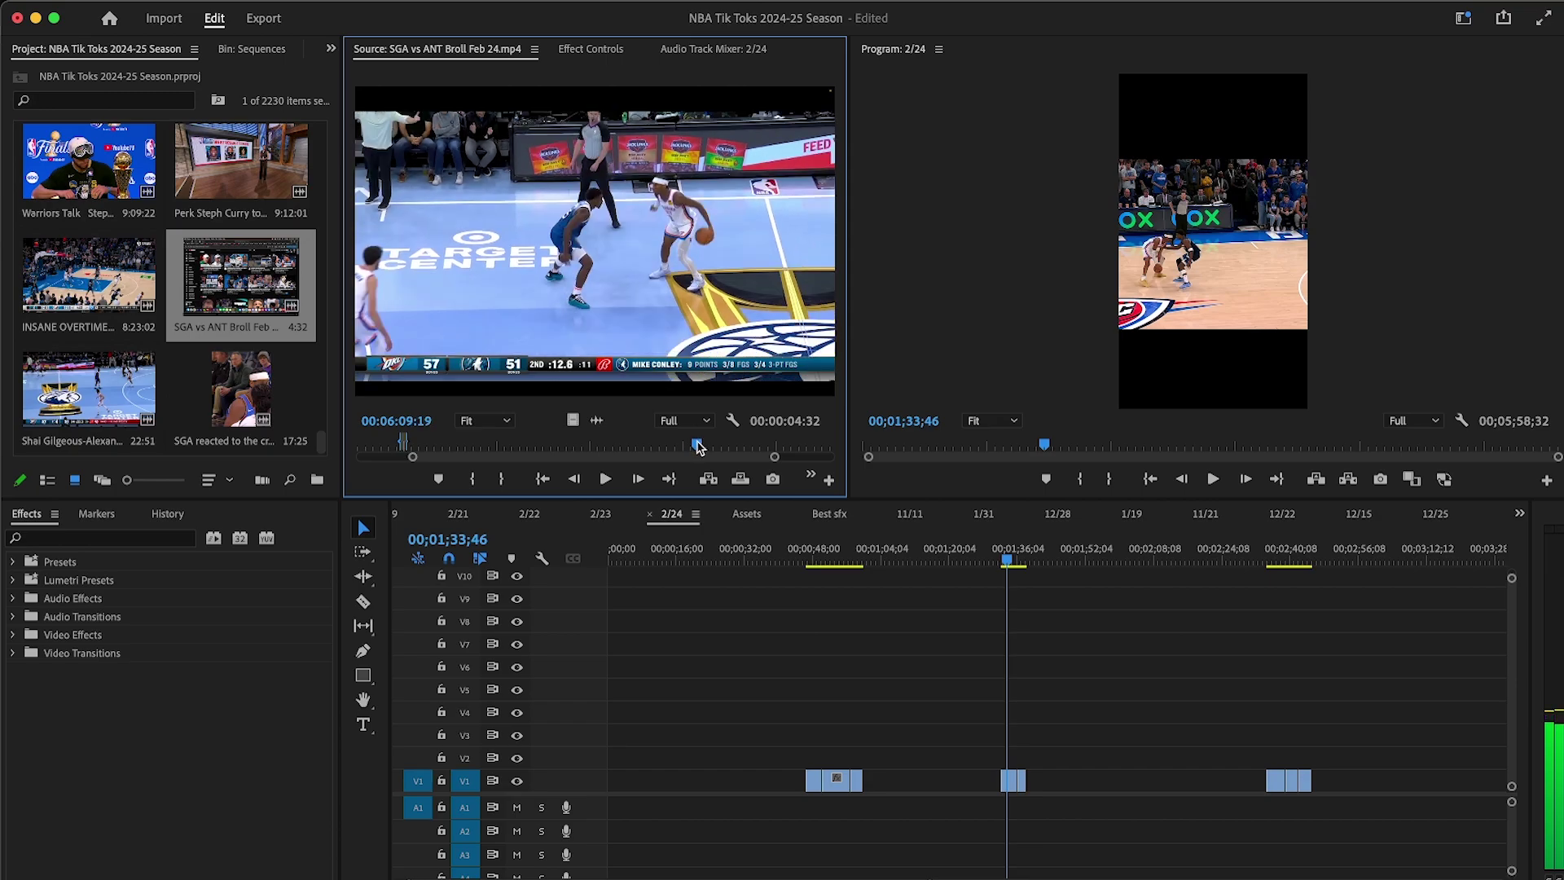
key("=")
key("=")
left_click_drag(594, 444, 589, 446)
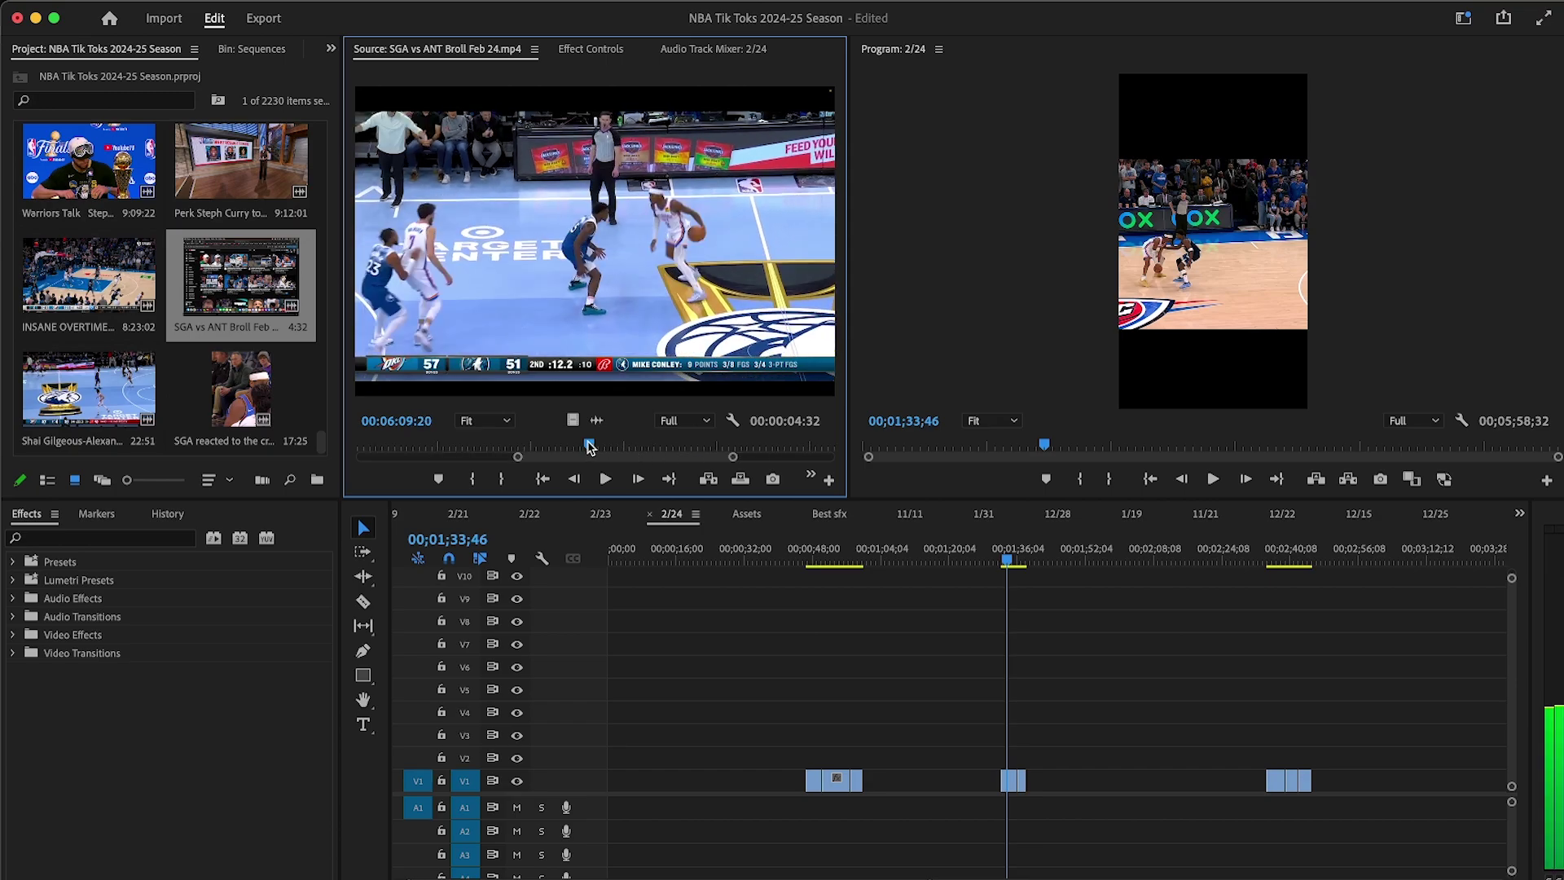
key("i")
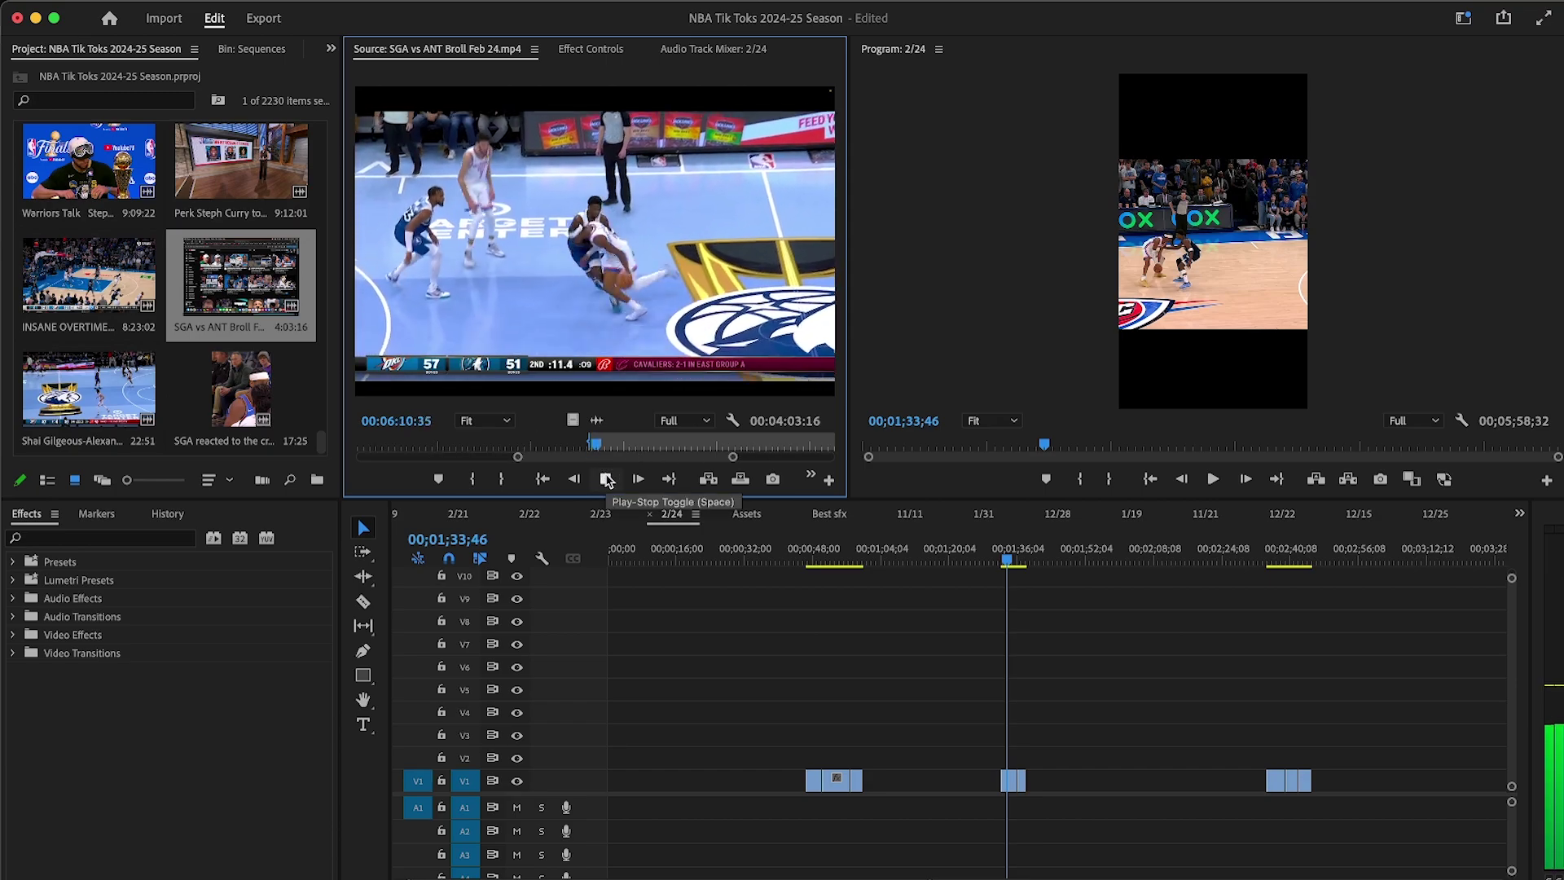
left_click(605, 477)
key("o")
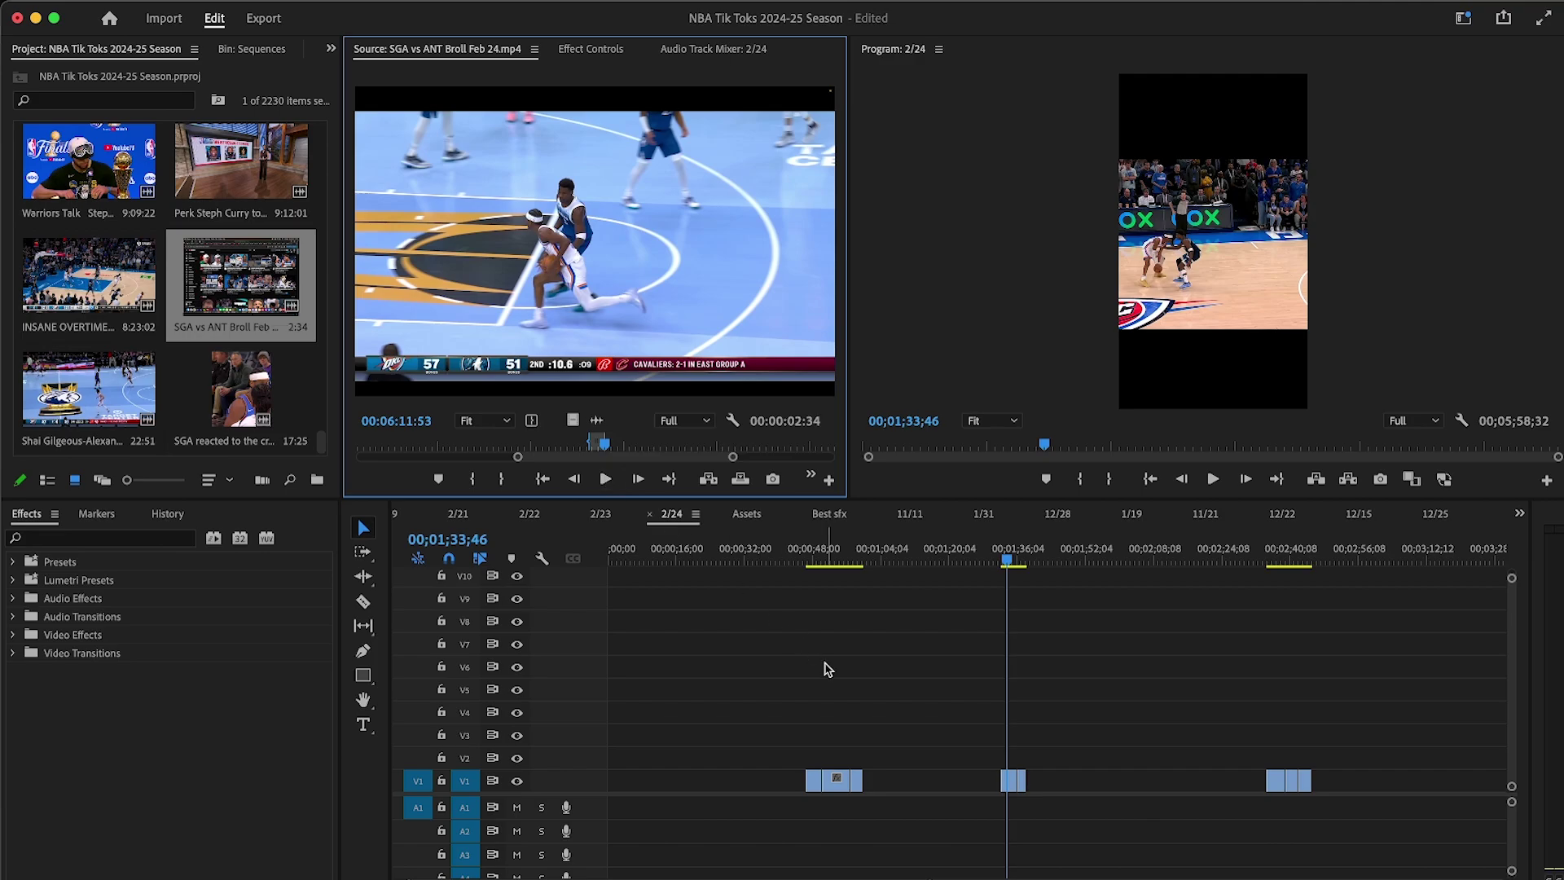
Step: Place only the video of the marked drive on track V1 at 00;03;18;44 in the 2/24 sequence
left_click(825, 662)
key("-")
key("-")
left_click_drag(573, 420, 818, 780)
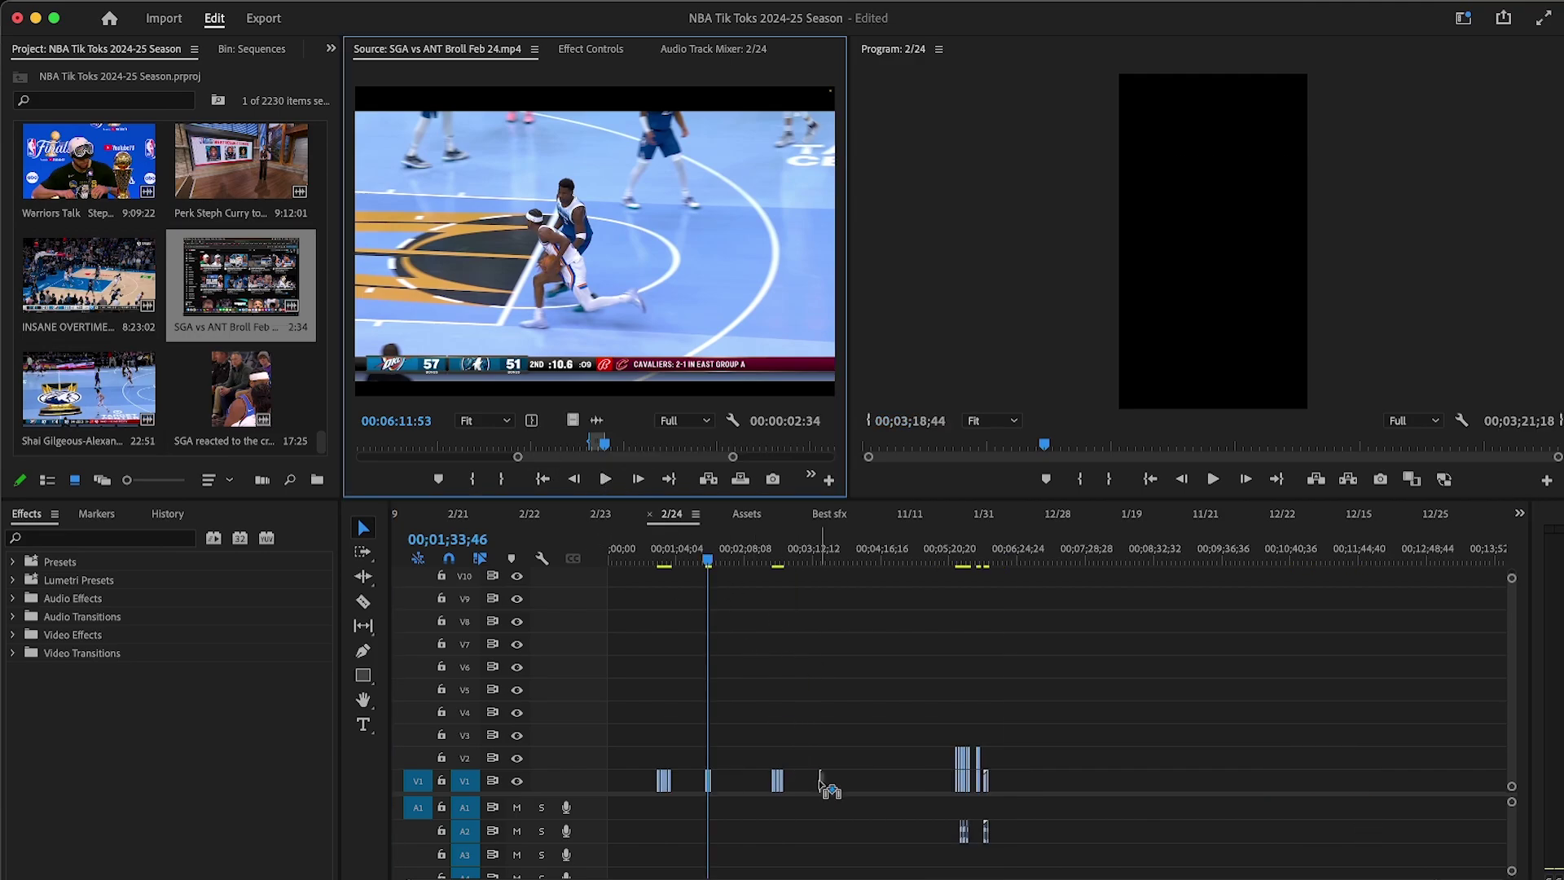
Step: Mark the source range of Edwards's close-up from about 00:06:21 to 00:06:23:50
left_click_drag(610, 451, 666, 446)
key("i")
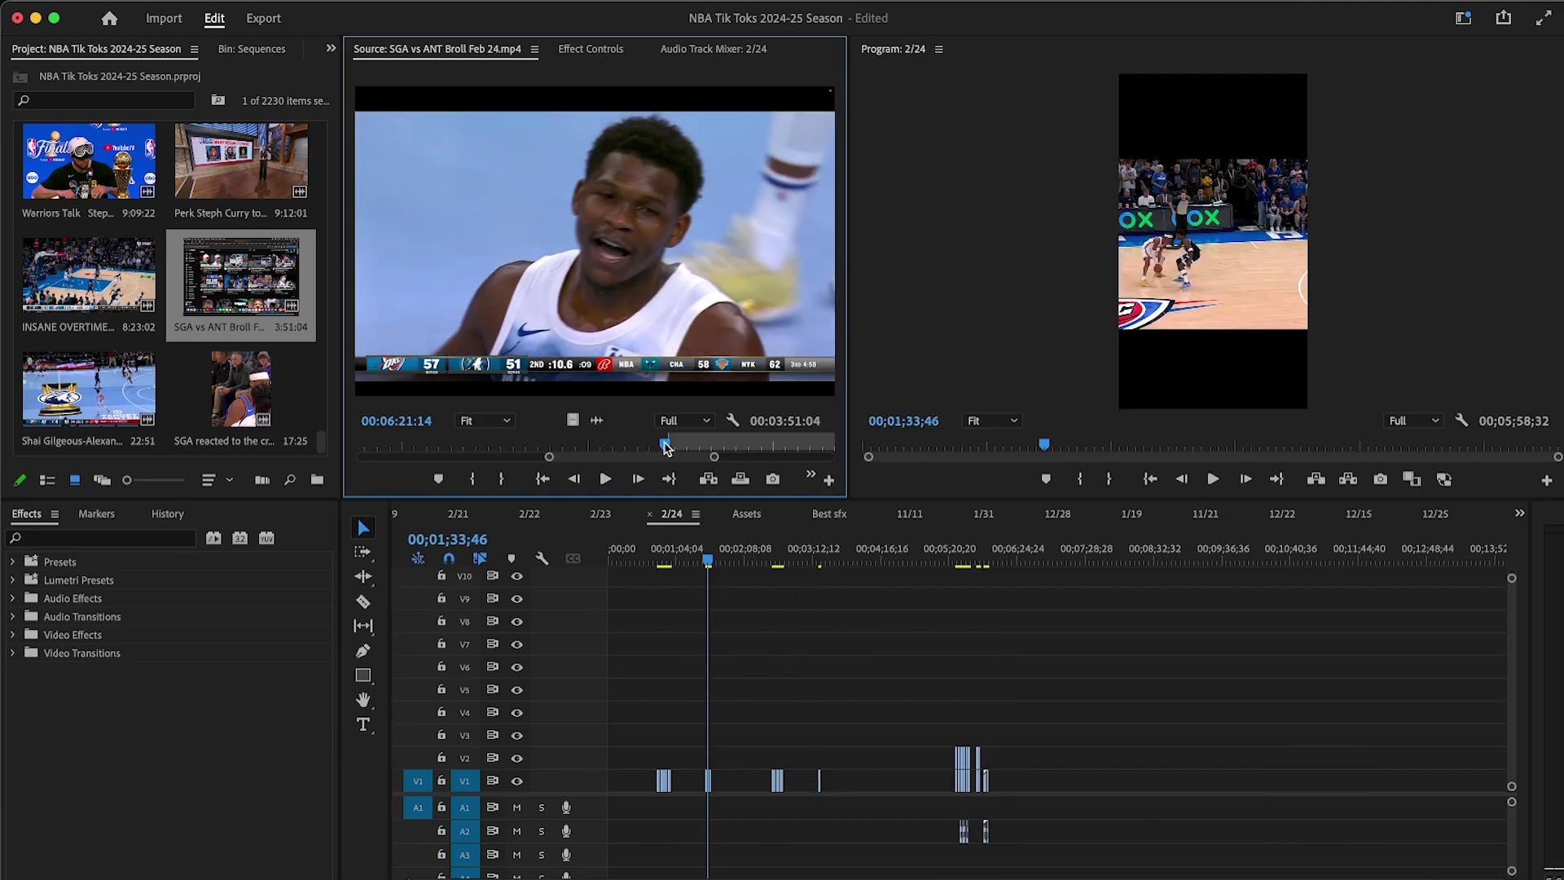
left_click(605, 480)
left_click(607, 483)
key("o")
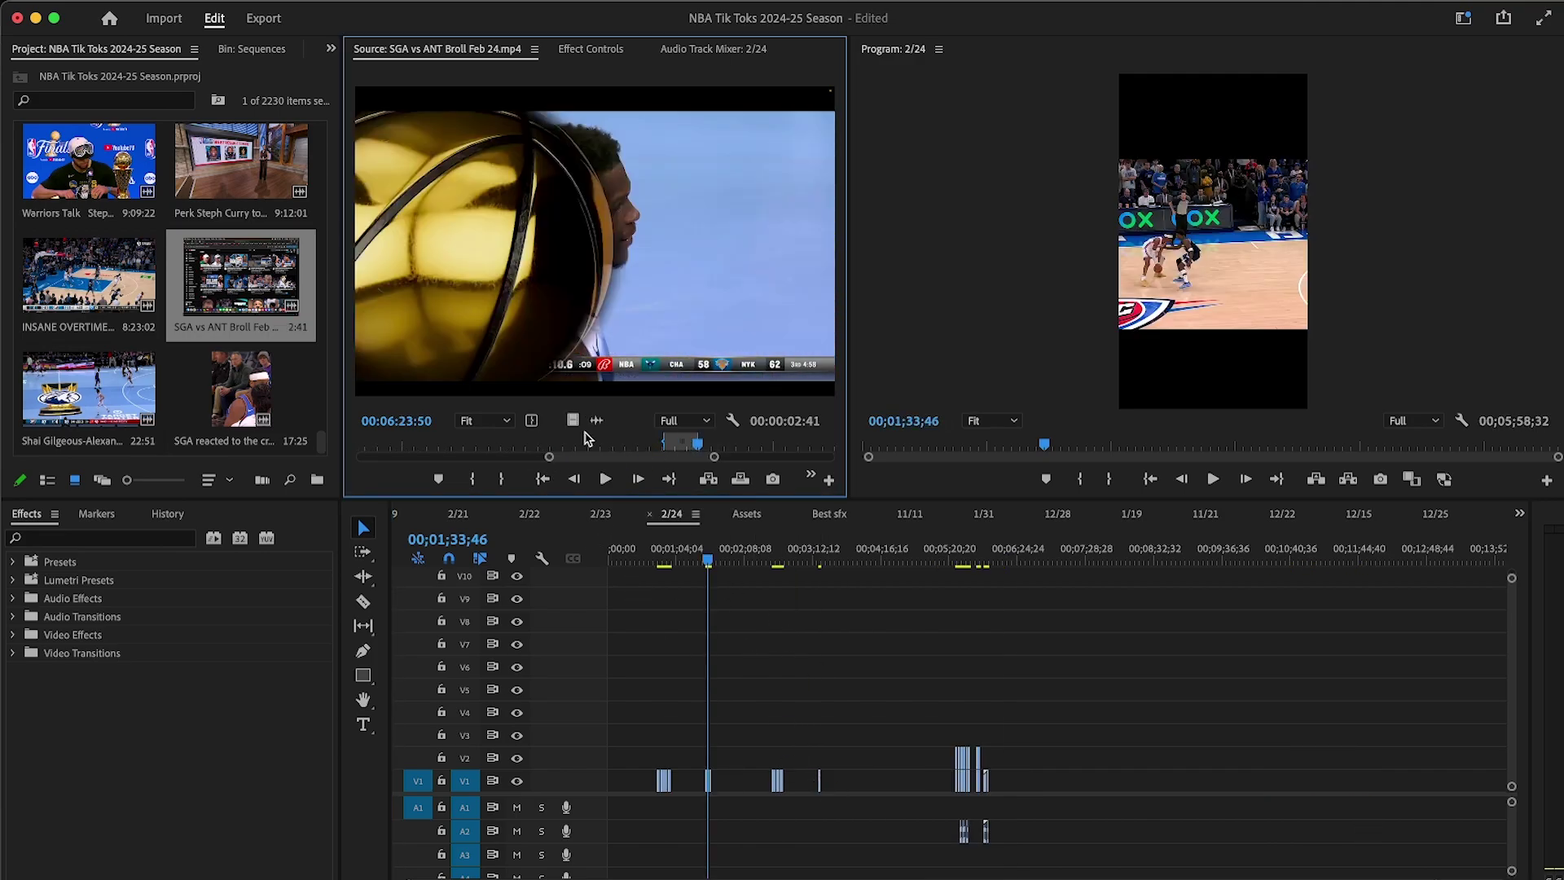
Step: Move the close-up's Out point back to 00:06:23:39, before the transition, and place only its video on V1 after the drive clip
key("equal")
key("equal")
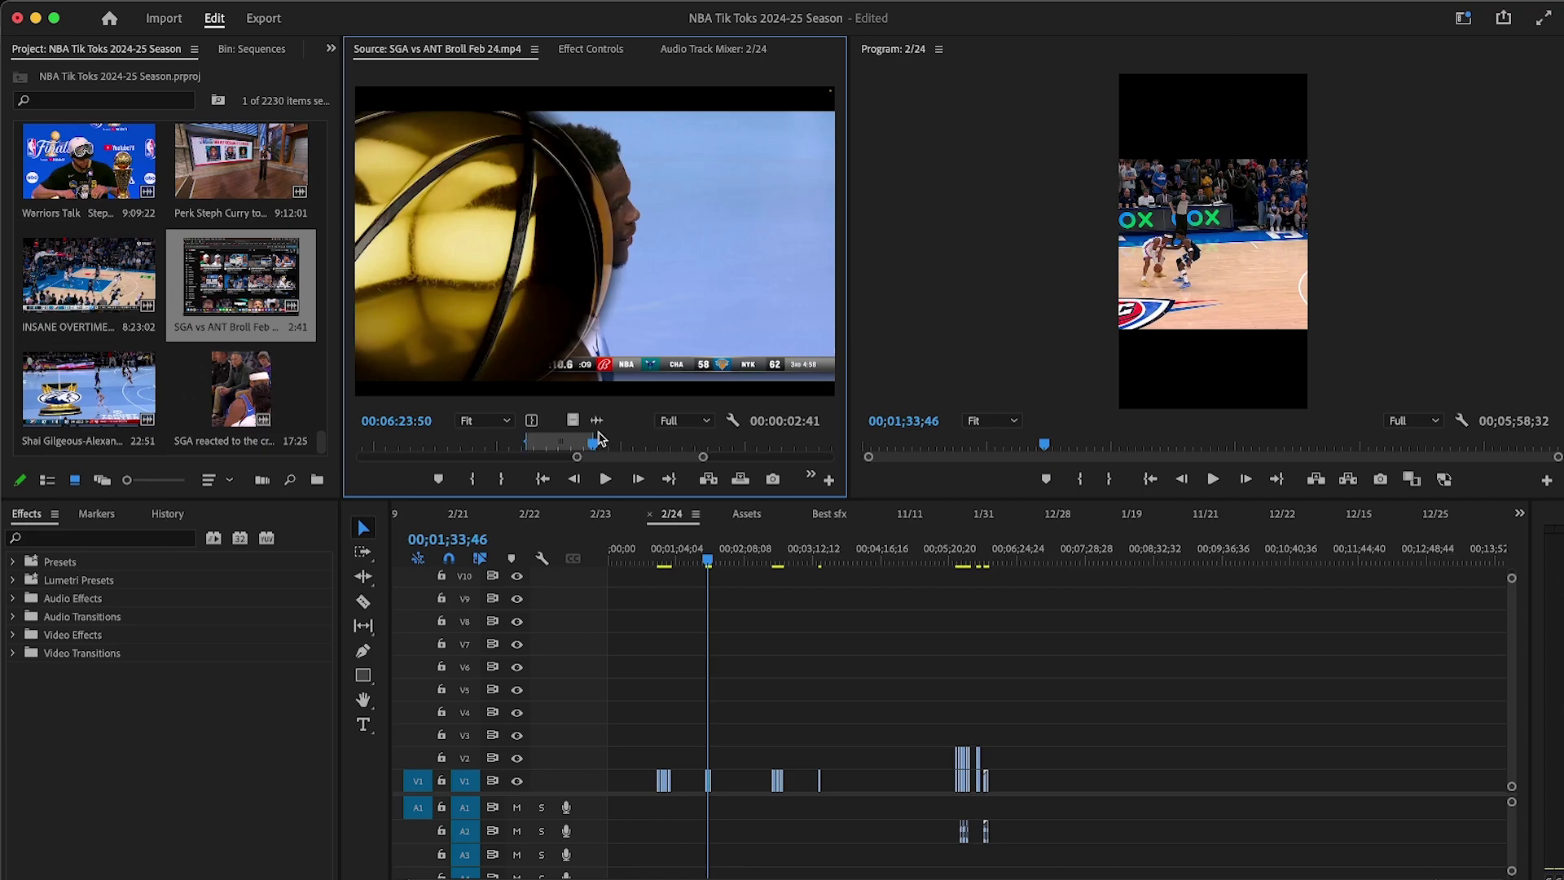
left_click_drag(593, 441, 584, 443)
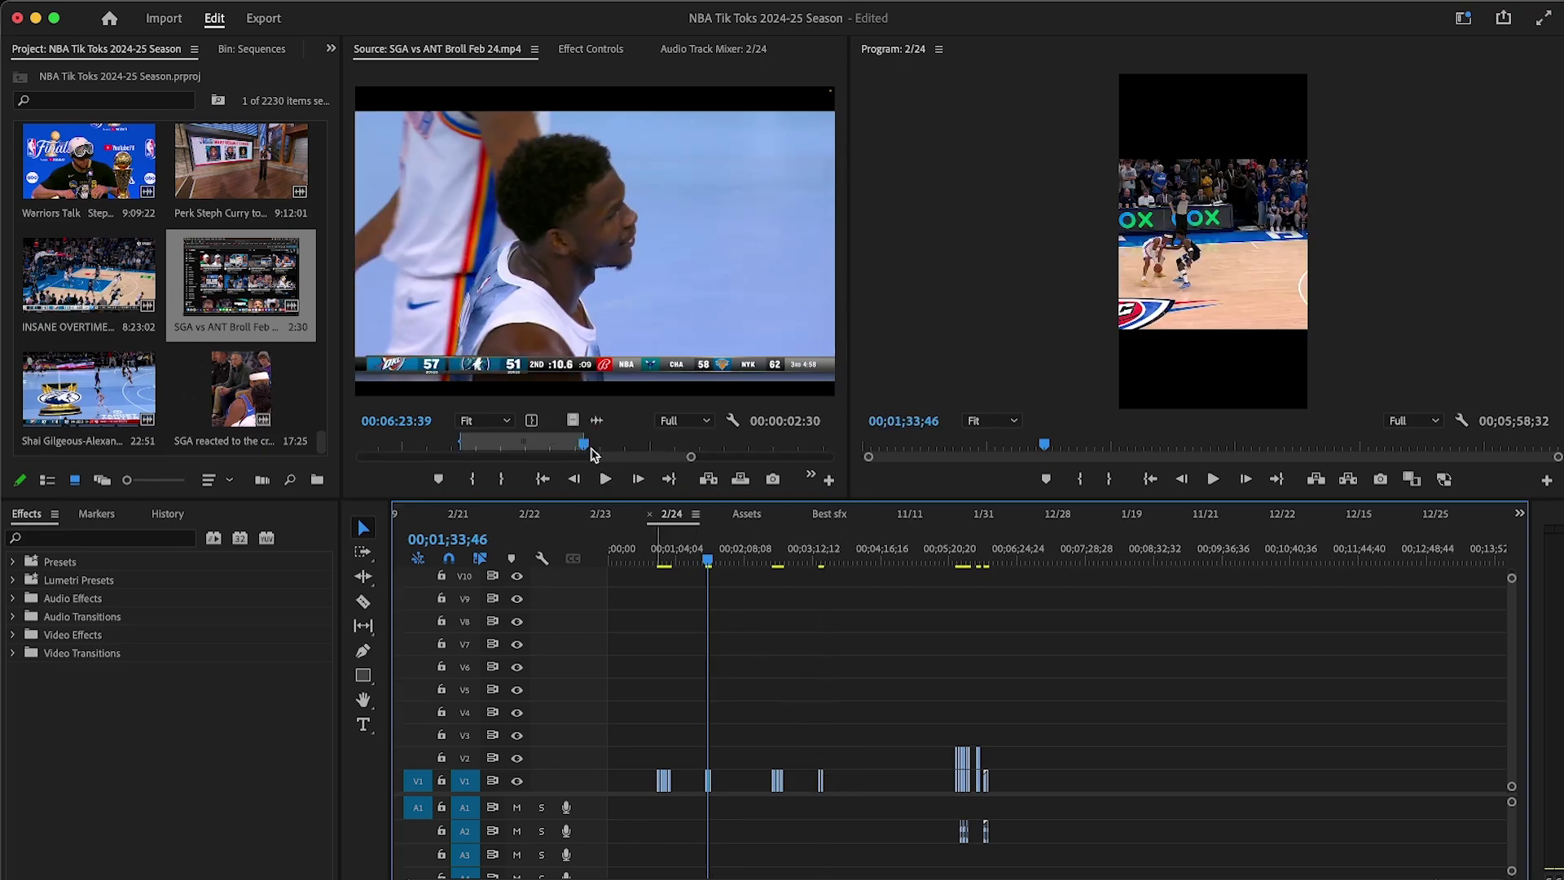
Step: Mark a source range of 00:00:04:38 starting at about 00:06:25 and place only its video on V1 after the close-up clip
left_click(642, 442)
left_click_drag(643, 437, 650, 440)
key("minus")
key("minus")
key("i")
left_click(605, 478)
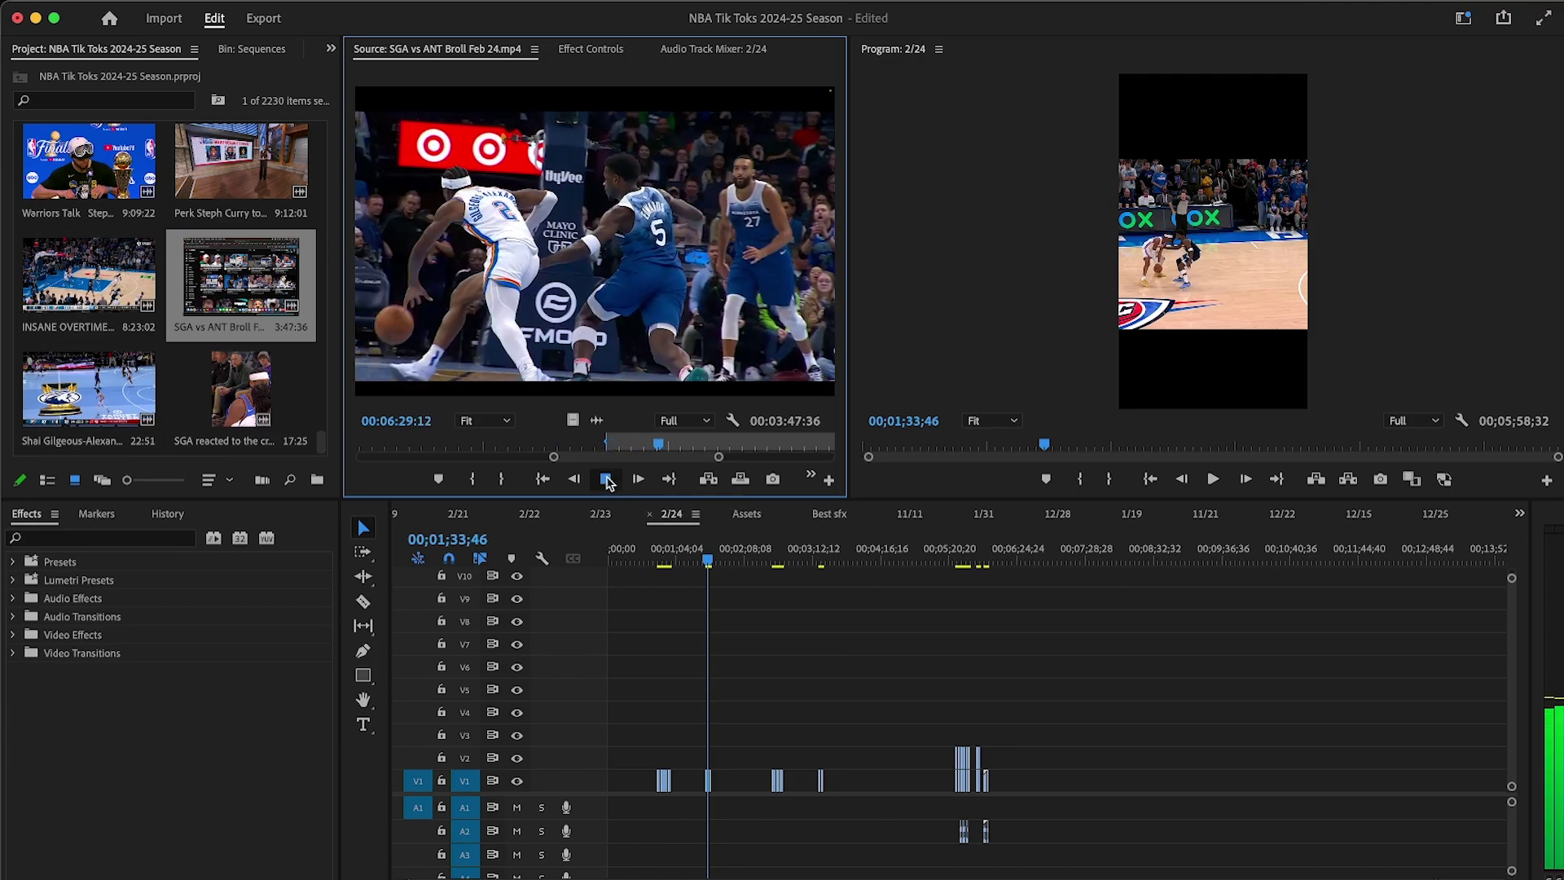
left_click(606, 478)
key("o")
left_click_drag(573, 419, 831, 782)
Step: Mark a 00:00:02:23 range ending at 00:07:00:53 in the SGA vs ANT Broll footage
left_click_drag(663, 447, 705, 451)
key("minus")
key("minus")
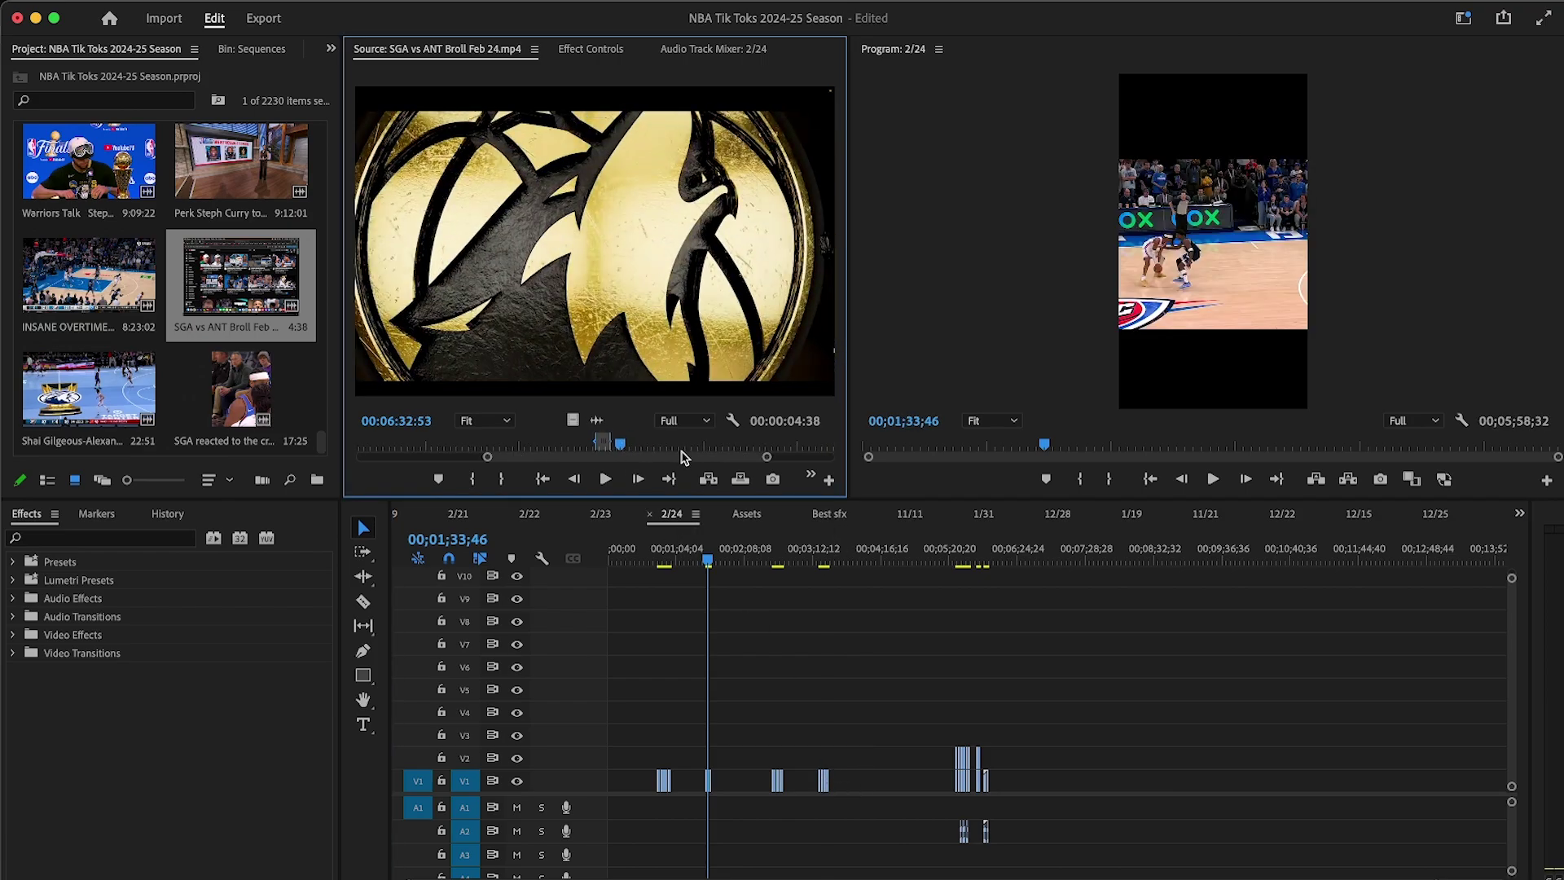
left_click_drag(609, 443, 624, 450)
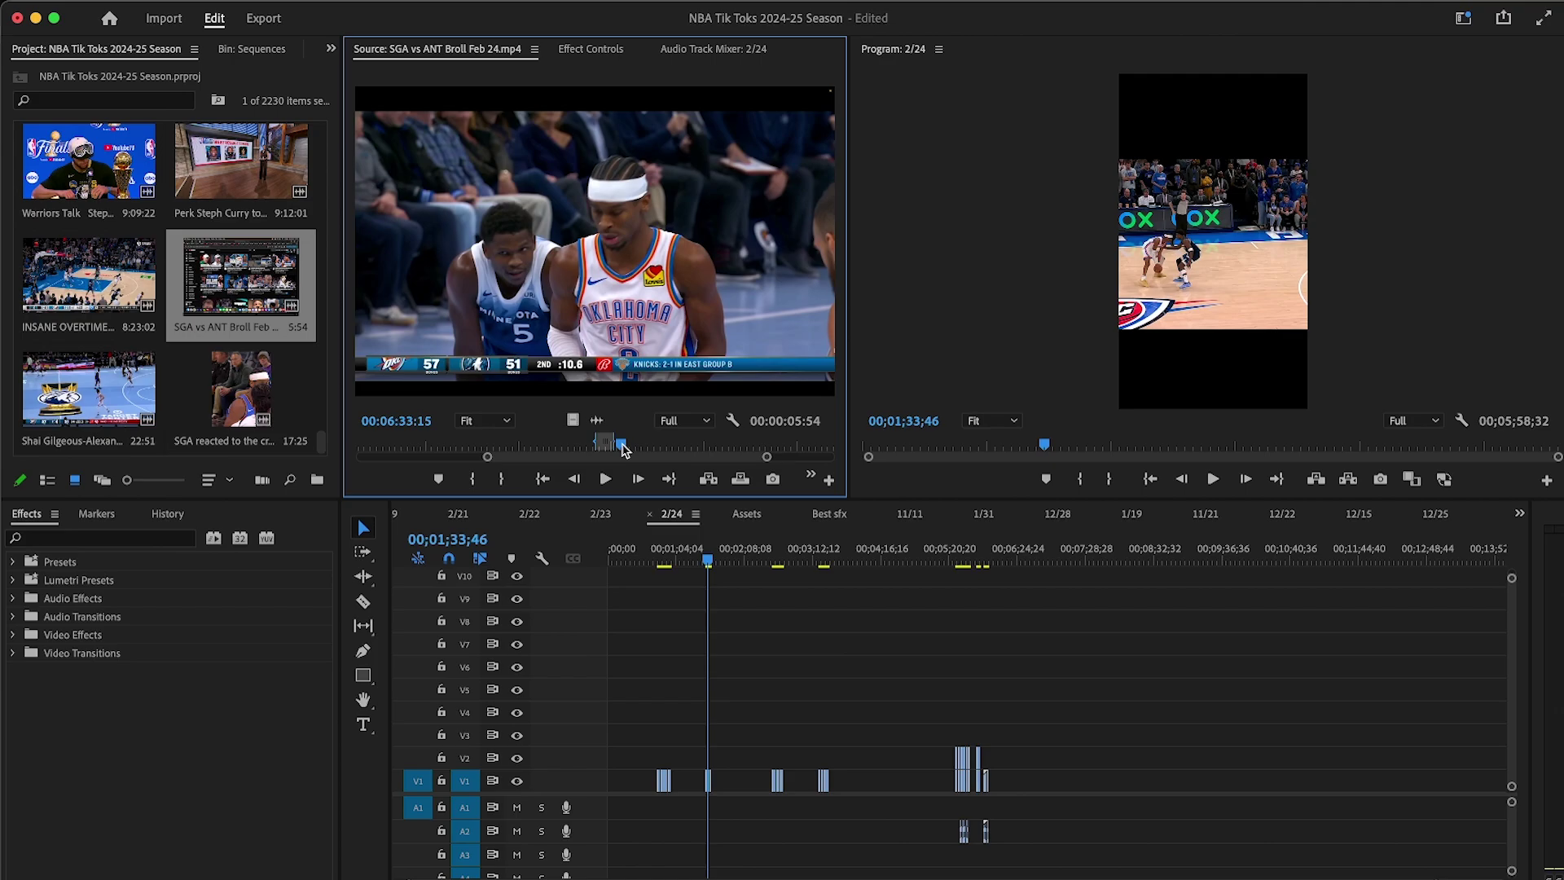
left_click_drag(621, 445, 665, 452)
key("equal")
key("equal")
left_click(605, 481)
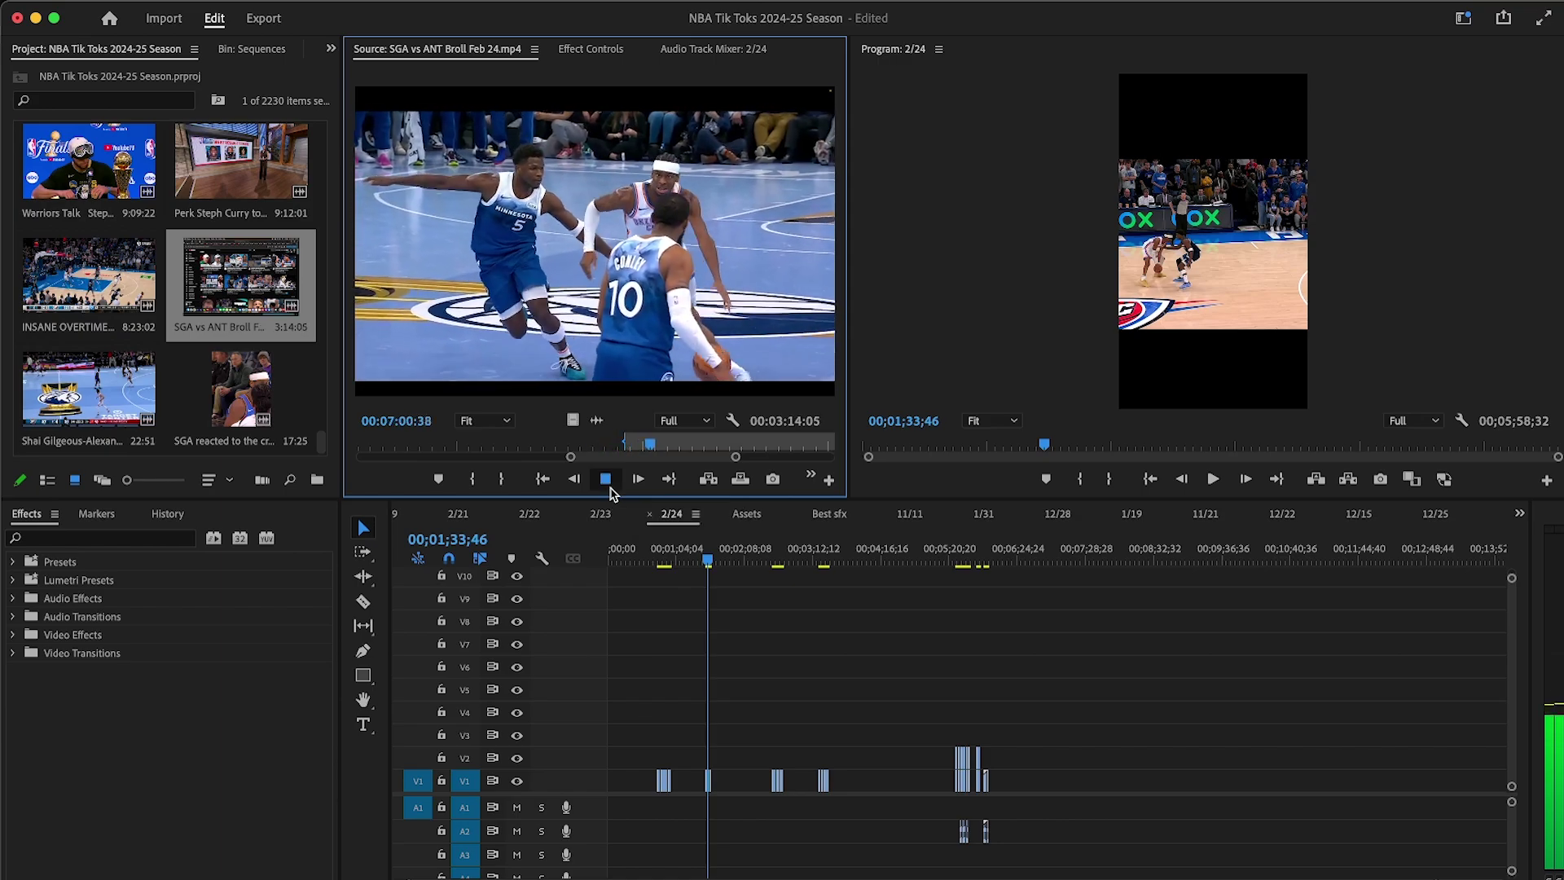
left_click(606, 479)
key("o")
Step: Place only the video of the marked range on V1 directly after the last drive clip
left_click(843, 611)
left_click(832, 557)
key("=")
key("=")
key("=")
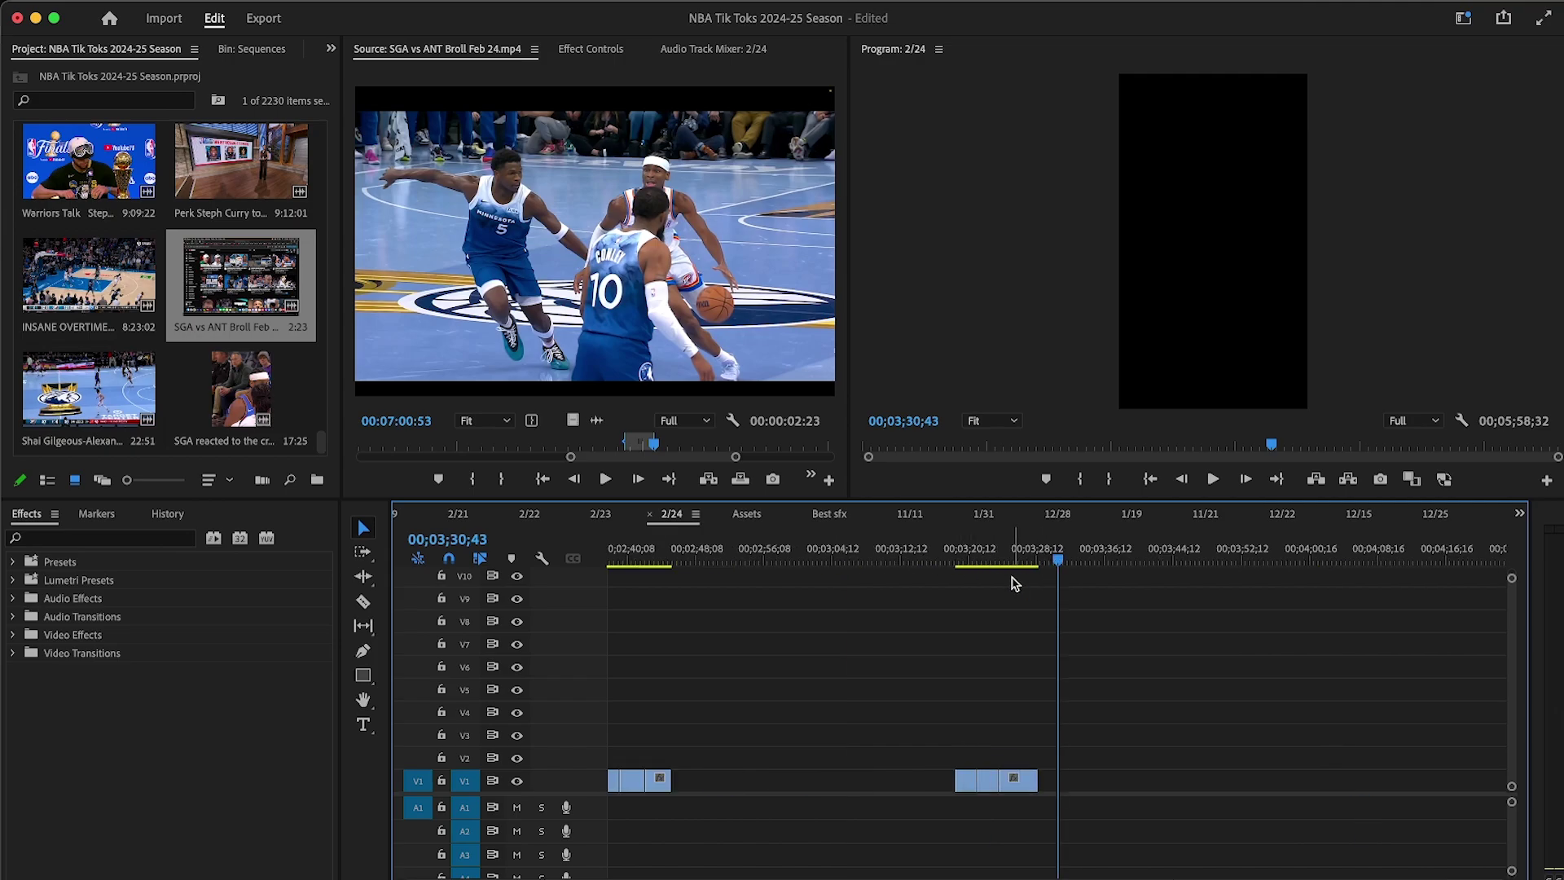
left_click(1024, 560)
left_click_drag(570, 421, 1048, 782)
Step: Save the project and skim the rest of the B-roll footage to about 00:09:37
left_click(676, 445)
left_click_drag(679, 444, 704, 445)
key("-")
key("-")
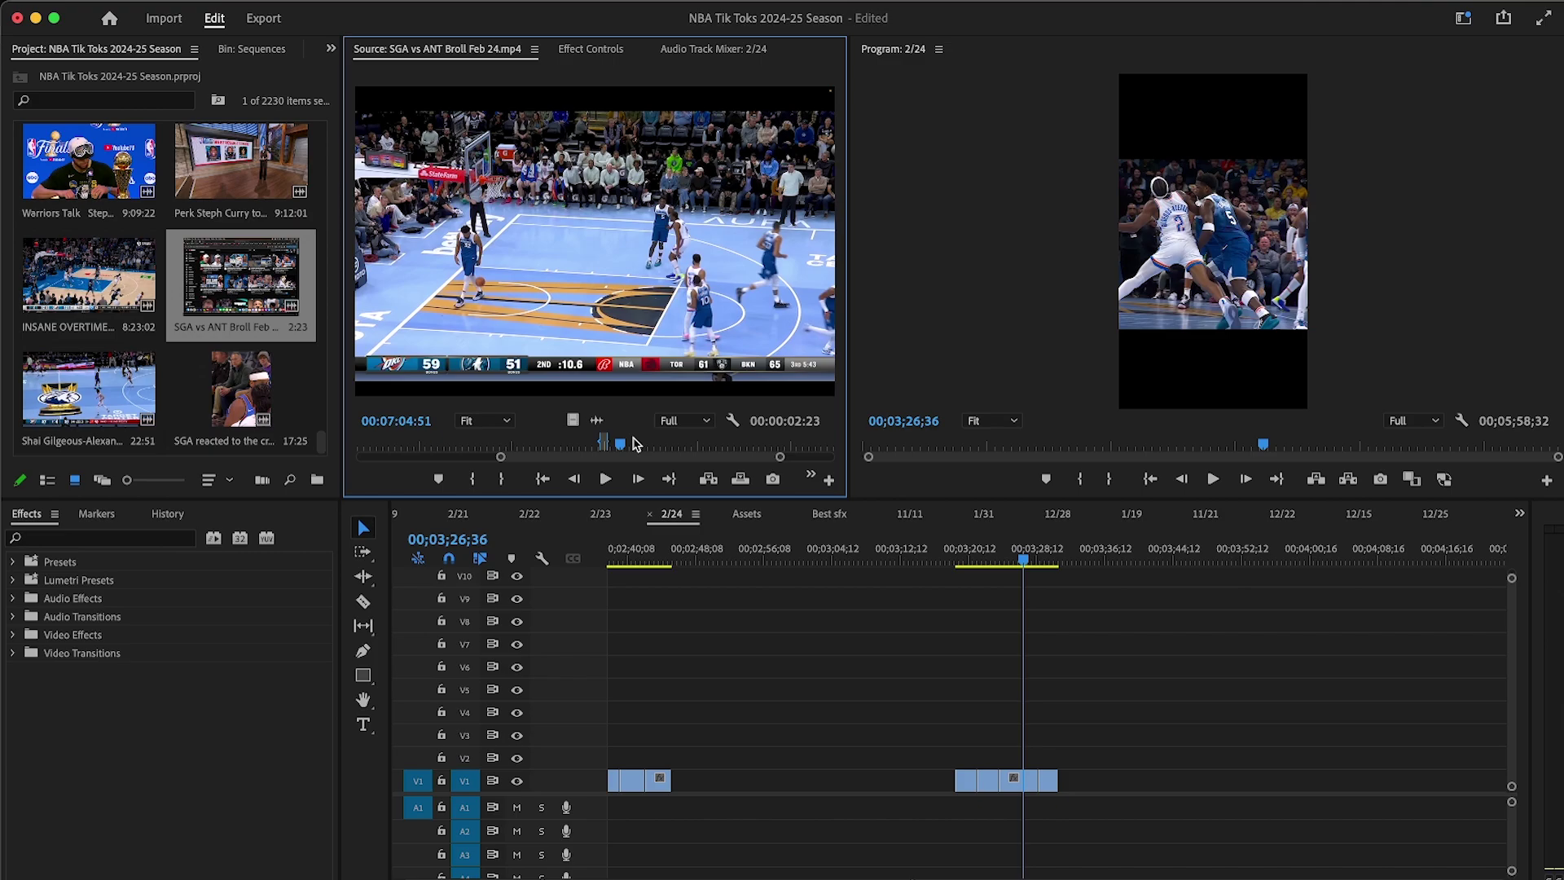
key("super+s")
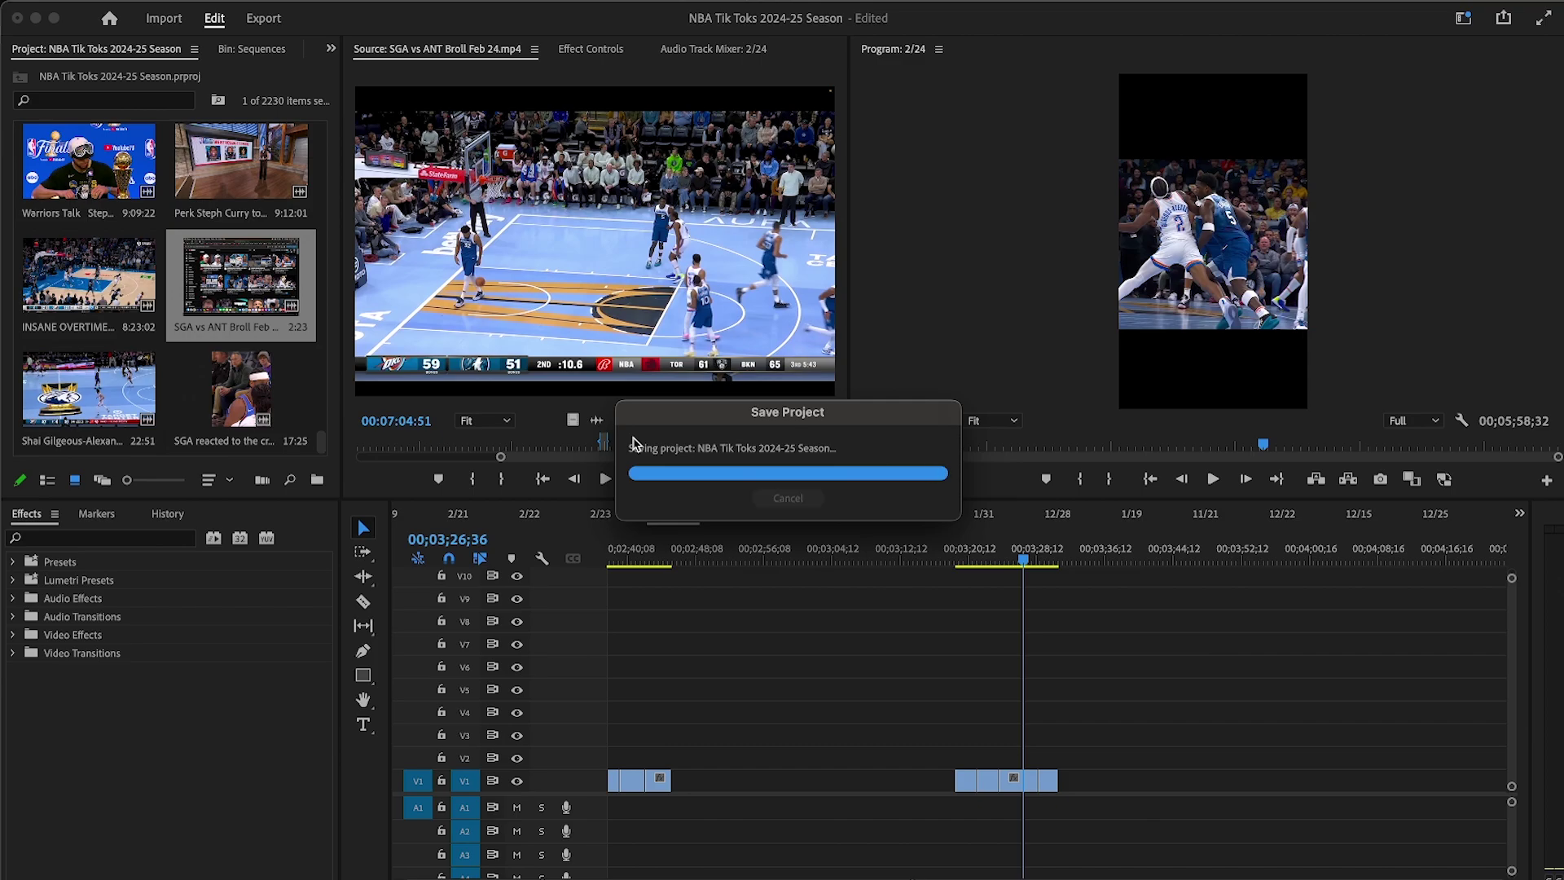
scroll(632, 443, "right", 1)
left_click_drag(615, 444, 754, 469)
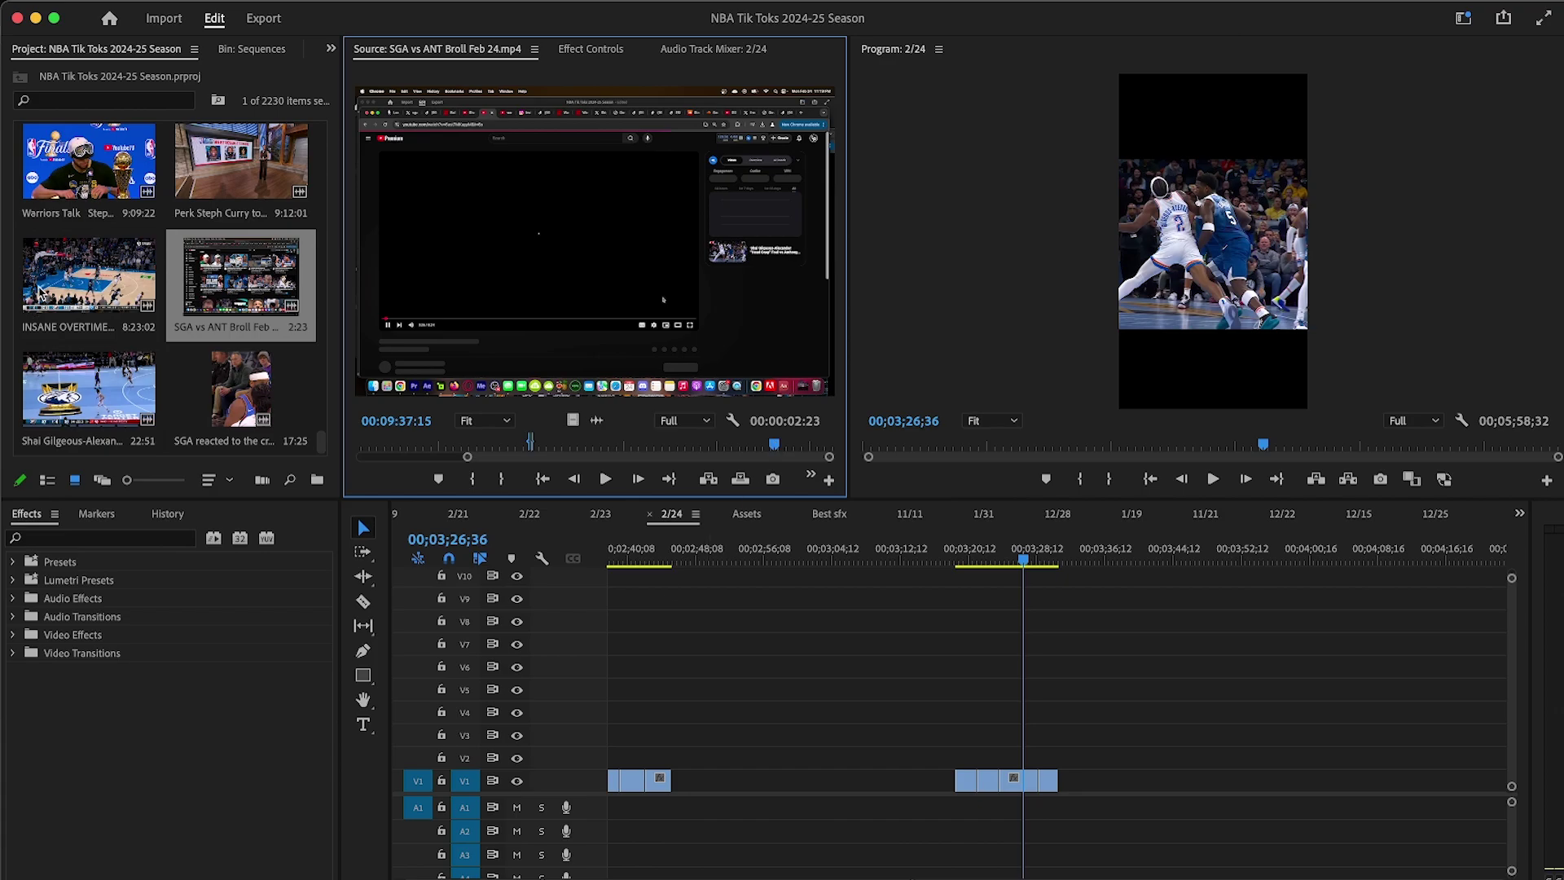
Step: Open the Shai Gilgeous-Alexander Head Snap Foul clip and mark its In point at about 00:00:19
double_click(93, 404)
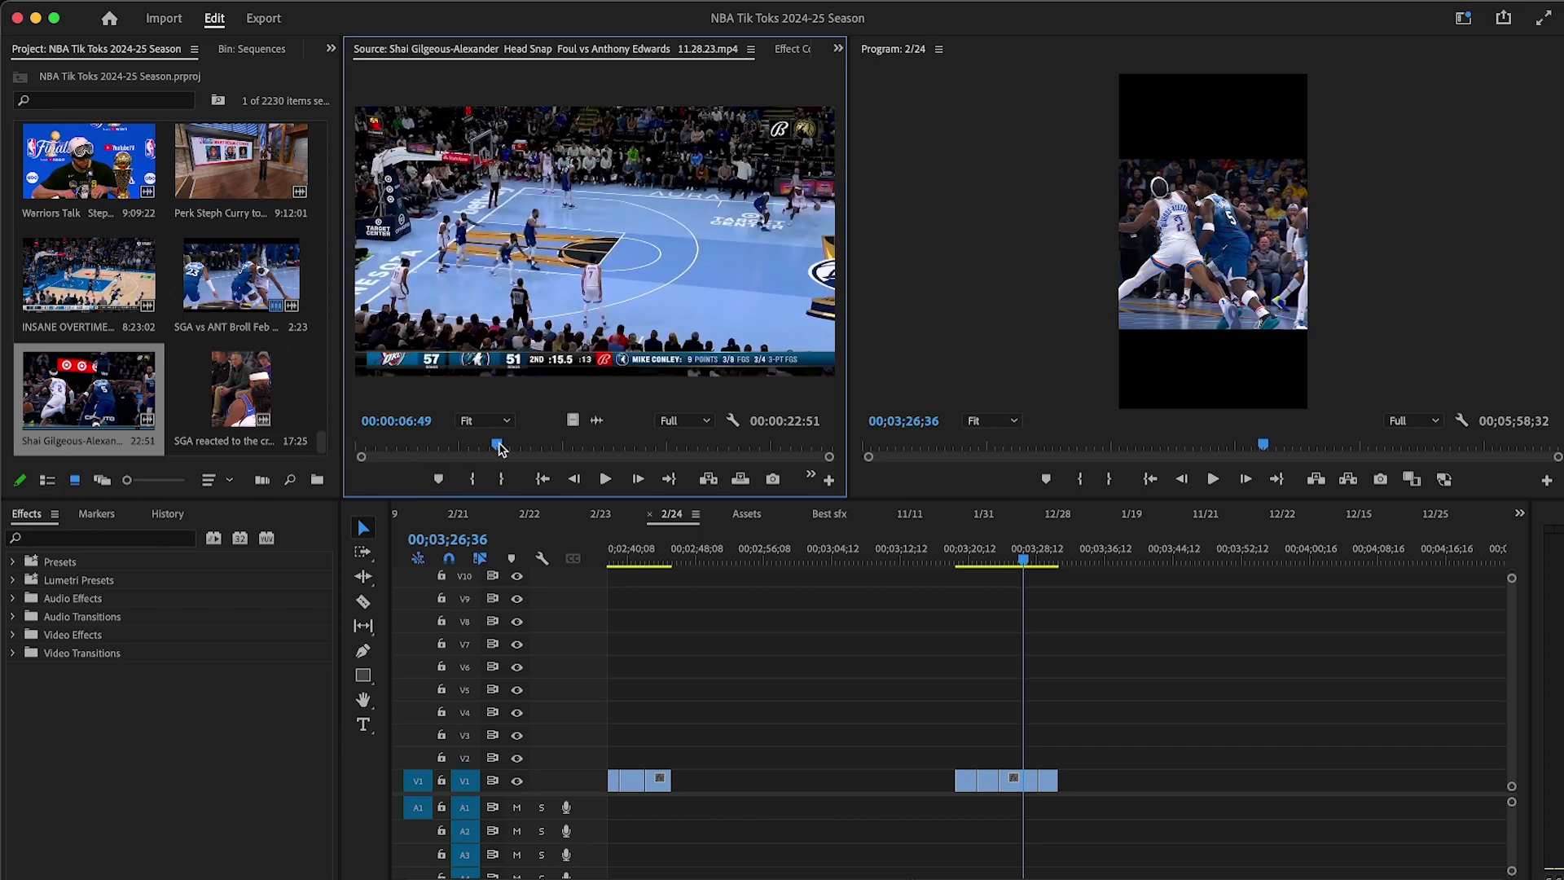
left_click(605, 479)
key("i")
key("XF86AudioLowerVolume")
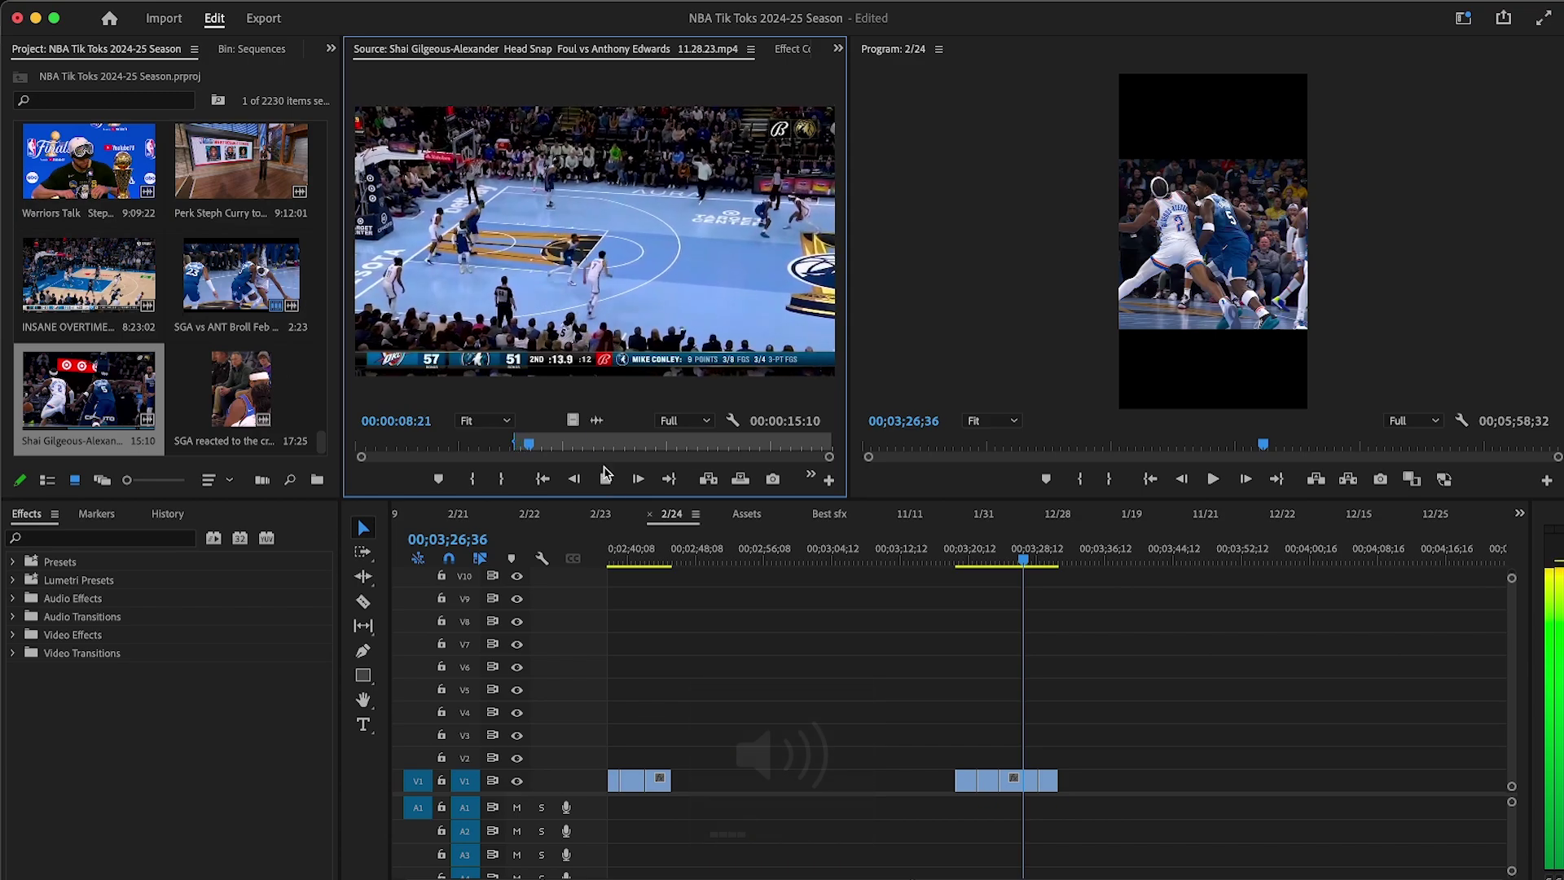
key("equal")
left_click_drag(611, 444, 721, 445)
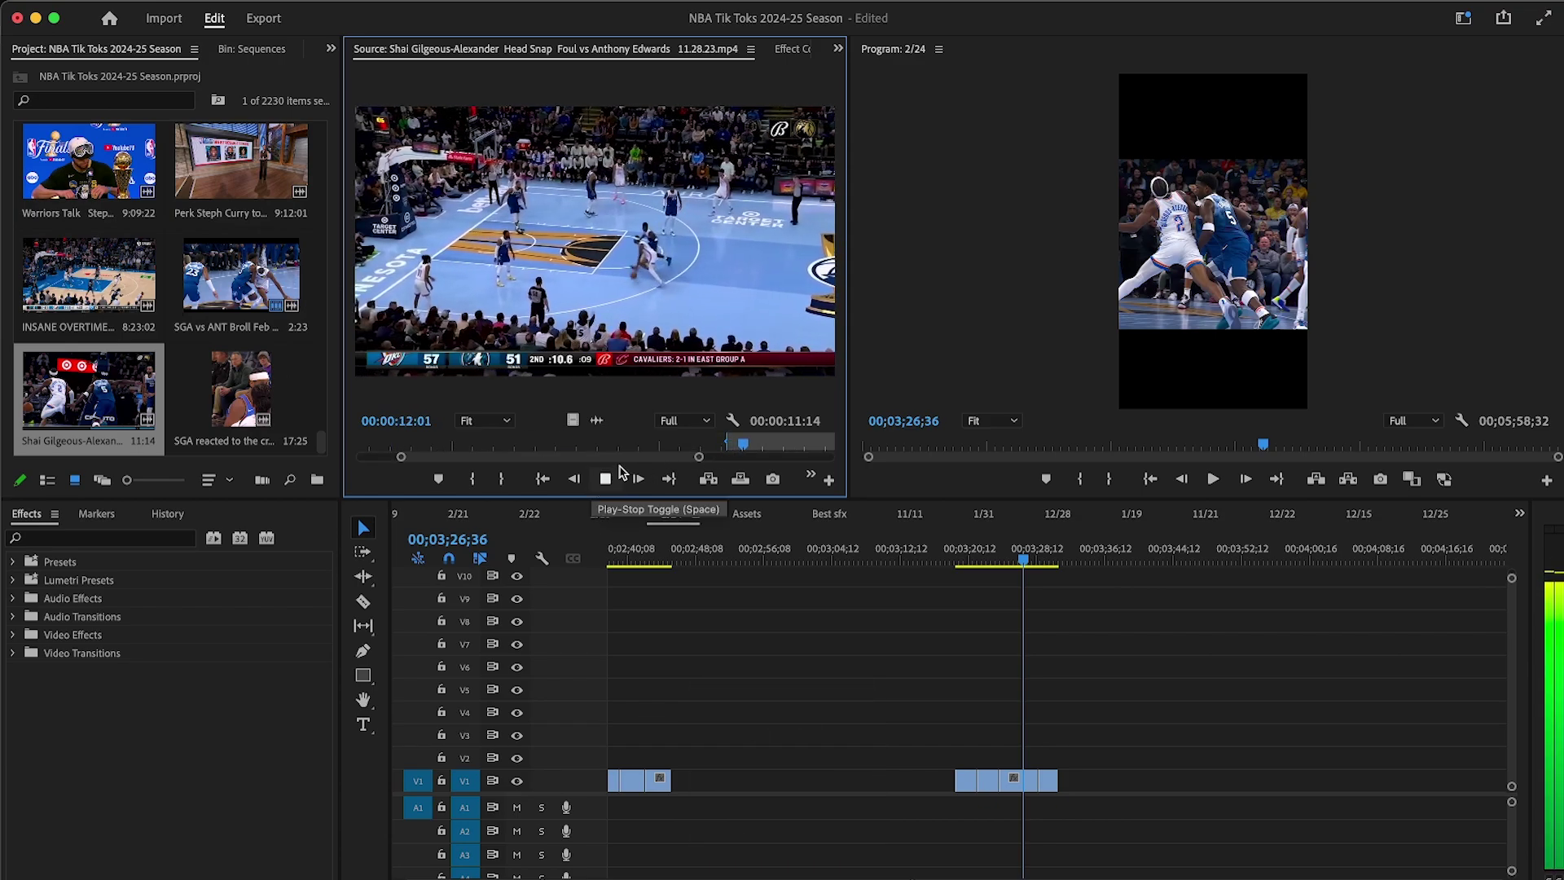
key("i")
key("minus")
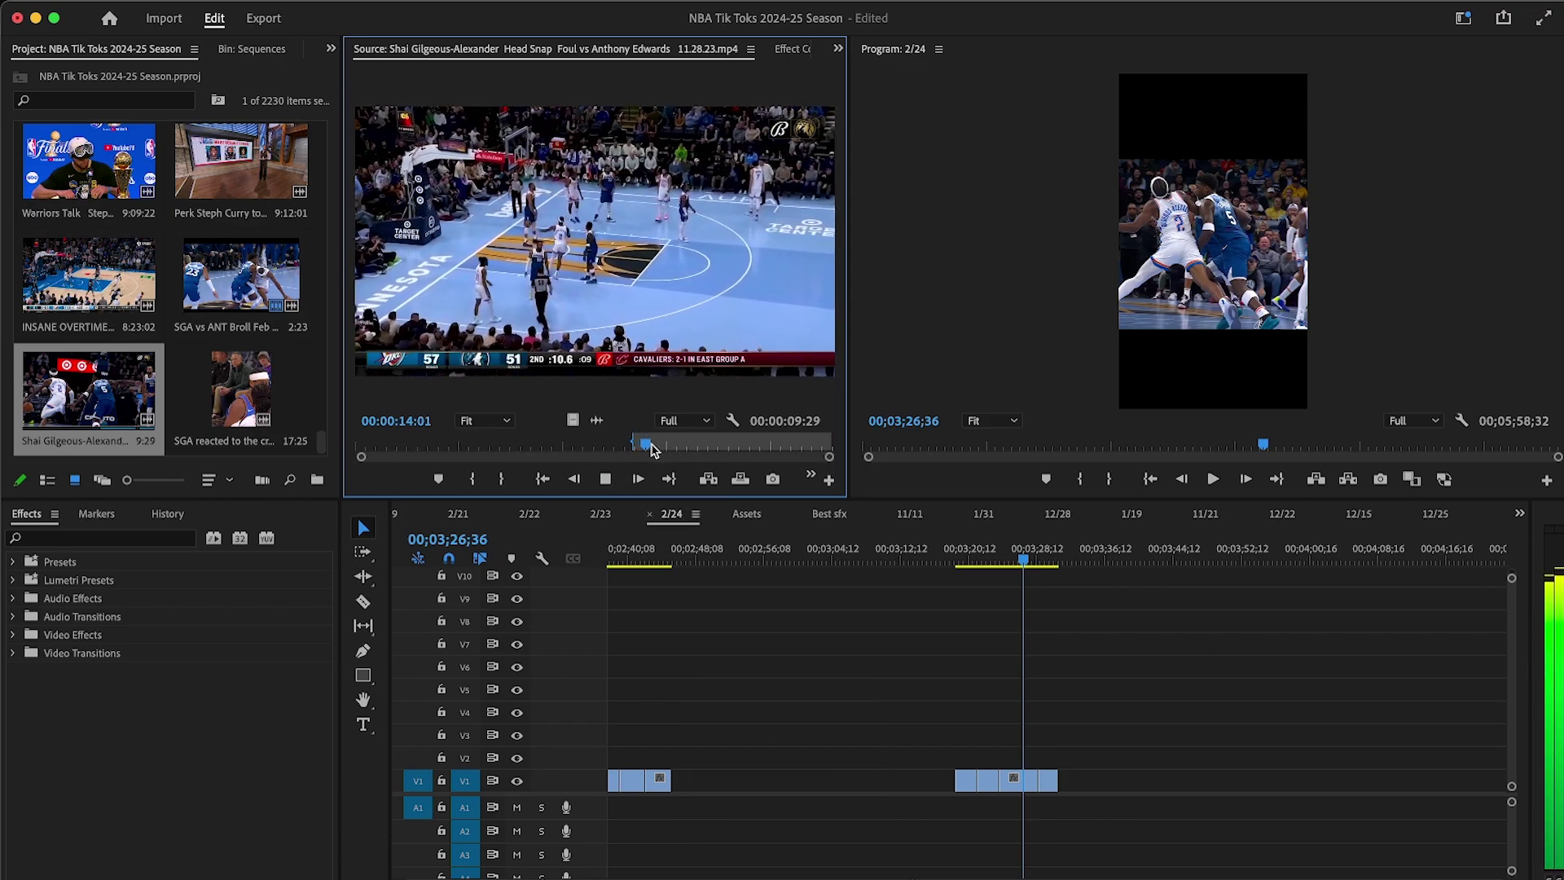
key("i")
key("i")
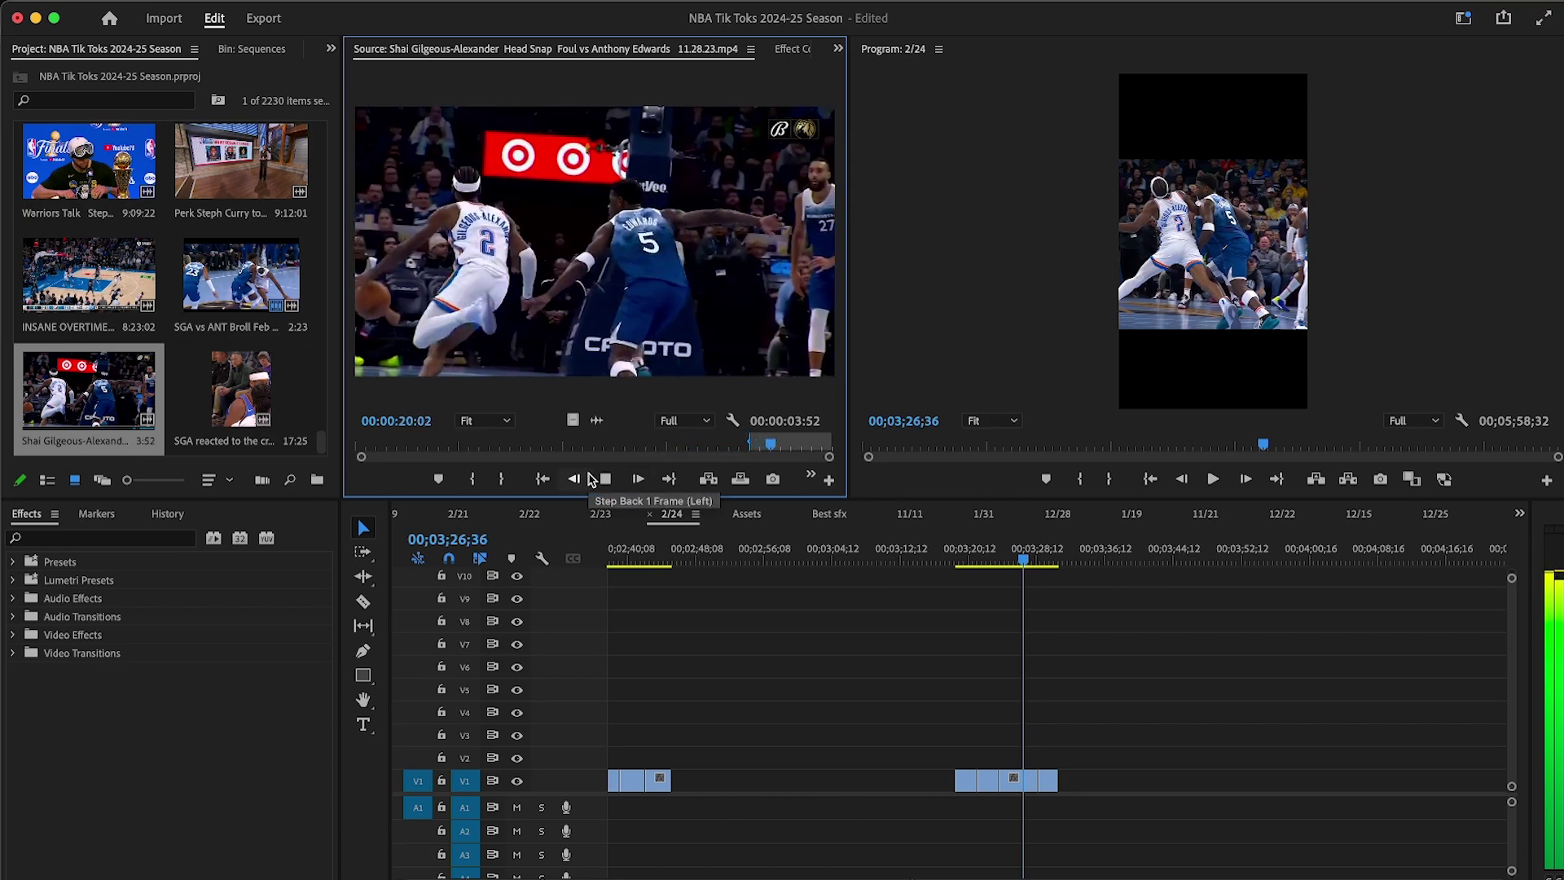
Step: Replay the head-snap drive and set the clip's Out point at 00:00:20:27
key("=")
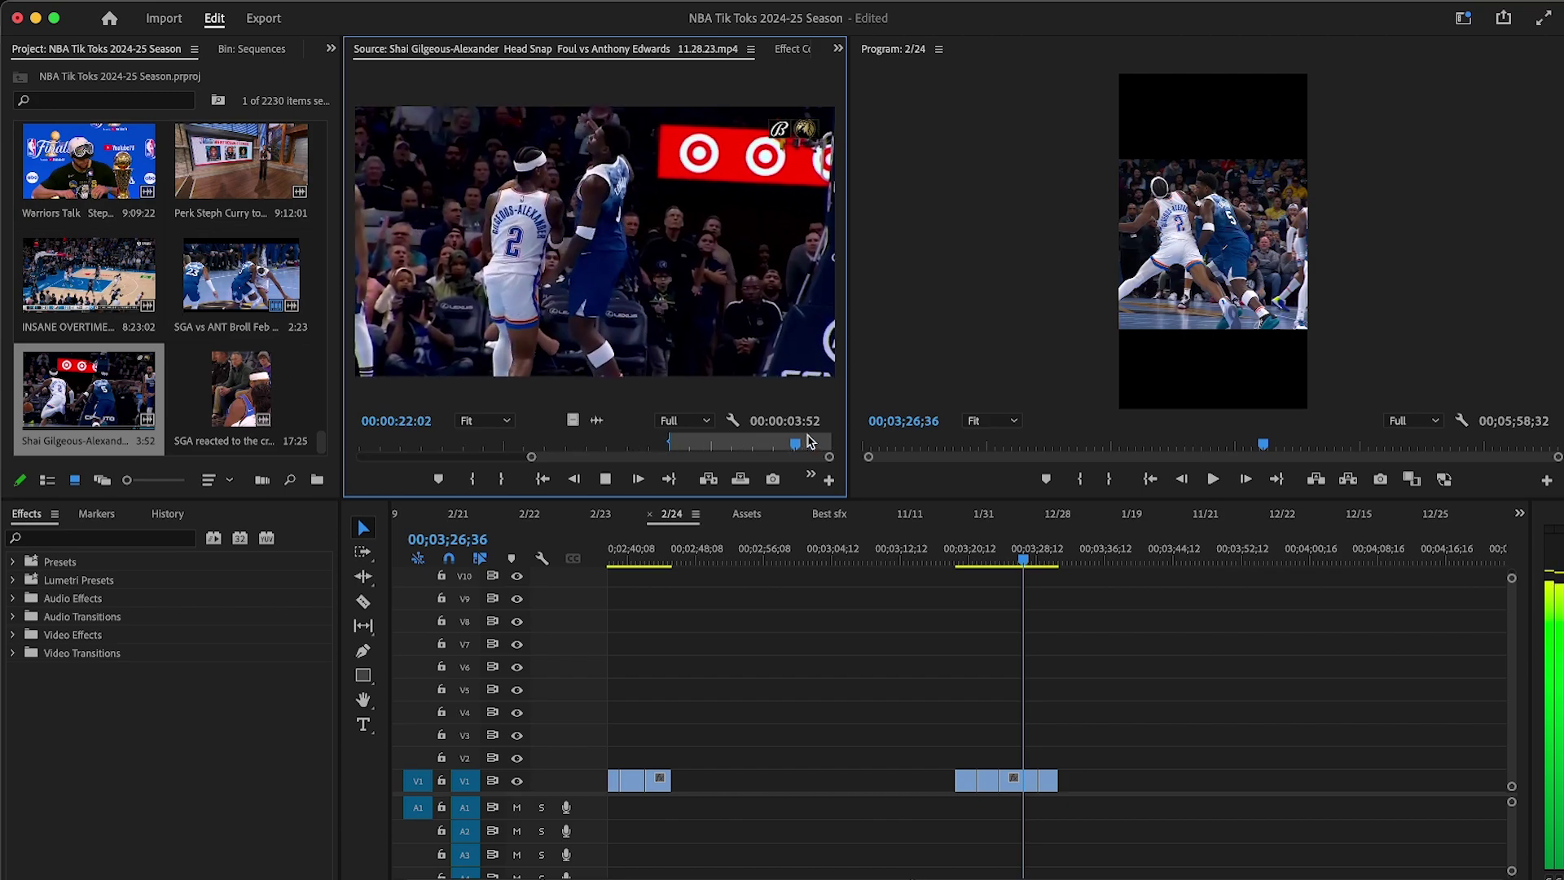
left_click(727, 446)
left_click(602, 480)
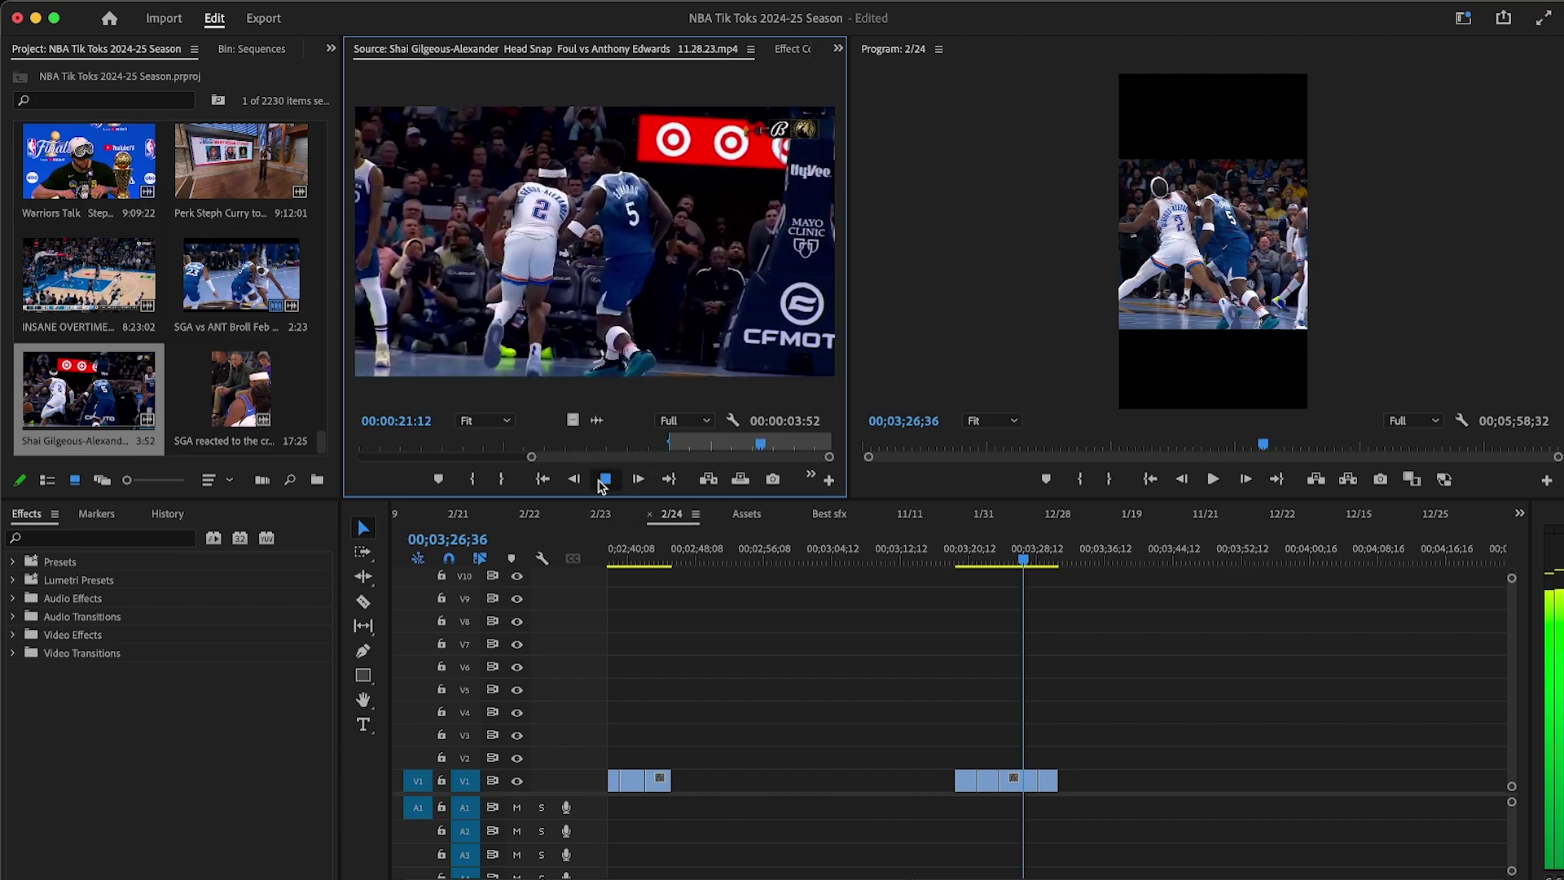
left_click(605, 480)
key("space")
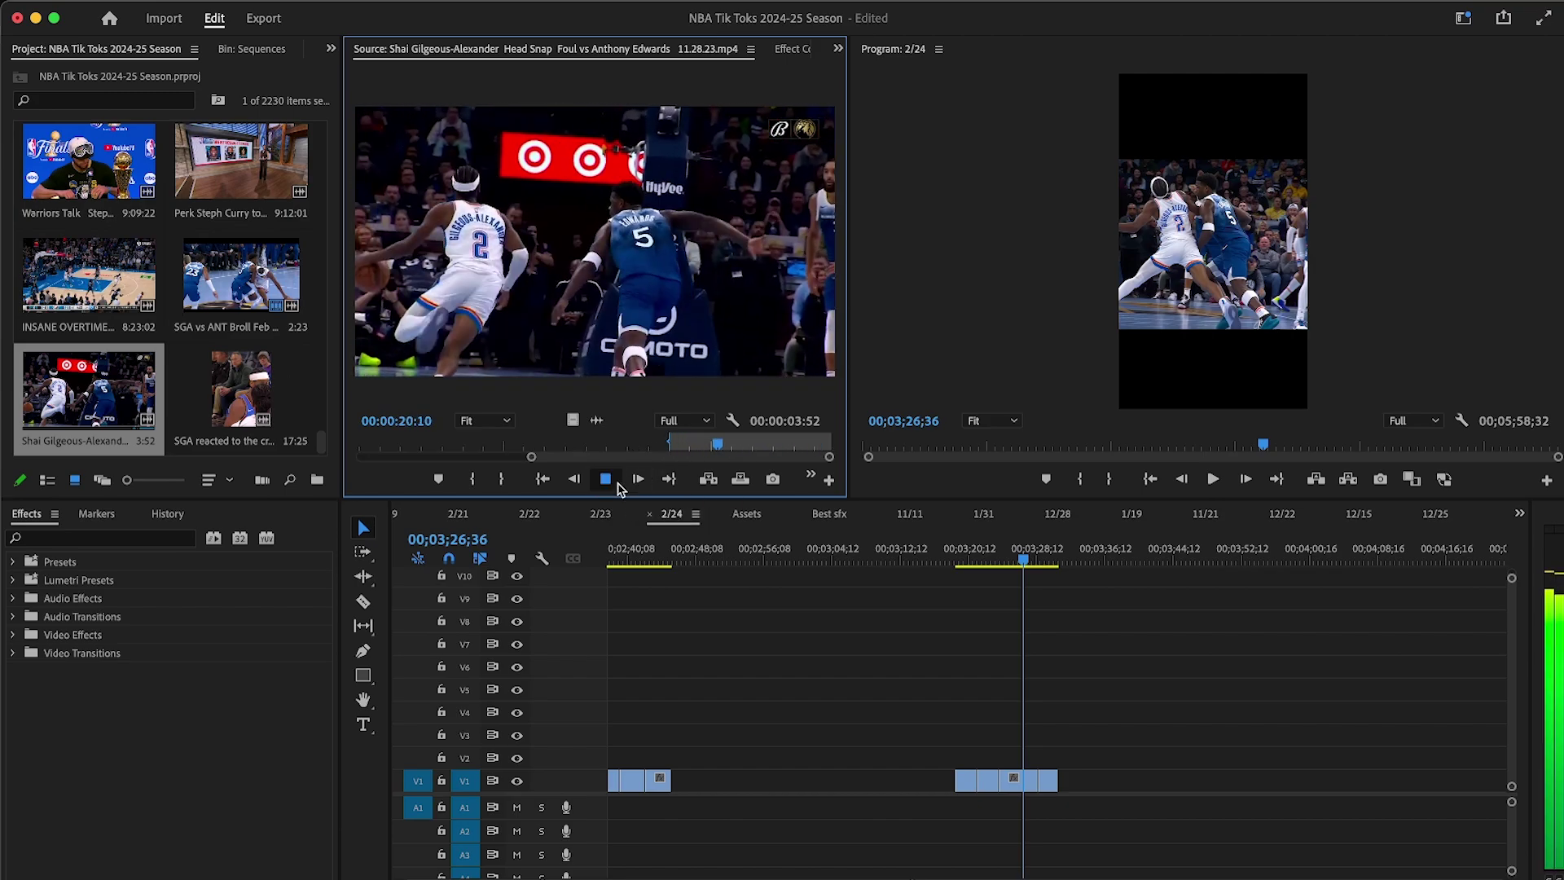
key("space")
left_click(729, 444)
key("o")
Step: Place only the audio of the marked head-snap range on A1 right after the last B-roll clip
left_click(803, 638)
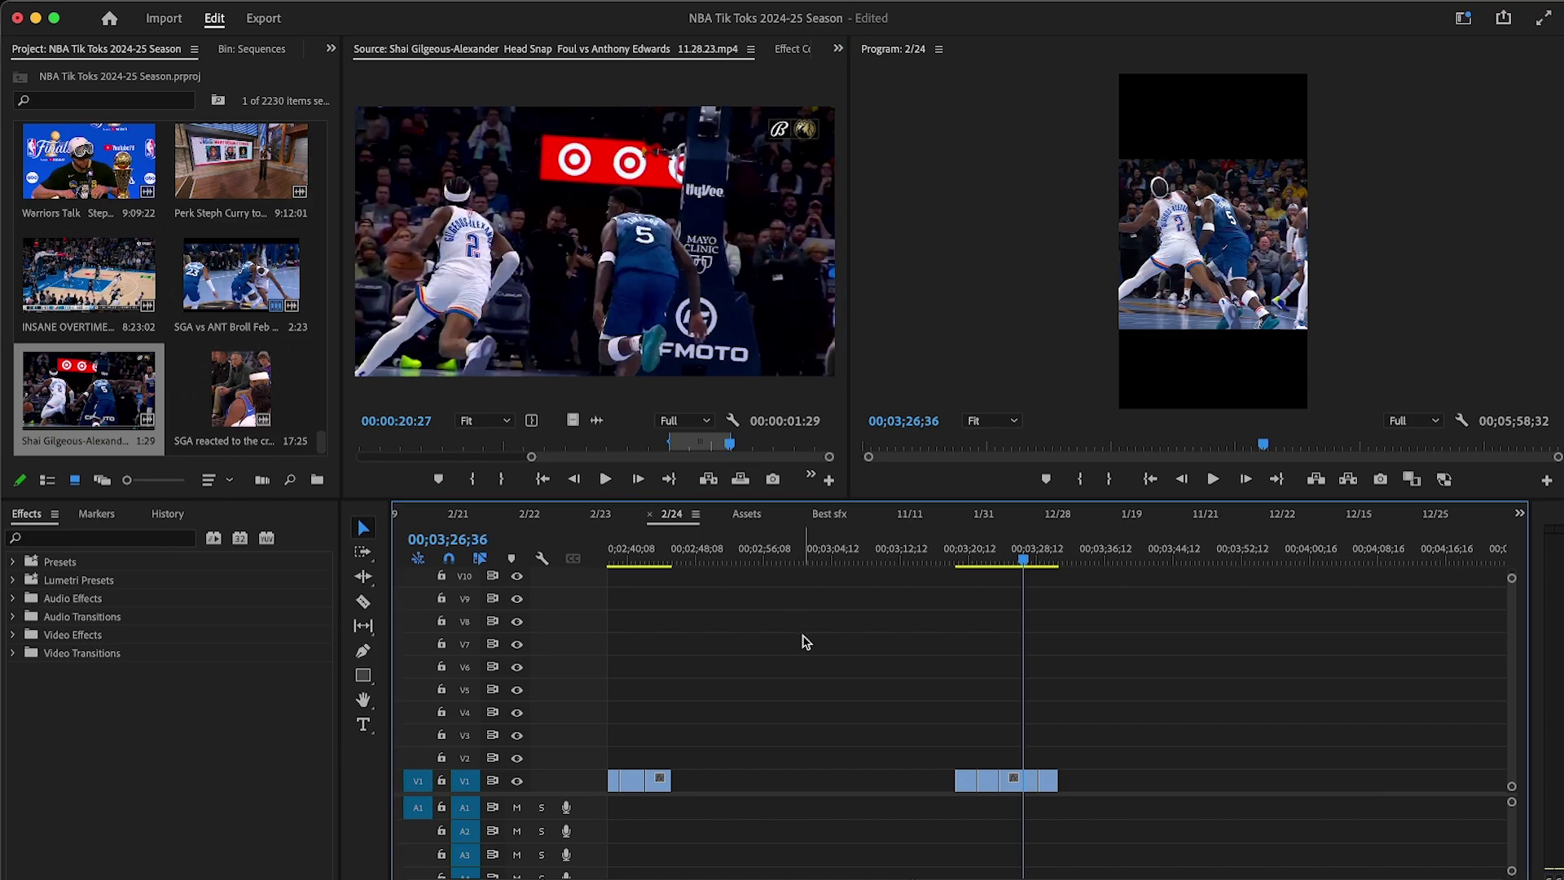
key("backslash")
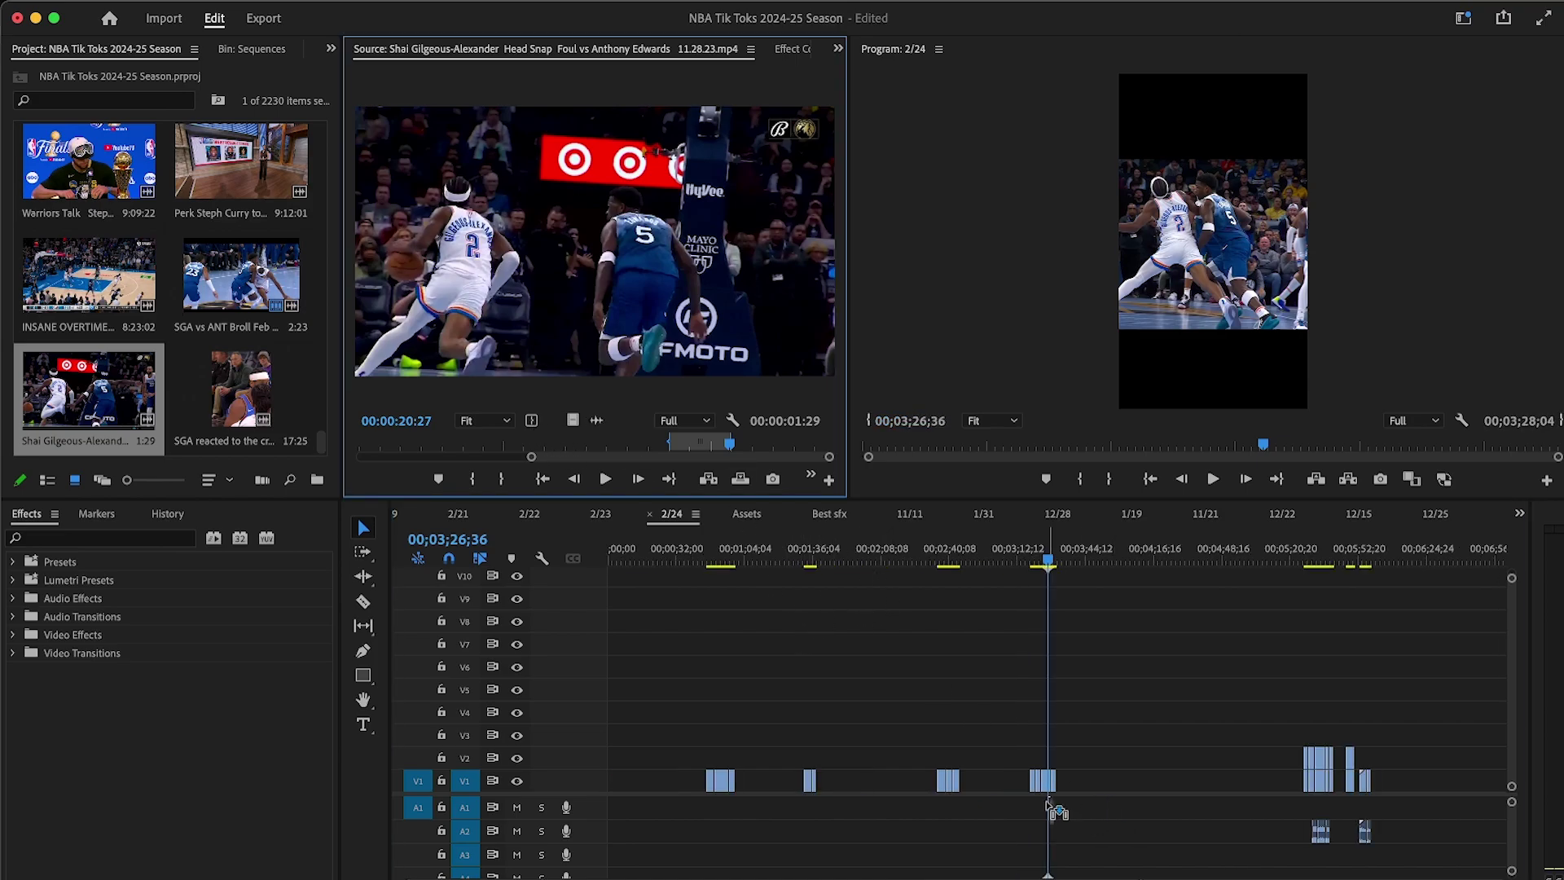
left_click(750, 444)
left_click(605, 479)
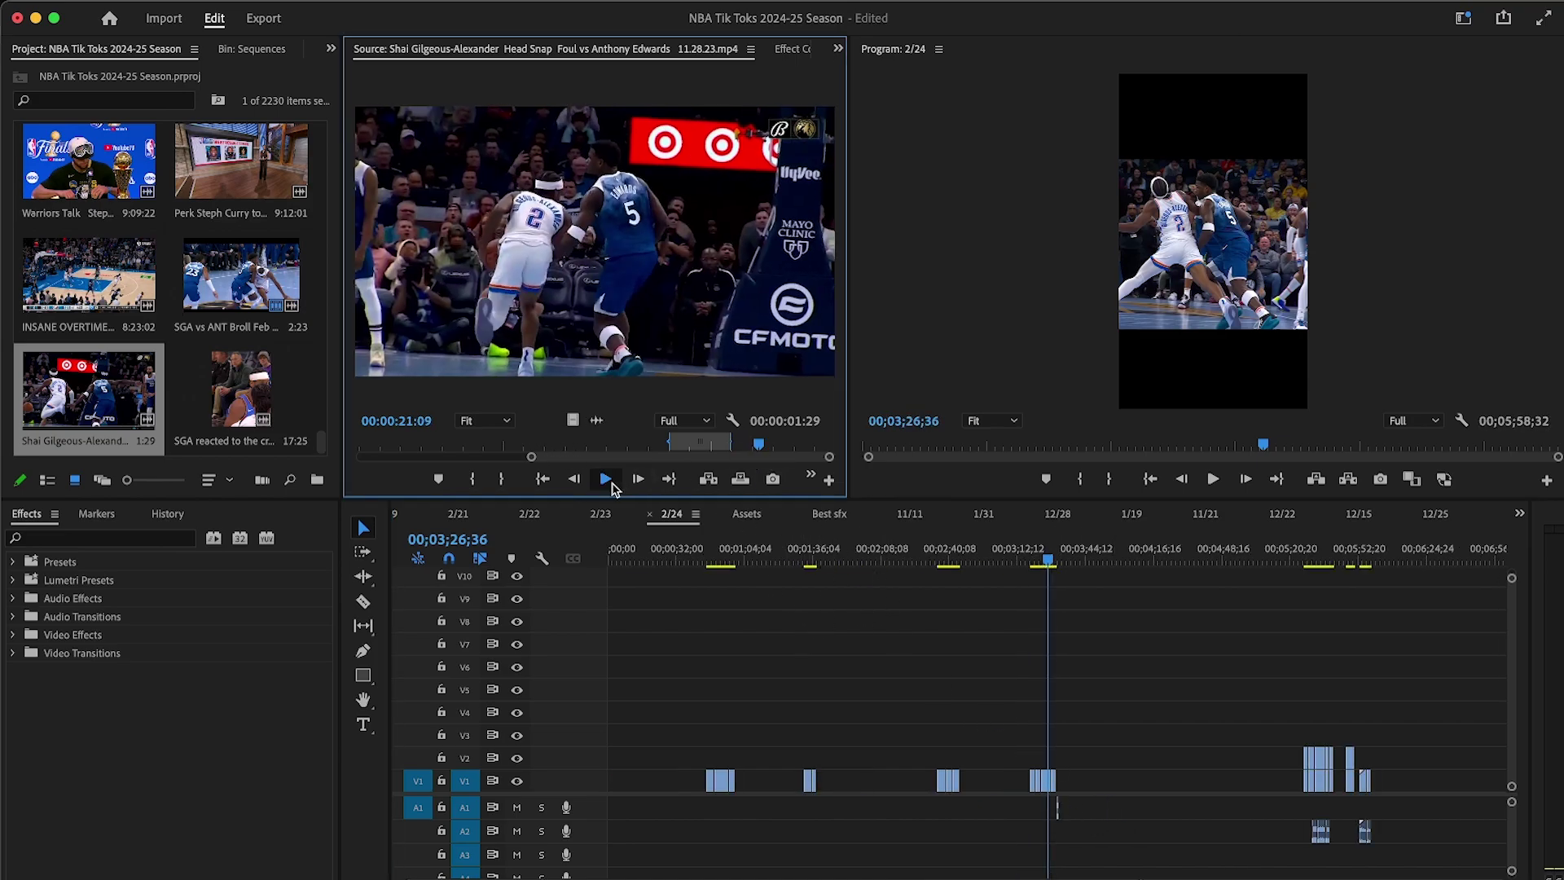
Step: Mark a 00:00:04:27 range of the "SGA reacted to the crowd" clip and place only its audio on A1 at about 00;02;38
double_click(313, 394)
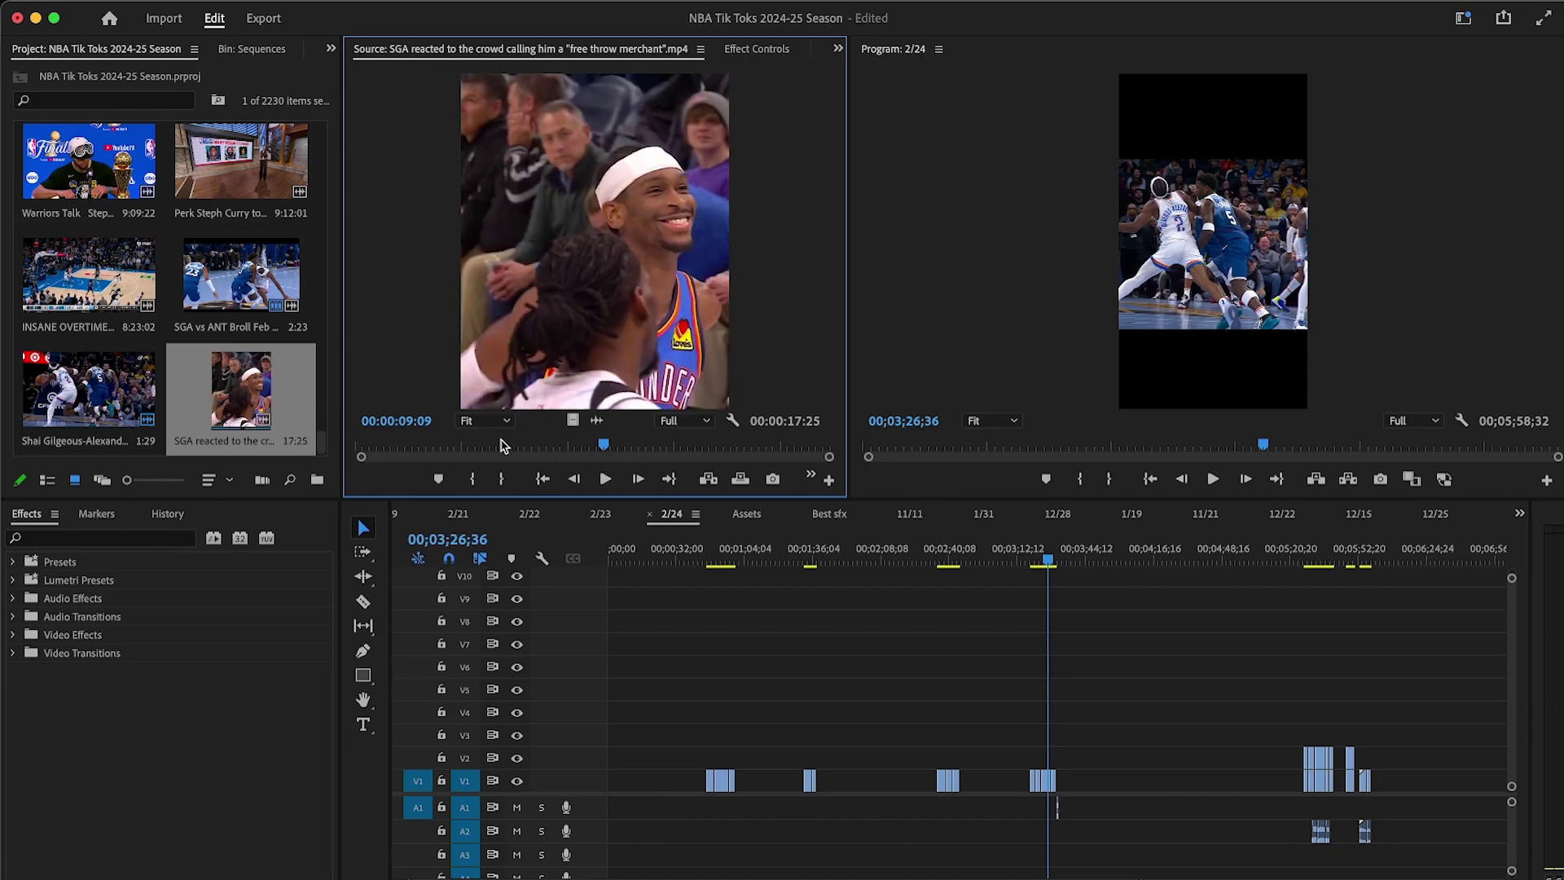
left_click(443, 446)
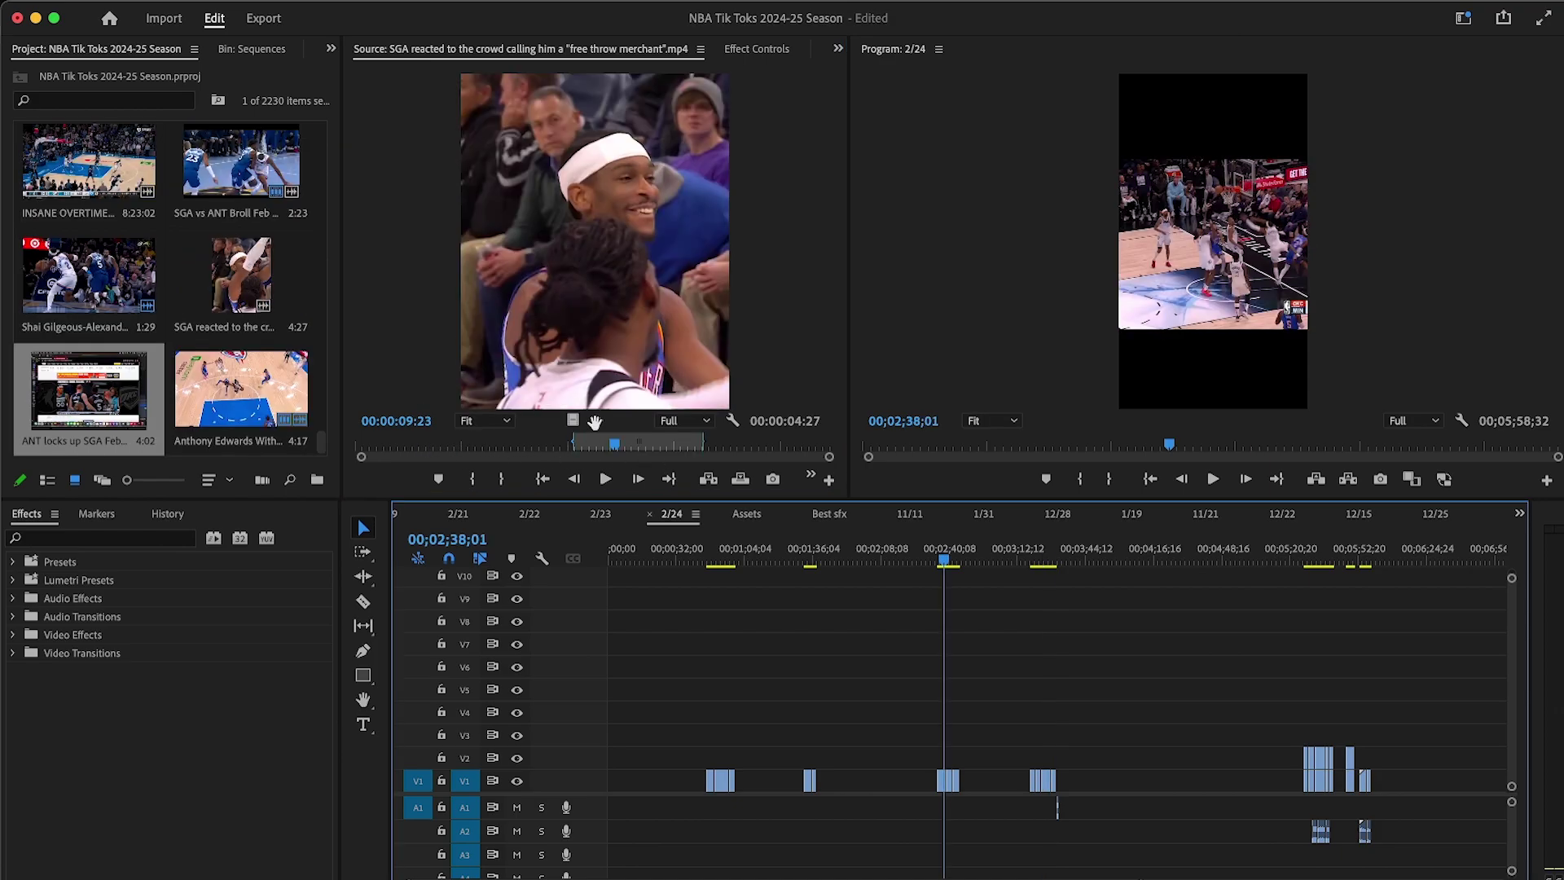
left_click_drag(595, 420, 946, 809)
Step: Review the edited clips from 00;00;53;55 to the end of the sequence and browse the matching source footage
left_click(722, 558)
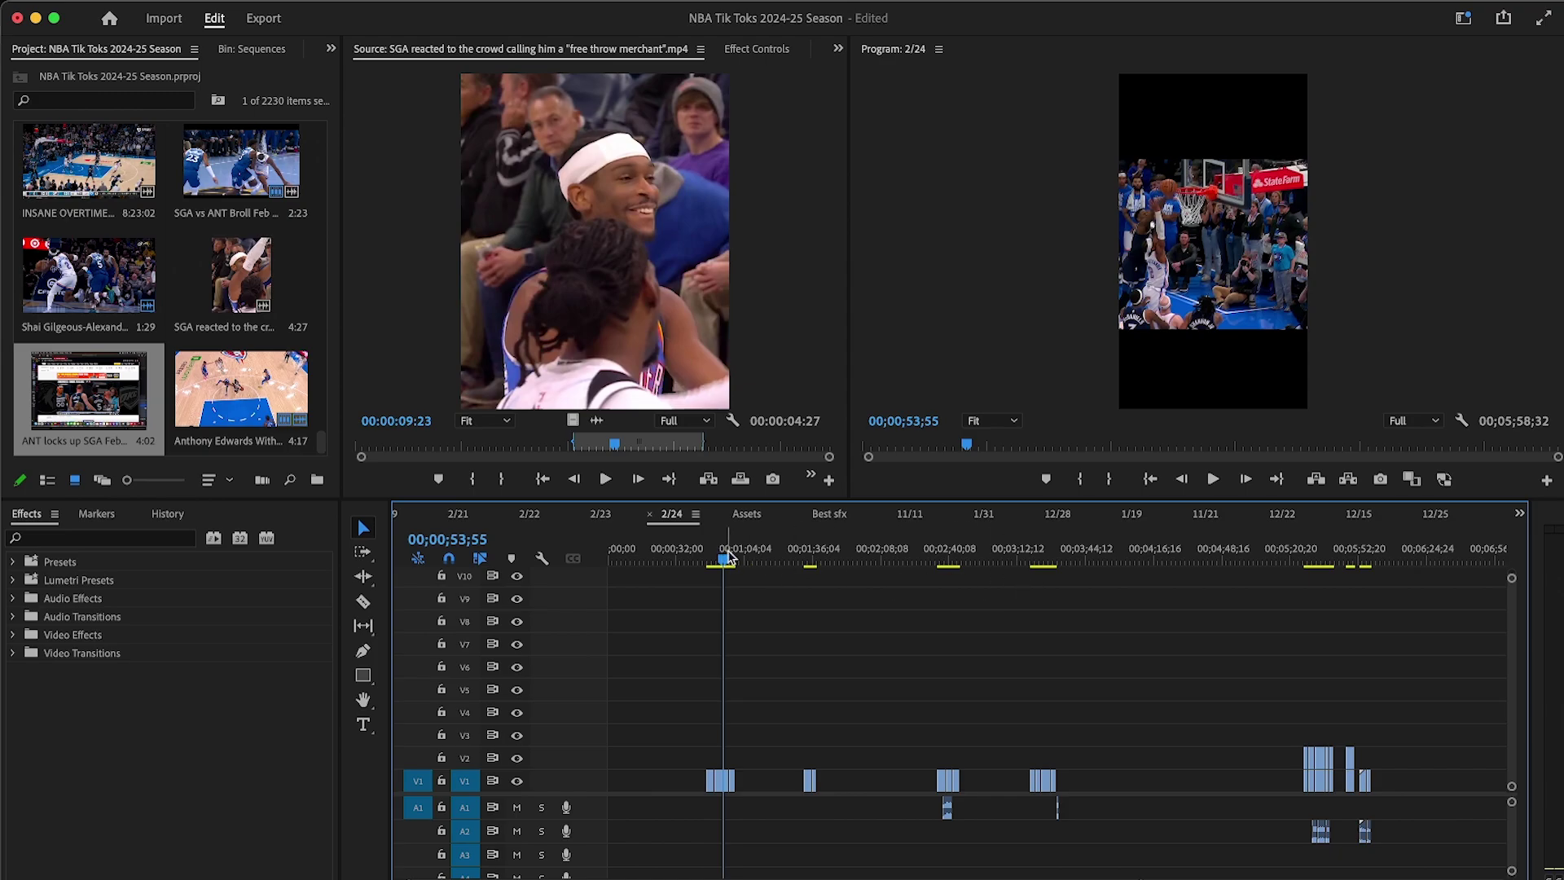
scroll(183, 372, "down", 1)
left_click(241, 277)
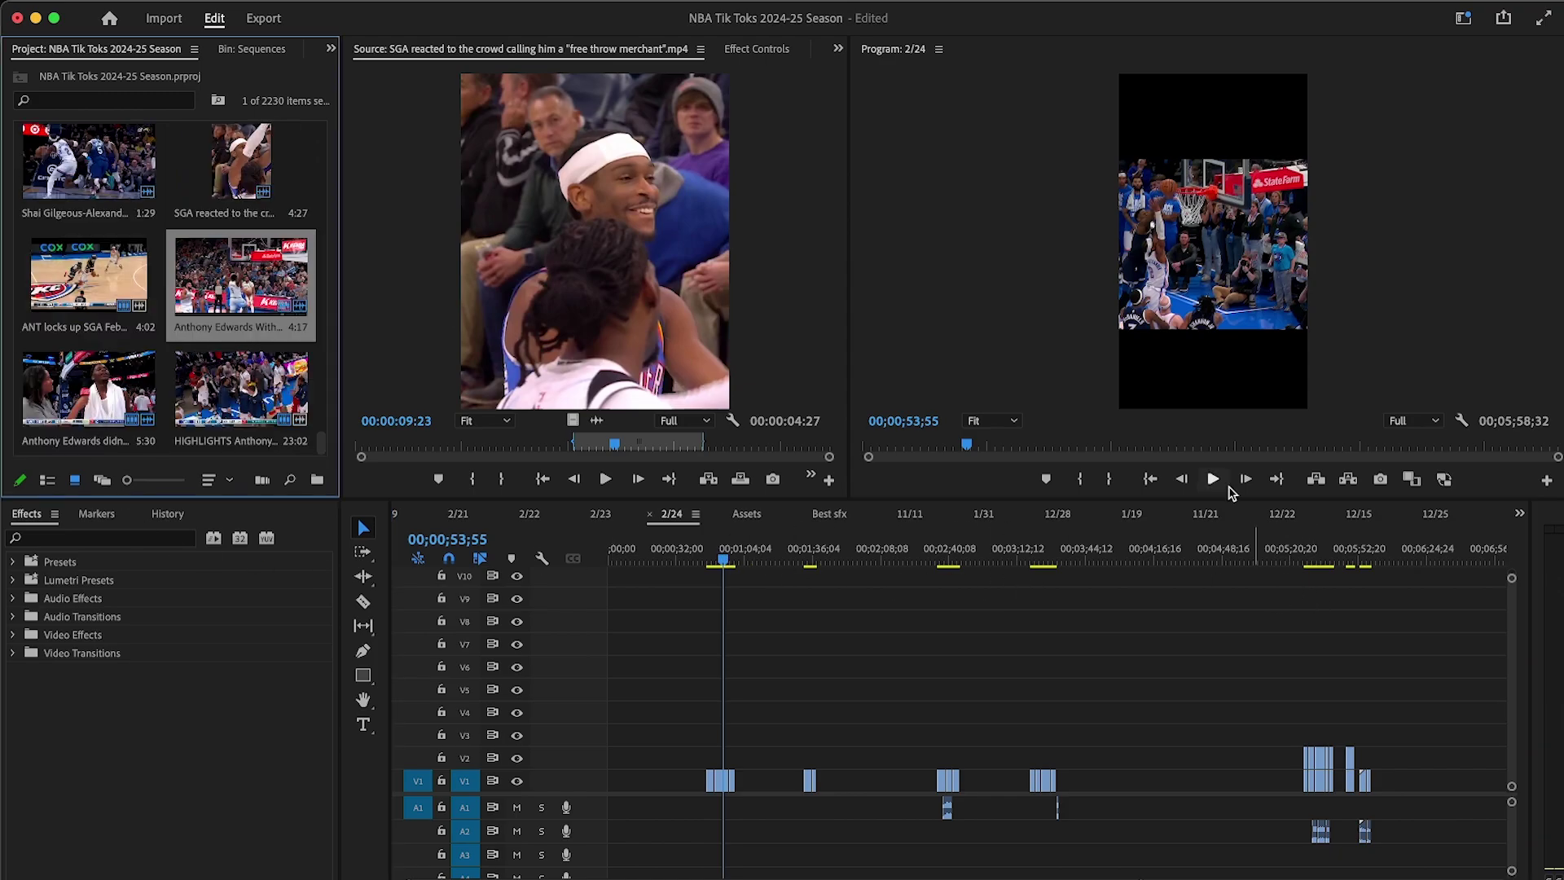
left_click(1318, 547)
key("equal")
key("equal")
key("equal")
left_click_drag(984, 562, 1197, 562)
key("minus")
key("equal")
left_click(1083, 553)
key("minus")
key("equal")
left_click_drag(1088, 561, 1116, 560)
key("minus")
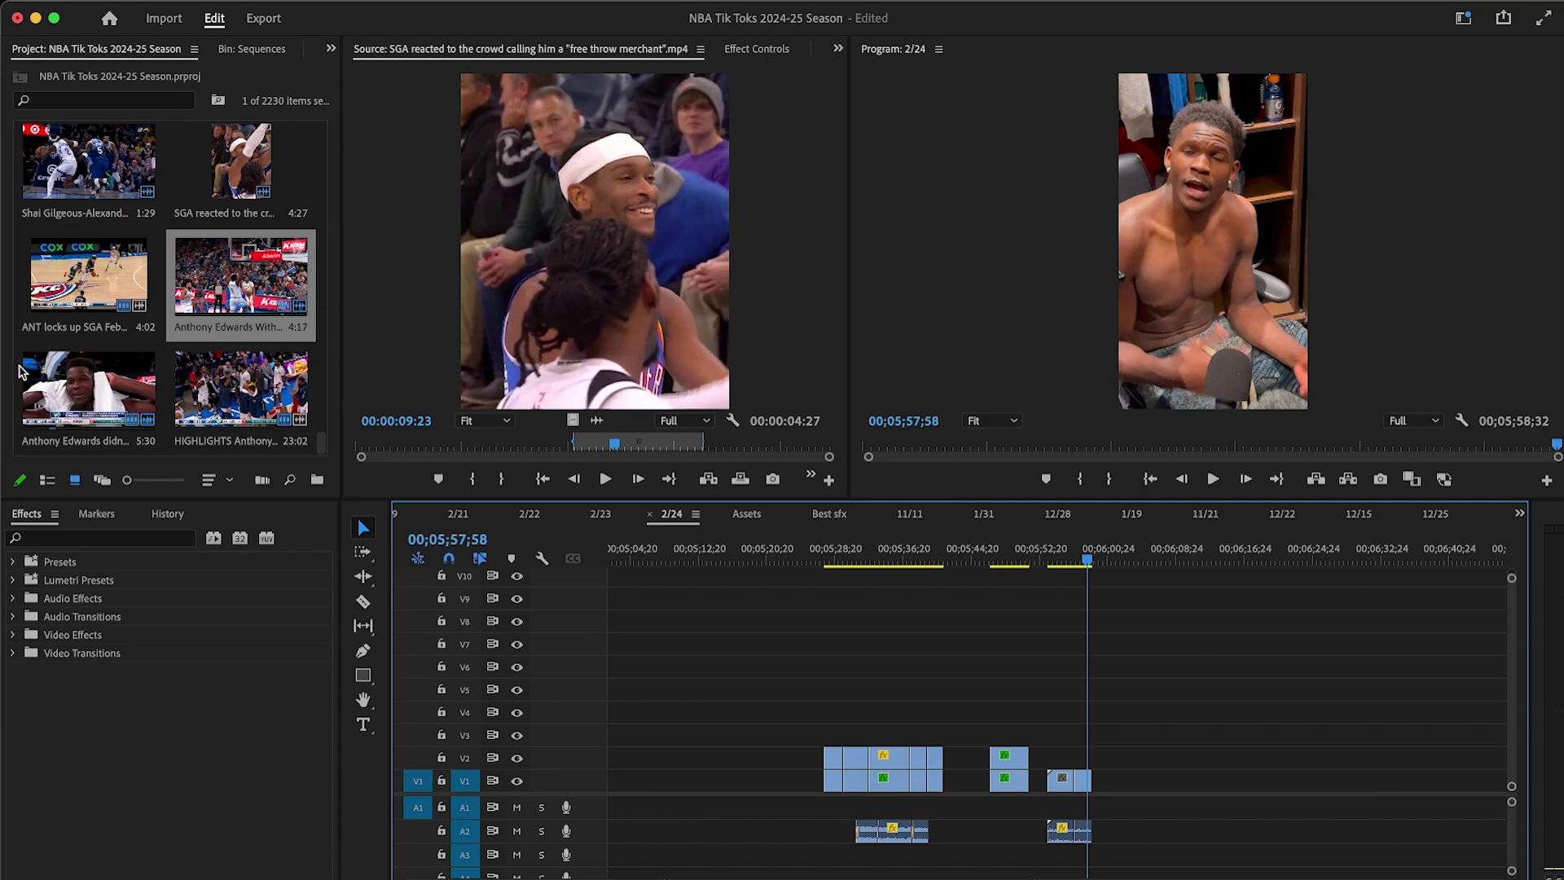
scroll(146, 374, "down", 2)
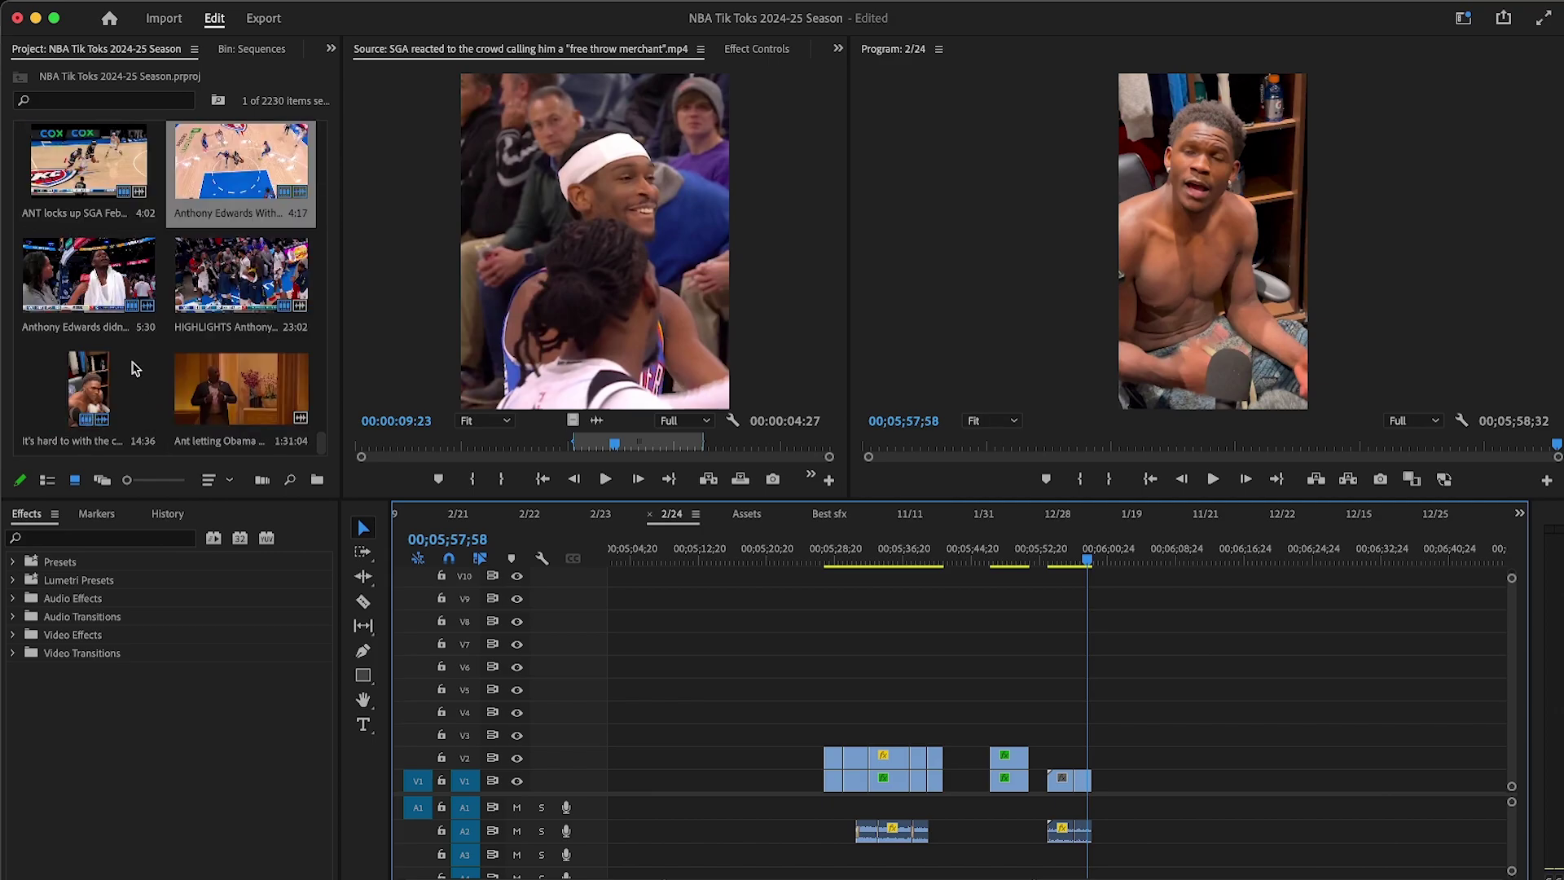
left_click(96, 286)
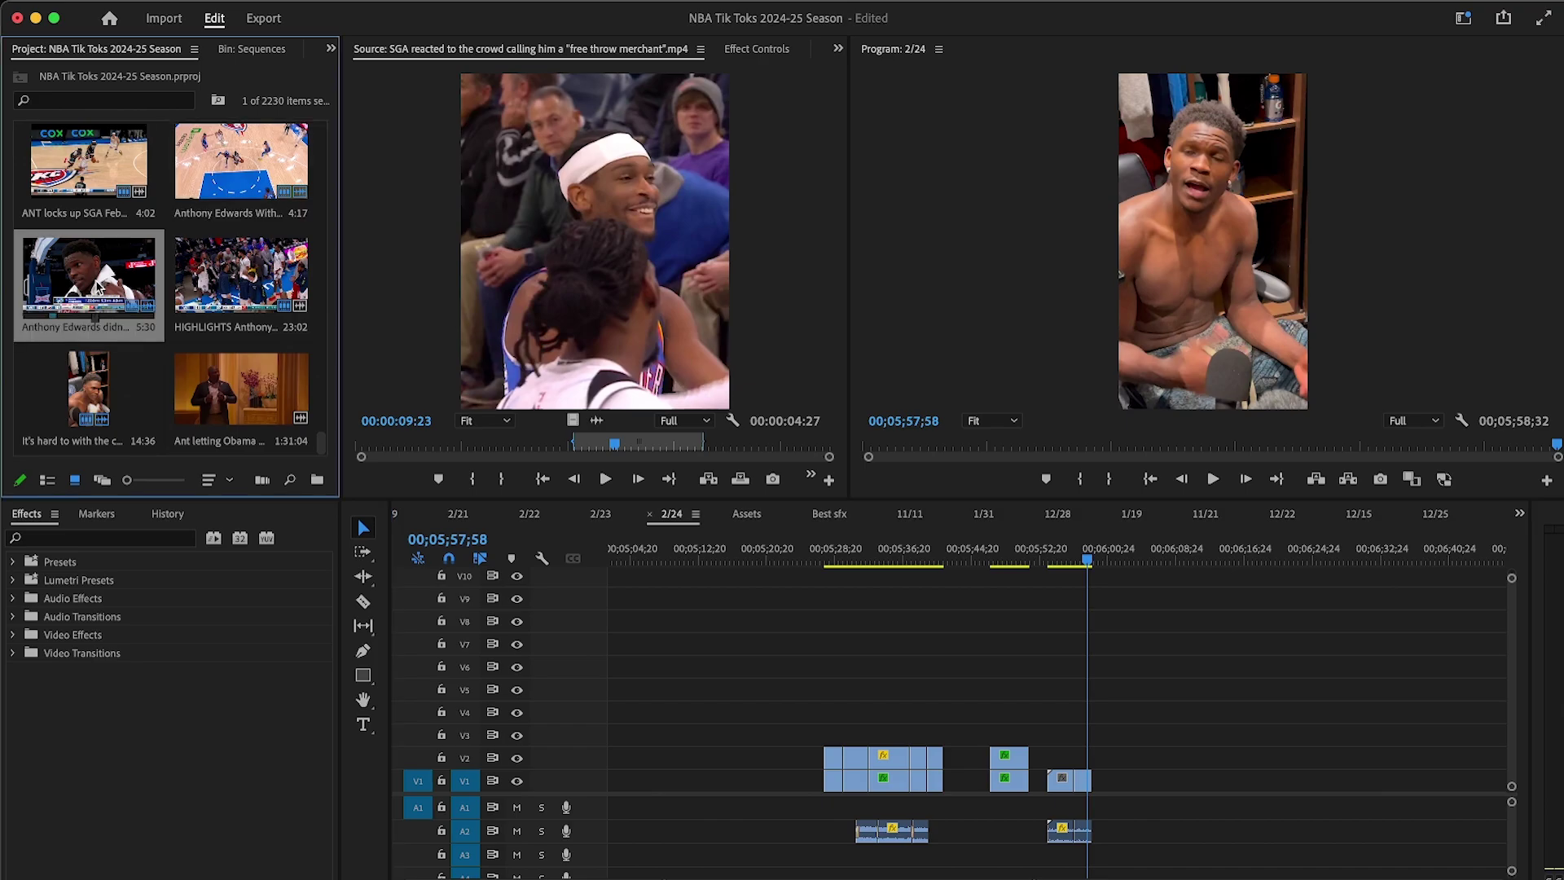
Step: Review the block and lock-up clips on V1 between about 00;00;48 and 00;00;54
left_click(839, 667)
key("minus")
key("minus")
key("minus")
key("minus")
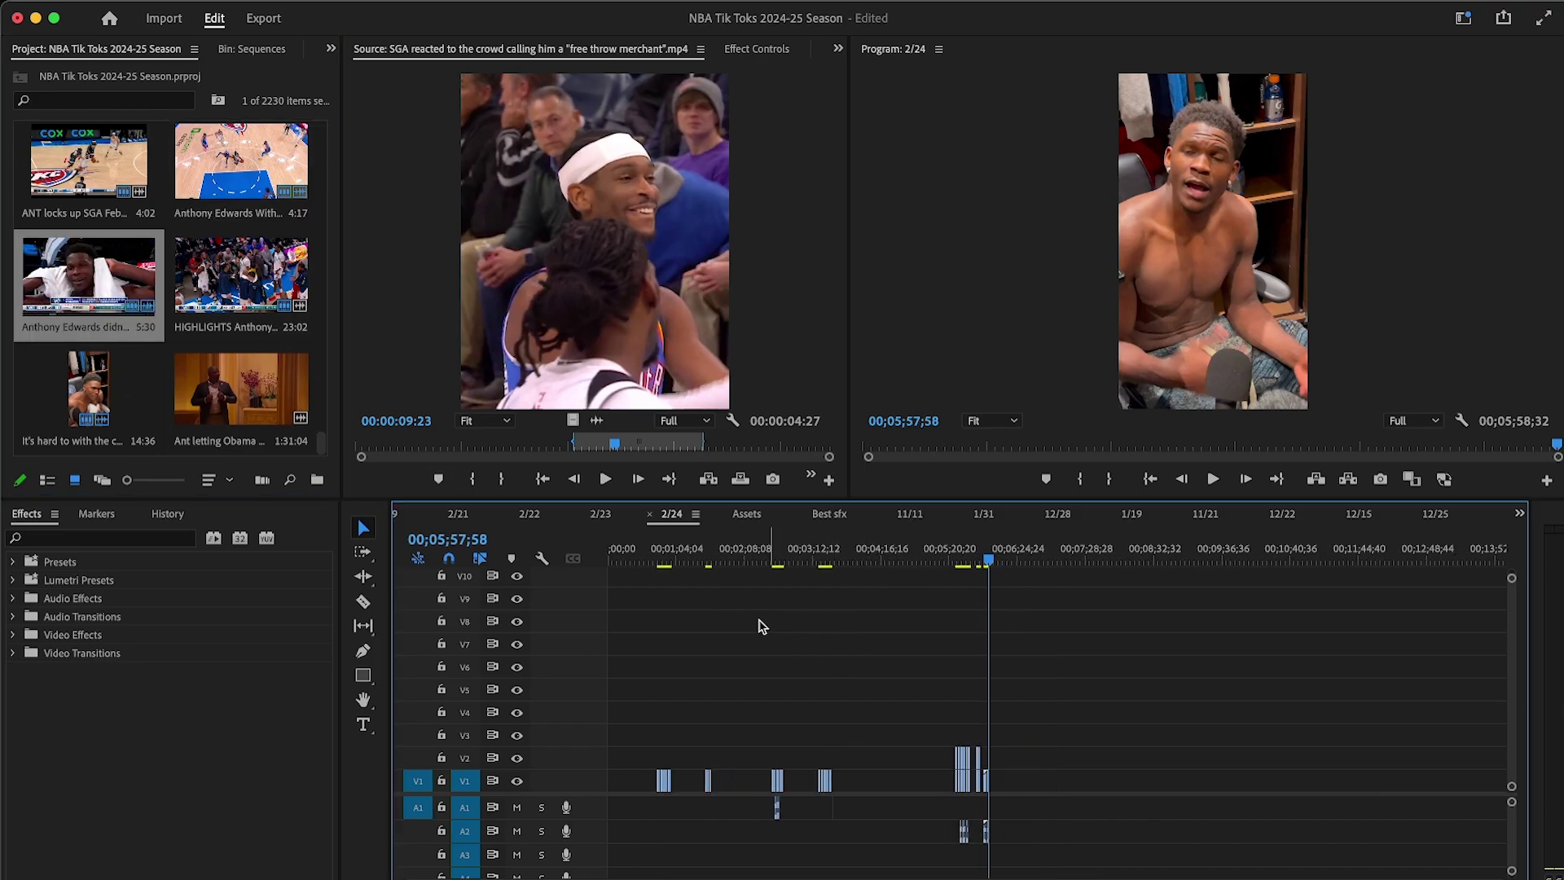
left_click(649, 554)
key("equal")
key("equal")
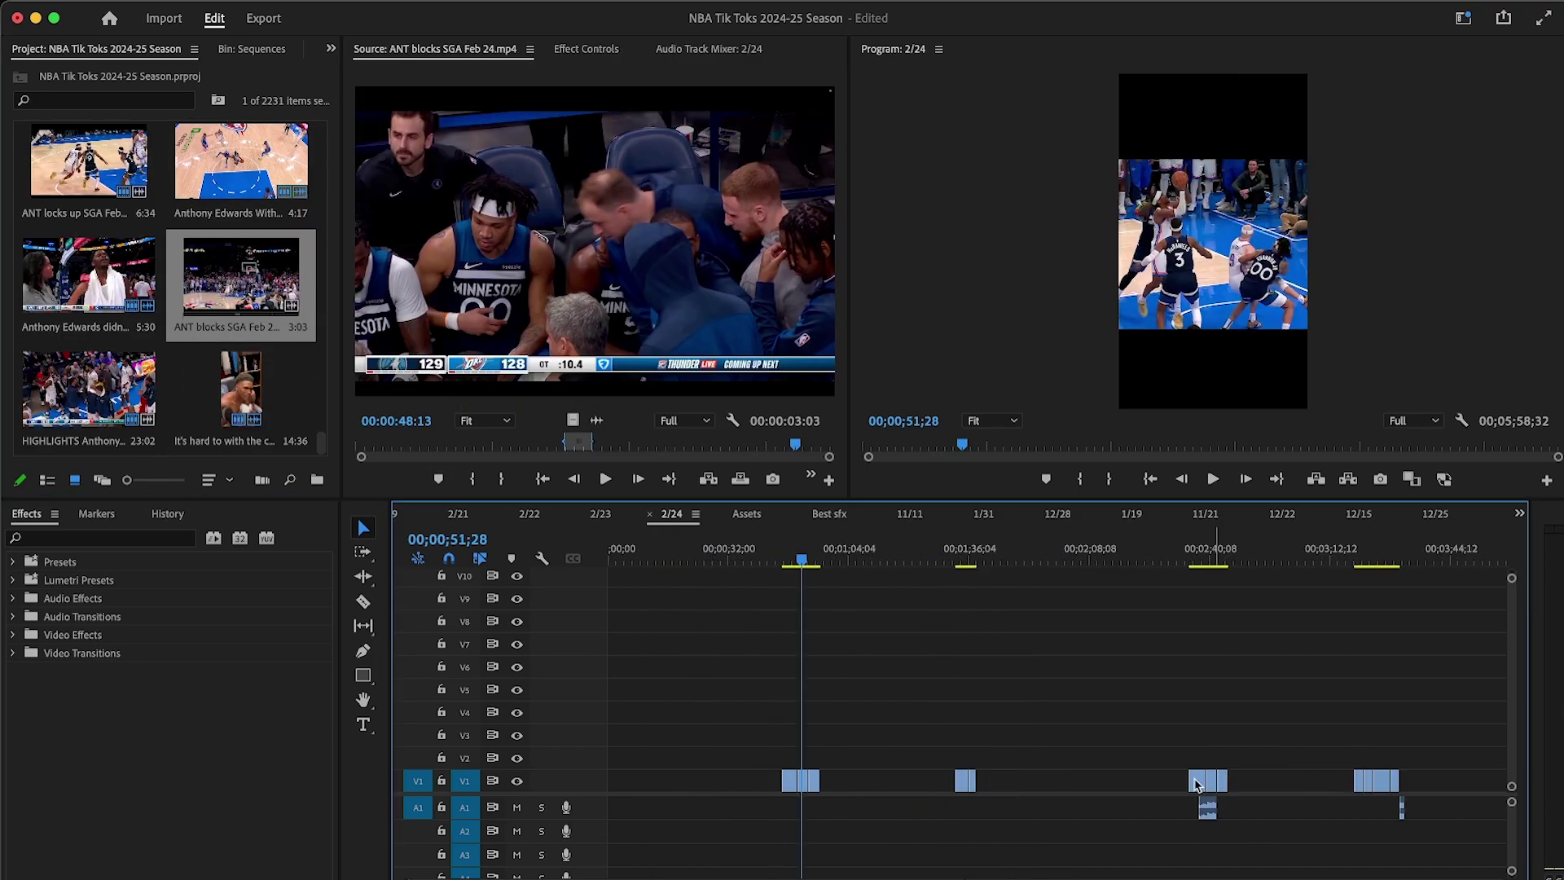
scroll(936, 566, "up", 4)
left_click(1120, 562)
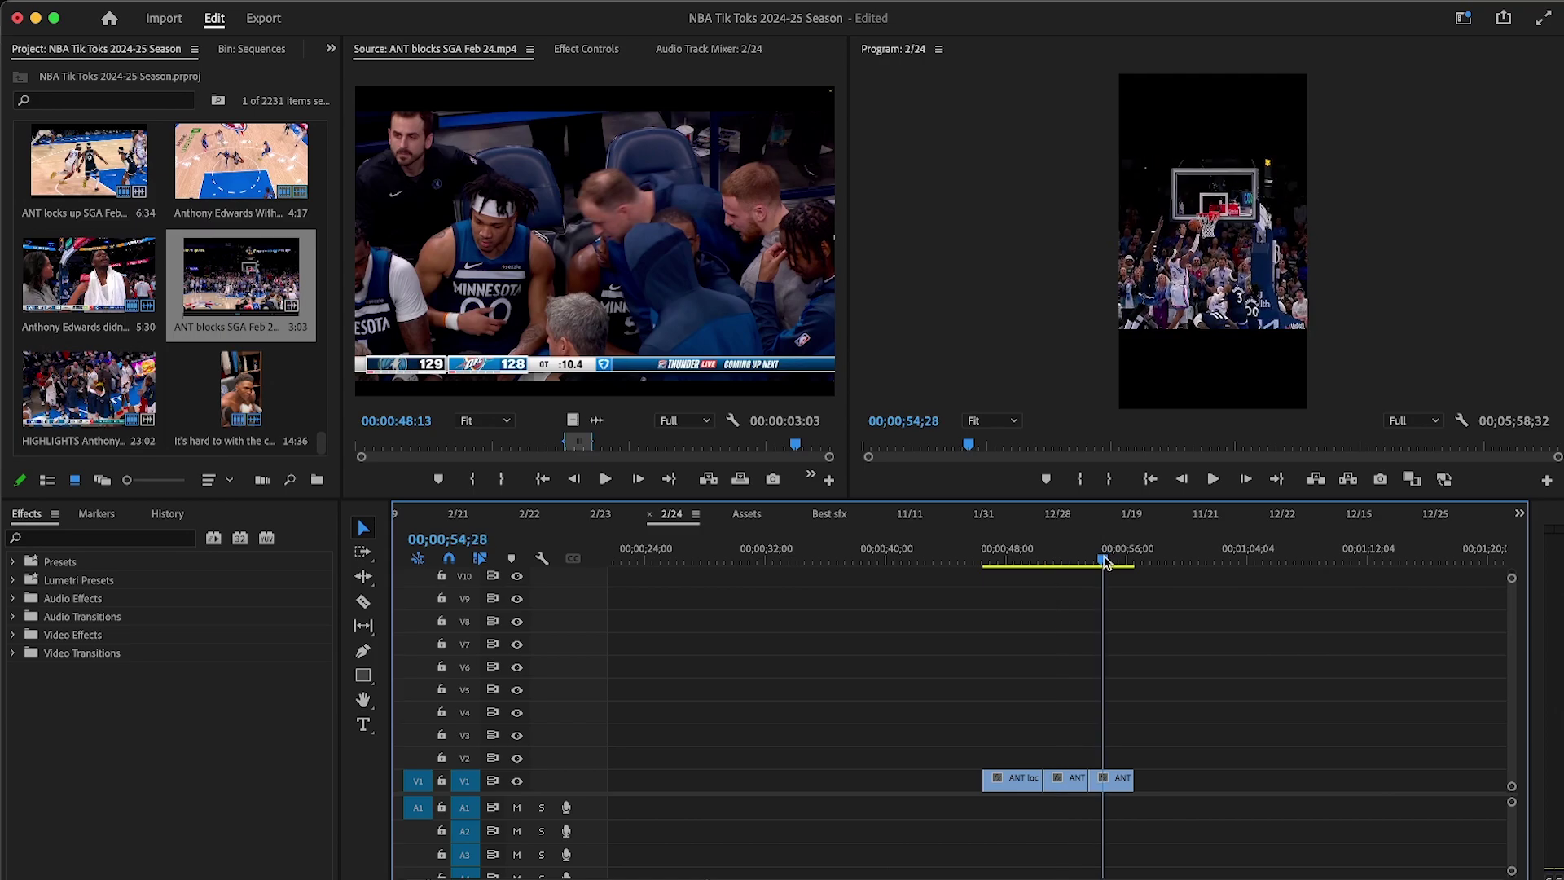
scroll(1120, 562, "down", 2)
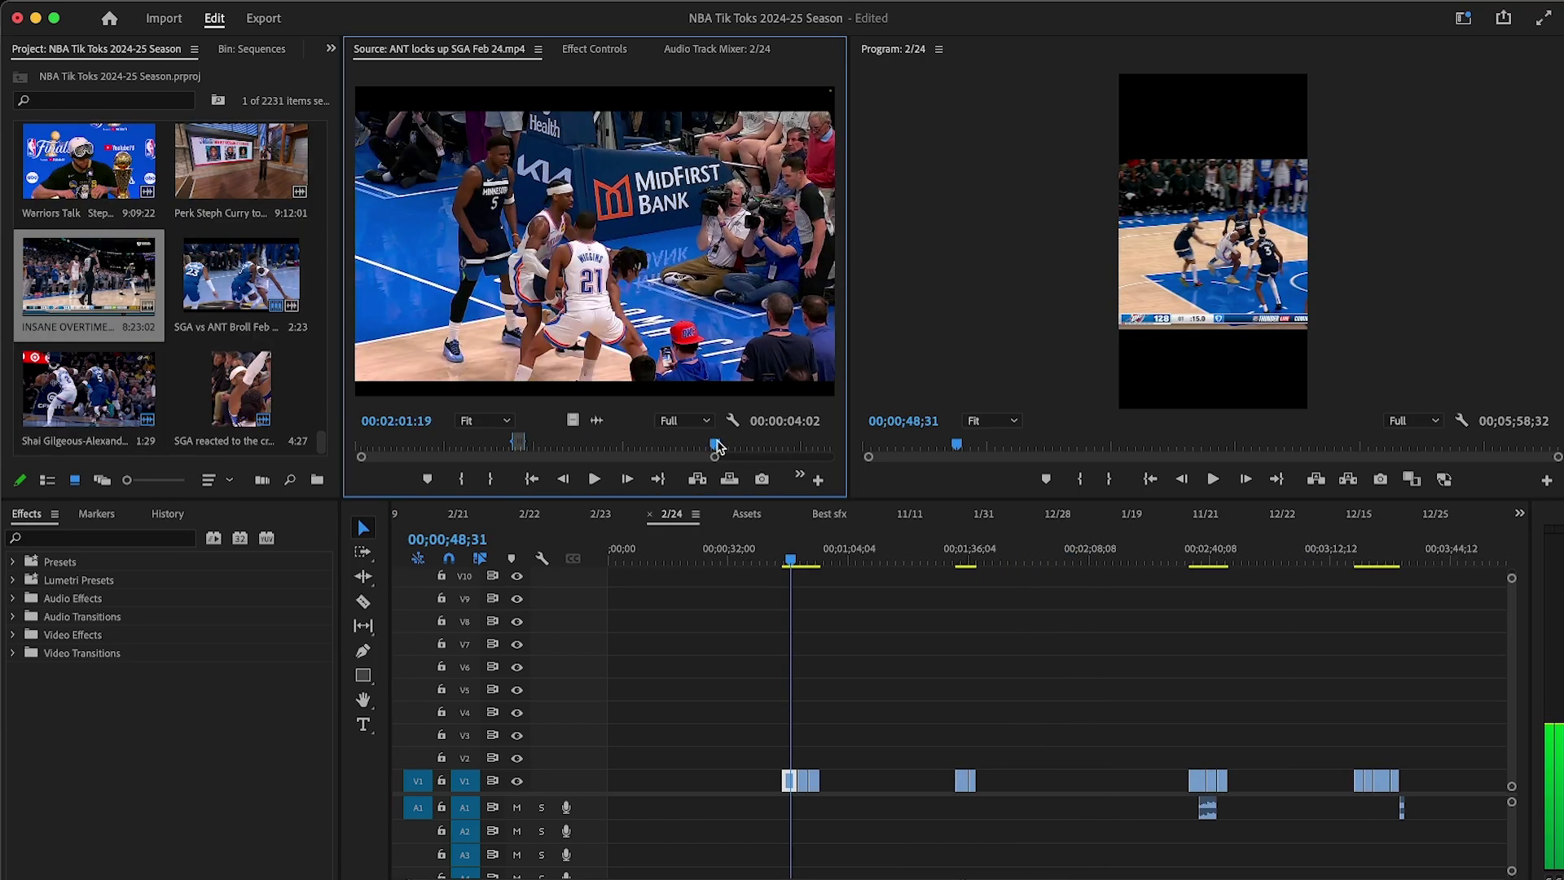
Step: Mark a 00:00:02:24 range ending at 00:02:01:23 in ANT locks up SGA Feb 24 and place only its video at the start of V1
left_click_drag(593, 445, 566, 444)
scroll(588, 445, "up", 1)
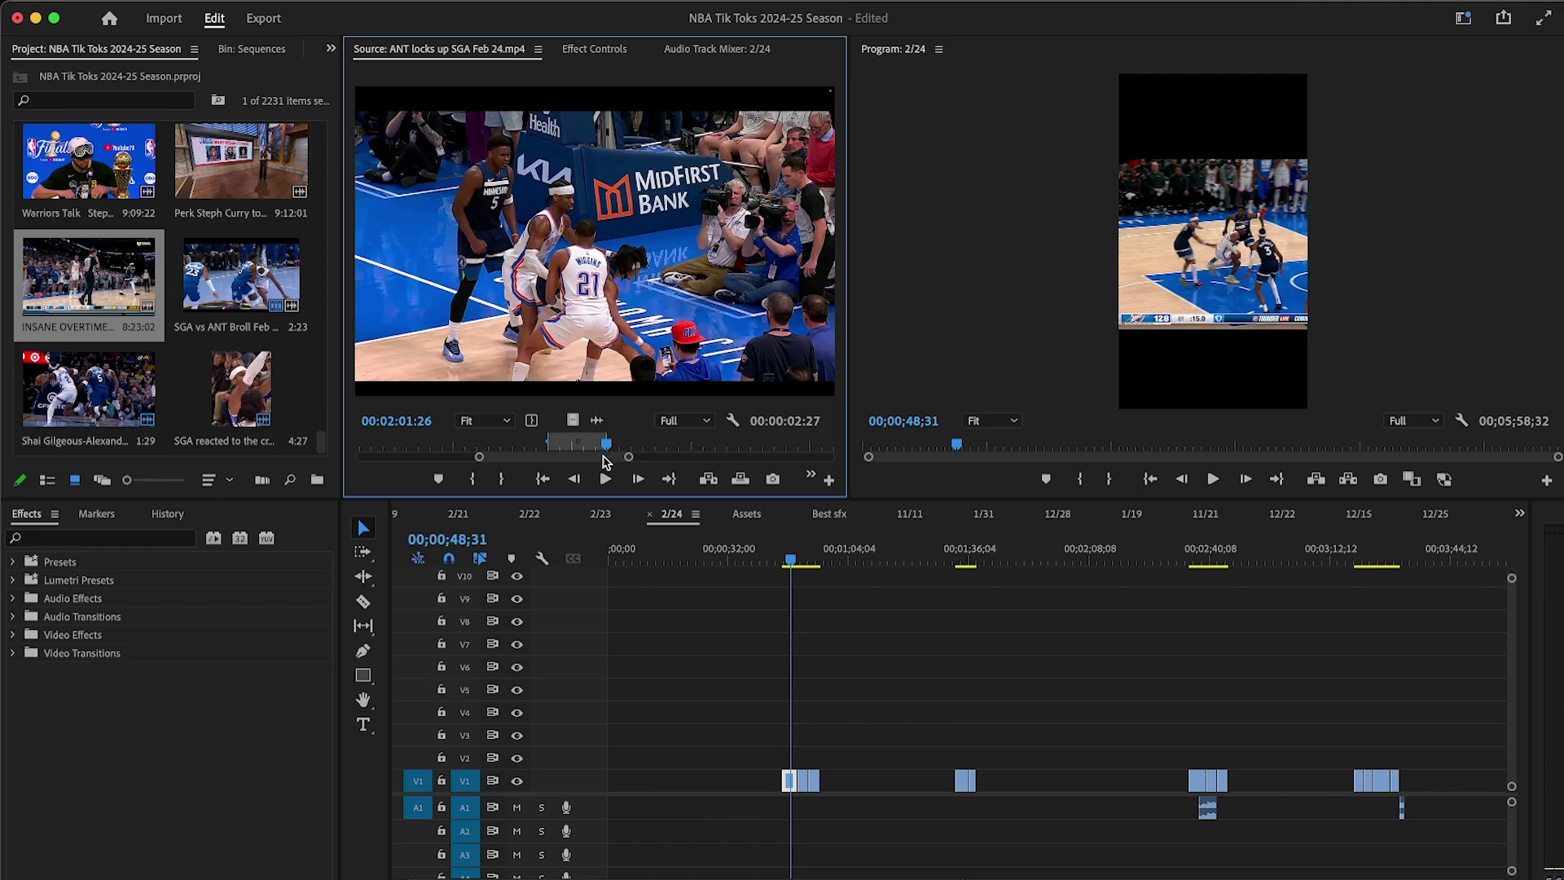
left_click_drag(607, 446, 622, 446)
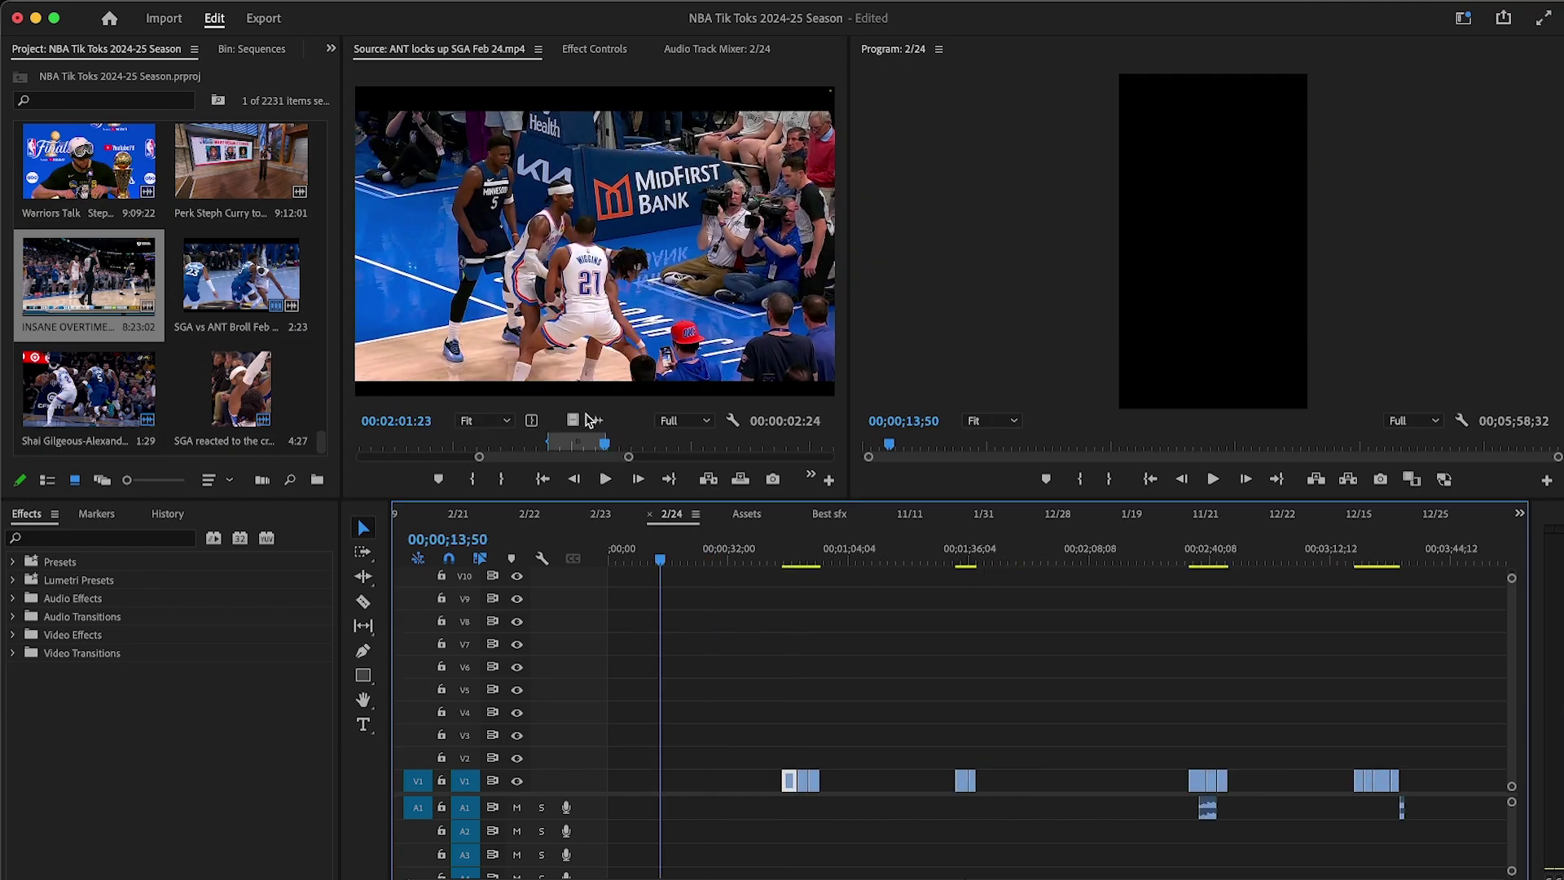
left_click_drag(586, 418, 567, 778)
left_click_drag(633, 567, 611, 562)
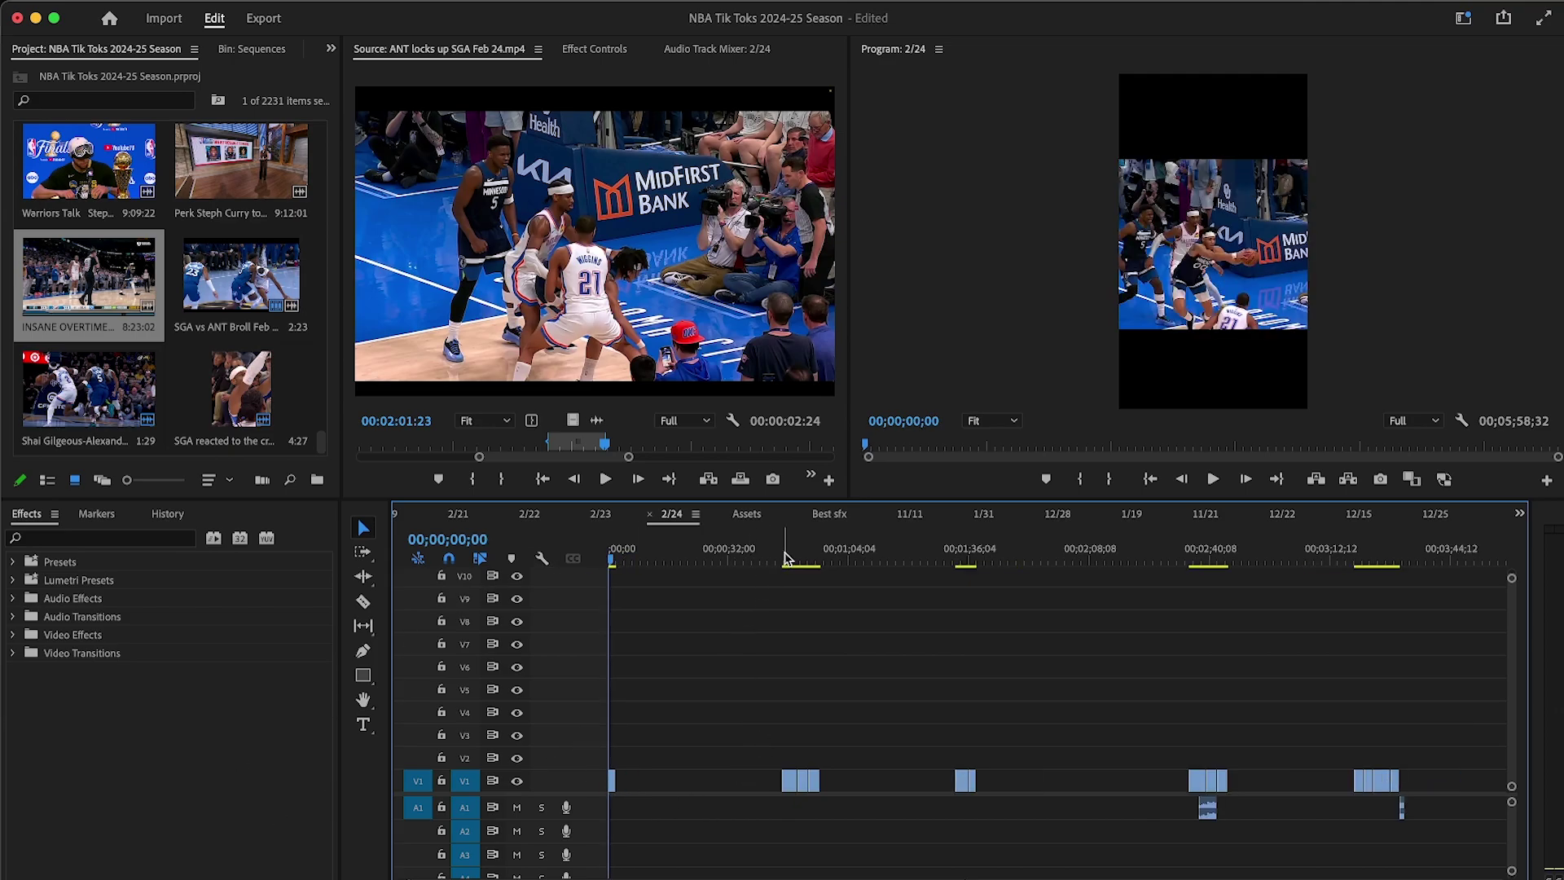
Step: Review the SGA vs ANT Broll clips on V1 from about 00;03;21 to 00;03;27
left_click_drag(782, 558, 956, 562)
left_click(1129, 561)
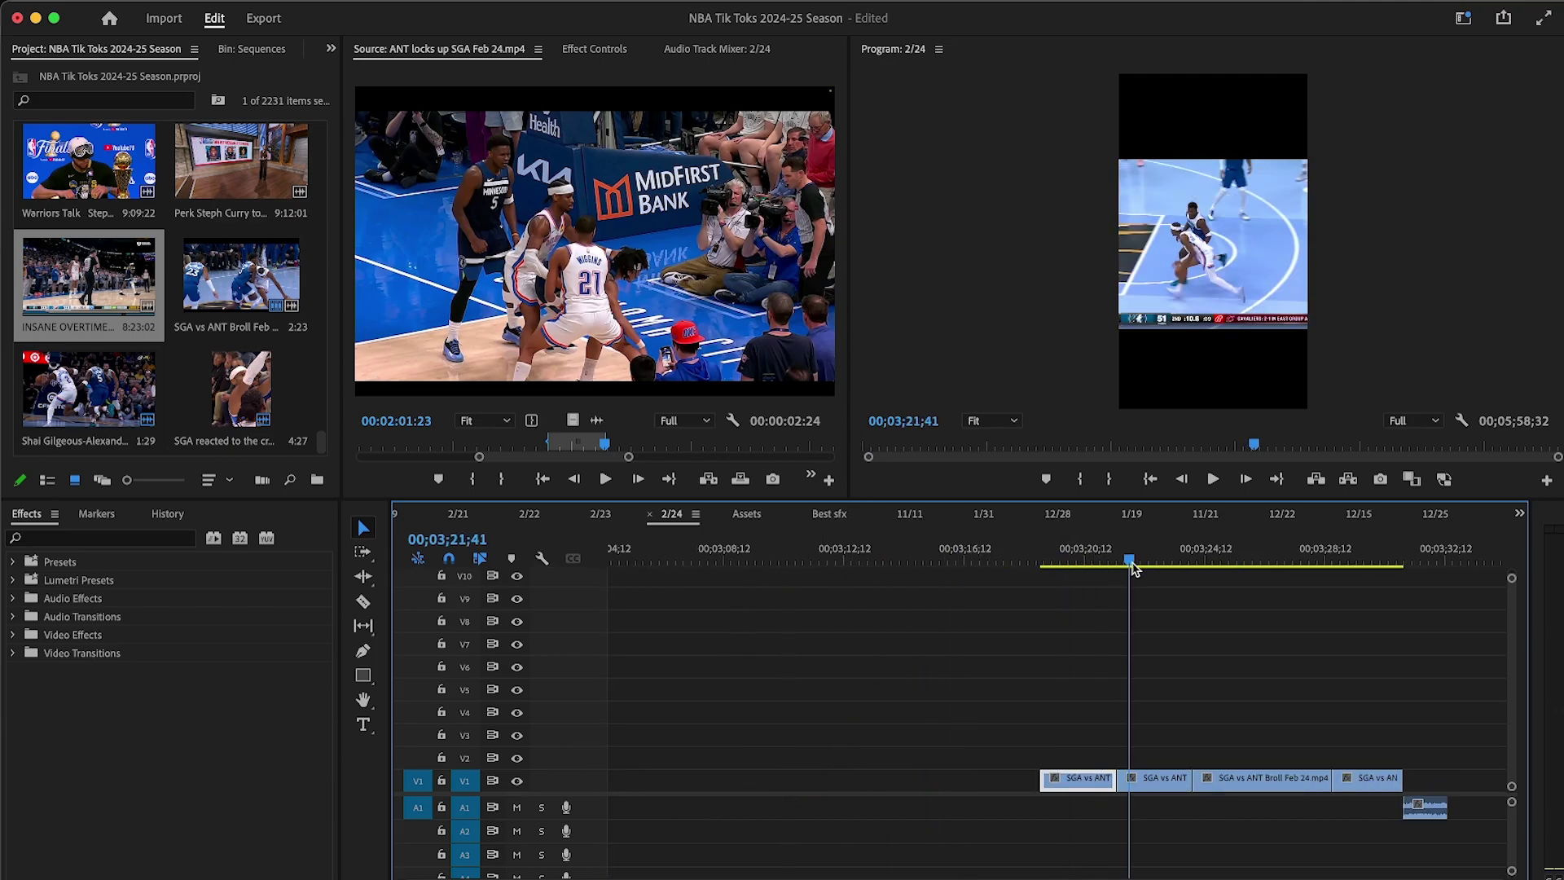
left_click_drag(1134, 567, 1304, 582)
key("minus")
key("minus")
key("minus")
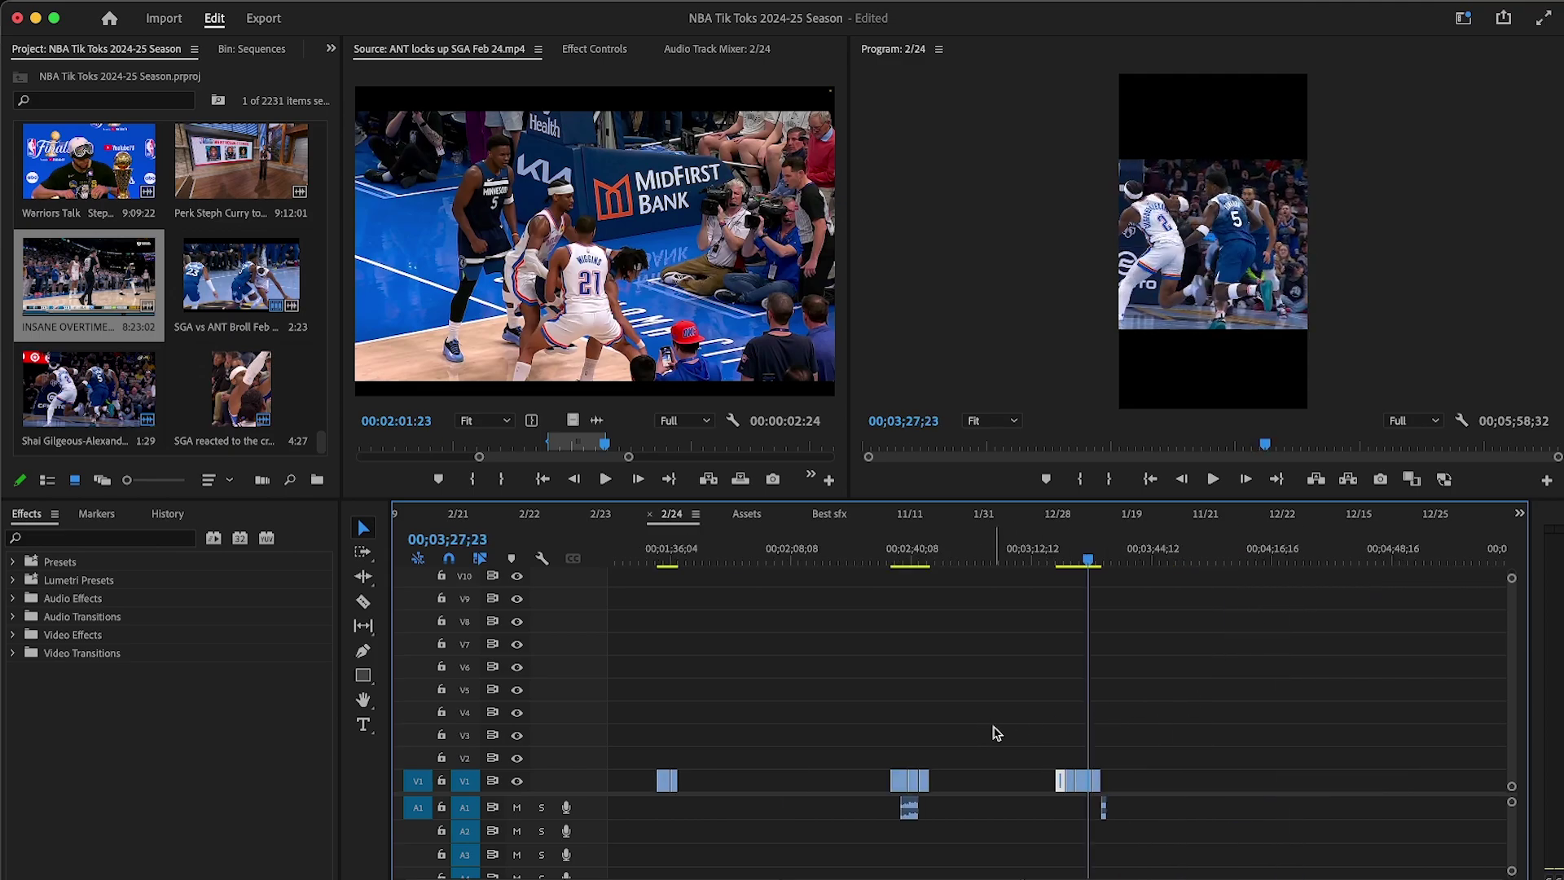
key("minus")
key("equal")
key("equal")
key("equal")
left_click_drag(966, 564, 1016, 574)
key("equal")
key("minus")
Step: Move the last two SGA vs ANT Broll clips of that group to directly after the opening clip on V1
left_click_drag(1117, 747, 1149, 778)
key("minus")
key("minus")
key("minus")
left_click_drag(995, 780, 624, 780)
Step: Check the B-roll clips left on V1 around 00;03;22 against the whole sequence
left_click_drag(991, 554, 1083, 562)
key("equal")
key("equal")
key("equal")
key("minus")
key("minus")
key("backslash")
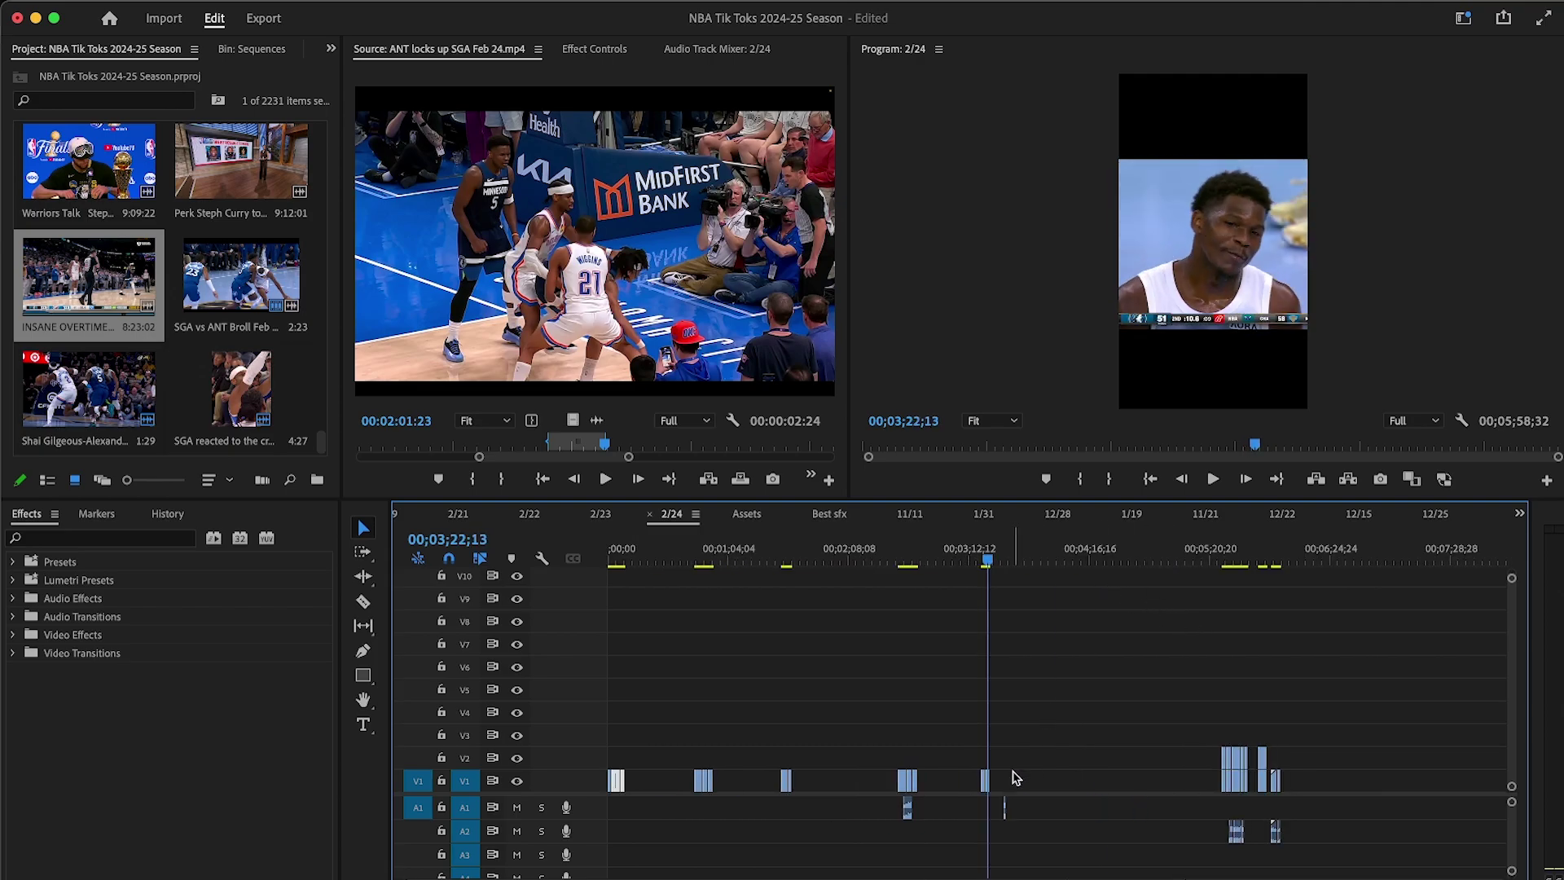
Step: Move one more SGA vs ANT Broll clip from about 00;03;22 to the end of the opening clips on V1
left_click_drag(988, 777, 630, 789)
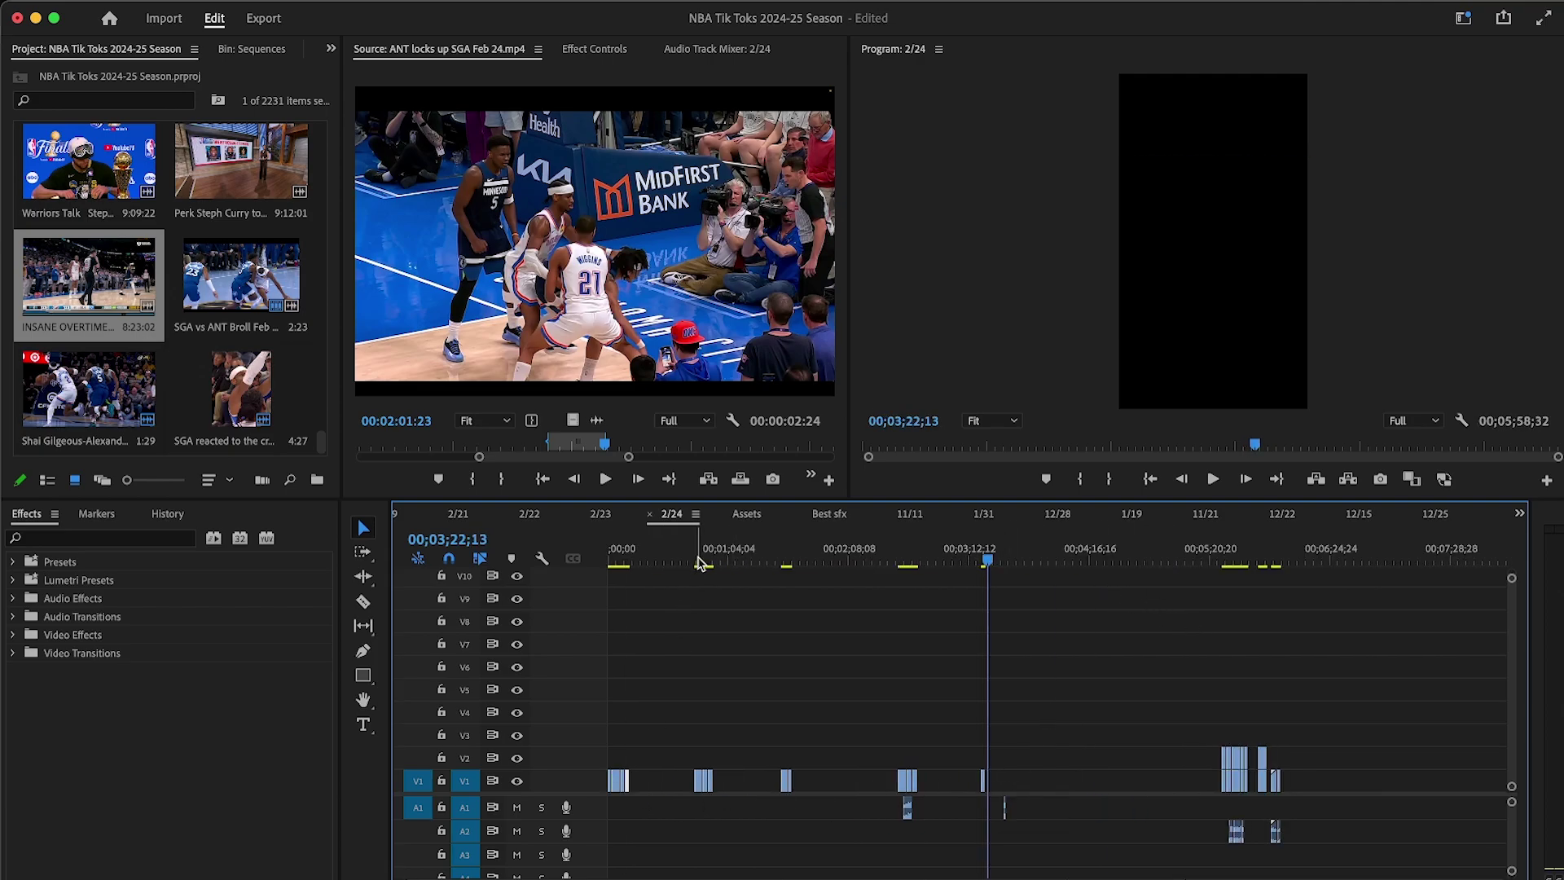
left_click(696, 558)
key("equal")
key("Down")
key("backslash")
Step: Move the Anthony Edwards, HIGHLIGHTS and interview clip groups together, with their audio, from about 00;05;25 to about 00;00;32;30
left_click_drag(1197, 709, 1294, 846)
left_click_drag(1239, 780, 685, 780)
left_click(670, 563)
key("equal")
key("equal")
key("equal")
key("equal")
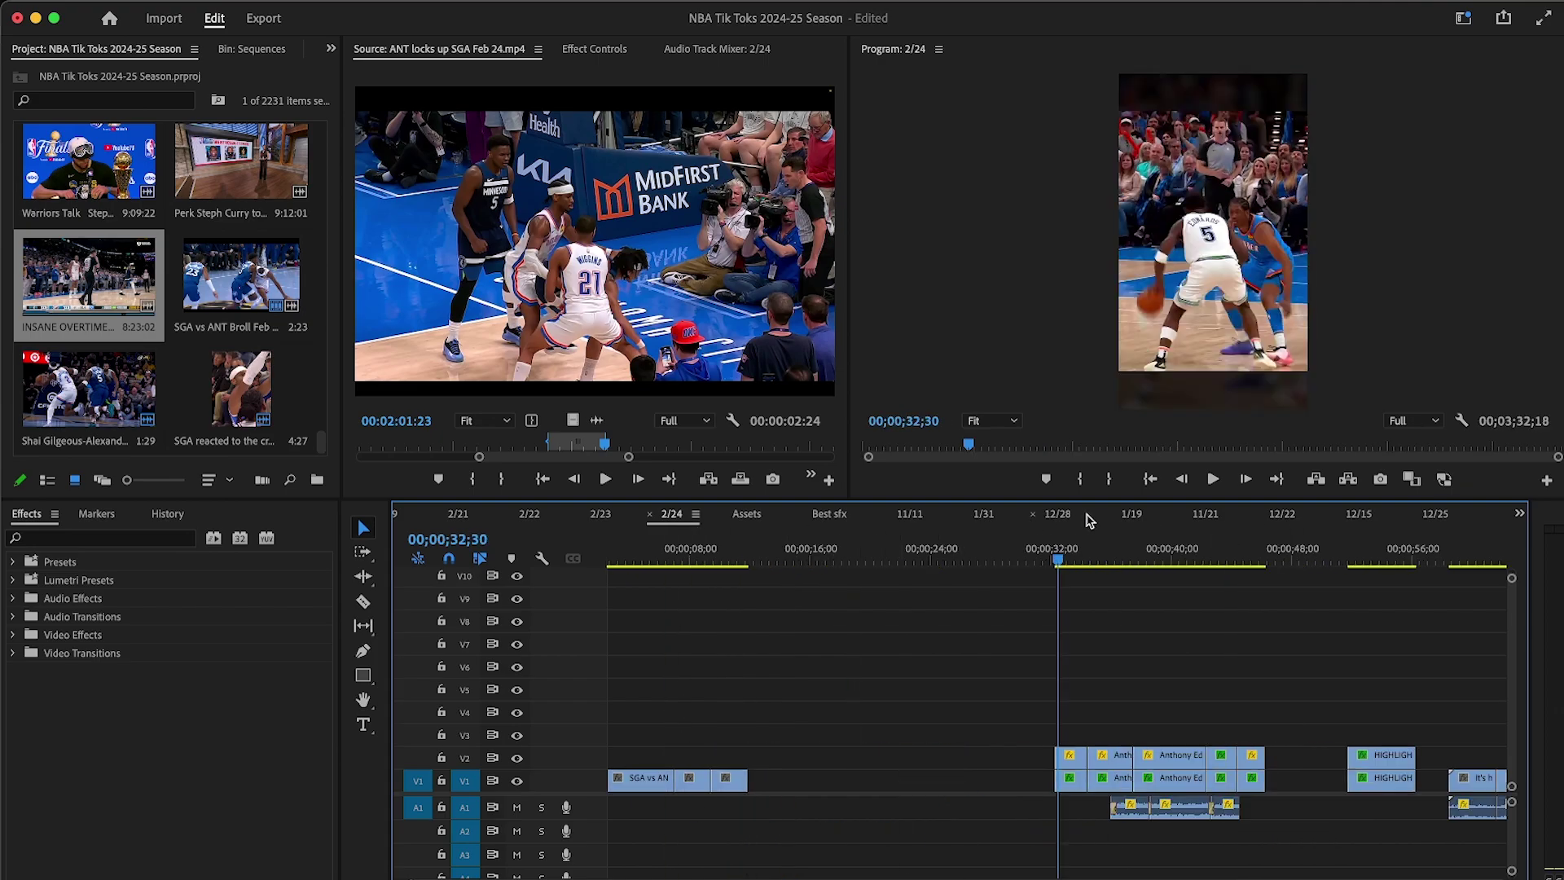
Step: Delete the first stacked Anthony Edwards clip pair, from about 00;00;32;30 to 00;00;34;28, on V1 and V2
left_click_drag(1055, 566, 1093, 565)
left_click(1212, 481)
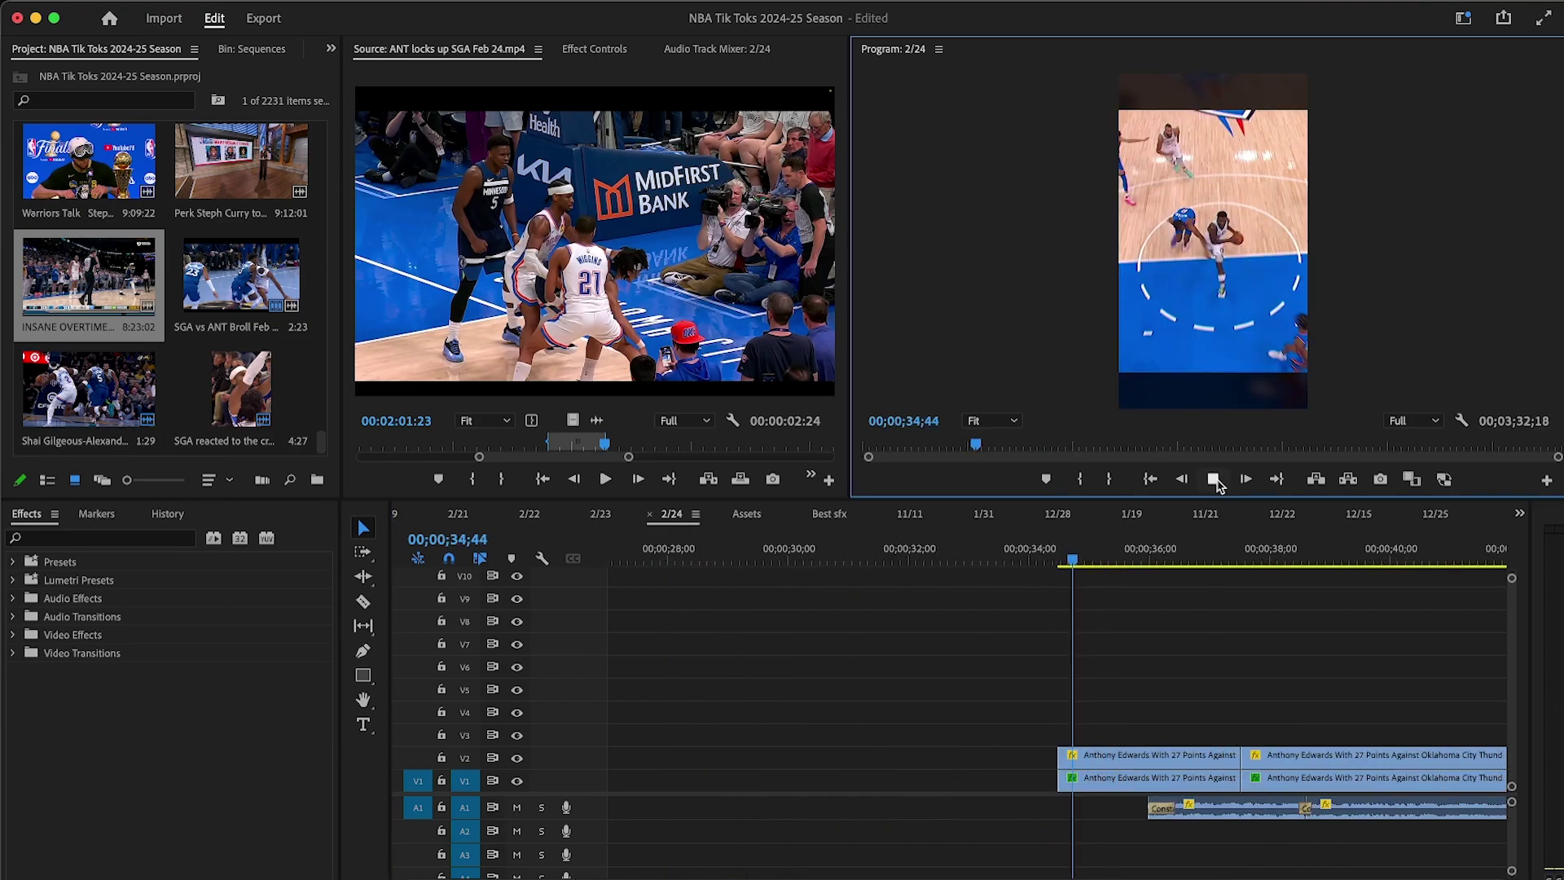
left_click(1212, 480)
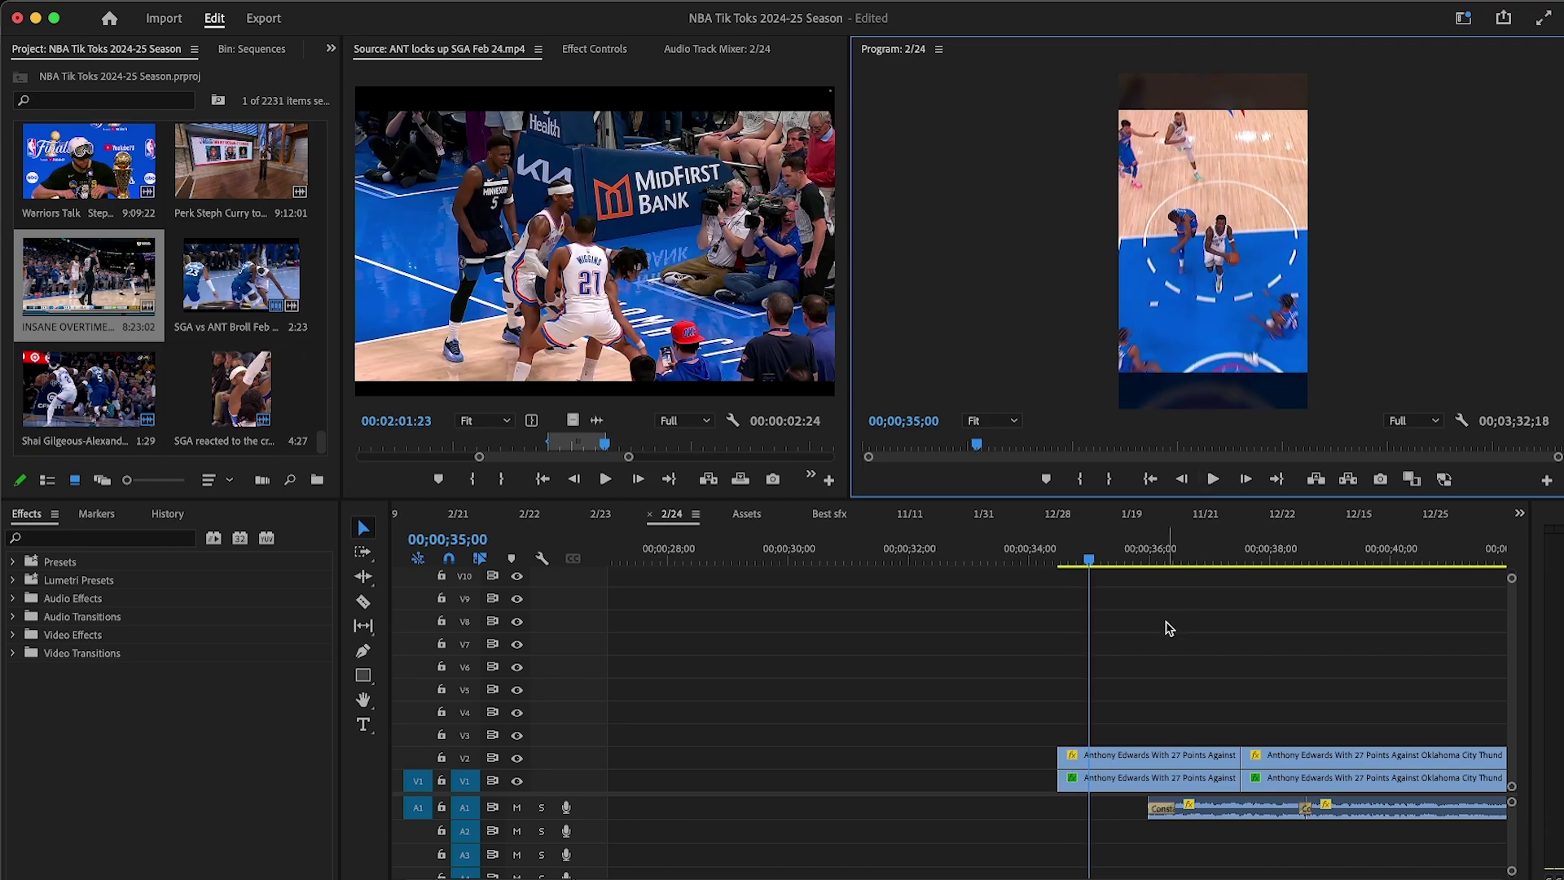
left_click(1167, 624)
key("minus")
Step: Play and scrub through the remaining Anthony Edwards clips from about 00;00;34;28 to the end of the group
left_click(1212, 480)
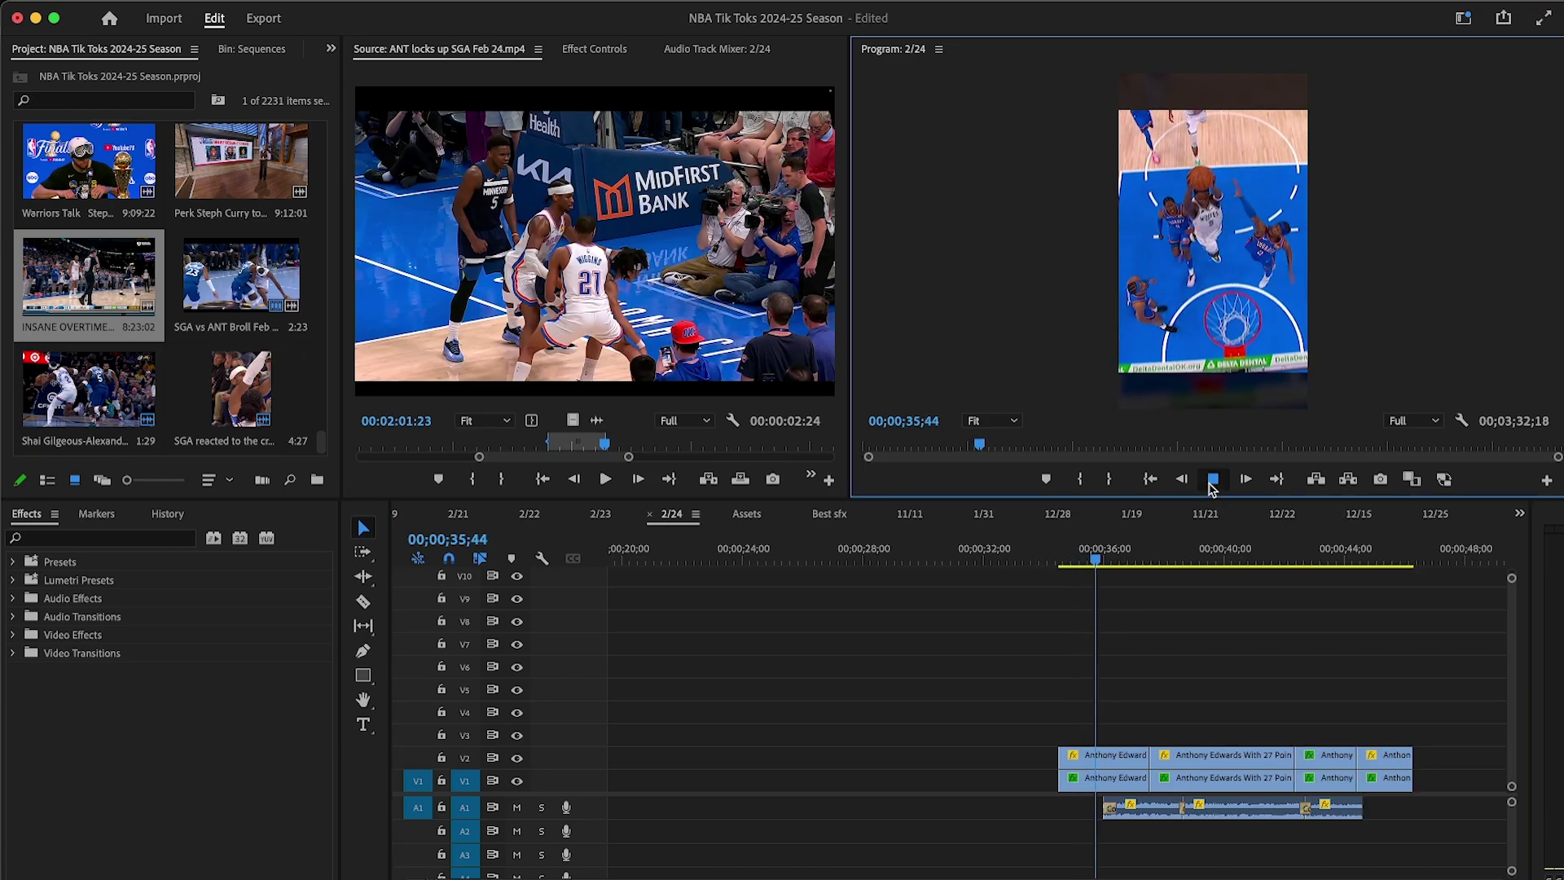
left_click(1212, 480)
left_click(1106, 562)
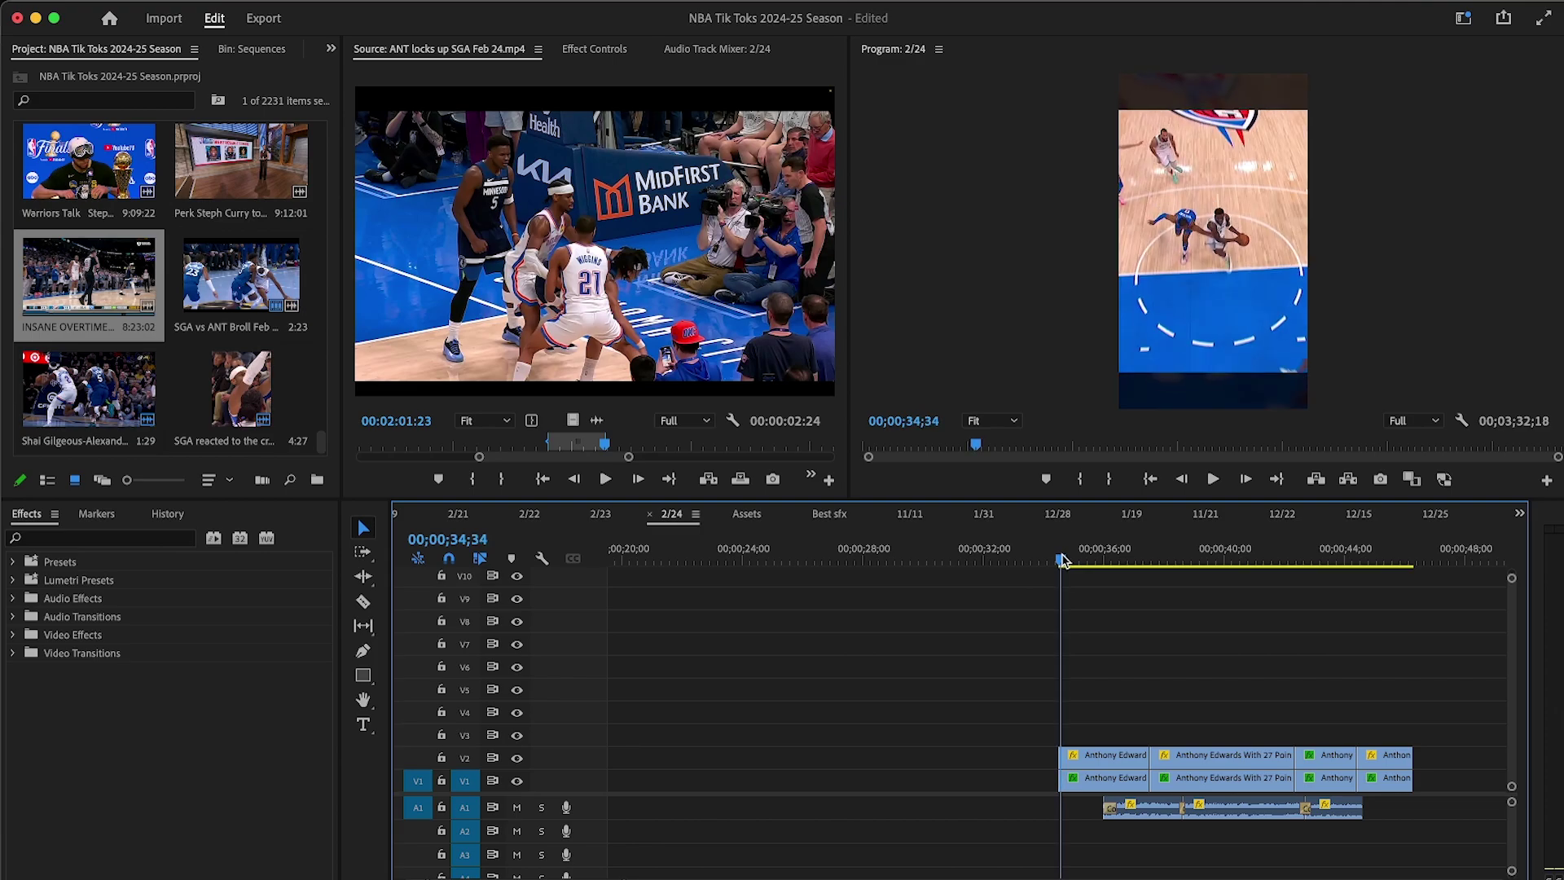
key("=")
left_click(1214, 480)
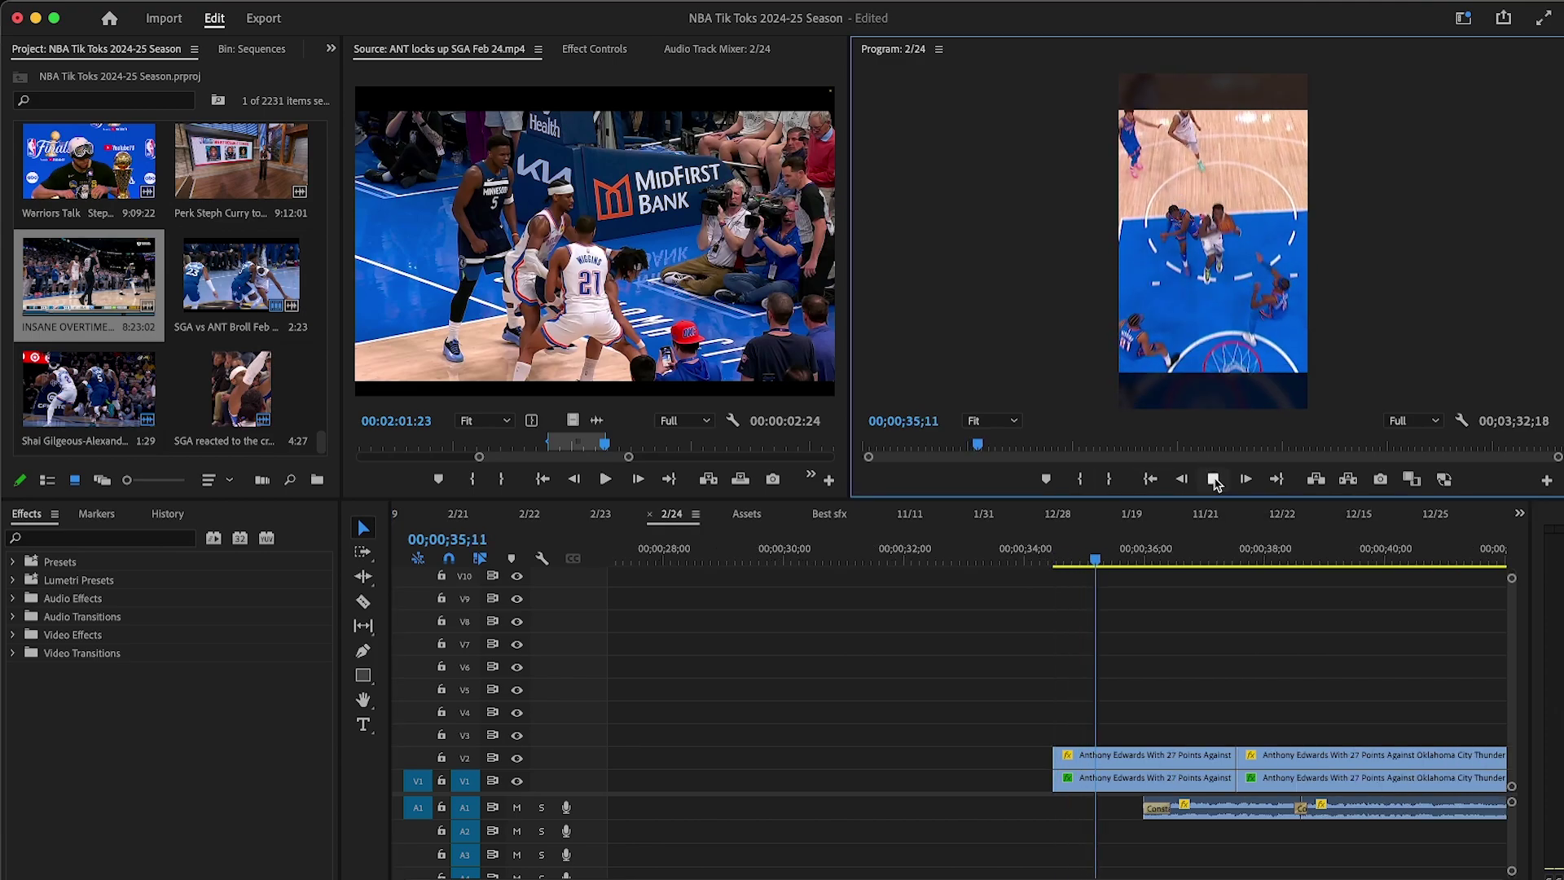
key("XF86AudioRaiseVolume")
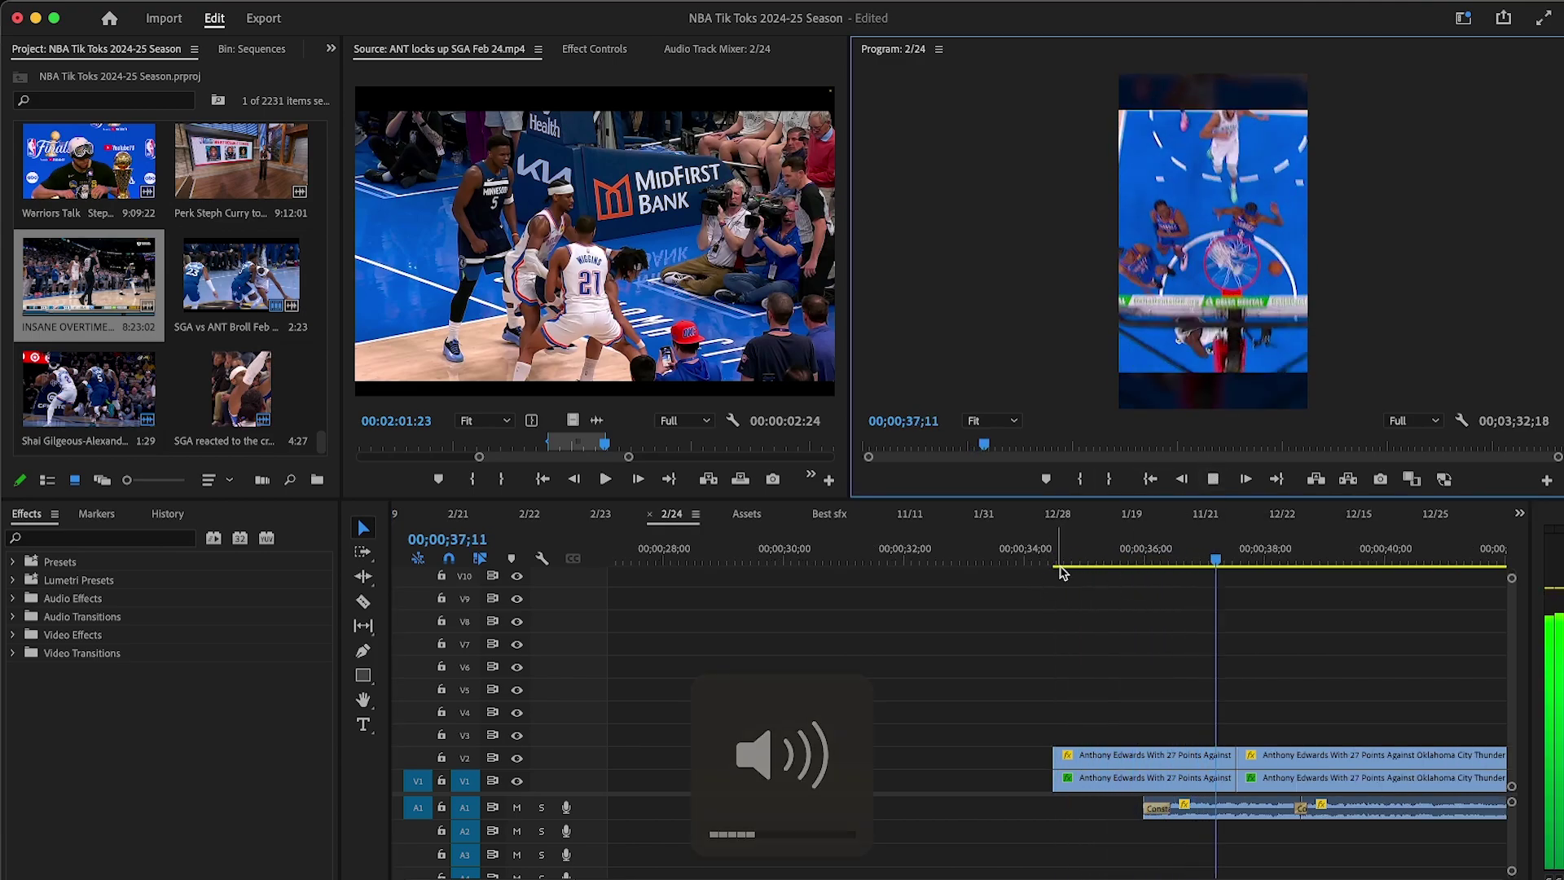
key("minus")
left_click(1157, 559)
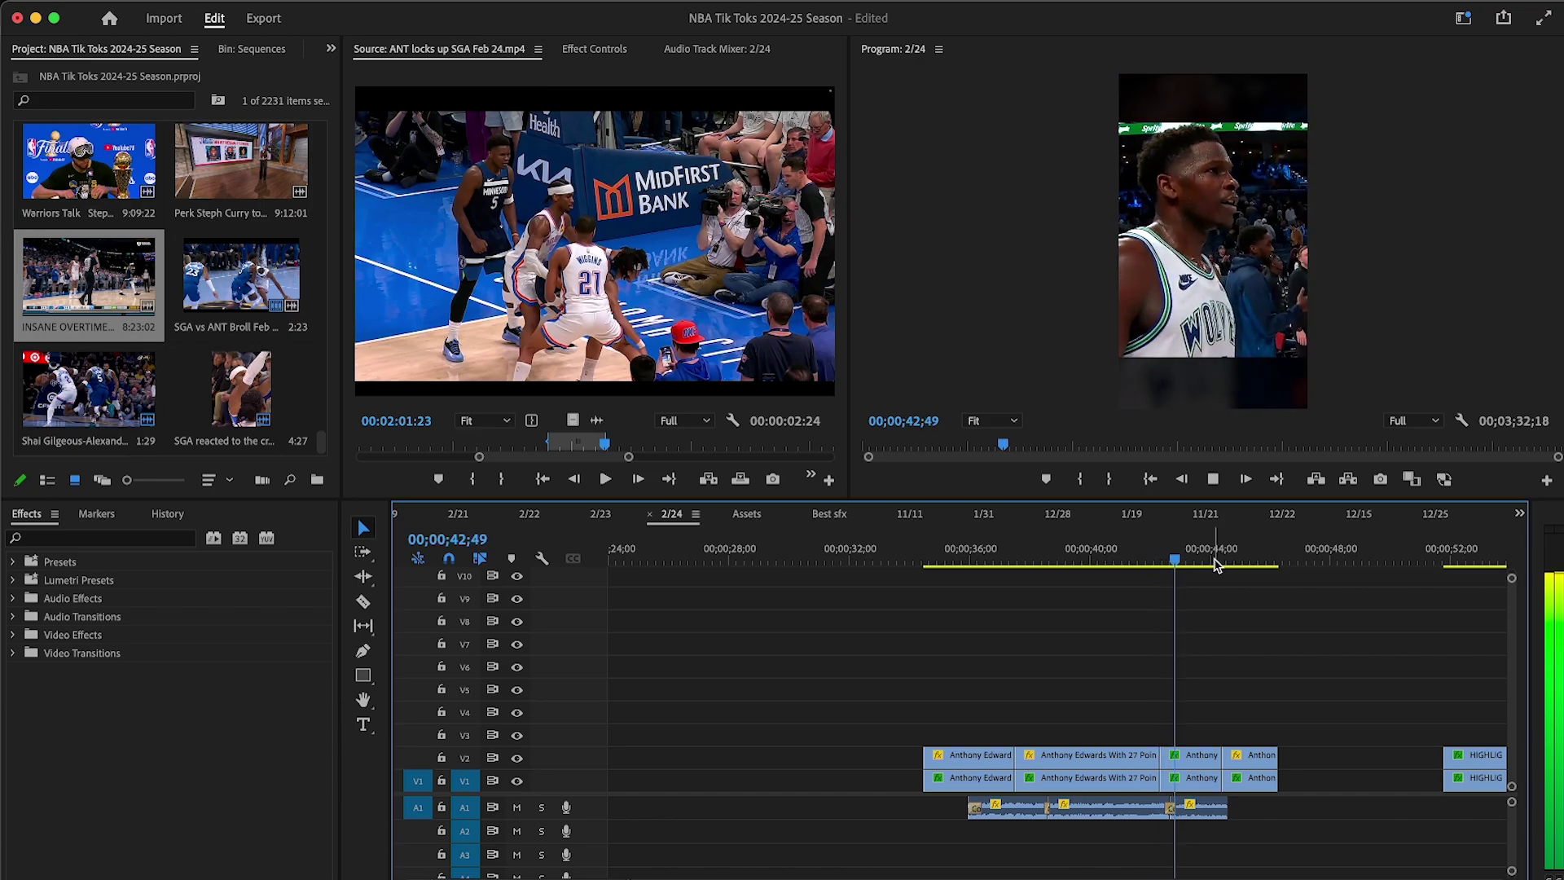
key("equal")
left_click_drag(1131, 559, 1114, 560)
Step: Move the last Anthony Edwards clip pair to about 00;00;40;28 on V1 and V2, overwriting the second pair's end before the "Anthony Edwards didn't" clips
key("minus")
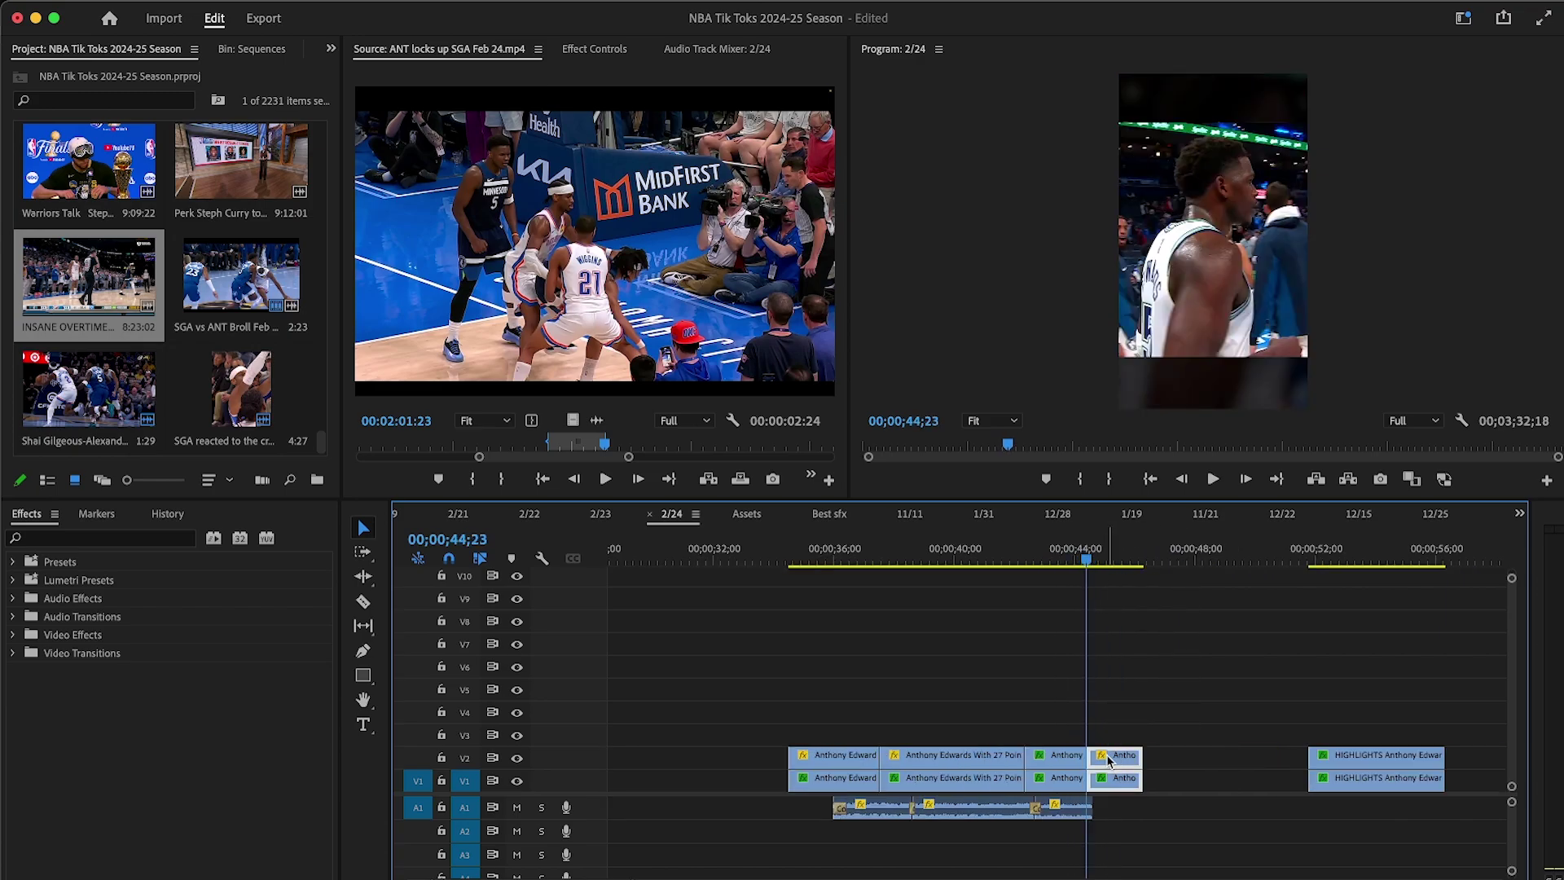
left_click_drag(1112, 763, 1000, 714)
key("equal")
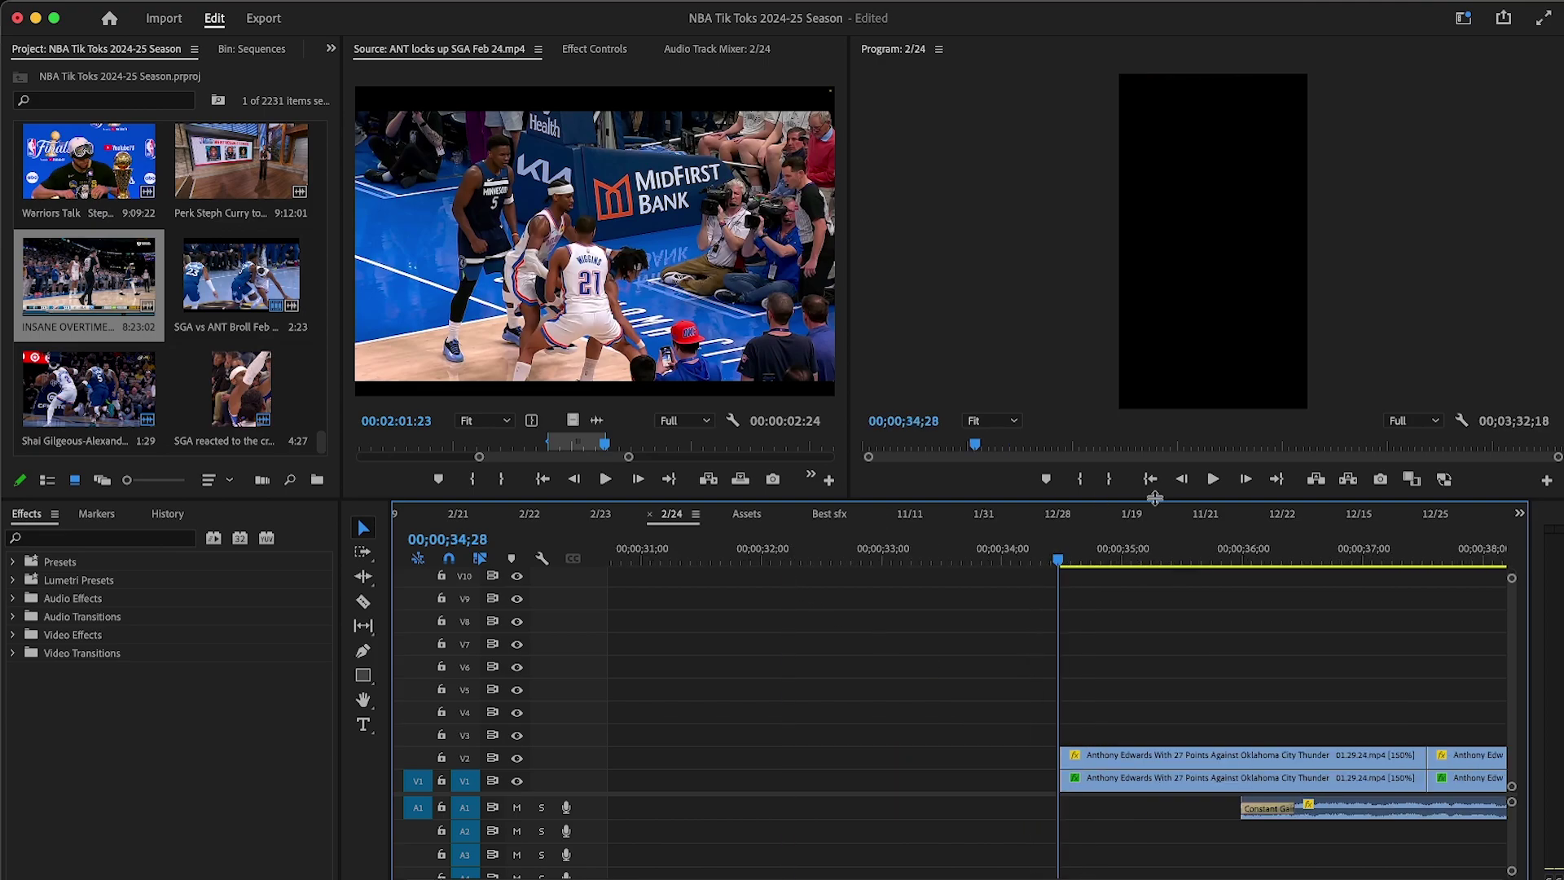
left_click(1212, 479)
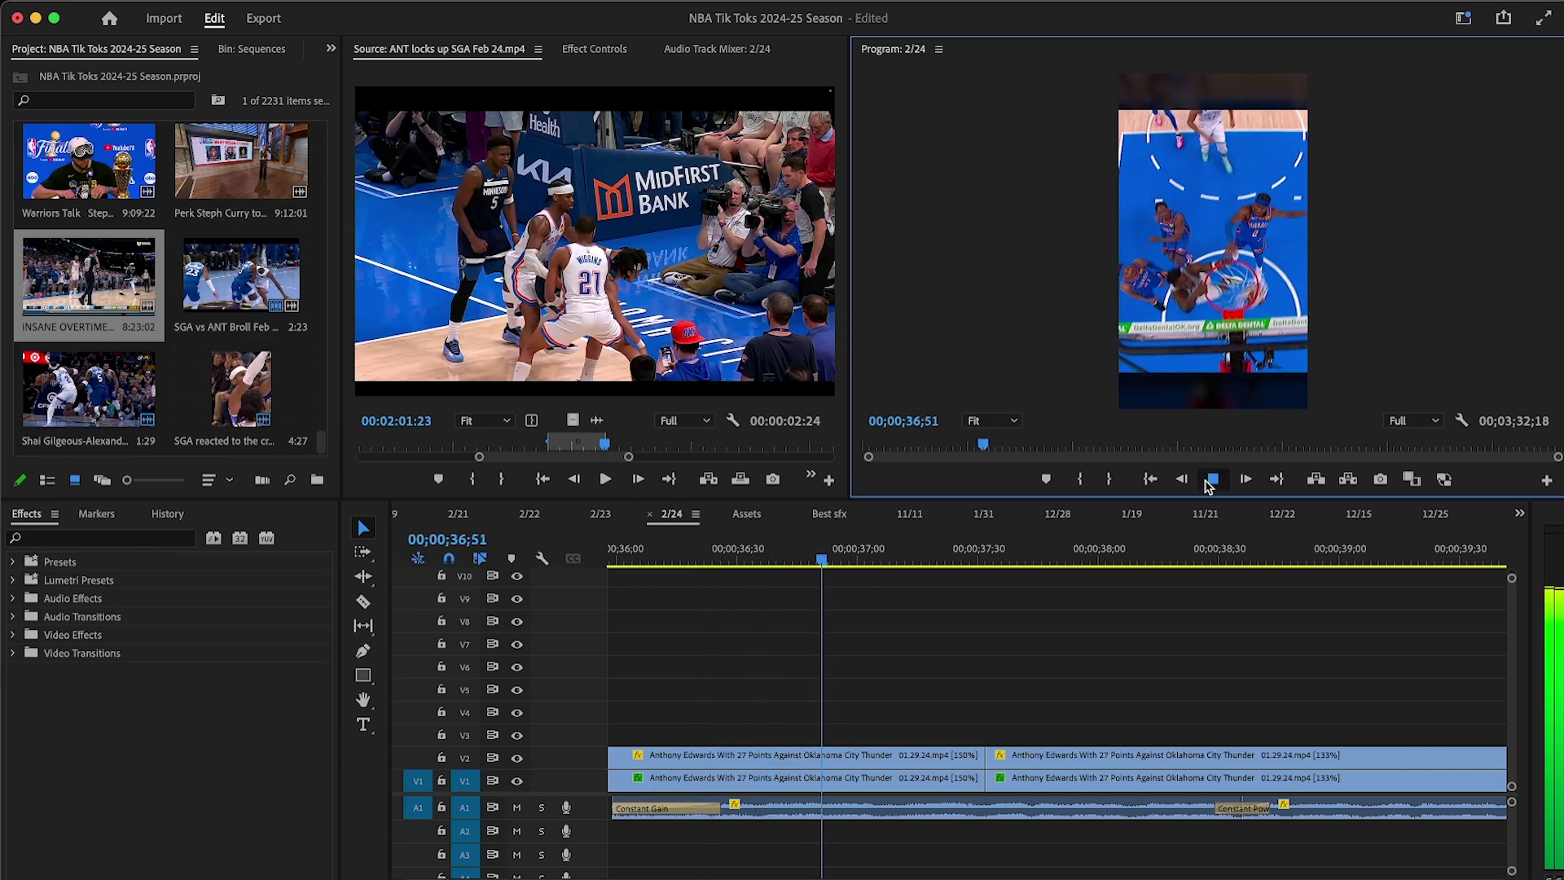
left_click(1318, 547)
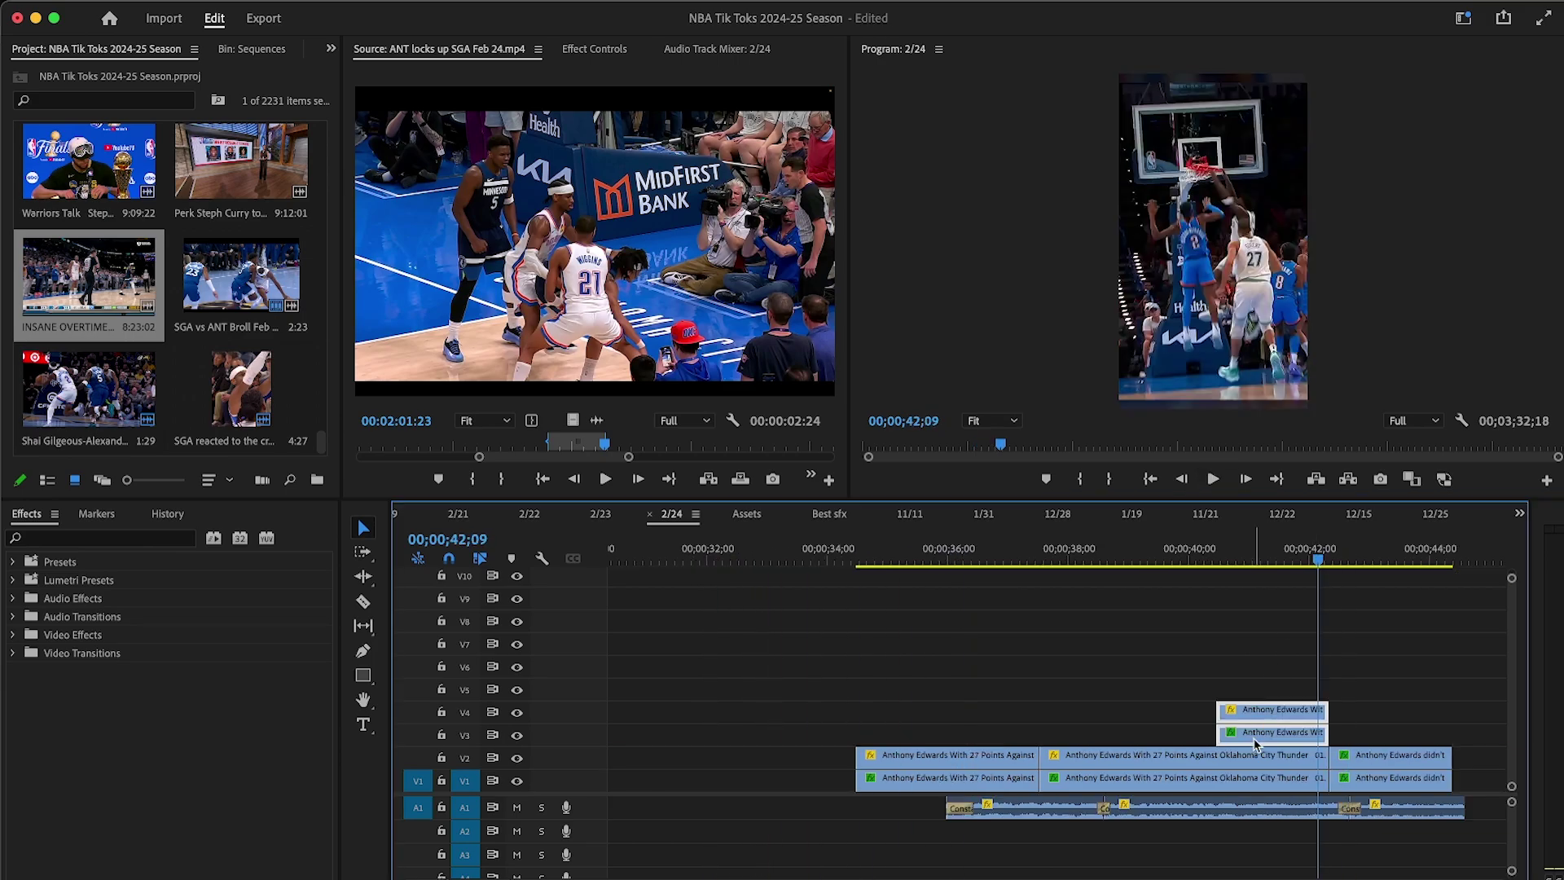
left_click_drag(1255, 737, 1270, 790)
left_click_drag(1195, 559, 1225, 559)
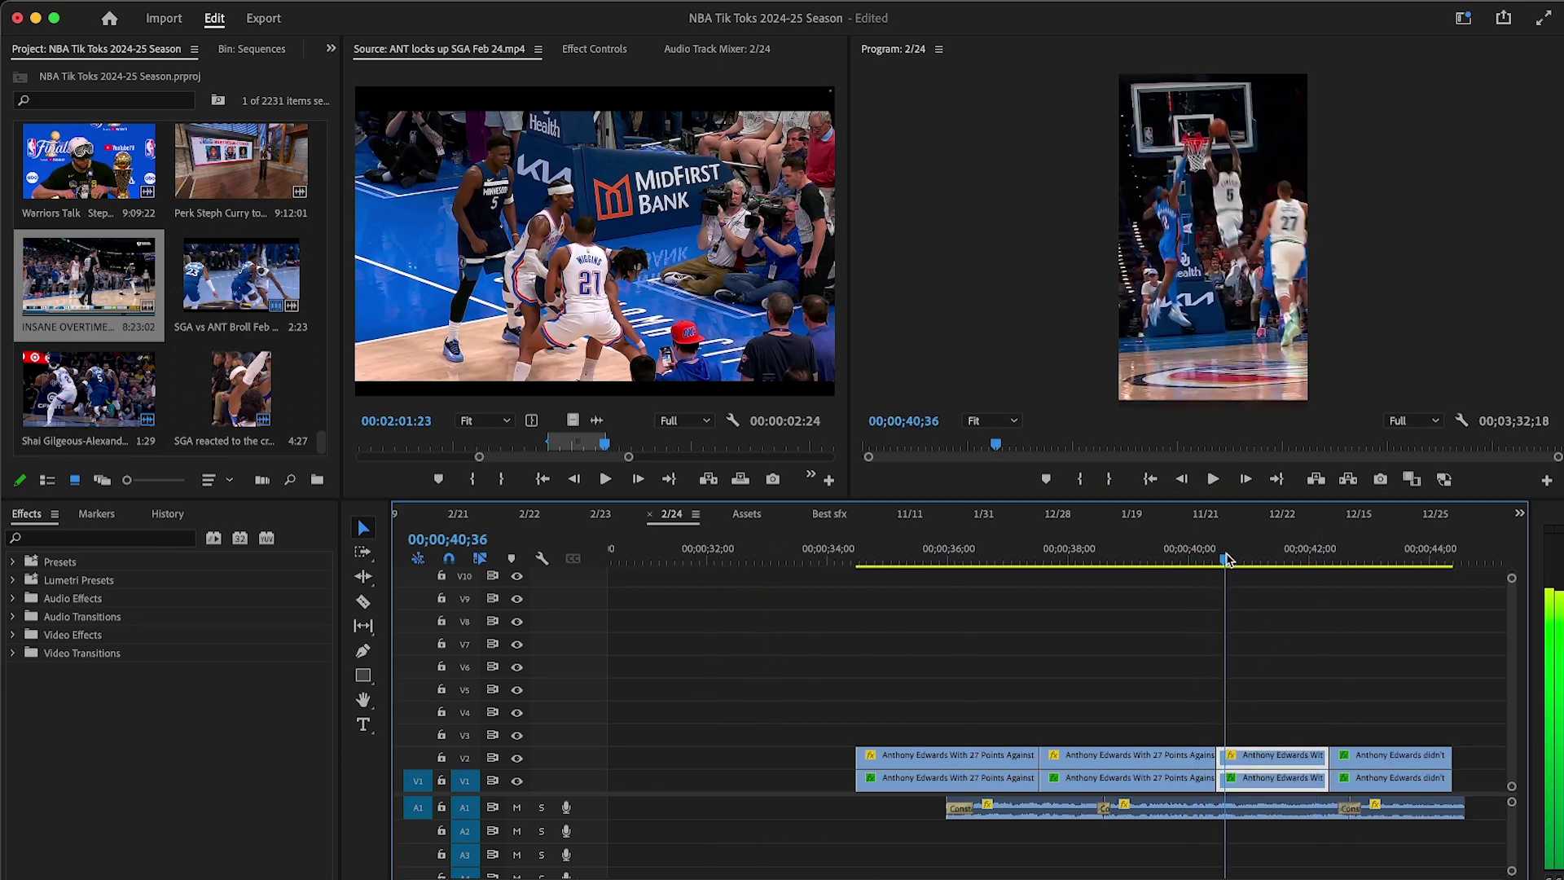
left_click(900, 559)
left_click(984, 561)
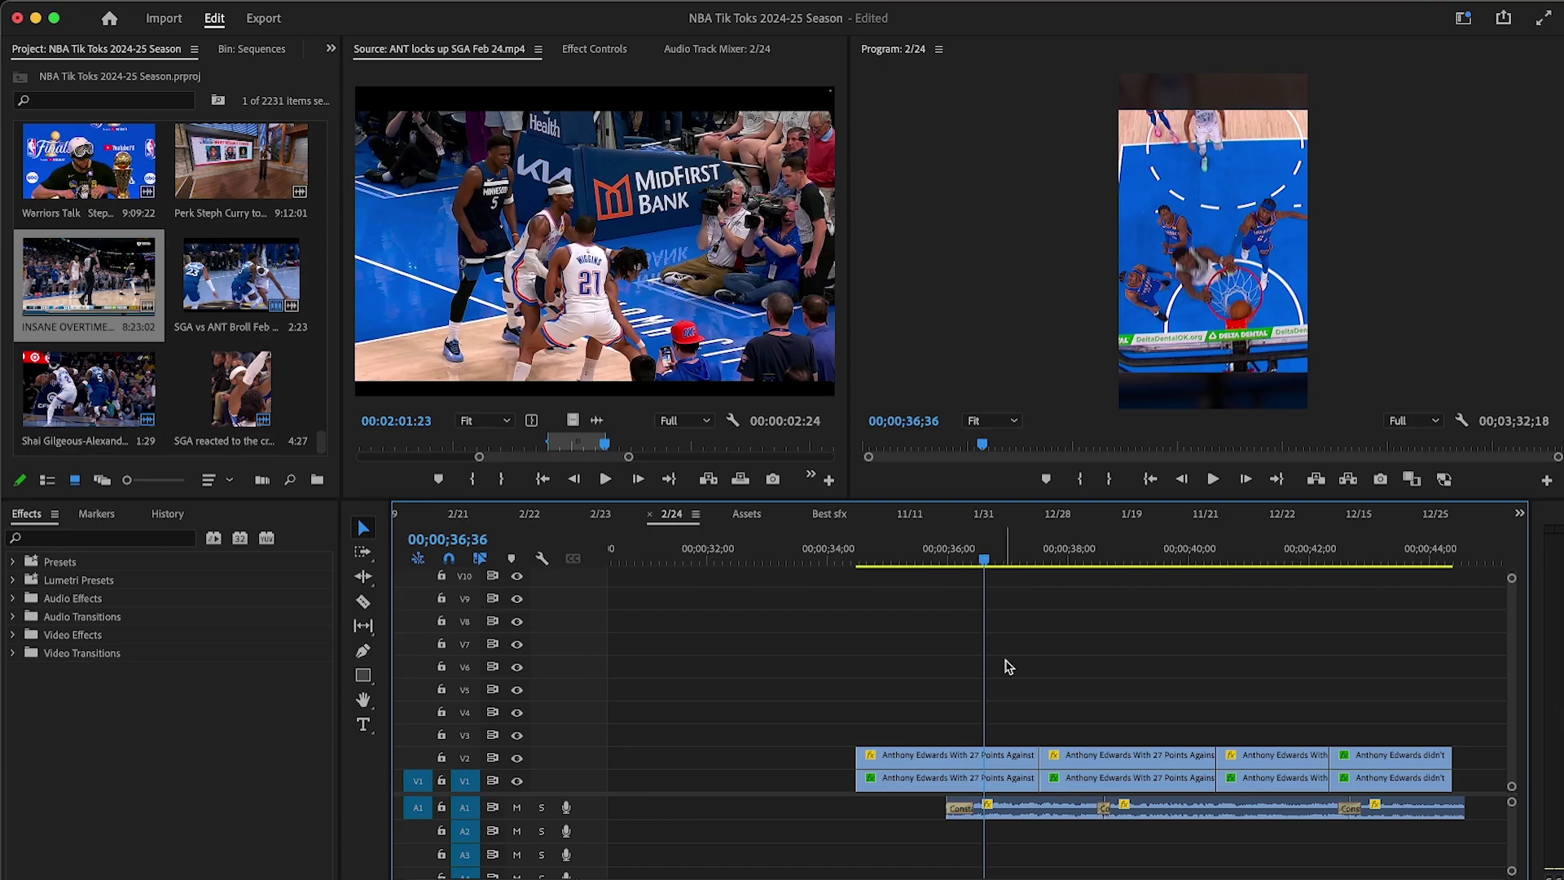
Step: Ripple delete the empty gap on V1 between the opening B-roll and the Anthony Edwards clips
key("minus")
key("minus")
key("minus")
left_click(765, 785)
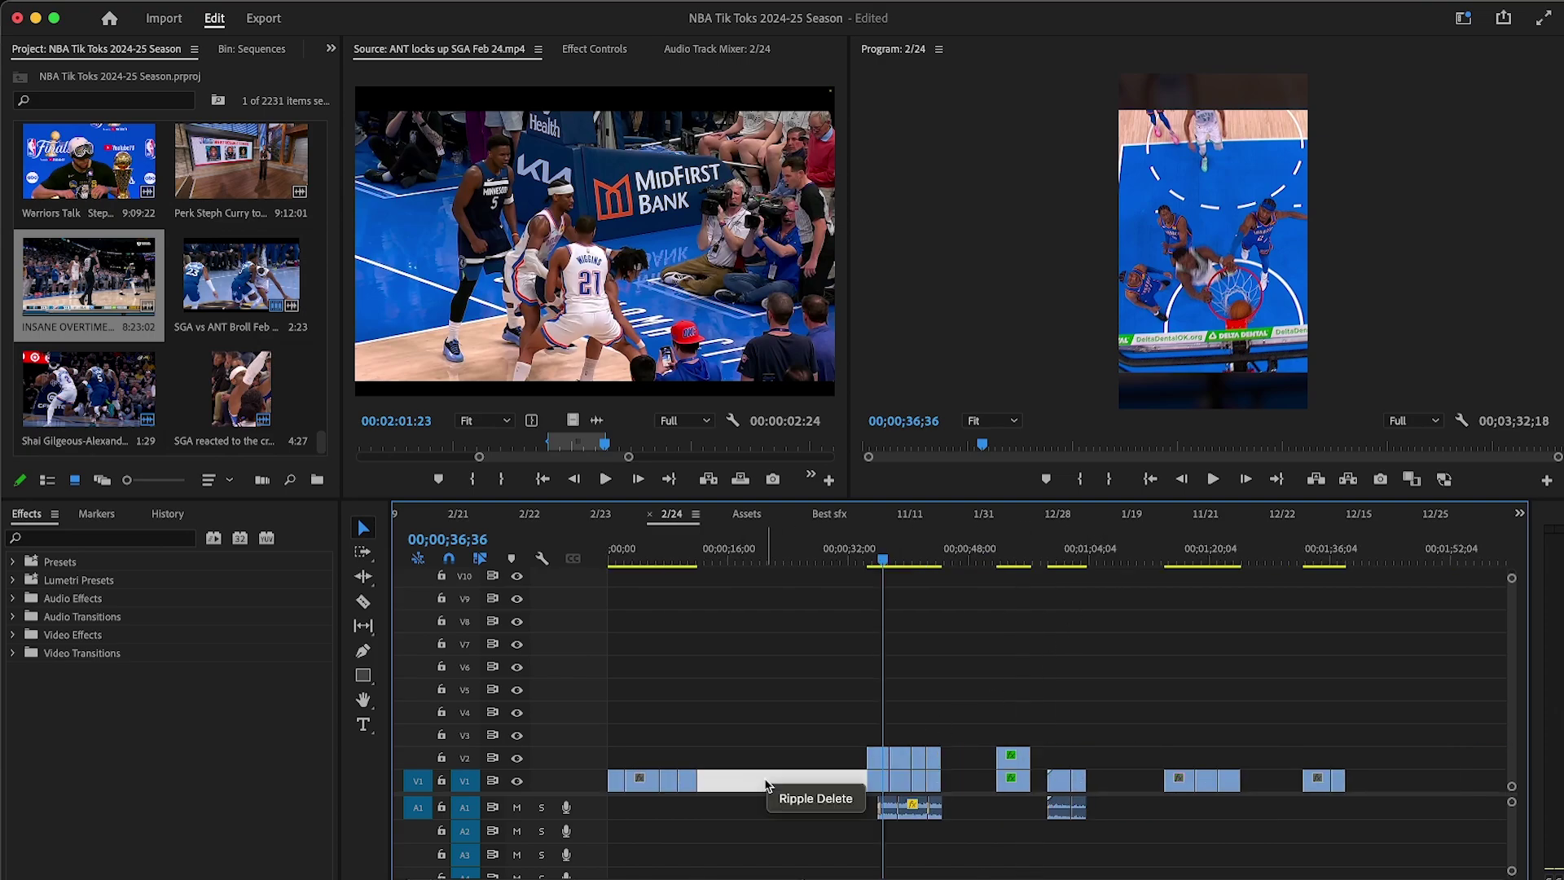
left_click(815, 798)
Step: Review the end of the Anthony Edwards group, the HIGHLIGHTS clips and the locker-room interview clips up to about 00;00;41
key("equal")
left_click(1050, 562)
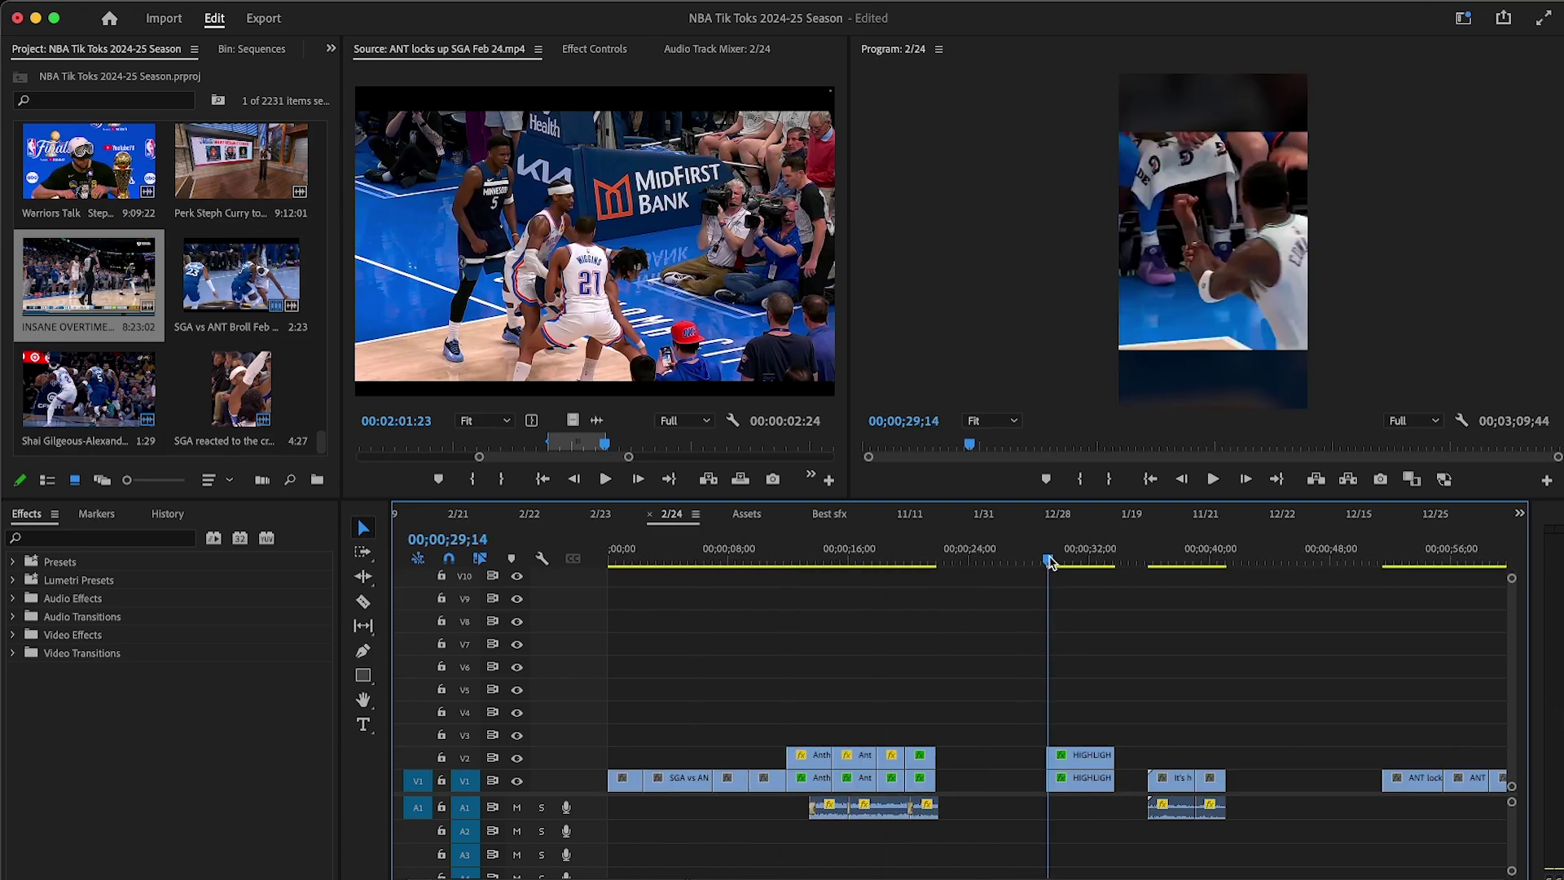
left_click_drag(1050, 562, 934, 588)
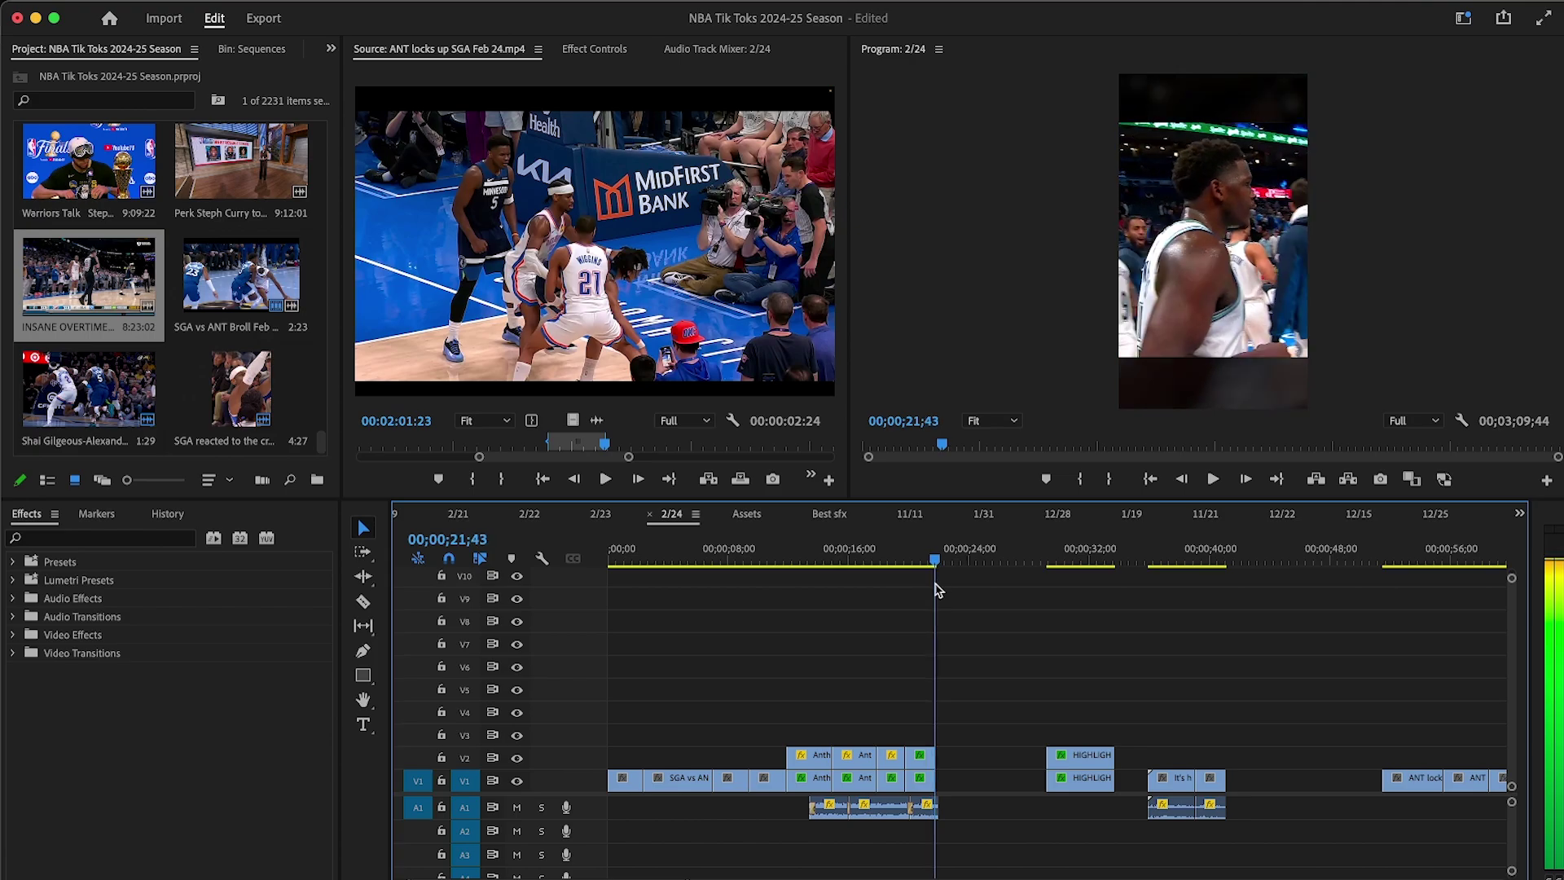
key("minus")
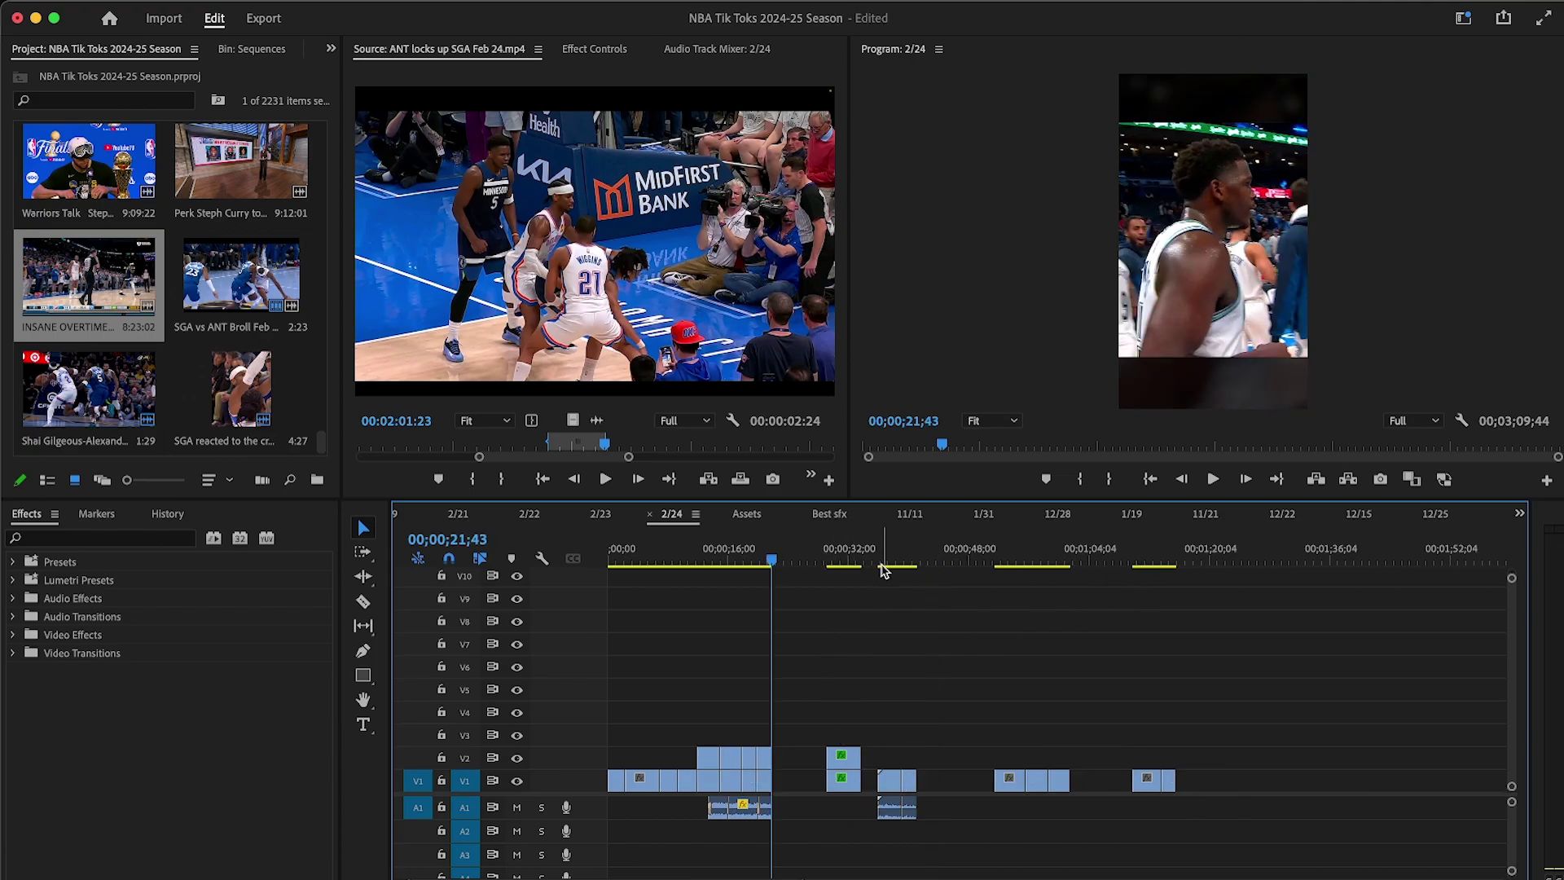
left_click(835, 561)
key("equal")
left_click_drag(1162, 562, 1152, 565)
key("minus")
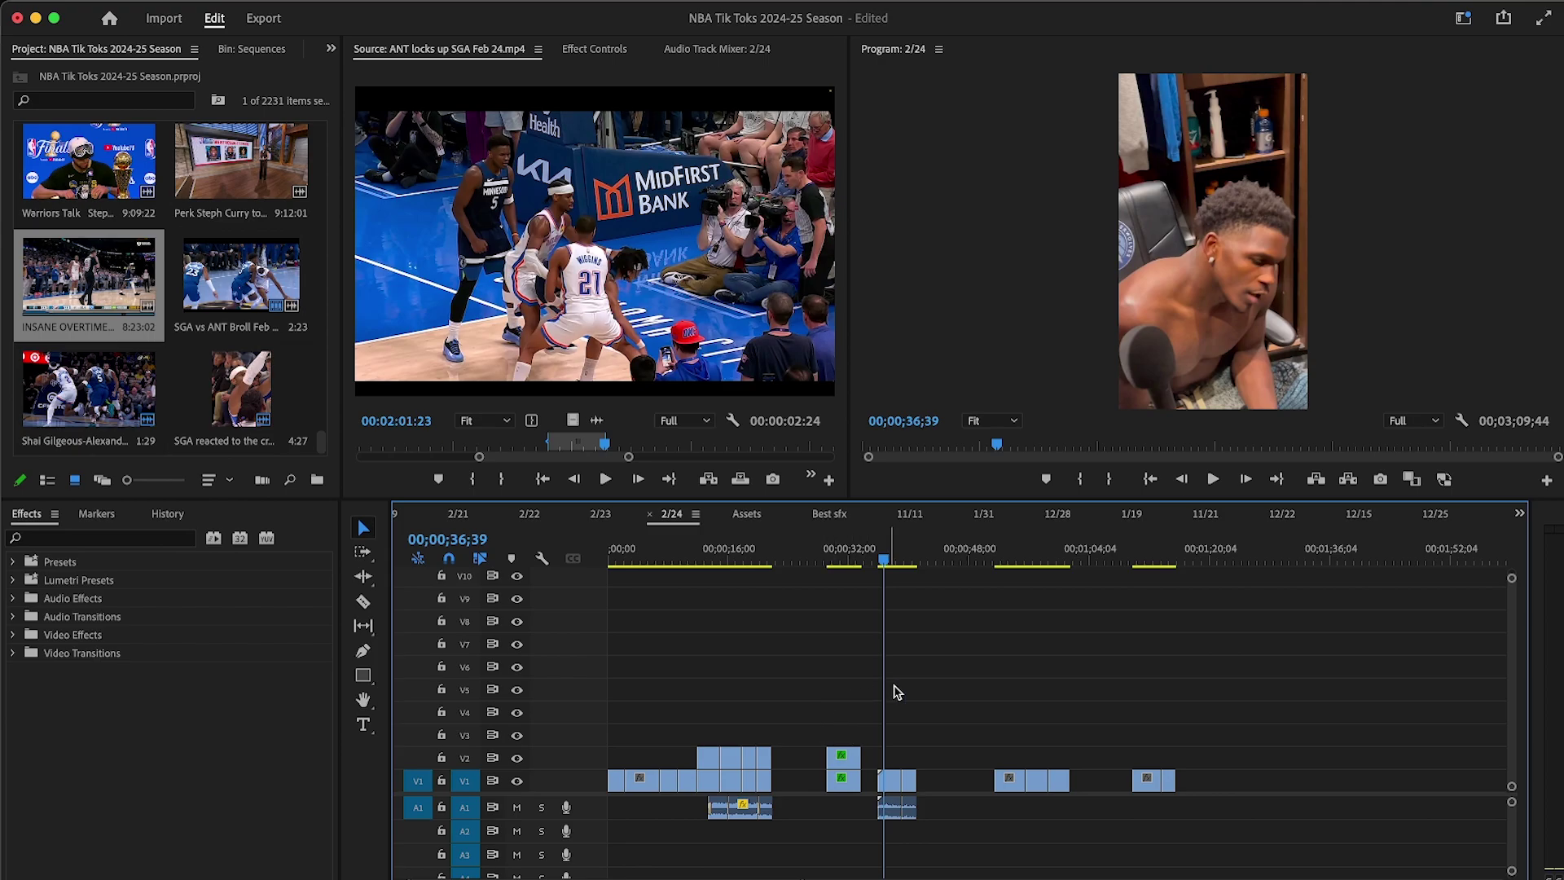
key("equal")
key("equal")
key("equal")
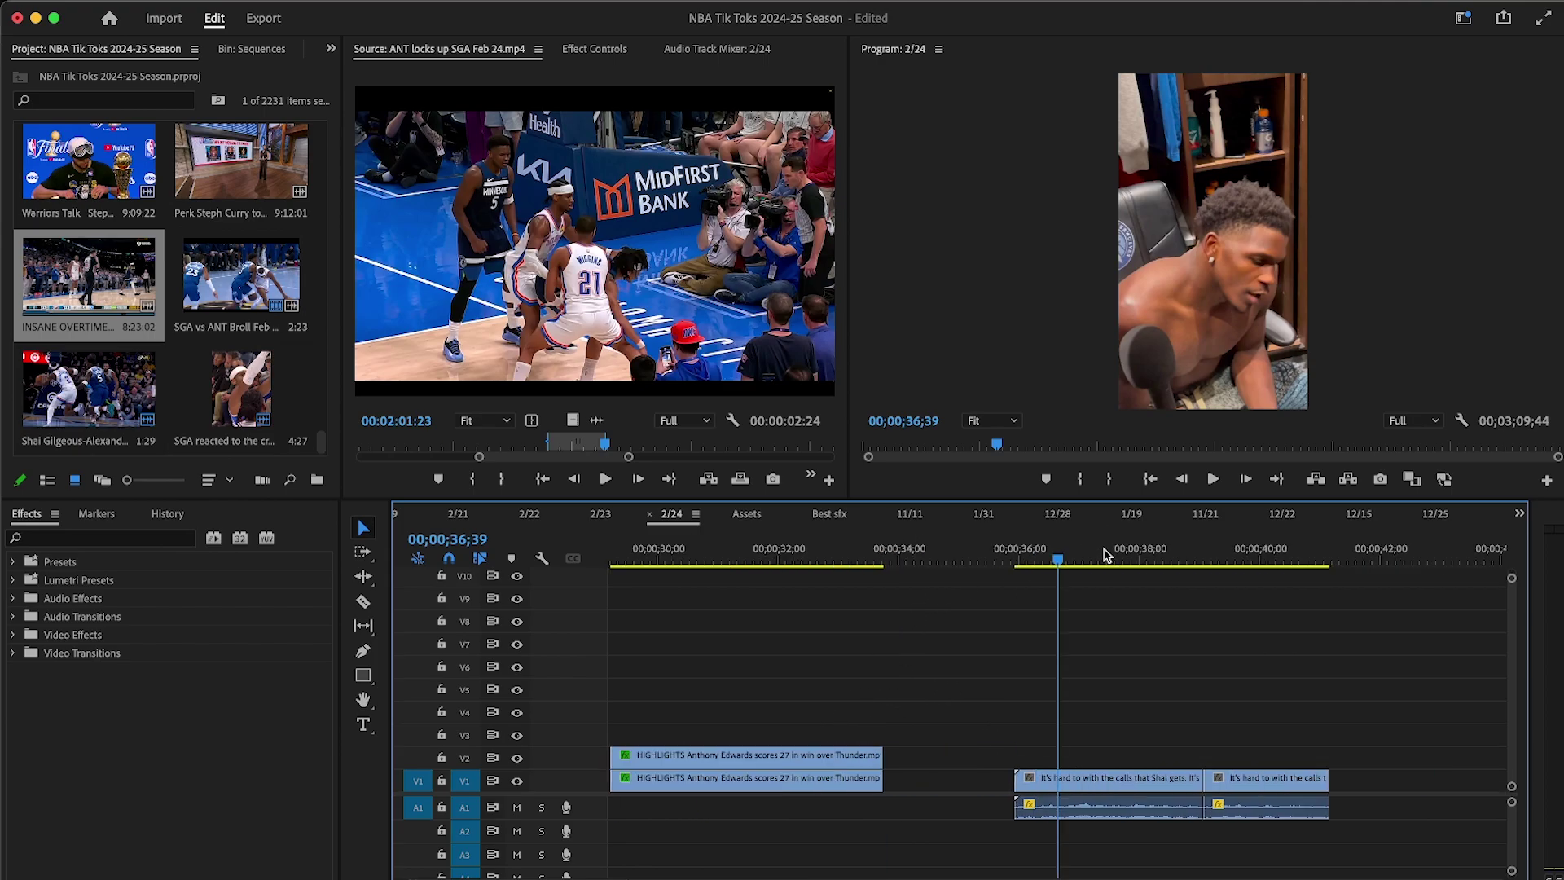
left_click(1212, 479)
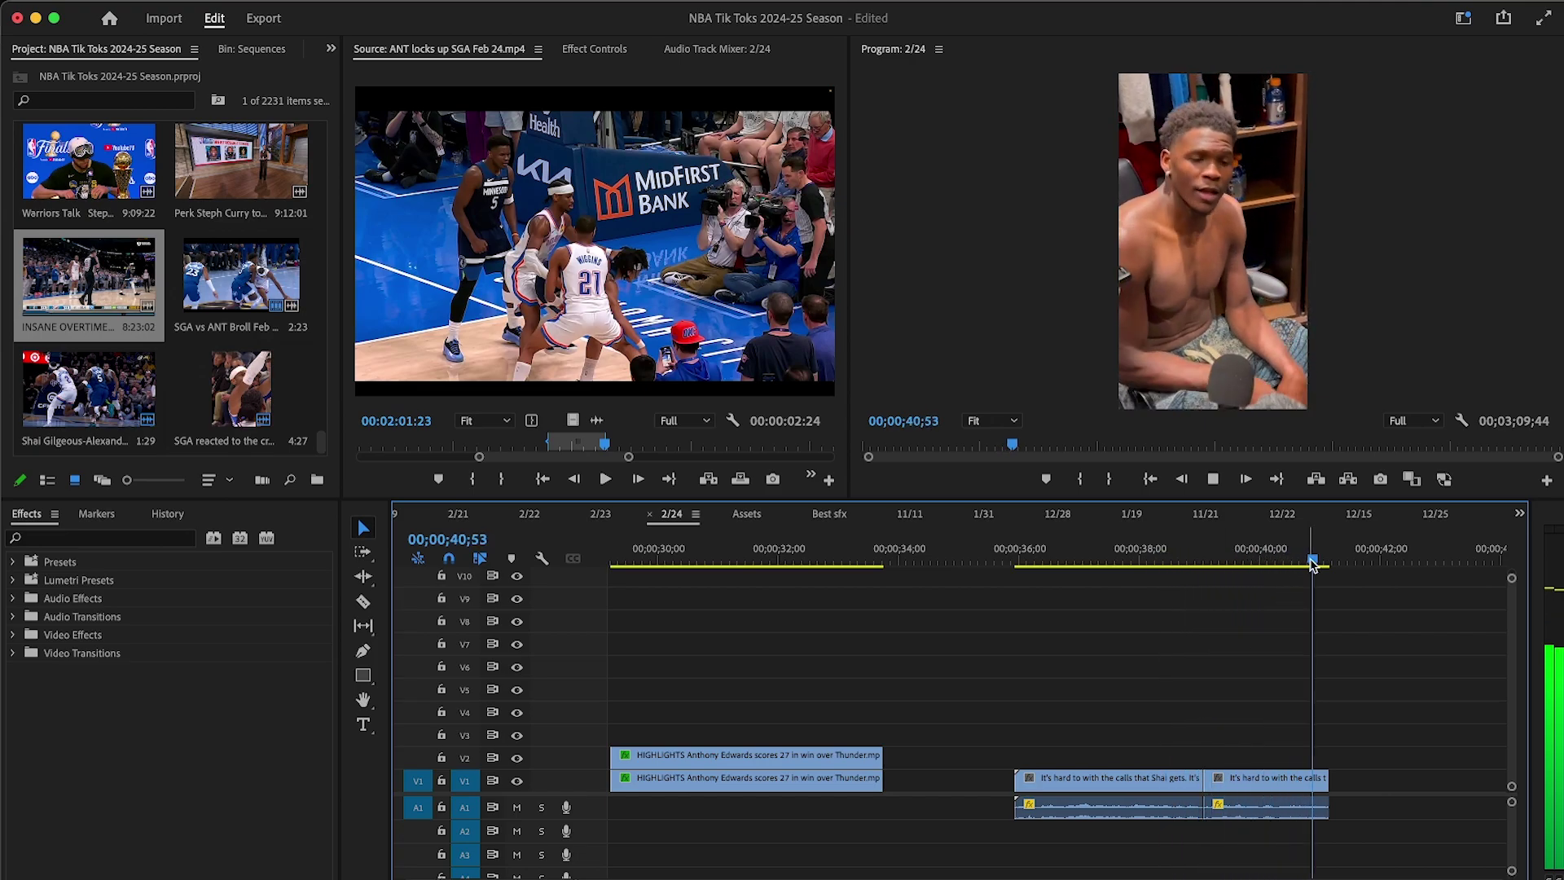
left_click(1317, 555)
Step: Move the V1 clip group with its A1 audio from about 00;02;12 to about 00;01;27
key("minus")
key("minus")
key("minus")
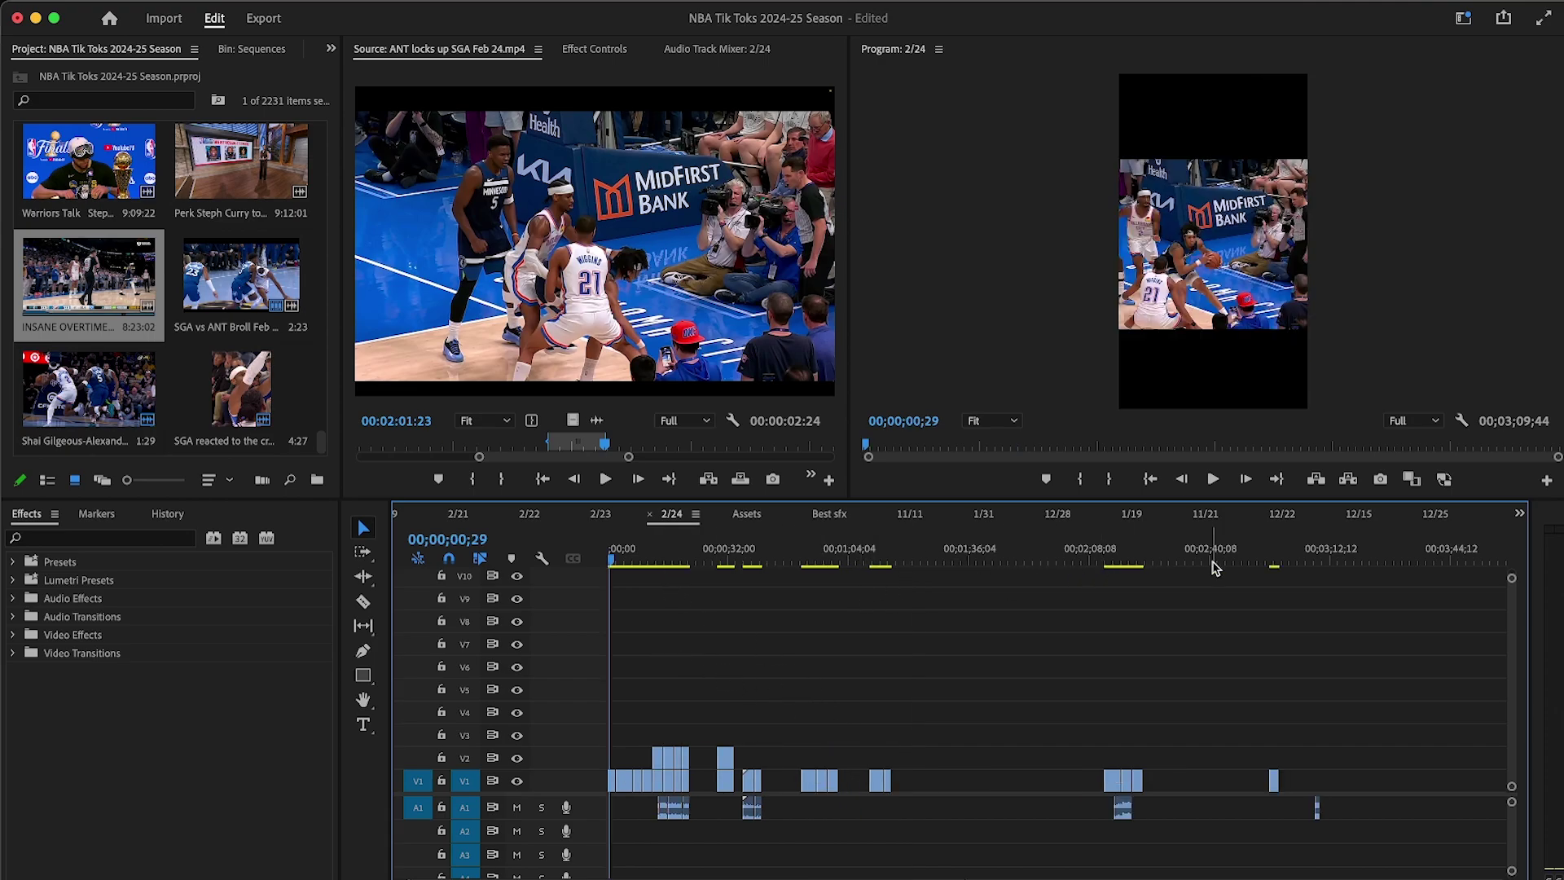
left_click_drag(1296, 562, 1169, 603)
key("=")
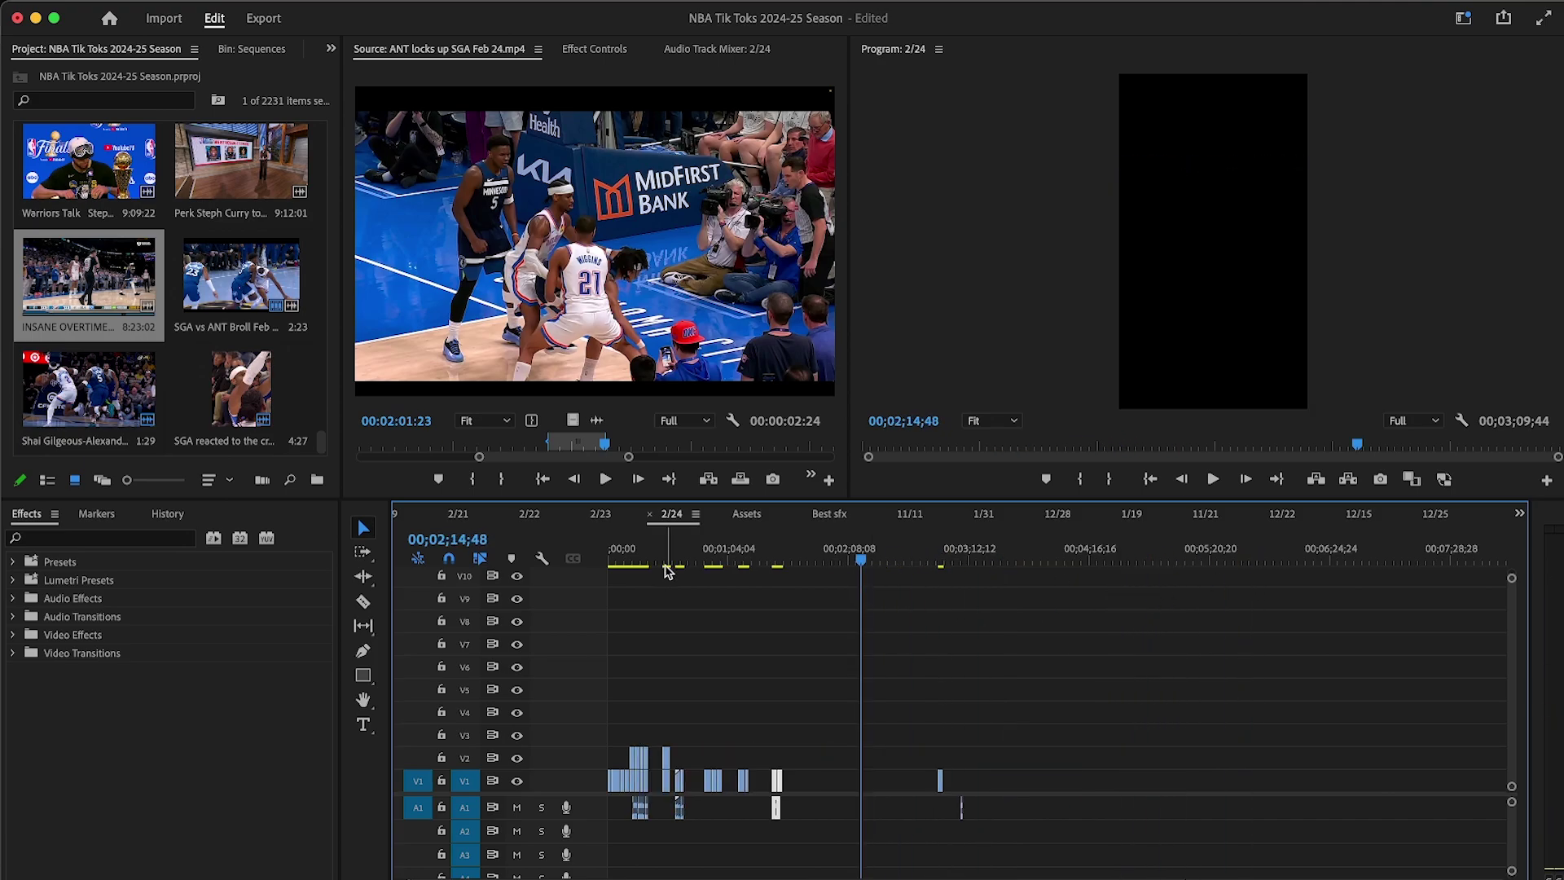
Step: Move the stacked HIGHLIGHTS clips from about 00;00;29 to the end of the sequence, at about 00;03;43
key("=")
key("=")
key("=")
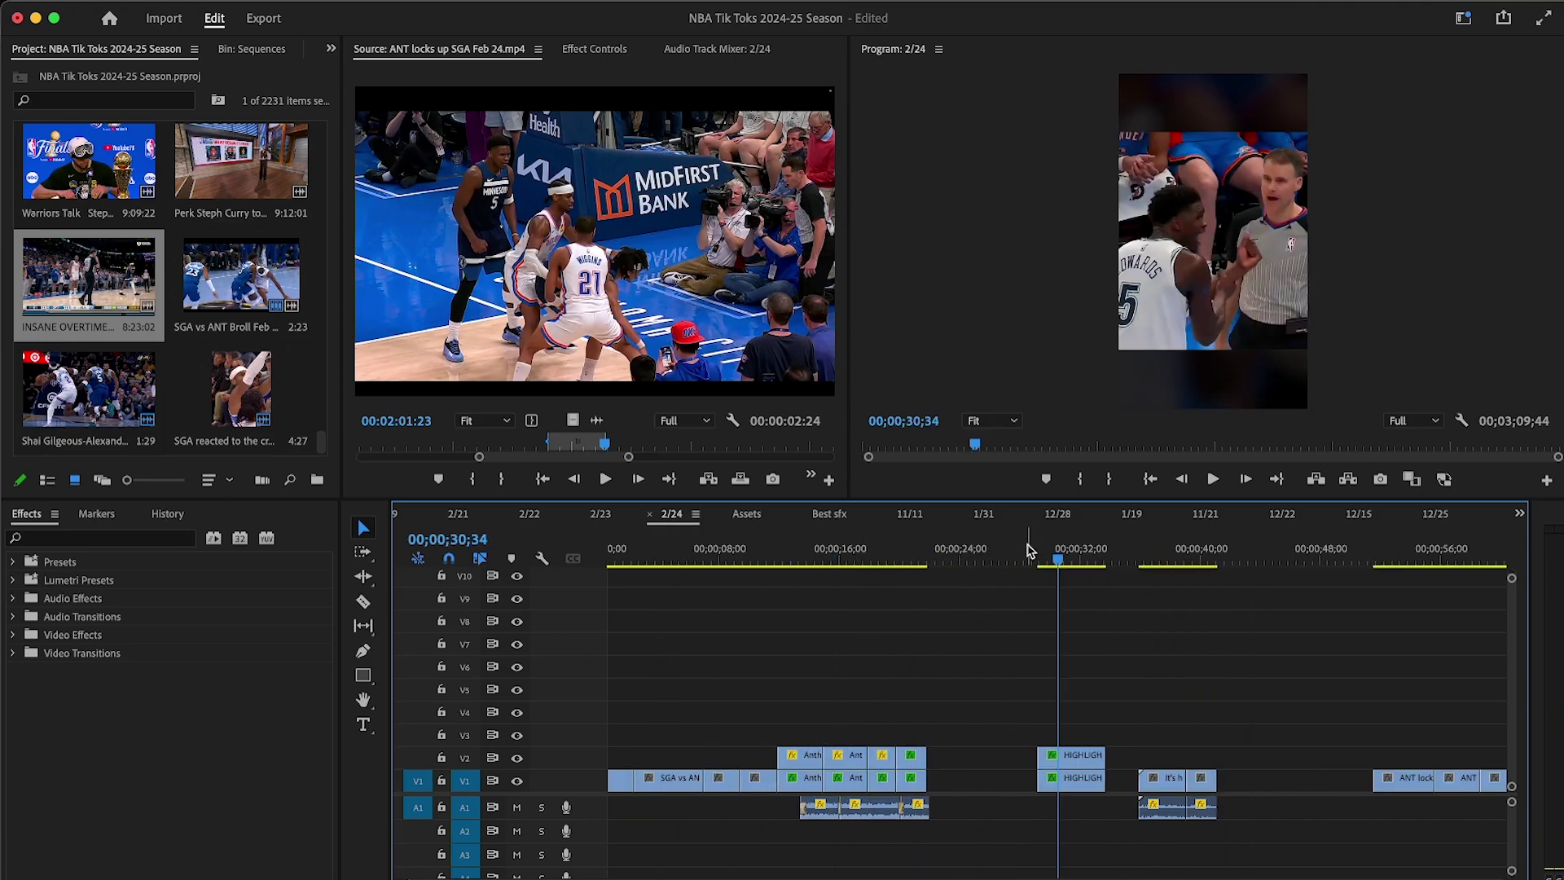
left_click_drag(1069, 556, 1071, 558)
key("-")
key("-")
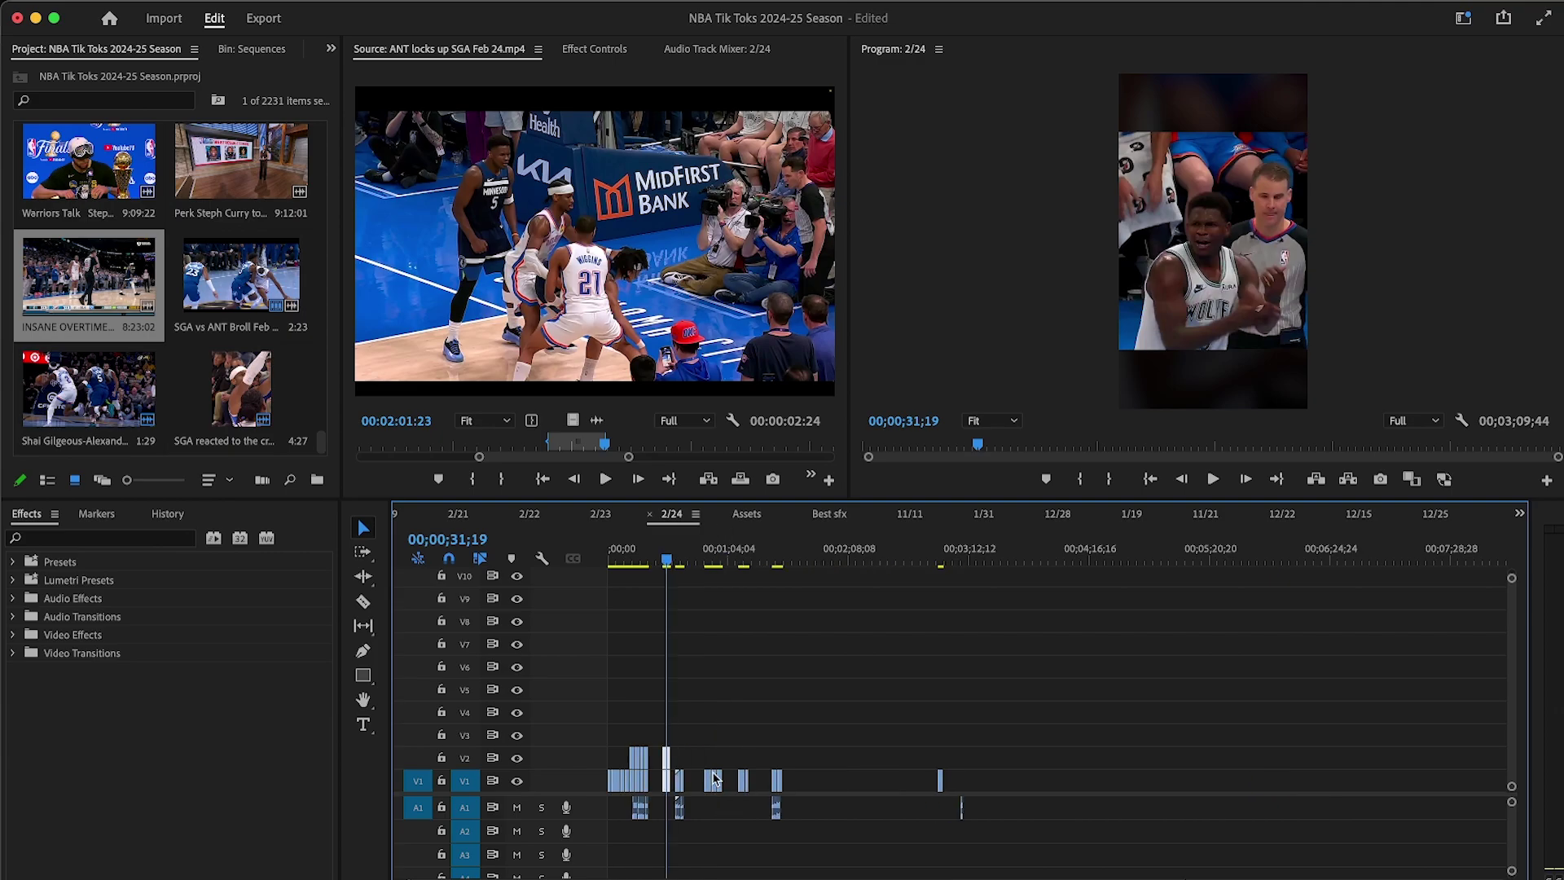
key("Delete")
Step: Play the locker-room interview clips between about 00;00;36 and 00;00;41 to examine what is said
scroll(925, 628, "up", 4)
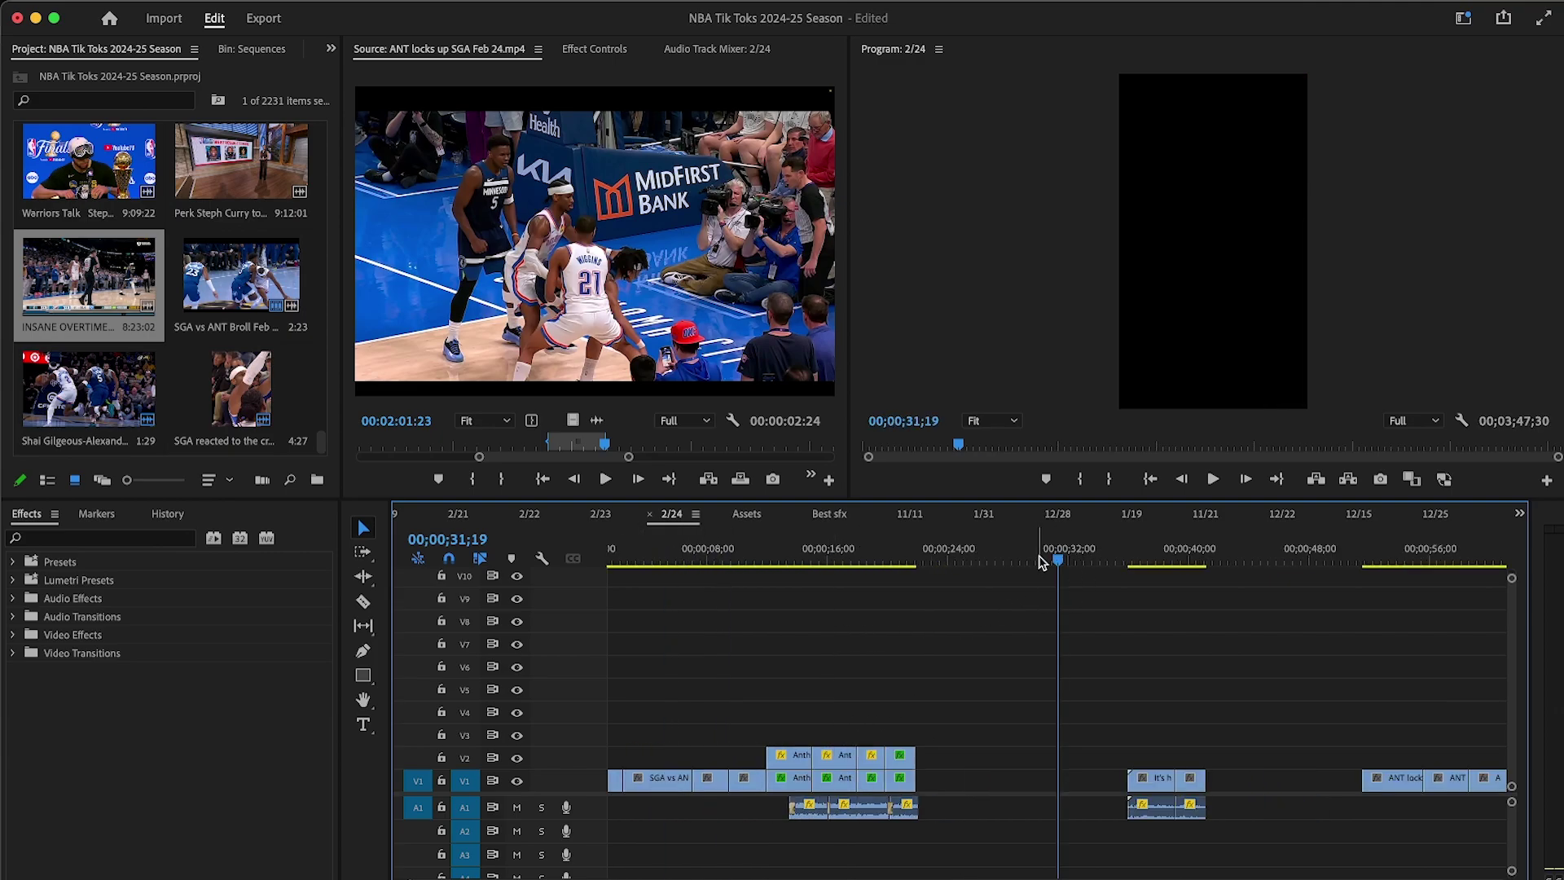
key("=")
key("=")
left_click(1213, 478)
left_click(1218, 692)
key("-")
key("=")
key("space")
scroll(991, 674, "down", 5)
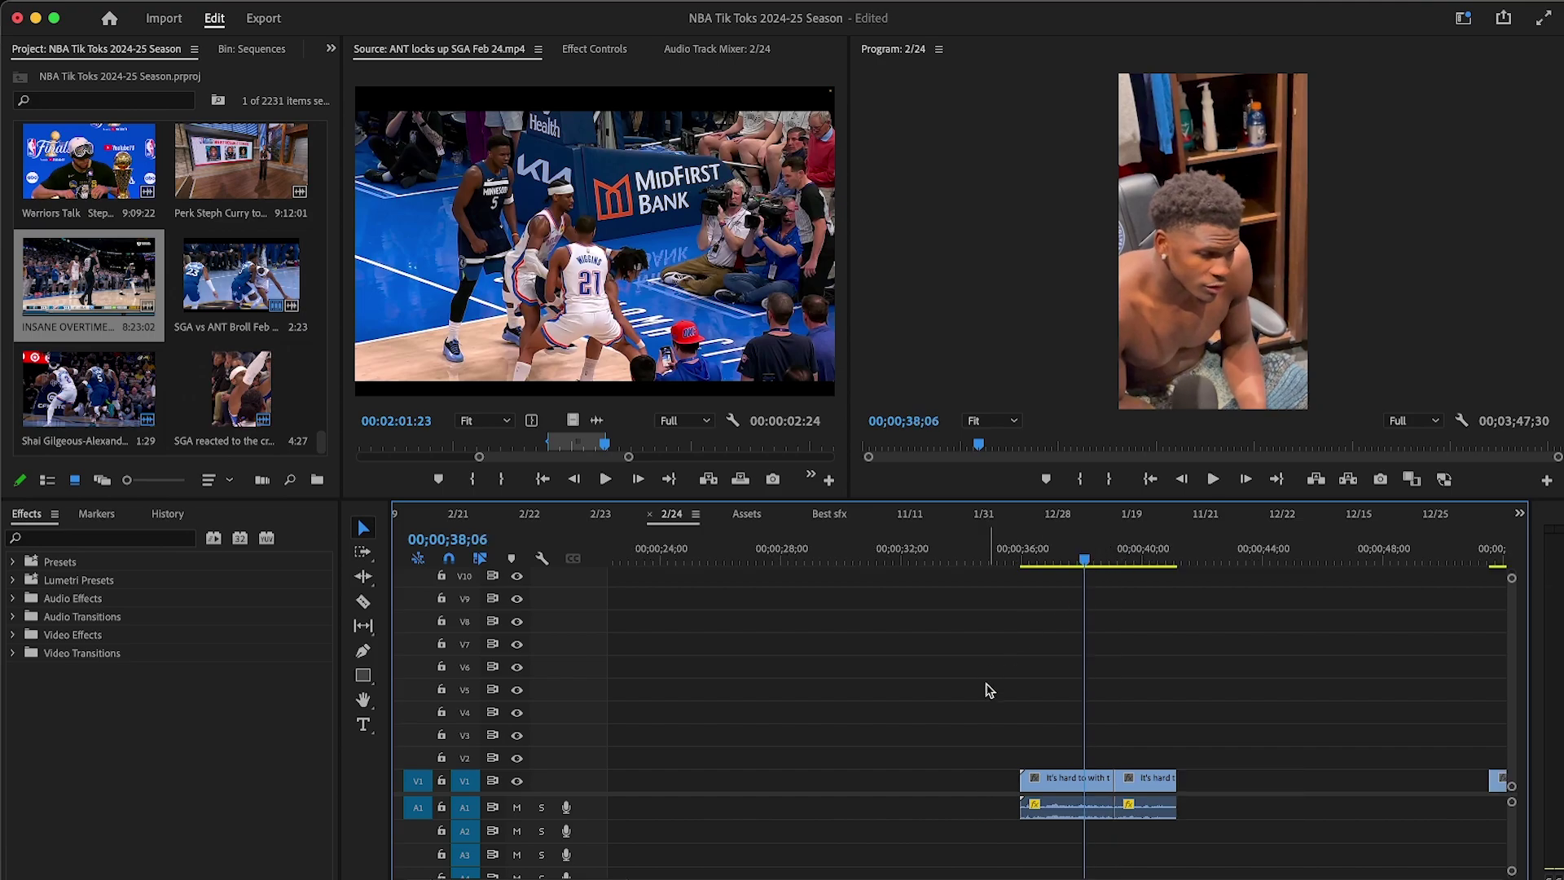
Step: Unlink the audio from the video of the two locker-room interview clips
right_click(894, 775)
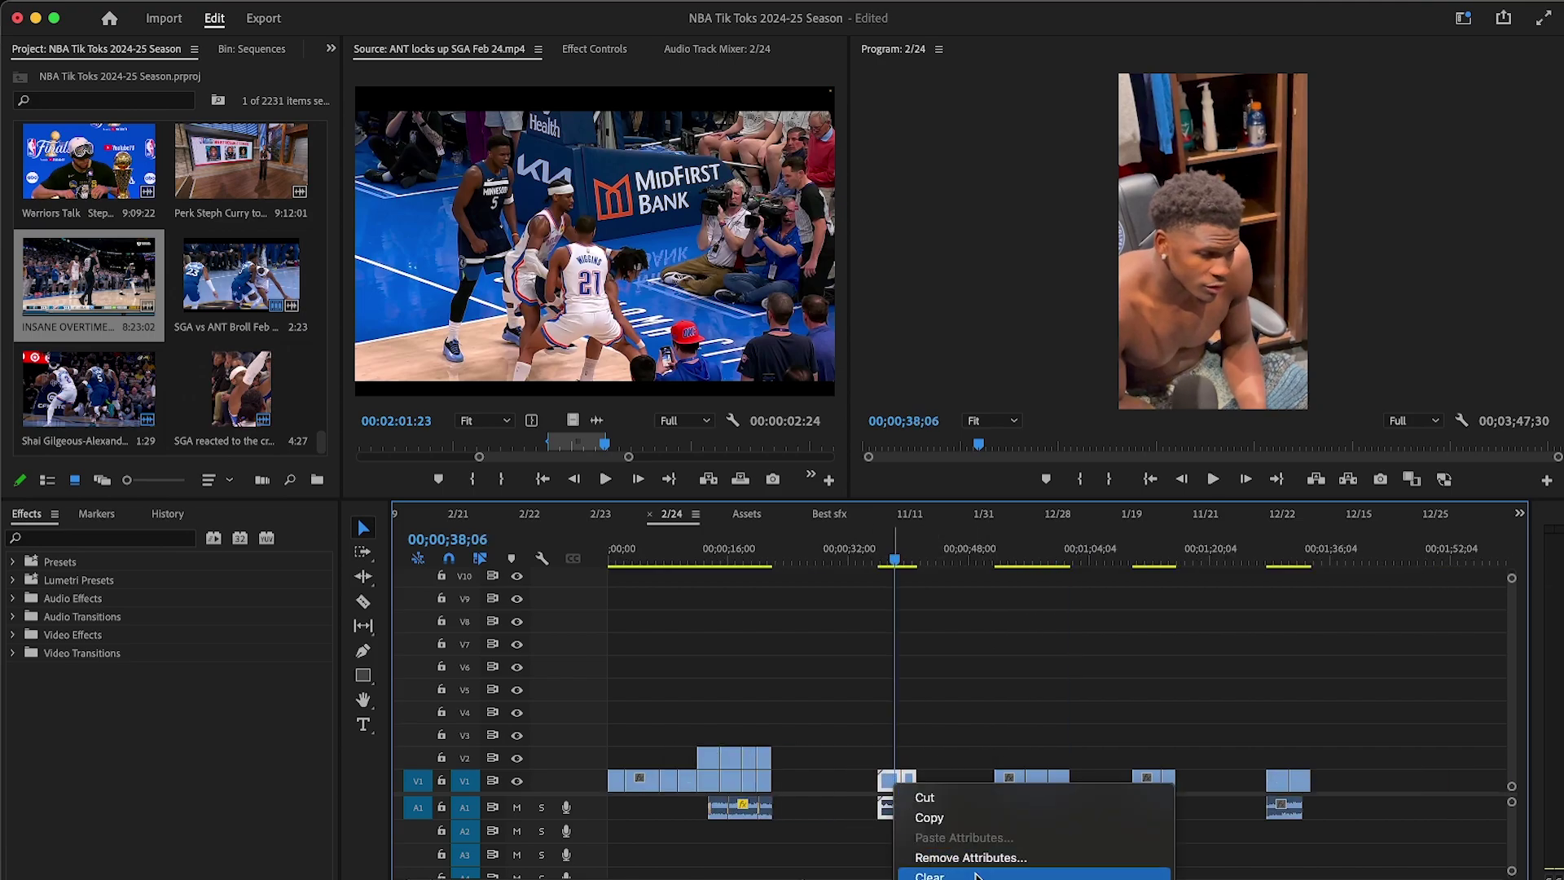
left_click(929, 640)
left_click_drag(656, 514, 616, 531)
key("=")
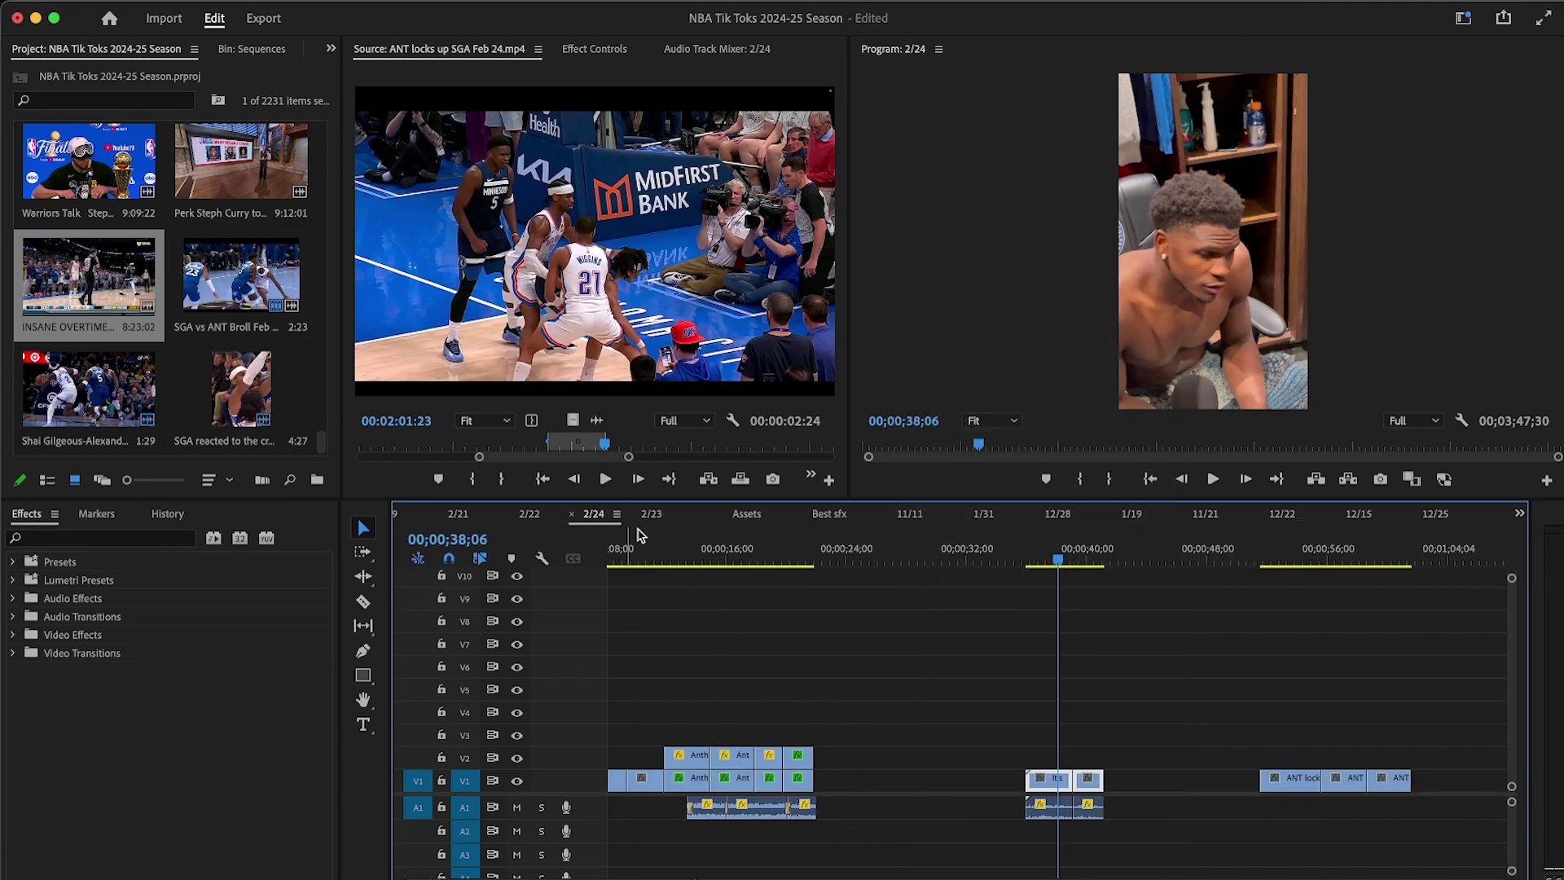
left_click_drag(690, 535, 681, 548)
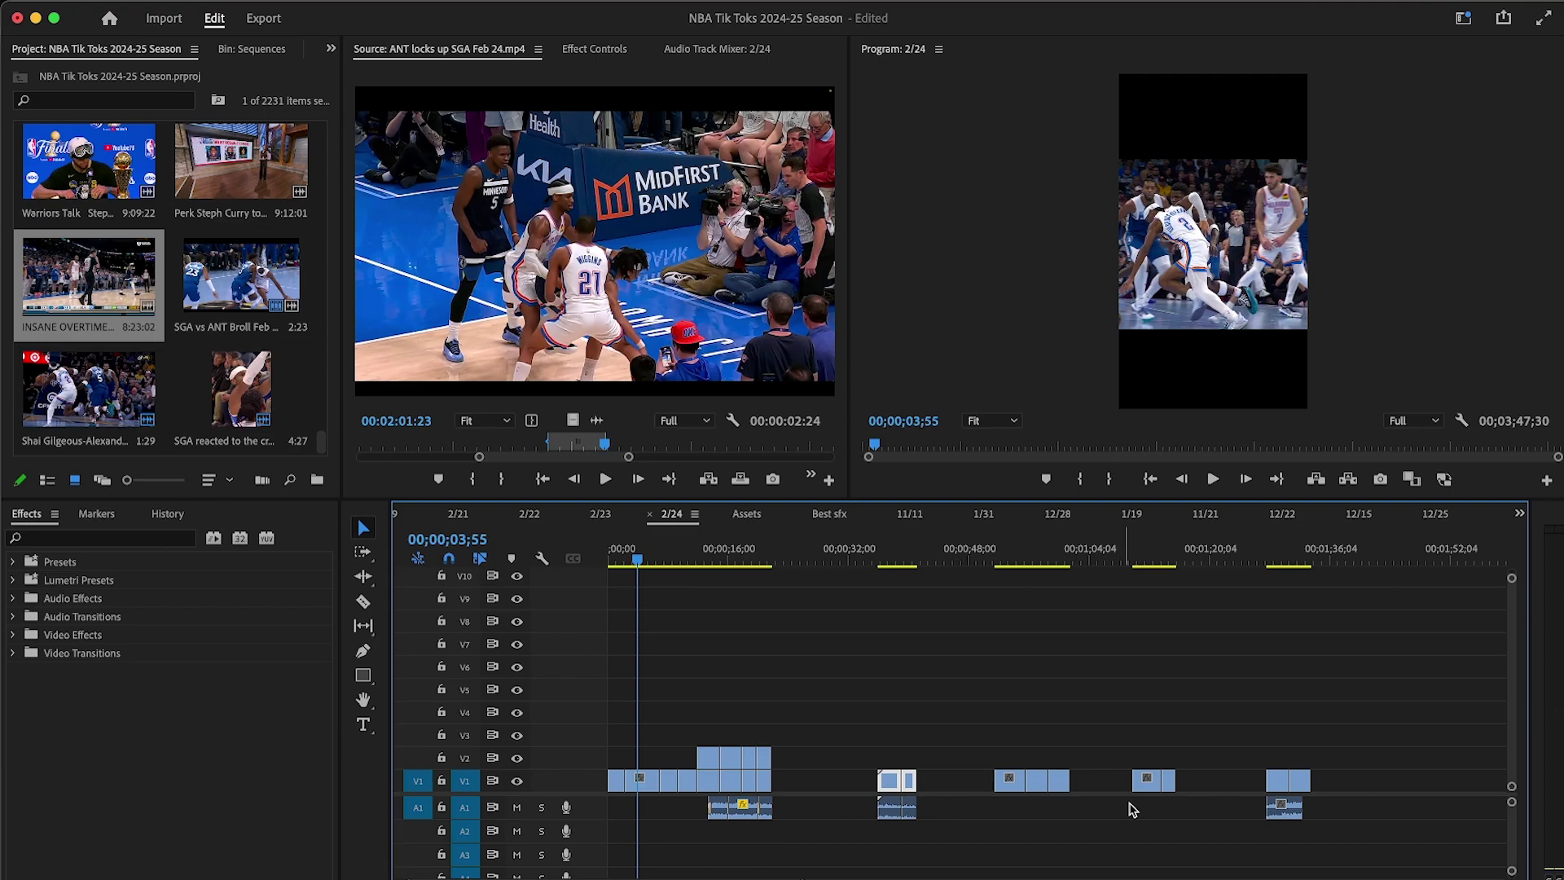
Step: Place the lone audio clip from about 00;03;08 at about 00;00;04;45 on A1, with the interview audio directly after it at 00;00;06;23
key("minus")
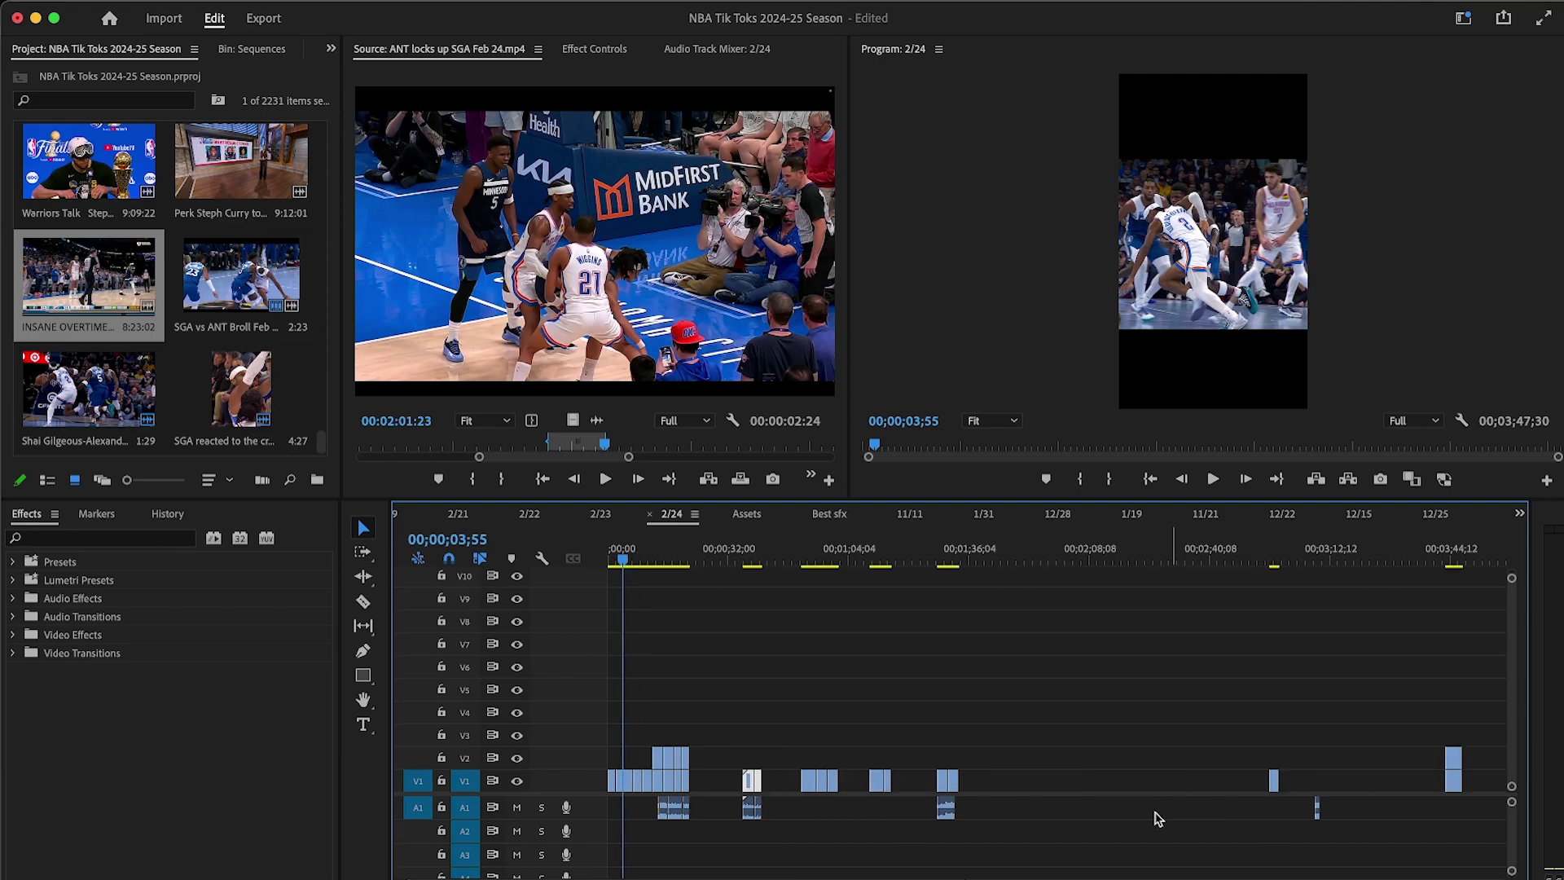
scroll(1142, 674, "up", 5)
key("space")
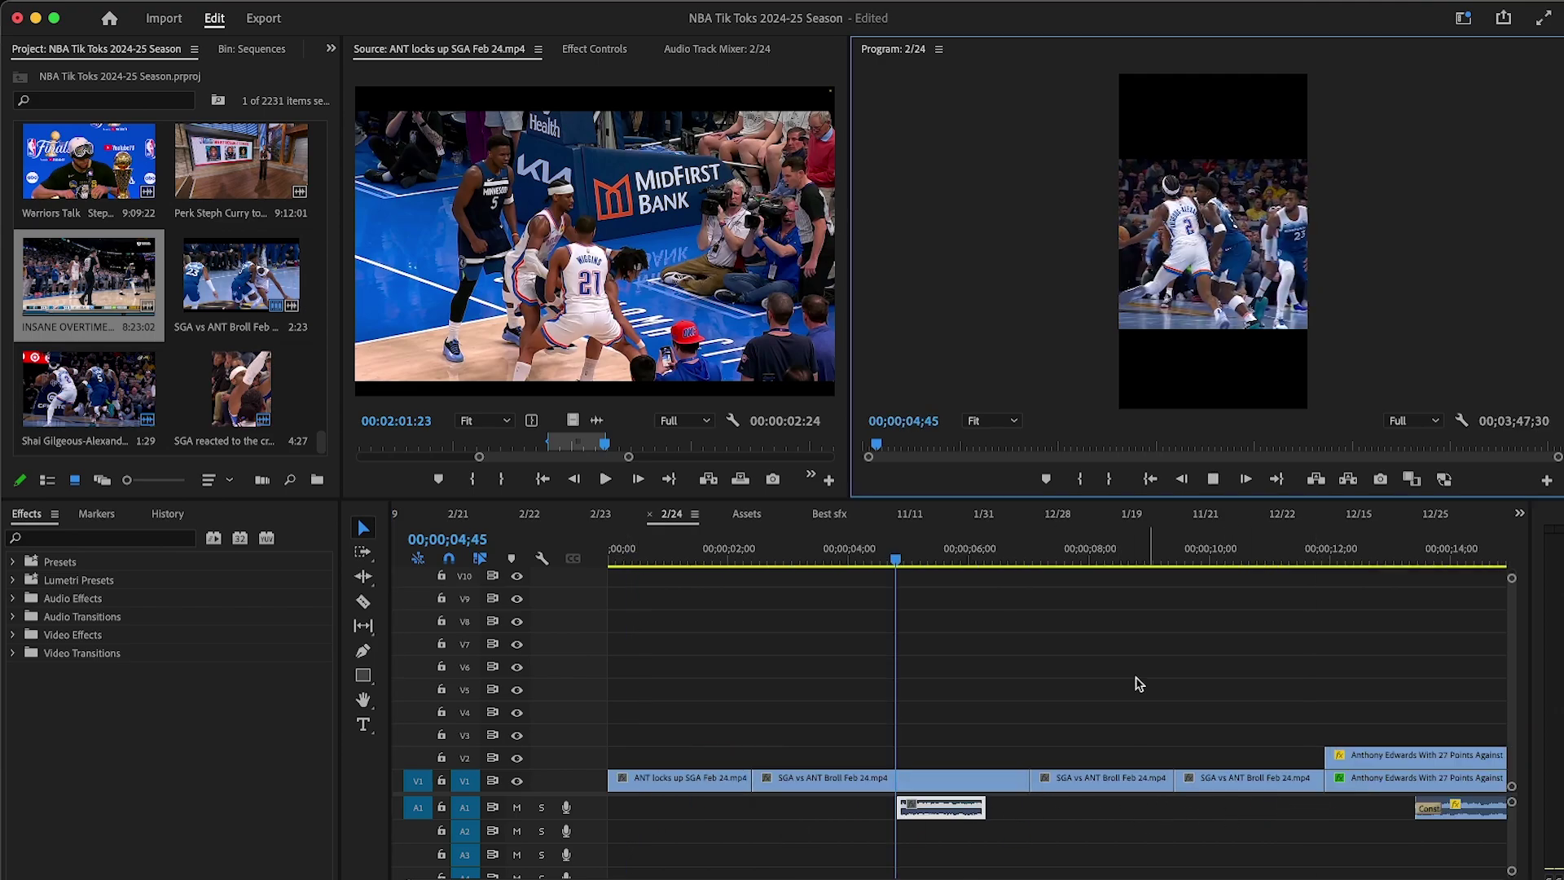
scroll(1059, 579, "down", 4)
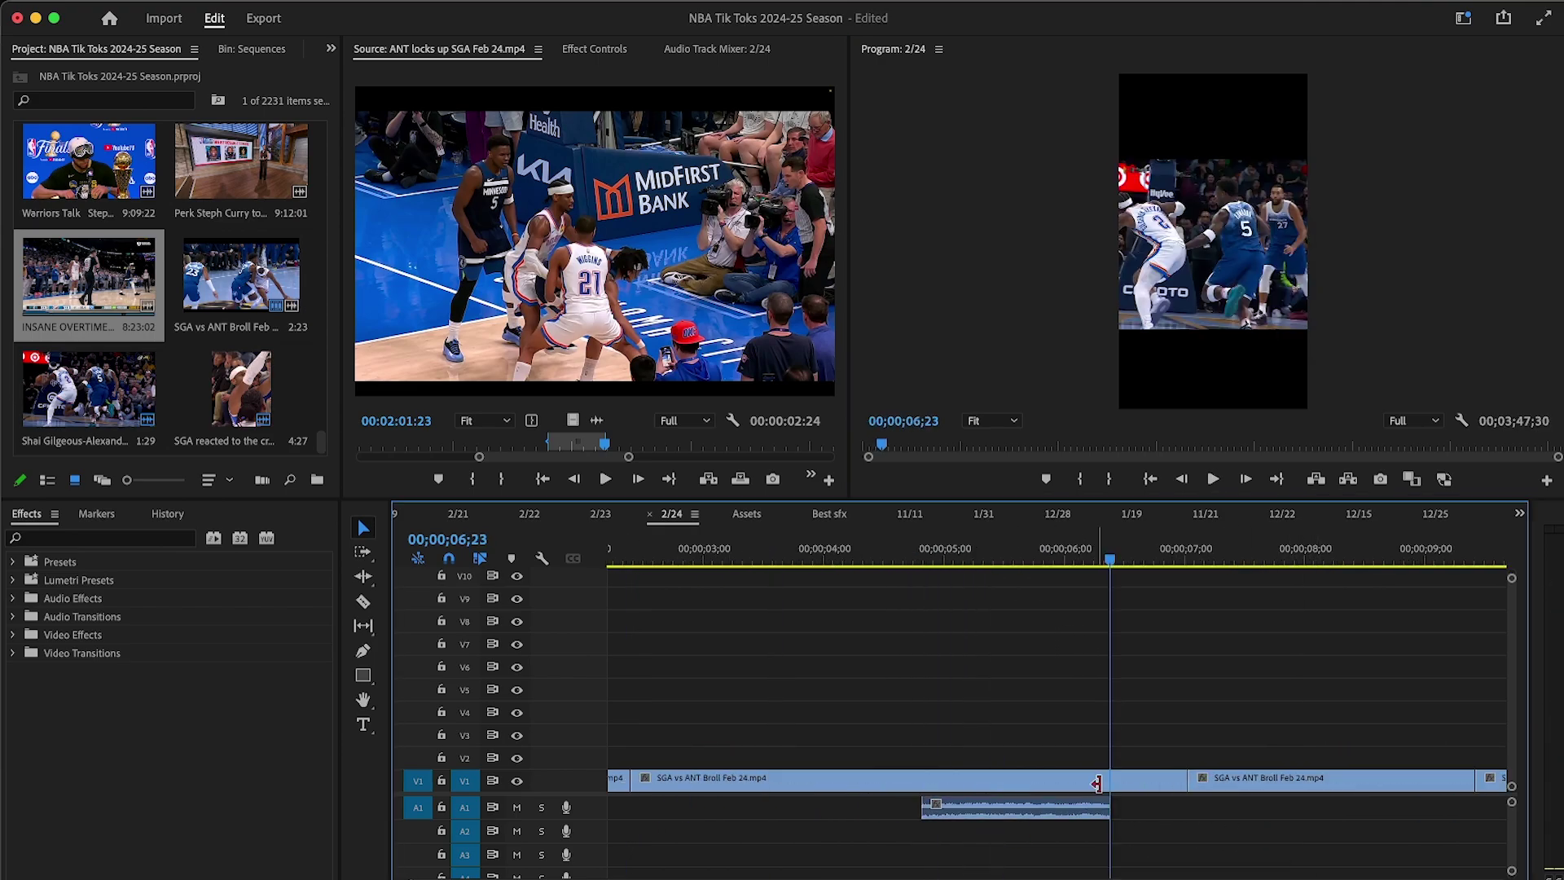
left_click(894, 544)
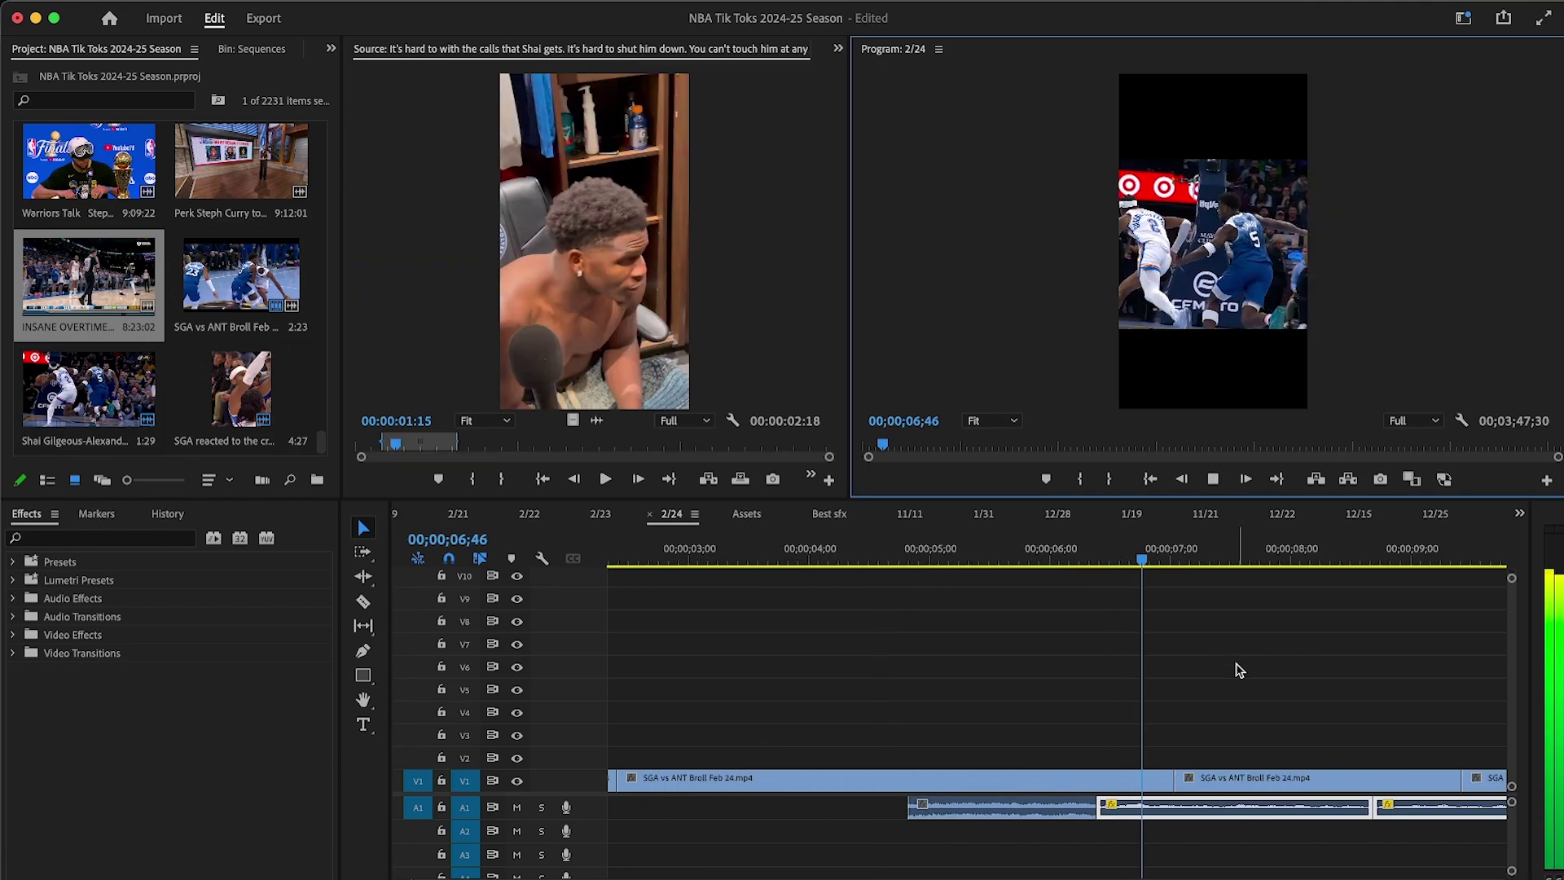
Step: Play the sequence from about 00;00;06;46 to 00;00;21;43 to check how the interview audio fits the B-roll and the stacked clips
scroll(1240, 667, "down", 1)
scroll(1240, 669, "up", 2)
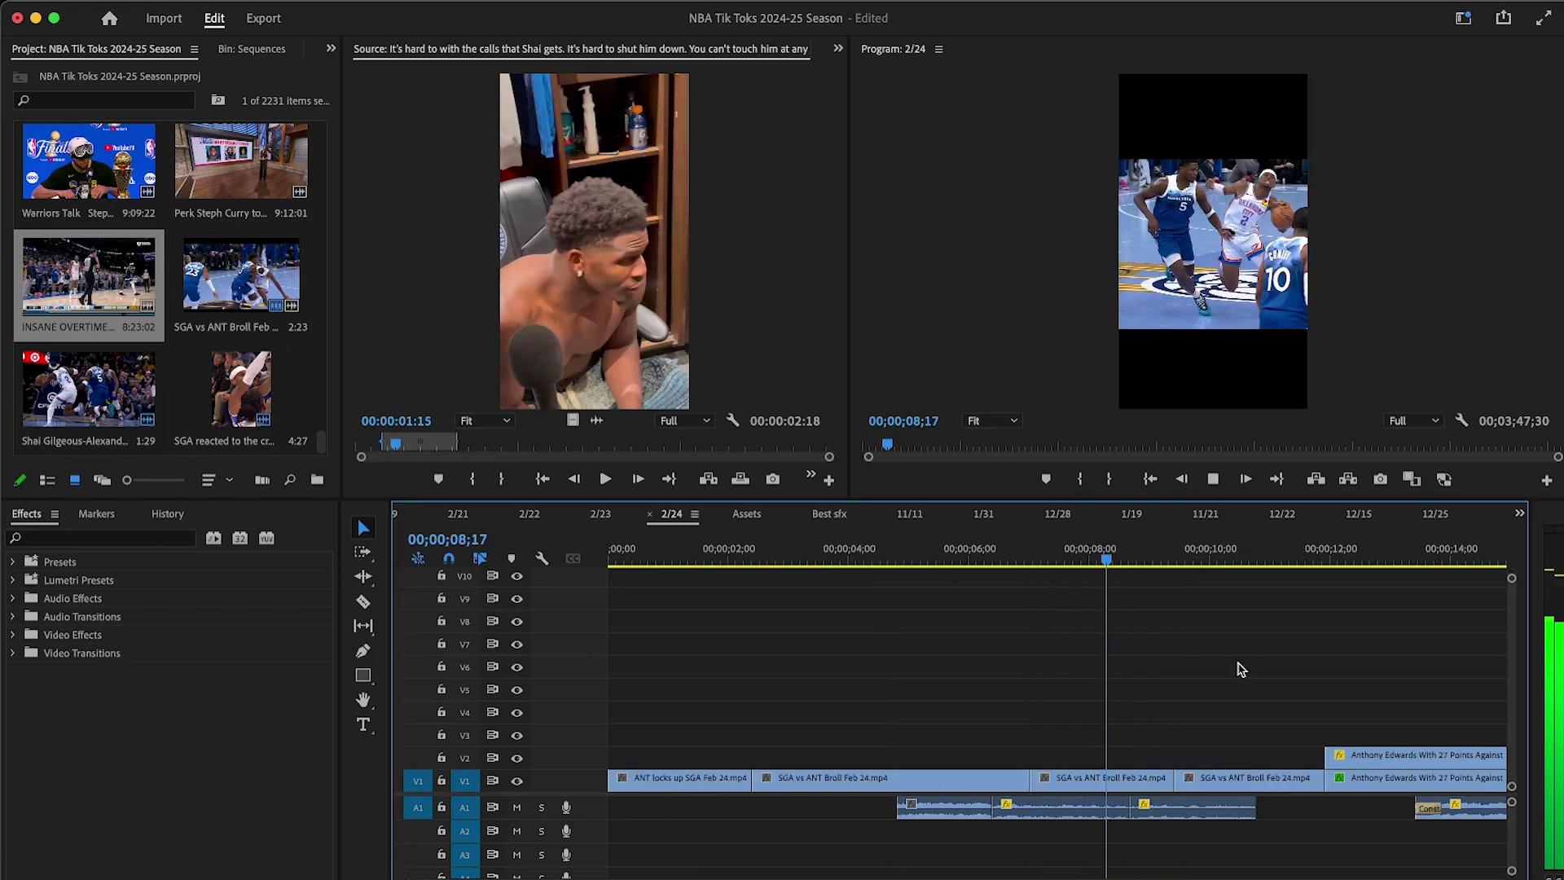
scroll(1240, 668, "down", 2)
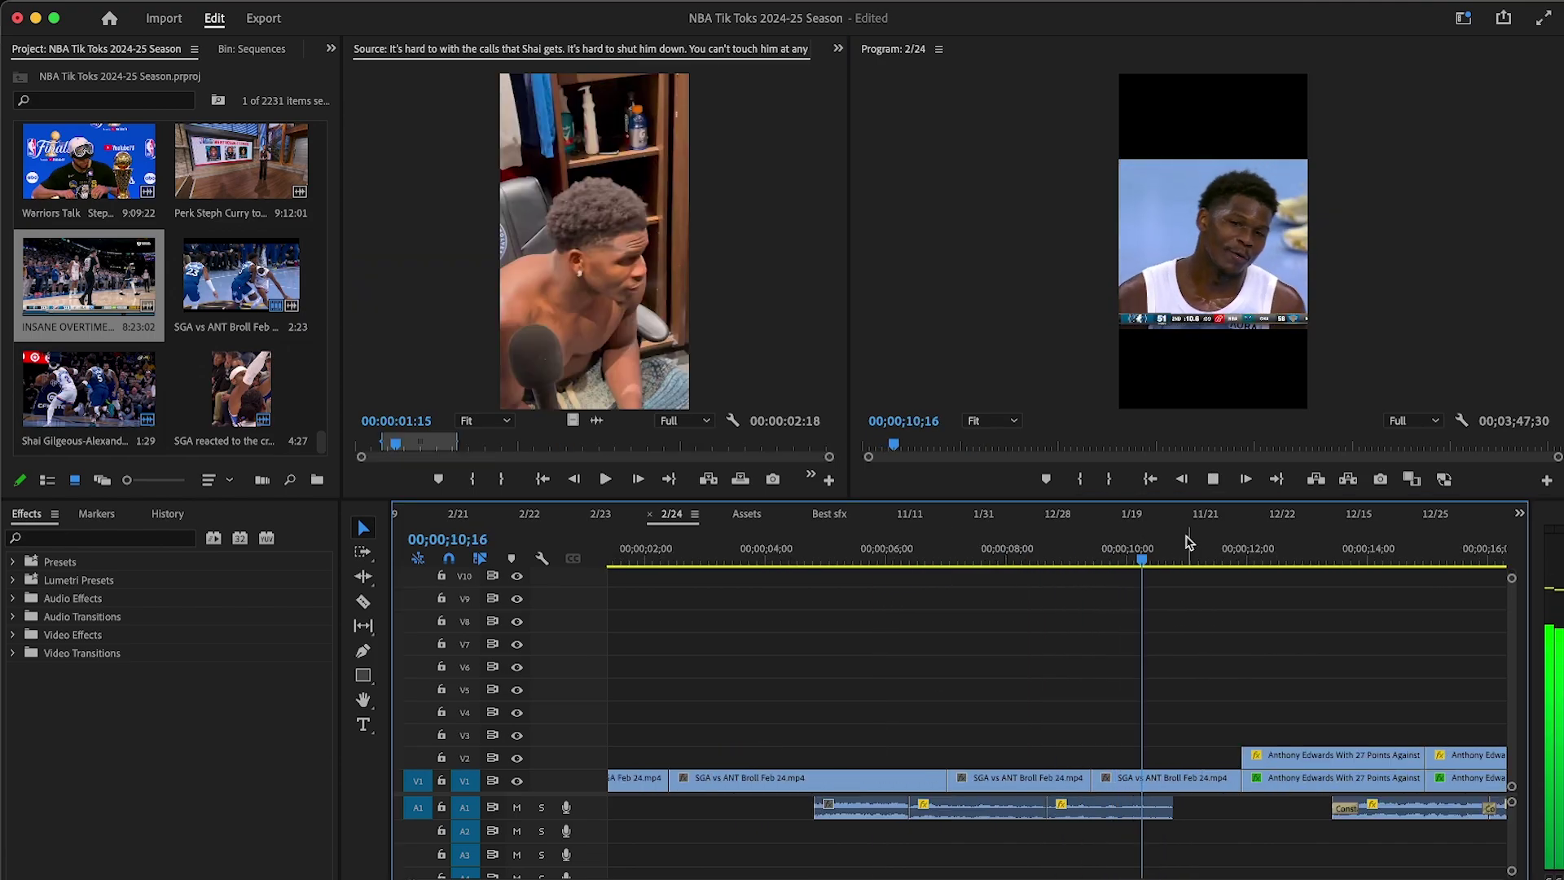
scroll(1095, 696, "down", 3)
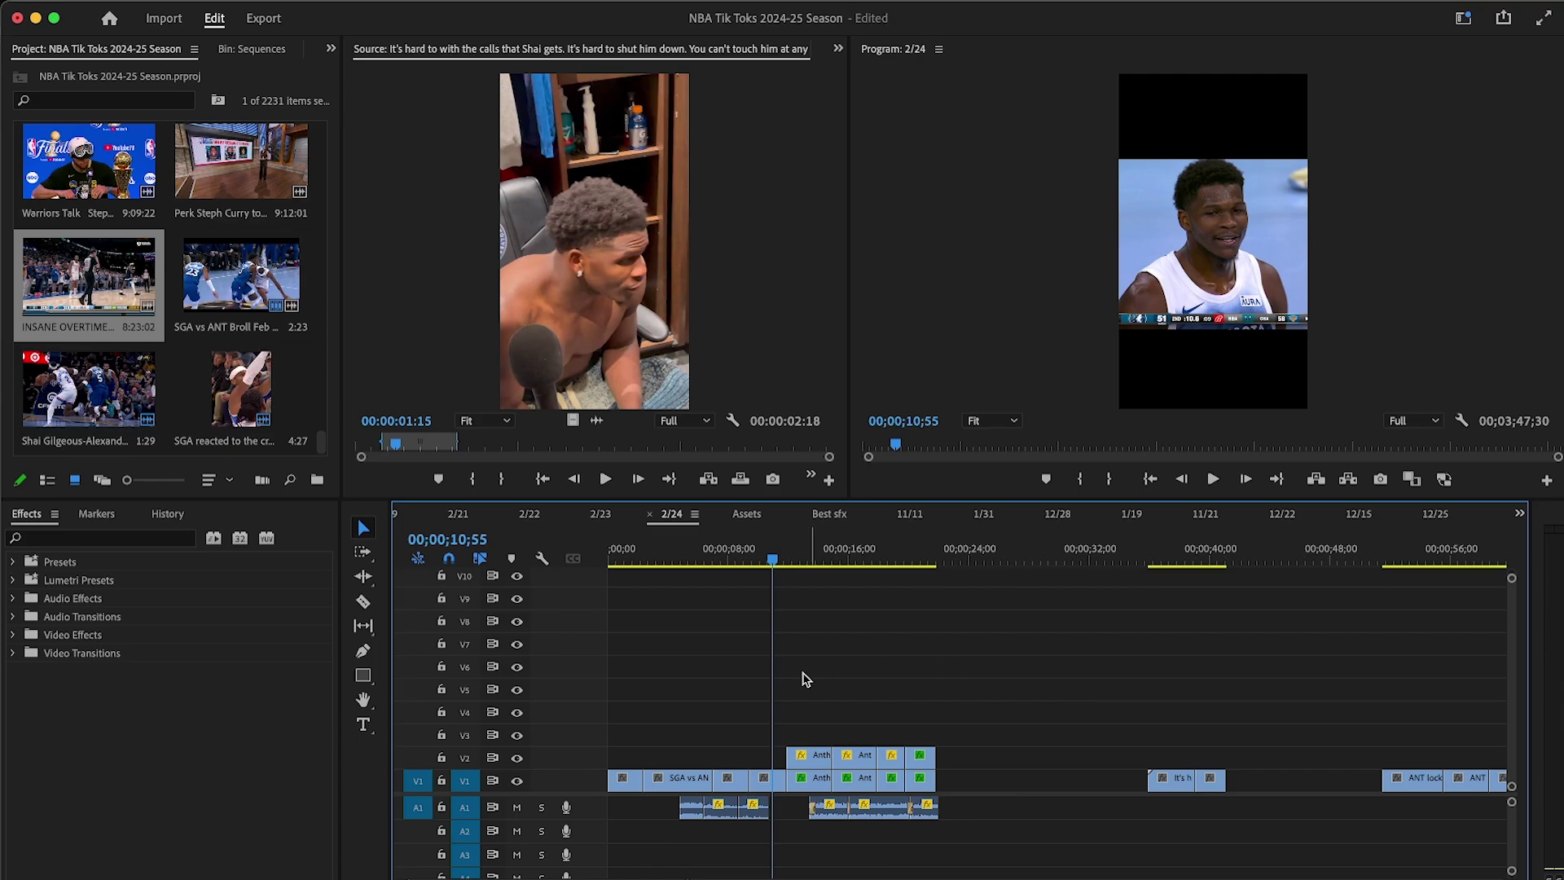
left_click_drag(794, 563, 904, 576)
scroll(904, 576, "up", 2)
left_click(1212, 479)
scroll(1232, 666, "down", 1)
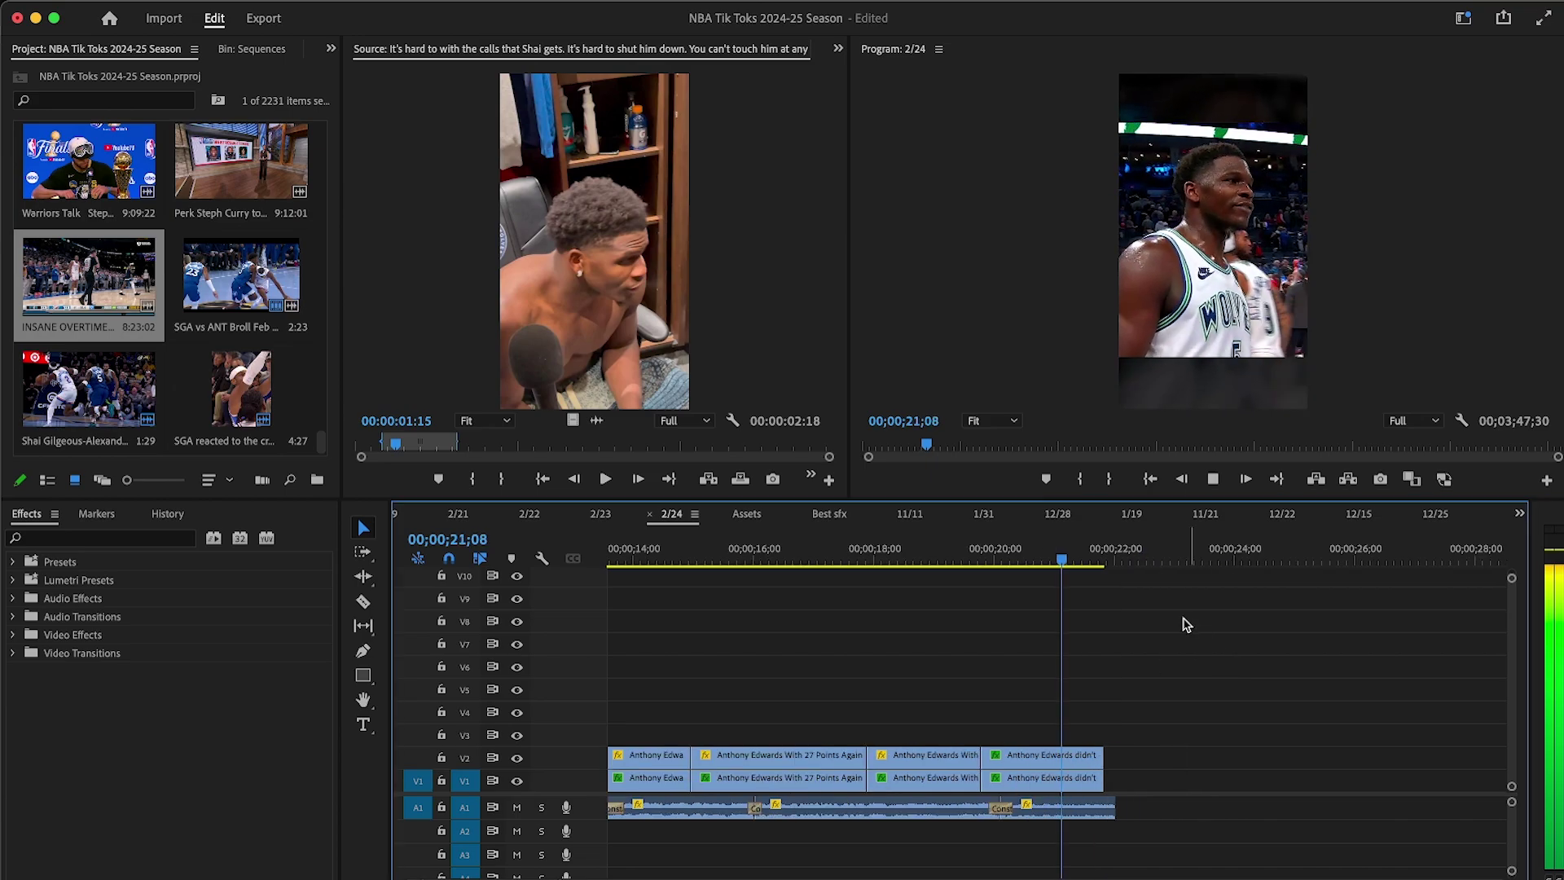
left_click(1101, 554)
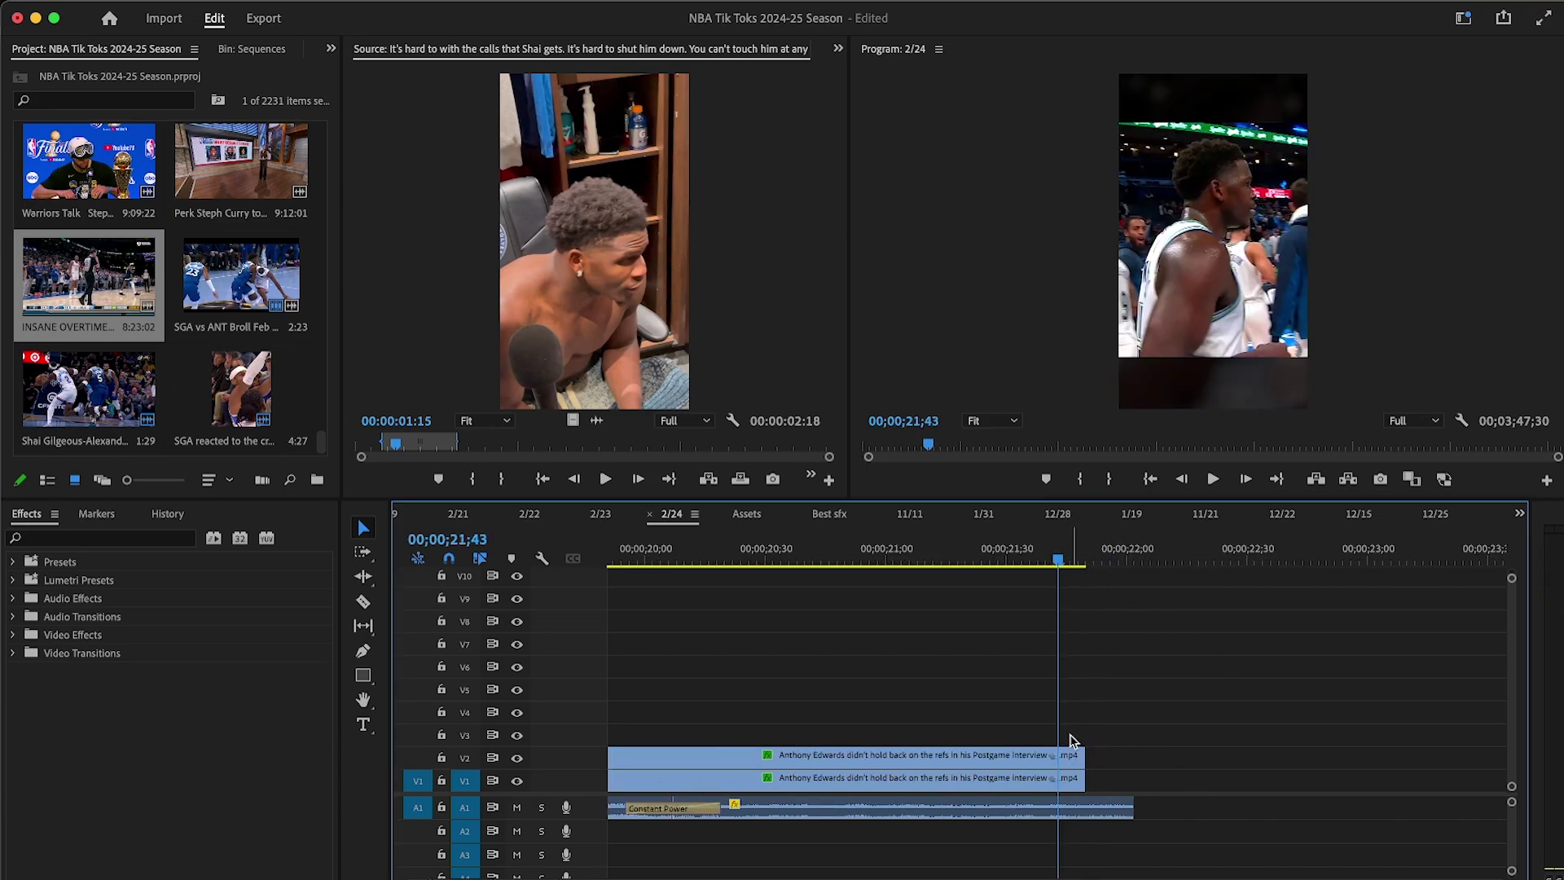
Step: Move the two SGA vs ANT Broll clips and their audio from about 00;01;28 to 00;00;22;02, directly after the opening section
scroll(1121, 702, "down", 5)
left_click(1271, 553)
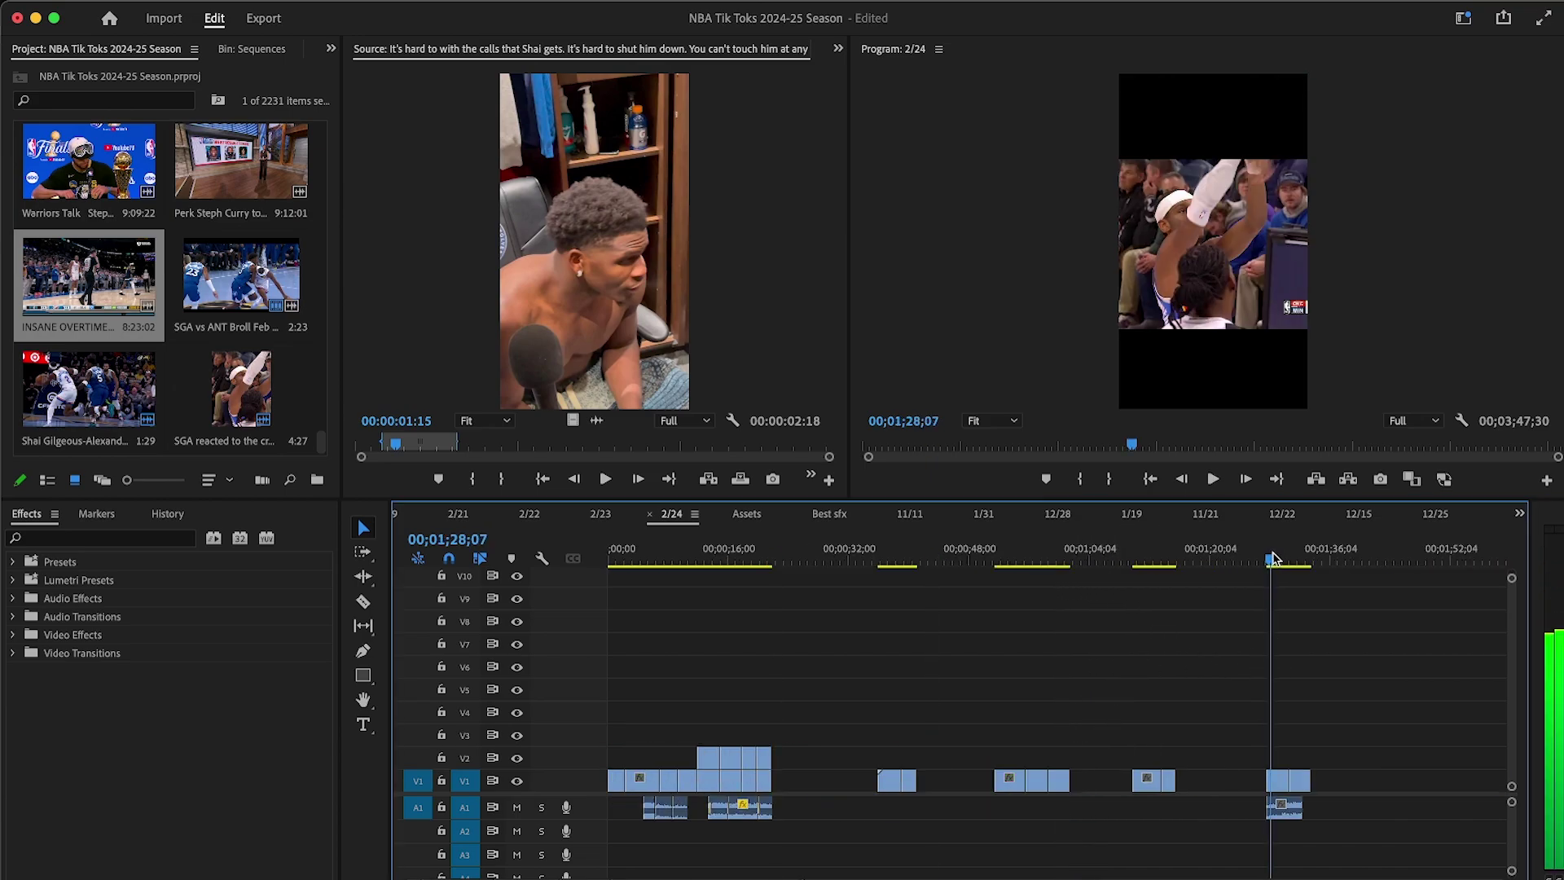
left_click_drag(1199, 650, 795, 790)
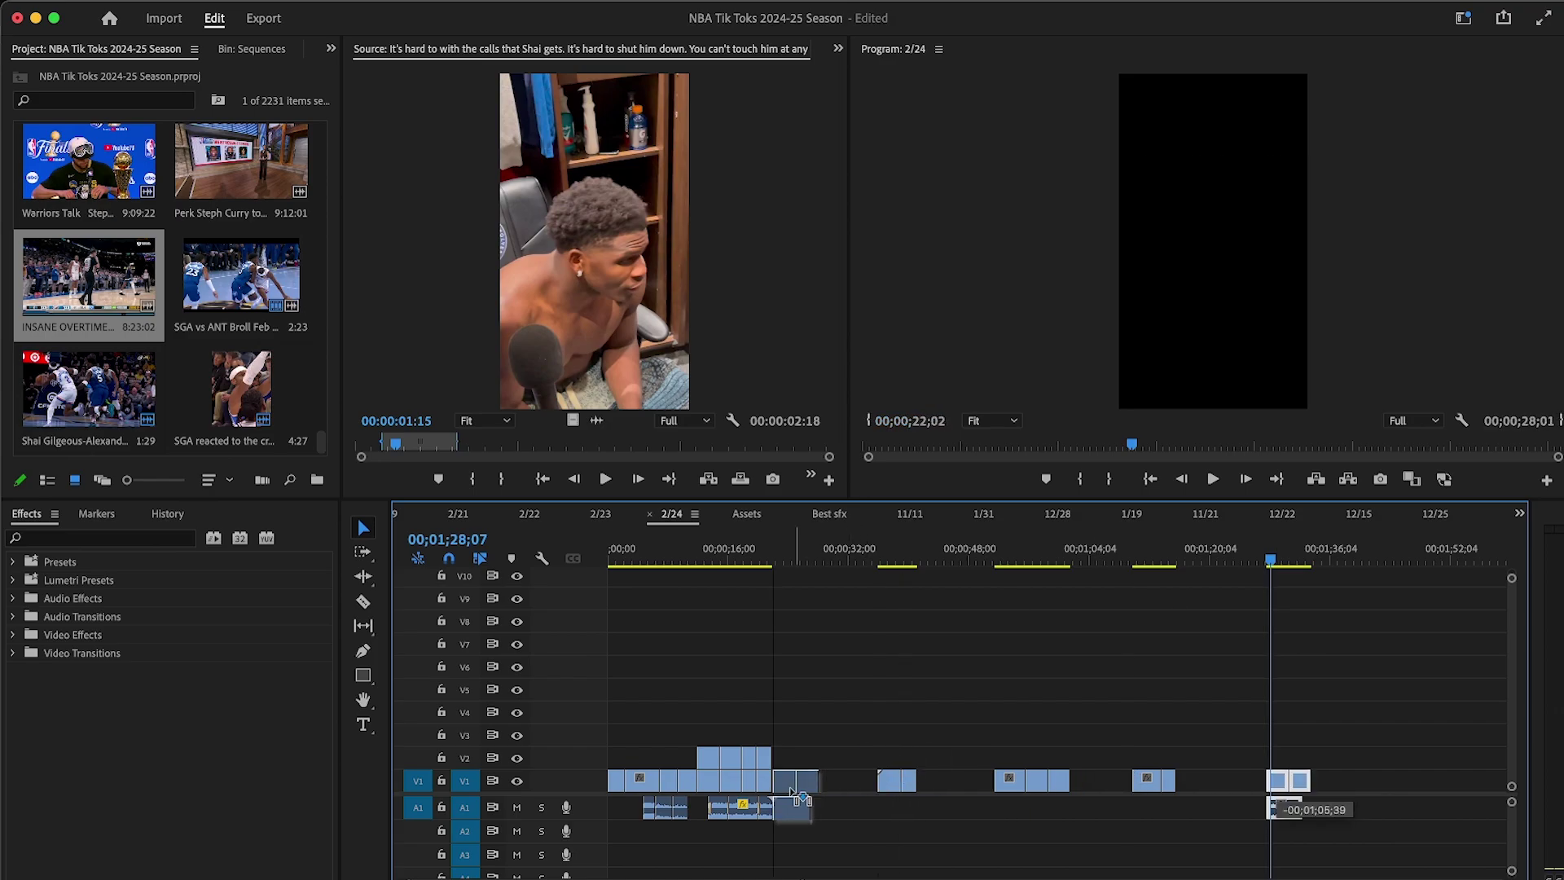
left_click_drag(852, 673, 852, 673)
Step: Delete the two leftover locker-room interview video clips at about 00;00;36
left_click(882, 559)
key("equal")
key("equal")
key("minus")
Step: Trim the first ANT locks up SGA clip of the group to end at 00;00;53;46 and close the gap with the two following clips
left_click(1290, 556)
key("equal")
left_click(1119, 556)
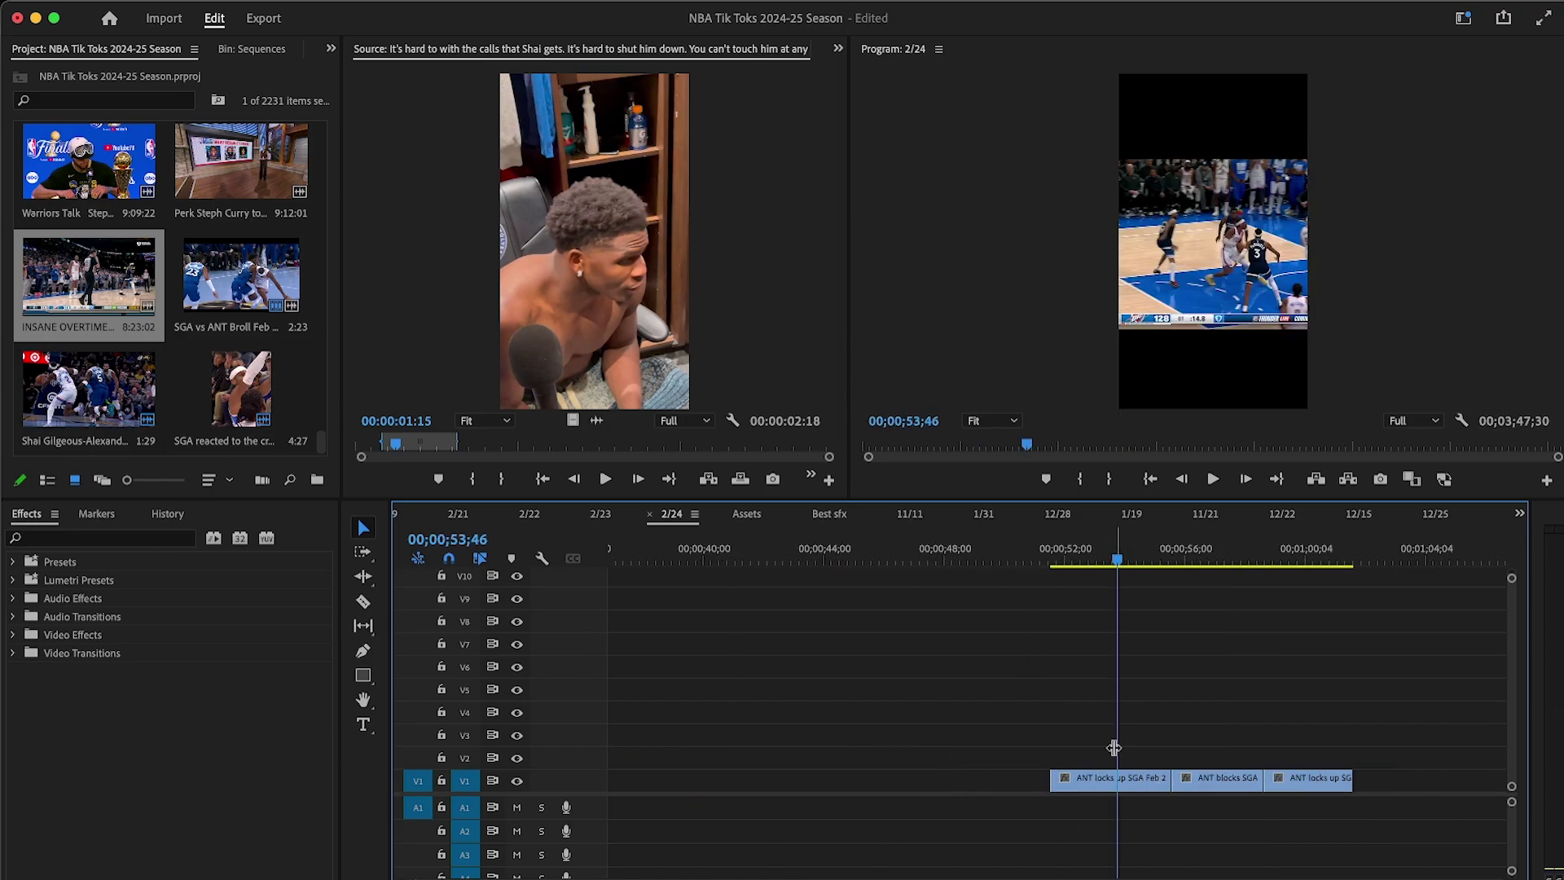
key("Delete")
left_click(1185, 723)
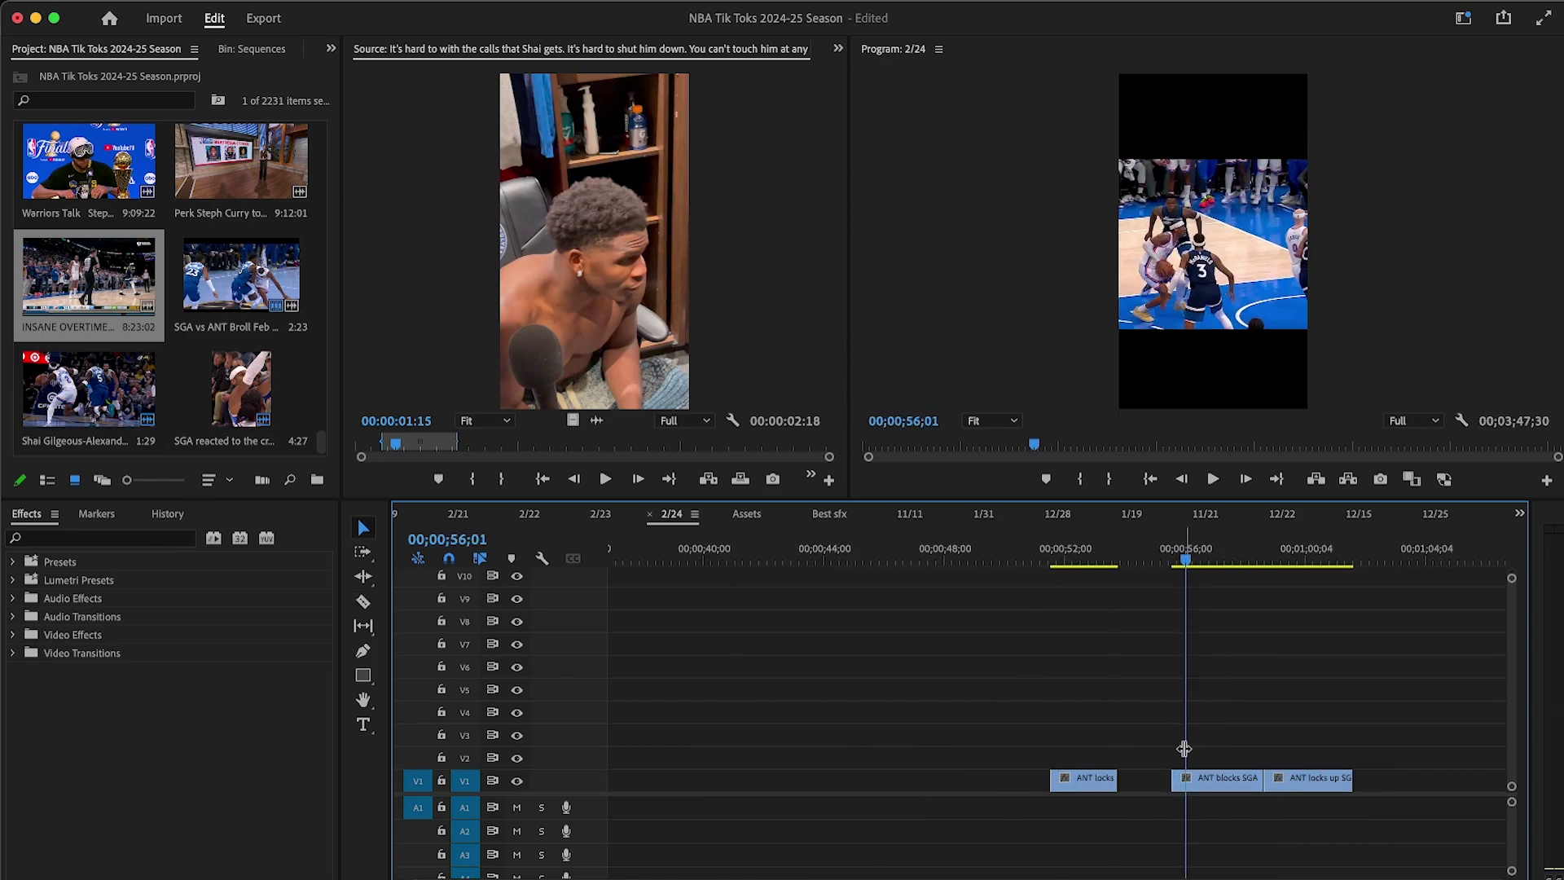
left_click_drag(1185, 790, 1133, 787)
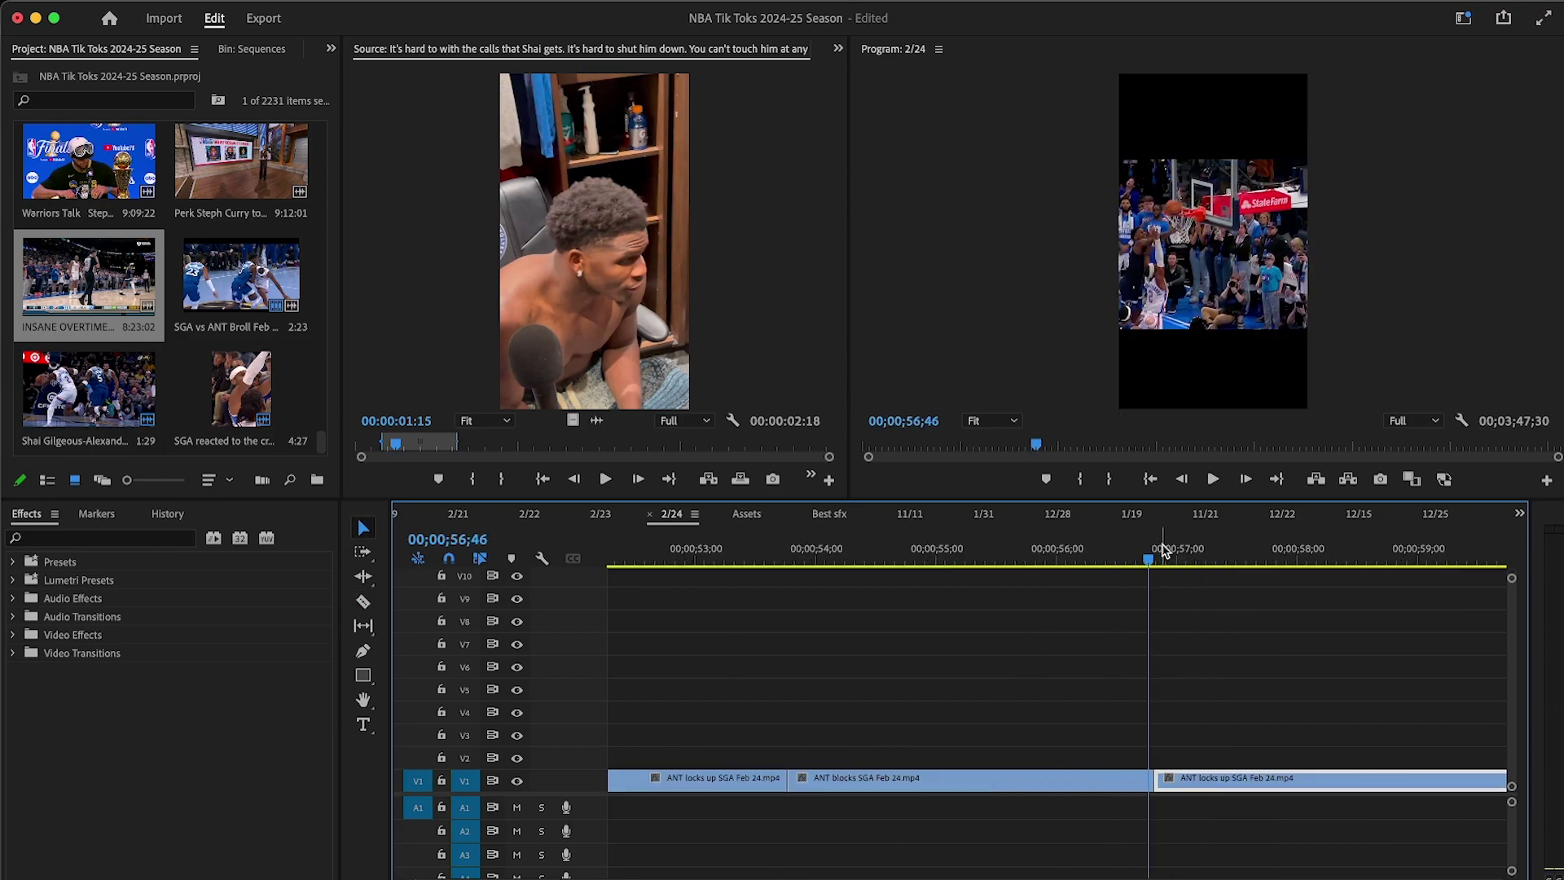
Step: Extend the group's last ANT locks up SGA clip so that it ends at about 00;01;00;32
mouse_move(1192, 562)
left_mouse_down()
mouse_move(1216, 562)
mouse_move(1155, 565)
mouse_move(1178, 580)
left_mouse_up()
key("minus")
key("minus")
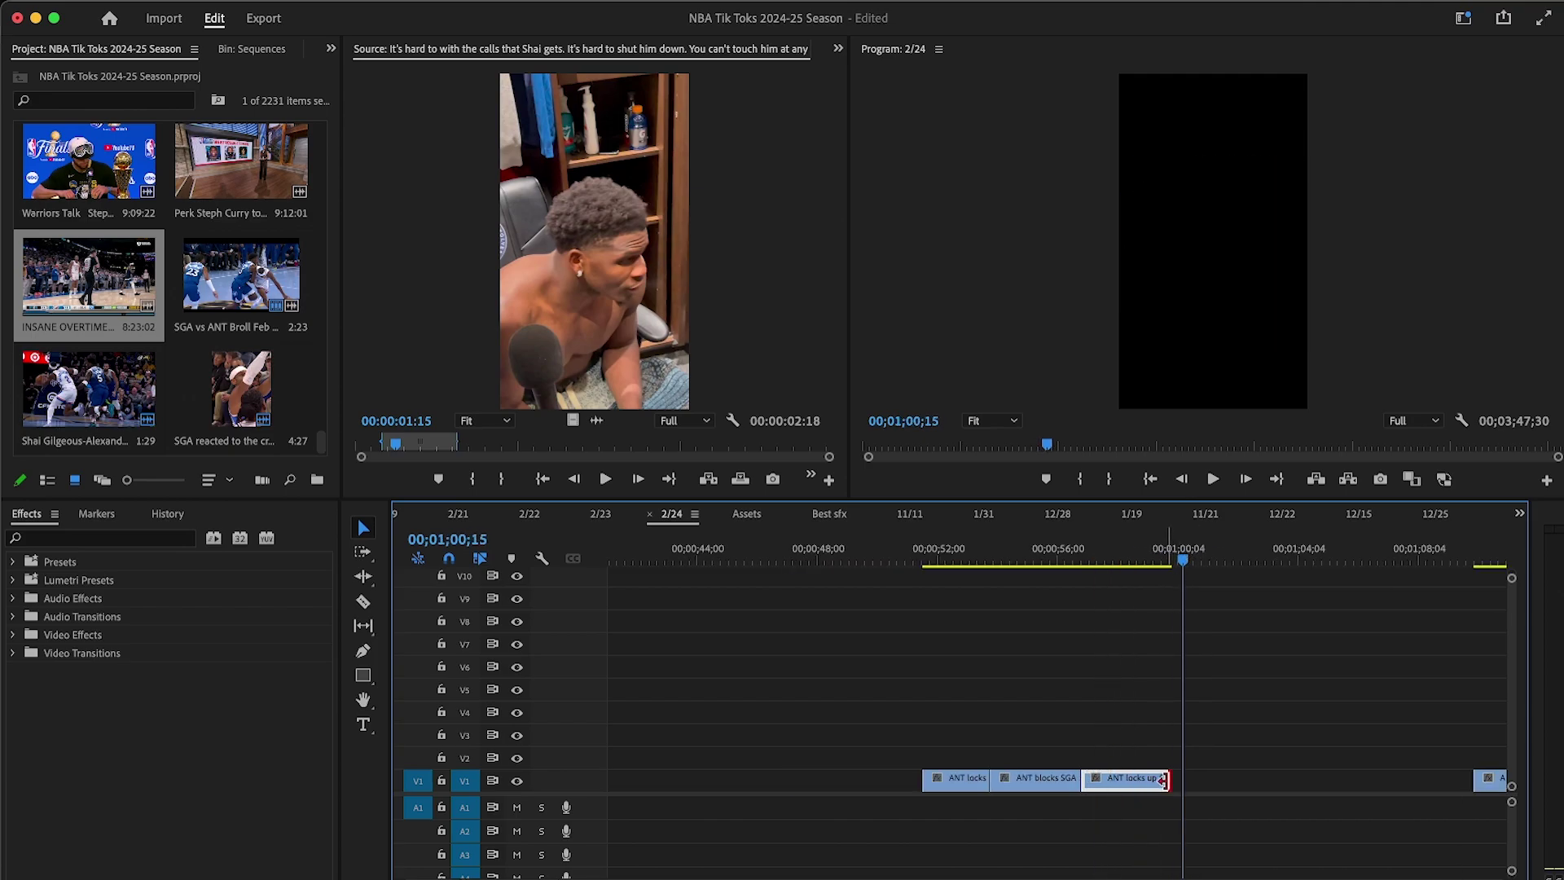
left_click_drag(1163, 780, 1283, 781)
mouse_move(1181, 559)
left_mouse_down()
mouse_move(1215, 558)
mouse_move(1195, 557)
left_mouse_up()
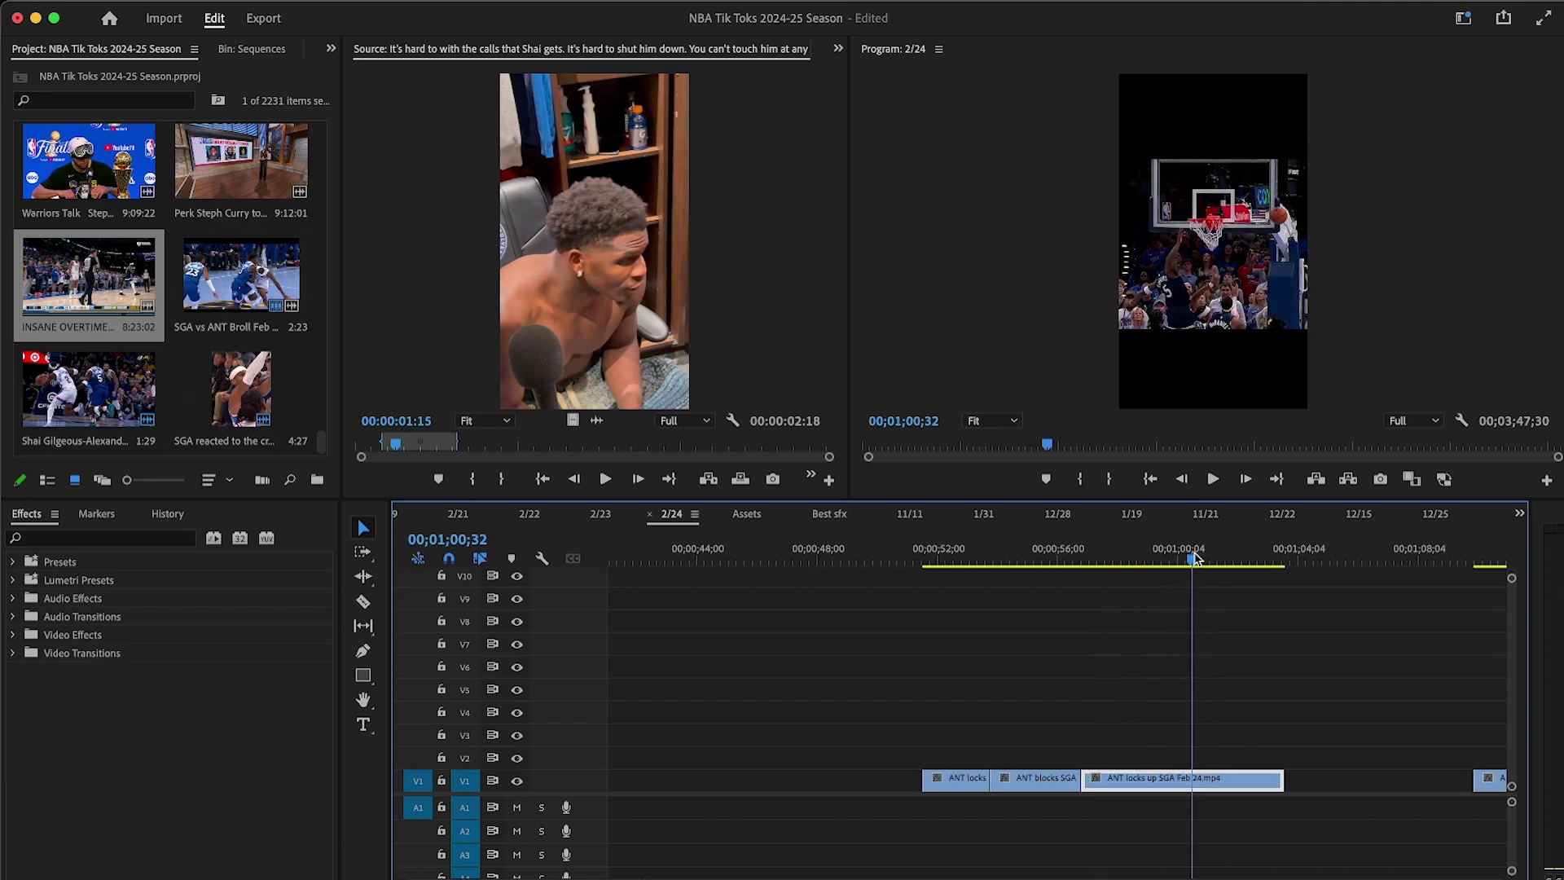
left_click(1192, 783)
key("v")
left_click(1214, 783)
key("Delete")
Step: Open the source footage of the ANT locks up SGA clip at about 00;00;52 and scan it for further plays
key("minus")
key("minus")
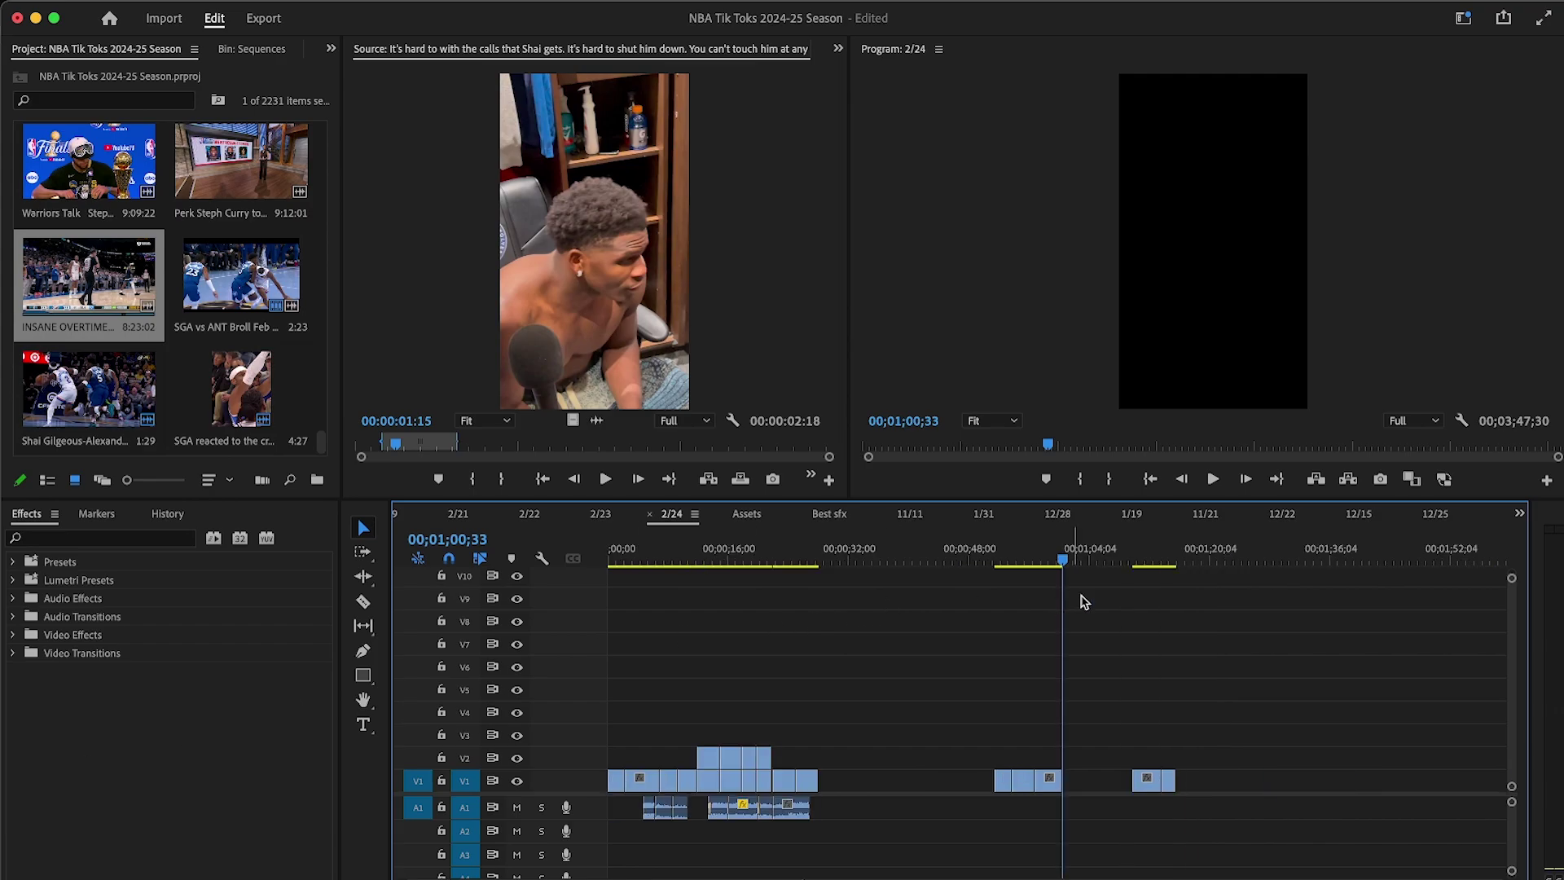
left_click_drag(1137, 557, 1029, 627)
key("equal")
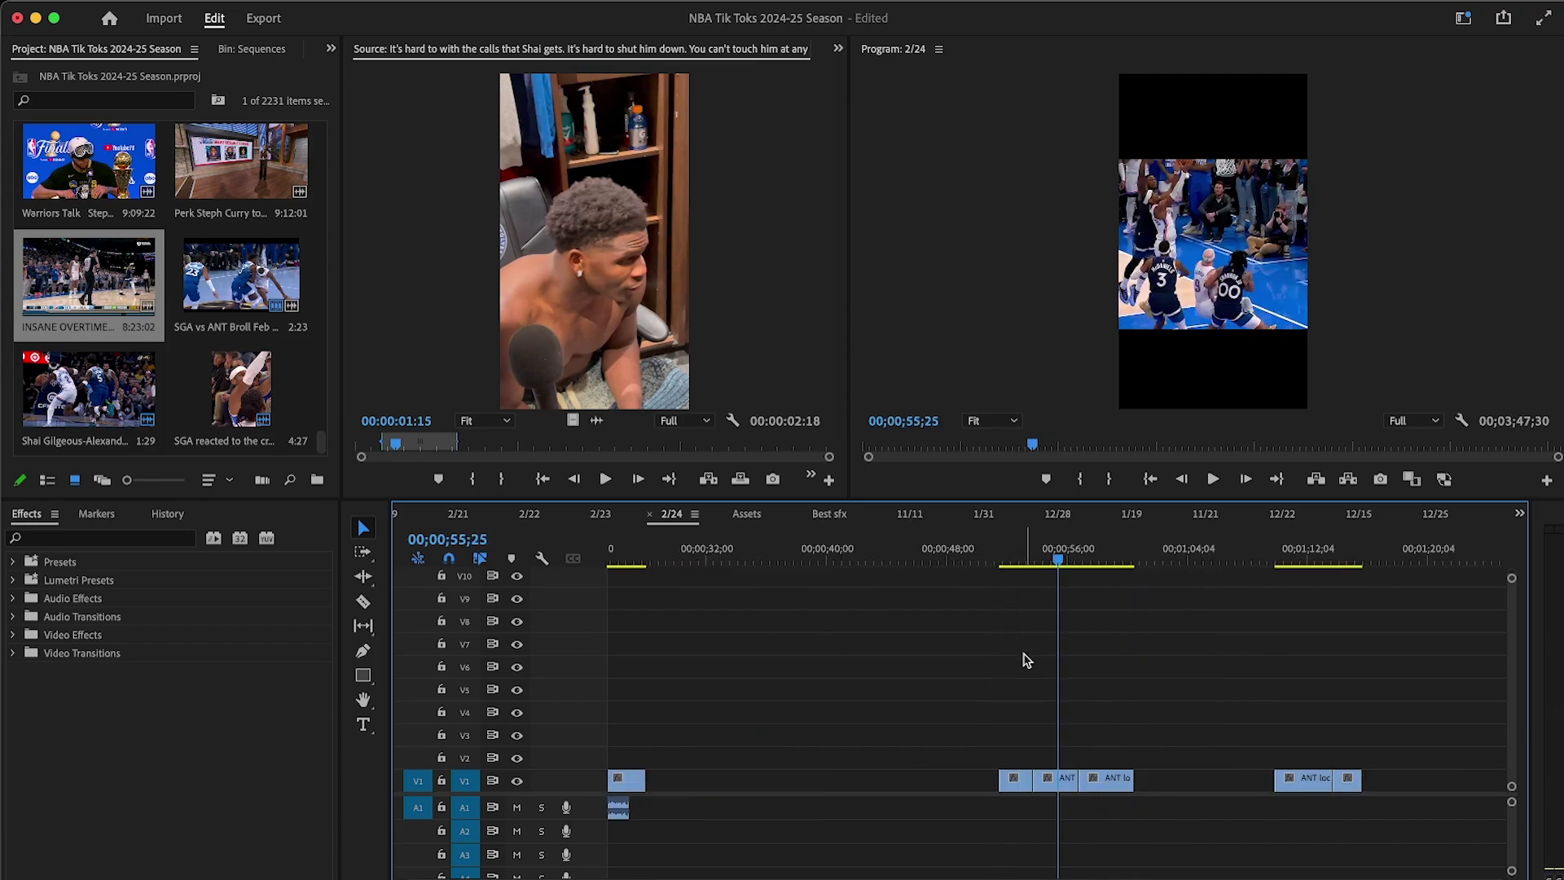
left_click(989, 547)
key("f")
left_click_drag(599, 444, 656, 445)
key("minus")
left_click(955, 638)
key("minus")
key("minus")
key("minus")
Step: Mark a 00:00:04:15 range around 00:02:00 in the ANT locks up SGA Feb 24.mp4 source and place it on V1 at about 00;01;25
left_click(657, 553)
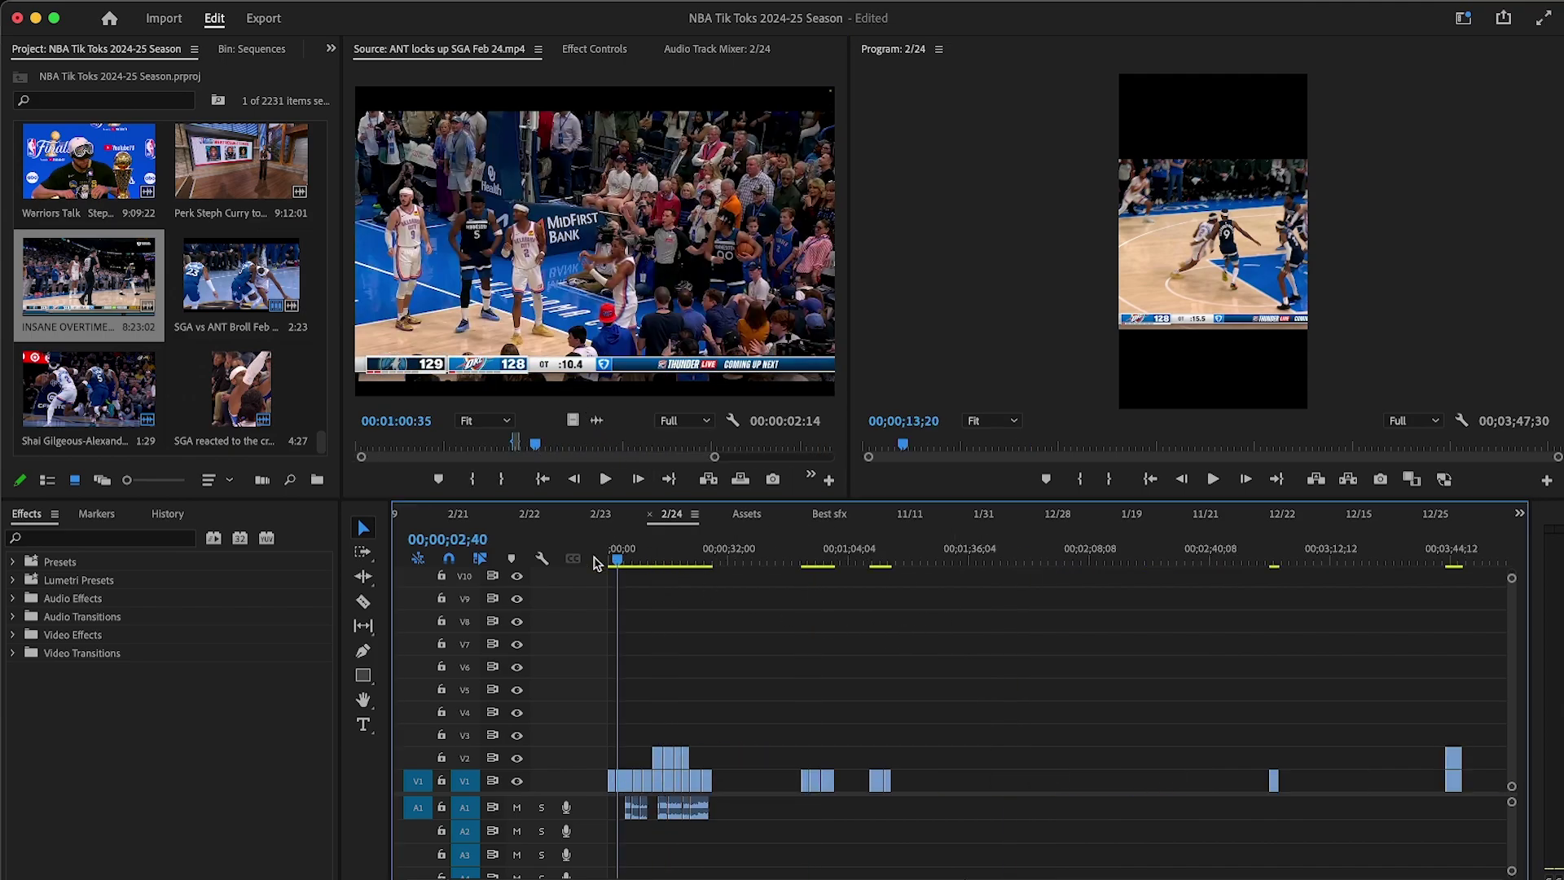
key("equal")
key("equal")
key("equal")
left_click(609, 554)
key("f")
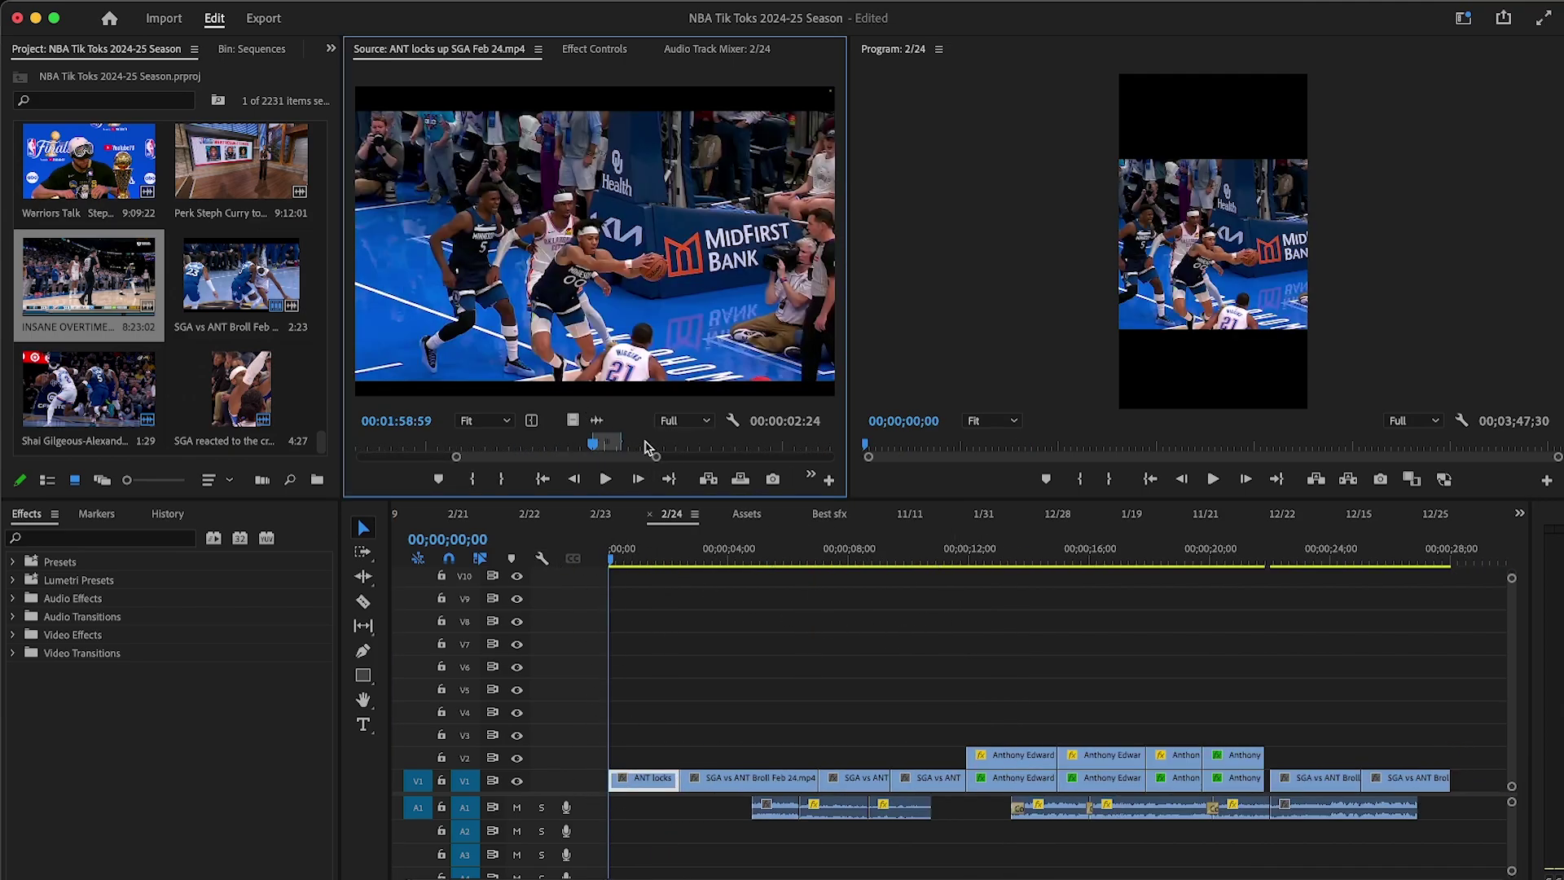
left_click_drag(595, 447, 649, 452)
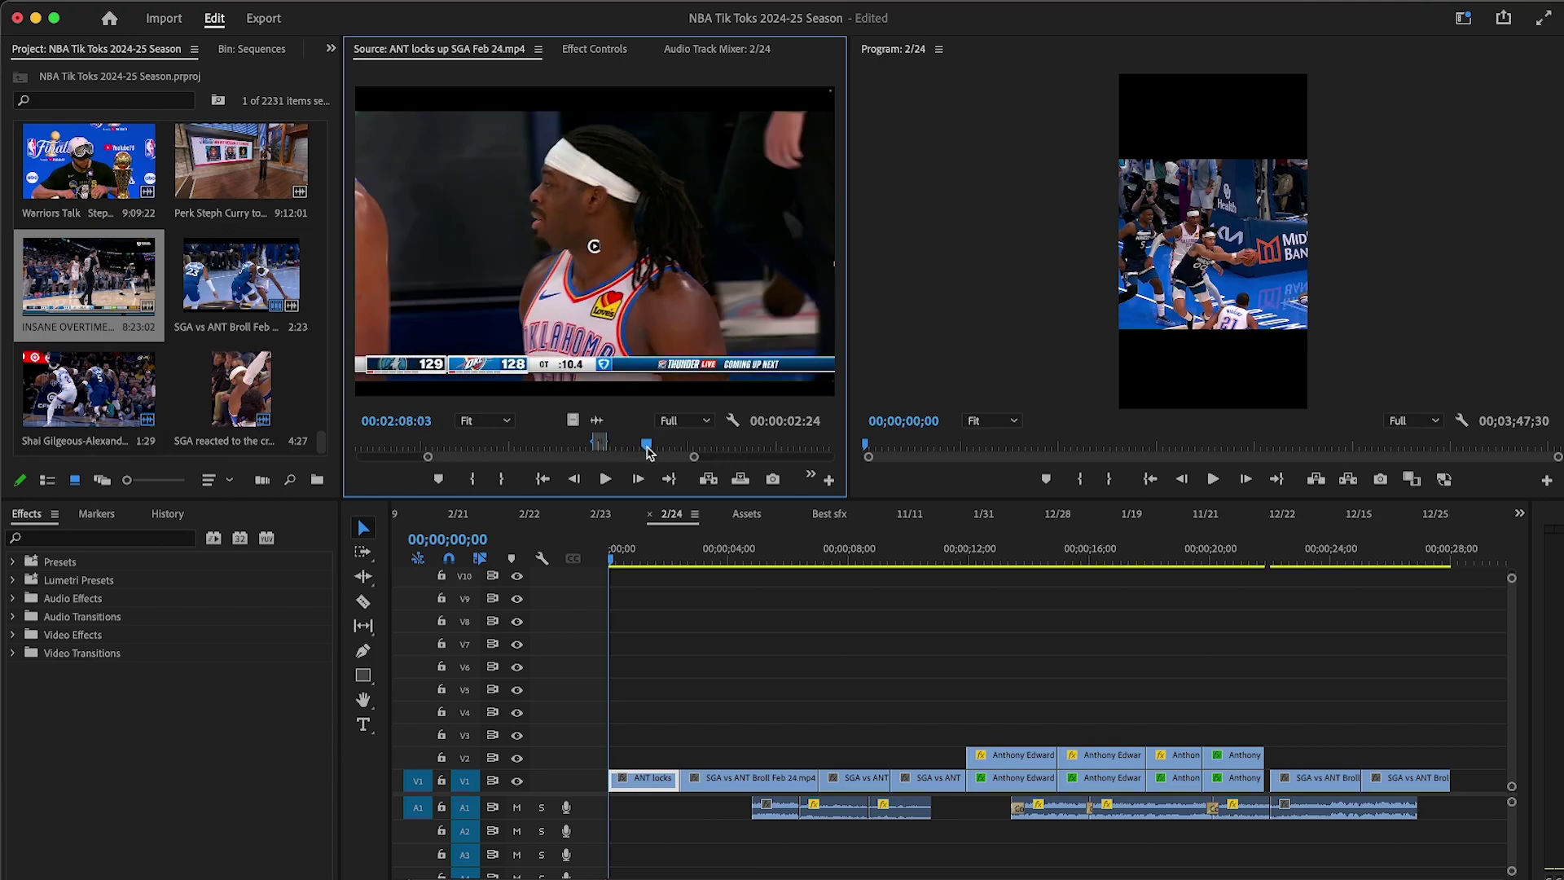
left_click_drag(529, 445, 622, 454)
left_click_drag(518, 448, 507, 461)
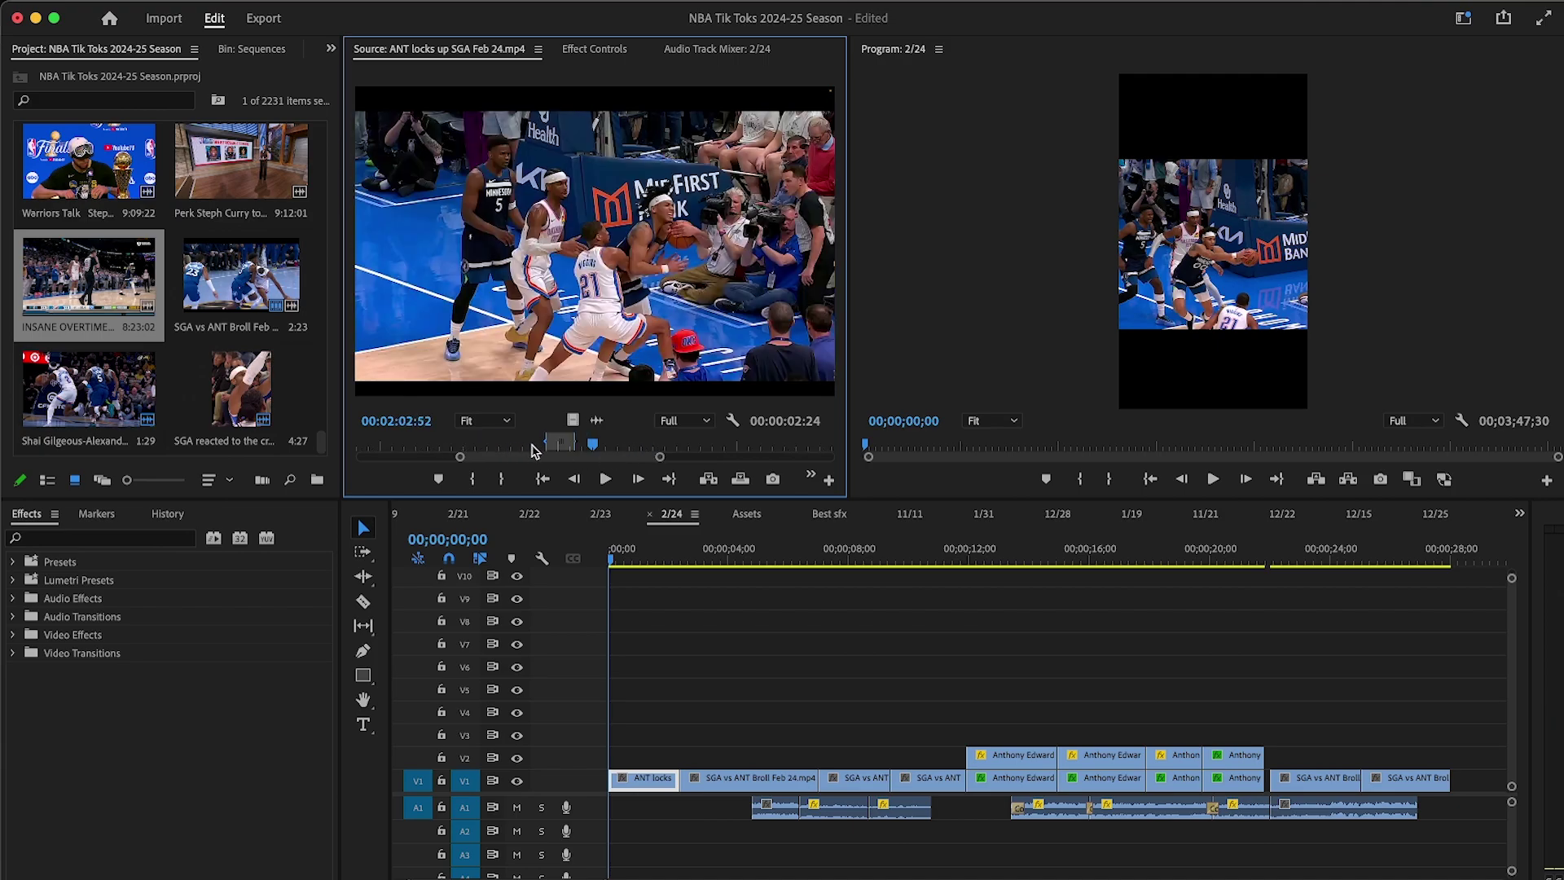
left_click_drag(585, 448, 557, 456)
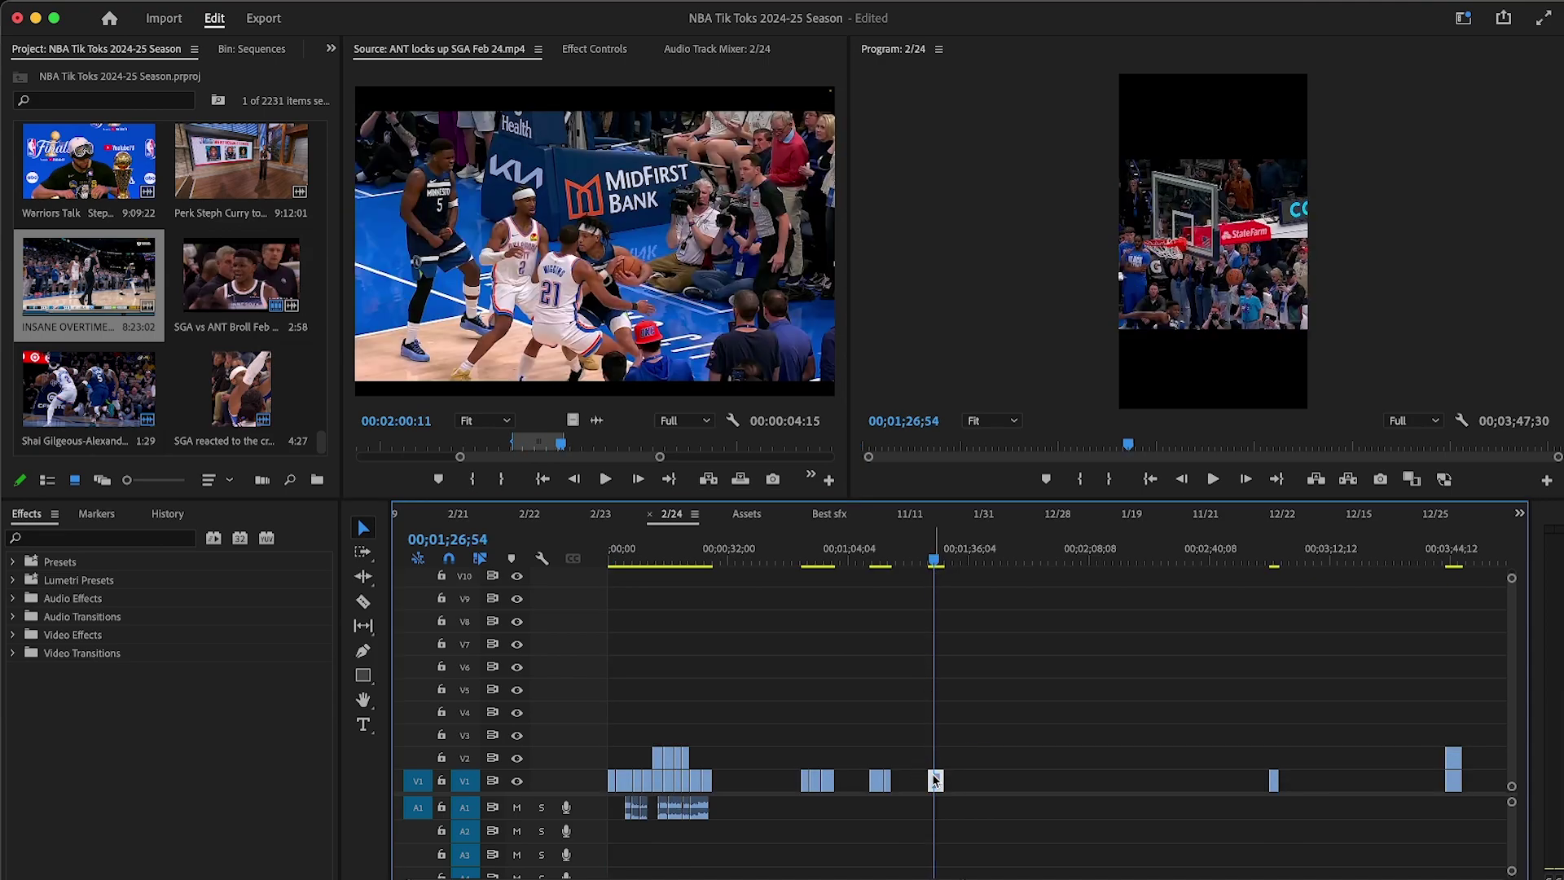
Step: Mark a 00:00:03:00 range ending at 00:01:02:01 in the same source footage and place it on V1 directly after the newly added clip
double_click(935, 779)
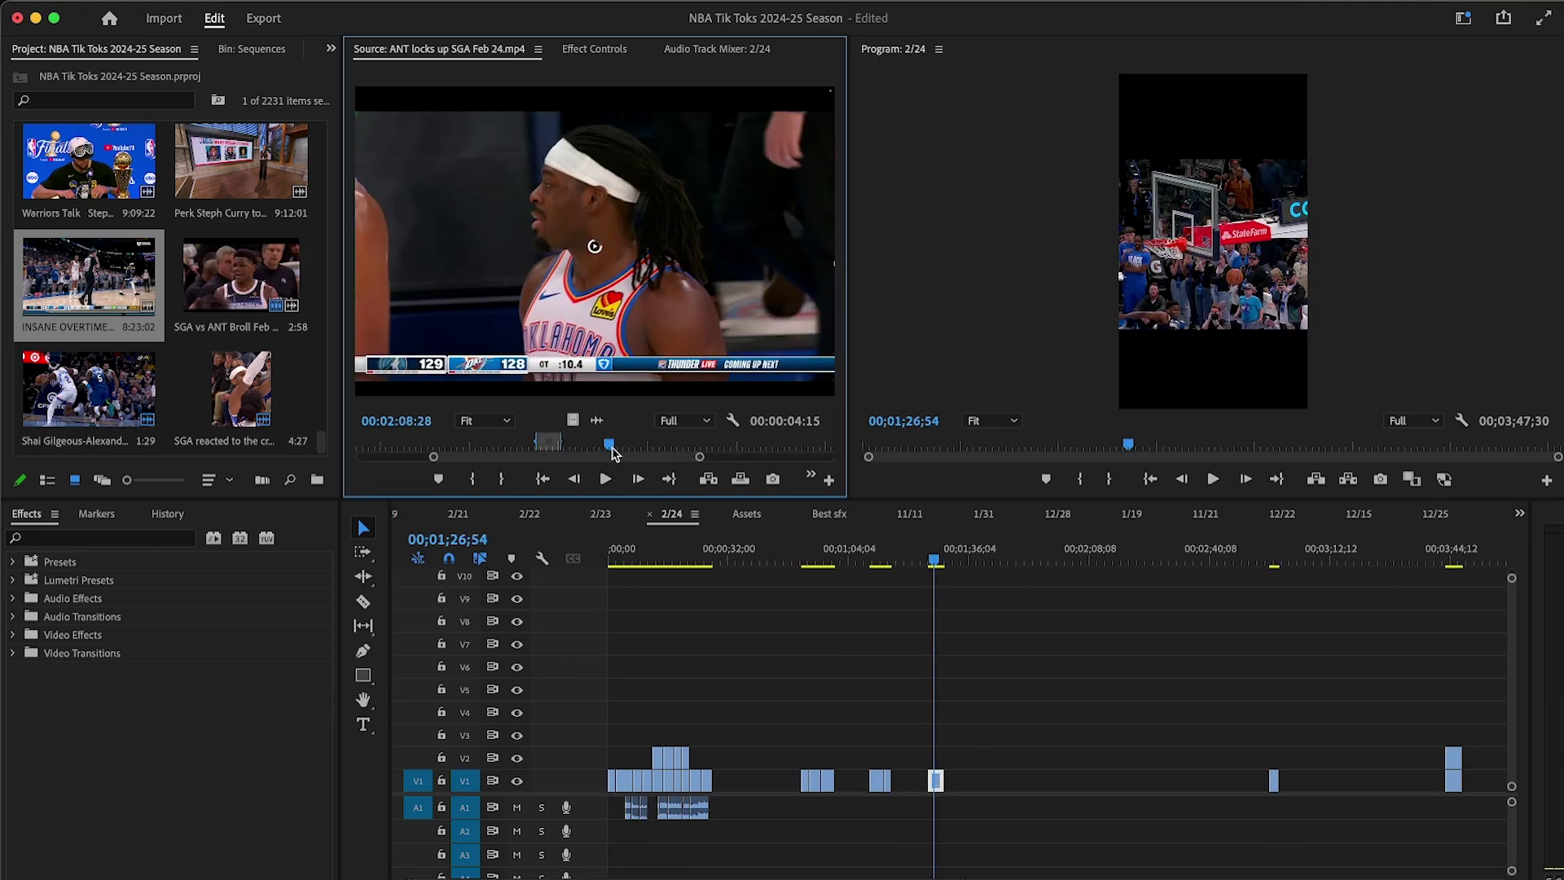
left_click_drag(749, 453, 757, 450)
key("minus")
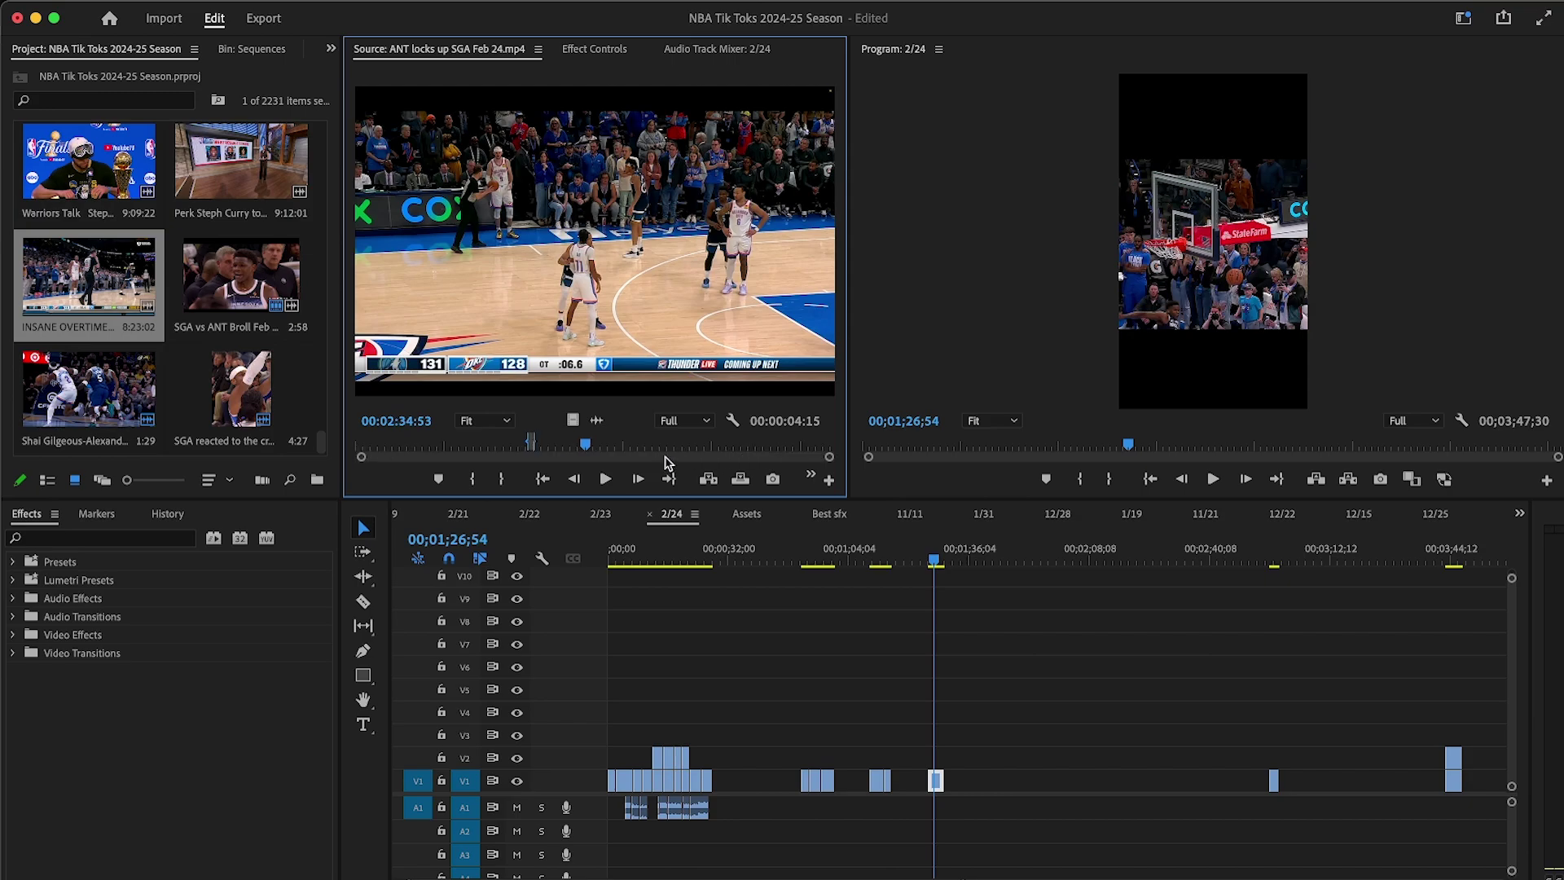
key("minus")
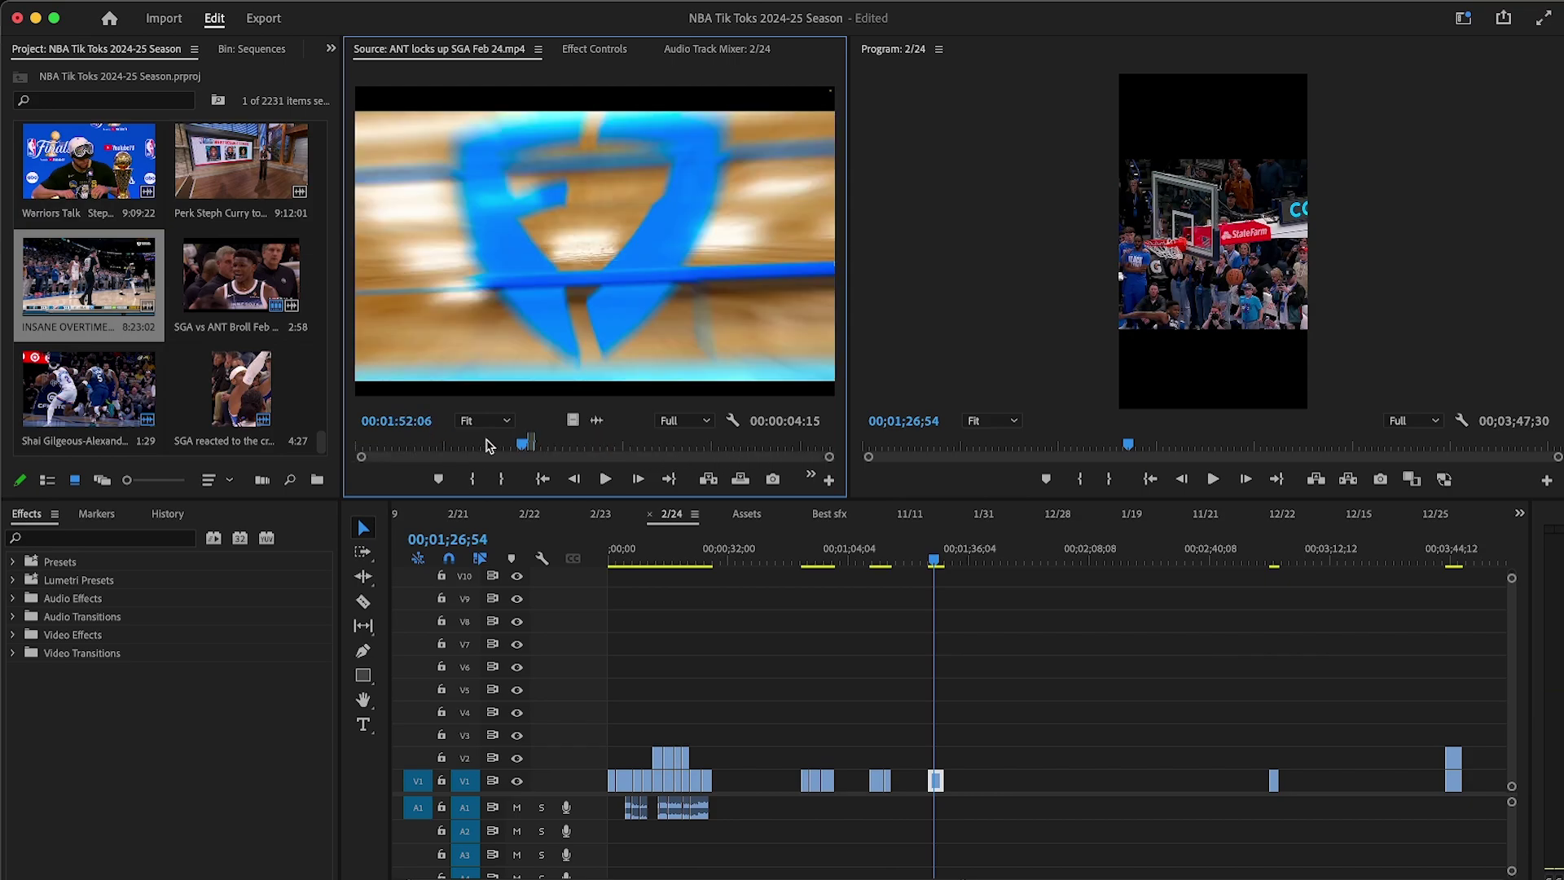
left_click_drag(436, 444, 520, 446)
left_click(605, 480)
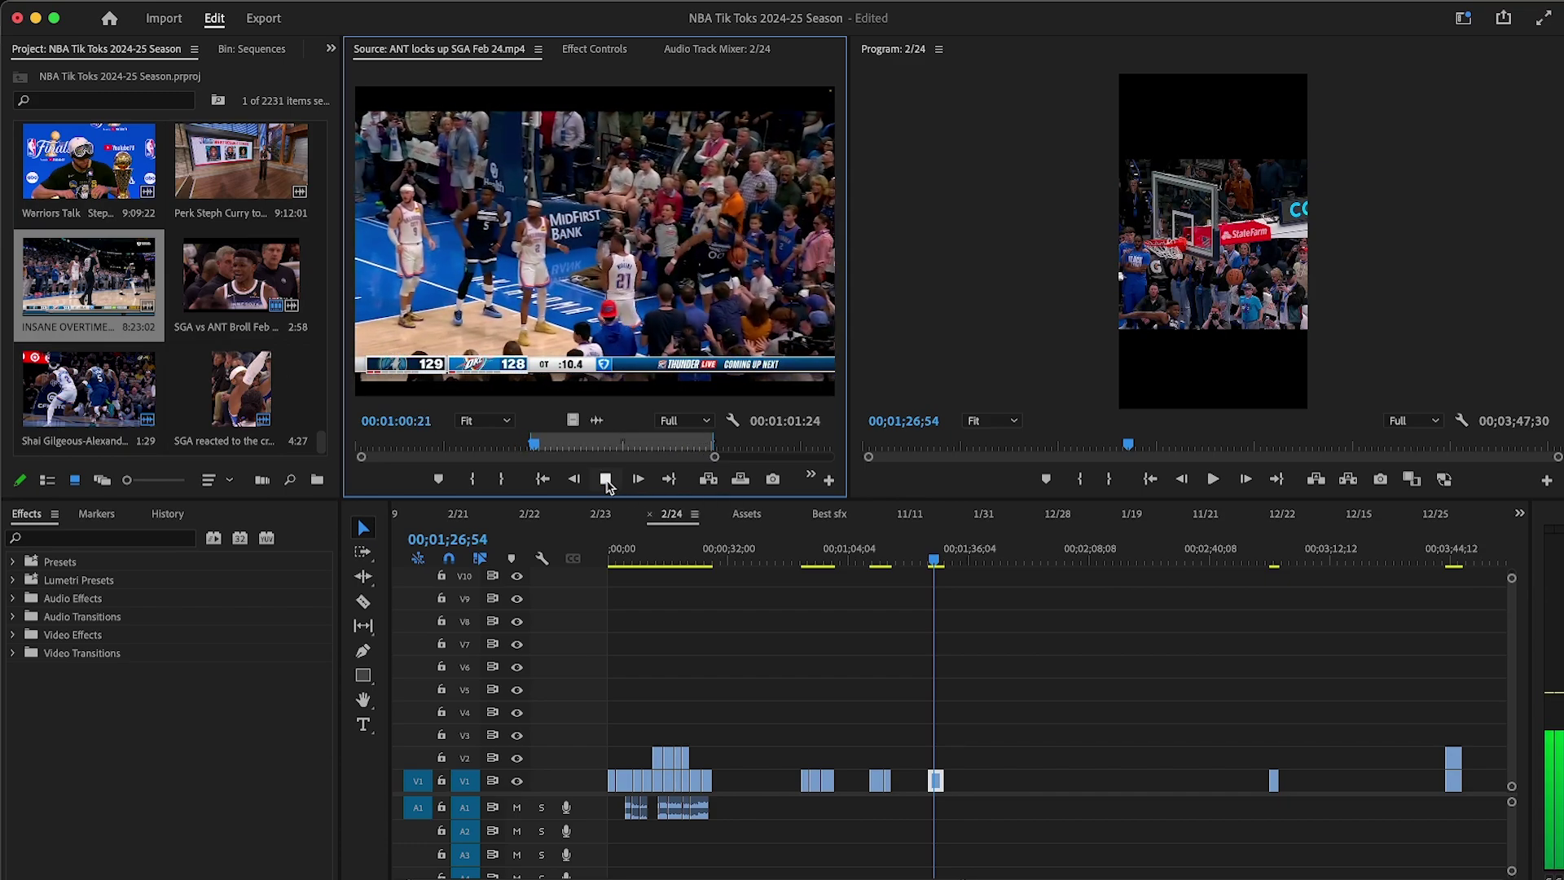
left_click(605, 479)
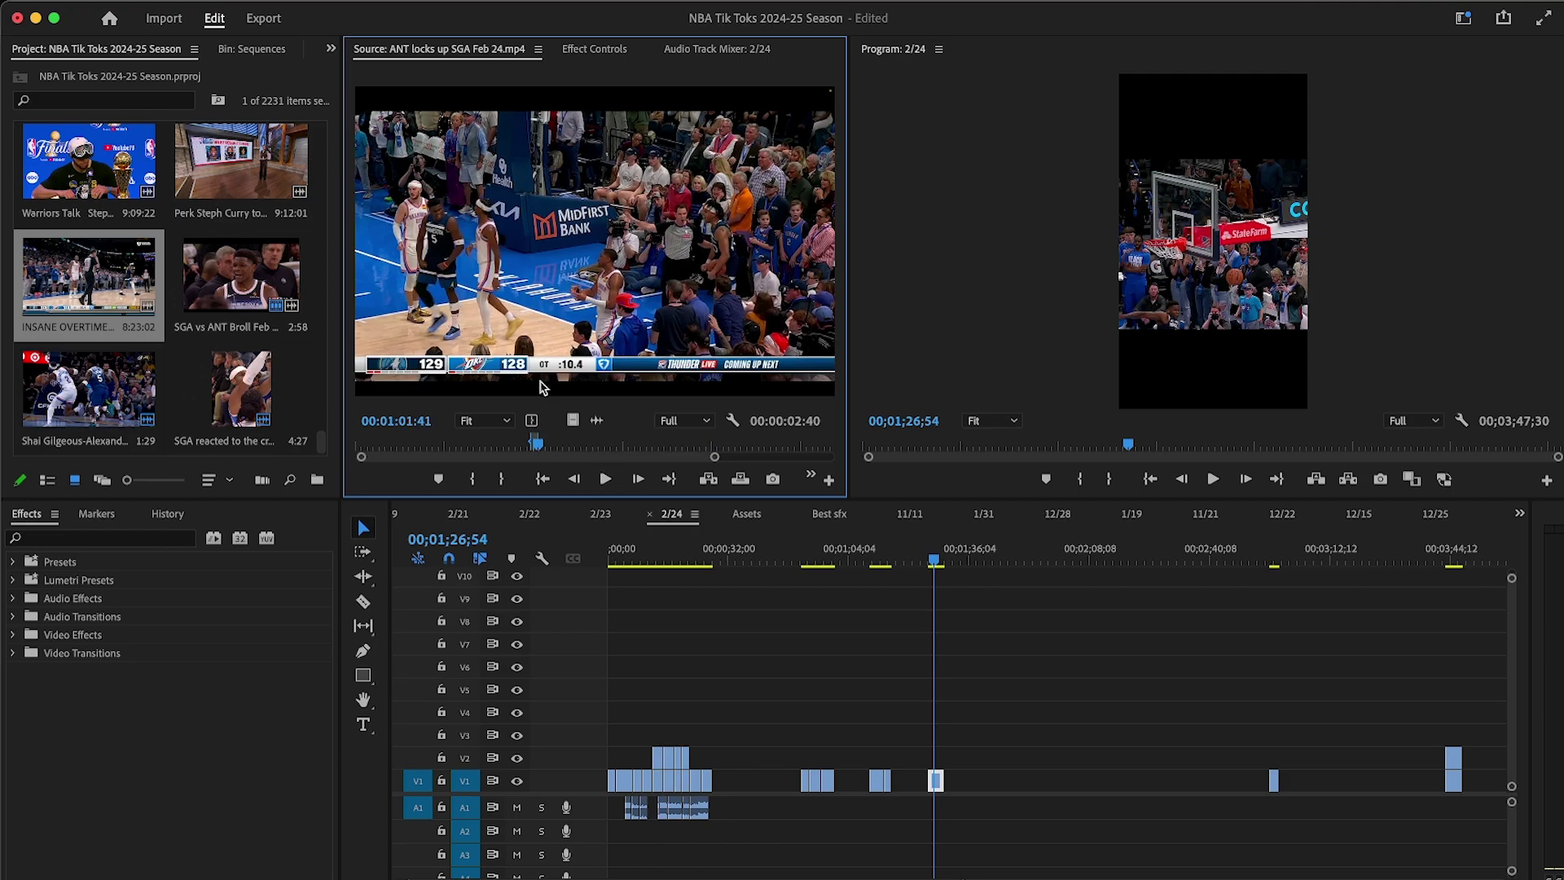
left_click(598, 485)
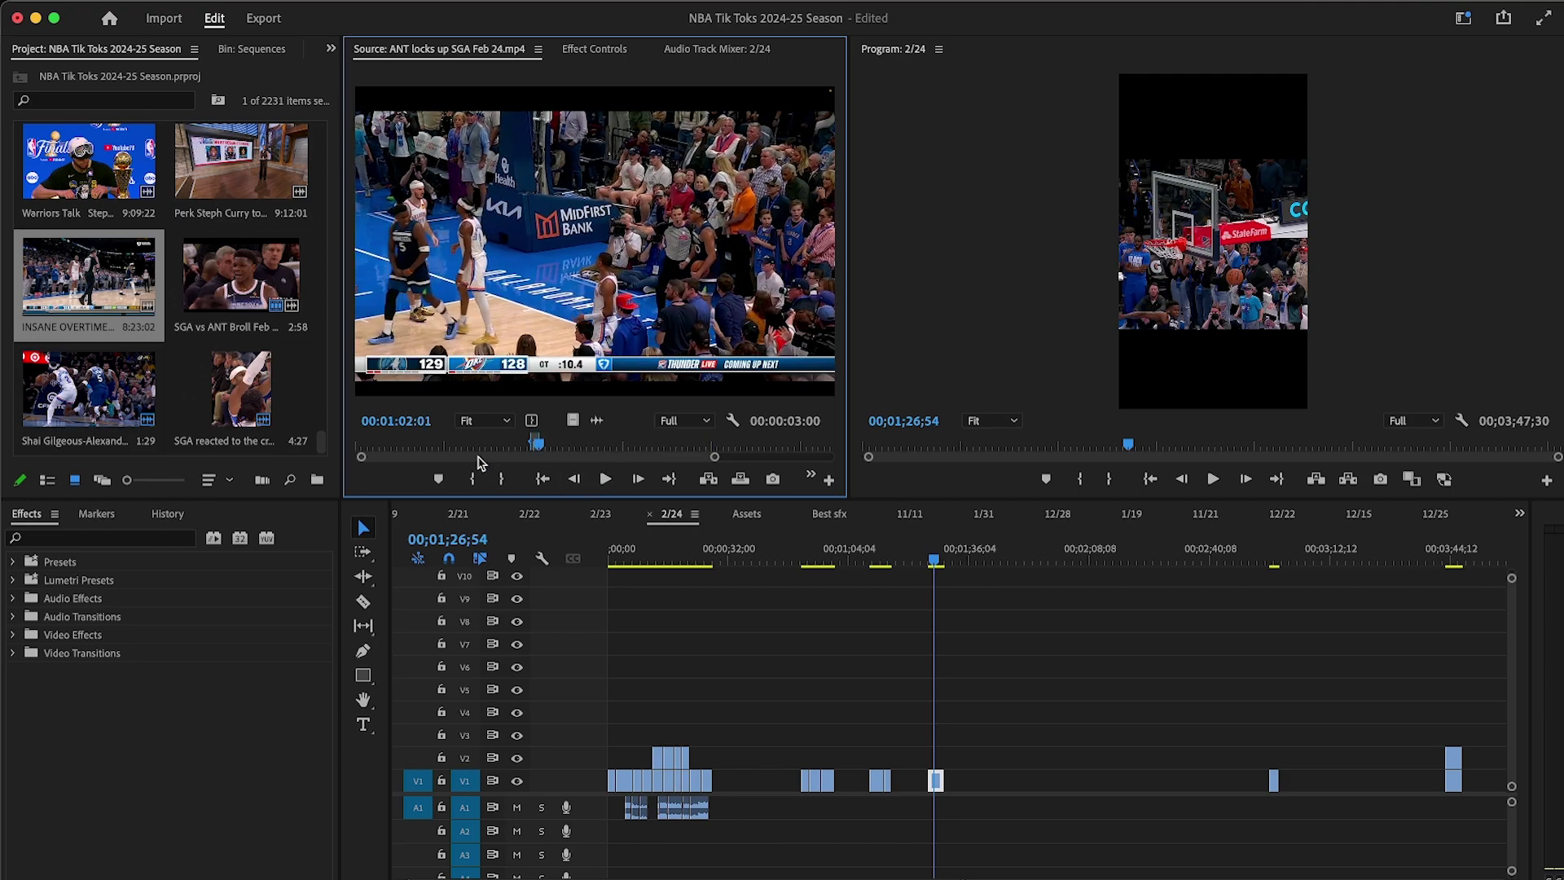
left_click_drag(571, 418, 940, 775)
Step: Move the two new ANT locks up SGA clips to V2, starting where the V1 group ends at about 00;01;00
left_click(880, 558)
key("equal")
key("equal")
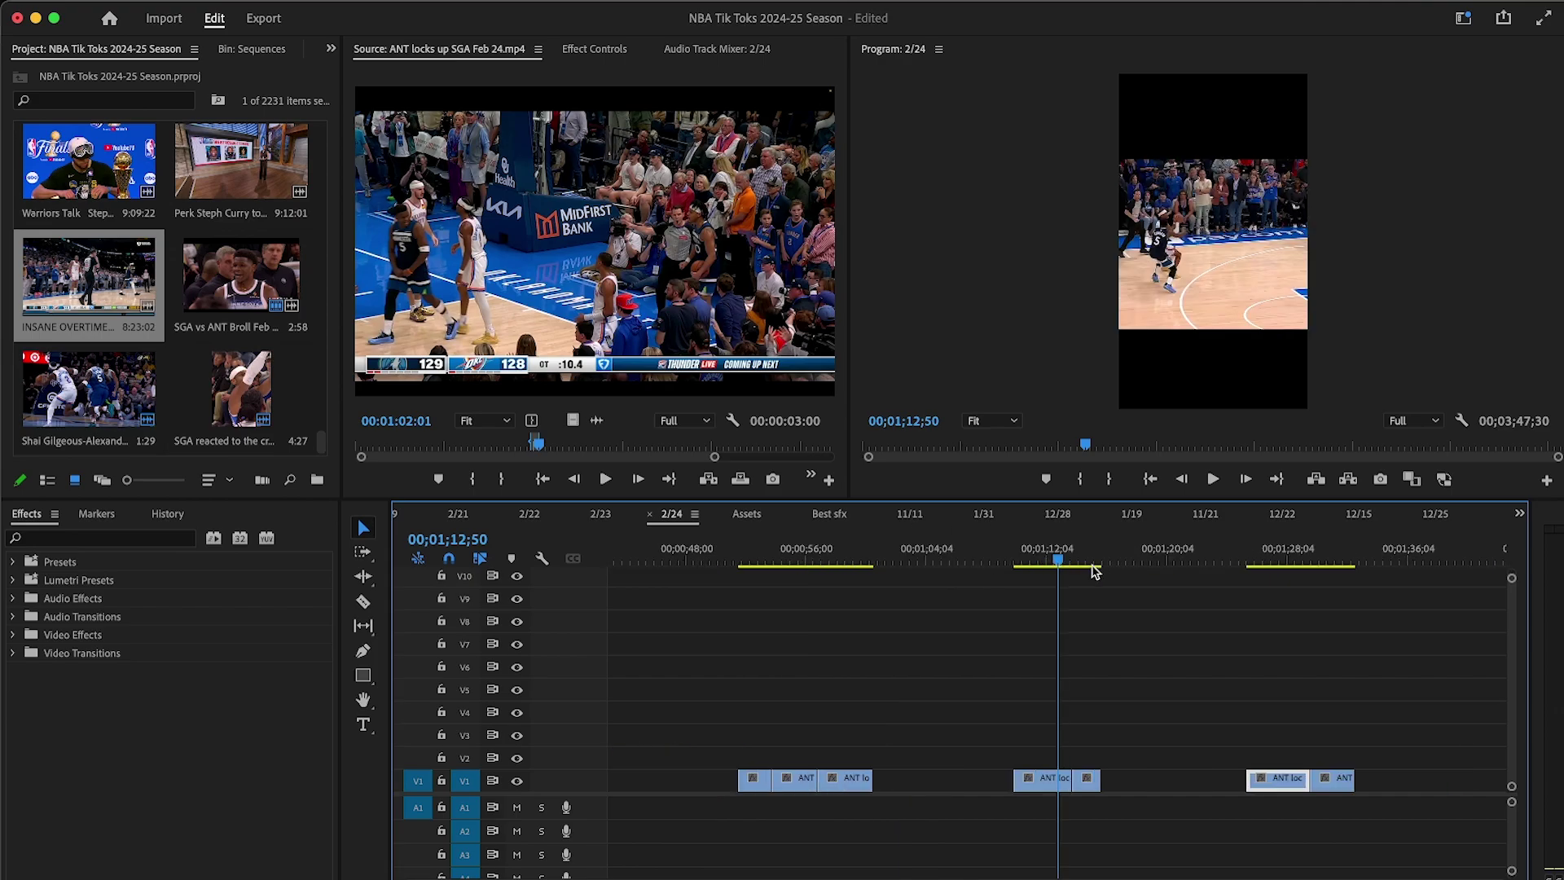
left_click_drag(1056, 548, 1185, 610)
key("minus")
left_click_drag(1186, 786, 997, 758)
Step: Review the two ANT locks up SGA clips on V1 between about 00;01;10 and 00;01;16 to examine the plays
left_click(1055, 554)
key("equal")
key("equal")
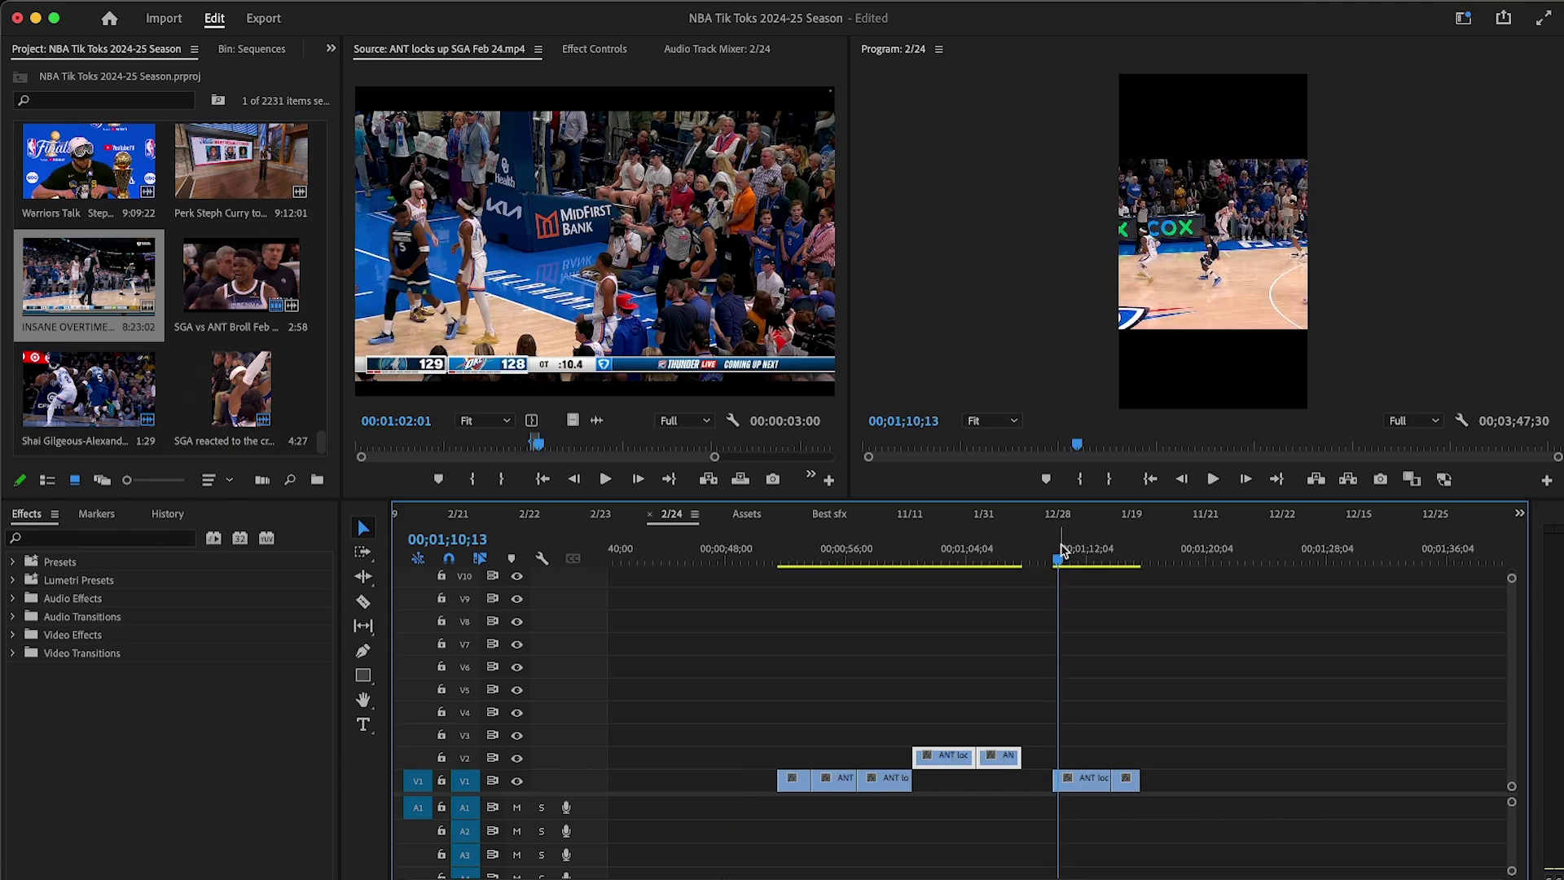
left_click(1099, 558)
left_click(1212, 480)
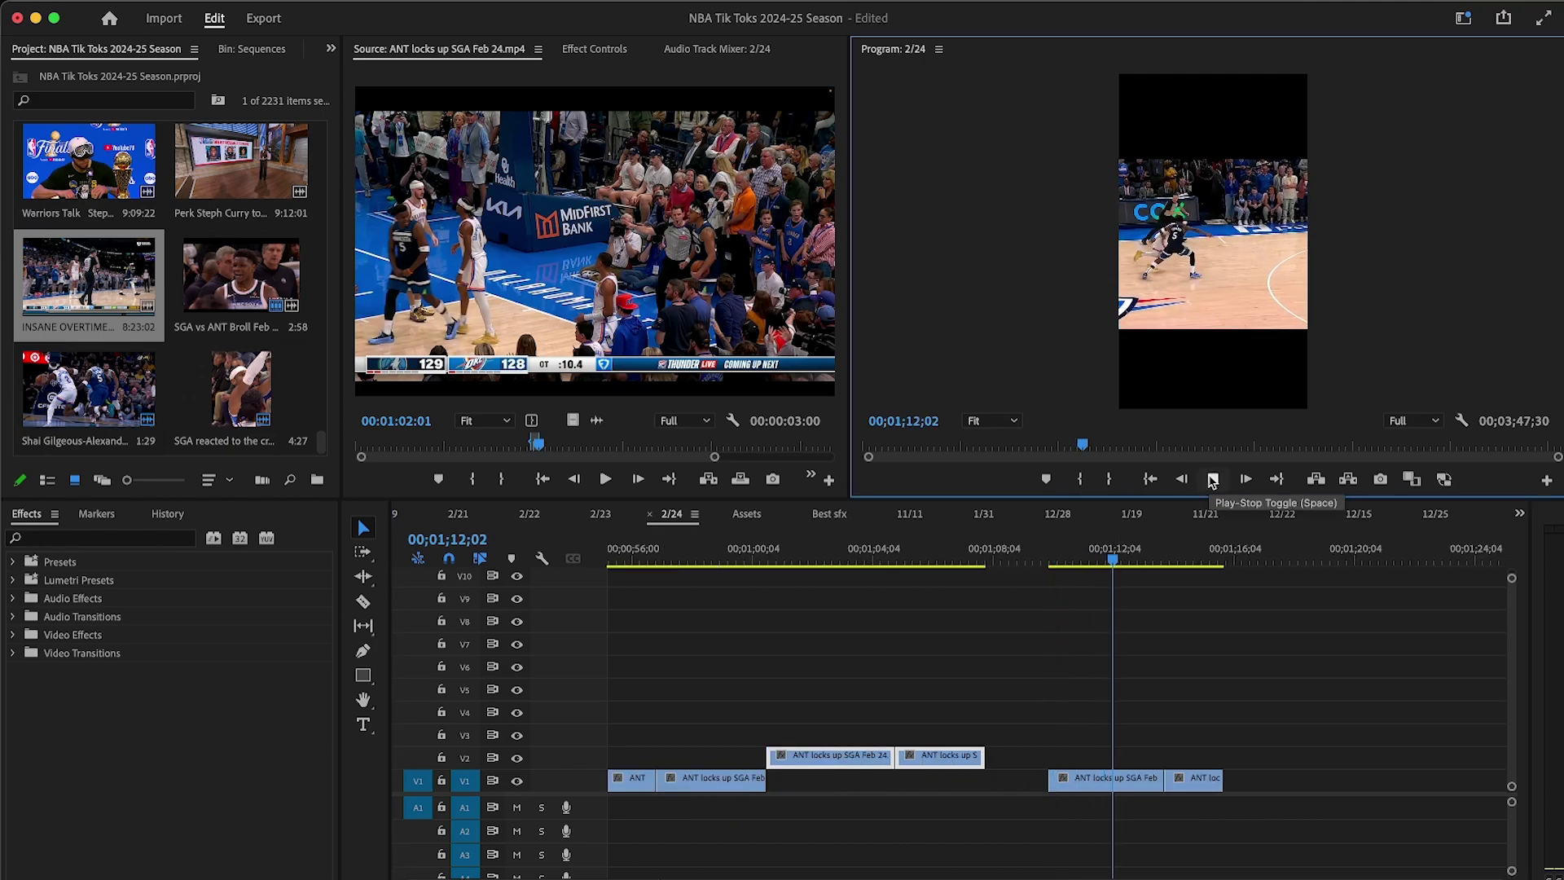
left_click(1244, 581)
key("minus")
key("Down")
key("minus")
key("minus")
key("equal")
key("equal")
key("equal")
key("equal")
left_click(1010, 564)
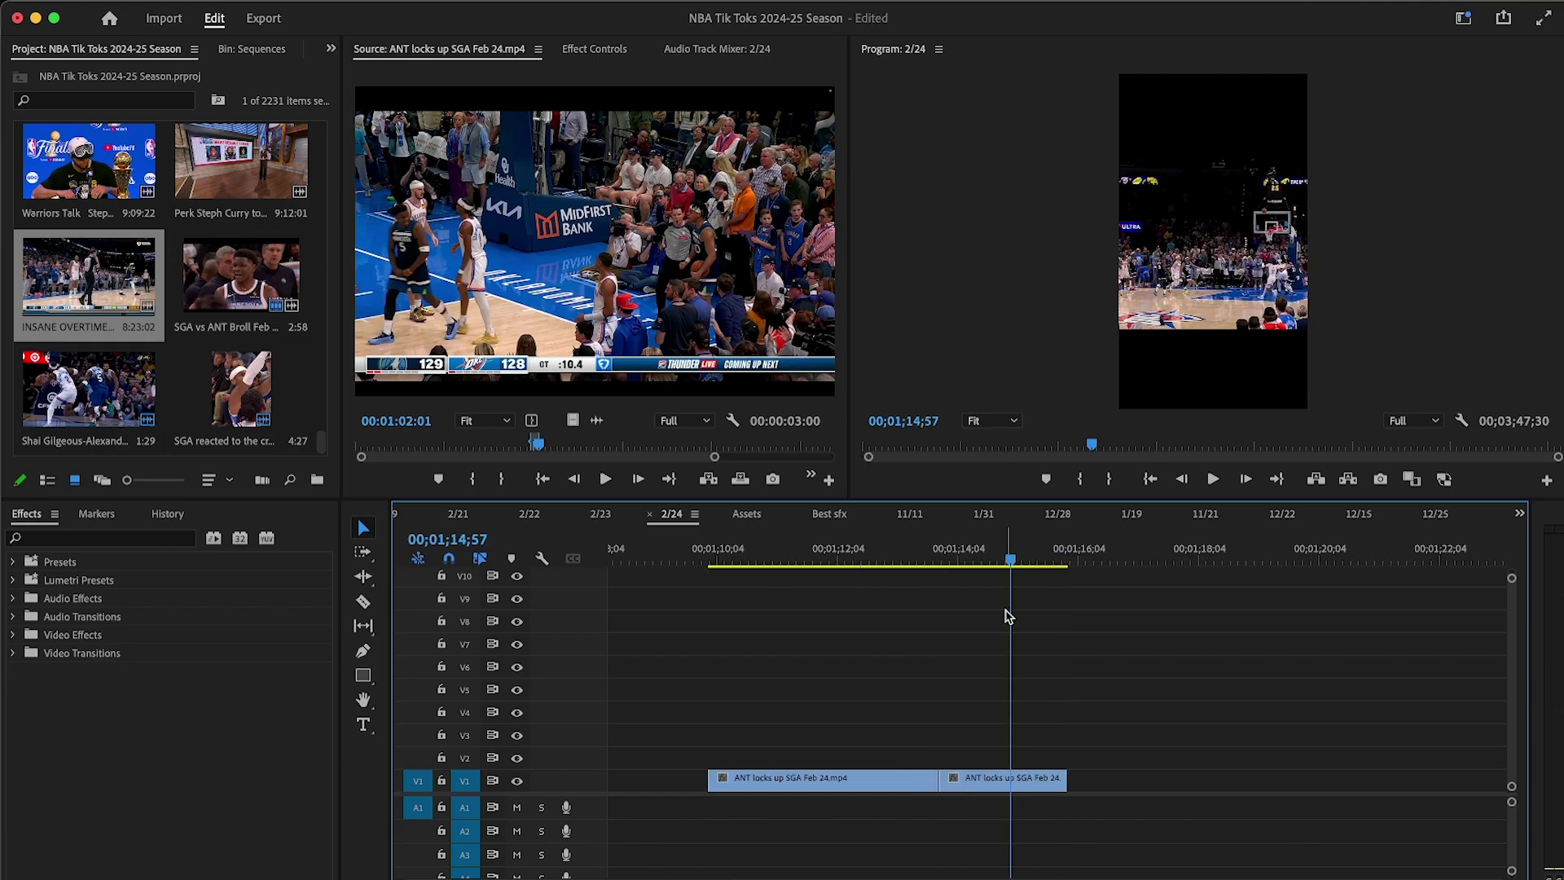
Step: Mark a 00:00:02:25 range starting at 00:03:01:04 in the second clip's source footage and place it on V1 directly after that clip
double_click(985, 784)
left_click_drag(607, 440, 673, 451)
left_click_drag(509, 446, 705, 457)
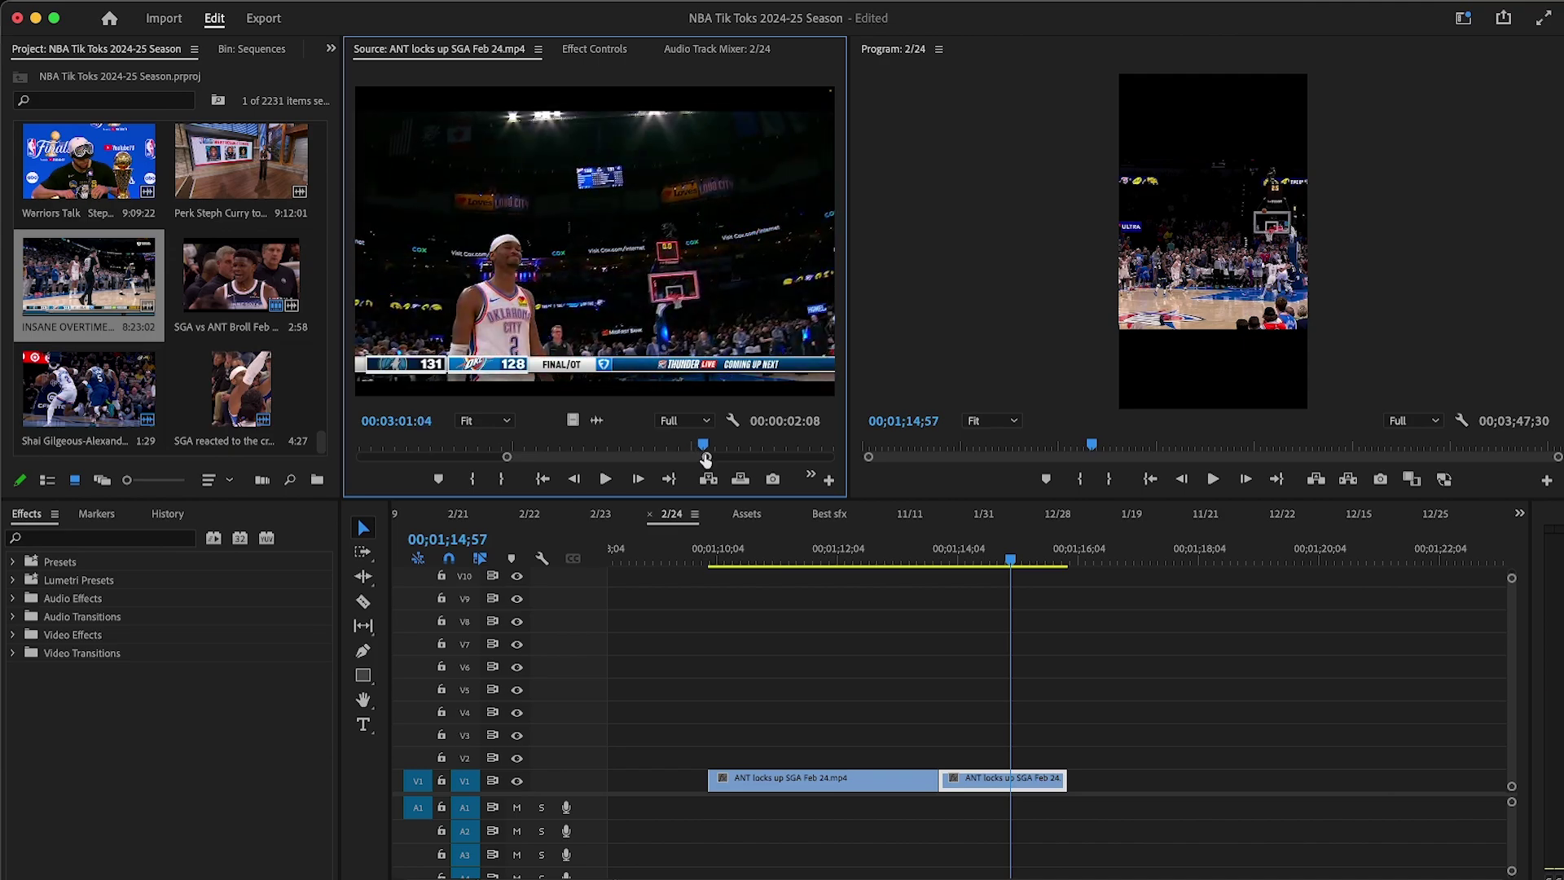
left_click(606, 479)
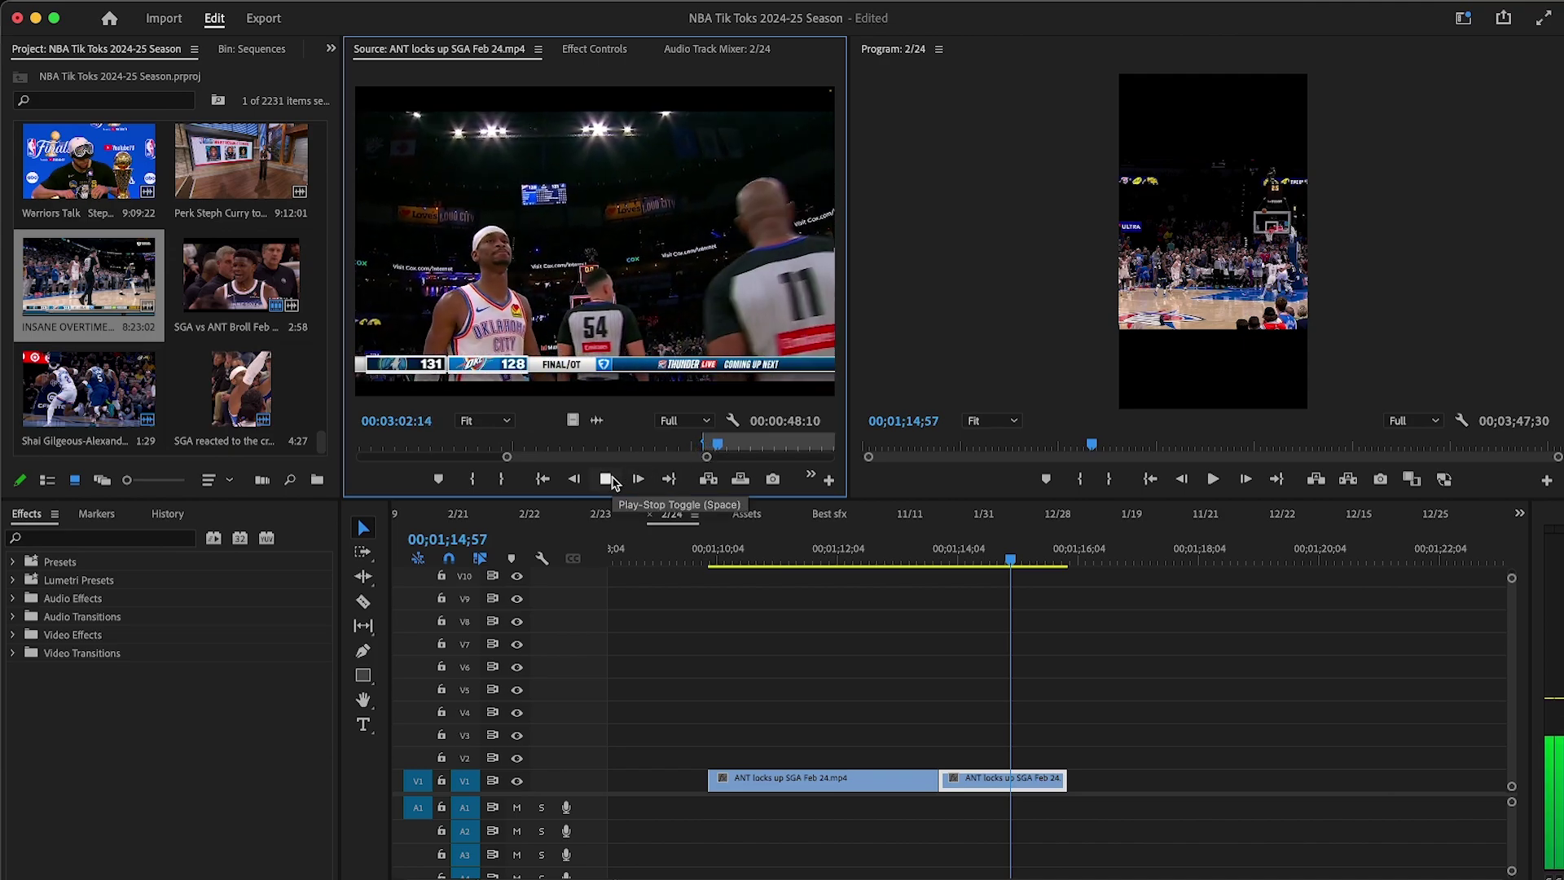
key("o")
left_click_drag(665, 483, 1063, 794)
key("minus")
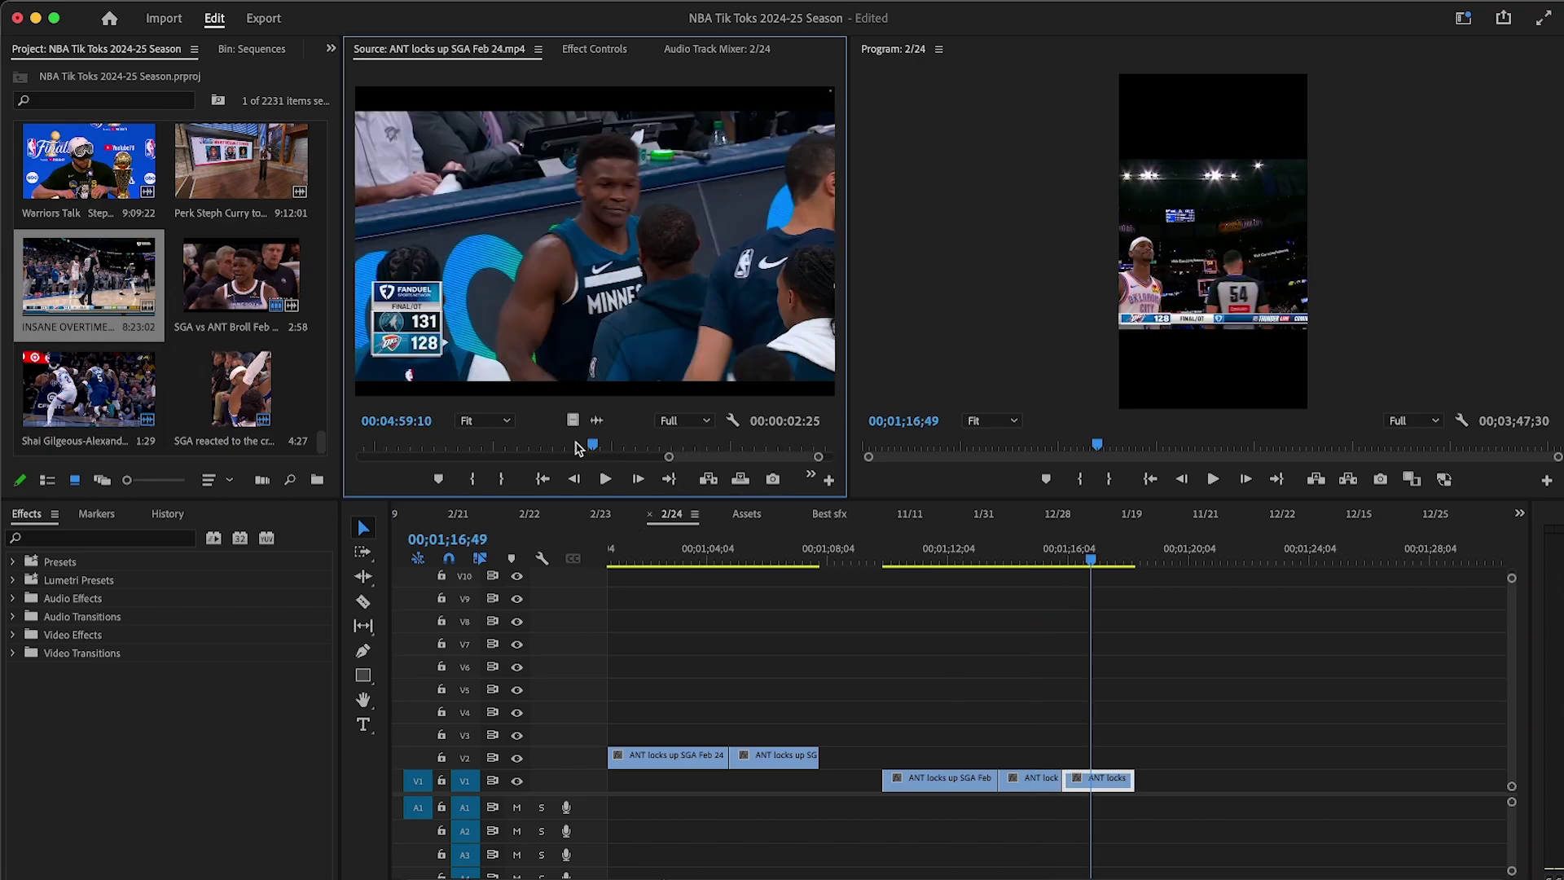
Step: Mark a 00:00:02:41 bench celebration range ending at 00:05:01:03 in the ANT locks up SGA source and place it at the end of the V1 group
left_click(574, 447)
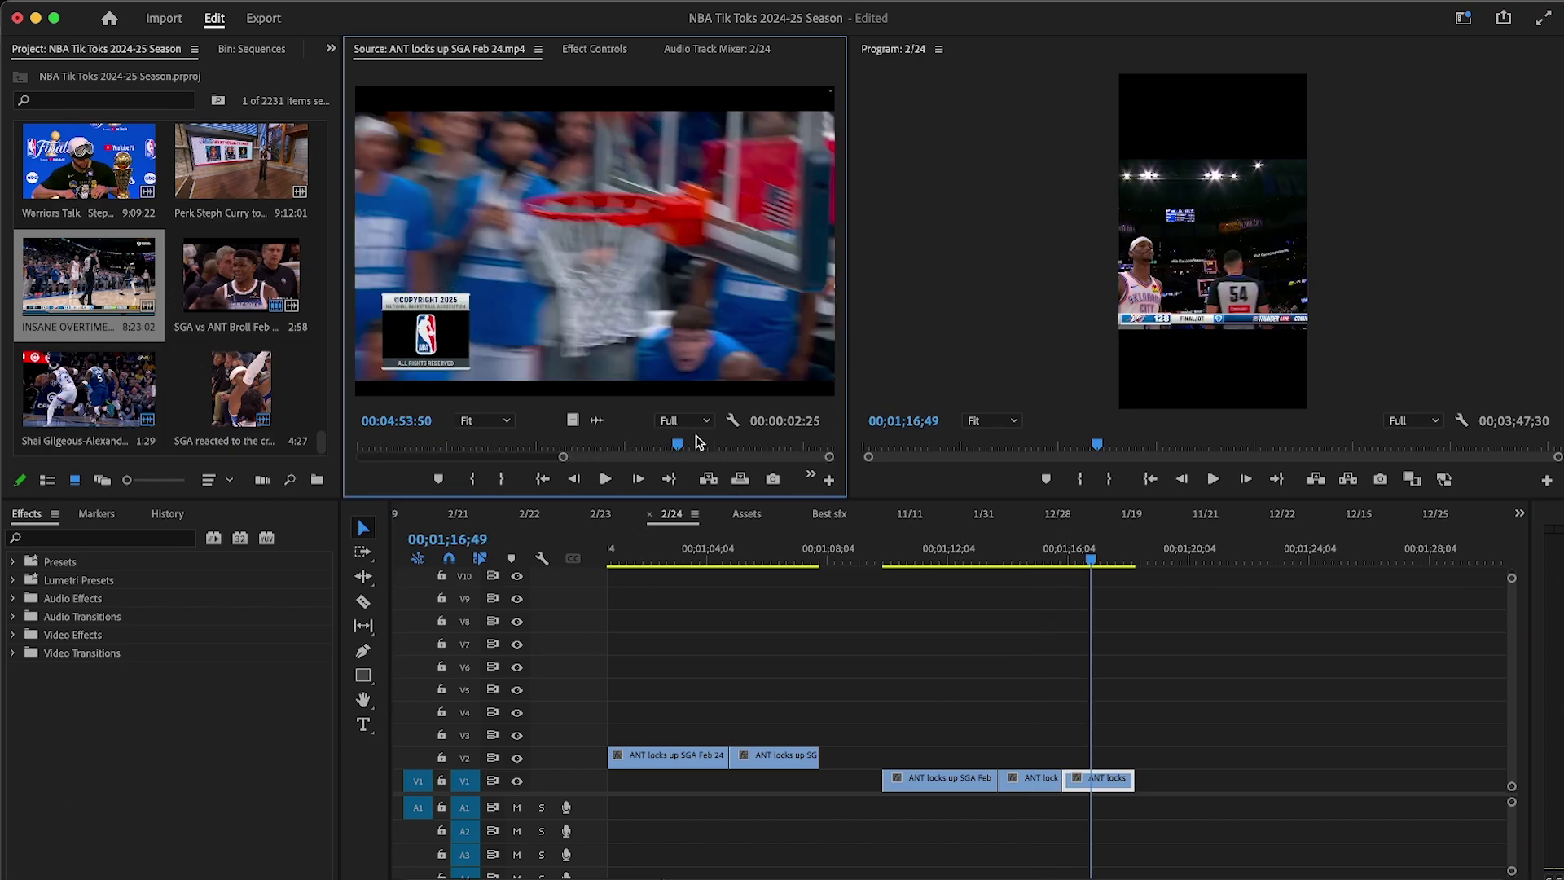
mouse_move(677, 446)
left_mouse_down()
mouse_move(660, 448)
mouse_move(698, 458)
left_mouse_up()
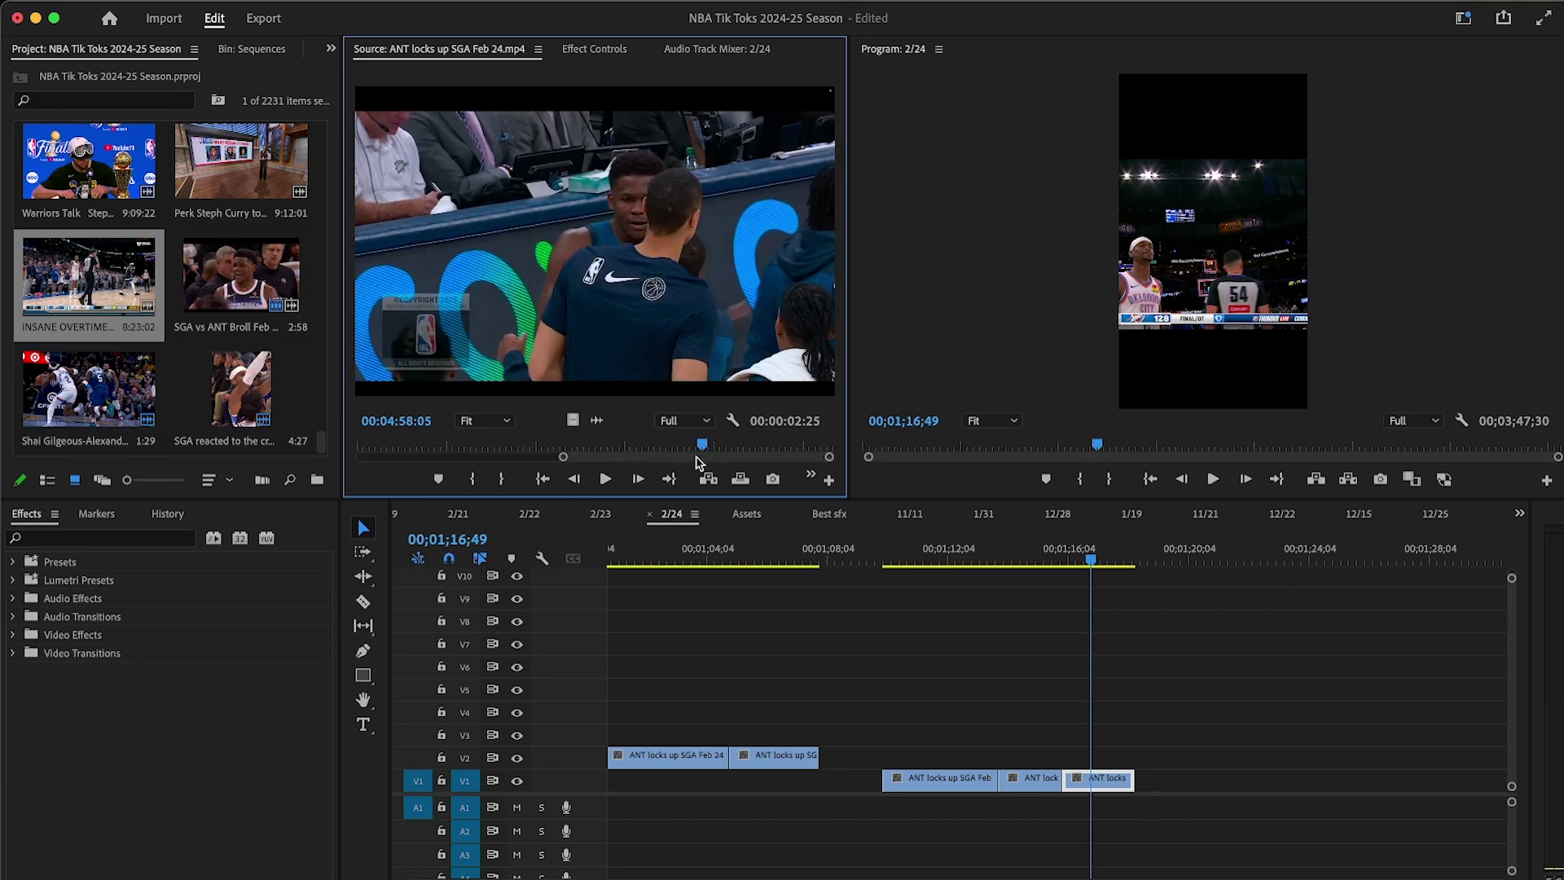
left_click(613, 481)
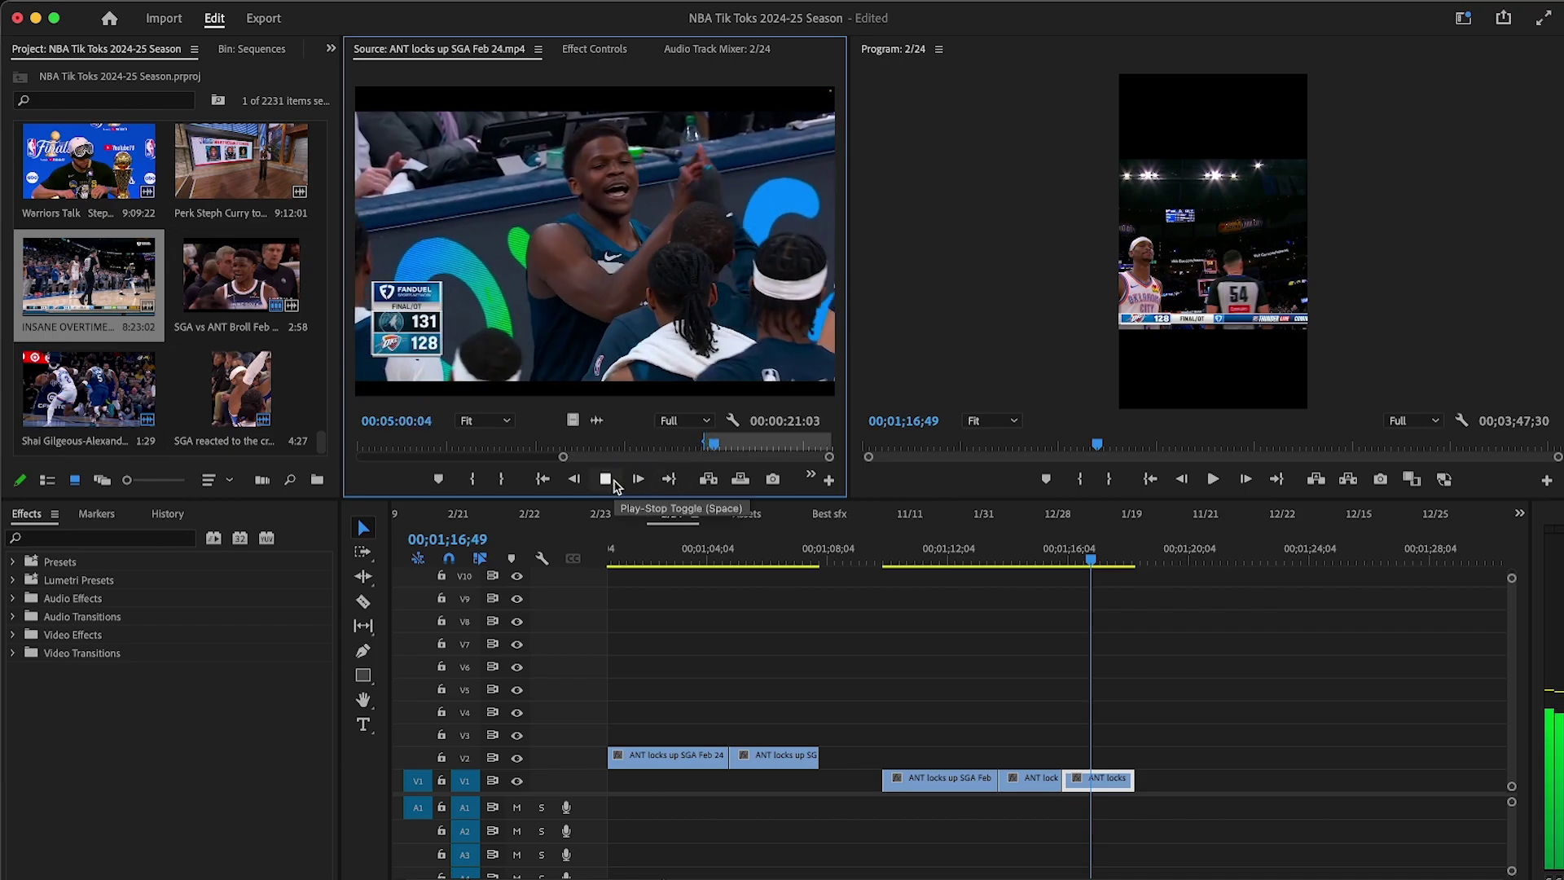
left_click(607, 480)
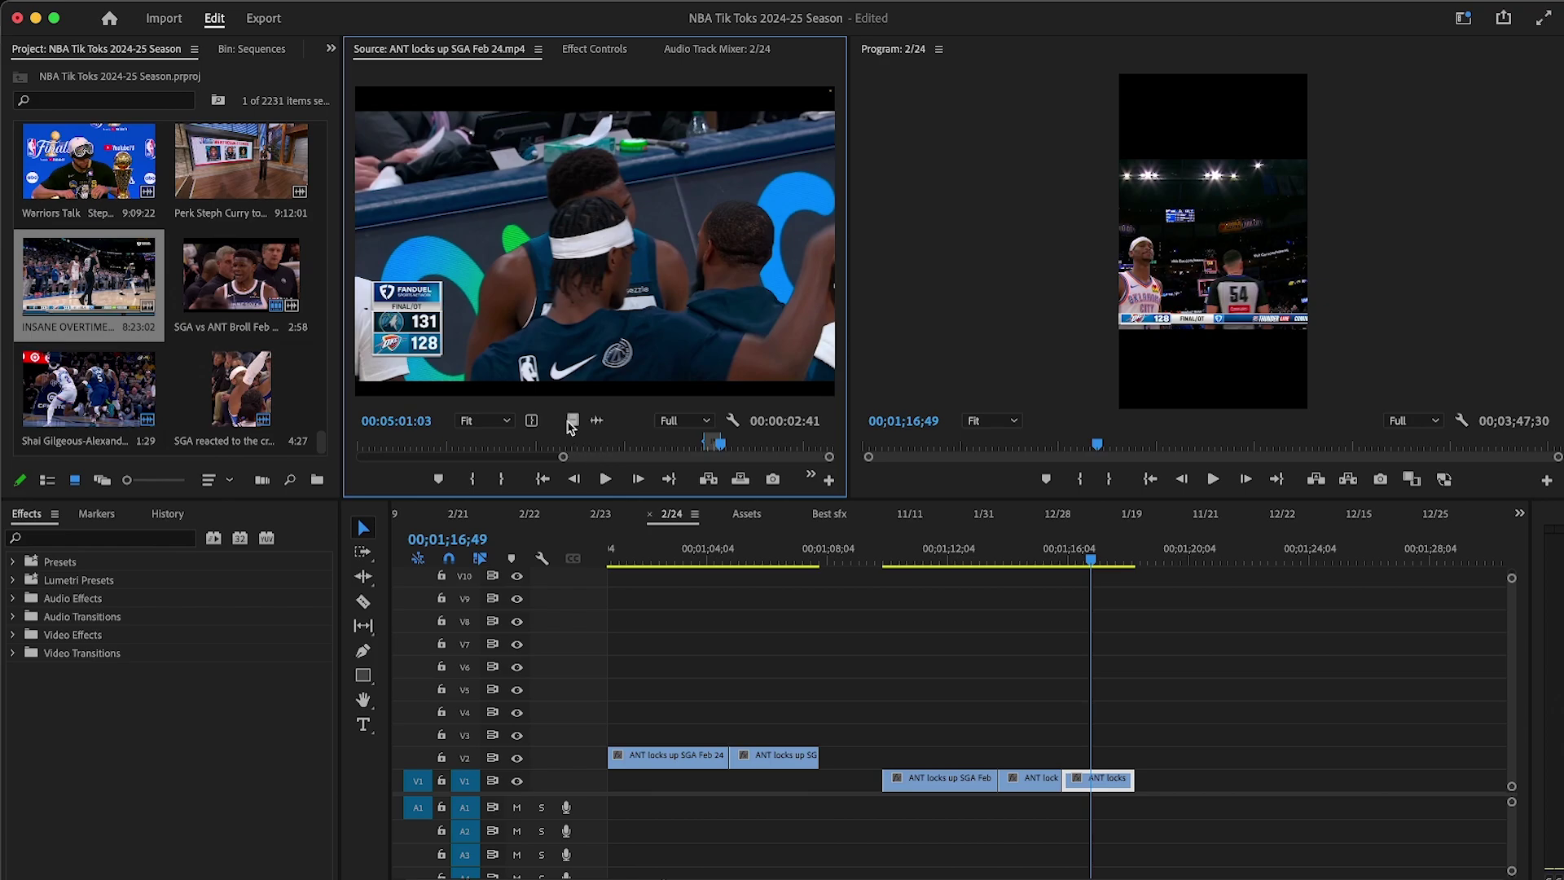
left_click_drag(570, 426, 1140, 812)
left_click_drag(1147, 788, 1145, 788)
Step: Close up the later V1 group to the end of the V2 clips and move the V2 ANT locks up SGA clips down onto V1
key("minus")
left_click_drag(987, 780, 953, 780)
left_click_drag(953, 780, 959, 779)
left_click_drag(876, 719, 927, 759)
left_click_drag(926, 757, 921, 780)
Step: Ripple delete the V1 gap that starts at about 00;00;28
key("minus")
key("minus")
right_click(755, 780)
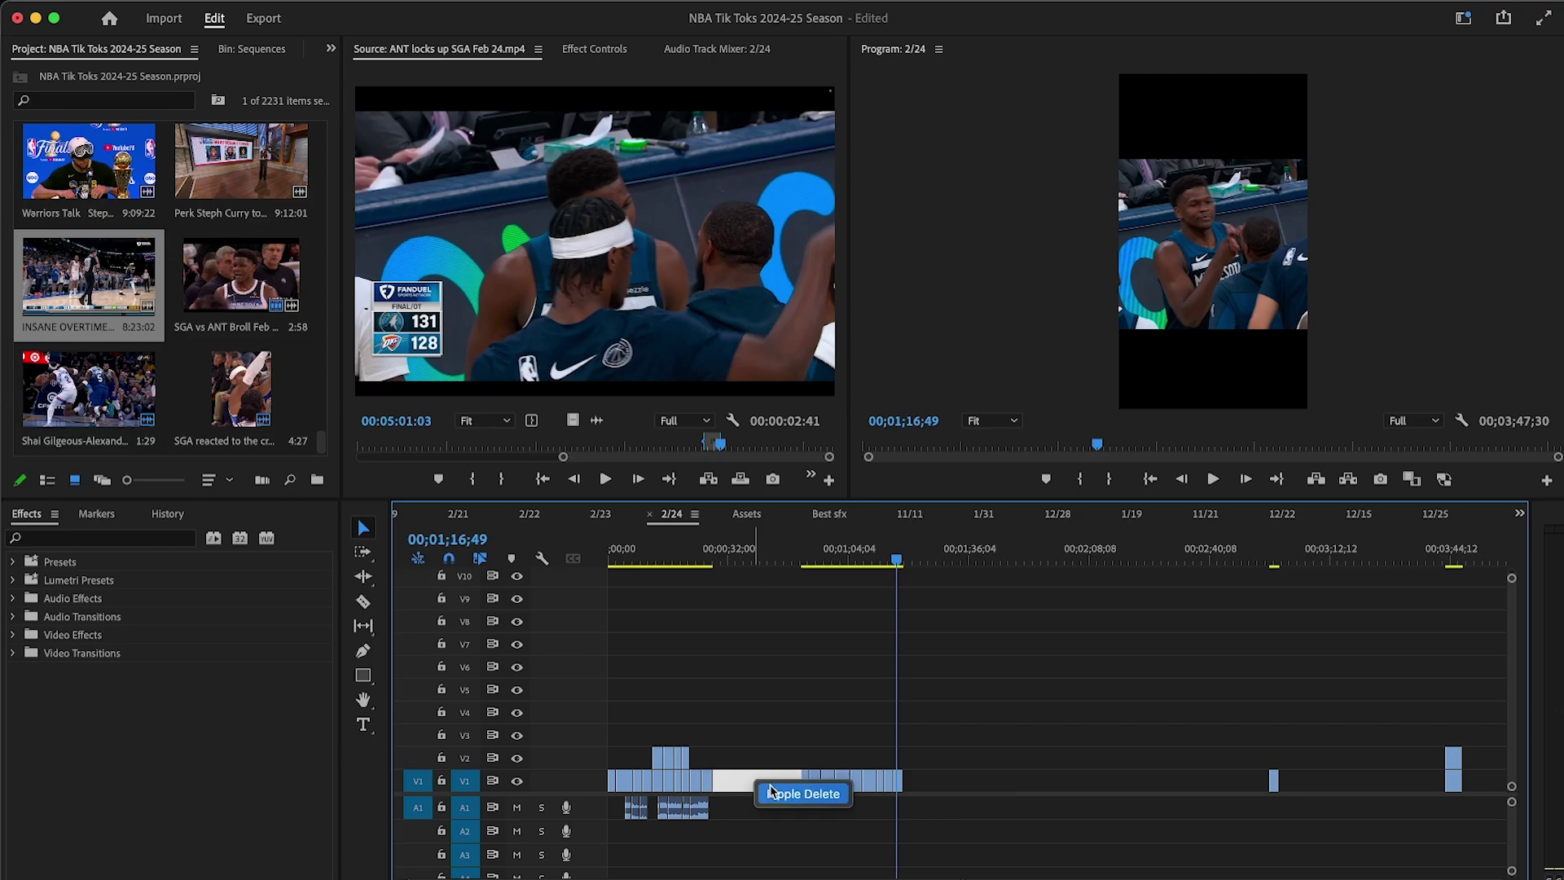
left_click(782, 789)
Step: Apply the OBS preset to the first ANT locks up SGA clip at the sequence start and set its scale to 133
left_click(814, 549)
left_click_drag(819, 544, 609, 551)
key("equal")
key("equal")
key("equal")
key("minus")
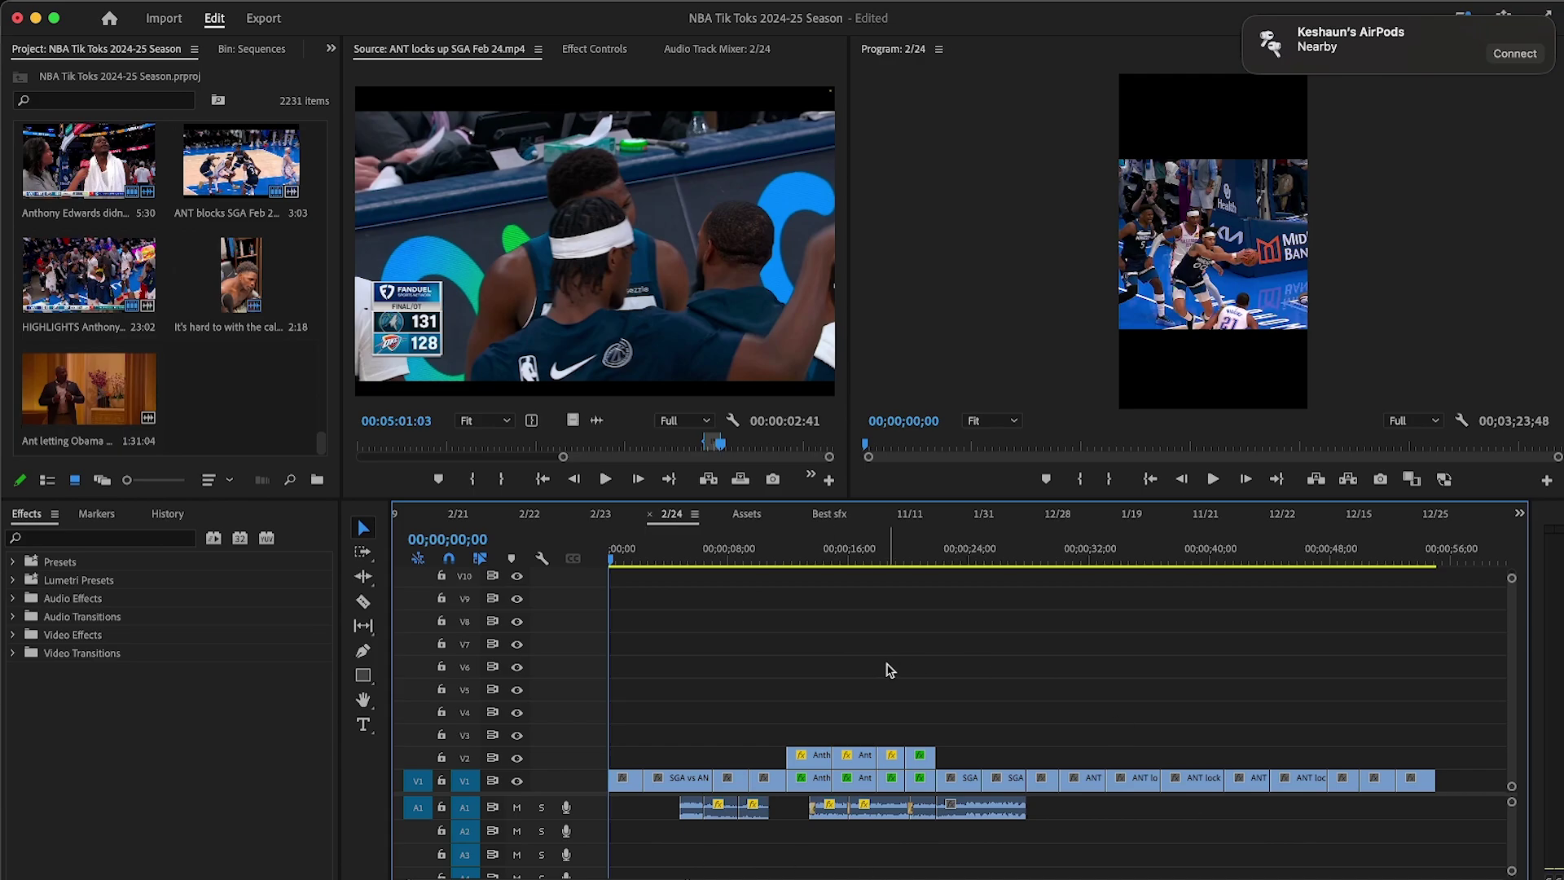
key("=")
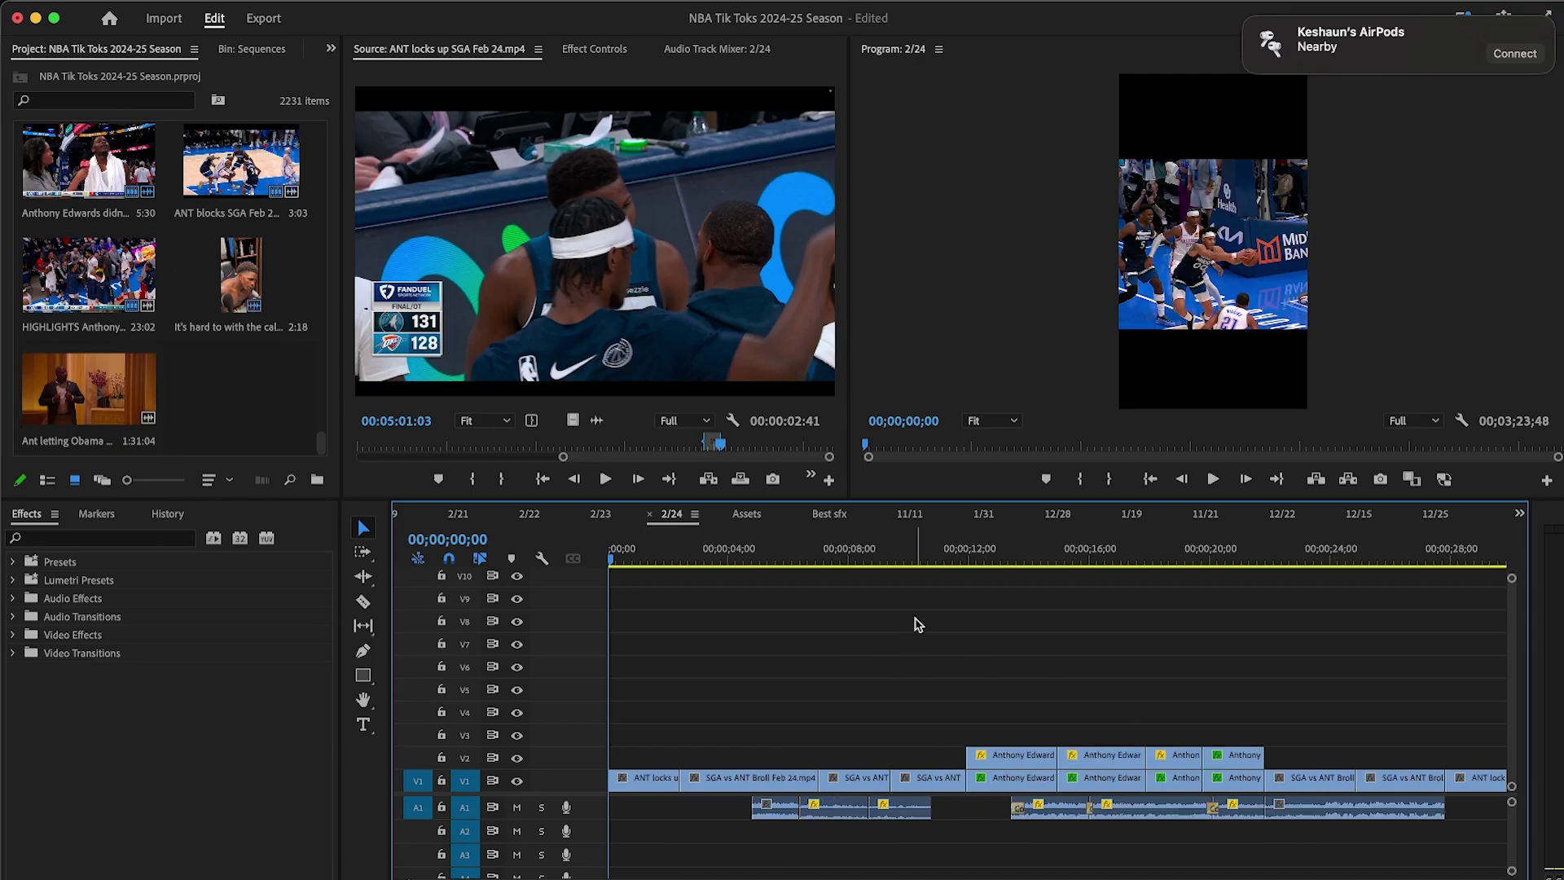
key("minus")
key("=")
key("=")
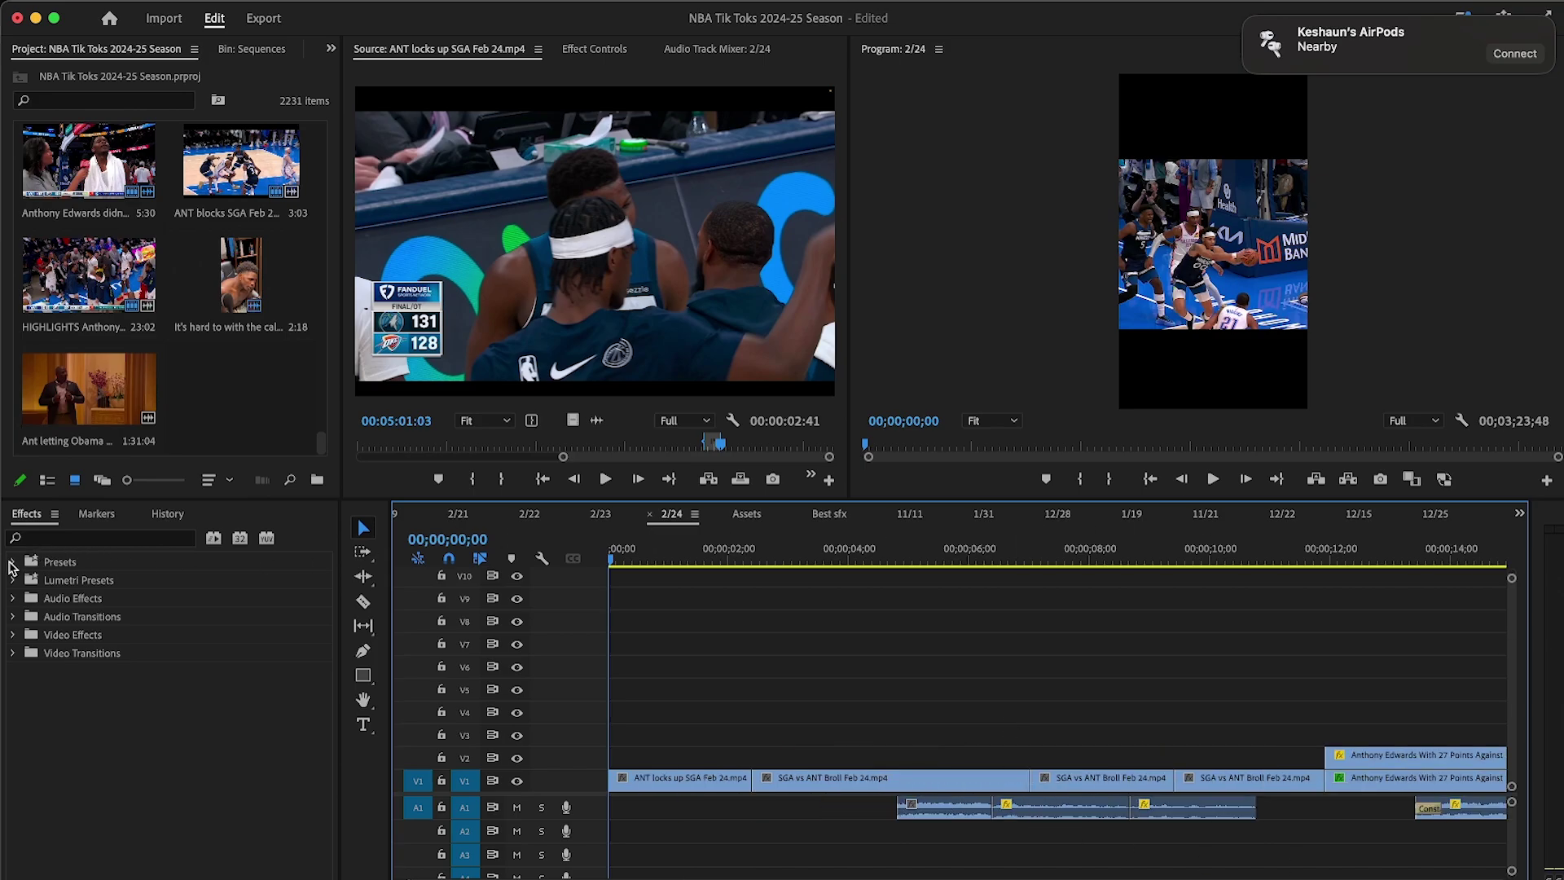
left_click(12, 562)
left_click_drag(81, 658, 688, 783)
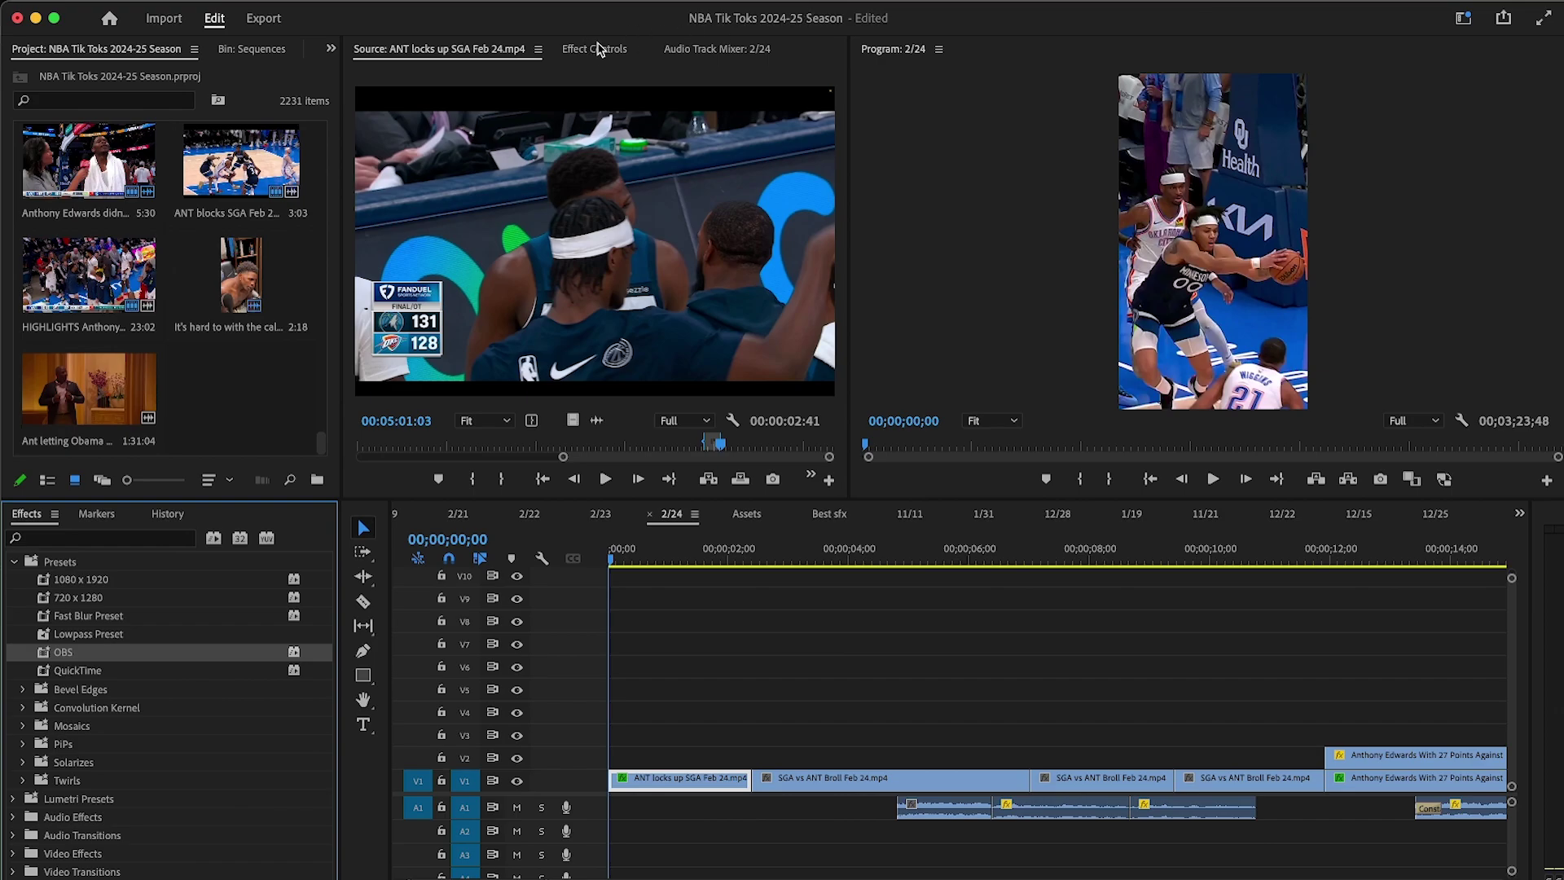
left_click(598, 49)
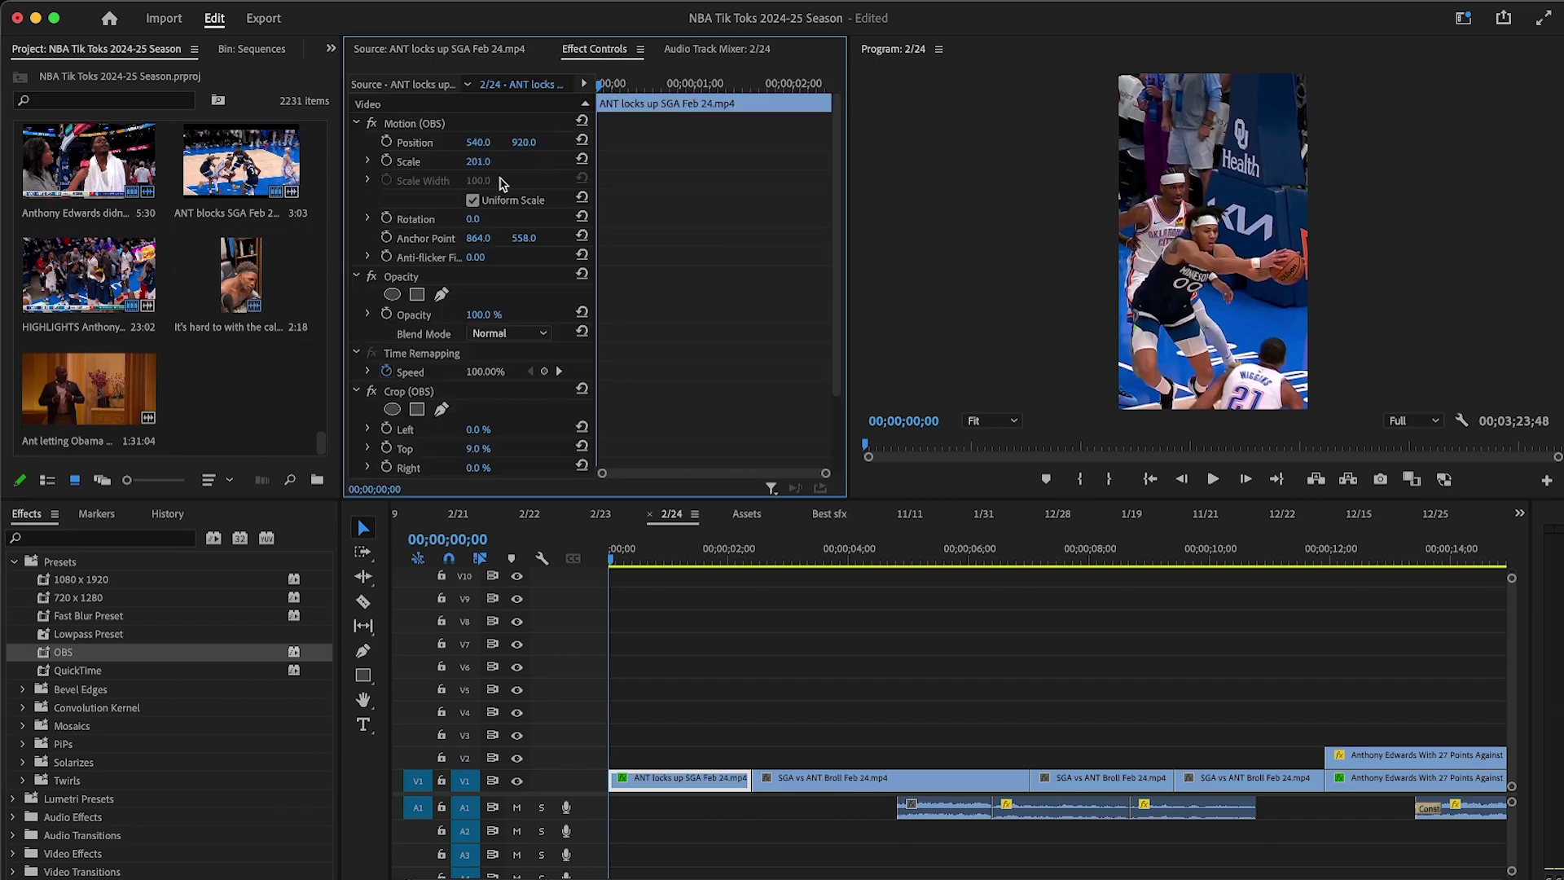
left_click(654, 678)
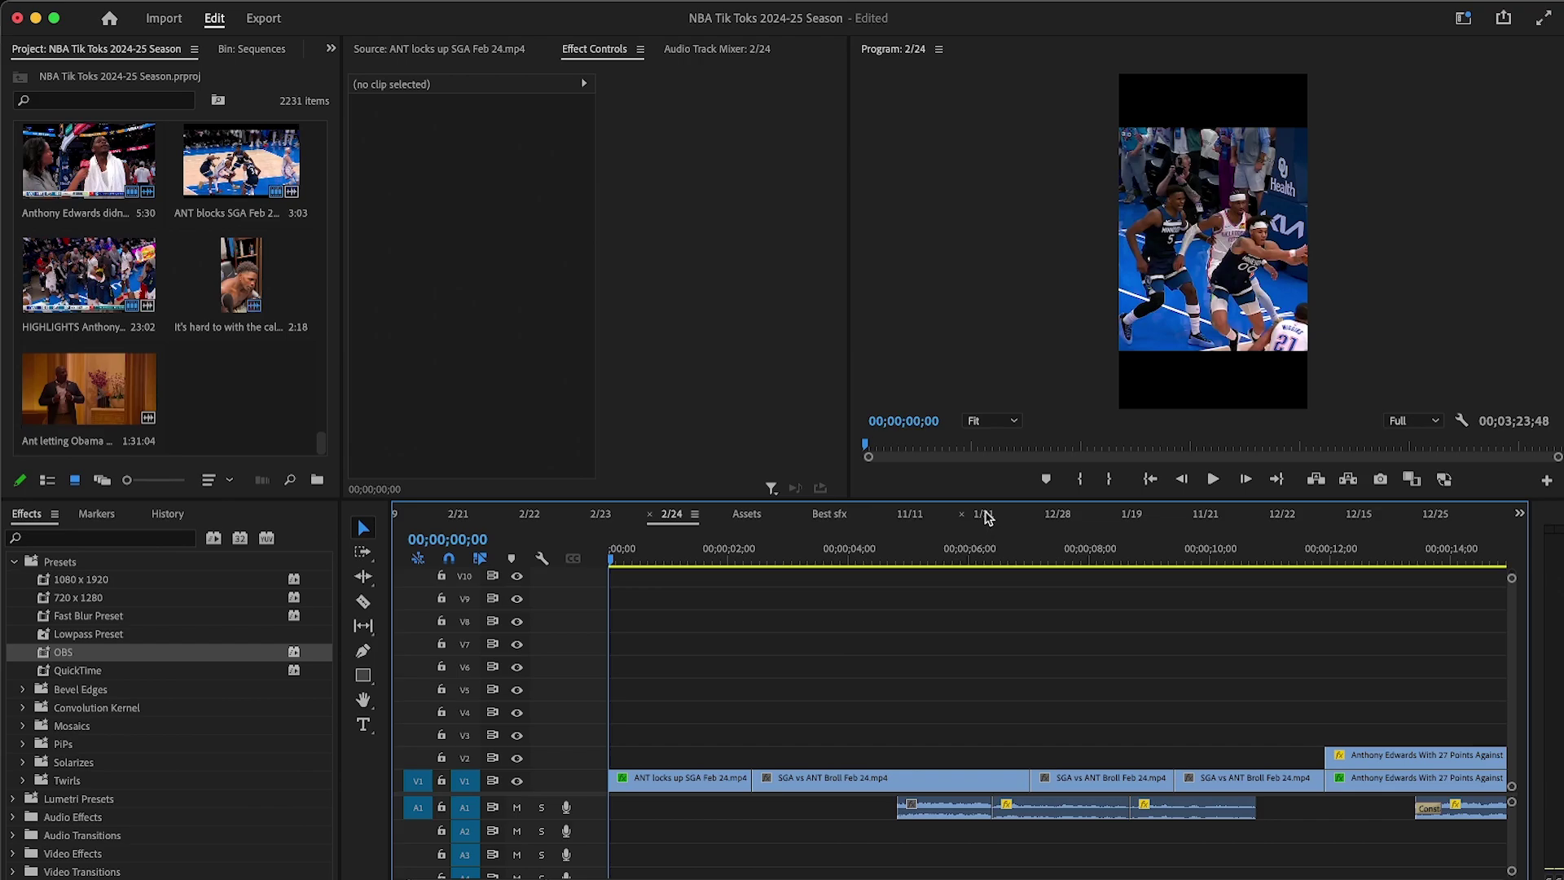
Step: Set the opening clip's horizontal position to 1066, trim its end to about 00;00;01;24 and place it on V2
key("minus")
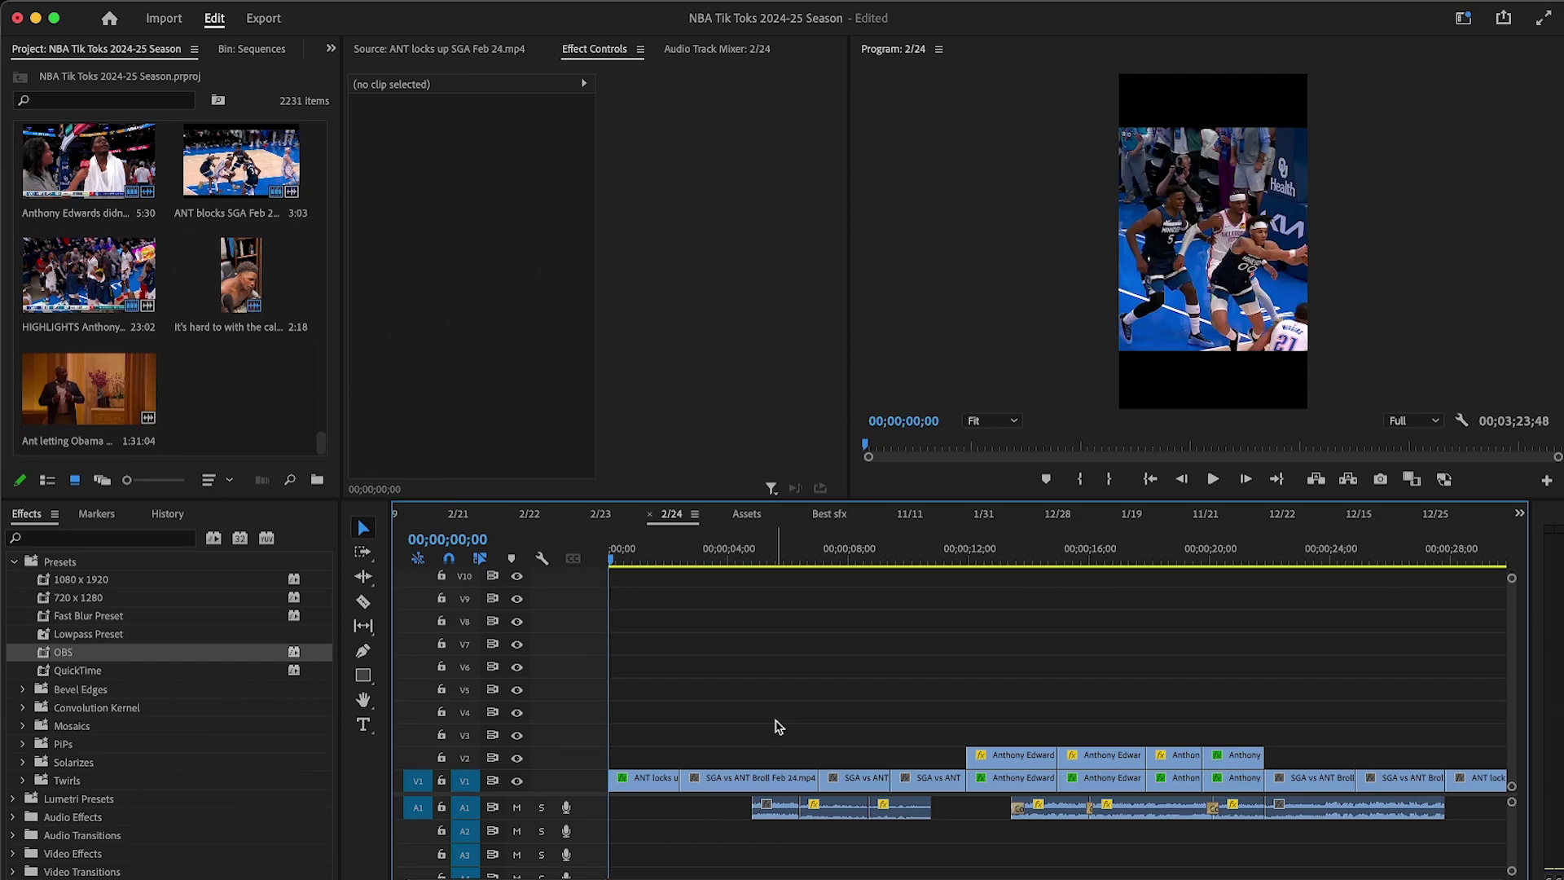
left_click(638, 560)
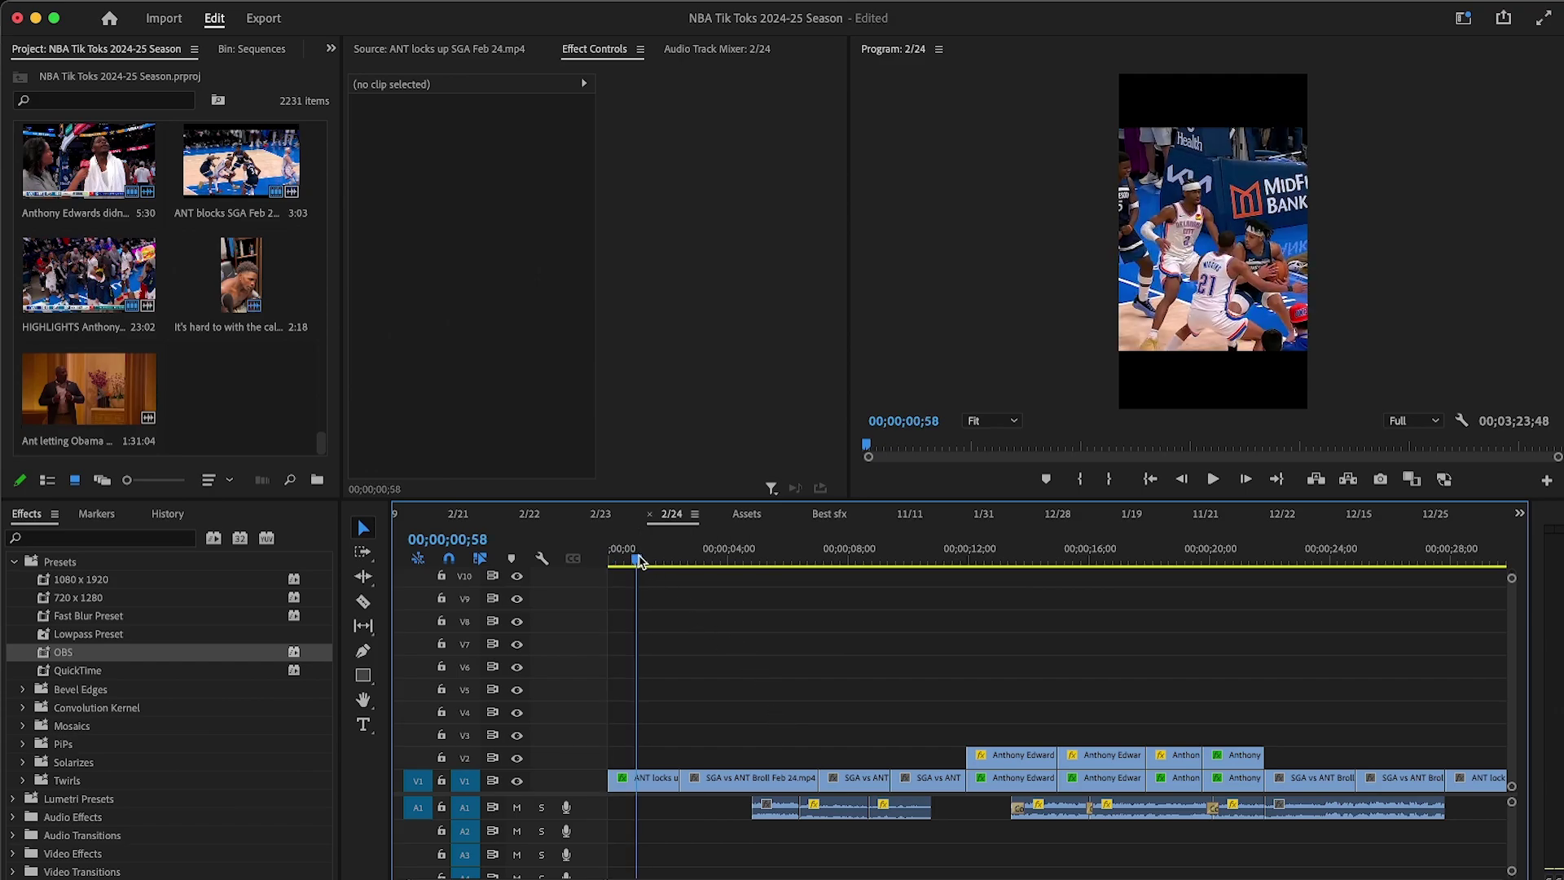
key("equal")
left_click_drag(666, 560, 599, 556)
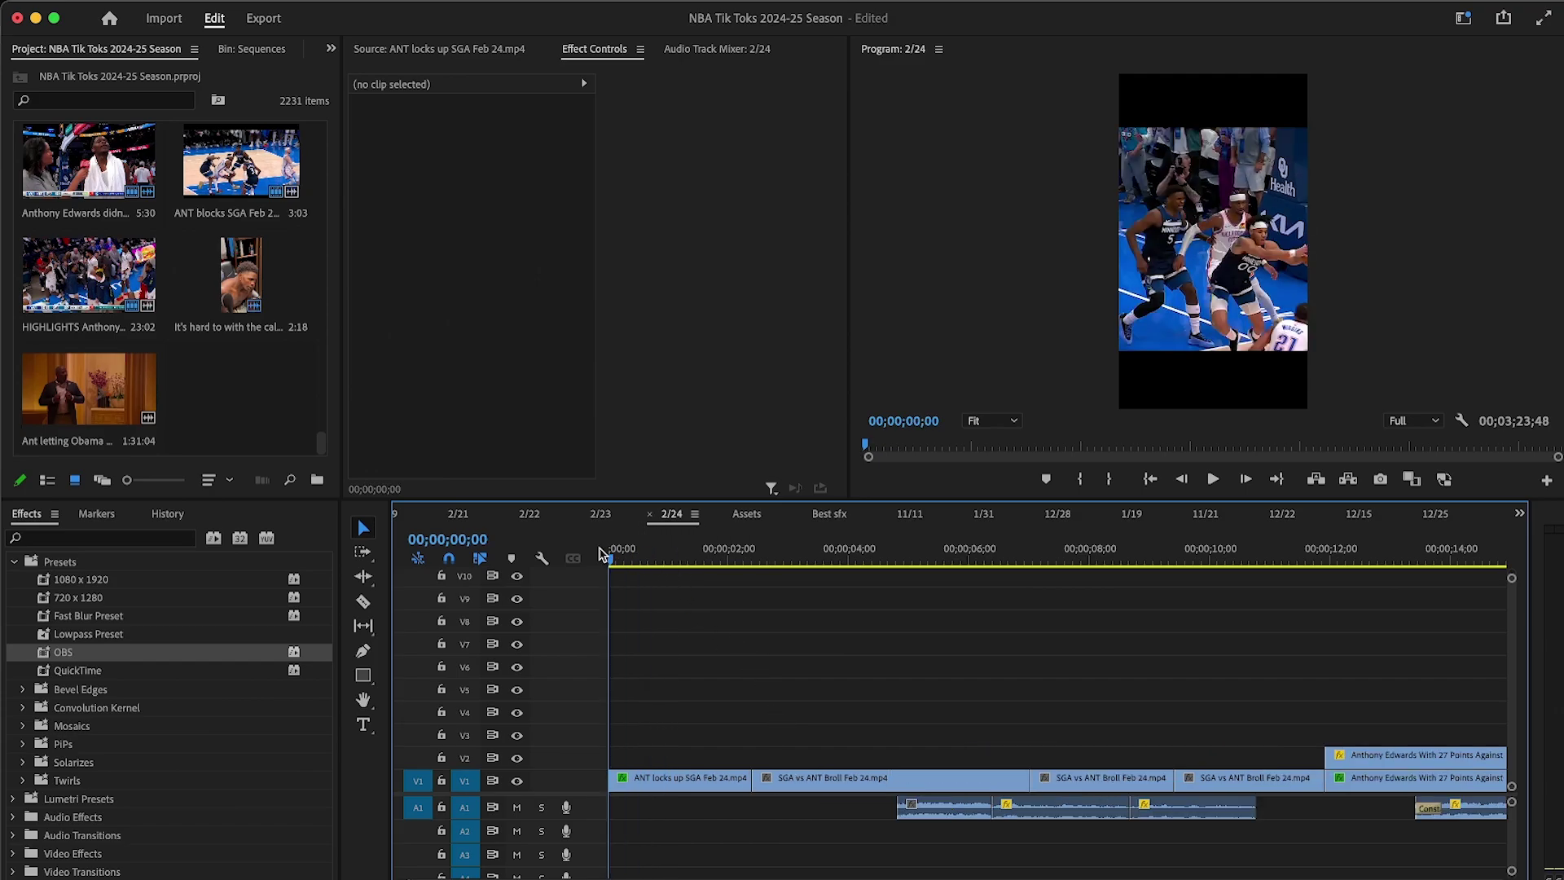
left_click(684, 560)
key("equal")
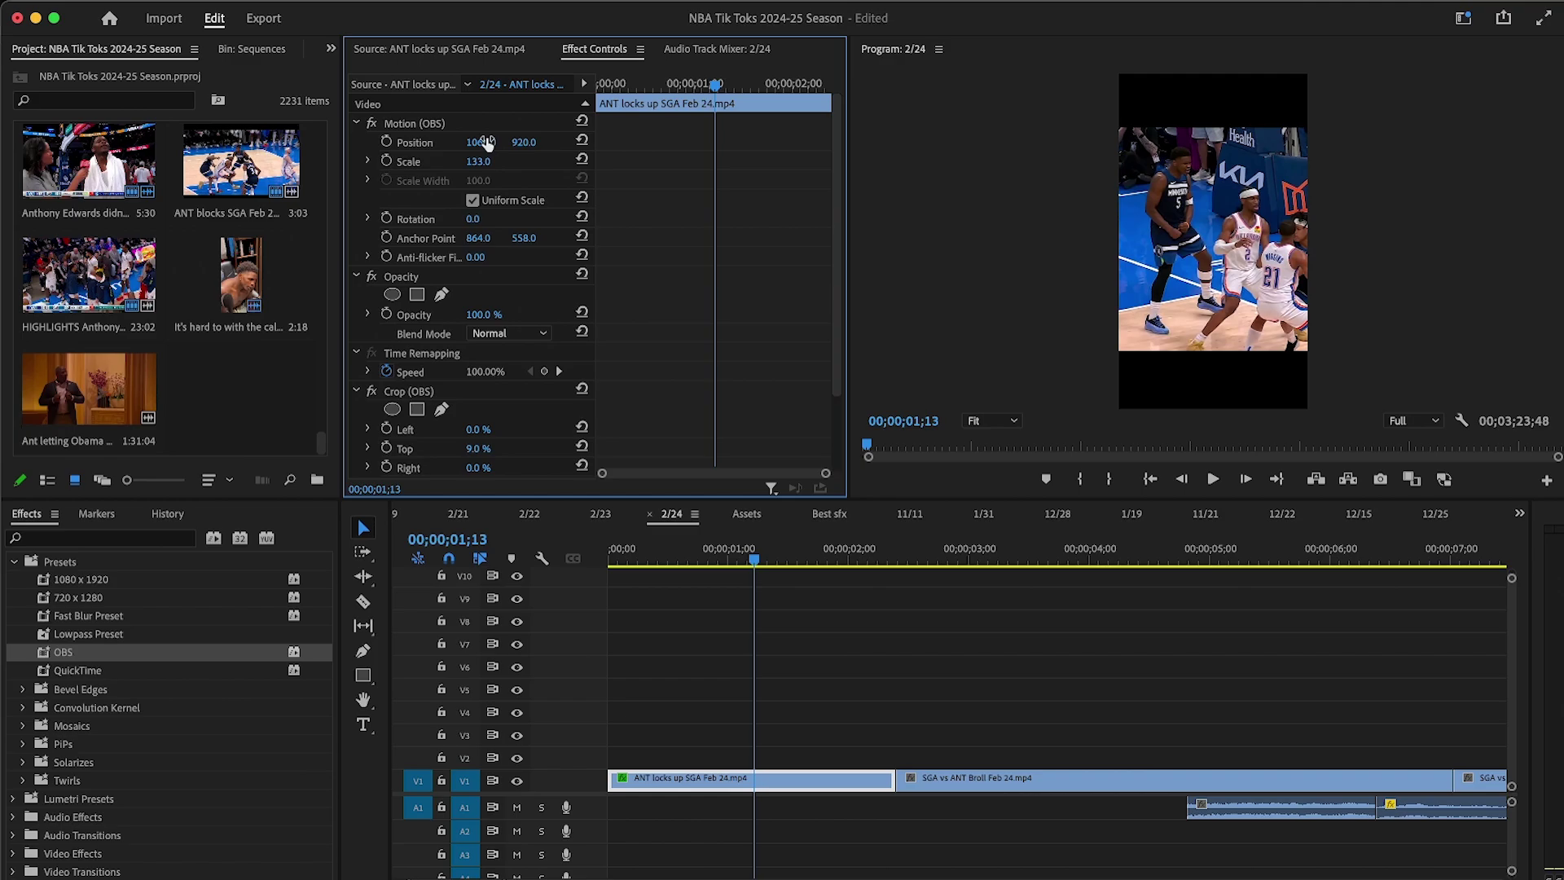
left_click_drag(892, 780, 754, 781)
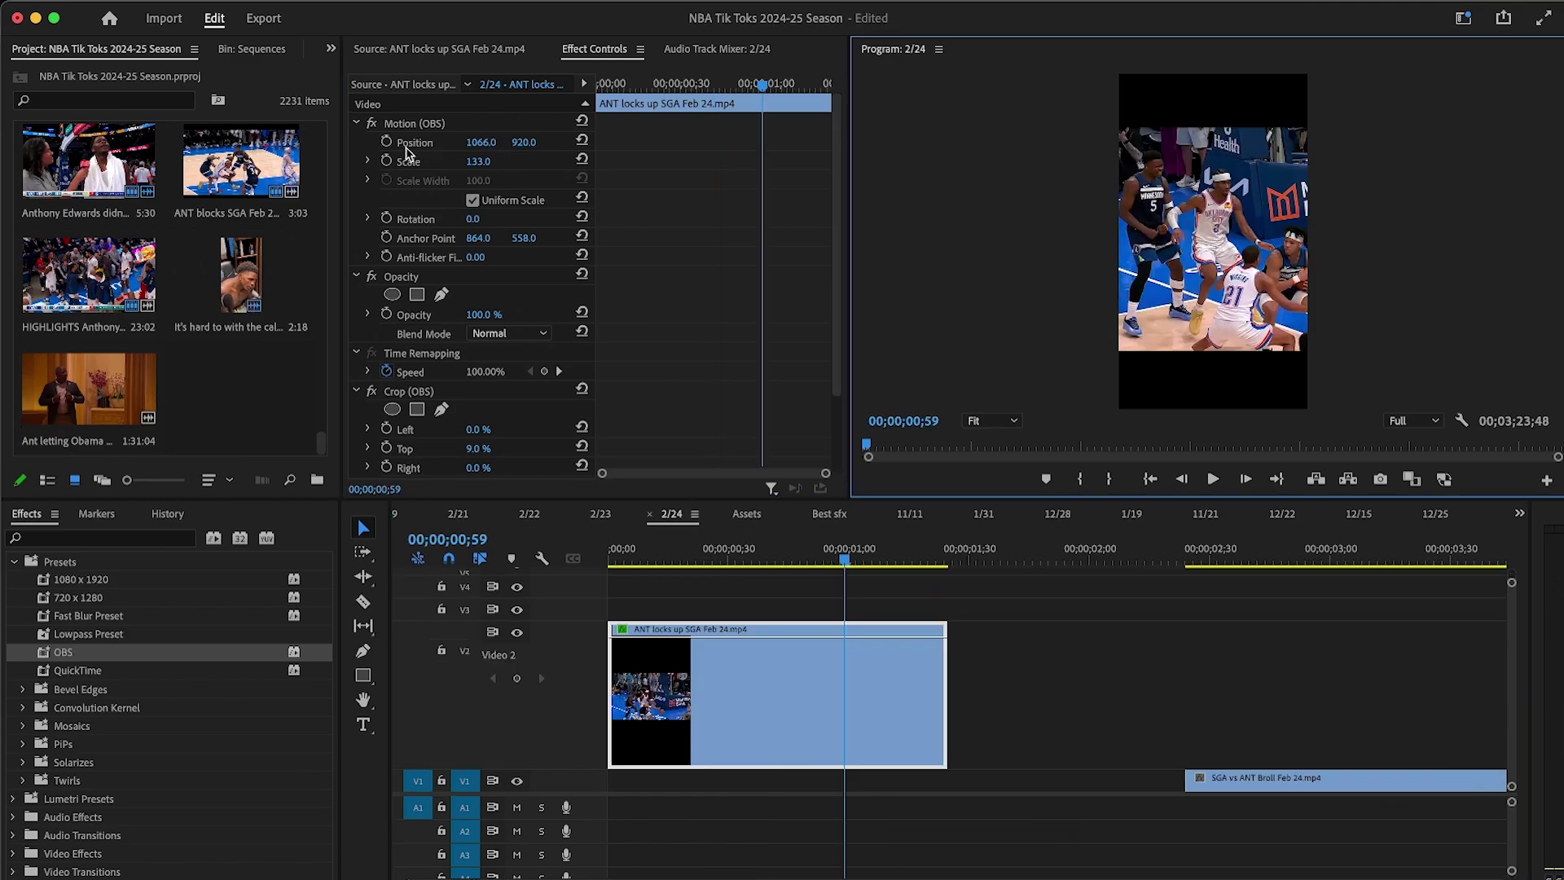
Step: Keyframe the V2 clip's horizontal position from 852 at the start, through a middle keyframe, to 1070 at 00;00;01;24
left_click(386, 142)
left_click_drag(761, 83, 505, 102)
left_click_drag(819, 561, 533, 561)
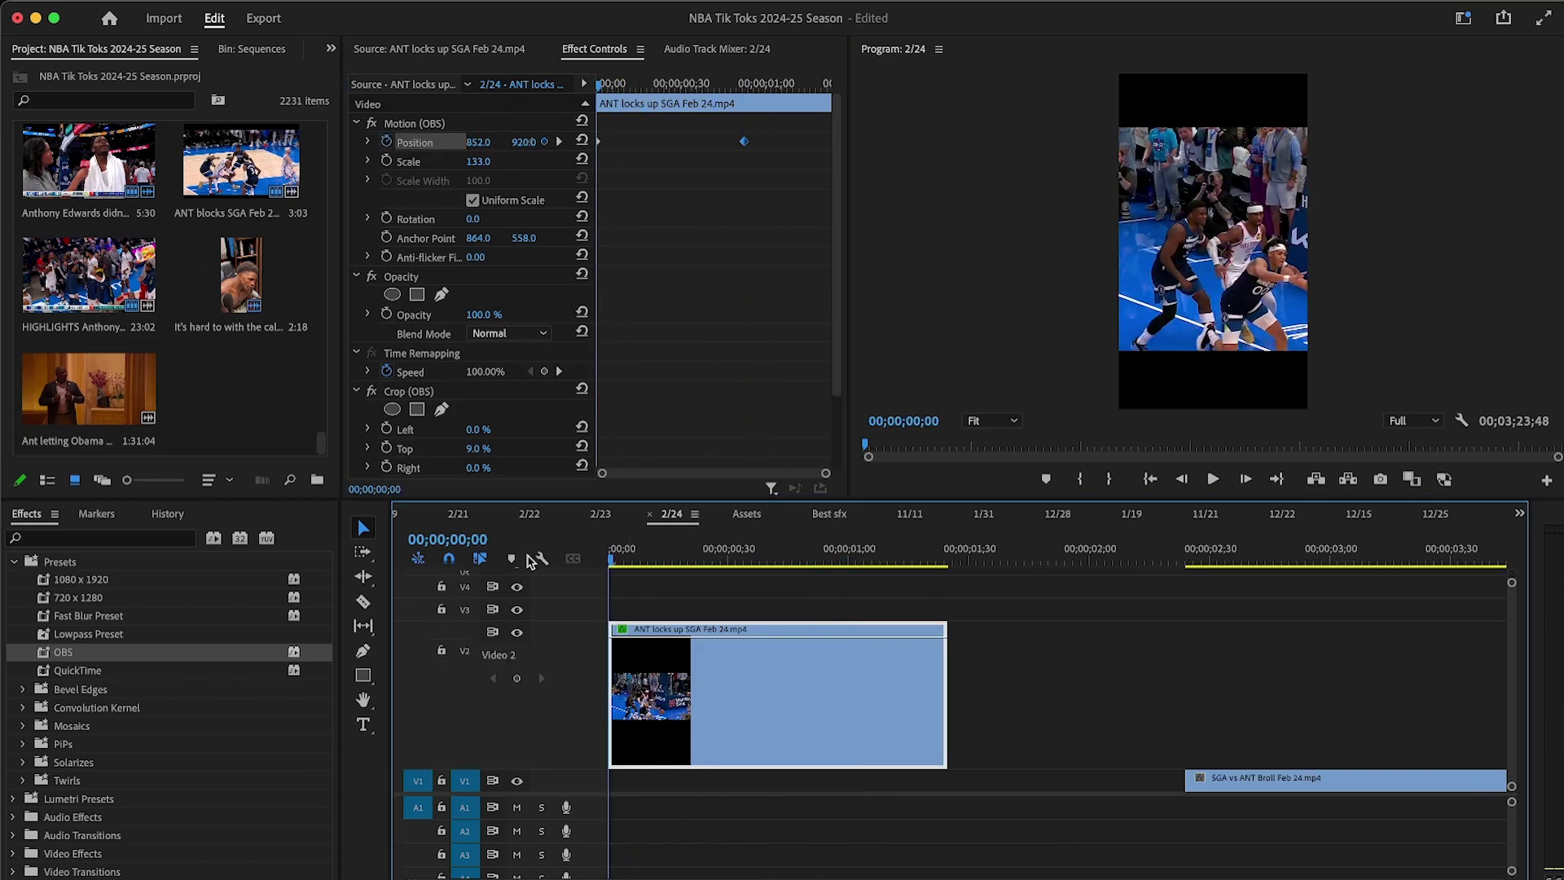
key("equal")
left_click(1213, 483)
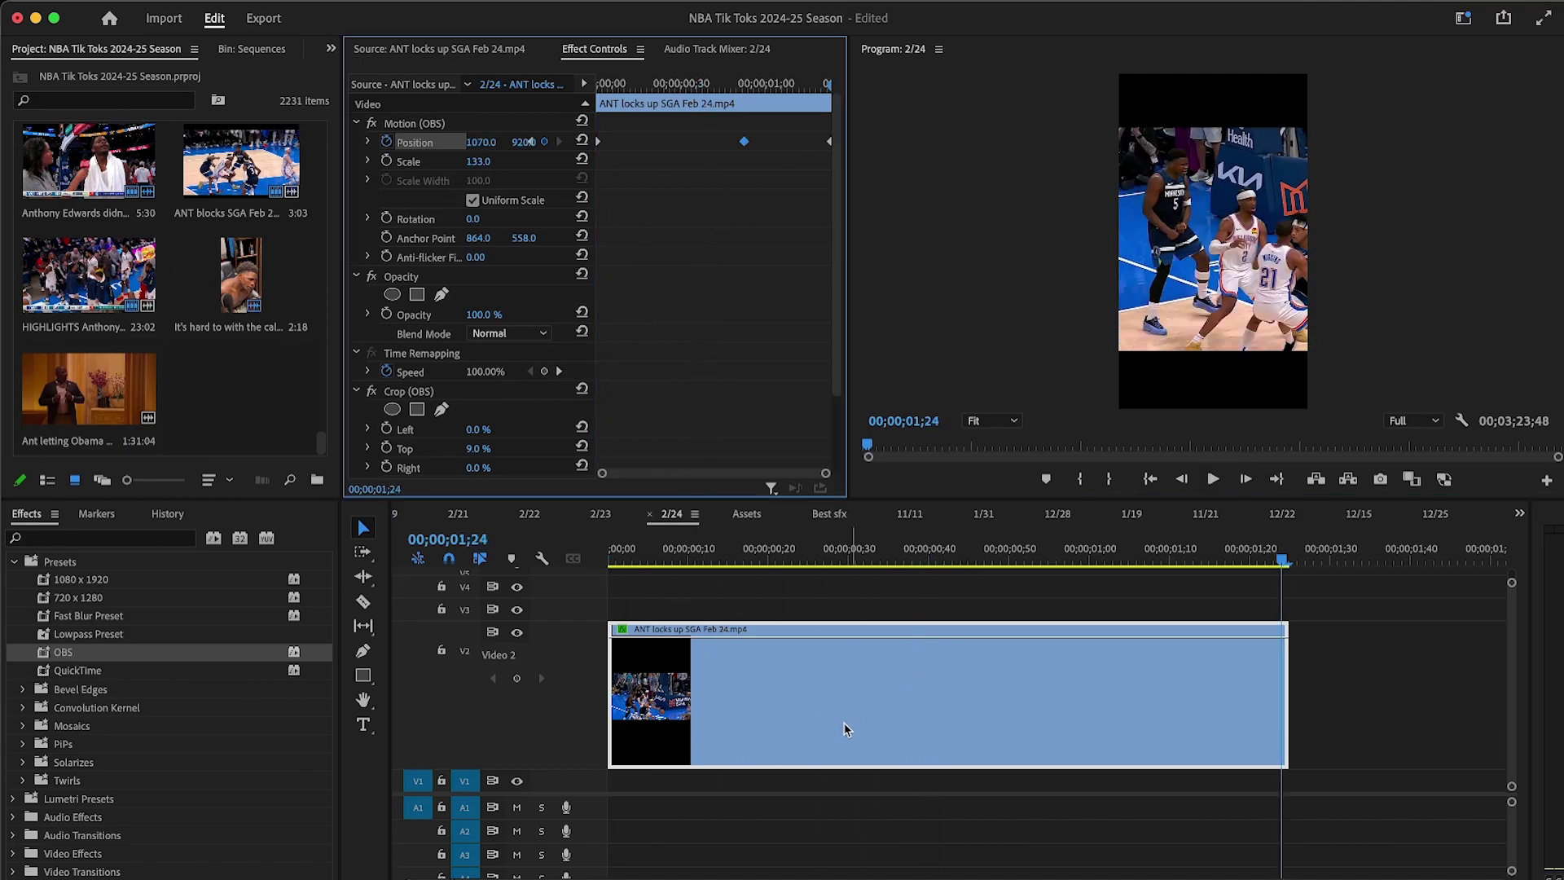
Step: Set the V2 clip's time interpolation to Optical Flow and ramp its speed down to 46% partway through
right_click(786, 732)
mouse_move(896, 814)
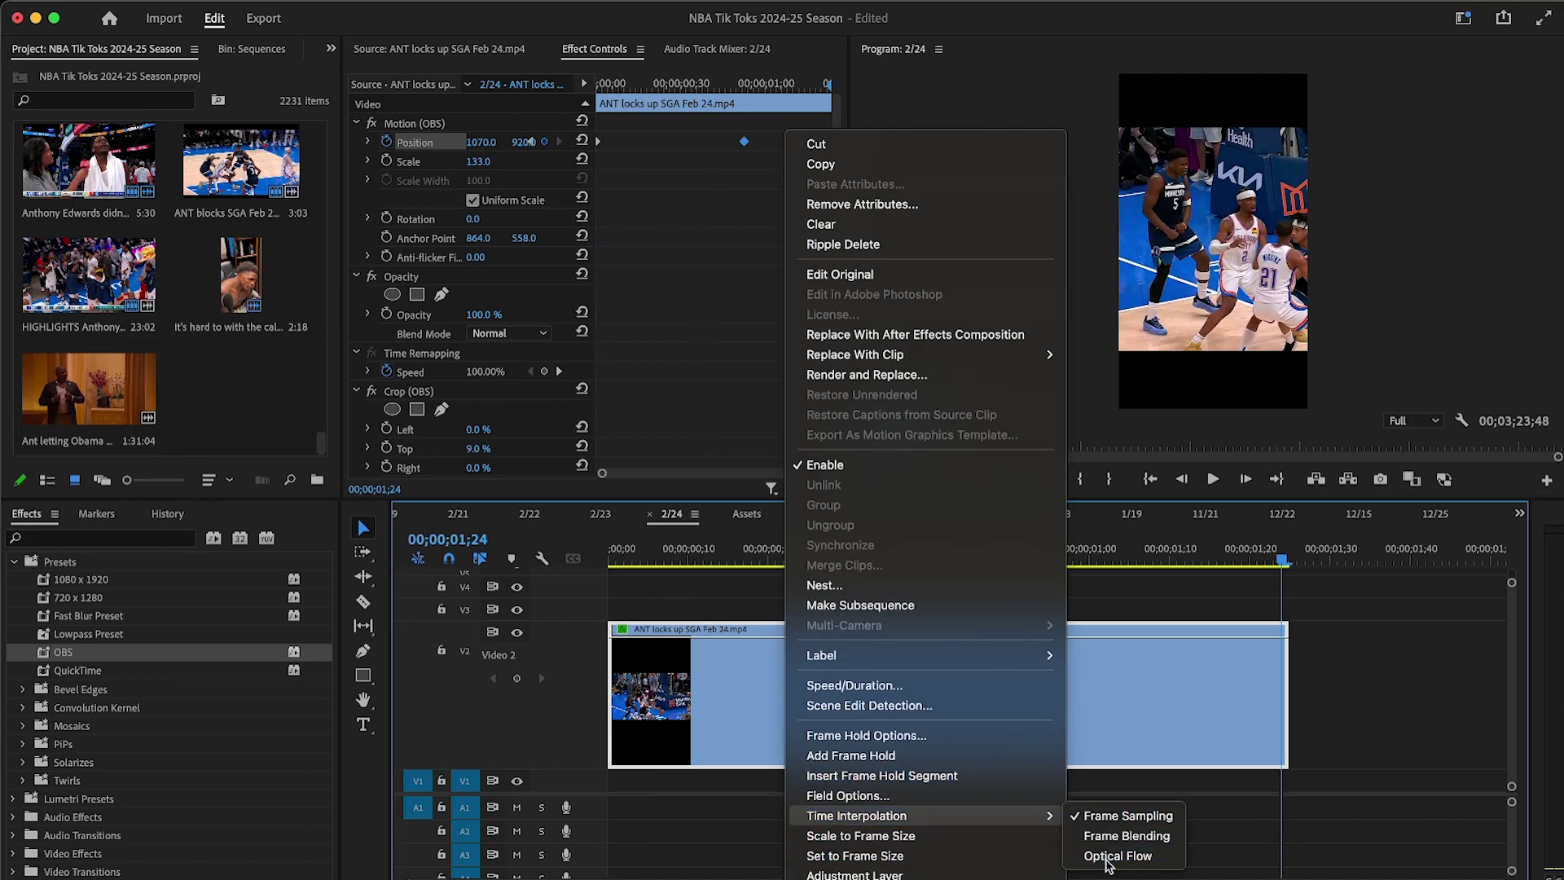
left_click(1108, 861)
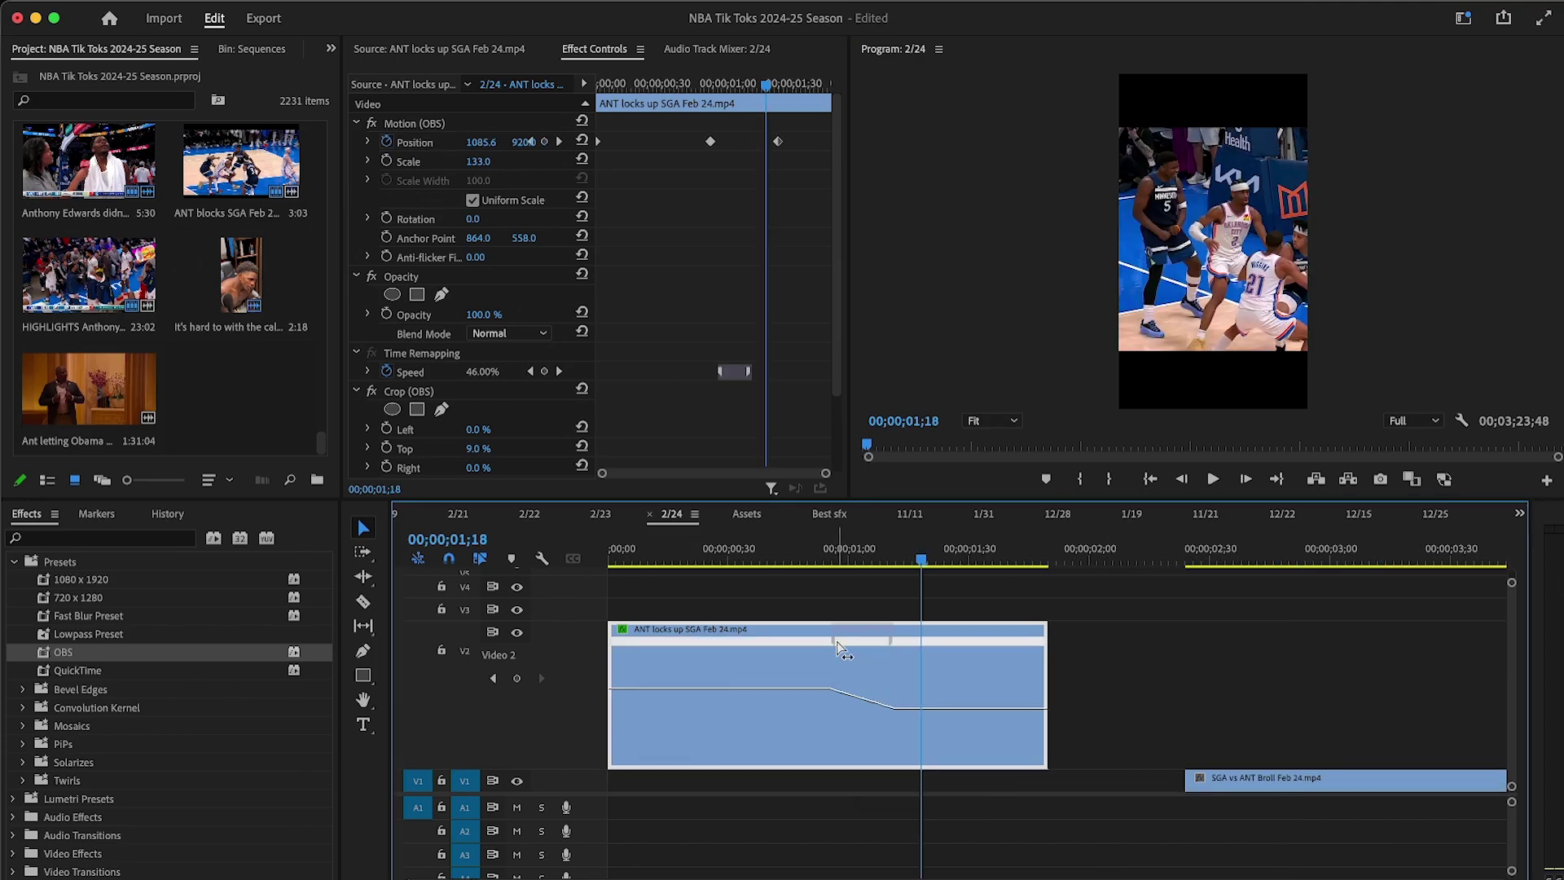
left_click_drag(838, 642, 819, 647)
left_click_drag(635, 548, 1, 595)
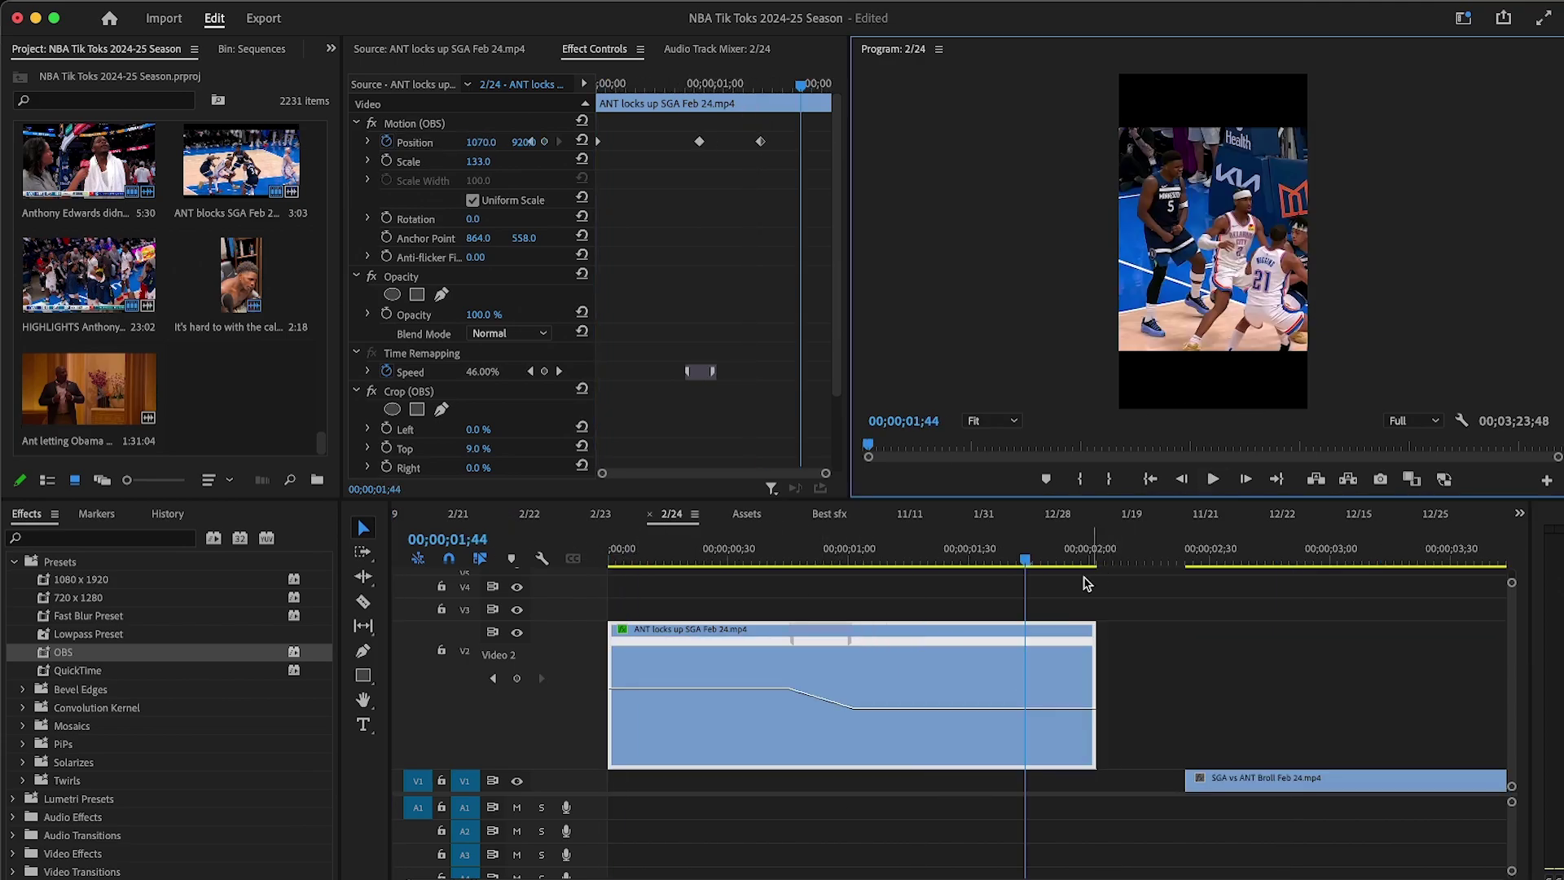
Step: Trim the end of the speed-ramped V2 clip to 00;00;02;00
left_click_drag(1027, 559, 1090, 558)
key("=")
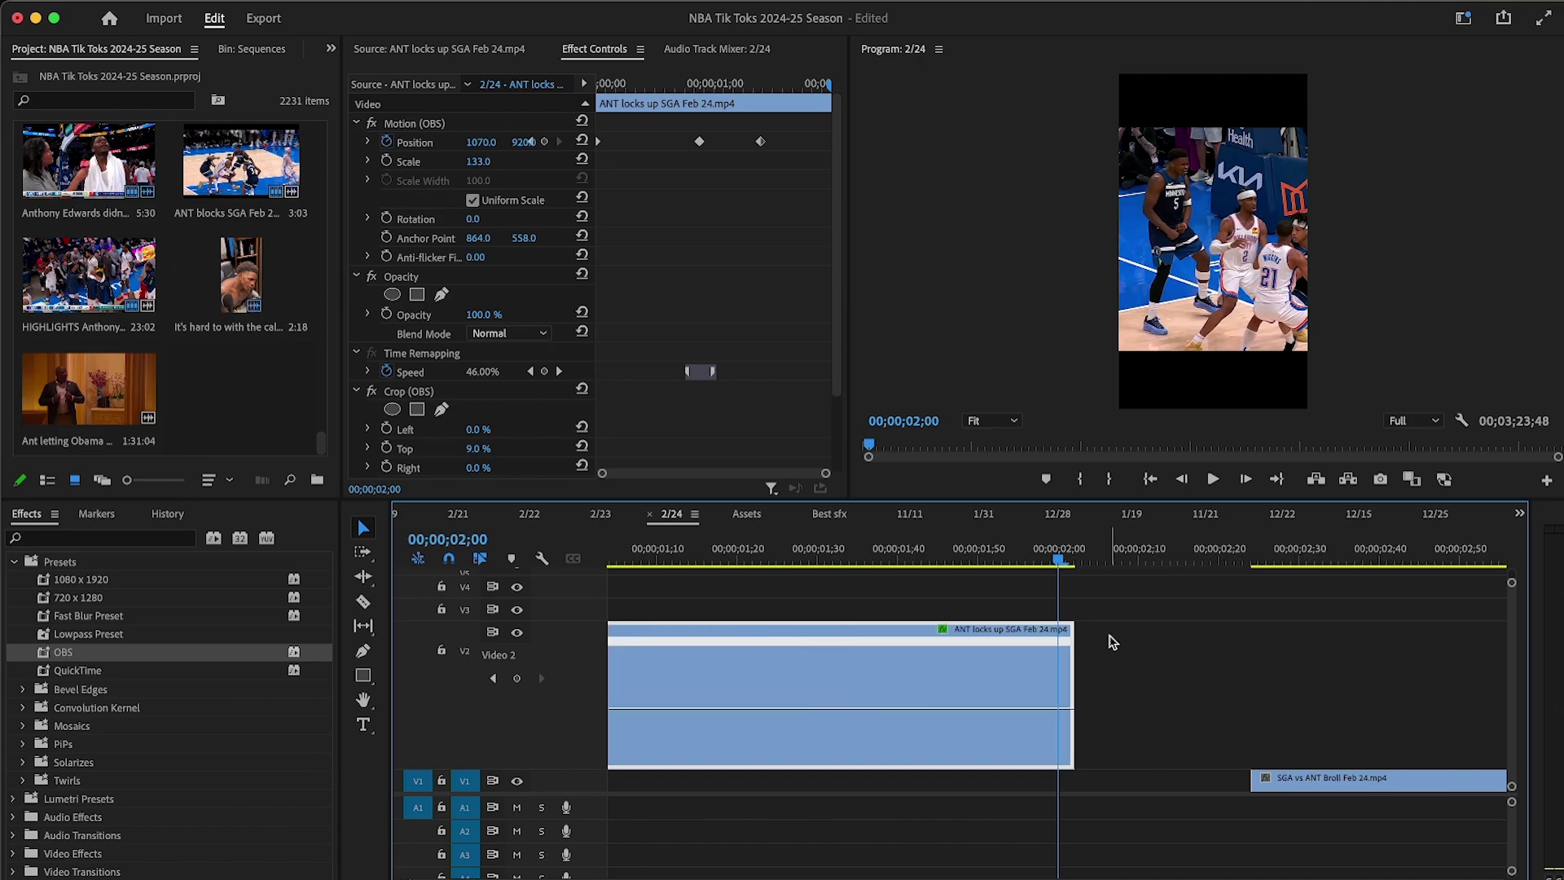
left_click_drag(1073, 636, 1057, 636)
key("minus")
key("minus")
key("minus")
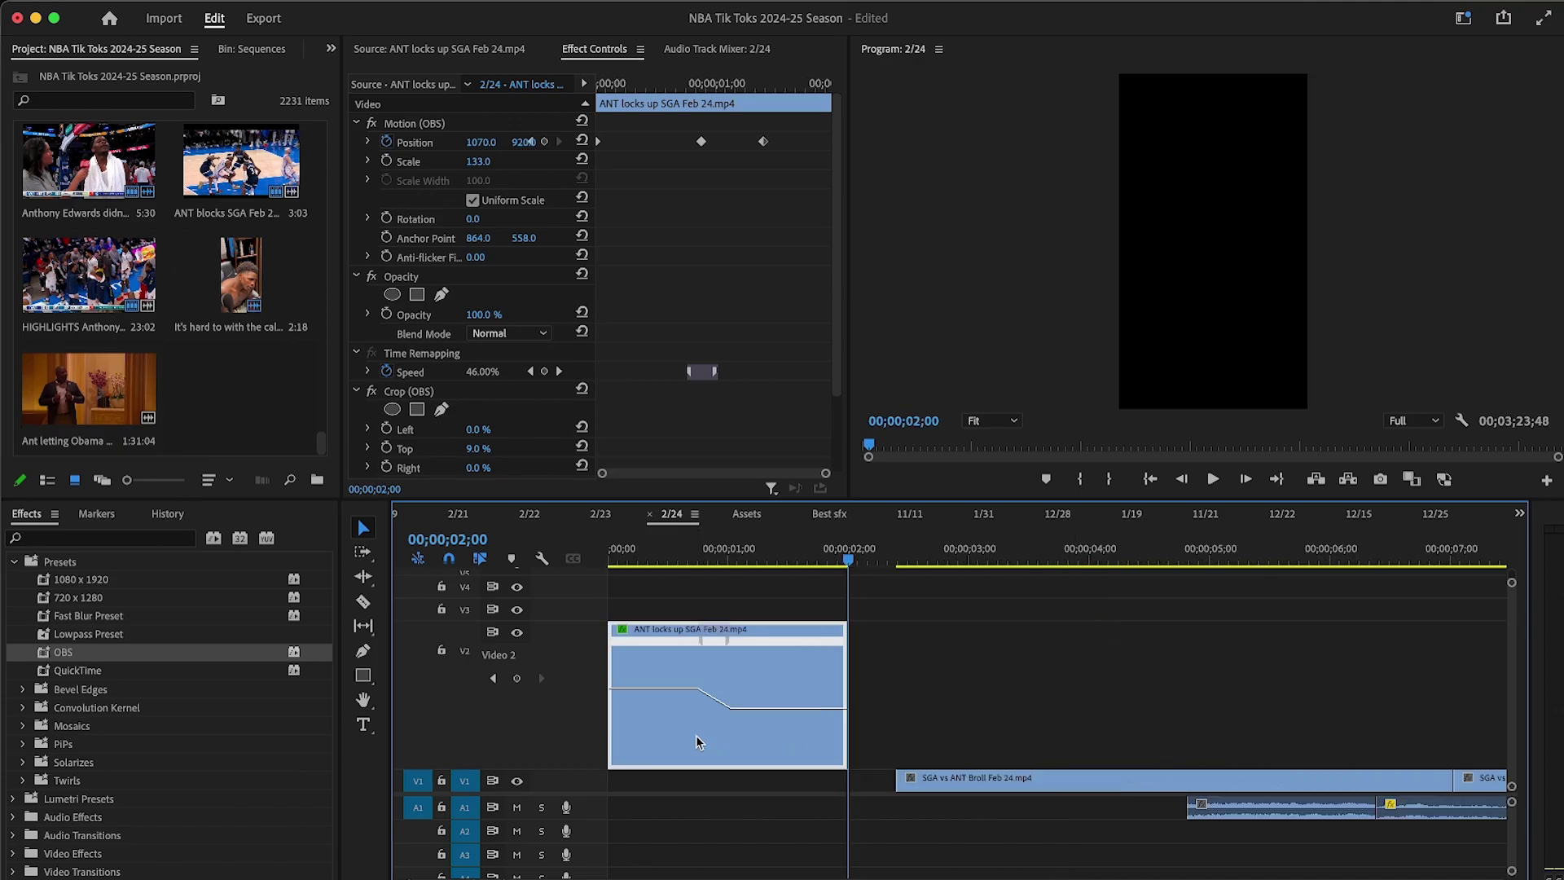
Step: Duplicate the V2 clip onto V1 as a background, set the copy's scale to 209 and apply the Fast Blur Preset
left_click_drag(646, 759, 650, 786, "alt")
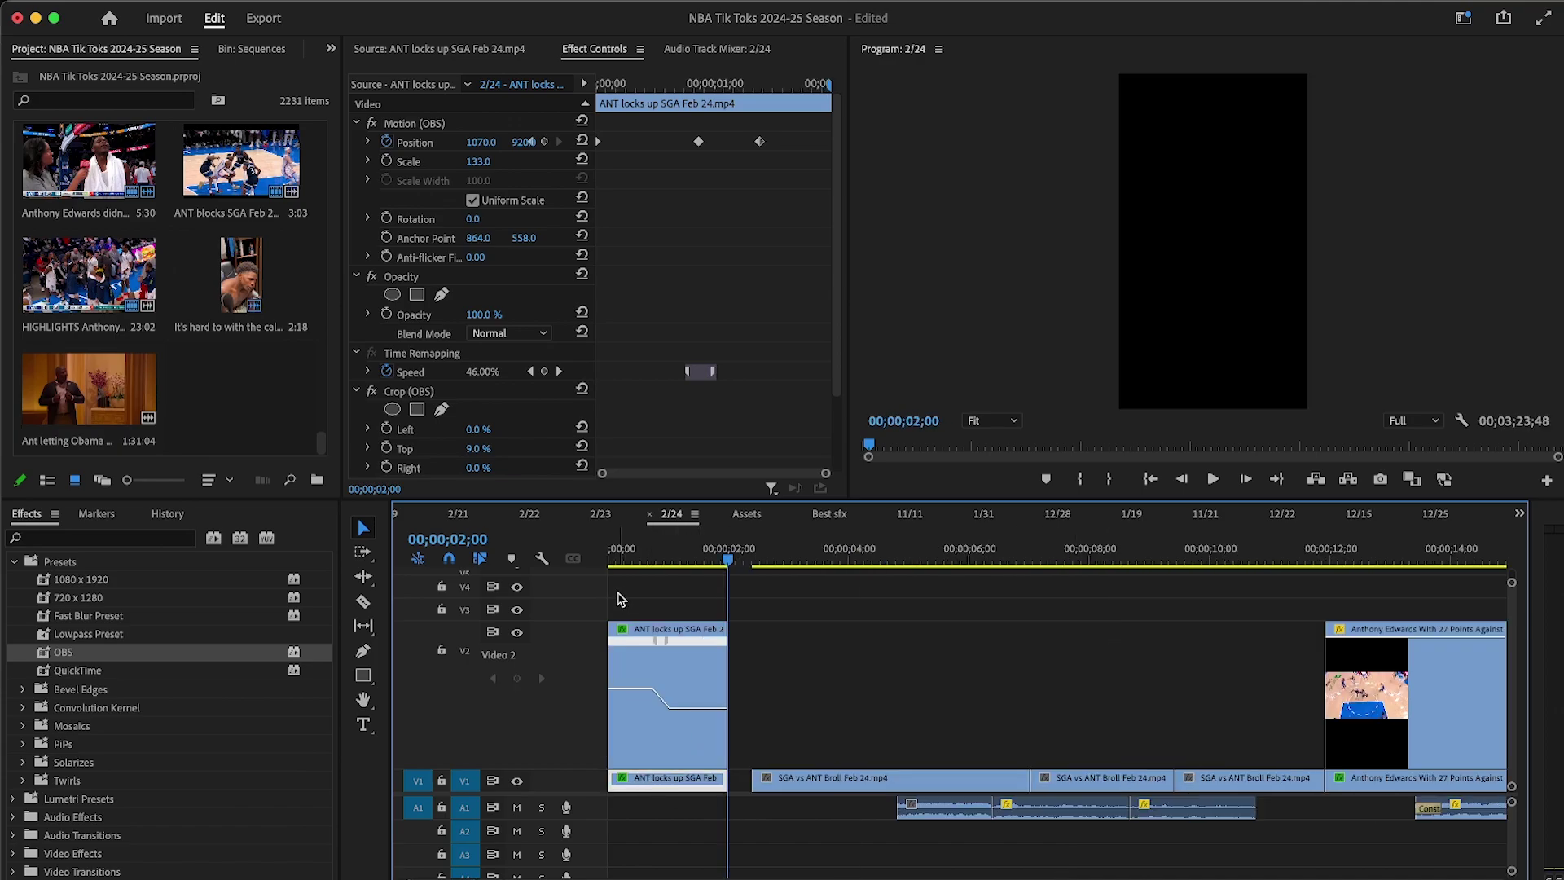
left_click(655, 560)
key("=")
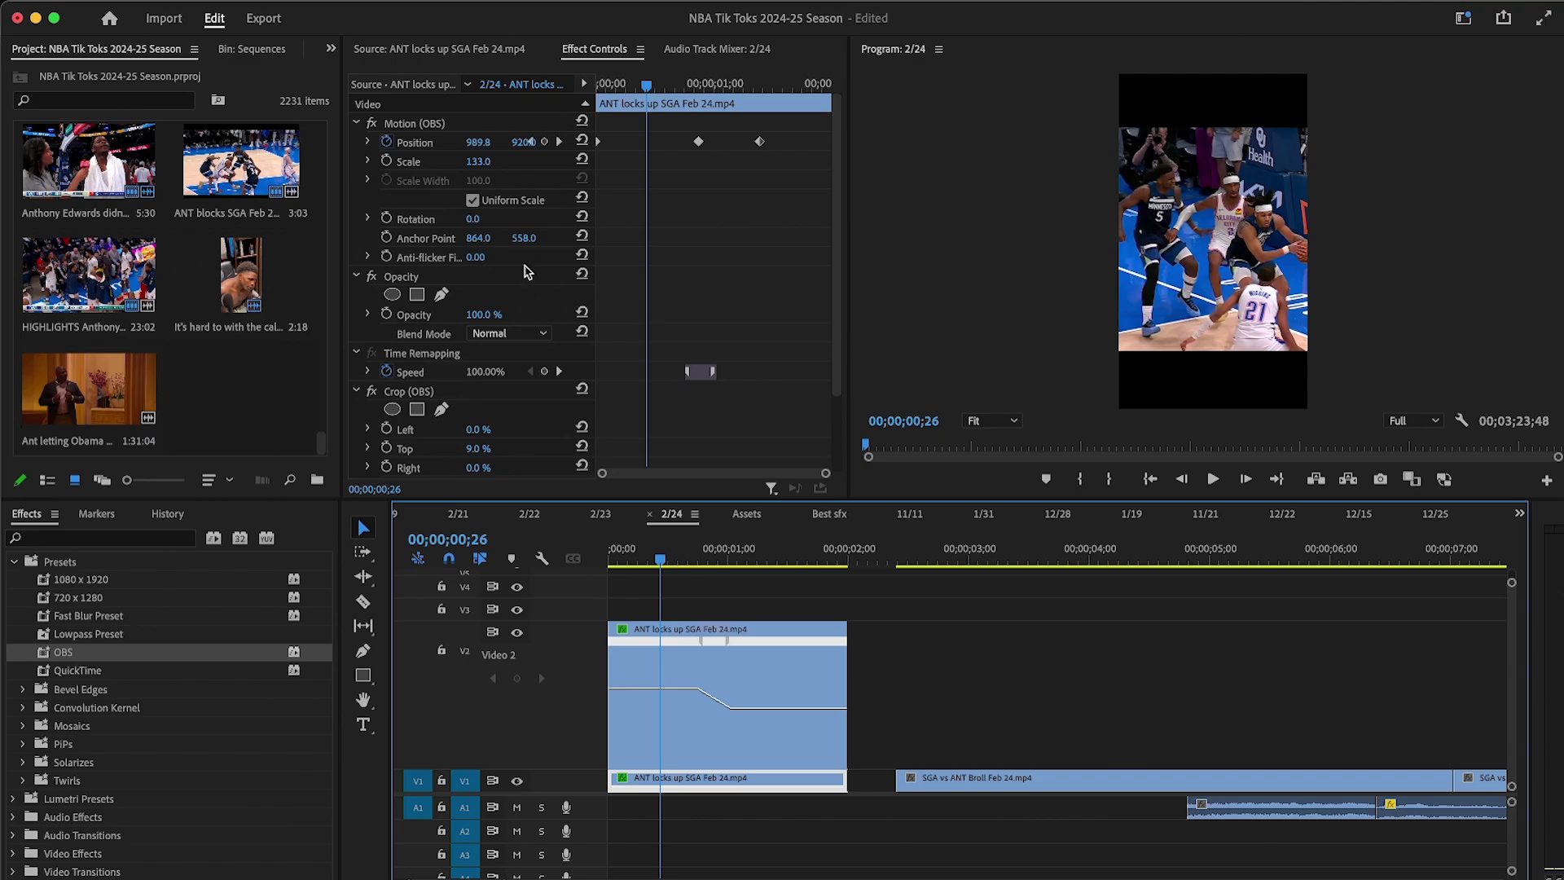
left_click_drag(483, 167, 544, 167)
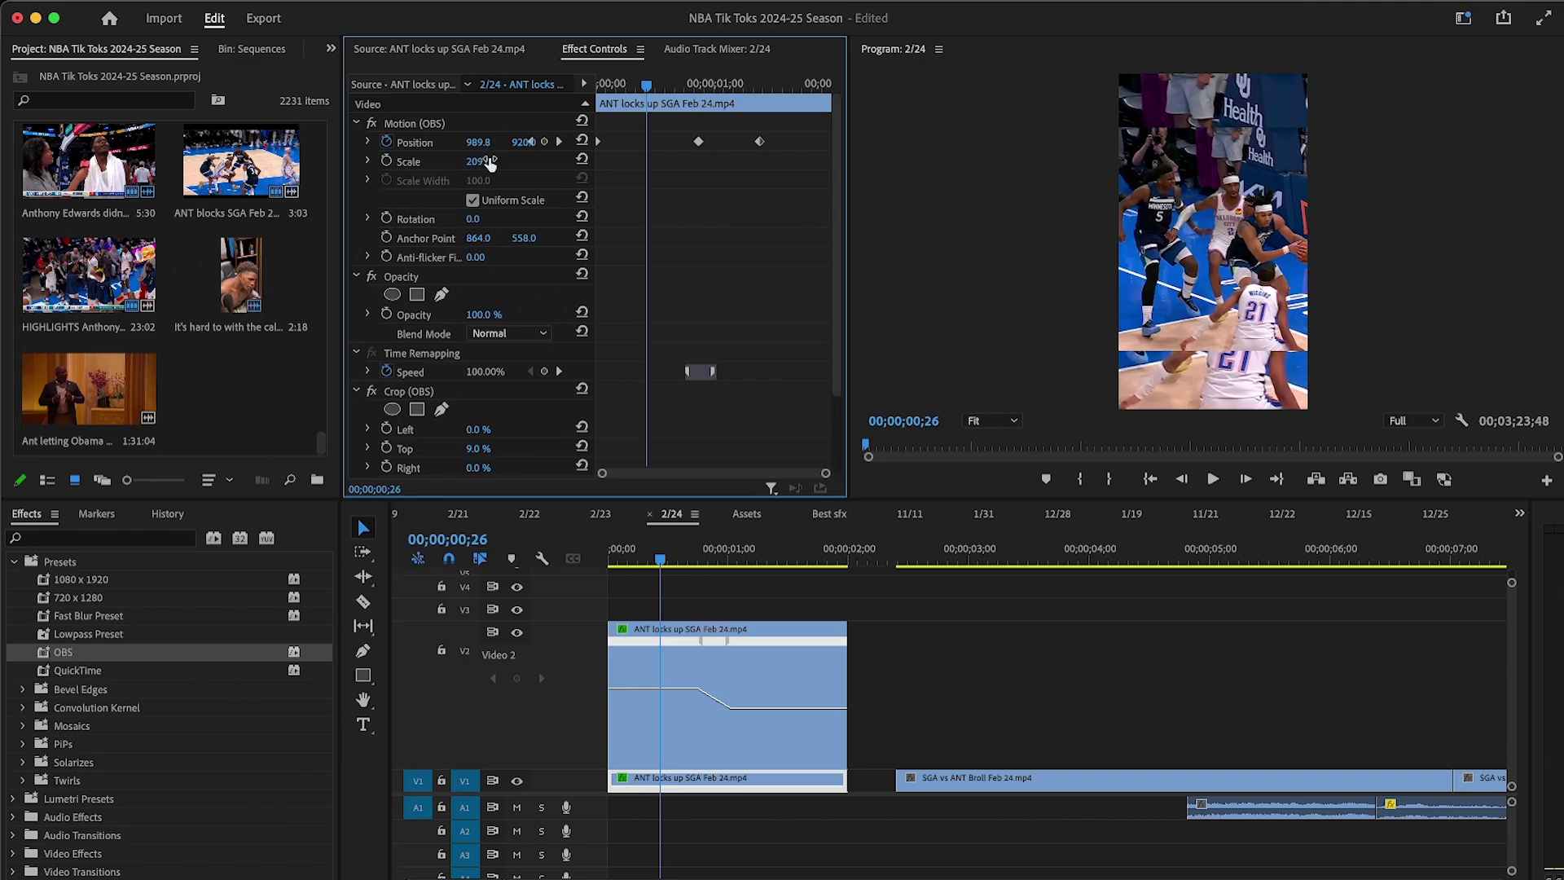
left_click_drag(88, 615, 725, 781)
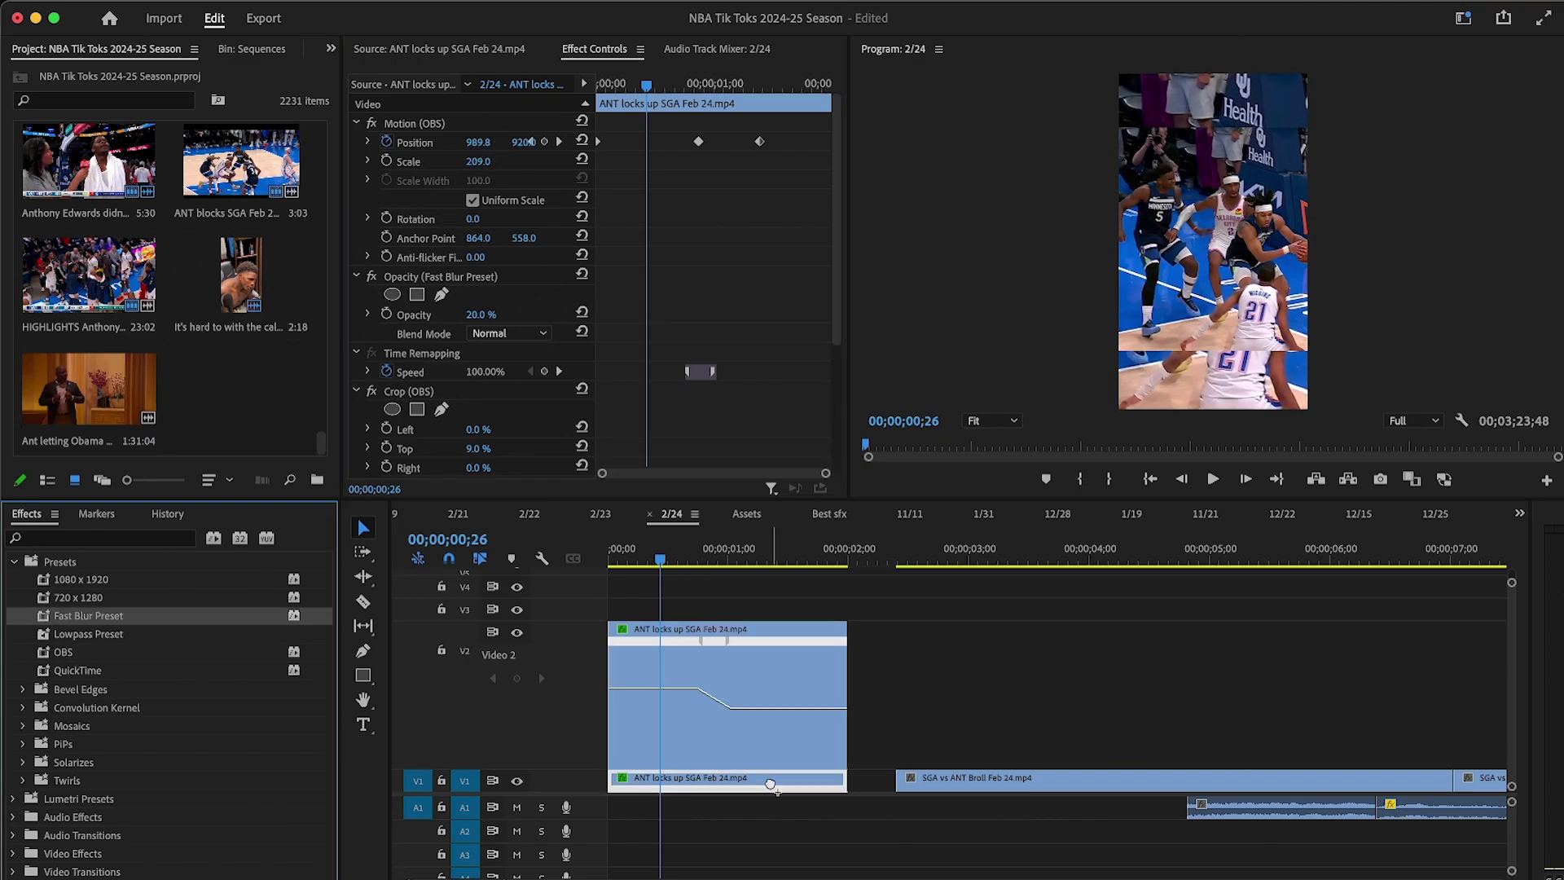
Step: Slow the end of the V2 clip's speed ramp to 37% and replace its blurred background copy on V1
left_click(951, 661)
key("=")
left_click_drag(628, 561, 1028, 559)
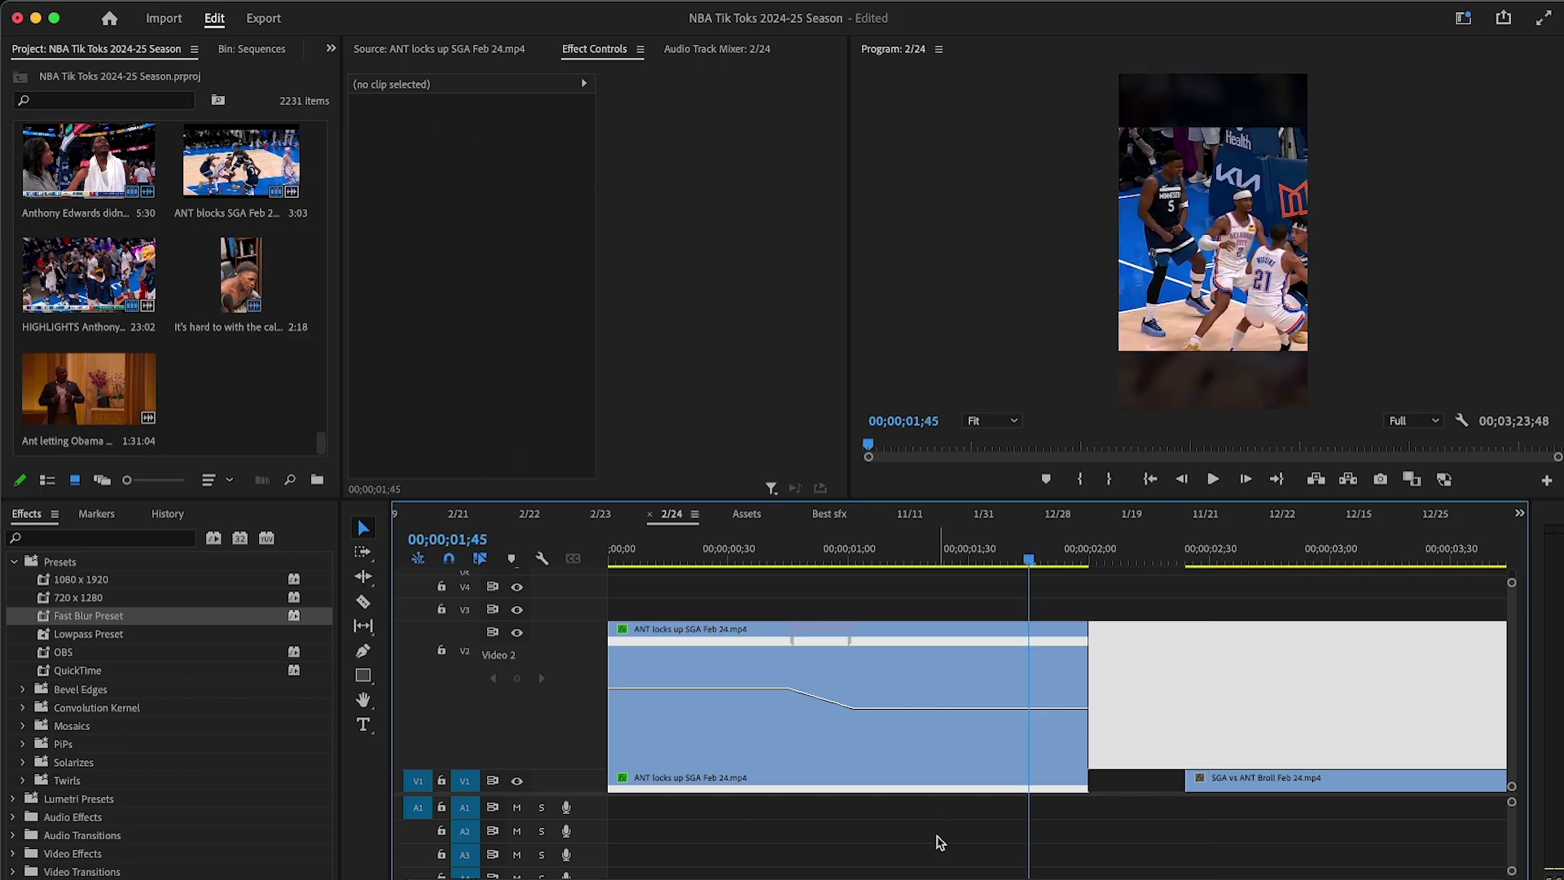
left_click(894, 781)
key("Delete")
left_click_drag(907, 707, 904, 717)
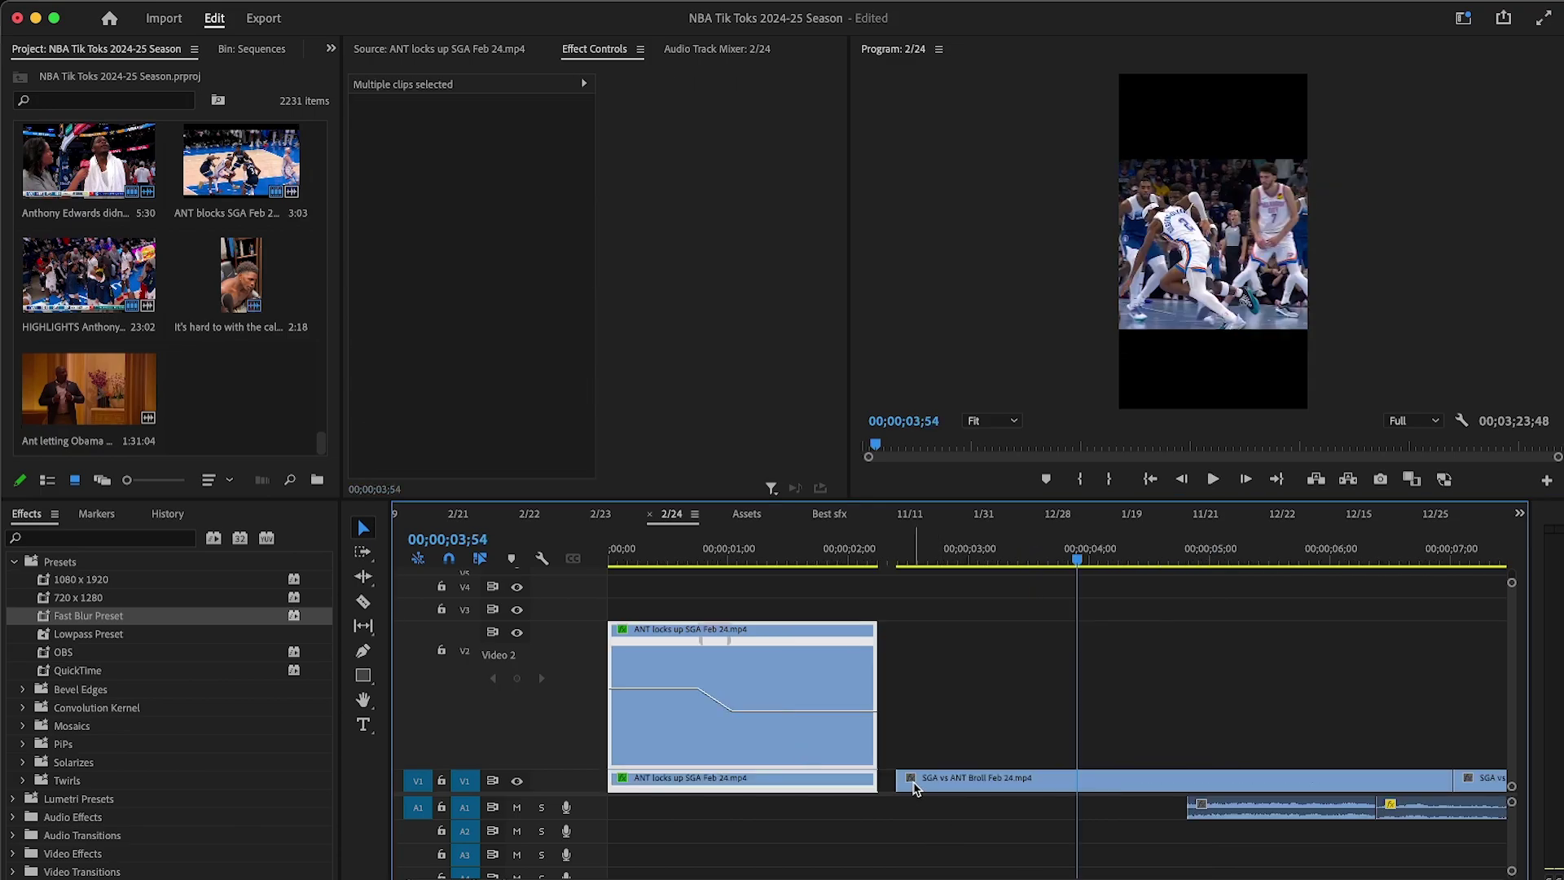
Step: Trim the start of the first SGA vs ANT Broll clip to 00;00;03;54 and ripple delete the gap before it
left_click_drag(897, 782, 1077, 764)
key("-")
right_click(817, 783)
left_click(846, 803)
key("=")
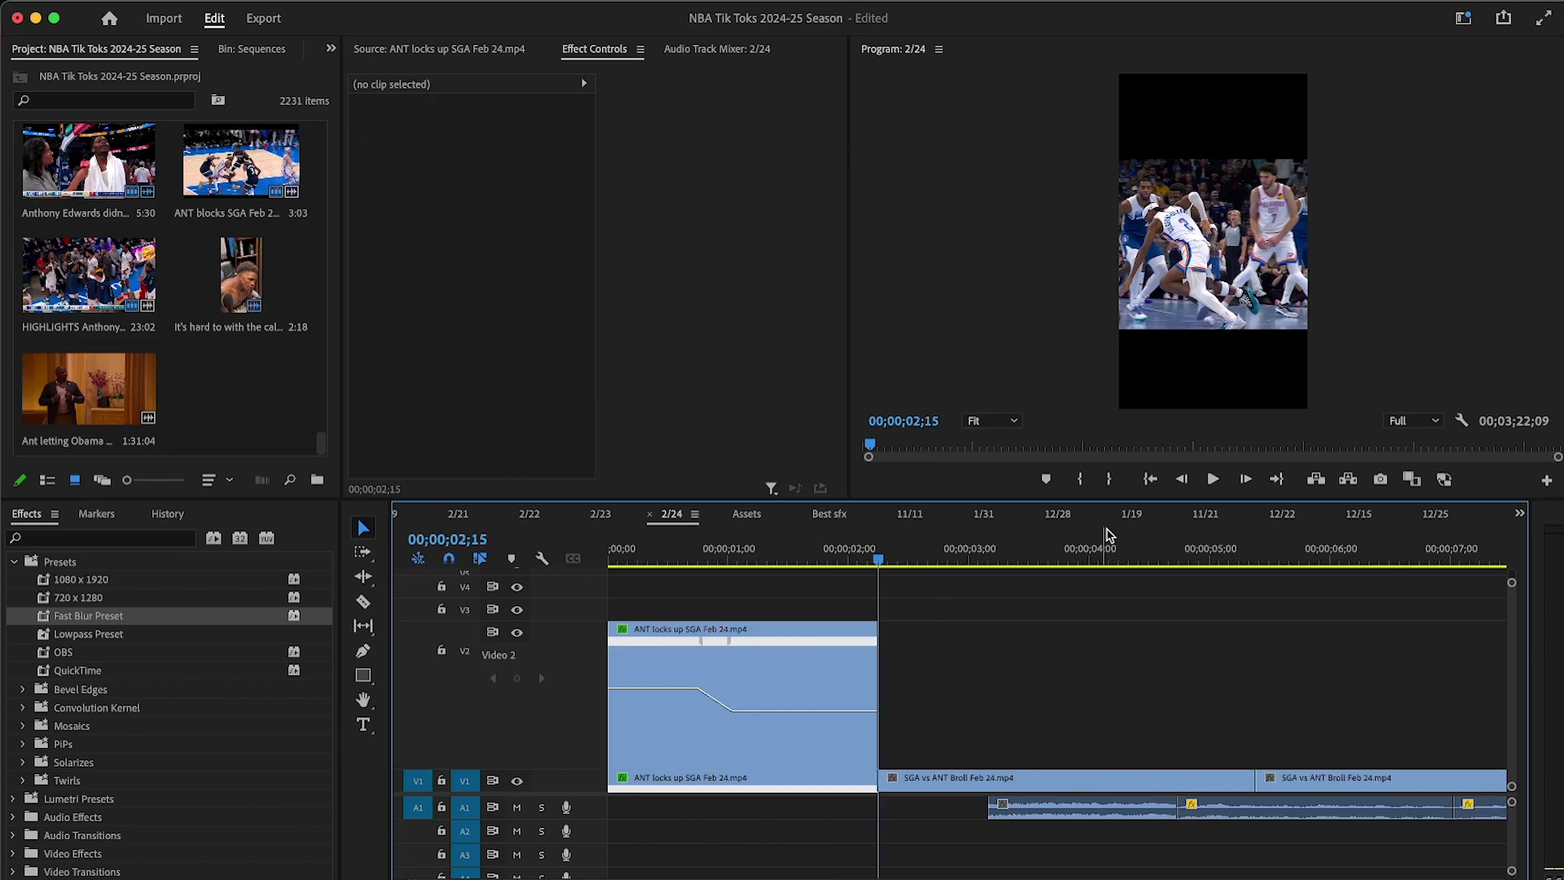
Step: Apply the OBS preset to the first SGA vs ANT Broll clip, set its horizontal position to 704 and reduce its scale
left_click_drag(703, 558, 695, 558)
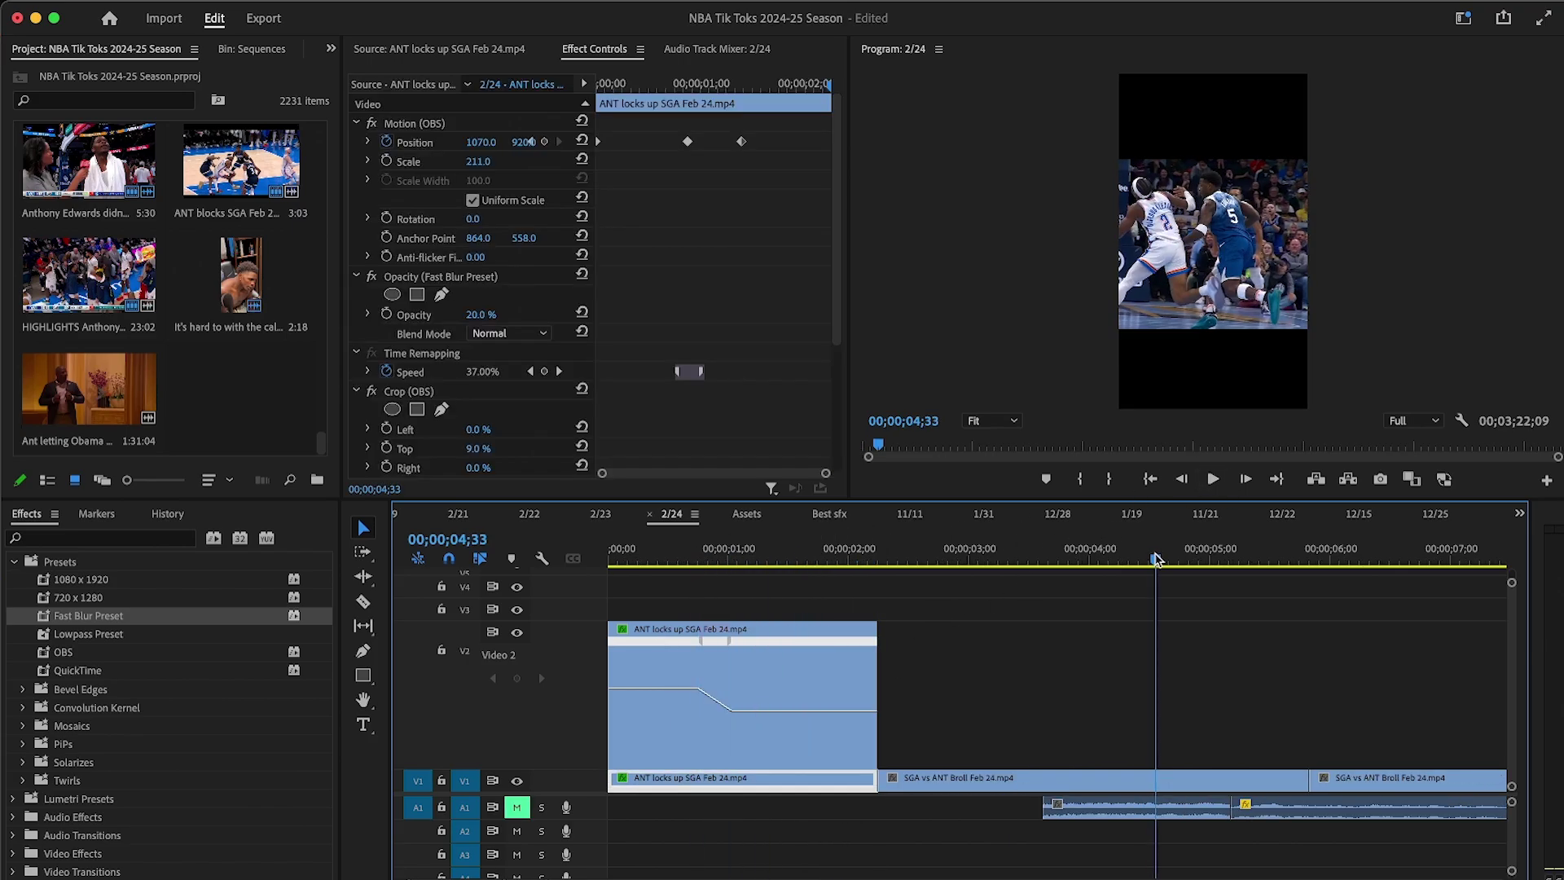
left_click_drag(1156, 558, 1143, 558)
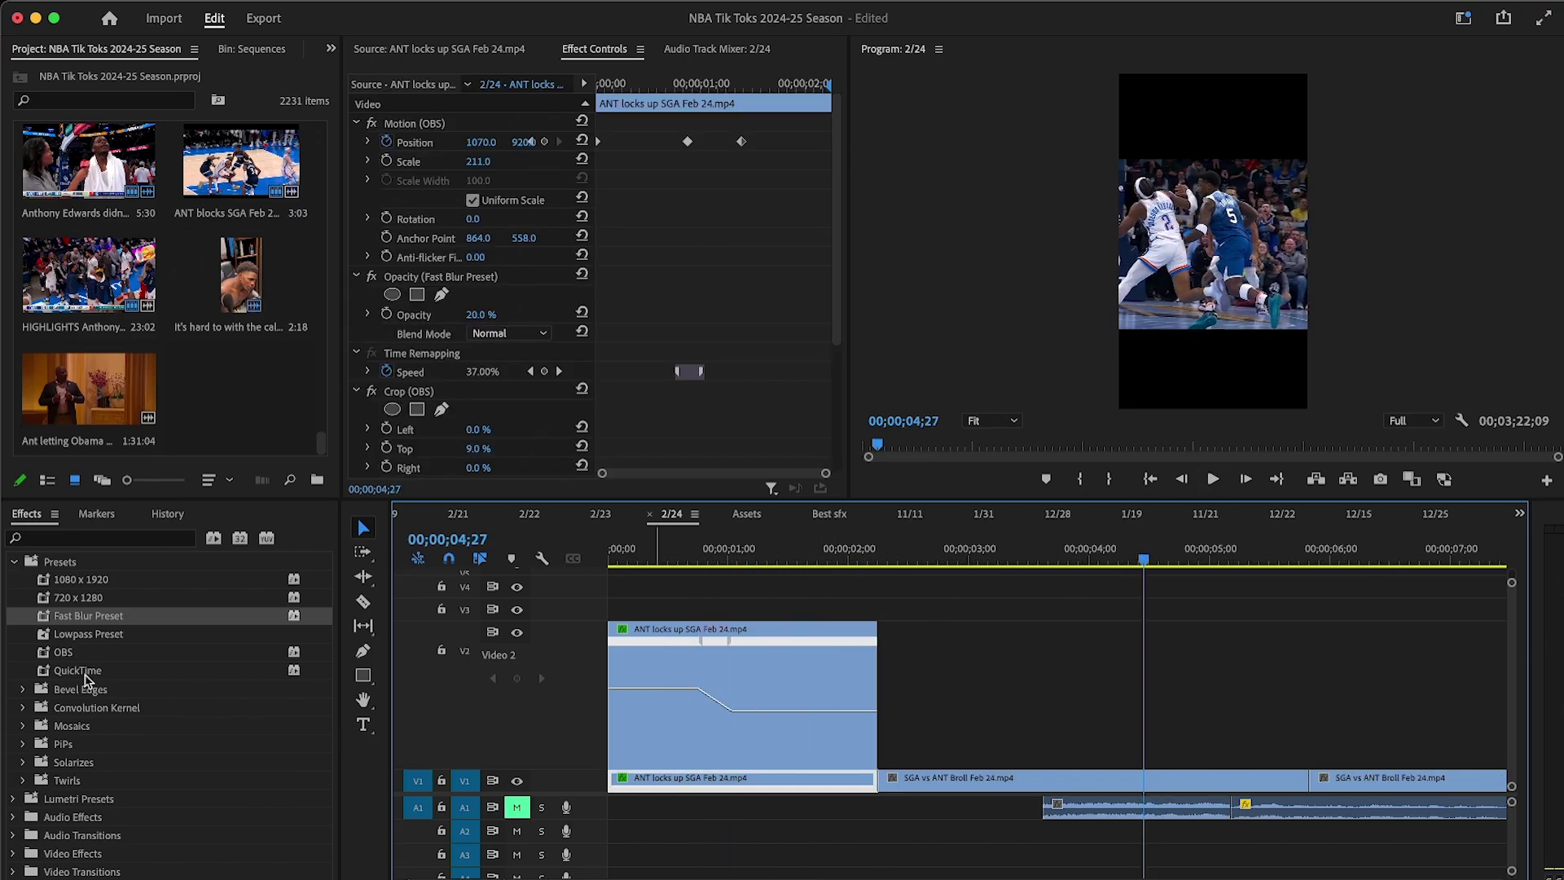
left_click_drag(114, 658, 1219, 778)
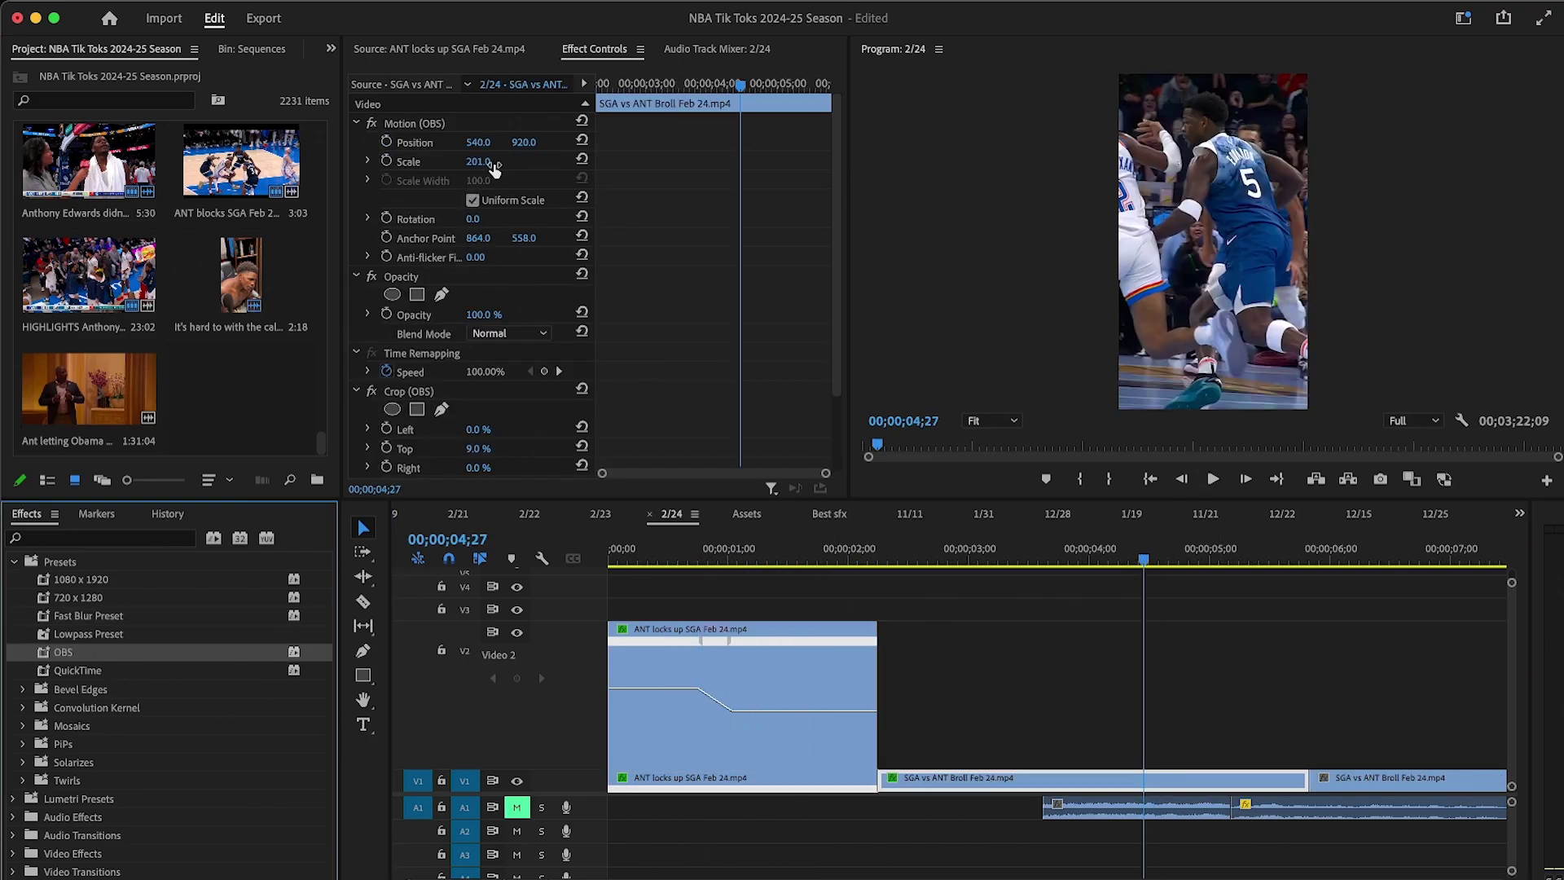
left_click_drag(481, 142, 619, 143)
left_click_drag(484, 162, 474, 161)
Step: Cut the first SGA vs ANT Broll clip at 00;00;04;27 and delete the portion after the cut
left_click(1292, 709)
key("c")
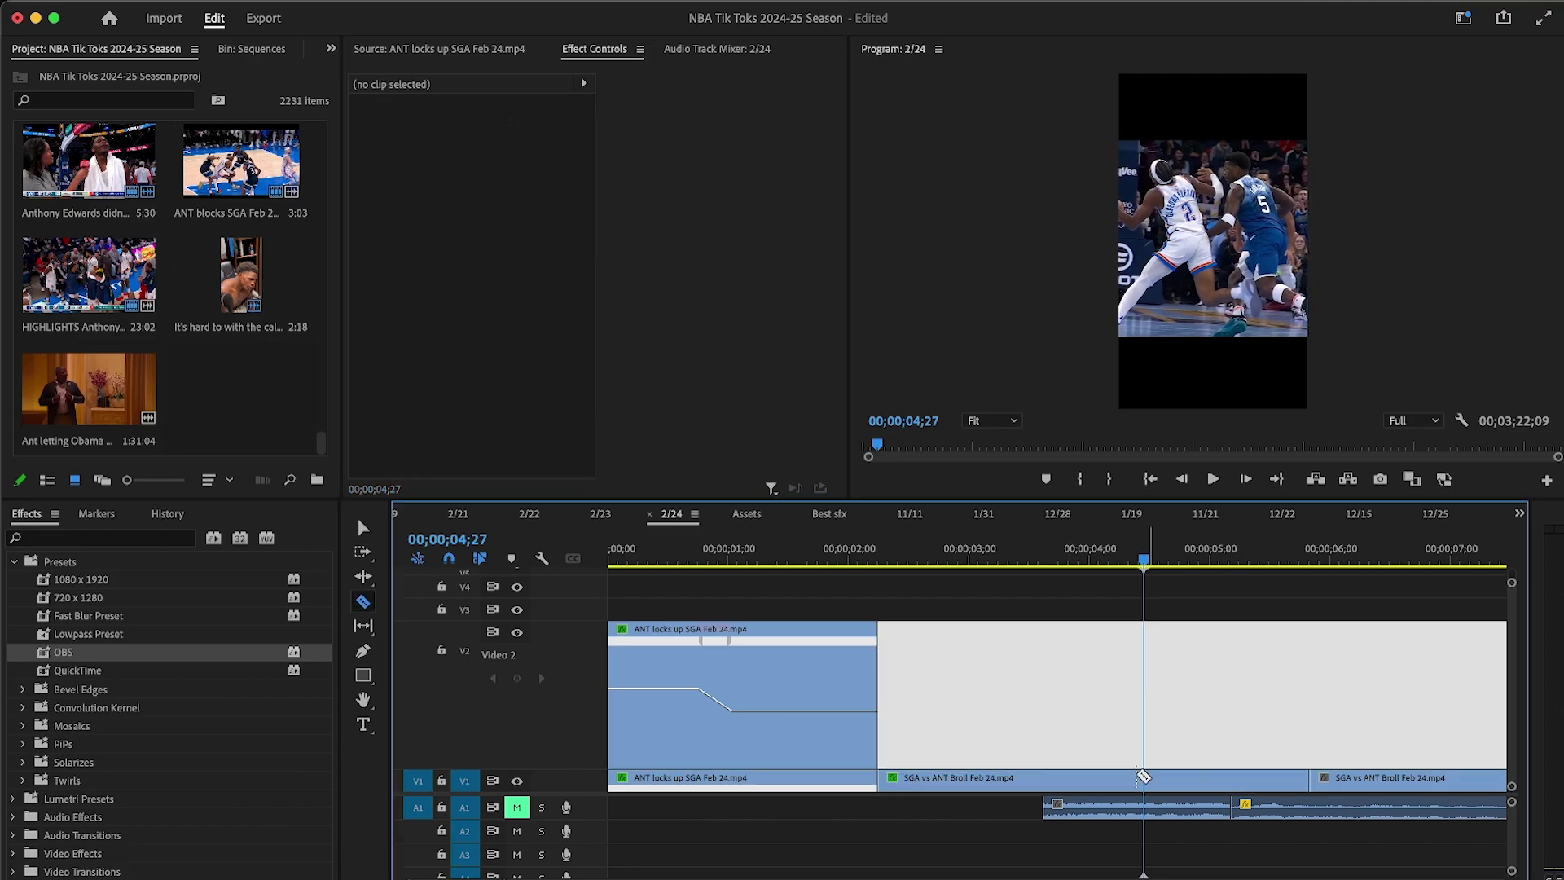
left_click(1144, 778)
key("v")
left_click(1164, 779)
key("Delete")
Step: Duplicate the SGA vs ANT Broll clip onto V2, set the V1 clip's scale to 207 and apply the Fast Blur Preset to it
left_click(913, 549)
left_click(949, 780)
left_click_drag(950, 780, 965, 745, "alt")
left_click_drag(479, 163, 562, 163)
left_click_drag(124, 617, 920, 784)
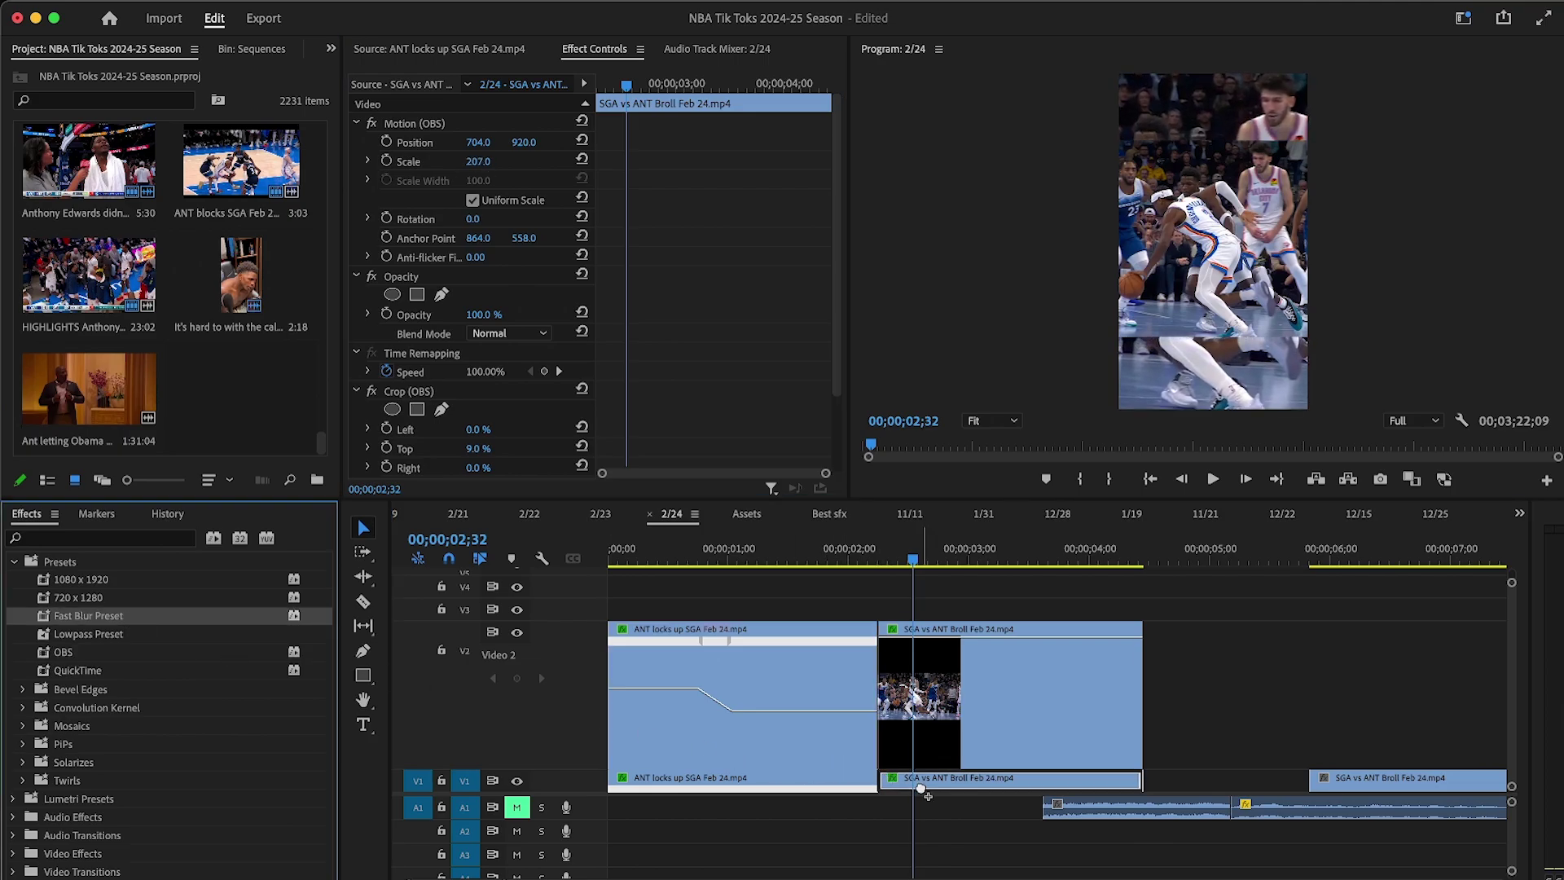
Step: Play back the cut from the opening ANT locks up SGA clip into the first SGA vs ANT Broll clip
left_click(834, 550)
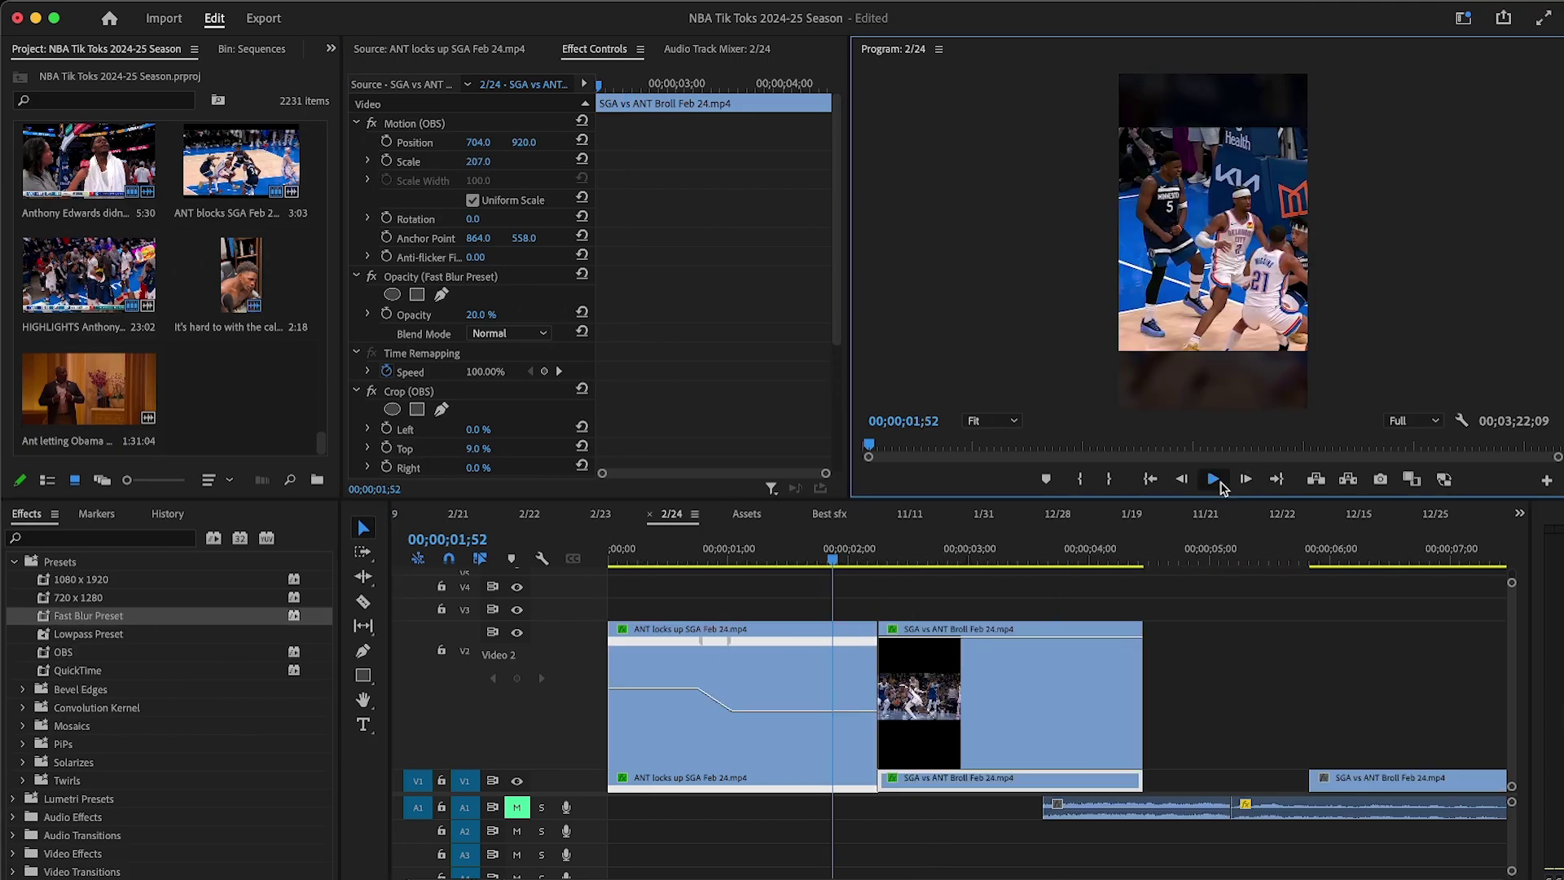
key("space")
left_click(1185, 626)
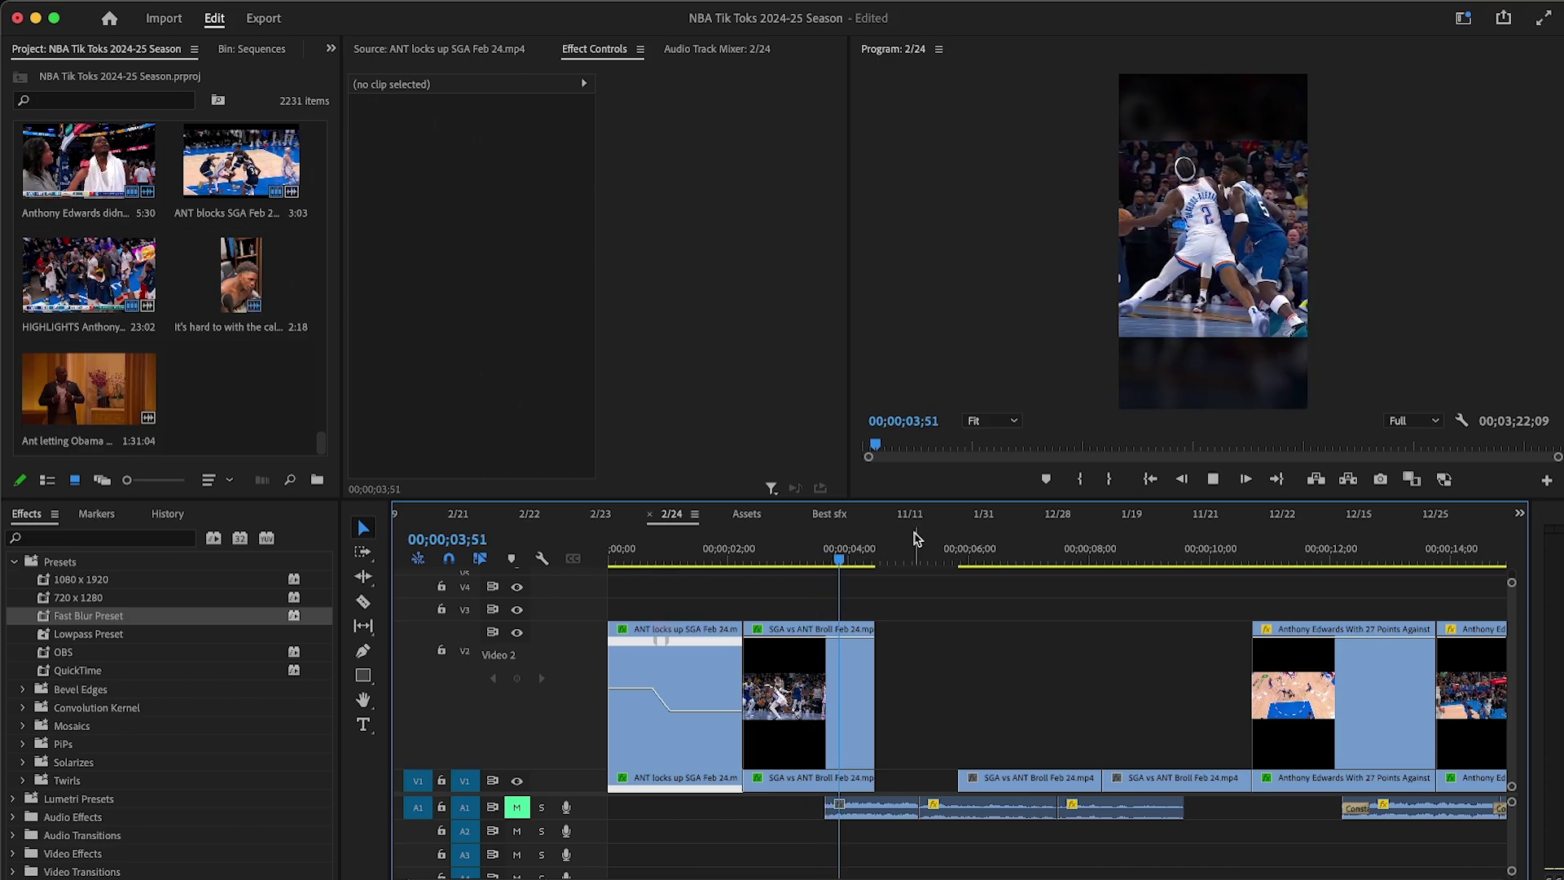
left_click(1049, 554)
key("minus")
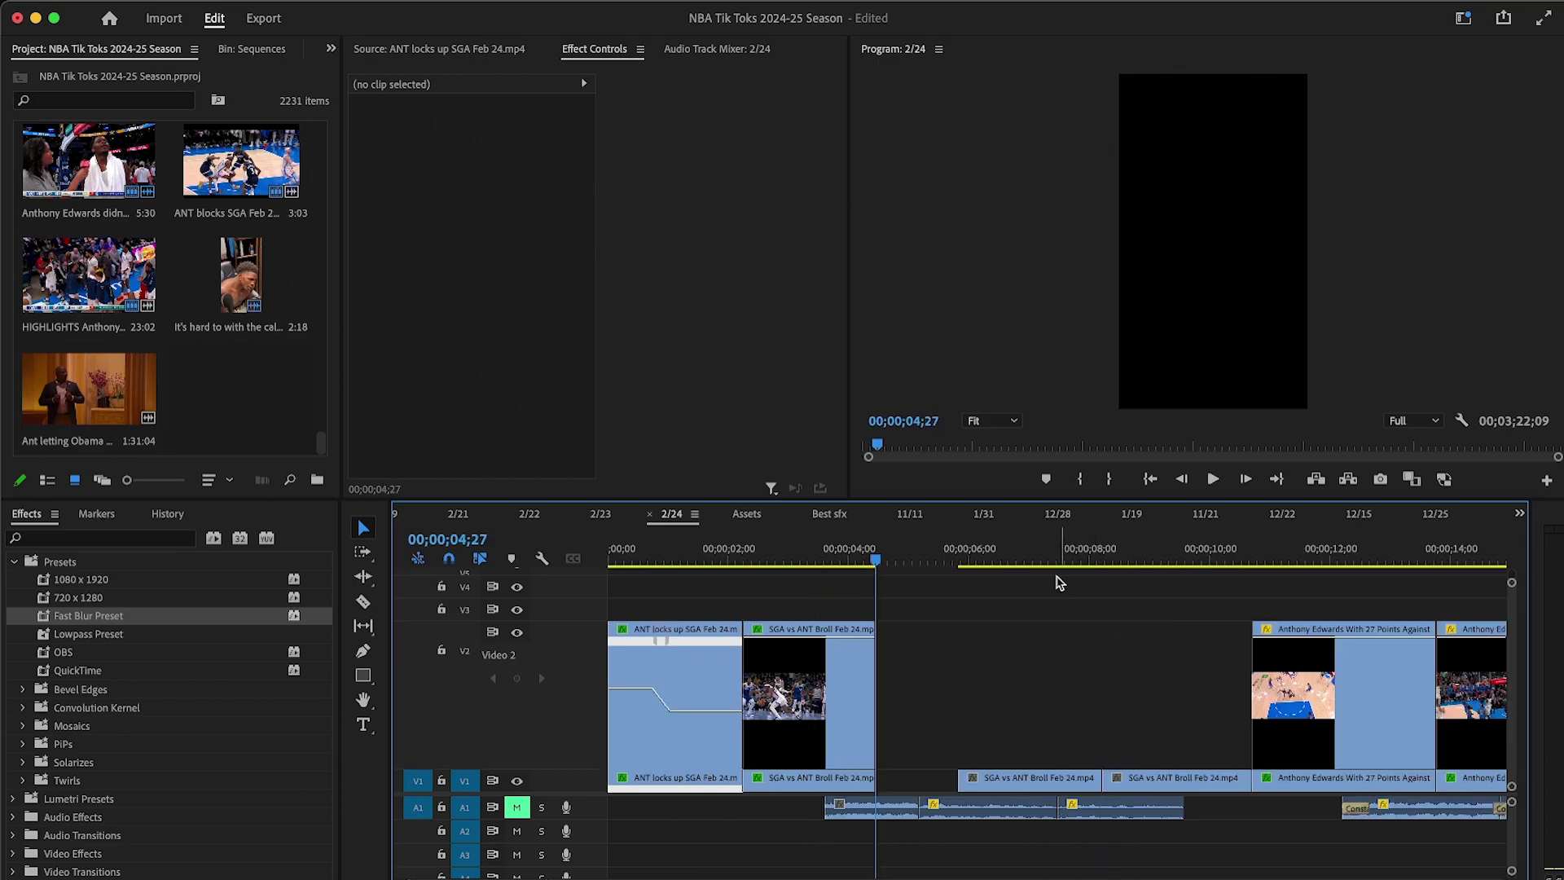
Step: Trim the start of the second SGA vs ANT Broll clip to 00;00;06;01 and move it against the preceding clip
left_click(966, 554)
left_click_drag(990, 551, 972, 551)
left_click(969, 558)
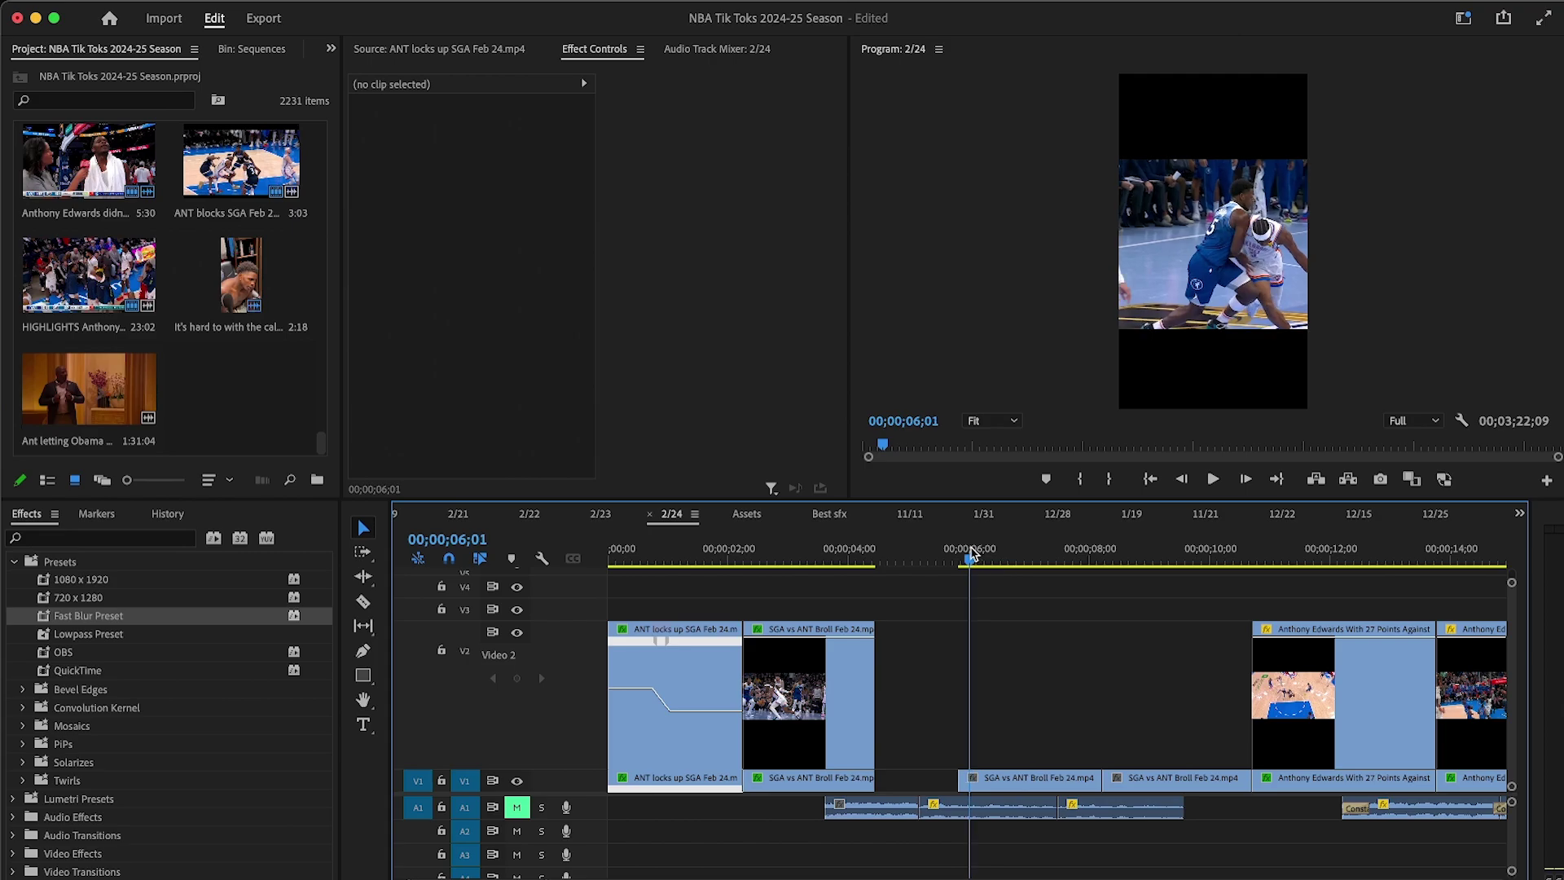
left_click_drag(955, 777, 961, 778)
left_click_drag(1004, 780, 907, 792)
Step: Apply the OBS preset to the second SGA vs ANT Broll clip and set its horizontal position to 401 and scale to 138
left_click(910, 549)
left_click_drag(63, 652, 941, 778)
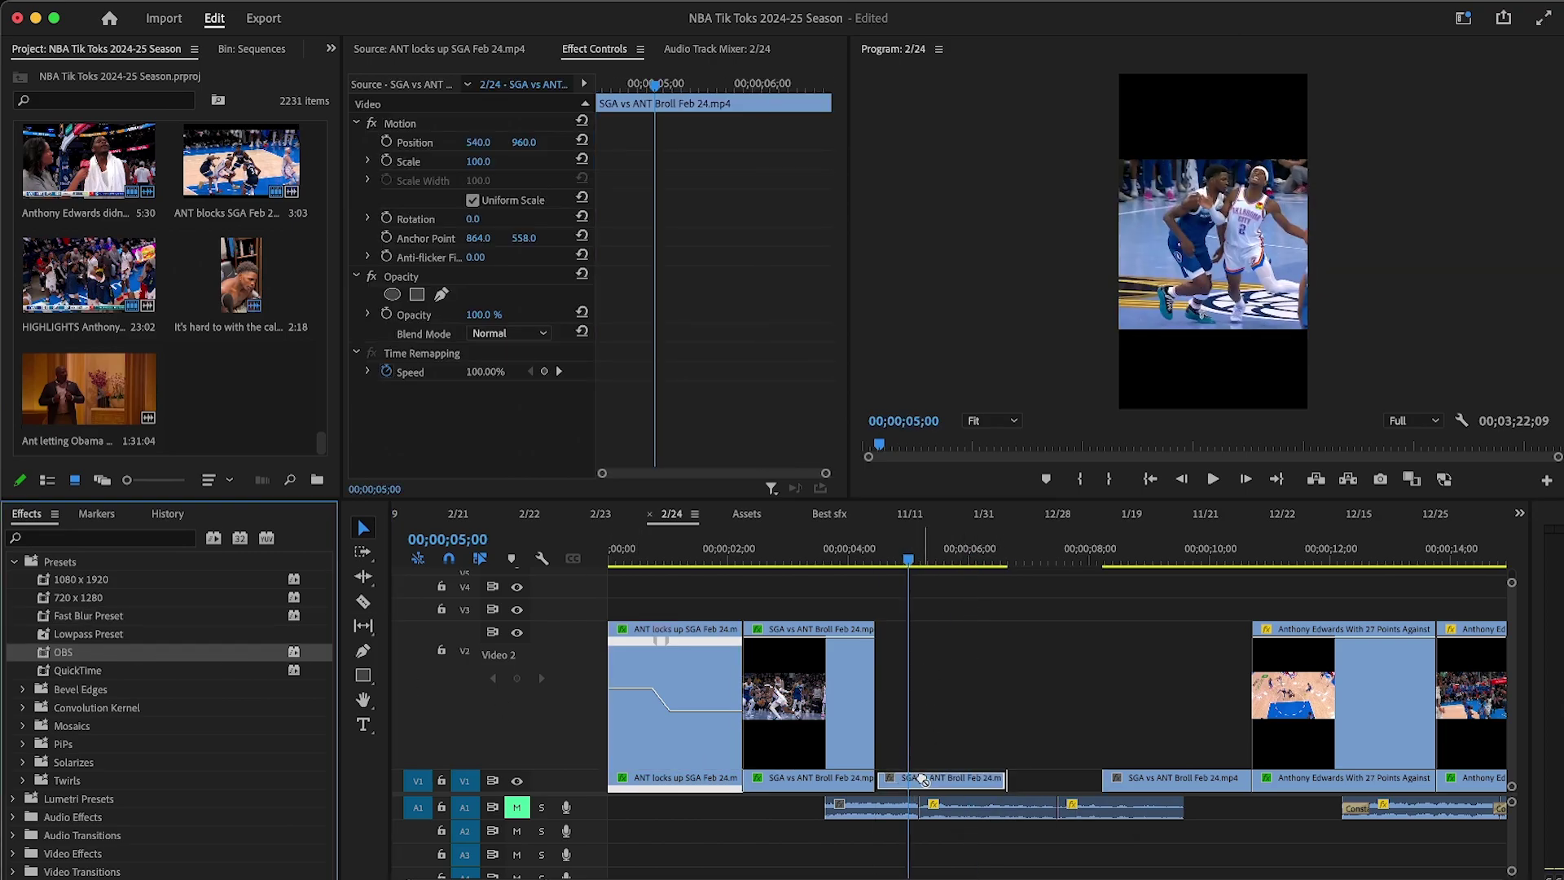
left_click_drag(478, 161, 462, 161)
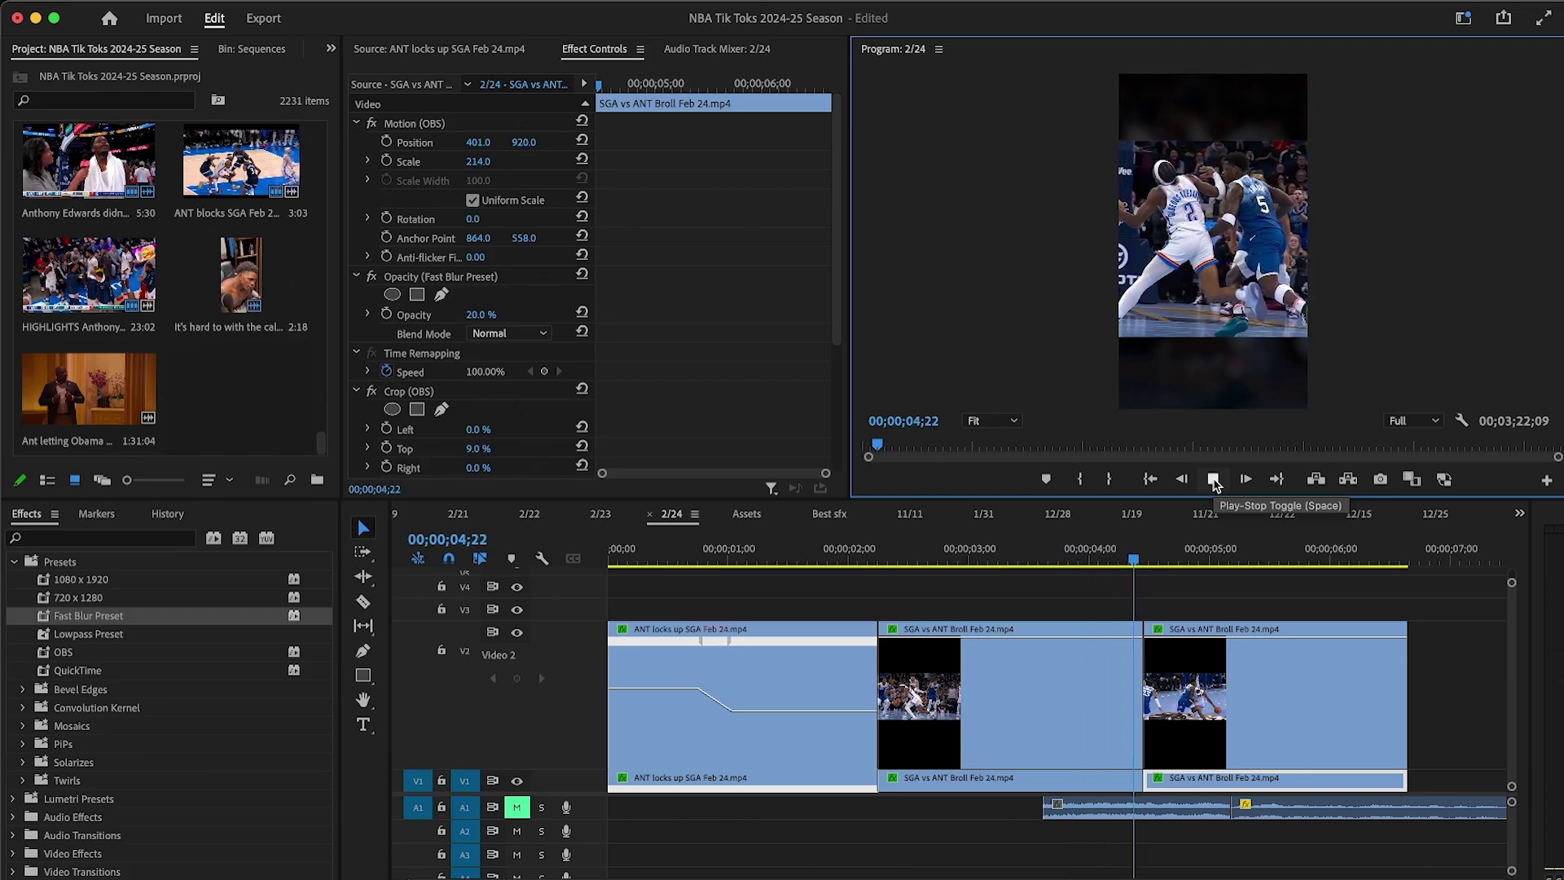
Step: Play back the cut into the second SGA vs ANT Broll clip
left_click(1213, 481)
left_click(1213, 477)
left_click(1213, 478)
Step: Keyframe the second Broll clip on V2 from horizontal position 401 and scale 138 at its start to 520 and 115 at its end
left_click(1320, 665)
scroll(1320, 666, "right", 3)
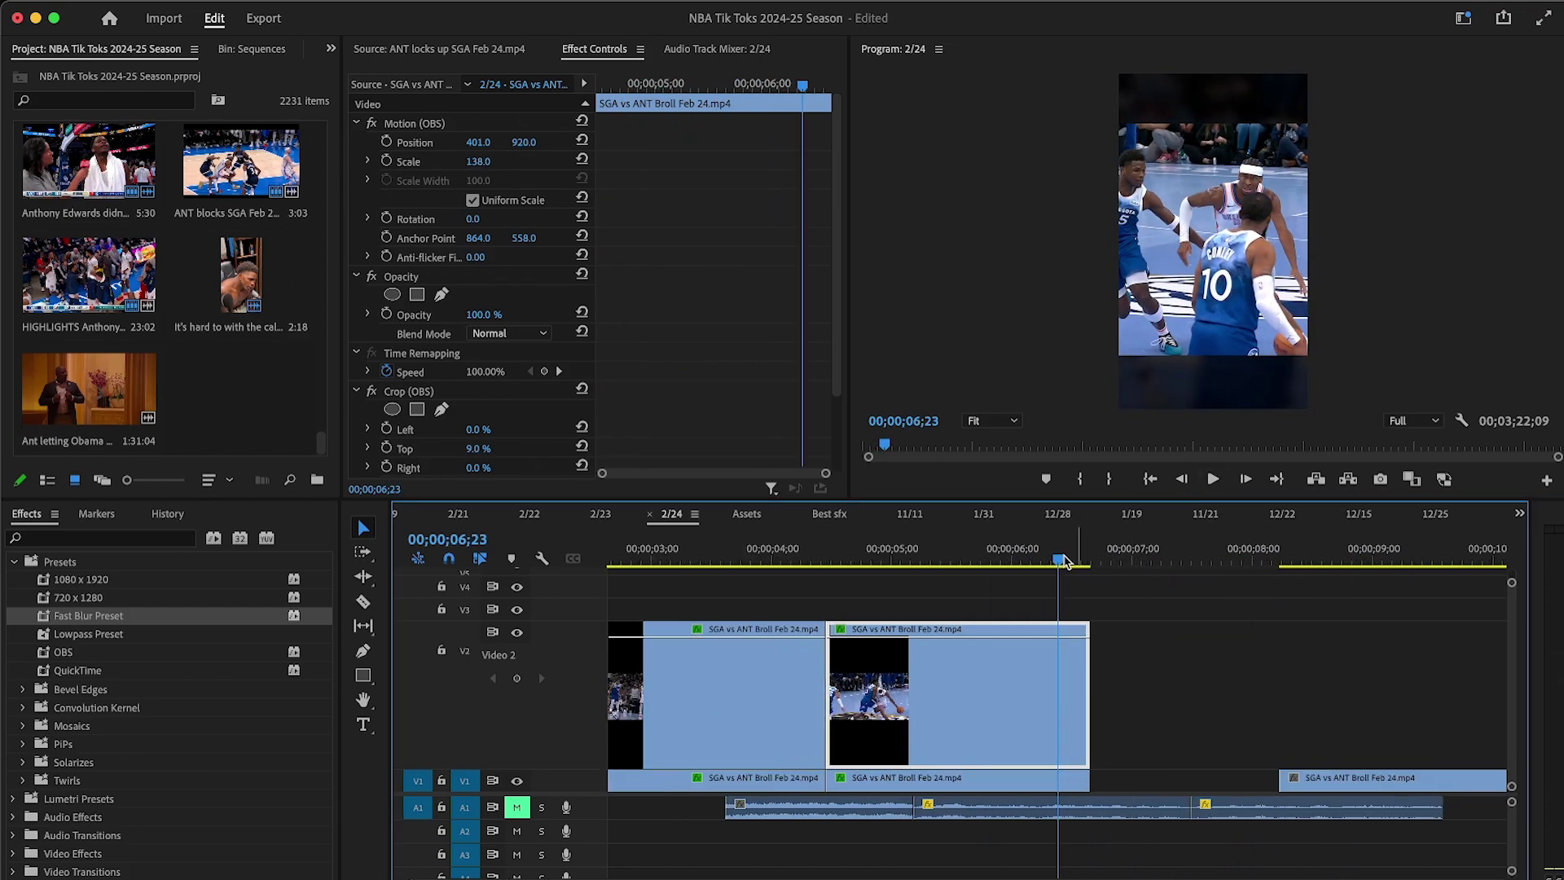
left_click_drag(1058, 557, 1089, 557)
left_click(386, 160)
left_click(386, 142)
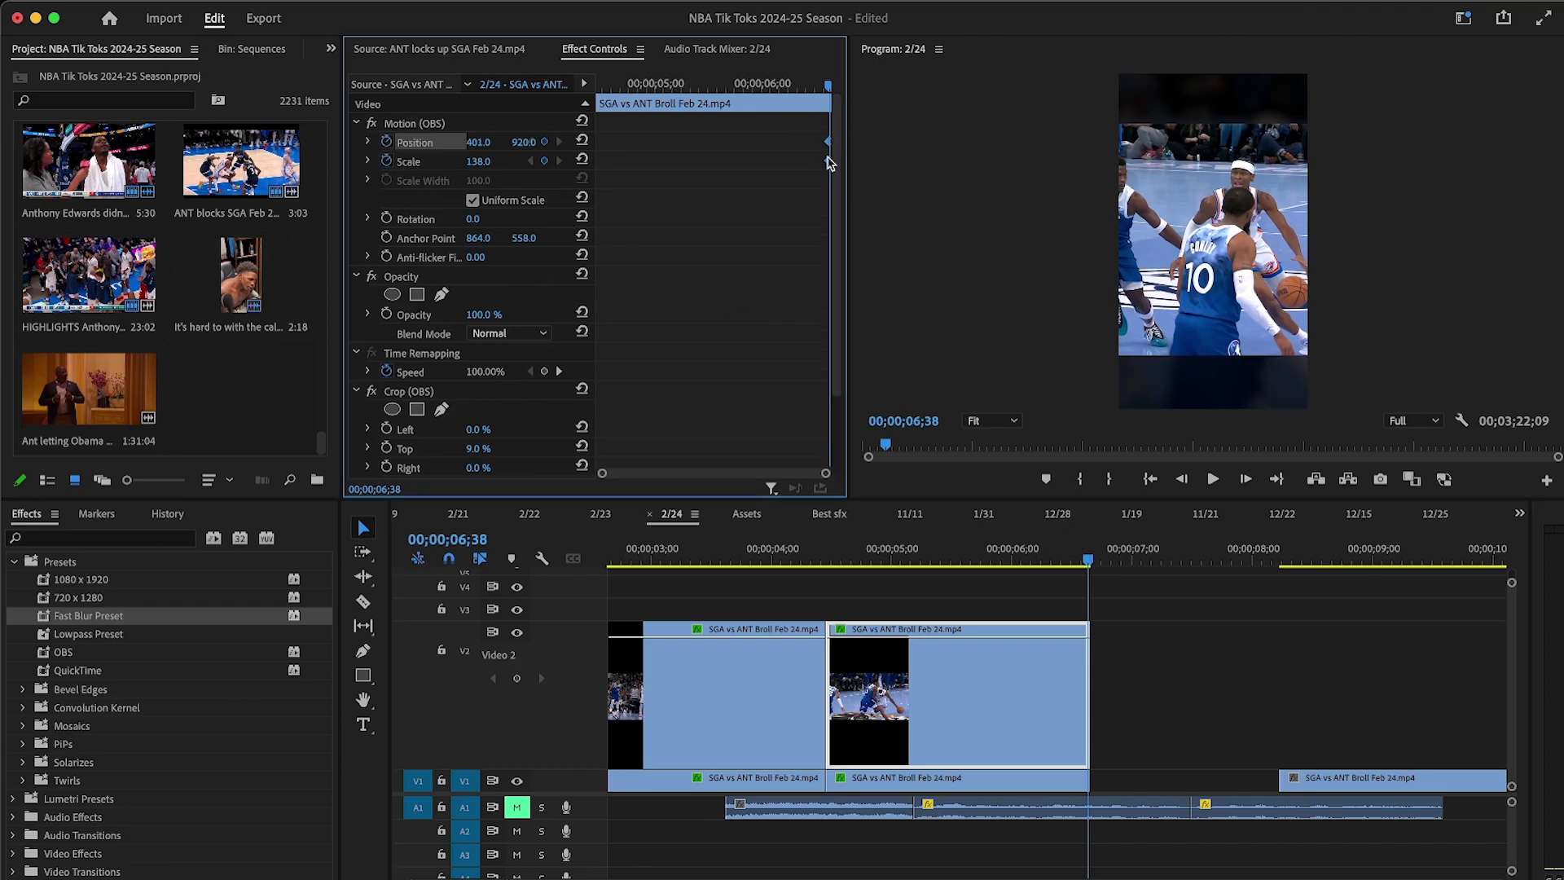
mouse_move(462, 166)
left_mouse_down()
mouse_move(449, 166)
mouse_move(573, 142)
mouse_move(484, 161)
mouse_move(480, 142)
left_mouse_up()
Step: Play back the second Broll clip to check its keyframed position and scale movement
left_click(806, 552)
key("=")
key("-")
left_click(1218, 479)
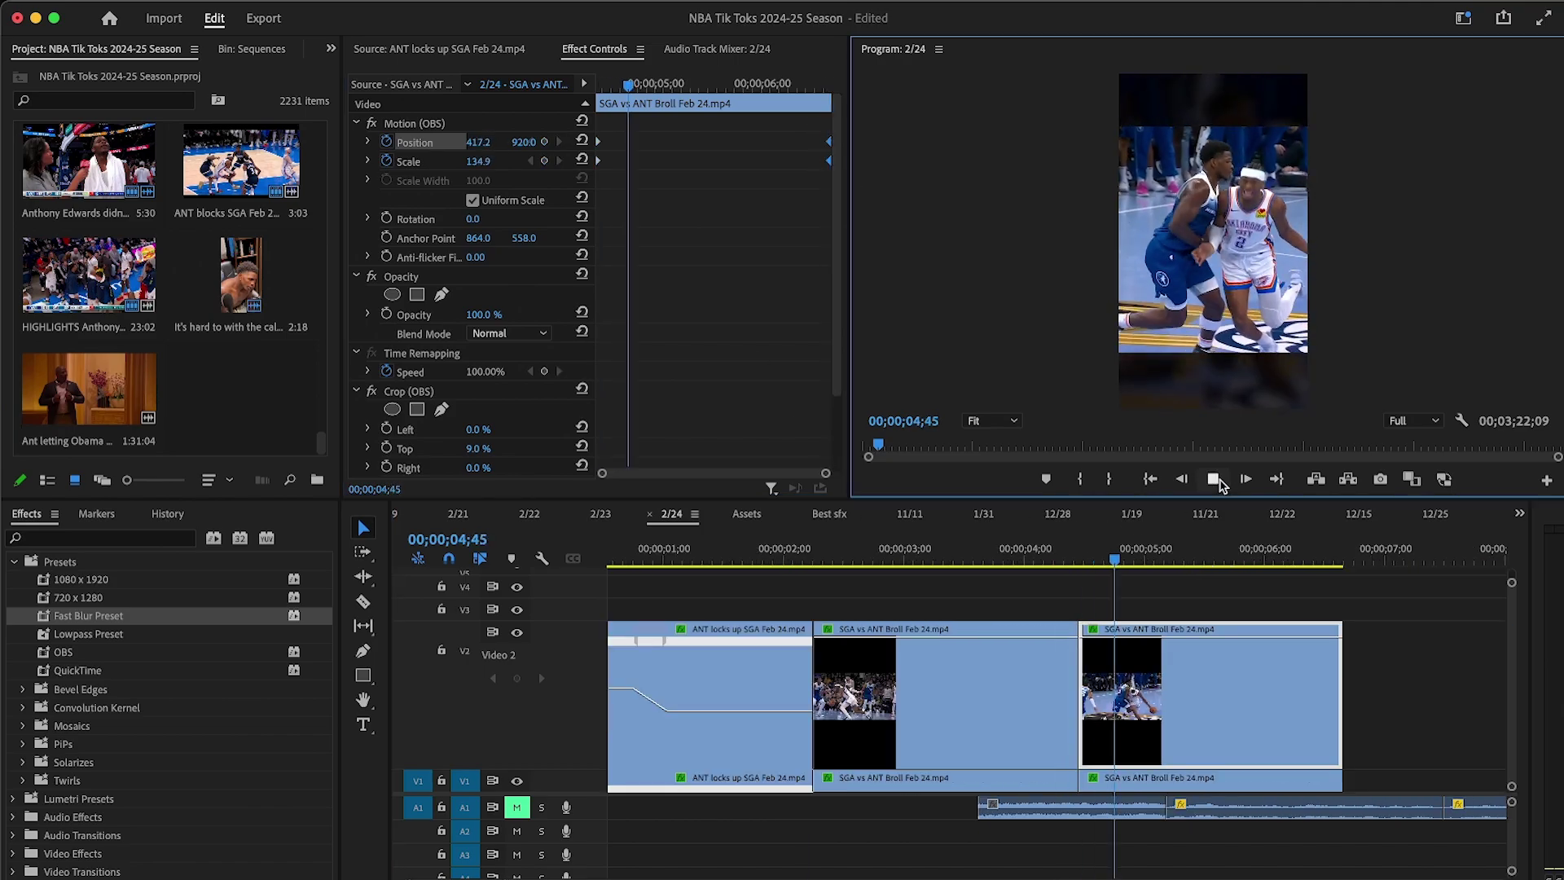
left_click(1219, 479)
left_click(1057, 562)
left_click(1213, 479)
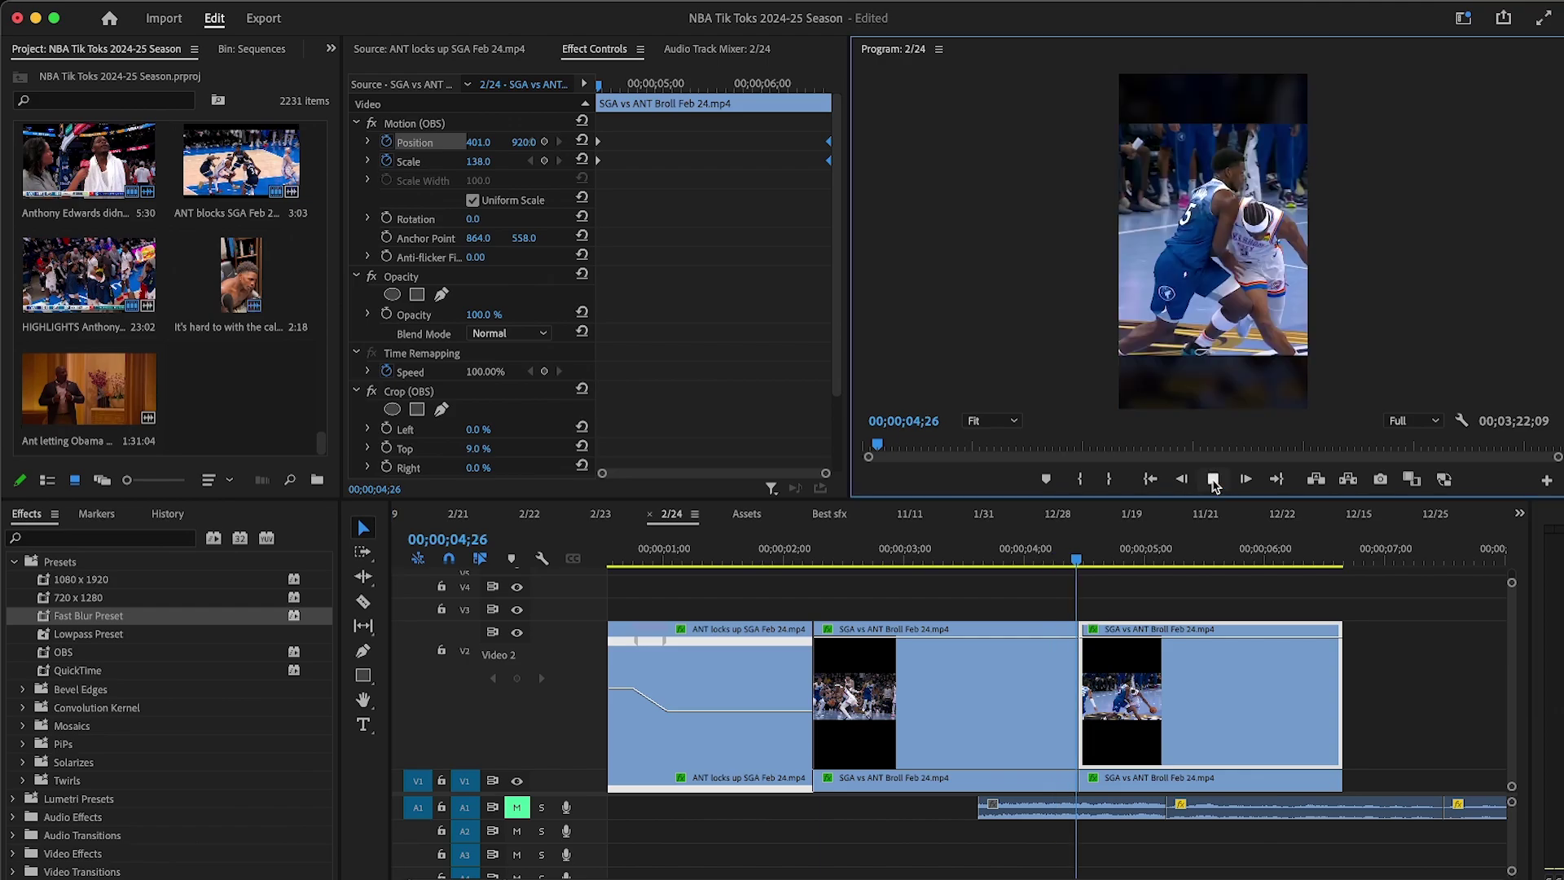
key("space")
Step: Delete the blurred V1 copy beneath the second SGA vs ANT Broll clip
left_click(1126, 607)
left_click(1114, 778)
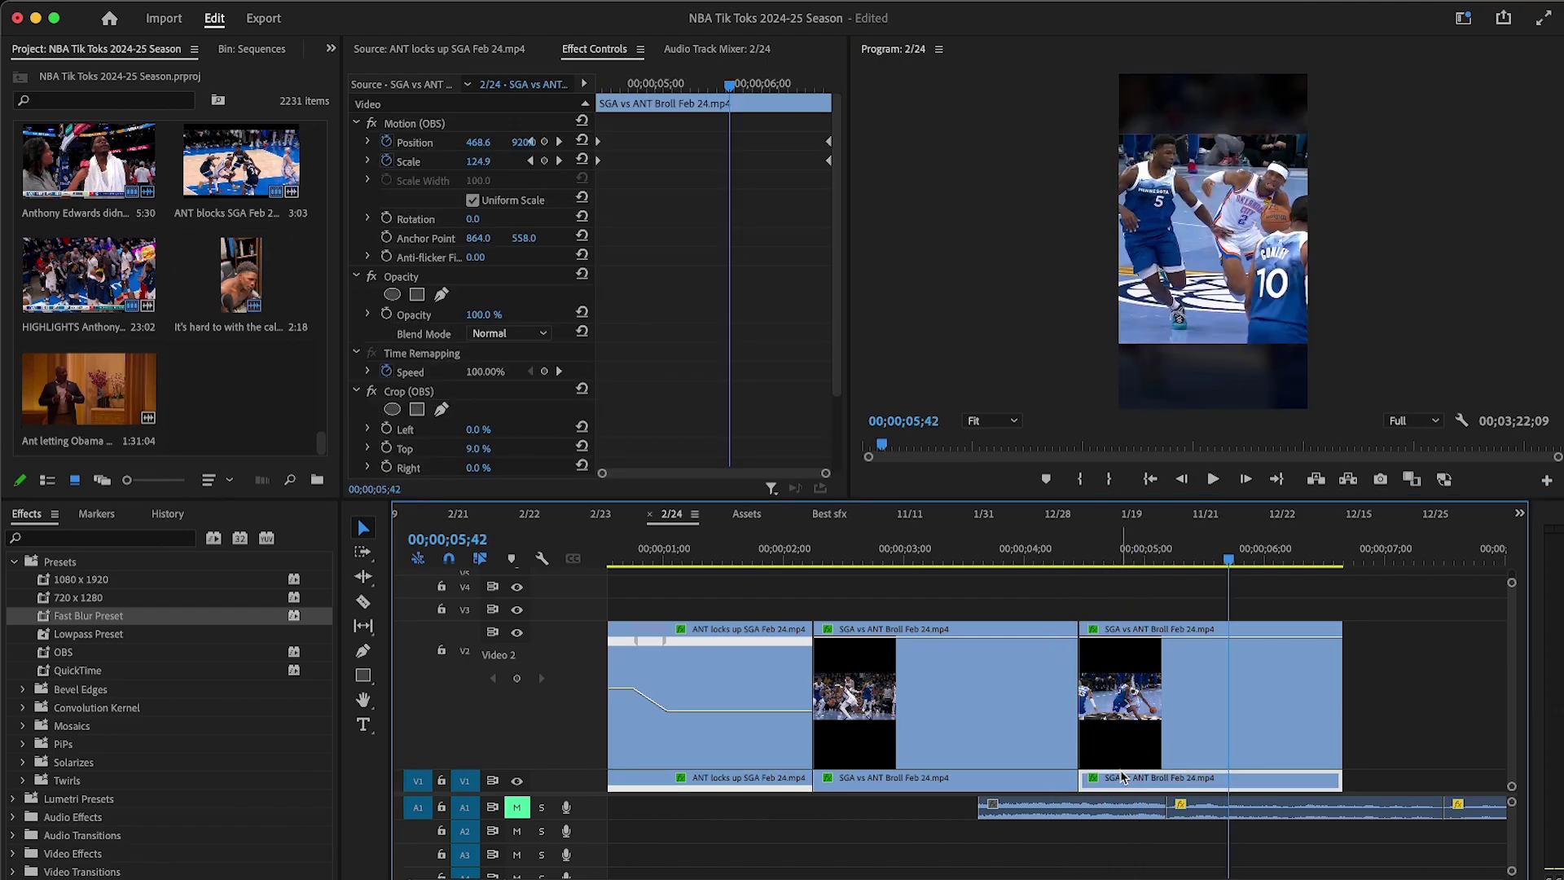
key("Delete")
Step: Add a speed keyframe at 00;00;05;42 on the second Broll clip and ramp its speed down to 61%
left_click(1093, 631)
left_click(1259, 695)
left_click(516, 678)
key("=")
left_click_drag(1183, 688, 1182, 702)
left_click_drag(1058, 641, 1001, 640)
key("-")
key("-")
Step: Play back the slow-motion ramp on the second Broll clip
left_click(844, 553)
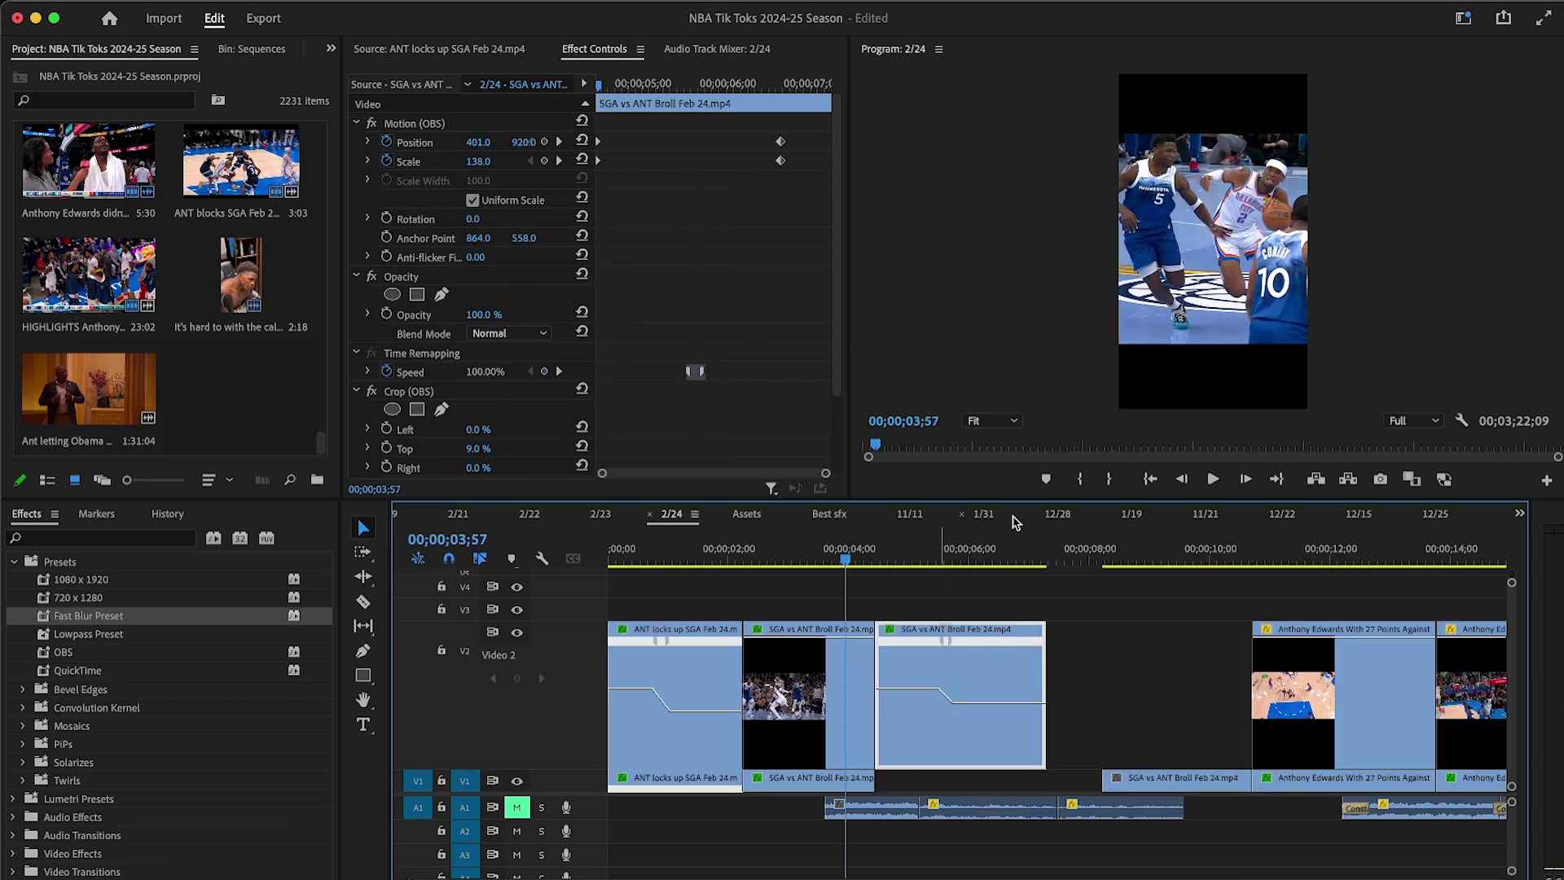
key("=")
left_click(1211, 480)
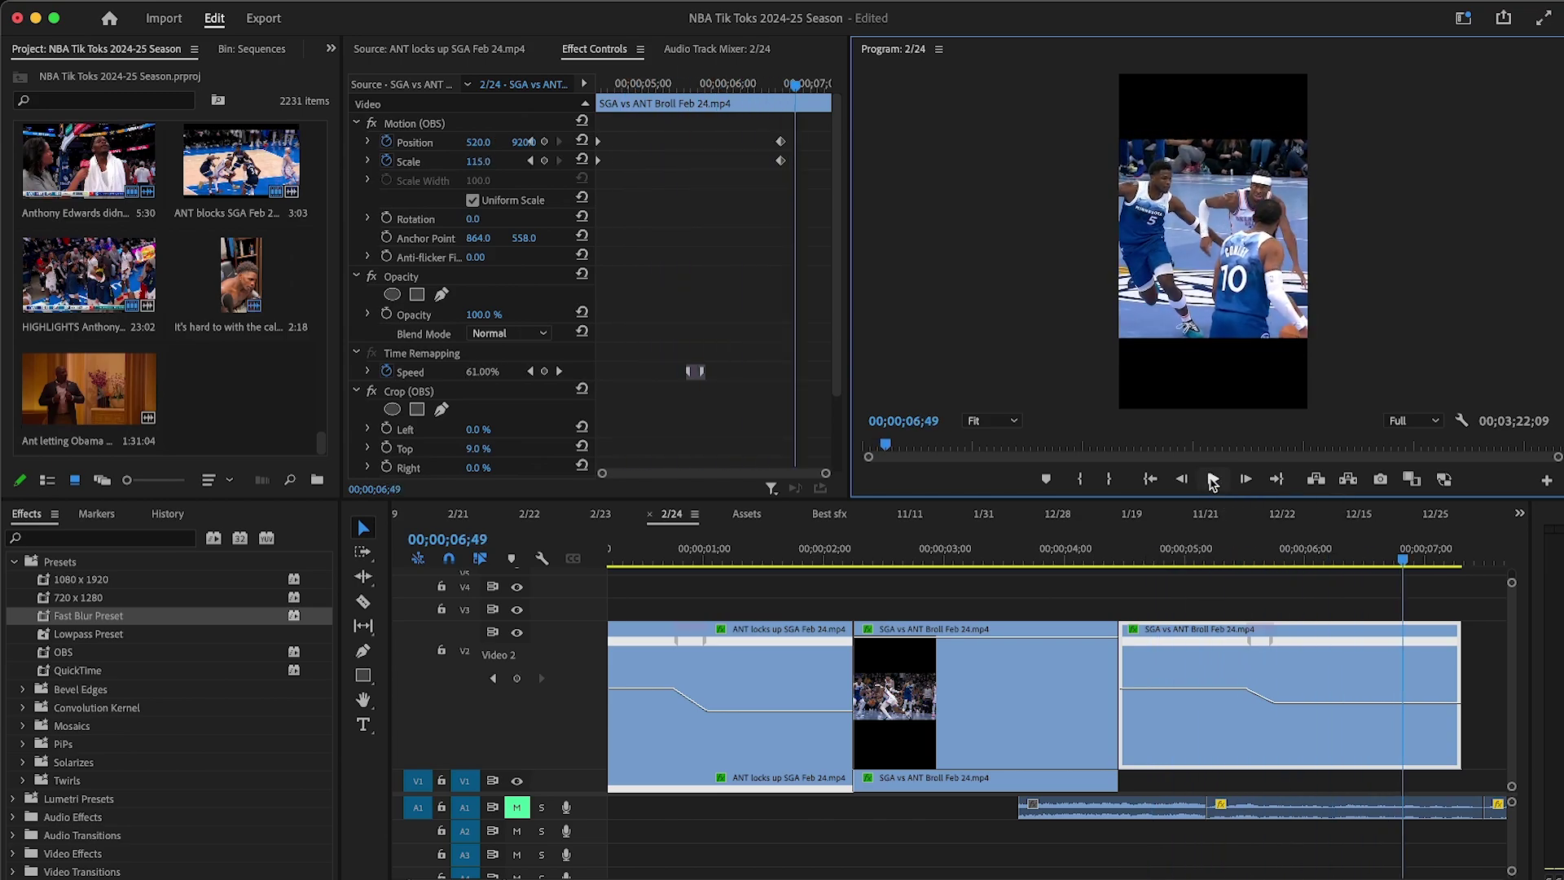
Step: Trim the end of the slowed second Broll clip to 00;00;07;14 and duplicate the clip onto V1
left_click_drag(1455, 648, 1444, 648)
key("-")
left_click_drag(948, 738, 949, 774)
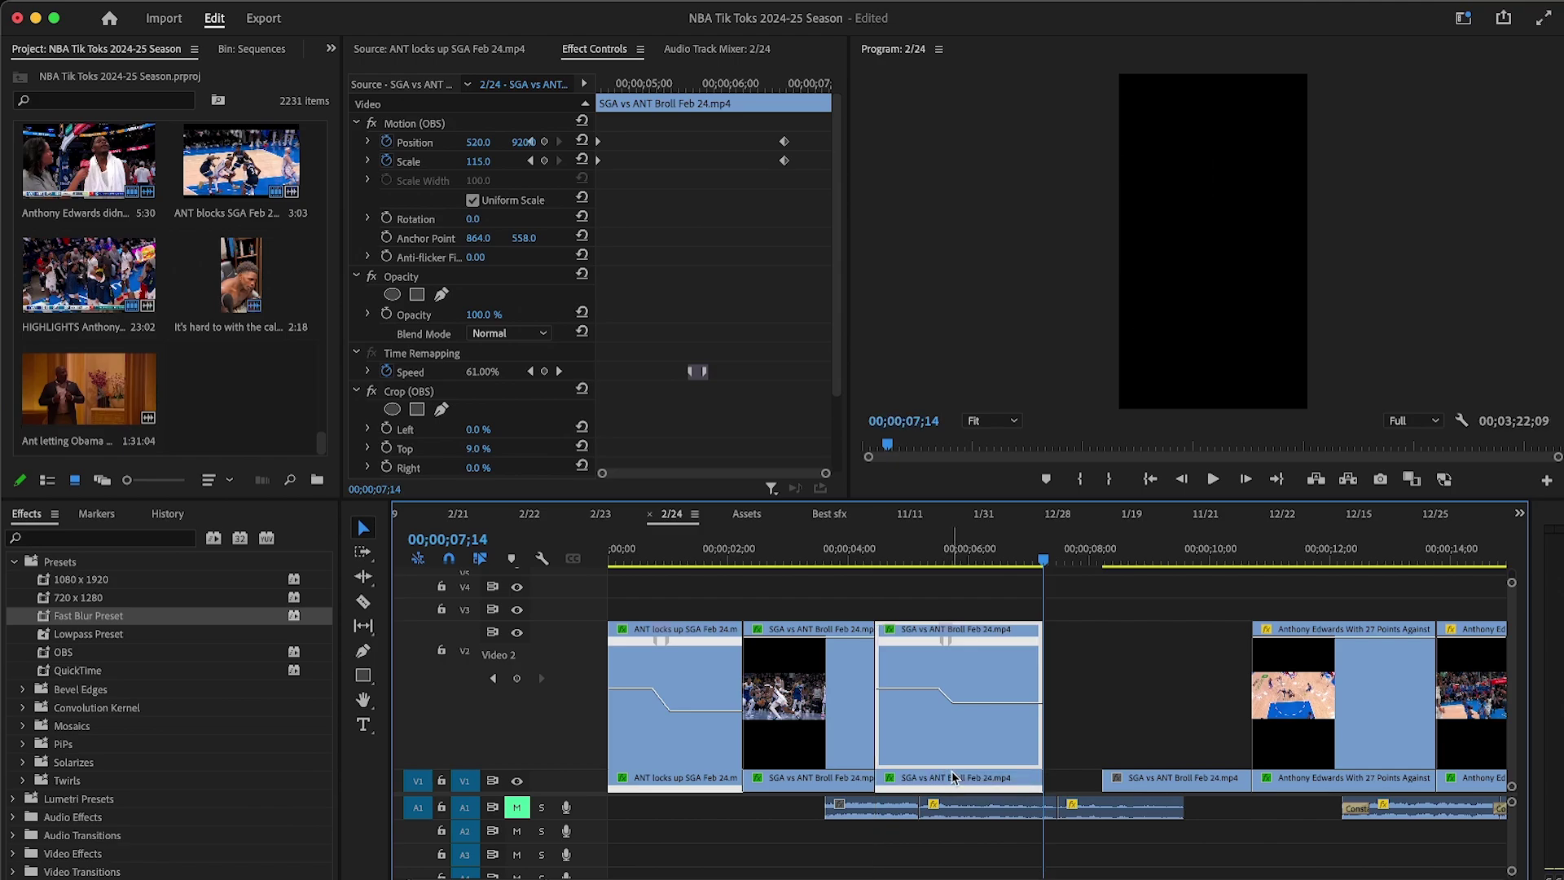
Step: Replace the V1 copy's scale keyframes with a fixed scale of 214.6 and apply the Fast Blur Preset to it
left_click(924, 557)
left_click(386, 162)
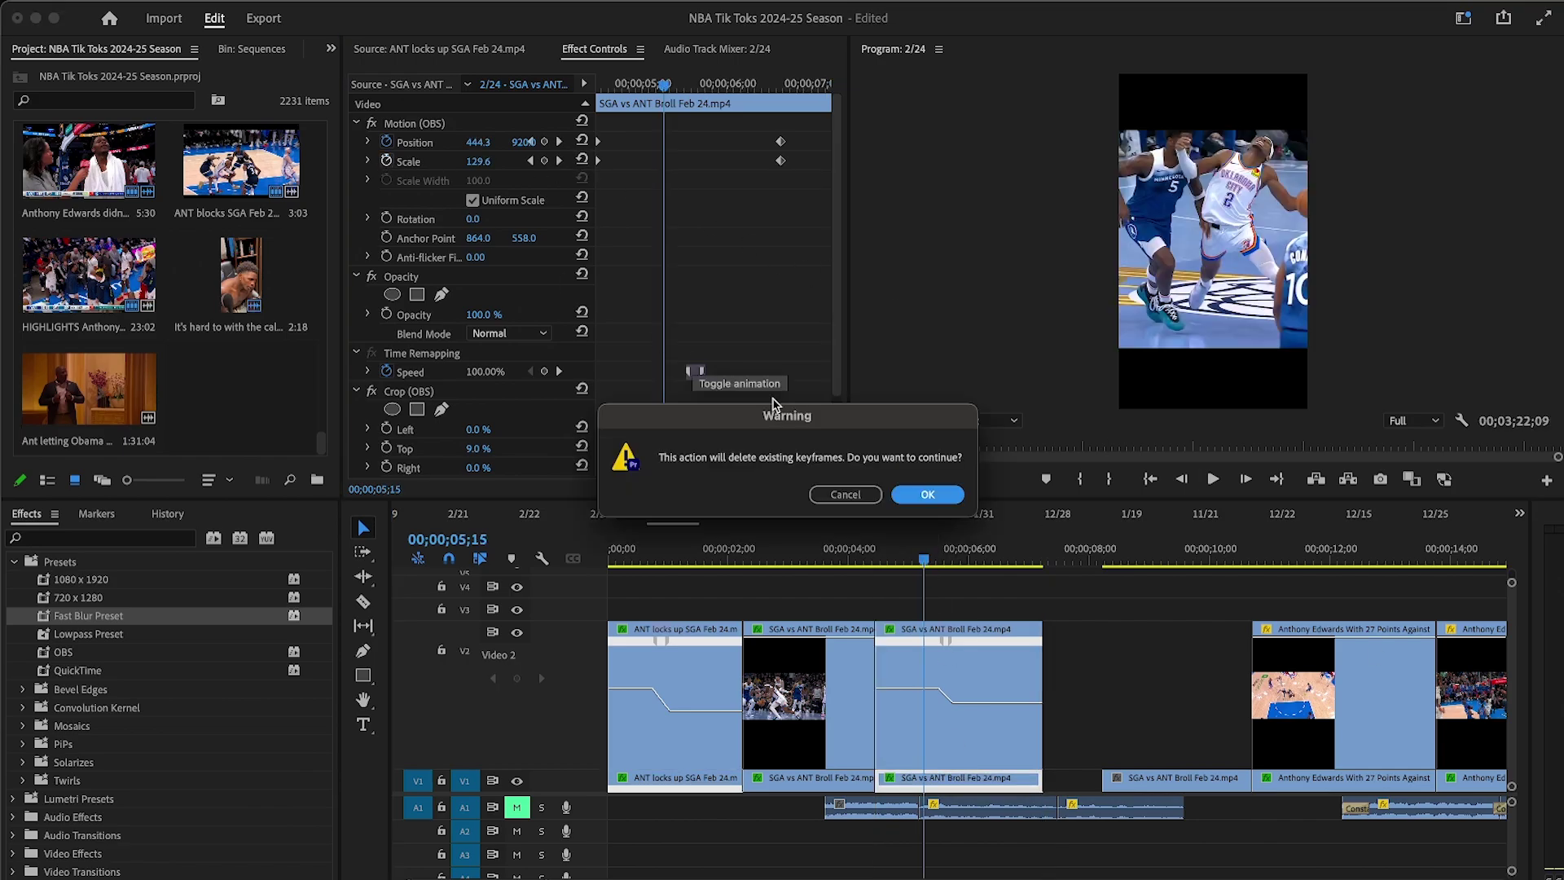
left_click(913, 490)
left_click_drag(478, 162, 548, 162)
left_click_drag(197, 619, 1007, 784)
left_click_drag(148, 616, 961, 778)
Step: Ripple delete the gap before the third SGA vs ANT Broll clip
left_click(1105, 550)
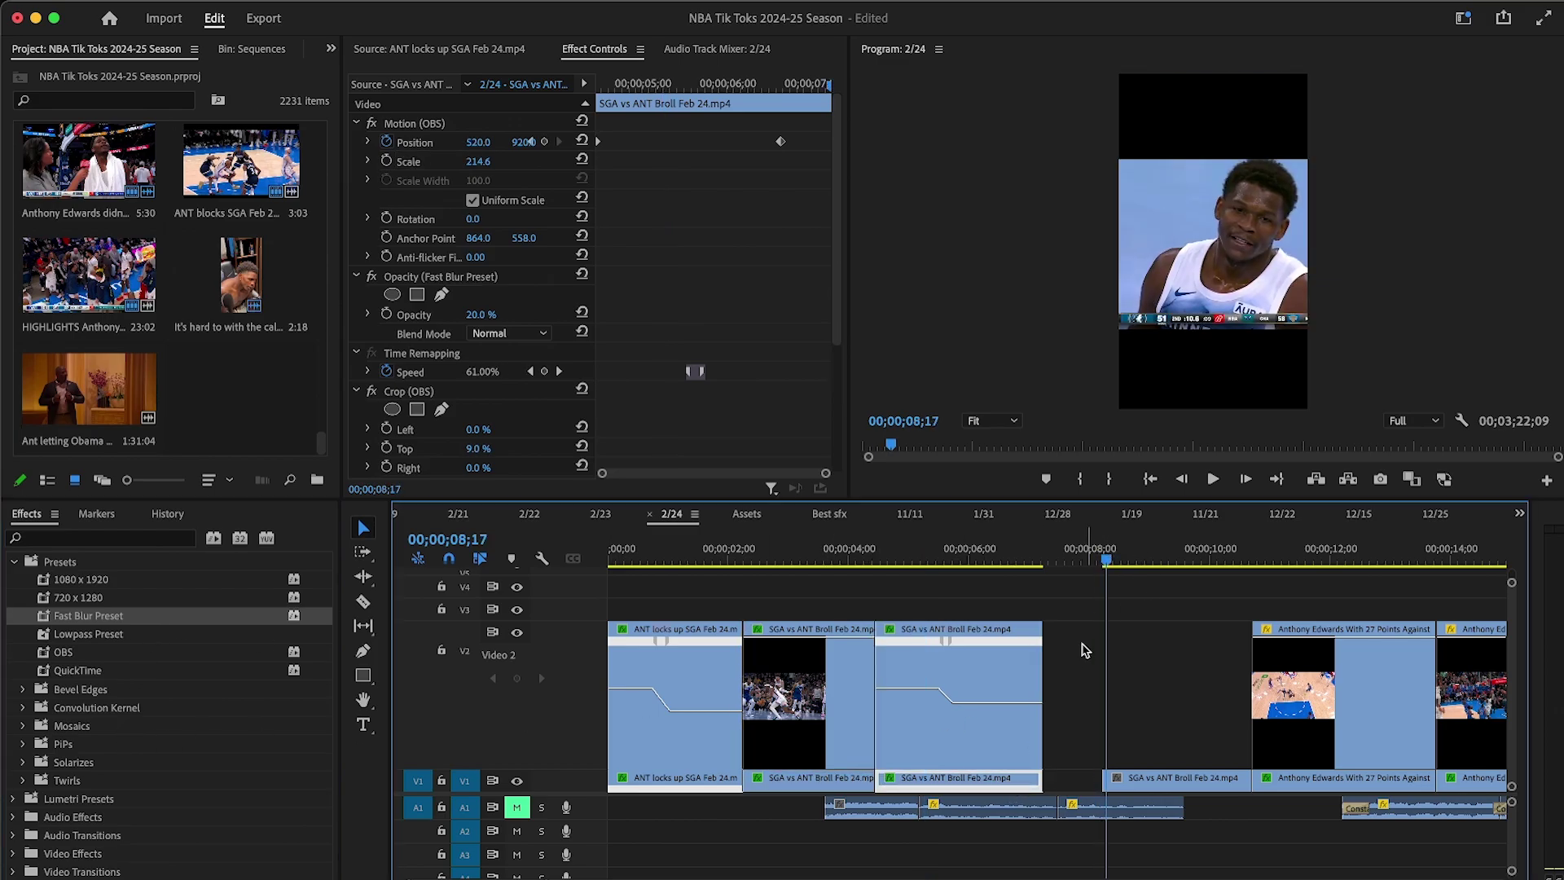
left_click(1066, 778)
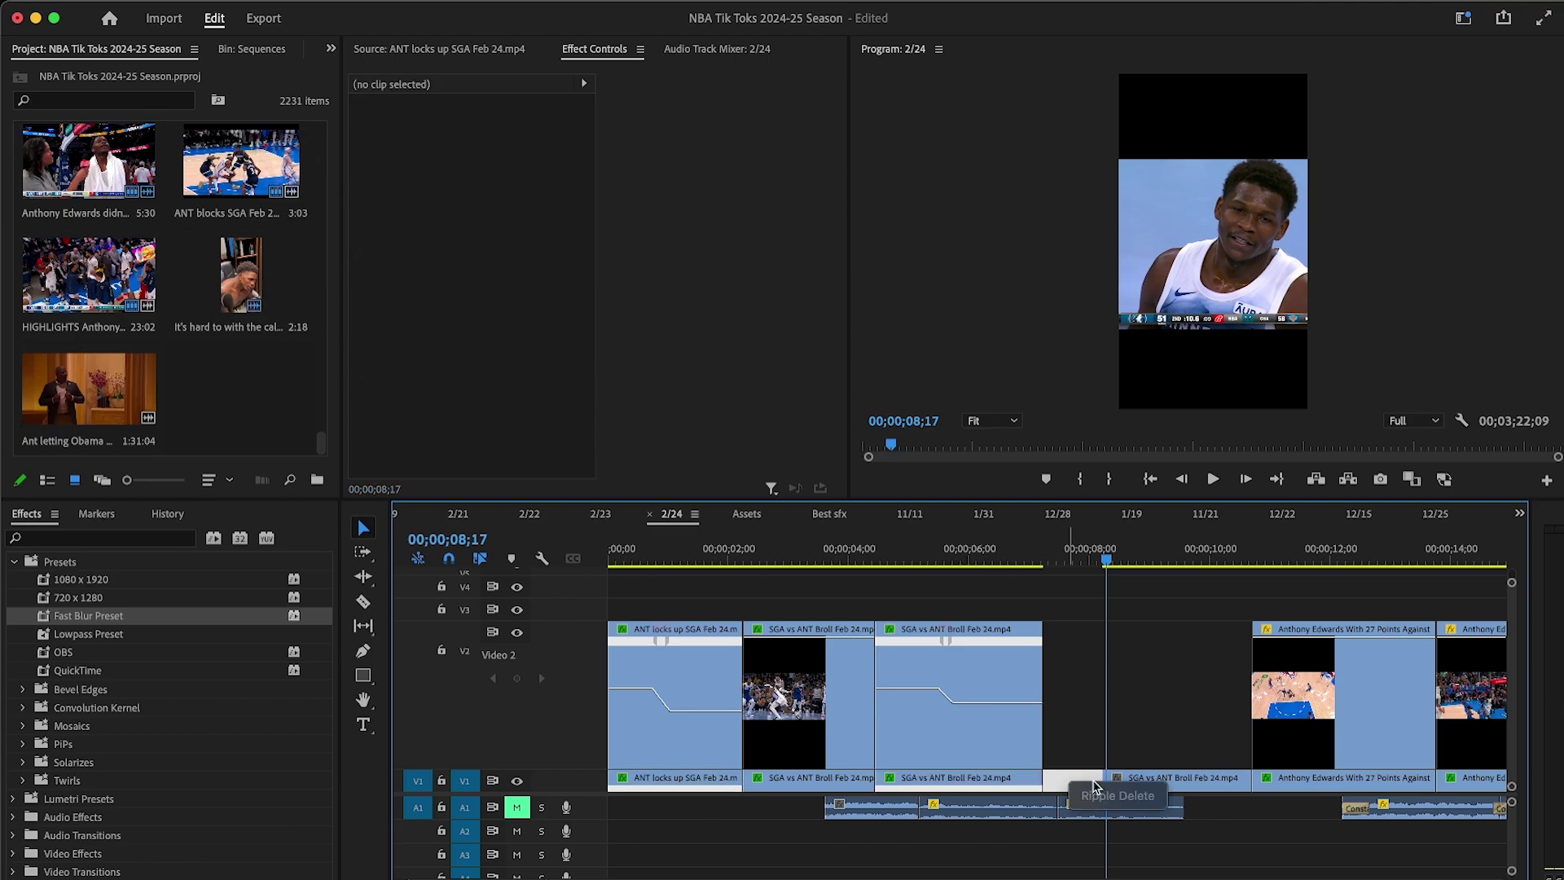
key("minus")
key("minus")
left_click_drag(1431, 710, 1016, 732)
Step: Apply the OBS preset to the third SGA vs ANT Broll clip with a scale of 133 and a bottom crop of 12%
left_click_drag(64, 652, 1043, 778)
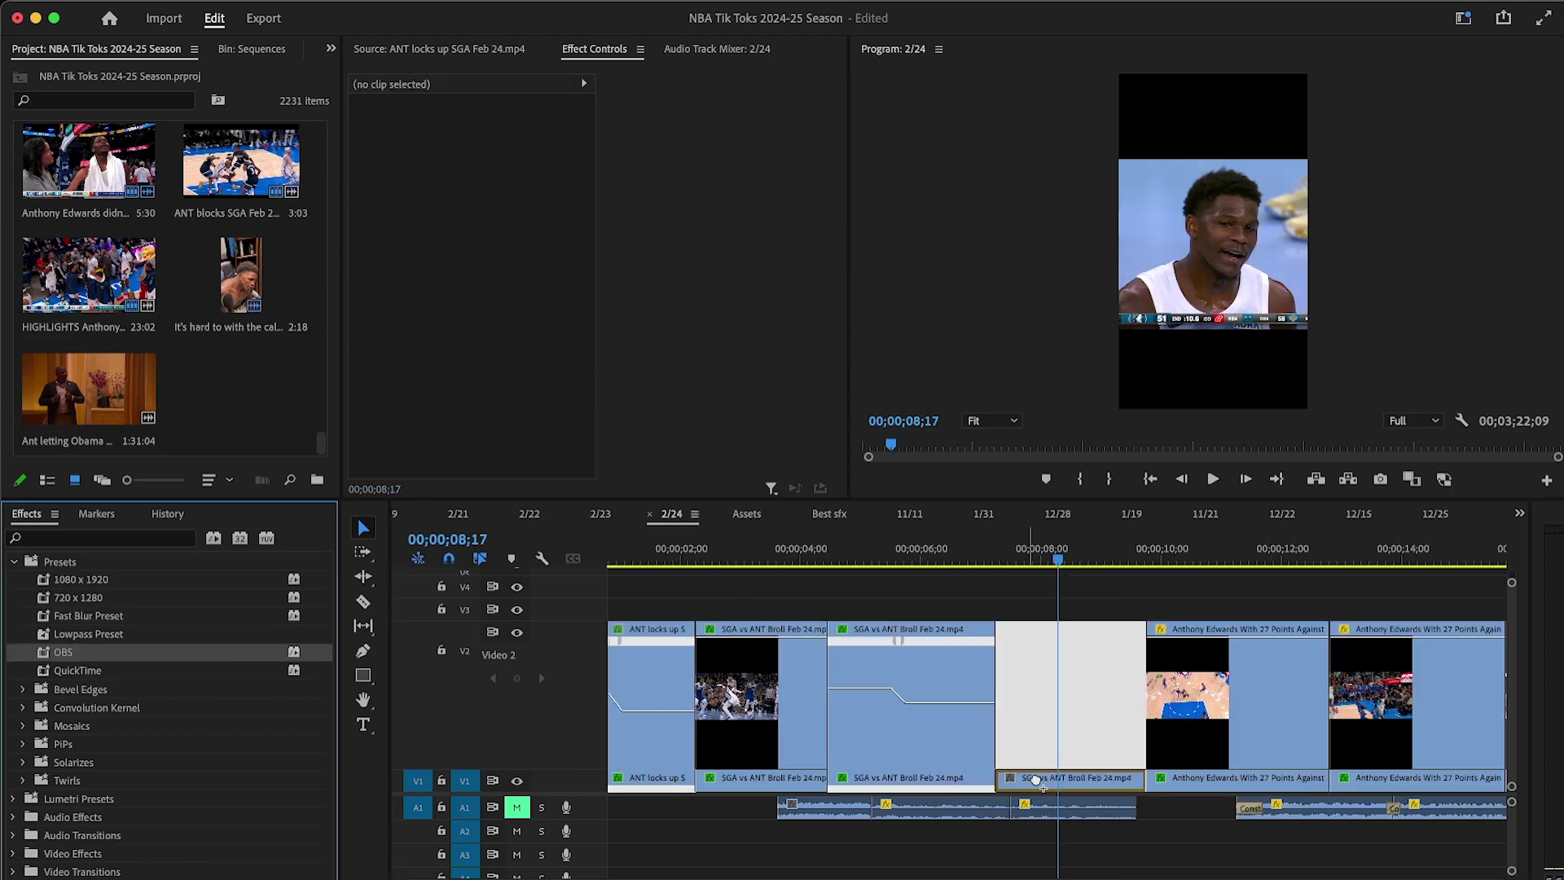
left_click_drag(500, 156, 445, 159)
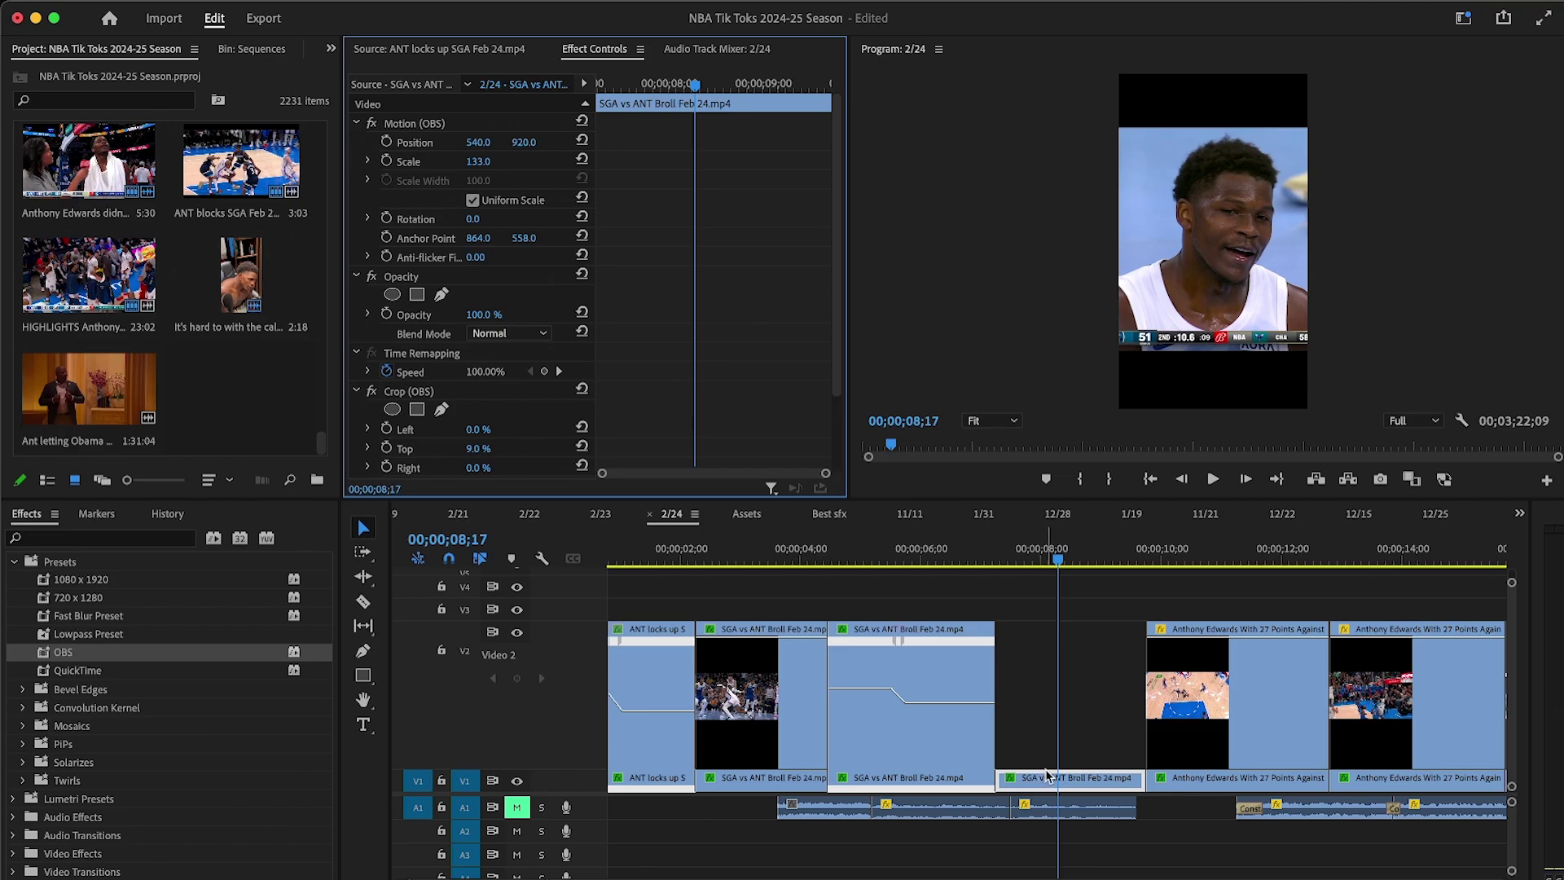
scroll(667, 454, "down", 1)
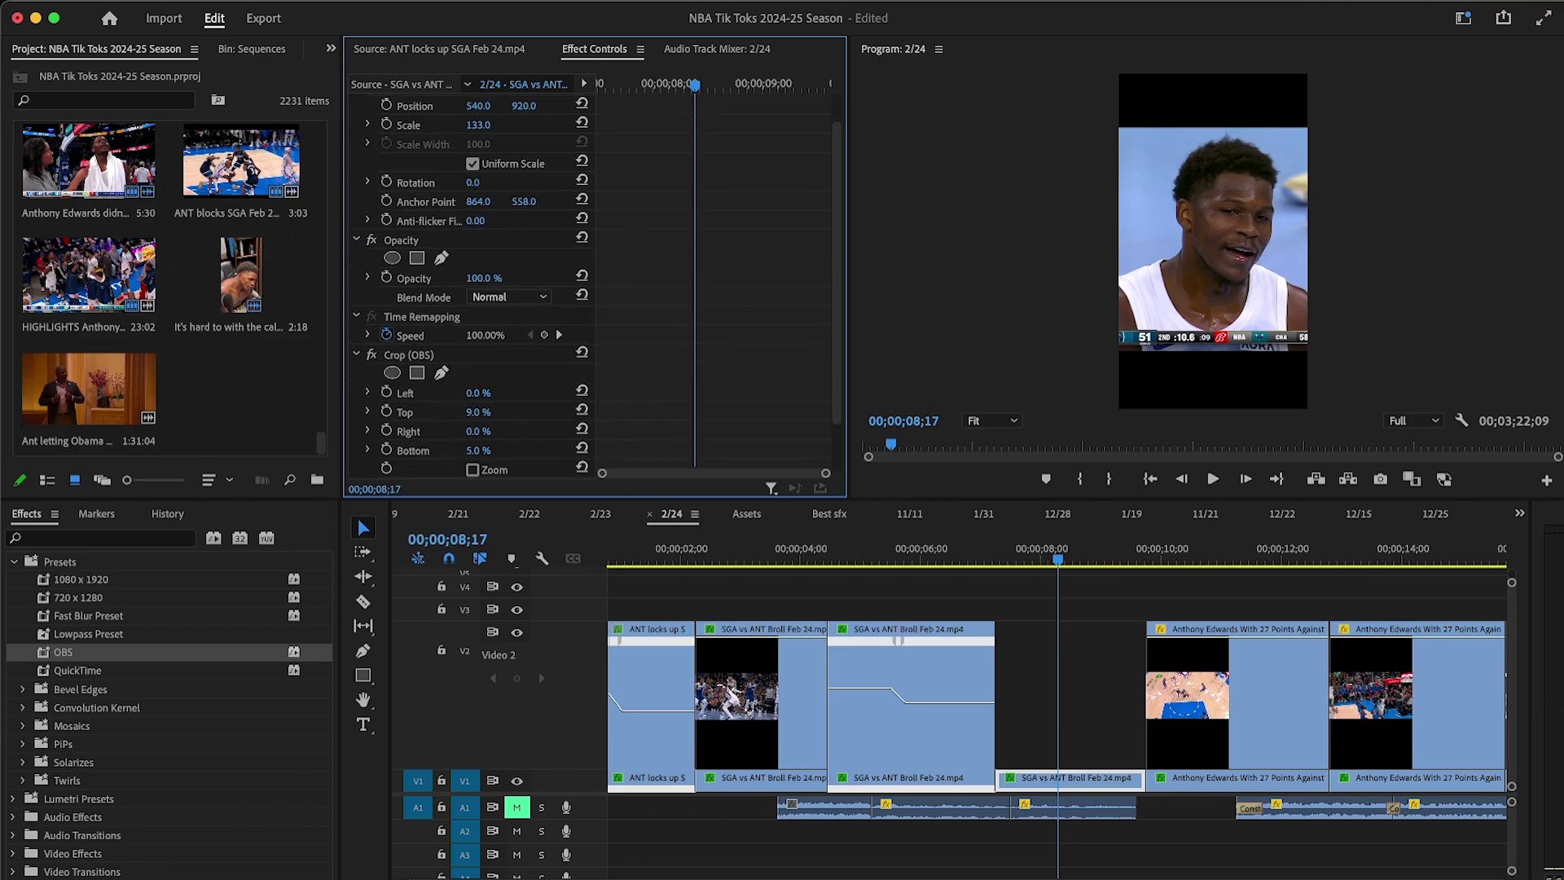
left_click_drag(478, 451, 481, 451)
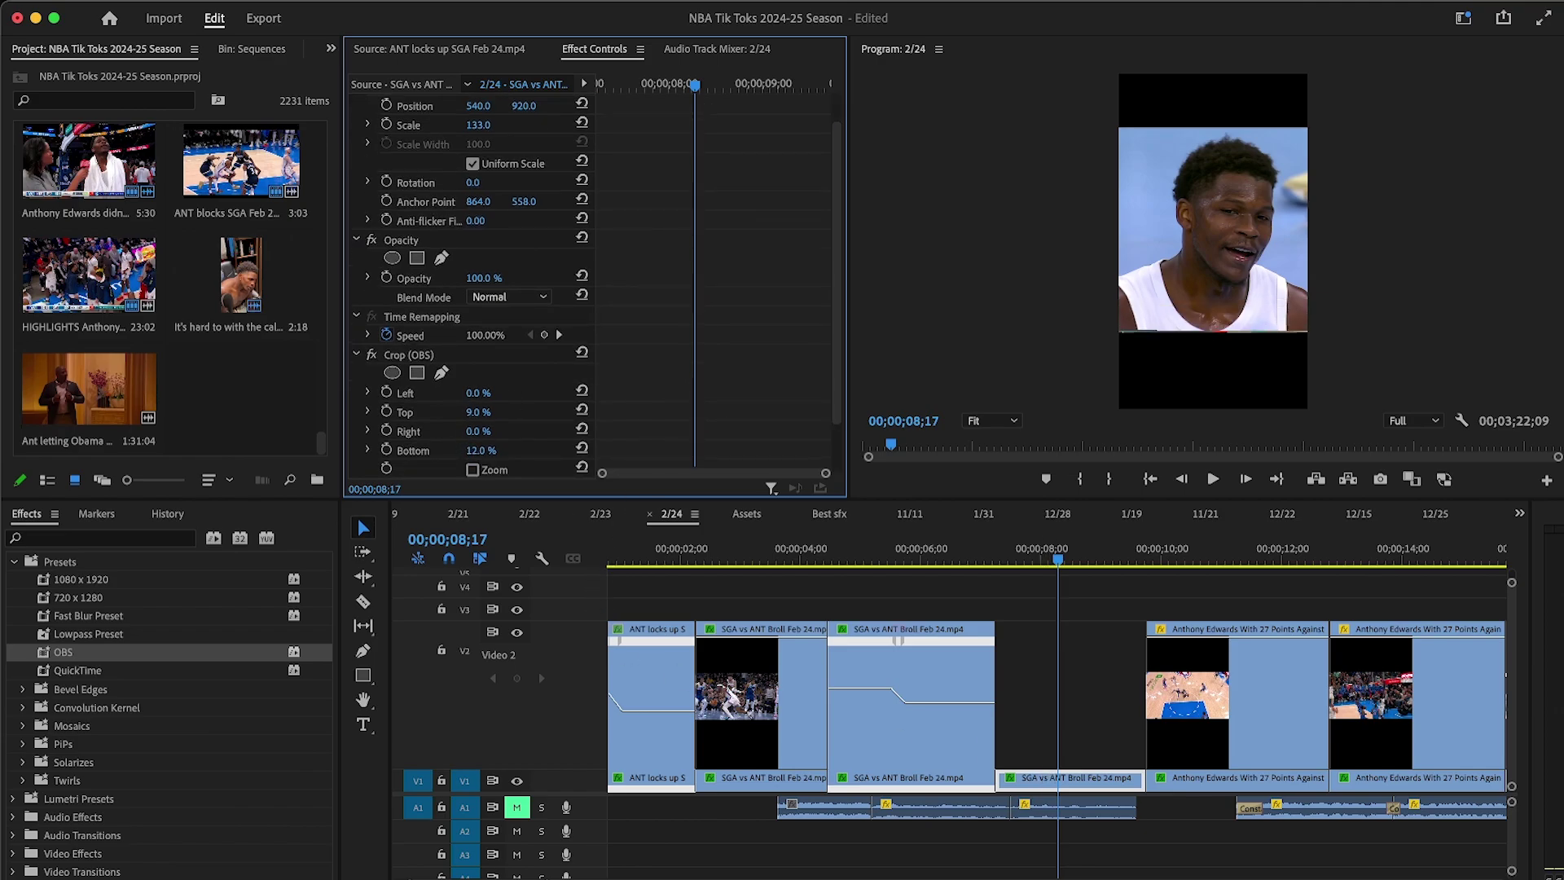
Step: Set the third Broll clip's vertical position to 1018 and enlarge its scale to 164
scroll(707, 365, "up", 1)
left_click_drag(527, 141, 562, 142)
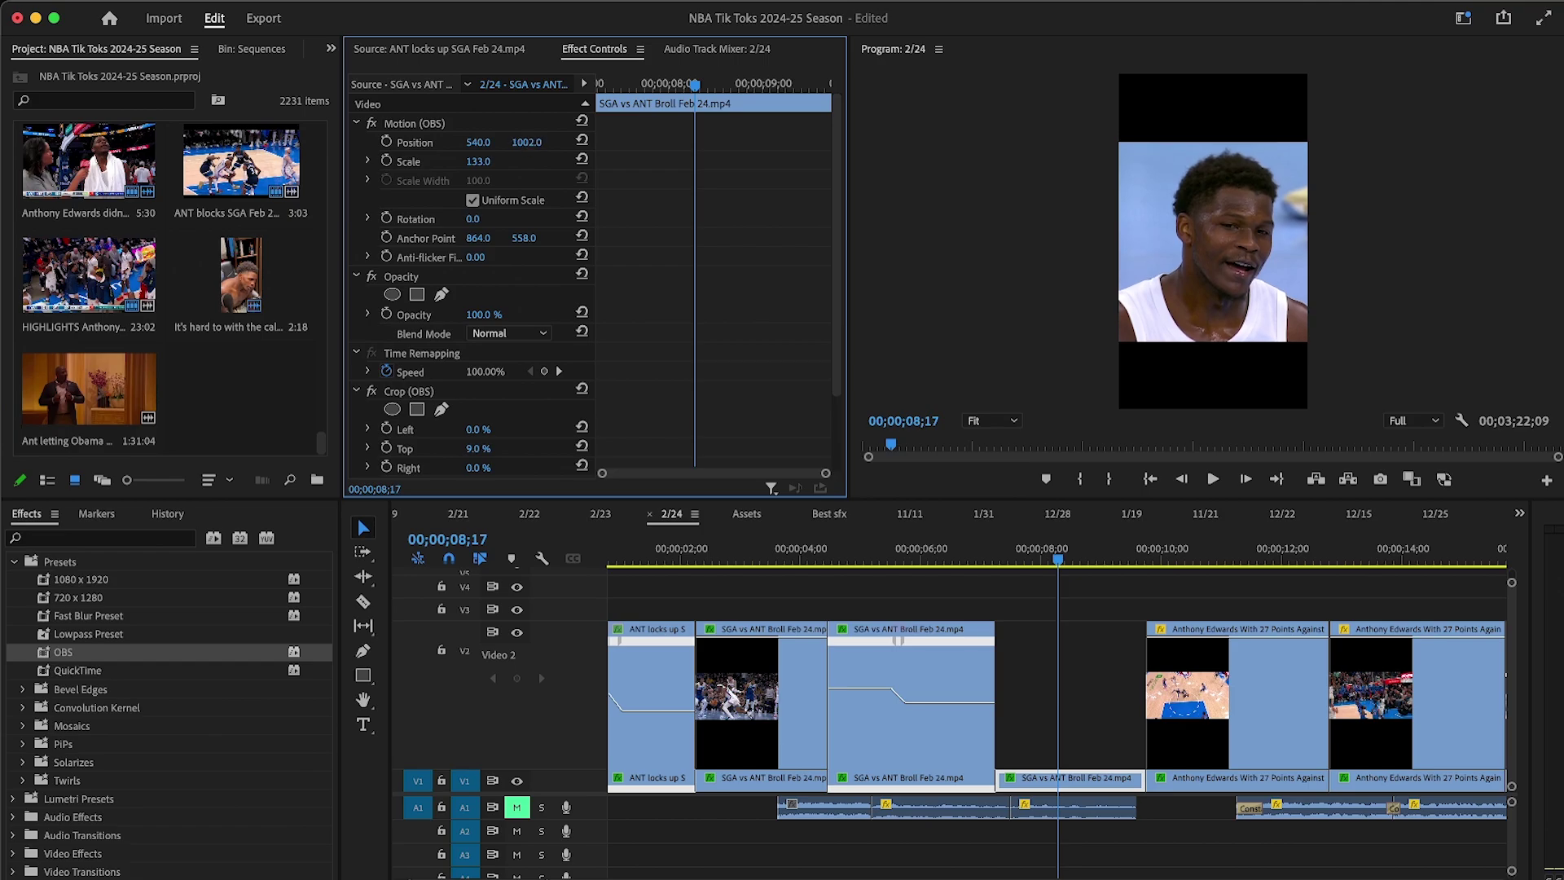
left_click(481, 157)
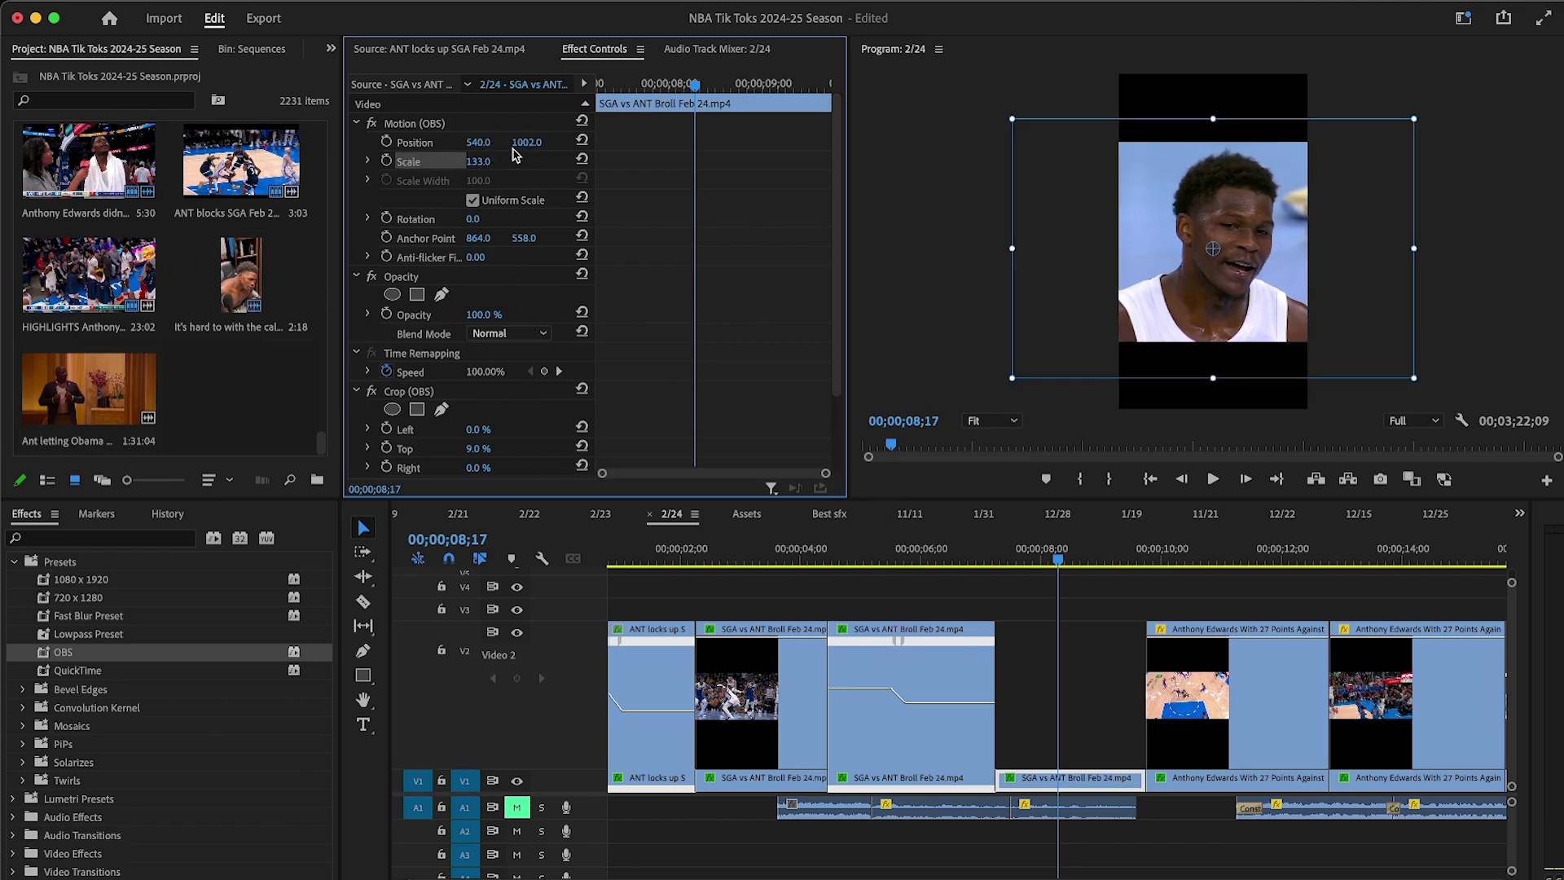
left_click_drag(478, 161, 531, 145)
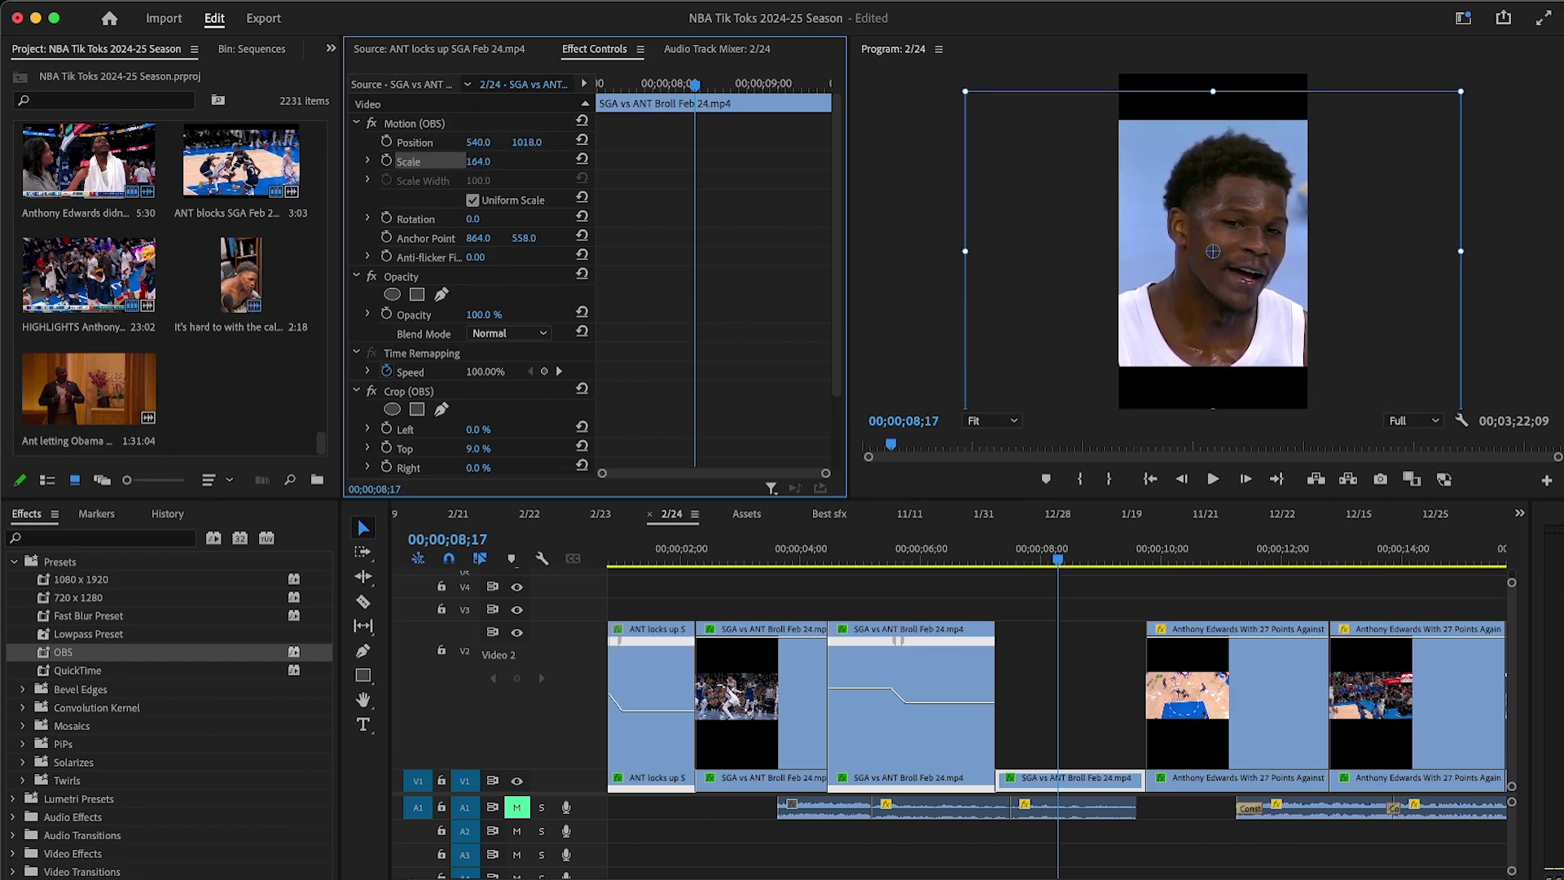
Step: Duplicate the third Broll clip onto V2, set the V1 clip's scale to 236 and apply the Fast Blur Preset to it
left_click(1015, 733)
left_click_drag(1063, 785, 1062, 708, "alt")
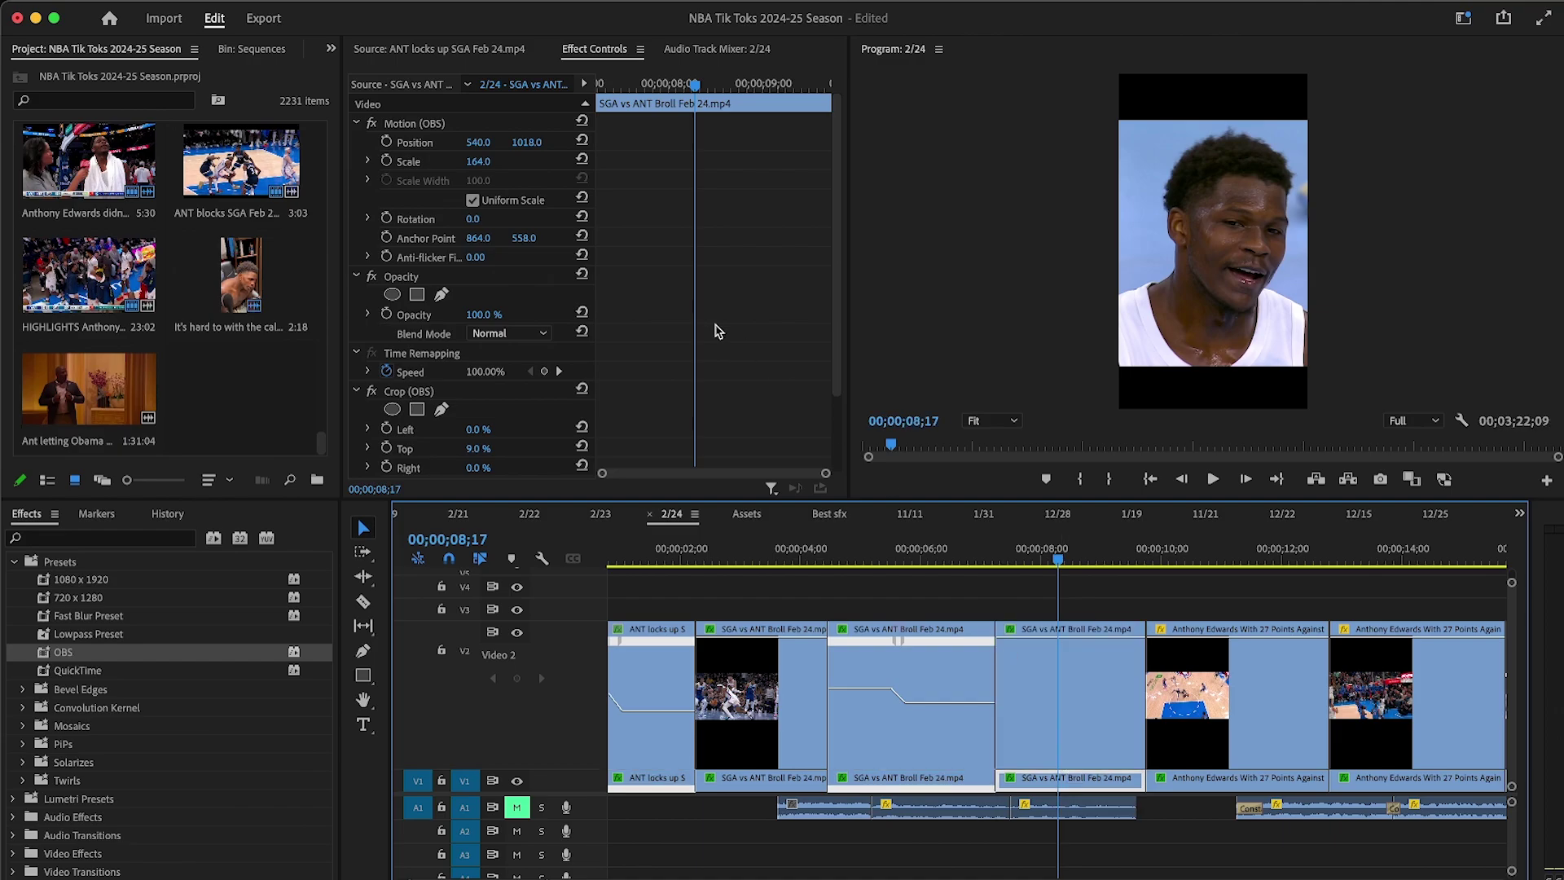
left_click_drag(505, 161, 564, 161)
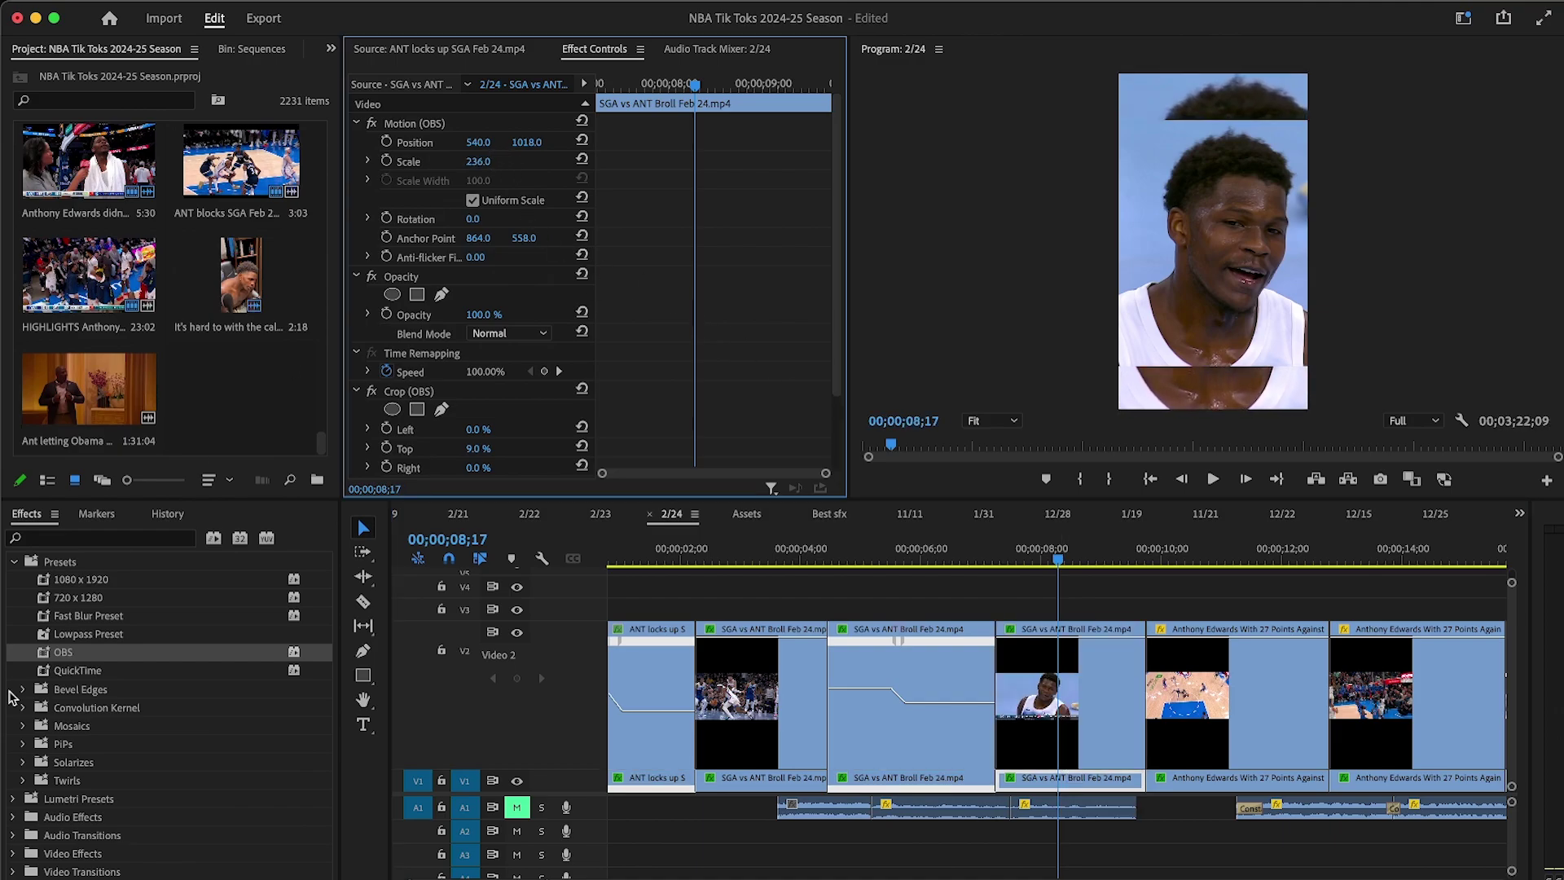
left_click_drag(104, 617, 1051, 758)
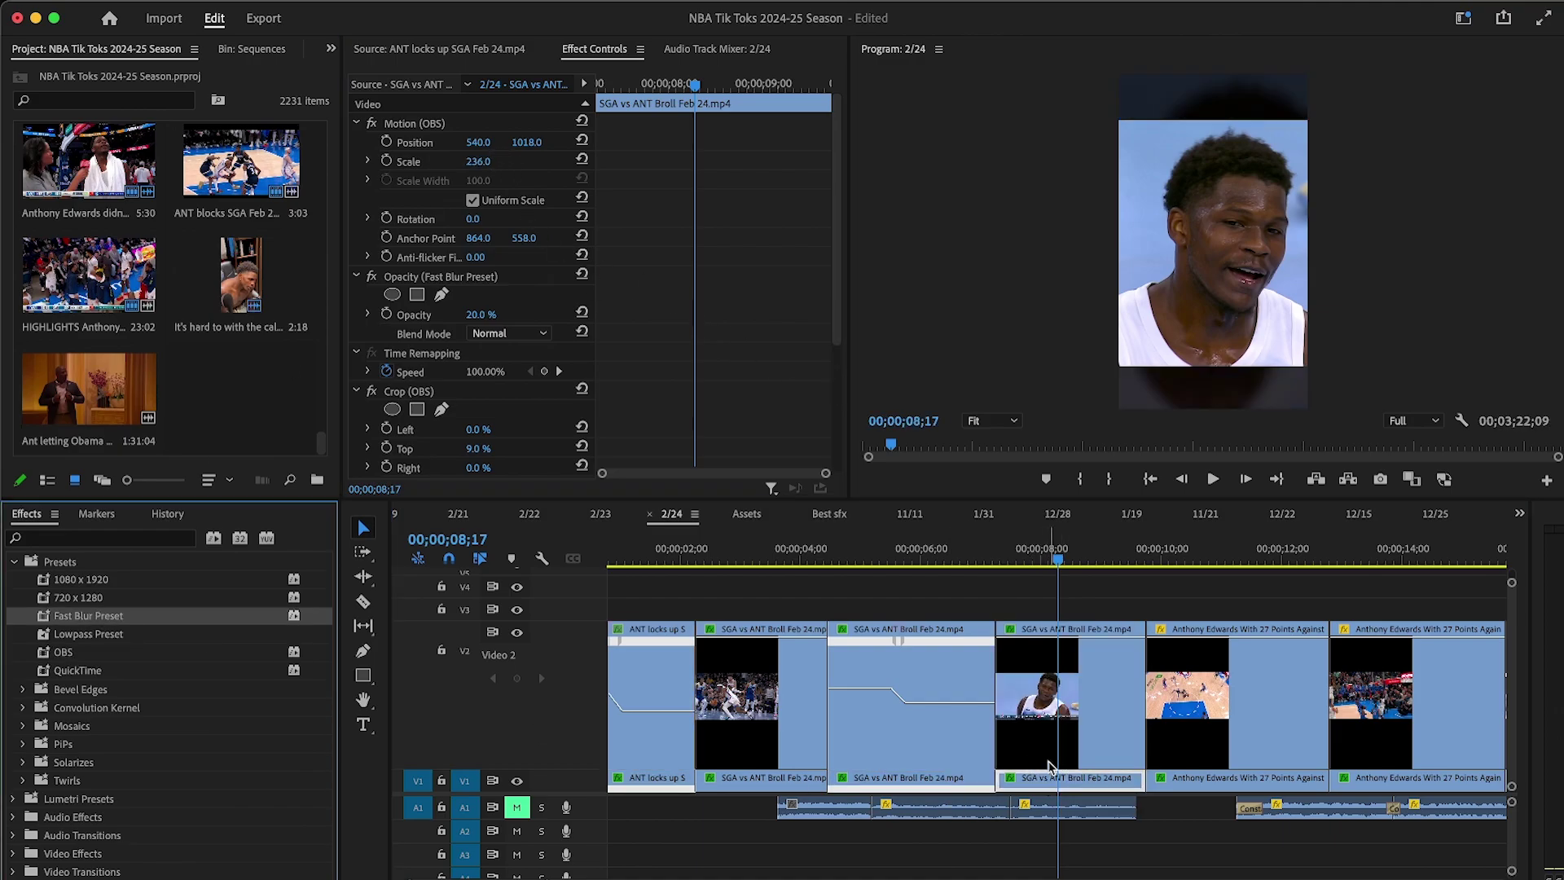
Step: Set the third Broll clip on V2 to scale 146 and keyframe its horizontal position from 266 to 923 to follow the player
key("Up")
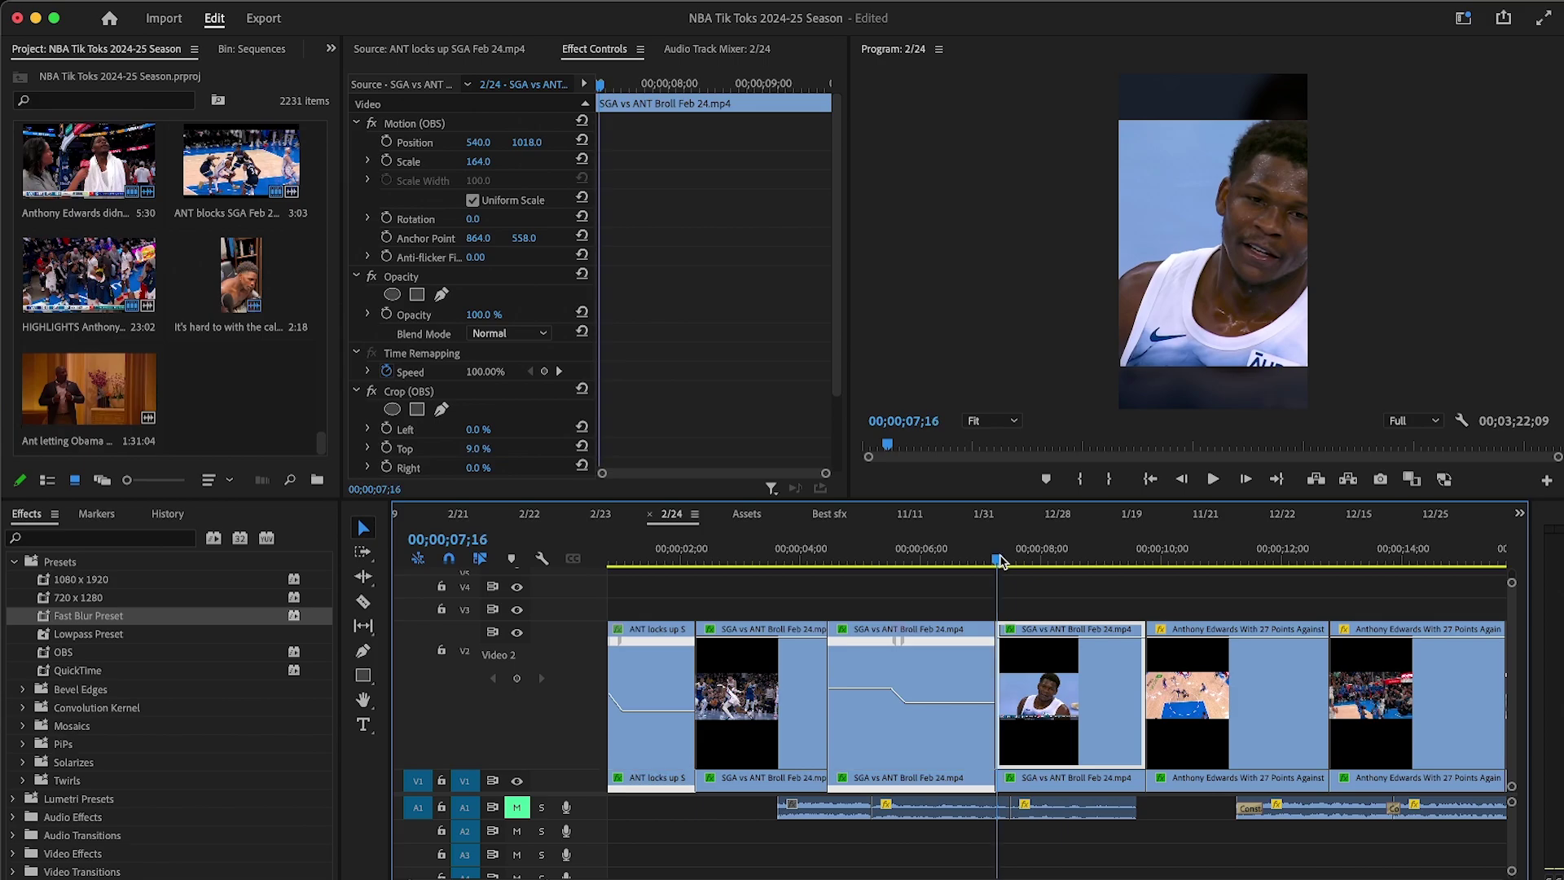
left_click_drag(461, 160, 257, 142)
left_click_drag(640, 86, 712, 91)
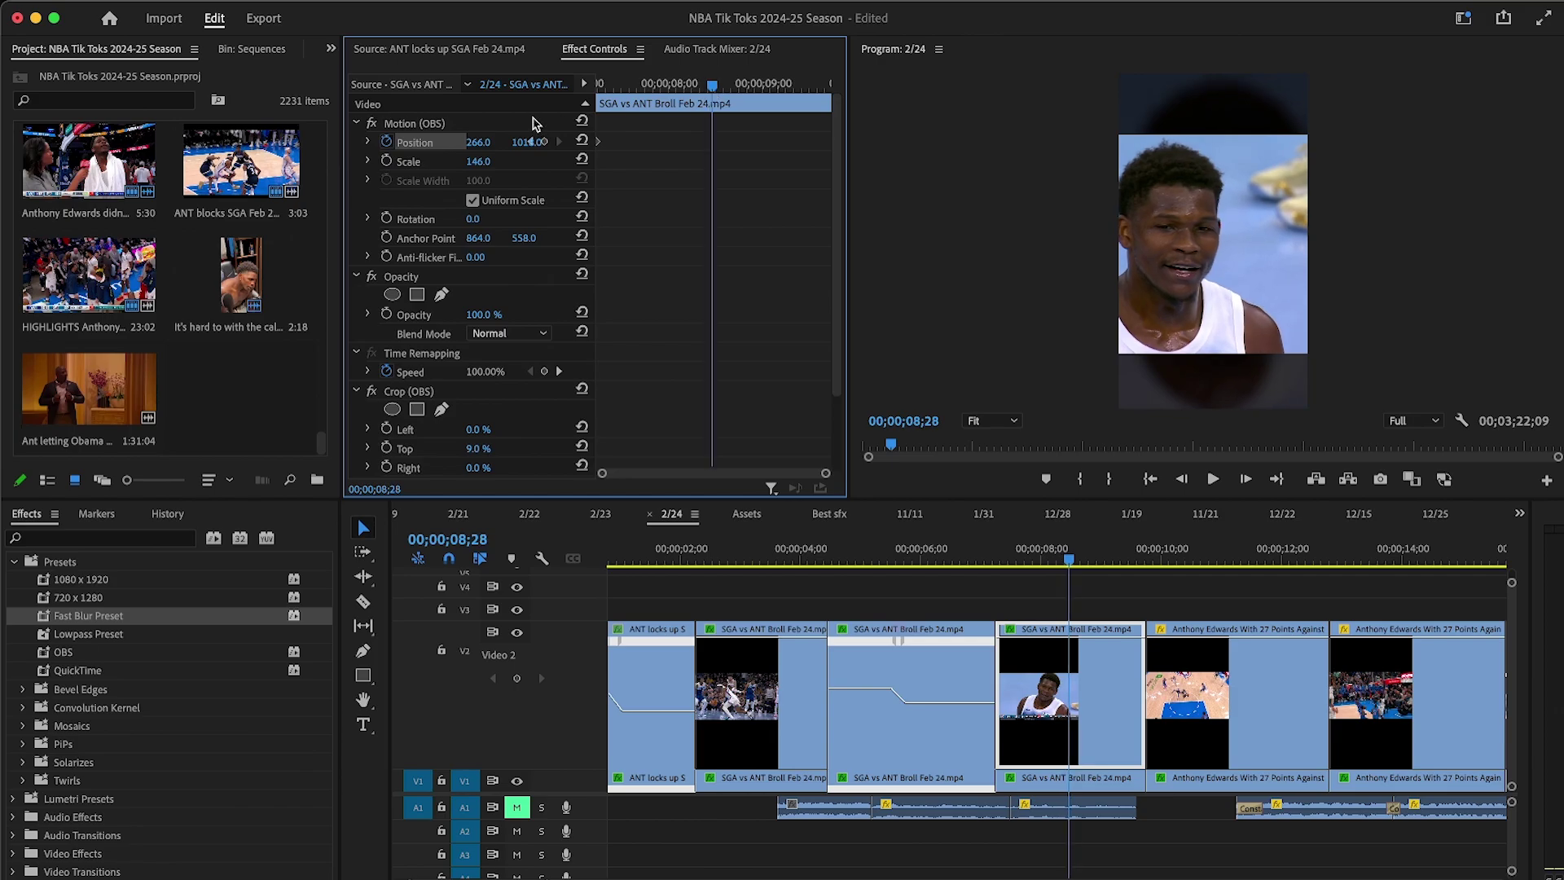
left_click_drag(479, 142, 500, 142)
left_click(763, 59)
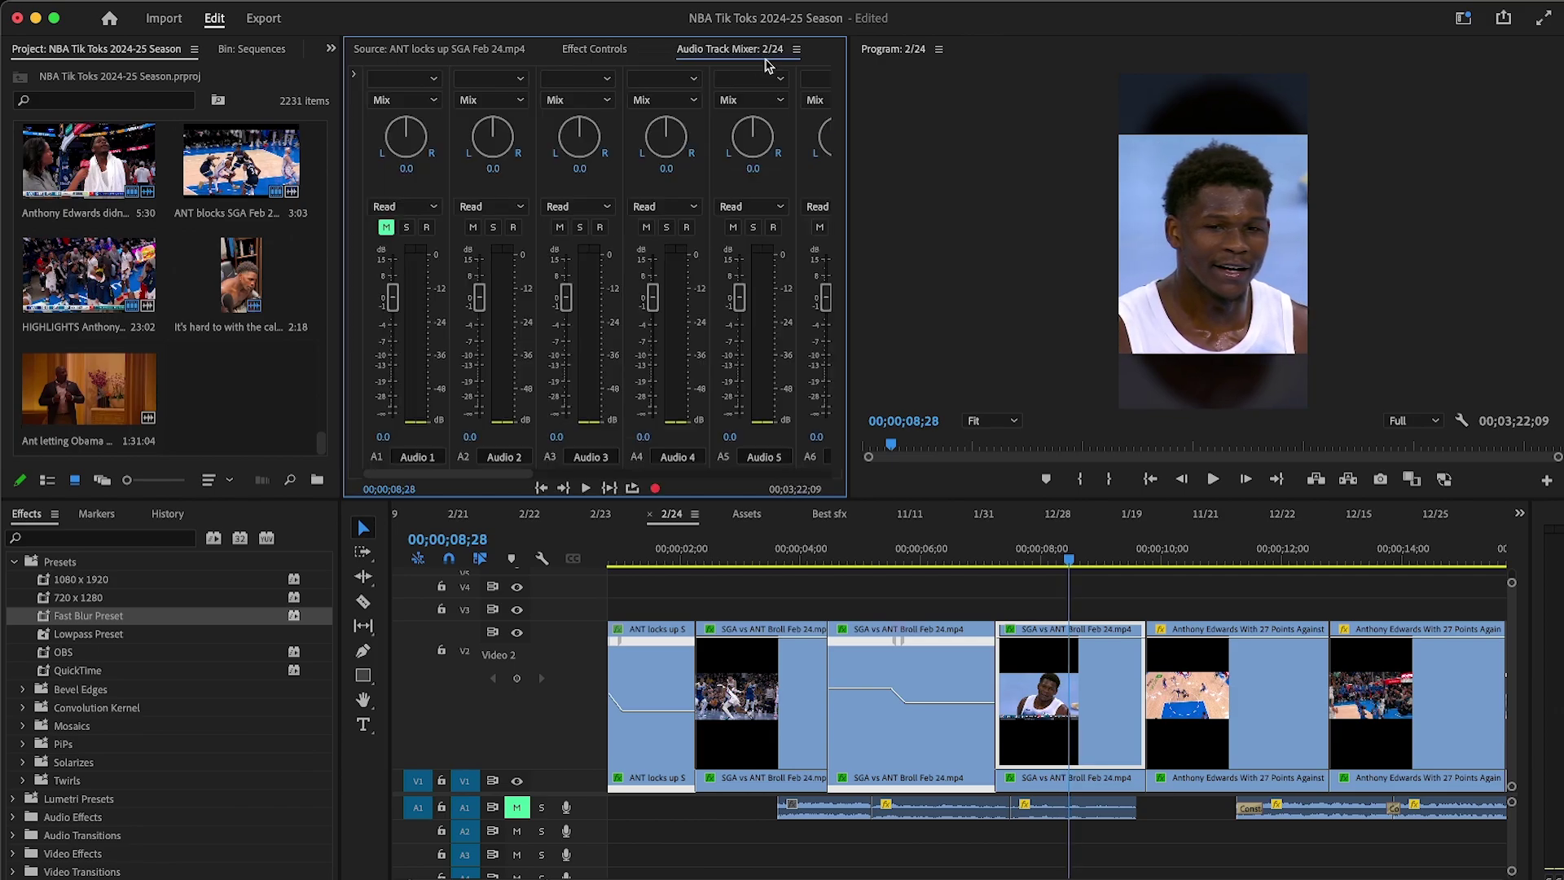
left_click(594, 48)
left_click_drag(712, 85, 773, 87)
left_click_drag(648, 86, 597, 86)
Step: Play back the third Broll clip to check how its framing follows the player
left_click(1212, 481)
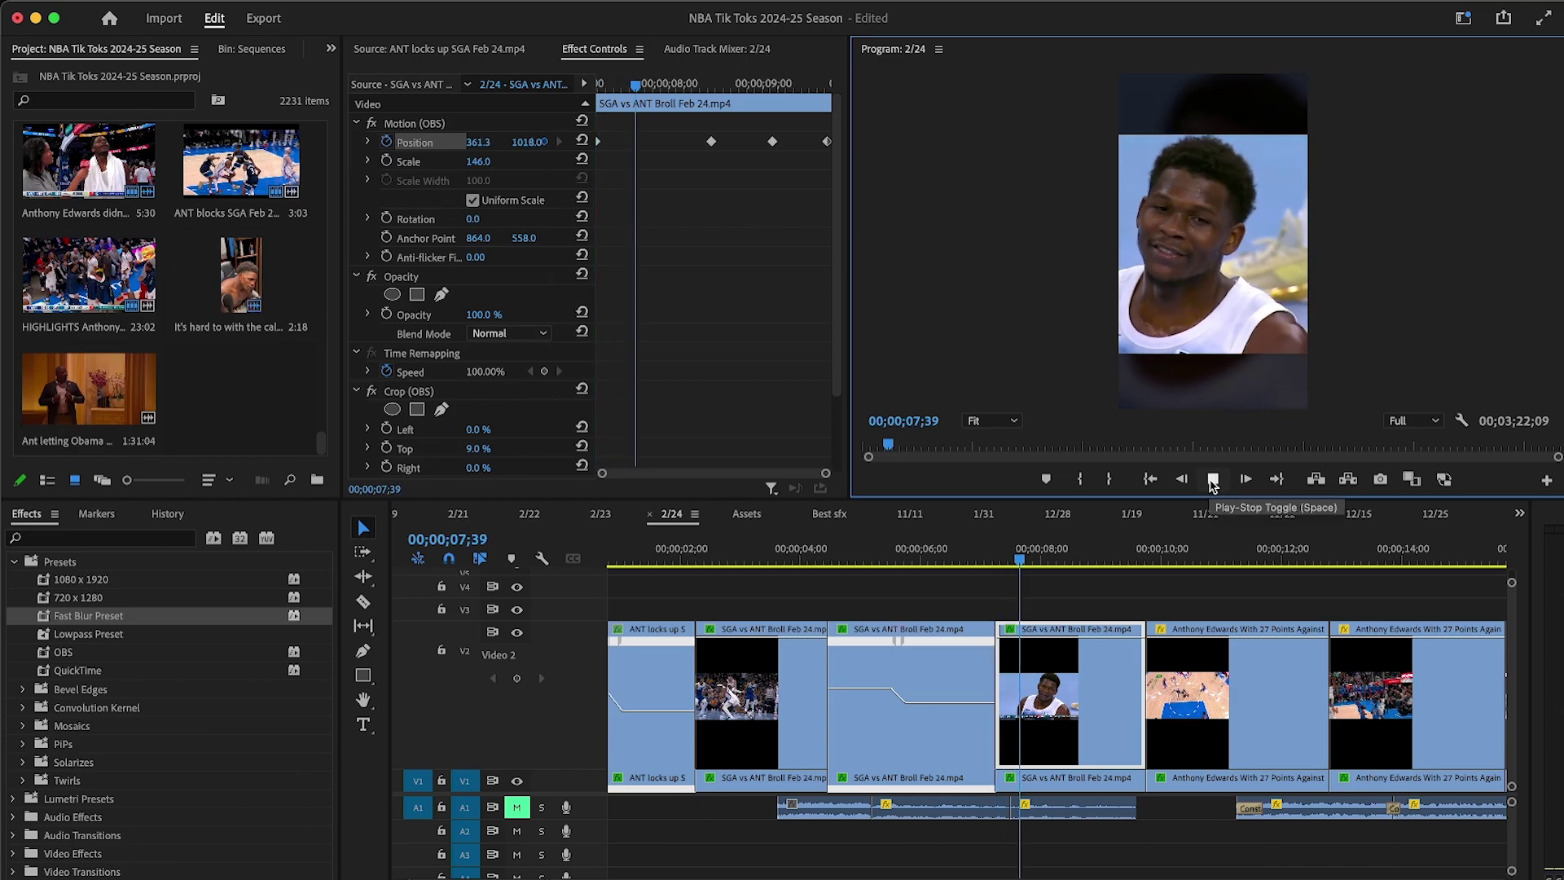
left_click(1211, 481)
left_click(1114, 559)
Step: Move the third Broll clip's last position keyframe to 00;00;09;29
key("=")
key("=")
left_click(1076, 557)
left_click_drag(1077, 559, 1128, 562)
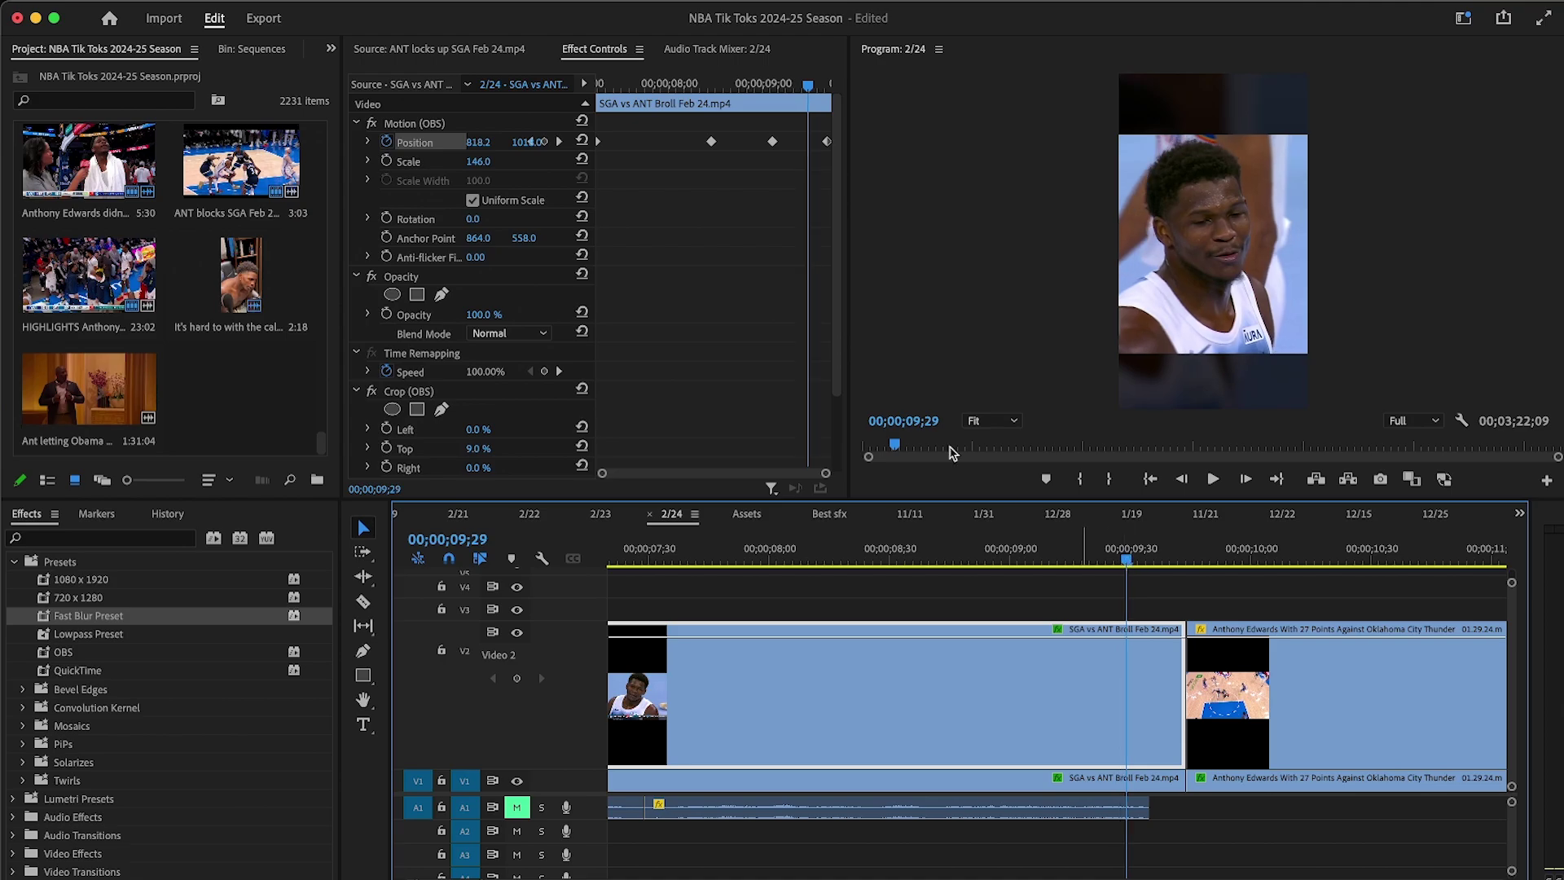
left_click_drag(826, 145, 808, 145)
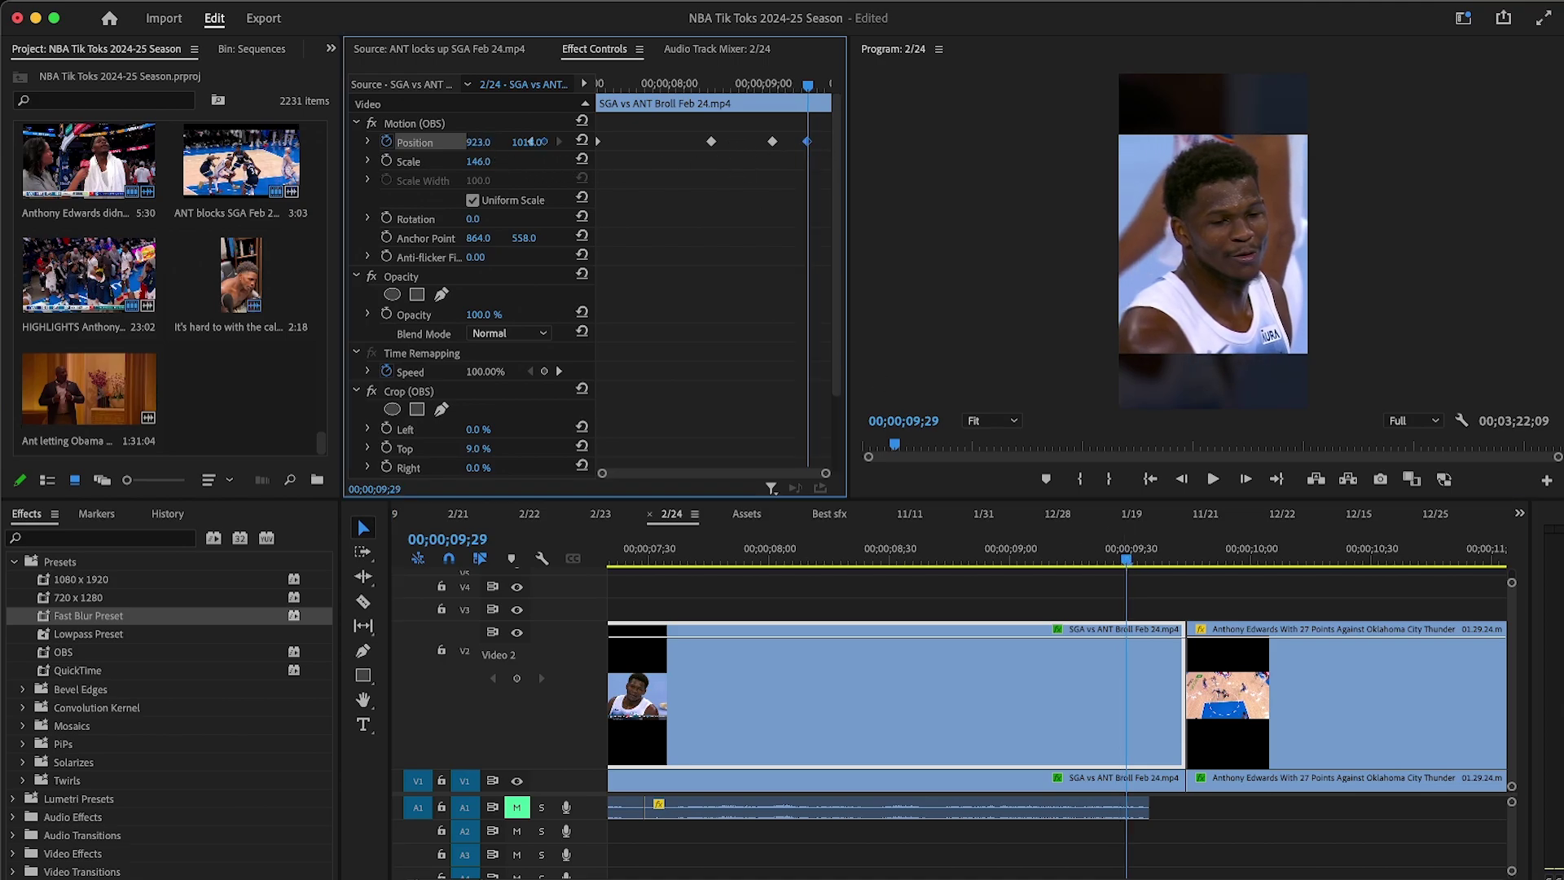
Step: Cut both layers of the third Broll clip at 00;00;09;29 and delete the portions after the cut
left_click_drag(1071, 588, 1107, 742)
scroll(1096, 702, "right", 2)
left_click(1072, 692)
left_click_drag(1000, 589, 1039, 774)
left_click_drag(1064, 756, 1054, 745)
Step: Change the time interpolation of both layers of the third SGA vs ANT Broll clip
key("minus")
key("minus")
right_click(983, 709)
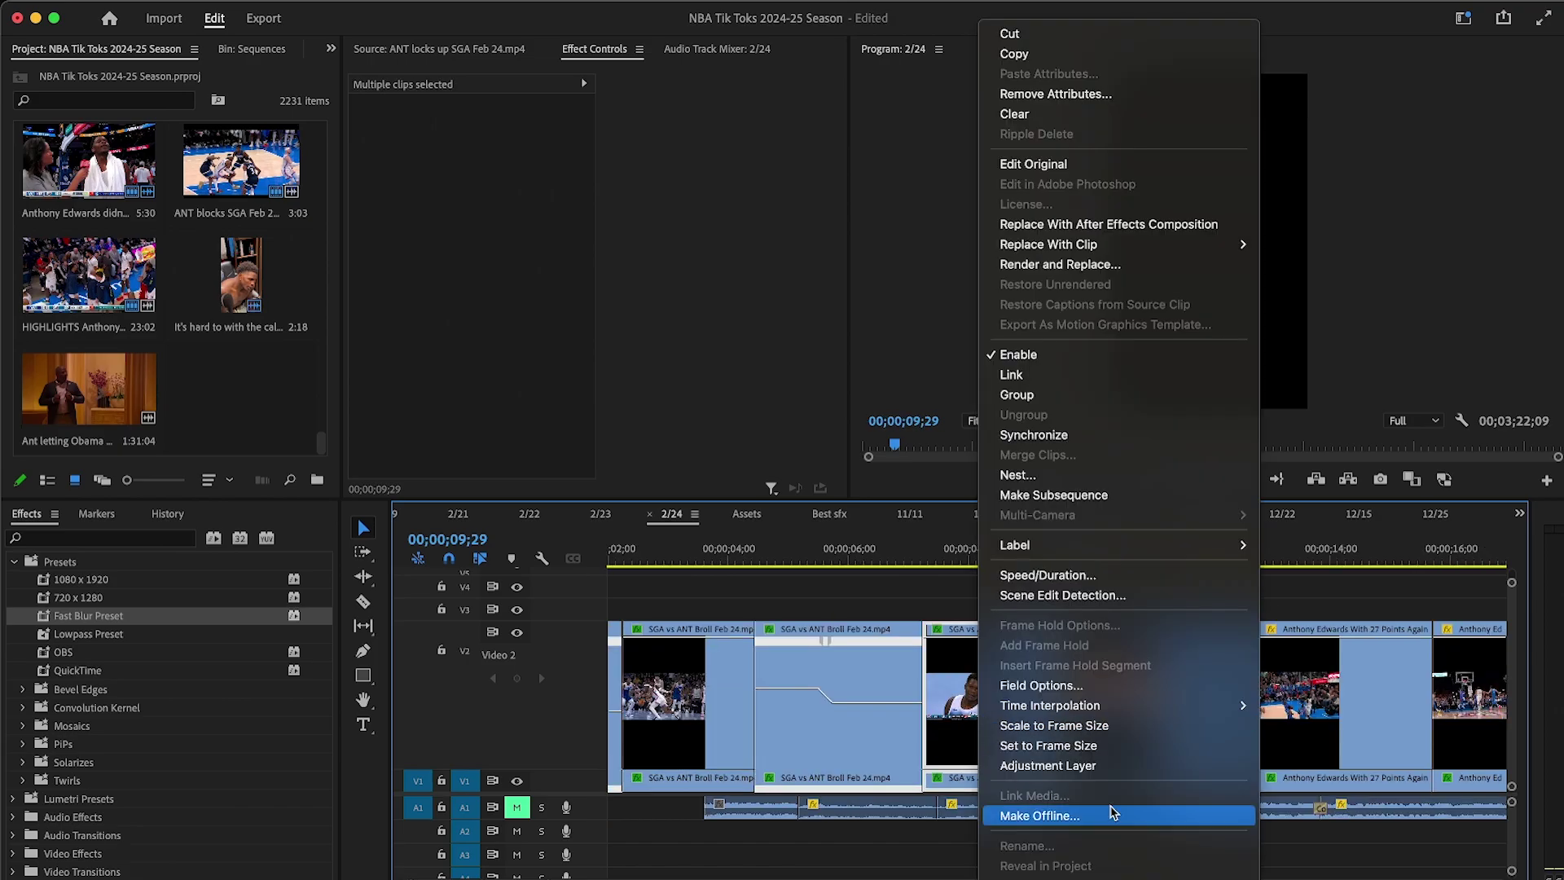
mouse_move(1083, 702)
left_click(1280, 750)
left_click(929, 558)
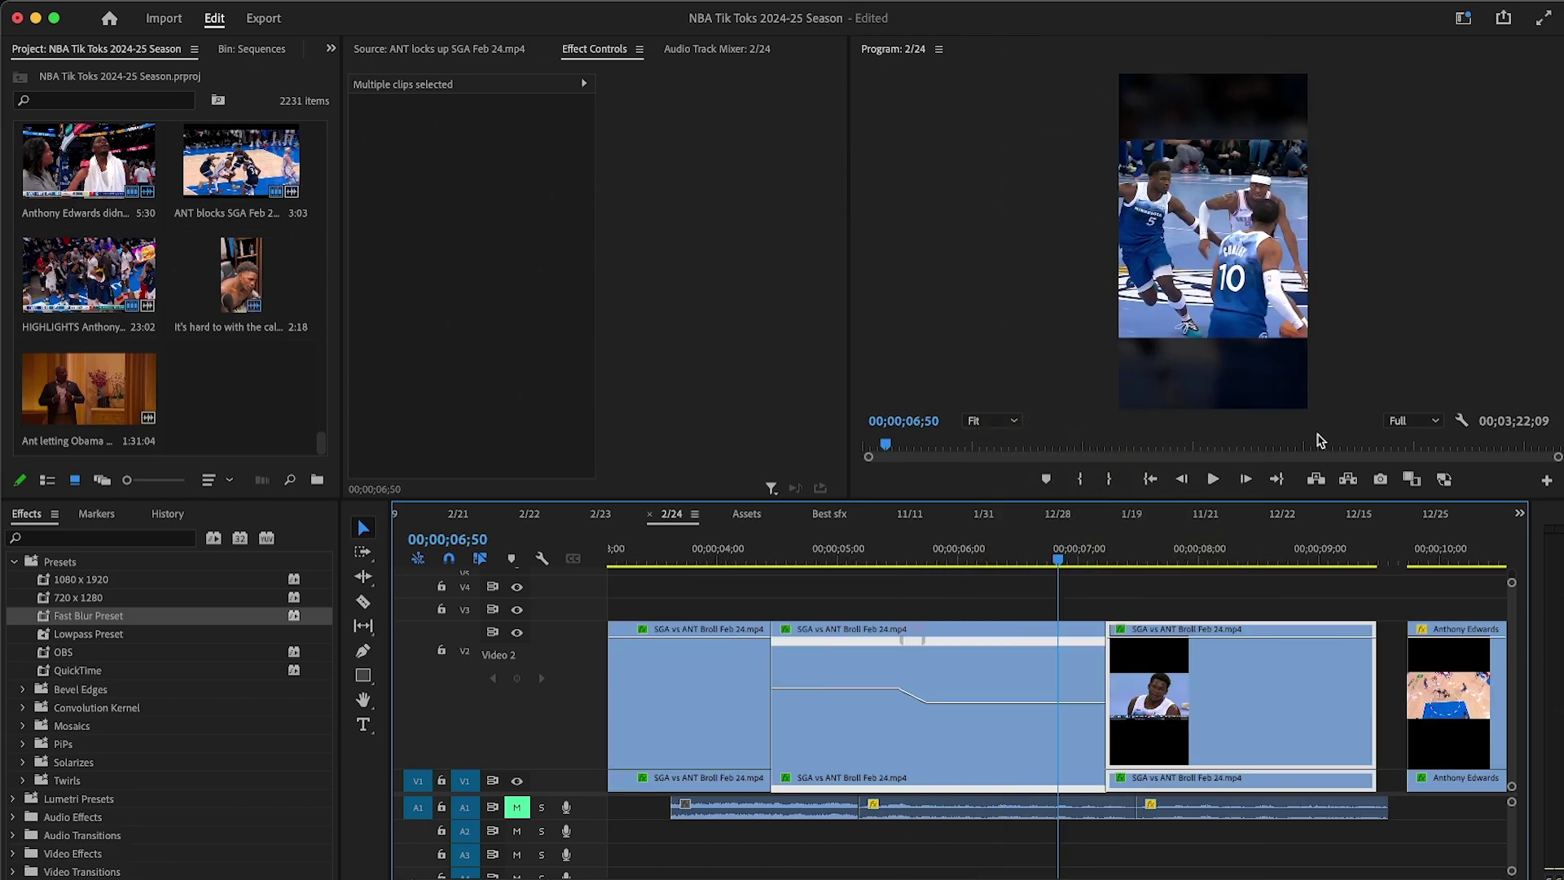
Step: Ripple delete the gap between the last Broll close-up and the first Anthony Edwards highlight clip
key("space")
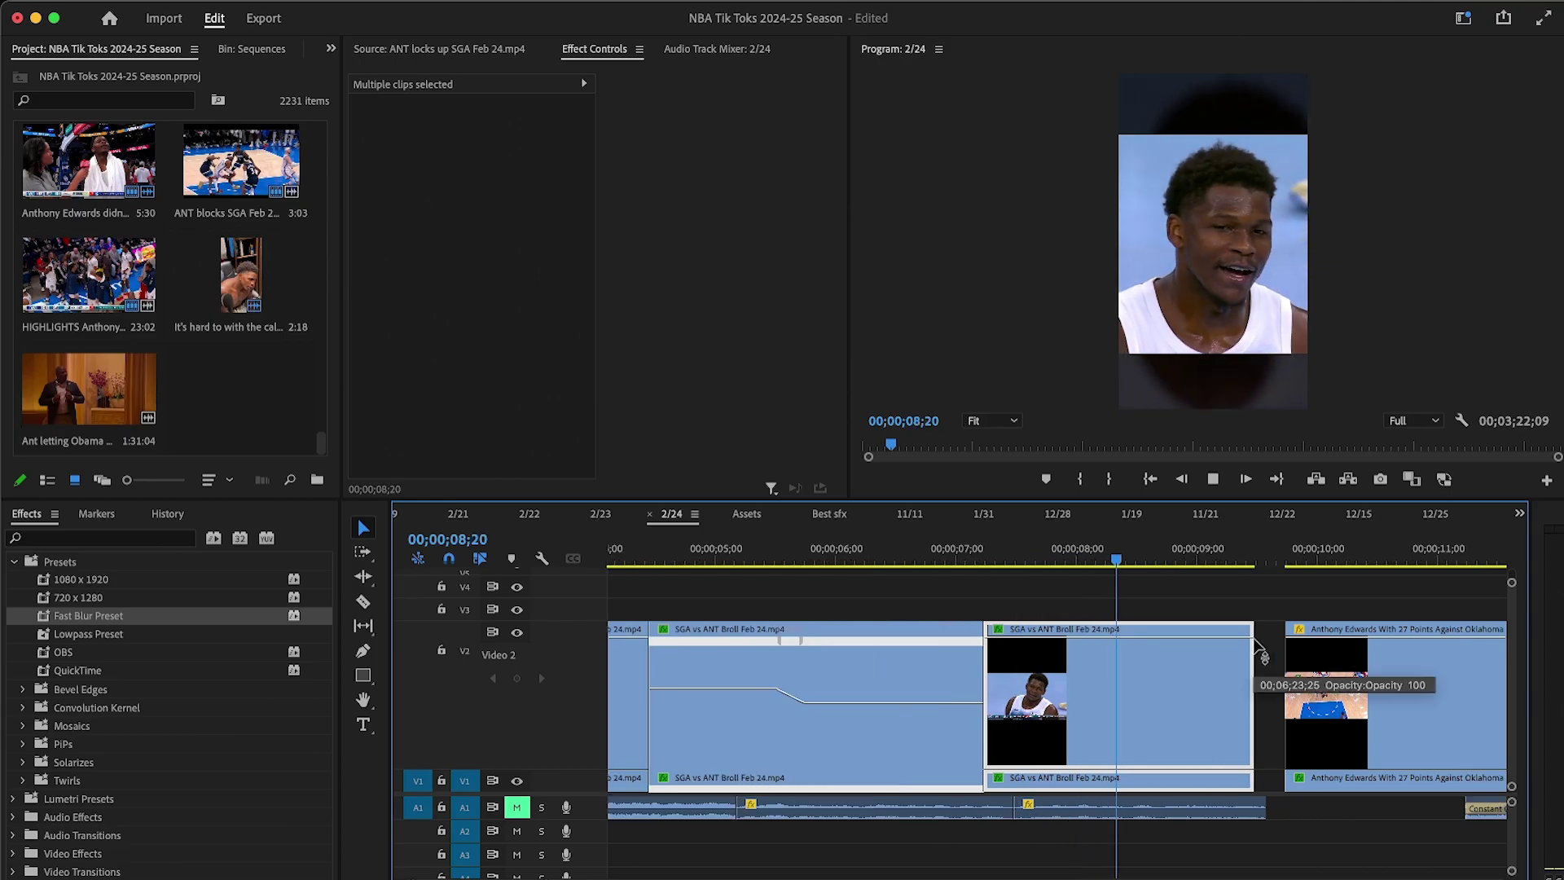
mouse_move(1106, 561)
left_mouse_down()
mouse_move(1089, 560)
mouse_move(1104, 560)
left_mouse_up()
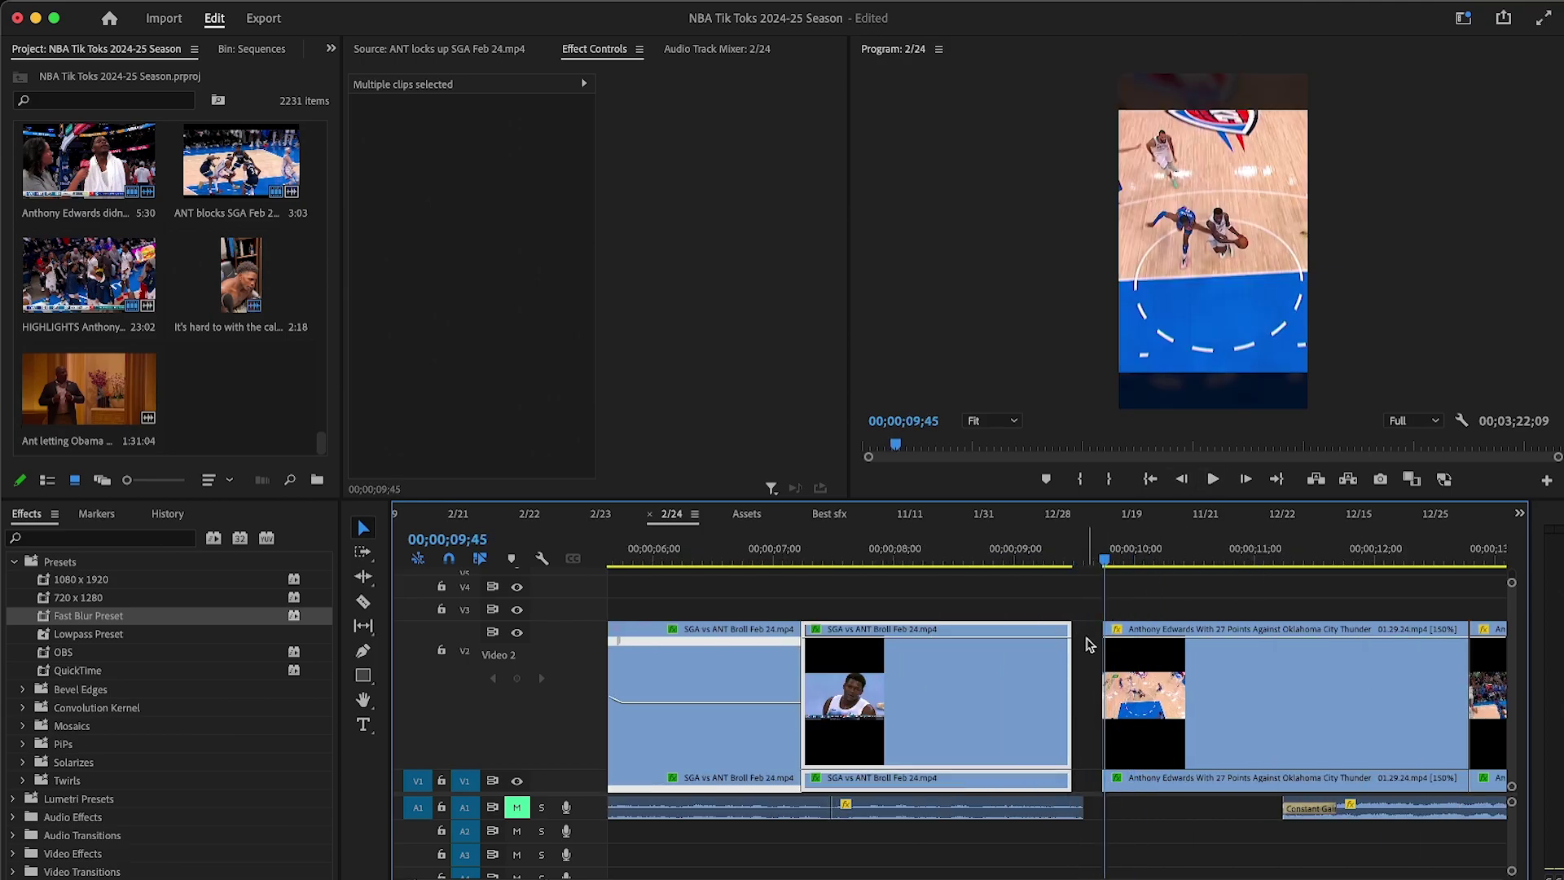
right_click(1088, 641)
left_click(1122, 650)
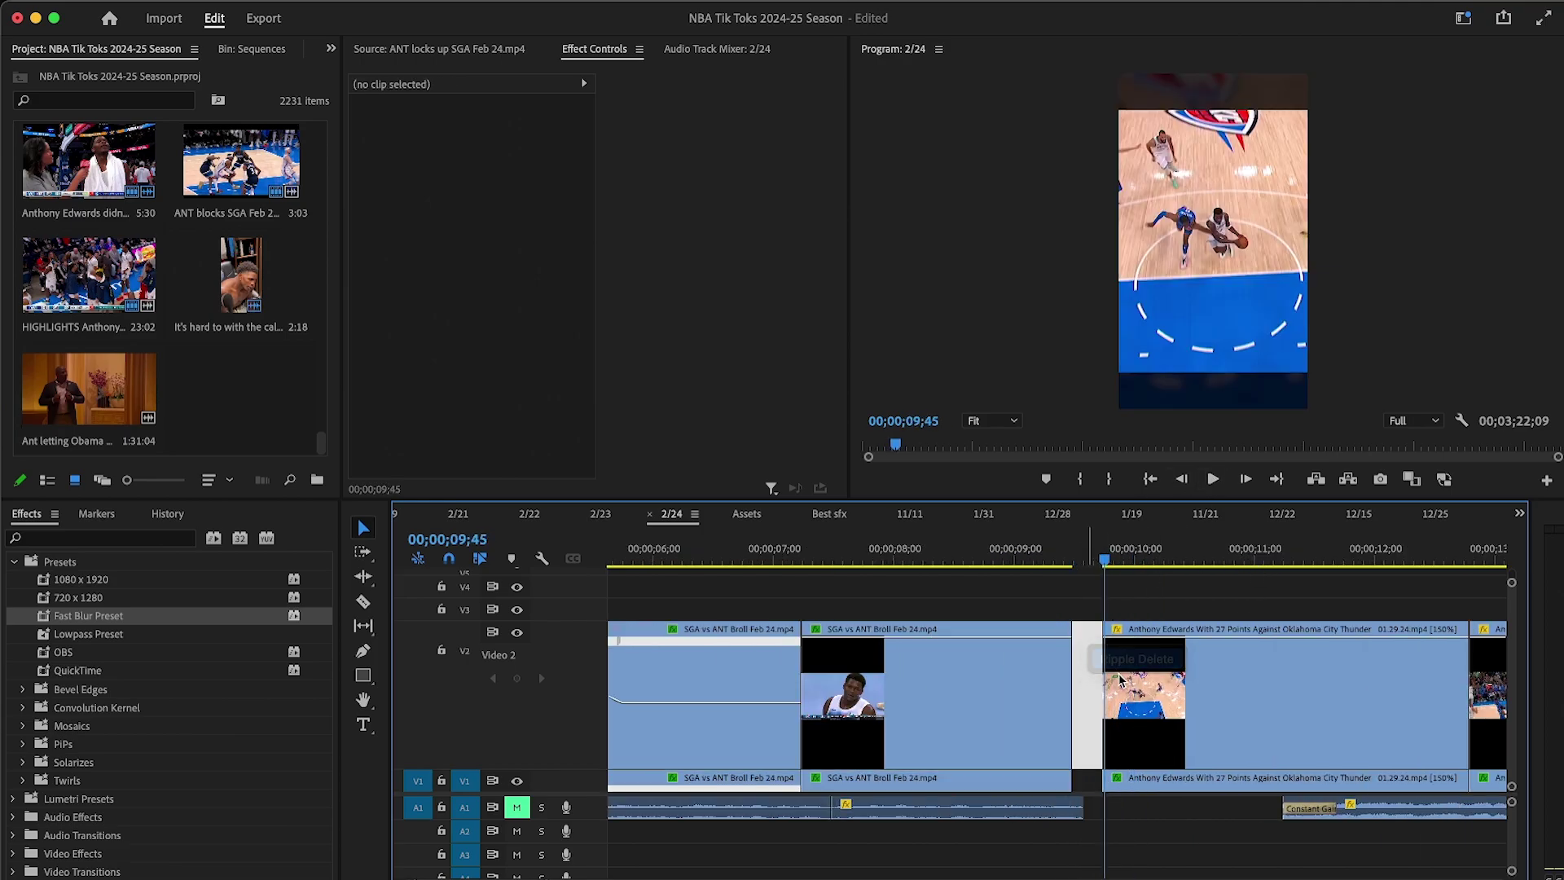
Step: Lower the horizontal position of the overhead Anthony Edwards highlight clip at 00;00;11;39 and play it back
left_click(1212, 479)
left_click(1214, 479)
left_click(1235, 666)
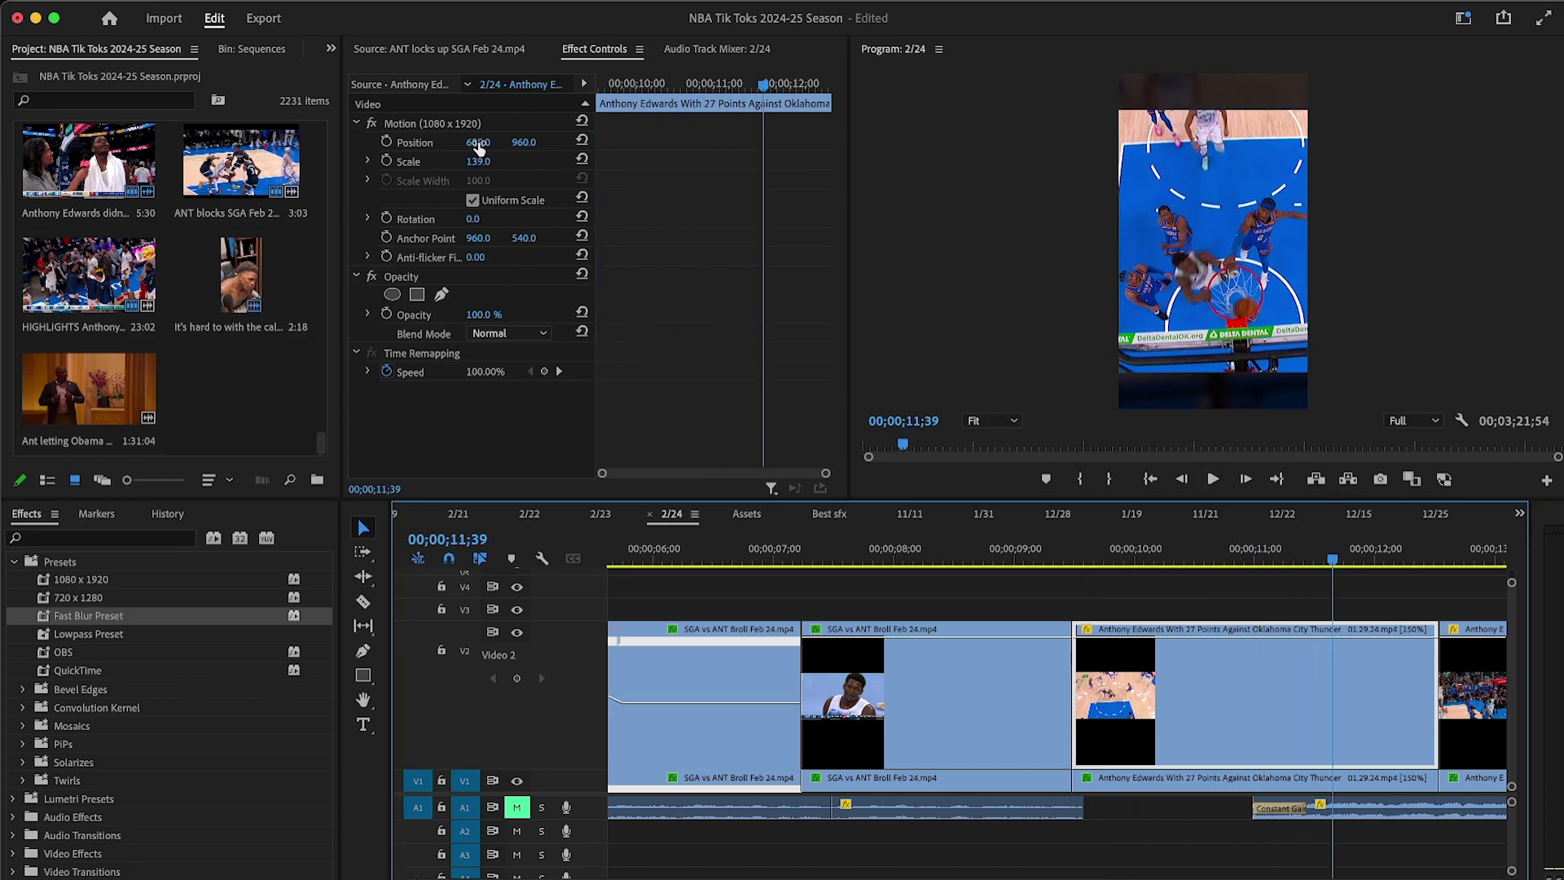
left_click_drag(479, 143, 432, 143)
left_click(1058, 551)
left_click(1213, 479)
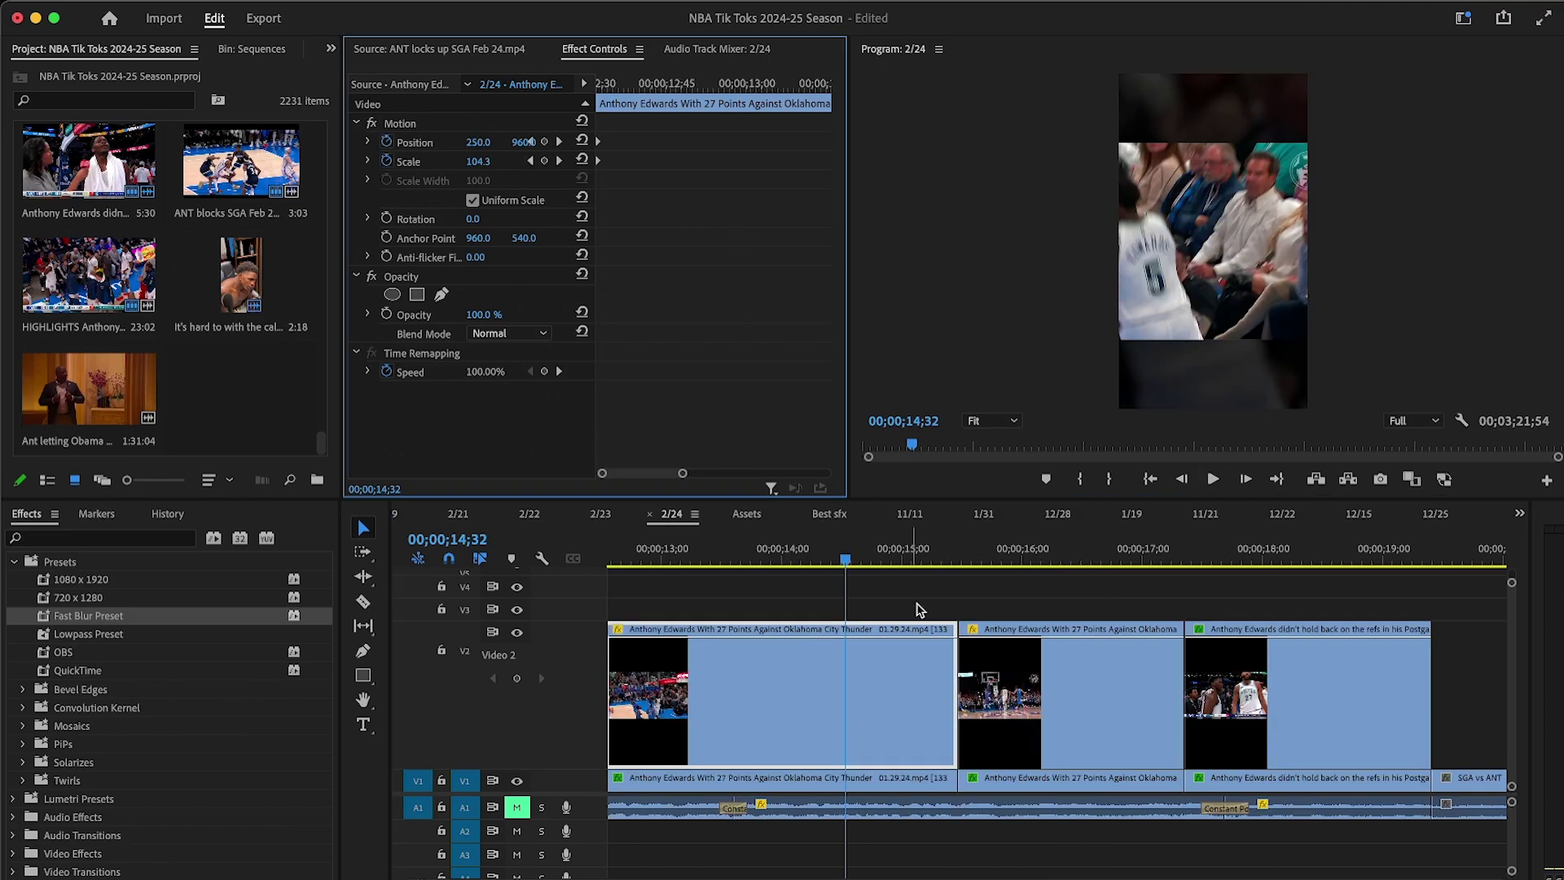
Step: Add a horizontal position keyframe at 00;00;14;32 on the second Anthony Edwards highlight clip and play it back
left_click(886, 684)
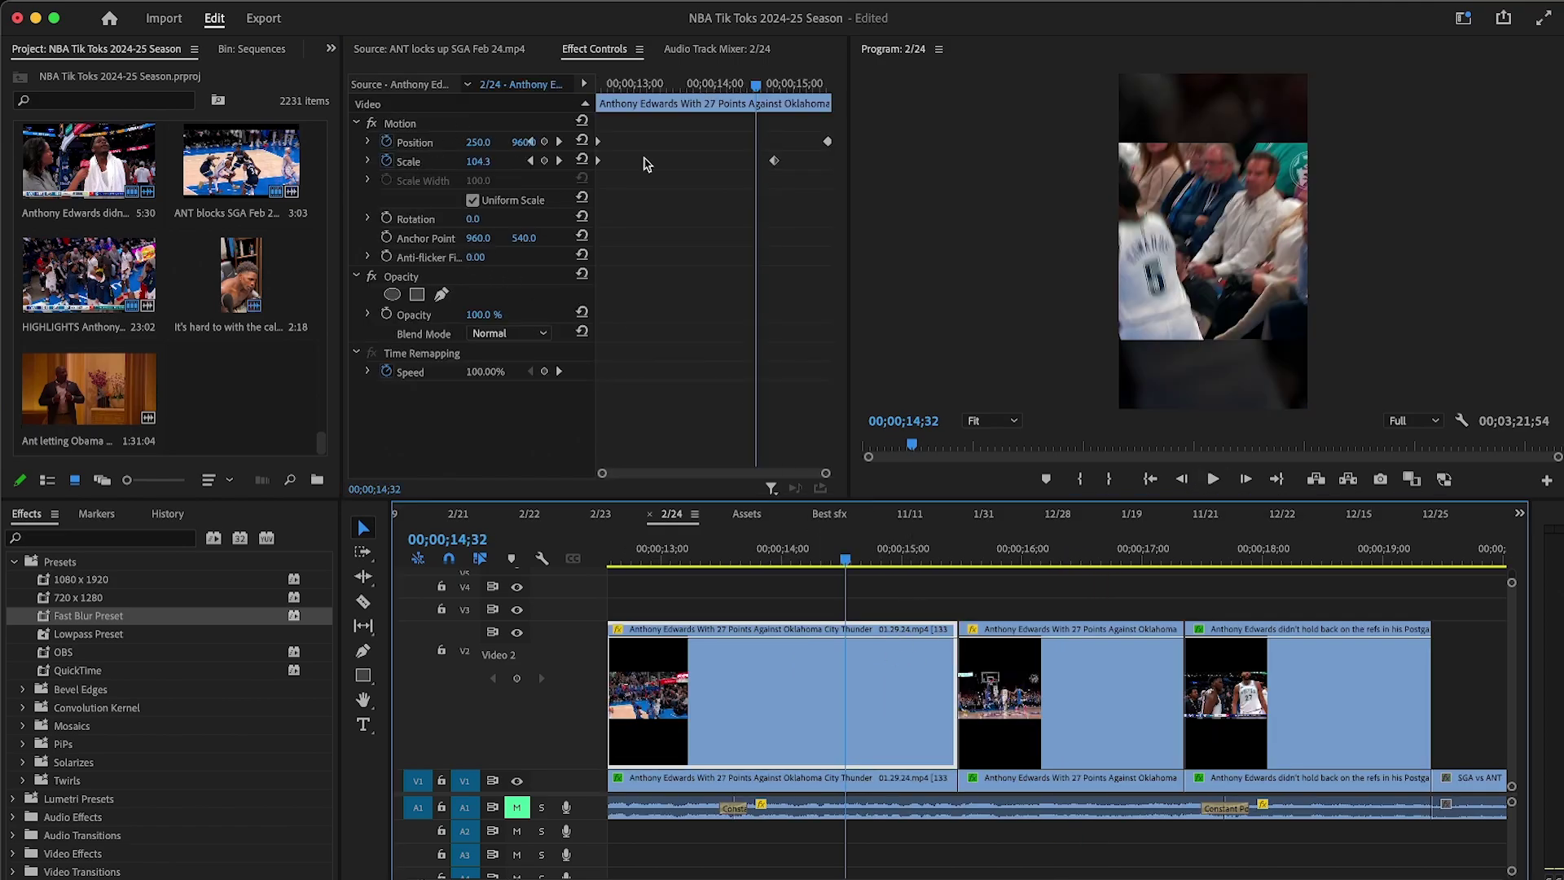
left_click_drag(482, 145, 762, 145)
left_click_drag(664, 83, 595, 83)
left_click(1213, 482)
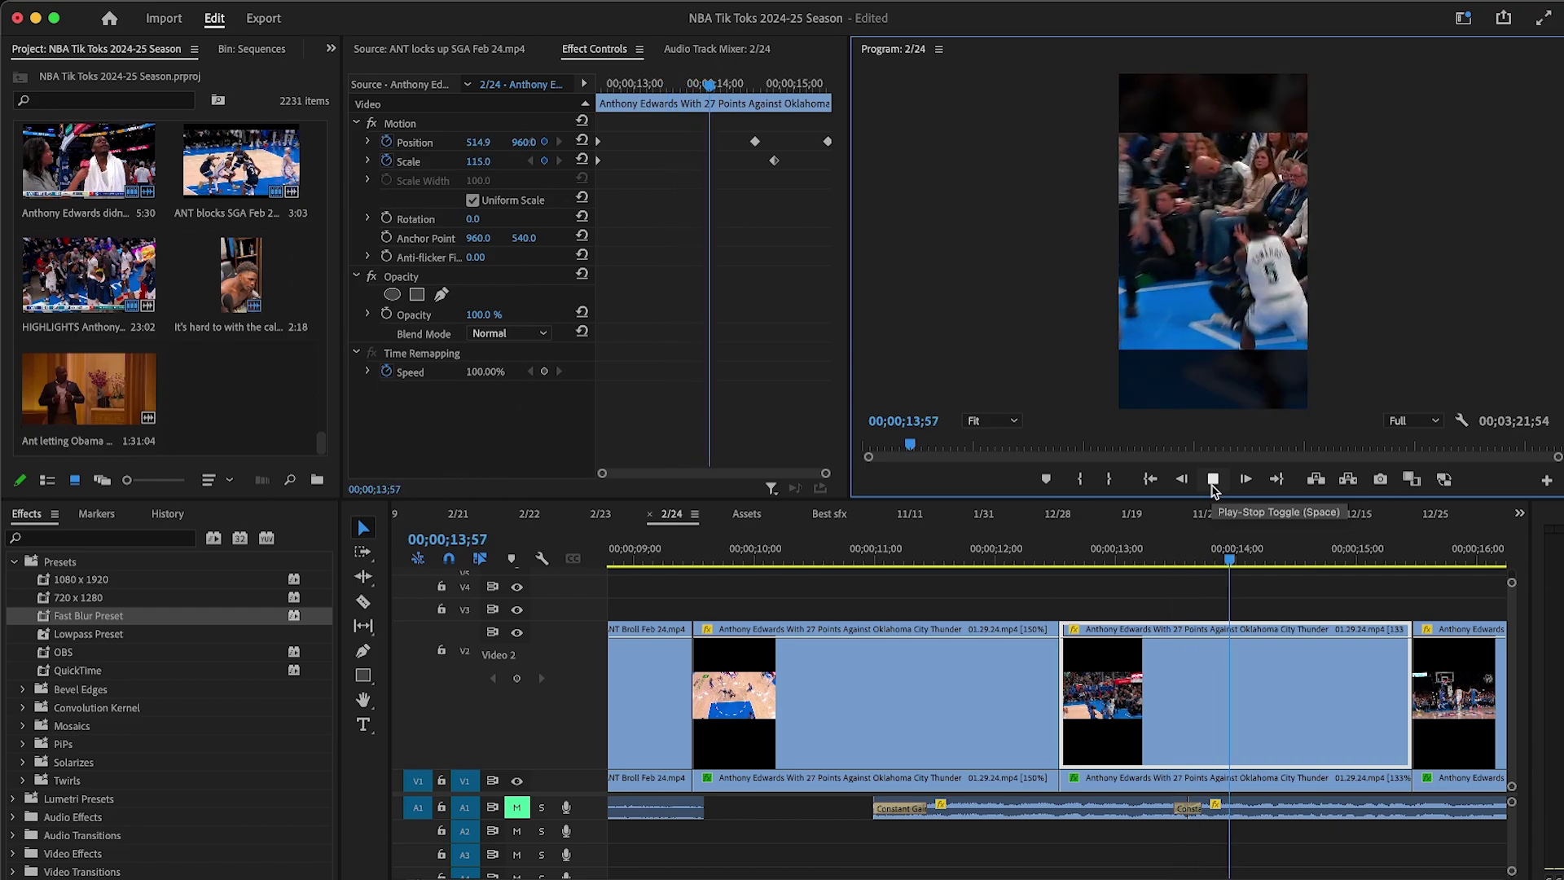
left_click(1213, 483)
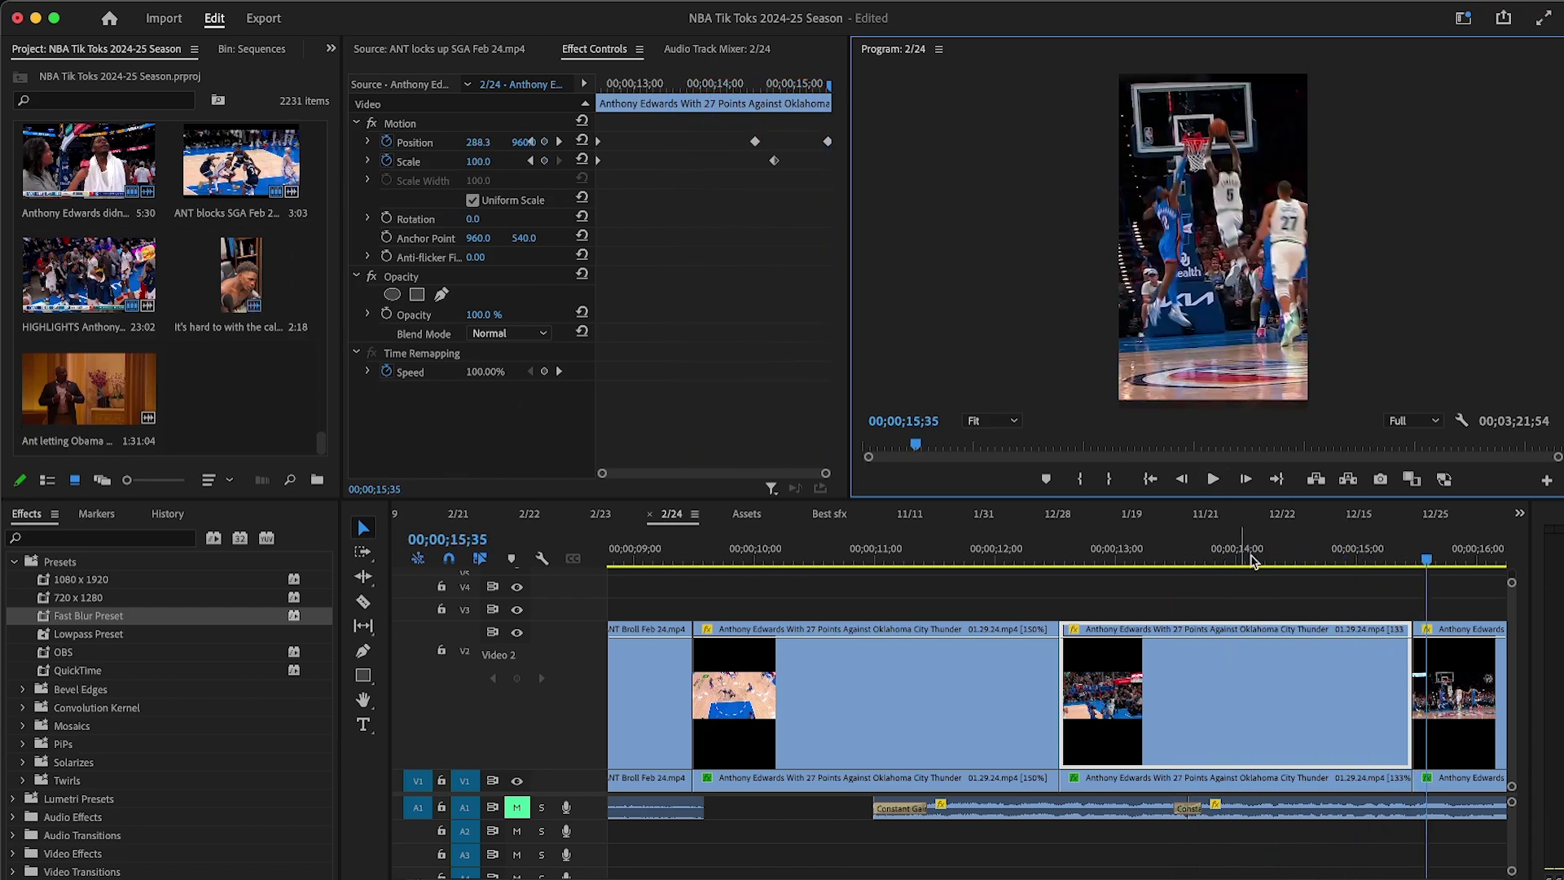
Step: Move the second highlight clip's last position keyframe to 00;00;15;17, set its horizontal position to 387, and play back the change
left_click(1389, 561)
left_click_drag(1391, 561, 1390, 562)
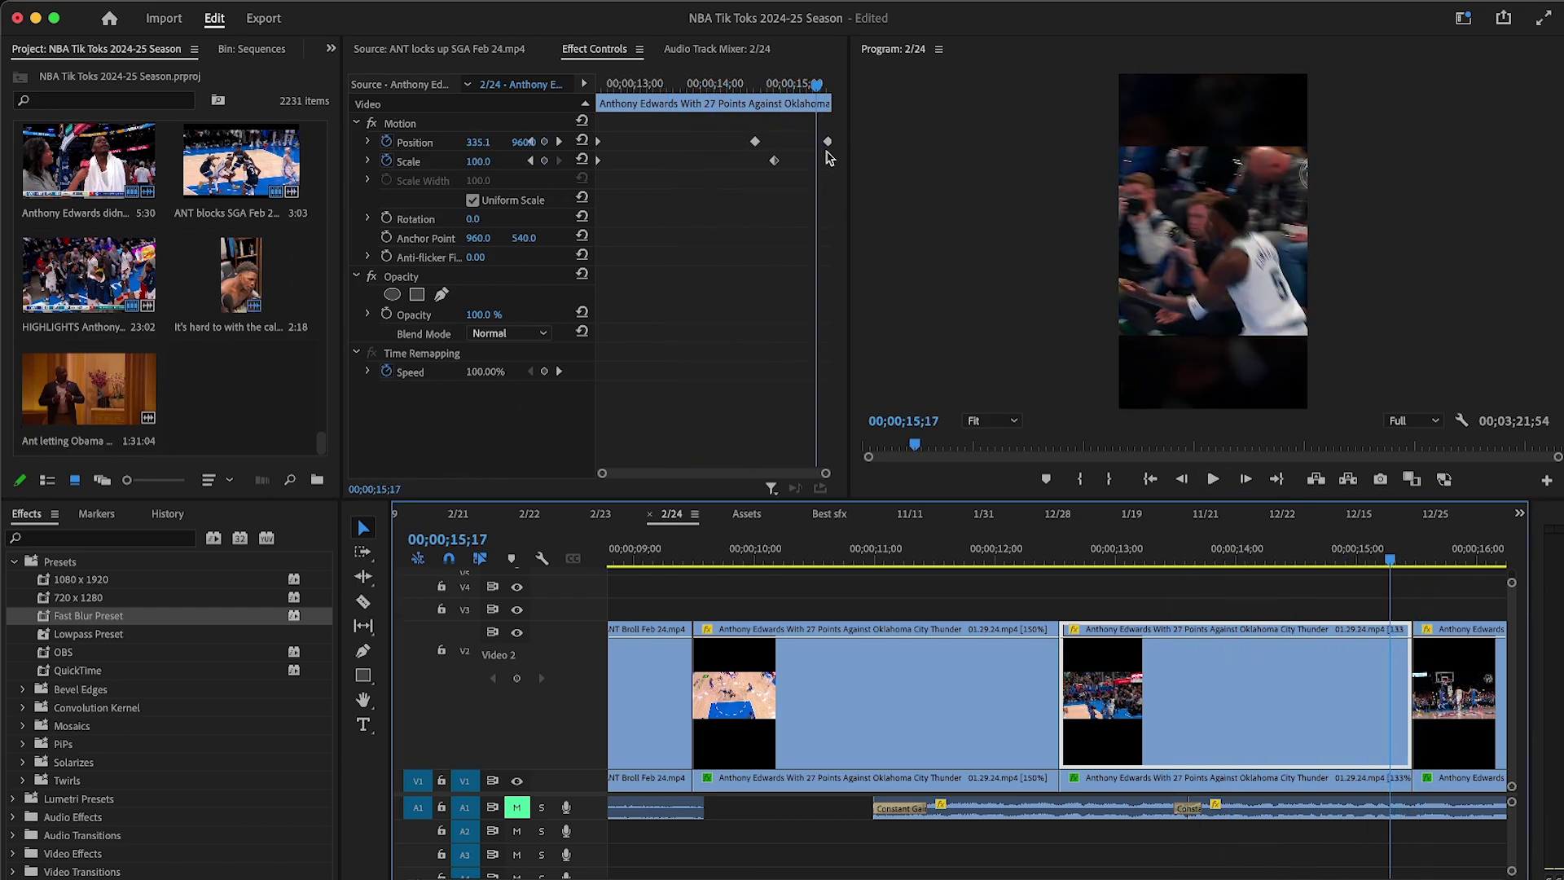
left_click_drag(828, 141, 817, 142)
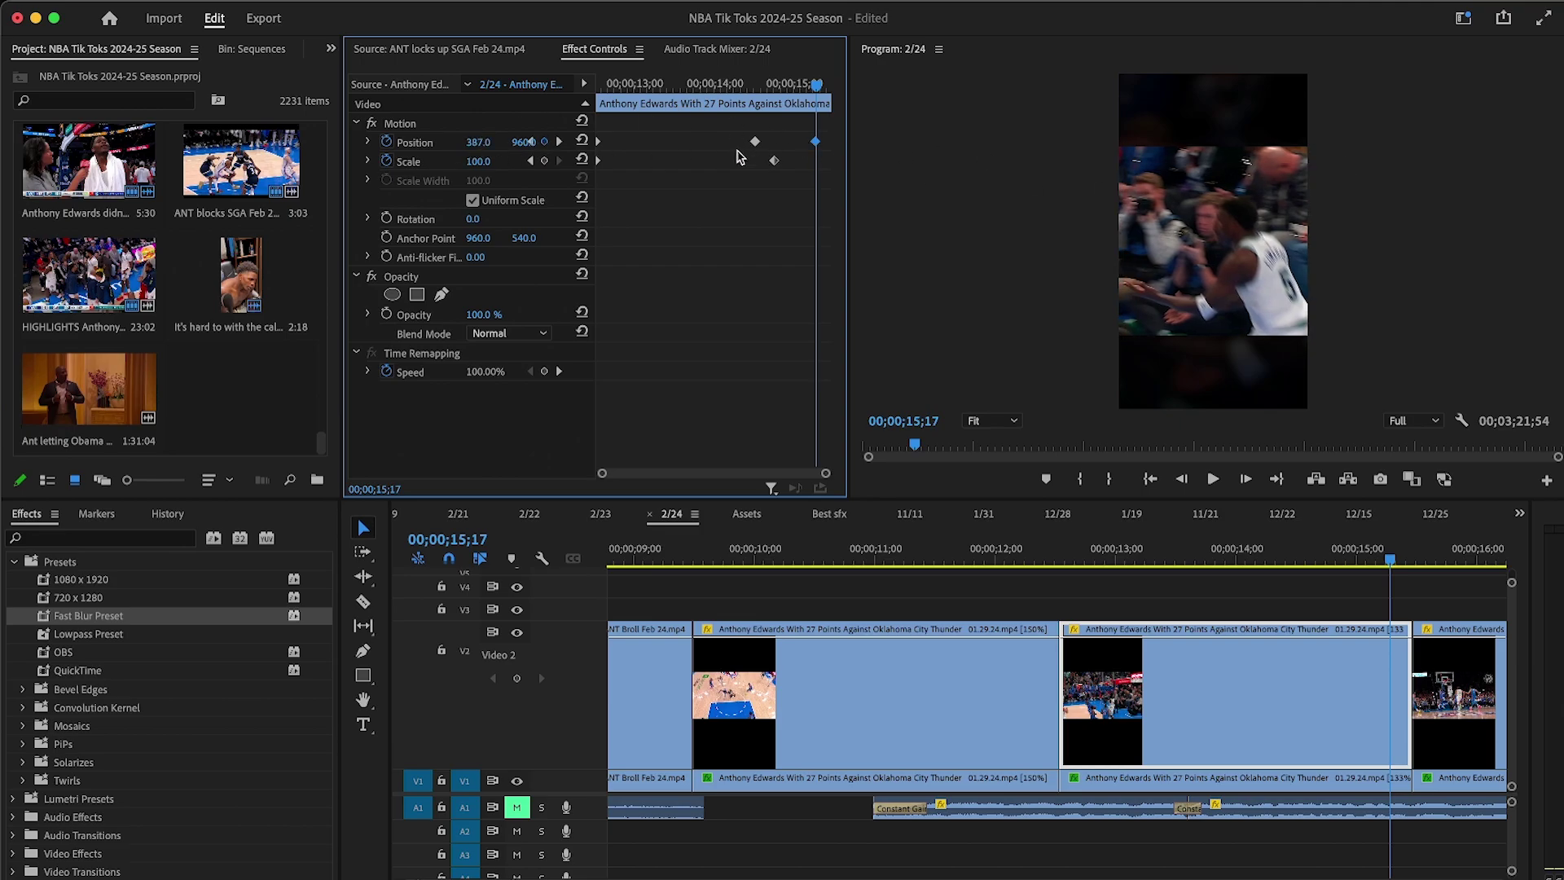
key("Up")
left_click(1213, 480)
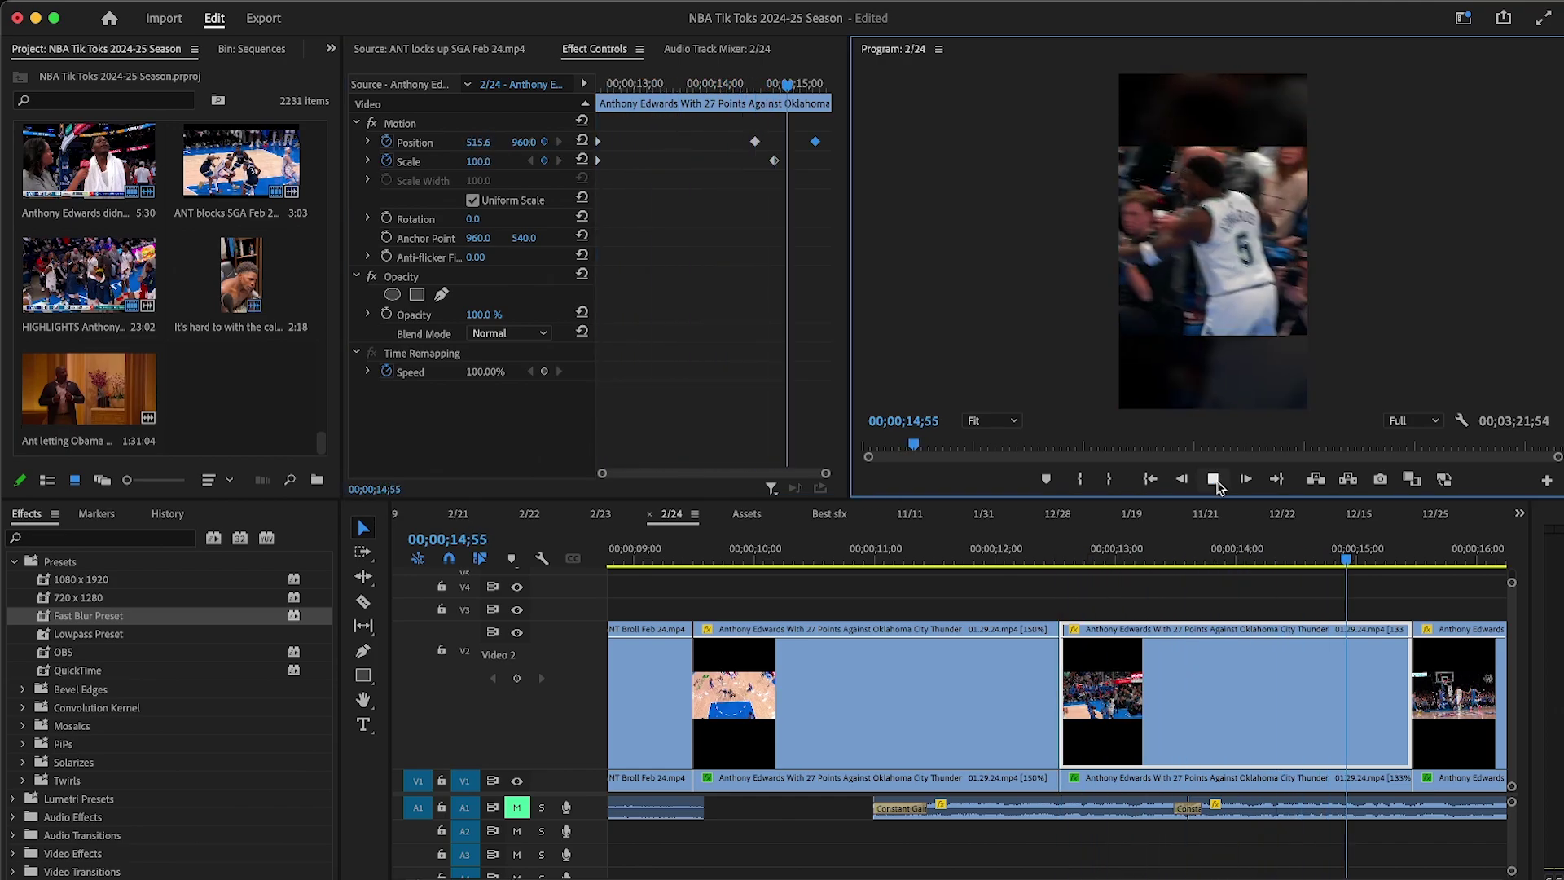
left_click(1213, 480)
left_click(1213, 481)
Step: Reframe the dunk clip at 00;00;16;38 with a horizontal position of 747 and a scale of 151
left_click(1218, 592)
key("minus")
key("minus")
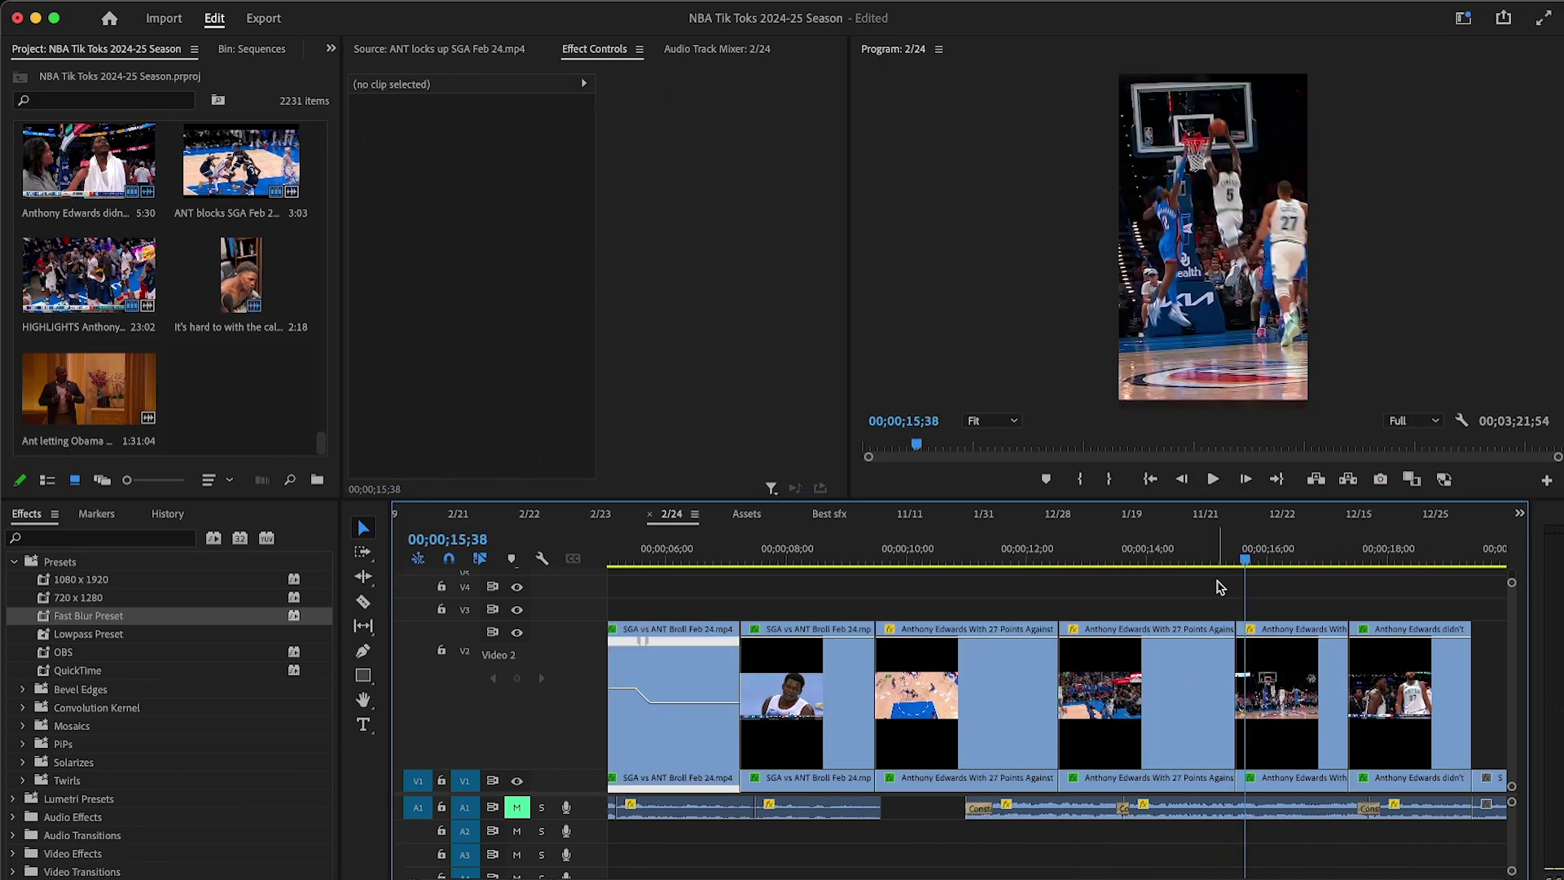
key("equal")
left_click_drag(1081, 544, 1116, 547)
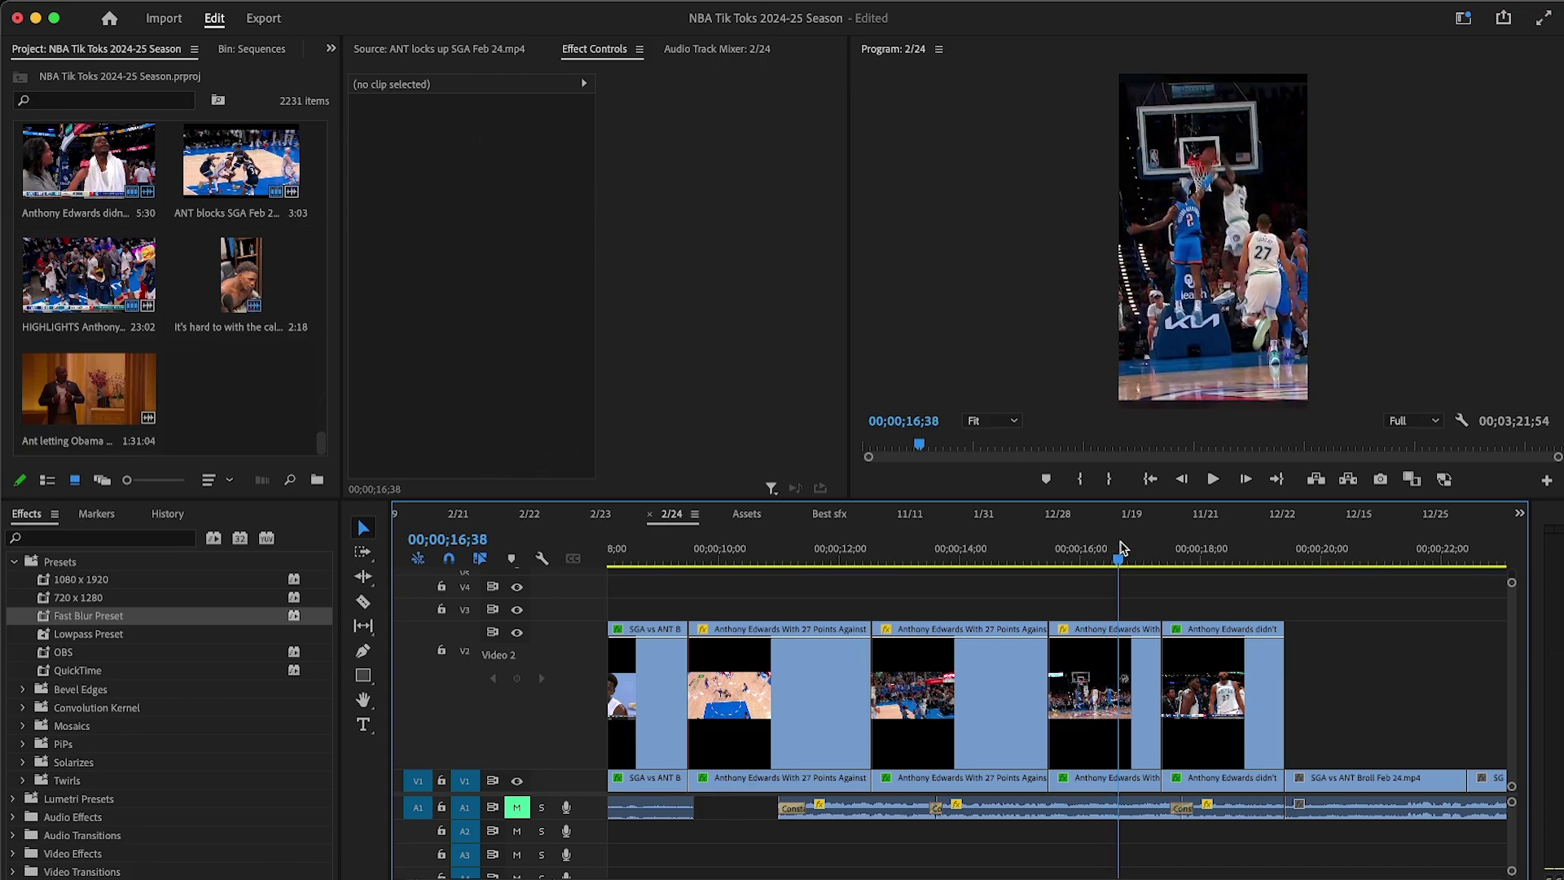
left_click(1103, 686)
left_click_drag(479, 161, 436, 144)
key("space")
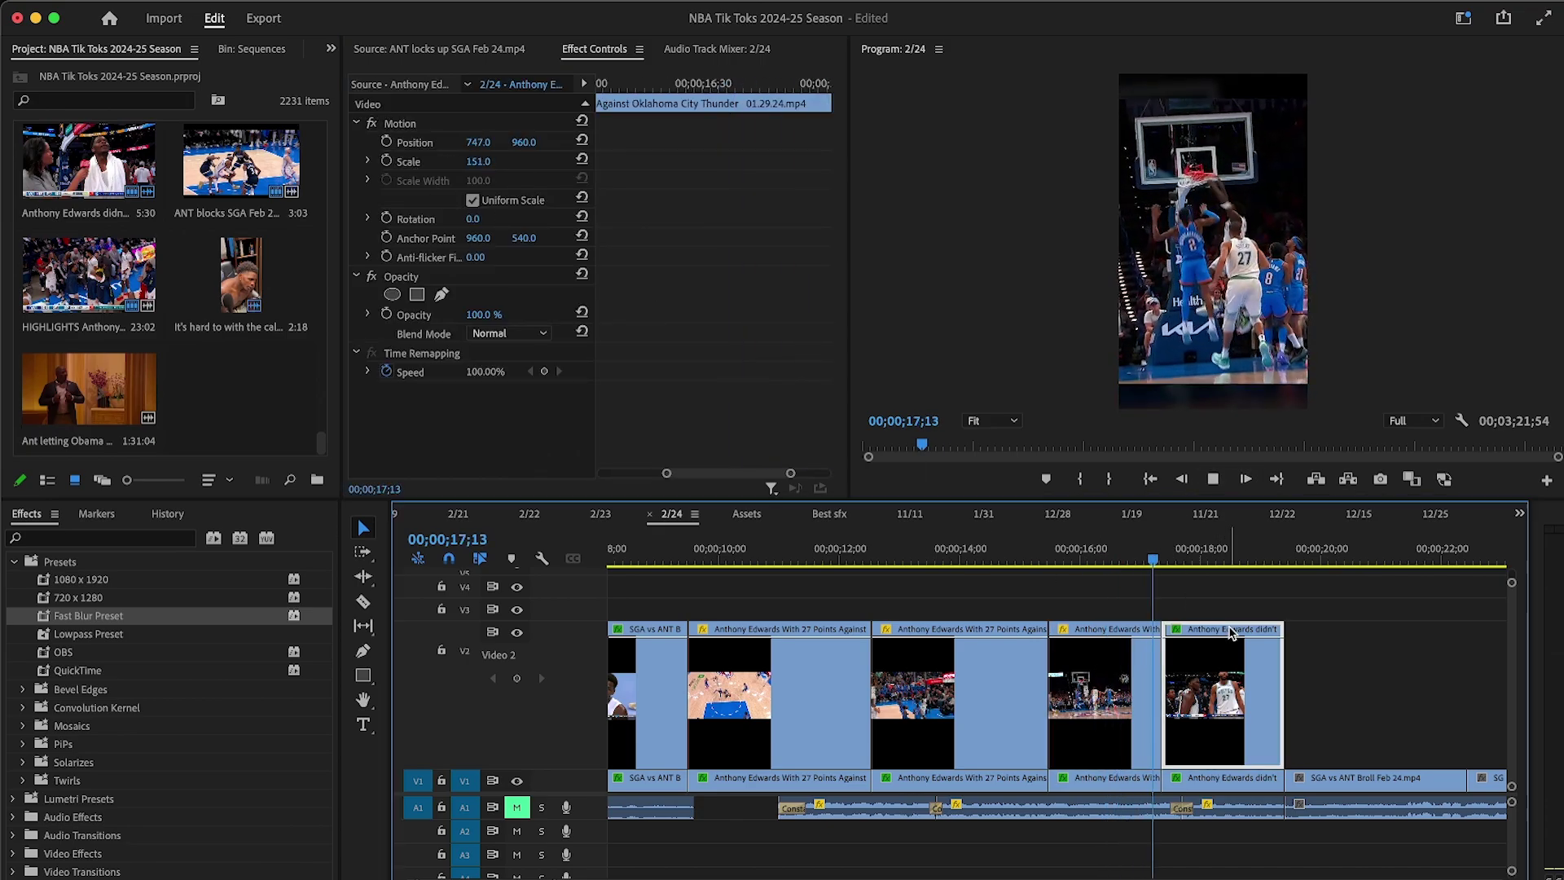
Step: Set both layers of the "Anthony Edwards didn't hold back on the refs" clip to Optical Flow time interpolation and play it through
left_click(1162, 559)
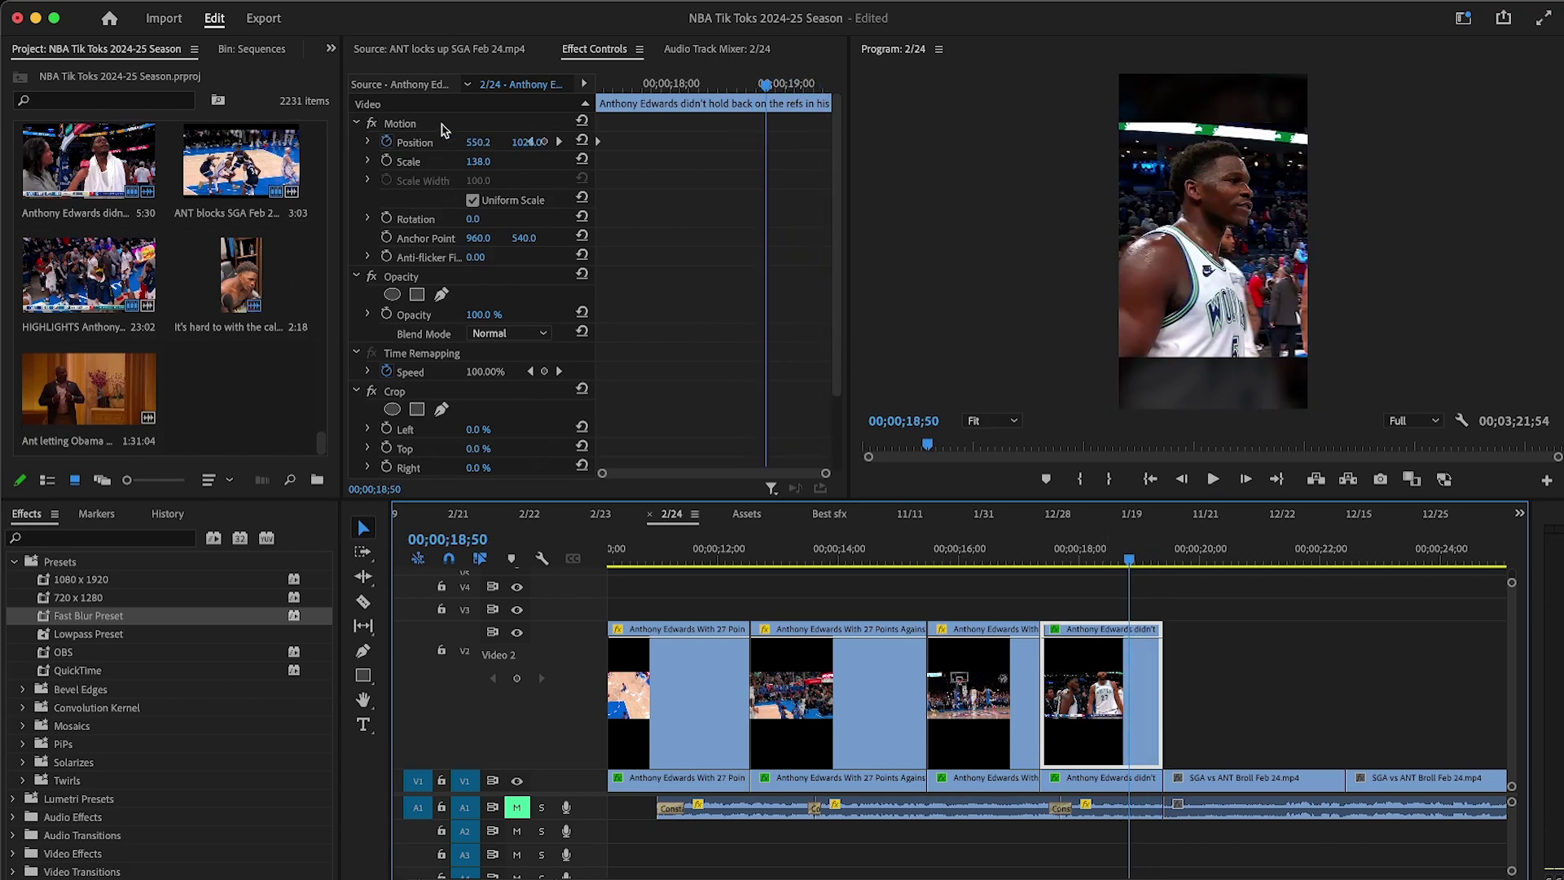
left_click(1021, 559)
left_click(1213, 479)
left_click_drag(1056, 605, 1101, 783)
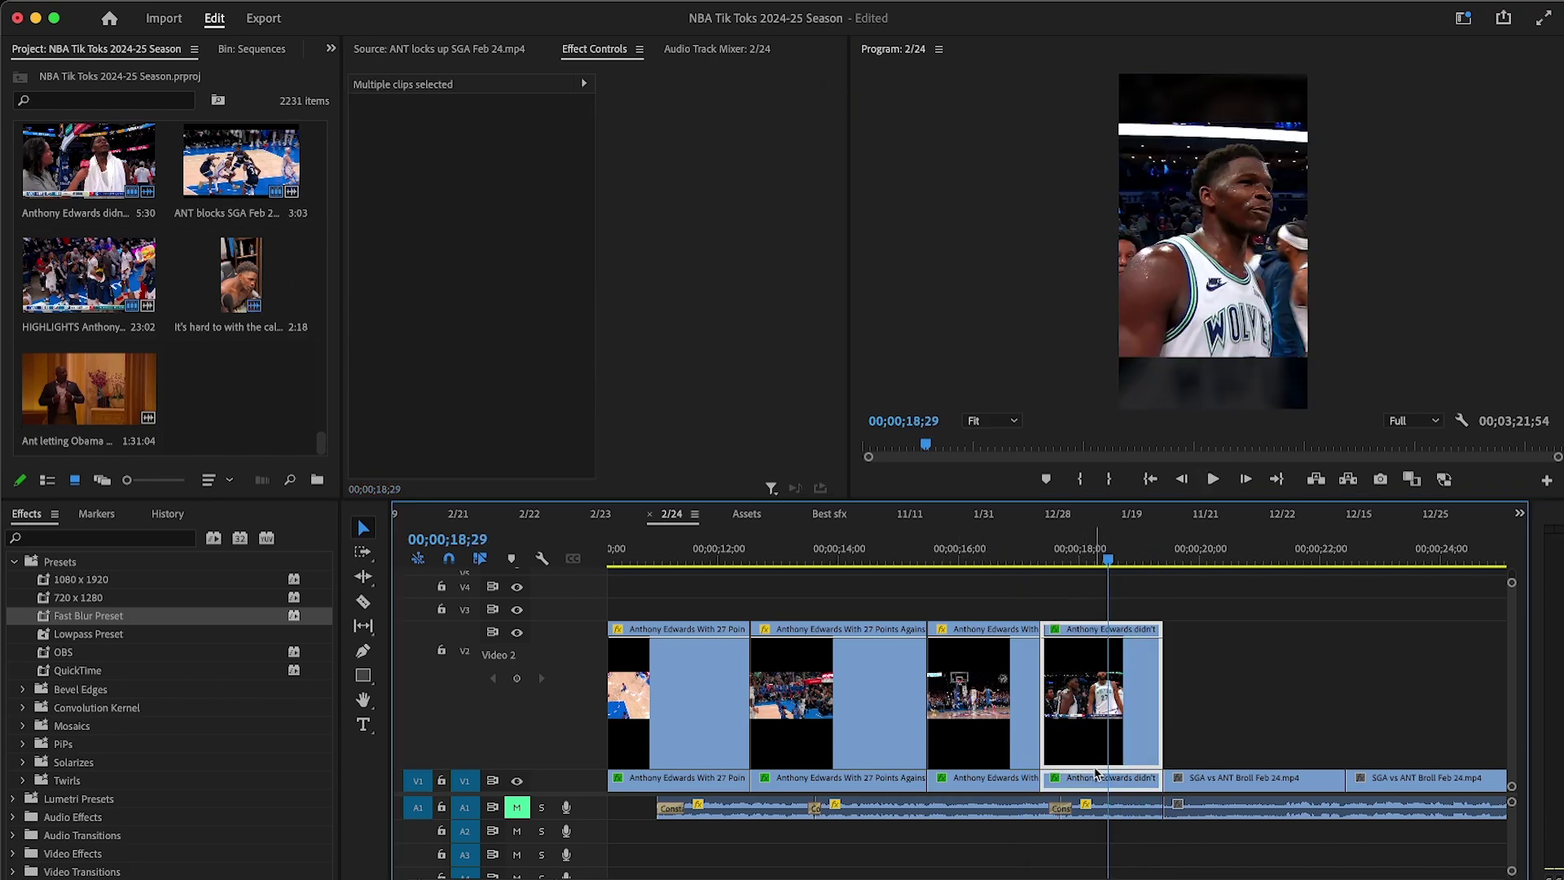
right_click(1095, 774)
mouse_move(1198, 707)
left_click(1416, 745)
left_click(1263, 650)
left_click(1219, 489)
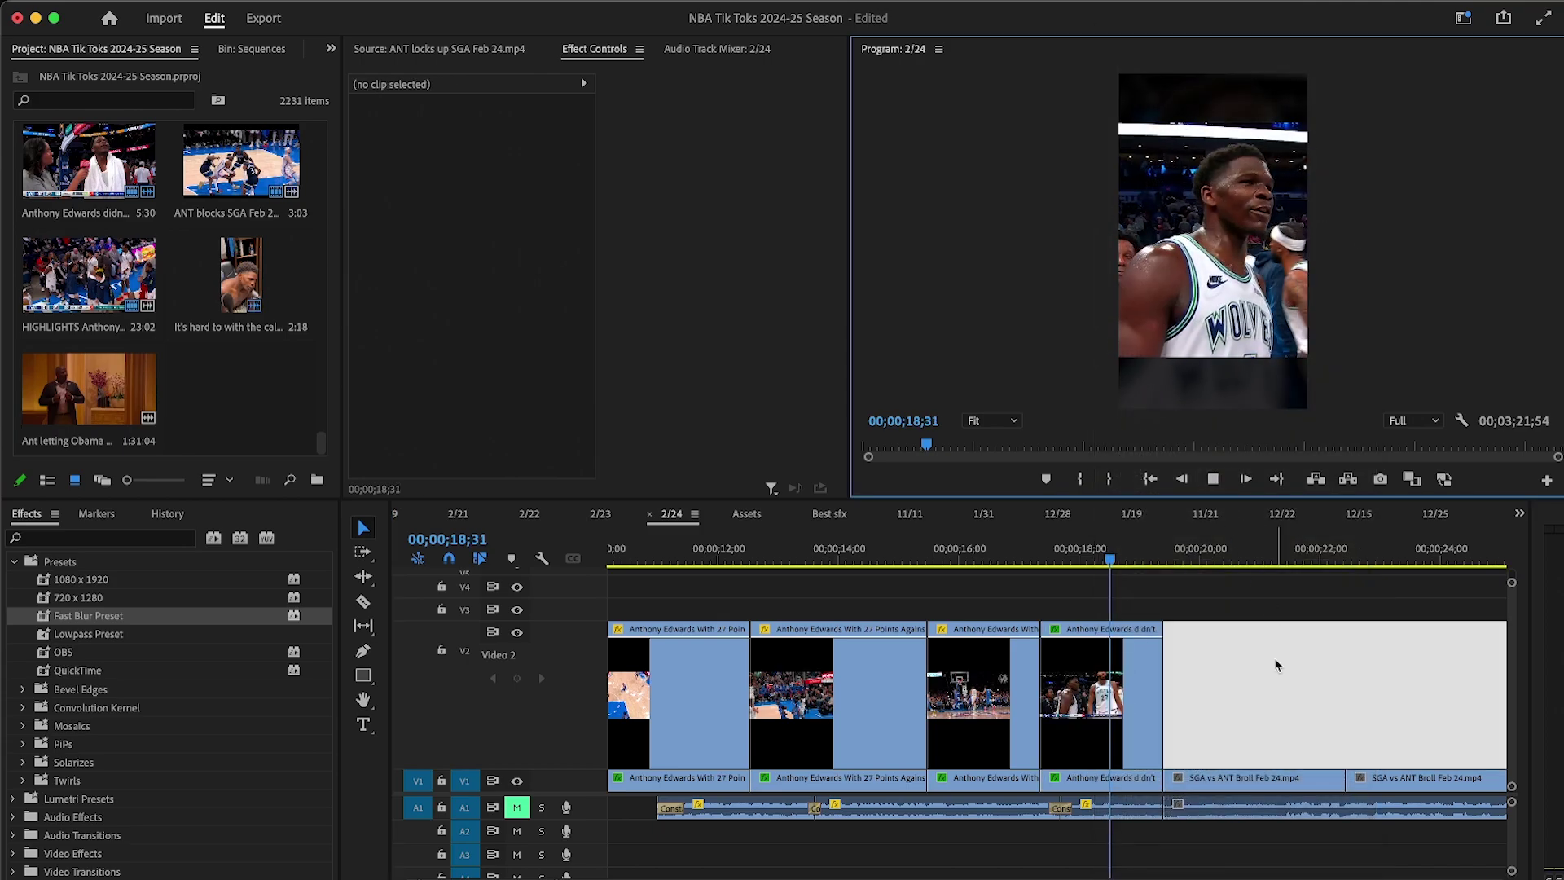
key("space")
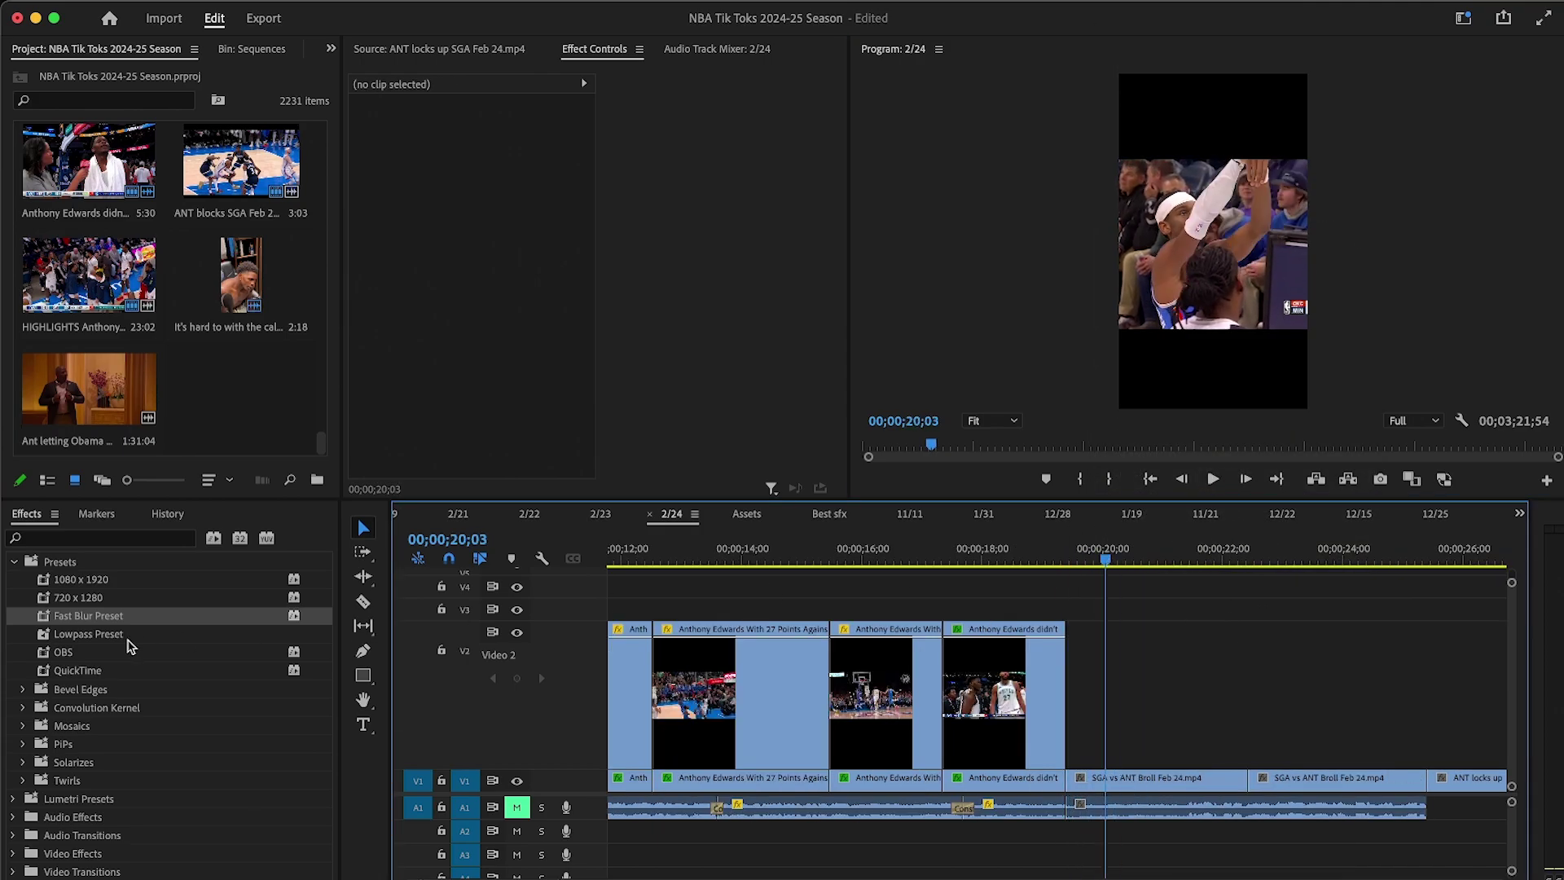
Step: Apply the OBS preset to the Broll clip after the refs clip, with horizontal position 727 and scale 141
left_click(111, 656)
left_click_drag(1116, 791, 1109, 782)
left_click_drag(487, 162, 487, 143)
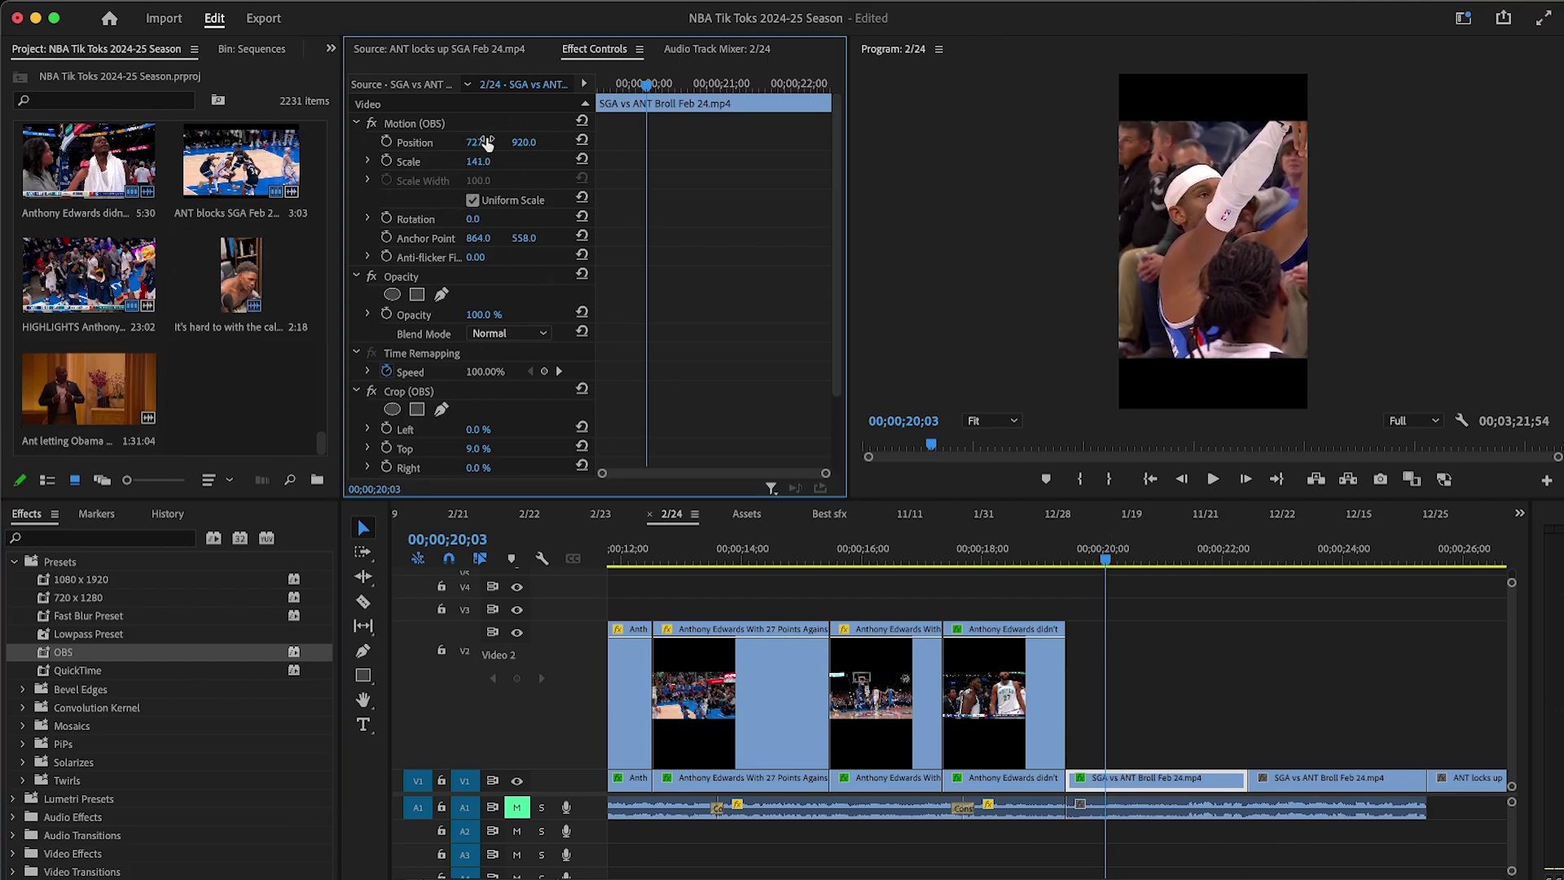
Step: Duplicate the reframed Broll clip onto V2, then enlarge the V1 copy and apply the Fast Blur Preset to it
left_click_drag(1160, 779, 1155, 733)
left_click_drag(484, 161, 541, 161)
left_click_drag(88, 615, 1091, 789)
left_click(1026, 557)
key("equal")
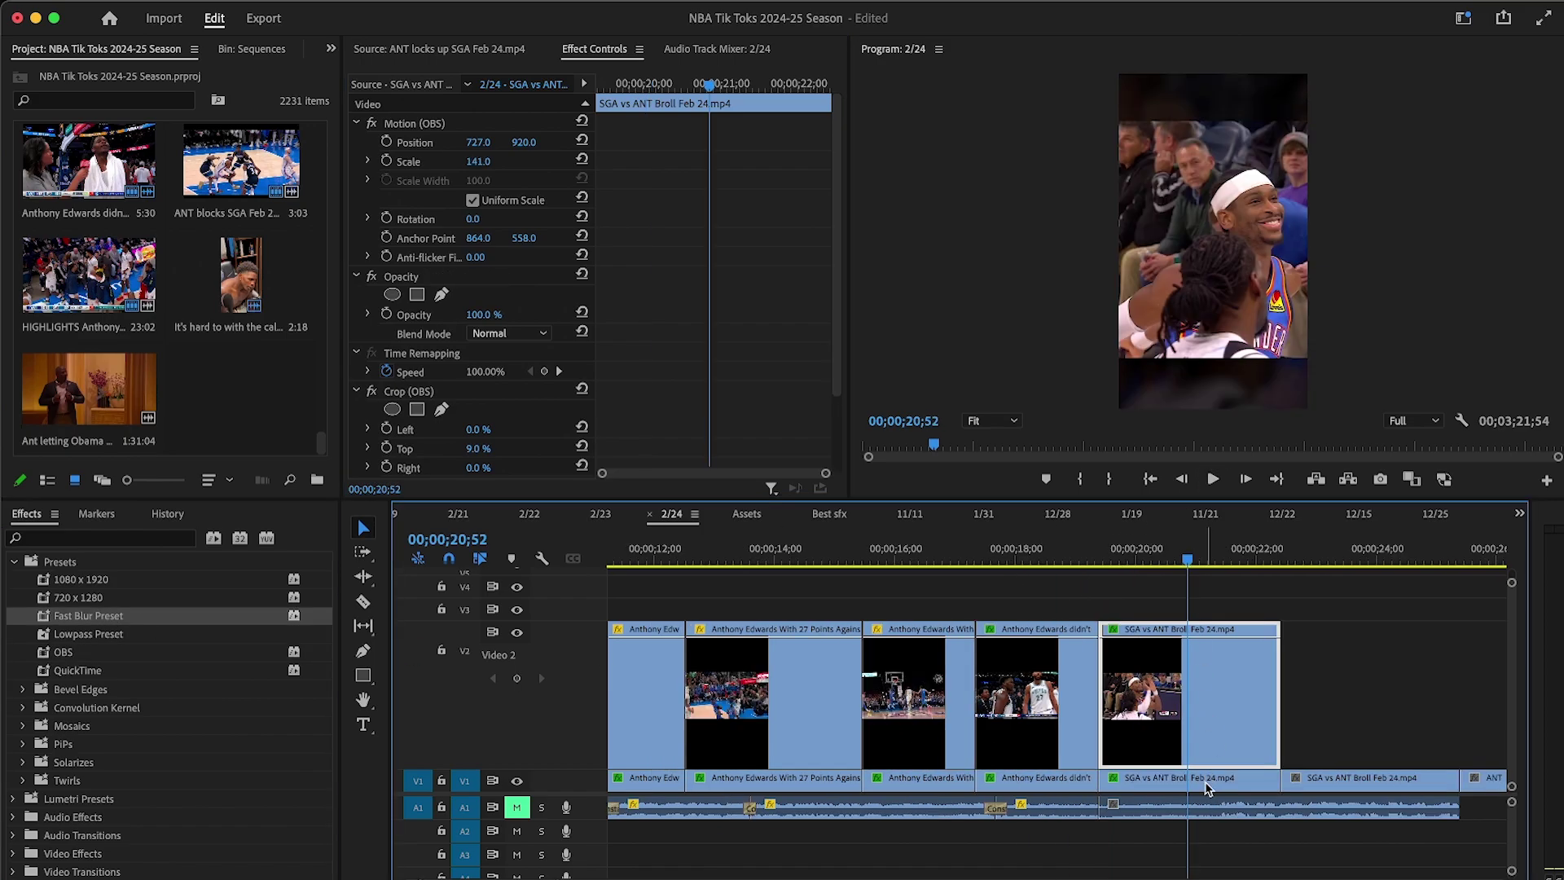
Step: Delete the blurred V1 copy and keyframe the V2 clip's horizontal position from 727 at the start to 673 at 00;00;21;56
left_click(1208, 787)
left_click(1253, 735)
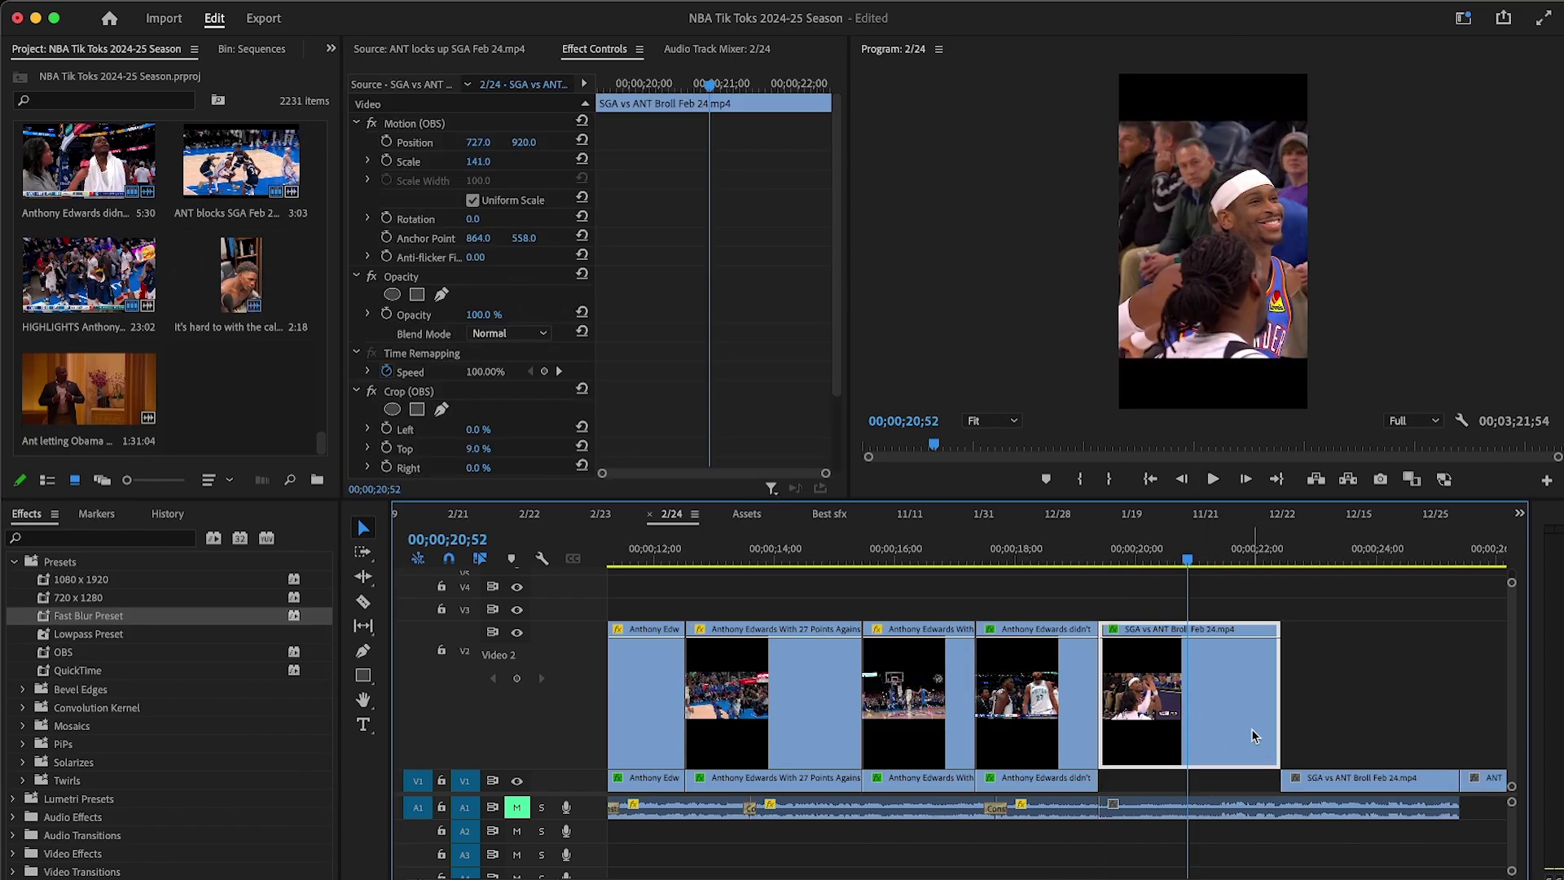
left_click(386, 141)
left_click_drag(471, 154, 347, 155)
left_click_drag(1183, 557, 1212, 558)
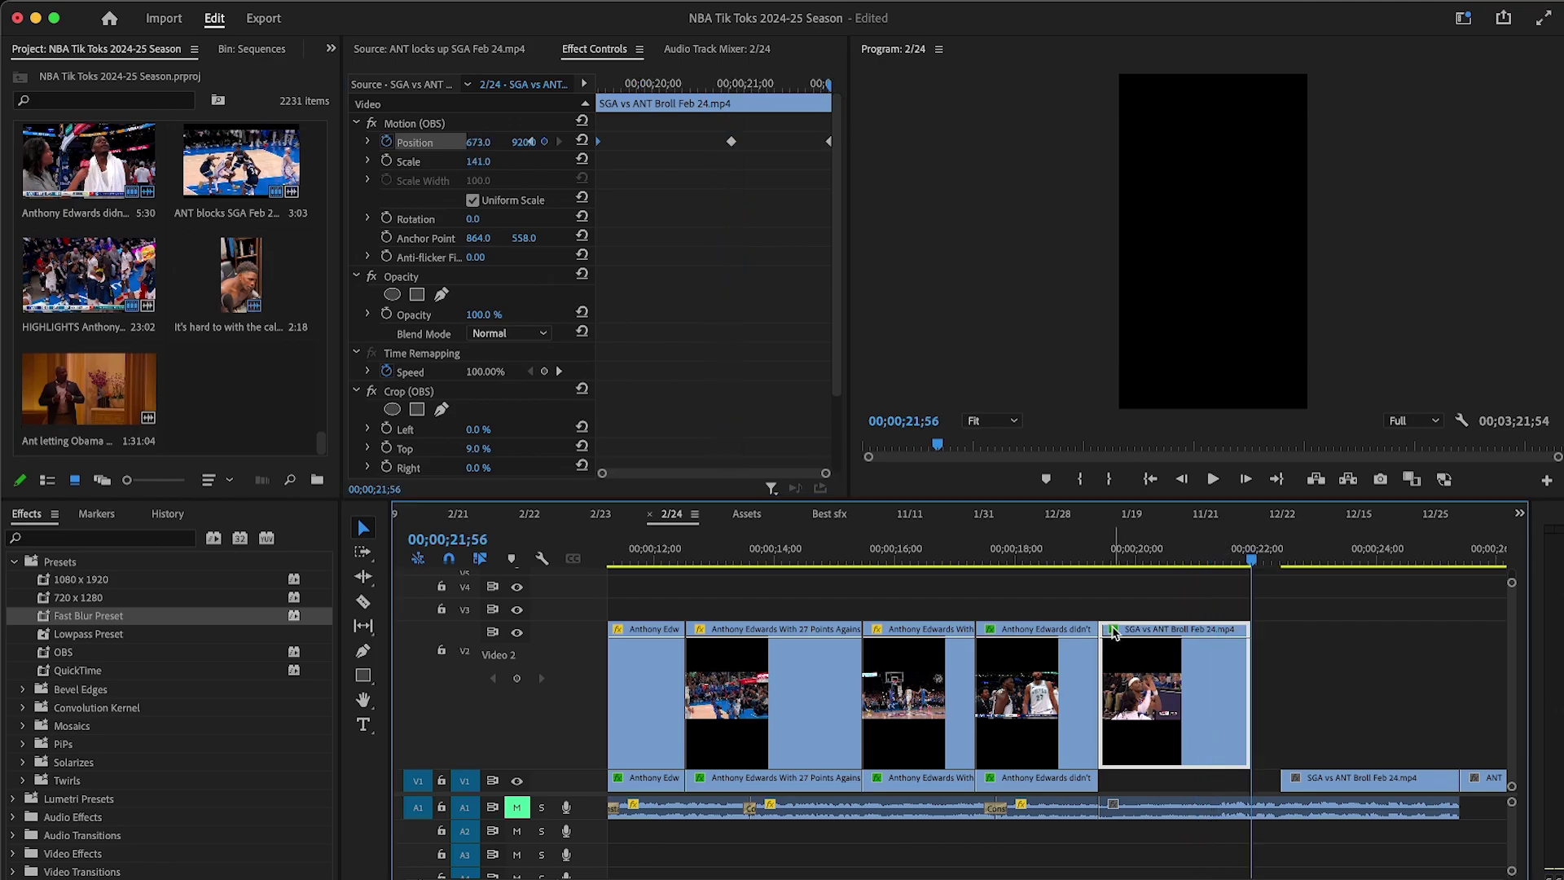
Step: Show the V2 Broll clip's Time Remapping speed line and play it from 00;00;19;12 to find the slow-motion point
right_click(1115, 631)
mouse_move(1172, 694)
left_click(1266, 701)
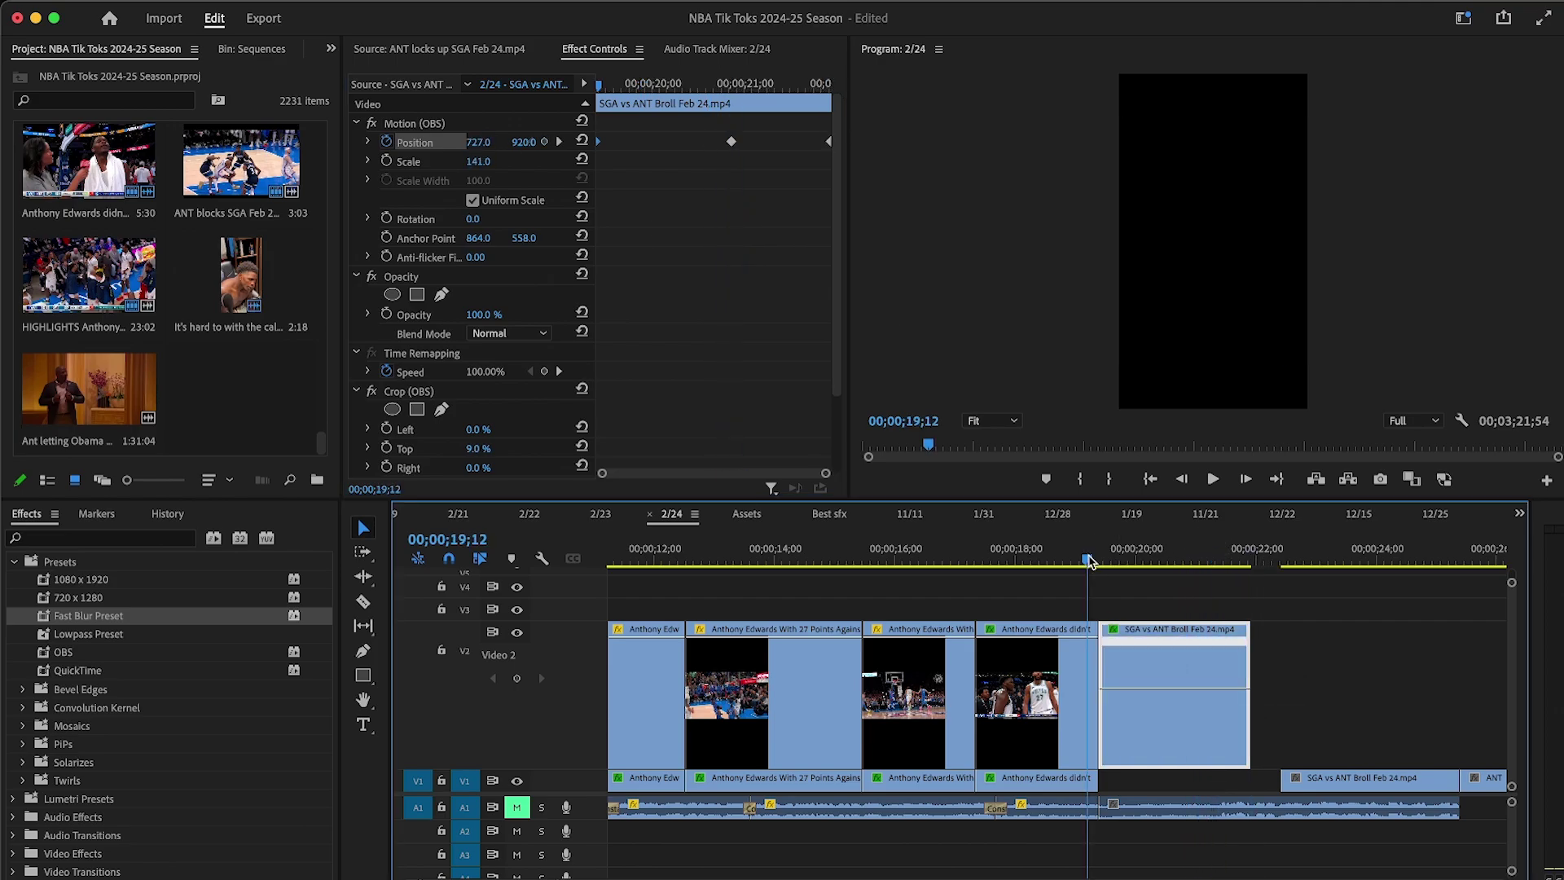
left_click(1087, 557)
key("=")
left_click(1215, 478)
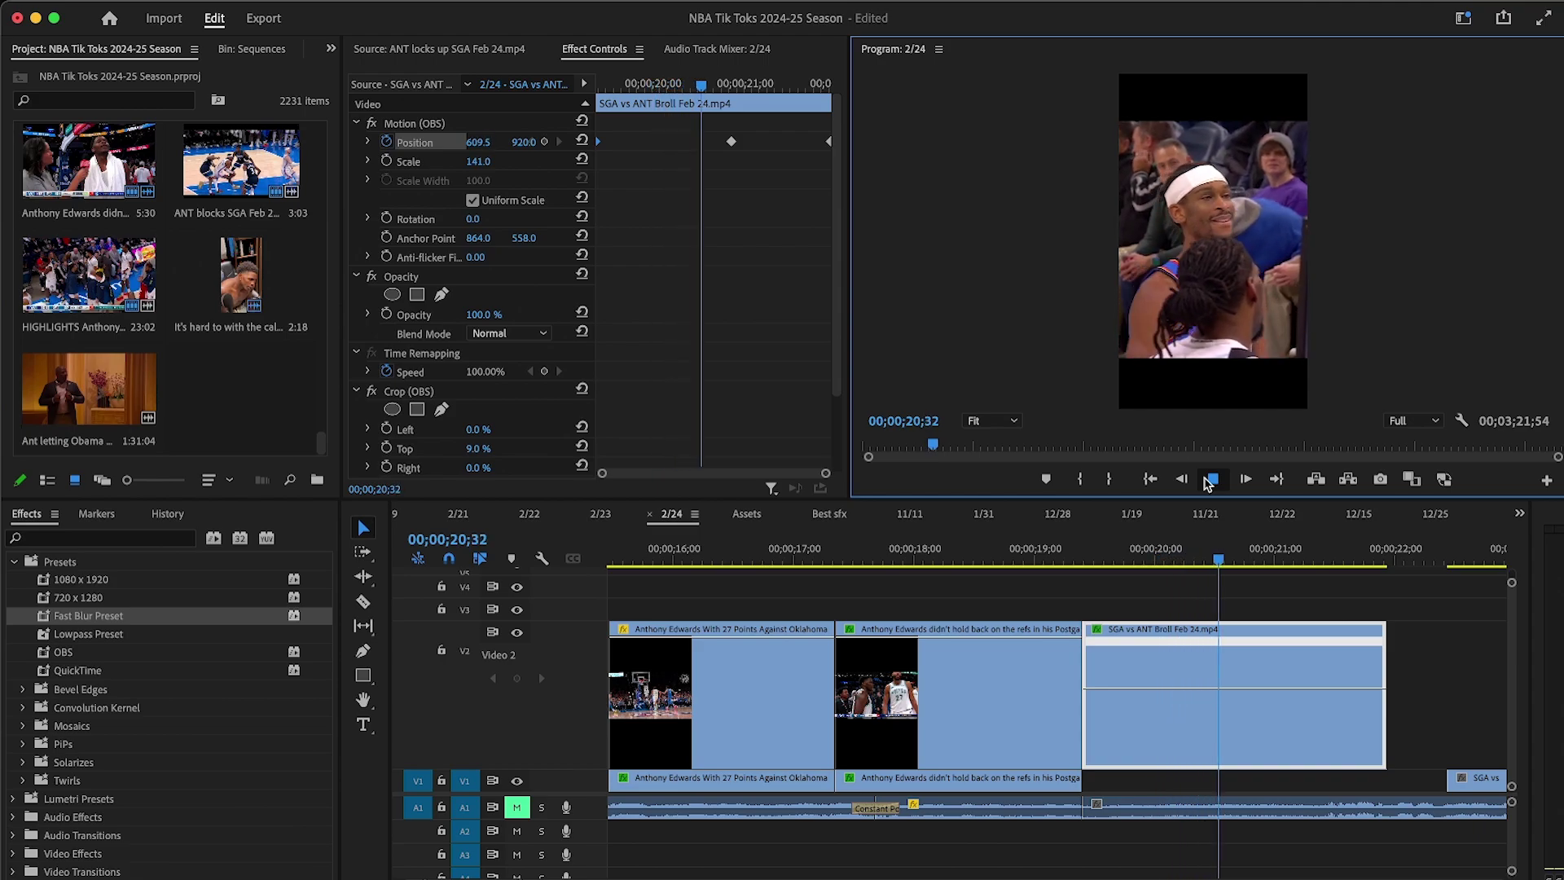
left_click(1212, 480)
Step: Add a speed keyframe at 00;00;20;43 on the V2 Broll clip and slow the portion after it to 53%
left_click(1214, 728)
left_click_drag(1217, 561, 1241, 559)
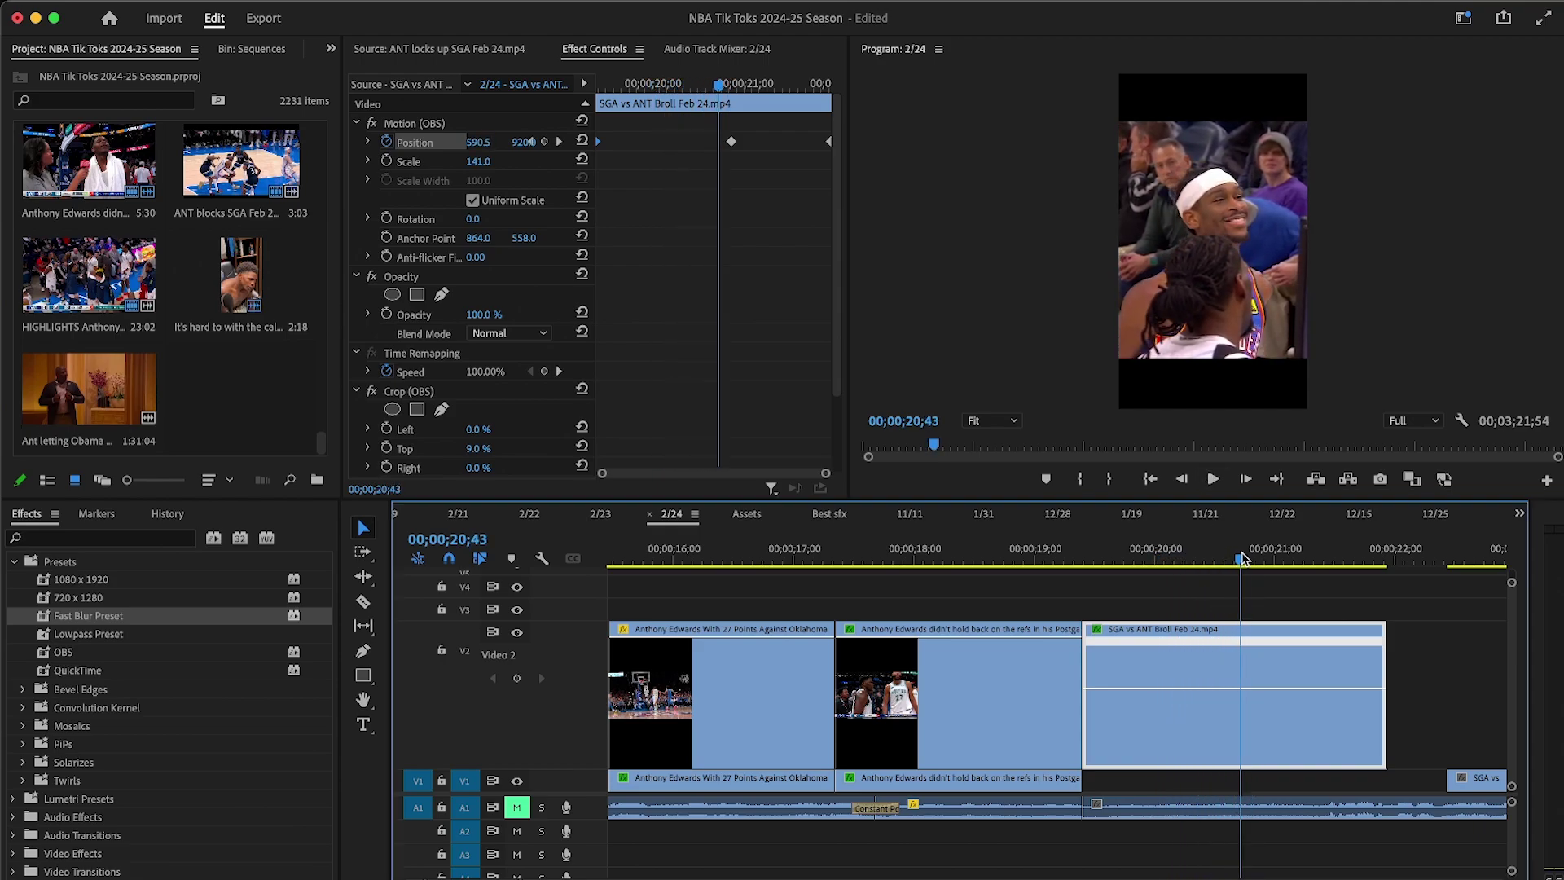
left_click(517, 678)
key("=")
left_click_drag(1196, 688, 1196, 705)
Step: Spread the speed keyframe into a gradual ramp and play back the slow motion
mouse_move(1059, 641)
left_mouse_down()
mouse_move(1117, 645)
mouse_move(1080, 641)
left_mouse_up()
key("-")
key("=")
left_click(1213, 480)
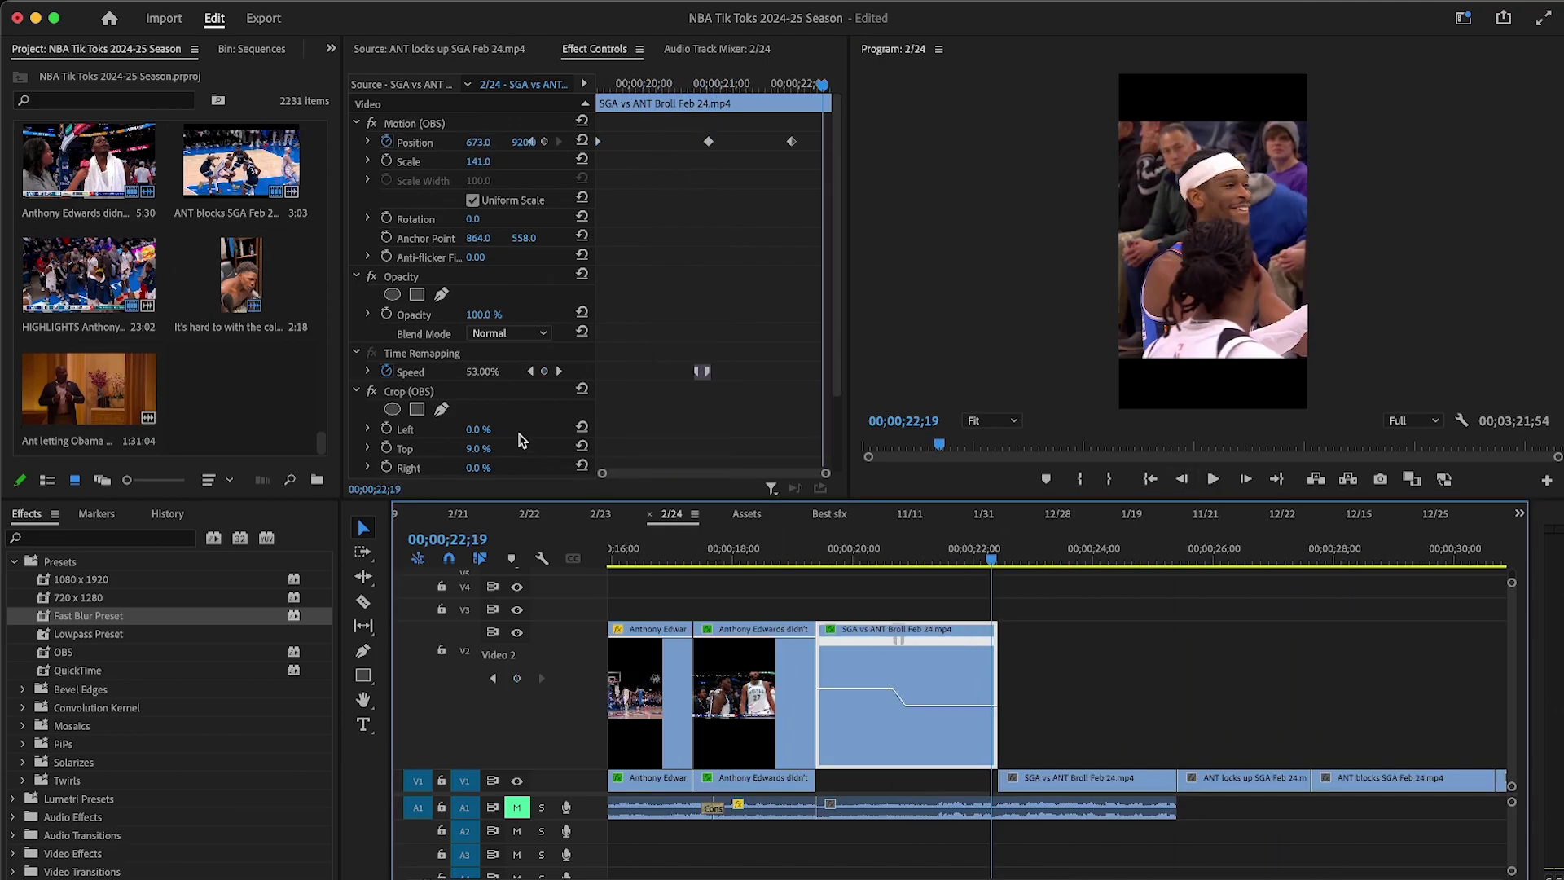
Step: Add a 209-scale copy of the slowed Broll clip on V1 with the Fast Blur Preset and show the V2 copy's speed line
left_click(876, 580)
left_click(878, 548)
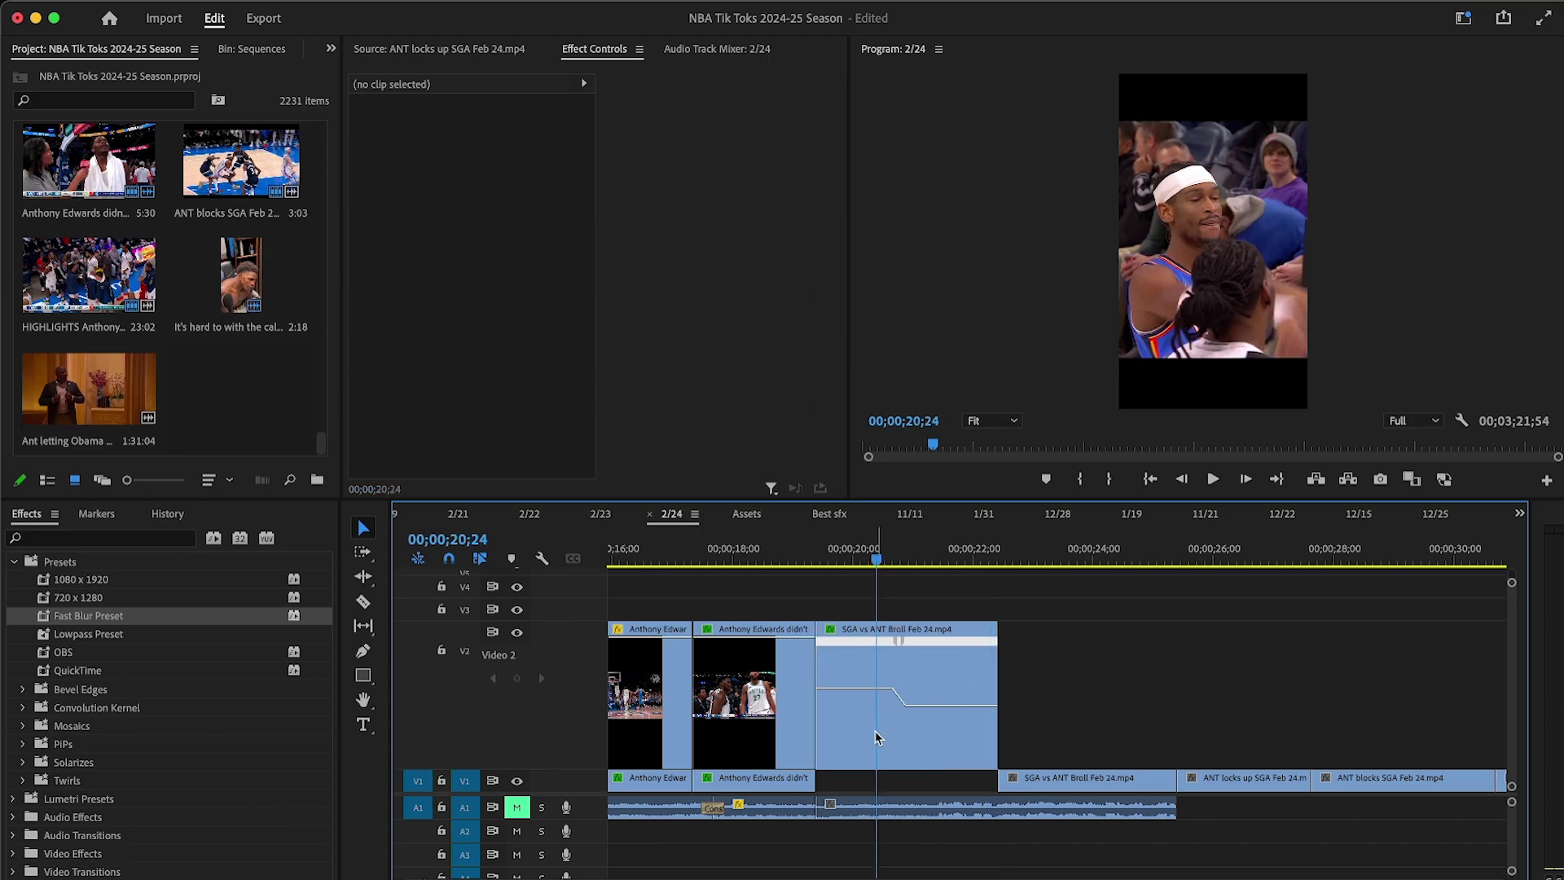
left_click(830, 629)
mouse_move(870, 693)
left_click(1013, 693)
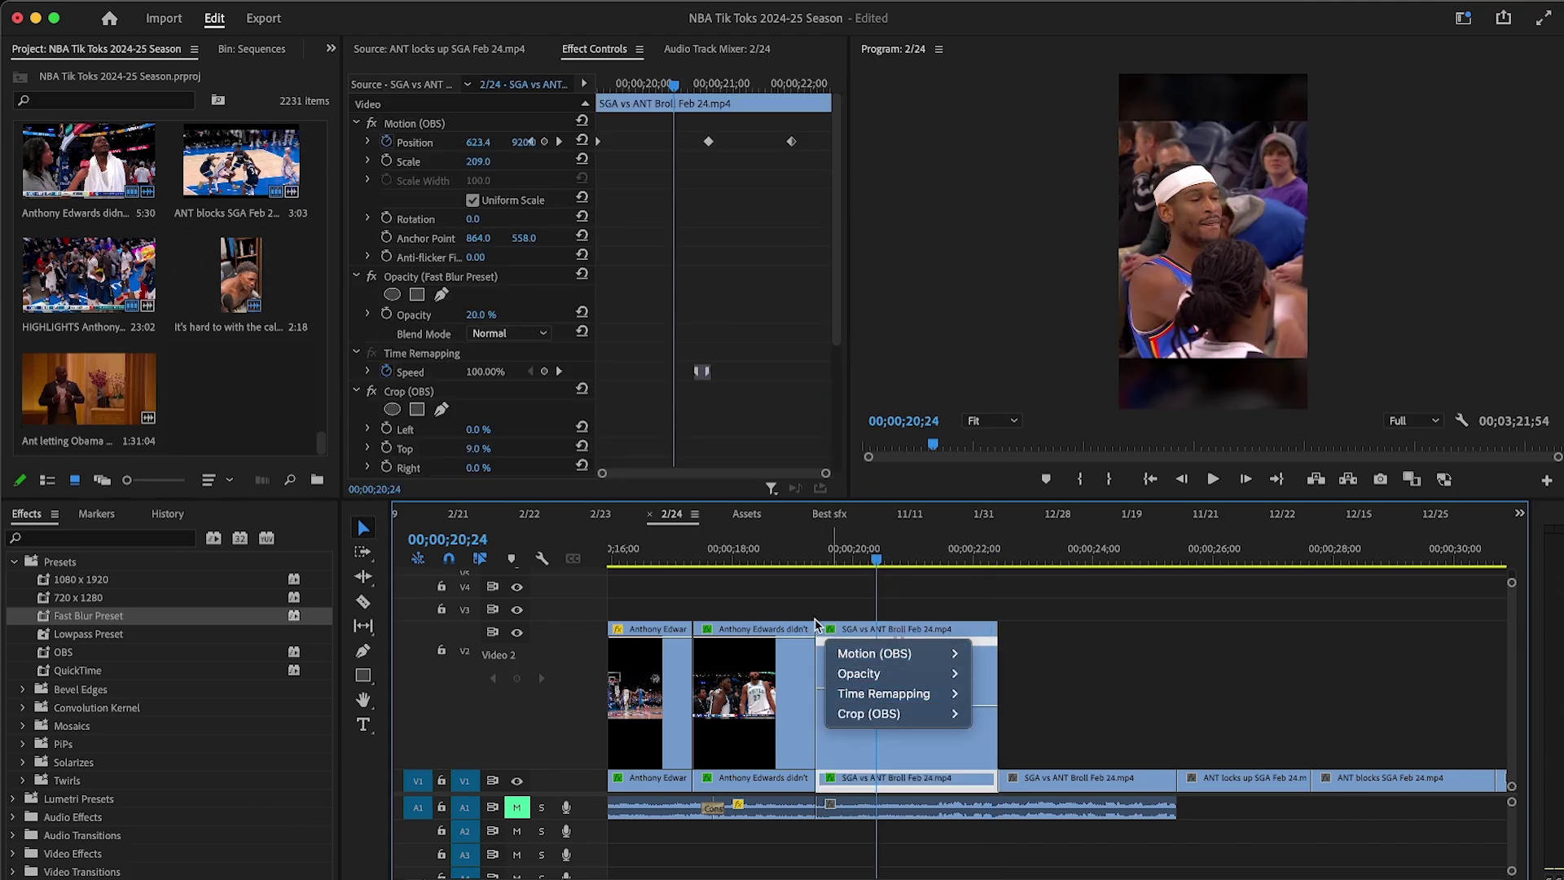
left_click(890, 692)
key("=")
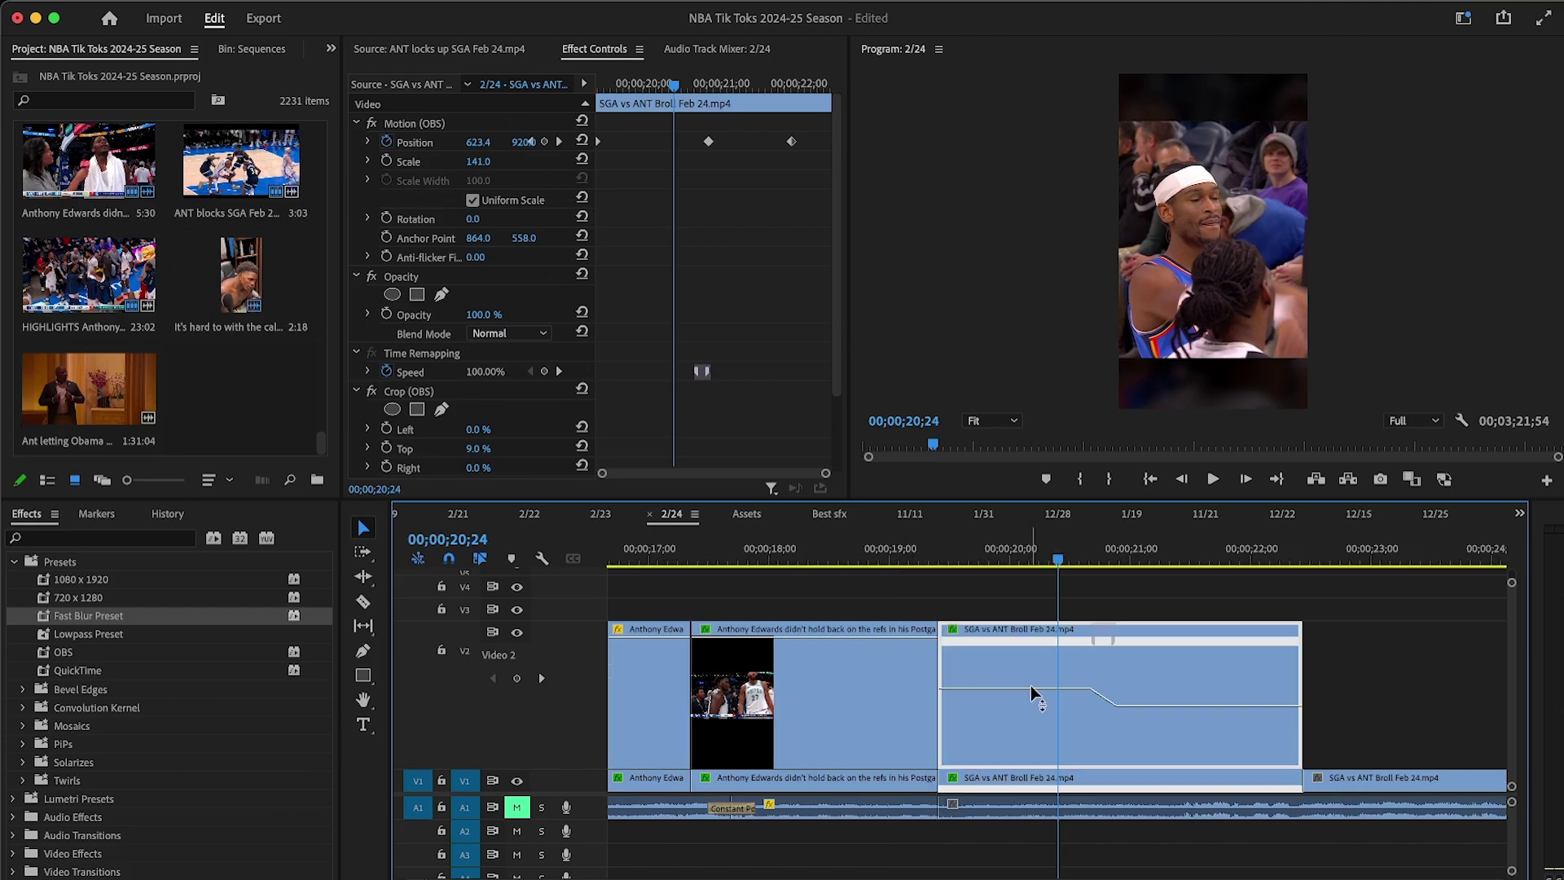
Step: Play back the slowed Broll clip with its blurred background from 00;00;19;08
left_click(906, 603)
key("space")
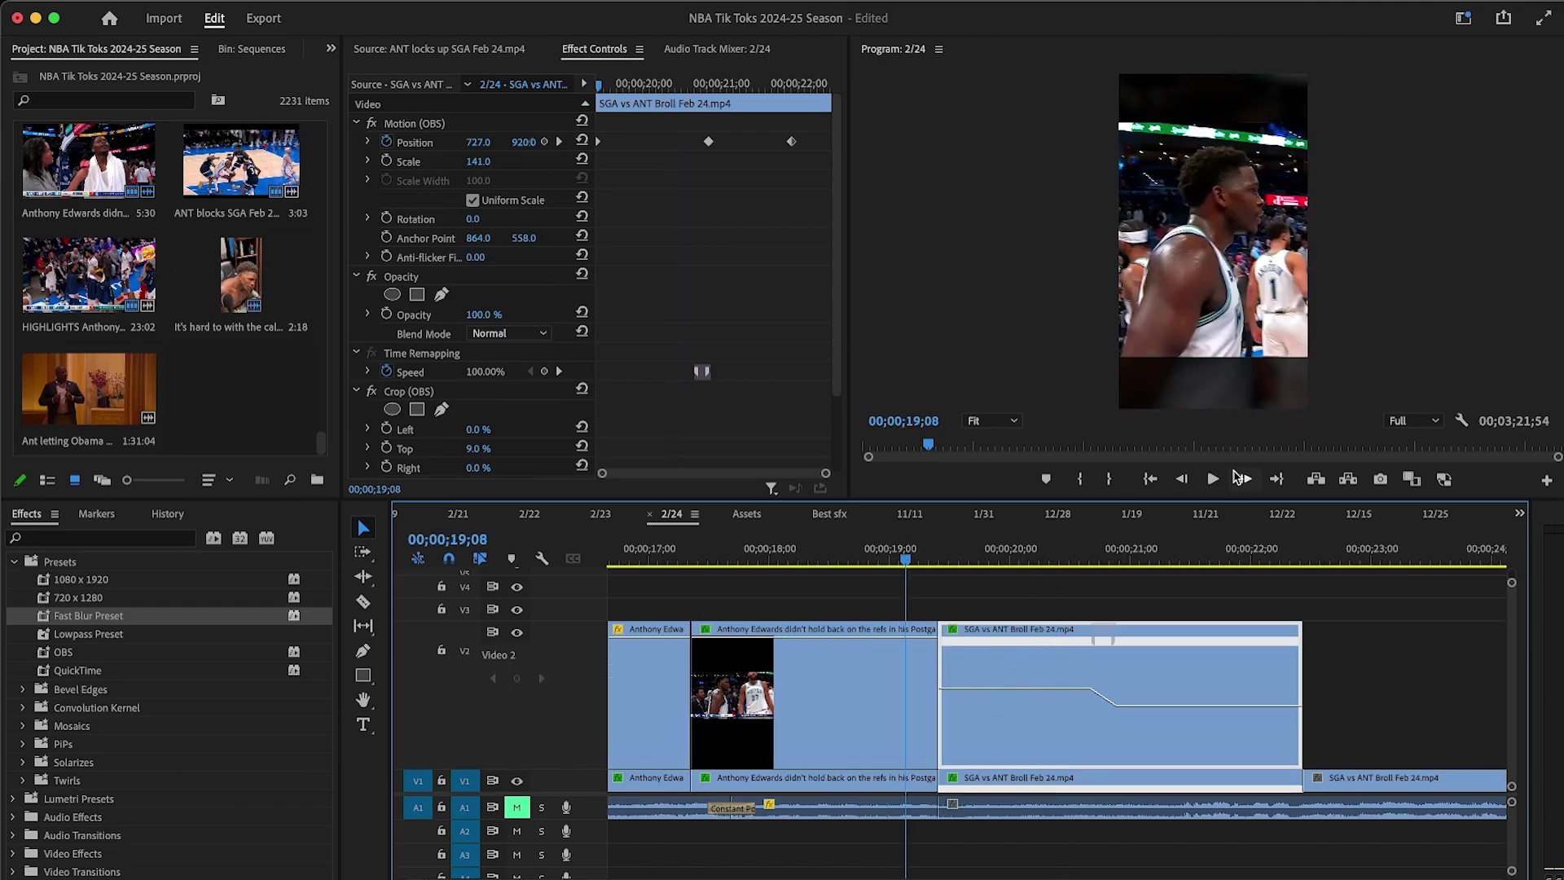
key("minus")
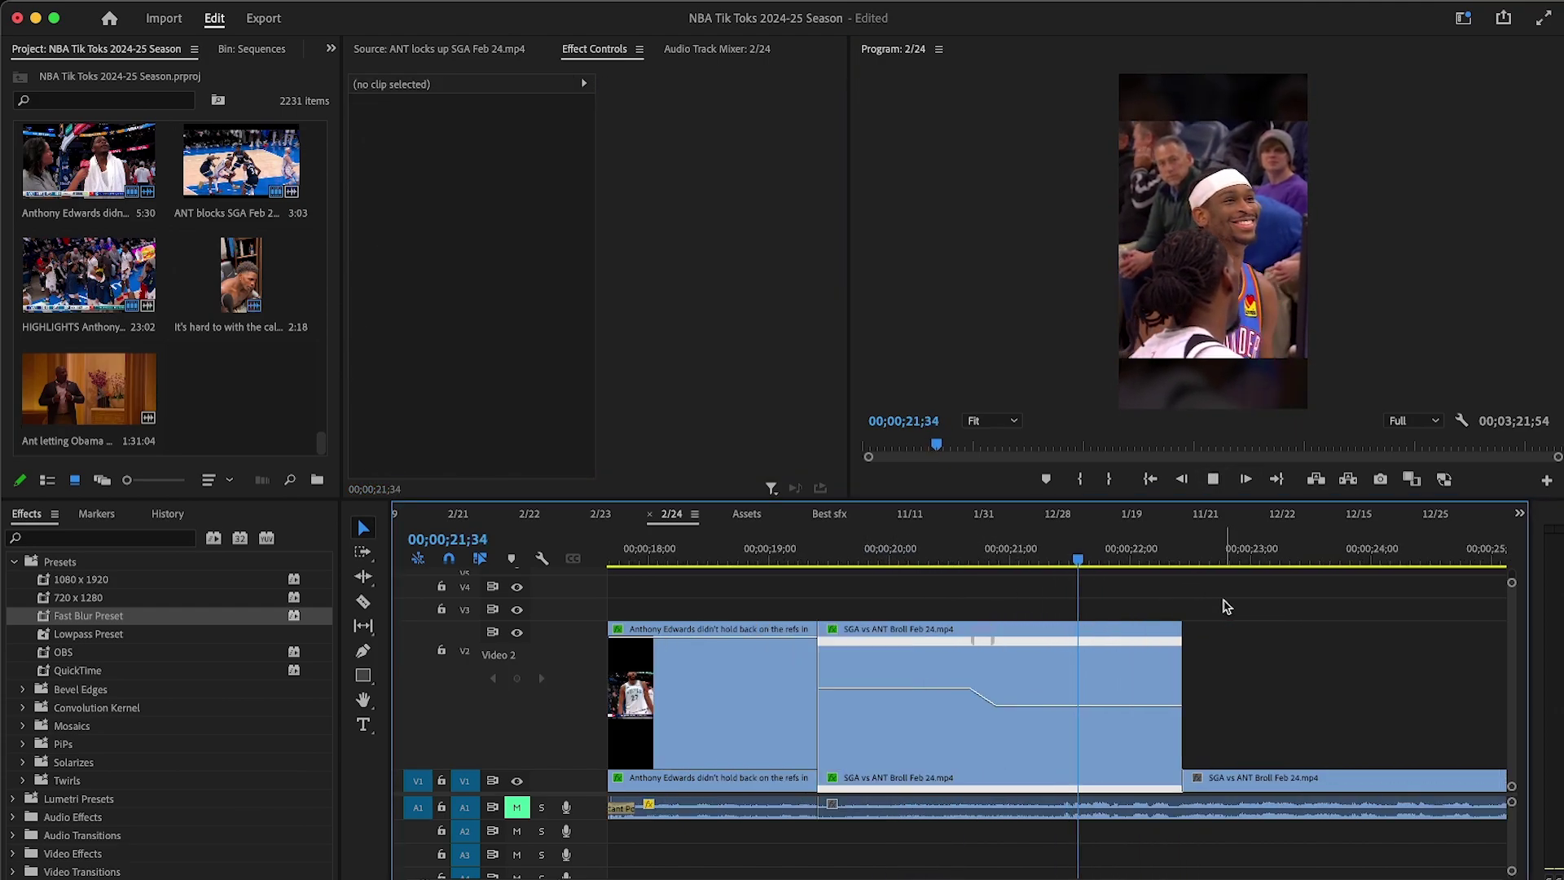
Step: Set the time interpolation of both layers of the slowed Broll clip to Optical Flow and play back the result
left_click_drag(1017, 604, 1109, 787)
right_click(1087, 766)
mouse_move(1178, 705)
left_click(1416, 746)
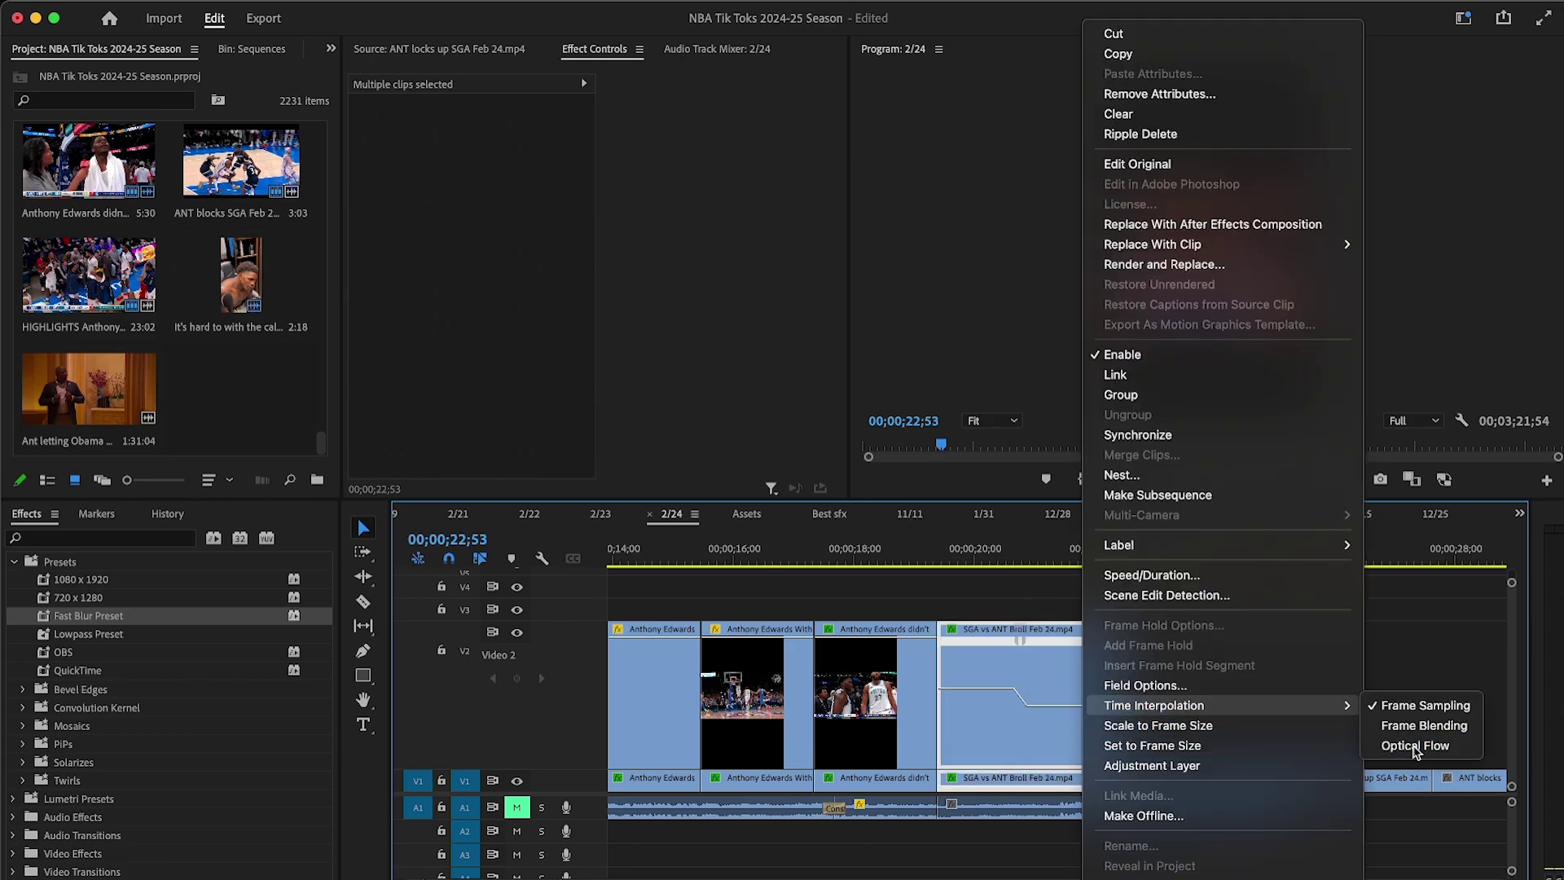
left_click(1087, 550)
key("equal")
left_click(1211, 486)
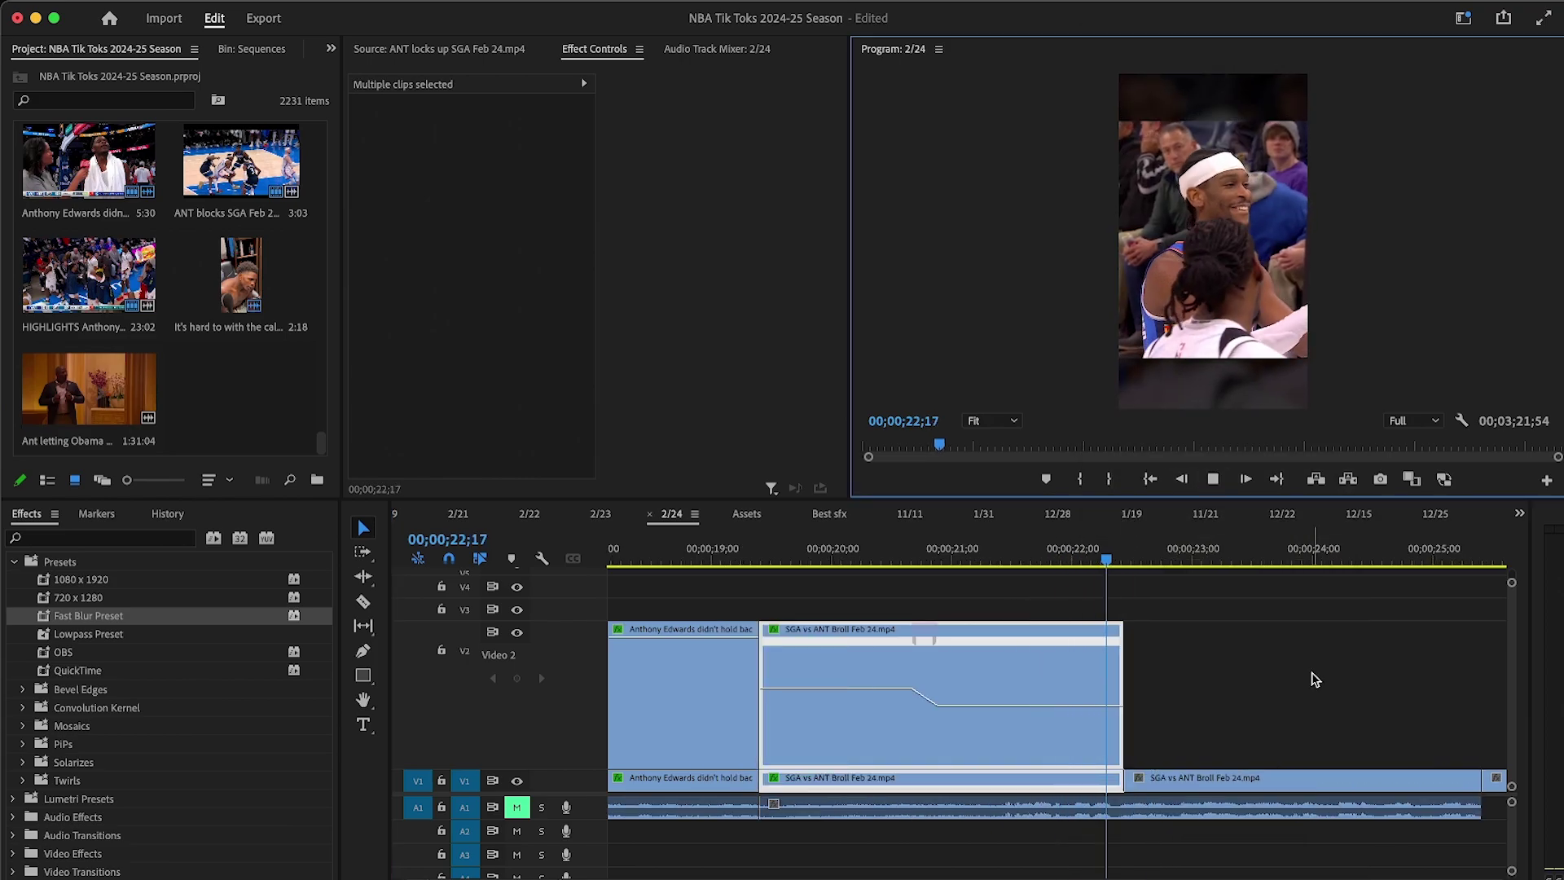
left_click(1312, 679)
Step: Apply the OBS preset to the next SGA vs ANT Broll clip on V1 at 00;00;23;56
key("minus")
key("equal")
left_click(1144, 549)
left_click_drag(1145, 554, 1154, 554)
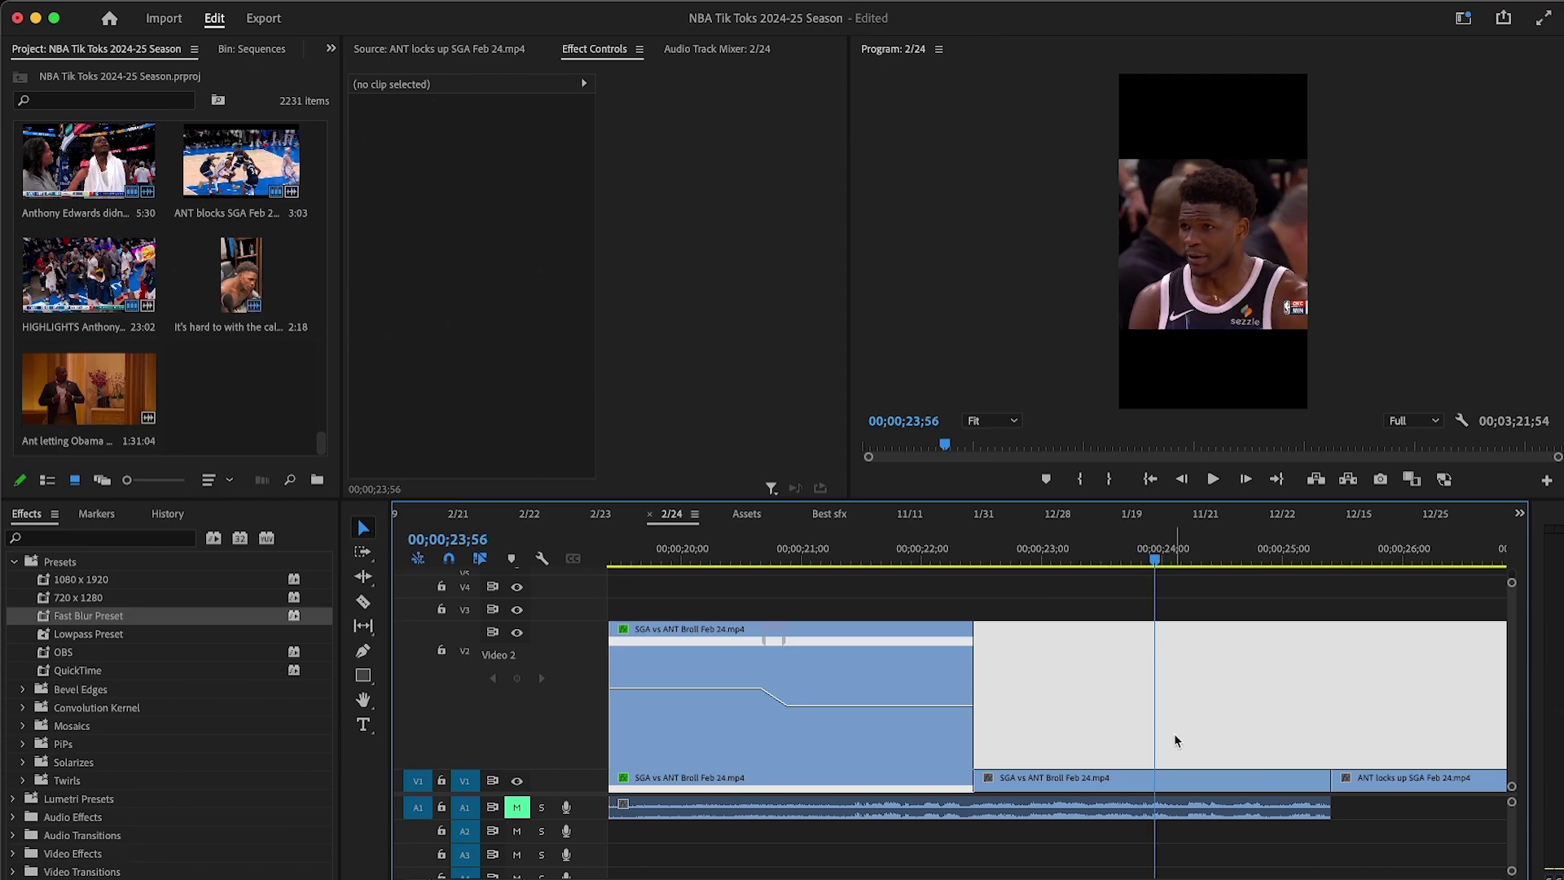
left_click_drag(92, 658, 1183, 784)
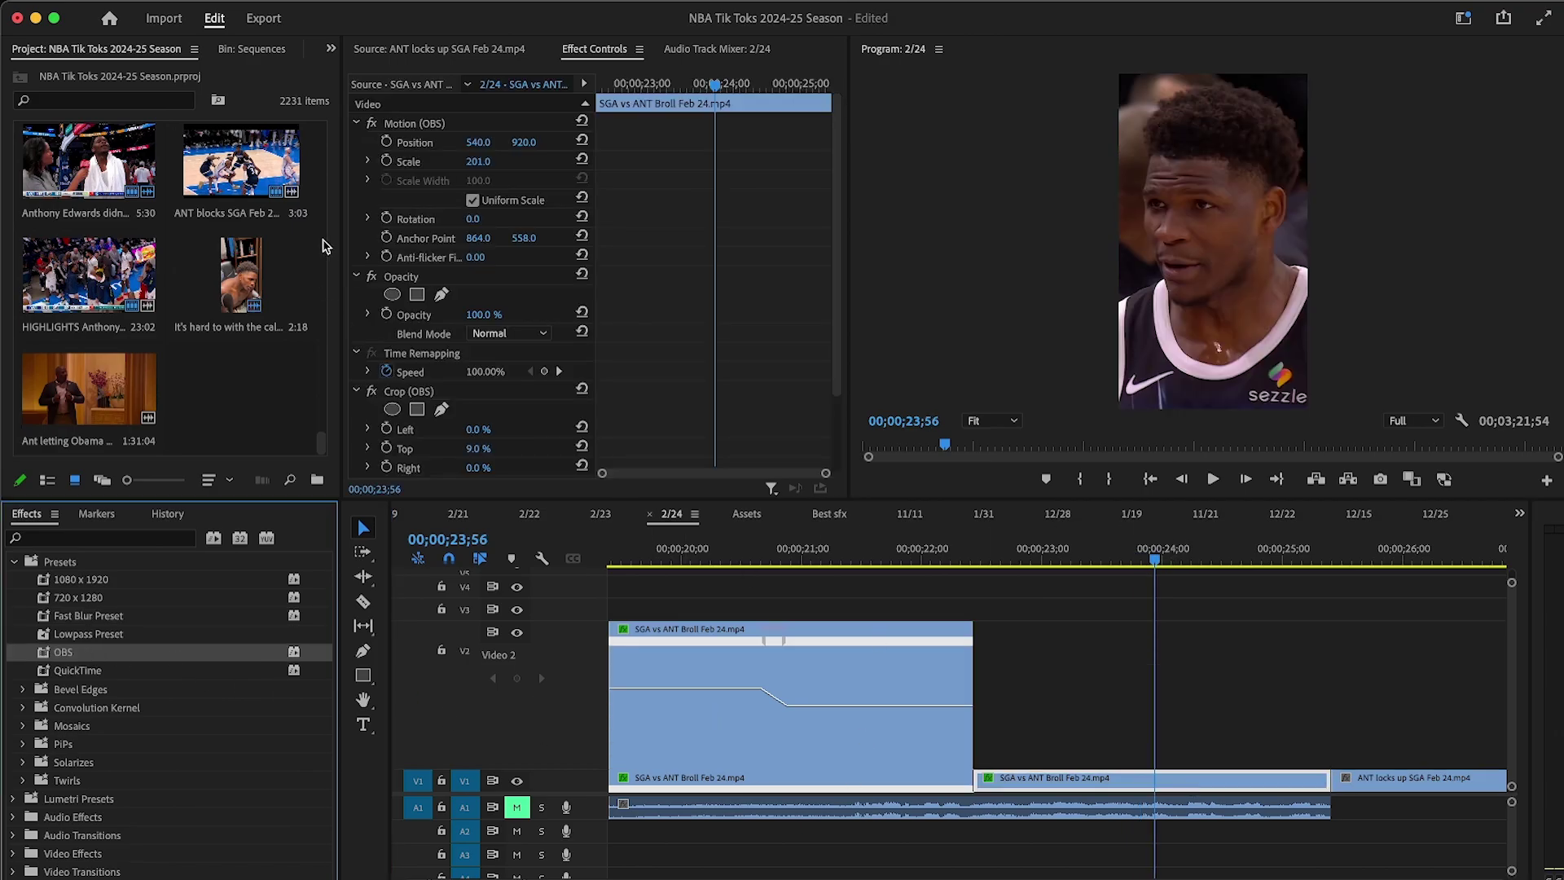
Step: Scale the Broll clip to 128, duplicate it onto V2, and make the V1 layer a 207-scale background with the Fast Blur Preset
left_click_drag(478, 160, 1304, 318)
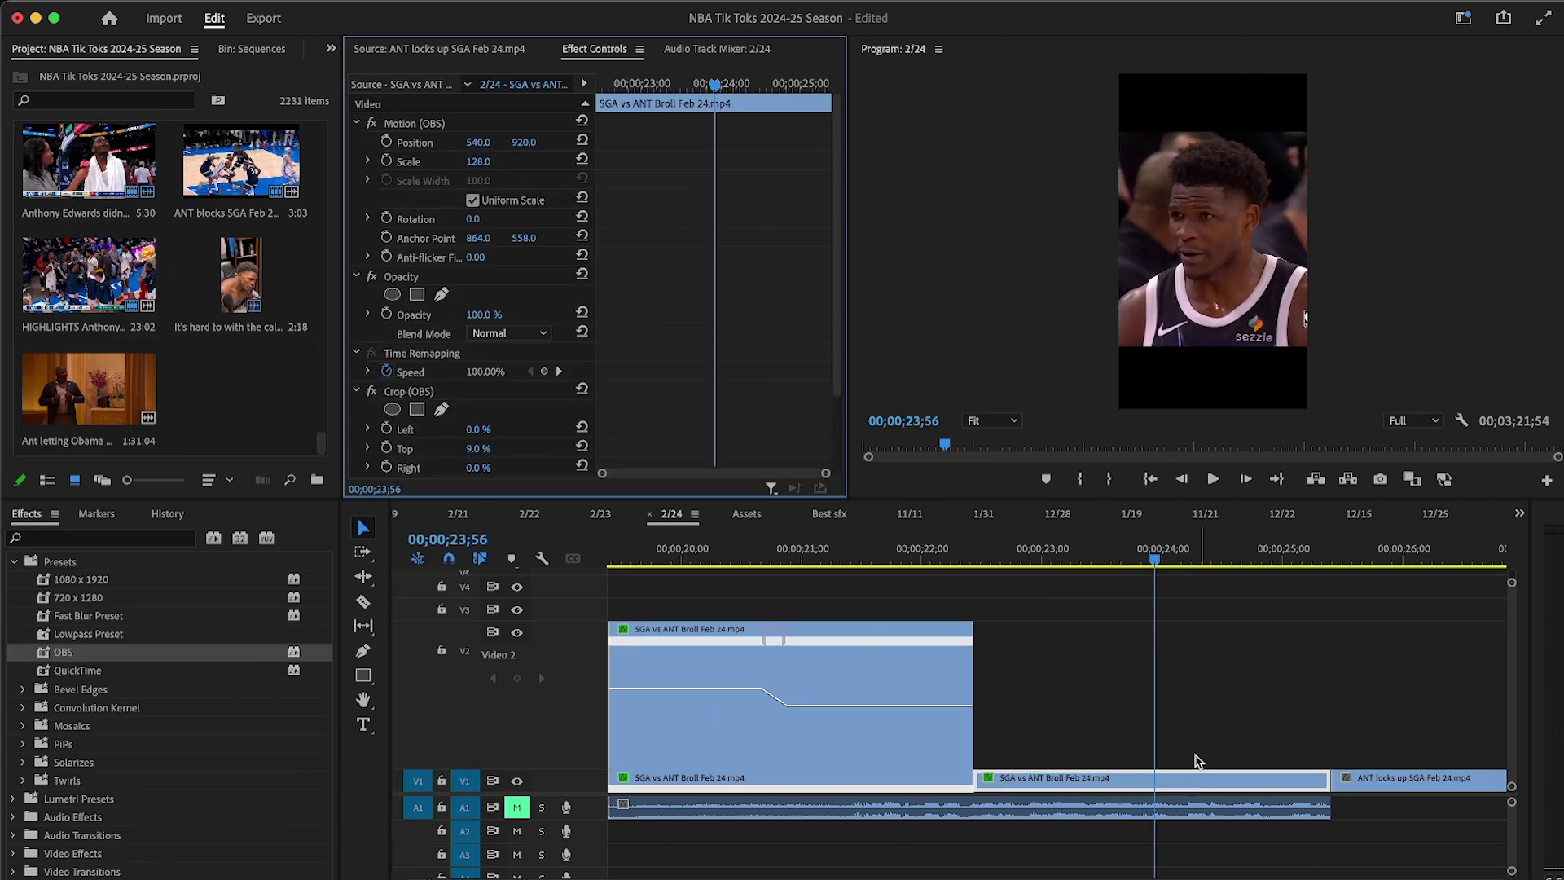
left_click_drag(1171, 777, 1171, 701)
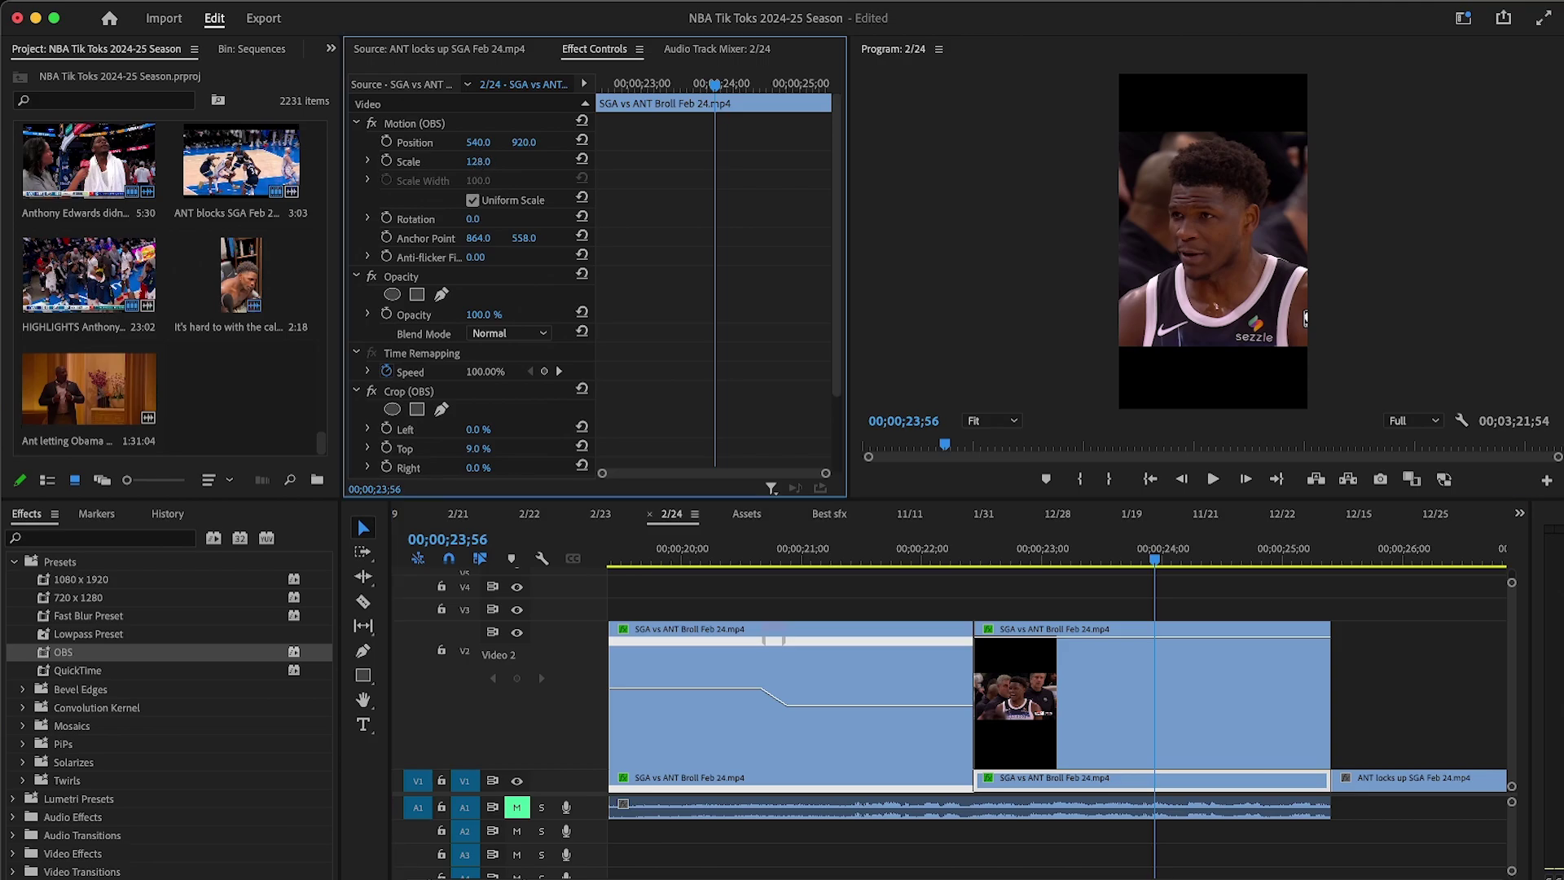
left_click_drag(486, 165, 469, 209)
left_click_drag(124, 617, 1059, 670)
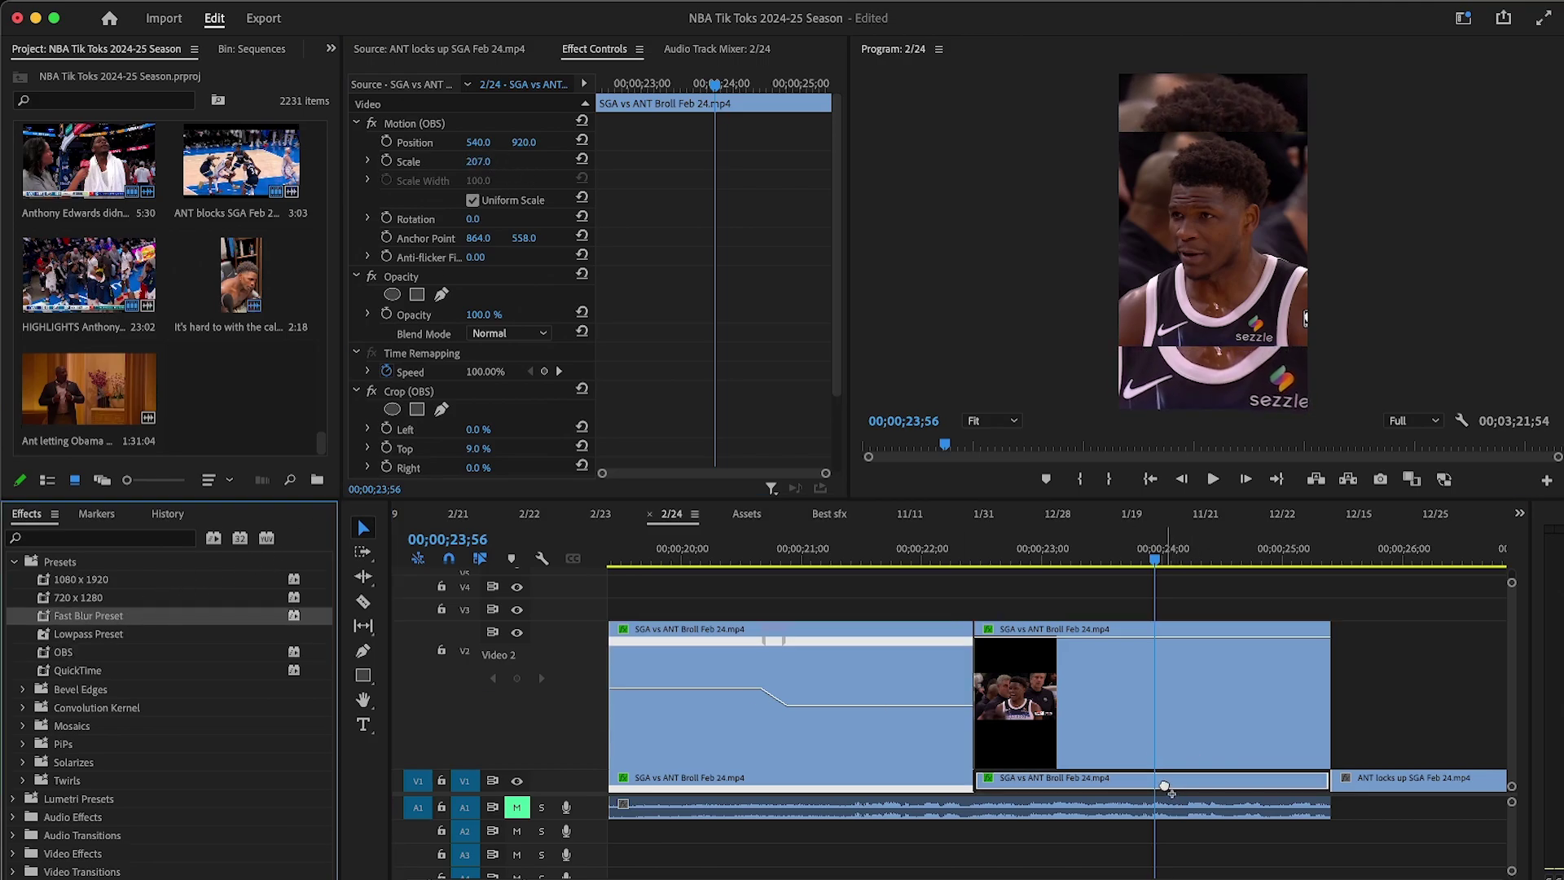
left_click(960, 558)
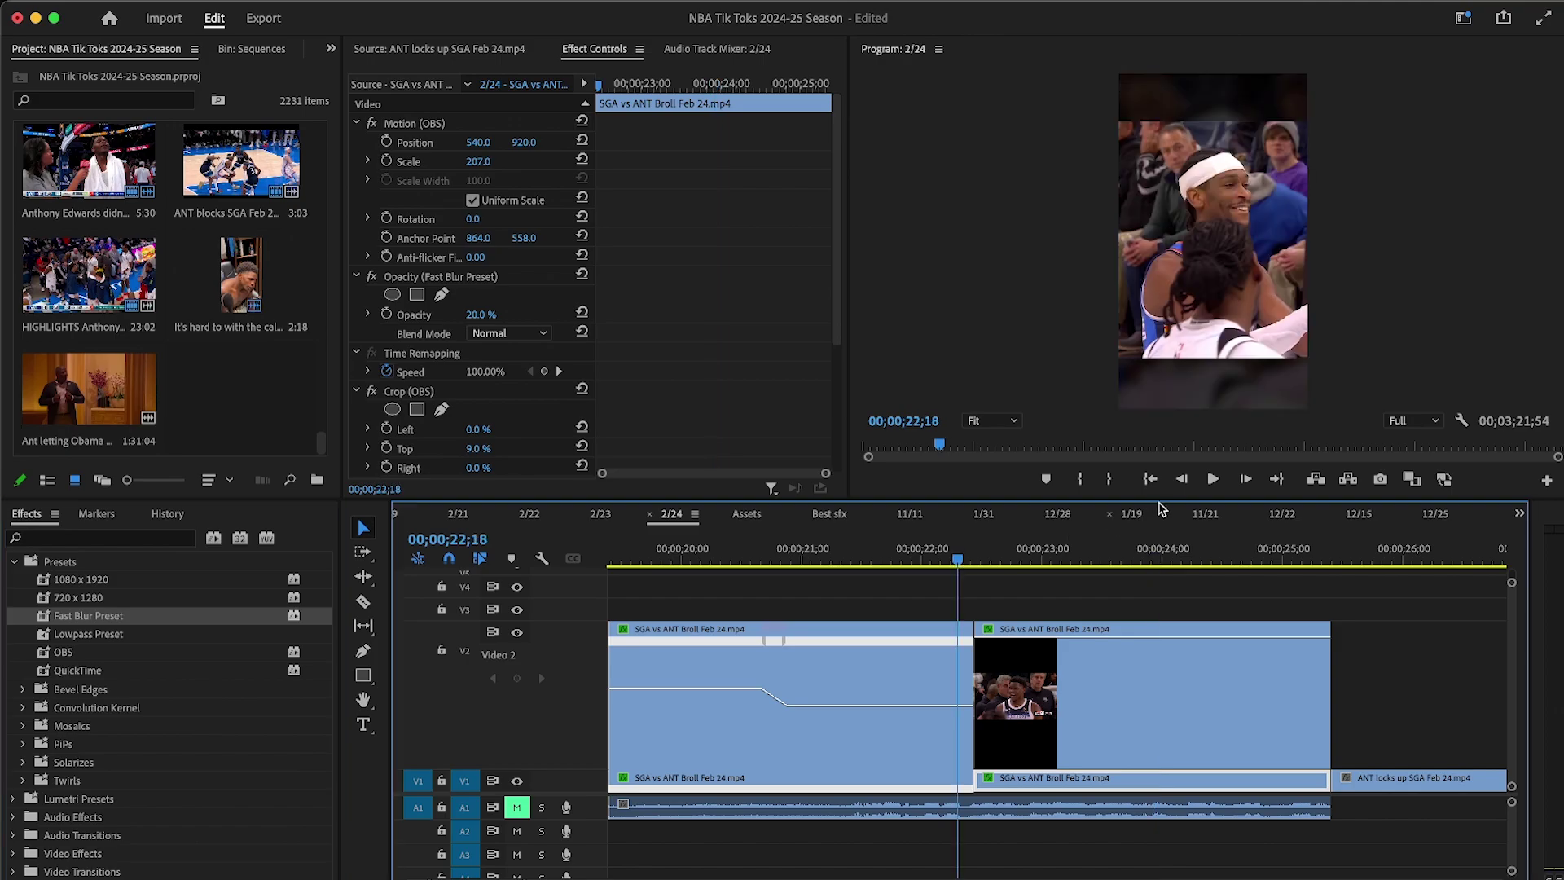
key("minus")
Step: Apply the OBS preset to the following ANT locks up SGA clip with scale 150, bottom crop 13% and vertical position 1016
left_click(1210, 559)
key("equal")
left_click_drag(65, 651, 1161, 787)
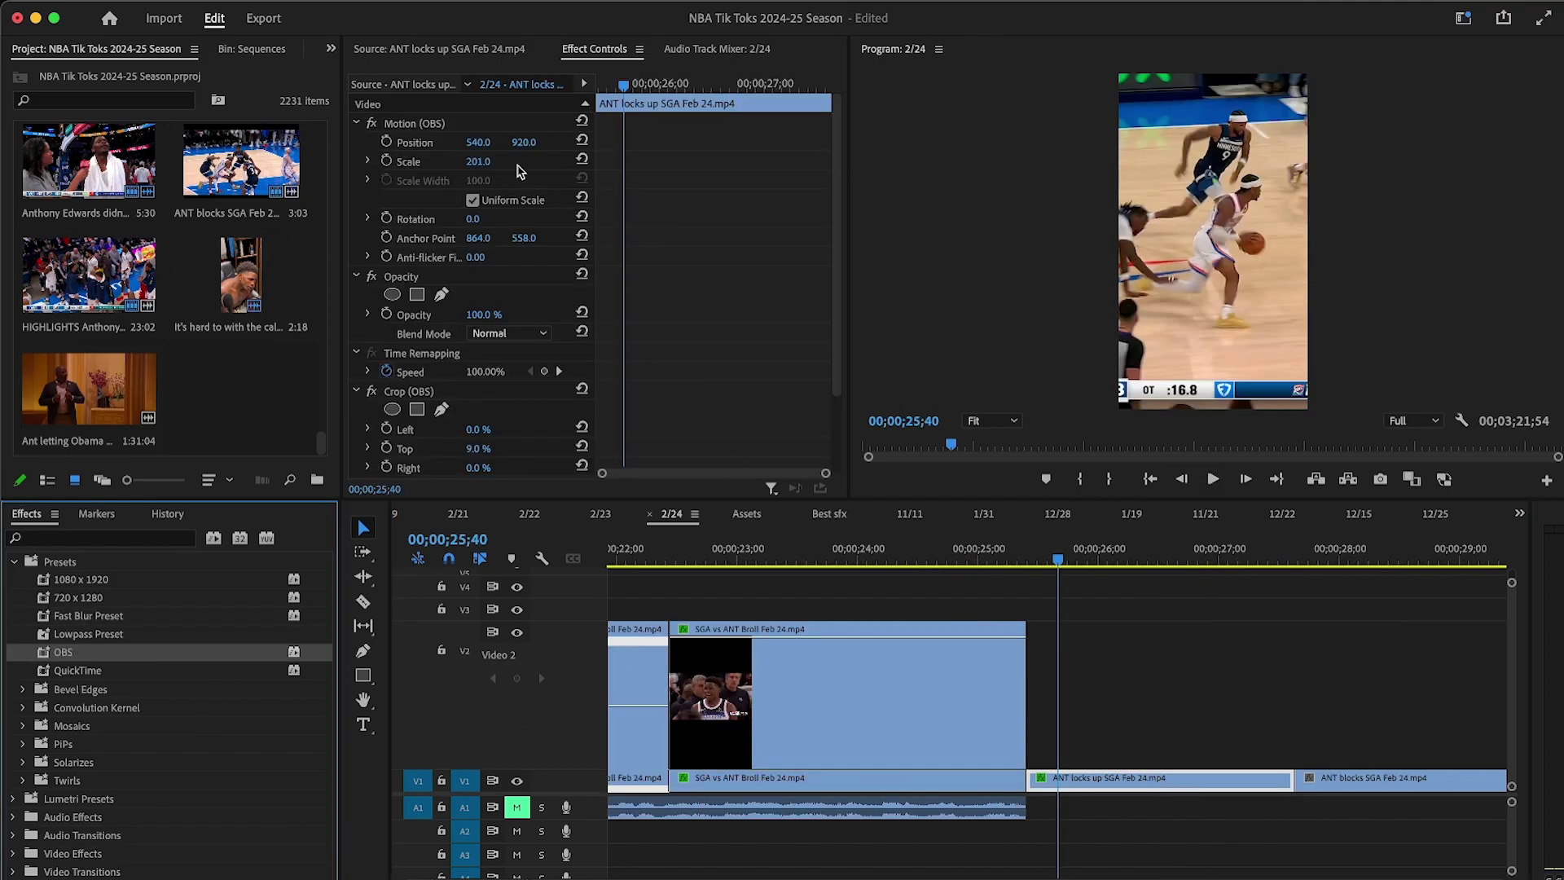
left_click_drag(481, 162, 439, 162)
scroll(684, 394, "down", 3)
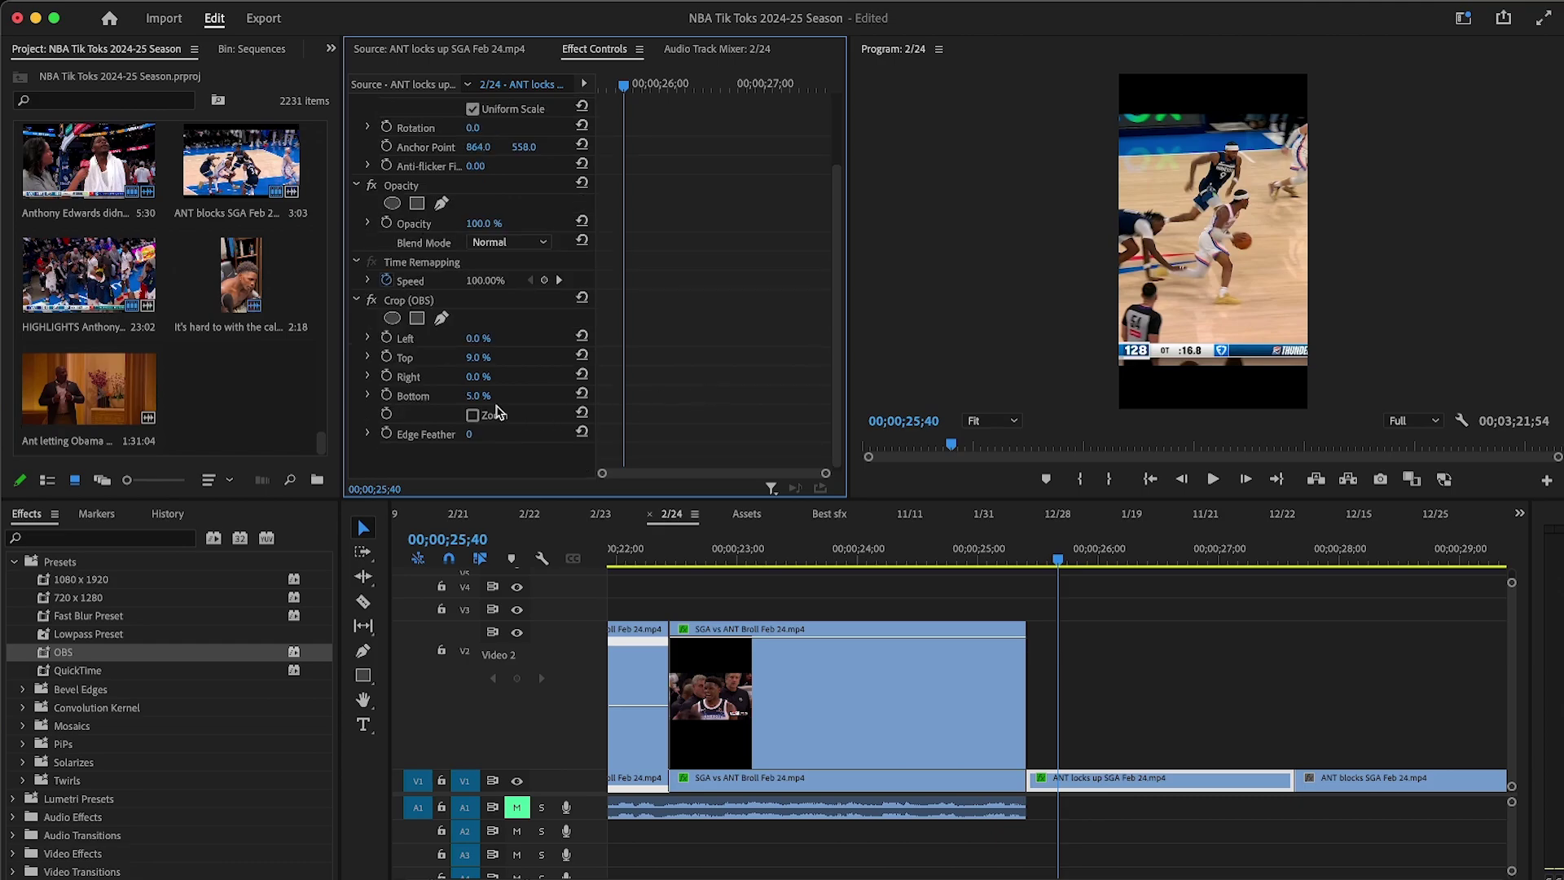
left_click_drag(478, 397, 483, 397)
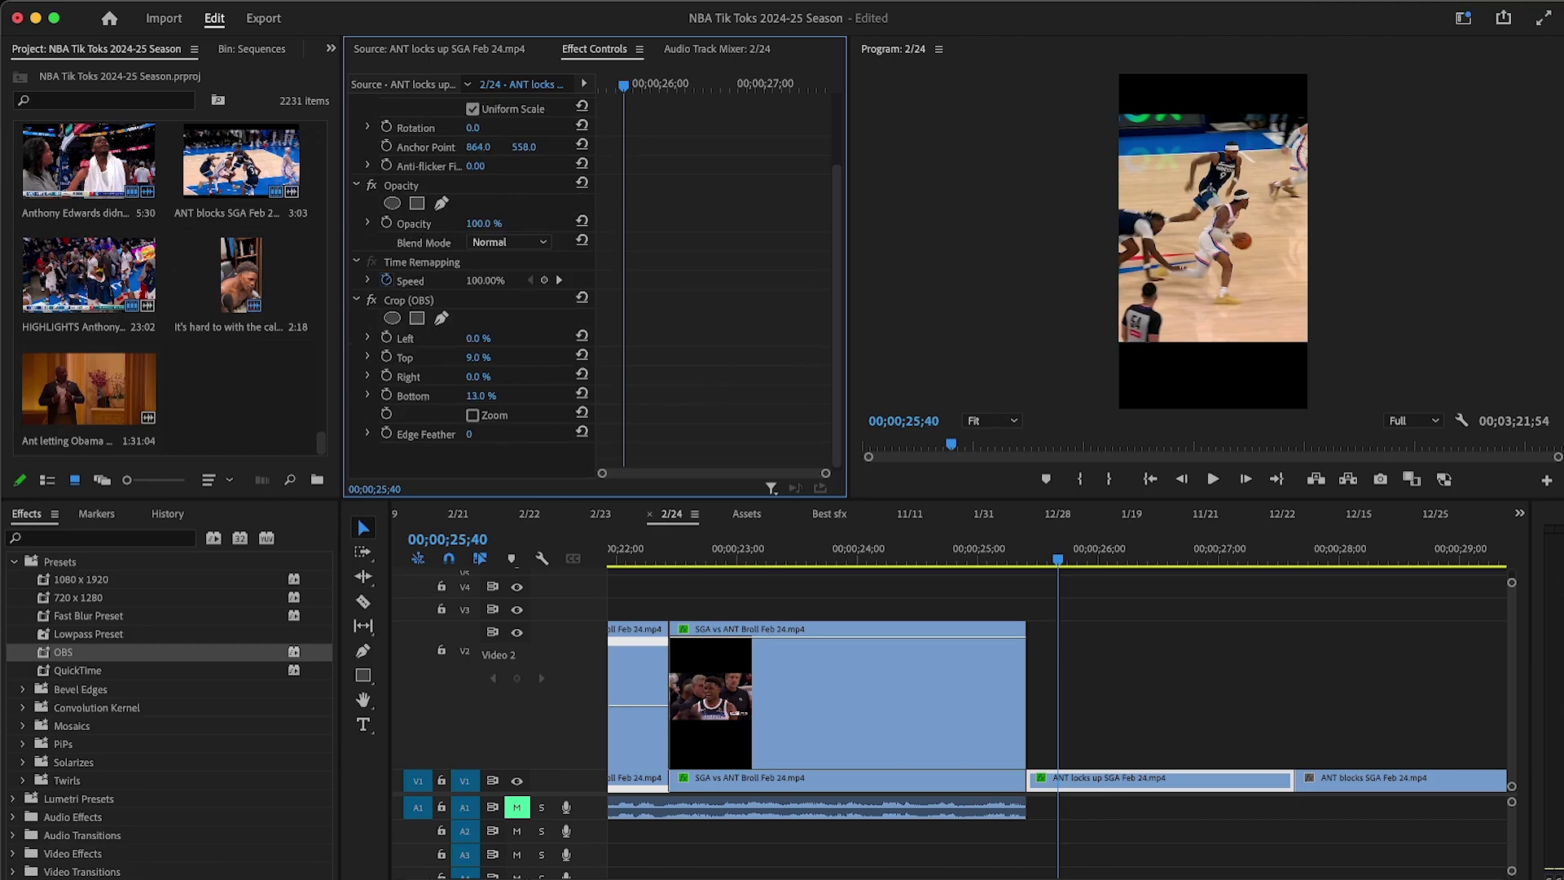
scroll(720, 373, "up", 3)
left_click_drag(528, 144, 533, 143)
Step: Duplicate the ANT locks up SGA clip onto V2, enlarge the V1 copy and give it the Fast Blur Preset
left_click_drag(1152, 783, 1156, 741, "alt")
left_click_drag(489, 165, 567, 165)
left_click_drag(143, 615, 1201, 786)
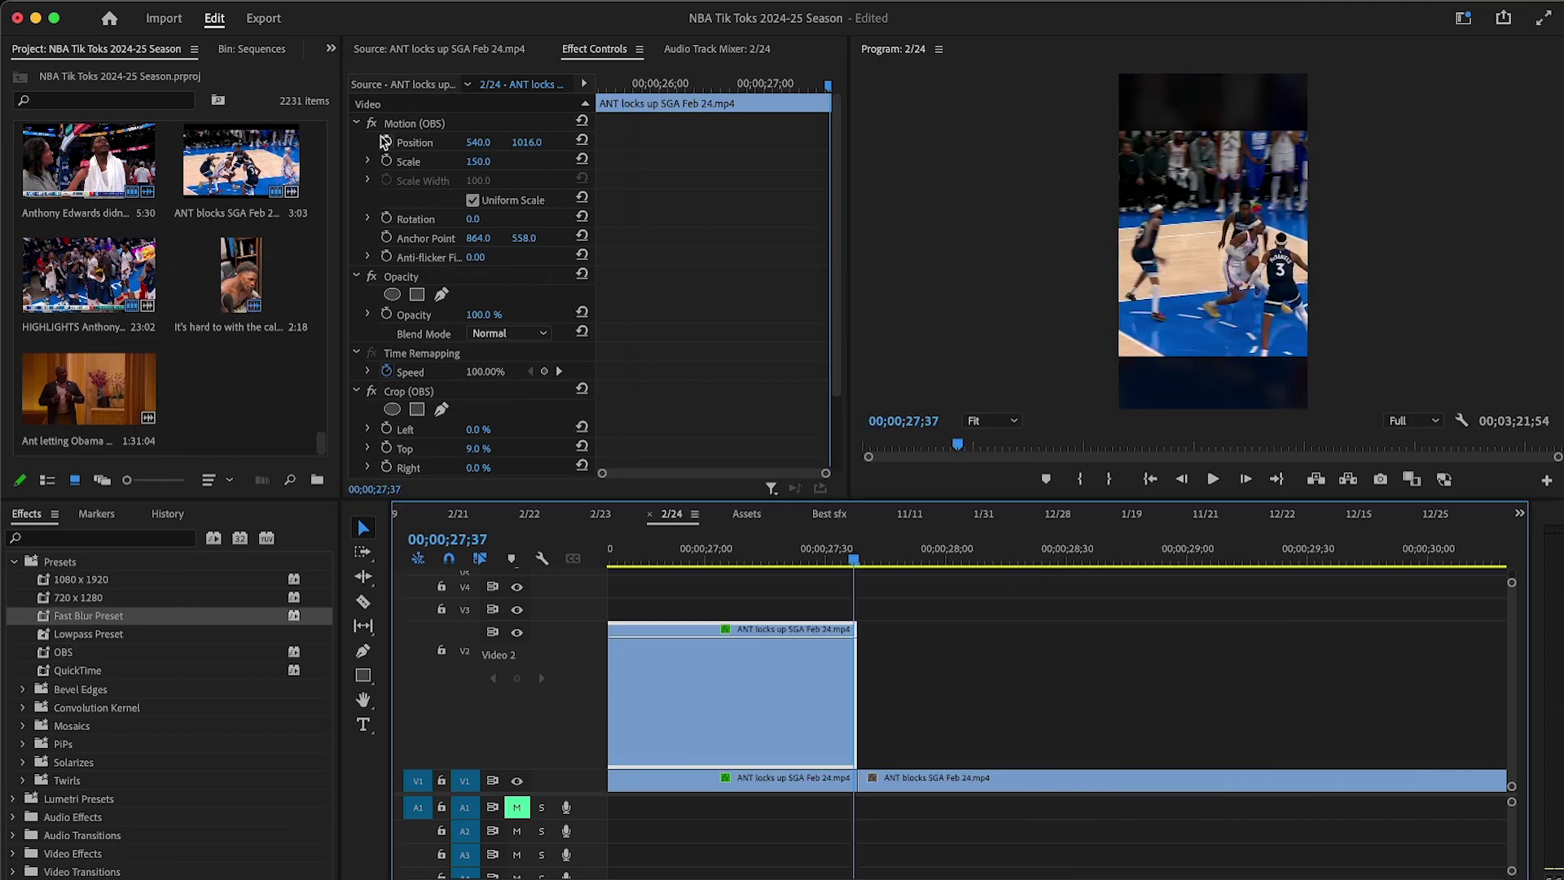
Step: Keyframe the V2 clip's horizontal position at 00;00;27;37 and set both layers' time interpolation to Optical Flow
left_click(385, 141)
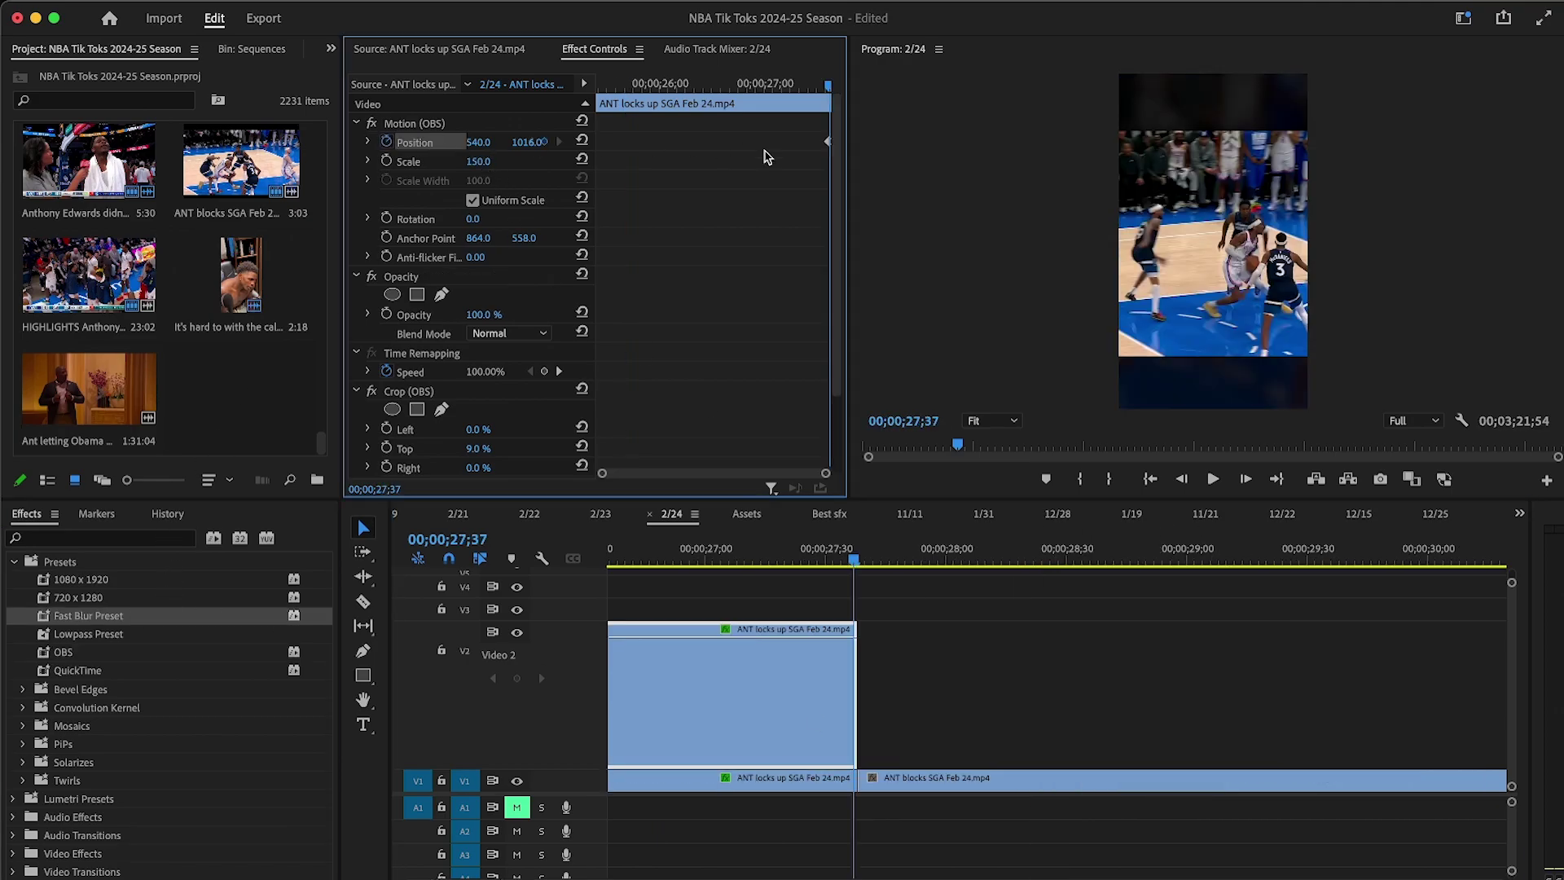
left_click_drag(479, 144, 324, 143)
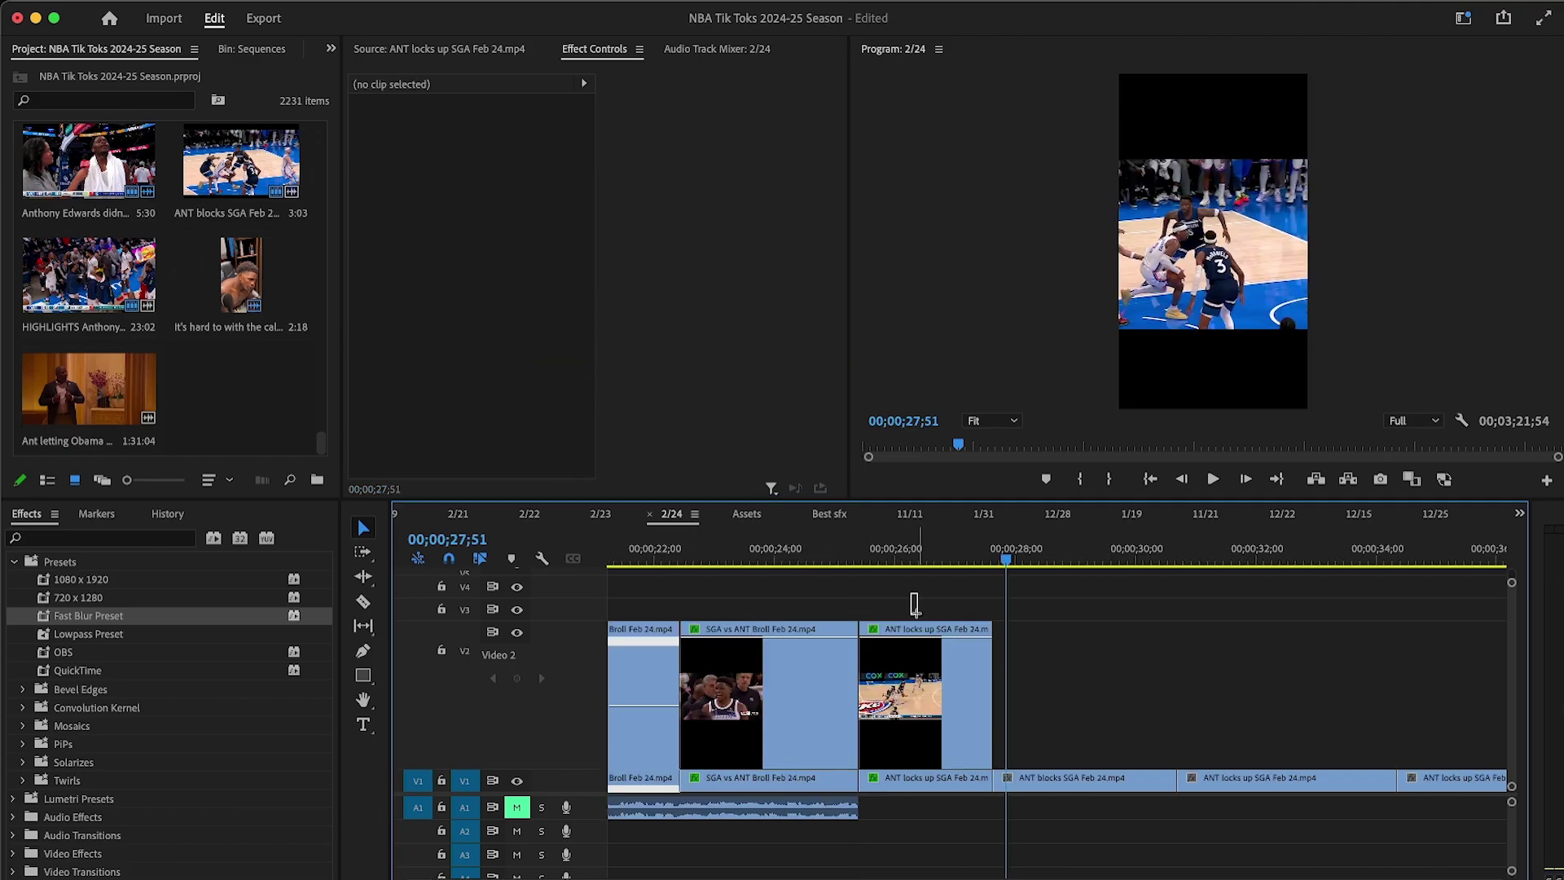
left_click_drag(914, 605, 964, 774)
right_click(955, 717)
mouse_move(1027, 706)
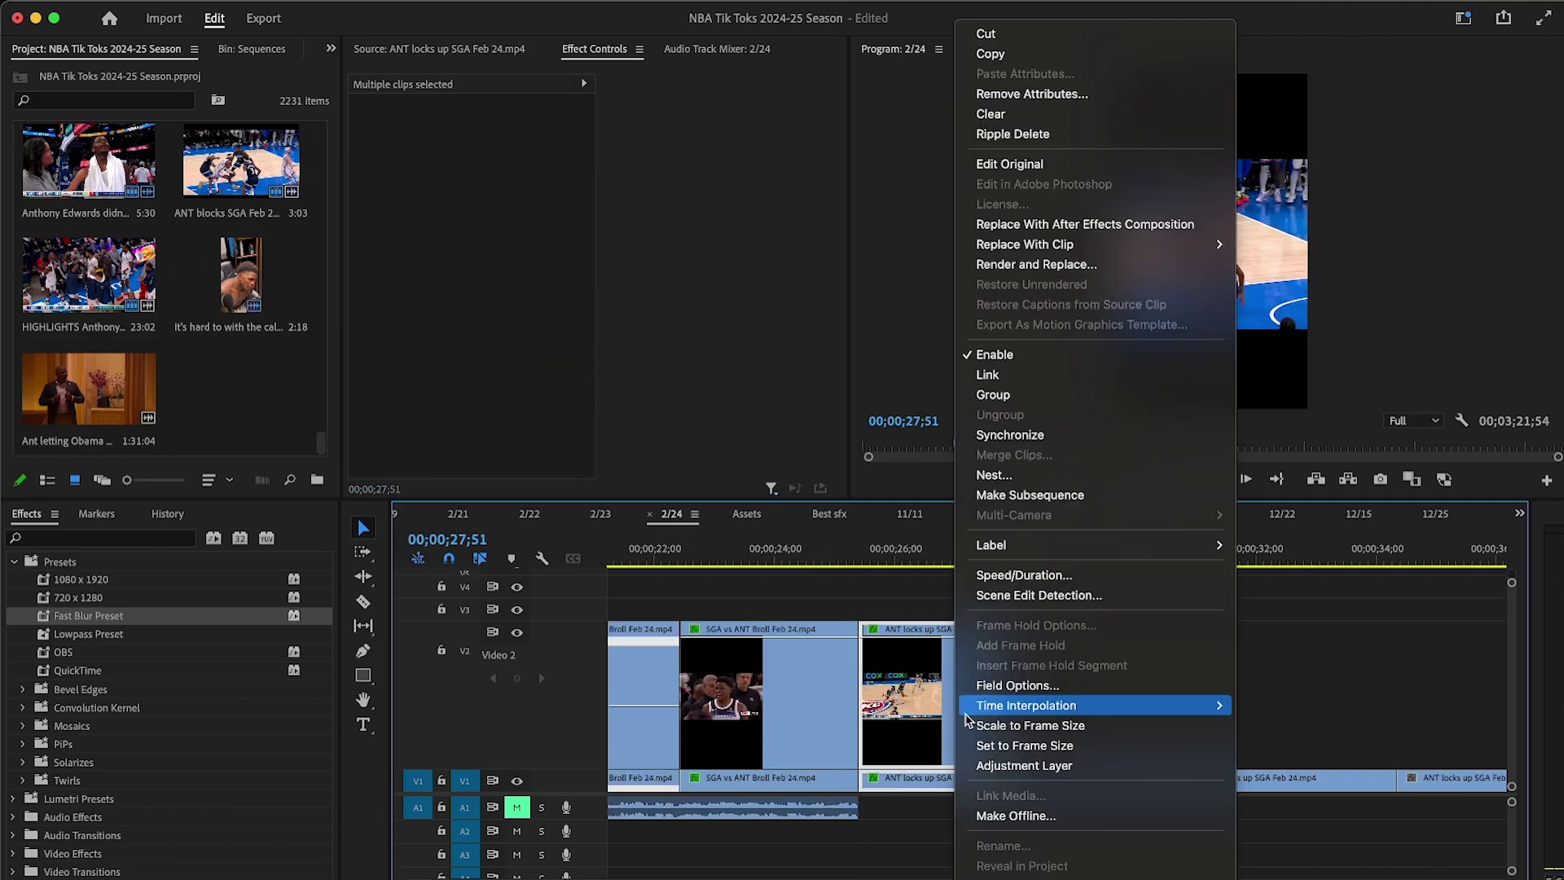
left_click(1284, 743)
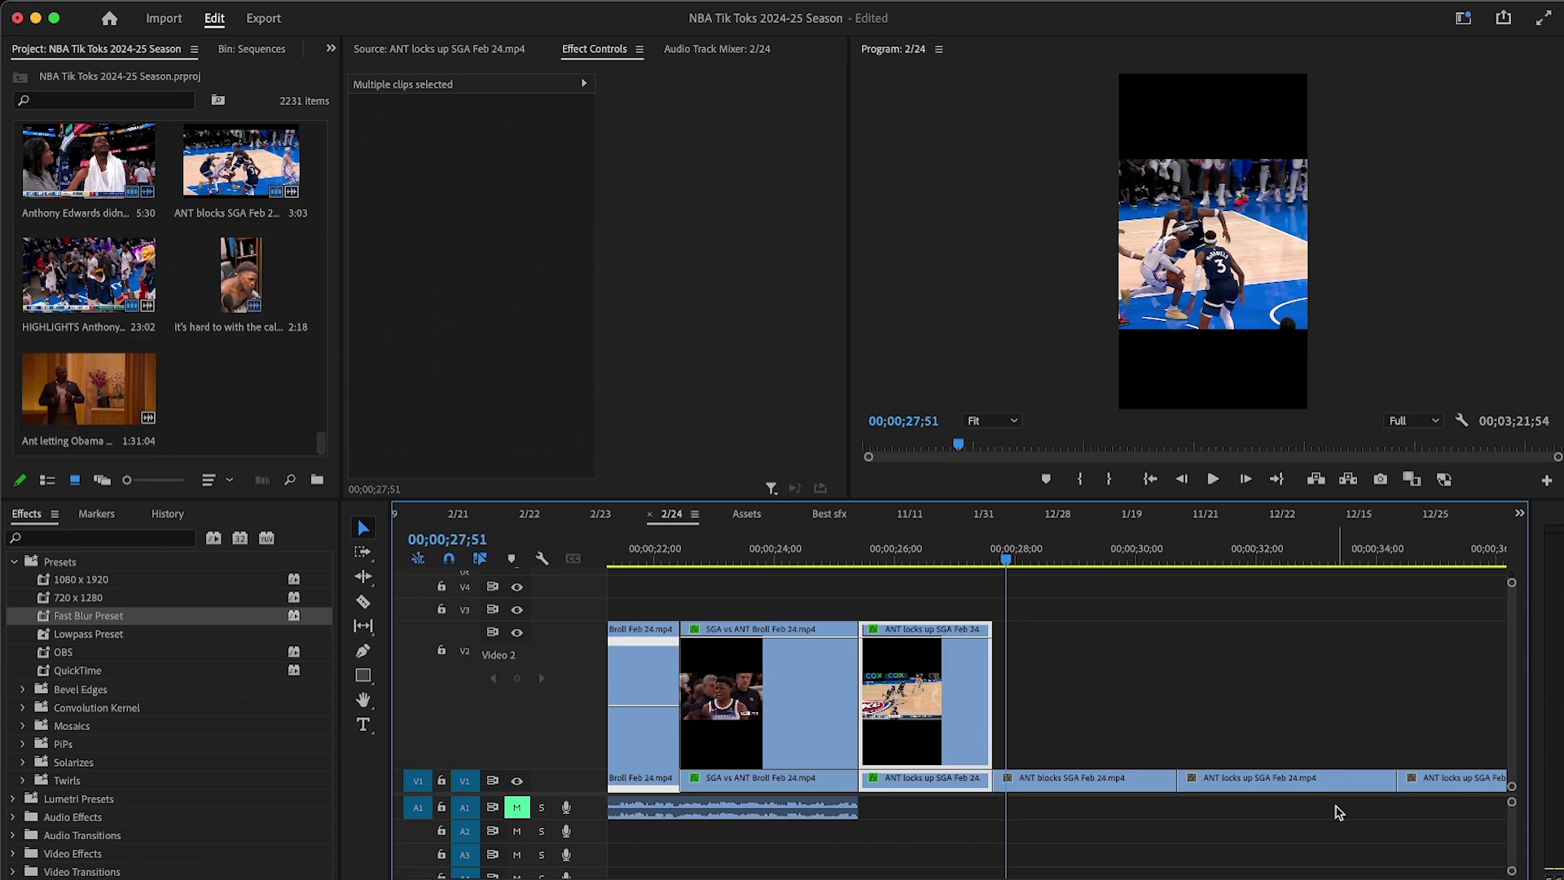
Step: Apply the OBS preset to the ANT blocks SGA clip, trim both its layers to end at 00;00;29;59 and ripple-delete the gap
left_click_drag(63, 652, 1085, 789)
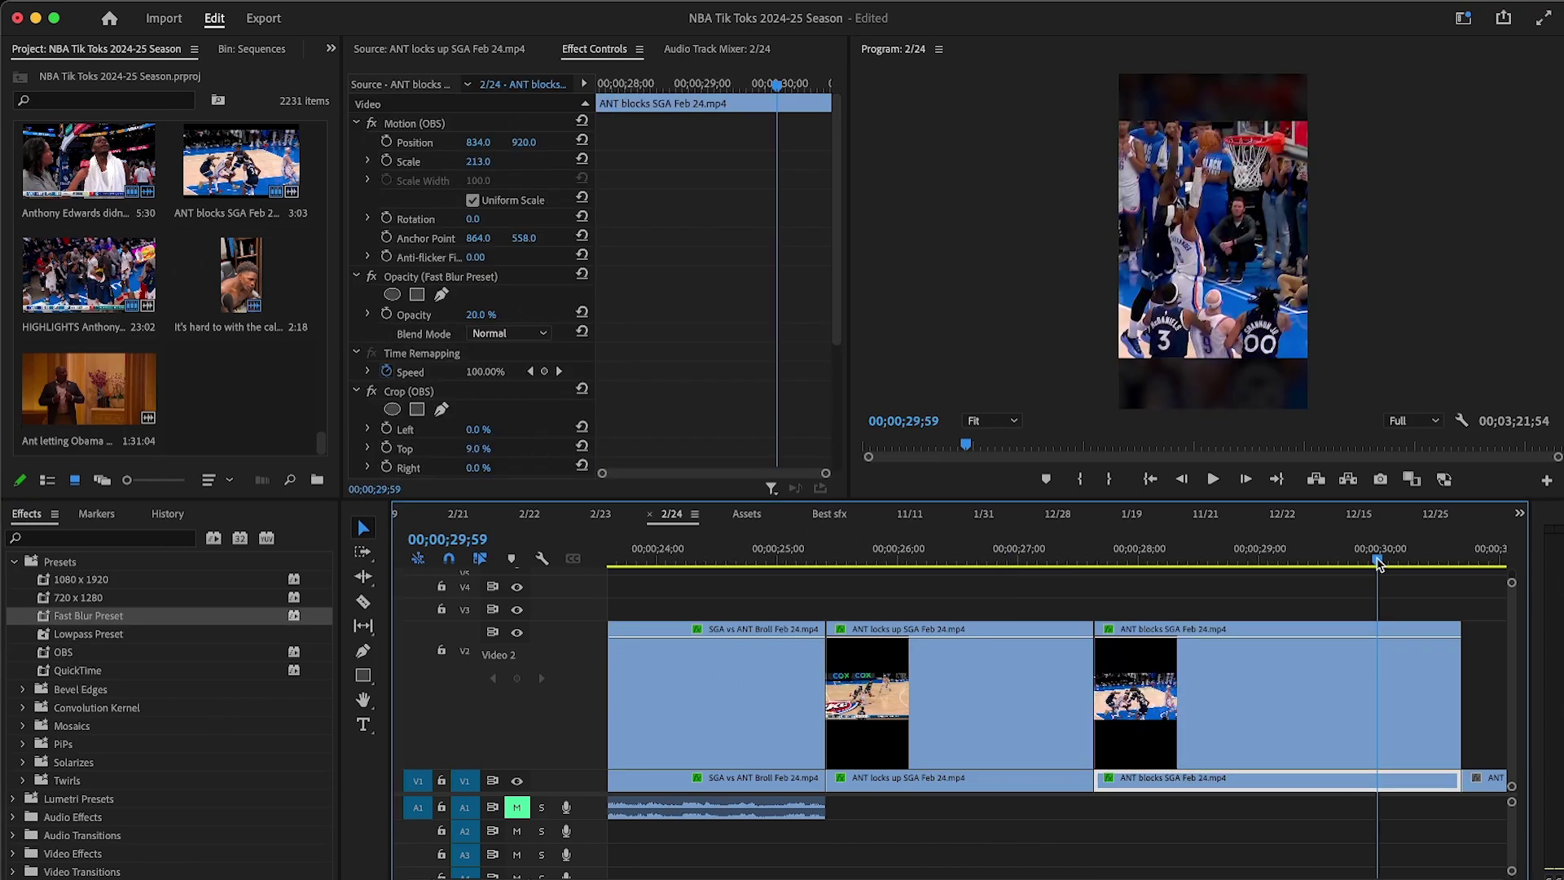
left_click_drag(1347, 593, 1415, 817)
left_click_drag(1453, 754, 1359, 718)
right_click(1239, 779)
left_click(1261, 795)
Step: Place the next ANT locks up SGA clip on V2 at scale 152 with a speed keyframe, and move the following clips further along
key("=")
left_click(1225, 477)
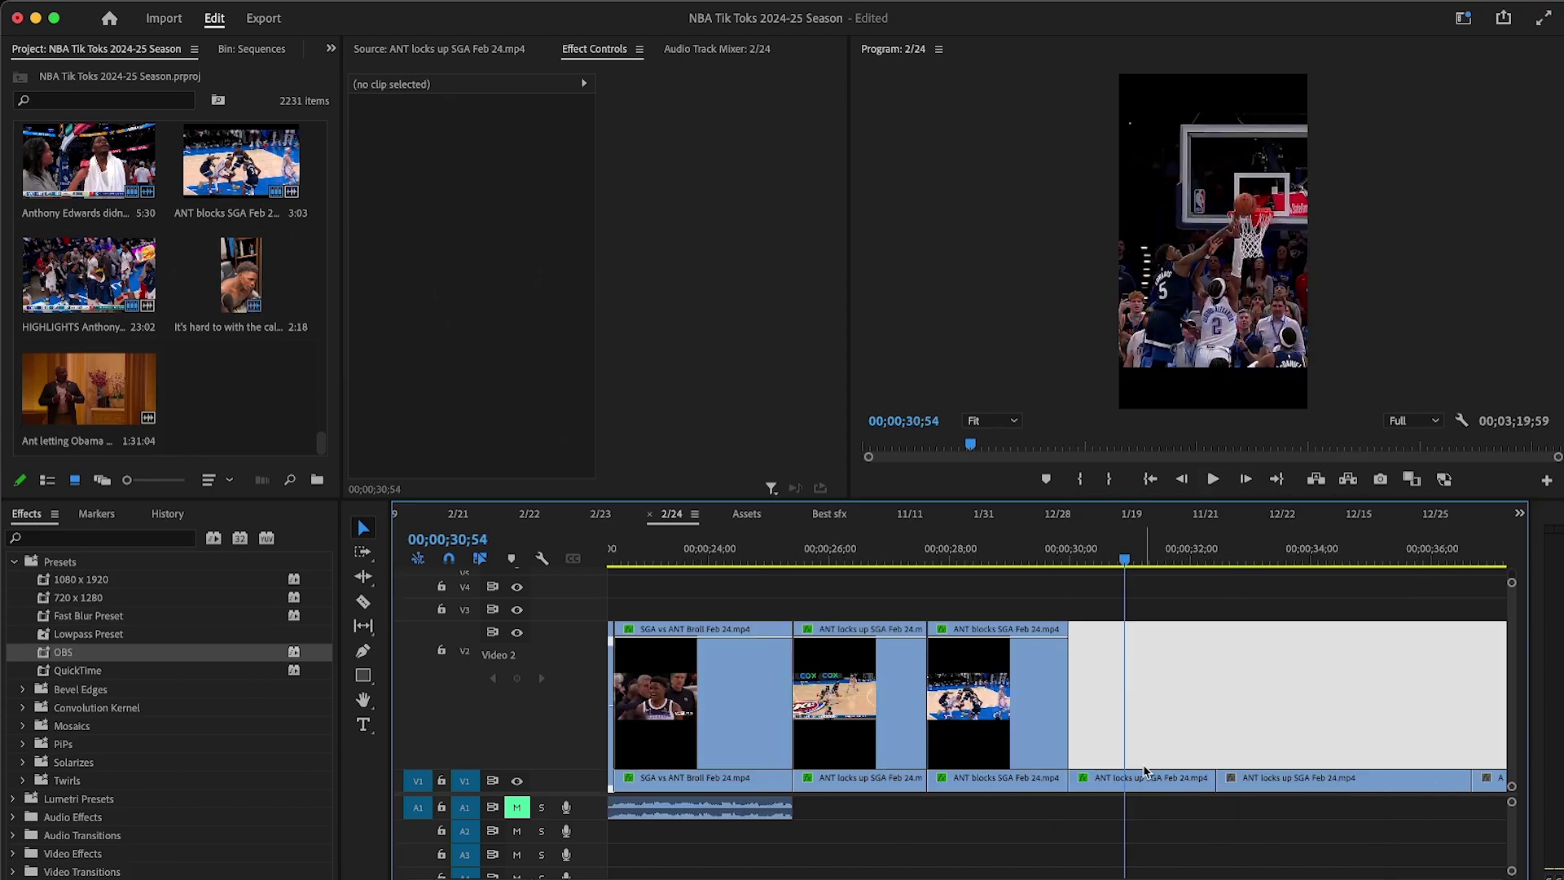
key("-")
key("-")
key("-")
left_click_drag(1170, 740, 921, 787)
key("=")
key("=")
key("=")
key("=")
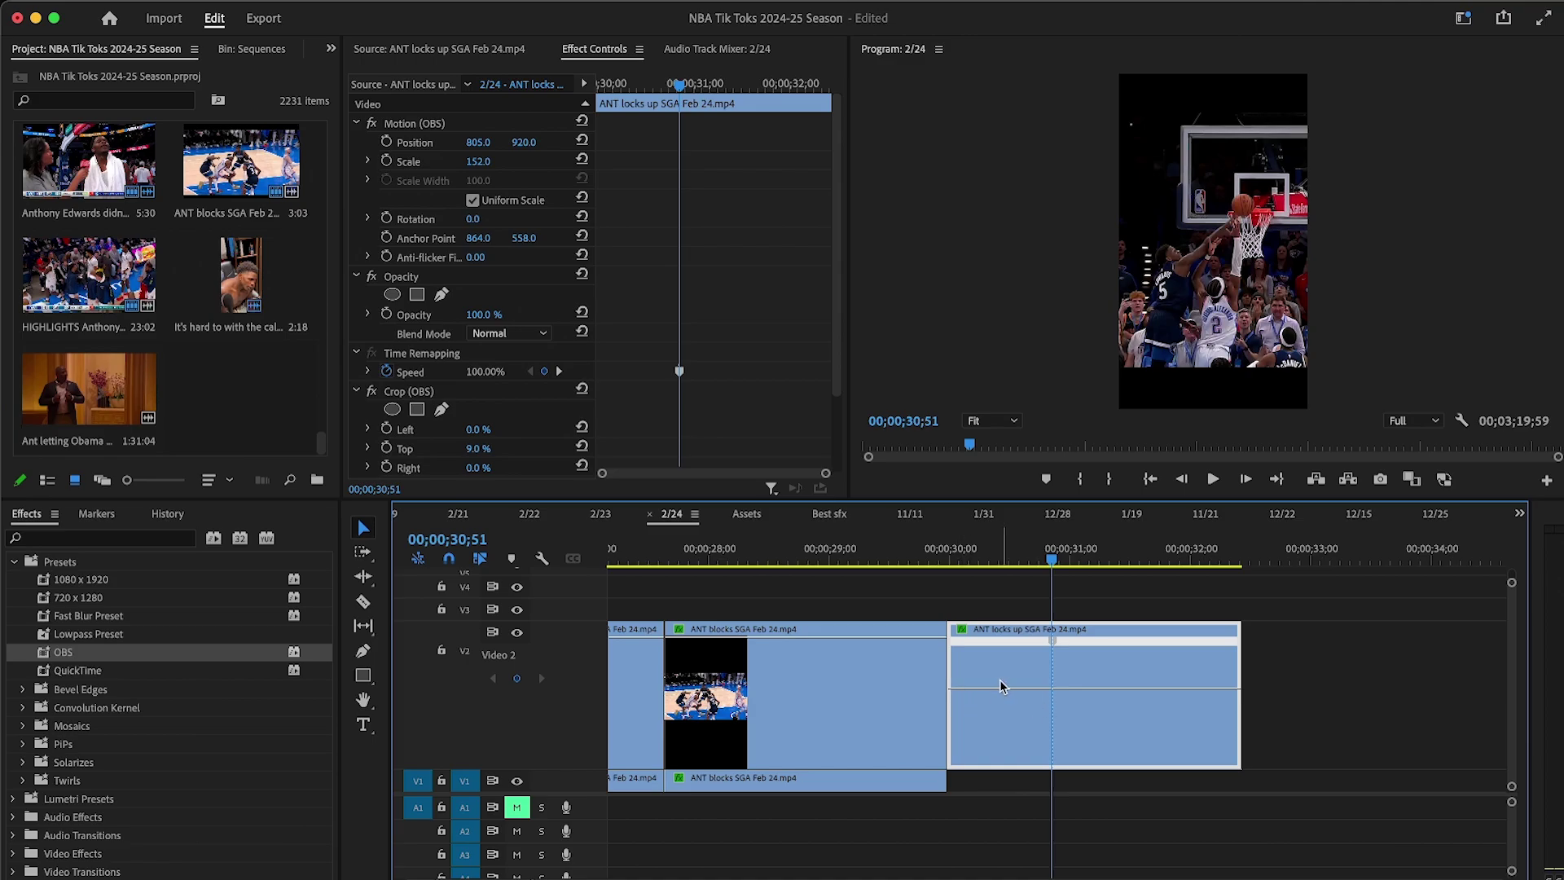
Step: Slow the section before the speed keyframe to 27% and spread the keyframe into a gradual ramp
left_click_drag(1114, 713, 1114, 725)
left_click_drag(1331, 642, 1298, 646)
key("-")
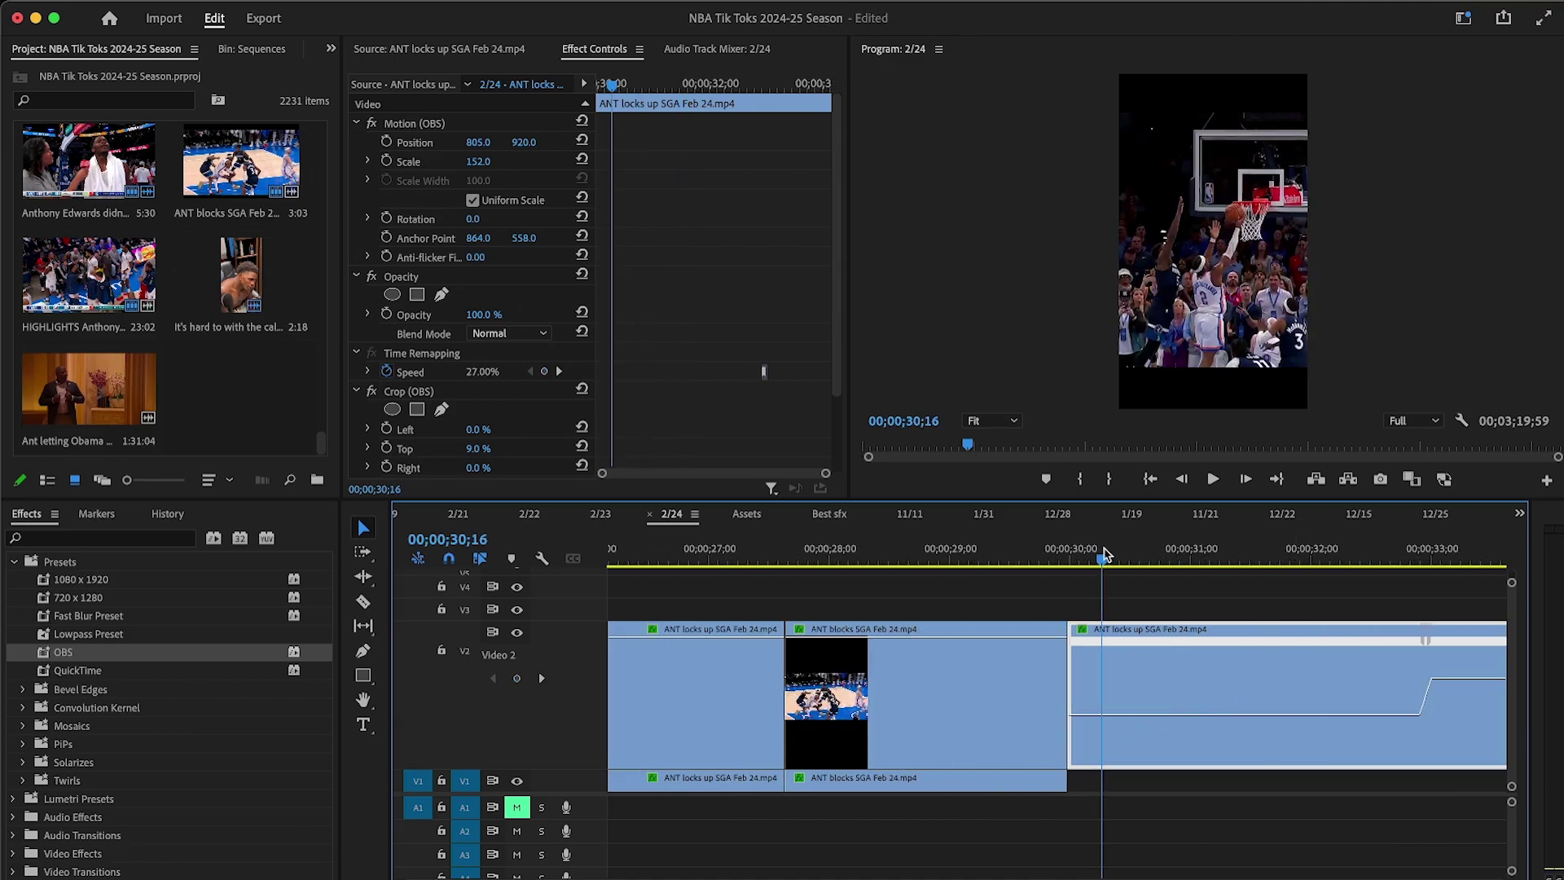
Step: Trim the start of the slowed clip so its speed ramp begins at 00;00;31;11, keeping it against the ANT blocks SGA clip
left_click_drag(1103, 557, 1152, 559)
left_click_drag(1072, 639, 1111, 612)
left_click(1043, 556)
key("=")
left_click(1210, 484)
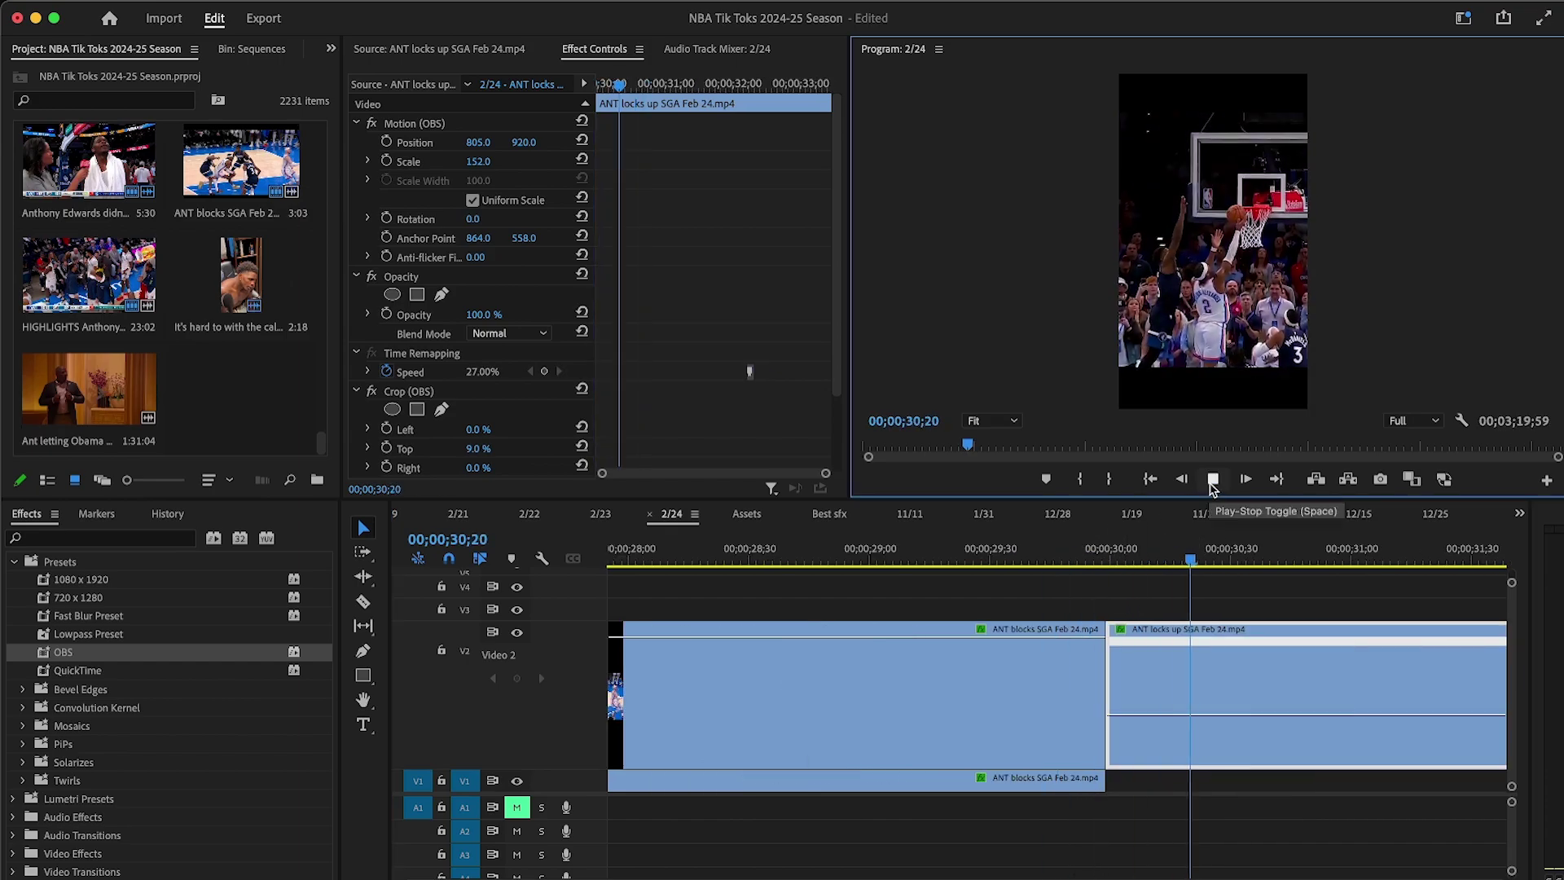
left_click(1212, 480)
left_click(1267, 614)
key("-")
left_click_drag(1362, 652, 1230, 630)
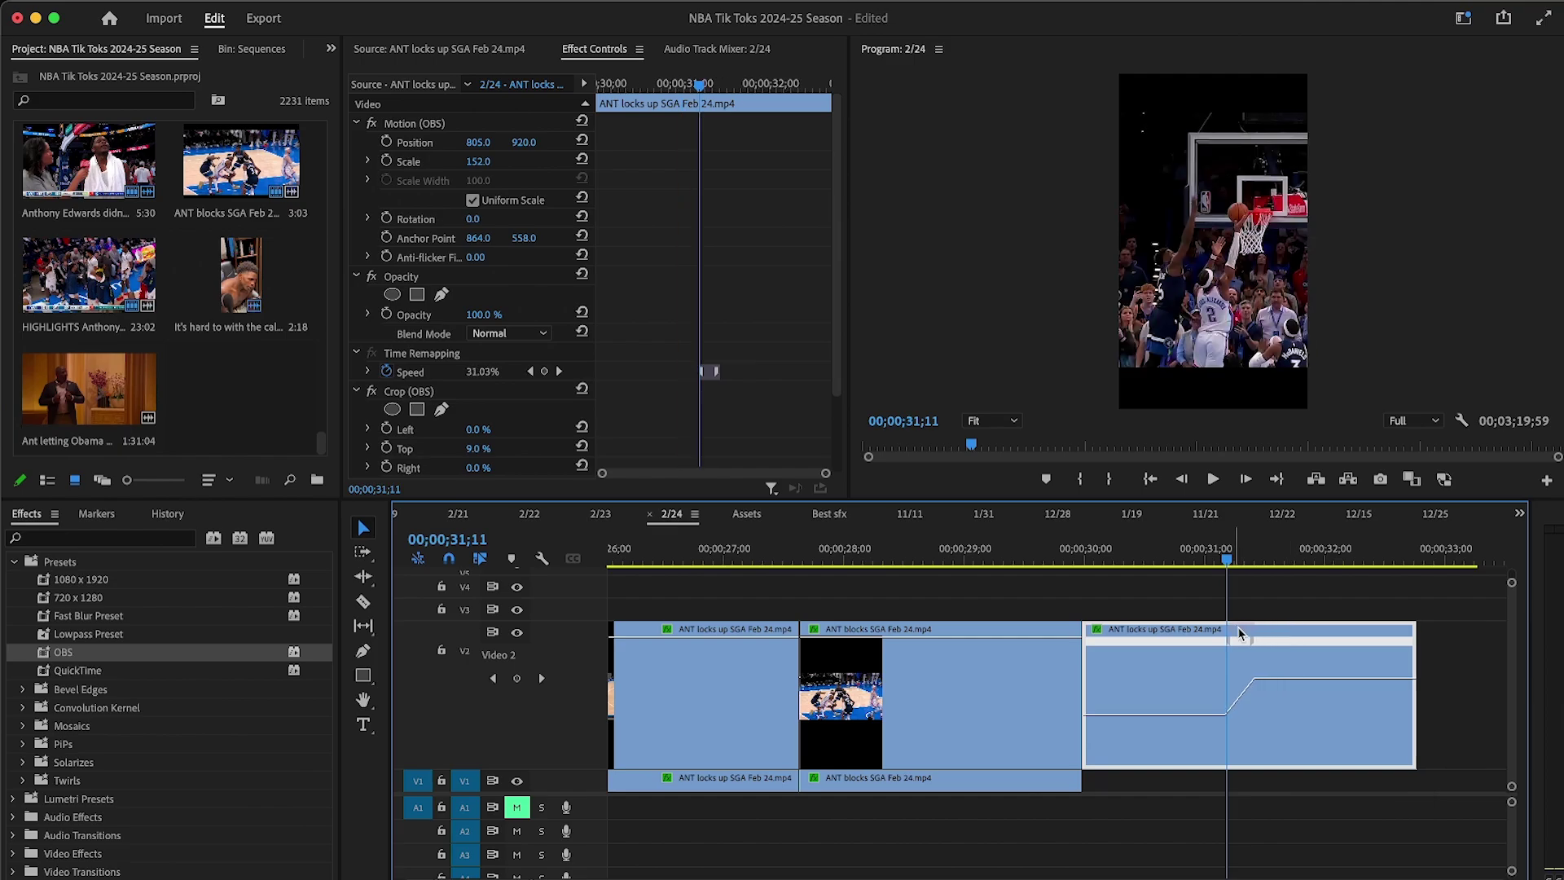
Step: Raise the clip's speed after the ramp to 328% and play back the speed change
key("Up")
key("equal")
left_click(1213, 480)
left_click(1216, 480)
left_click_drag(1271, 680, 1273, 637)
left_click_drag(1134, 559, 1081, 558)
key("equal")
left_click(1214, 480)
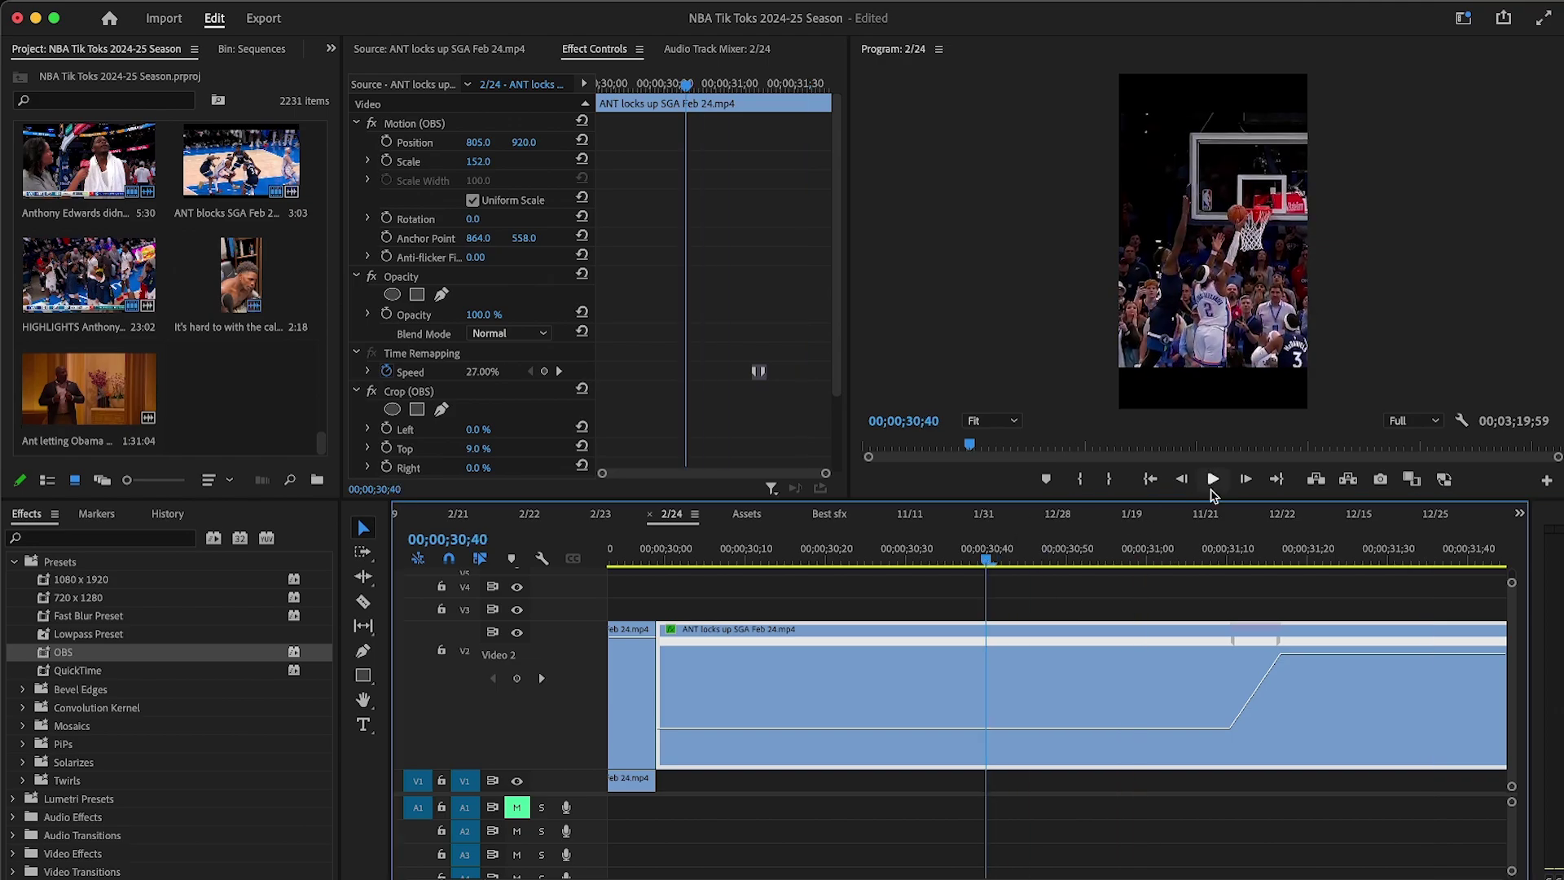
Step: Extend the end of the speed-ramped clip to about 00;00;31;54 and play back the transition from the ANT blocks SGA clip
left_click(1004, 643)
key("minus")
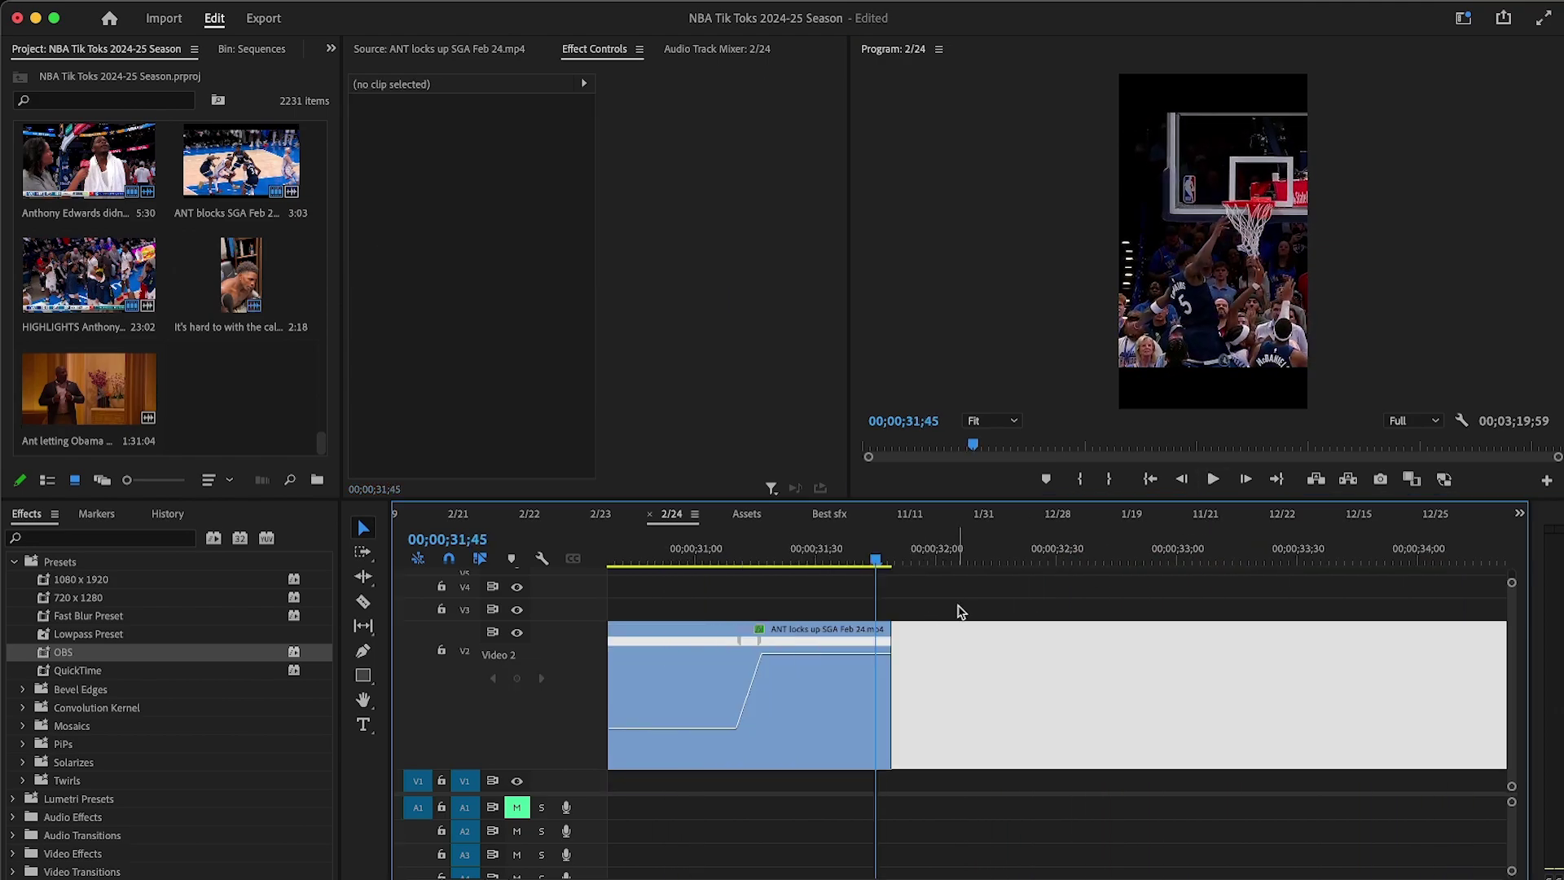
left_click_drag(880, 642, 915, 634)
key("minus")
left_click(713, 554)
key("equal")
left_click(1213, 479)
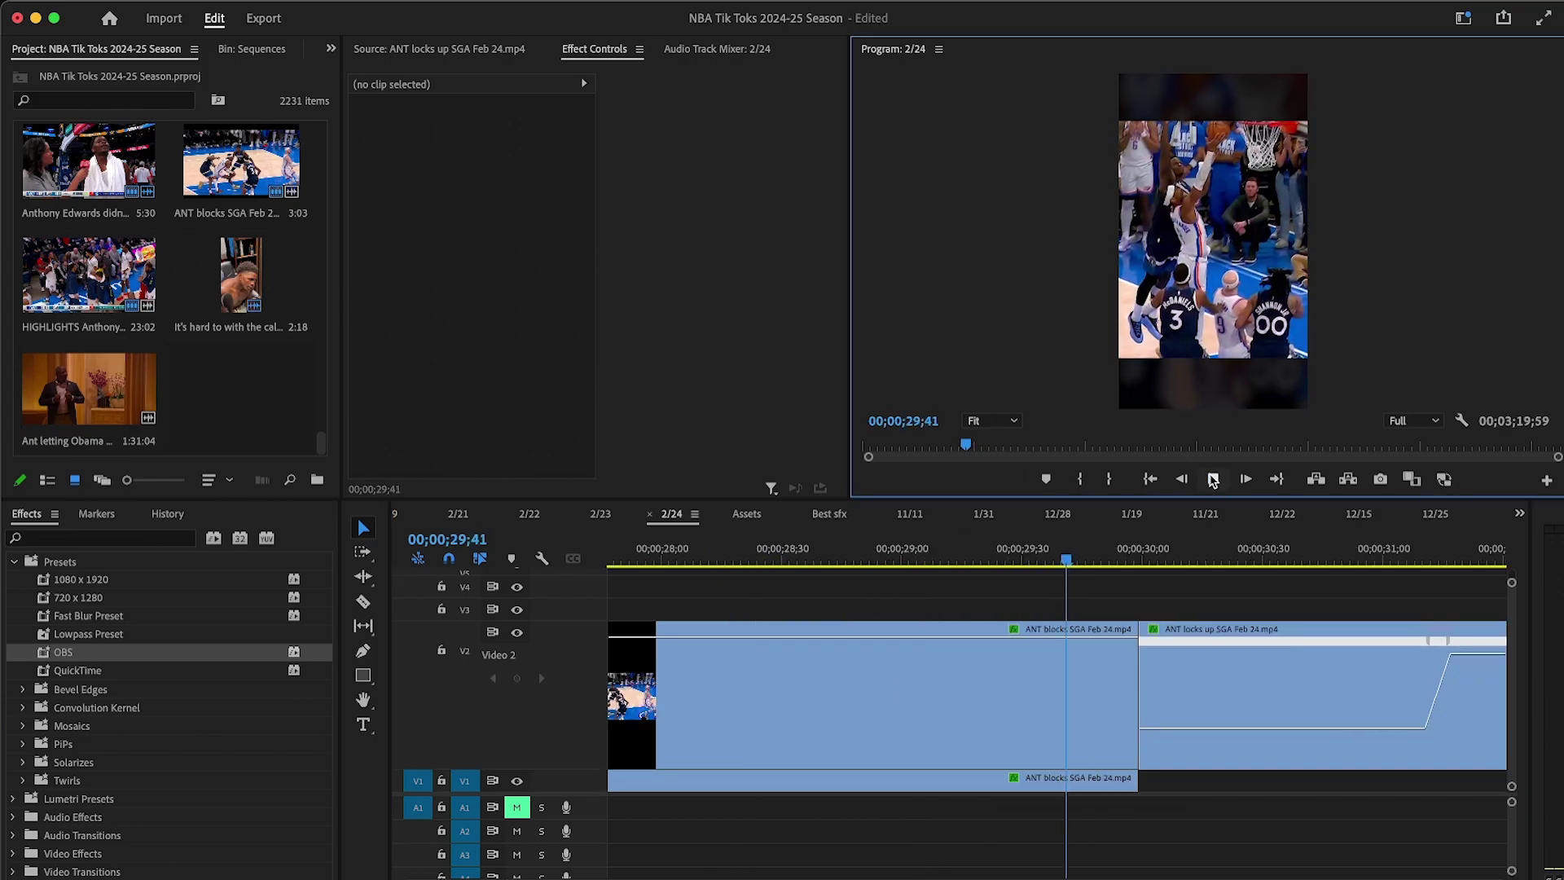
left_click(1213, 479)
Step: Play through the next ANT locks up SGA clip around 00;00;39;03 and move it up to the end of the speed-ramped clip
left_click(1013, 701)
key("minus")
key("minus")
key("minus")
left_click_drag(1221, 561, 1226, 565)
key("equal")
left_click(1216, 479)
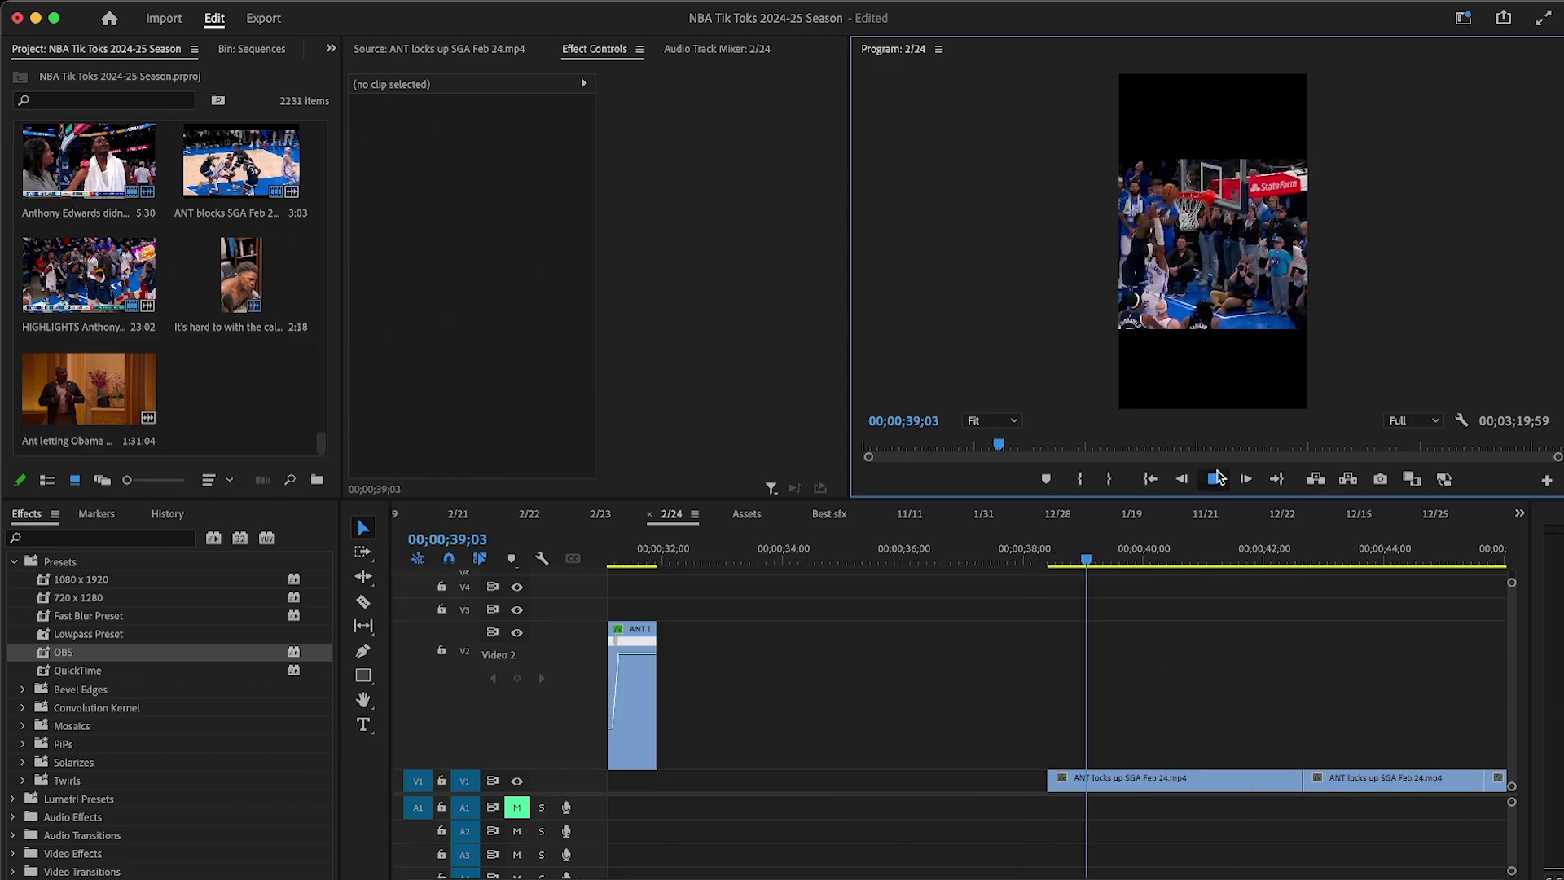
left_click(1079, 758)
left_click_drag(1049, 780, 937, 762)
Step: Add a 205-scale copy of the speed-ramped clip on V1 with the Fast Blur Preset
key("minus")
left_click(819, 558)
key("equal")
key("equal")
left_click_drag(1056, 757, 1053, 784)
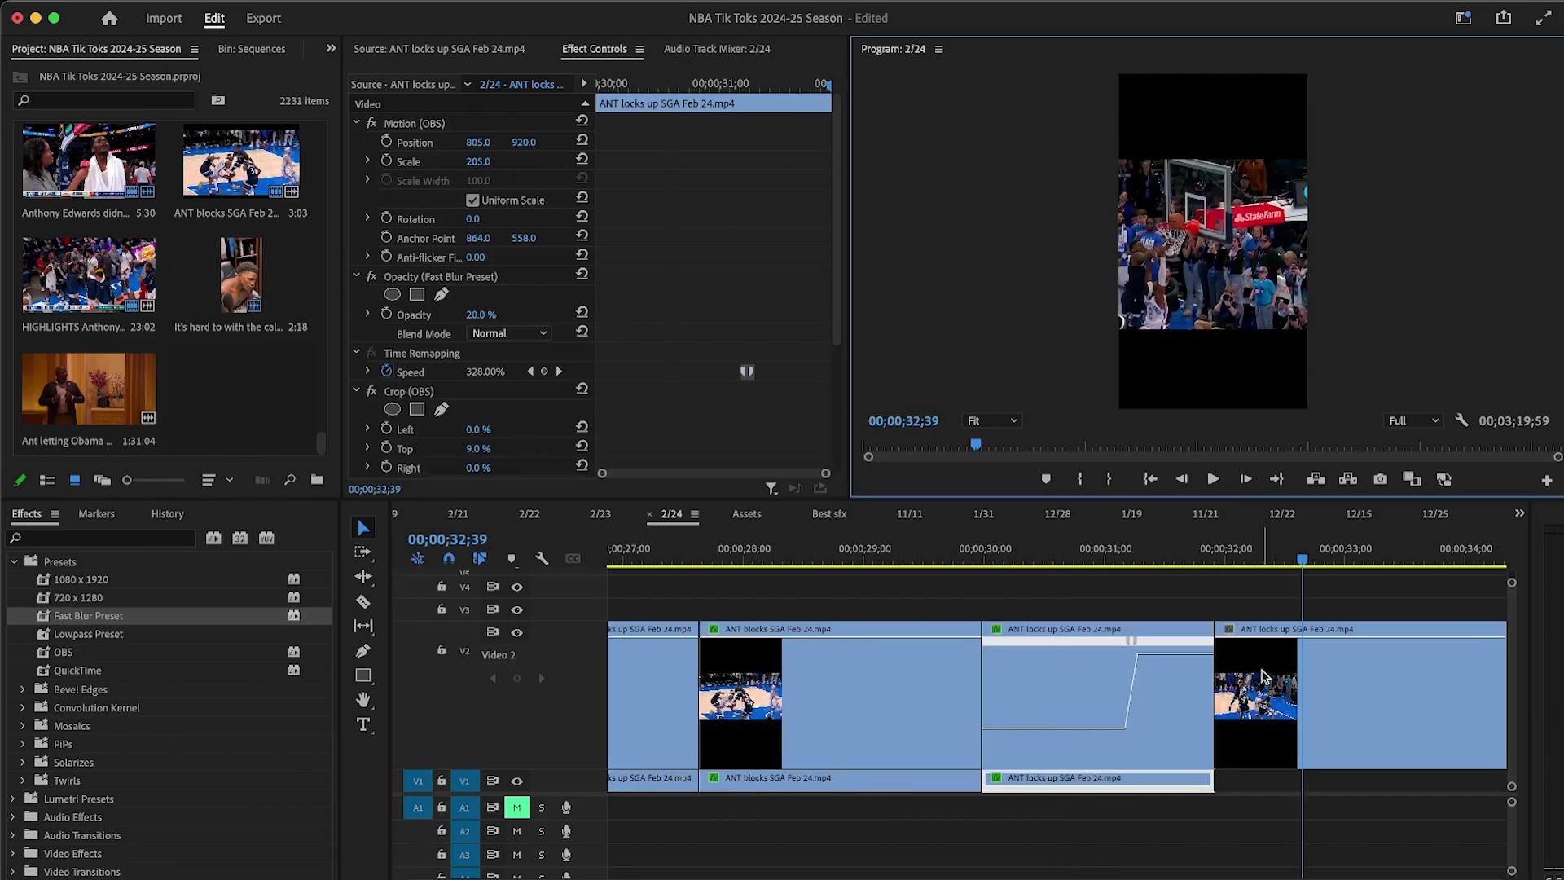
Step: Apply the OBS preset to the next V2 clip at horizontal position 993 and back it with a 208-scale Fast Blur Preset copy on V1
key("minus")
left_click(1228, 657)
left_click_drag(52, 651, 1193, 719)
left_click_drag(488, 162, 849, 143)
left_click_drag(478, 161, 546, 161)
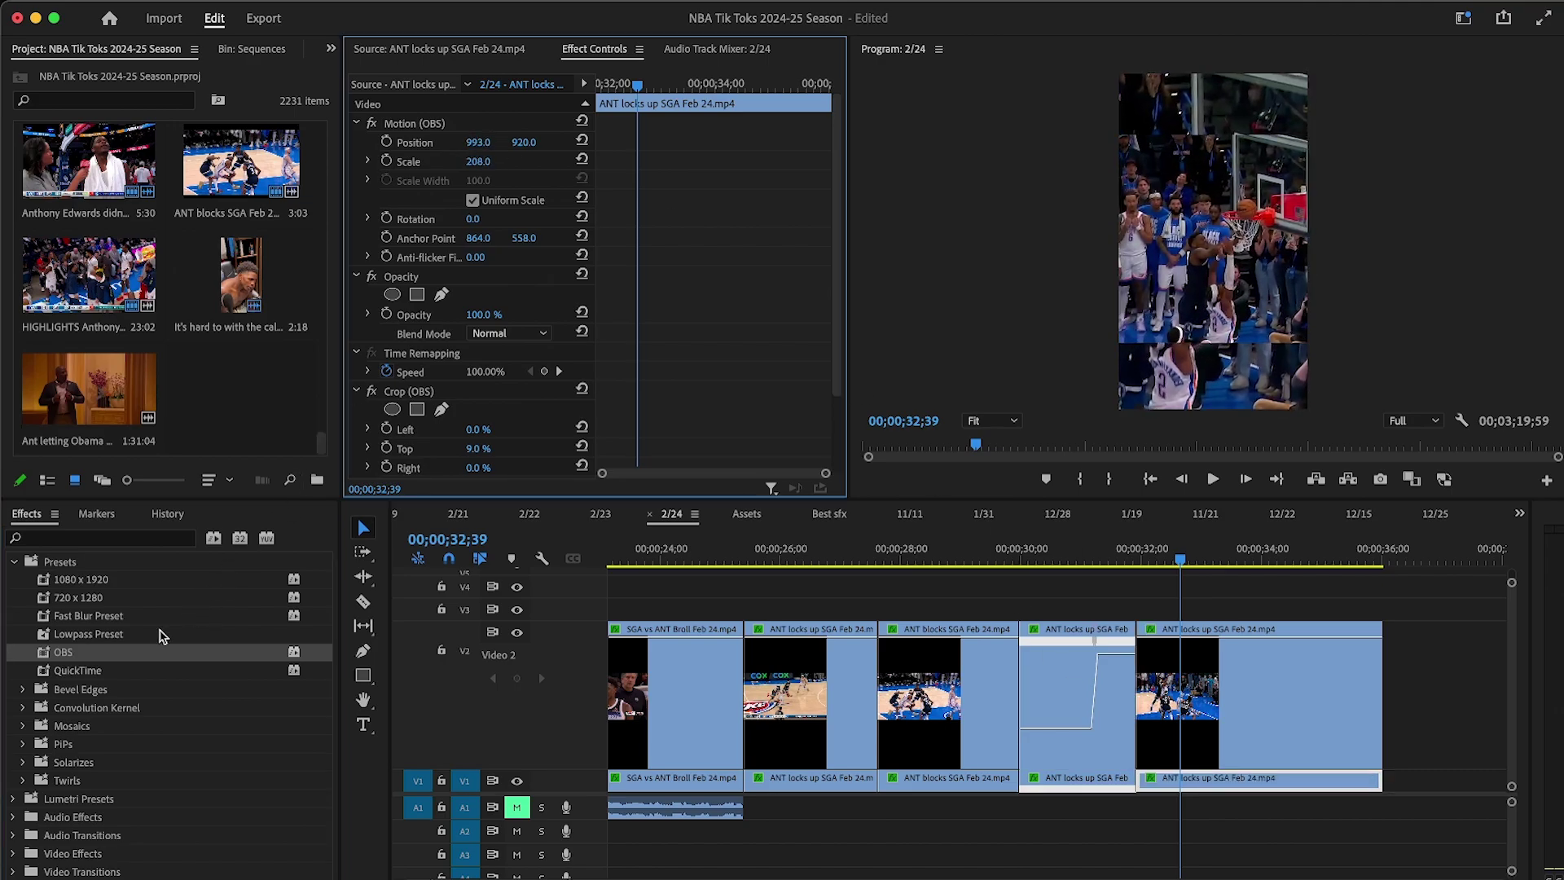
left_click_drag(135, 616, 1159, 774)
Step: Play back the blurred clips, trim the next ANT locks up SGA clip near 00;00;43;51 and move it against the last one
left_click(1068, 551)
key("equal")
left_click(1211, 480)
left_click_drag(1239, 555, 1248, 551)
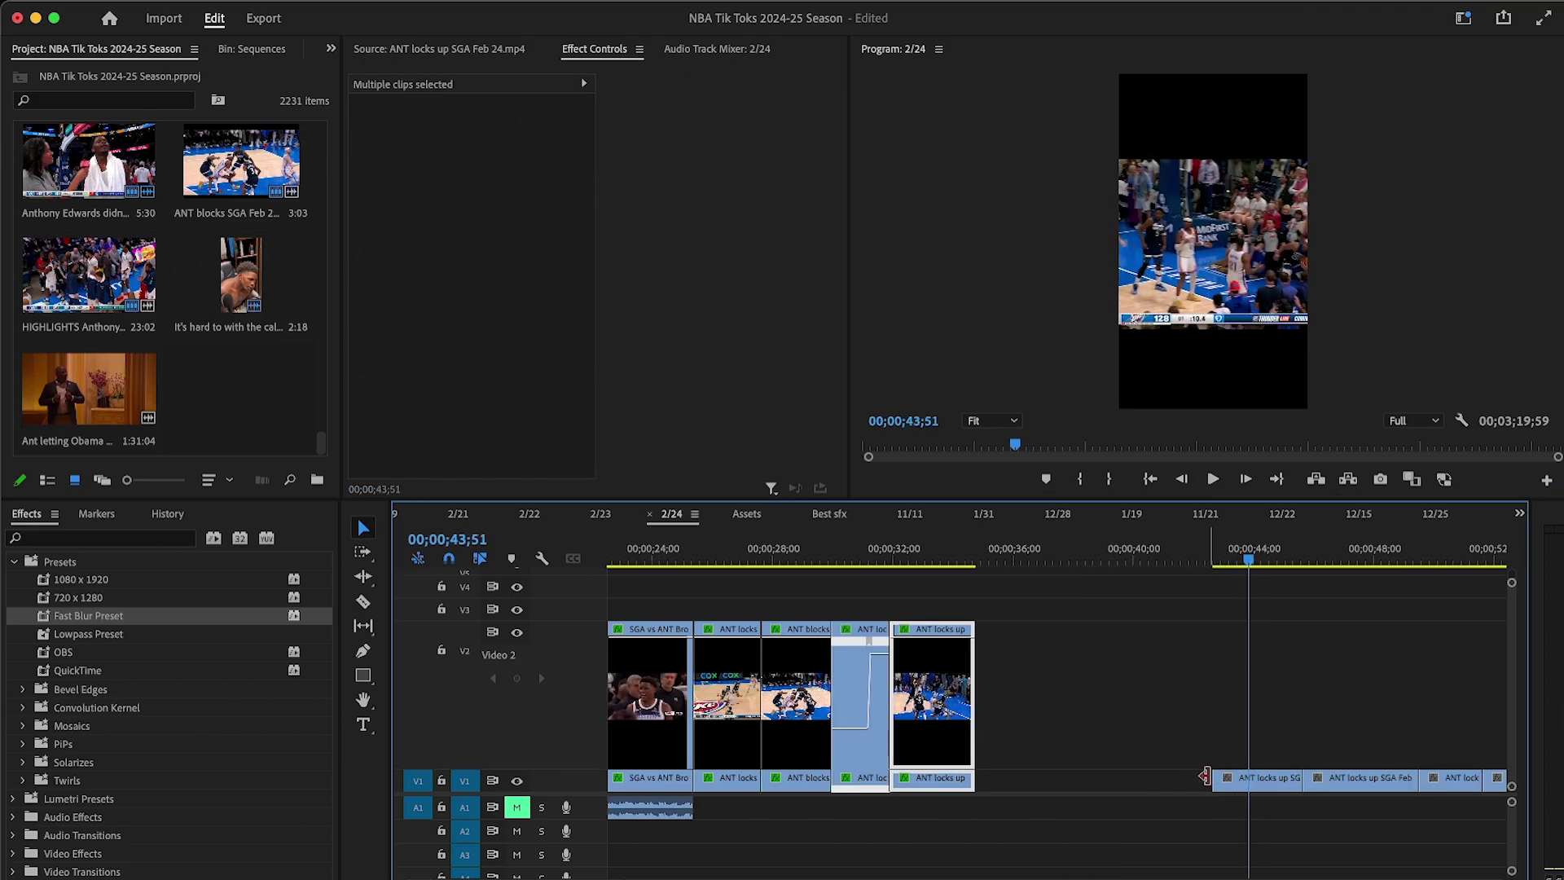
left_click_drag(1207, 777, 996, 796)
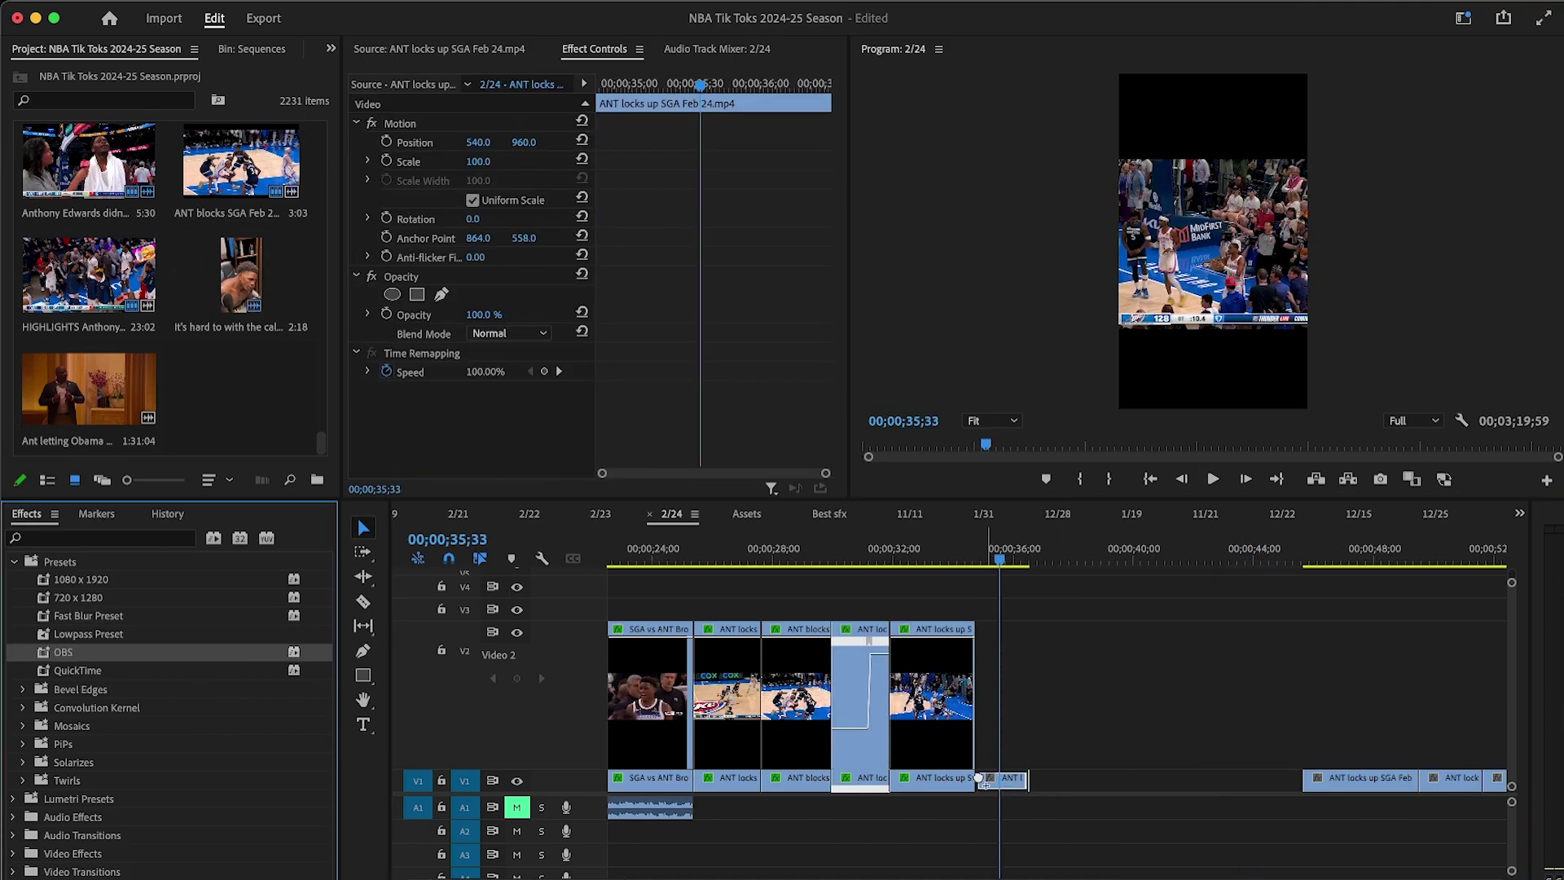
Step: Apply the OBS preset to the moved clip, set its scale to 156 and horizontal position to 1190, and place it on V2
left_click_drag(992, 779, 997, 784)
left_click_drag(478, 161, 441, 161)
left_click_drag(1199, 778, 1181, 701)
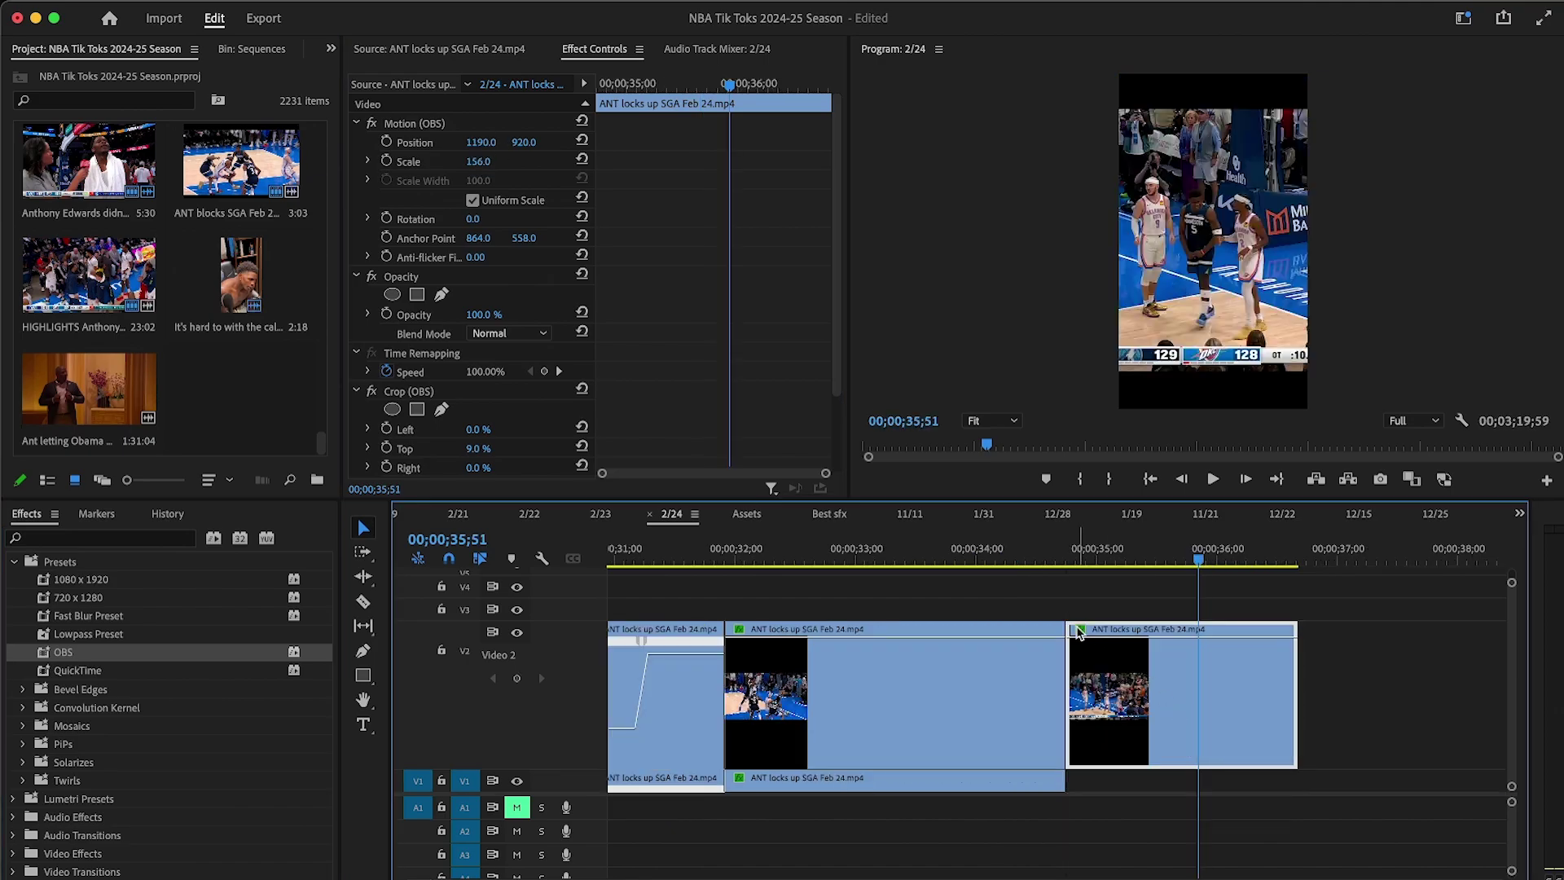
Step: Show the clip's speed line, ramp its latter section down to 41% and trim away the opening of the clip
right_click(1078, 630)
mouse_move(1148, 695)
left_click(1262, 696)
left_click(516, 678)
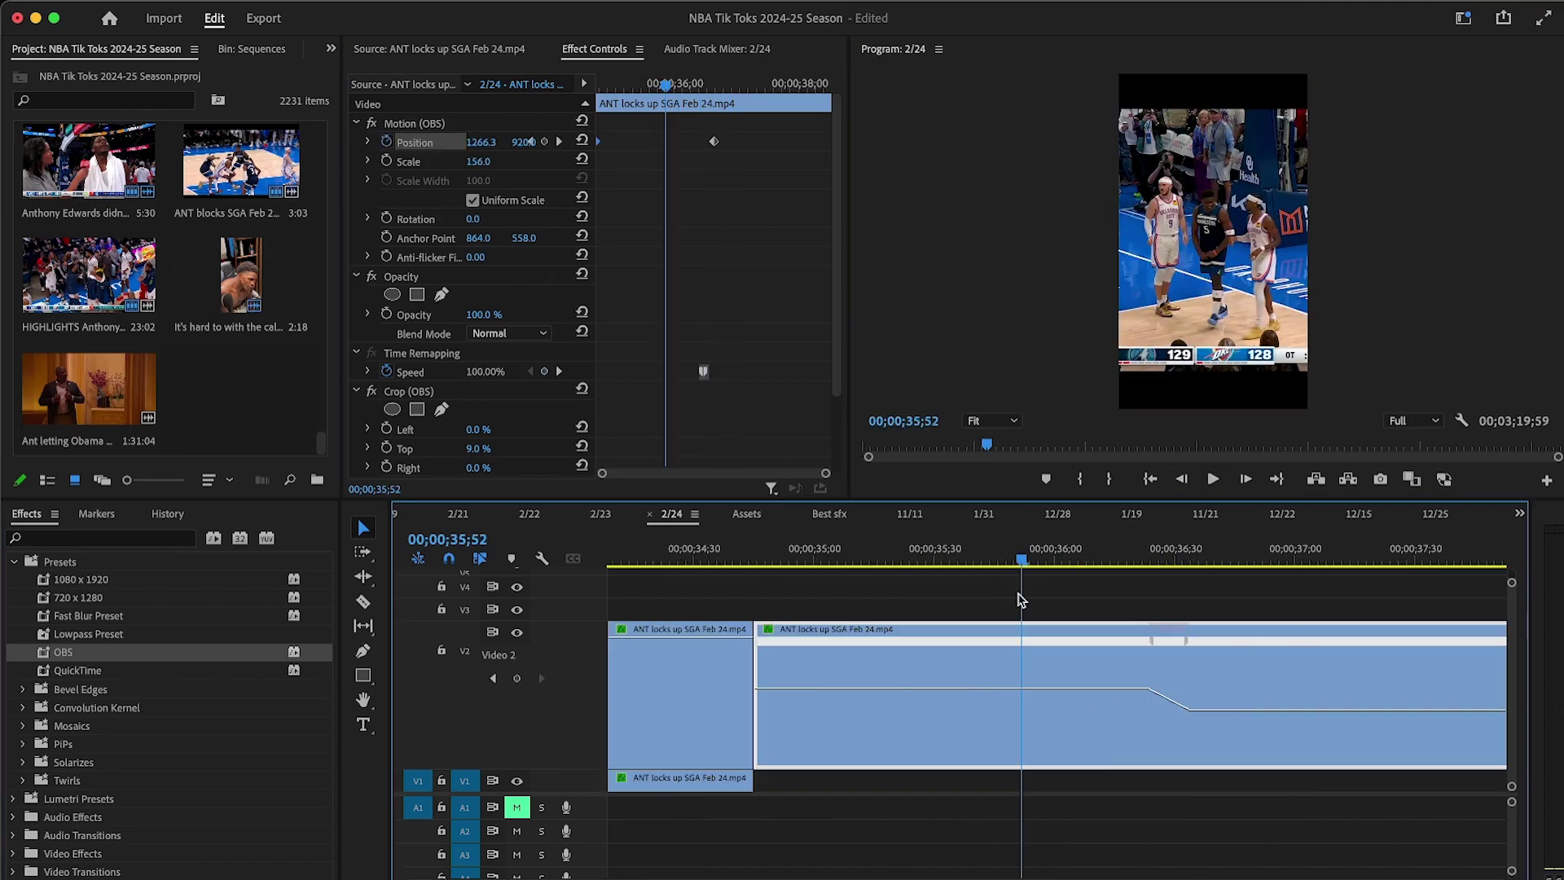
left_click_drag(1021, 600, 966, 592)
left_click_drag(758, 639, 975, 640)
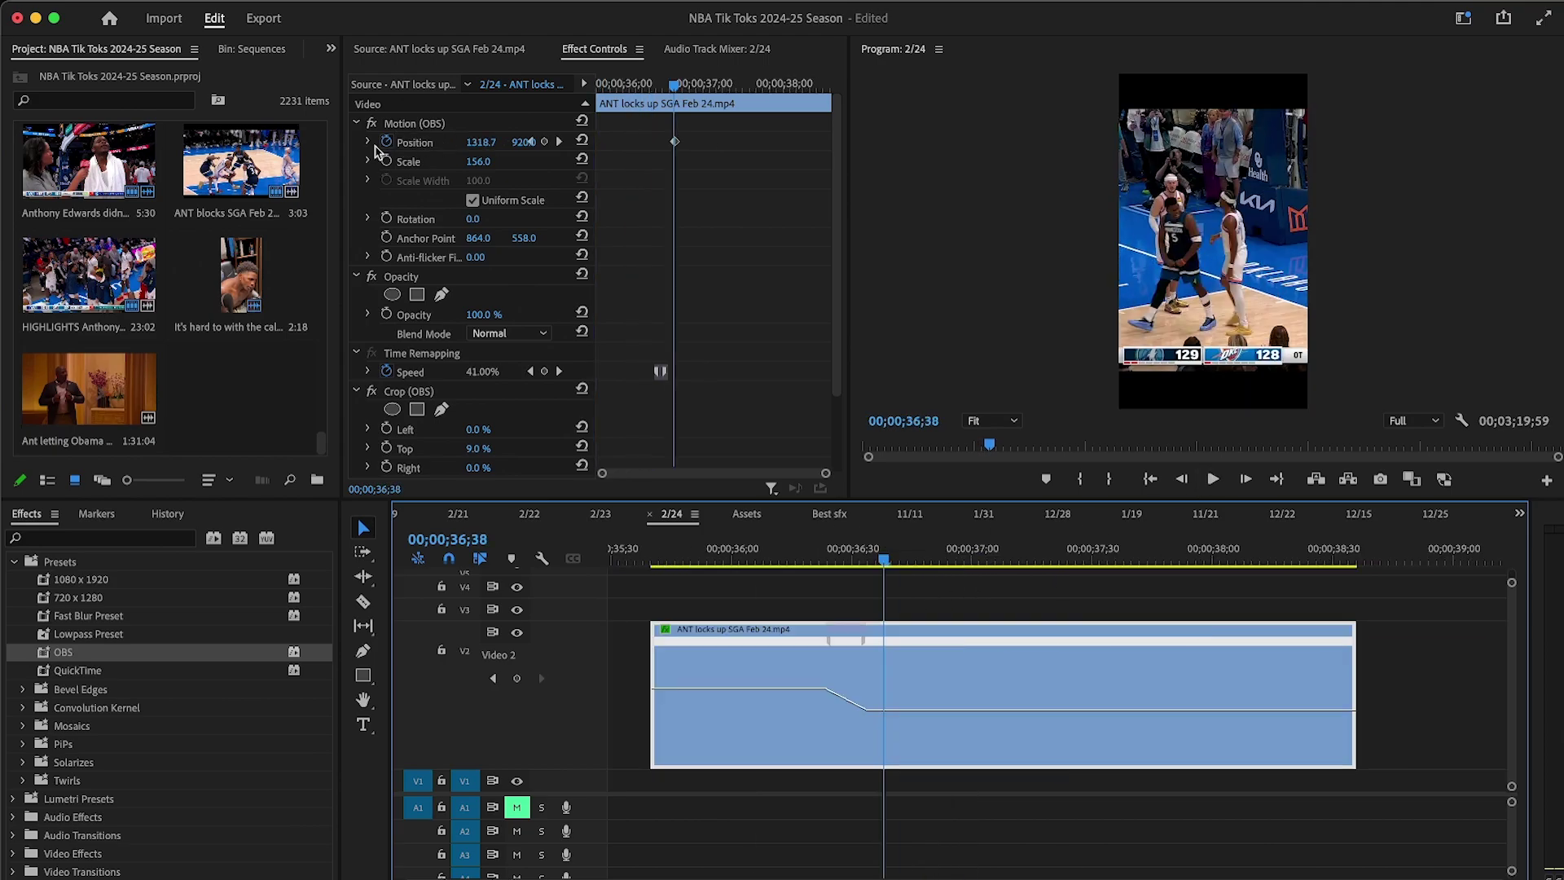
Step: Clear the clip's position keyframes and keyframe a horizontal position of 1414.7 at 00;00;36;42 with the scale at 168
left_click(385, 142)
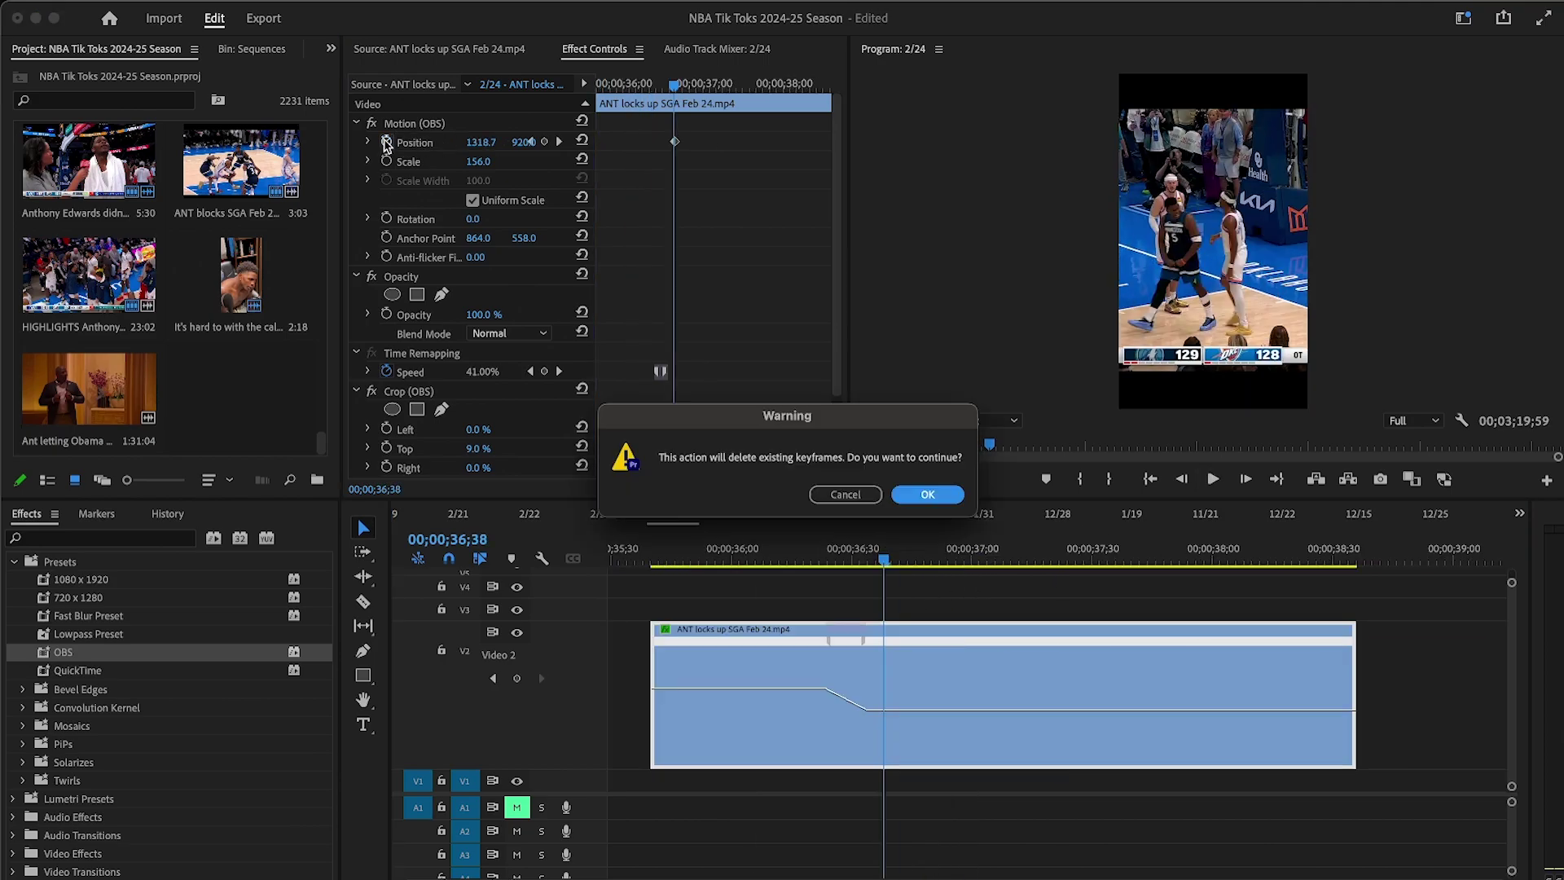
left_click(926, 494)
left_click_drag(489, 147, 546, 142)
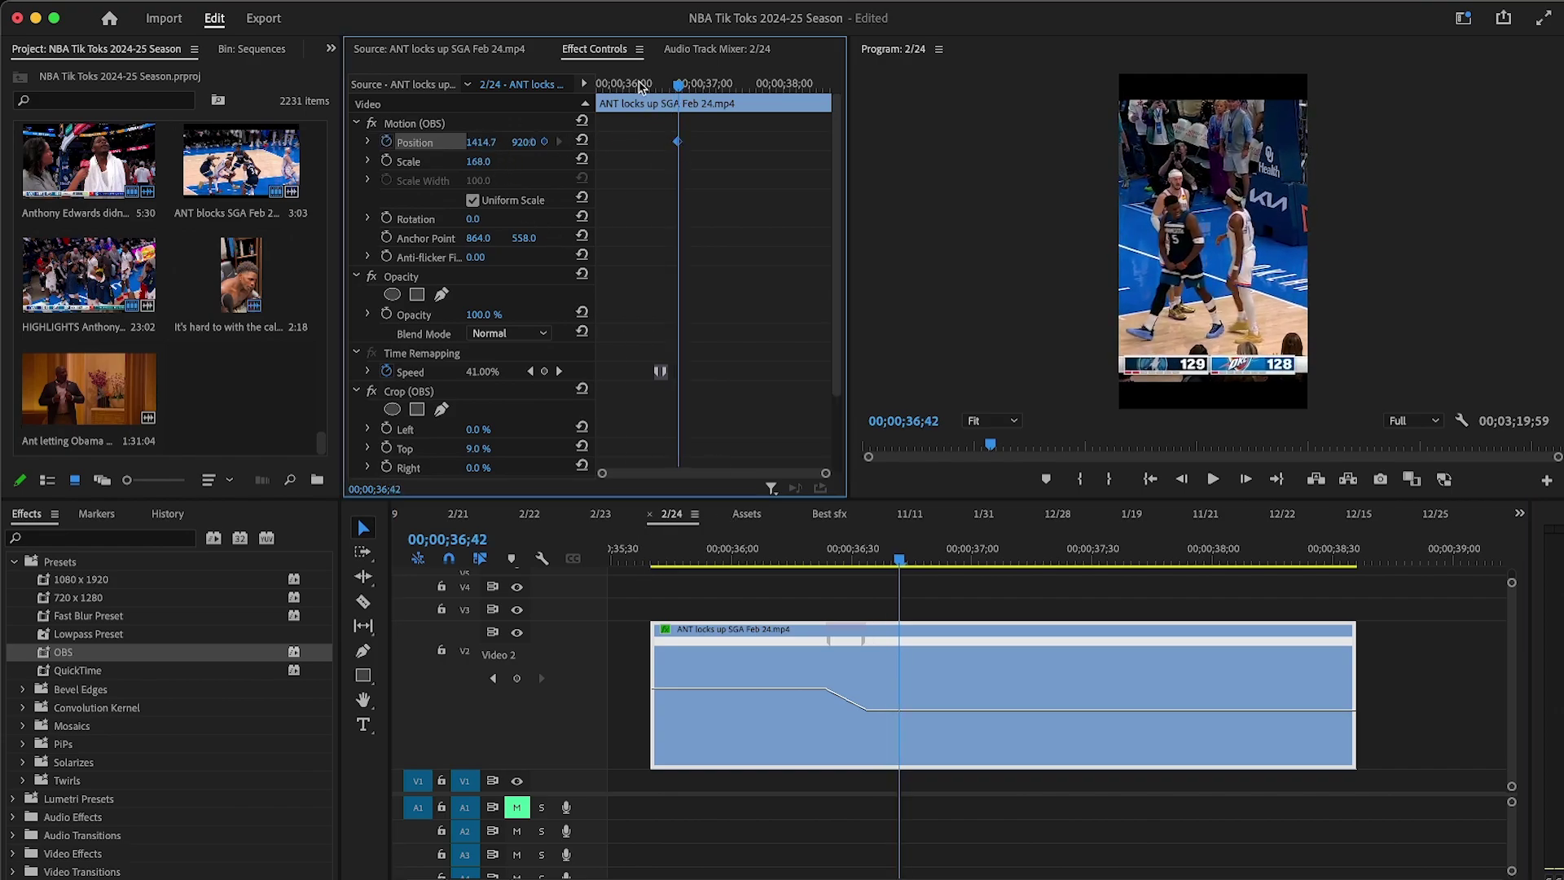
left_click_drag(640, 83, 597, 85)
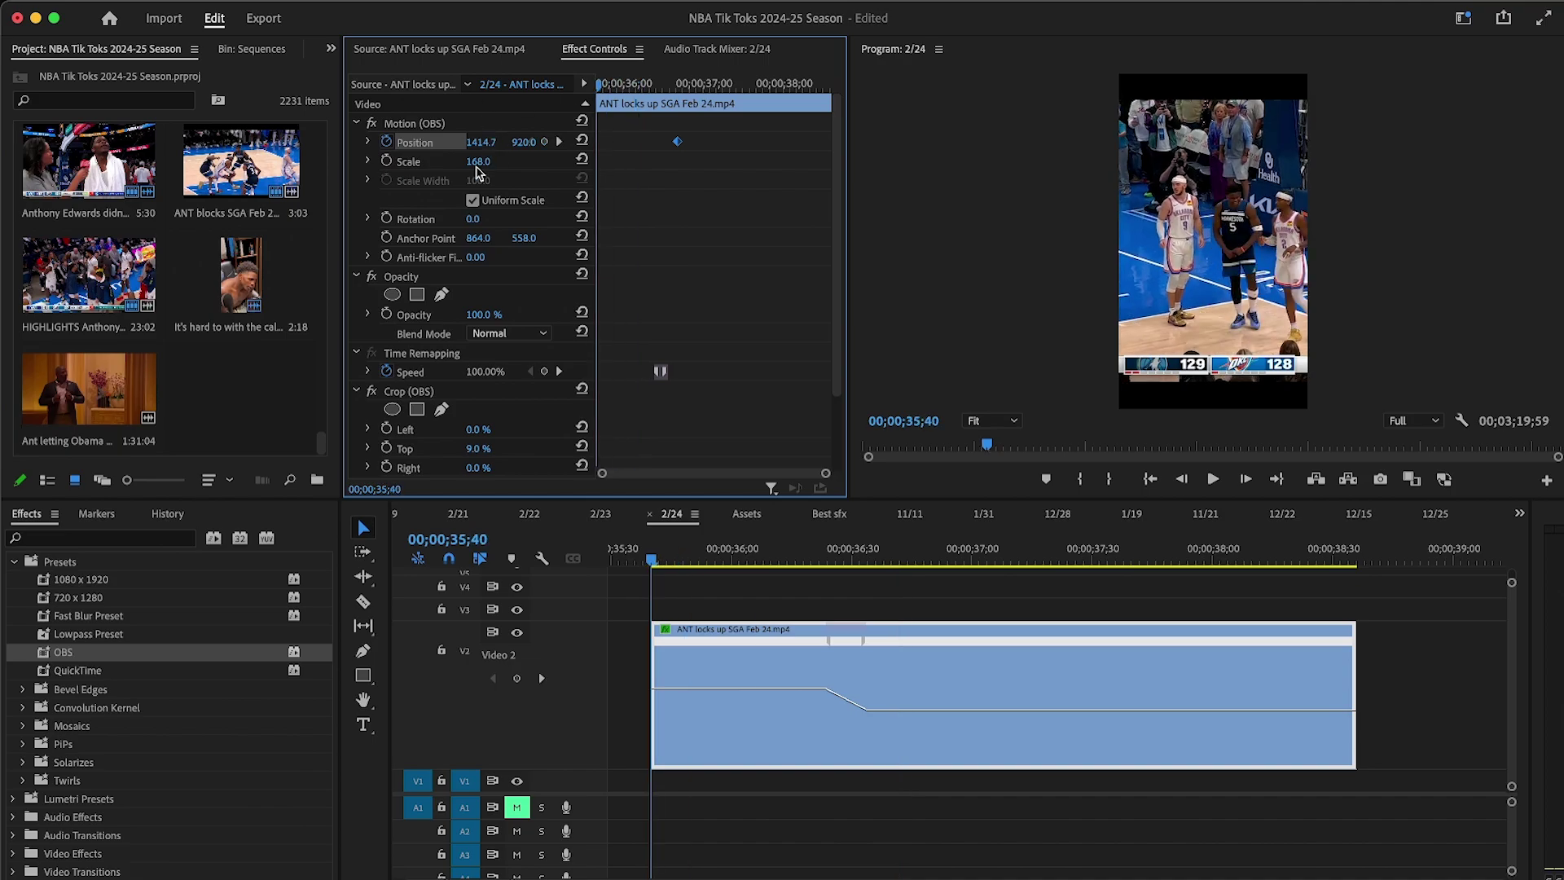
Step: Lower the ANT locks up SGA clip's starting horizontal Position and shorten the transition of its speed ramp
left_click_drag(482, 145, 391, 146)
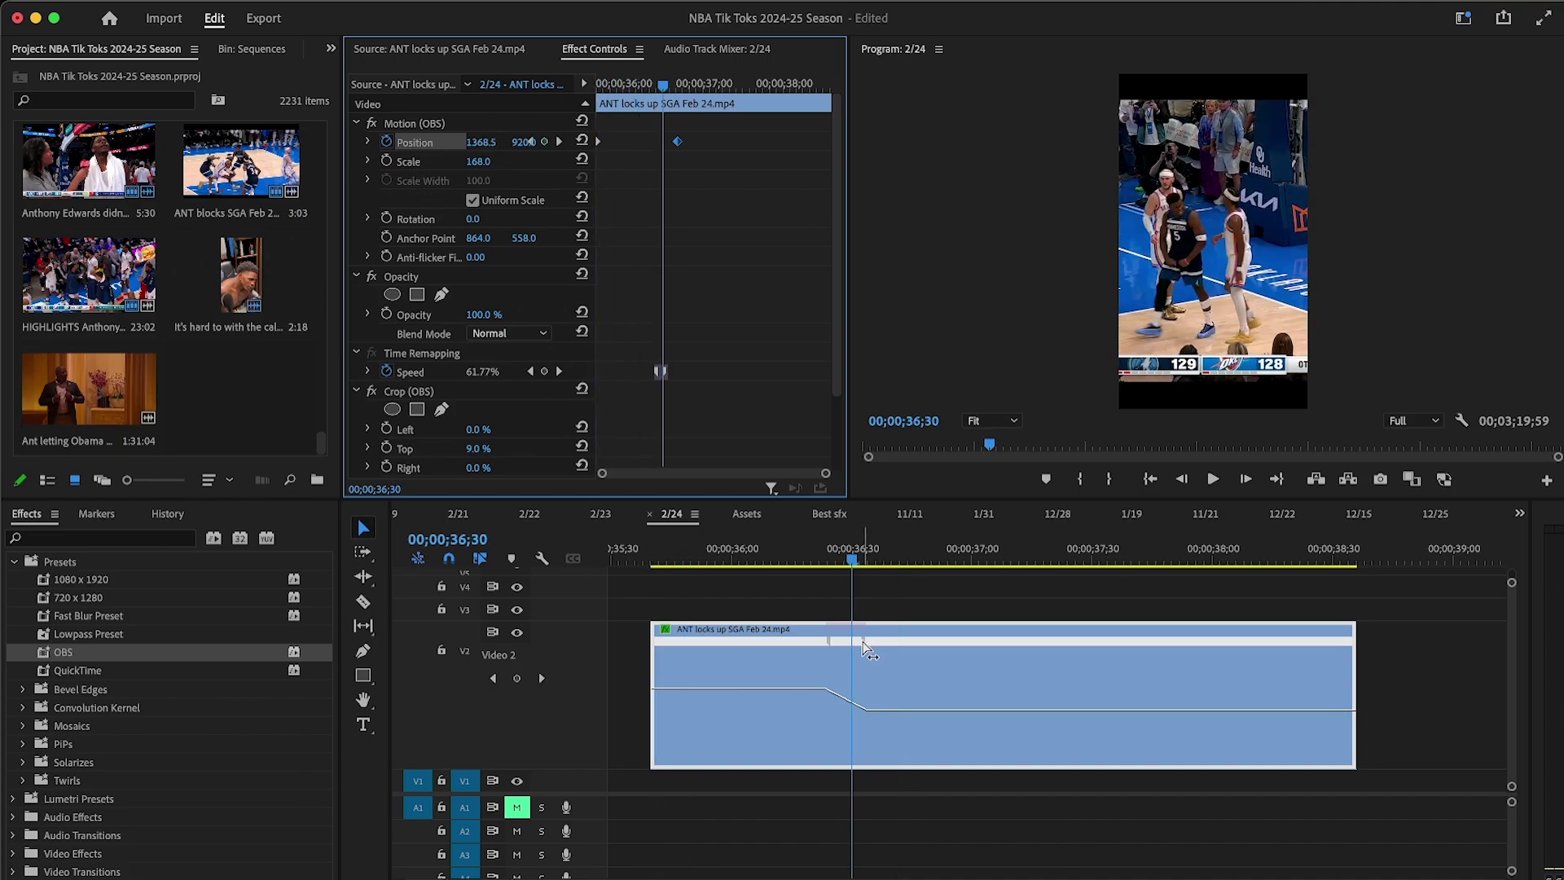
left_click_drag(864, 640, 845, 645)
key("=")
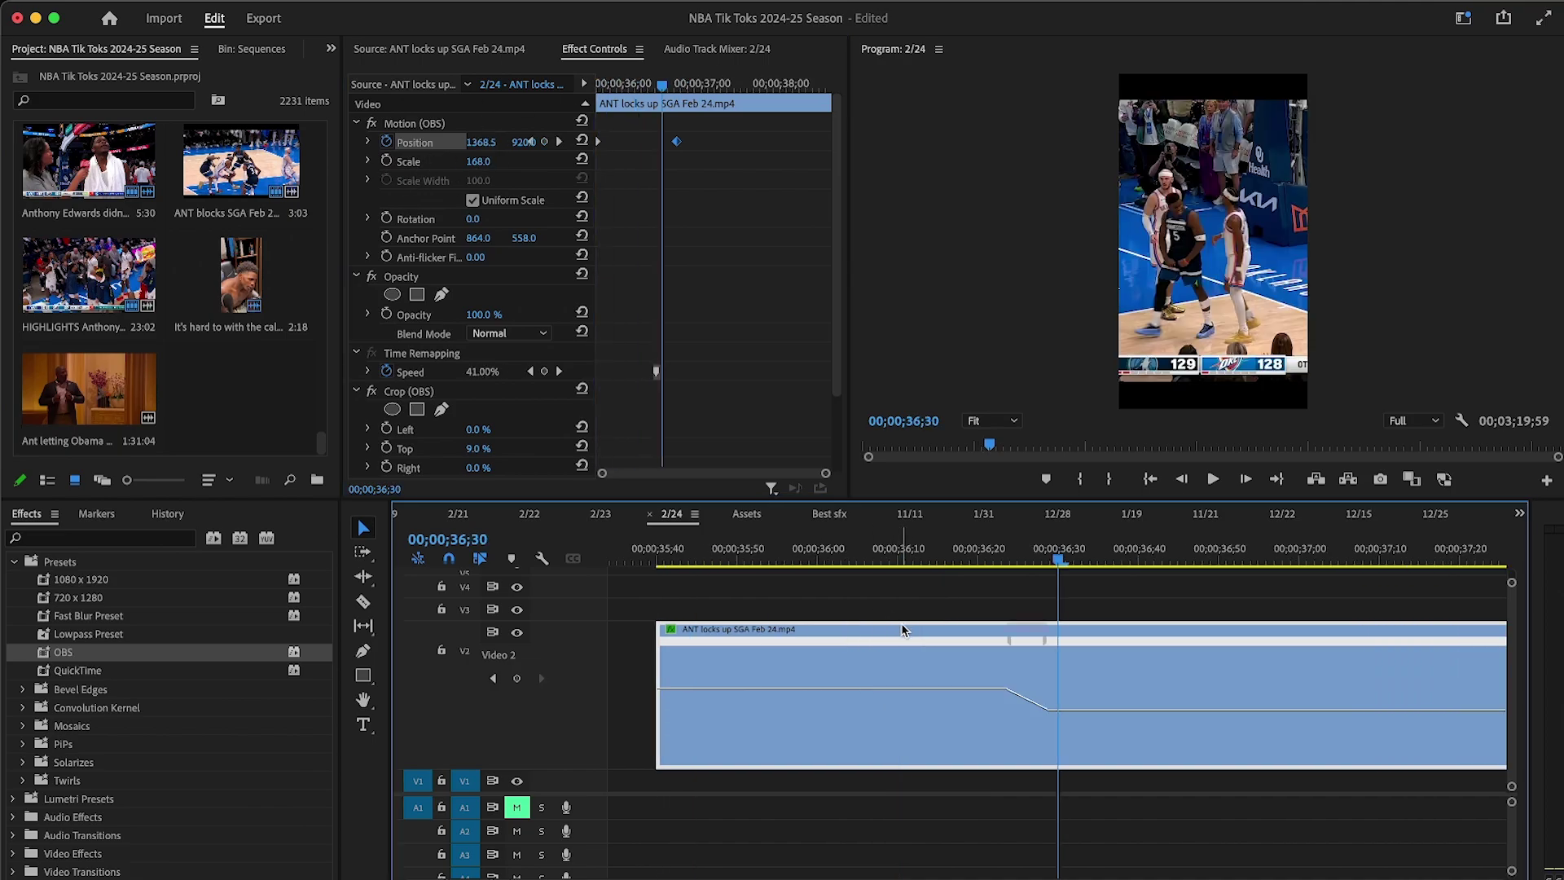
left_click_drag(1033, 638, 1021, 639)
key("-")
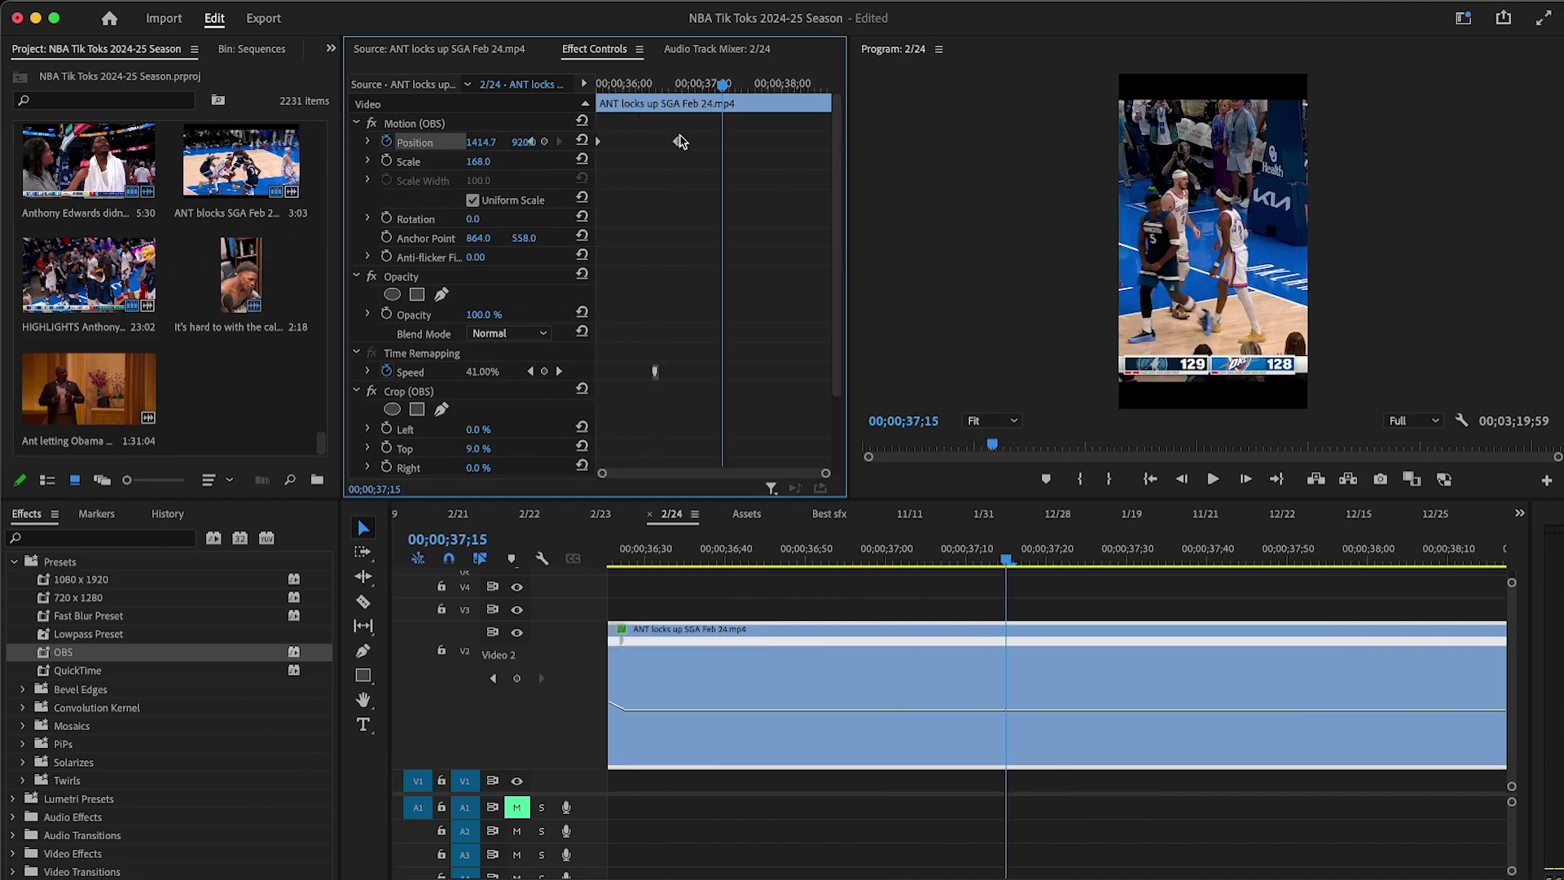
Step: Move the clip's ending Position keyframe to about 00;00;37;15 and set its horizontal value to 1560.7
left_click_drag(677, 143, 717, 147)
left_click_drag(472, 143, 515, 163)
Step: Split the speed-ramped clip at 00;00;37;30 with the Razor tool and delete the part after the cut
left_click(1067, 577)
key("c")
left_click(1007, 653)
key("v")
left_click(1078, 724)
key("Delete")
key("-")
key("-")
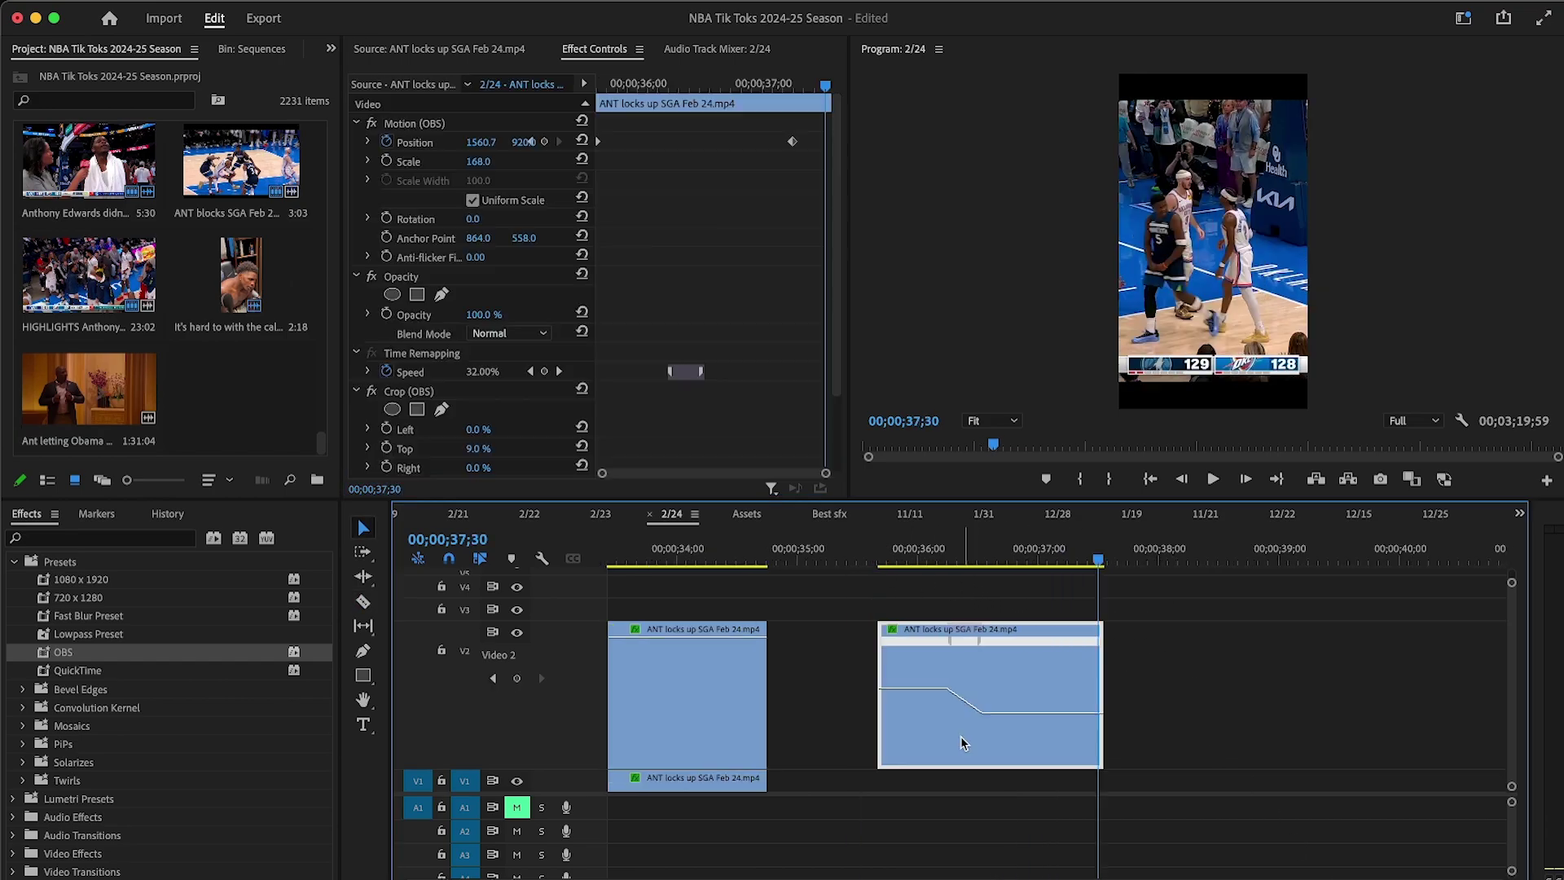
Step: Move the trimmed clip directly after the previous clip on V2 and duplicate it onto V1
left_click_drag(961, 736, 852, 737)
left_click(808, 563)
key("=")
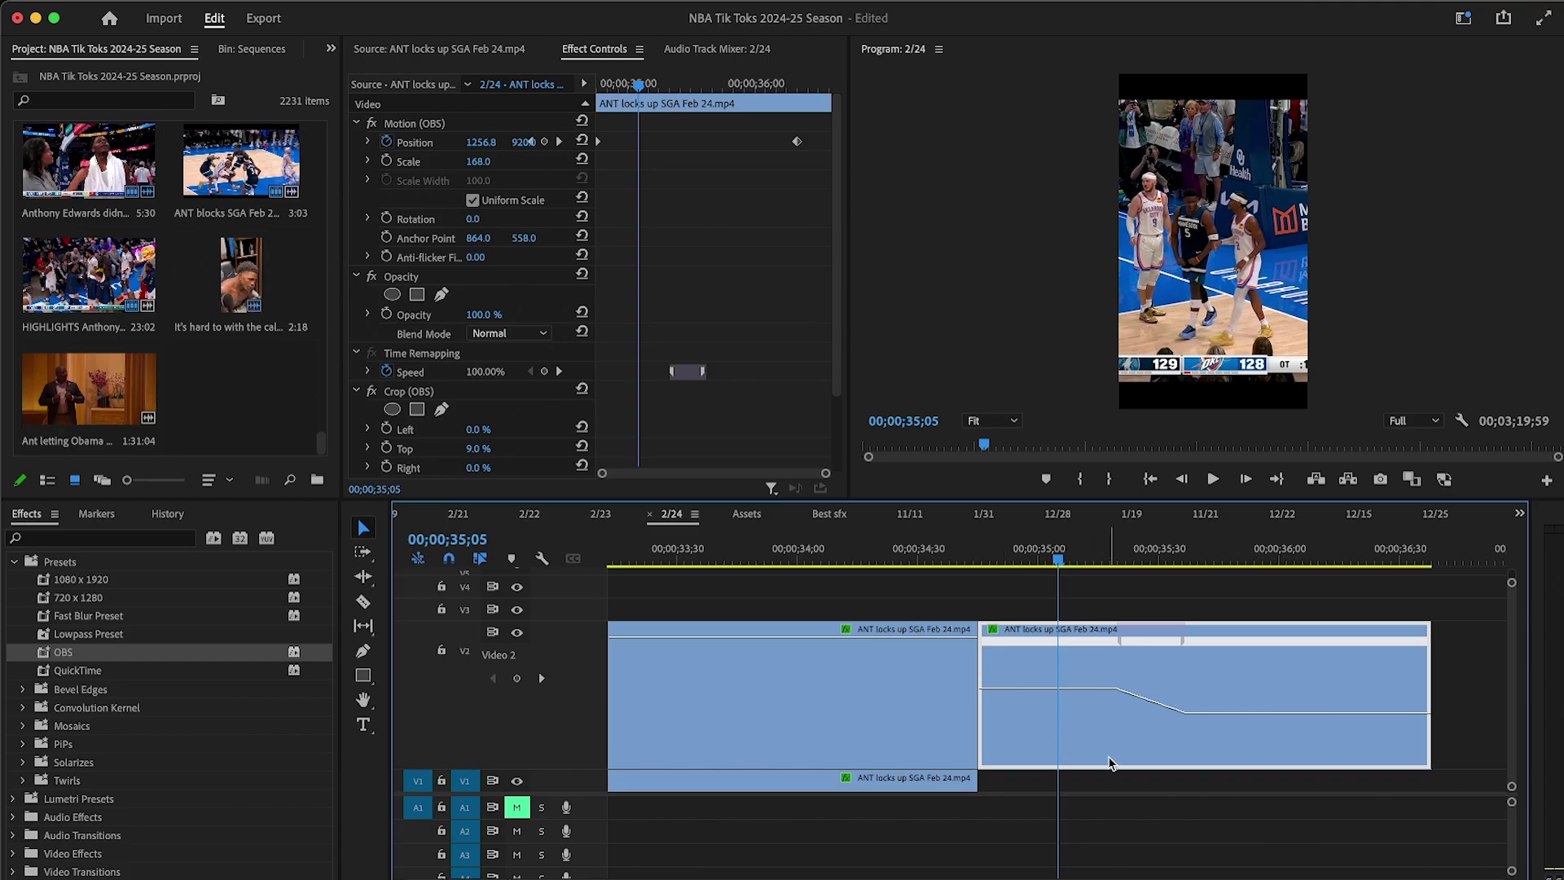
left_click_drag(1107, 759, 1116, 790)
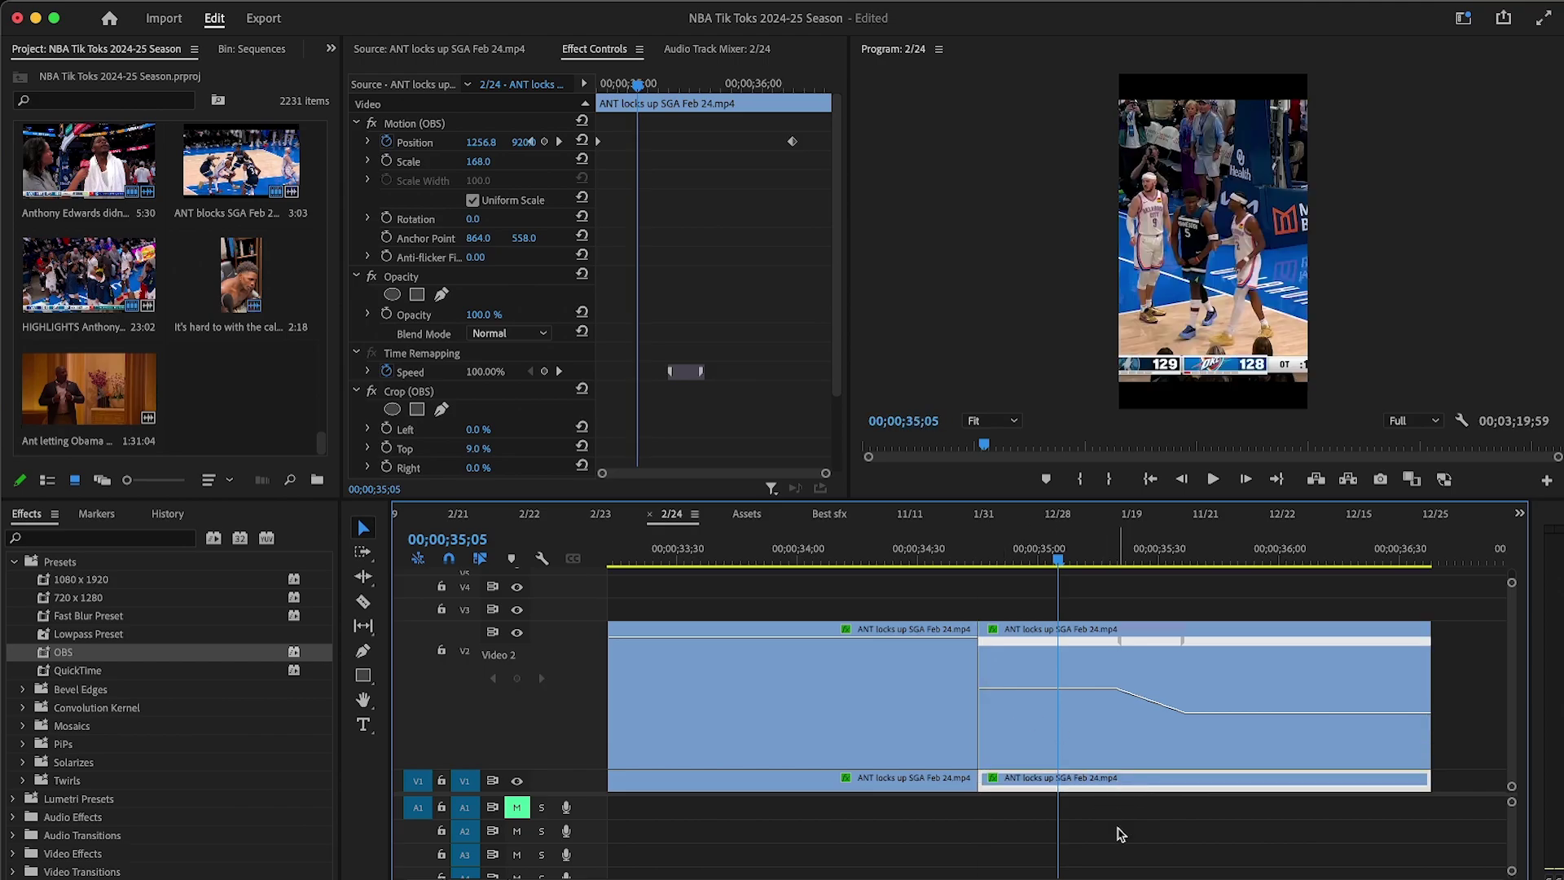
Step: Set the V1 copy's Scale to 204 and apply the Fast Blur Preset to it
left_click_drag(489, 163, 513, 163)
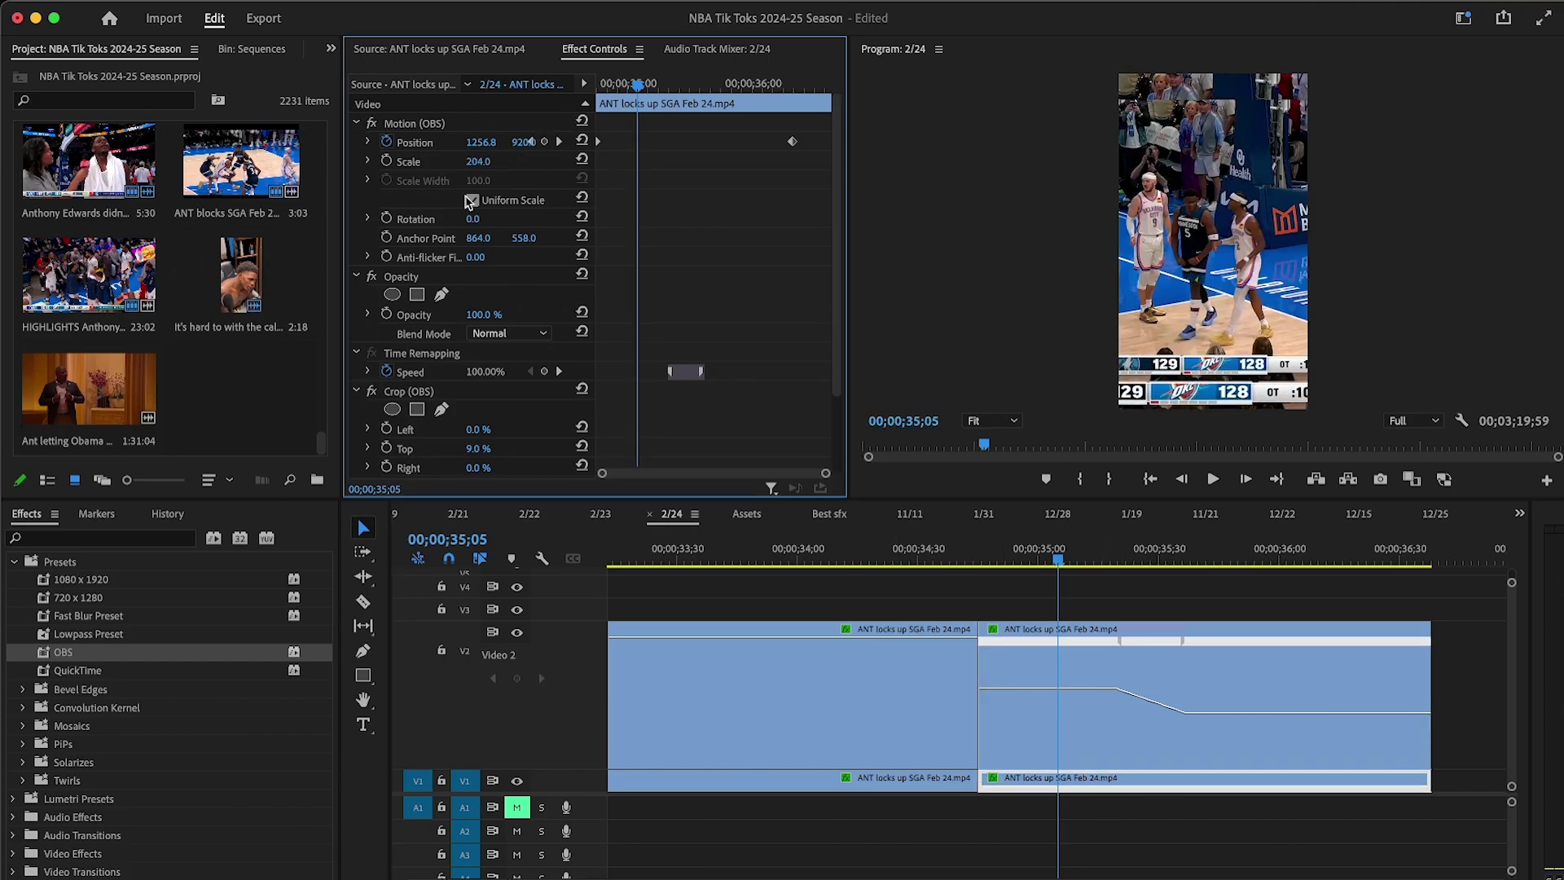
left_click_drag(116, 618, 1001, 780)
left_click(1175, 818)
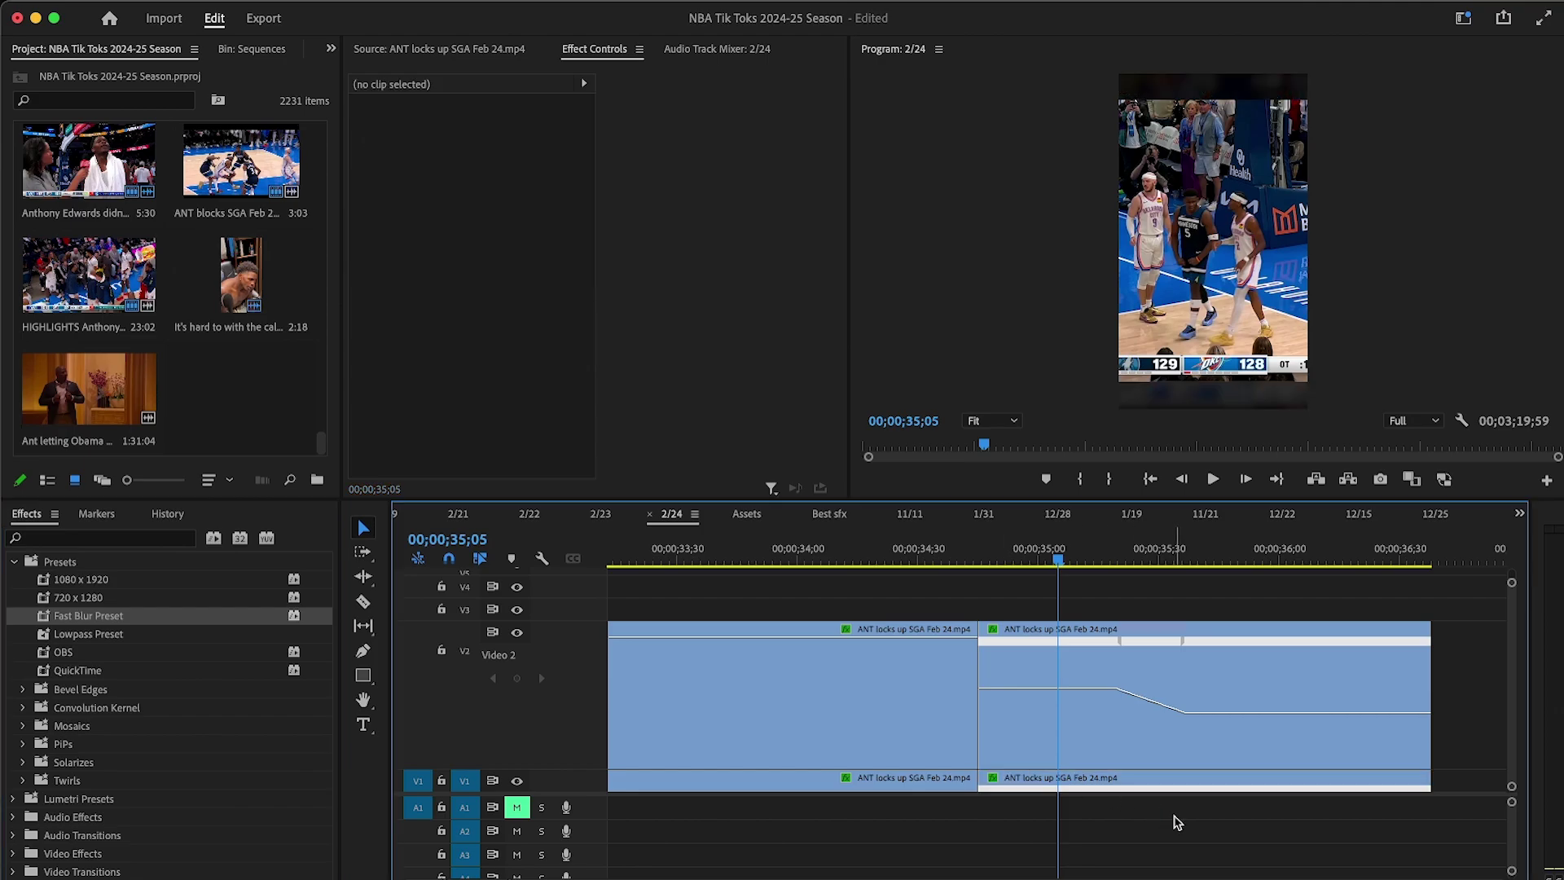
Step: Apply the OBS preset to the next unprocessed clip on V1 and set its Scale to 148
key("-")
key("-")
key("-")
left_click_drag(1063, 554, 1108, 554)
key("-")
key("-")
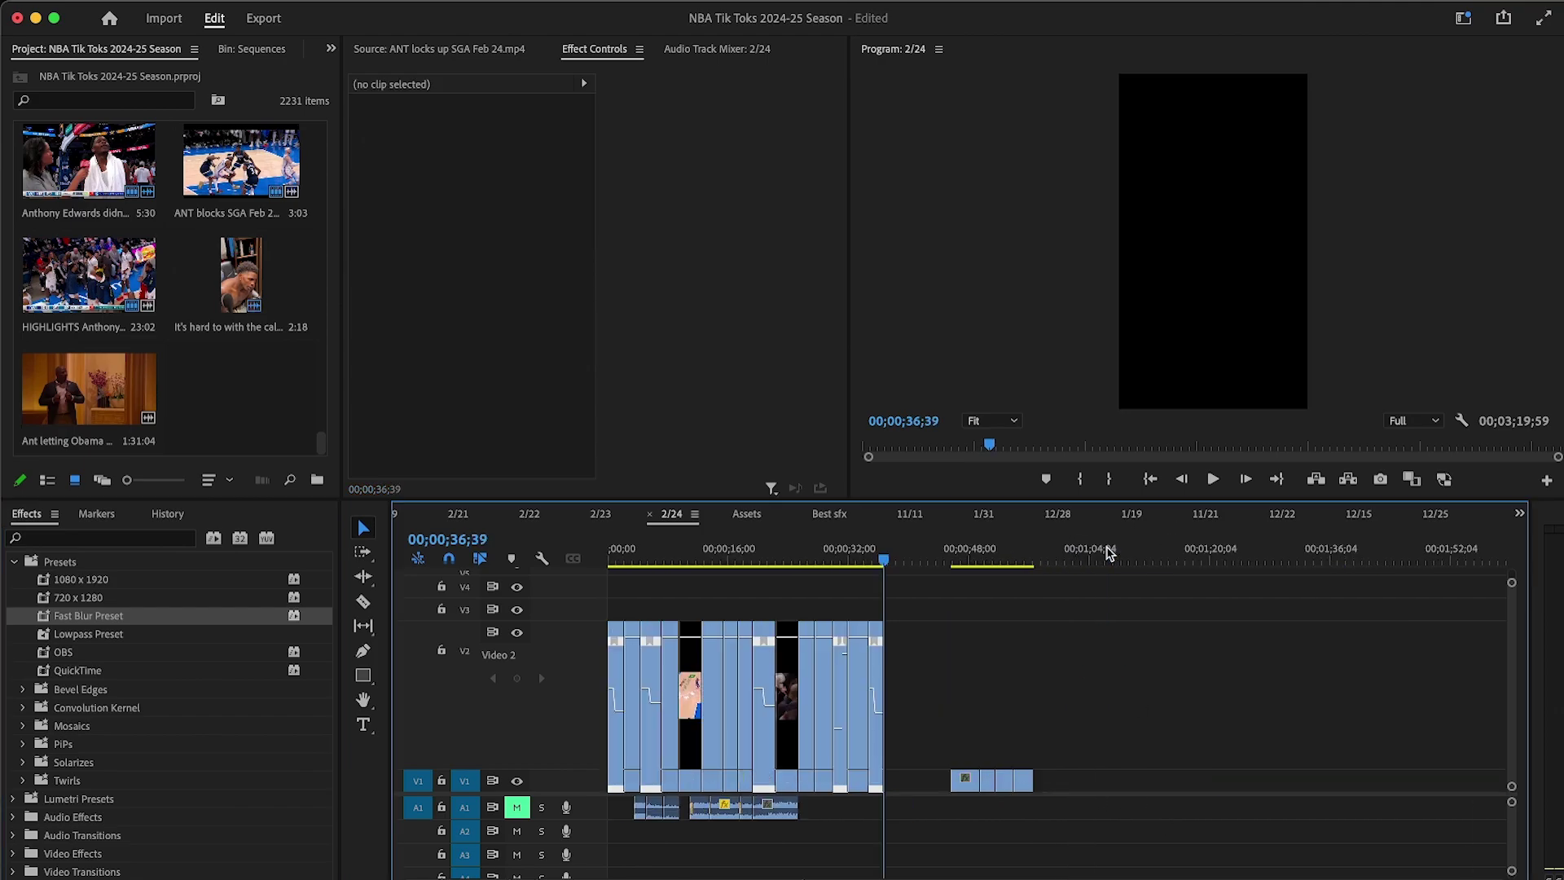
key("=")
left_click(1198, 550)
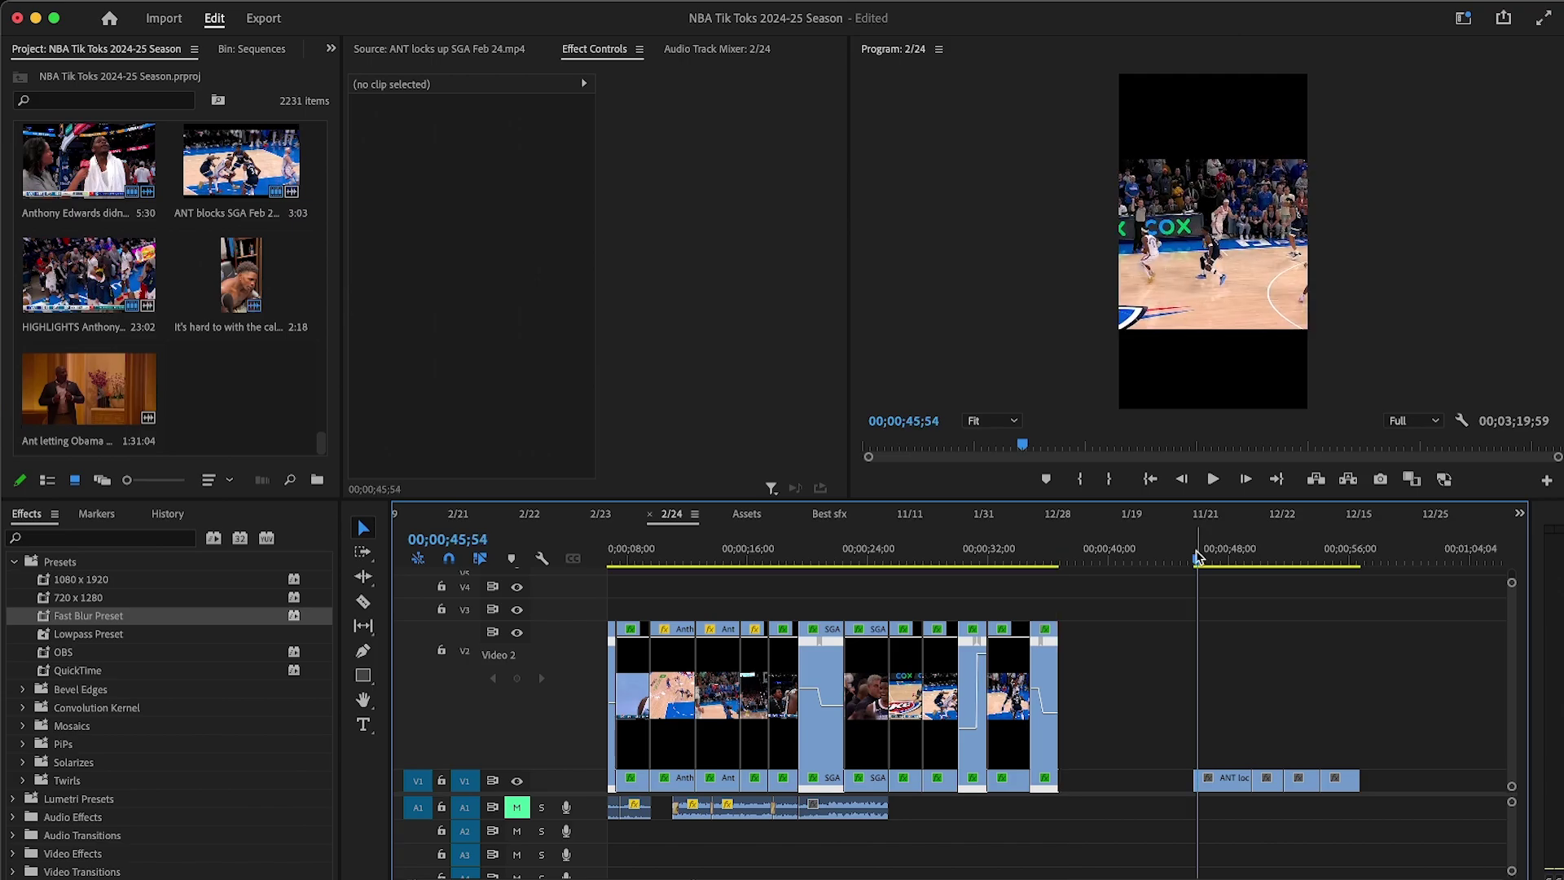
key("=")
left_click_drag(63, 652, 1108, 778)
left_click_drag(487, 161, 447, 161)
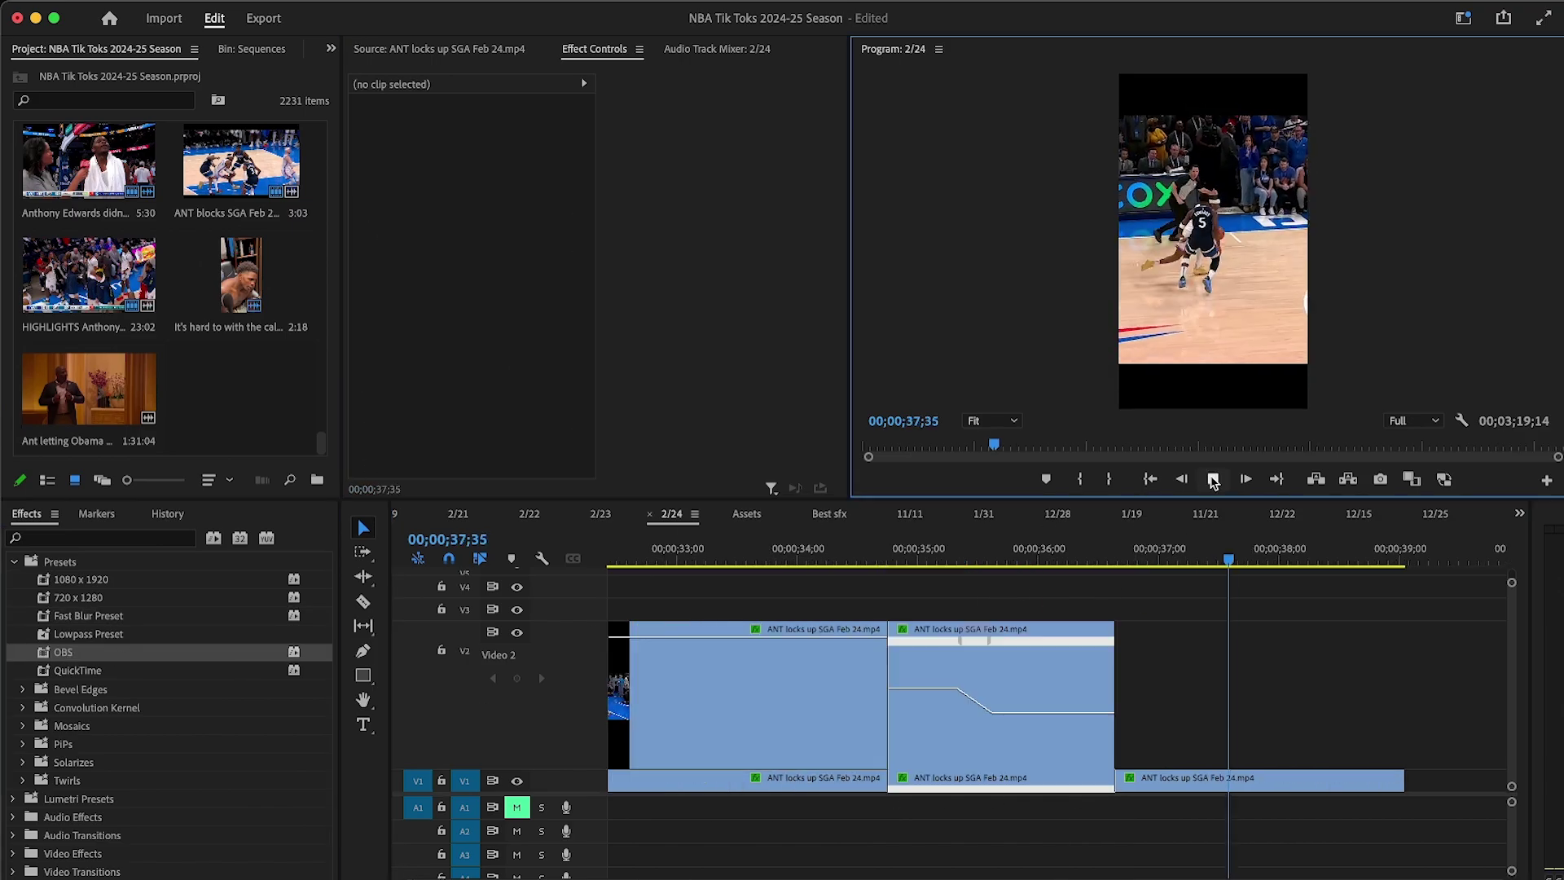
Step: Set the newly scaled clip's horizontal Position to 926 and play back the new framing
left_click(1213, 479)
left_click(1254, 778)
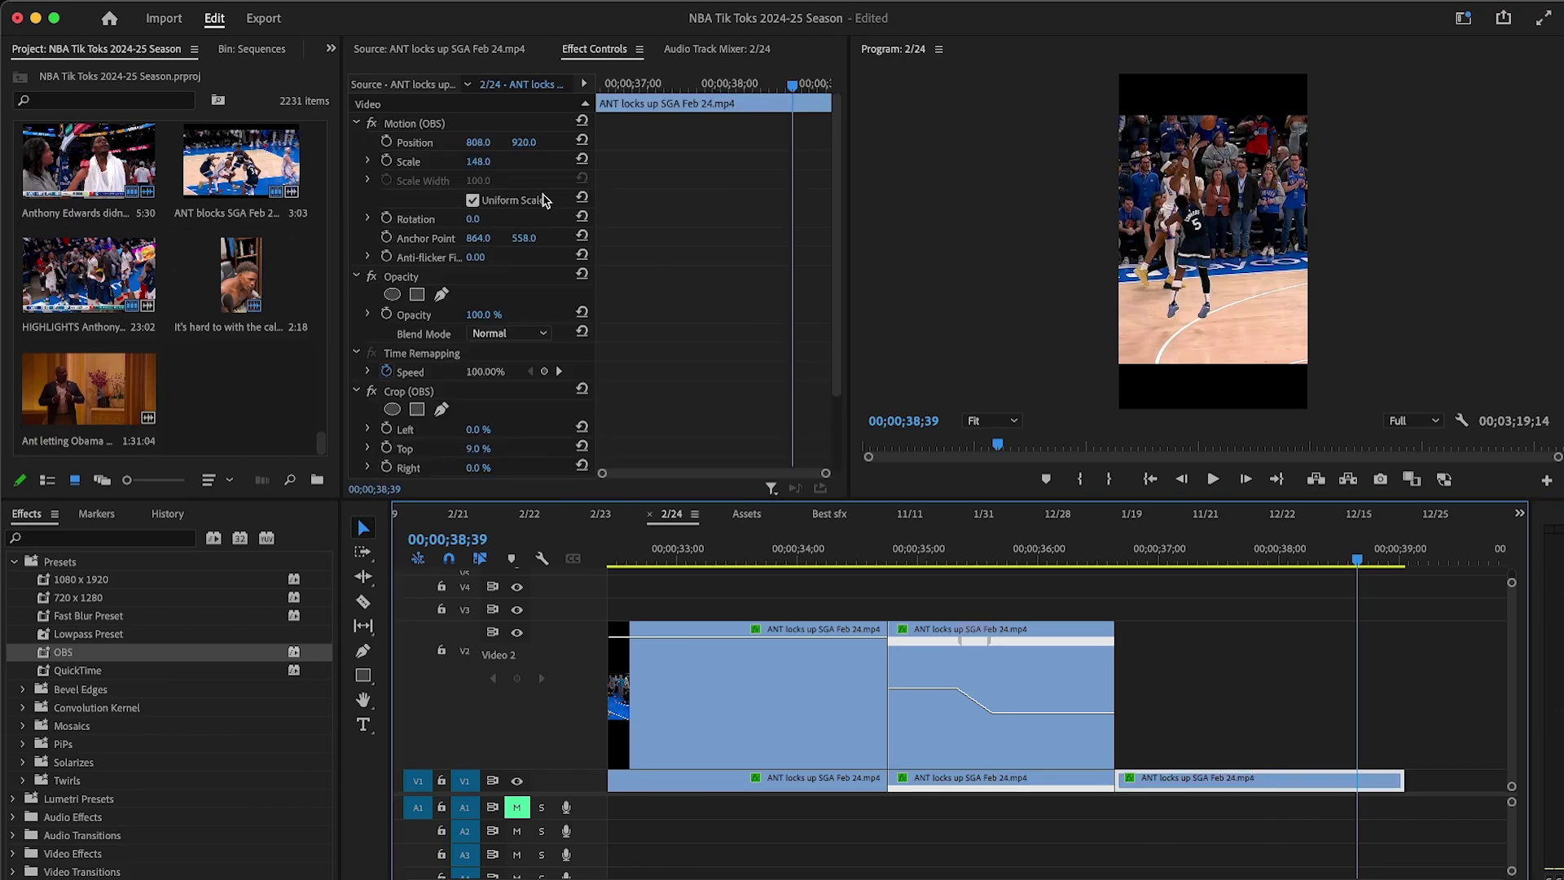
left_click_drag(478, 145, 531, 145)
left_click(1073, 560)
left_click(1213, 481)
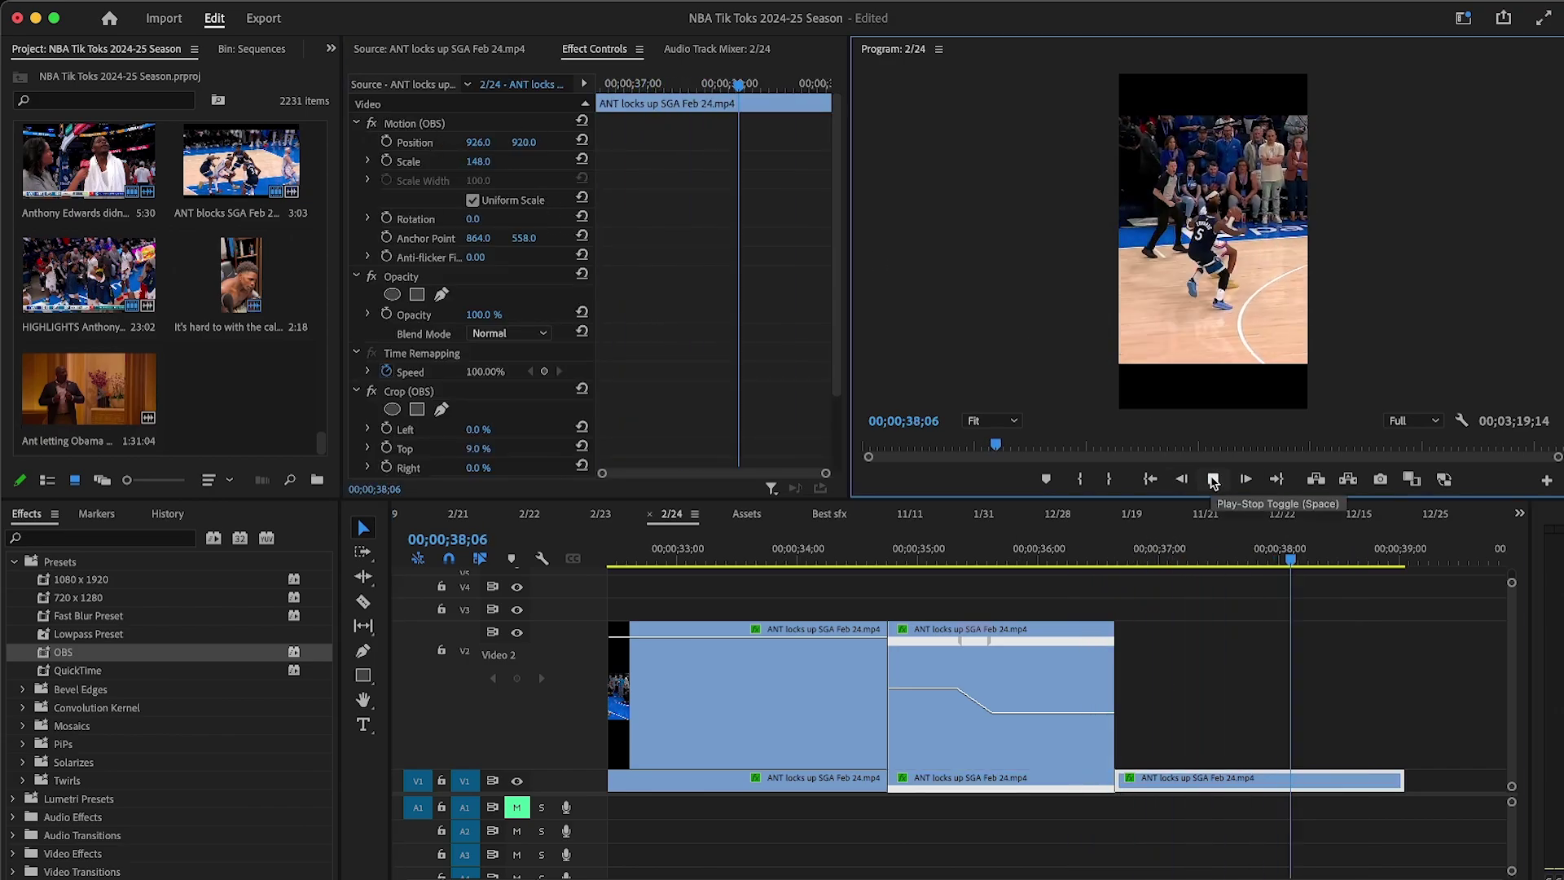
Step: Extend the end of the reframed clip to about 00;00;39;20 and play back the result
left_click_drag(1401, 778, 1454, 778)
left_click(1103, 557)
left_click(1212, 479)
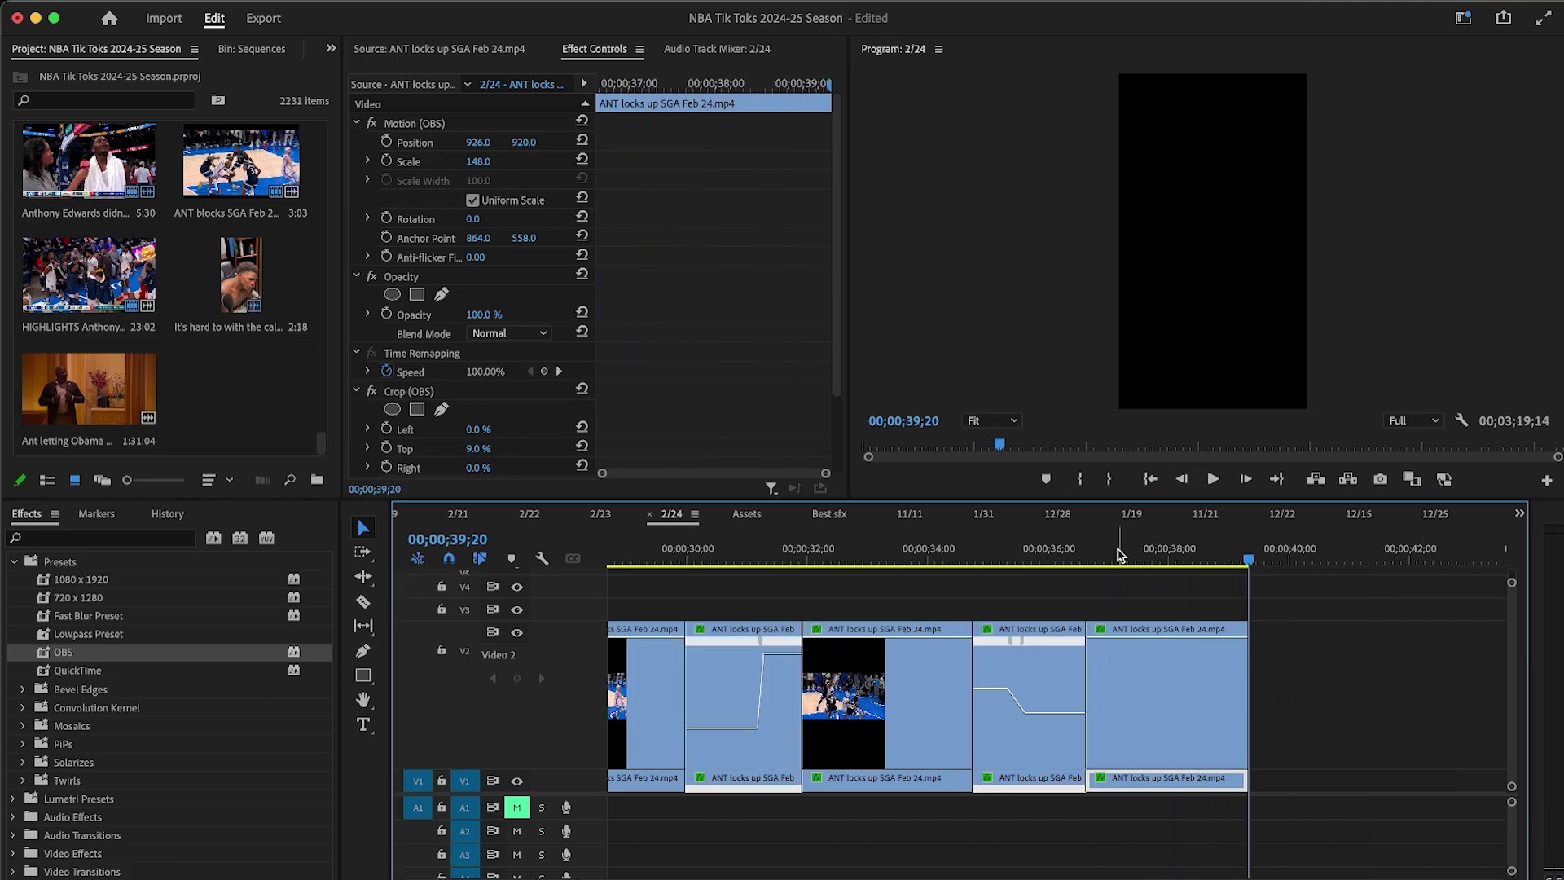
Step: Enlarge the extended clip's V1 background copy and apply the Fast Blur Preset to it
left_click(1116, 556)
left_click_drag(487, 161, 535, 161)
left_click_drag(131, 617, 1197, 787)
left_click(1327, 700)
Step: Move the next unprocessed V1 clip directly after the last finished clip
key("minus")
key("minus")
left_click_drag(1236, 551, 1253, 552)
key("equal")
left_click_drag(1086, 781, 798, 789)
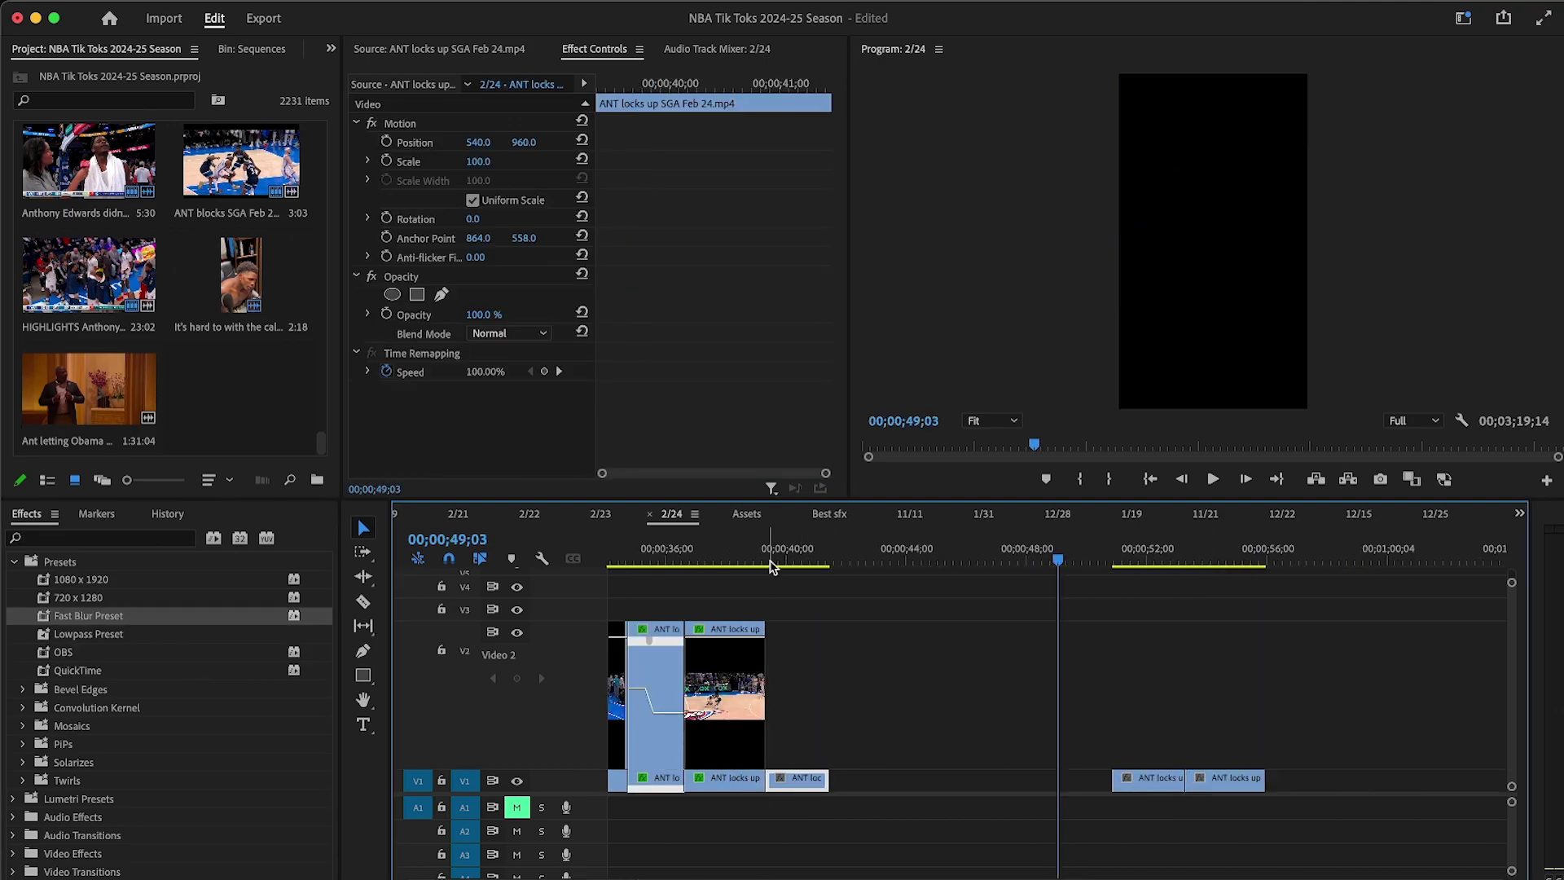
Step: Apply the OBS preset to the moved clip and increase its horizontal Position to reframe the players
left_click(795, 555)
key("equal")
left_click_drag(78, 652, 1096, 782)
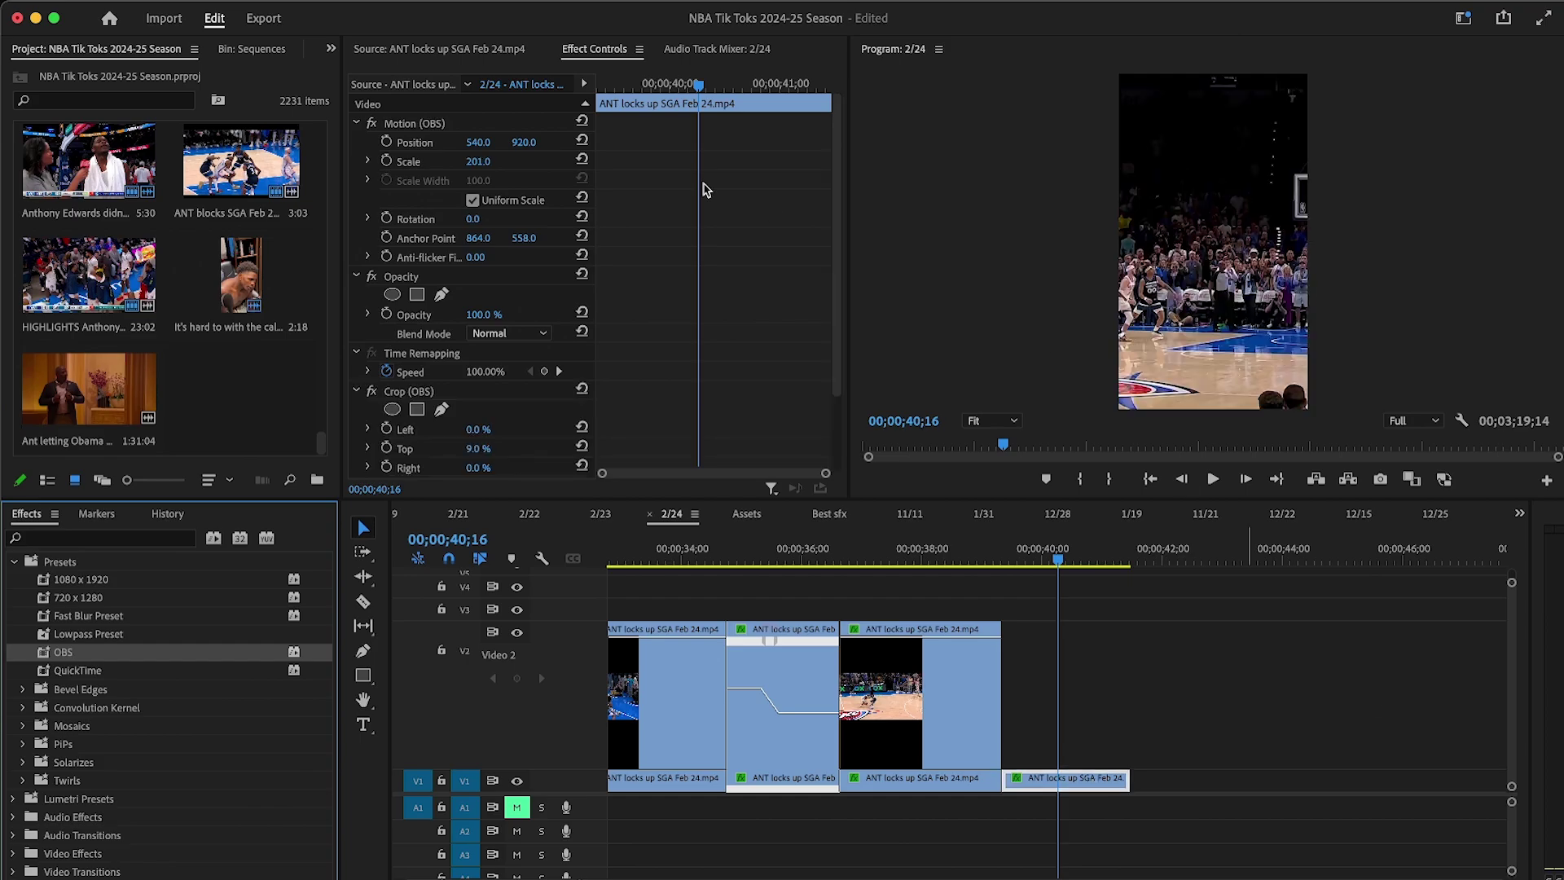
left_click_drag(469, 144, 574, 143)
Step: Ripple trim the end of the reframed clip to 00;00;40;50 and duplicate the clip onto V2
left_click(1024, 554)
key("equal")
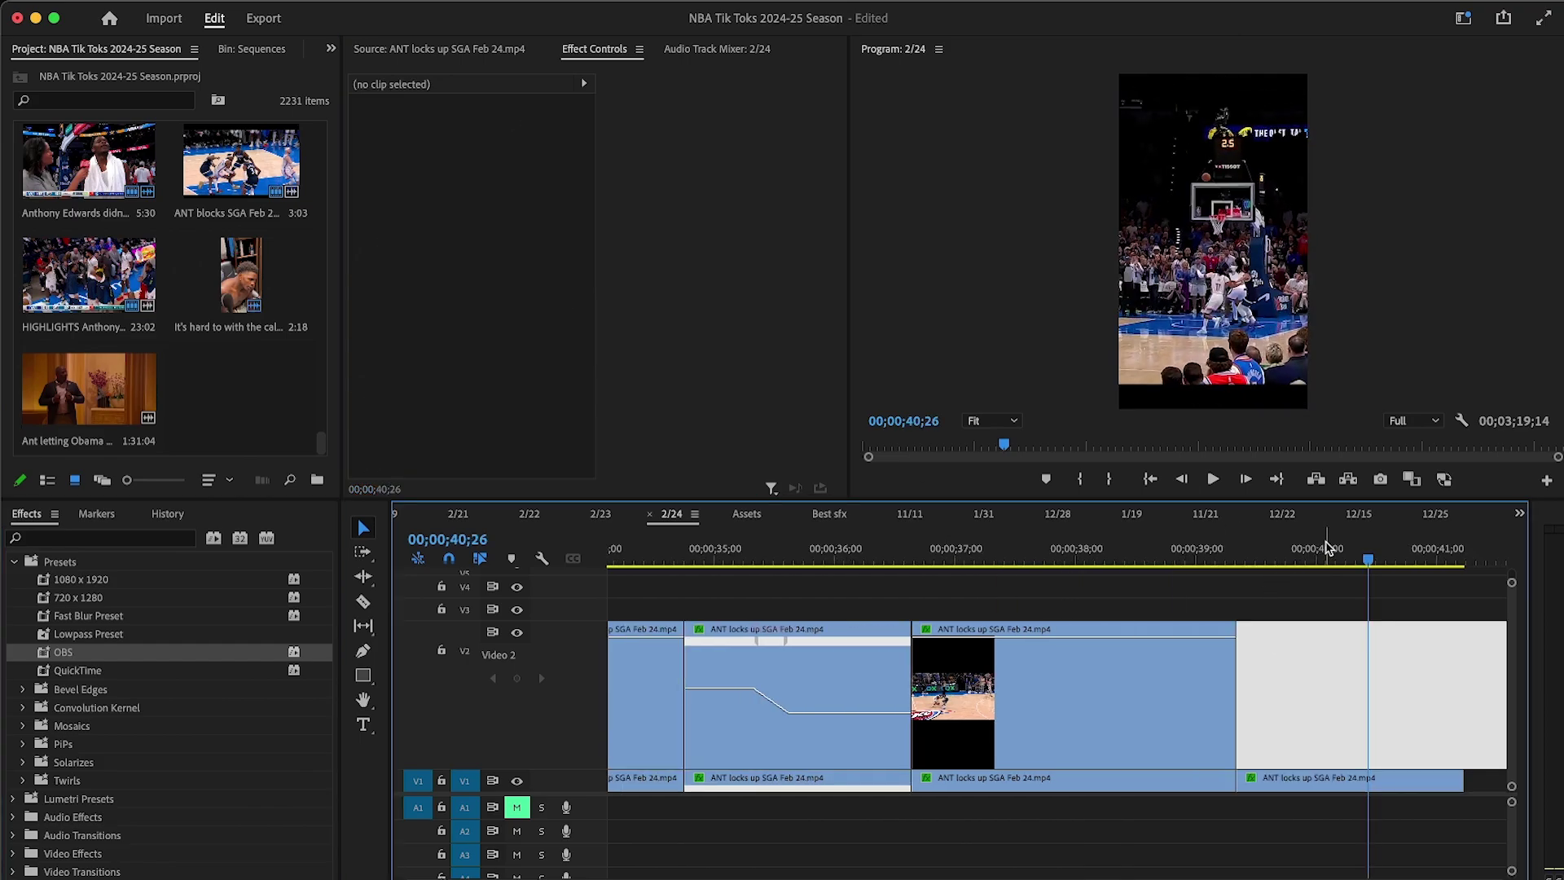
key("equal")
left_click(1211, 481)
left_click_drag(1141, 558, 1156, 558)
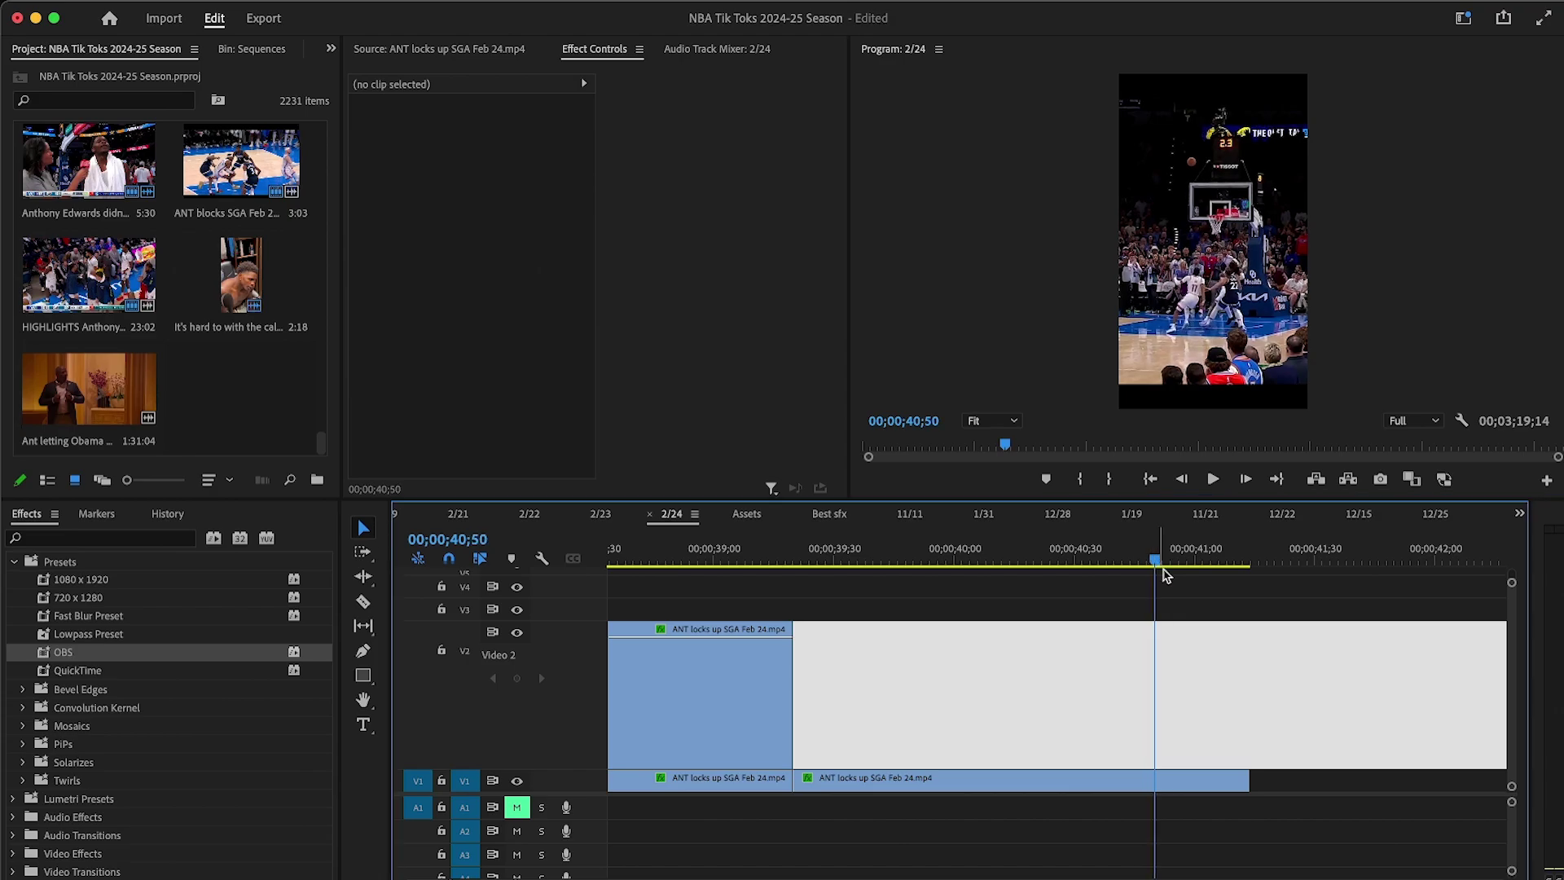
key("w")
left_click(965, 782)
left_click_drag(964, 782, 966, 696)
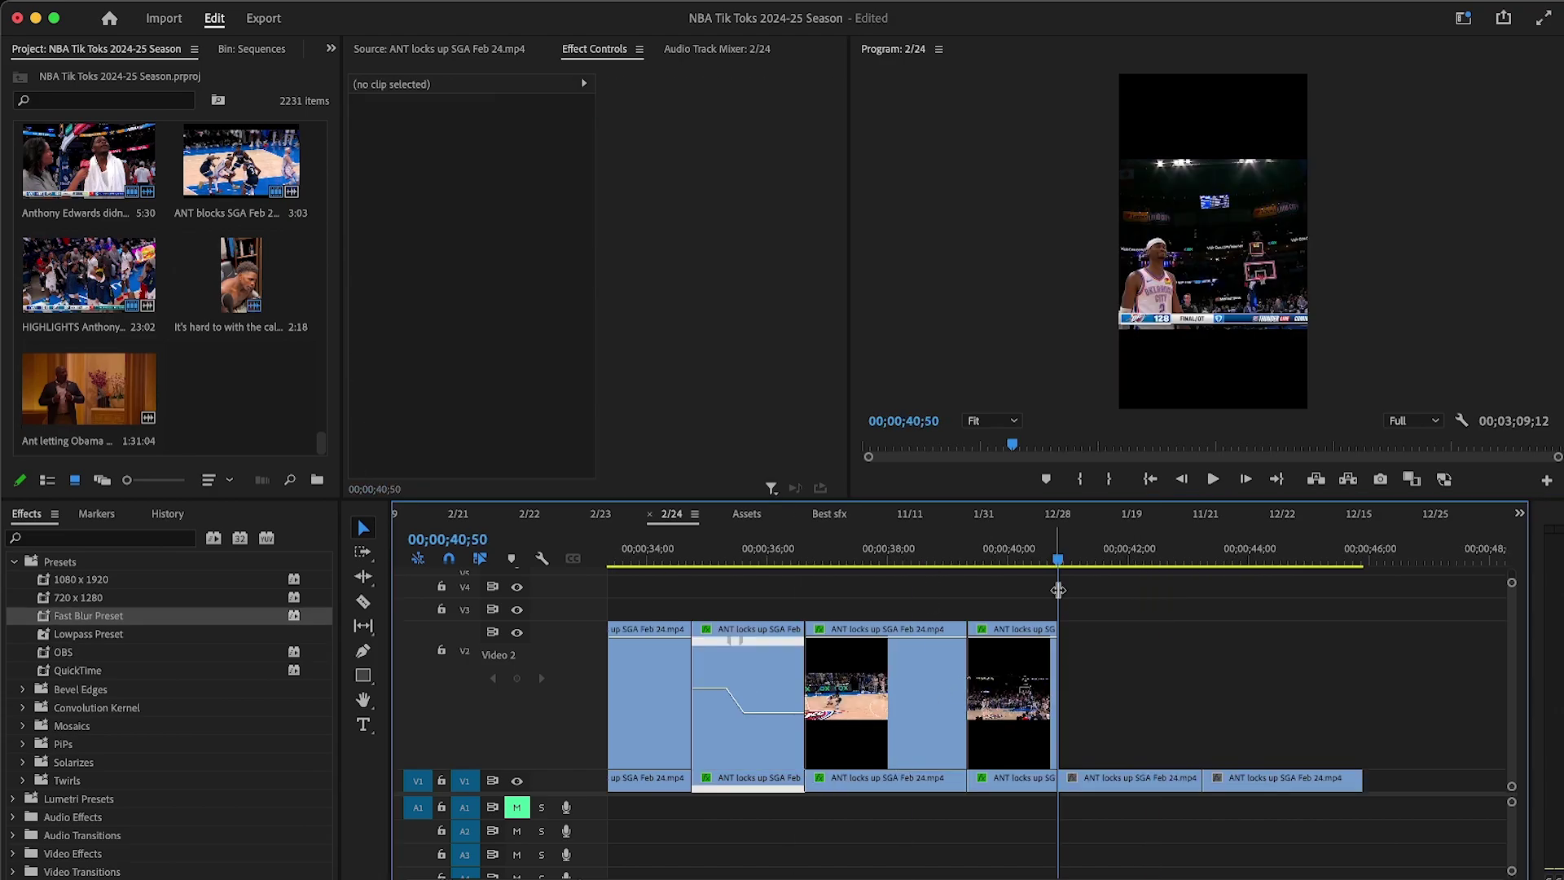
Step: Trim the start of the following V1 clip and ripple delete the gap this leaves
left_click(1108, 558)
left_click_drag(1107, 558, 1127, 558)
left_click_drag(1061, 780, 1109, 780)
right_click(1084, 783)
left_click(1115, 802)
key("Up")
Step: Apply the OBS preset to the trimmed clip at Scale 181 and keyframe its horizontal Position to 1121 at the clip's end
left_click_drag(99, 651, 1131, 784)
key("=")
key("Down")
left_click(385, 141)
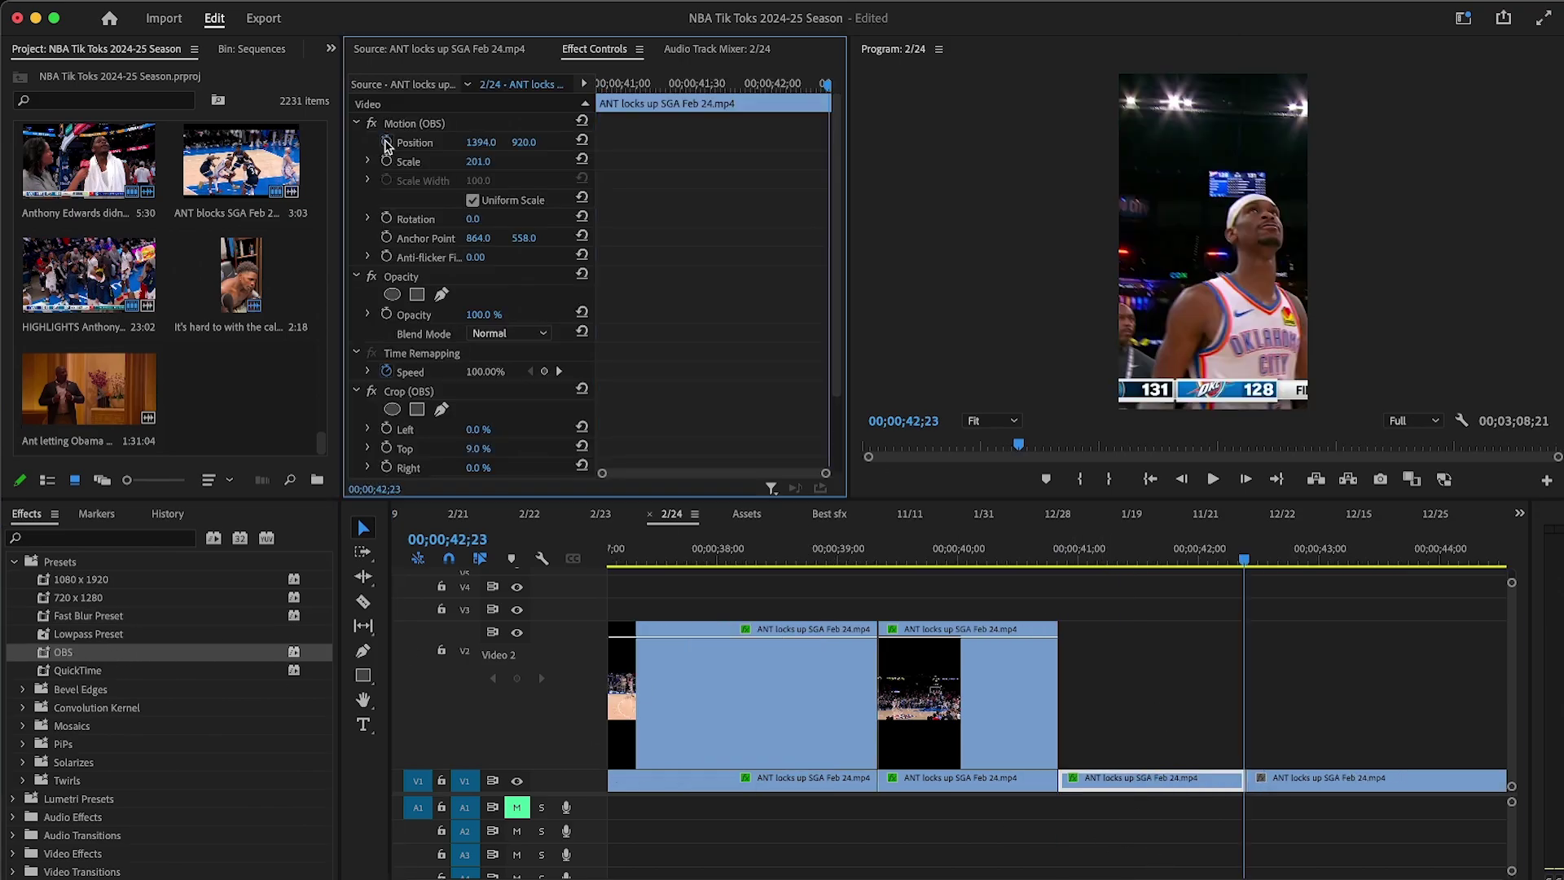
mouse_move(480, 142)
left_mouse_down()
mouse_move(356, 142)
mouse_move(474, 161)
left_mouse_up()
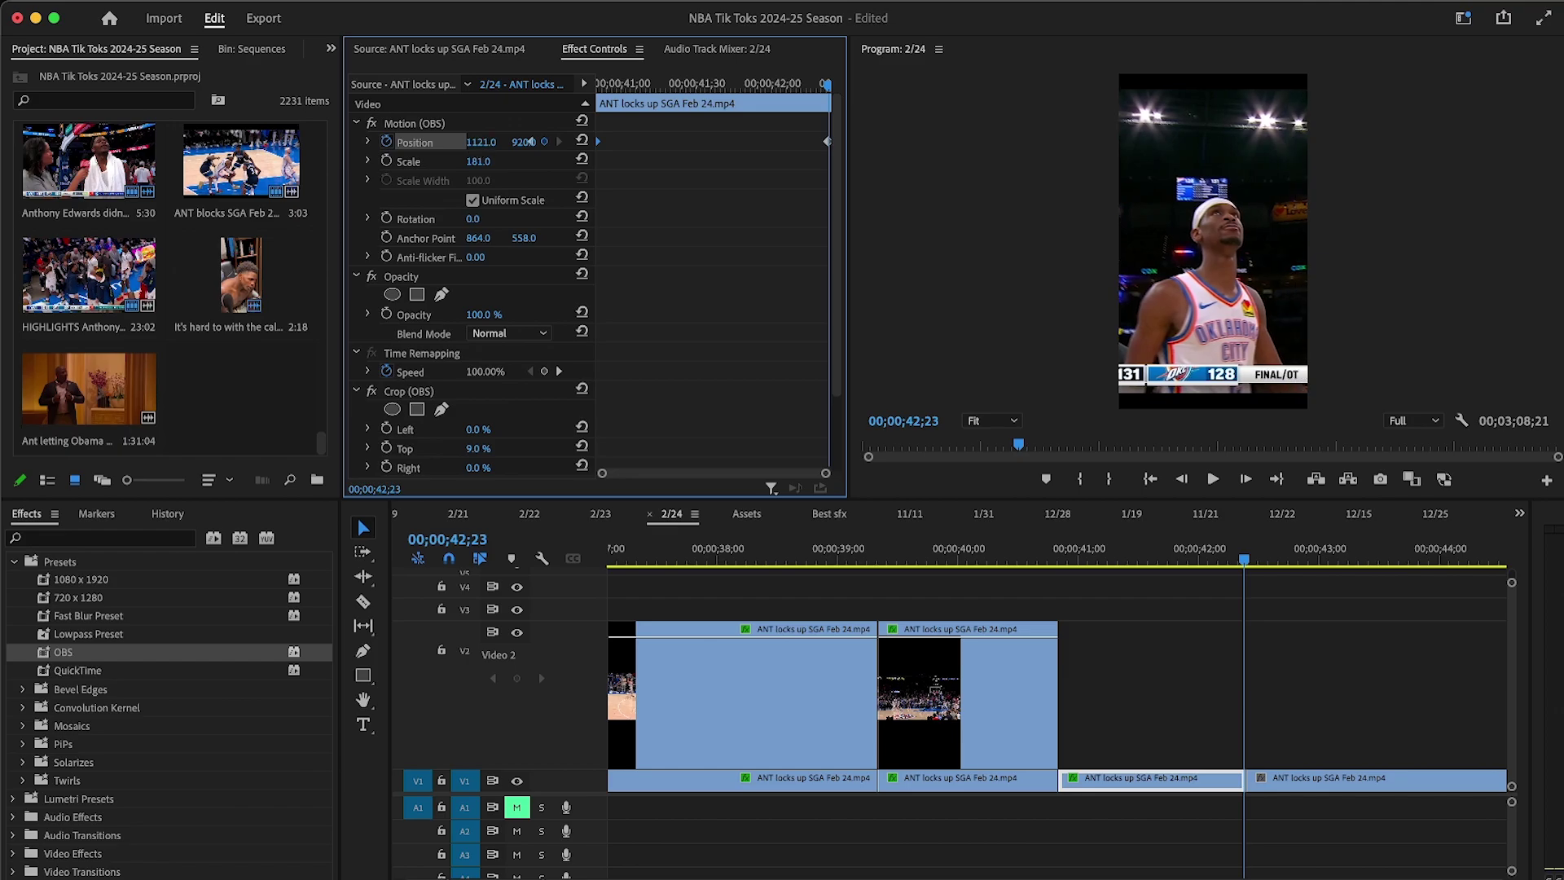
Step: Extend the keyframed clip's end slightly and move its last Position keyframe to the new end
key("Up")
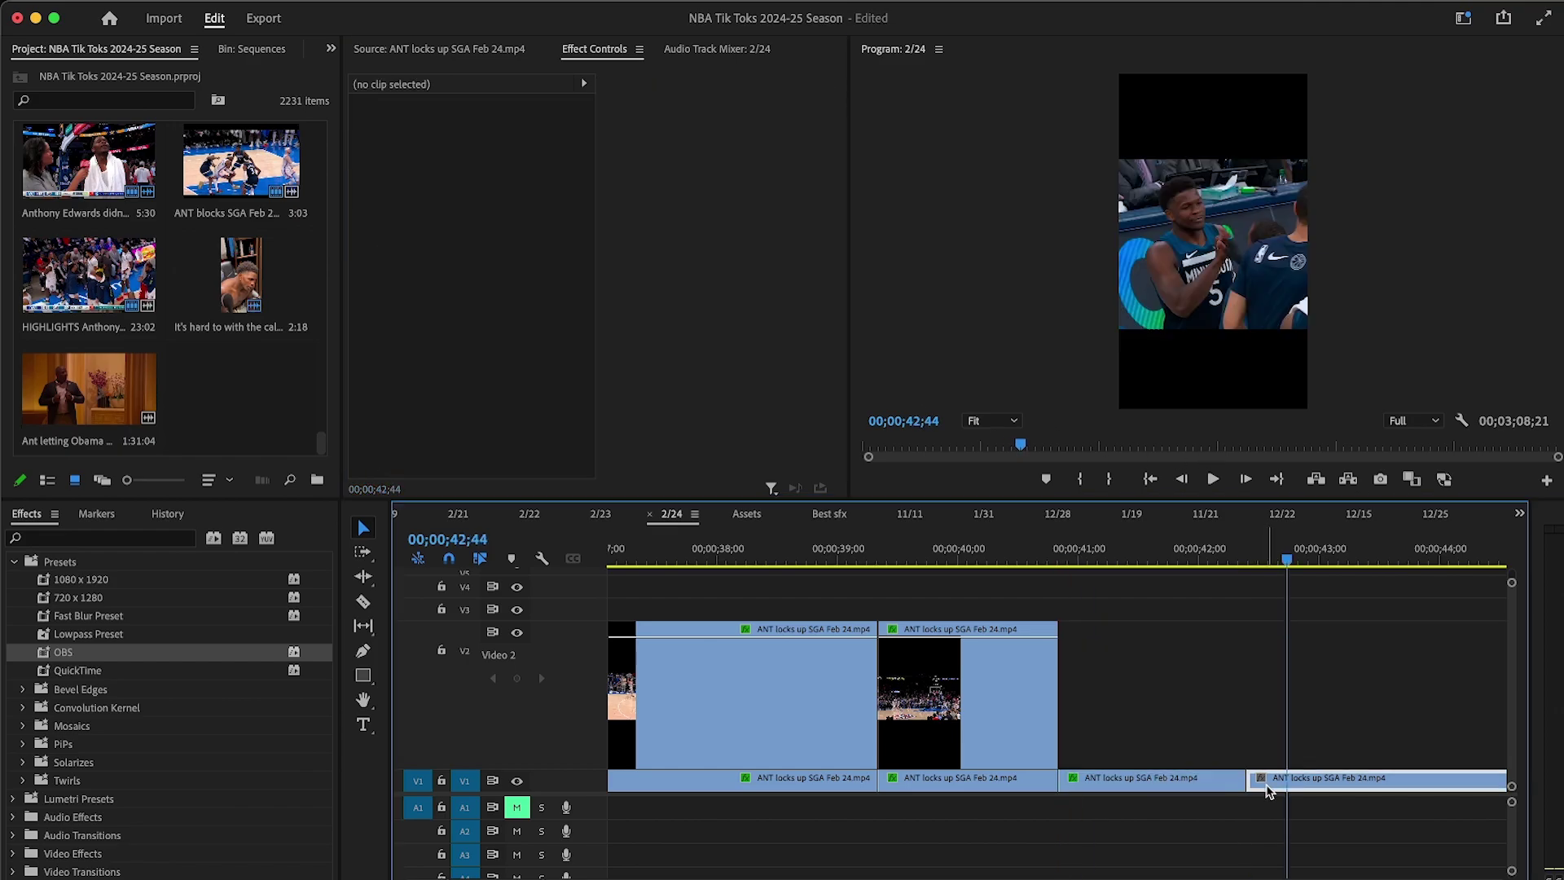
mouse_move(1265, 786)
left_mouse_down()
mouse_move(1291, 786)
mouse_move(1260, 780)
left_mouse_up()
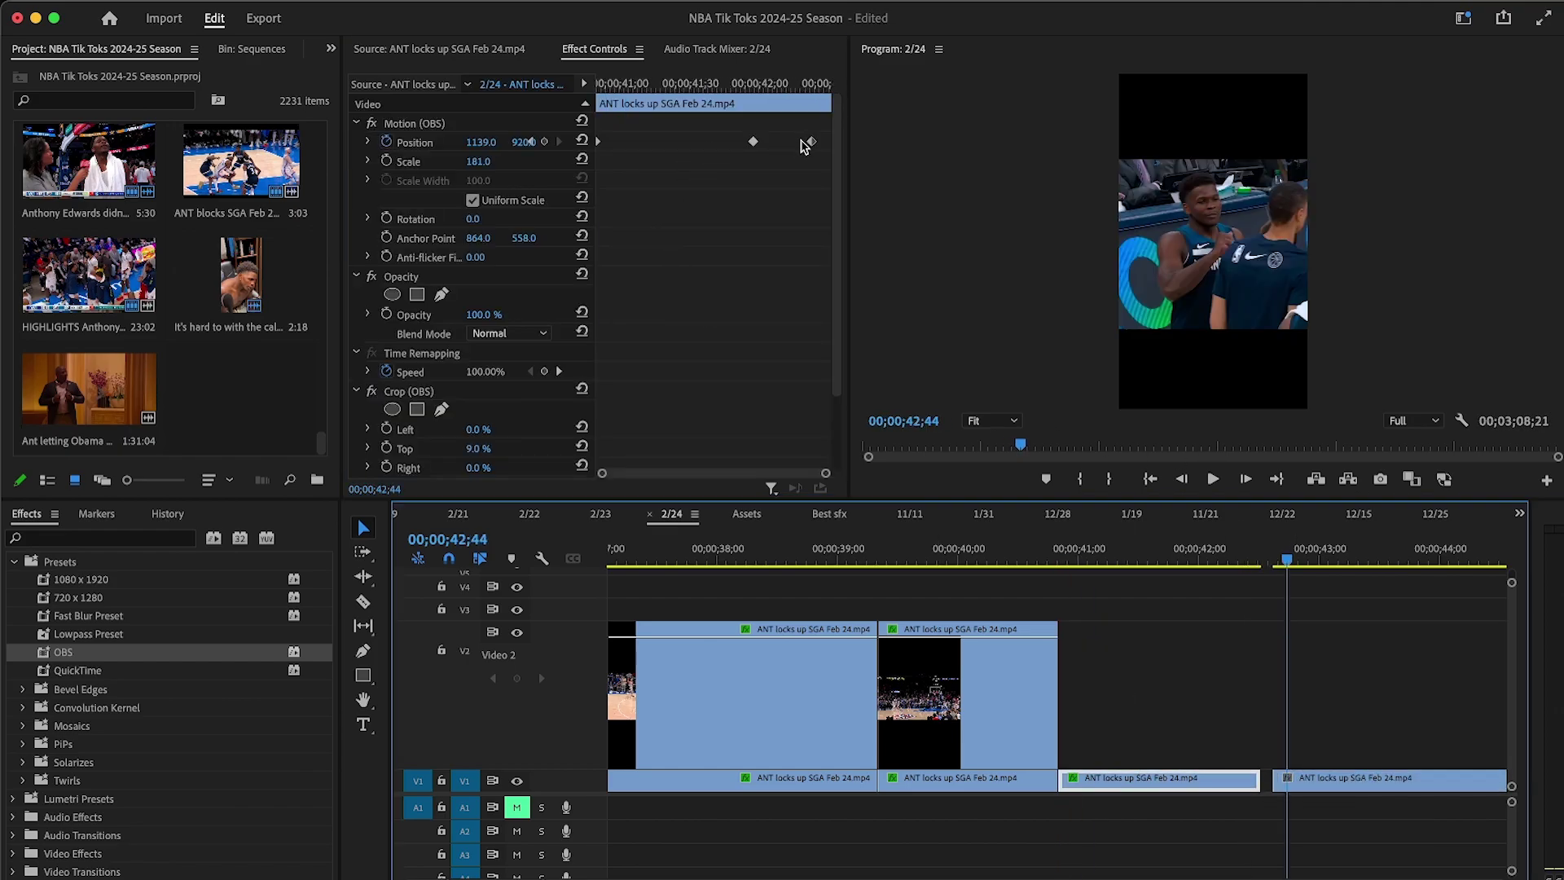
left_click_drag(811, 142, 967, 150)
Step: Ripple delete the gap before the final V1 clip and play back that clip
left_click(1279, 553)
right_click(1267, 783)
left_click(1303, 797)
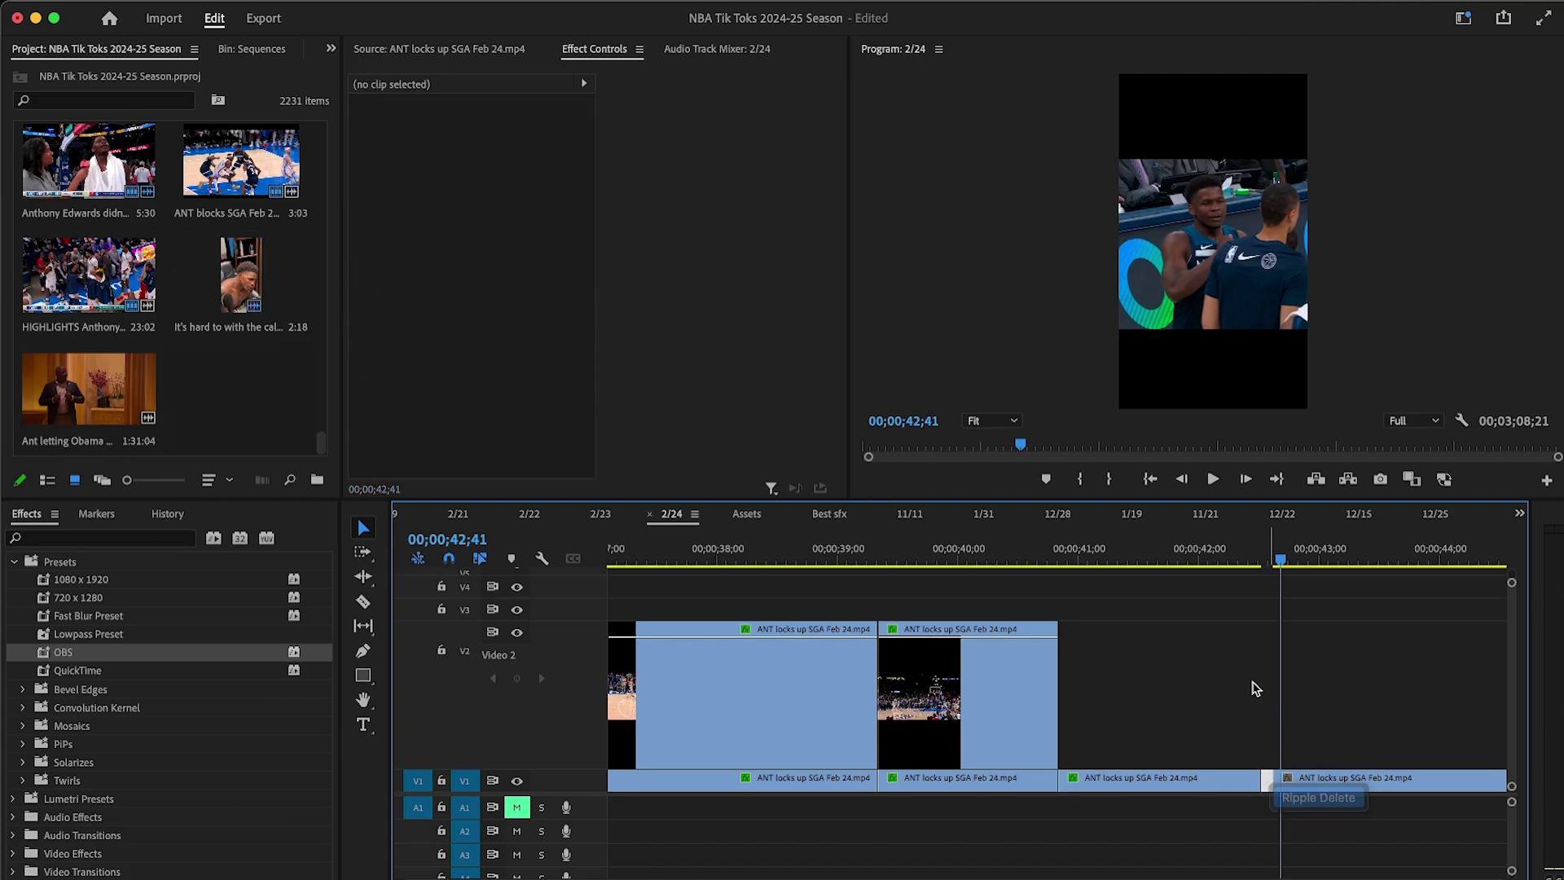
key("Up")
key("=")
left_click(1214, 479)
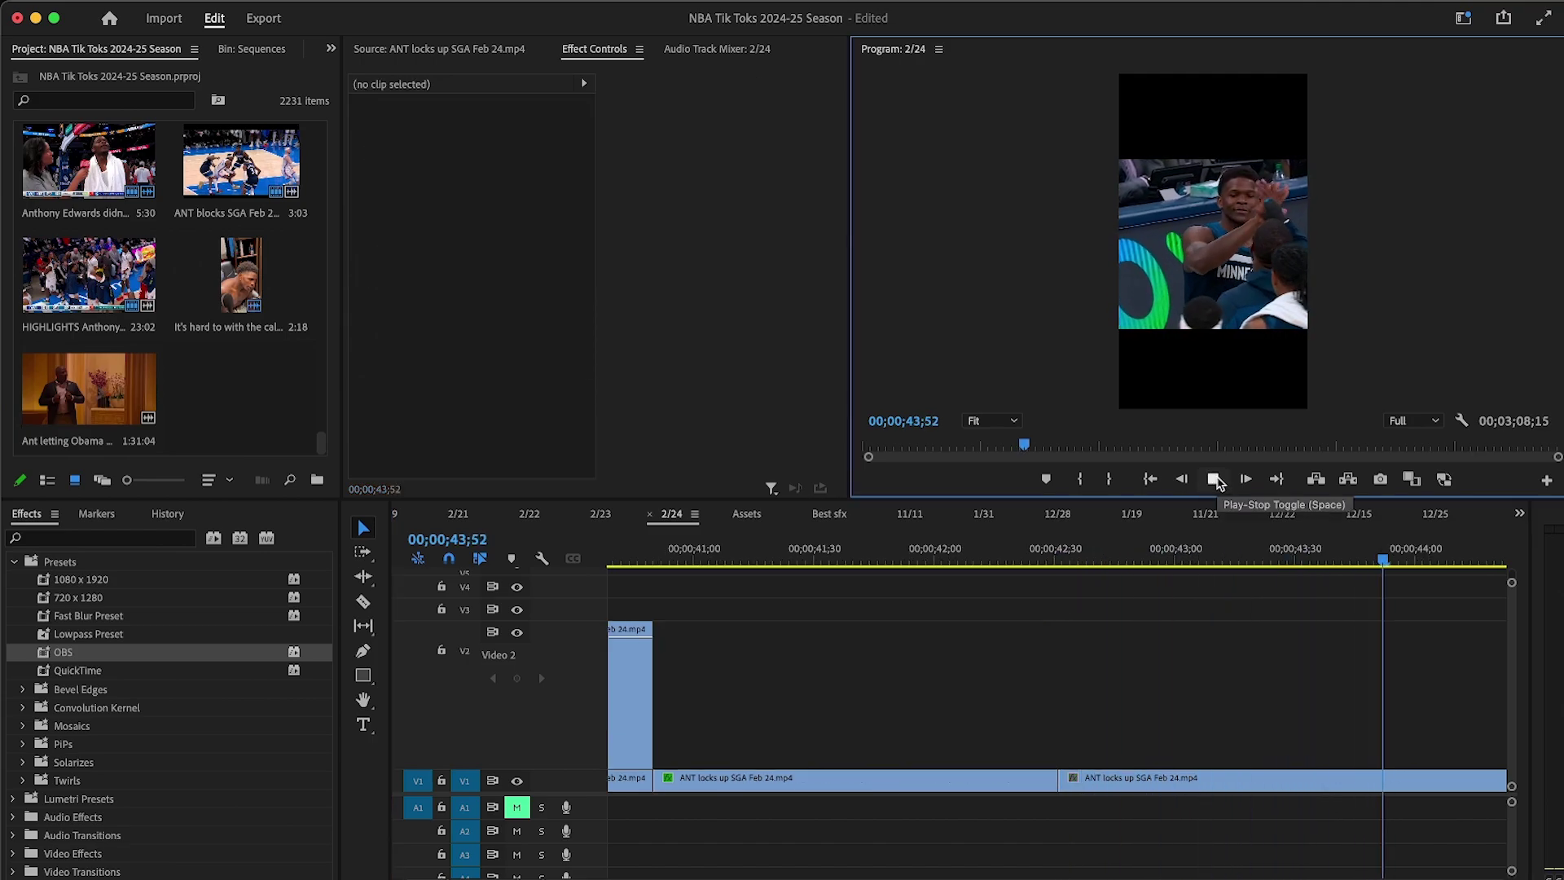
left_click(1214, 479)
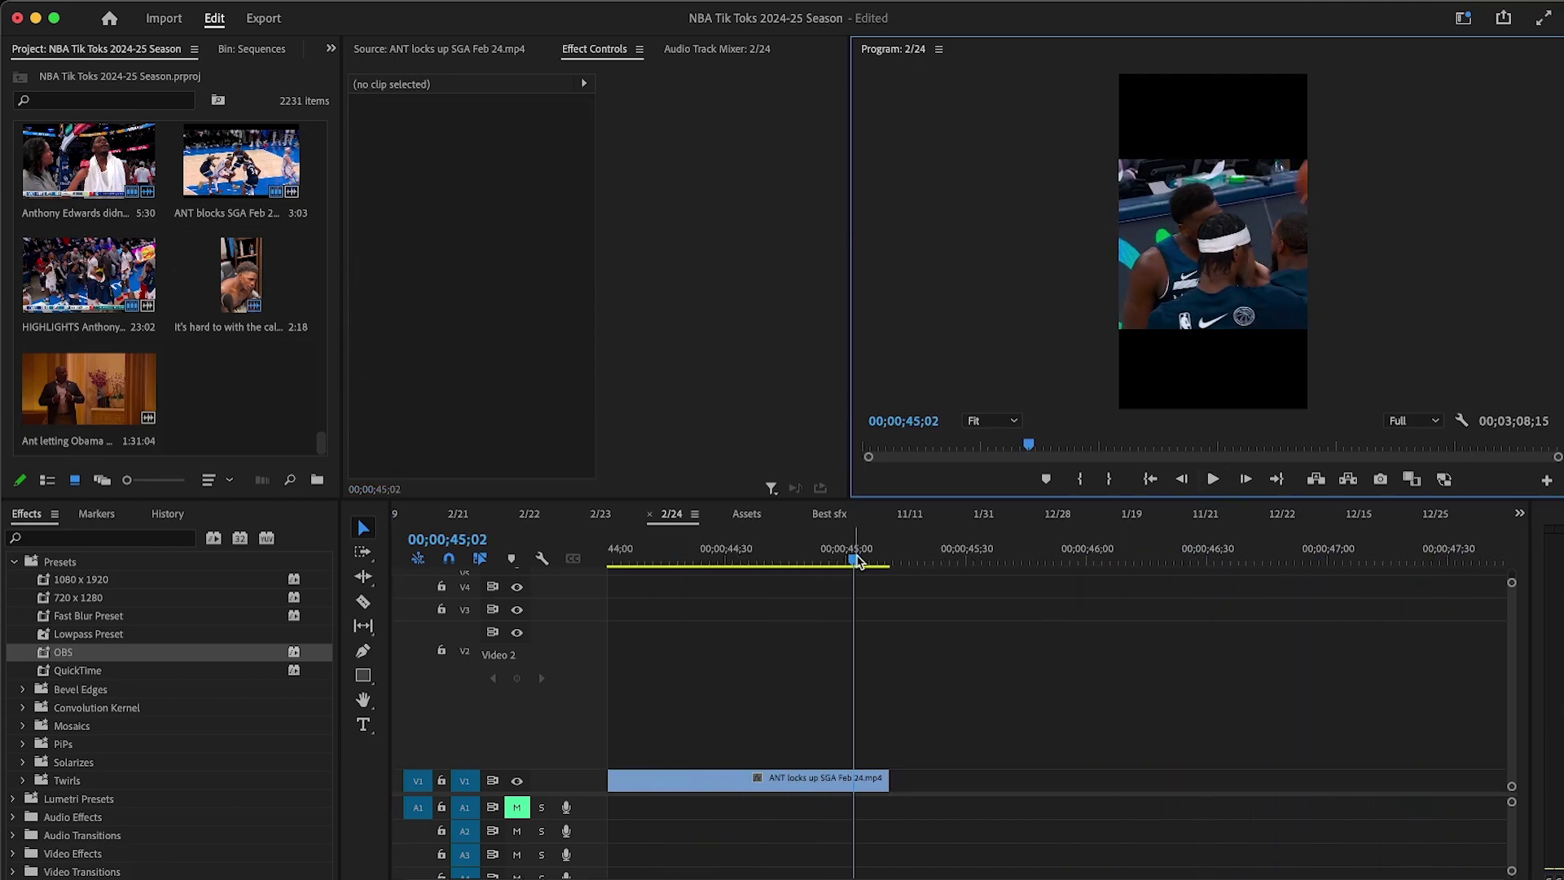
left_click(861, 556)
Step: Duplicate the position-keyframed clip from V1 onto V2
key("-")
key("minus")
left_click_drag(882, 749, 817, 758)
left_click(807, 548)
left_click(858, 723)
Step: Set the keyframed clip's V1 copy to Scale 208 and apply the Fast Blur Preset to it
left_click_drag(478, 161, 500, 161)
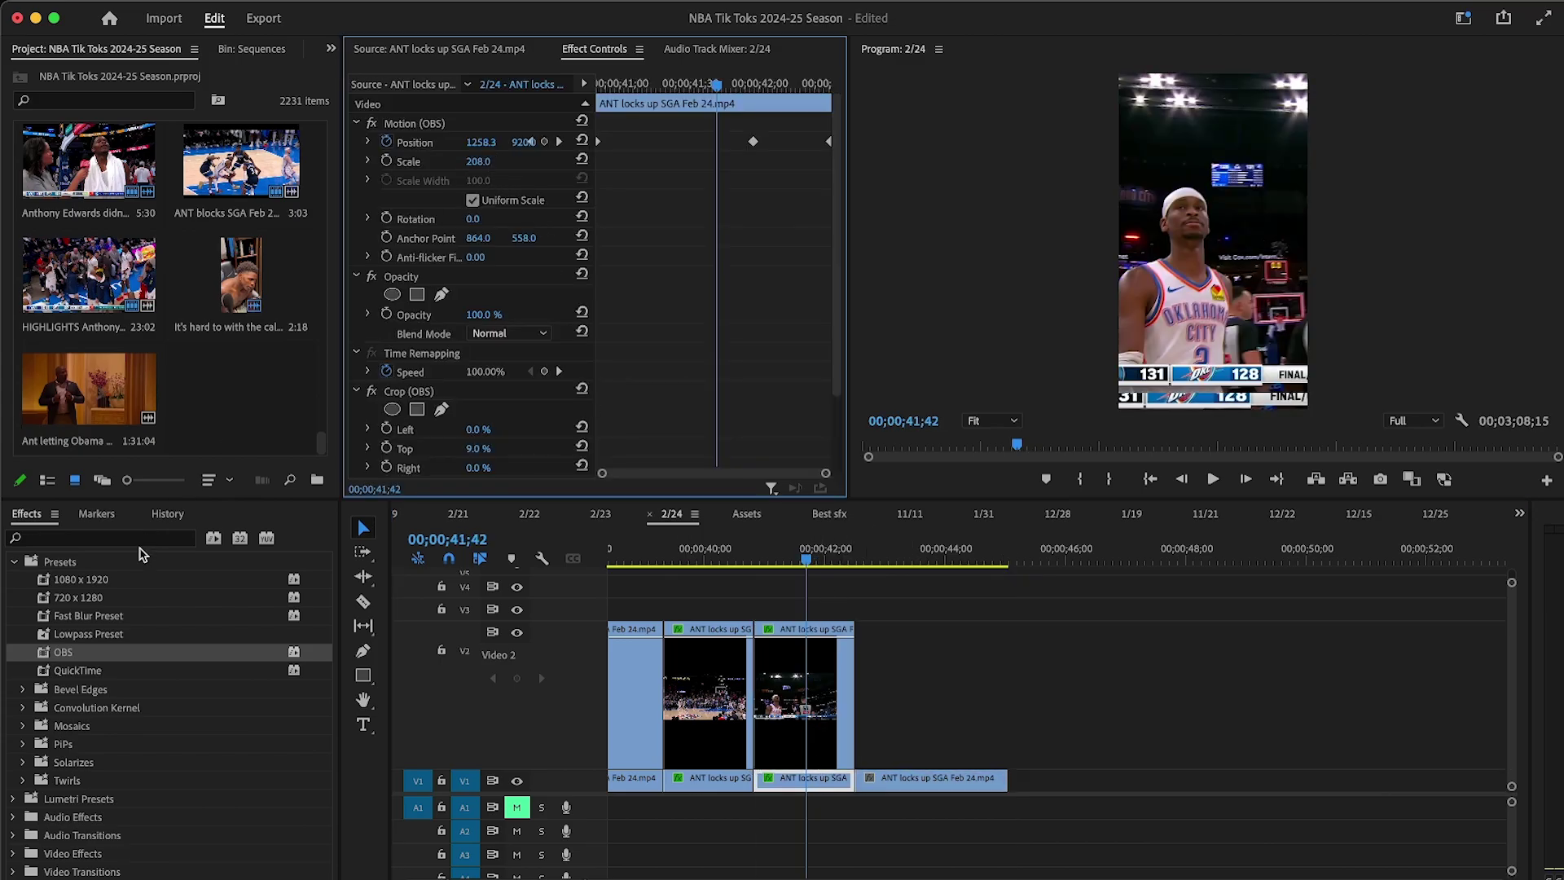
left_click_drag(139, 615, 922, 573)
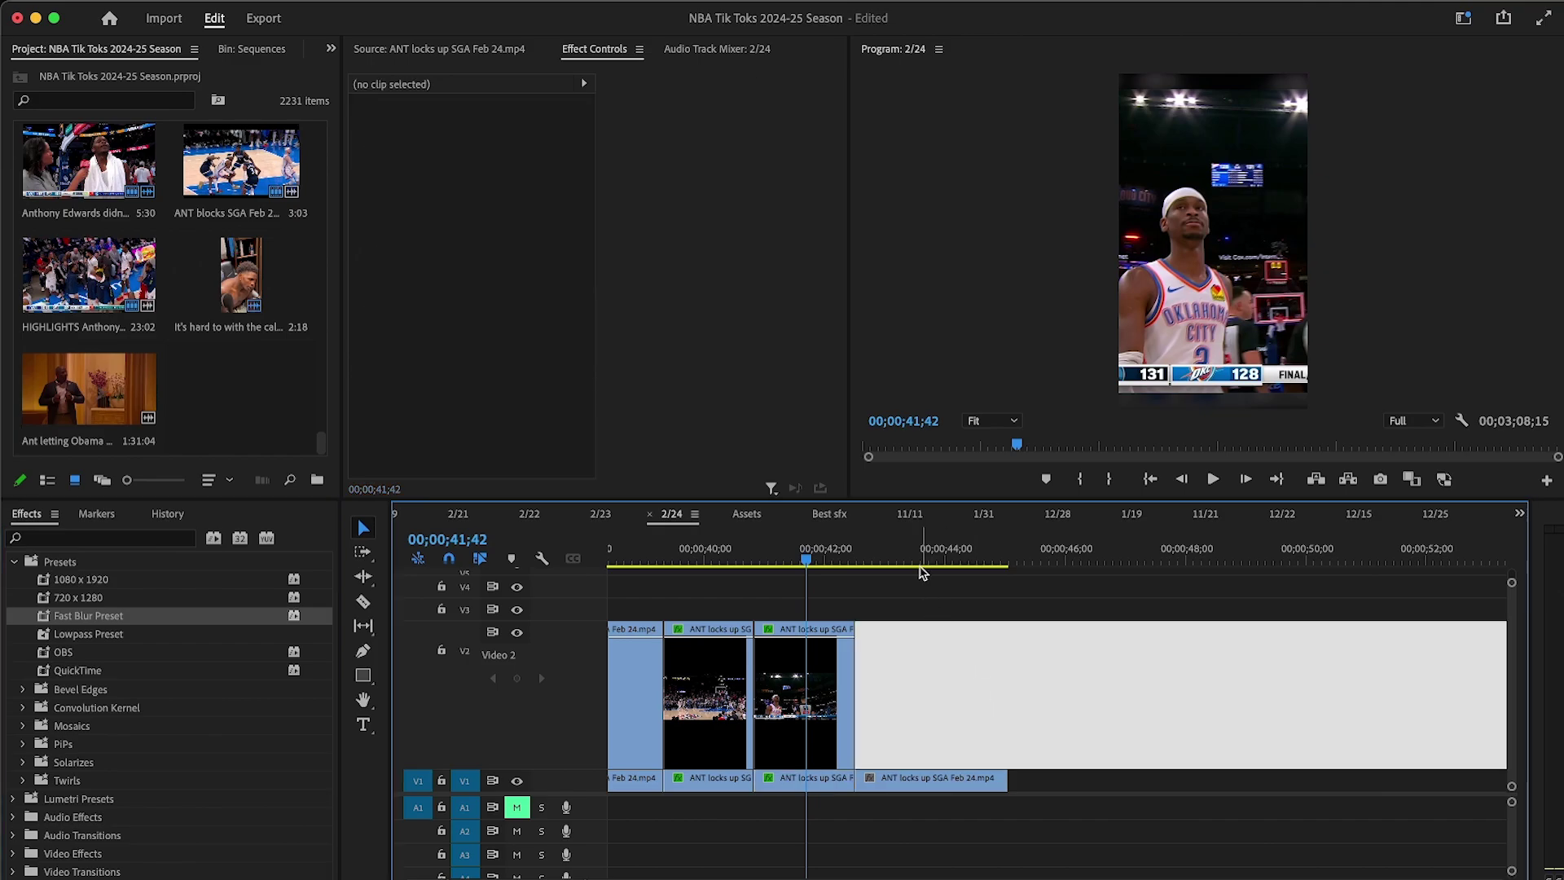
left_click(918, 563)
Step: Place the playhead near 00;00;08;29 and reduce the height of the V2 track
left_click_drag(1276, 561, 1274, 580)
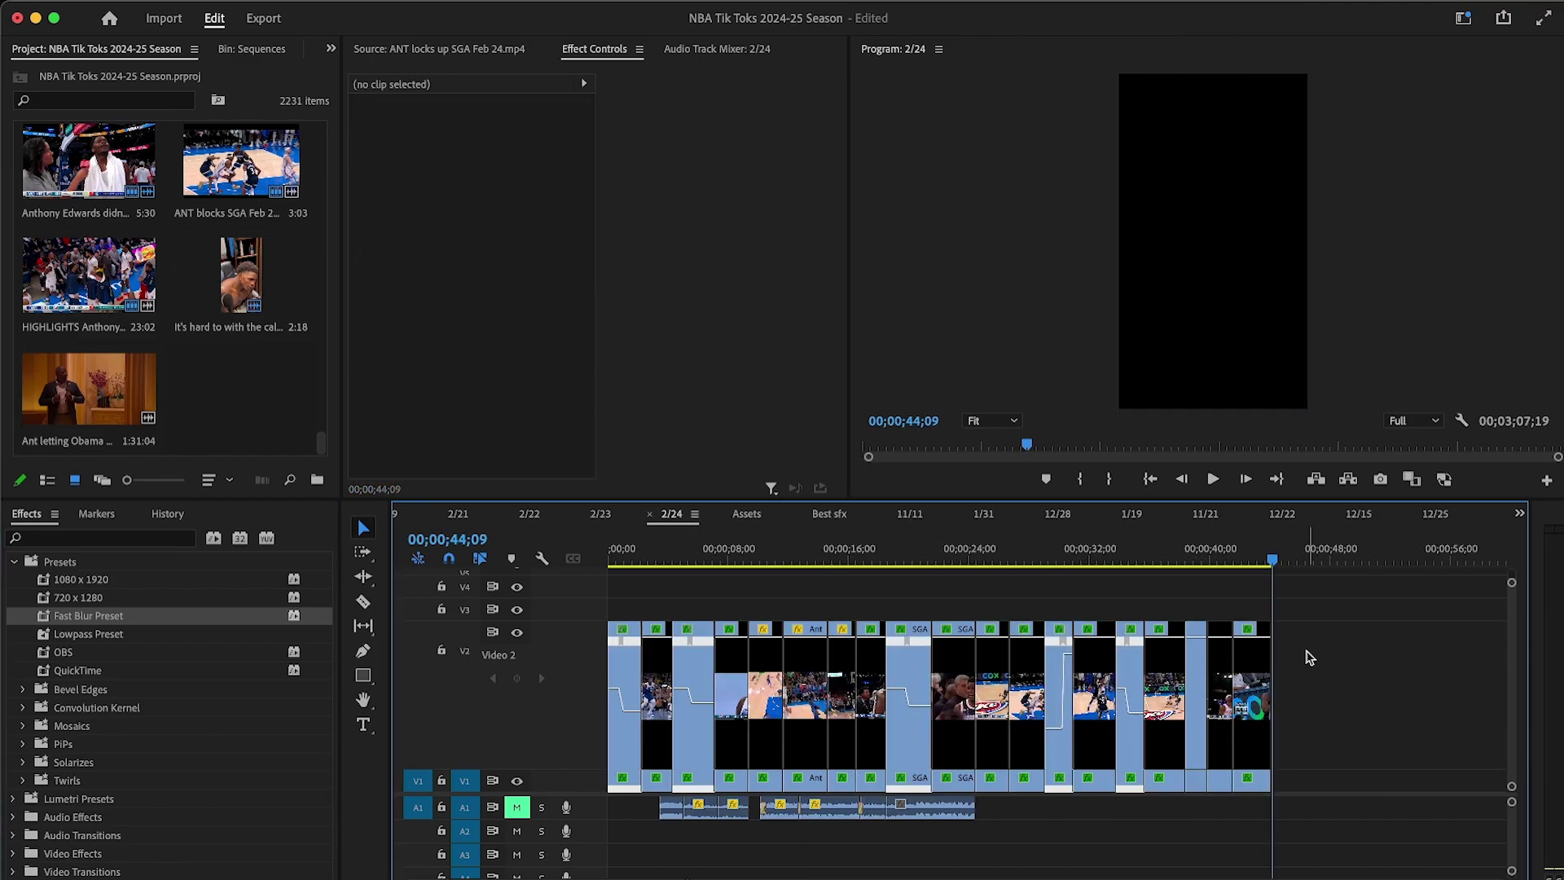
key("minus")
key("minus")
mouse_move(648, 562)
left_mouse_down()
mouse_move(615, 562)
mouse_move(642, 564)
left_mouse_up()
key("equal")
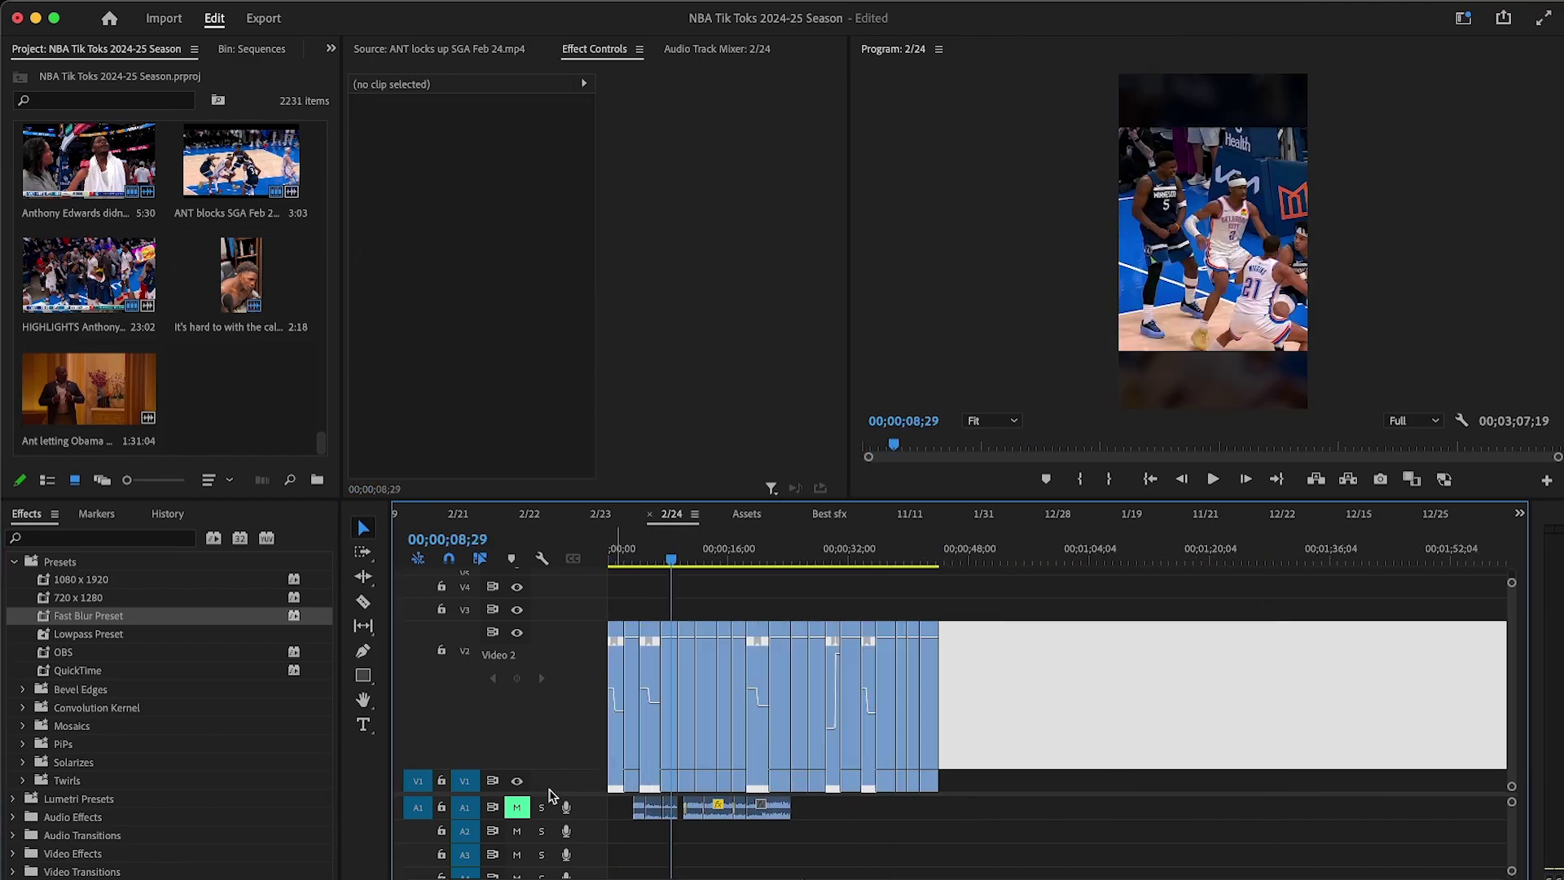
left_click_drag(548, 794, 550, 619)
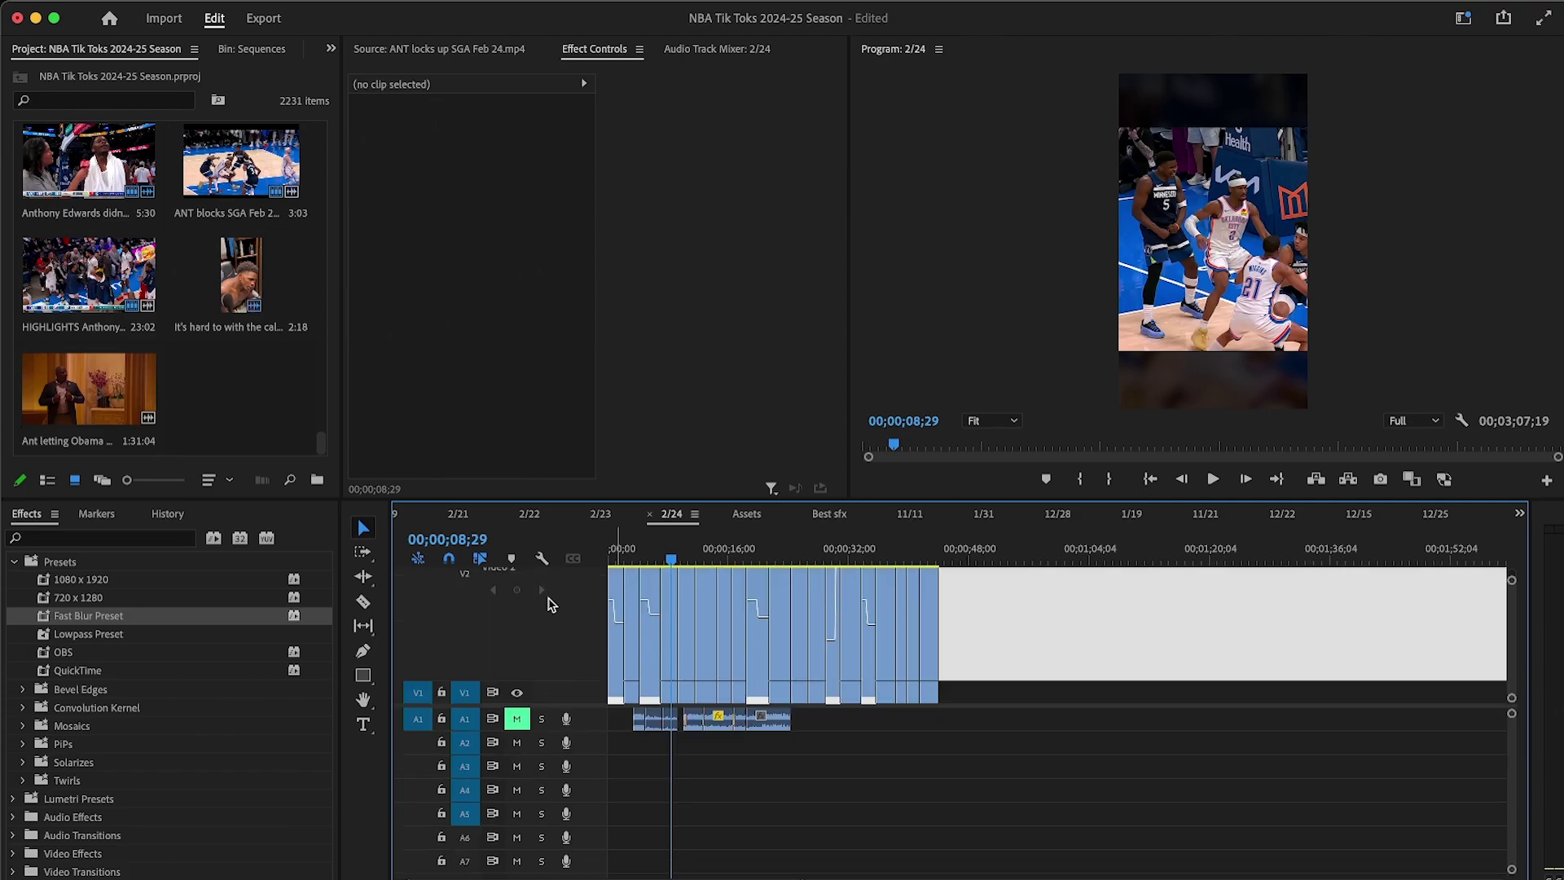
left_click_drag(544, 708, 547, 751)
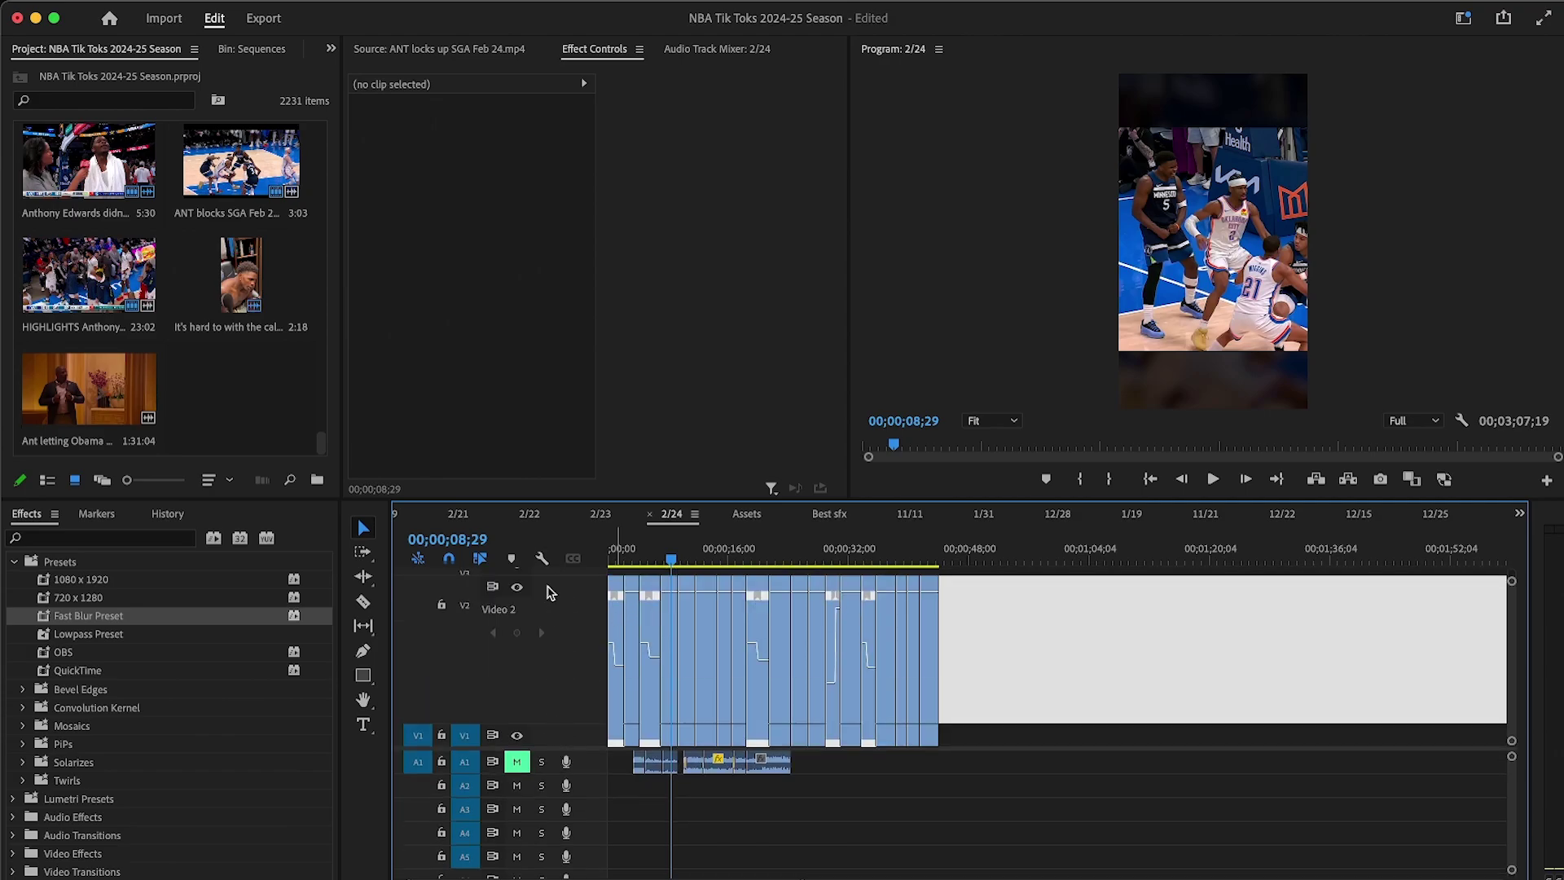
left_click_drag(553, 578, 572, 702)
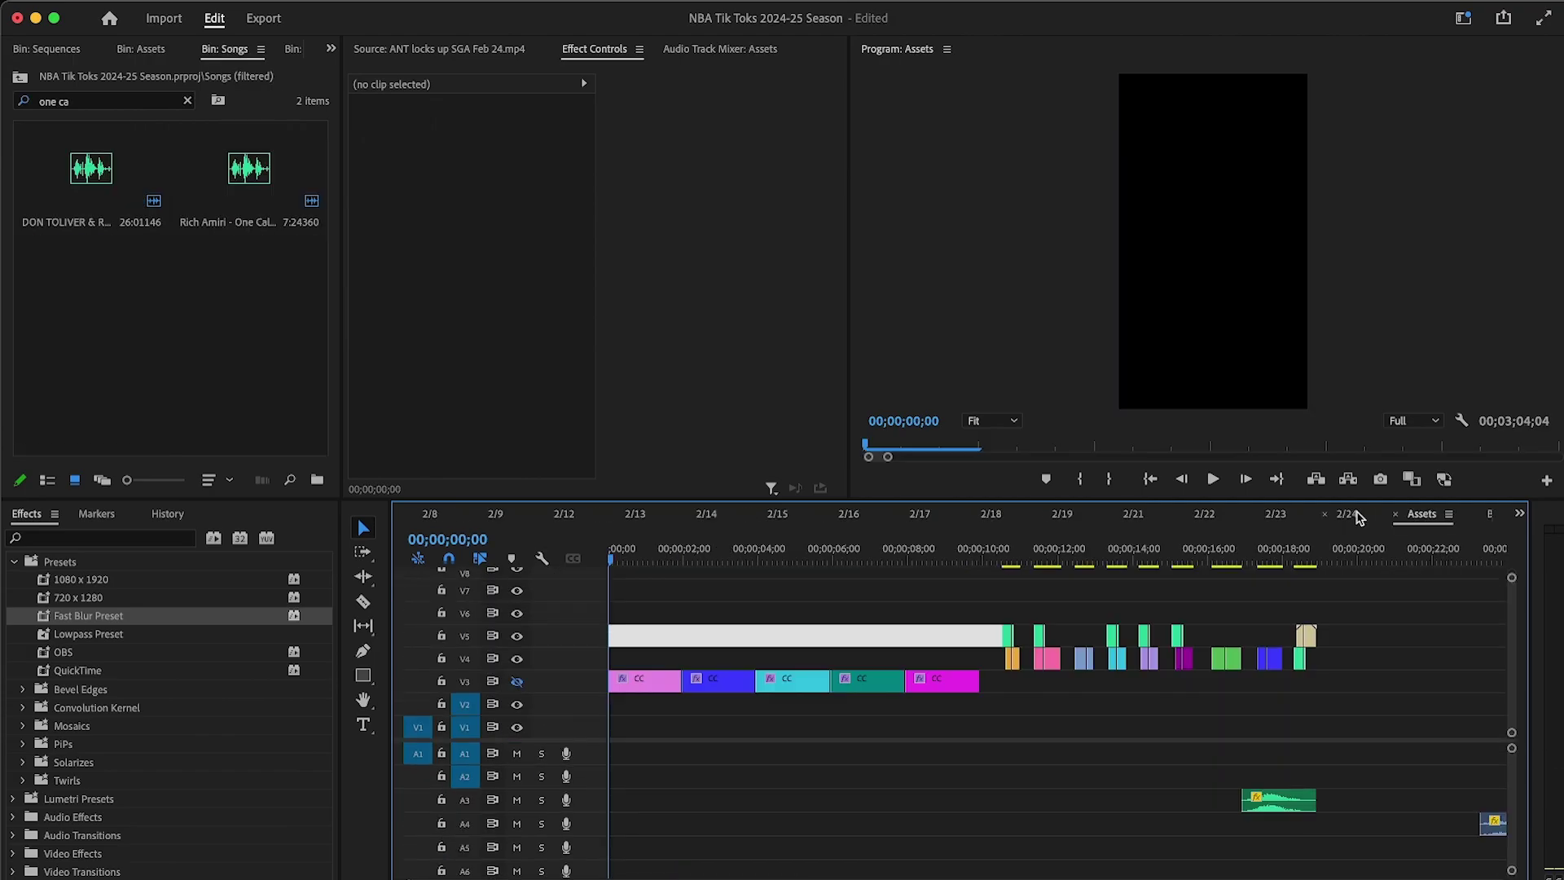
Step: Paste the CC adjustment layer from the Assets sequence onto V3 of the 2/24 sequence and extend its start to the sequence's beginning
left_click(1352, 513)
key("super+v")
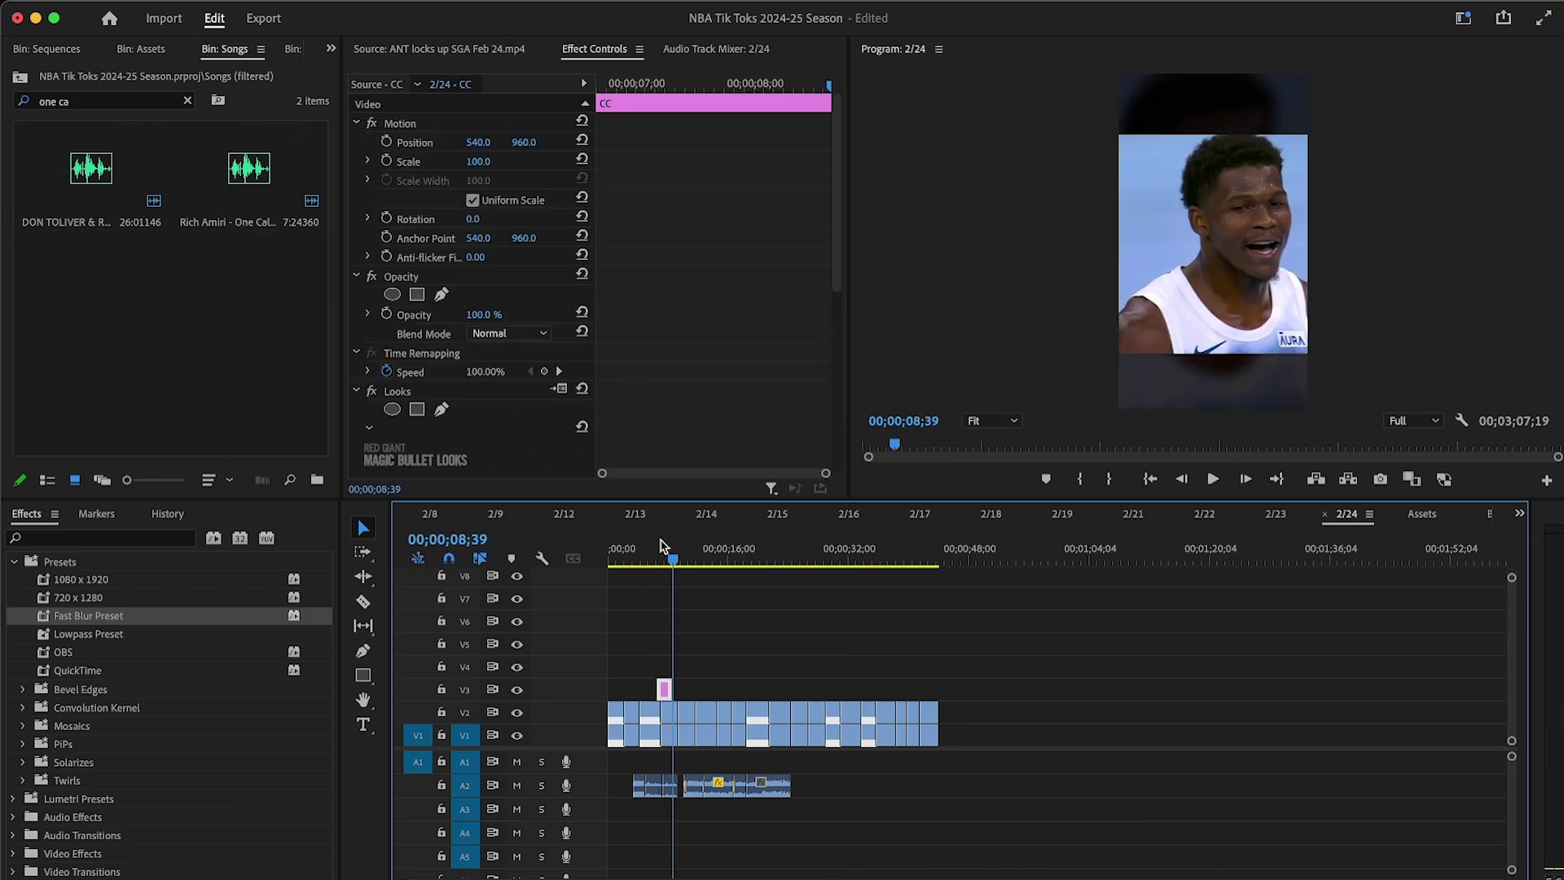
key("=")
key("=")
left_click_drag(810, 689, 534, 649)
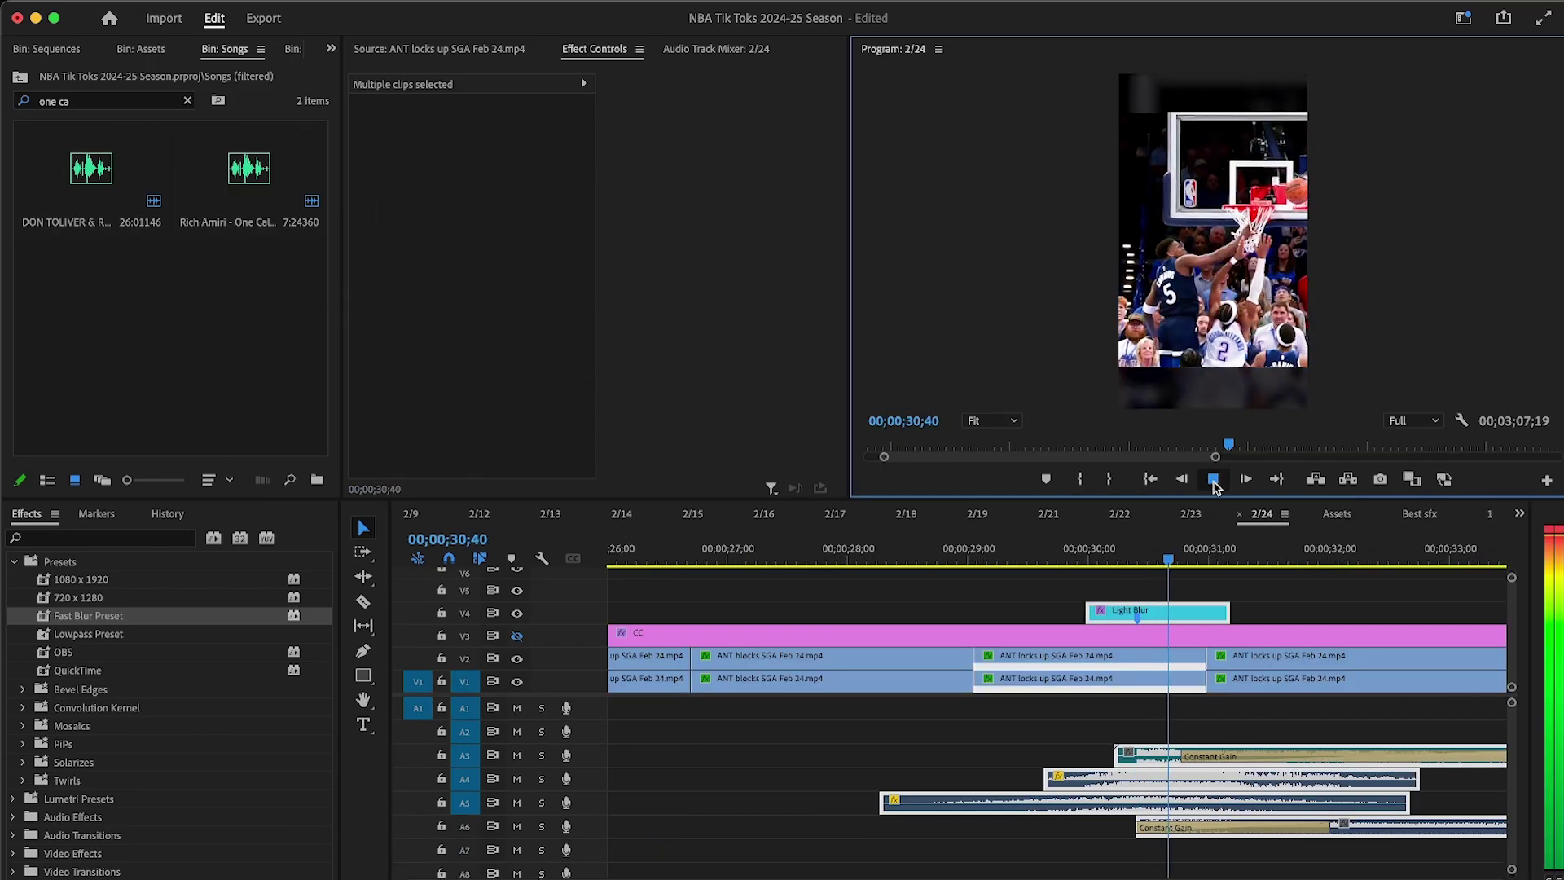
Step: Move the Light Blur clip near 00;00;30;30 from V4 up to V5
left_click(1253, 603)
scroll(1173, 607, "right", 3)
left_click_drag(1050, 620, 1050, 595)
left_click(1133, 619)
key("-")
key("-")
key("-")
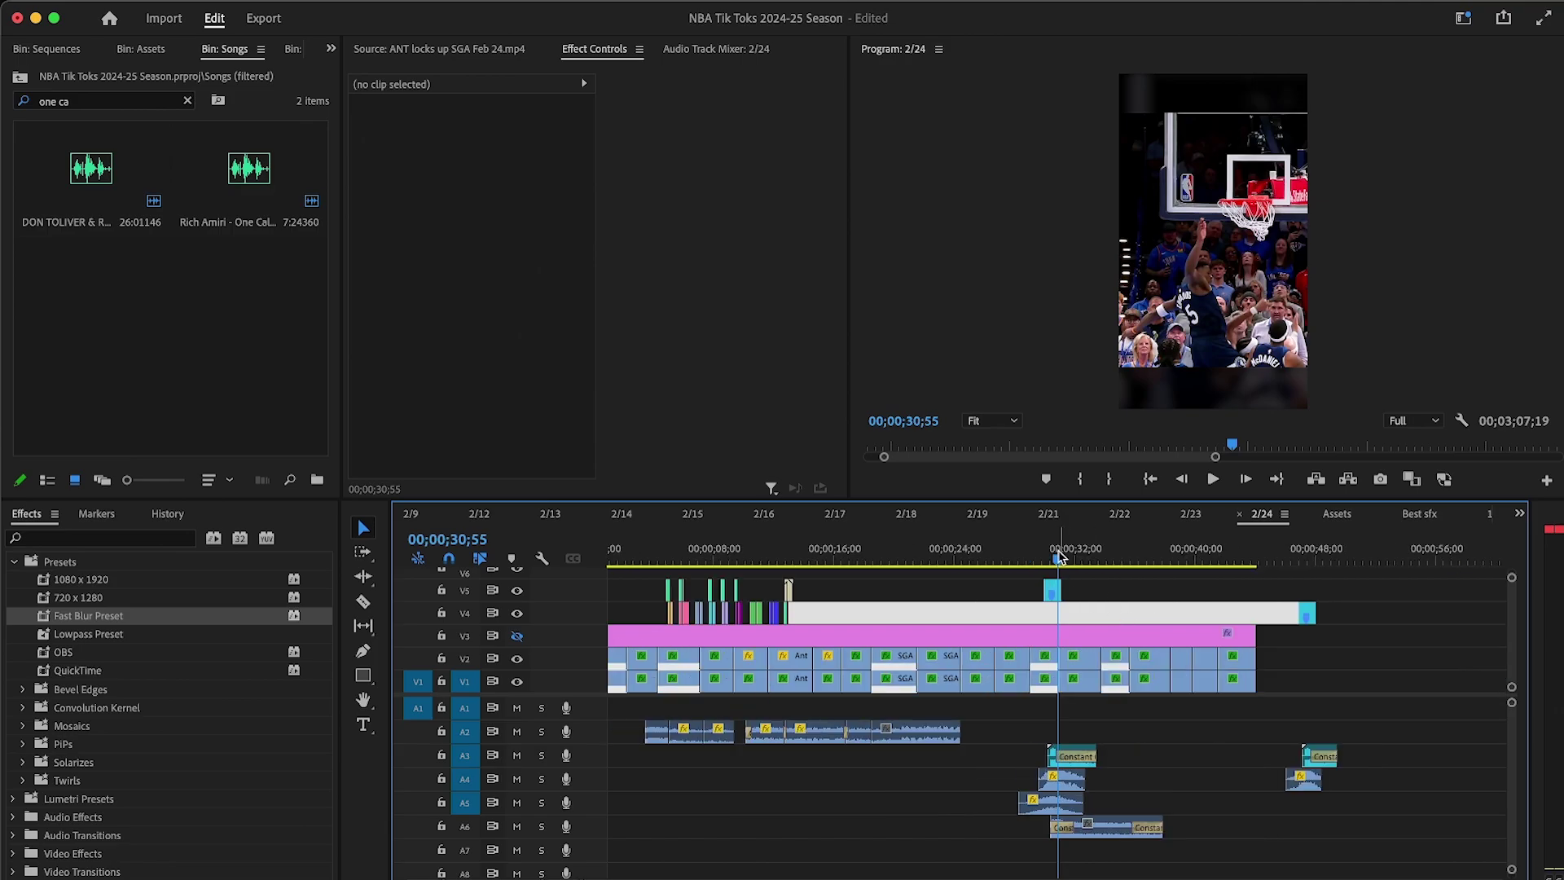
Step: Inspect the sound effects on A3 to A6 beneath the Light Blur clip around 00;00;30;34
key("=")
key("=")
left_click_drag(1047, 559, 1037, 559)
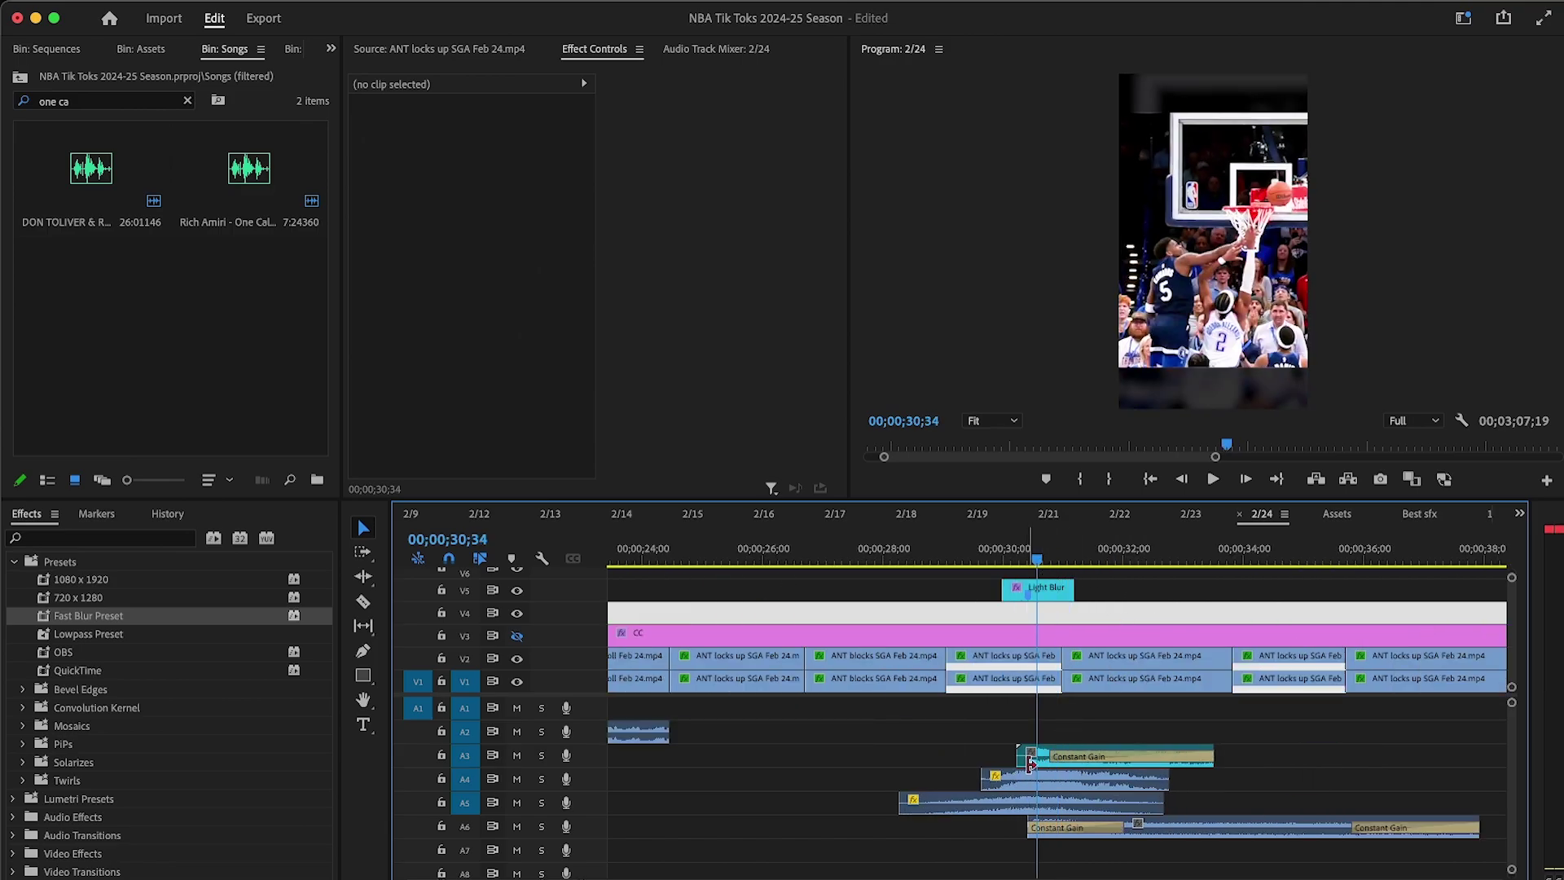
left_click(1029, 763)
left_click(1049, 783)
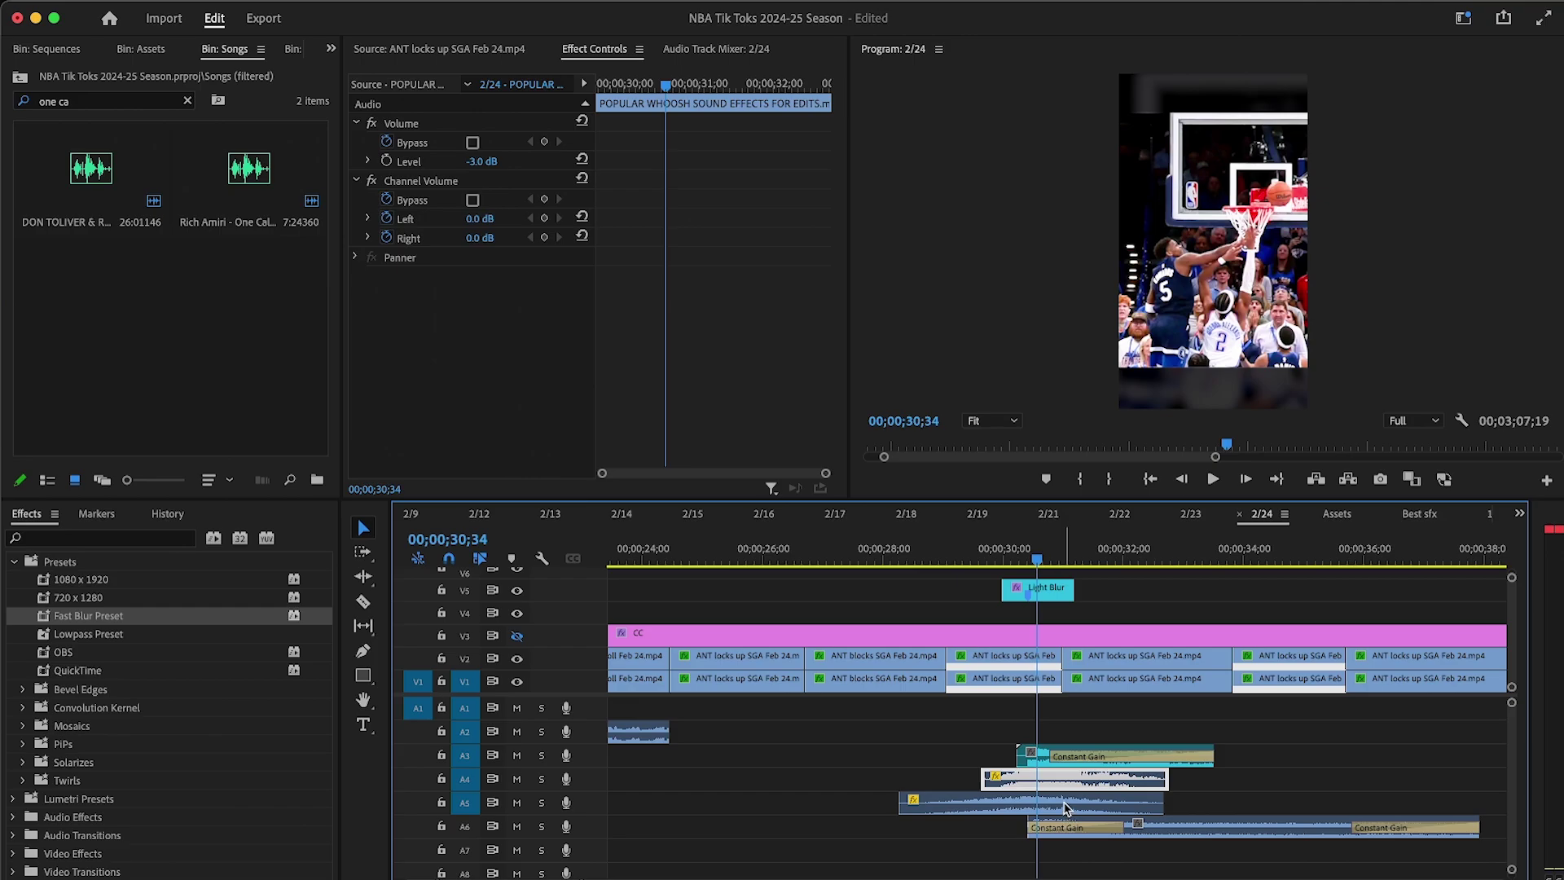
left_click(1065, 807)
left_click(1188, 824)
key("-")
key("-")
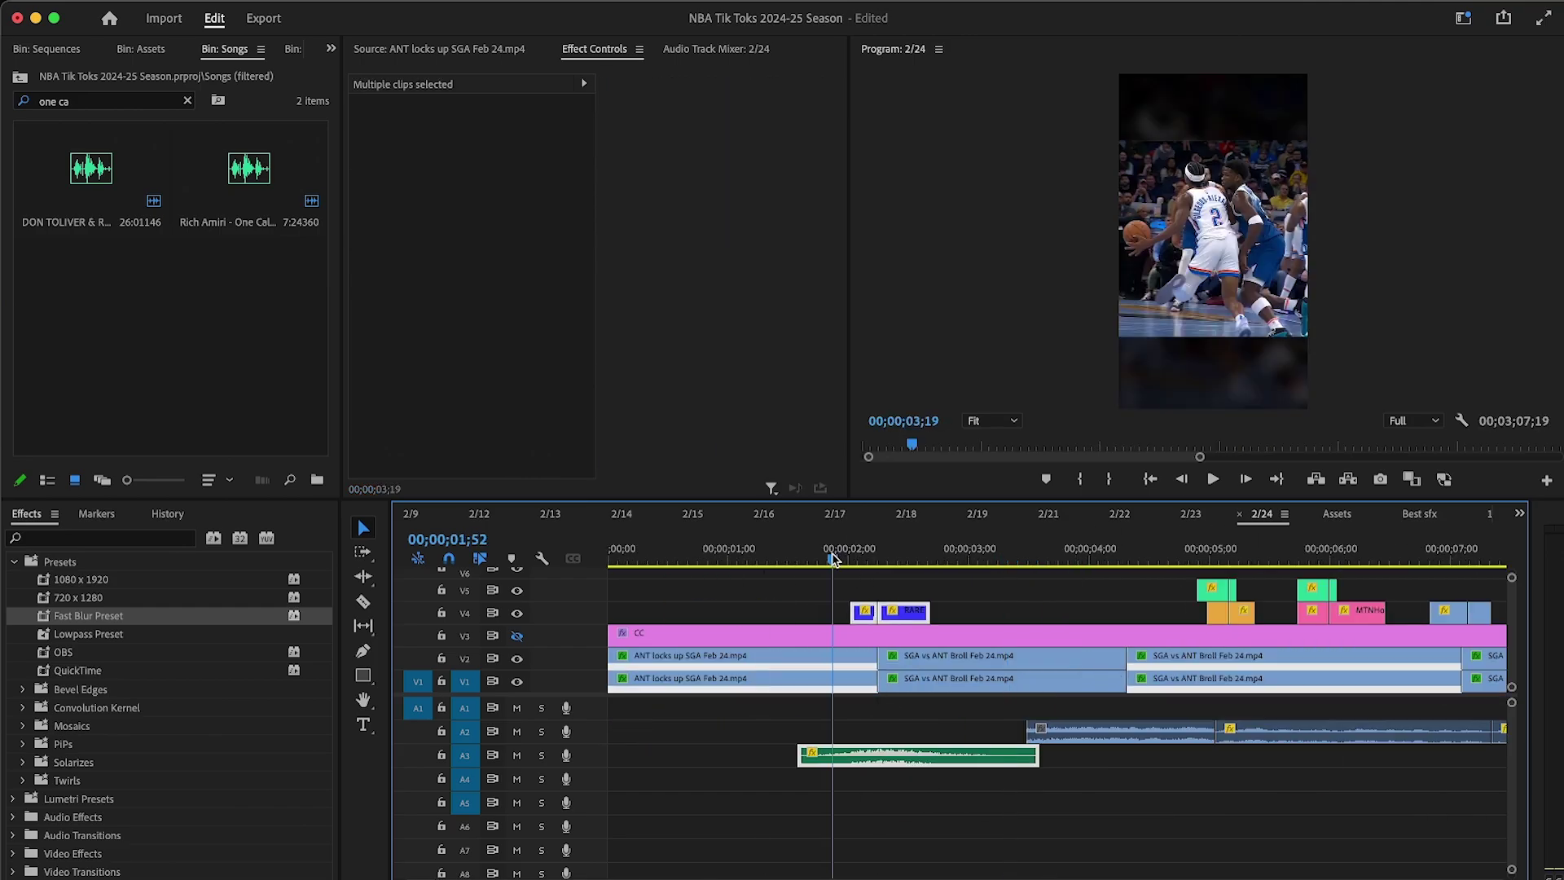
Step: Check the 24. Whoosh Swoosh.wav clip on A3 and play the opening from 00;00;00;19
key("equal")
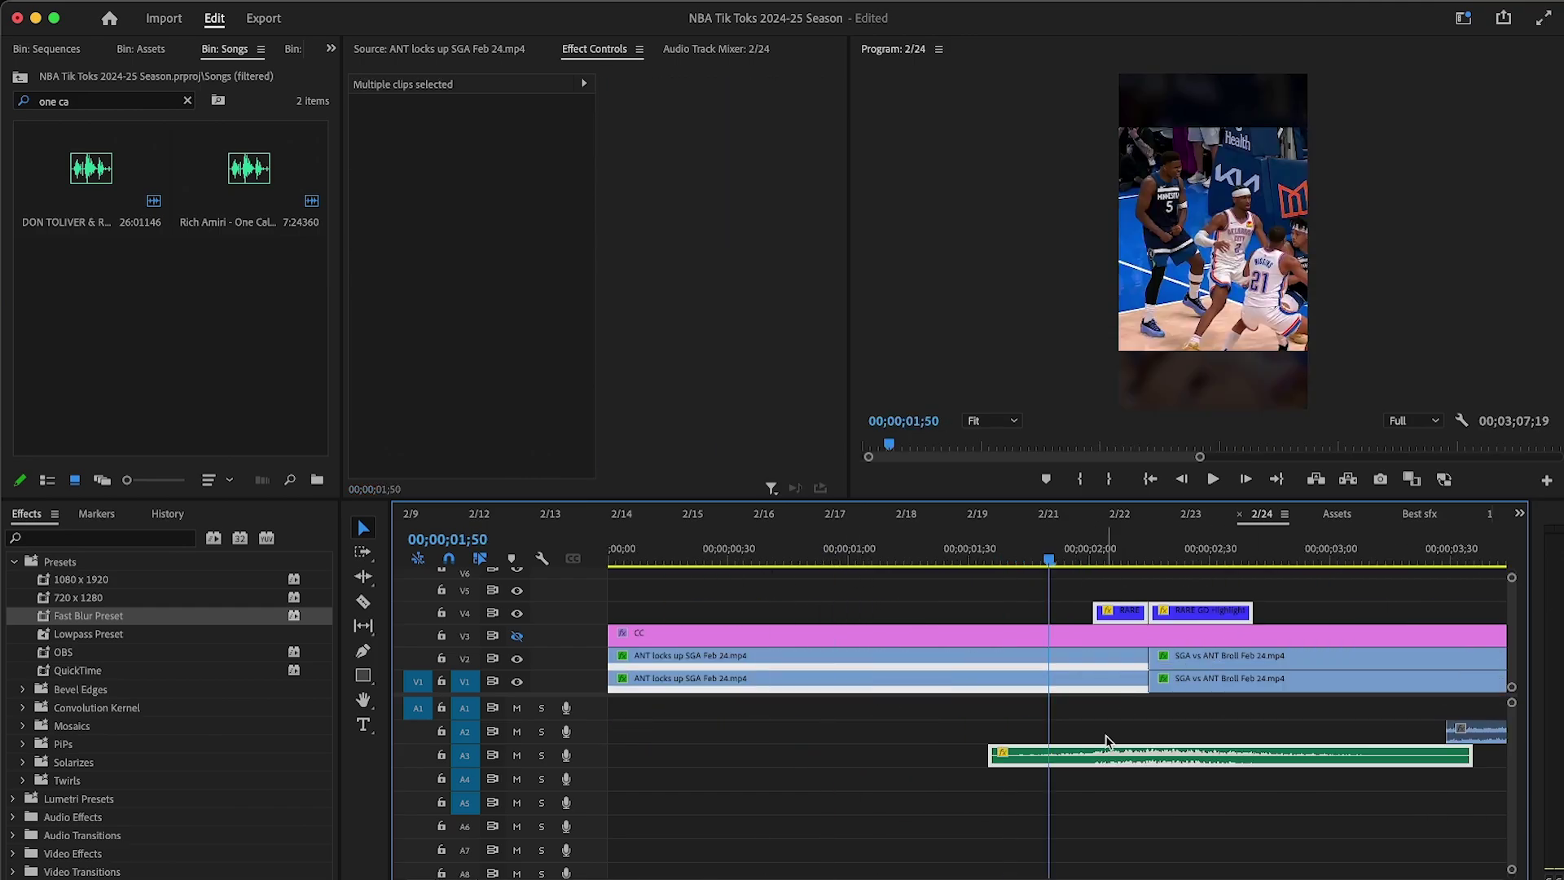
left_click(1124, 761)
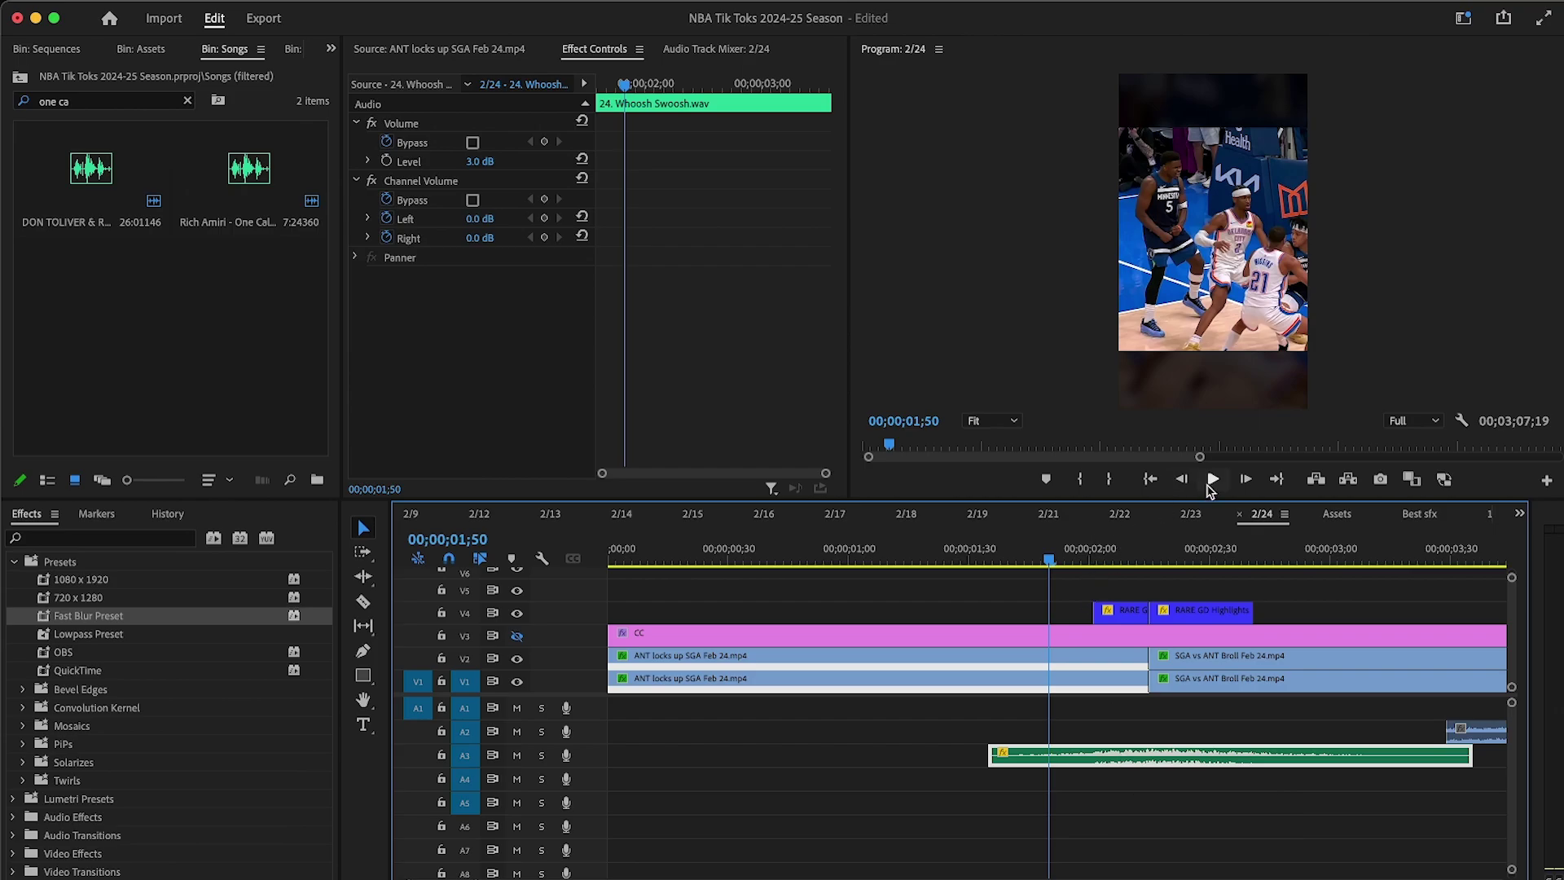
key("minus")
key("minus")
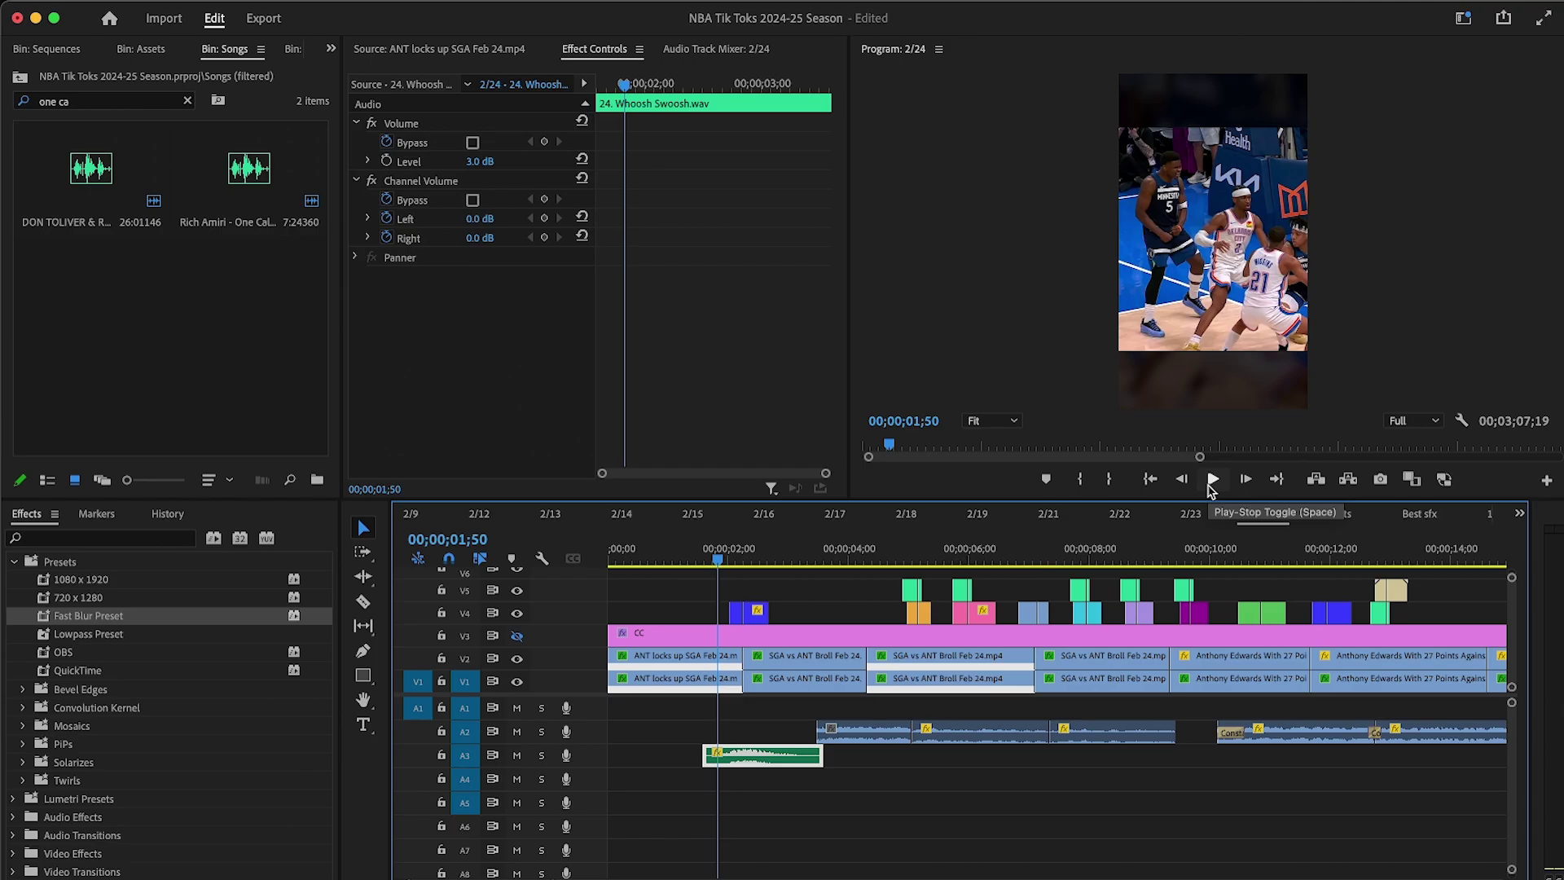
left_click(627, 562)
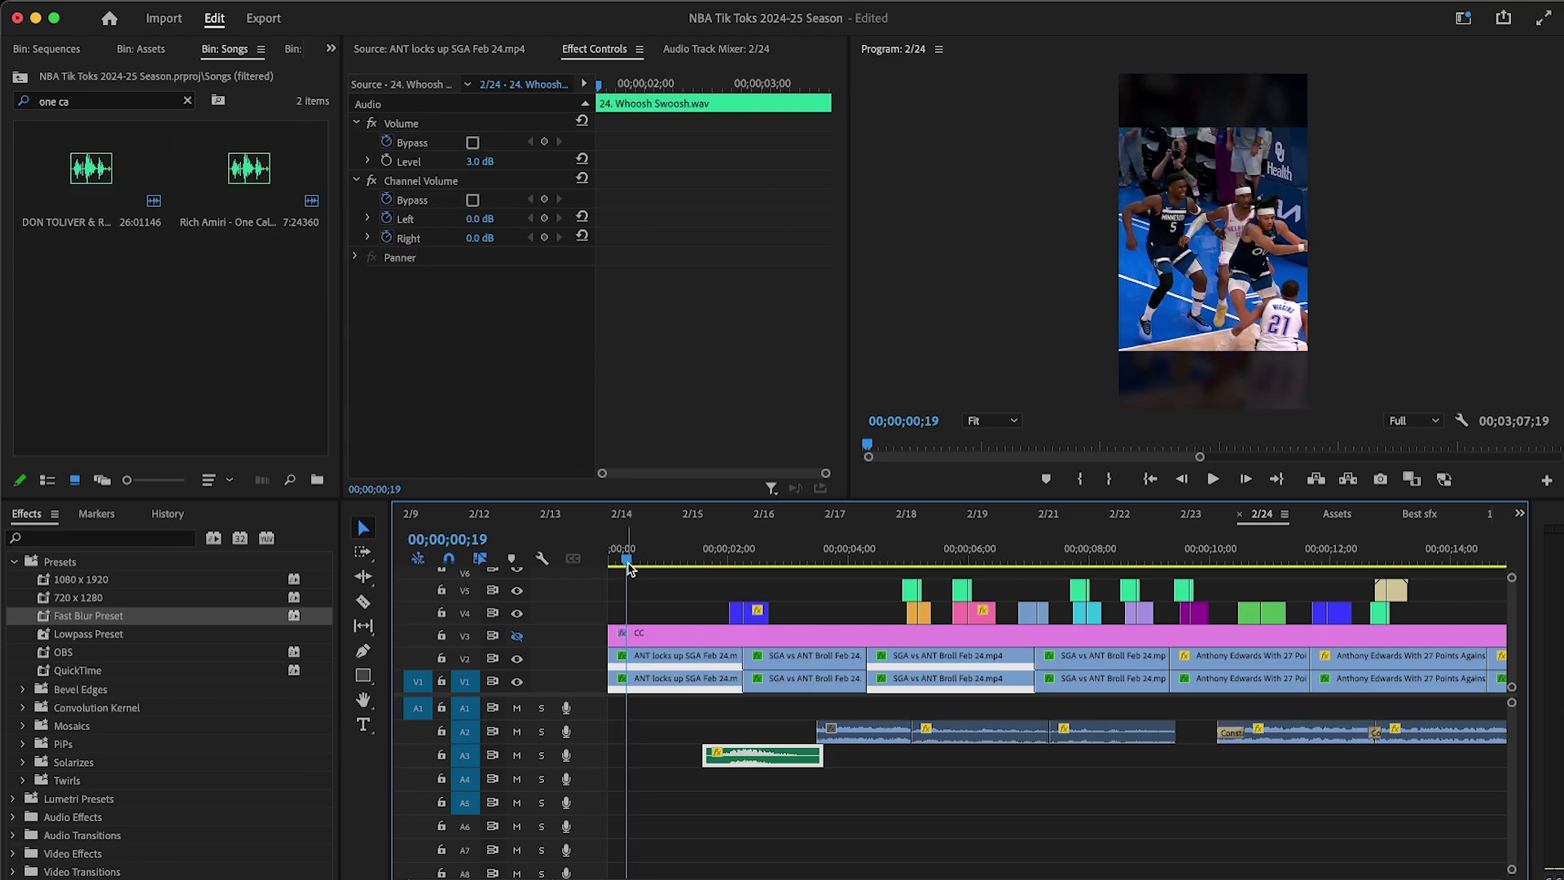
key("=")
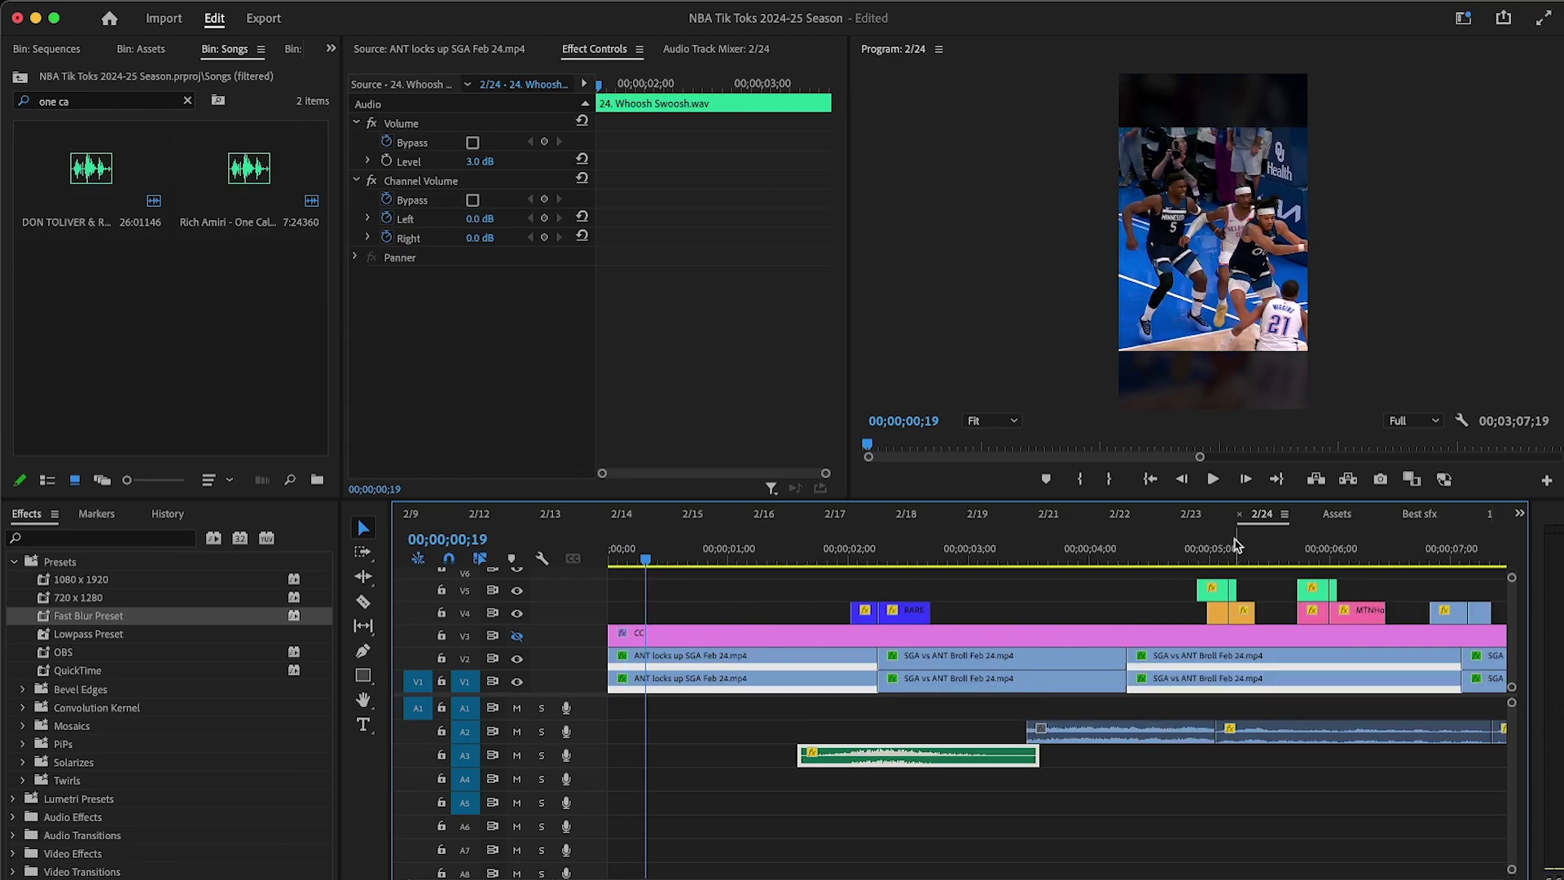
left_click(1213, 478)
left_click(1002, 593)
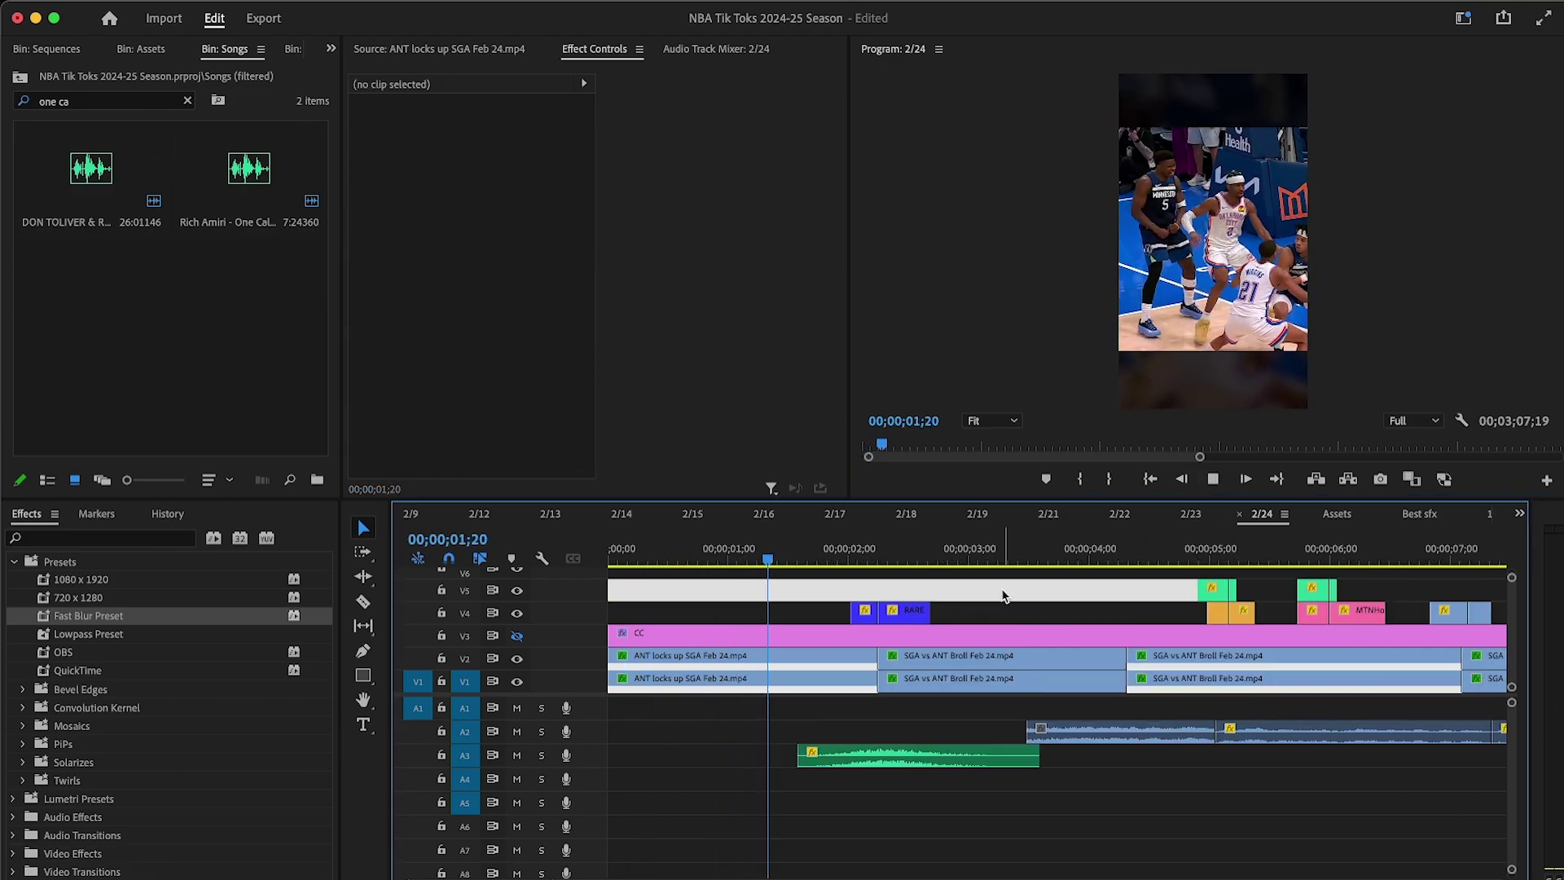
Step: Line up the overlay transitions on V4 and V5 with the SGA vs ANT Broll cut near 00;00;04;18 and preview from 00;00;01;35
left_click(1051, 561)
key("-")
key("-")
left_click_drag(1063, 572, 707, 623)
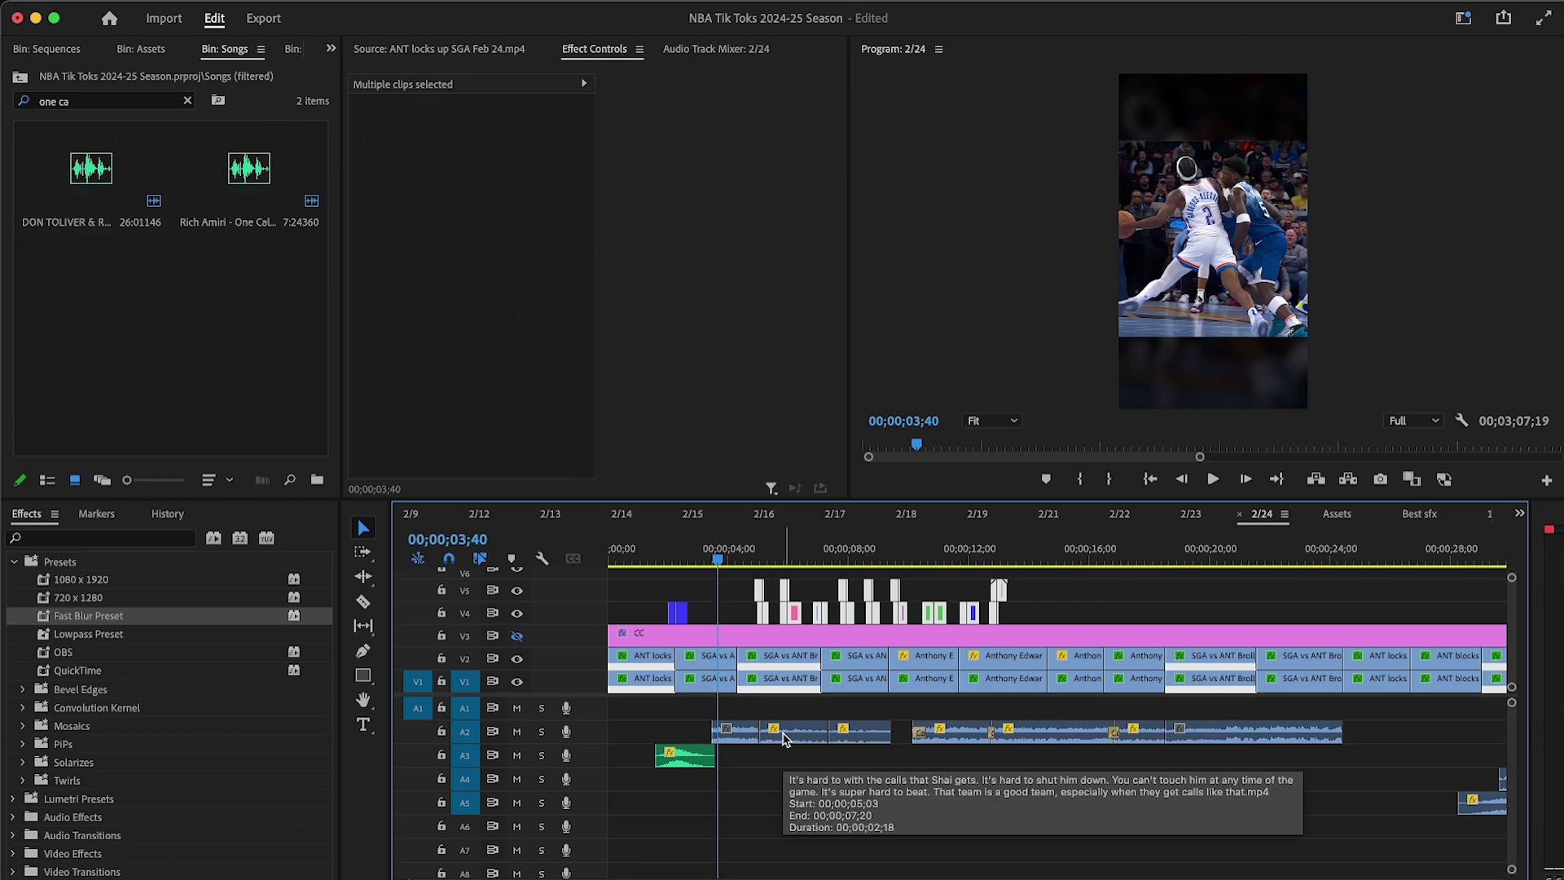
key("=")
left_click(705, 559)
key("=")
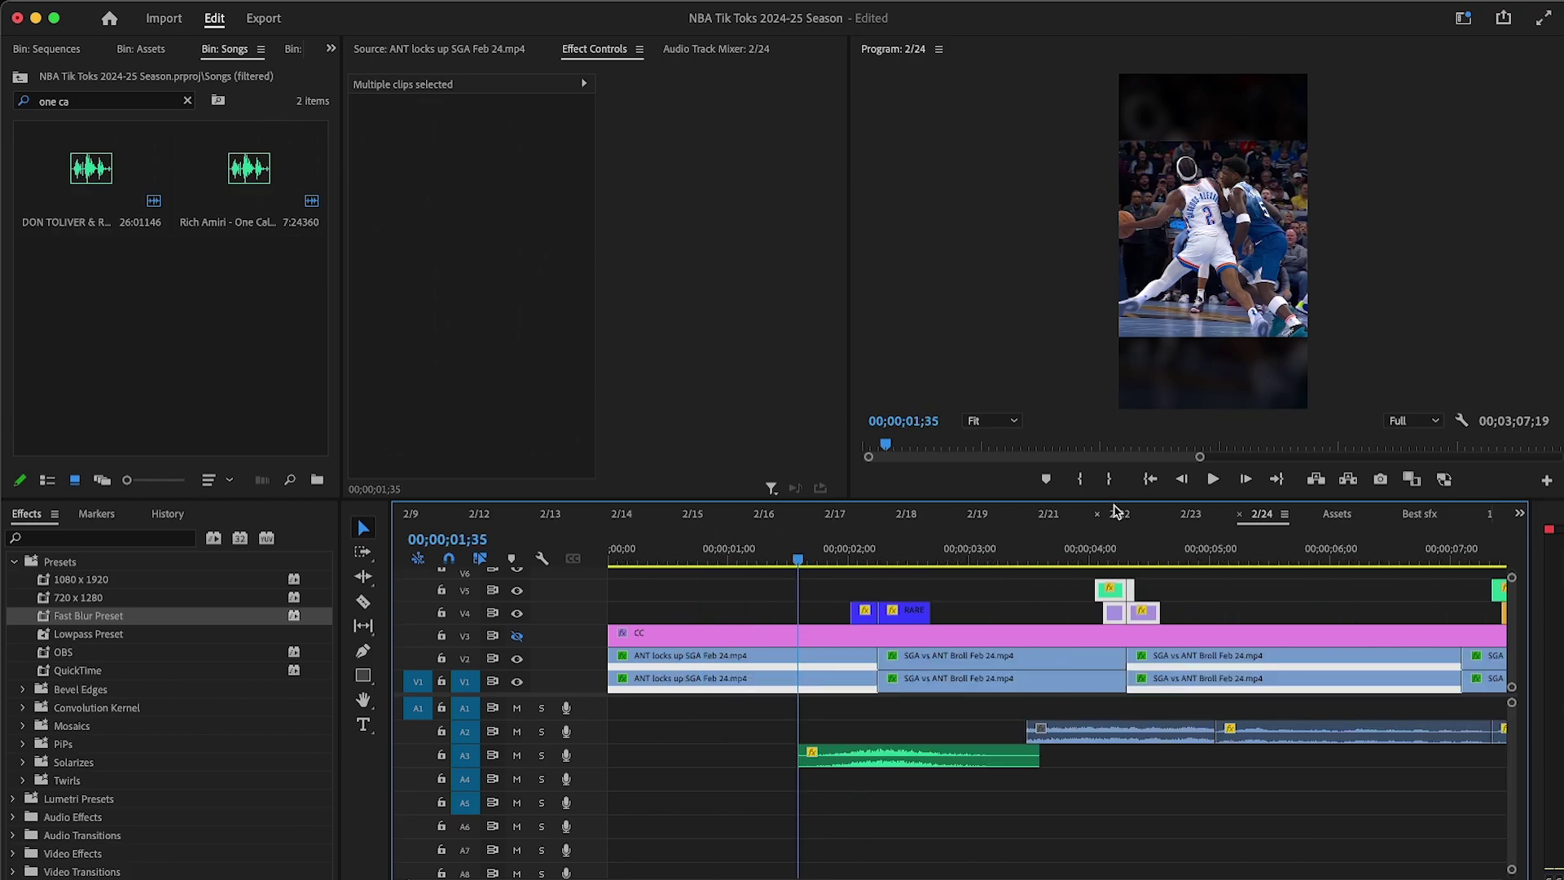
left_click(1215, 480)
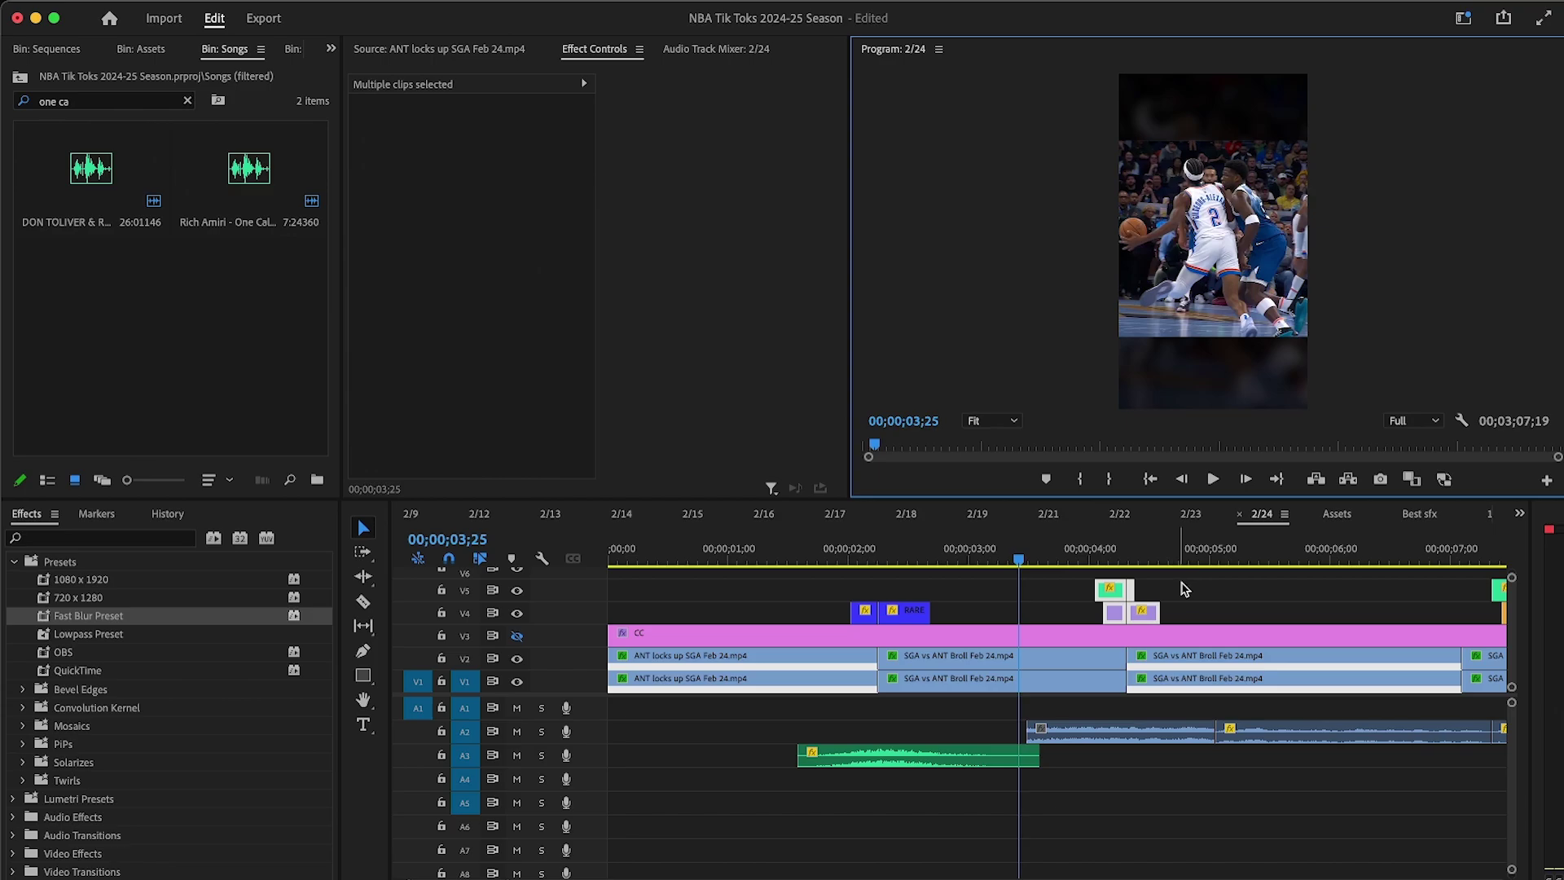
Step: Place a copy of the Light Blur clip and its sound effects near 00;00;03;00 and shift them about 14 frames earlier
left_click(1182, 591)
key("minus")
key("minus")
key("minus")
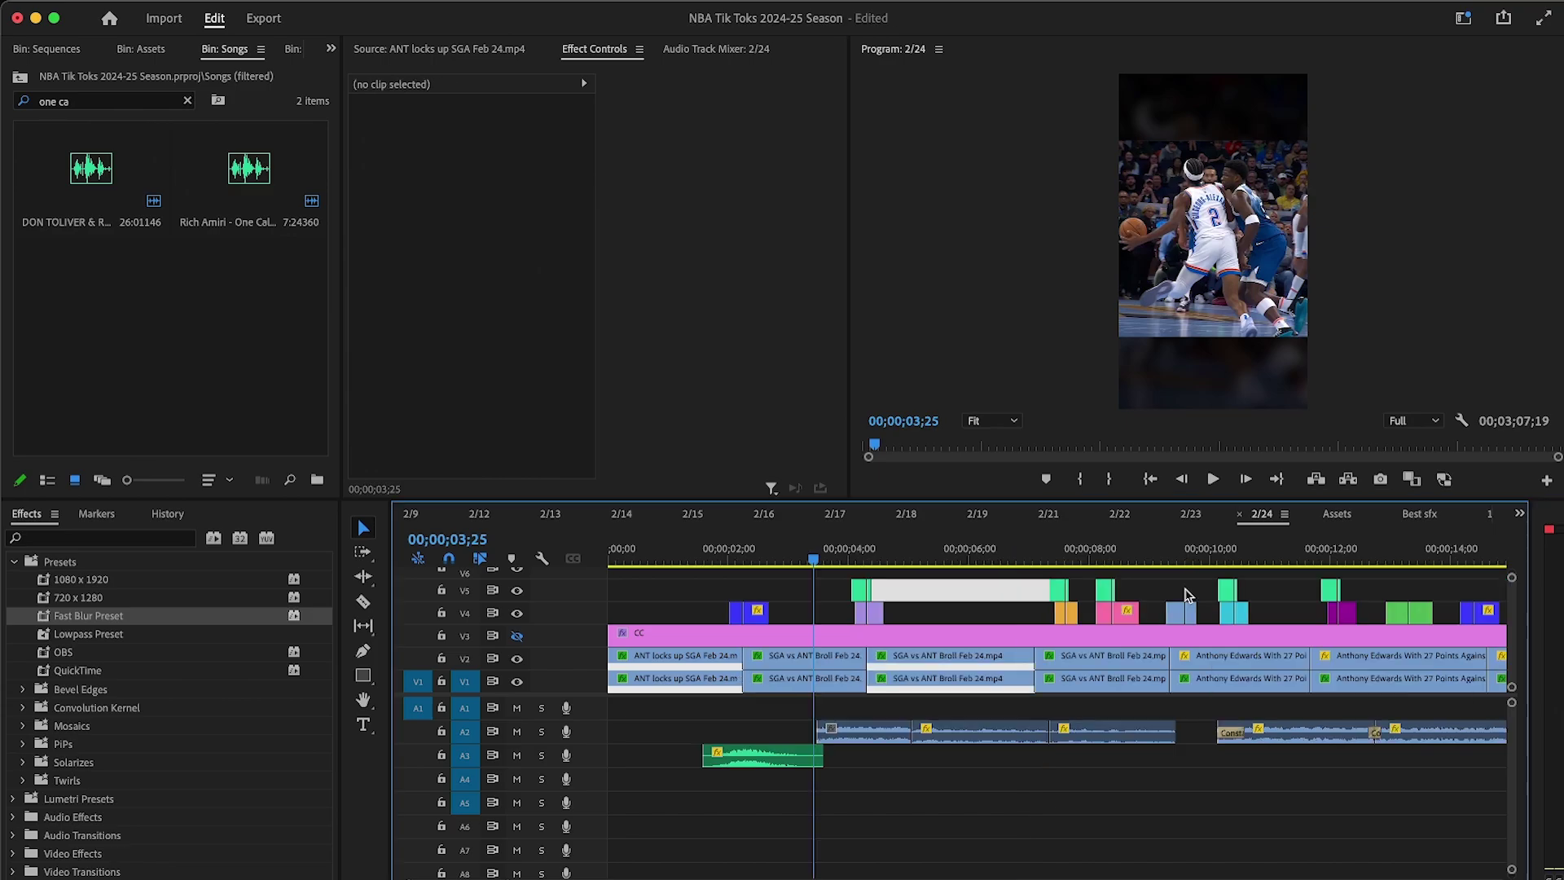
left_click_drag(1300, 596, 658, 804)
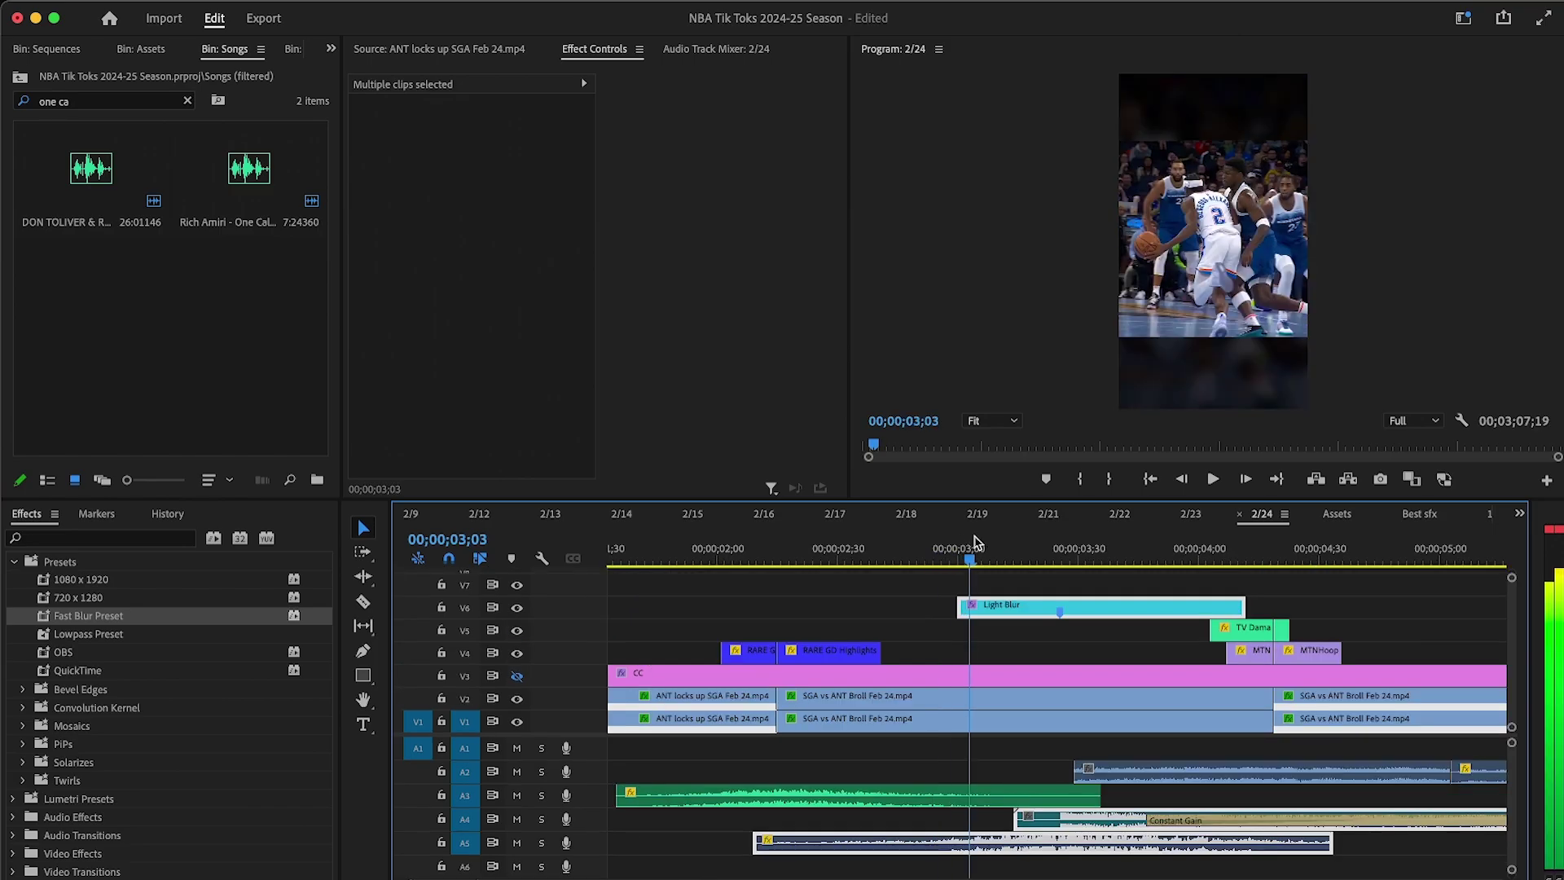
left_click_drag(974, 540, 1006, 537)
left_click_drag(1017, 609, 961, 612)
left_click_drag(945, 547, 992, 547)
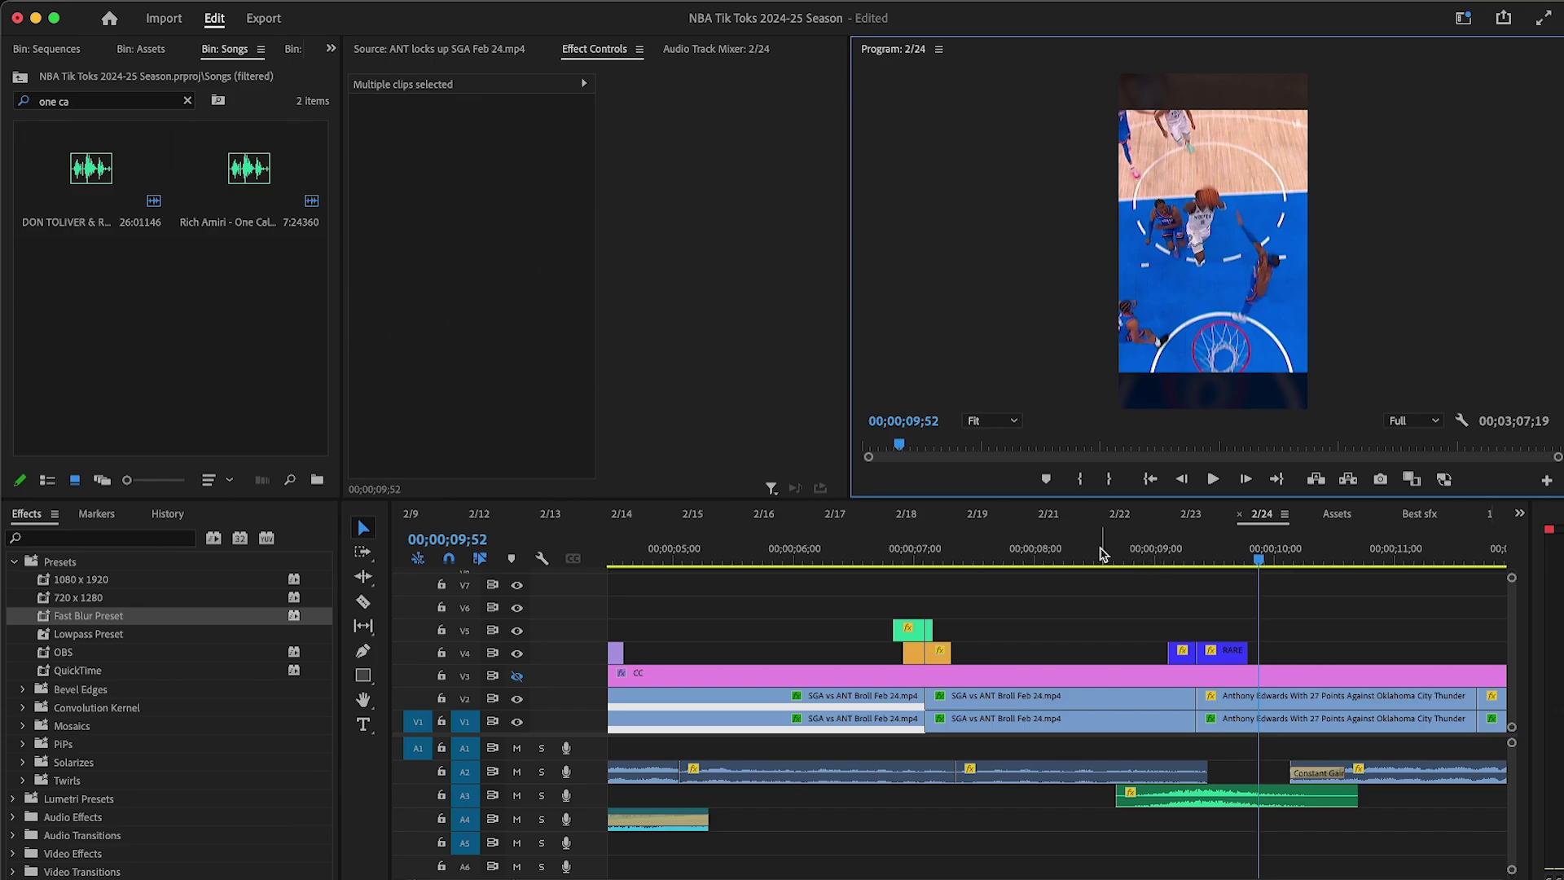
Step: Duplicate the first Light Blur clip with its A4 and A5 sound effects to about 00;00;10;08 and preview from 00;00;09;10
left_click(1100, 554)
key("minus")
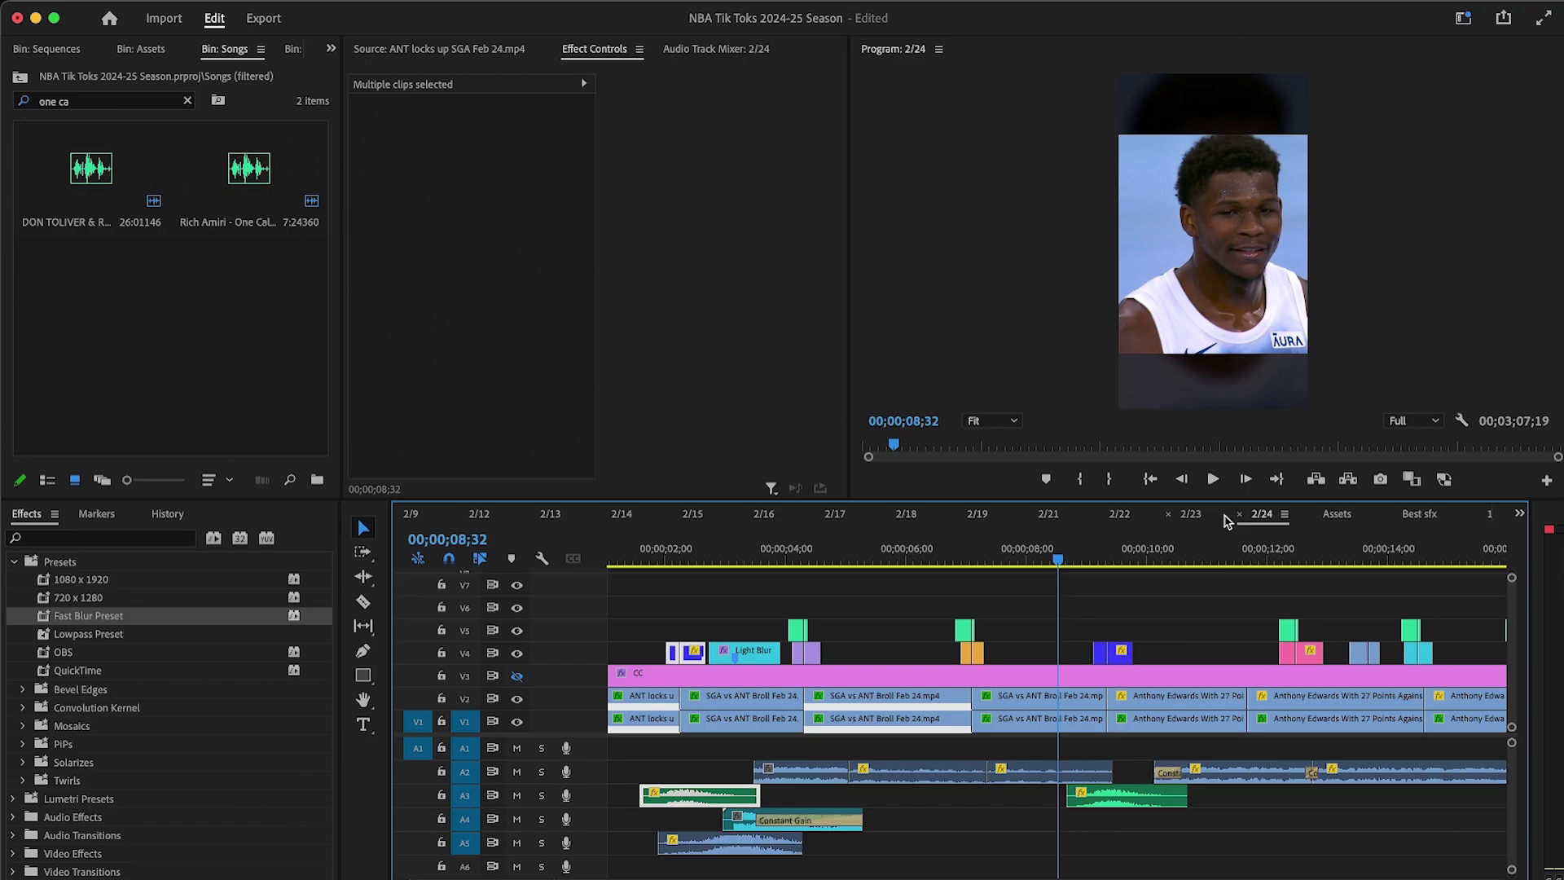
left_click_drag(756, 847, 1201, 847, "alt")
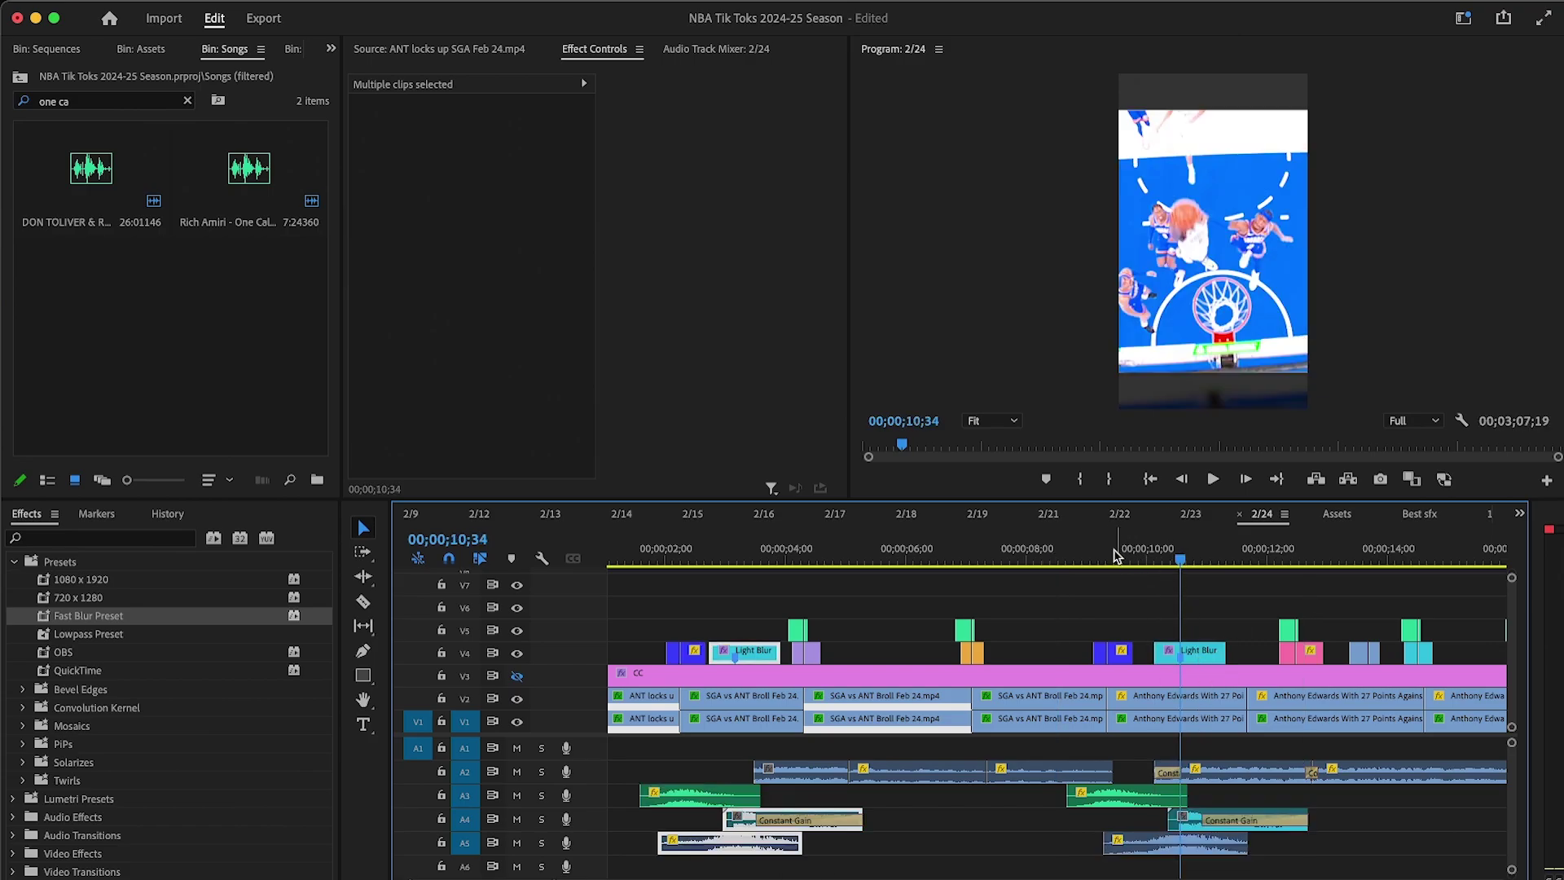
left_click(1098, 553)
key("=")
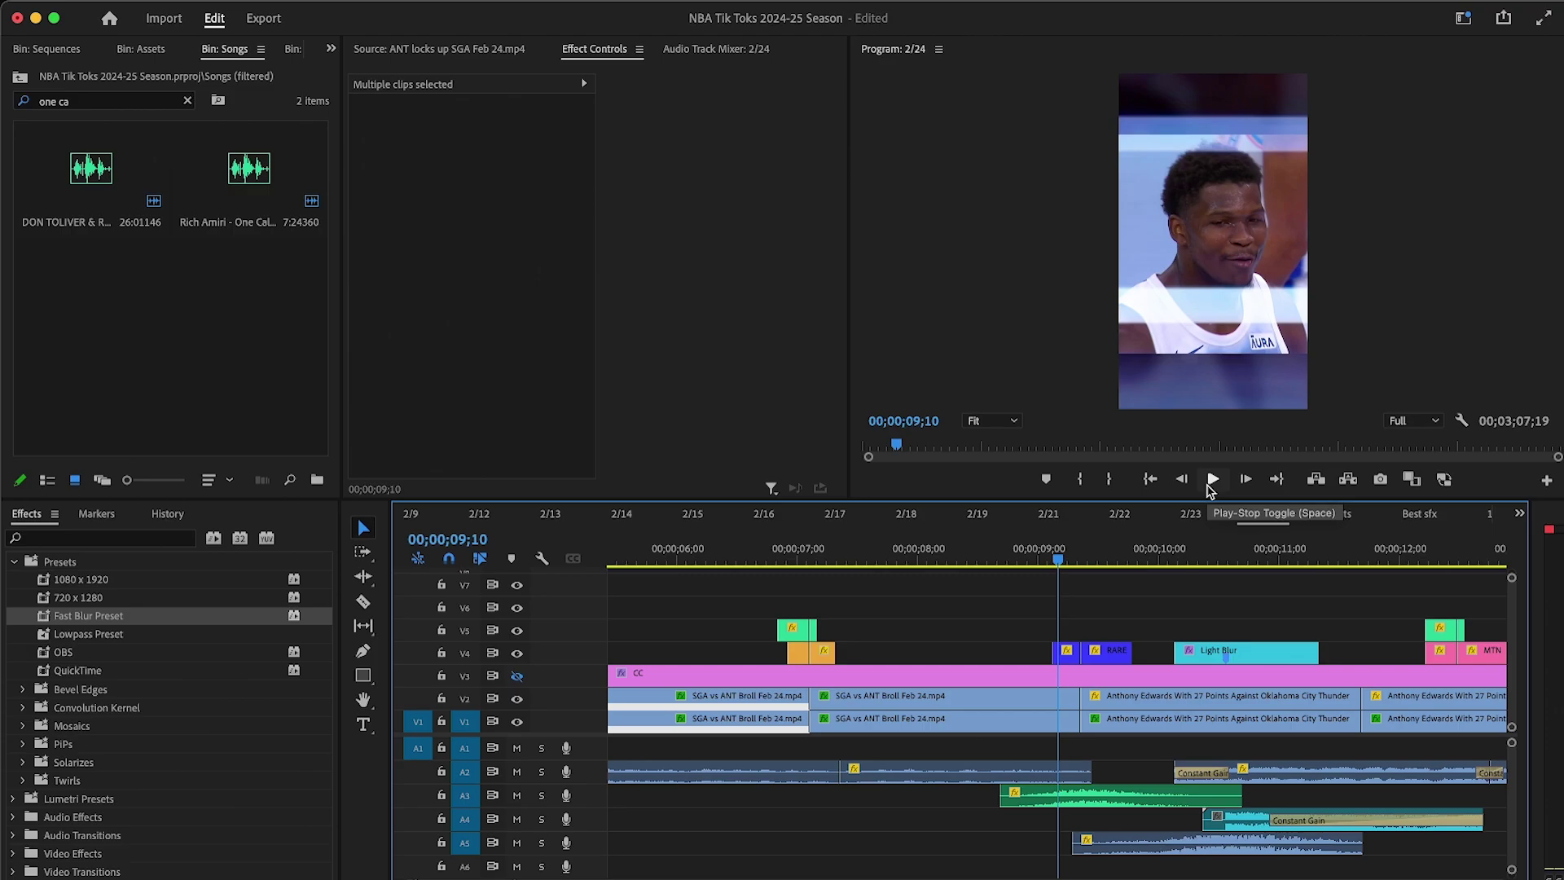
left_click(1211, 480)
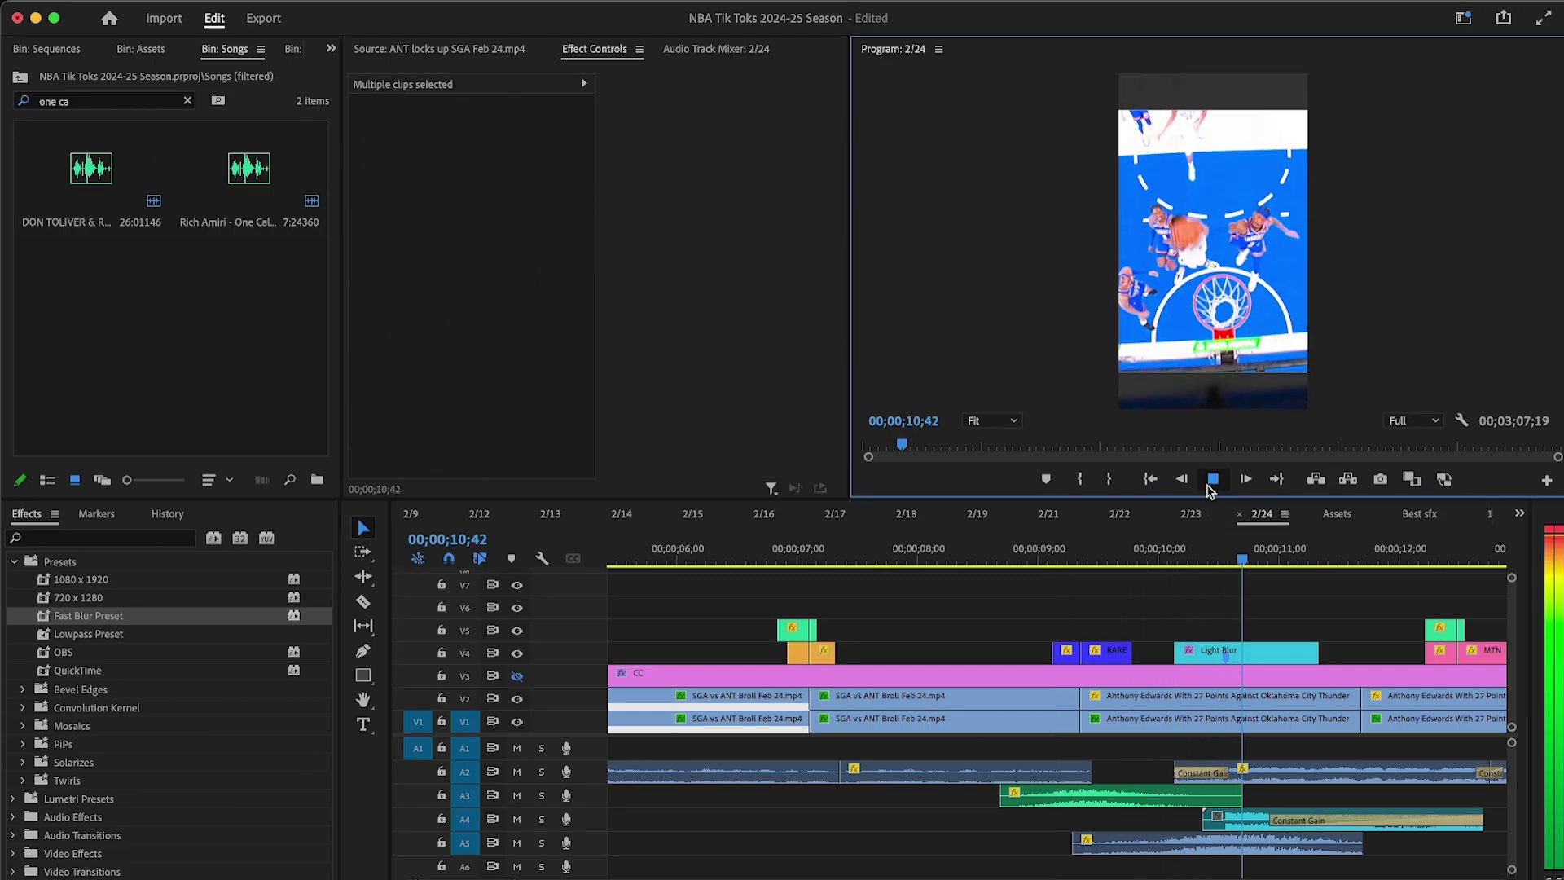
key("space")
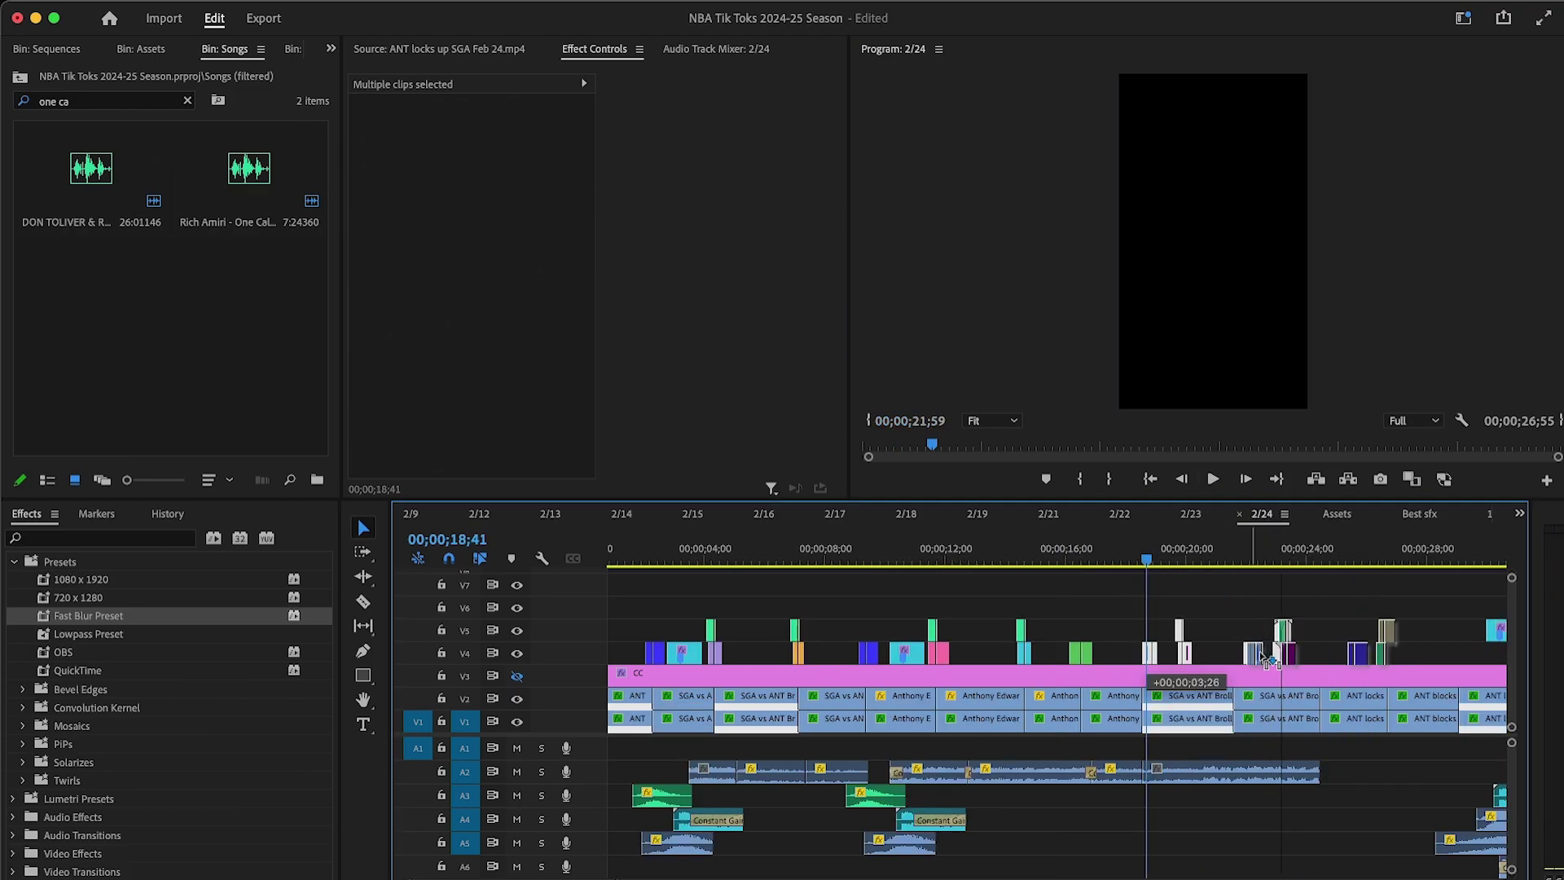
Step: Shift the remaining overlay transitions later and align the TV Damage and Grunge Light transitions with the cut near 00;00;21;35
left_click_drag(1256, 660, 1369, 656)
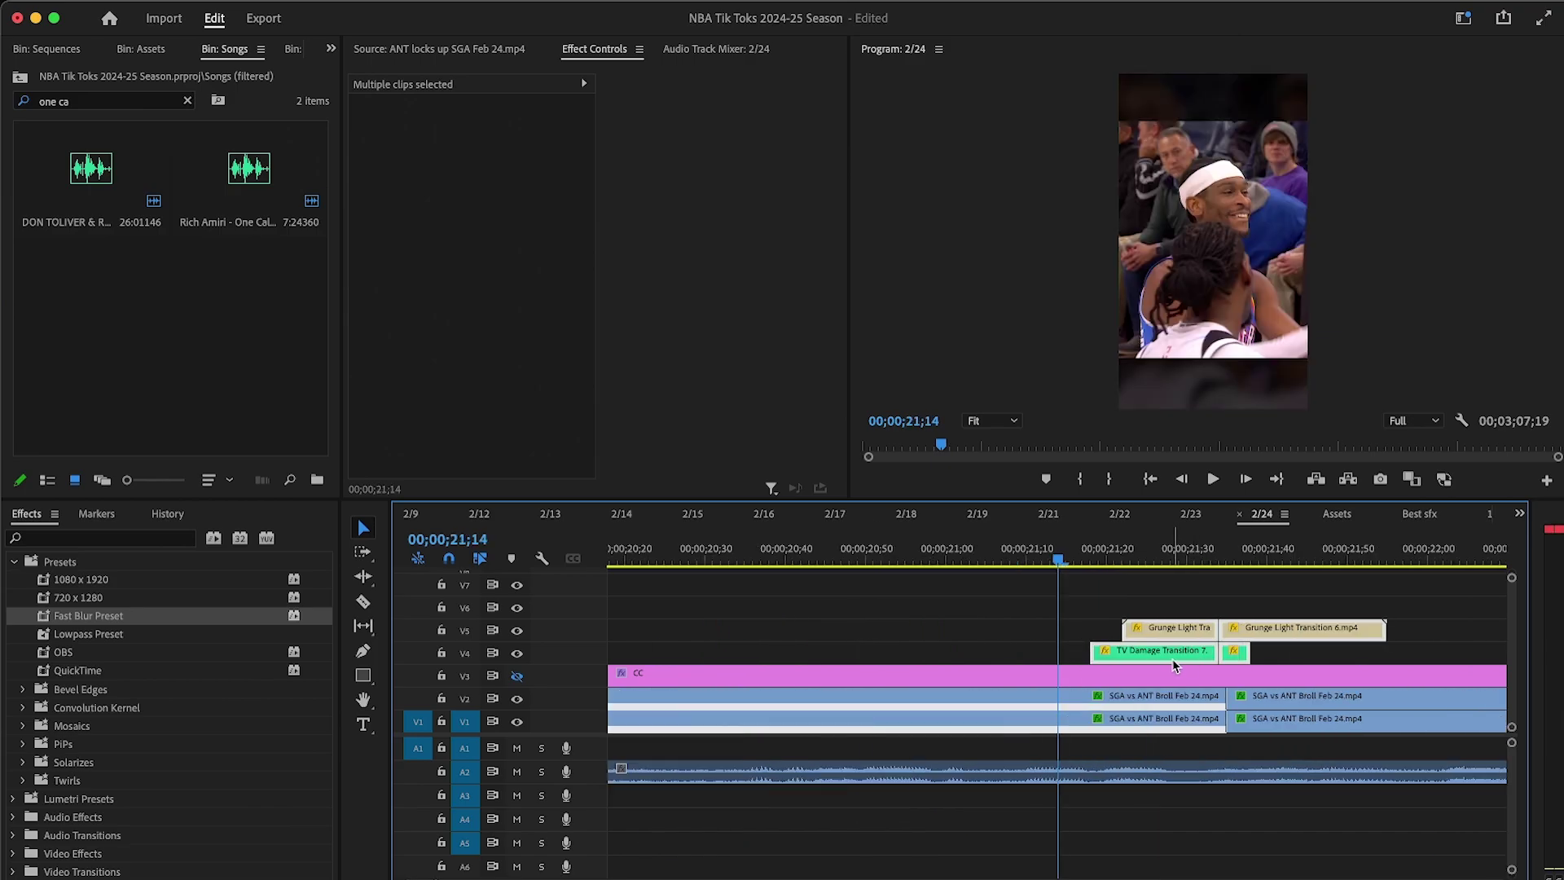
left_click_drag(1187, 664, 1083, 644)
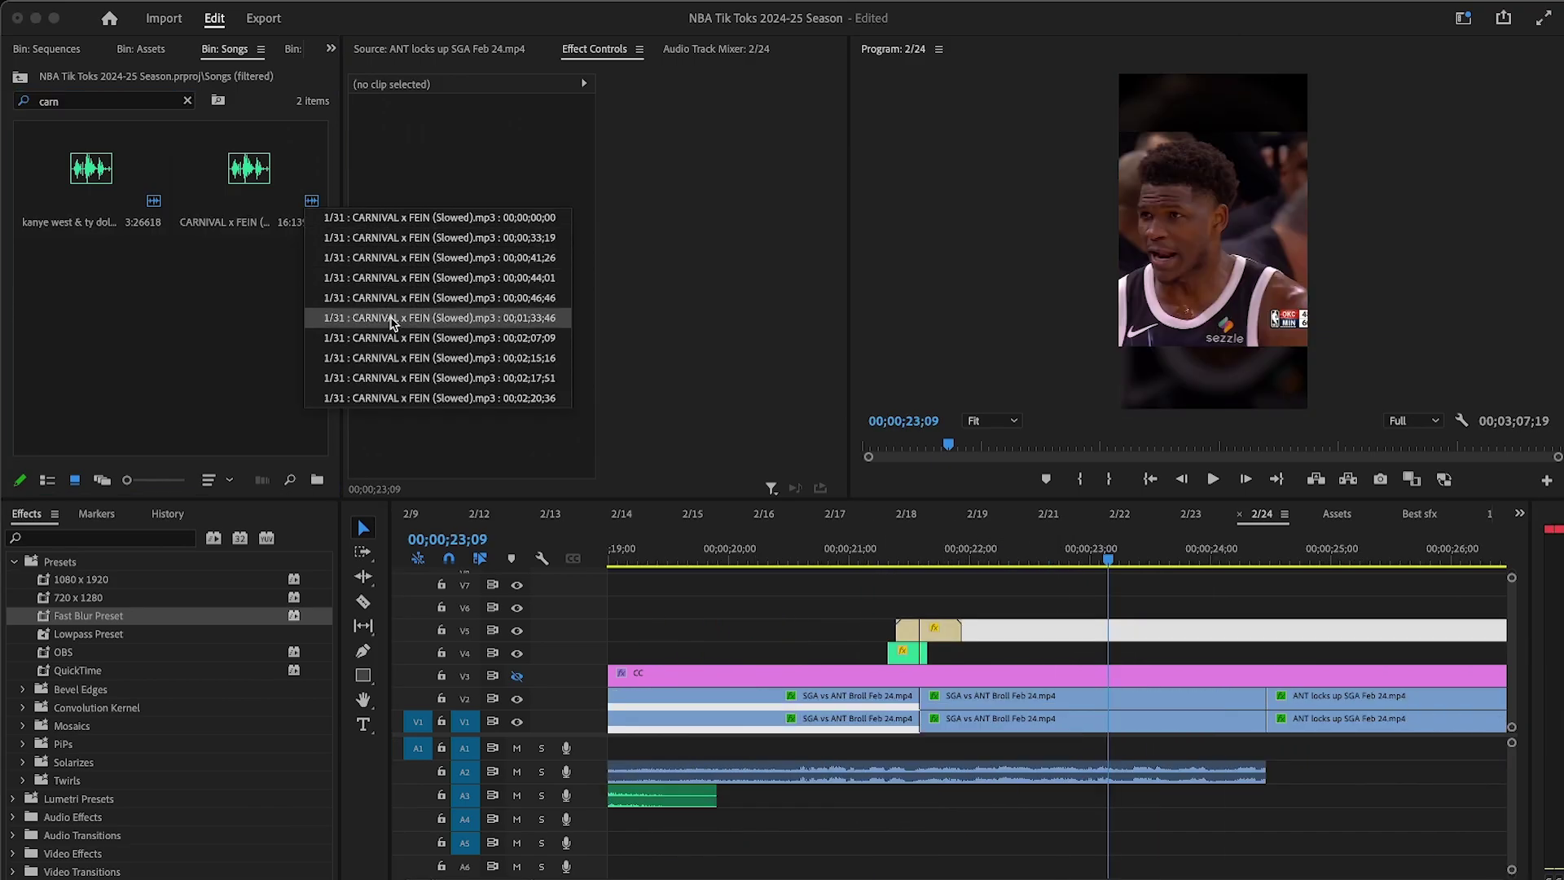
Step: Copy CARNIVAL x FEIN (Slowed).mp3 from its 00;01;33;46 use in sequence 1/31 to the start of A1 in sequence 2/24
left_click(391, 322)
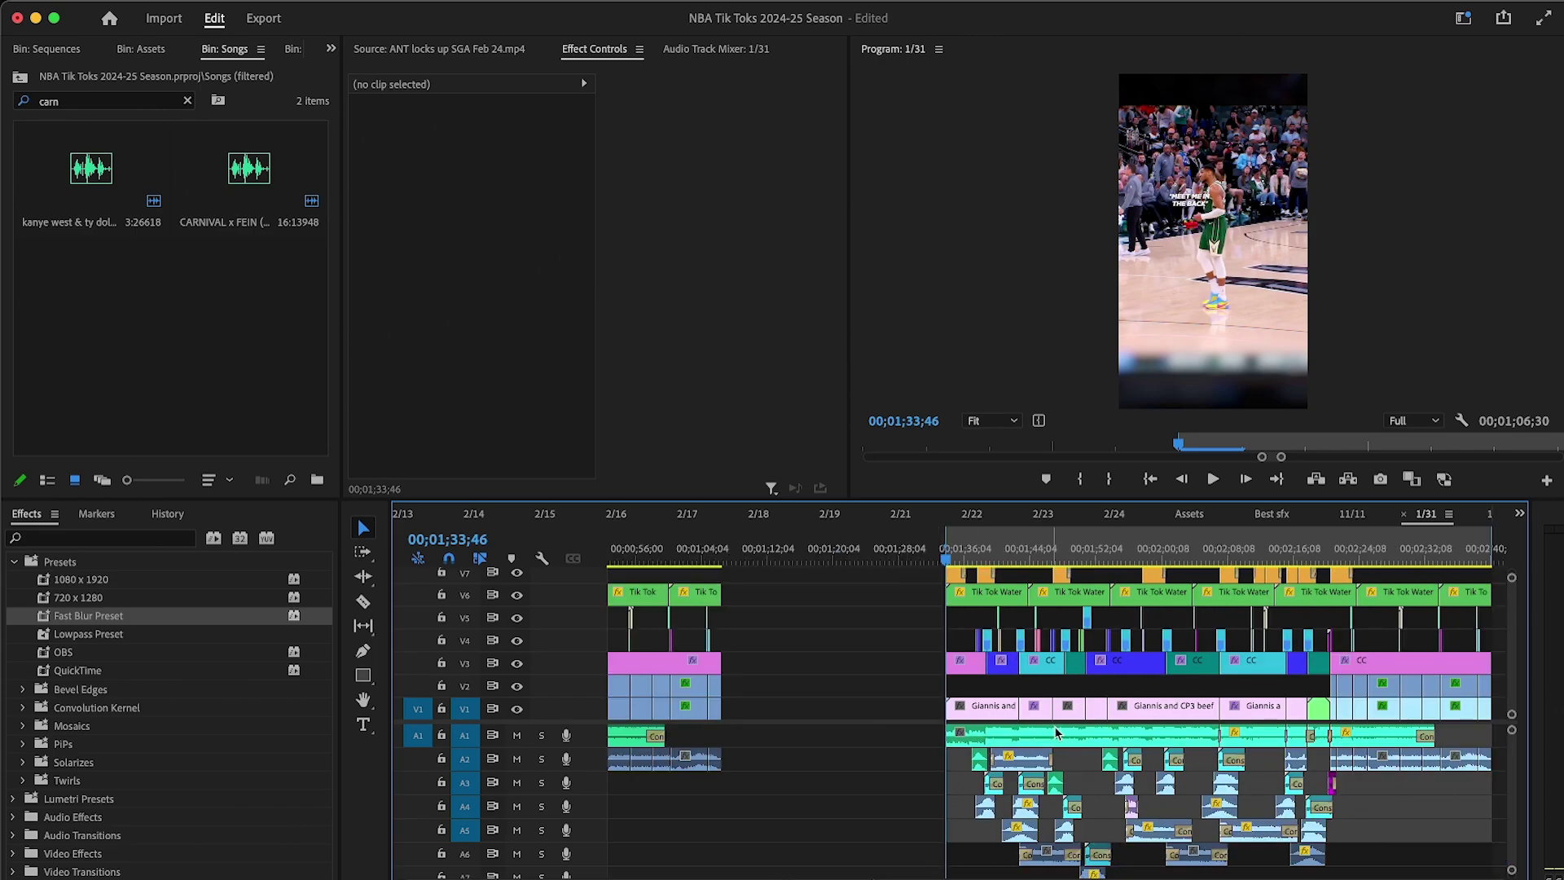
left_click(1115, 515)
key("minus")
key("minus")
left_click(789, 554)
key("super+v")
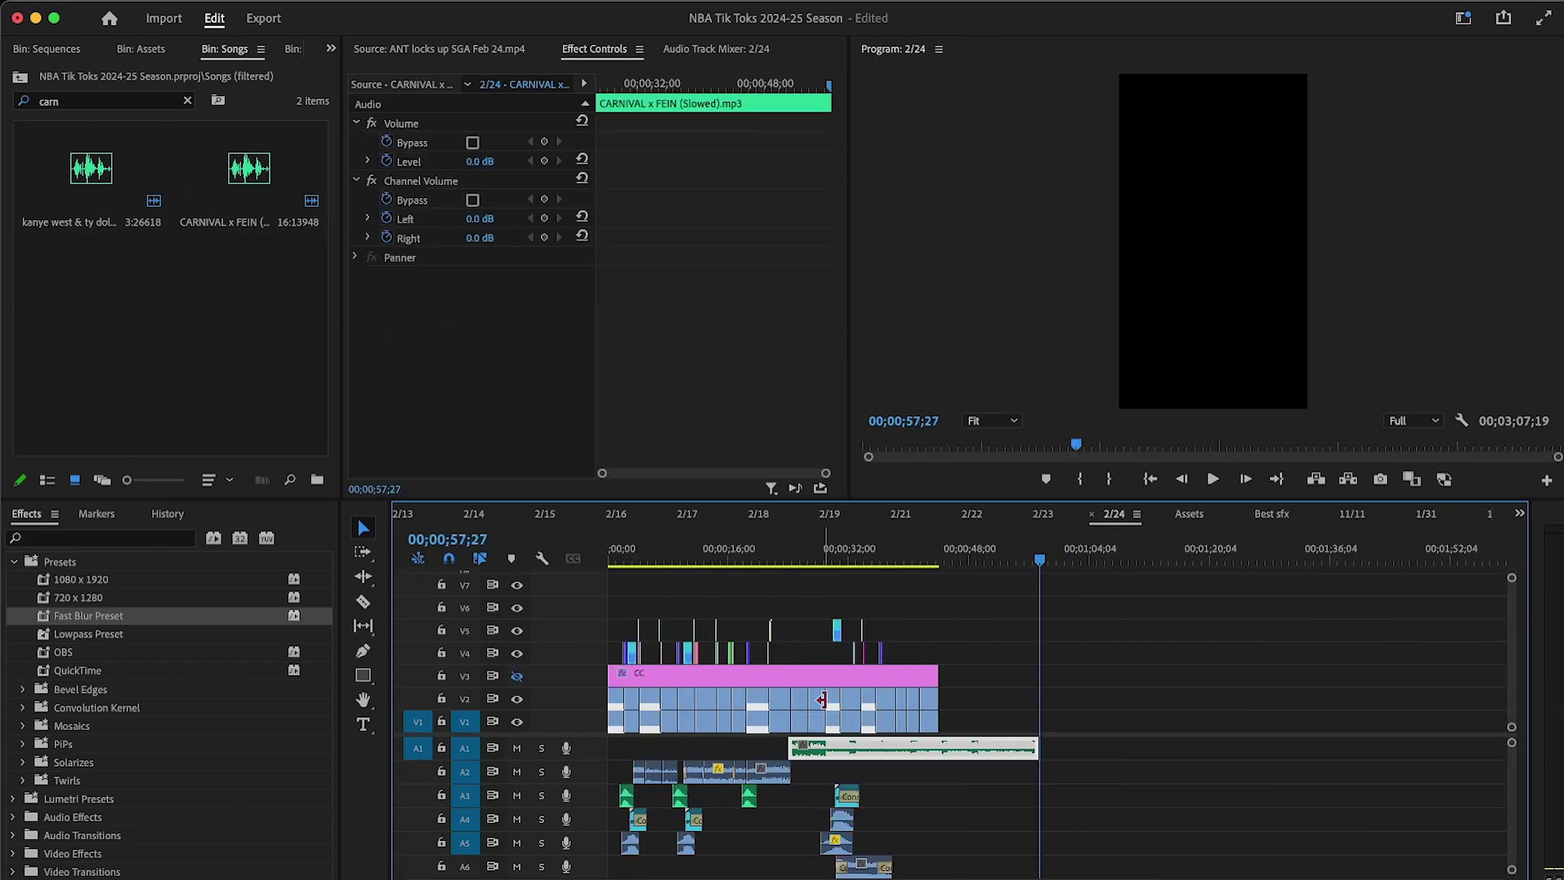
left_click_drag(824, 755, 621, 752)
Step: Play the sequence with the song from the beginning and again from near 00;00;16;00, lowering the system volume
left_click(611, 557)
key("equal")
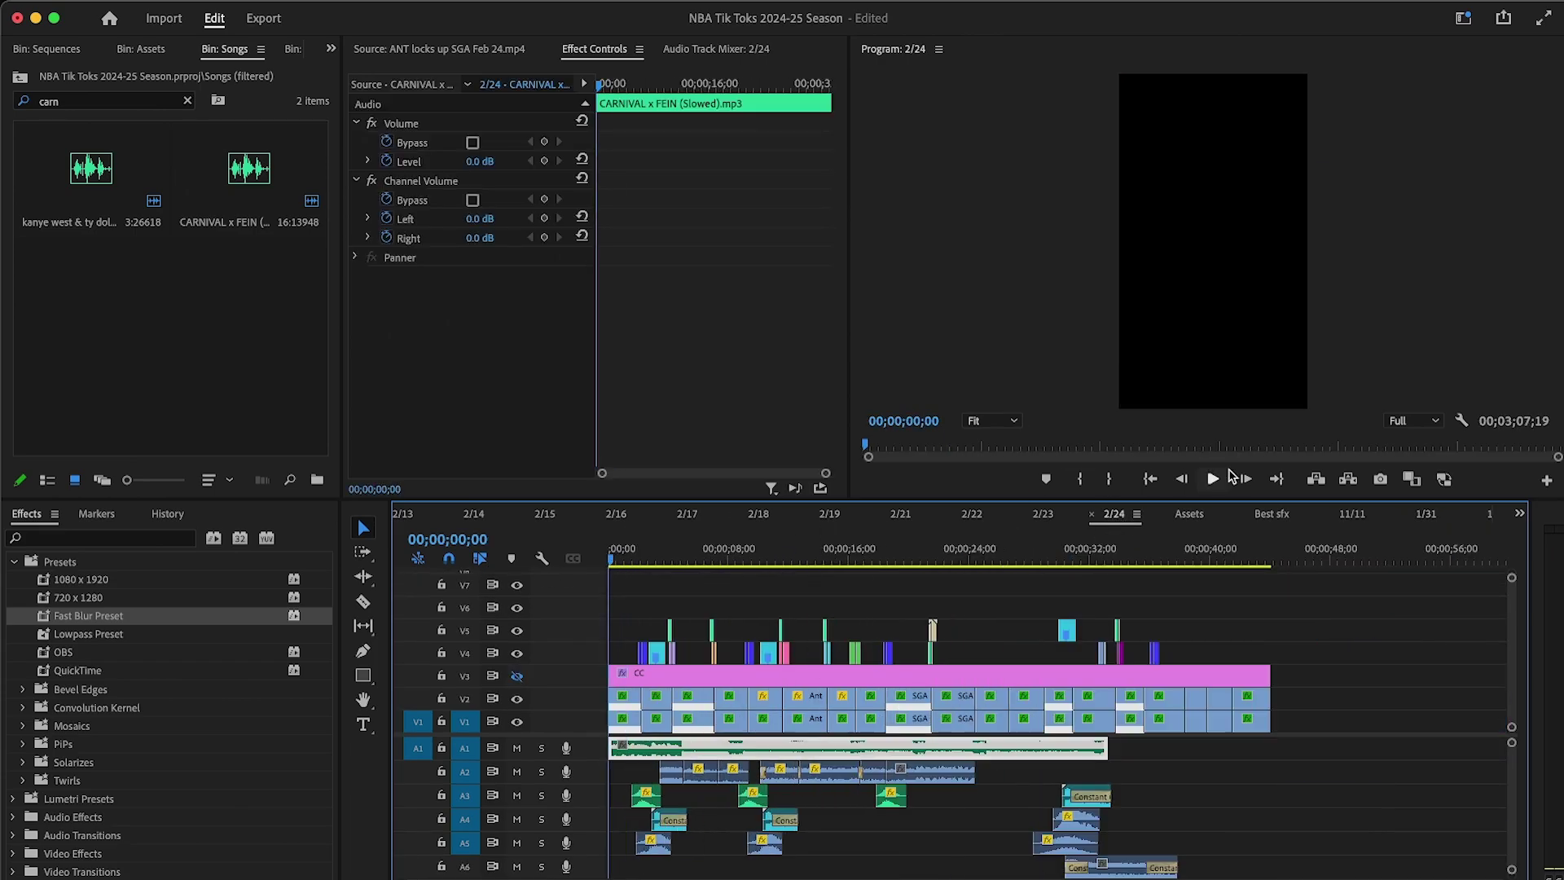
left_click(1217, 480)
key("XF86AudioLowerVolume")
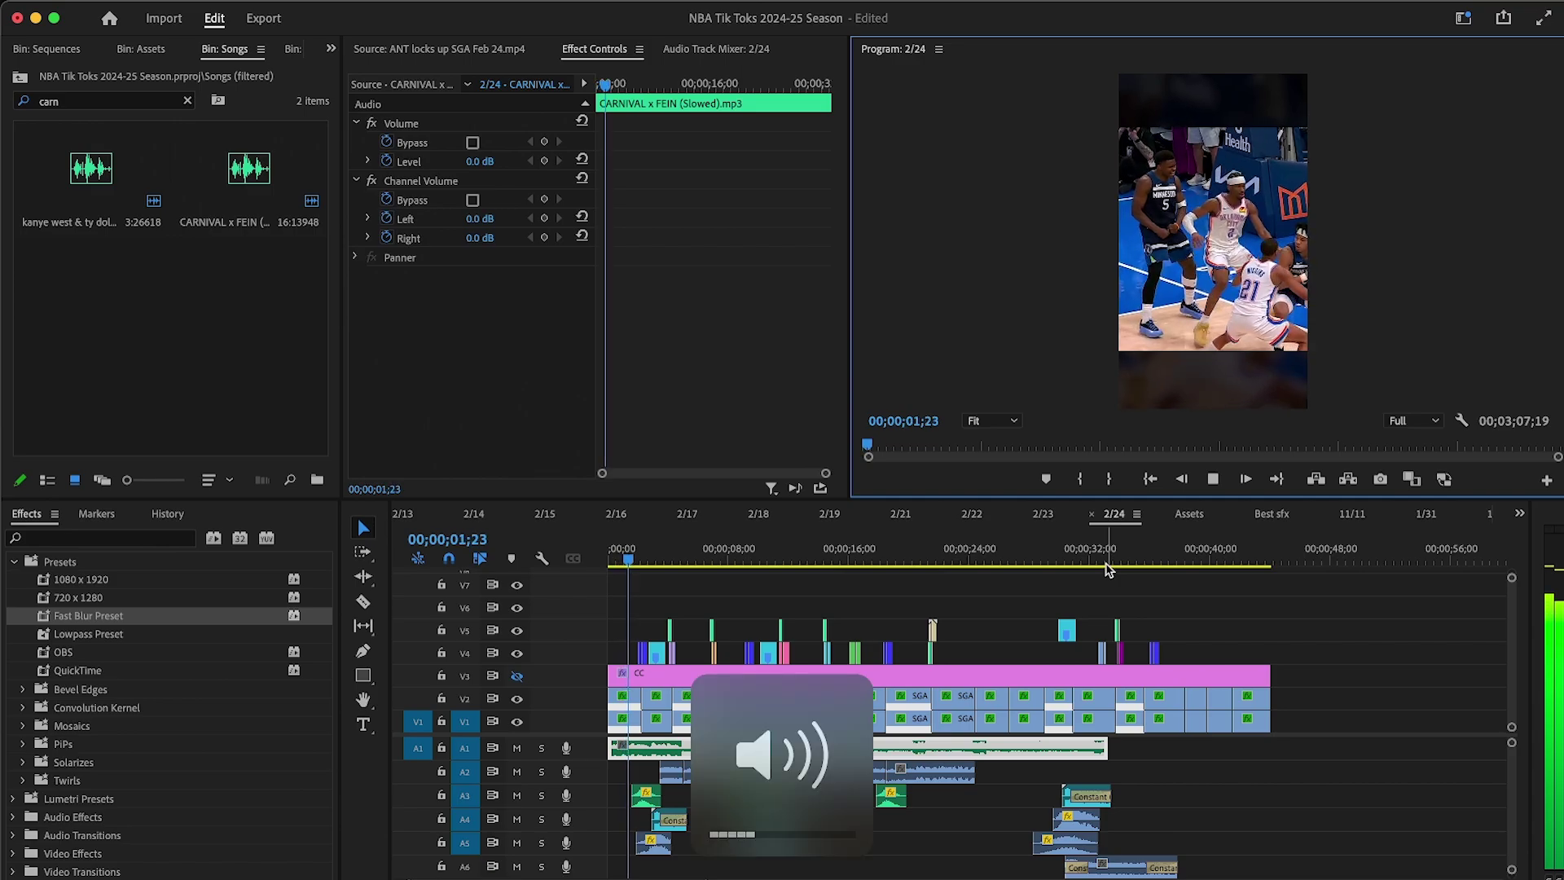
left_click(977, 552)
left_click_drag(778, 556, 843, 553)
left_click(1212, 479)
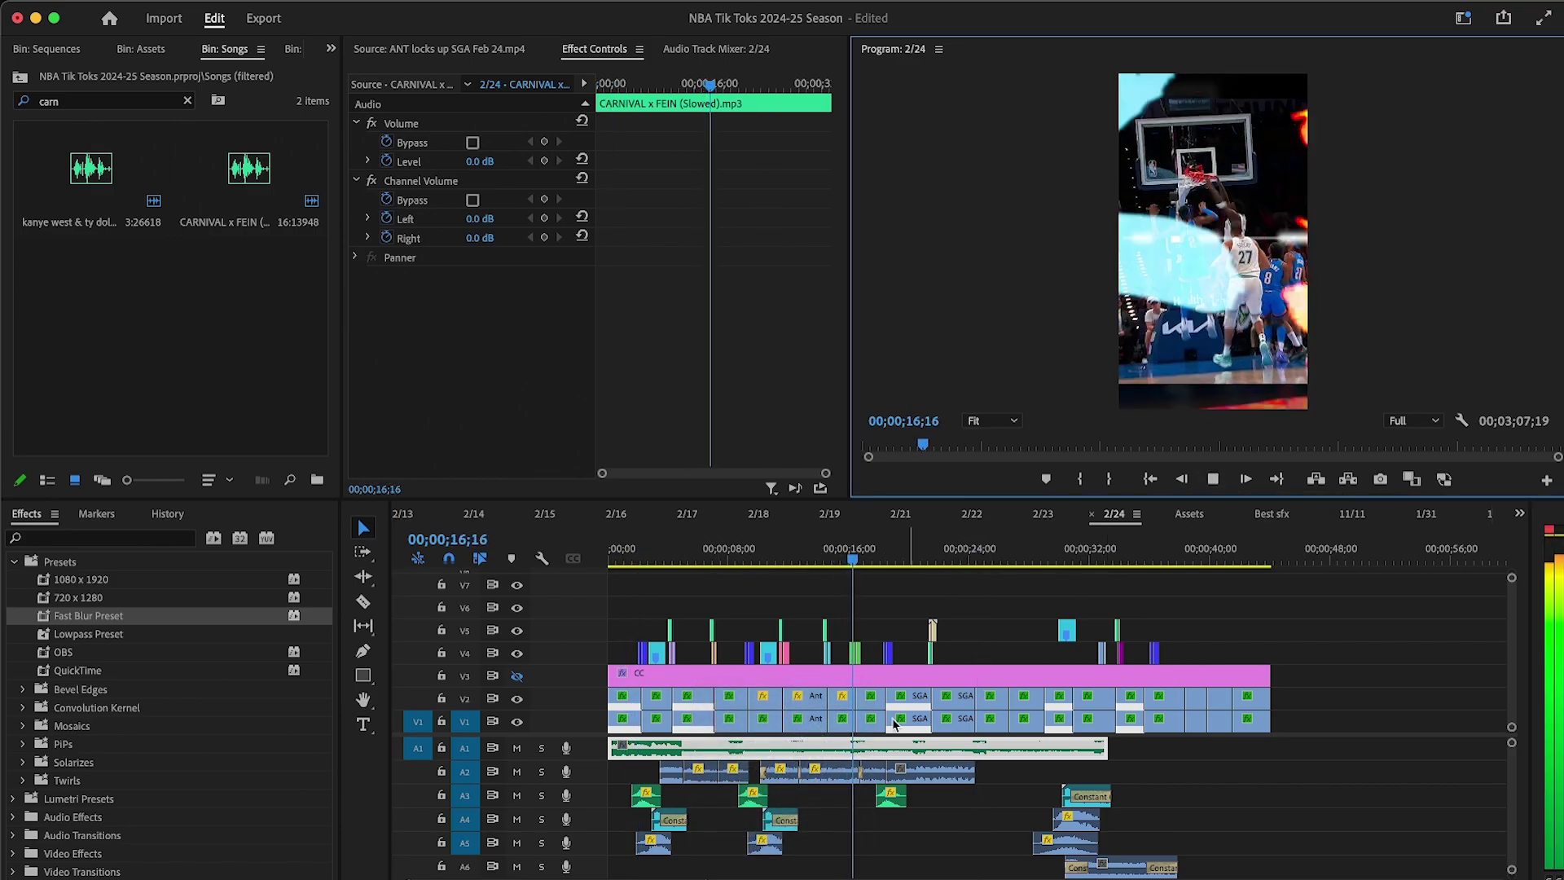
Step: Slide CARNIVAL x FEIN (Slowed).mp3 along A1 to a later start that matches its beat drop to the block near 00;00;30;30
left_click_drag(877, 747, 1033, 748)
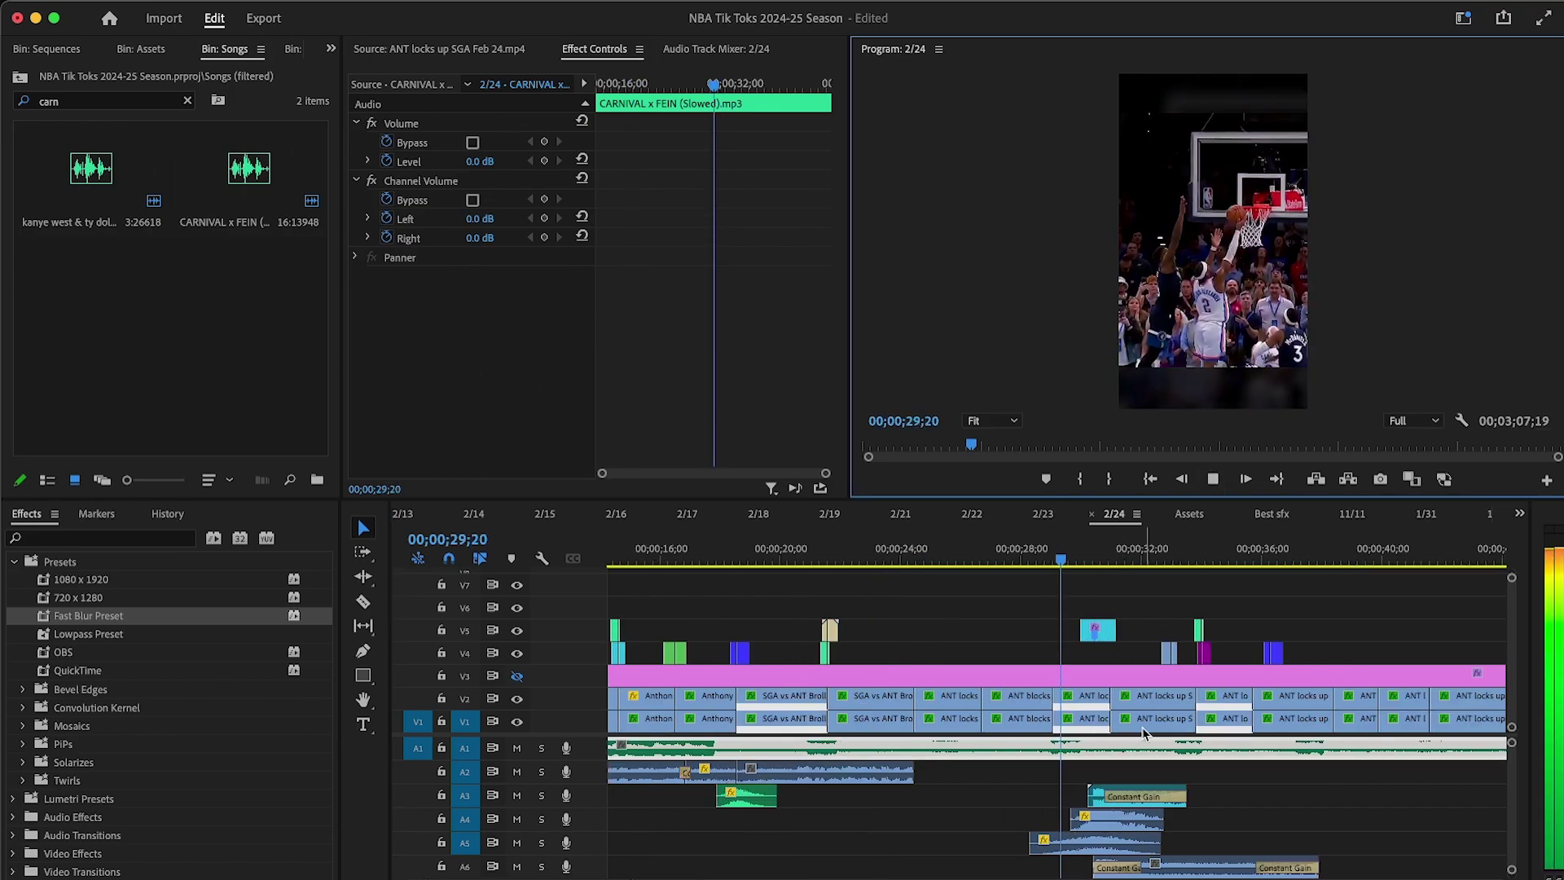
left_click_drag(1145, 741, 1030, 741)
key("minus")
left_click_drag(1185, 746, 1383, 744)
left_click_drag(1138, 752, 1056, 733)
key("minus")
left_click_drag(609, 748, 642, 748)
left_click_drag(822, 748, 792, 747)
Step: Play the section leading into the block and reposition the song later on A1 to refine its sync
left_click(832, 557)
key("equal")
key("equal")
key("equal")
left_click(1213, 479)
left_click(1057, 598)
key("minus")
left_click_drag(1030, 741, 1110, 743)
left_click(1063, 557)
key("minus")
key("minus")
left_click_drag(626, 751, 695, 749)
Step: Move the Light Blur clip near 00;00;30;30 from V5 down to V4 and shift the song slightly earlier on A1
key("equal")
key("equal")
key("equal")
left_click_drag(1148, 643, 1145, 658)
left_click_drag(1123, 756, 1084, 754)
Step: Play the block from 00;00;28;54 and replay it from just before the Light Blur clip to check the song's timing
left_click(1025, 551)
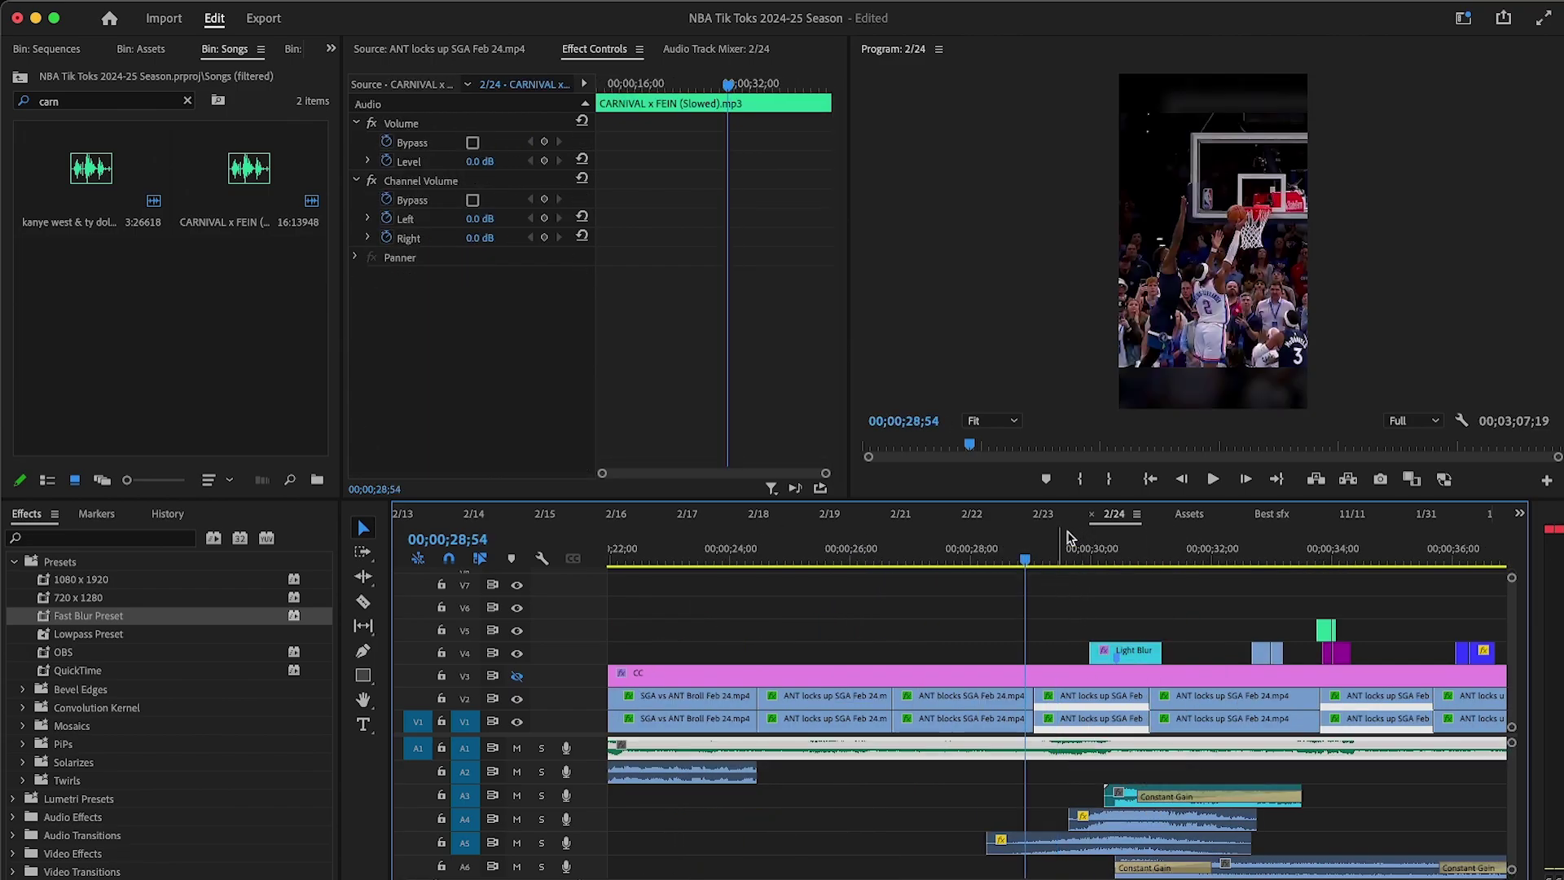
left_click(1211, 481)
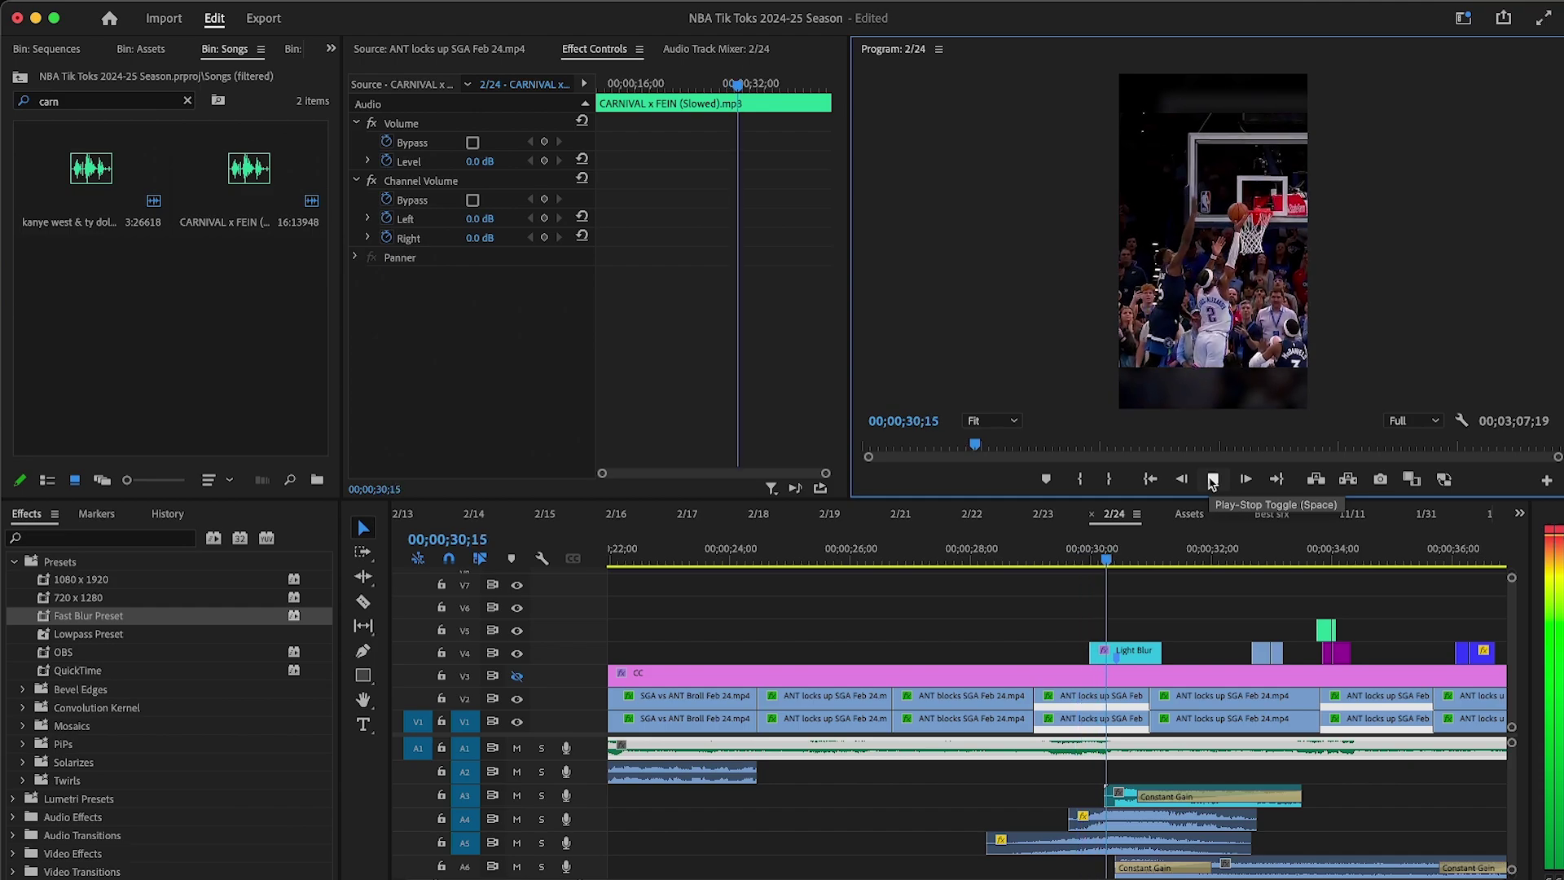
left_click(1211, 480)
left_click(1086, 554)
left_click(1212, 480)
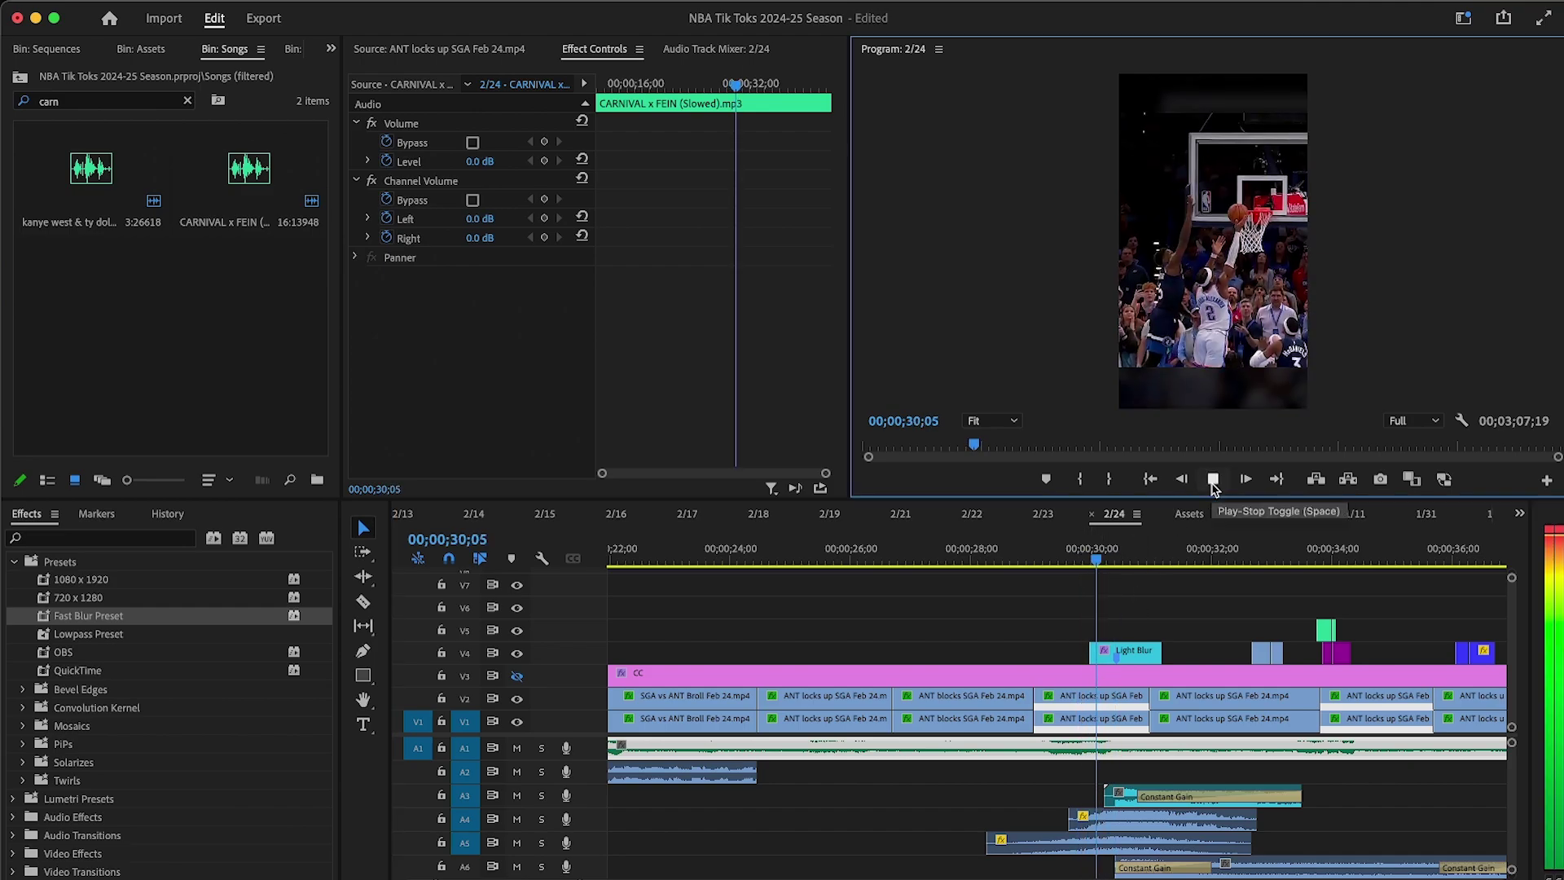
left_click(1088, 543)
left_click_drag(1086, 538, 1084, 540)
key("=")
key("=")
left_click(1213, 479)
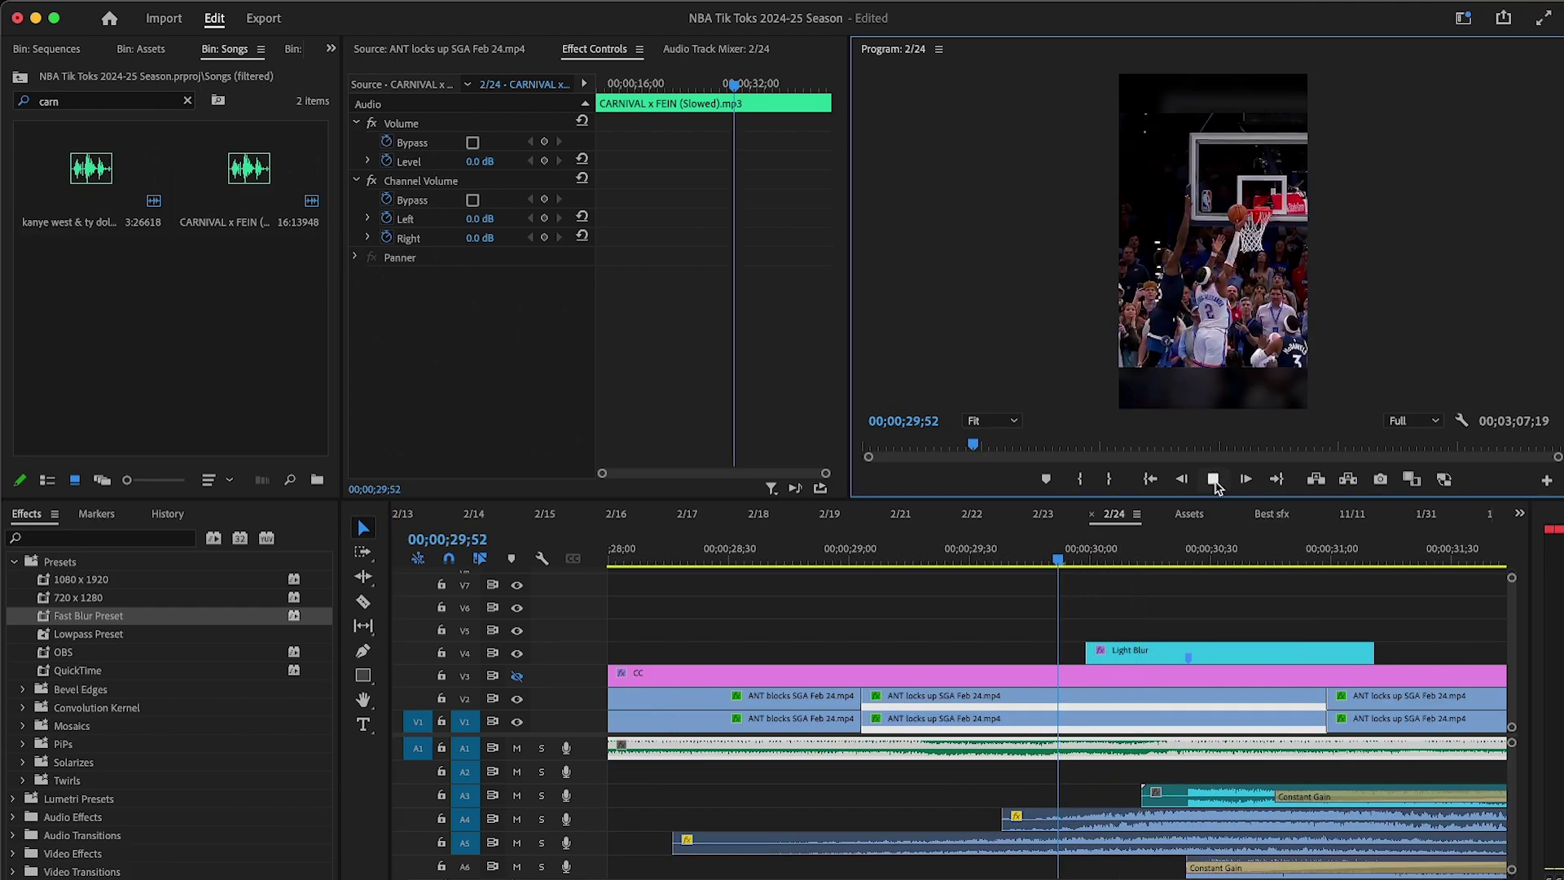
left_click(1213, 478)
Step: Nudge the song about 2 frames later on A1 and replay the block through 00;00;30;46
left_click(1187, 746)
key("=")
left_click_drag(1178, 746, 1194, 746)
left_click(1213, 479)
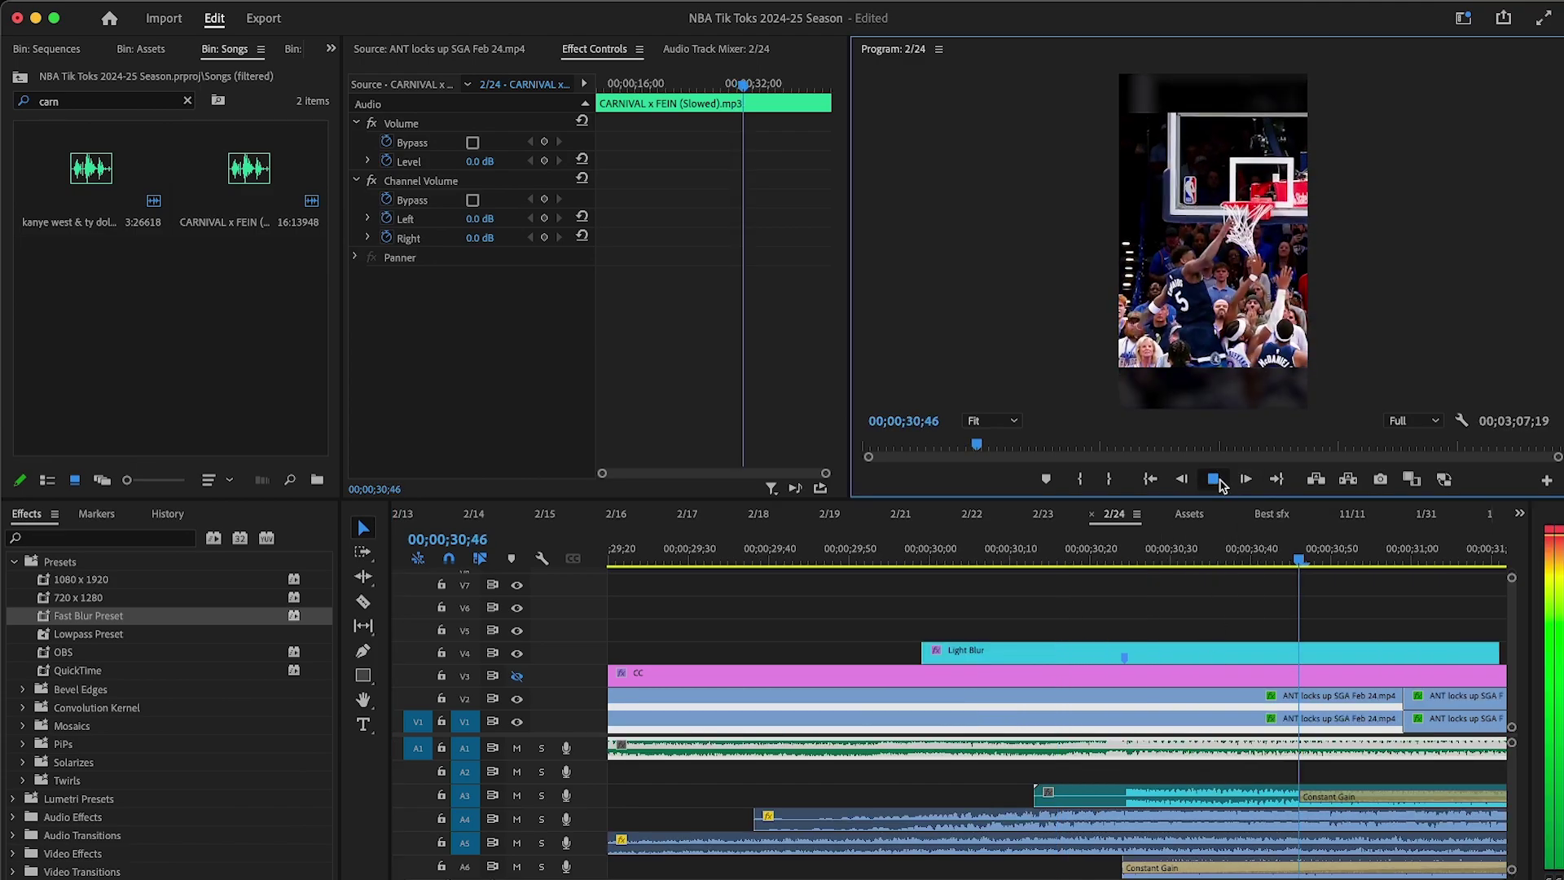
left_click(1213, 478)
Step: Return to the start of the sequence and play the opening through about 00;00;03;04 to check the song's sync
left_click(1145, 594)
key("-")
key("-")
key("-")
key("-")
key("minus")
key("minus")
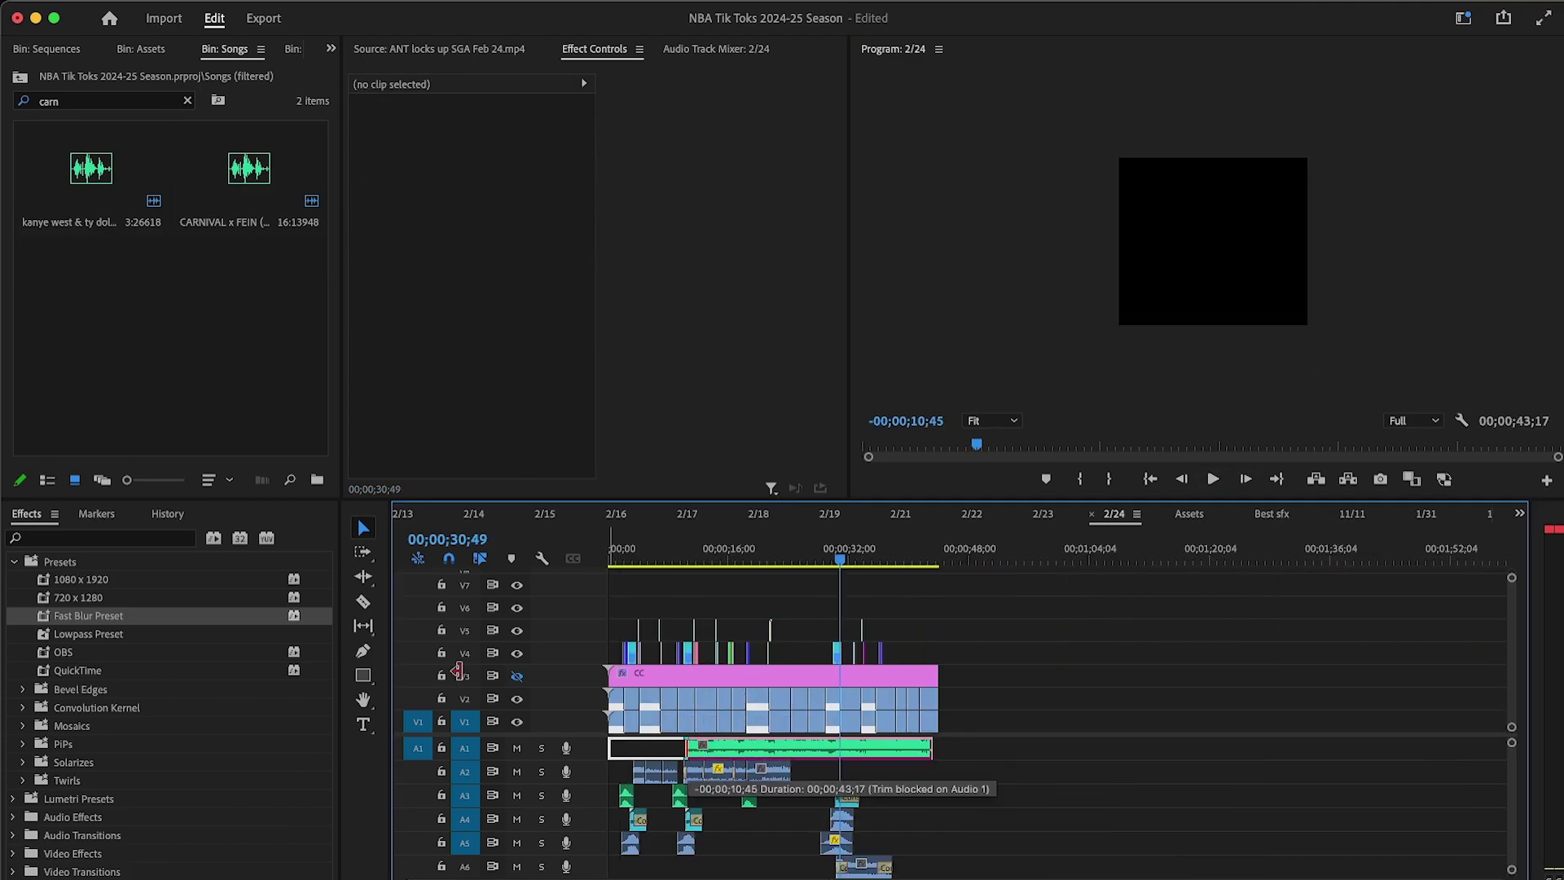
left_click_drag(619, 556, 608, 556)
key("=")
key("=")
key("=")
left_click(1212, 481)
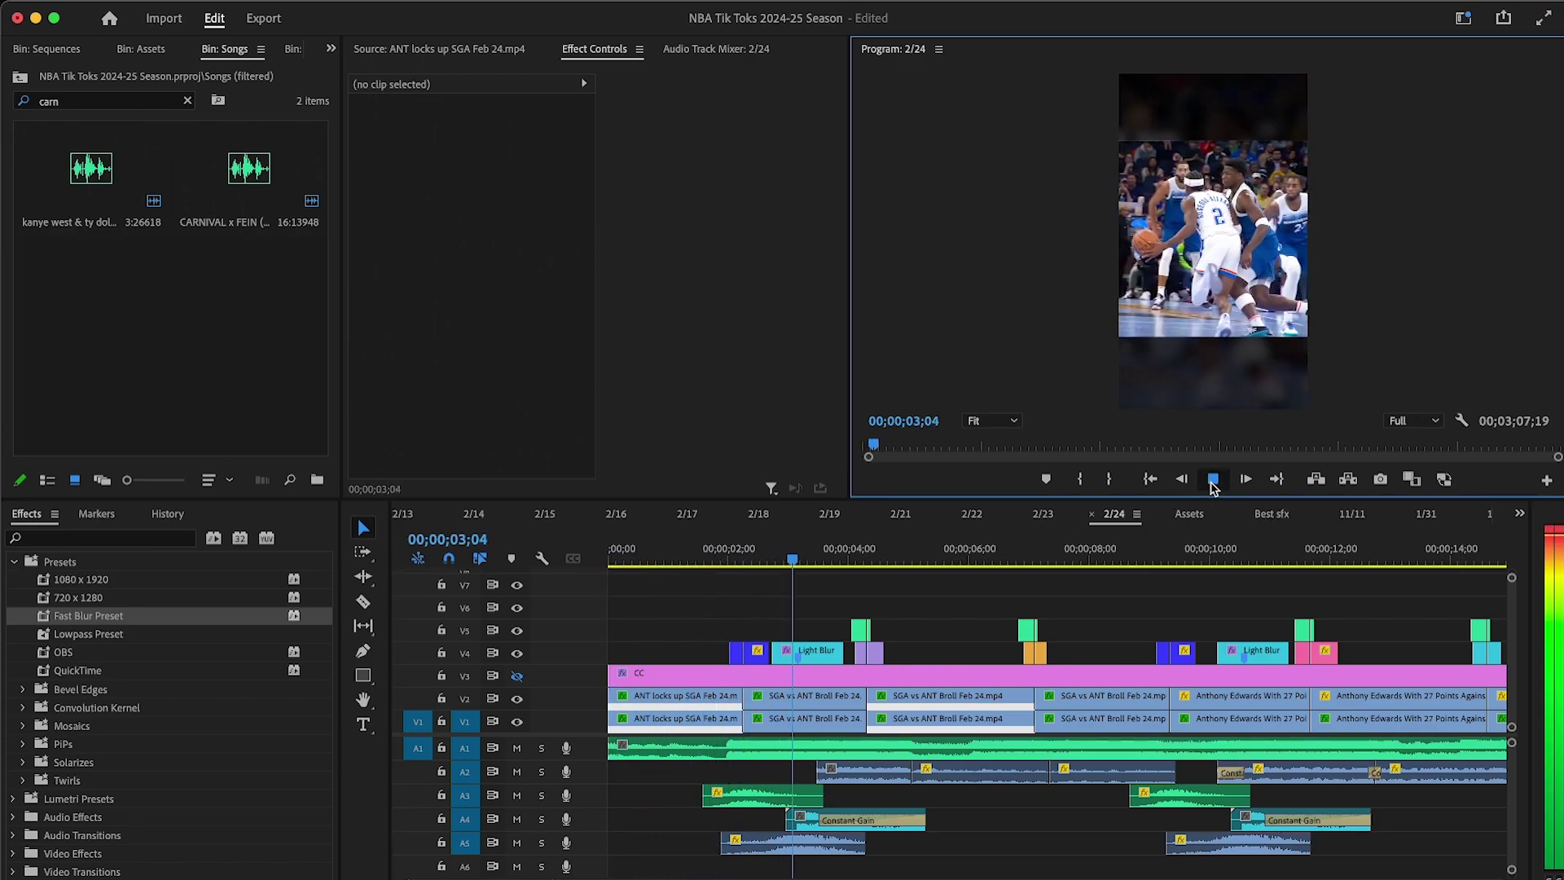
key("space")
Step: Select every clip except the song on A1 and shift them all about 20 frames later
left_click(684, 556)
key("minus")
key("minus")
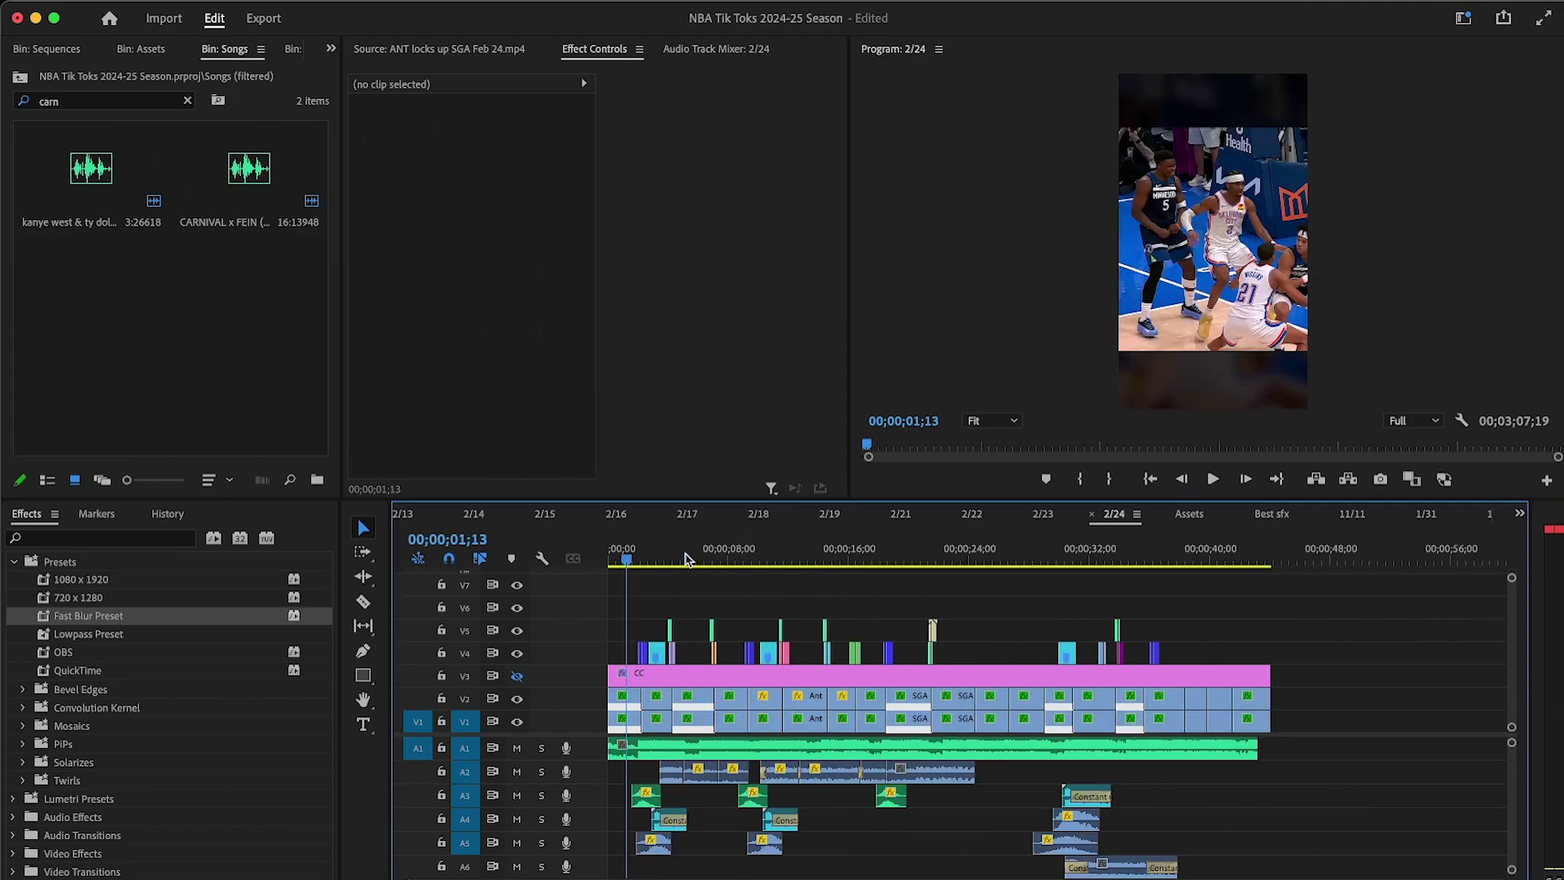
key("grave")
left_click_drag(967, 253, 218, 757)
key("equal")
key("equal")
left_click_drag(254, 468, 255, 506)
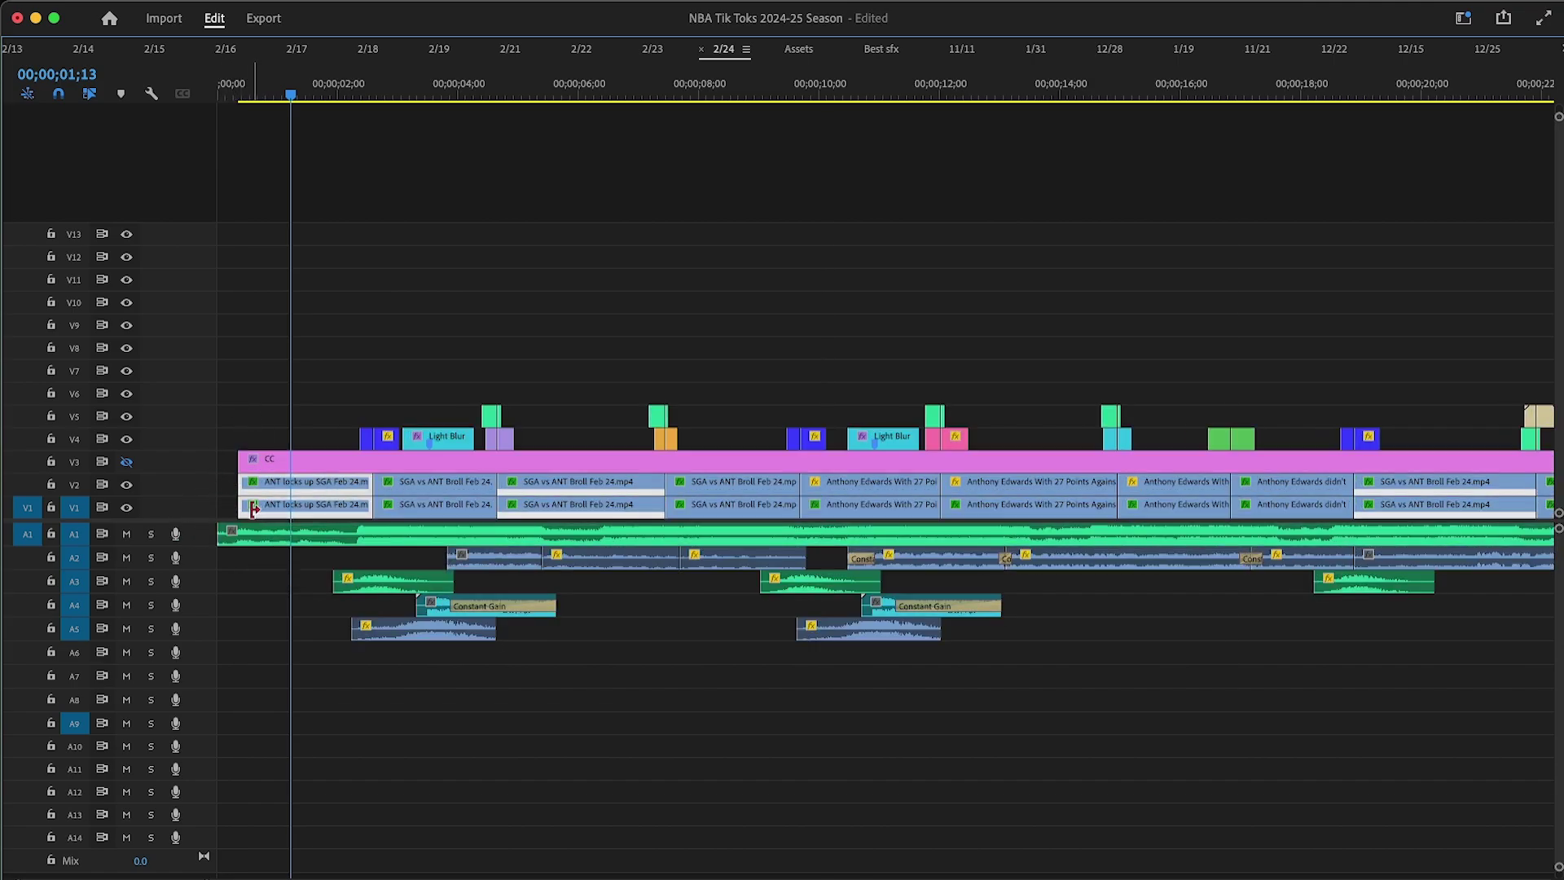
key("grave")
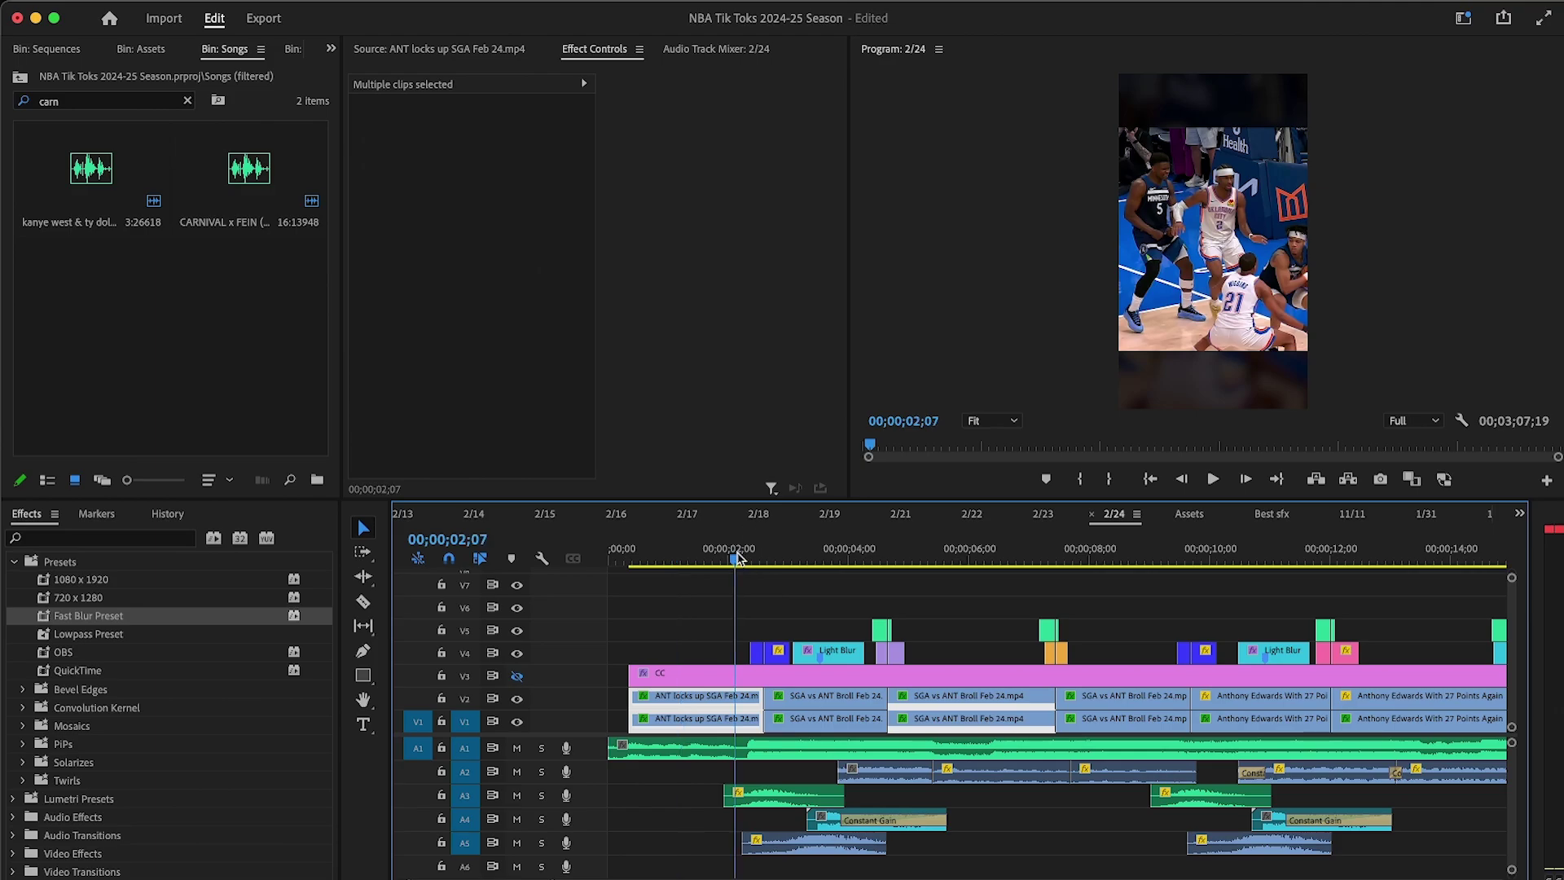
Step: Move the opening clips on V1 and V2 earlier towards the beat and extend the CC layer's start to match
key("=")
key("=")
left_click_drag(1171, 707, 1057, 715)
key("minus")
left_click_drag(647, 675, 621, 677)
Step: Trim the song's start on A1 to align with the opening clips and ripple-delete the empty space at the sequence's beginning
left_click(613, 791)
mouse_move(612, 747)
left_mouse_down()
mouse_move(638, 745)
mouse_move(622, 744)
left_mouse_up()
right_click(613, 703)
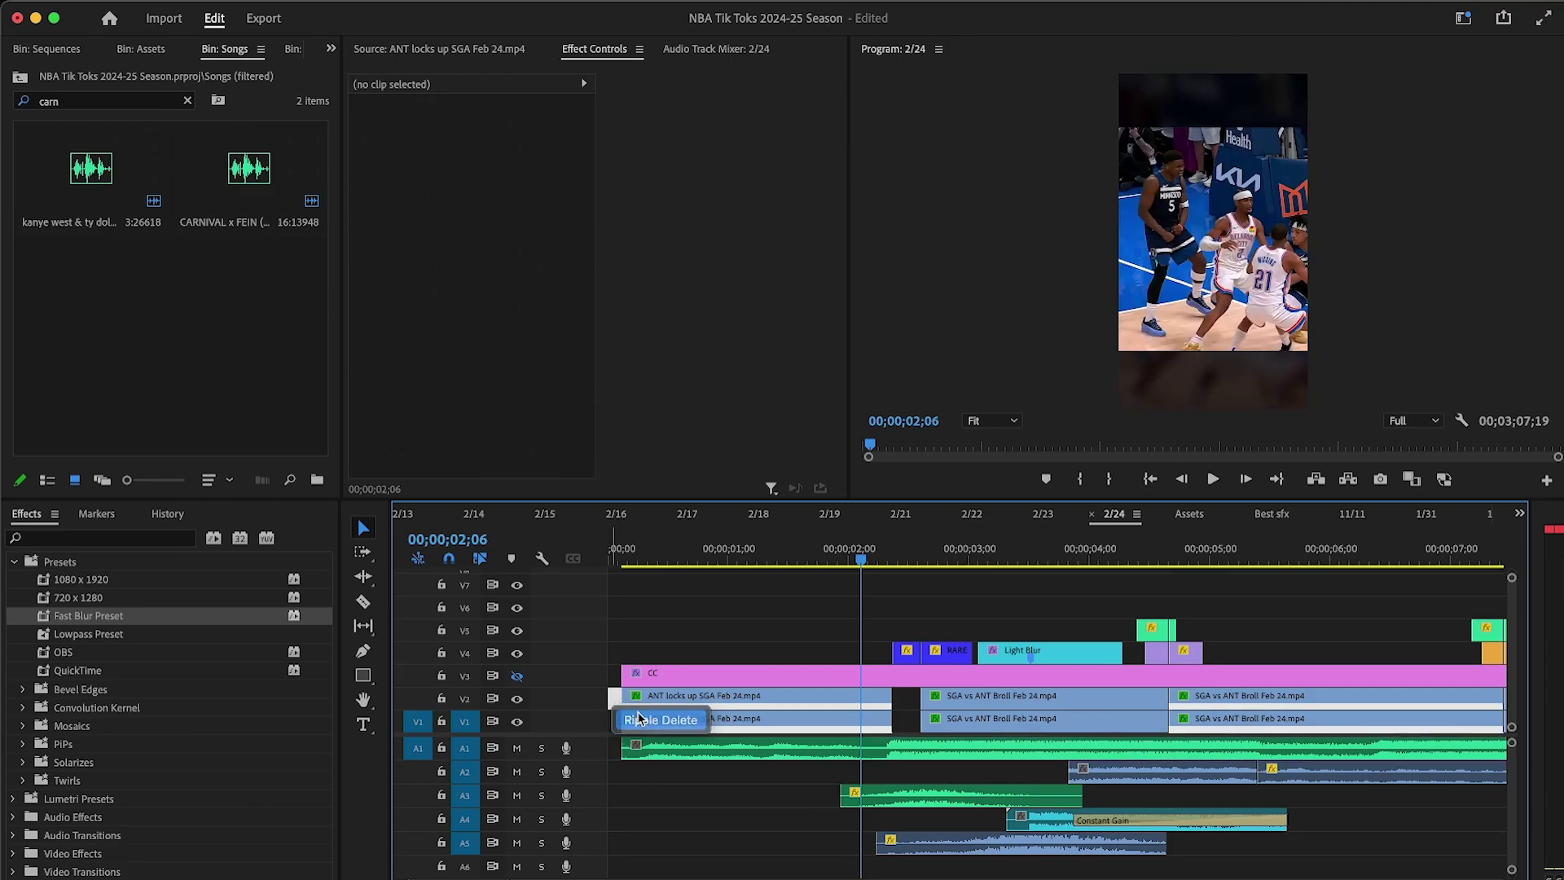
left_click(651, 721)
Step: Play the opening and move the RARE GO Highlights overlays and their A3 sound effect earlier onto the end of the first clip
key("Home")
key("equal")
left_click(1214, 478)
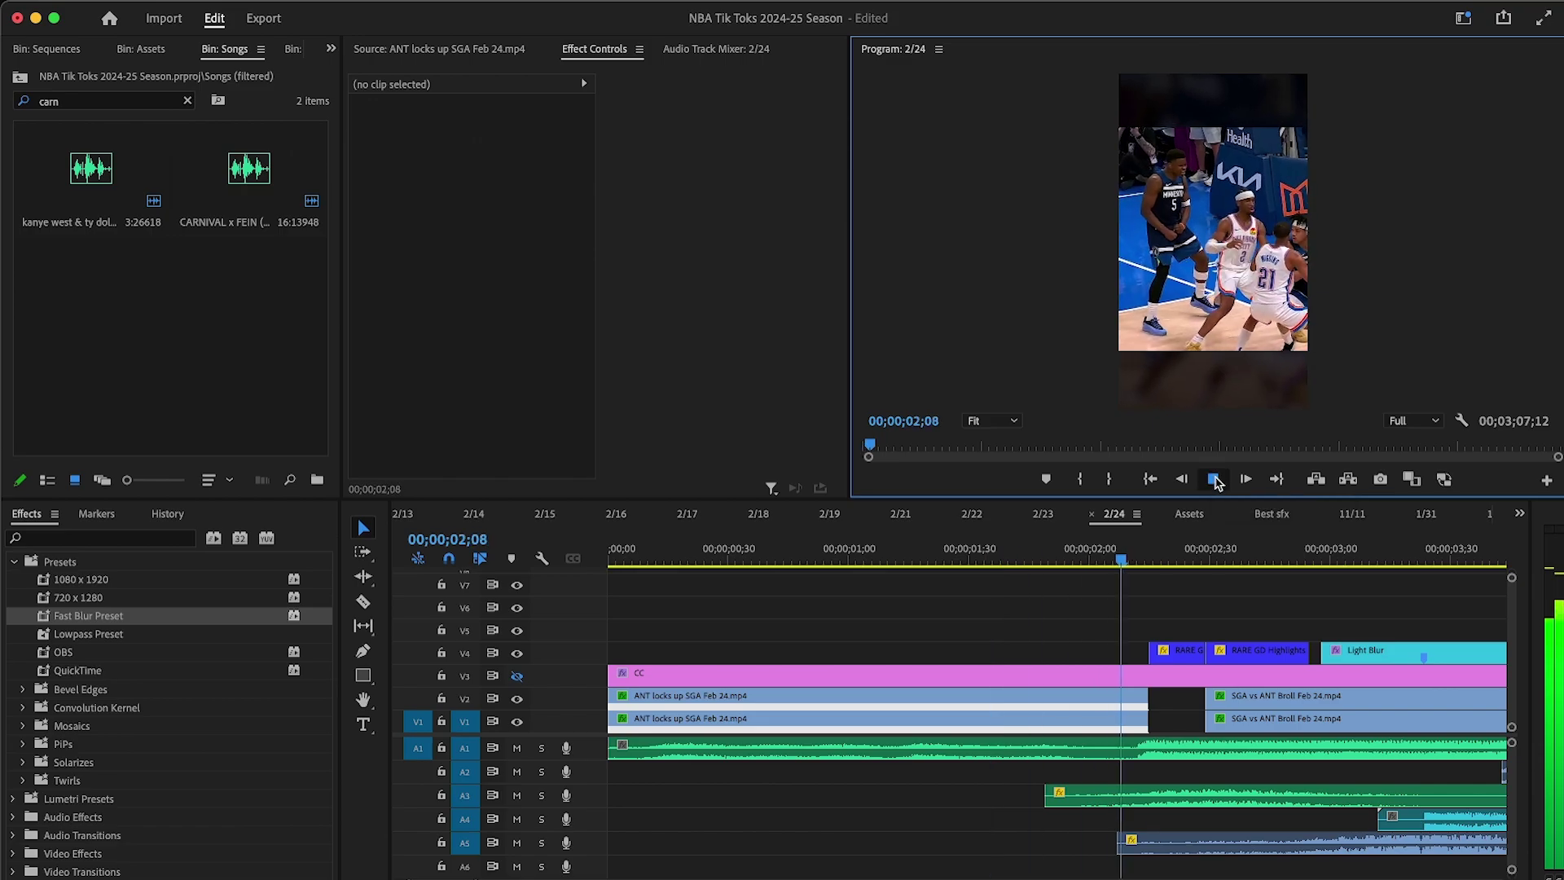
left_click_drag(1159, 628, 1173, 661)
left_click(1225, 794, "shift")
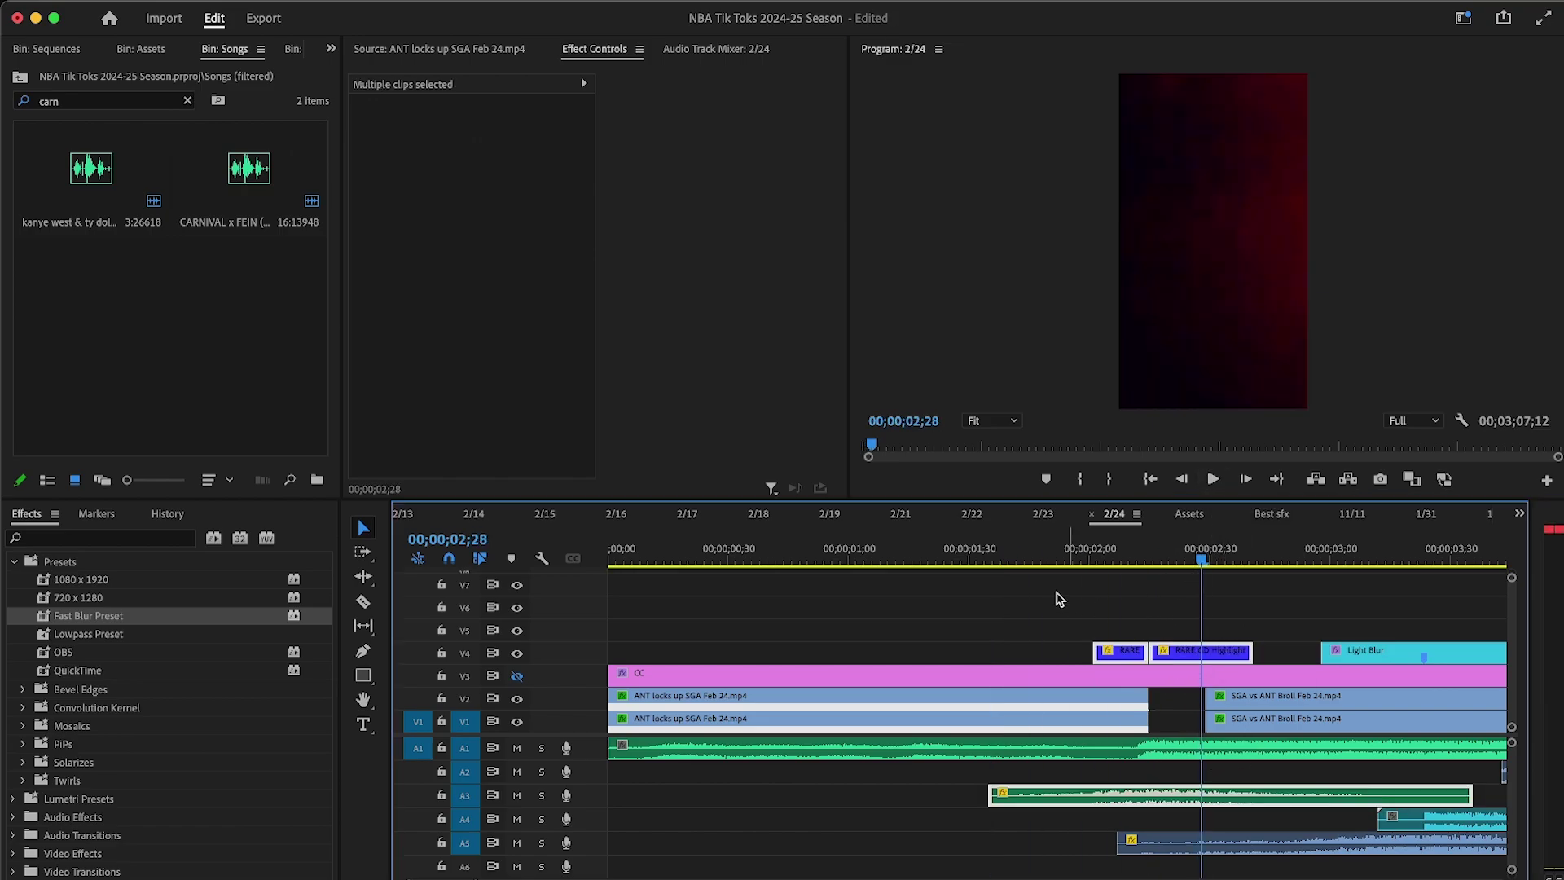
Step: Replay the first transition up to about 00;00;02;38 to check its timing against the song
left_click(973, 562)
left_click(1217, 478)
left_click(1195, 621)
key("minus")
key("equal")
left_click(1177, 544)
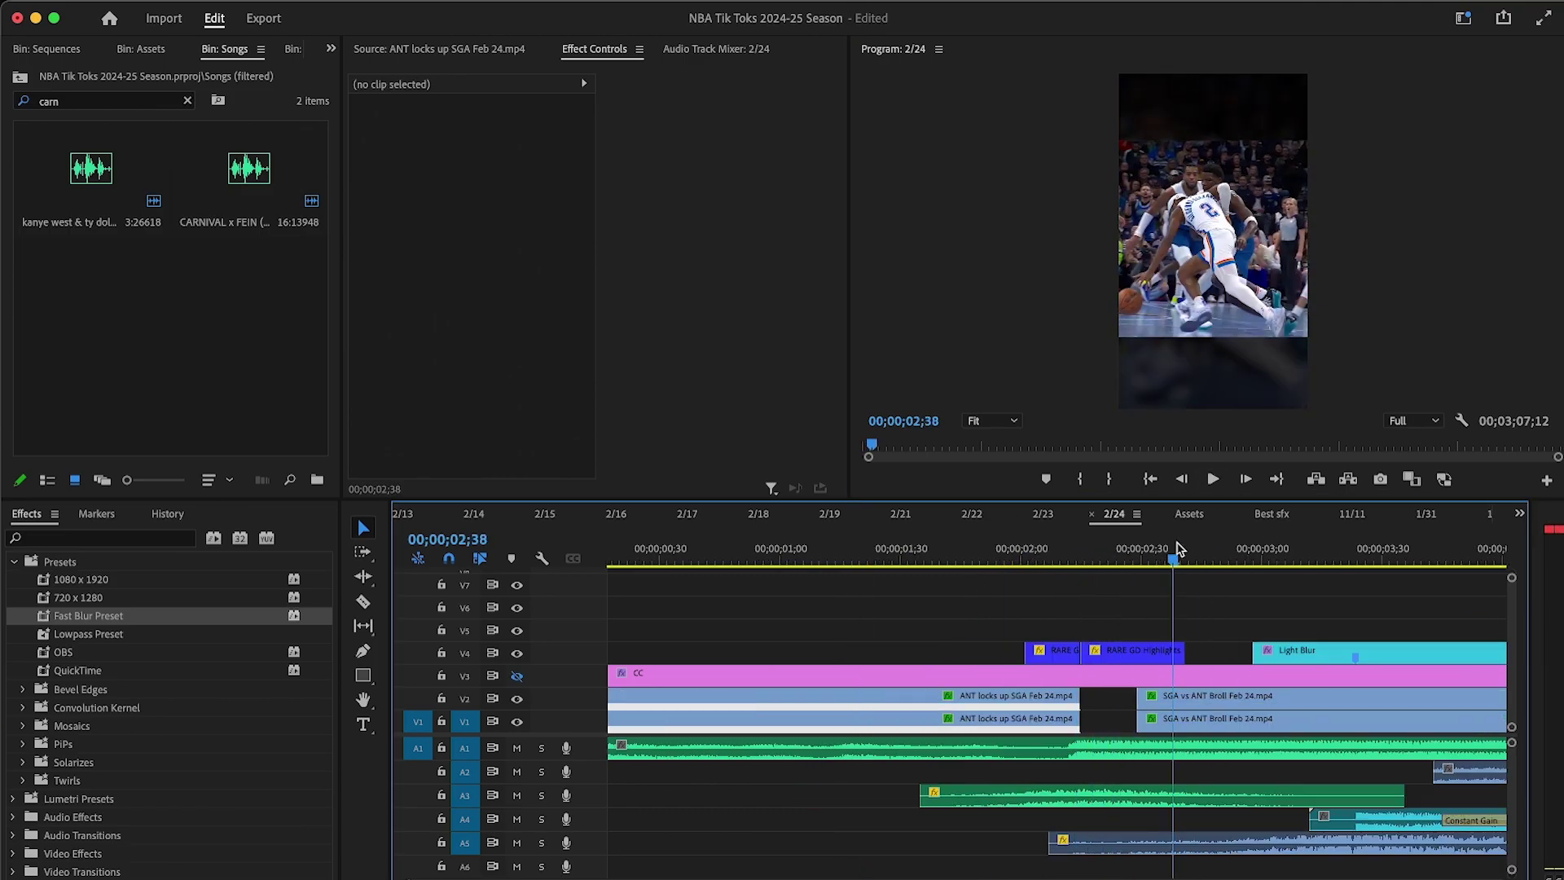
Step: Try moving only the second clip pair and the Light Blur earlier to close the gap, replay it, and undo the move
key("minus")
left_click_drag(895, 705, 931, 709)
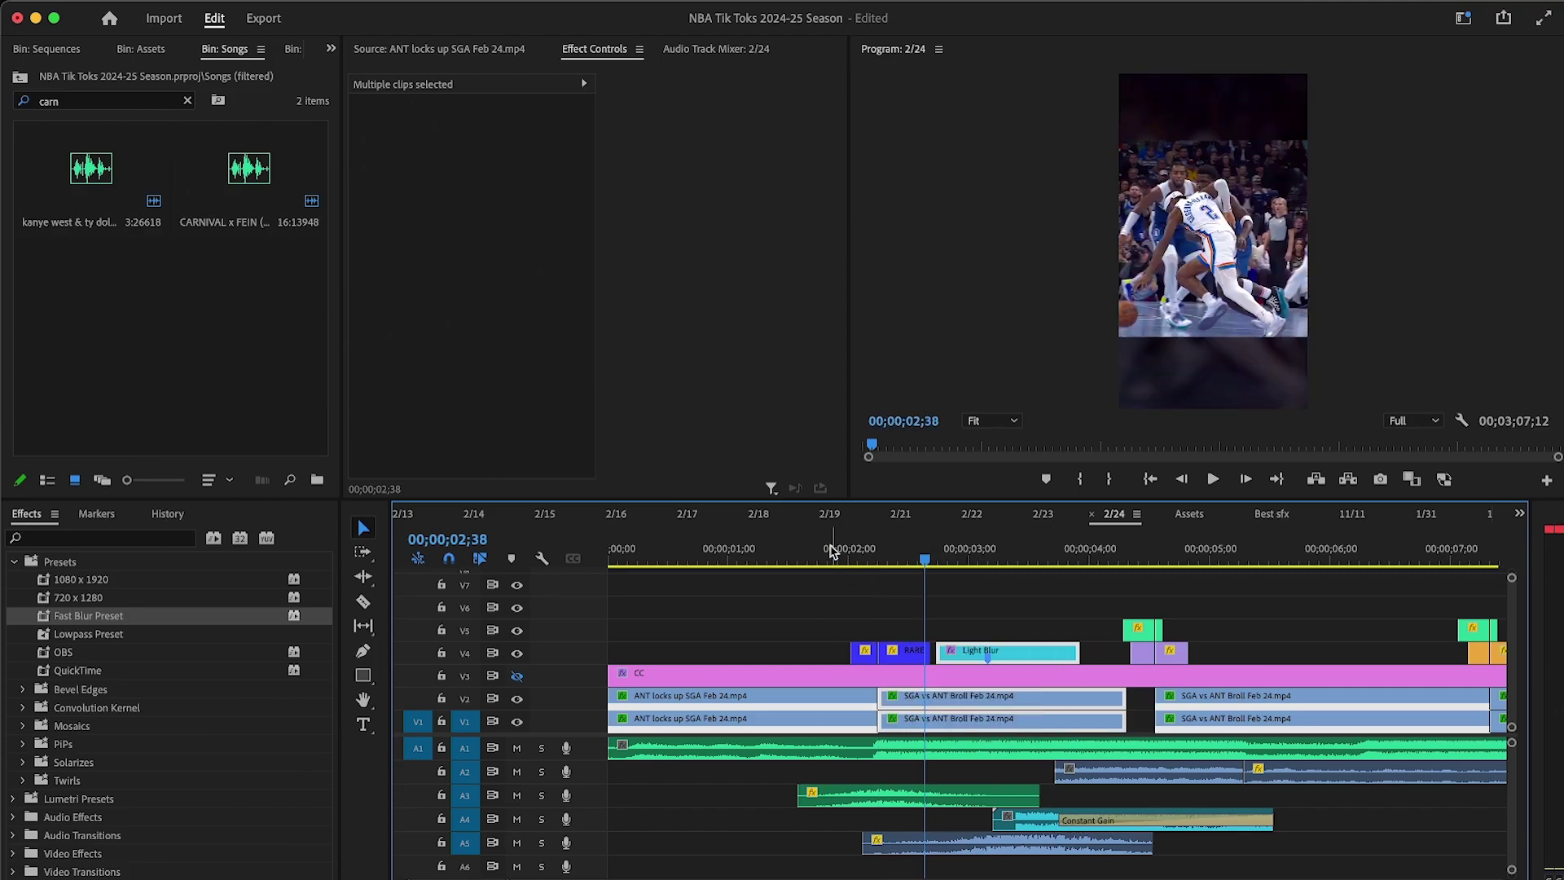
left_click(829, 549)
key("equal")
left_click(1214, 479)
left_click(1177, 602)
key("minus")
left_click(965, 552)
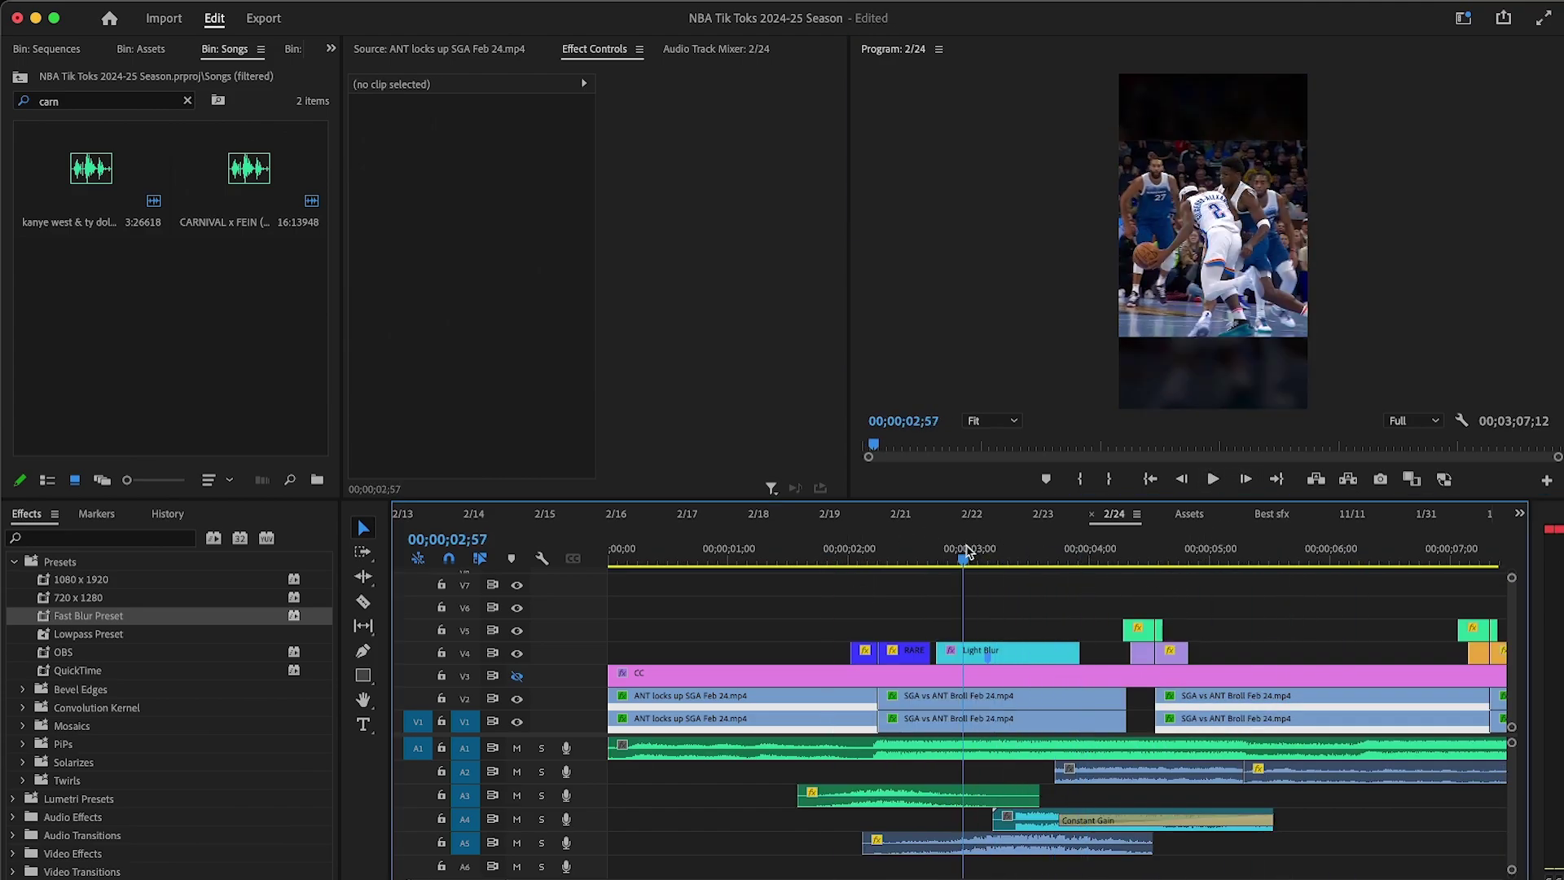
key("super+z")
Step: Move the second clip pair, the Light Blur and their A4 and A5 sound effects earlier together, against the opening clips
left_click(1044, 650)
left_click(949, 698, "shift")
left_click(948, 724, "shift")
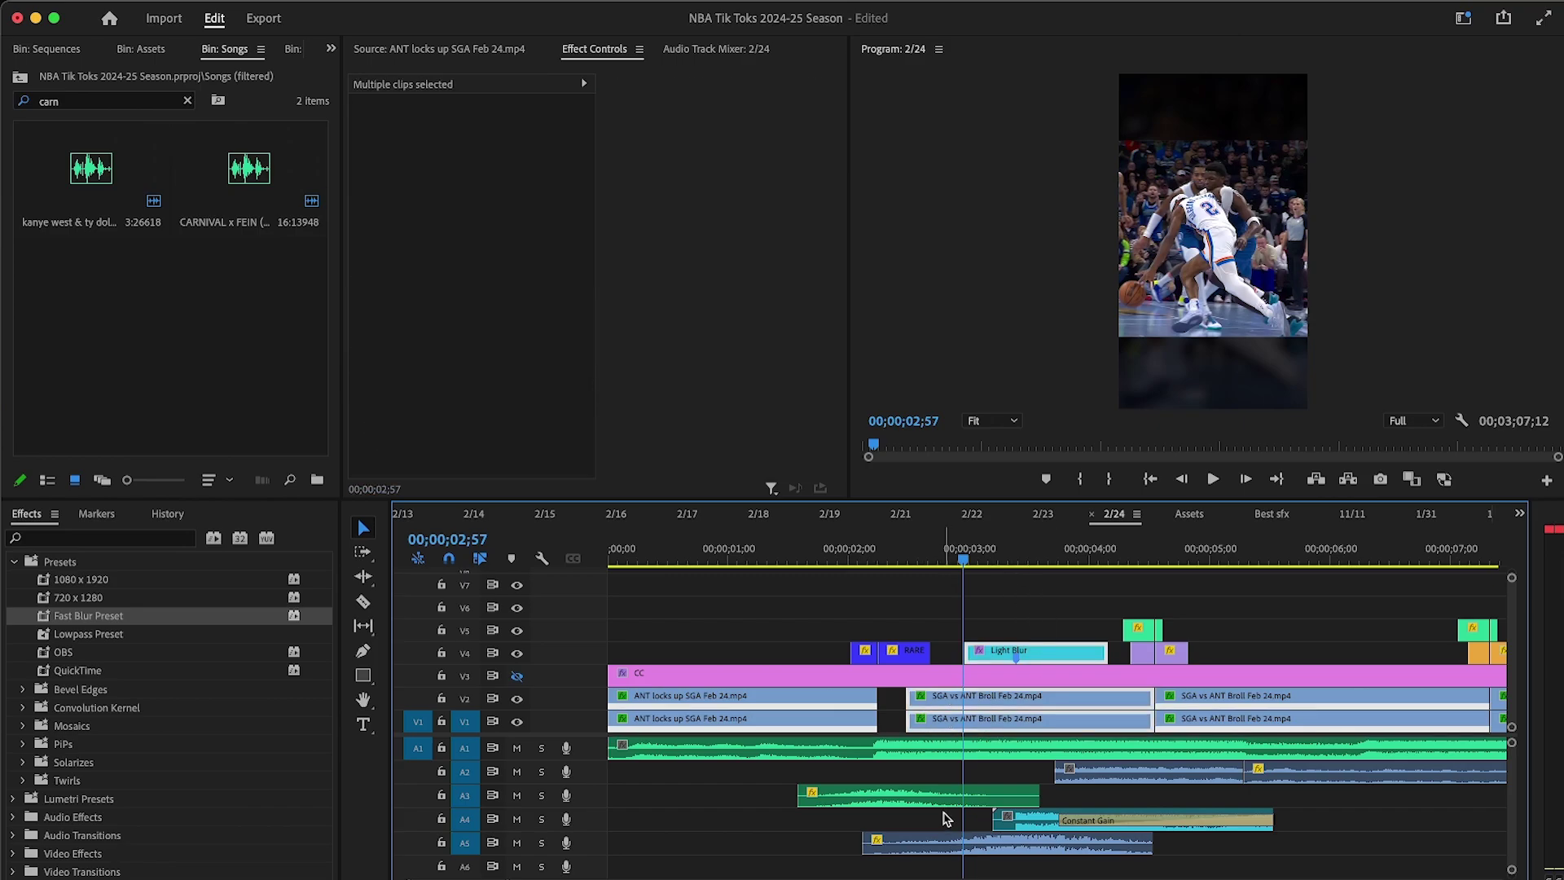
left_click_drag(944, 814, 1014, 848)
key("=")
left_click_drag(1058, 703, 1001, 696)
Step: Play the joined clips and move the third clip pair with its TV Damage and MTNHoops overlays earlier to close the next gap
left_click(1212, 482)
left_click(1183, 628)
key("-")
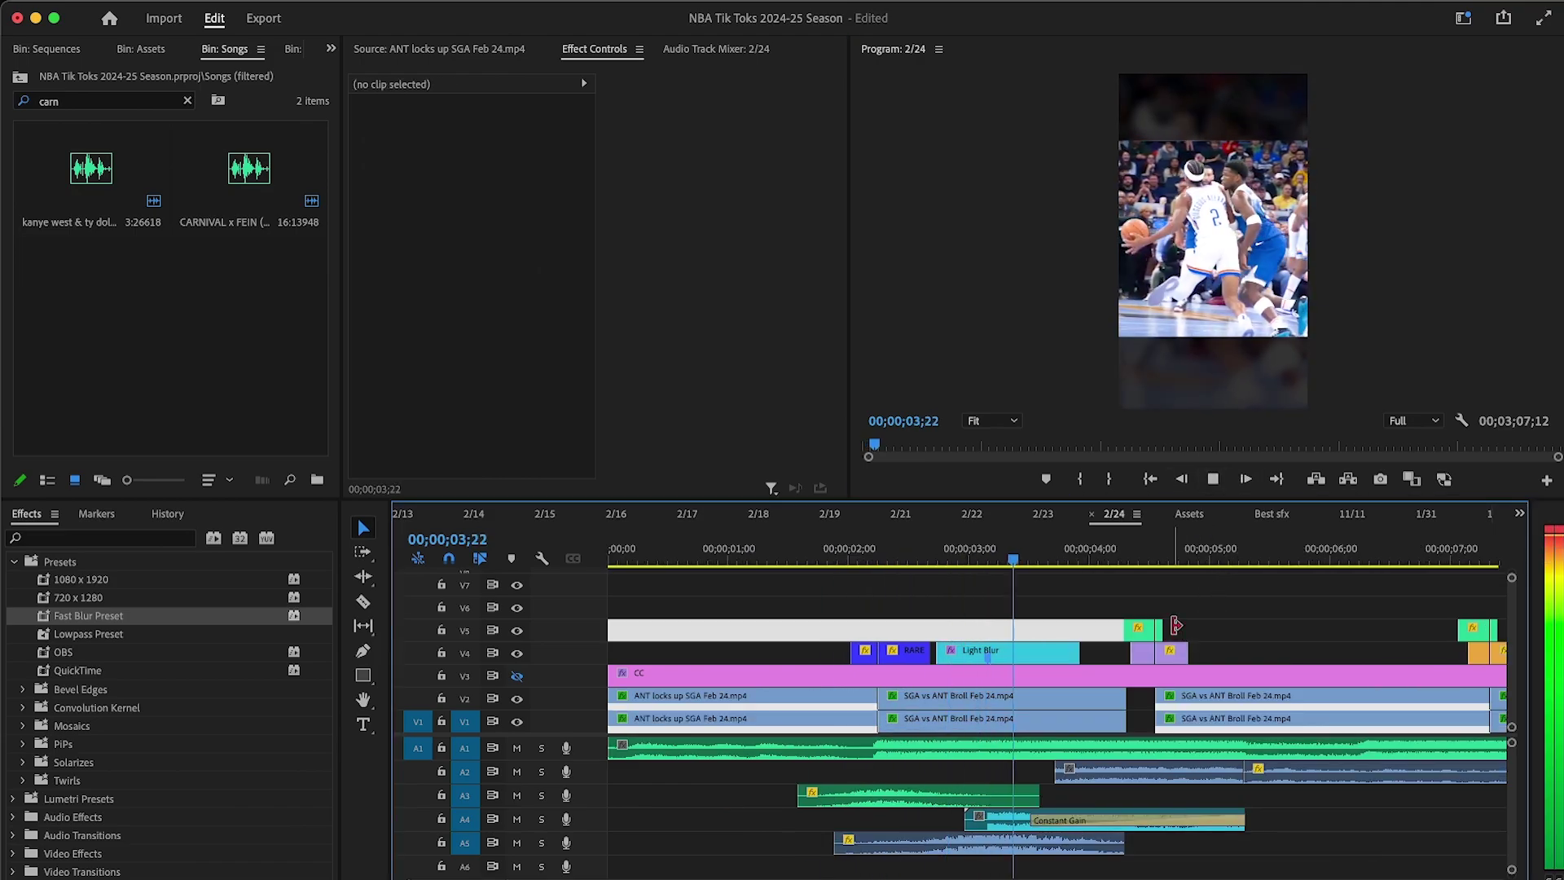
key("=")
key("space")
left_click_drag(1218, 698, 1174, 726)
left_click_drag(1175, 727, 1175, 726)
Step: Play from about 00;00;02;56 through 00;00;07;04 to check the closed cuts against the beat
left_click(1213, 479)
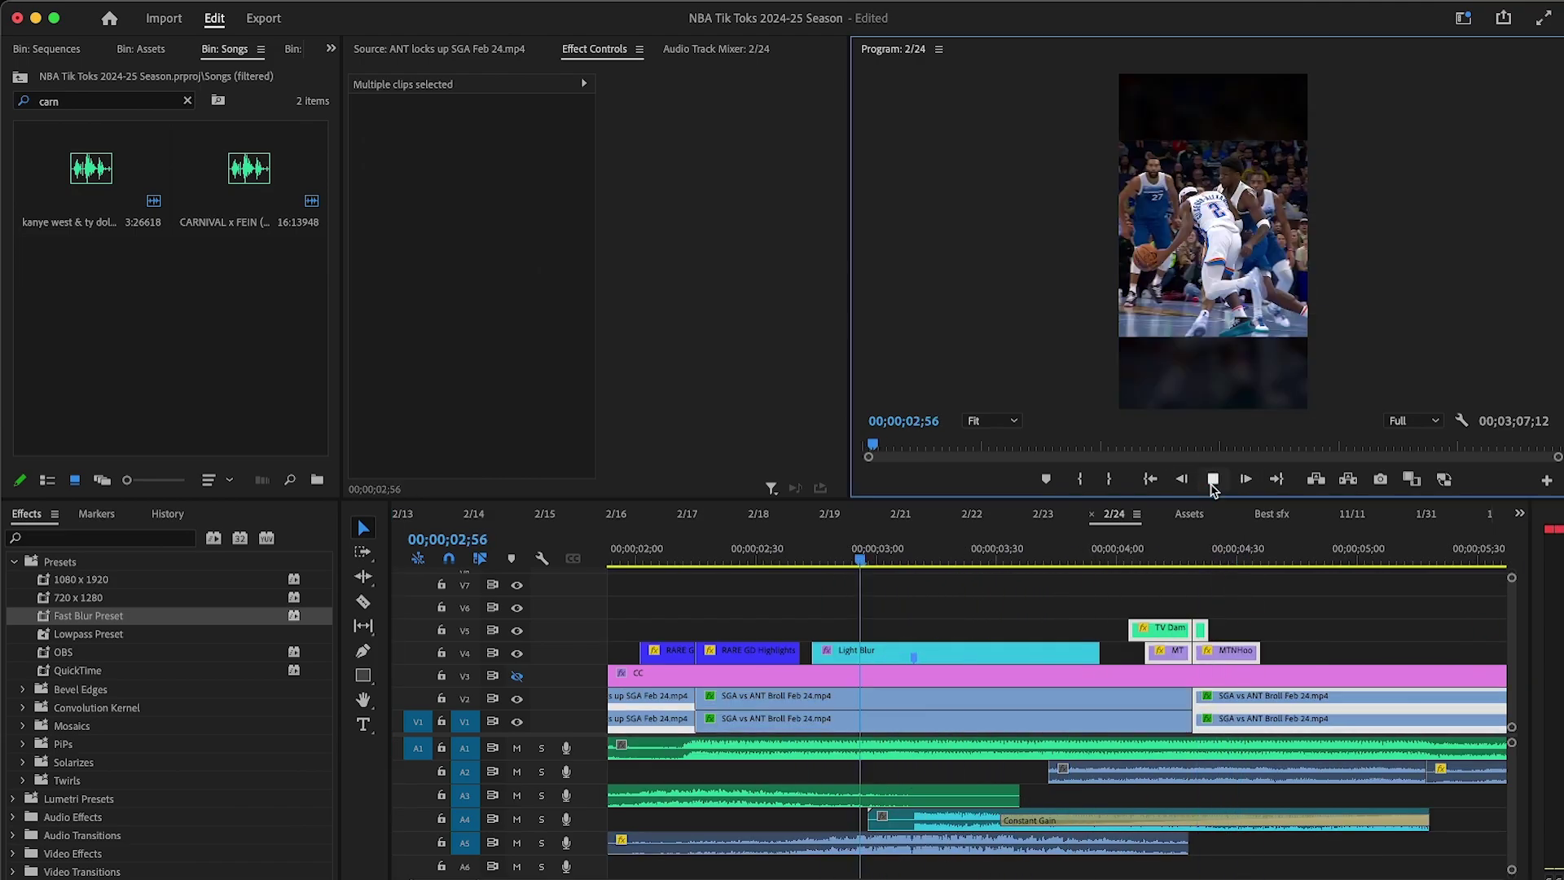
left_click(1203, 599)
key("-")
key("=")
key("-")
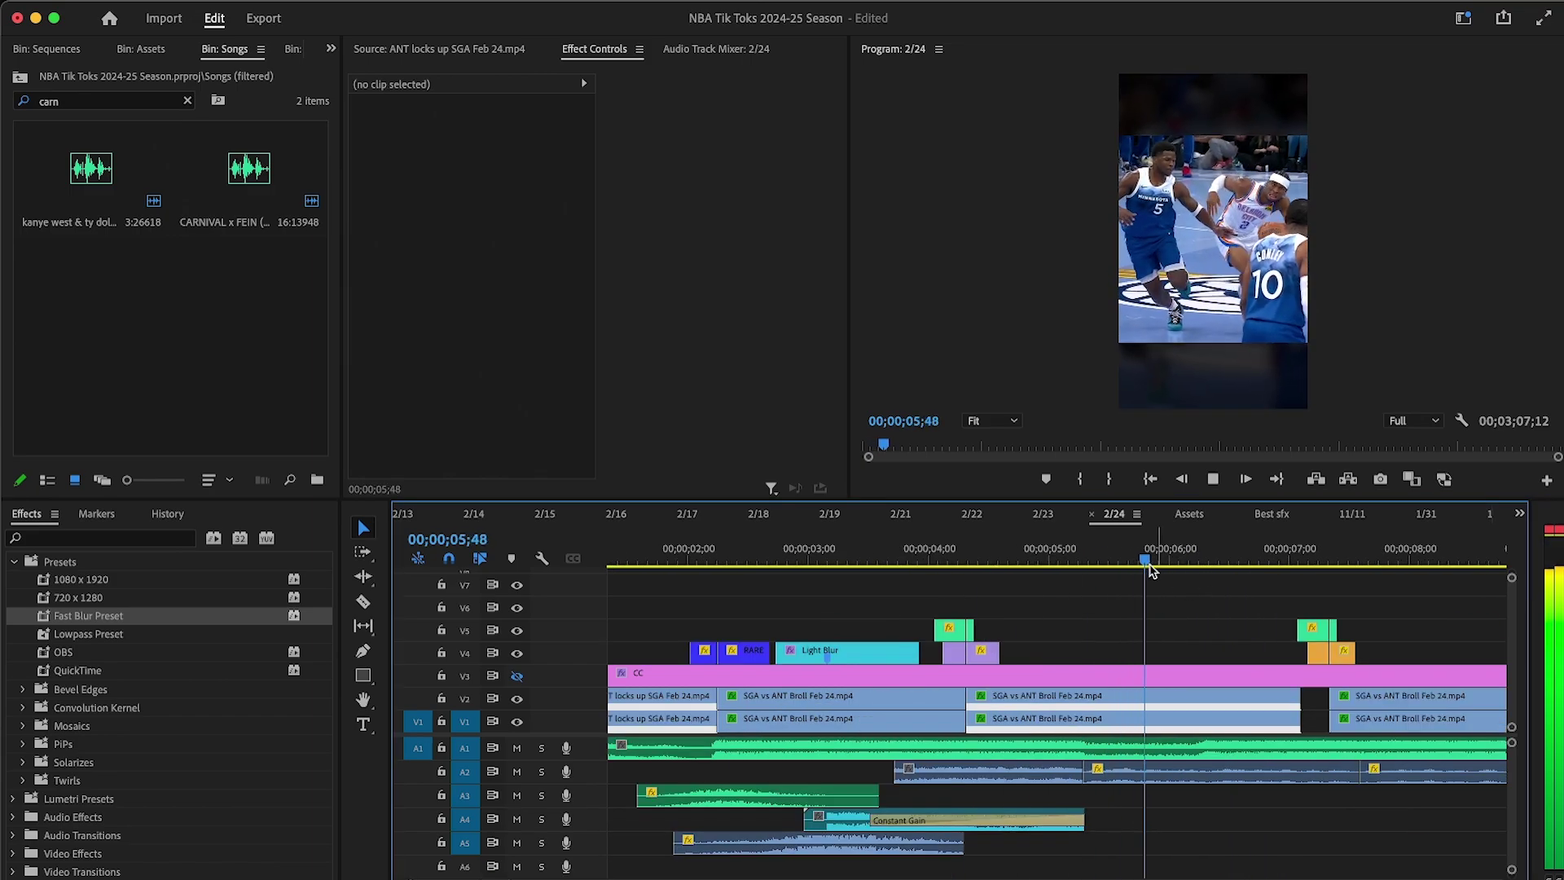
scroll(1180, 594, "up", 1)
left_click(1213, 479)
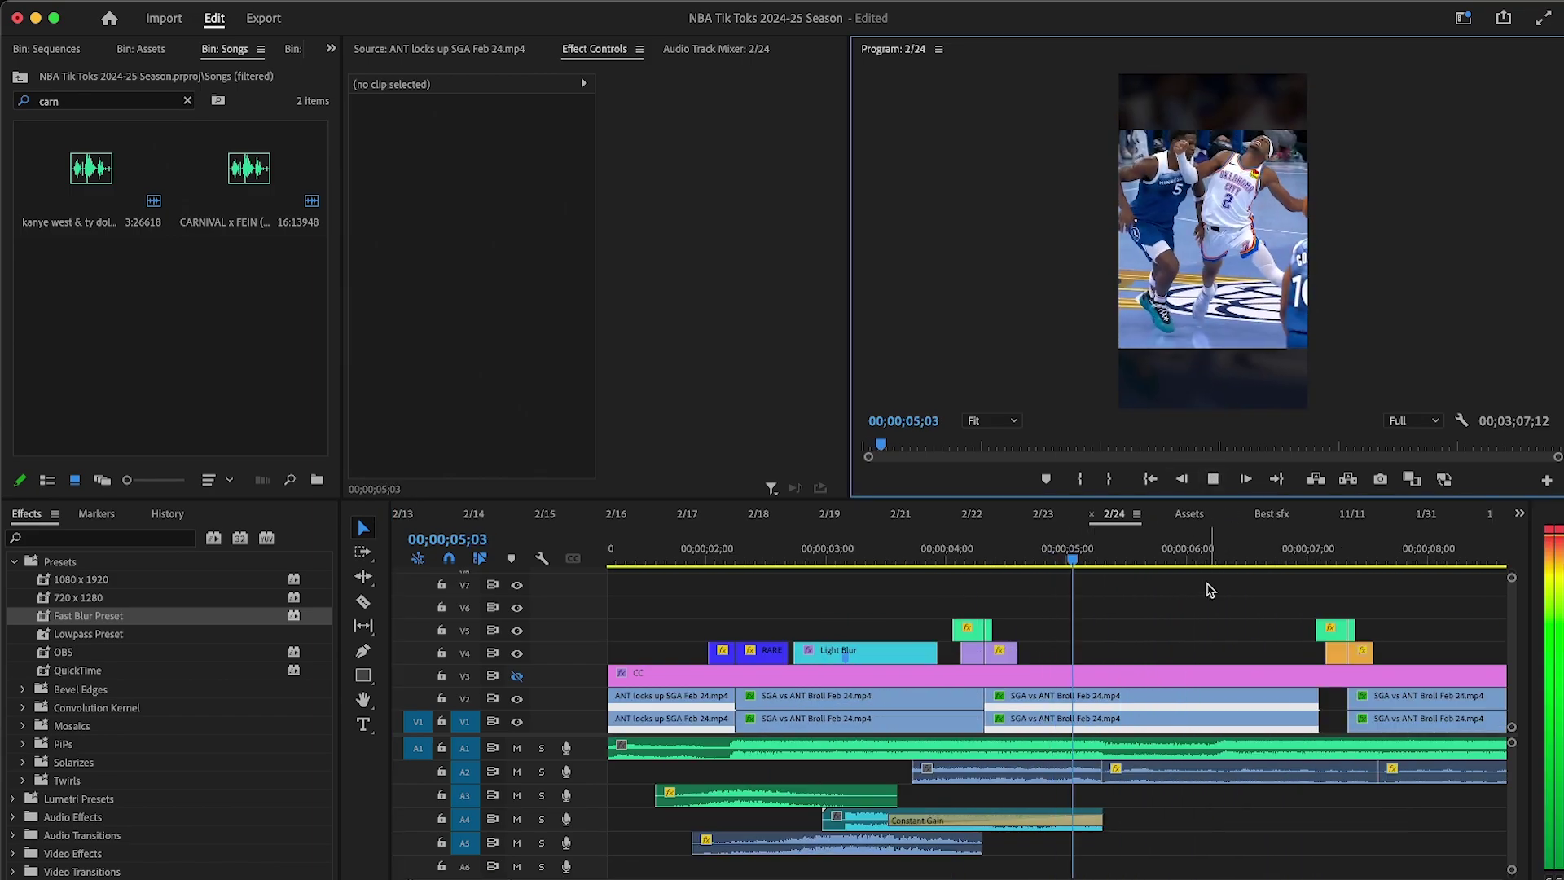
left_click(1211, 629)
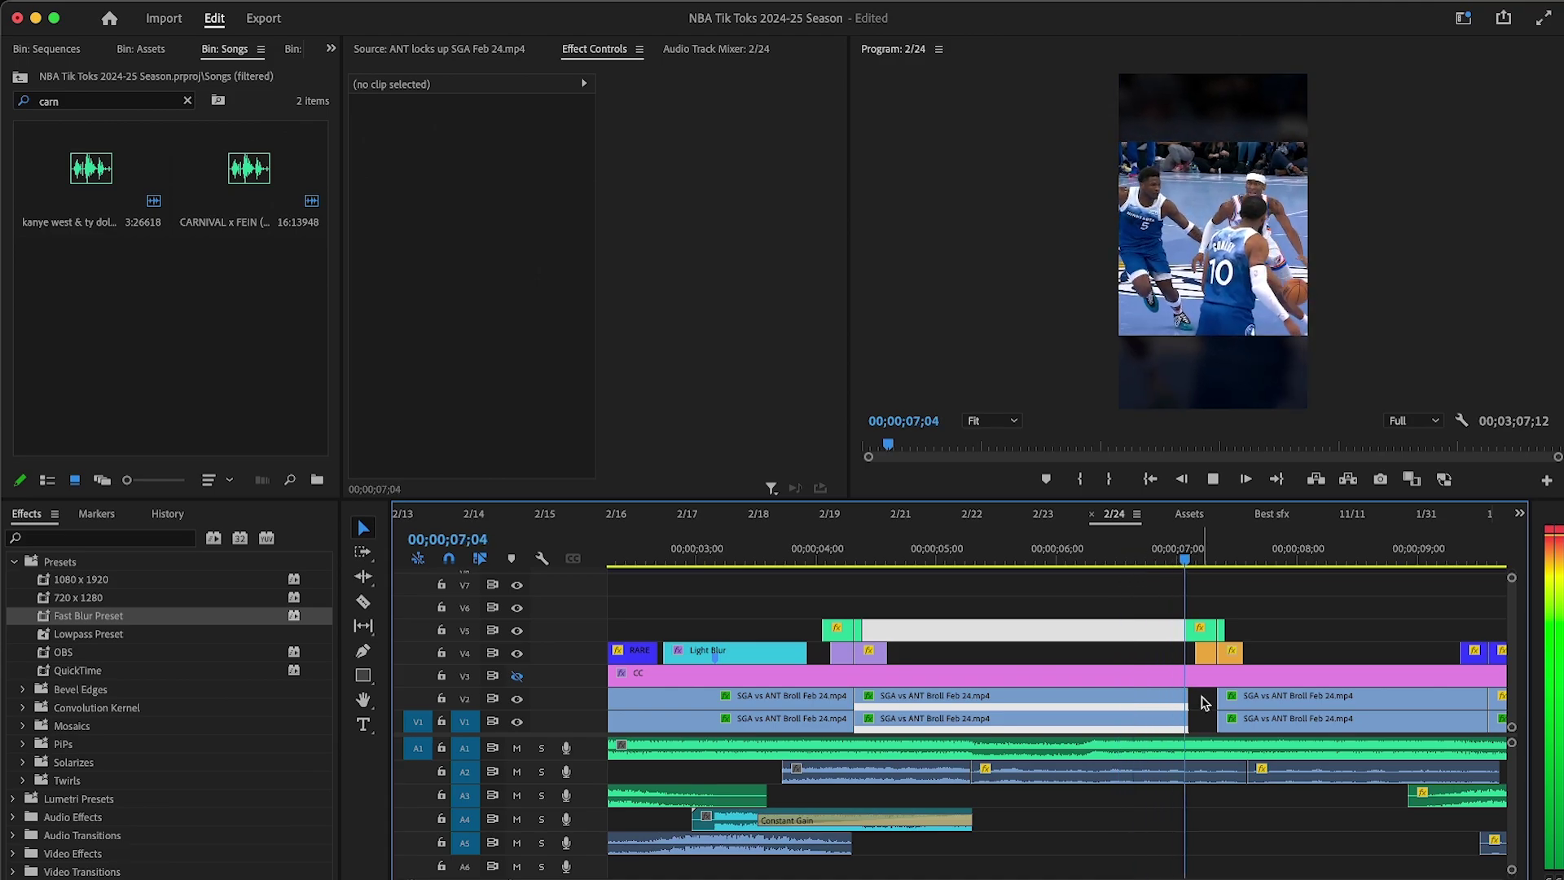
Step: Move the fourth clip pair and the TV Damage and orange overlays near 00;00;07;00 earlier to close the gap there
left_click_drag(1211, 556, 1199, 692)
left_click(1208, 702)
key("Delete")
left_click_drag(1159, 615, 1207, 671)
Step: Replay the opening from about 00;00;01;58 through 00;00;05;48 and return the playhead to 00;00;05;10
key("minus")
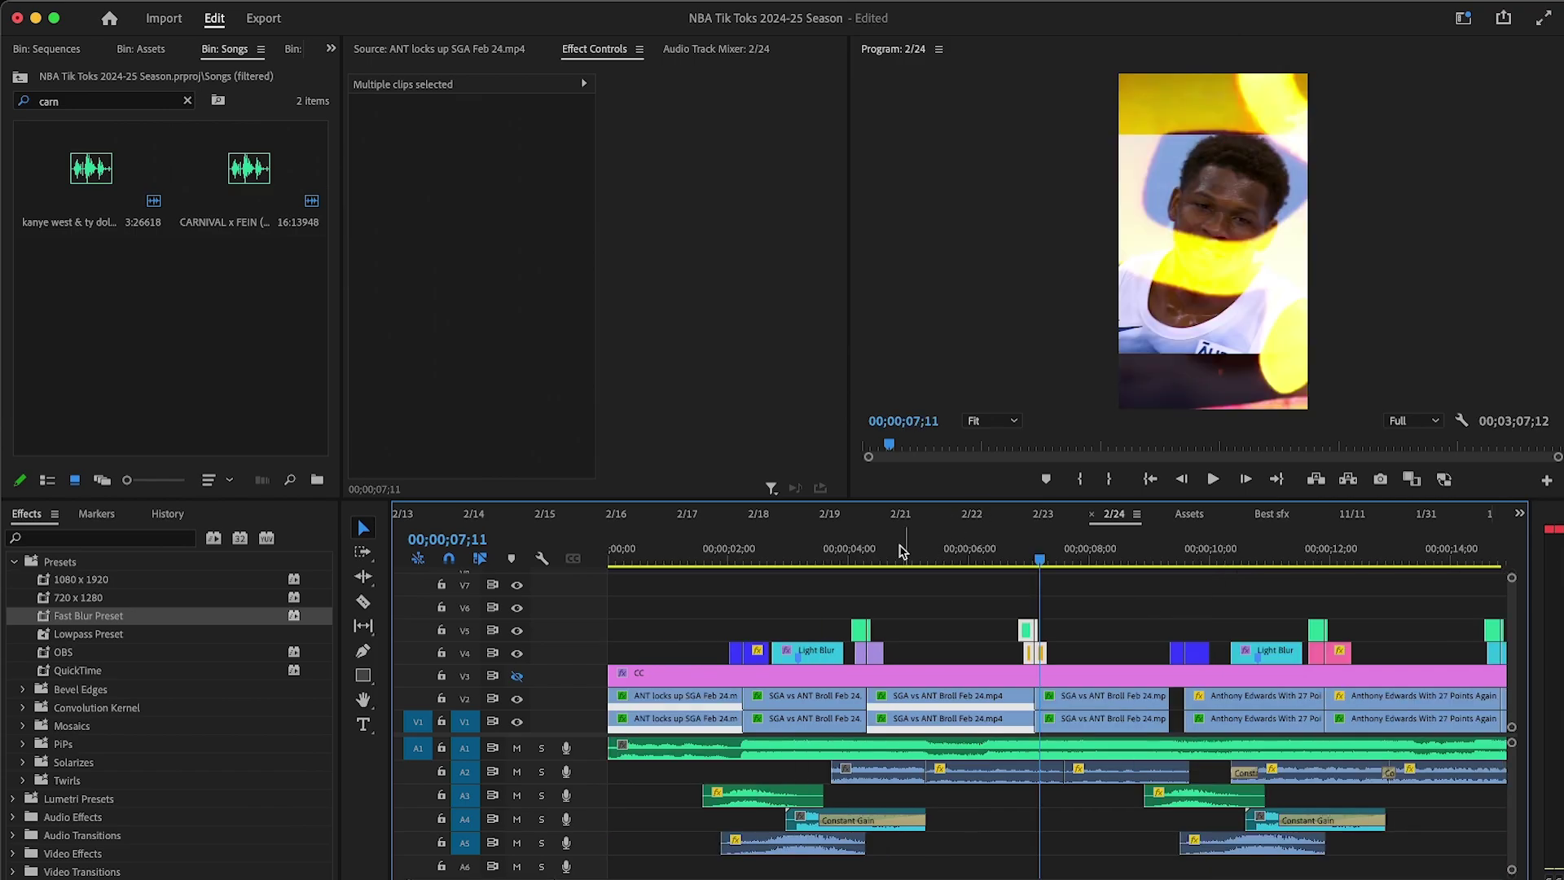
key("equal")
left_click(1213, 479)
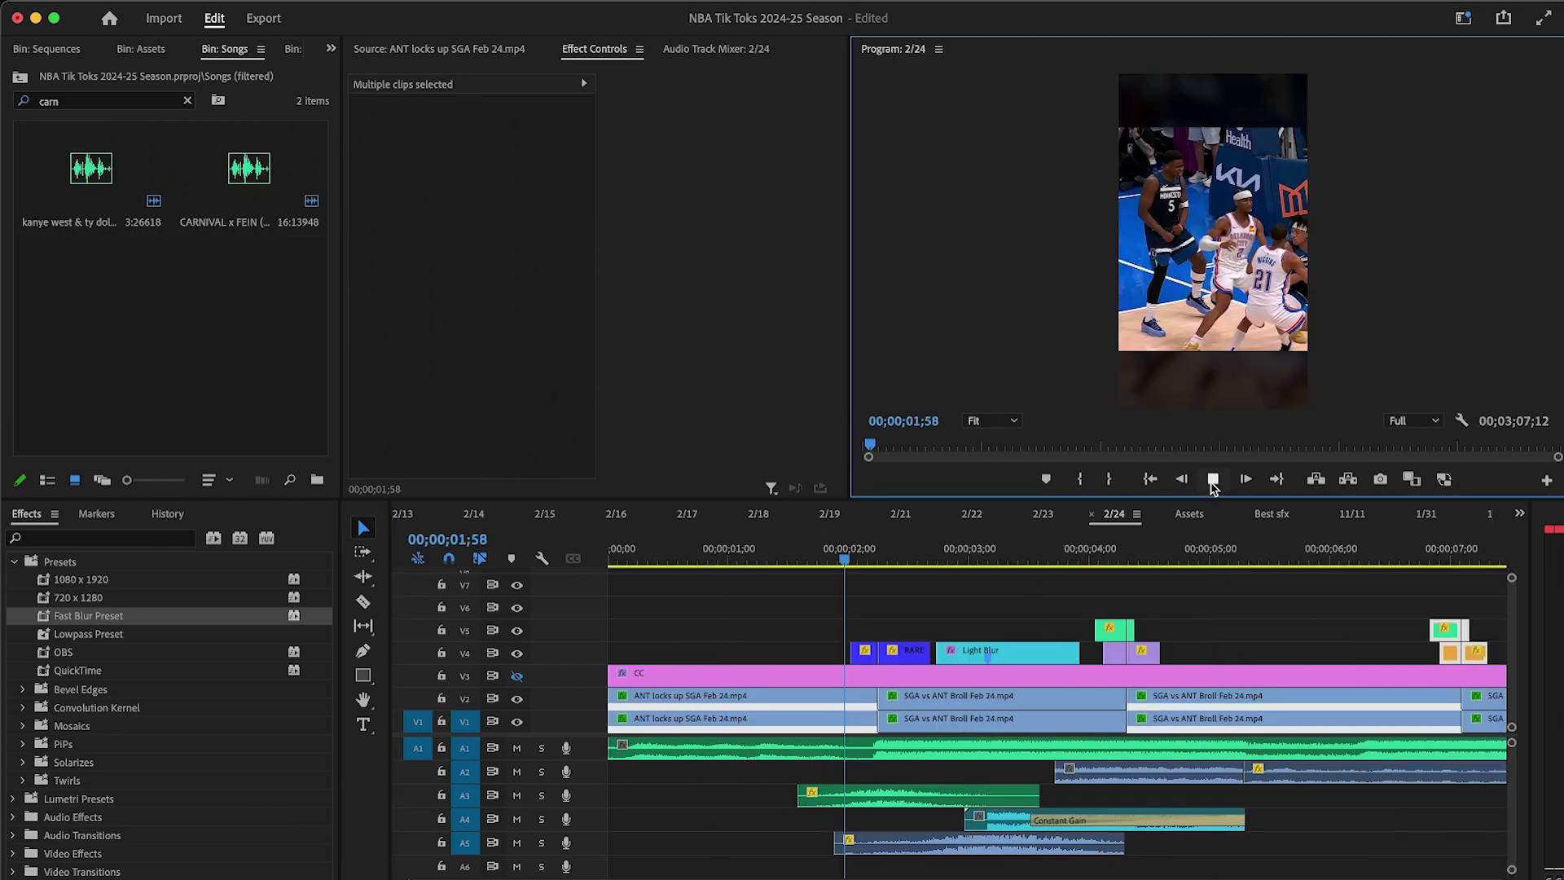
left_click(1169, 607)
key("equal")
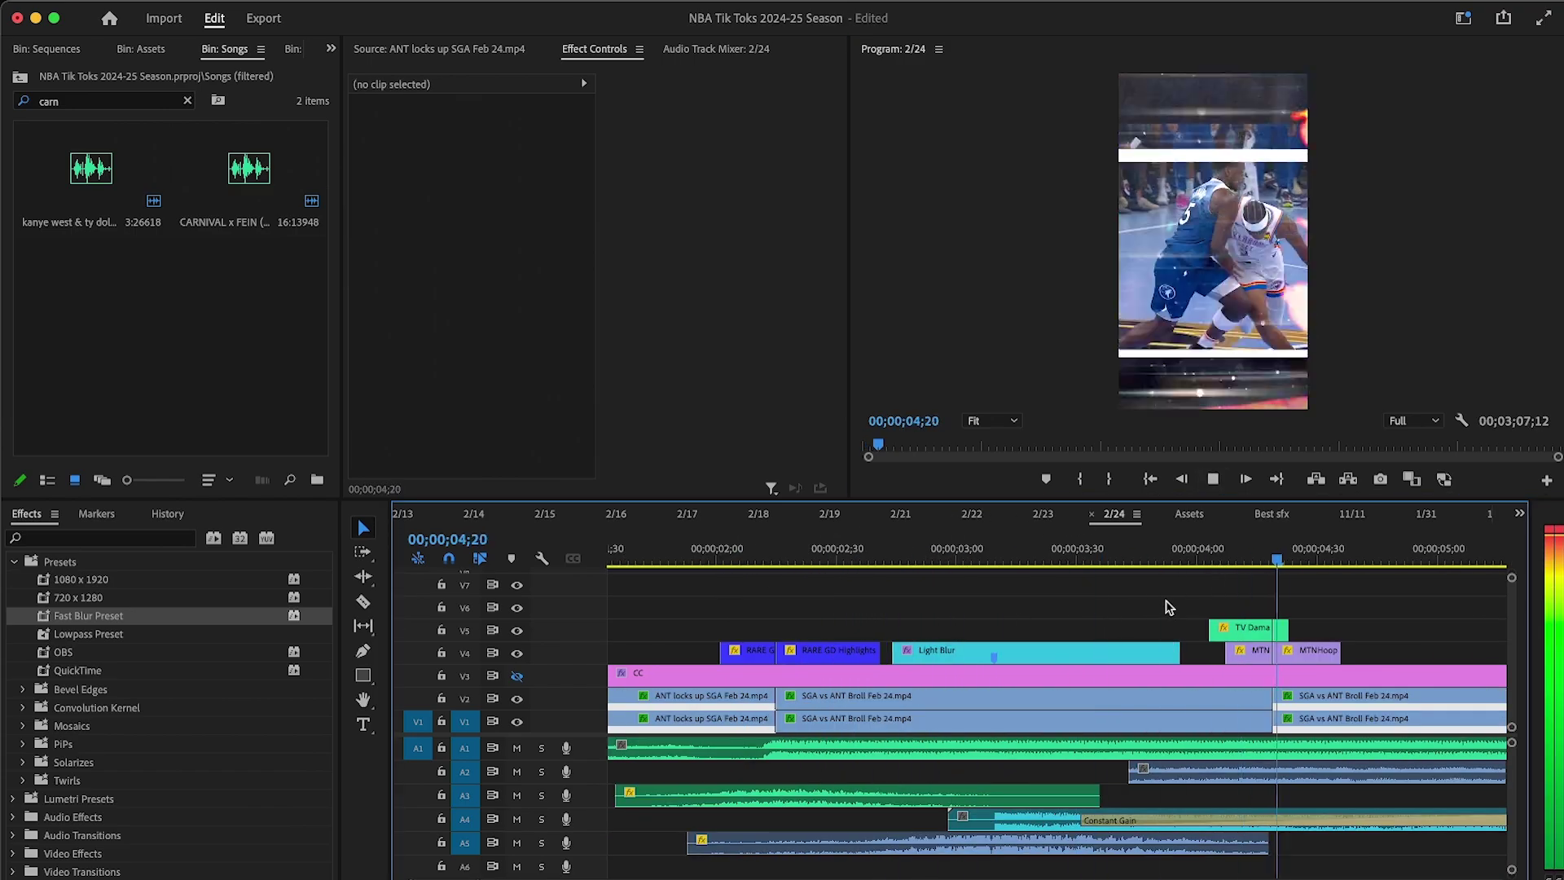
key("minus")
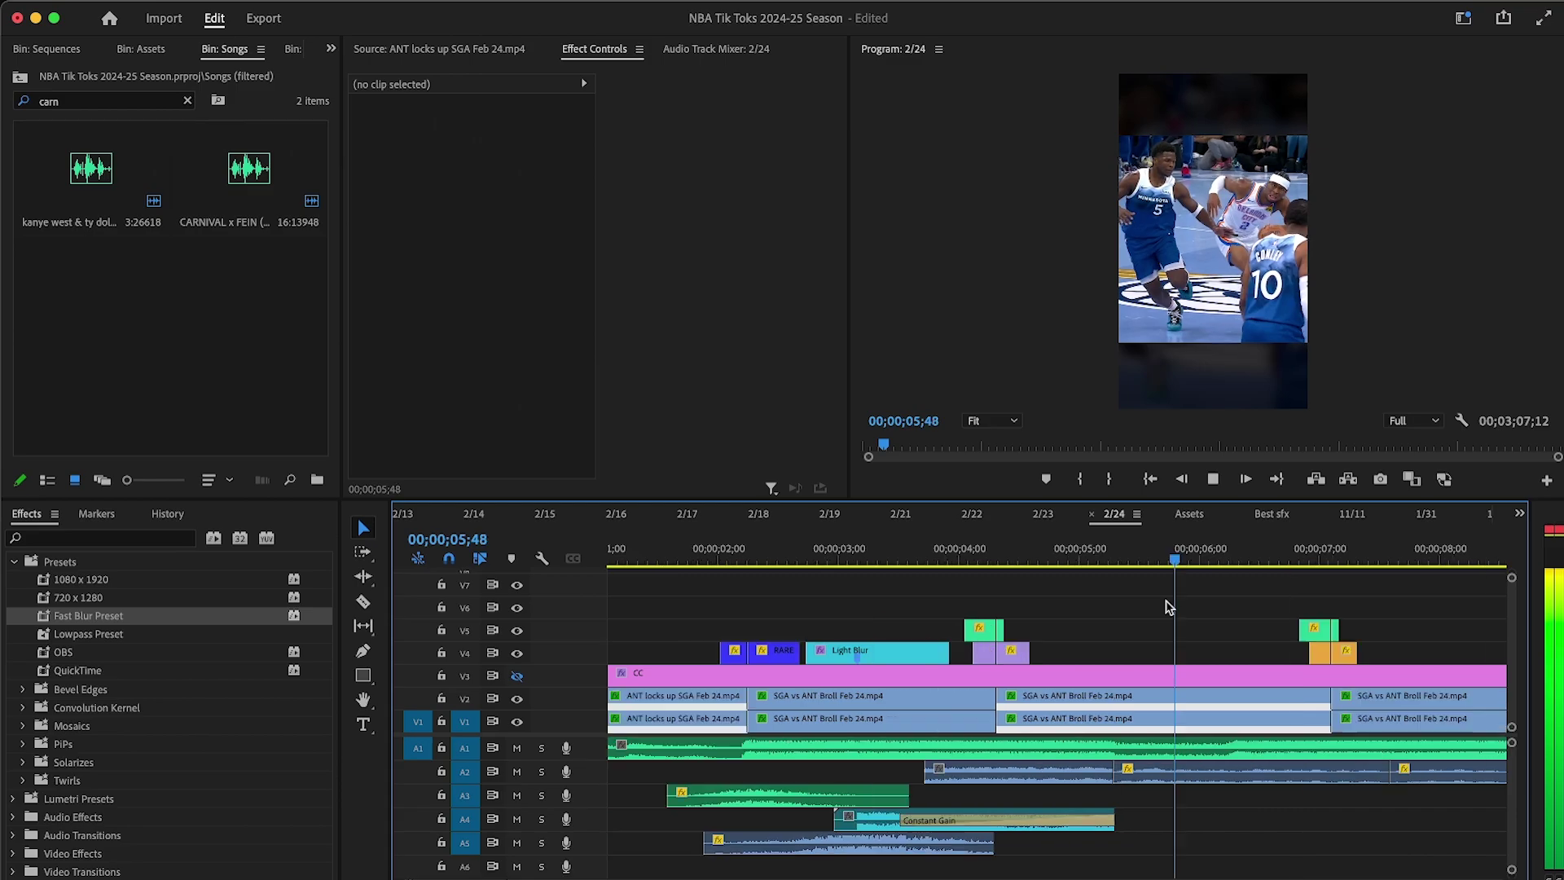
left_click(1106, 551)
key("equal")
Step: Shift the first audio clip on A2 earlier and readjust its start to about 00;00;03;09, under the Light Blur
left_click(979, 782)
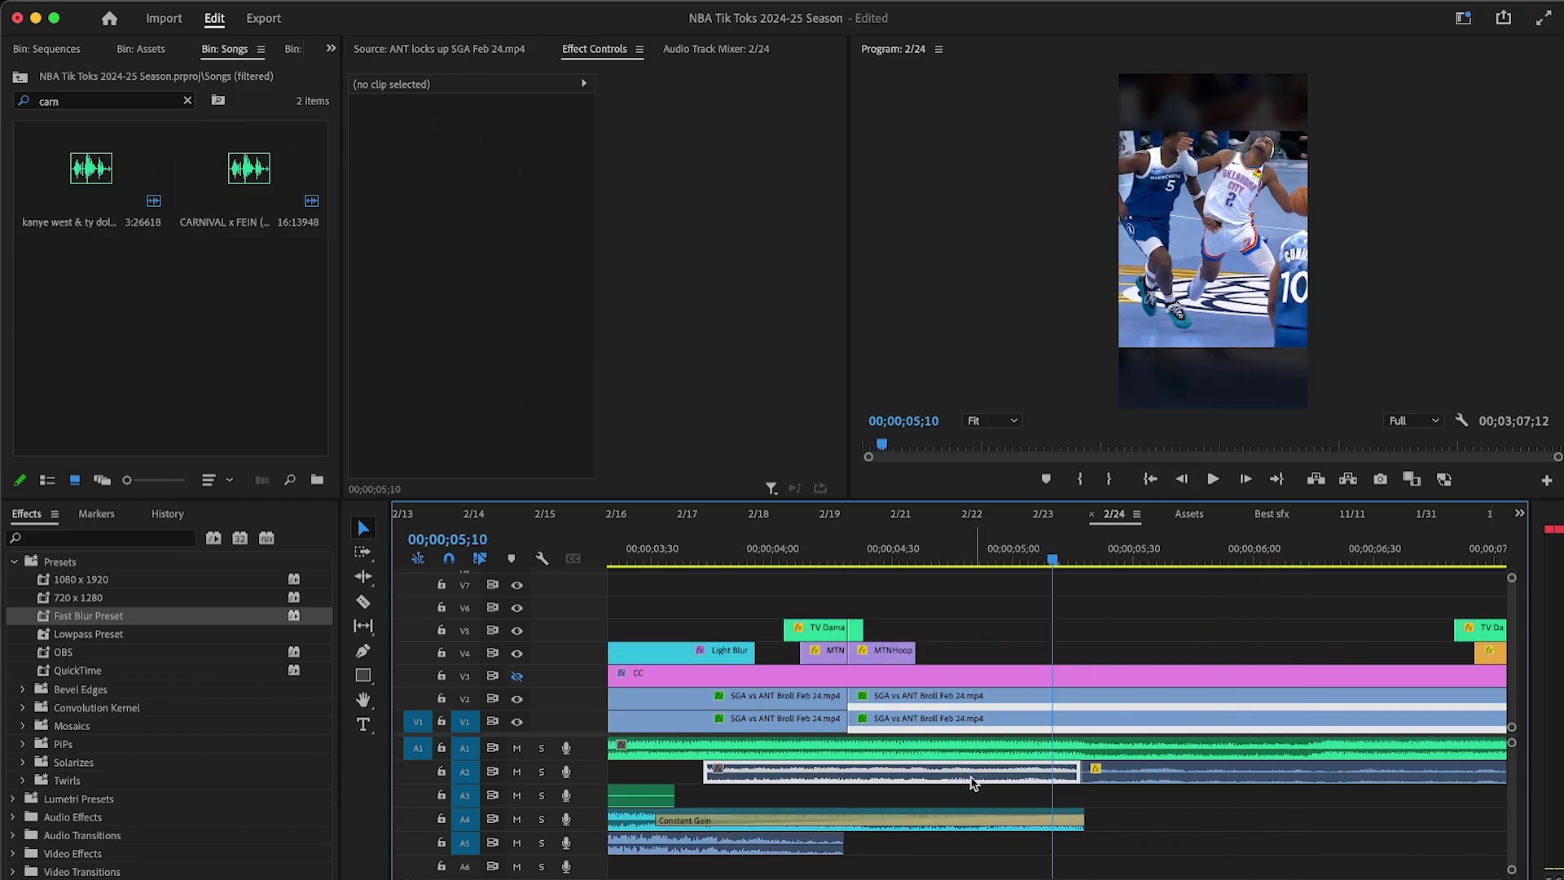
key("minus")
left_click_drag(942, 776, 889, 776)
left_click_drag(991, 771, 1027, 769)
Step: Replay the section around the Light Blur and trim the end of the first A2 clip to 00;00;04;42
left_click(787, 551)
key("equal")
key("minus")
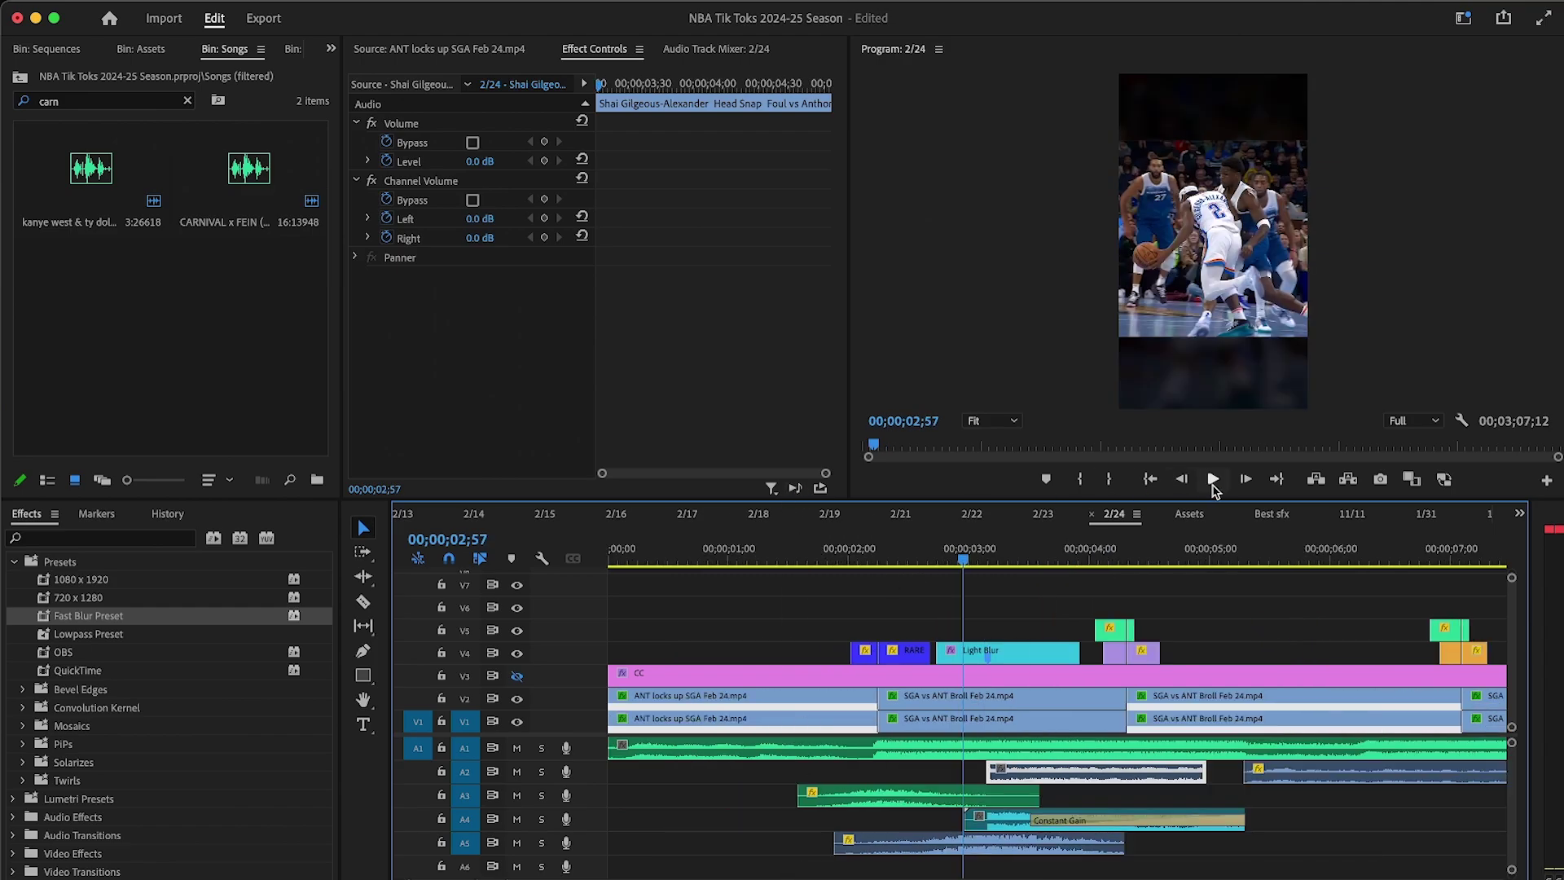
key("equal")
left_click(1213, 479)
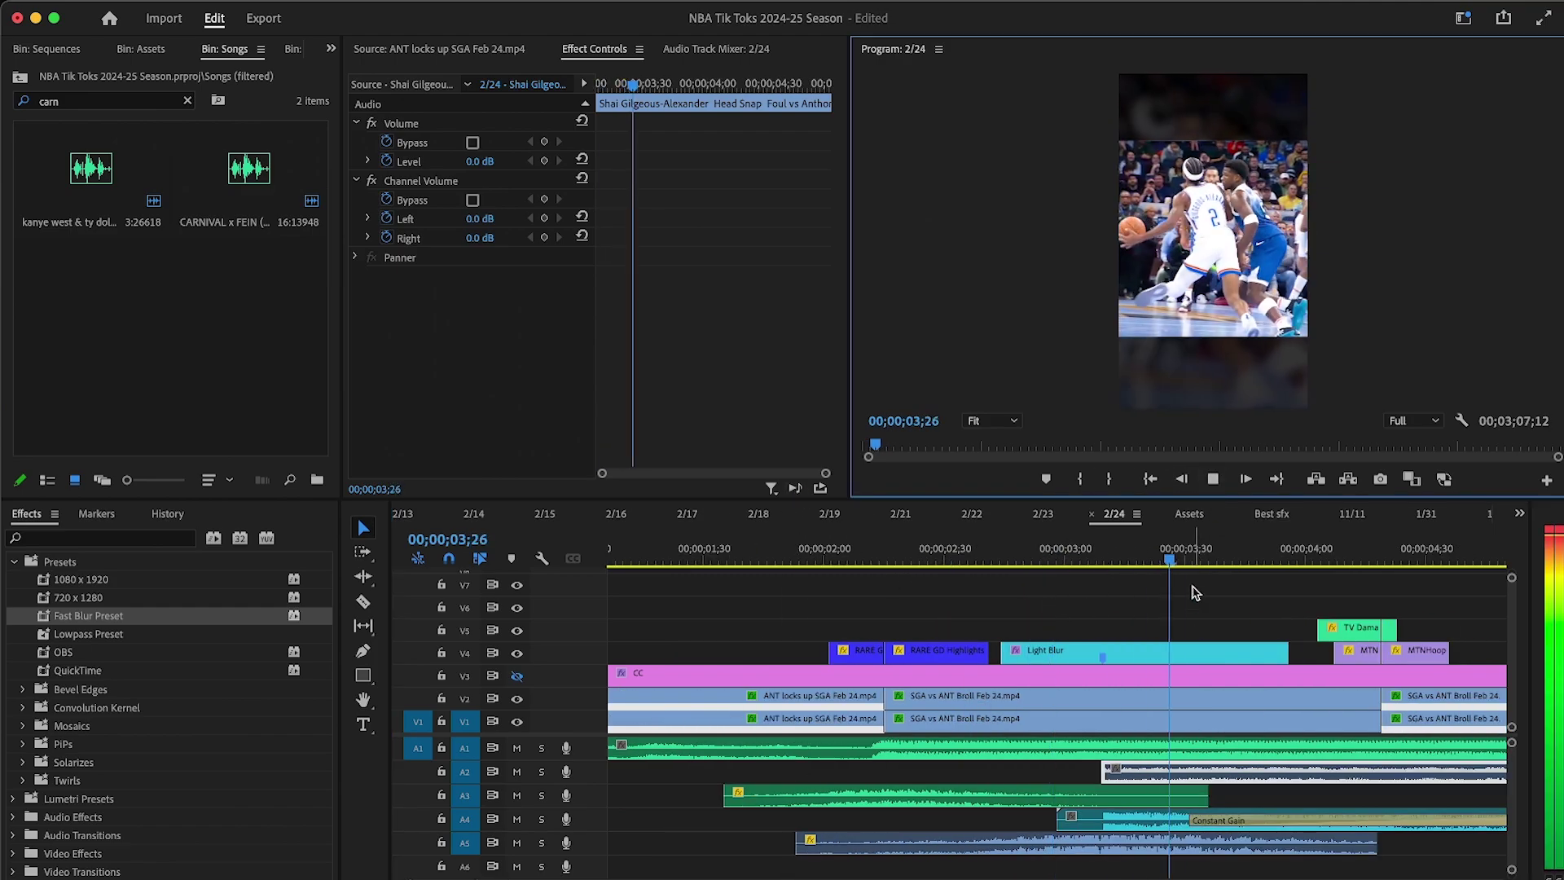
key("minus")
left_click_drag(1096, 561, 1064, 772)
Step: Find the Constant Gain crossfade, apply it to the start of the first A2 clip and shorten it to 12 frames
left_click(70, 538)
type("c")
type("onst")
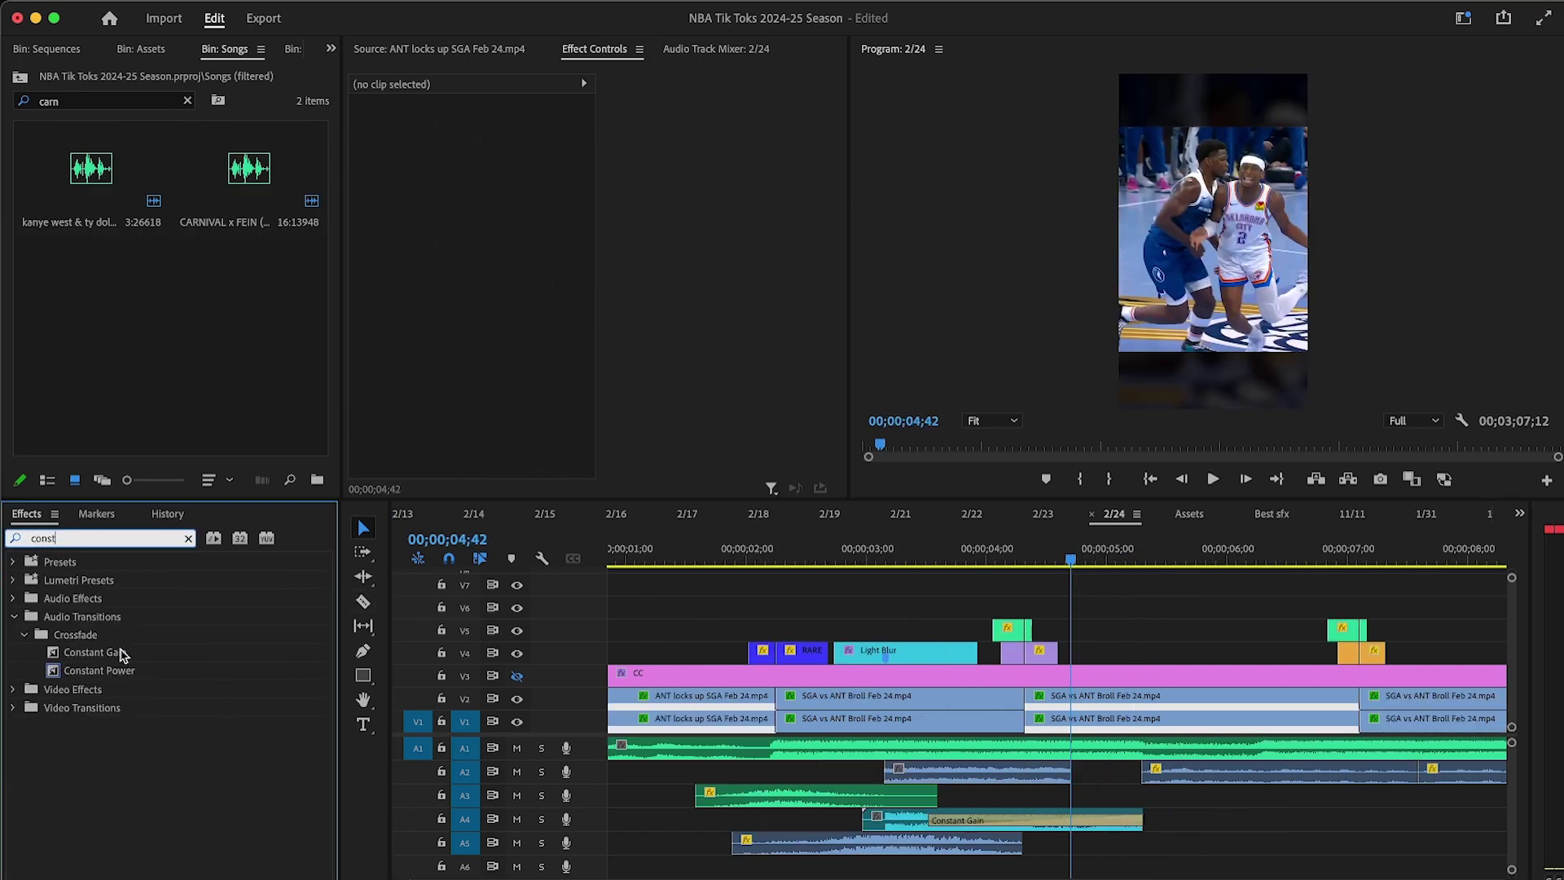
left_click_drag(121, 656, 727, 659)
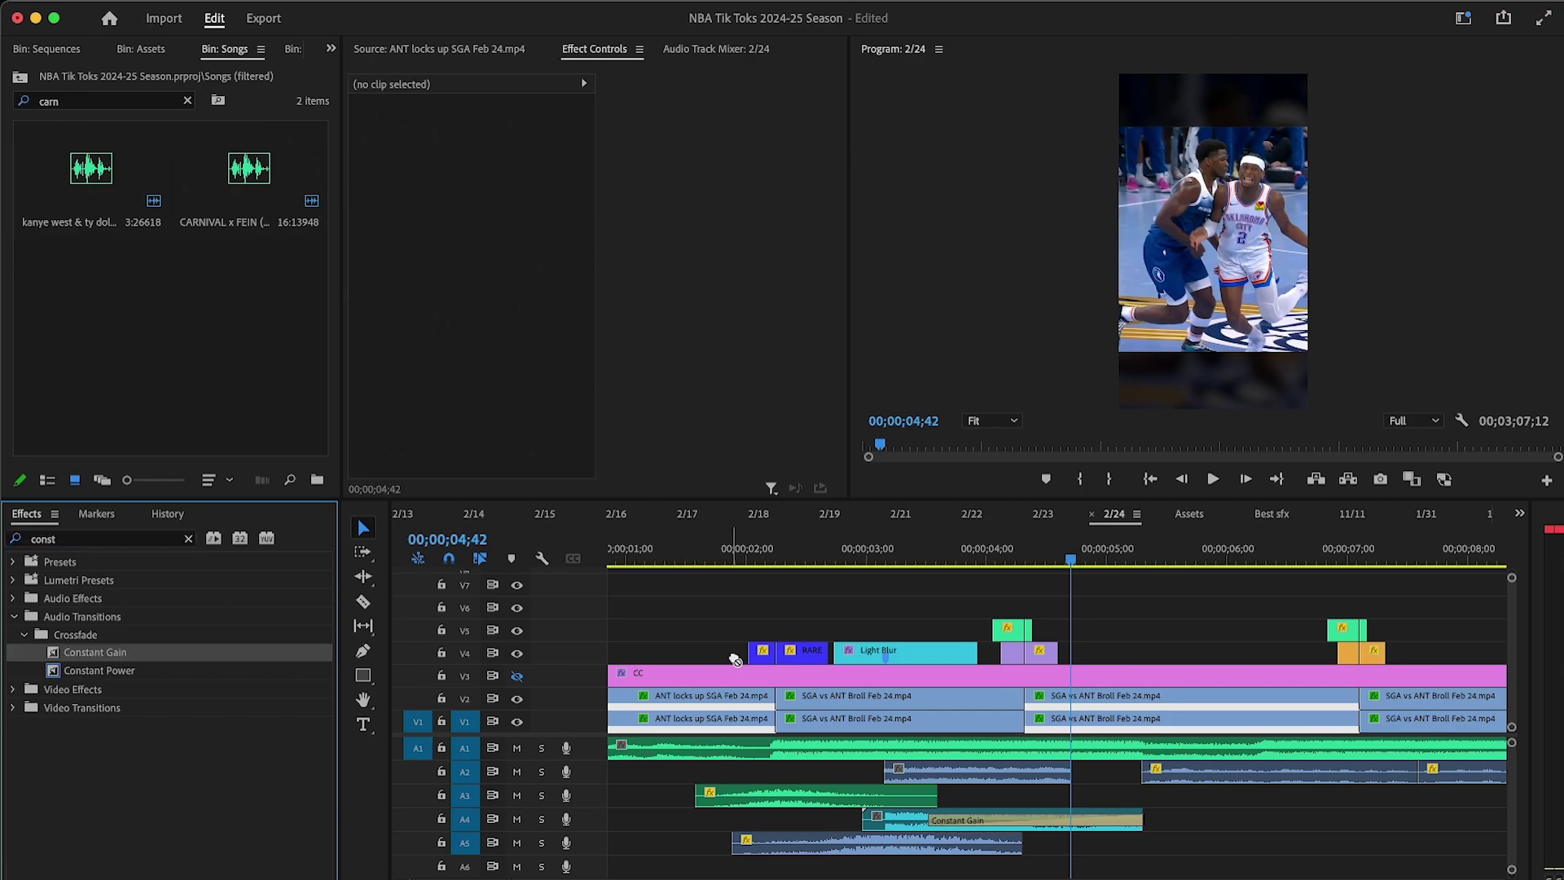
scroll(945, 784, "right", 1)
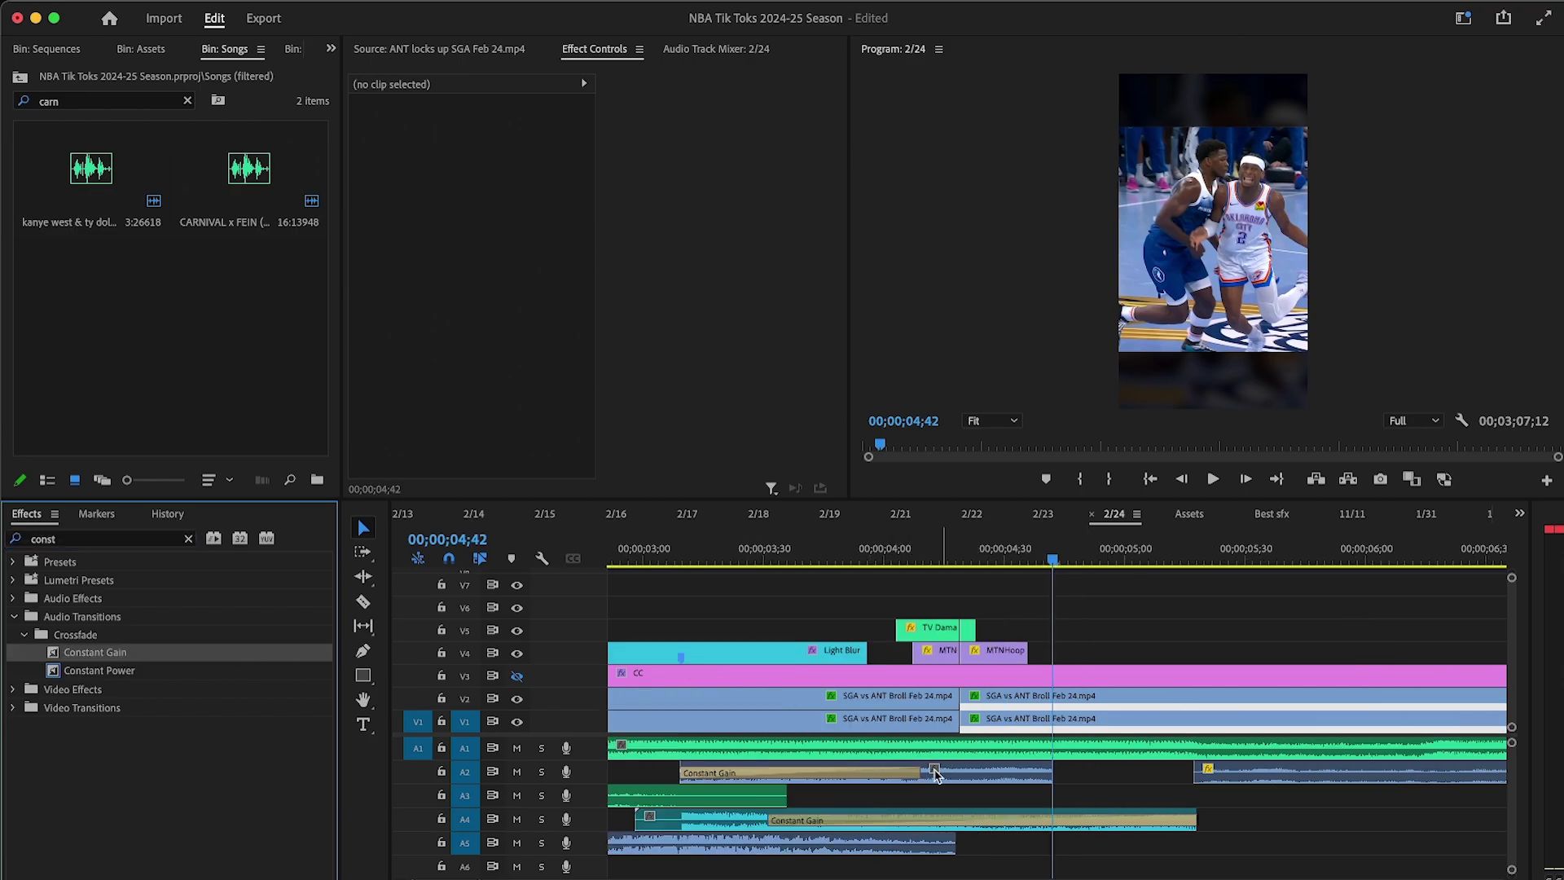
left_click_drag(978, 769, 904, 769)
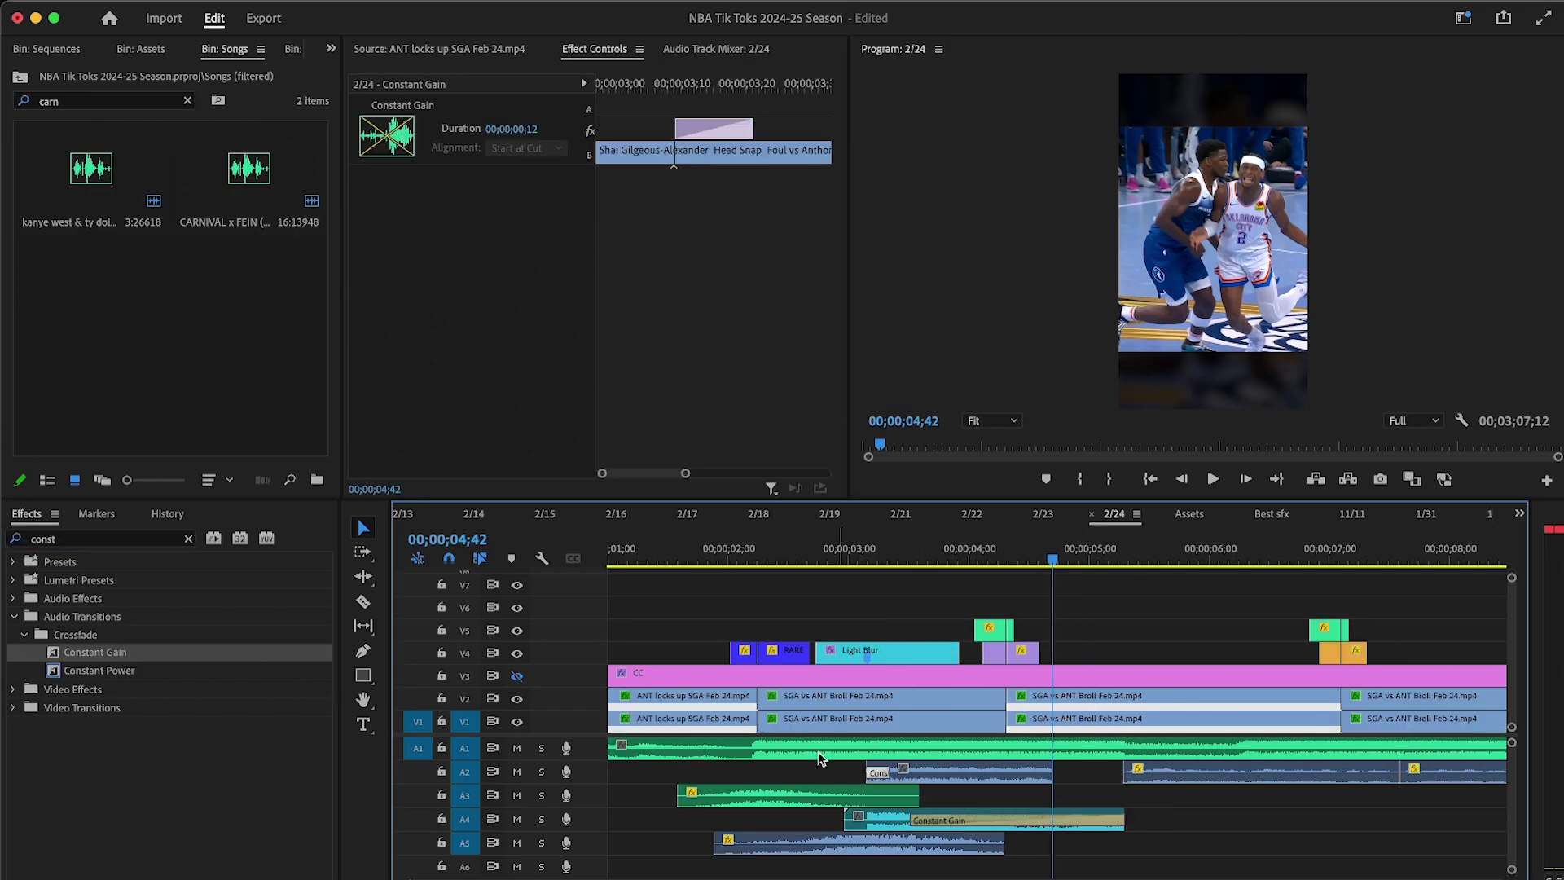
Step: Add a 13-frame Constant Gain crossfade to the end of the first A2 clip
left_click_drag(150, 671, 403, 686)
left_click_drag(1055, 770, 1052, 772)
left_click_drag(941, 769, 1028, 774)
Step: Extend both ends of the first A2 clip slightly, set its opening crossfade to 14 frames and lengthen its closing crossfade
left_click(865, 565)
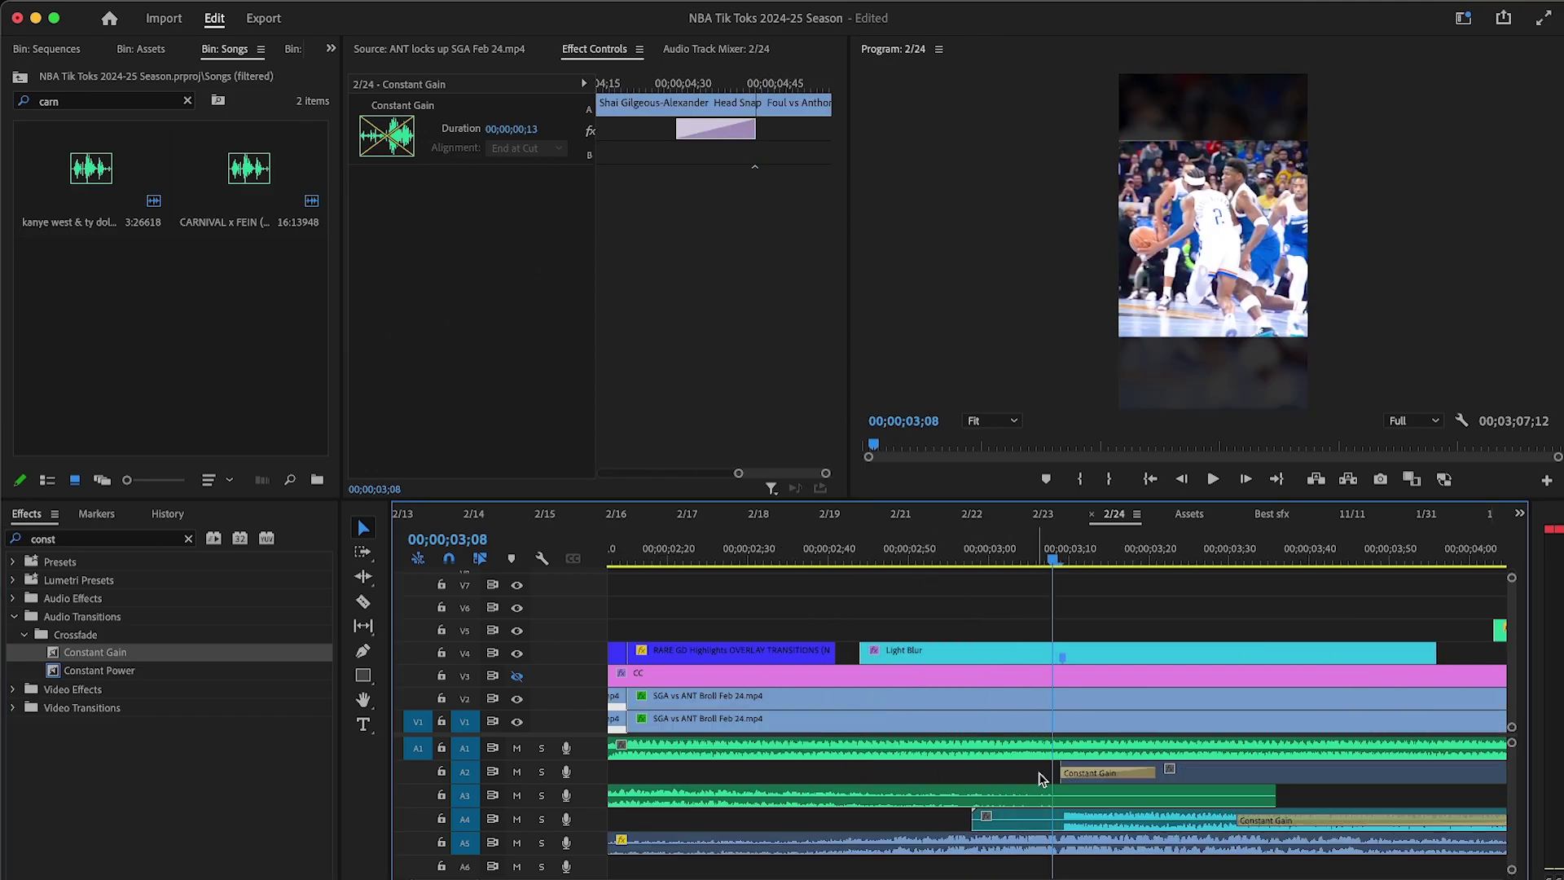
scroll(1178, 778, "up", 2)
left_click_drag(1177, 778, 1187, 775)
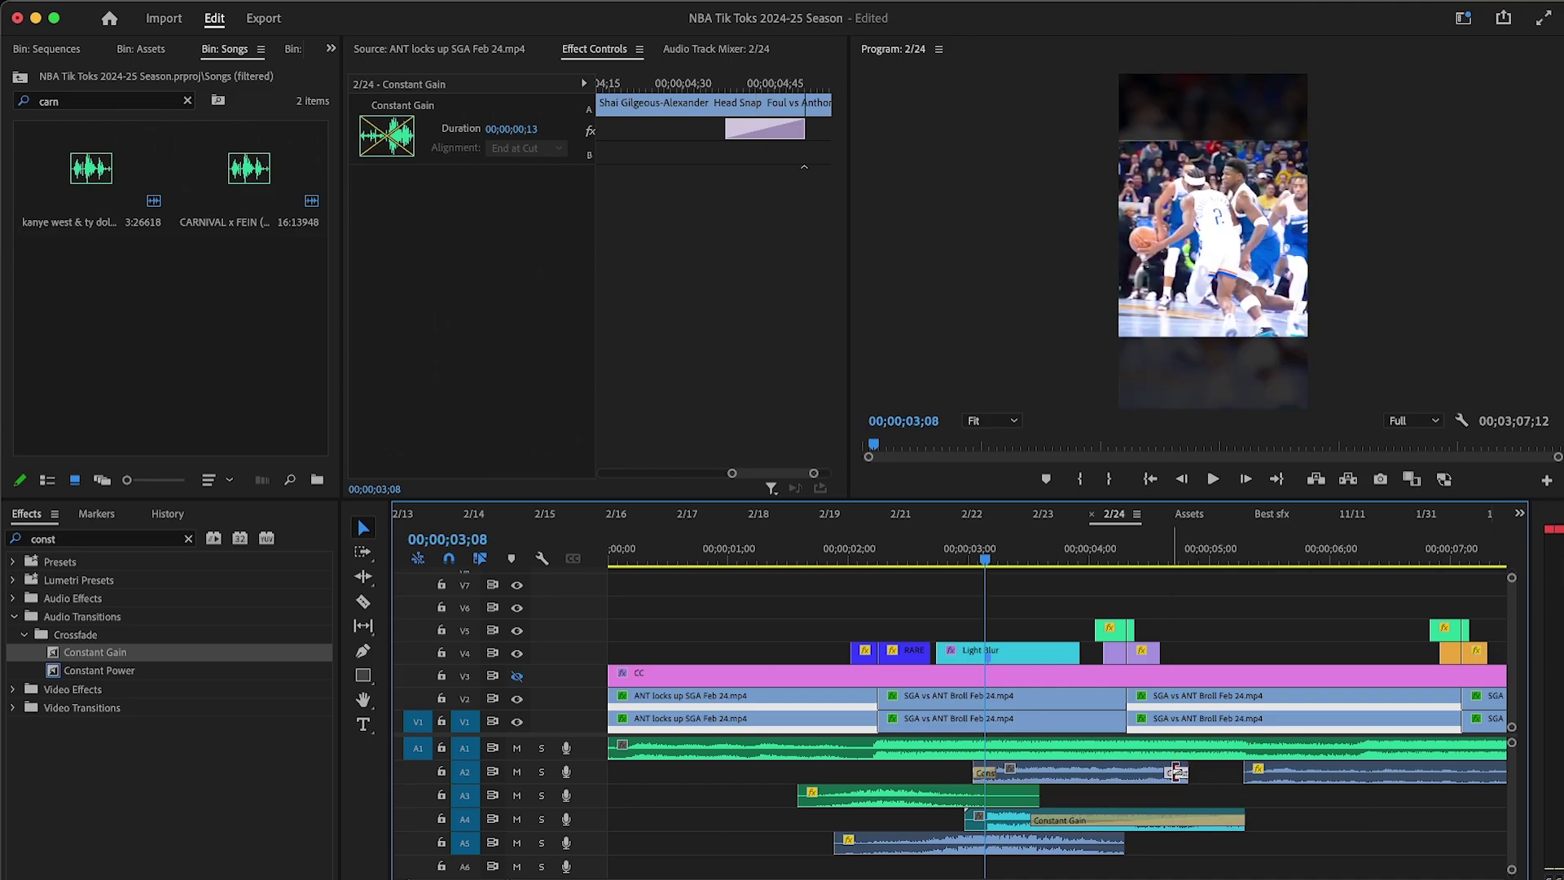
left_click(989, 772)
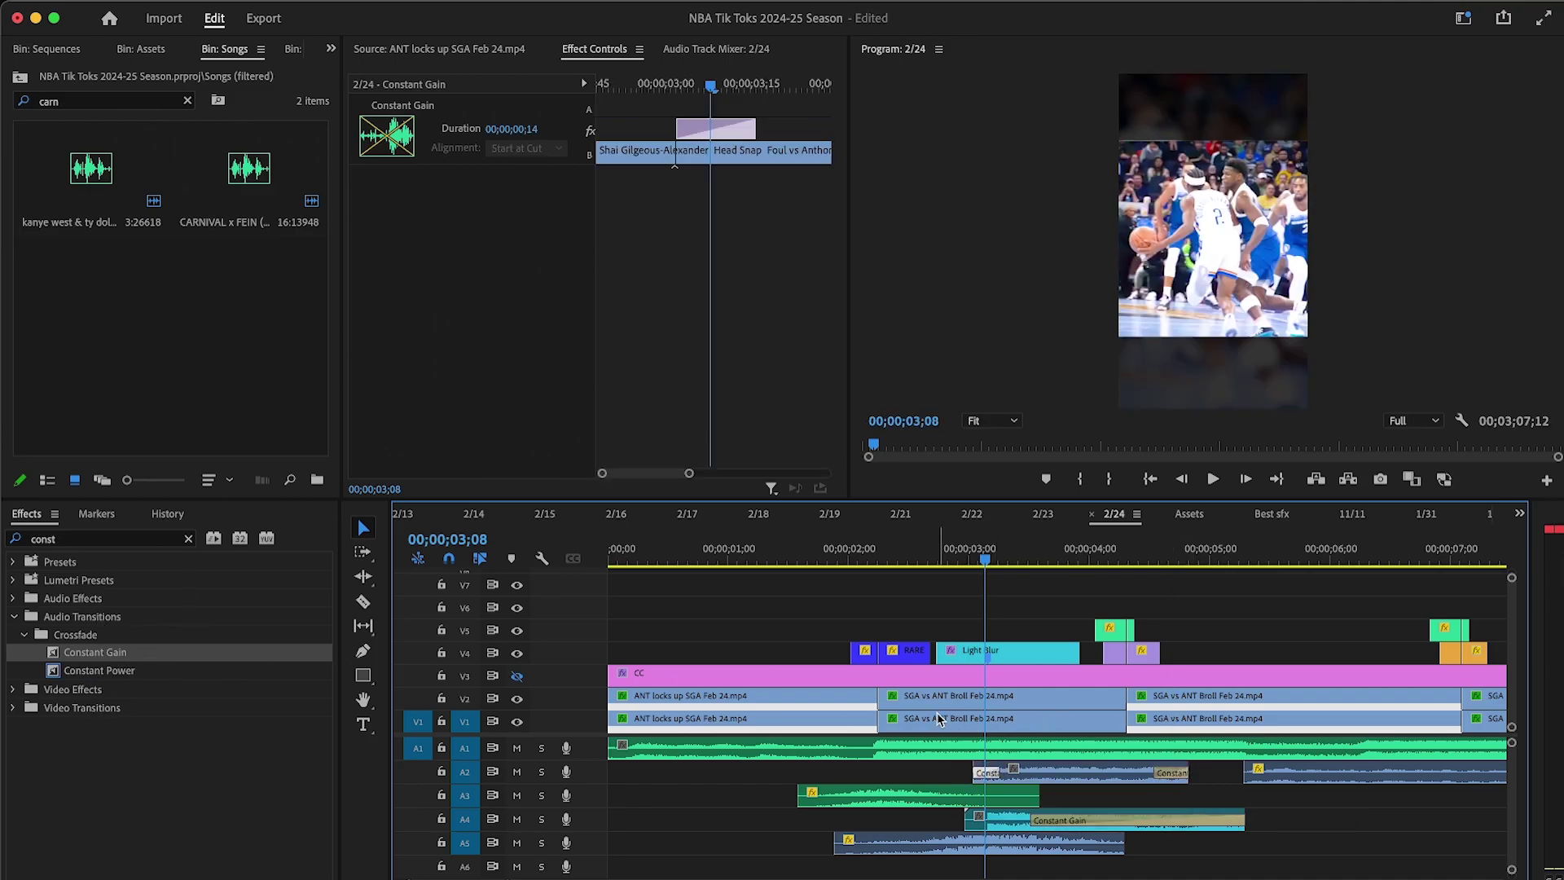
Step: Play the faded A2 clip, extend its end to about 00;00;05;01 and lengthen its closing Constant Gain to about 25 frames
left_click(967, 615)
key("=")
key("space")
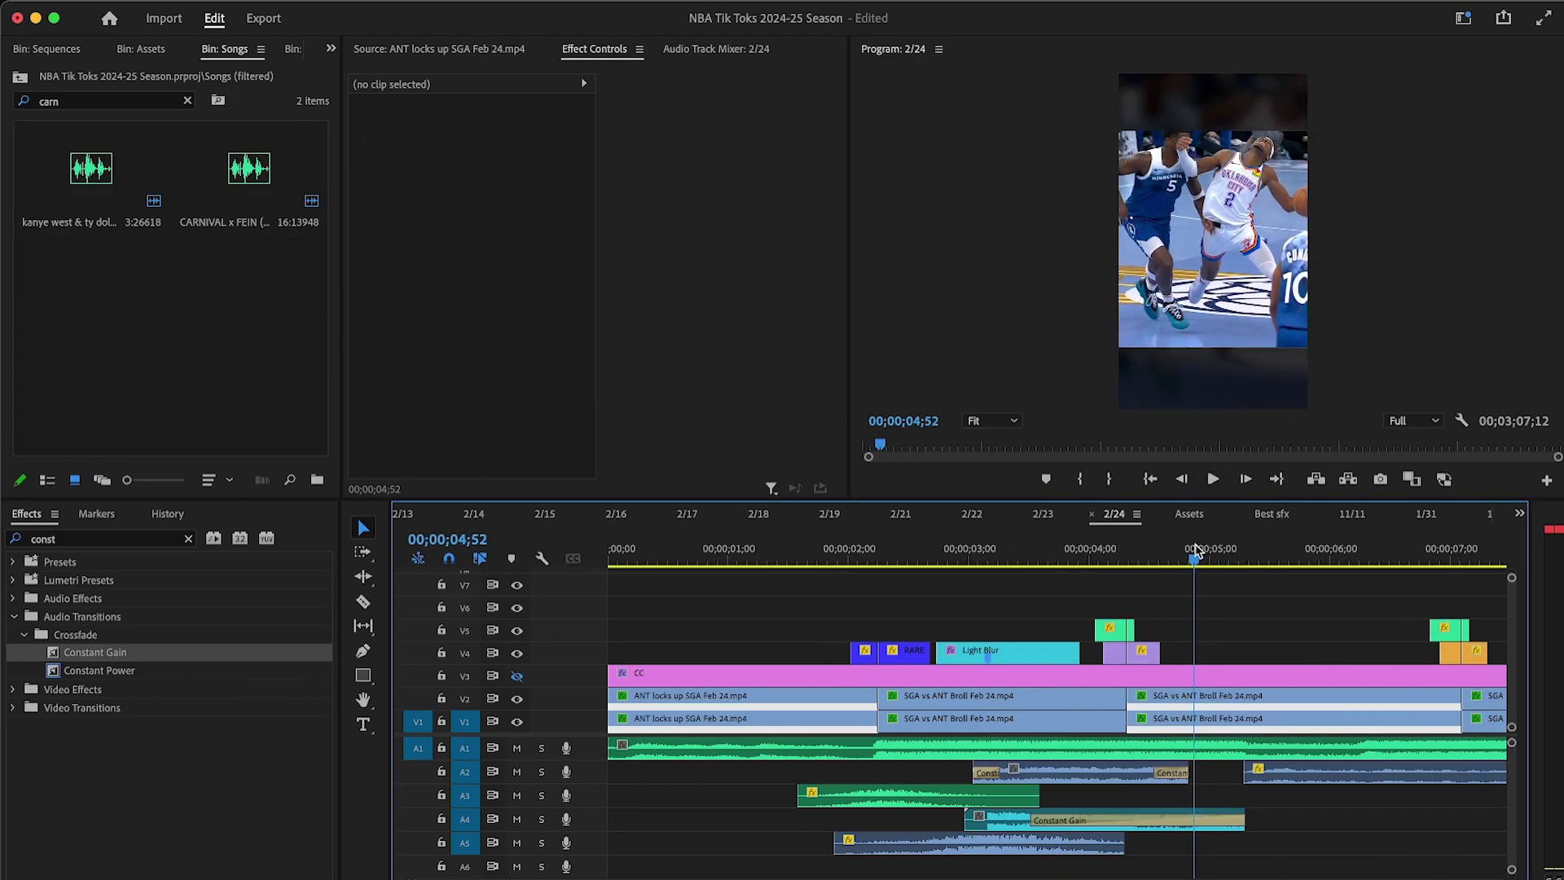
key("space")
left_click_drag(1051, 772, 988, 770)
Step: Replay the section, trim the end of the first A2 clip by 2 frames to a 00;00;01;57 duration and play it again
key("minus")
left_click(834, 553)
key("equal")
left_click(1212, 479)
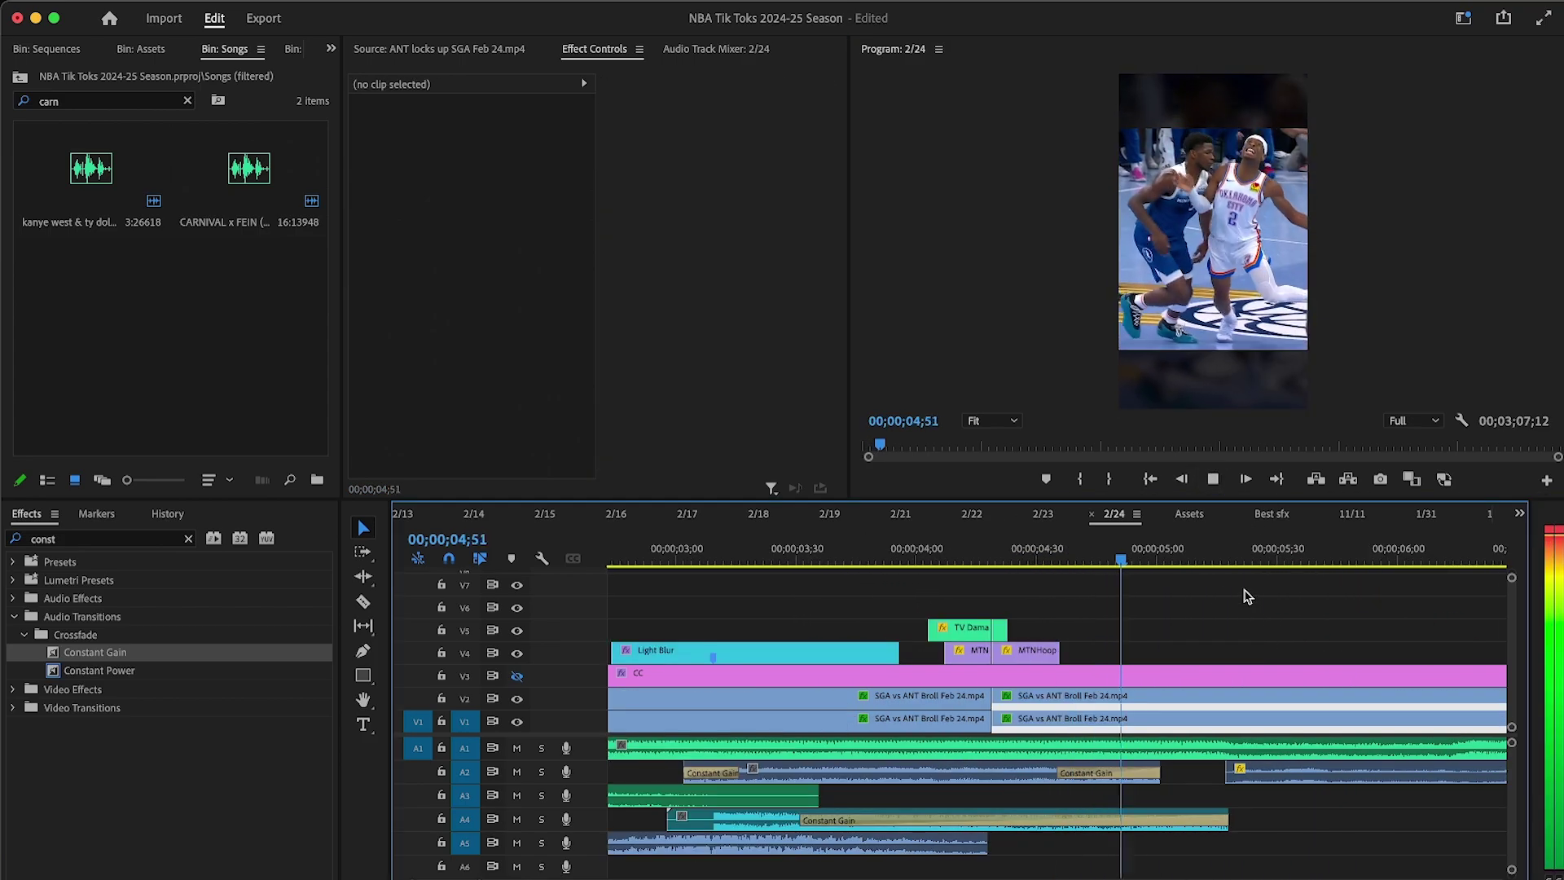
left_click(1109, 631)
key("j")
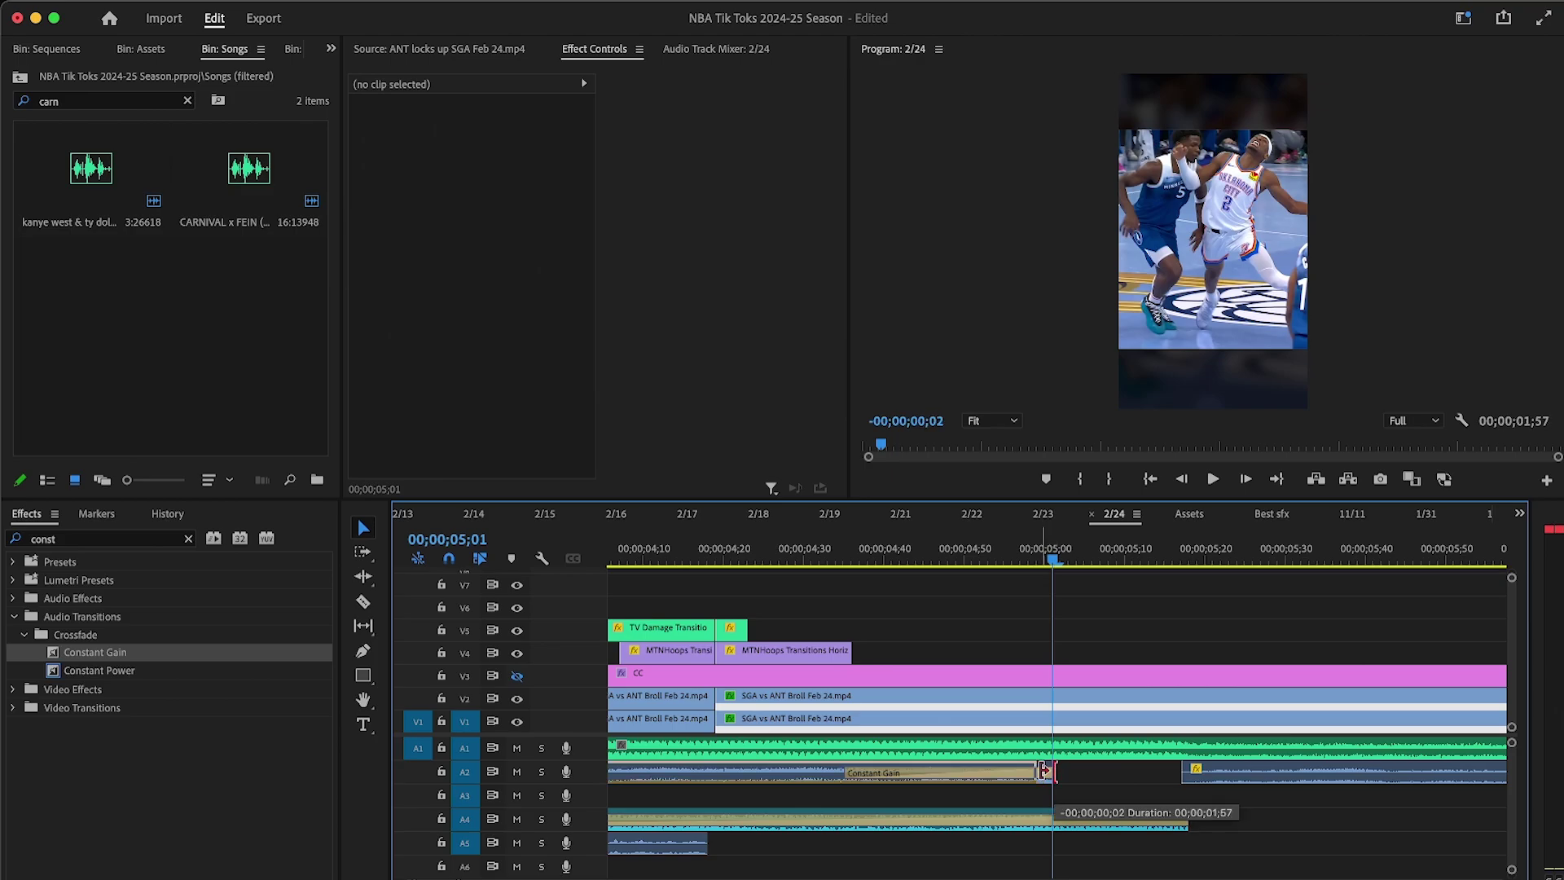
key("space")
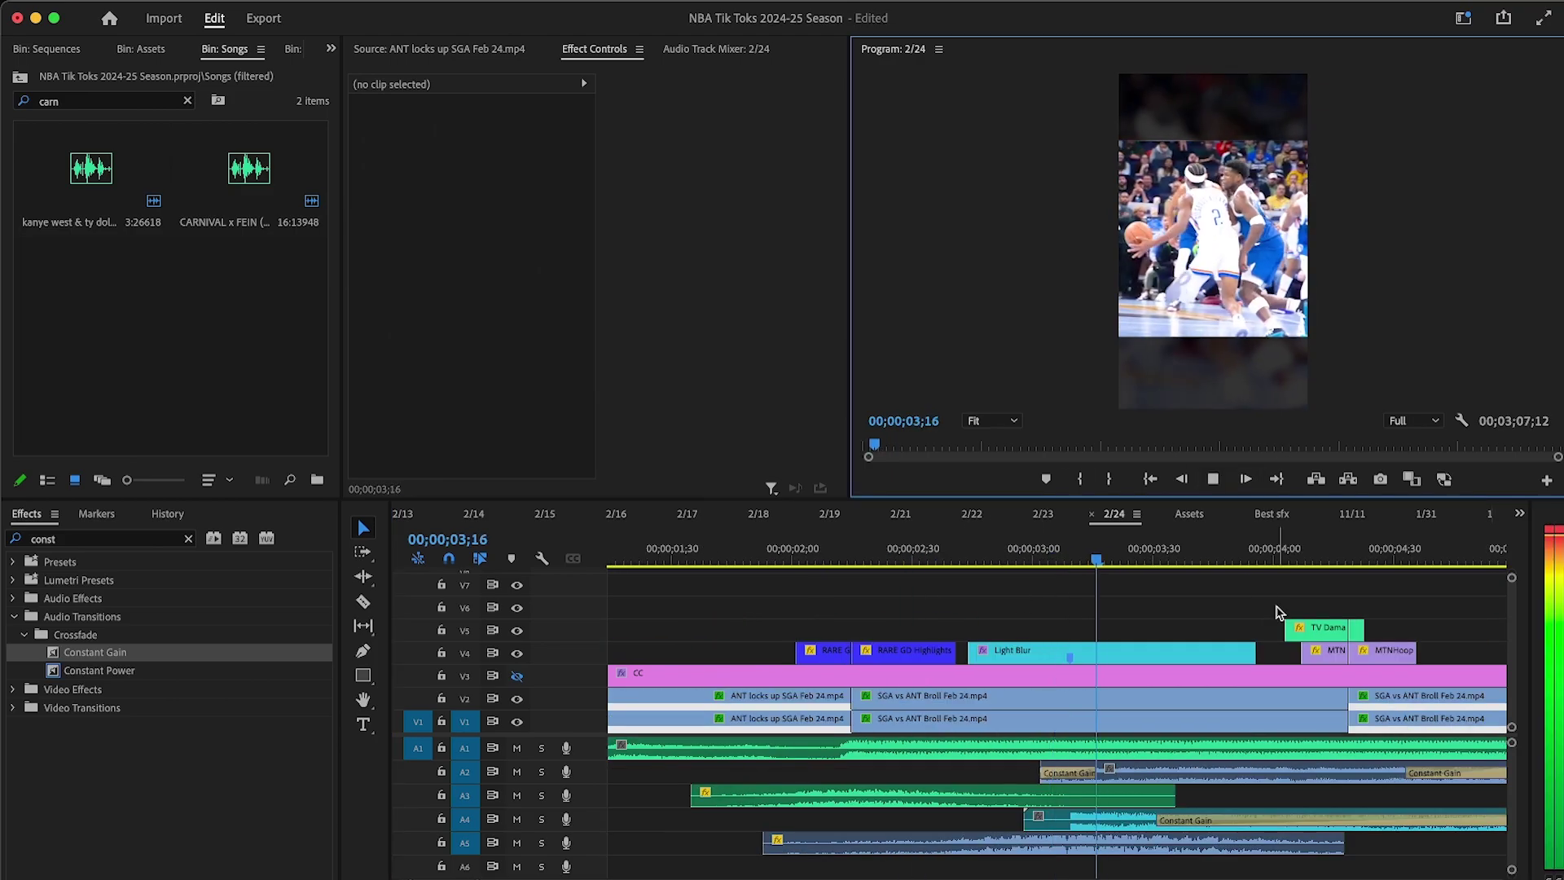
Step: Play the edit from about 00;00;04;53 to 00;00;09;18 to check the timing of cuts, transitions and sounds
key("-")
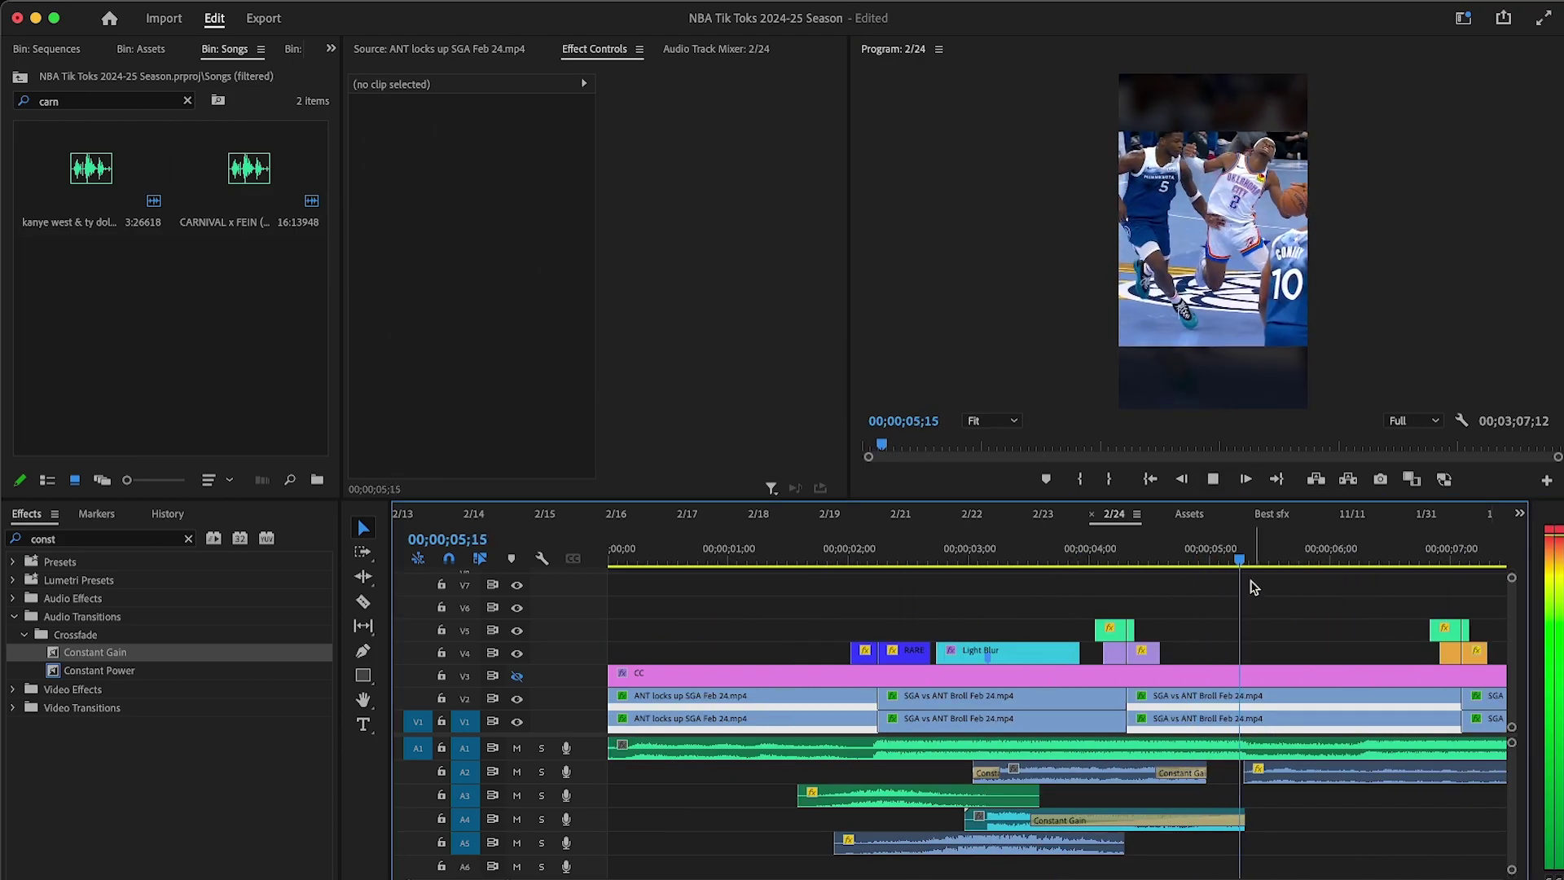
left_click(1192, 558)
key("=")
key("=")
key("minus")
key("minus")
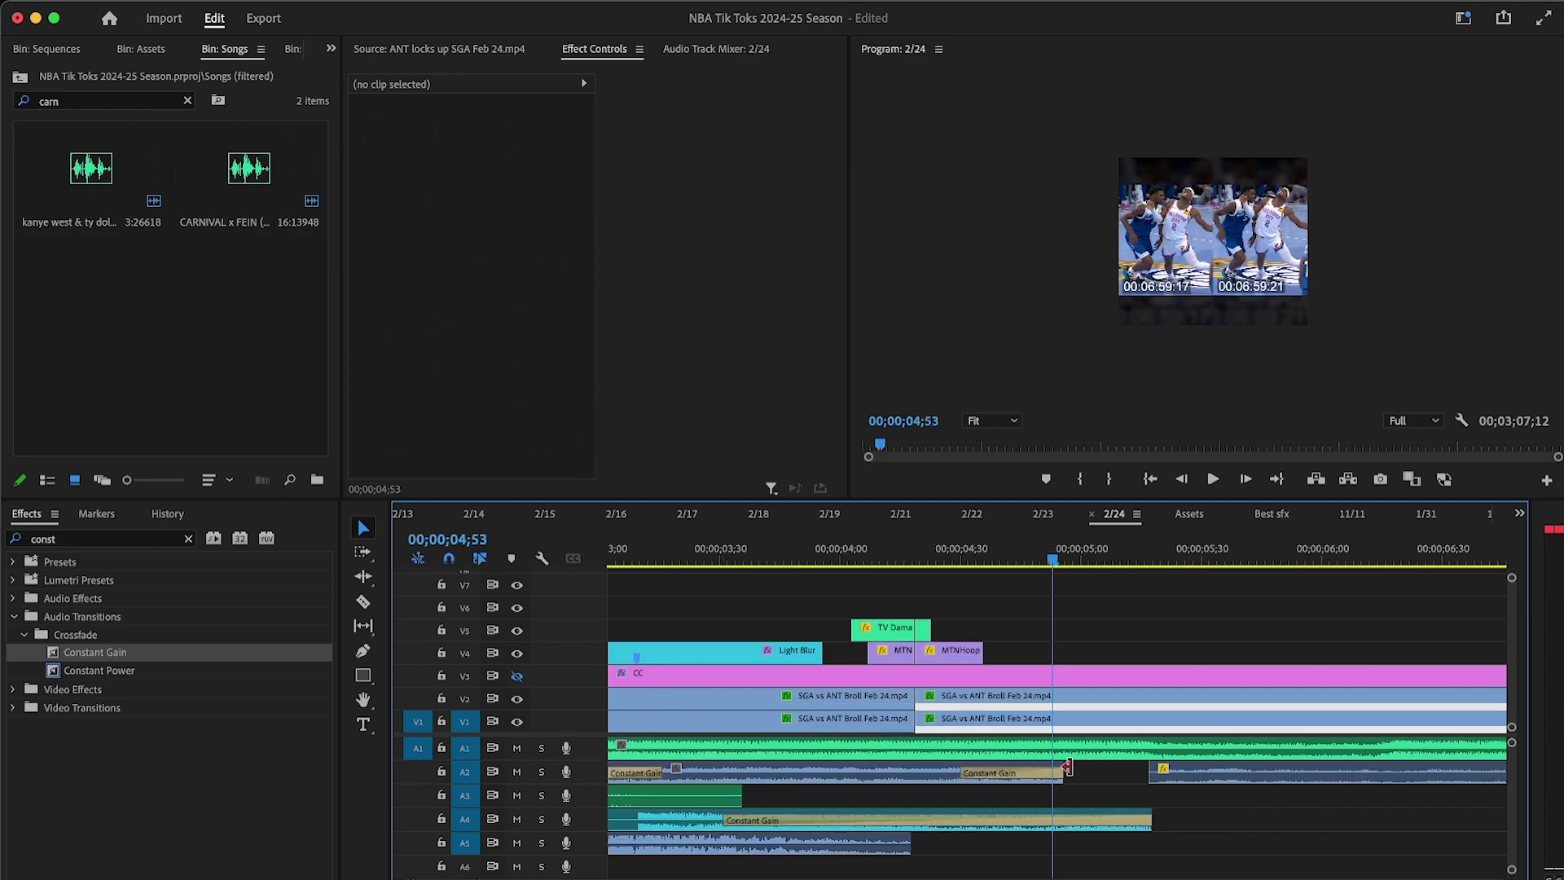
key("space")
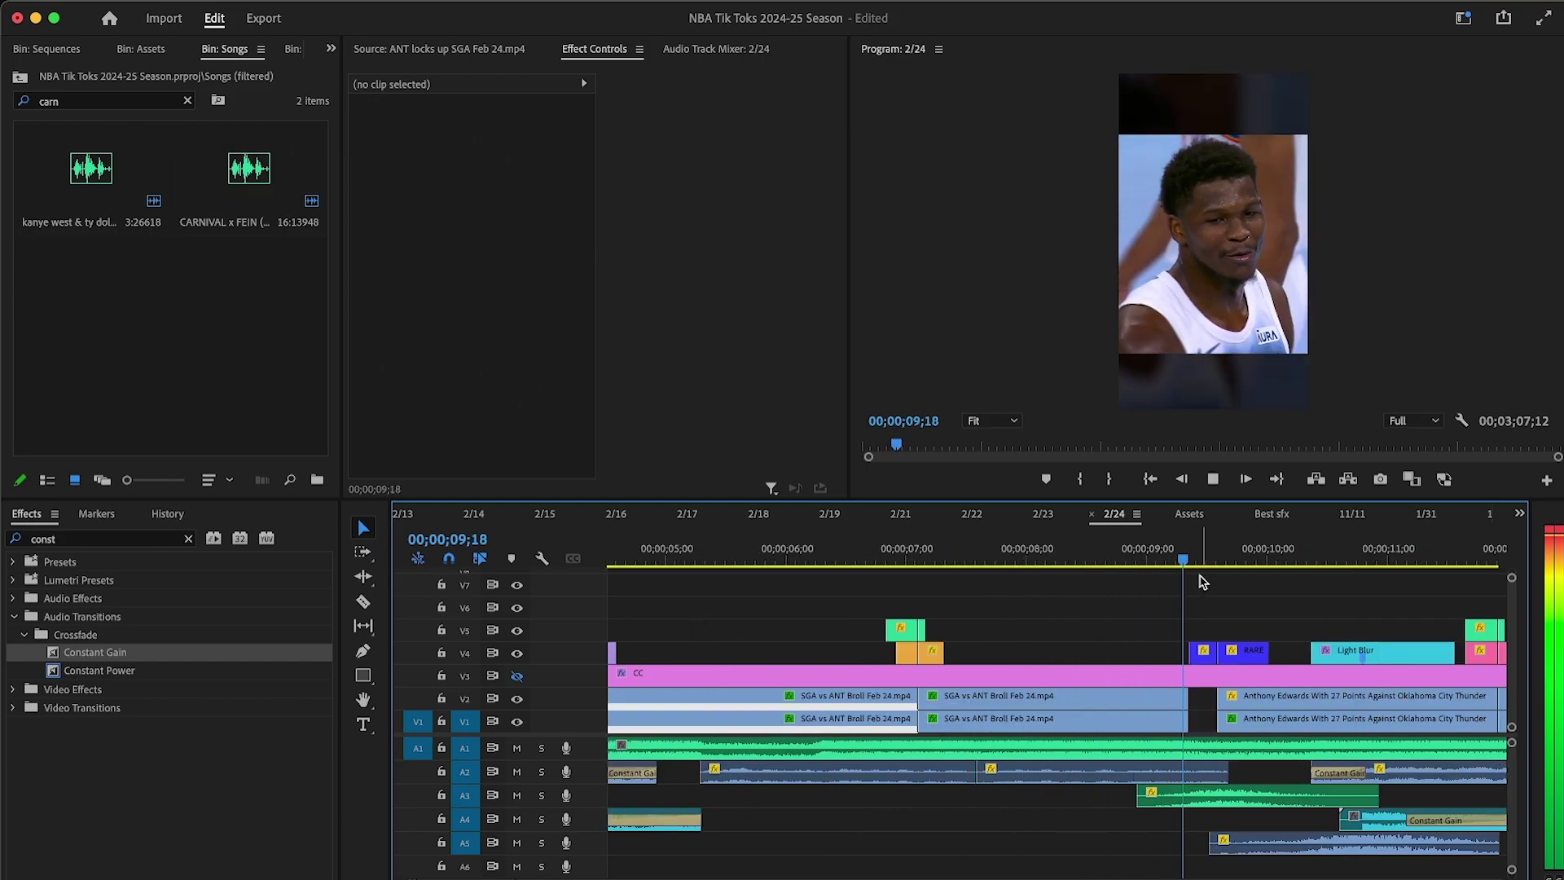
left_click_drag(1345, 550, 1070, 562)
left_click(1225, 483)
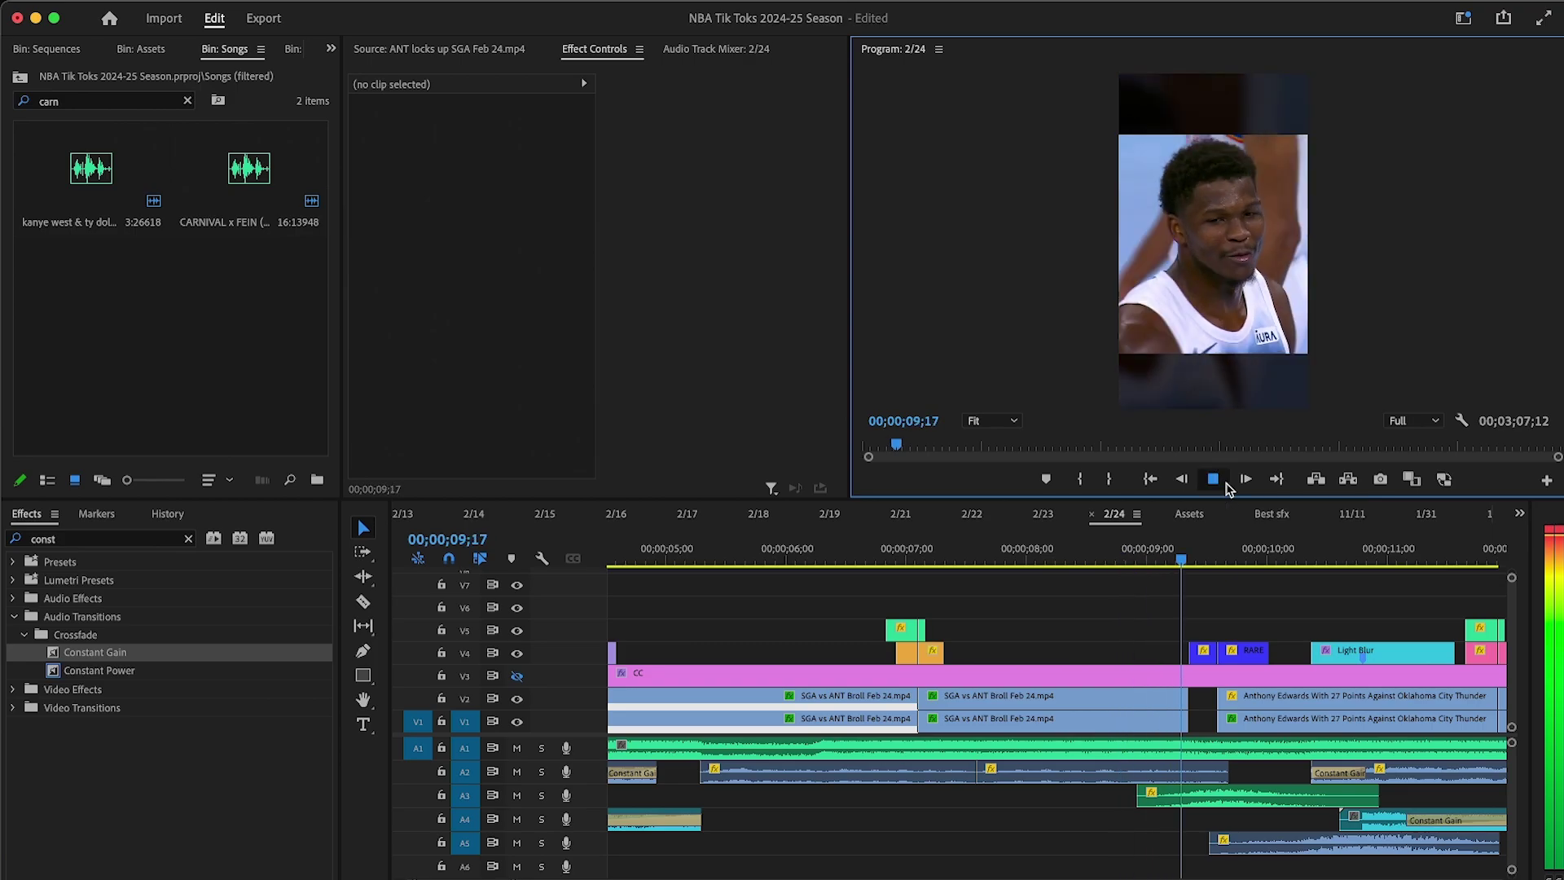
Step: Shift the RARE GD overlay transition pair on V4 and its A3 sound effect 14 frames earlier and play the section
left_click_drag(1185, 621, 1240, 648)
left_click(1236, 806, "shift")
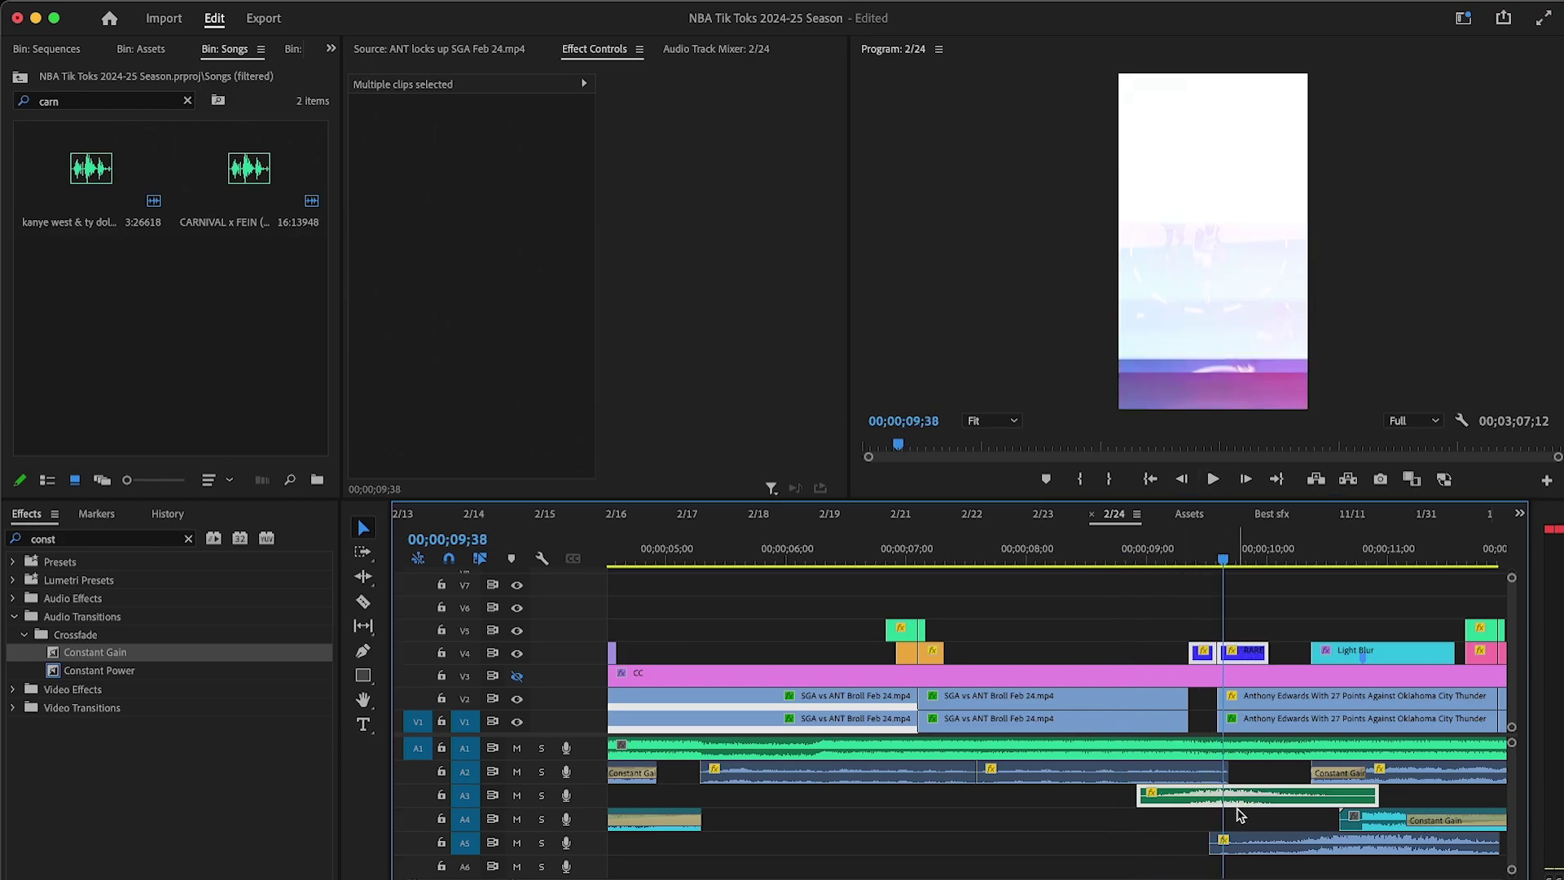
scroll(1238, 814, "right", 5)
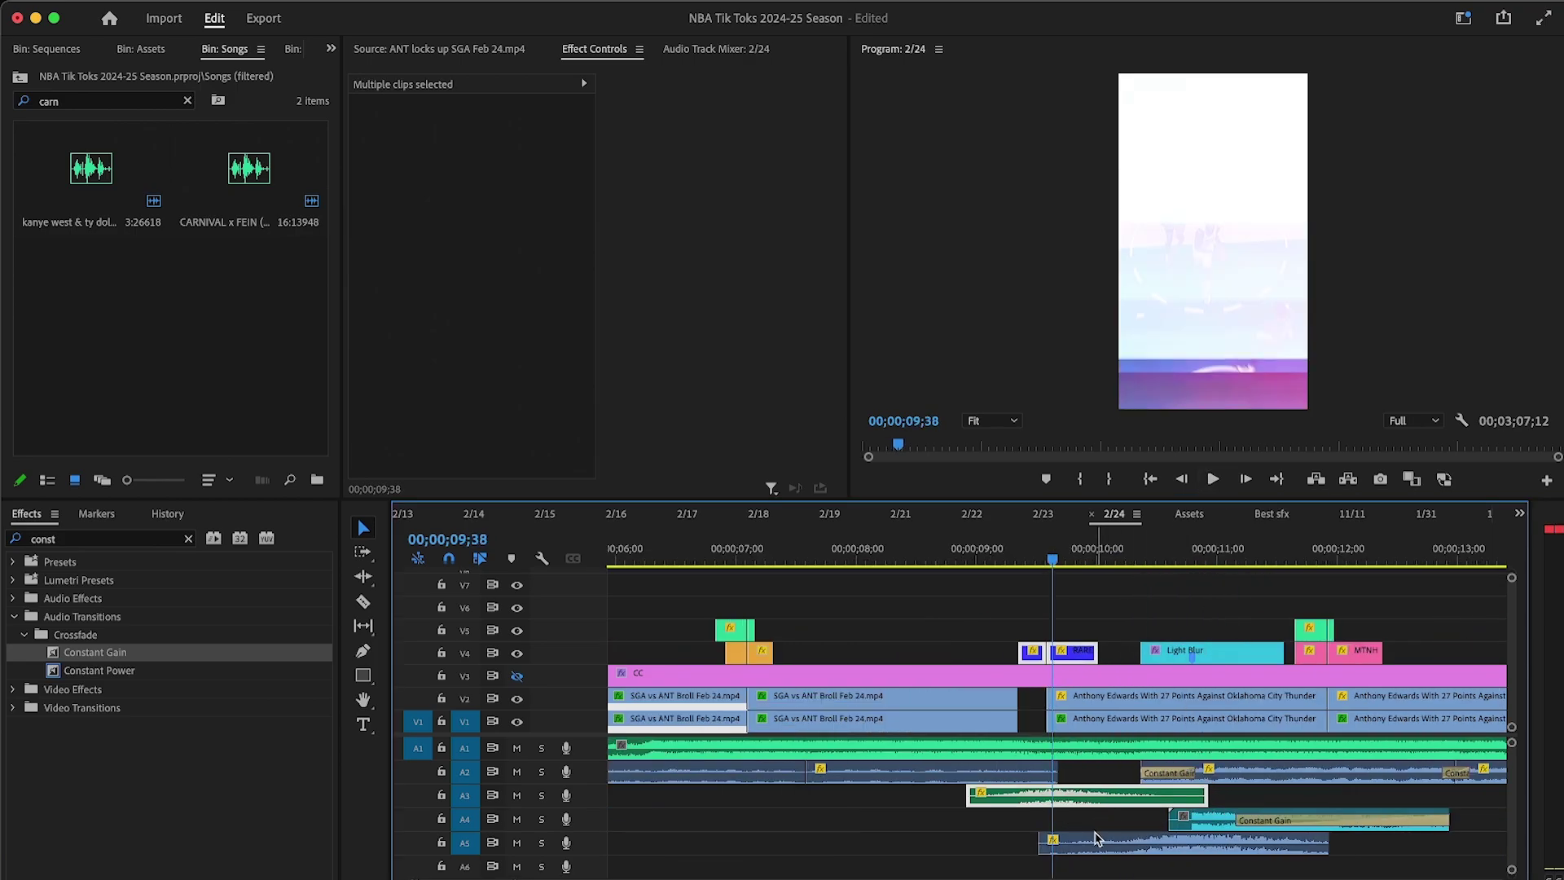
left_click_drag(1065, 803, 1037, 805)
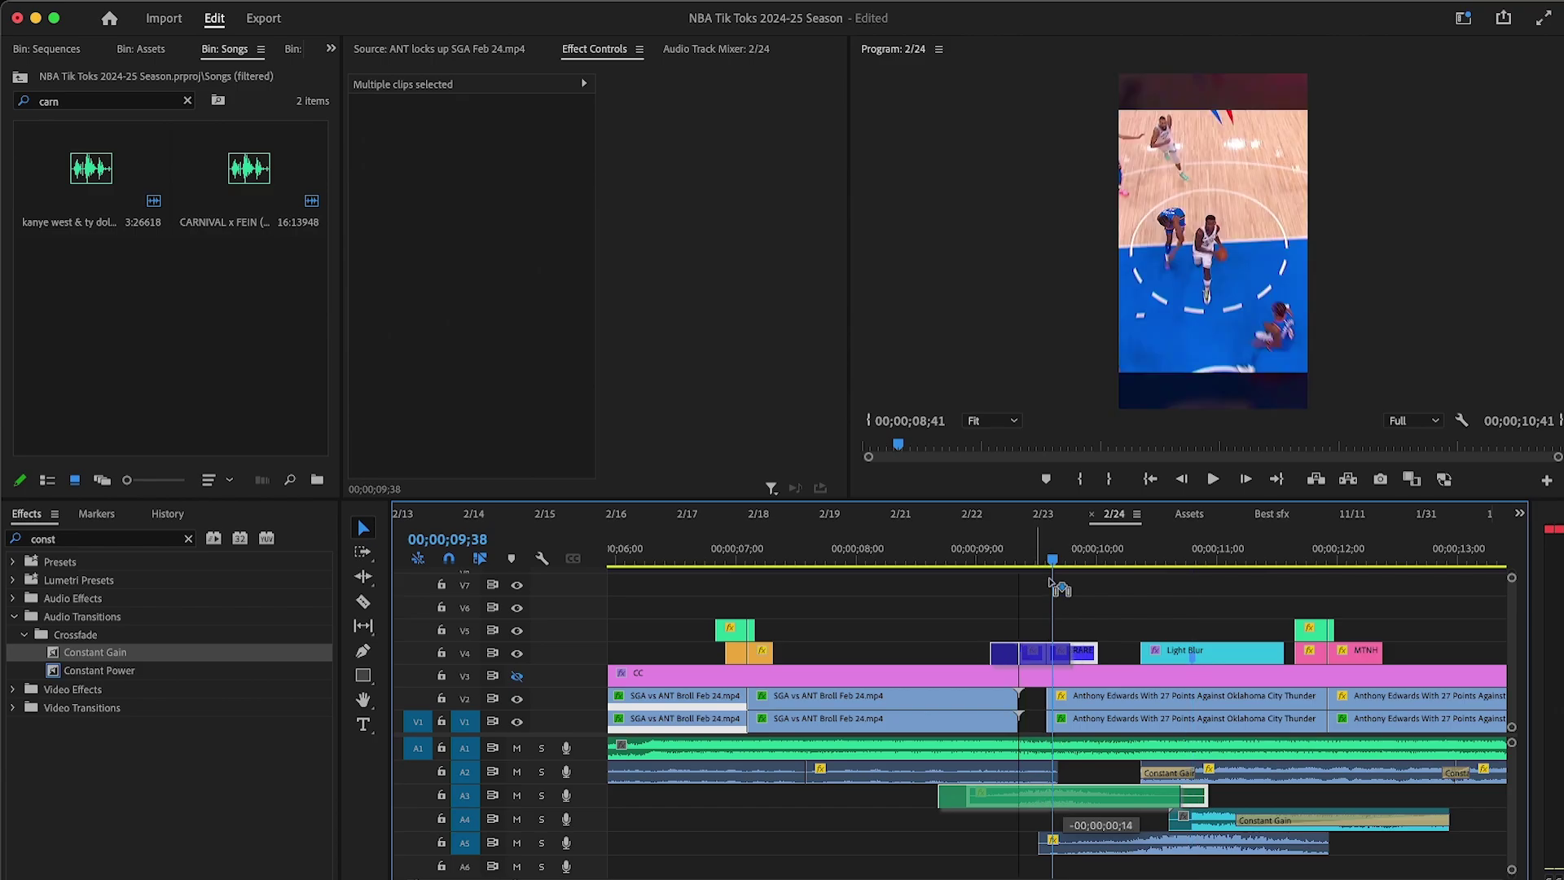
left_click(960, 552)
left_click(1215, 479)
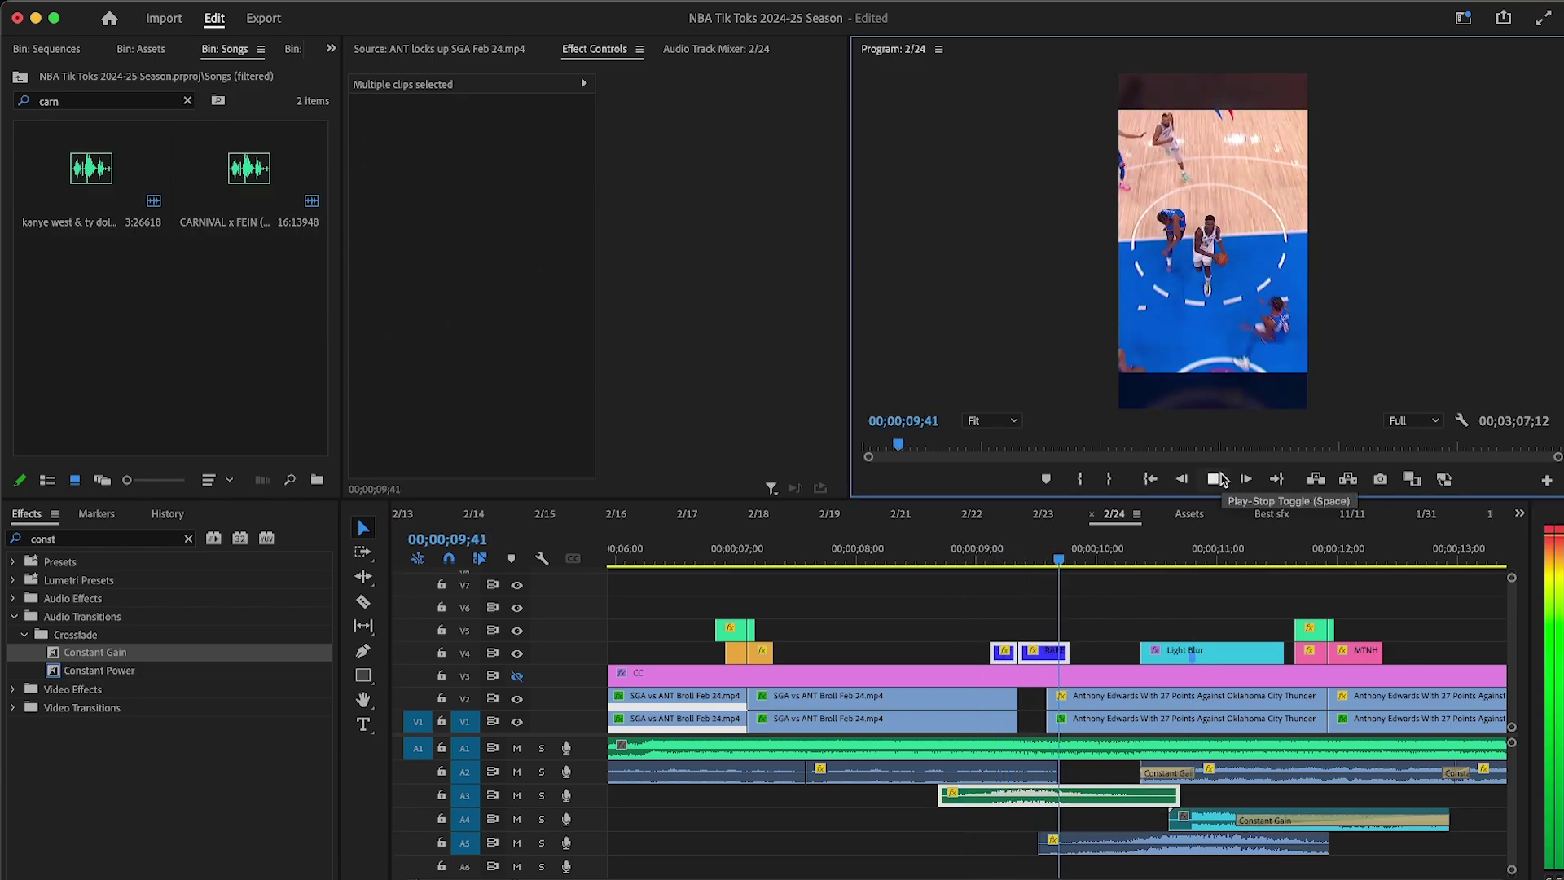
left_click(1217, 478)
Step: Move the first Anthony Edwards dunk clip, its Light Blur layer and its A4 and A5 sounds about 14 frames earlier, closing the gap, and replay
left_click(1134, 702)
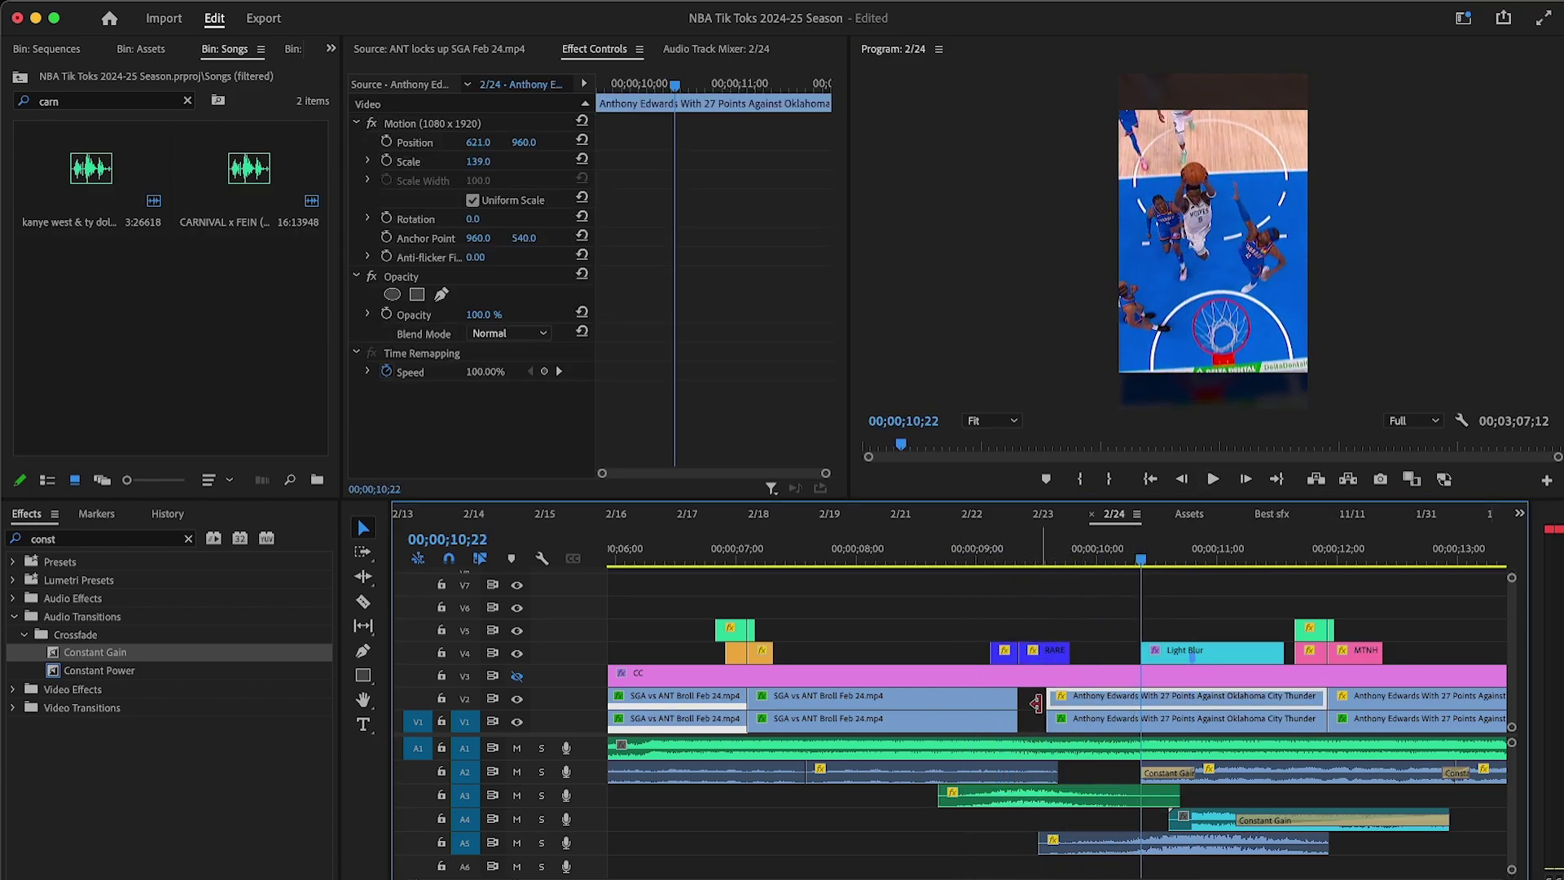
left_click(1072, 723, "shift")
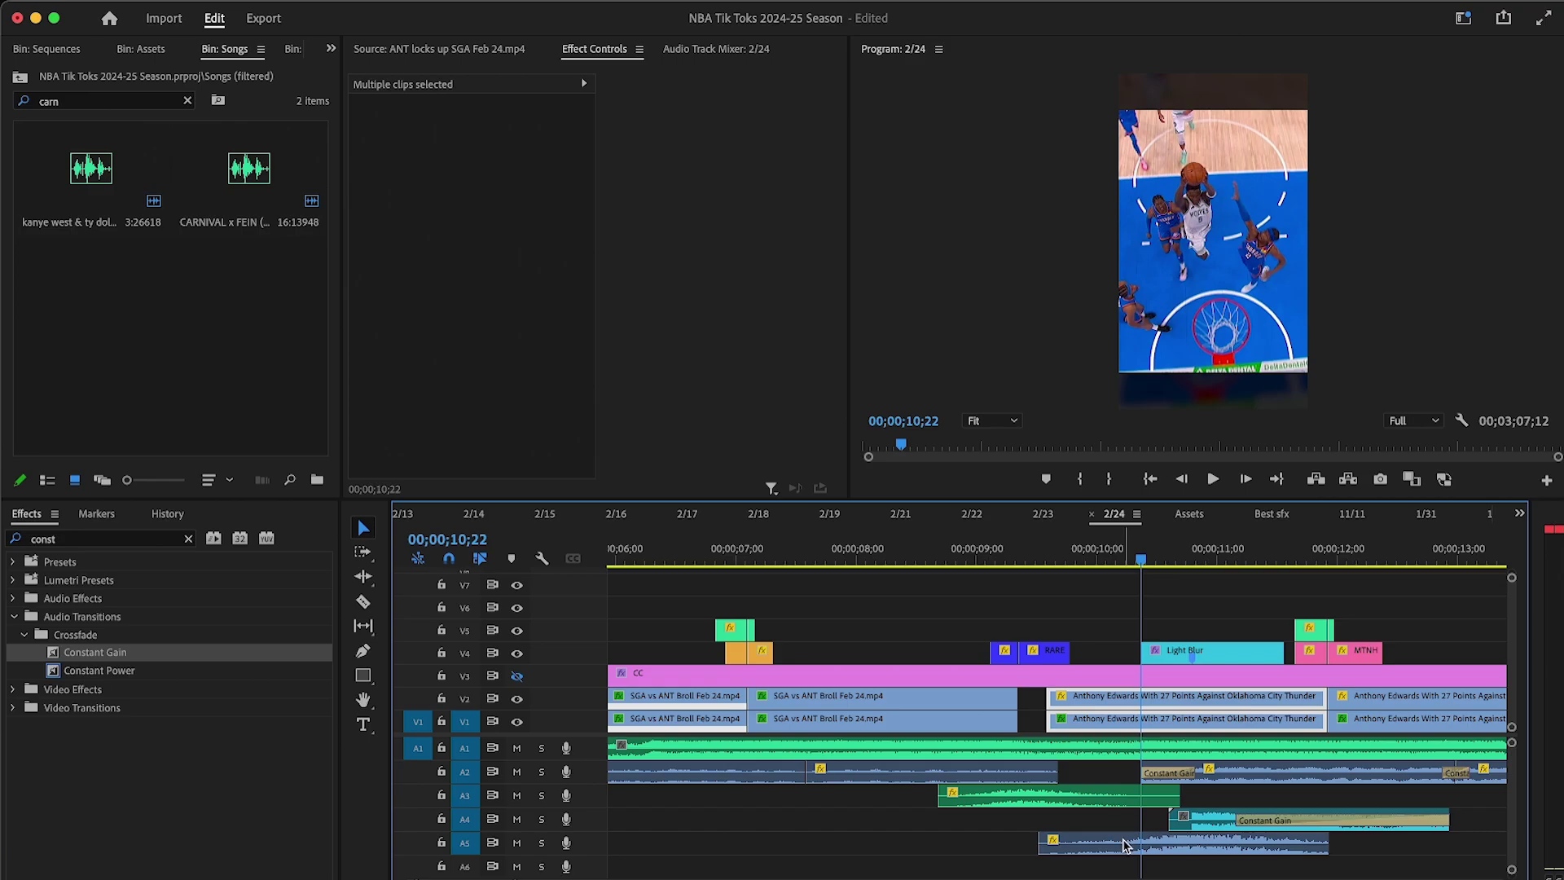
left_click(1125, 845, "shift")
left_click(1206, 820, "shift")
left_click_drag(1103, 702, 1075, 701)
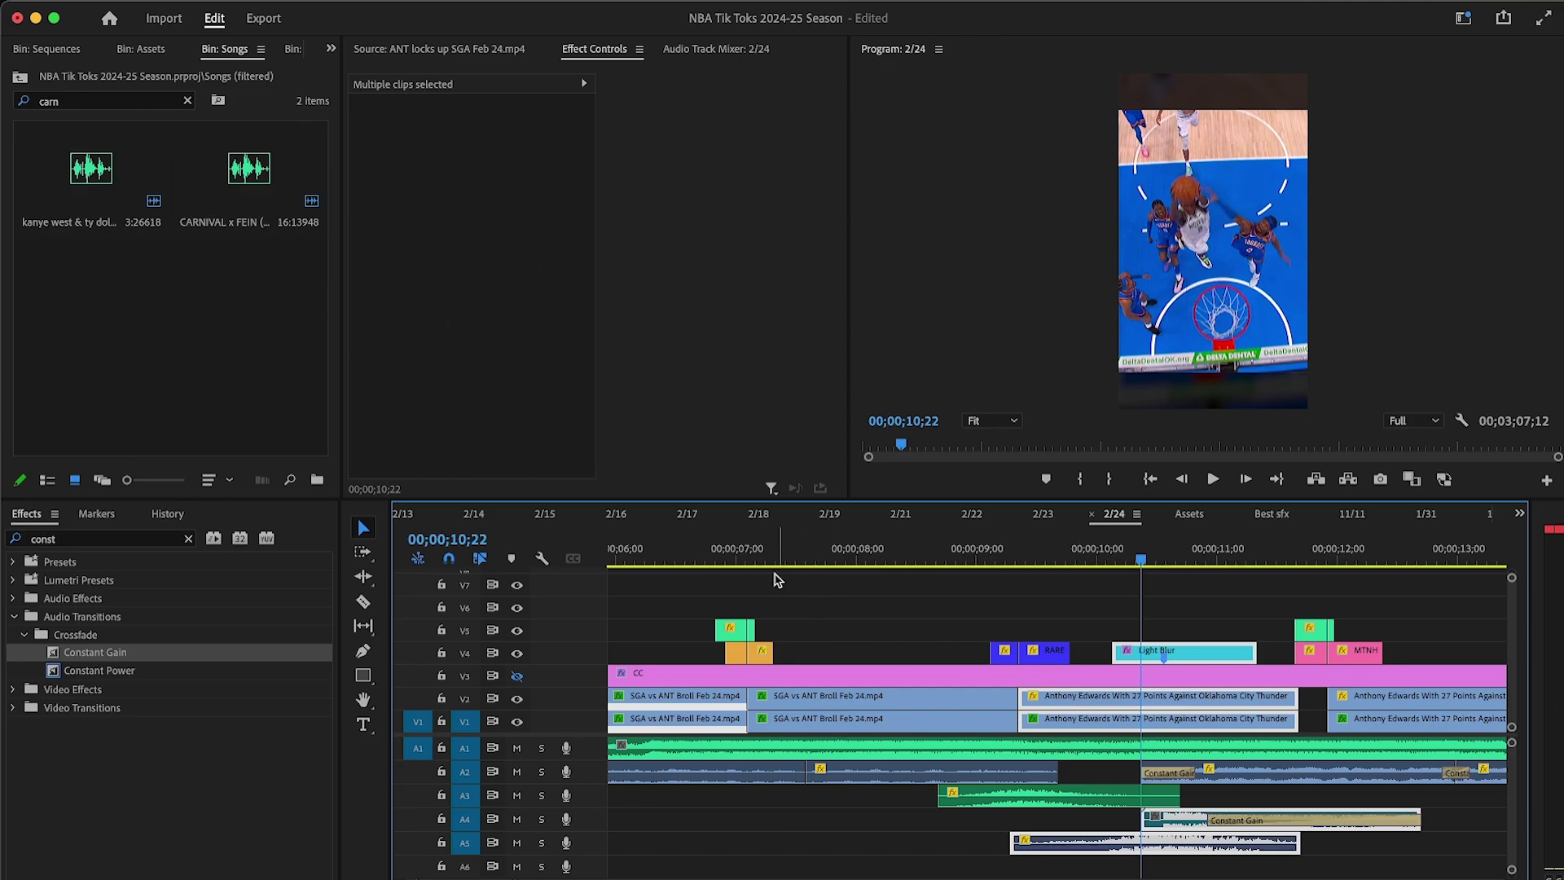
left_click(686, 548)
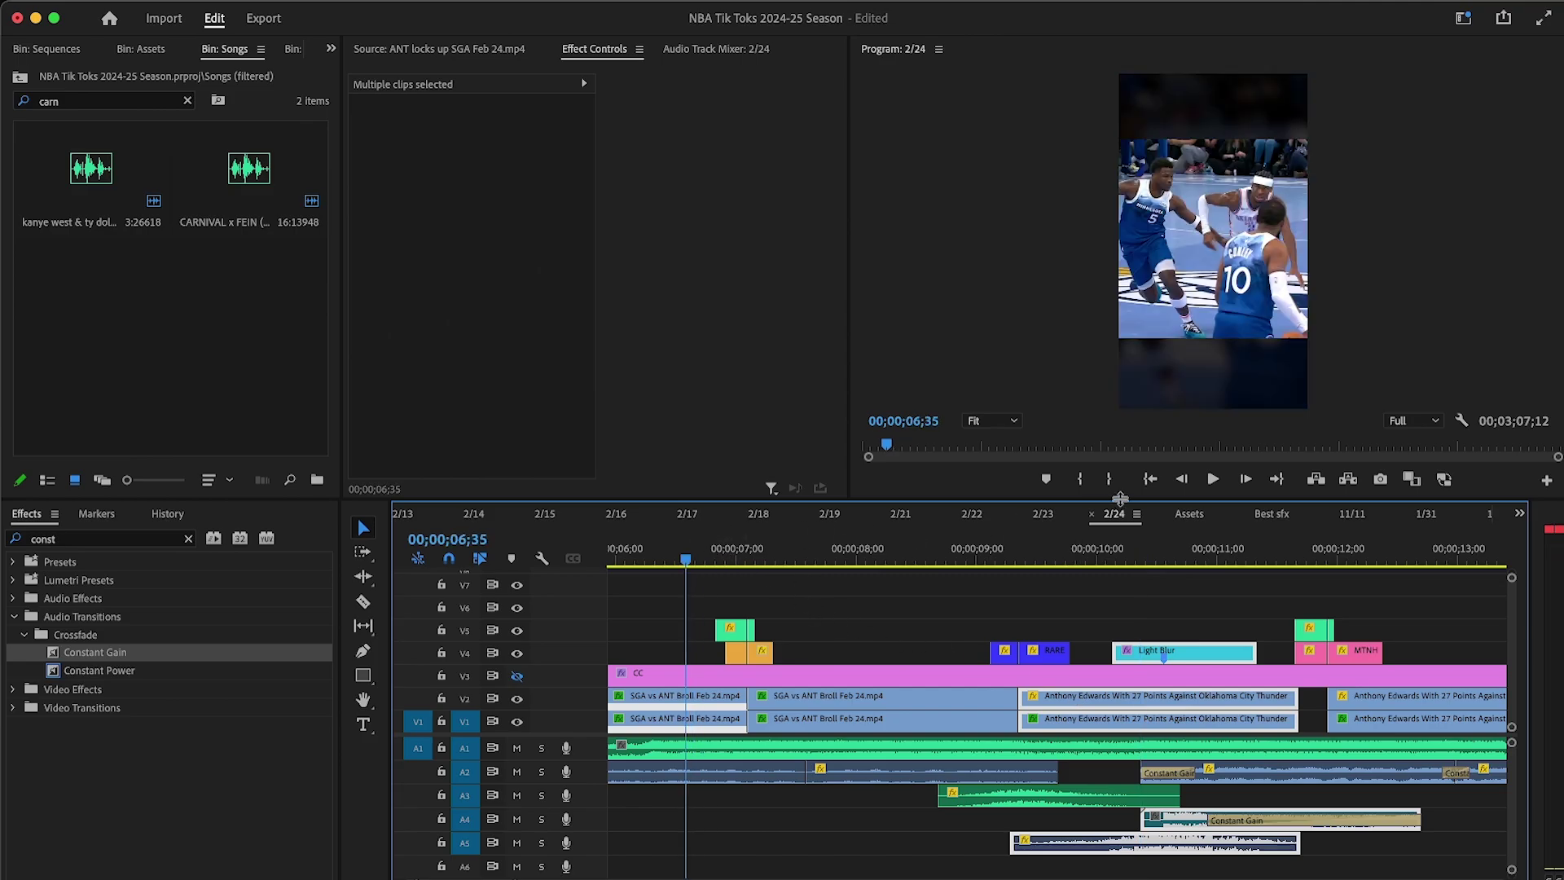
left_click(1213, 480)
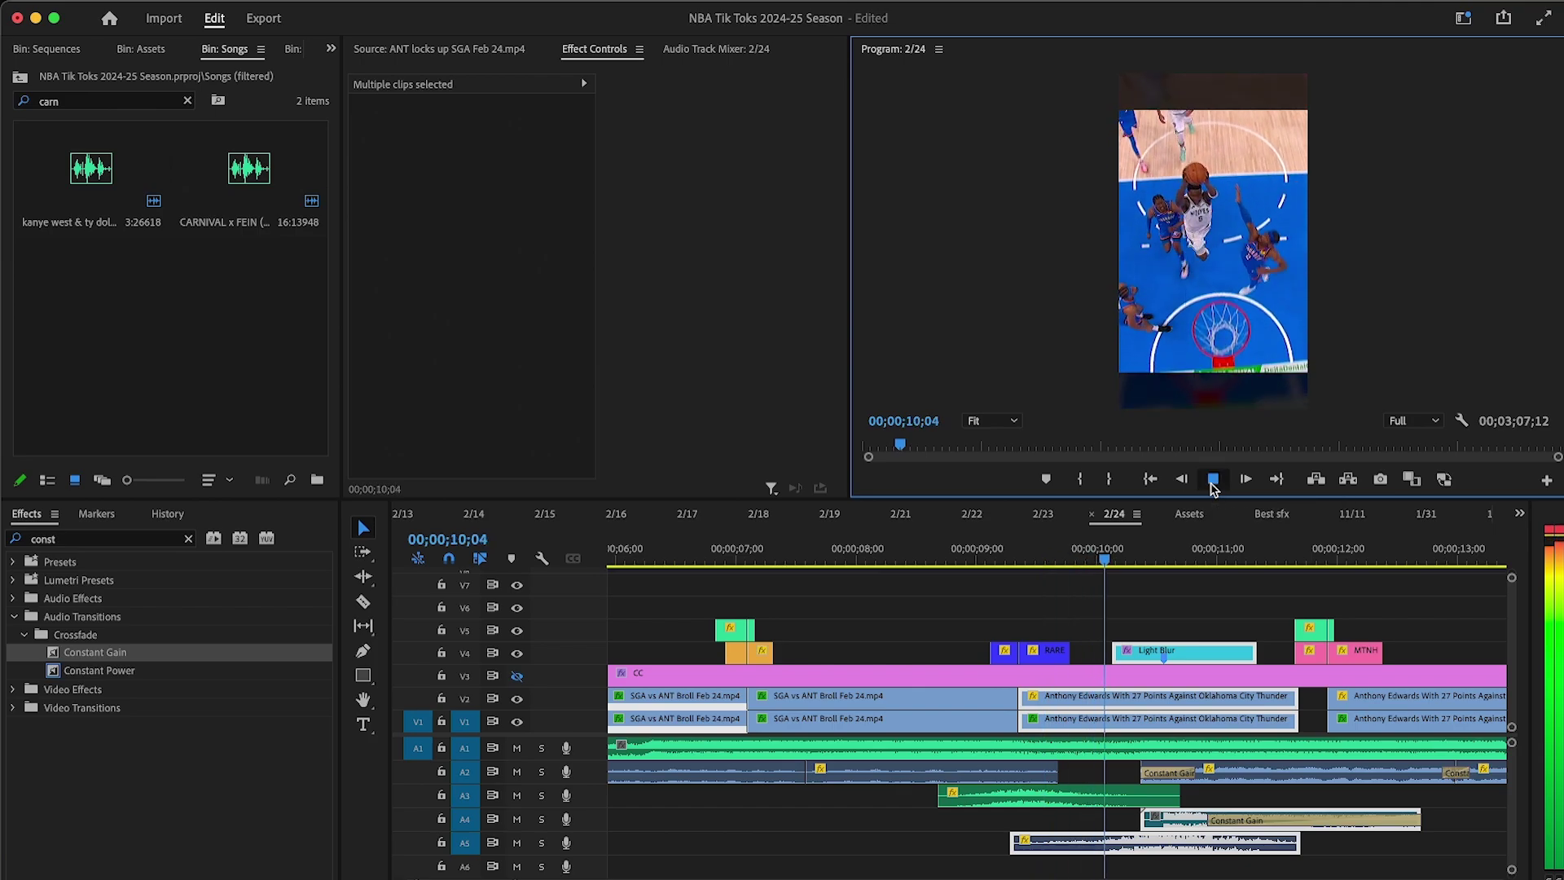
left_click(1213, 480)
Step: Shift the Light Blur layer and the A4 and A5 sound effects about 13 frames earlier over the first dunk
left_click(1158, 623)
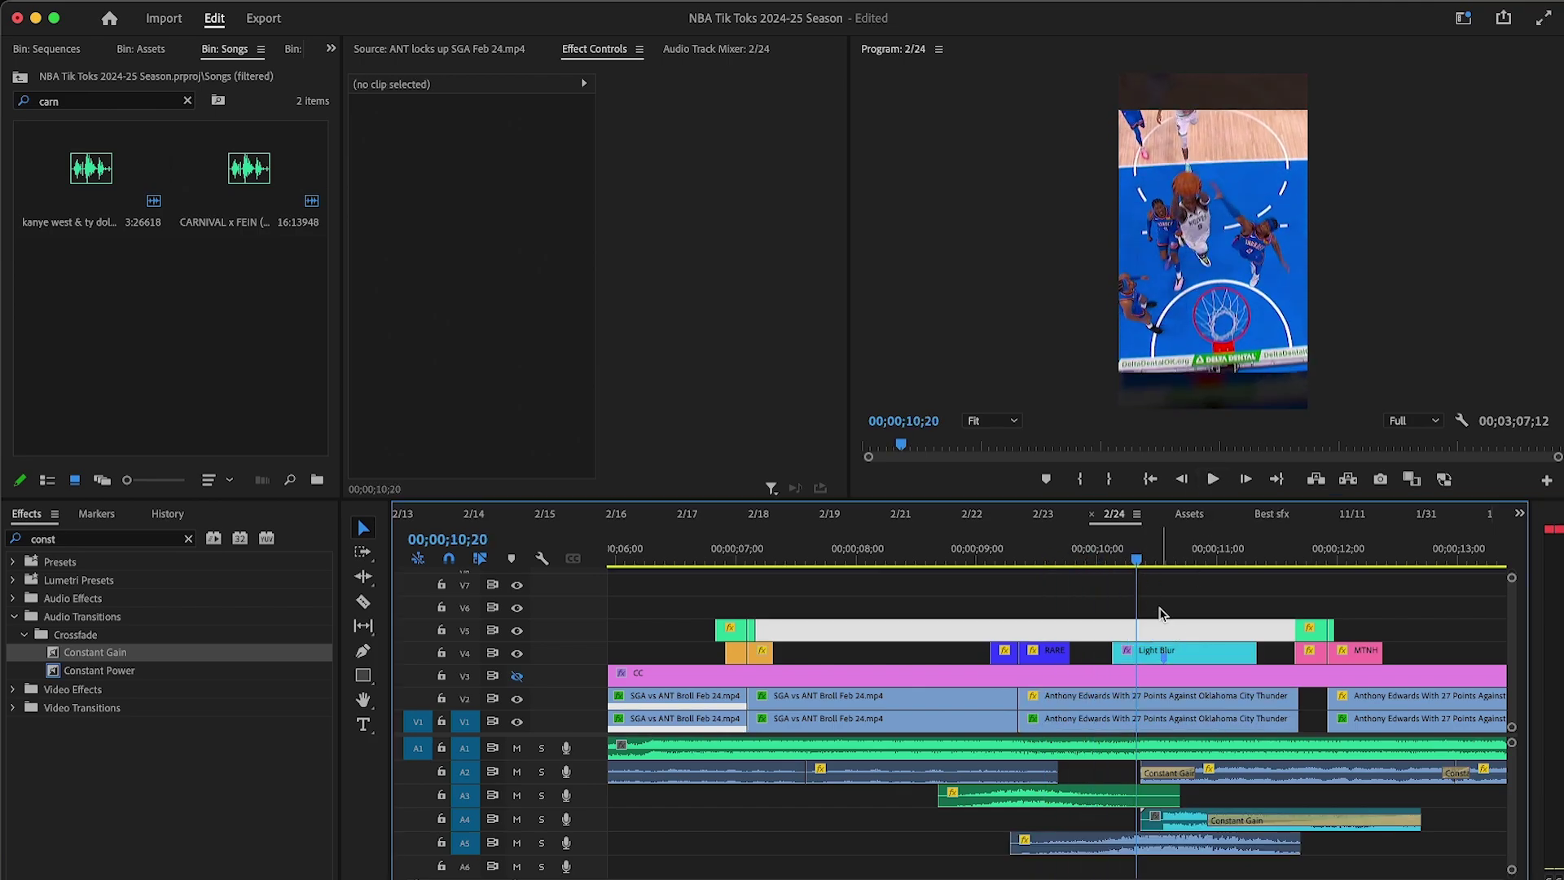
left_click(1158, 650)
left_click(1095, 844, "shift")
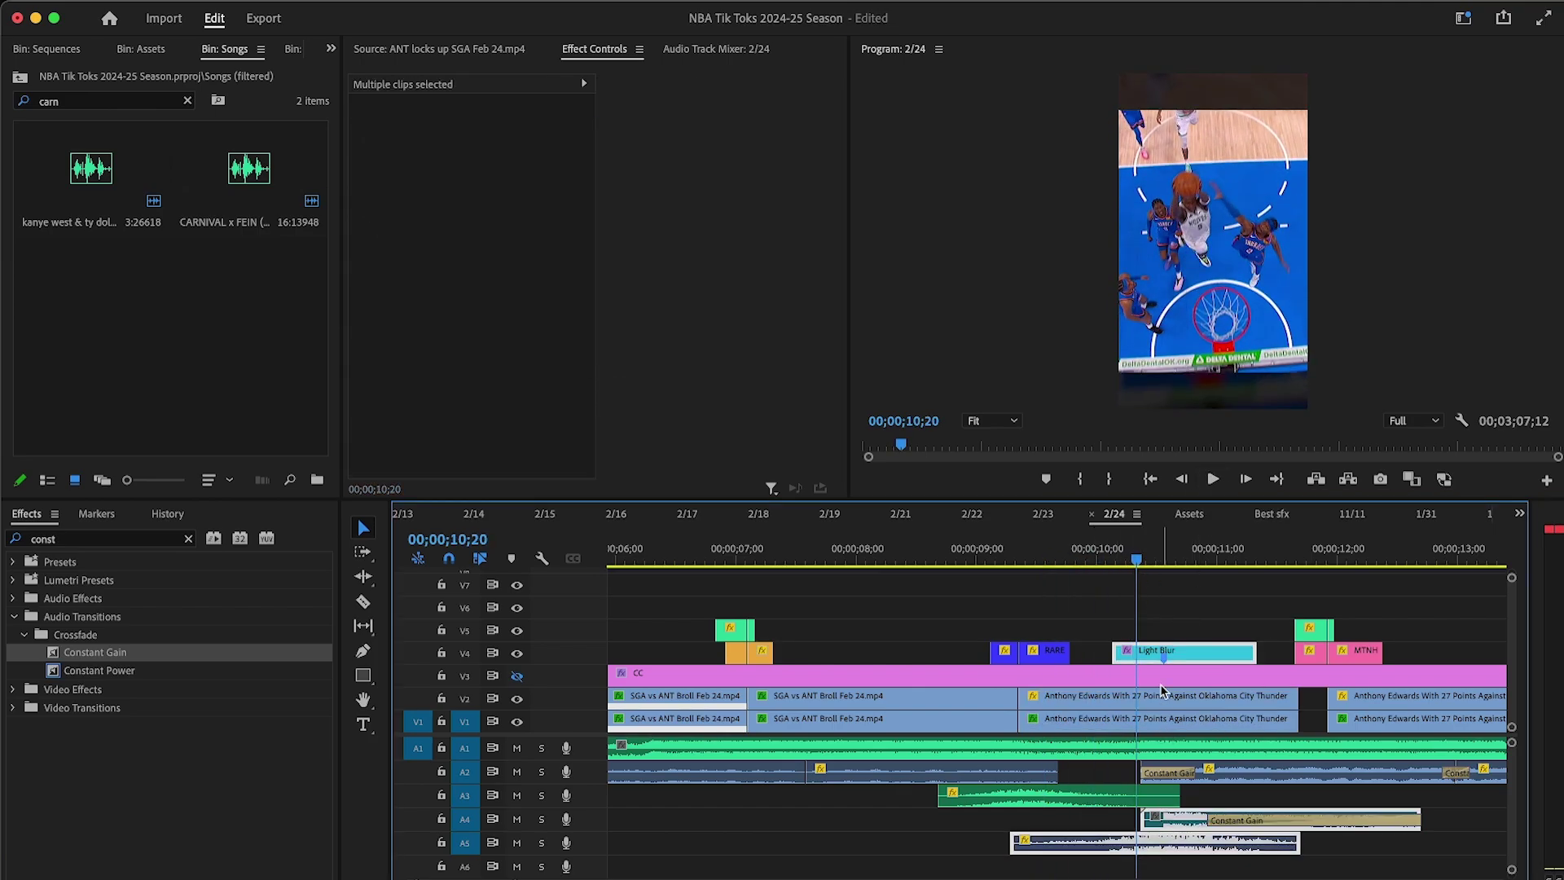
key("=")
left_click_drag(1199, 651, 1080, 657)
key("=")
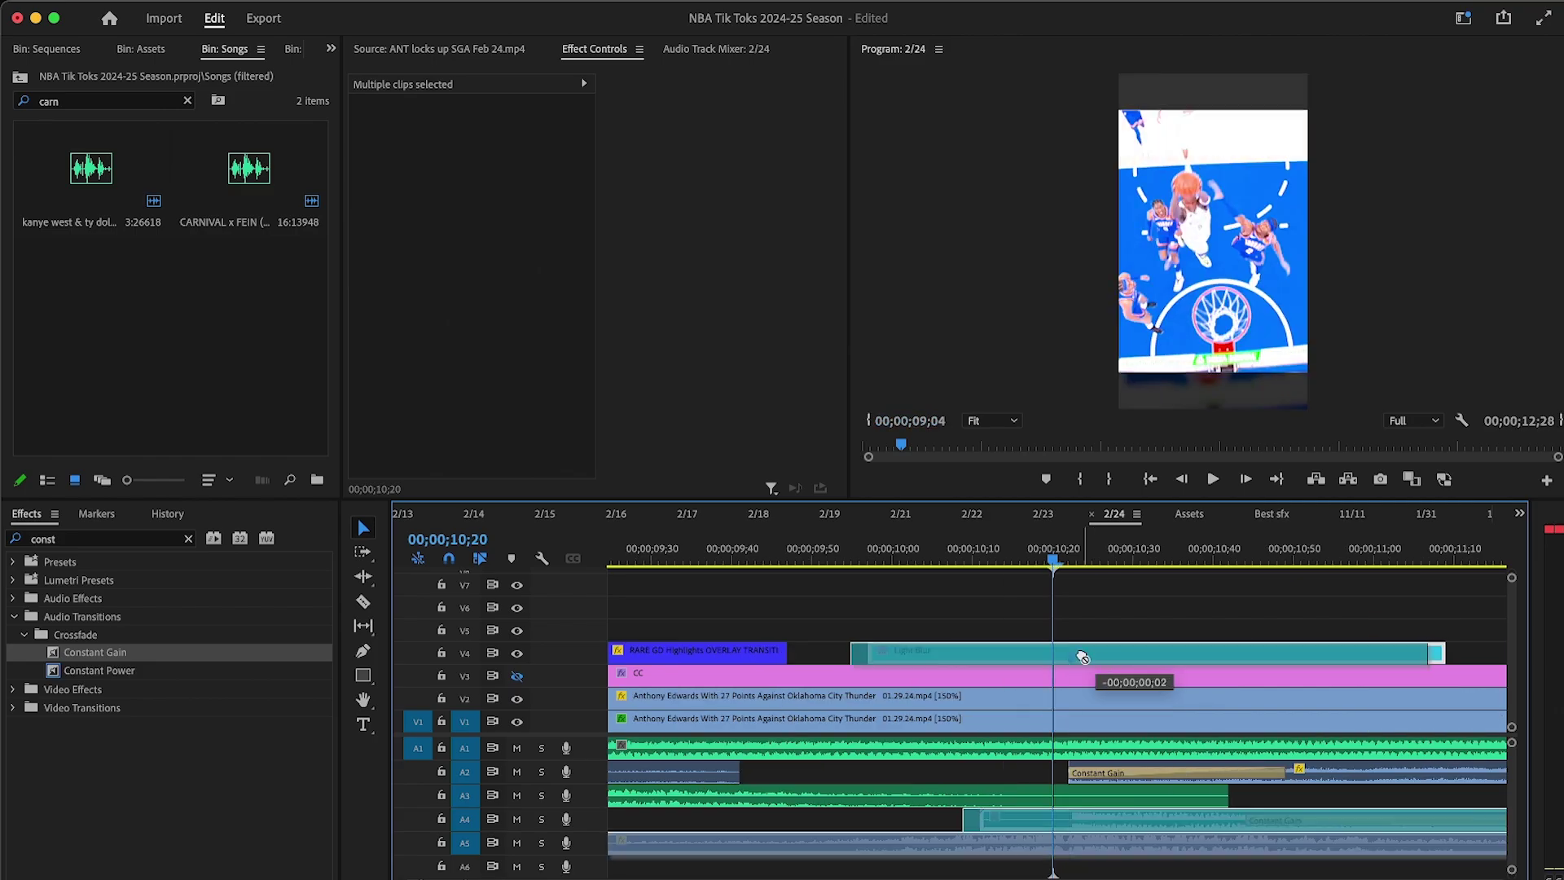
Step: Play through the first dunk and the following cut to check how the blur and sounds line up with the action
key("minus")
key("minus")
left_click(854, 547)
key("=")
left_click(1213, 480)
left_click(1289, 609)
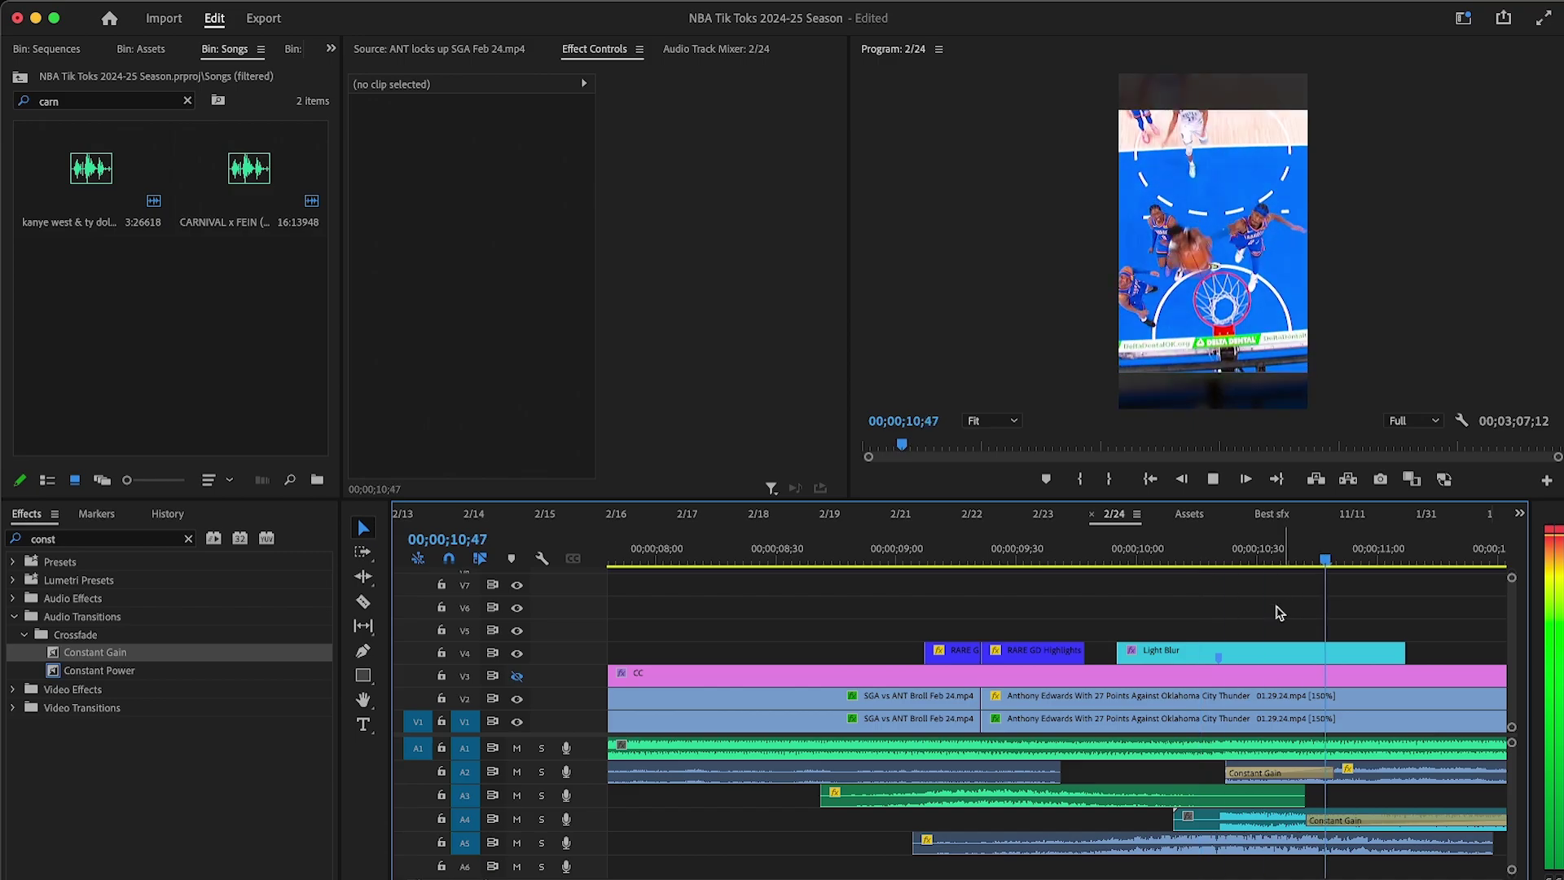
left_click(1213, 479)
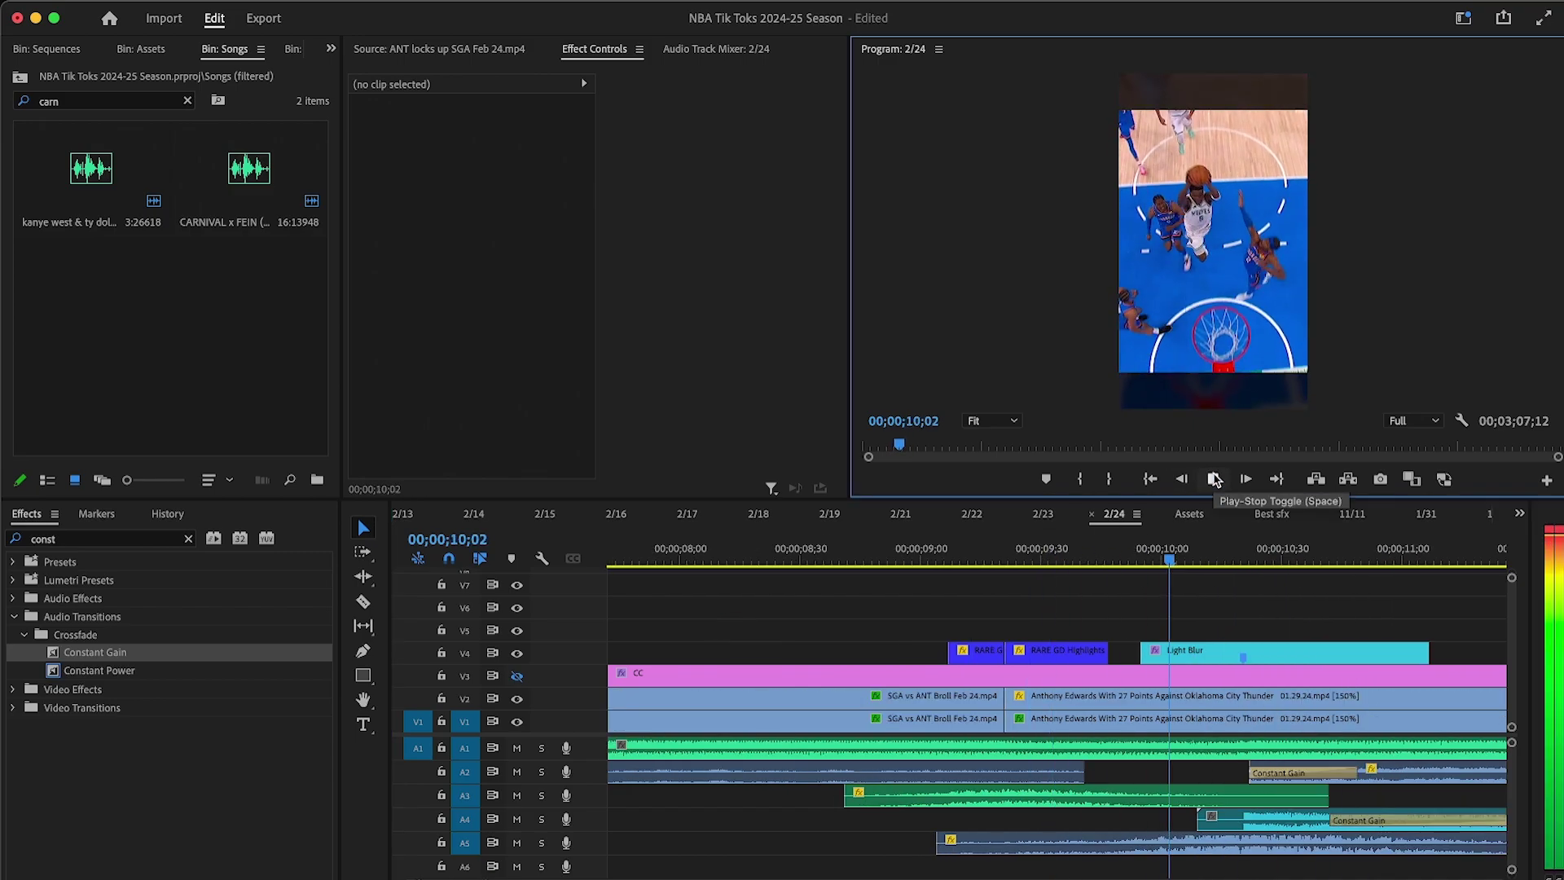
left_click(1213, 479)
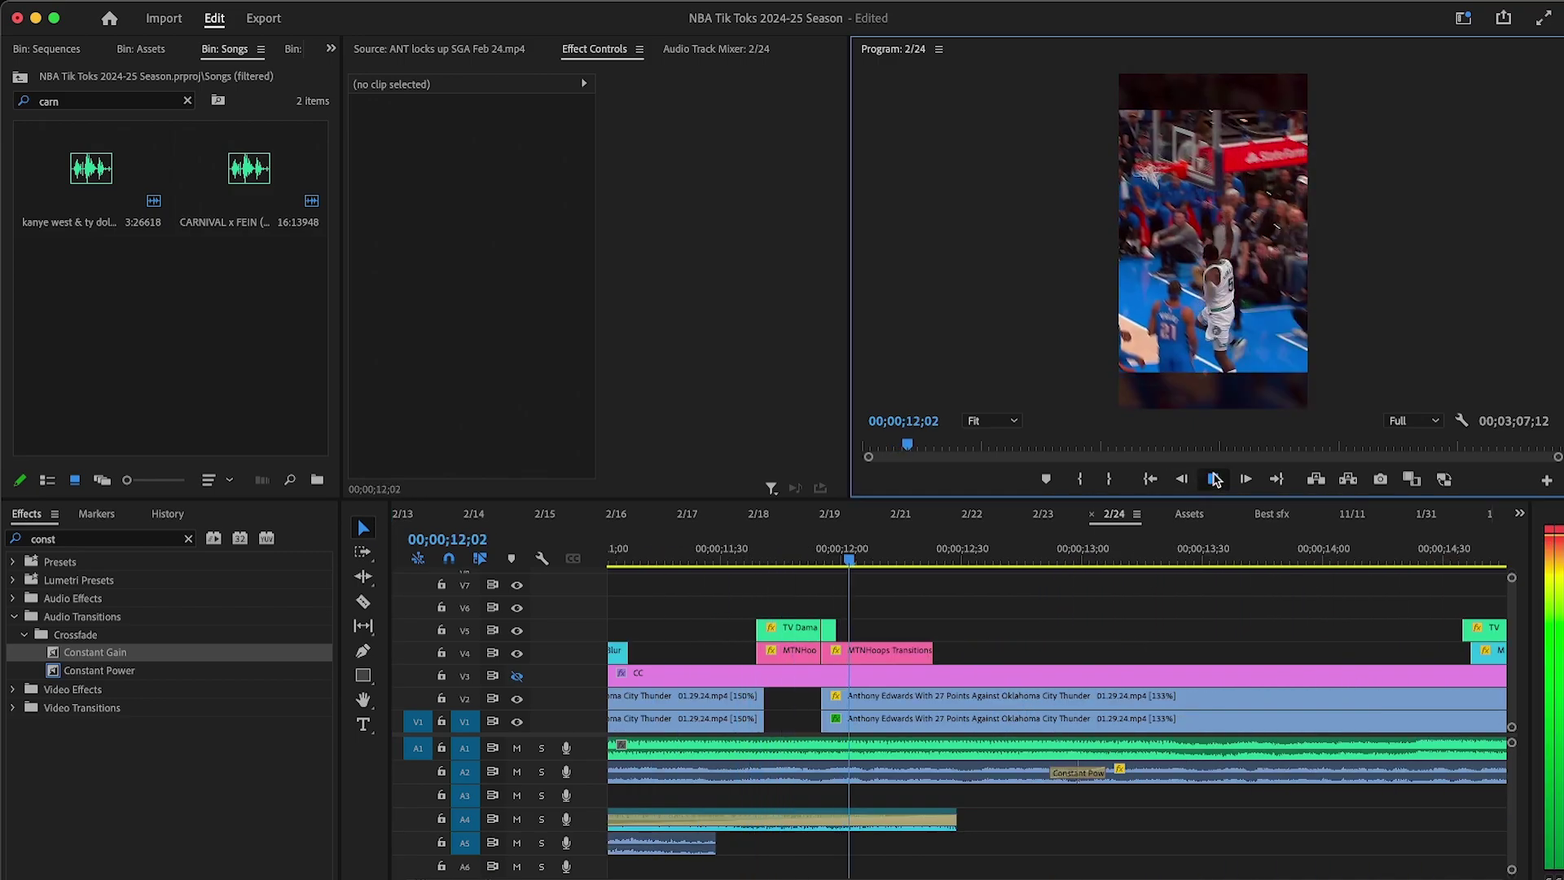
Step: Extend the end of the first Anthony Edwards dunk clip on V1 and V2 to close the gap before the next clip and play through
left_click_drag(788, 702, 821, 699)
key("minus")
left_click_drag(653, 561, 607, 561)
key("equal")
left_click(1213, 479)
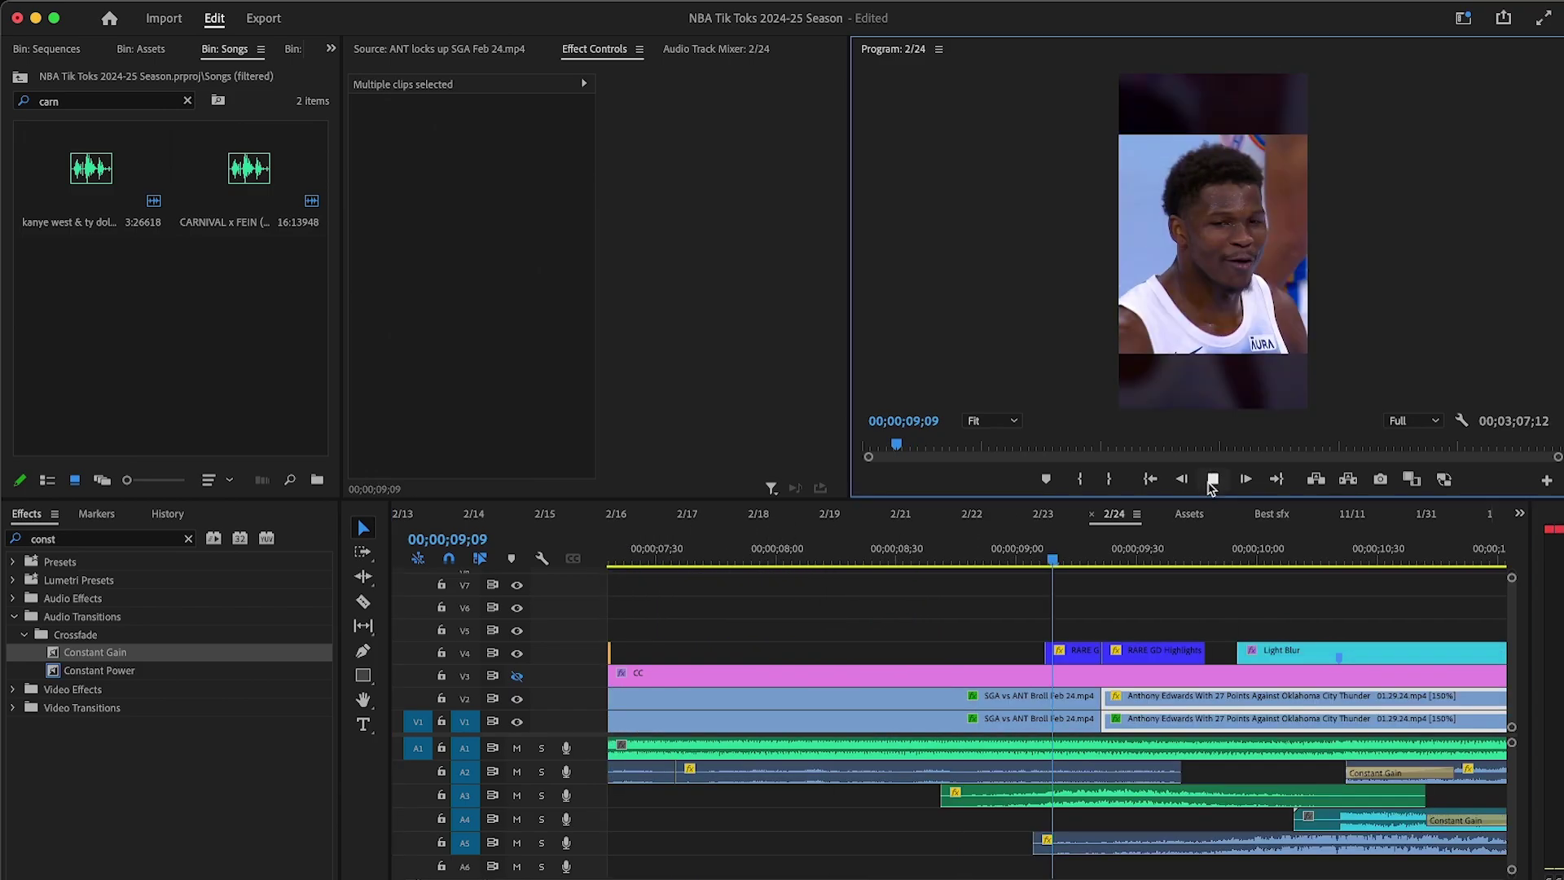
left_click(1280, 634)
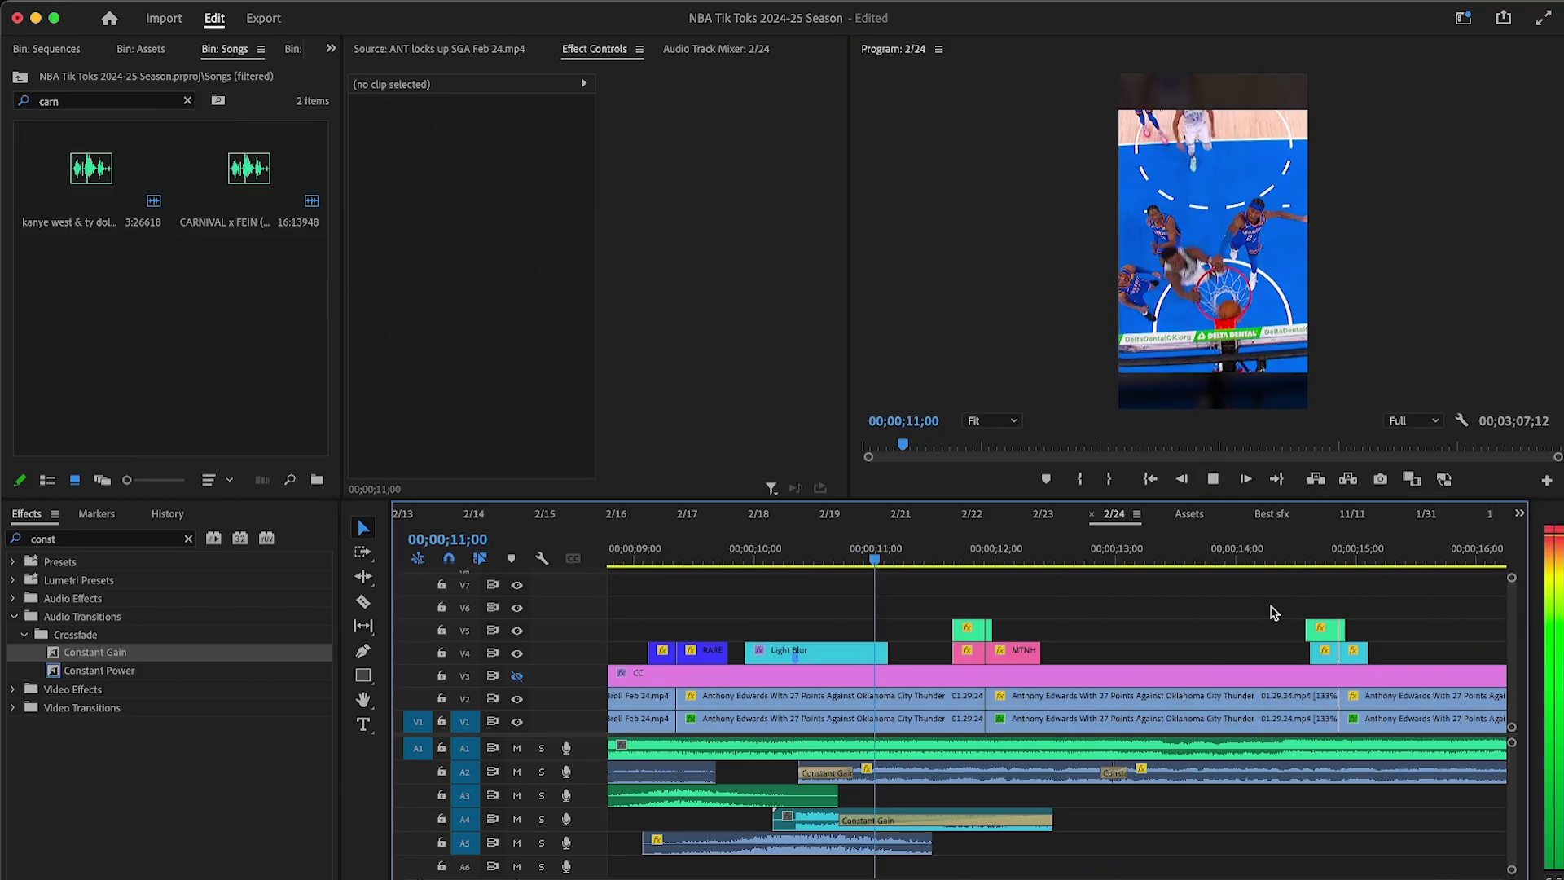
scroll(1275, 613, "right", 4)
key("minus")
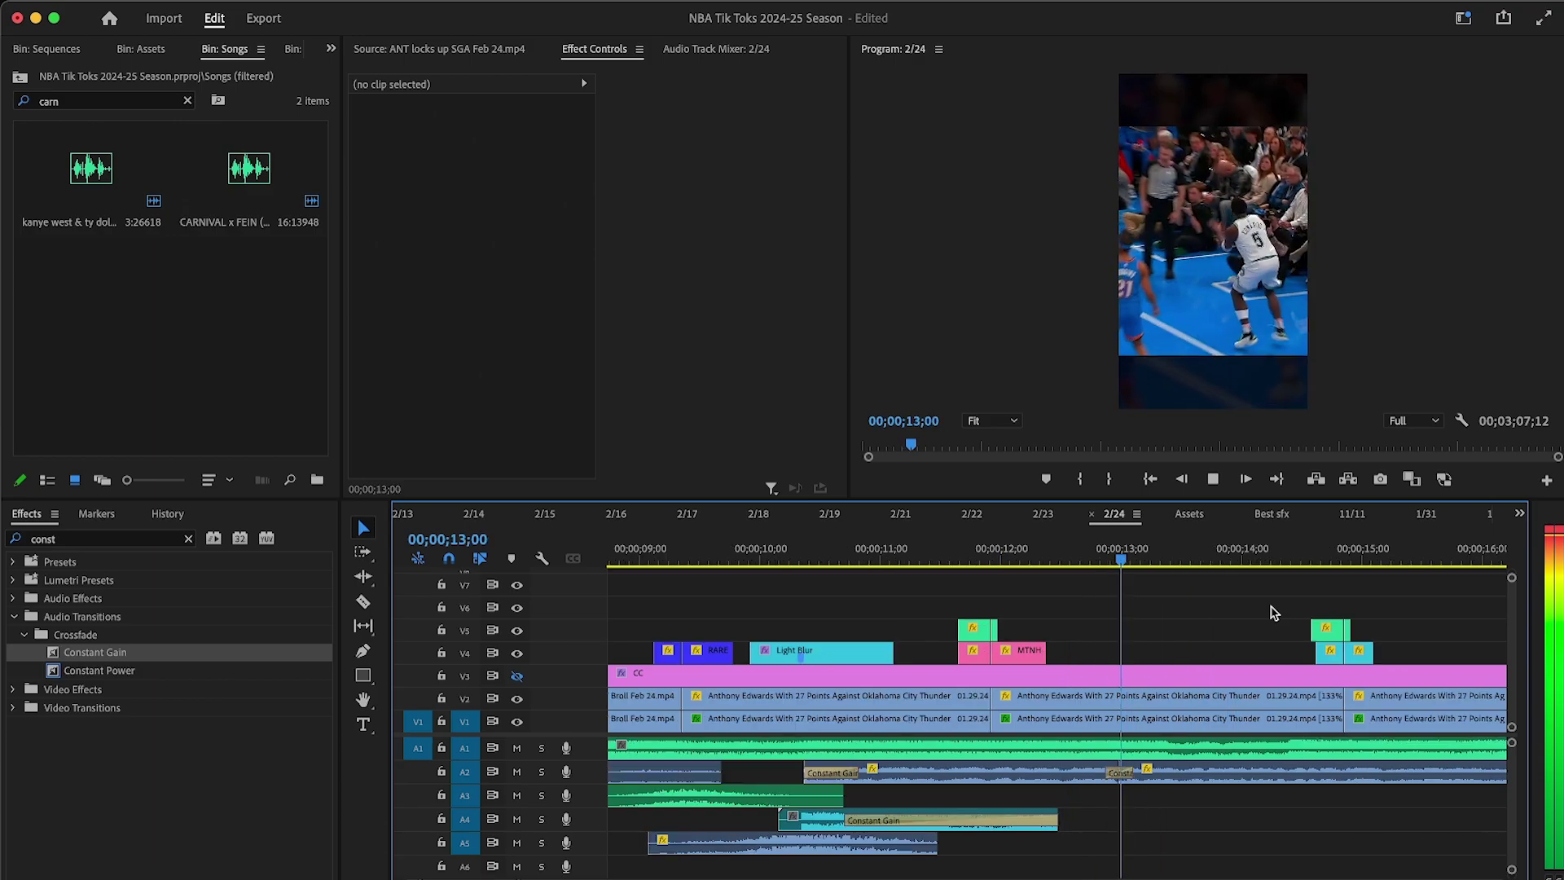
scroll(1274, 613, "right", 2)
key("space")
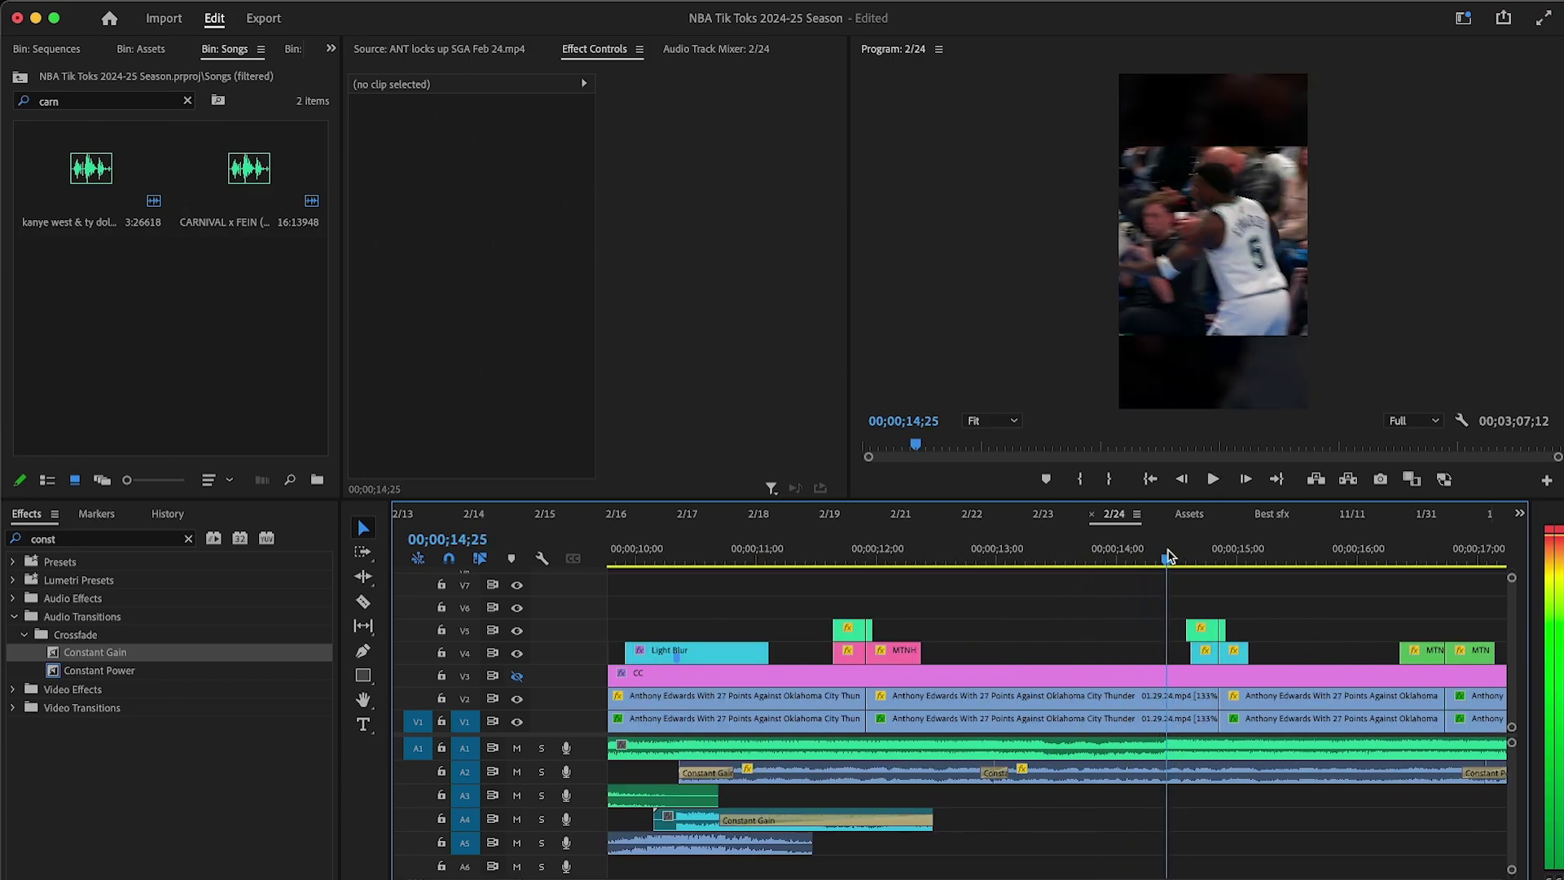
Step: Trim the second Anthony Edwards clip to end at about 00;00;14;25 on V1 and V2 and pull the next clip against it
key("equal")
left_click_drag(1158, 694, 1043, 720)
left_click_drag(1113, 700, 1182, 727)
left_click_drag(1170, 719, 1064, 712)
Step: Move the TV Damage and MTNHoops transition overlays about 26 frames earlier onto the new cut and play the section
left_click_drag(1104, 597, 1179, 652)
left_click_drag(1187, 653, 1081, 658)
key("minus")
left_click(988, 556)
key("equal")
left_click(1209, 488)
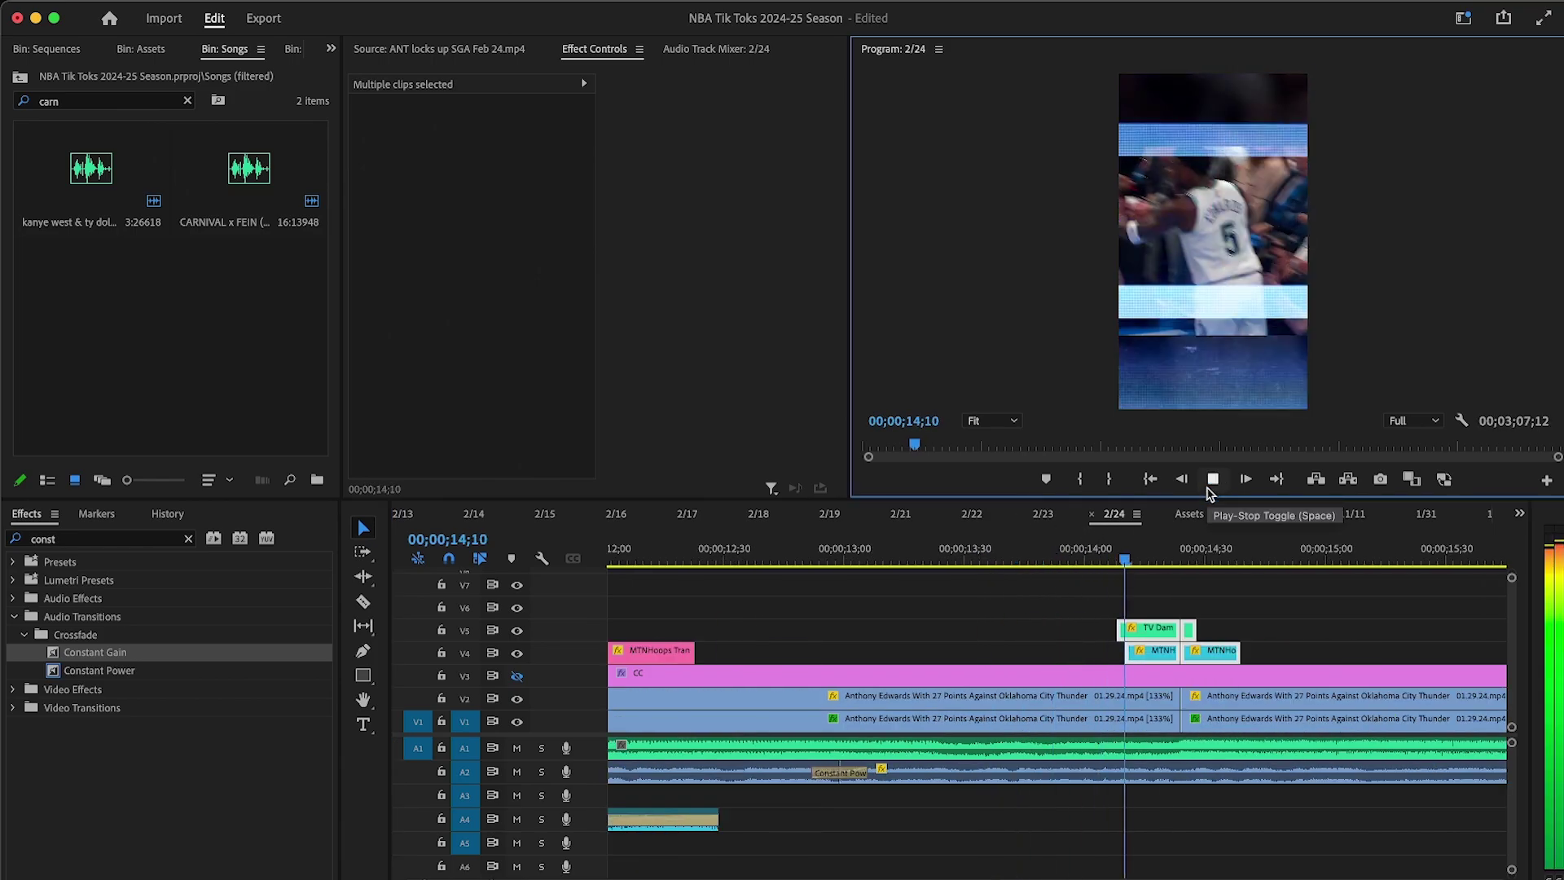
left_click(1208, 487)
left_click(1064, 558)
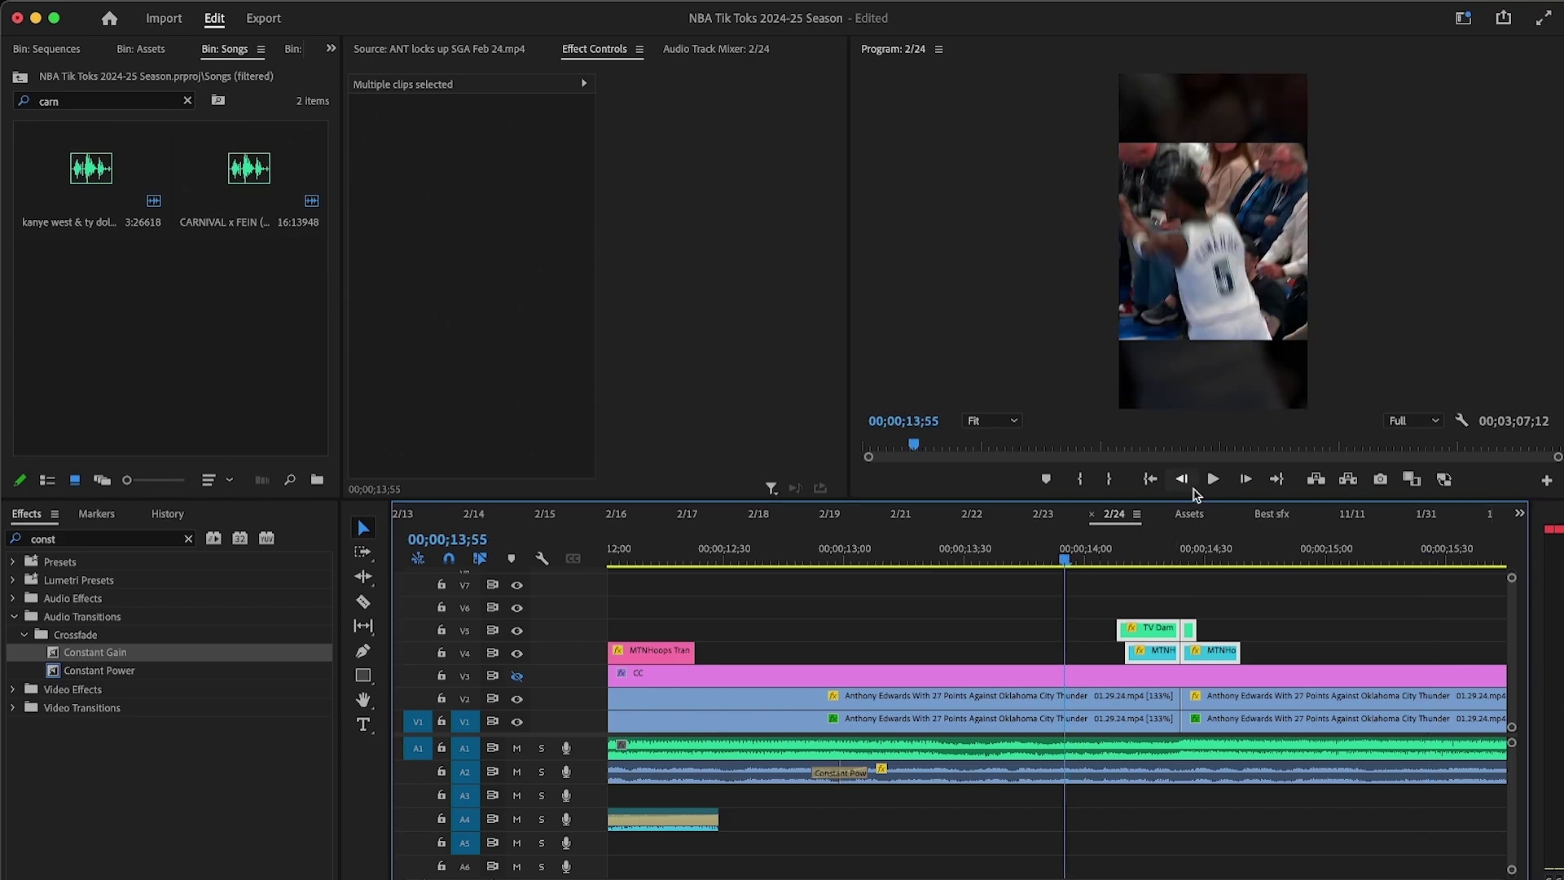
left_click(1212, 481)
left_click(1213, 479)
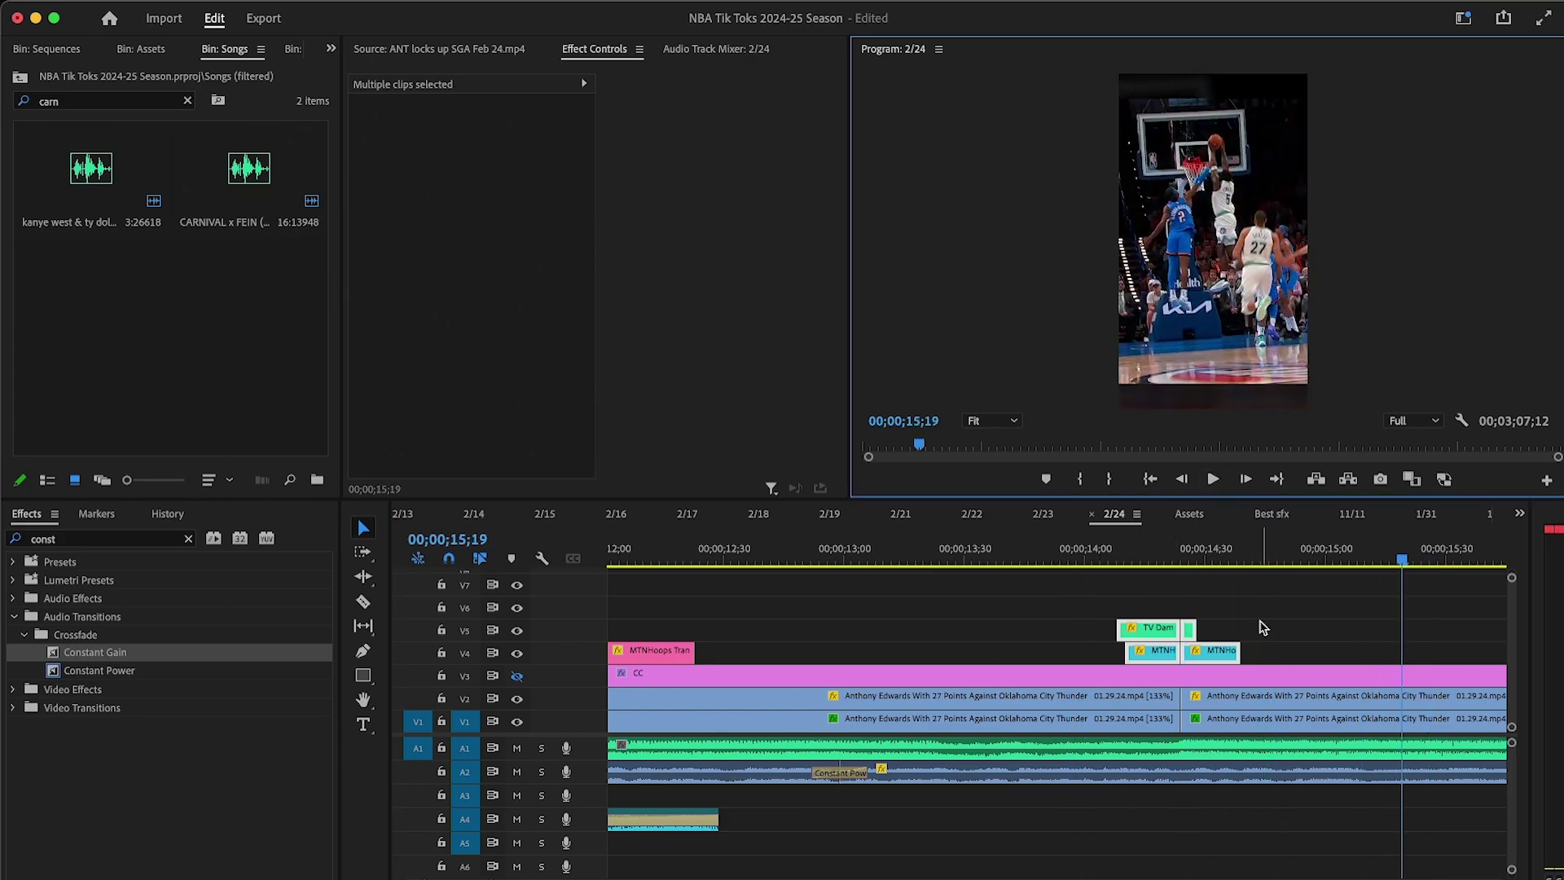
Step: Duplicate the first dunk's Light Blur layer and two sound effects onto the dunk near 00;00;15;00, with the sounds on A3 and A4, and play it
left_click(1263, 627)
key("minus")
key("minus")
left_click(857, 651)
left_click_drag(776, 833, 1164, 815)
left_click(919, 556)
left_click(1212, 479)
left_click(1122, 605)
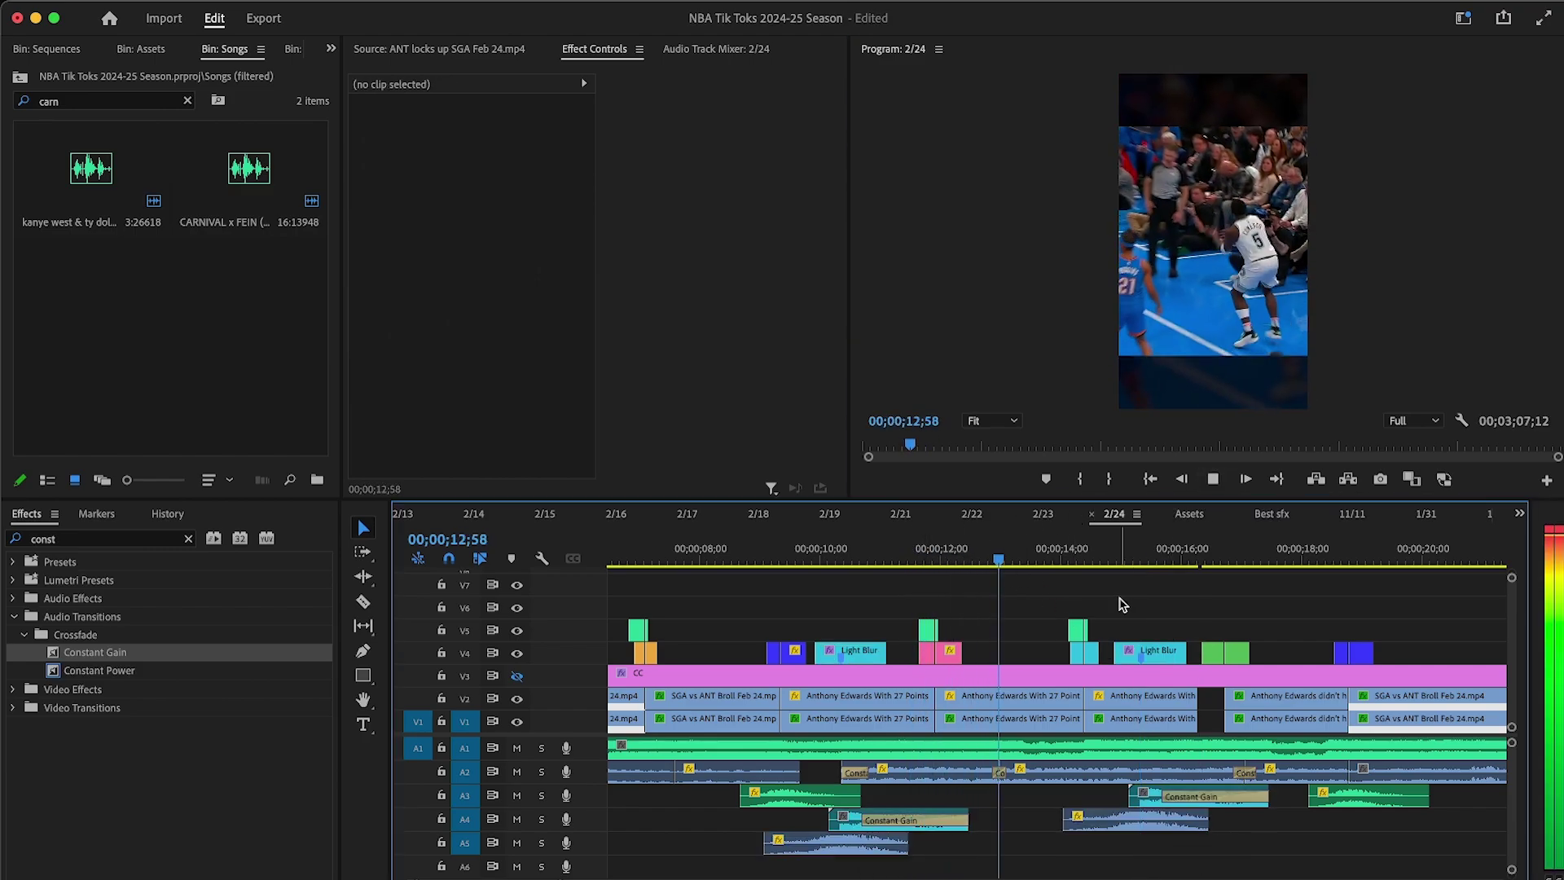
key("equal")
key("equal")
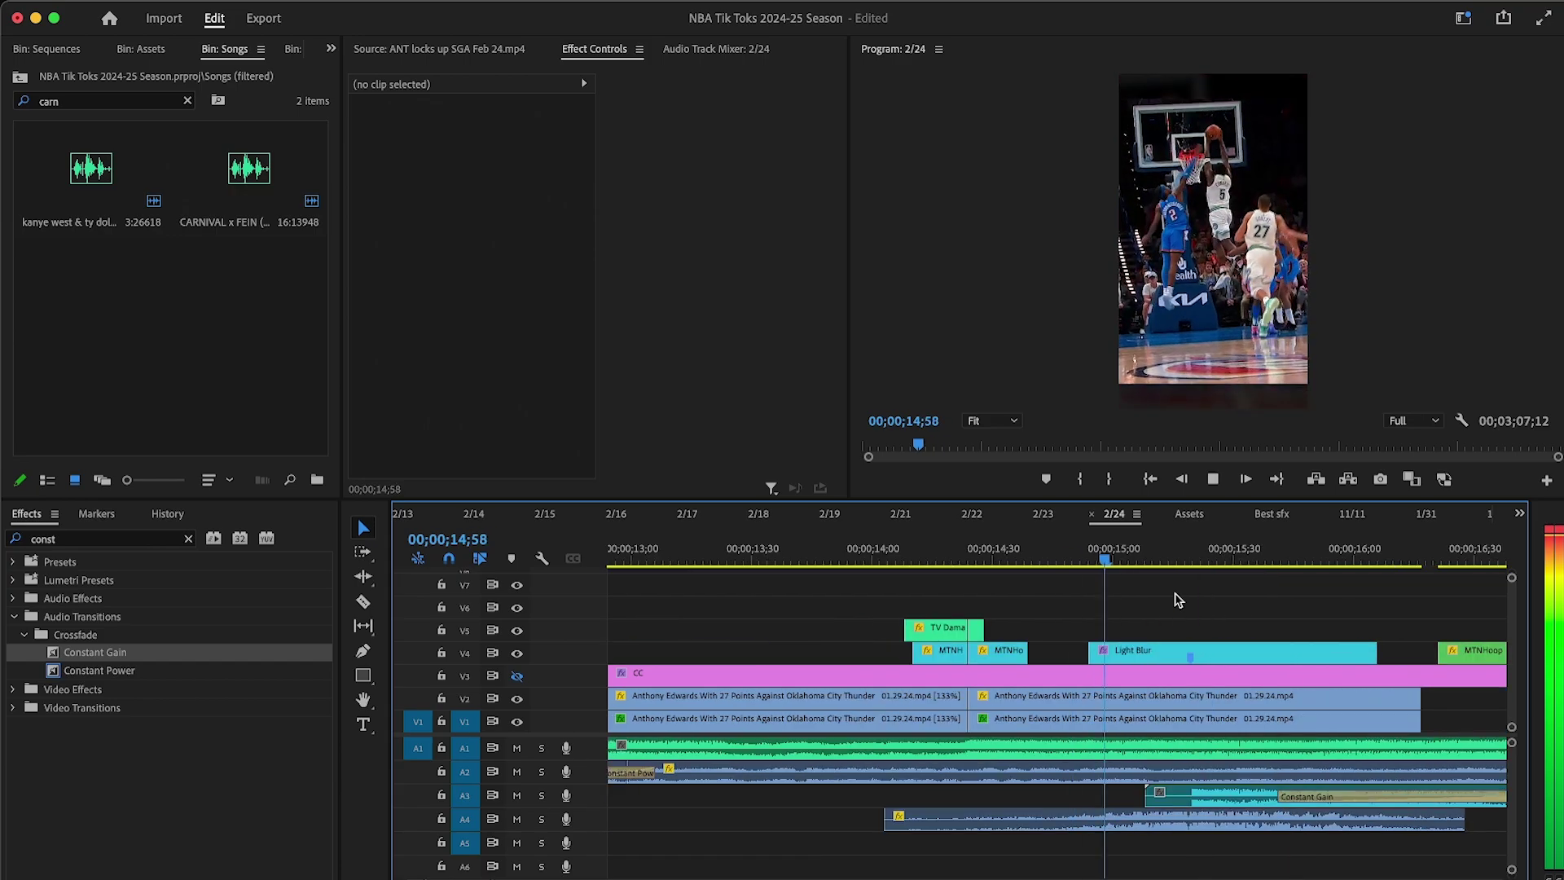
key("space")
Step: Raise the copied Light Blur to V5, extend the postgame interview clip's start back to about 00;00;16;17, centre the MTNHoops transitions there and play
left_click_drag(1107, 585, 1174, 652)
left_click_drag(909, 657, 1050, 653)
left_click_drag(880, 608, 876, 627)
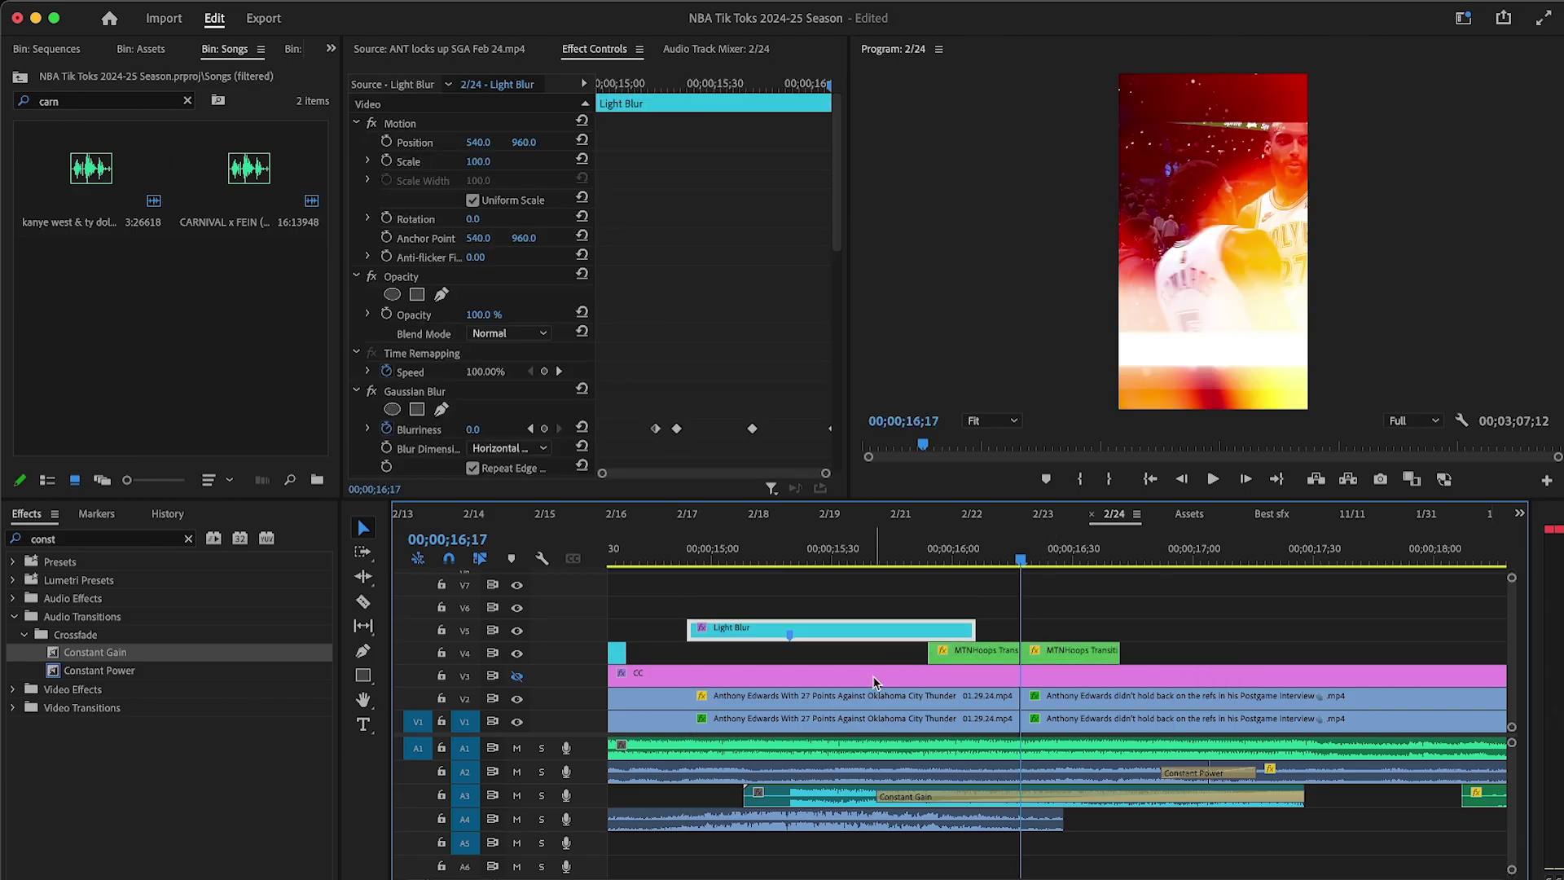
key("minus")
left_click(859, 554)
key("equal")
left_click(1213, 480)
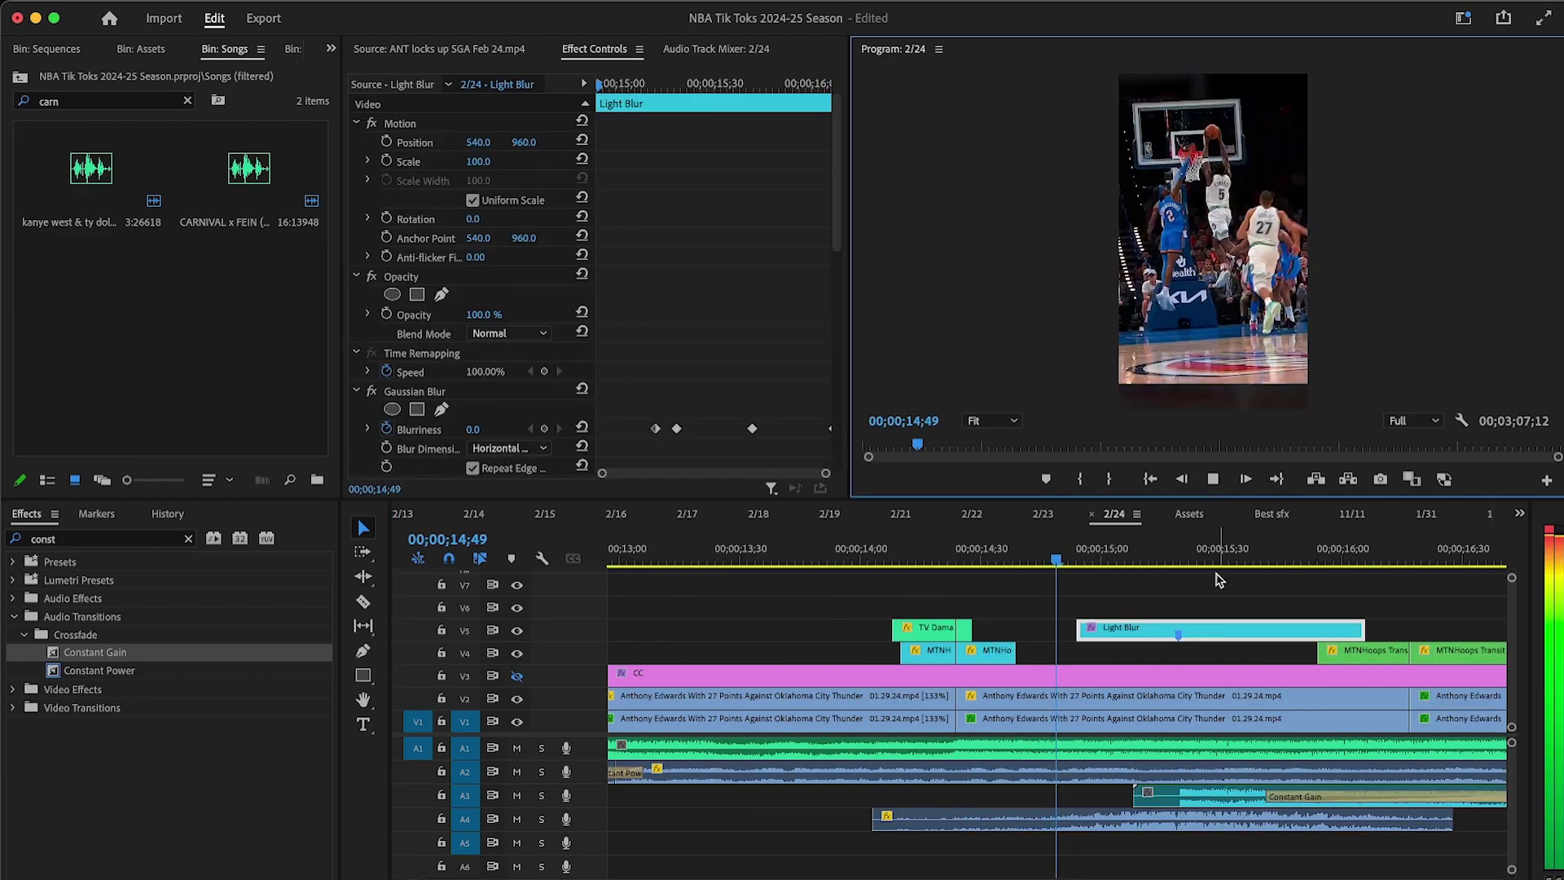
left_click(1225, 598)
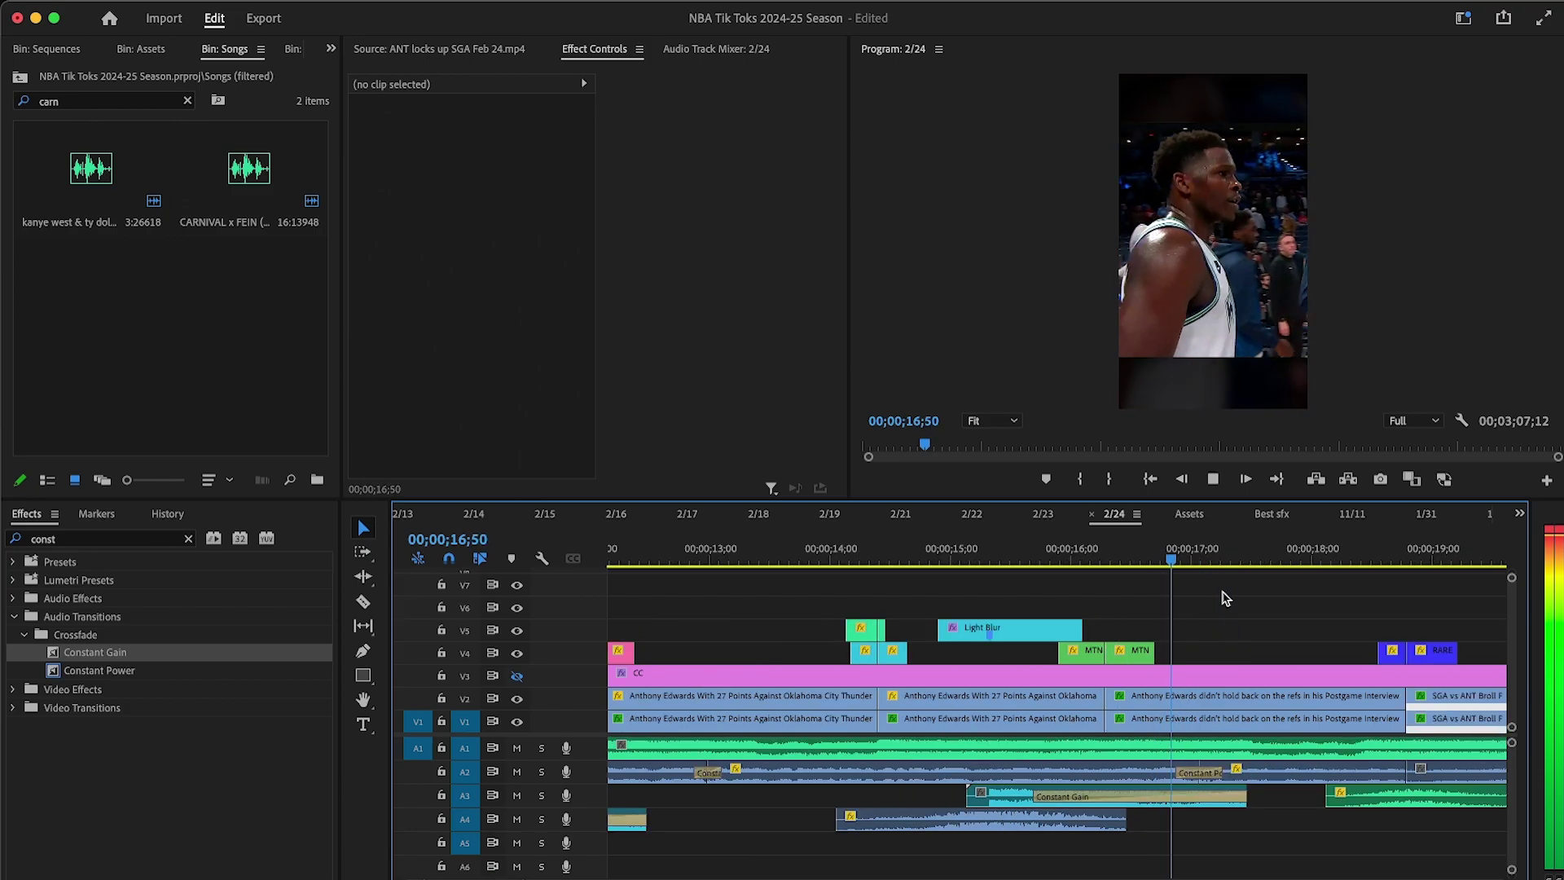
Step: Replay the interview section and shift the postgame interview footage on V1 and V2 about 22 frames earlier against the preceding clip
left_click_drag(1140, 557, 1097, 557)
left_click(1215, 480)
left_click(1169, 556)
left_click_drag(1248, 695, 1166, 713)
left_click_drag(1145, 529, 1157, 558)
key("equal")
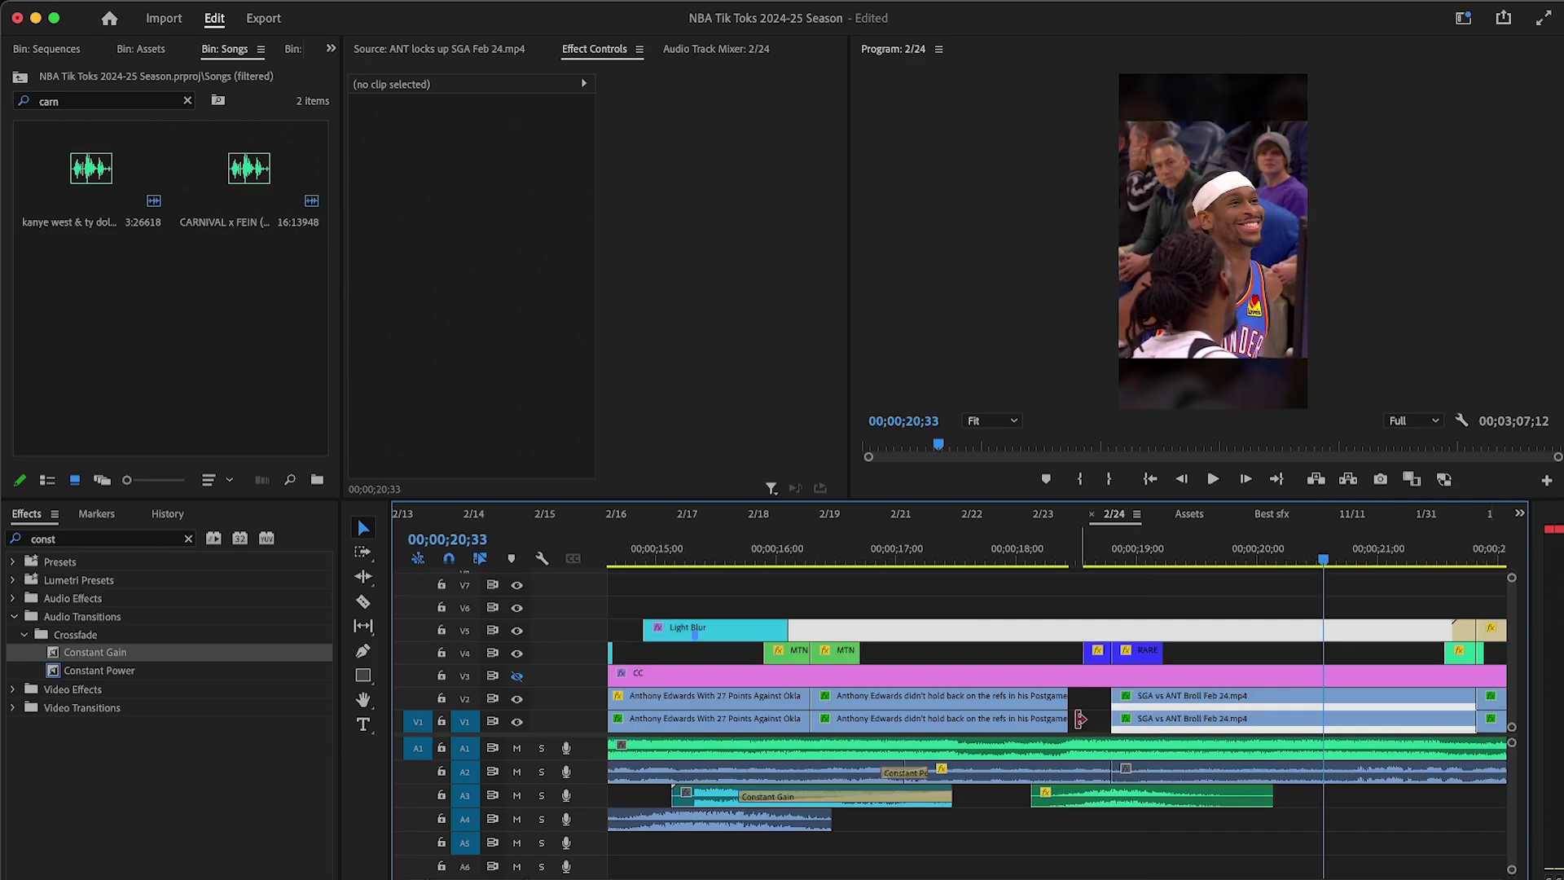
Step: Extend the end of the postgame interview clip on V1 and V2 to meet the SGA vs ANT Broll clip and play it
left_click_drag(1093, 696, 1232, 704)
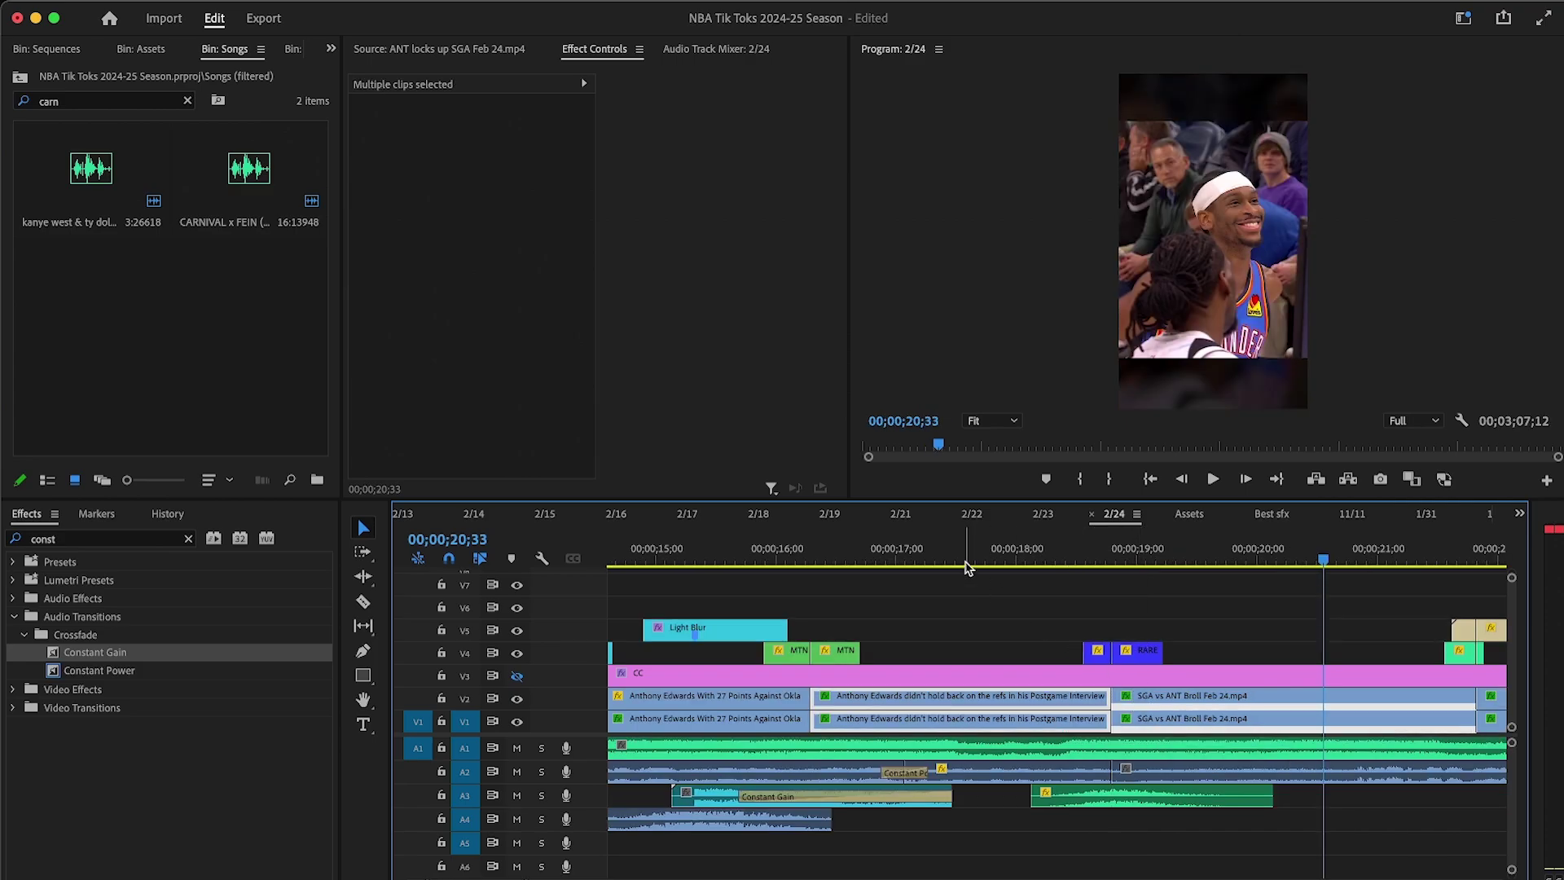
left_click(1212, 480)
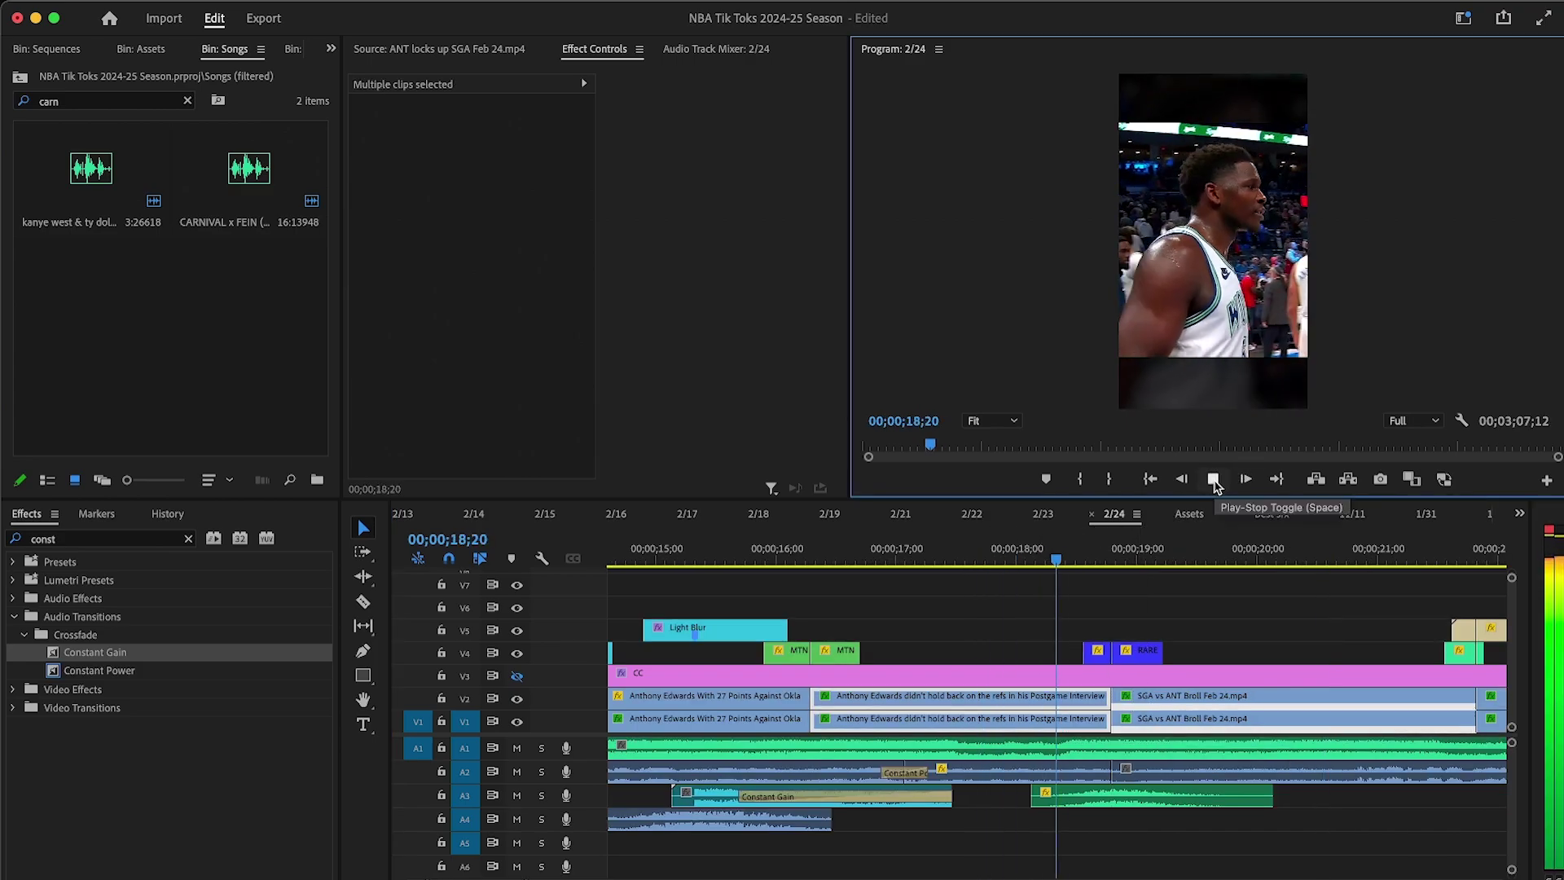
left_click(1226, 628)
key("minus")
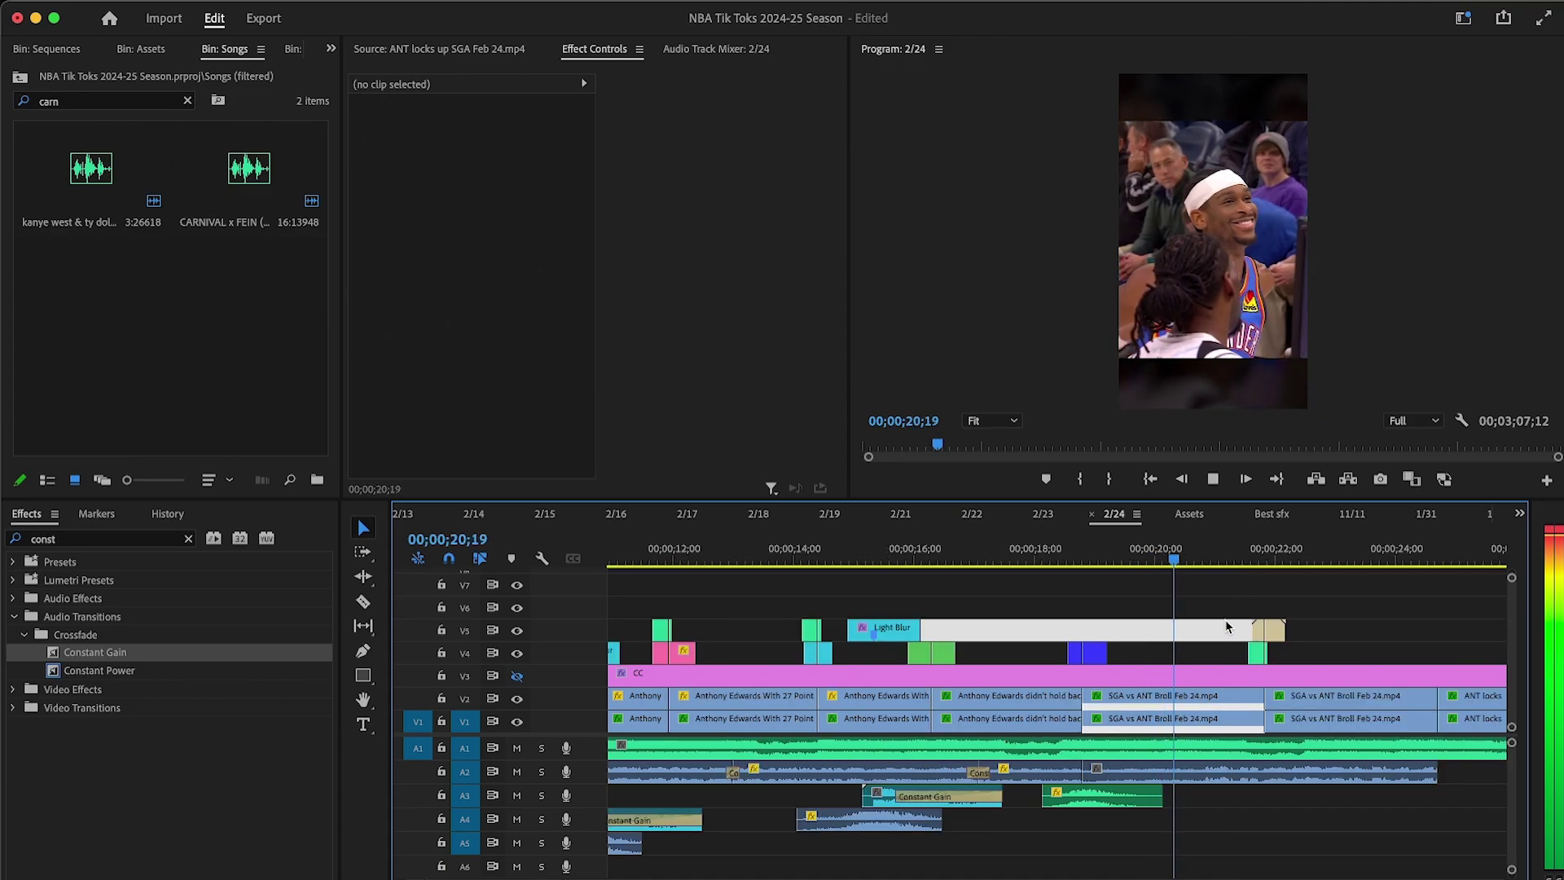
Step: Play the SGA vs ANT Broll section from about 00;00;20;19 to check its cuts and transitions against the beat
key("equal")
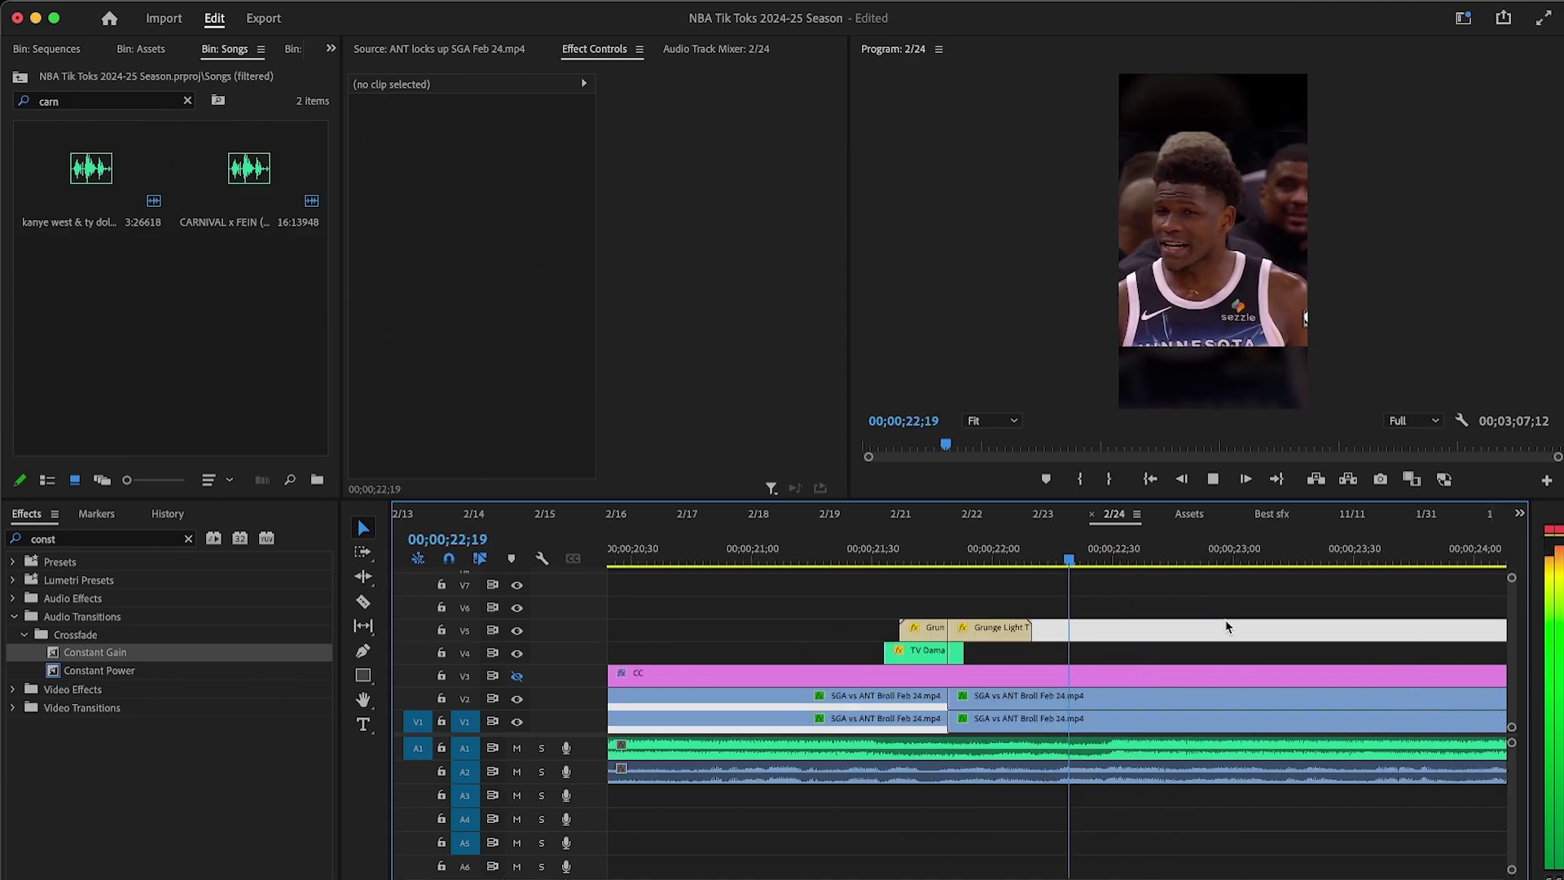
key("minus")
left_click(1227, 626)
key("equal")
key("minus")
key("equal")
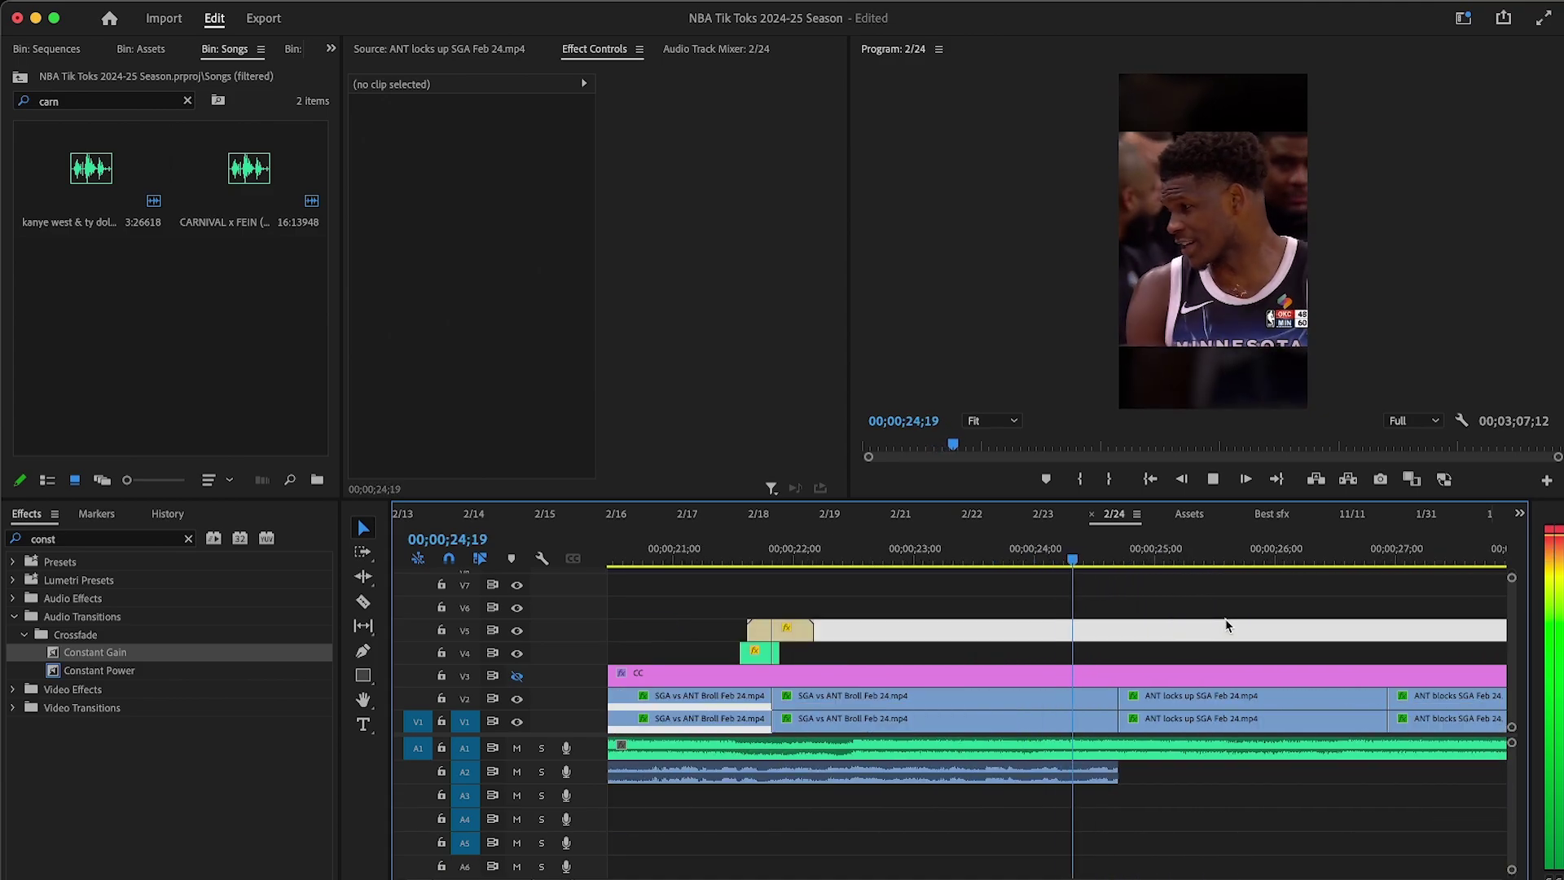
key("minus")
key("equal")
Step: Shorten the ANT locks up SGA clip on V1 and V2 to 00;00;26;33, bring the ANT blocks SGA clip against it and play the cut
left_click(1178, 566)
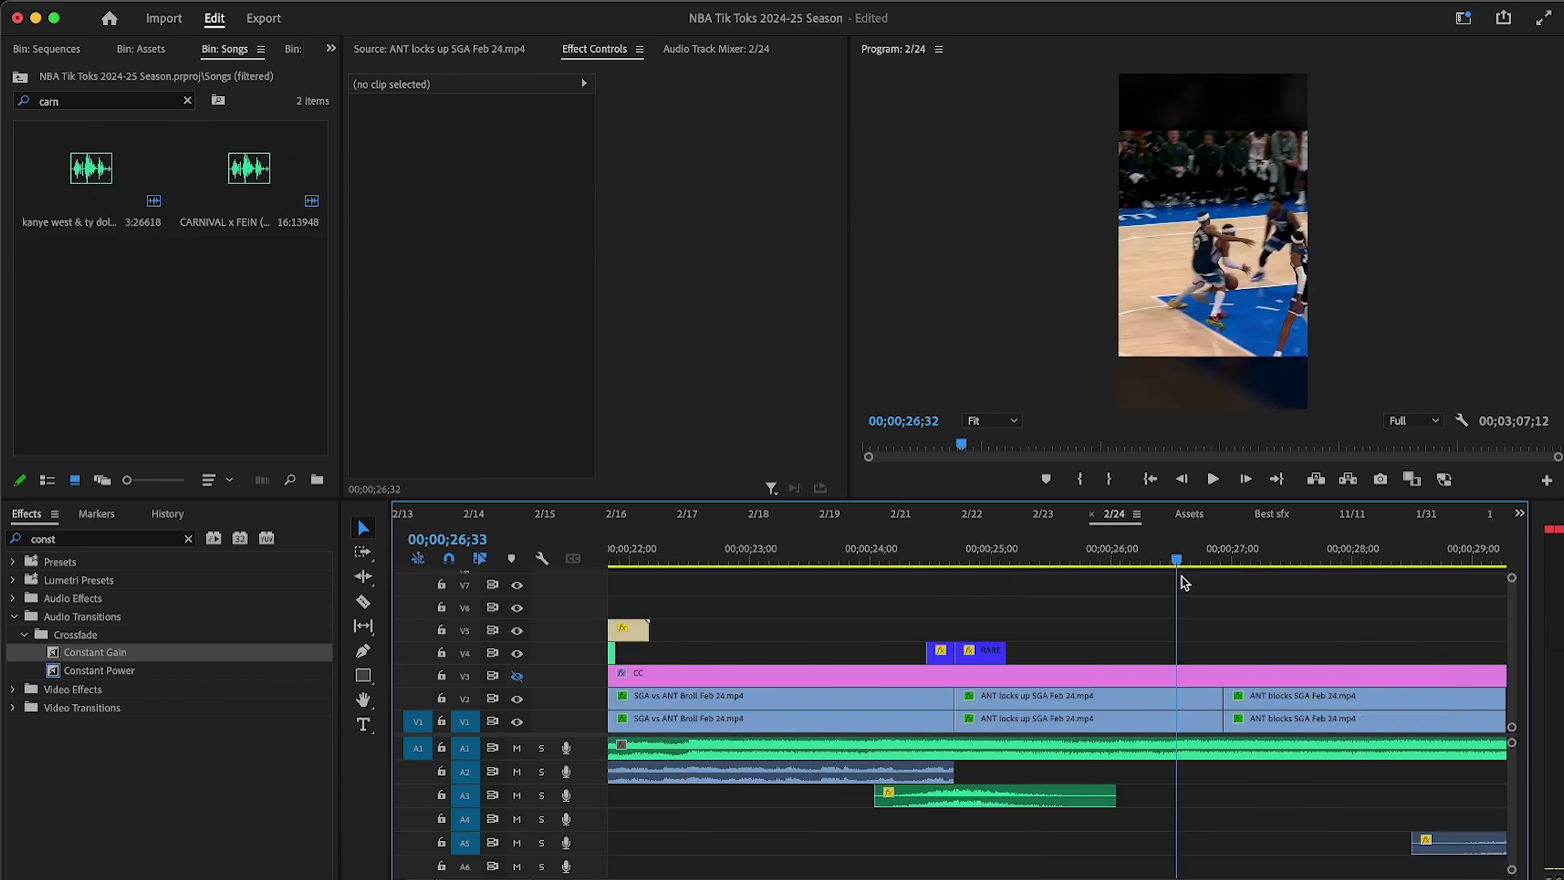
left_click_drag(1213, 700, 1183, 713)
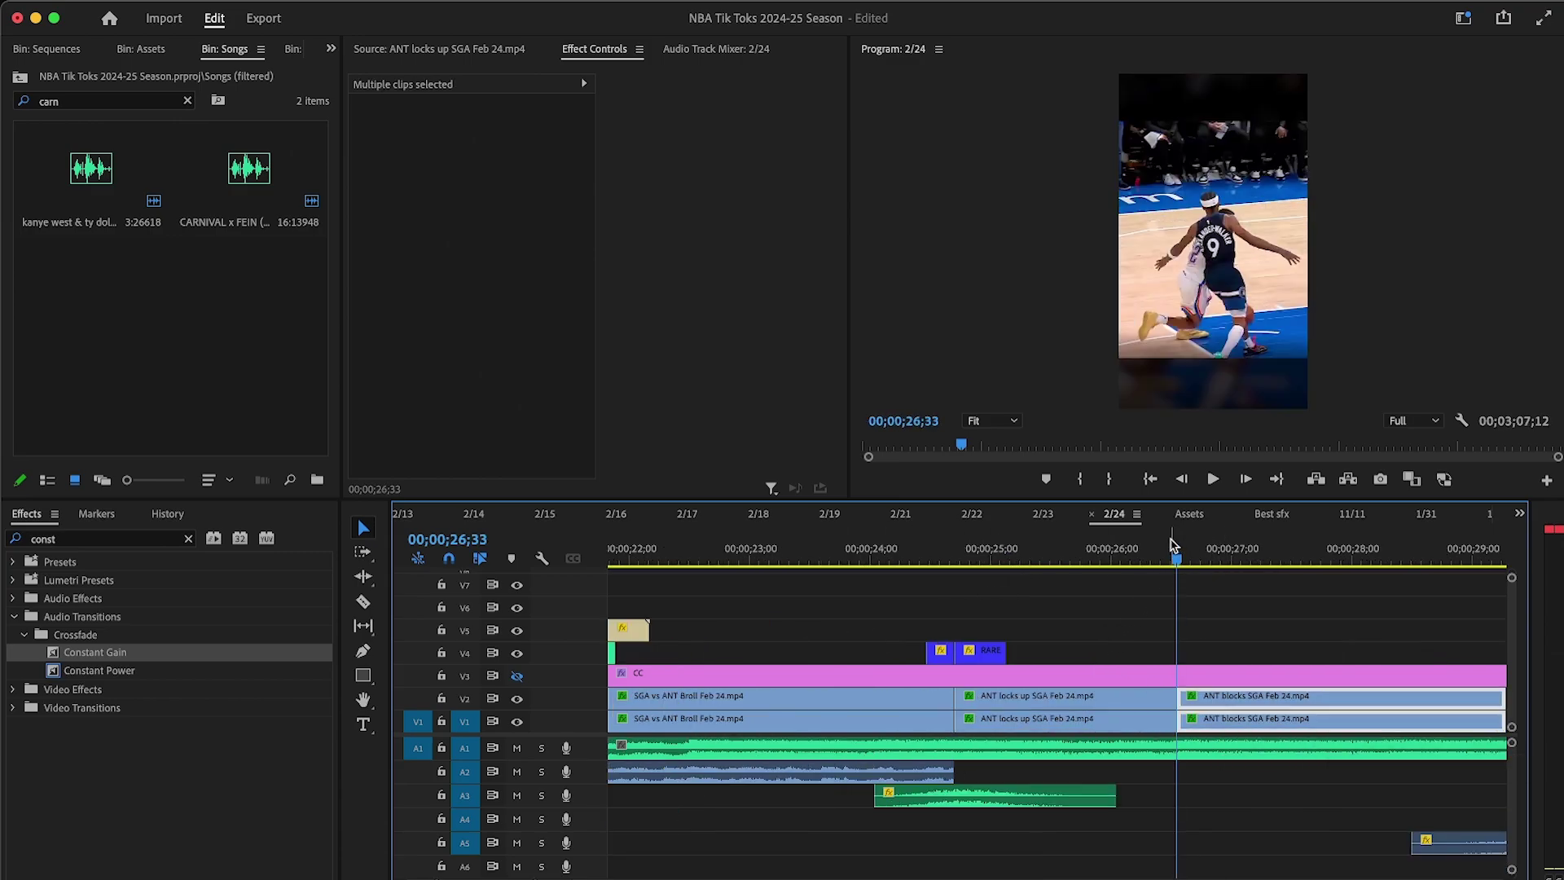
left_click(1149, 547)
left_click(1214, 480)
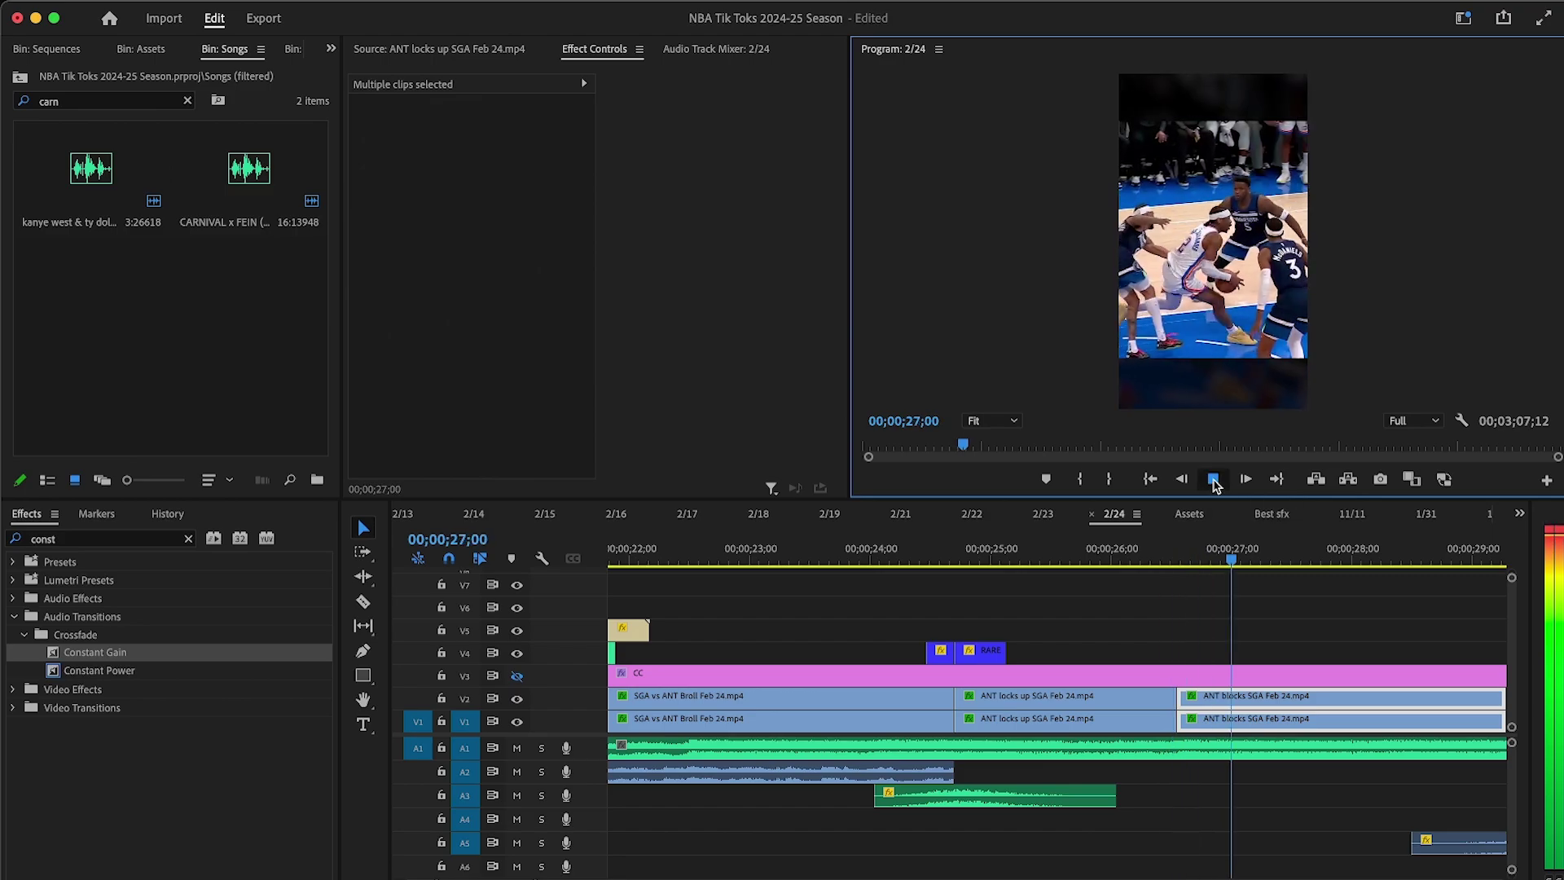
key("space")
left_click(1212, 480)
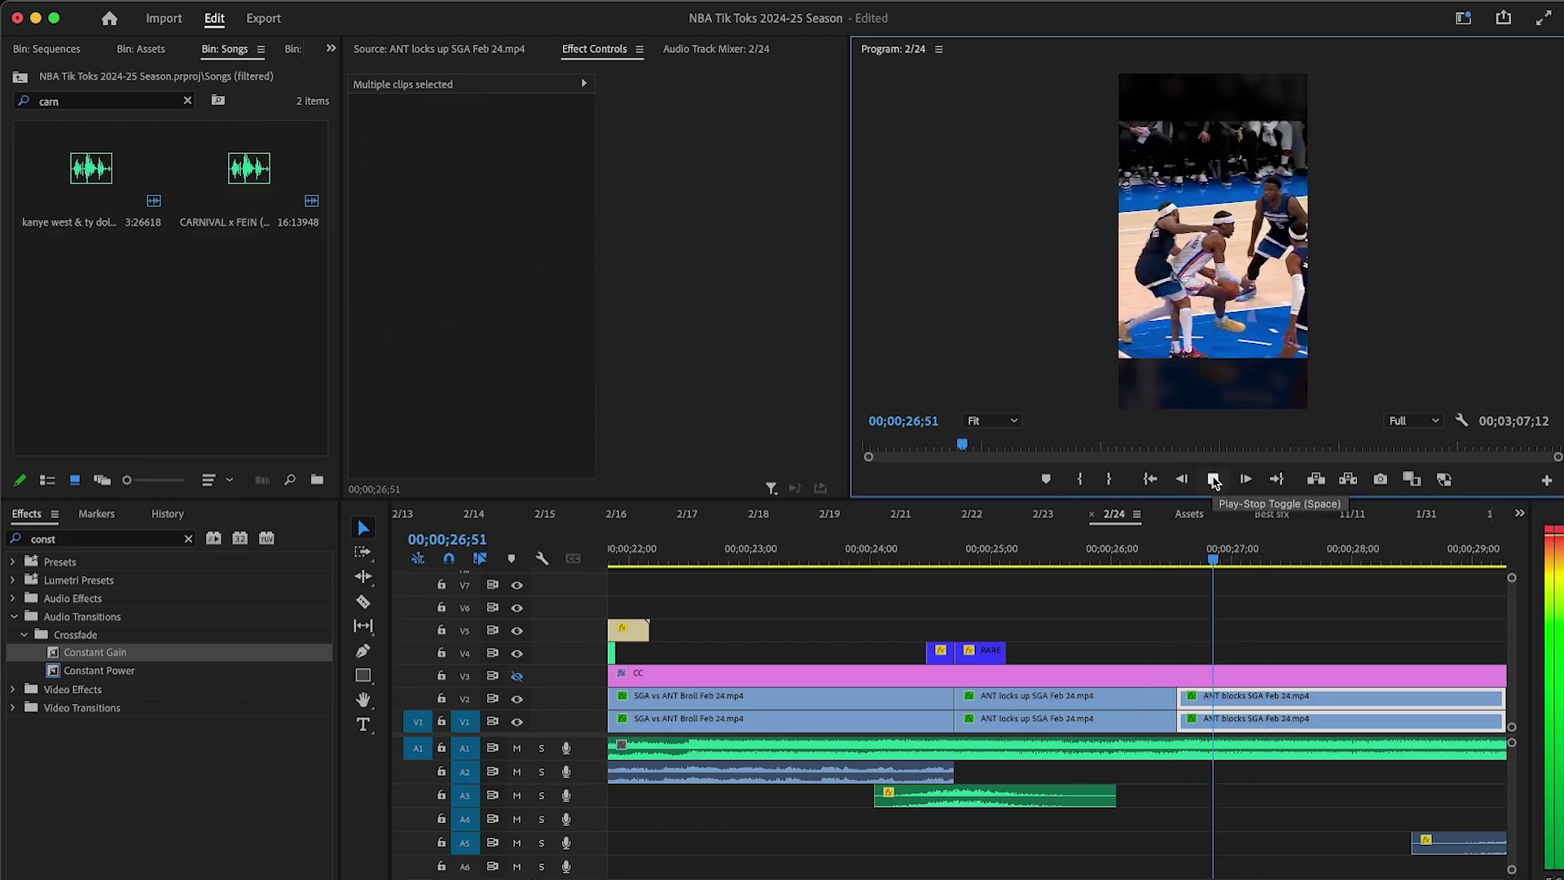
left_click(1214, 481)
Step: Copy sound effects onto the block section near 00;00;28;00, and the TV Damage and light purple transitions onto the cut near 00;00;29;15
left_click_drag(741, 824, 1040, 877)
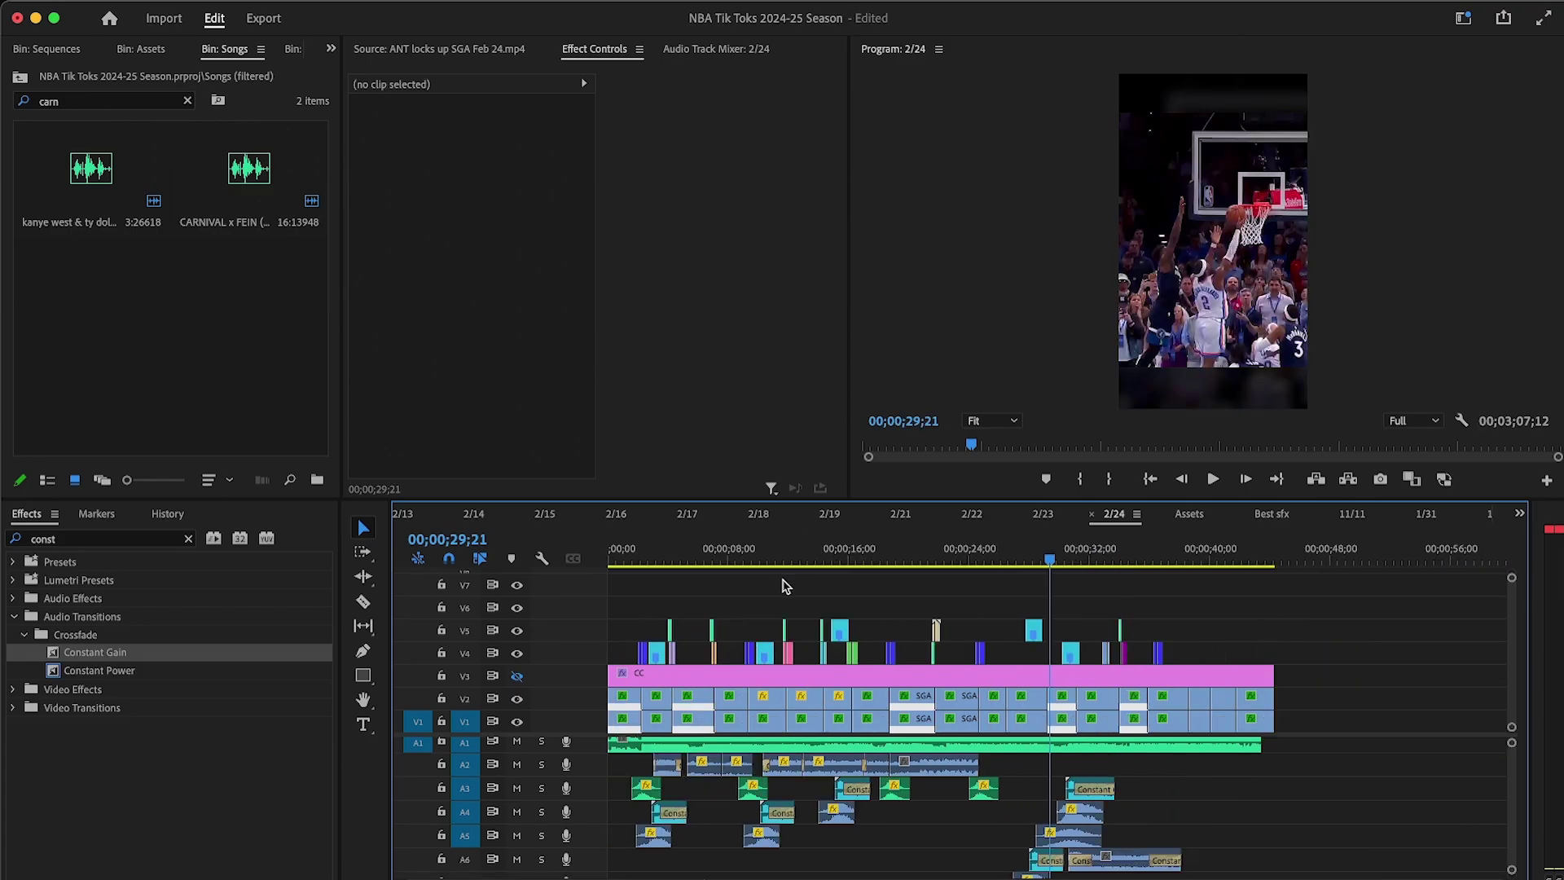
left_click_drag(673, 648, 1048, 647)
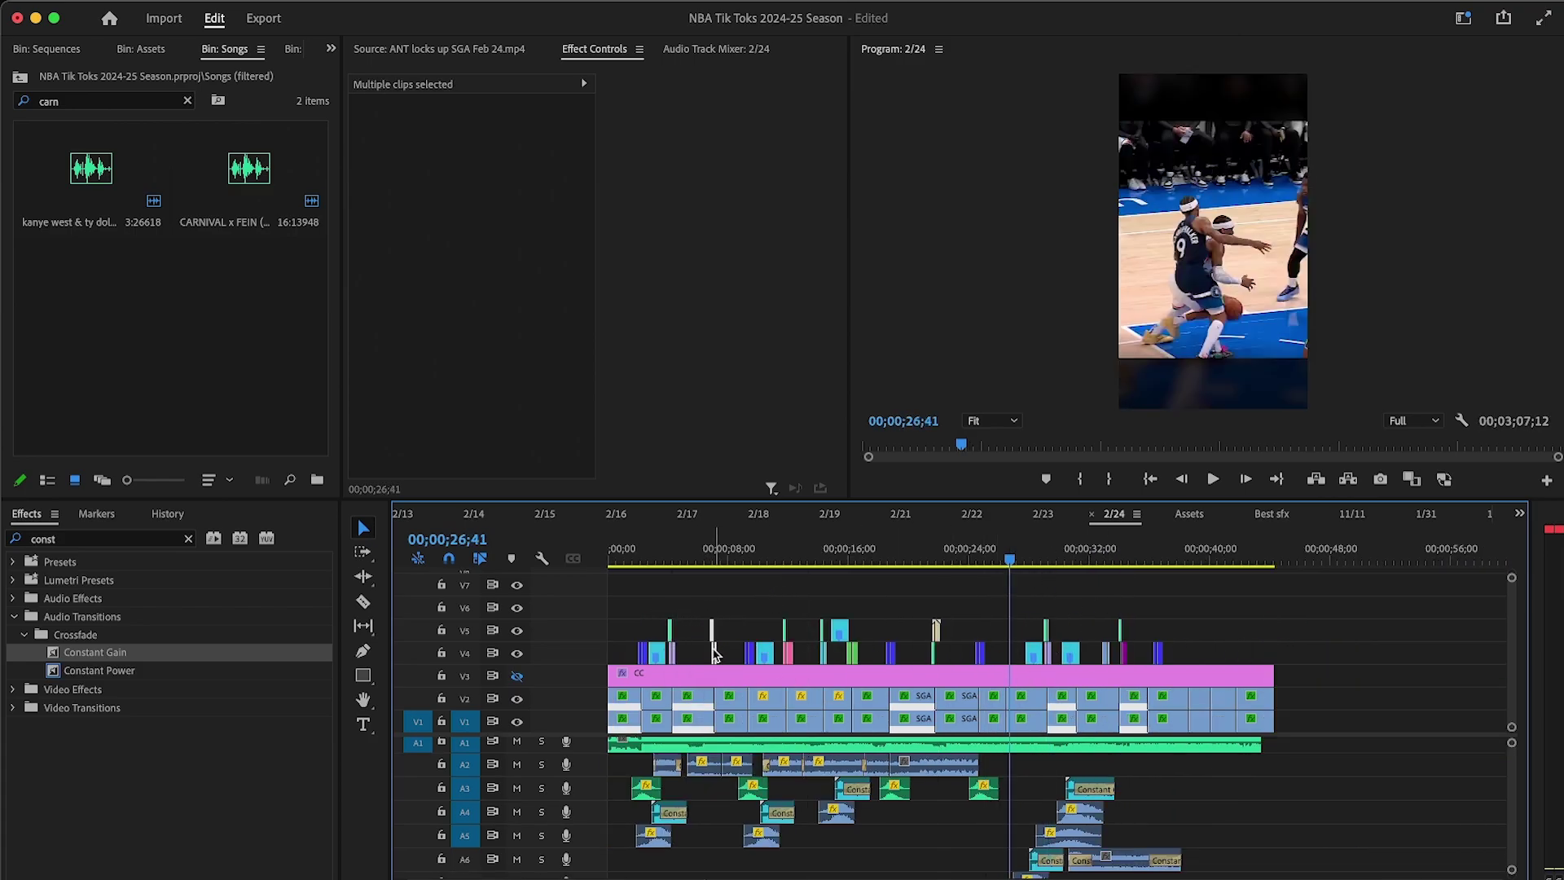
Step: Copy the TV Damage and orange MTNHoops transitions from near 00;00;07;00 onto the cut at 00;00;26;33, centre them and play the section
left_click_drag(714, 654, 1010, 648)
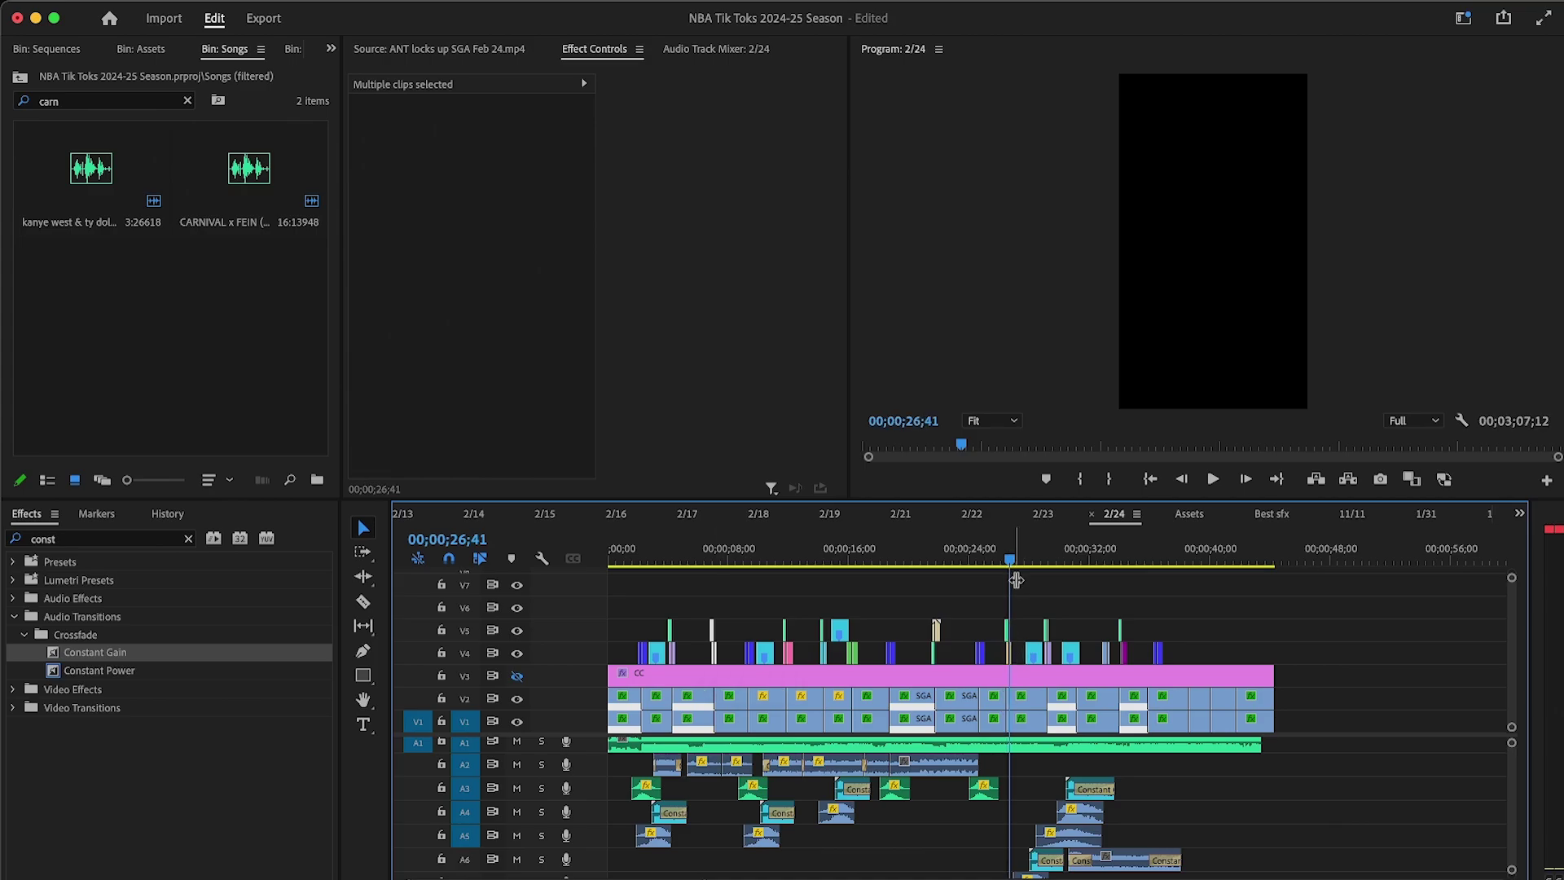
left_click(1005, 558)
key("equal")
key("equal")
key("equal")
key("equal")
left_click_drag(1152, 655, 1104, 657)
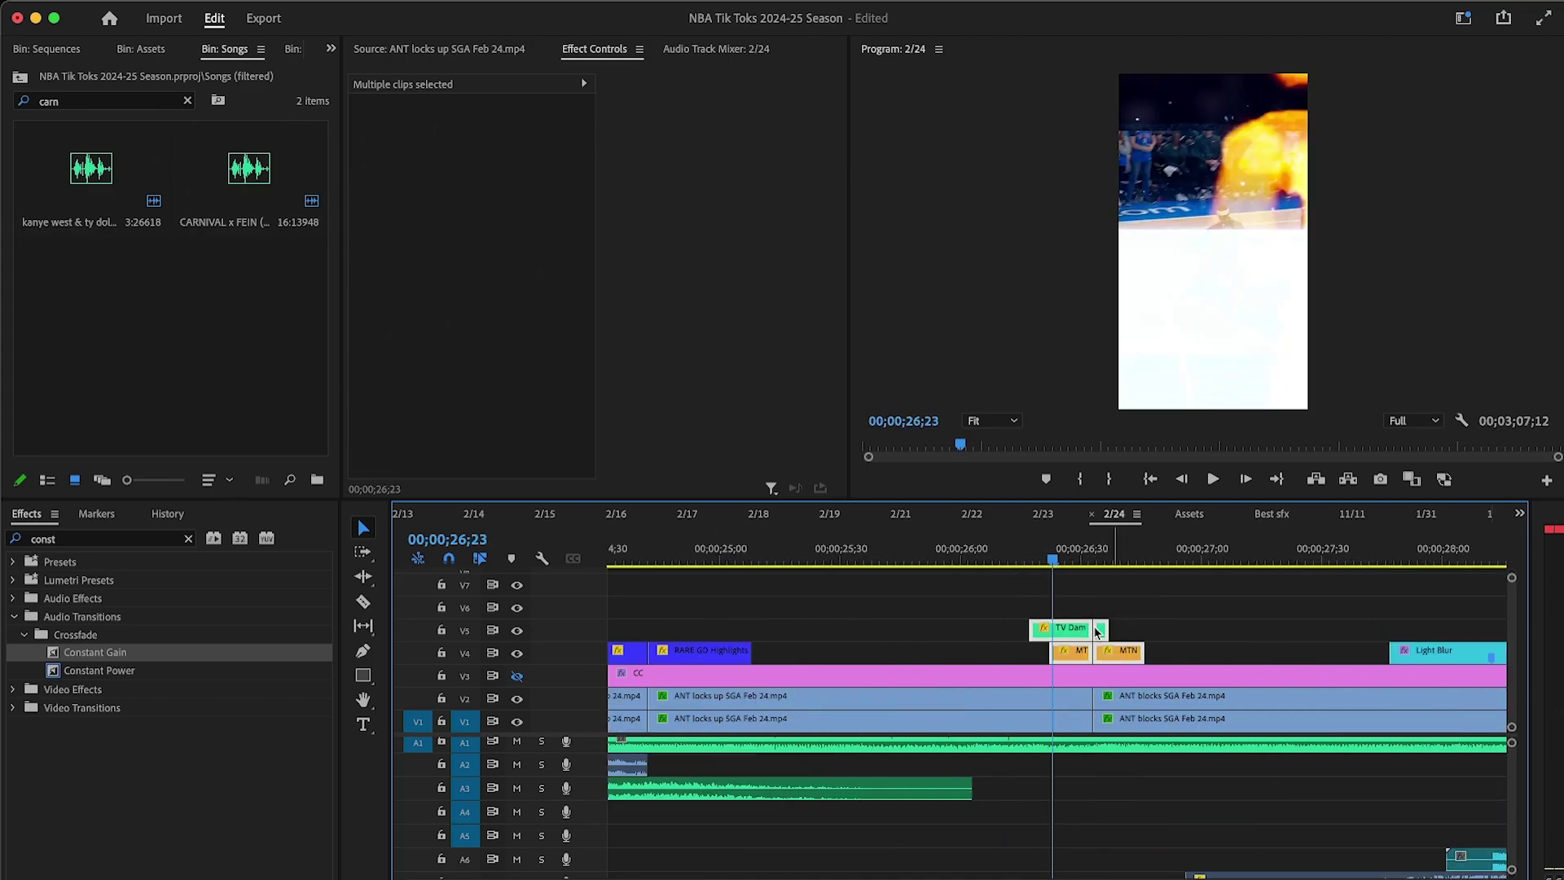
left_click(973, 559)
left_click(1211, 480)
left_click(1246, 617)
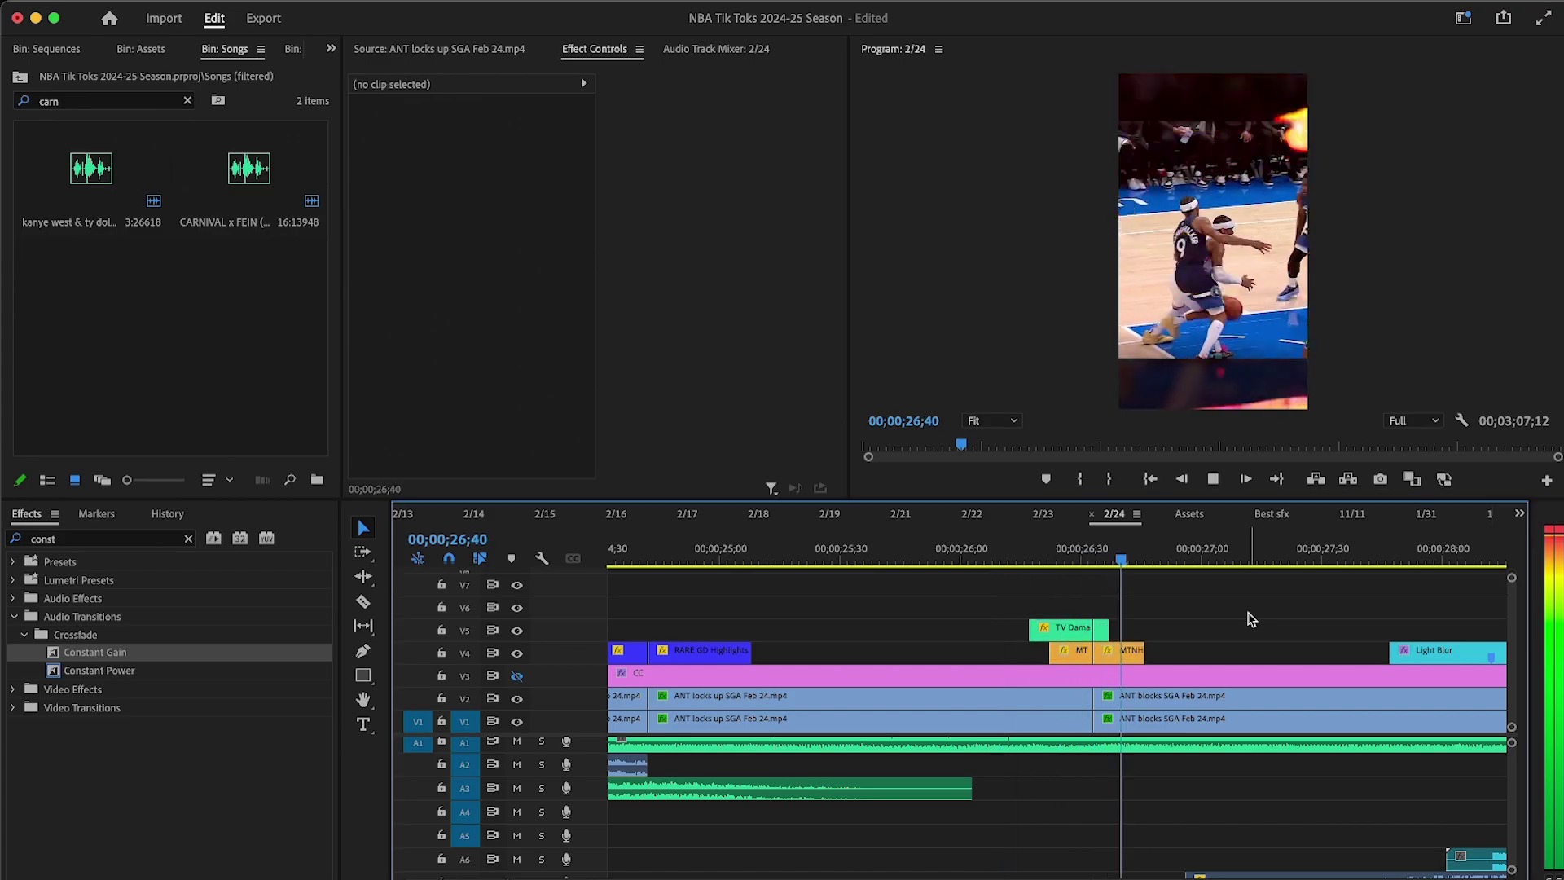
Step: Play through to the second block clip and replace the V4 transitions at the cut near 00;00;29;15 with the dark purple MTNHoops pair
key("minus")
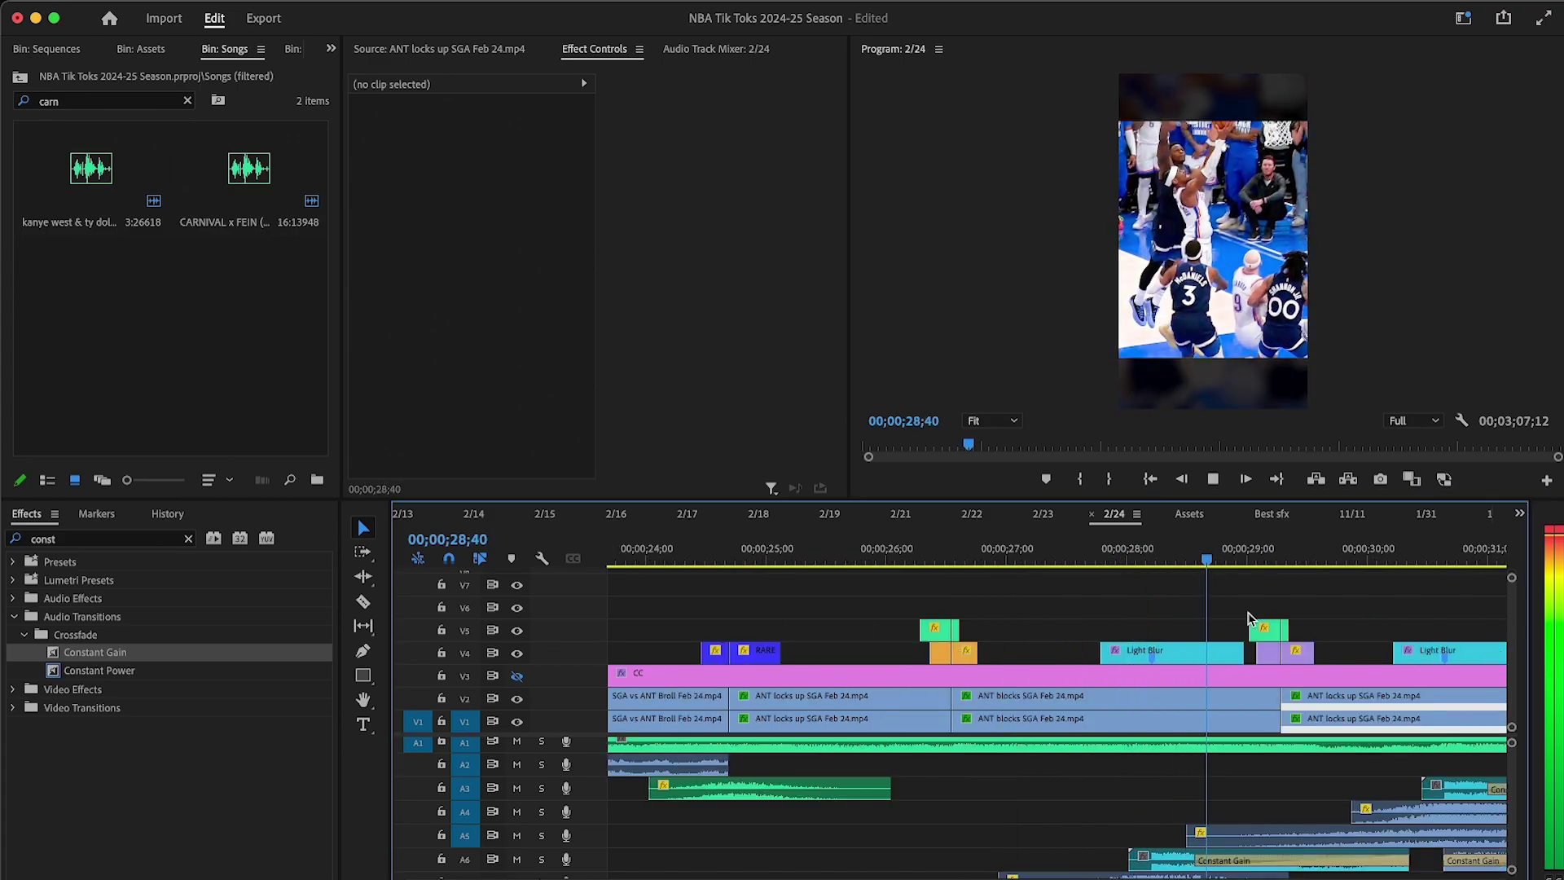
key("minus")
key("equal")
left_click(1105, 543)
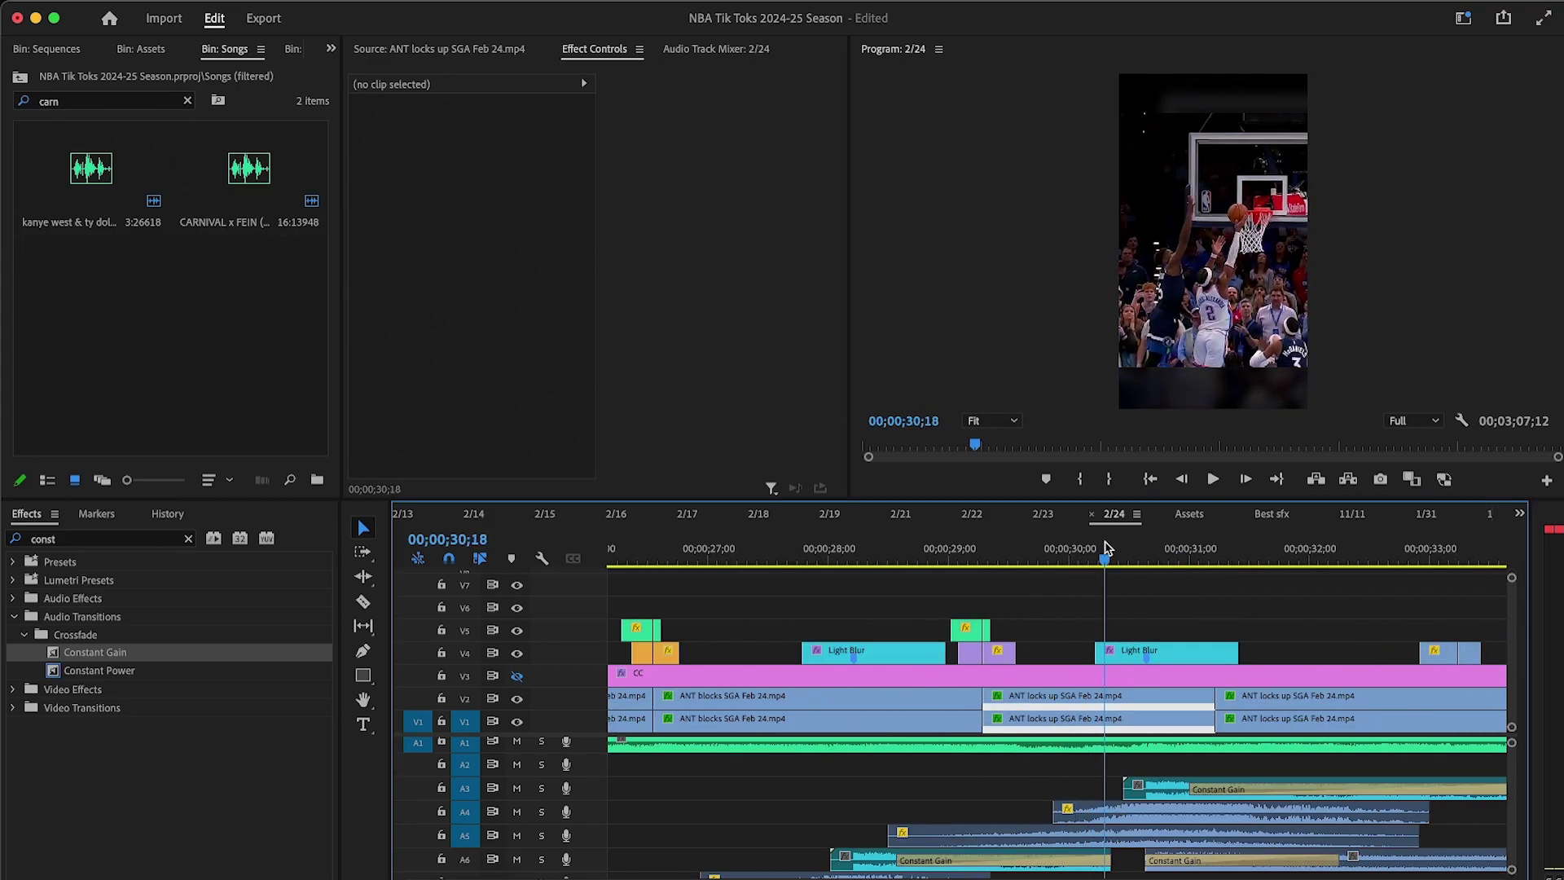
left_click(964, 654)
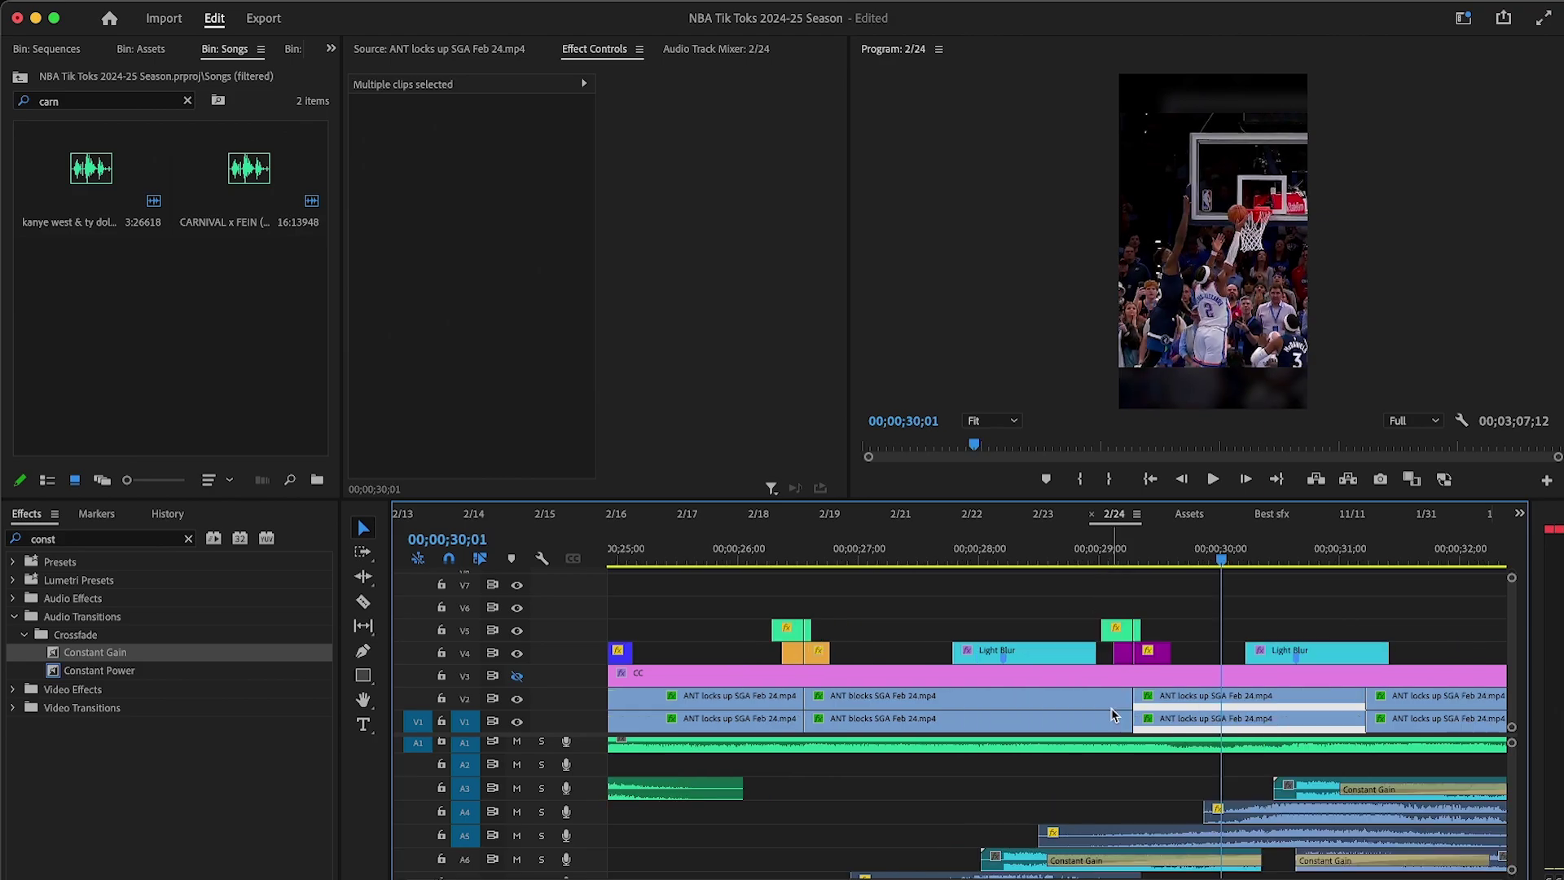
Step: Delete the V1 background copy of the ANT locks up SGA clip near 00;00;29;15, raise the V2 clip's speed after its ramp and play it
left_click(1150, 711)
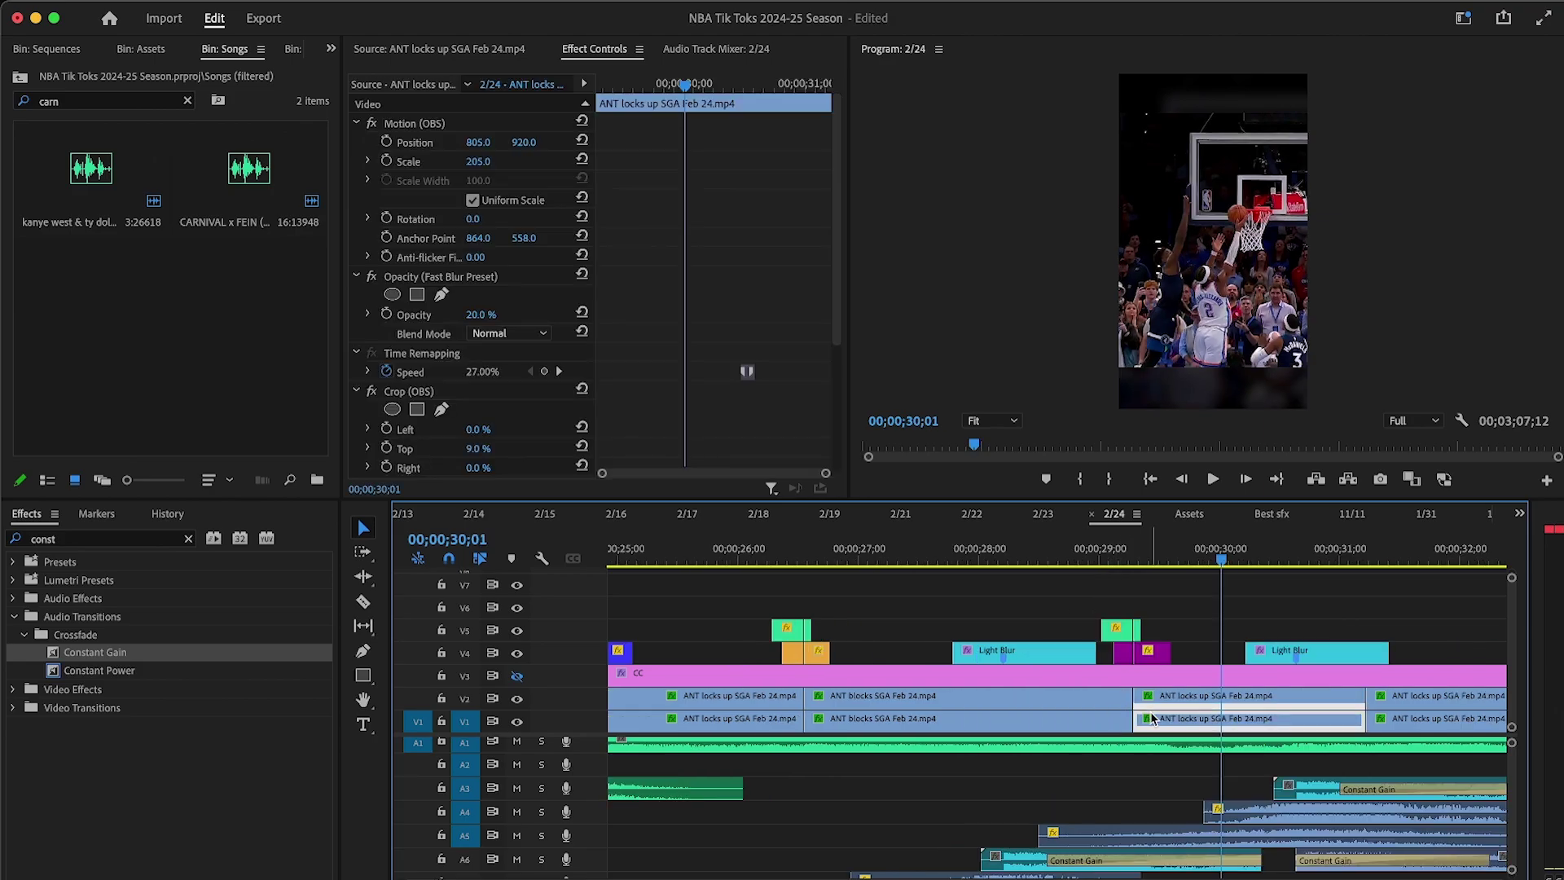
key("Delete")
left_click_drag(581, 691, 581, 606)
key("equal")
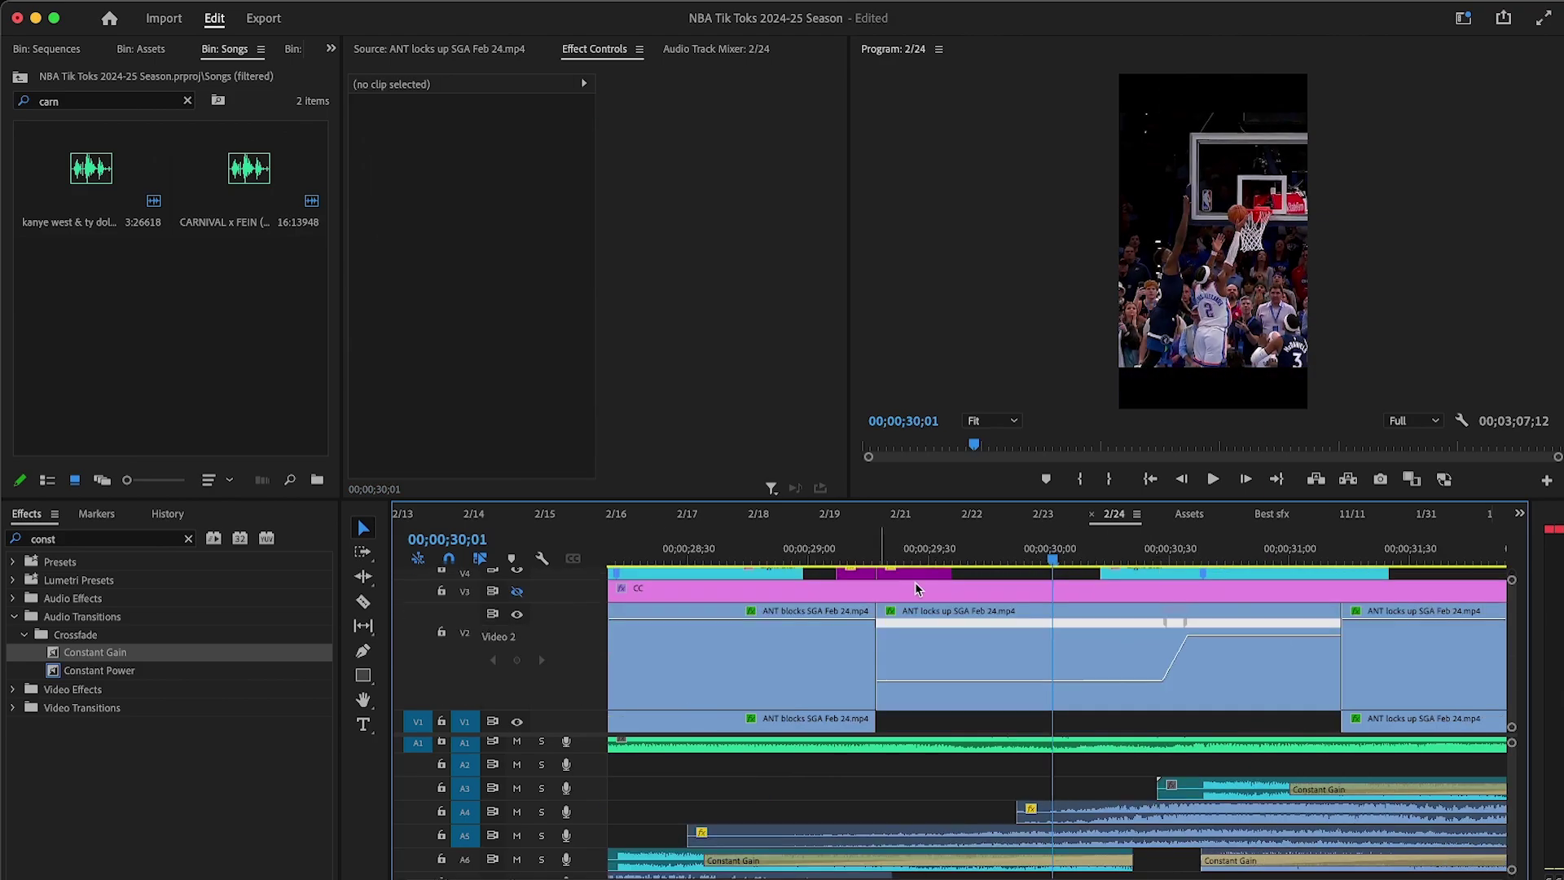
left_click_drag(1205, 636, 1207, 621)
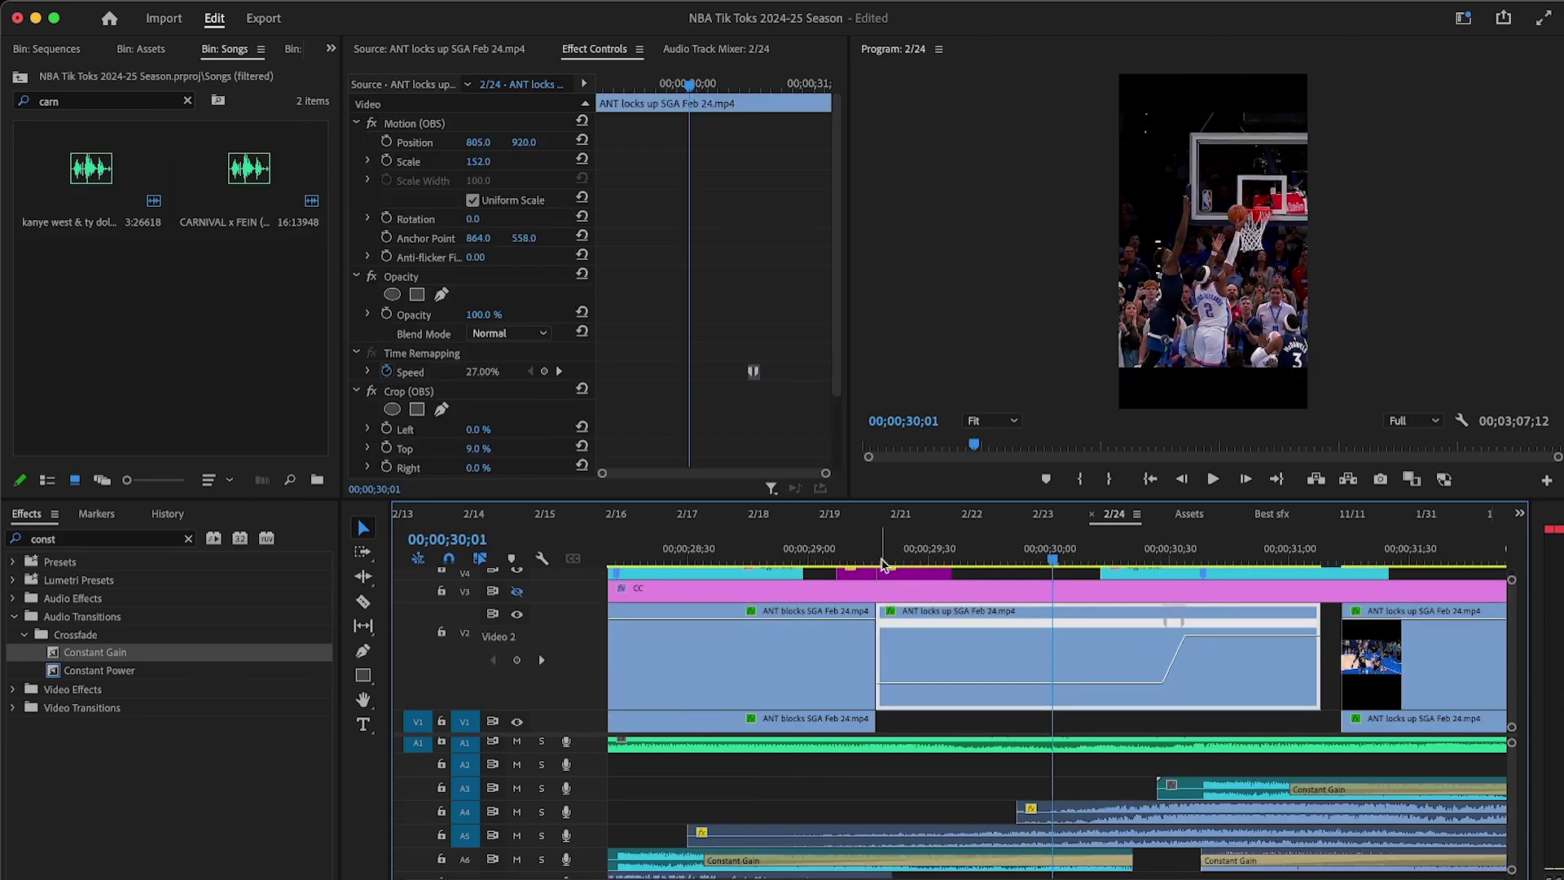
left_click(1212, 479)
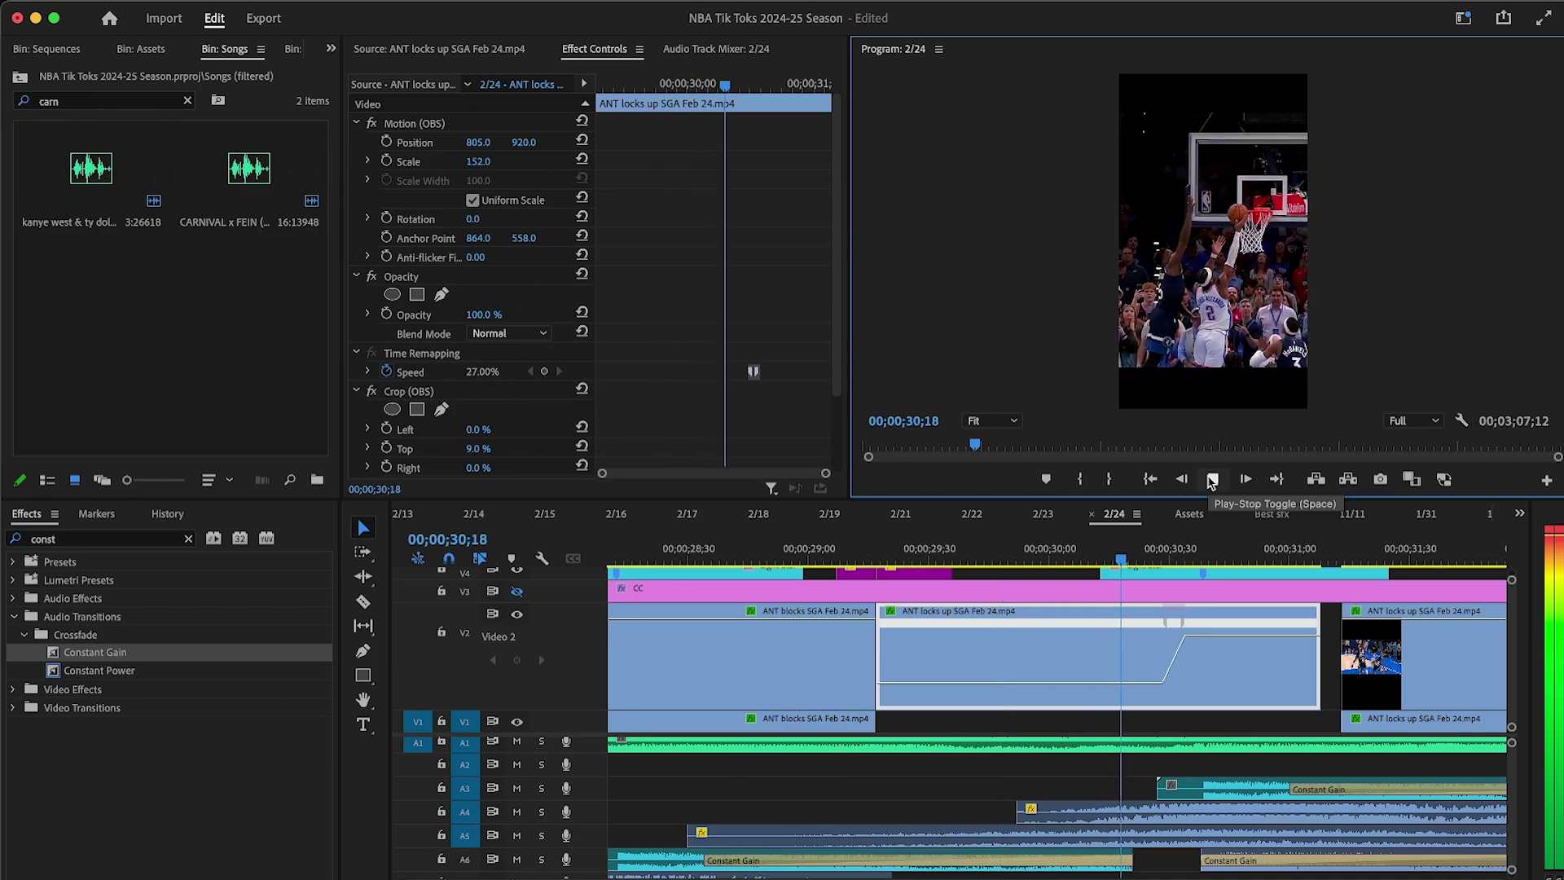
left_click(1213, 479)
left_click(1220, 474)
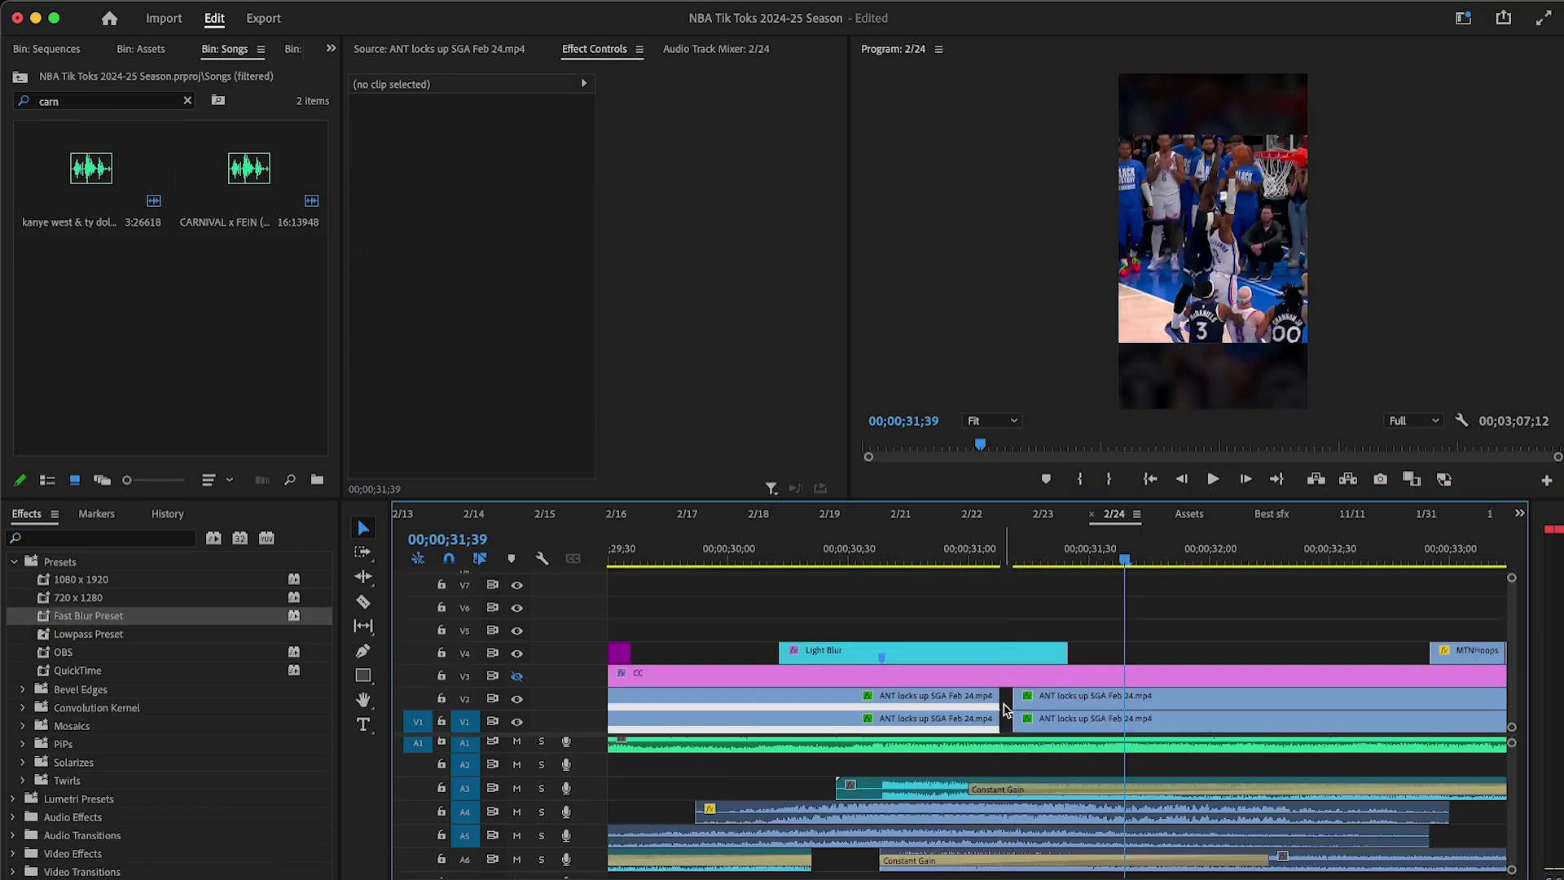
Step: Close the gap near 00;00;31;08 by bringing the following ANT locks up SGA clip earlier on V1 and V2, and play the cut
mouse_move(1004, 706)
left_mouse_down()
mouse_move(1024, 727)
mouse_move(1017, 707)
left_mouse_up()
left_click(796, 560)
left_click(1214, 480)
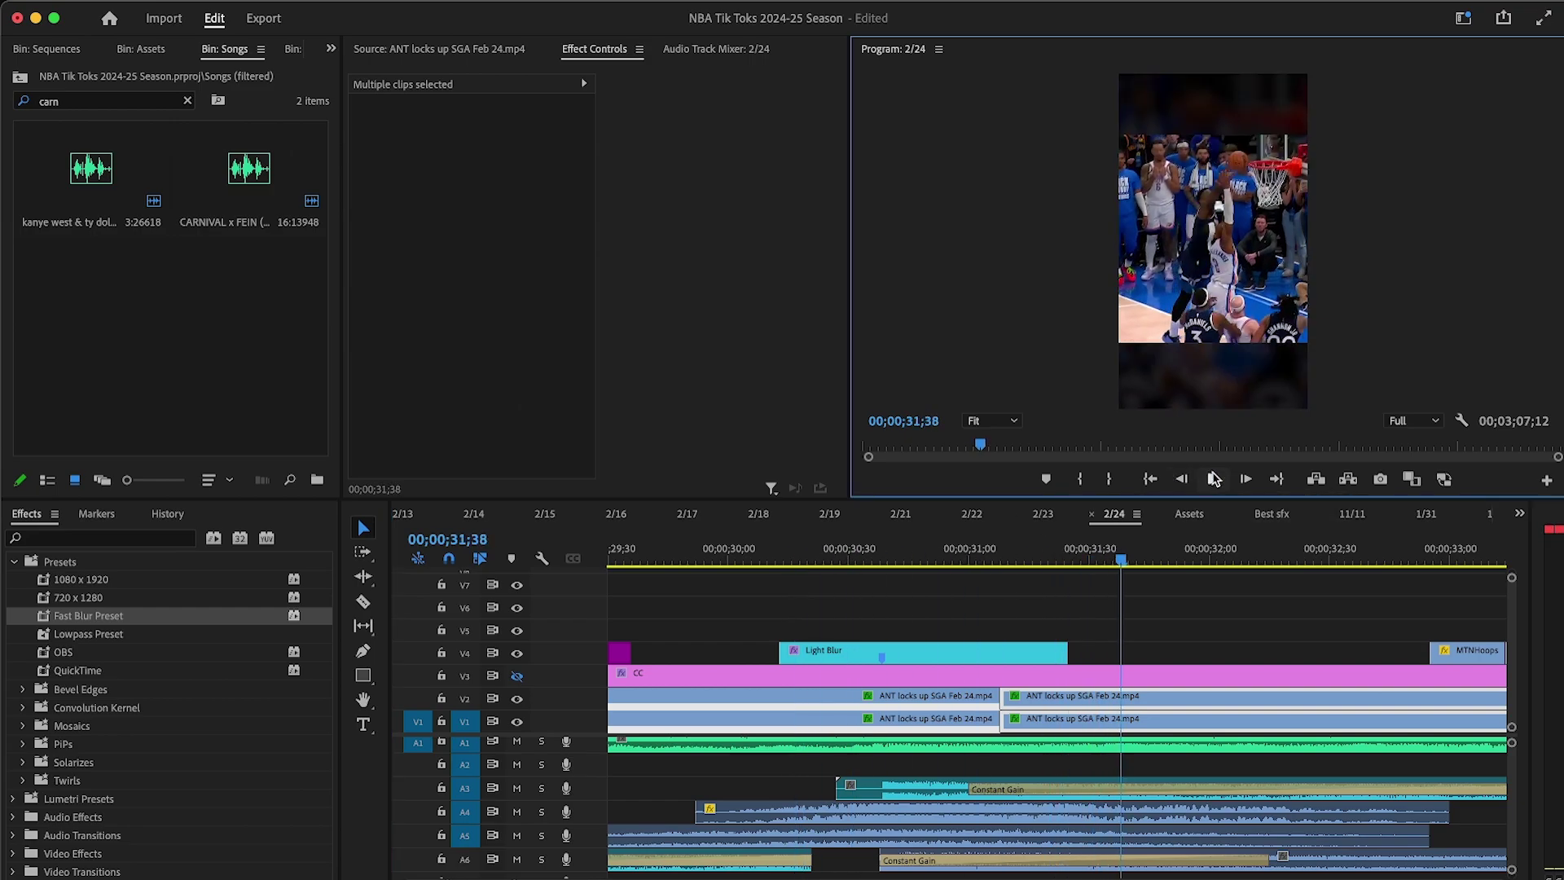
left_click_drag(1004, 705, 1029, 705)
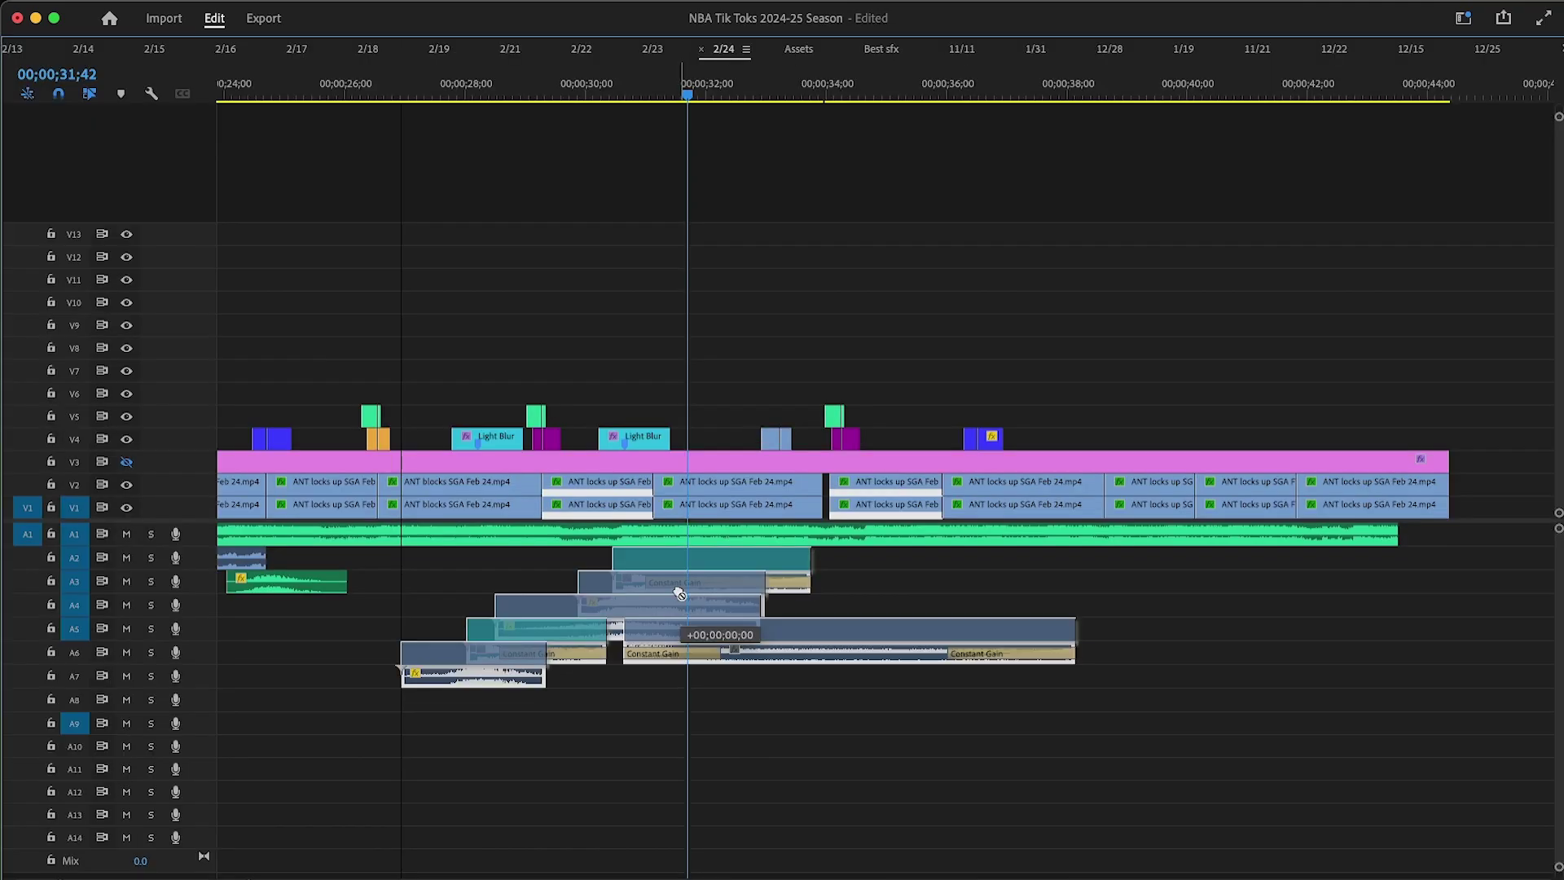
Step: Move the block sound effects up one audio track and duplicate the second Light Blur and its sound onto V5 and A6 at 00;00;31;42
left_click_drag(679, 593, 678, 569)
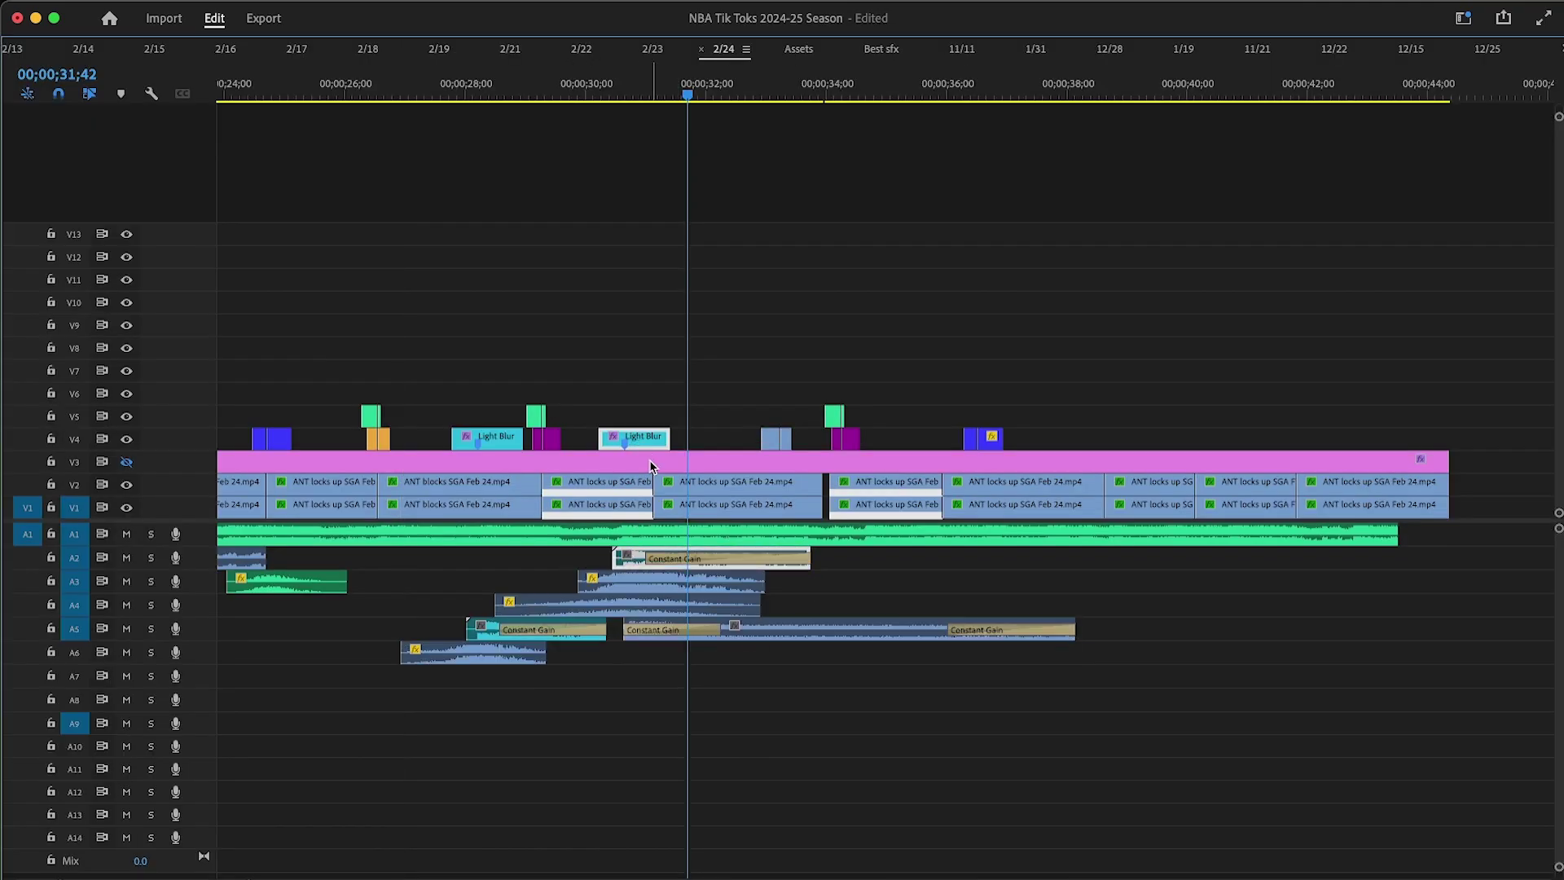
left_click_drag(636, 570, 727, 673)
left_click_drag(694, 668, 709, 668)
key("equal")
key("equal")
left_click_drag(971, 423, 972, 413)
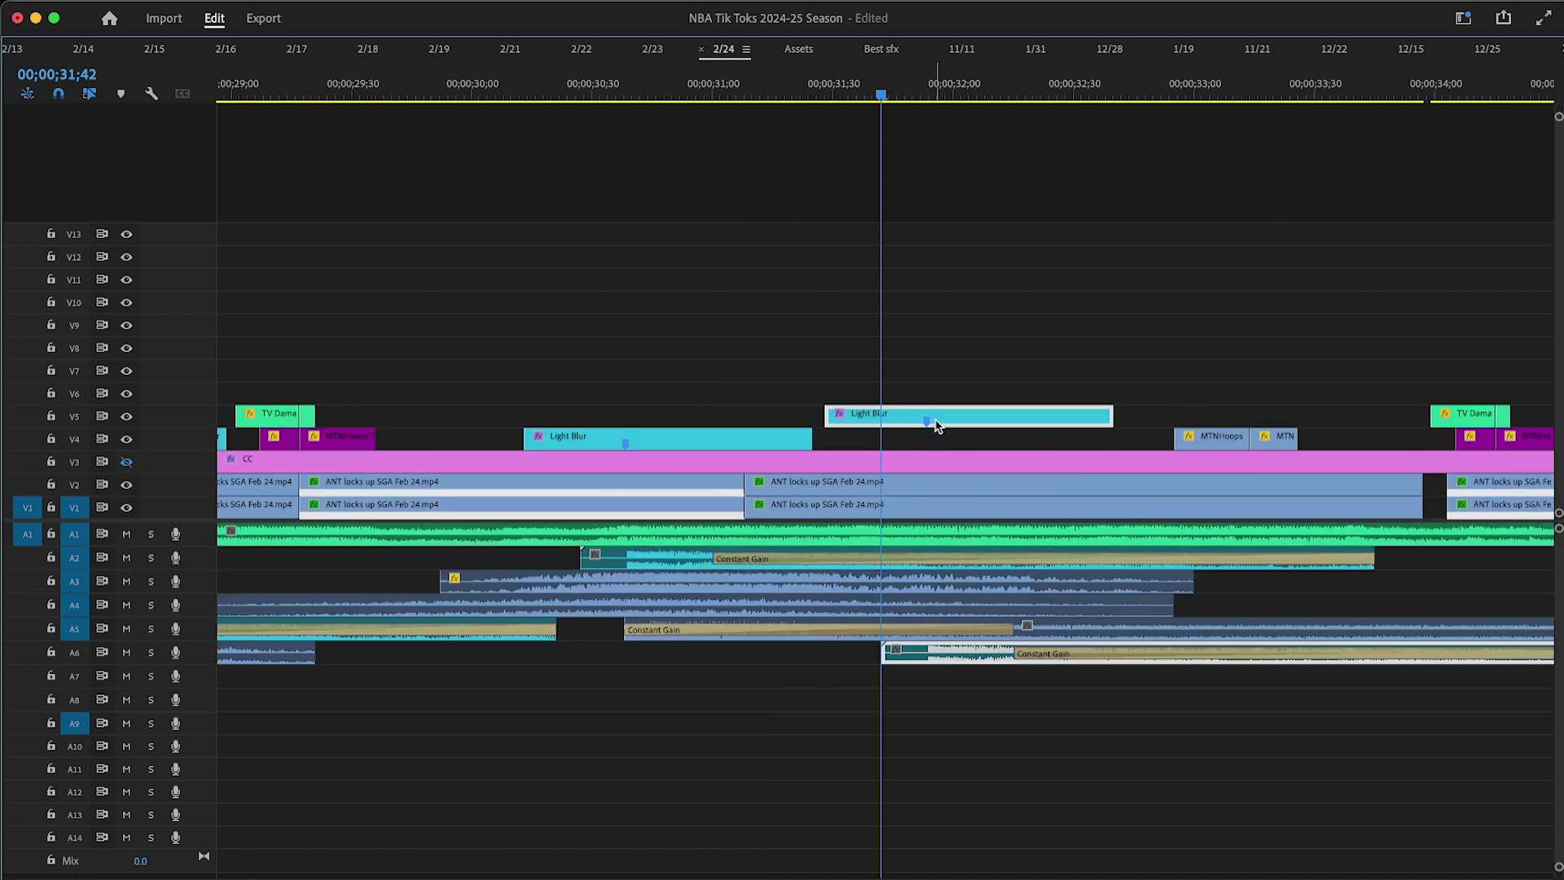
key("grave")
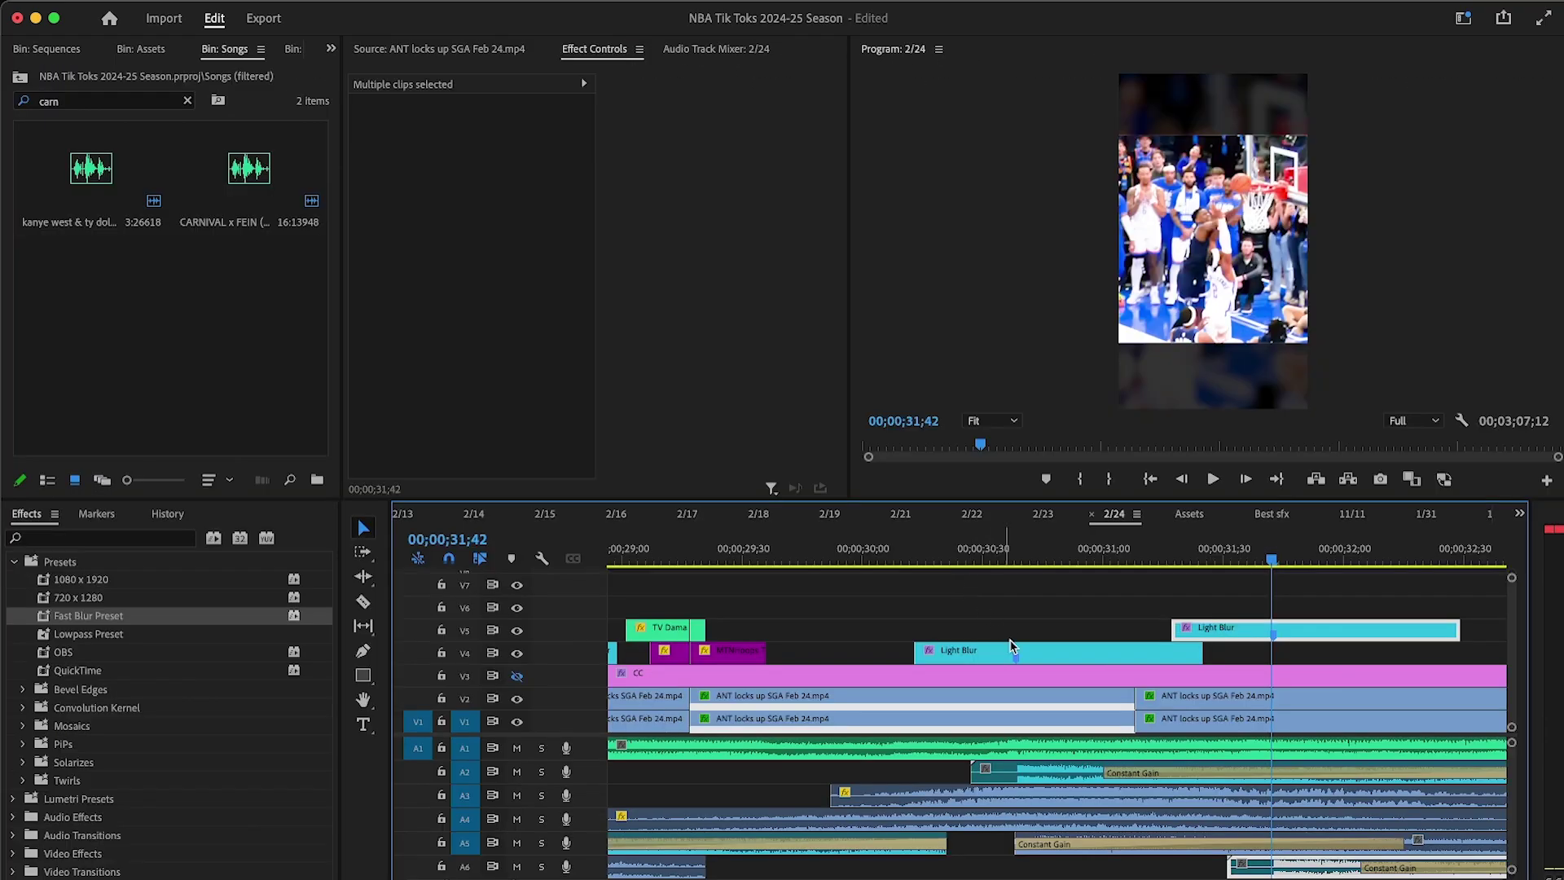
Step: Play the block clips between about 00;00;30;00 and 00;00;31;30 repeatedly to check the blur and sound timing
left_click(903, 562)
left_click(1212, 479)
left_click(1183, 595)
key("minus")
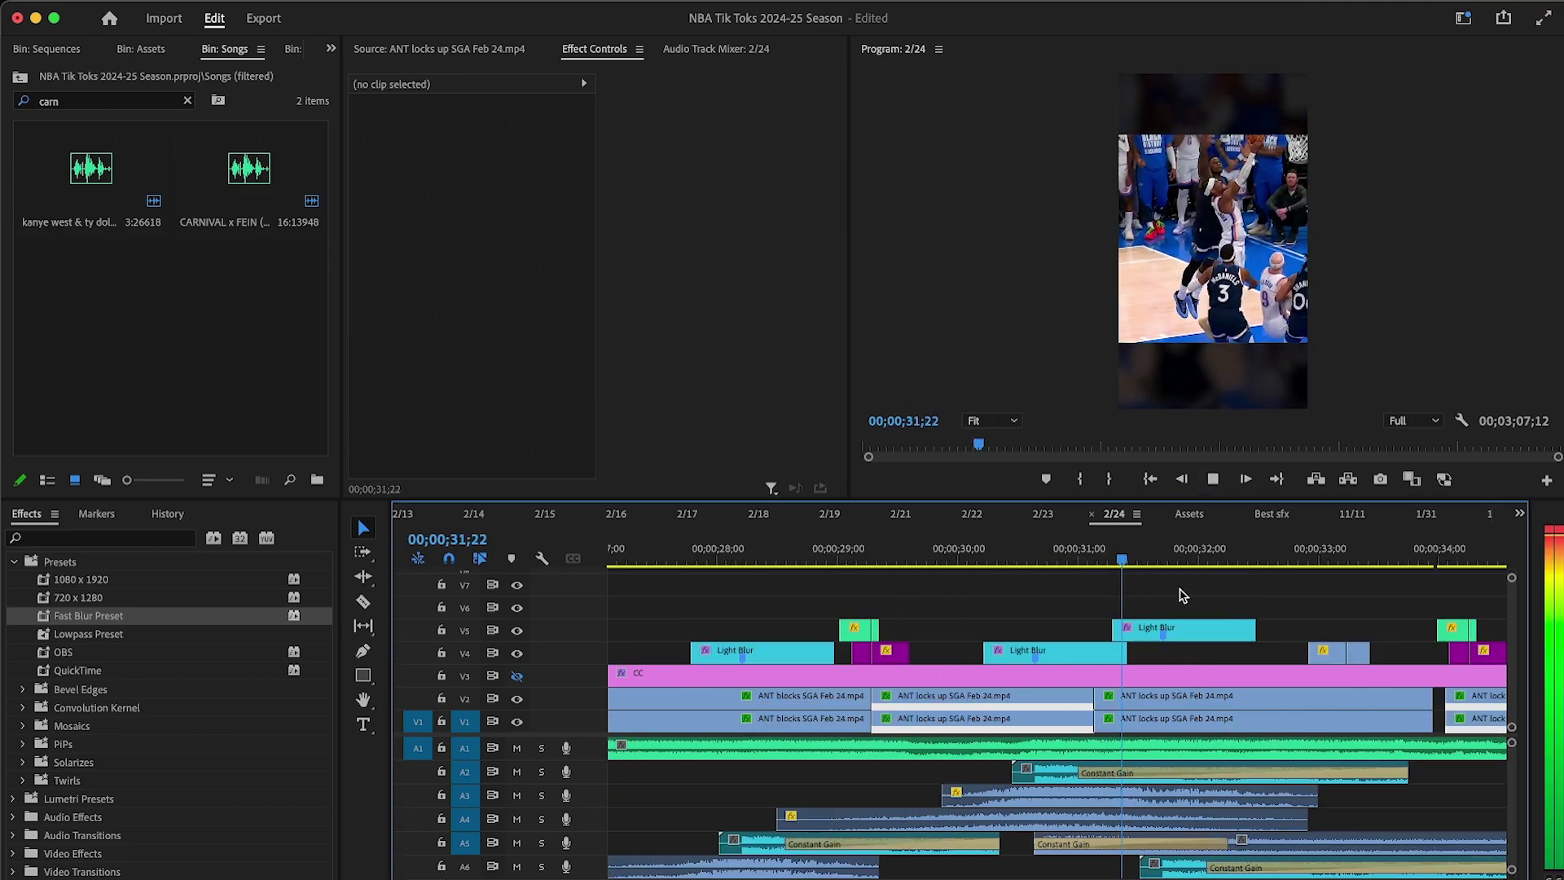
left_click(1045, 557)
key("equal")
left_click(1213, 479)
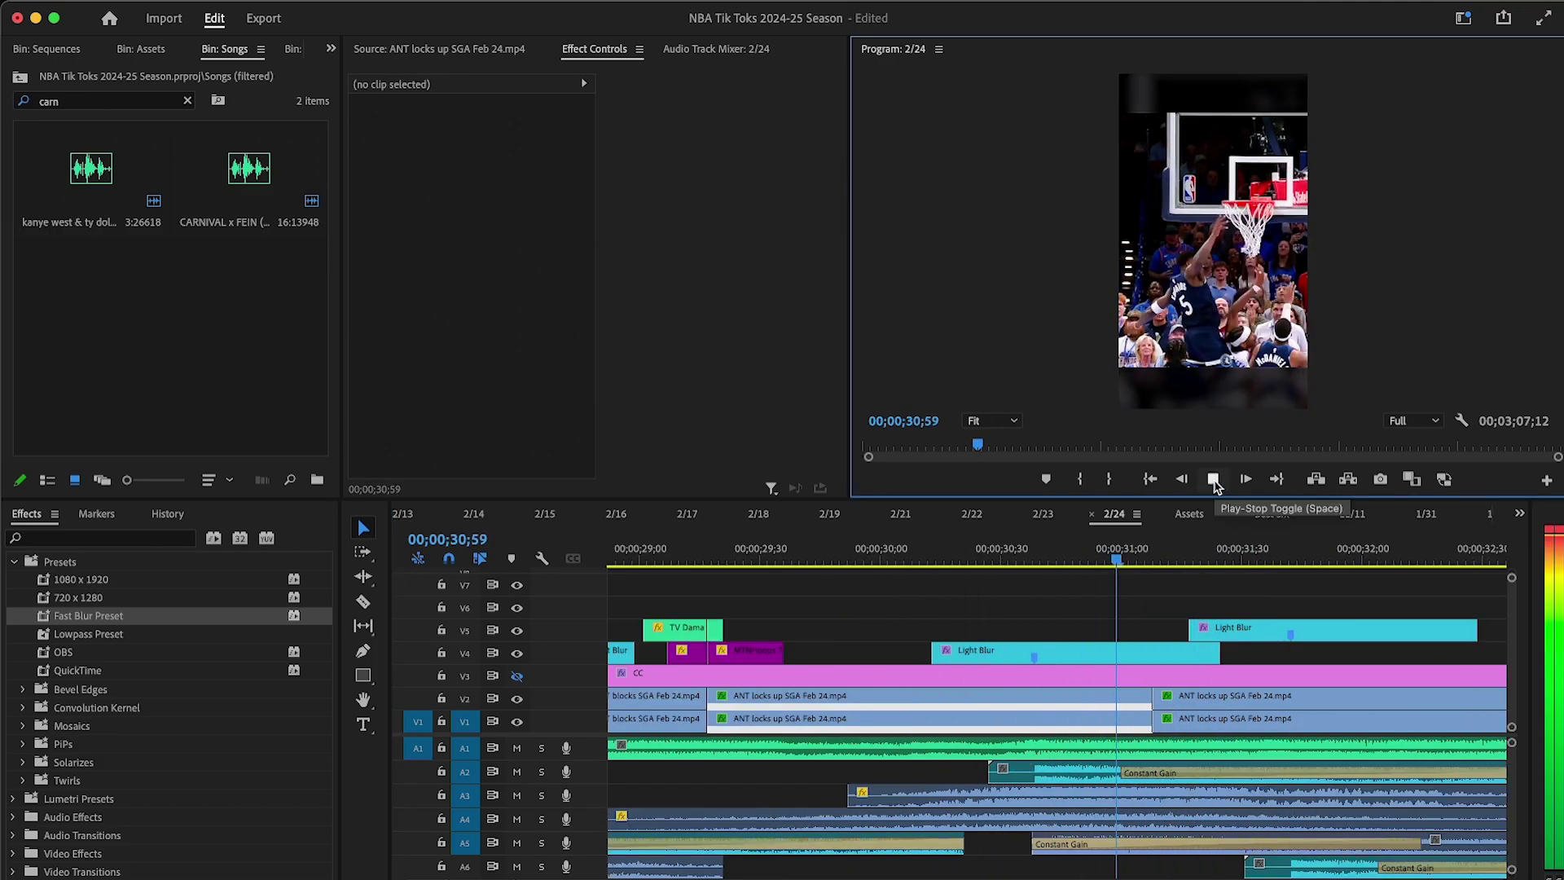
left_click(1212, 487)
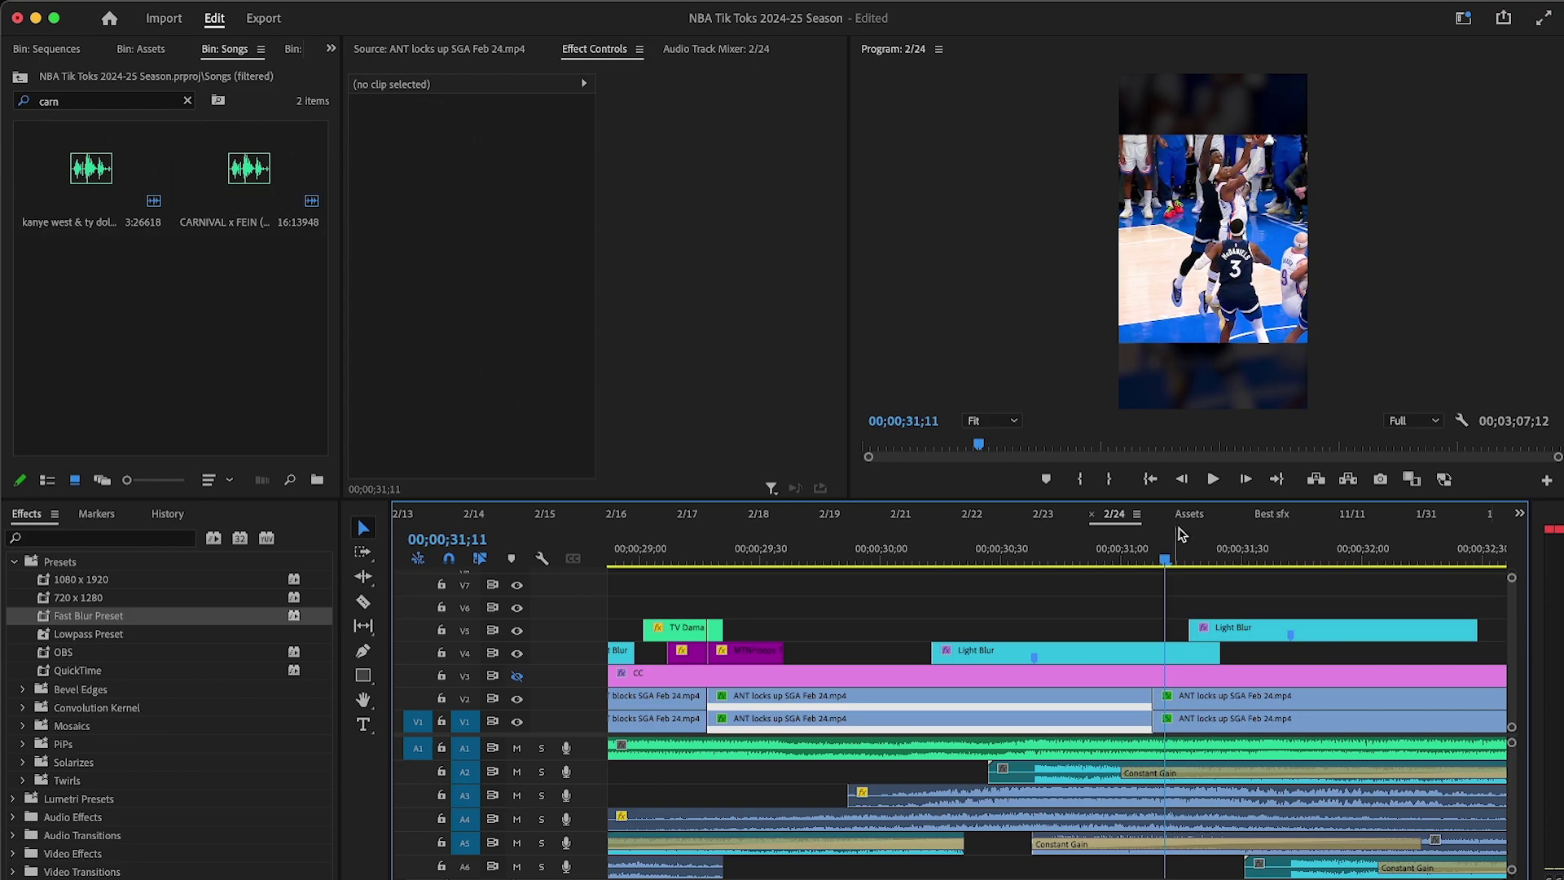
left_click(1210, 482)
Step: Shift the V5 Light Blur and its A6 sound effect about 5 frames earlier to the block near 00;00;31;37 and play the section
left_click_drag(1238, 566, 1274, 561)
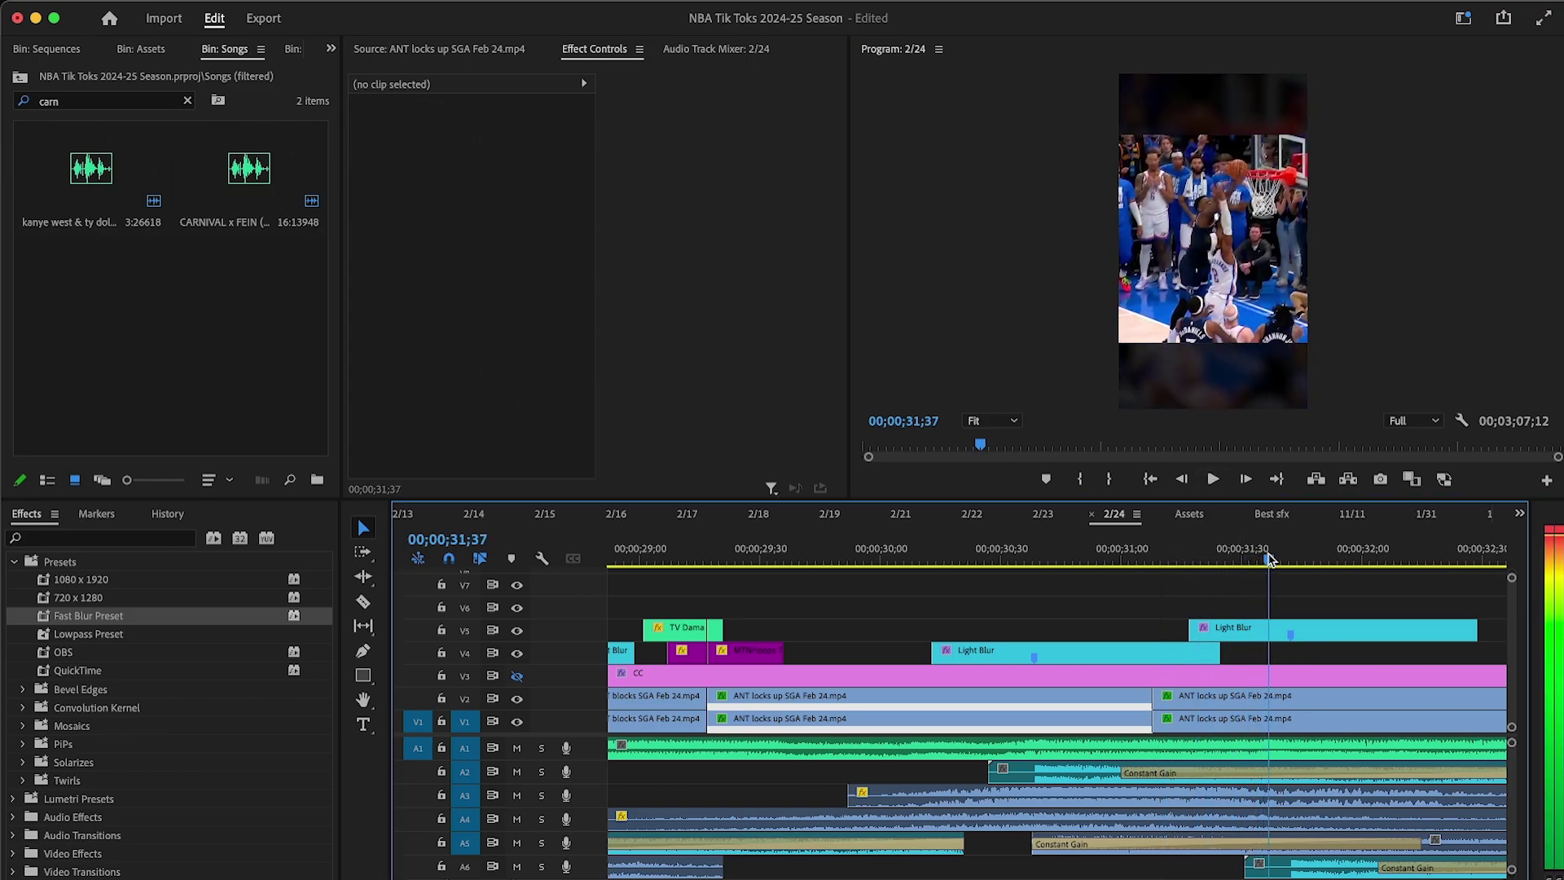
left_click(1299, 632)
left_click(1291, 867, "shift")
left_click_drag(1248, 637, 1228, 638)
left_click(977, 560)
left_click(1216, 480)
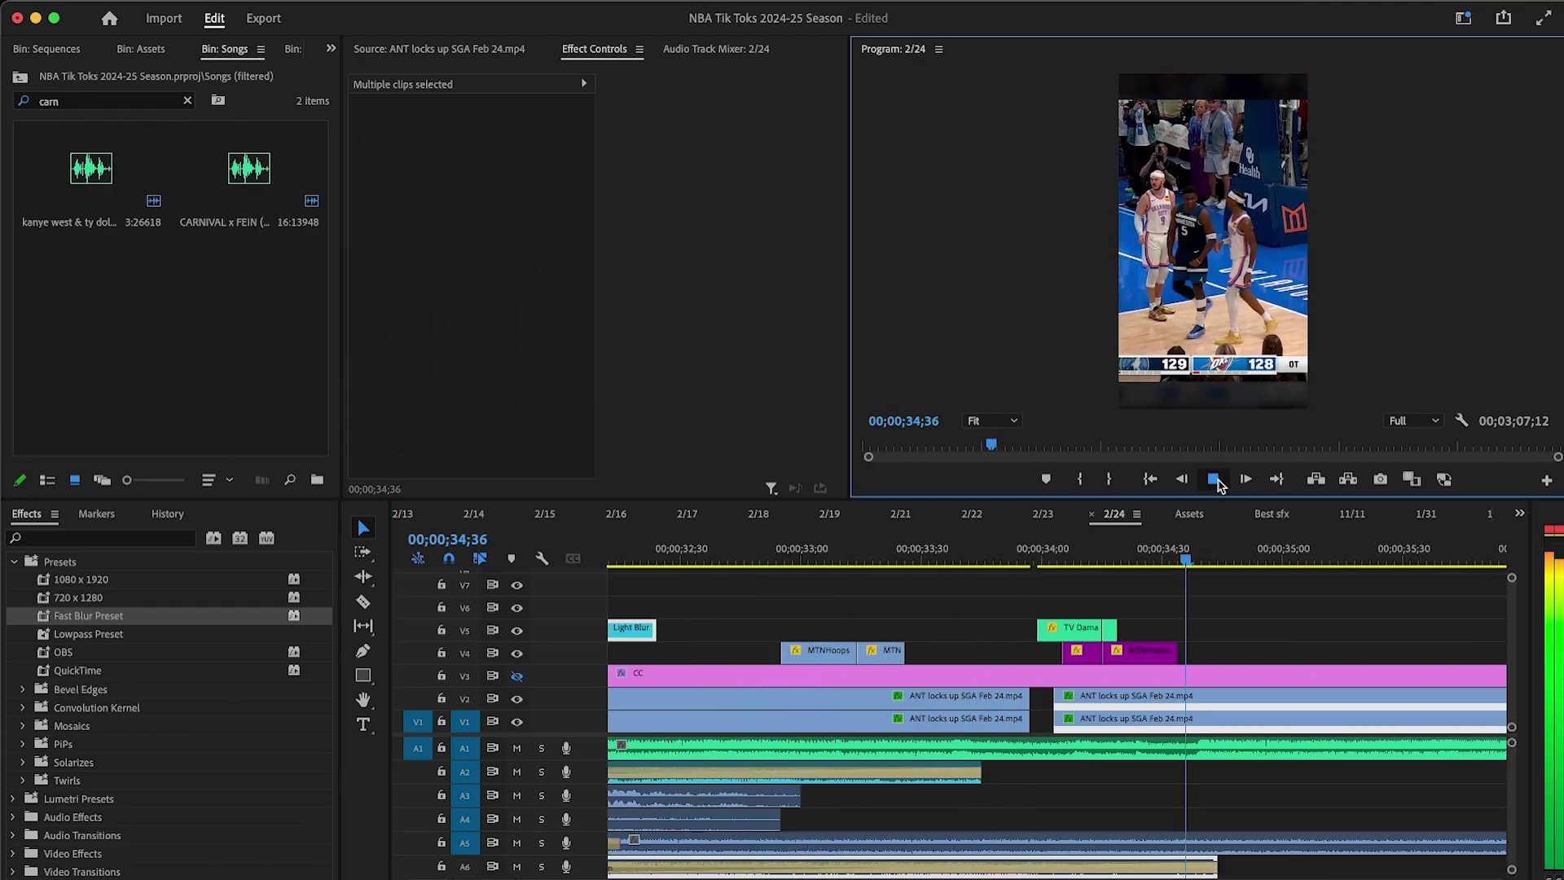
left_click(1215, 480)
Step: Duplicate the first block's Light Blur and two sound effects to about 00;00;34;40, with the sounds on A7 and A8, and play the section
key("minus")
key("minus")
key("minus")
left_click_drag(851, 605, 866, 658)
left_click_drag(798, 852, 884, 873)
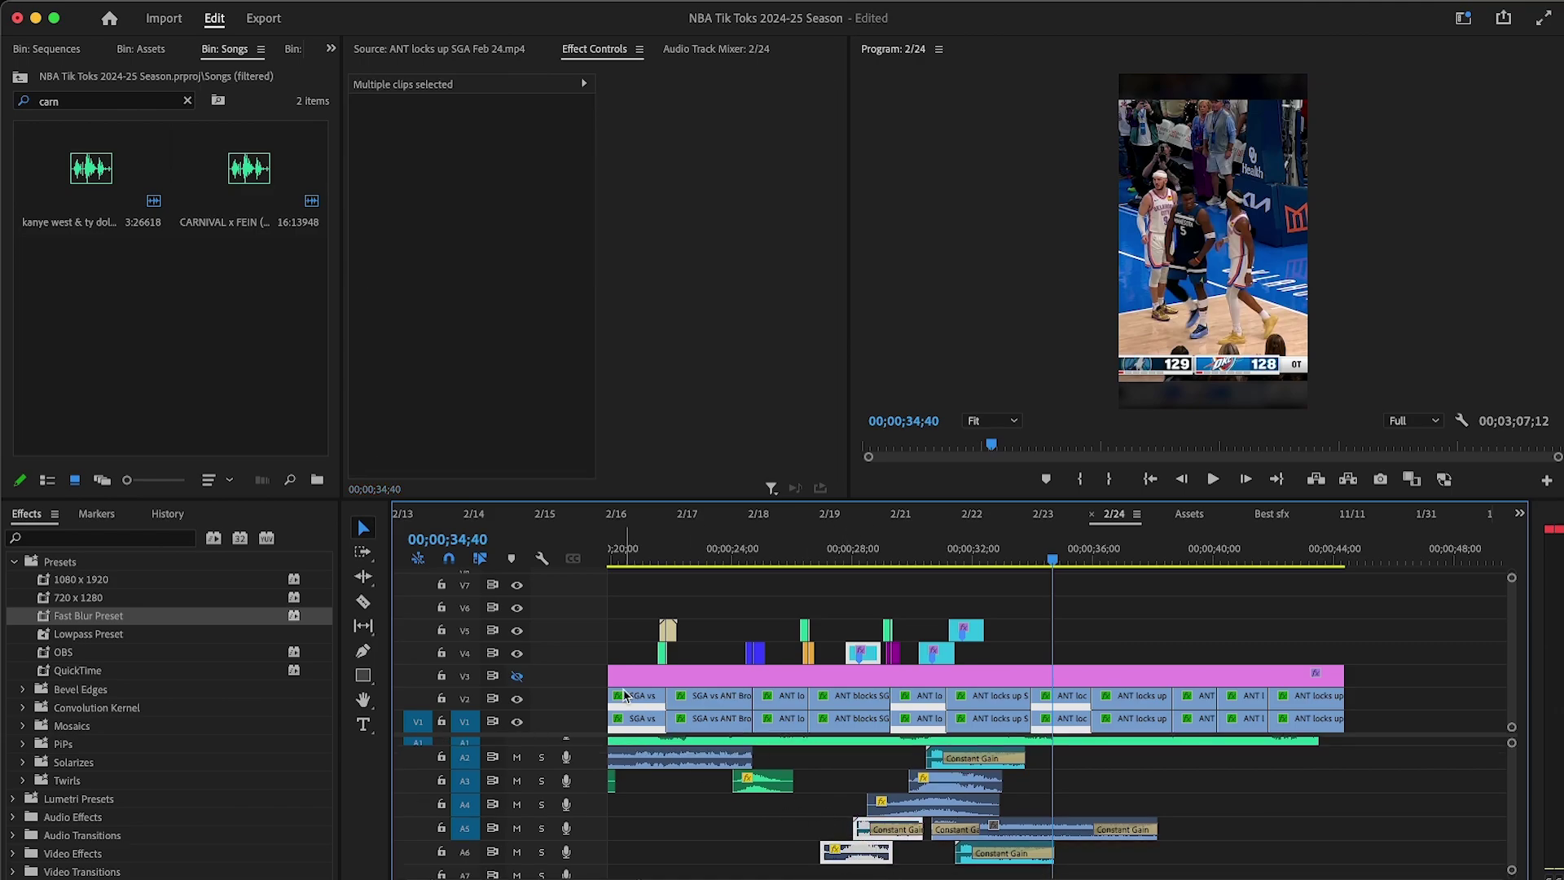
left_click_drag(588, 733, 671, 699)
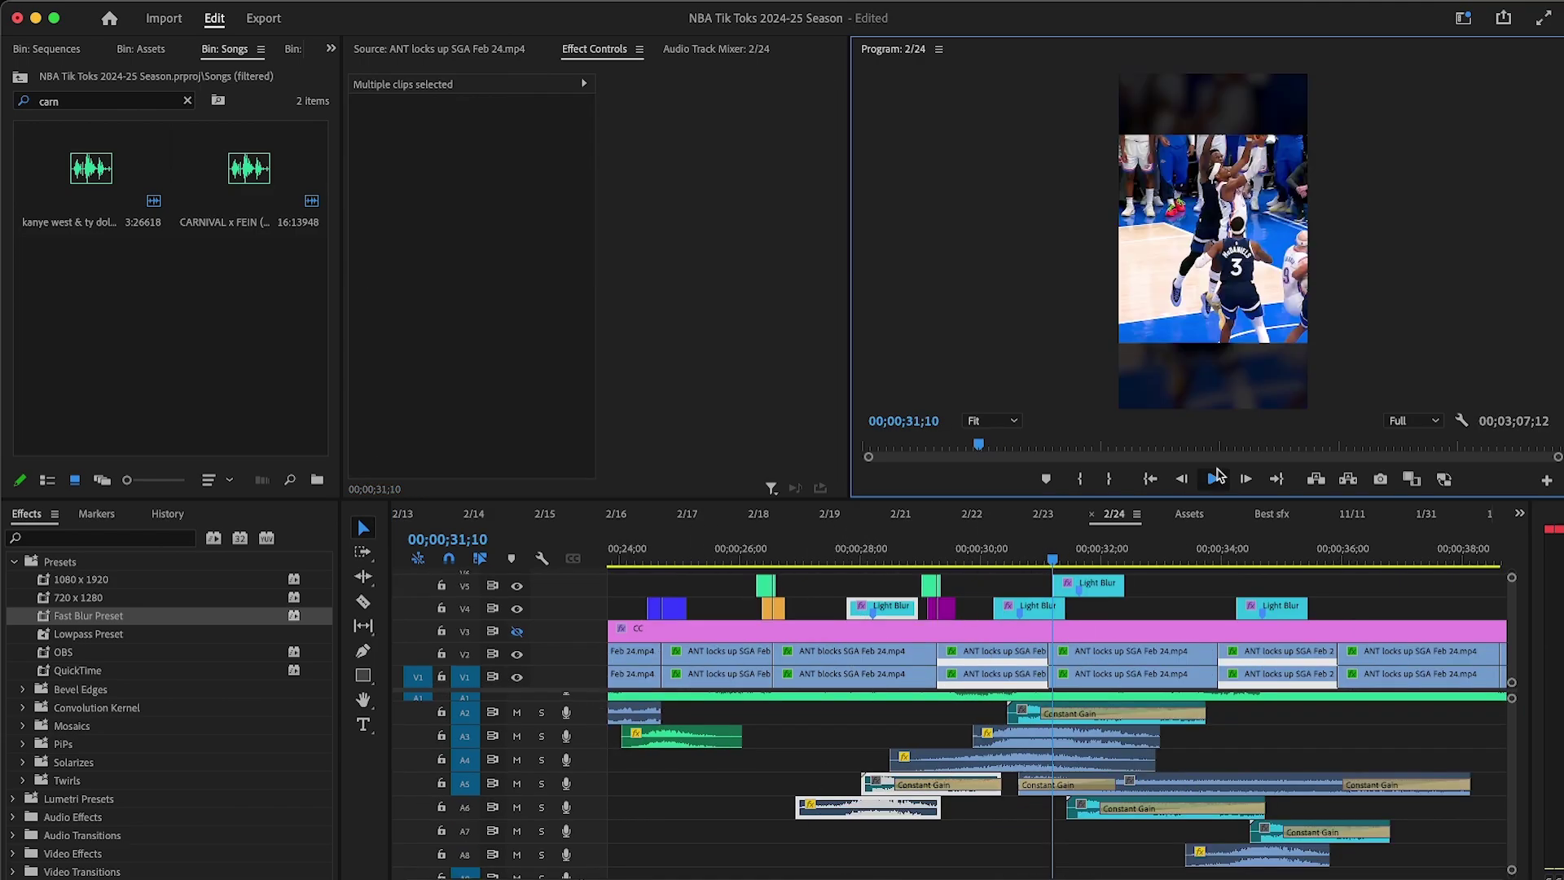
left_click(1217, 477)
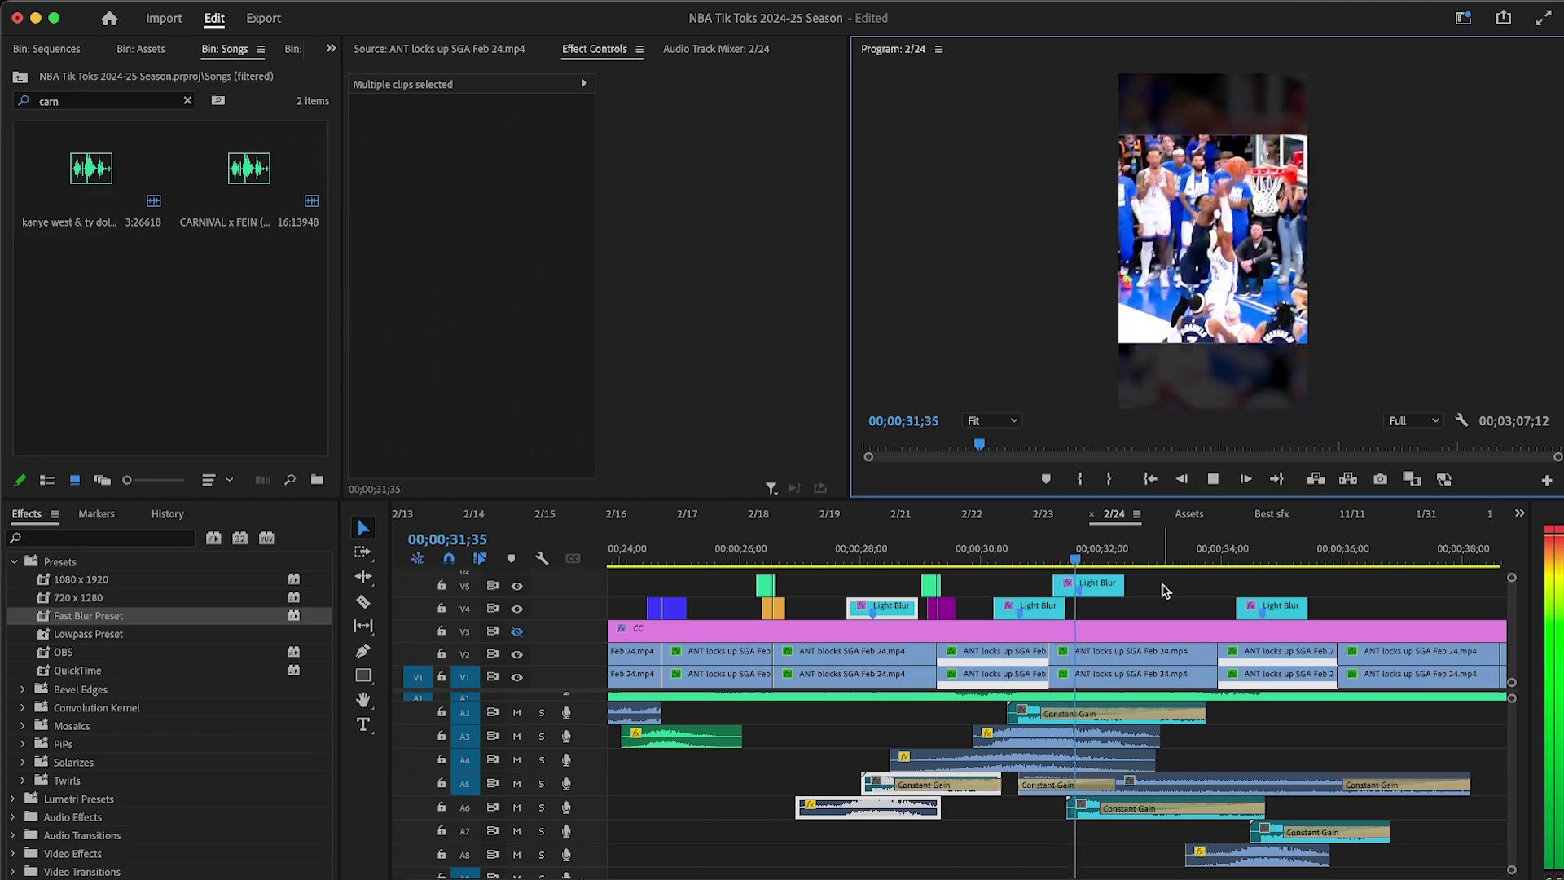
left_click(1165, 589)
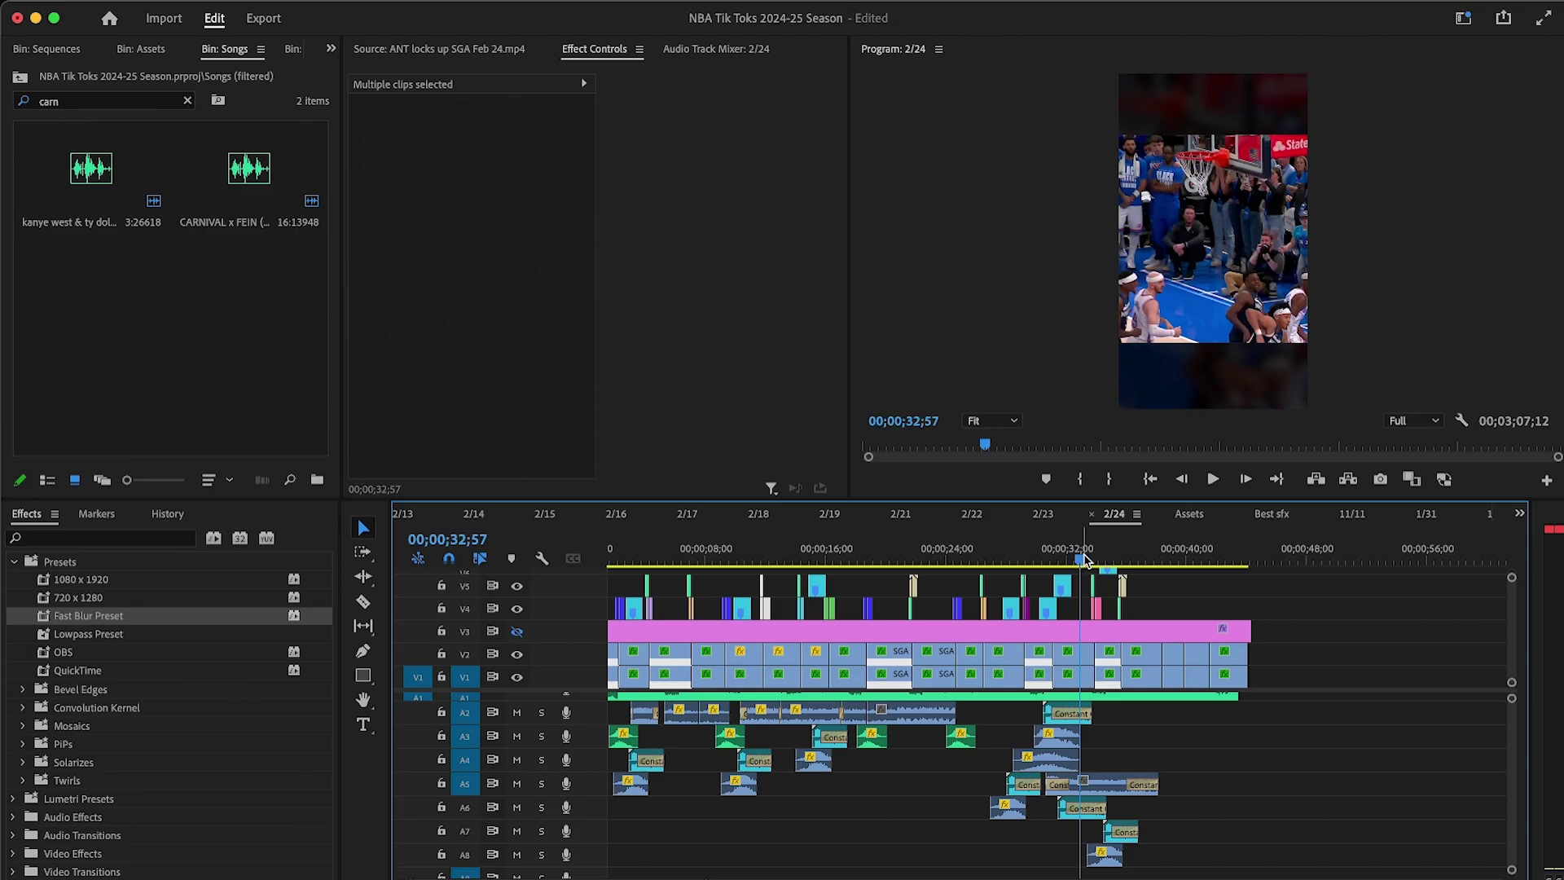
Step: Extend the start of the ANT locks up SGA clips on V1 and V2 back to the cut near 00;00;37;45
key("Left")
key("equal")
key("equal")
key("equal")
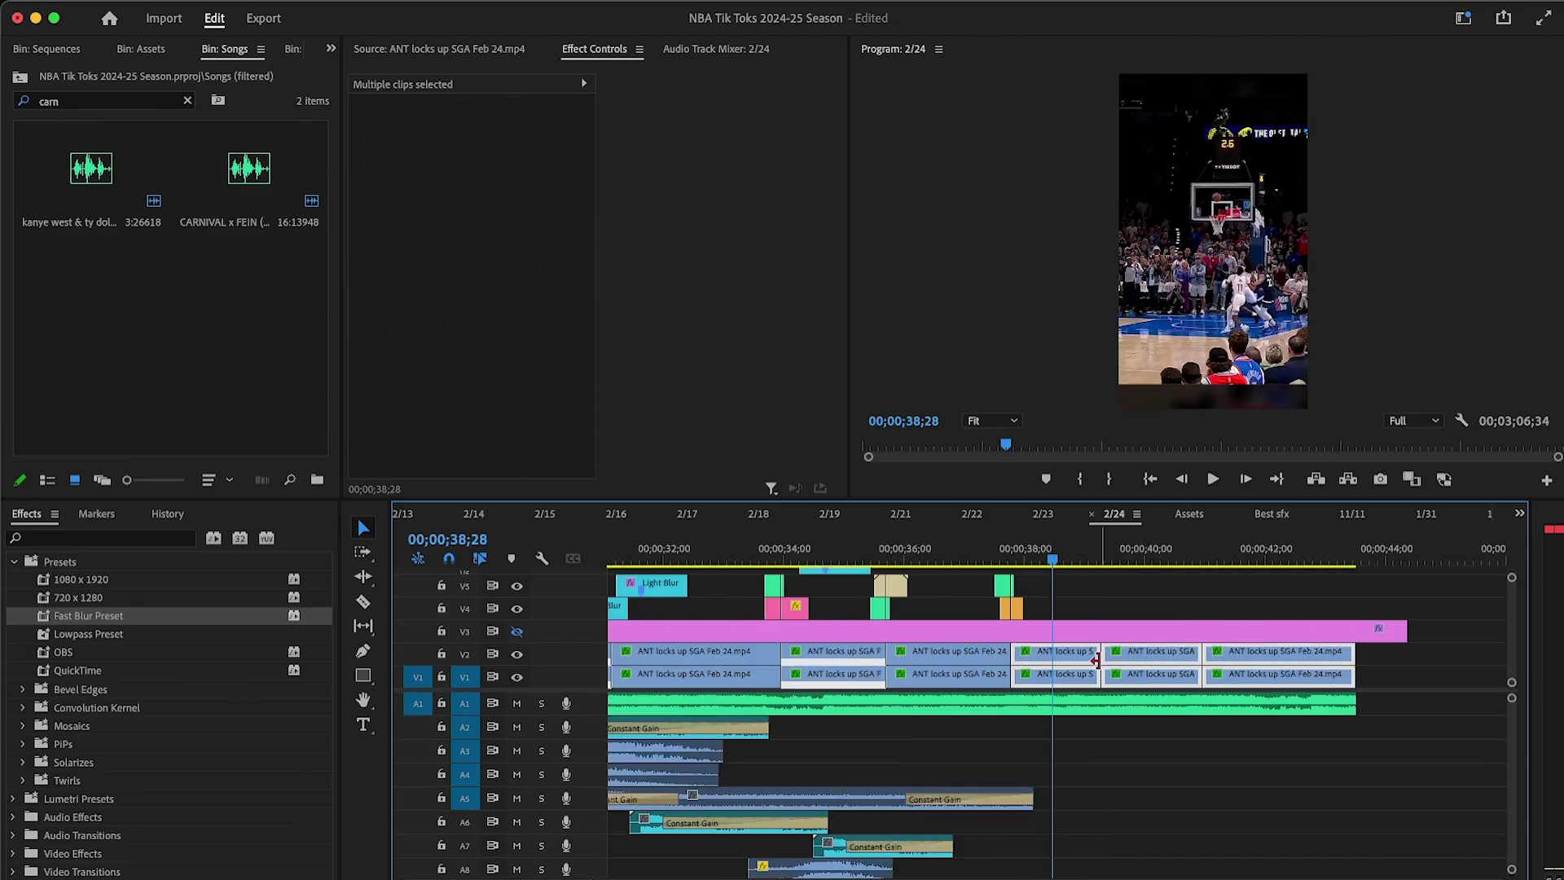
key("equal")
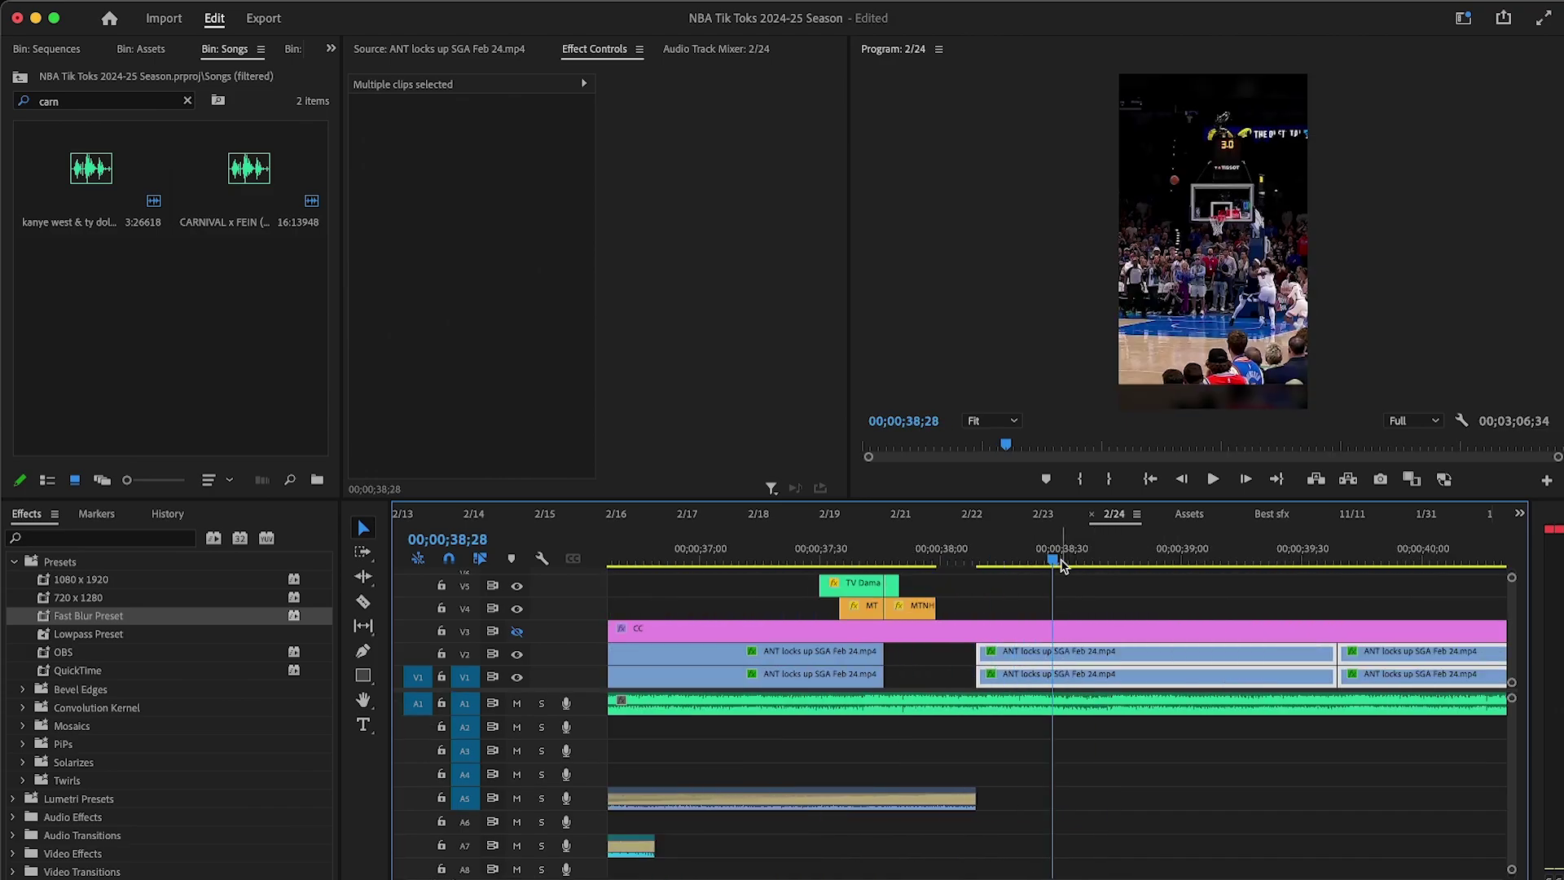
left_click(1076, 562)
left_click_drag(1075, 562, 1078, 562)
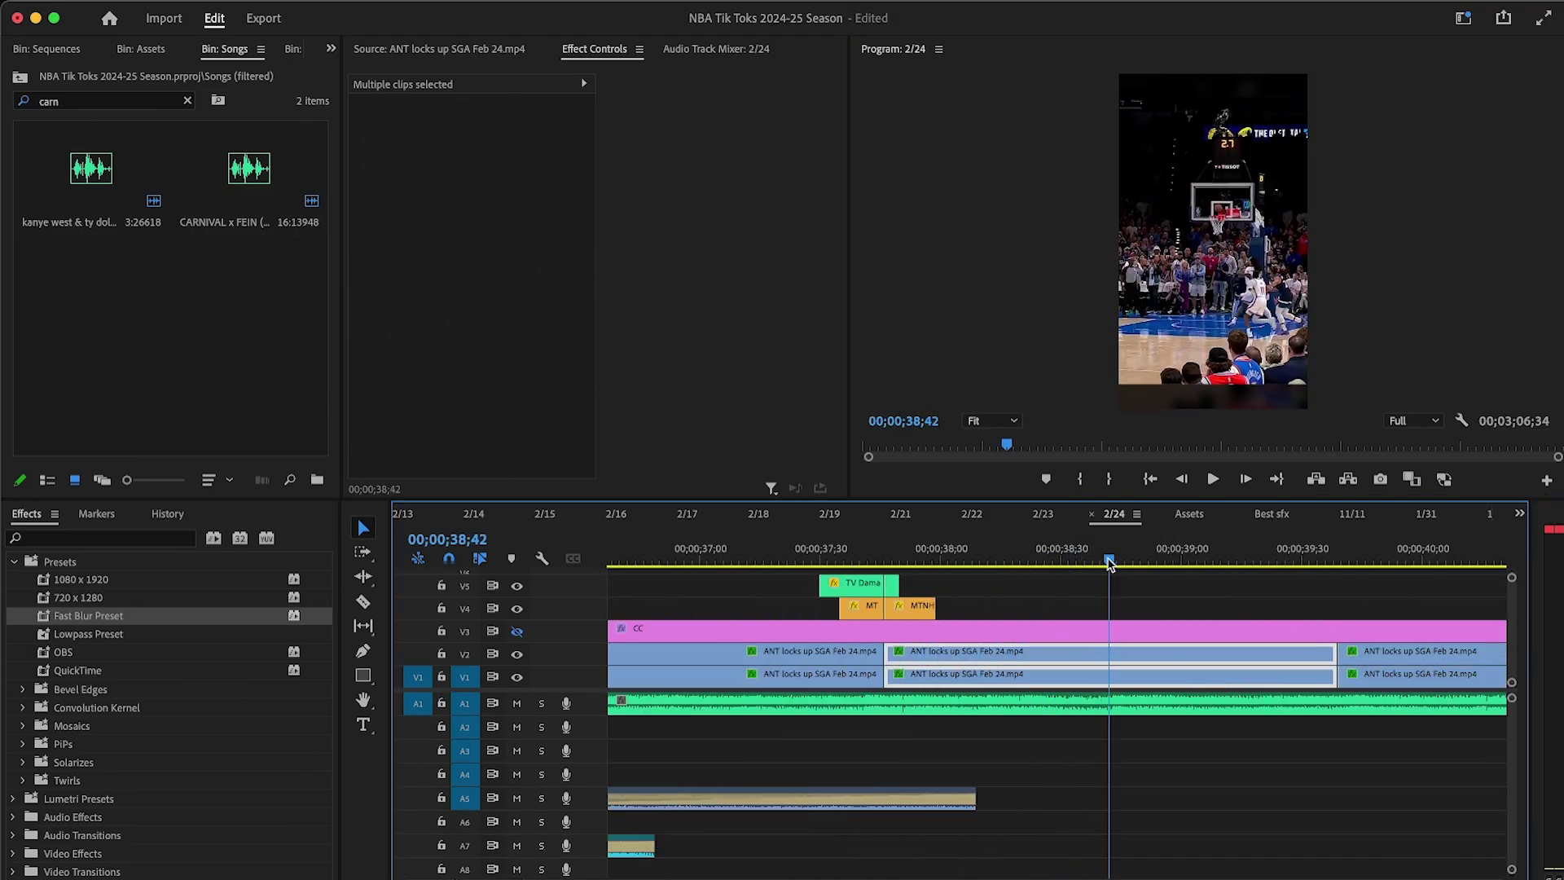
Step: Try keyframing the position of the V2 clip at 00;00;38;43, and go back to the clip's start
left_click_drag(1110, 562, 1112, 562)
left_click(1121, 607)
left_click(1122, 659)
left_click(387, 142)
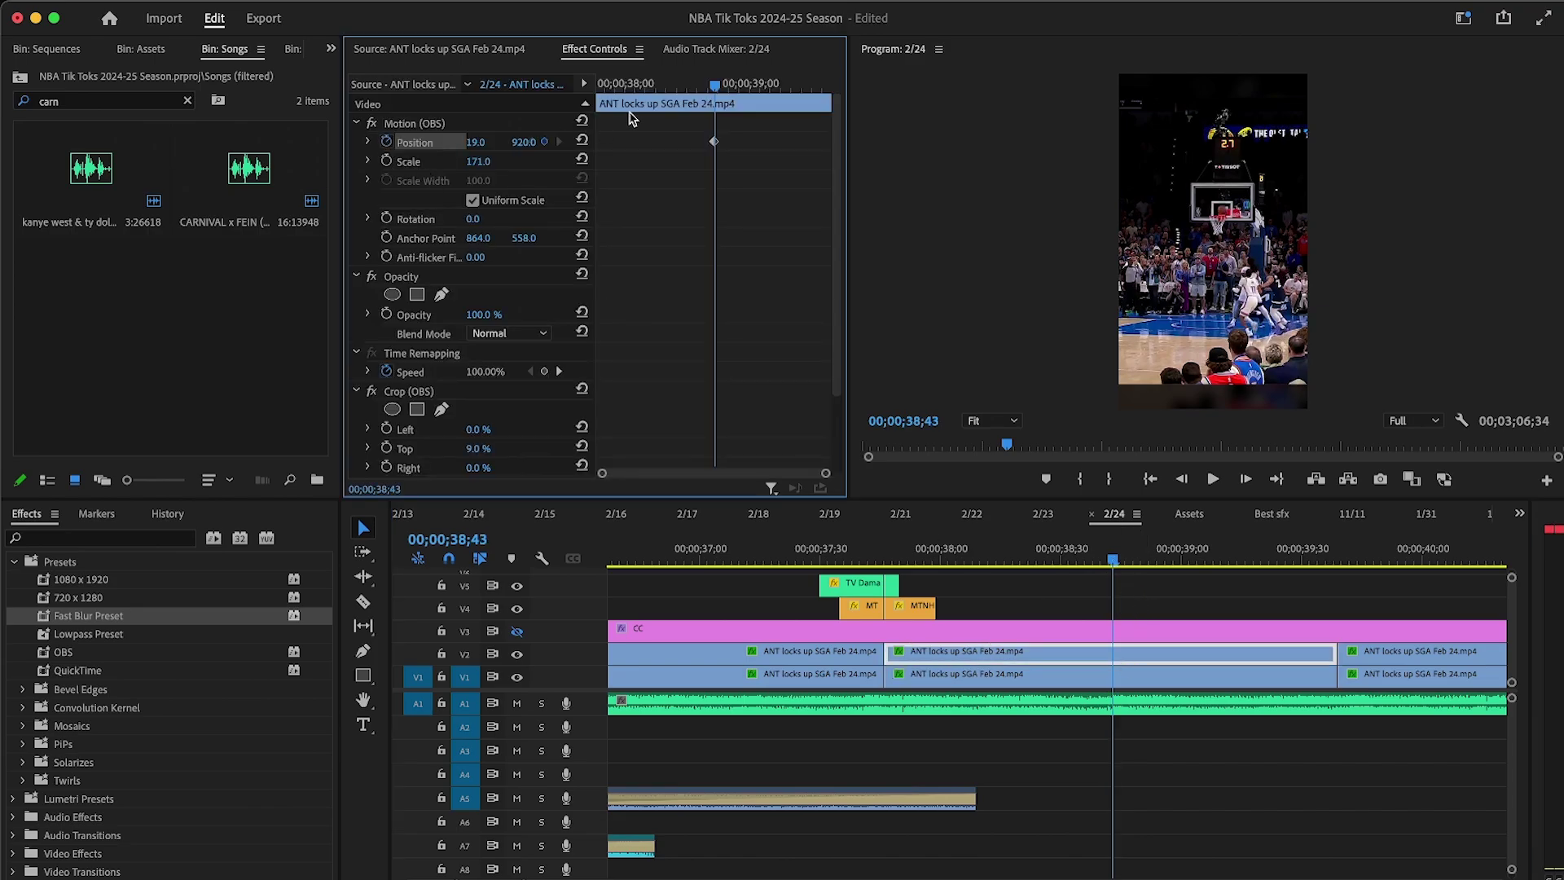
left_click_drag(612, 91, 600, 88)
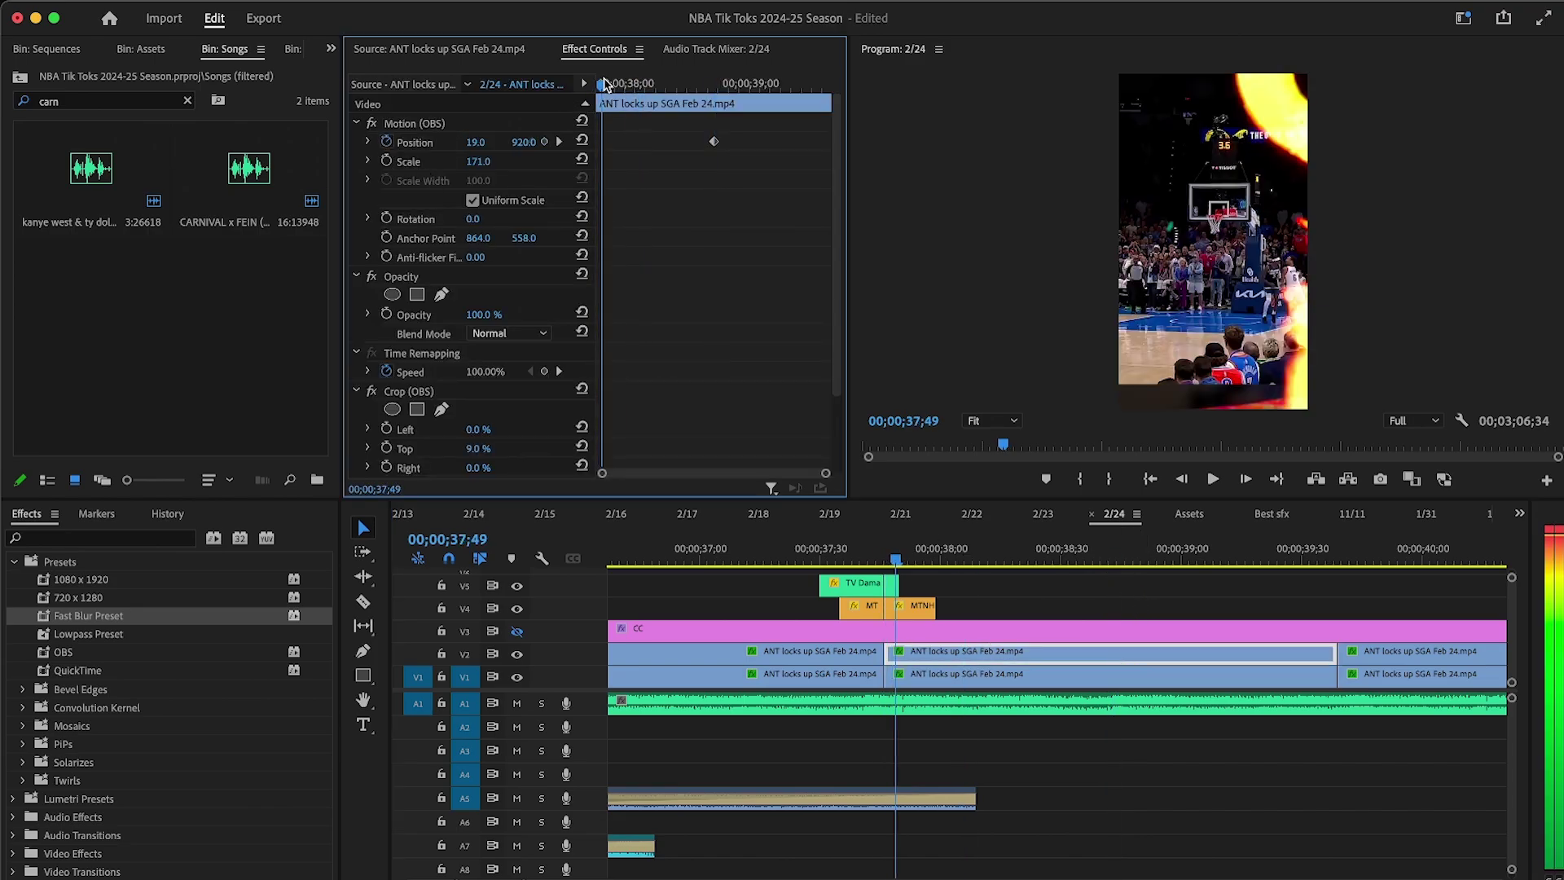
Step: Move the final pair of ANT locks up SGA clips earlier to close the gap near 00;00;41;20 and play the cut
left_click_drag(783, 674, 803, 669)
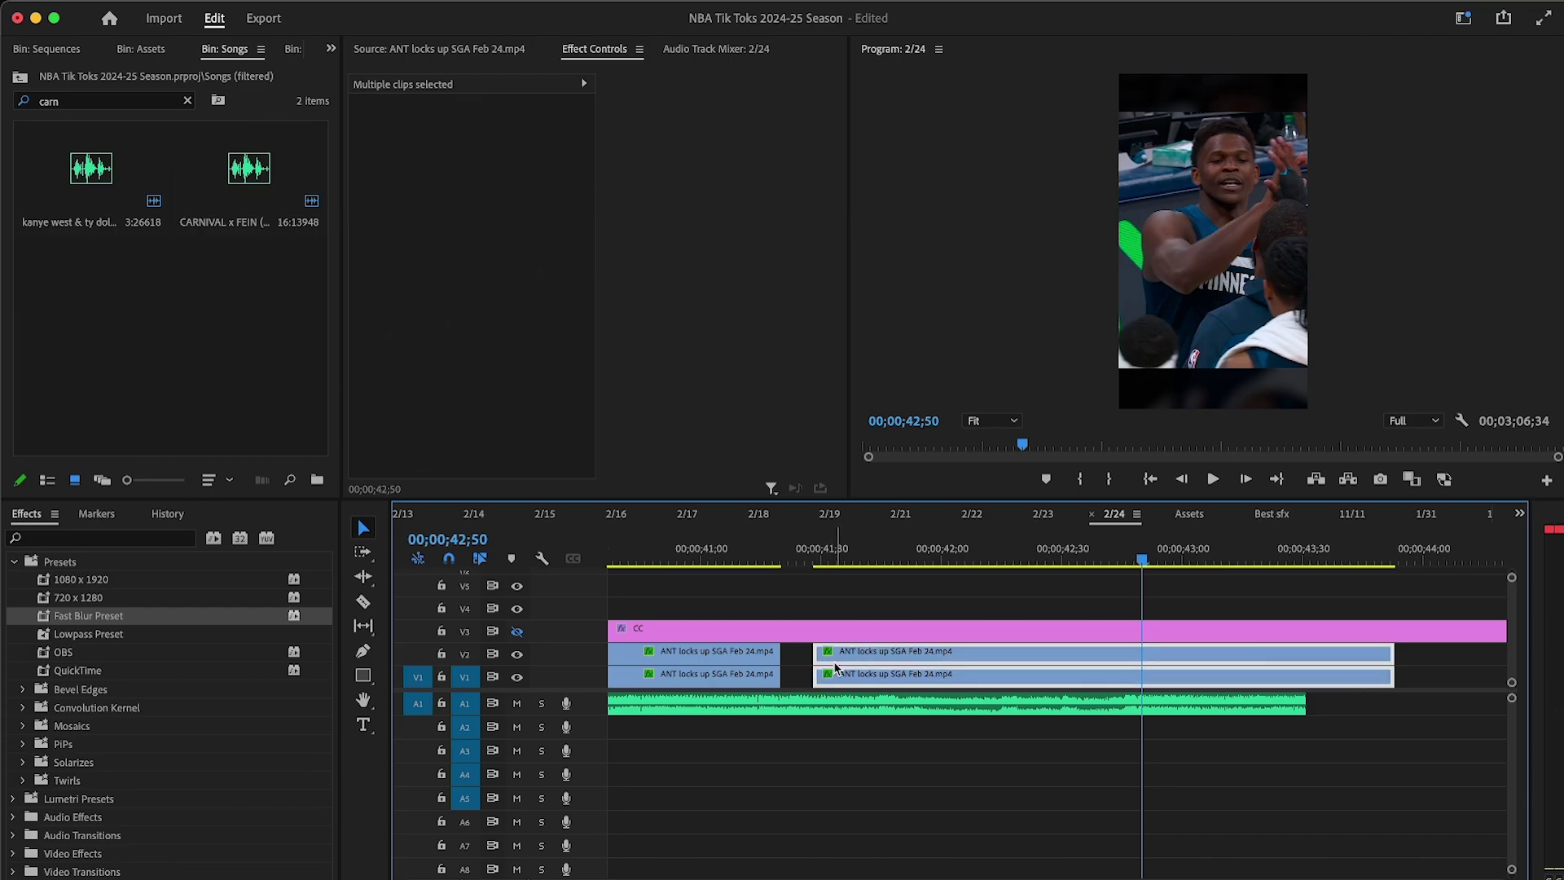
left_click(736, 554)
left_click(1212, 483)
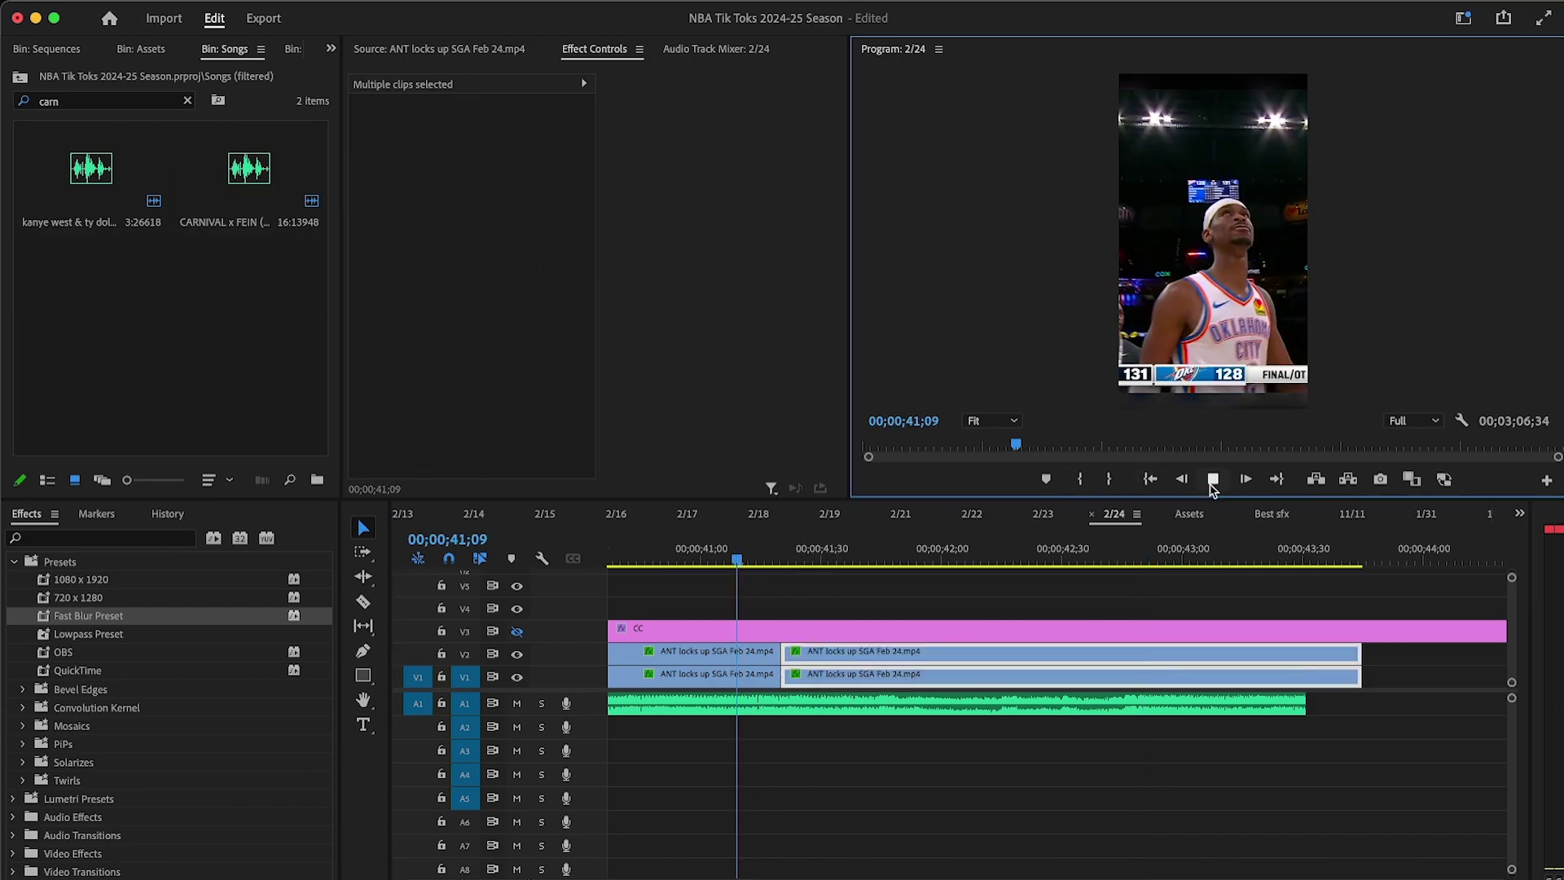
Step: Shift the TV Damage and MTNHoops transition overlays slightly to align with the cut near 00;00;41;20
key("space")
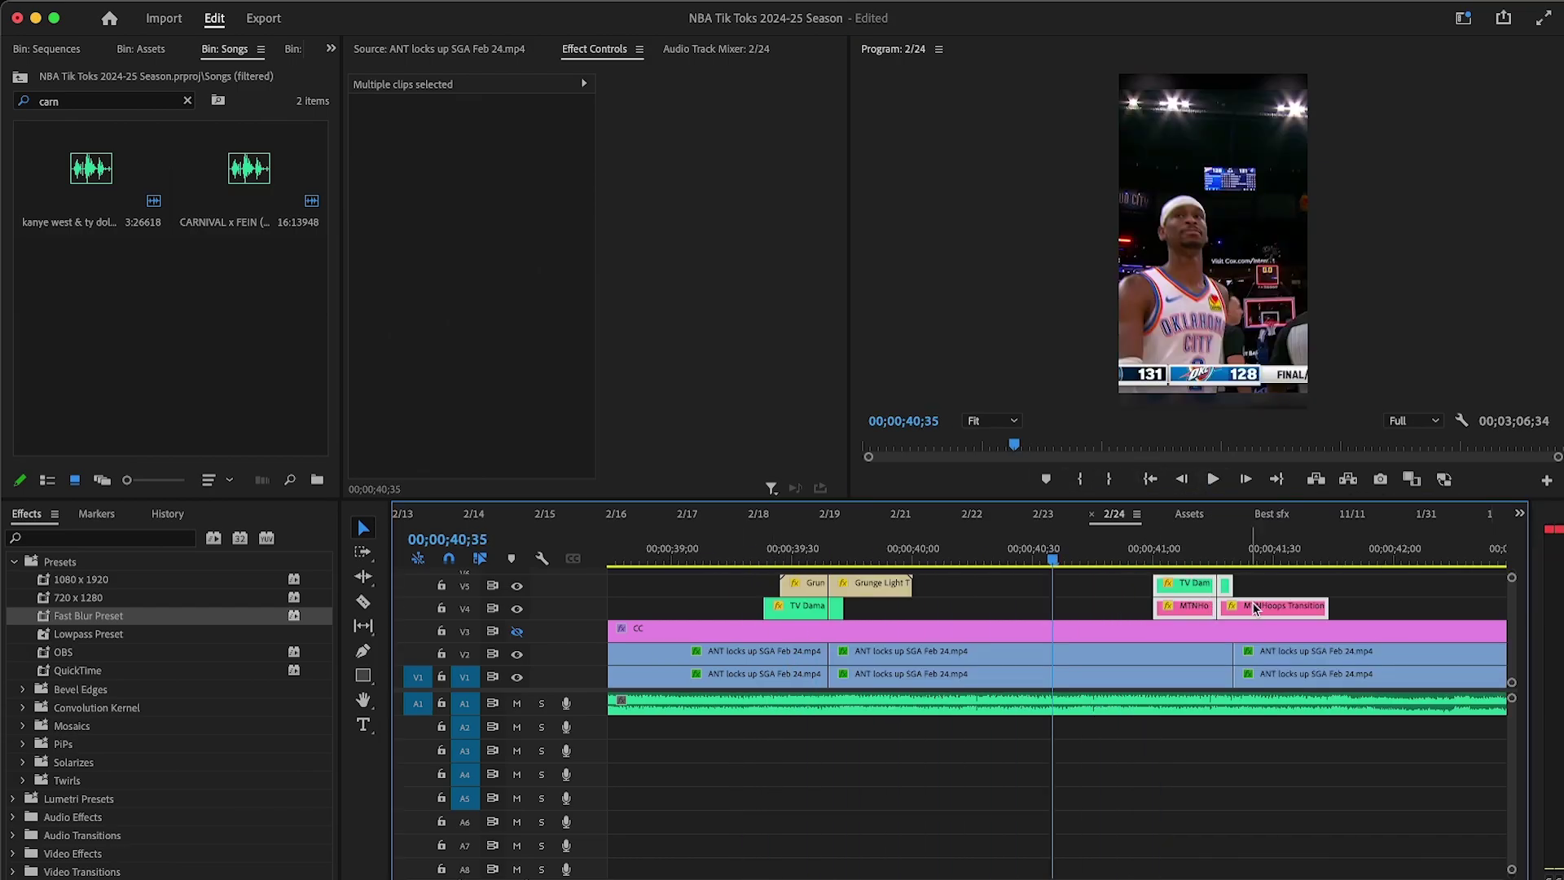
left_click_drag(1264, 609, 1280, 610)
key("minus")
Step: Set the time interpolation of the V1 and V2 clips starting near 00;00;37;45 to Optical Flow
left_click(882, 557)
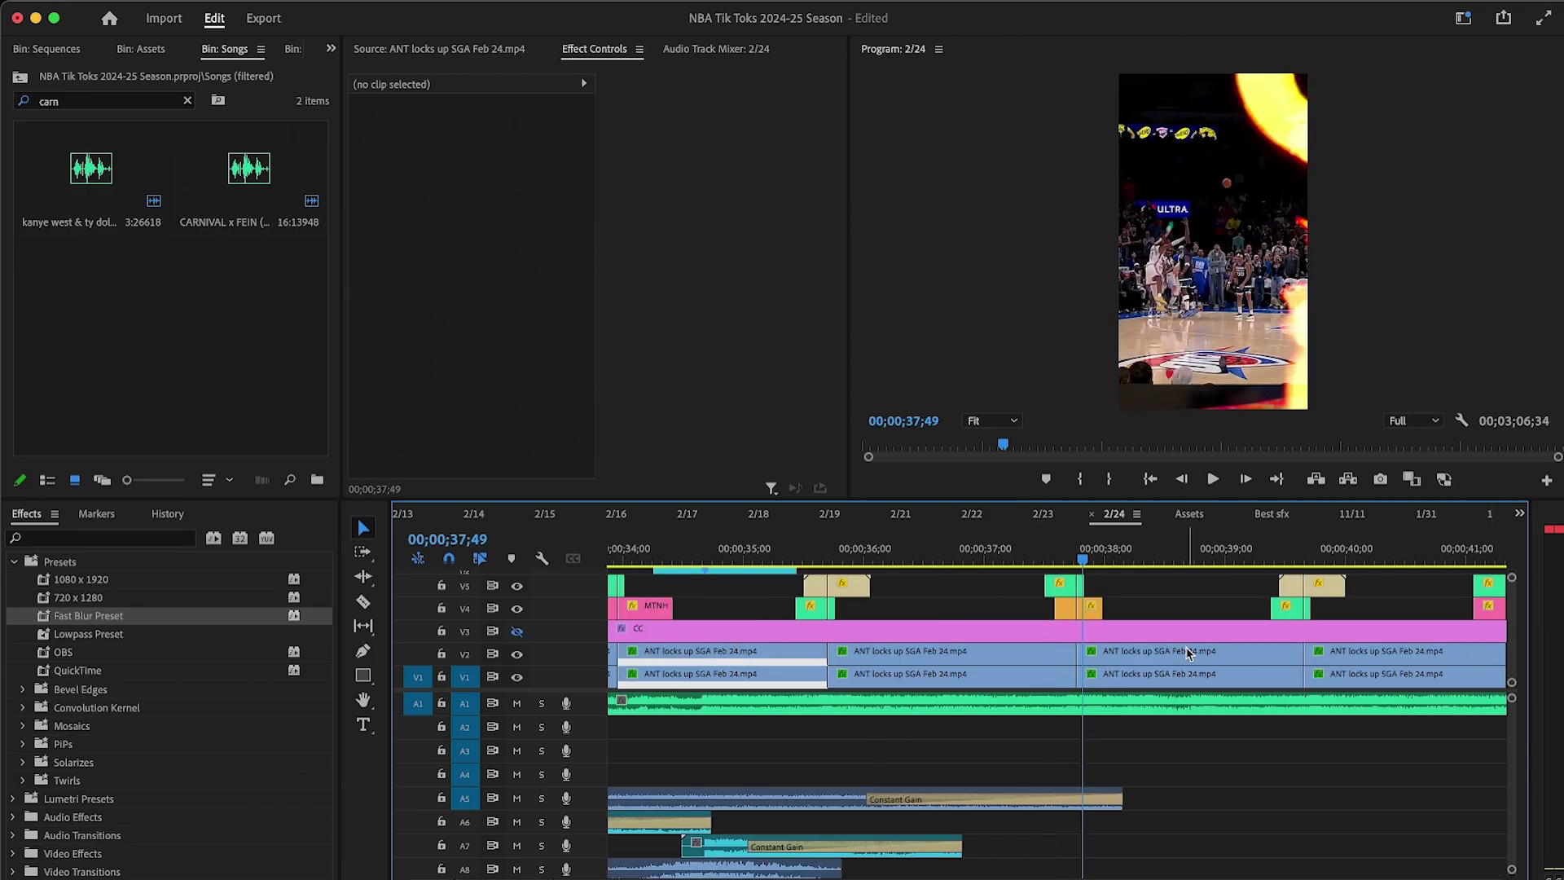
left_click(1188, 654, "shift")
left_click(1190, 675, "shift")
right_click(1186, 657)
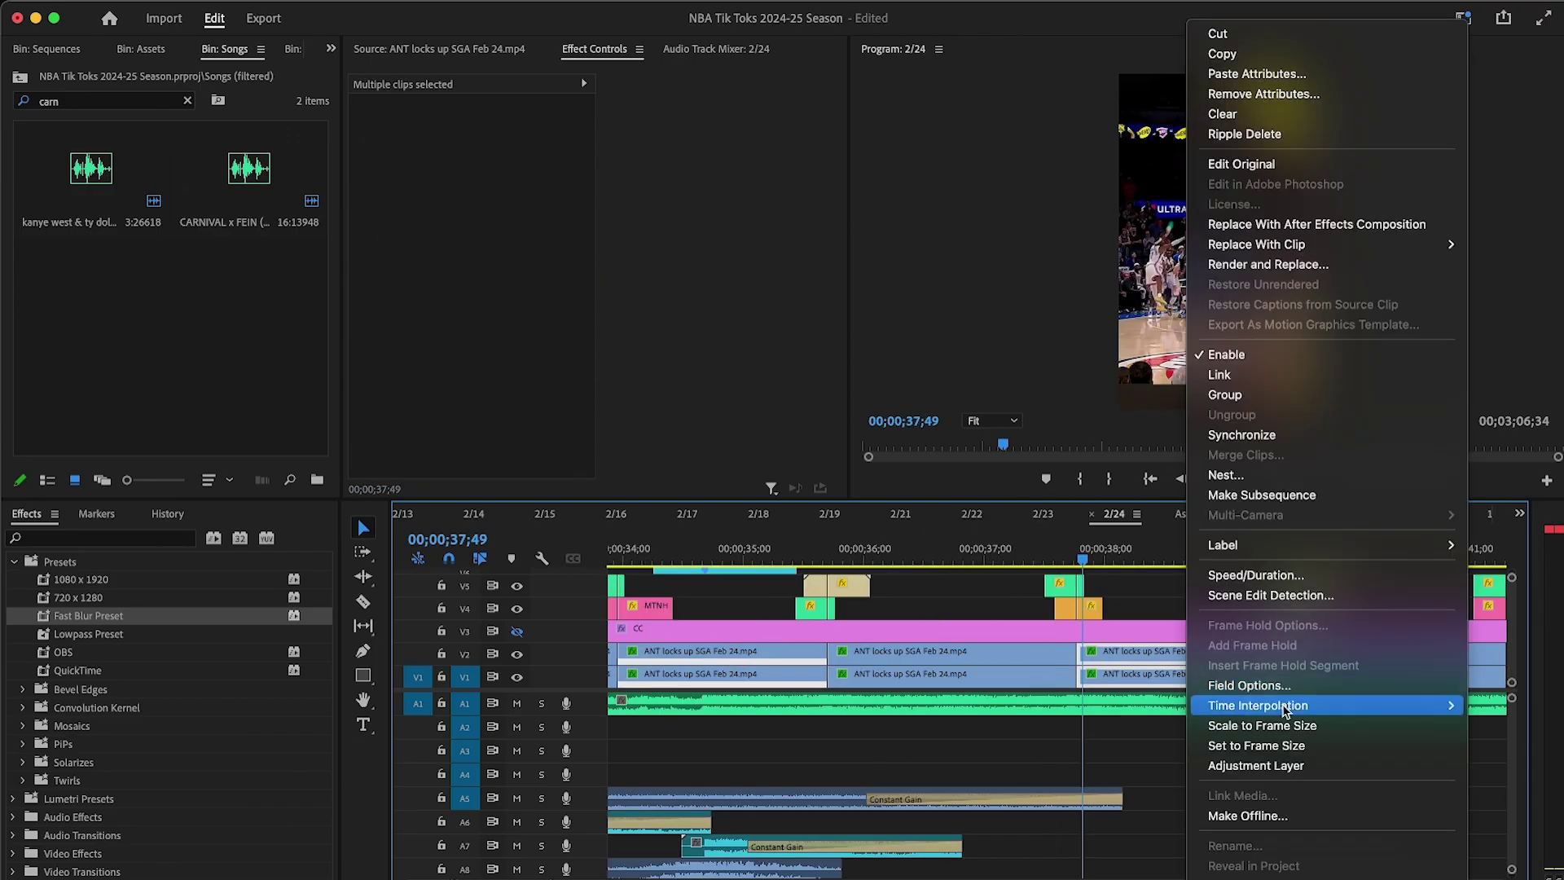
mouse_move(1288, 711)
left_click(1099, 580)
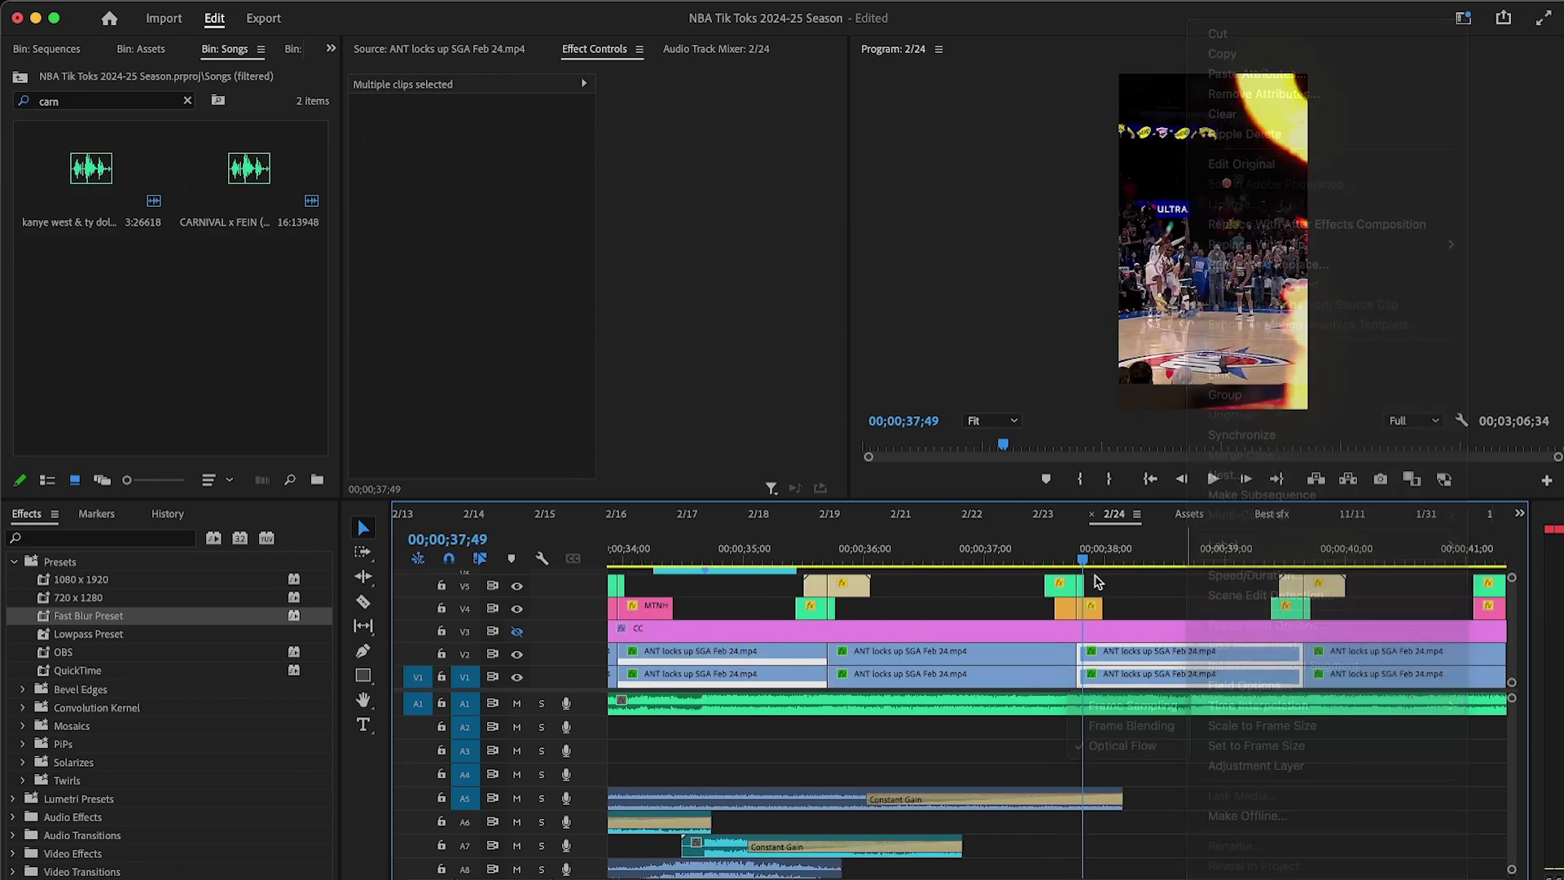
Step: Mark the Optical Flow clips from about 00;00;37;46 to 00;00;39;42 with In and Out points and render that range
left_click(1078, 557)
key("i")
left_click(1310, 557)
key("o")
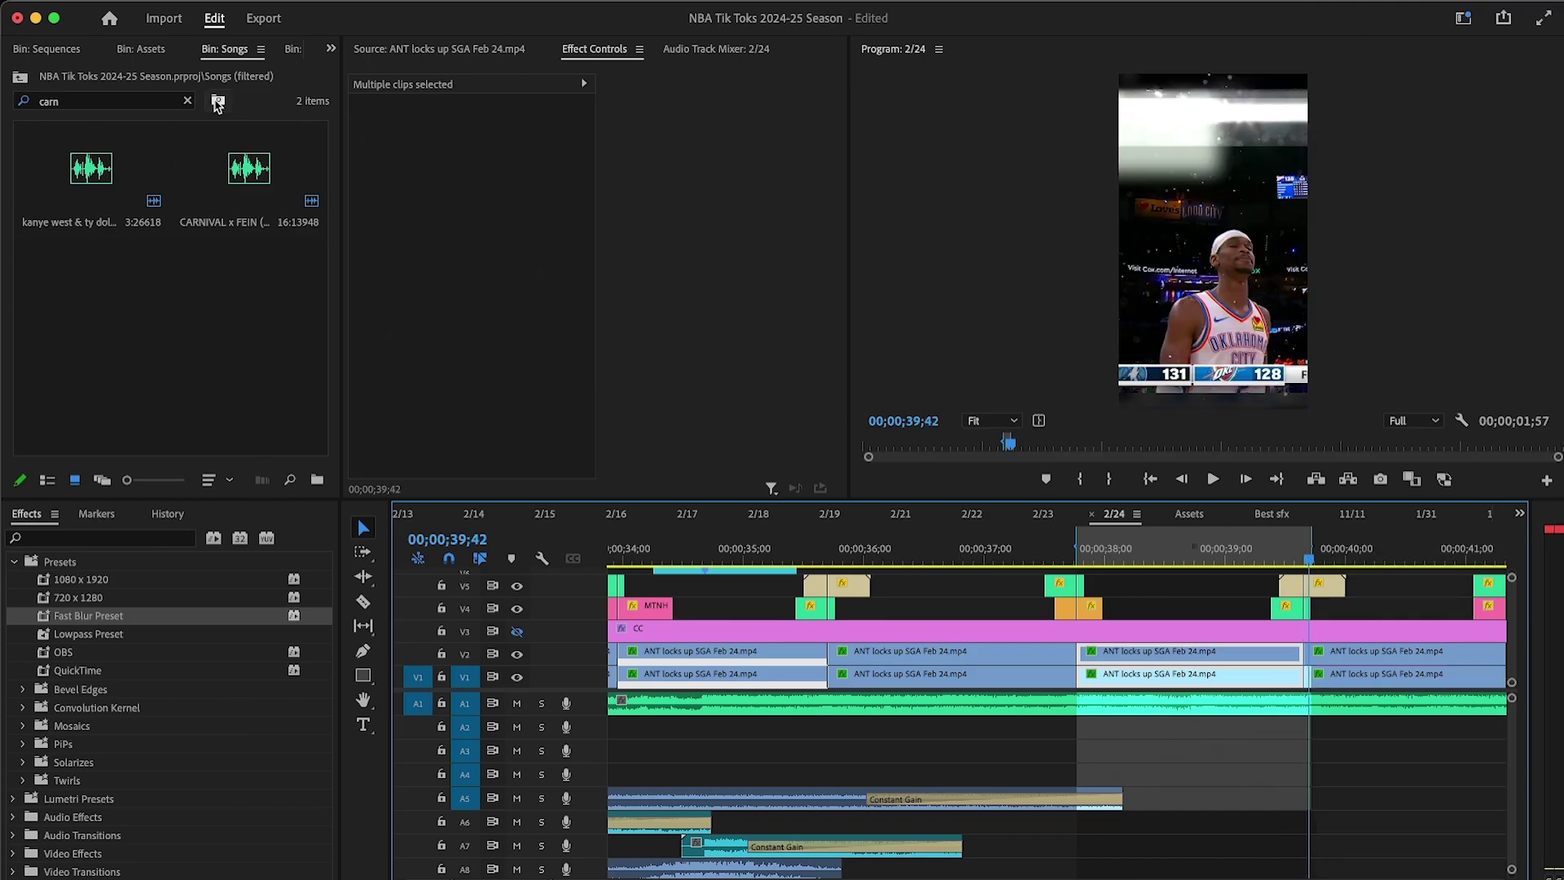
left_click(252, 2)
left_click(320, 65)
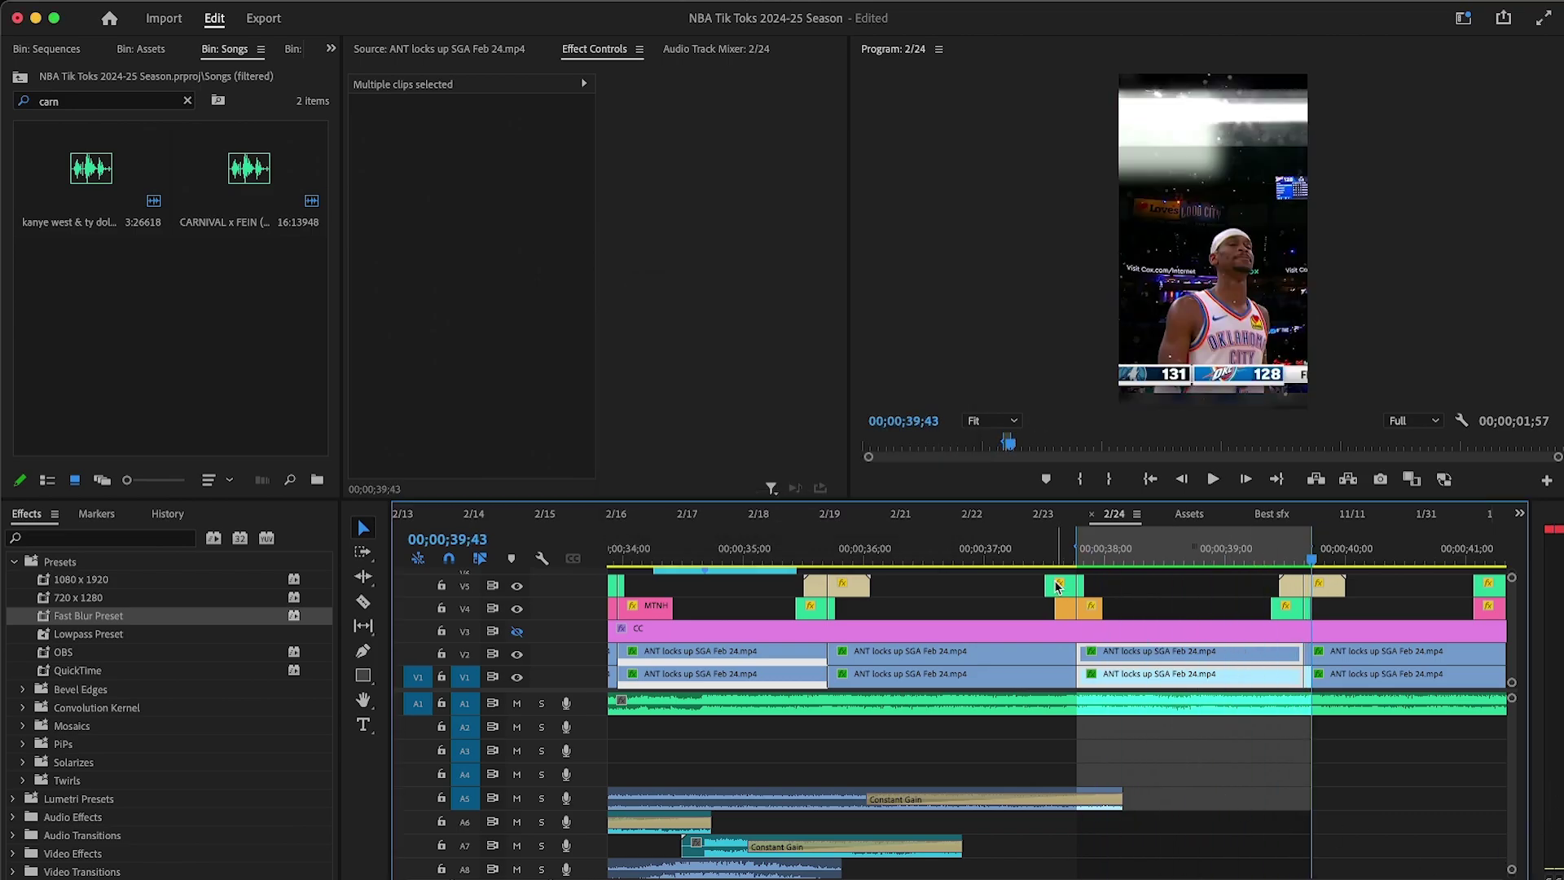
Step: Set the scale of the V2 clip in the marked range to 154 and adjust its horizontal position
left_click(1126, 627)
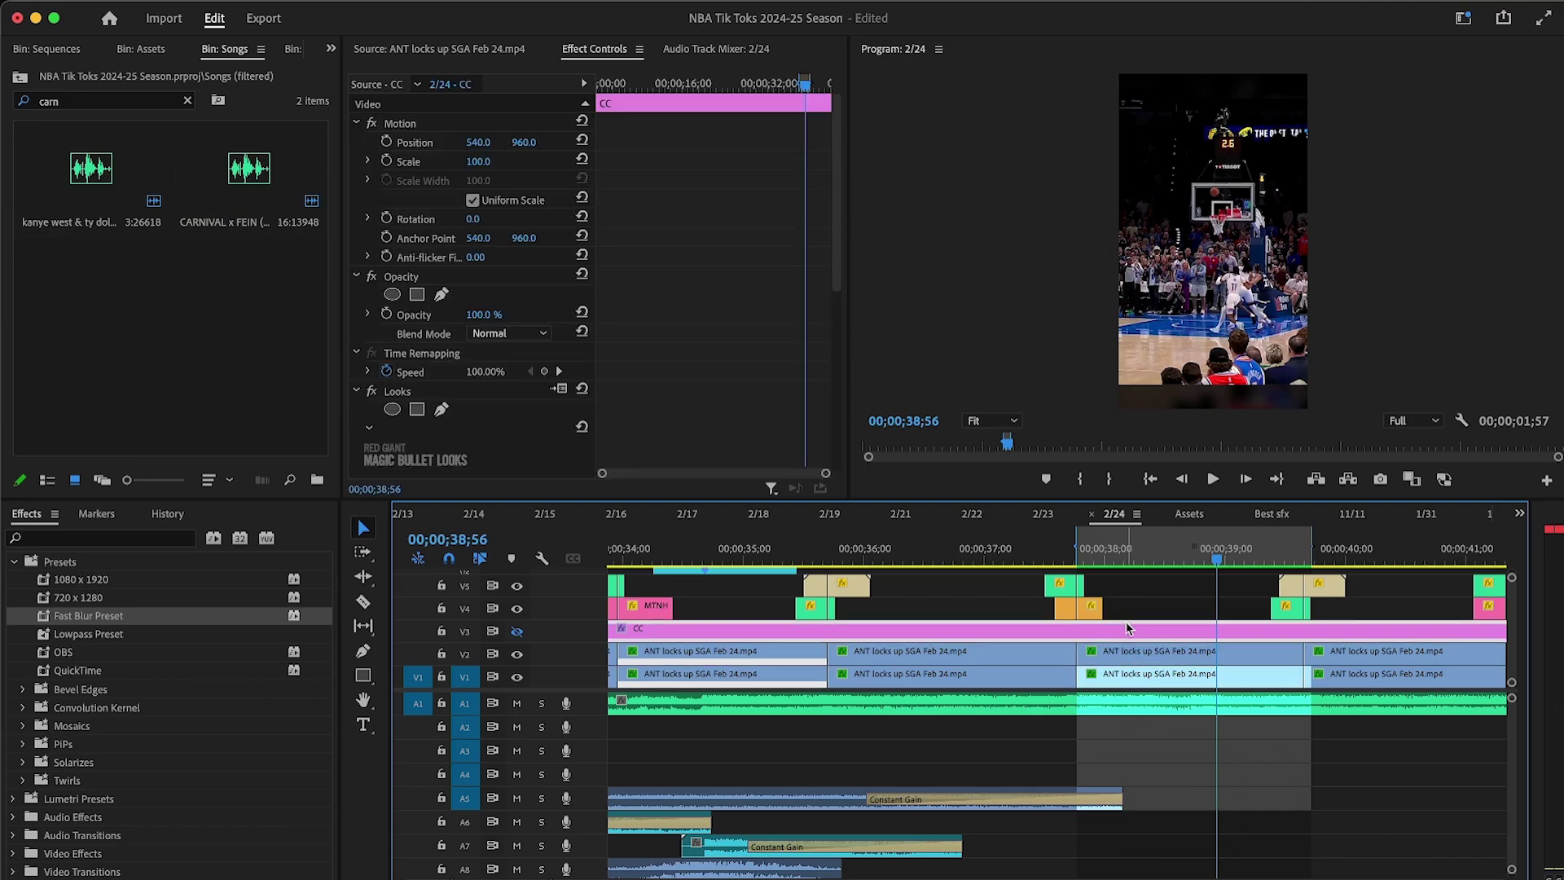
left_click(1144, 673)
left_click(1131, 657)
left_click_drag(478, 162, 533, 145)
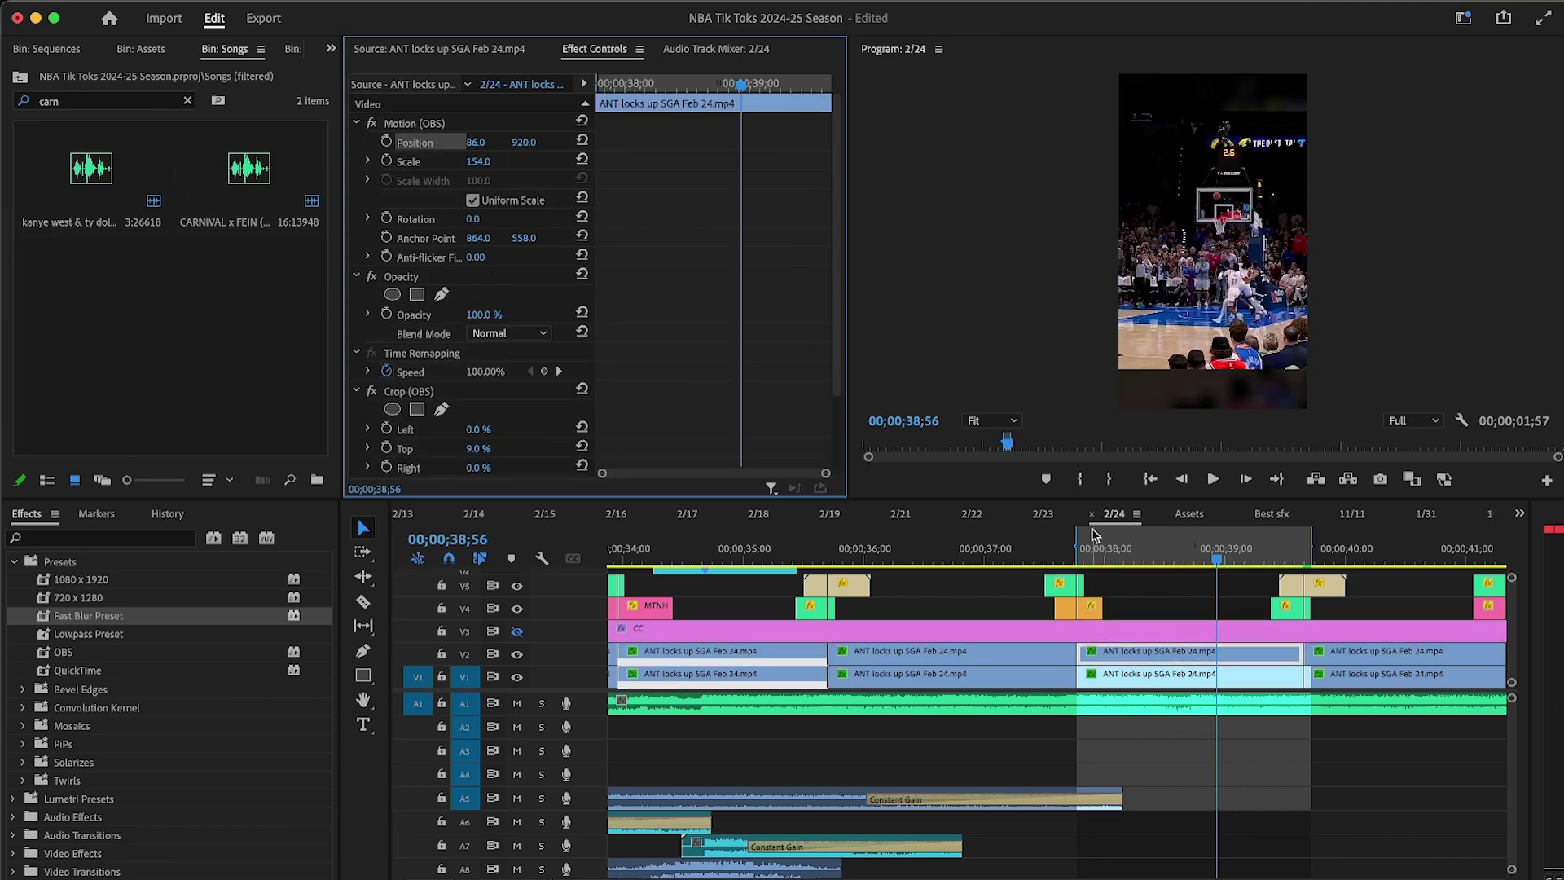
Step: Play into the rescaled clip, trim 13 frames off the start of its V1 and V2 clips, and replay
left_click(1020, 552)
left_click(1209, 481)
left_click_drag(1079, 652, 1104, 676)
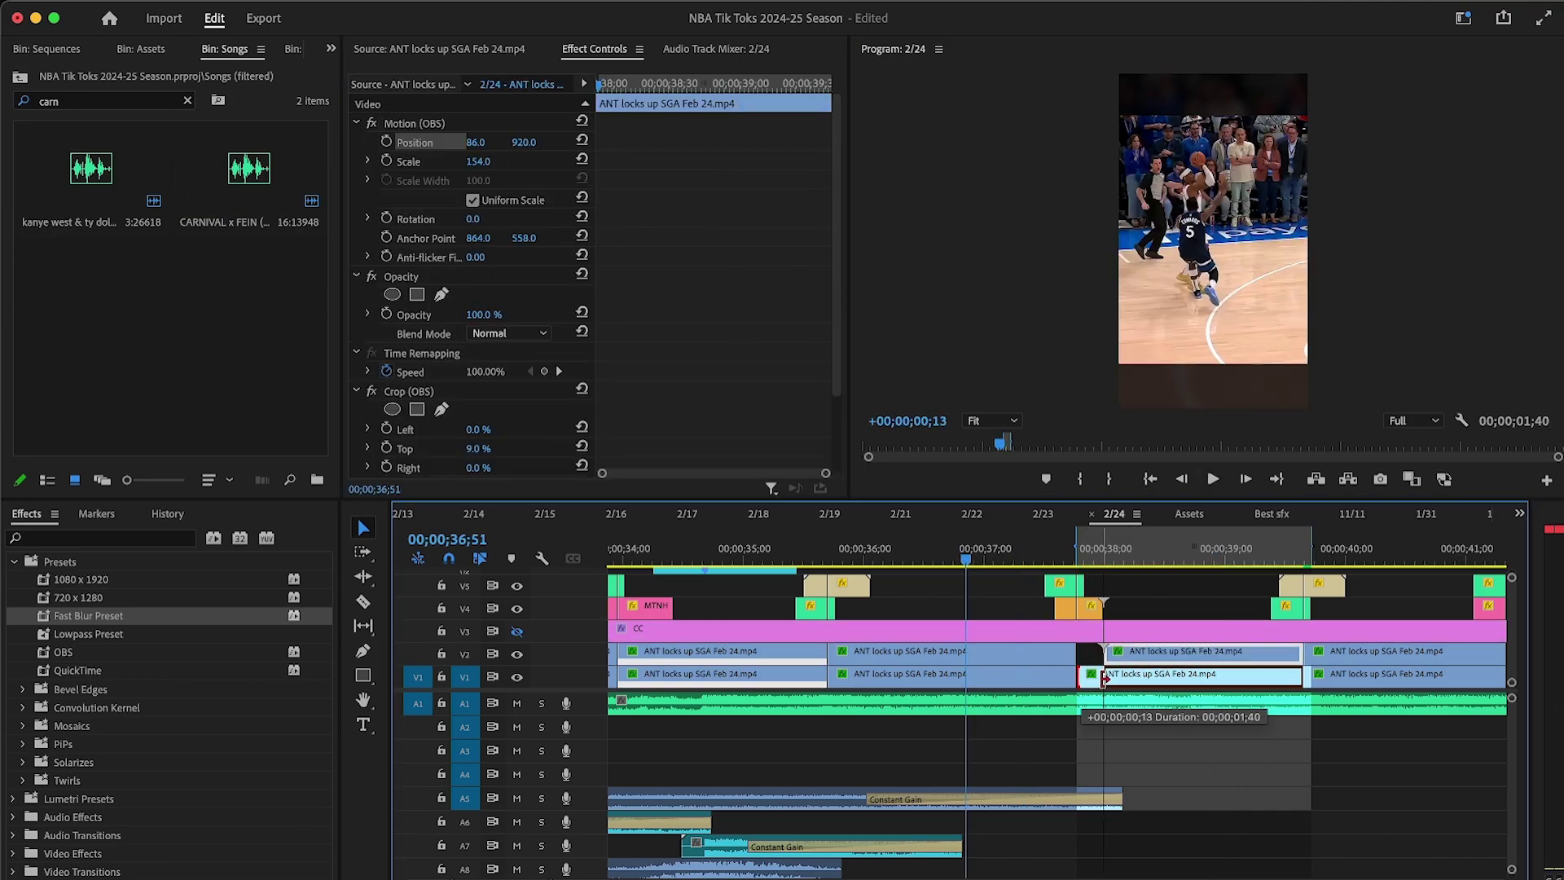
left_click_drag(966, 559, 876, 554)
left_click(1211, 479)
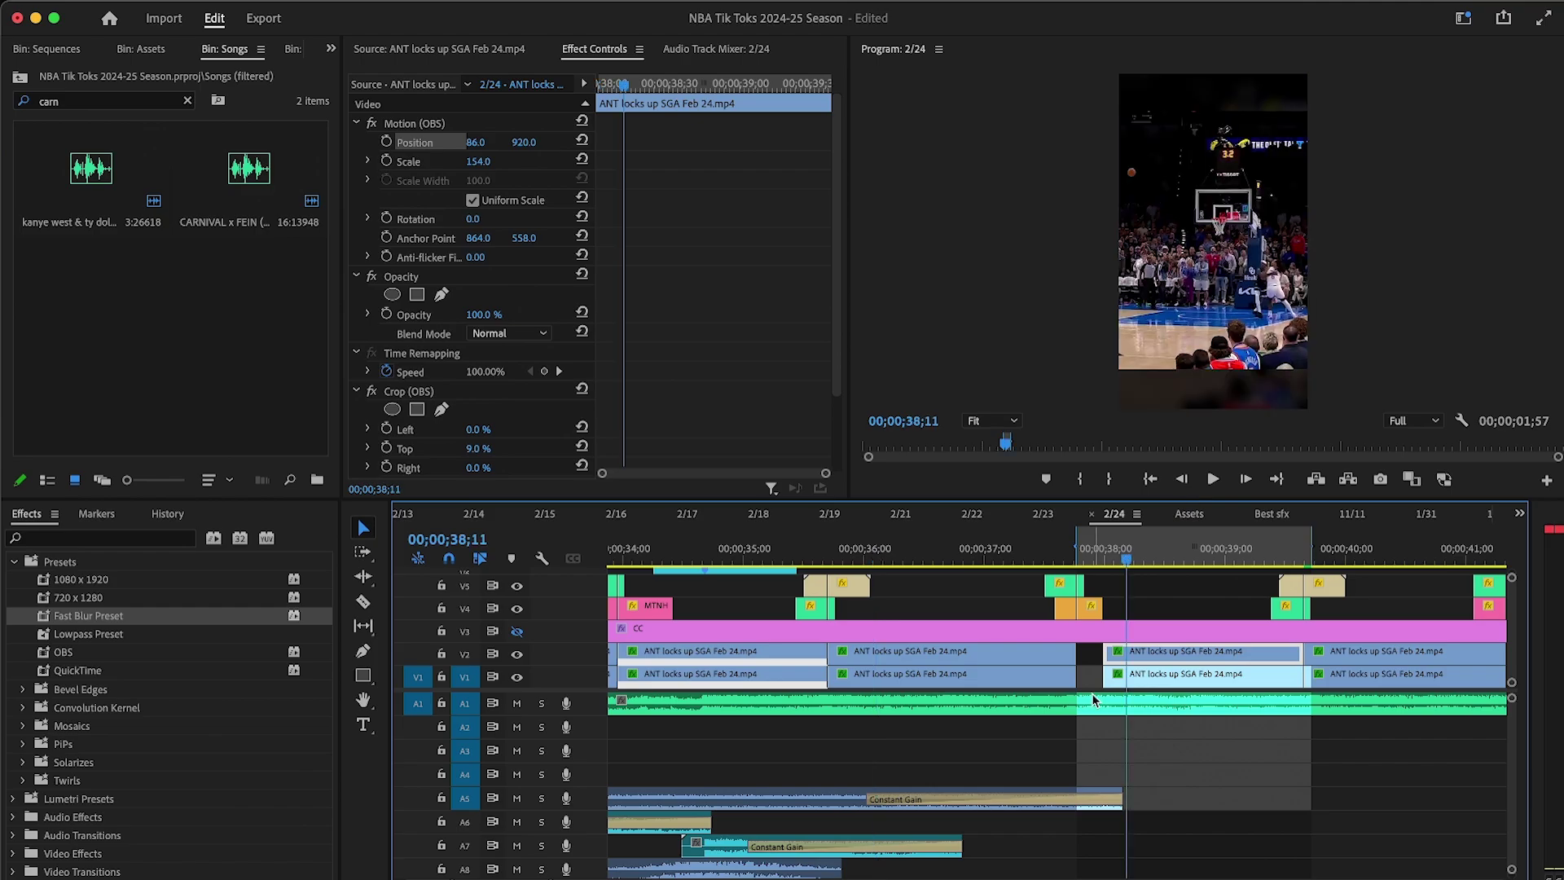
Step: Fill the gap with the preceding clips, align the V4 and V5 transition overlays to the cut near 00;00;38;10, and play it
left_click_drag(1104, 673, 1048, 657)
key("=")
left_click_drag(1001, 573, 1077, 613)
left_click(953, 664)
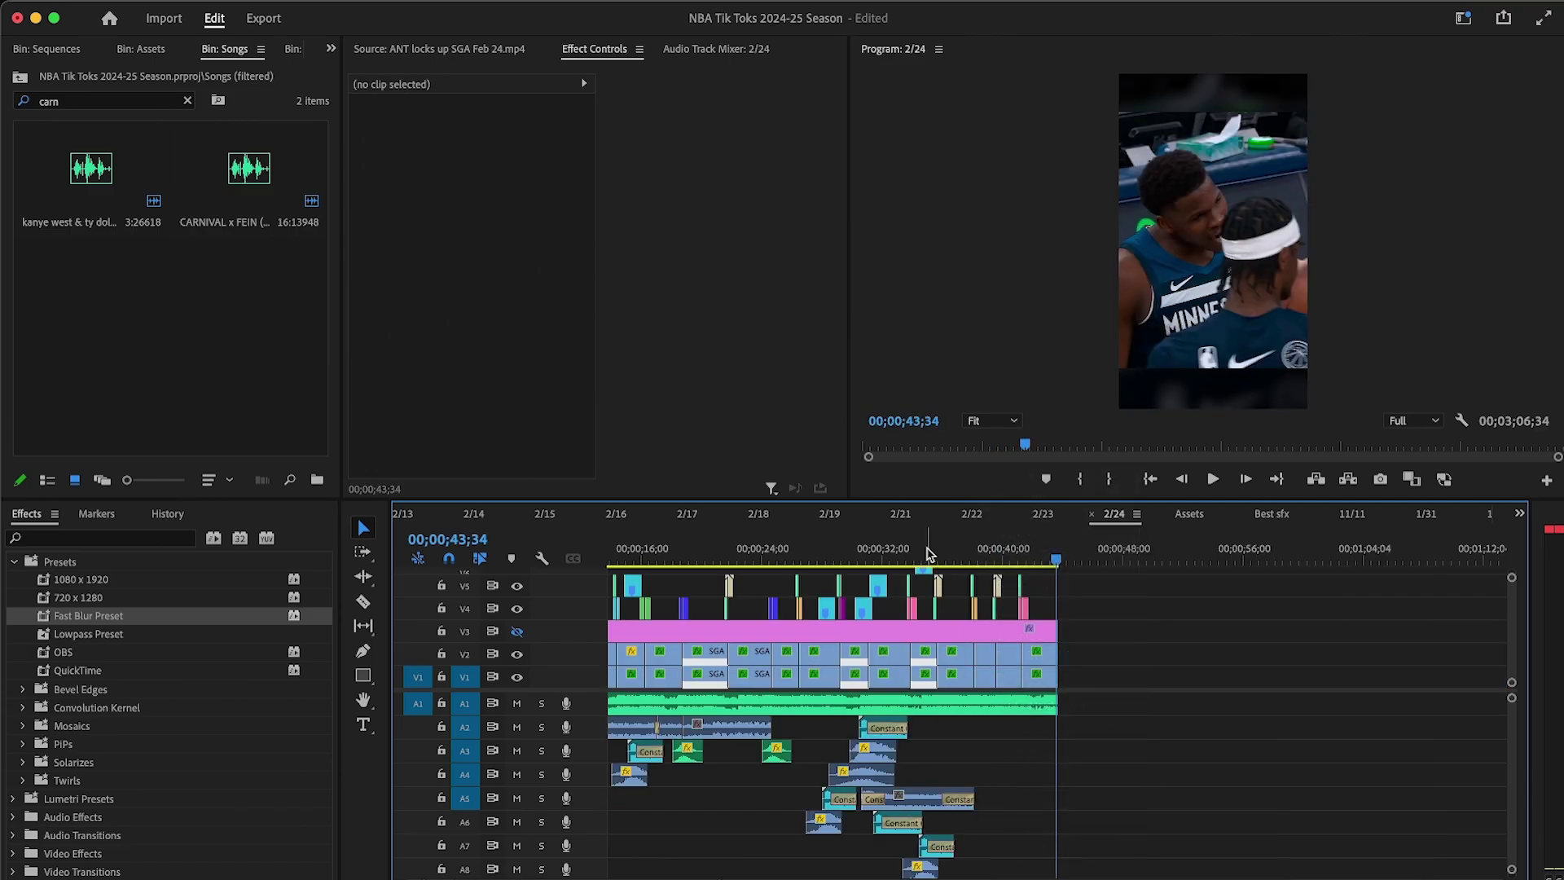
left_click(921, 554)
key("=")
key("=")
key("=")
left_click(1212, 478)
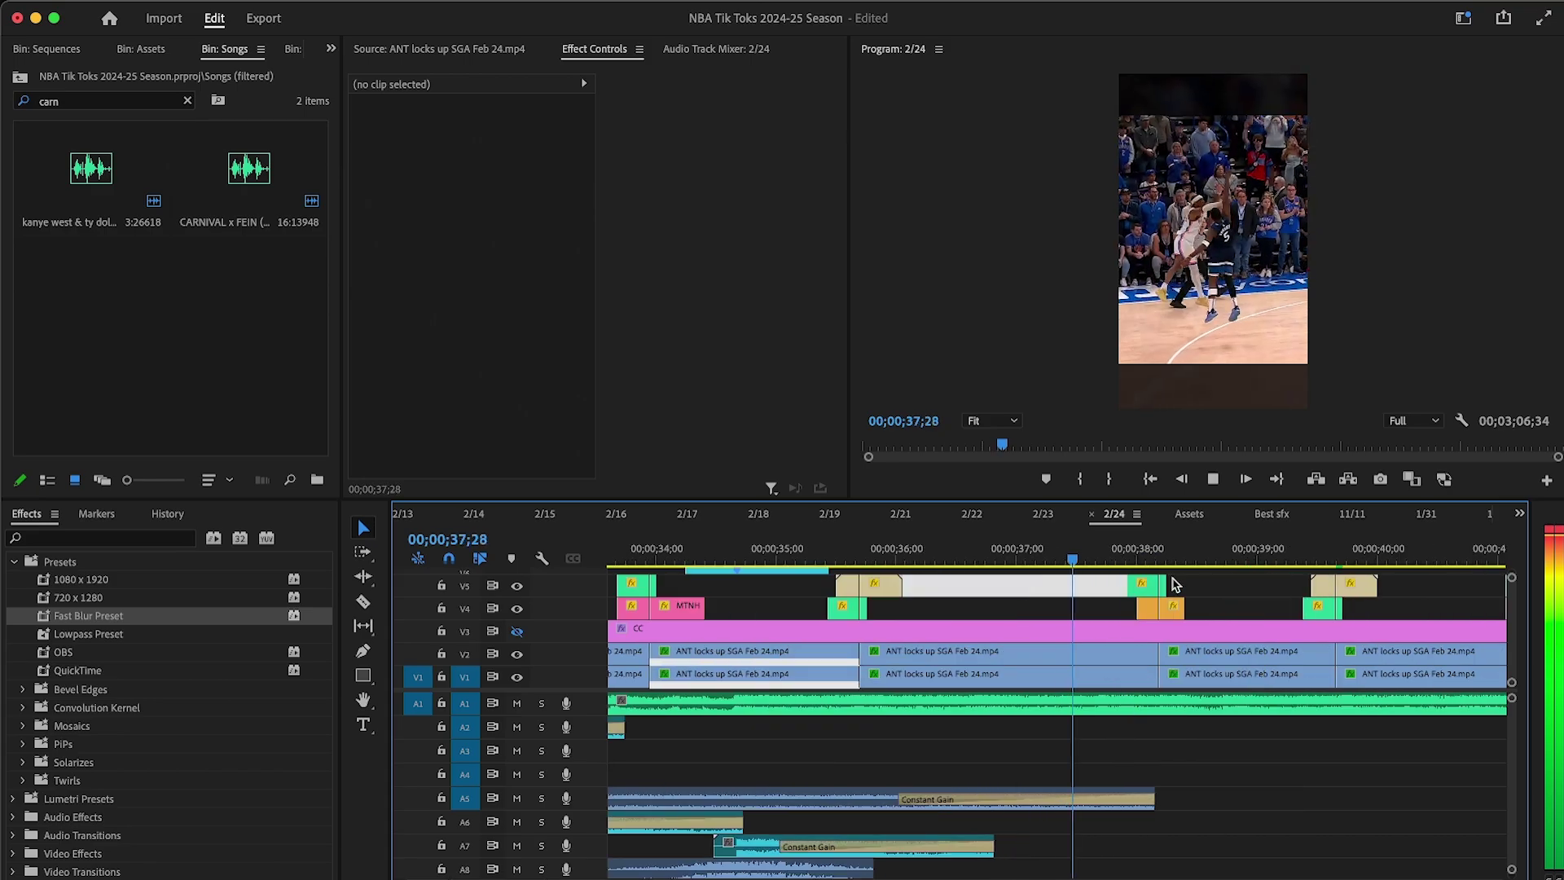
Step: Duplicate the second block's Light Blur and A2–A5 sound effects, placing the blur near 00;00;38;20, and play through the ending
key("minus")
left_click(1145, 558)
left_click_drag(1145, 558, 1142, 561)
key("minus")
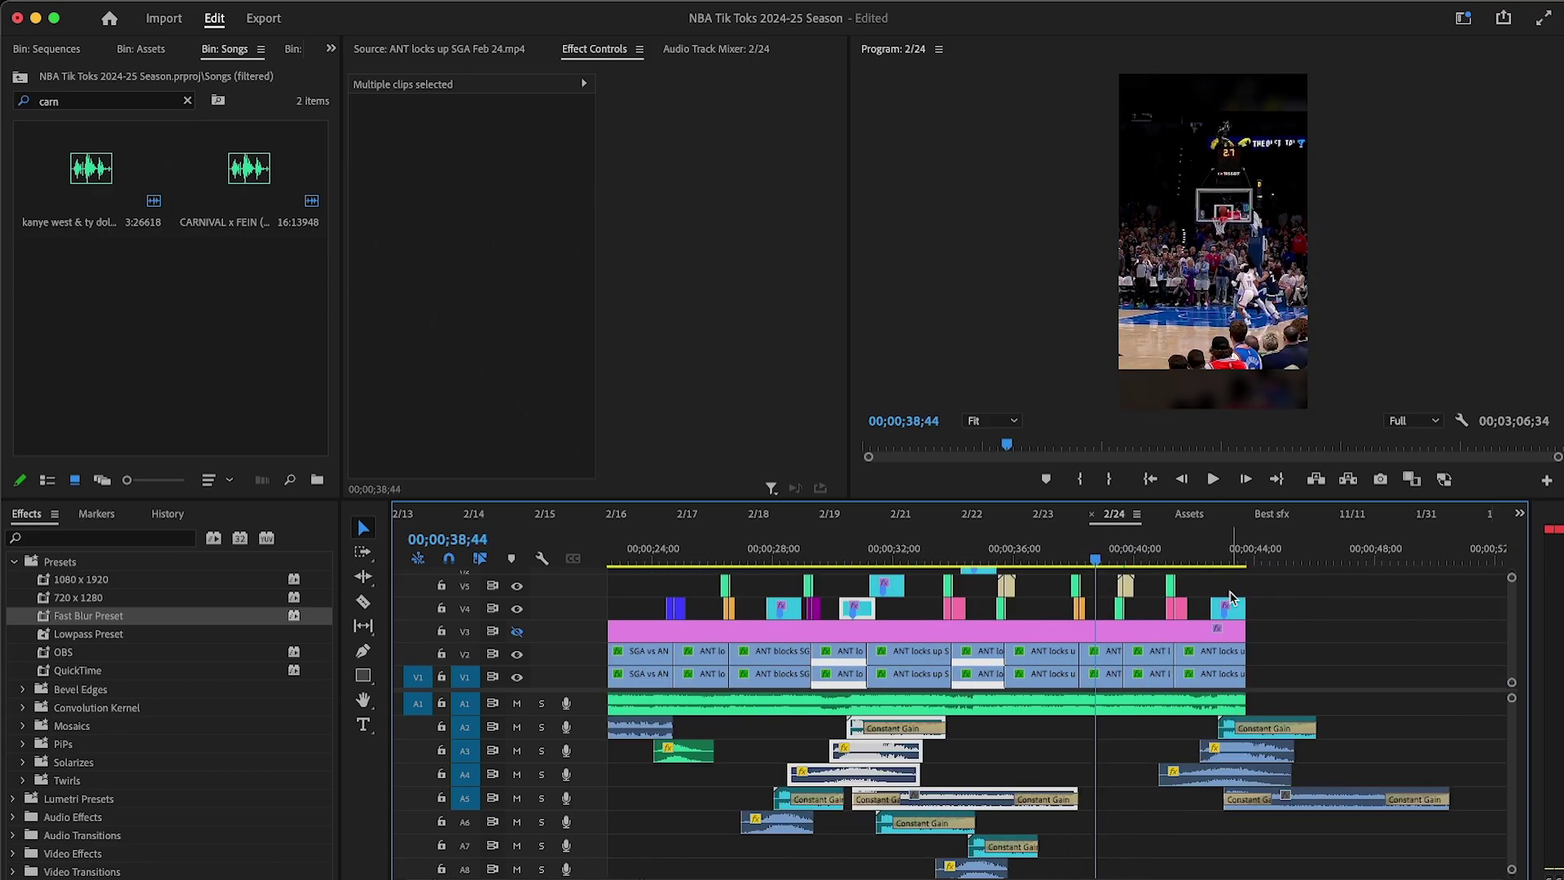
key("grave")
key("equal")
left_click_drag(1156, 327, 1155, 283)
left_click(1213, 480)
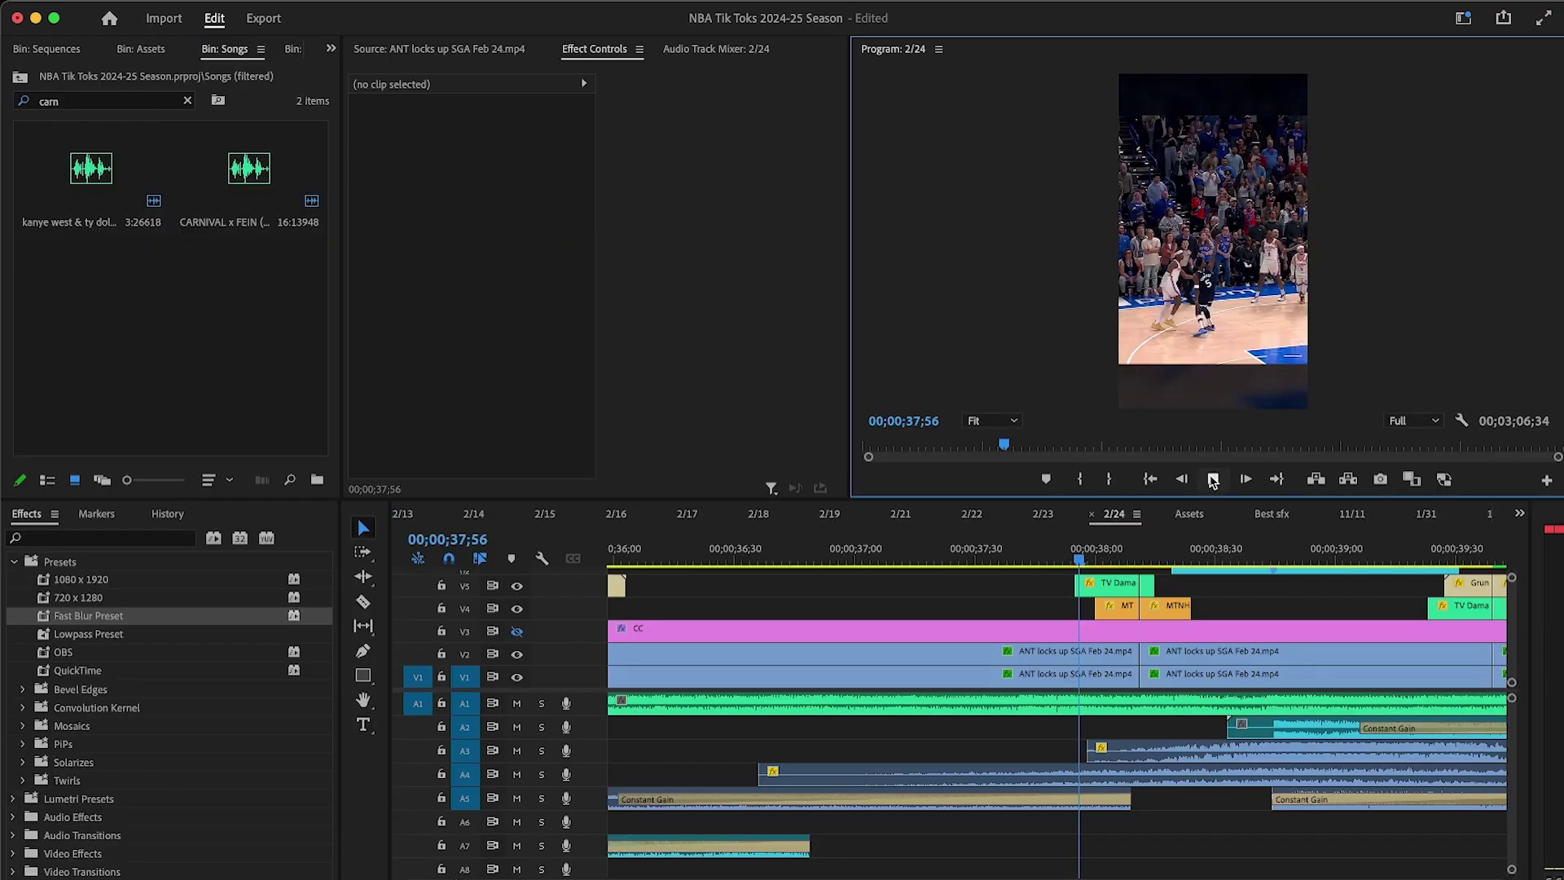
left_click(1230, 597)
key("minus")
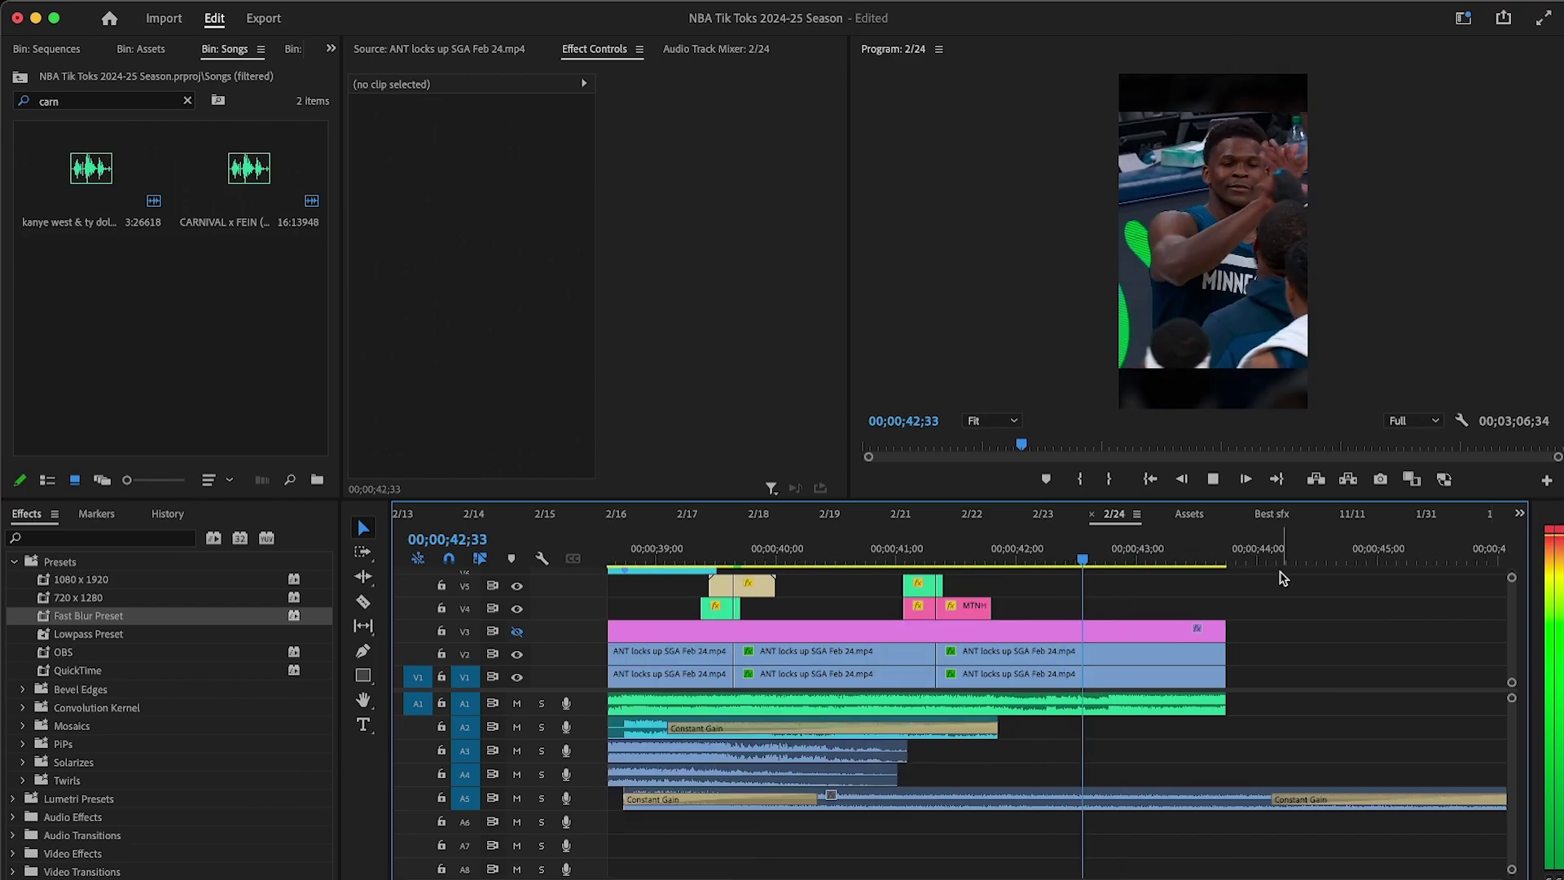
Step: Copy the six Tik Tok Watermark clips from the Assets sequence and return to the 2/24 sequence
left_click(1189, 514)
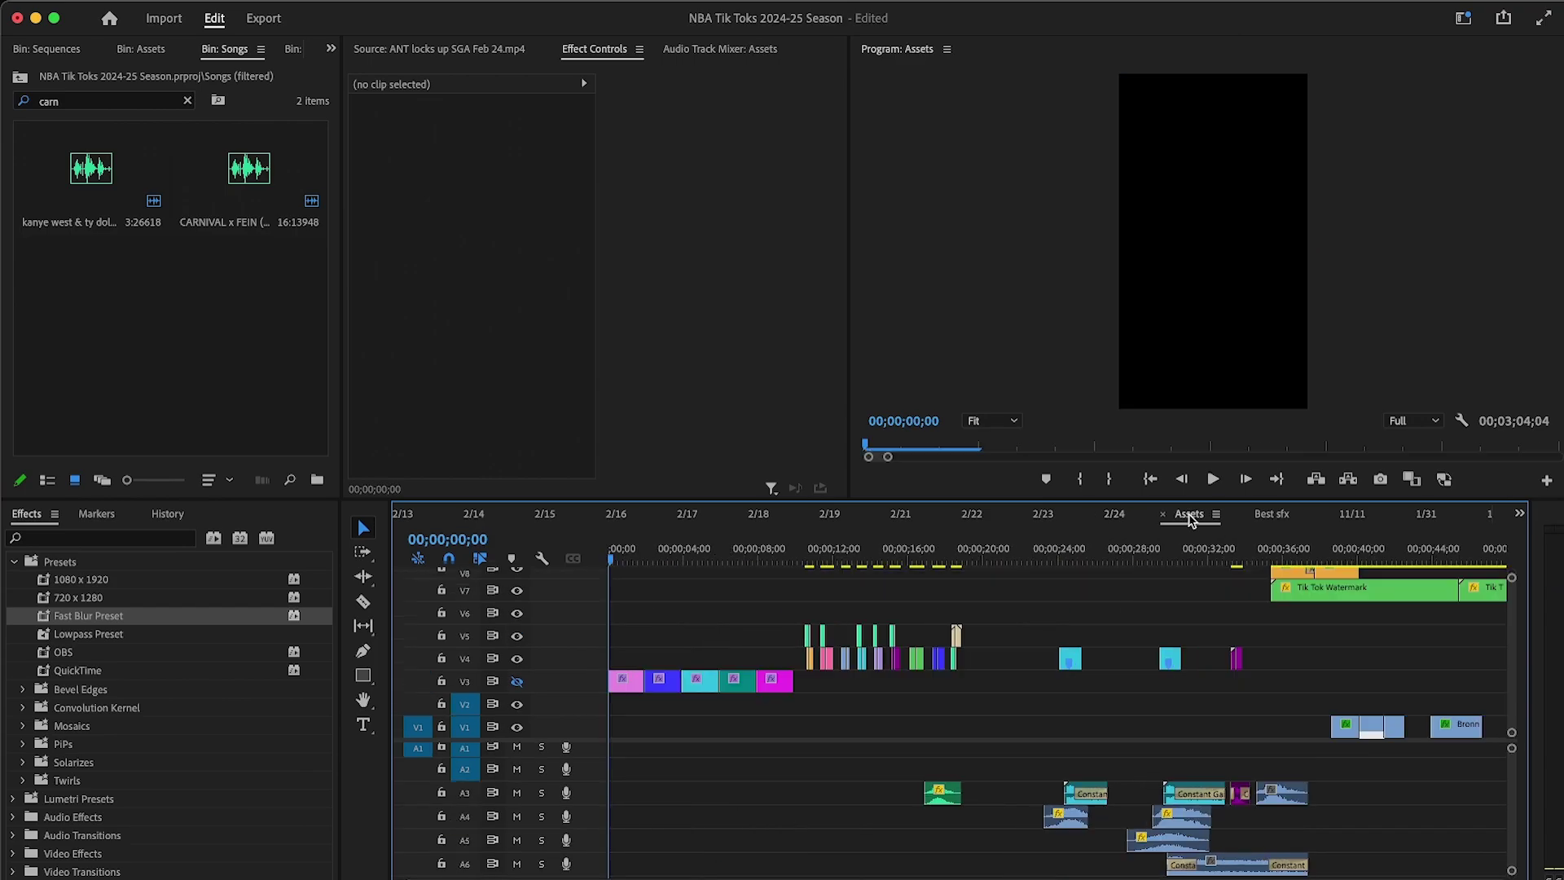
left_click_drag(851, 589, 694, 611)
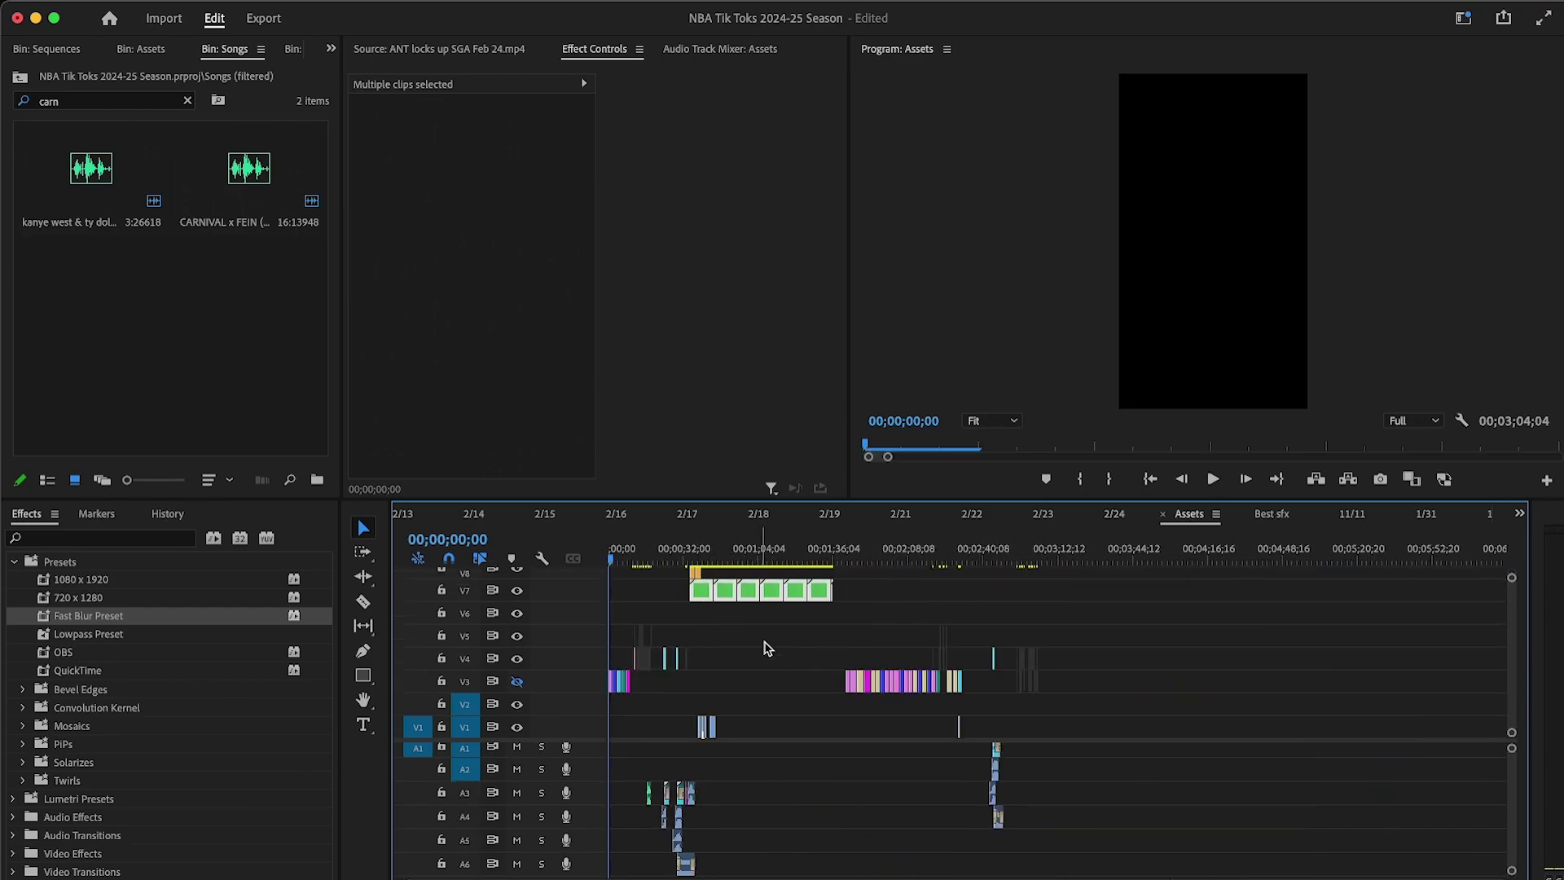
left_click(779, 653)
left_click(1111, 516)
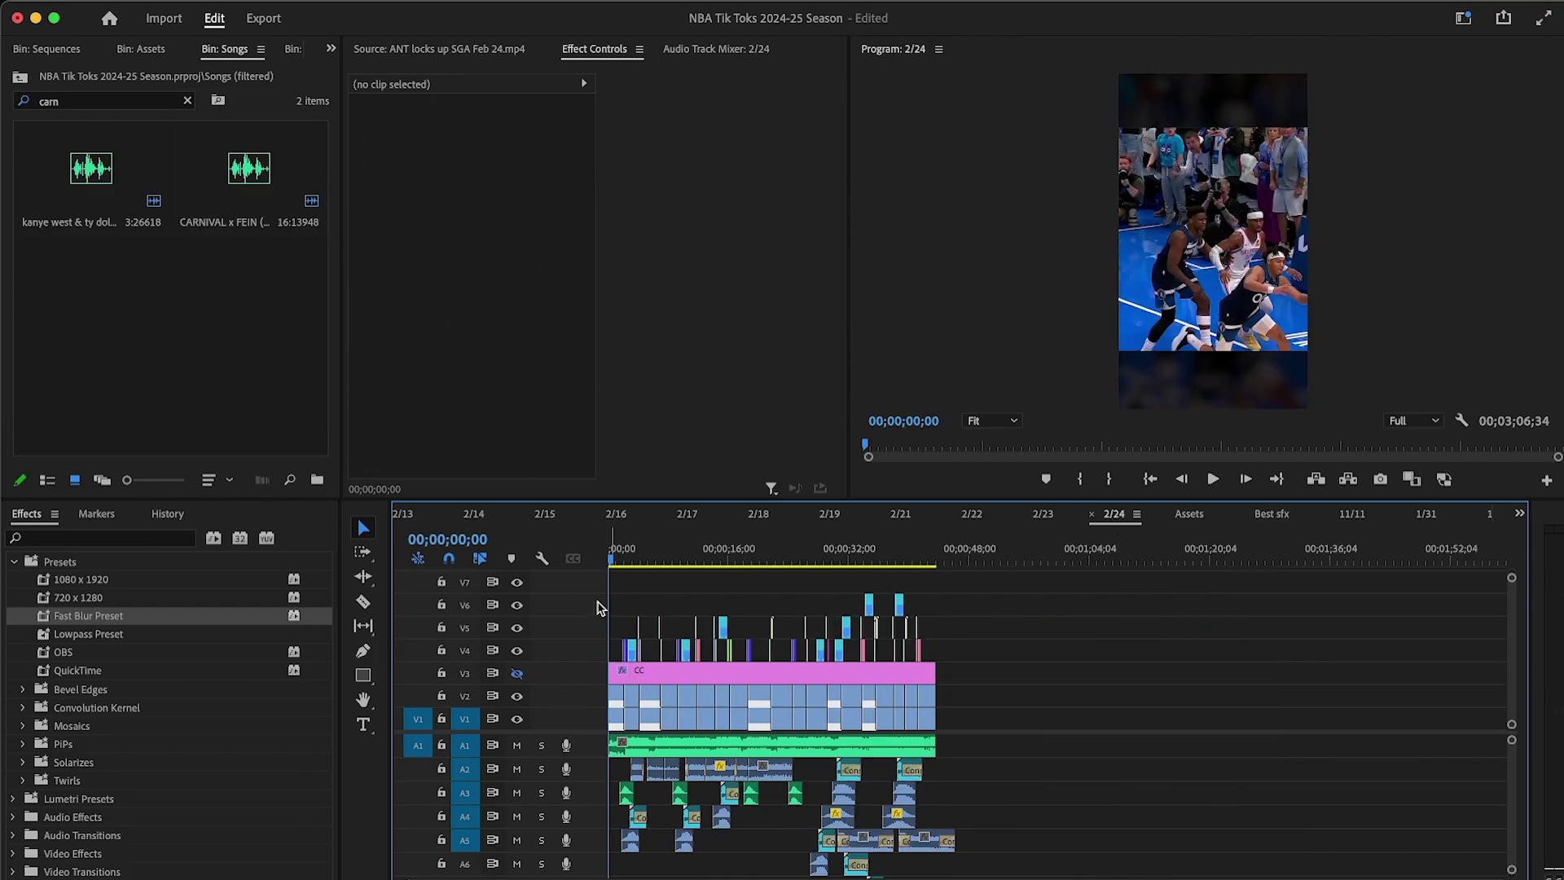
Step: Paste the Tik Tok Watermark clips, move them to the beginning of V7 in the 2/24 sequence, and save the project
left_click(974, 553)
key("ctrl+v")
key("minus")
left_click_drag(806, 591, 597, 589)
left_click(608, 559)
key("equal")
key("equal")
key("equal")
left_click(688, 613)
key("equal")
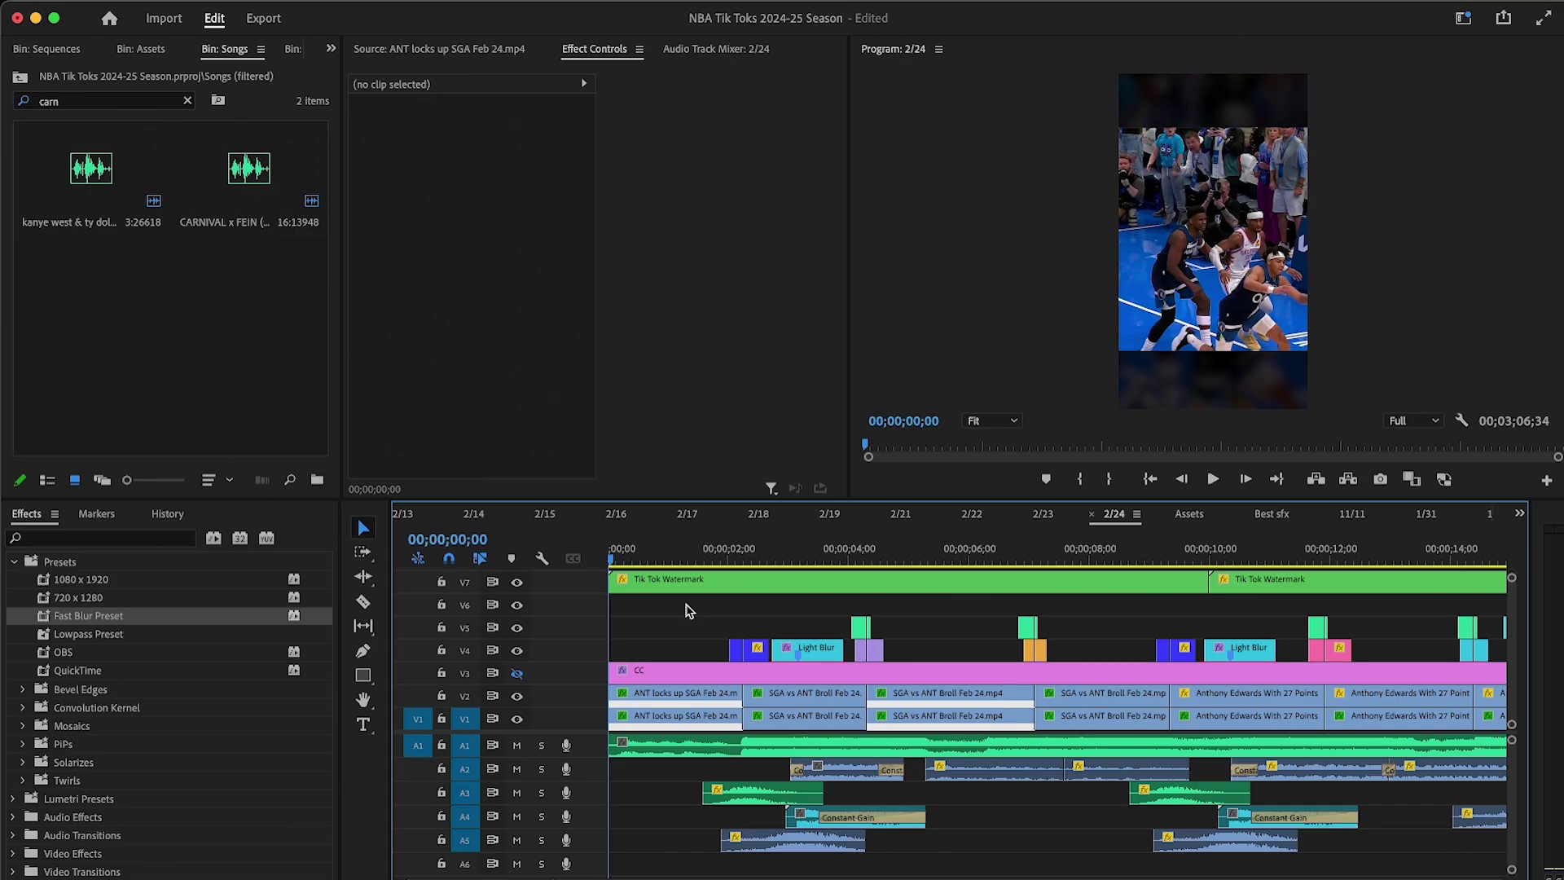
key("super+s")
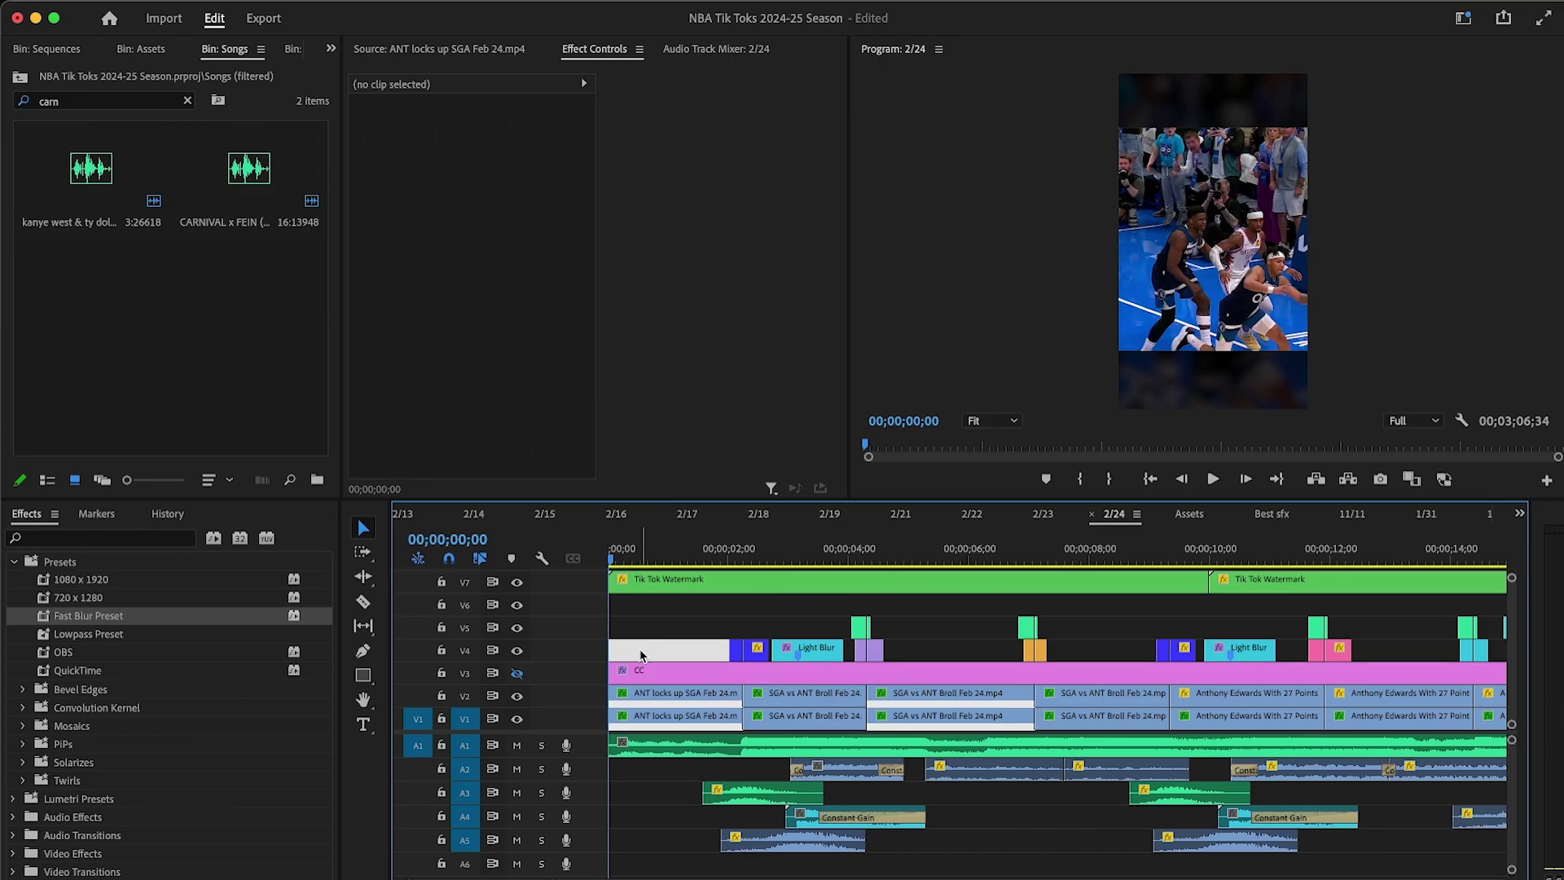
Step: Play the first three seconds of the sequence repeatedly to check the song and opening sound effects
key("=")
left_click(1213, 479)
left_click(761, 553)
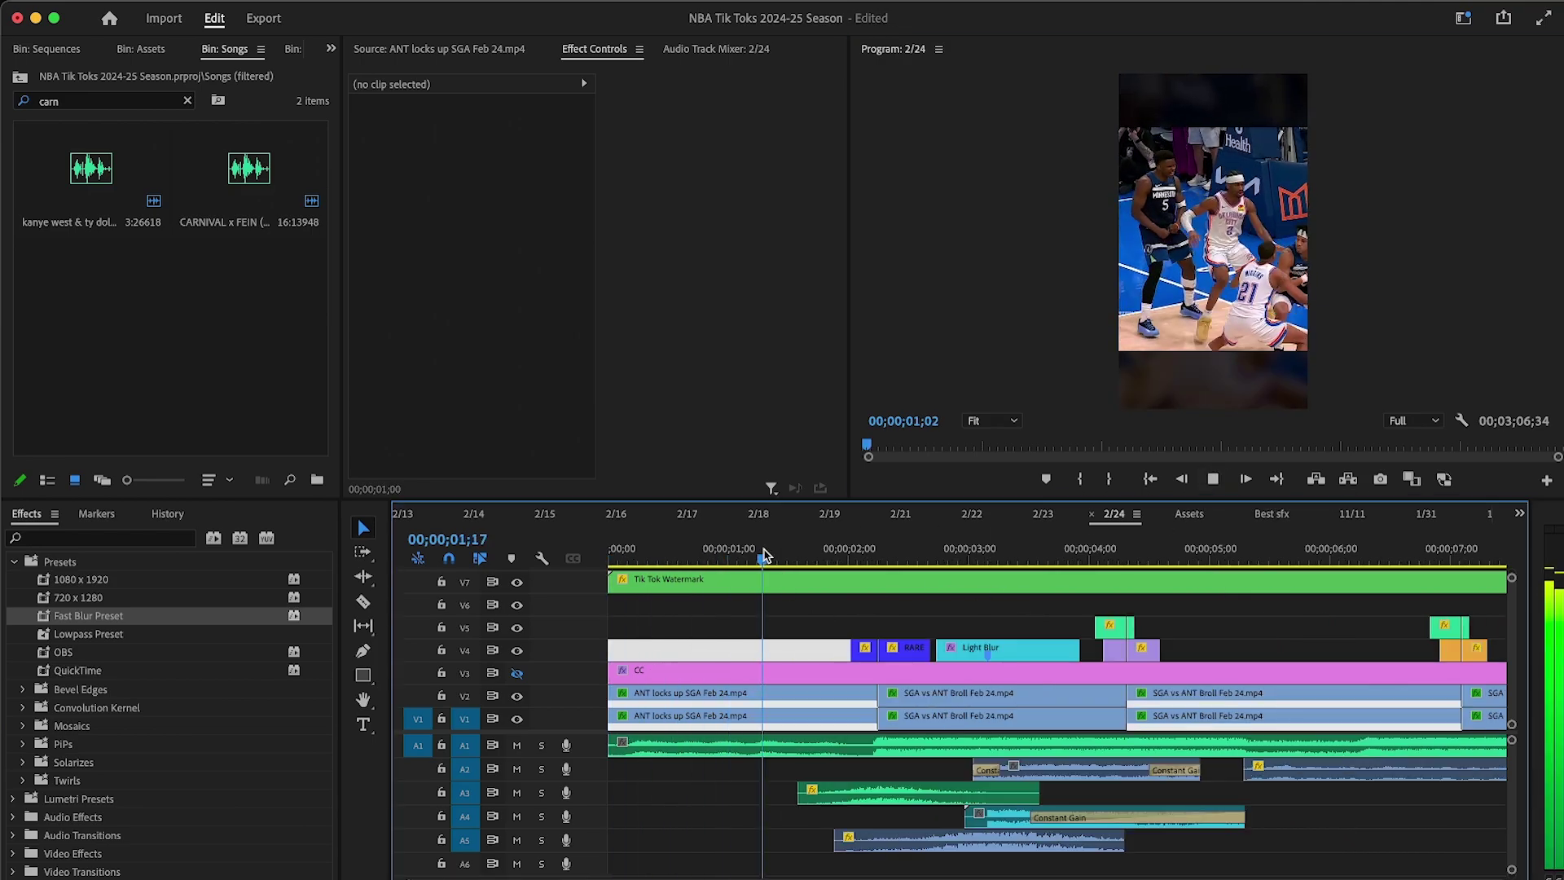
key("XF86AudioRaiseVolume")
left_click_drag(694, 557, 552, 576)
key("=")
left_click(1213, 479)
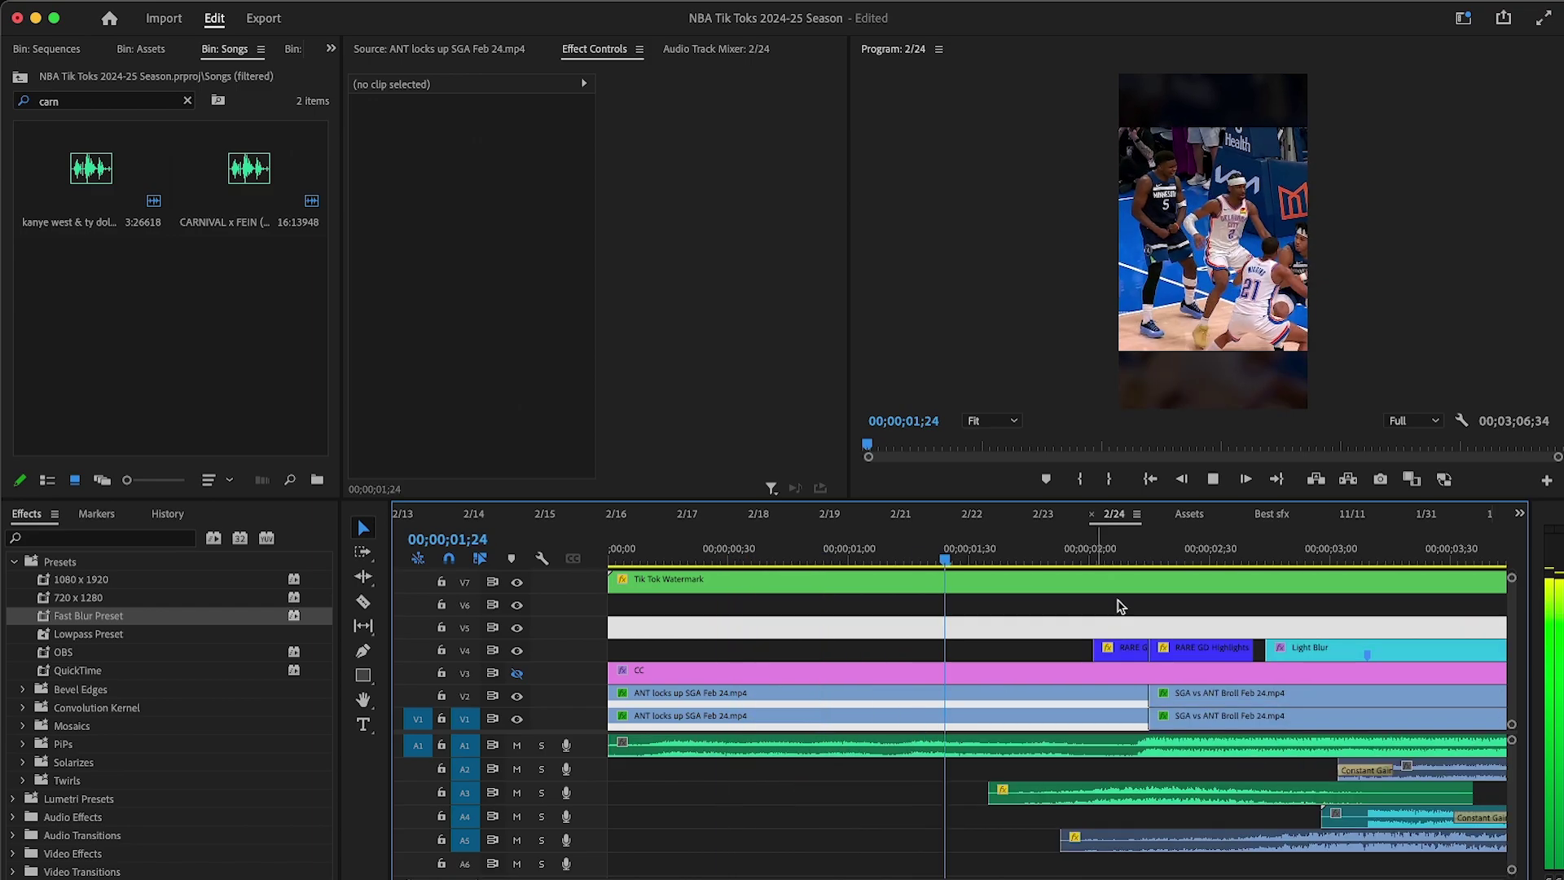
key("-")
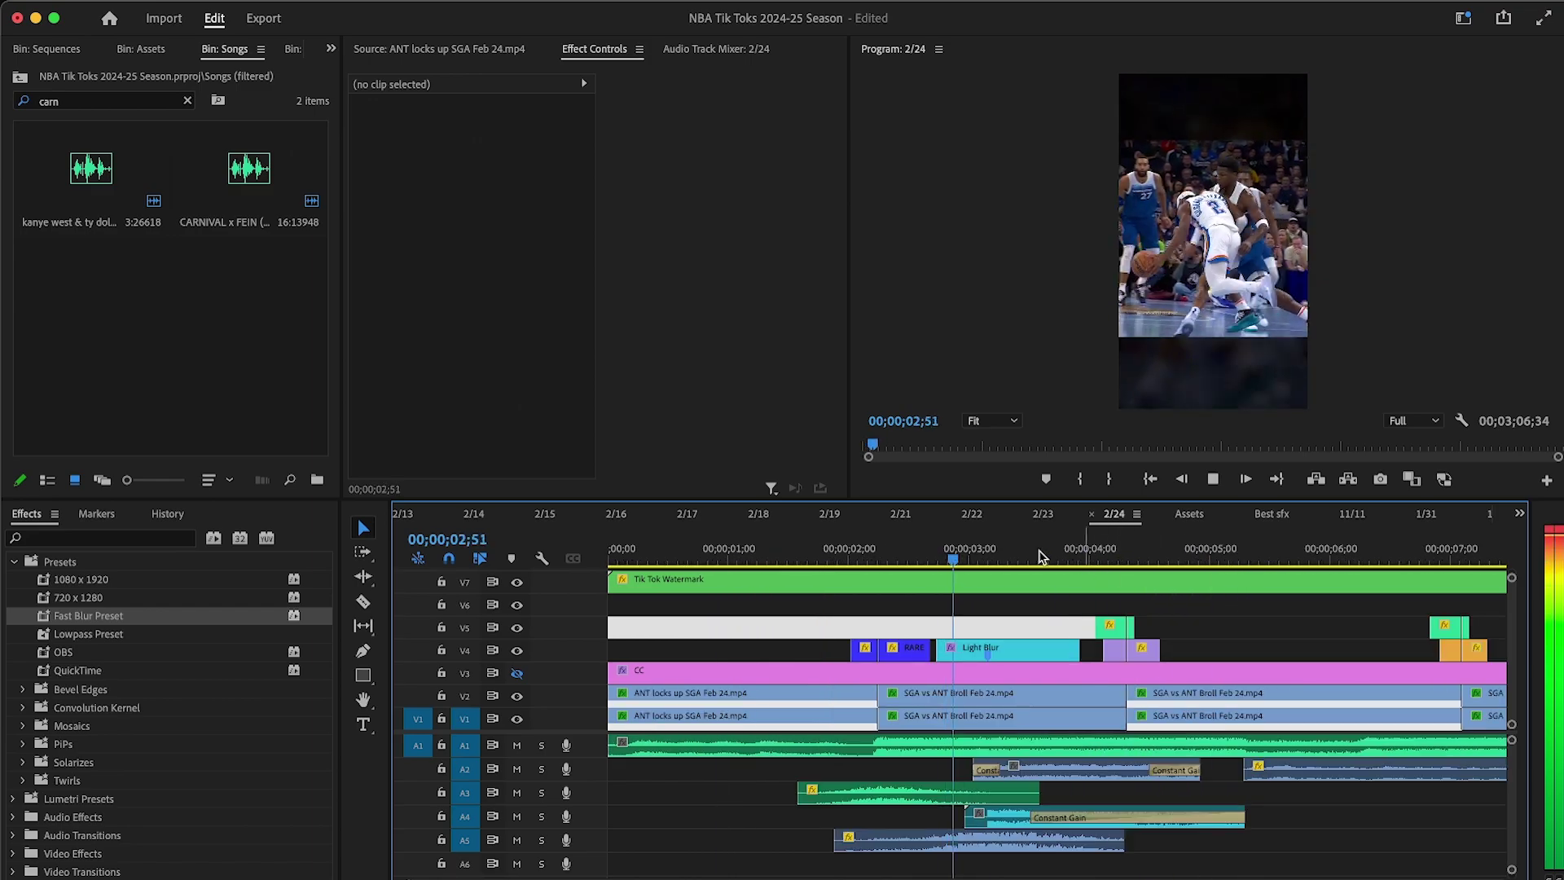
Step: Cut the A1 song at the start and end of the first A2 sound clip, near 00;00;03;01 and 00;00;04;55
left_click(892, 558)
key("c")
left_click(972, 744)
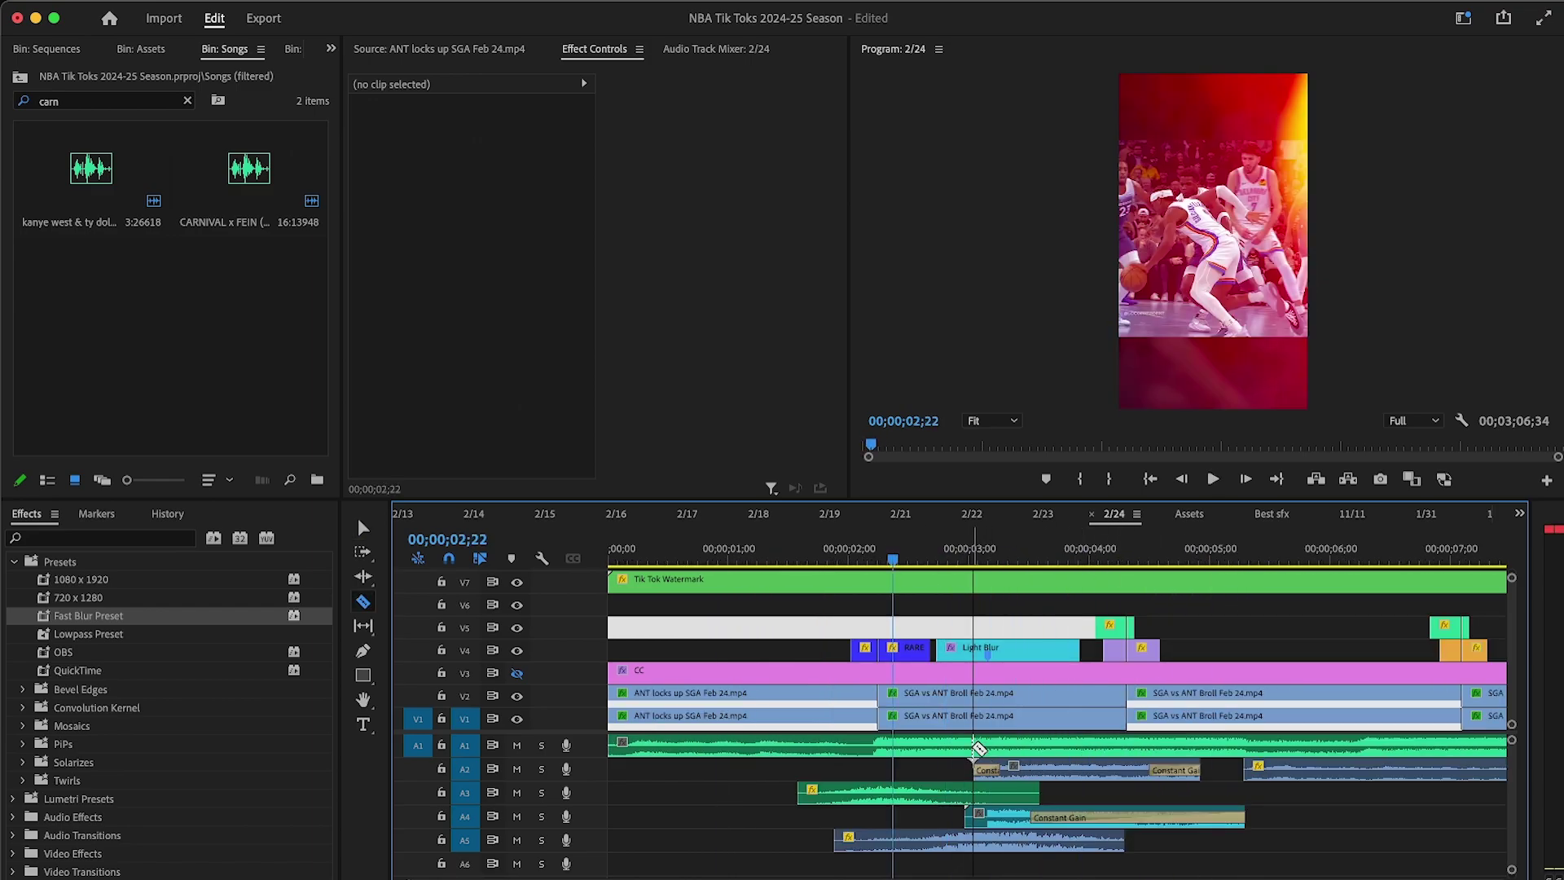
Step: Find the Constant Power crossfade and apply it to both new cuts in the A1 song
left_click(73, 539)
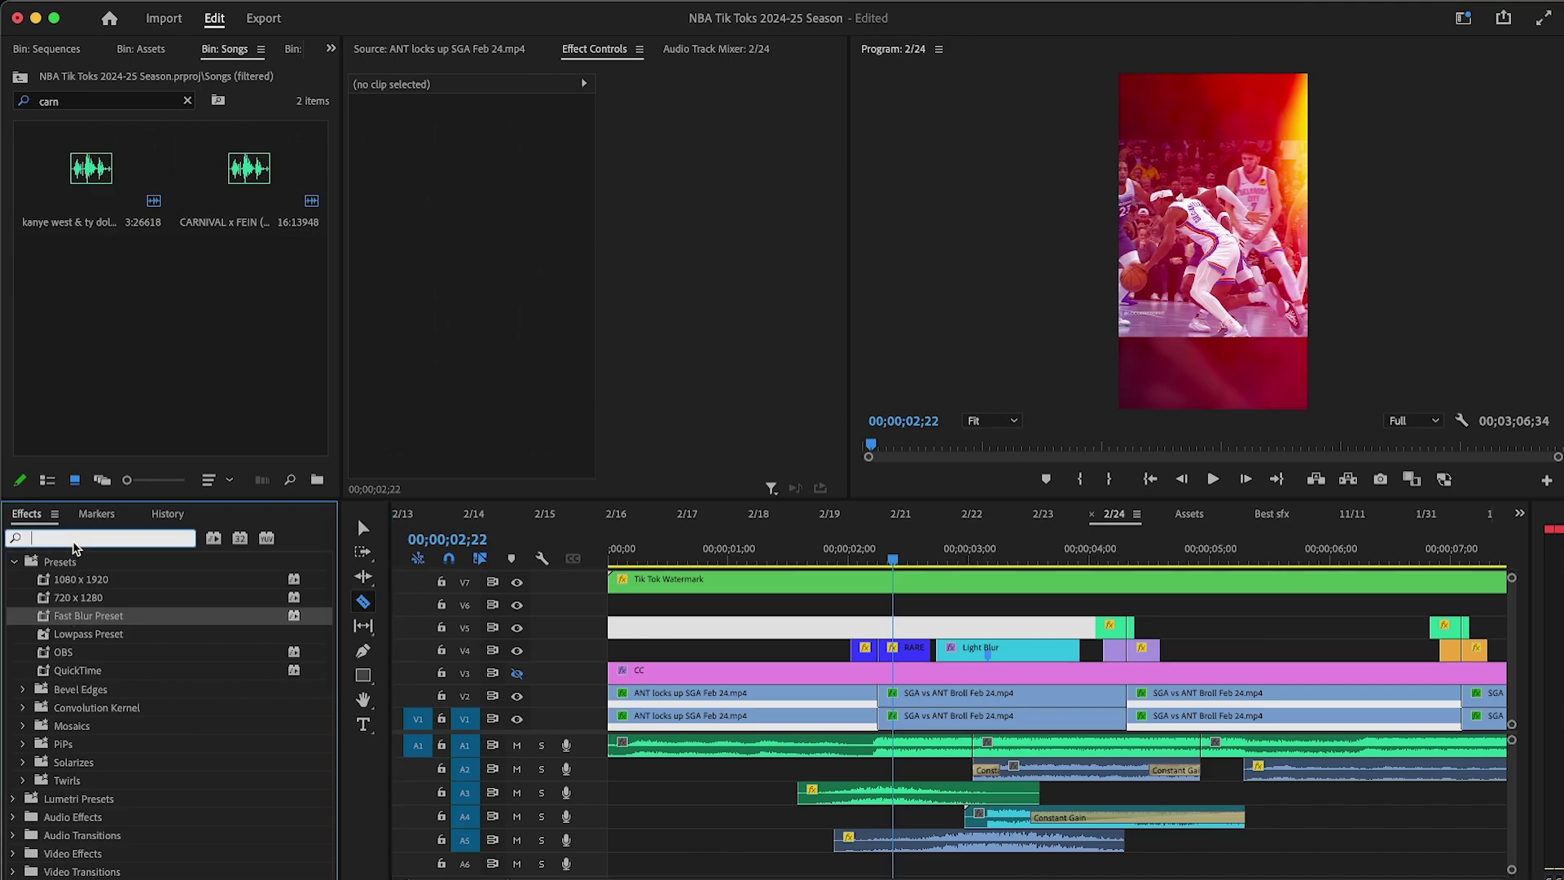
type("const")
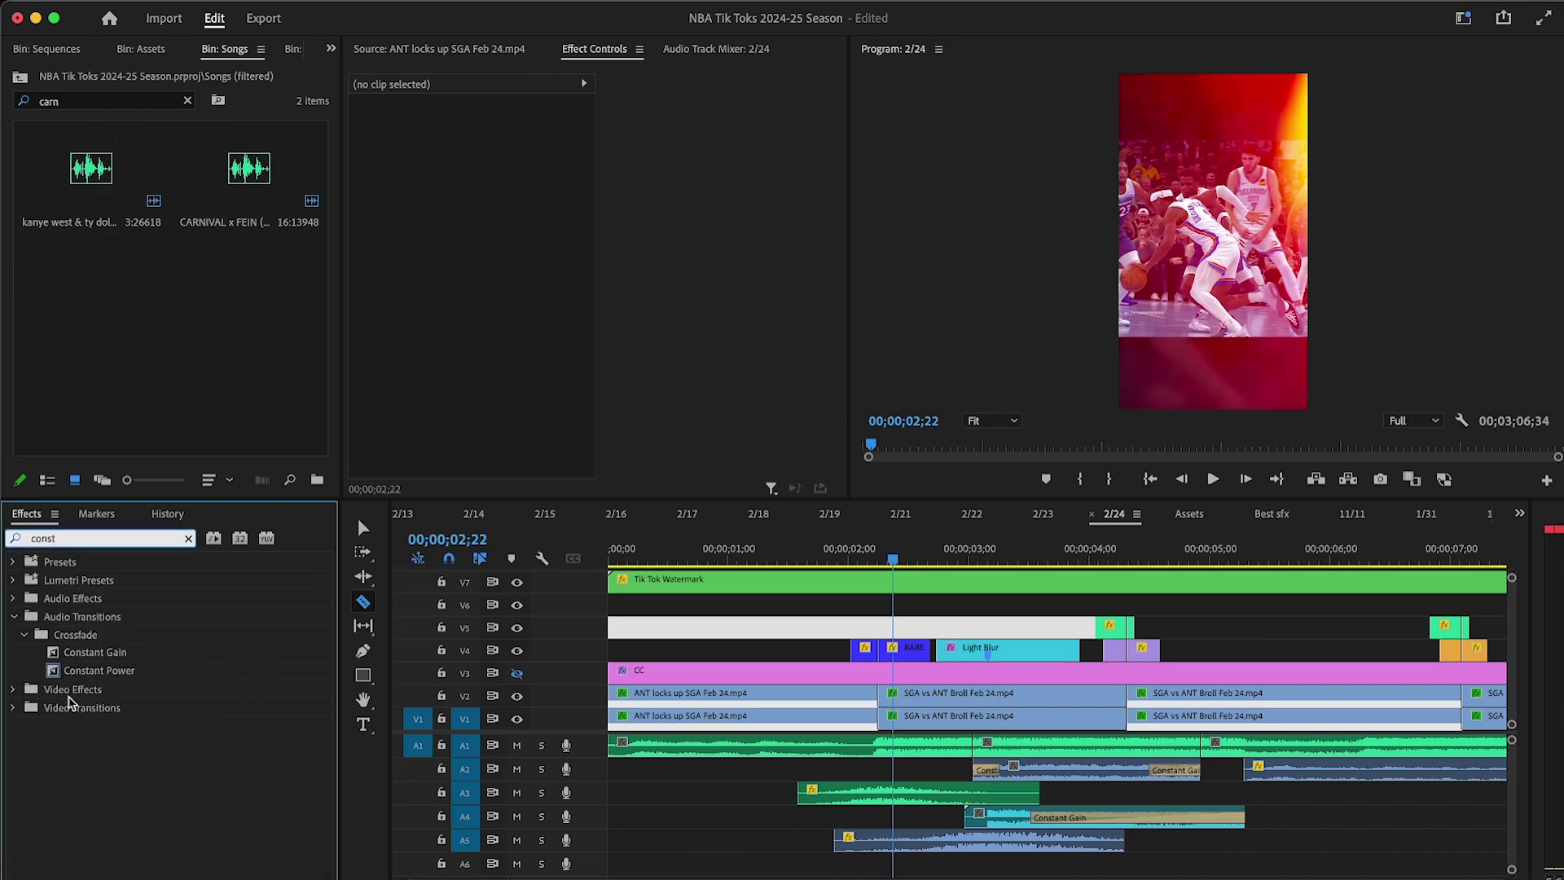
left_click_drag(78, 670, 984, 750)
key("v")
key("minus")
left_click_drag(135, 673, 903, 746)
Step: Set the volume level of the song segment between the two crossfades to -5.0 dB and play from the beginning
left_click(868, 750)
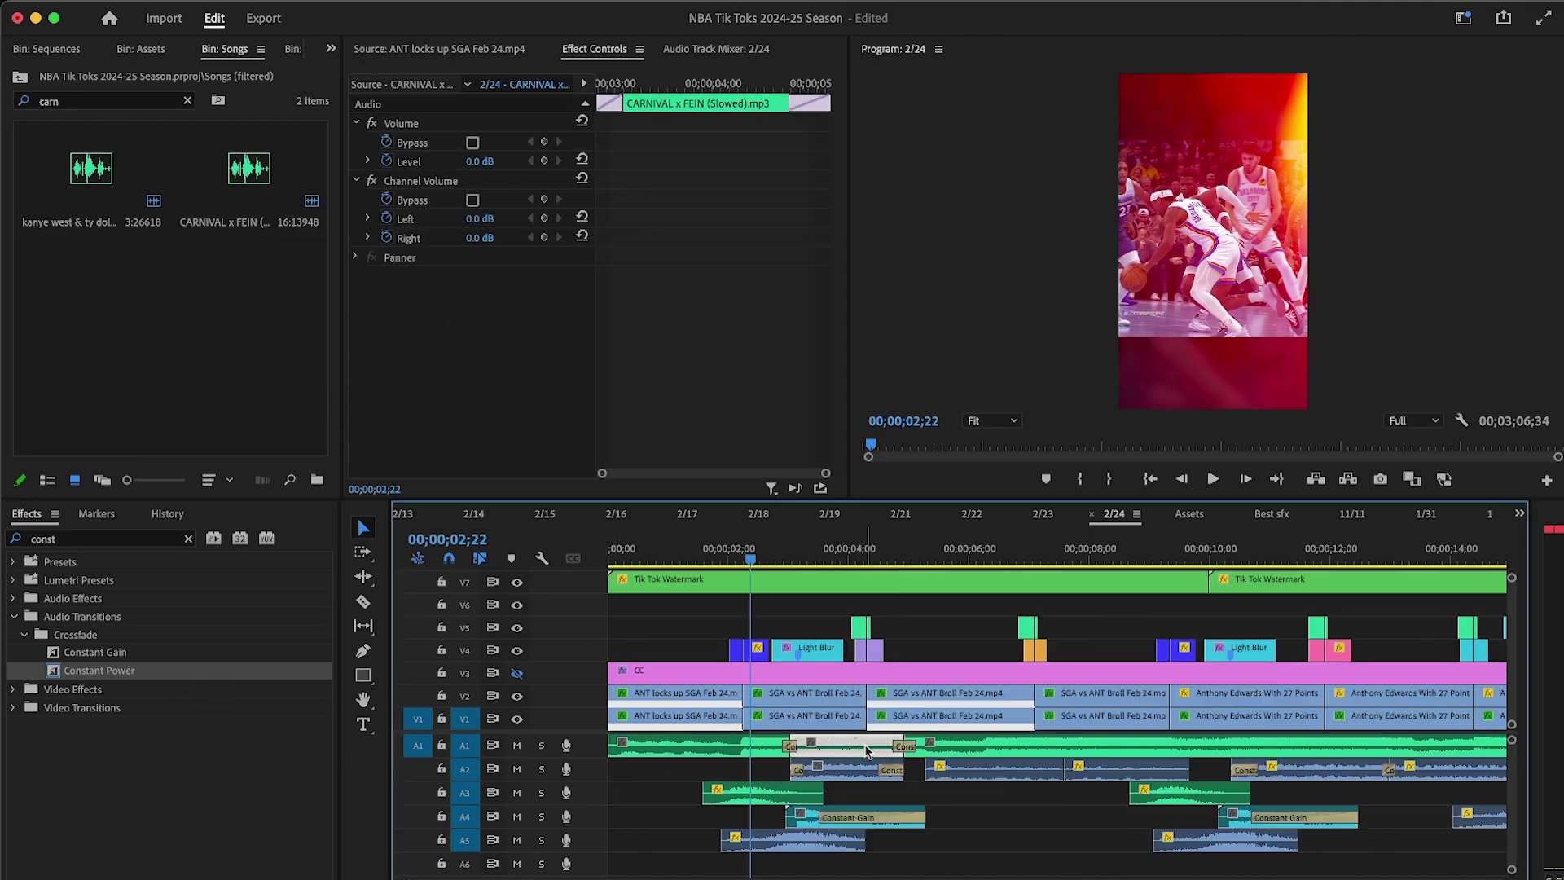
left_click(412, 162)
key("Return")
key("Home")
left_click(1210, 479)
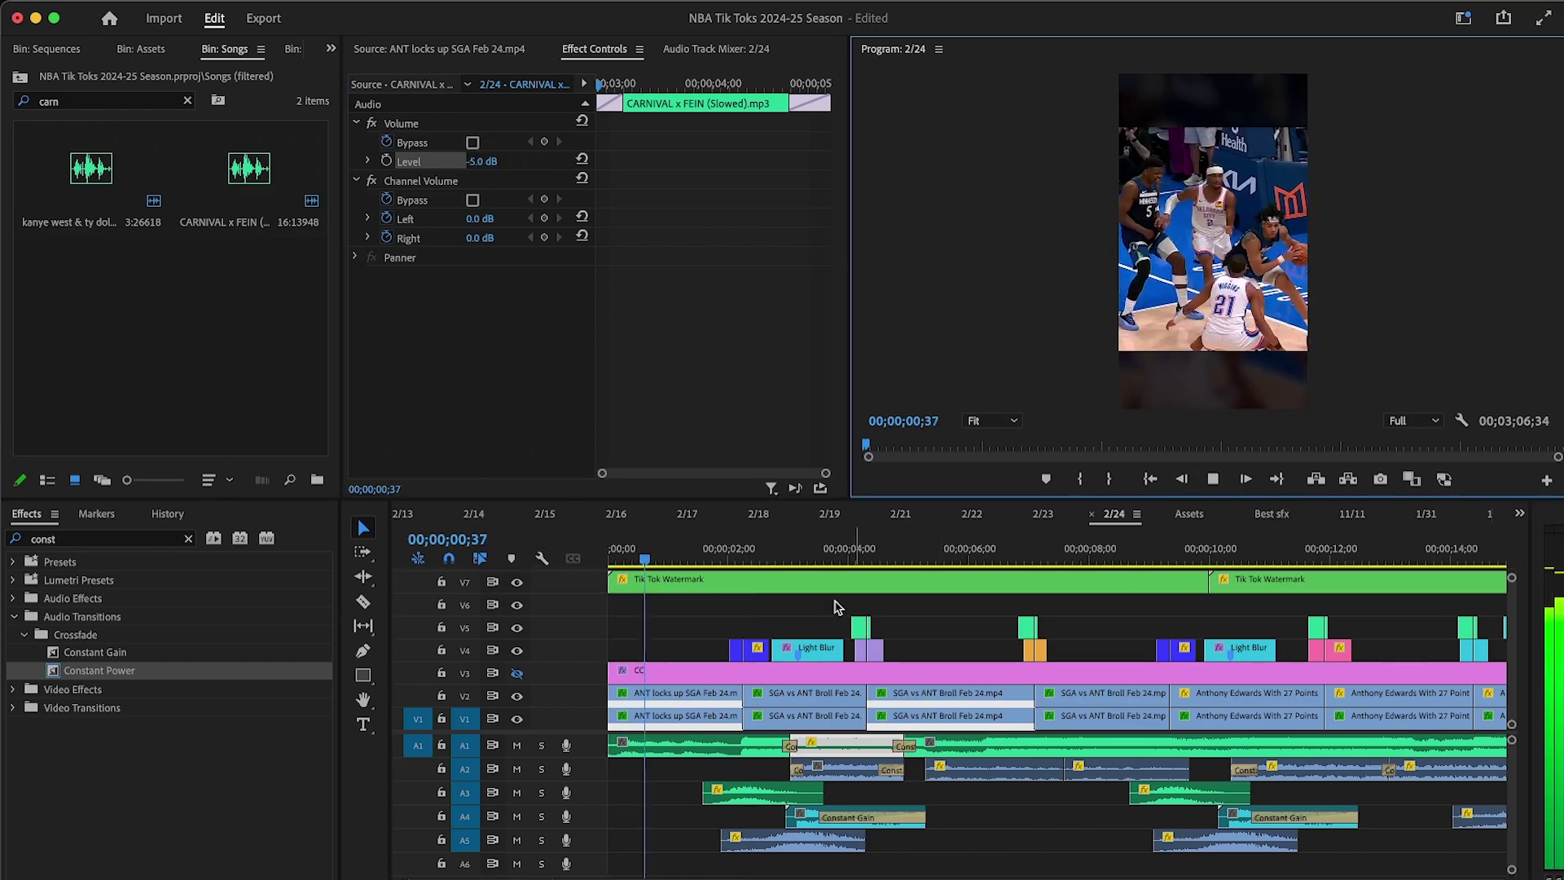
Step: Set the volume level of the first A2 sound clip to 6 dB
left_click(810, 613)
key("equal")
key("equal")
left_click(492, 160)
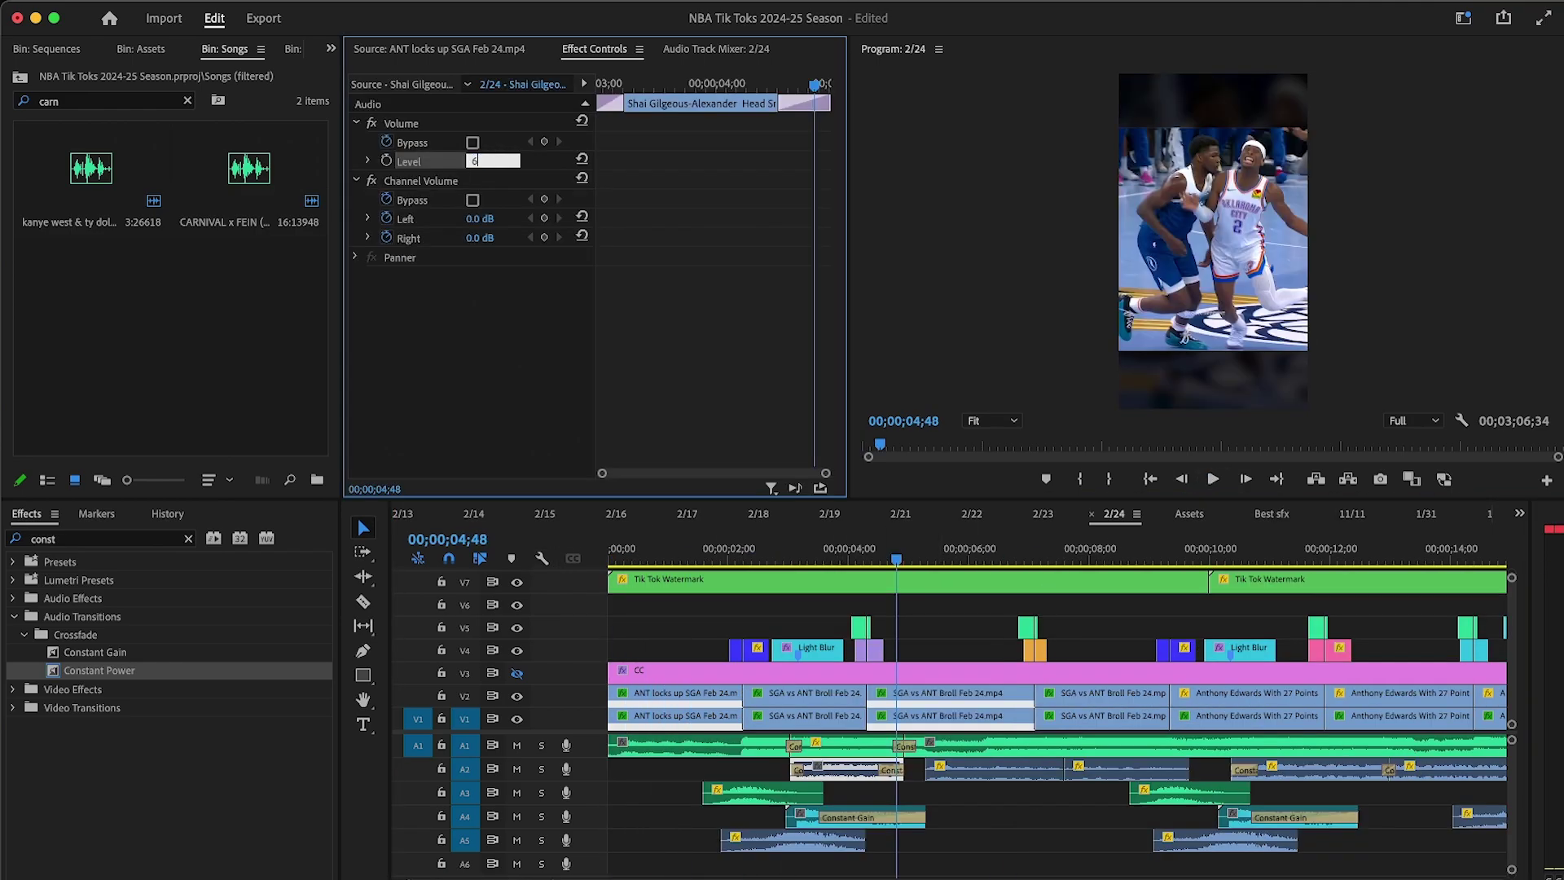
key("Return")
left_click(1010, 625)
Step: Open the Best sfx sequence and copy the purple A3 sound clip near 00;02;20;00
left_click(1189, 514)
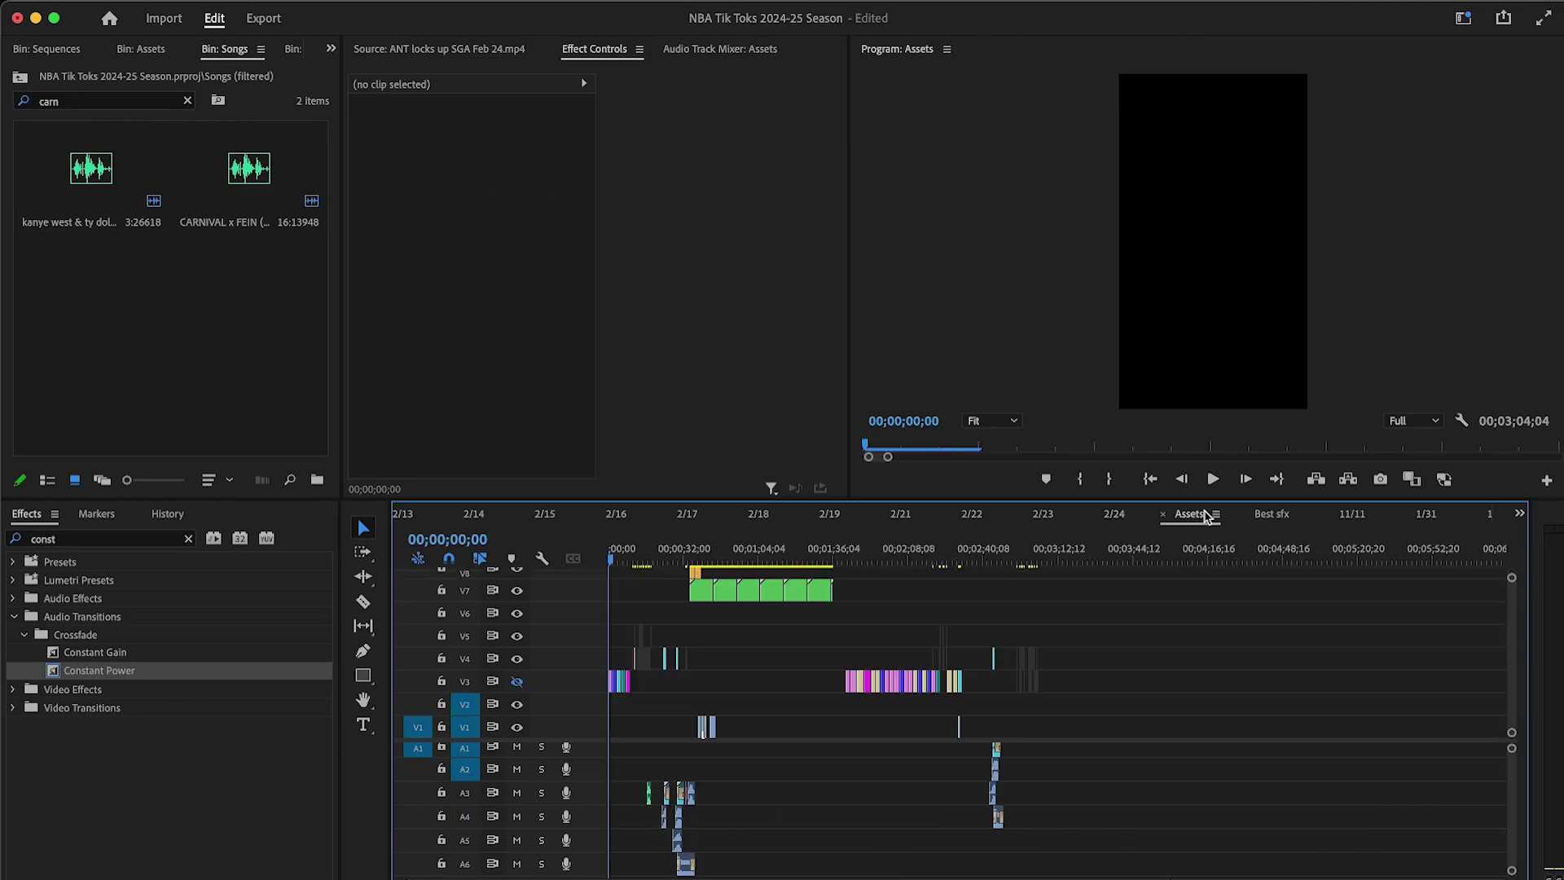
left_click(1271, 515)
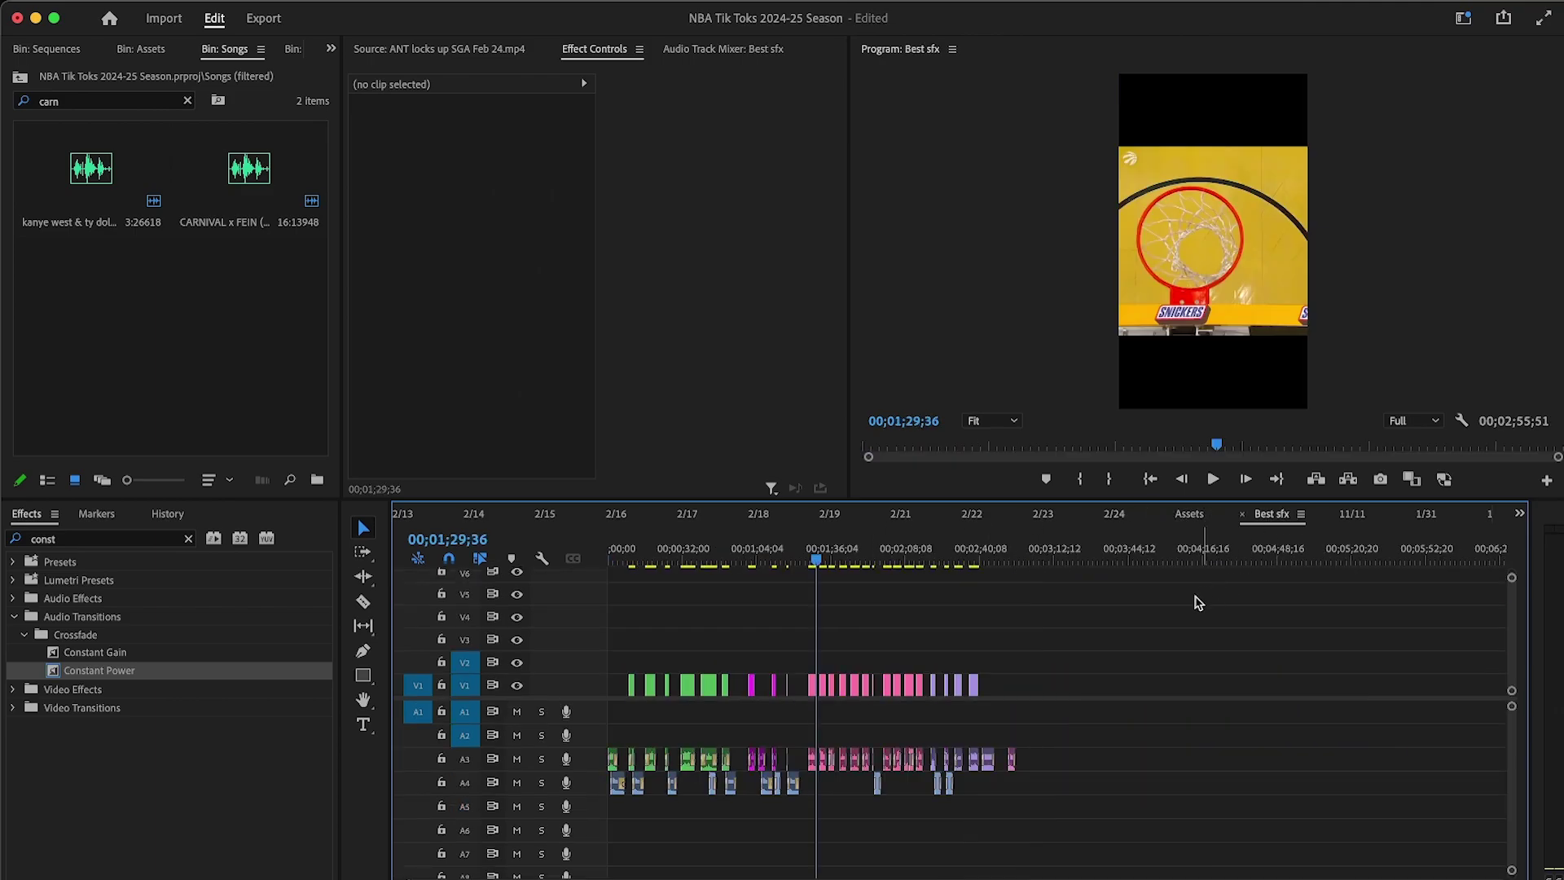
left_click(937, 558)
key("=")
key("=")
key("=")
key("=")
left_click(1225, 559)
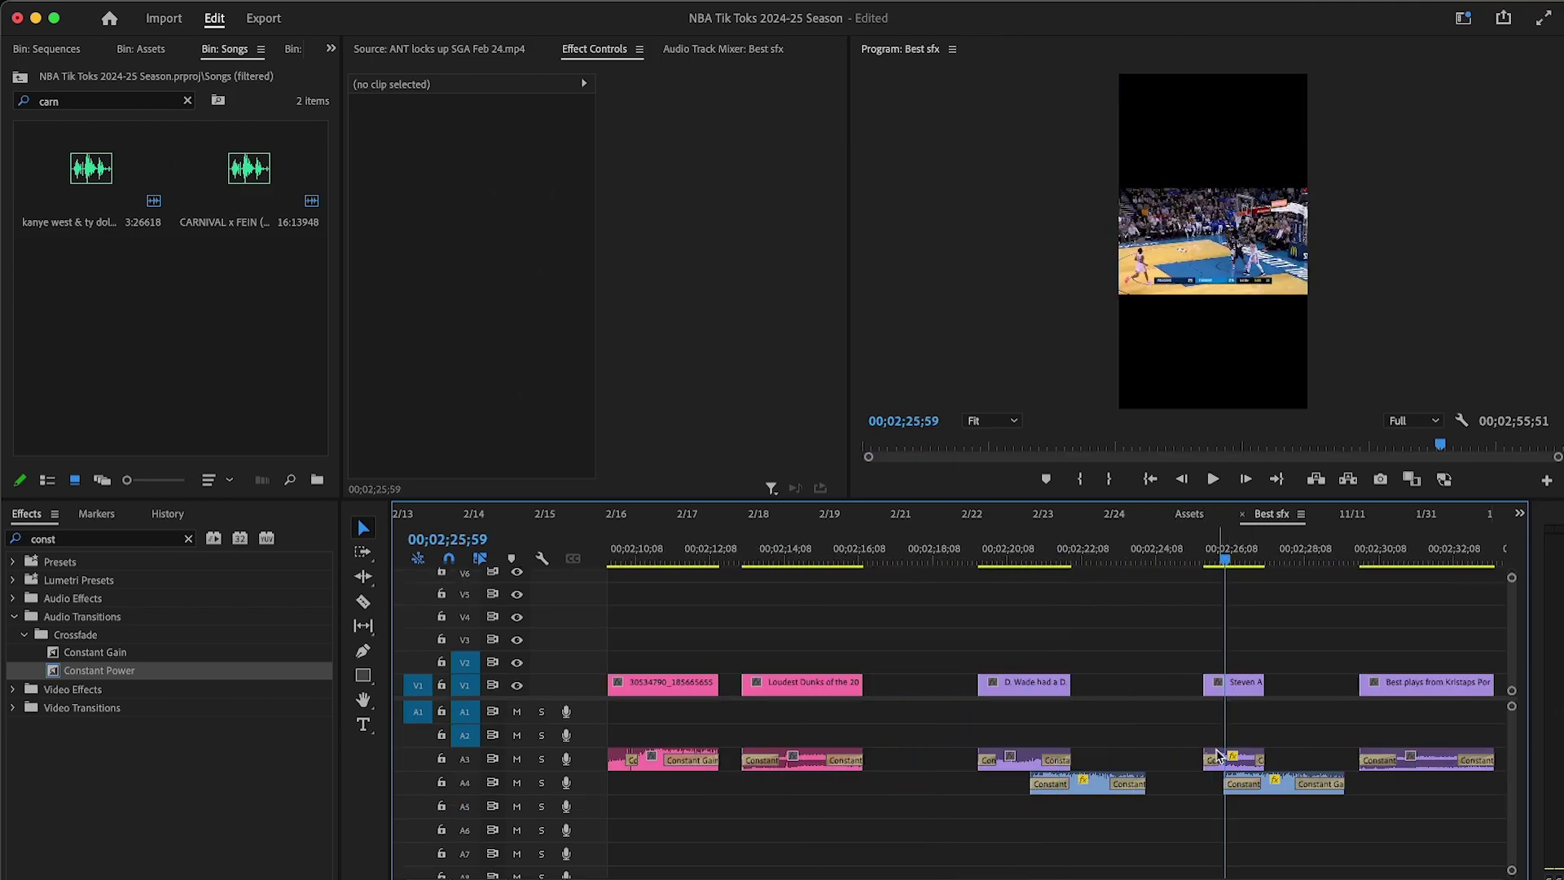
left_click_drag(1022, 714, 1055, 750)
left_click(1058, 735)
Step: Paste the copied sound clip into the 2/24 sequence and move it to A6, starting near 00;00;02;40
left_click(1112, 514)
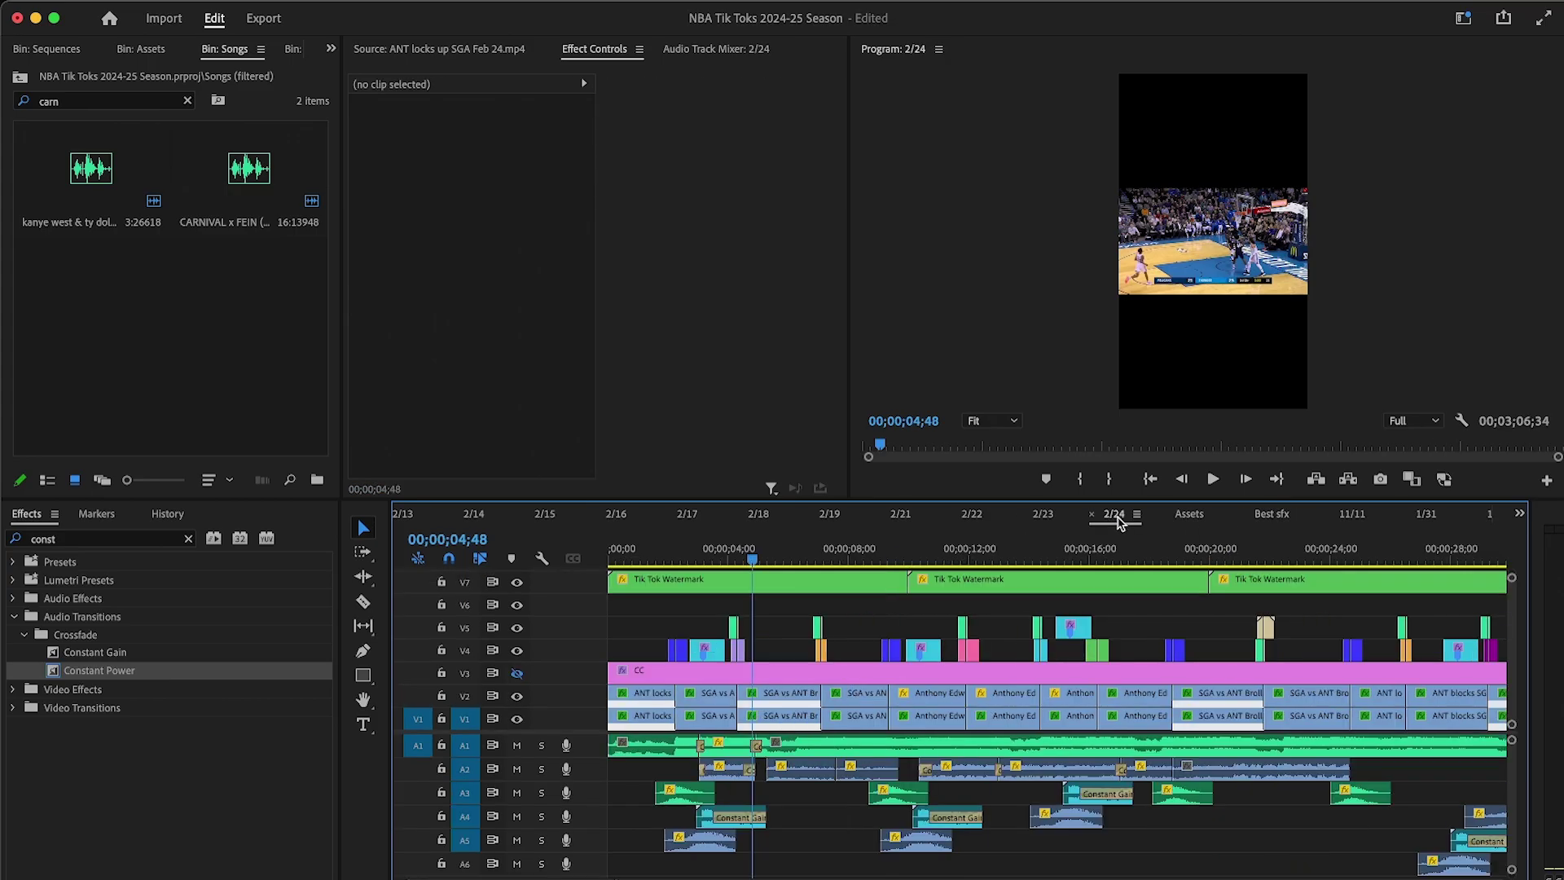
left_click_drag(513, 731, 511, 668)
key("minus")
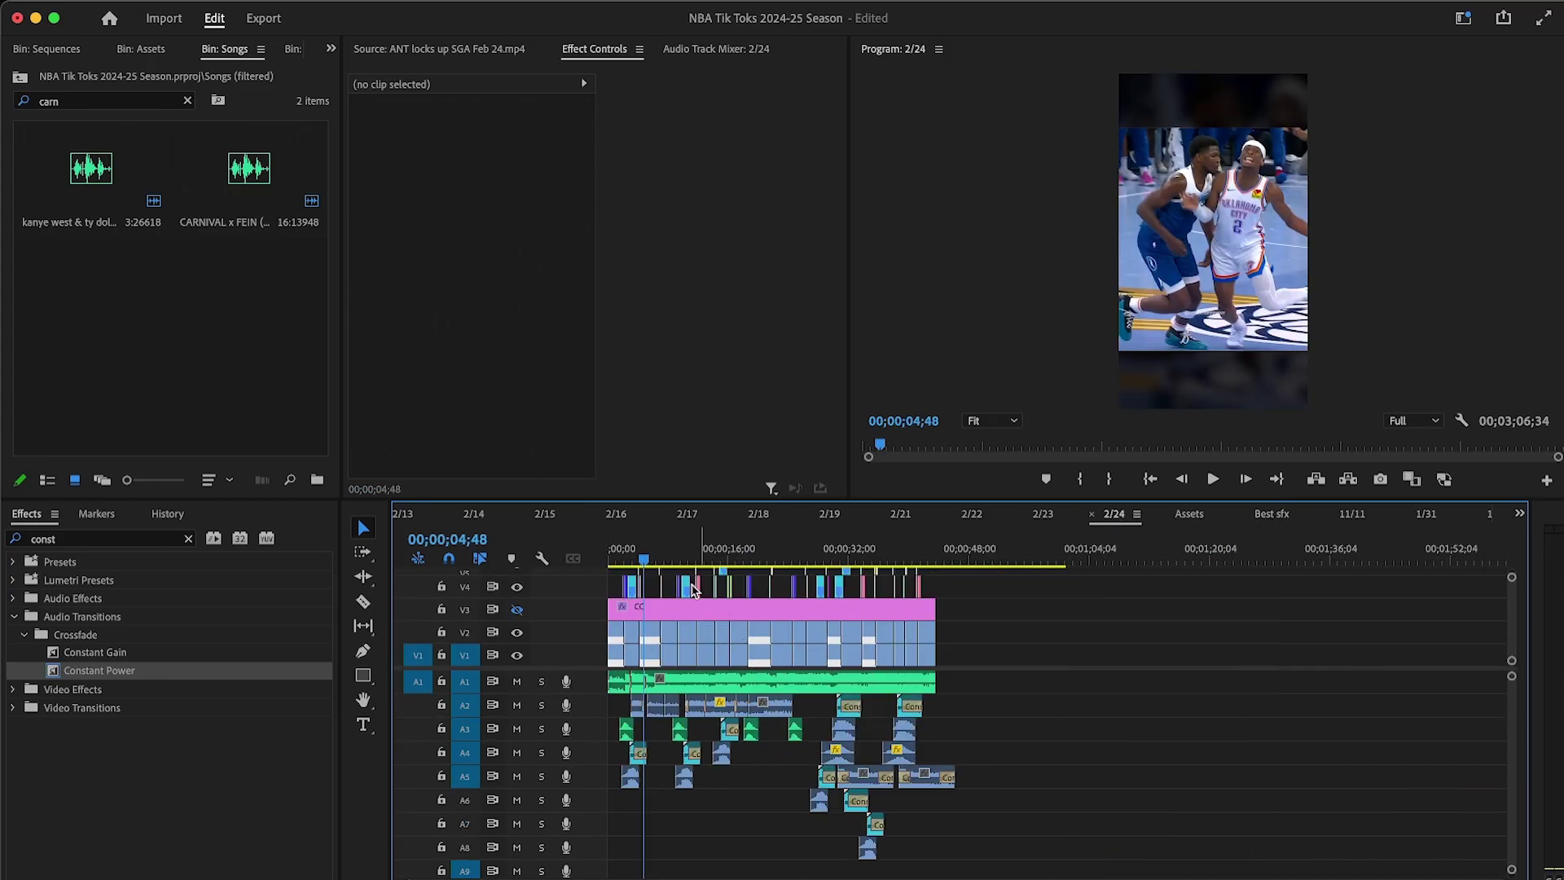
key("Down")
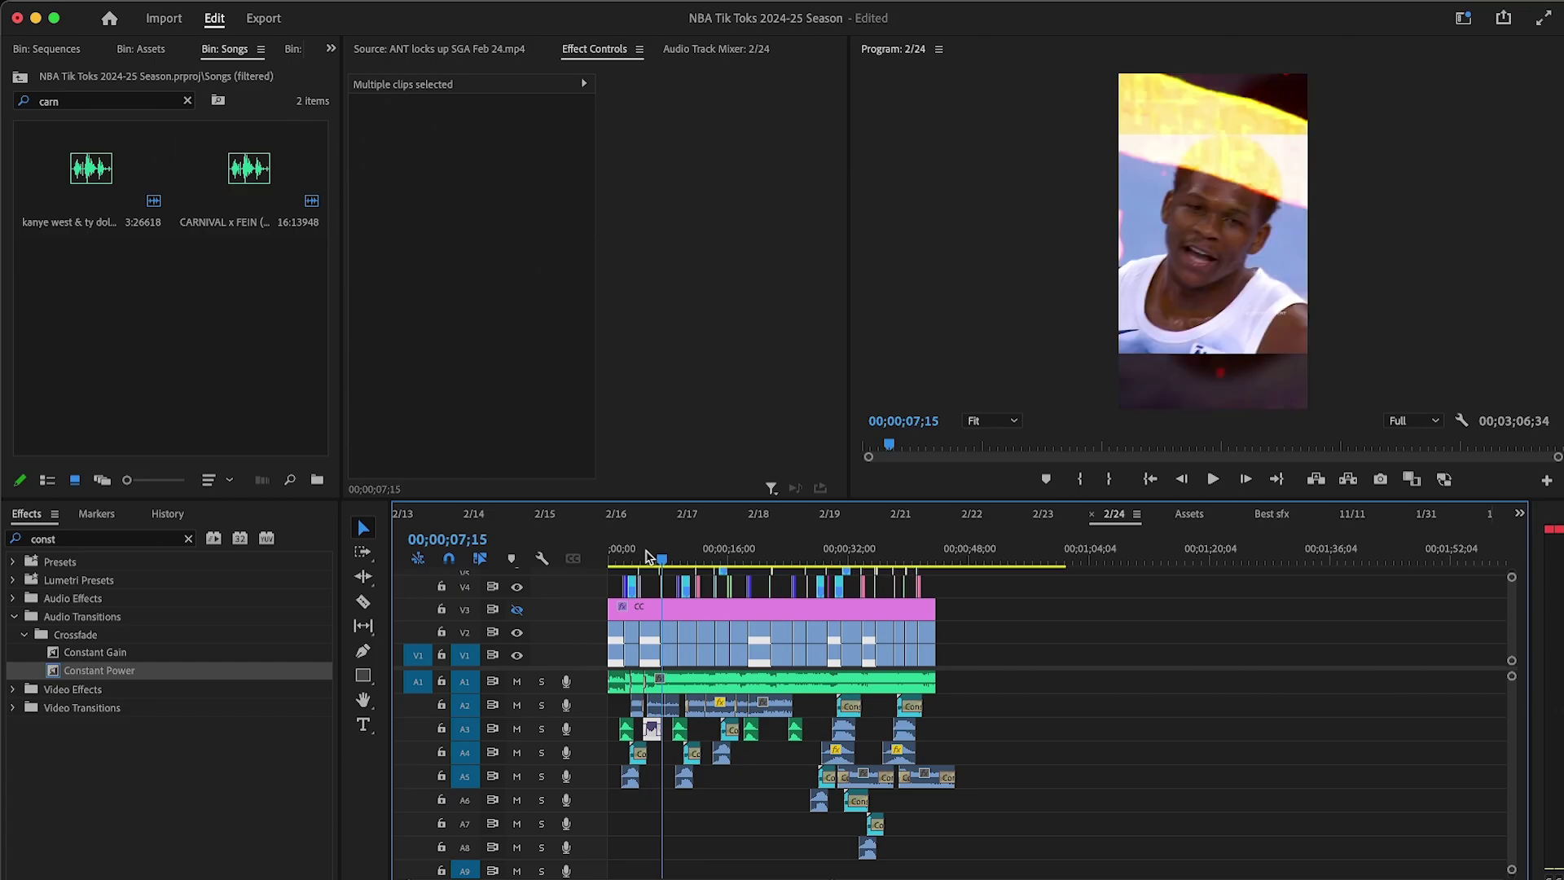
key("super+x")
left_click(967, 554)
key("super+v")
left_click_drag(978, 730, 635, 800)
Step: Set the volume level of the purple A6 sound clip to 5 dB
left_click(630, 555)
key("equal")
key("equal")
key("equal")
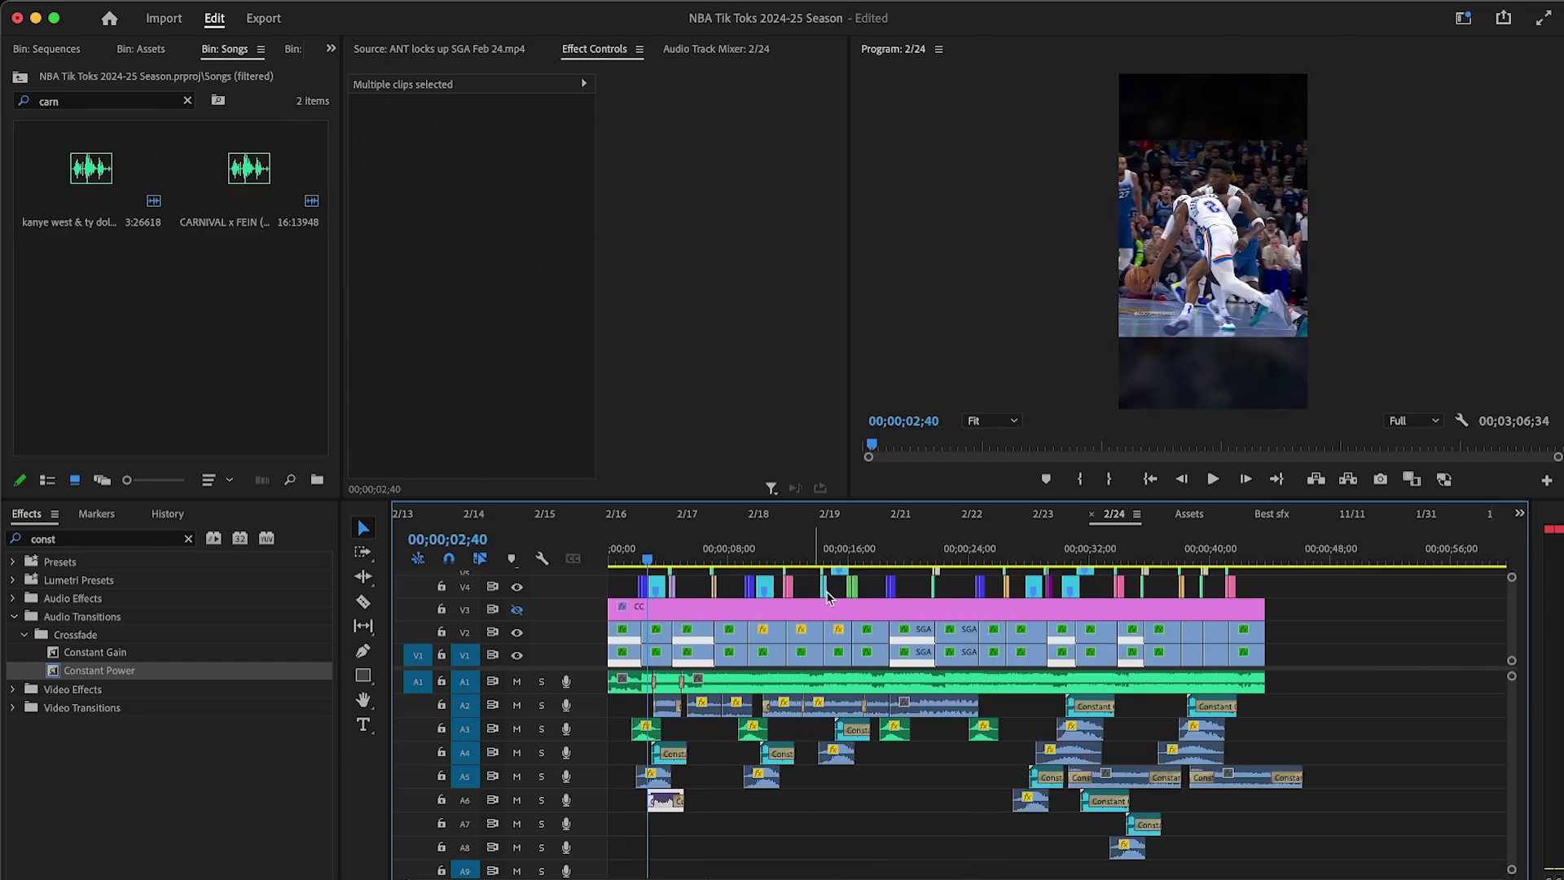
key("equal")
left_click(1009, 807)
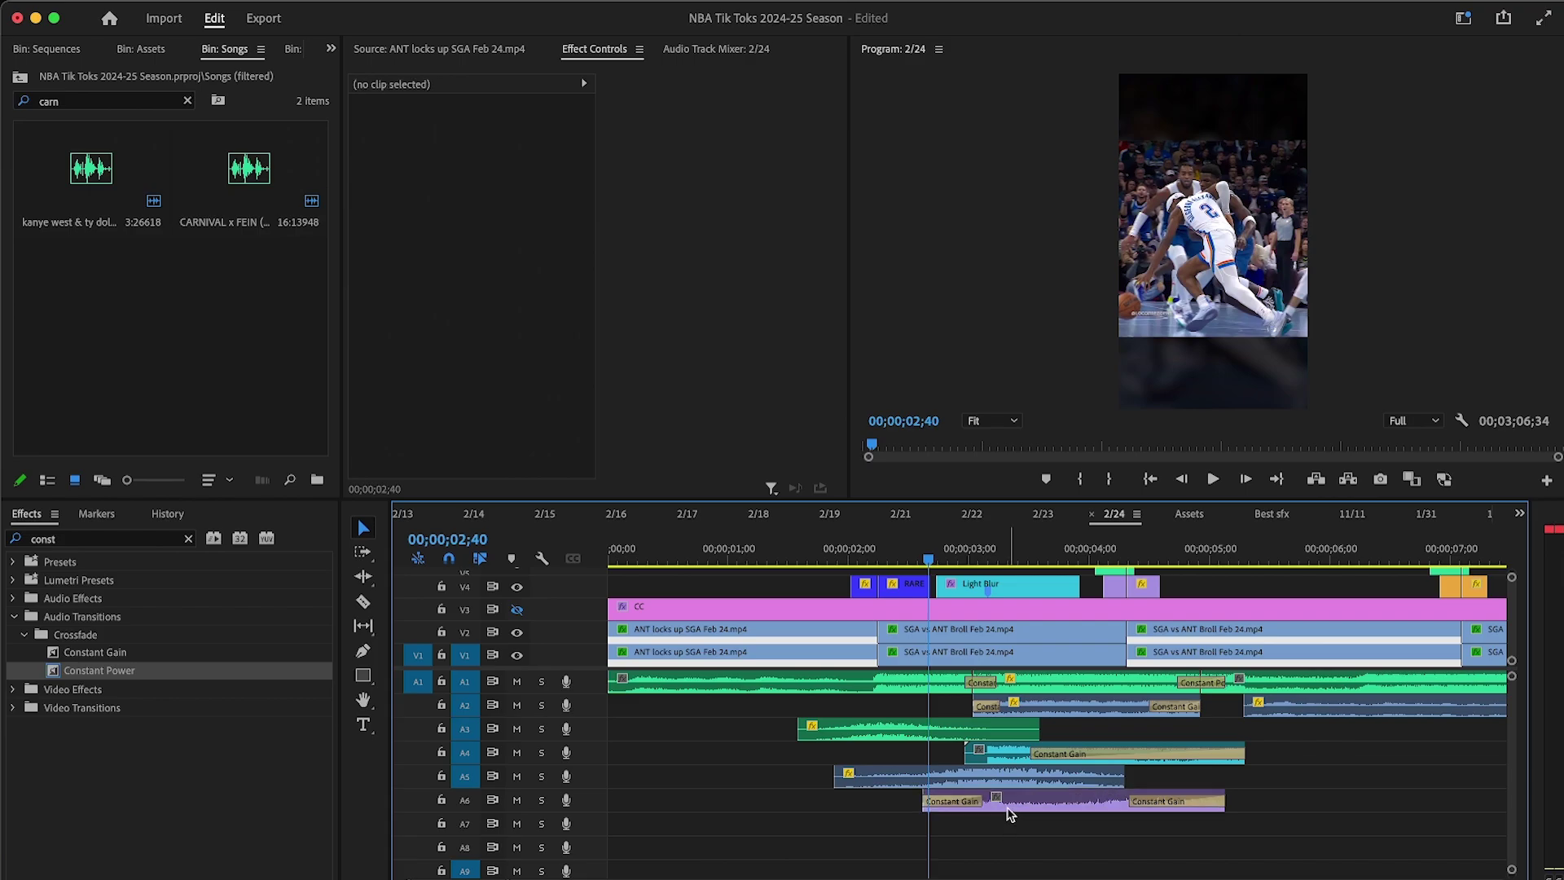
type("5")
Step: Copy the Courtside View sound clip from A5 near 40 seconds to A7, starting near 00;00;03;10
left_click(909, 560)
key("minus")
key("minus")
key("minus")
left_click_drag(1212, 780, 709, 834)
key("equal")
key("equal")
key("equal")
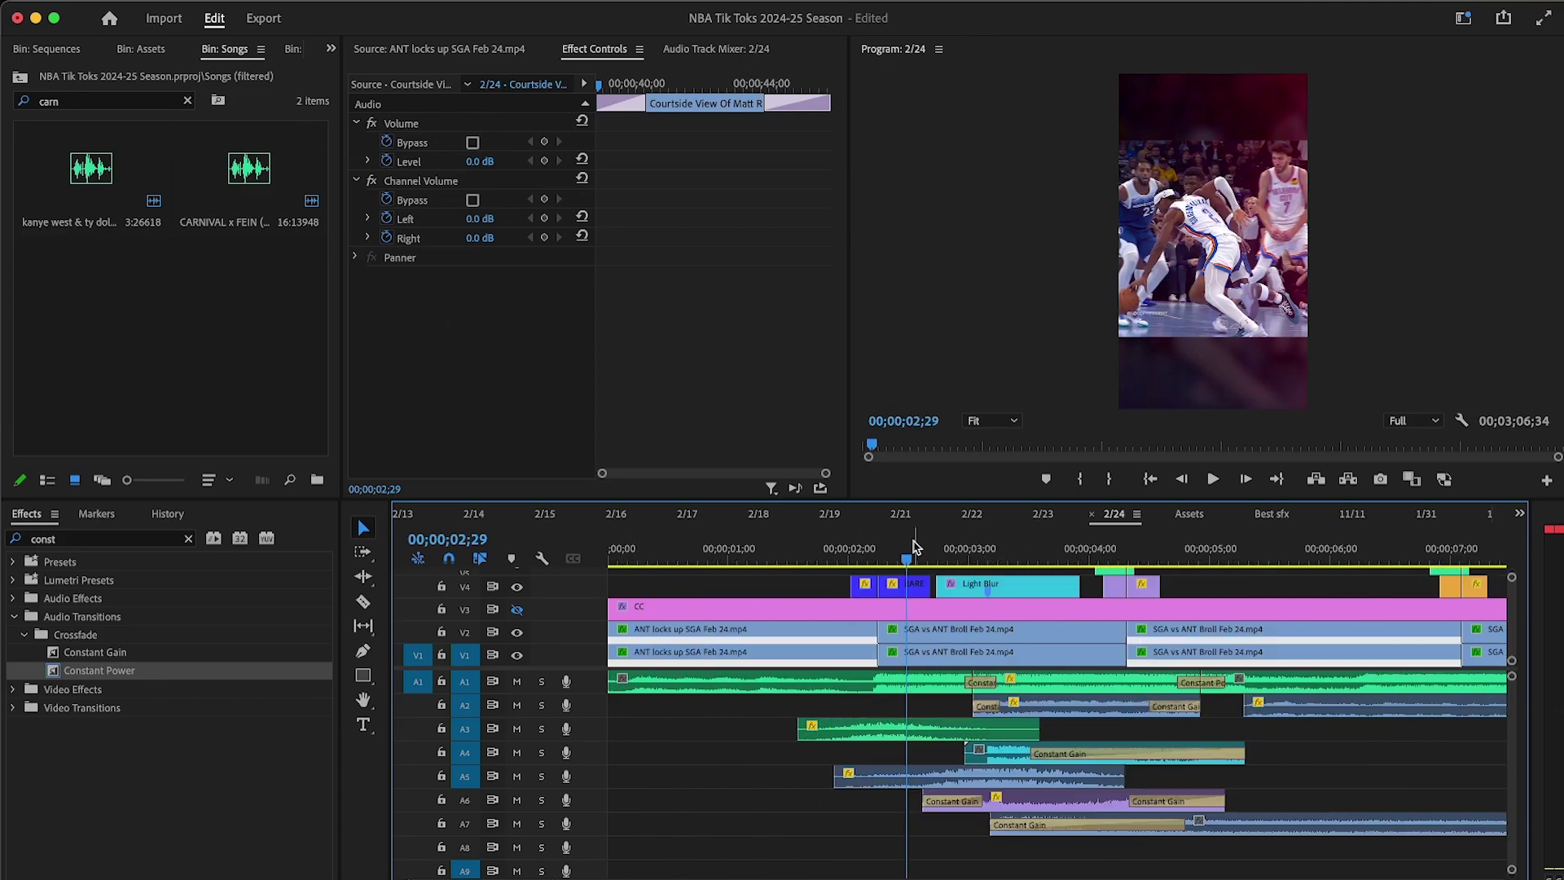
Step: Shift the first A2 clip slightly later, to about 00;00;03;13, move both A1 crossfades to match, and play the section
left_click(1213, 479)
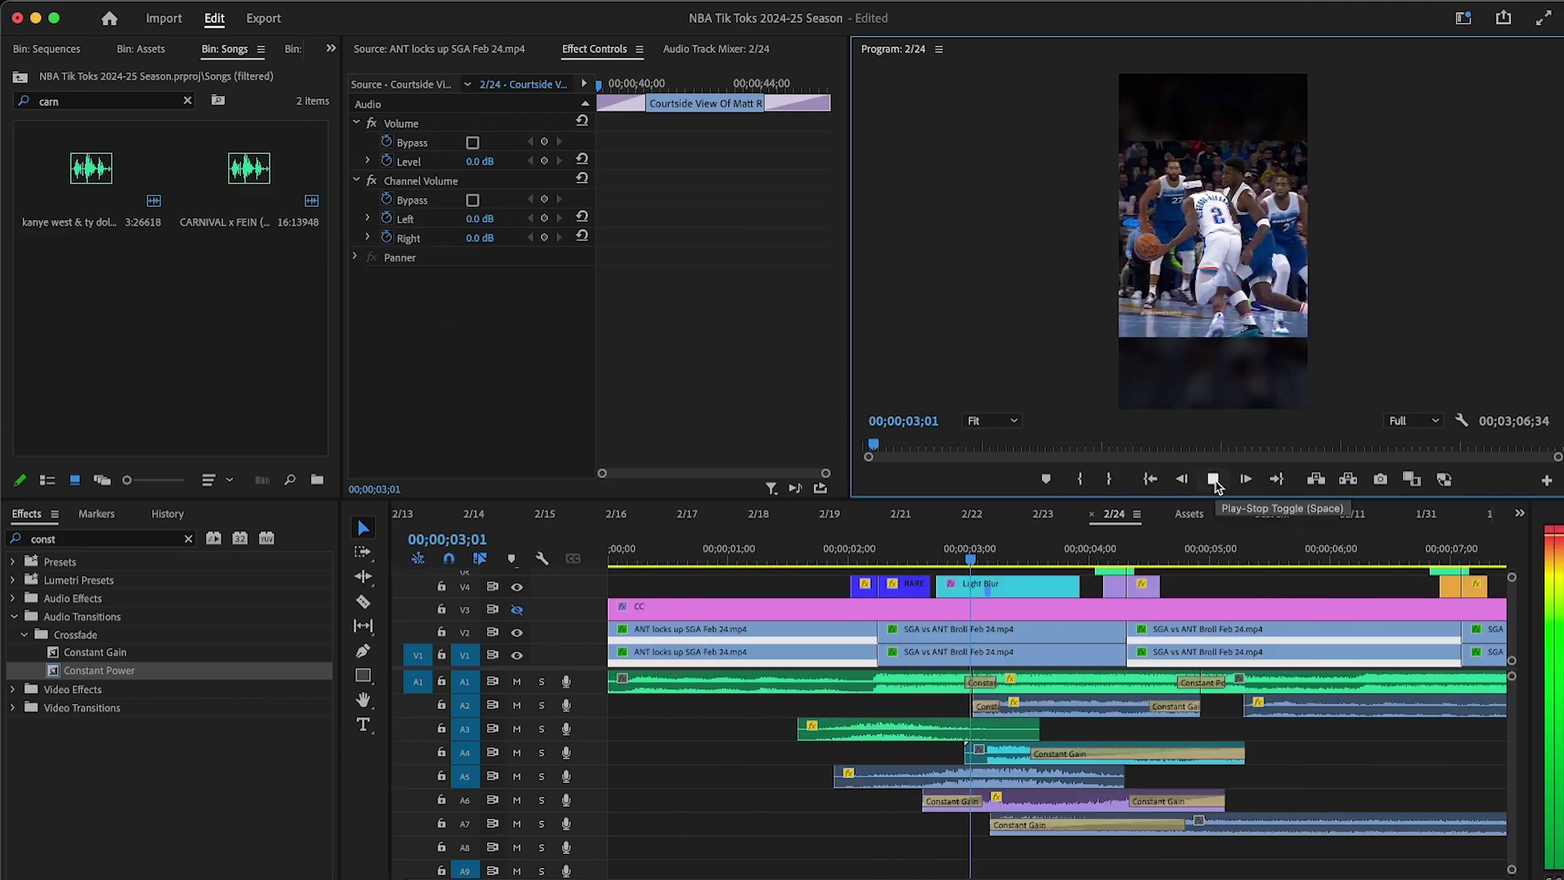
key("space")
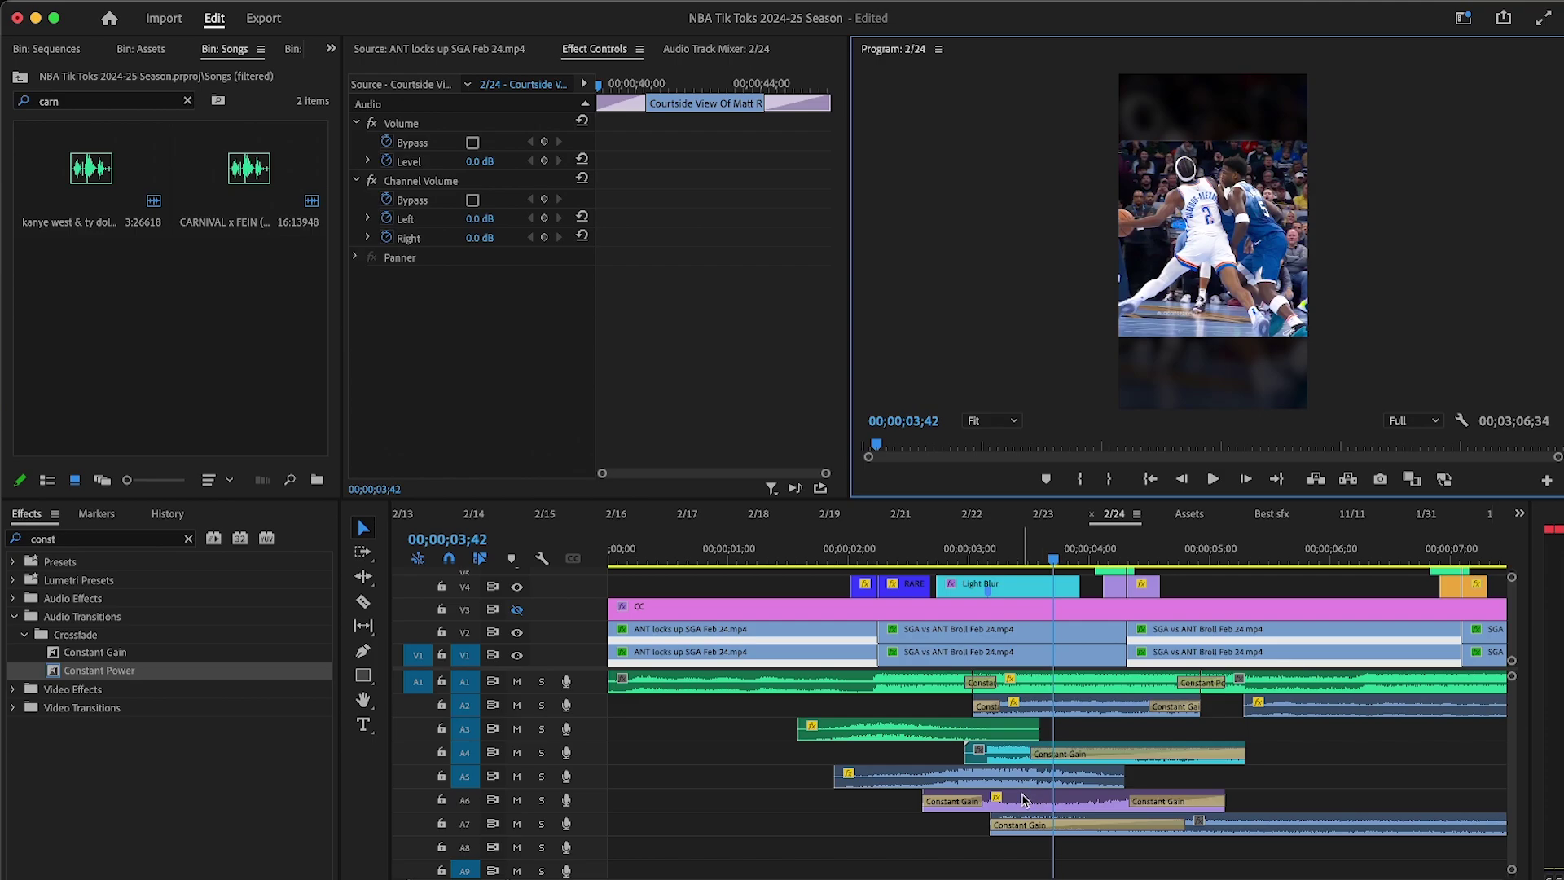
left_click_drag(1034, 708, 1005, 683)
left_click_drag(987, 684, 998, 683)
left_click_drag(1210, 689, 1223, 685)
left_click(907, 554)
left_click(1209, 481)
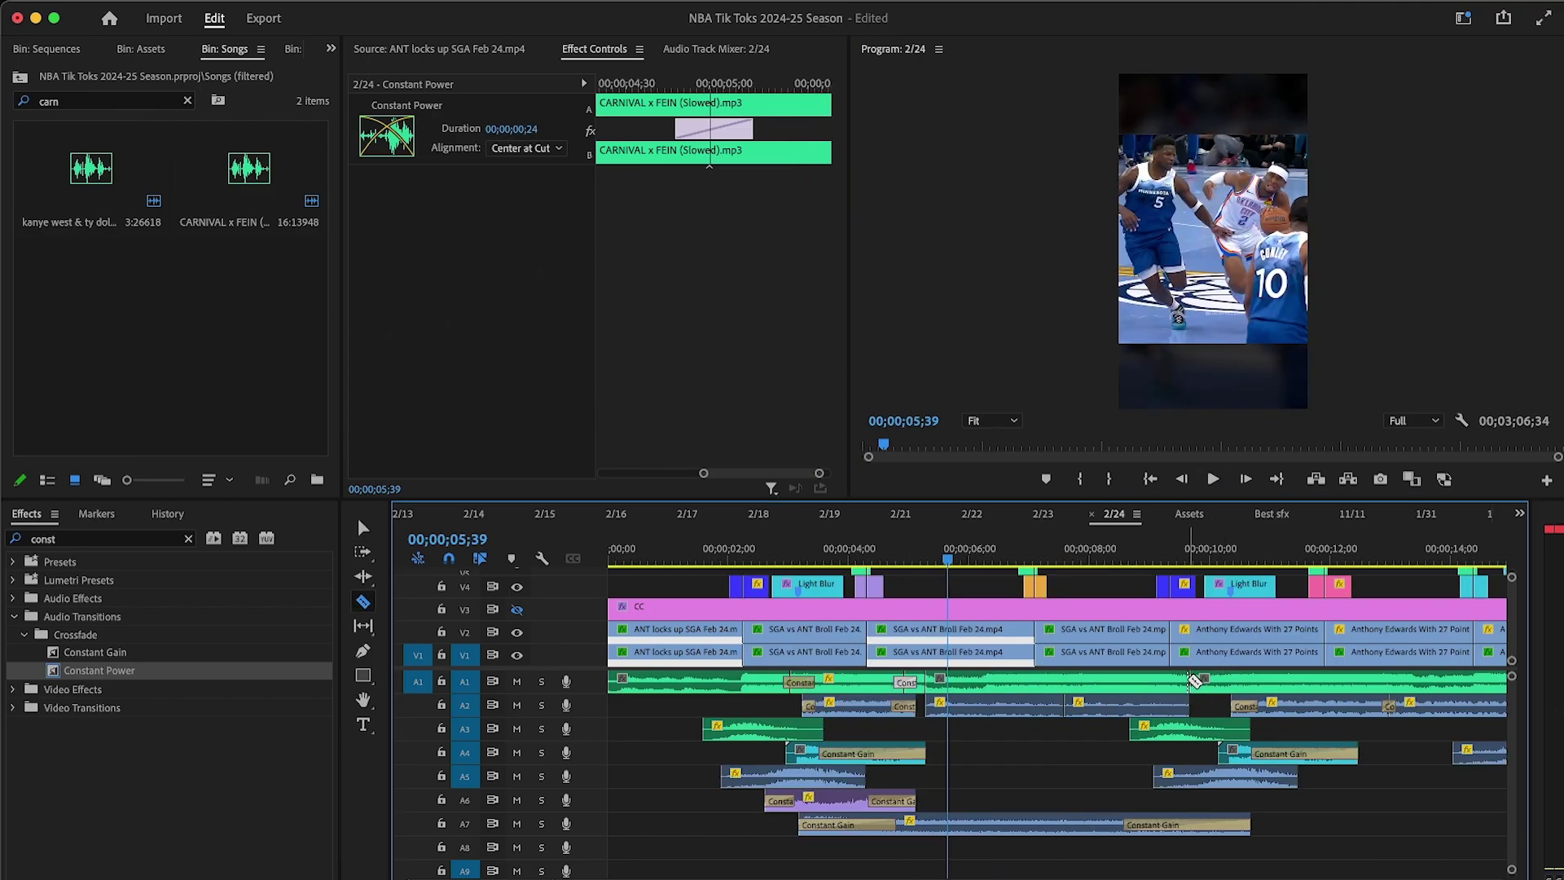
Step: Apply Constant Power crossfades to the A1 song cuts near 00;00;05;17 and 00;00;09;42, trimming the first one shorter
key("v")
left_click_drag(160, 672, 937, 683)
key("=")
left_click_drag(1066, 678, 1028, 684)
key("-")
left_click_drag(285, 680, 1191, 683)
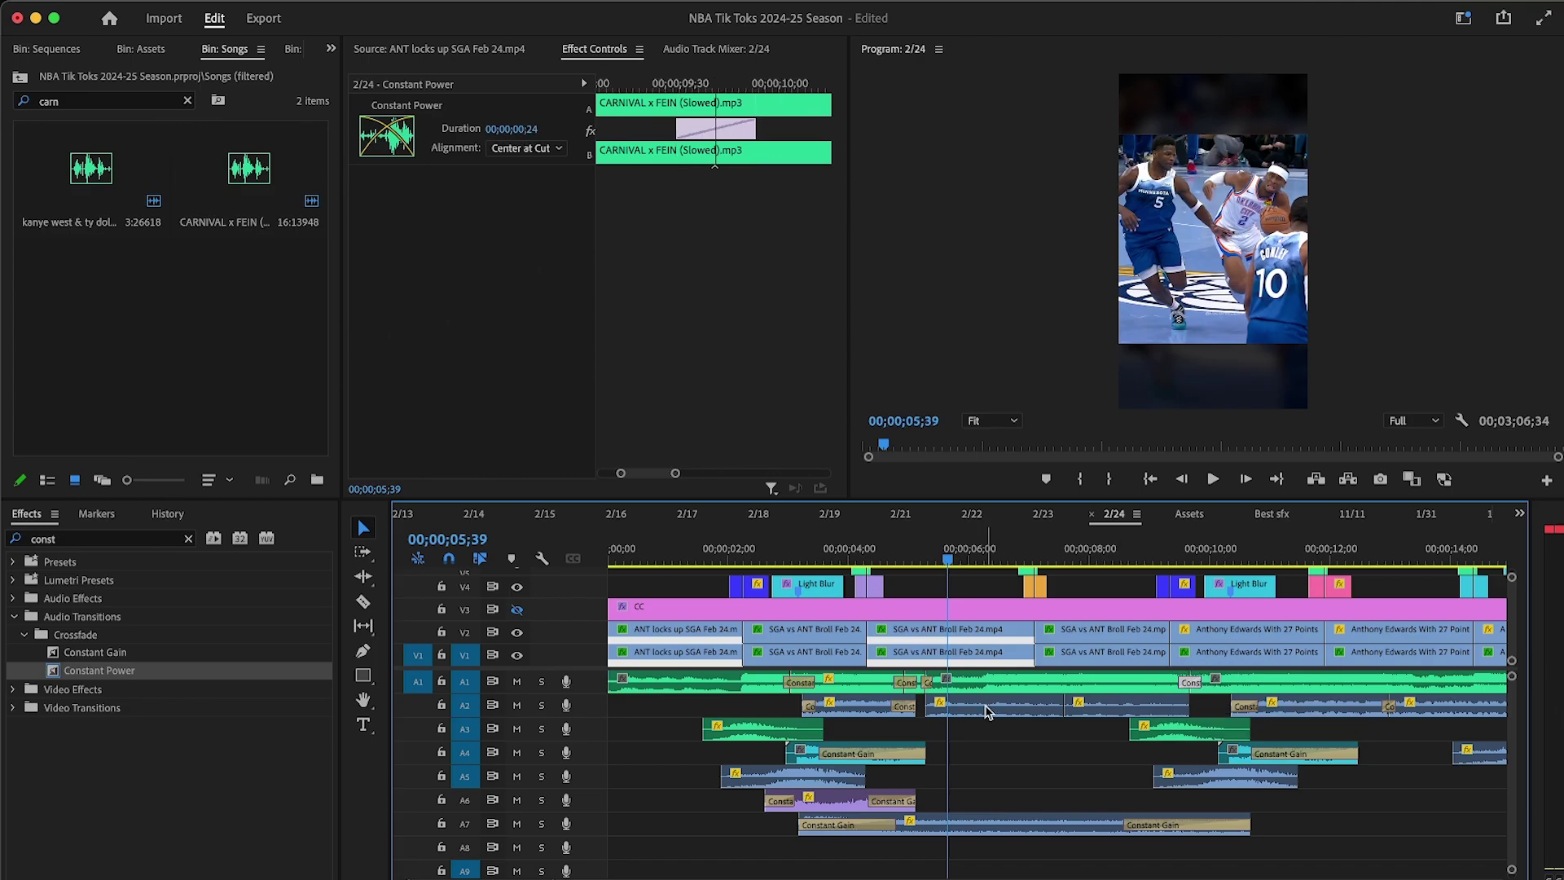
Step: Set the second and third A2 clips to 11 dB and add a Constant Power crossfade between them
left_click(986, 707)
left_click(493, 159)
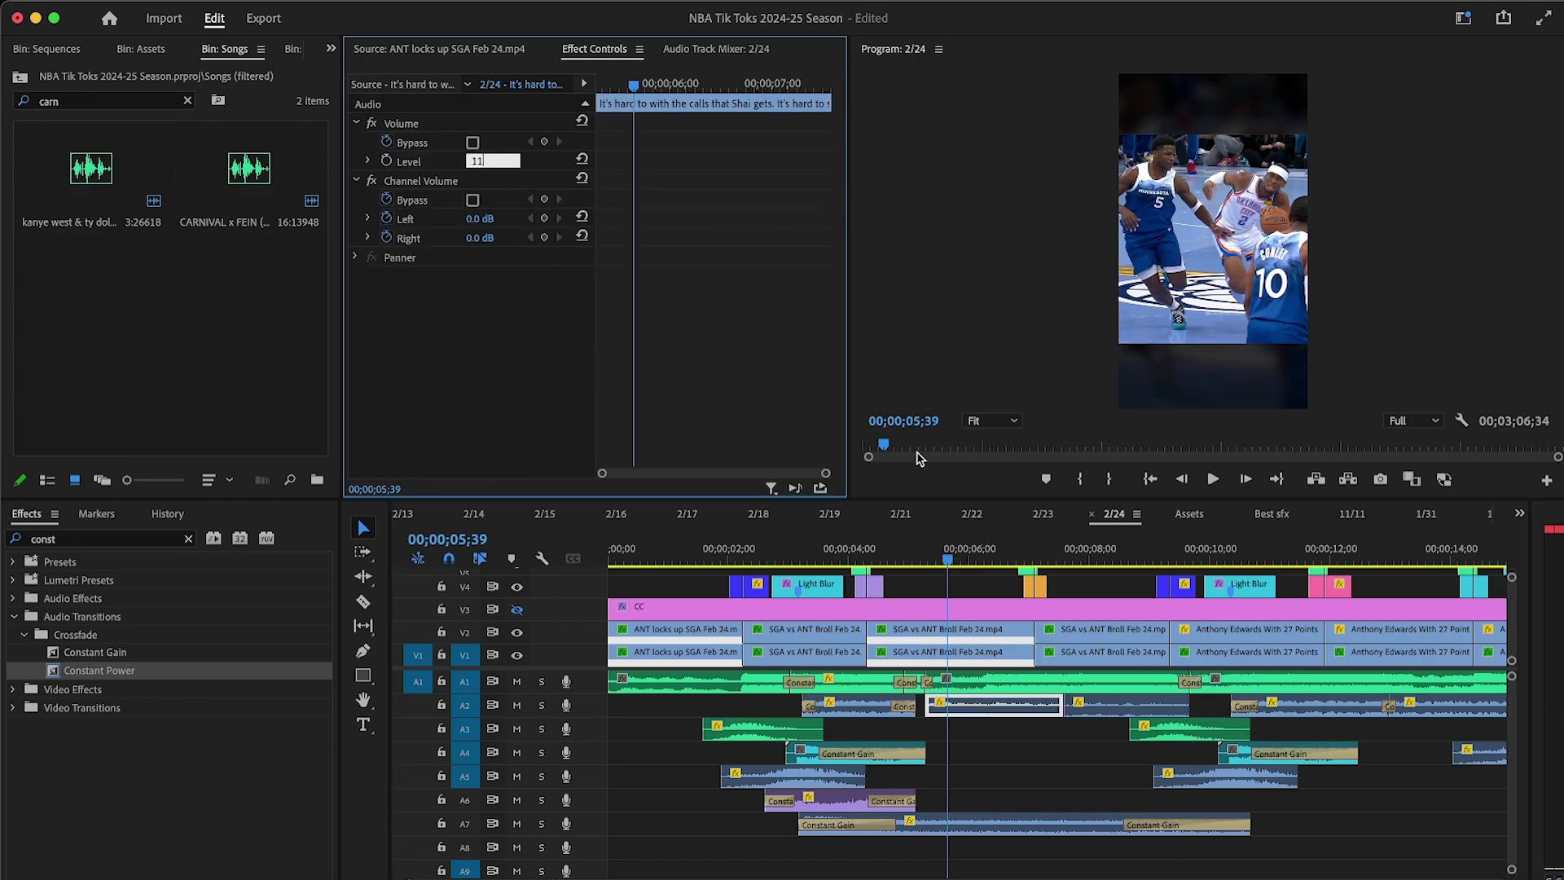
left_click(1111, 707)
left_click(493, 160)
type("11")
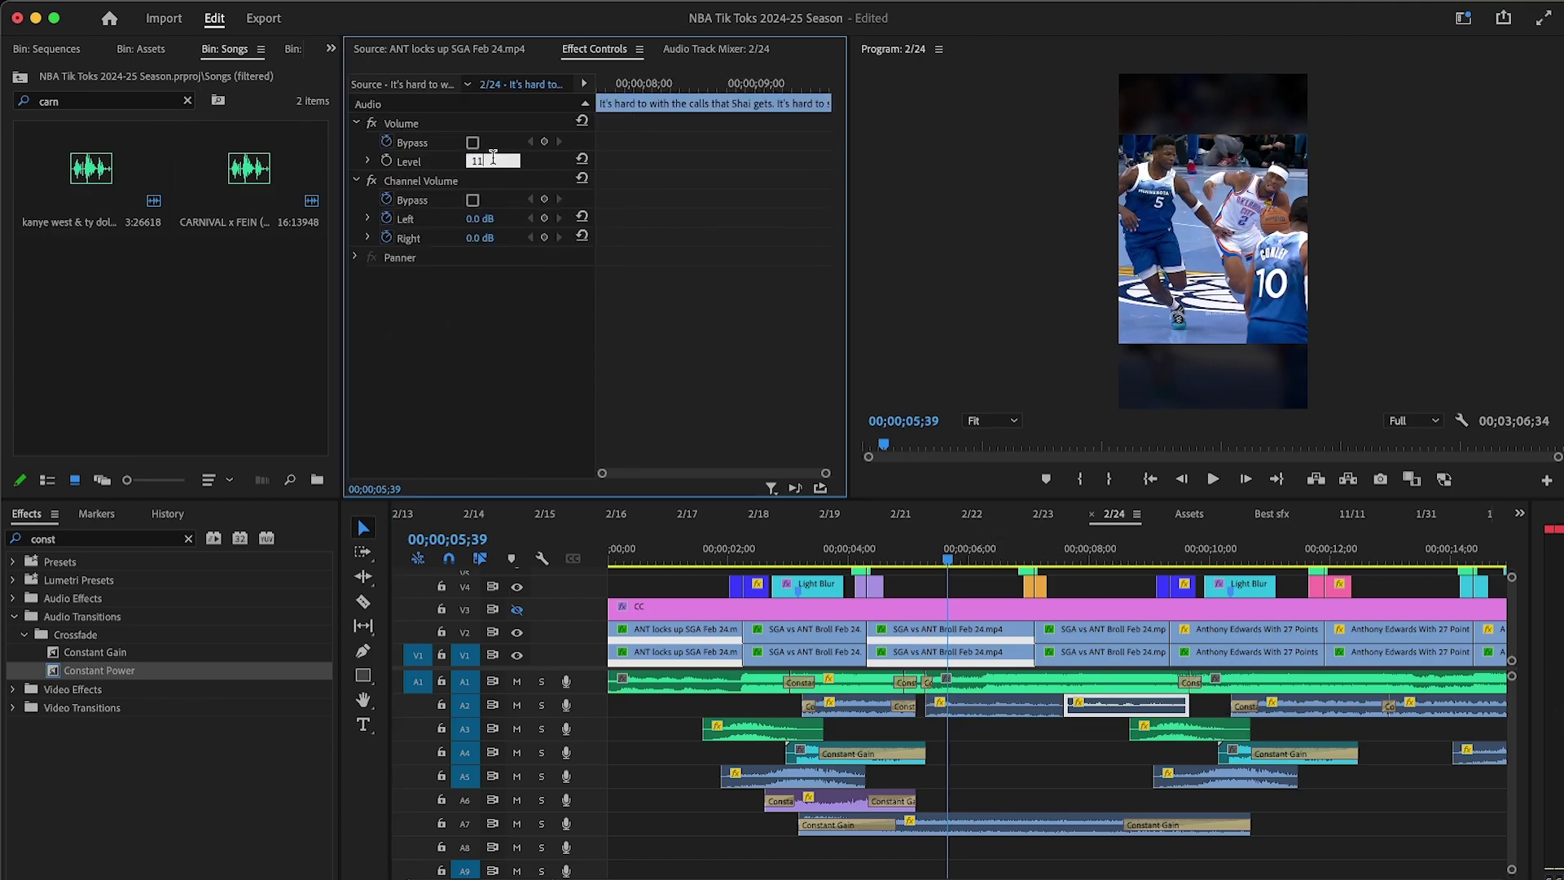
left_click_drag(176, 674, 256, 676)
left_click_drag(1046, 711, 1067, 705)
Step: Lower the volume level of the A1 song segment under the second and third A2 clips
left_click(1060, 685)
left_click(495, 162)
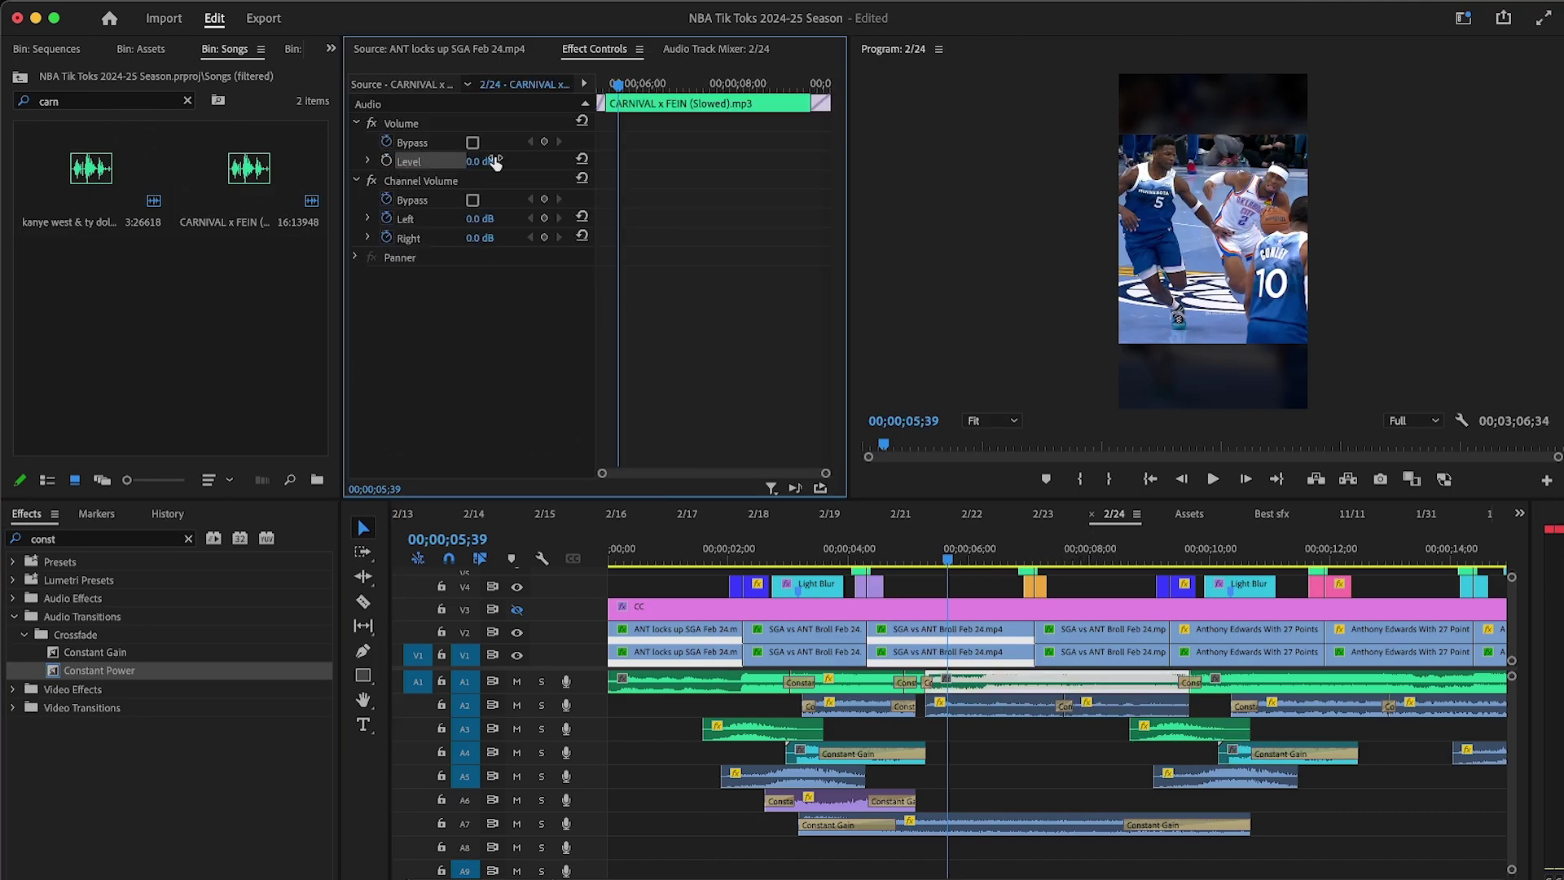
key("Return")
Step: Play the sequence from about 00;00;05;00 to check the second and third A2 clips against the song
left_click(704, 550)
key("=")
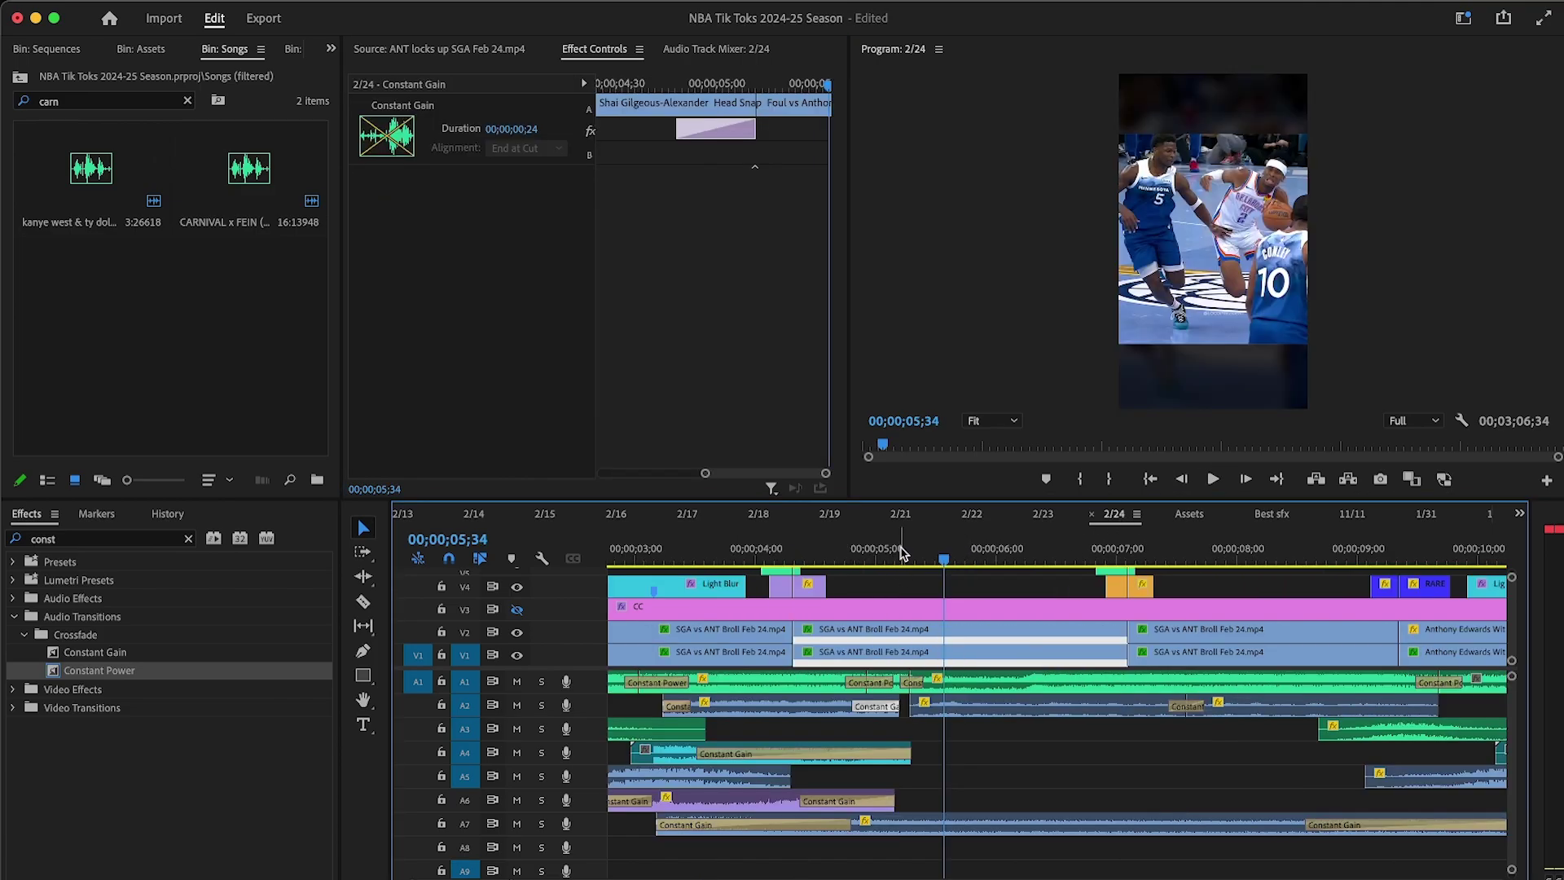
left_click(882, 551)
key("=")
key("-")
left_click(1213, 479)
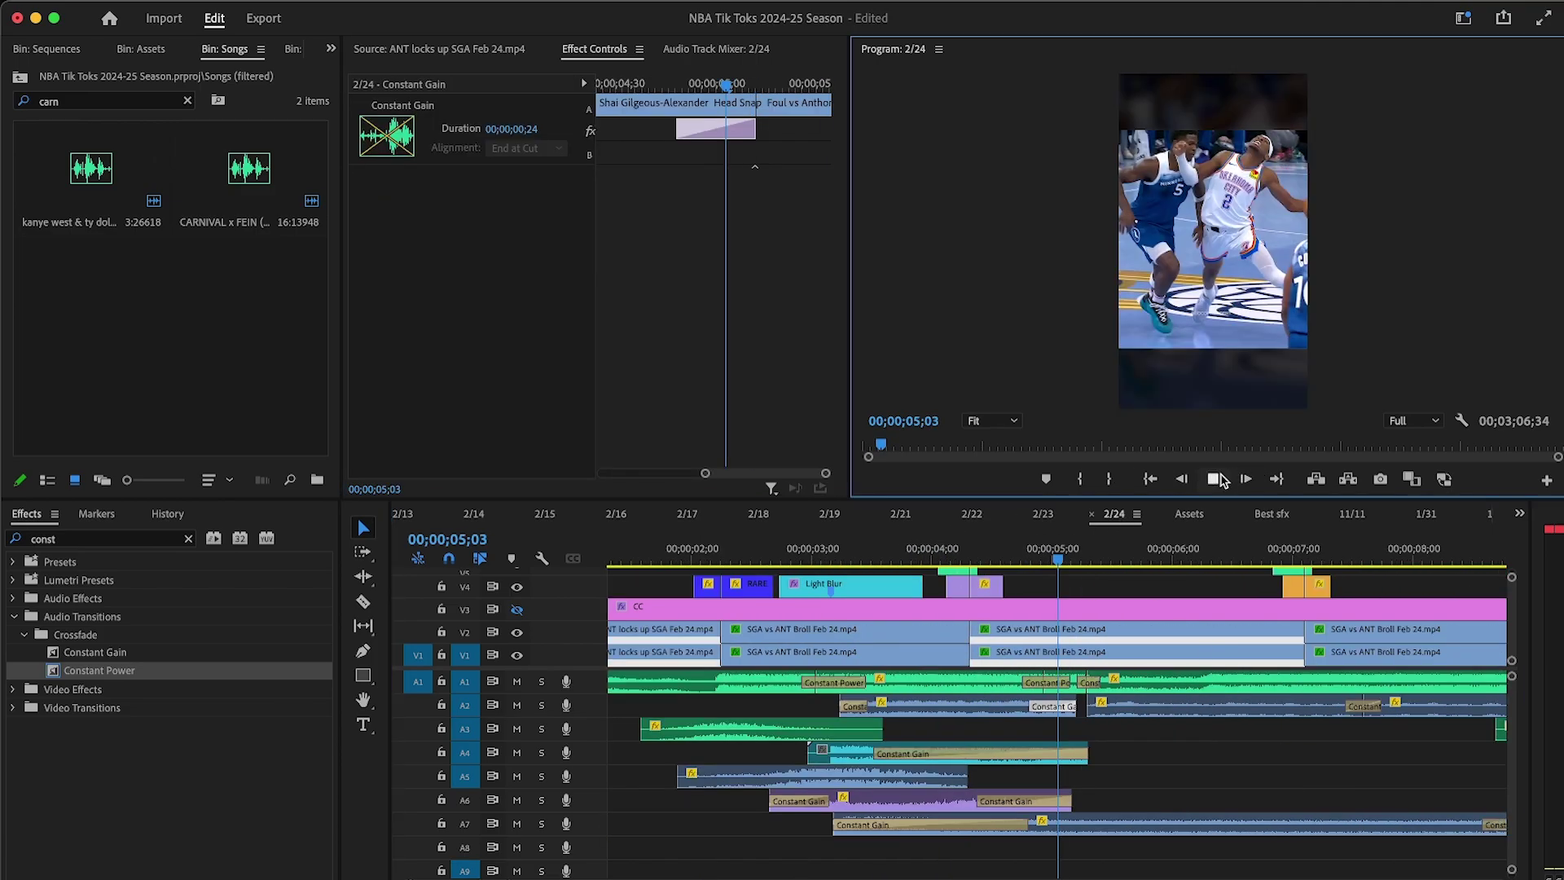
key("-")
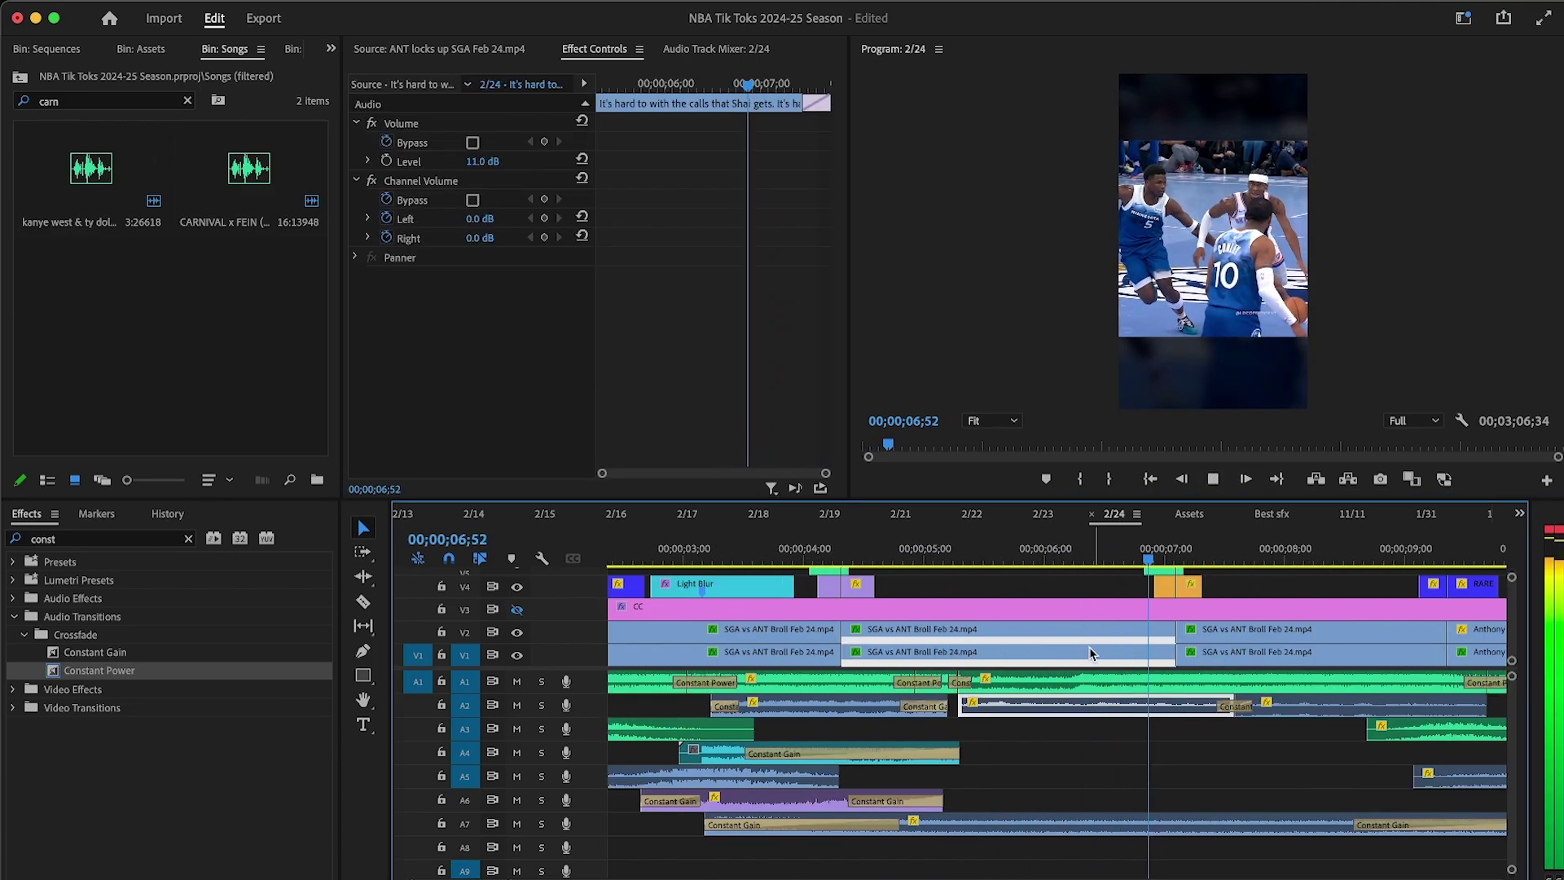
left_click(1110, 592)
key("=")
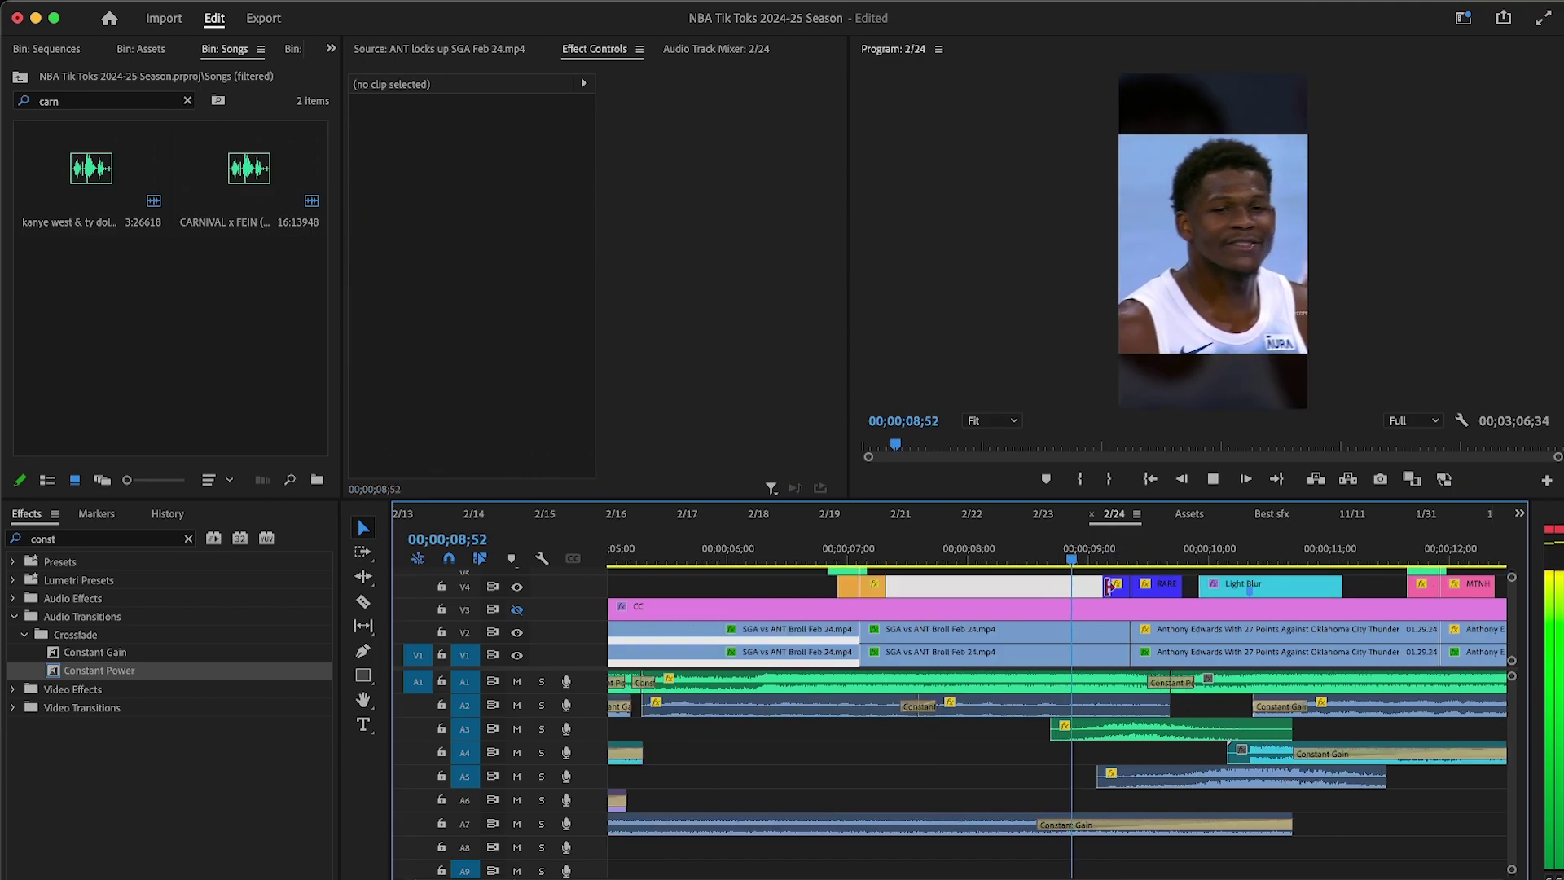
Step: Lengthen the A1 crossfade near 00;00;09;42 to a duration of 00;00;00;30 and play through it
left_click(1105, 559)
key("=")
left_click_drag(1182, 688, 1222, 685)
left_click(899, 555)
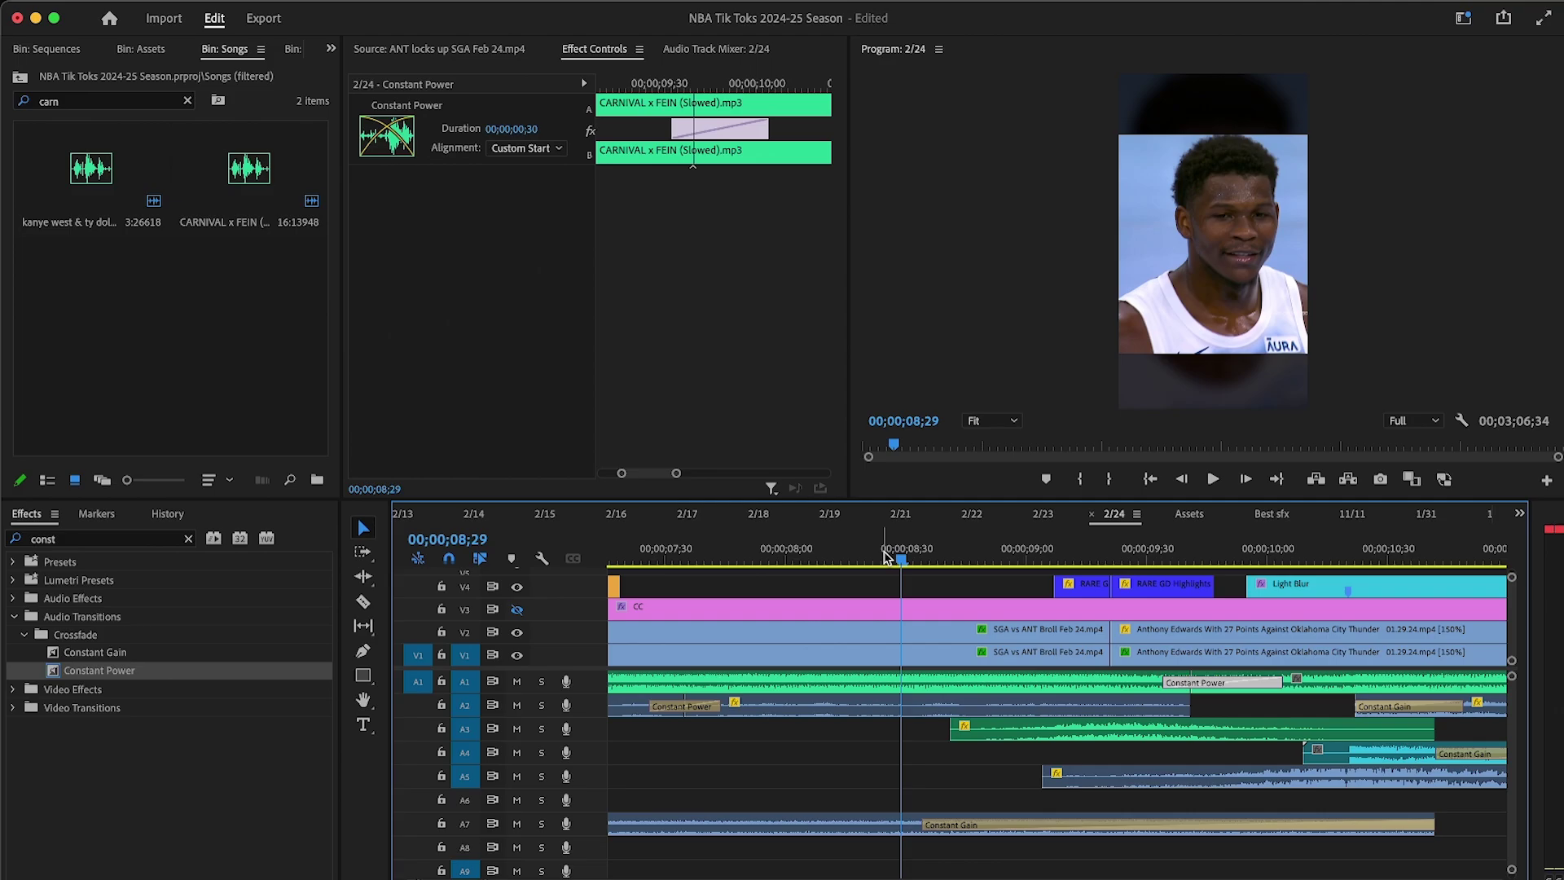
key("minus")
key("minus")
left_click(1212, 478)
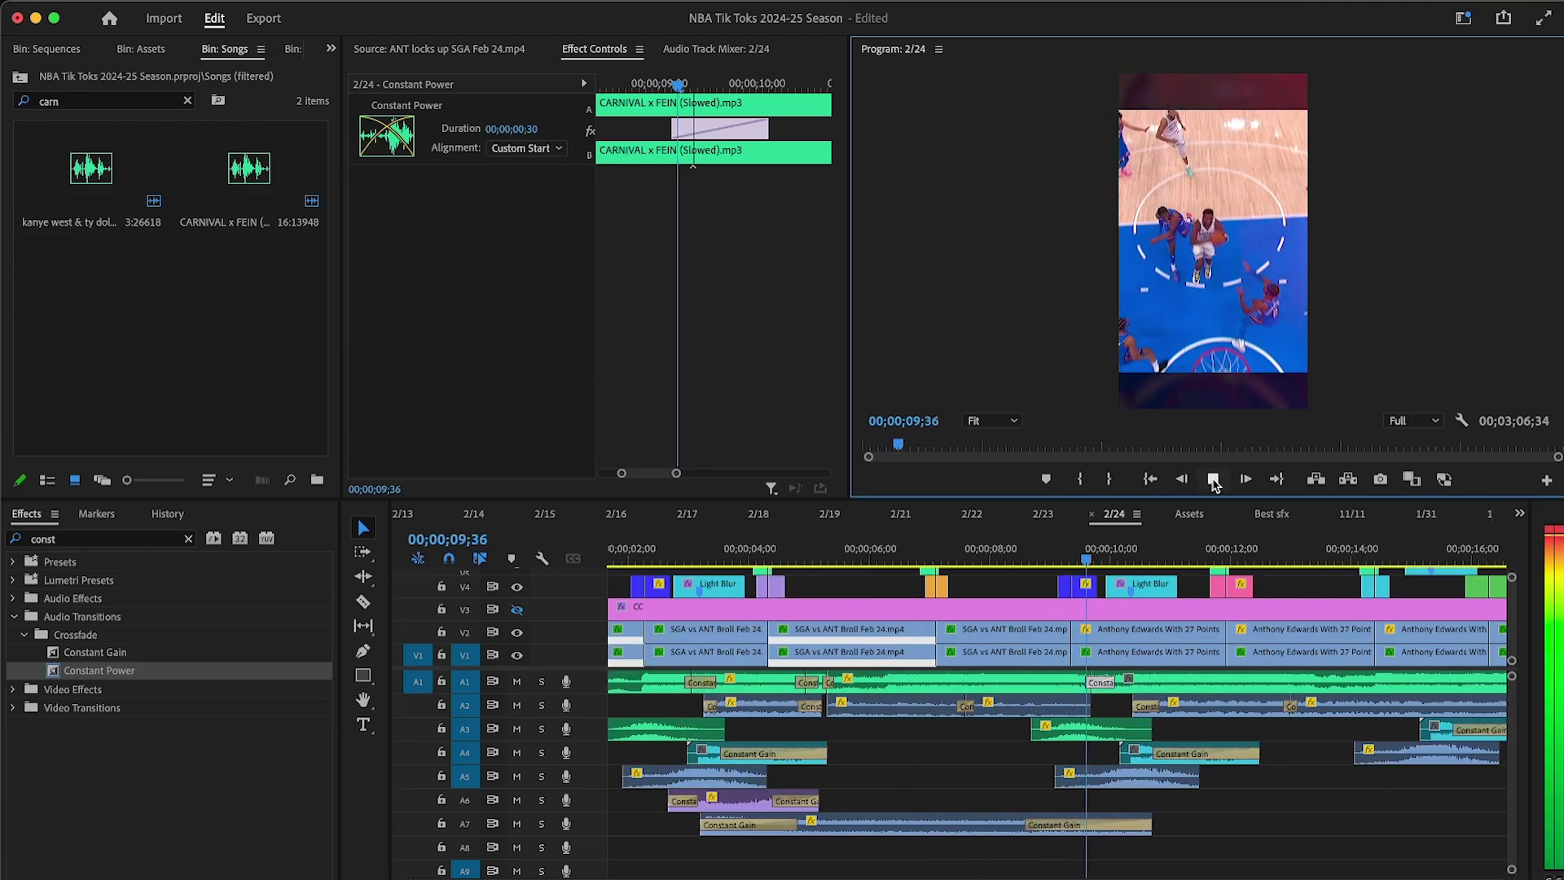
left_click(1213, 481)
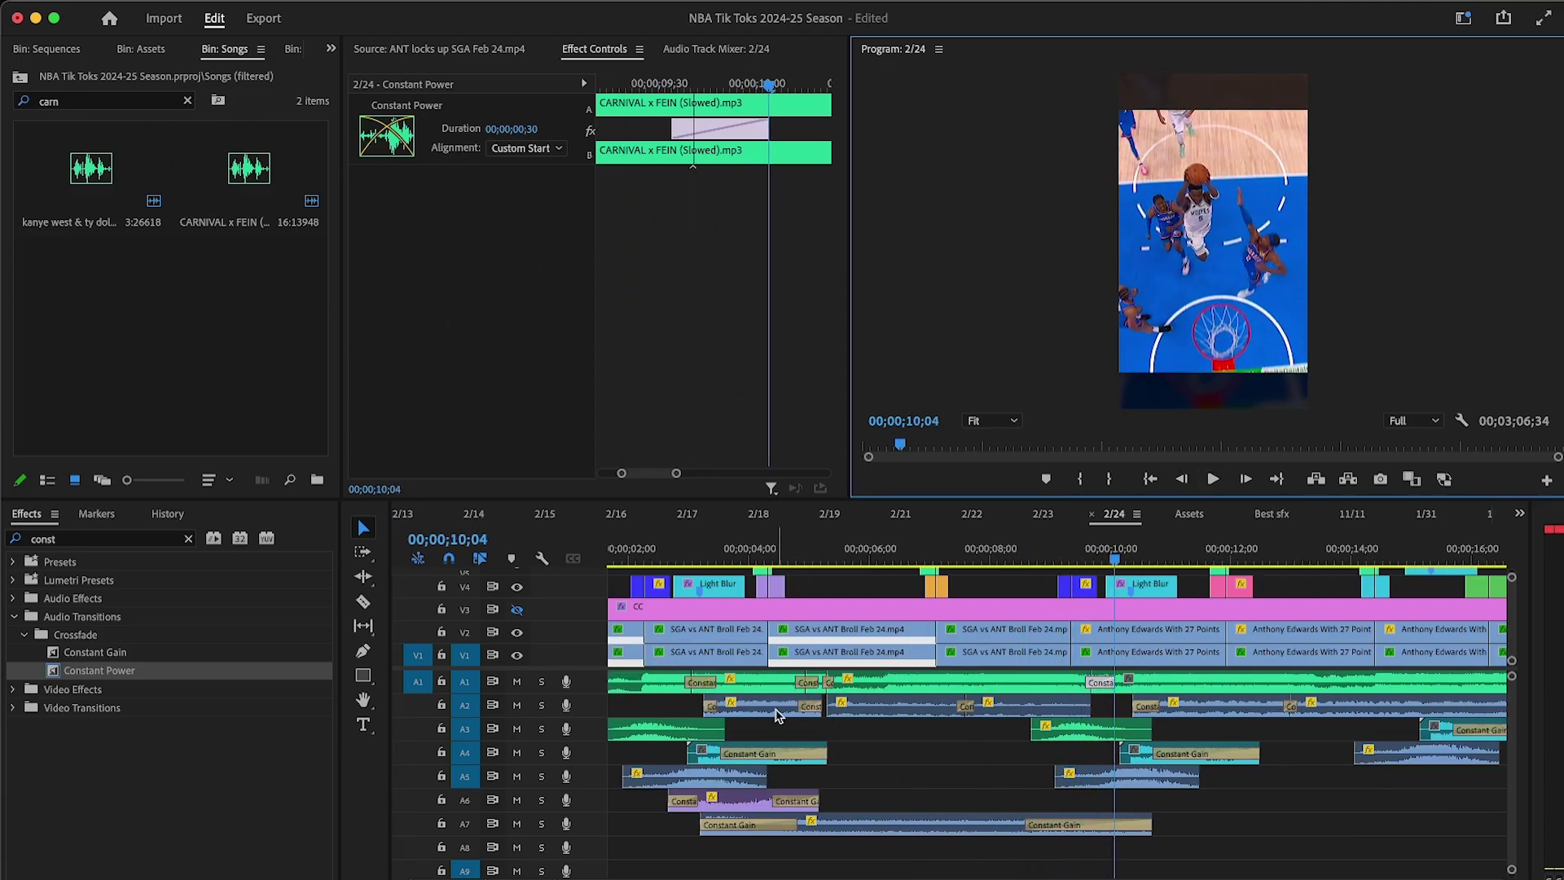
Step: Play from 00;00;05;07, remove the crossfade between the second and third A2 clips, and tighten the pause at their join
left_click(816, 558)
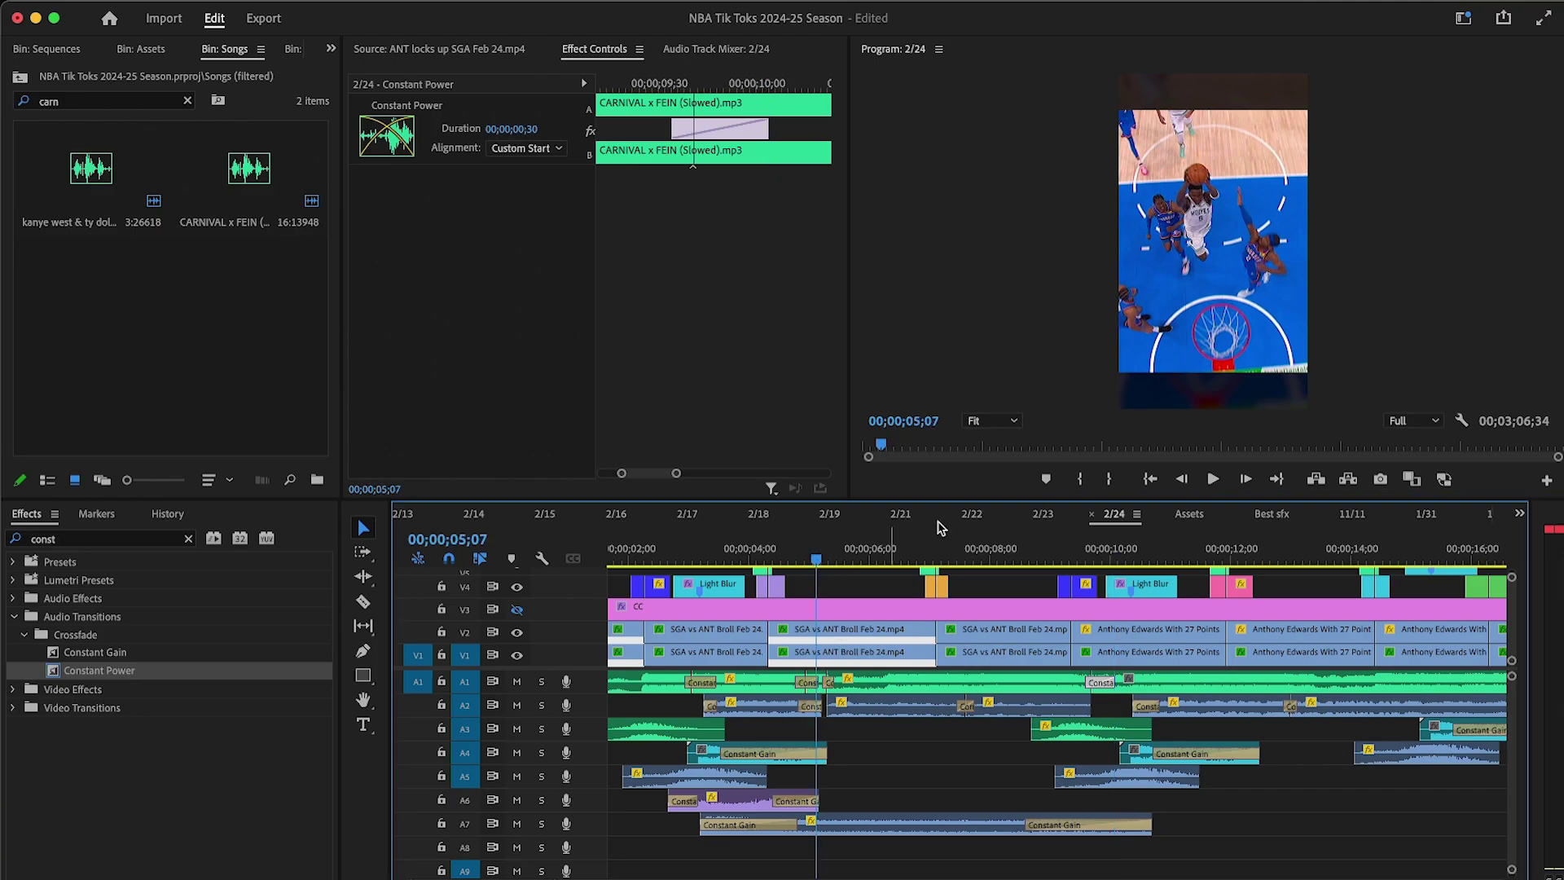
left_click(1213, 482)
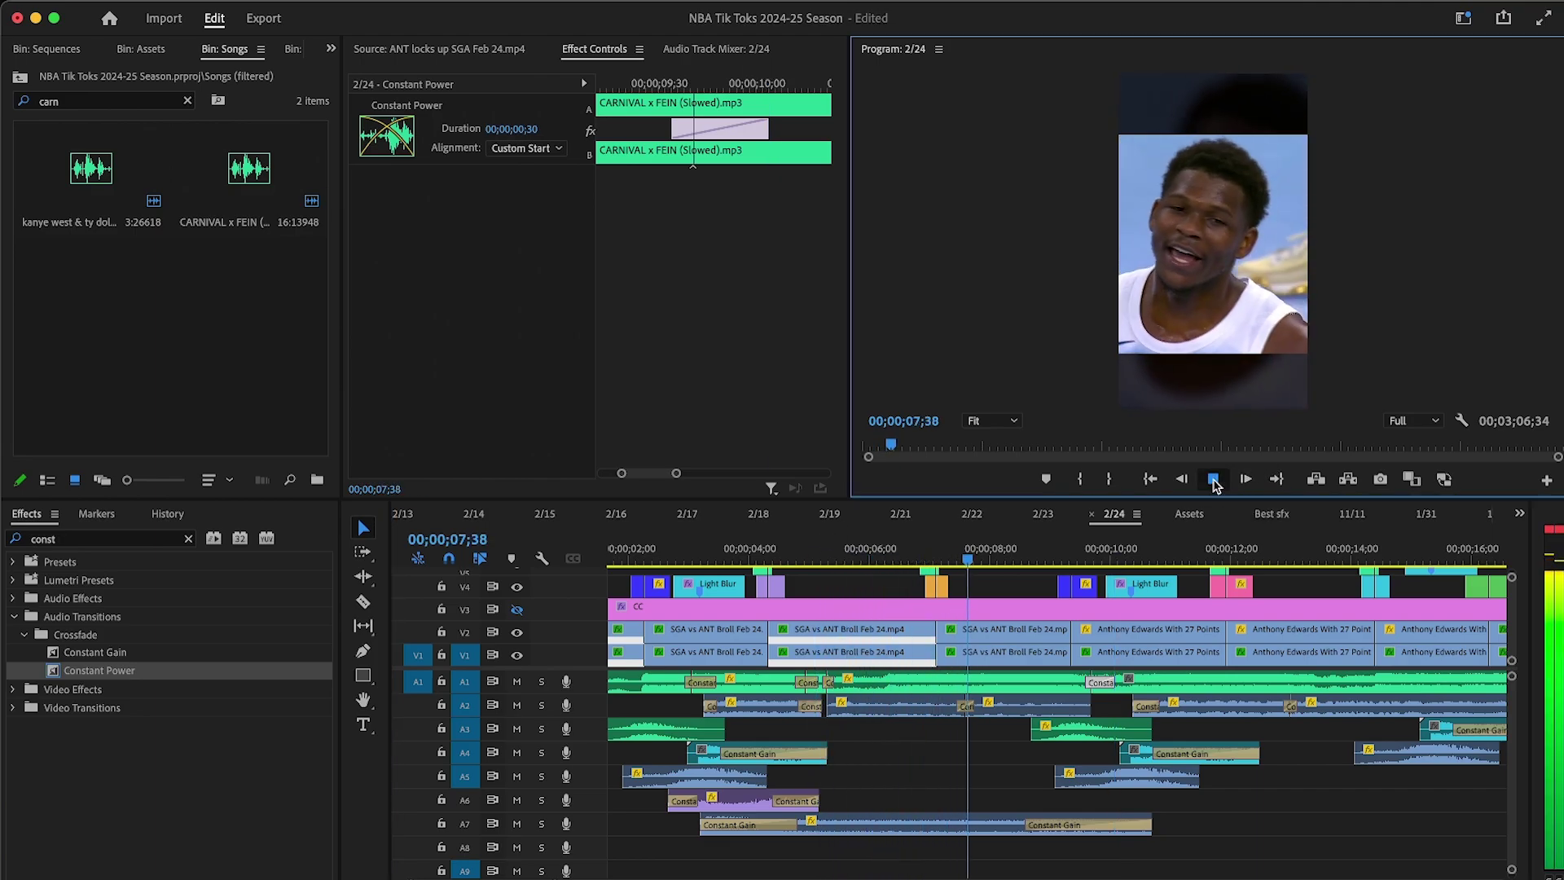
key("space")
left_click(979, 553)
key("=")
left_click_drag(1063, 559, 1049, 558)
left_click_drag(1037, 694, 1059, 721)
key("minus")
Step: Move the first three A2 clips about 10 frames earlier and extend the A1 crossfade at their end to 00;00;01;02
left_click_drag(755, 710, 1006, 711)
left_click(1186, 708)
left_click_drag(1167, 682, 1158, 689)
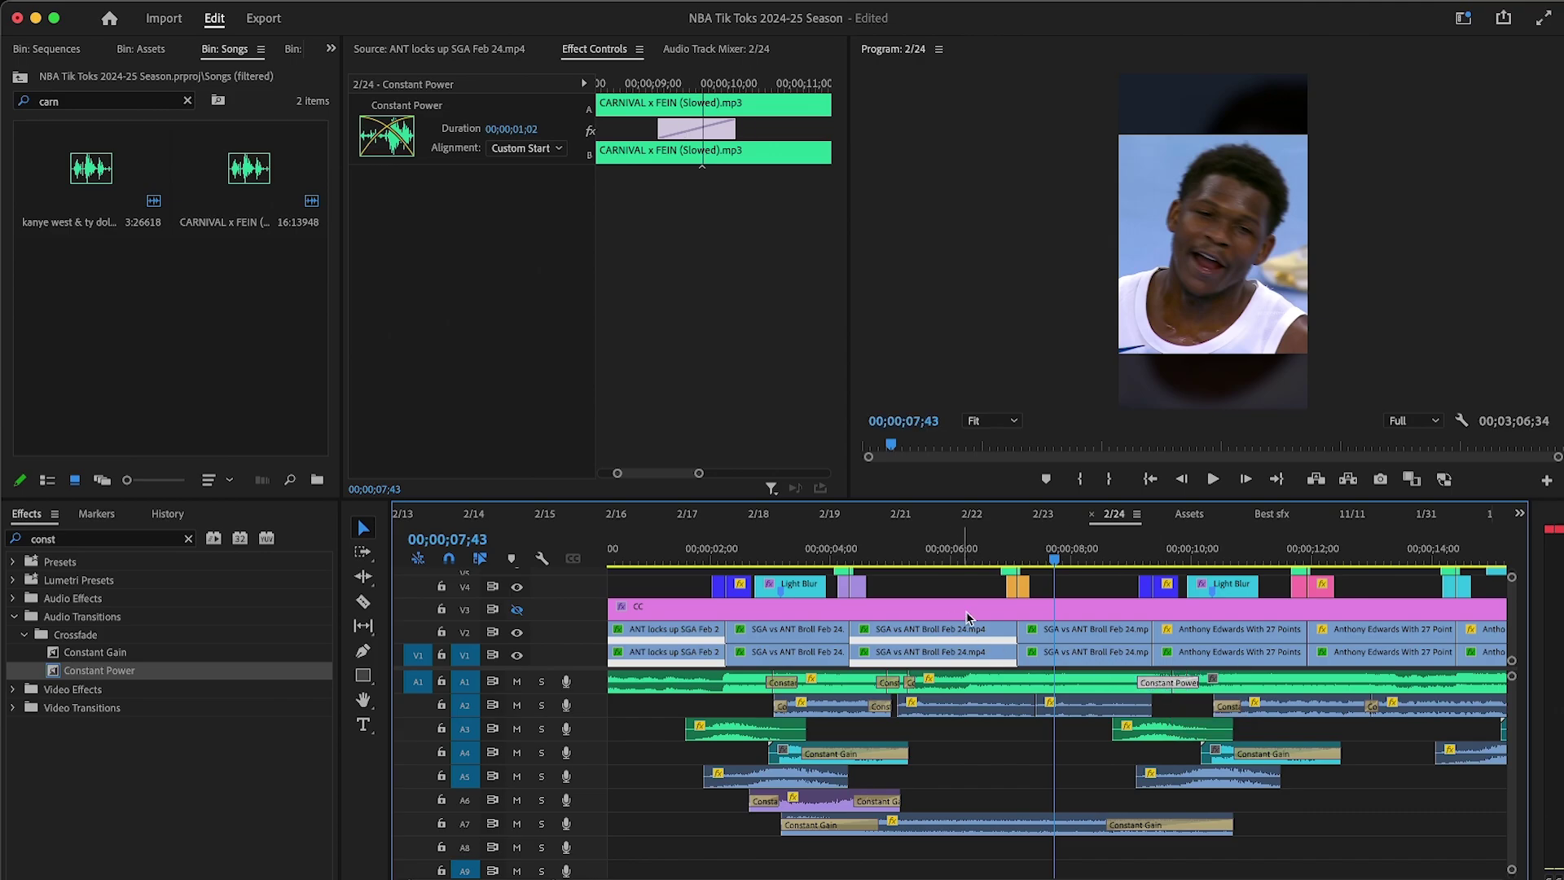
Step: Remove the two adjacent A1 crossfades near 00;00;05;00 and shorten the one near 00;00;09;30 to 00;00;00;44
left_click_drag(914, 548, 796, 557)
left_click_drag(1028, 694, 1190, 682)
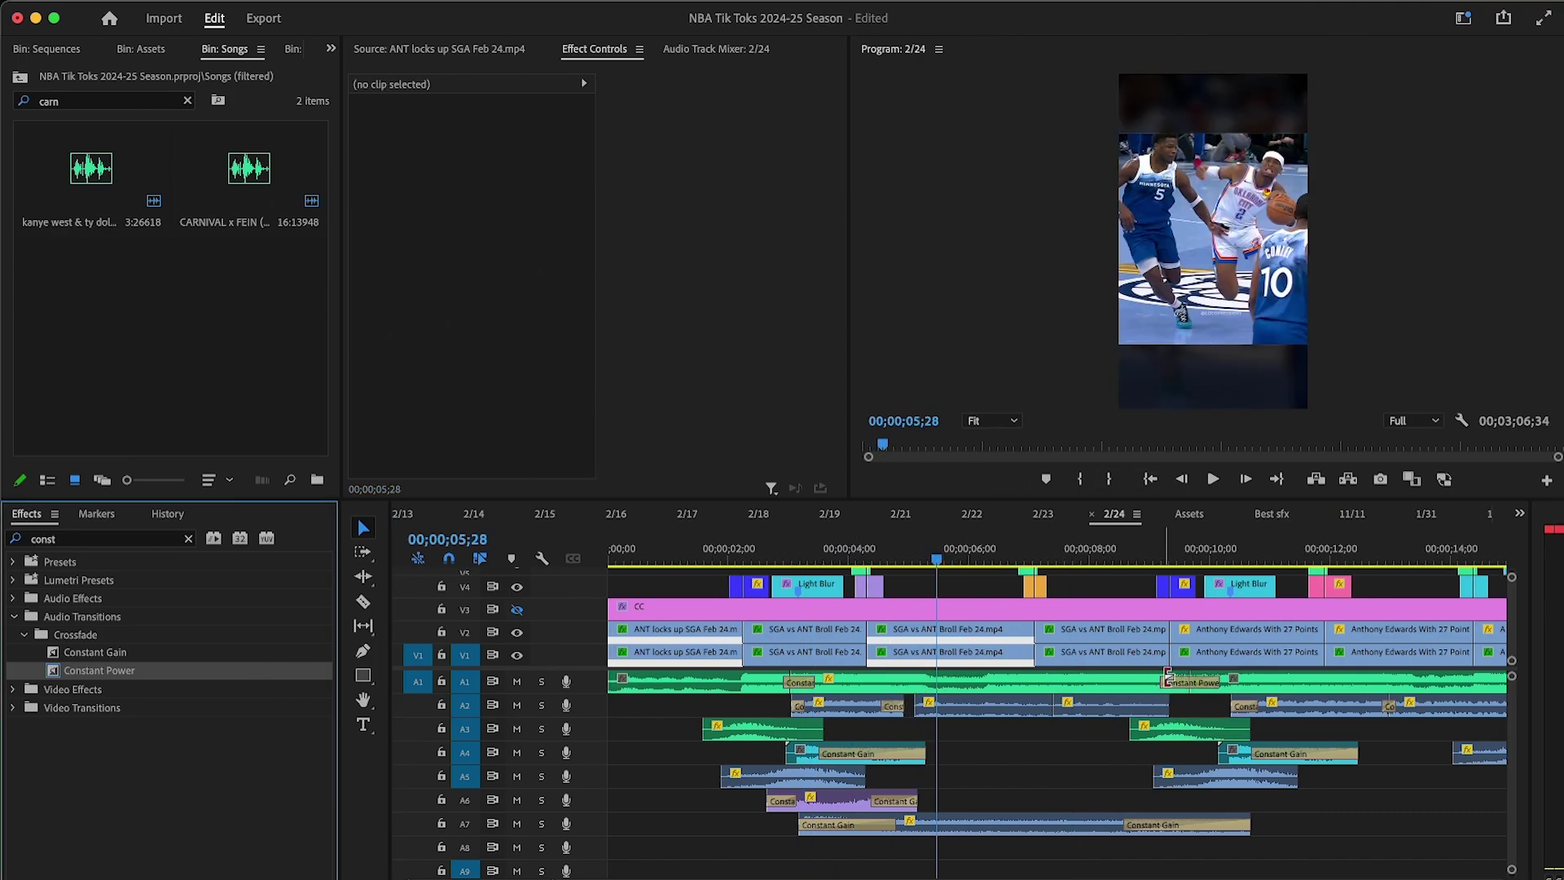
left_click(1167, 678)
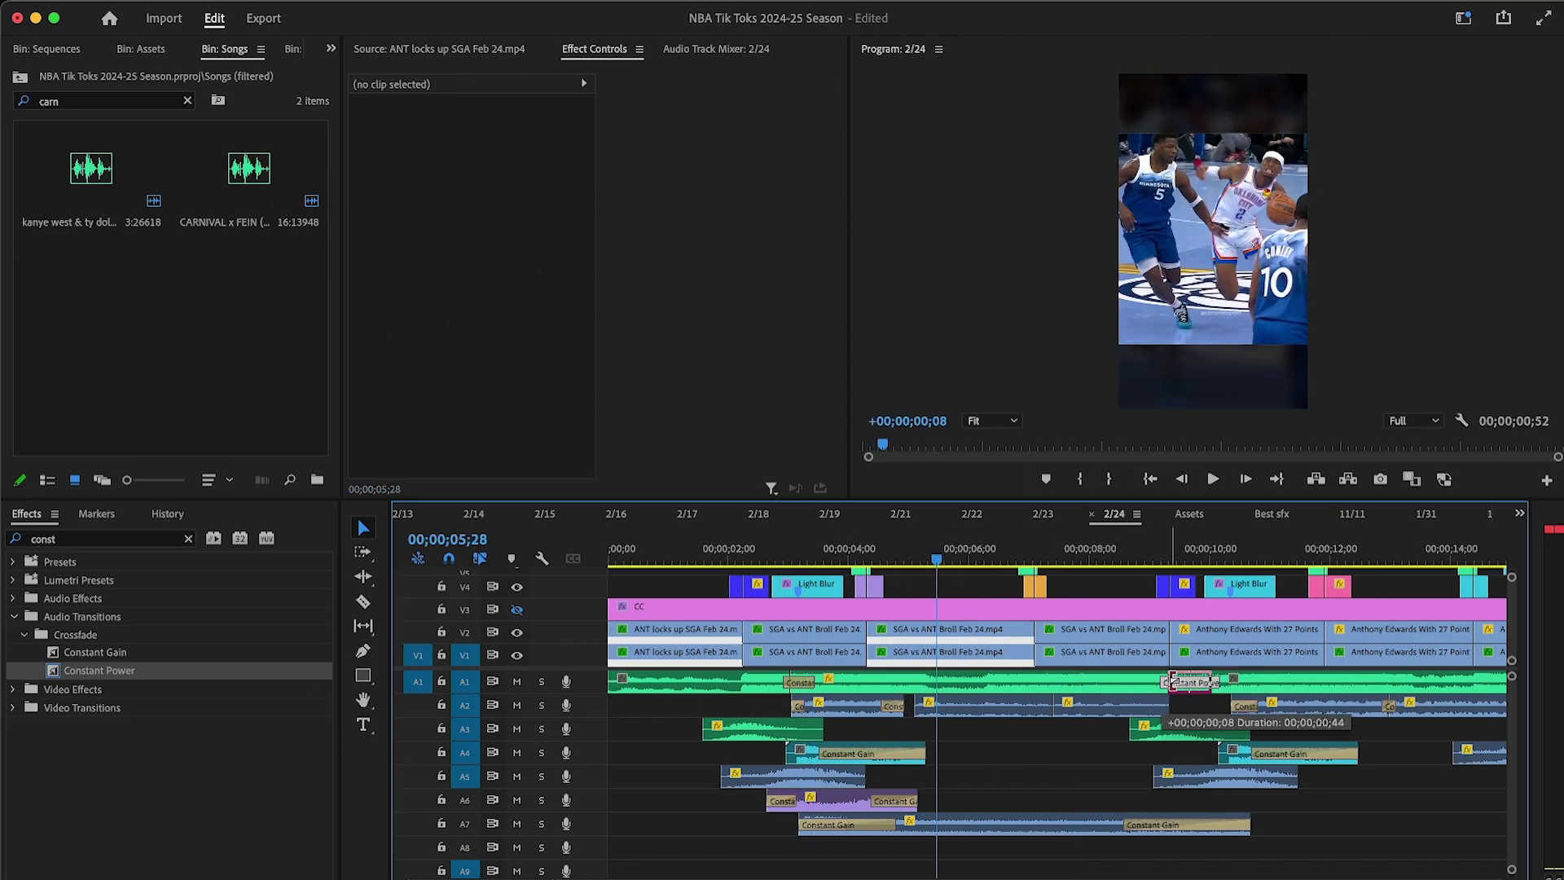
Step: Cut the A1 song at the start of the second A2 clip, near 00;00;05;05, and apply a Constant Power crossfade there
key("c")
left_click(914, 686)
key("v")
left_click_drag(190, 672, 904, 682)
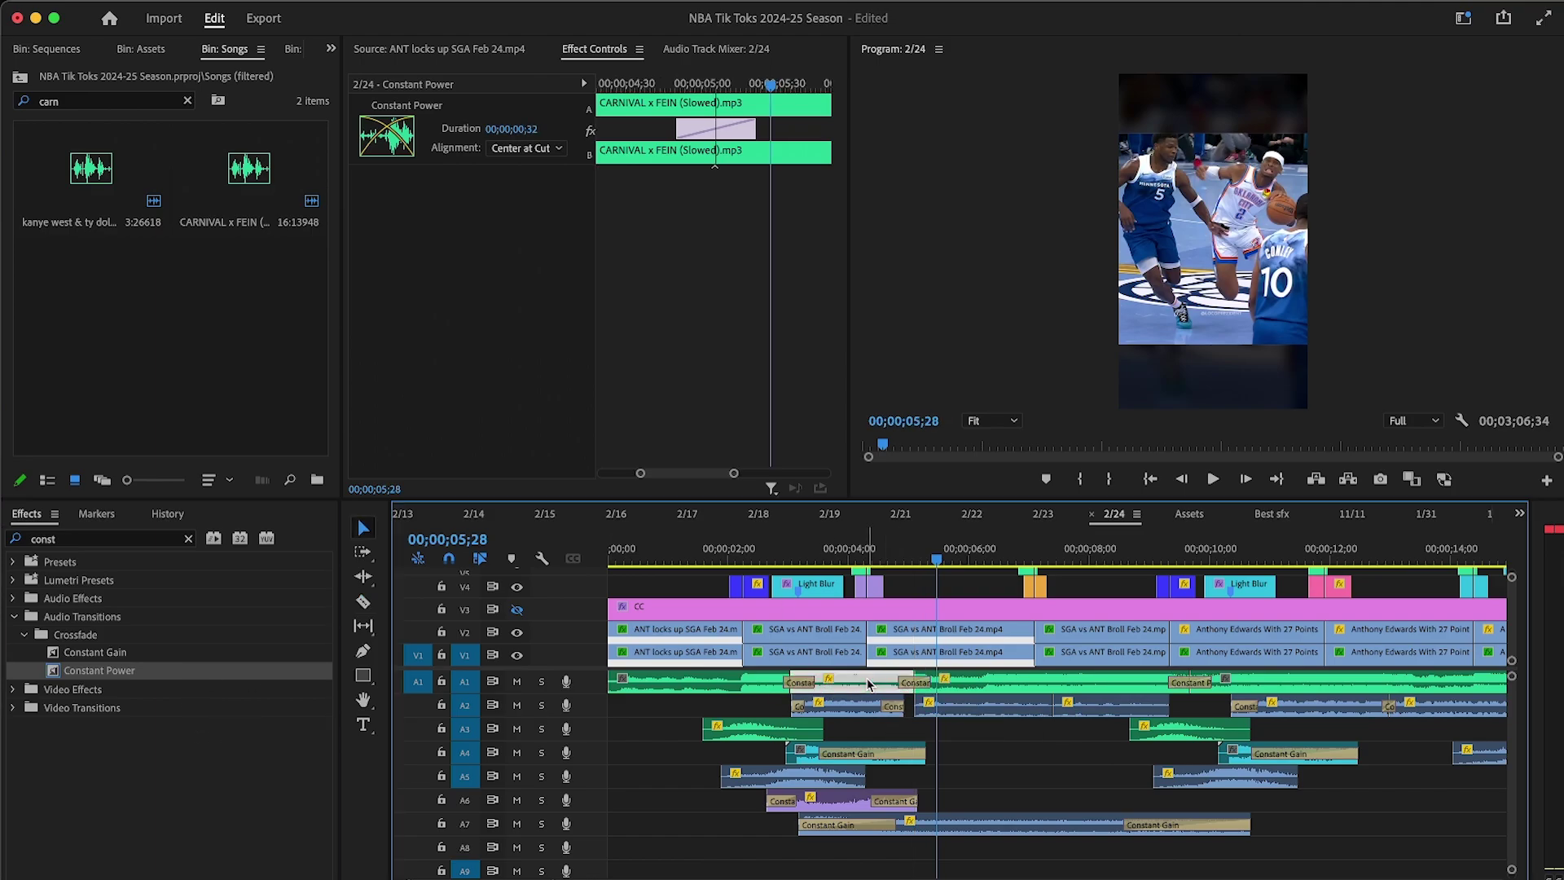
Step: Set the A1 song segment under the second and third A2 clips to -10.0 dB and review from 00;00;03;06
left_click(868, 684)
left_click(981, 679)
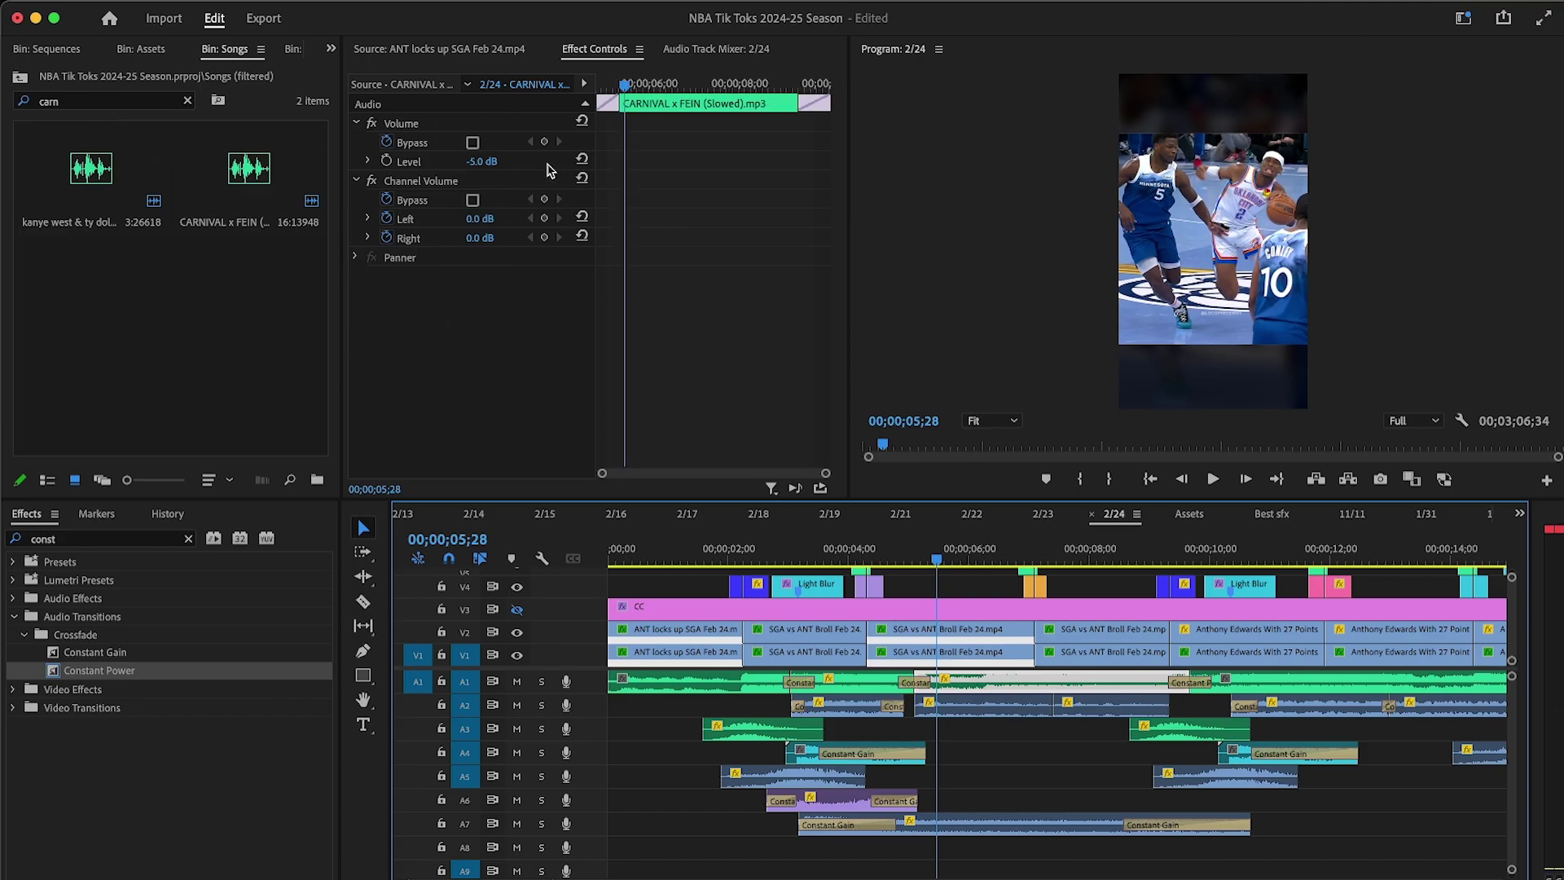
left_click(489, 161)
key("Return")
left_click(797, 544)
key("=")
key("-")
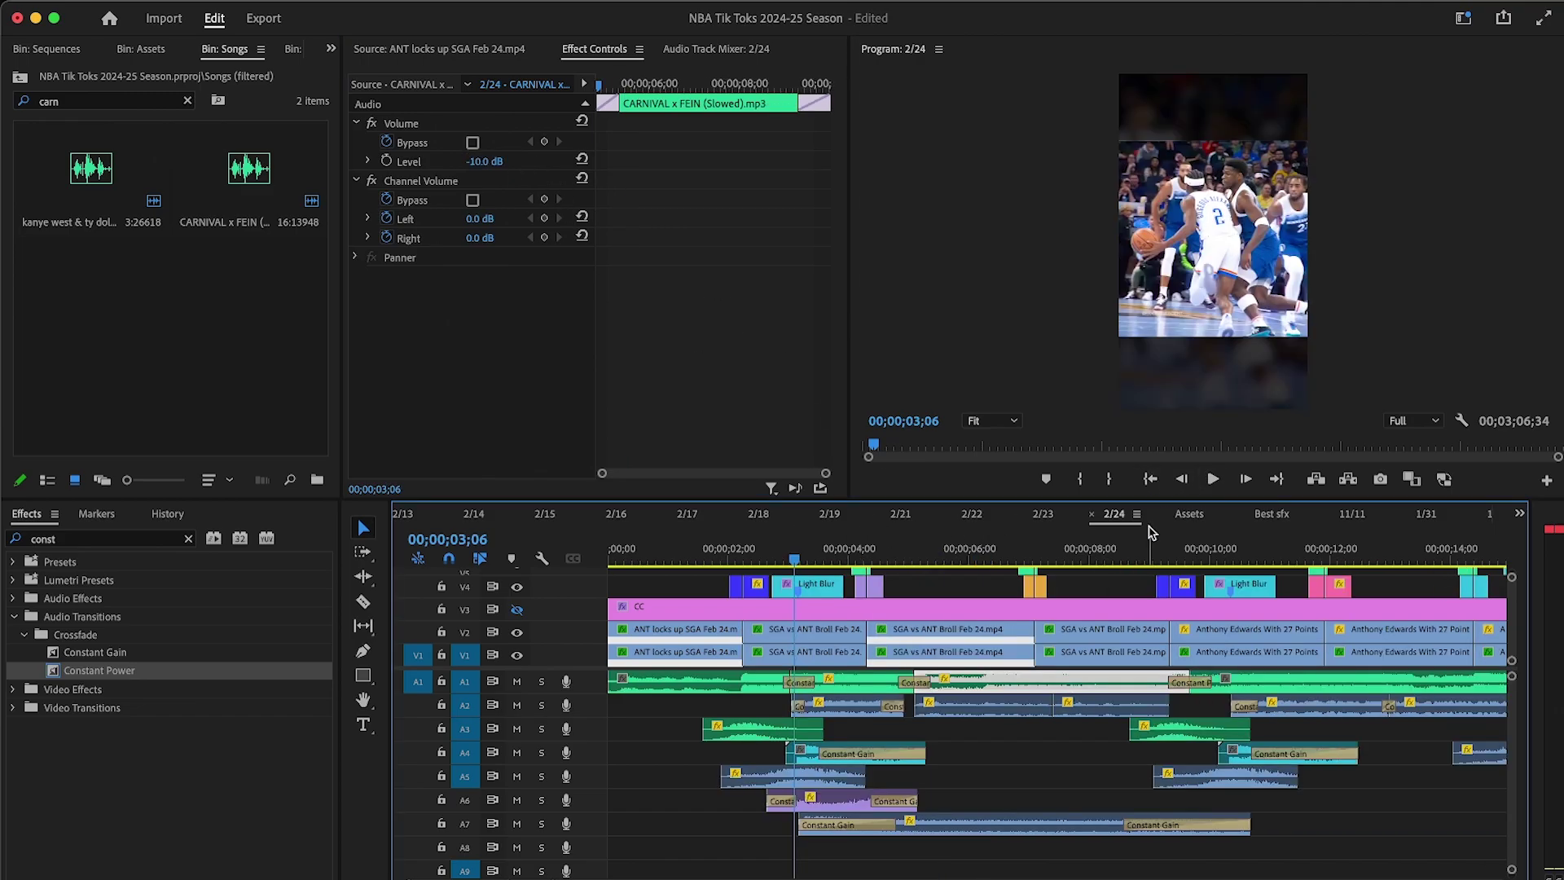
Step: Set the volume level of both the second and third A2 clips to 14 dB
left_click(982, 706)
left_click(492, 161)
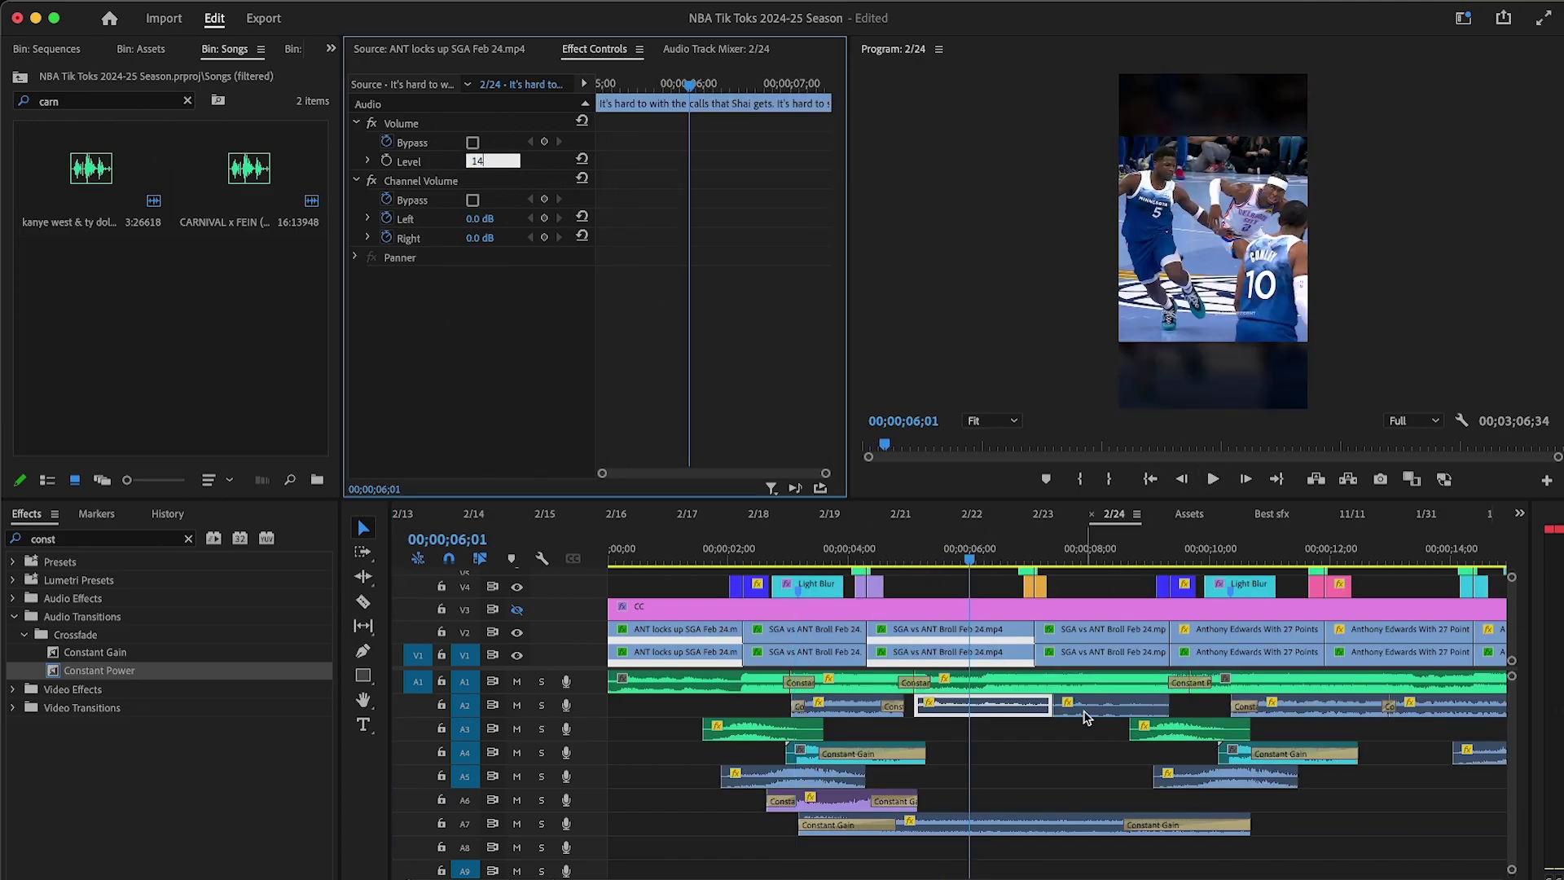
left_click(1084, 712)
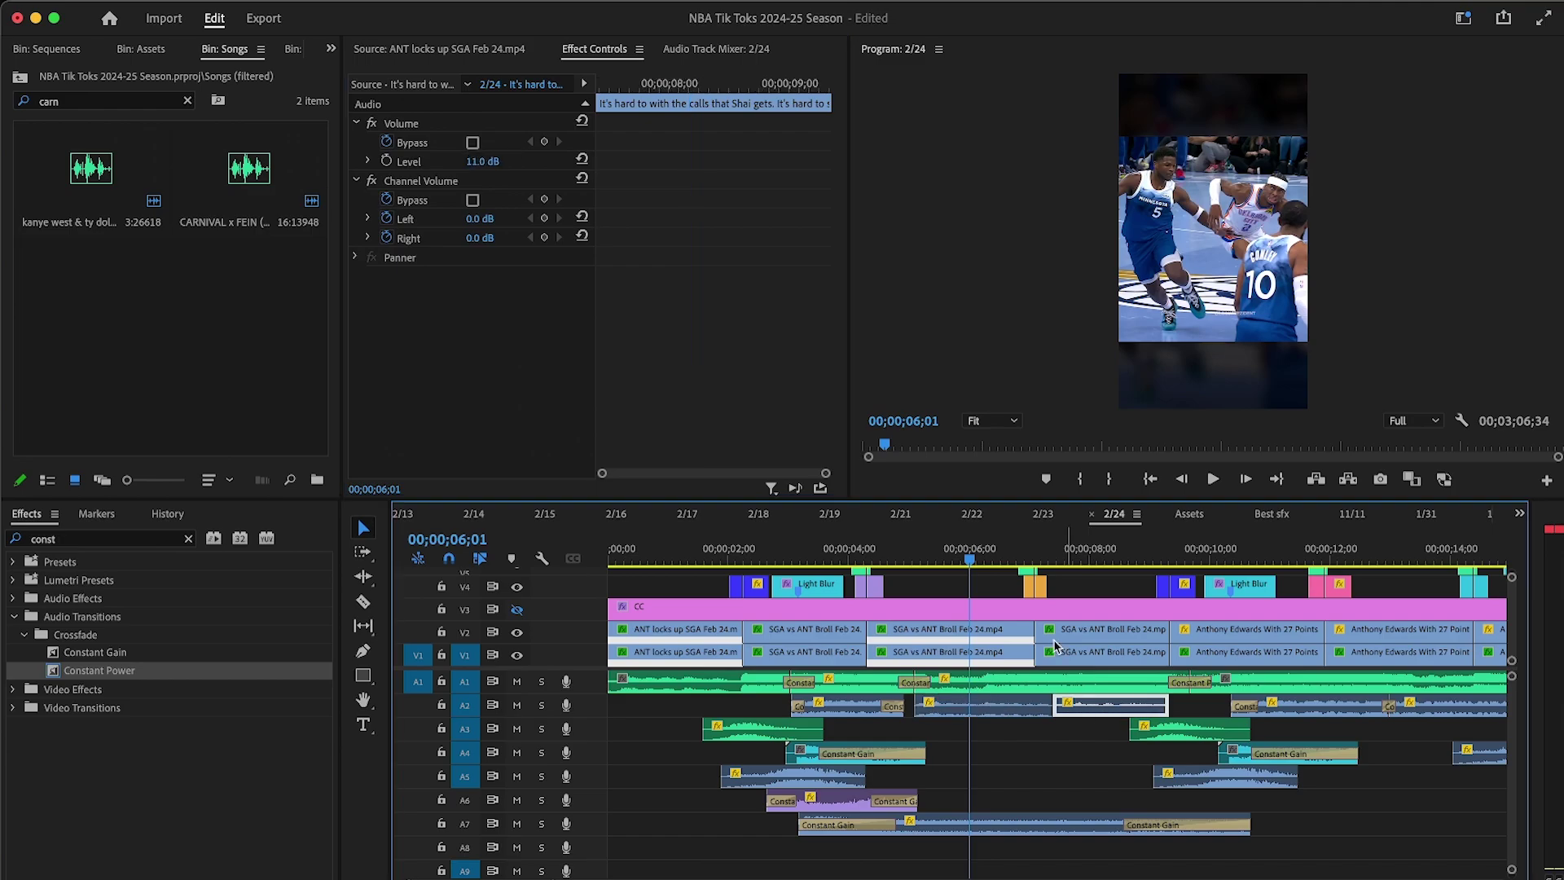
left_click(488, 162)
type("14")
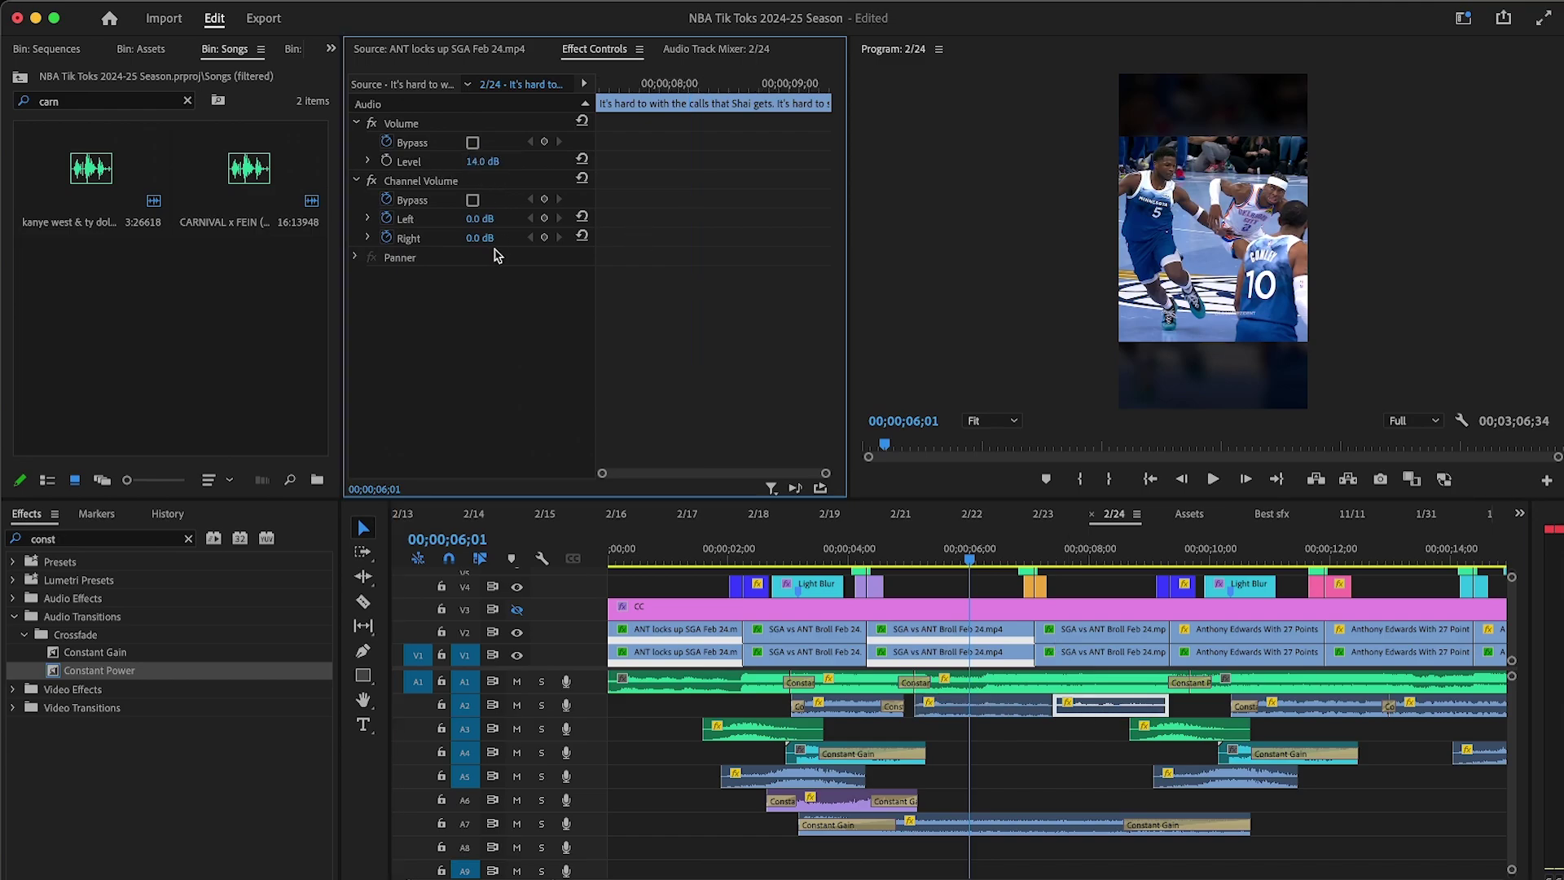
Step: Apply a Constant Power crossfade between the second and third A2 clips and Constant Gain fades at their outer ends
left_click_drag(95, 673, 1031, 705)
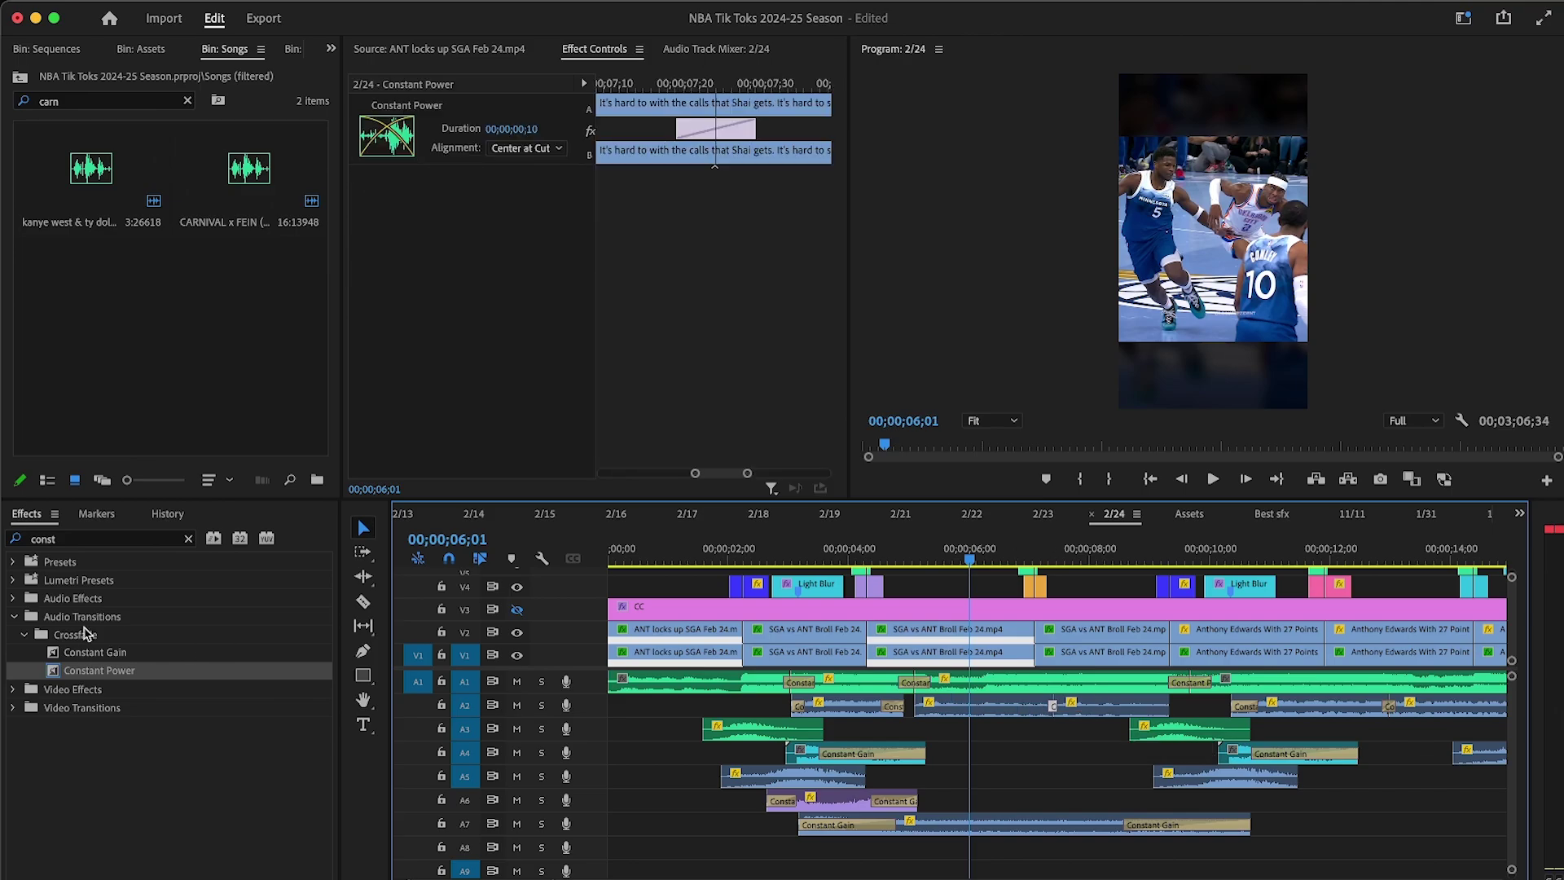
left_click_drag(96, 653, 915, 714)
left_click_drag(192, 654, 1162, 707)
Step: Review the second and third A2 clips and extend the third clip's end to about 00;00;09;14
left_click(1212, 480)
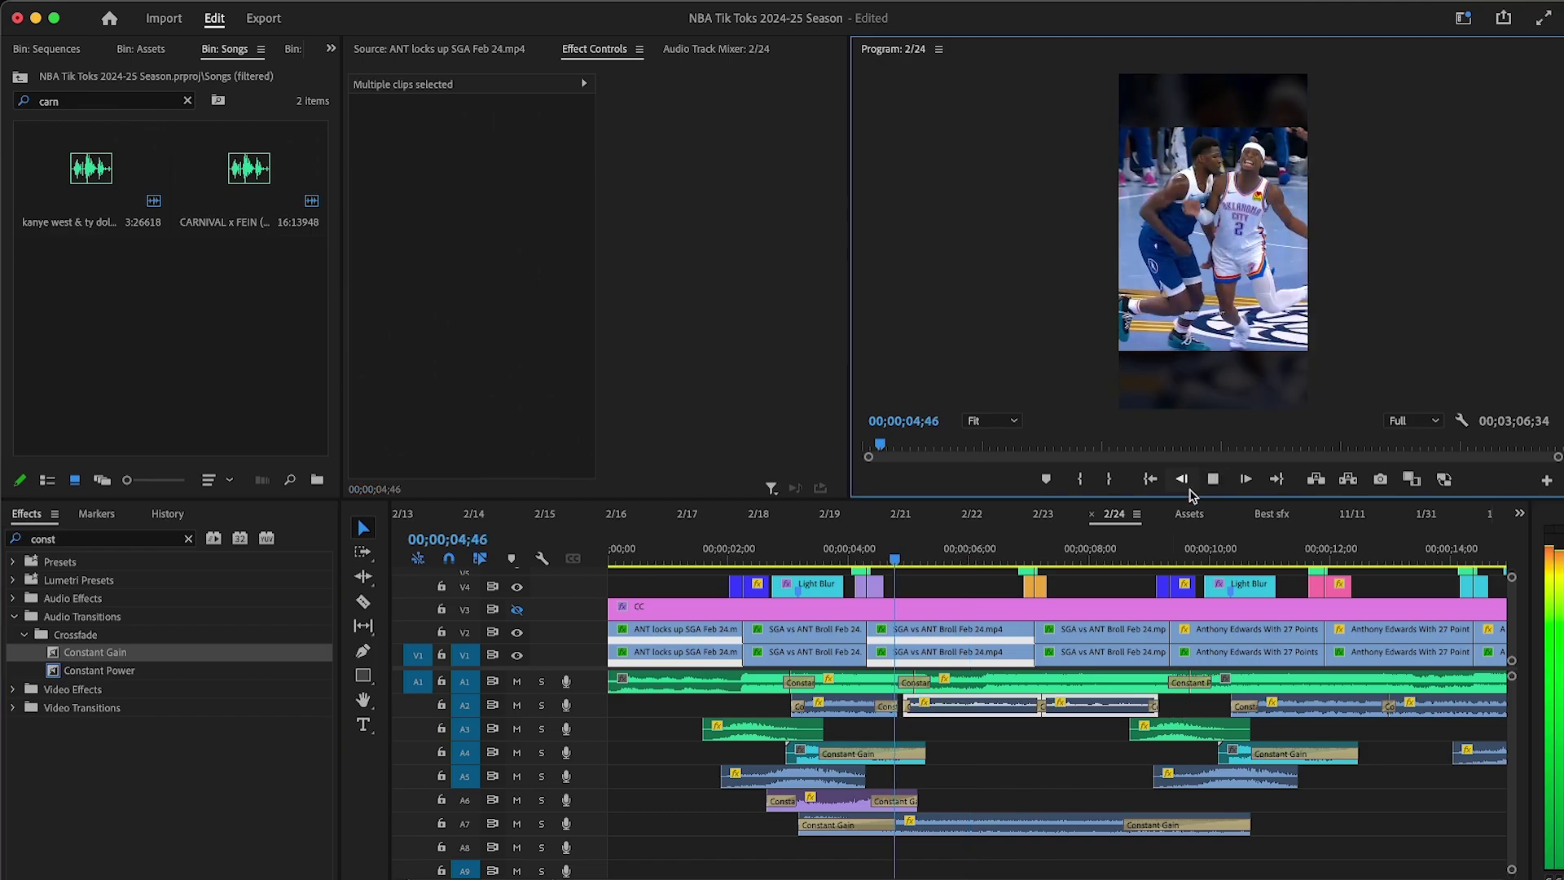
left_click(961, 594)
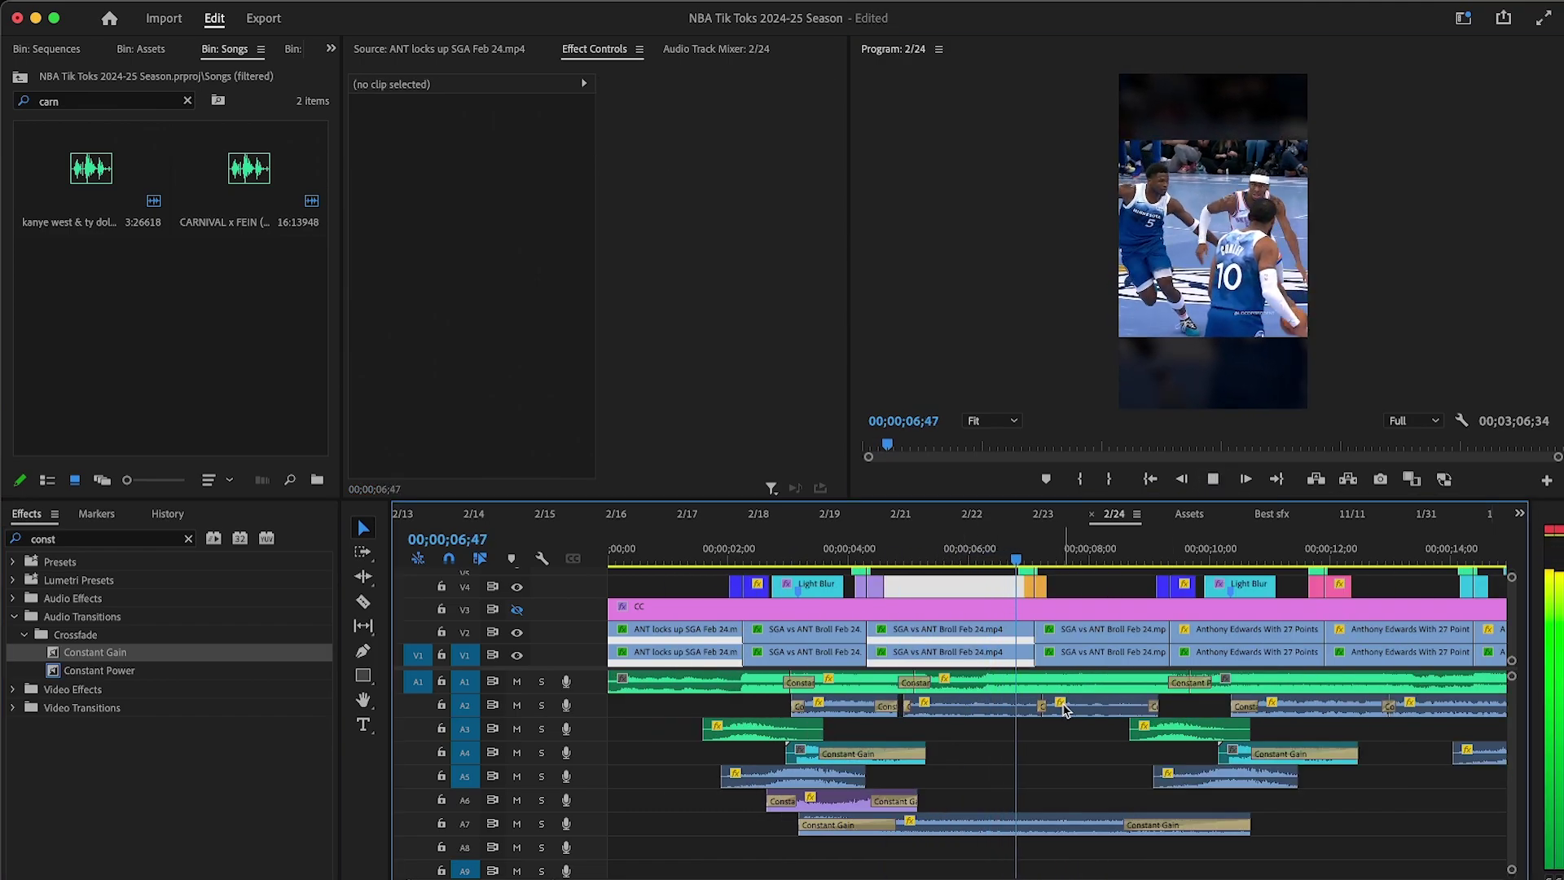
left_click(1064, 710)
key("minus")
key("equal")
key("minus")
key("equal")
key("equal")
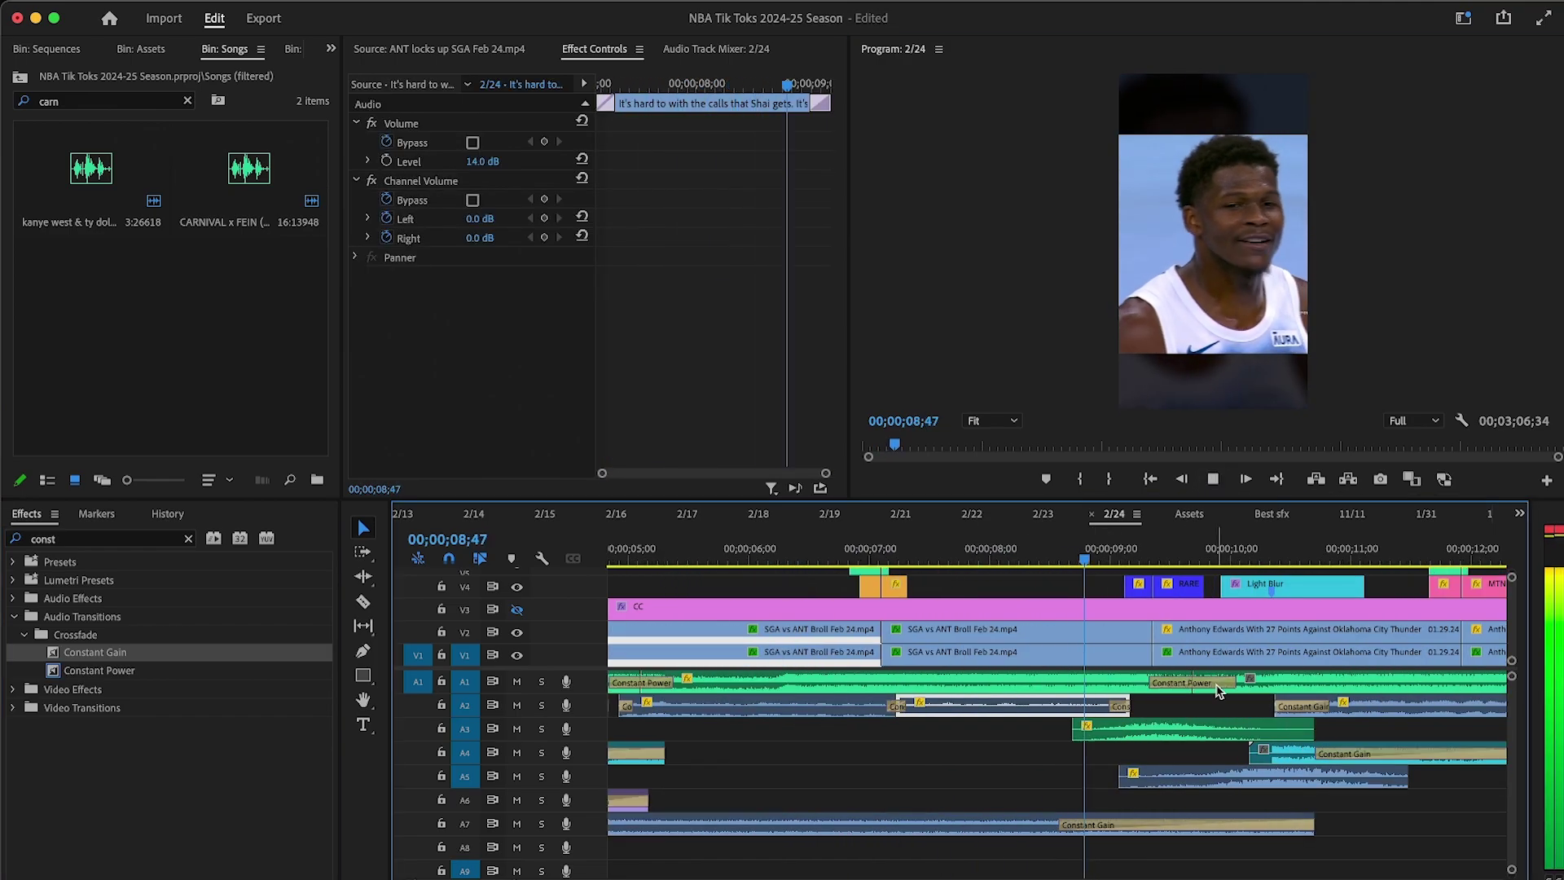
left_click(1098, 553)
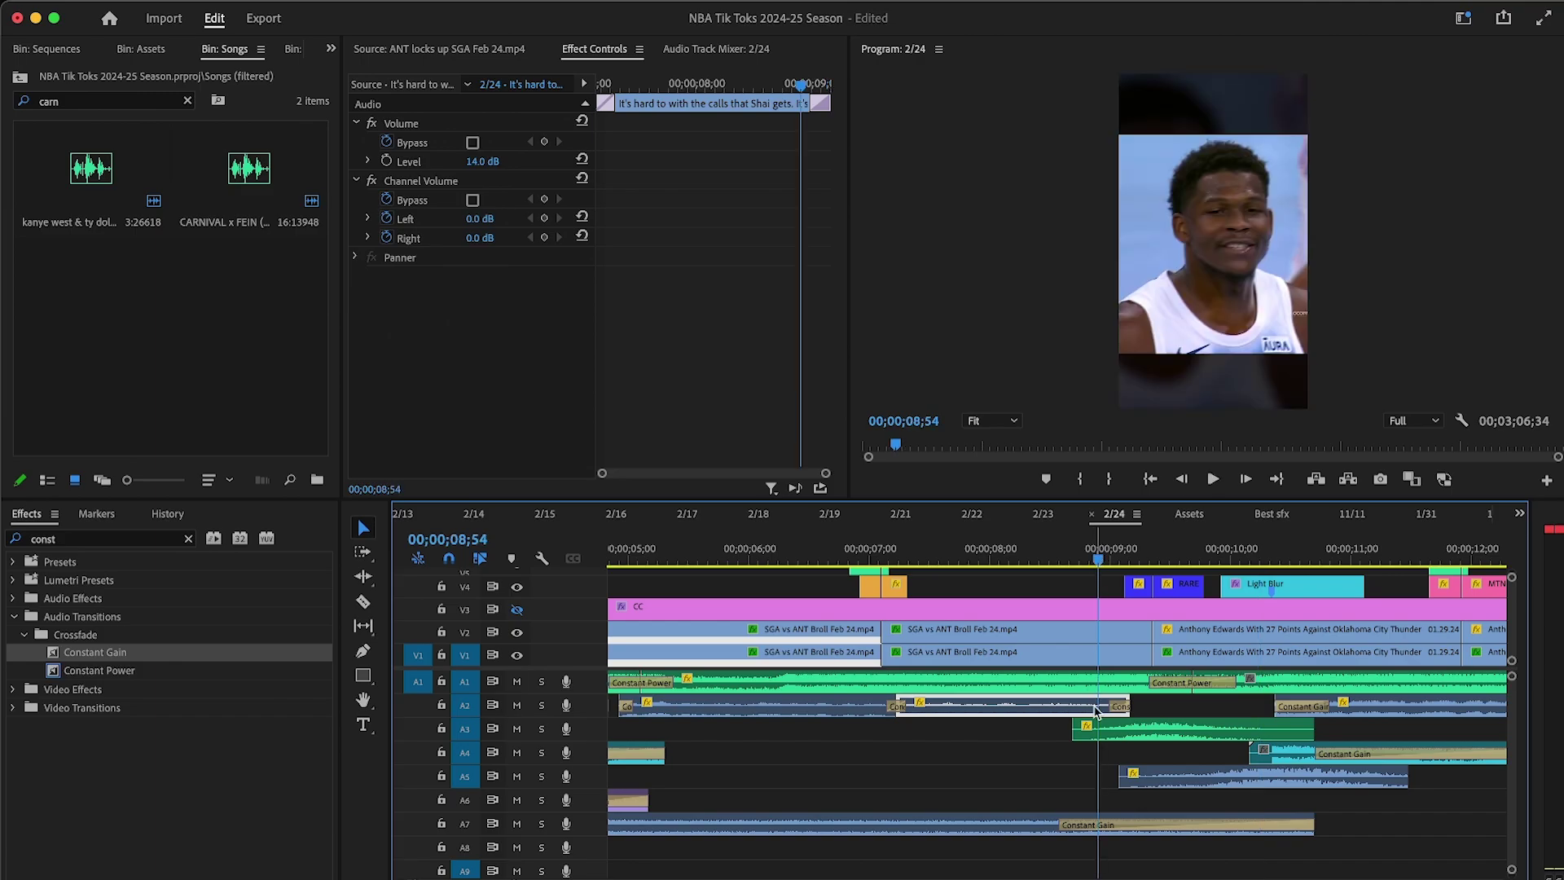
left_click(1119, 705)
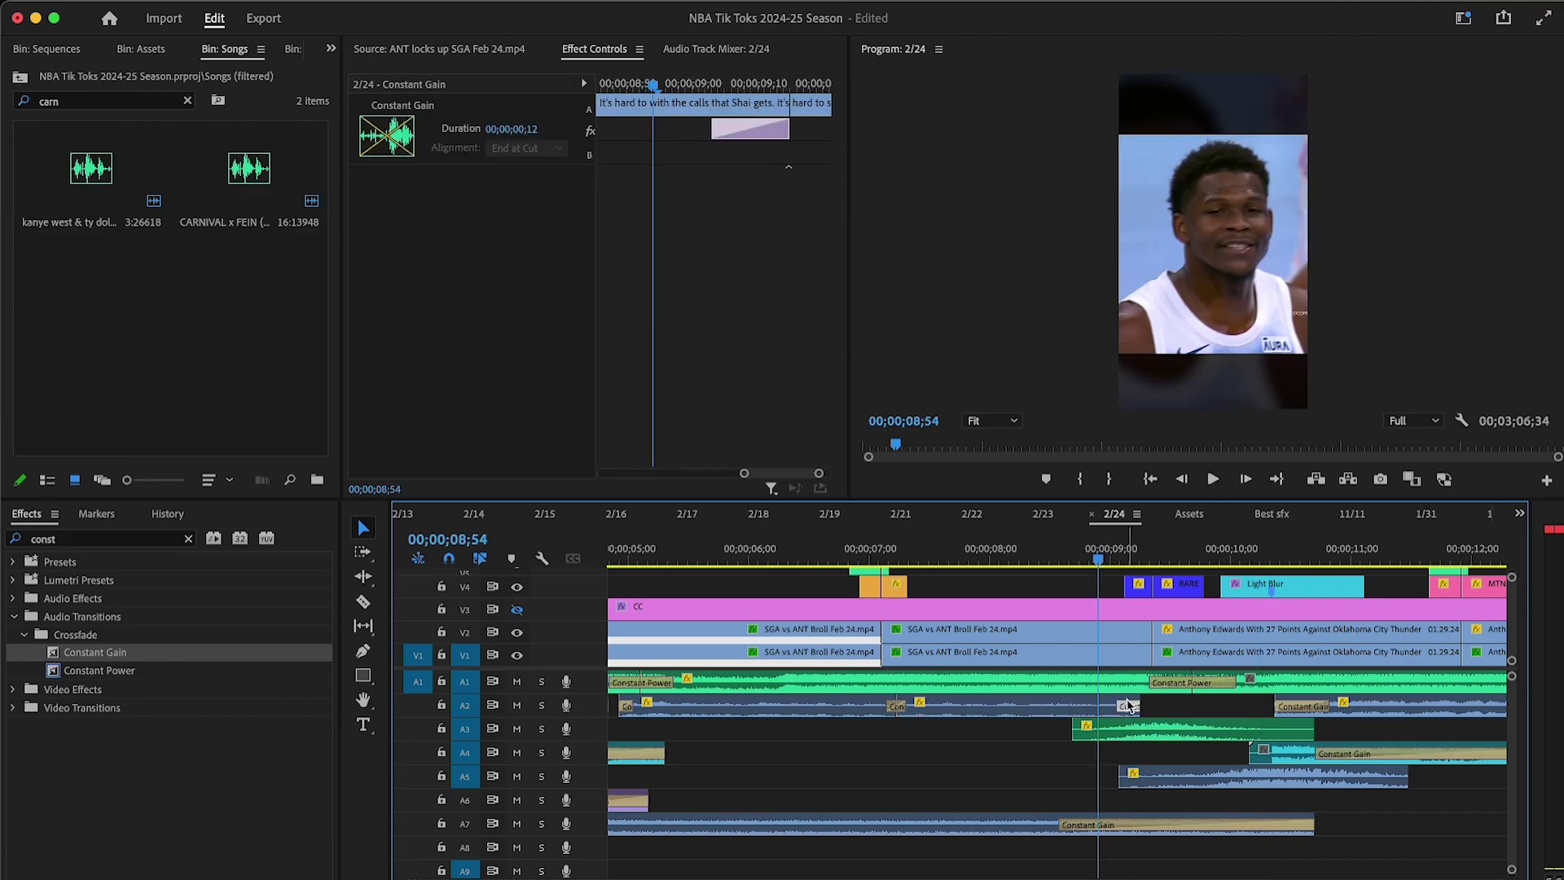
Step: Set the volume level of both the second and third A2 clips to 15.0 dB
key("minus")
left_click(918, 709)
left_click(496, 158)
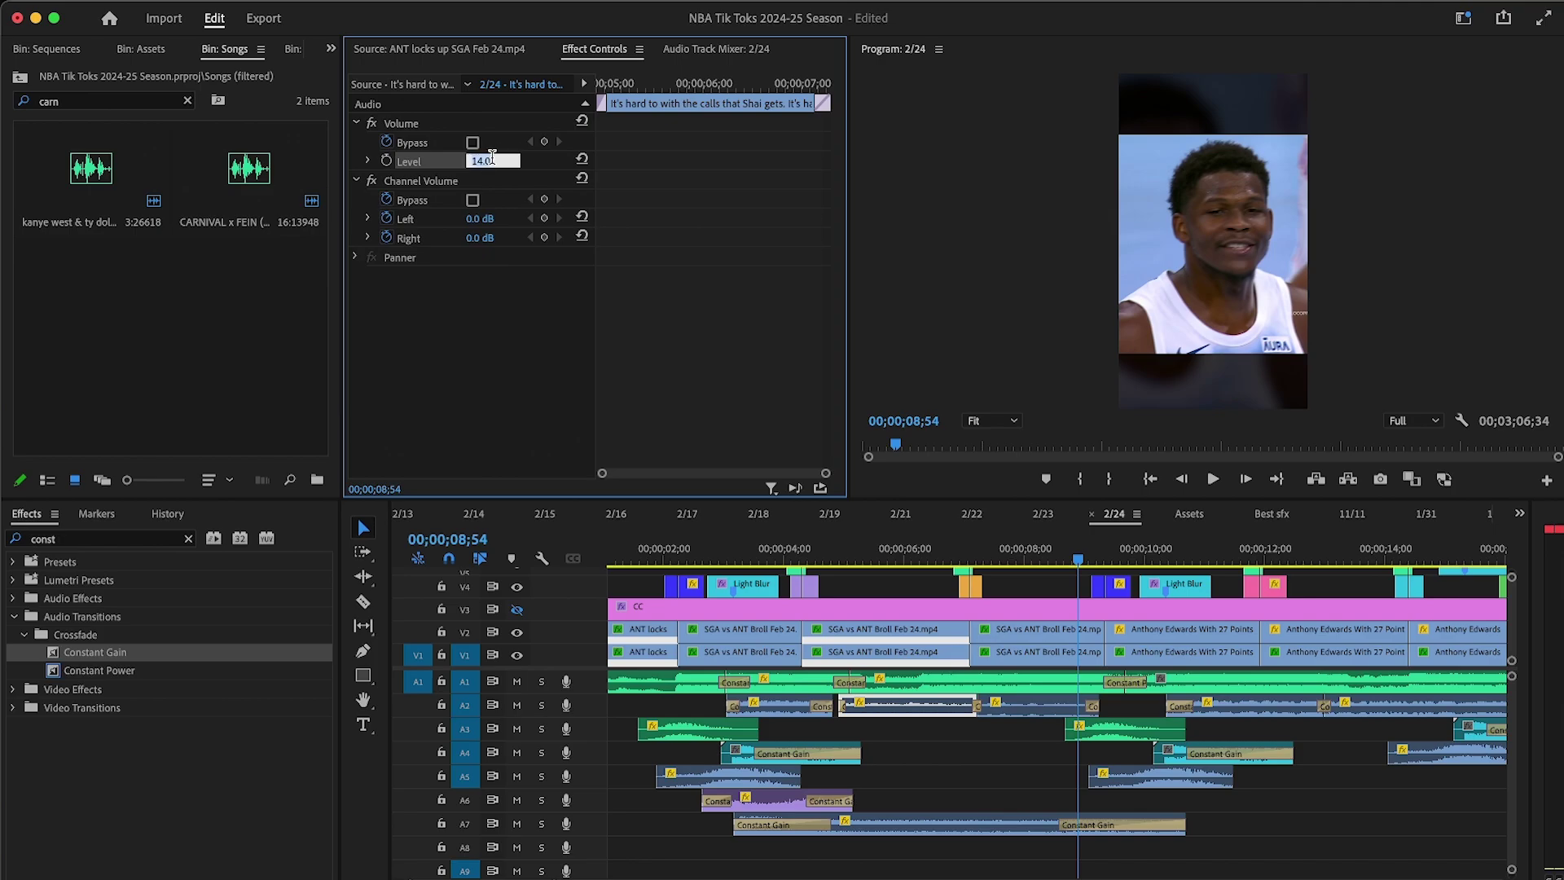
left_click(1007, 705)
left_click(491, 160)
Step: Turn off Left and Right channel volume keyframing on the second and third A2 clips, set both channels to 5.0 dB, and review from 00;00;04;23
left_click(387, 217)
left_click(387, 237)
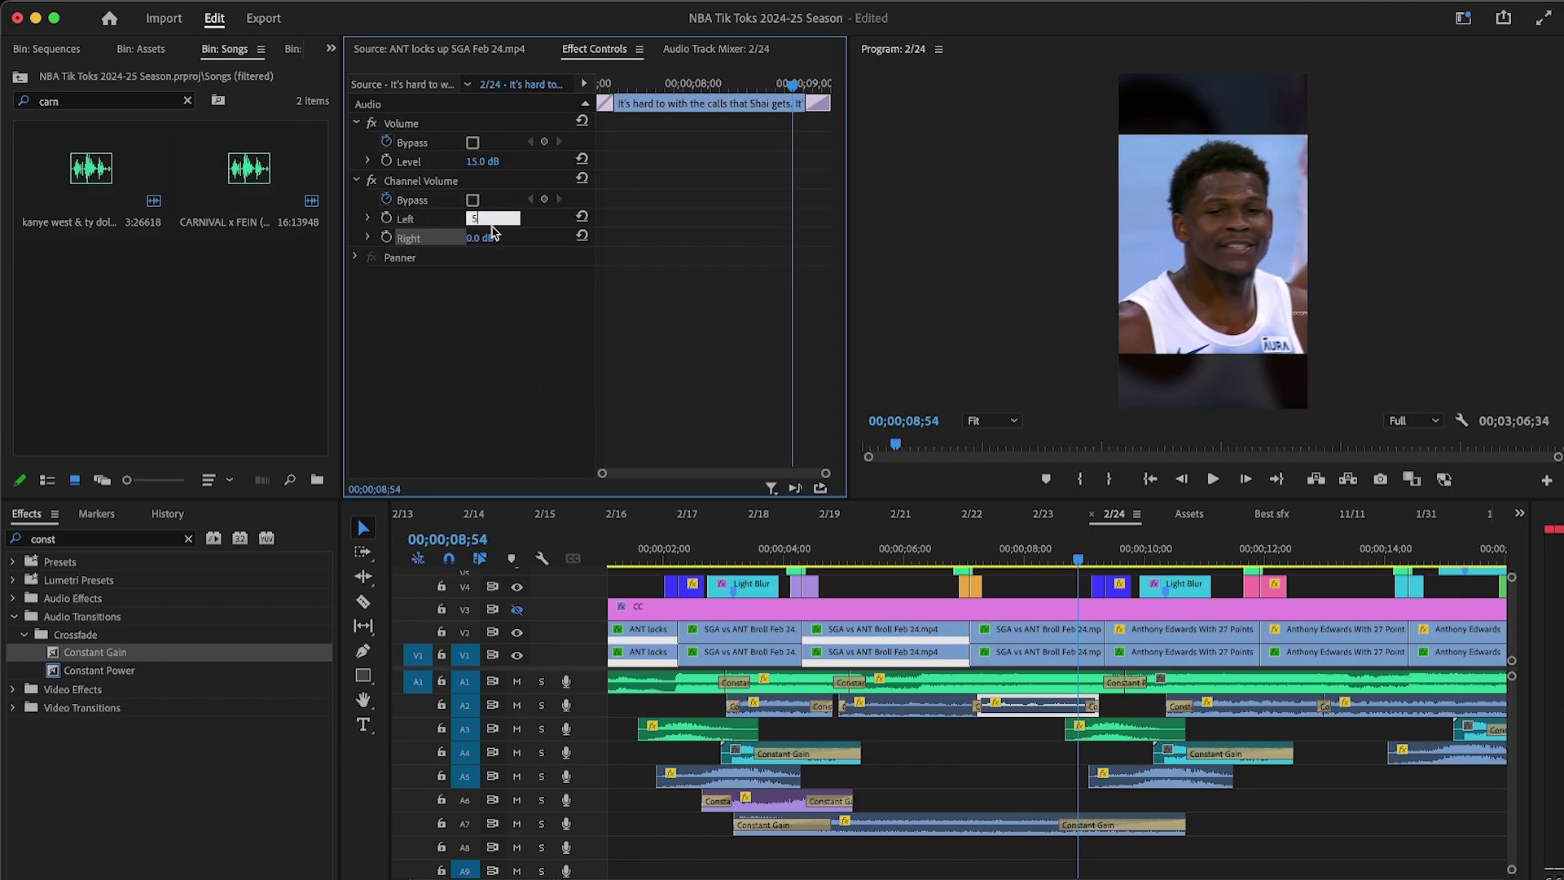
left_click(925, 714)
left_click(405, 222)
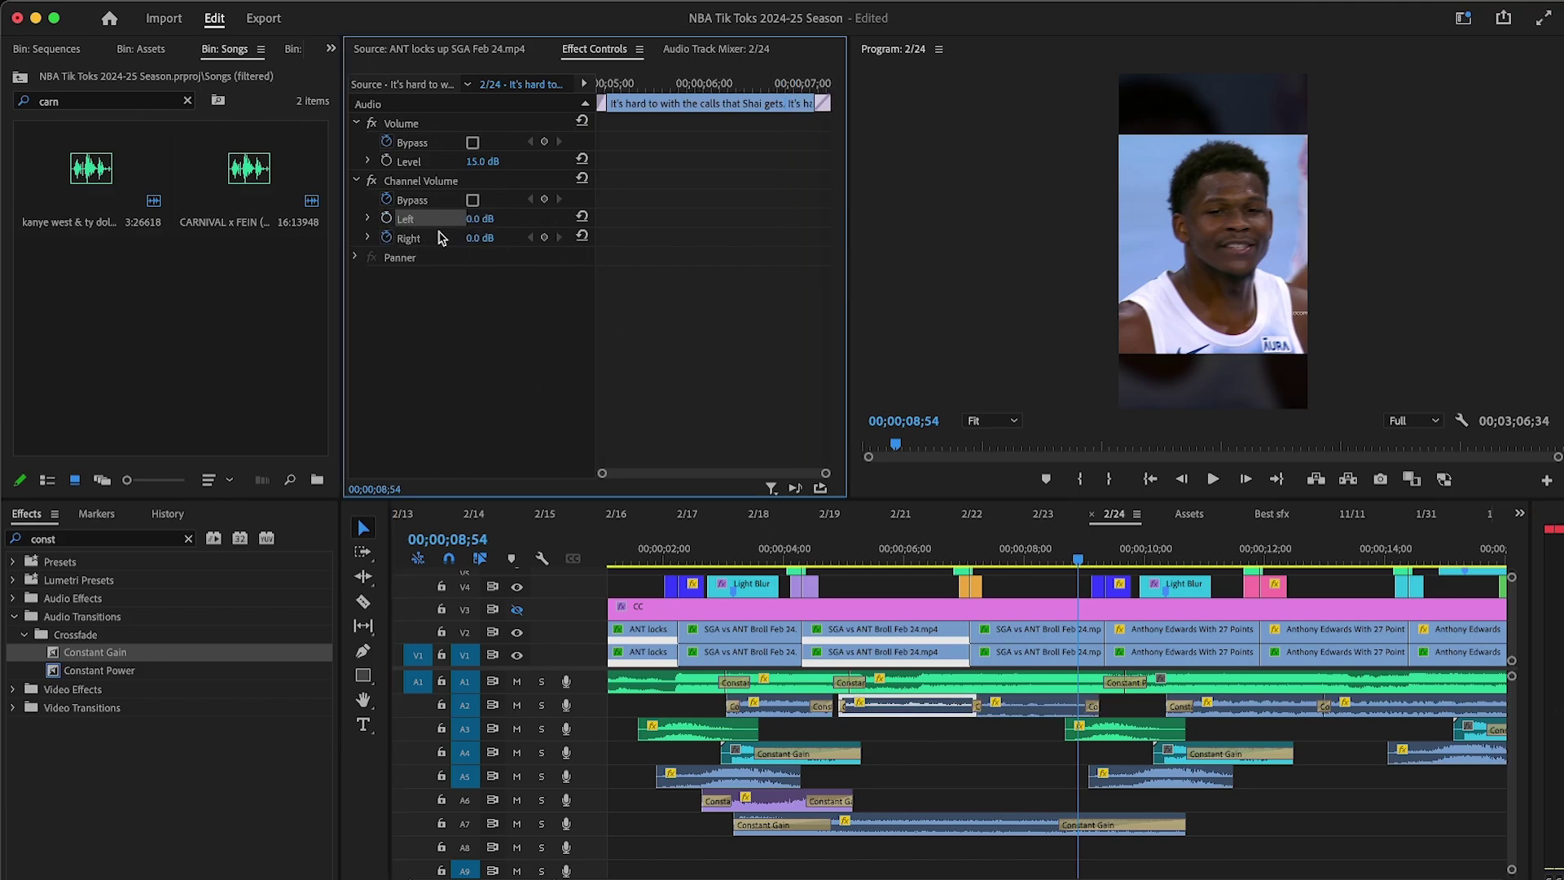
left_click(389, 239)
left_click(810, 566)
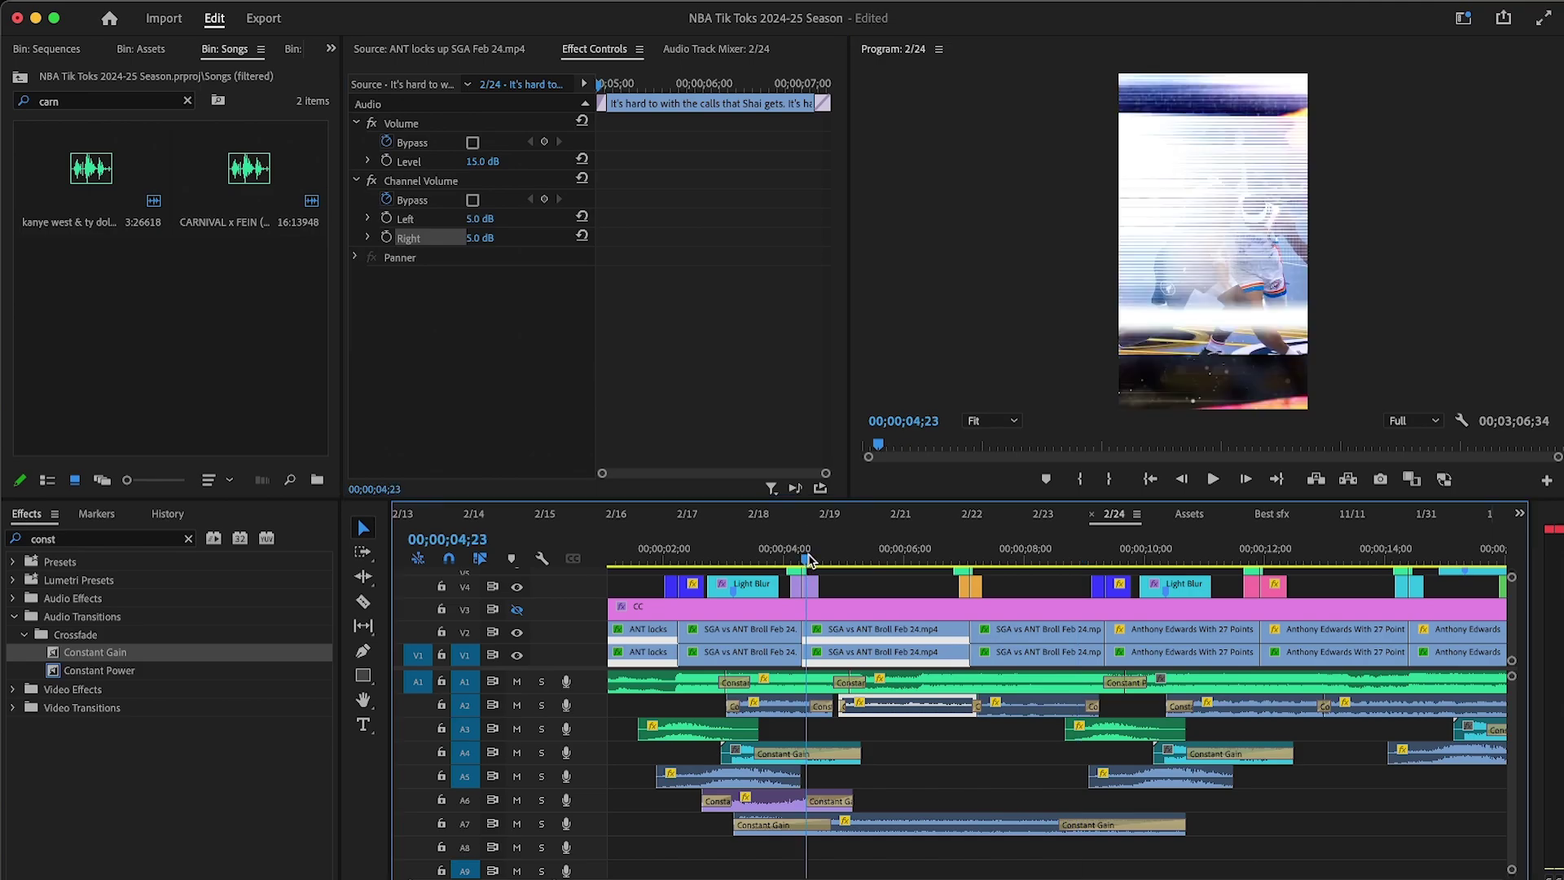
key("space")
left_click(913, 590)
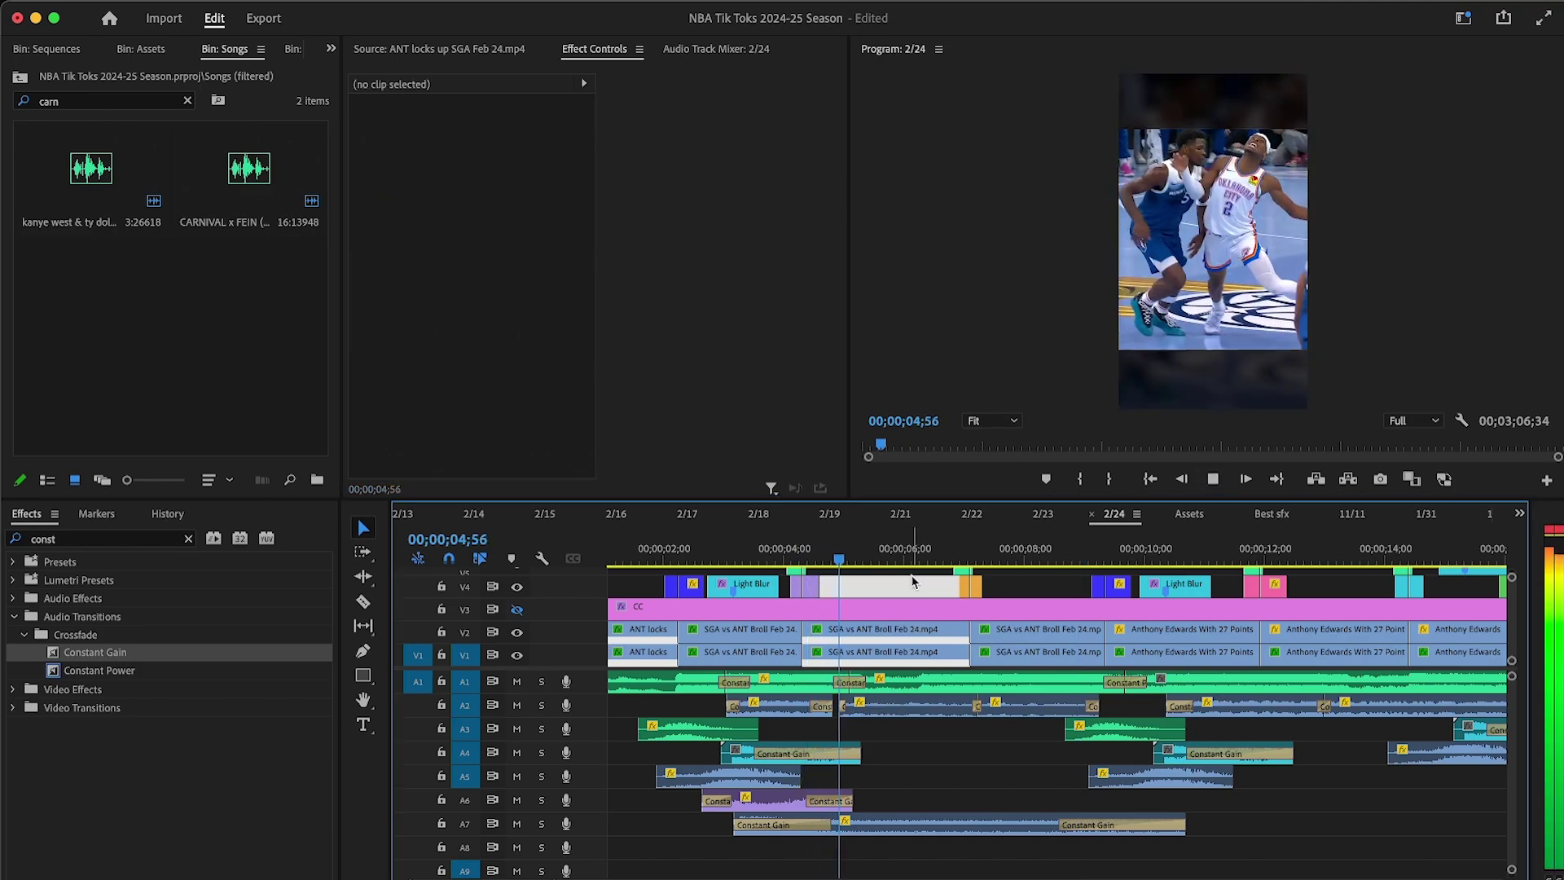
key("minus")
key("space")
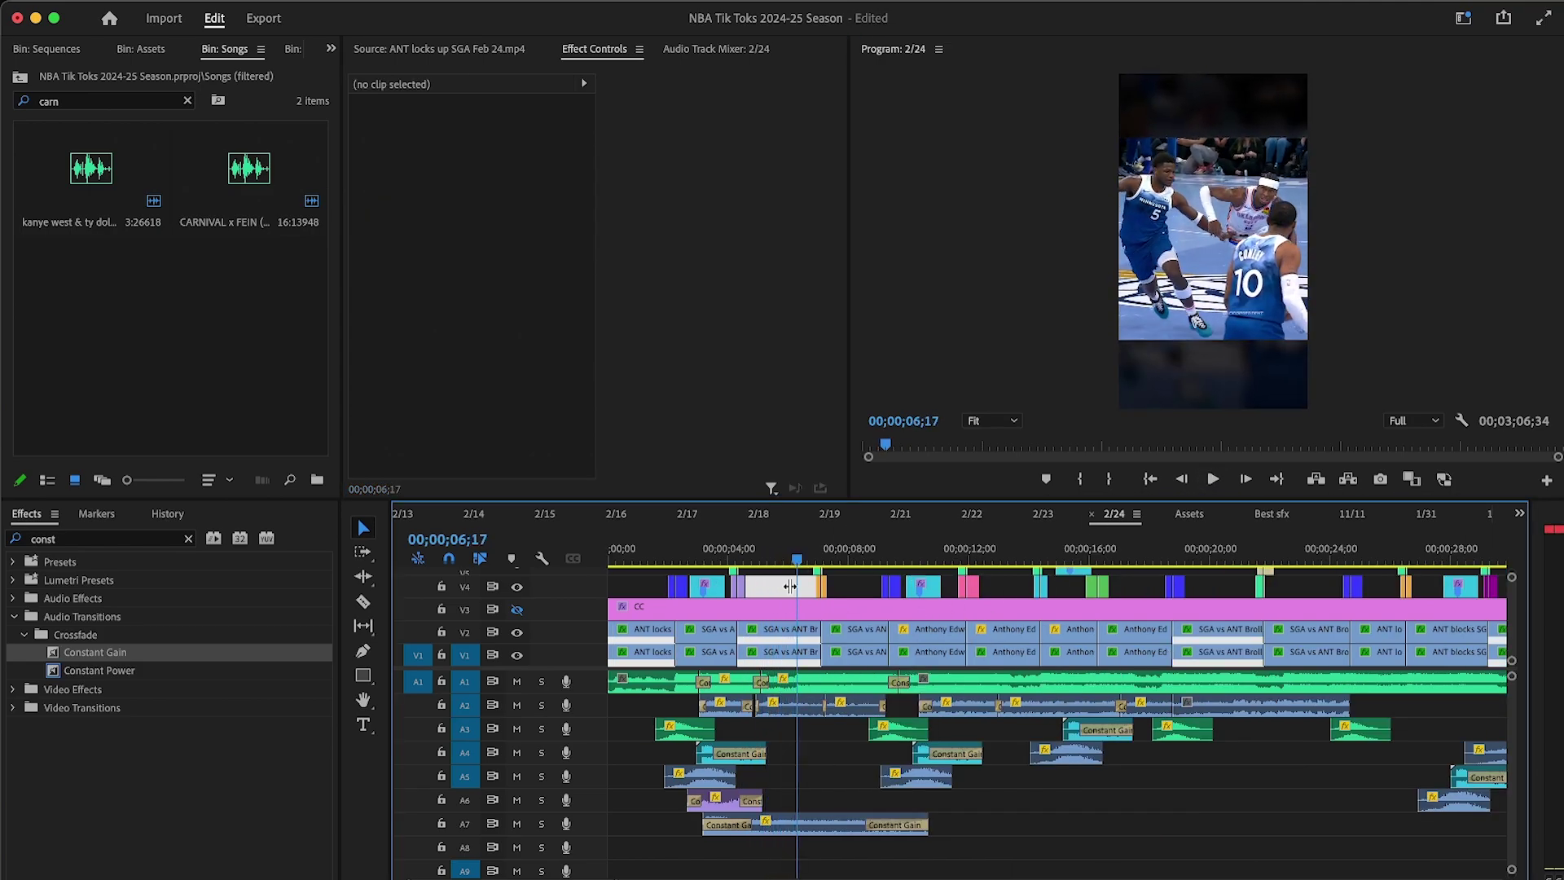
Step: Set the Left and Right channel volumes of both the second and third A2 clips to 1.0 dB
left_click(789, 705)
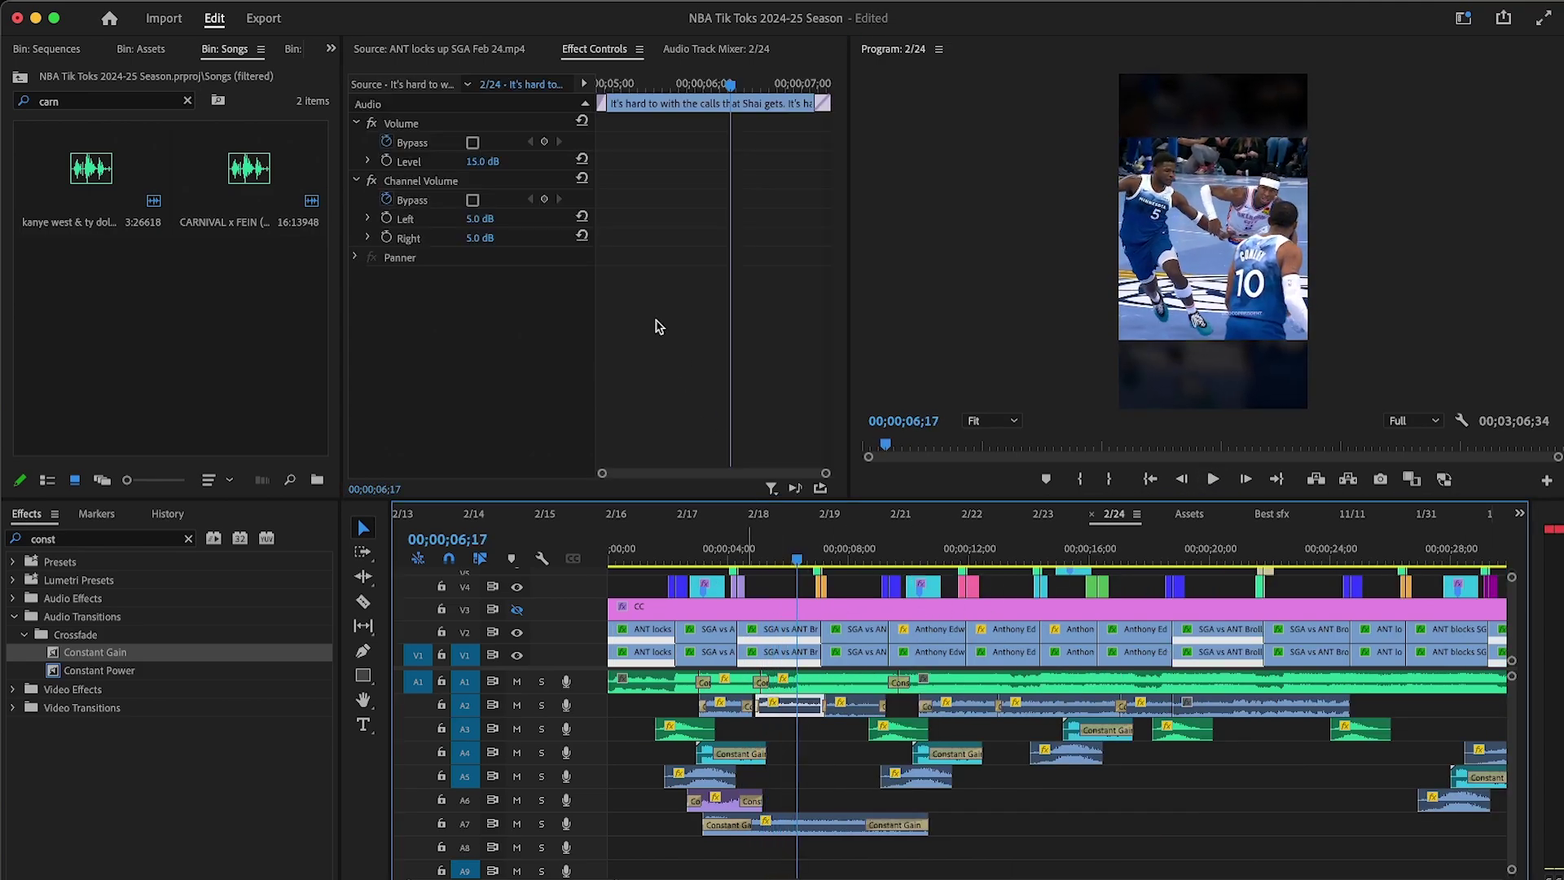
left_click(844, 701)
left_click(482, 220)
type("1")
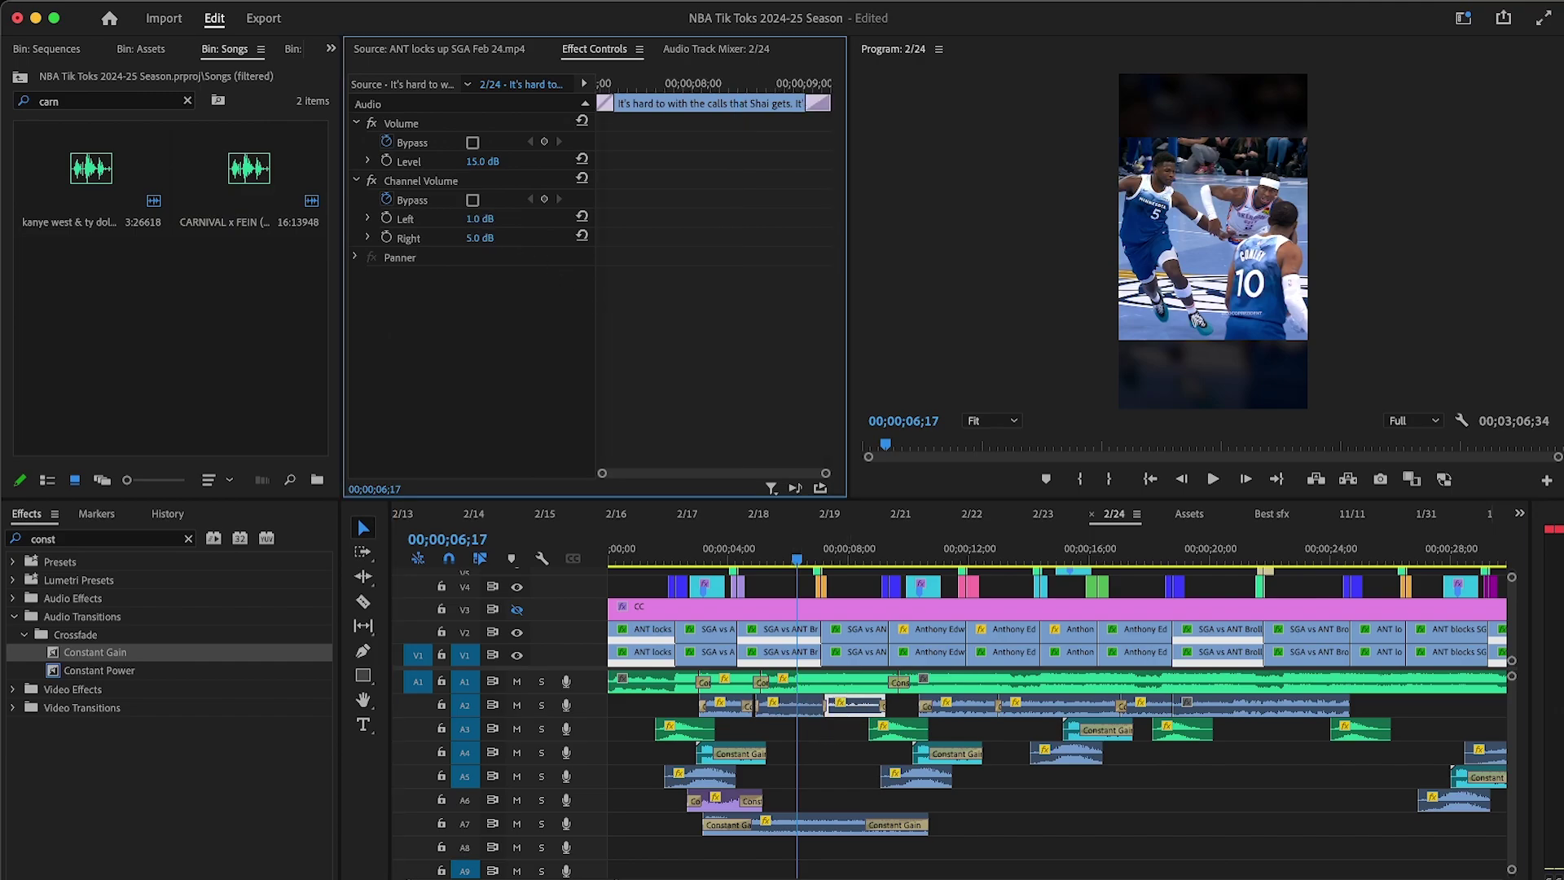
type("1")
key("Return")
left_click(795, 715)
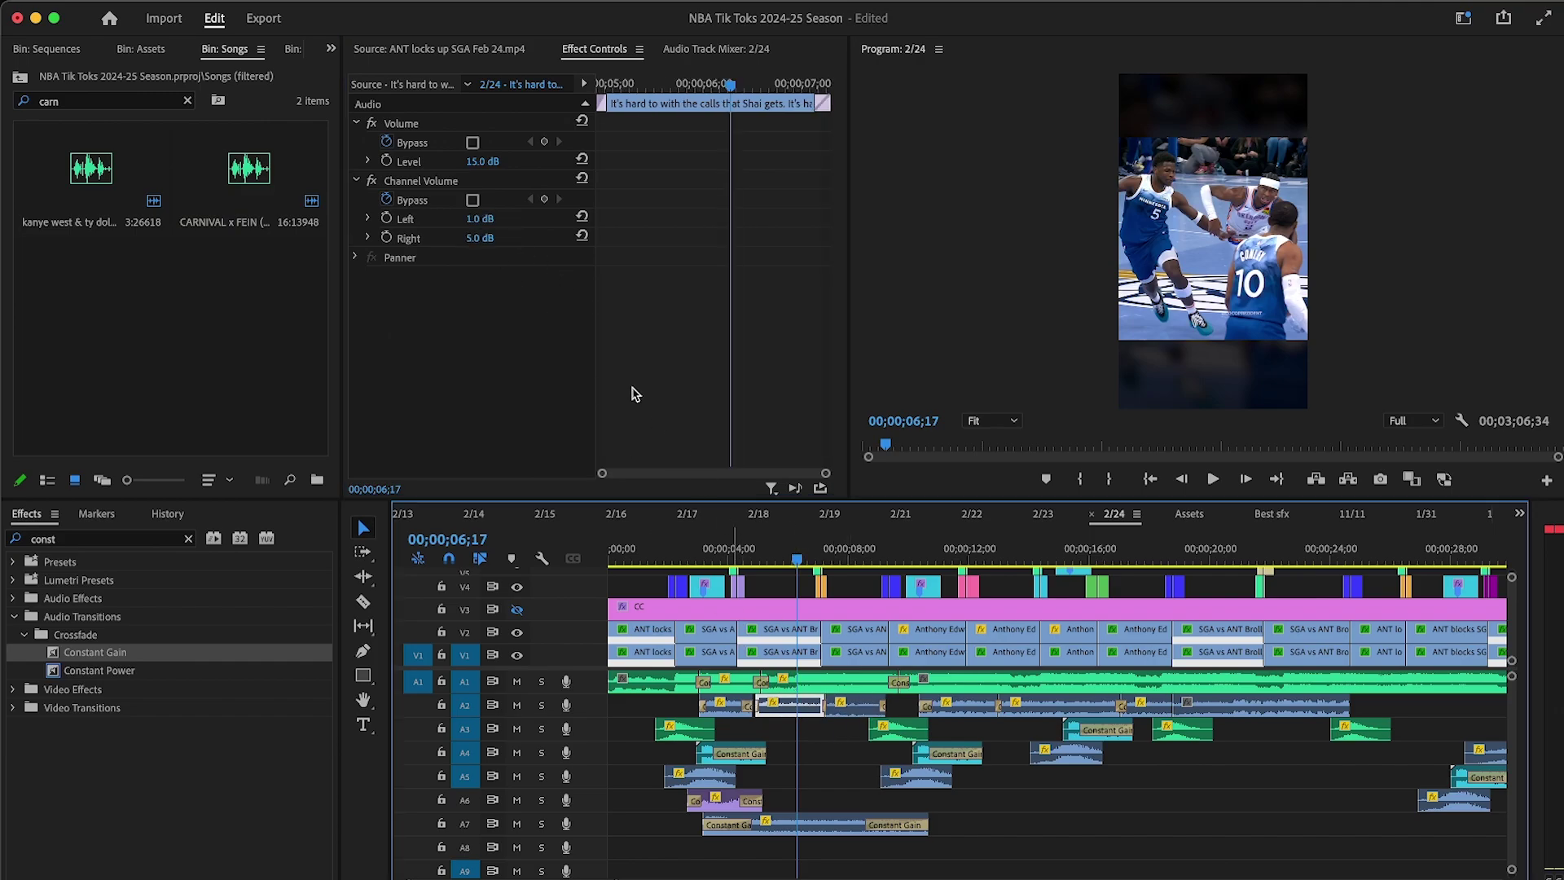
left_click(490, 238)
type("1")
key("Return")
Step: Play the sequence from 00;00;04;15 to check the commentary levels against the song and sound effects
left_click(736, 553)
key("equal")
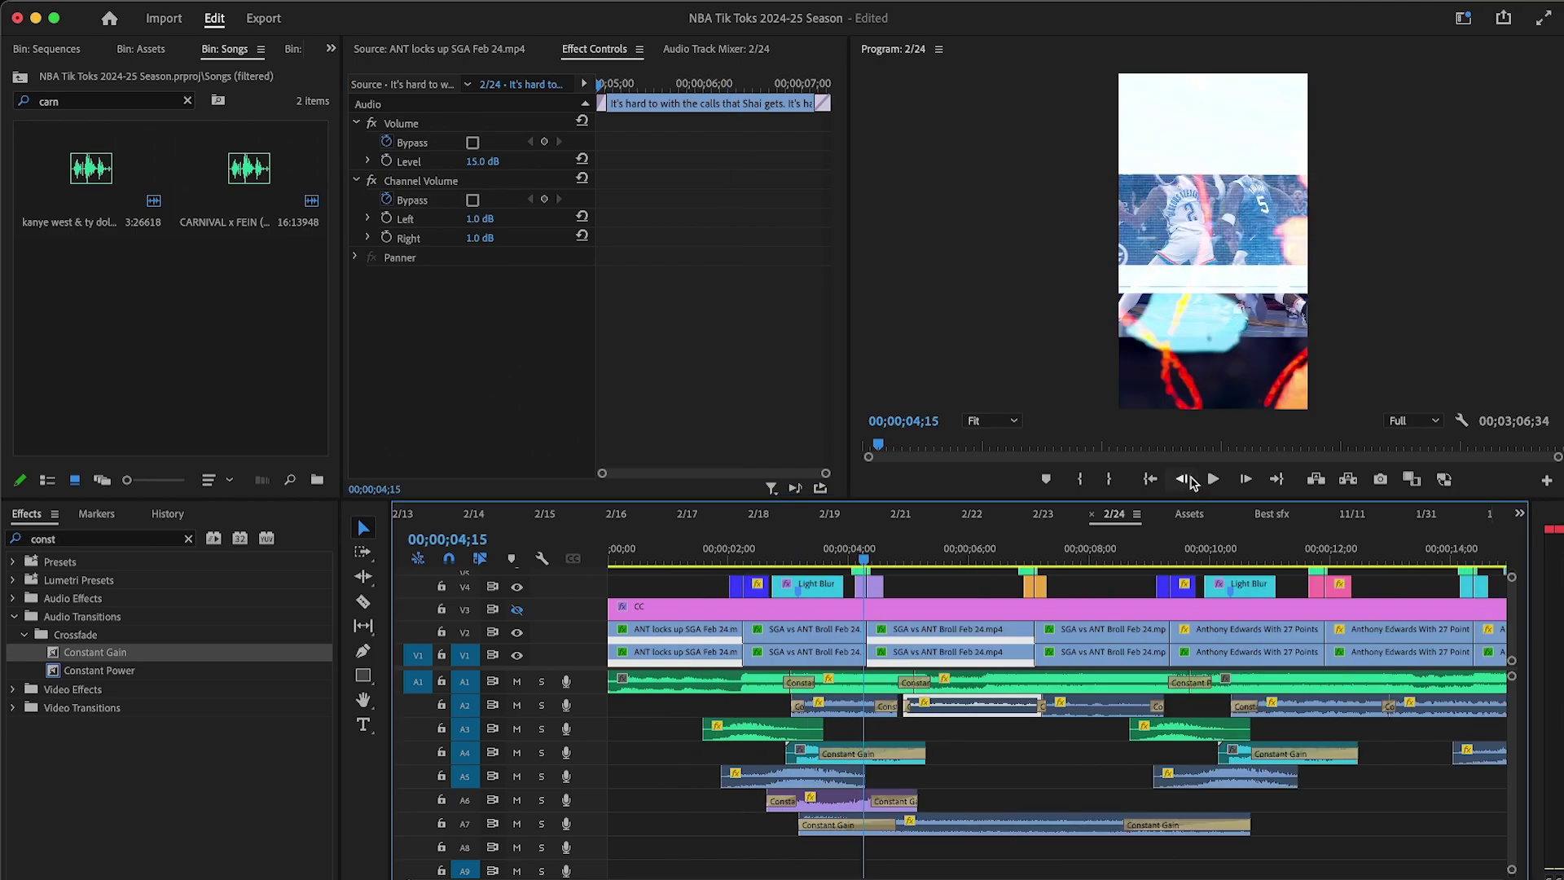
left_click(1211, 481)
left_click(953, 580)
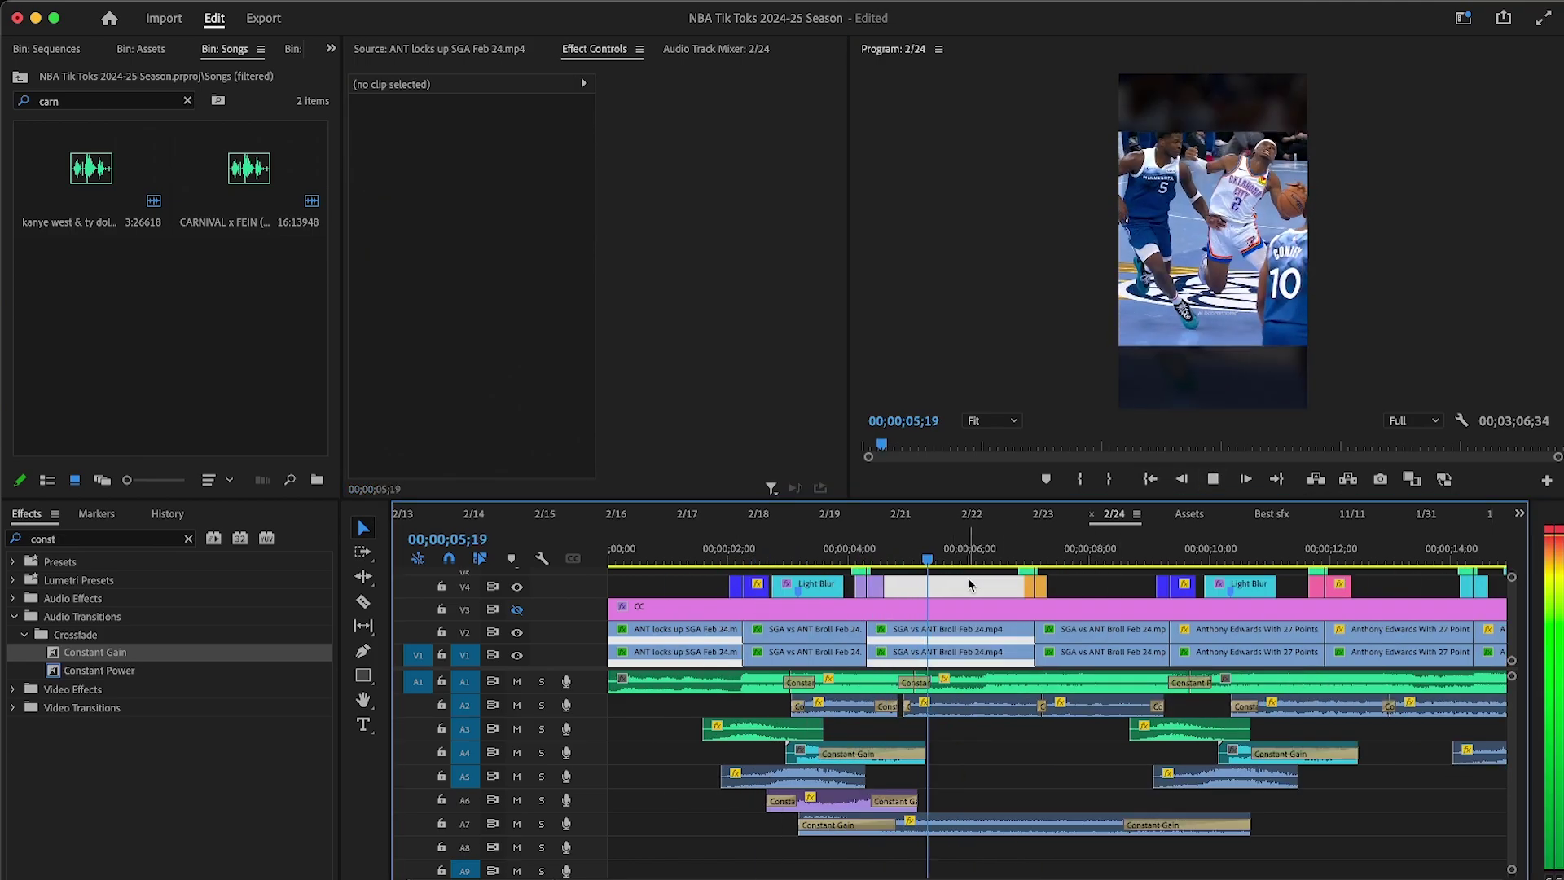
left_click(954, 579)
key("-")
key("=")
left_click(981, 583)
key("-")
key("=")
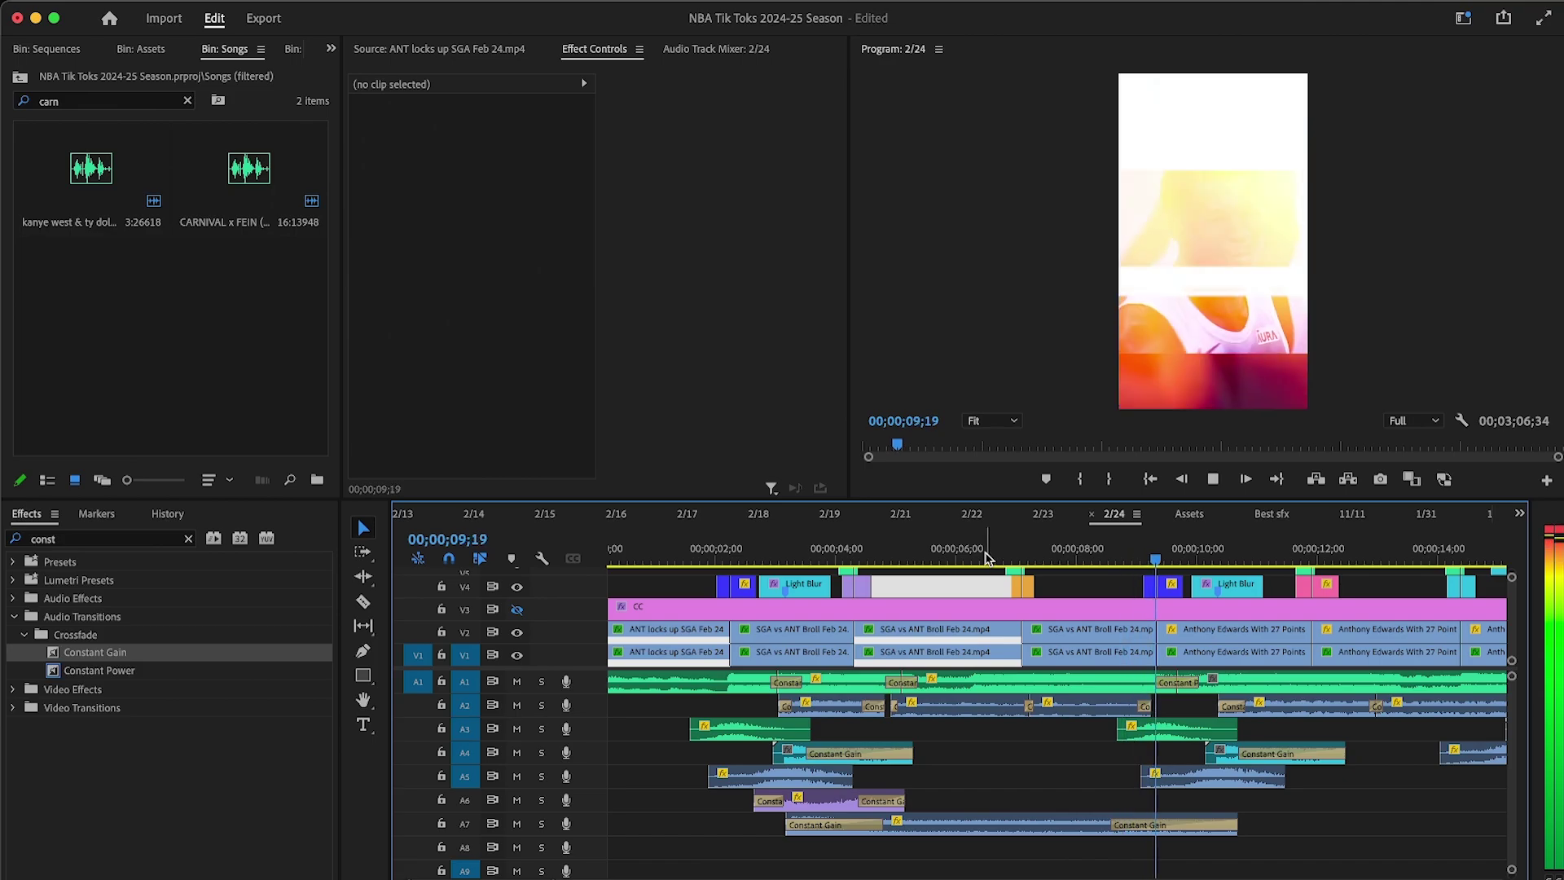
left_click(1101, 584)
key("-")
key("=")
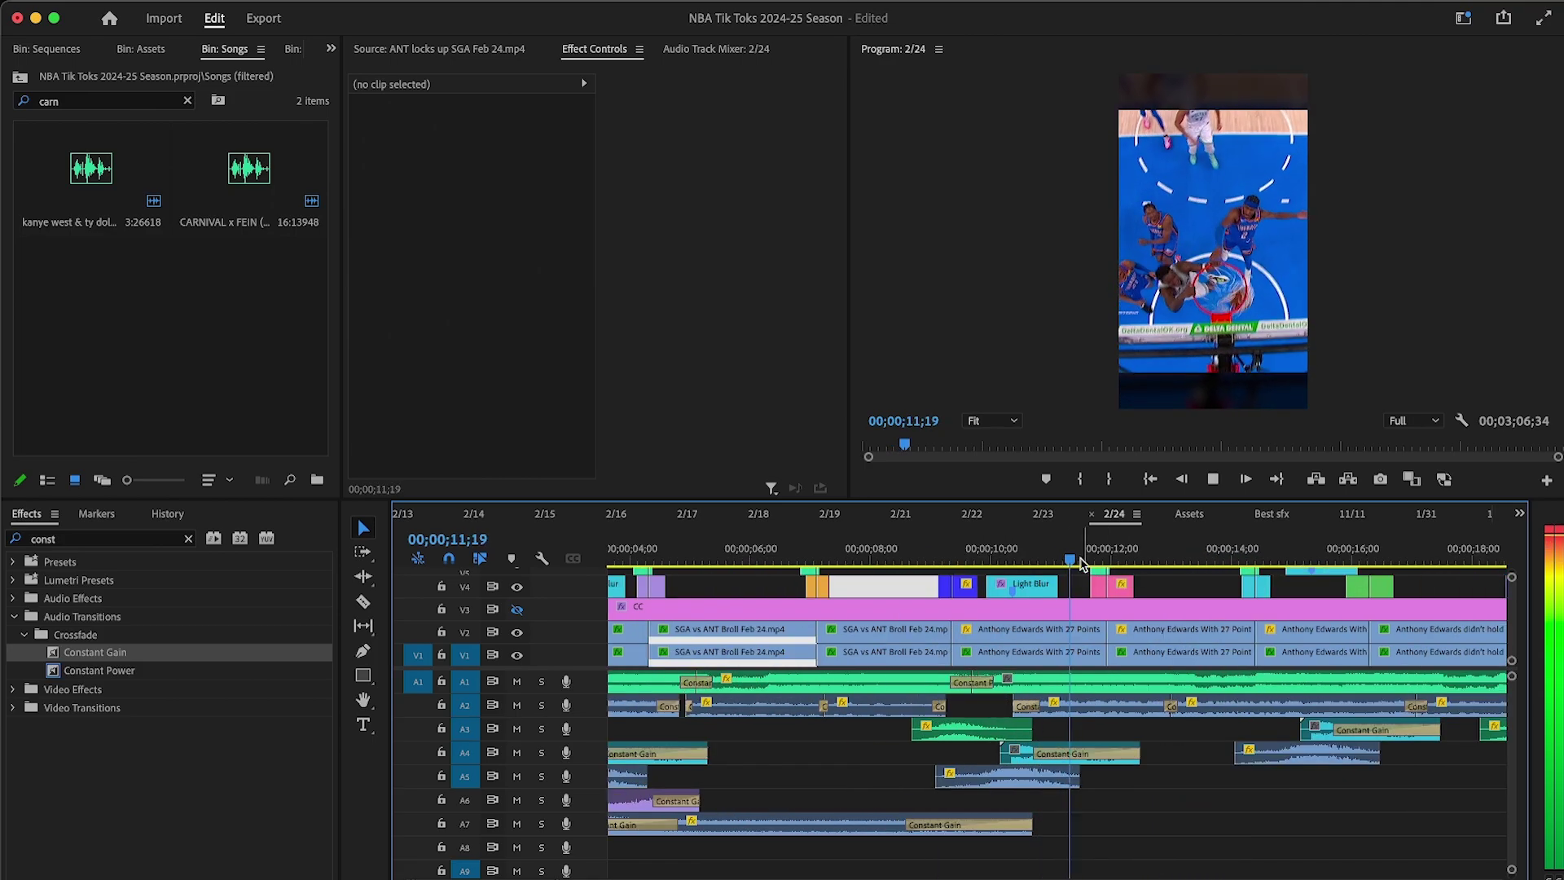
Step: Set the volume level of the fifth A2 clip, starting near 00;00;13;00, to 4.0 dB
left_click(1028, 550)
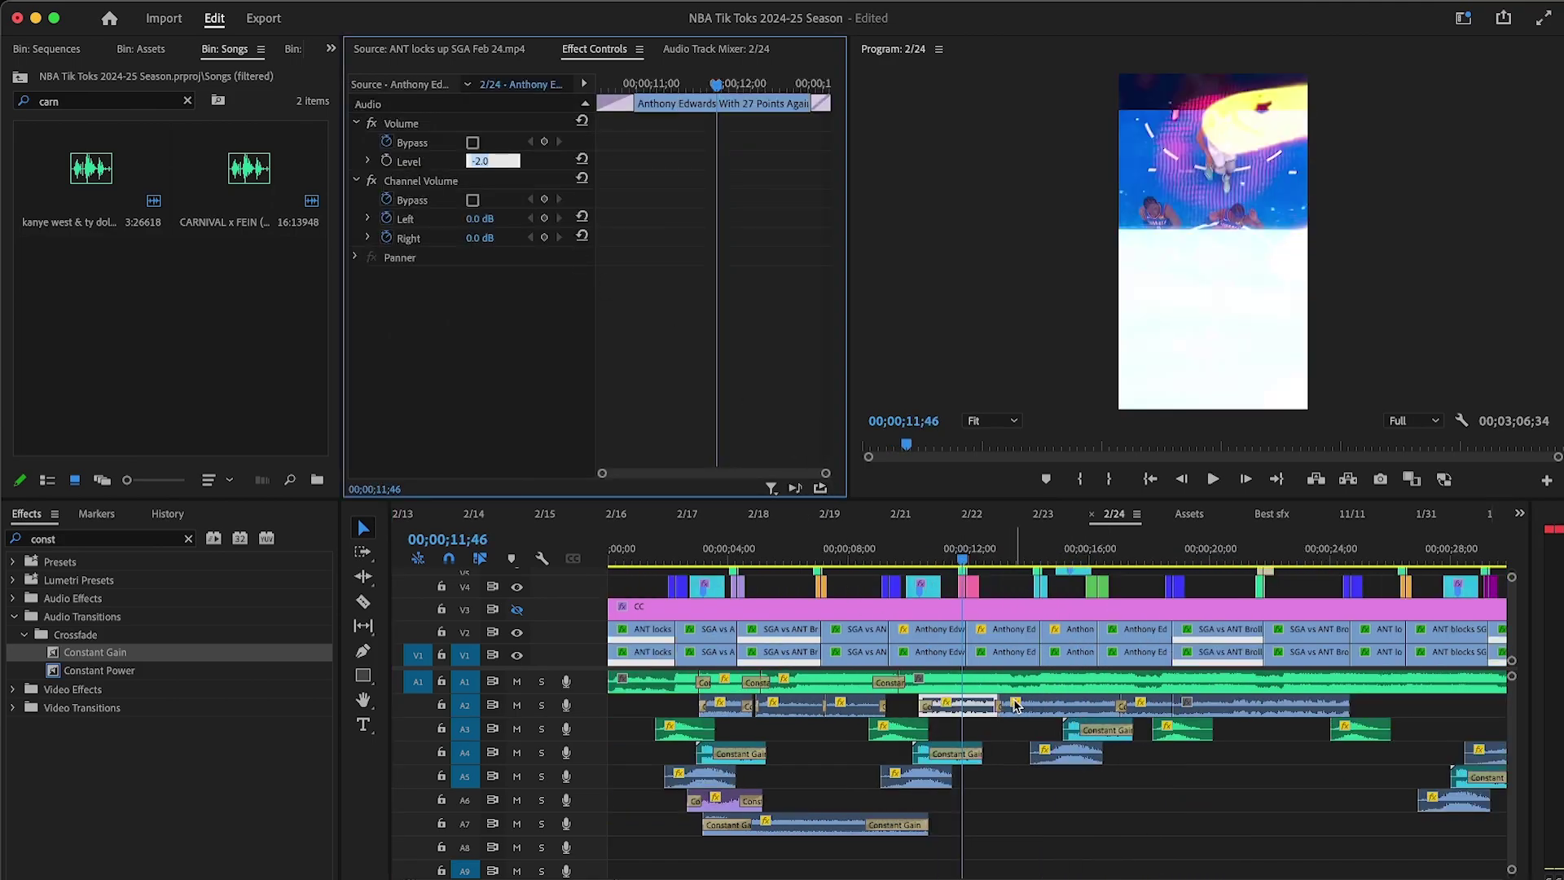
left_click(1023, 707)
left_click(479, 161)
type("4")
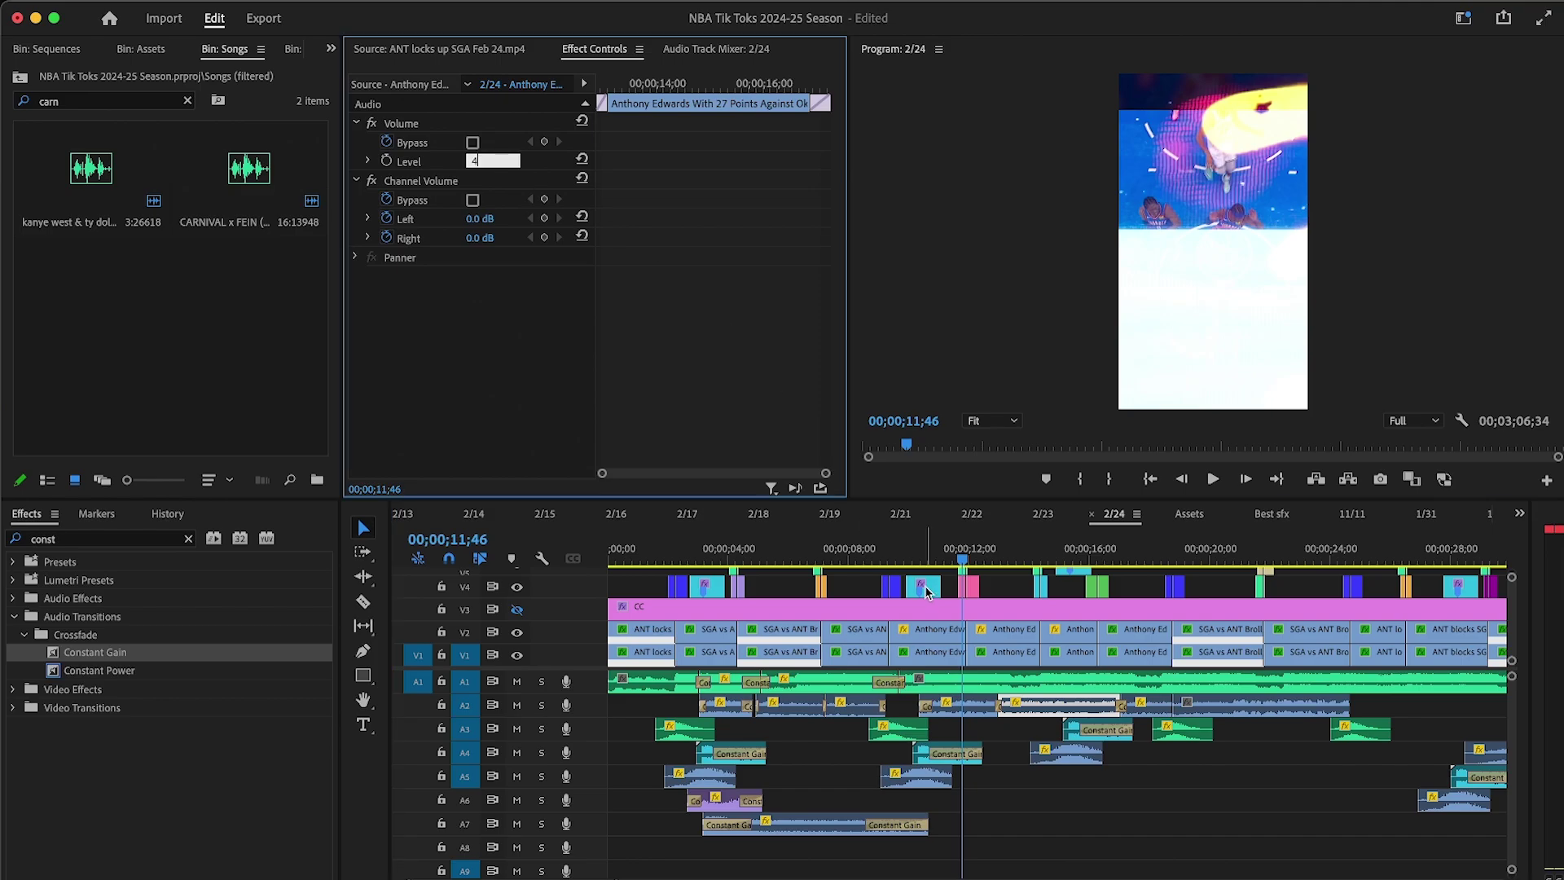
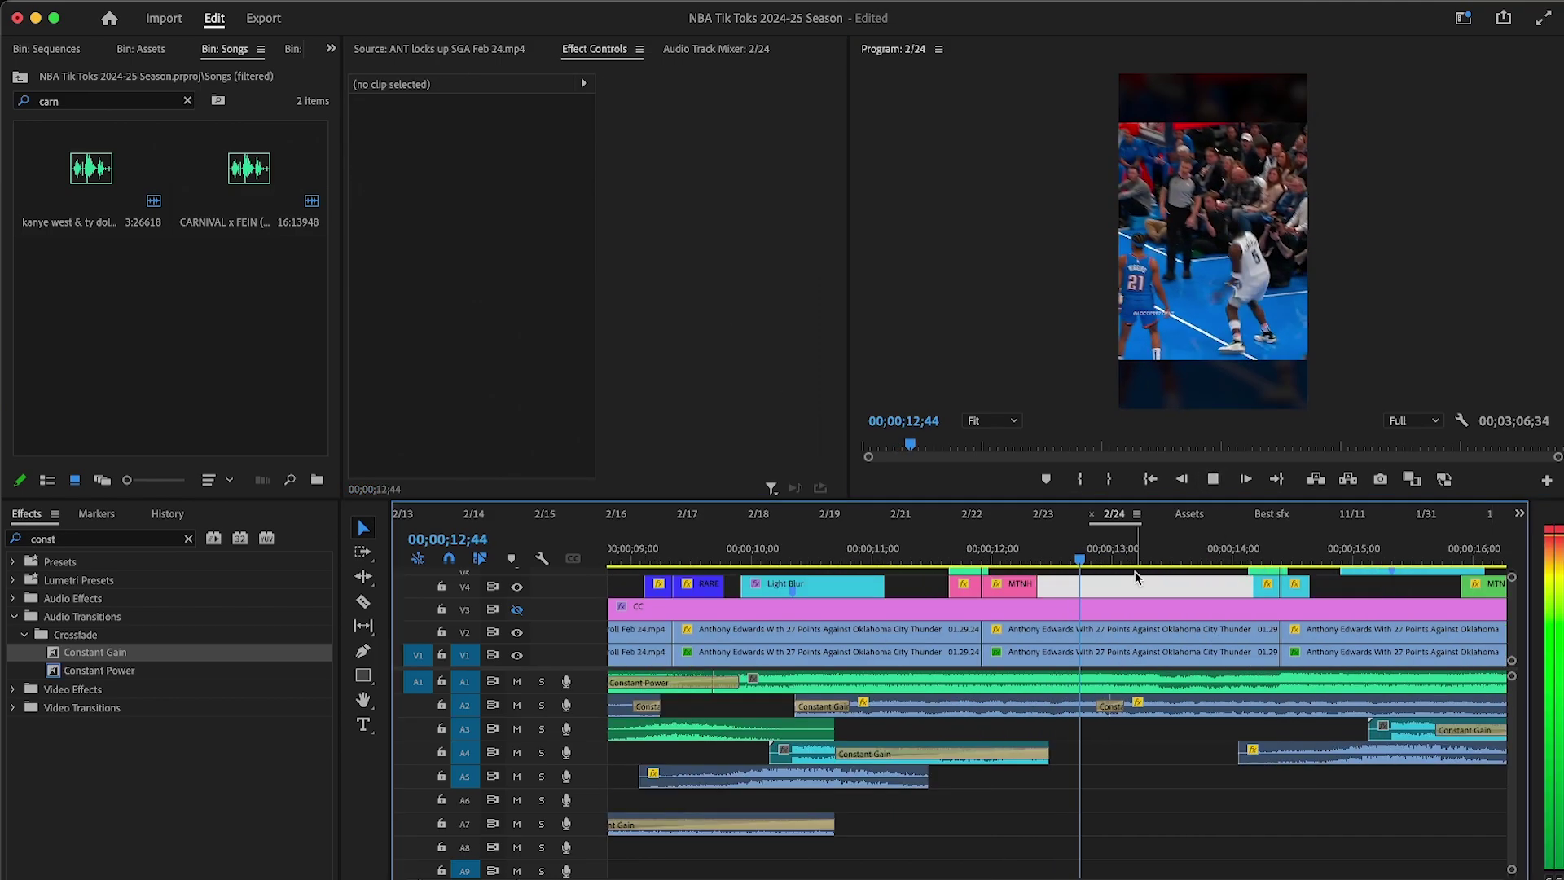
Step: Review the fifth A2 clip and cut the A1 song near 00;00;10;20 and 00;00;18;50
left_click(1108, 719)
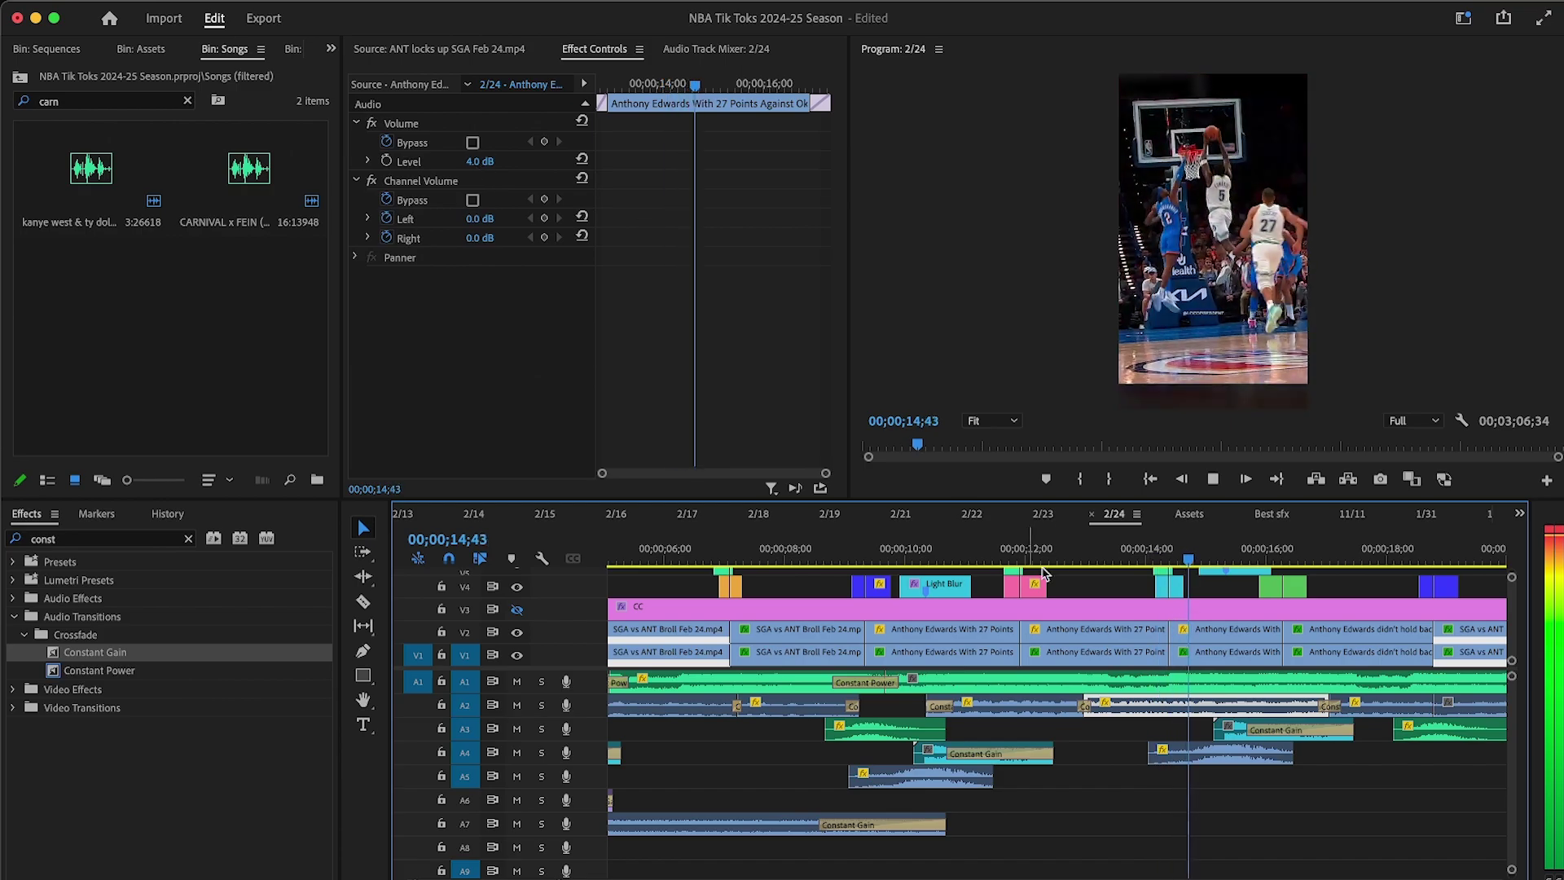
key("c")
left_click_drag(1083, 554, 1168, 560)
left_click(1221, 478)
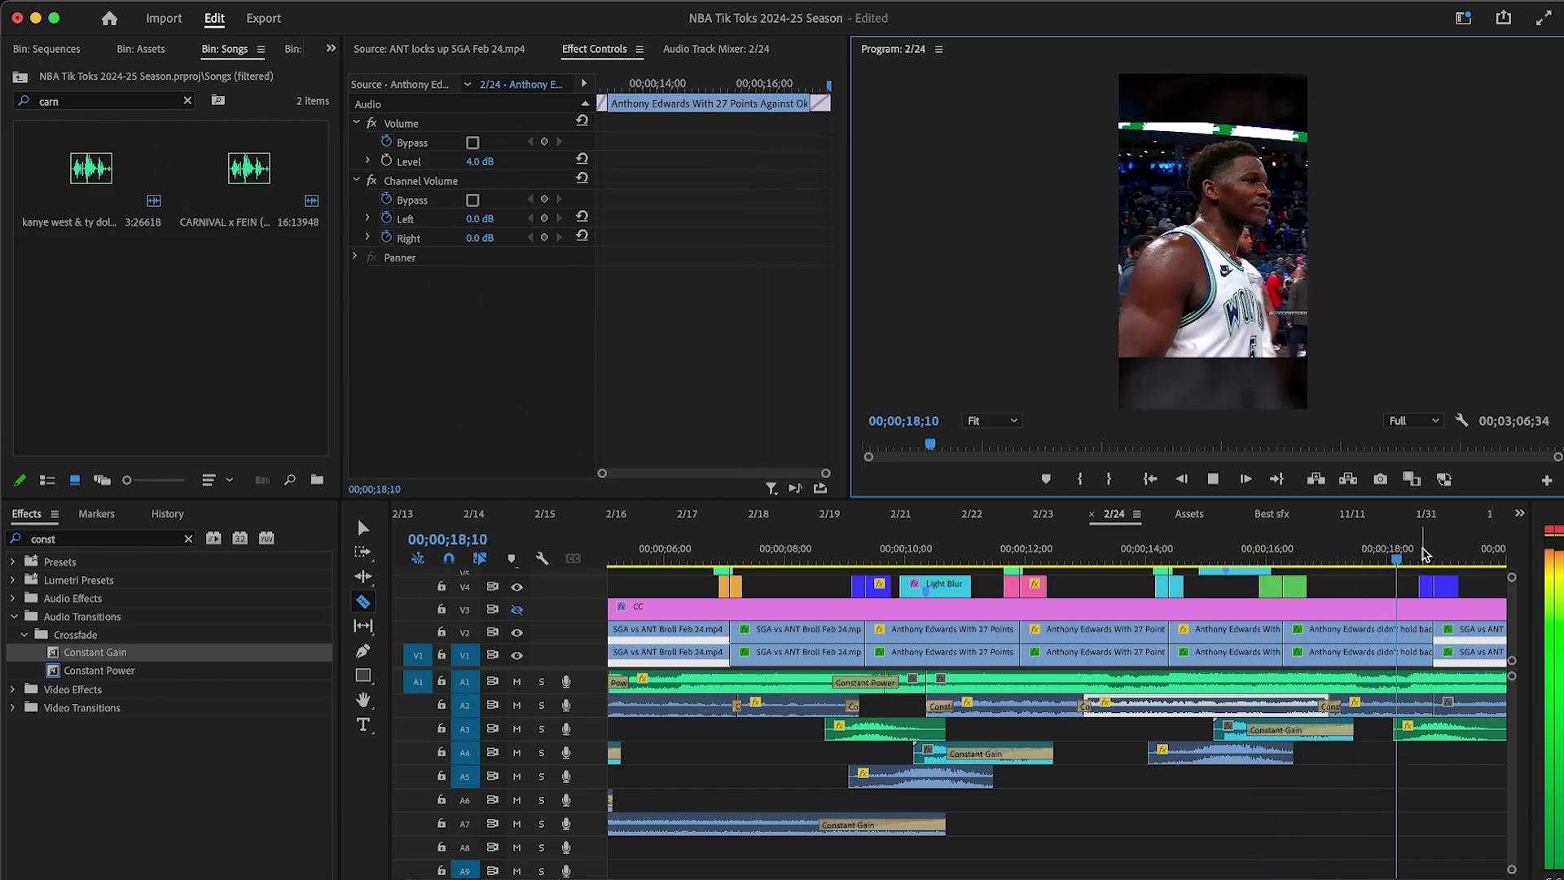
left_click(1408, 557)
key("minus")
left_click(1173, 683)
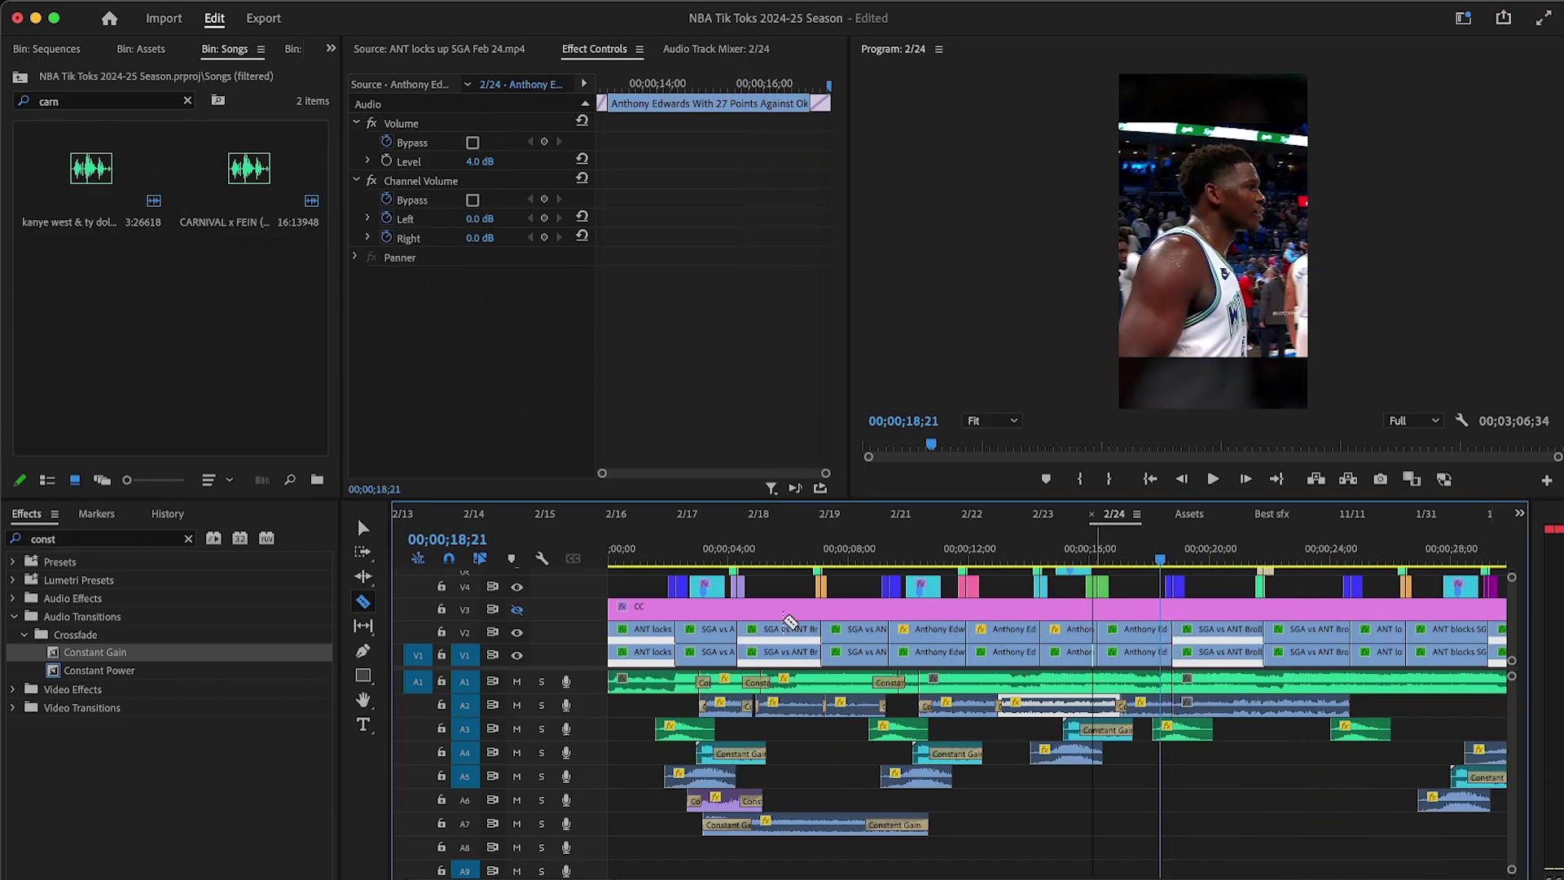
Step: Apply a Constant Power crossfade to the A1 song cut near 00;00;10;20
left_click_drag(139, 681, 717, 622)
left_click_drag(912, 689, 914, 682)
key("v")
scroll(977, 676, "right", 3)
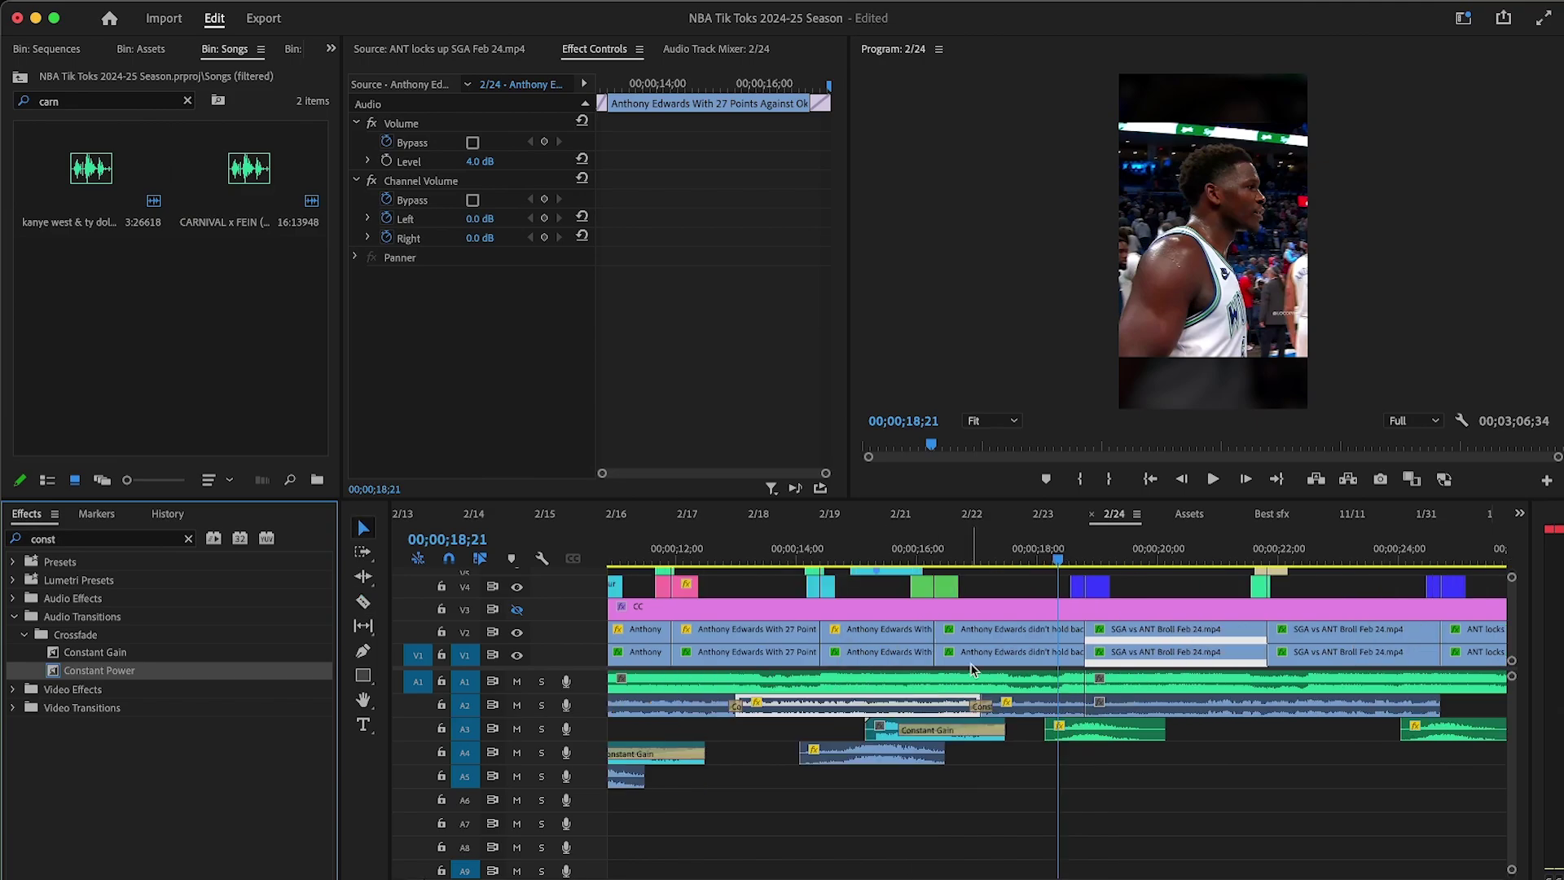
left_click_drag(825, 681, 819, 681)
Step: Lower the volume level of the A1 song segment after 00;00;10;20, and split it near 00;00;17;06 with a Constant Power crossfade
left_click(888, 684)
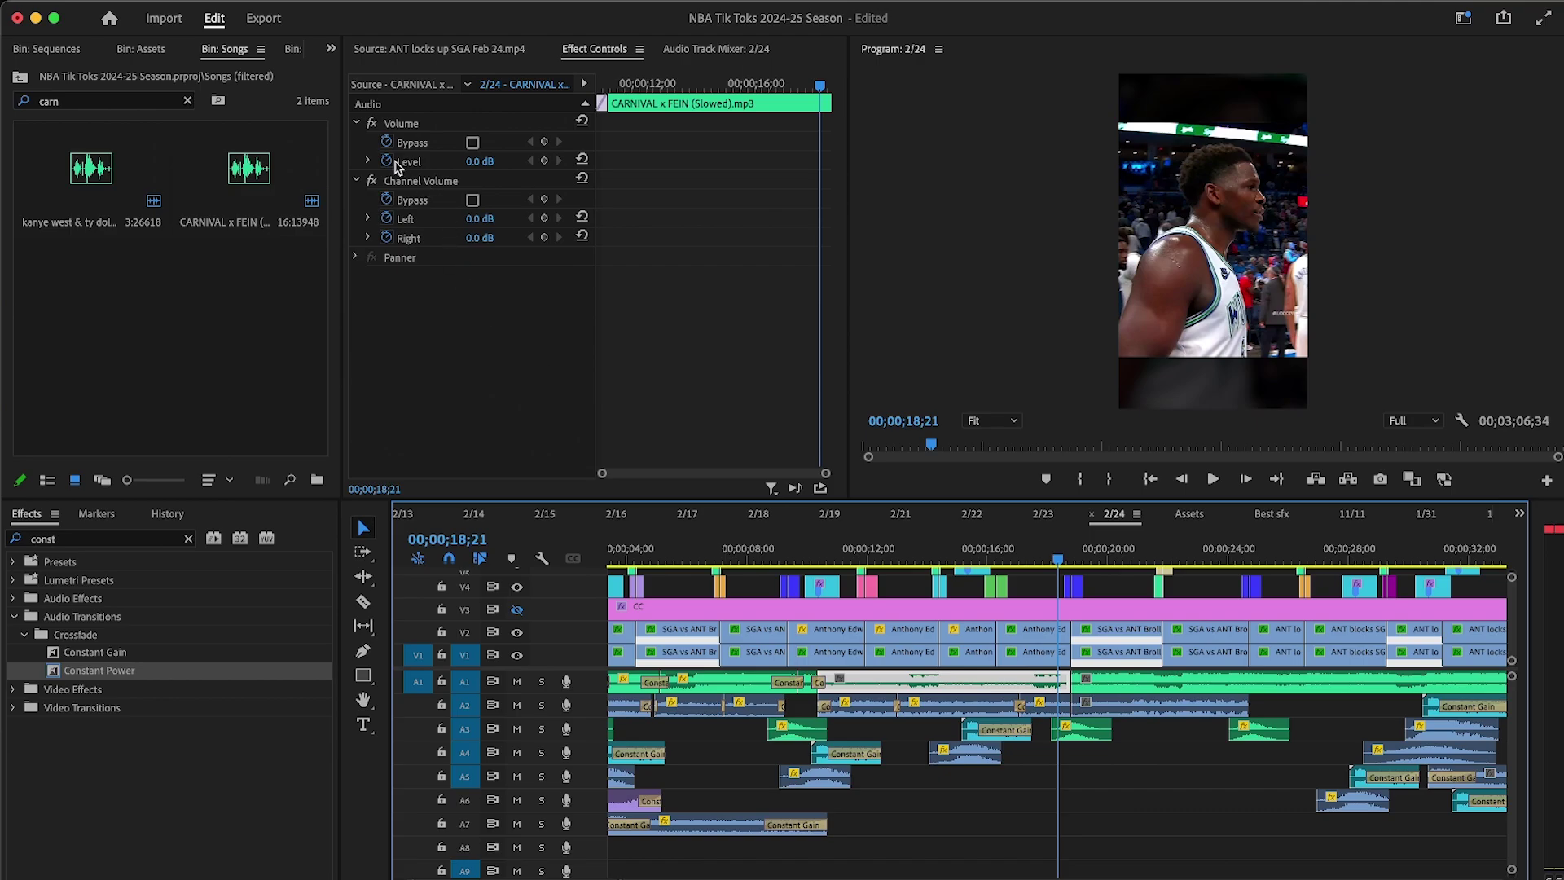
left_click(399, 161)
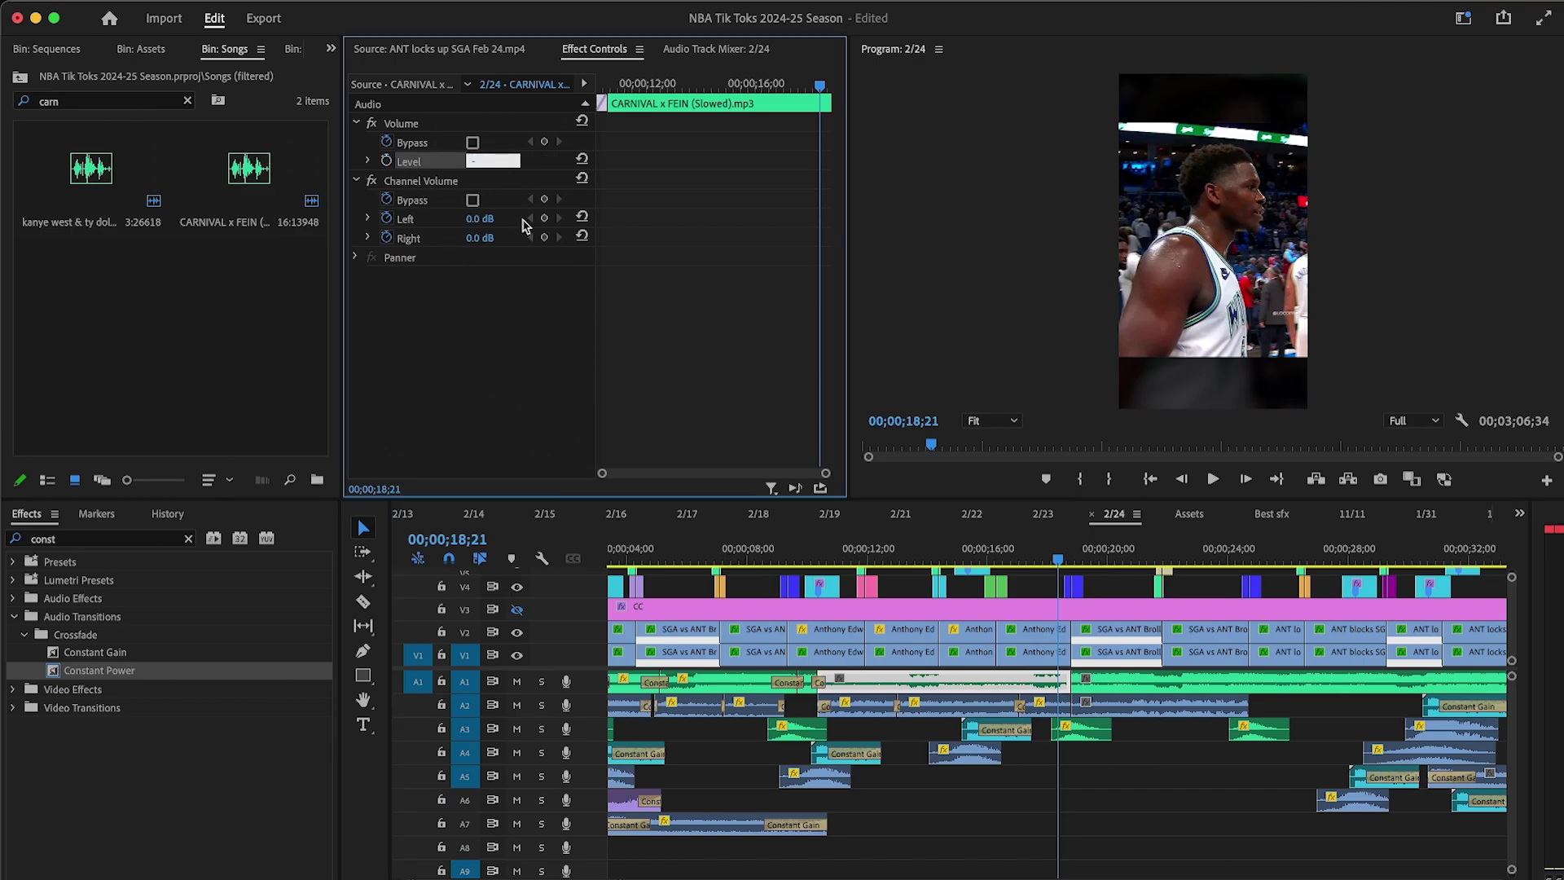
key("Return")
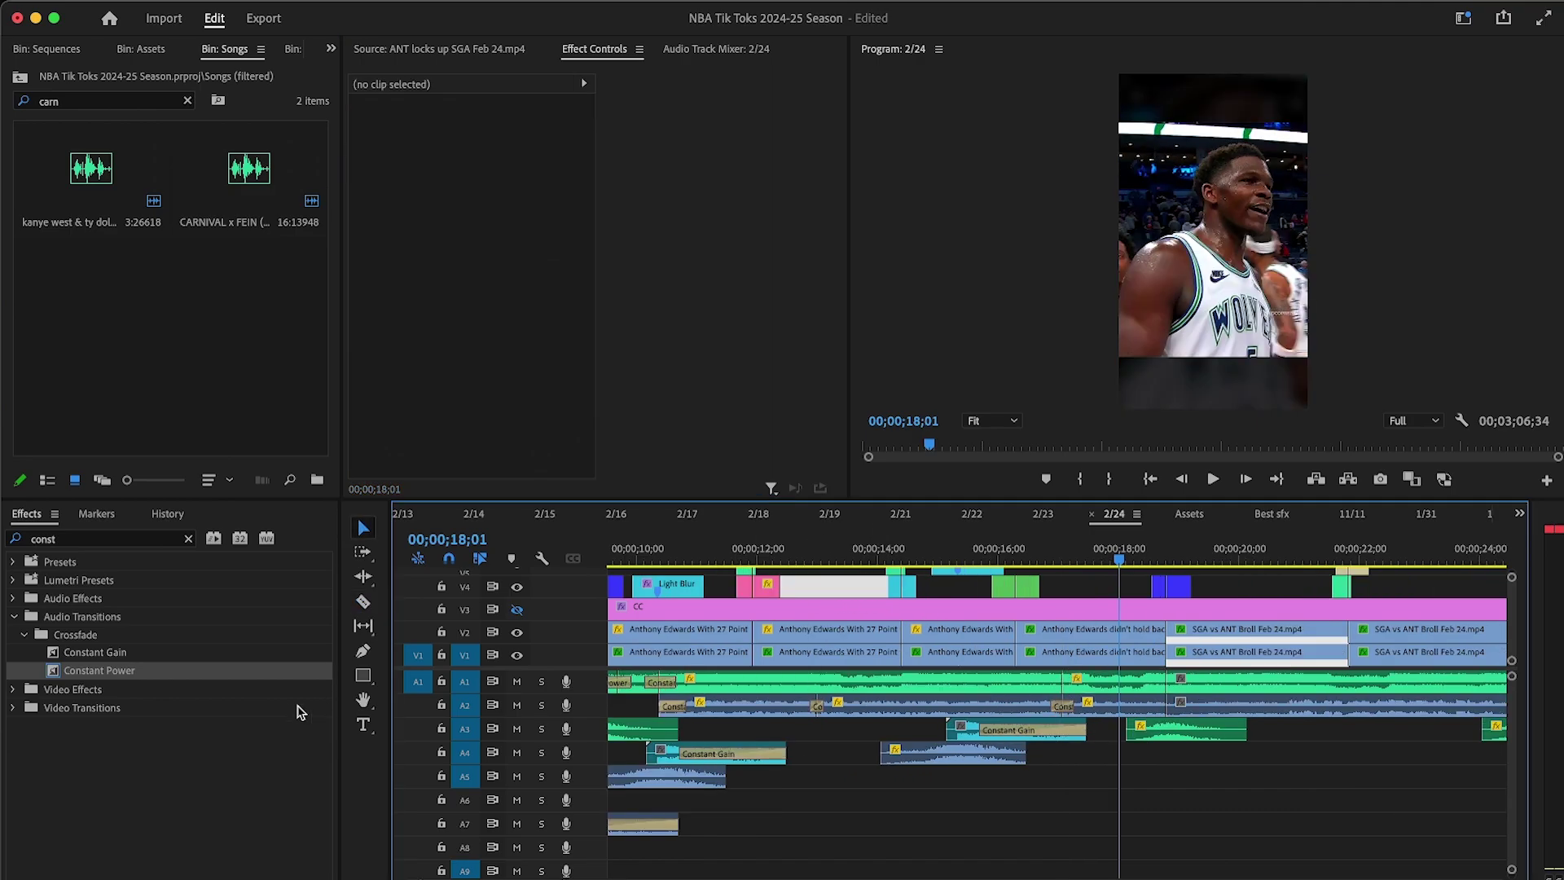
left_click(206, 672)
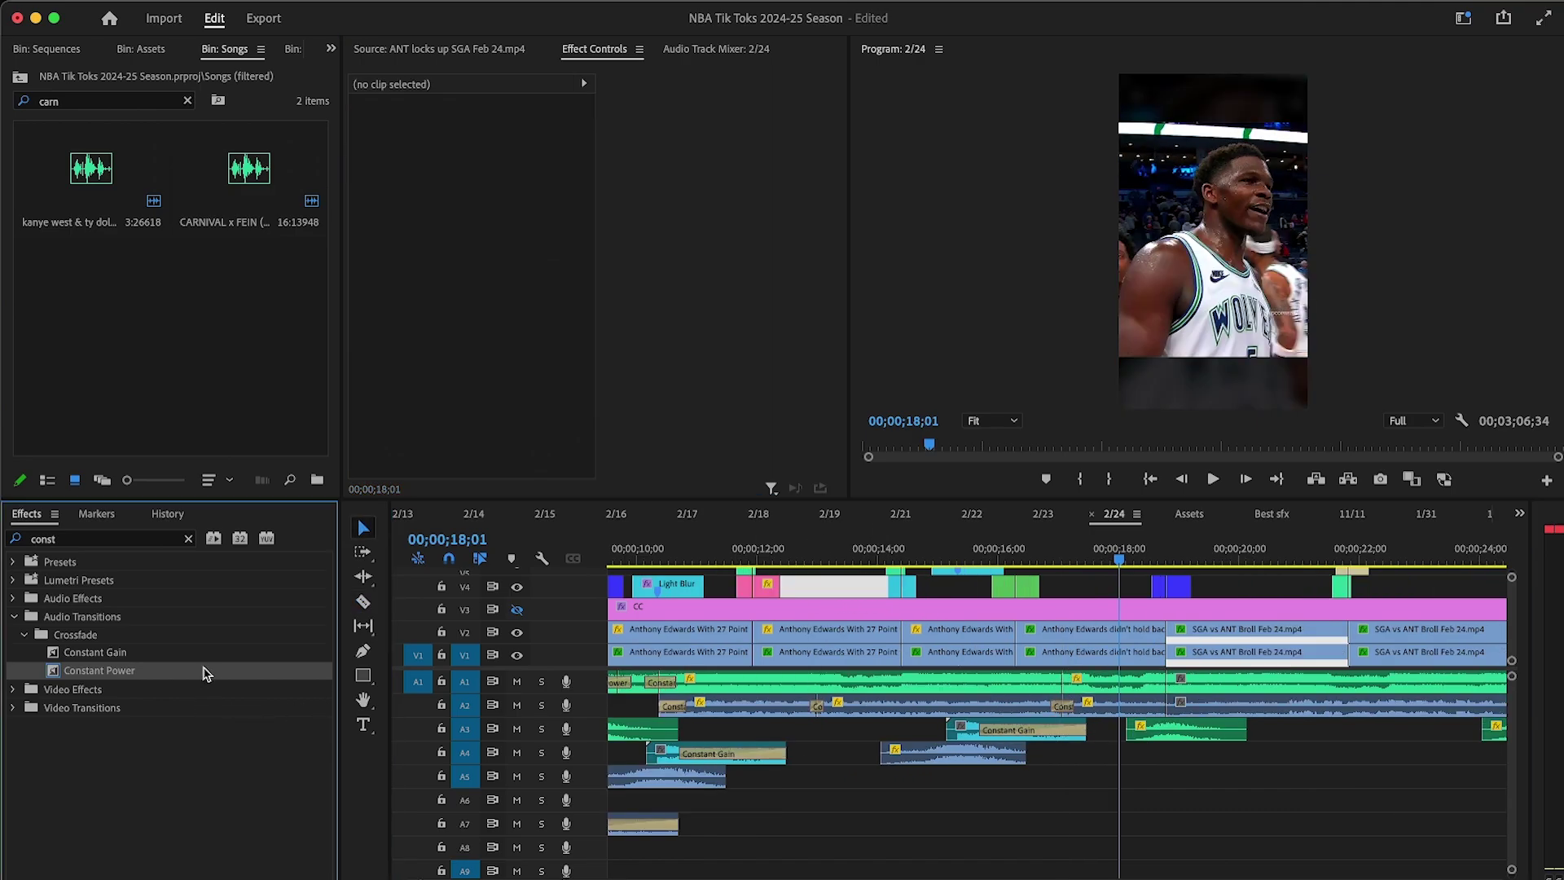
left_click_drag(1082, 686, 1067, 680)
Step: Set the sixth A2 clip's volume level to 10 dB and the A1 song segment above it to -7.0 dB, and review from 00;00;15;00
left_click(1116, 705)
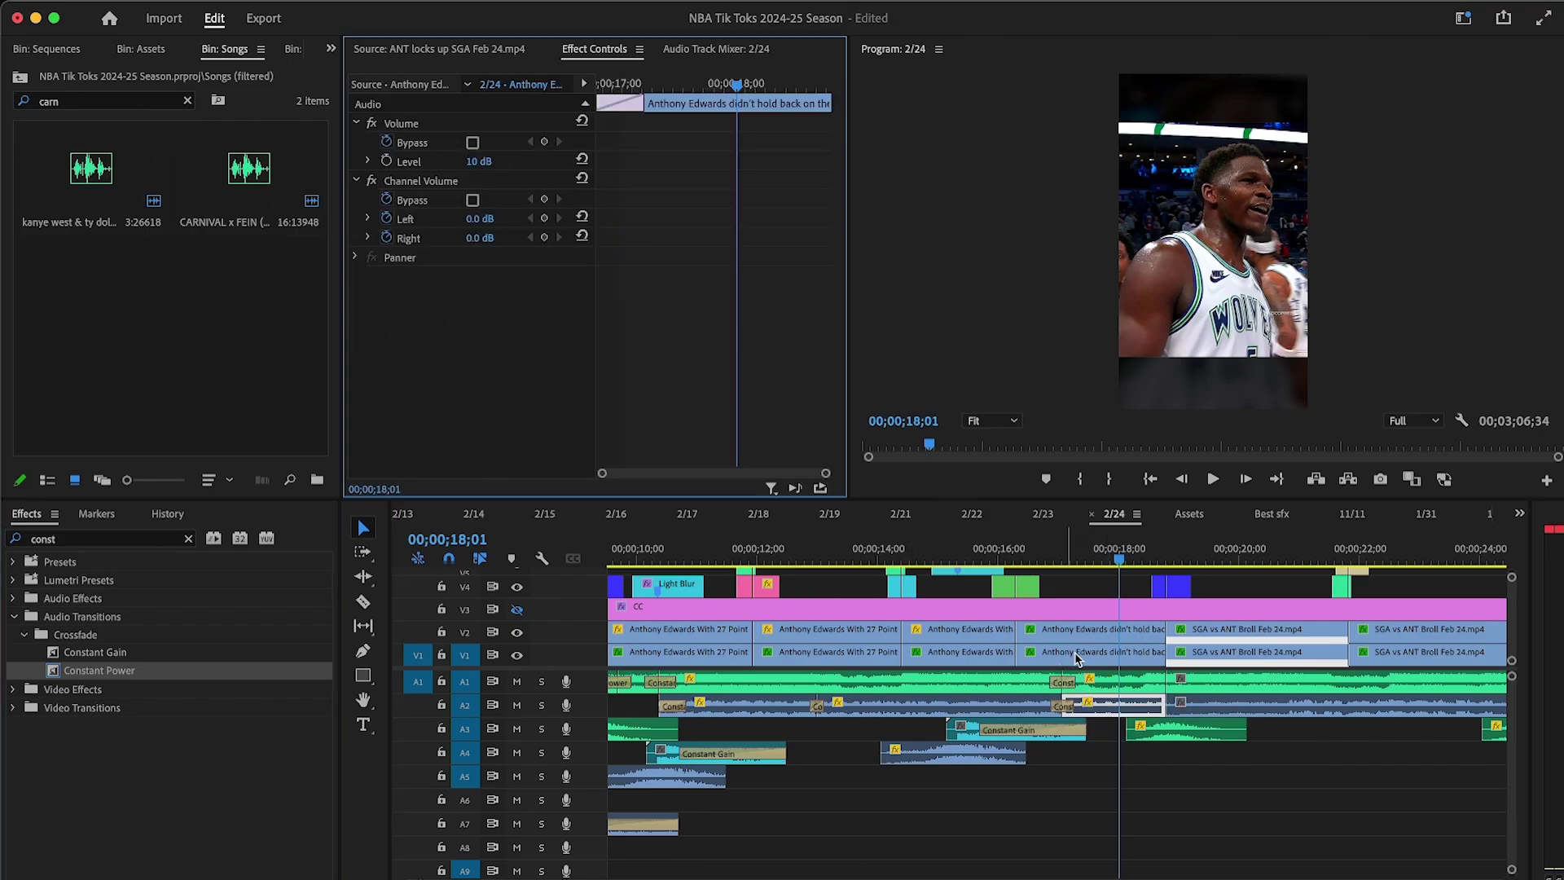
left_click(1125, 684)
left_click(581, 178)
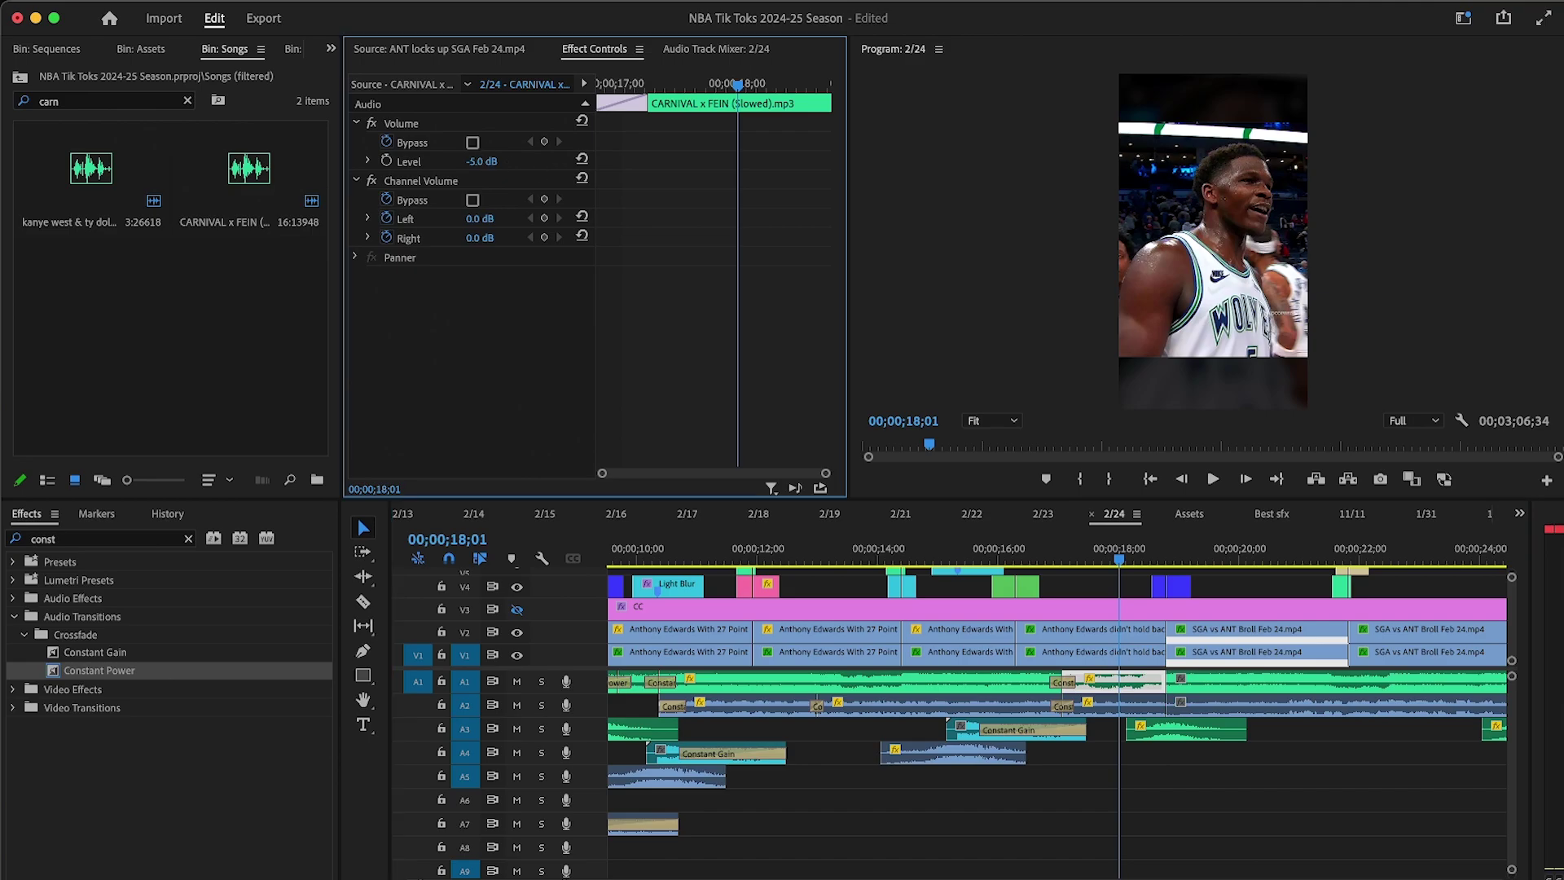
left_click(938, 540)
left_click(1213, 478)
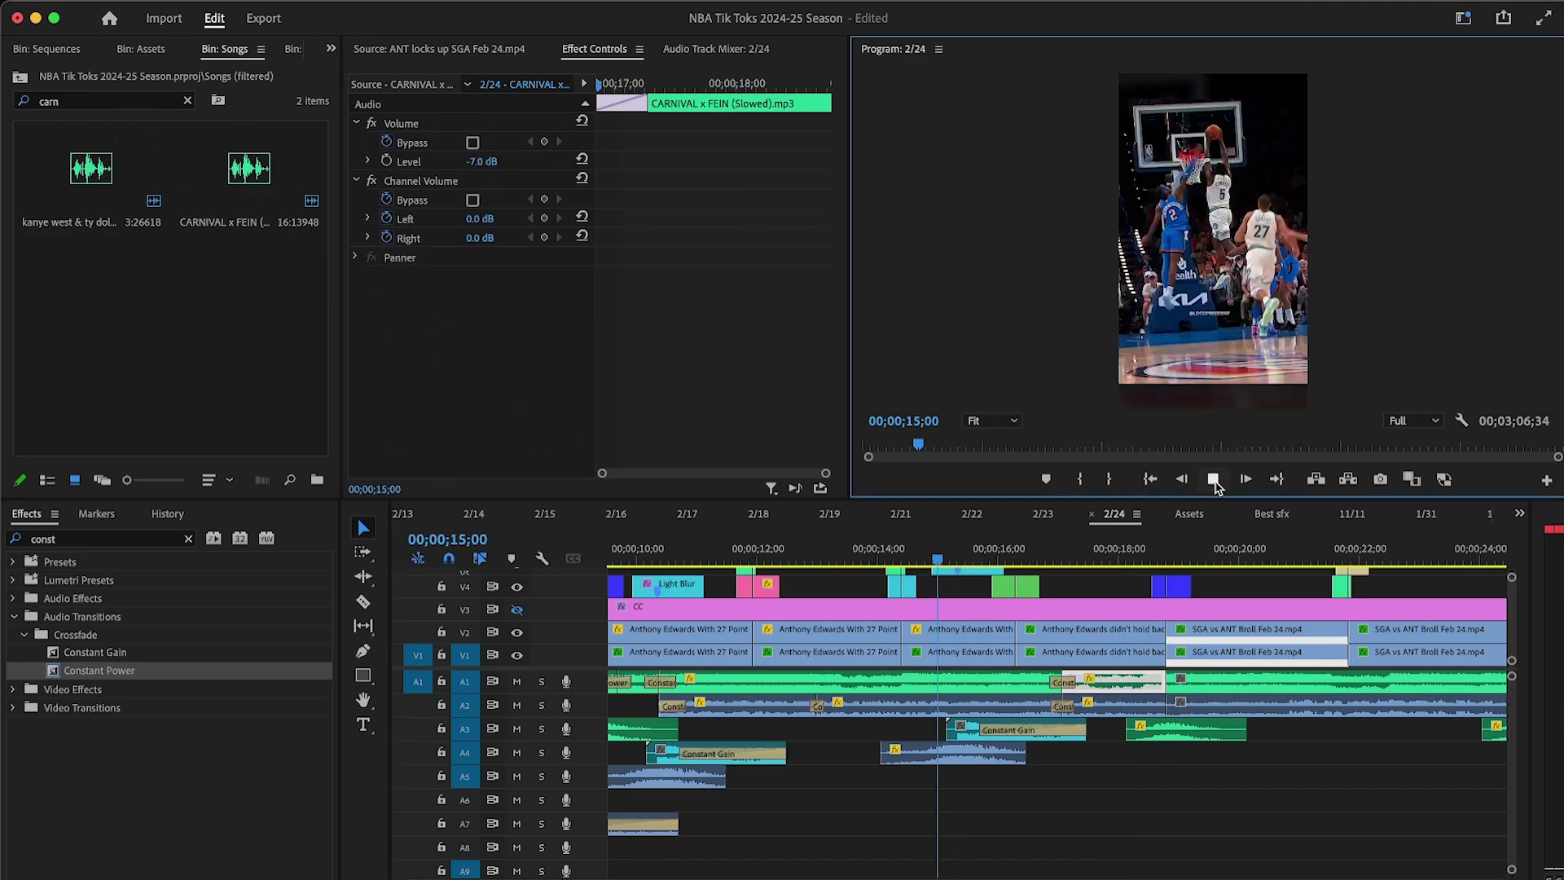
left_click(1103, 588)
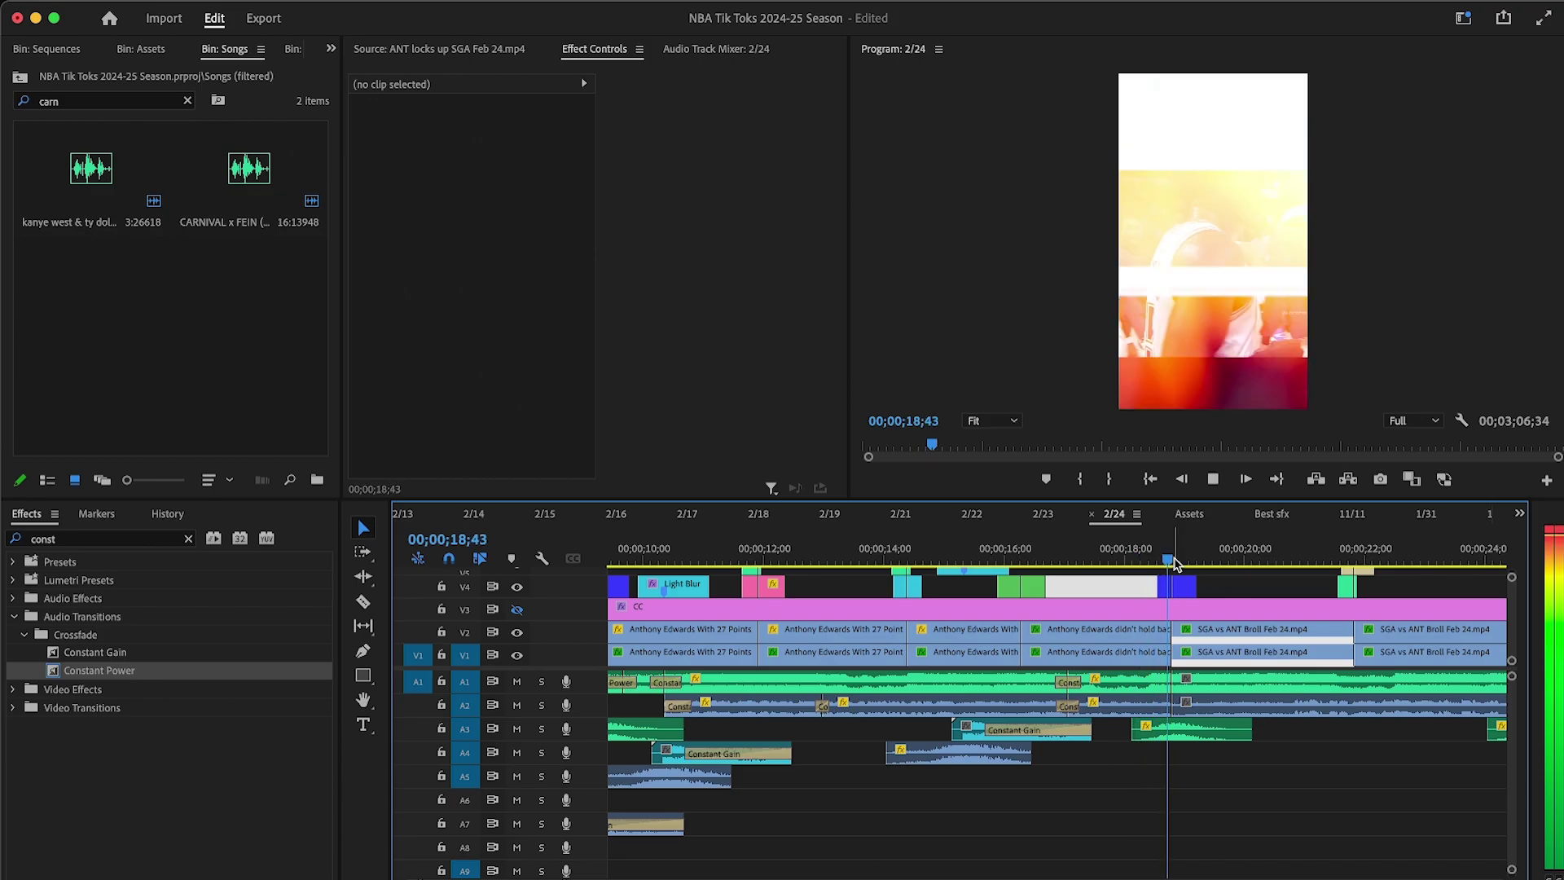
key("space")
Step: Apply a Constant Power crossfade of 00;00;00;34 centred on the A1 song cut near 00;00;18;50
left_click_drag(98, 669, 130, 669)
key("minus")
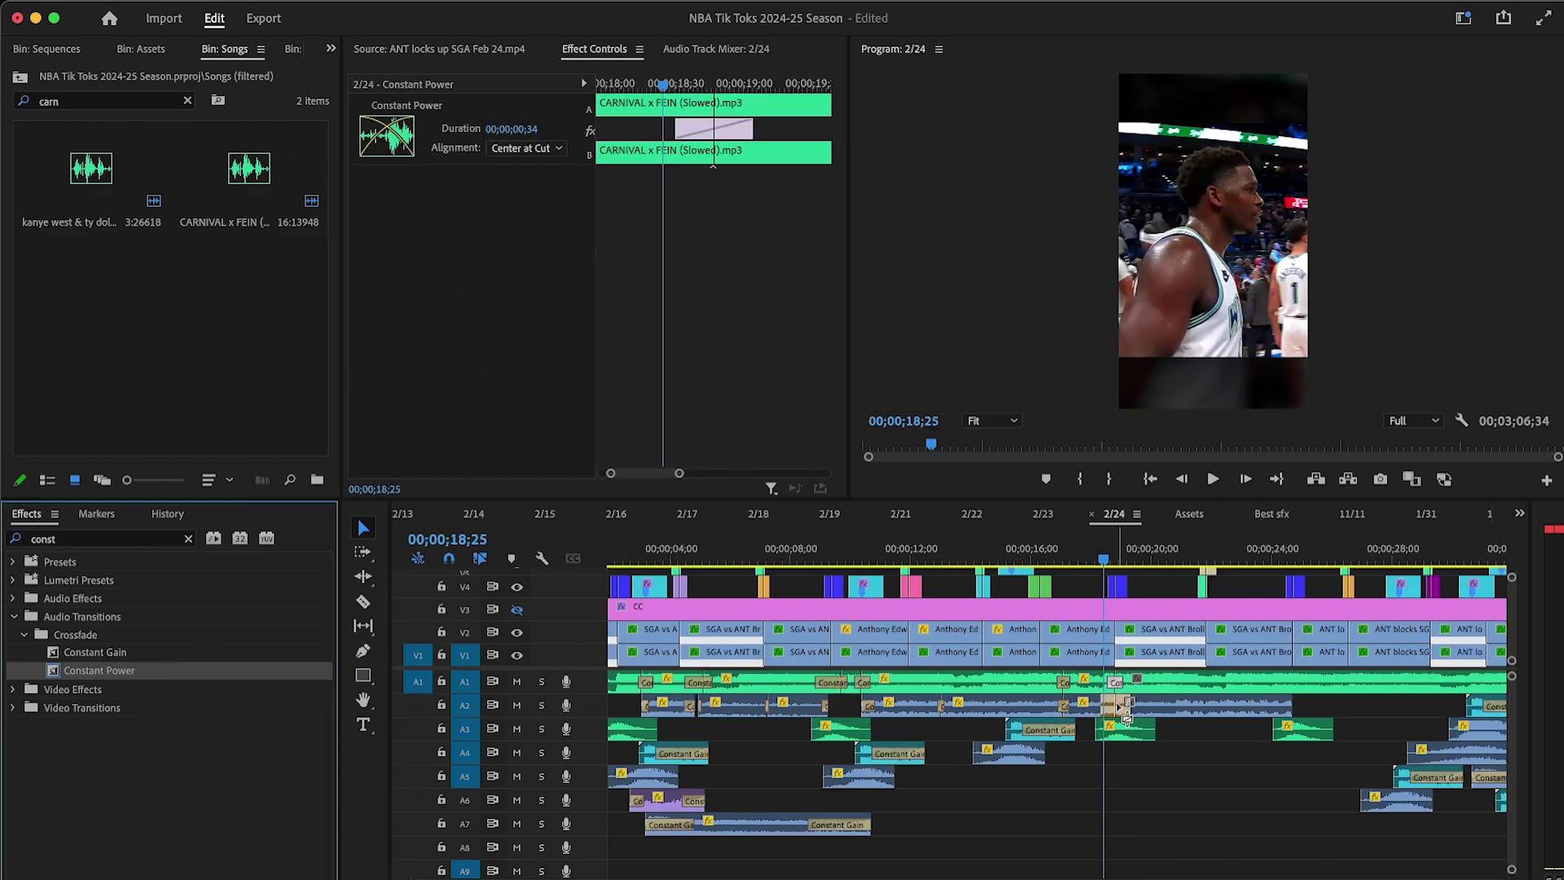
Step: Shorten the Constant Power crossfade on the A2 cut near 00;00;18;50 to a duration of 00;00;00;24
key("=")
left_click_drag(1119, 705, 1084, 702)
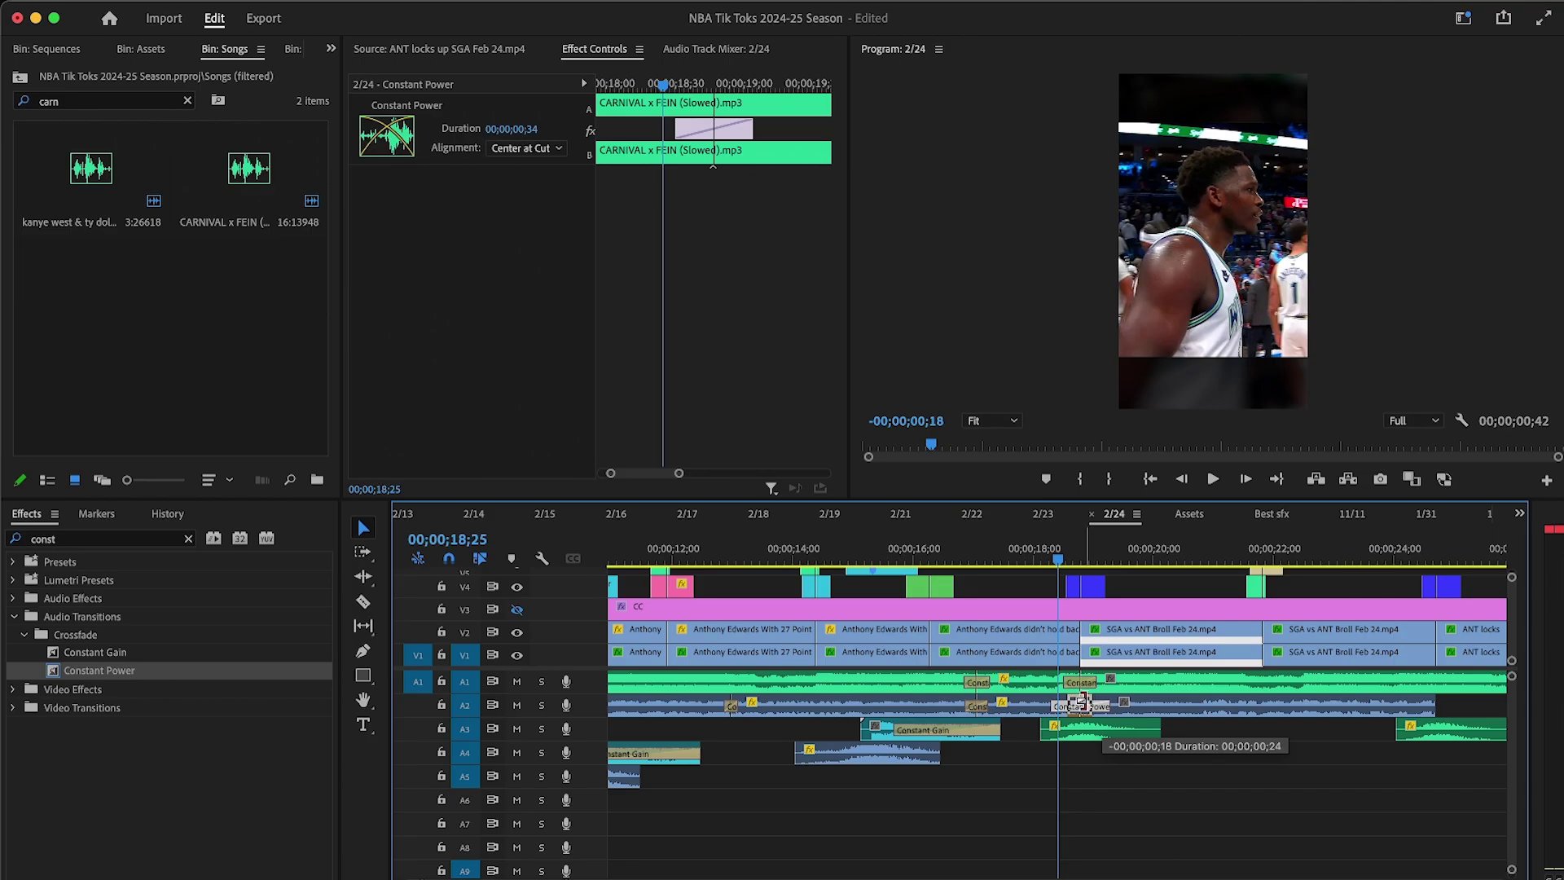
left_click_drag(1082, 702, 1082, 702)
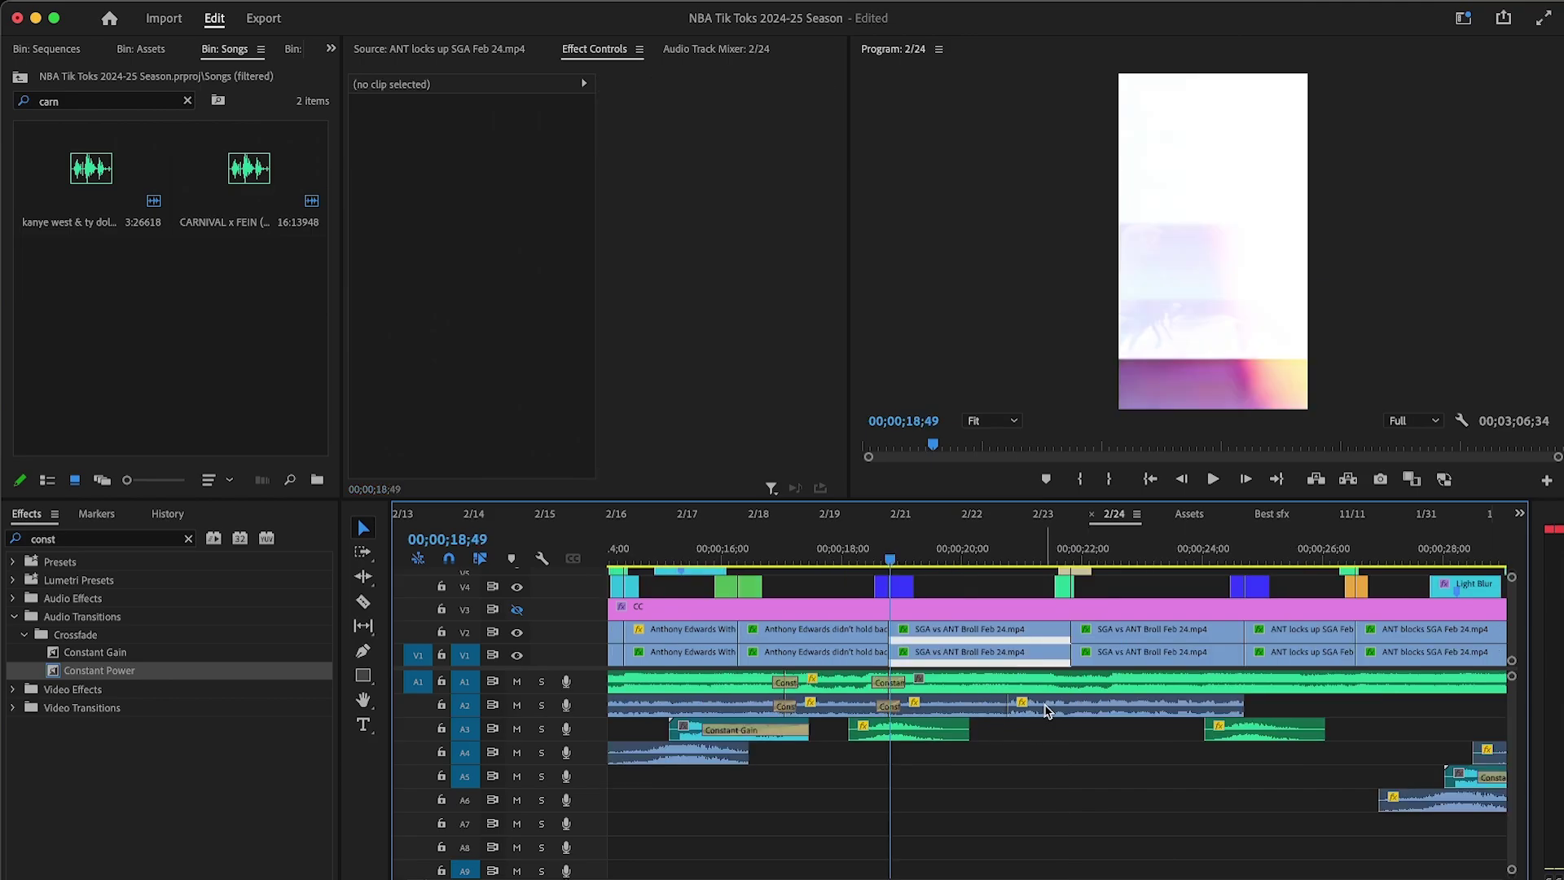
Step: Delete the A2 segment after 00;00;20;44, set the volume level of the clip before it to 11.0 dB, and play that part back
left_click(1045, 710)
key("Delete")
left_click(917, 708)
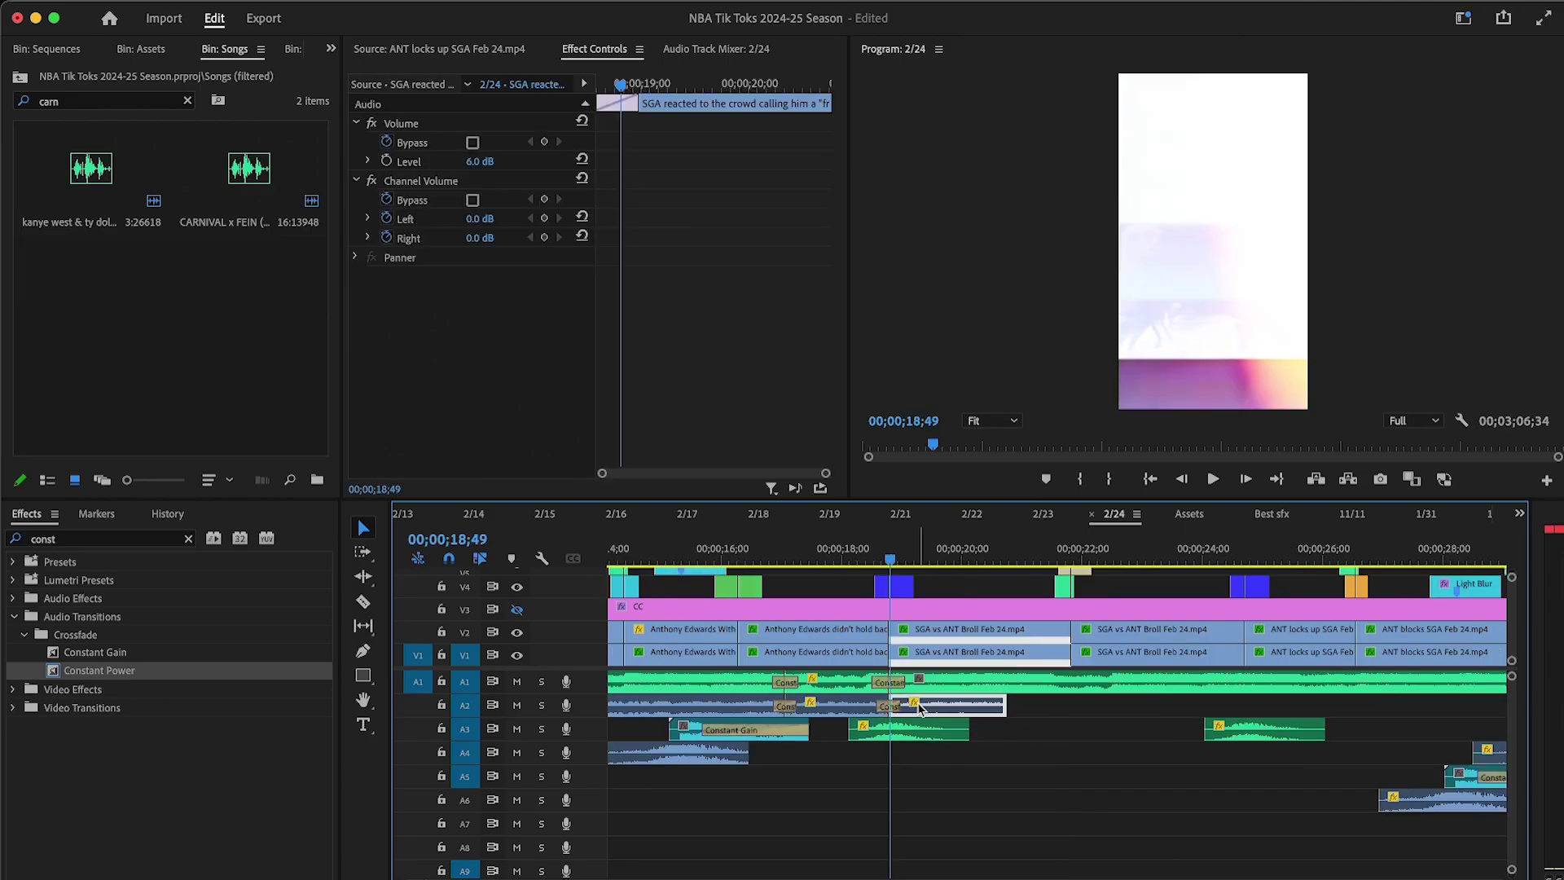
left_click(473, 162)
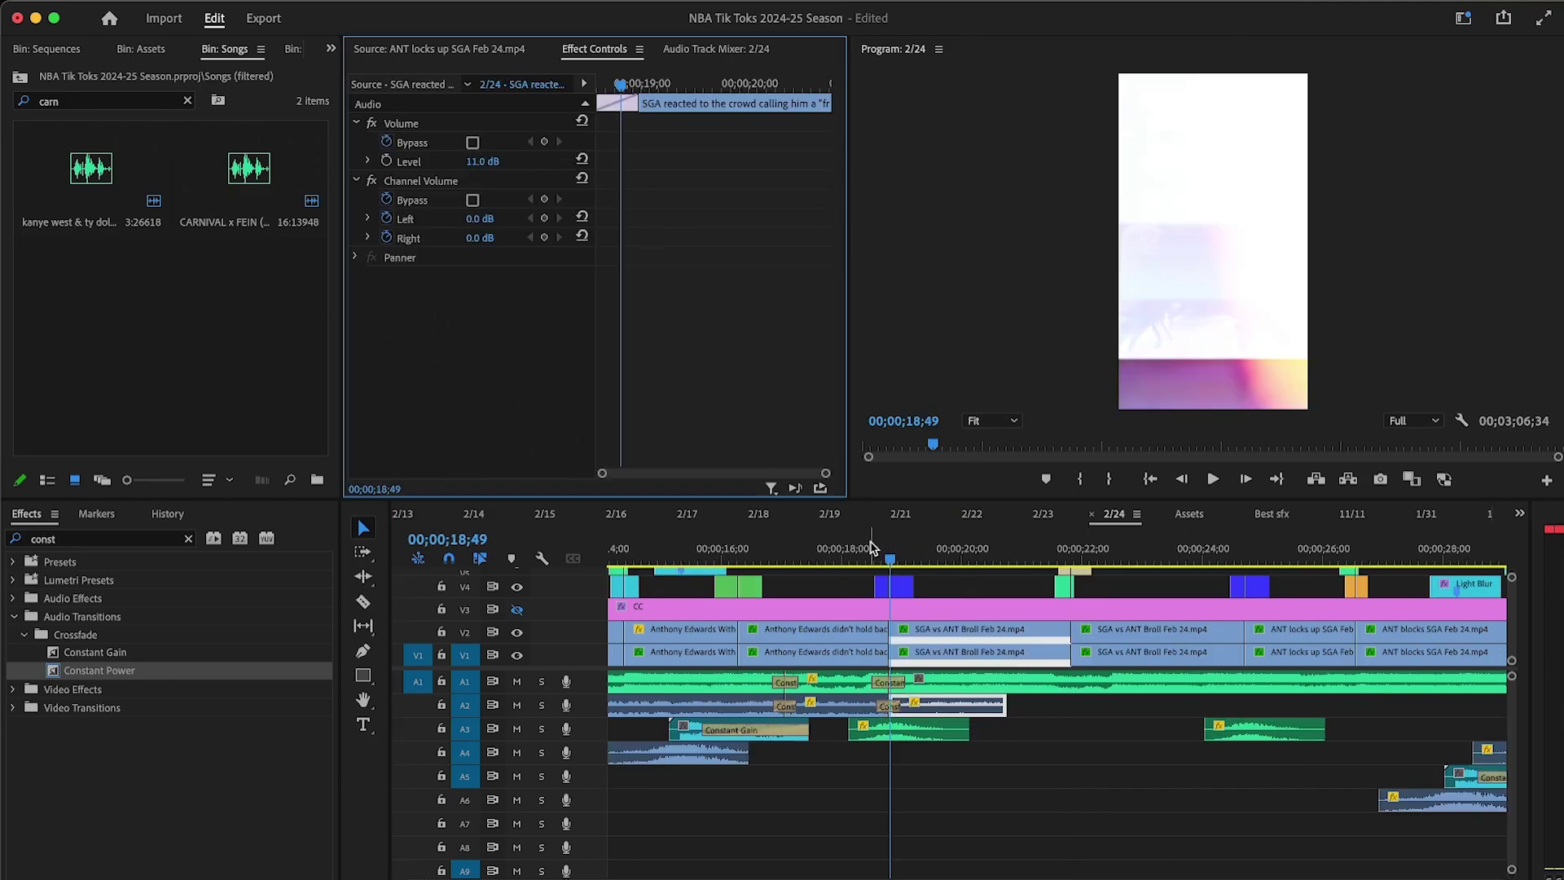
key("=")
left_click(1213, 479)
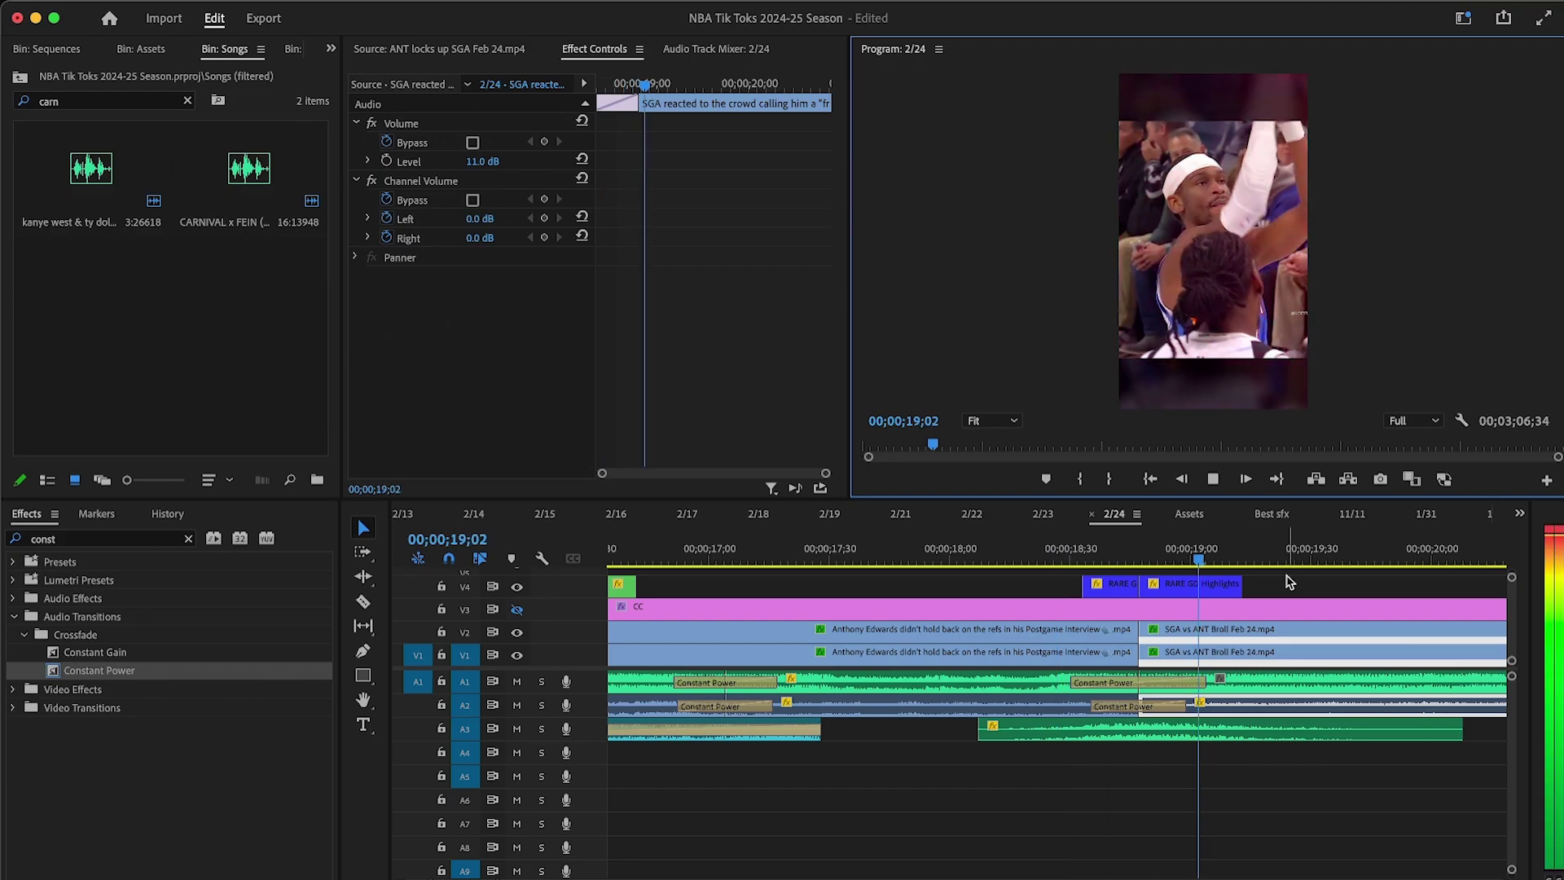
left_click(1289, 581)
key("-")
key("-")
key("=")
left_click(1122, 557)
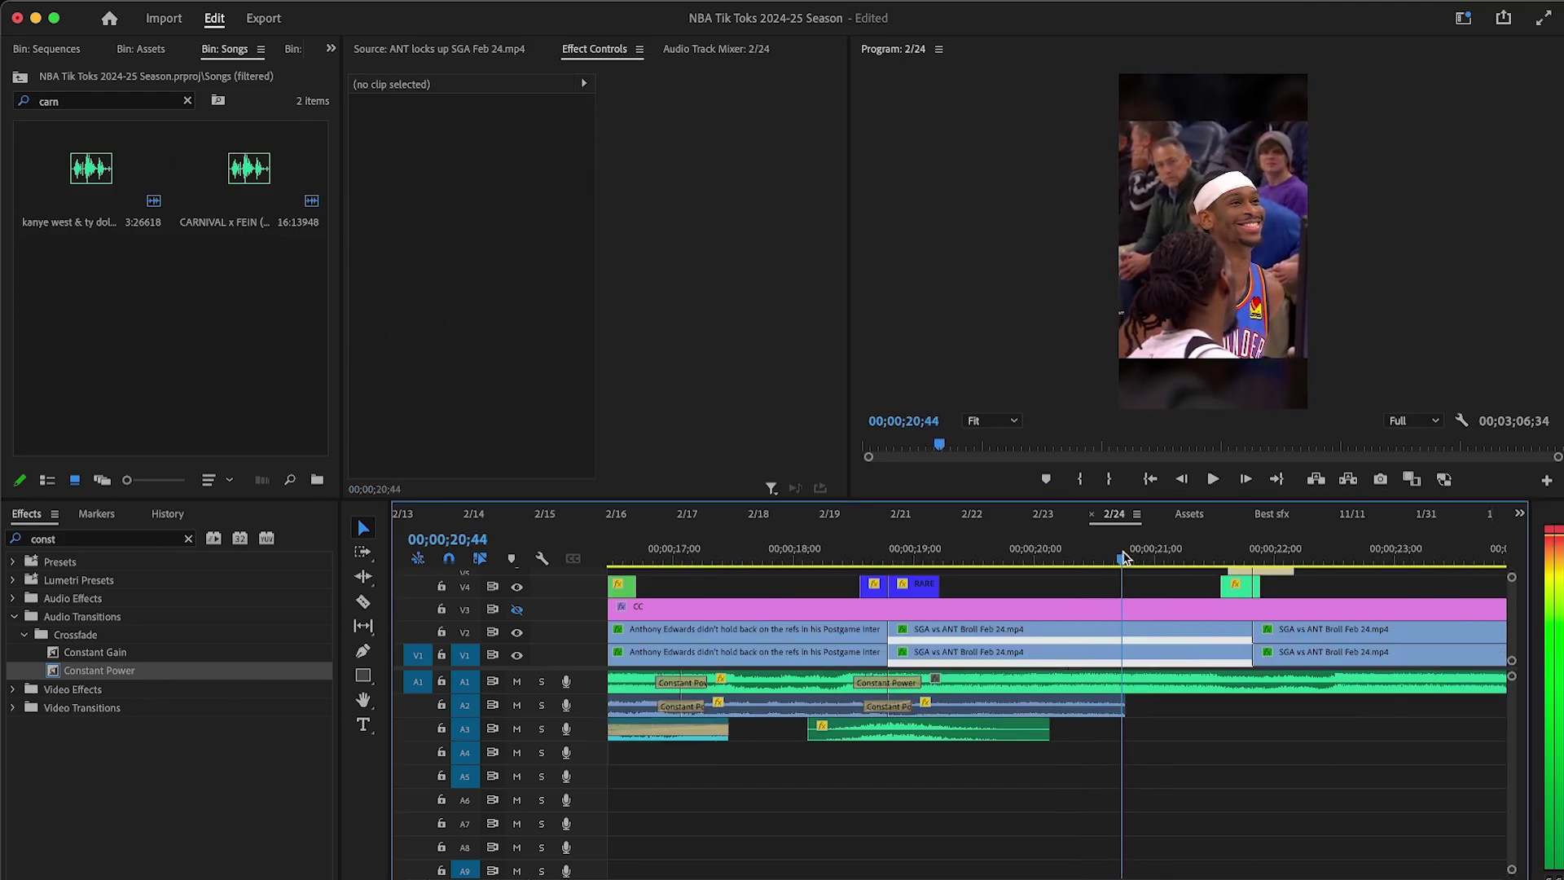
Step: Duplicate the A2 crowd reaction clip directly after its original, trimming the copy to start near 00;00;20;45
key("minus")
left_click_drag(1018, 707, 1141, 704)
left_click_drag(1074, 556, 1056, 556)
key("=")
left_click(1213, 479)
left_click(1155, 550)
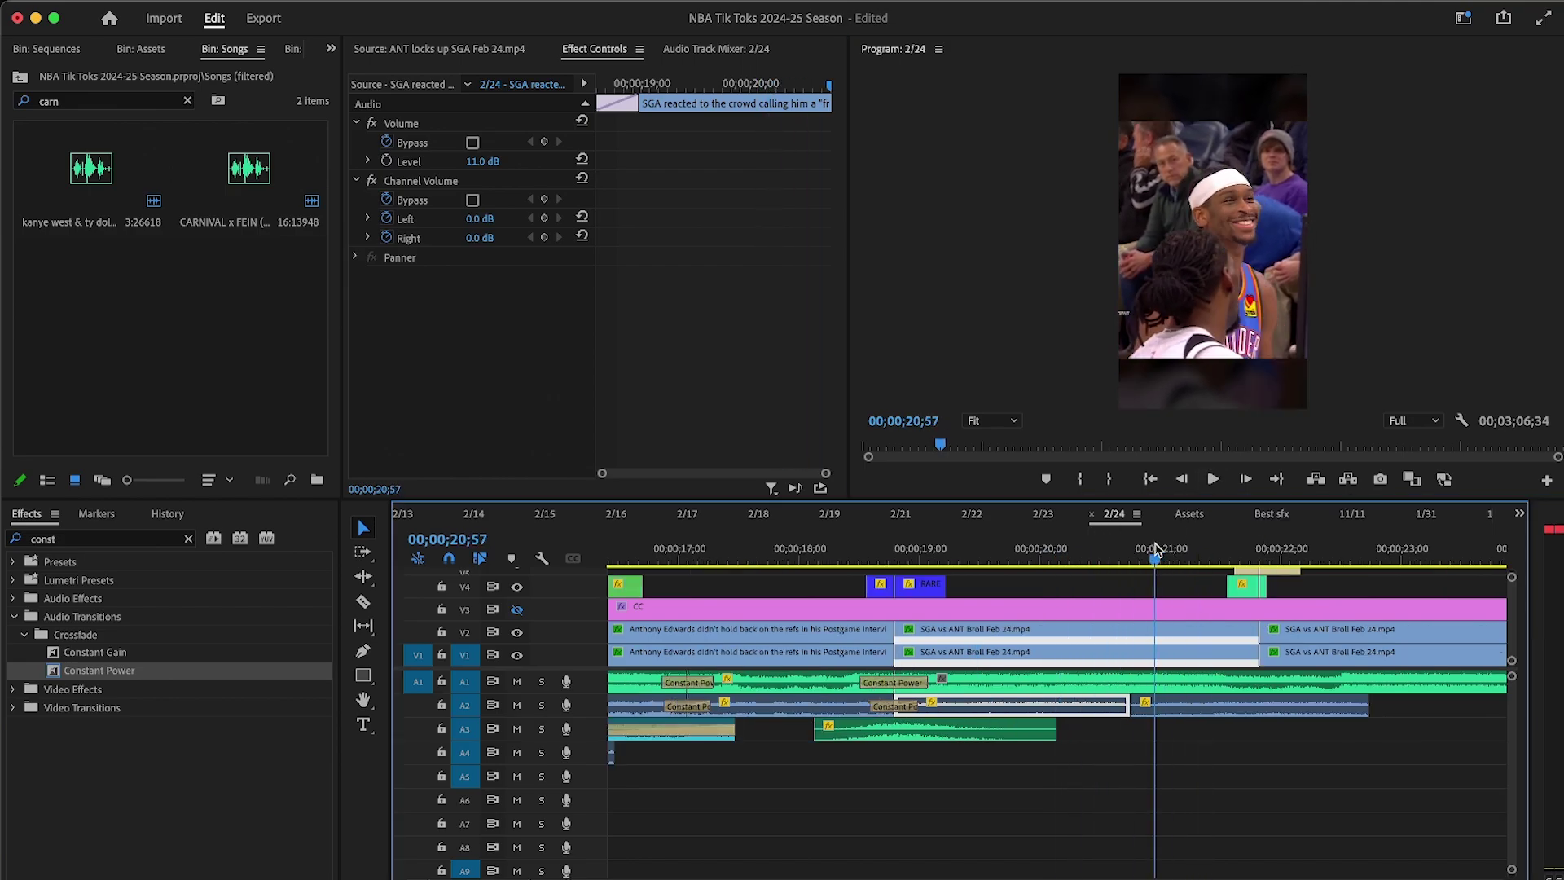
left_click_drag(1154, 549, 1152, 551)
mouse_move(1140, 705)
left_mouse_down()
mouse_move(1177, 707)
mouse_move(1147, 708)
mouse_move(1163, 714)
left_mouse_up()
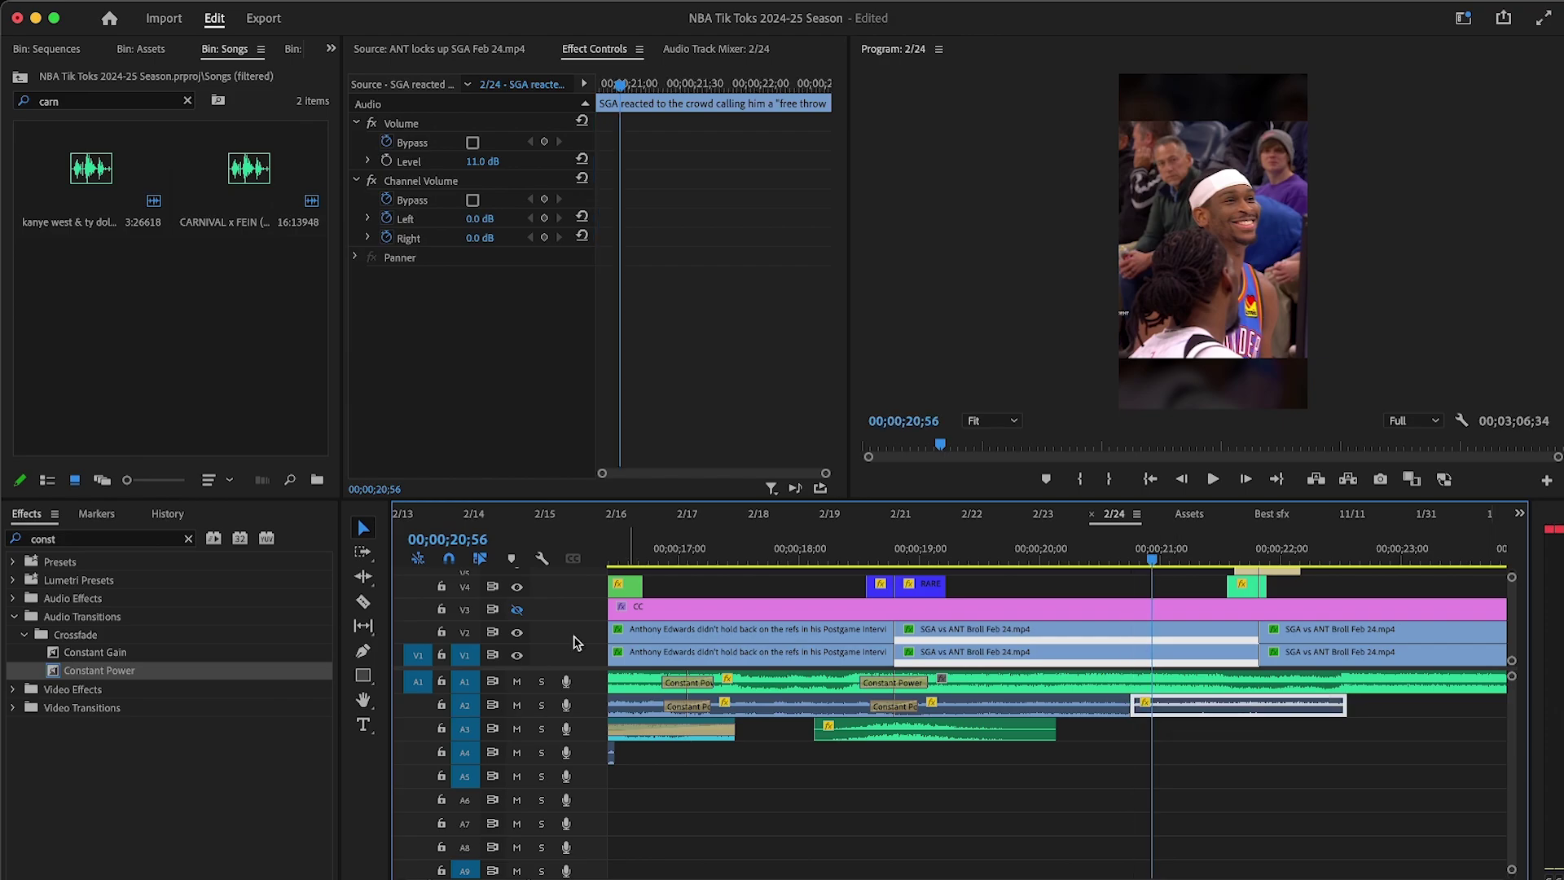
Step: Apply a 00;00;00;26 Constant Power crossfade centred on the A2 cut near 00;00;20;45 and play it back
left_click_drag(127, 681, 1113, 705)
left_click(813, 548)
left_click(1214, 480)
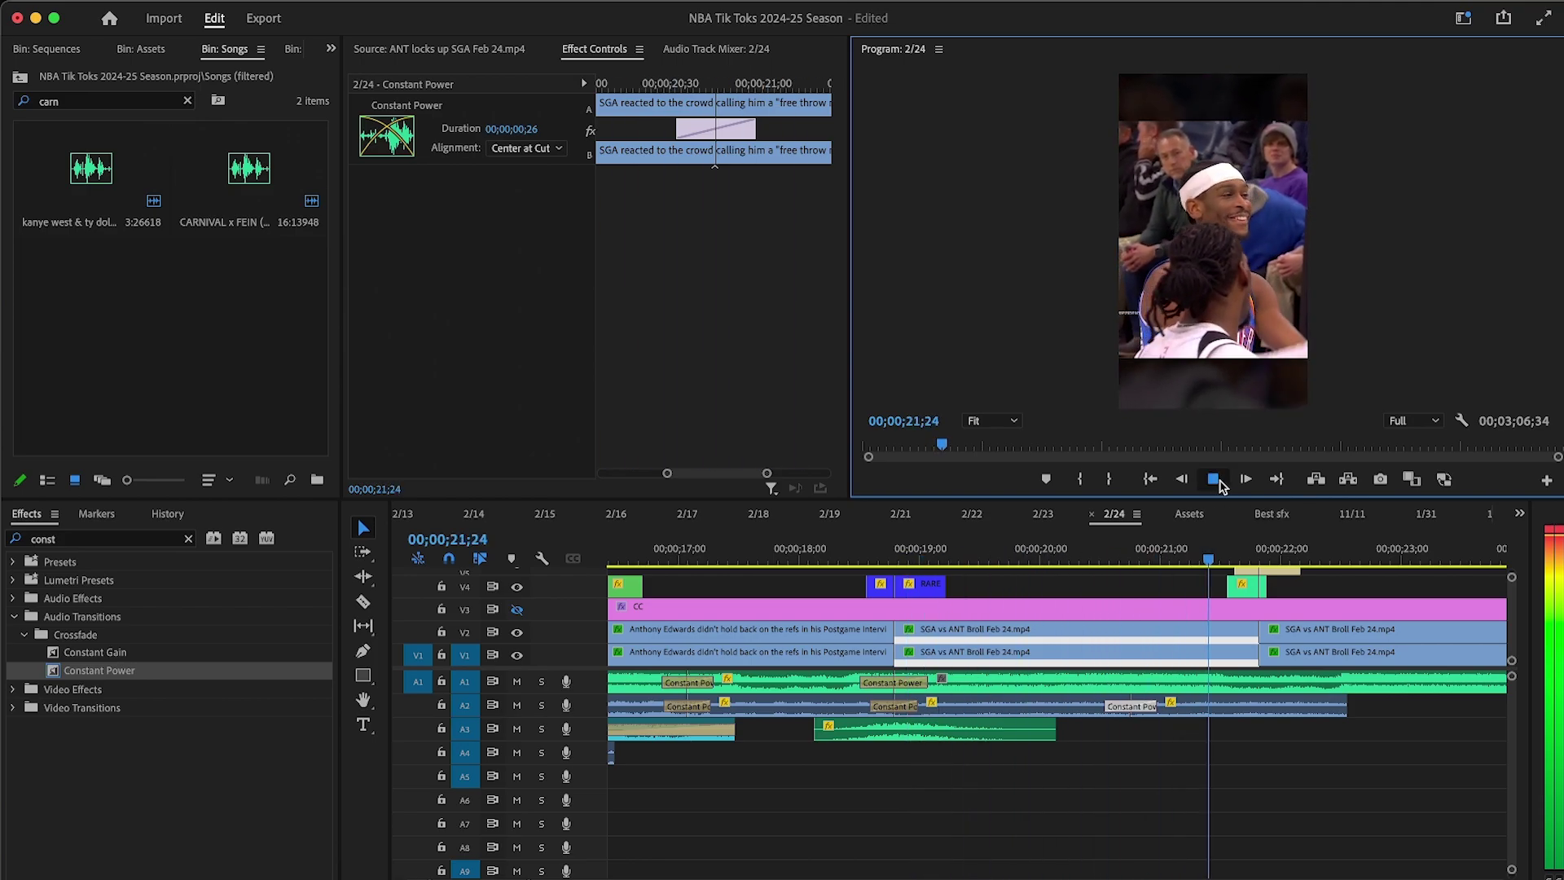
left_click(1214, 479)
left_click(1011, 547)
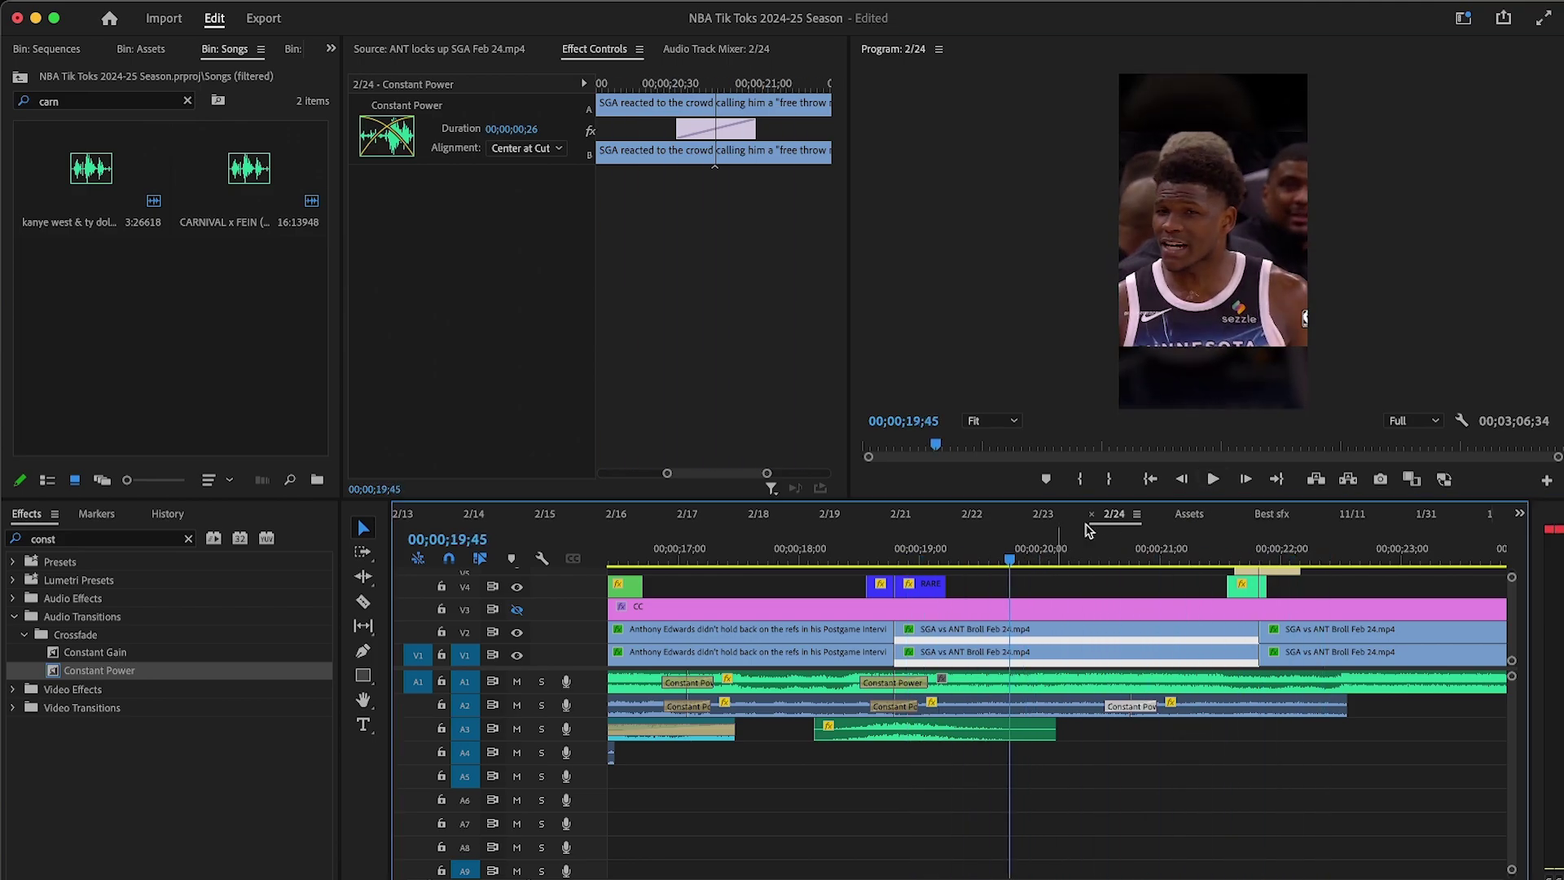
Step: Try to place another copy of the A2 crowd clip from about 00;00;22;40 and play back the section before it
key("minus")
left_click_drag(1132, 707, 1332, 683)
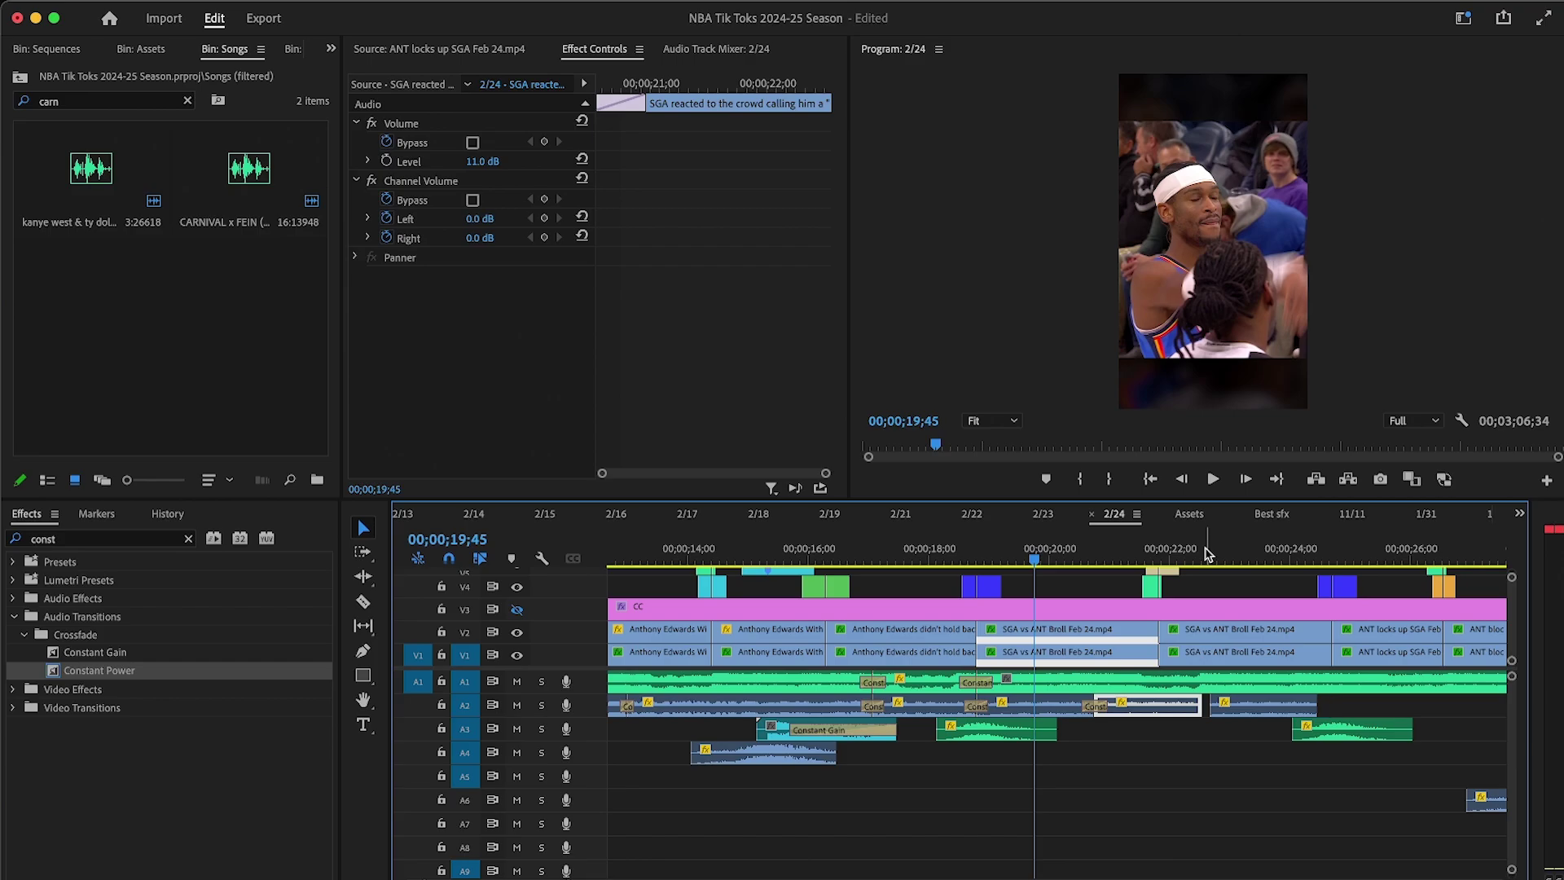
left_click(965, 546)
left_click(1213, 479)
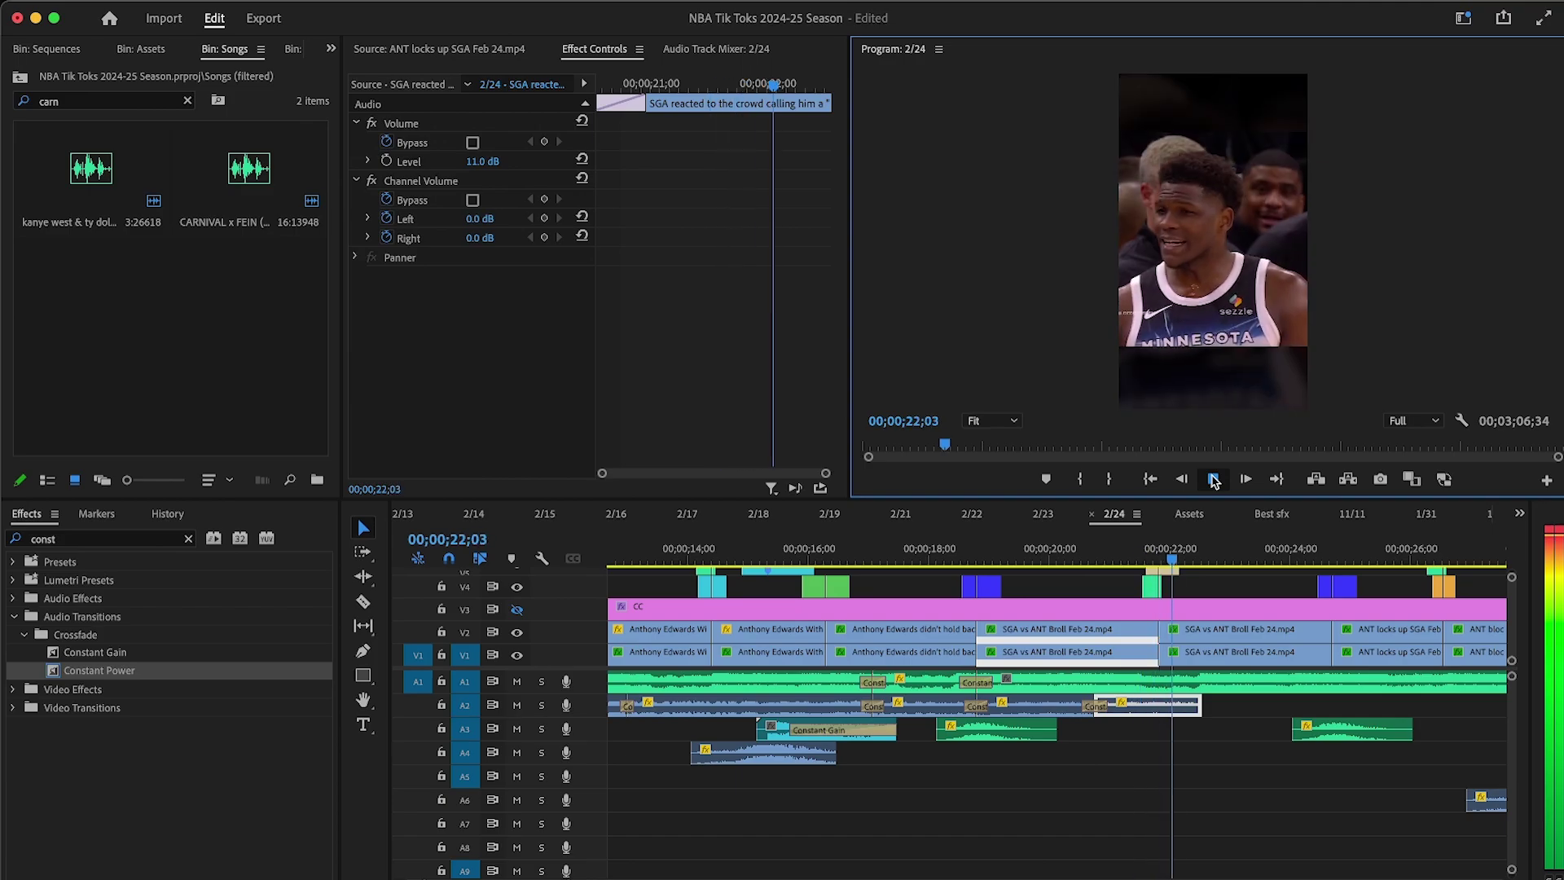
left_click(1212, 479)
Step: Lengthen the A2 Constant Power crossfade near 00;00;20;45 and play back up to about 00;00;22;04
left_click_drag(1086, 702, 1076, 704)
left_click(1000, 551)
key("space")
left_click(1103, 592)
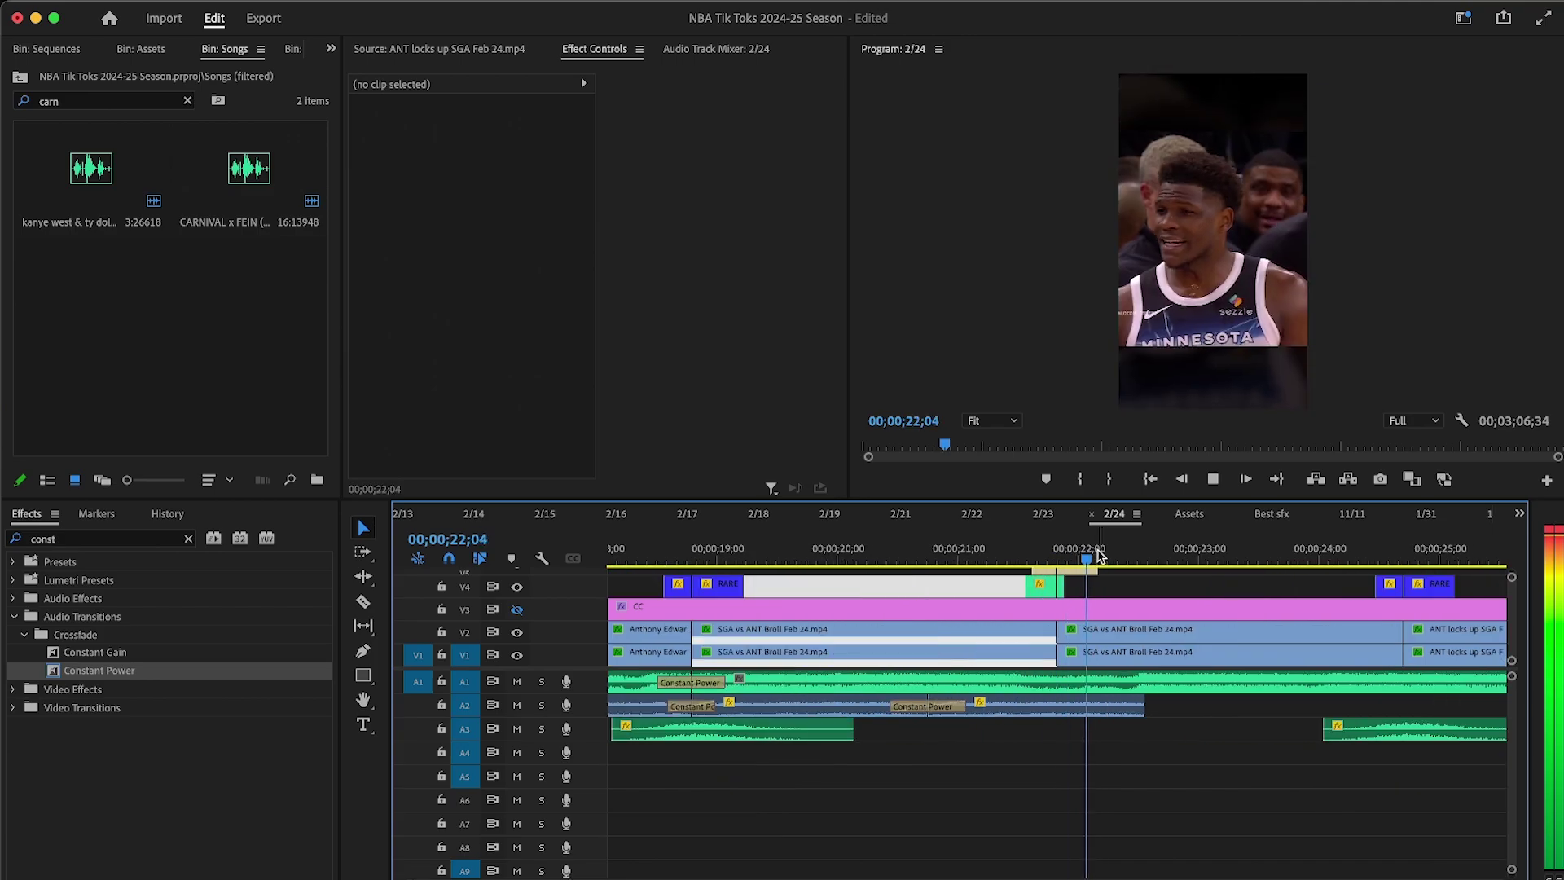
key("space")
Step: Duplicate the last A2 crowd clip after itself and join the copies with a Constant Power crossfade near 00;00;22;35
left_click(1041, 705)
left_click_drag(1041, 706, 1154, 707)
left_click_drag(139, 672, 1092, 705)
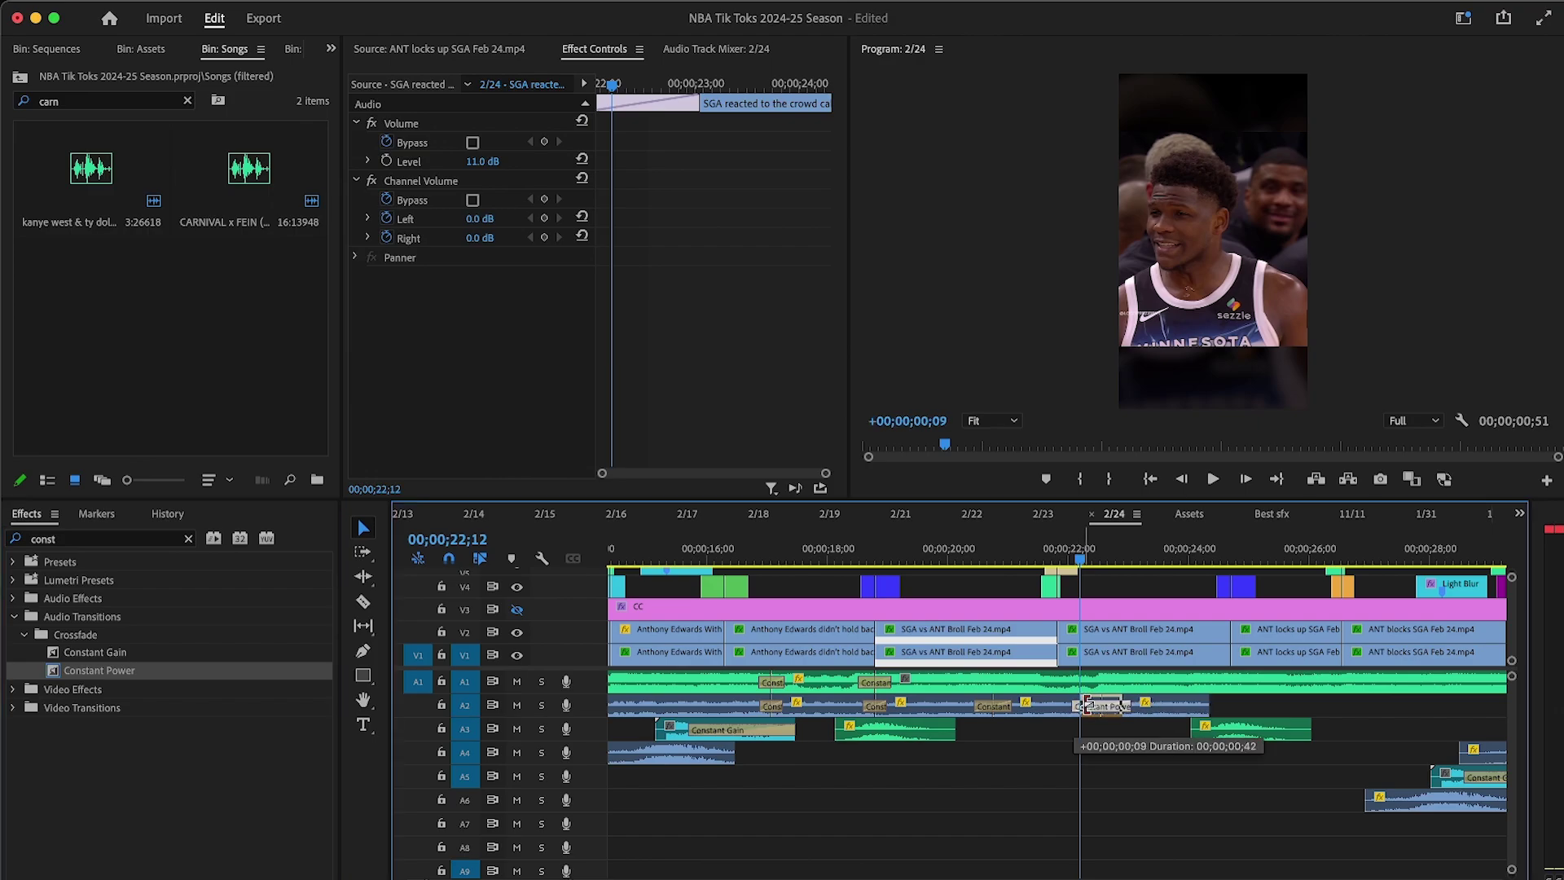
left_click(1055, 559)
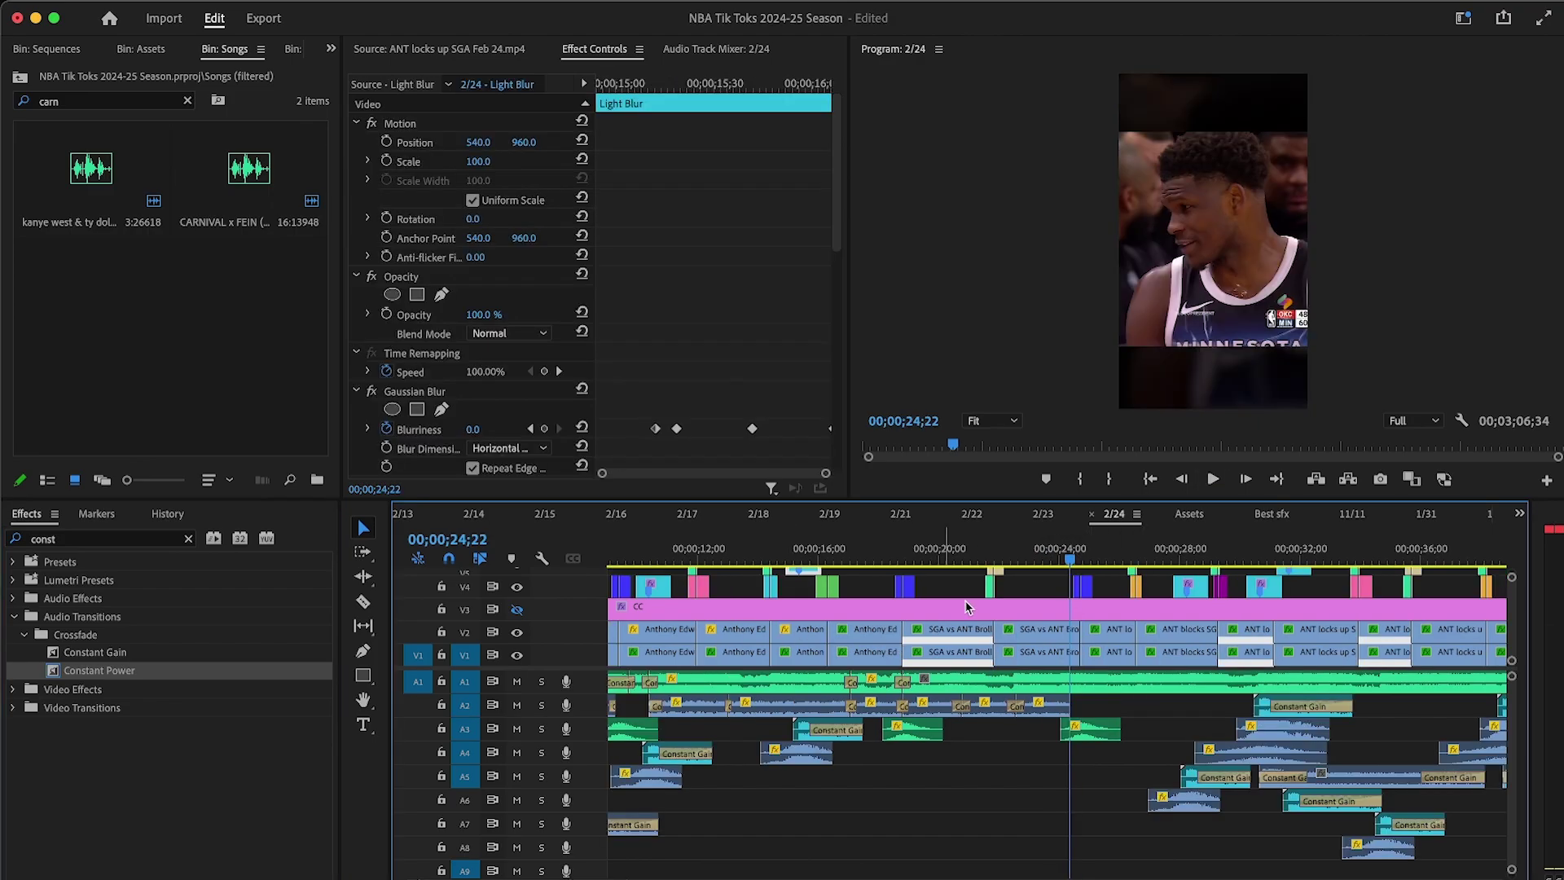
Step: Copy the Light Blur layer with its accompanying sound effect clips to tracks V4 and A4–A7 near 00;00;20;00
left_click(1267, 595)
left_click_drag(1221, 708, 1029, 824)
left_click(1336, 780, "shift")
left_click(926, 552)
key("=")
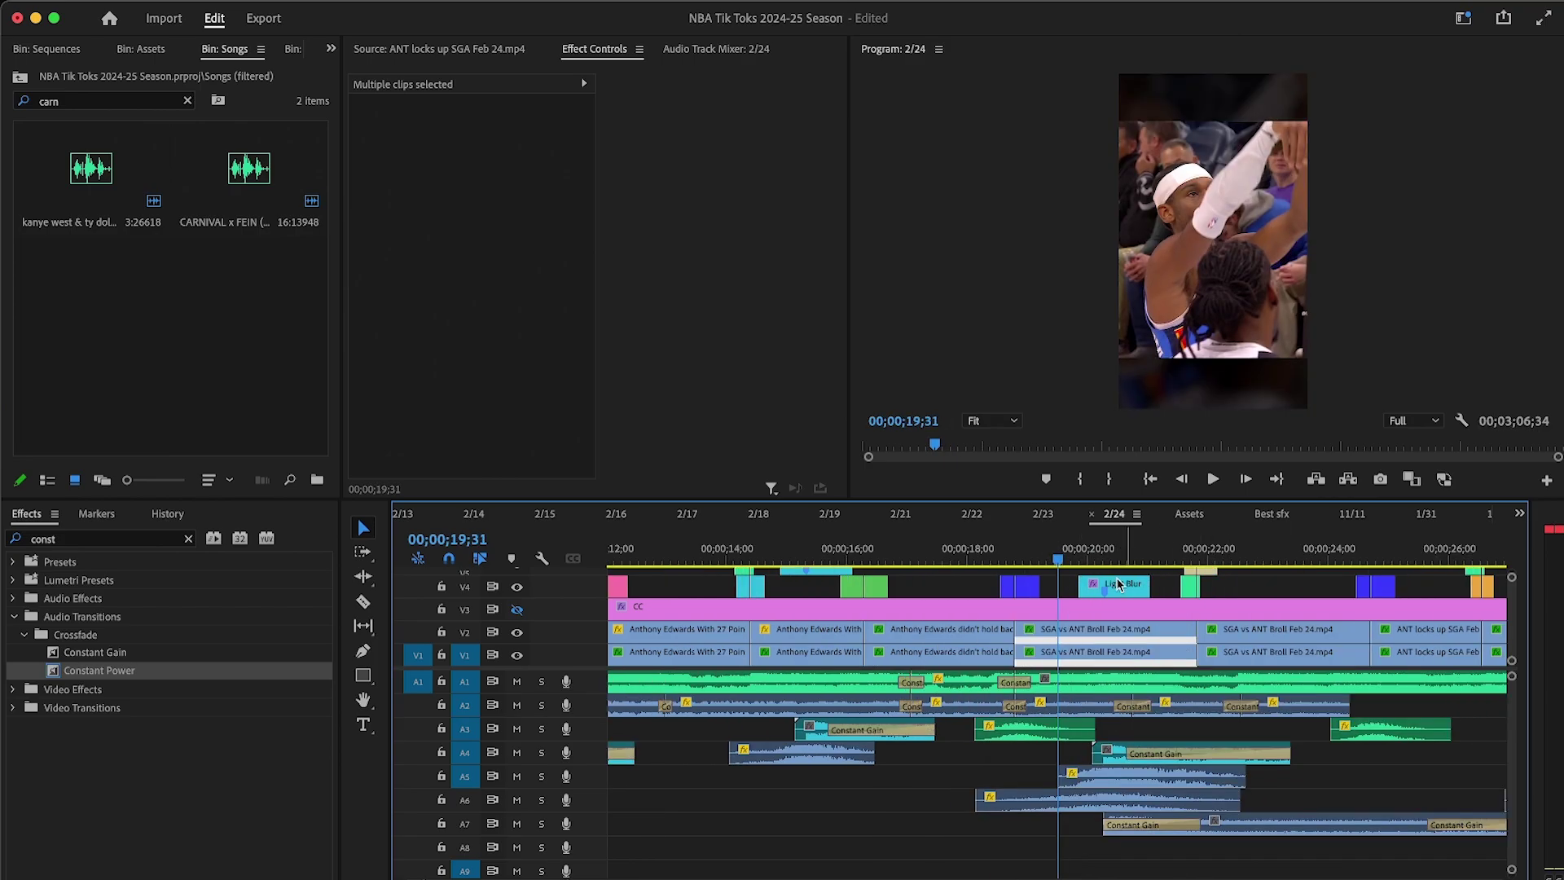
Step: Shift the copied Light Blur and sound effect stack slightly earlier to start near 00;00;19;40, and play it back
left_click_drag(1017, 548, 1050, 548)
key("equal")
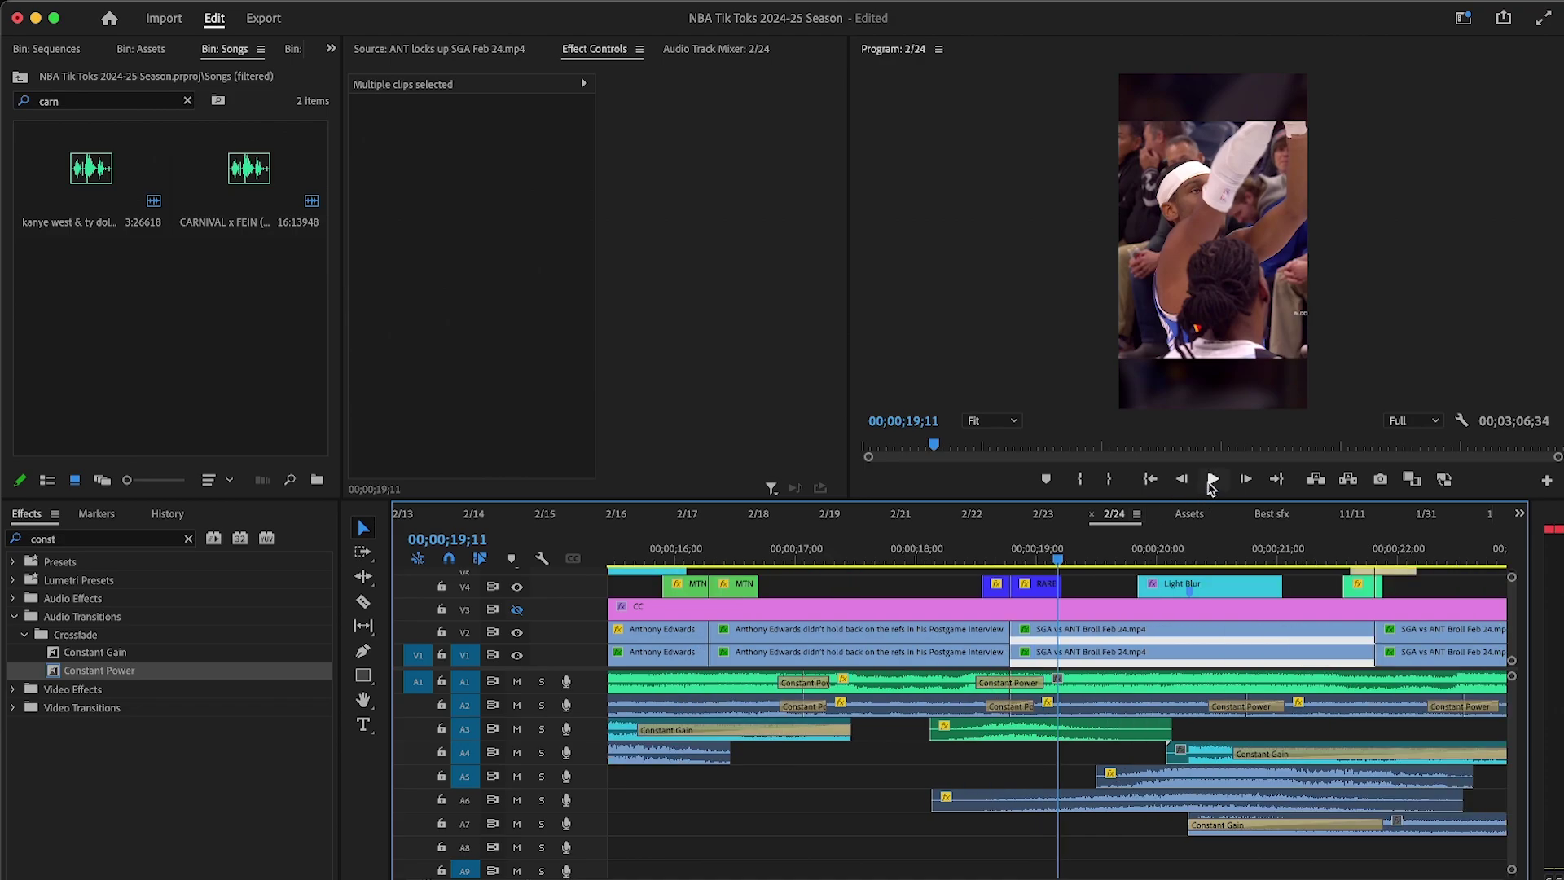
left_click(1211, 479)
left_click(1138, 552)
left_click_drag(1138, 552, 1160, 553)
left_click(1211, 479)
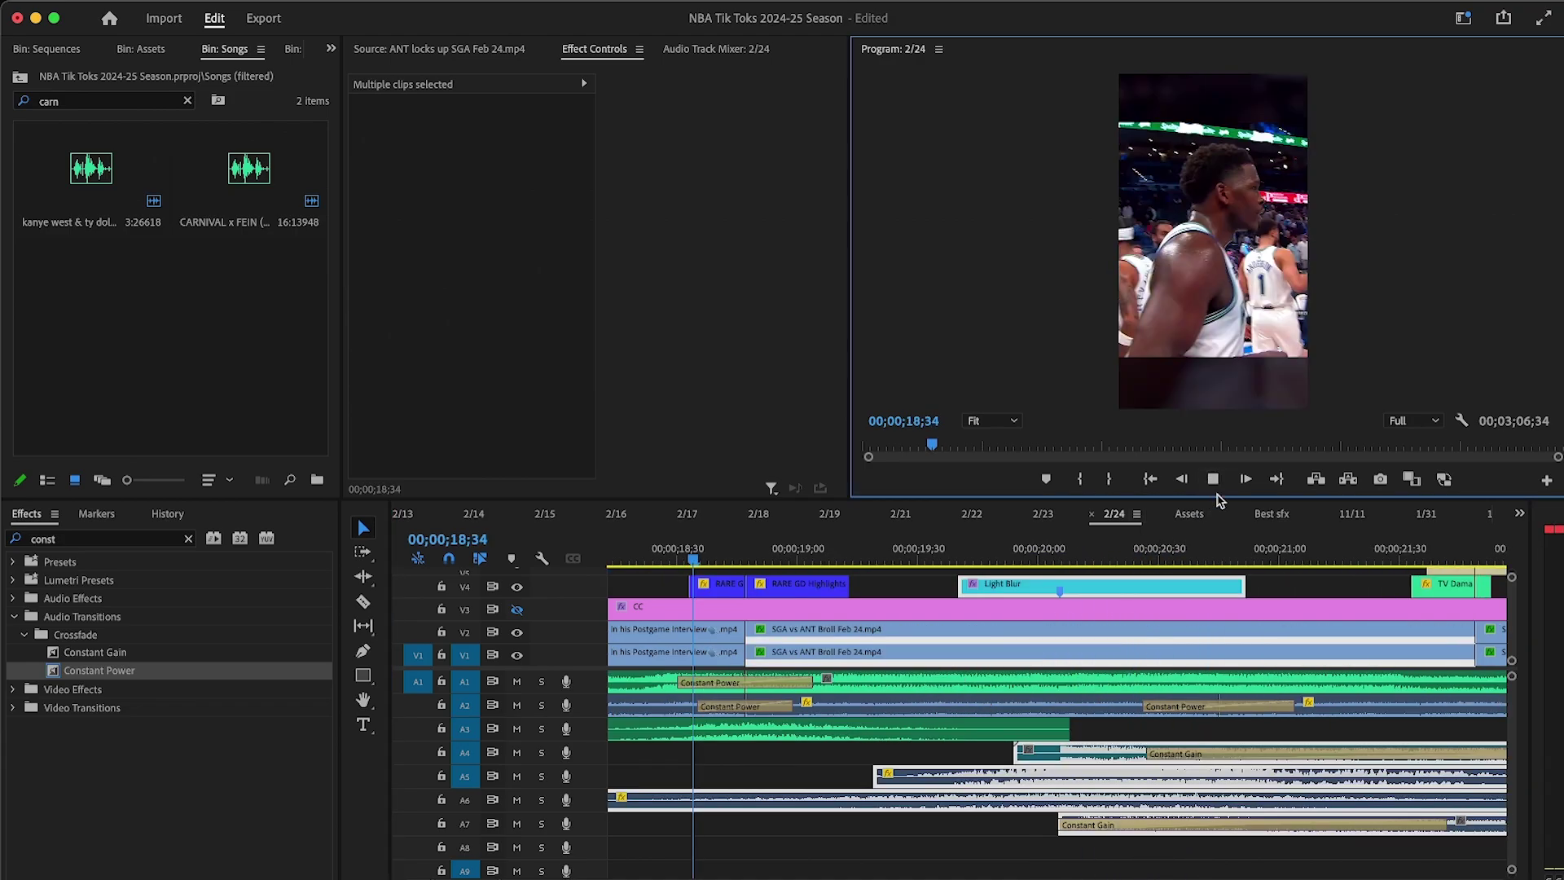
Step: Review the timing of the Light Blur and its sound effects from about 00;00;18;34 to 00;00;22;17
key("minus")
key("equal")
key("minus")
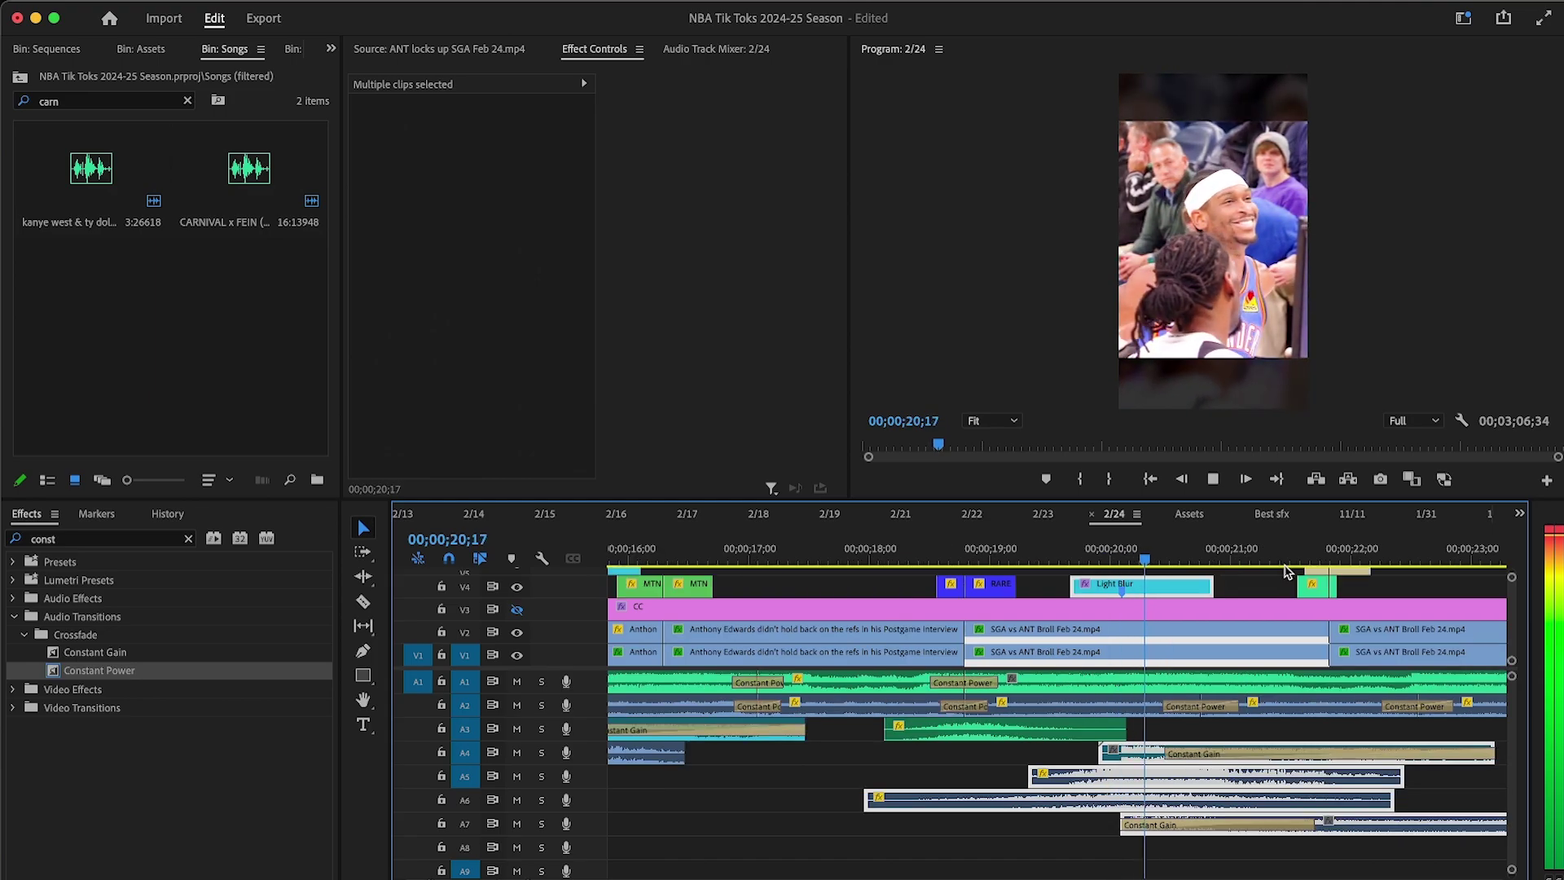
key("equal")
left_click(1244, 578)
key("minus")
key("equal")
key("minus")
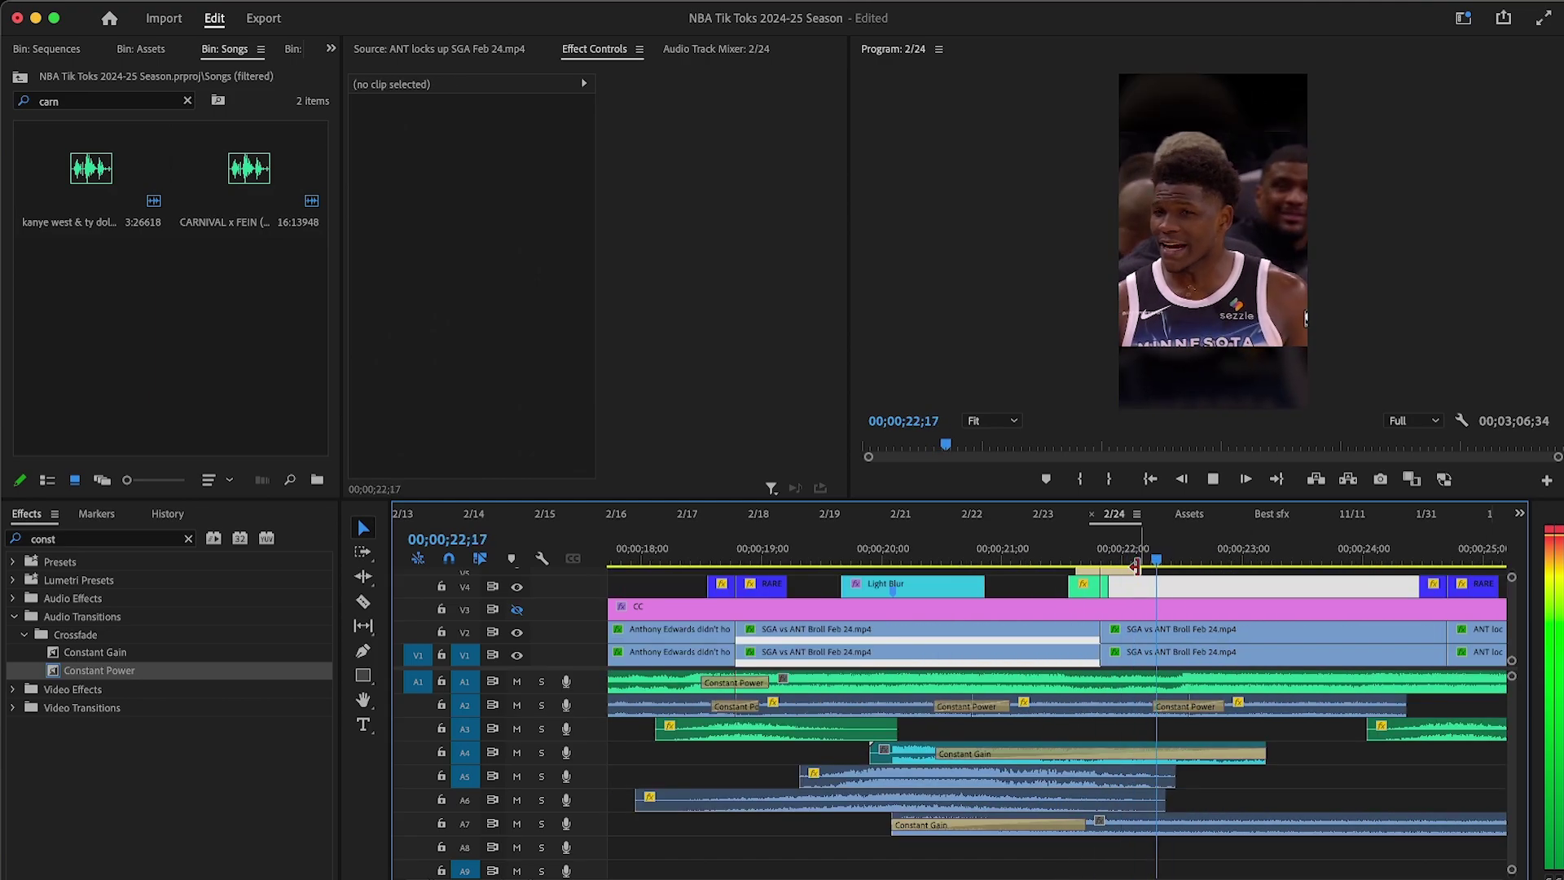
left_click(957, 562)
Step: Shorten the A2 Constant Power crossfades near 00;00;20;45 and 00;00;22;33 to 00;00;00;20 and 00;00;00;22, and play them back
left_click(1003, 705)
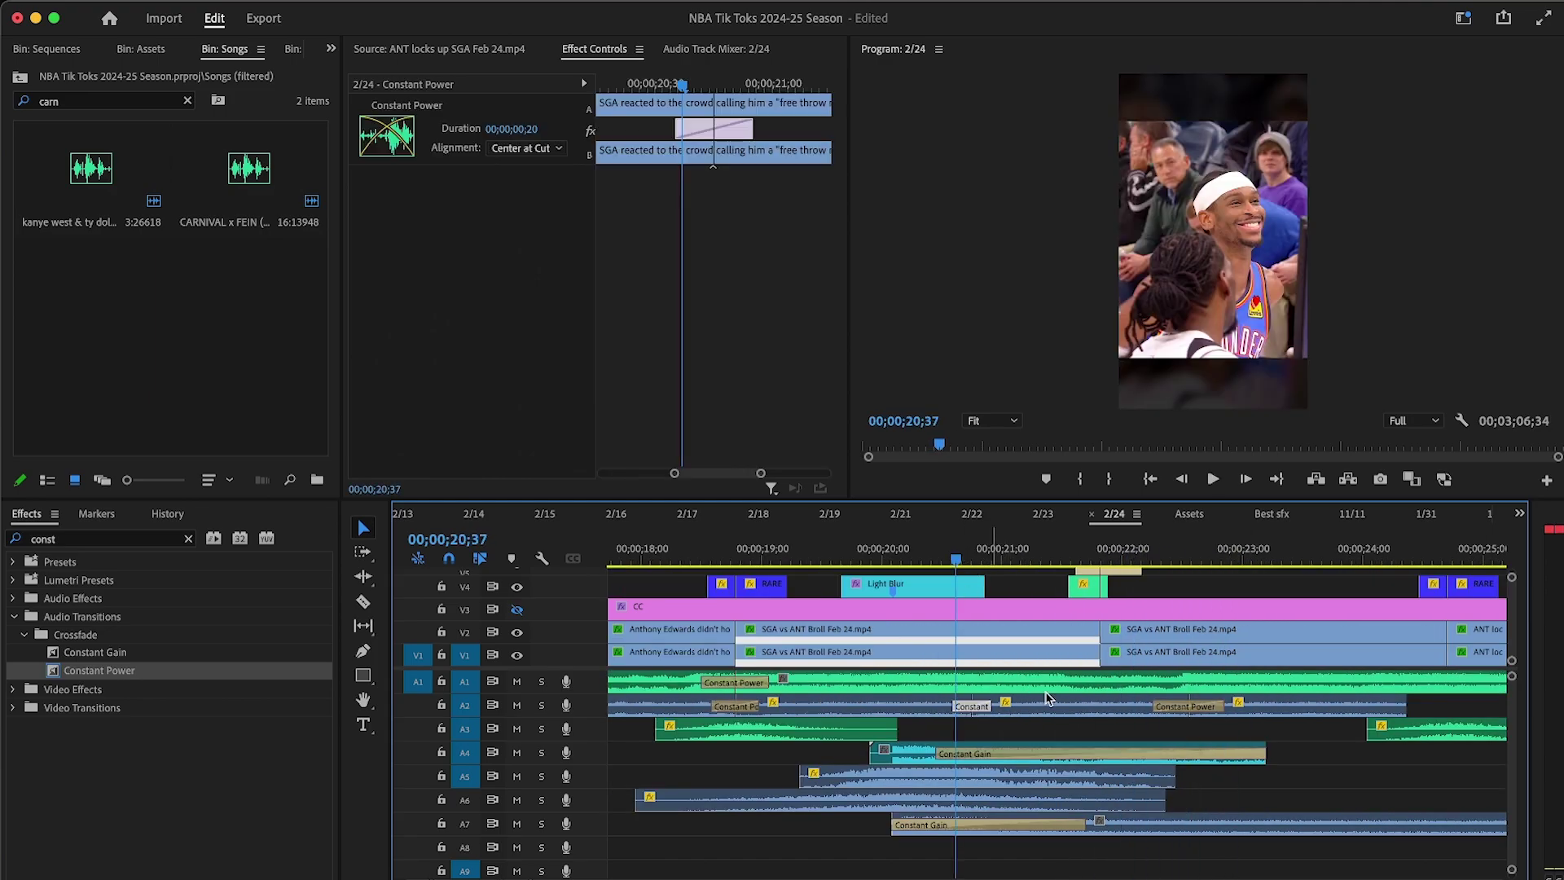
left_click(1216, 705)
key("minus")
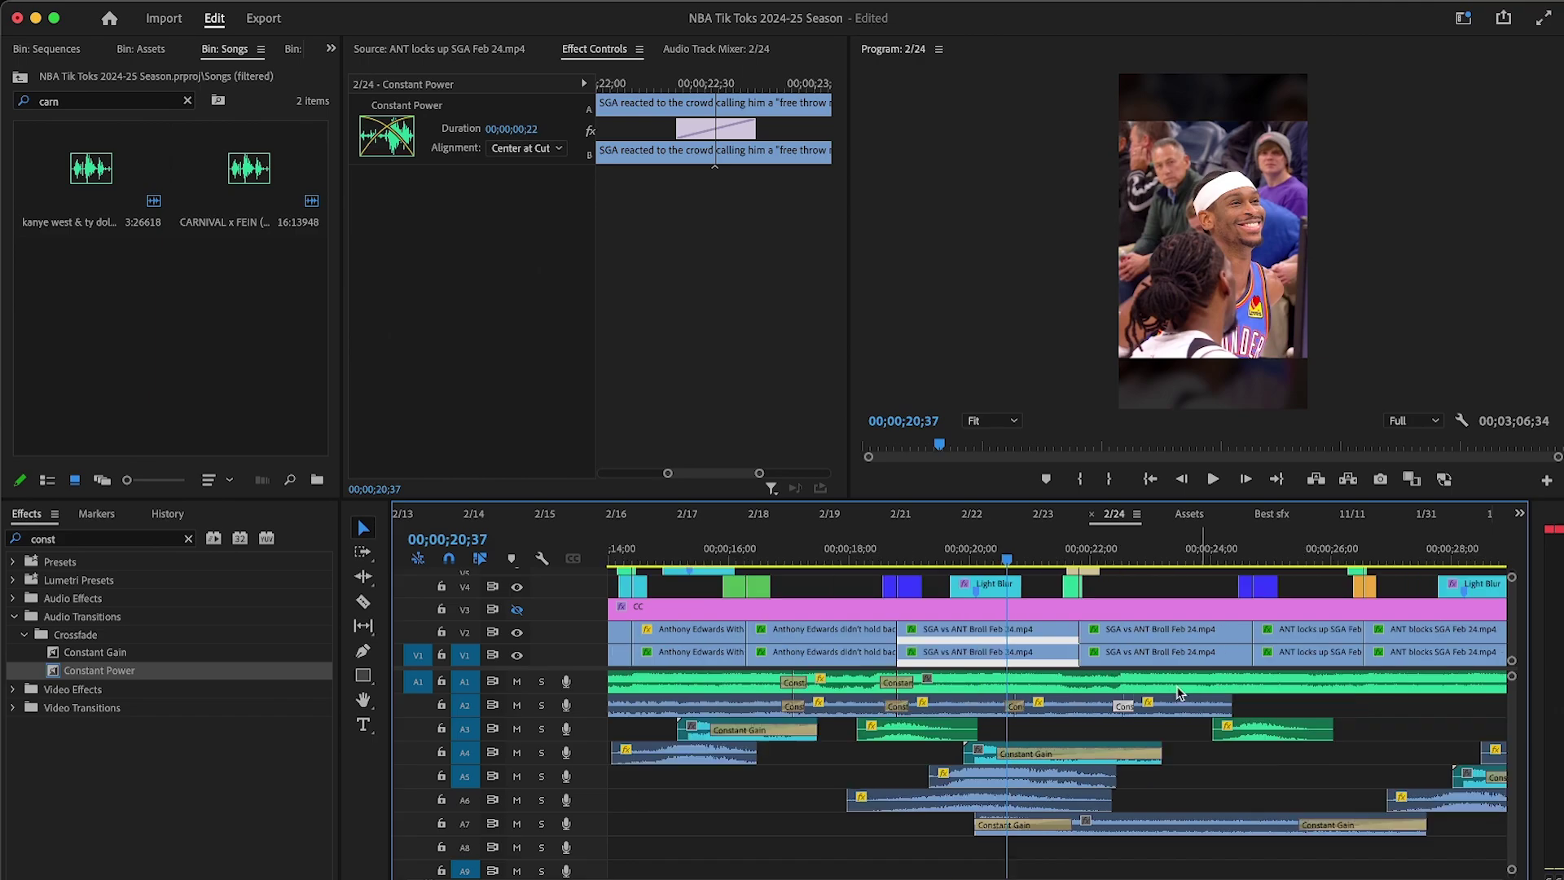
left_click(887, 558)
key("equal")
left_click(1213, 479)
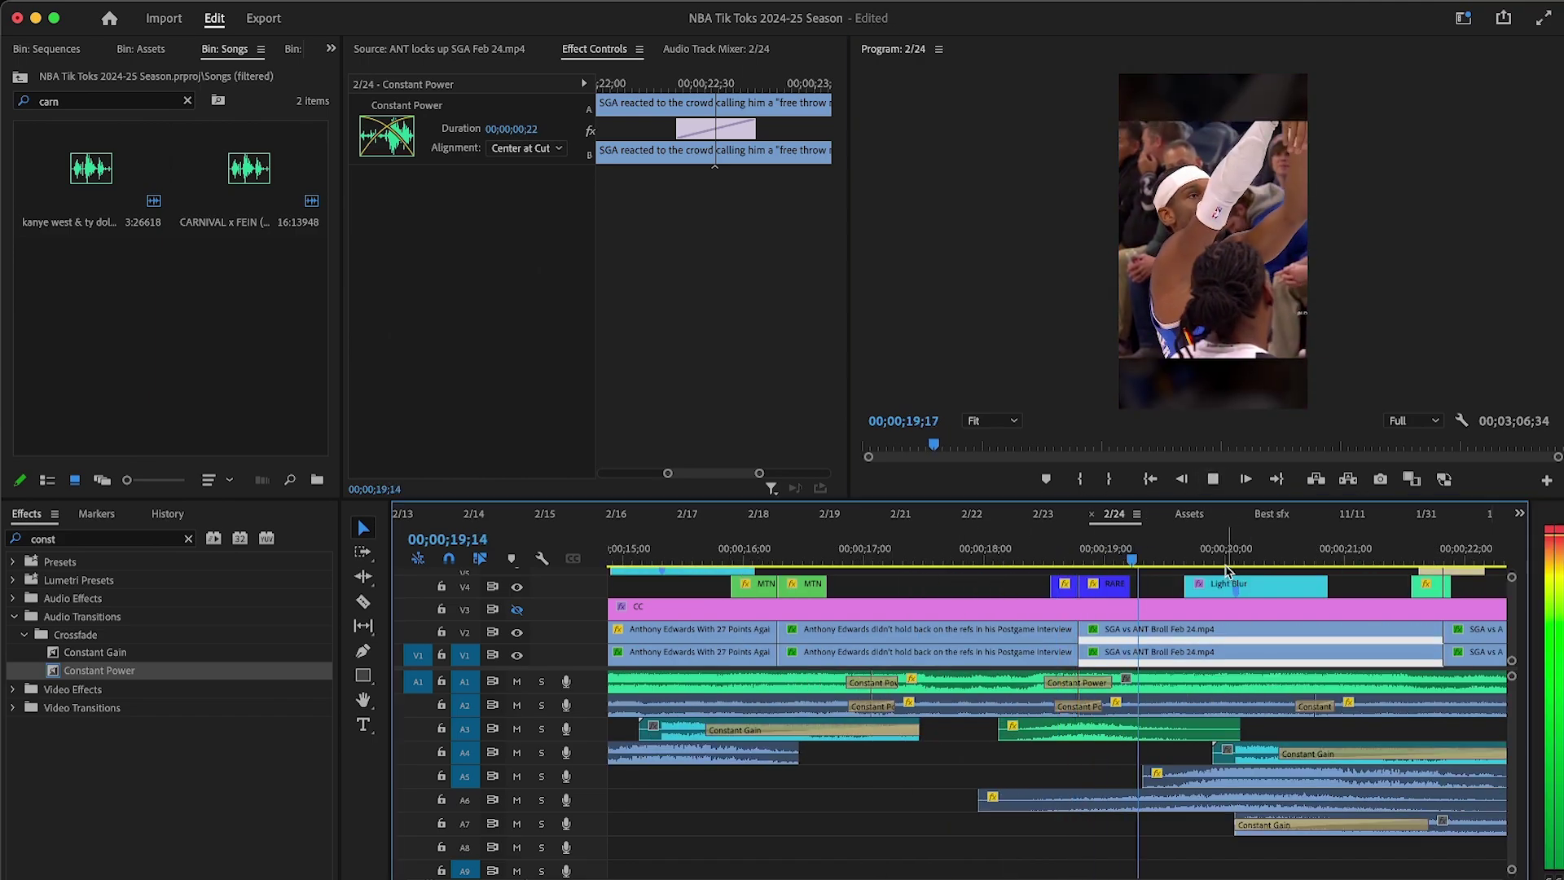
Step: Fade out the last A2 crowd clip near 00;00;24;30 with a 00;00;00;45 Constant Gain, and save the project
left_click(1167, 681)
key("minus")
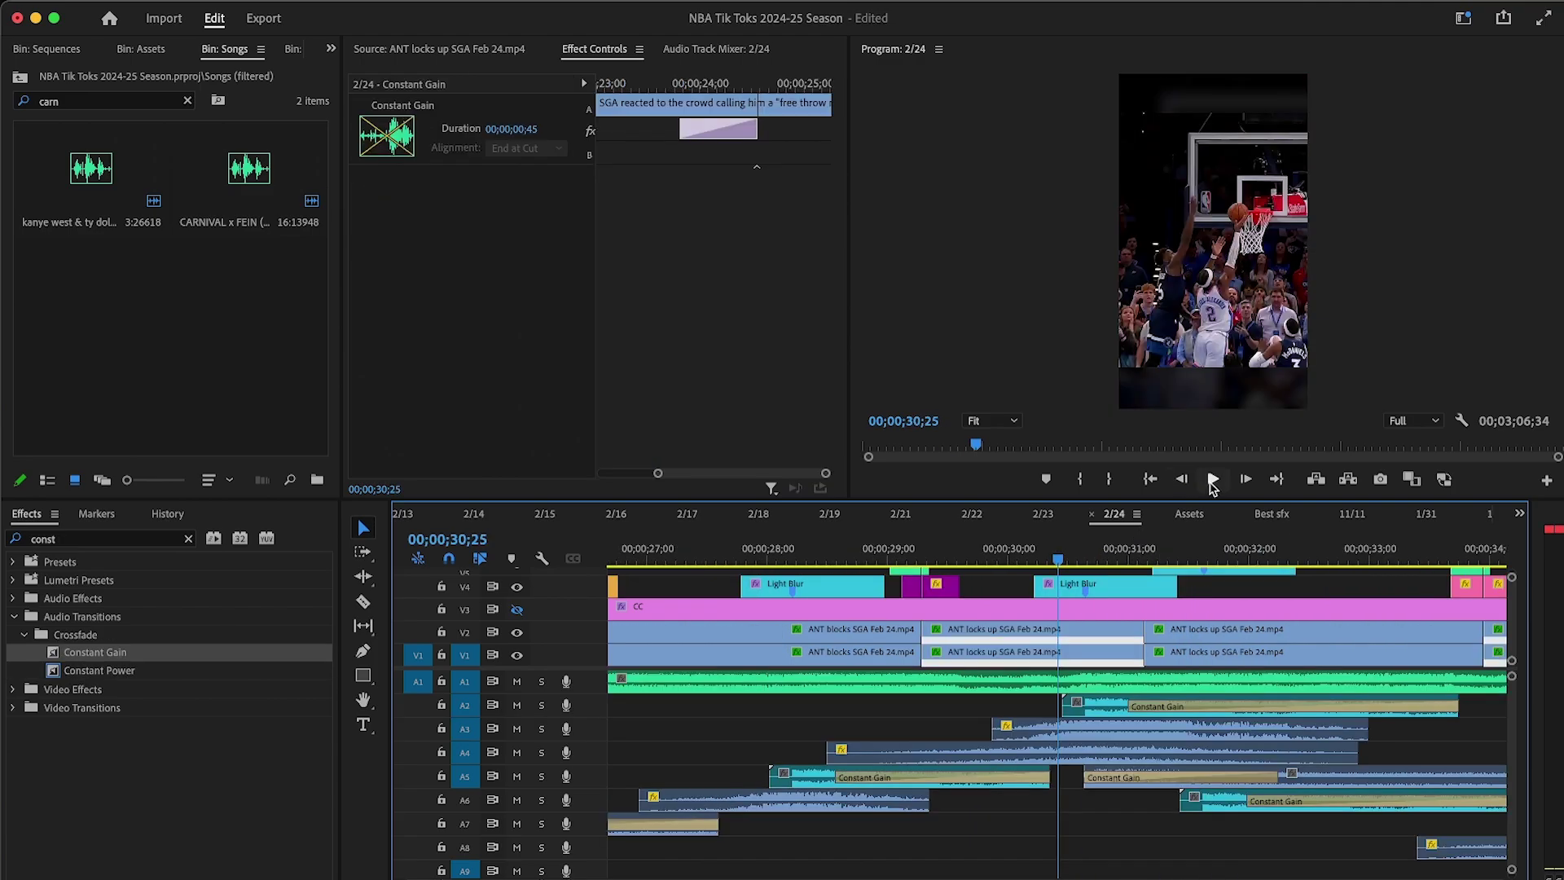
key("minus")
left_click(901, 709)
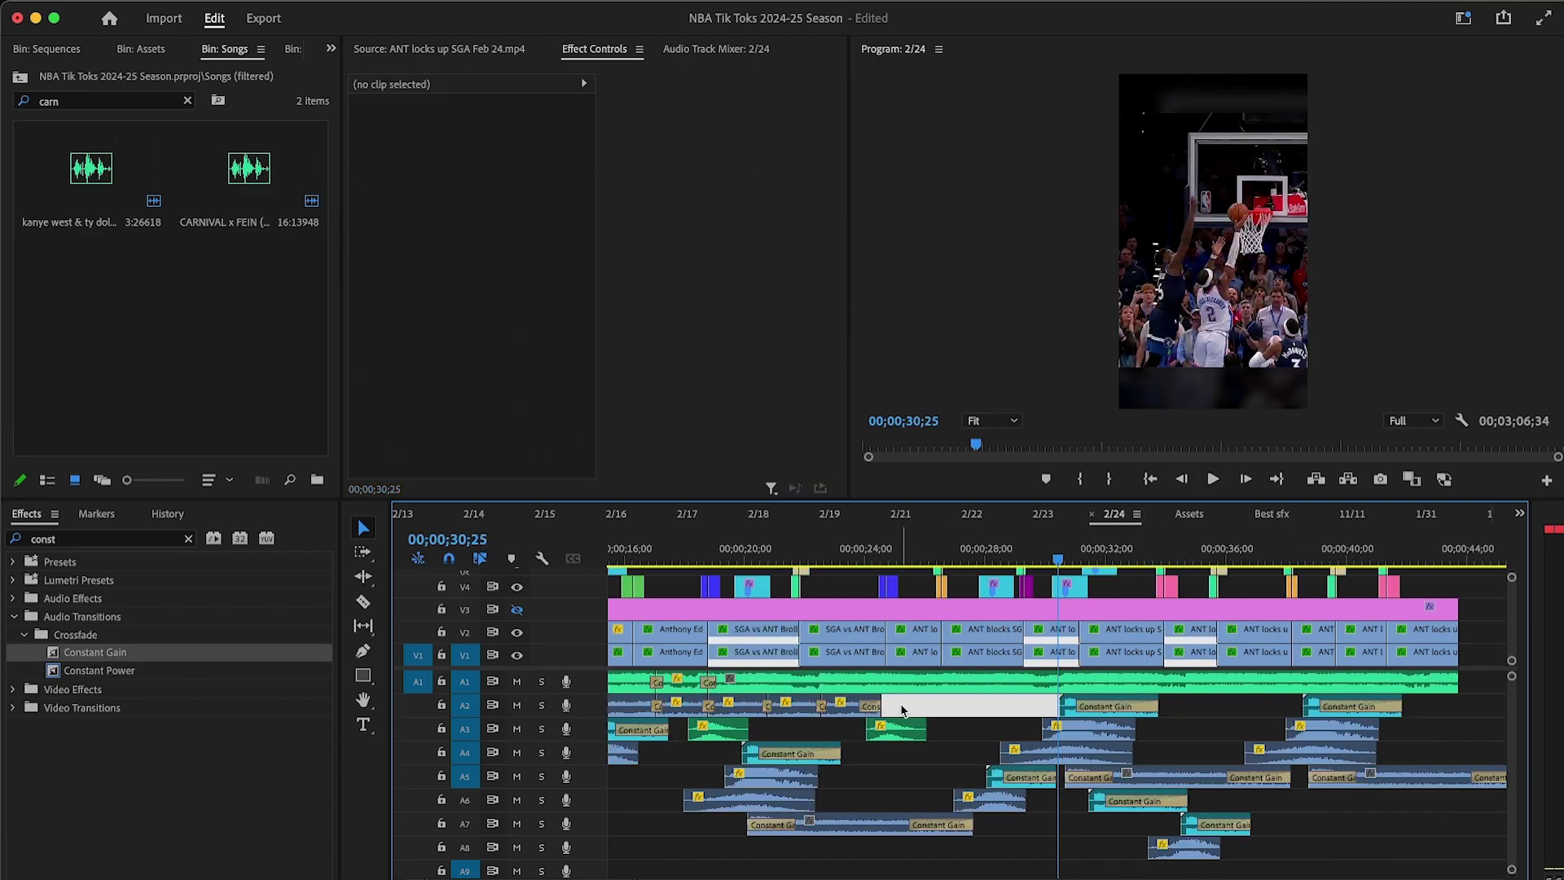
key("super+s")
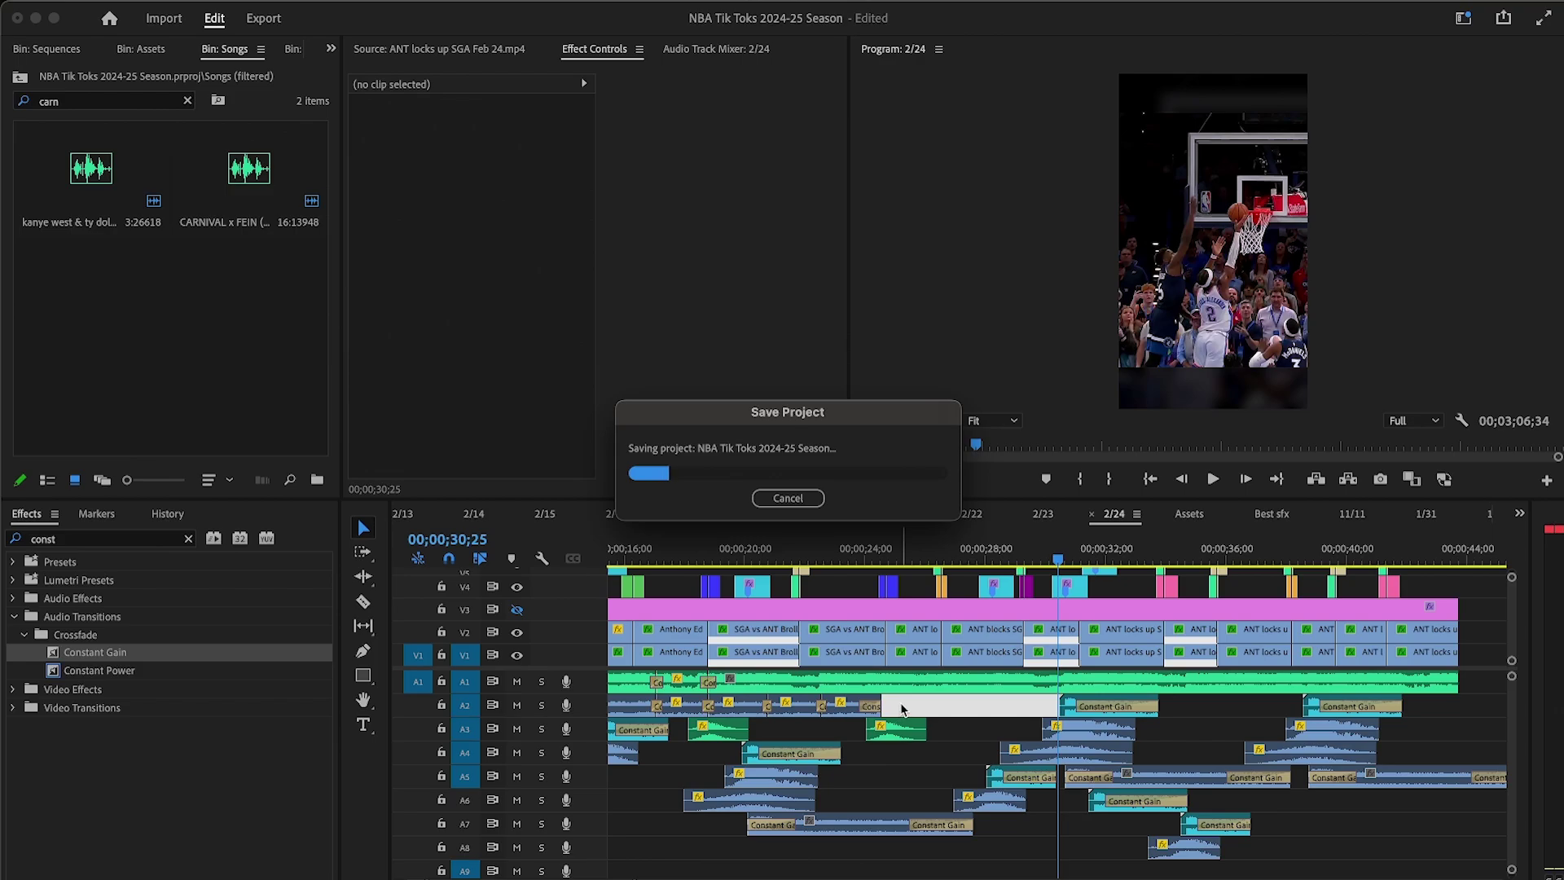
Step: Open the "Ant letting Obama know" clip from the project bin as source and mark a 00:00:01:22 section ending near 00:00:10:11
left_click(187, 100)
left_click(331, 48)
left_click(344, 70)
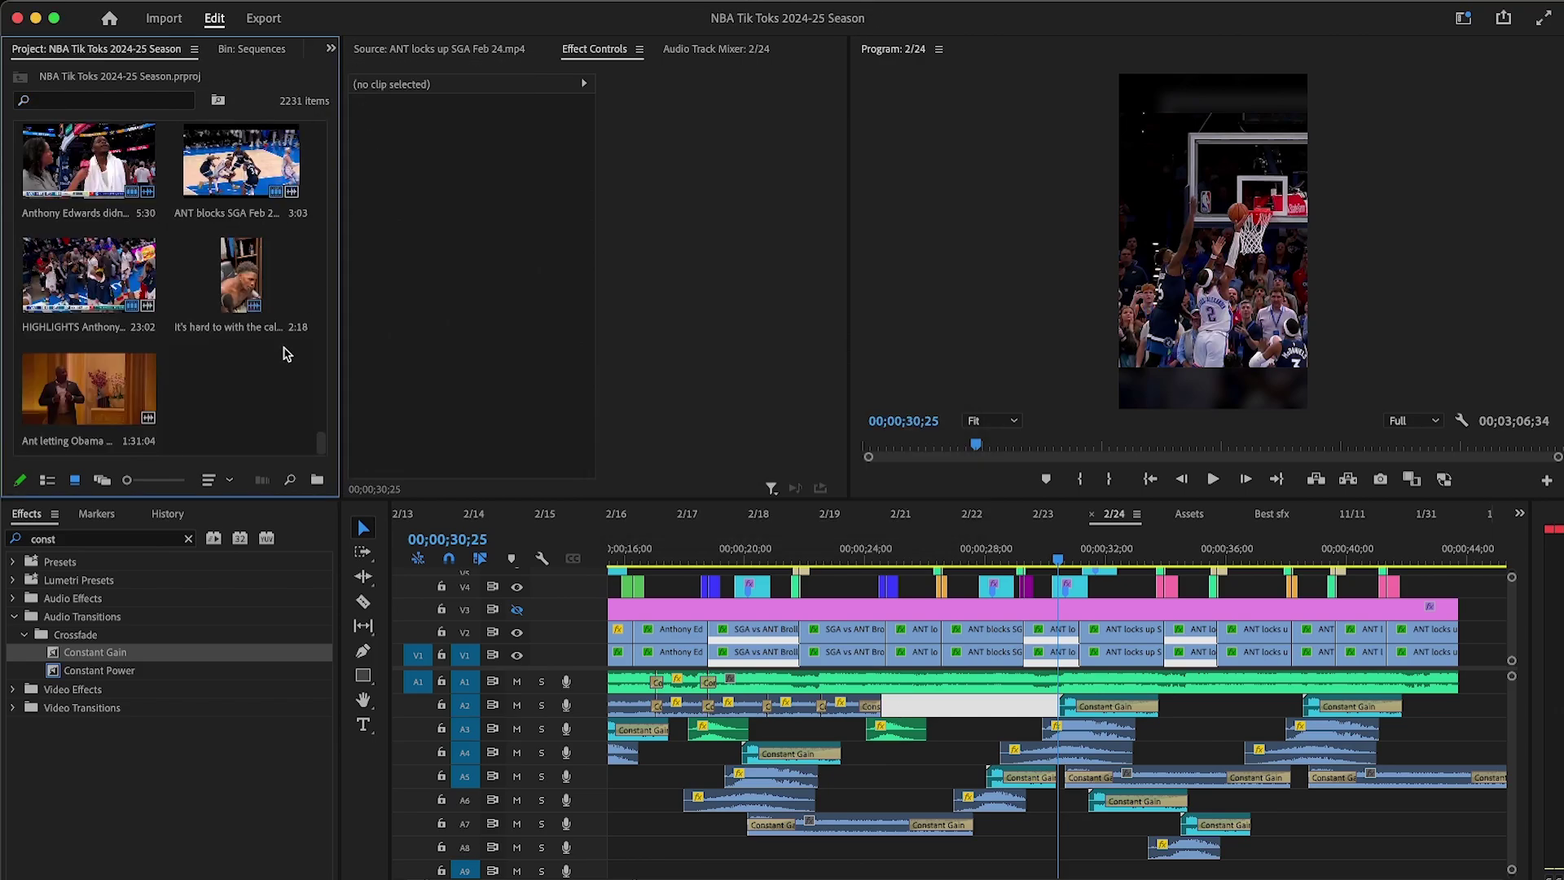
double_click(92, 398)
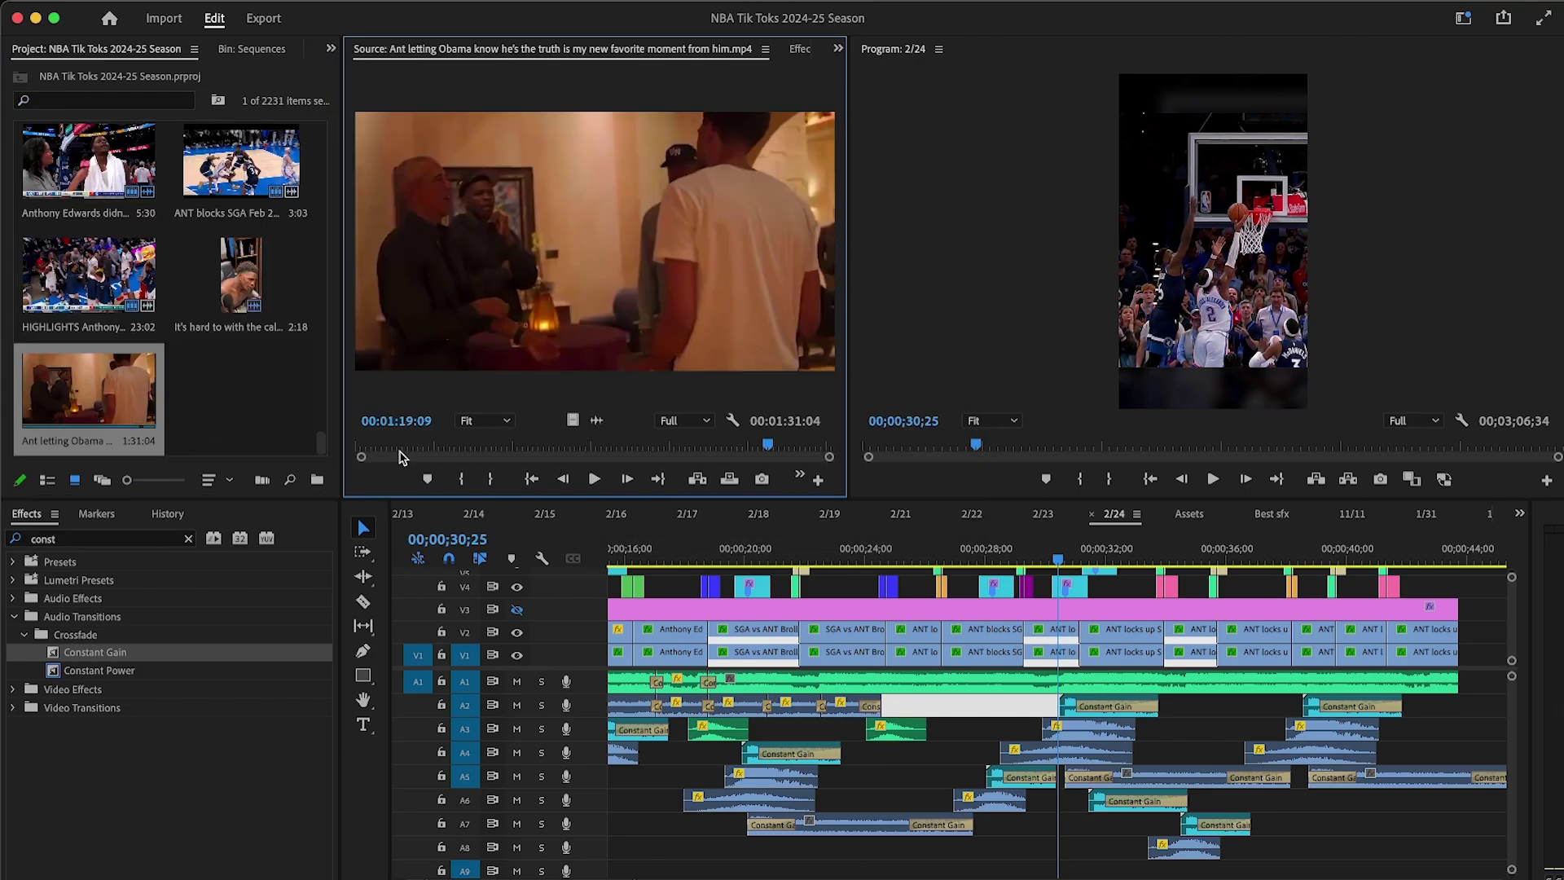
left_click_drag(392, 442, 312, 437)
key("=")
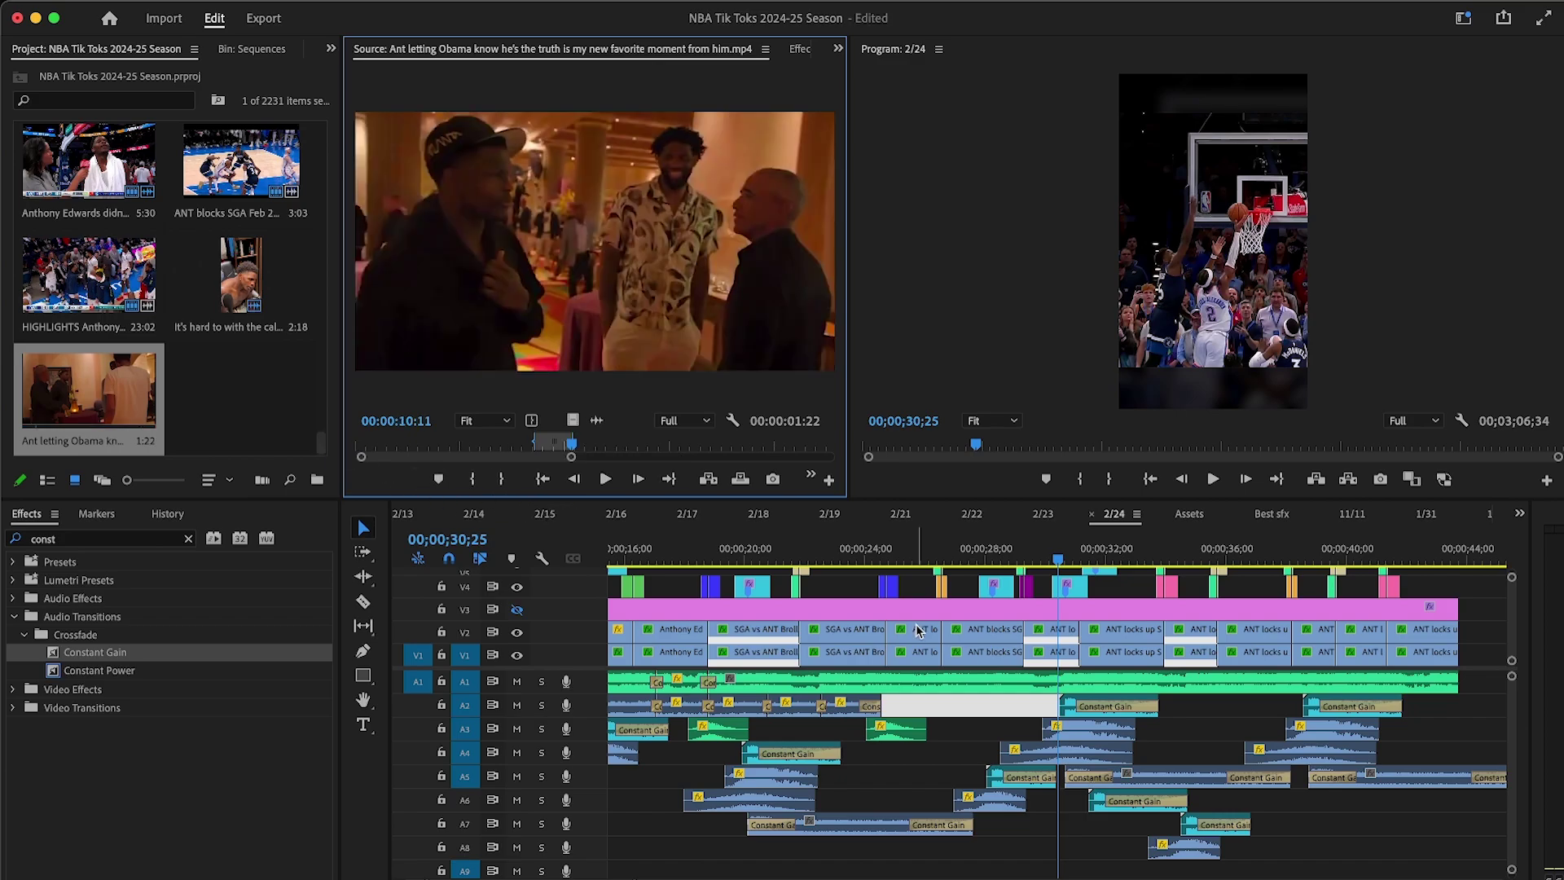
Step: Move the sound-effect clips from about 20 seconds onward down one audio track and place the Ant letting Obama audio on A2 near 29 seconds
left_click_drag(598, 669, 600, 656)
key("-")
left_click_drag(1278, 685, 1015, 851)
key("=")
key("=")
key("=")
key("minus")
key("minus")
key("minus")
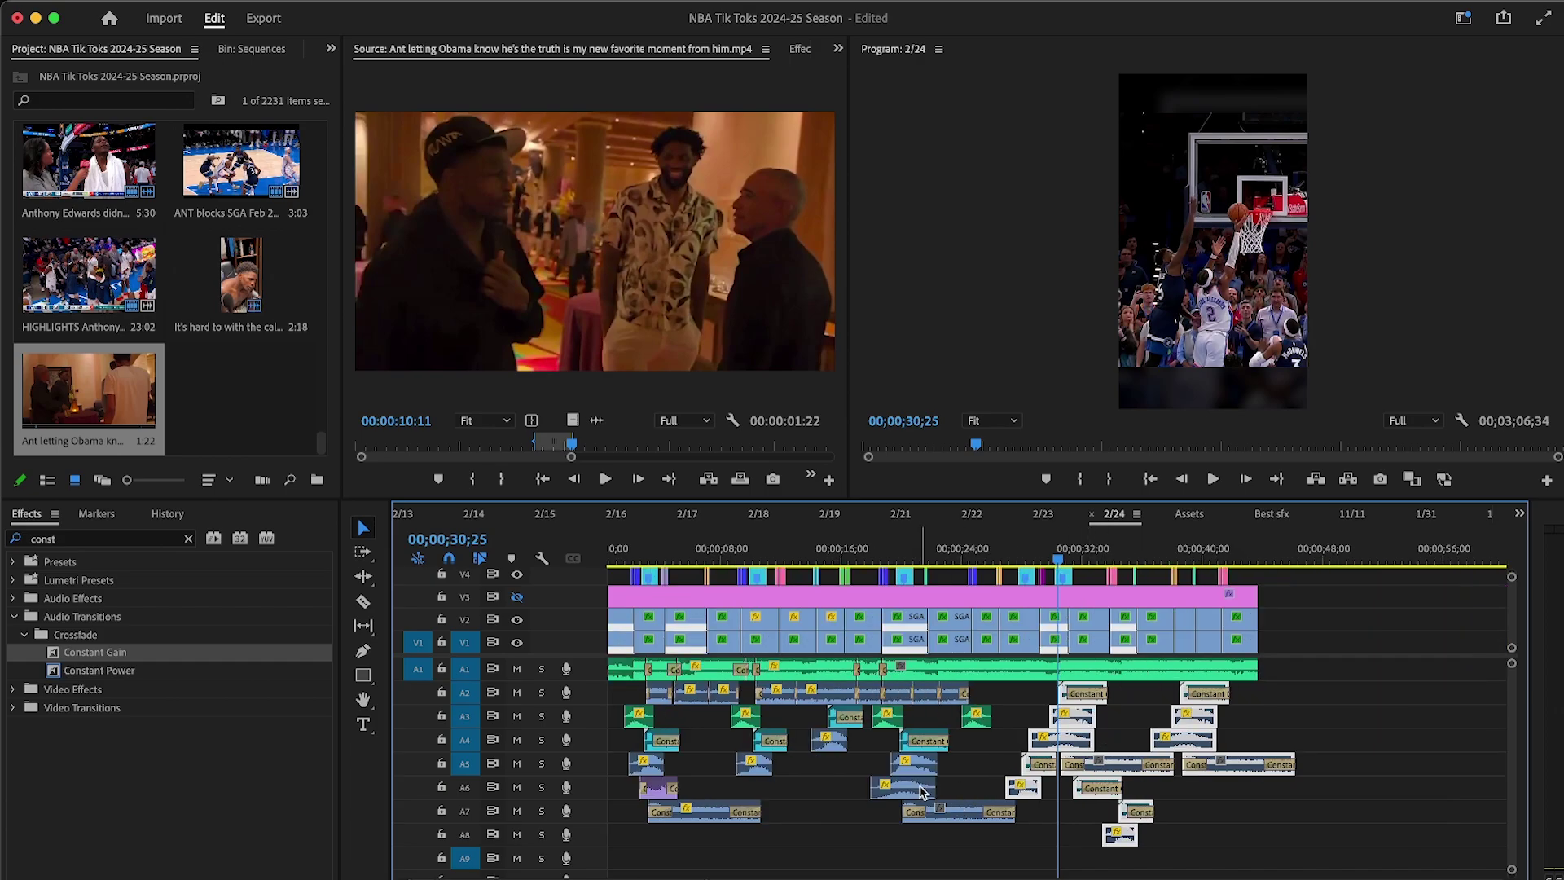
left_click_drag(937, 710, 970, 832)
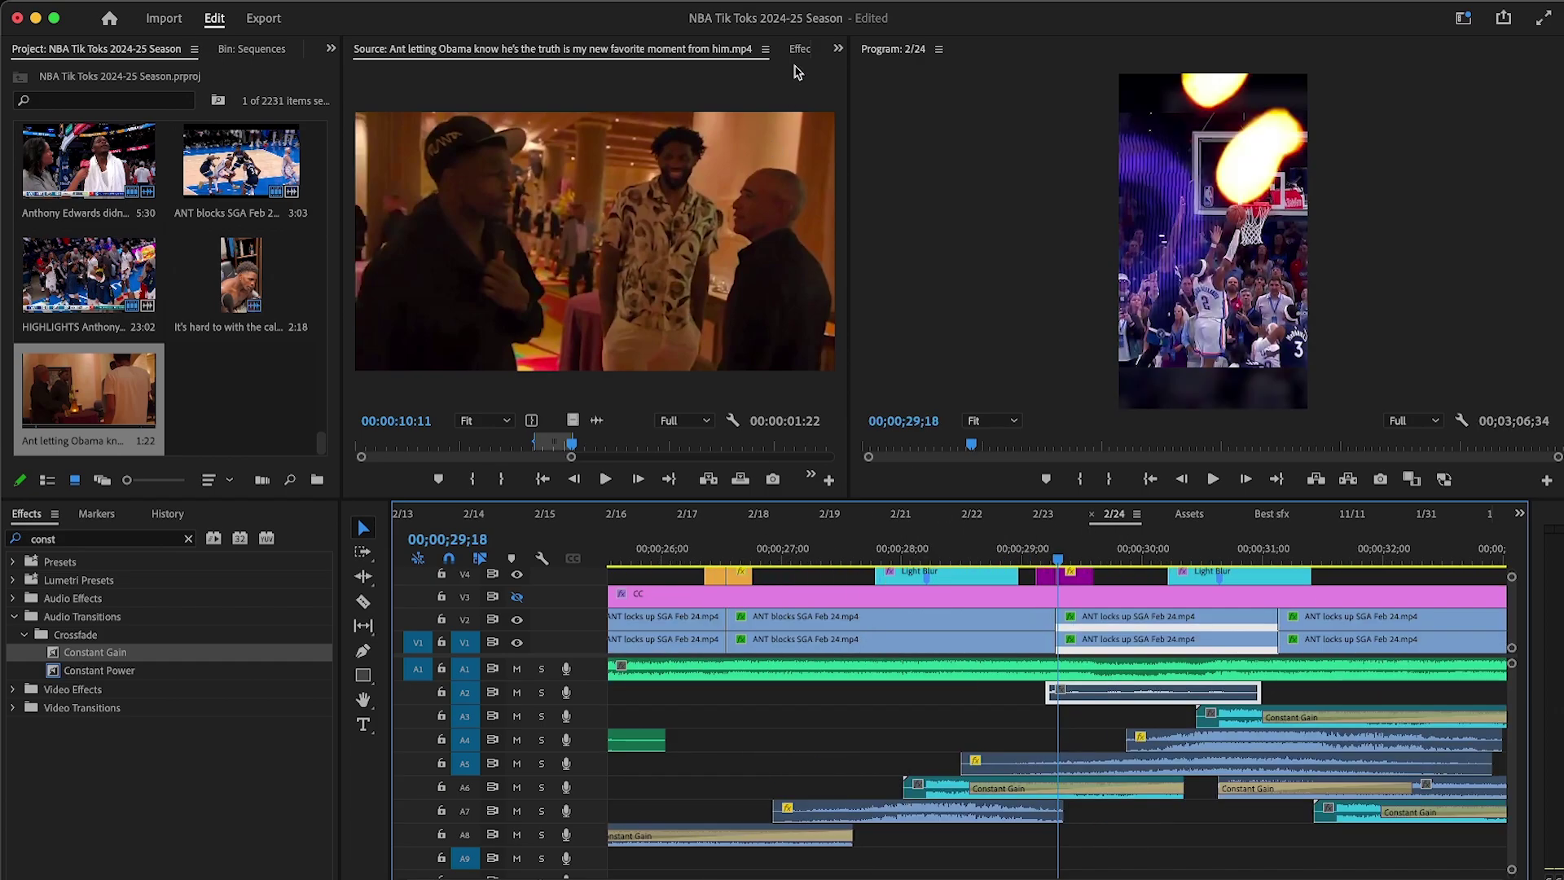
Step: Set the volume level of the Ant letting Obama audio clip on A2 to 15.0 dB
left_click(798, 50)
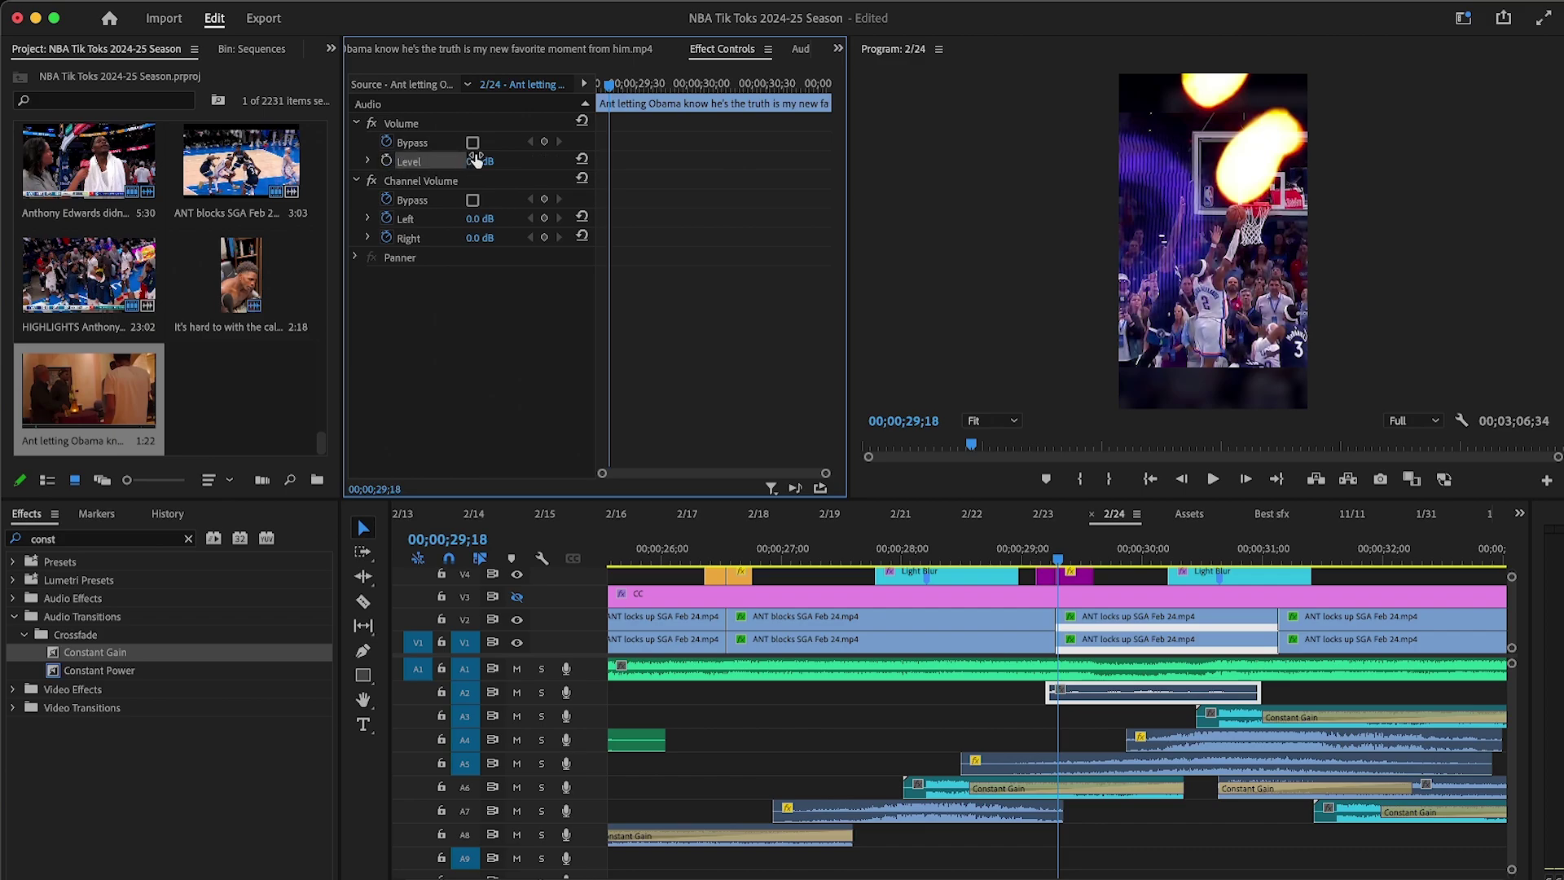
left_click(944, 557)
key("minus")
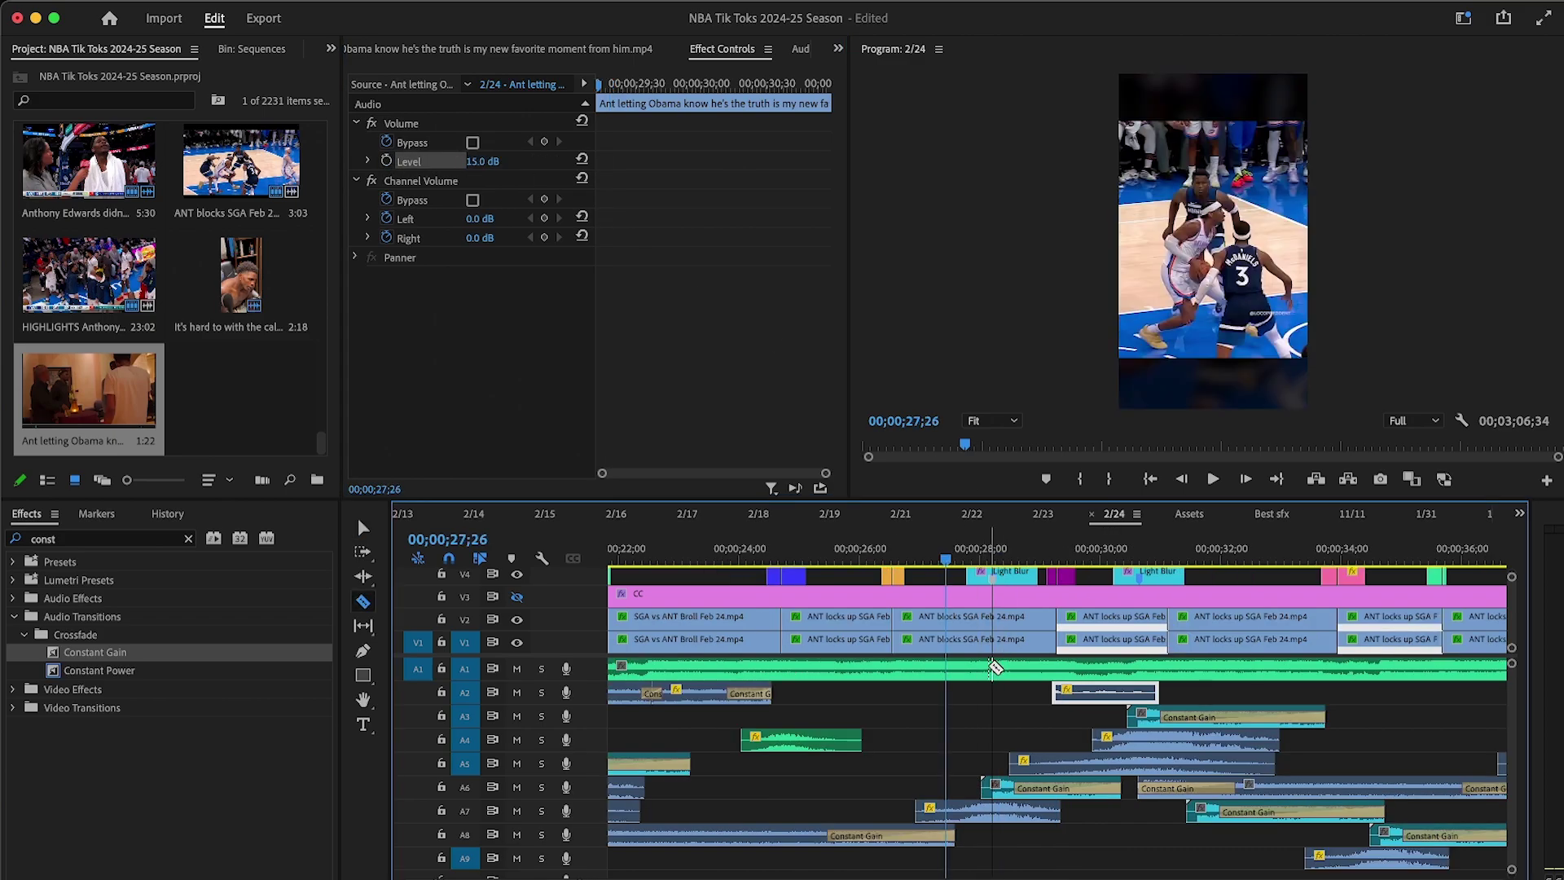
Step: Split the A1 music around the Ant letting Obama audio clip and add Constant Power crossfades at both cuts
left_click(1146, 668)
key("v")
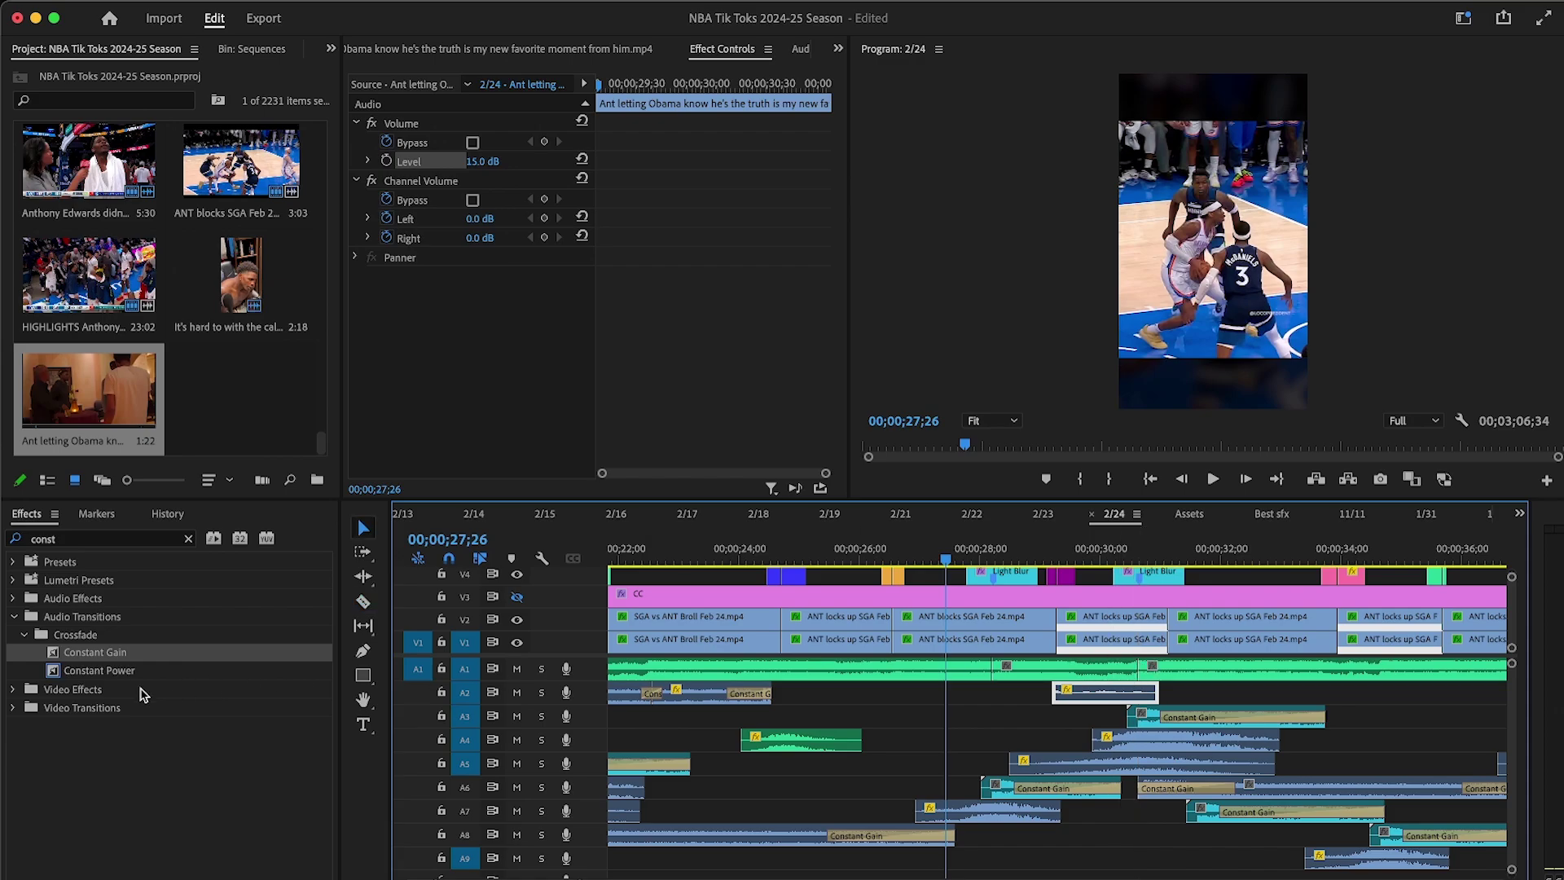
left_click_drag(146, 670, 264, 667)
left_click_drag(1024, 676, 1022, 674)
left_click_drag(272, 667, 951, 678)
left_click_drag(1115, 671, 1116, 671)
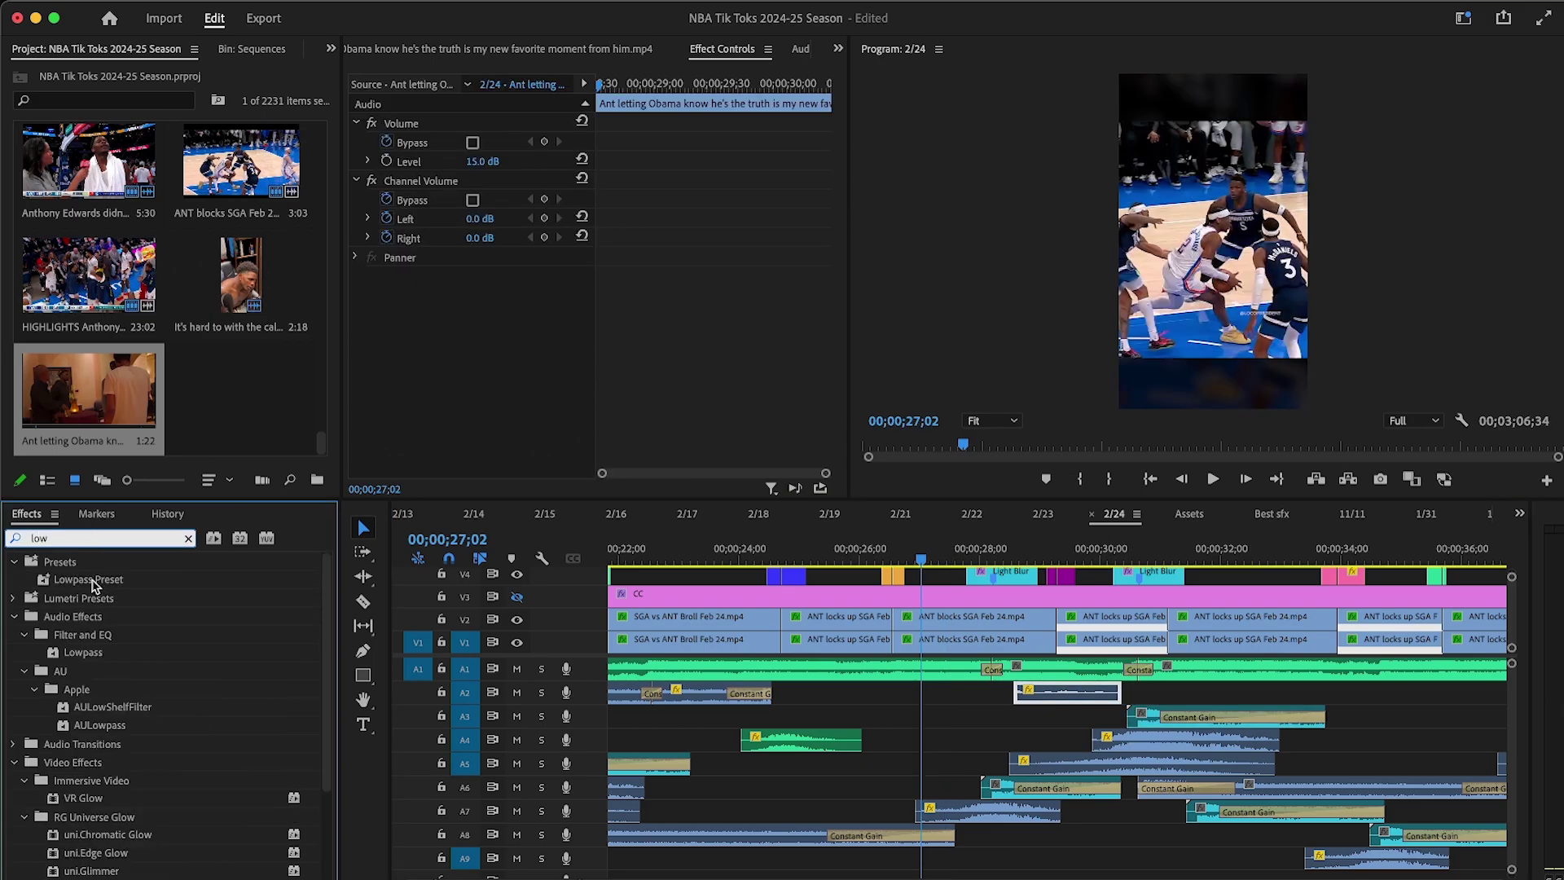
Step: Apply the Lowpass Preset to the isolated music section on A1 and open its Cutoff value for editing
left_click_drag(92, 585, 1092, 672)
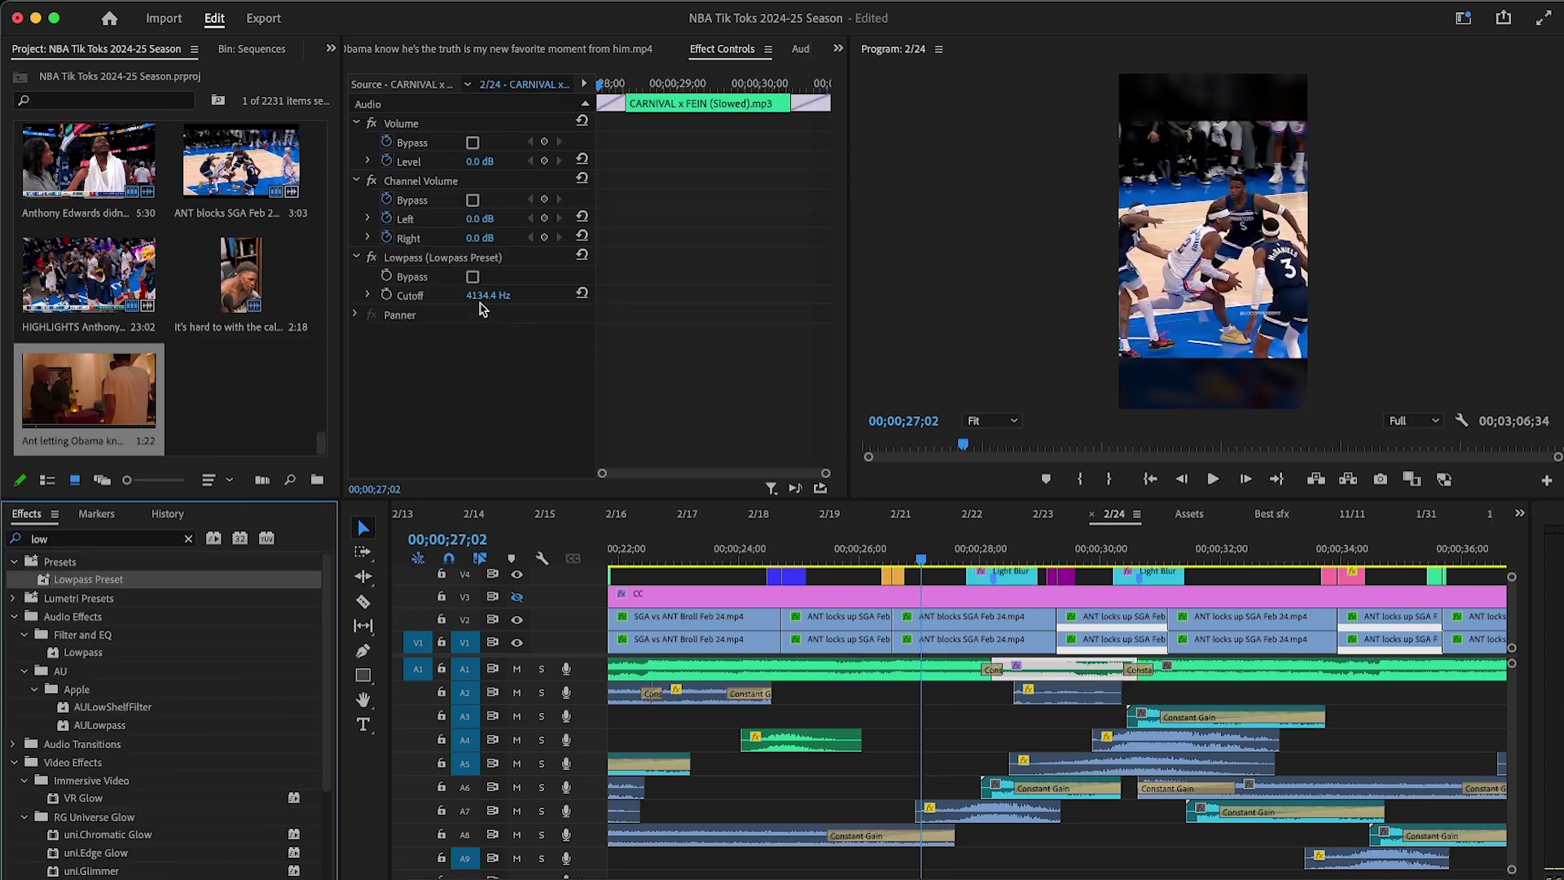
left_click(481, 298)
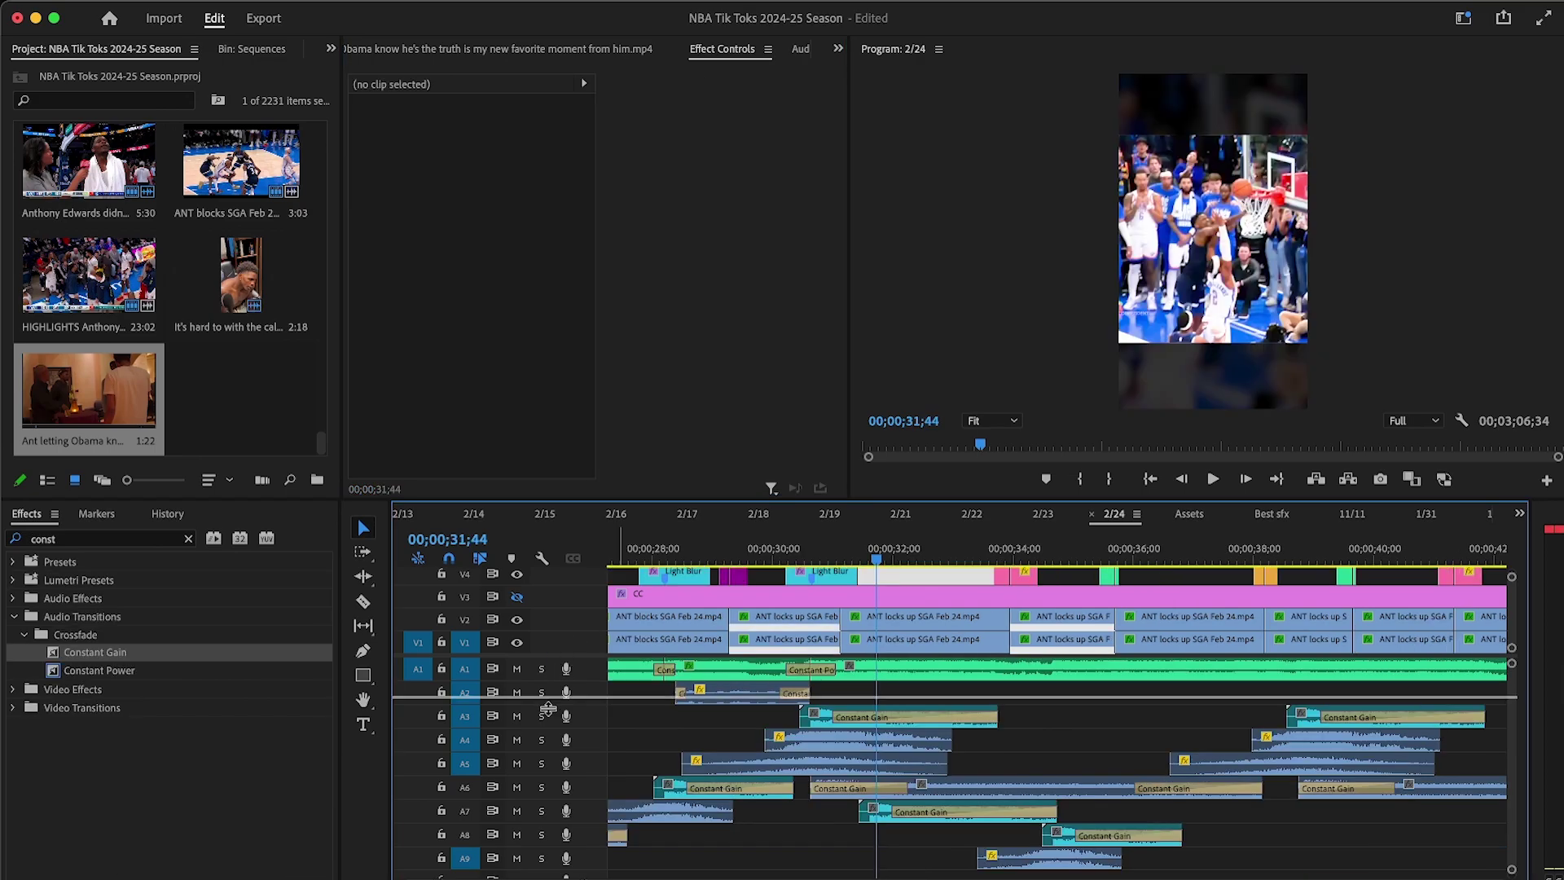
Step: Move the two Light Blur layers around 30 to 32 seconds up one video track each, onto V5 and V6
scroll(896, 716, "up", 4)
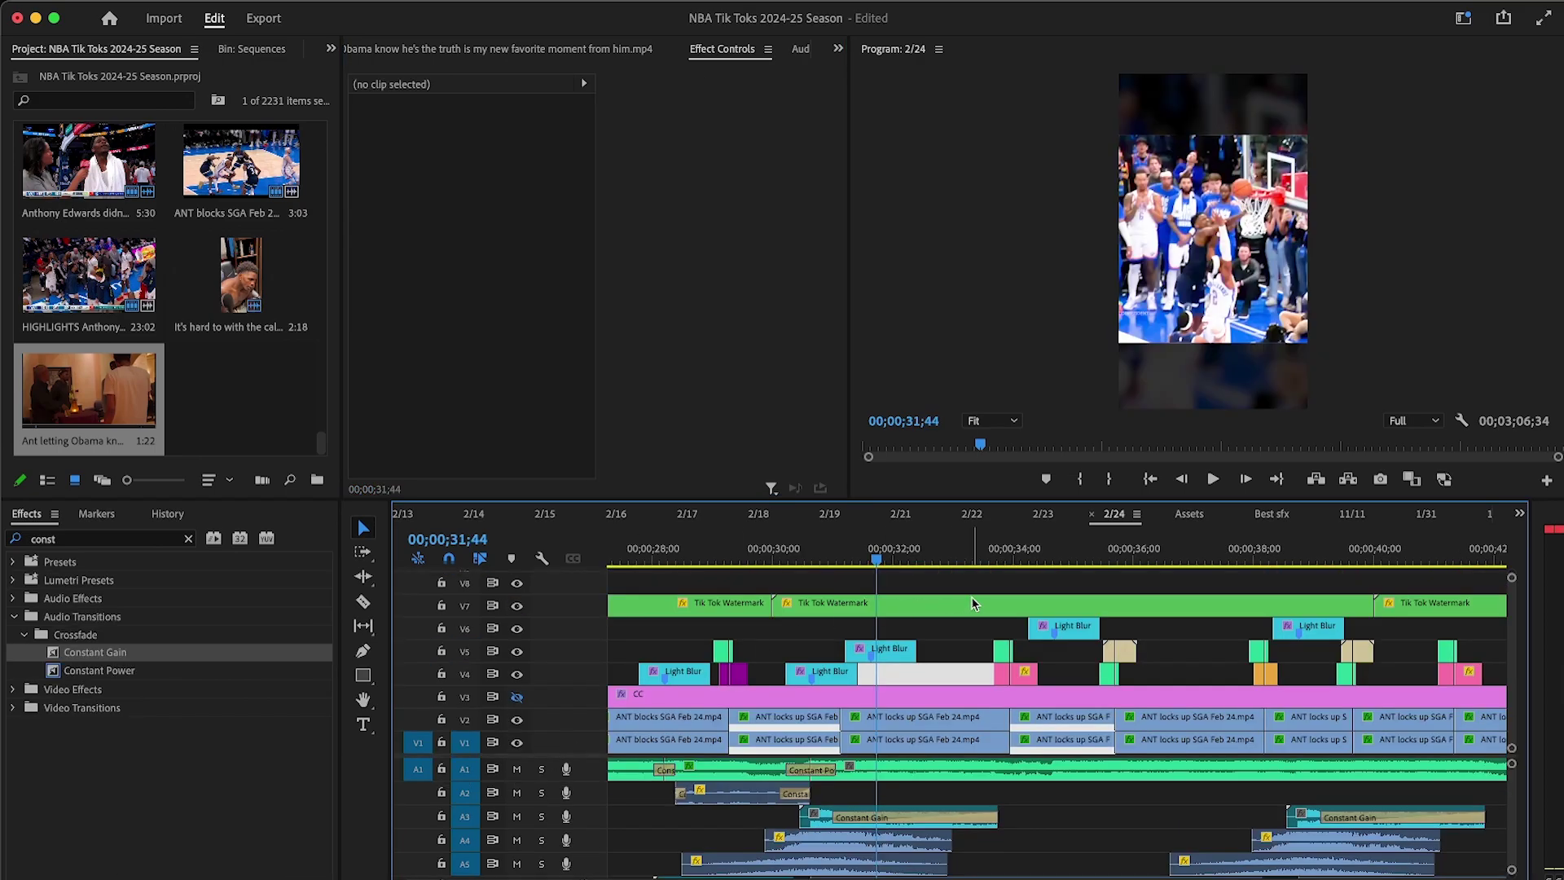
left_click_drag(1065, 654, 1064, 631)
left_click_drag(960, 675, 966, 656)
key("minus")
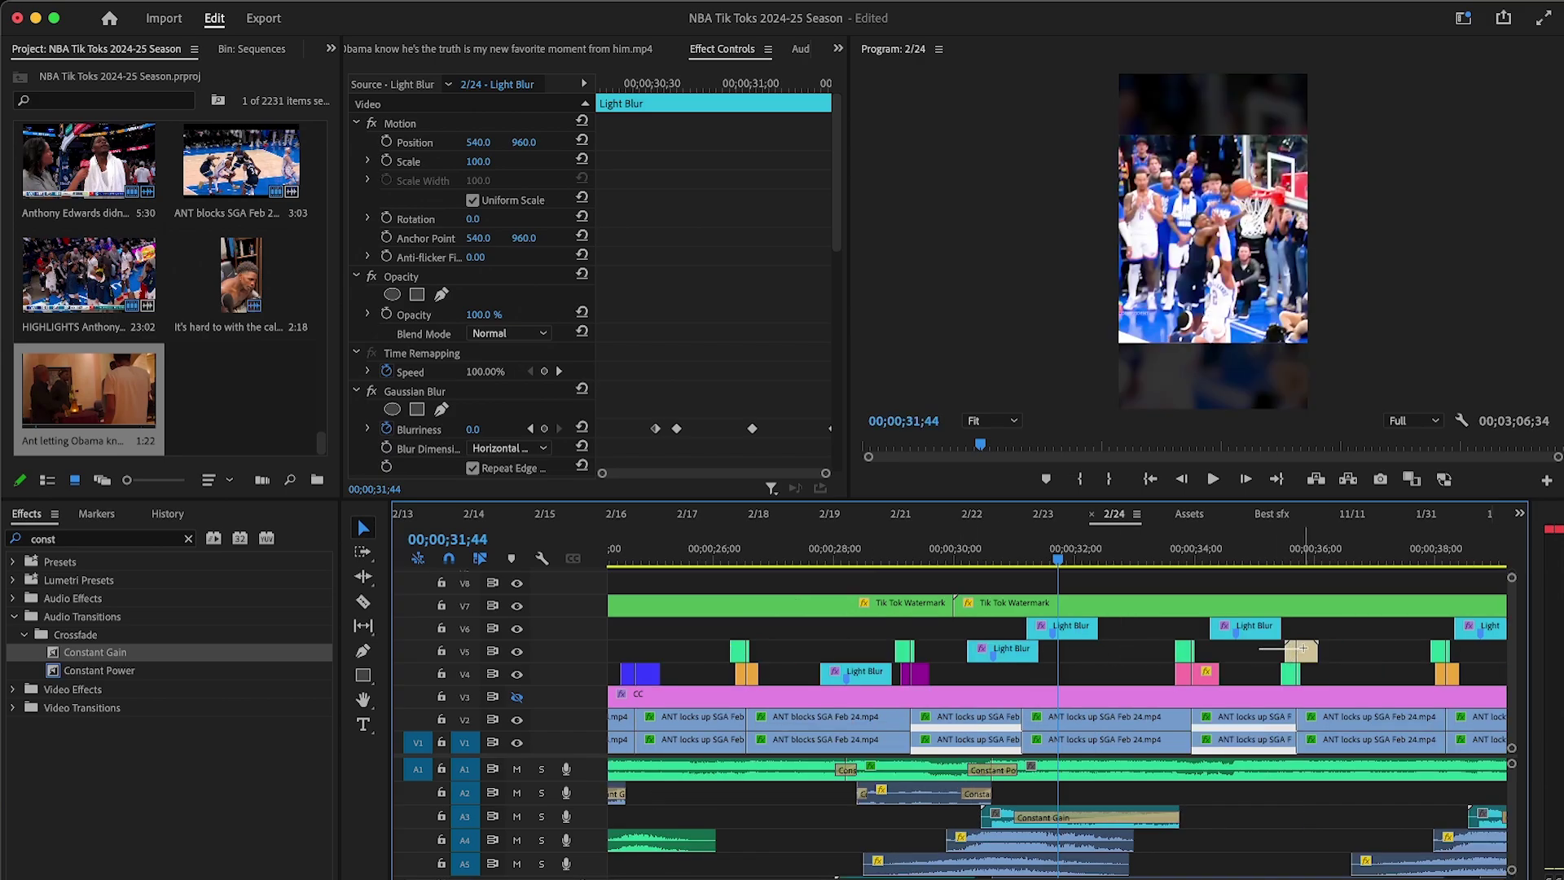
Step: Copy the Grunge Light transition onto V4 at the cut near 31 seconds and play it back from 00;00;30;13
left_click(1260, 661)
left_click_drag(1301, 658, 1028, 678)
left_click(967, 556)
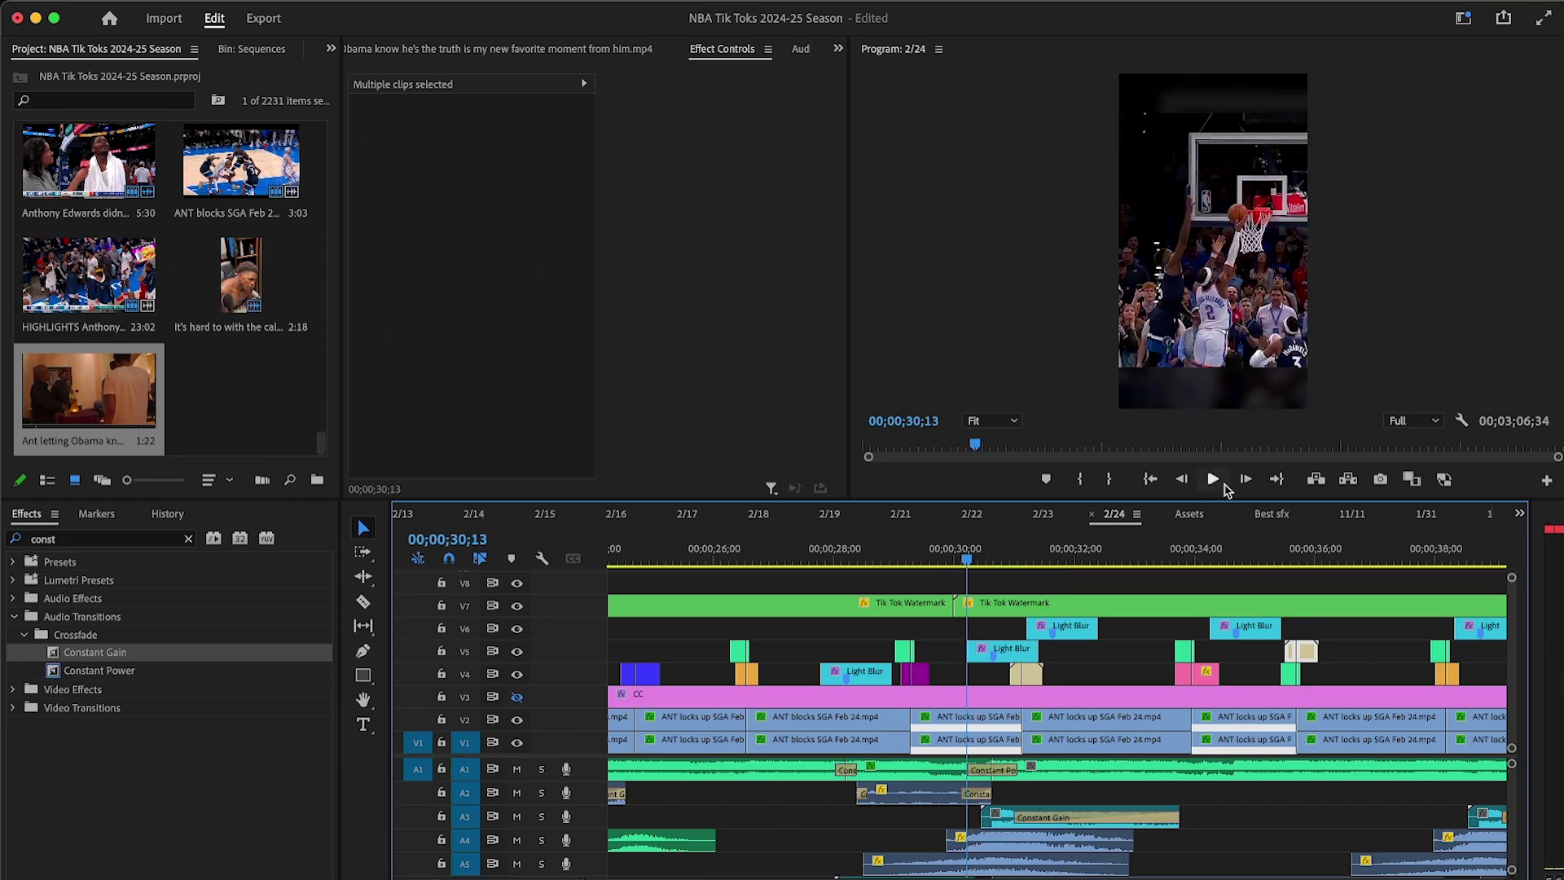
key("equal")
left_click(1214, 485)
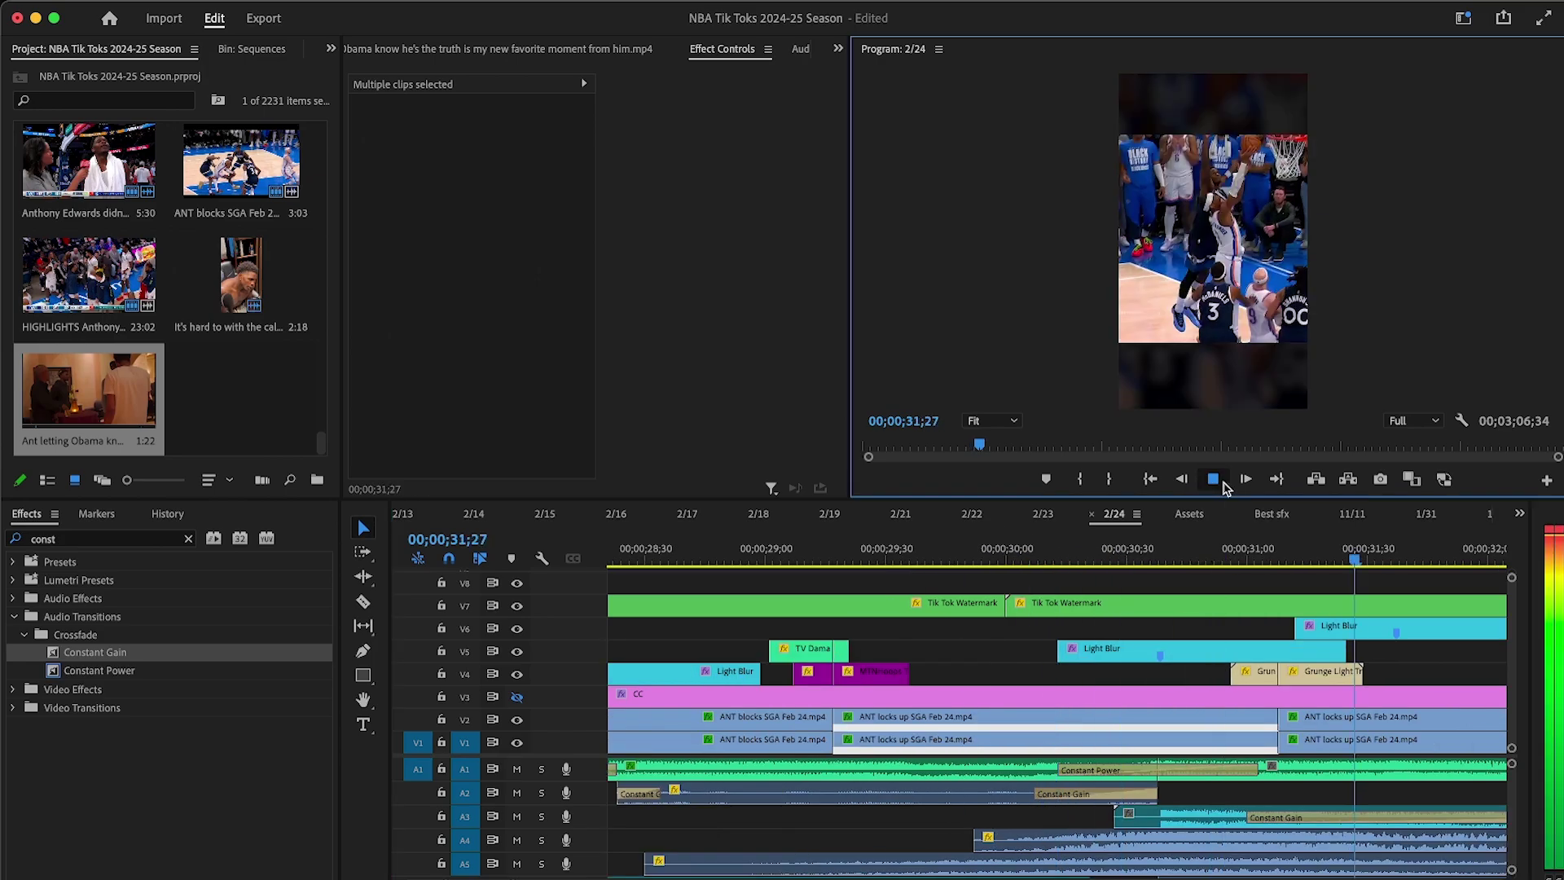
key("space")
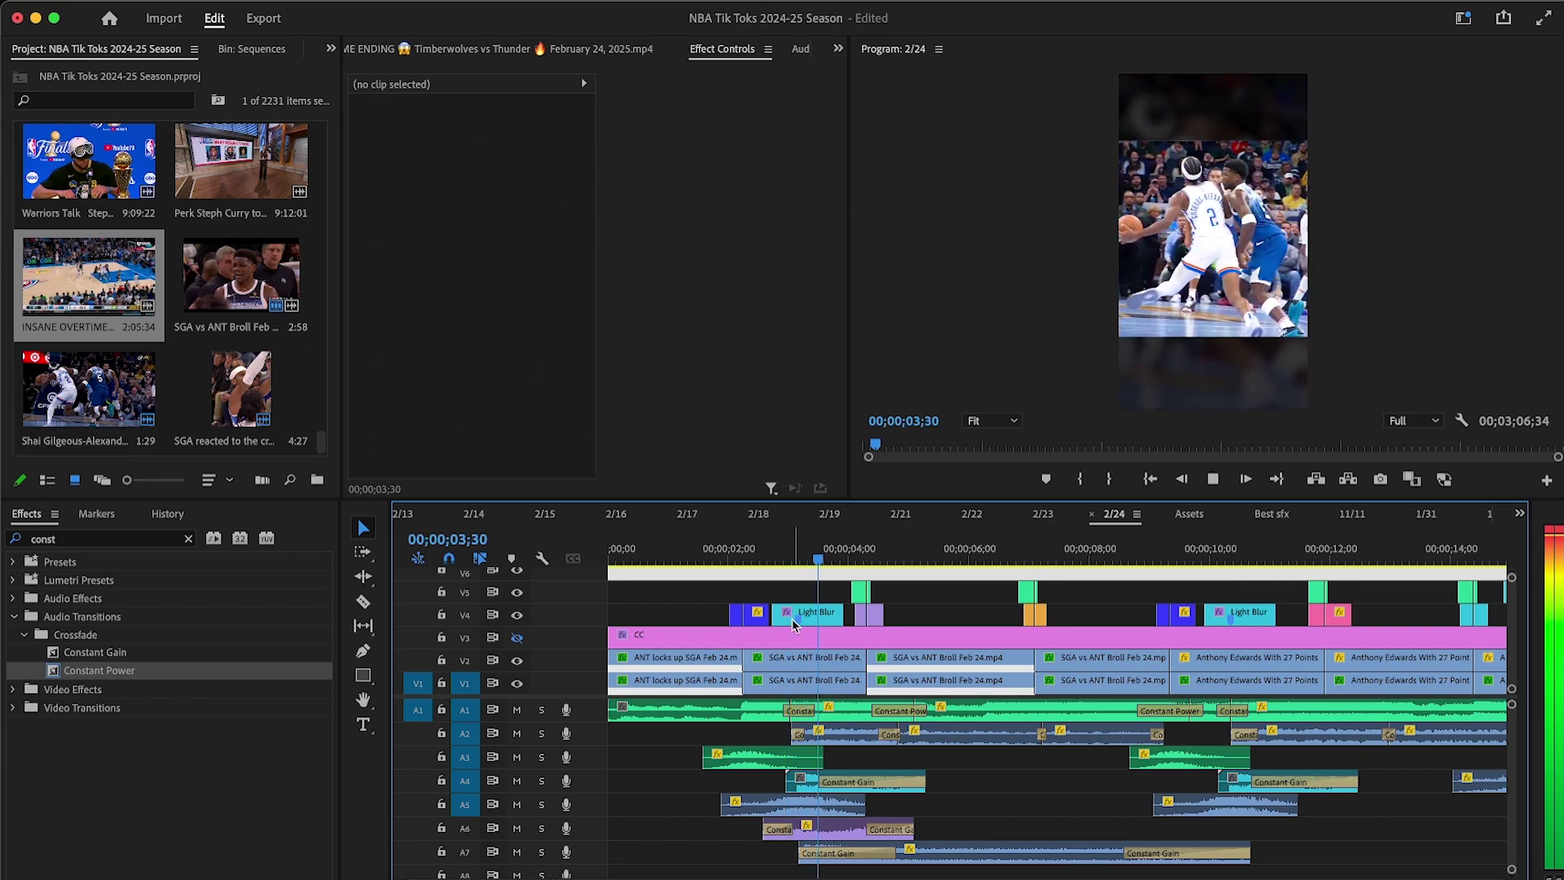
Step: Split the pink CC layer on V3 at about 3 seconds and delete everything after the cut
left_click(797, 634, "ctrl")
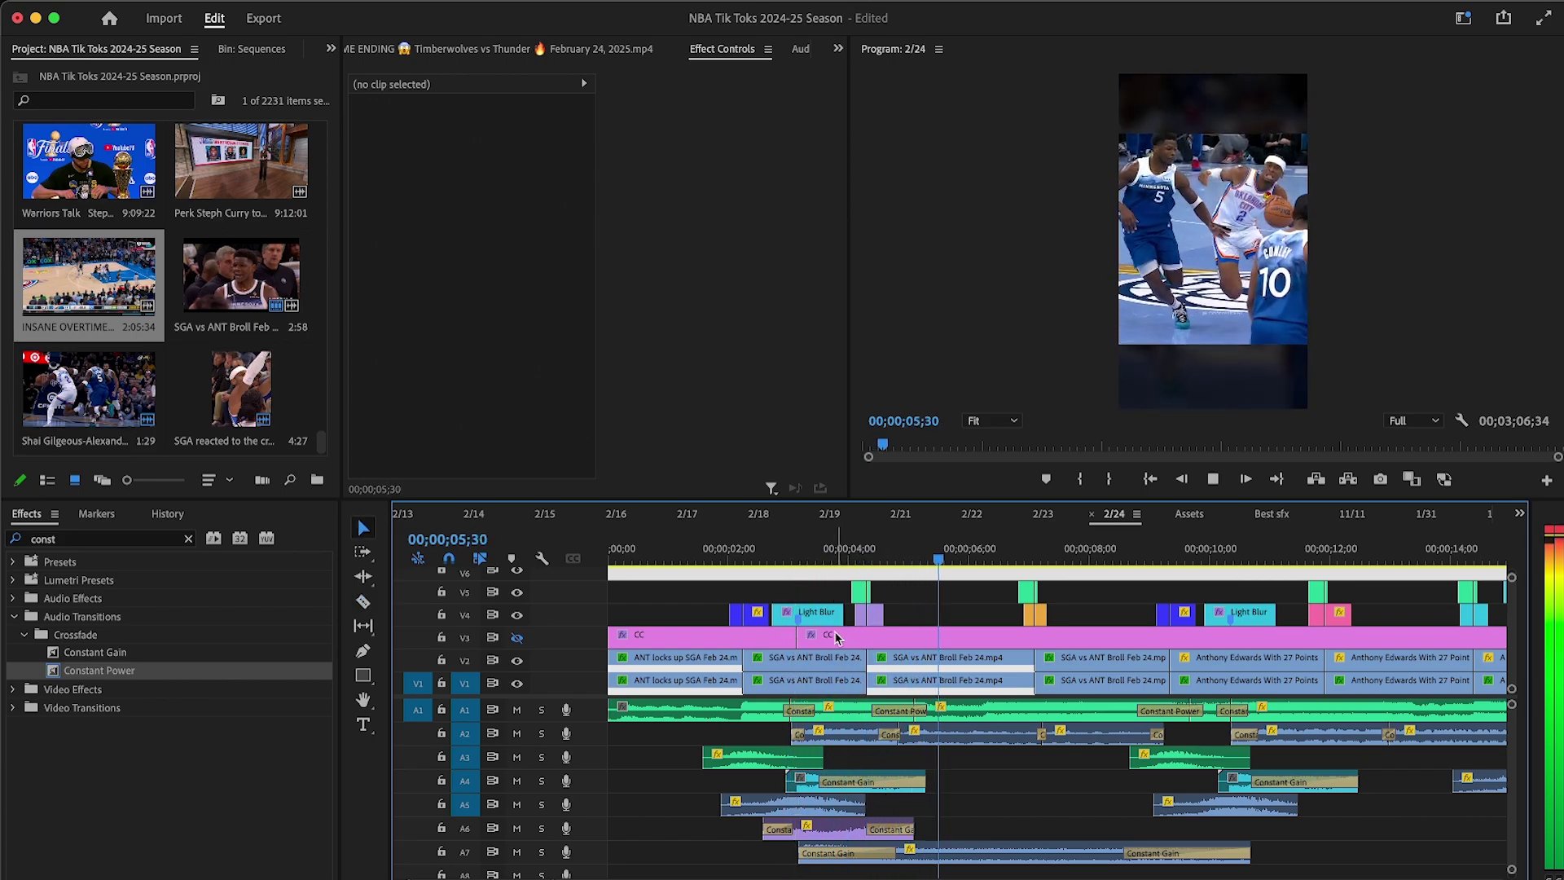
left_click(839, 639)
key("Delete")
key("minus")
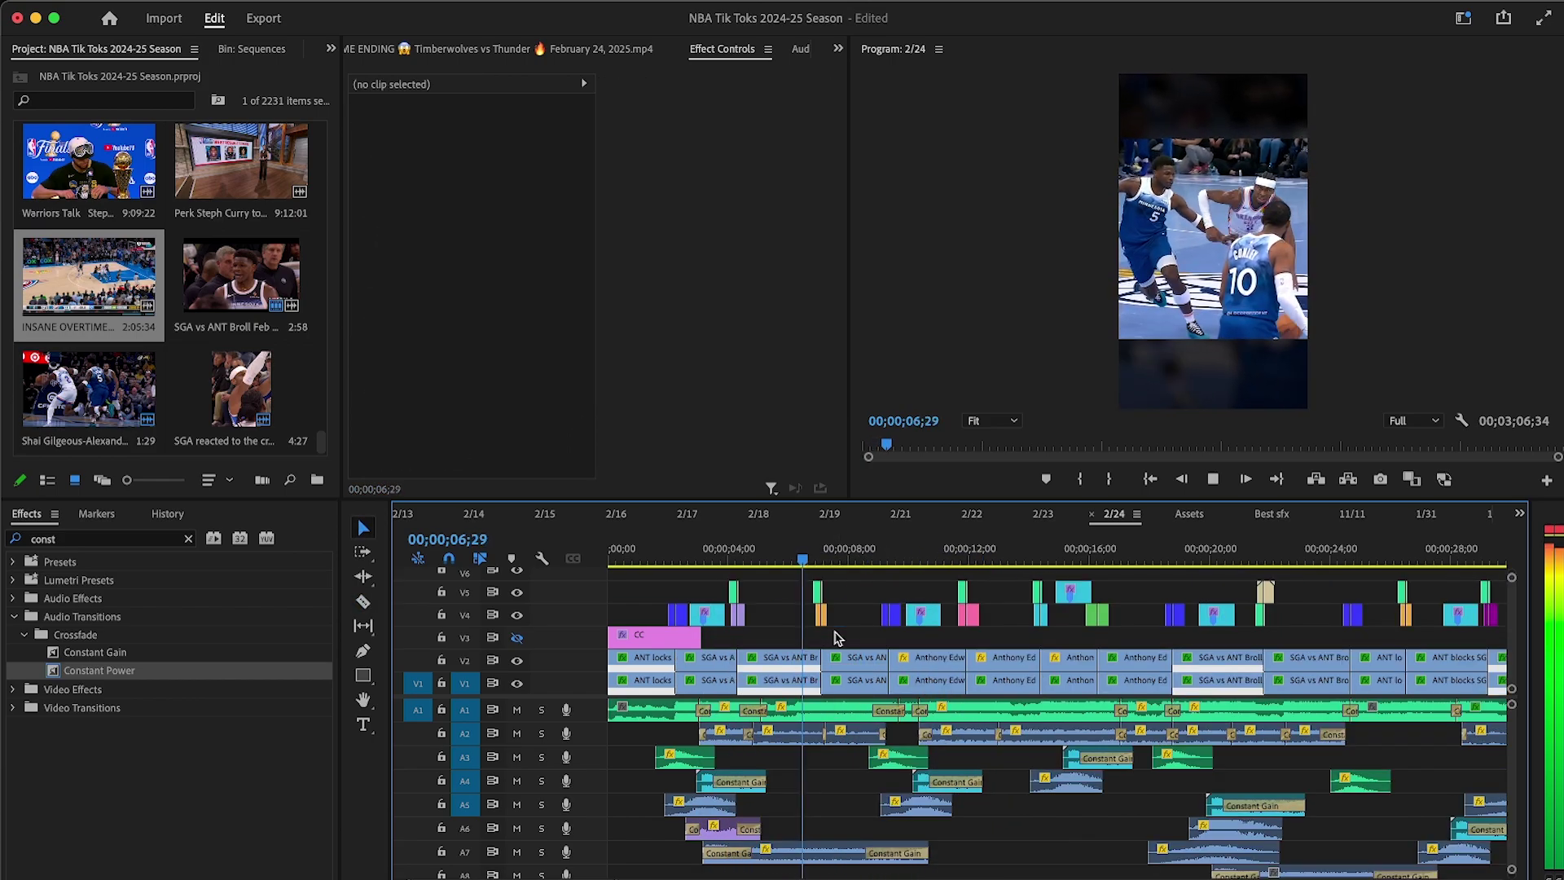
Step: Copy the blue and cyan CC layers from the Assets sequence and return to the 2/24 sequence
left_click(1191, 514)
left_click_drag(704, 643, 769, 689)
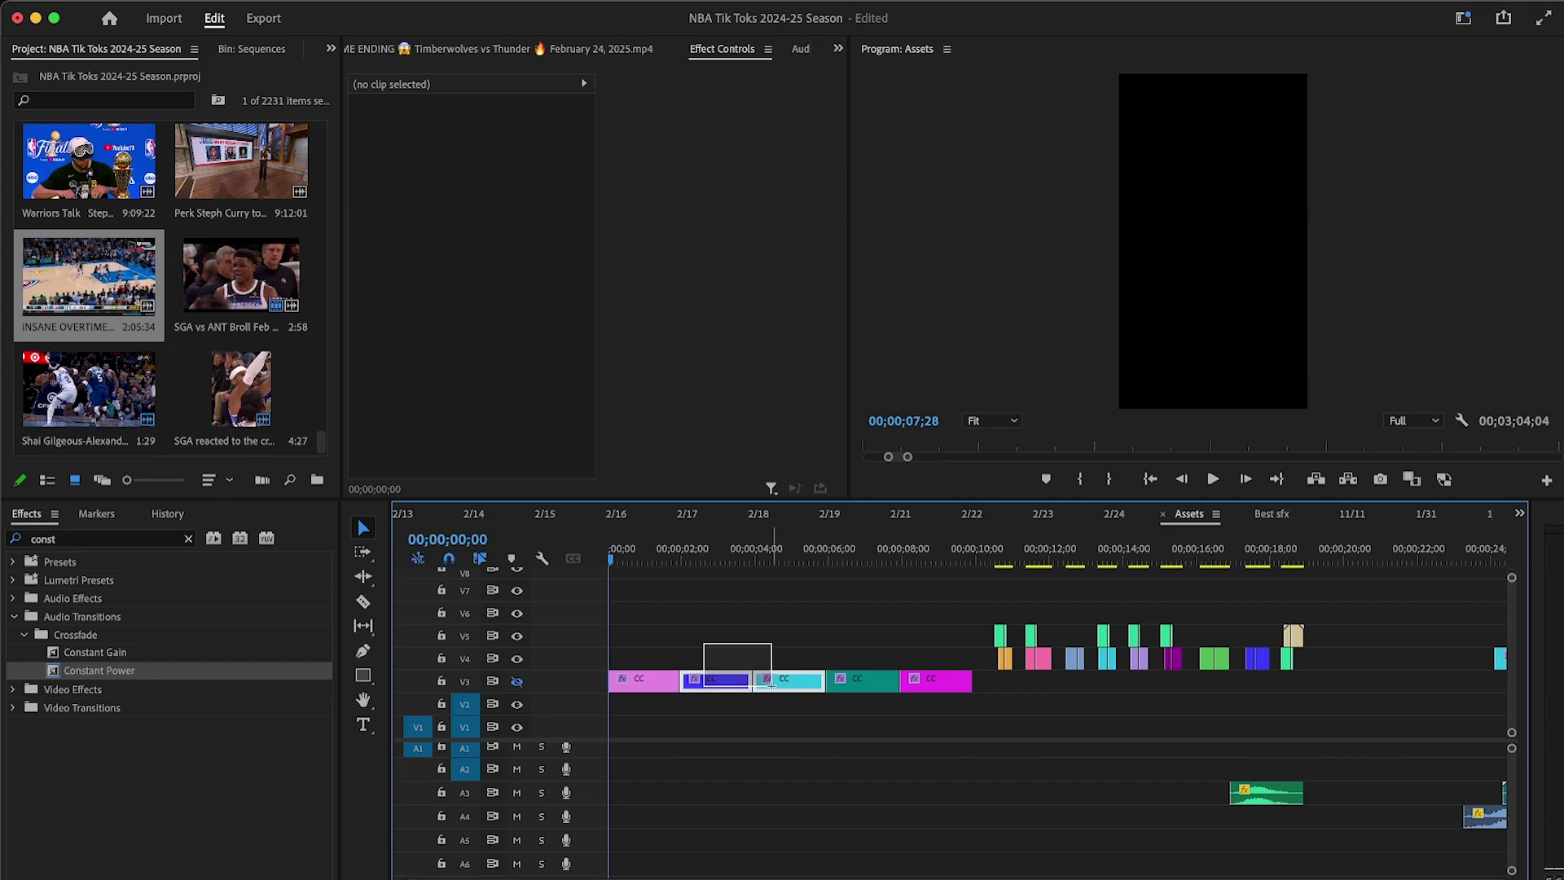
left_click(775, 643)
left_click(1117, 514)
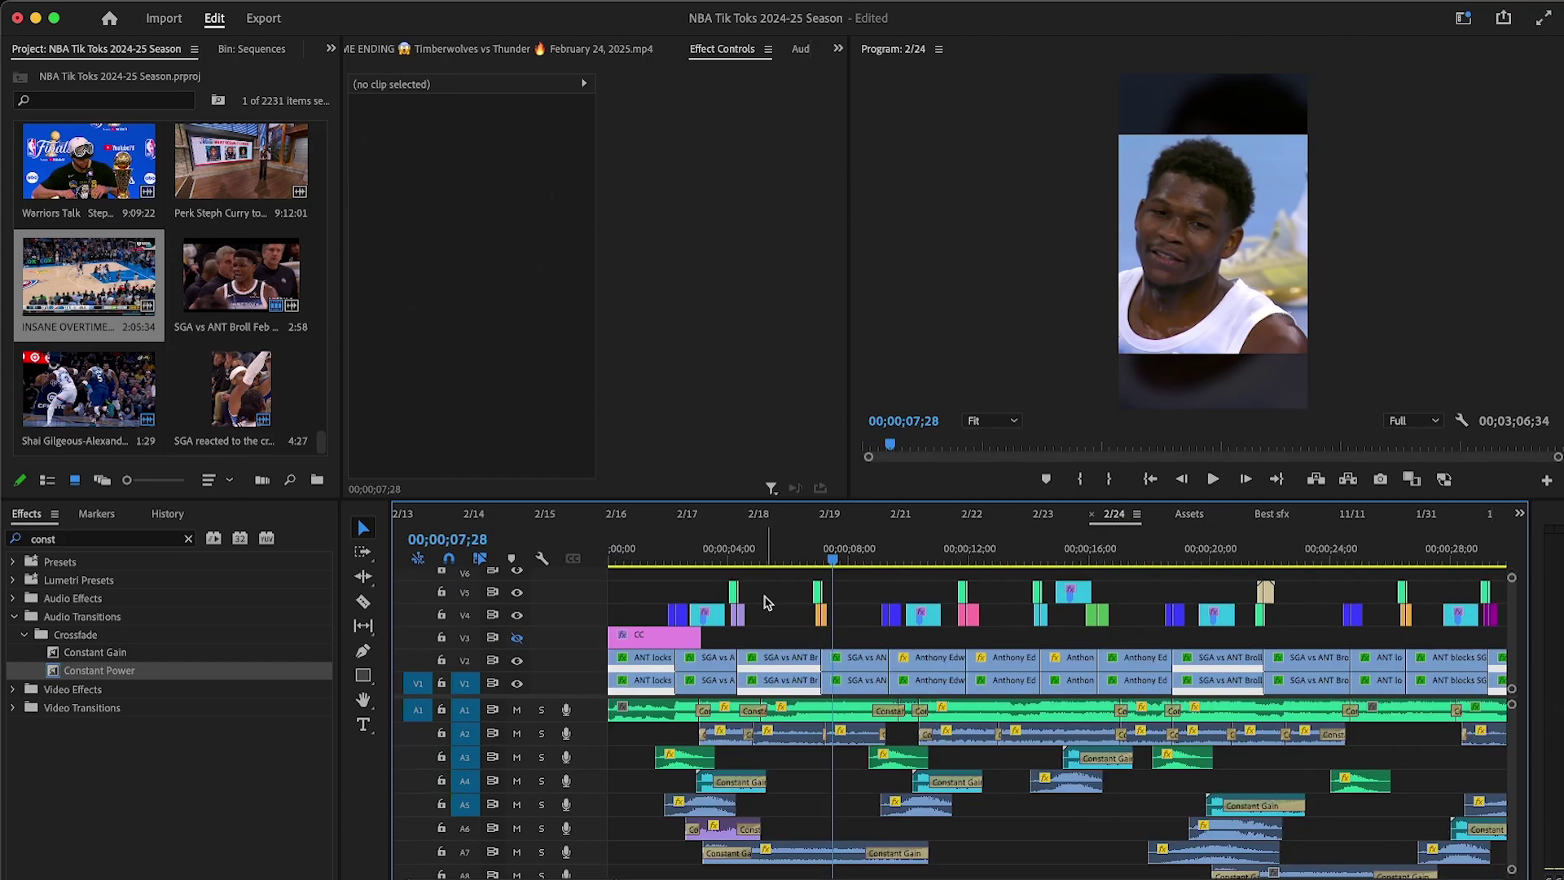
Step: Paste the two CC layers on V3 directly after the pink one and extend the blue layer to about 8 seconds
left_click(794, 545)
key("super+v")
left_click(766, 642)
left_click_drag(790, 638, 588, 601)
Step: Play back the 2/24 sequence from about 00;00;02;56 to review the blue CC layer's look
left_click(702, 549)
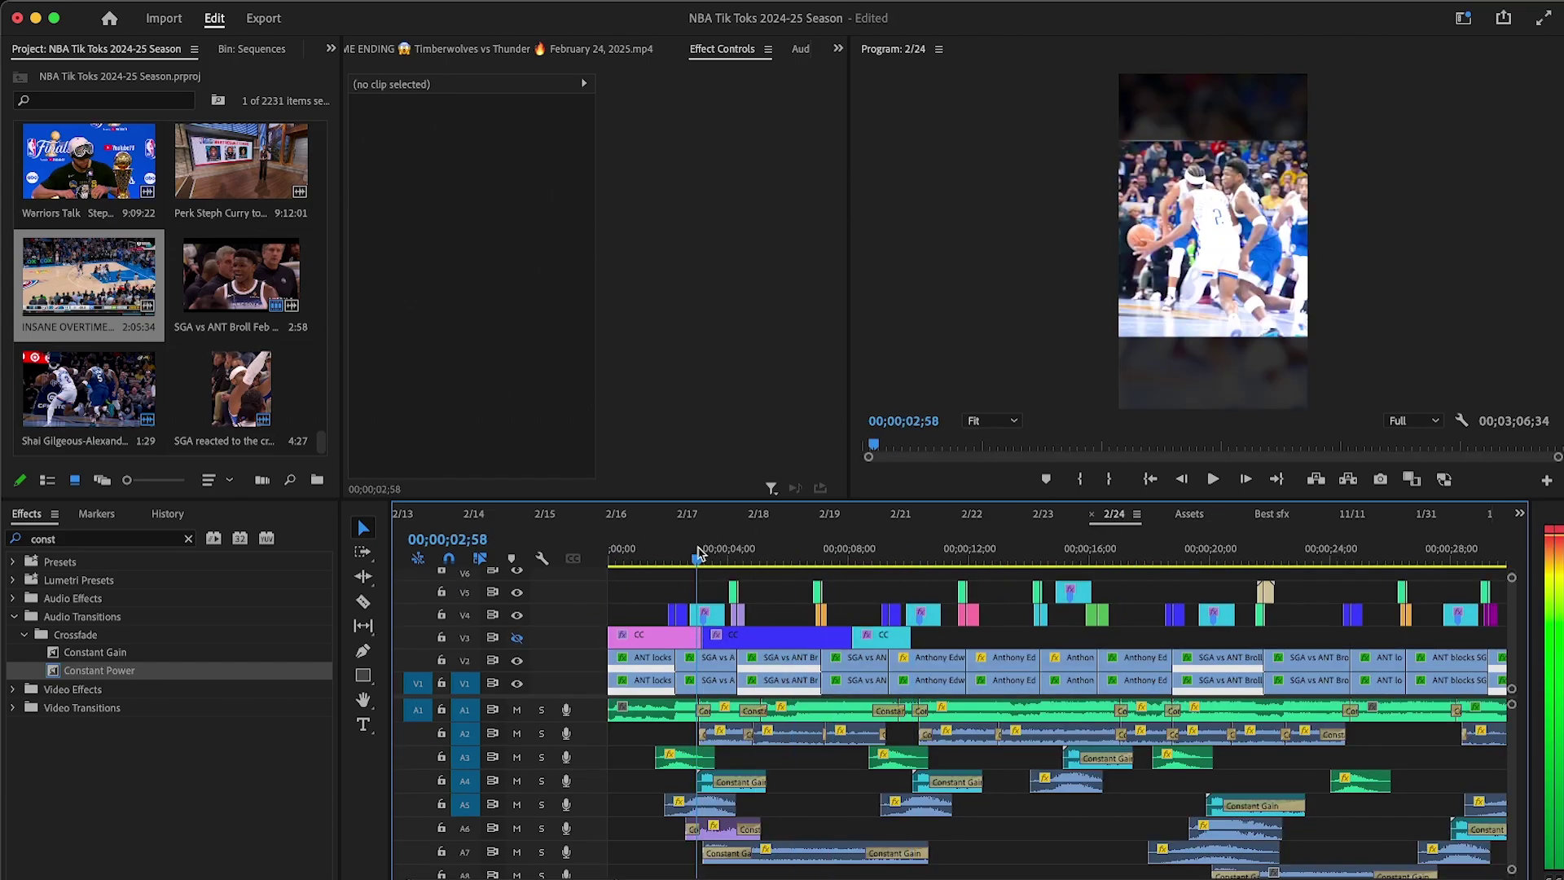
key("=")
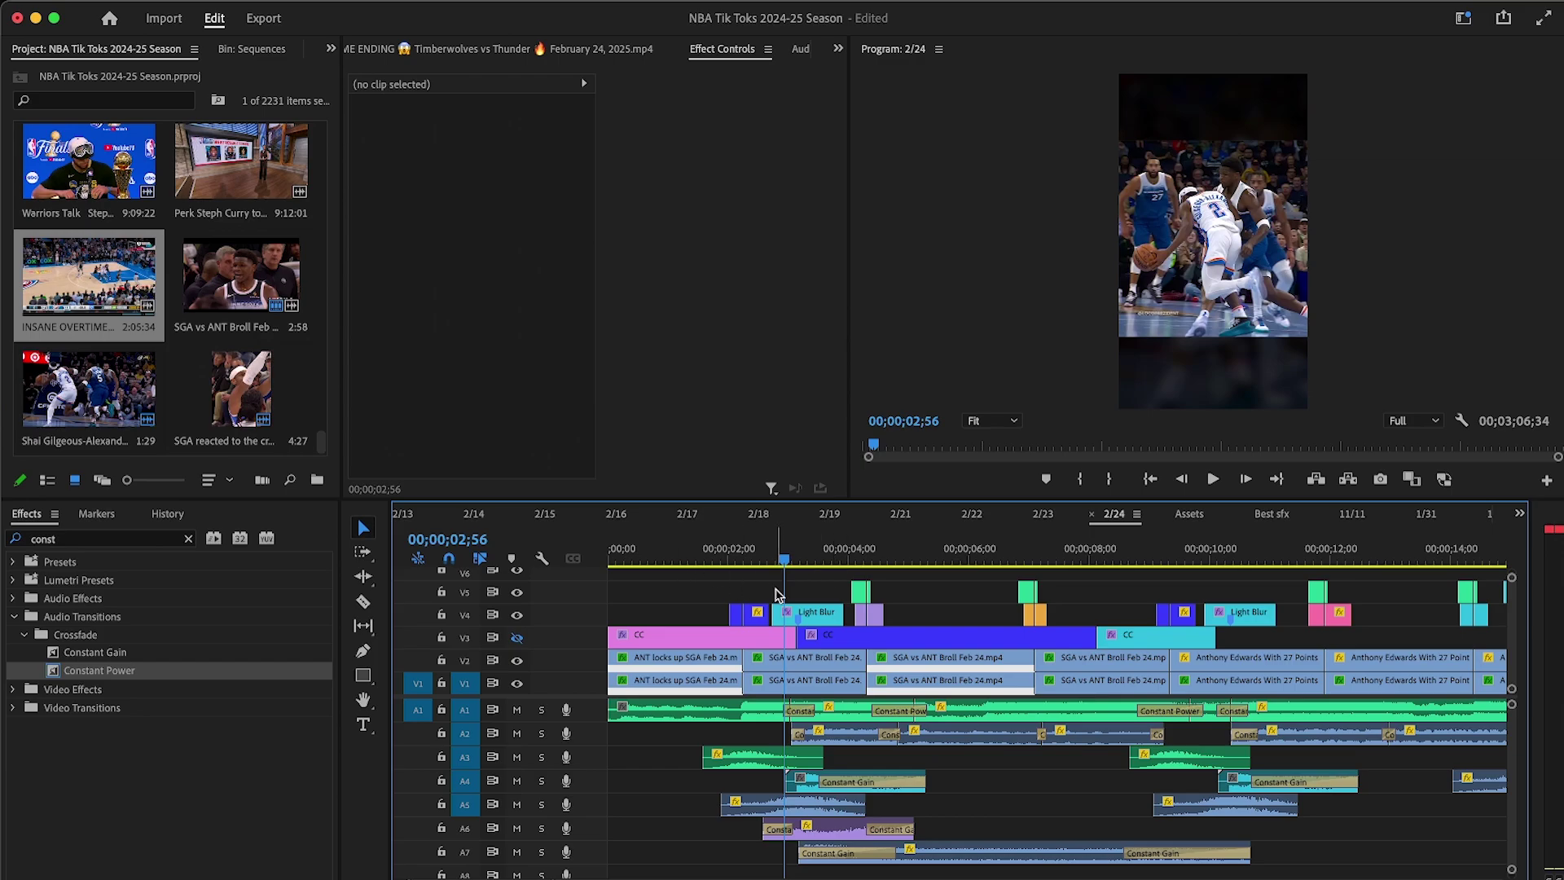
key("-")
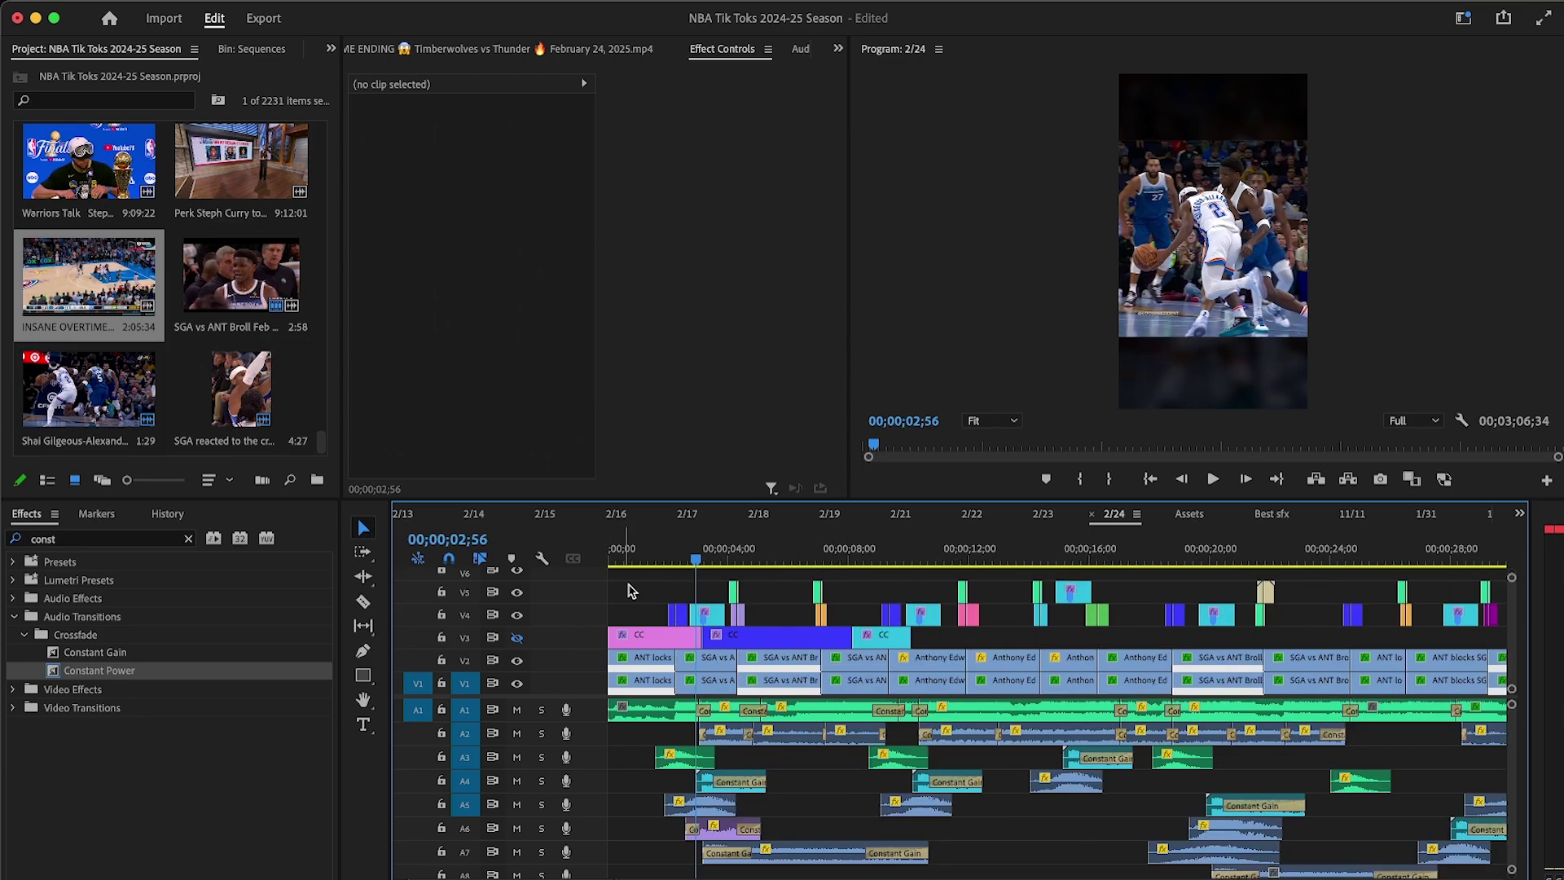
key("=")
key("=")
key("=")
key("=")
key("=")
key("space")
key("minus")
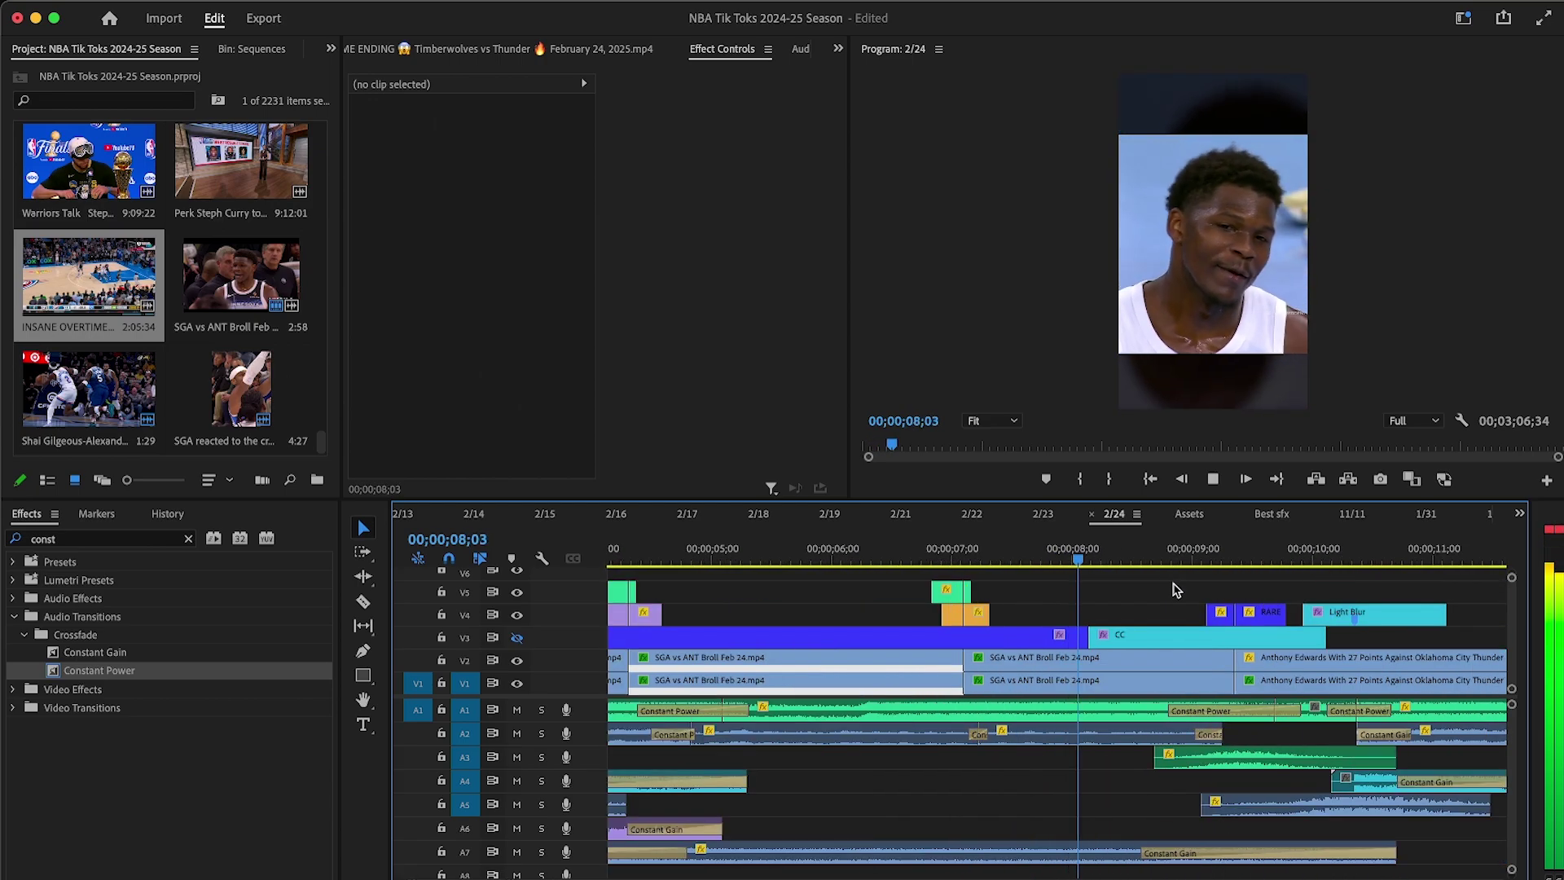
Step: Move the cyan CC layer to start at about 10 seconds and extend the blue layer up to it
left_click(1208, 632)
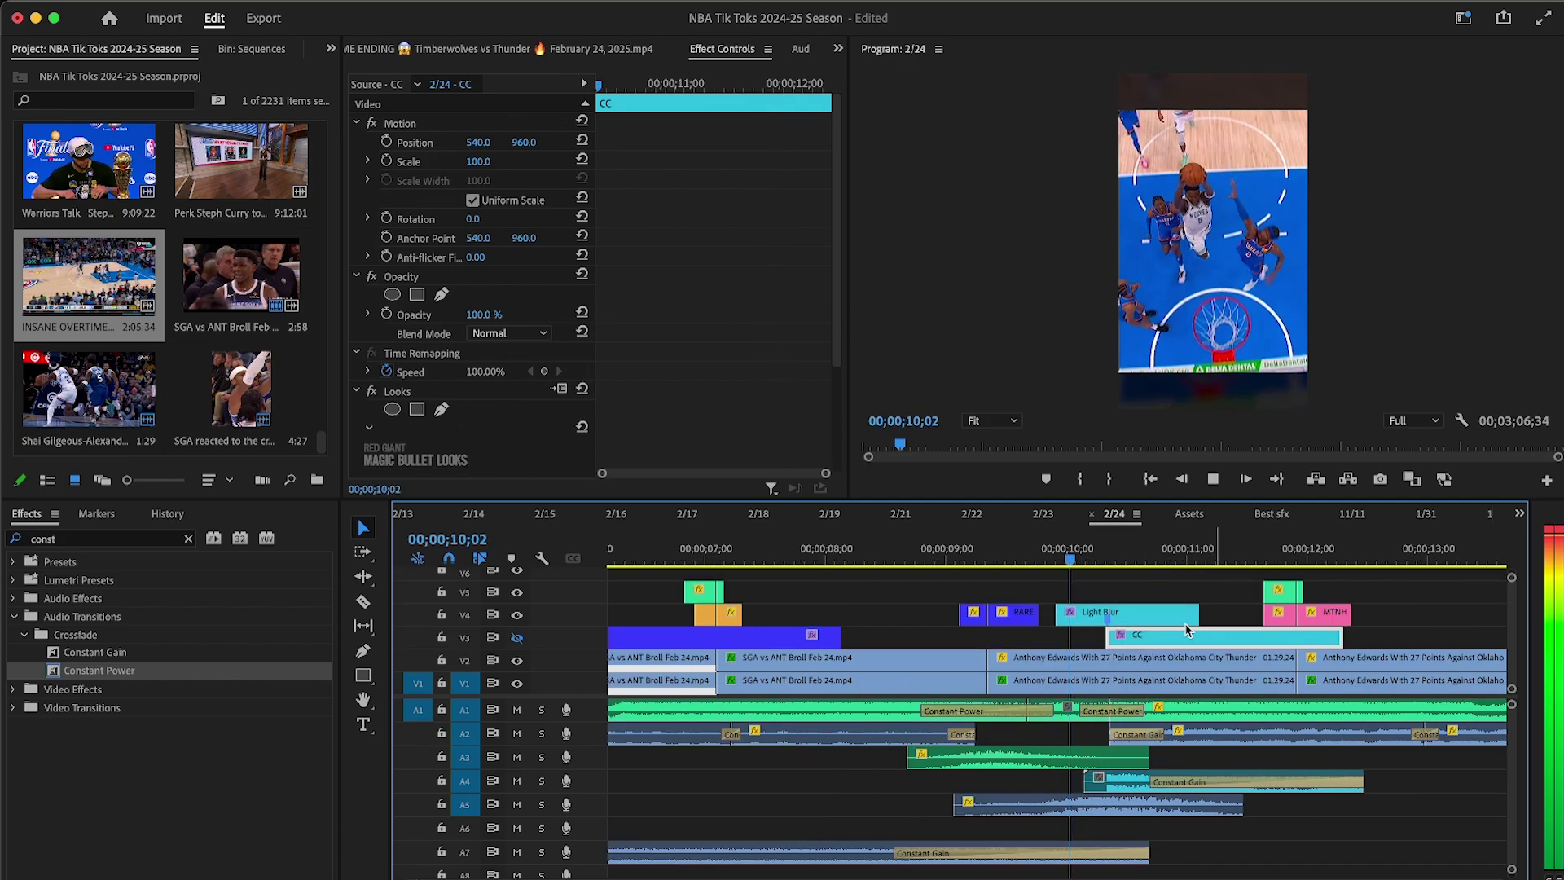
key("minus")
left_click_drag(949, 637, 1091, 635)
key("minus")
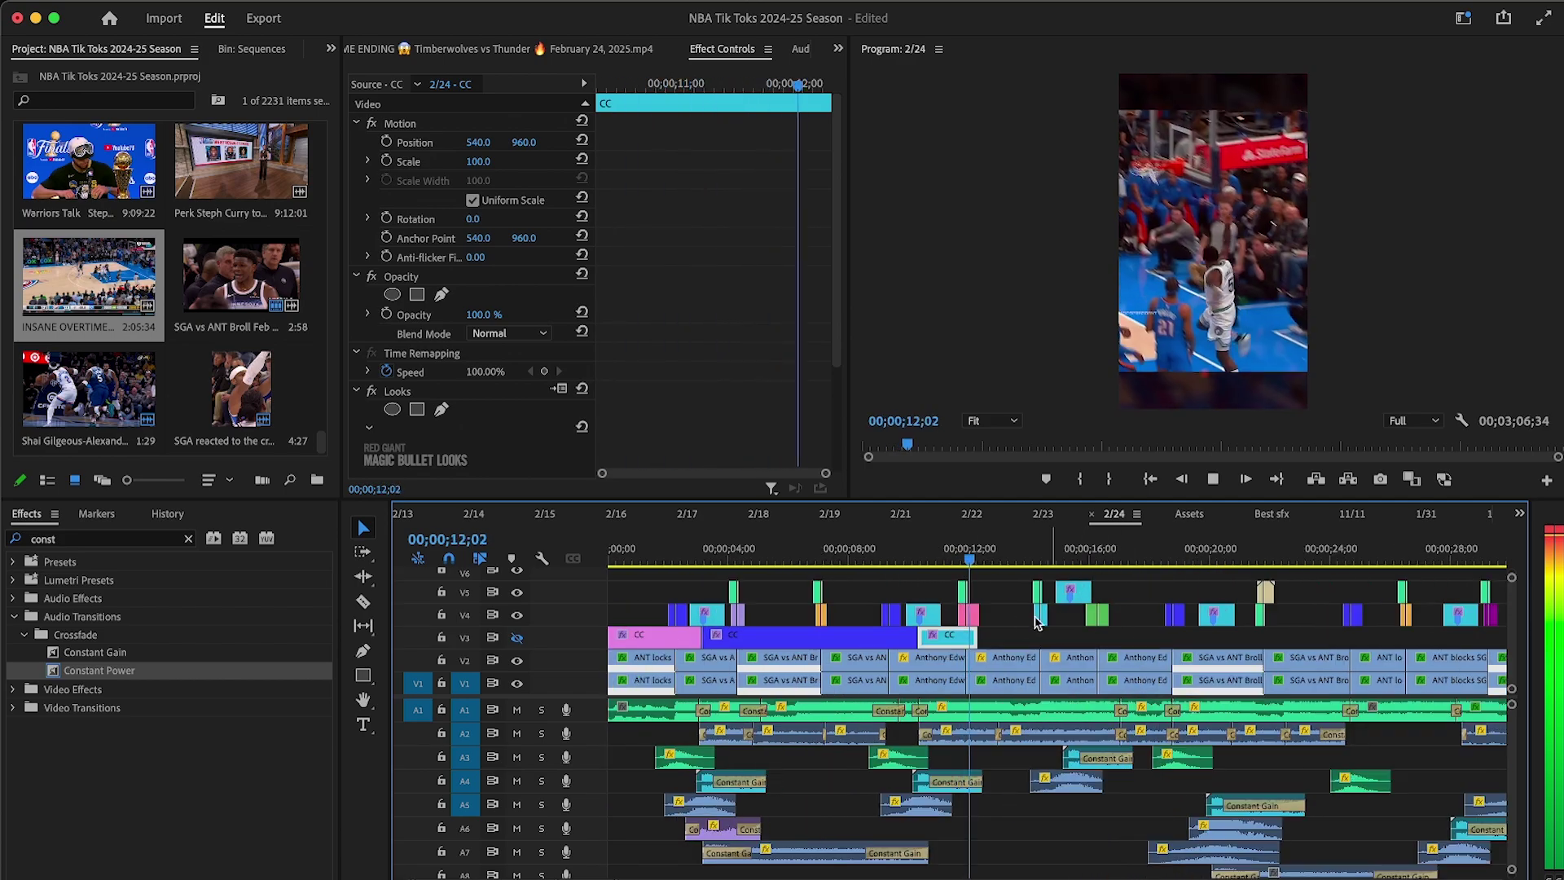
Step: Extend the cyan CC layer to about 15 seconds and duplicate the blue CC layer directly after it
left_click_drag(975, 633, 1065, 631)
key("minus")
left_click_drag(688, 634, 883, 646)
key("equal")
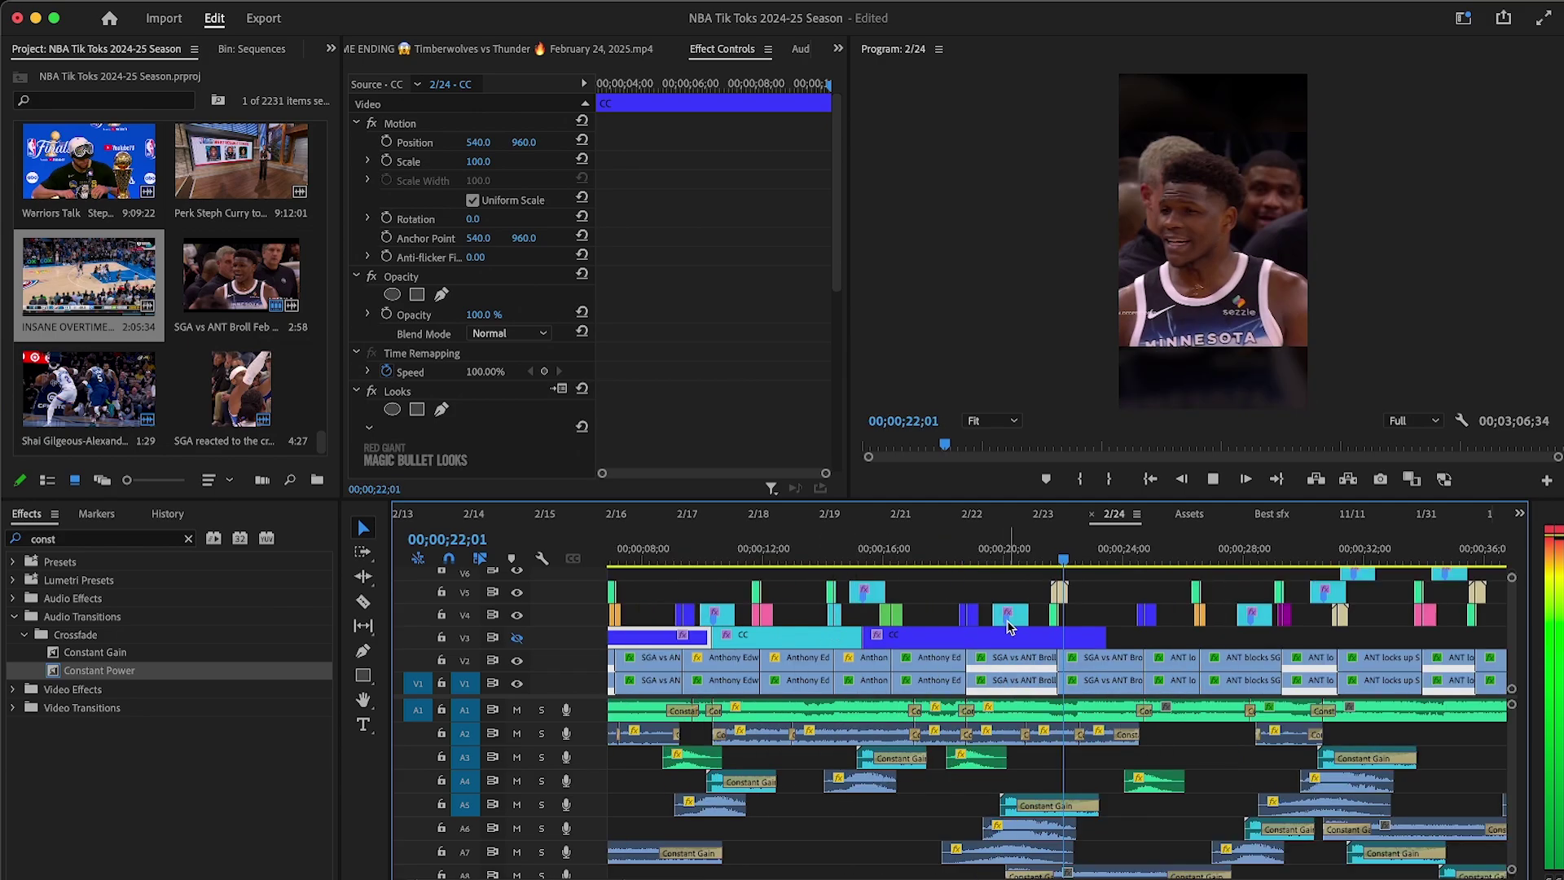
Step: Split the second blue CC layer at about 20 seconds and delete the remainder
left_click(1008, 633)
key("v")
left_click(1019, 636)
key("Delete")
Step: Duplicate the cyan CC layer after the second blue one, running to about 28 seconds
left_click_drag(794, 637, 1139, 633, "alt")
key("equal")
key("minus")
key("minus")
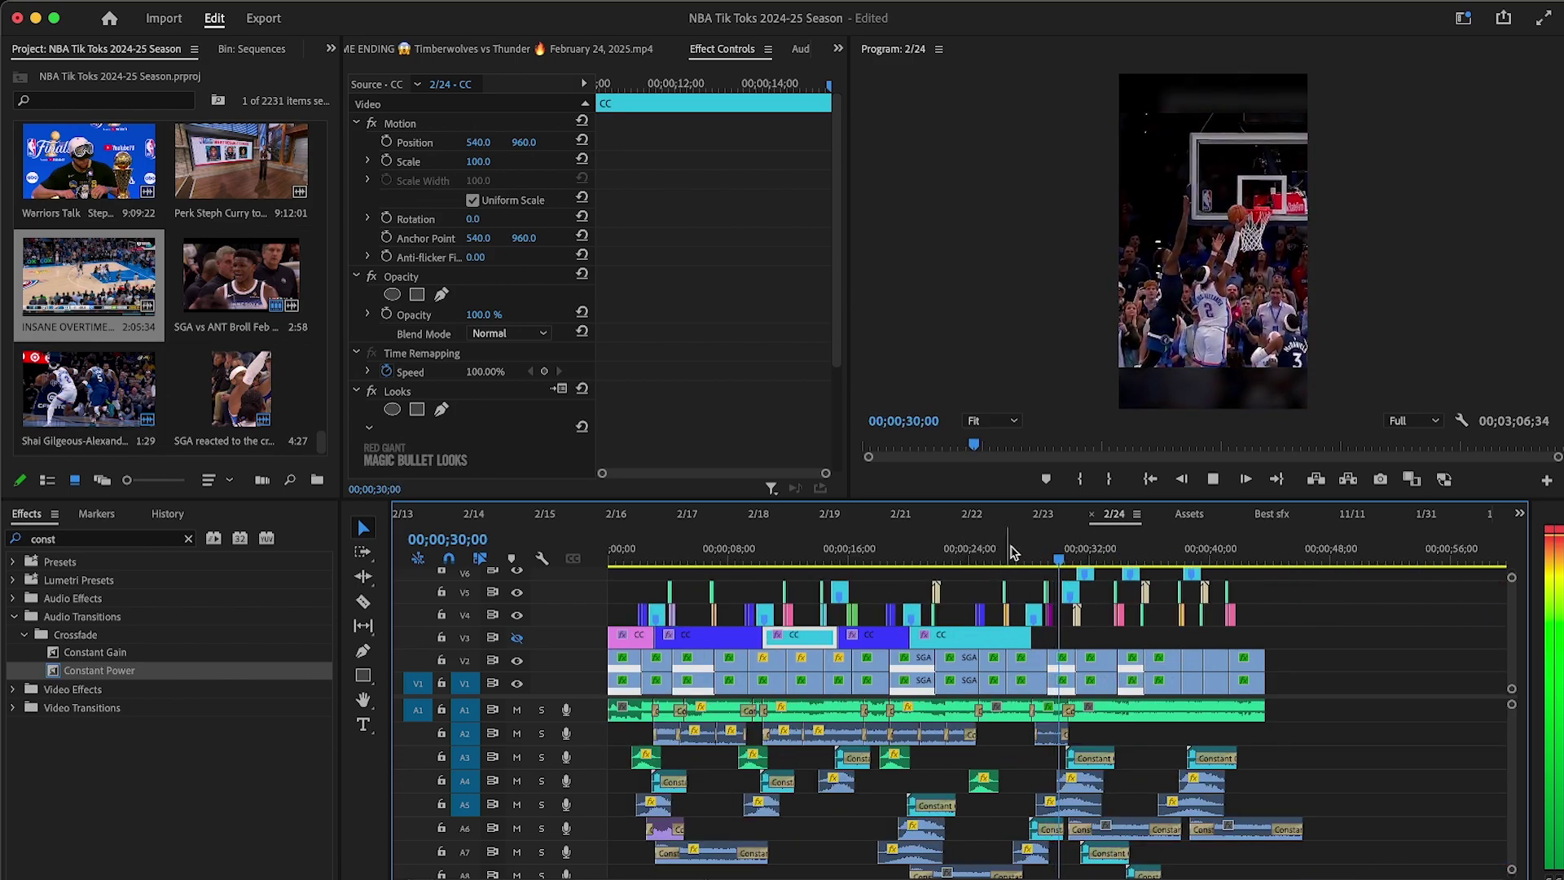
Step: Copy the teal CC layer from the Assets sequence onto V3 so it spans from the second cyan layer's end to 00;00;30;45
left_click(1197, 514)
left_click(857, 681)
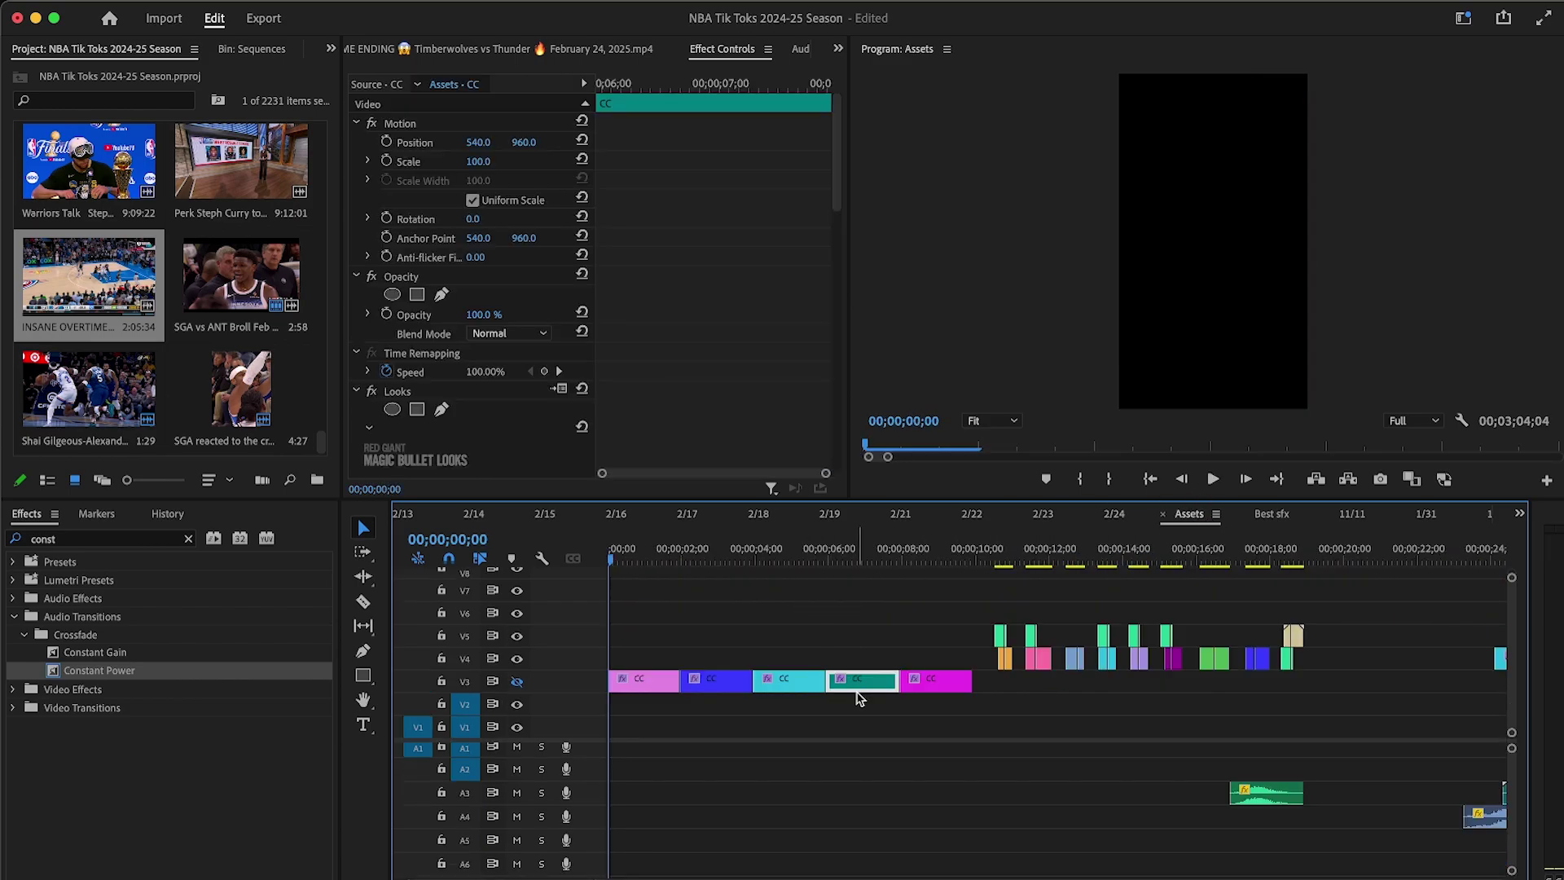
left_click(1114, 514)
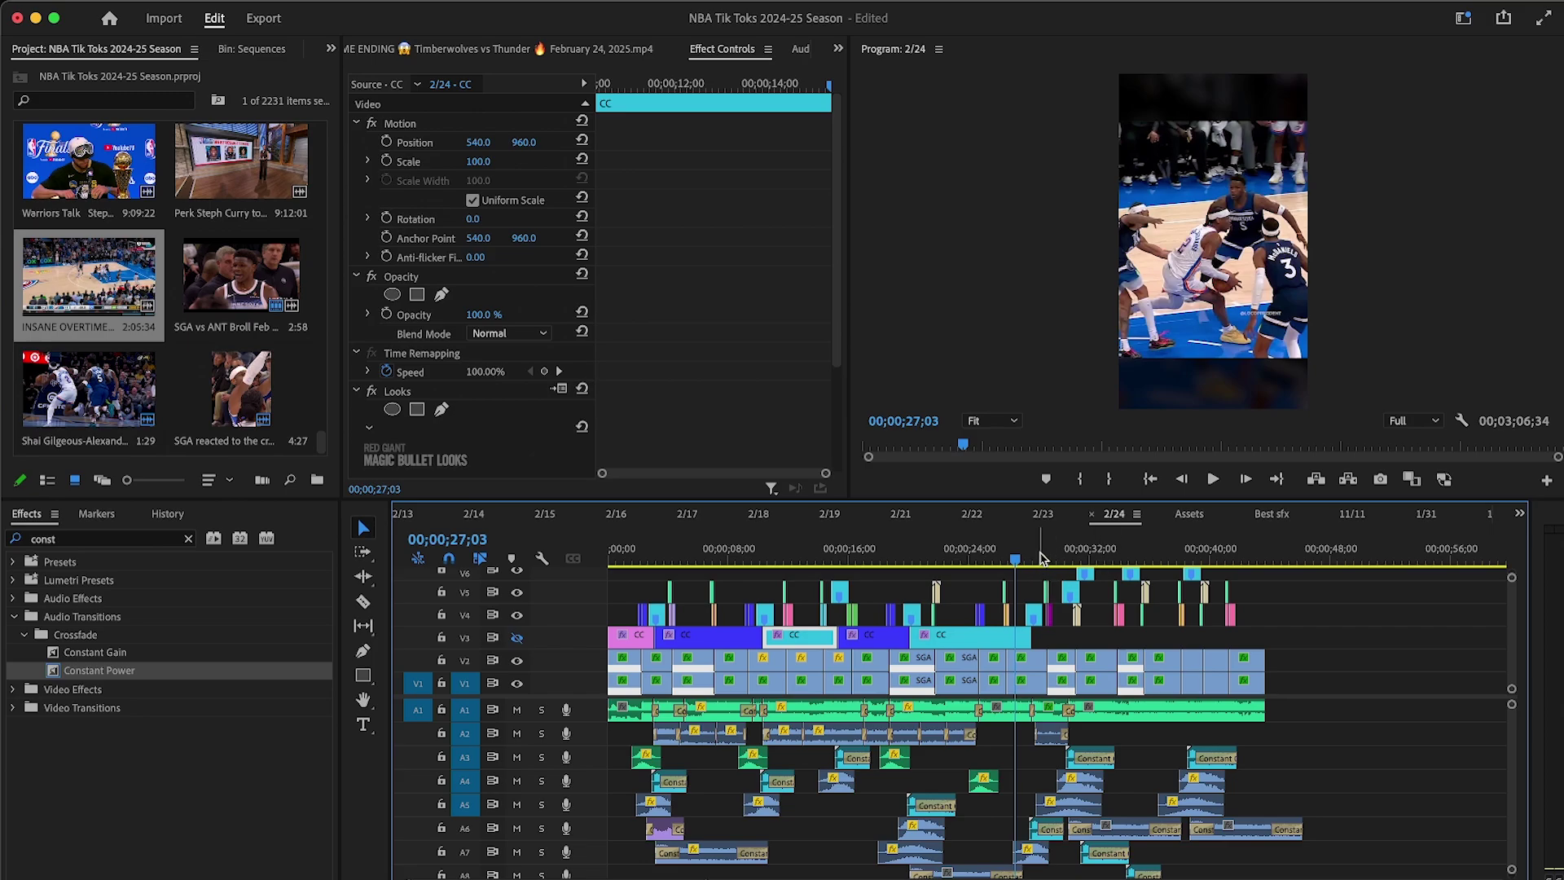
key("super+v")
key("equal")
key("equal")
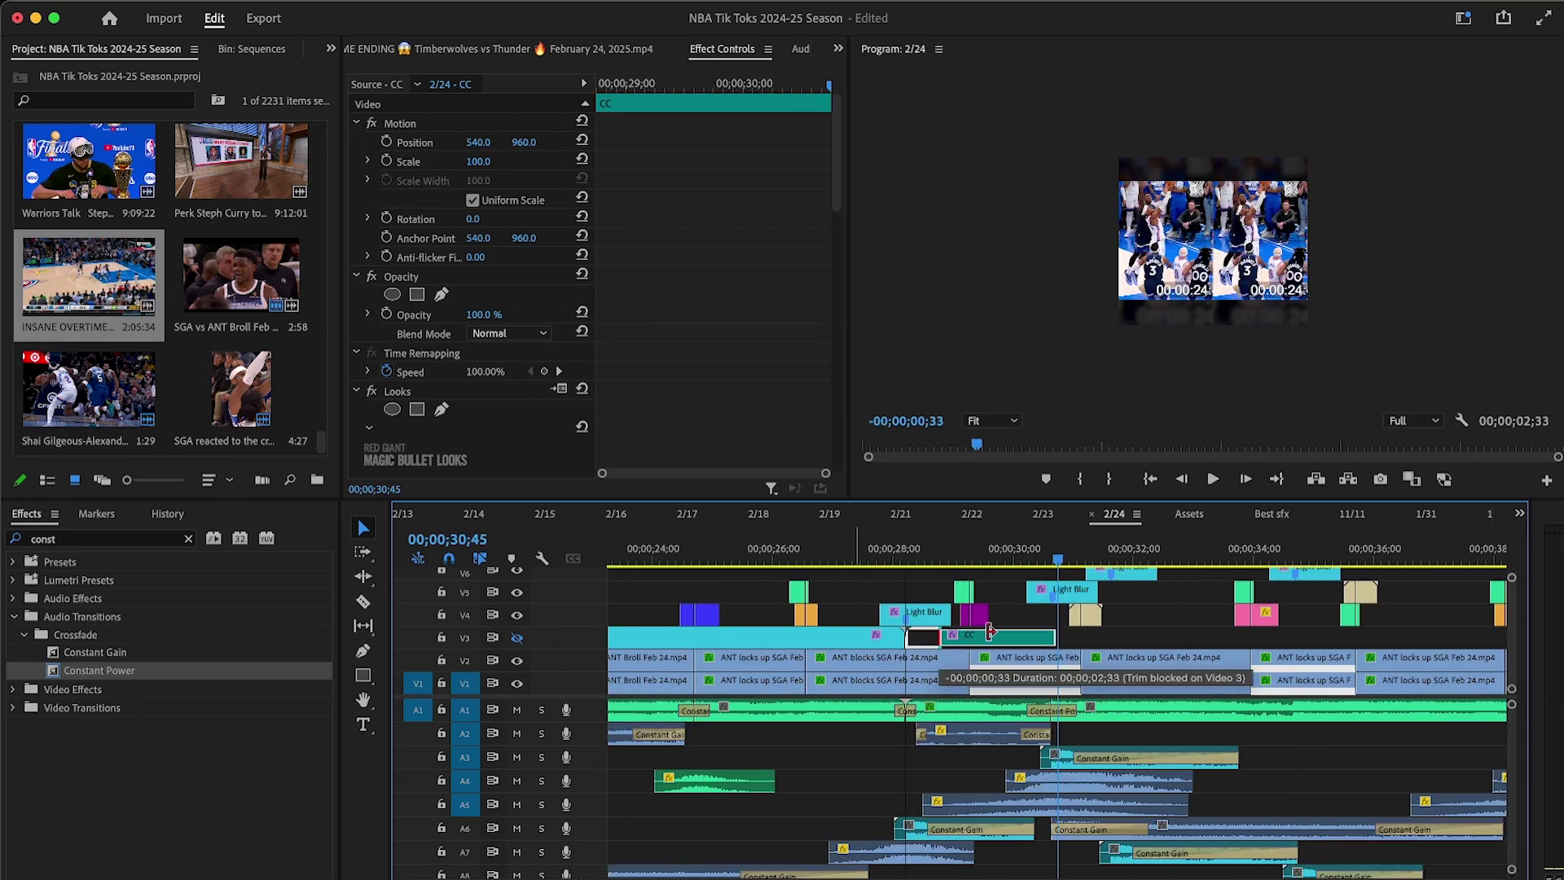
key("minus")
key("minus")
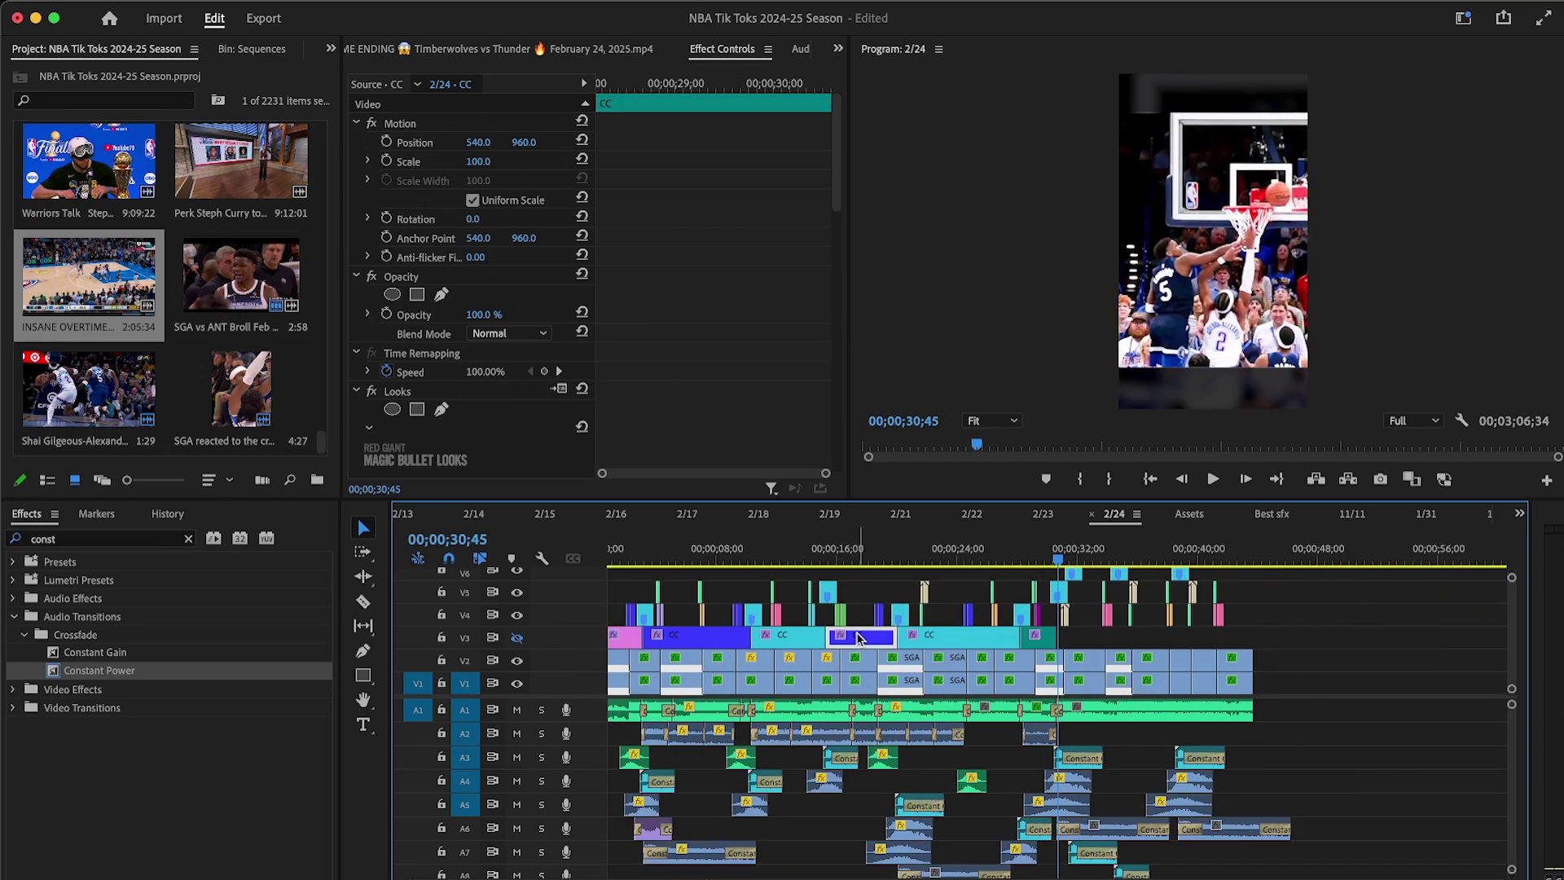
Step: Duplicate the second cyan CC layer directly after the teal one at 00;00;30;45 and play back the section
left_click(934, 640)
left_click_drag(1116, 638, 1057, 634)
key("=")
left_click(1218, 479)
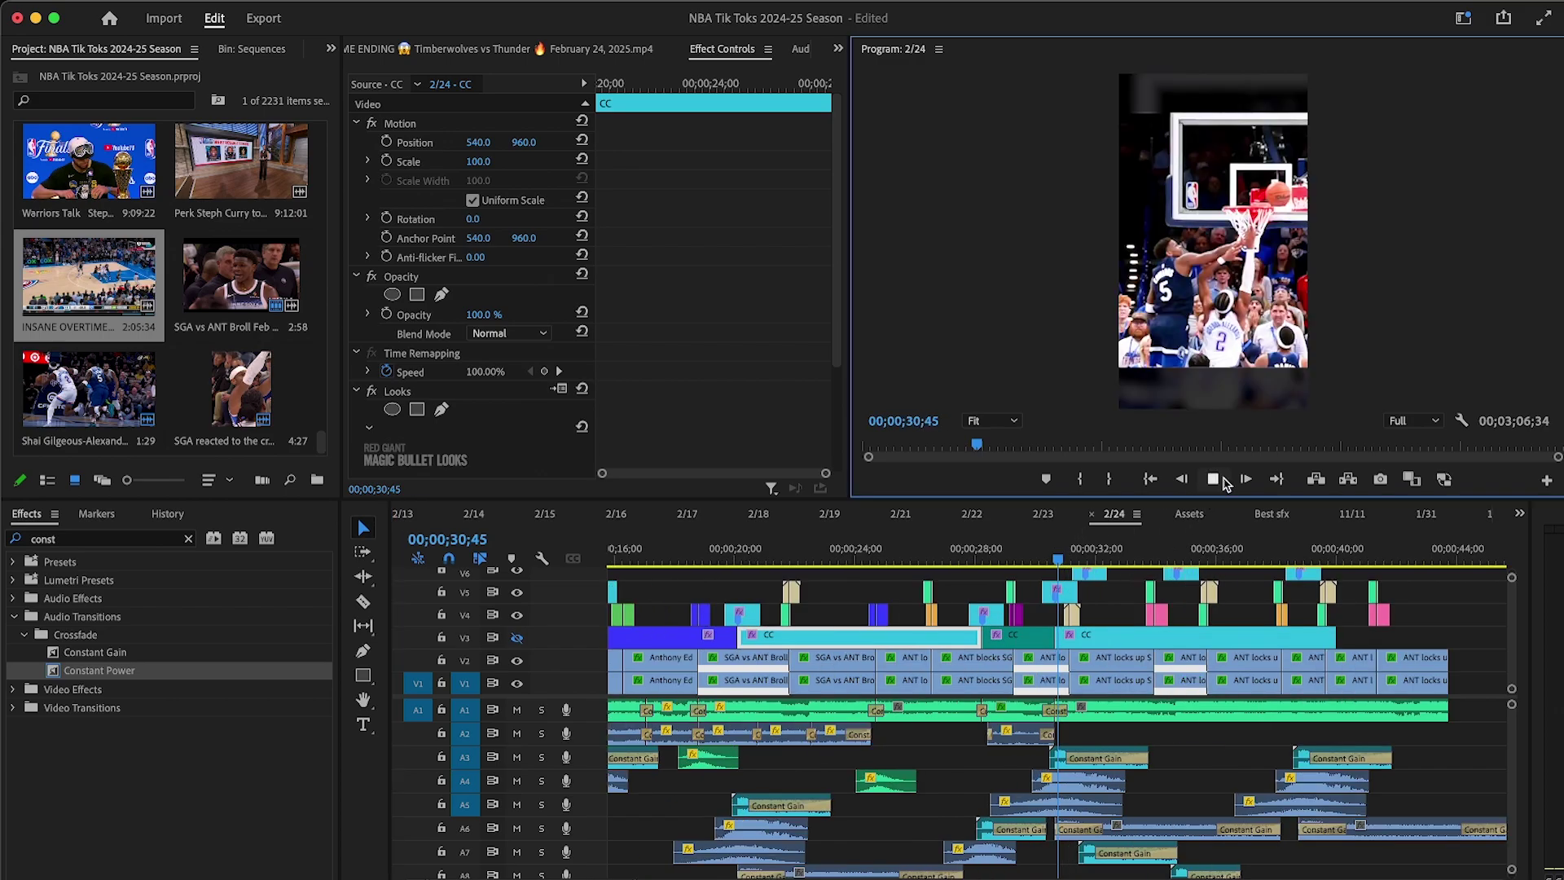
left_click(1116, 597)
key("=")
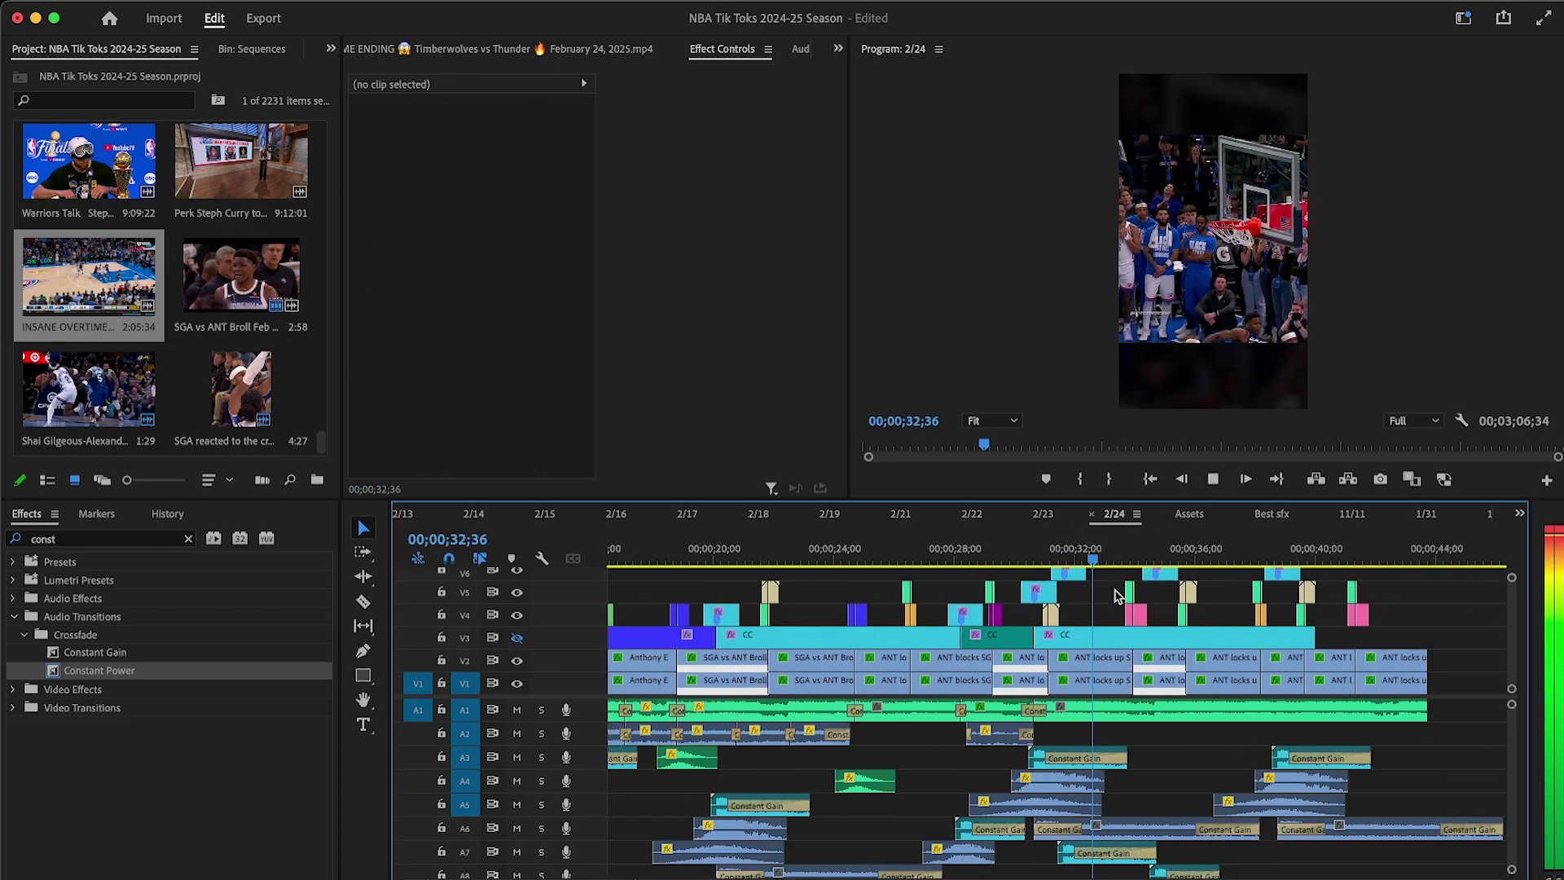
Step: Split the last cyan CC layer at about 34.6 seconds and remove the part after the cut
key("c")
left_click(1172, 634)
key("v")
left_click(1189, 641)
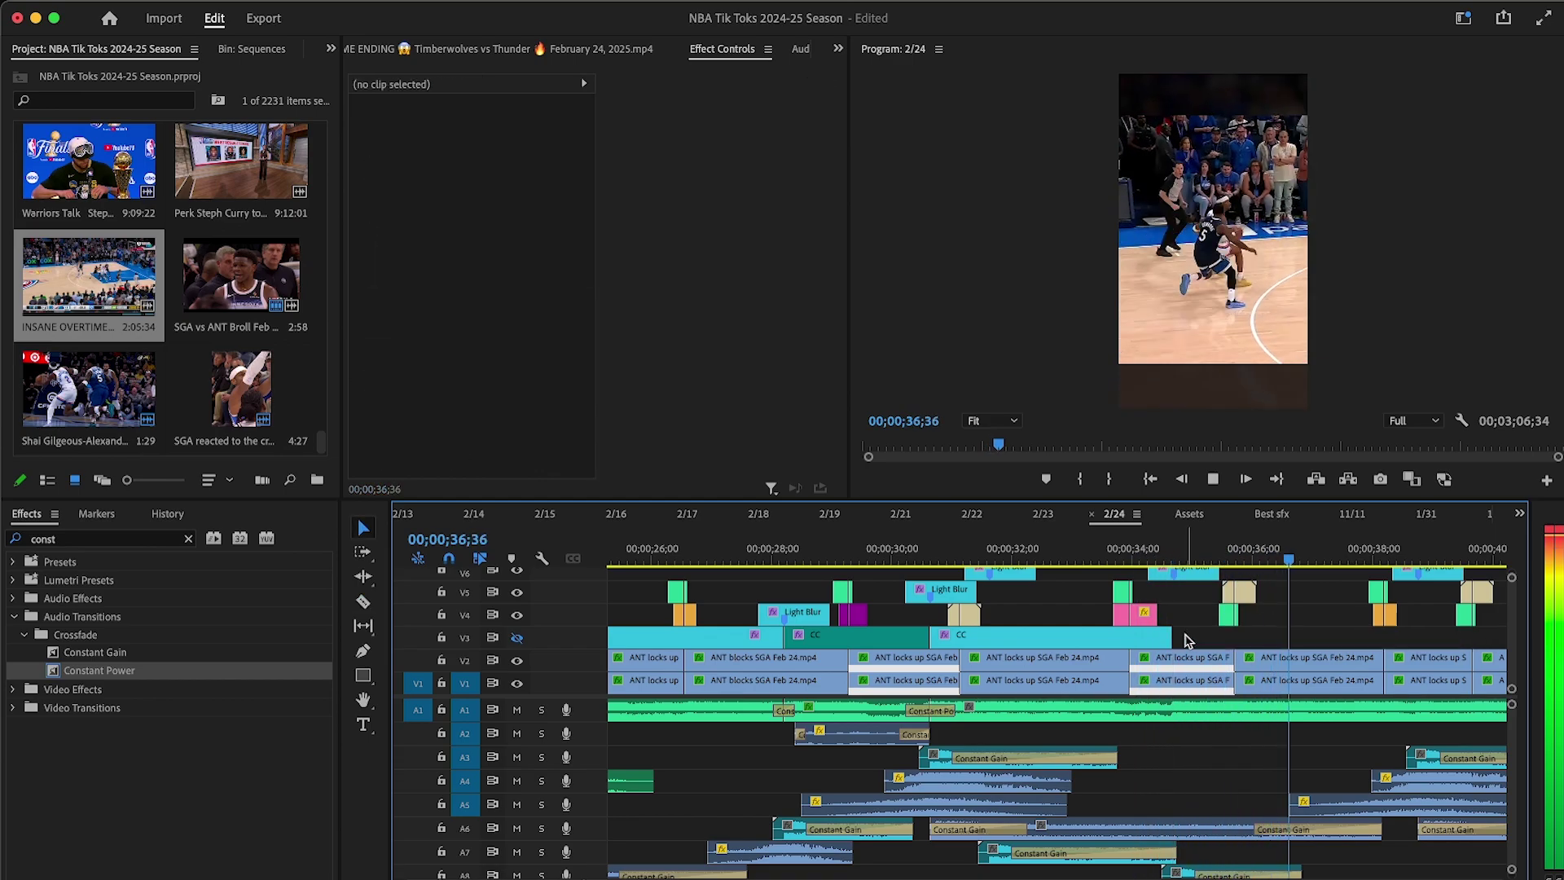
Step: Extend the last cyan CC layer and duplicate an earlier CC layer to cover the remaining end of the edit
key("minus")
key("minus")
key("equal")
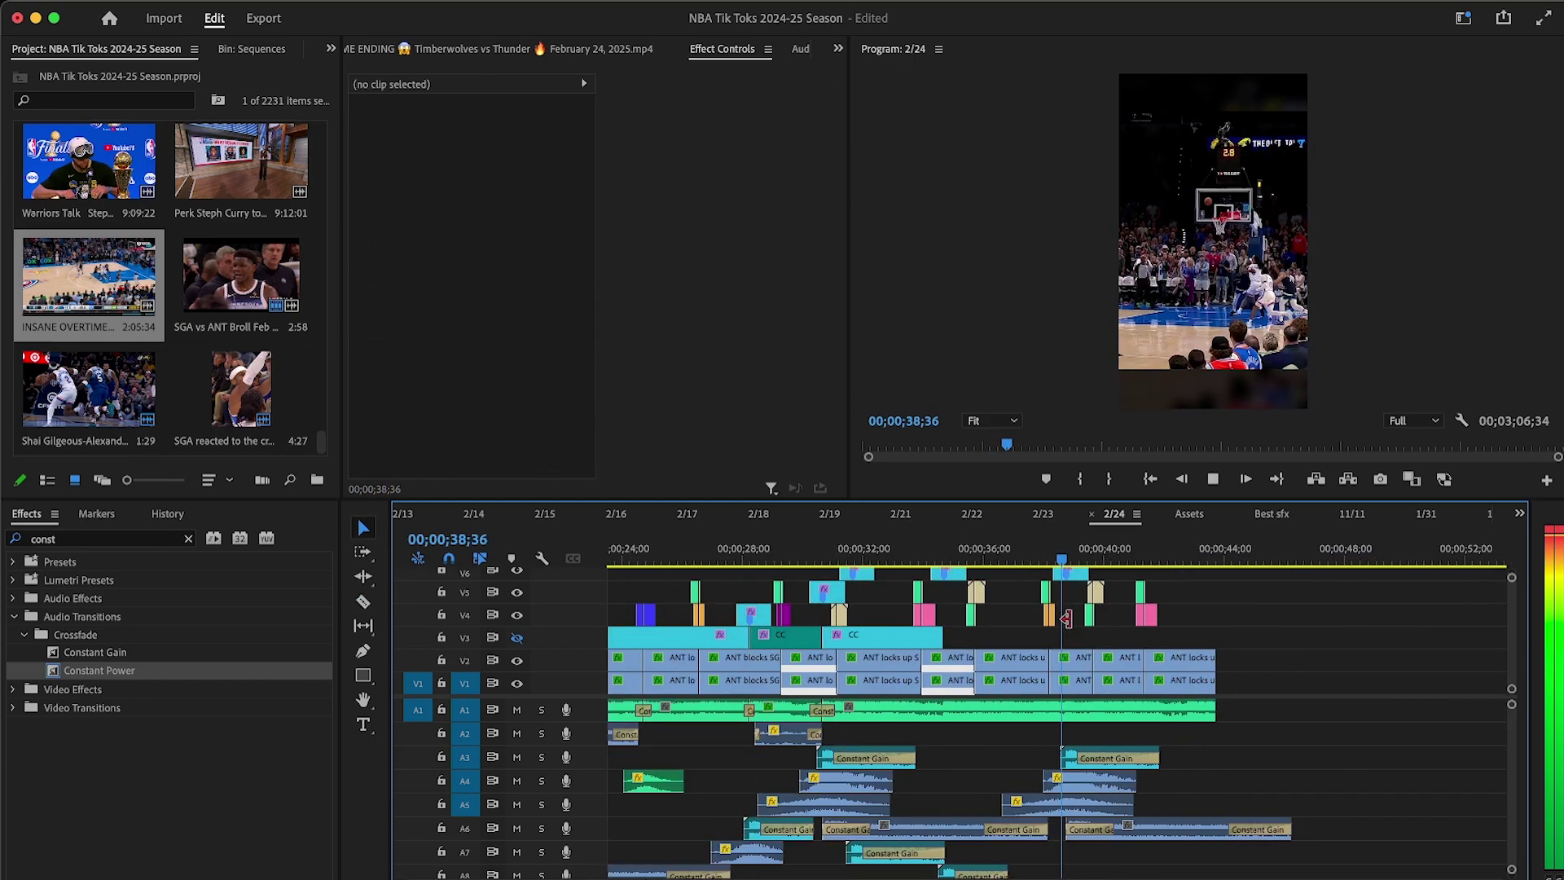
key("space")
key("equal")
left_click_drag(793, 643, 1041, 644)
key("minus")
key("minus")
left_click_drag(737, 647, 1049, 637, "alt")
Step: Play back the 2/24 sequence from its beginning to review the color layers
key("Home")
key("backslash")
key("equal")
key("equal")
left_click(1212, 479)
Step: Copy the blue A4 sound effect with the Constant Power fade near the start of the Best sfx sequence for use in 2/24
left_click(1271, 513)
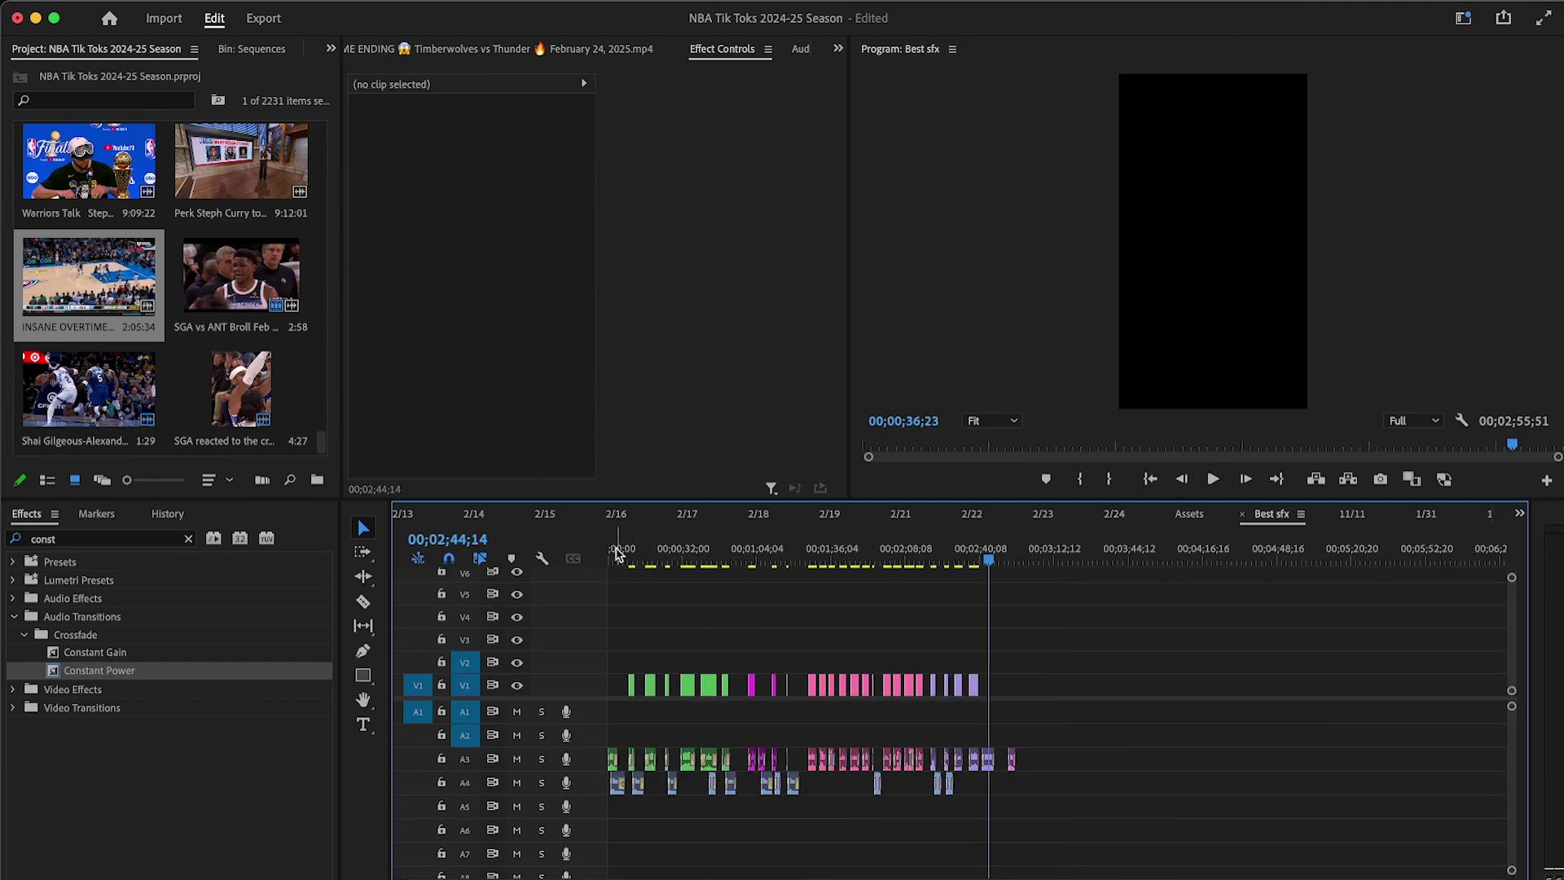
left_click(617, 554)
key("backslash")
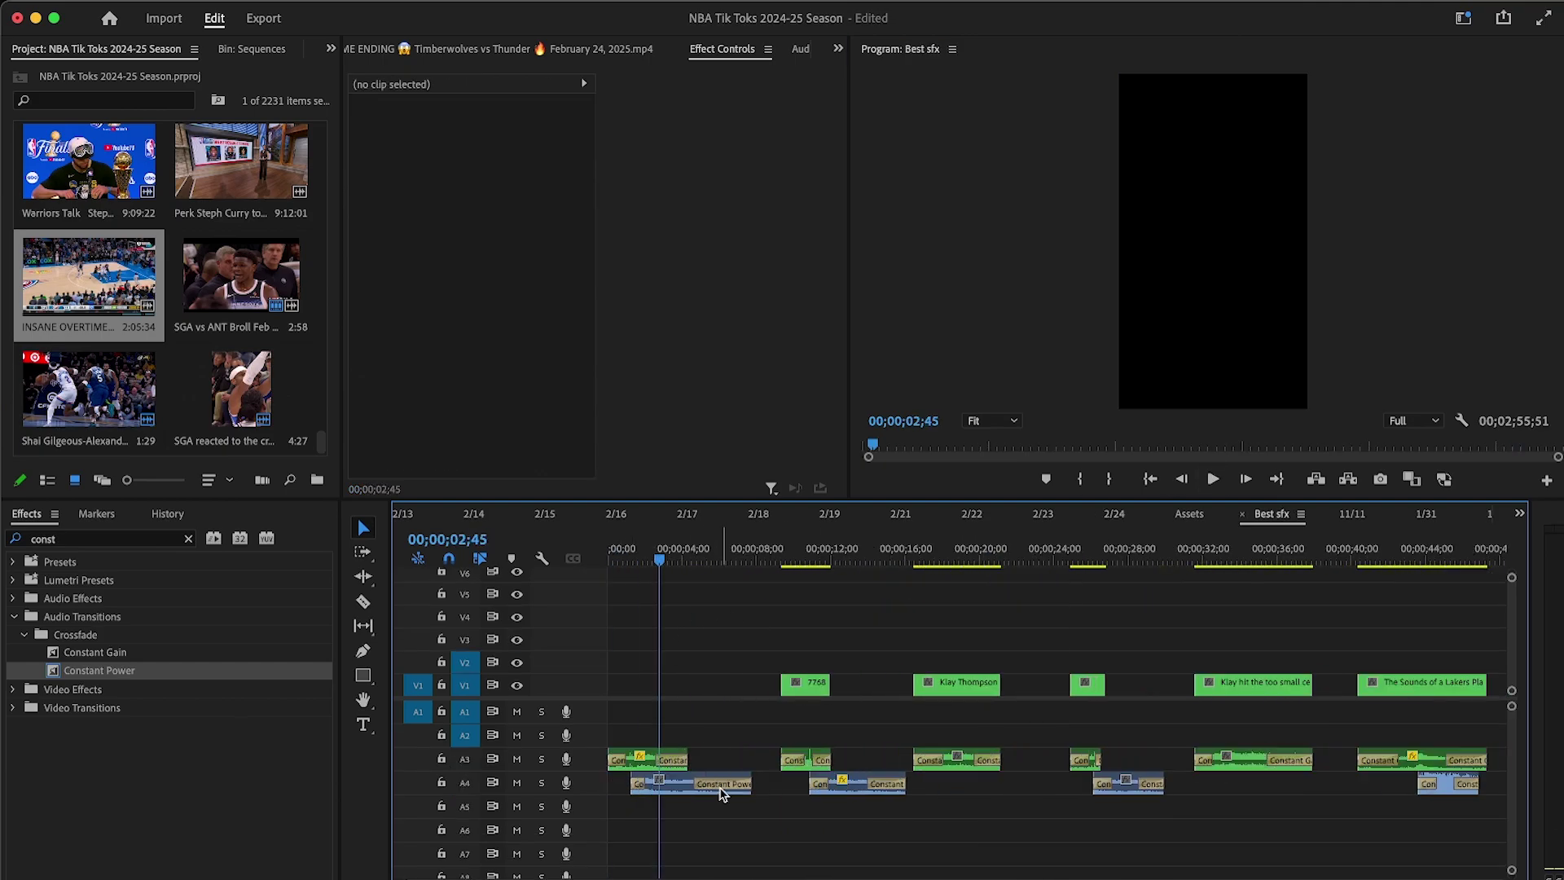
left_click(721, 788)
left_click(1114, 514)
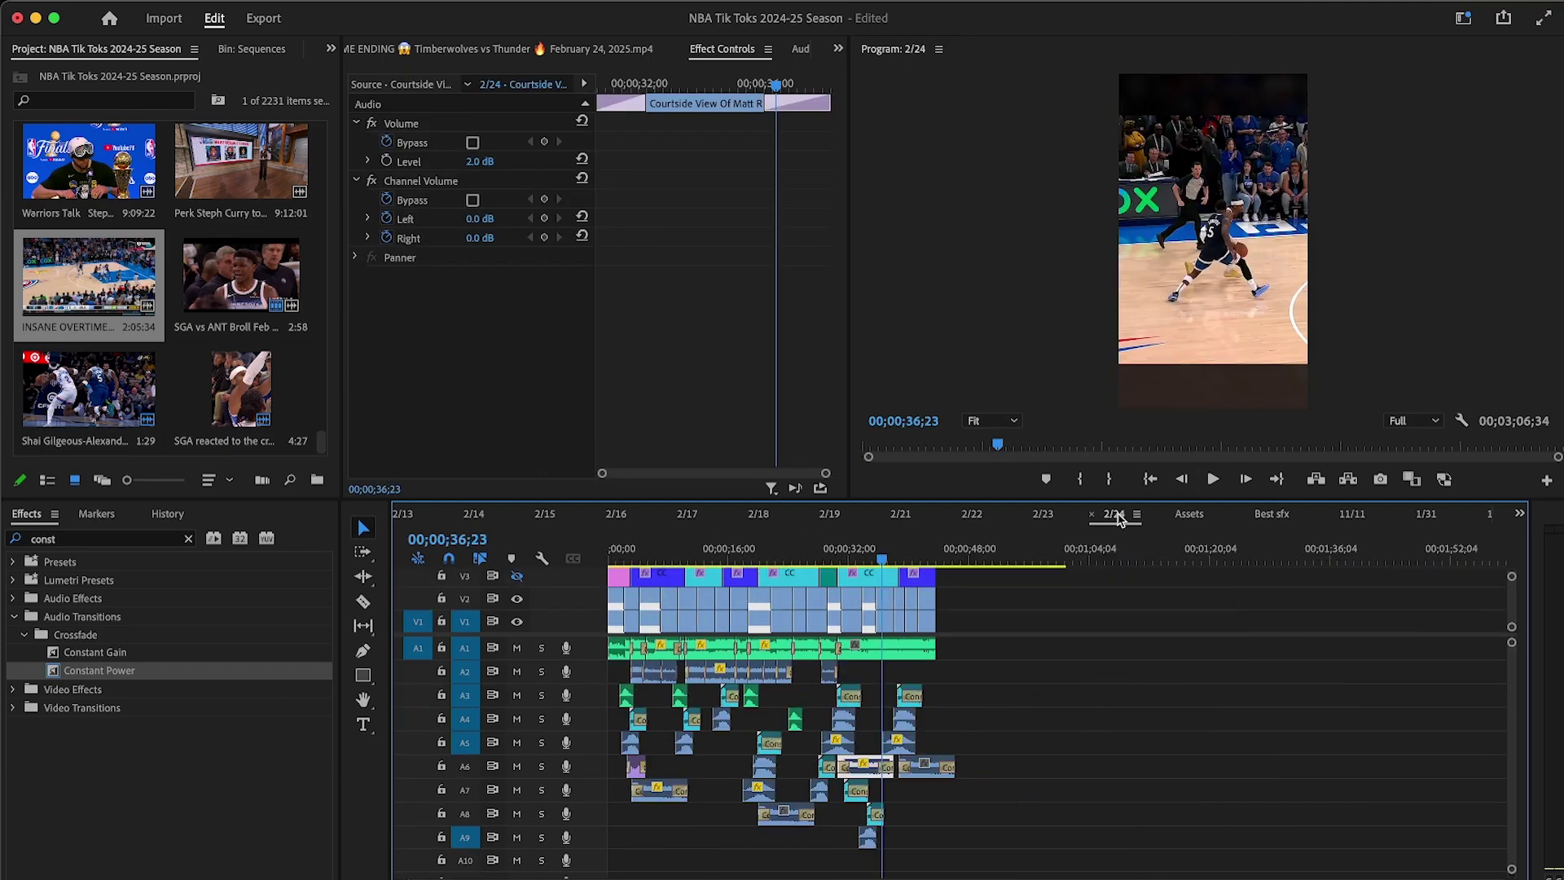
Step: Paste the copied sound effect into 2/24 and fit it on A7 beneath the closing clips, rearranging the neighbouring audio clips
left_click(963, 548)
key("ctrl+v")
left_click_drag(978, 717, 919, 789)
left_click(899, 554)
key("equal")
key("equal")
left_click_drag(1018, 695, 1099, 731)
left_click_drag(1131, 676, 1110, 759)
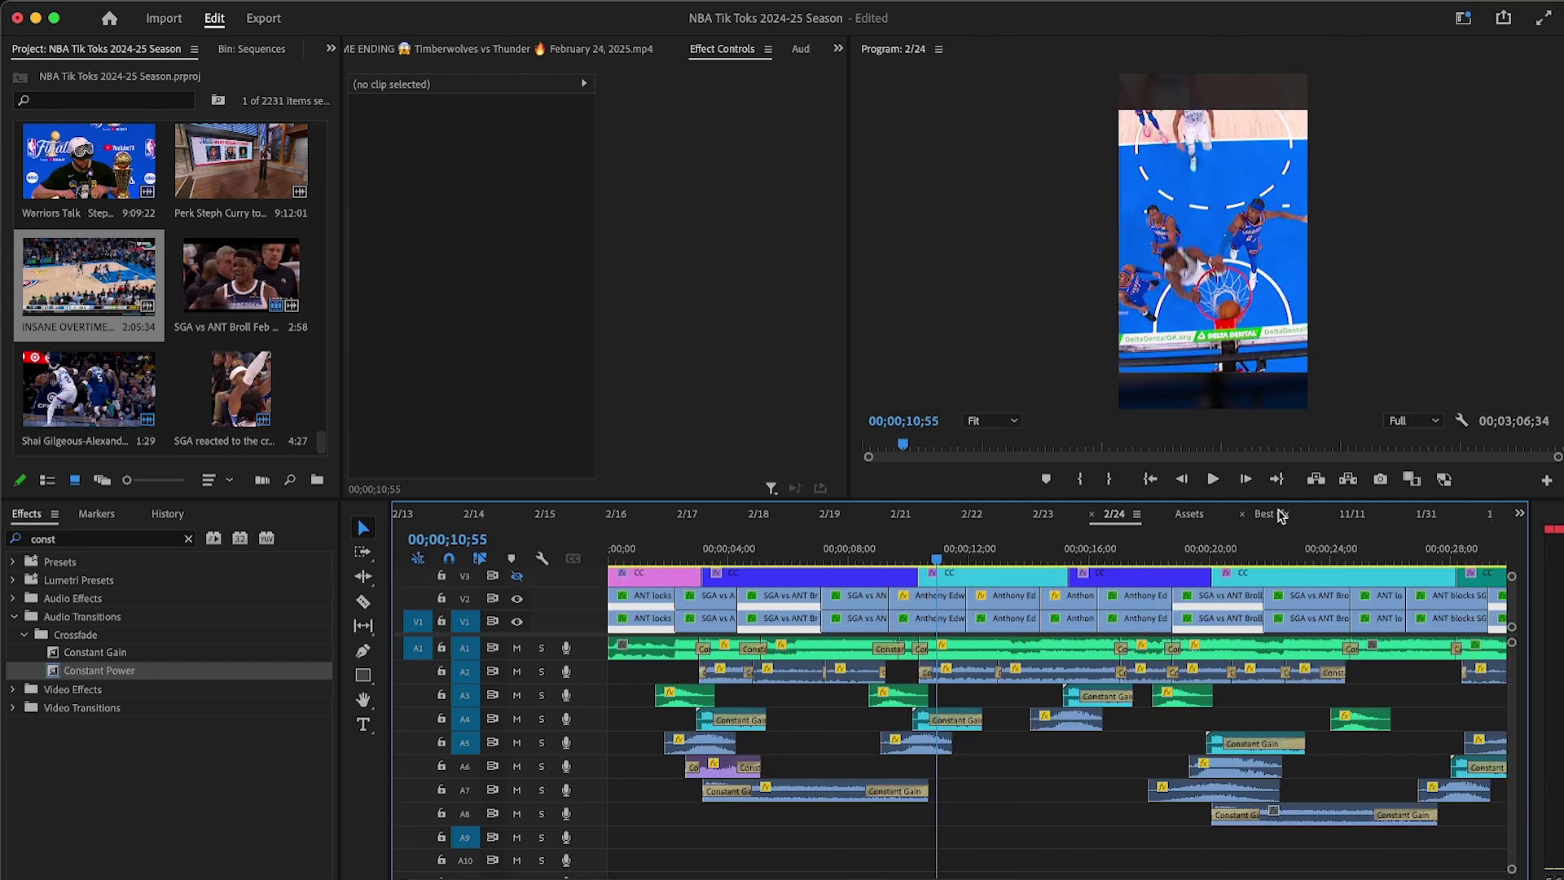
Step: Copy the pink Loudest Dunks audio clip at 00;01;32;13 in the Best sfx sequence
left_click(1277, 514)
key("backslash")
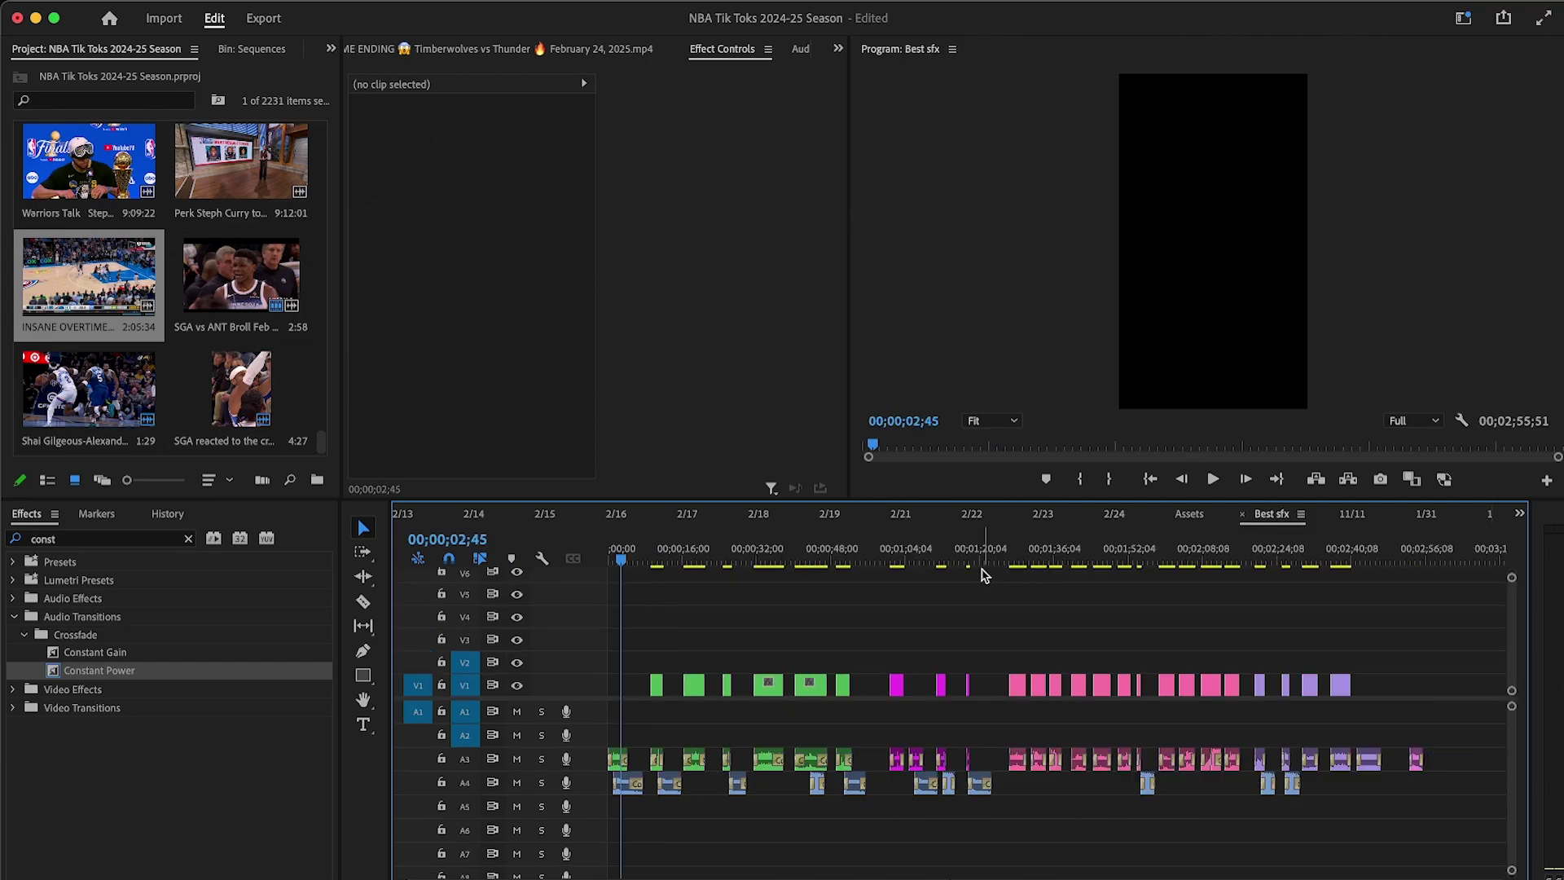
left_click(1025, 554)
key("equal")
key("equal")
left_click(1103, 556)
left_click(1110, 762)
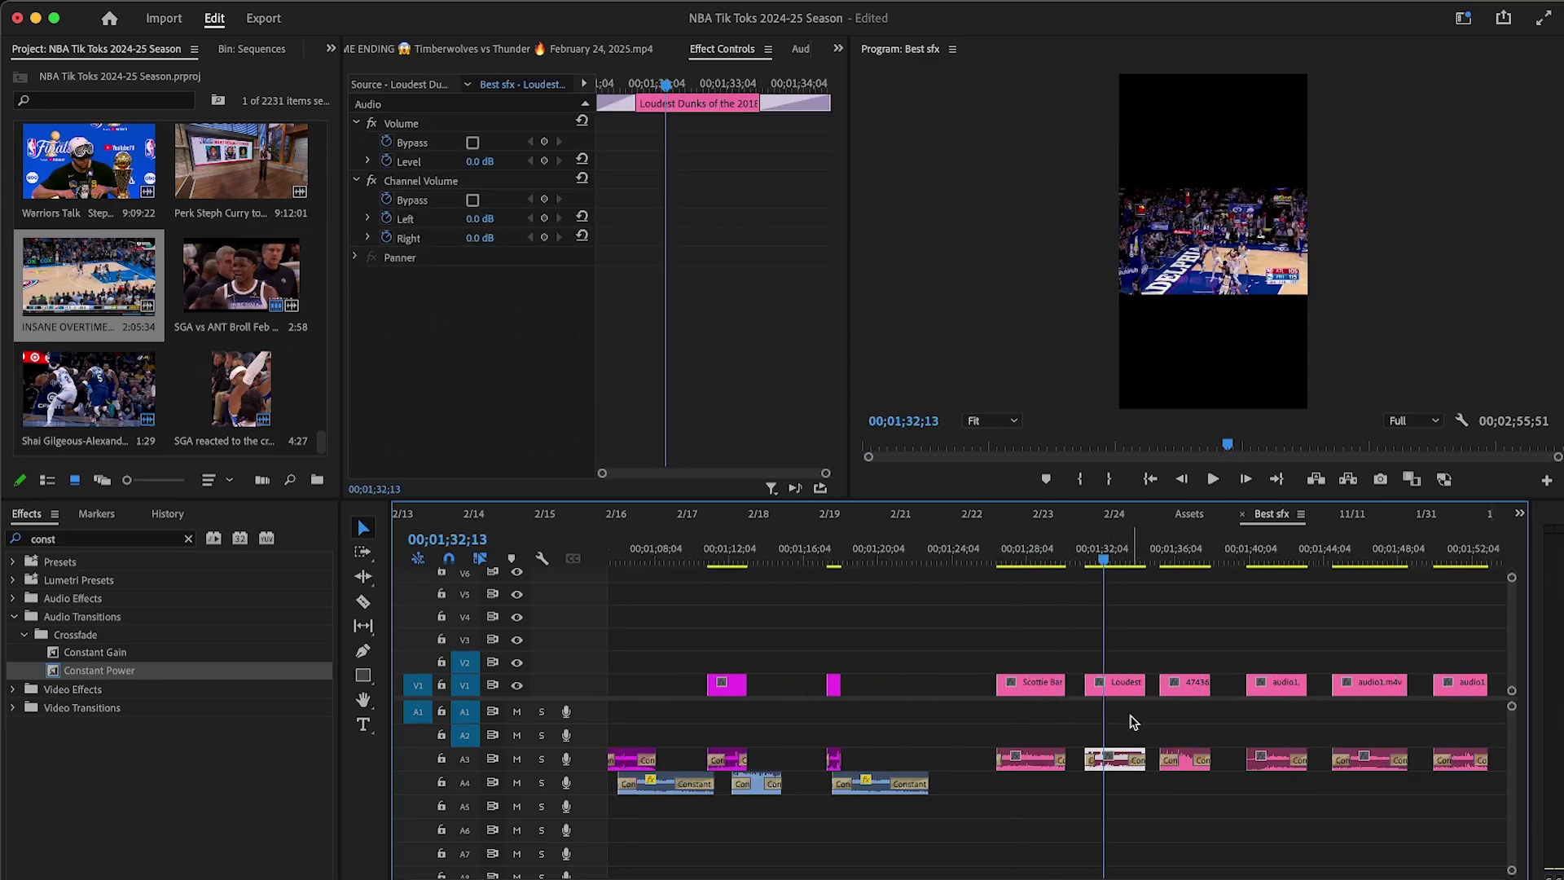
Step: Paste the Loudest Dunks audio into 2/24 and place it on A6 under the dunk at about 10 seconds
left_click(1122, 511)
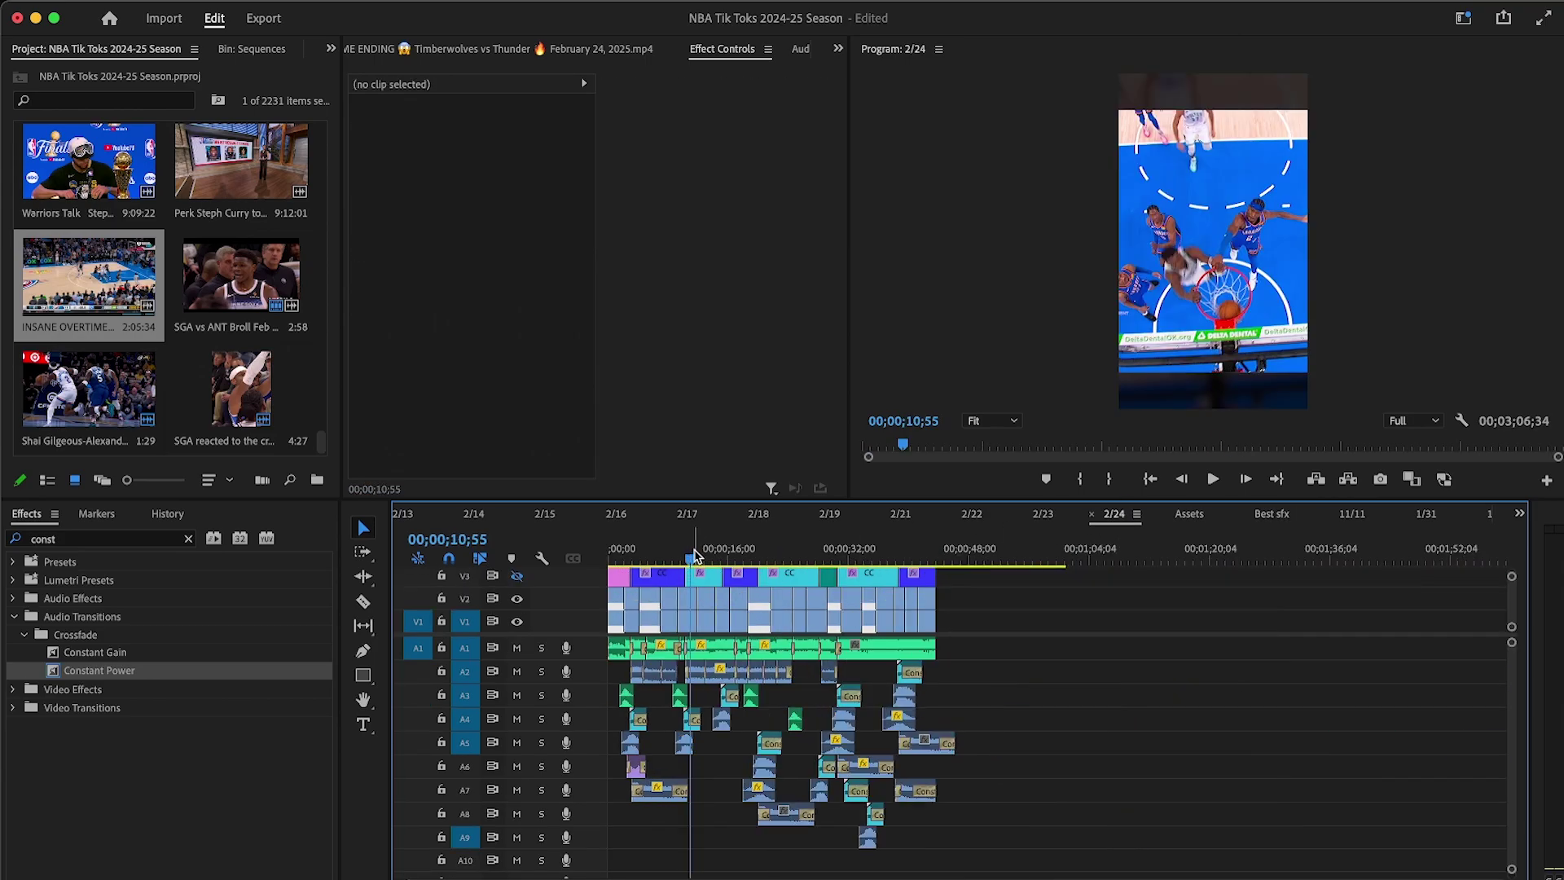
key("ctrl+v")
key("super+z")
left_click(987, 552)
key("super+v")
left_click_drag(998, 697, 693, 764)
left_click(688, 552)
key("equal")
key("equal")
key("equal")
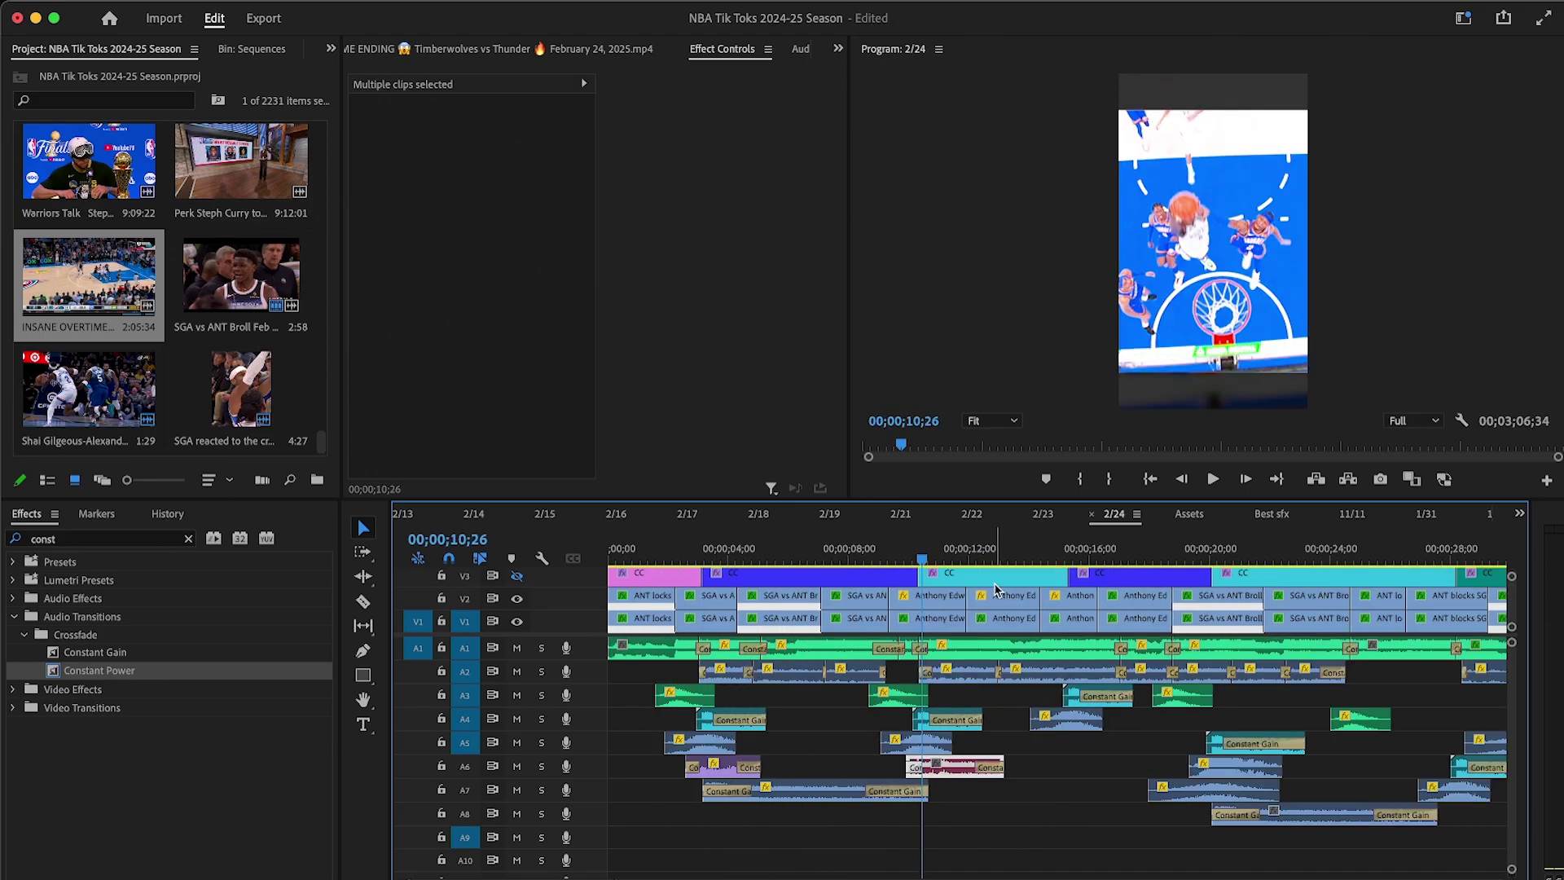
left_click(1268, 514)
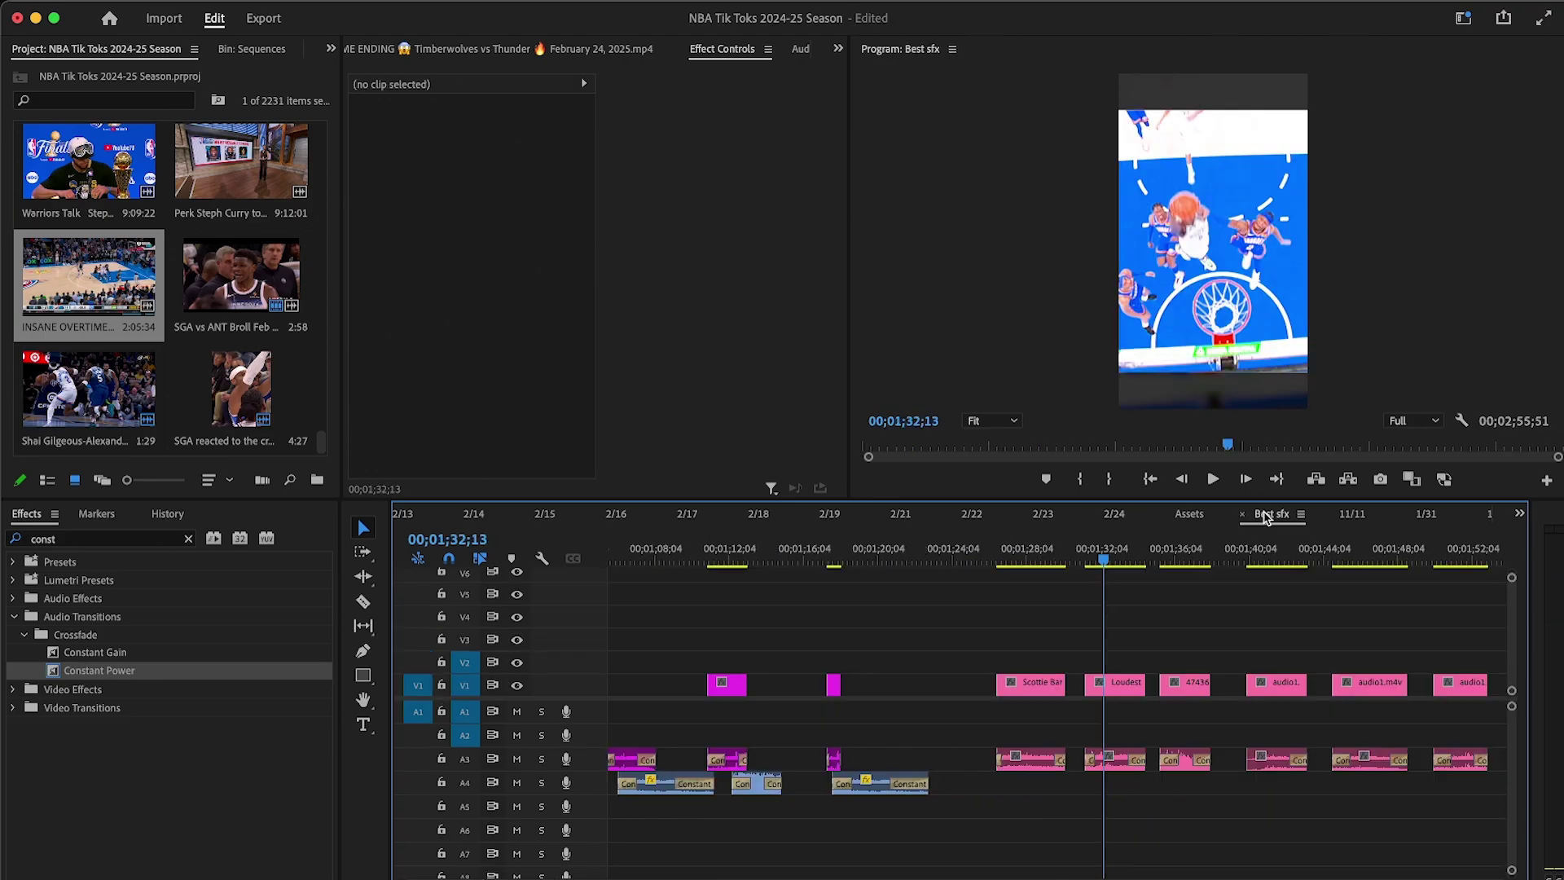
key("-")
key("-")
key("-")
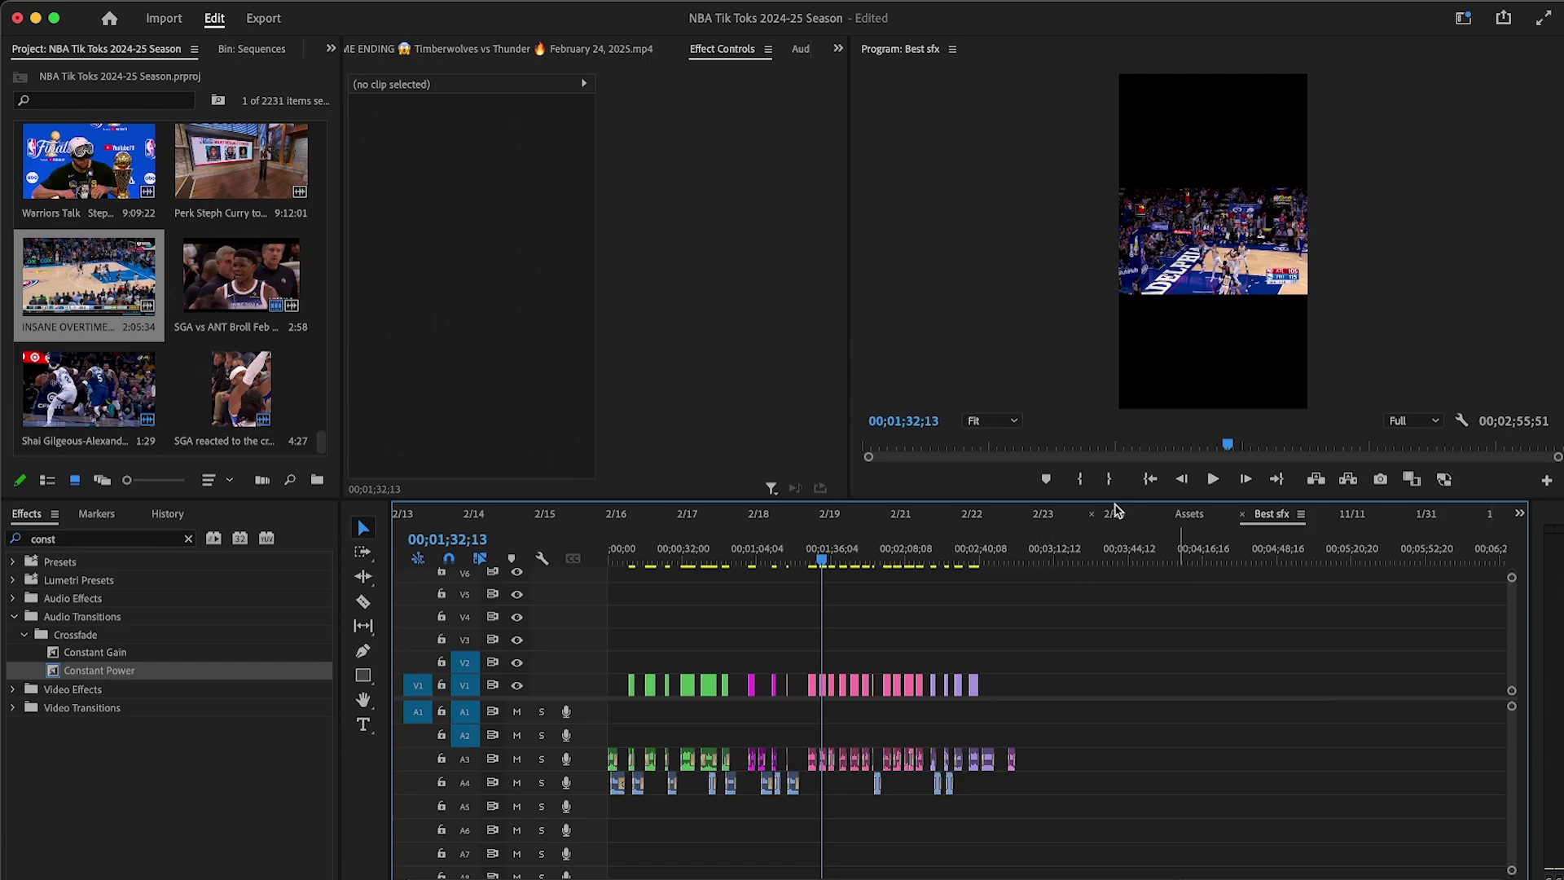
left_click(1116, 515)
Step: Align the Loudest Dunks clip on A6 with the dunk at 00;00;10;53 and set its level to -4.0 dB
left_click_drag(1059, 780, 1093, 780)
key("=")
left_click_drag(1069, 545, 1111, 545)
left_click_drag(1150, 768, 1117, 770)
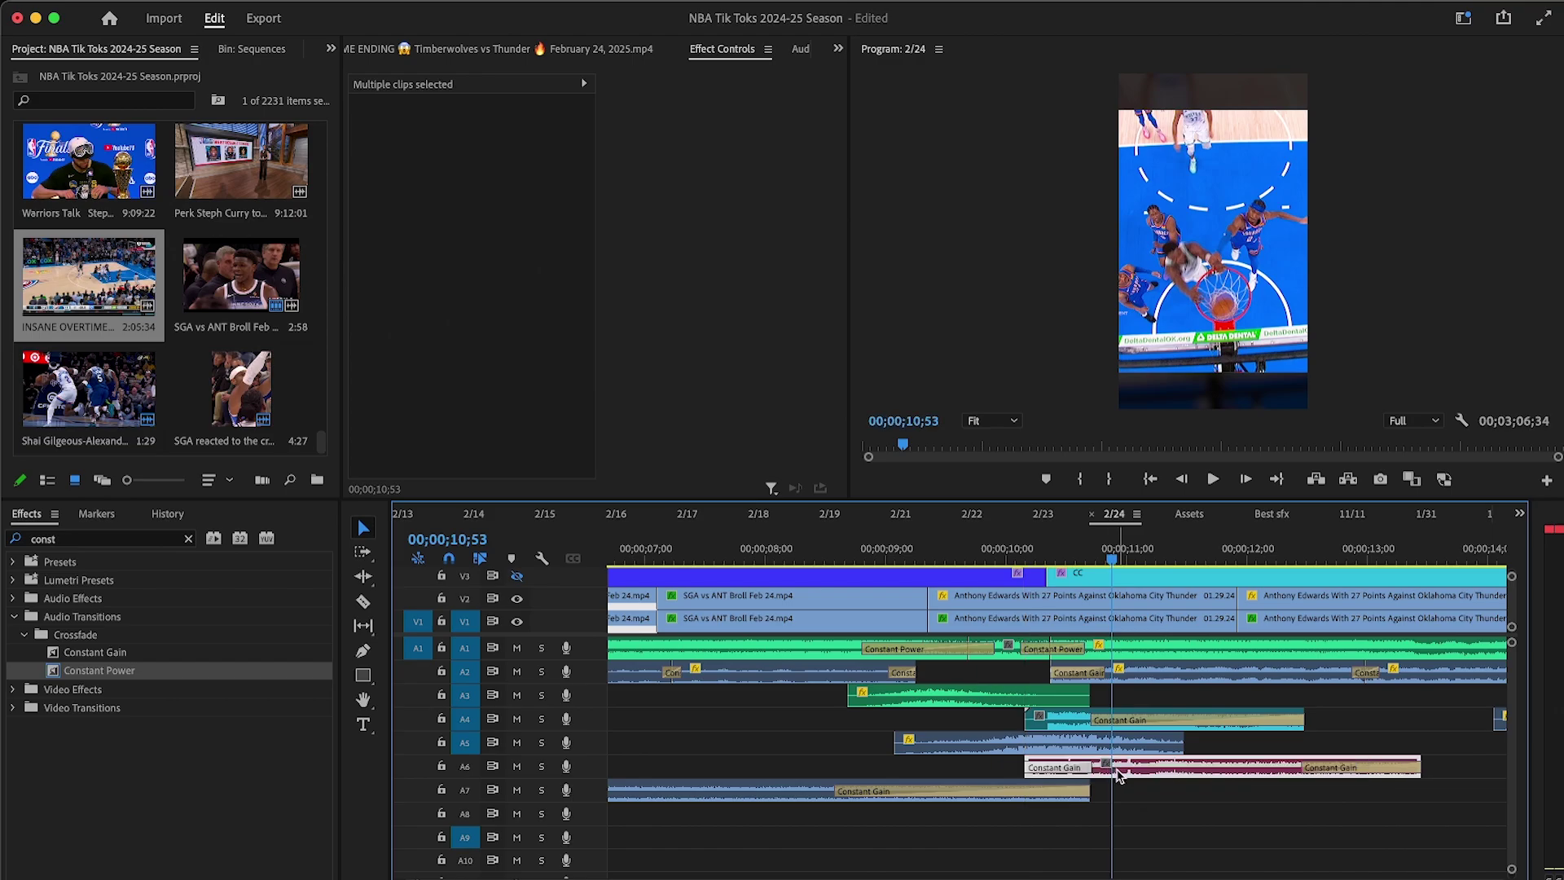
key("=")
key("=")
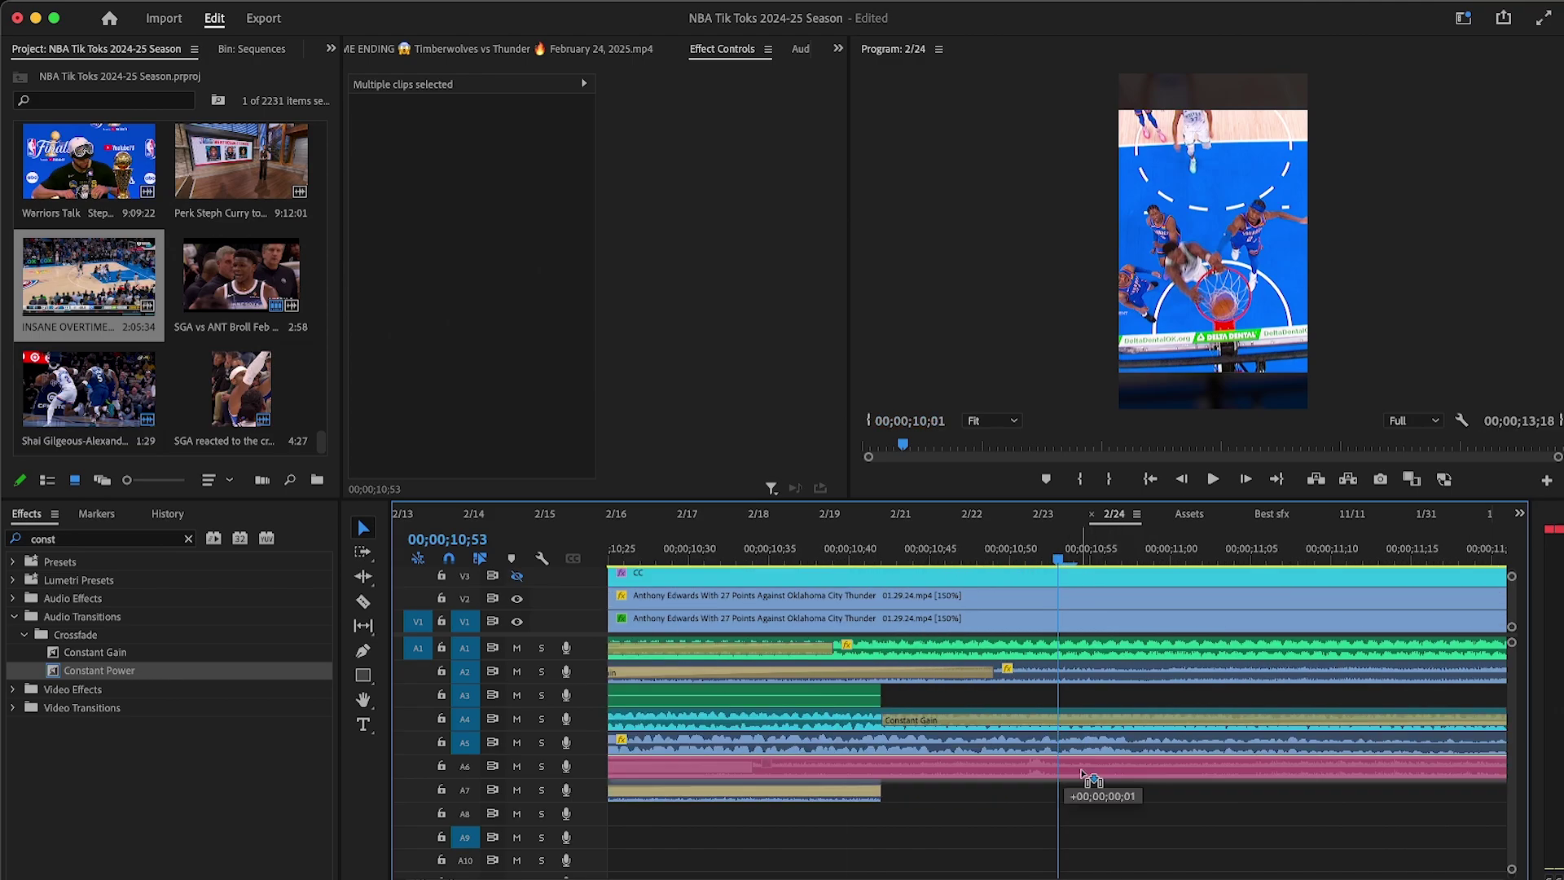
left_click(1081, 770)
key("=")
key("=")
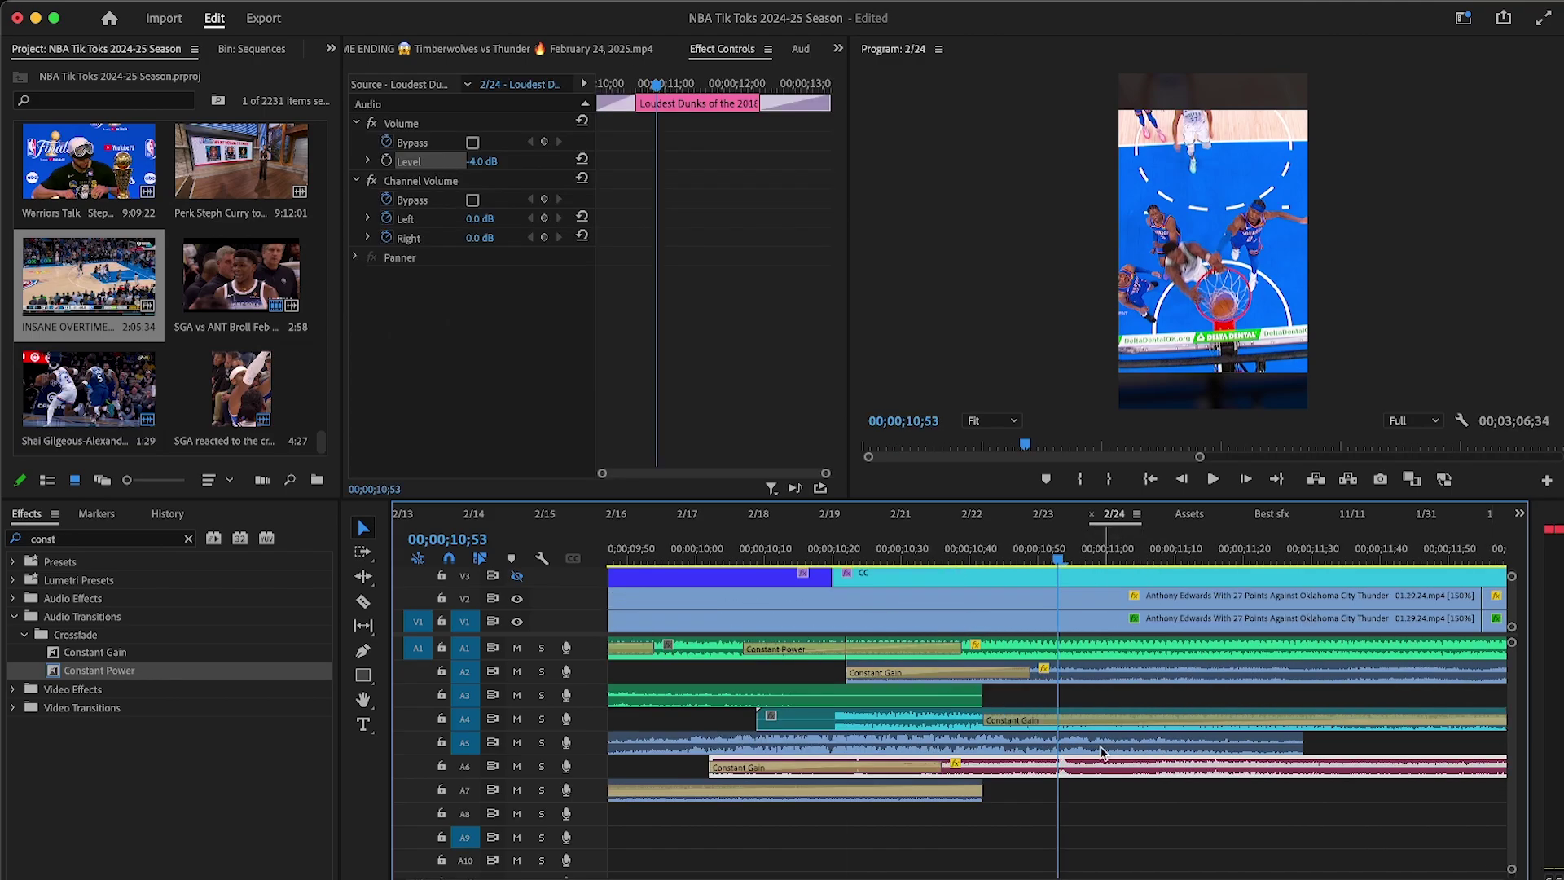
left_click_drag(1065, 774, 1053, 786)
Step: Play back 2/24 from 00;00;10;03 to check the dunk sound effect and the clips that follow
key("-")
key("-")
key("-")
key("-")
left_click(973, 558)
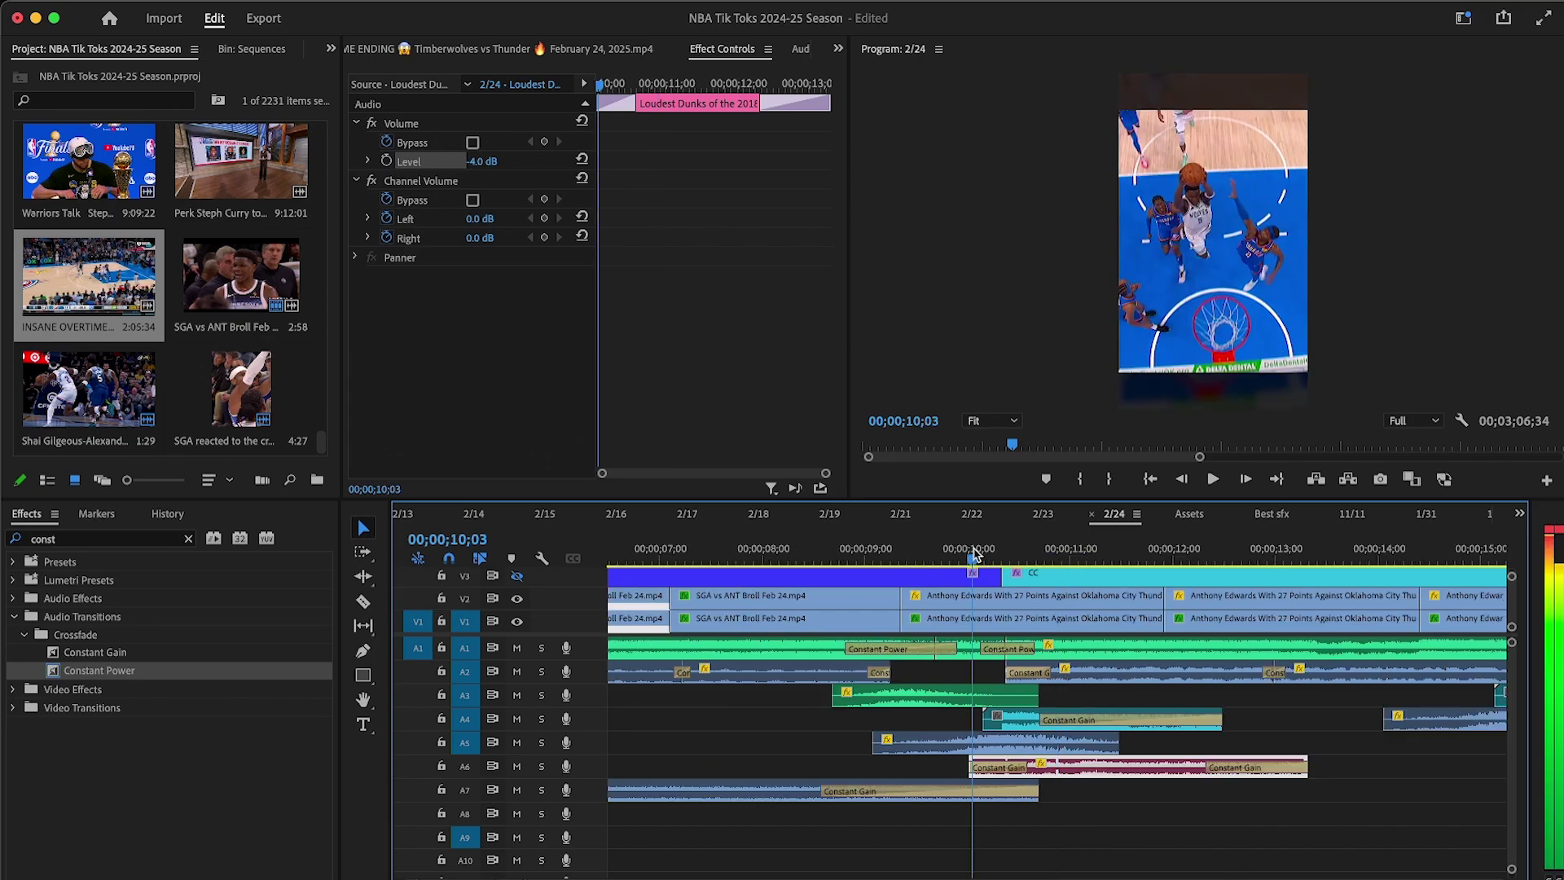
left_click(1211, 480)
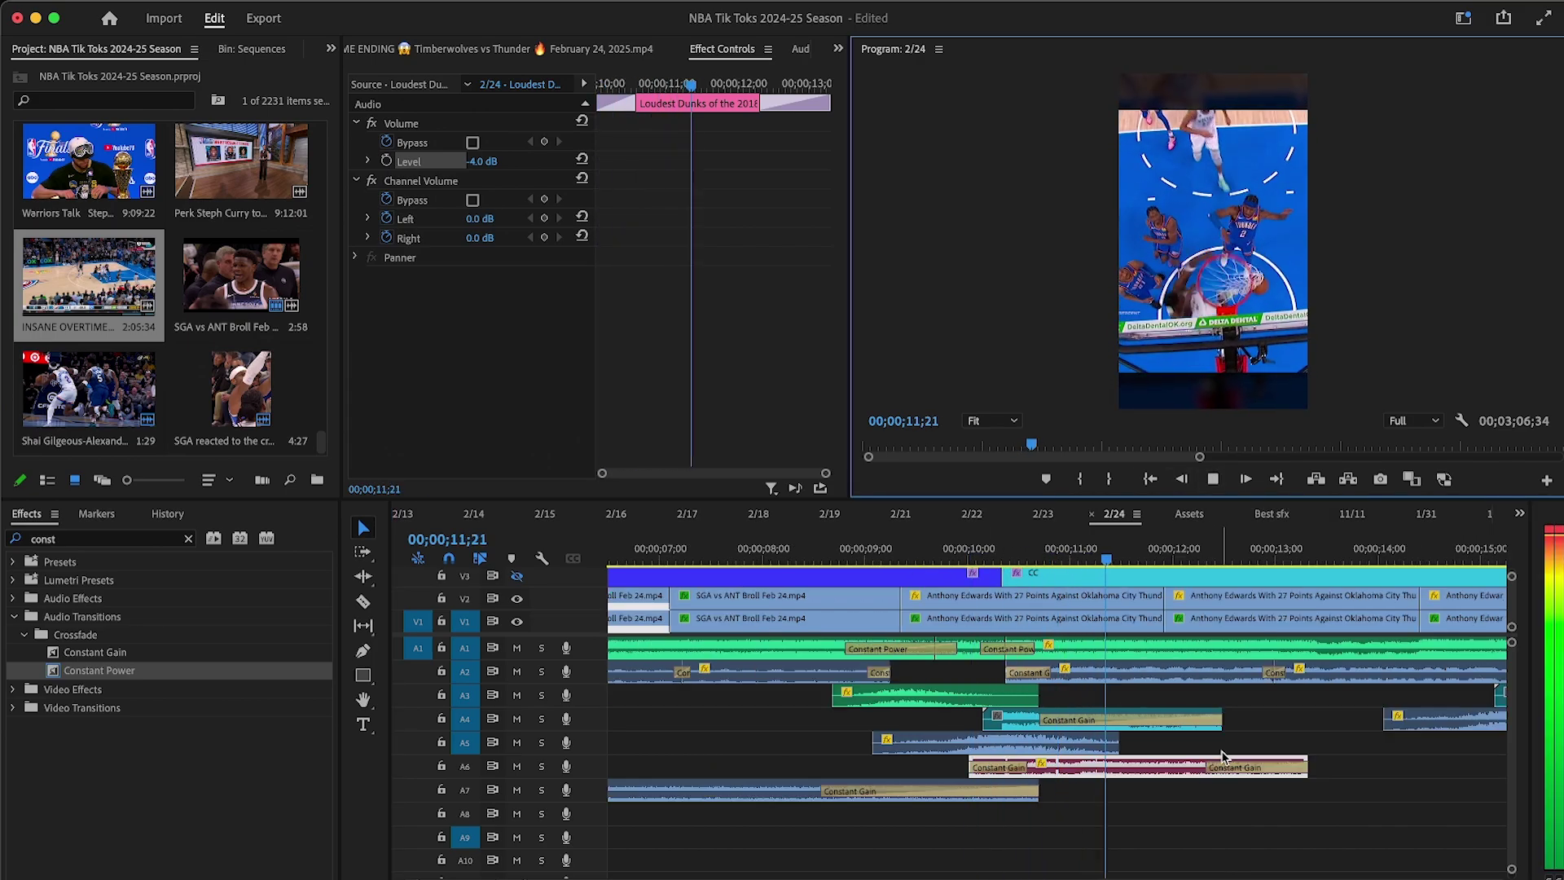
left_click(1247, 702)
scroll(1222, 706, "right", 2)
left_click(1165, 700)
scroll(1136, 717, "right", 2)
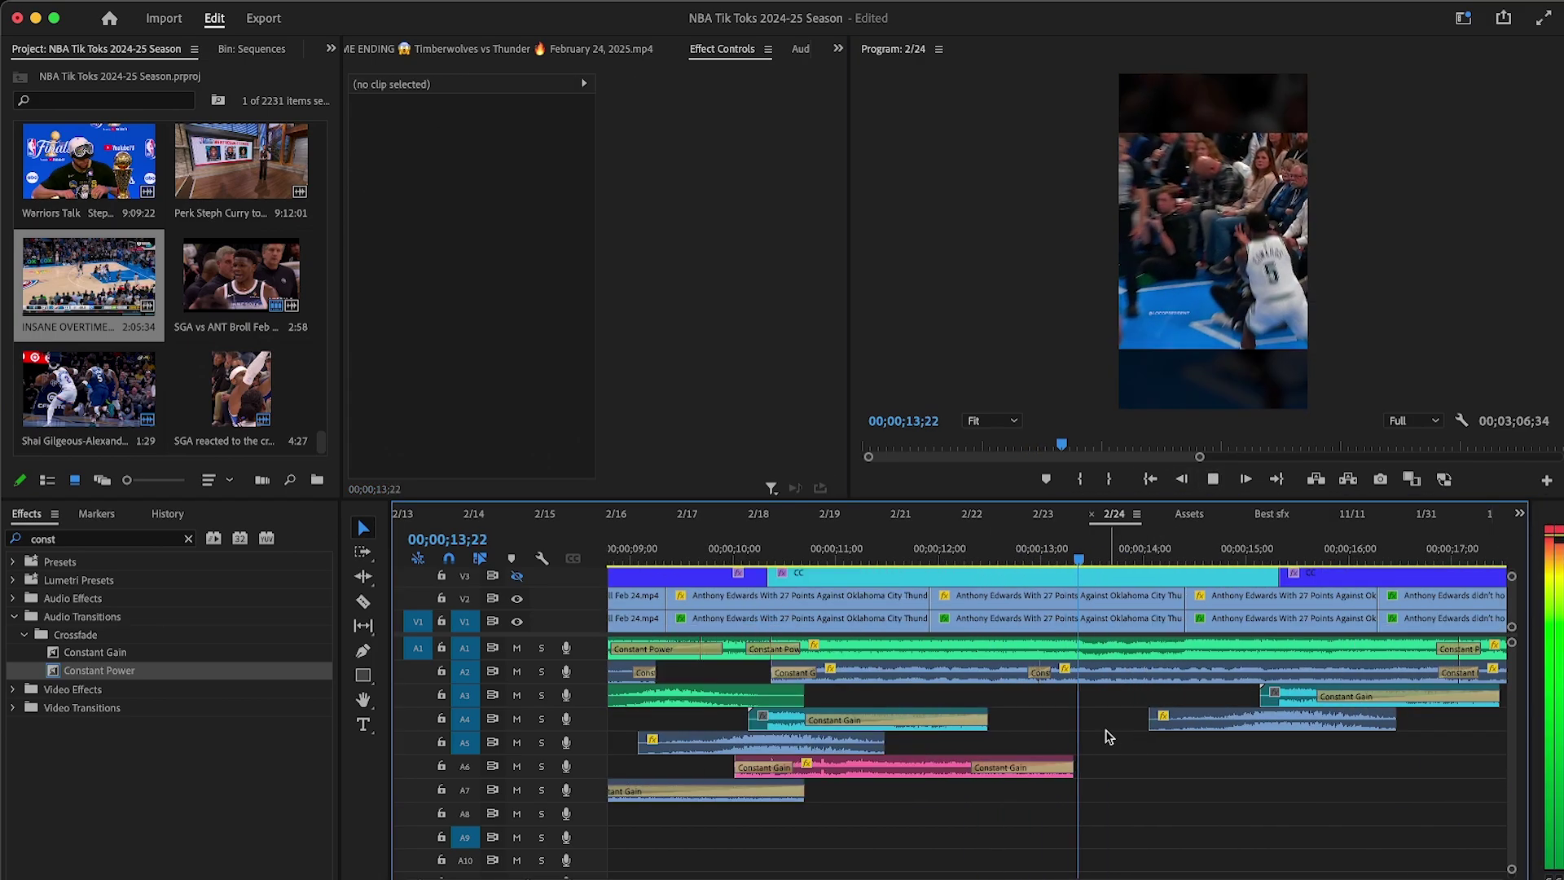
left_click(1089, 707)
scroll(1118, 733, "right", 2)
left_click(1147, 764)
key("-")
key("-")
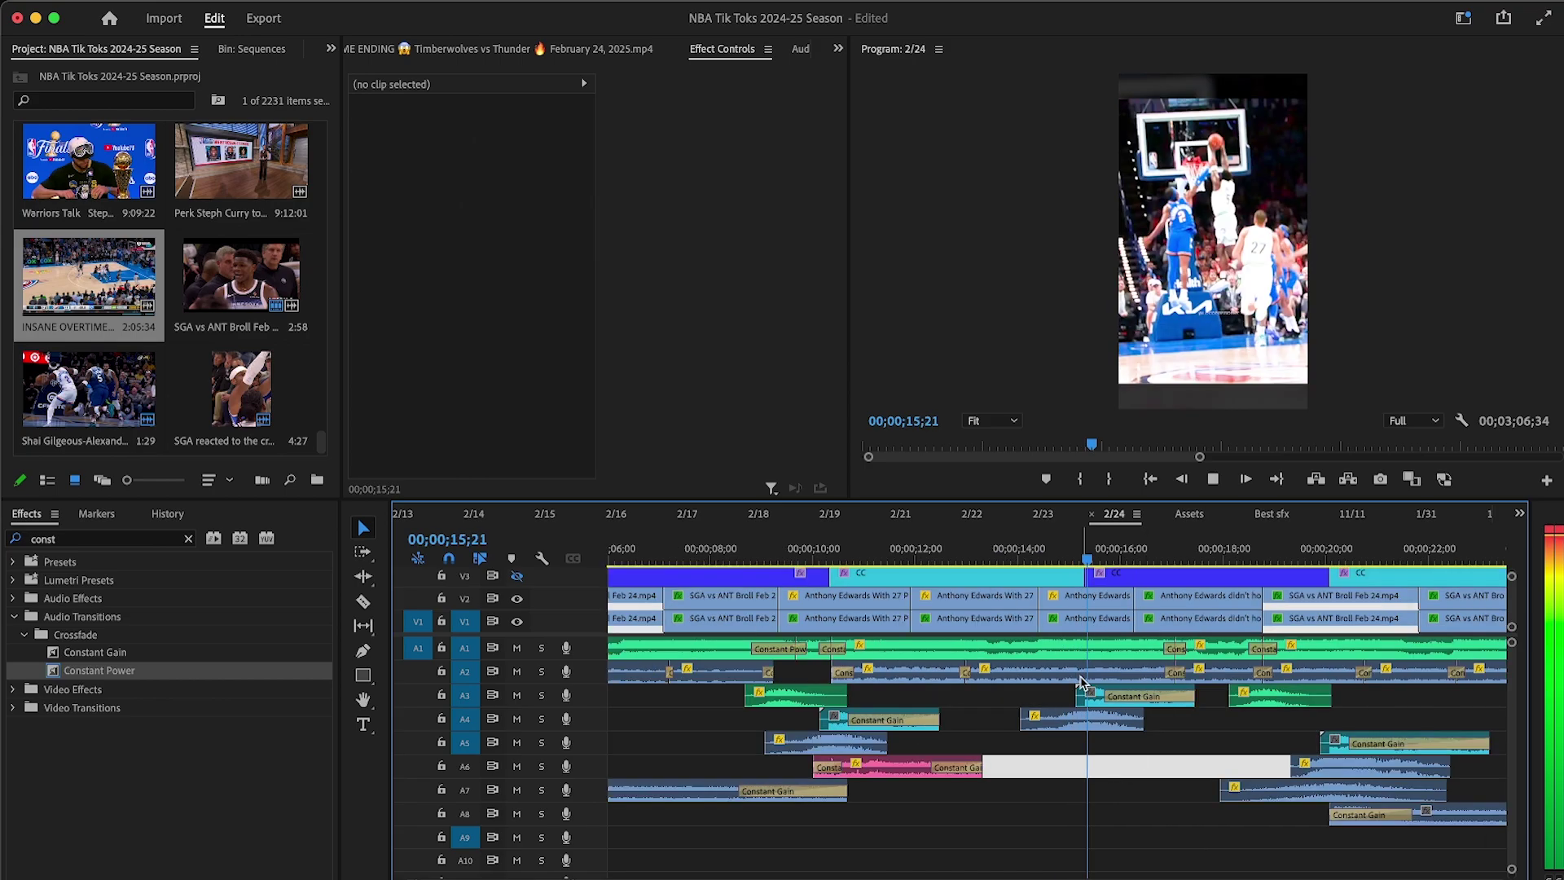
Step: Set the level of the two Anthony Edwards audio clips on A2 between about 10 and 17 seconds to 7 dB
left_click(1080, 678)
left_click(994, 673)
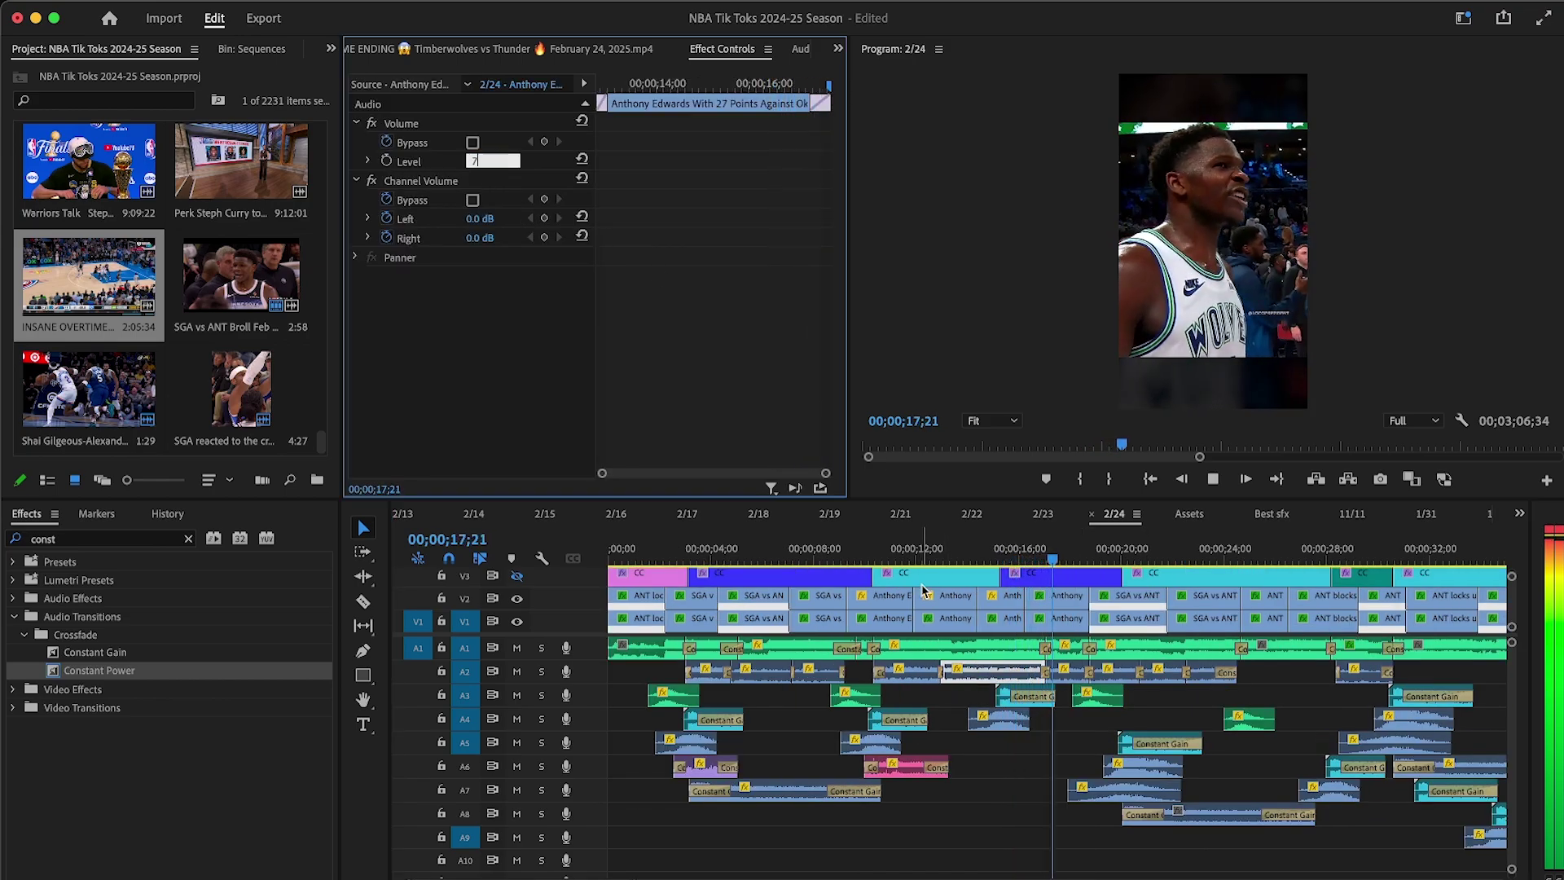
left_click(904, 672)
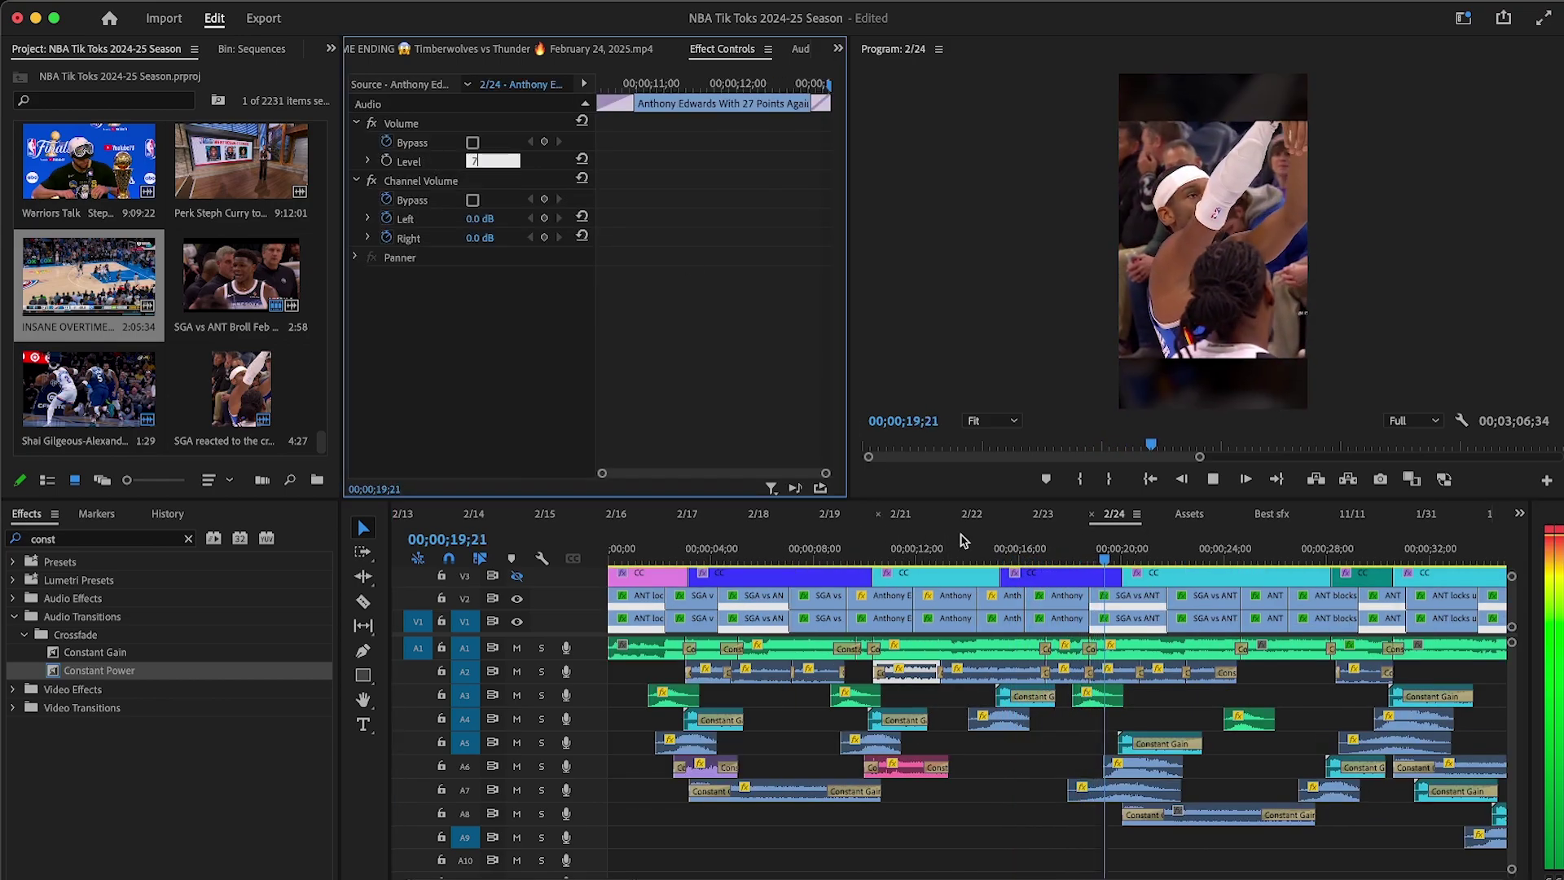
Step: Select the sound effects stacked on A5 to A8 around 00;00;20;29 and review that section
left_click(1087, 737)
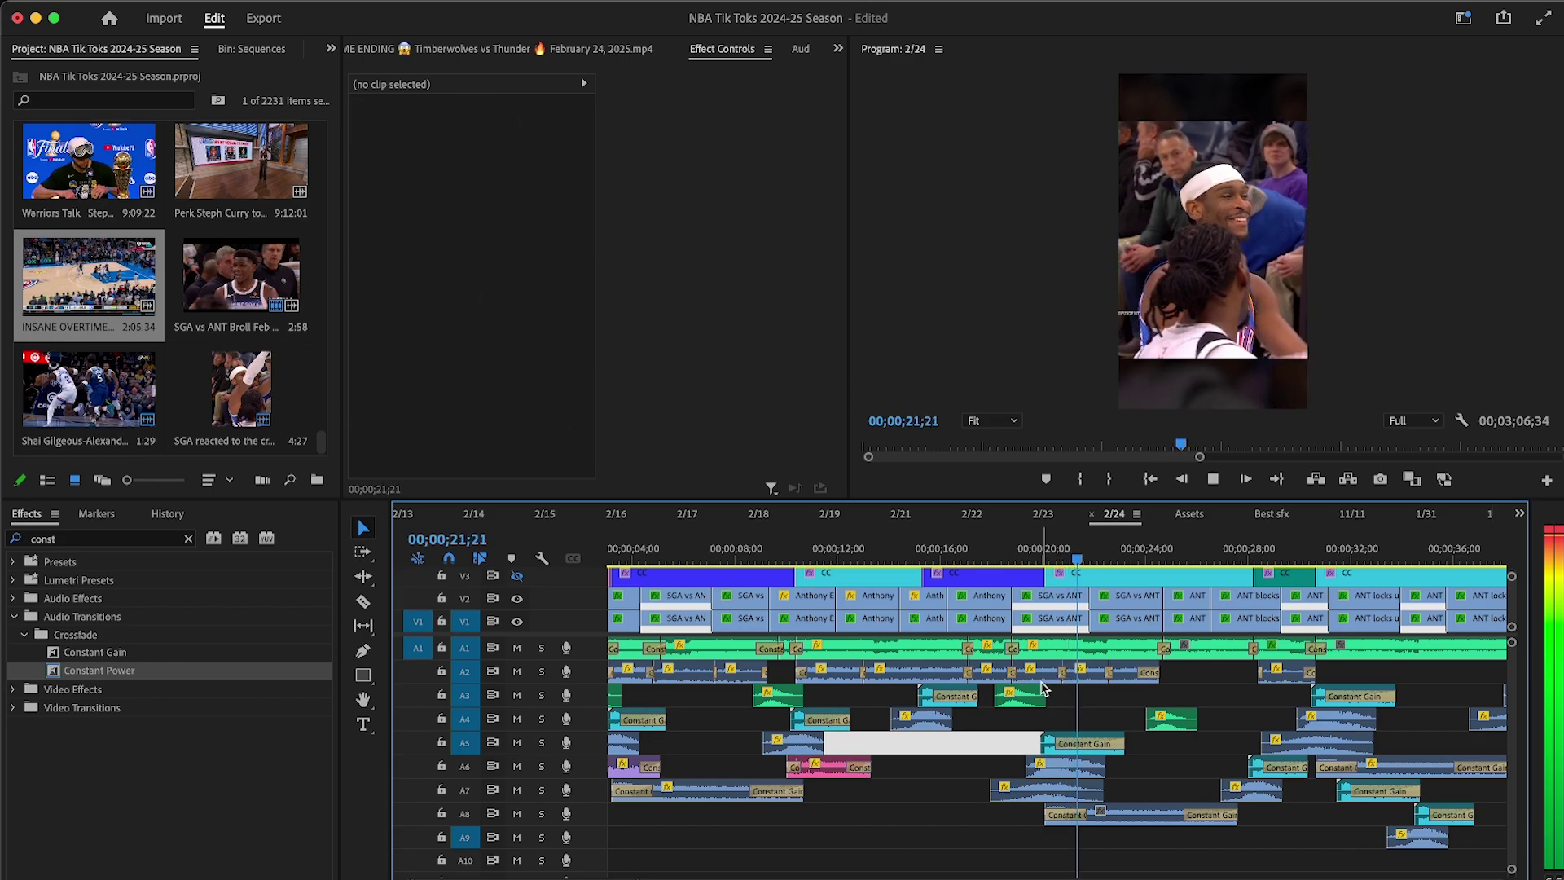
left_click_drag(1047, 691, 1087, 819)
left_click(1057, 559)
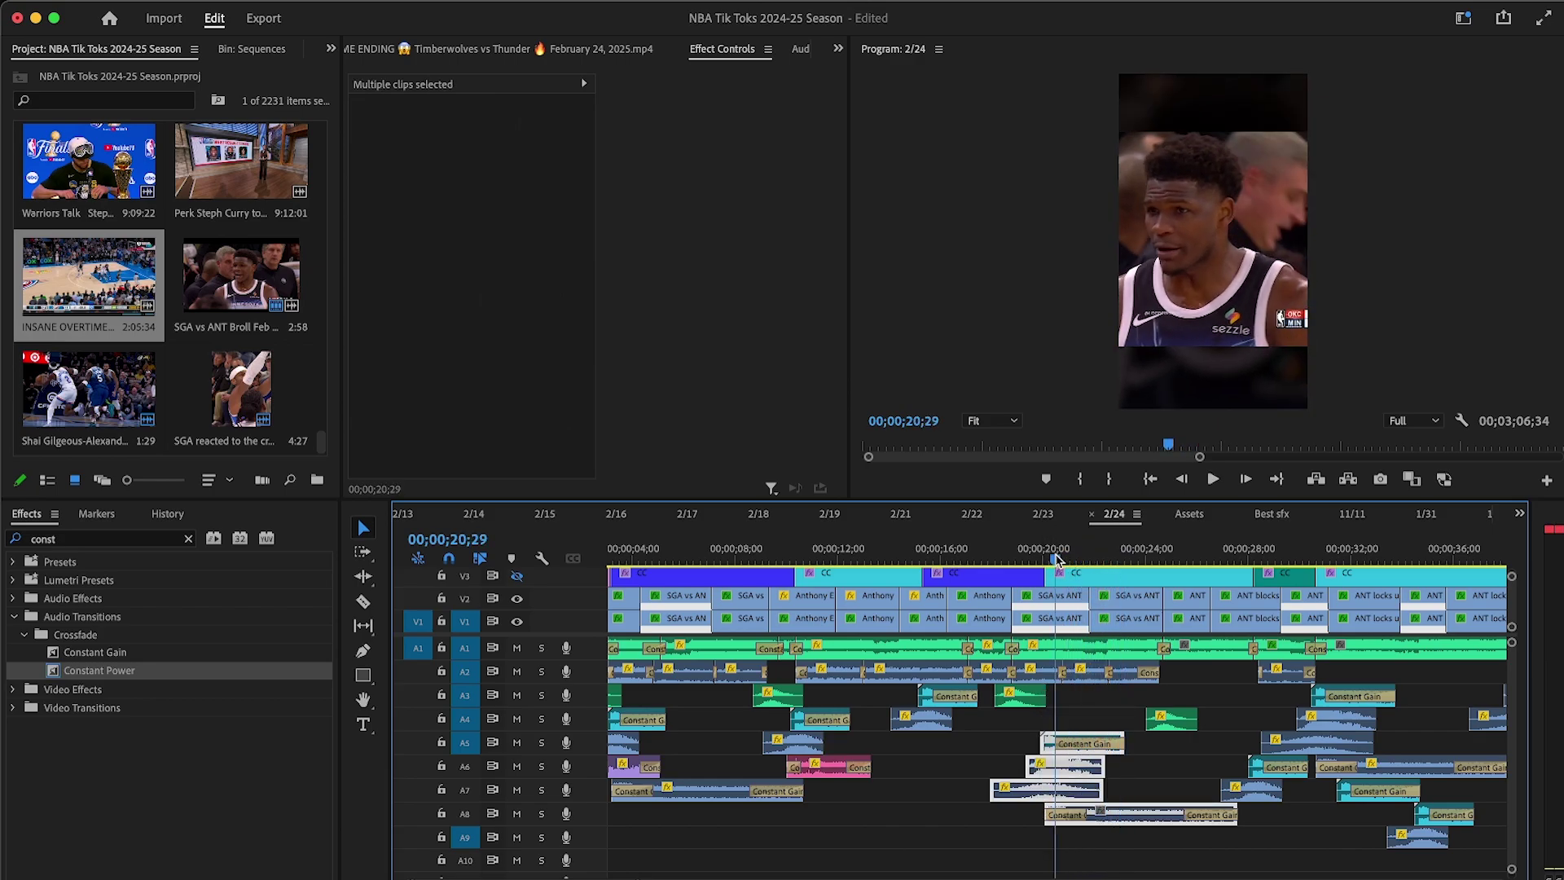
key("=")
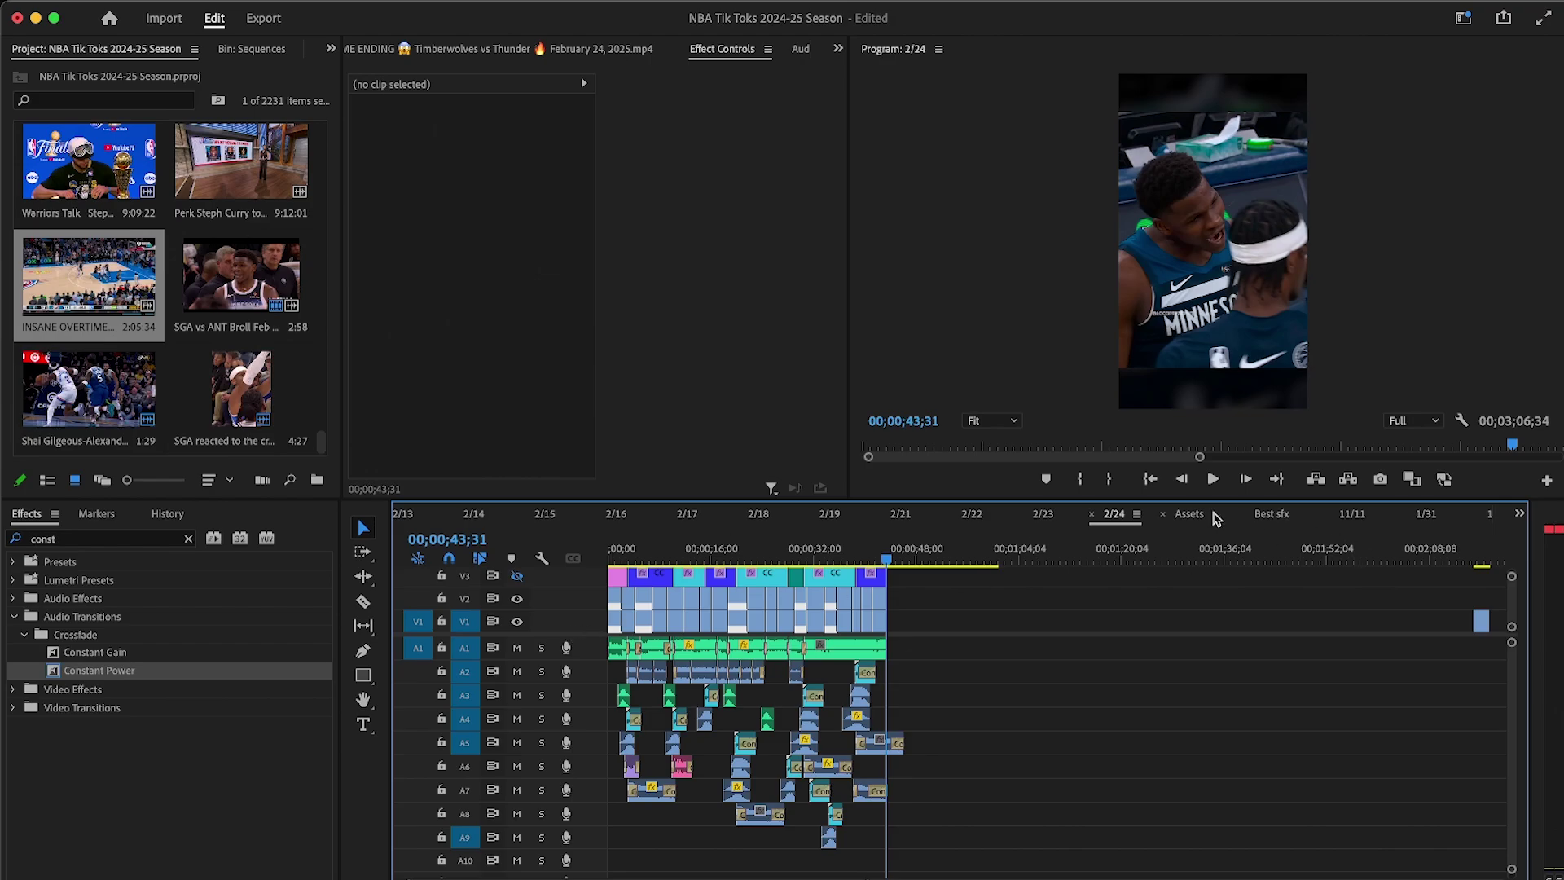
Step: Copy the Bronny James clip with the masked Fast Blur from the Assets sequence
left_click(1188, 514)
key("minus")
key("minus")
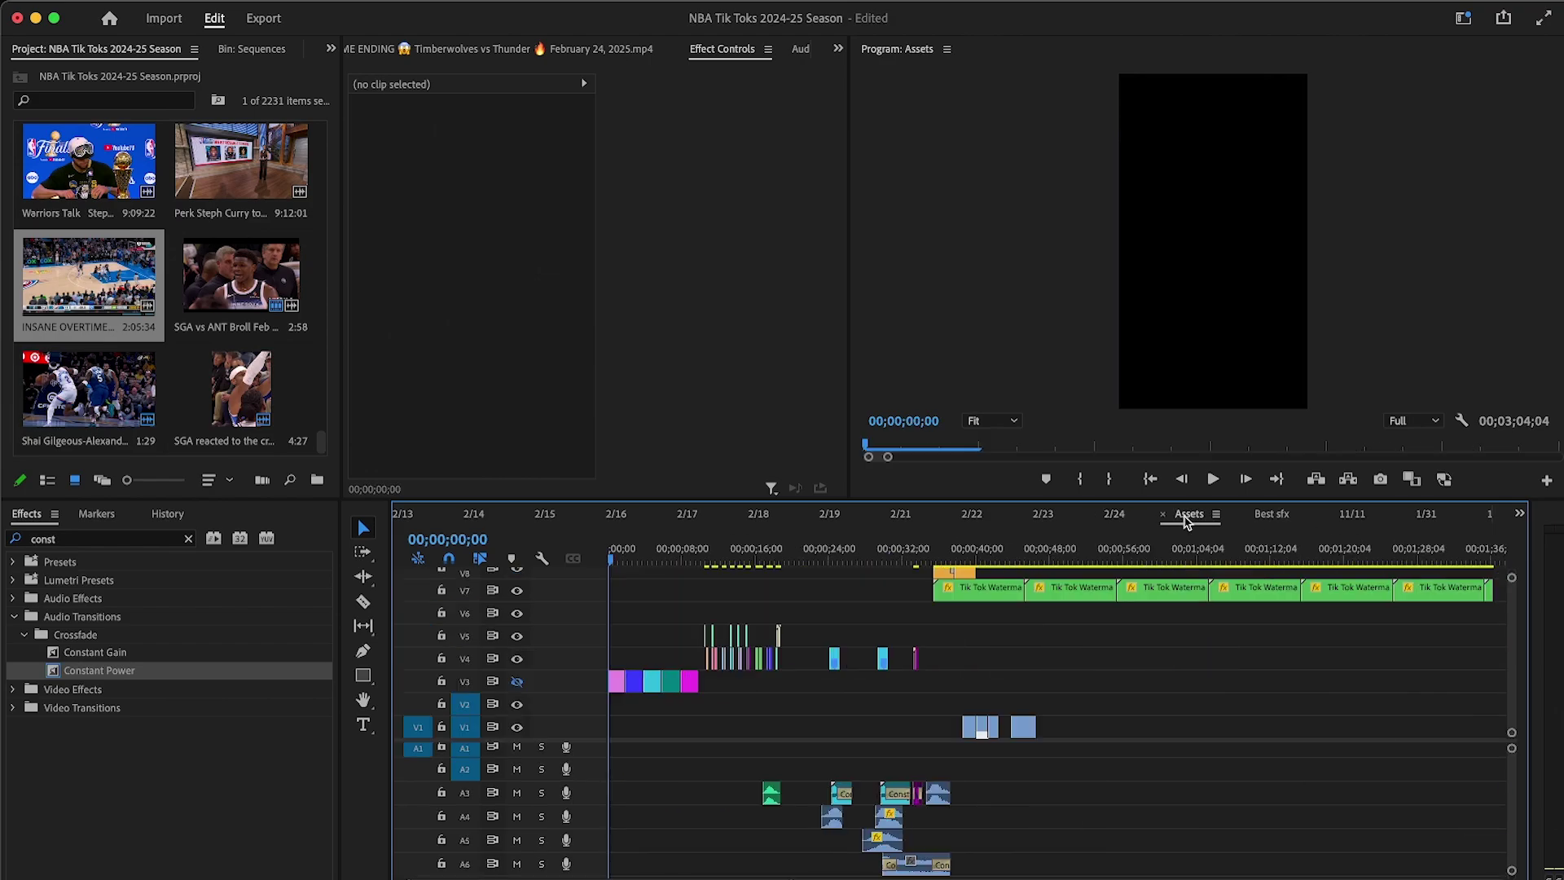
left_click(1027, 559)
key("equal")
key("equal")
key("equal")
right_click(1038, 730)
left_click(1067, 769)
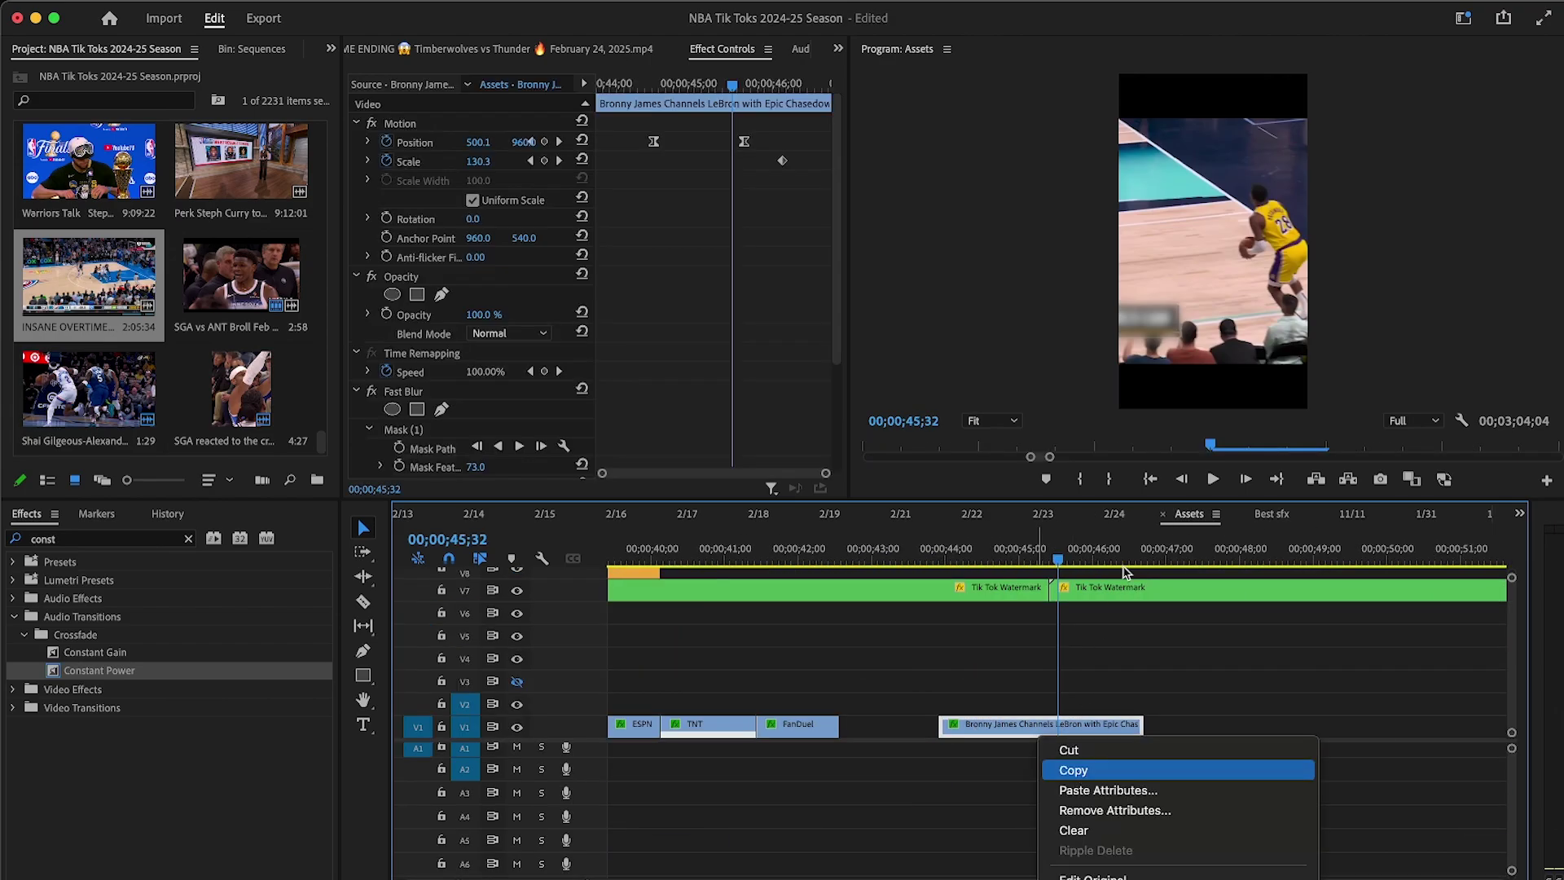
Step: Paste the copied clip's Fast Blur attributes onto the V2 SGA vs ANT Broll clip at about 00;00;23;39 in 2/24
left_click(1128, 515)
left_click_drag(683, 553, 1209, 597)
key("equal")
key("equal")
key("equal")
key("equal")
right_click(1208, 597)
left_click(1255, 665)
key("Escape")
Step: Move the Fast Blur mask on the SGA vs ANT Broll clip over the score graphic beside the player
scroll(467, 405, "down", 5)
left_click(400, 368)
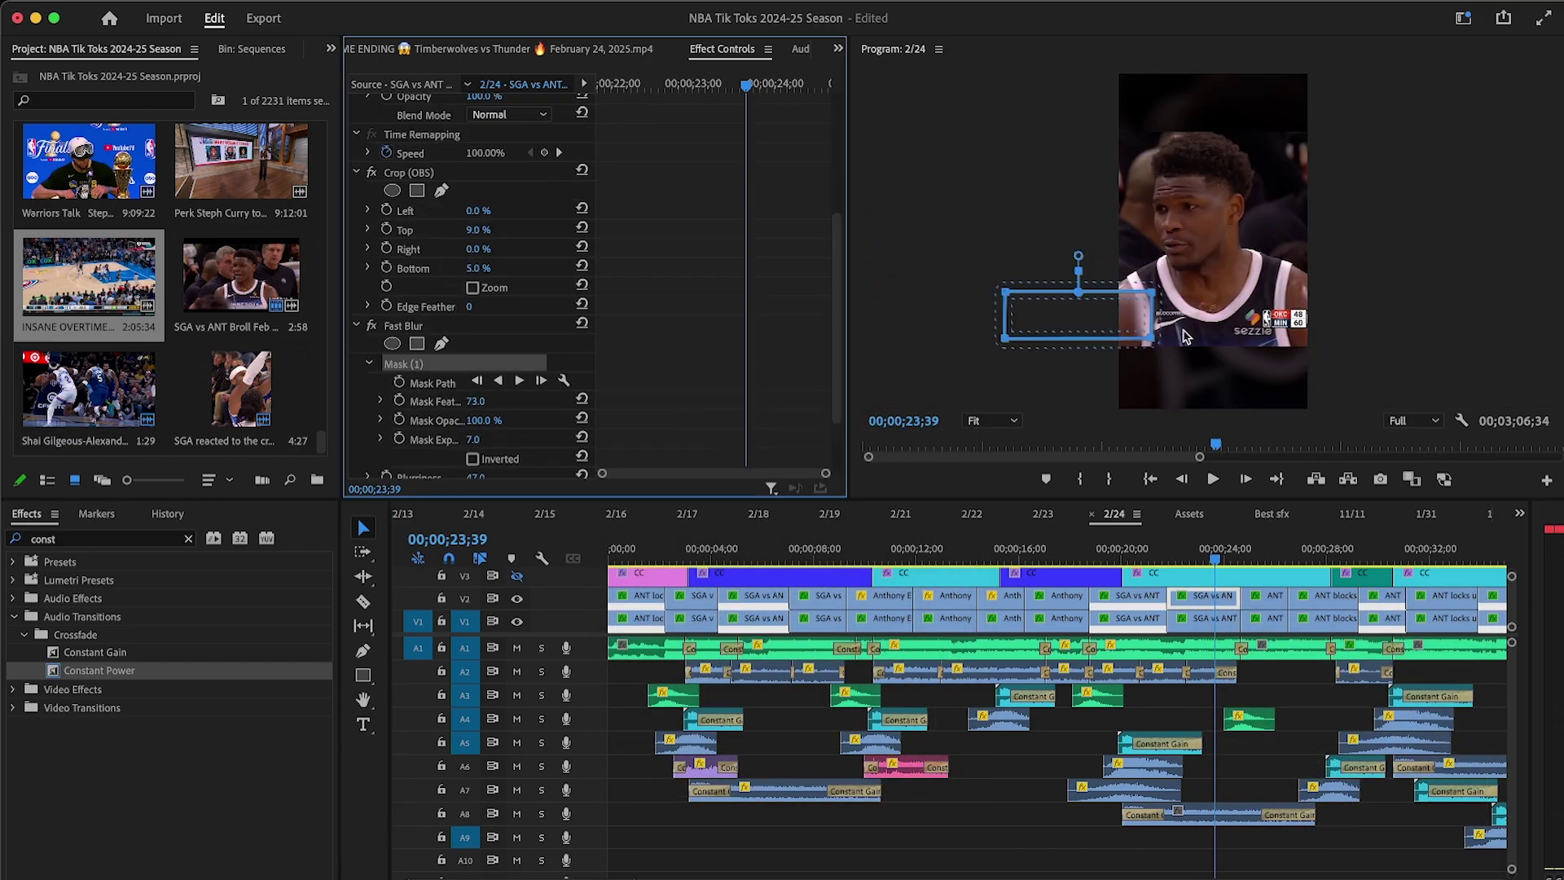
left_click_drag(1090, 315, 1322, 319)
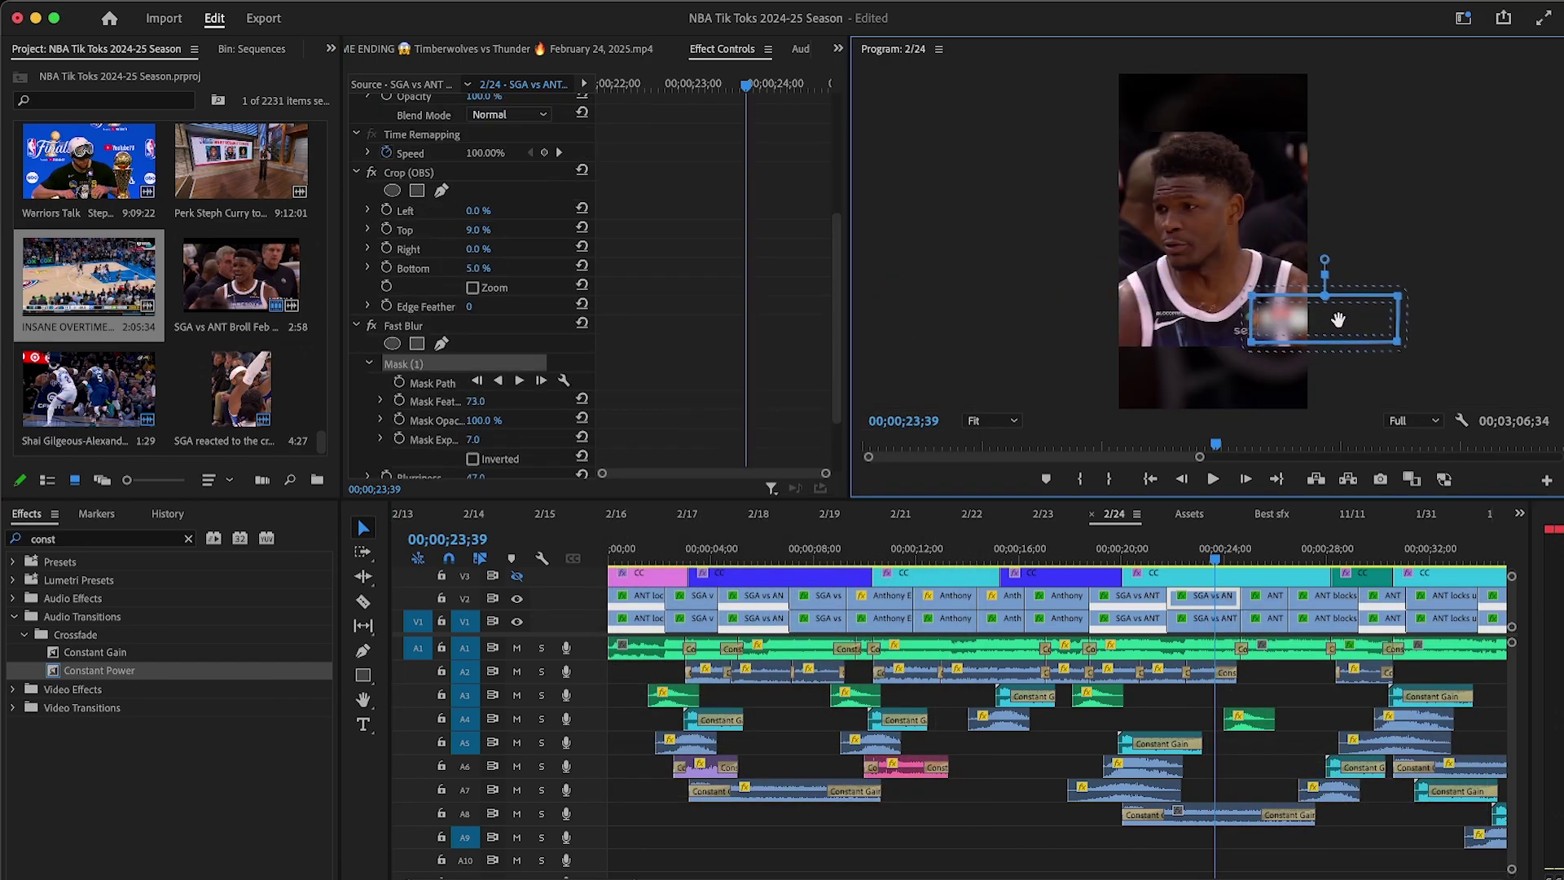
Step: Play back the SGA vs ANT Broll section to check the blurred score graphic, continuing to 00;00;25;00
left_click(1161, 544)
key("=")
left_click(1213, 479)
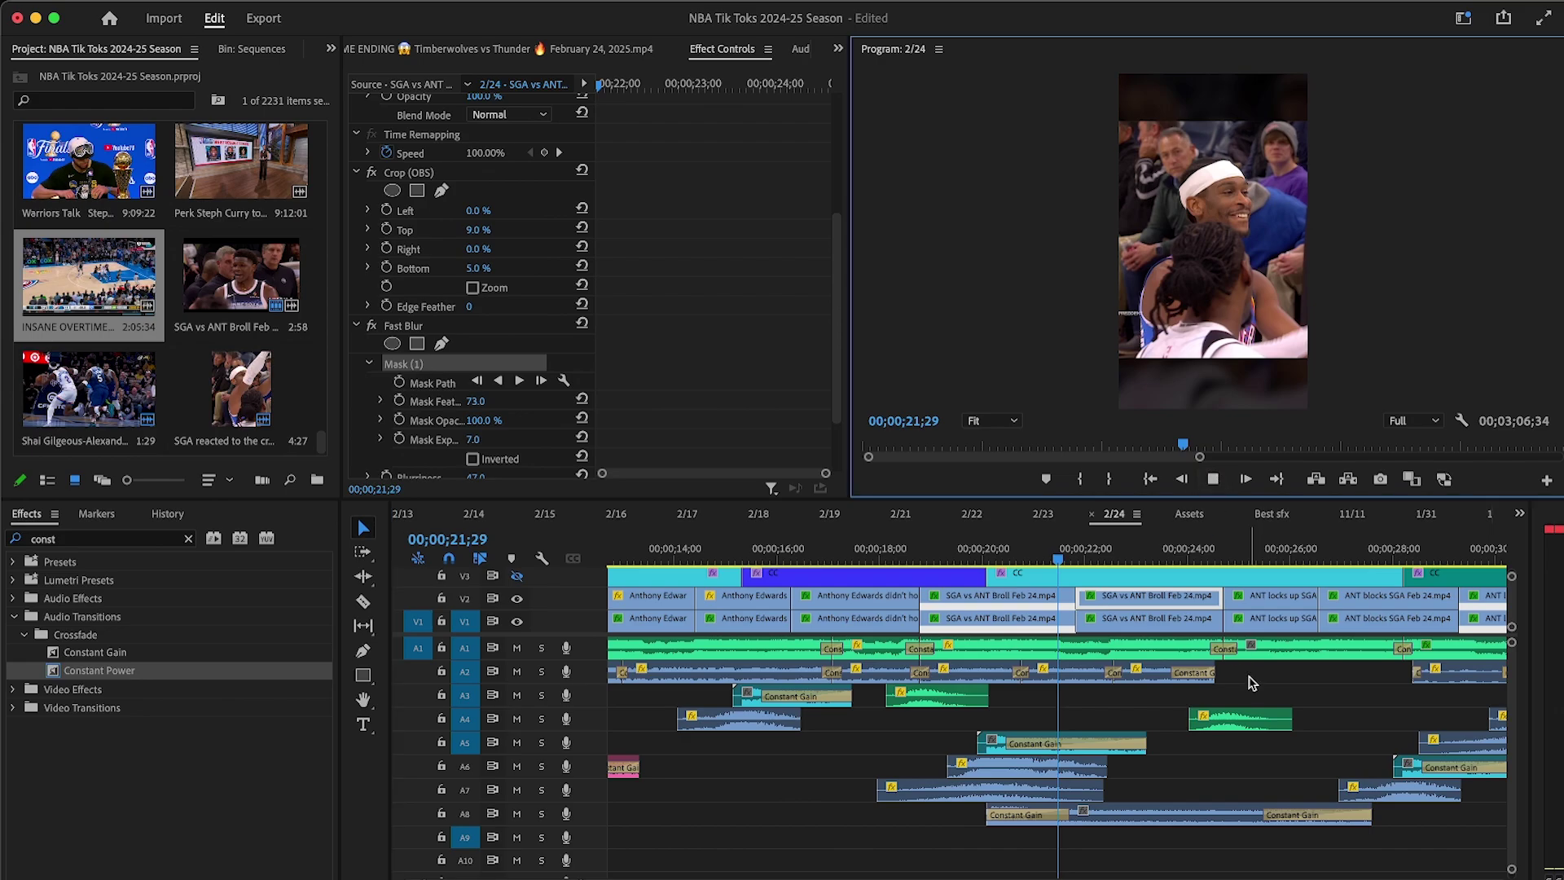
left_click(1251, 677)
key("-")
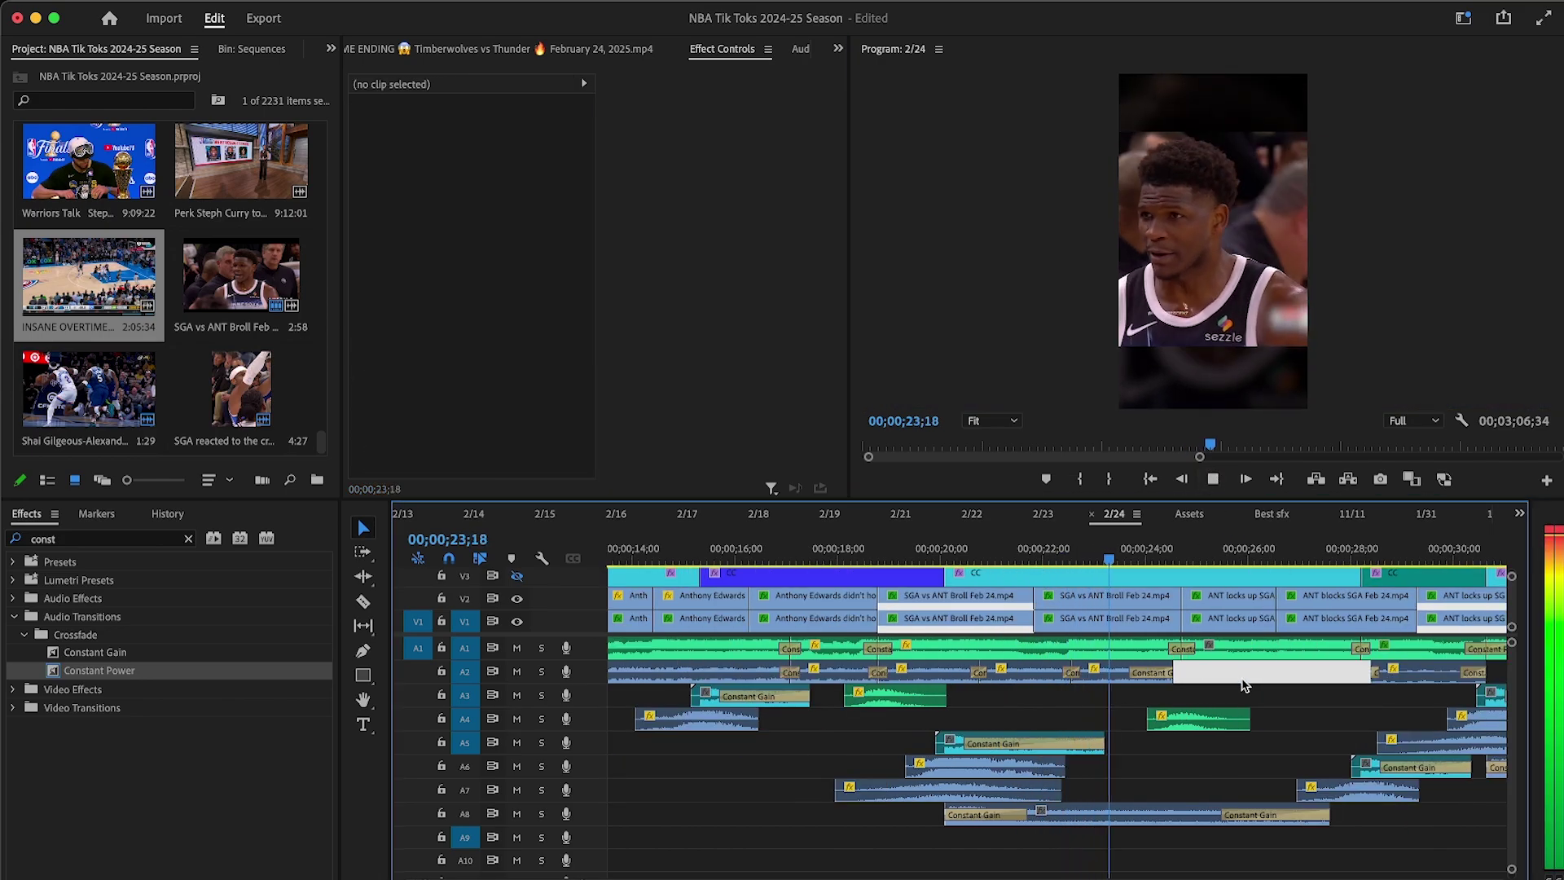
key("=")
left_click(1127, 549)
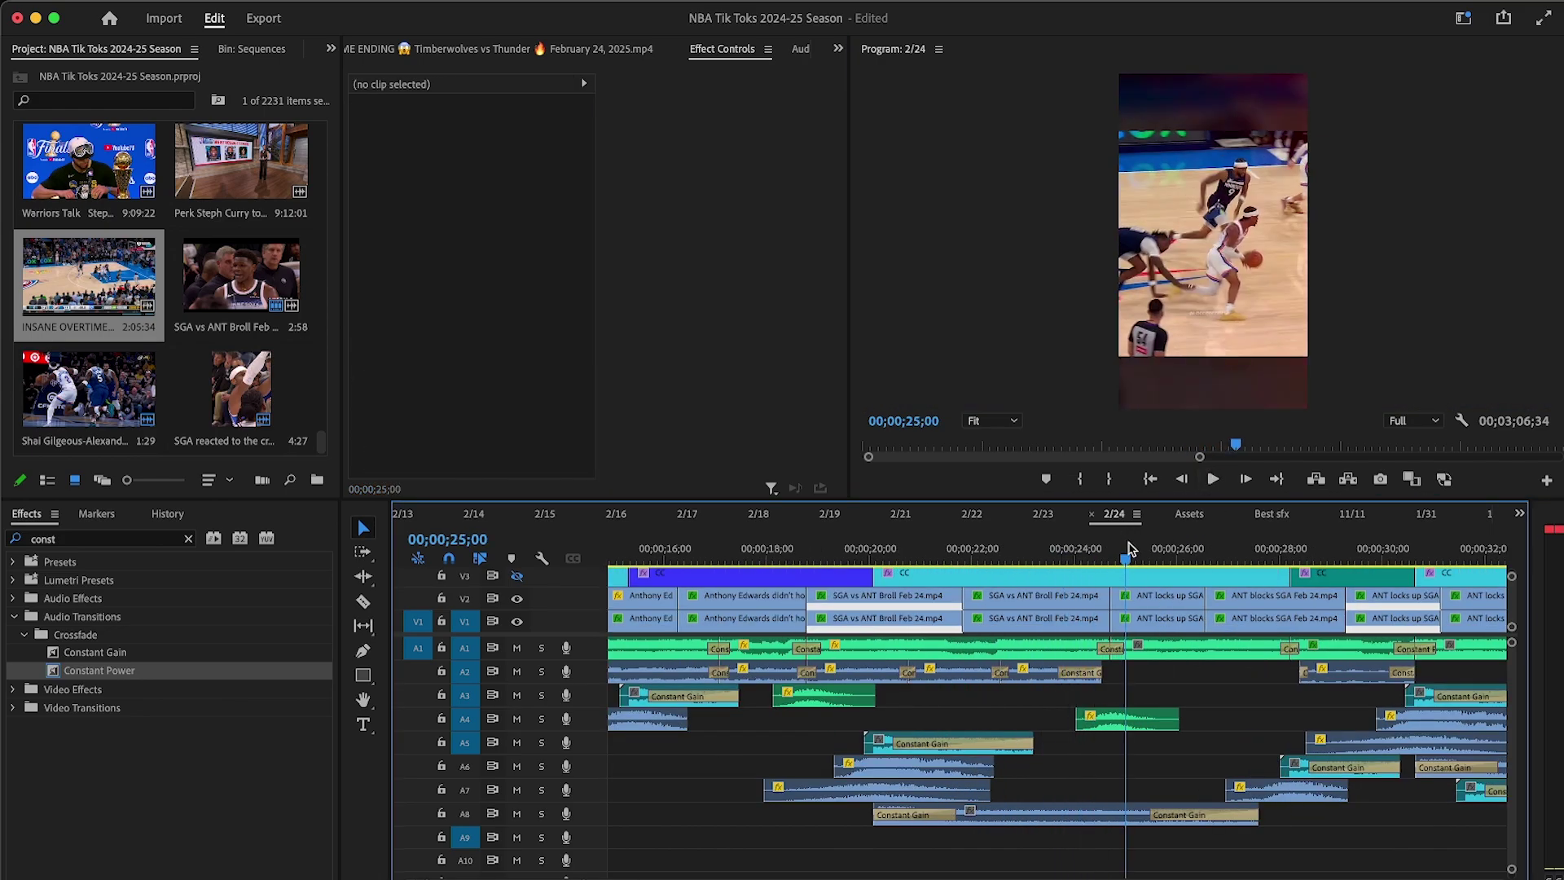
Step: Copy the Bronny James clip from Assets and paste its Fast Blur attributes onto the ANT locks up SGA clip at 00;00;34;43 in 2/24
left_click(1179, 513)
left_click(943, 695)
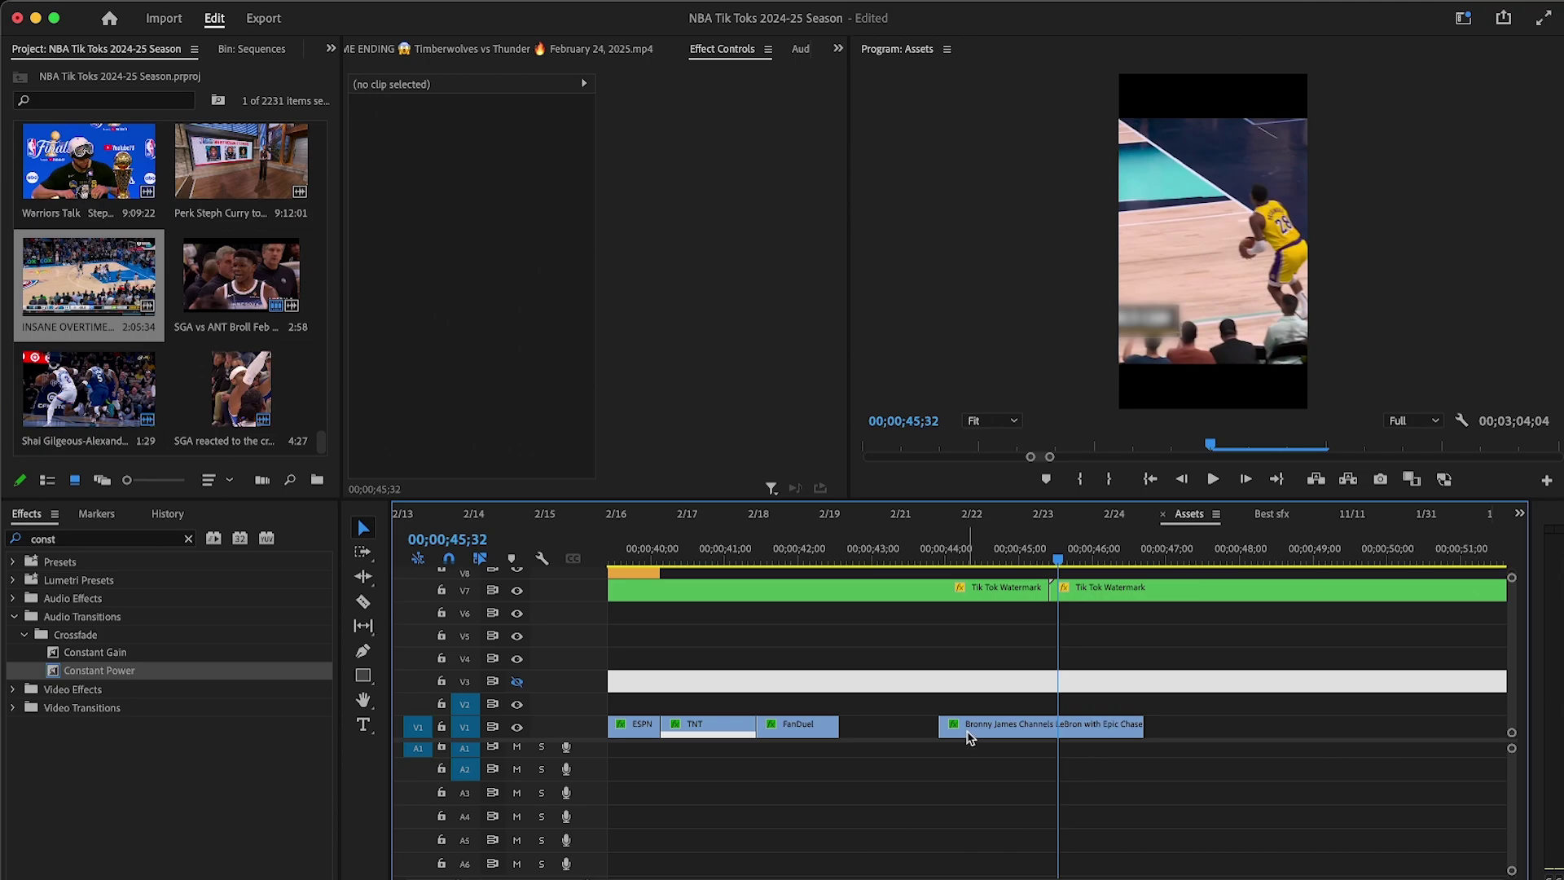
left_click(968, 732)
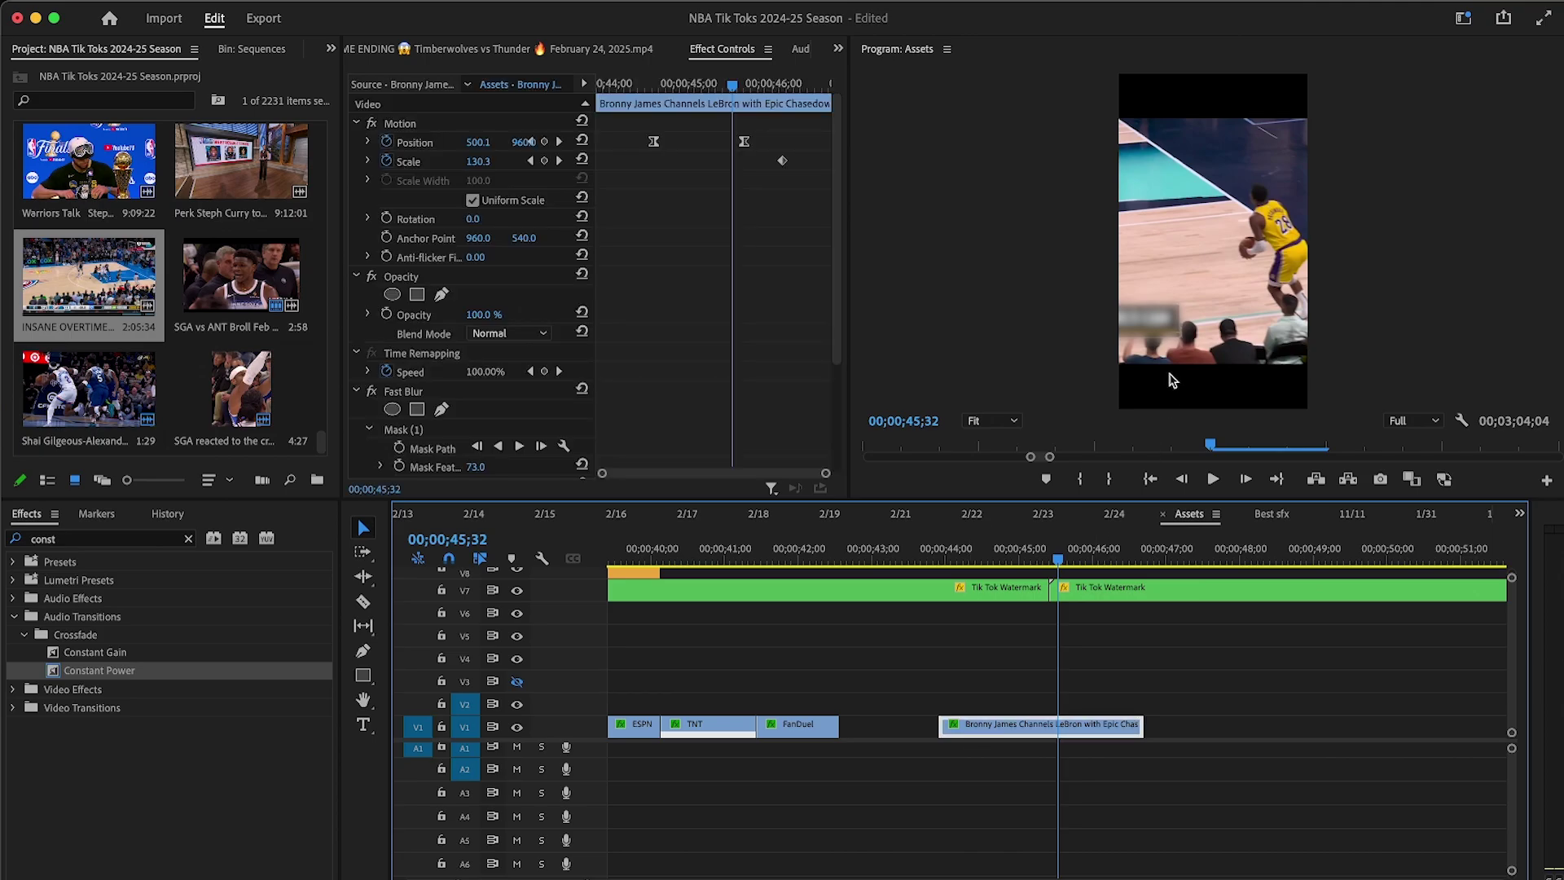
left_click(1124, 518)
left_click_drag(1132, 554, 1340, 575)
key("=")
right_click(1084, 607)
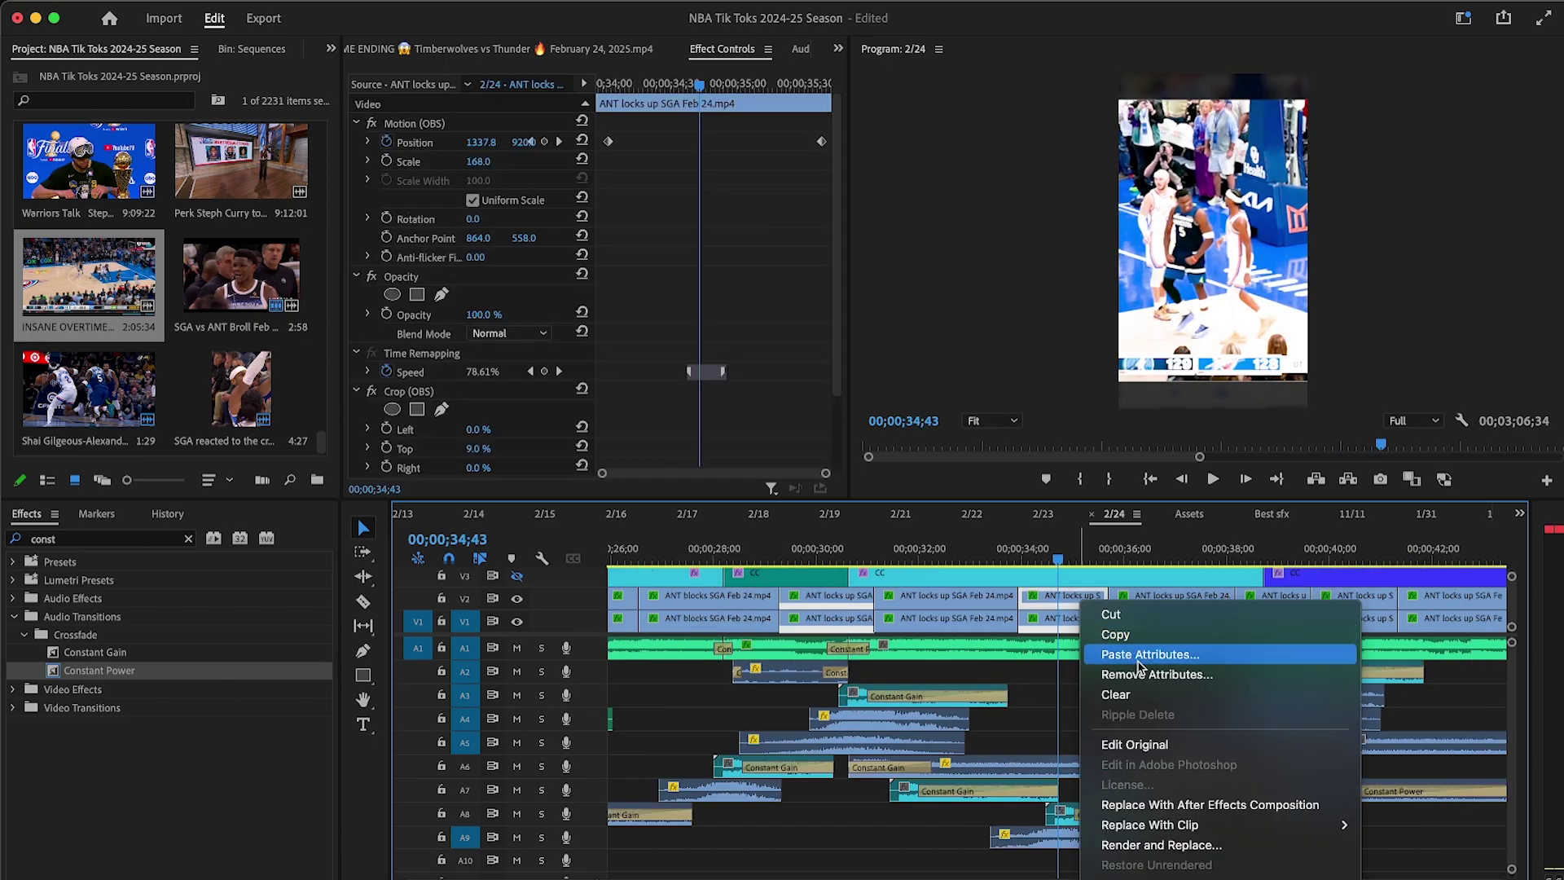
left_click(1149, 654)
left_click(912, 771)
Step: Reshape the Fast Blur mask on the ANT locks up SGA clip at 00;00;35;18 to cover the whole score bar
left_click(1075, 561)
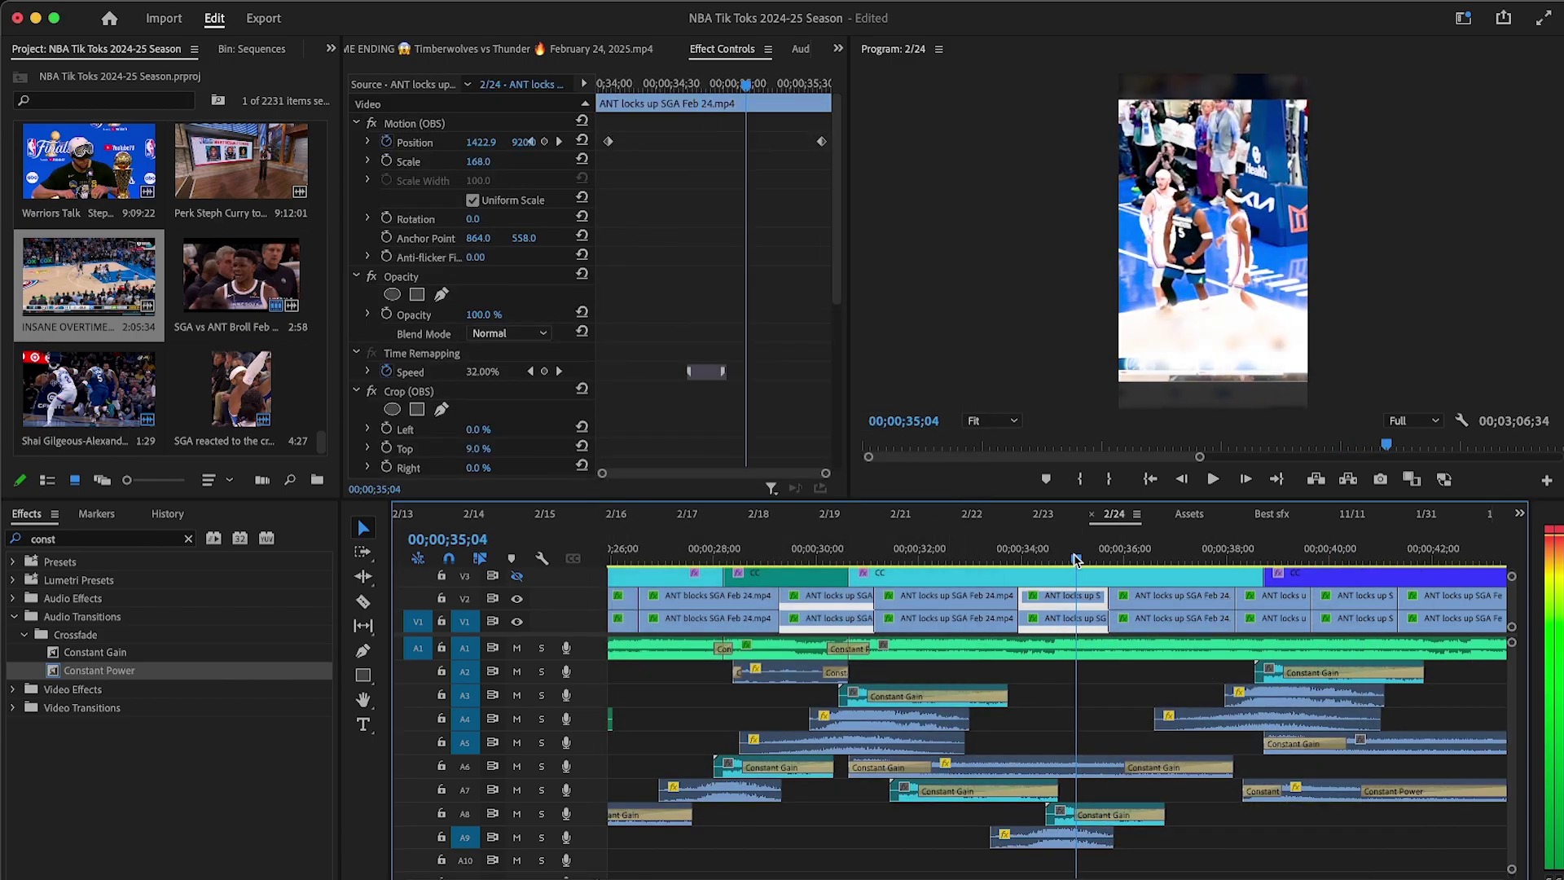
left_click_drag(1075, 560, 1087, 561)
scroll(774, 342, "down", 3)
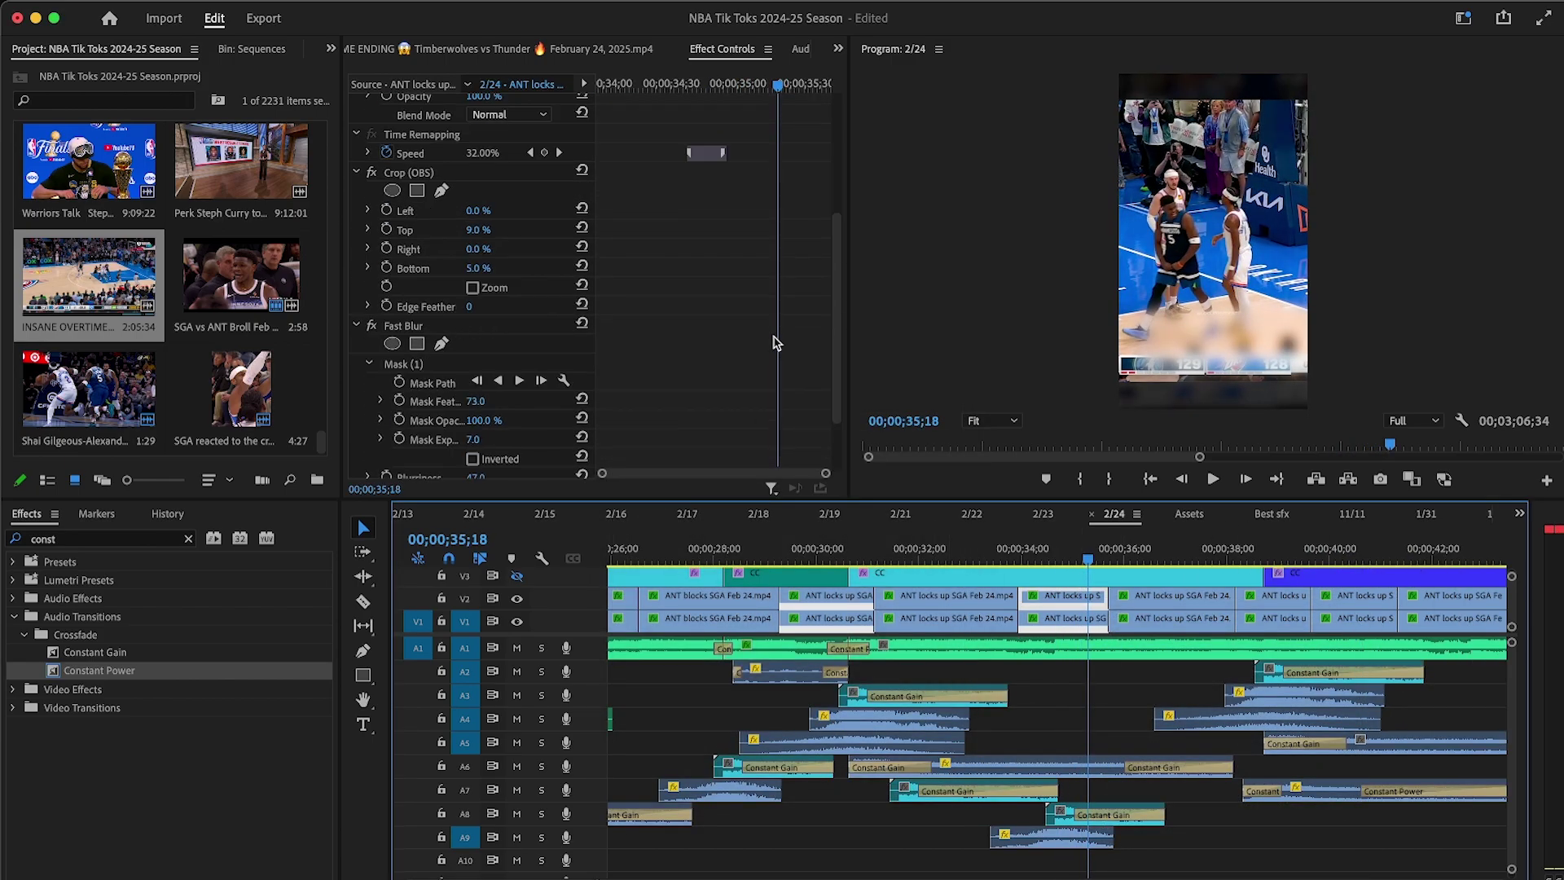
left_click(423, 364)
left_click_drag(1165, 342, 1112, 373)
left_click_drag(1260, 340, 1346, 339)
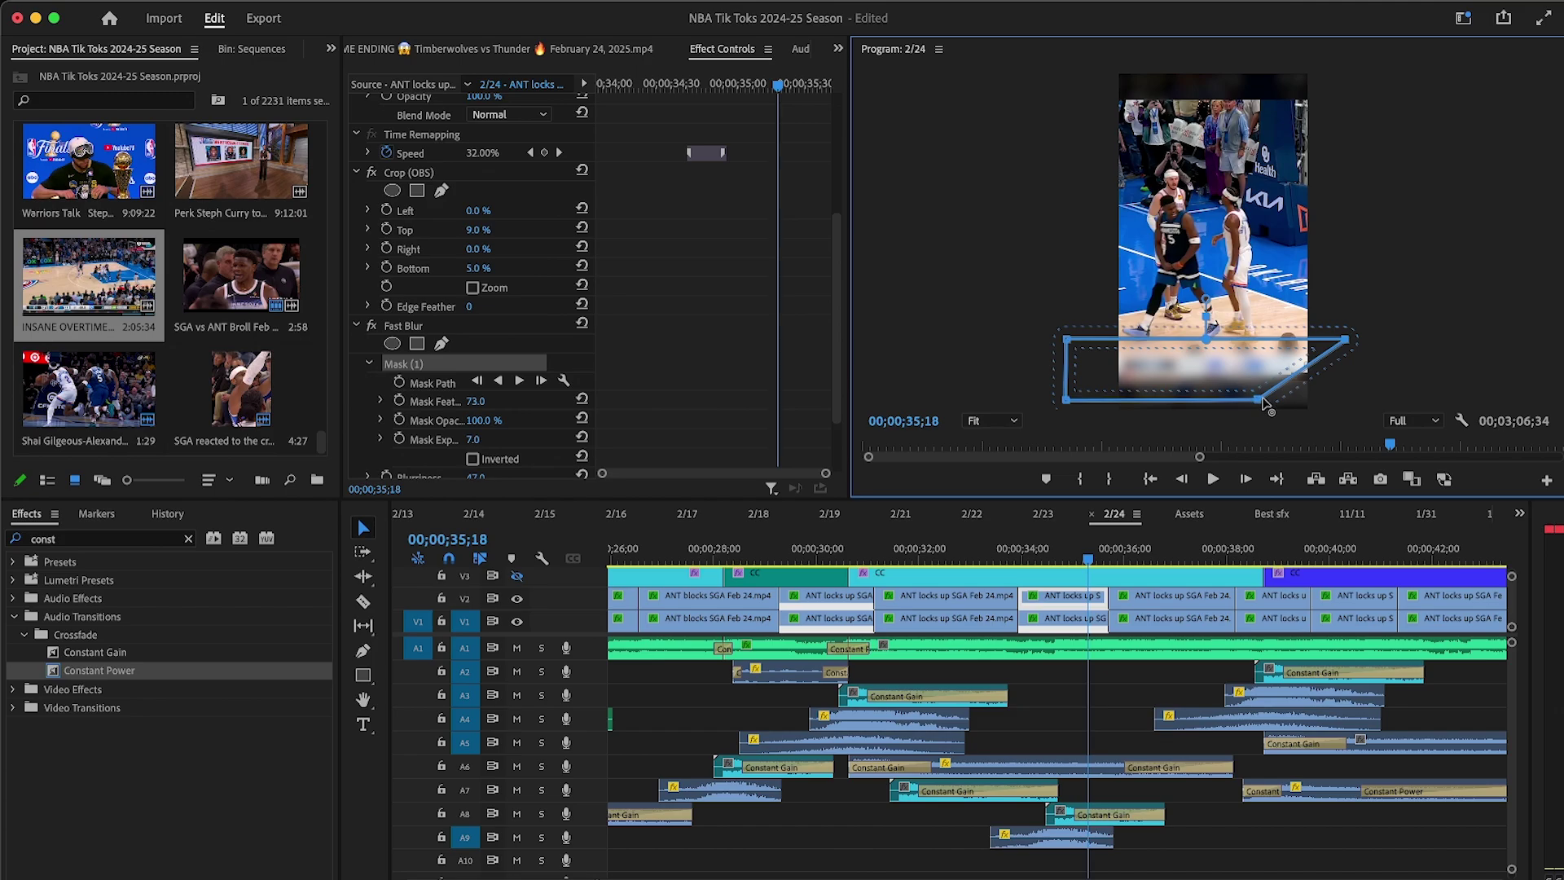
left_click_drag(1329, 403, 1346, 398)
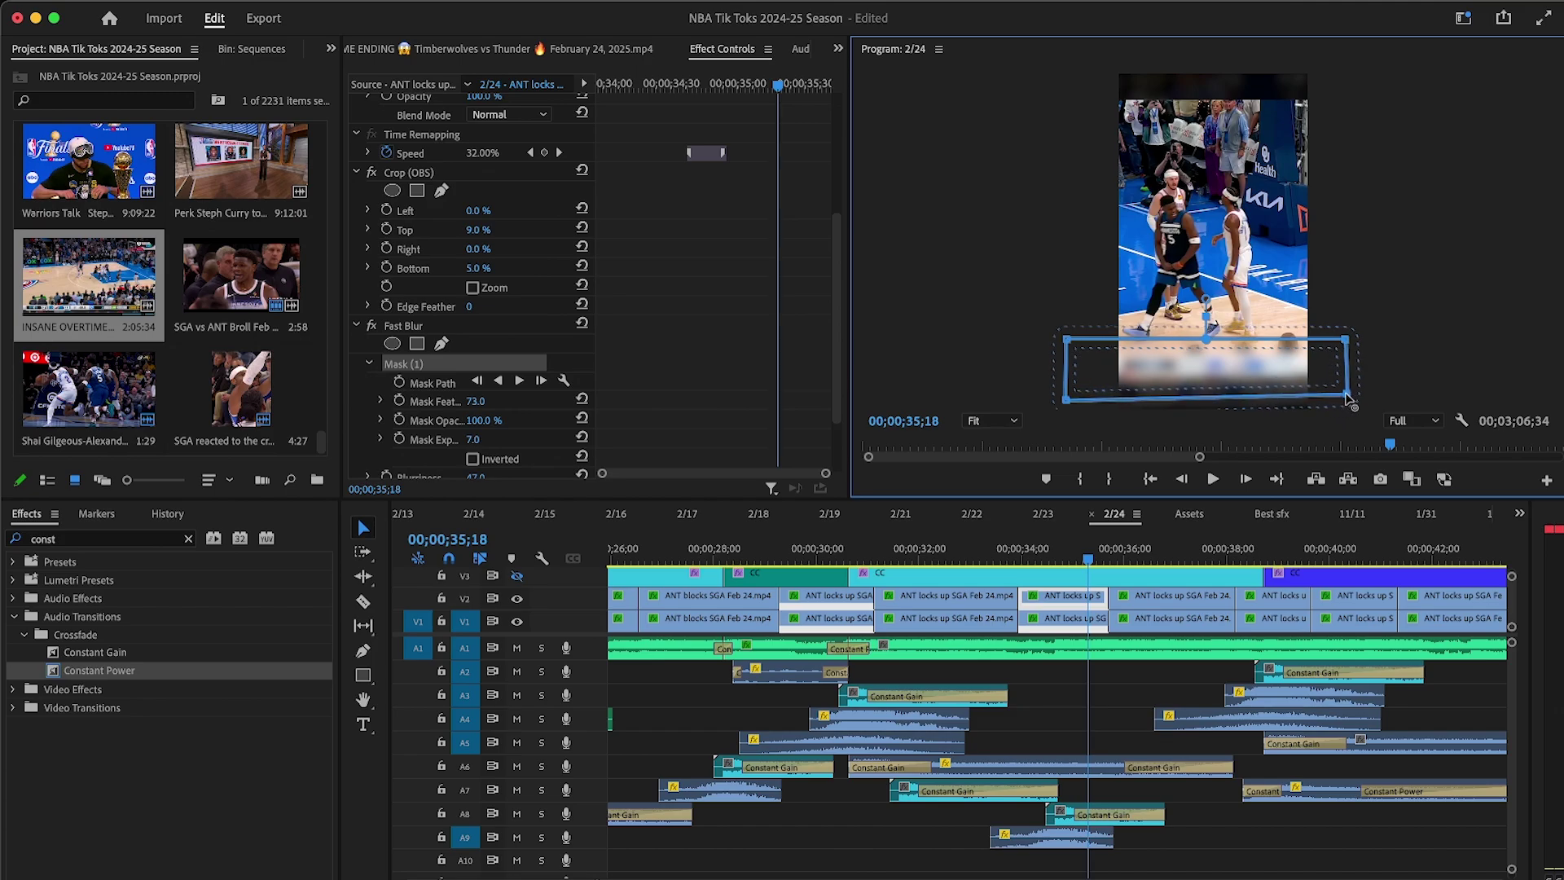
left_click(1101, 690)
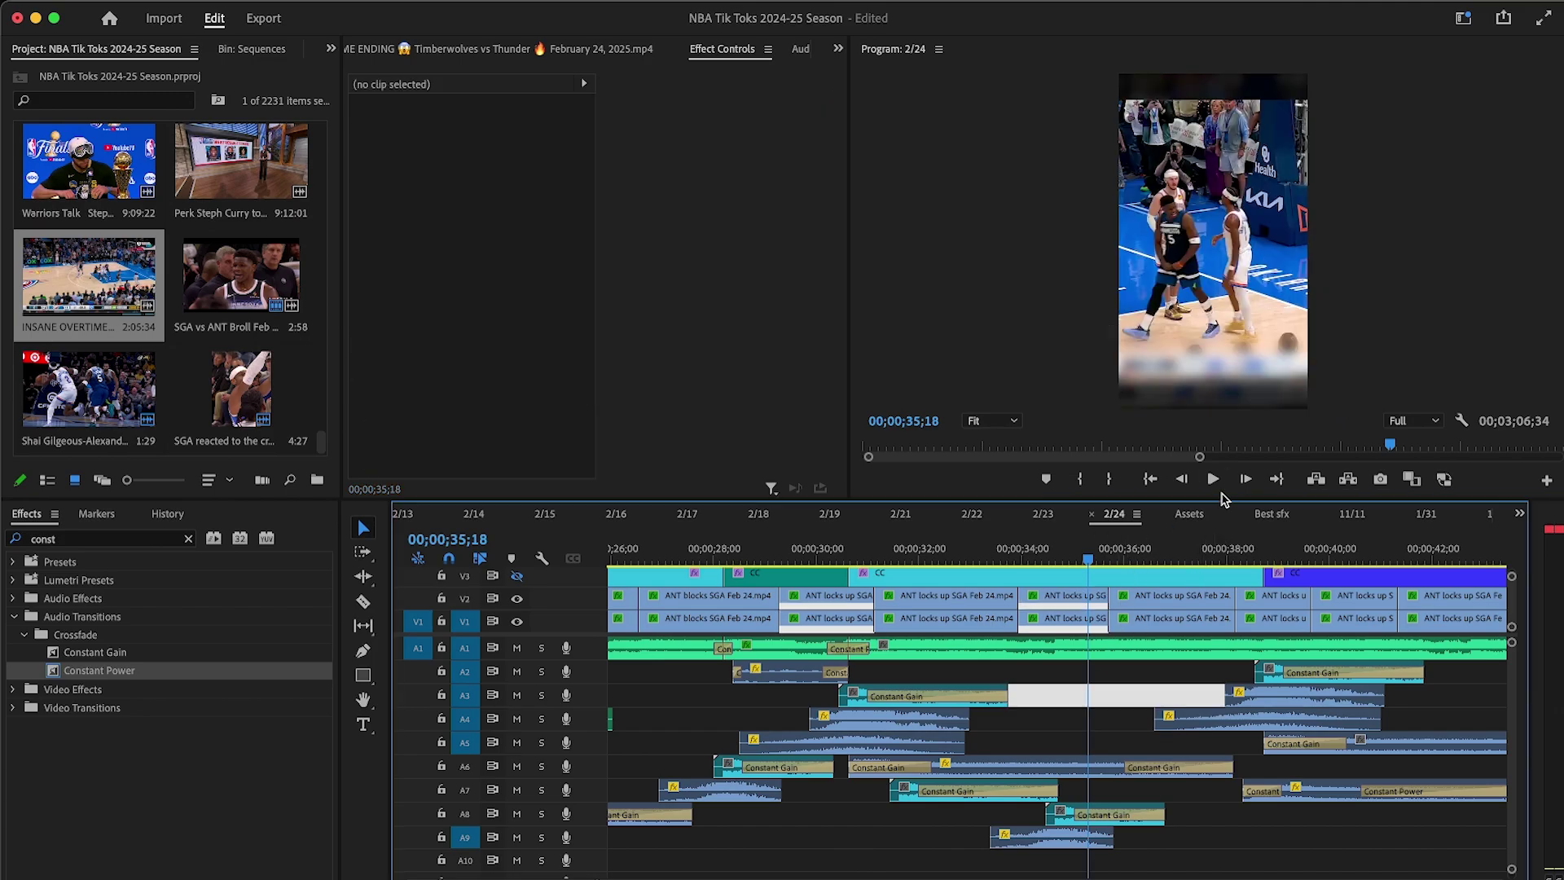
Step: Copy that clip and paste only its Fast Blur attribute, without Crop, onto the V2 ANT locks up SGA clip at 00;00;40;46
right_click(1085, 603)
left_click(1112, 646)
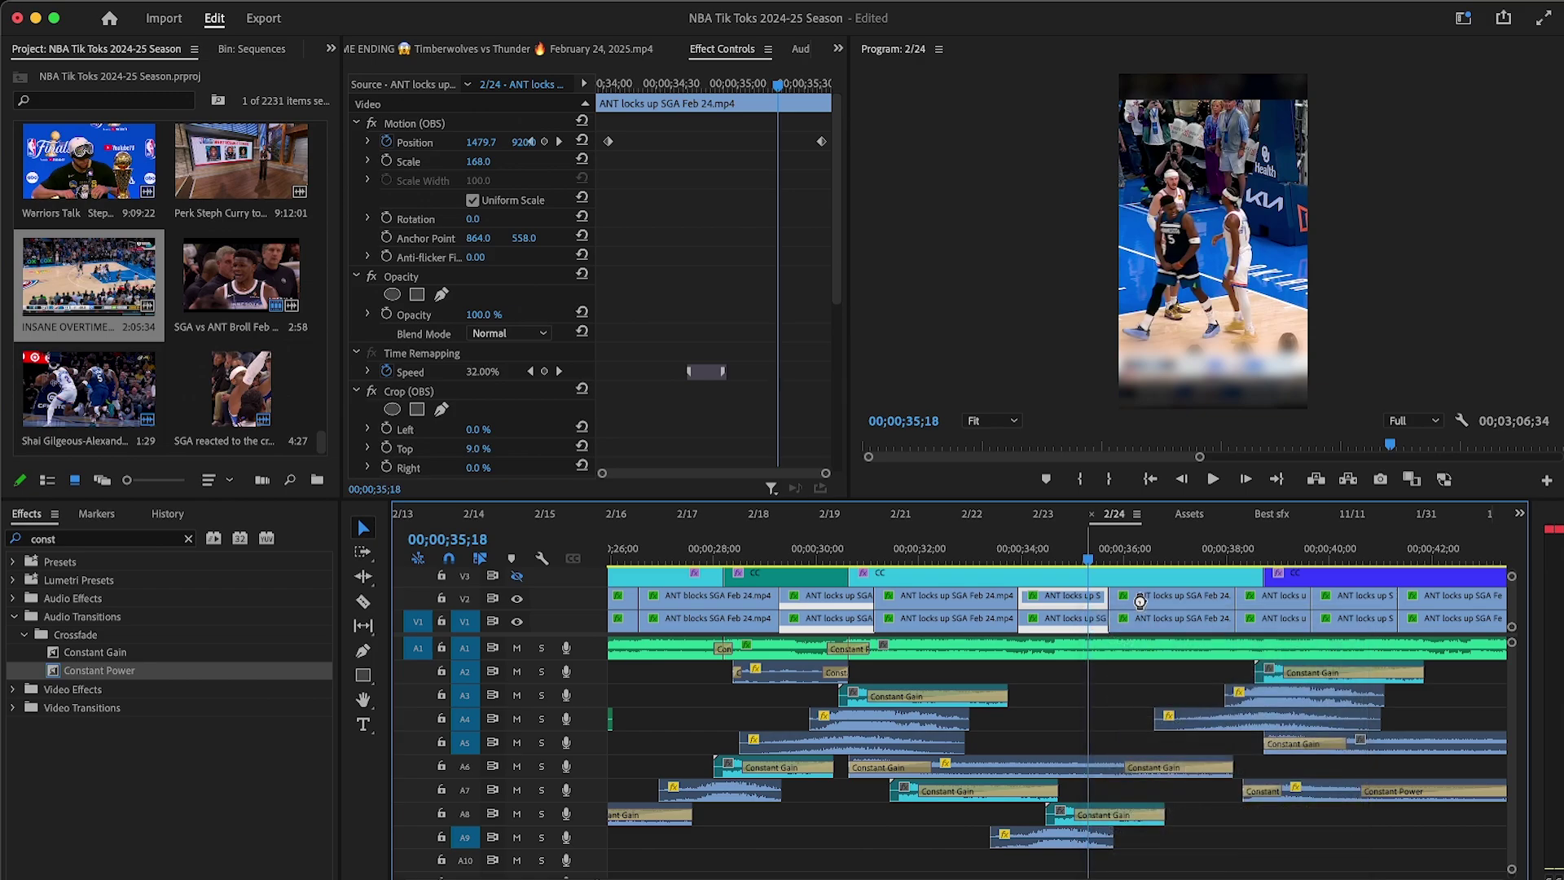
key("minus")
left_click(1133, 547)
key("equal")
left_click_drag(1070, 549, 1220, 569)
right_click(1227, 596)
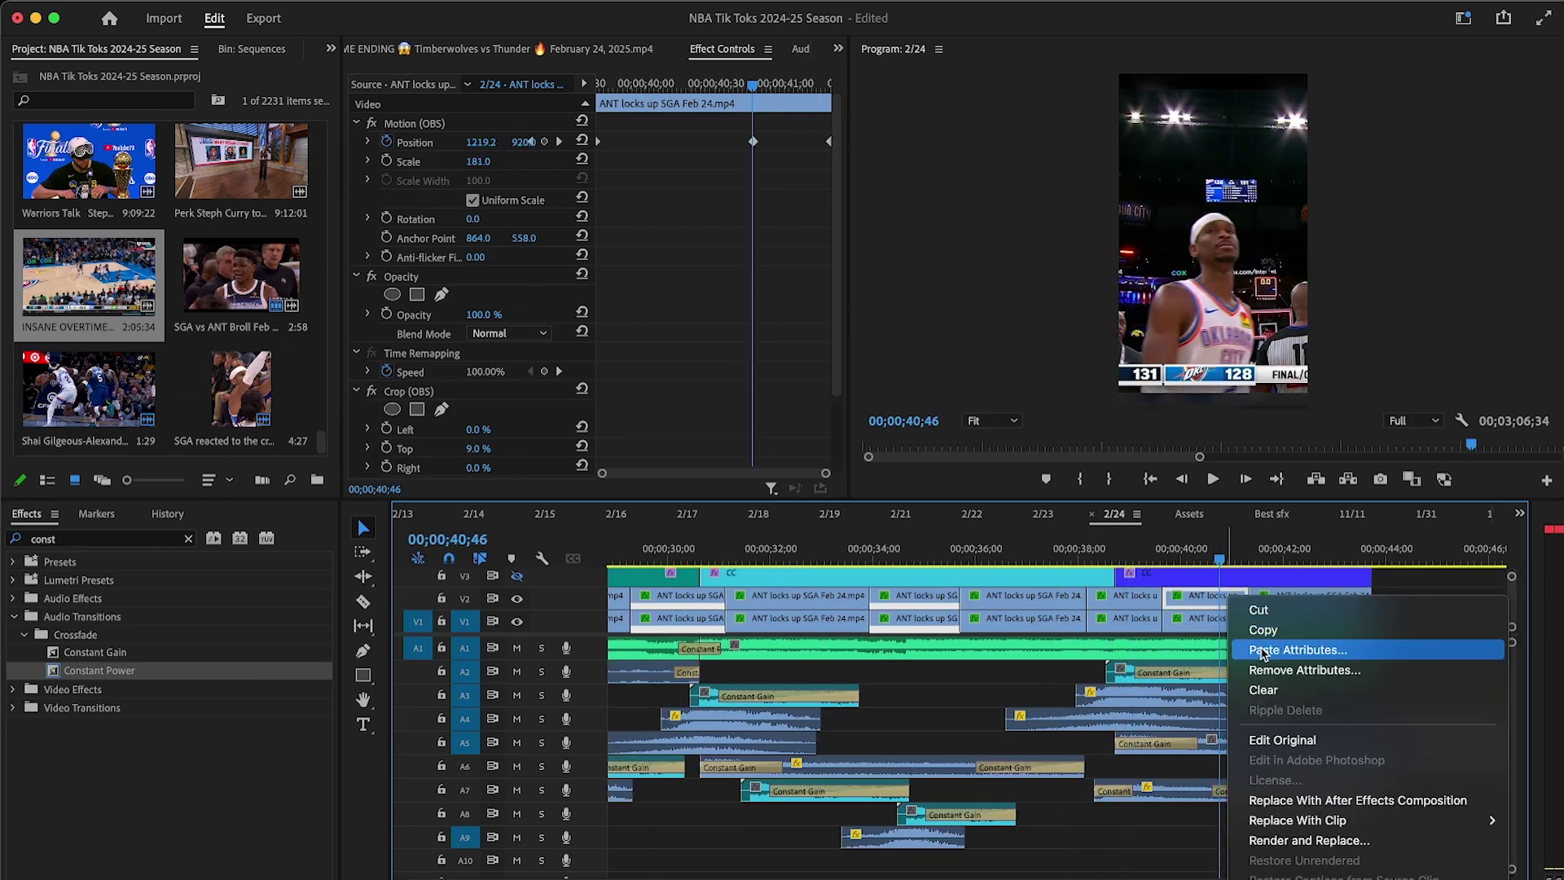
left_click(1262, 650)
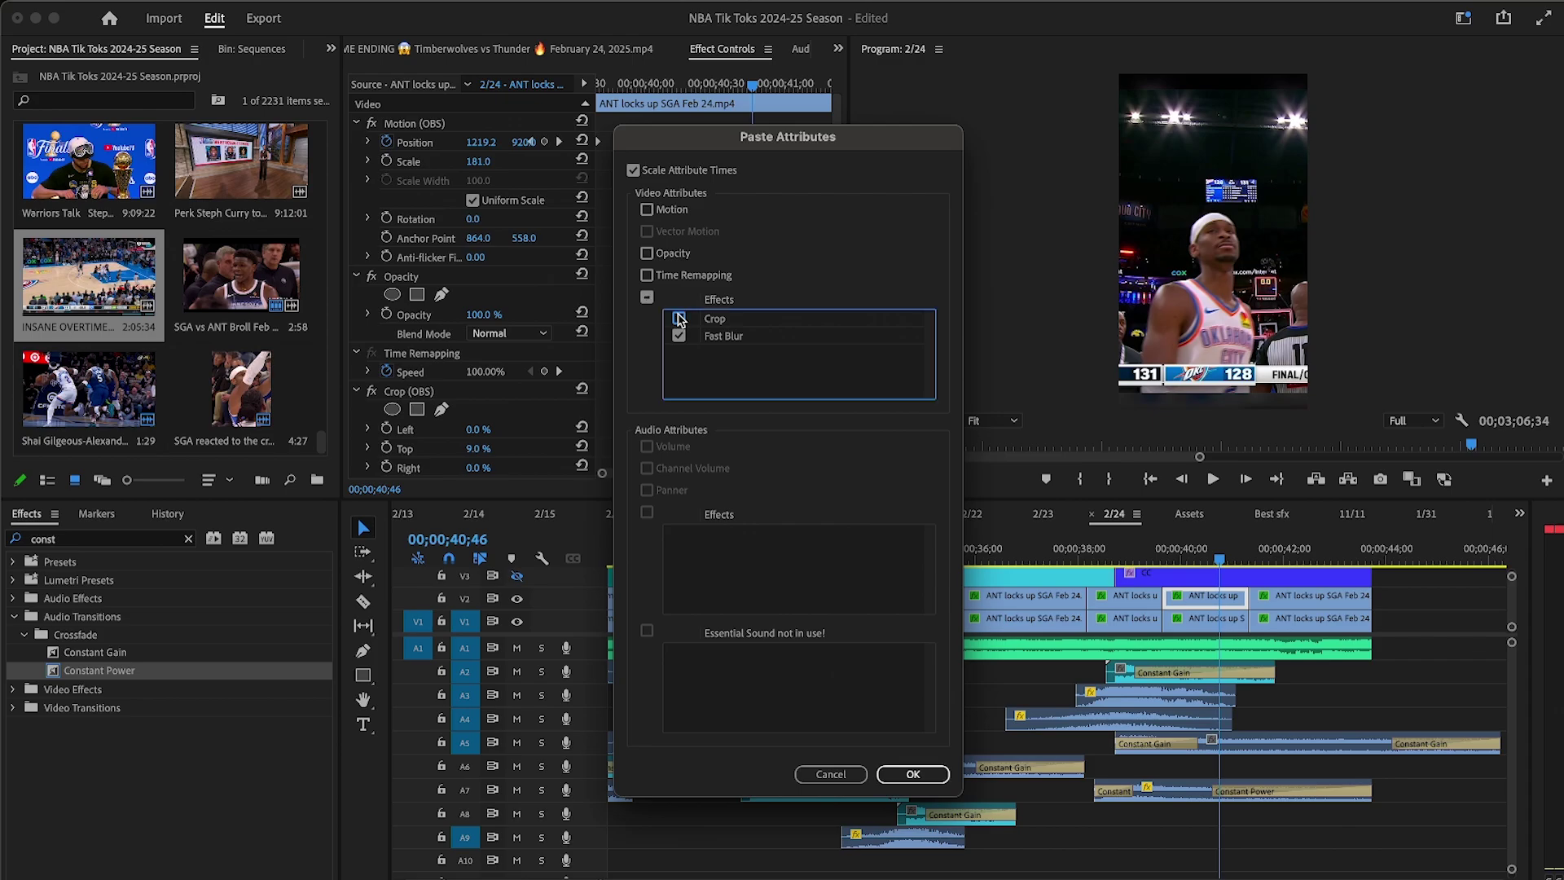
left_click(912, 774)
Step: Check the end of 2/24 past 00;00;40;46 and return the playhead to the sequence start
left_click_drag(1188, 549, 1348, 562)
left_click(1449, 630)
key("minus")
key("minus")
key("minus")
left_click_drag(641, 546, 514, 708)
key("equal")
key("equal")
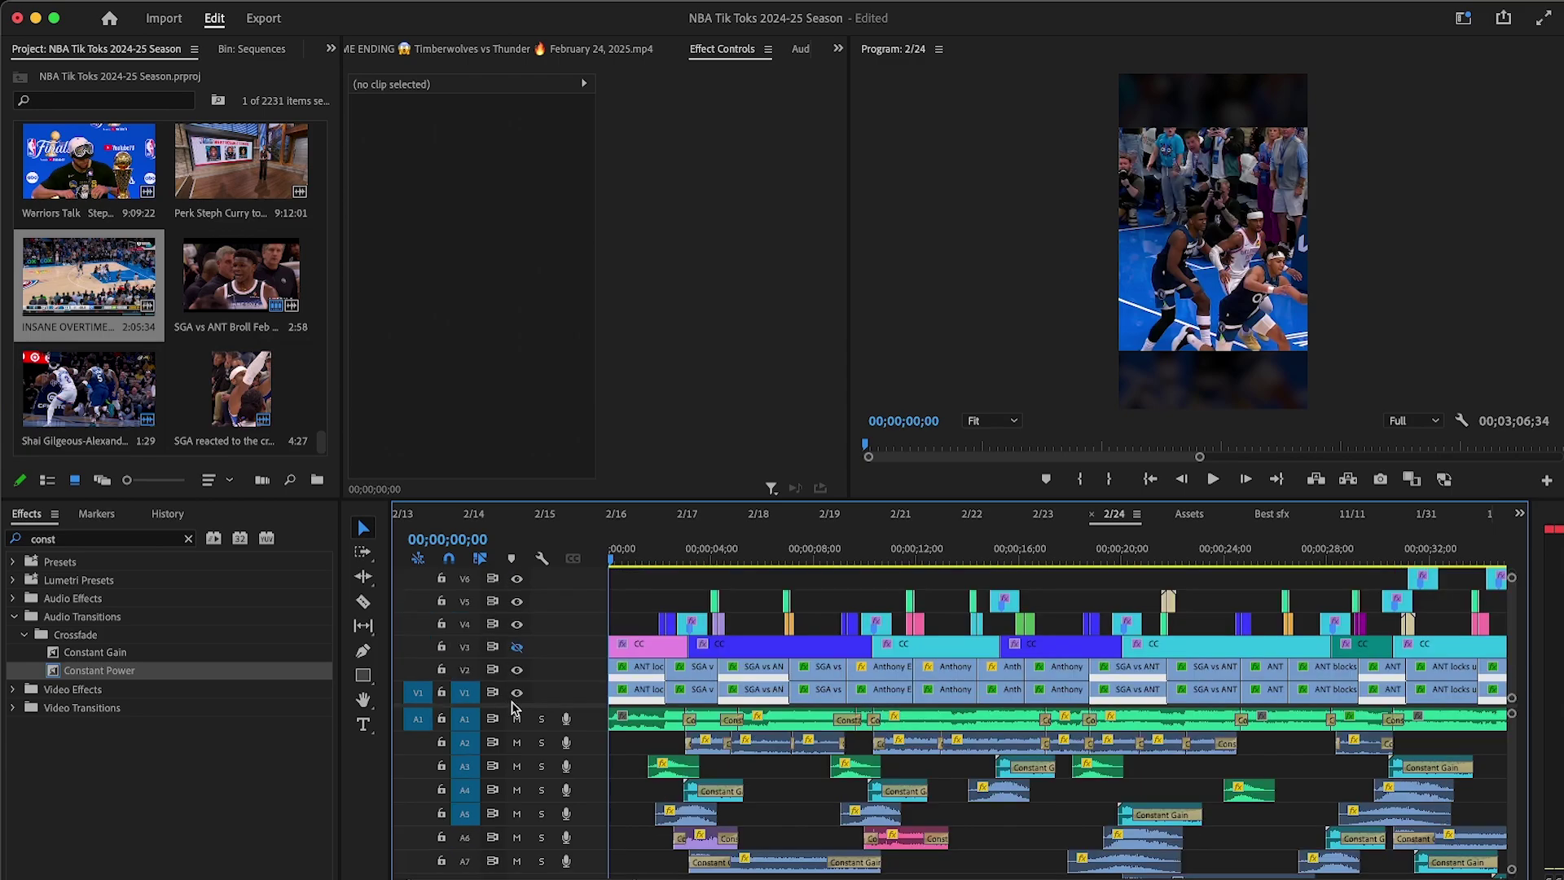
key("grave")
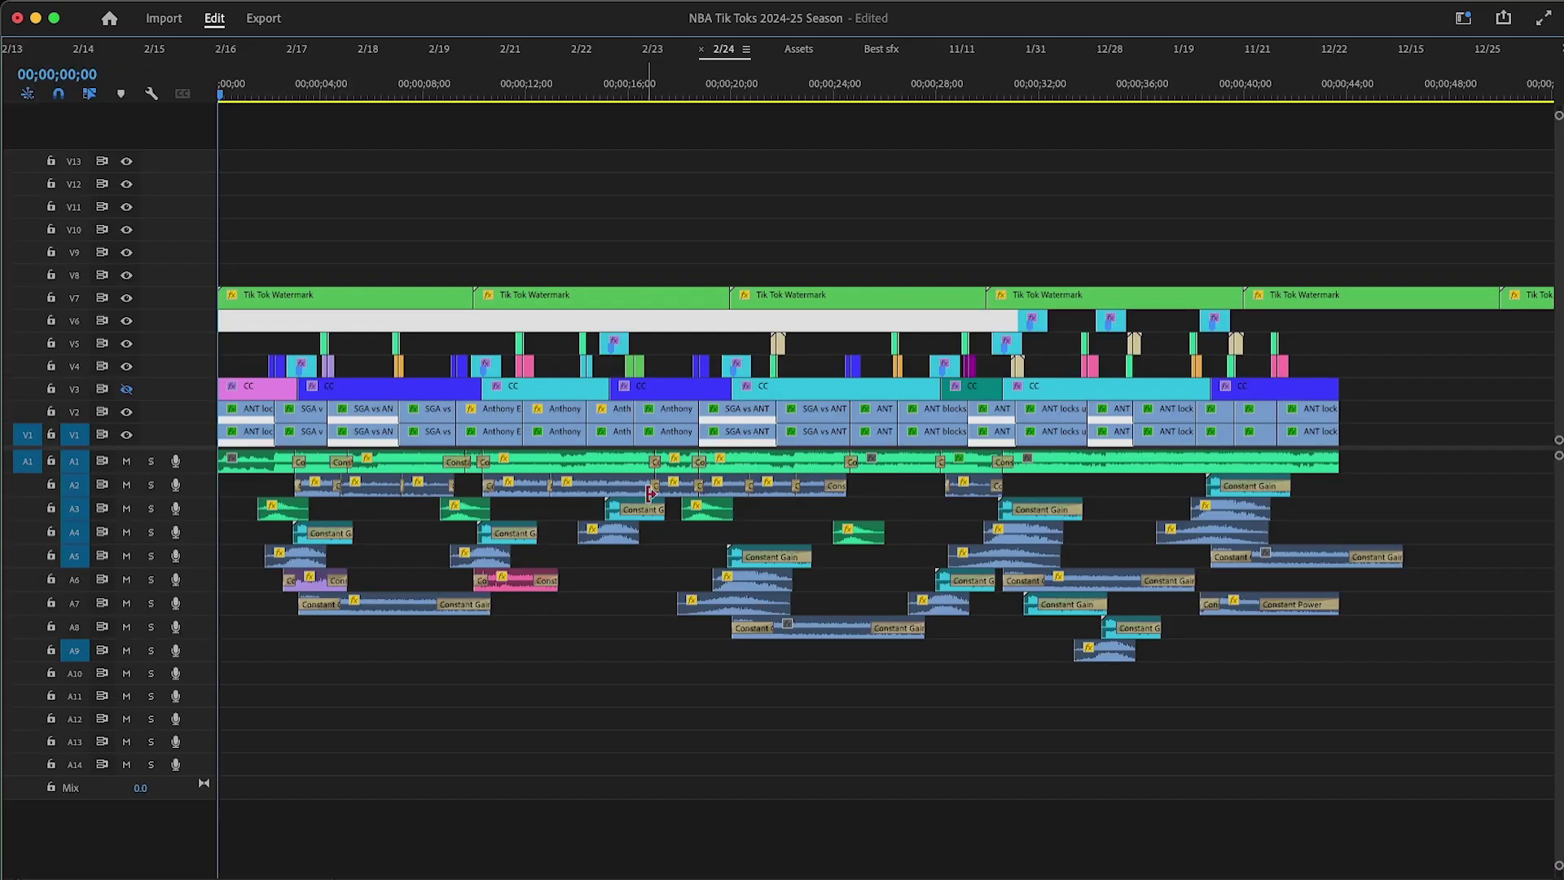
key("minus")
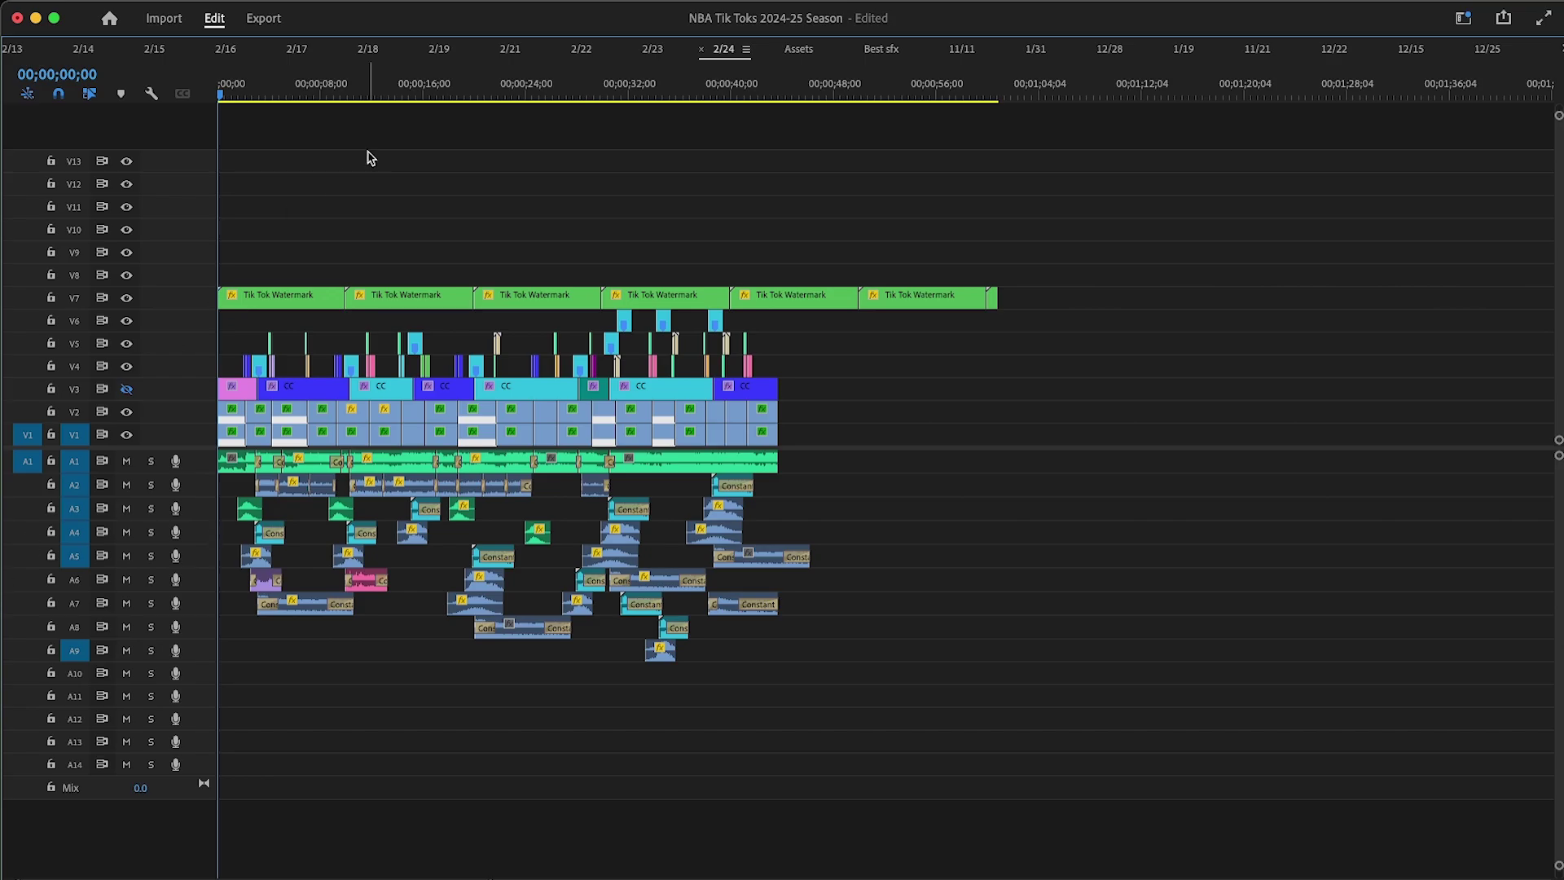
Step: Copy the "HE CAN'T GUARD ME" title from Assets and place it on V8 at the start of 2/24
left_click(801, 51)
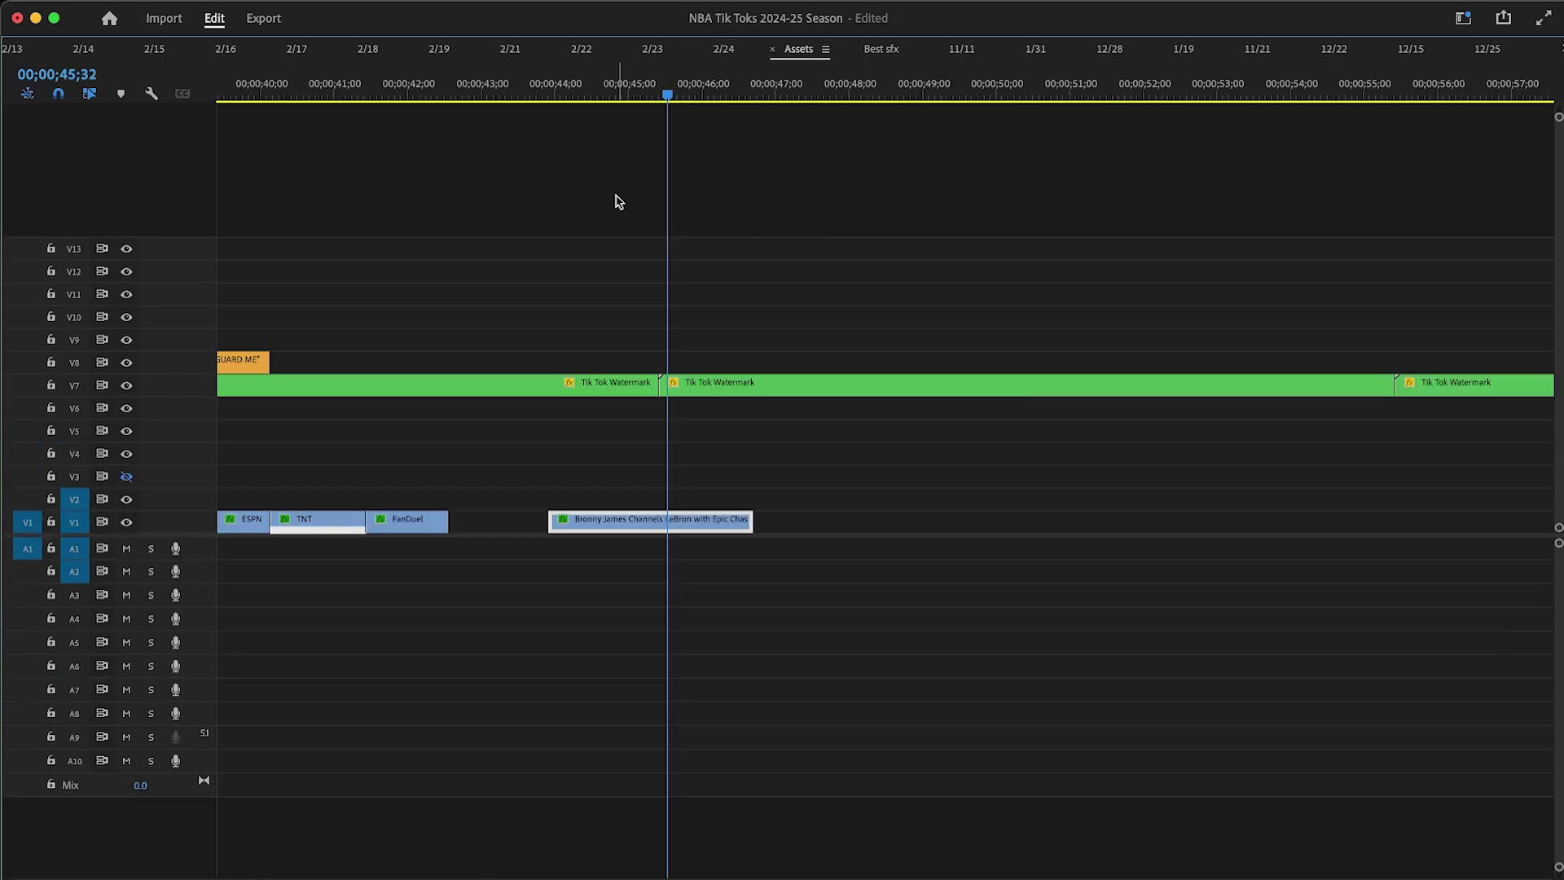
key("minus")
left_click(514, 100)
key("equal")
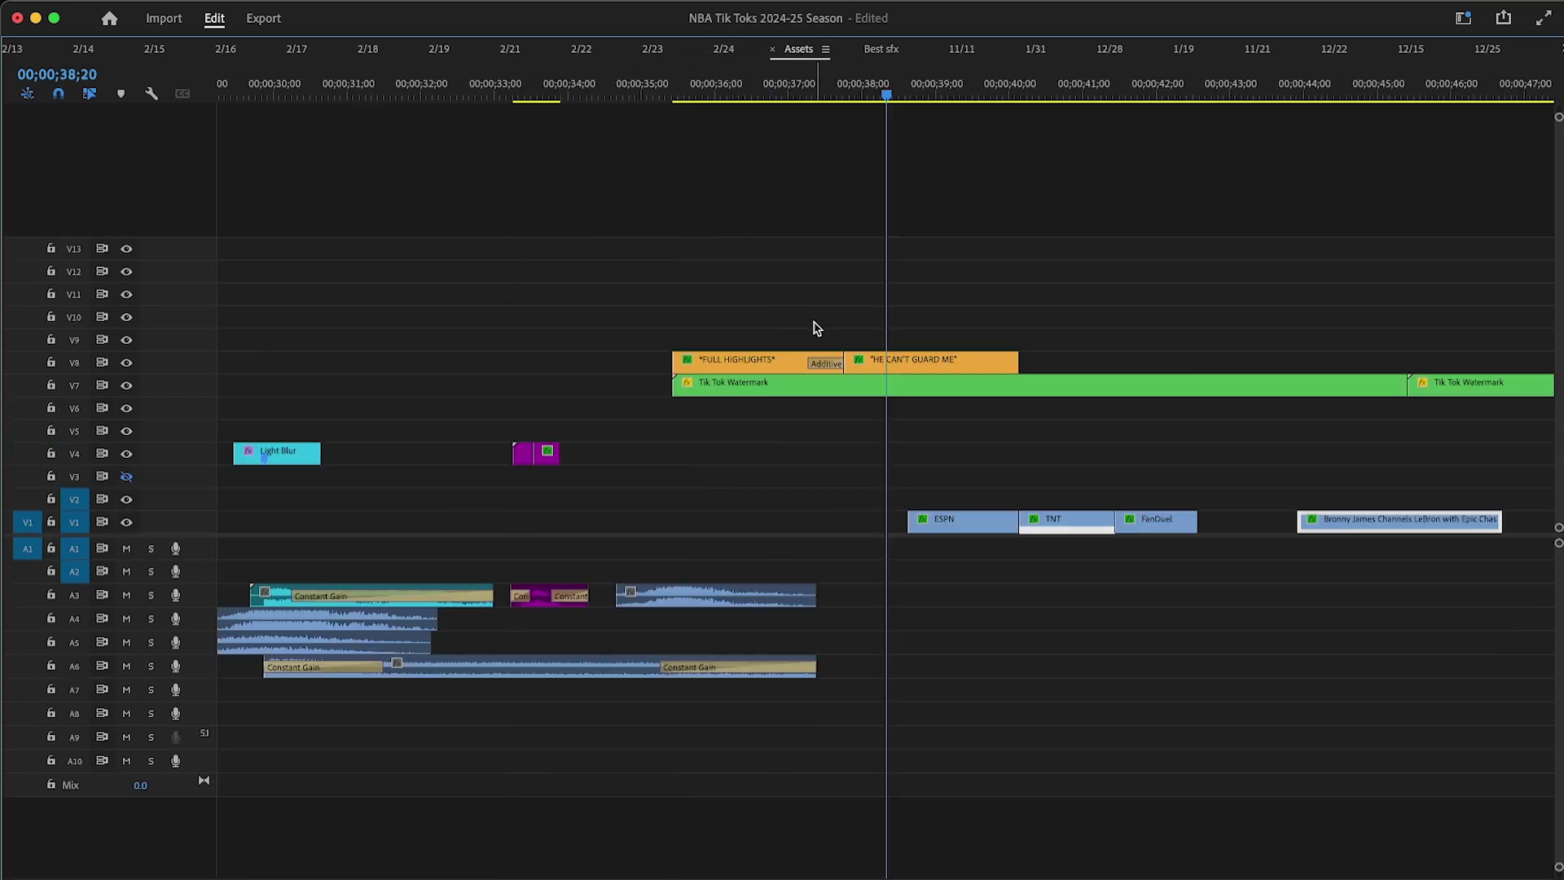
left_click(724, 49)
key("minus")
left_click(627, 96)
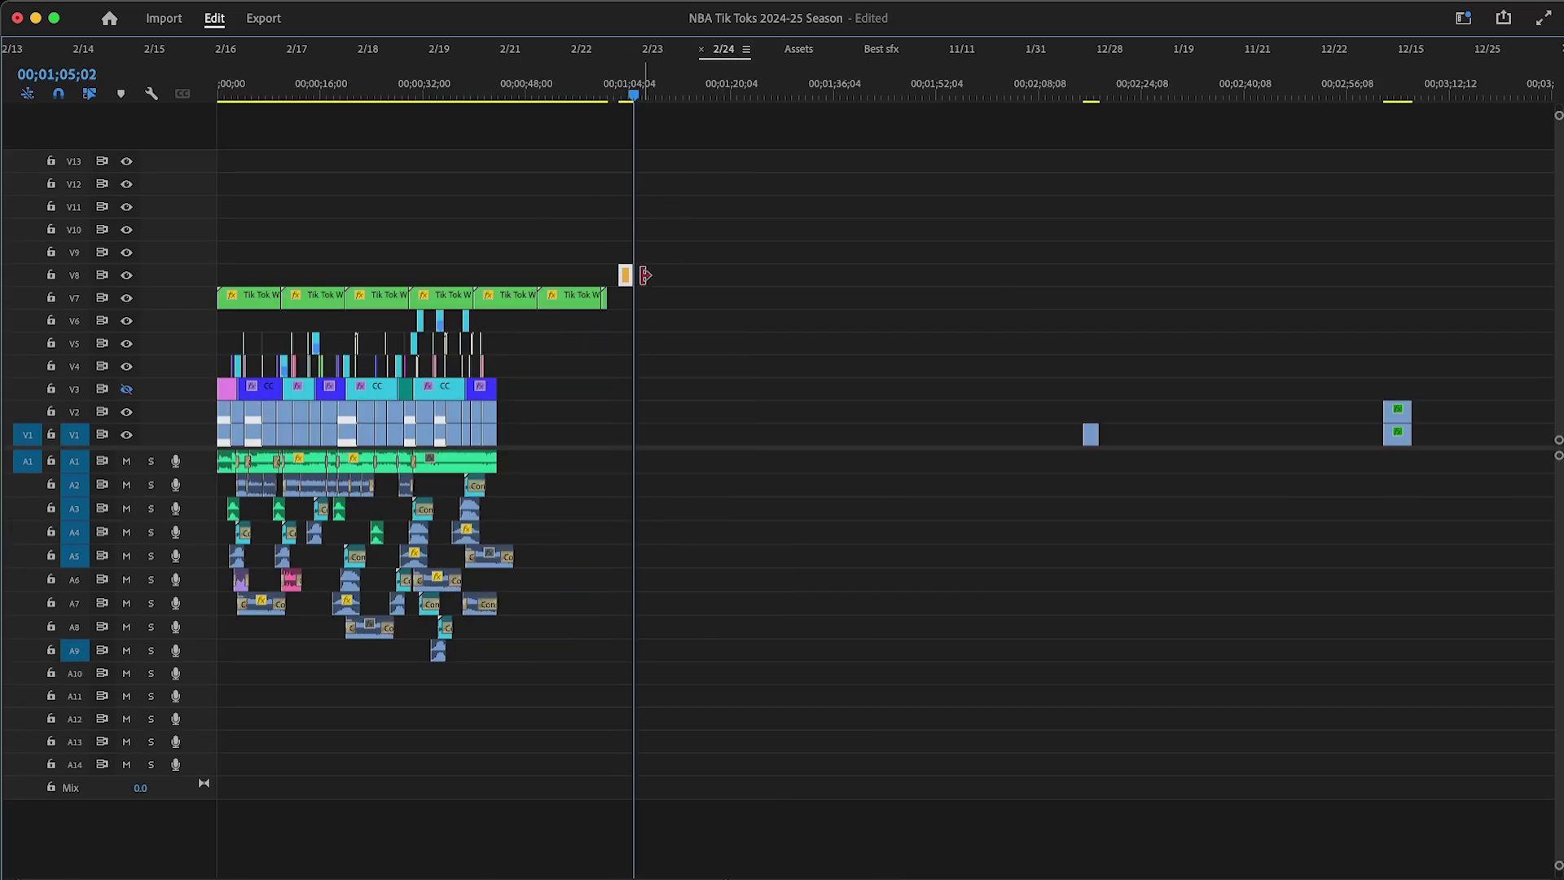
left_click_drag(552, 280, 213, 281)
scroll(193, 451, "up", 2)
left_click(255, 97)
key("grave")
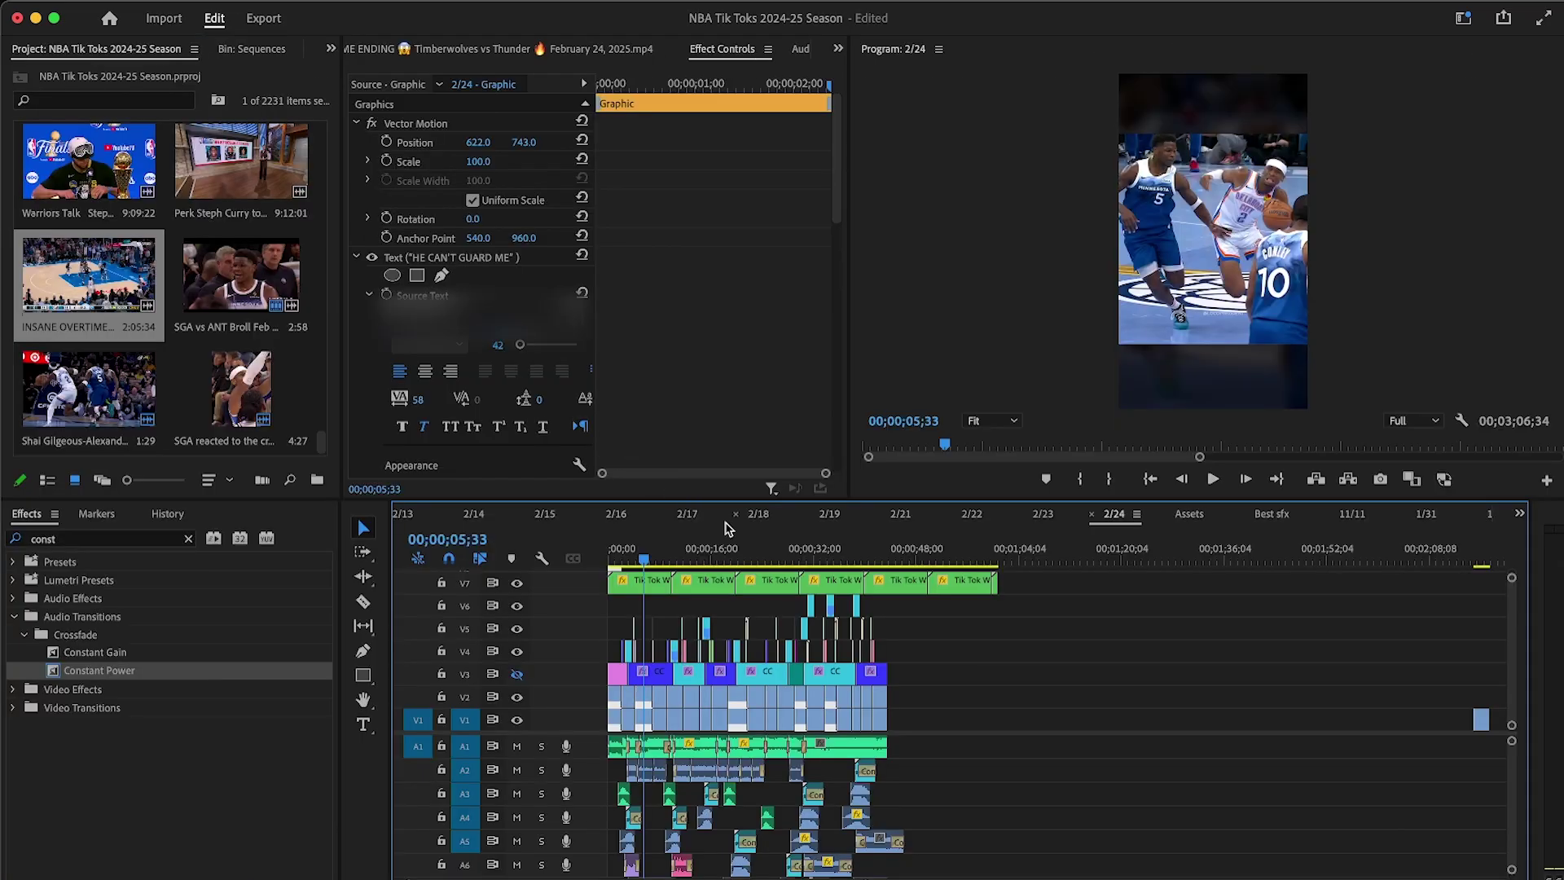
Step: Delete the "HE CAN'T GUARD ME" title from the start of V8 in 2/24
key("equal")
key("equal")
scroll(566, 733, "up", 1)
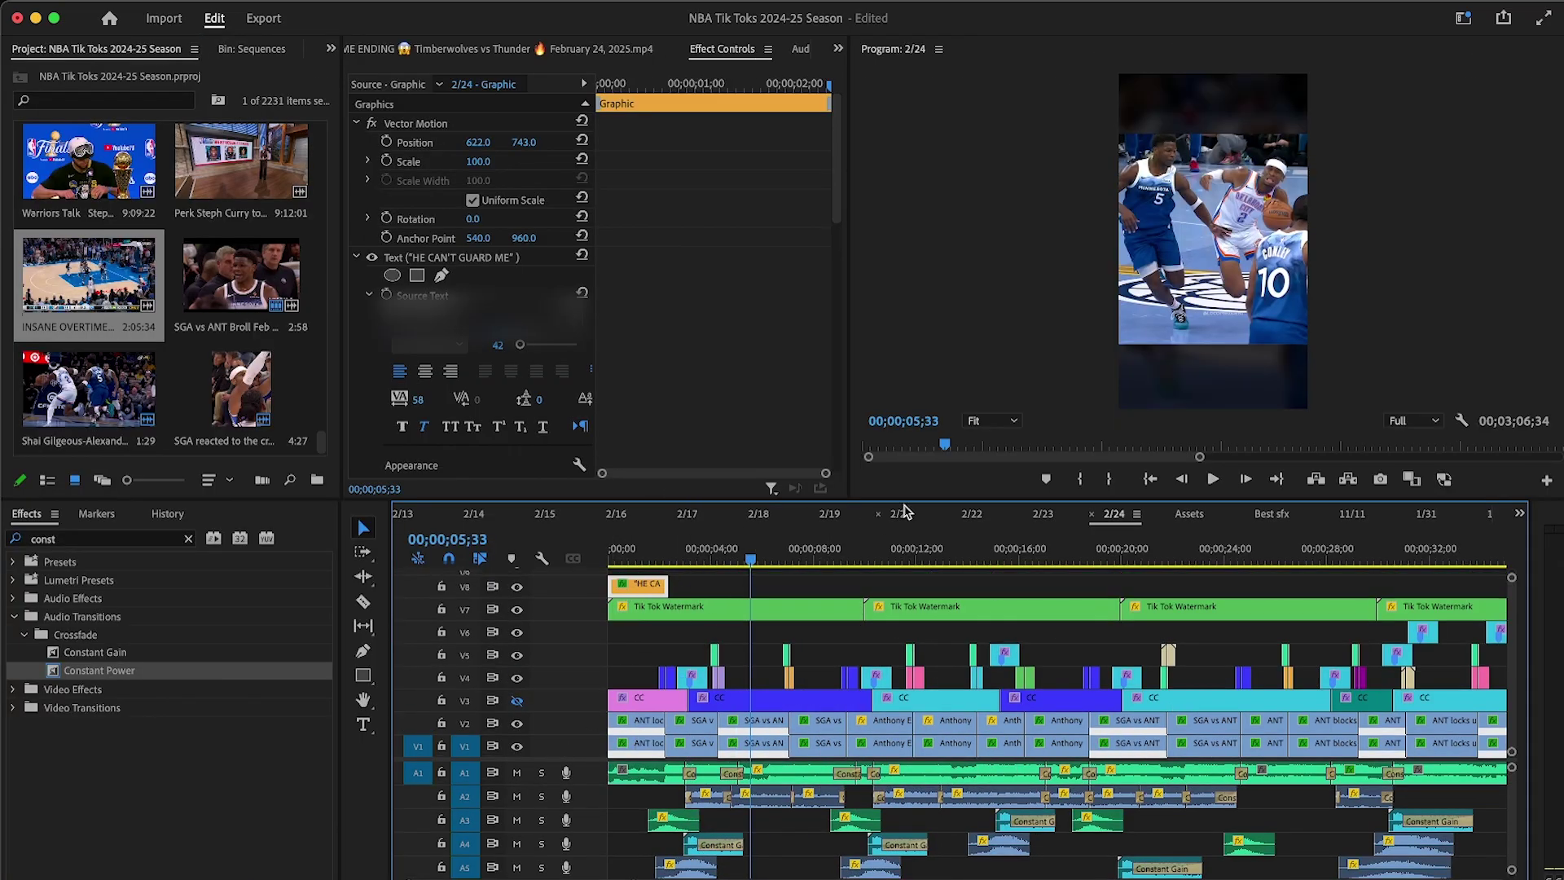
key("Delete")
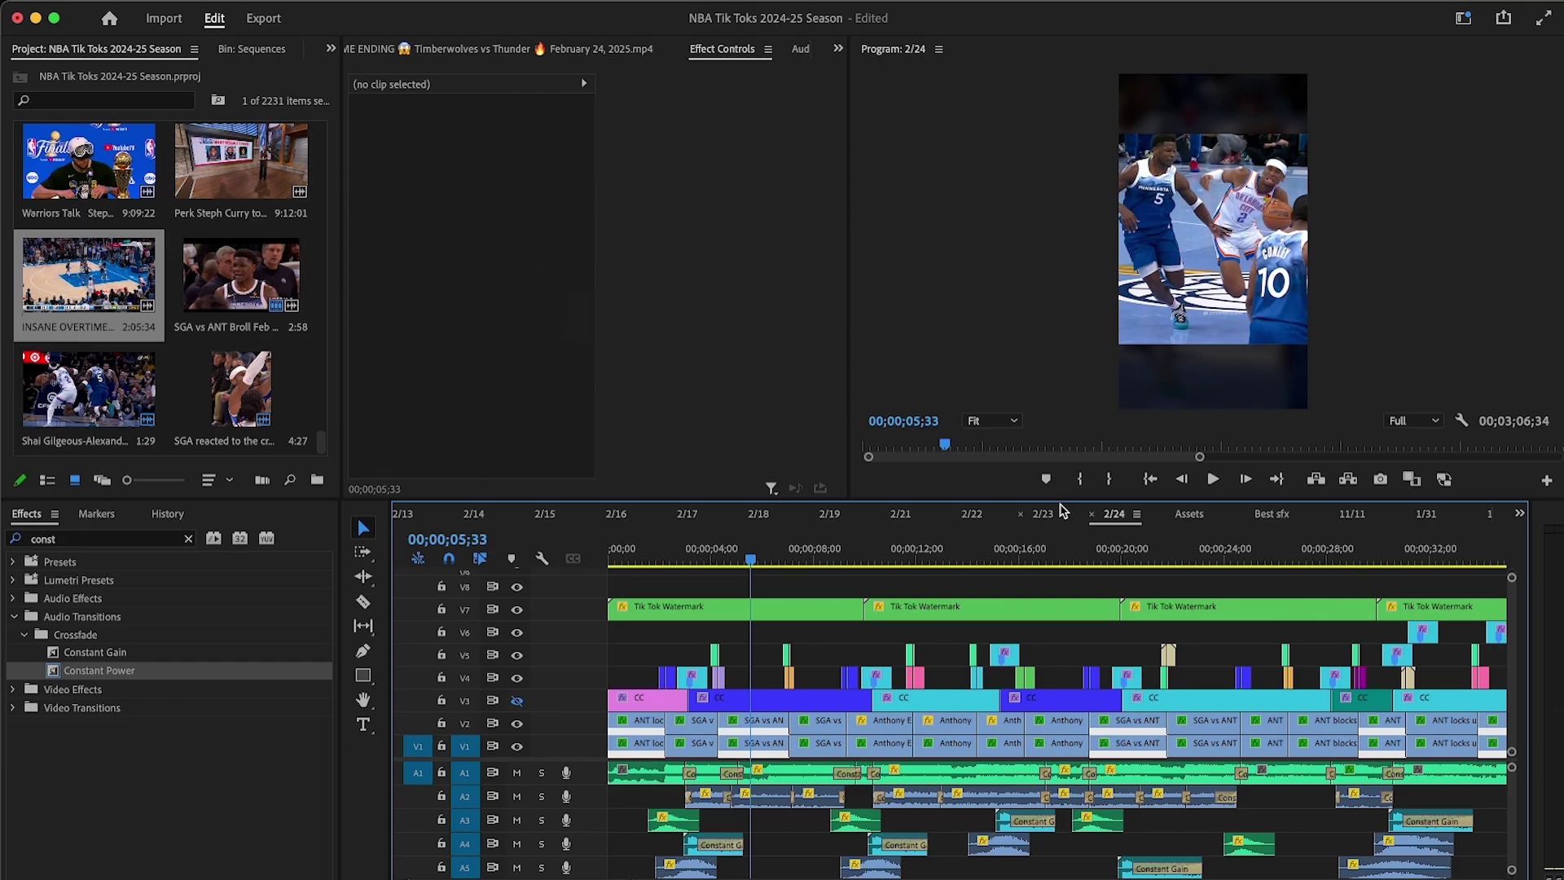
Step: Examine the V9 title graphics in the 2/23 sequence for one to reuse
left_click(1044, 513)
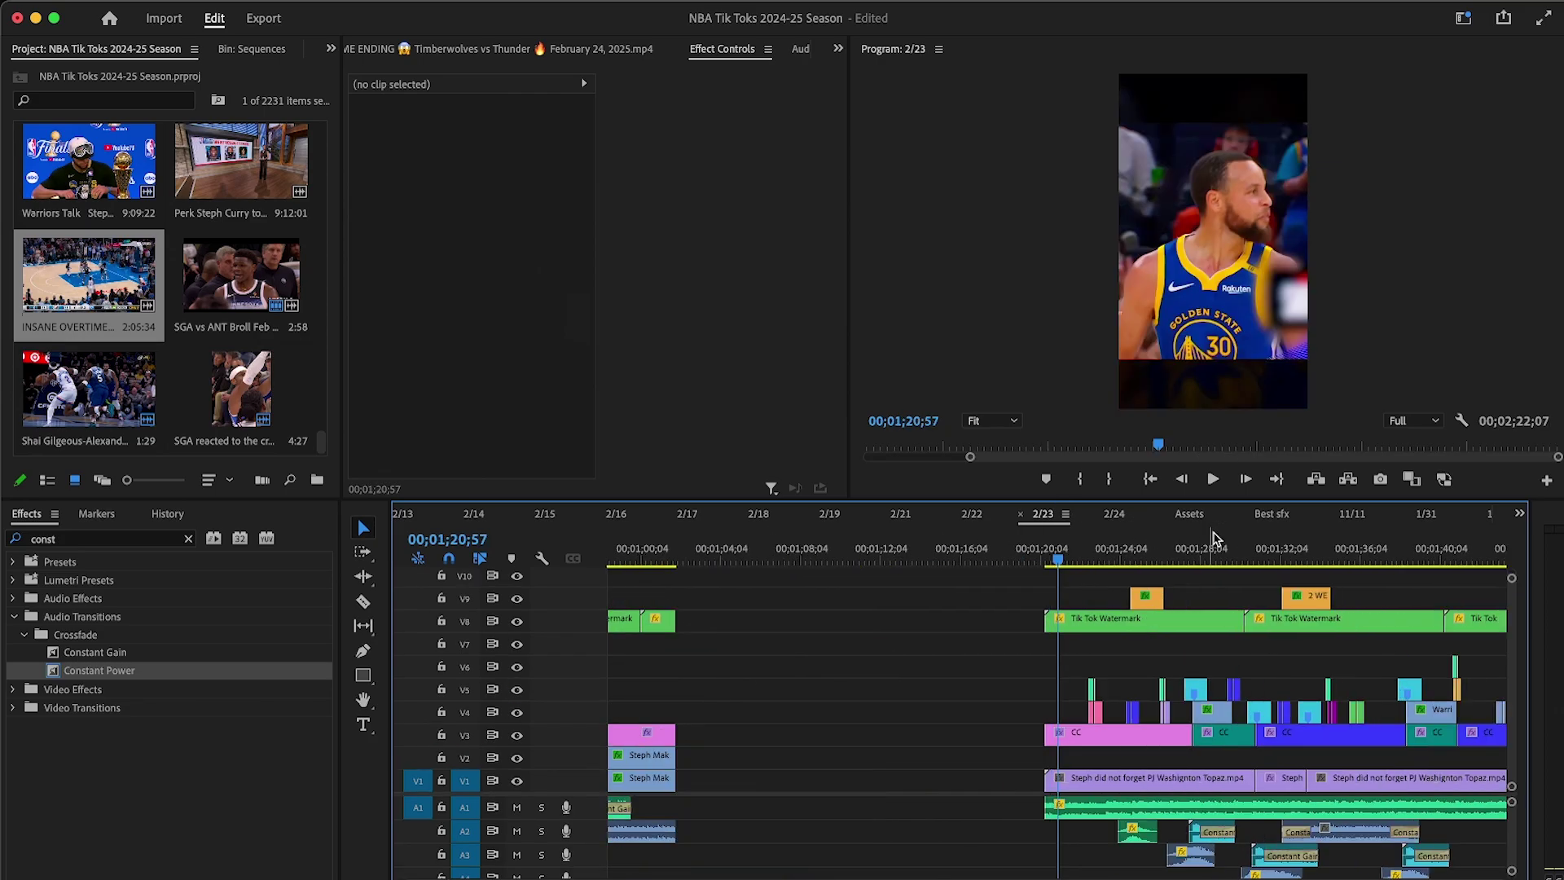
left_click(1156, 540)
key("minus")
left_click(1178, 540)
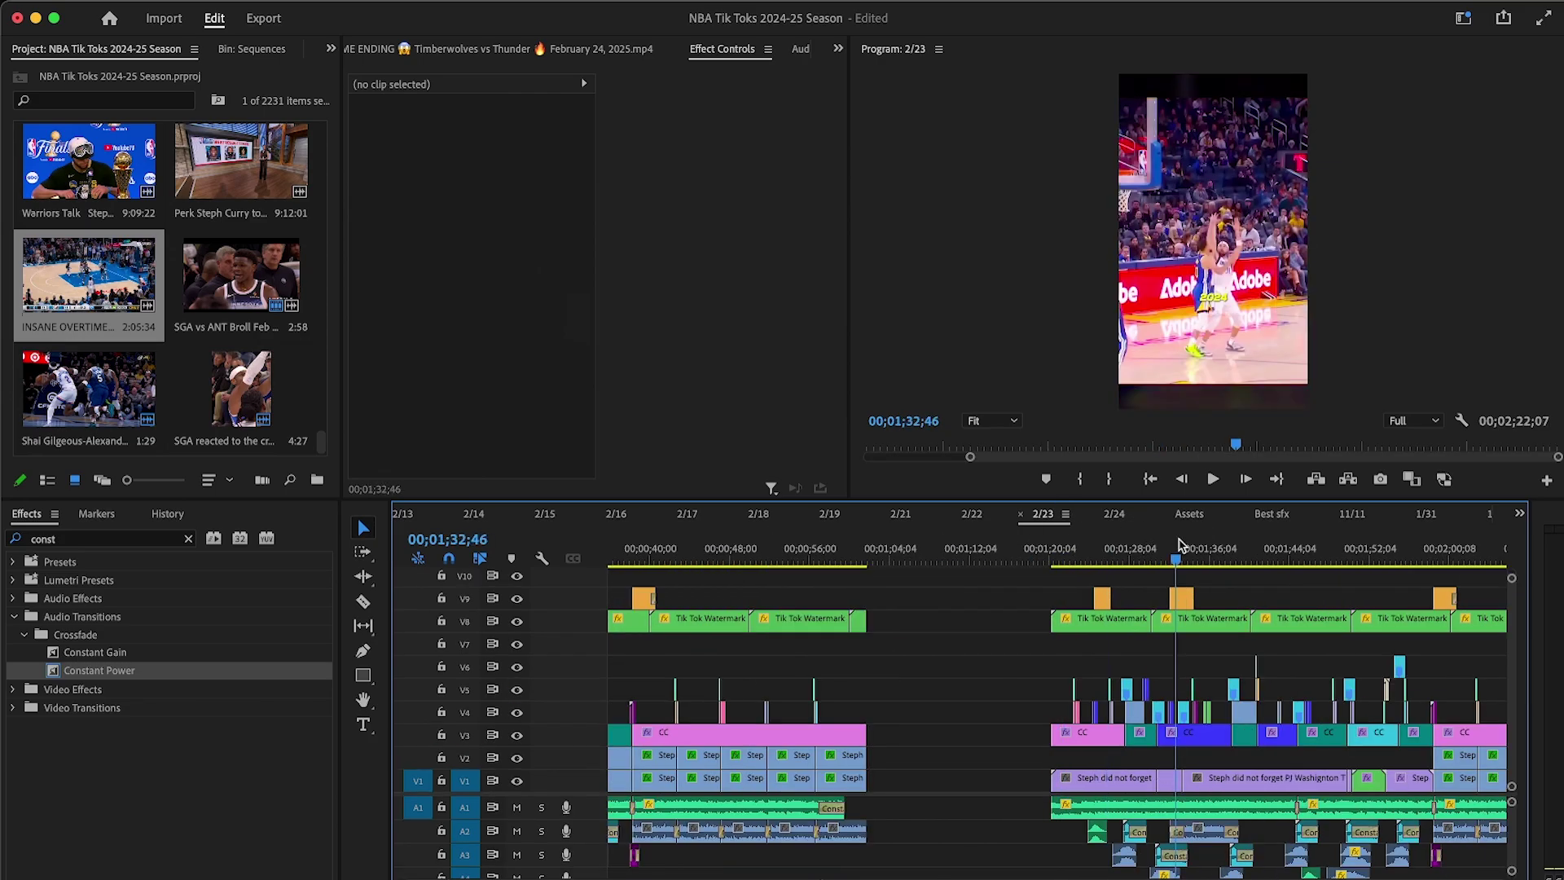
key("minus")
key("minus")
Step: Extend the Tik Tok Safe zone overlay above the title back to the start of 2/24 and further along the edit
key("super+z")
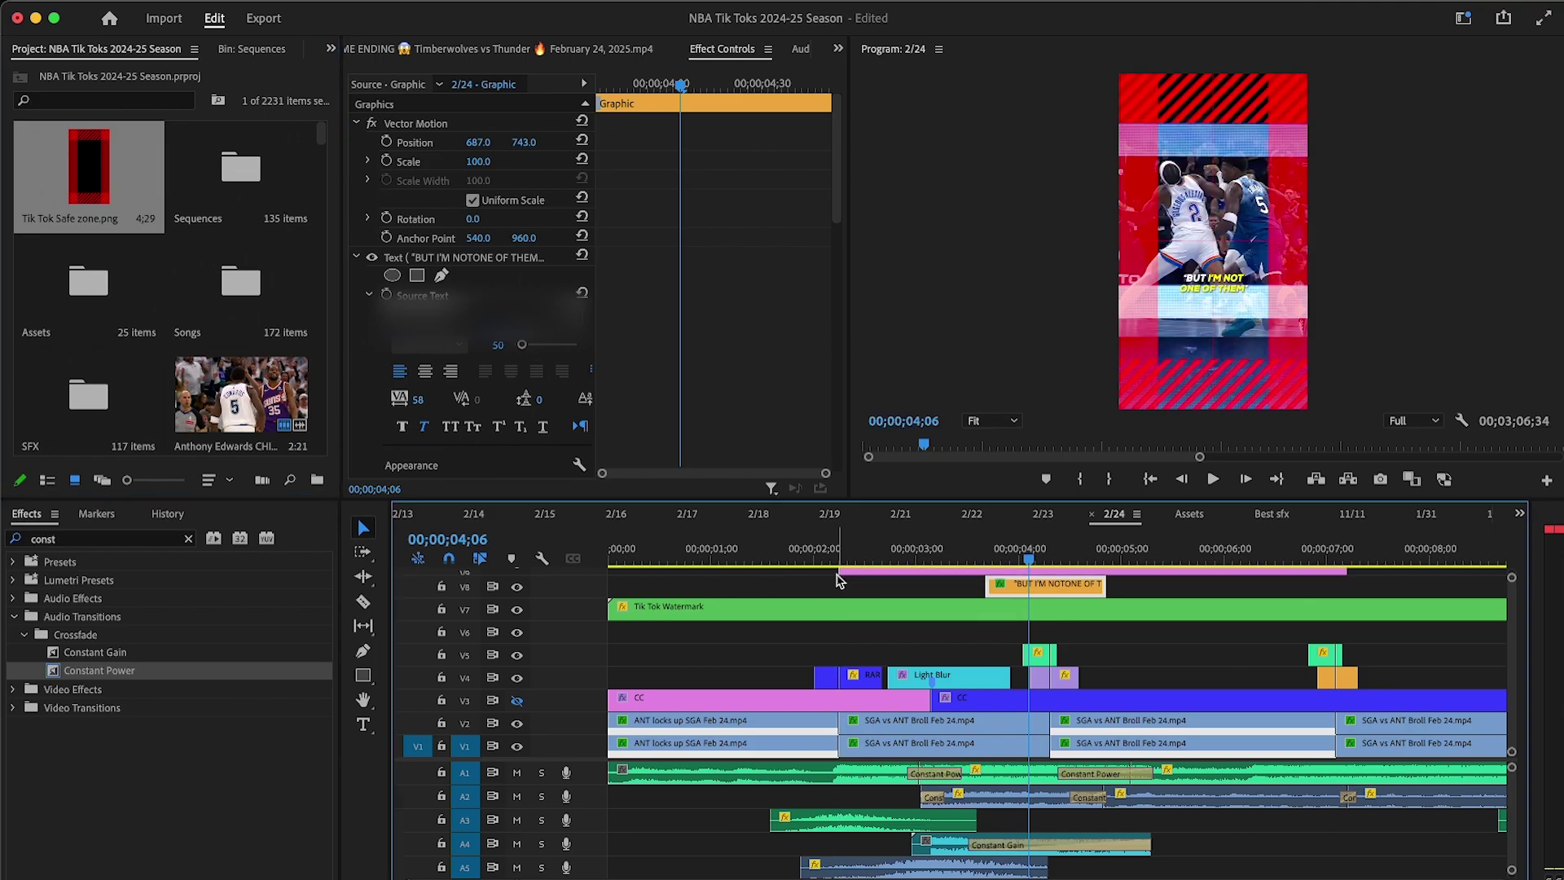
key("minus")
key("minus")
left_click_drag(663, 573, 574, 573)
key("minus")
left_click_drag(699, 574, 1163, 568)
key("equal")
key("equal")
key("equal")
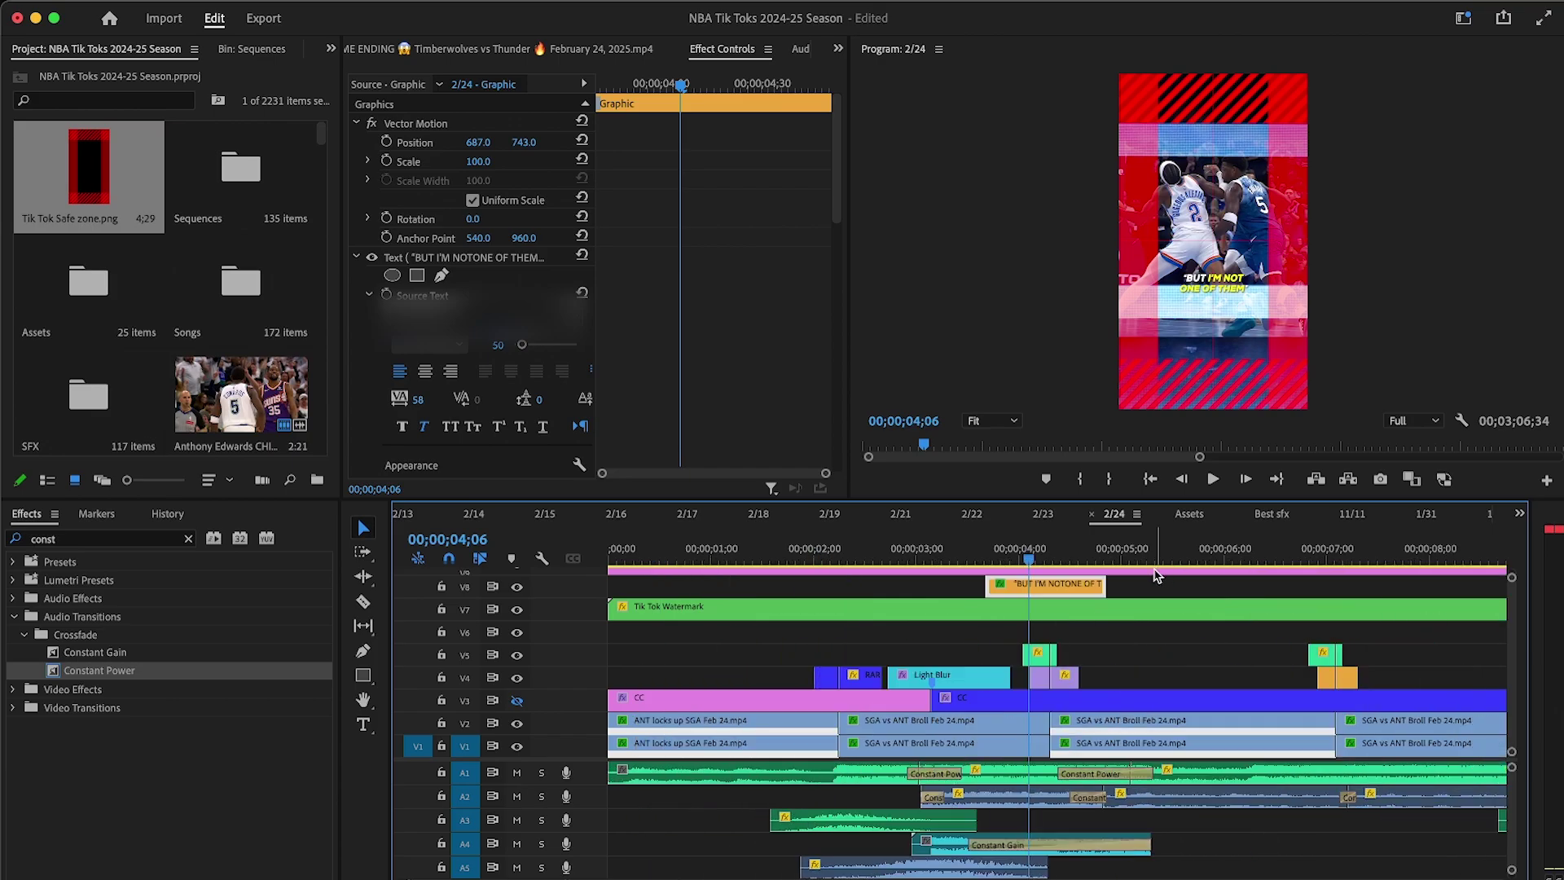
Step: Set the Program monitor magnification to 75% to show the "BUT I'M NOT ONE OF THEM" title at 00;00;04;06
left_click(1109, 641)
key("equal")
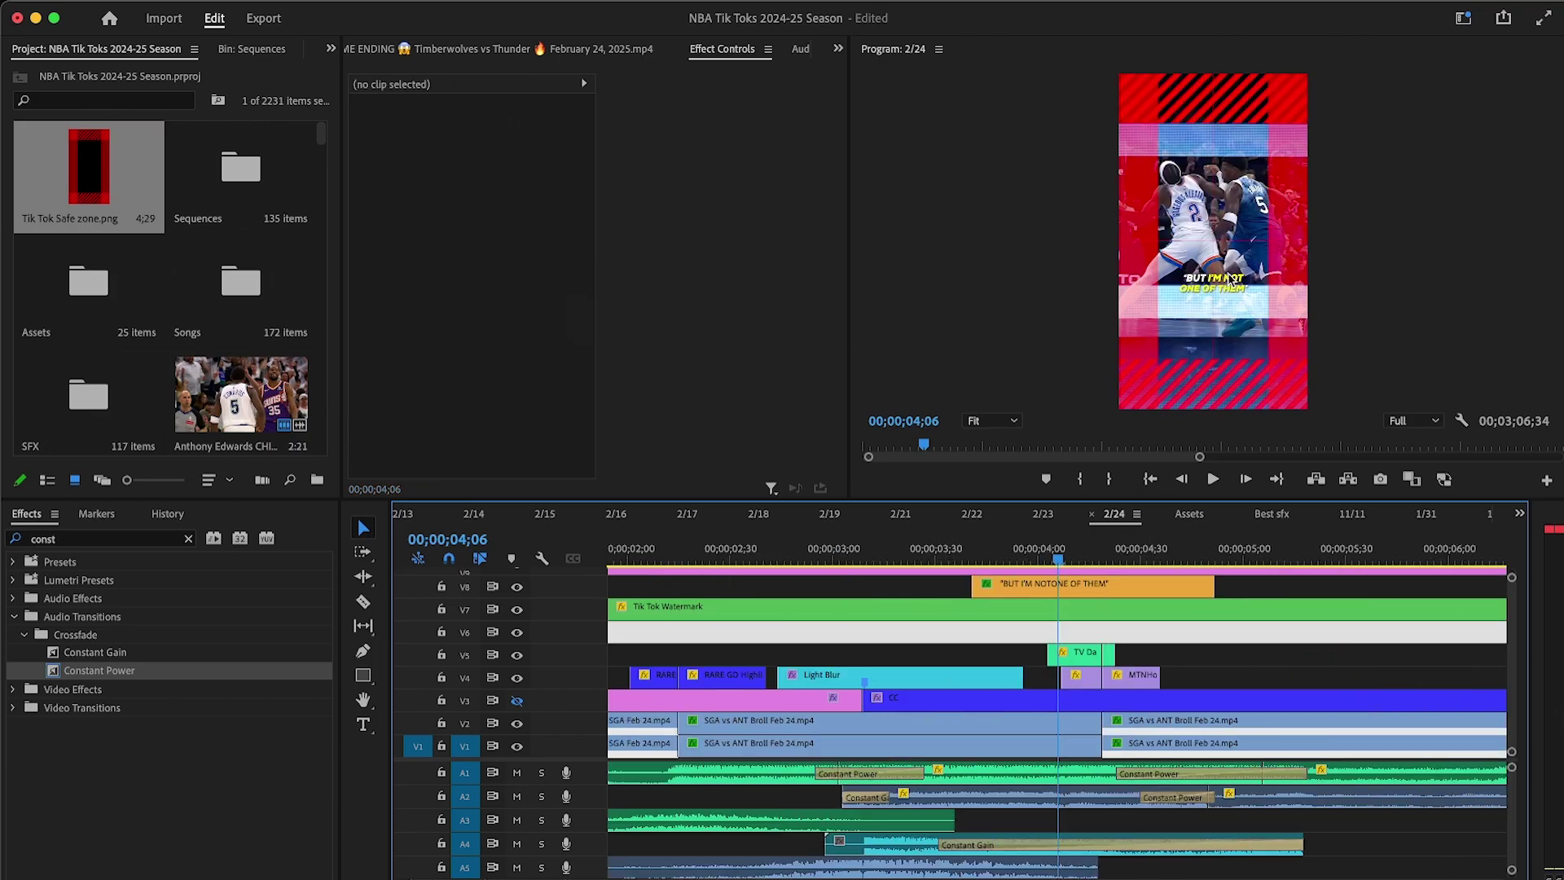
left_click(970, 422)
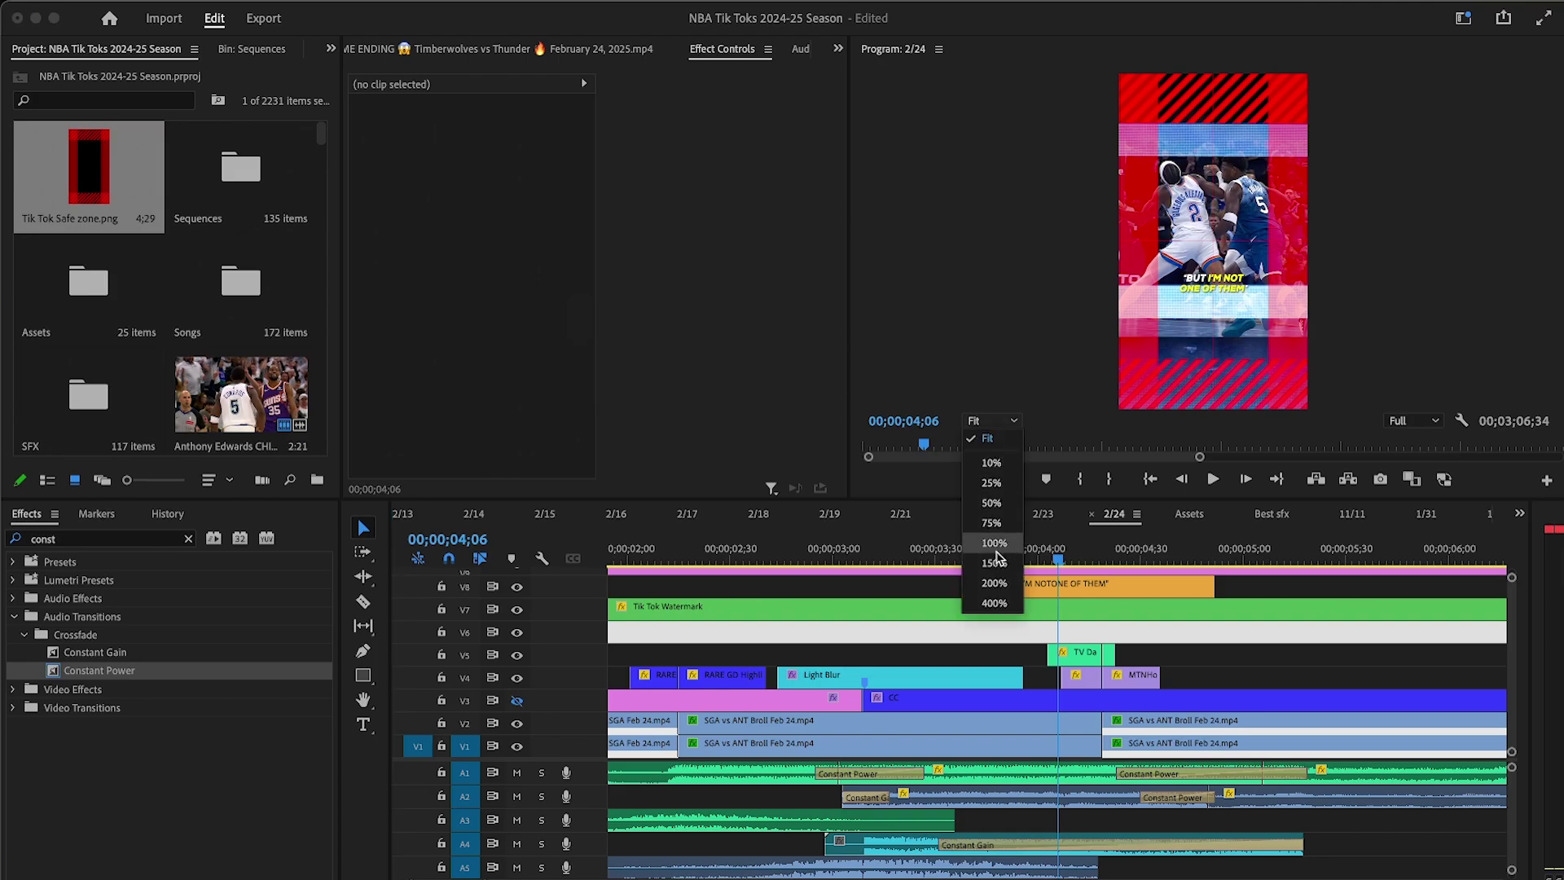
left_click(990, 522)
scroll(1206, 251, "down", 3)
Step: Replace the title's text at 00;00;04;06 with "THAT IS SUCH A FLOP" in quotation marks
key("t")
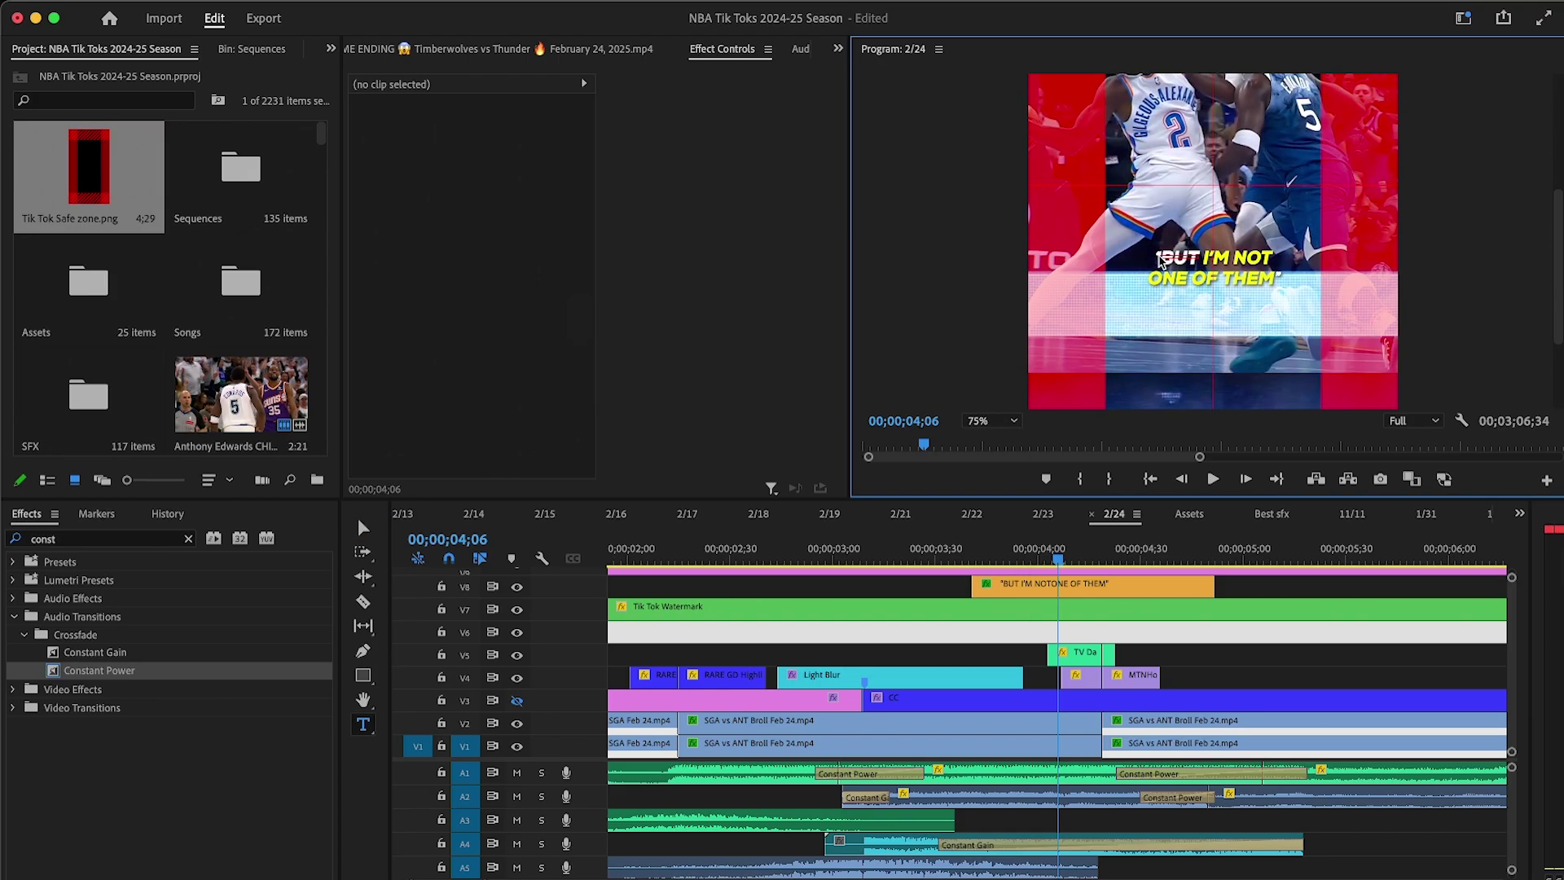
left_click(1160, 259)
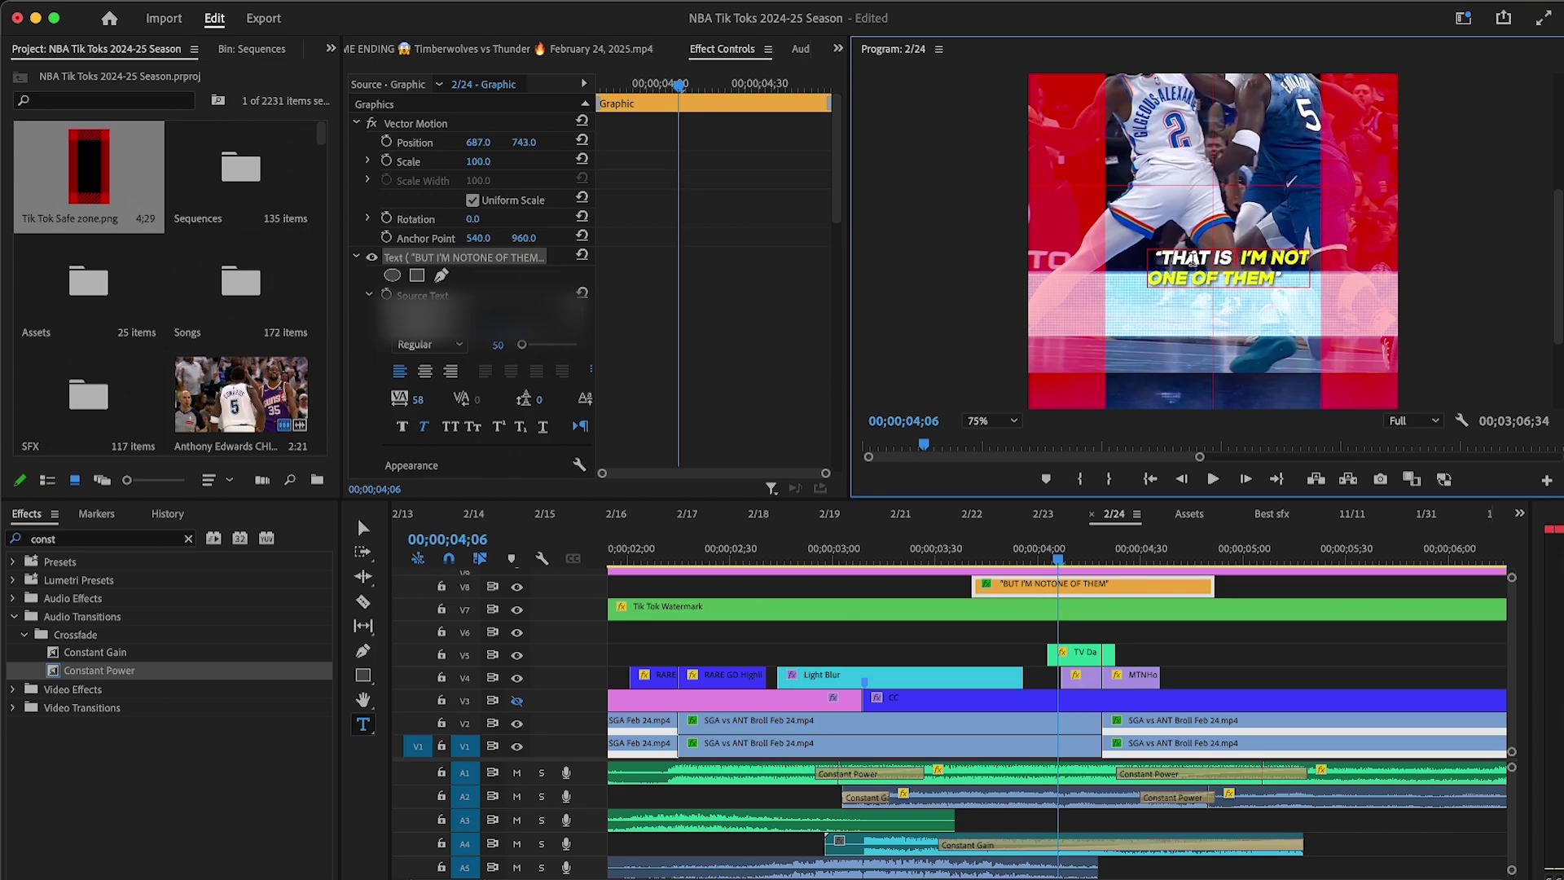
type("CH")
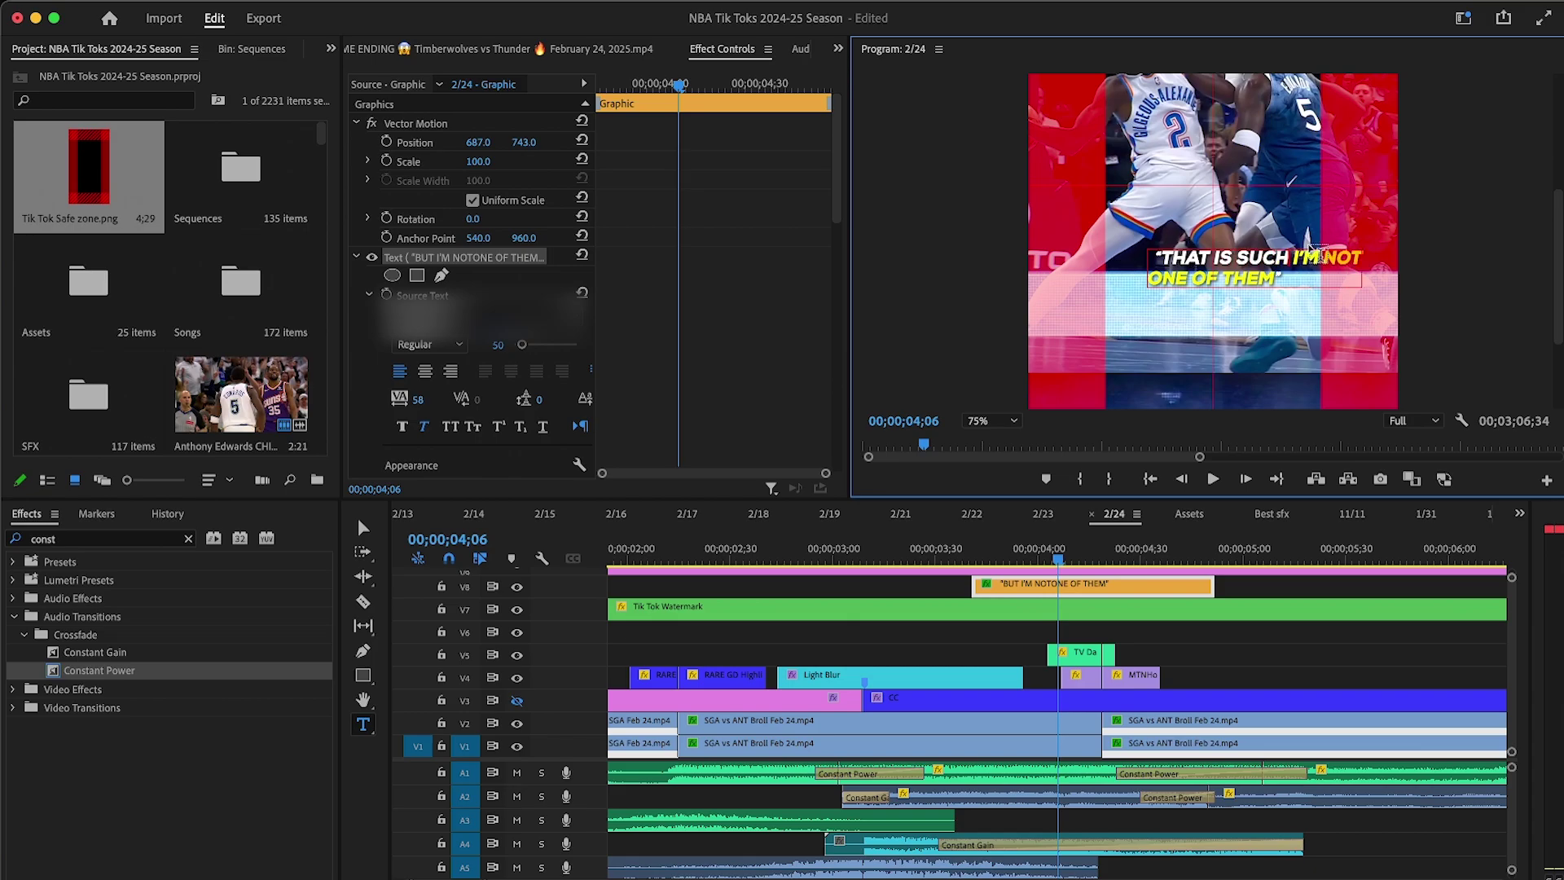
type(" A ")
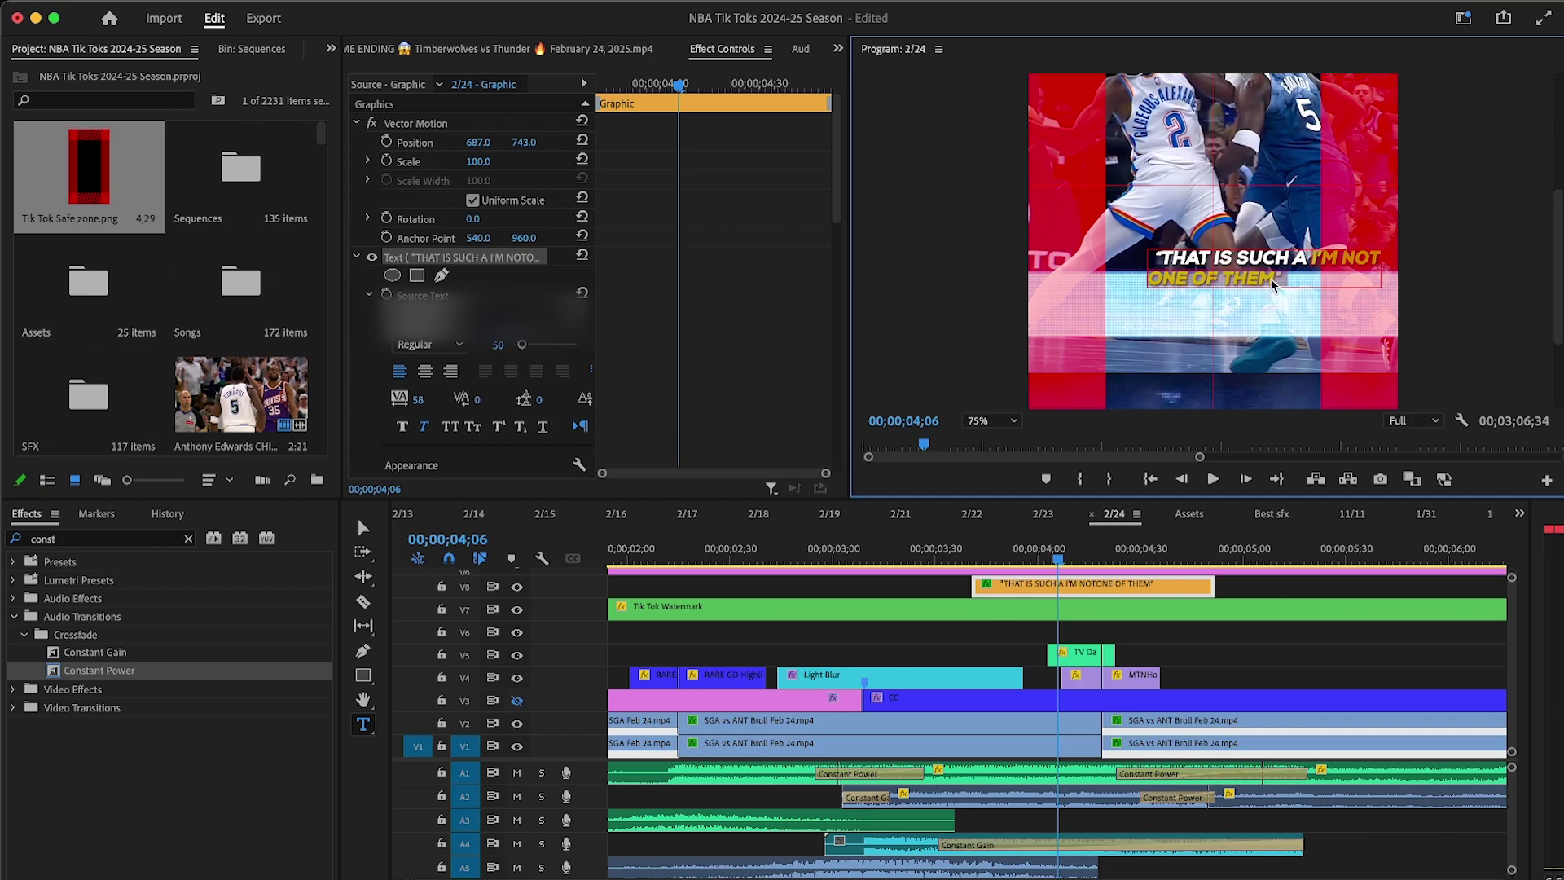
type("FLOP")
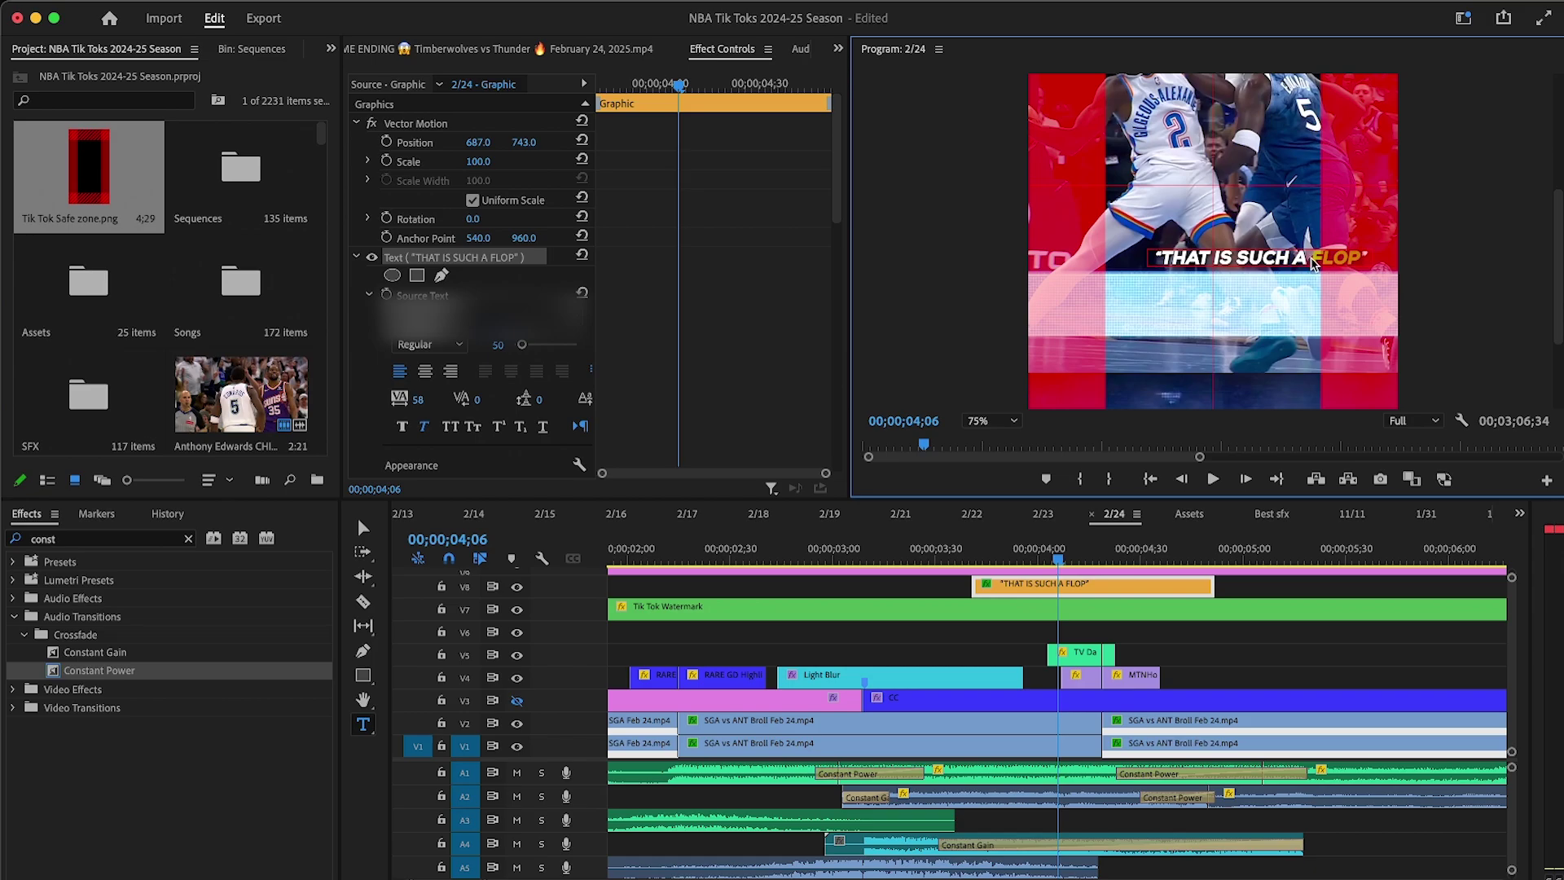
Step: Retype the title's ending so "A FLOP" is all yellow, and set the title's horizontal position to 551
double_click(1314, 259)
type("A FLO")
key("BackSpace")
key("BackSpace")
key("super+a")
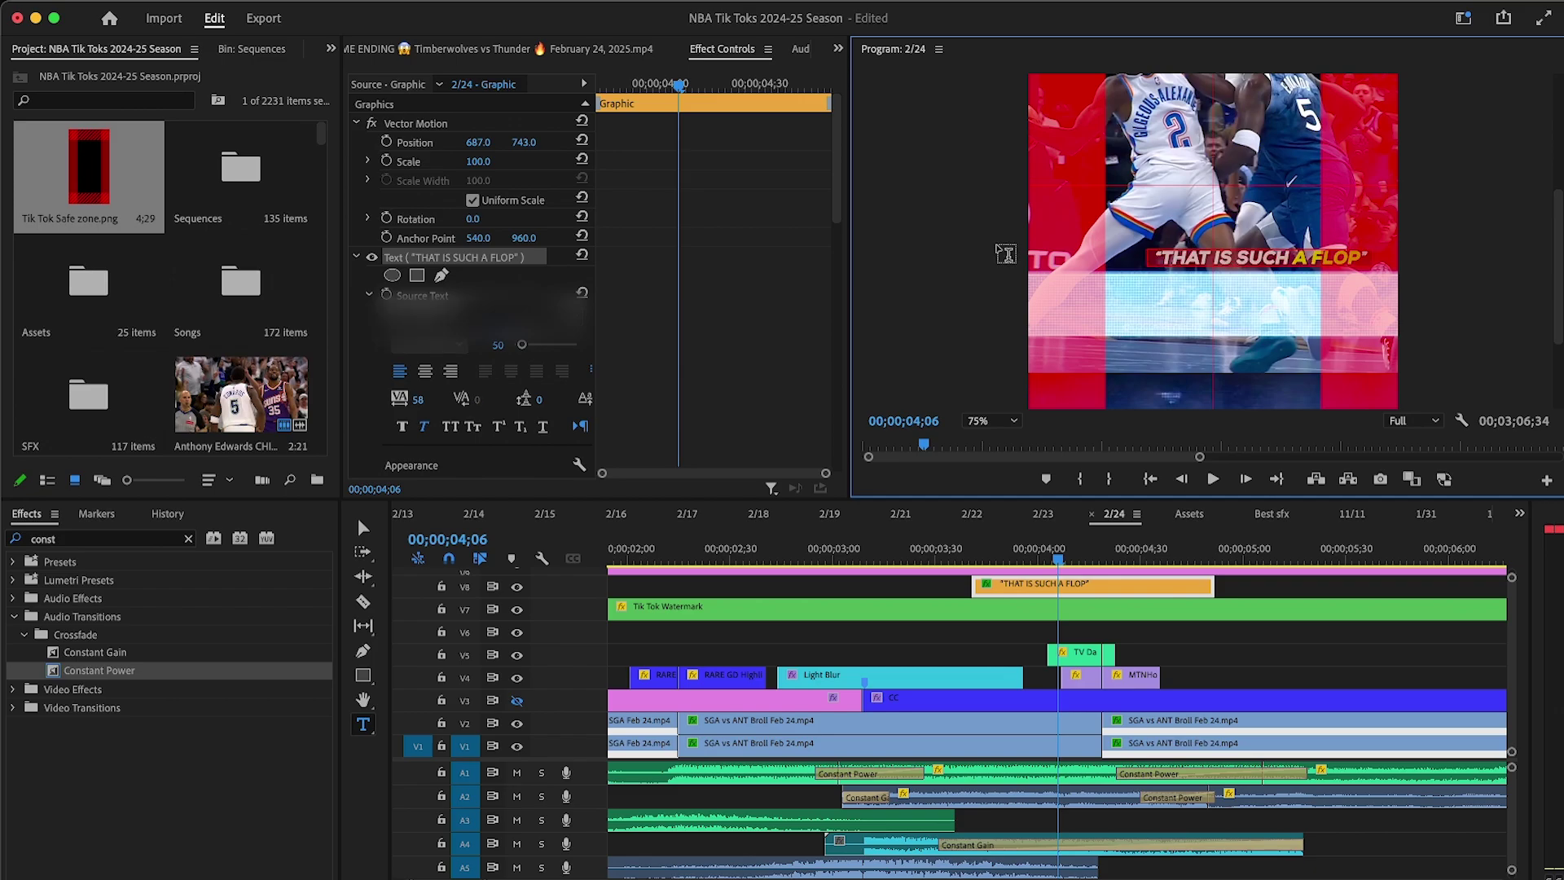
left_click_drag(480, 143, 444, 142)
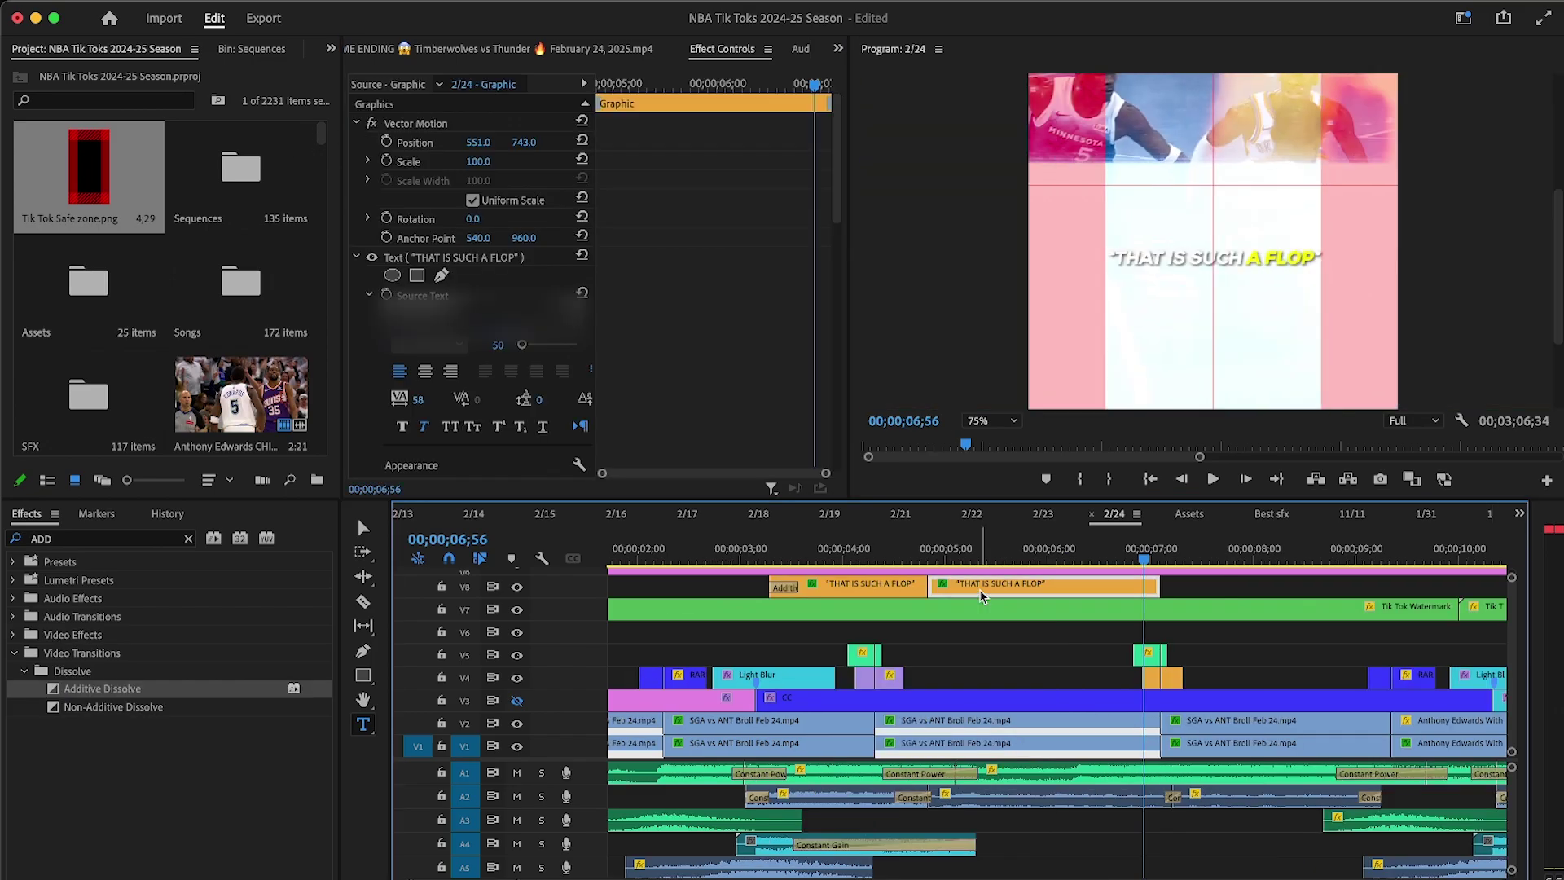
Step: At 00;00;05;14, replace the second title's "THAT IS SUCH" with "IT'S HARD TO MAN WITH THE CALLS THAT", breaking the line after MAN
left_click(971, 547)
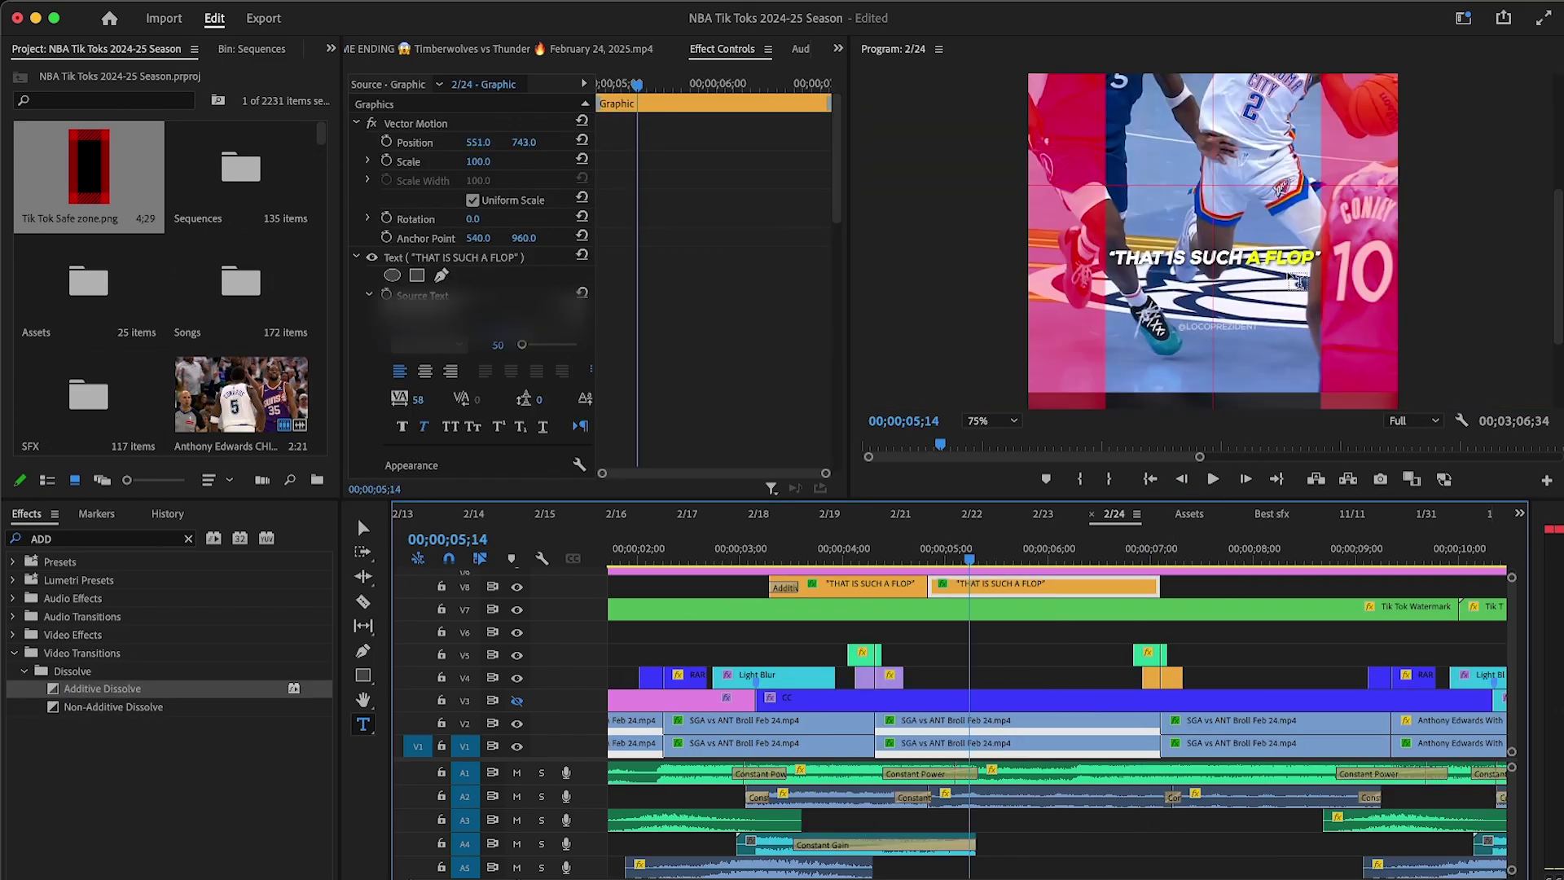
left_click(1236, 255)
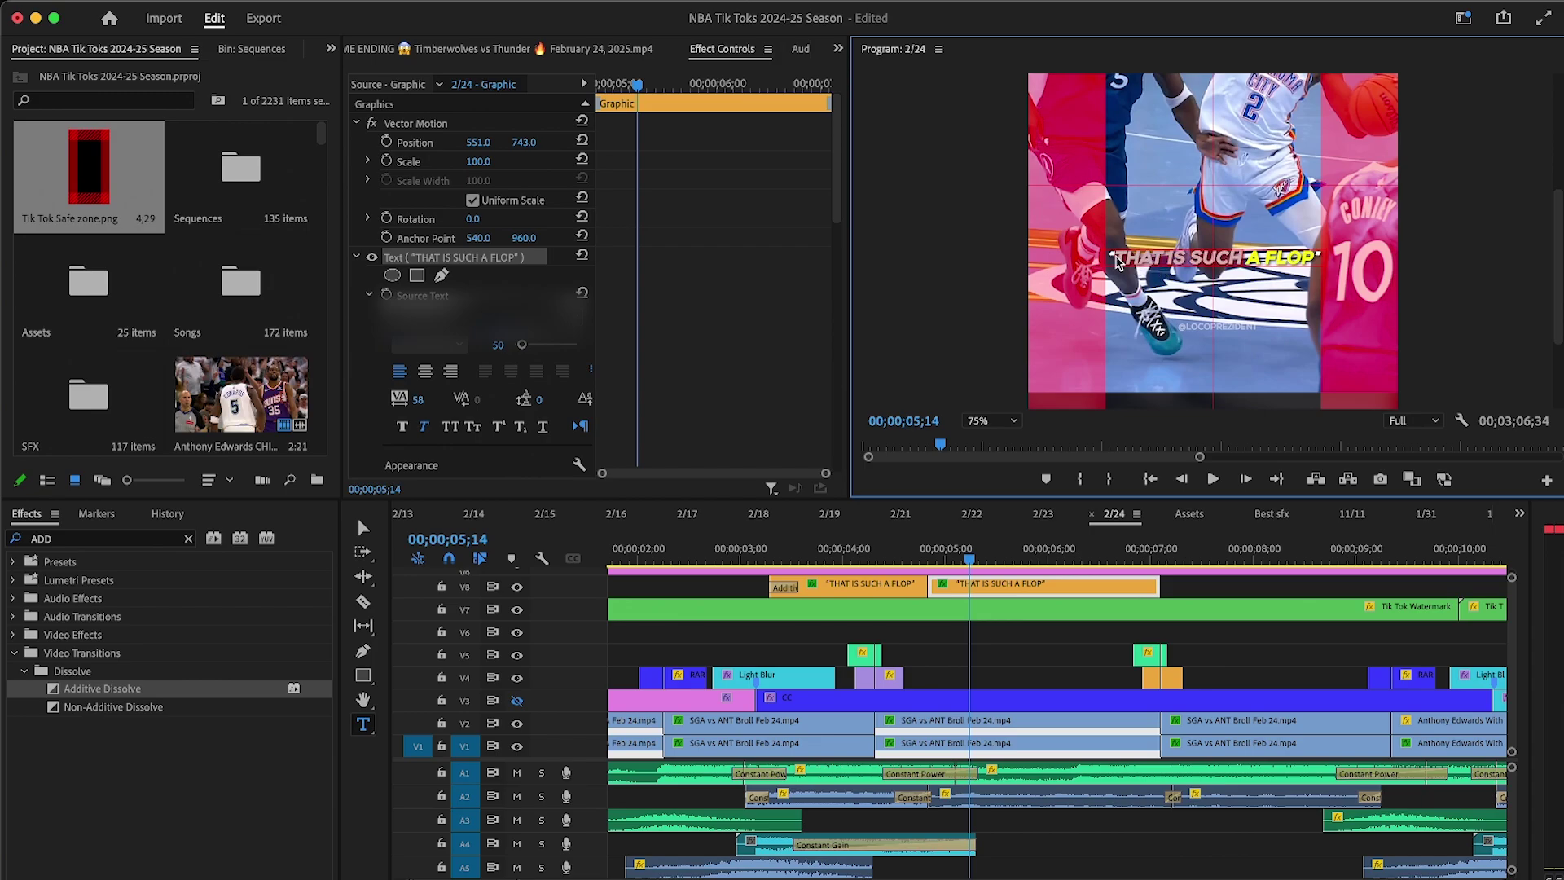
type("IT'S HARD")
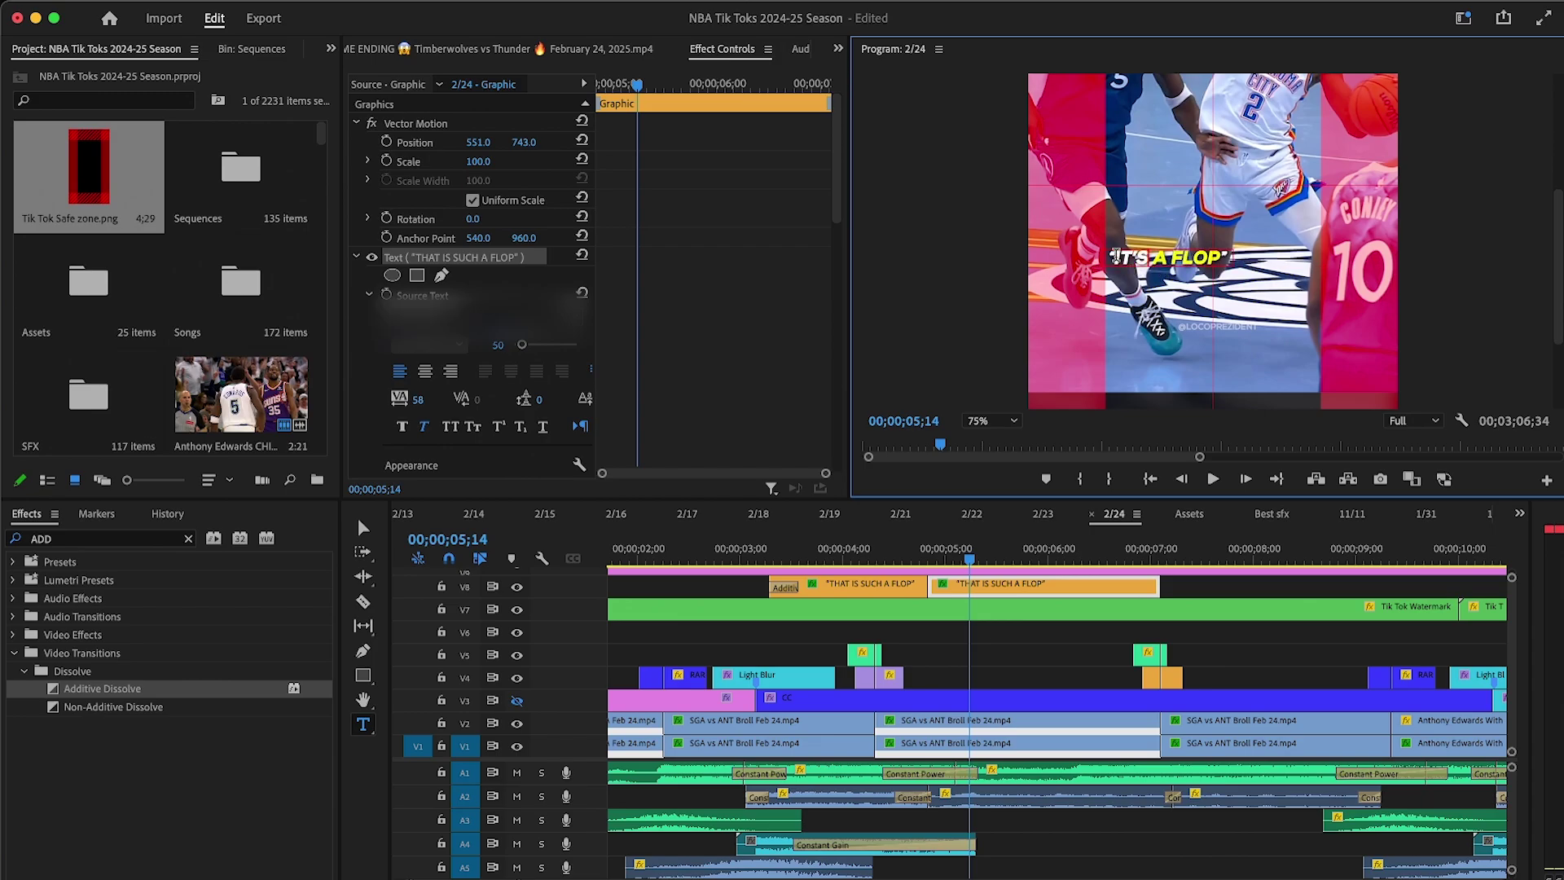
type(" TO MAN WI")
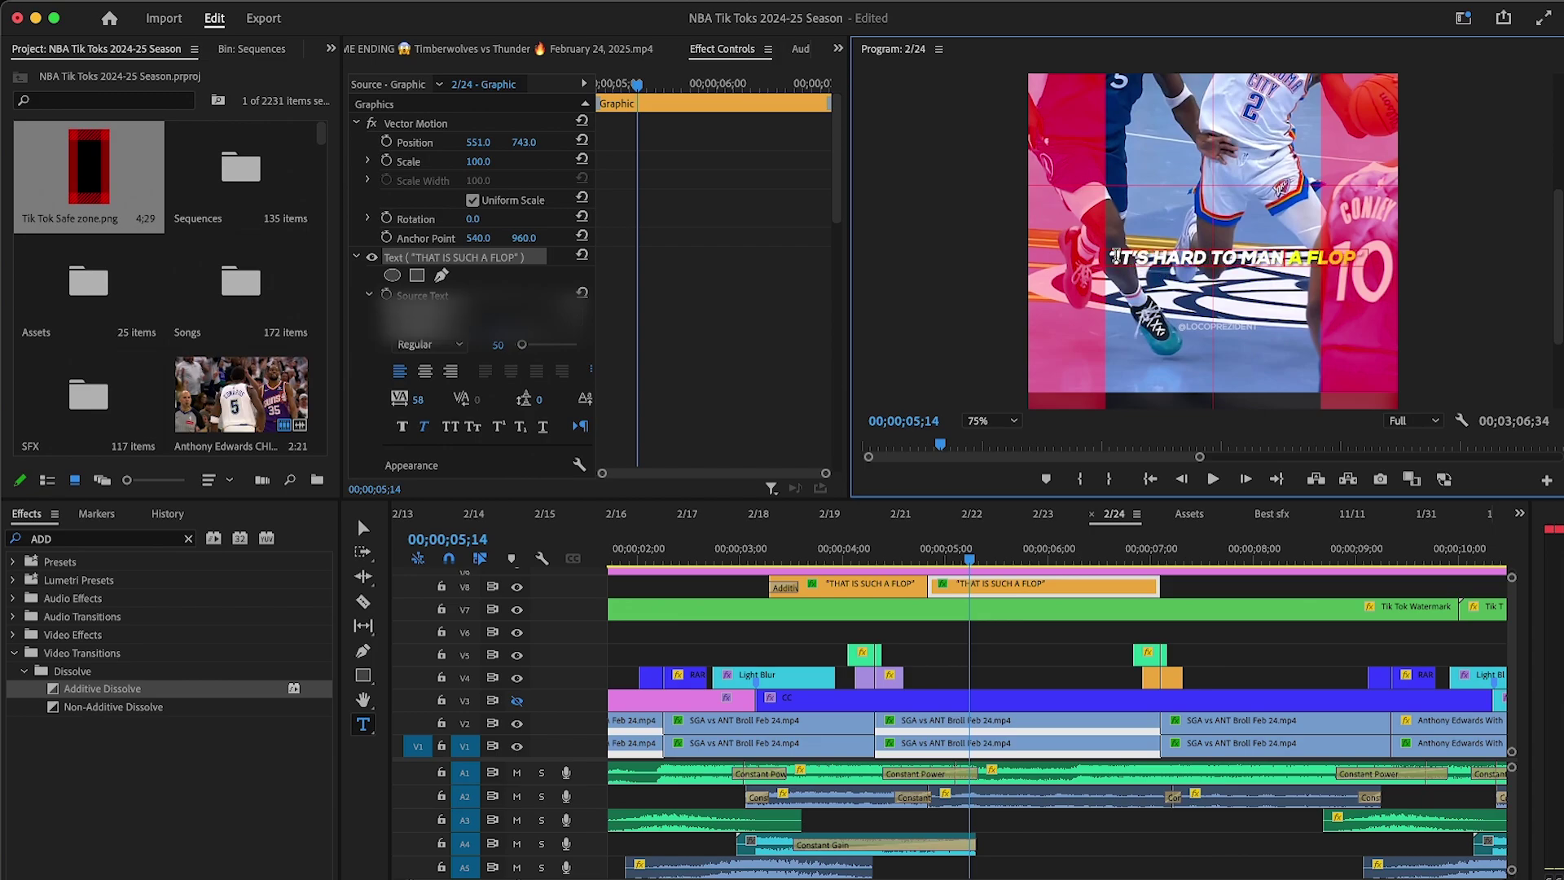
type("TH THE CALLS")
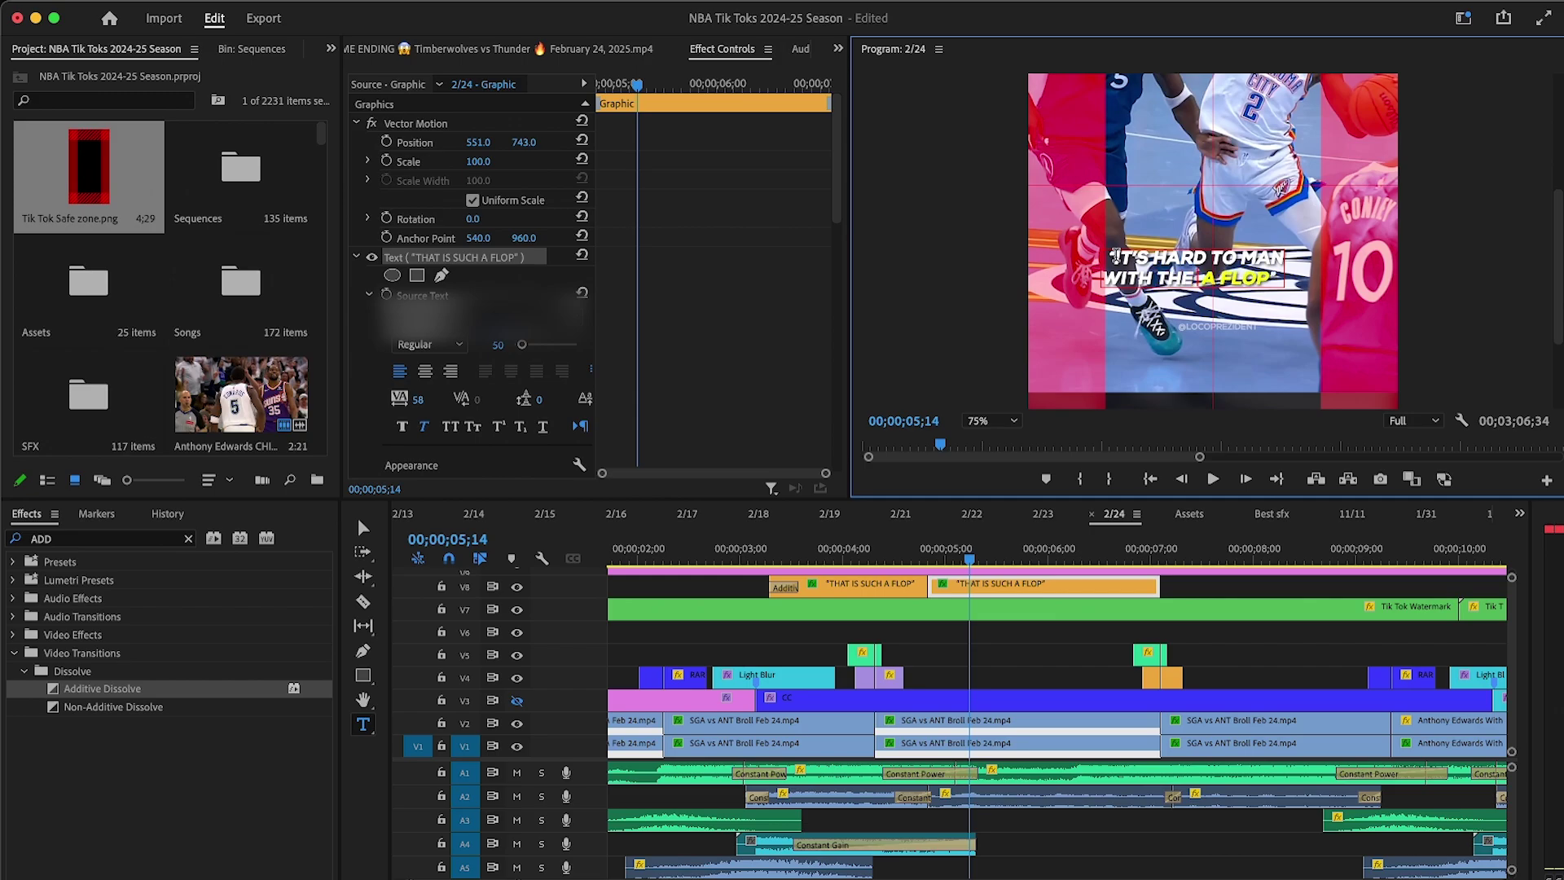
type(" THAT")
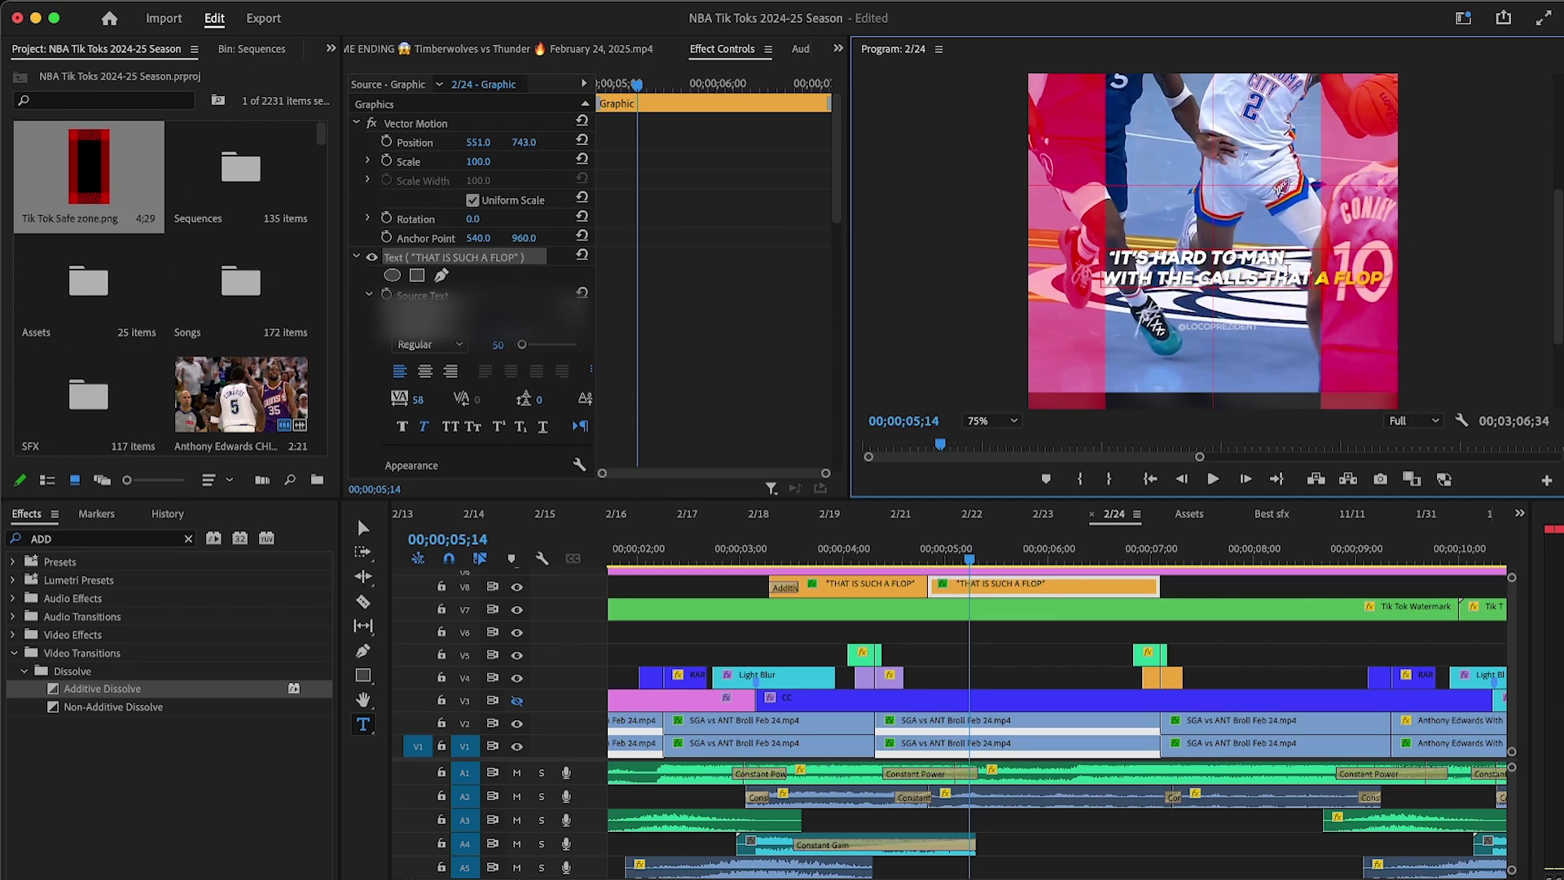
Step: Replace the yellow "A FLOP" at the end of the title with "SHAI GETS"
left_click_drag(1315, 277, 1382, 289)
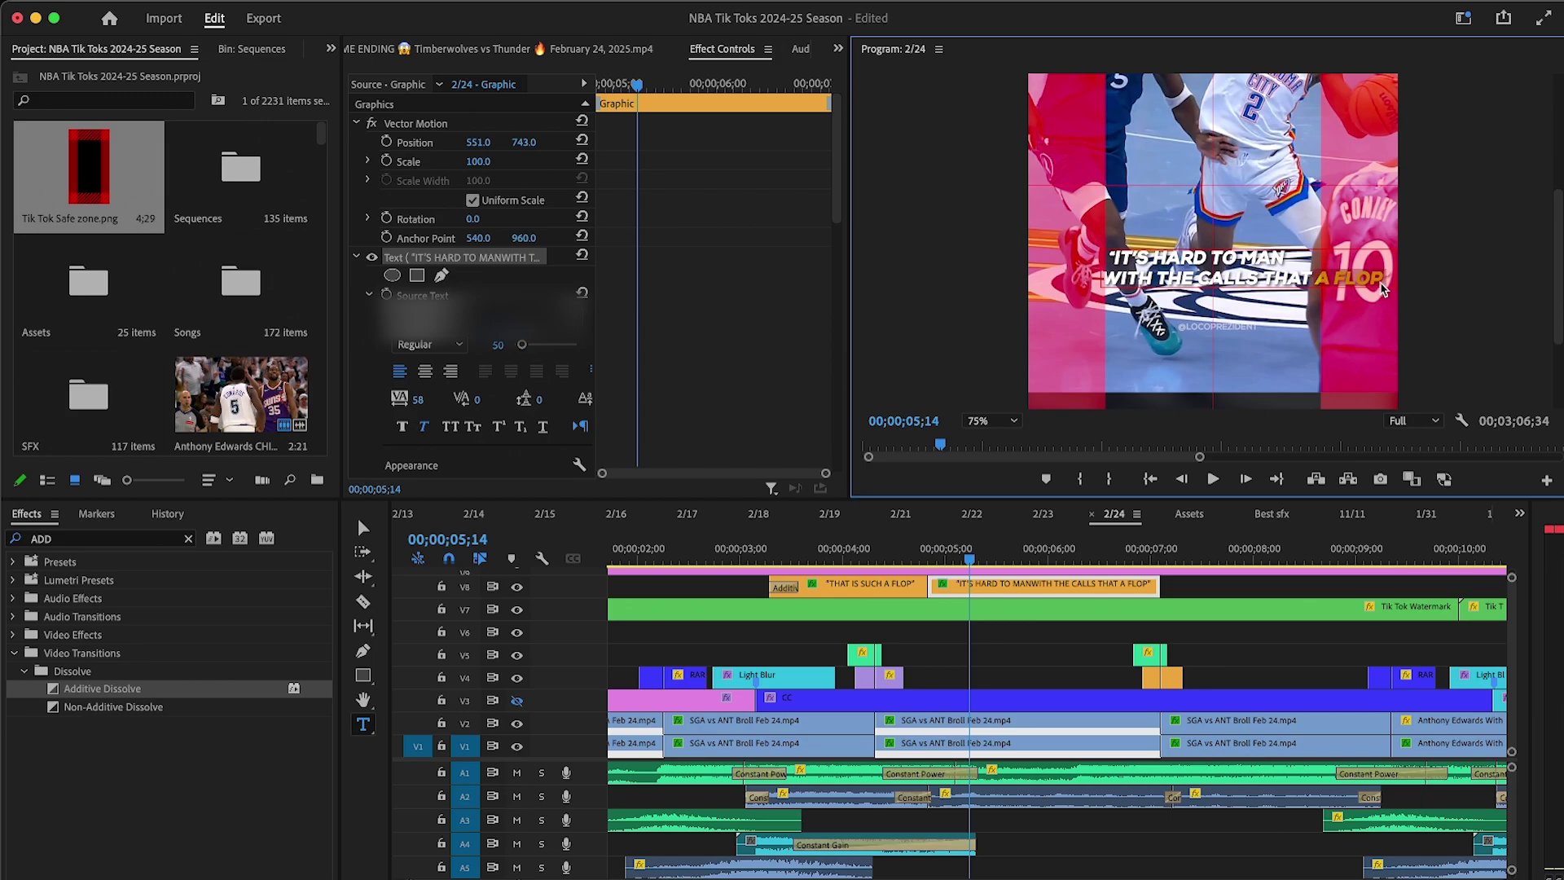
double_click(1382, 289)
type("SJH")
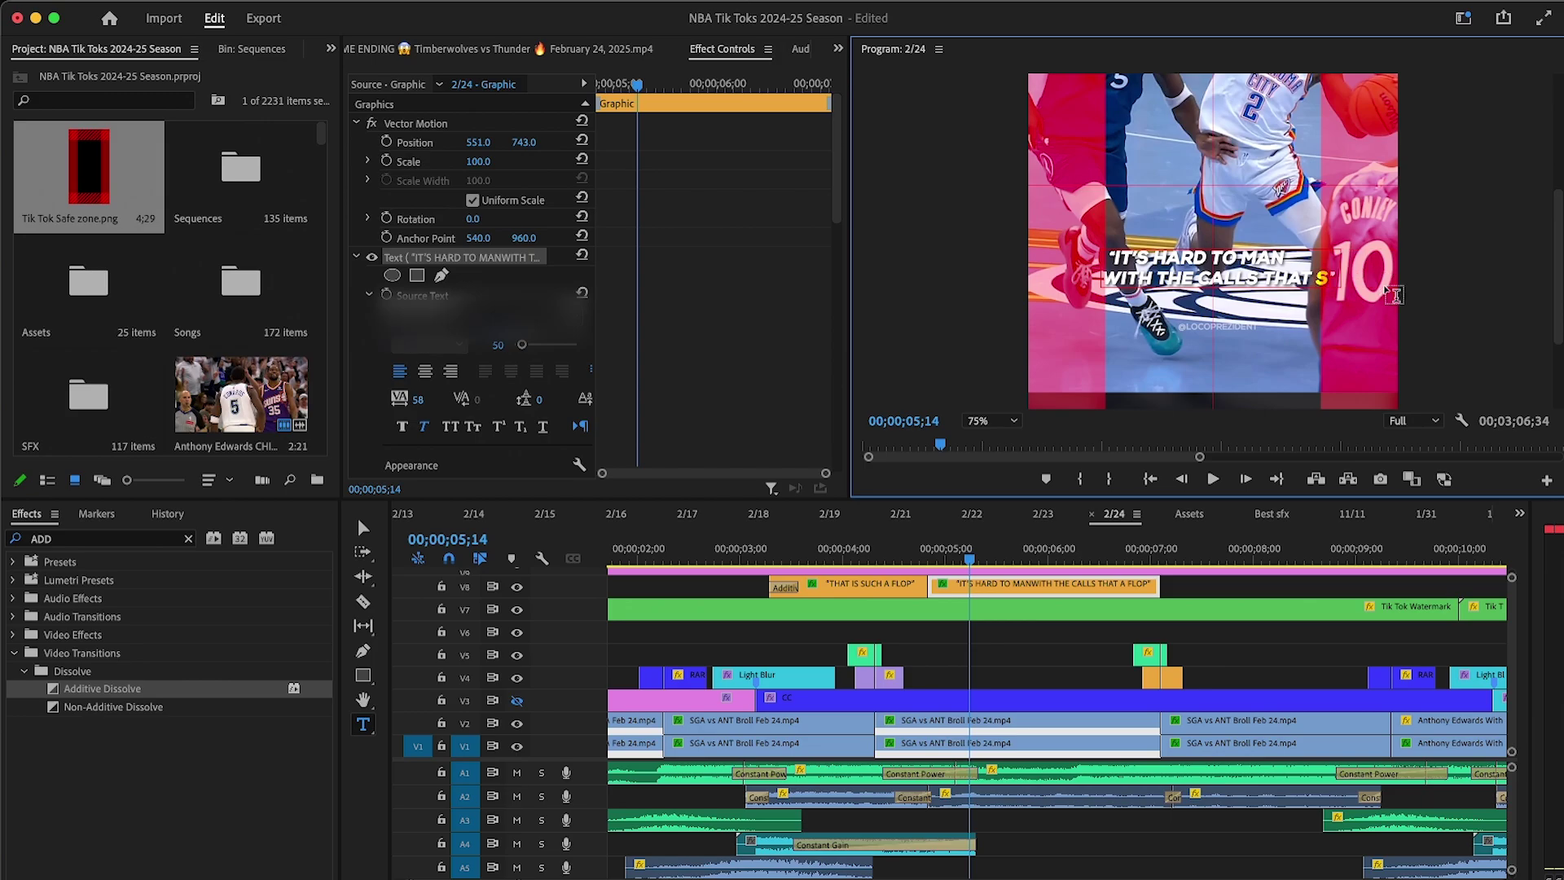
type("I GET")
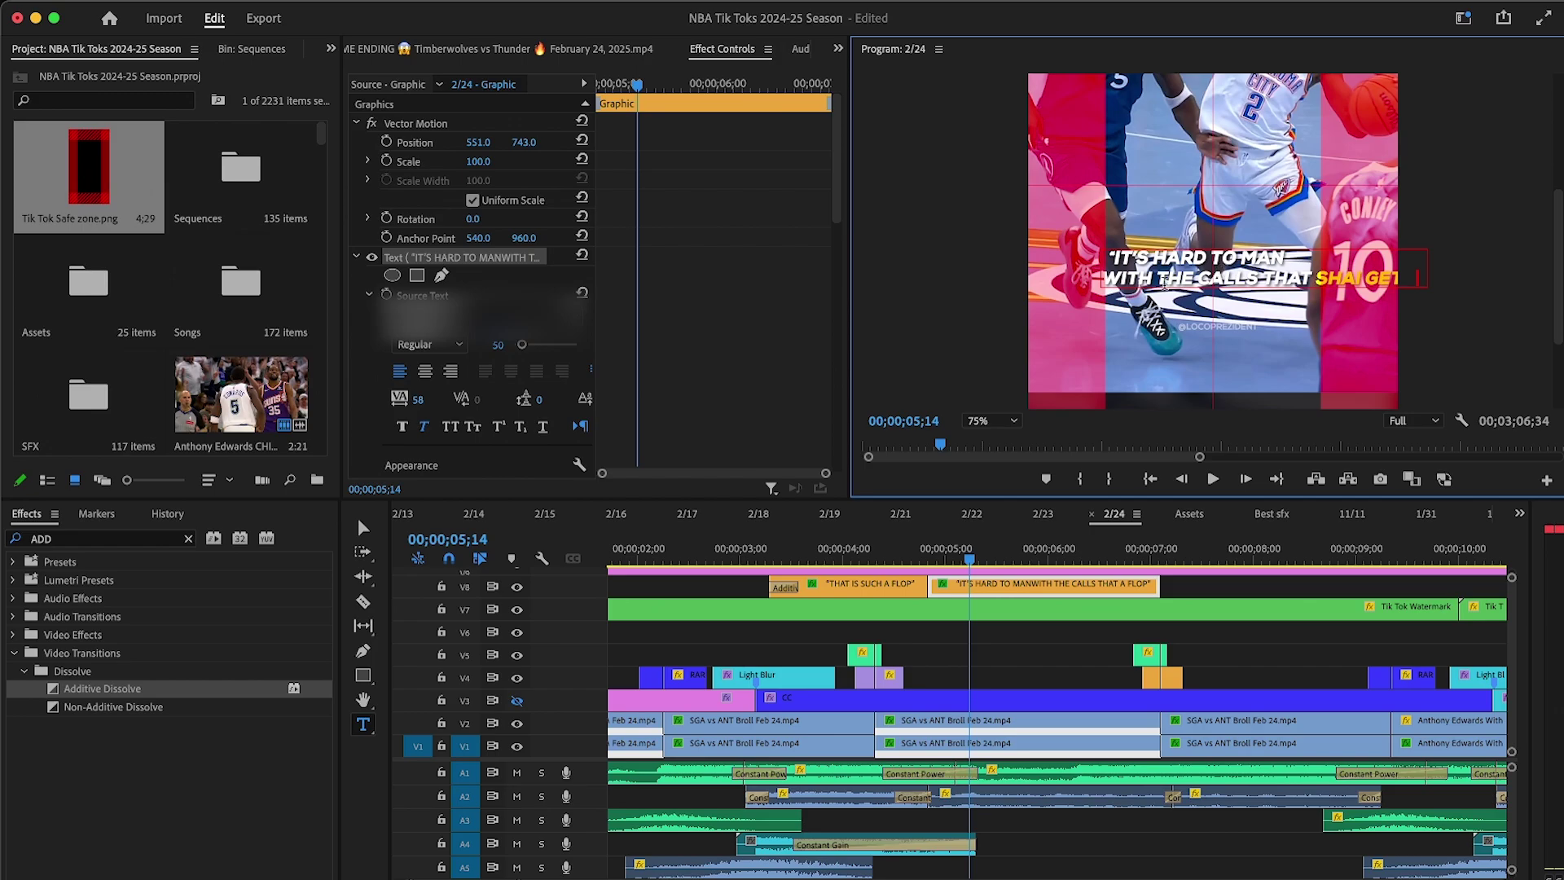
Step: Cut the second line out of the title, leaving "IT'S HARD TO MAN" in quotation marks, and set its horizontal position to 603
left_click_drag(1104, 277, 1308, 289)
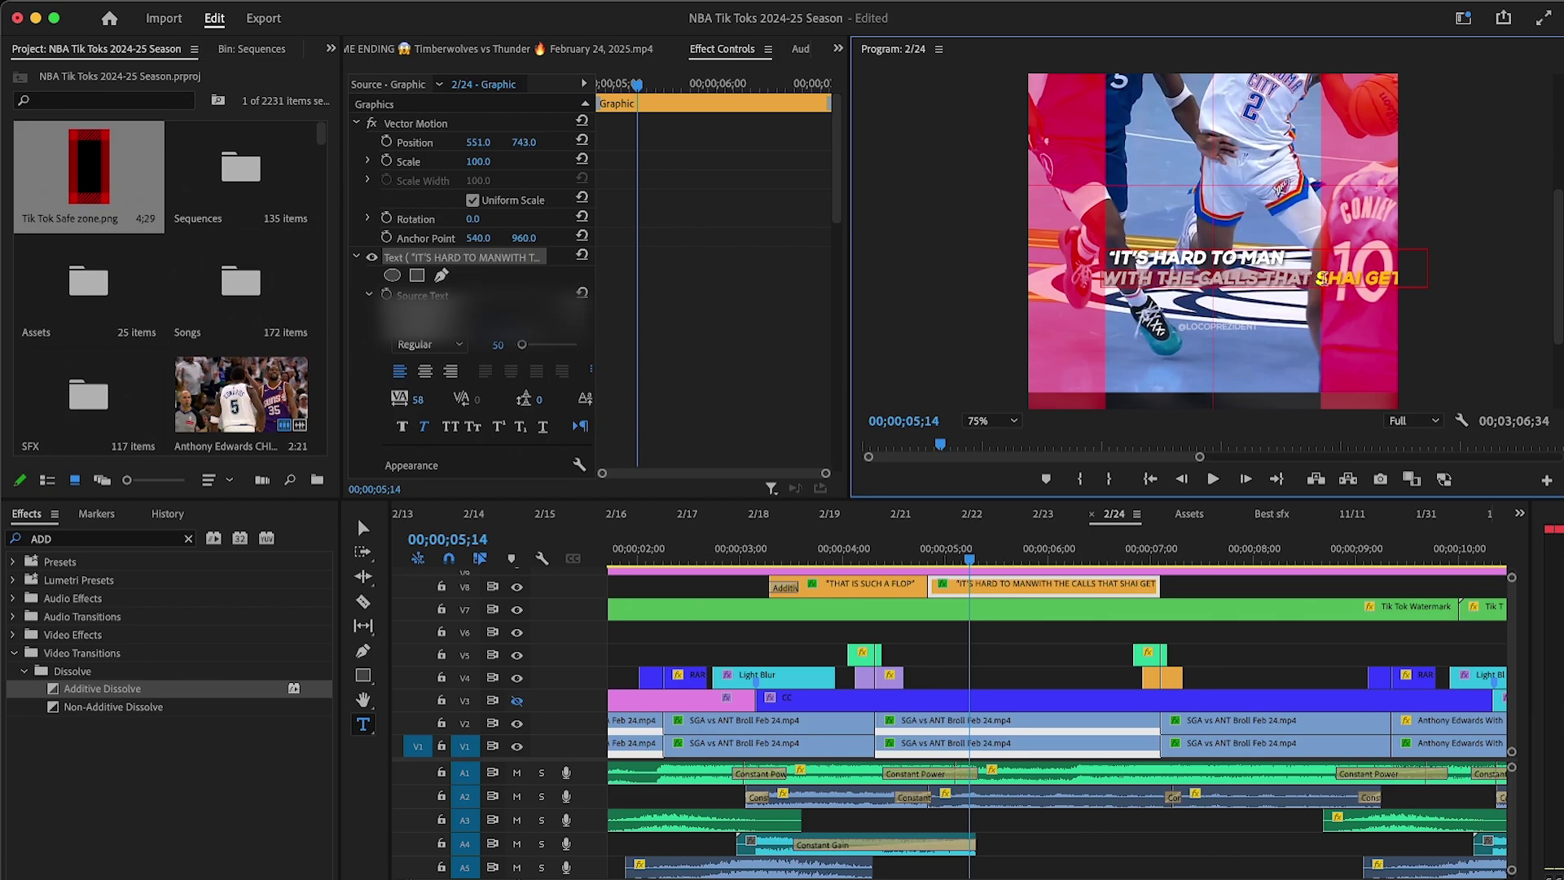
left_click(1108, 278)
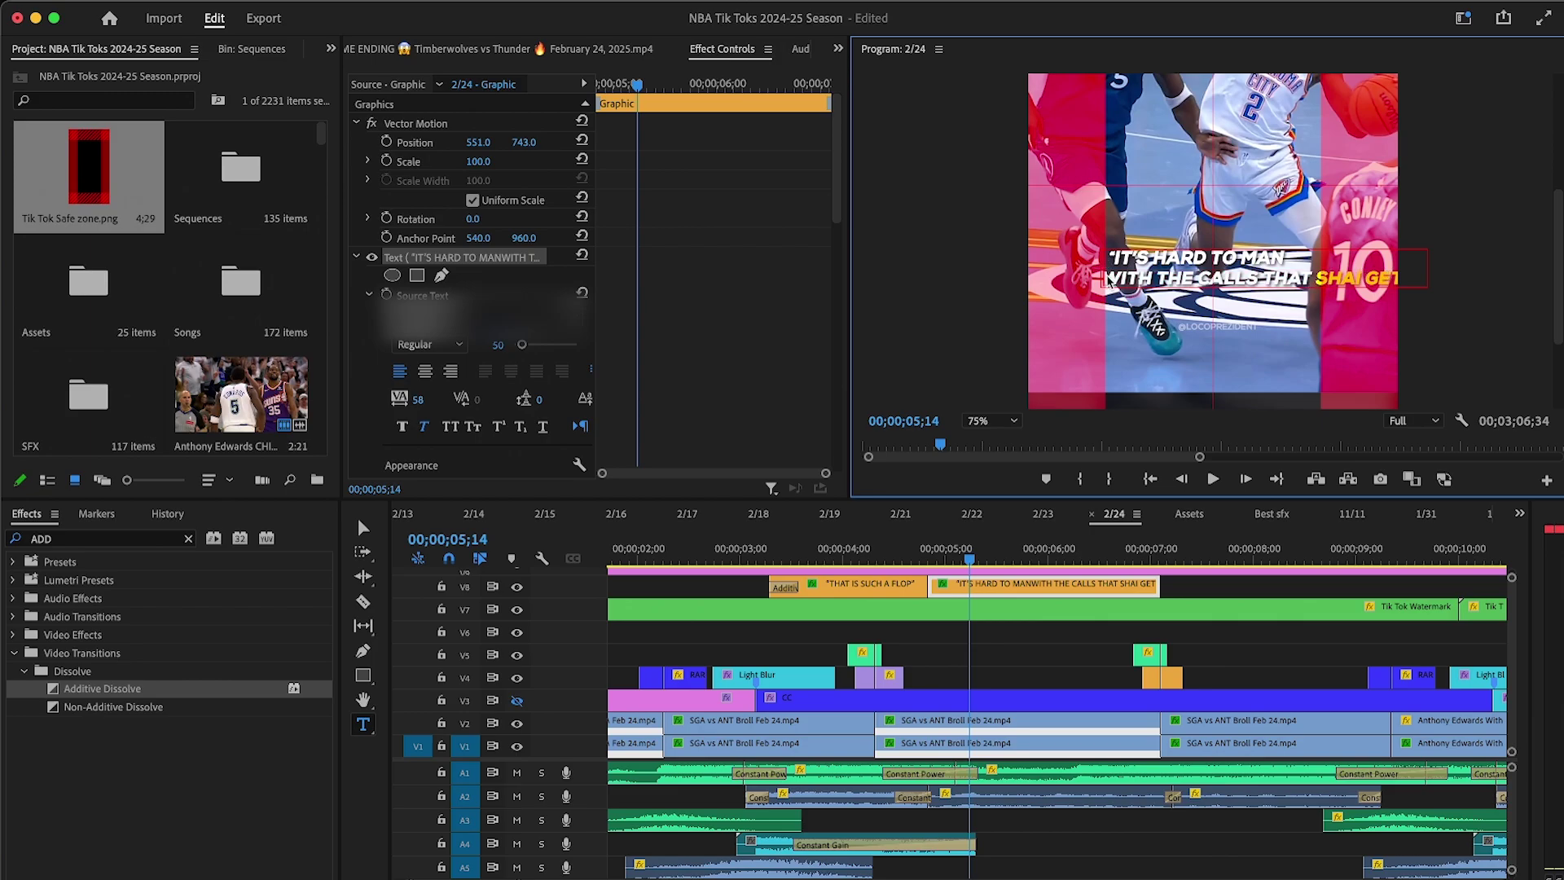
left_click_drag(1108, 278, 1409, 292)
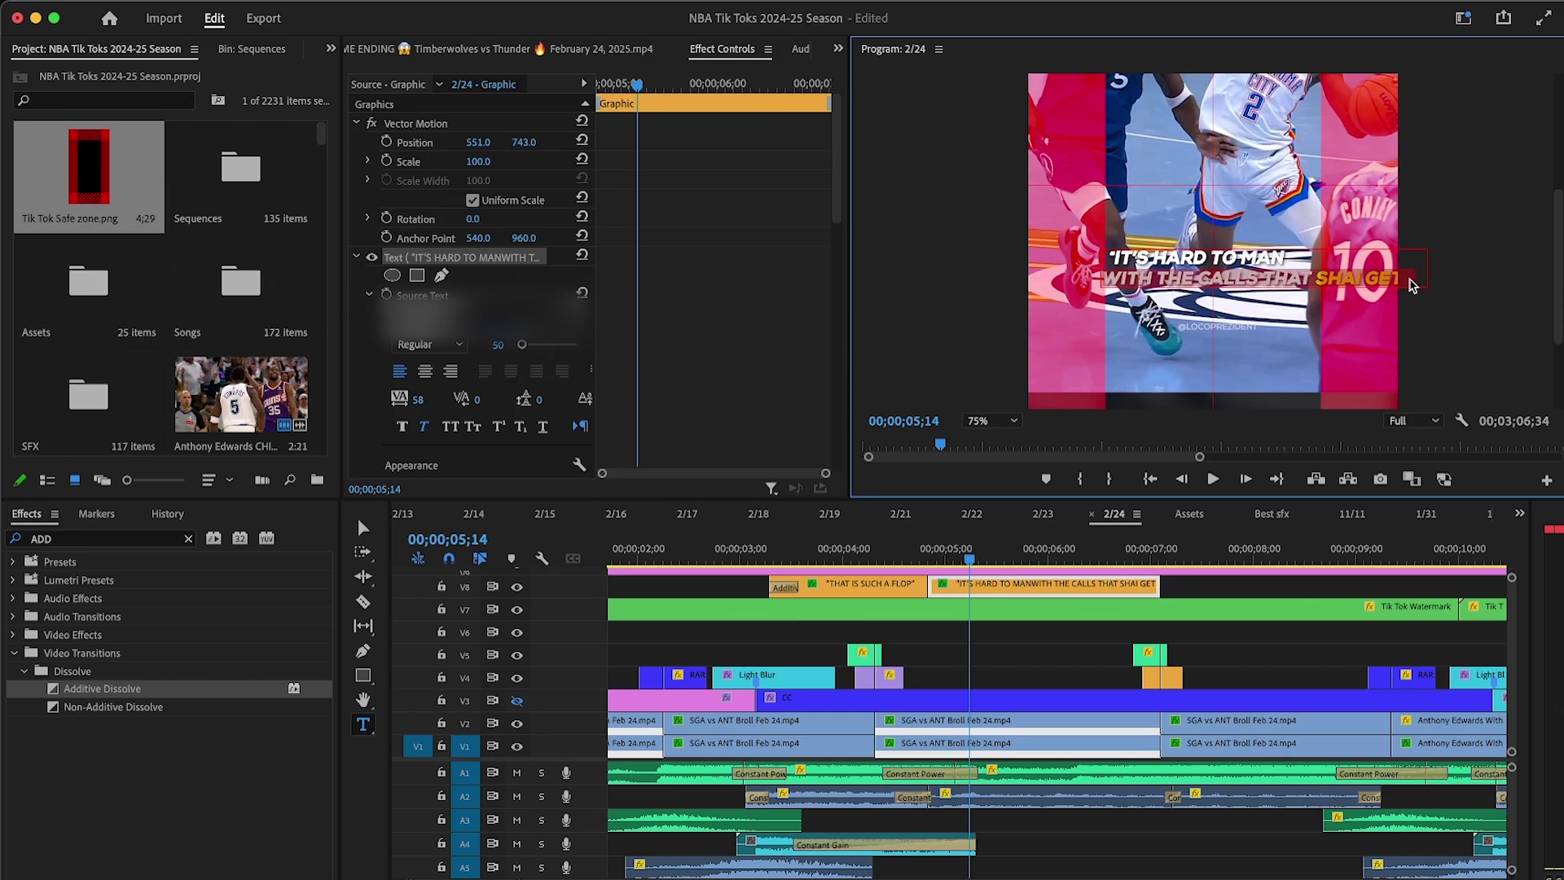
key("BackSpace")
key("BackSpace")
key("super+a")
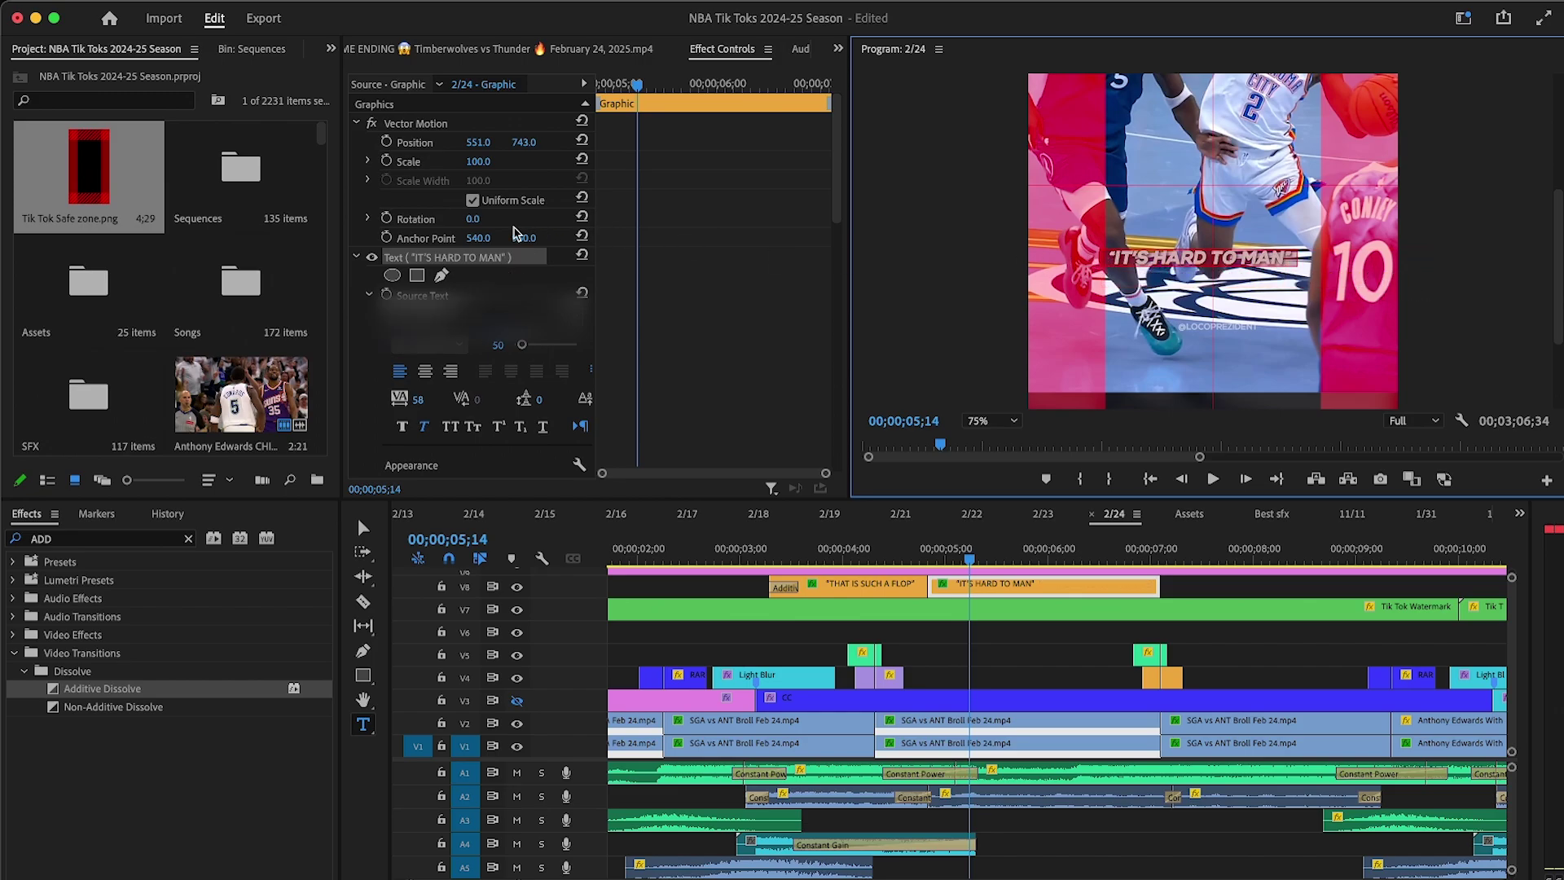
left_click_drag(479, 142, 518, 141)
Step: Split the "IT'S HARD TO MAN" title at 00;00;05;48
left_click(905, 554)
left_click_drag(909, 555, 1026, 563)
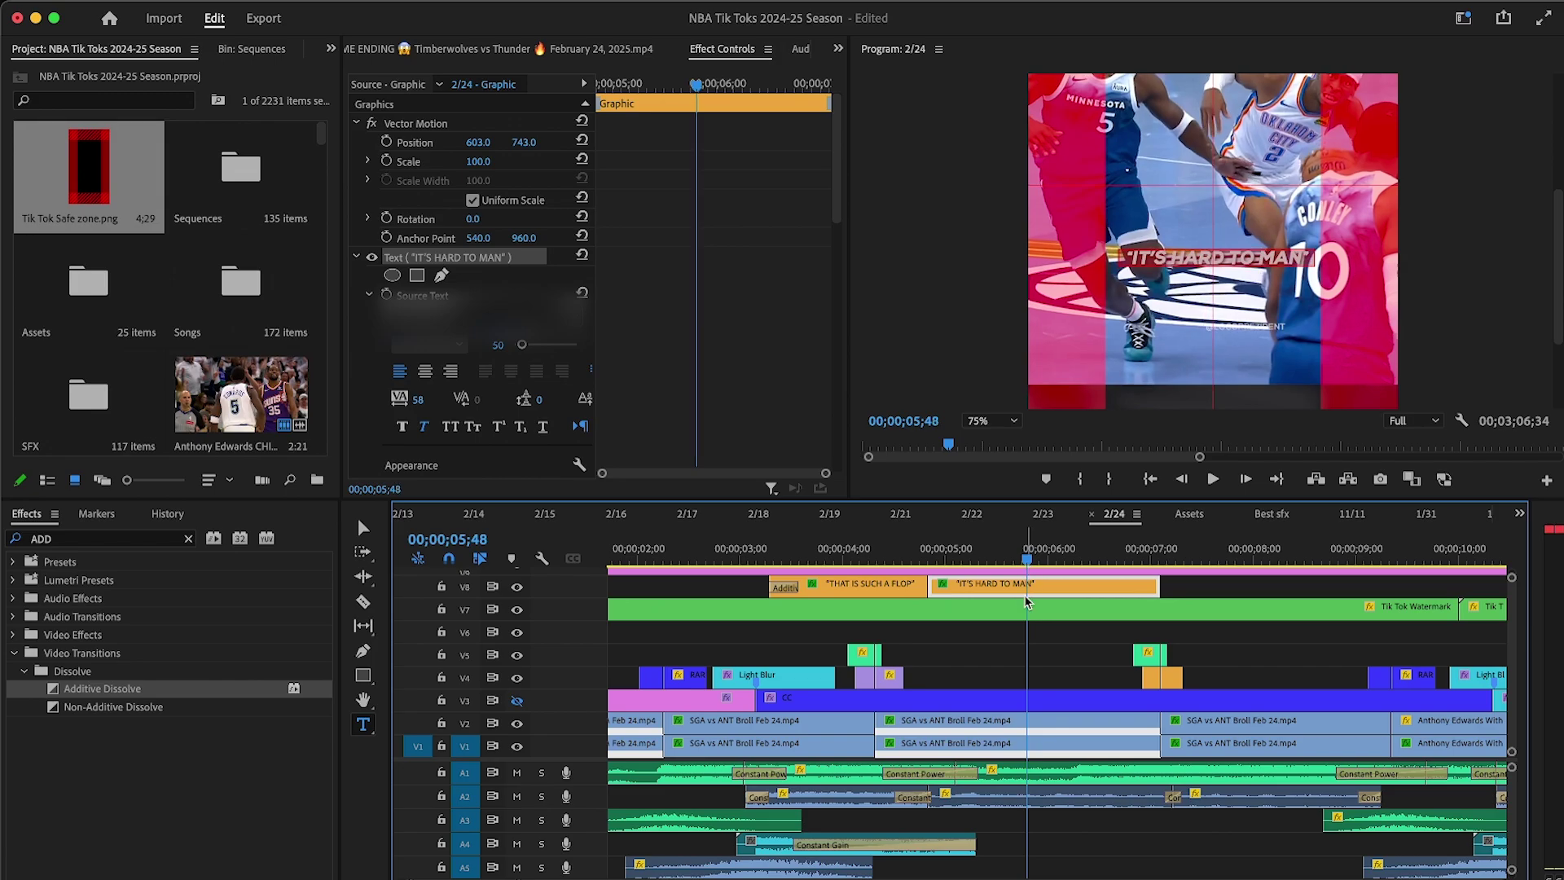
key("c")
left_click(1027, 586)
key("v")
Step: Replace the second half's text with the cut "WITH THE CALLS THAT SHAI GETS", break it after CALLS, and shift the title horizontally into the safe zone
left_click(1046, 584)
left_click(1047, 559)
key("t")
left_click(1319, 258)
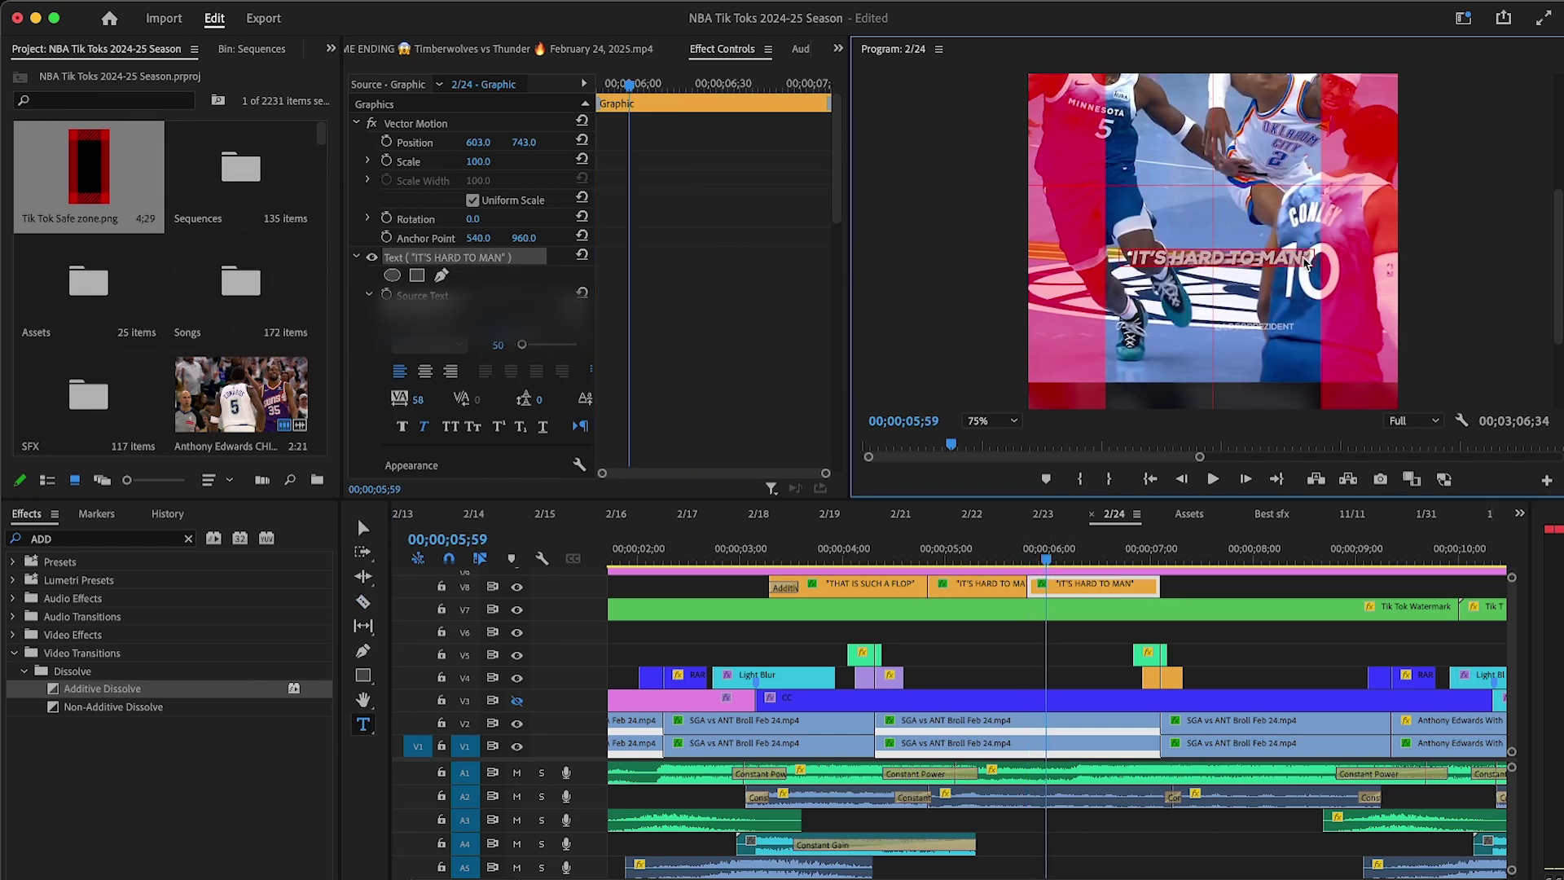
key("ctrl+a")
key("ctrl+v")
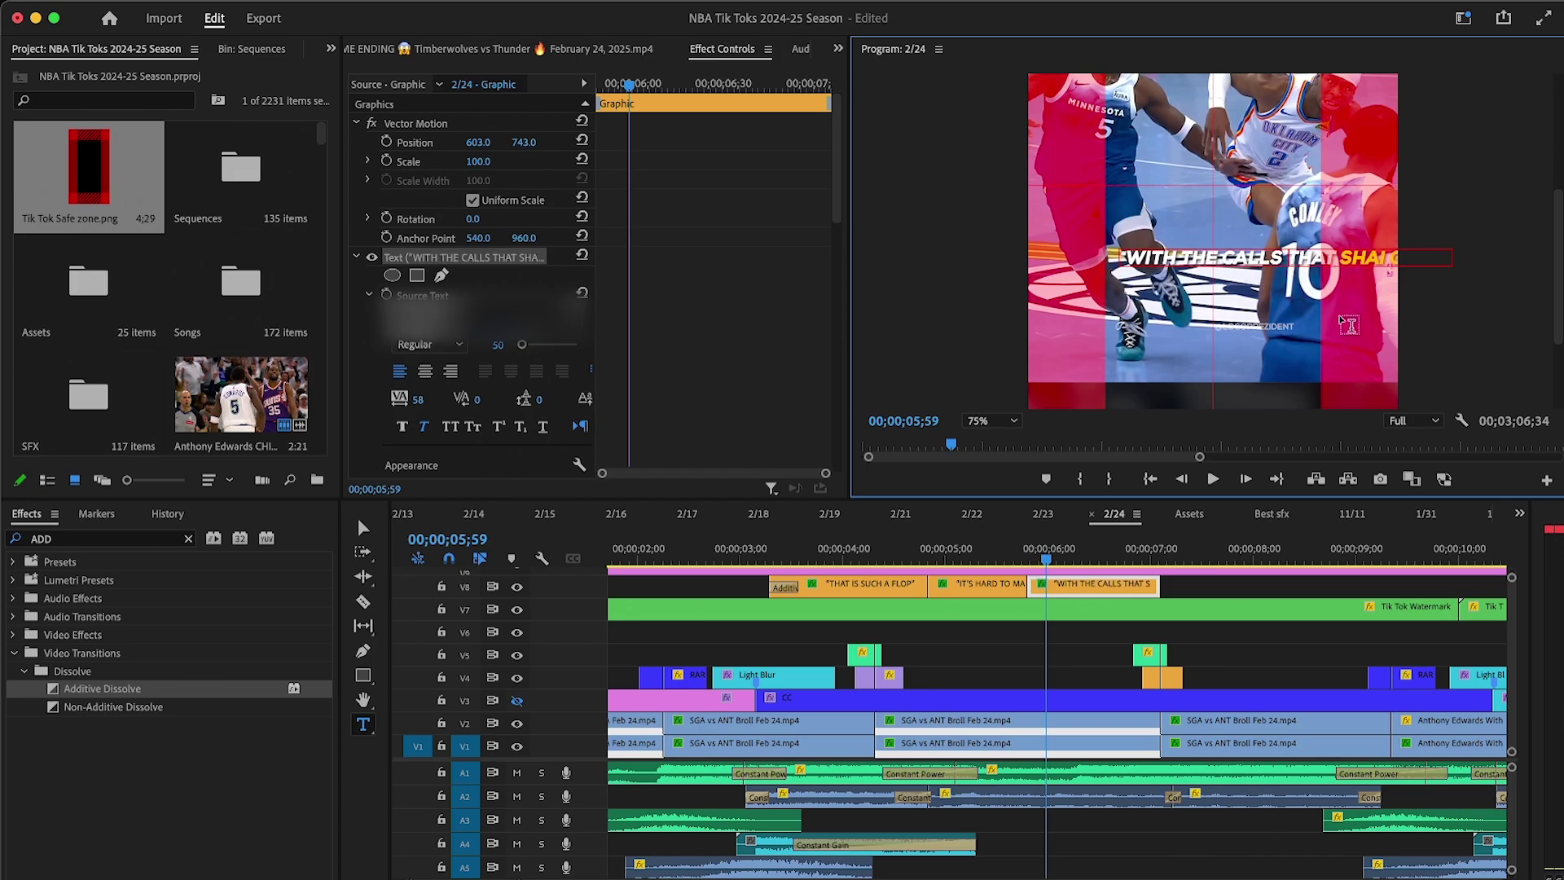
key("Return")
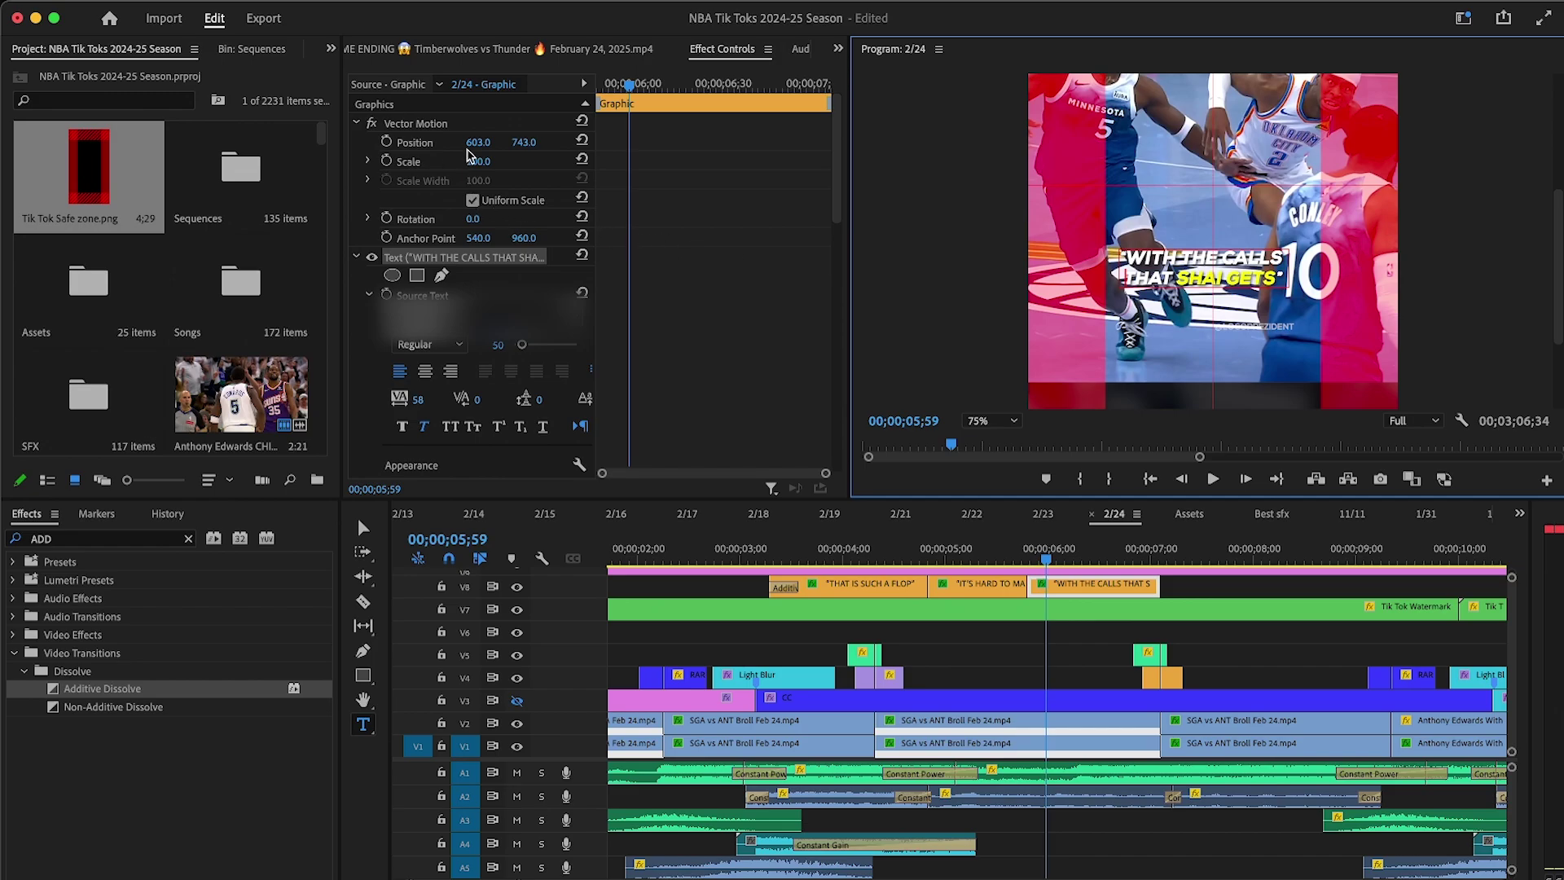
left_click_drag(478, 143, 513, 142)
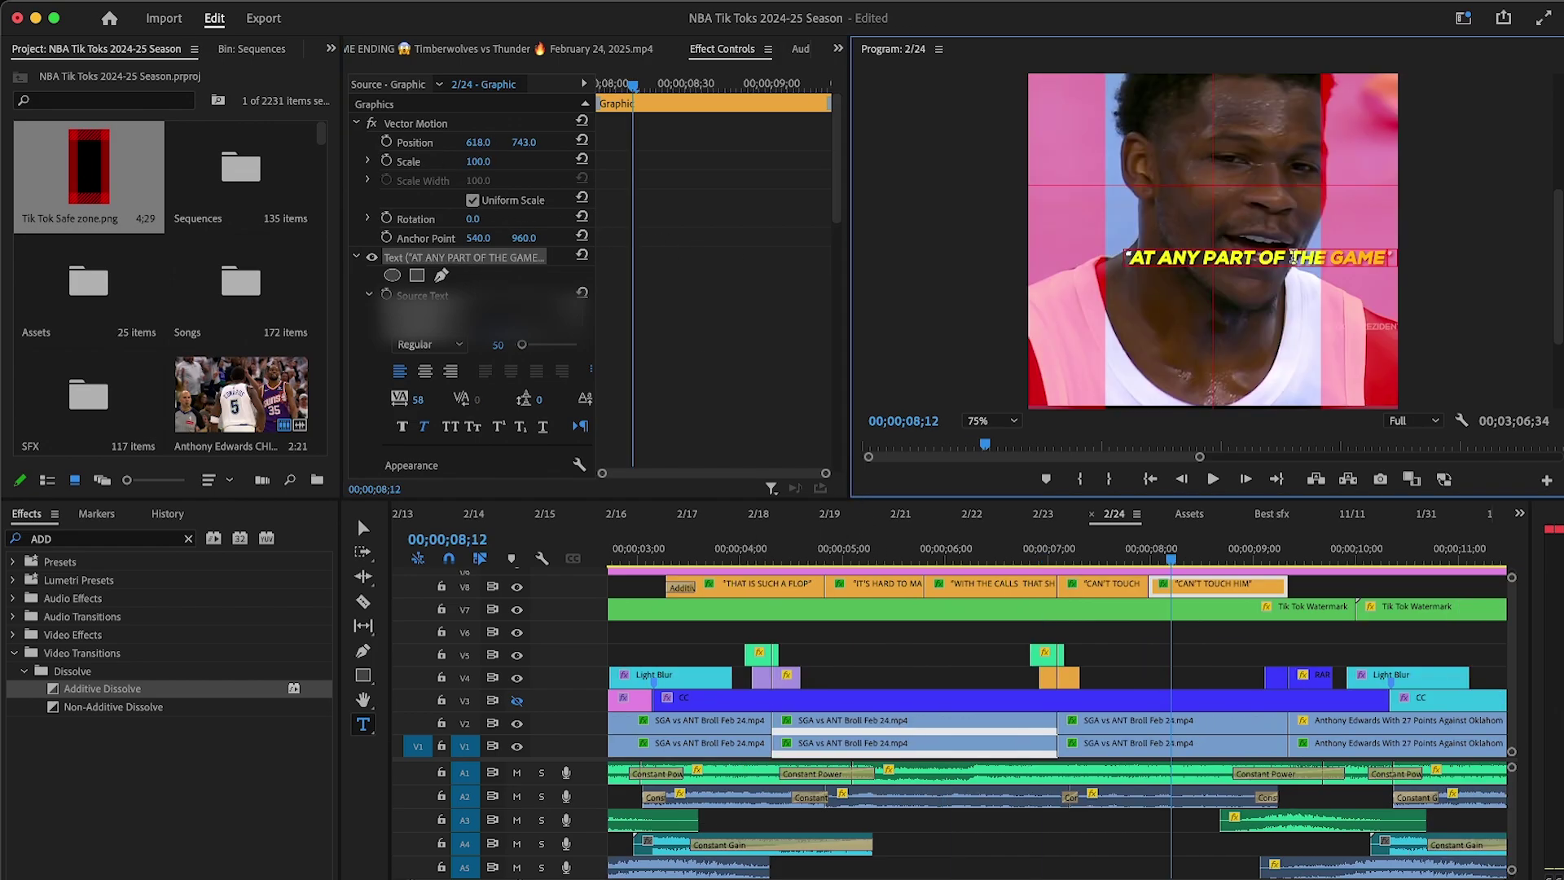
Step: Change the fill of the whole "AT ANY PART OF THE GAME" title at 00;00;08;12 to white
key("super+a")
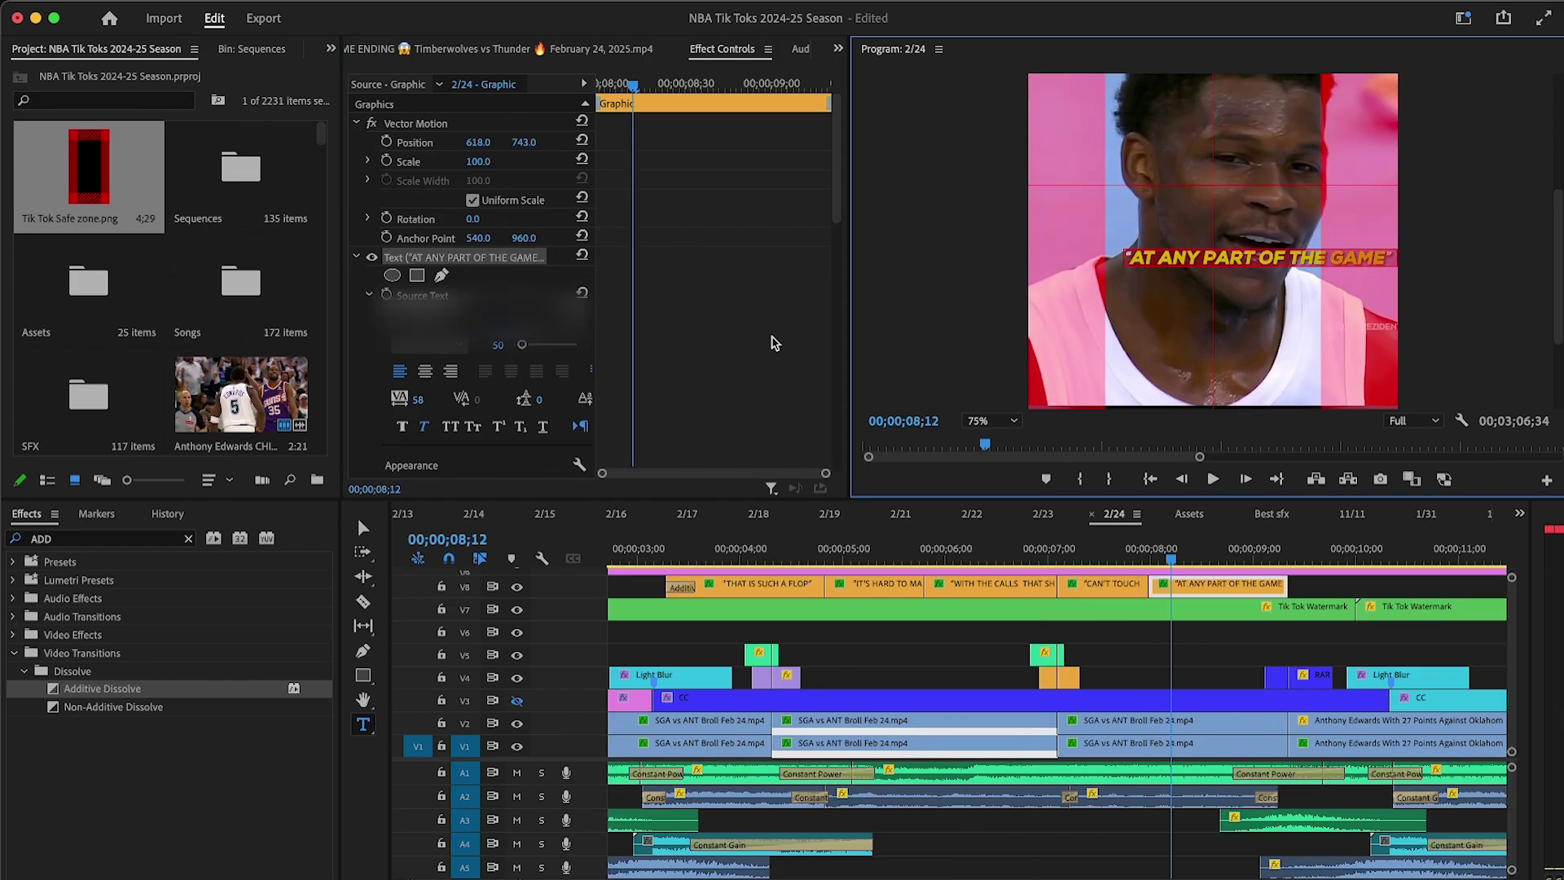
scroll(456, 326, "down", 5)
left_click(425, 295)
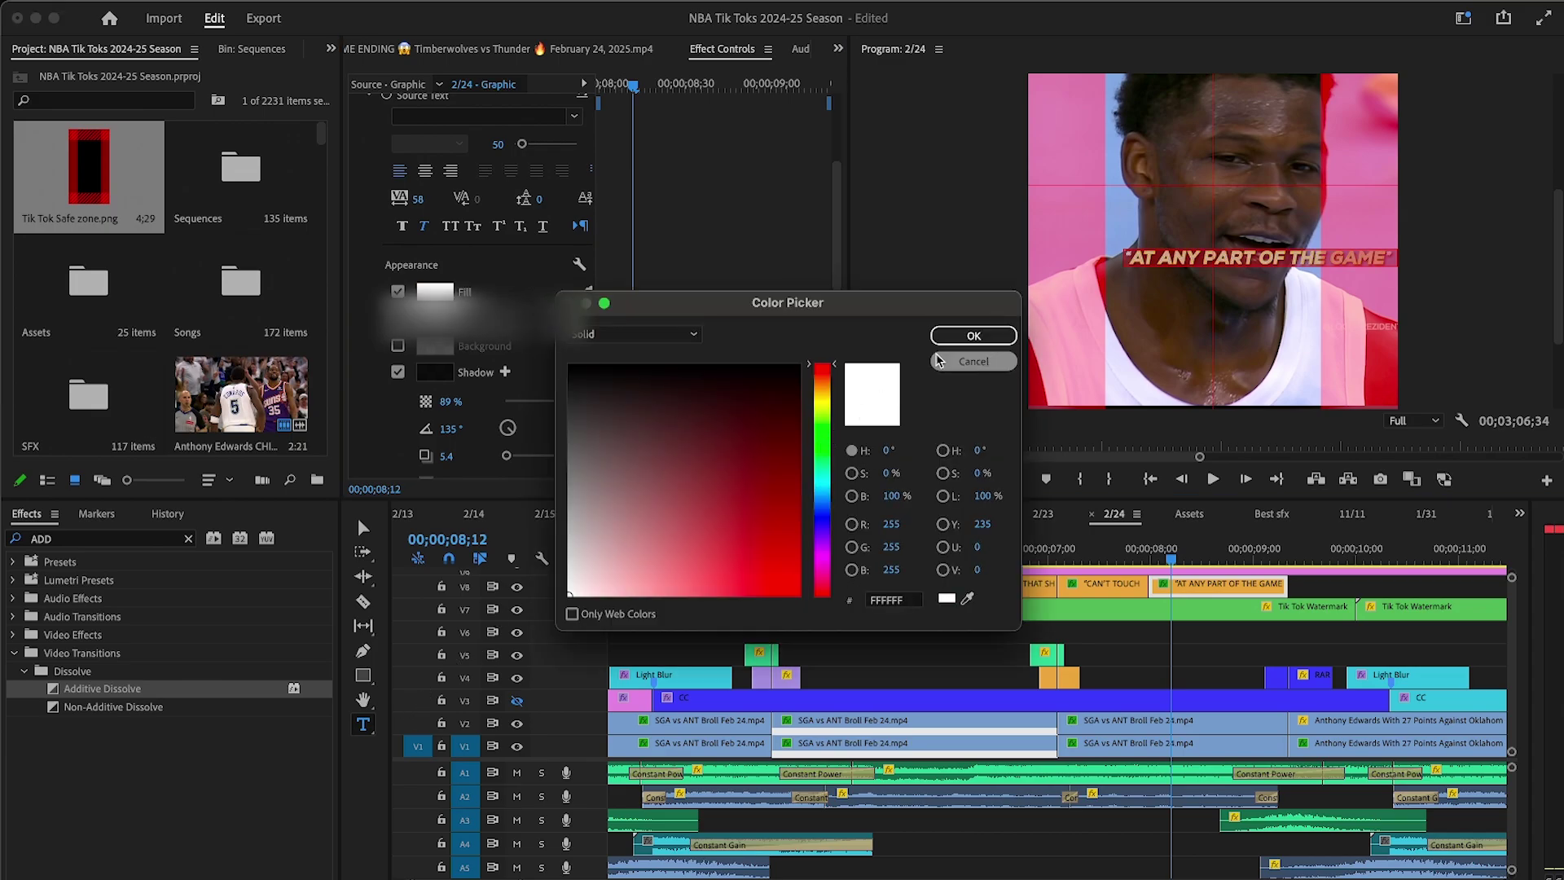
left_click(939, 361)
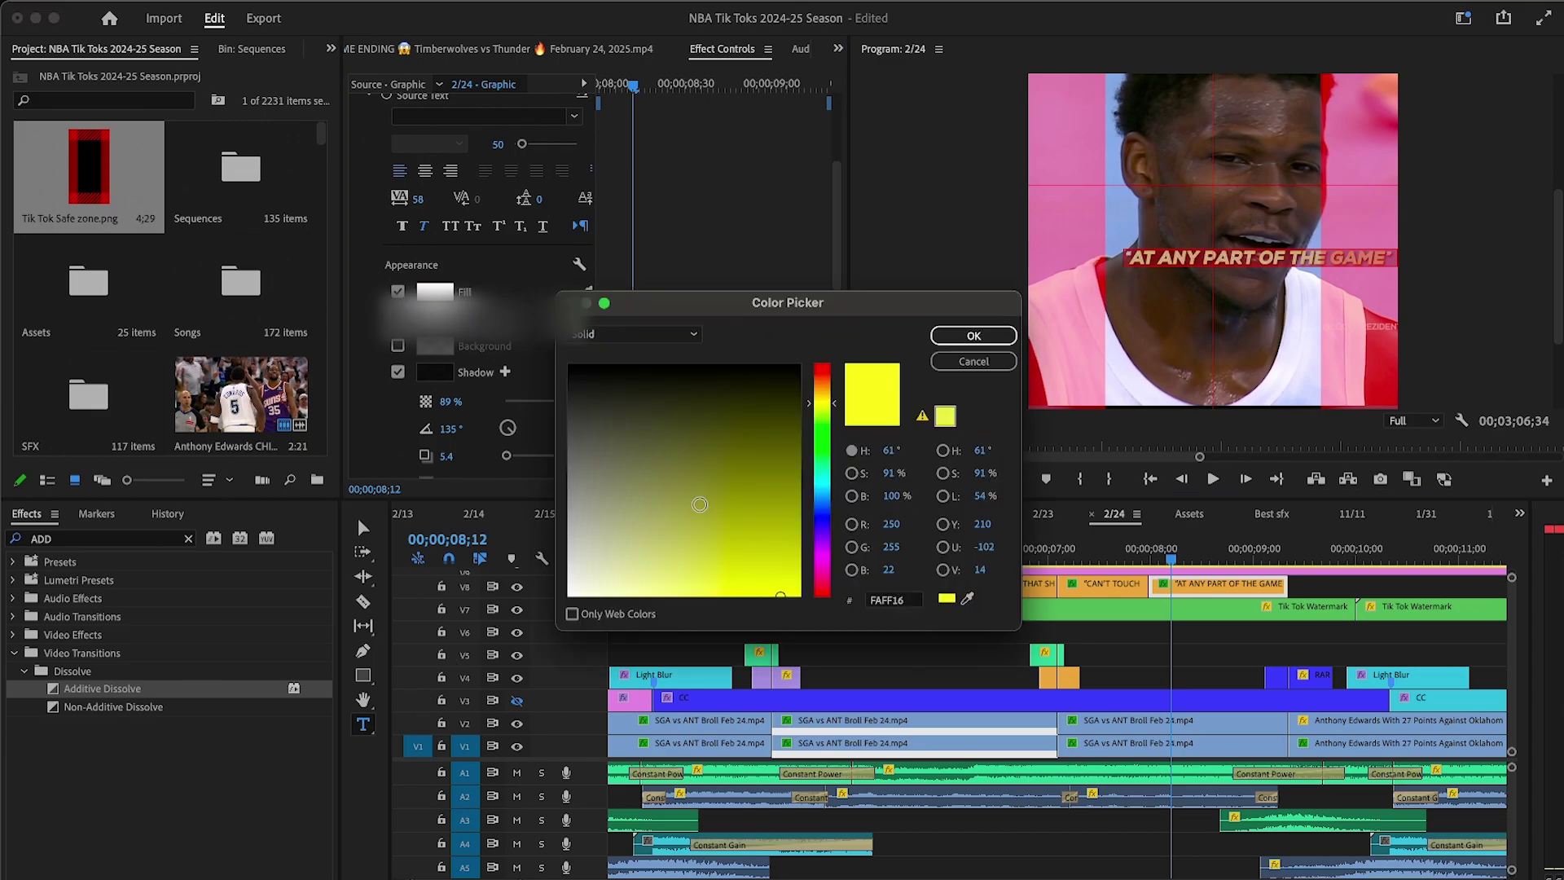
left_click(973, 336)
Step: Break "AT ANY PART OF THE GAME" onto two lines after PART and adjust the title's horizontal position
left_click(1147, 255)
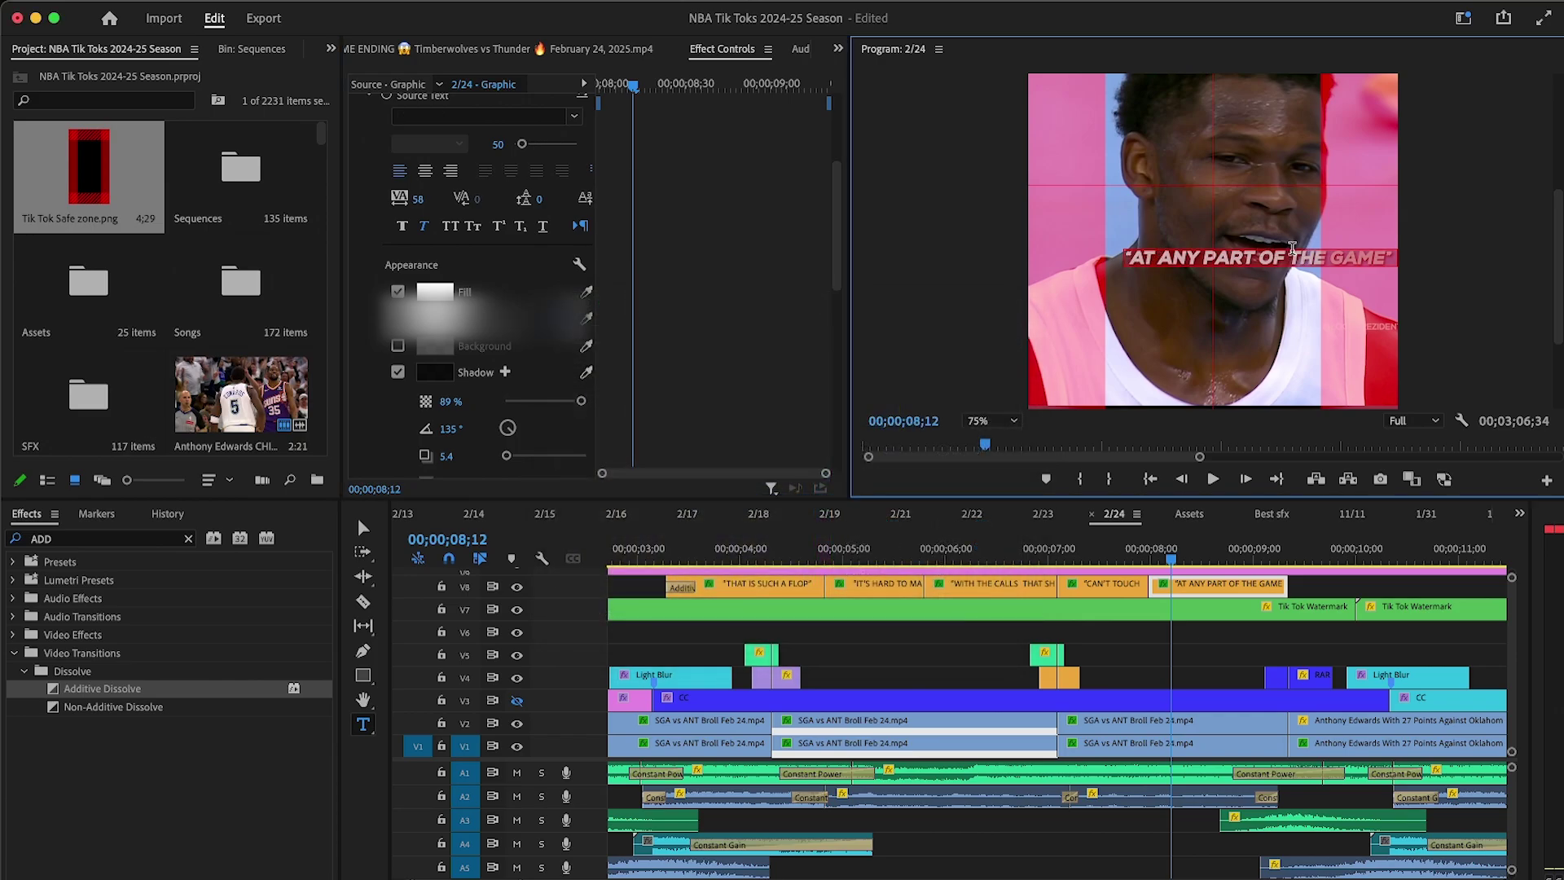
left_click(1291, 250)
key("Return")
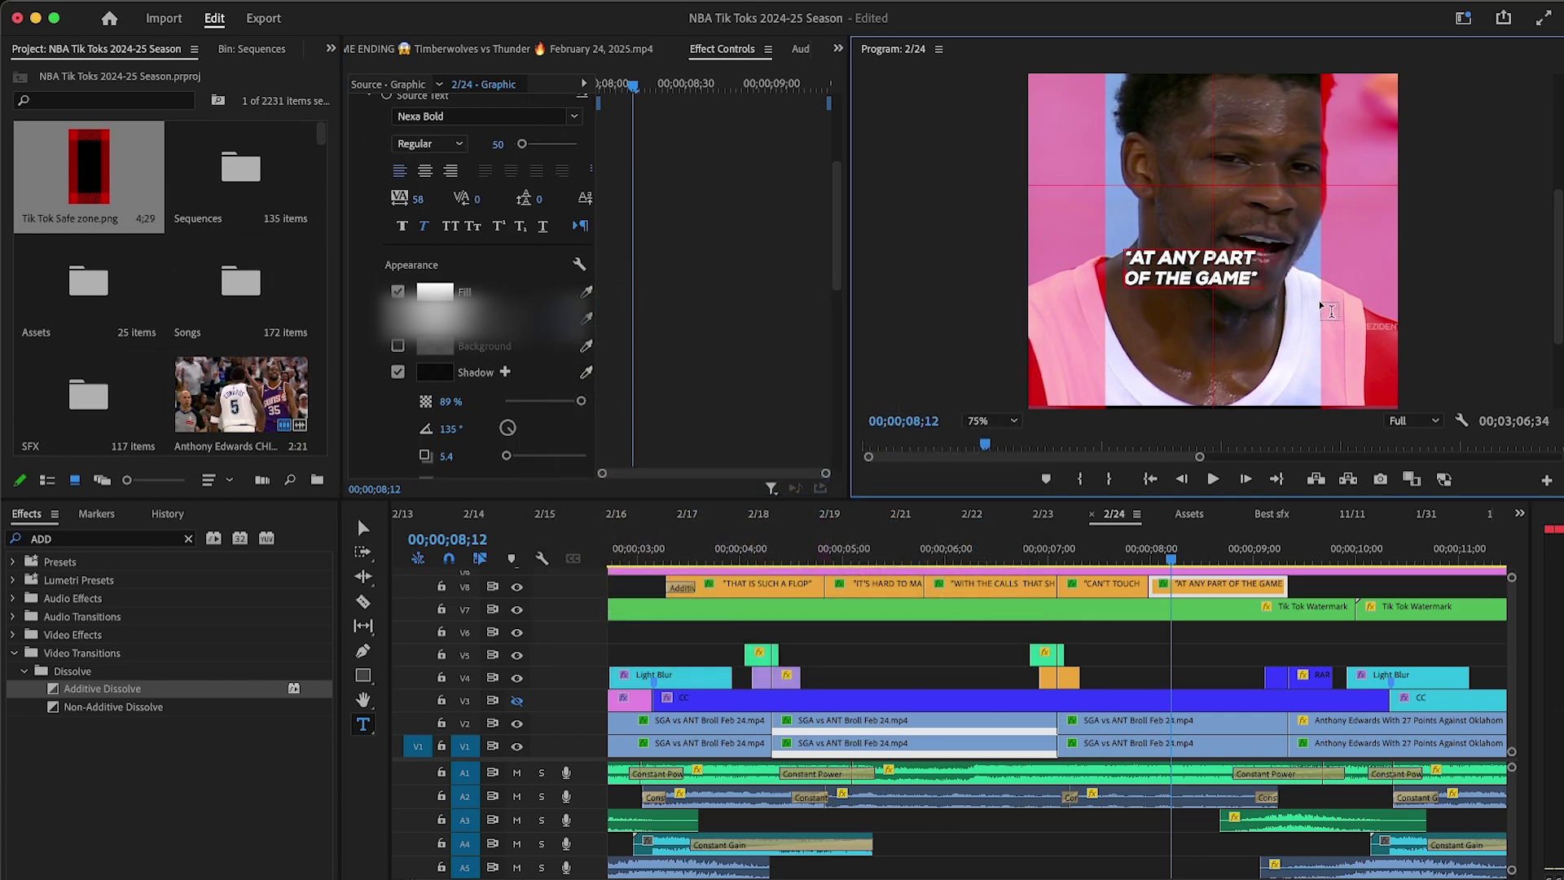
key("super+a")
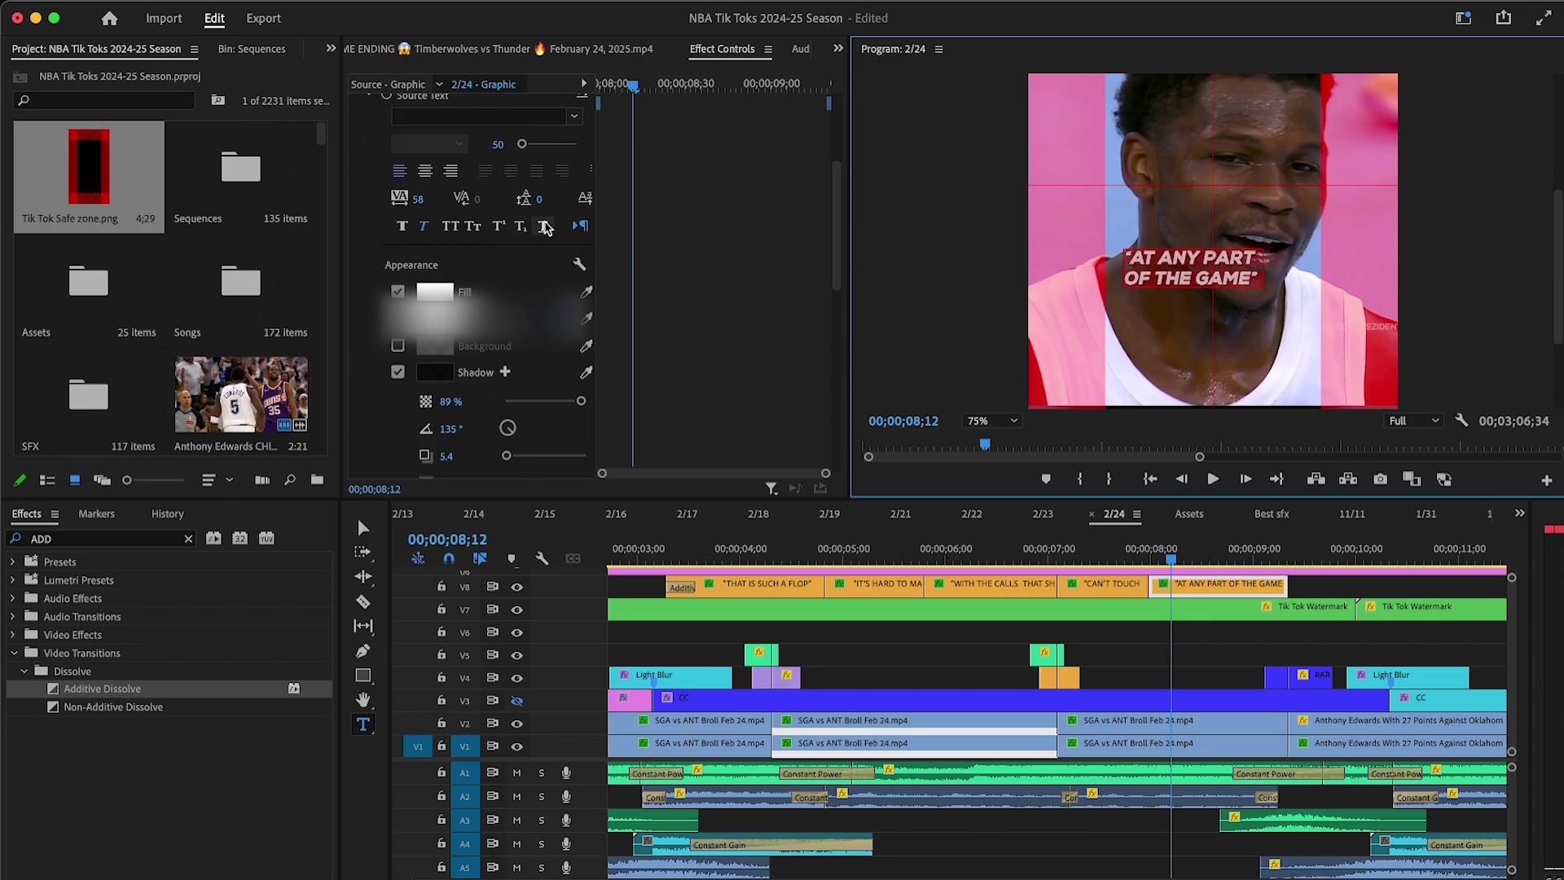
scroll(767, 343, "up", 3)
scroll(693, 324, "up", 3)
left_click_drag(473, 144, 544, 145)
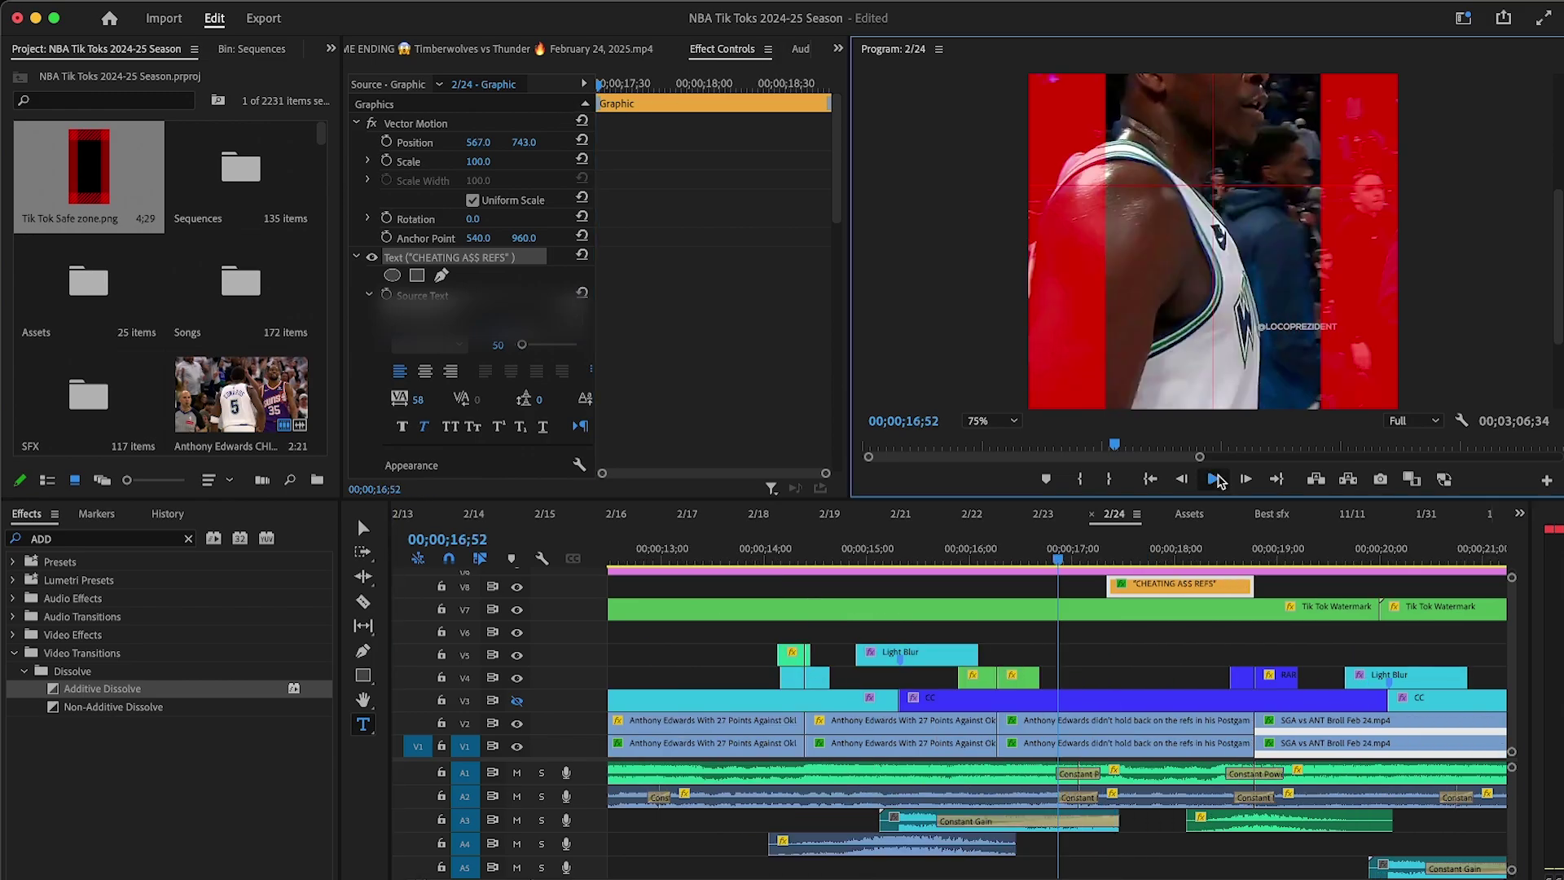
Step: Add an Additive Dissolve to the start of the "CHEATING A$$ REFS" title and play it back from 00;00;16;59
left_click(1213, 479)
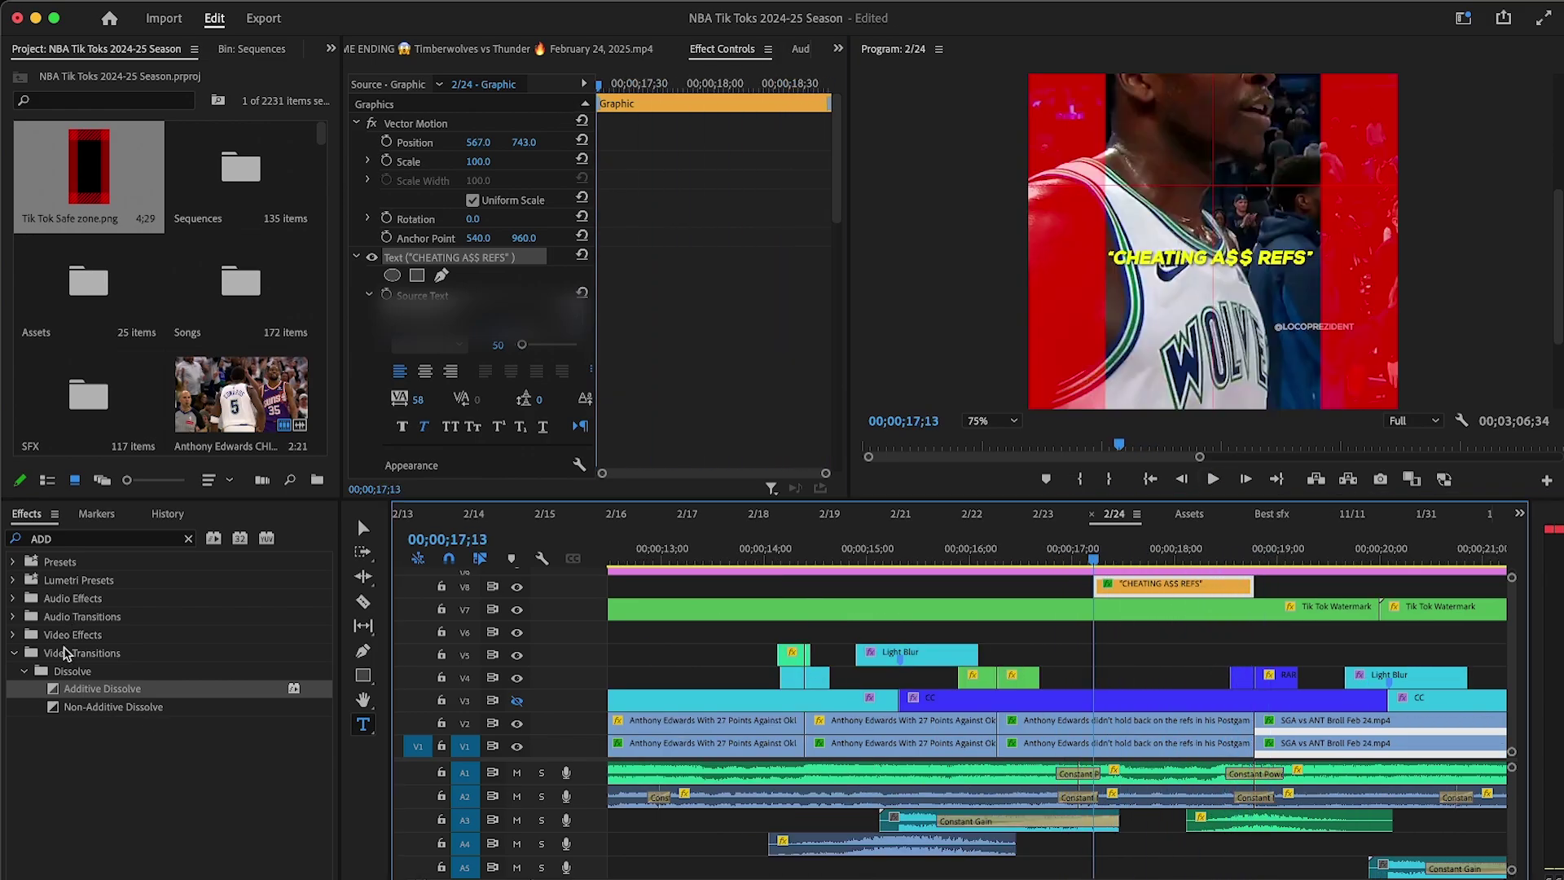
left_click_drag(92, 694, 1116, 592)
left_click(1126, 588)
left_click(1071, 544)
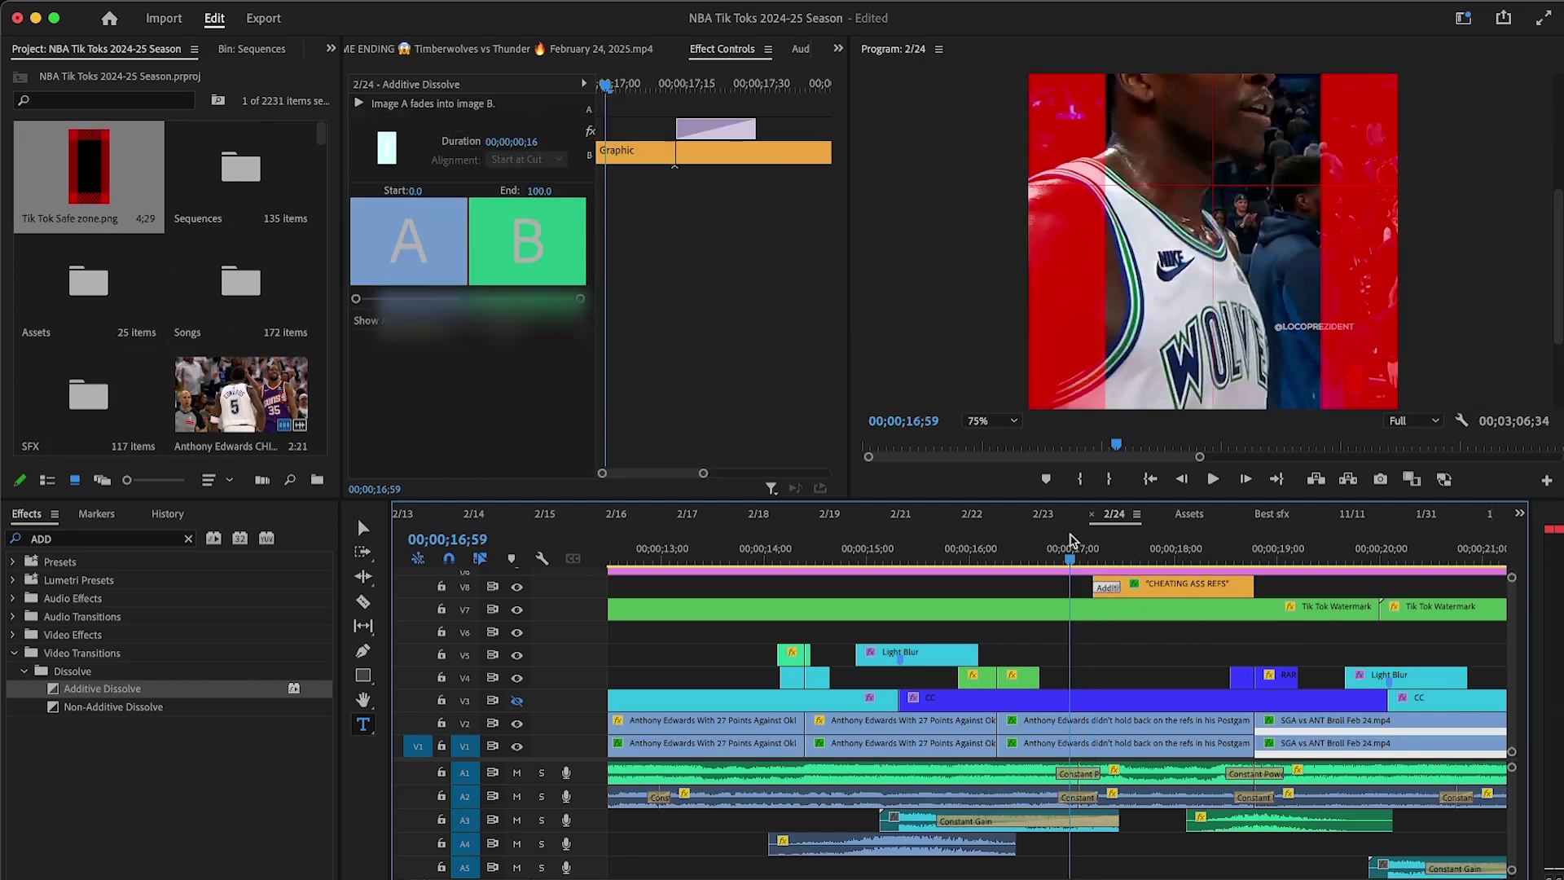
left_click(1212, 479)
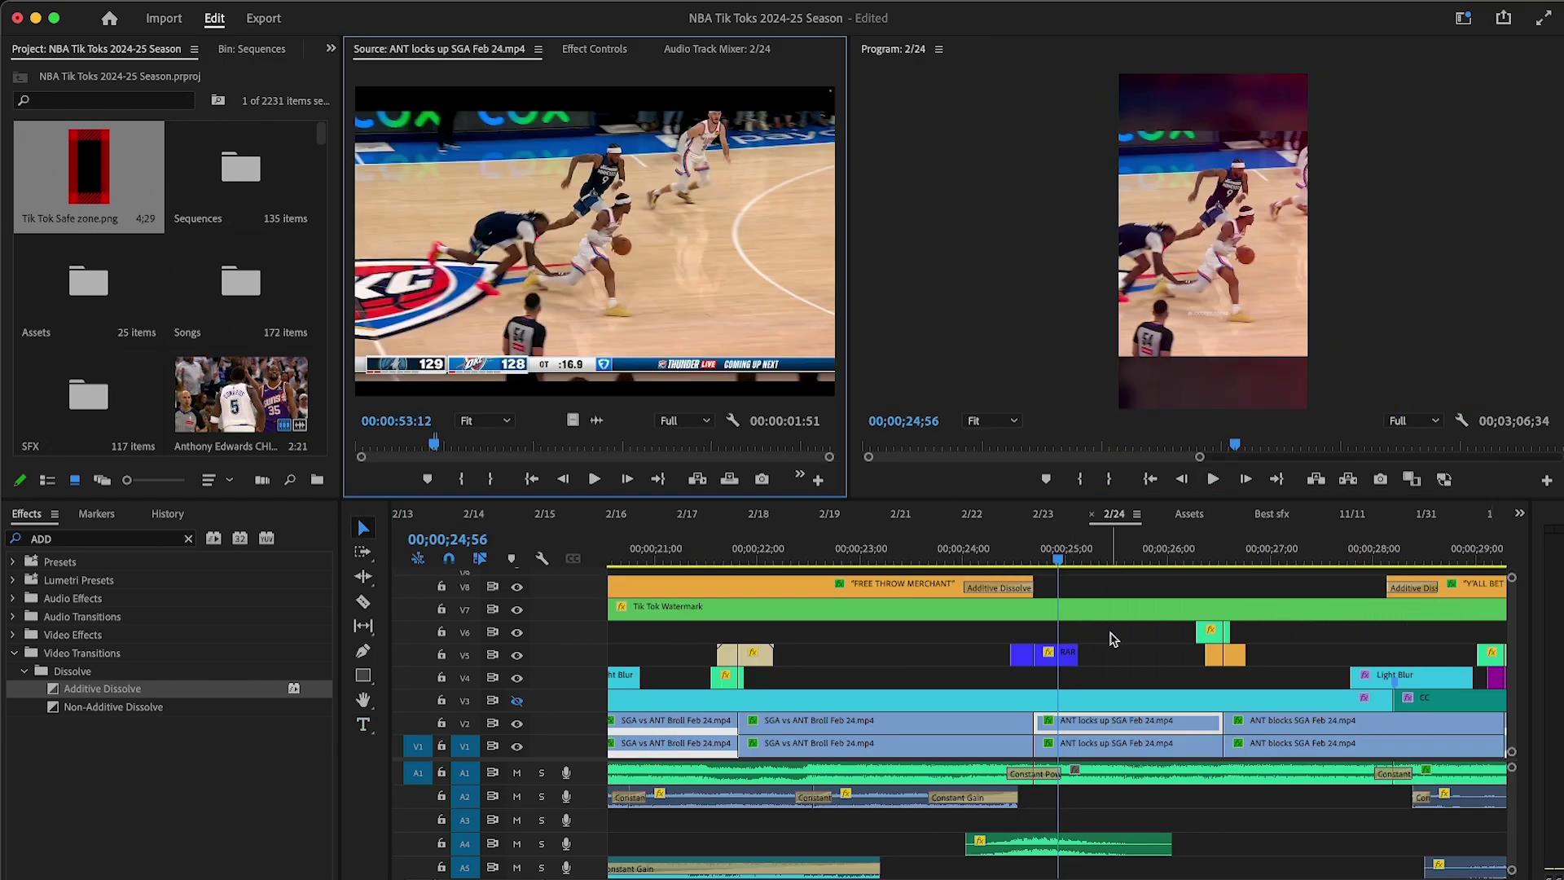
Step: Place only the video of "ANT locks up SGA Feb 24.mp4" on V1 in the empty area past the edit, near 00;01;04
key("backslash")
left_click_drag(573, 420, 1026, 746)
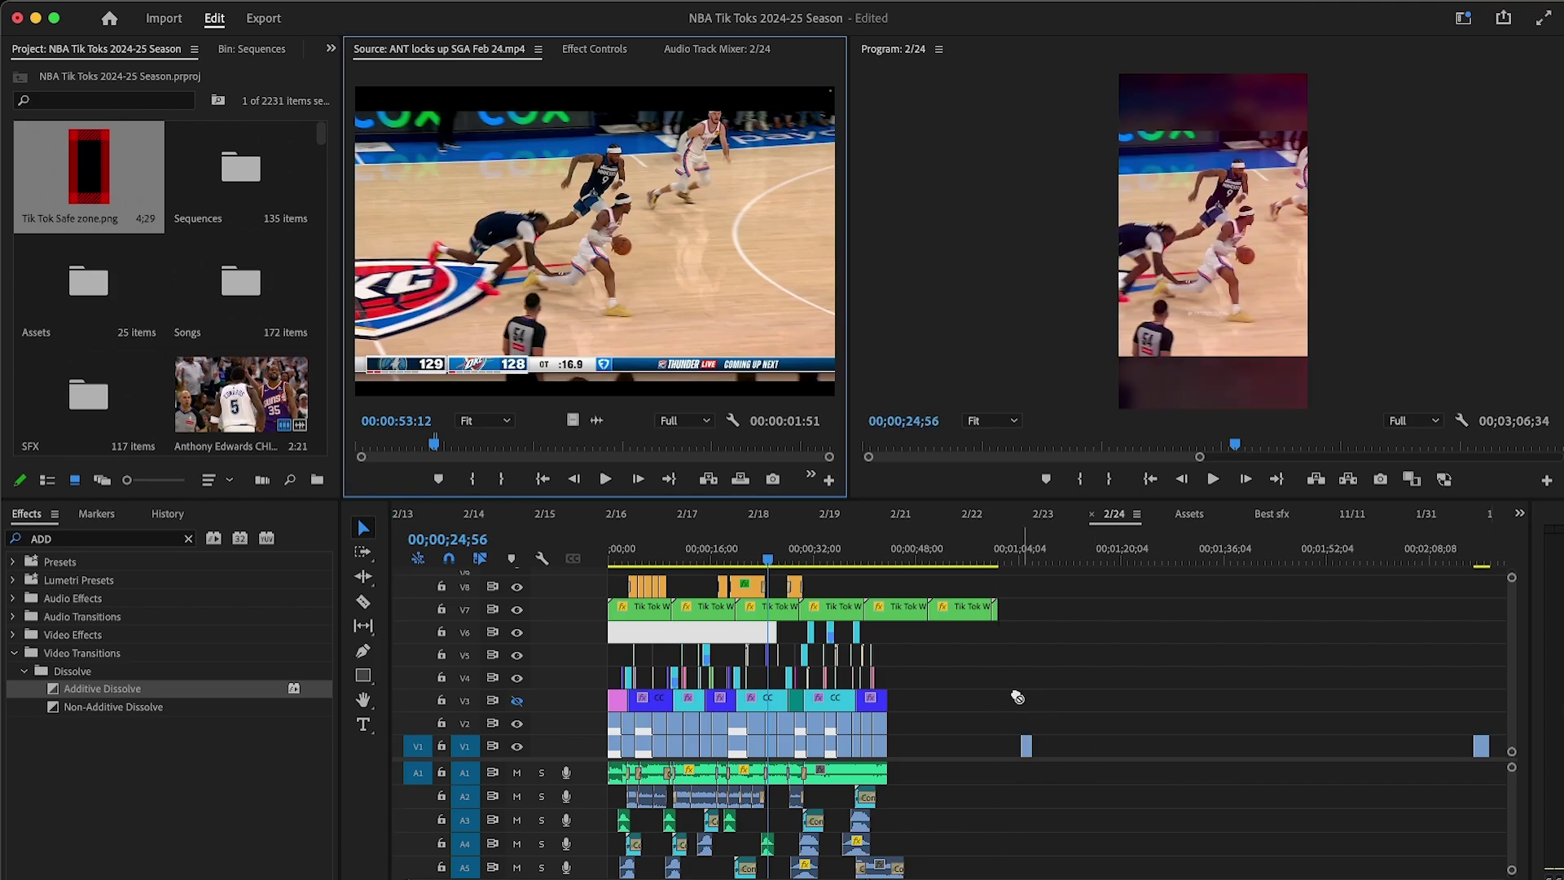
left_click(1030, 553)
key("equal")
key("equal")
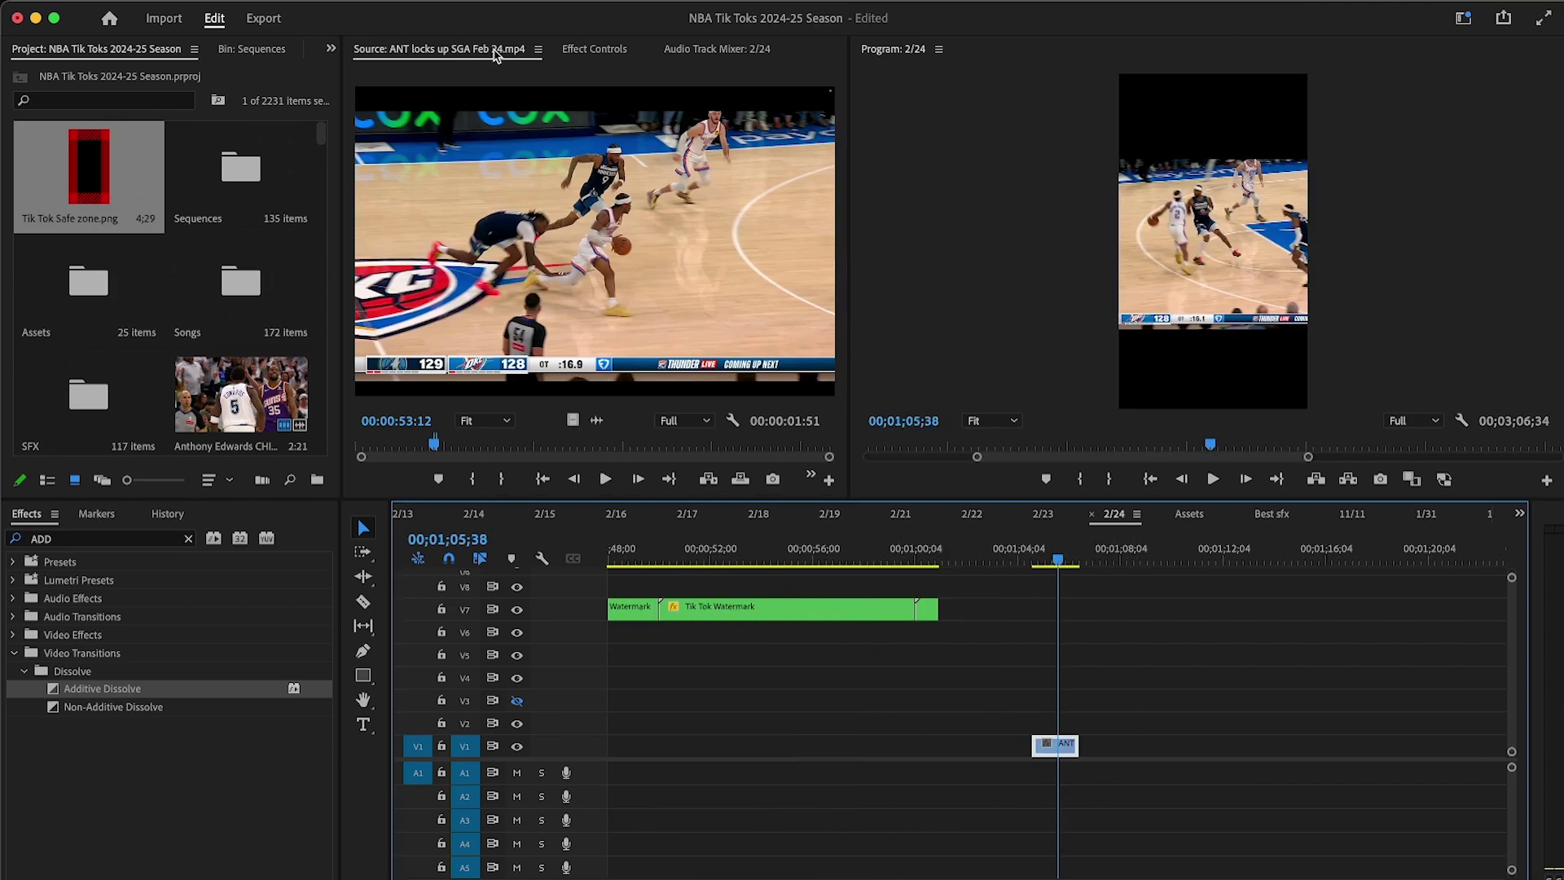
Step: Shift the ANT locks up SGA clip's horizontal position so its score bar sits inside the vertical frame
left_click(590, 48)
left_click_drag(484, 141, 752, 142)
left_click(1188, 670)
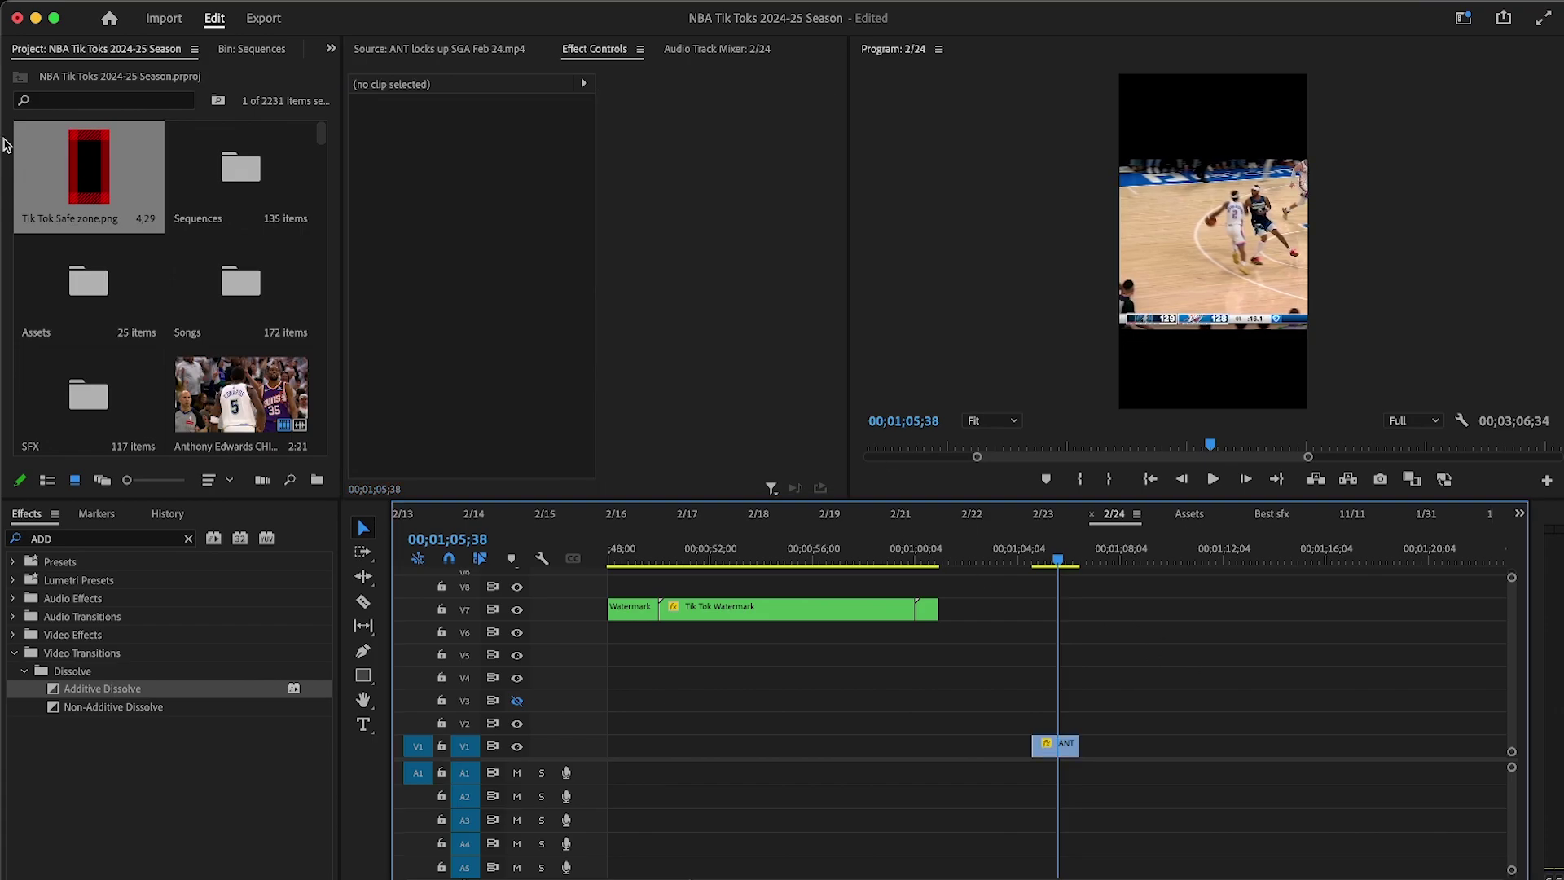
Step: Search the project footage for "ENDING" and look through the matching clips
left_click(92, 100)
type("ENDING")
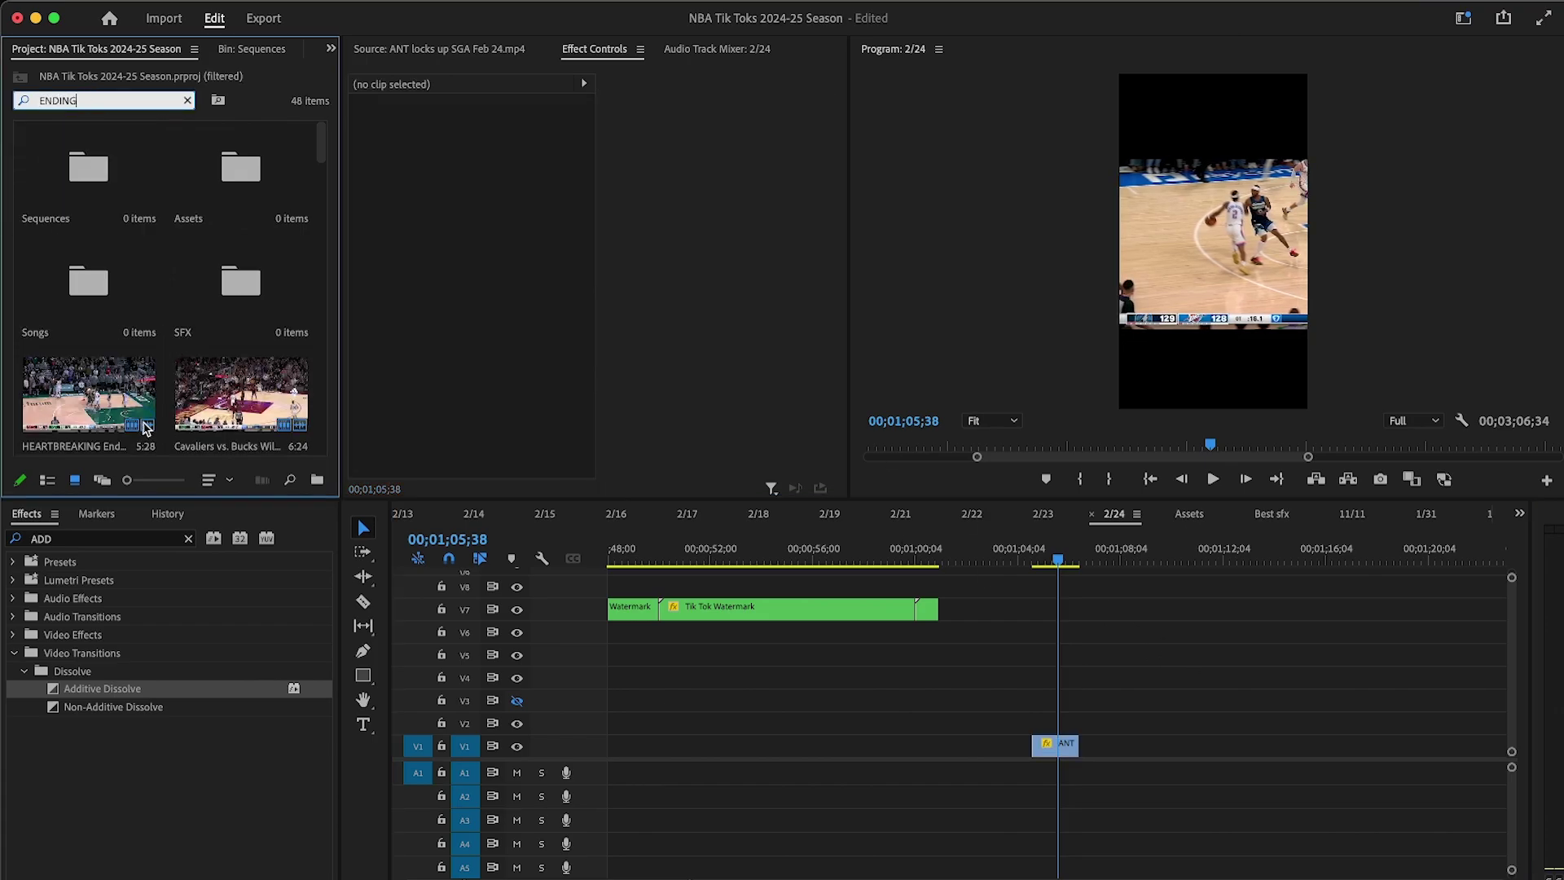
scroll(147, 429, "down", 3)
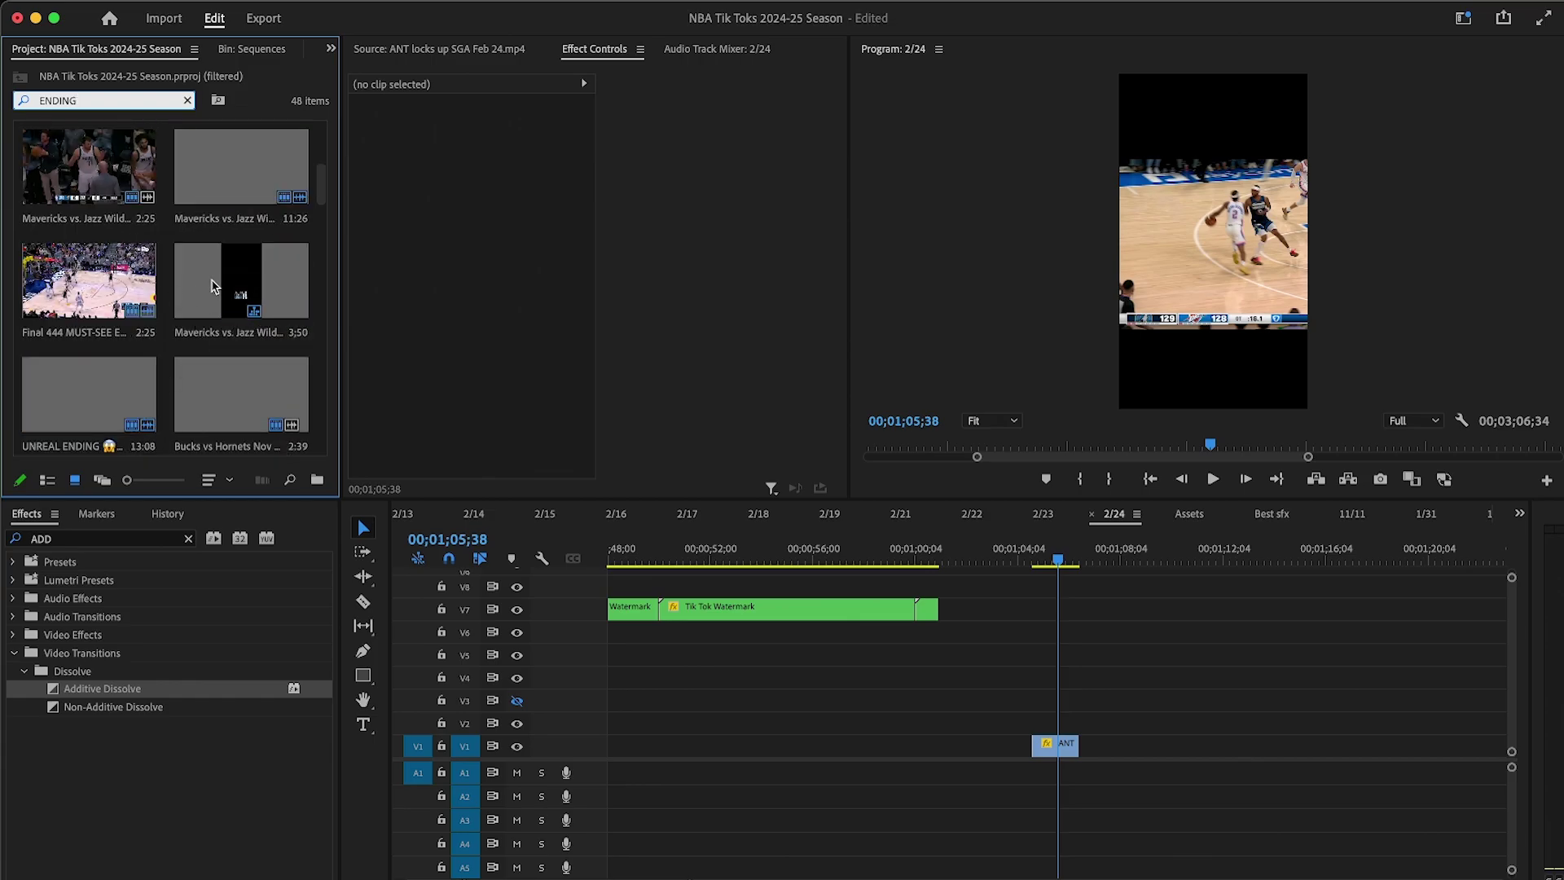
scroll(218, 388, "down", 3)
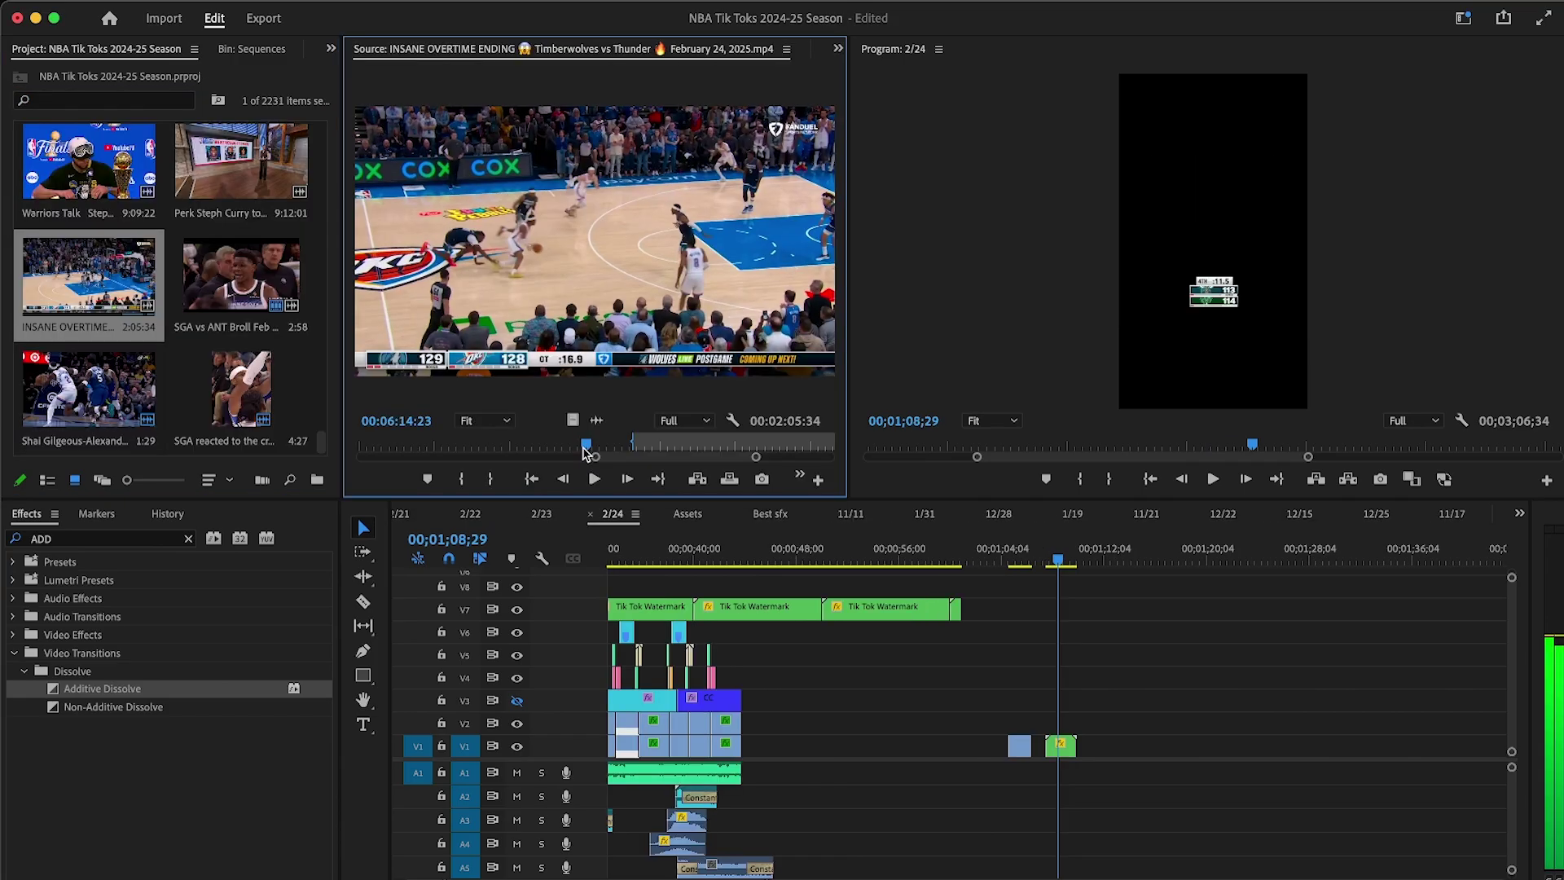
Step: Mark a 2;15 range ending at 00;06;16;22 in the Timberwolves vs Thunder overtime source and place its video on V1 past the edit, around 00;00;48
left_click_drag(585, 450, 807, 744)
key("i")
key("o")
left_click(804, 559)
key("=")
left_click_drag(1101, 744, 1190, 744)
key("-")
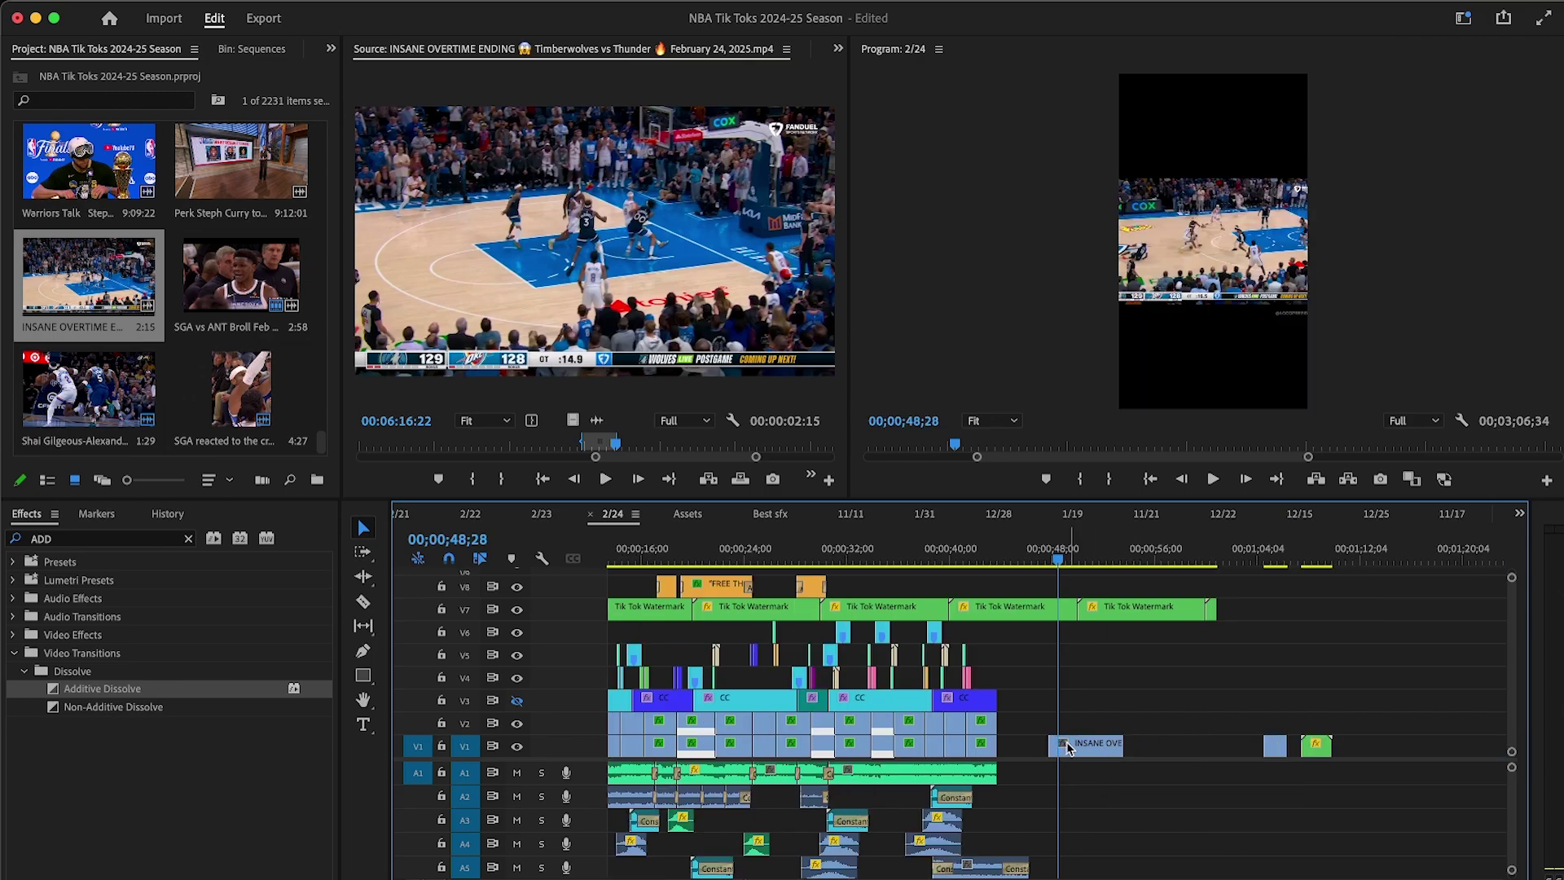
Step: Duplicate the overtime clip near 00;00;48 onto V2 and V3, directly above the original on V1
left_click_drag(1084, 743, 1084, 719)
left_click_drag(1084, 741, 1088, 700)
Step: Copy the three layers inside the nested UNREAL ENDING Bucks vs Hornets sequence and paste them on V4 to V6 of 2/24, near 00;00;55;54
double_click(1316, 748)
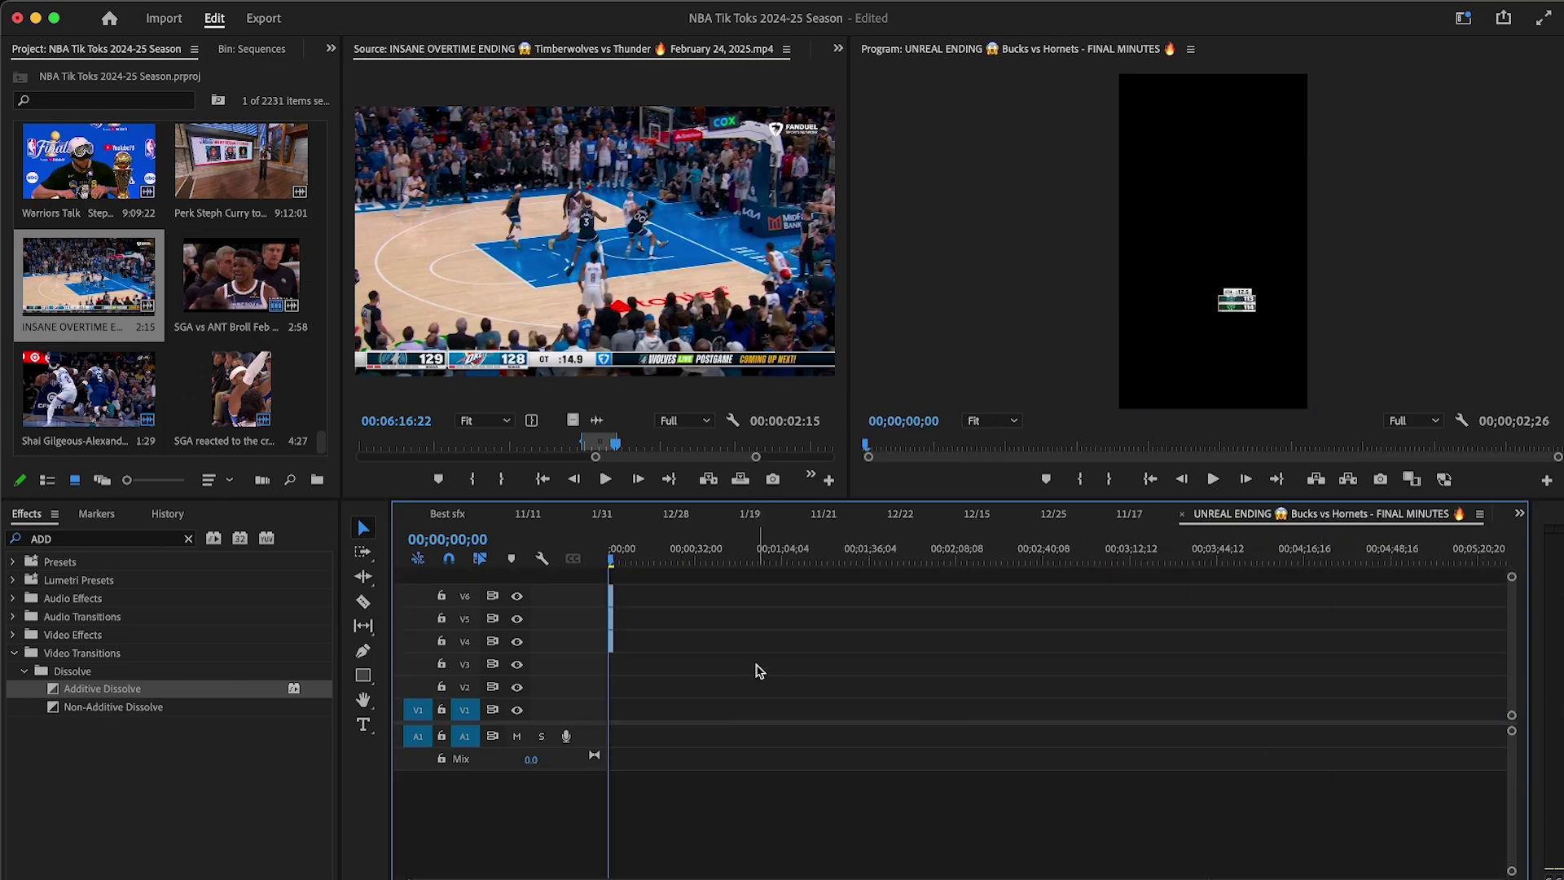
left_click(1182, 513)
left_click(1153, 563)
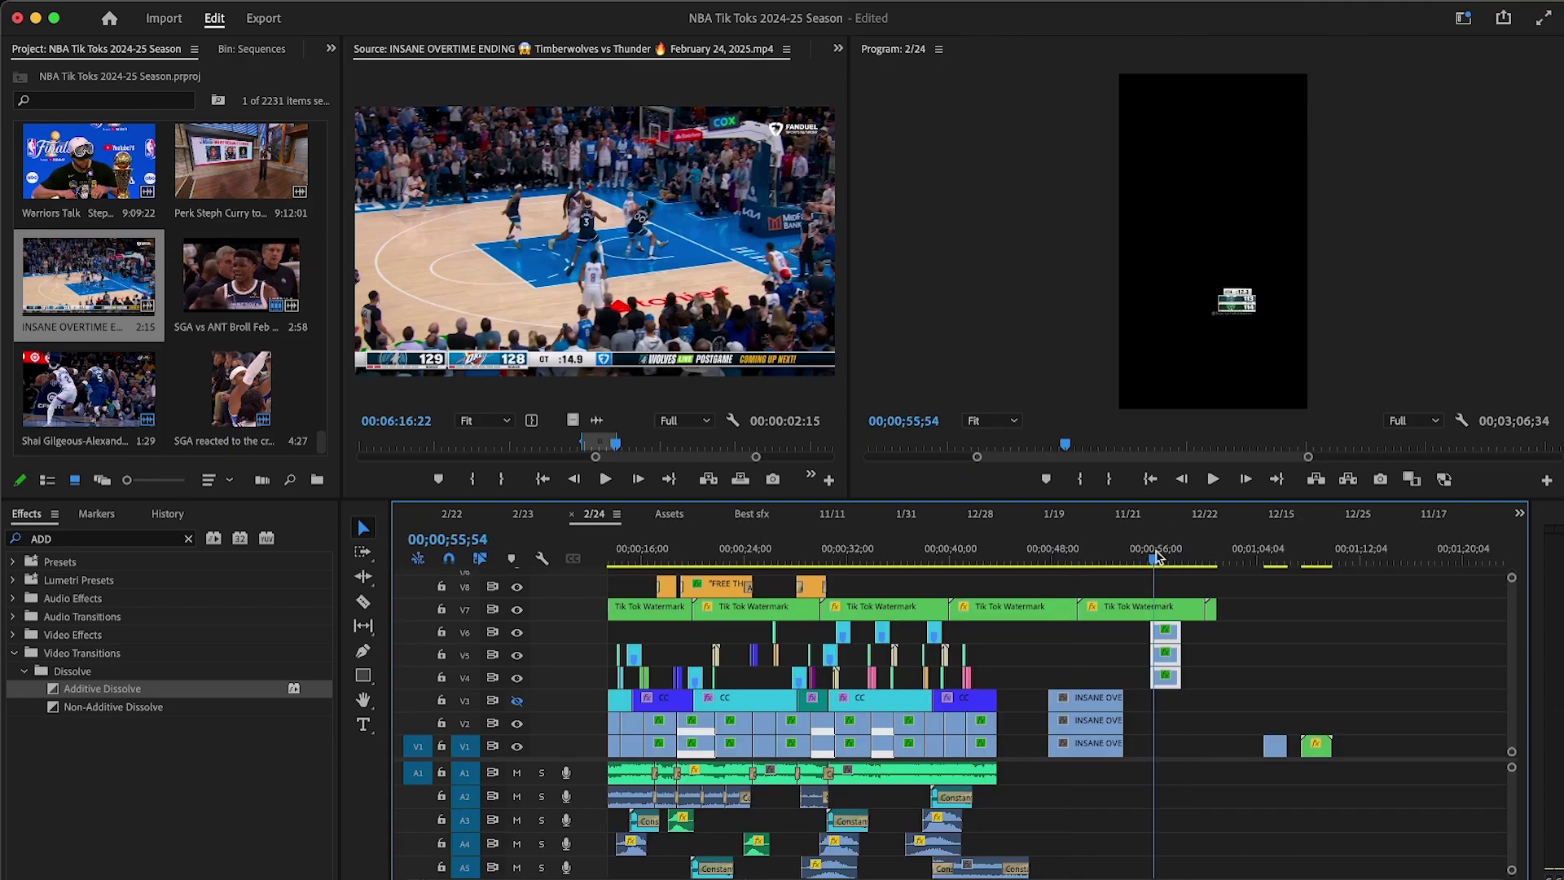
key("equal")
left_click(1176, 731)
Step: Copy the V4 UNREAL ENDING layer's attributes and paste them onto the overtime clip on V1
right_click(1093, 681)
left_click(1138, 721)
right_click(964, 743)
left_click(1001, 794)
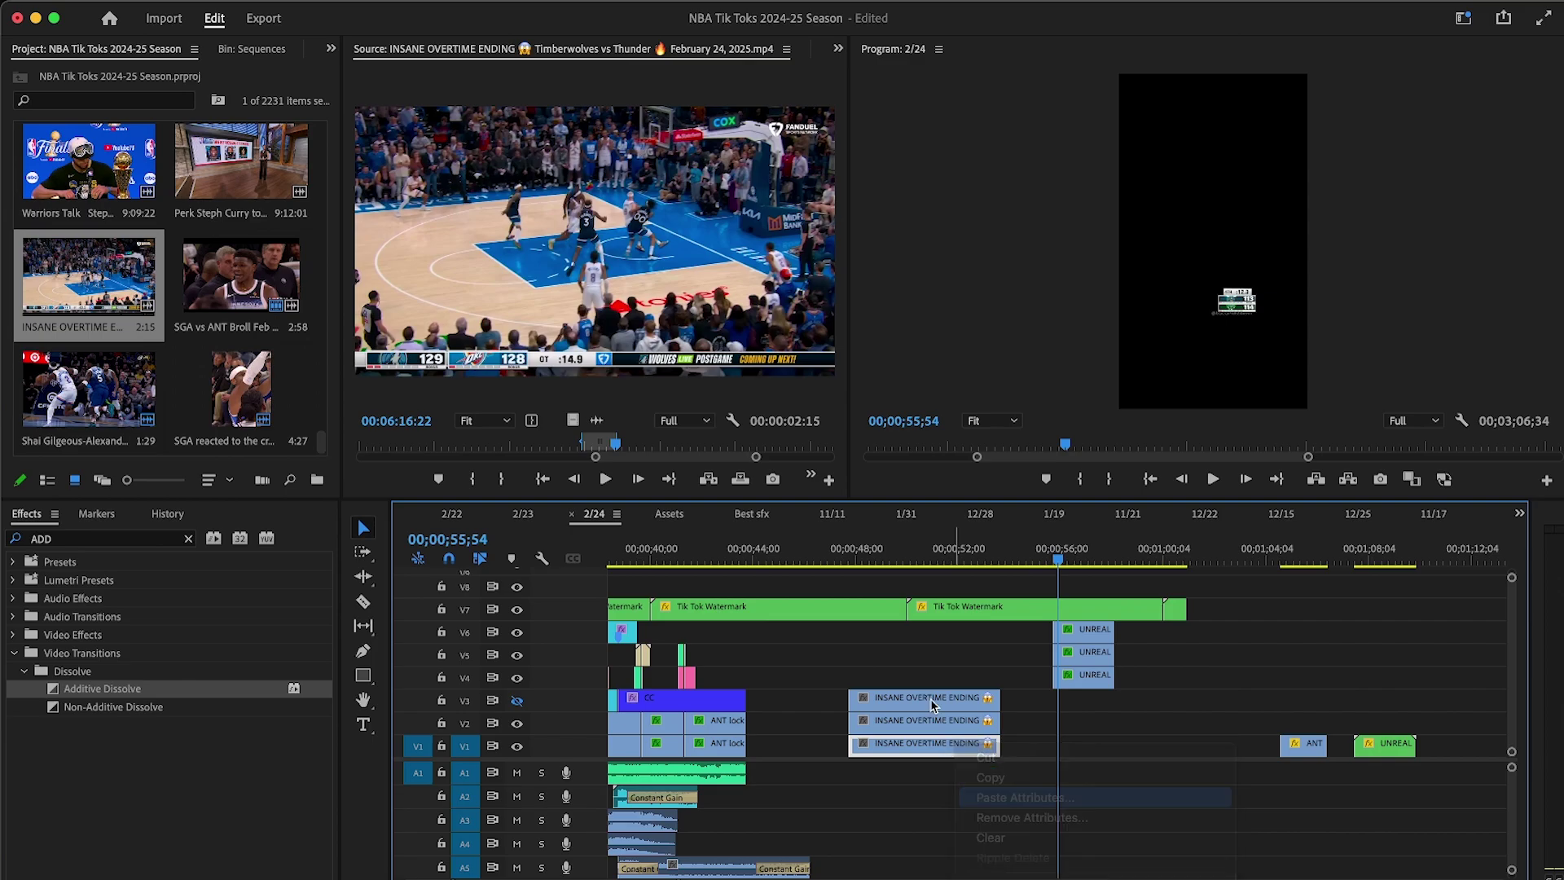
left_click(647, 210)
left_click(679, 319)
key("Return")
Step: Copy the V5 UNREAL ENDING layer's attributes and paste them onto the overtime clip on V2
right_click(1085, 665)
key("Escape")
right_click(969, 722)
left_click(1033, 775)
key("Return")
Step: Copy the V6 UNREAL ENDING layer's attributes and paste them onto the overtime clip on V3
right_click(1088, 634)
left_click(1128, 677)
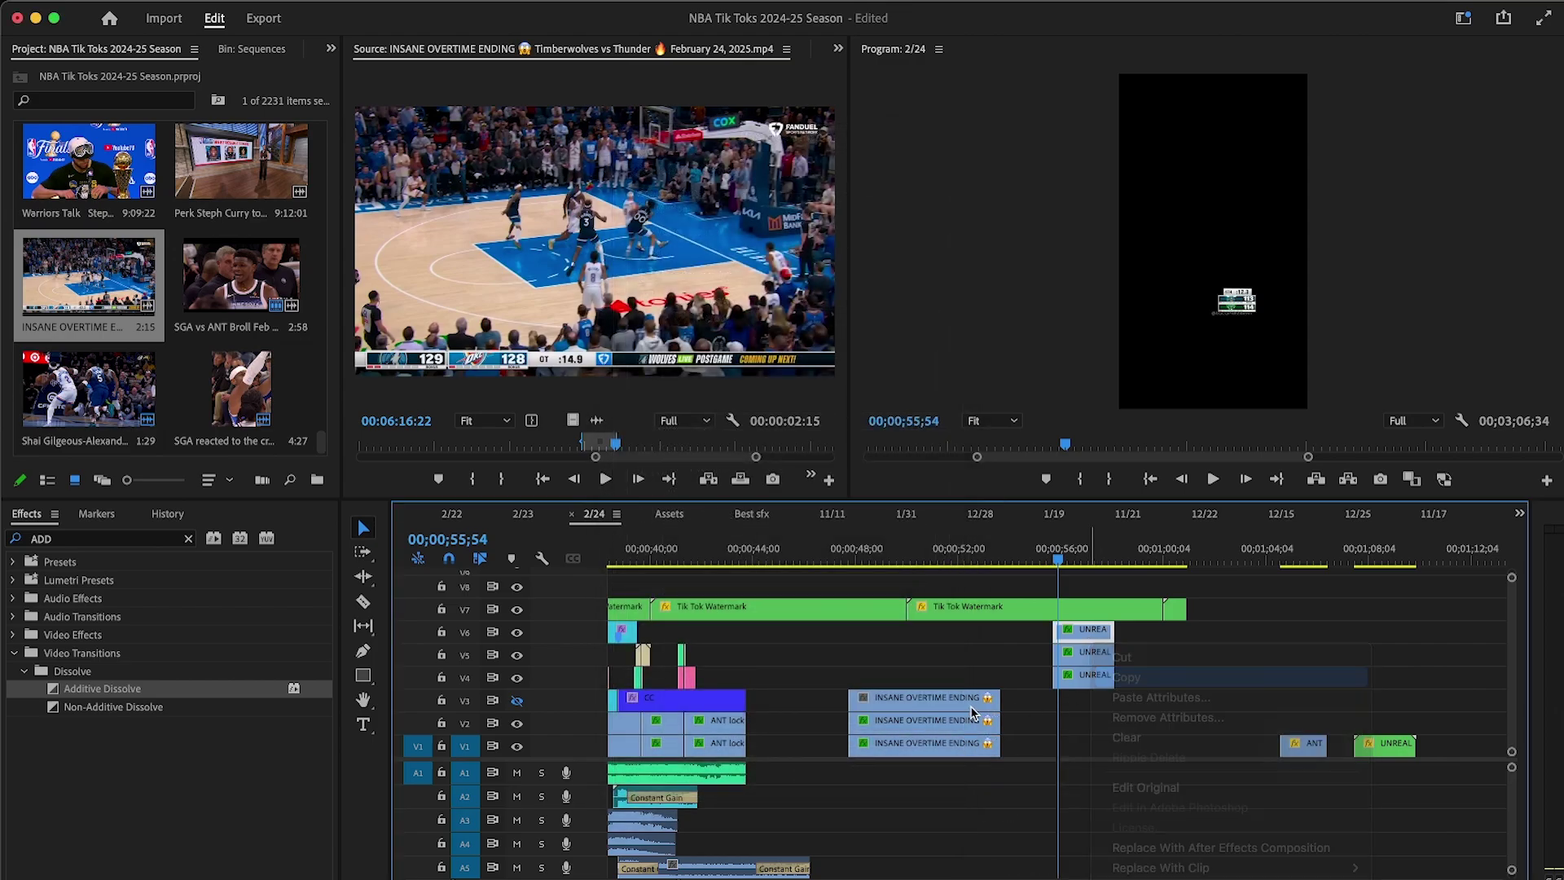
right_click(975, 713)
left_click(1014, 757)
key("Return")
Step: Compare the stacked score graphic at 00;00;49;16 with the V3 track output switched on and off
left_click_drag(876, 556, 887, 557)
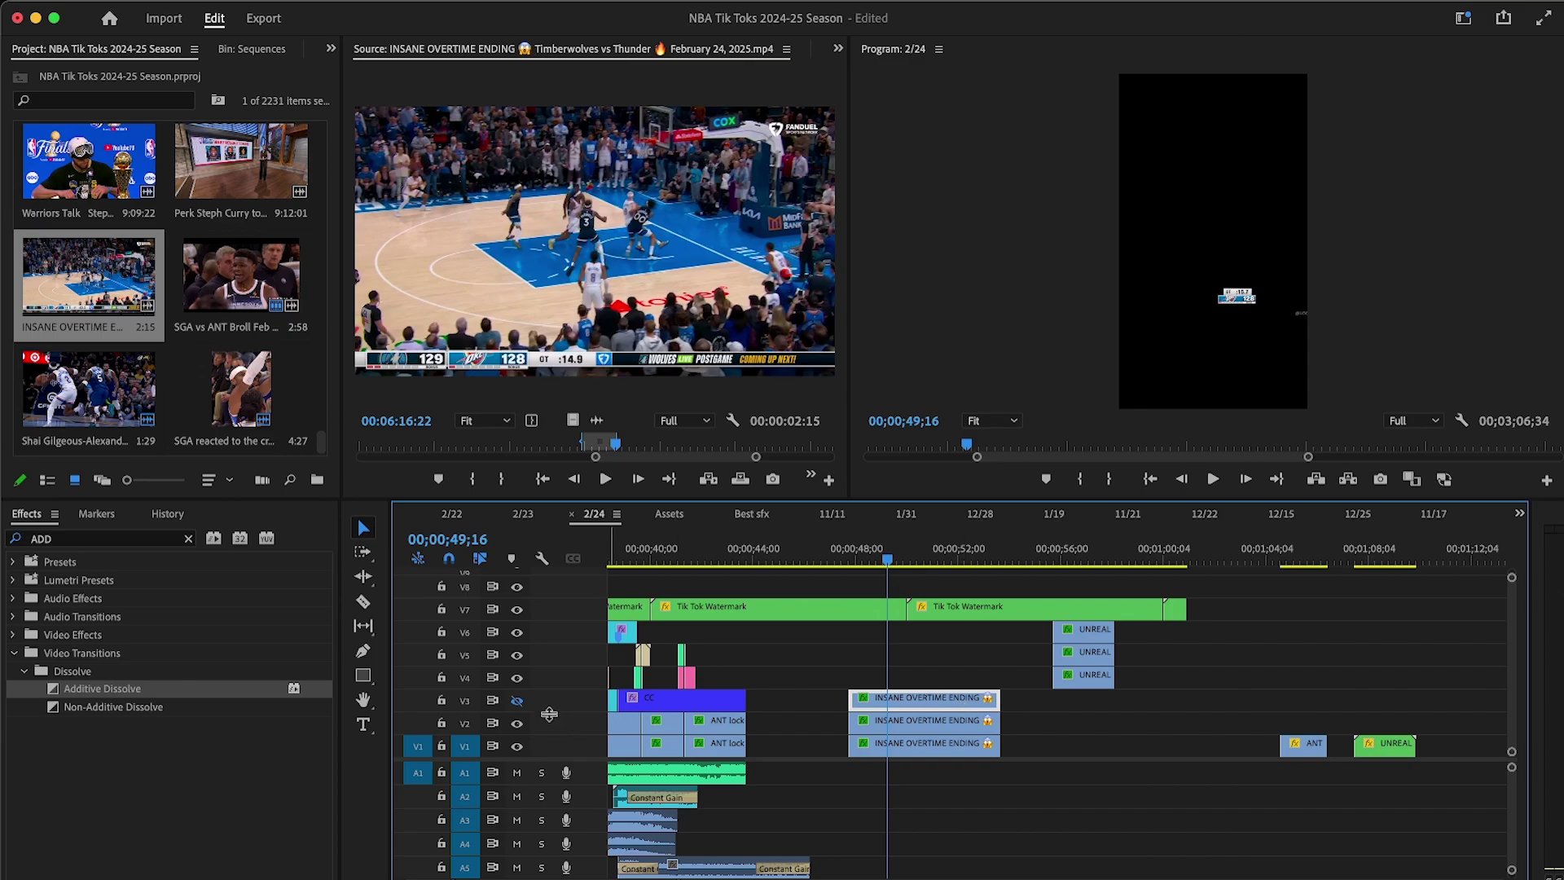
left_click(517, 702)
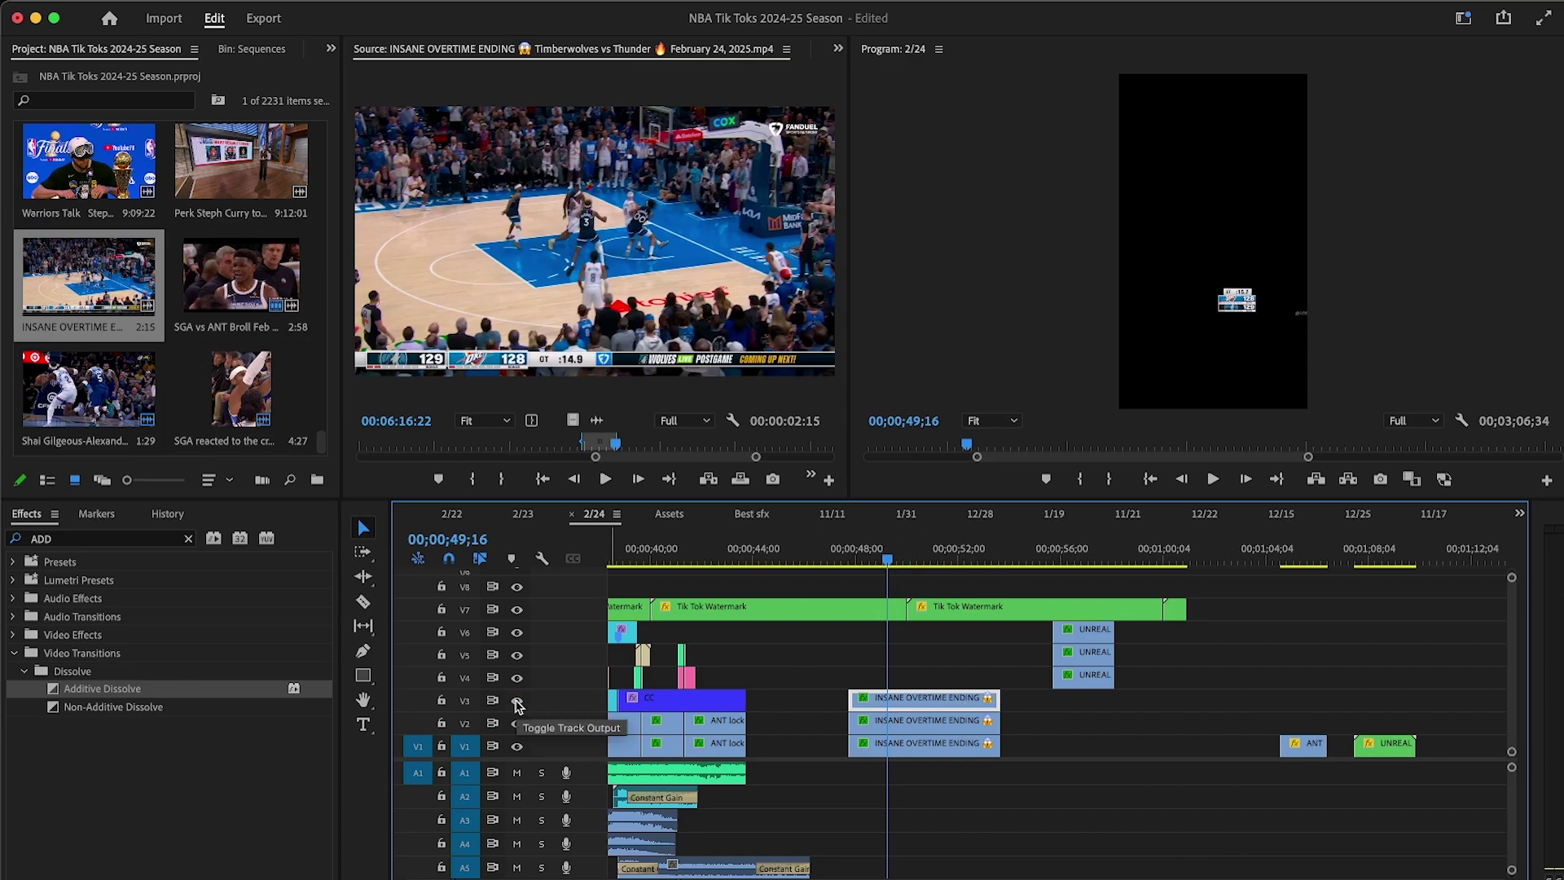
left_click(517, 702)
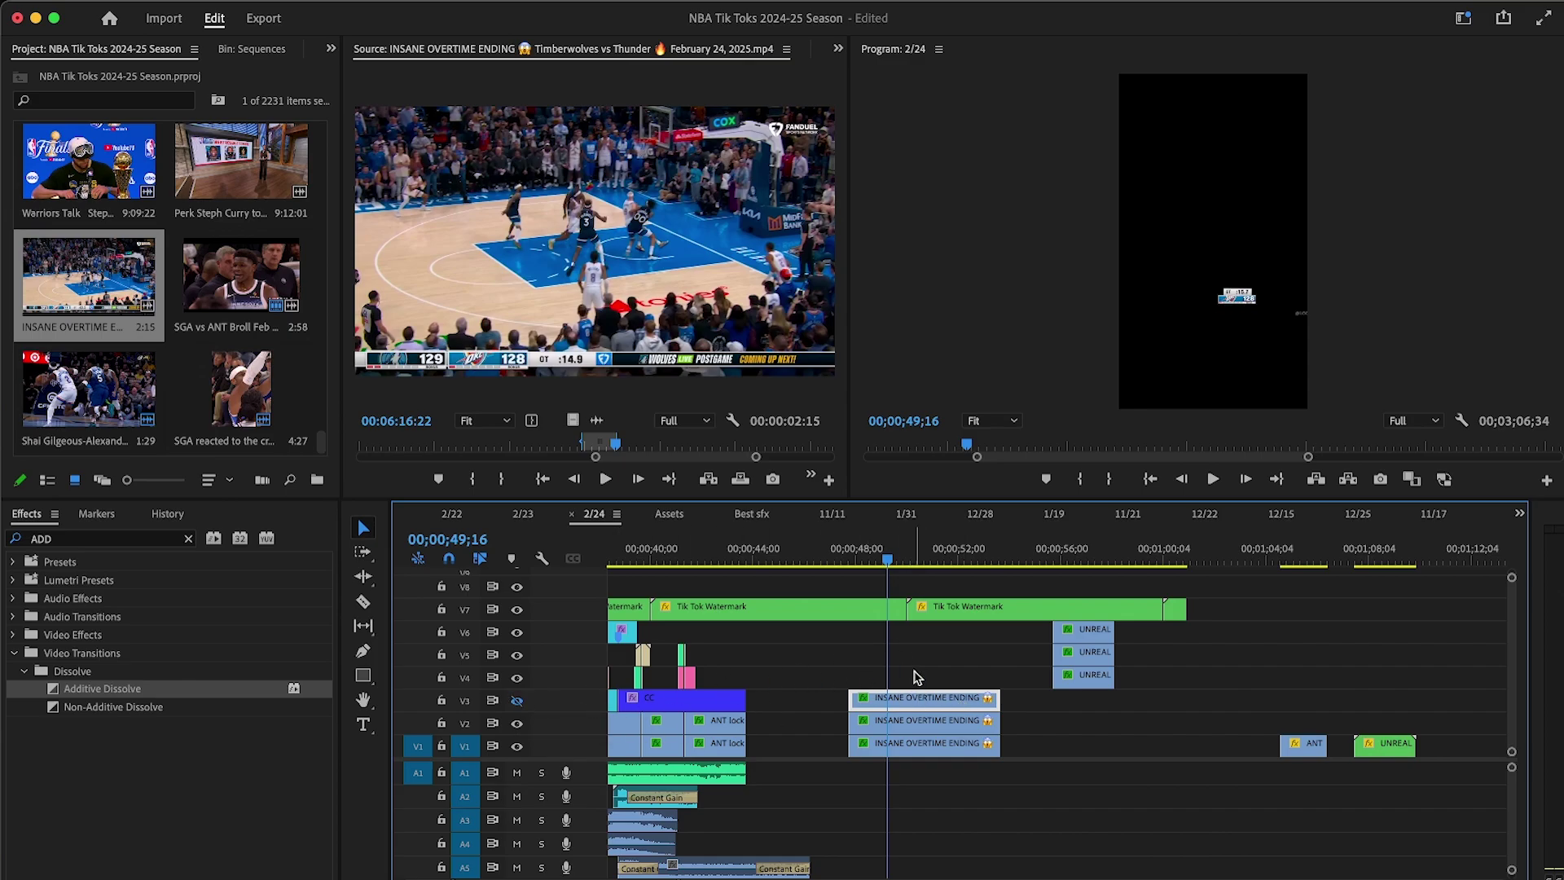
Step: Nest the three stacked overtime clips, replacing the name's .mp4 ending with "(1)"
right_click(934, 701)
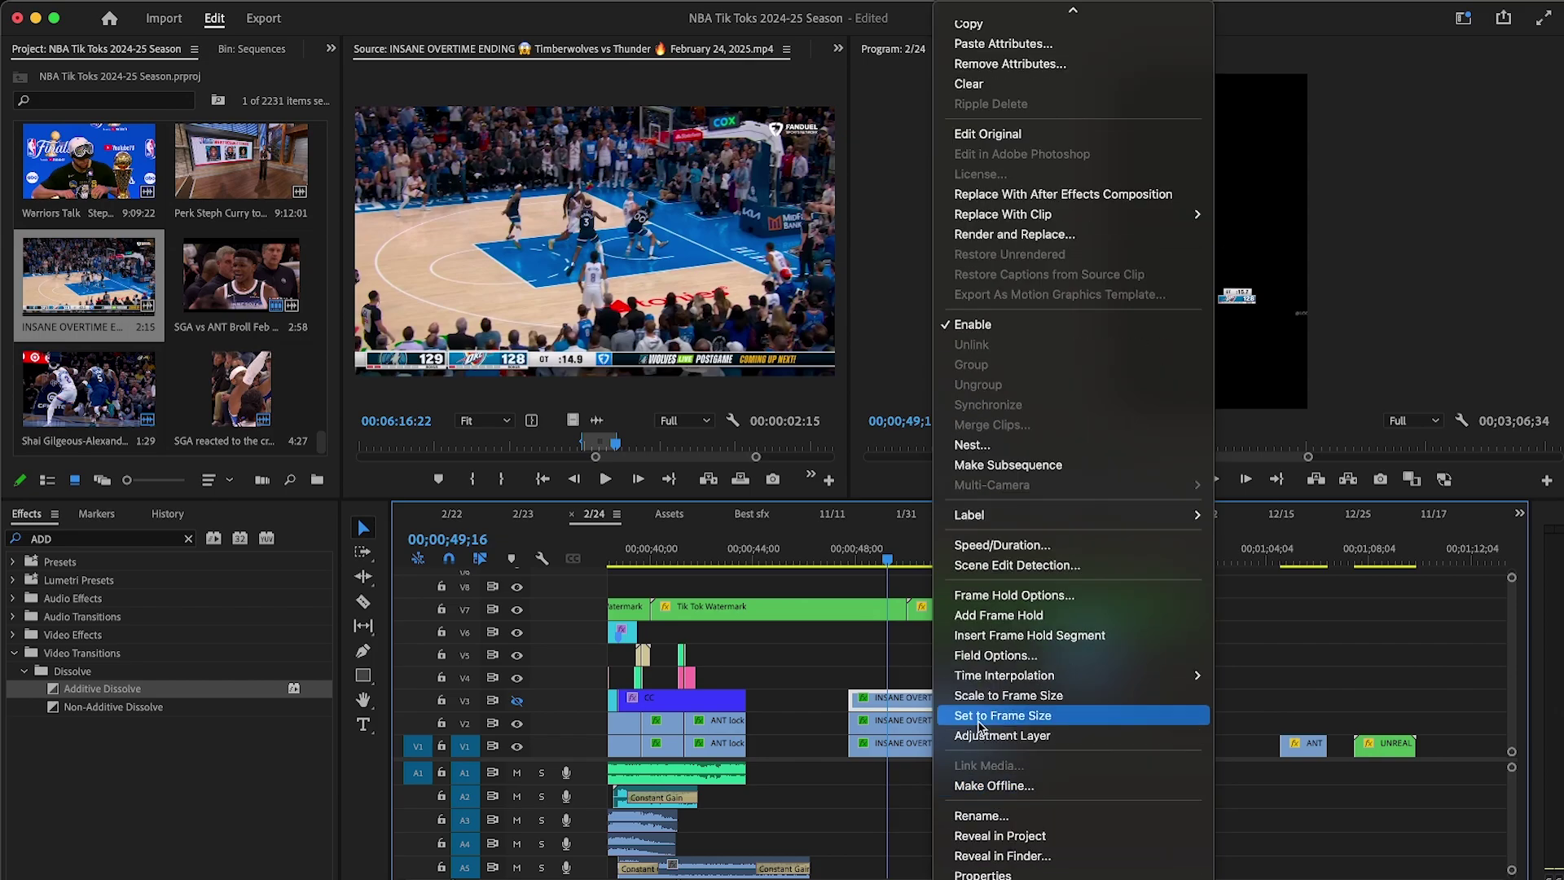
left_click(890, 488)
left_click_drag(862, 667, 935, 788)
right_click(906, 705)
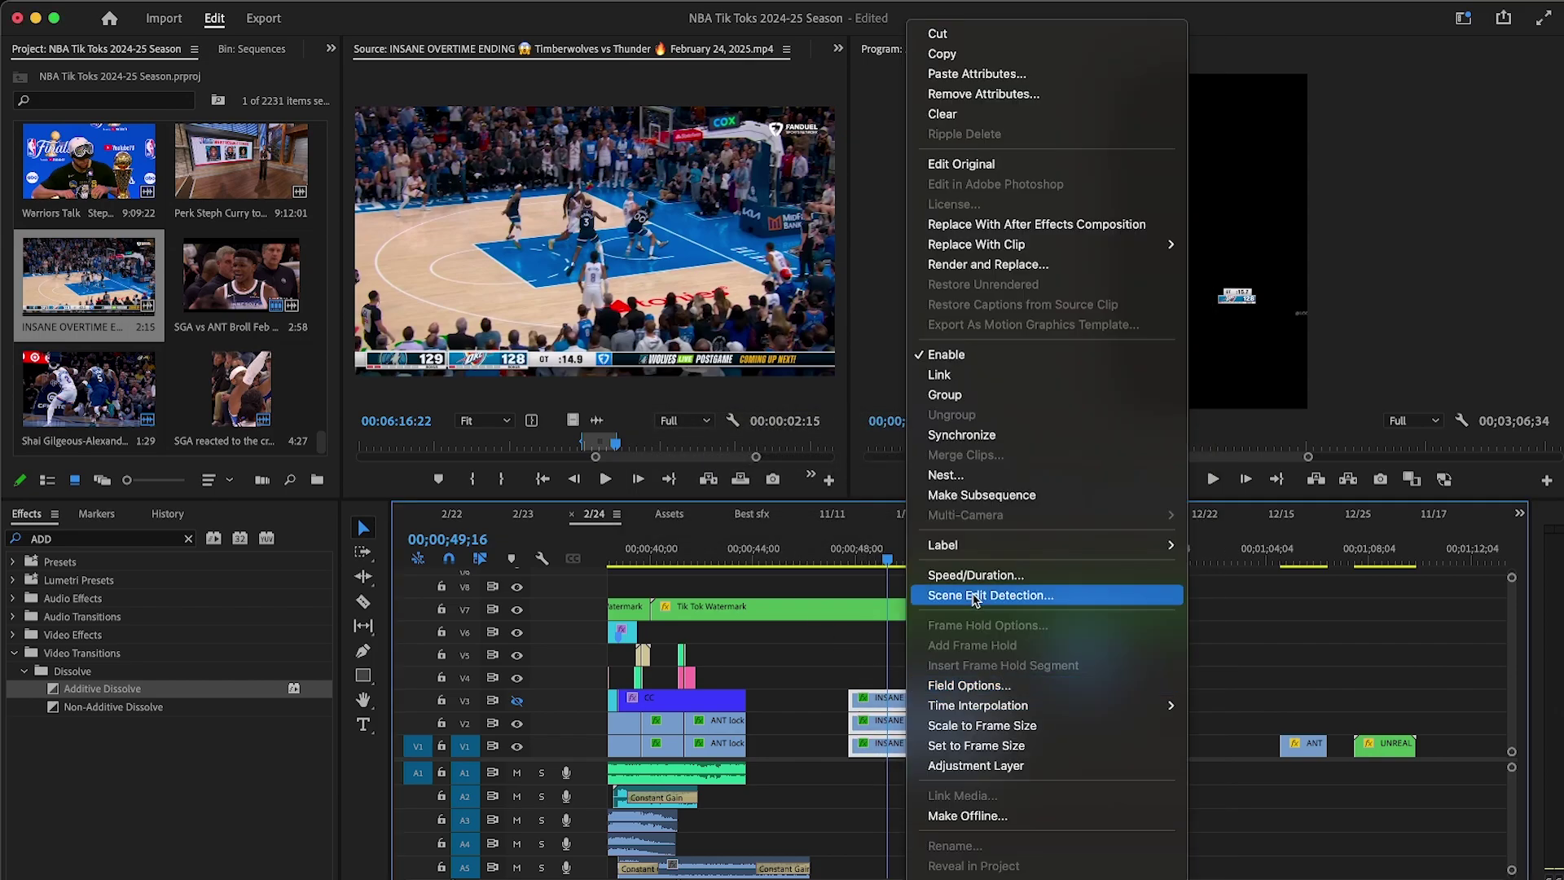
left_click(949, 475)
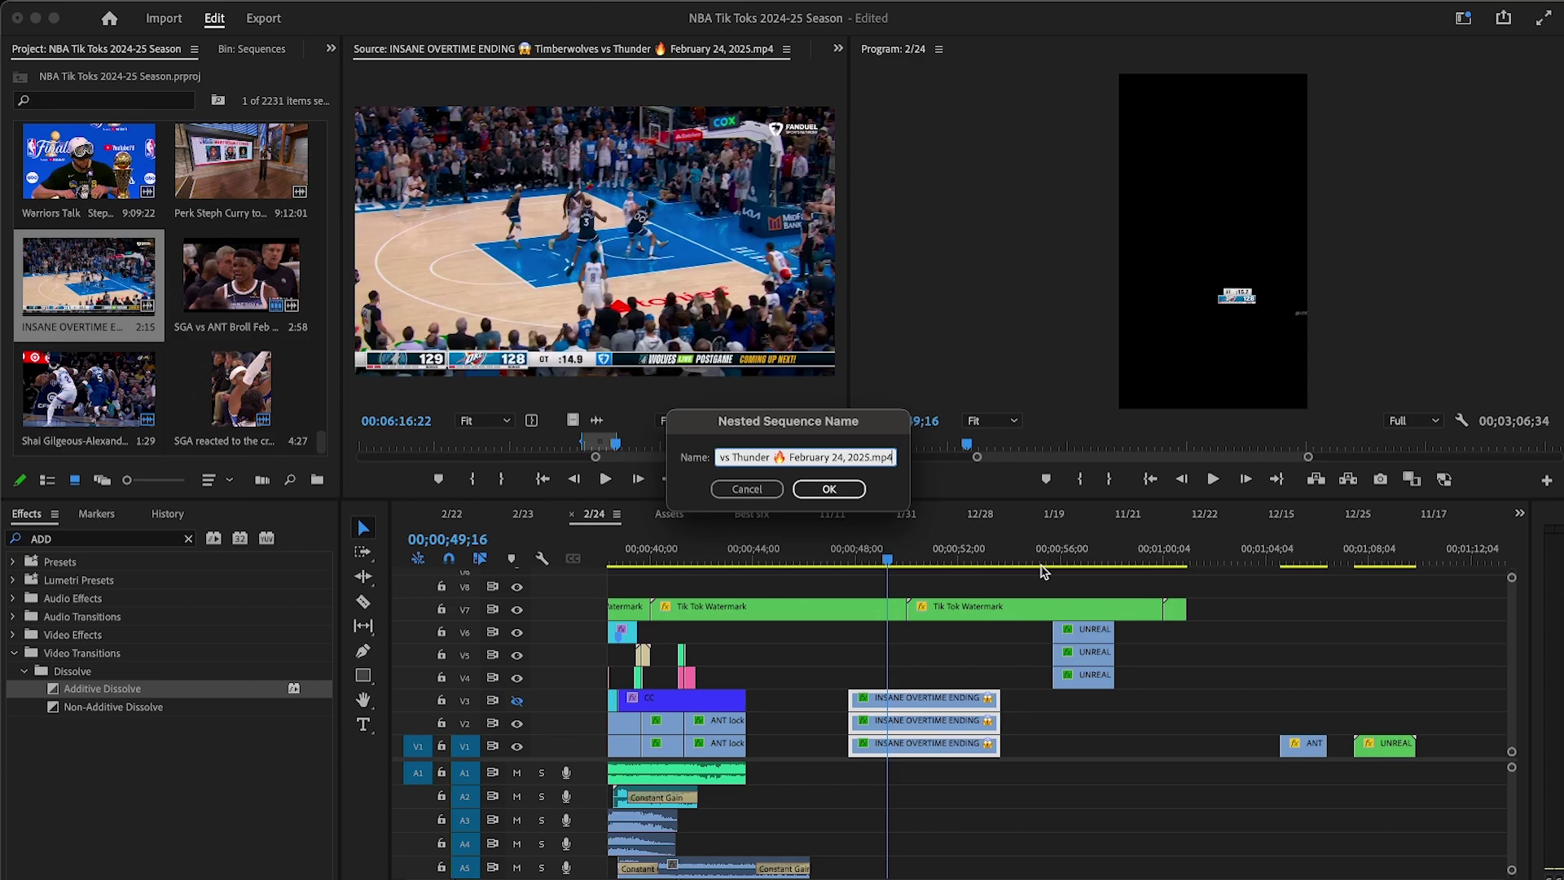
key("BackSpace")
key("BackSpace")
key("BackSpace")
key("BackSpace")
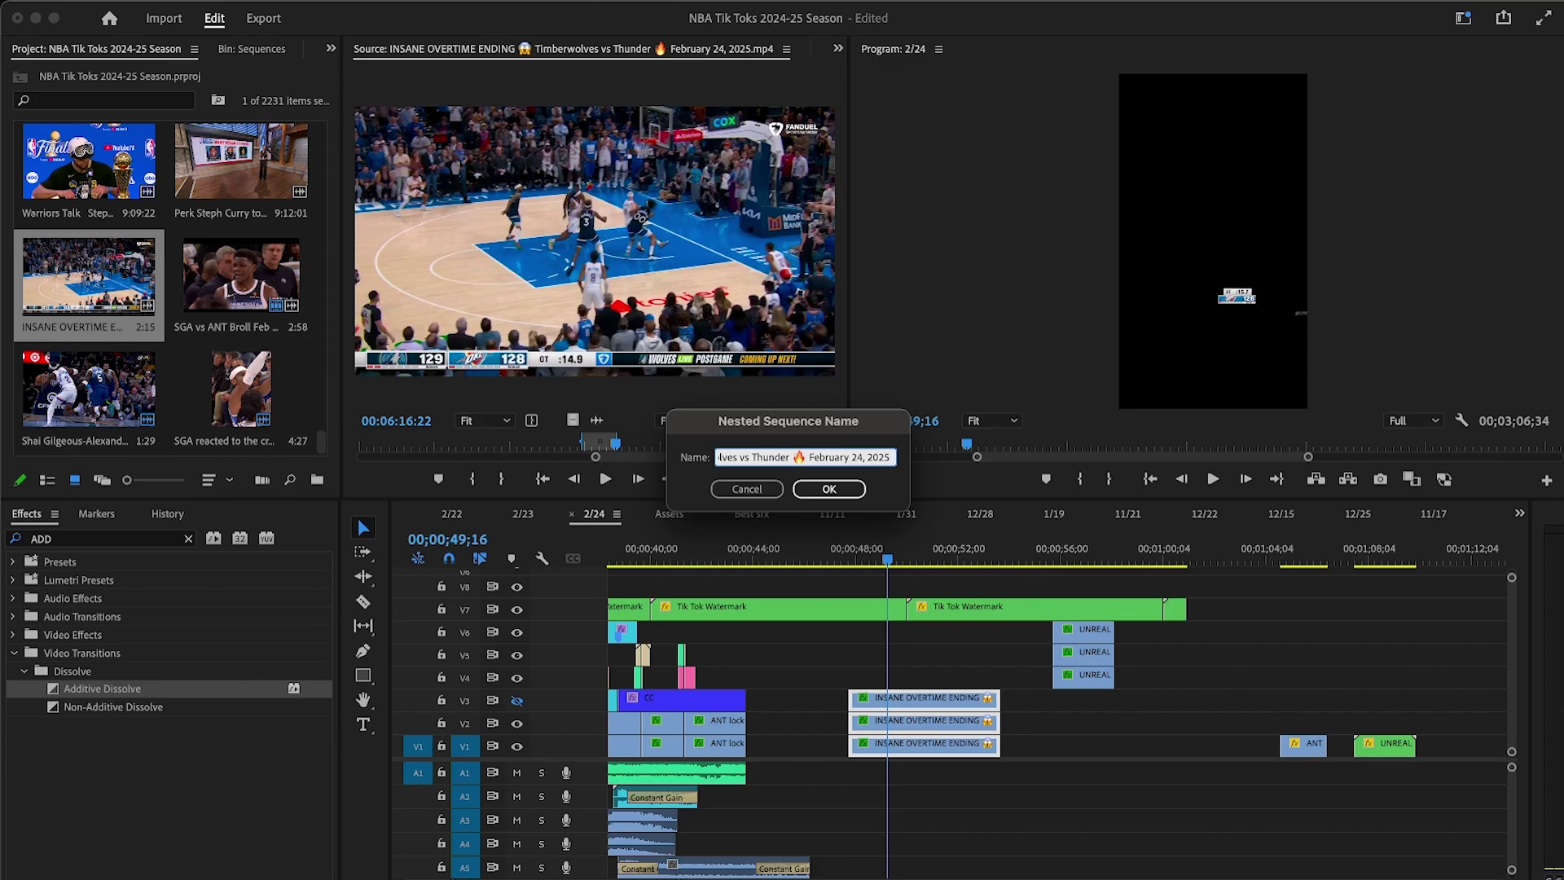
type("(1)")
left_click(828, 488)
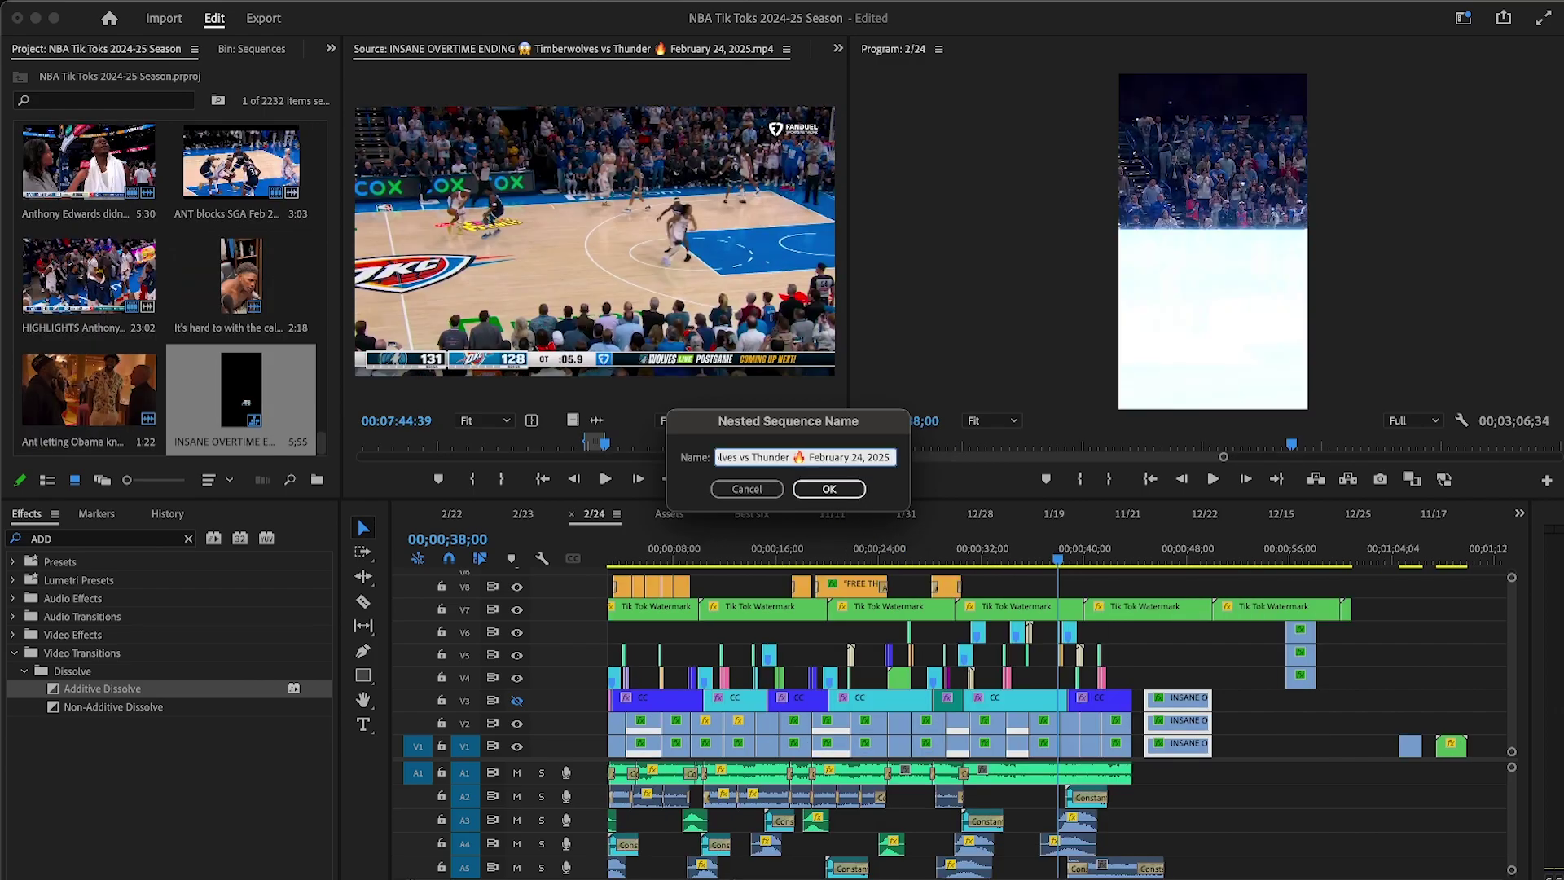
Step: Nest the second overtime stack with "(2)" ending its name and place it on V4 over the ANT locks up SGA clip, from about 00;00;35;41
type("2)")
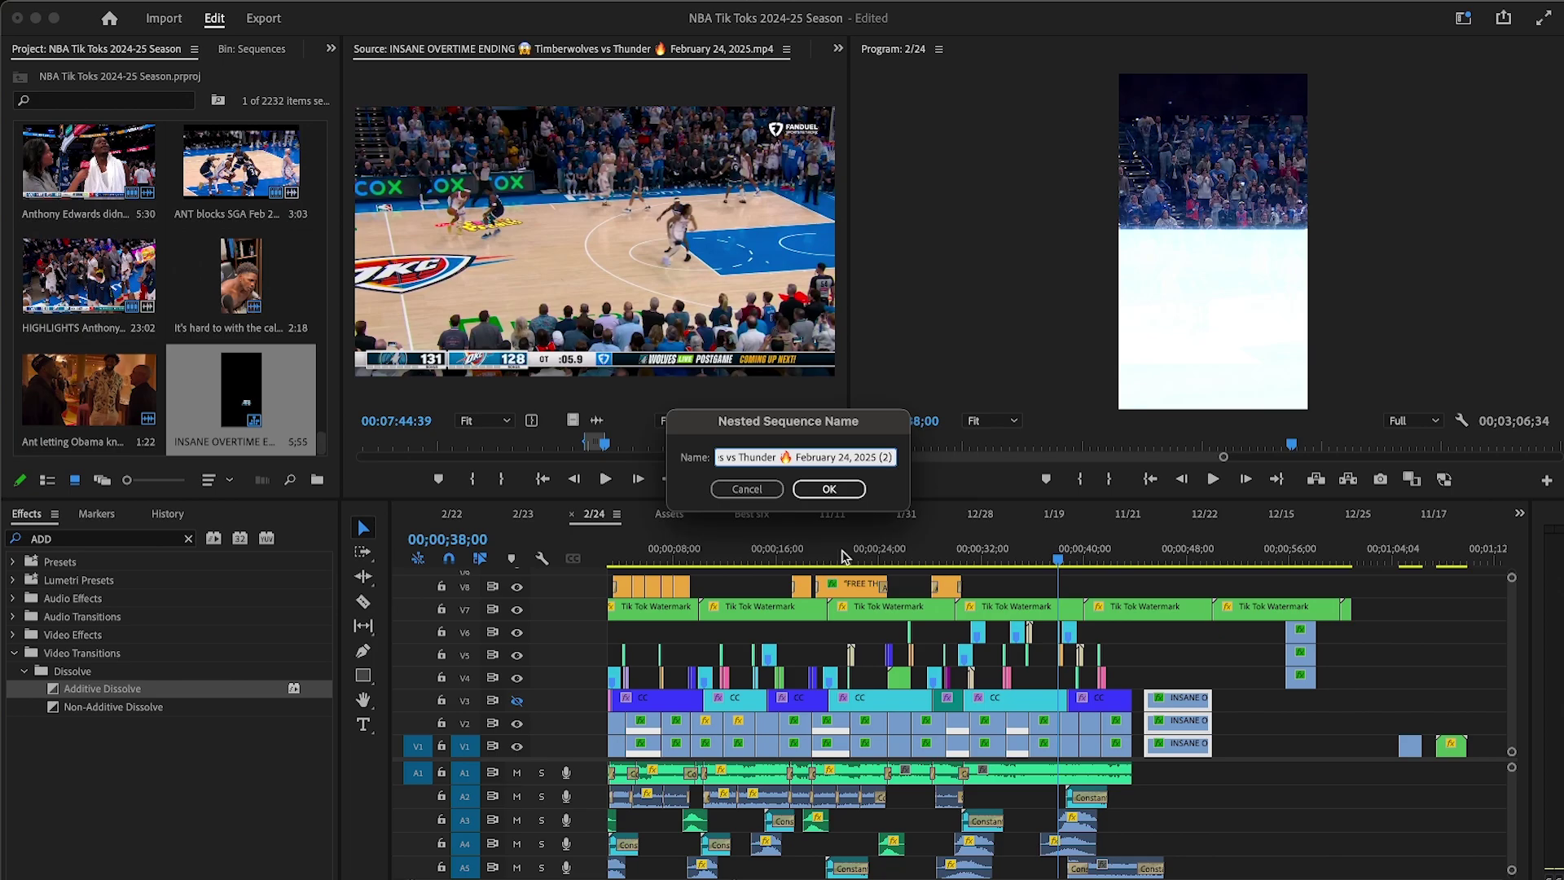
left_click(828, 488)
left_click_drag(1215, 739, 987, 678)
left_click(1040, 544)
key("=")
key("=")
key("=")
left_click_drag(1102, 676, 1202, 677)
left_click(815, 554)
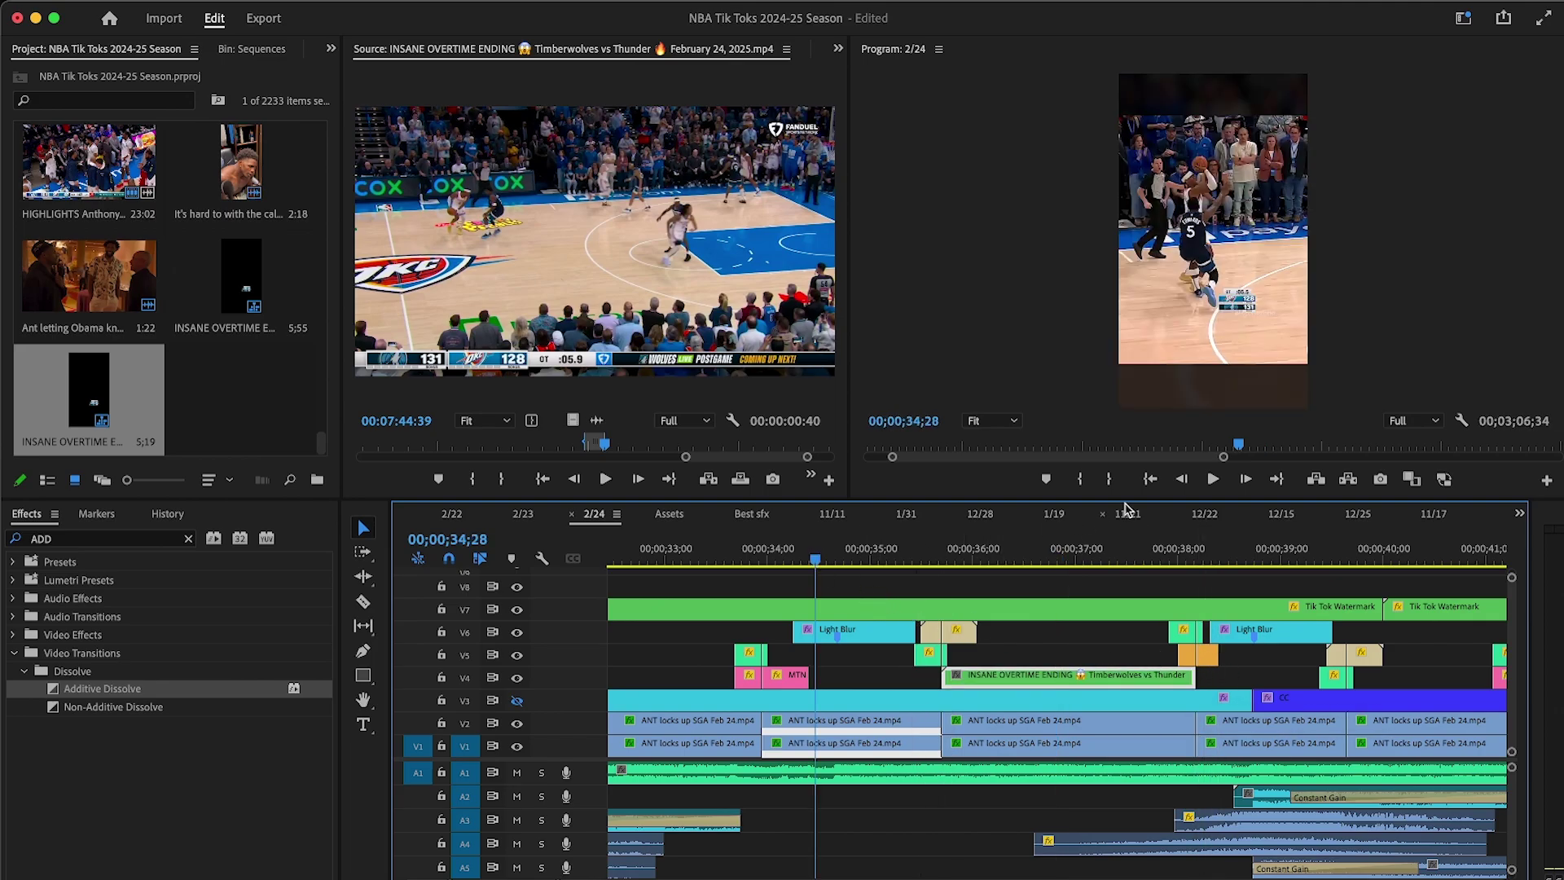
left_click(1194, 479)
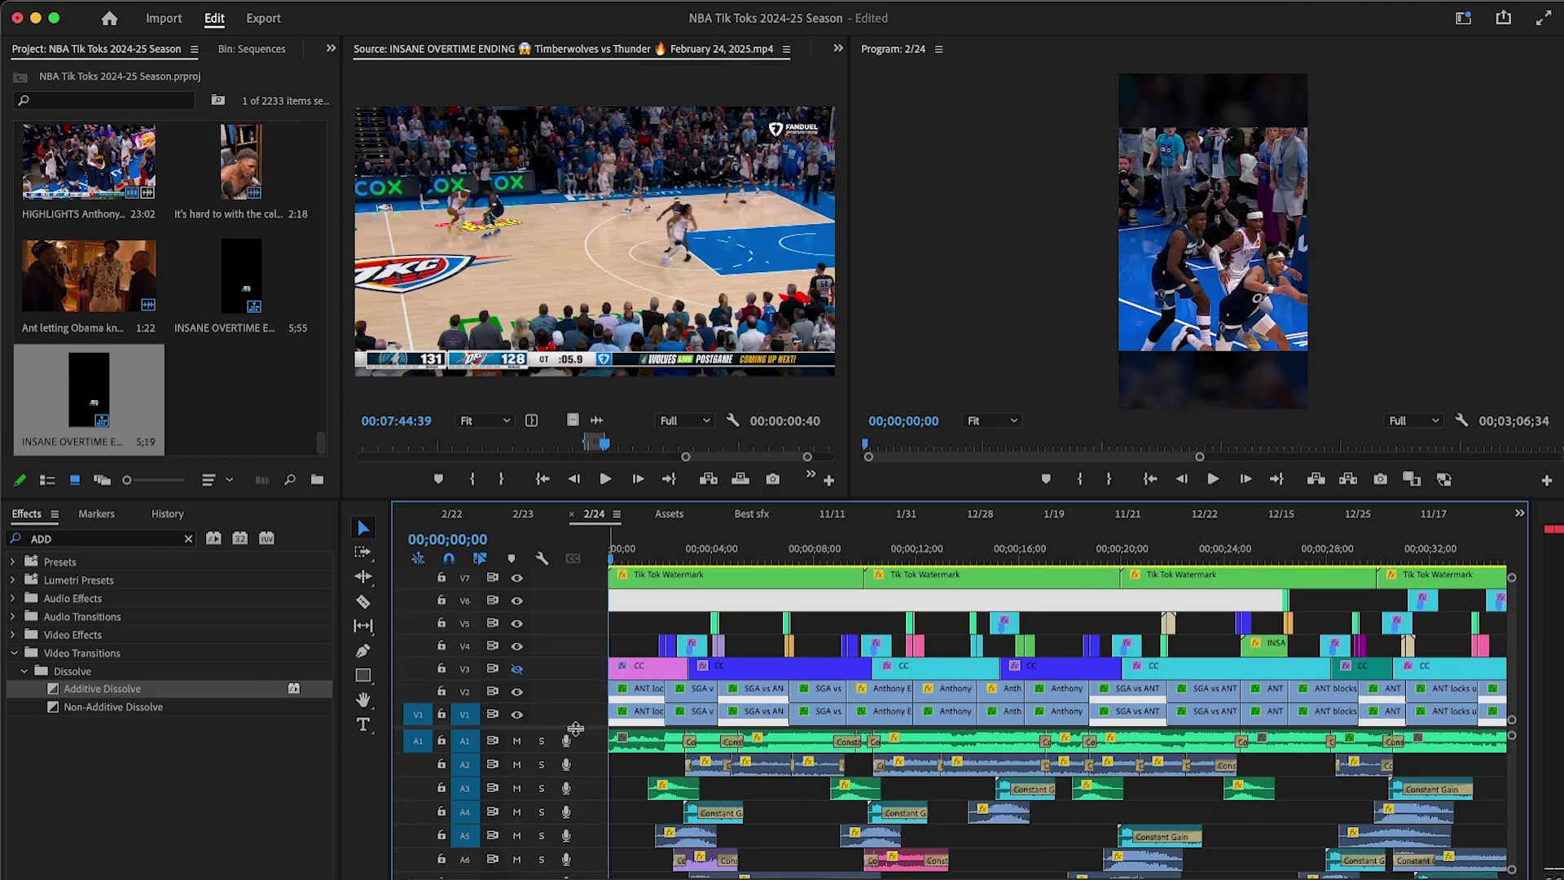
Step: Match-frame the SGA vs ANT Broll clip at 00;00;02;46 in 2/24 to check which game the footage comes from
left_click_drag(574, 730, 596, 800)
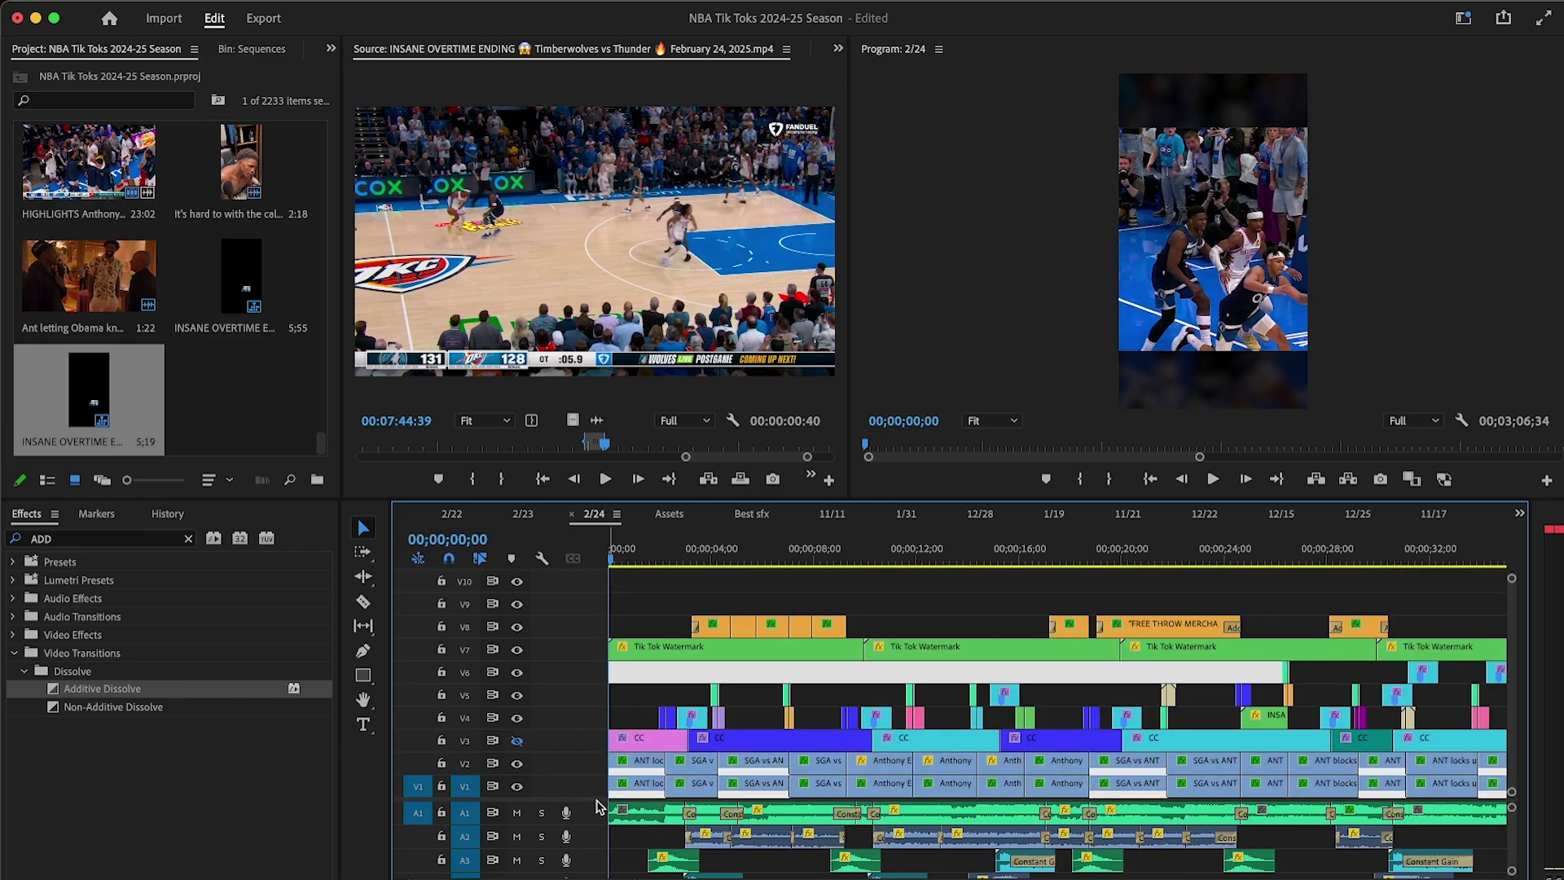
key("minus")
left_click(523, 514)
key("equal")
key("equal")
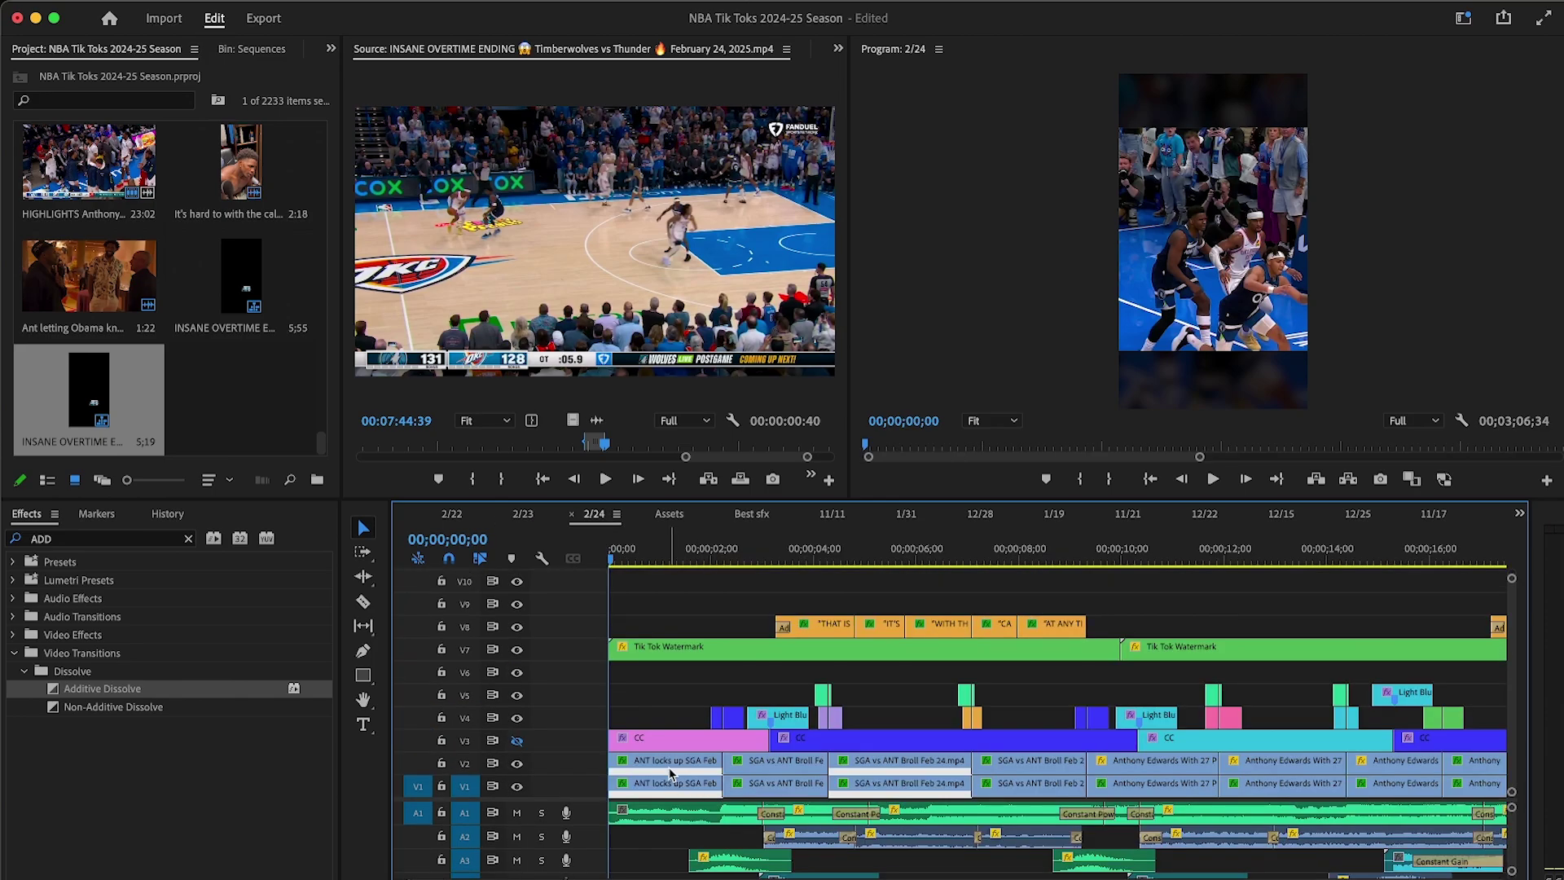
left_click(670, 764)
key("equal")
left_click(930, 763)
left_click(893, 553)
key("f")
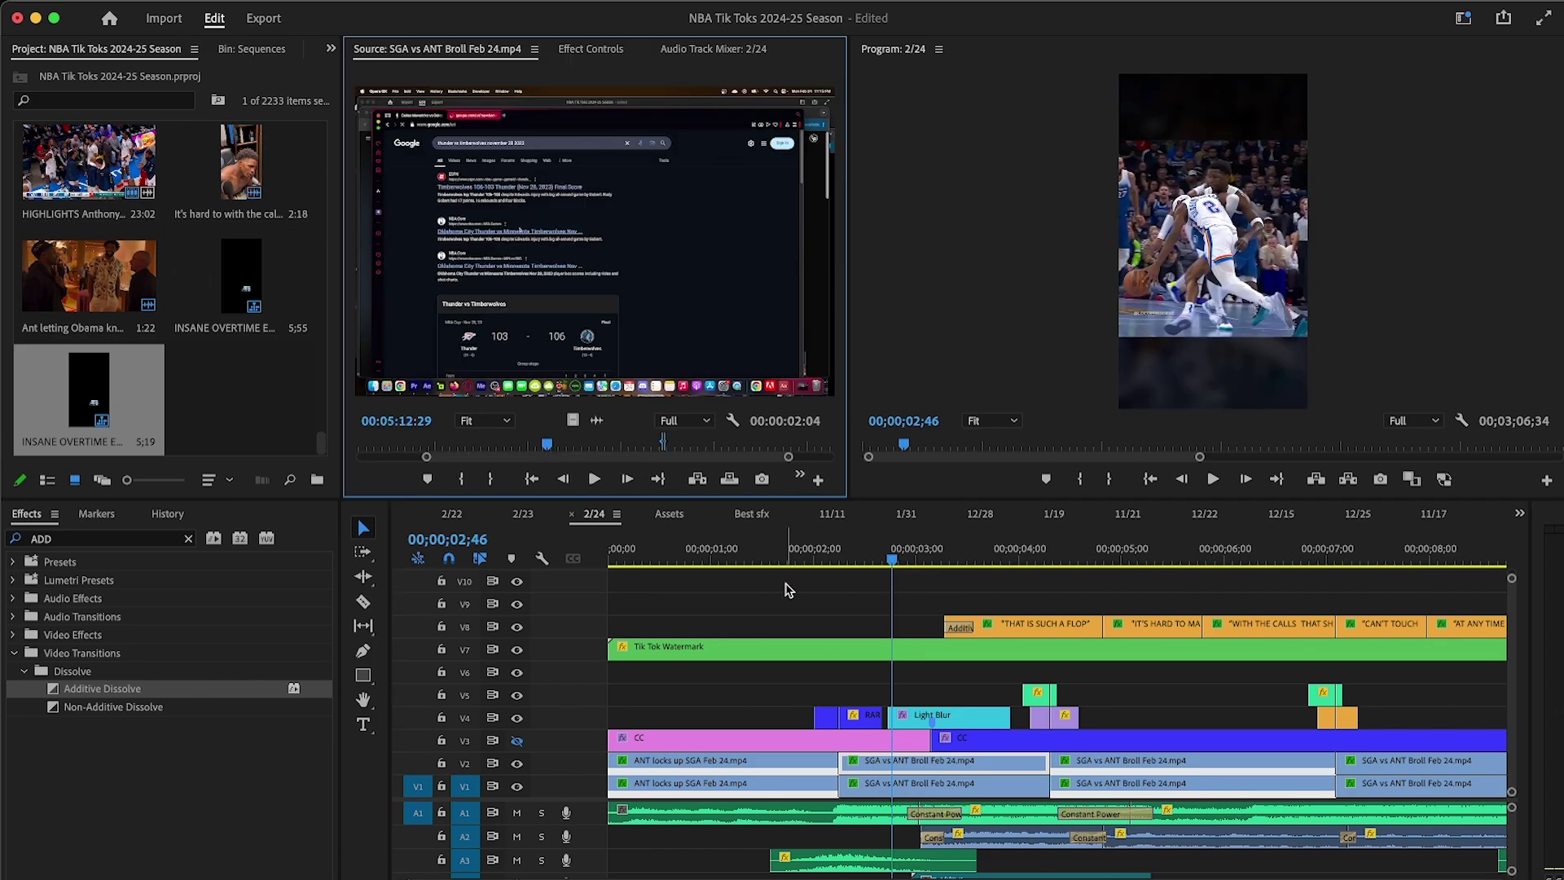
Step: Add a "2023" title ending in an Additive Dissolve on V9 over the first SGA vs ANT Broll clip and play it back
left_click(878, 605)
key("minus")
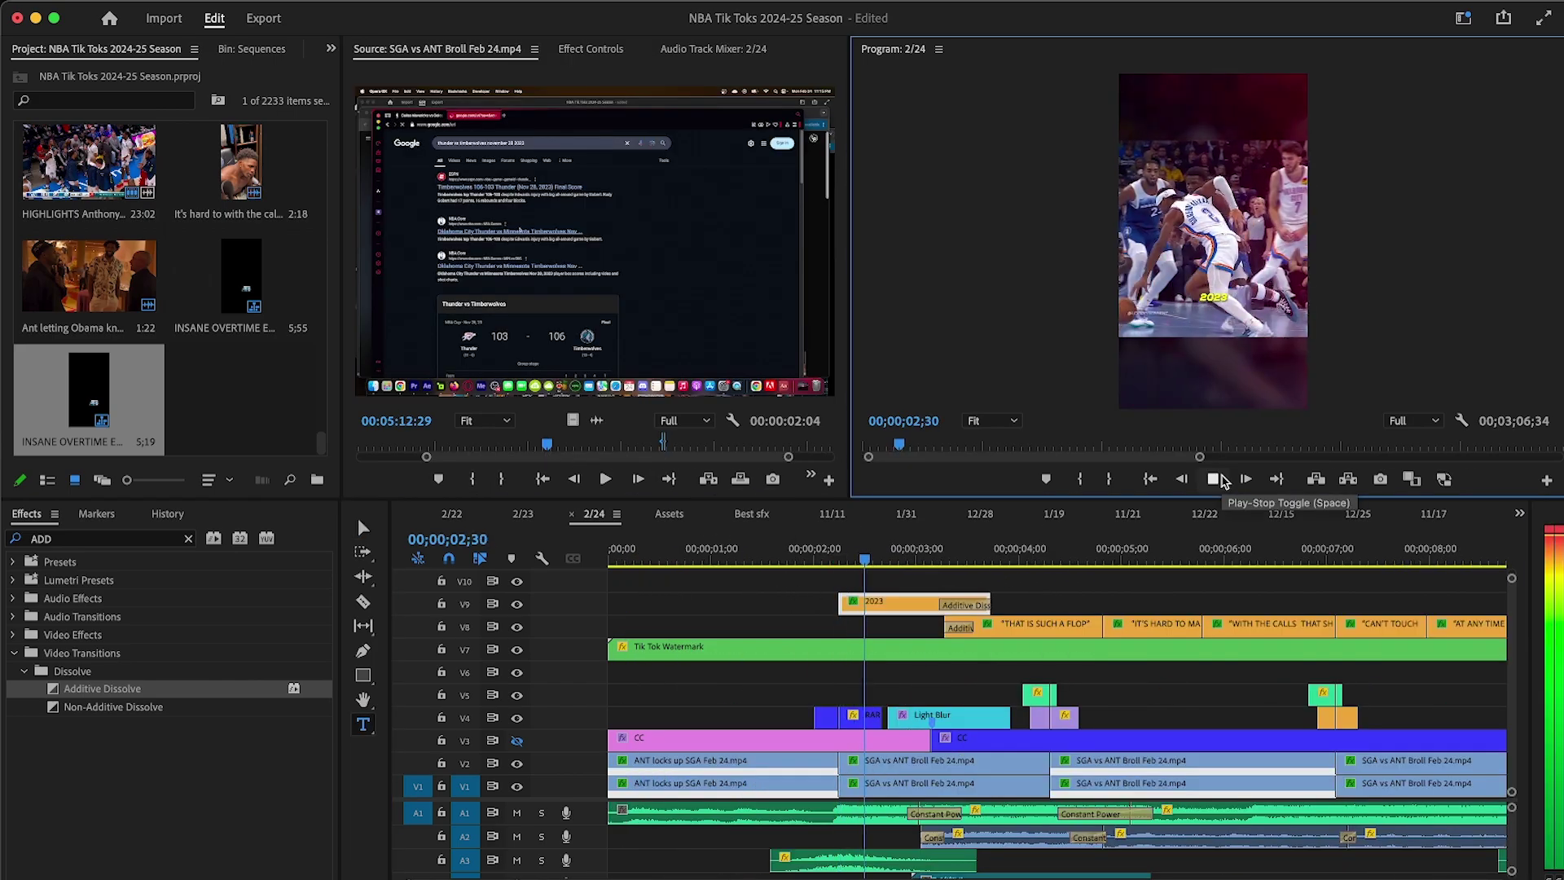
left_click(1222, 480)
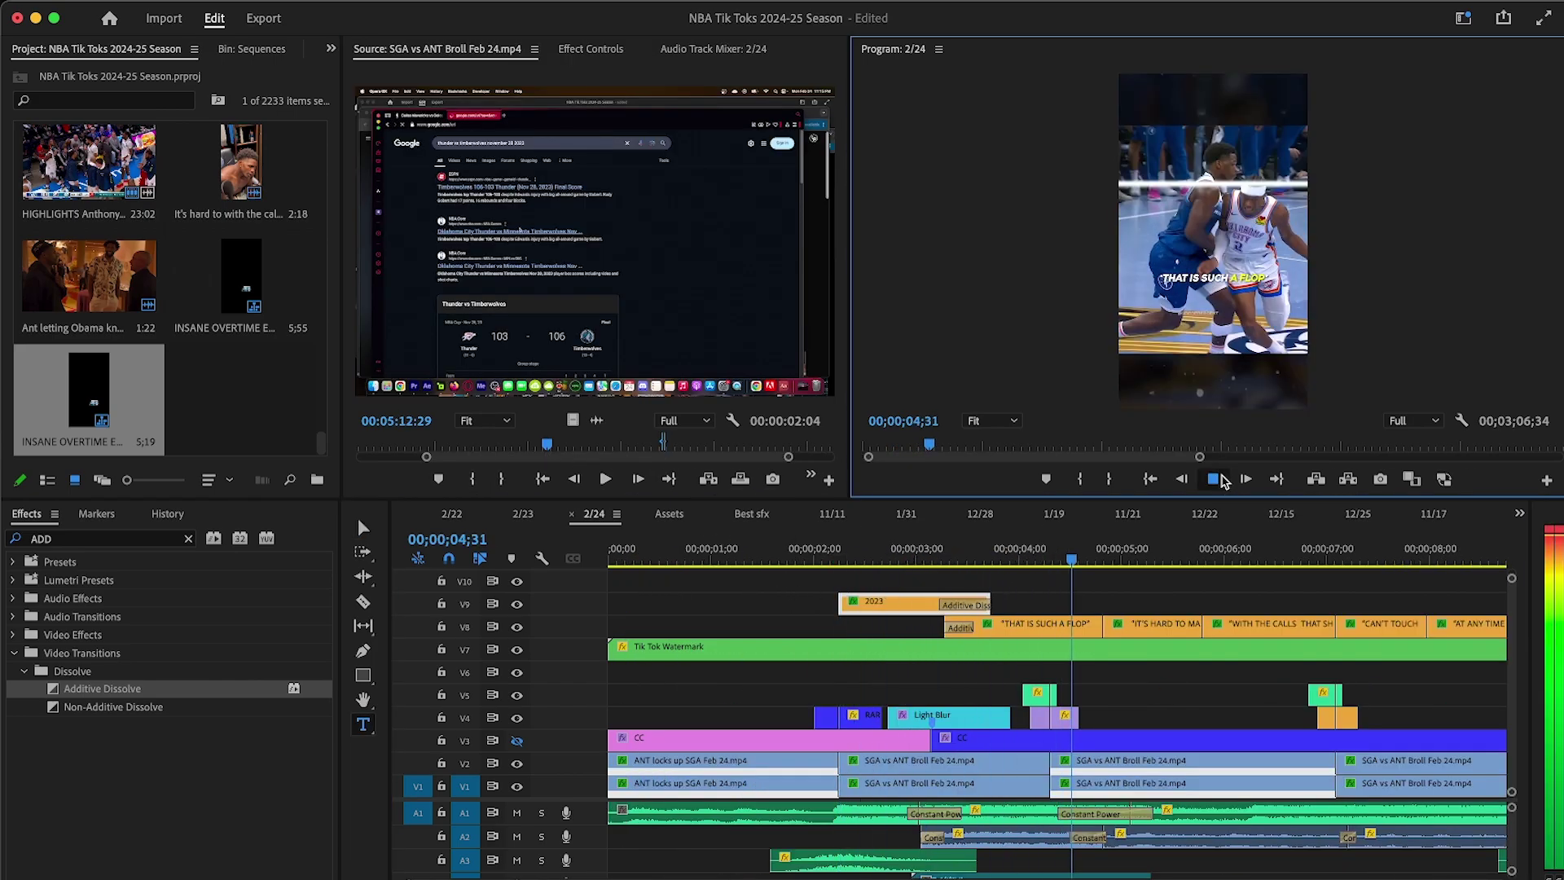
left_click(1220, 481)
Step: Duplicate the 2023 title on V9 at about 00;00;09;20, where the Anthony Edwards footage starts, and change its text to 2024
key("minus")
left_click_drag(1091, 558, 1055, 558)
key("equal")
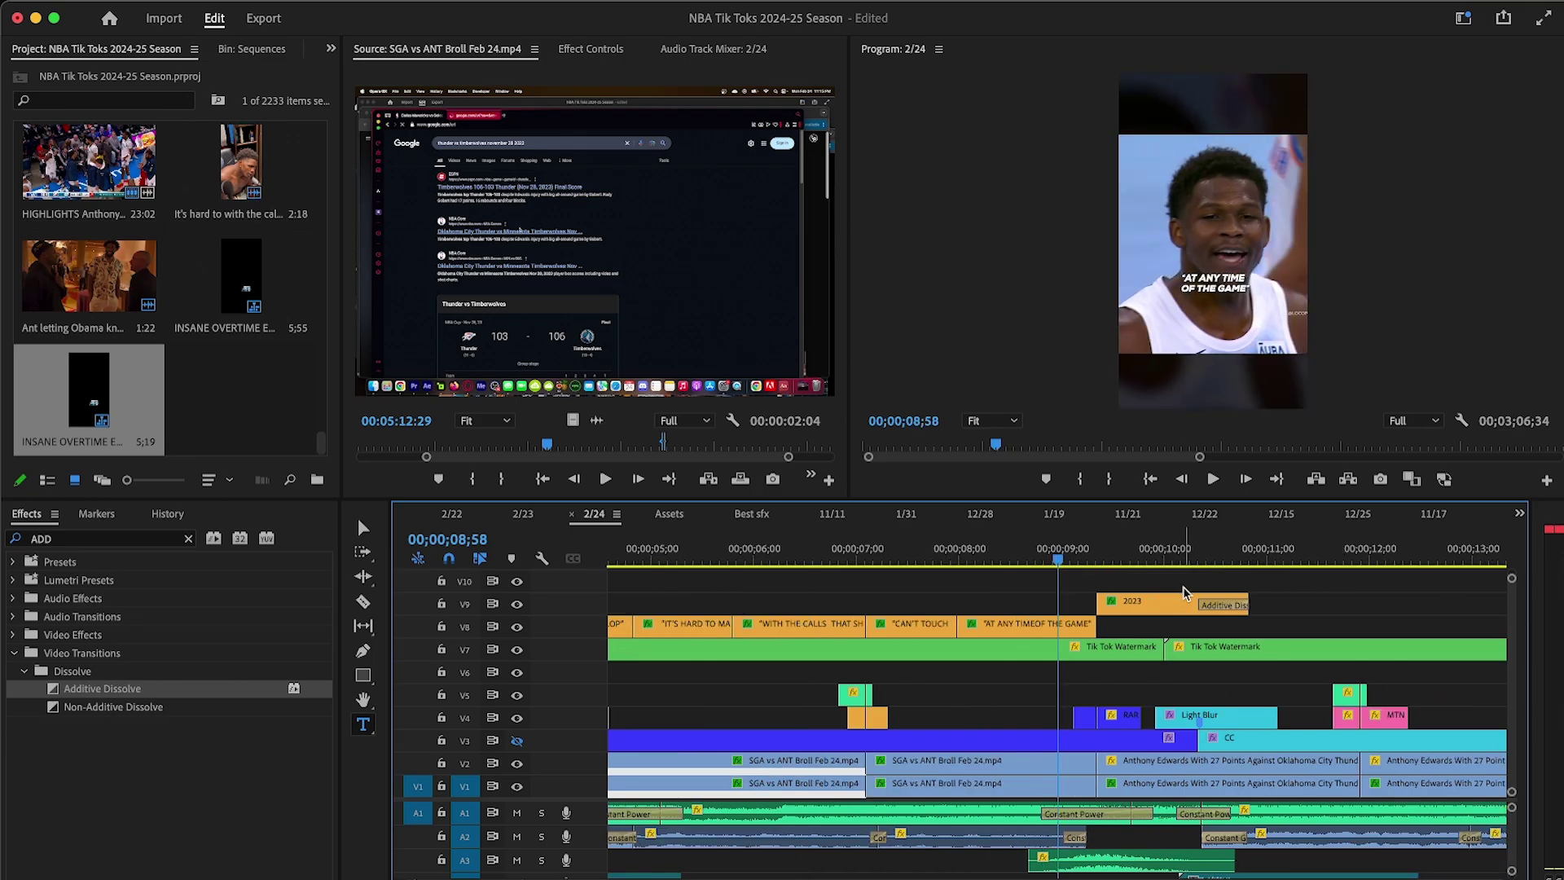
left_click(1148, 557)
left_click(1225, 303)
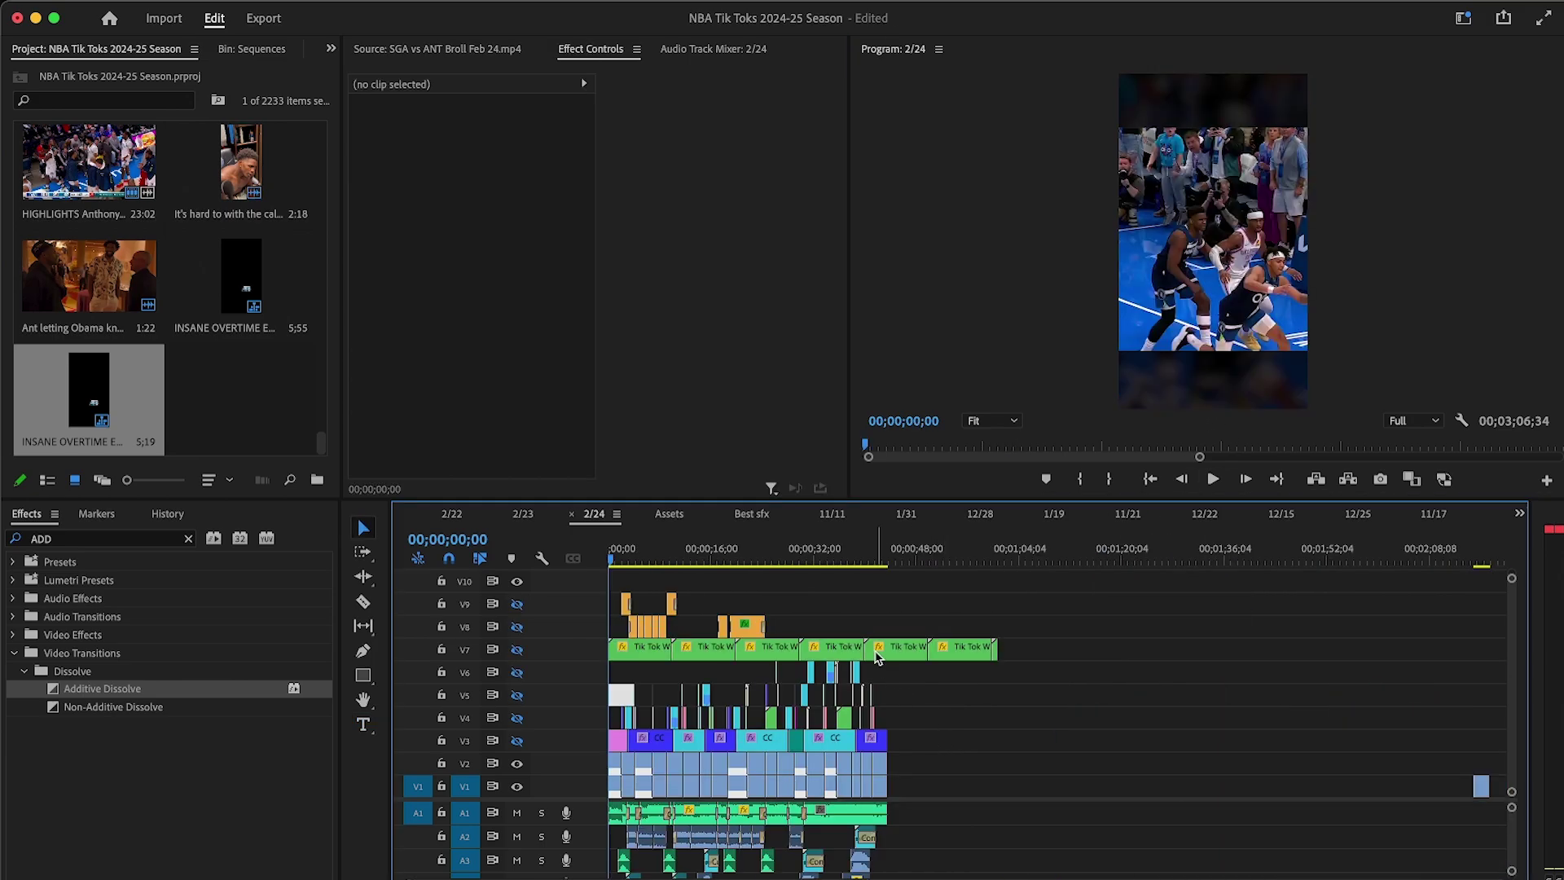
Step: Mark an in-to-out range covering the whole edit, ending at the last video clip, 00;00;43;45 long
left_click(888, 562)
key("equal")
key("equal")
key("equal")
key("equal")
key("equal")
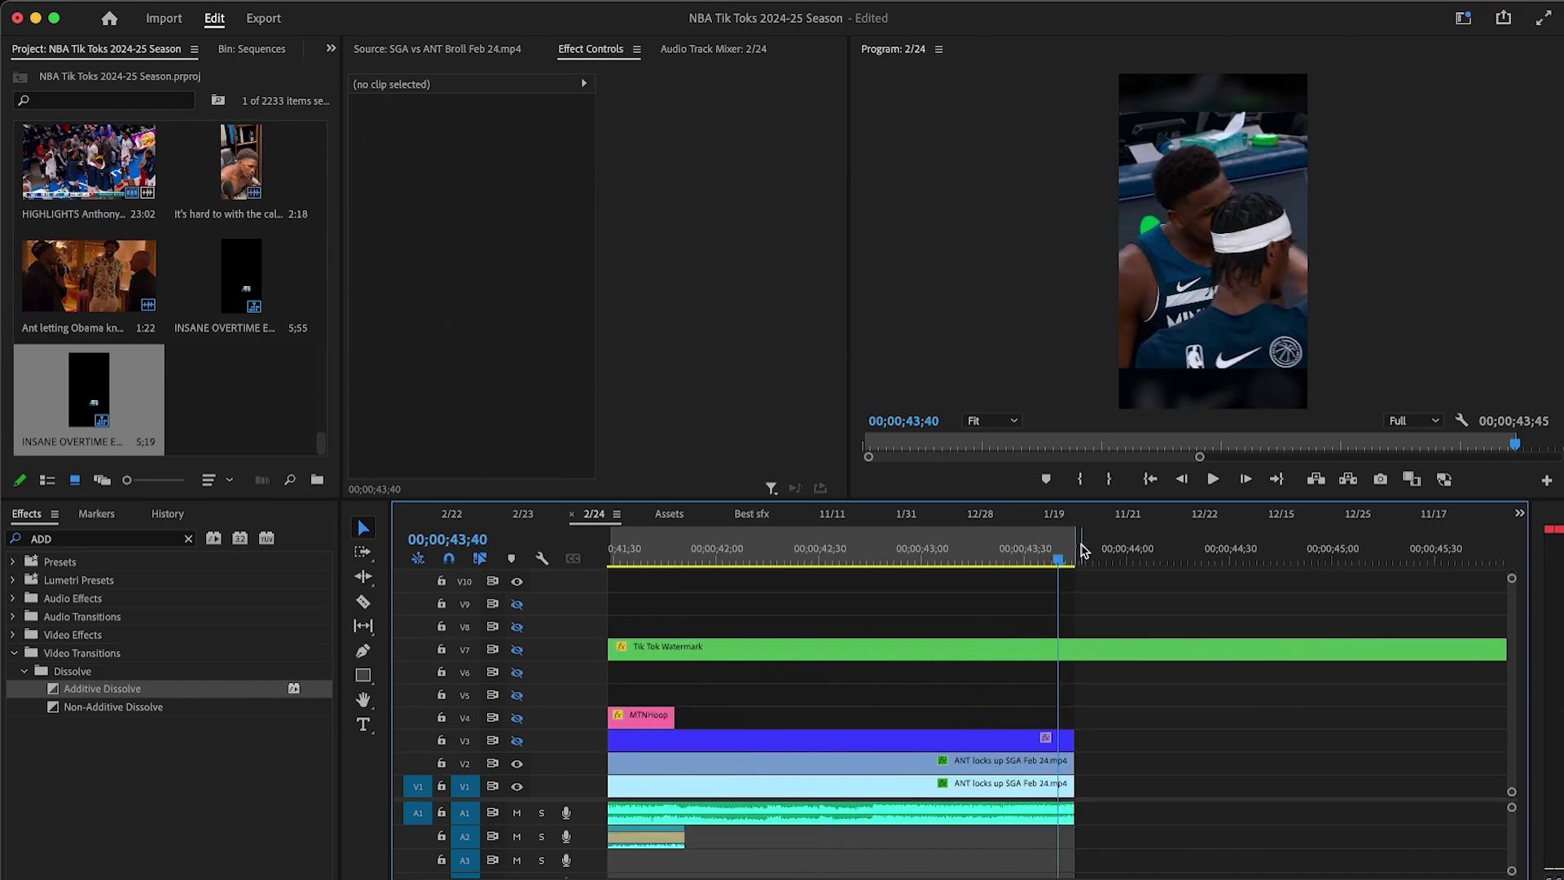
left_click_drag(1068, 548, 1032, 551)
key("minus")
key("minus")
key("minus")
key("minus")
key("minus")
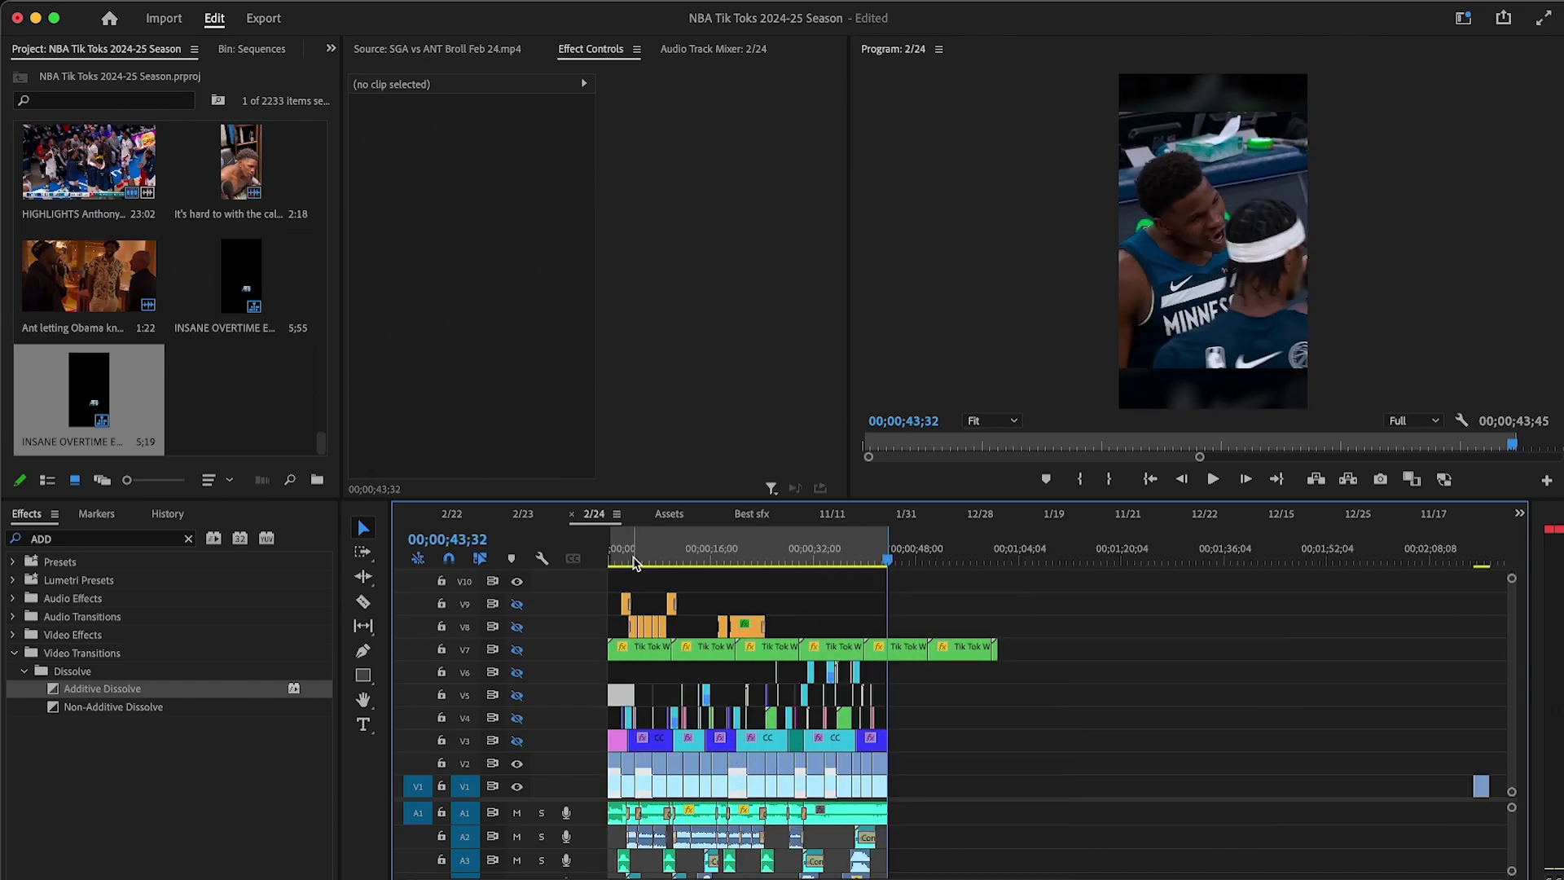
Step: Render the marked range in to out from the start of the sequence
left_click_drag(632, 559, 470, 494)
key("equal")
left_click(253, 2)
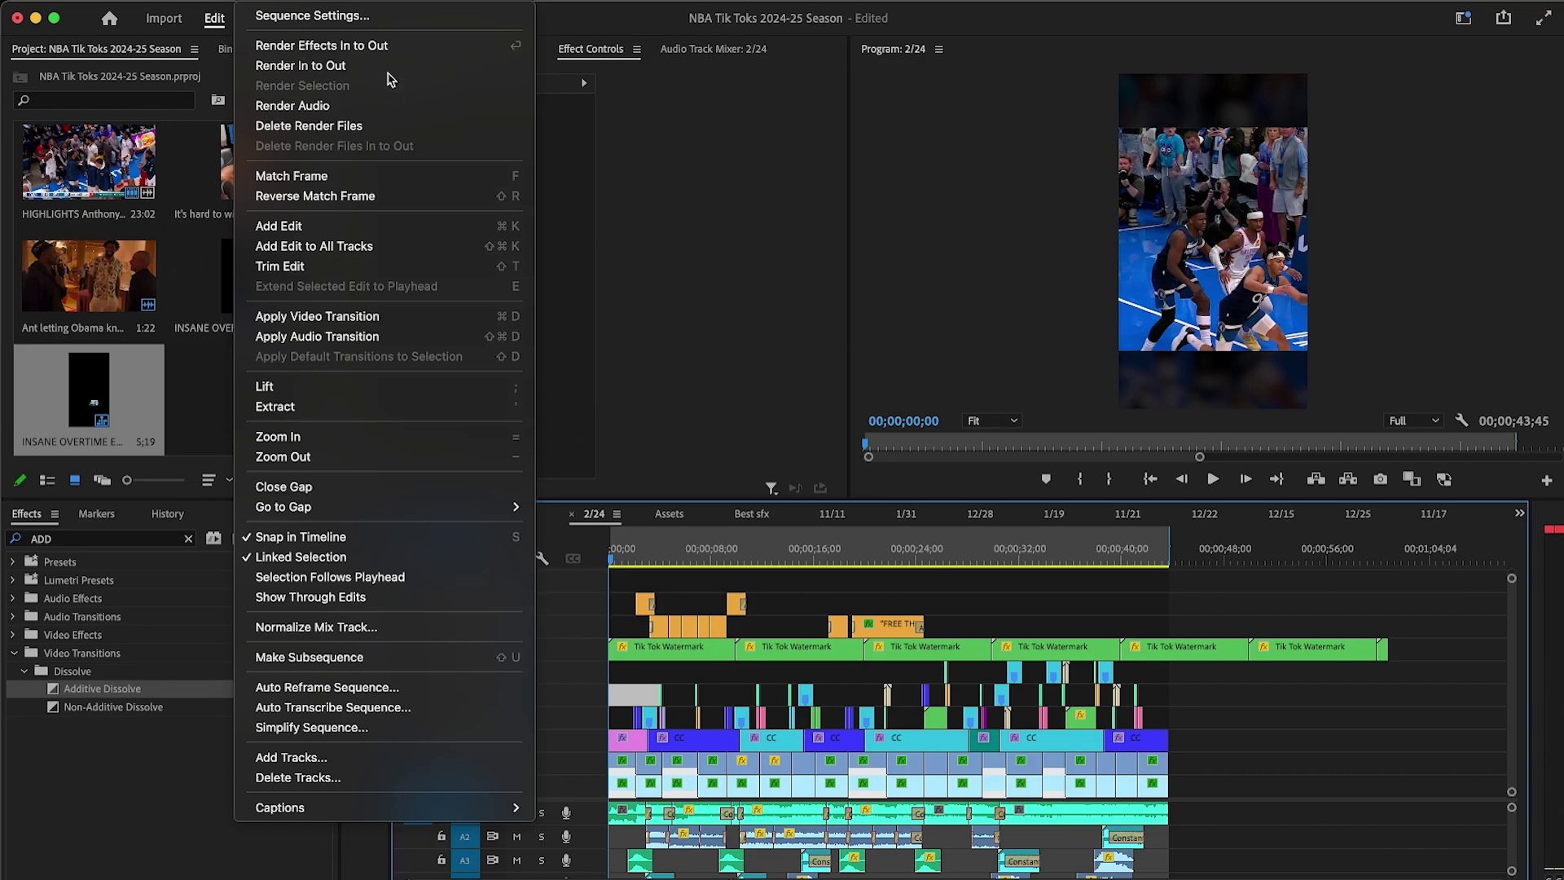
left_click(397, 63)
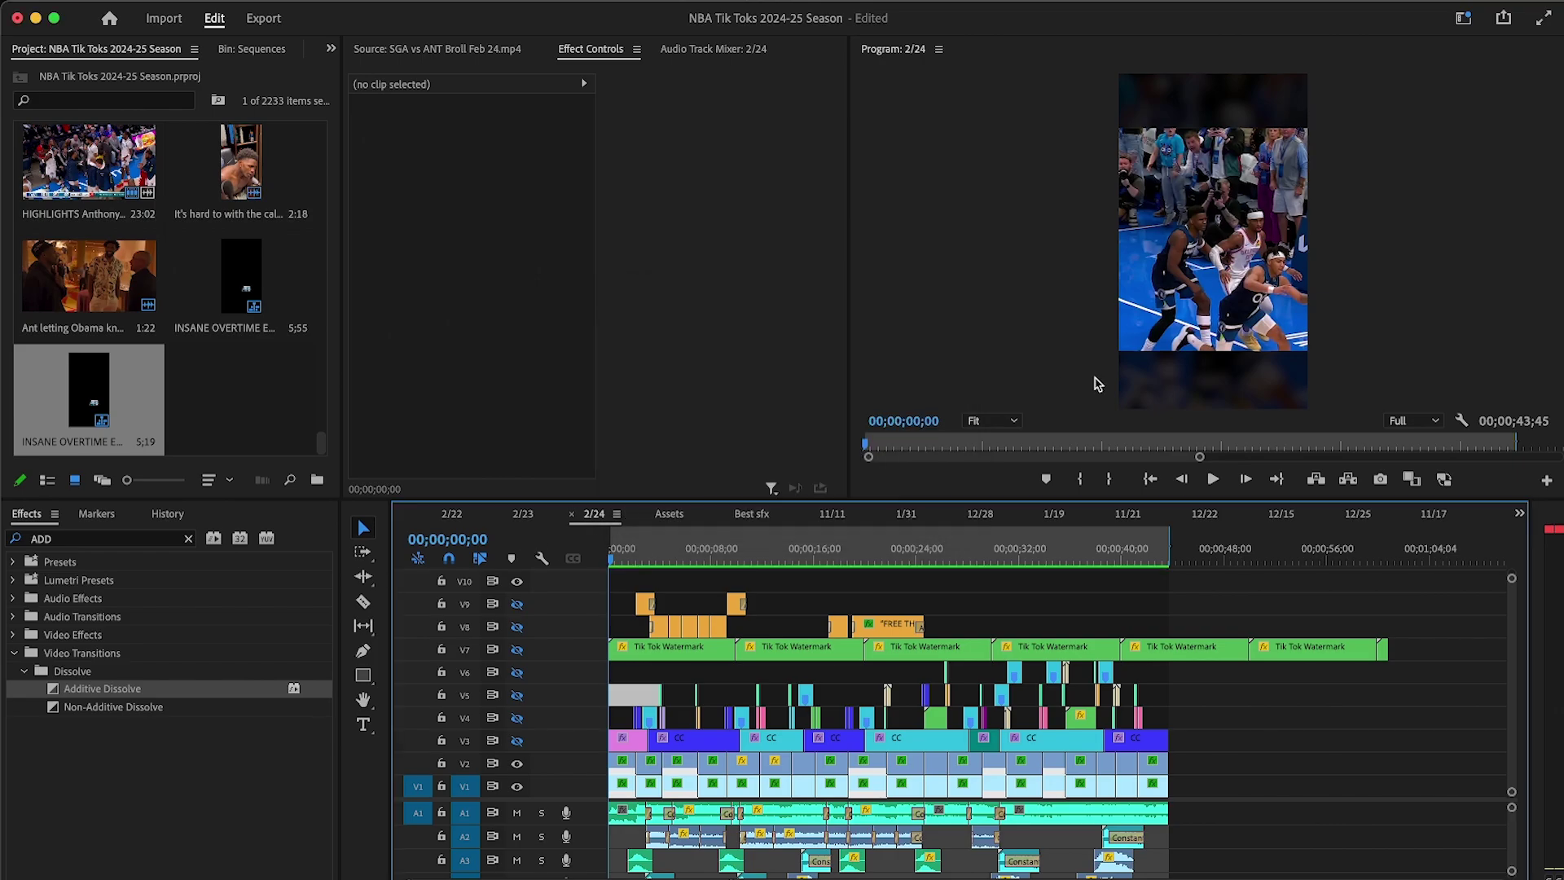
Step: Play back the rendered opening and examine the frames just after the transition cut, stopping at 00;00;04;23
key("=")
key("=")
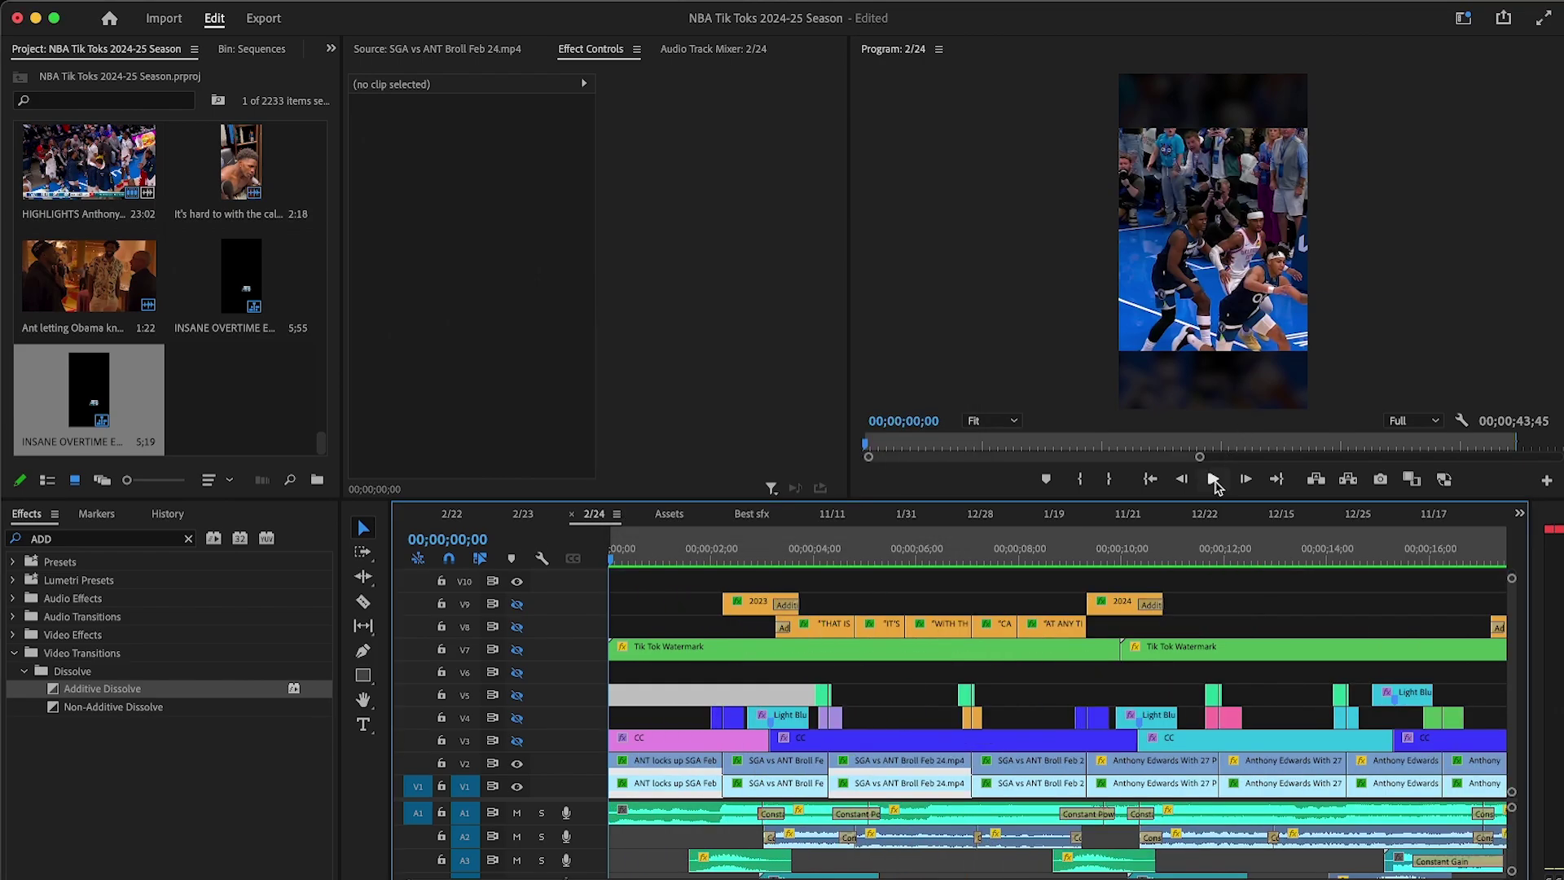
left_click(1214, 480)
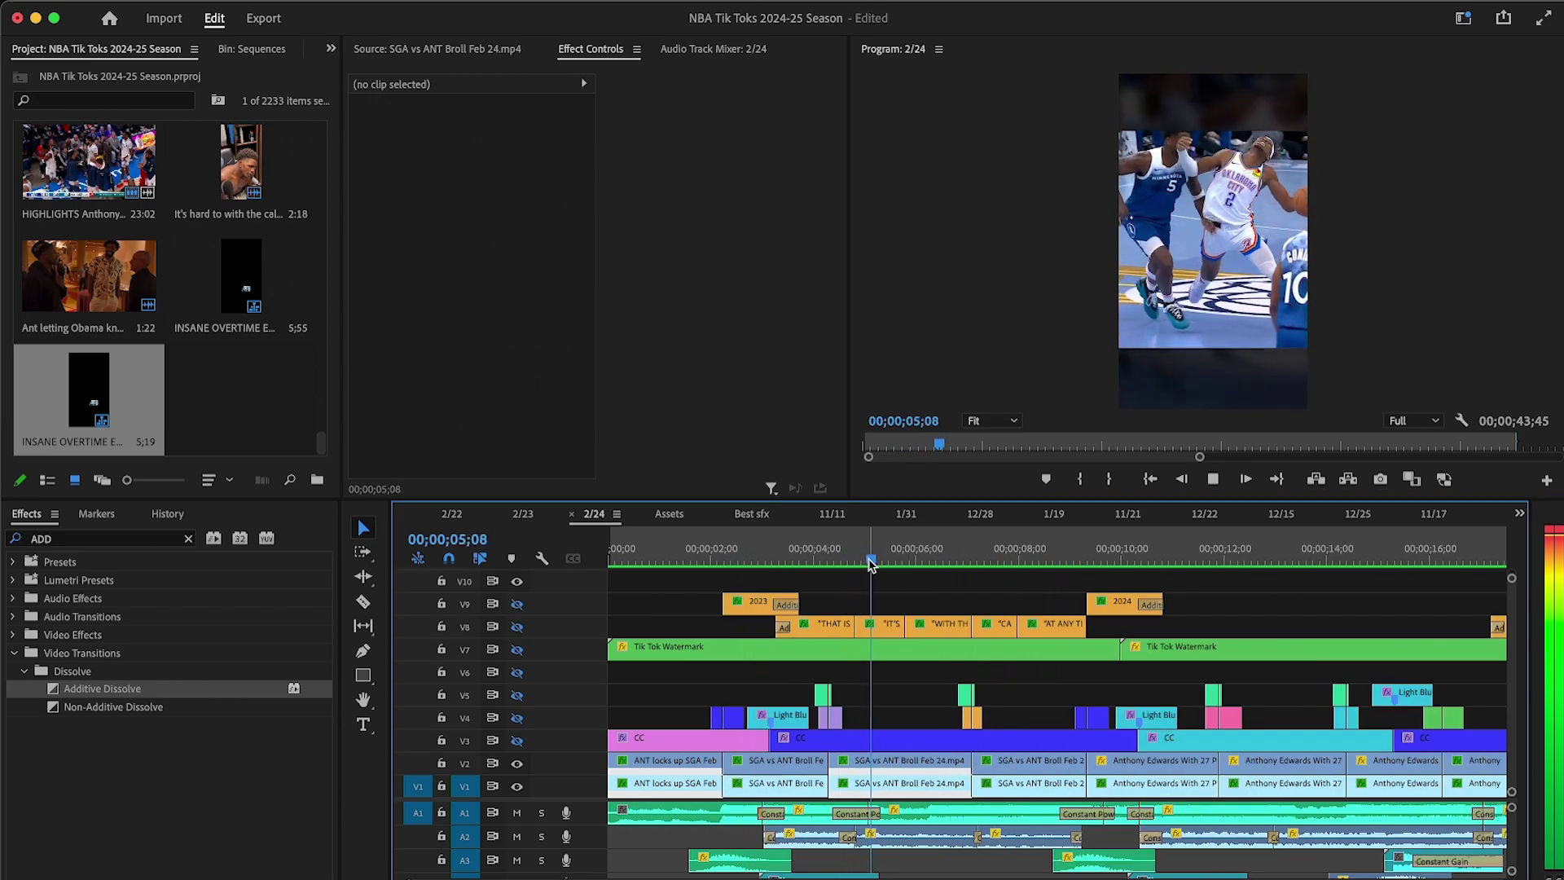
left_click_drag(870, 561, 816, 560)
key("=")
left_click(1216, 480)
key("space")
mouse_move(1076, 558)
left_mouse_down()
mouse_move(1023, 558)
mouse_move(1061, 560)
left_mouse_up()
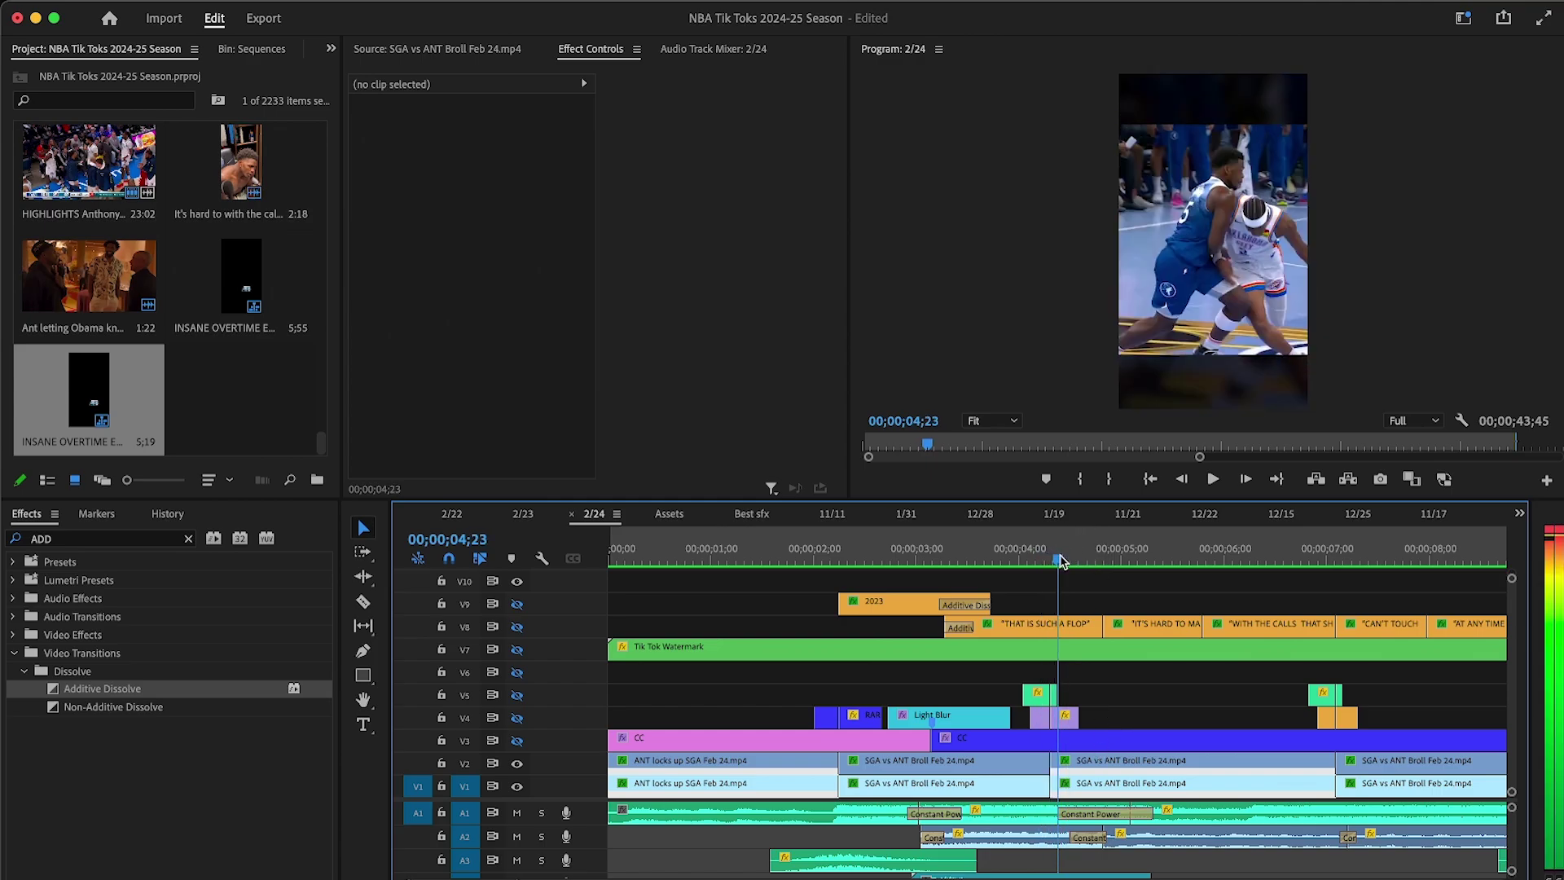
Step: Split the SGA vs ANT Broll clips on V1 and V2 at 00;00;04;23
key("=")
key("=")
key("c")
left_click(1059, 764)
left_click(1060, 786)
Step: Change the time interpolation of the two short Broll pieces on V1 and V2 just before 00;00;04;23
key("v")
left_click(1035, 784)
left_click(1034, 767, "shift")
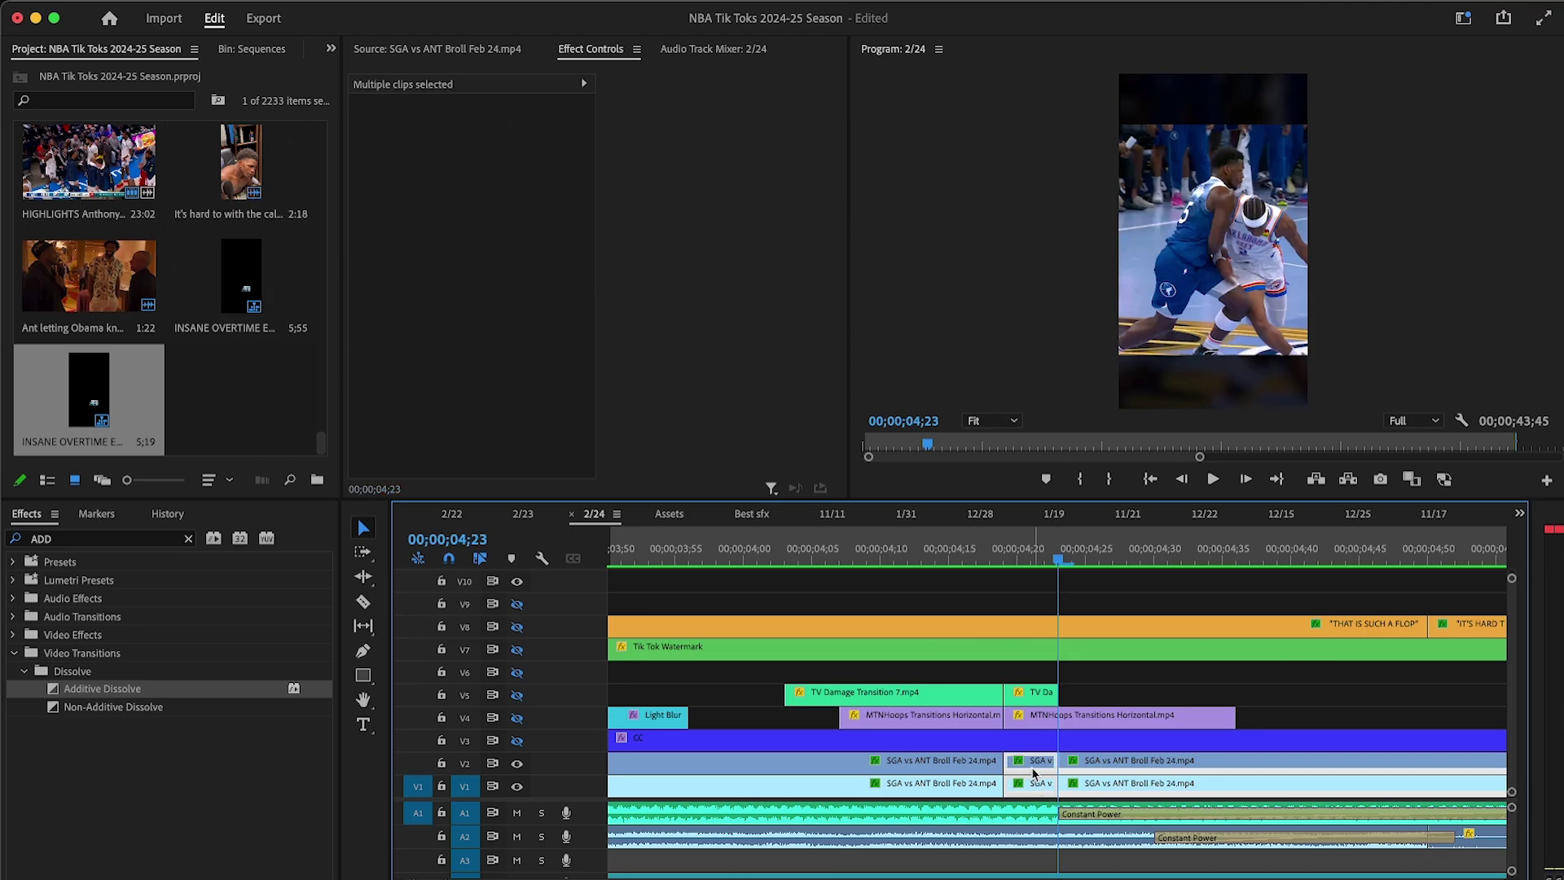
right_click(1034, 767)
mouse_move(1140, 706)
left_click(1377, 714)
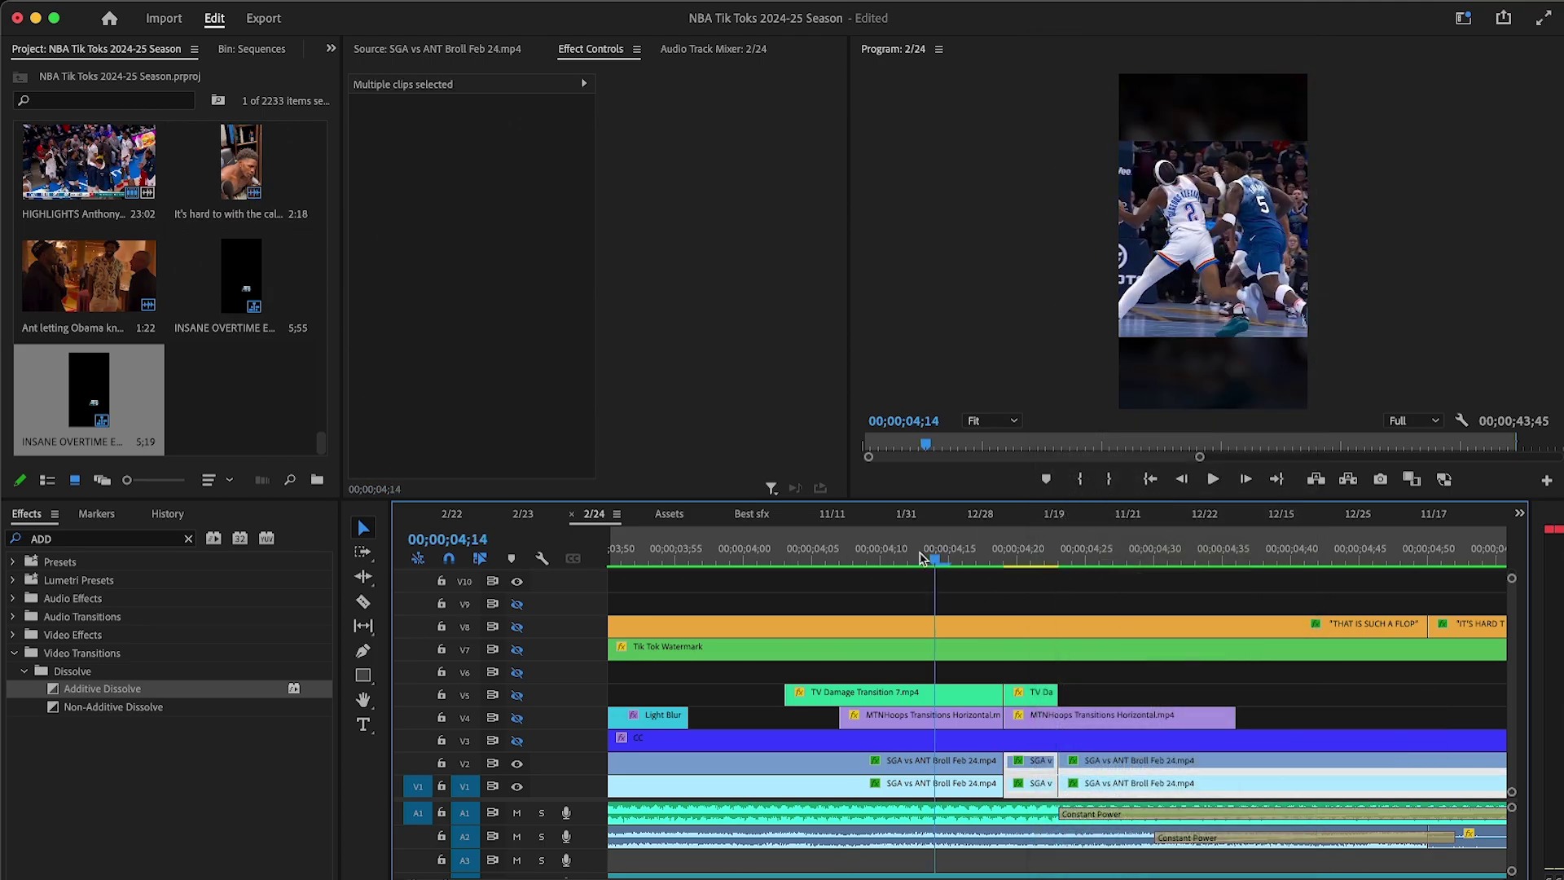
Step: Play the rendered edit through to just past 00;00;35;11, checking the frames after each cut, and return to around 00;00;34;20
left_click(1214, 478)
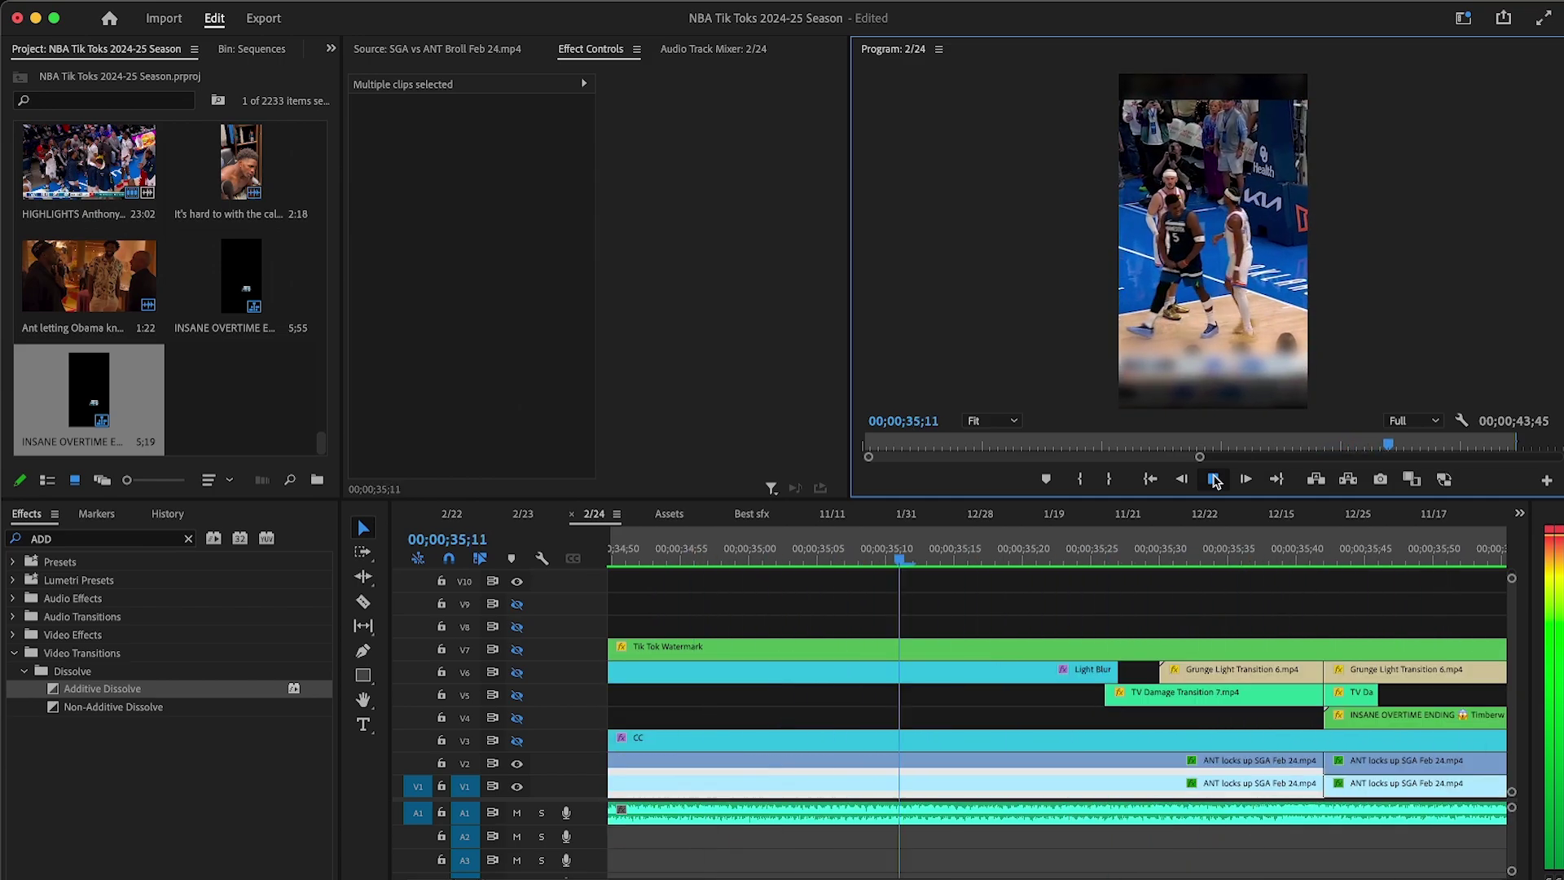
left_click(1213, 481)
left_click(1019, 609)
key("minus")
key("minus")
key("minus")
left_click(976, 549)
key("equal")
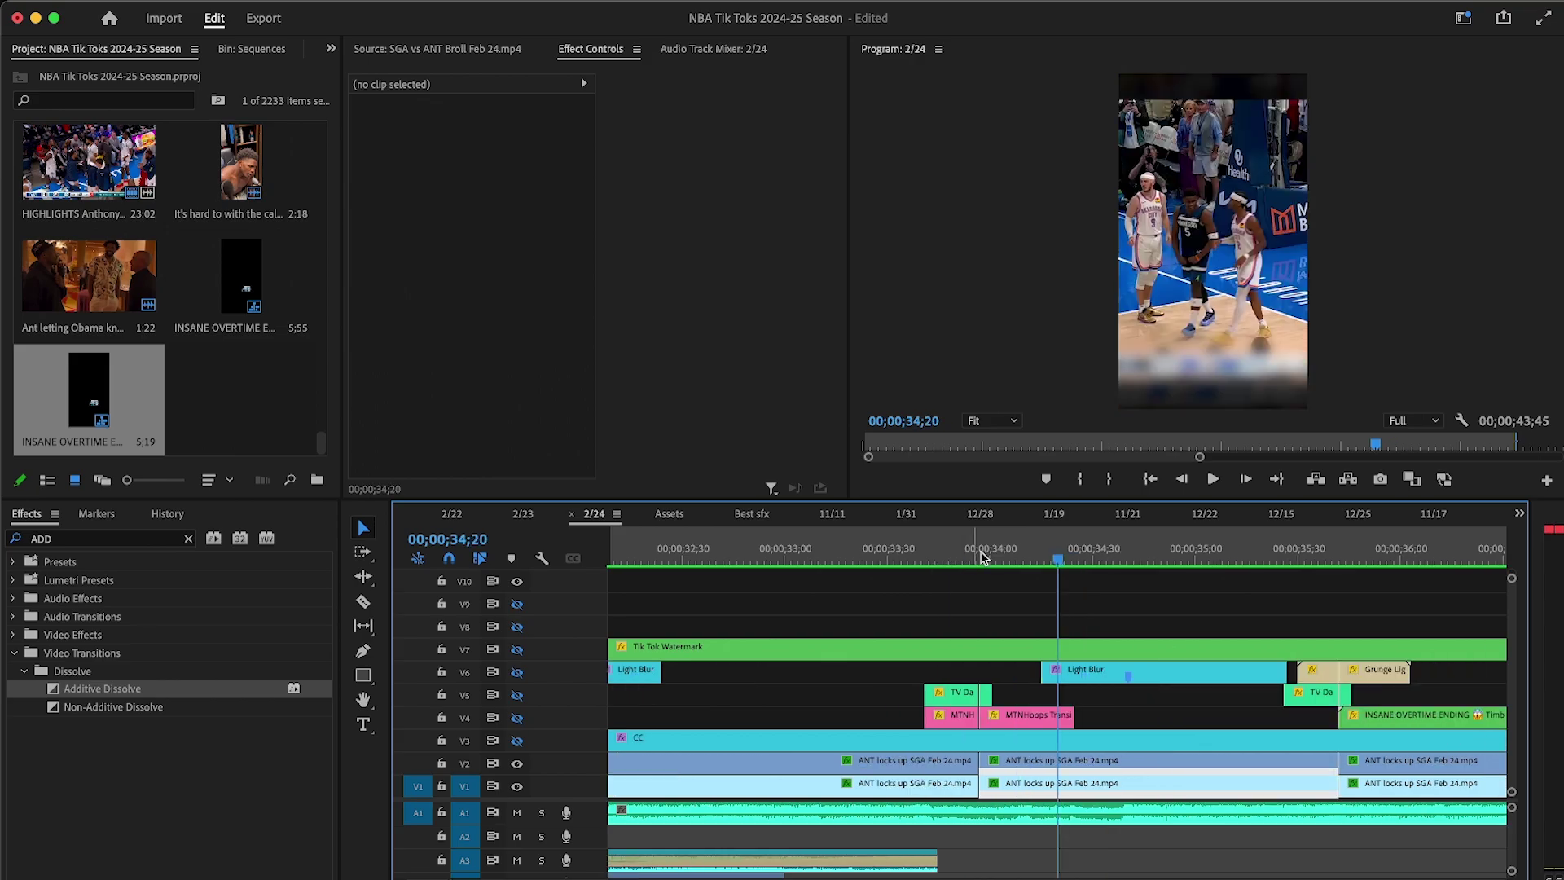
Step: Split the ANT locks up SGA Feb 24 clips on V1 and V2 at 00;00;34;02
left_click(971, 553)
left_click_drag(971, 553, 999, 562)
key("c")
left_click(995, 774)
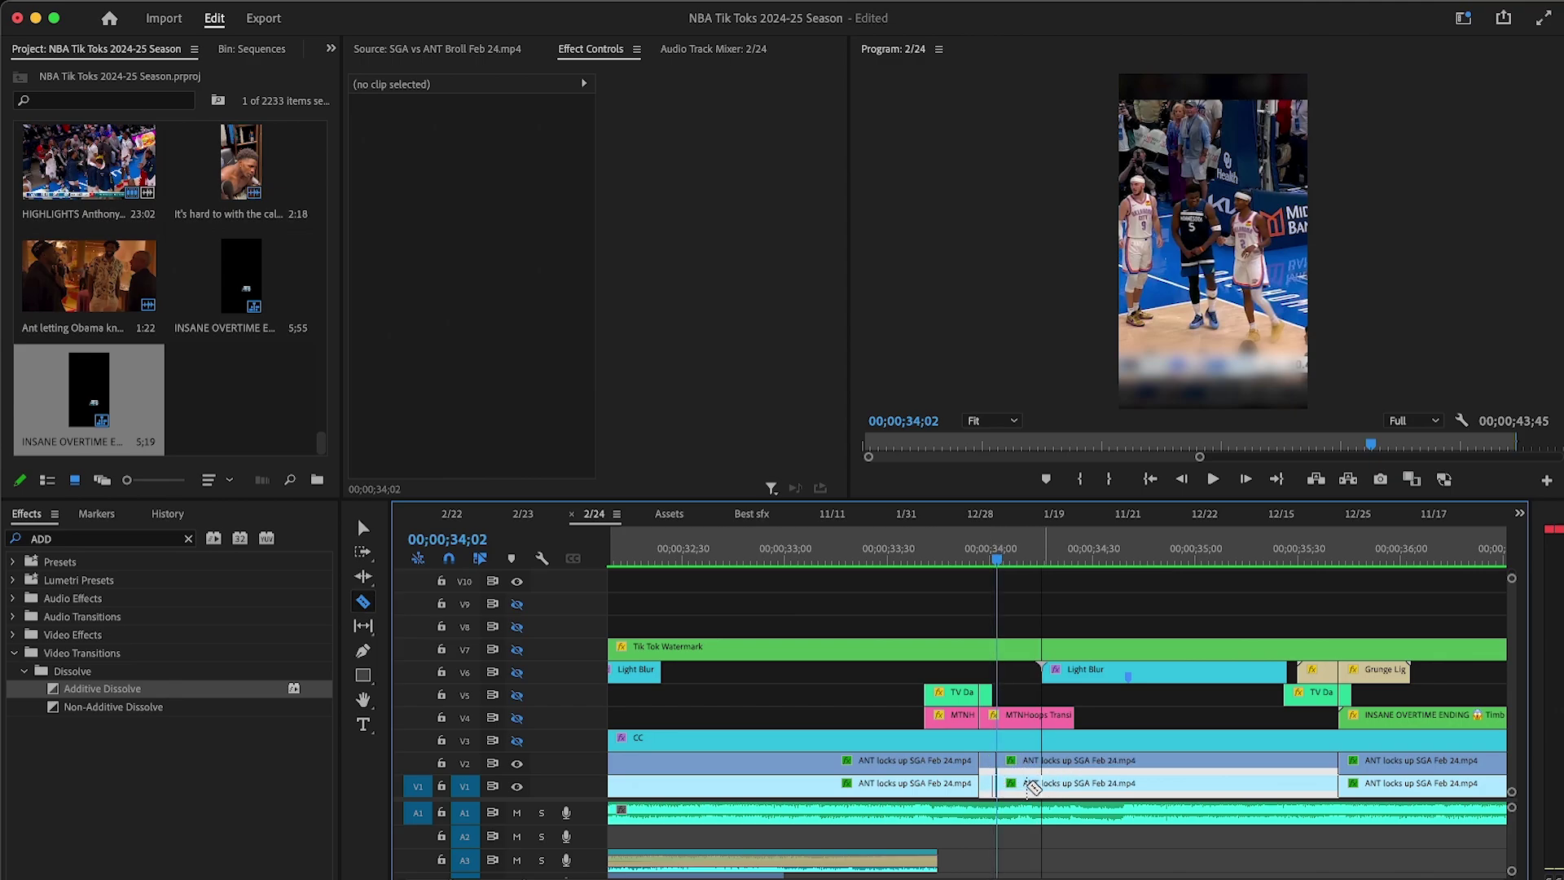
Step: Change the time interpolation of the two short ANT locks up SGA pieces on V1 and V2 just before 00;00;34;02
key("v")
left_click(987, 786)
left_click(987, 764, "shift")
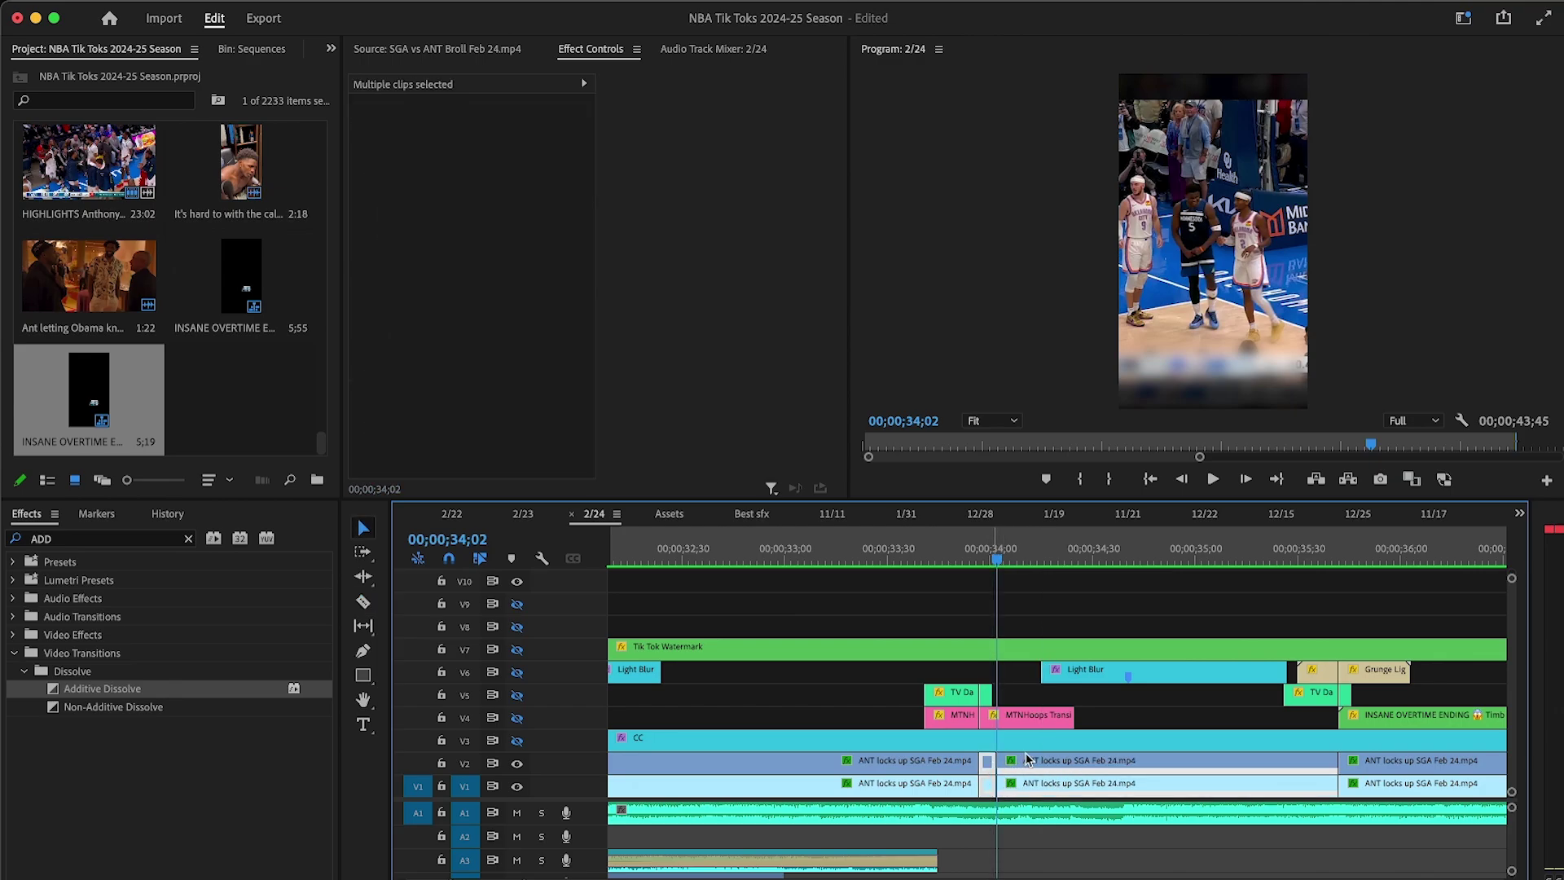
right_click(995, 764)
mouse_move(1067, 709)
left_click(1335, 706)
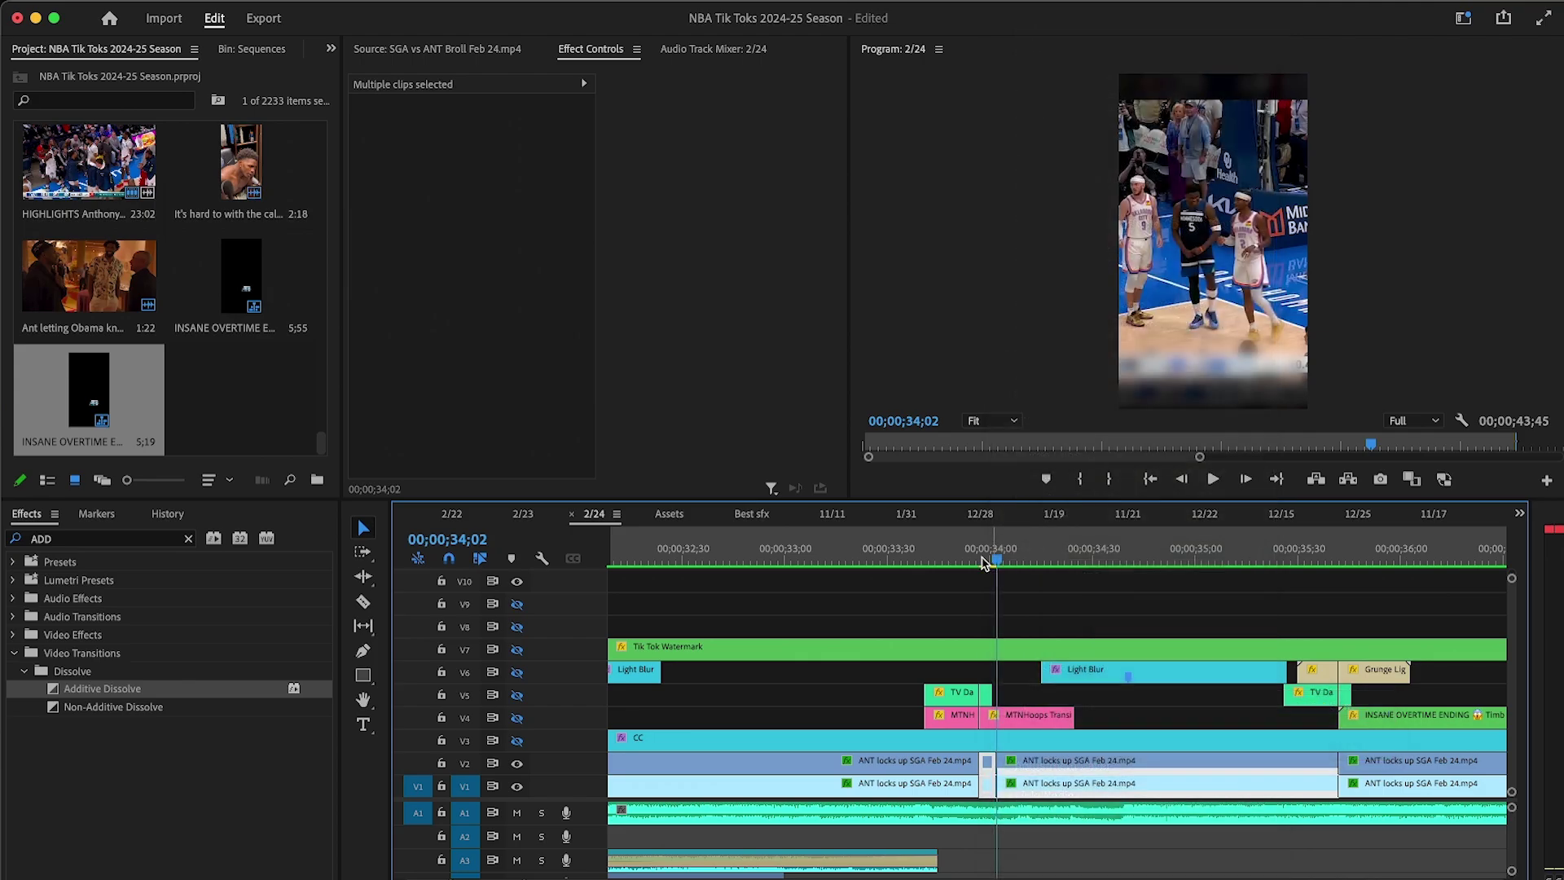
Step: Play the edit from 00;00;34;02 to just past 00;00;41;00, checking the frames around each cut
left_click(1212, 480)
left_click(1230, 595)
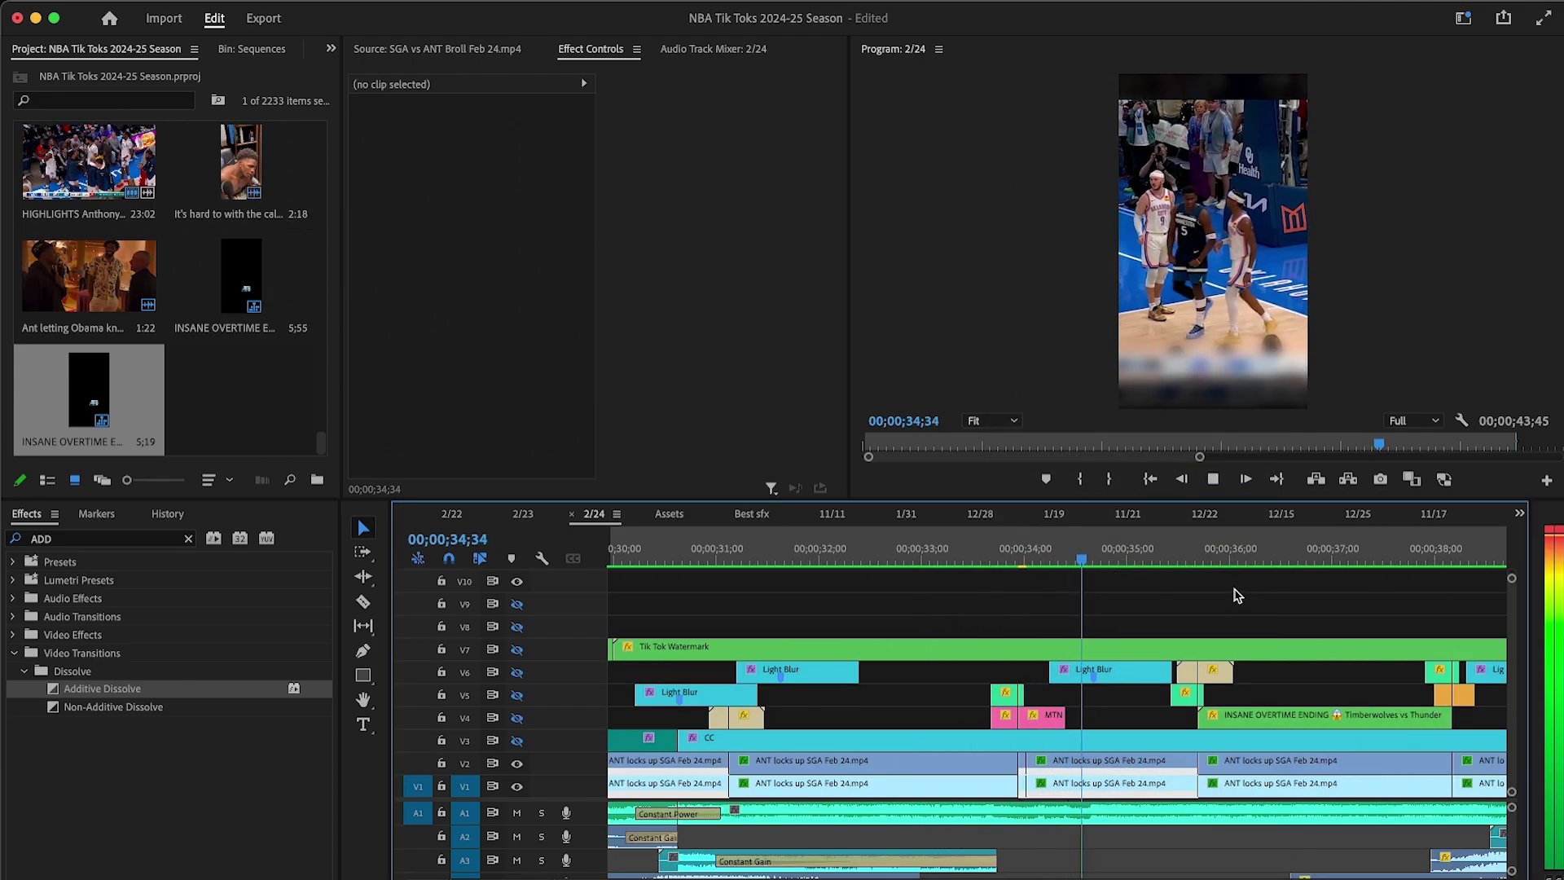
key("-")
key("=")
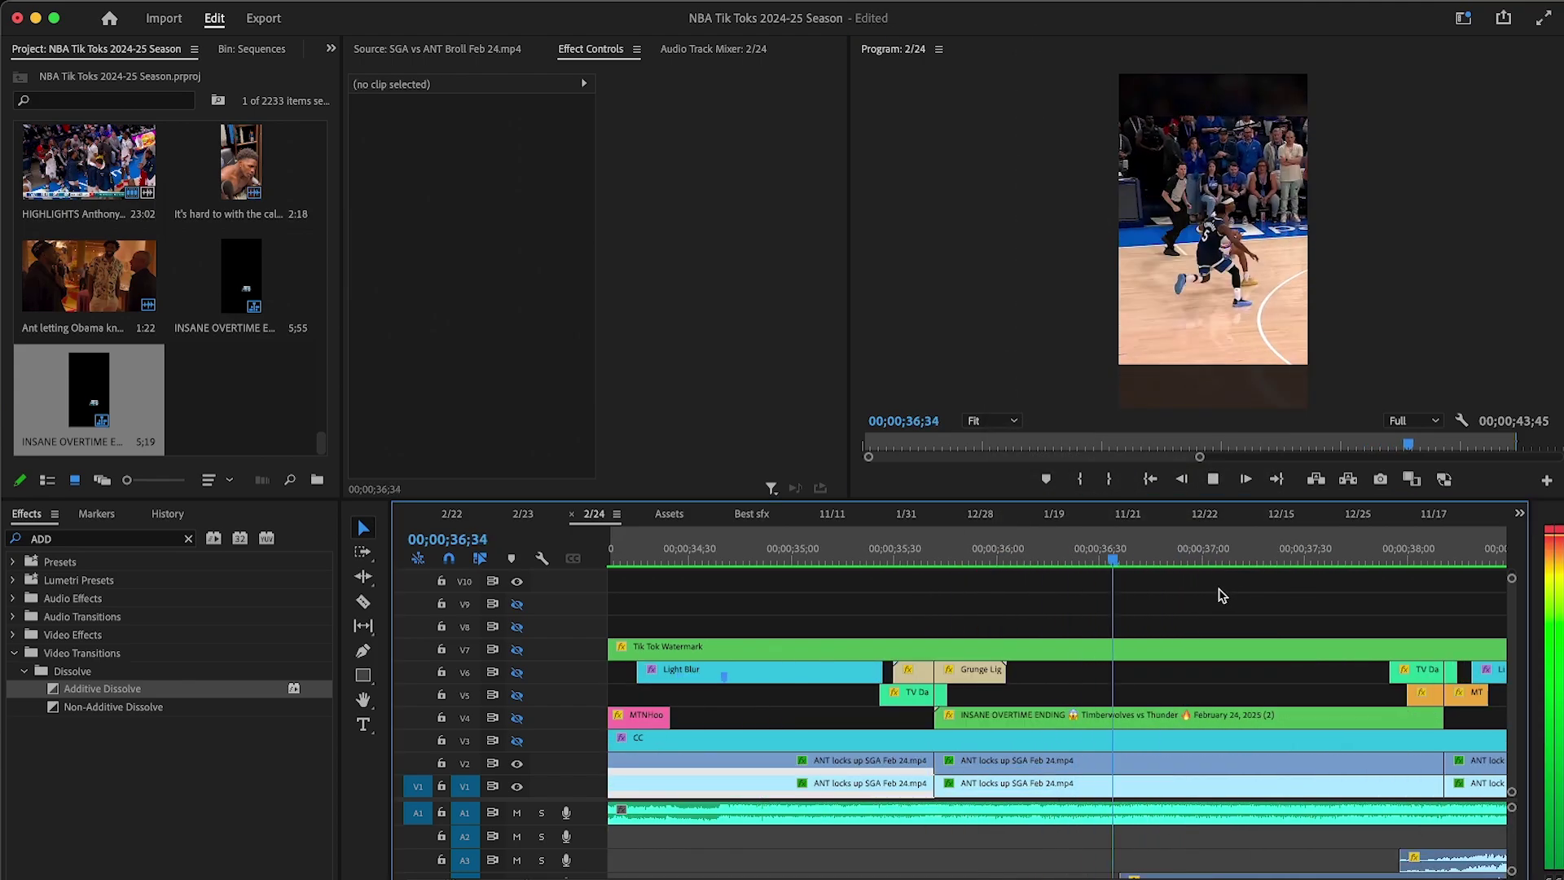
key("-")
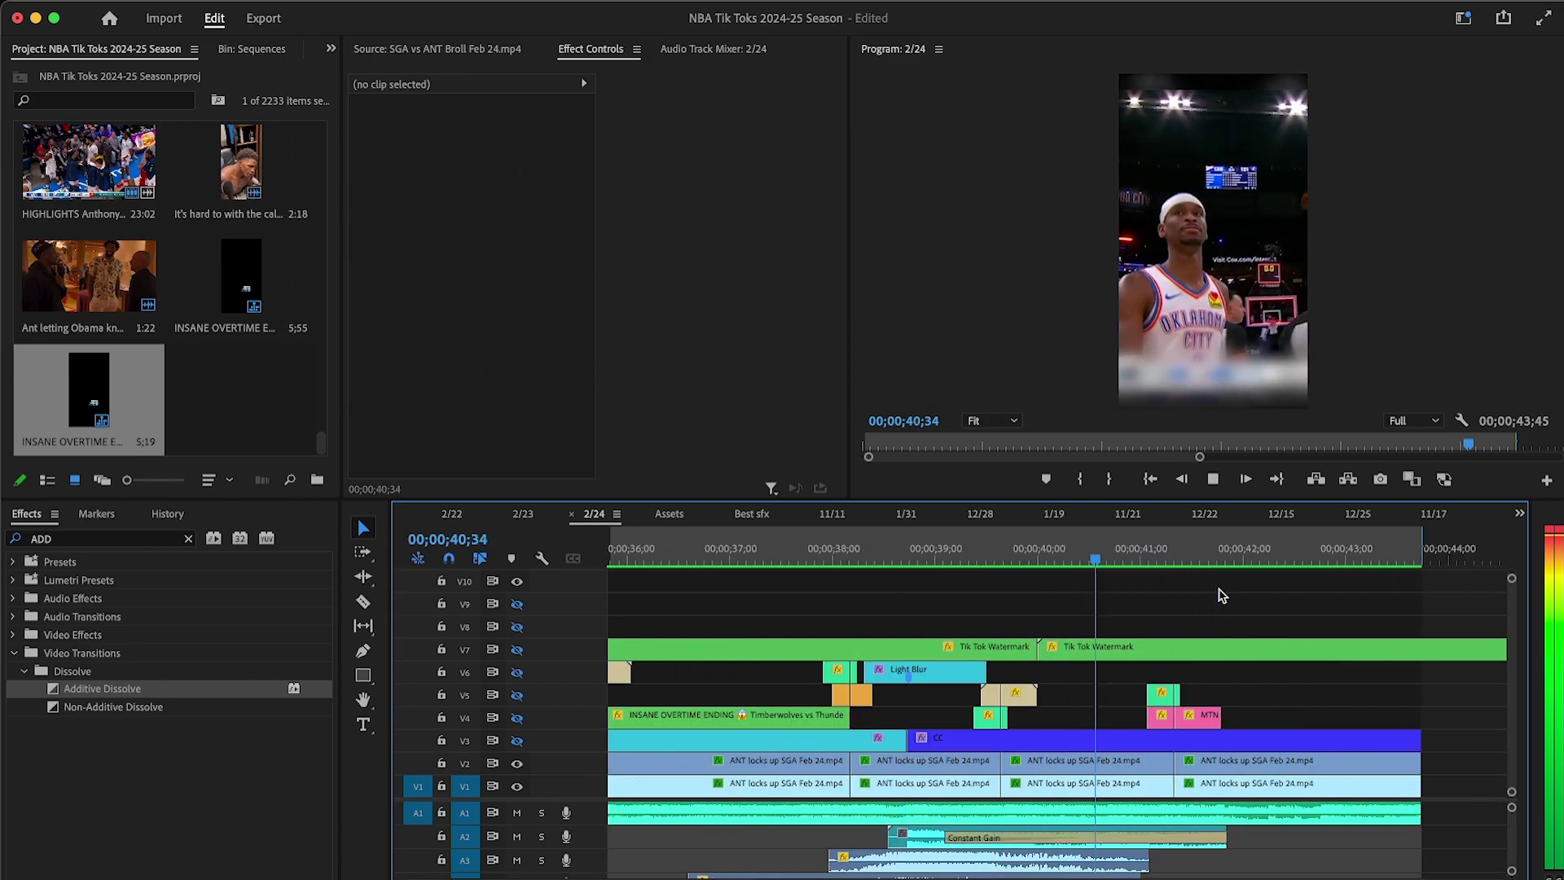
Step: Extend the right edge of the Fast Blur mask beyond the frame on the V2 ANT locks up SGA clip ending near 00;00;41;17
left_click_drag(1045, 559, 1051, 558)
left_click(981, 757)
scroll(700, 430, "down", 5)
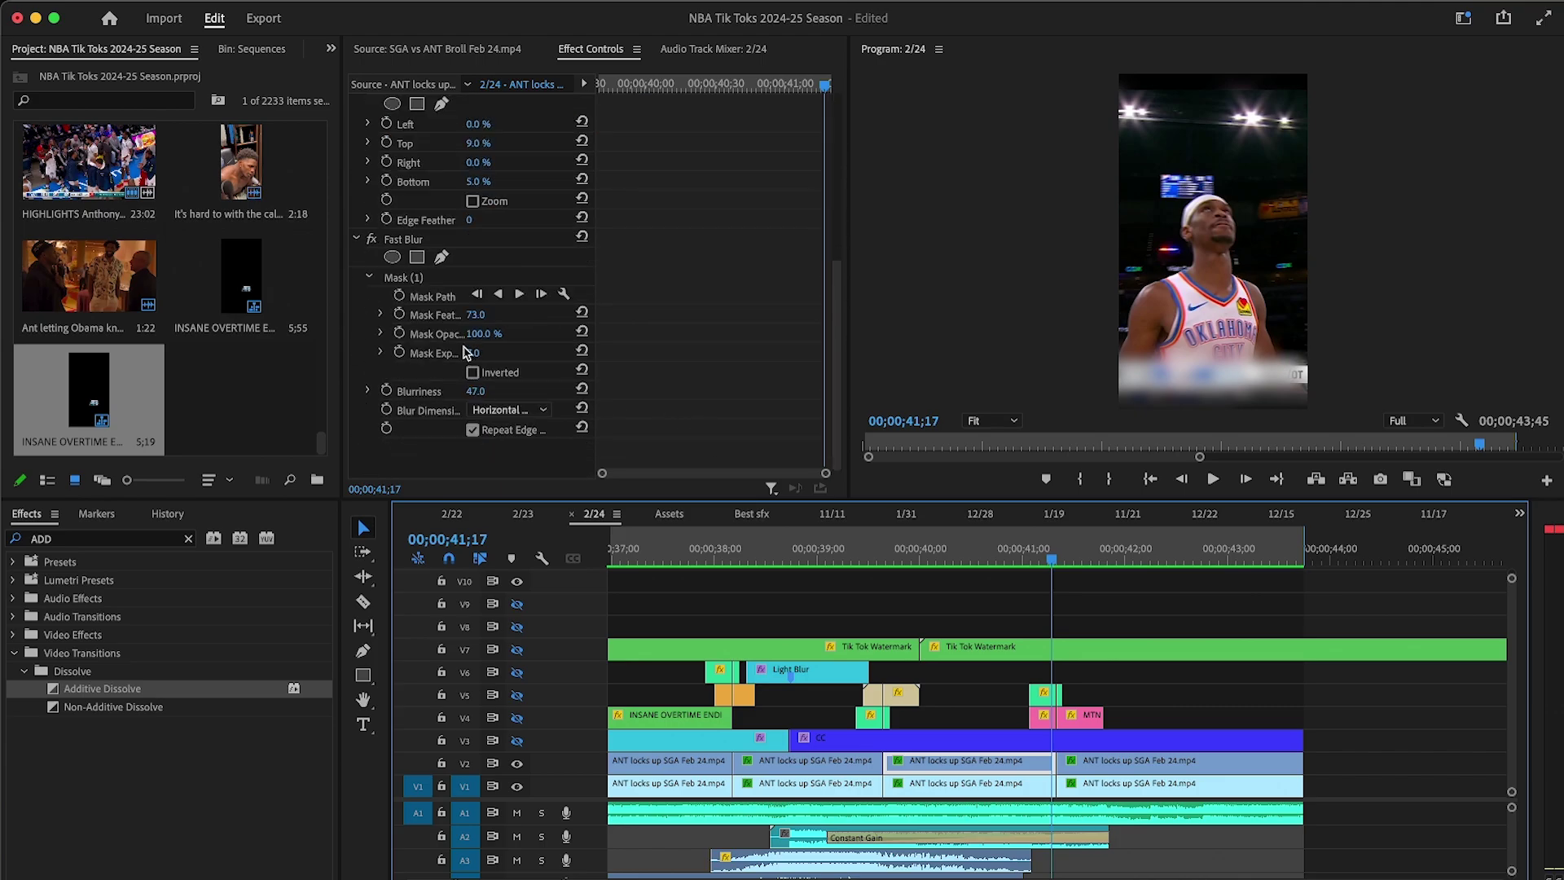
left_click(422, 278)
left_click_drag(1303, 351, 1337, 355)
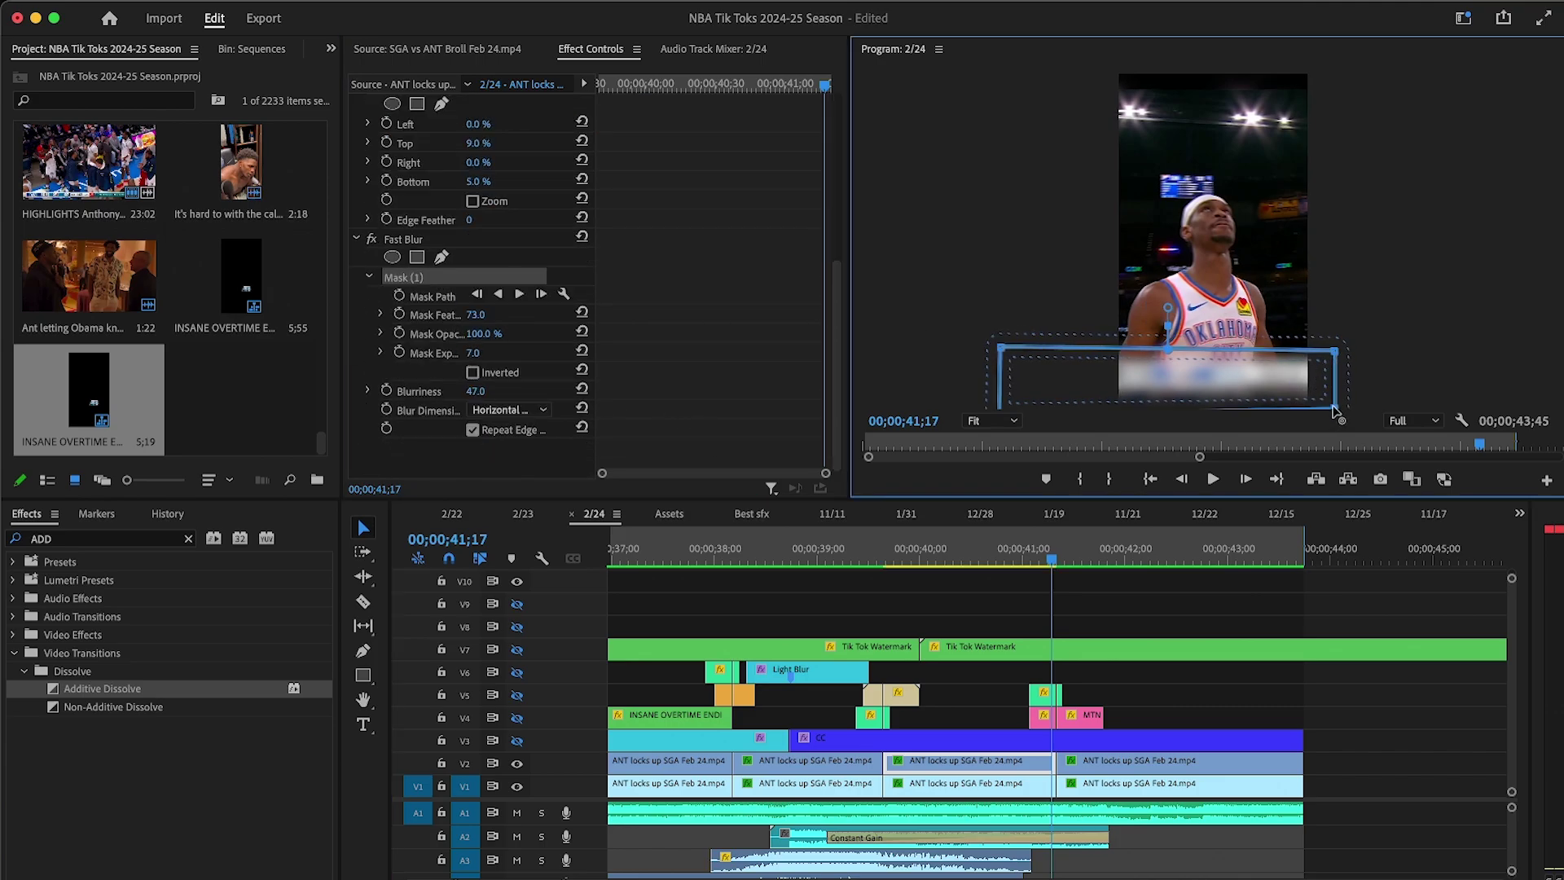
Step: Play the final section of the edit from around 00;00;40;30 and check its last frames near 00;00;43;13
left_click(967, 554)
left_click(1059, 603)
left_click(1212, 479)
left_click(1181, 597)
key("minus")
key("equal")
key("minus")
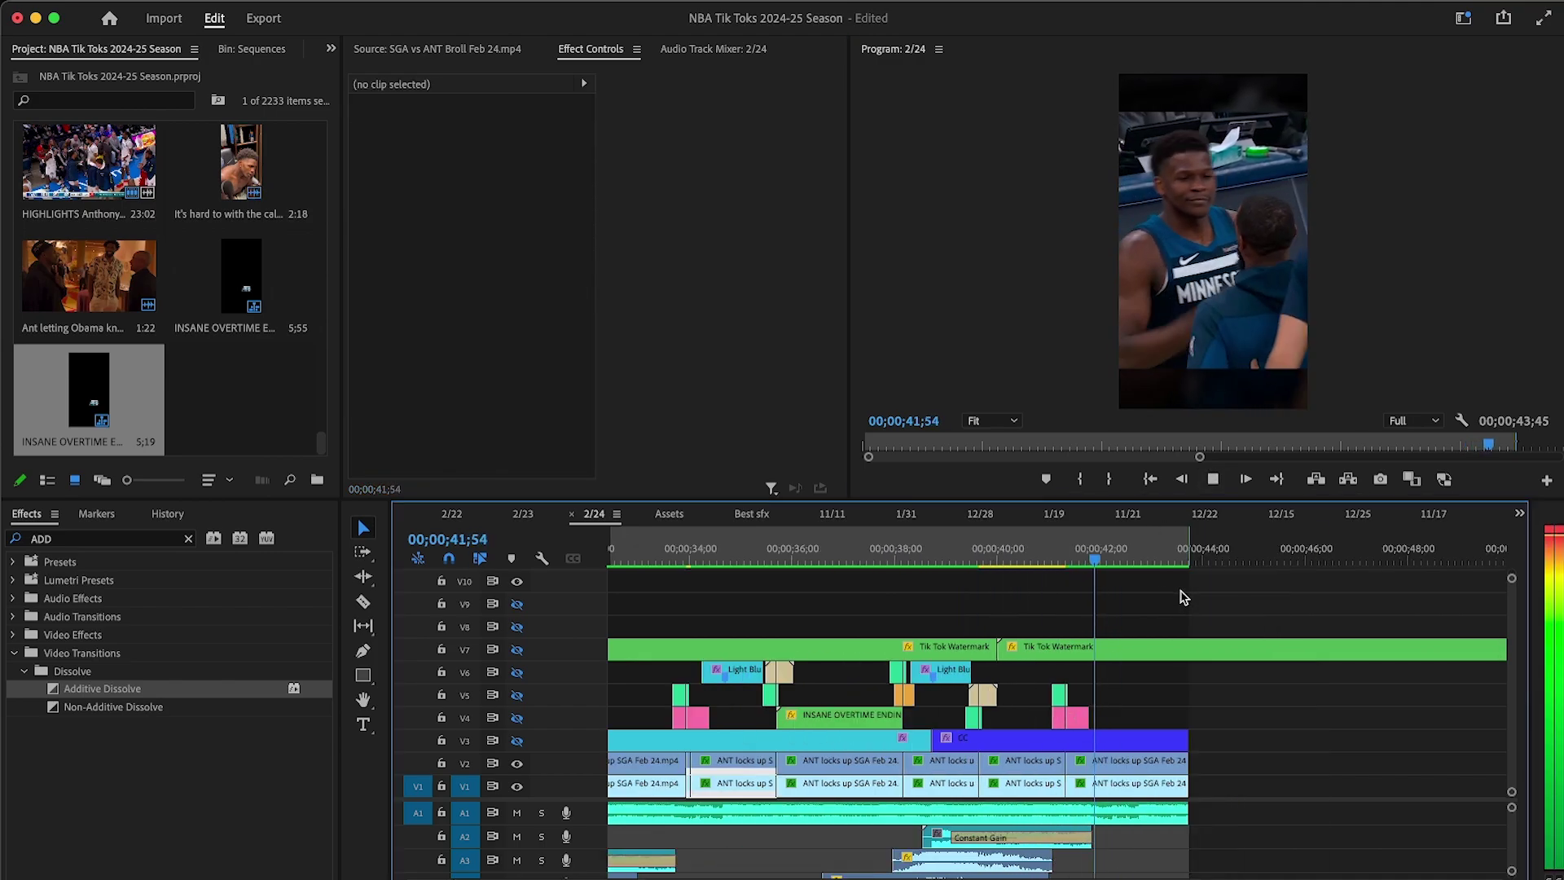
key("equal")
key("minus")
scroll(1160, 552, "up", 3)
left_click(1081, 556)
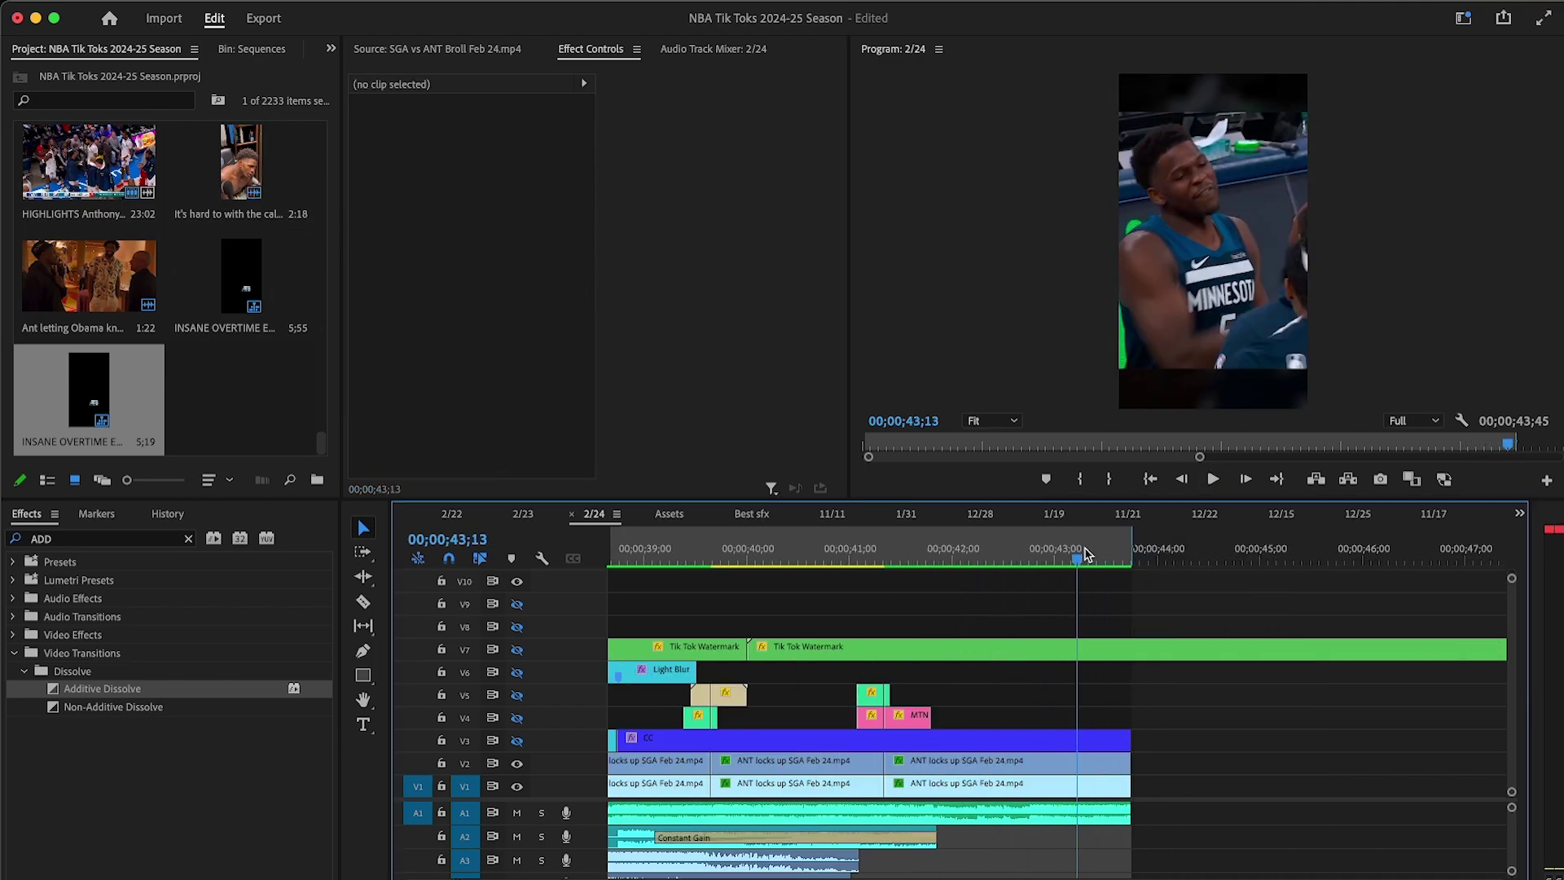
scroll(1139, 554, "up", 2)
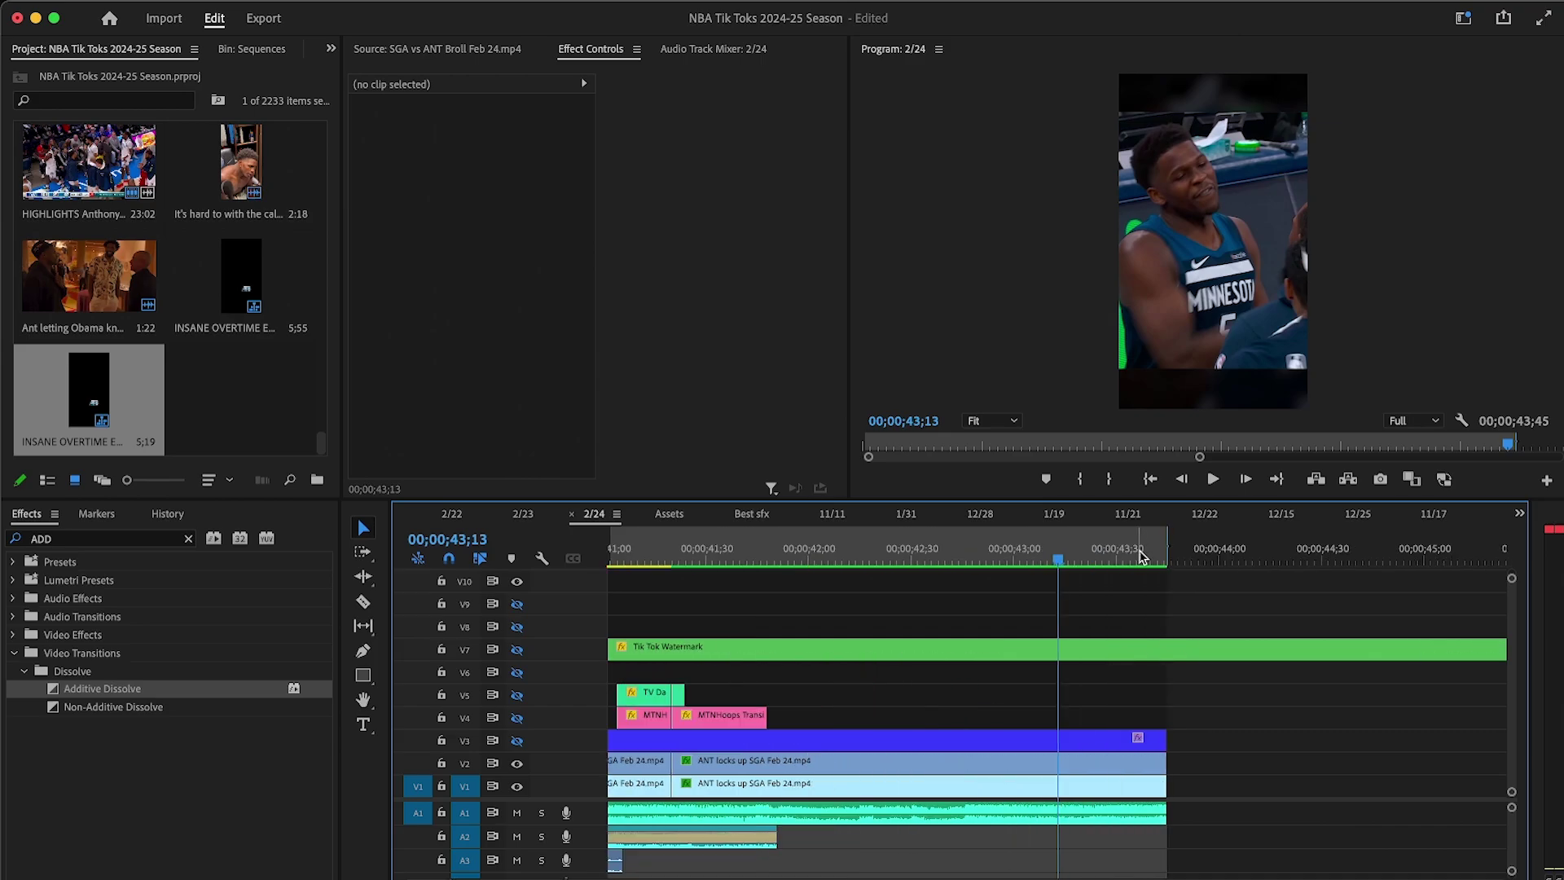
Step: Review the whole 2/24 sequence across all video and audio tracks, then return the playhead to the start
key("minus")
key("minus")
key("minus")
key("minus")
key("minus")
key("minus")
key("equal")
key("Home")
key("Down")
key("Down")
key("Down")
key("Down")
key("Down")
key("Down")
key("Down")
key("Down")
left_click_drag(543, 800, 565, 714)
left_click(948, 693)
key("grave")
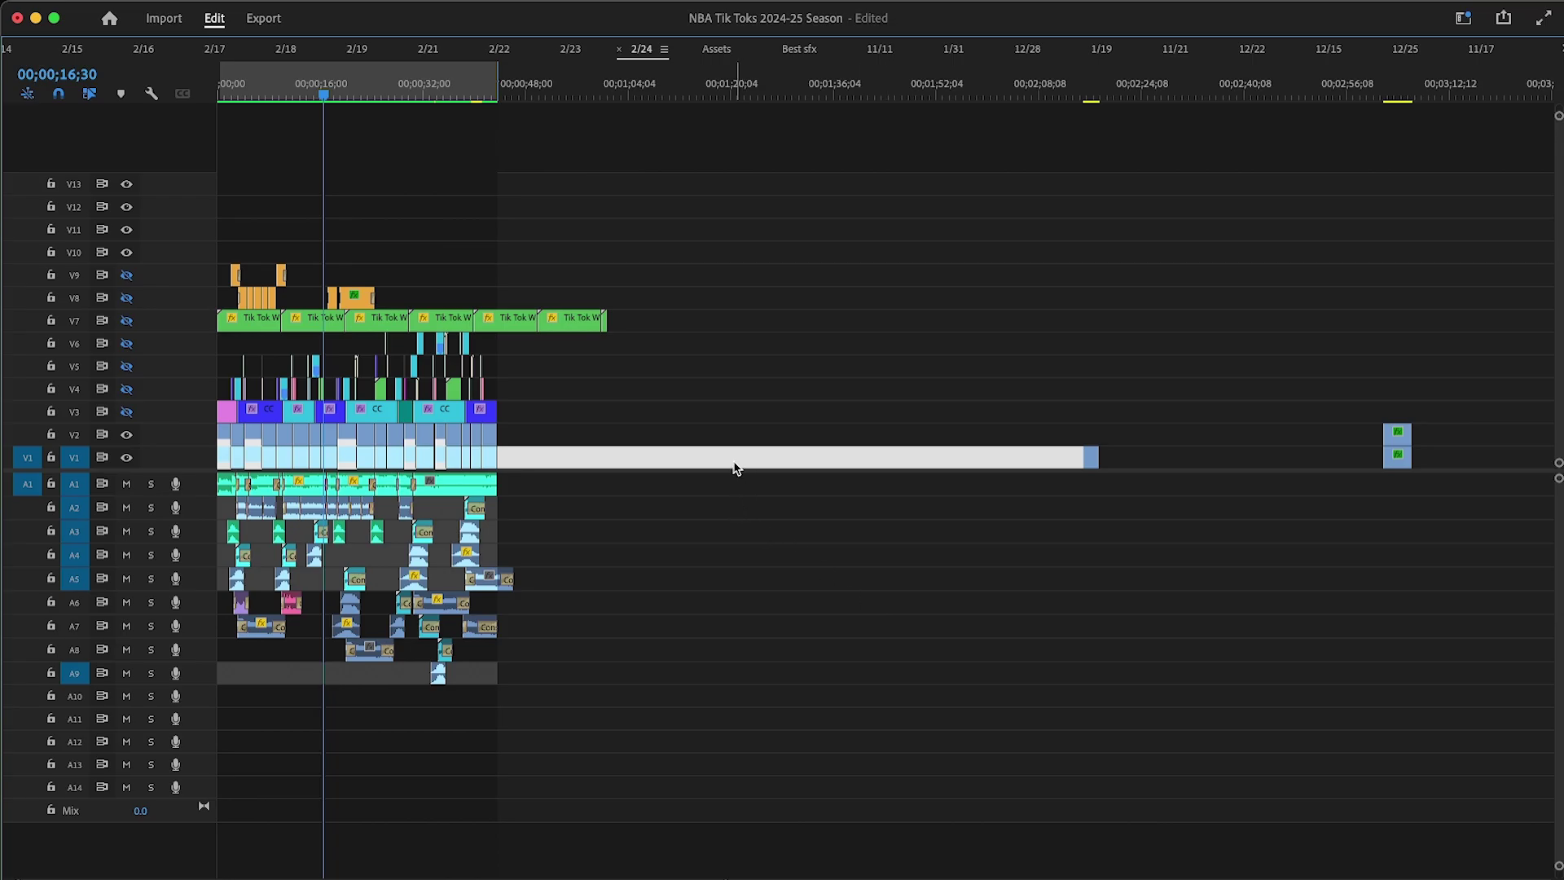
key("grave")
key("Home")
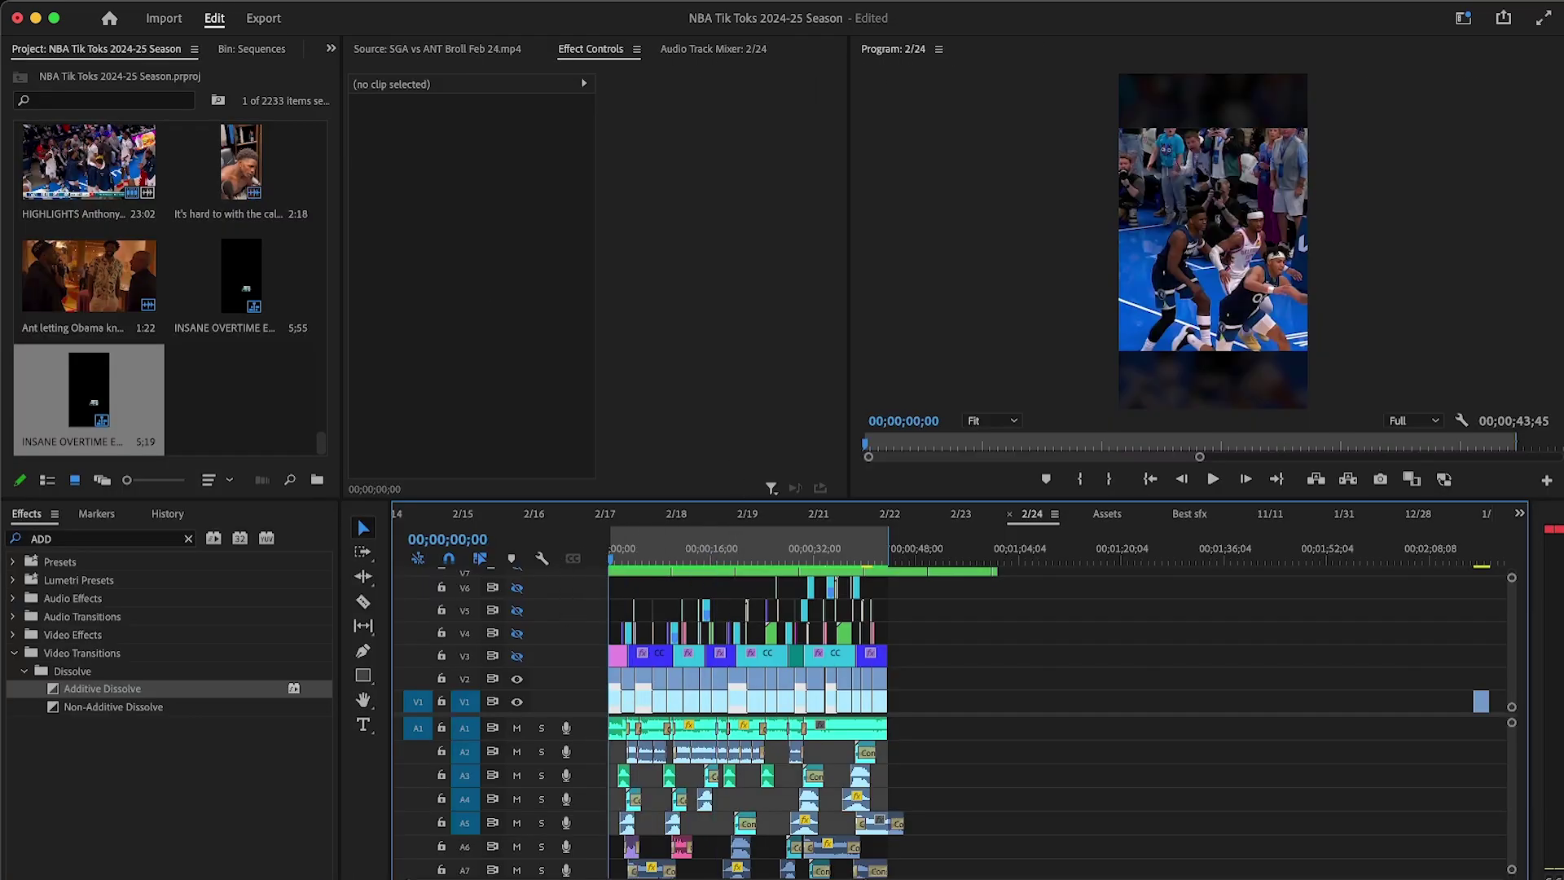
Step: Open the media export settings for the 2/24 sequence and choose the Cold photo preset
left_click(140, 2)
mouse_move(269, 487)
left_click(405, 485)
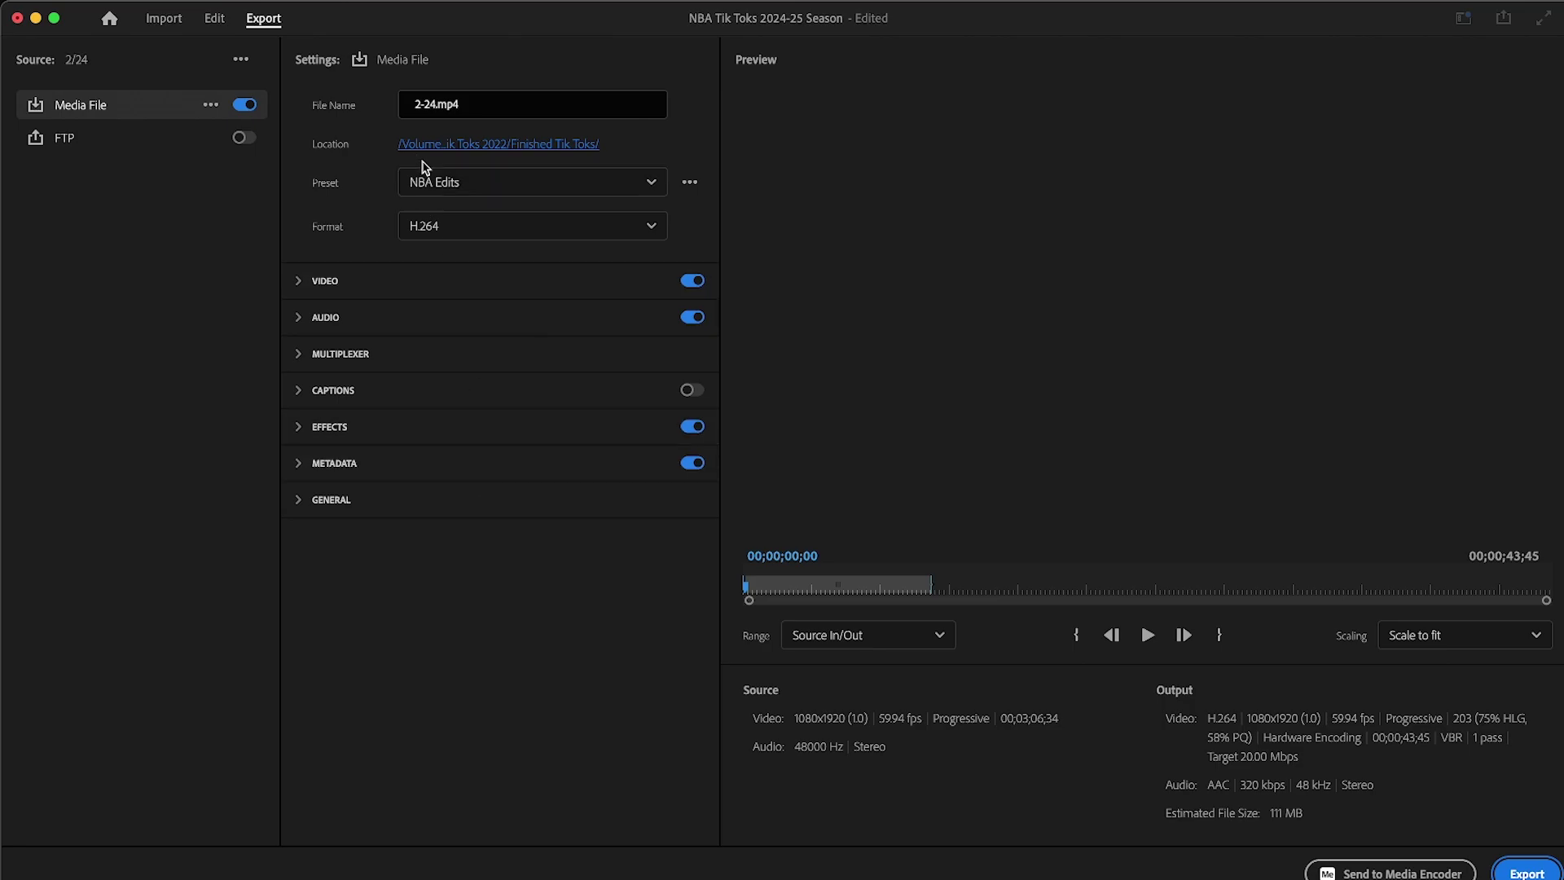
left_click(419, 180)
left_click(560, 518)
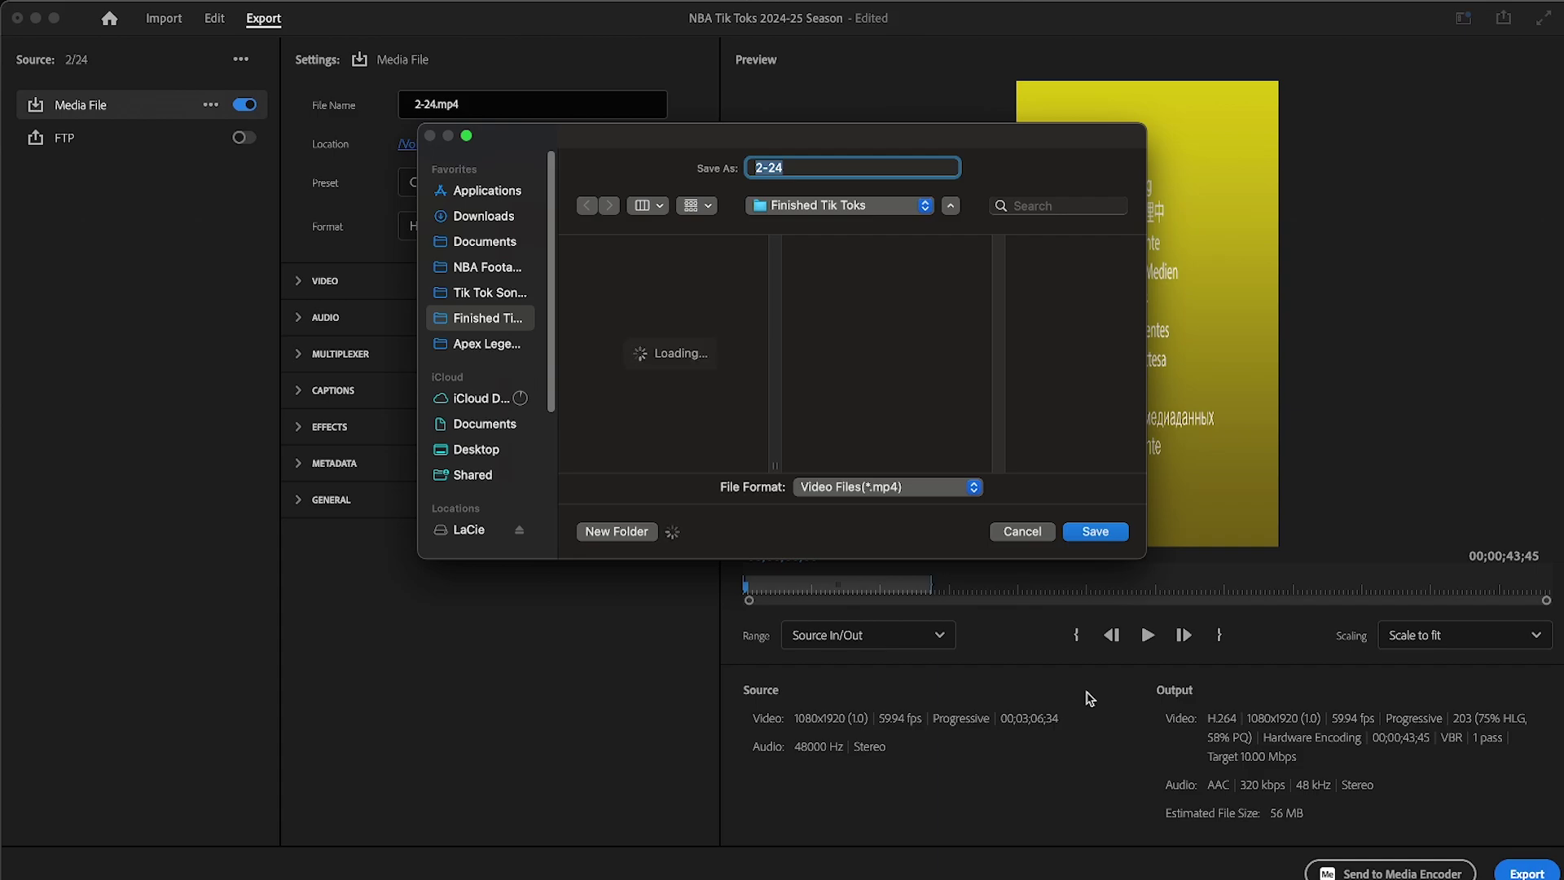
Step: Name the output ANT block SGA Feb 24 Raw in the Finished Tik Toks folder and export it
type("ANT block SGA Feb 24 Raw")
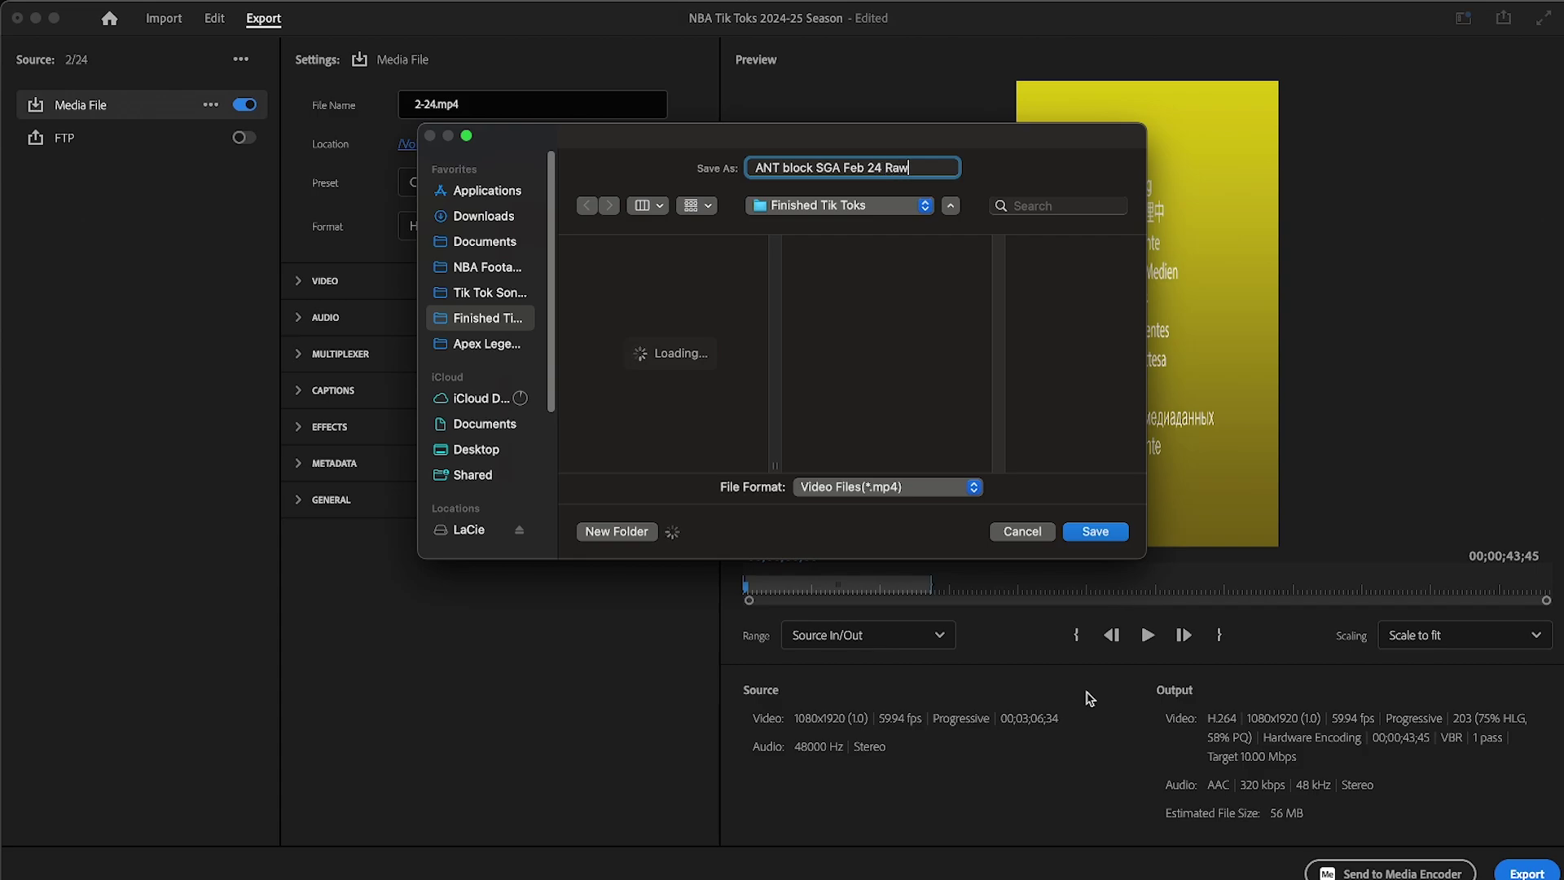
left_click(1094, 532)
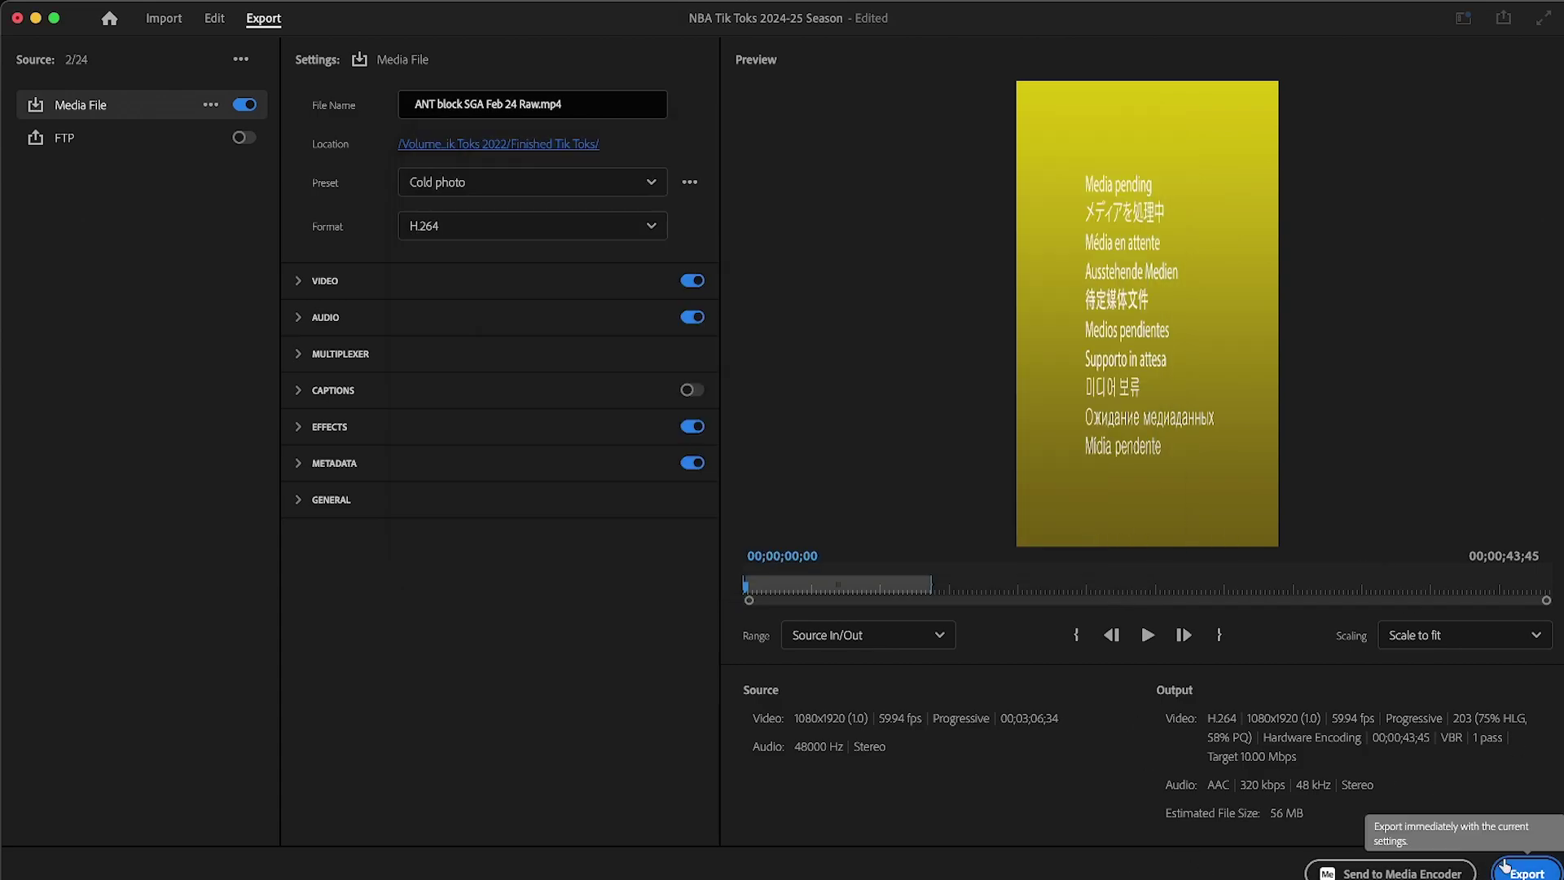
left_click(1526, 872)
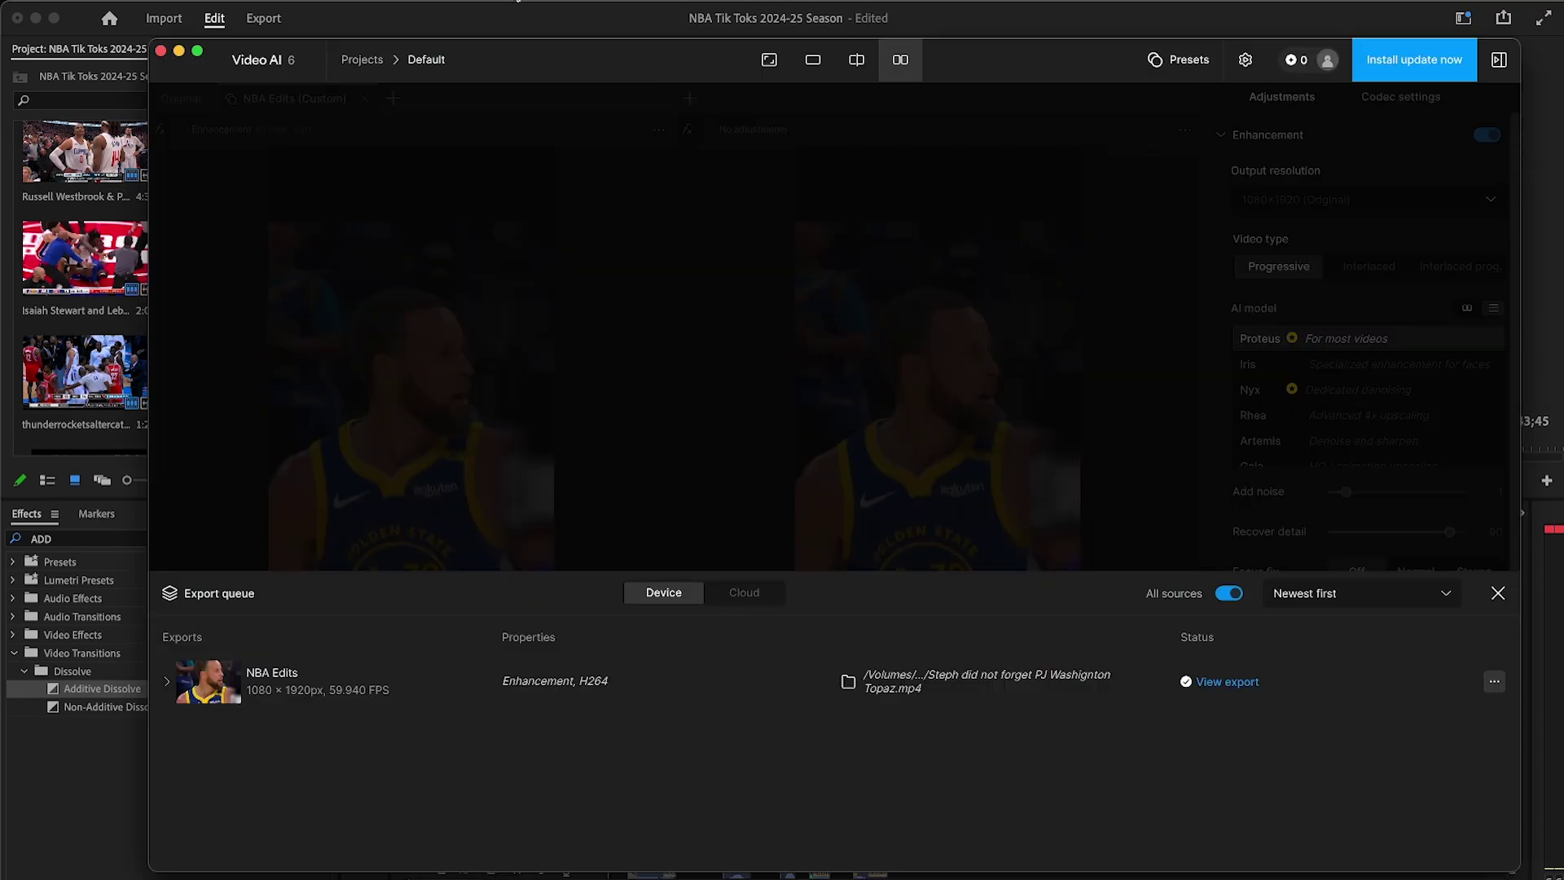
Step: Close all sources from the previous project in Video AI
left_click(155, 2)
left_click(271, 169)
left_click(272, 172)
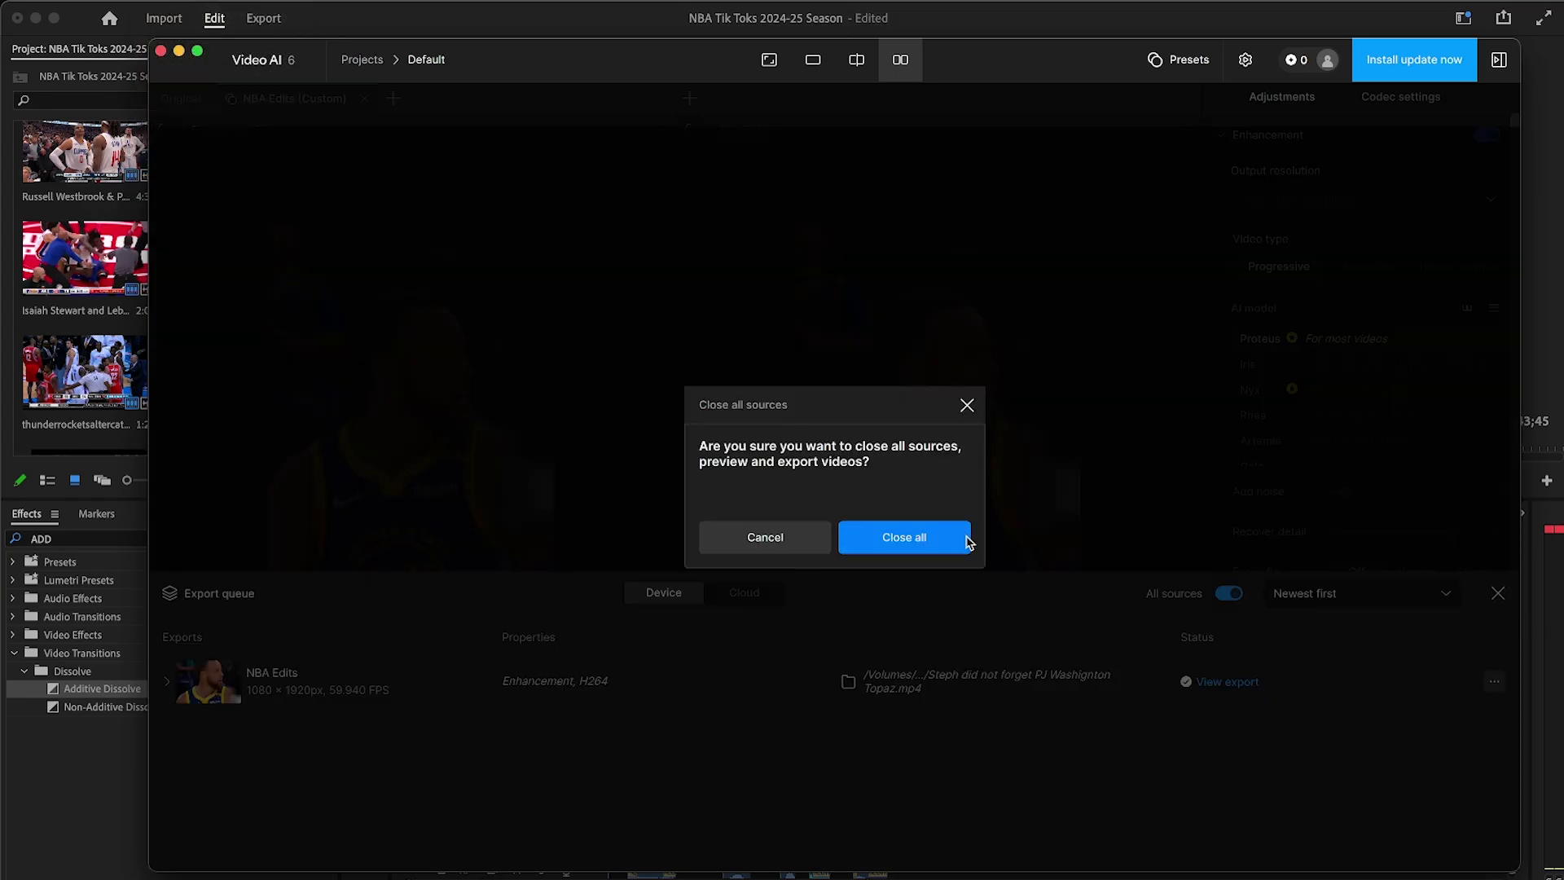
left_click(967, 540)
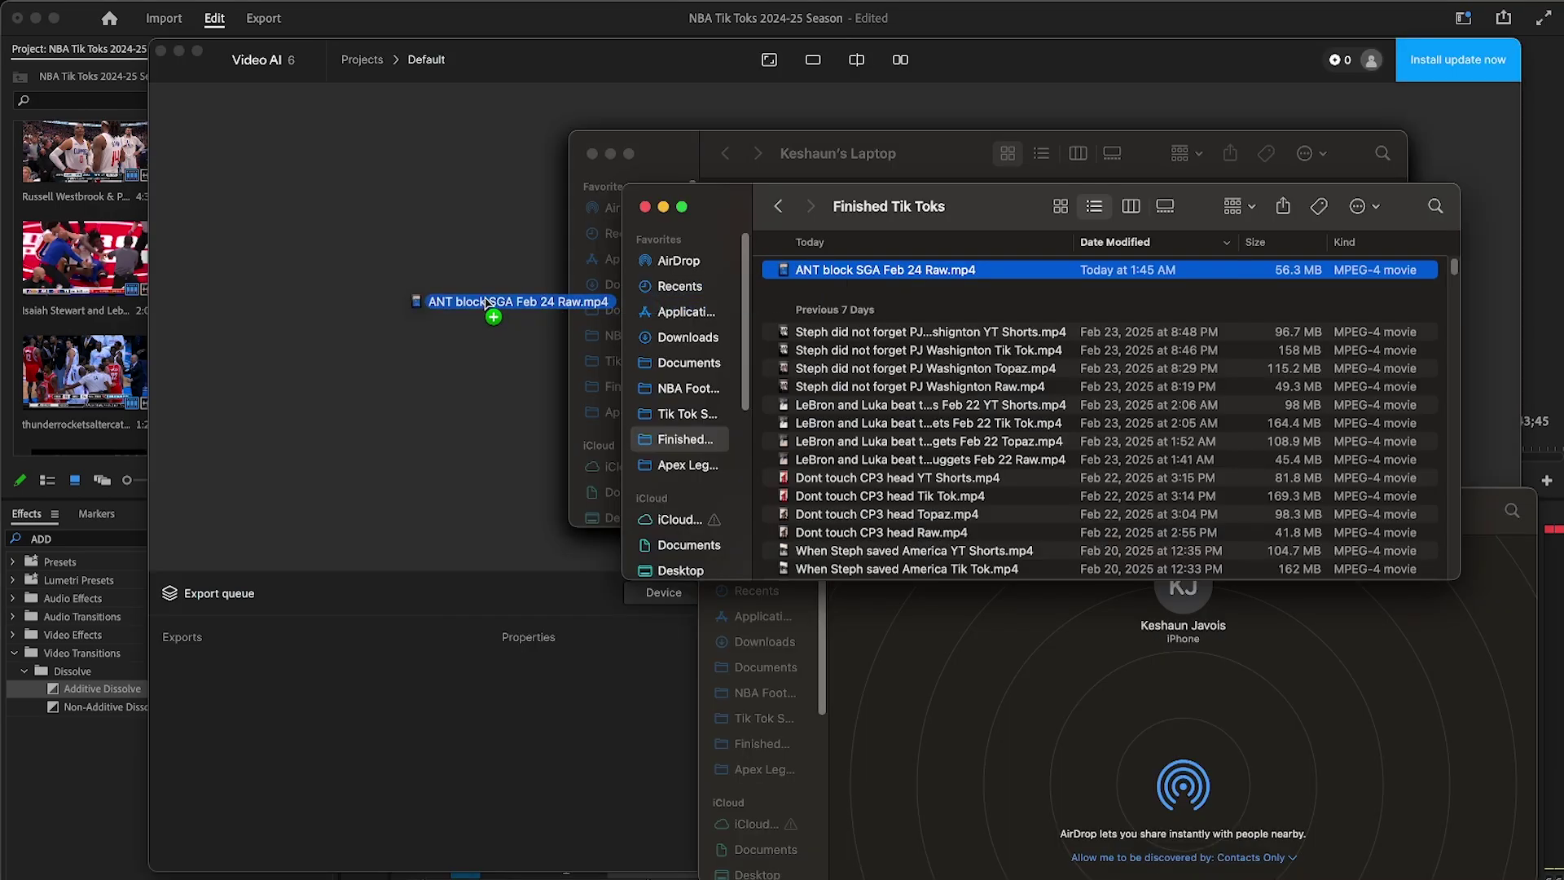
Step: Import ANT block SGA Feb 24 Raw.mp4 into Video AI and start it from the custom NBA Edits preset
left_click_drag(437, 301, 489, 301)
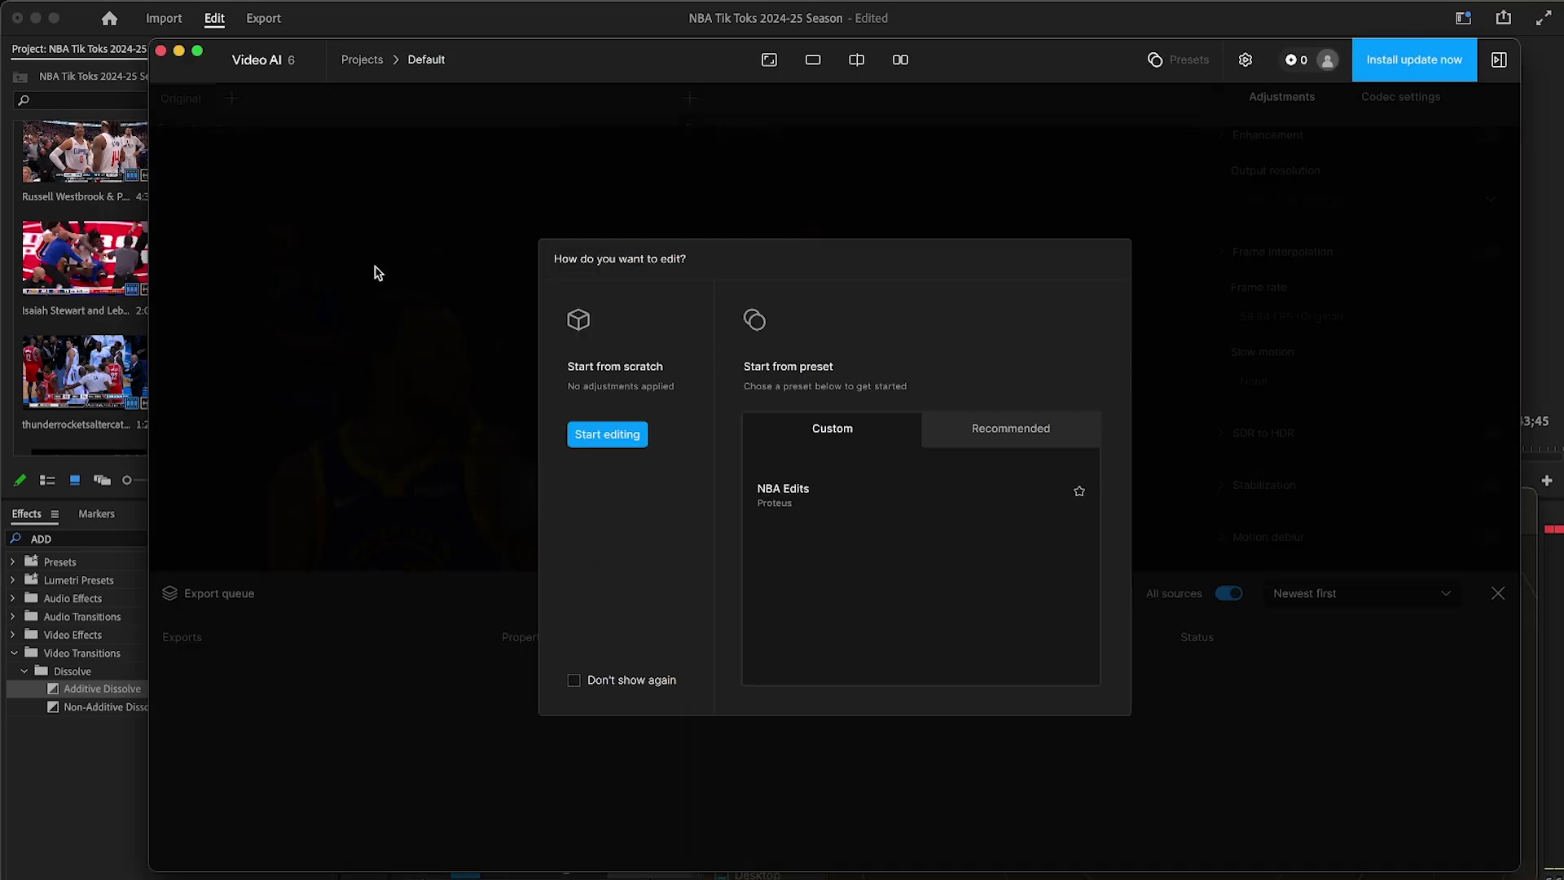
left_click(851, 501)
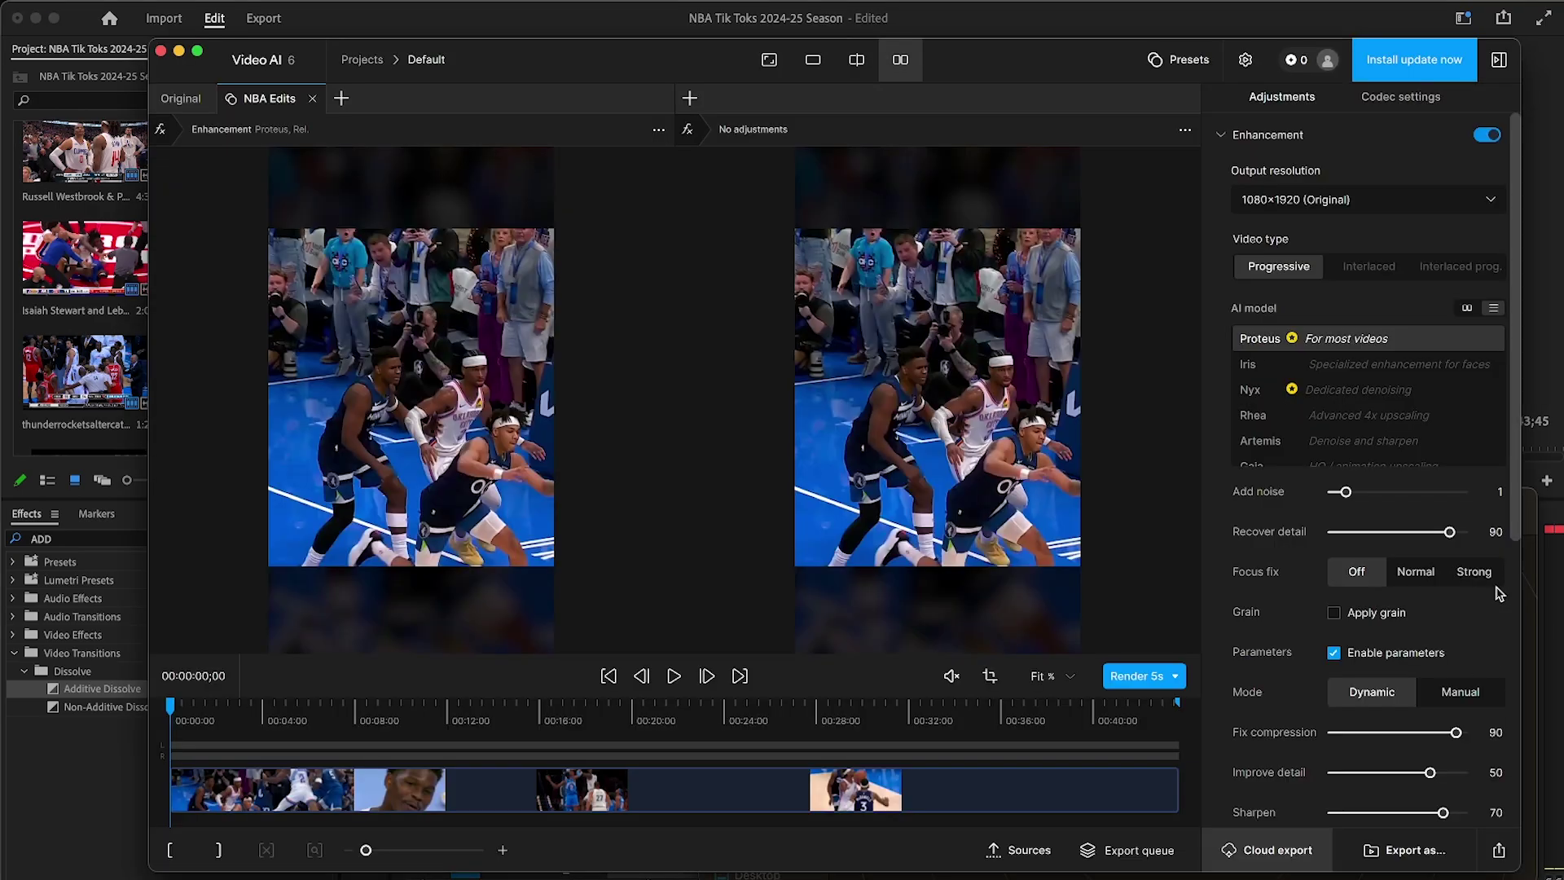
Step: Export the enhanced video as ANT block SGA Feb 24 Topaz to Finished Tik Toks and show the export queue
left_click(1401, 850)
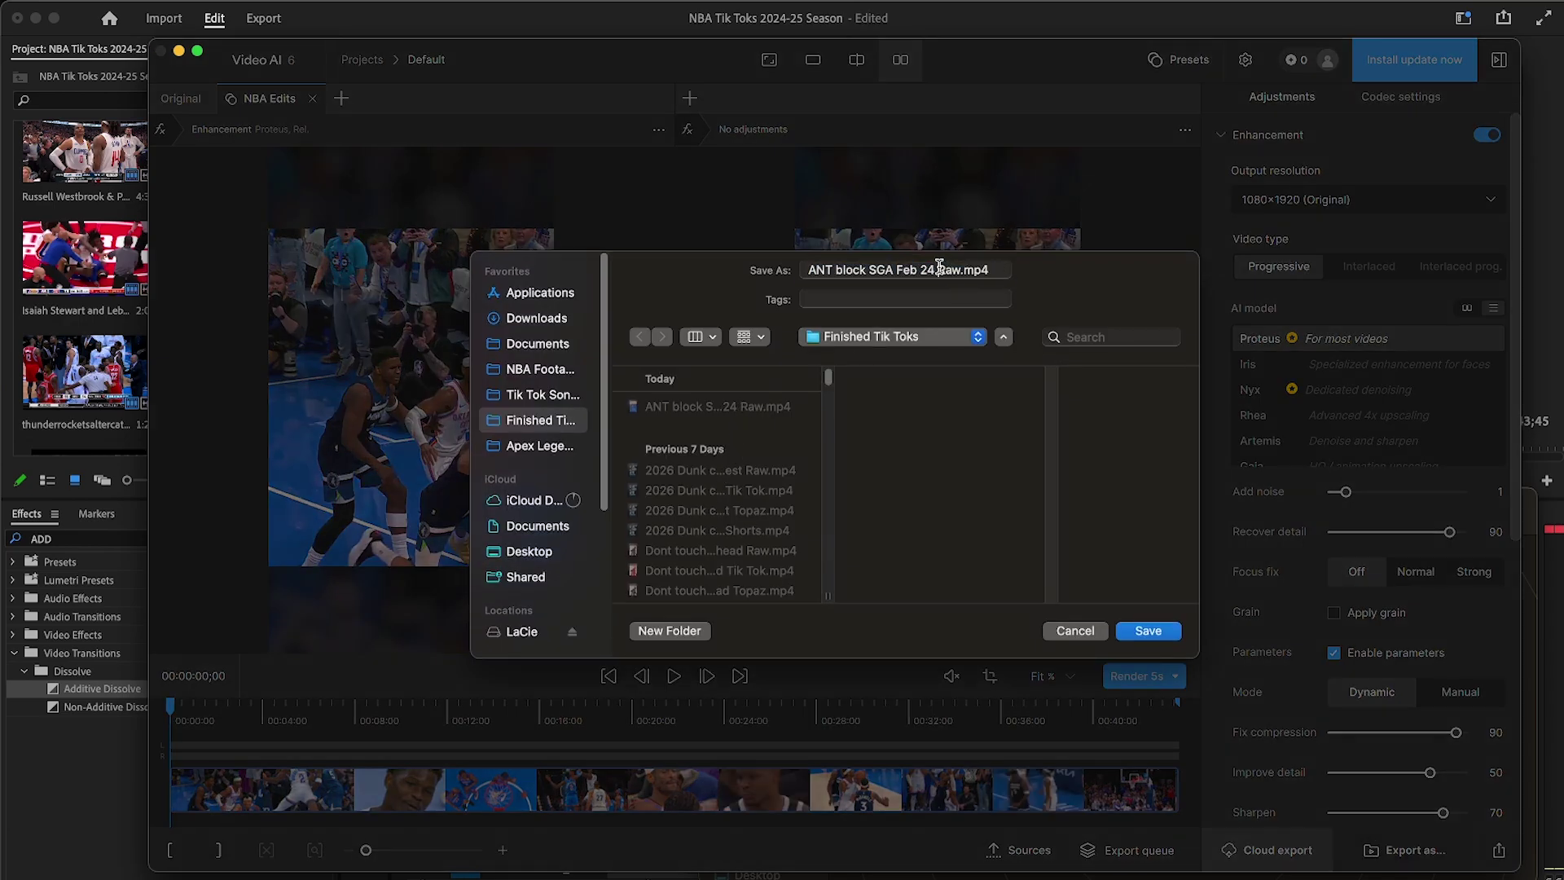
left_click_drag(939, 268, 1024, 291)
type("Topaz")
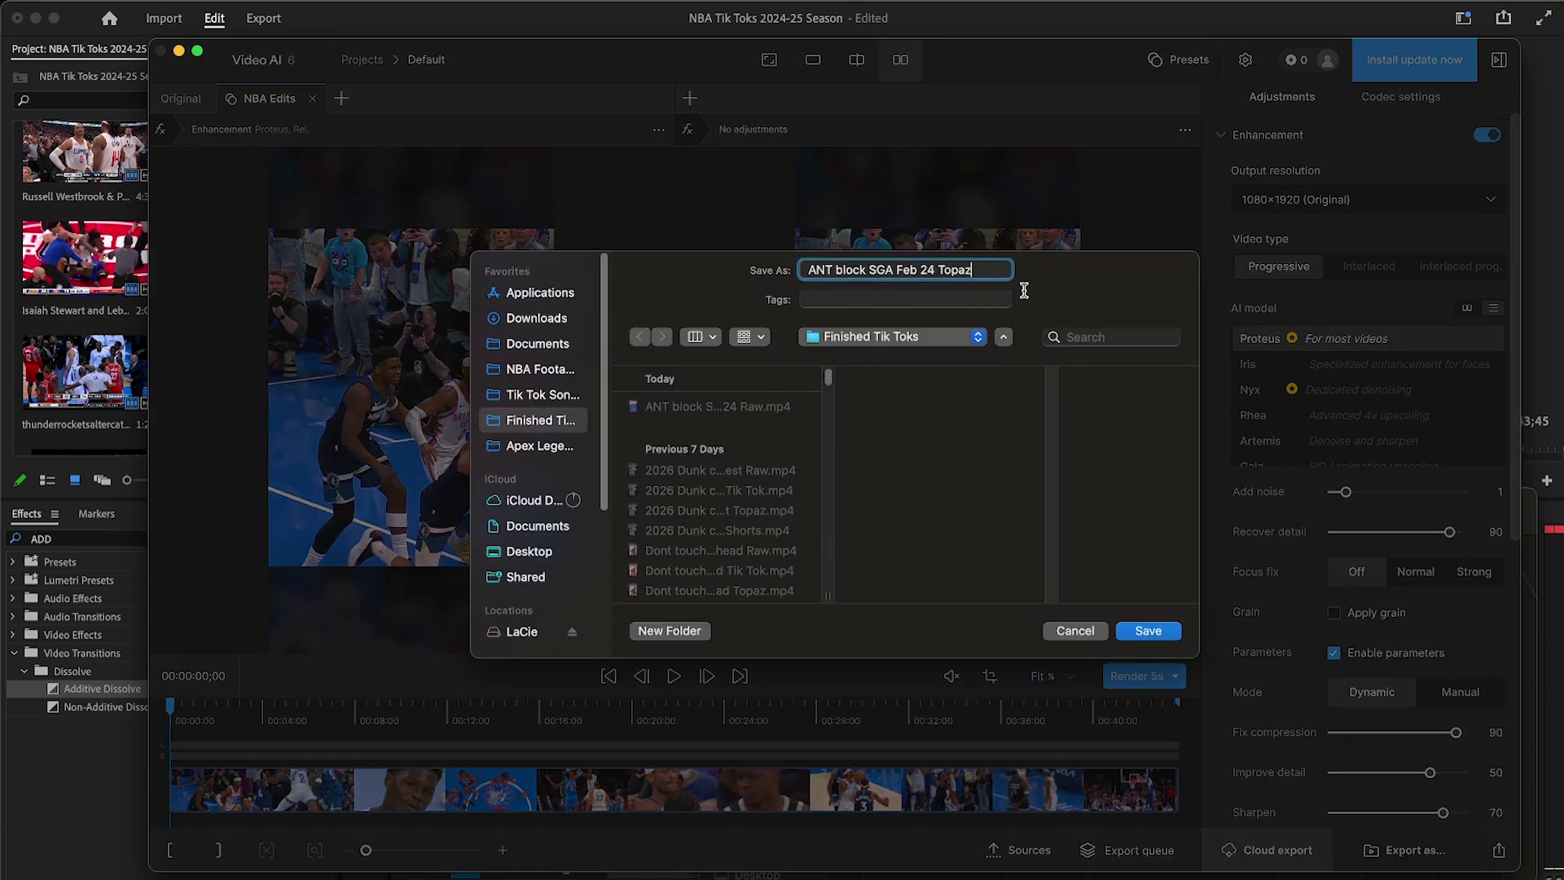
left_click(1162, 629)
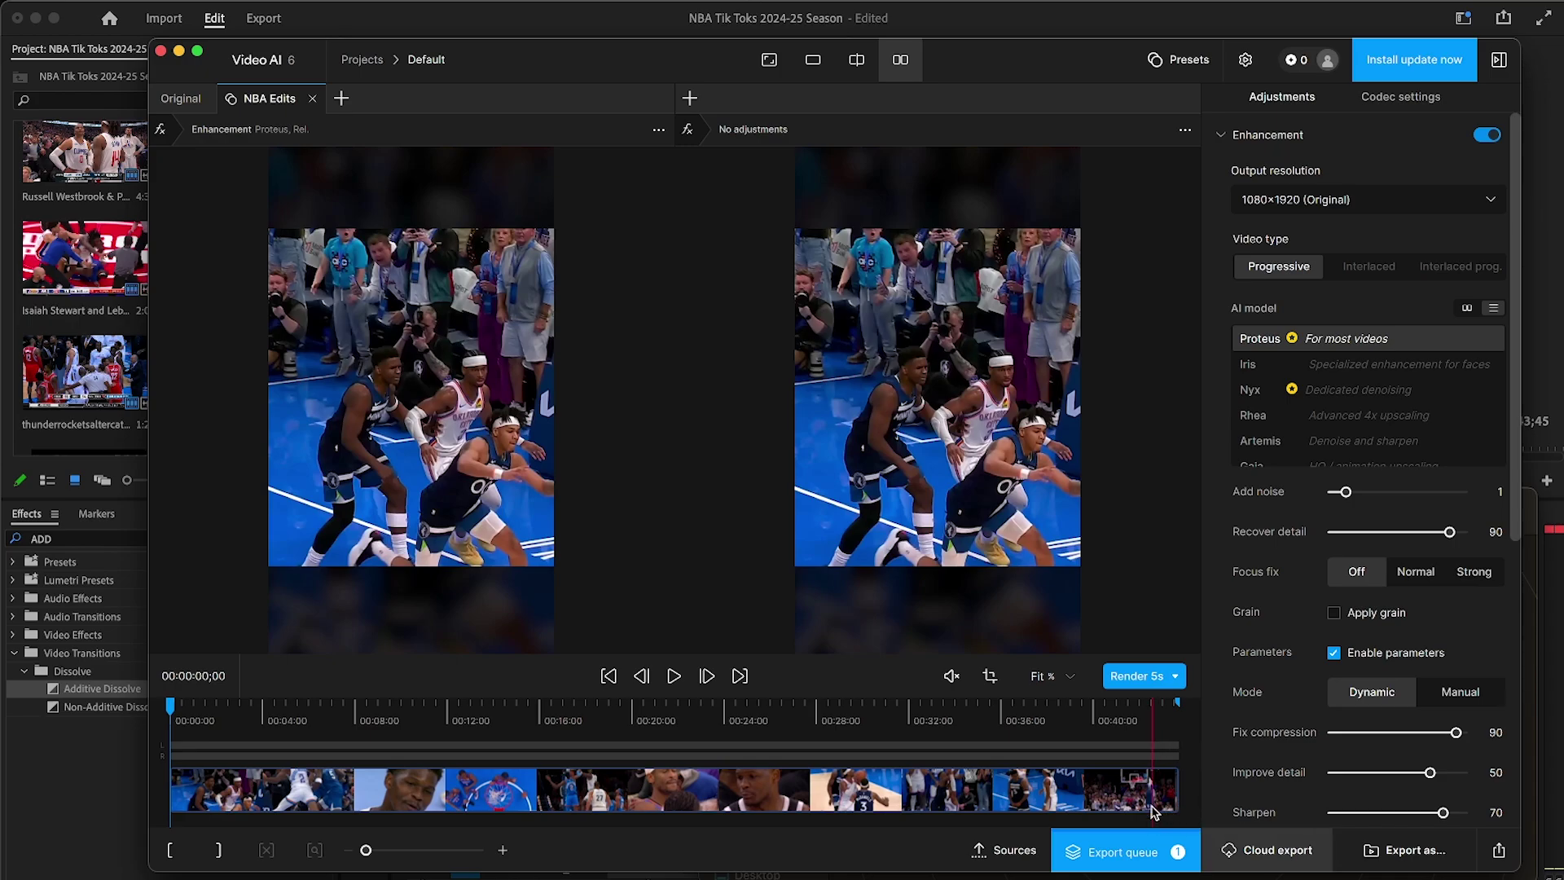
left_click(1139, 851)
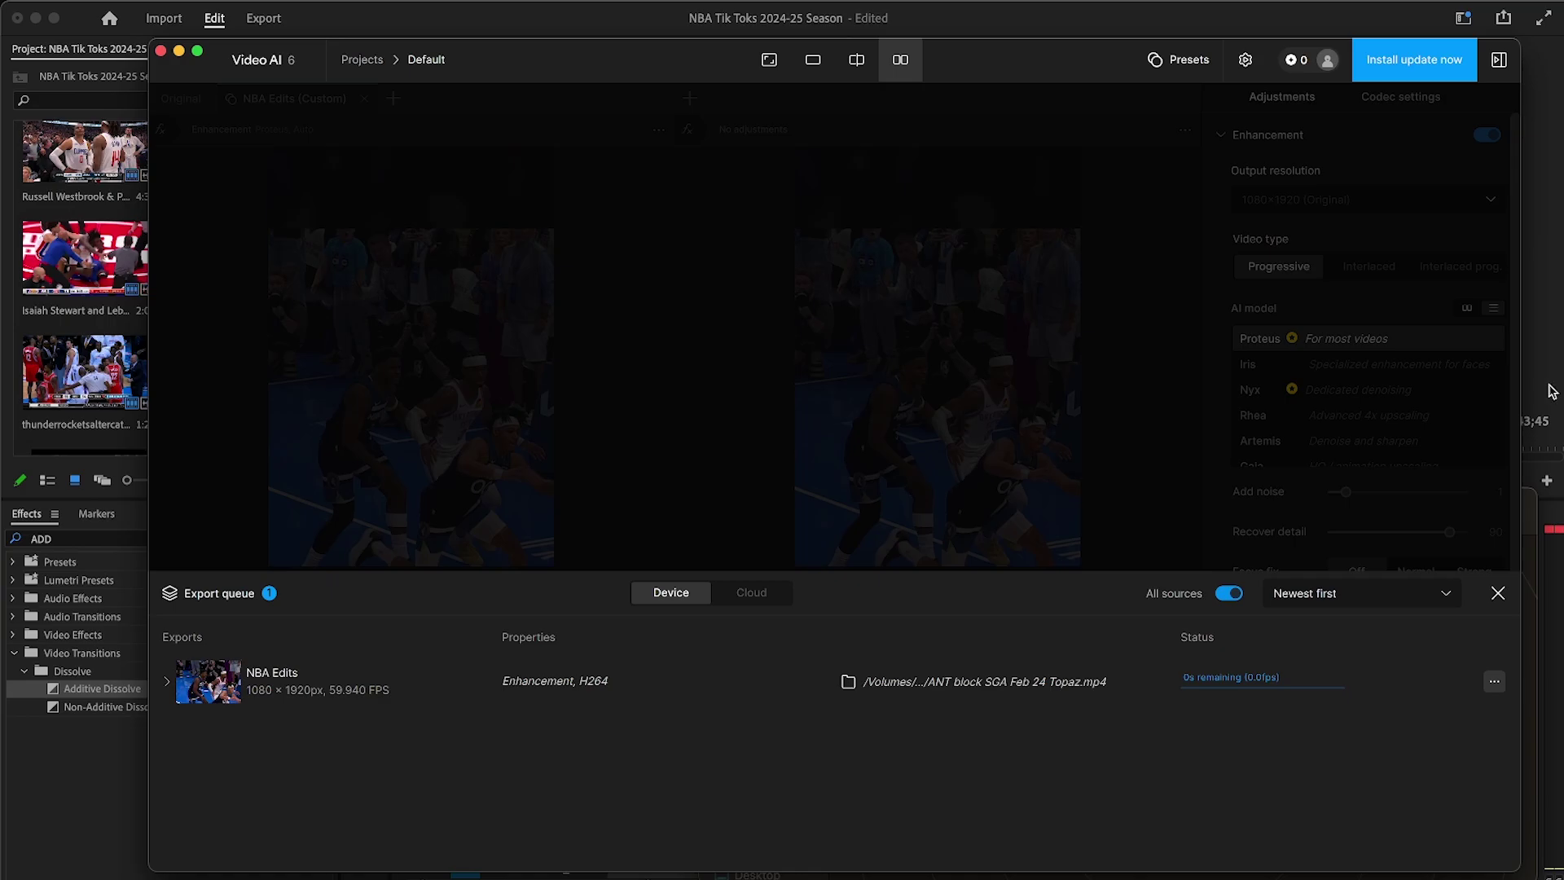
Step: Switch back to Premiere Pro and copy the pink CC layer from the start of V3 to directly after the edit's last clip
key("super+Tab")
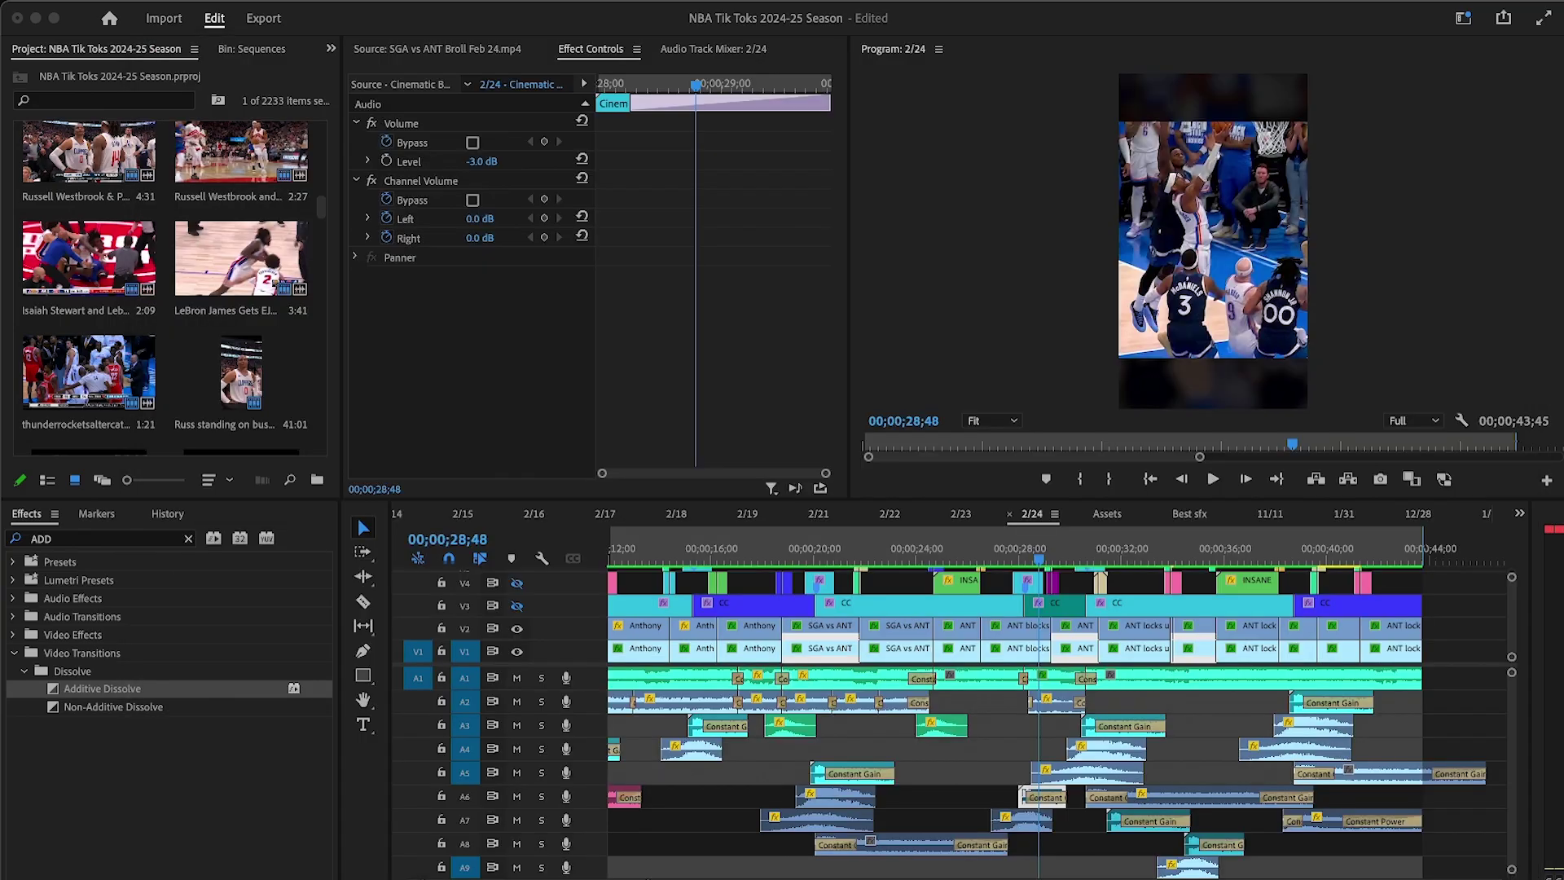
left_click(1394, 560)
key("backslash")
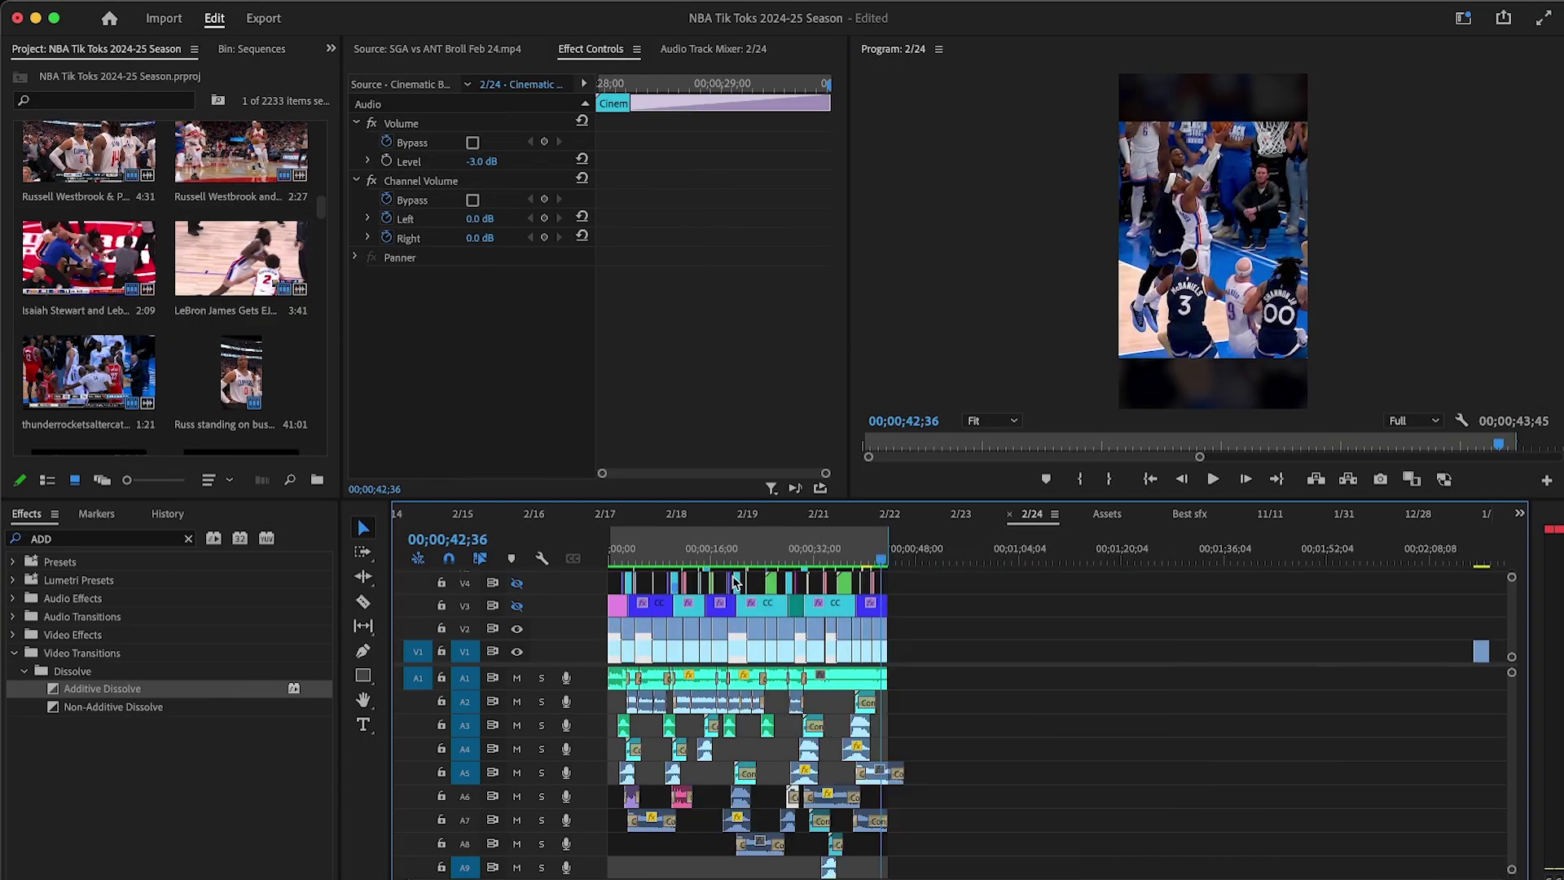
left_click(619, 609)
left_click_drag(619, 610, 917, 604)
left_click(919, 547)
key("equal")
left_click_drag(1016, 607, 937, 607)
Step: Extend the copied pink CC layer on V3 to the end of the Tik Tok Watermark clips on V7
left_click_drag(542, 664, 542, 763)
left_click(1077, 691)
key("minus")
left_click_drag(1085, 710, 1216, 709)
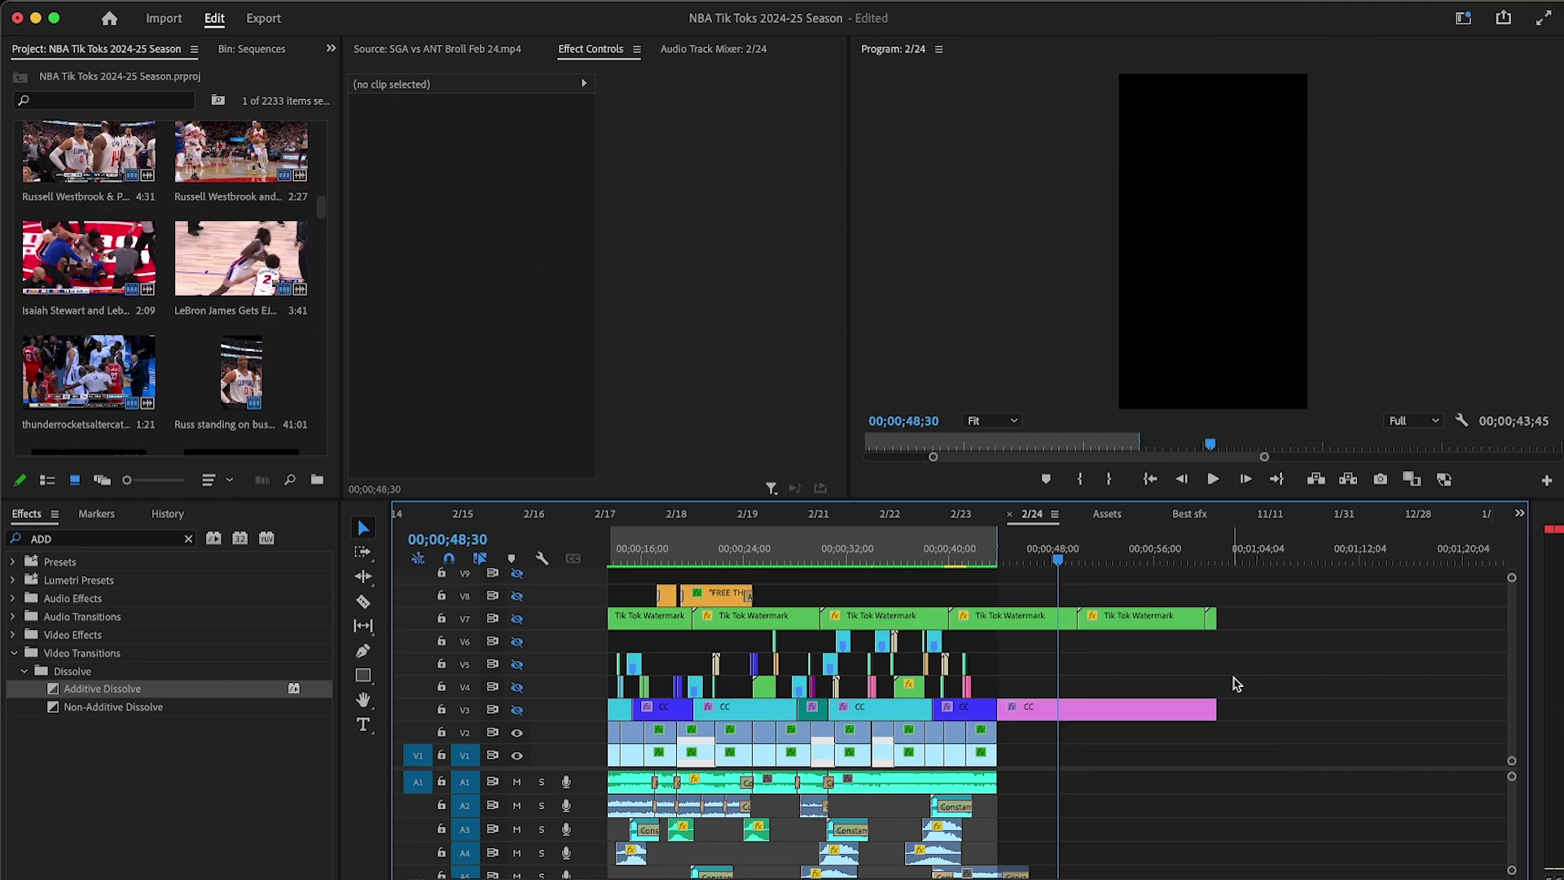
Step: Copy the purple transition and its sound from the Assets sequence to V4 and A2 at the end of the 2/24 edit
left_click(1107, 513)
left_click_drag(984, 610, 1012, 797)
left_click(1031, 513)
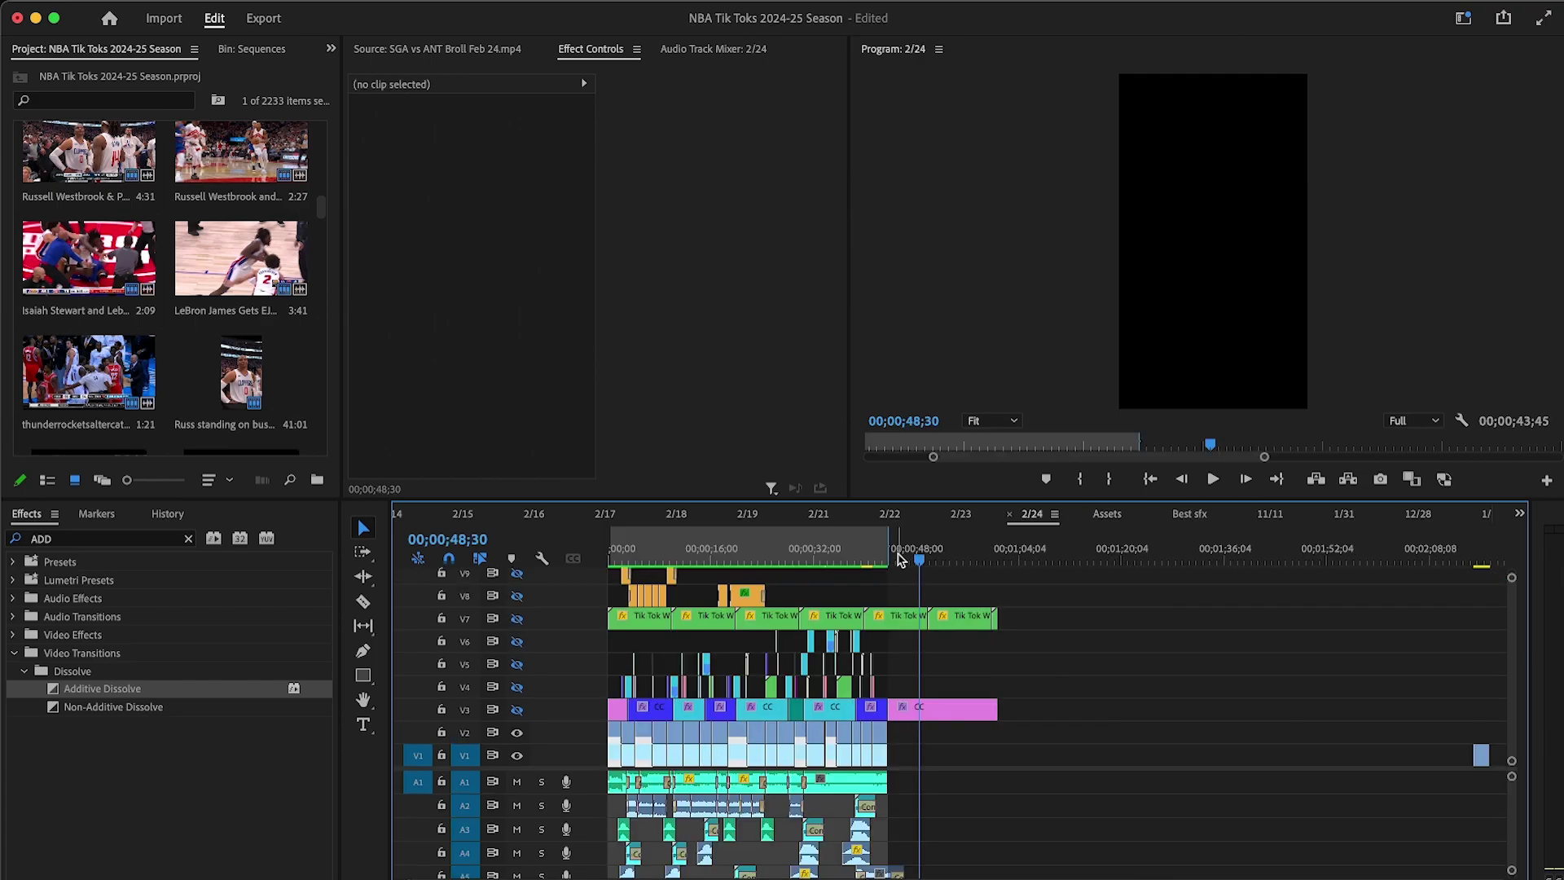
left_click(902, 558)
scroll(902, 558, "up", 8)
left_click(986, 832)
left_click_drag(987, 837, 897, 796)
left_click(912, 764)
key("minus")
key("minus")
left_click(1062, 551)
key("minus")
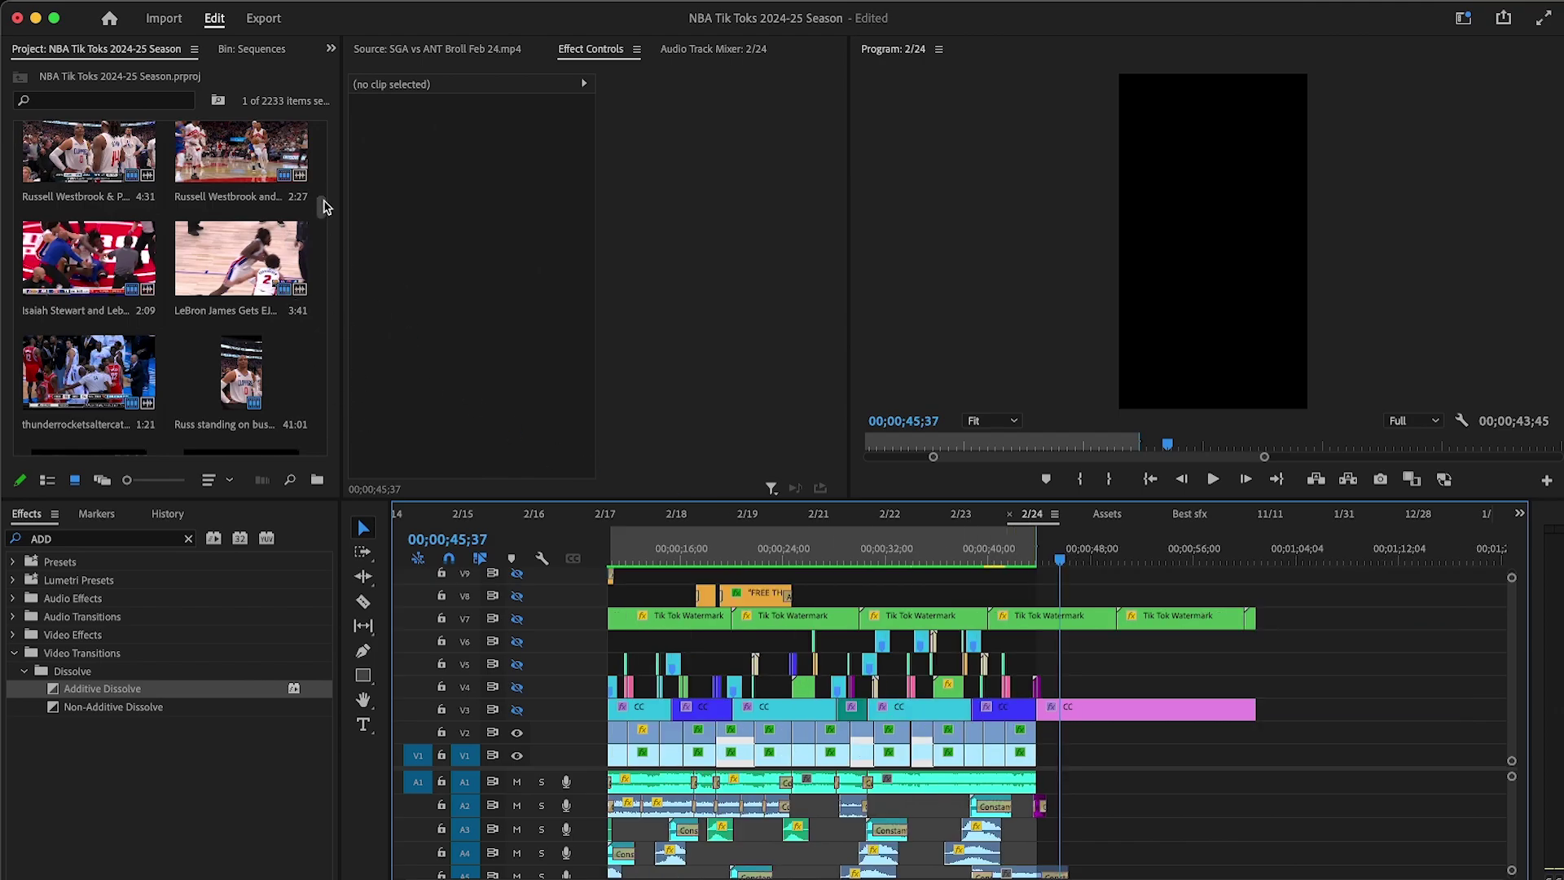
Step: Browse the newest game clips in the project and preview the two Anthony Edwards 27-point videos as sources
left_click_drag(325, 203, 322, 444)
scroll(255, 395, "up", 1)
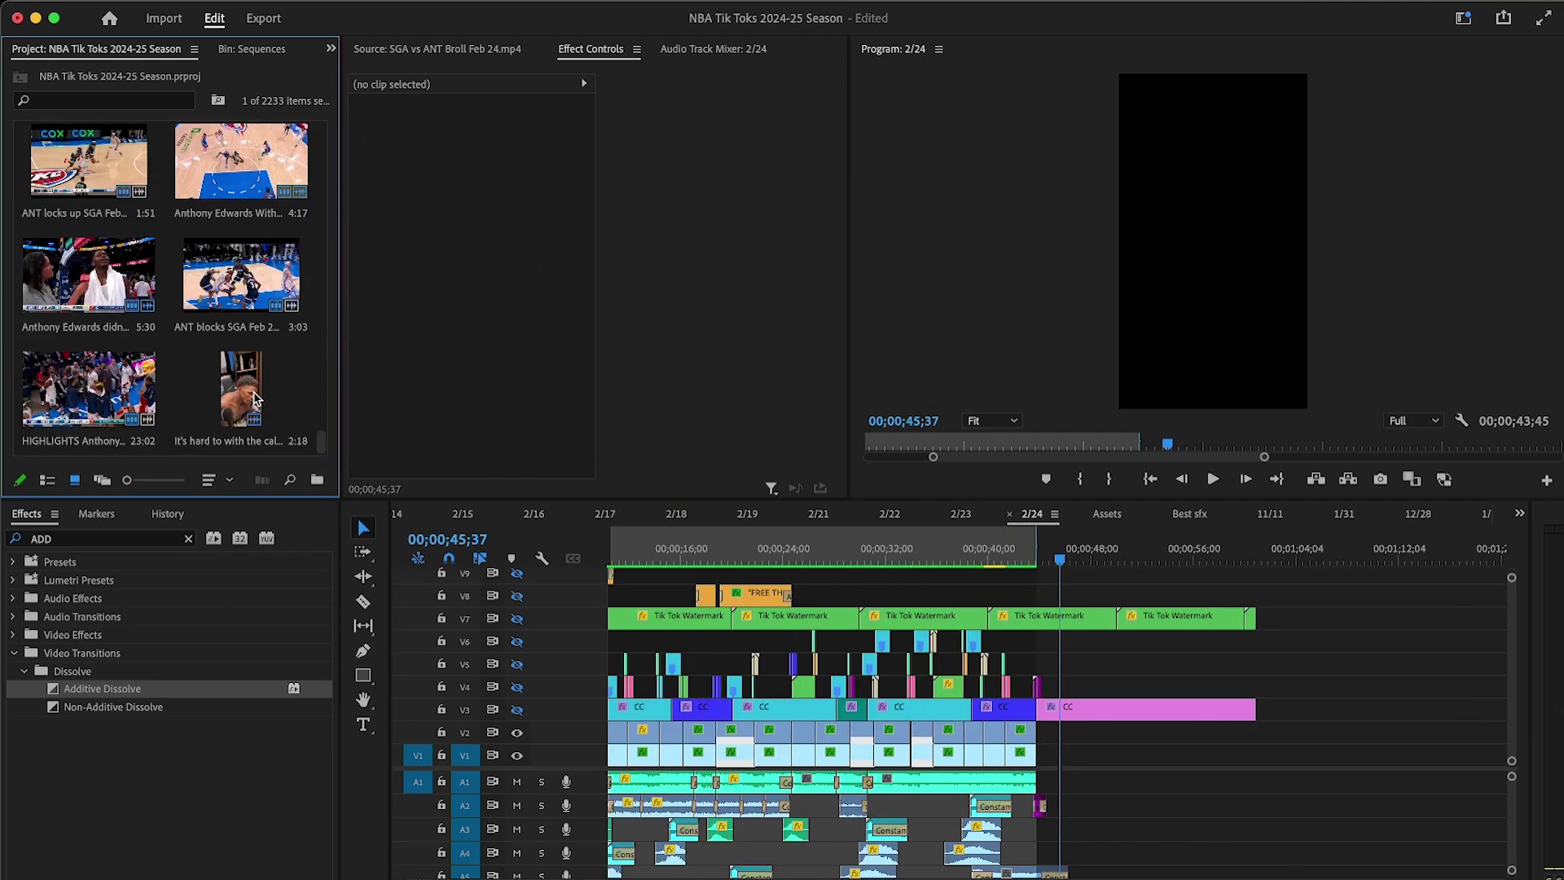
scroll(254, 395, "up", 1)
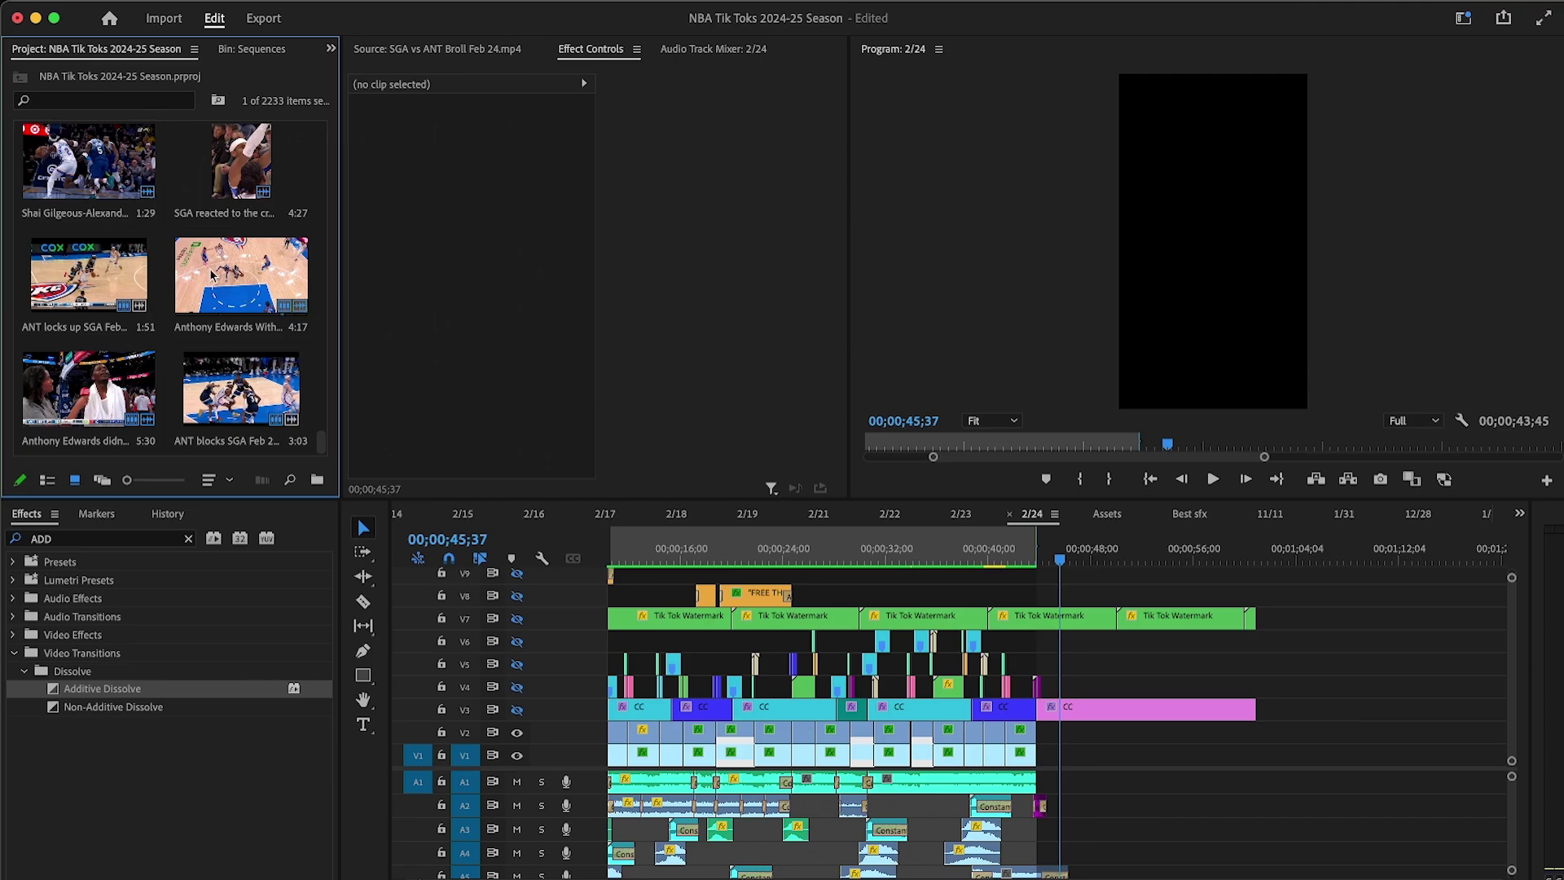
left_click(92, 283)
double_click(259, 287)
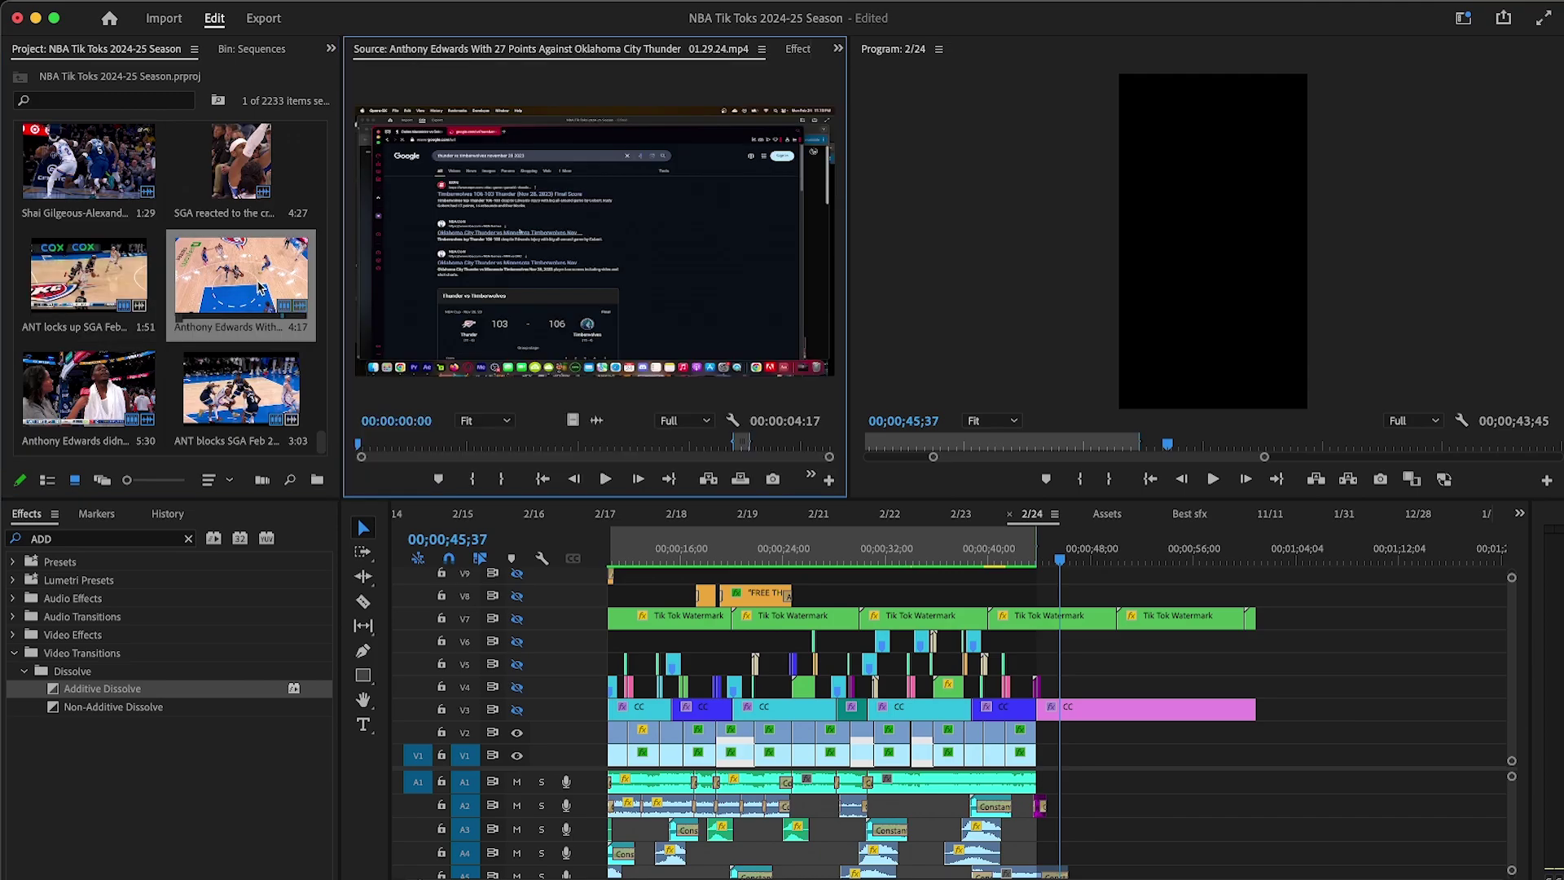
scroll(223, 404, "down", 1)
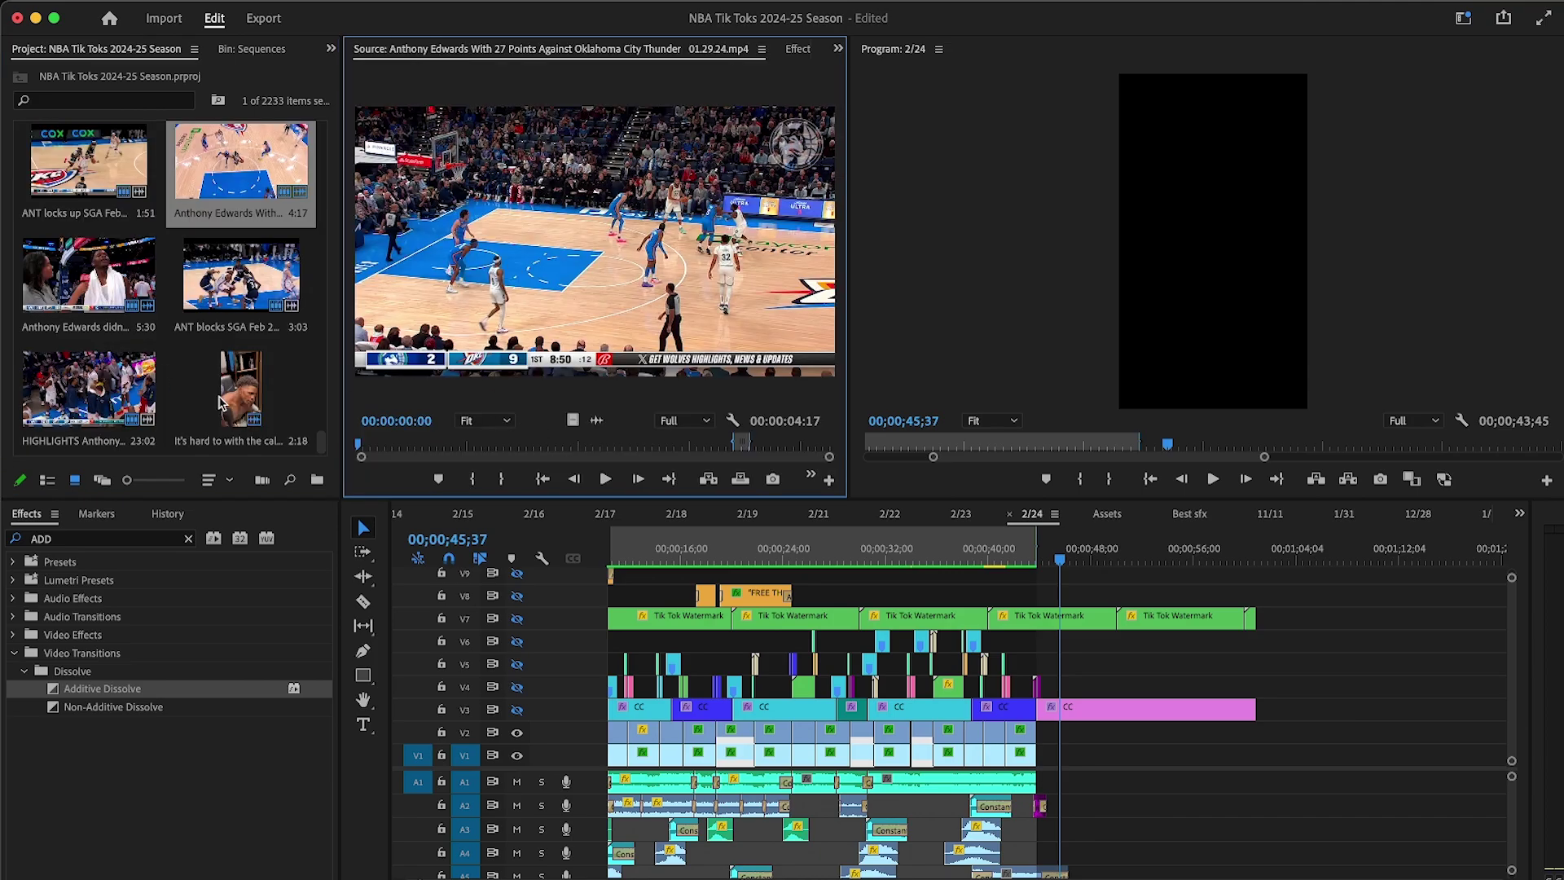
double_click(154, 392)
scroll(182, 363, "up", 4)
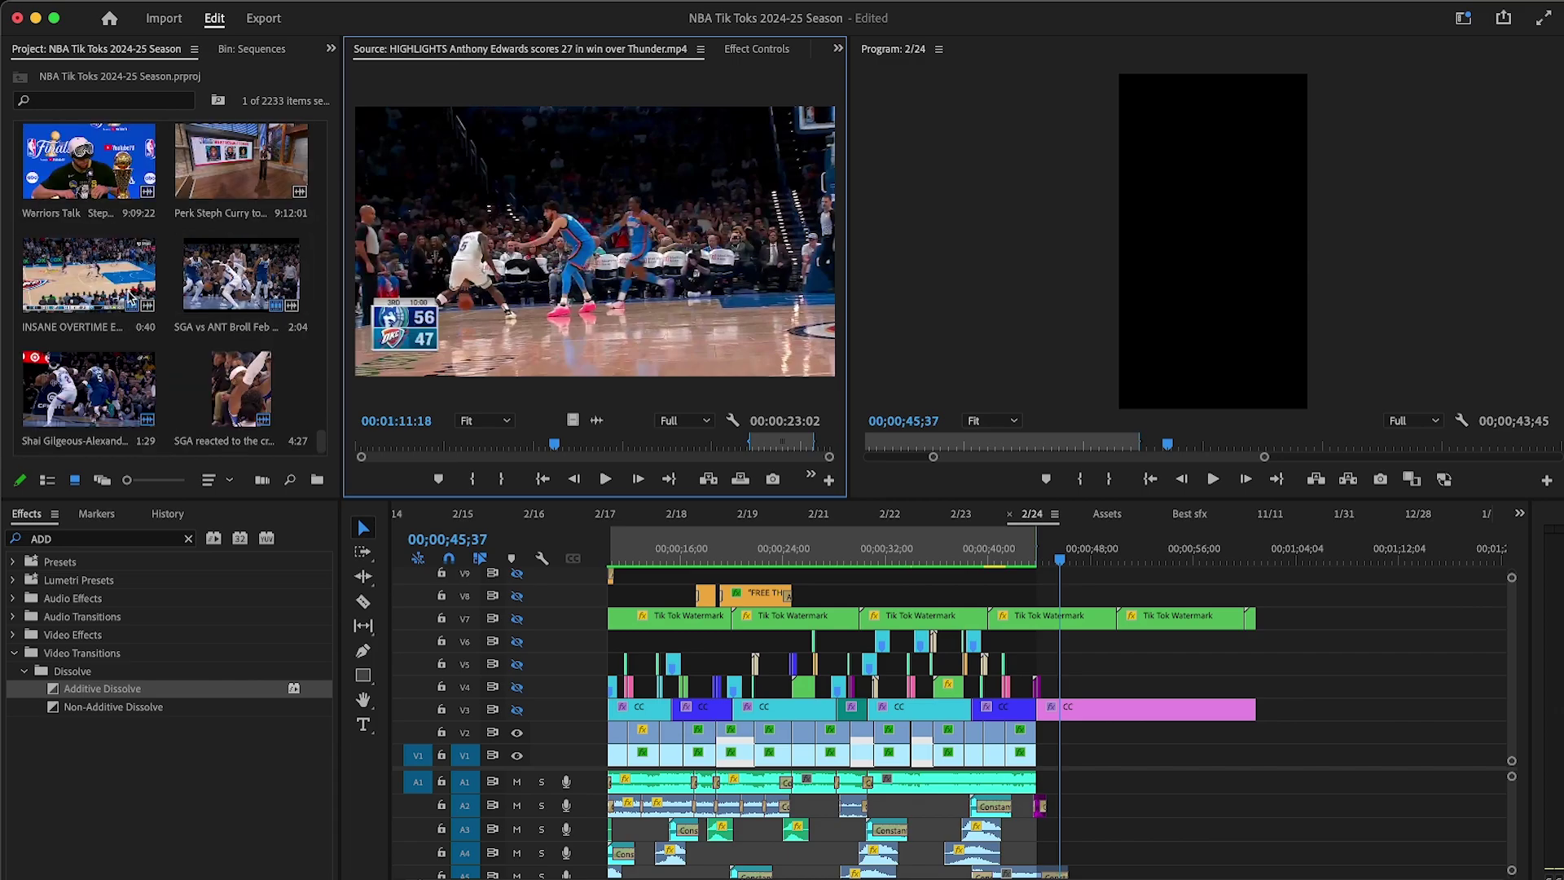
Step: Mark a 9:38 section ending at 00:06:22:47 of the INSANE OVERTIME ENDING video and place it on V1 directly after the last clip
double_click(98, 281)
left_click_drag(611, 442, 694, 461)
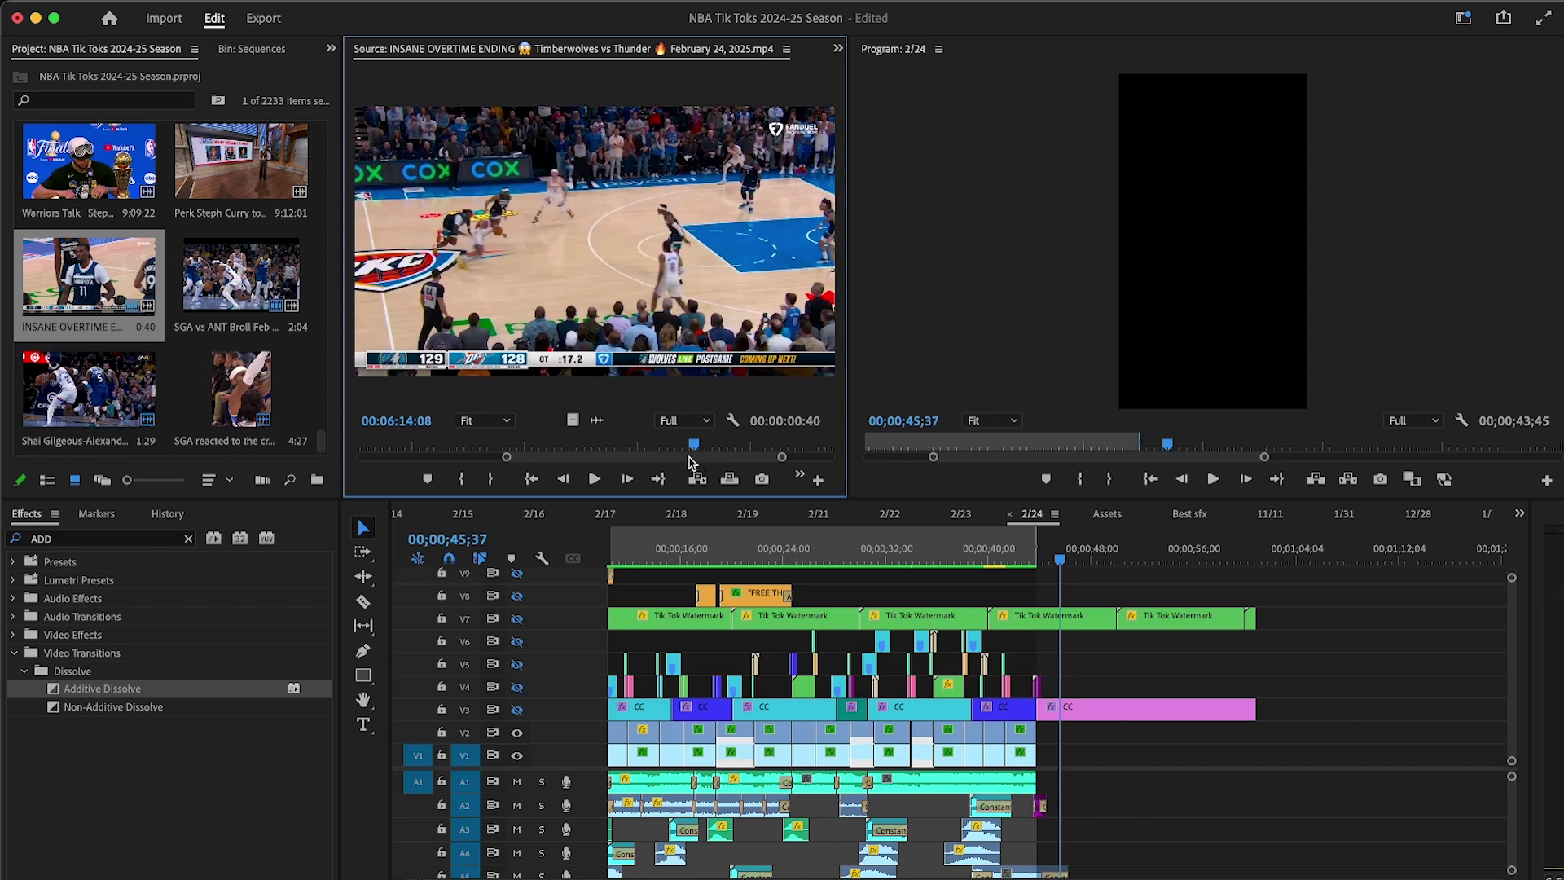
key("i")
key("space")
key("o")
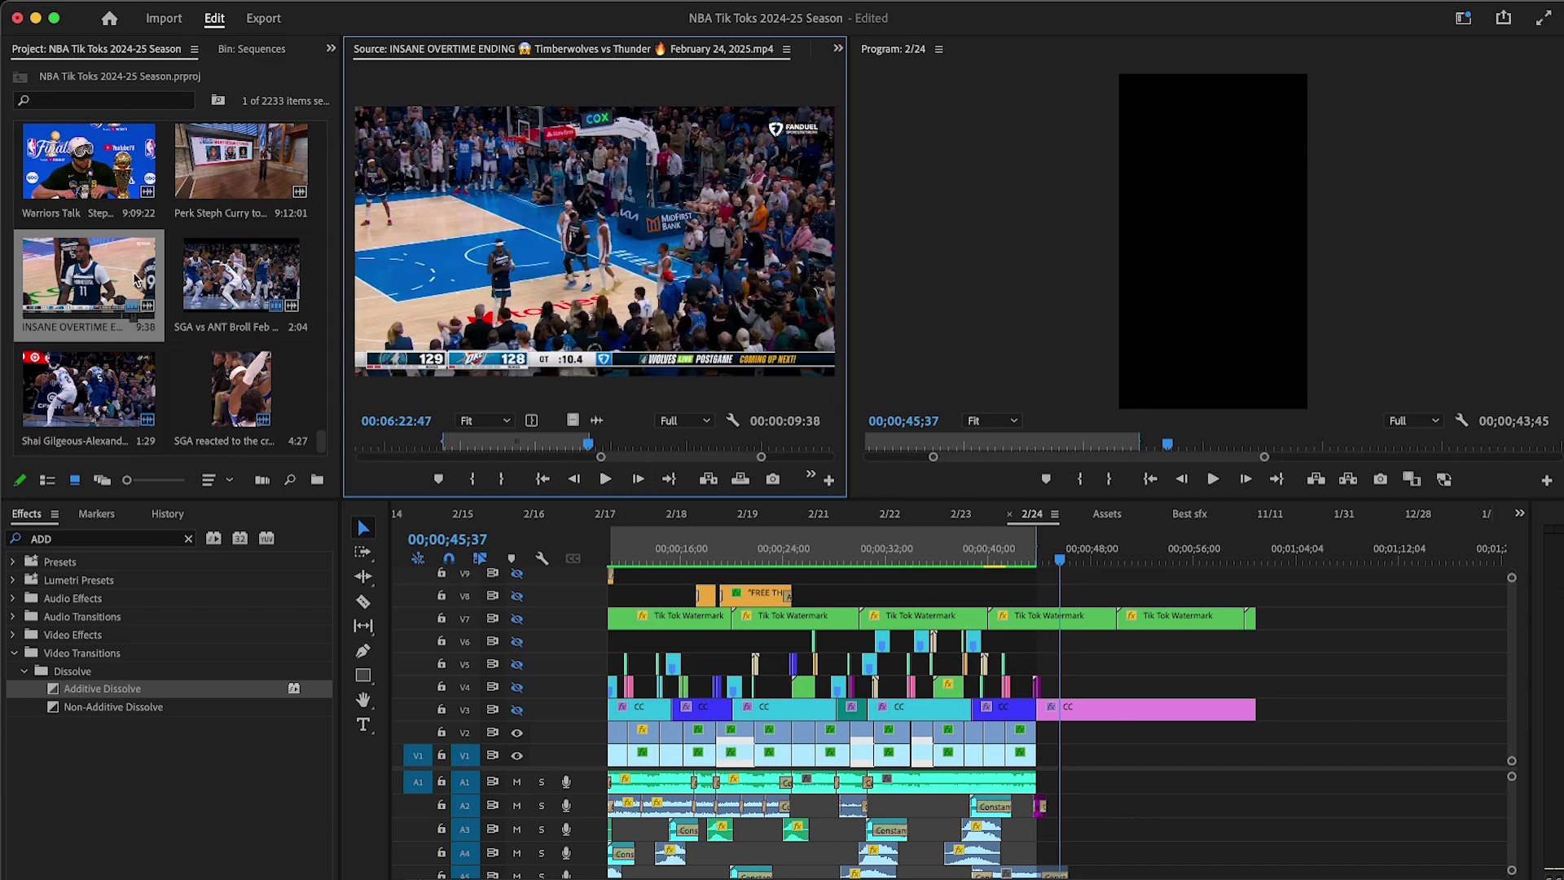
left_click_drag(136, 280, 959, 767)
key("=")
key("=")
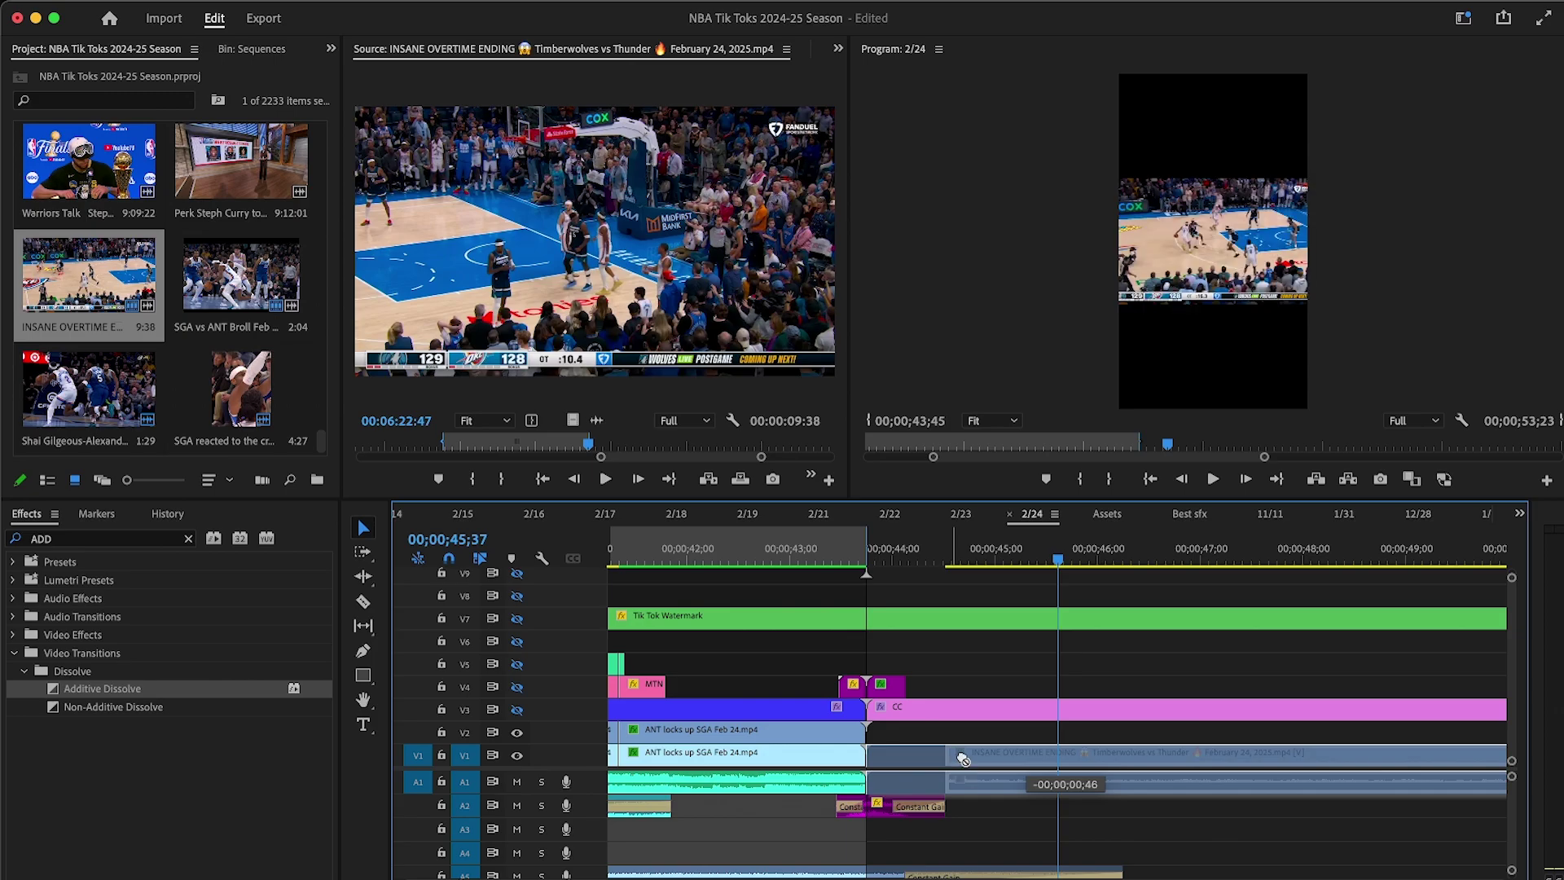
key("-")
key("-")
Step: Mark an 8:46 section of the same overtime video ending at 00:07:51:53 and place it on V1 after the first overtime clip
mouse_move(693, 451)
left_mouse_down()
mouse_move(733, 448)
mouse_move(680, 447)
left_mouse_up()
key("i")
left_click_drag(89, 277, 1265, 767)
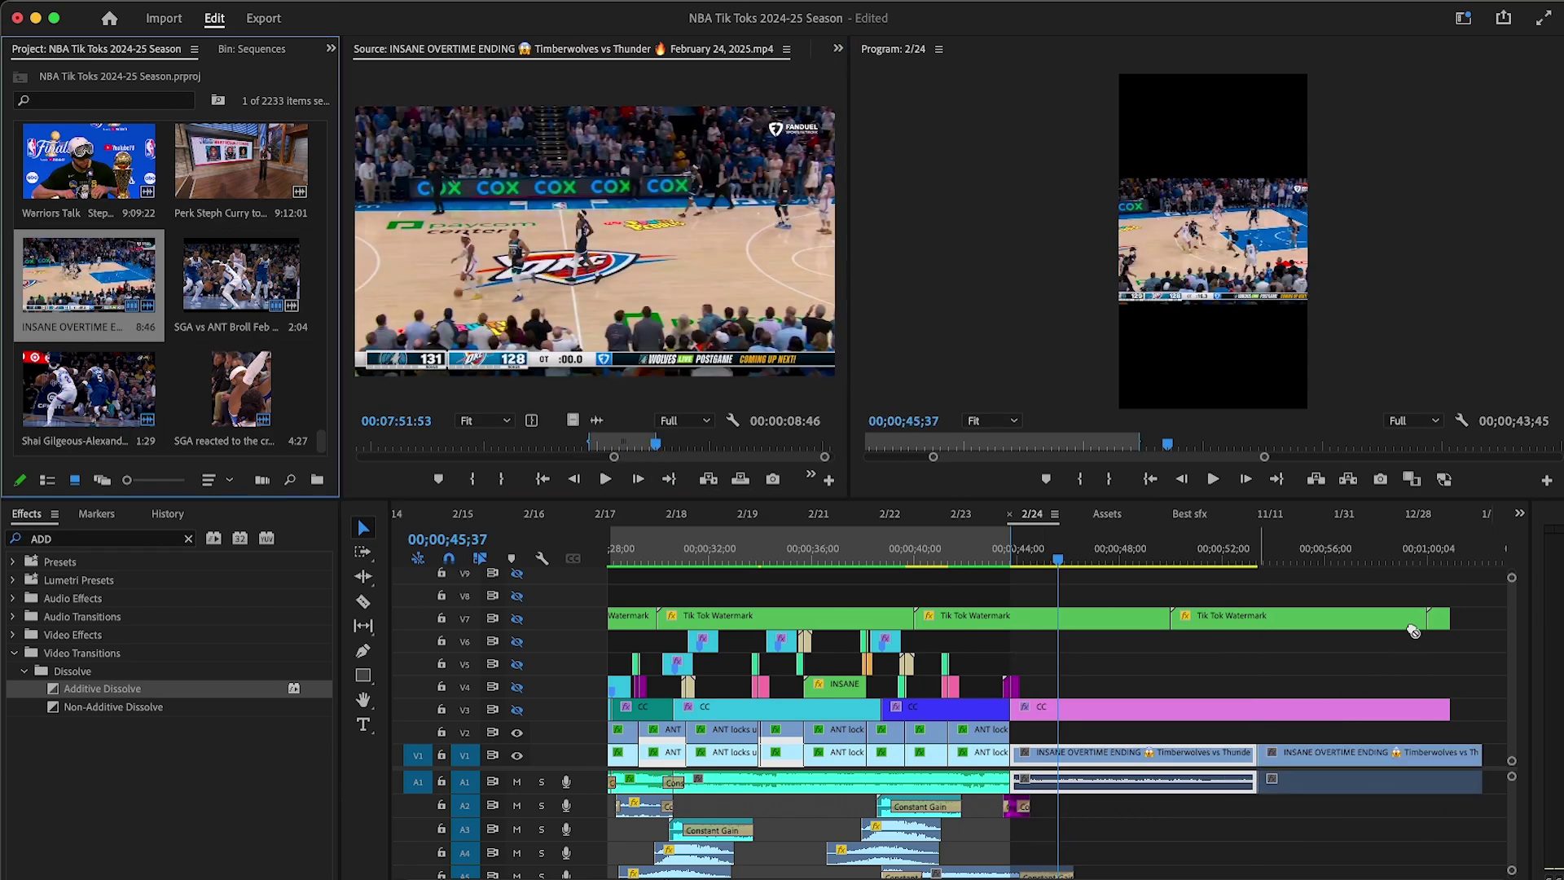
Step: Extend the pink CC layer on V3 to the end of the overtime clips and duplicate both clips from V1 onto V2
left_click(1438, 562)
key("equal")
key("equal")
left_click_drag(1062, 561, 1132, 565)
key("minus")
key("minus")
left_click_drag(1071, 709, 1101, 707)
key("minus")
left_click_drag(999, 754, 1002, 730)
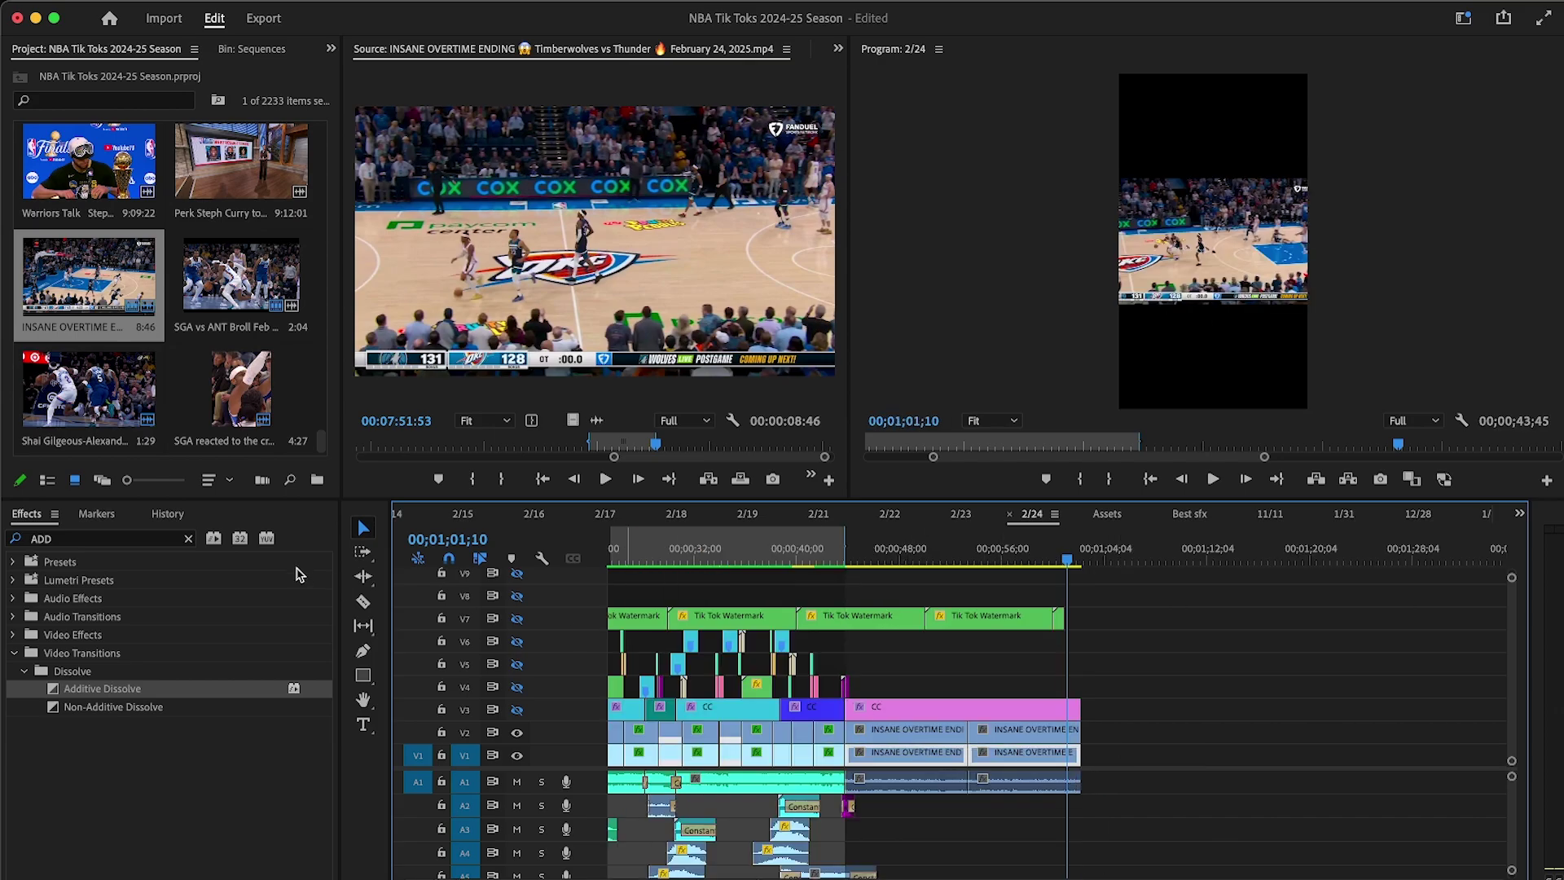
Step: Apply the 720 x 1280 and Fast Blur Preset presets to both V1 overtime clips, and 1080 x 1920 to their V2 copies
left_click(188, 538)
left_click(13, 563)
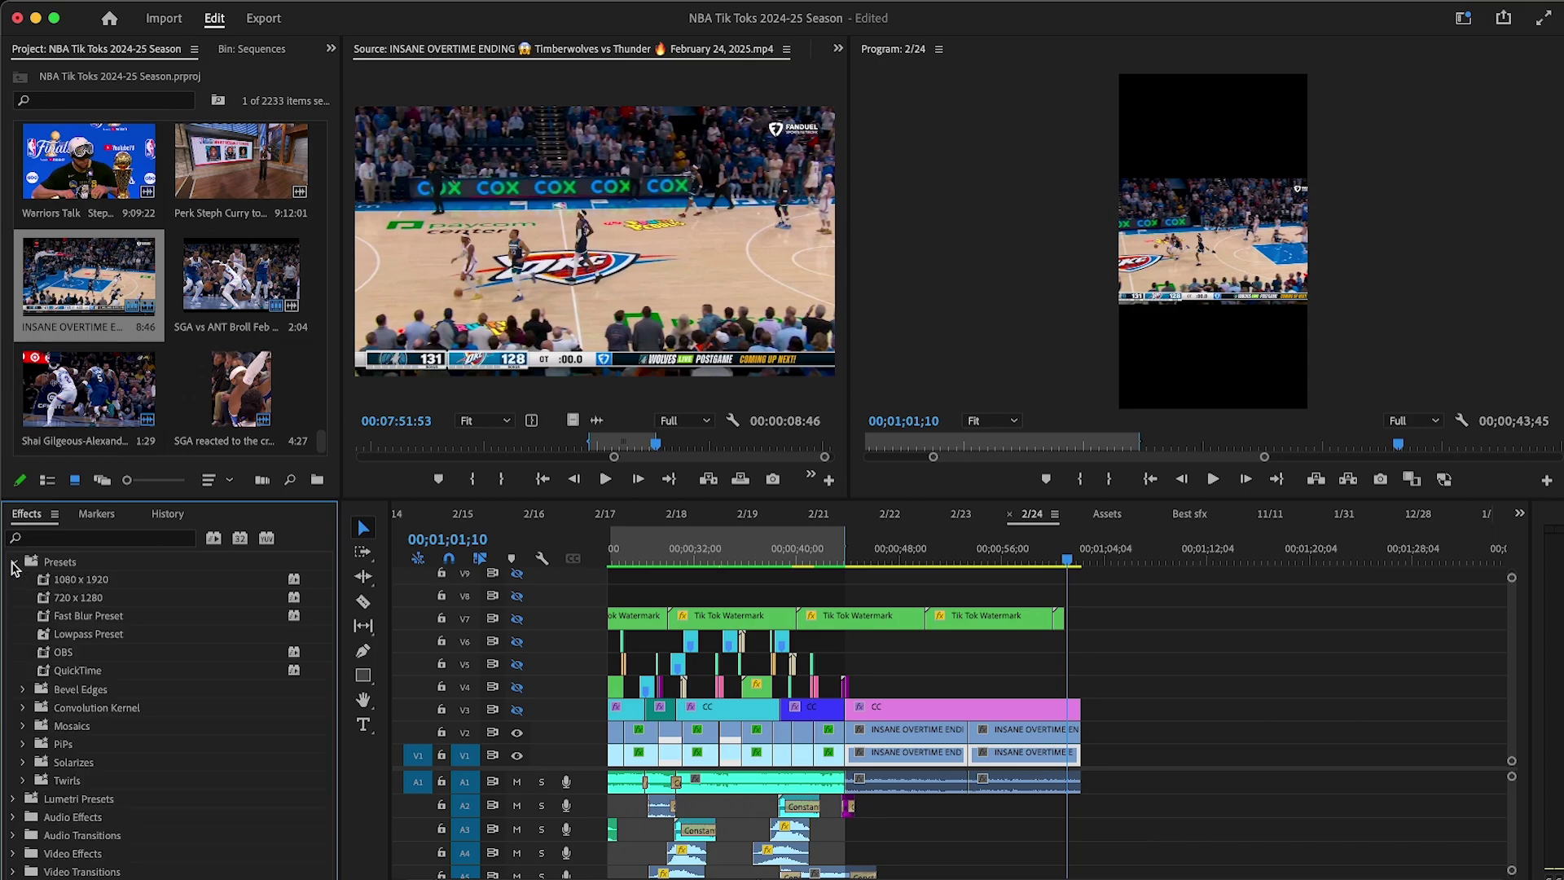
left_click_drag(79, 610, 941, 758)
left_click_drag(1141, 751, 890, 751)
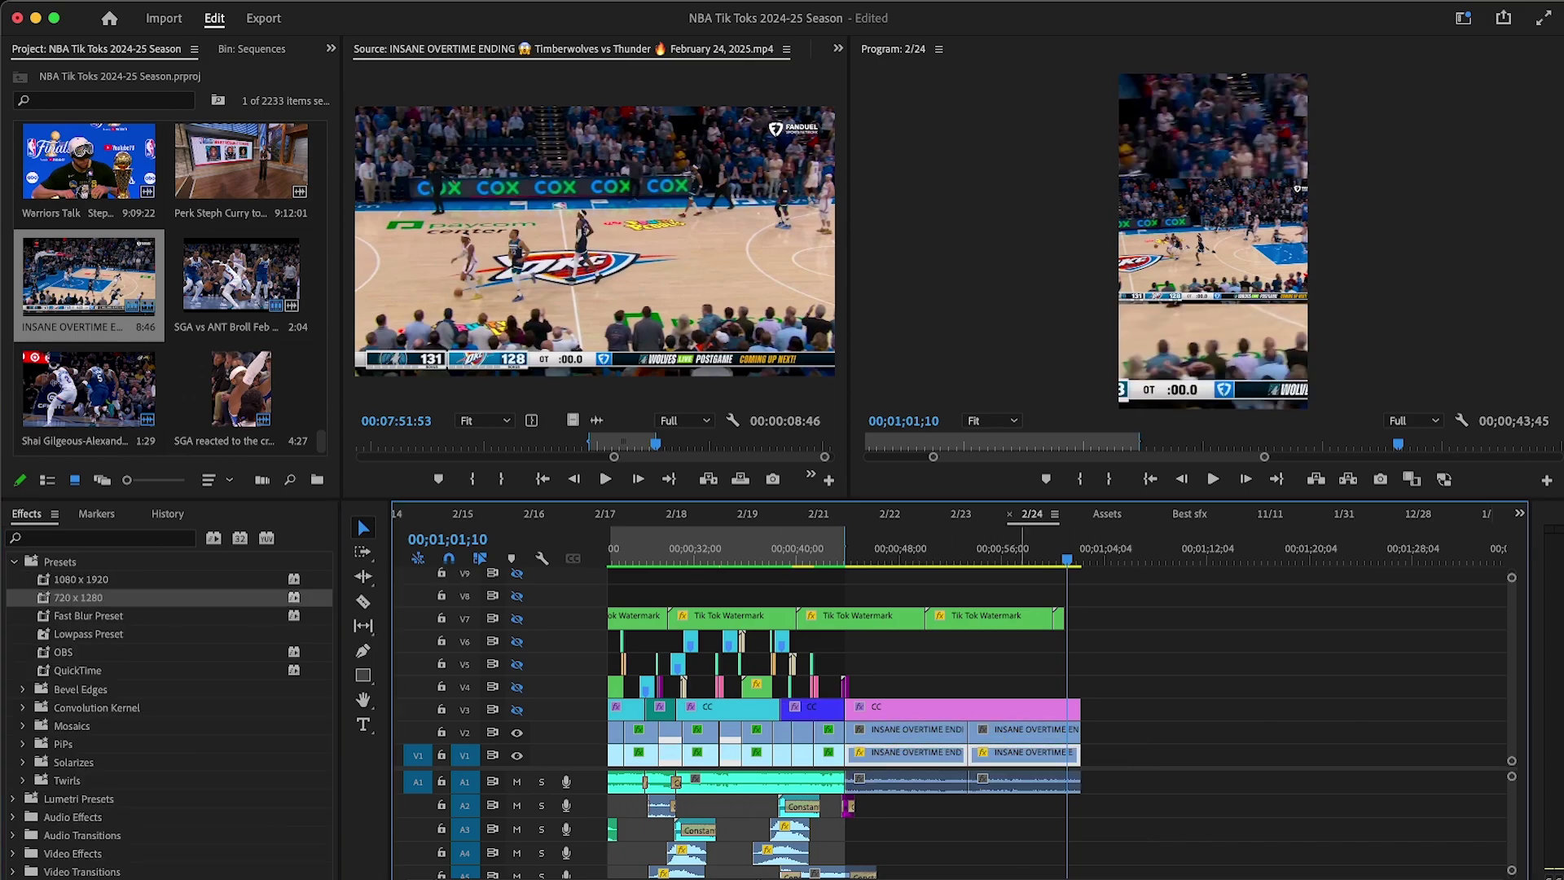
left_click_drag(102, 623, 884, 733)
left_click_drag(90, 580, 203, 588)
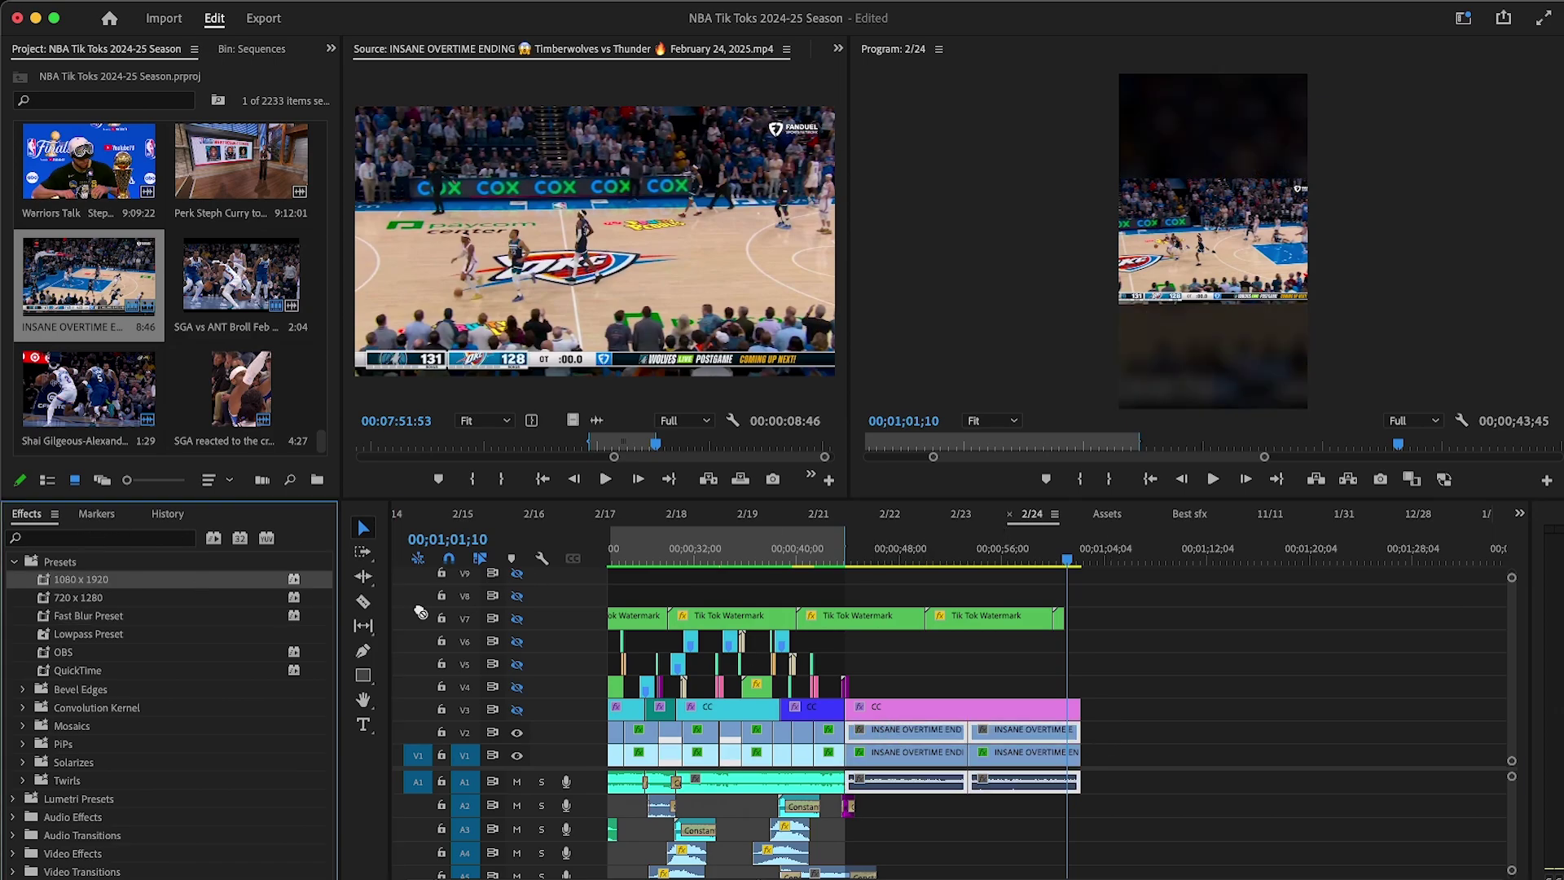
Step: Move the caption graphic on V8 from beyond the sequence's end to the start of the first overtime clip
left_click(1016, 559)
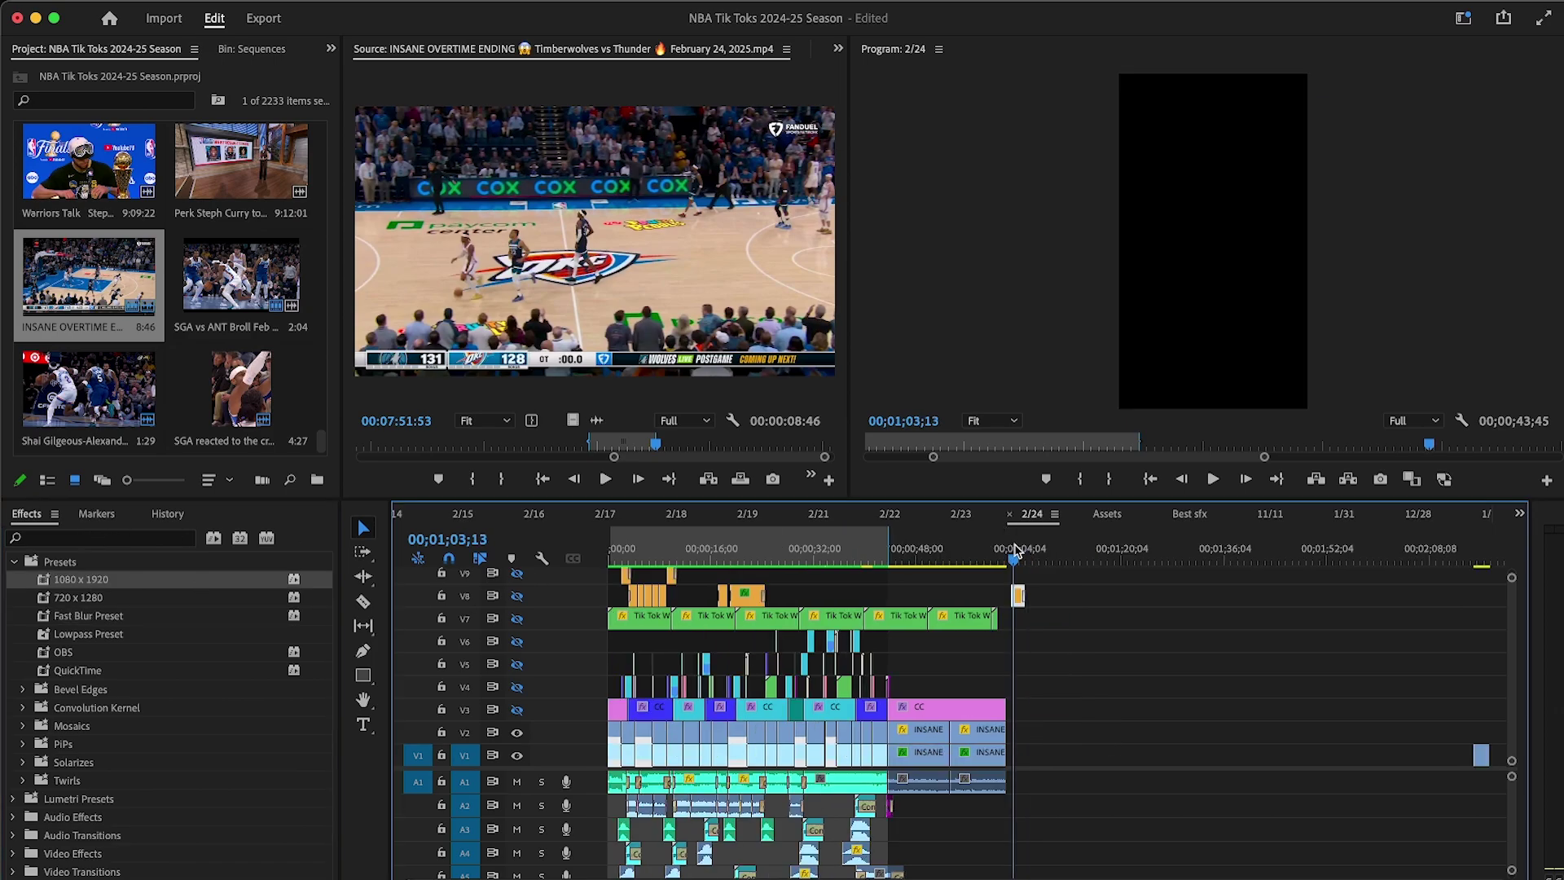
key("equal")
key("equal")
key("minus")
left_click_drag(1063, 596, 819, 605)
left_click(826, 562)
key("equal")
key("equal")
key("equal")
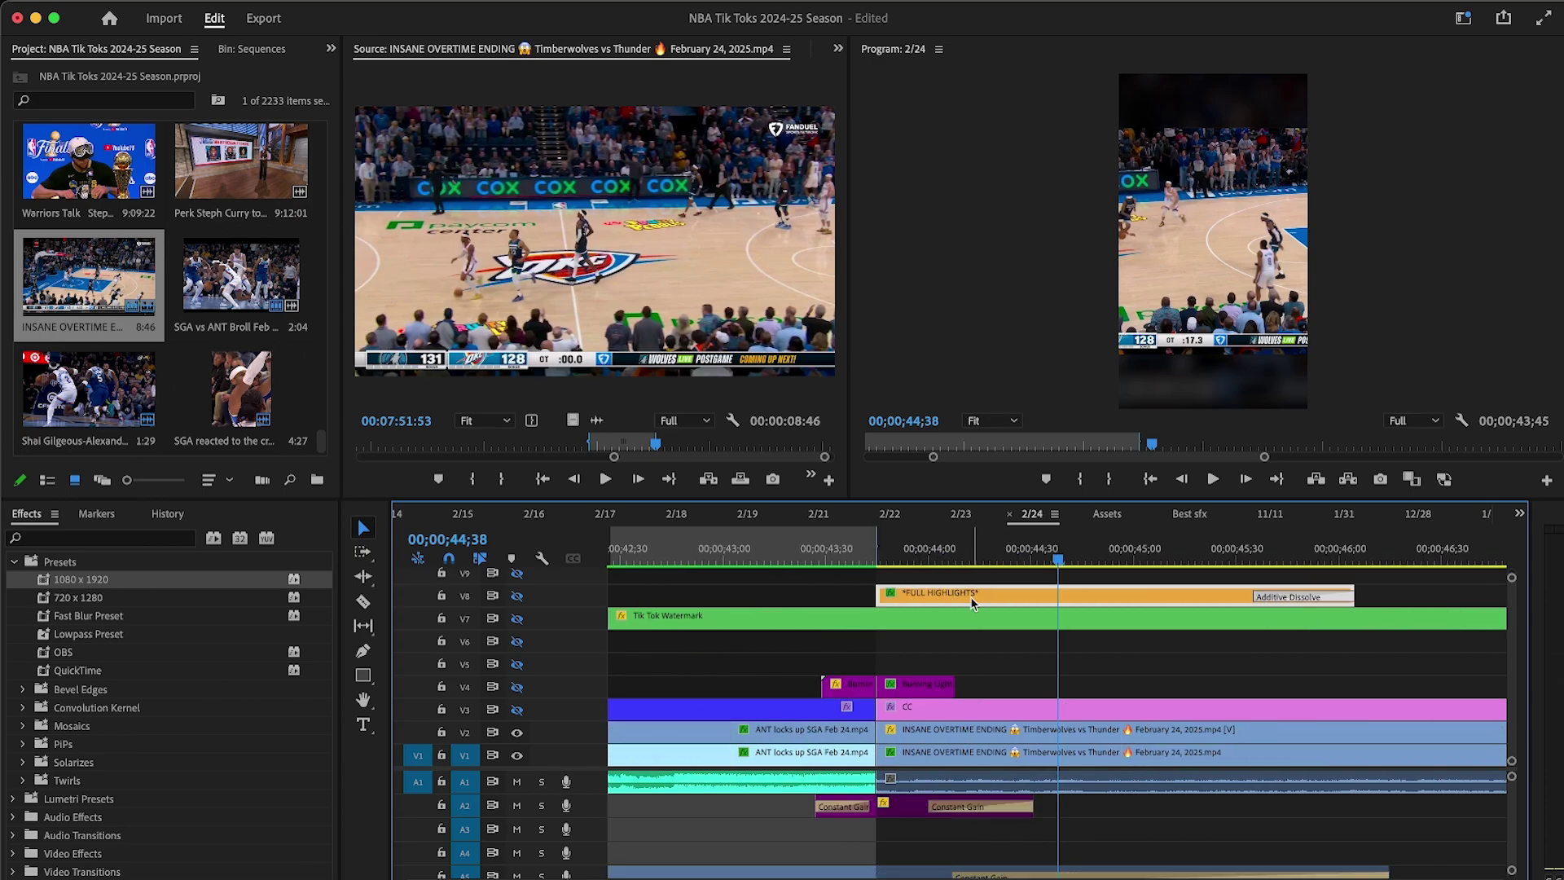
Step: Change the caption text to *ANT CLAMPS SGA* and play back the transition into the overtime section
left_click(981, 645)
key("minus")
key("minus")
key("minus")
key("minus")
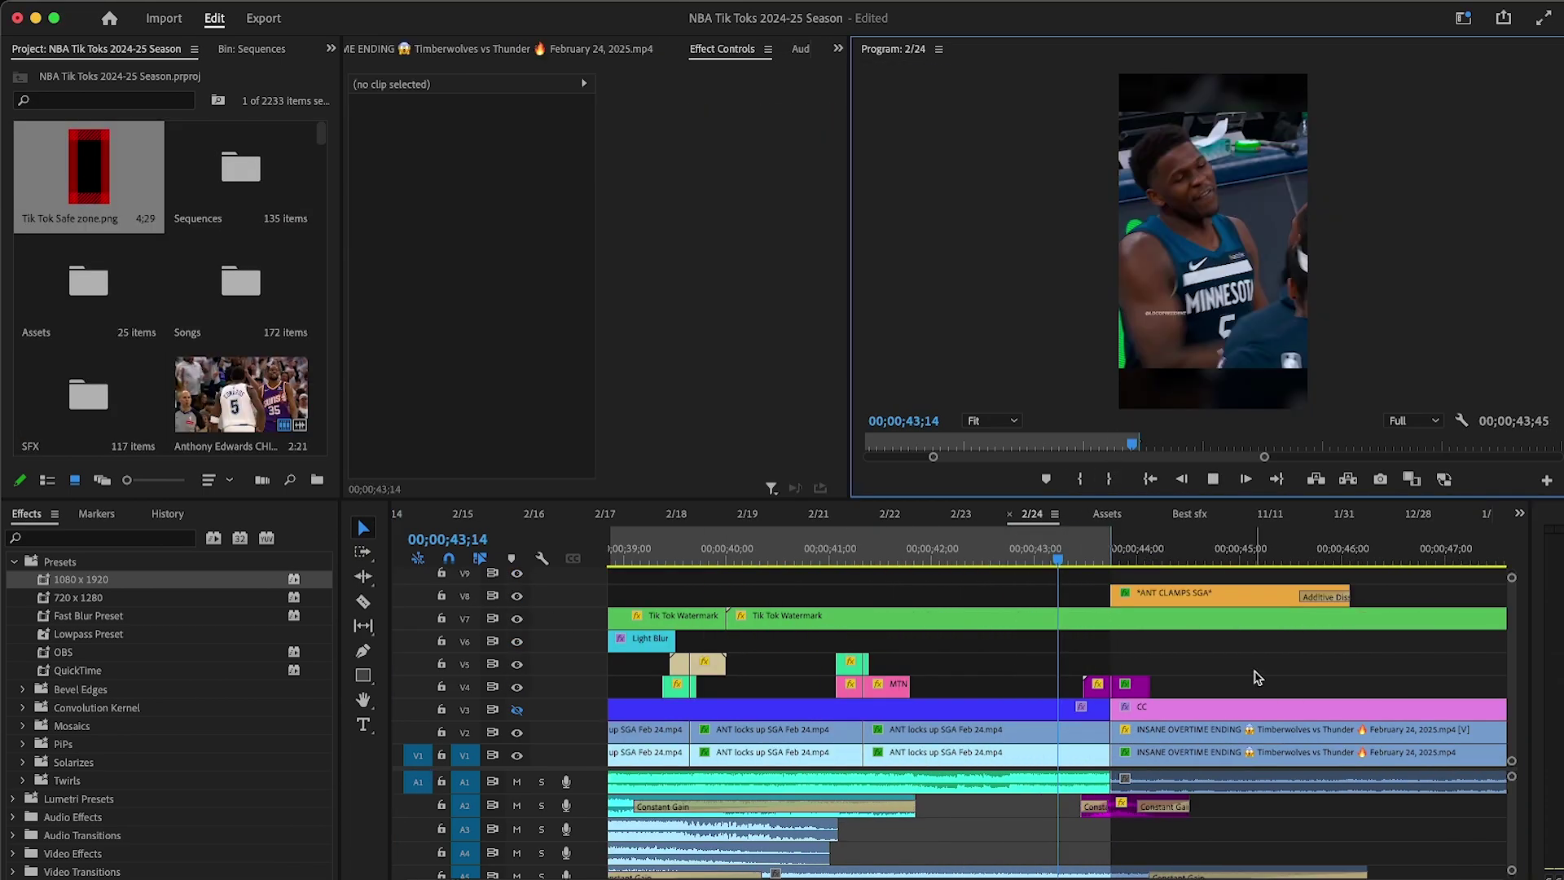
key("space")
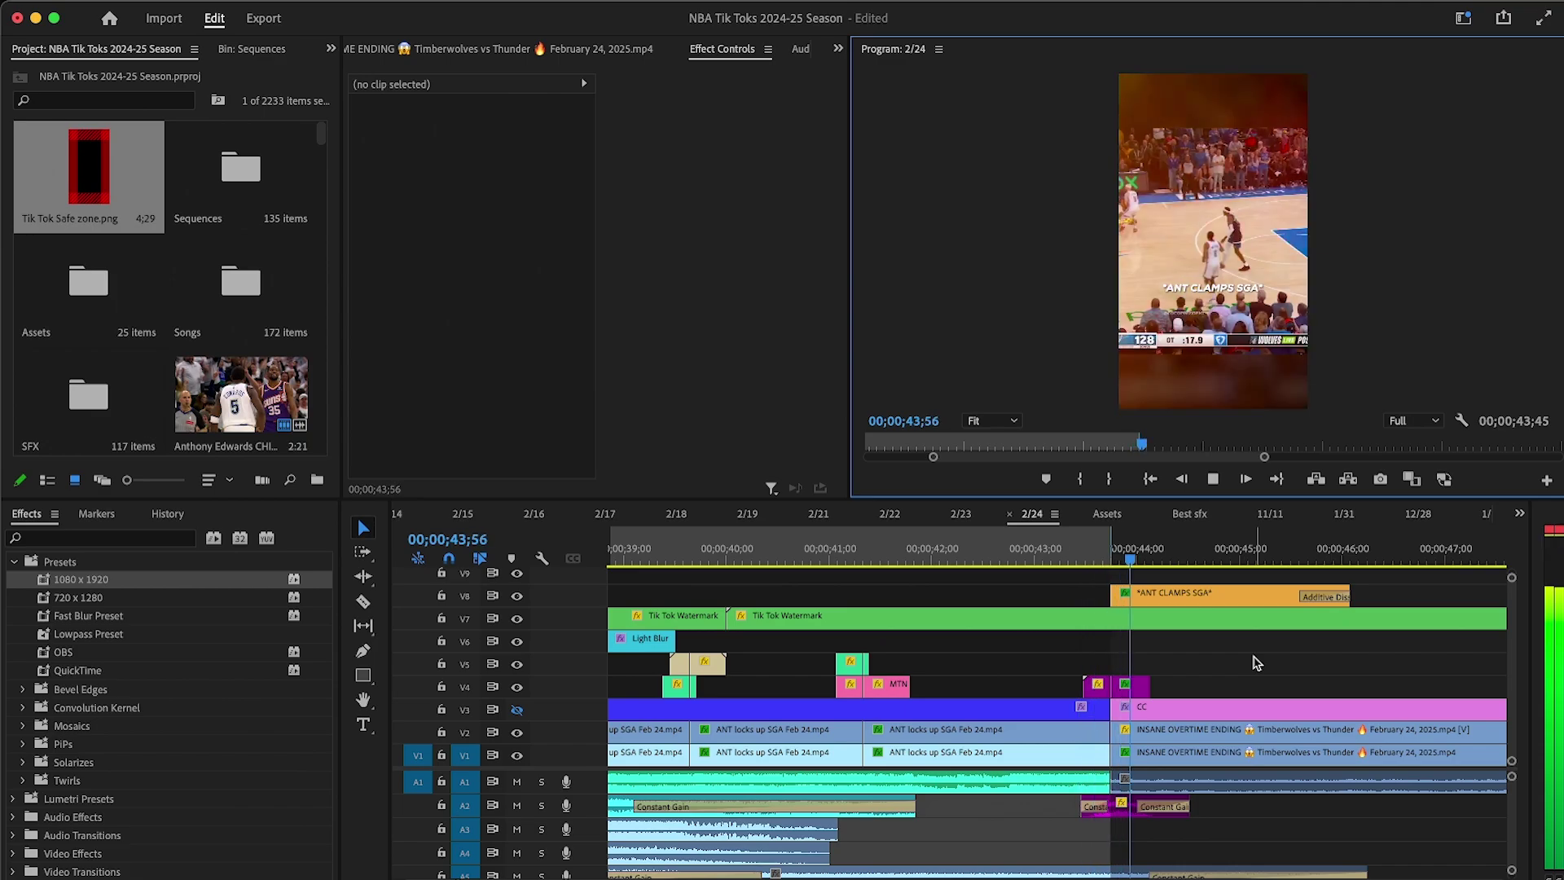
Step: Shift the first overtime clip on V2 horizontally to the left to reframe the play
key("minus")
key("minus")
left_click_drag(1100, 554, 1184, 562)
left_click(1227, 764)
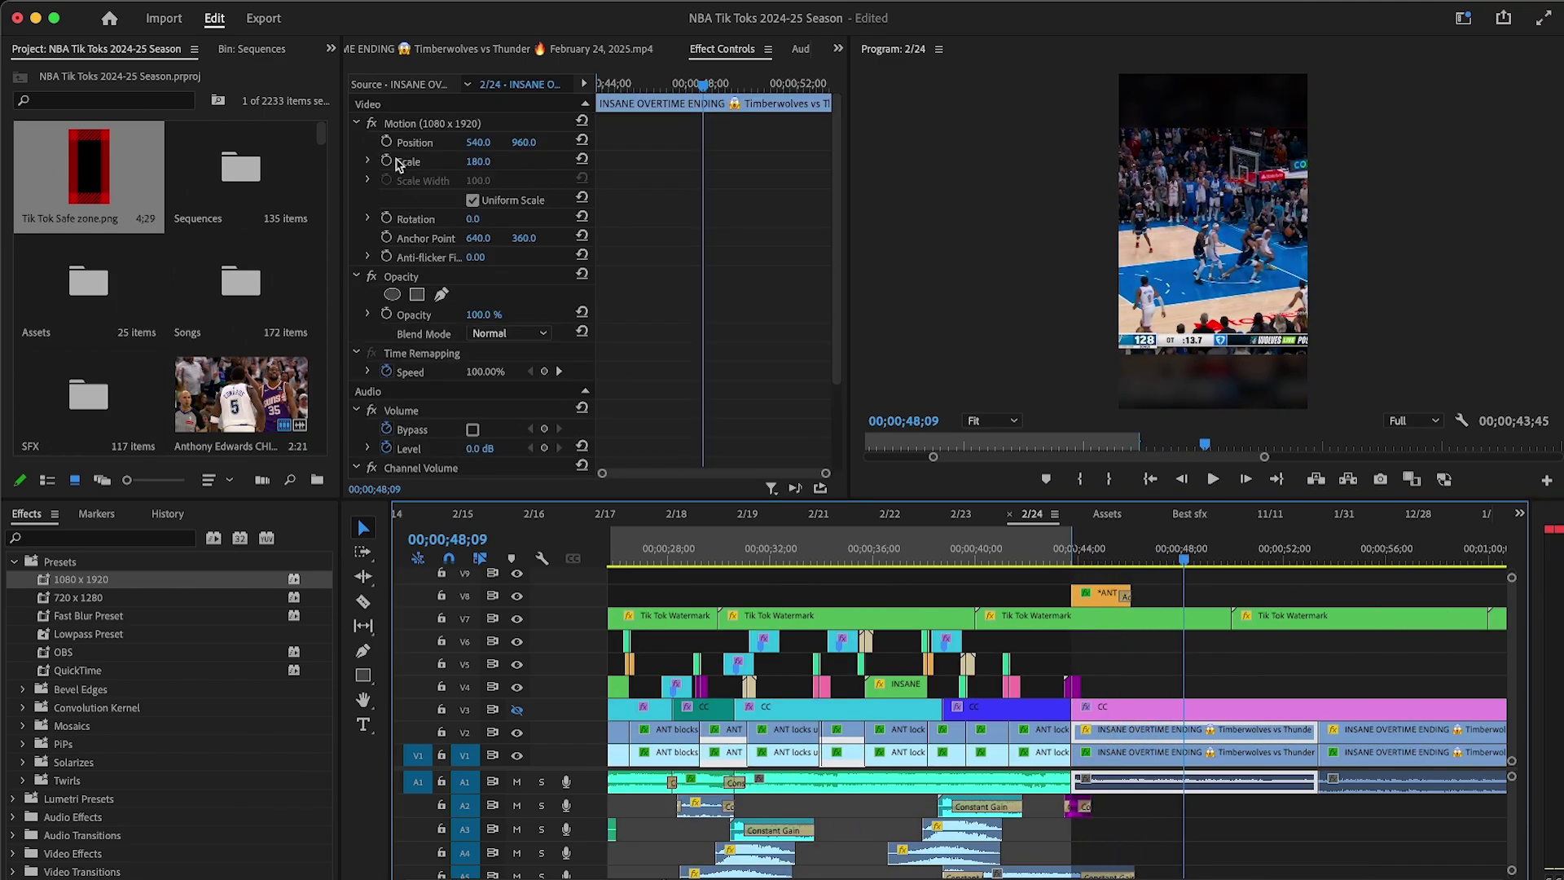
left_click_drag(478, 142, 415, 142)
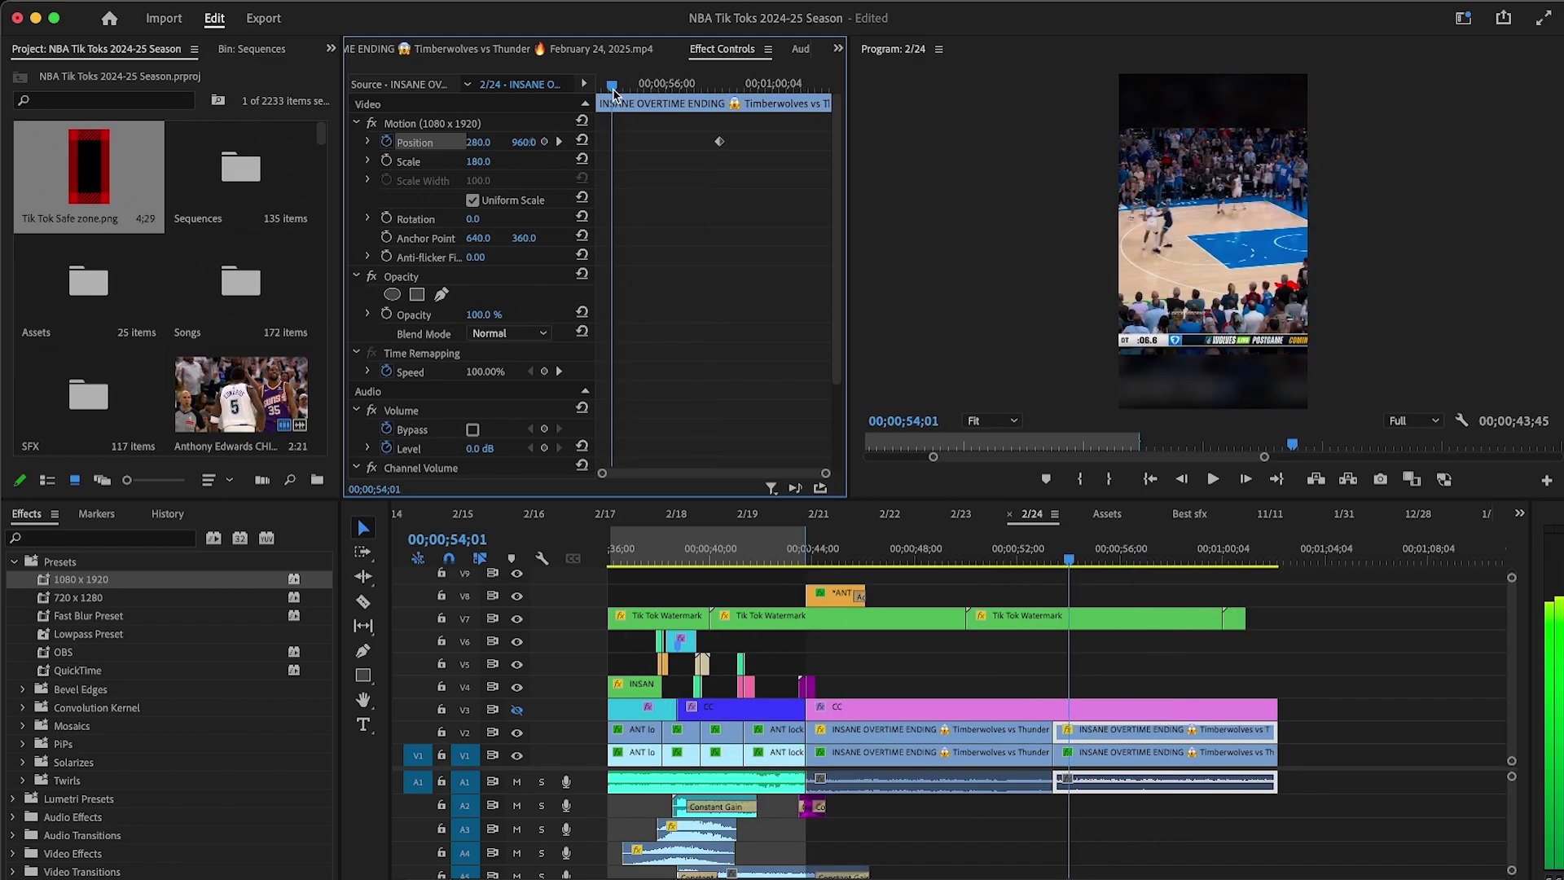
Step: Keyframe the second overtime clip's horizontal position at 956 at 00;00;53;59 and apply Ease Out to the position keyframes
key("Left")
key("Left")
left_click_drag(478, 145, 729, 148)
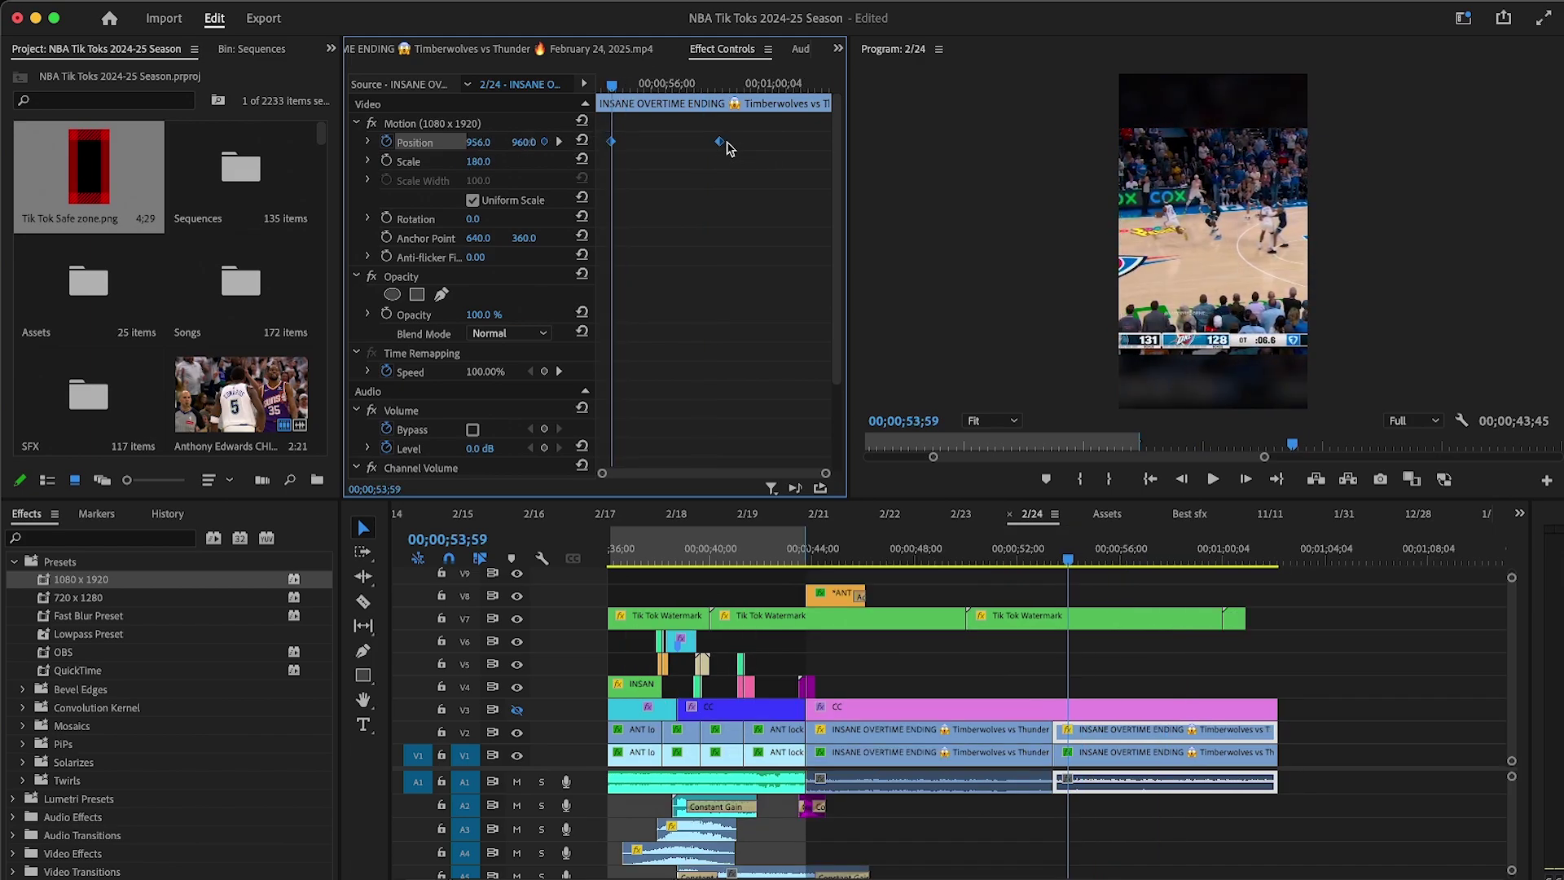
right_click(720, 145)
mouse_move(789, 311)
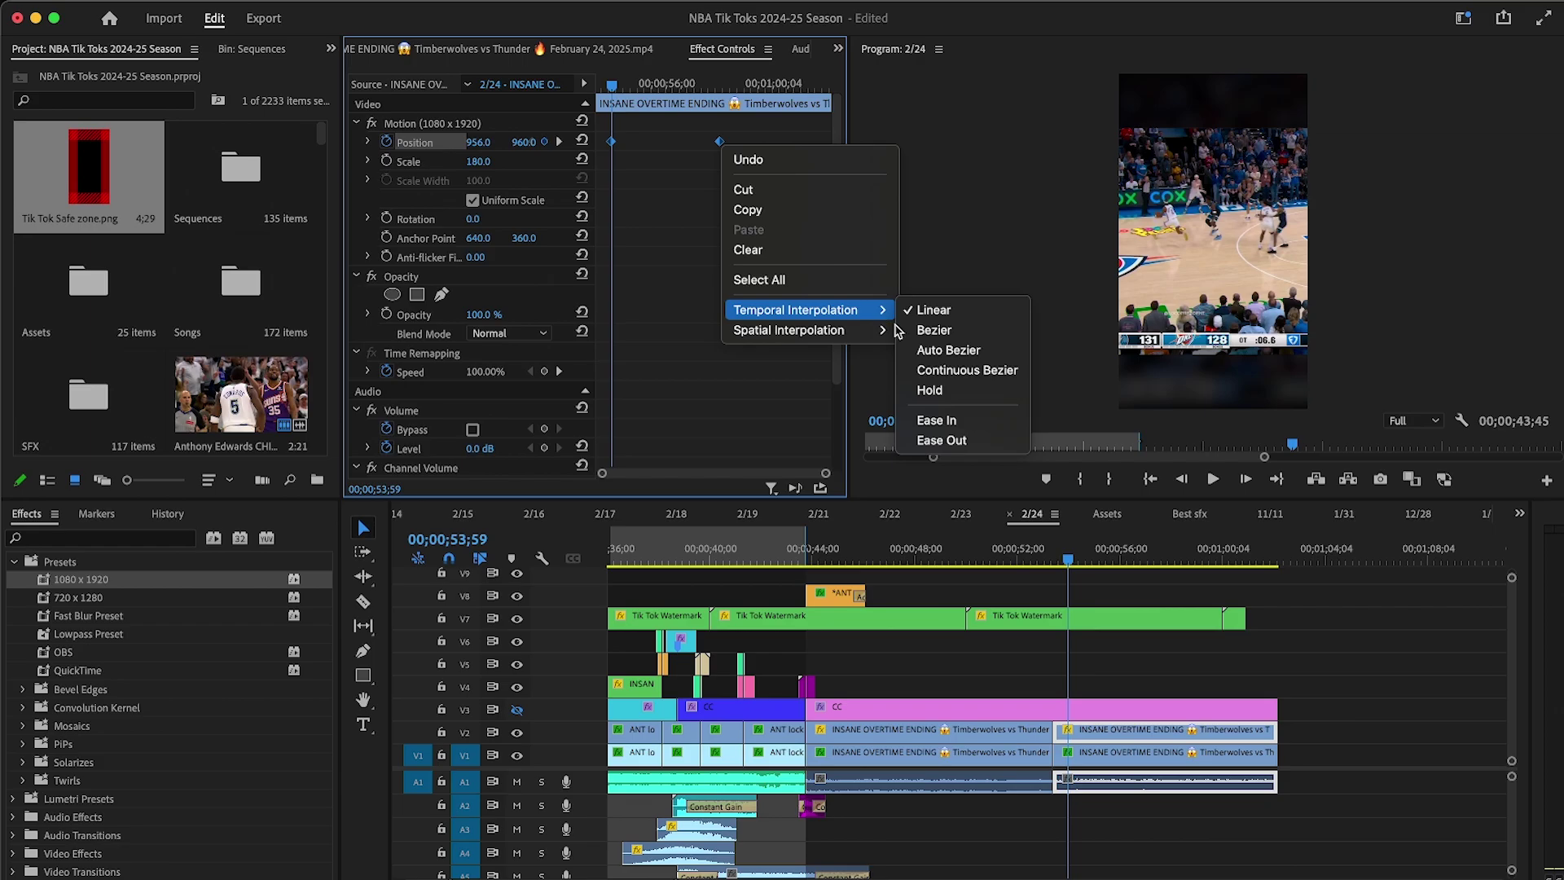
left_click(937, 439)
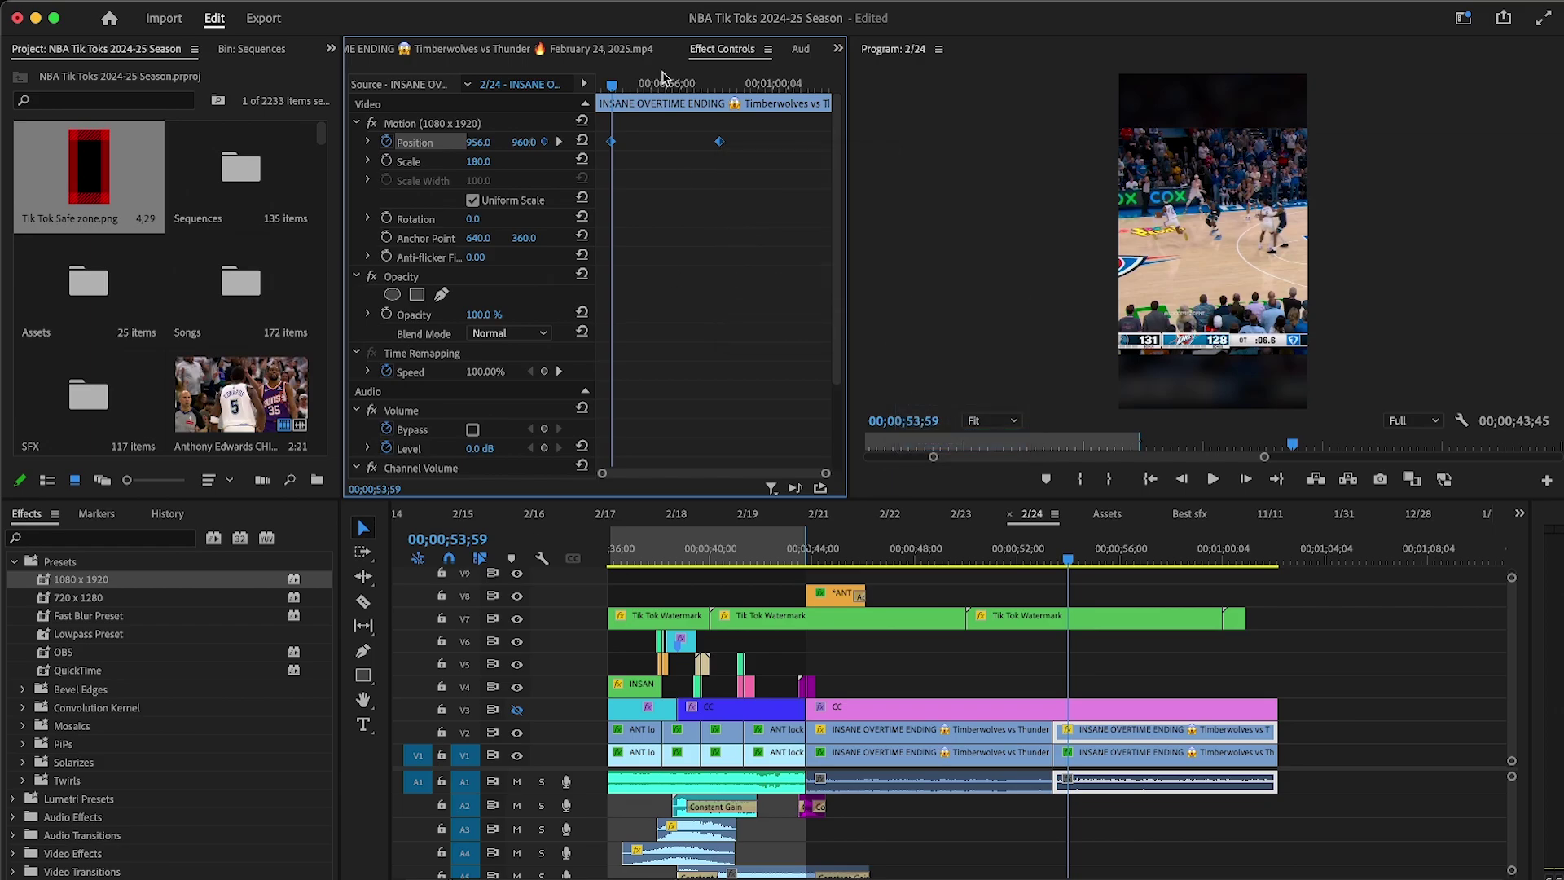
Step: Extend the last Tik Tok Watermark clip on V7 to the end of the overtime footage and play back the second overtime clip
left_click(1083, 693)
key("=")
left_click(1029, 553)
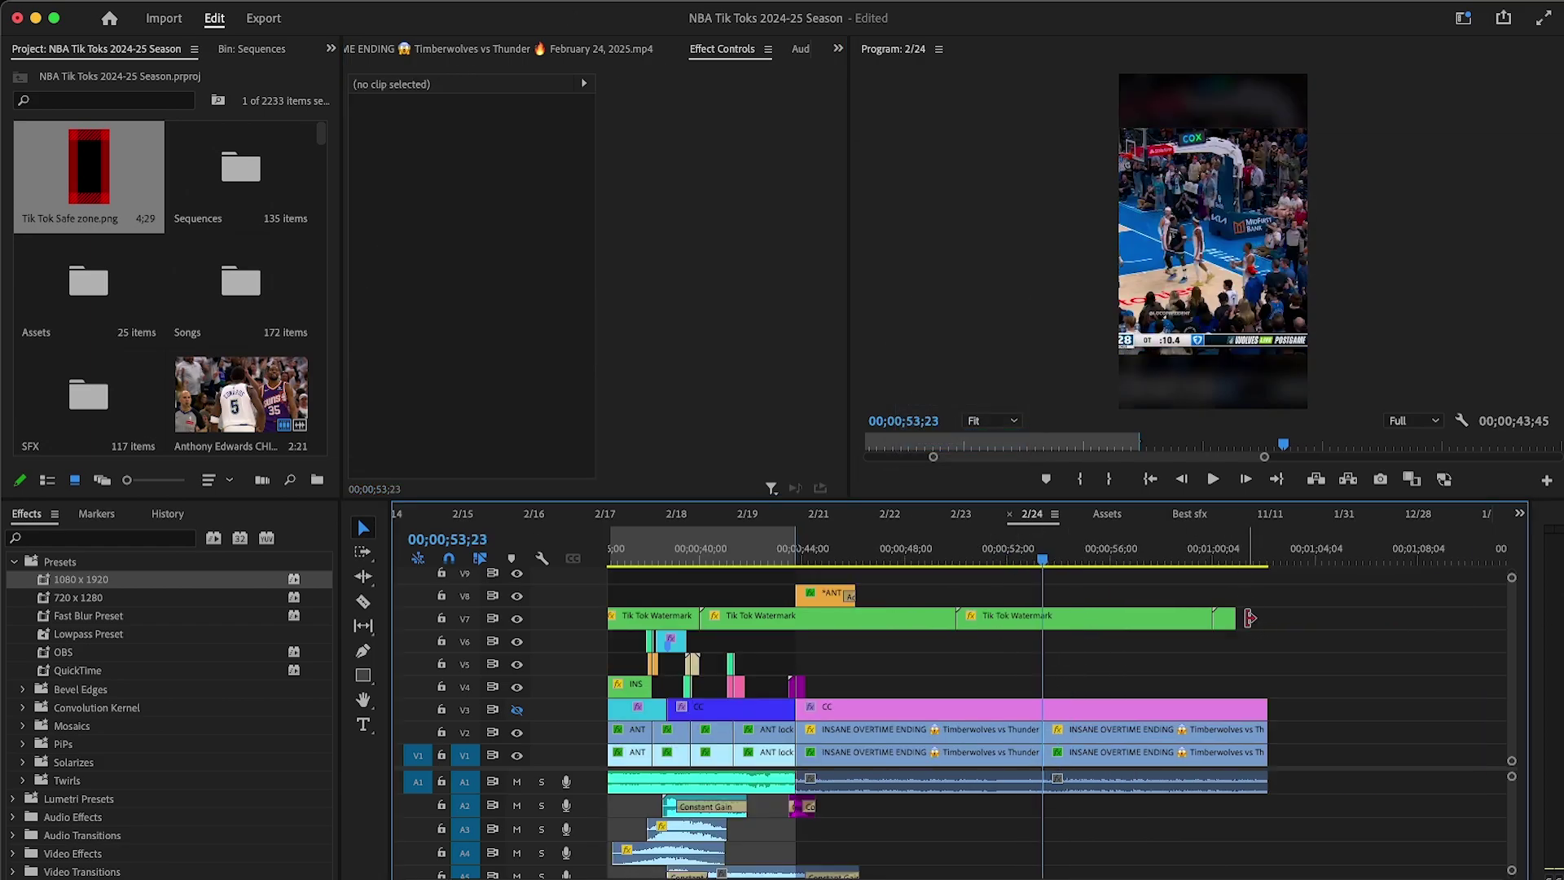
key("space")
key("-")
key("=")
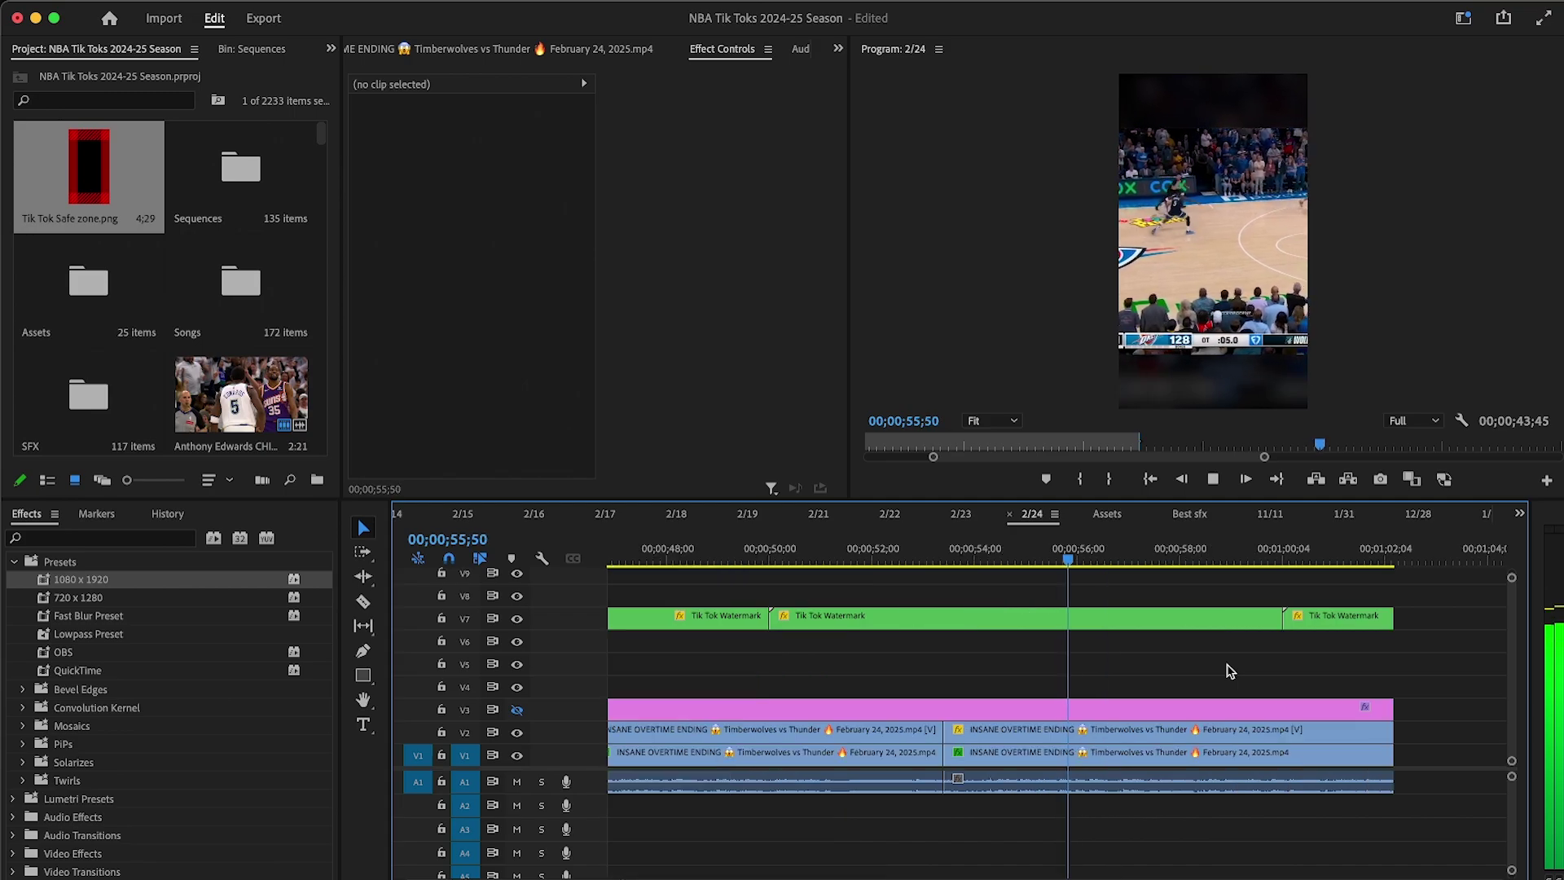
Step: Move the first position keyframe of the second overtime clip on V2 to about 00;00;56;00
key("-")
left_click_drag(1082, 539, 1085, 539)
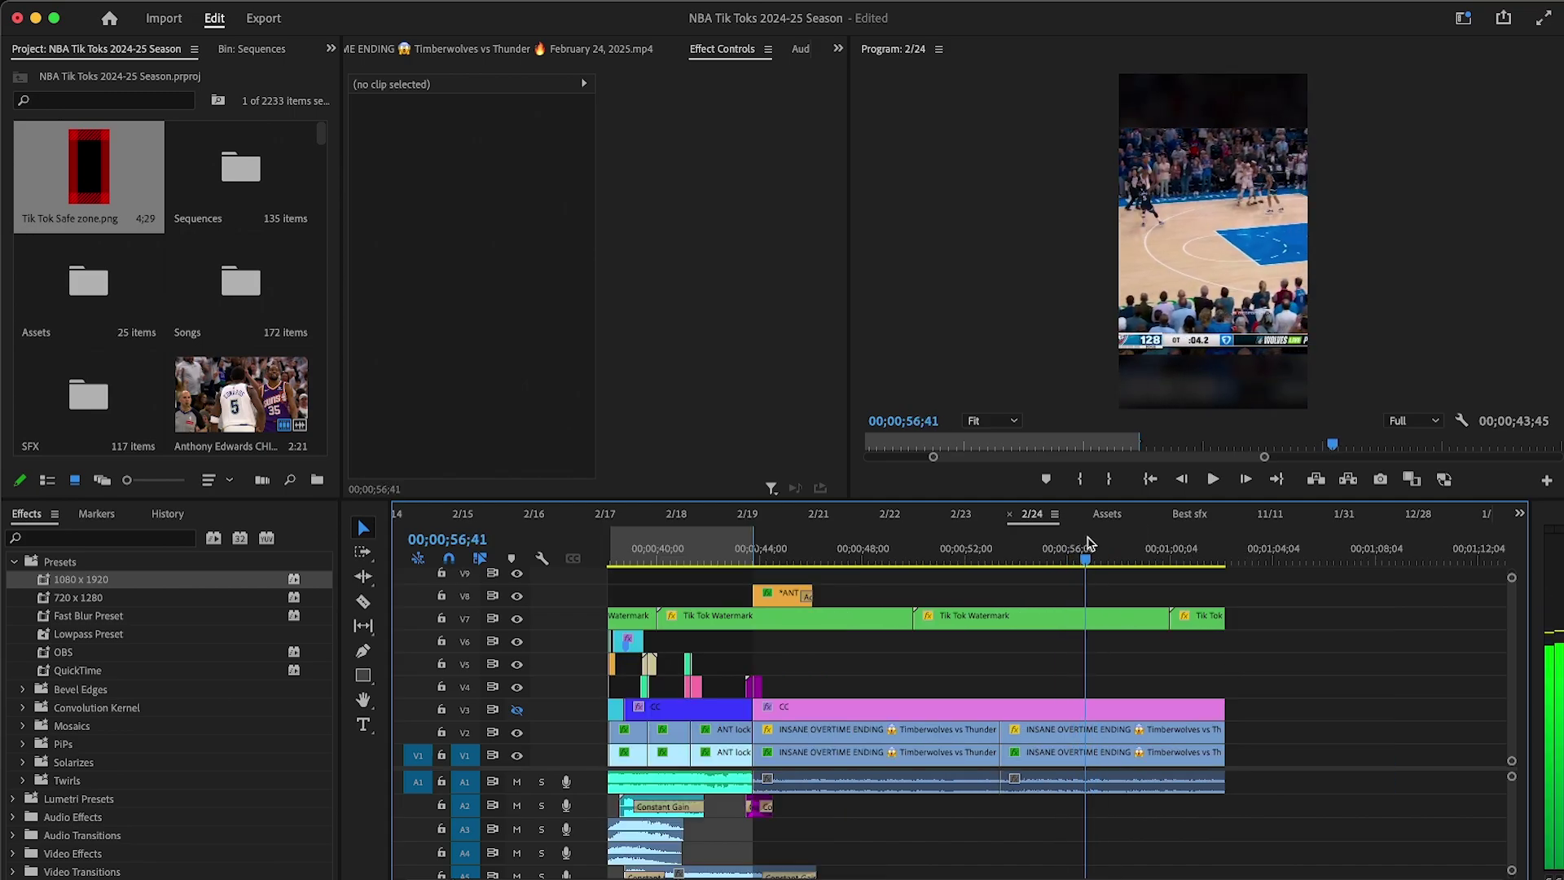
left_click(1083, 727)
left_click_drag(612, 142, 664, 141)
Step: Copy the green and pink transition layers on V5 and V4 near the main edit's end to the cut between the overtime clips
left_click(994, 556)
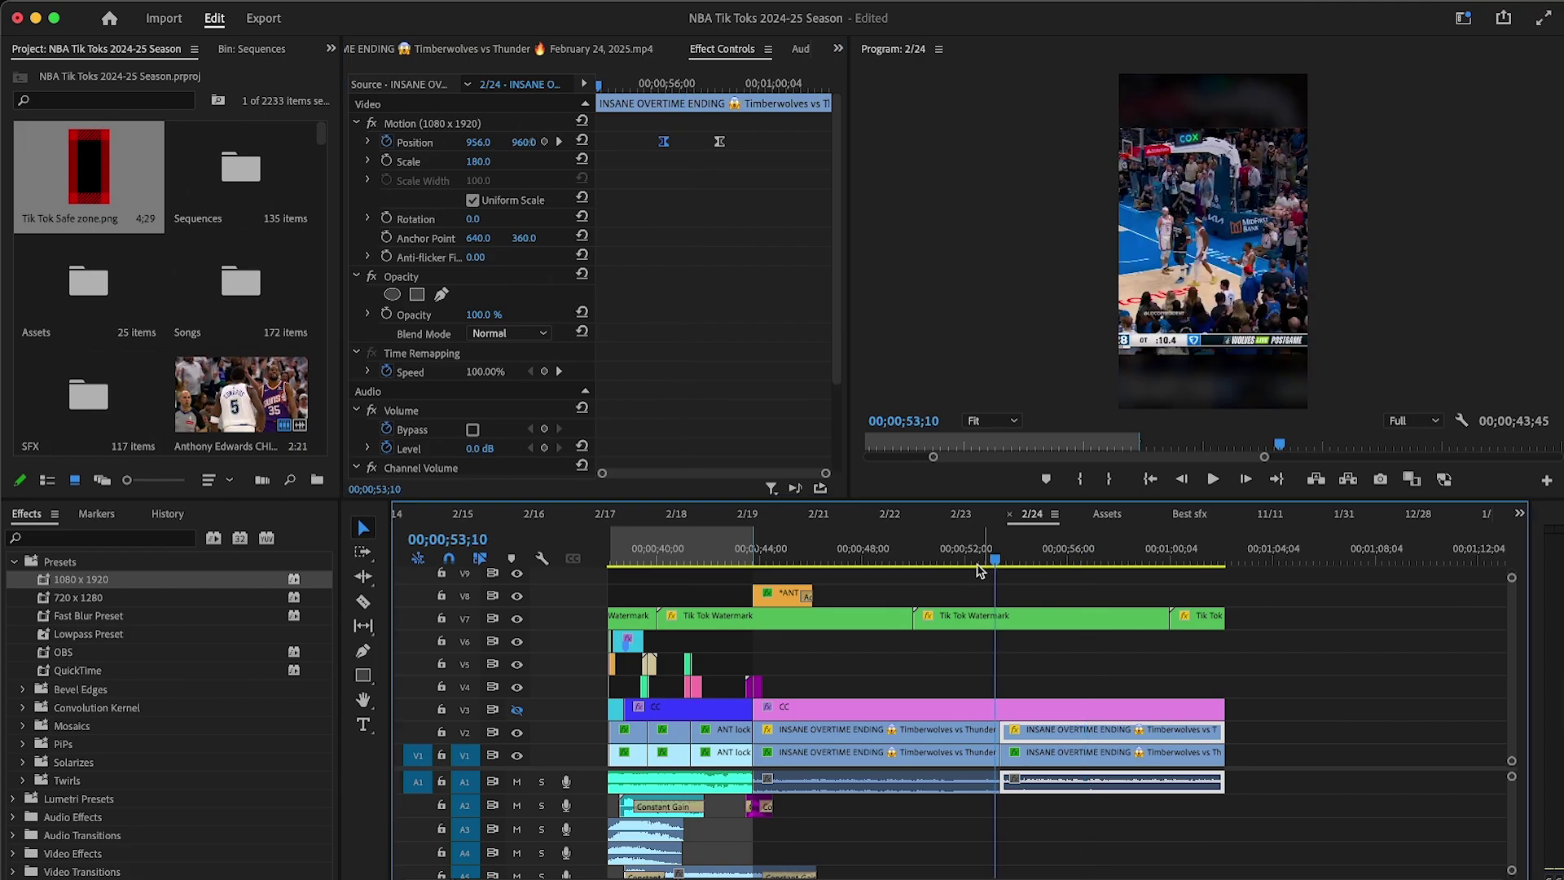
left_click_drag(719, 654, 687, 689)
left_click_drag(694, 685, 1005, 684)
left_click(940, 681)
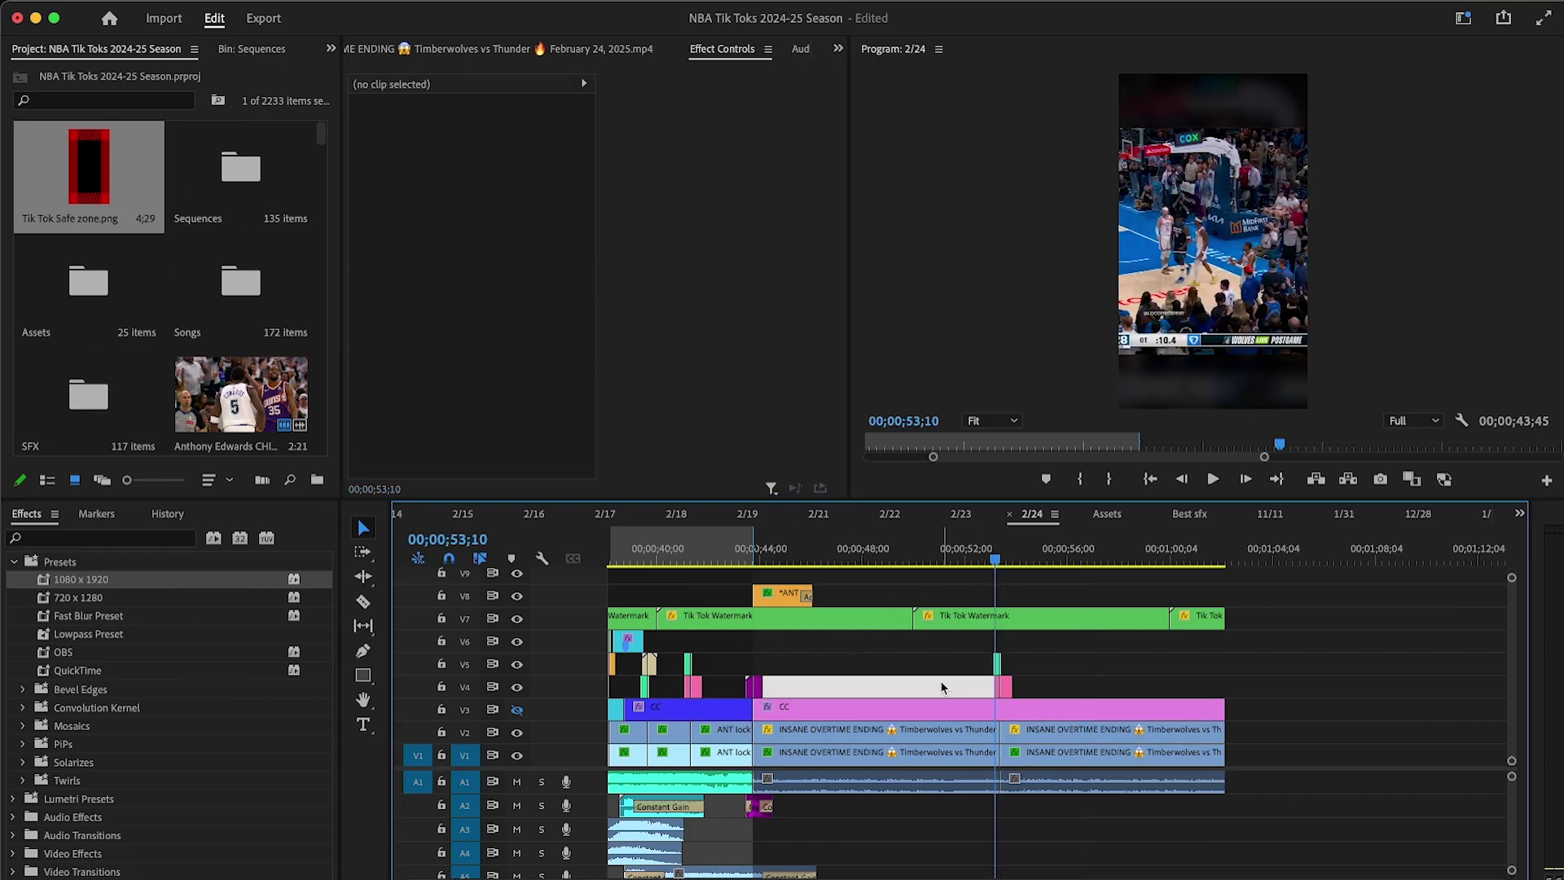
Step: Add a Constant Power audio transition at the cut between the overtime clips and adjust its duration to 00;00;00;32
key("Down")
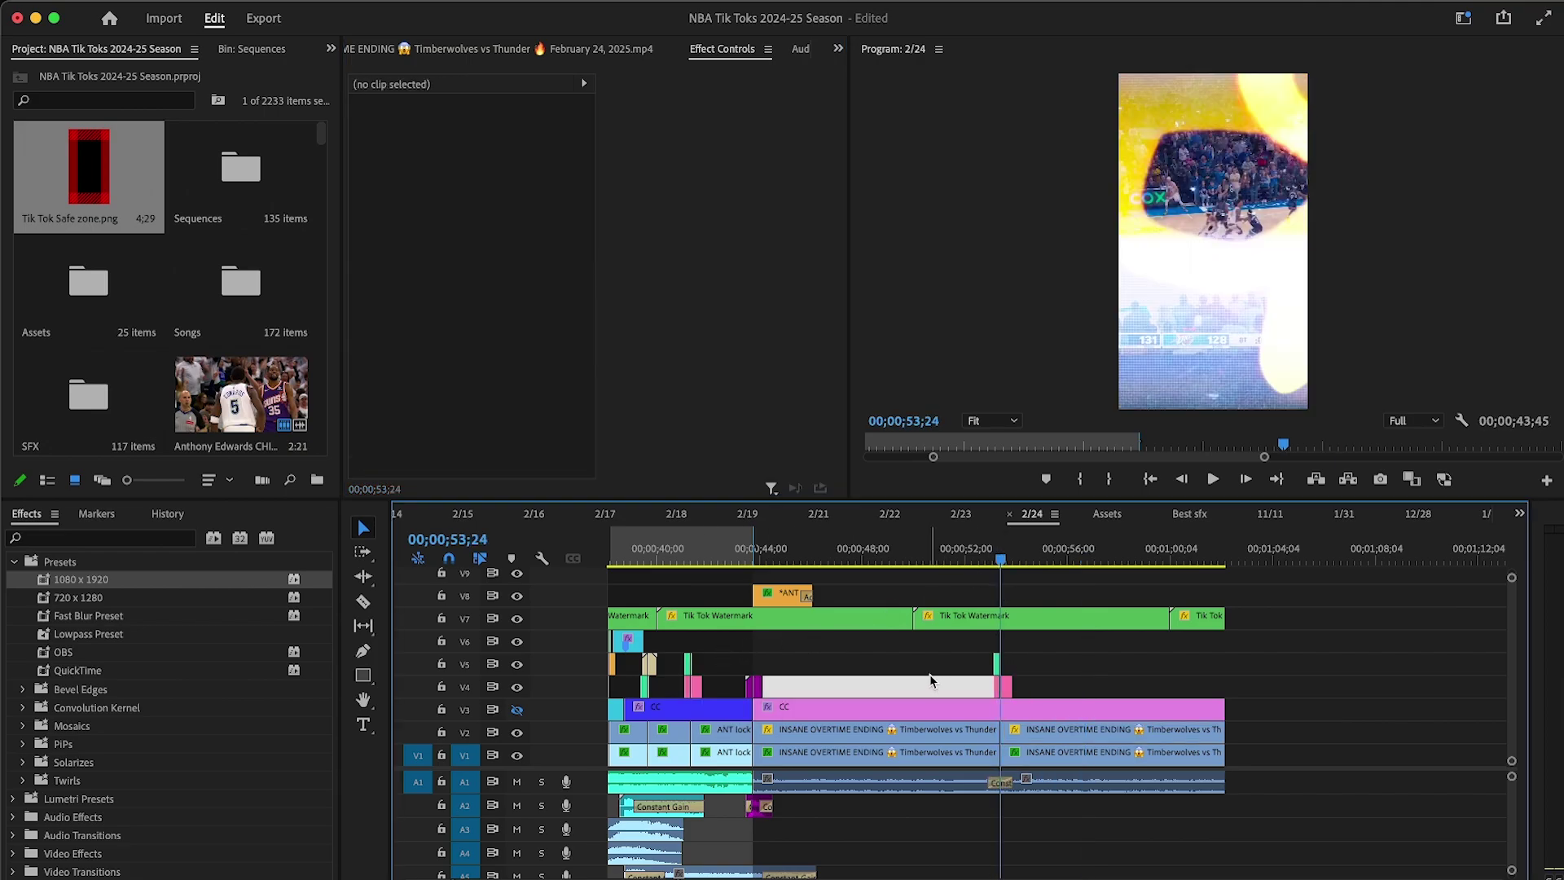
scroll(935, 687, "up", 2)
left_click(1072, 785)
left_click_drag(1080, 783, 1067, 784)
key("minus")
key("minus")
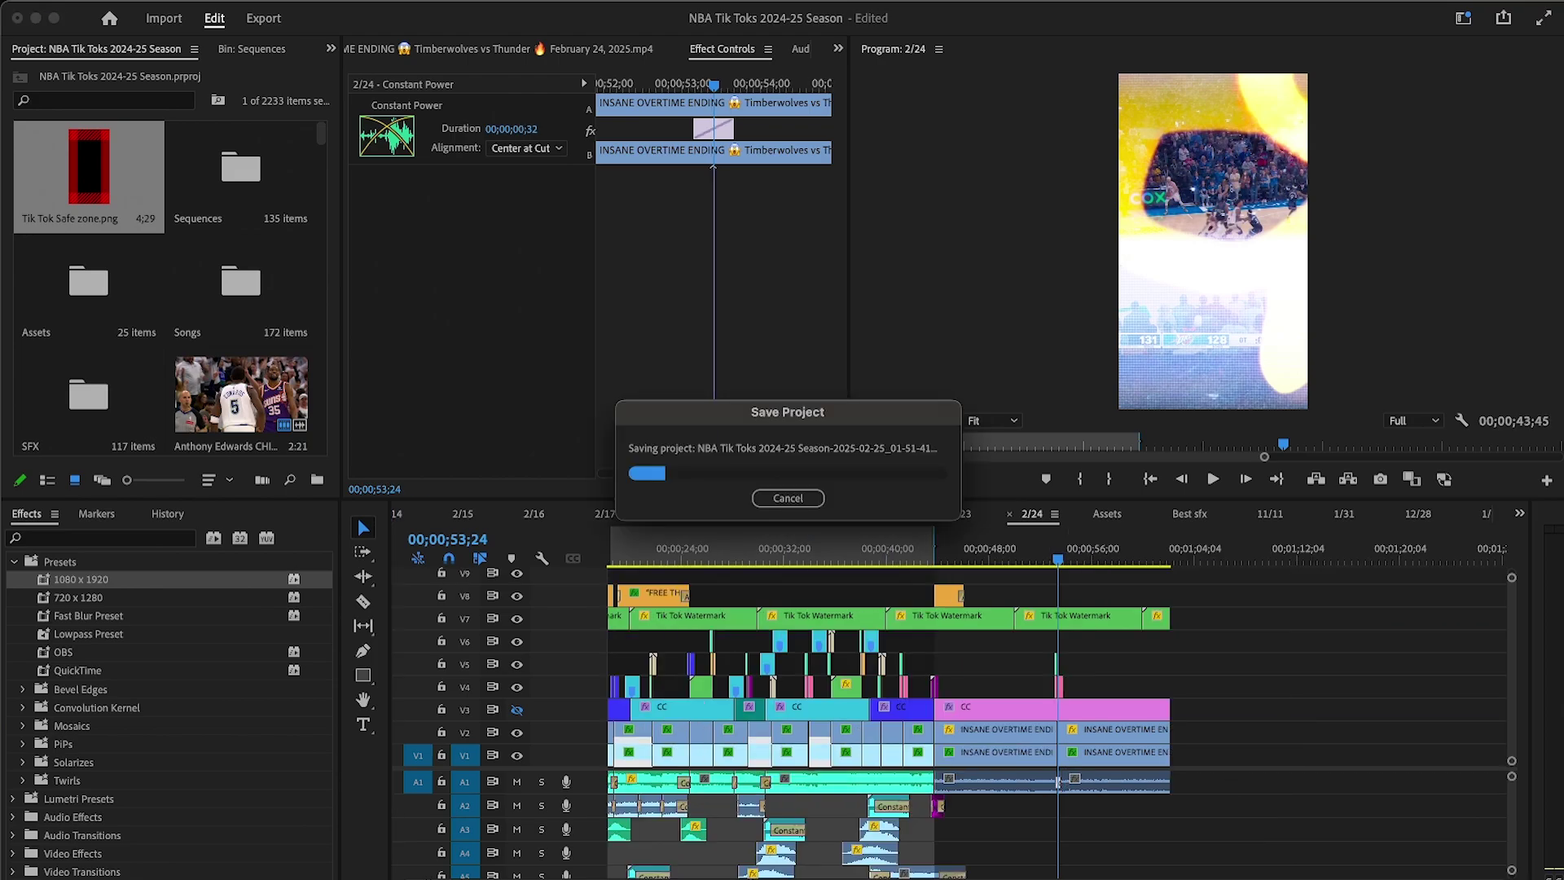
Step: Paste only the Fast Blur effect onto the overtime clips on V2, leaving out Motion and Crop
key("super+Tab")
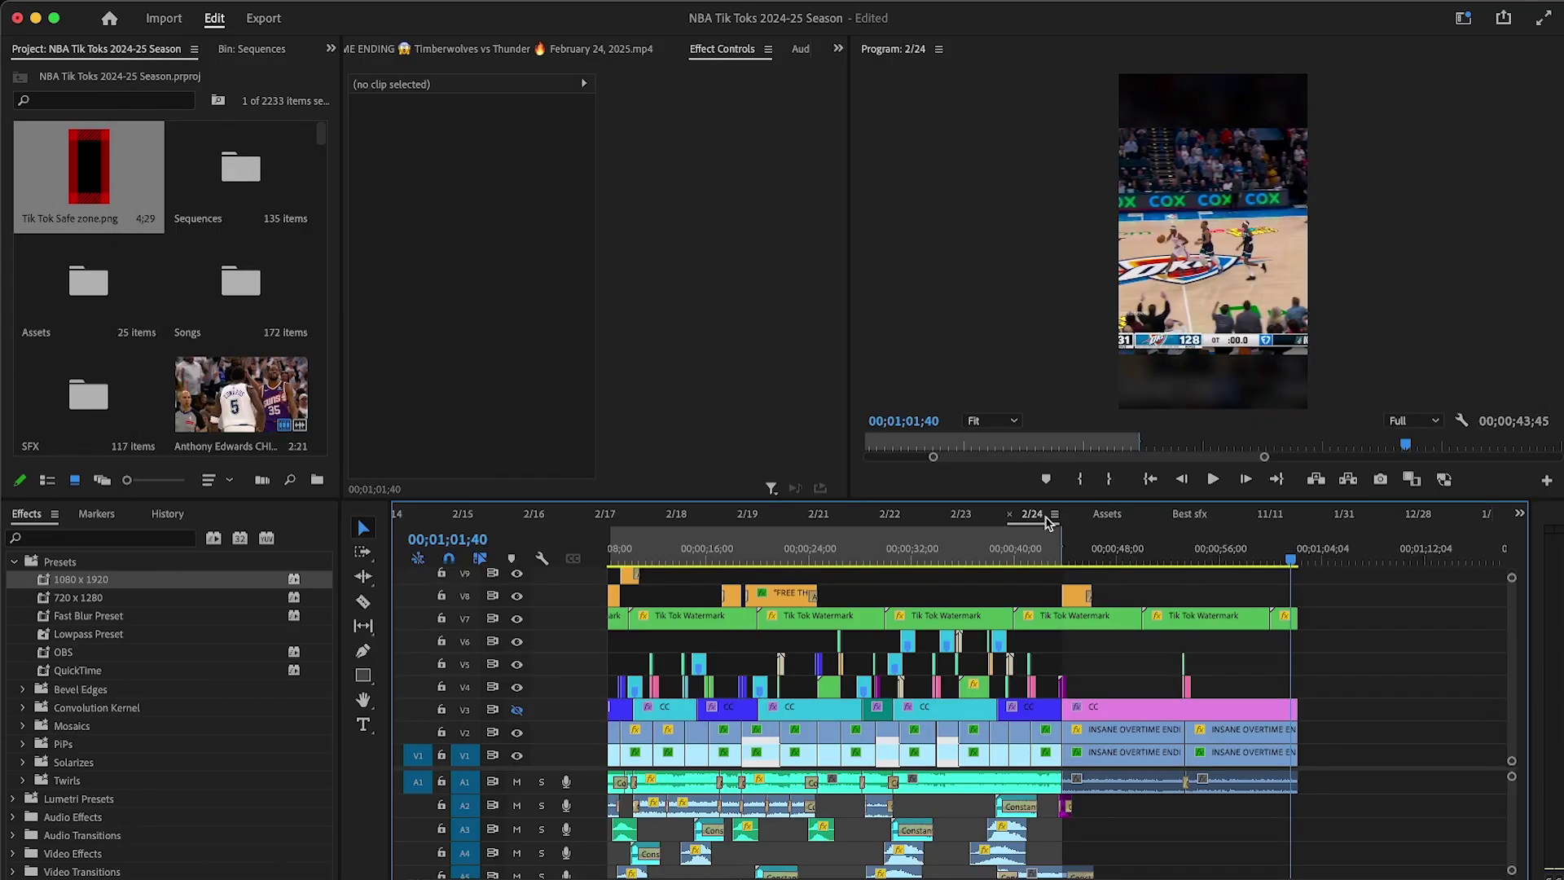
key("minus")
left_click_drag(1037, 730, 929, 732)
right_click(929, 732)
left_click(1009, 790)
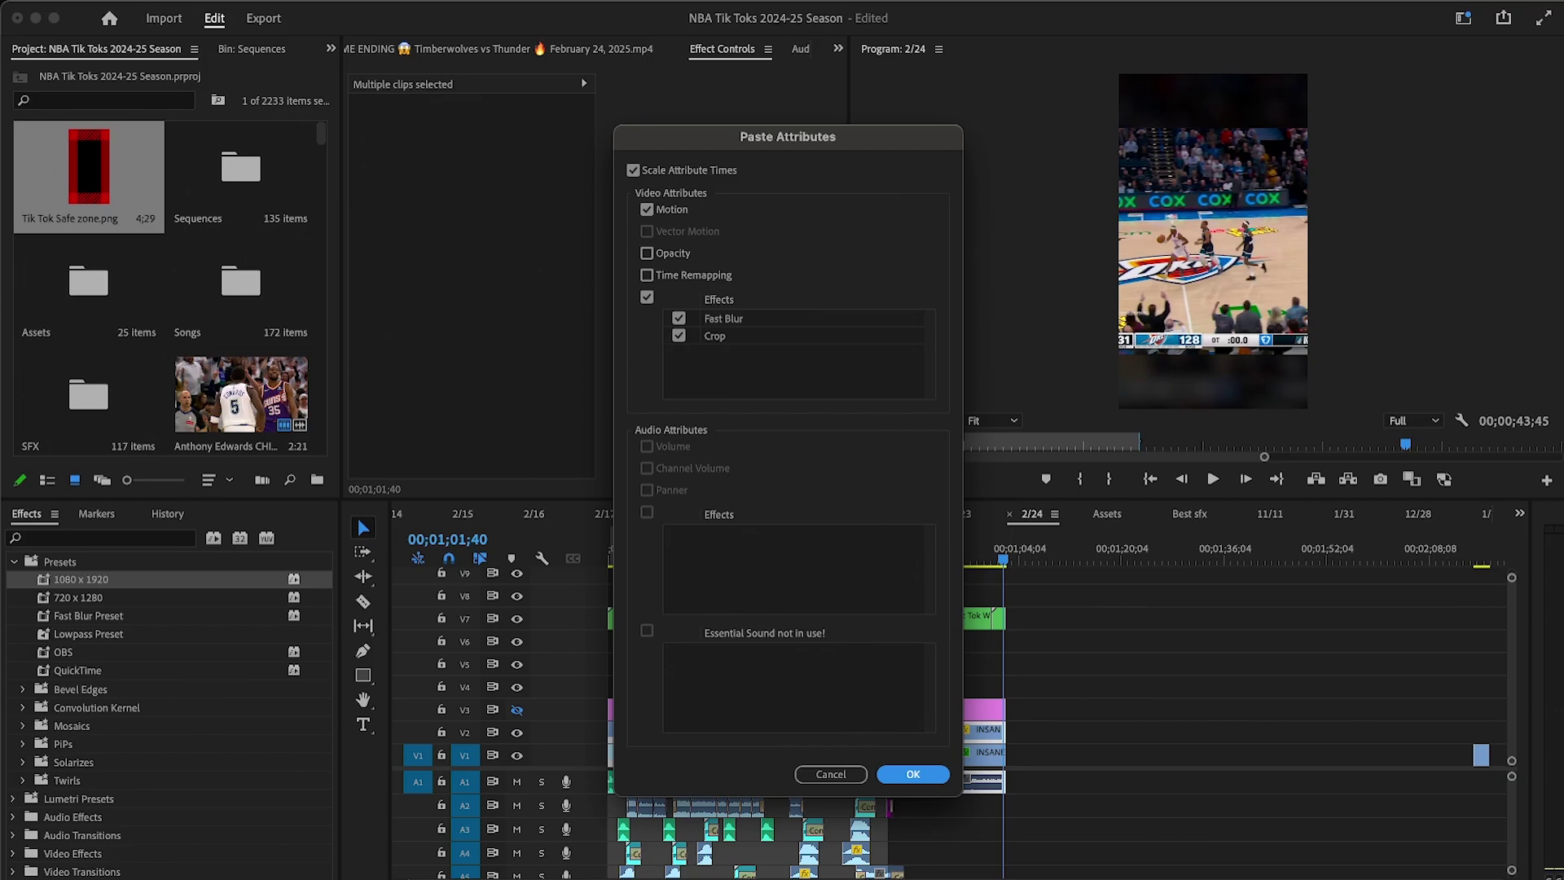
left_click(647, 211)
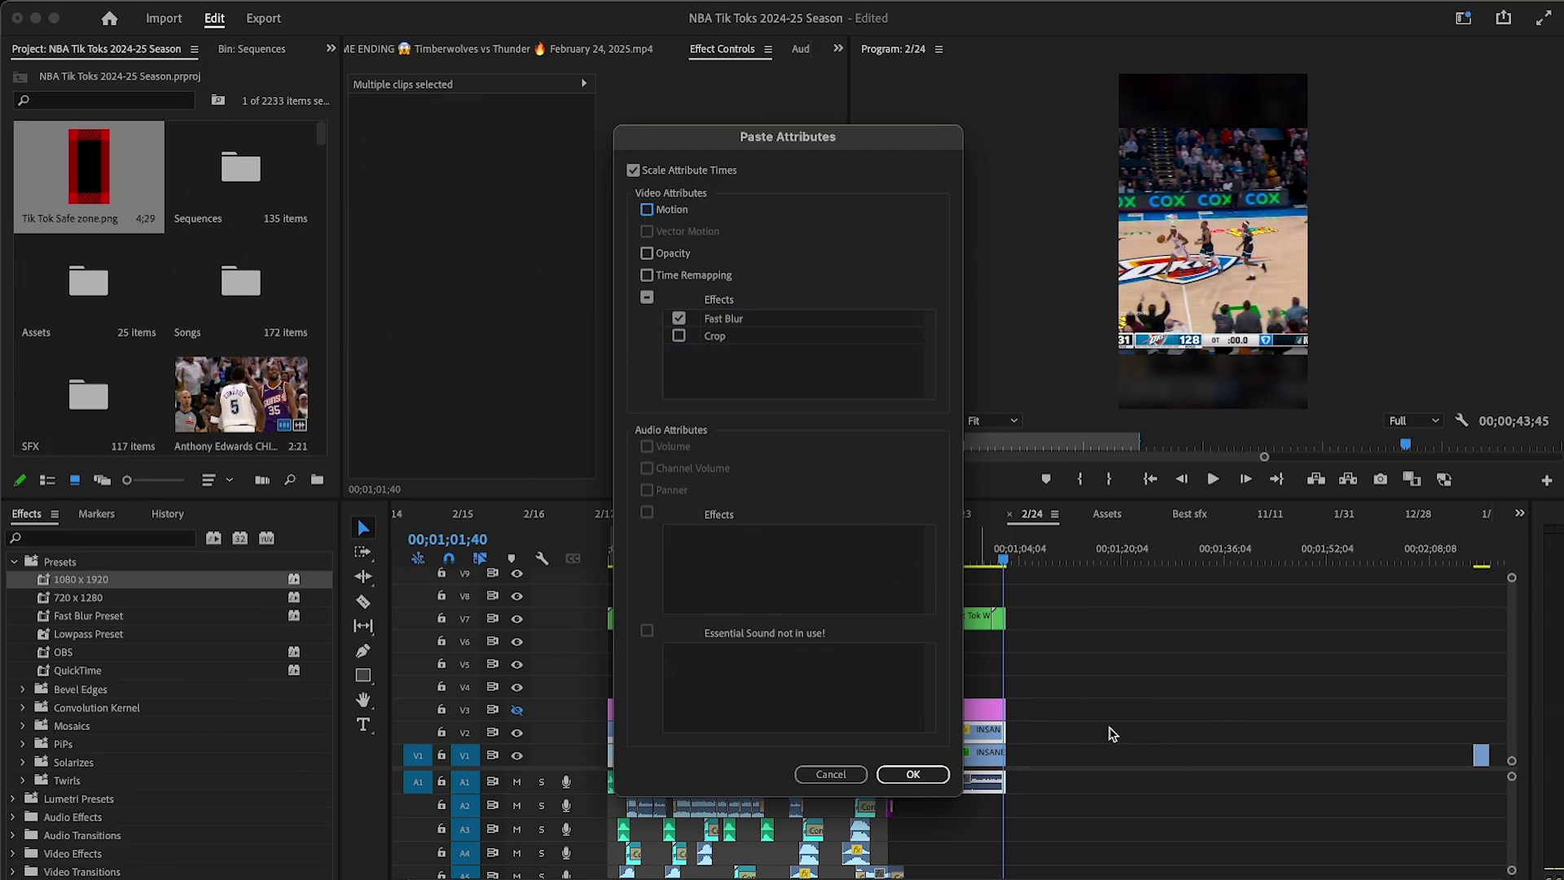
left_click(914, 773)
Step: Play back the sequence from the end of the main edit into the overtime section
left_click(819, 553)
key("=")
left_click(1212, 478)
left_click(1234, 660)
key("-")
Step: Move the overtime clips' audio from A1 to A2 and the purple transition's sound from A2 to A3
left_click(1103, 555)
key("-")
key("-")
left_click_drag(1084, 794, 890, 835)
key("=")
key("=")
key("=")
left_click_drag(1034, 783, 1083, 796)
left_click(1087, 790)
key("-")
key("-")
key("-")
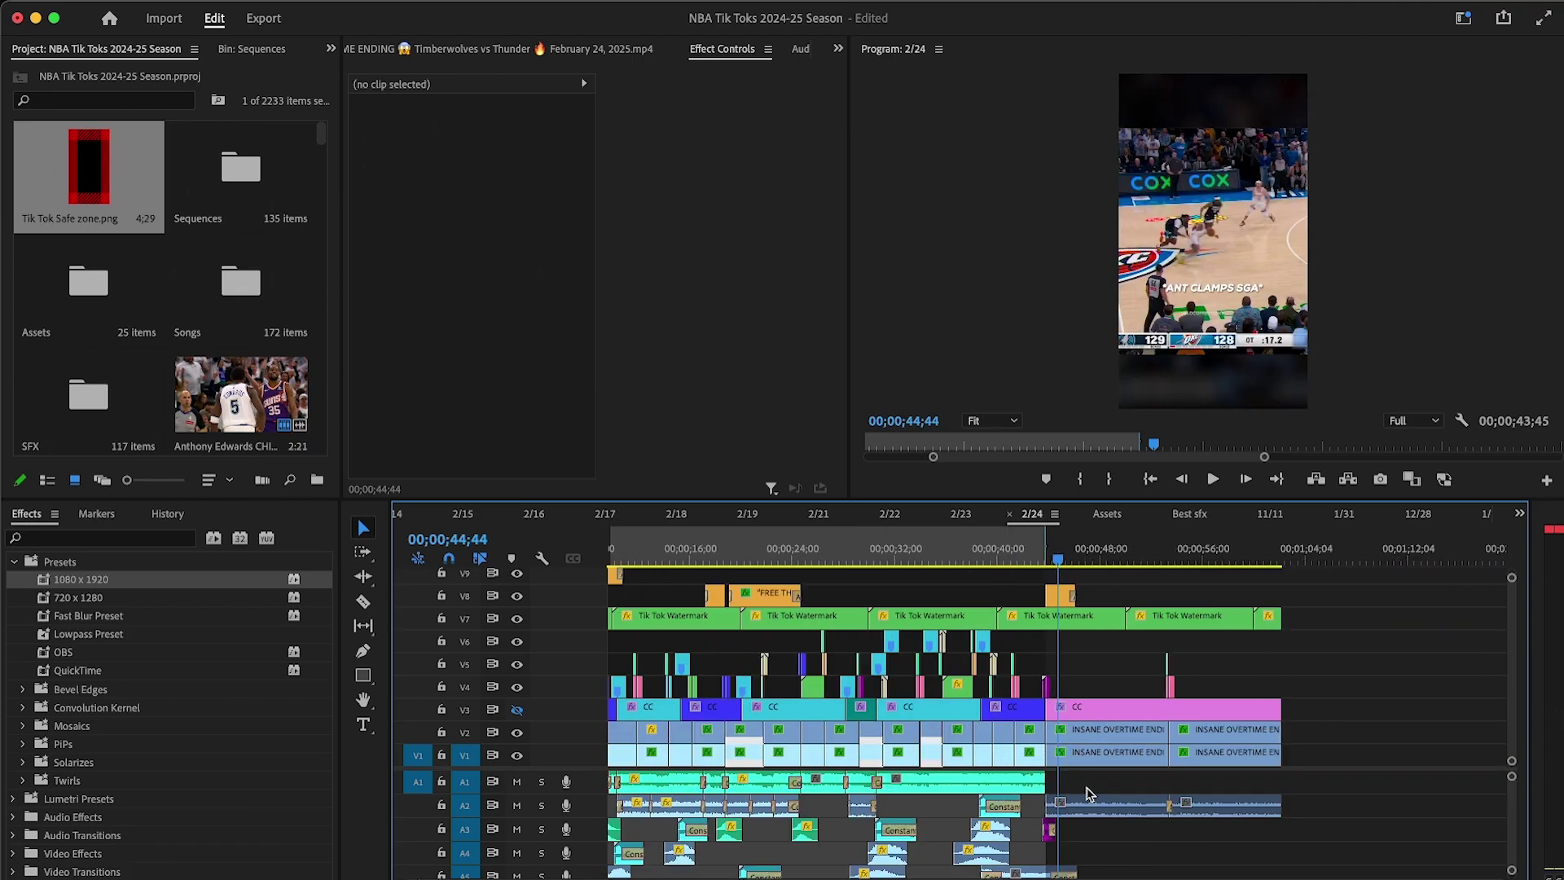
Step: Extend the A1 song under the overtime section to 00;00;59;28 and cut it where that section starts
left_click(984, 556)
key("=")
key("backslash")
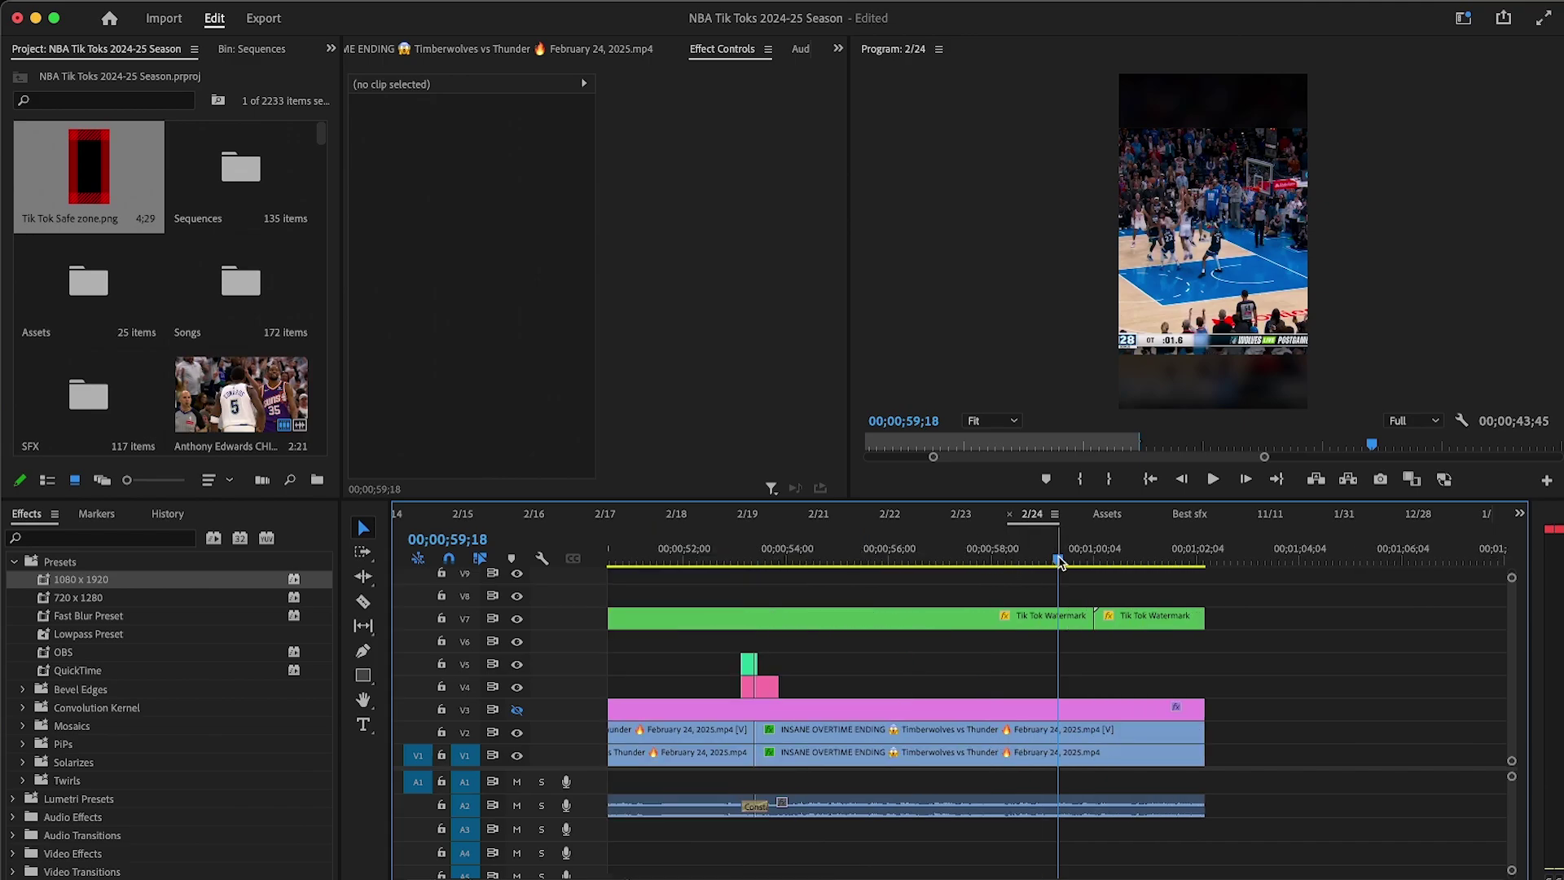
left_click(1070, 558)
key("backslash")
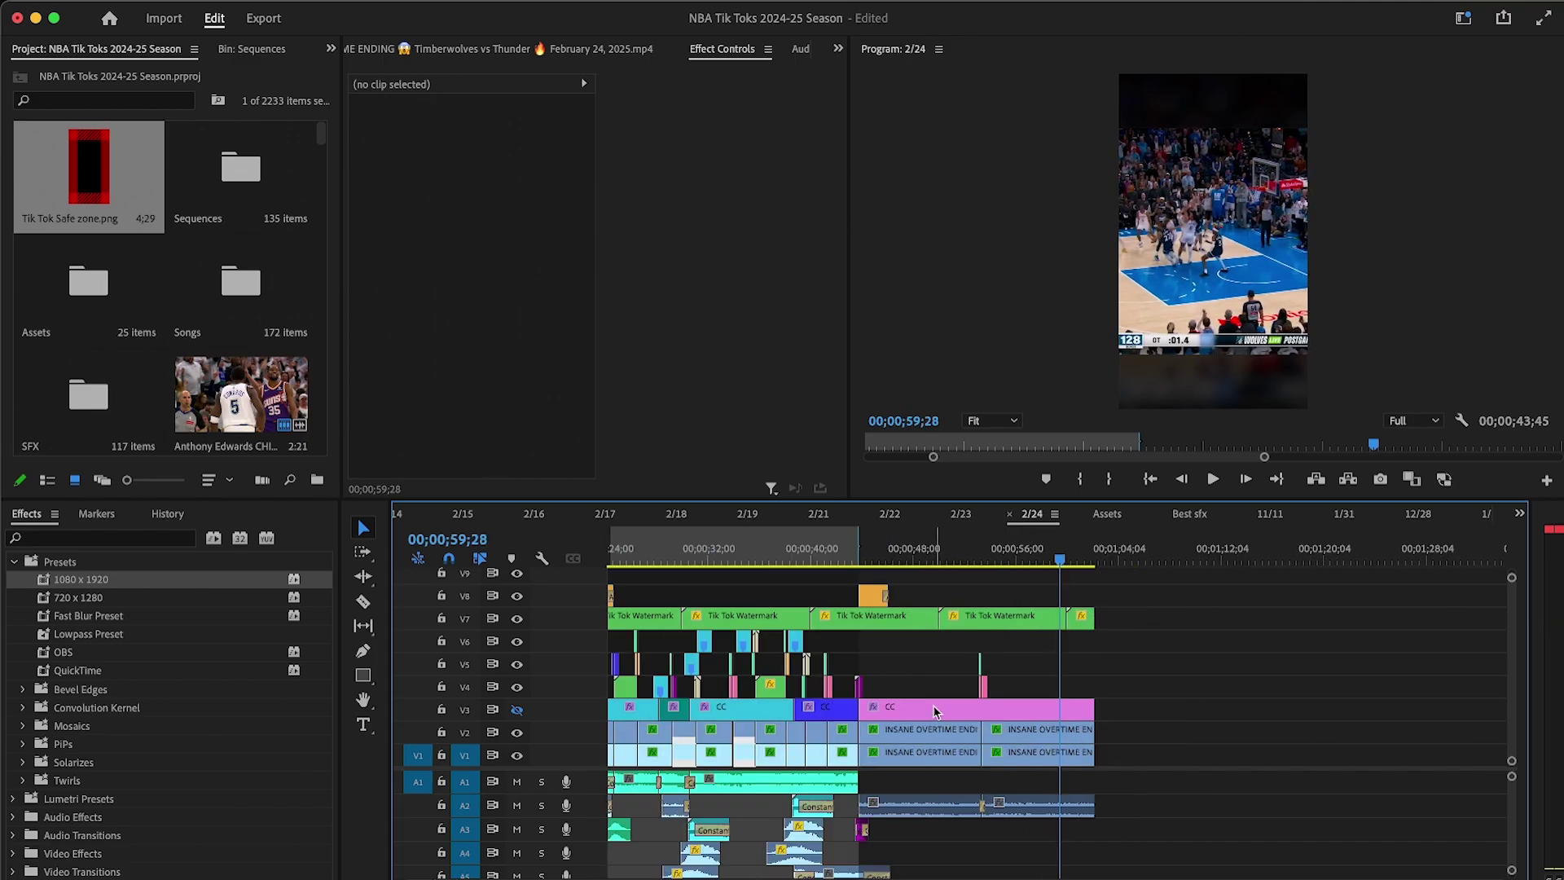
left_click_drag(860, 781, 1069, 785)
key("c")
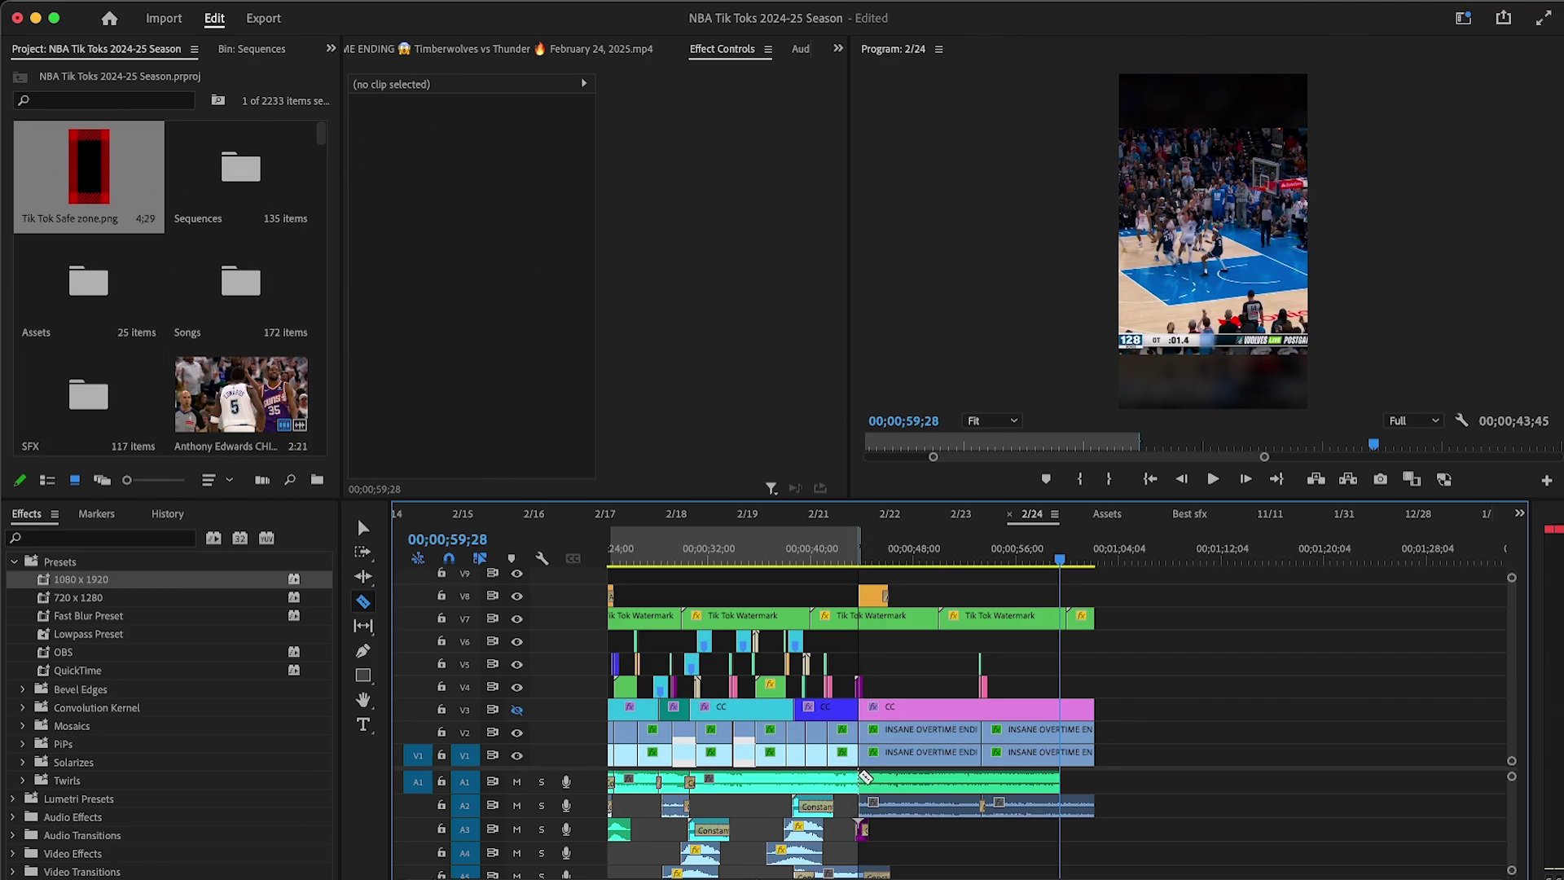
Step: Search the effects for "const" and add a Constant Power transition at the song's cut at the start of the overtime section
left_click(143, 538)
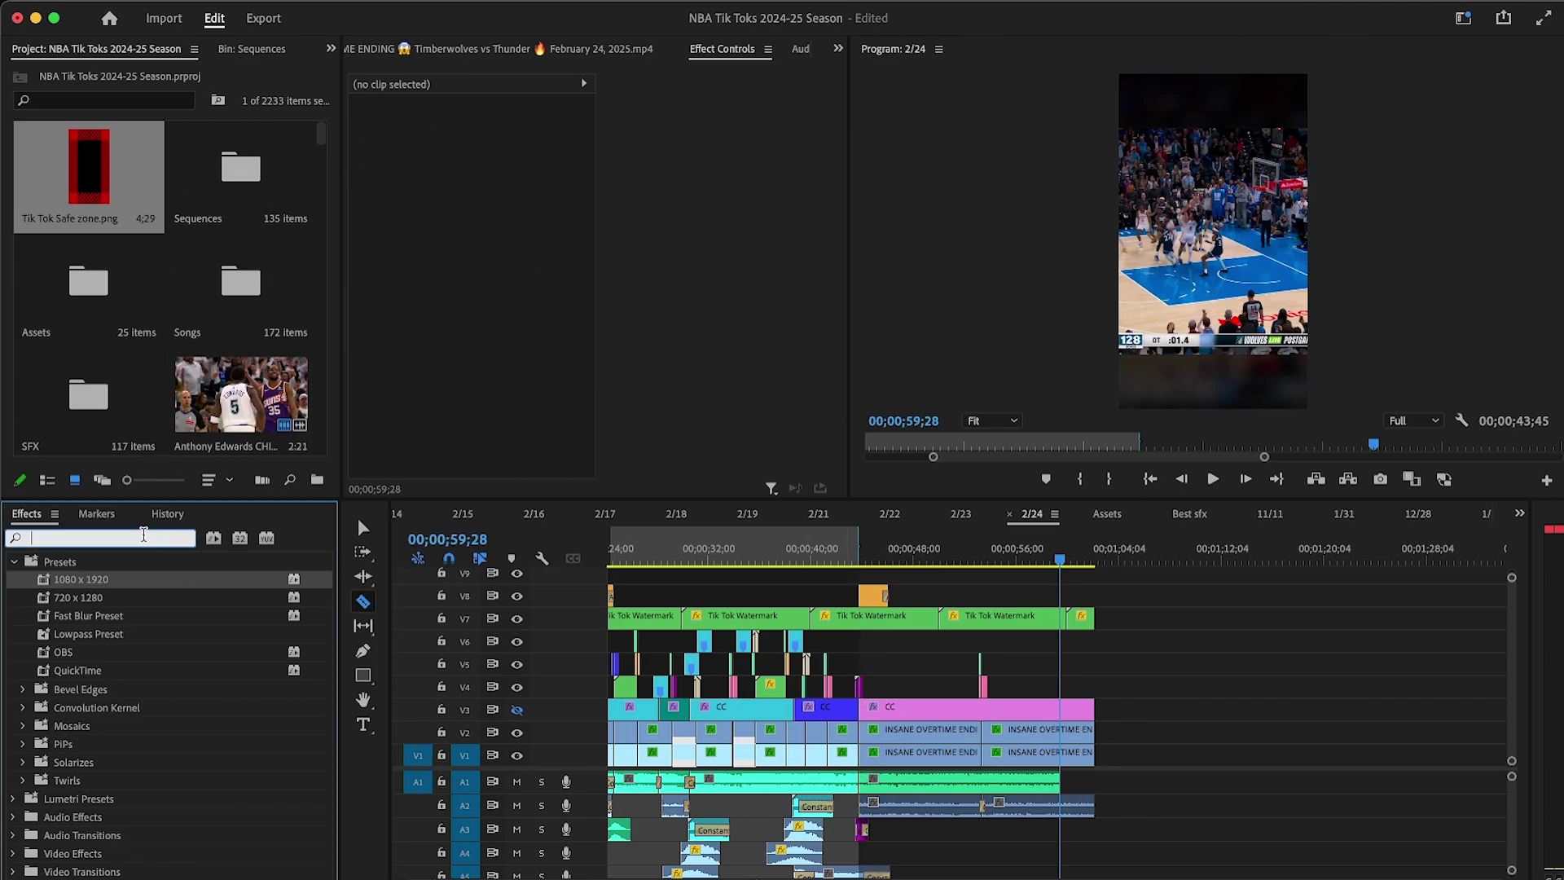
type("c")
type("onst")
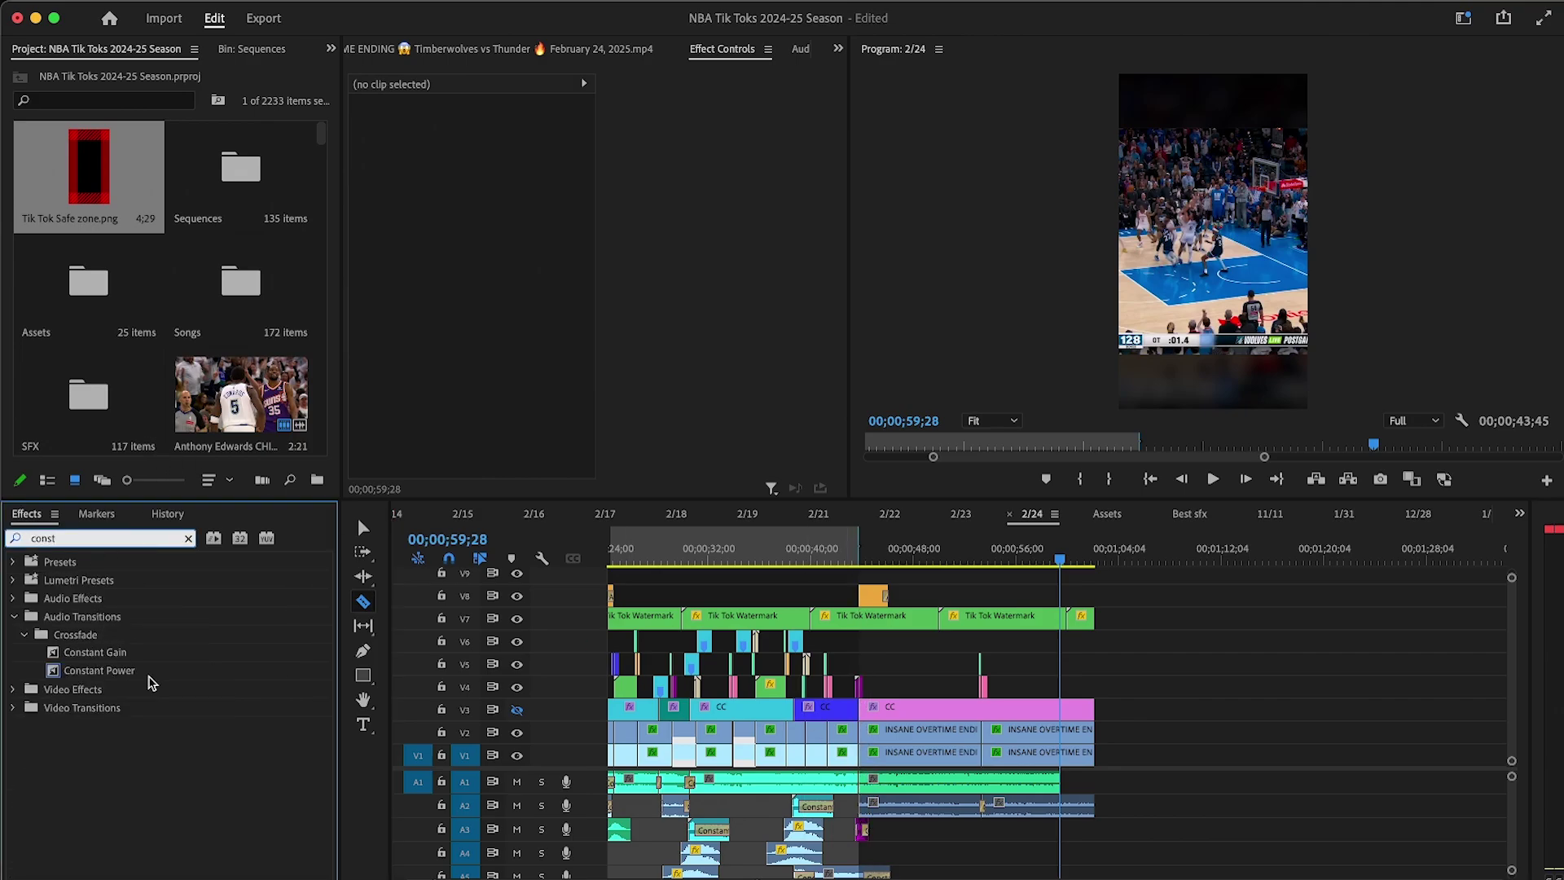
left_click_drag(100, 669, 886, 780)
key("=")
key("v")
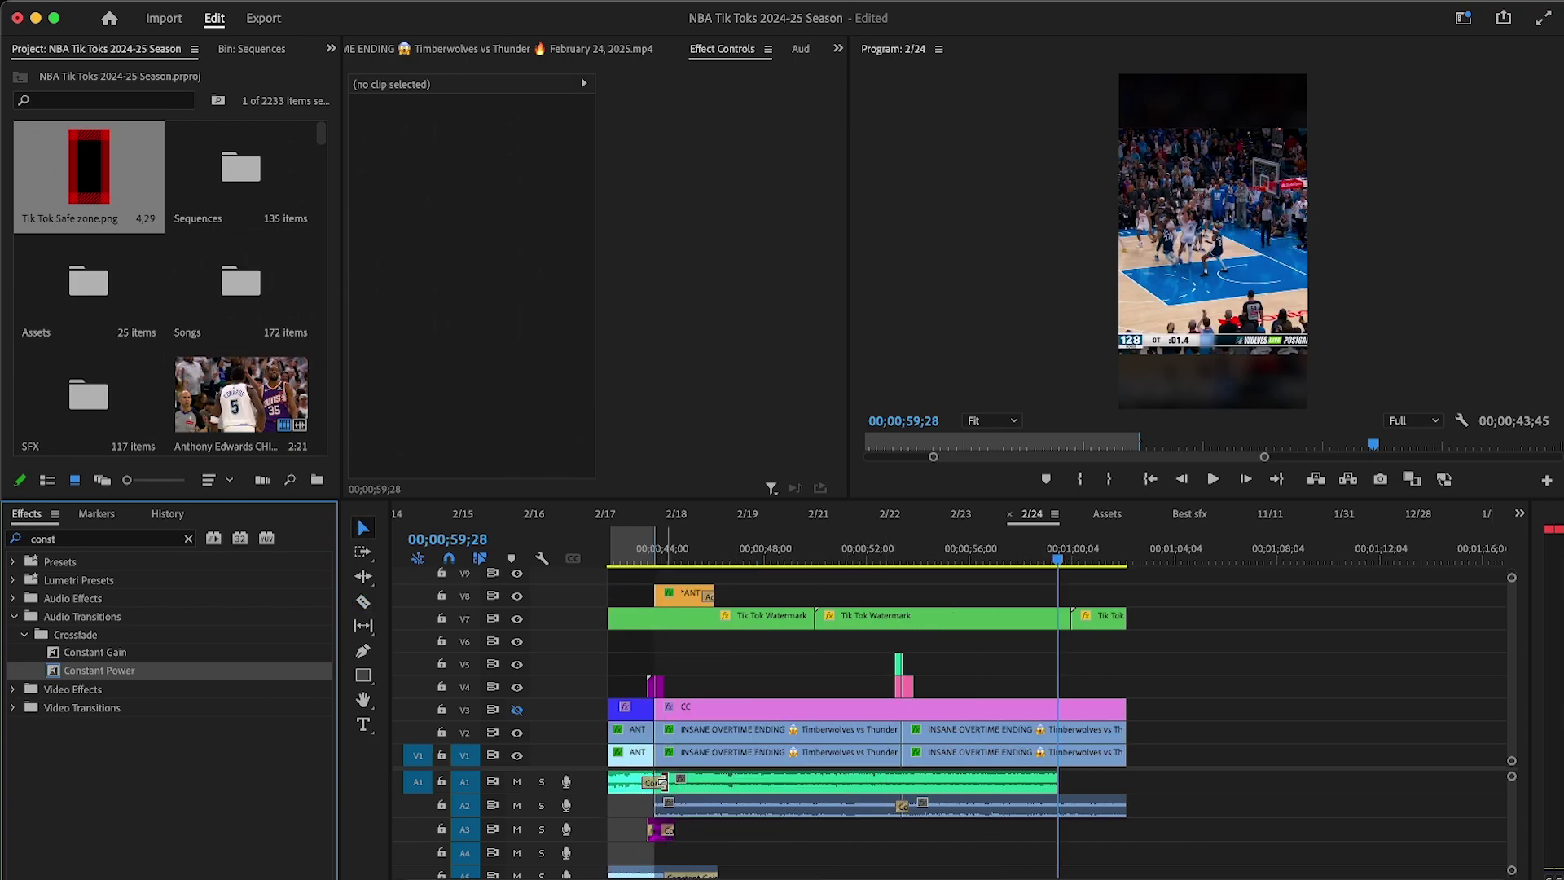
left_click(657, 782)
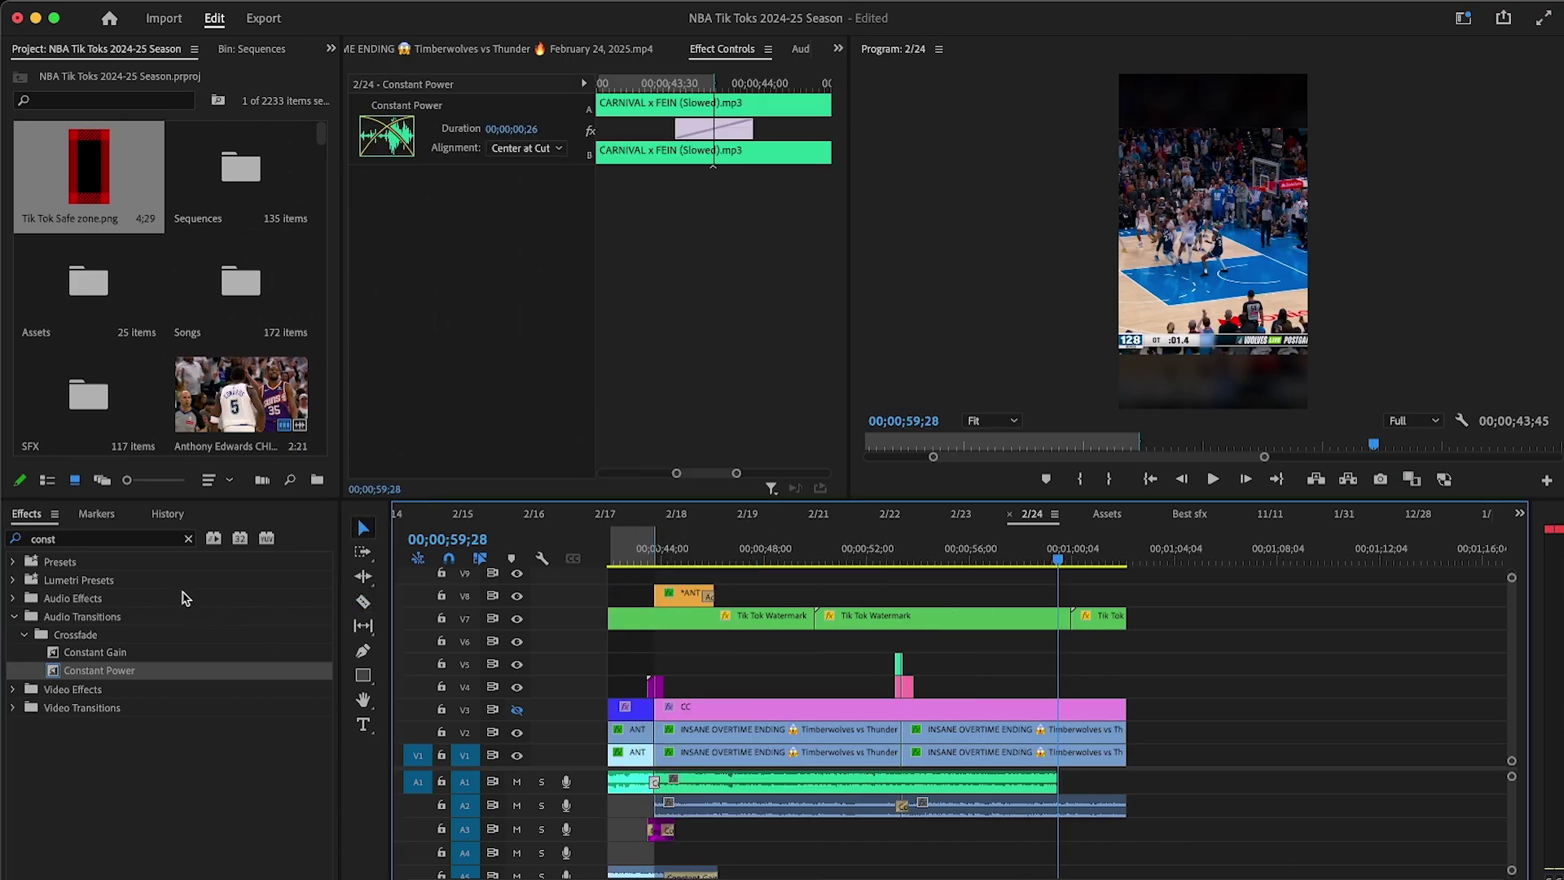
Step: Add a Constant Gain transition at the end of the A1 song to fade it out
left_click_drag(135, 658, 944, 784)
key("=")
key("minus")
key("minus")
Step: Turn off level keyframing on the overtime part of the A1 song and set its volume to -9 dB
left_click(946, 780)
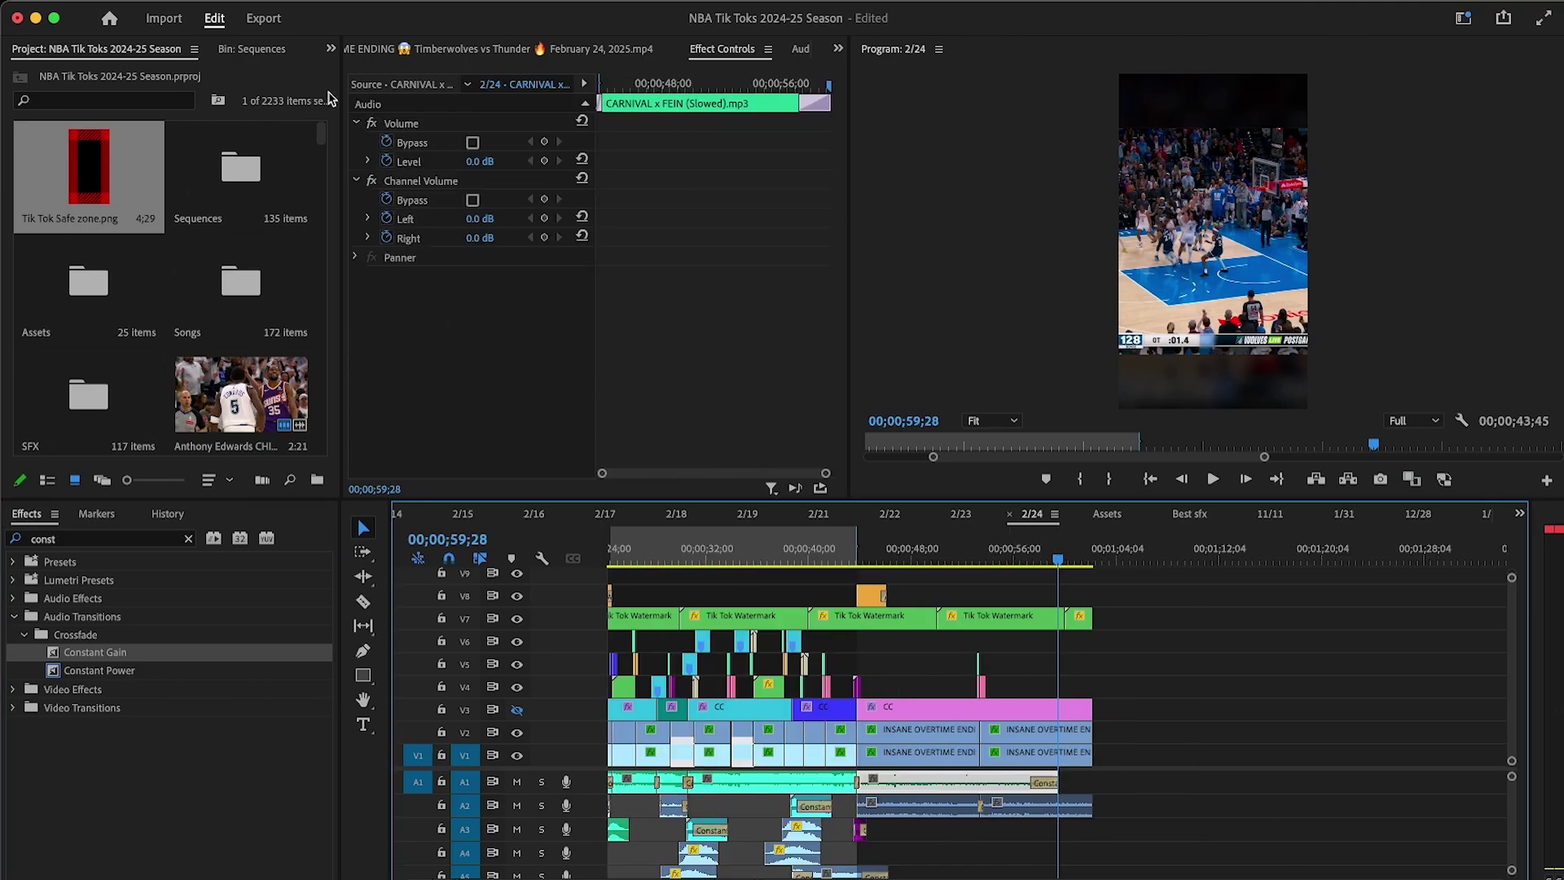
left_click(387, 162)
left_click(479, 162)
type("-")
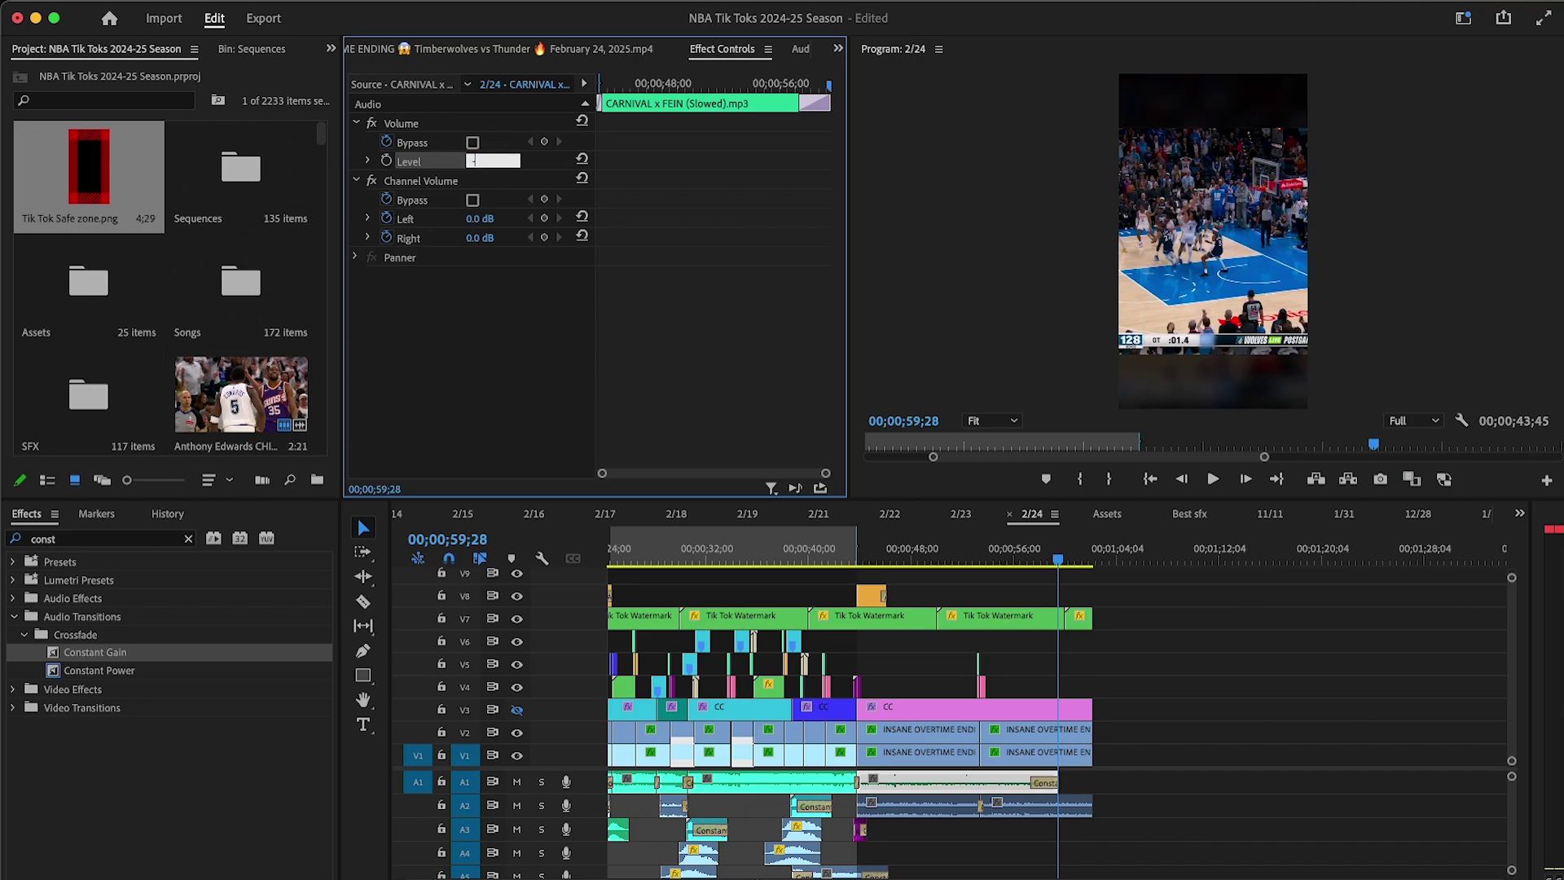
type("9")
Step: Turn off level keyframing on the overtime clips' A2 audio and set the volume level to -9 dB
left_click(931, 757)
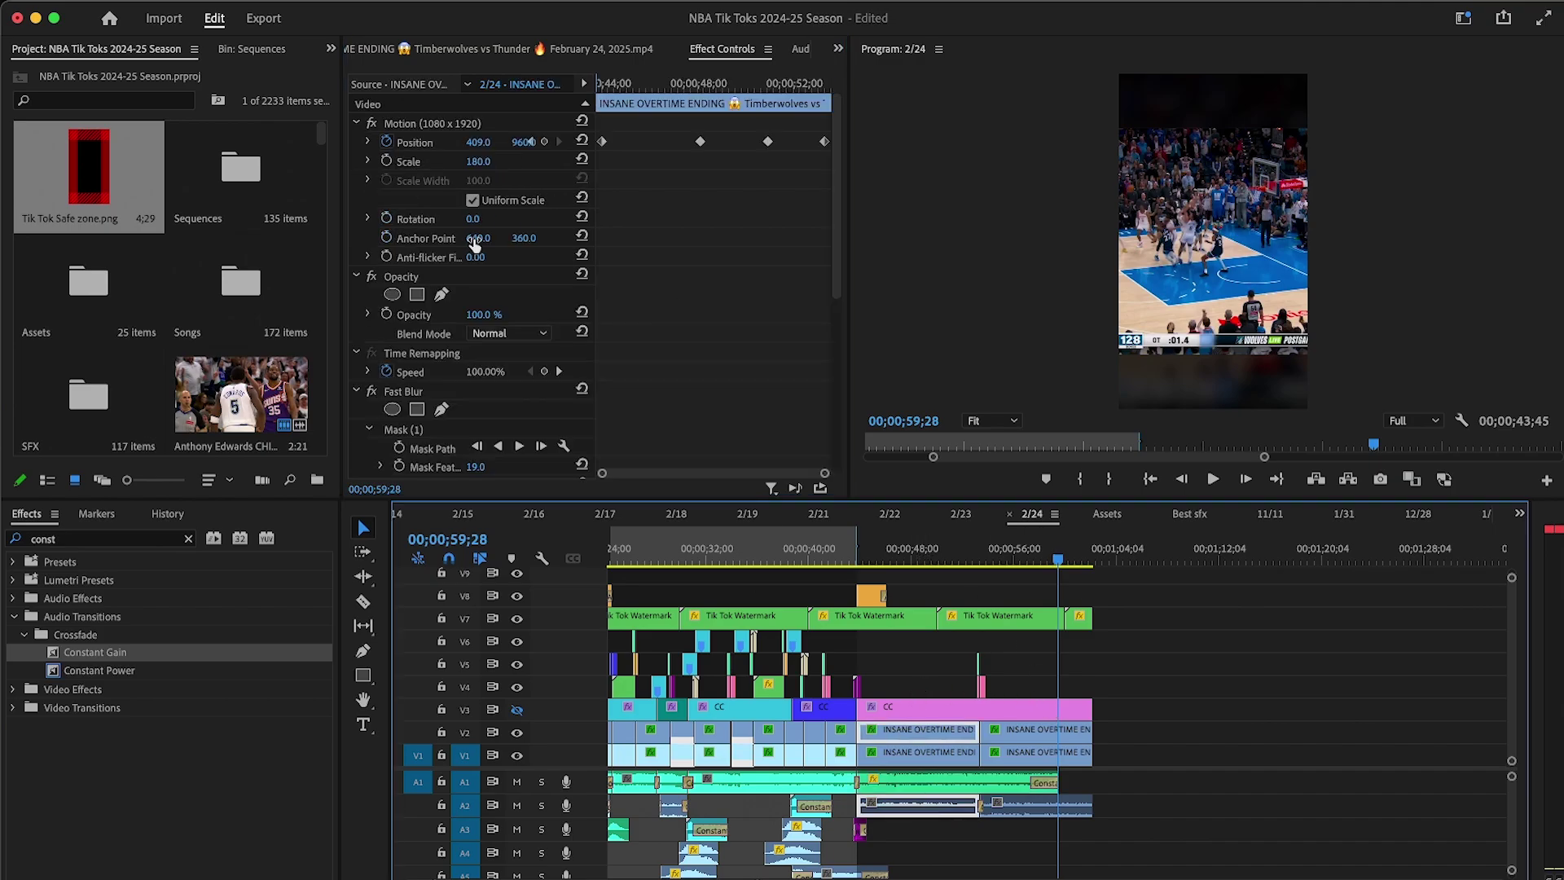
scroll(683, 414, "down", 8)
left_click(387, 333)
left_click(485, 333)
type("-9")
left_click(995, 800)
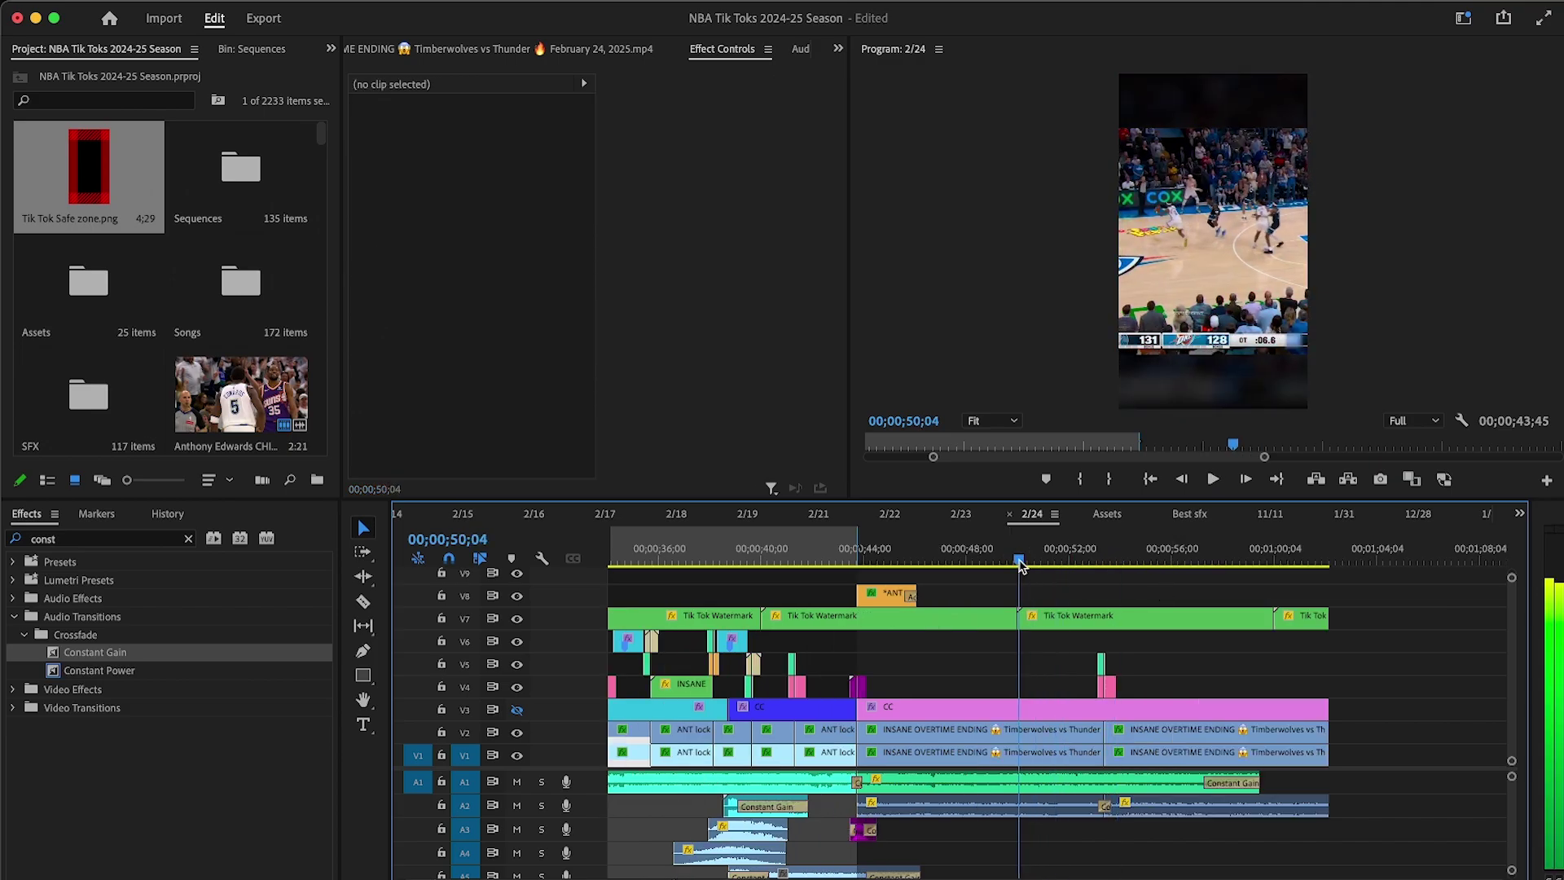
Step: Copy the Bronny James clip in the Assets sequence and return to the 2/24 sequence
left_click(1120, 516)
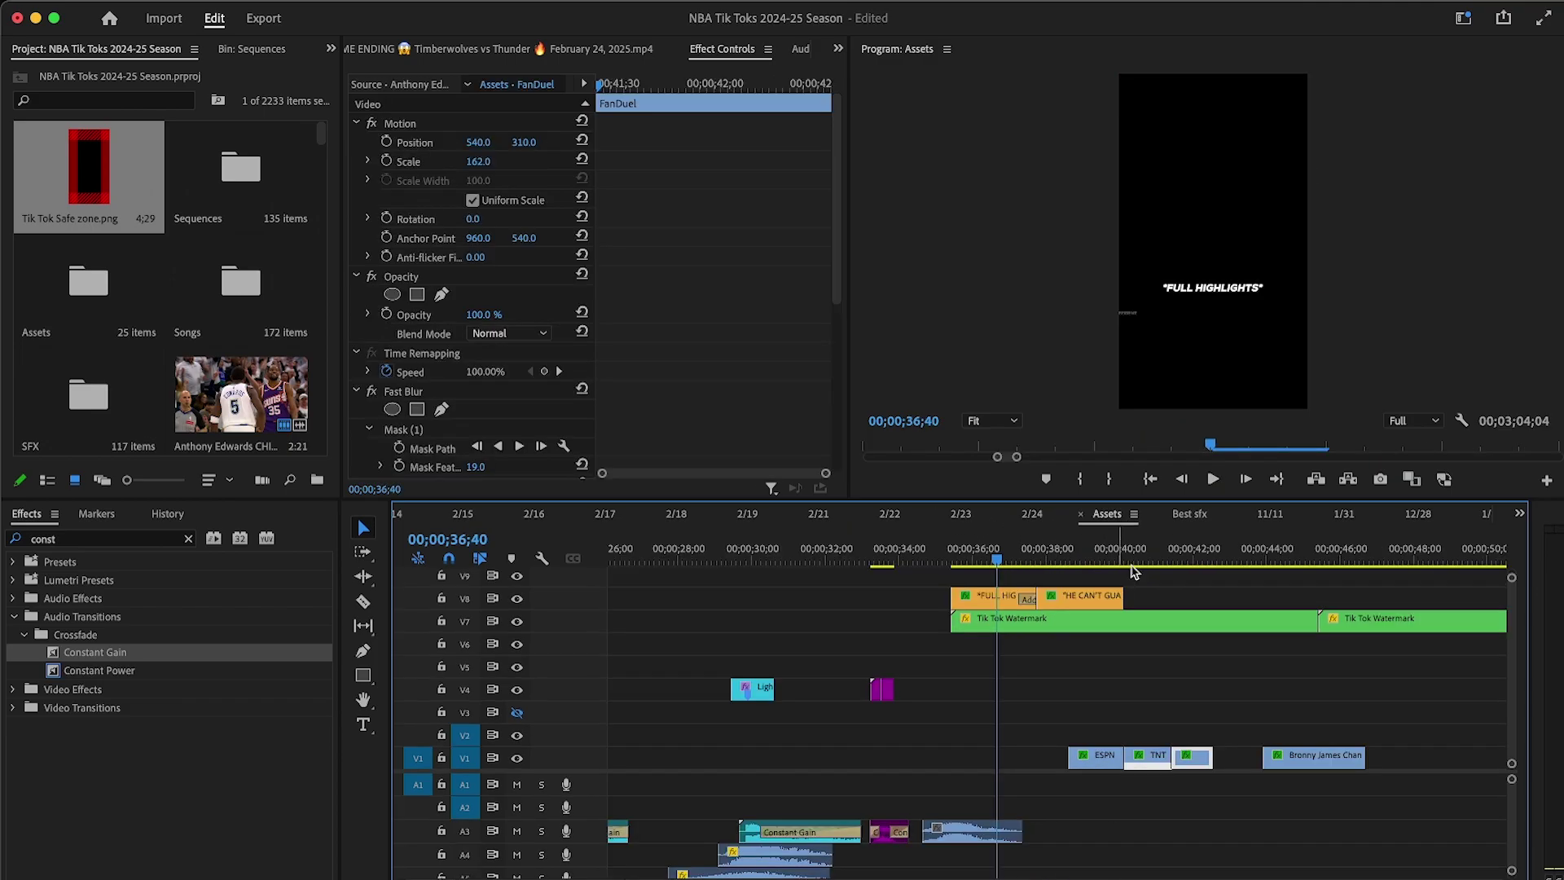
right_click(1307, 756)
left_click(1301, 801)
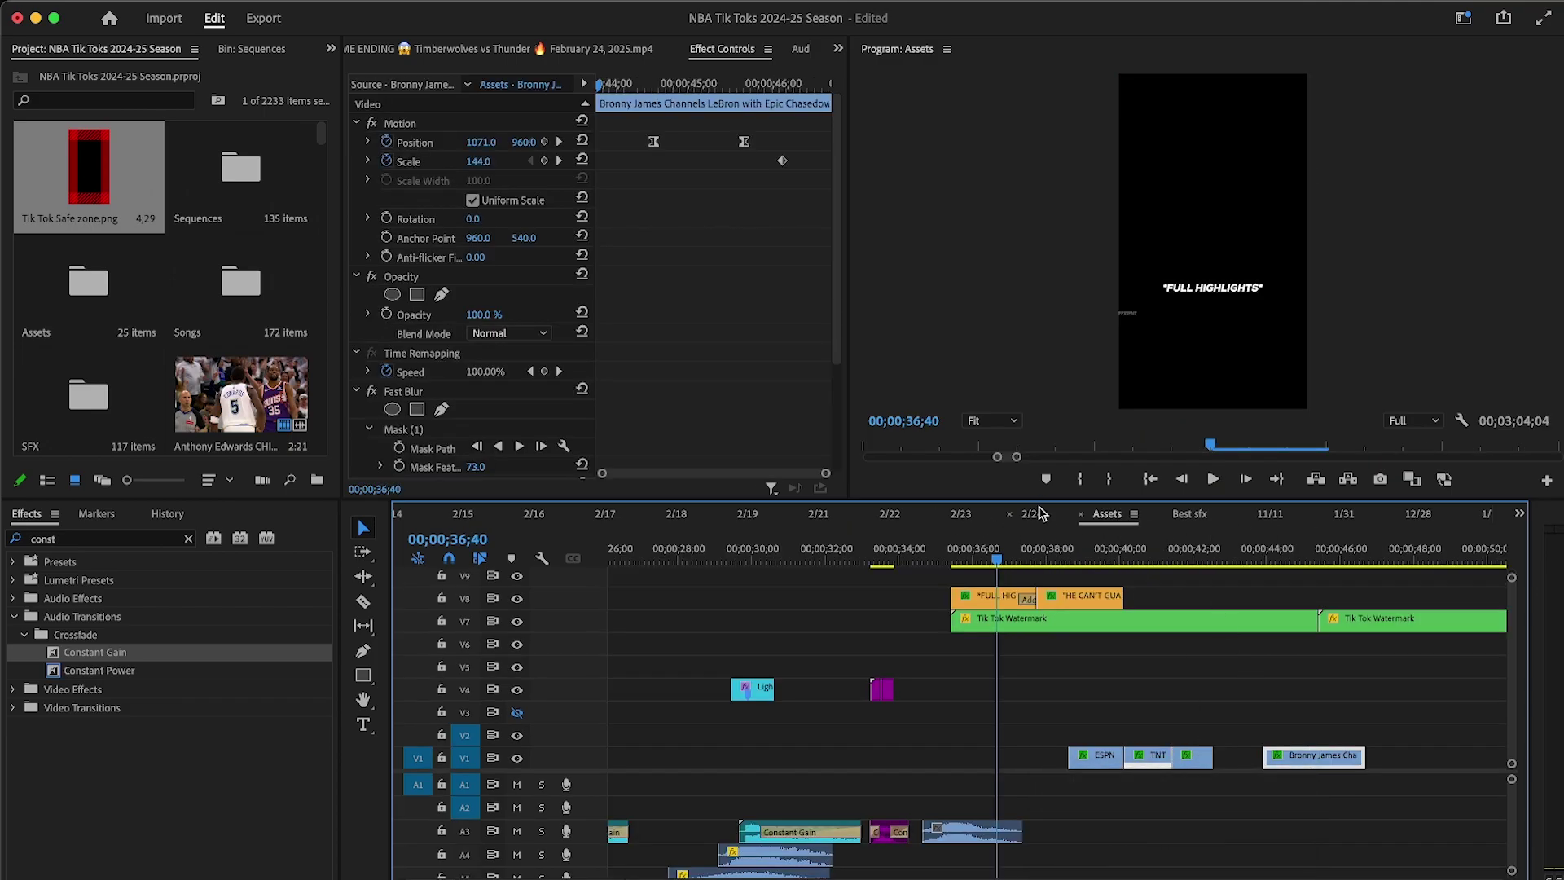
left_click(1038, 514)
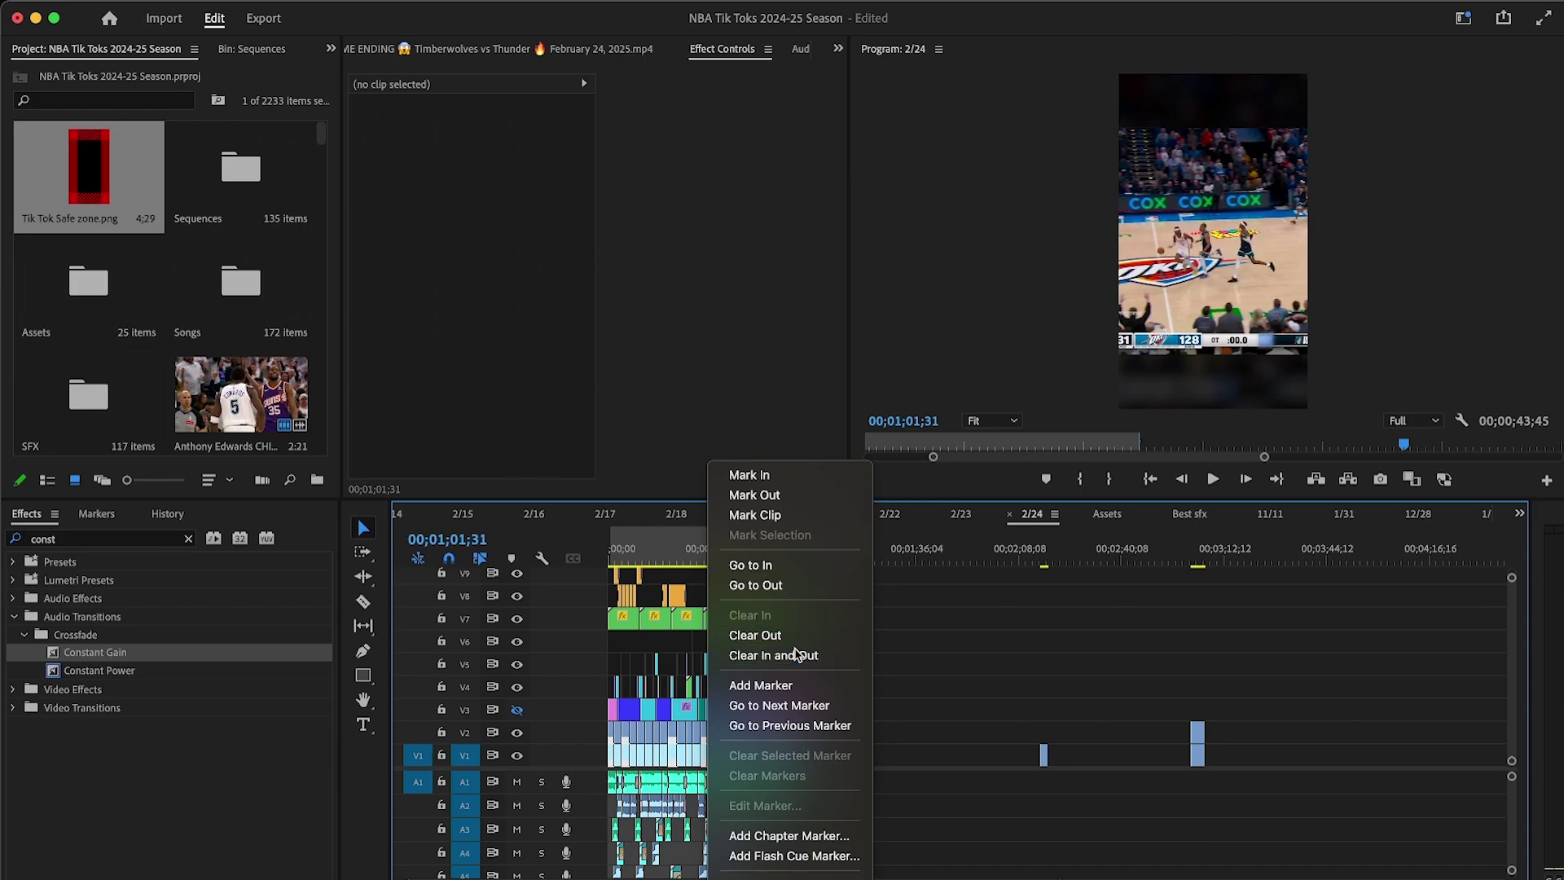
Step: Clear the in and out points and delete the leftover clips beyond the end of the edit
left_click(778, 654)
left_click_drag(978, 652, 1295, 770)
key("Delete")
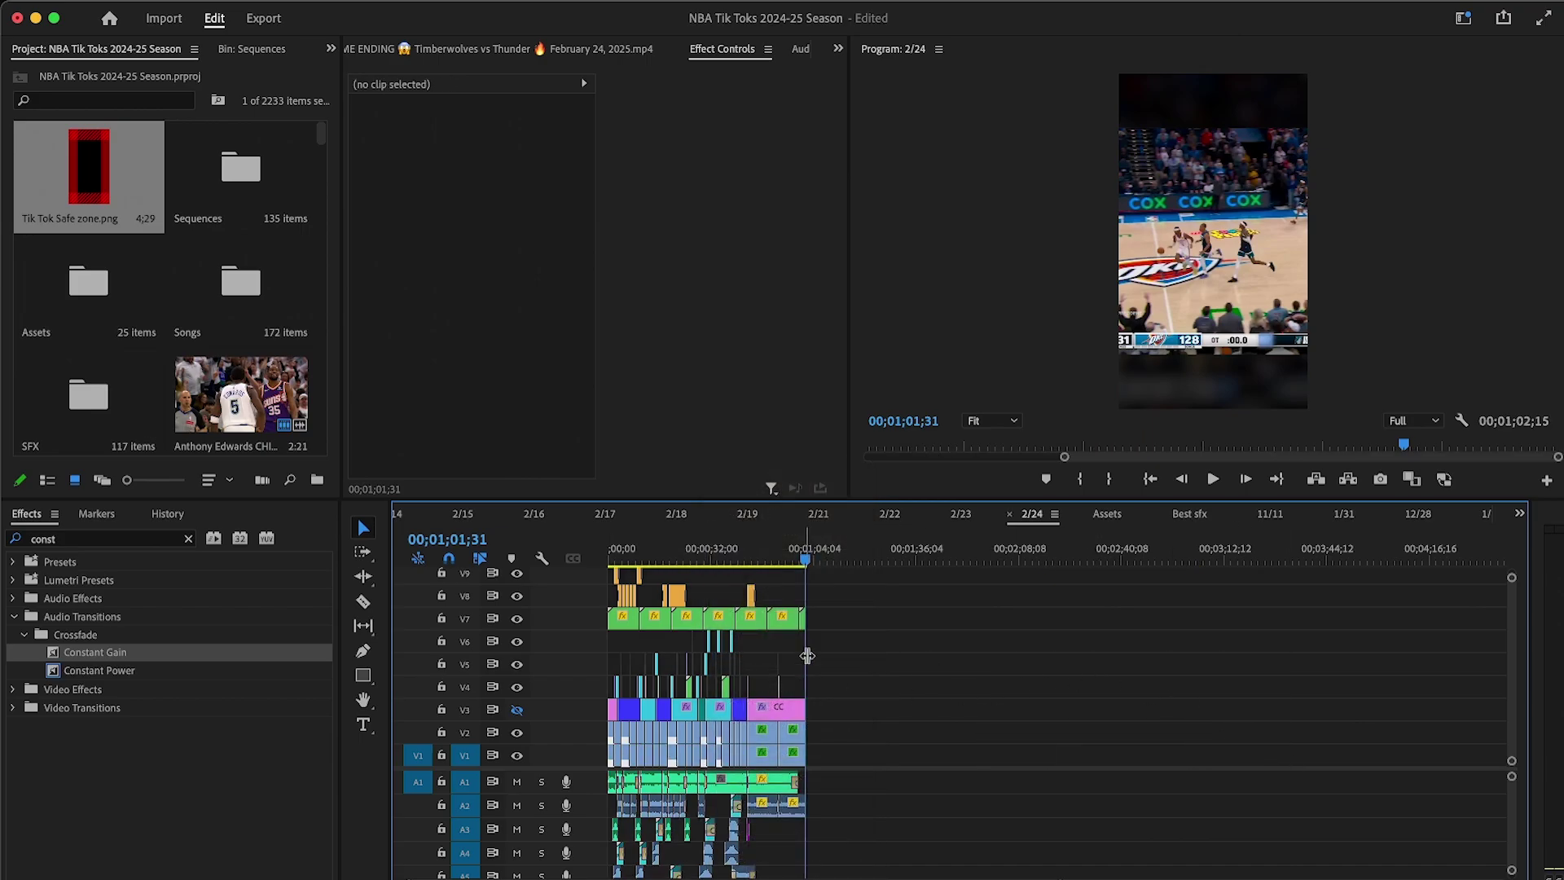
Step: Place the playhead at the end of the edit, at 00;01;02;17, and save the project
key("equal")
key("equal")
key("equal")
key("equal")
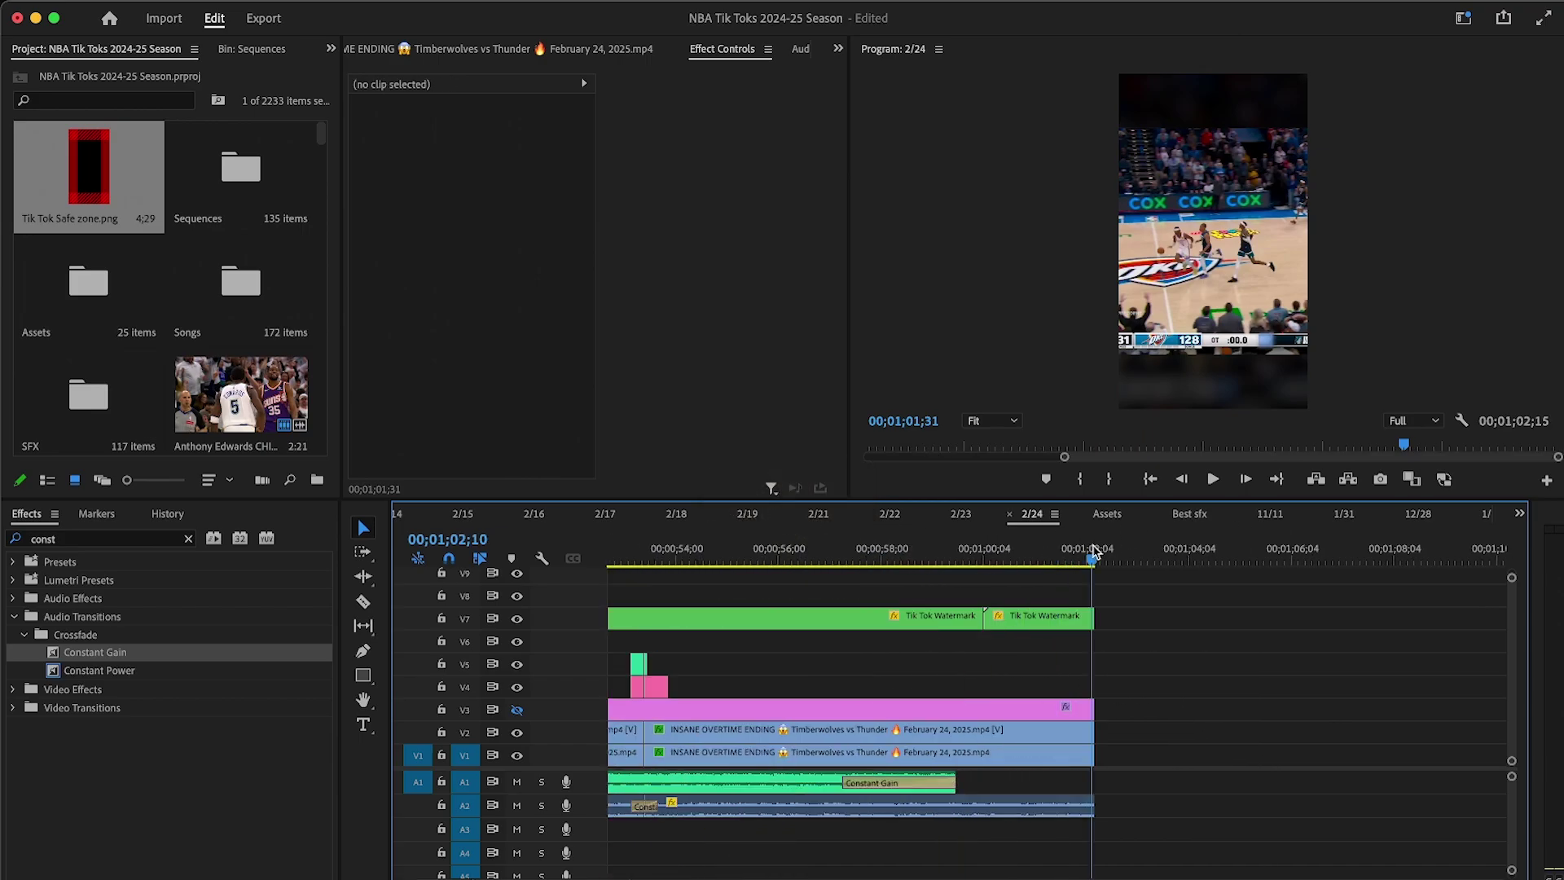
left_click(1099, 553)
key("super+s")
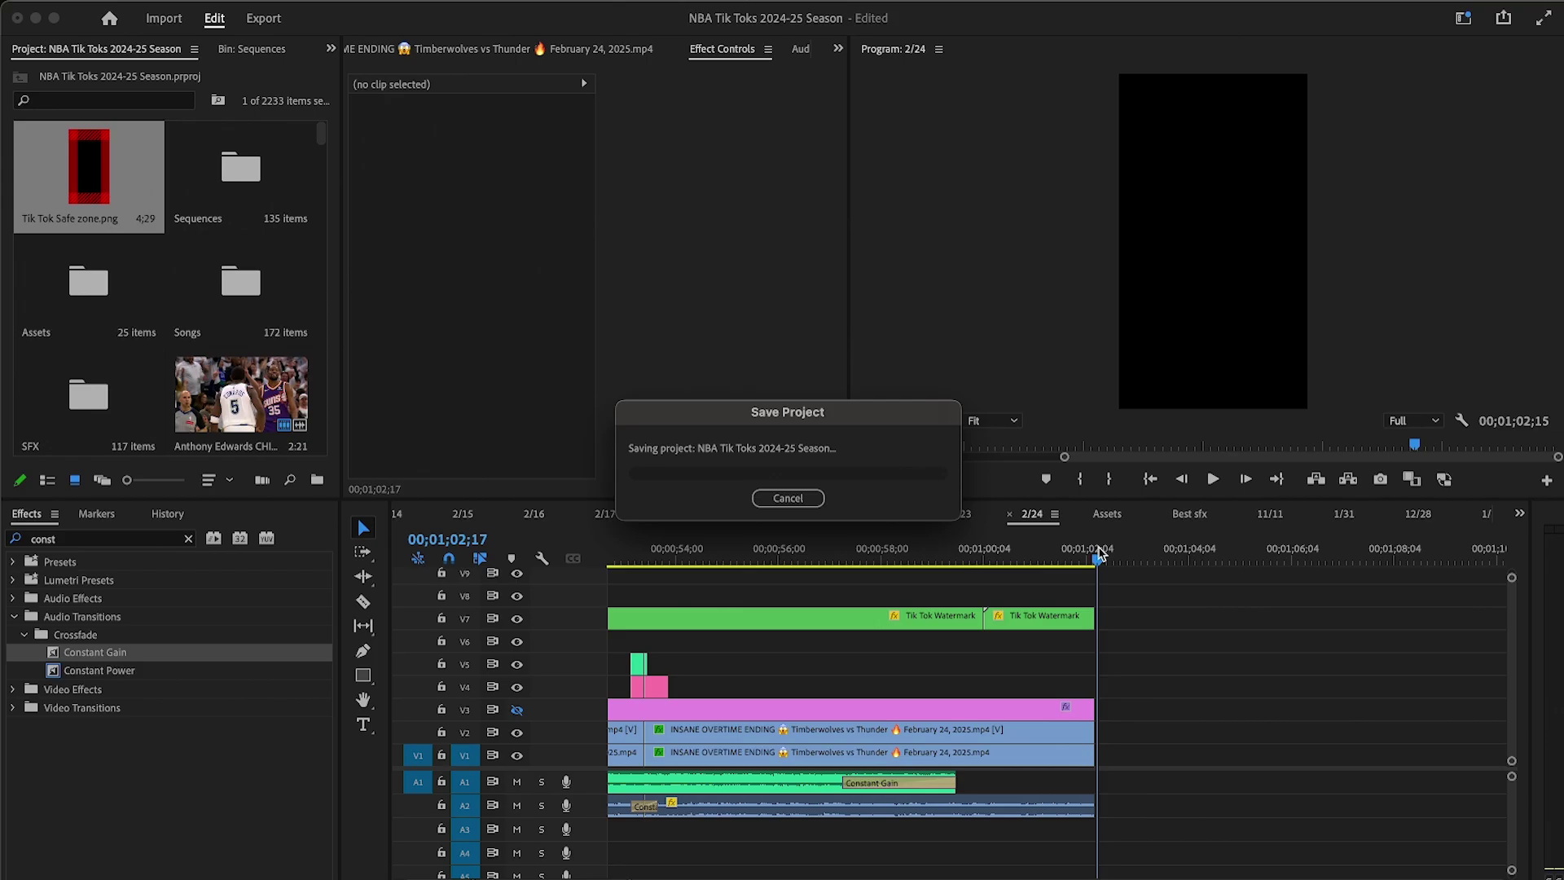
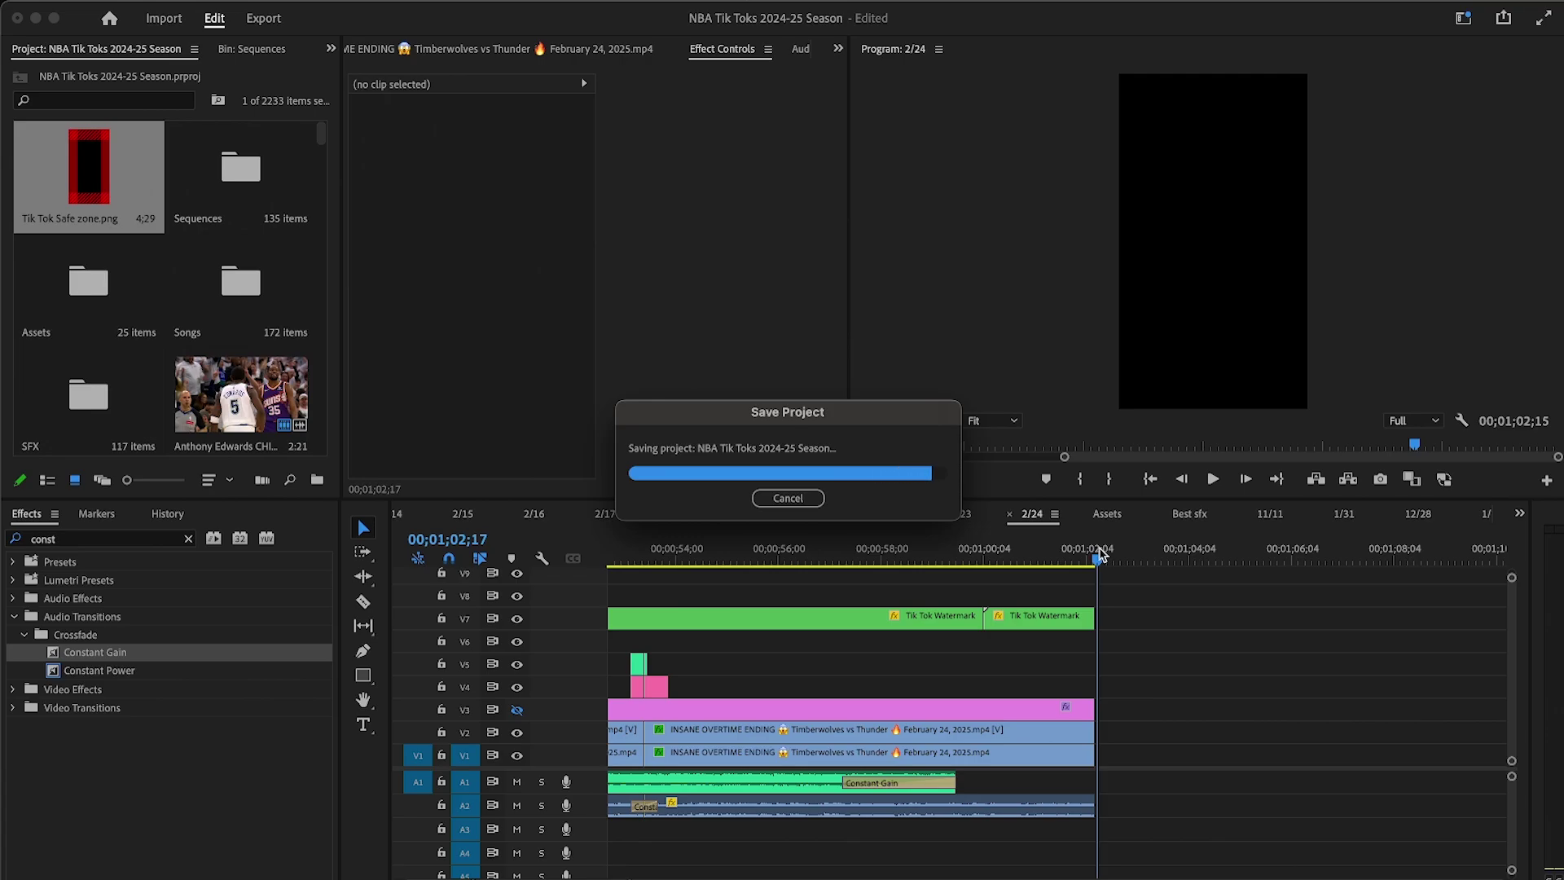
Step: Duplicate all clips of the edit into the empty stretch of the timeline starting at about 00;01;42
key("minus")
key("minus")
key("minus")
key("minus")
key("minus")
left_click_drag(705, 552, 534, 526)
key("equal")
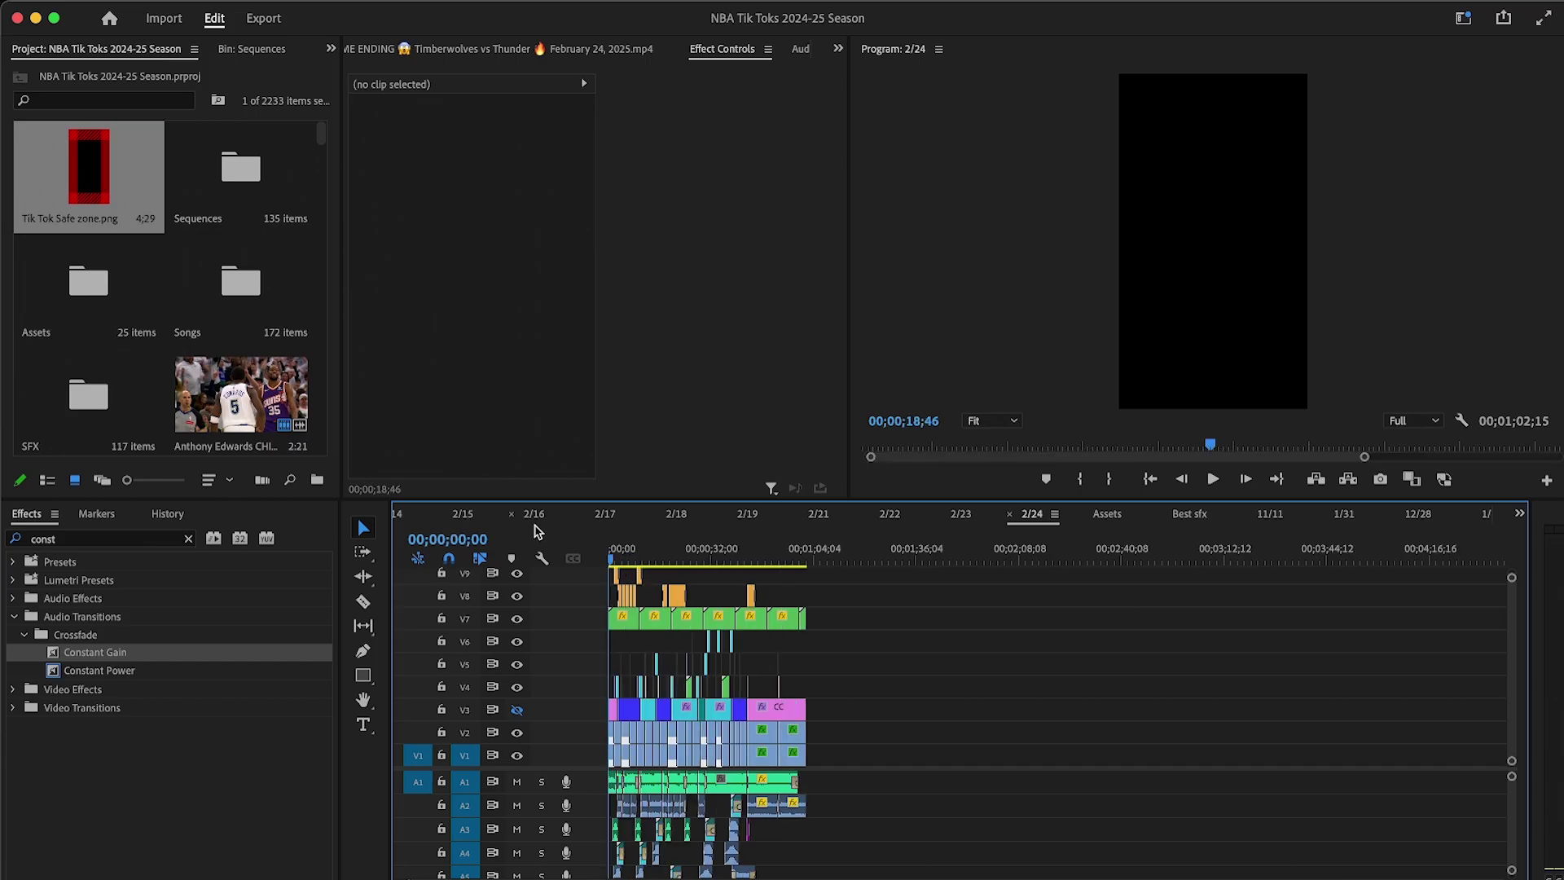
key("super+a")
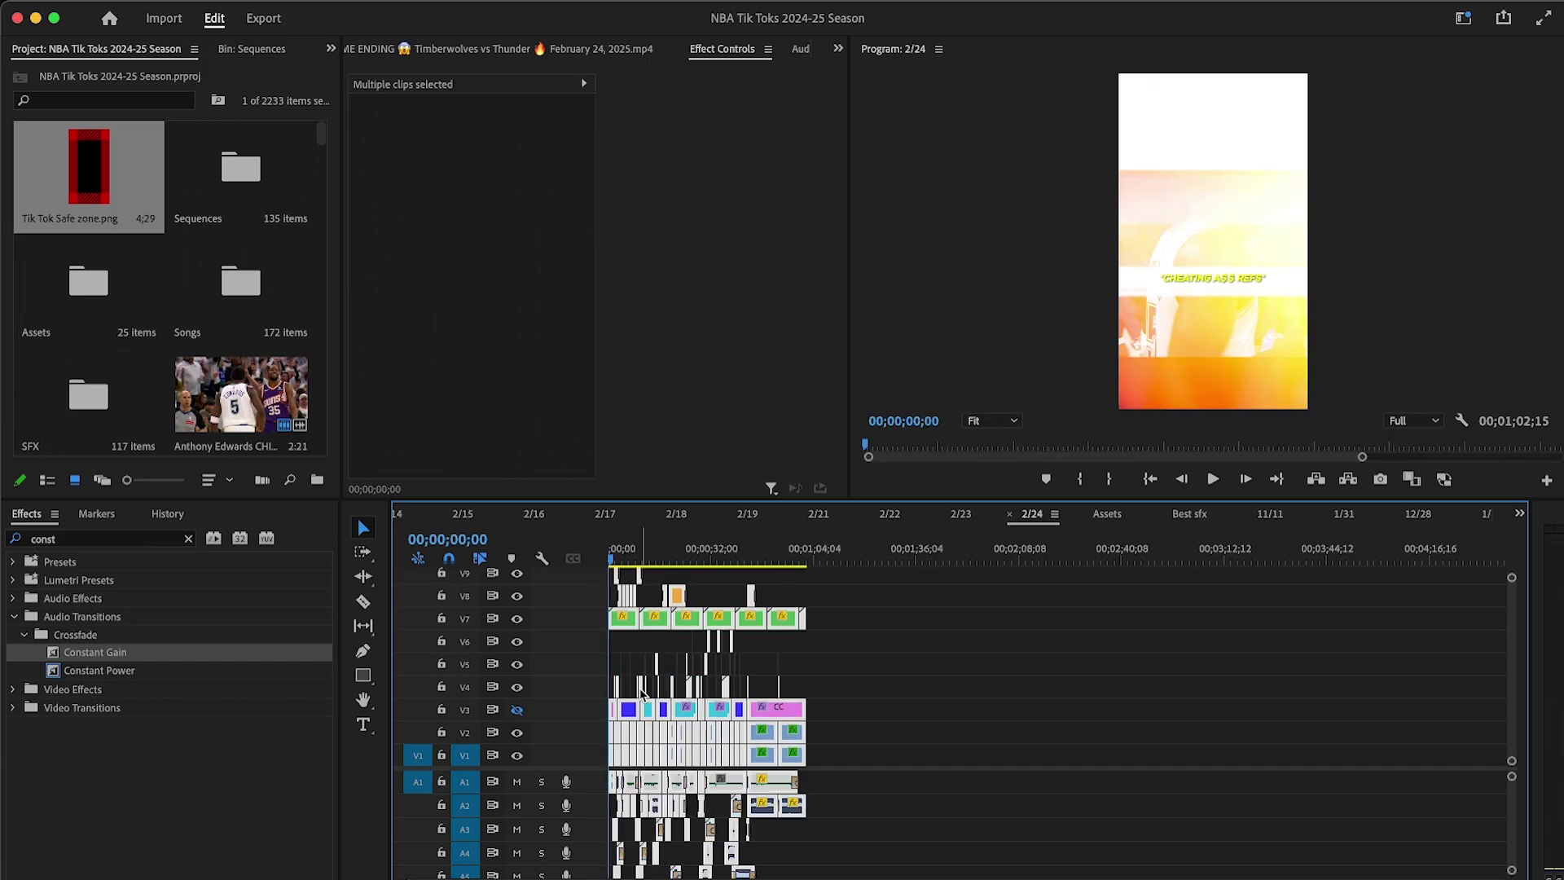
left_click_drag(630, 711, 955, 749)
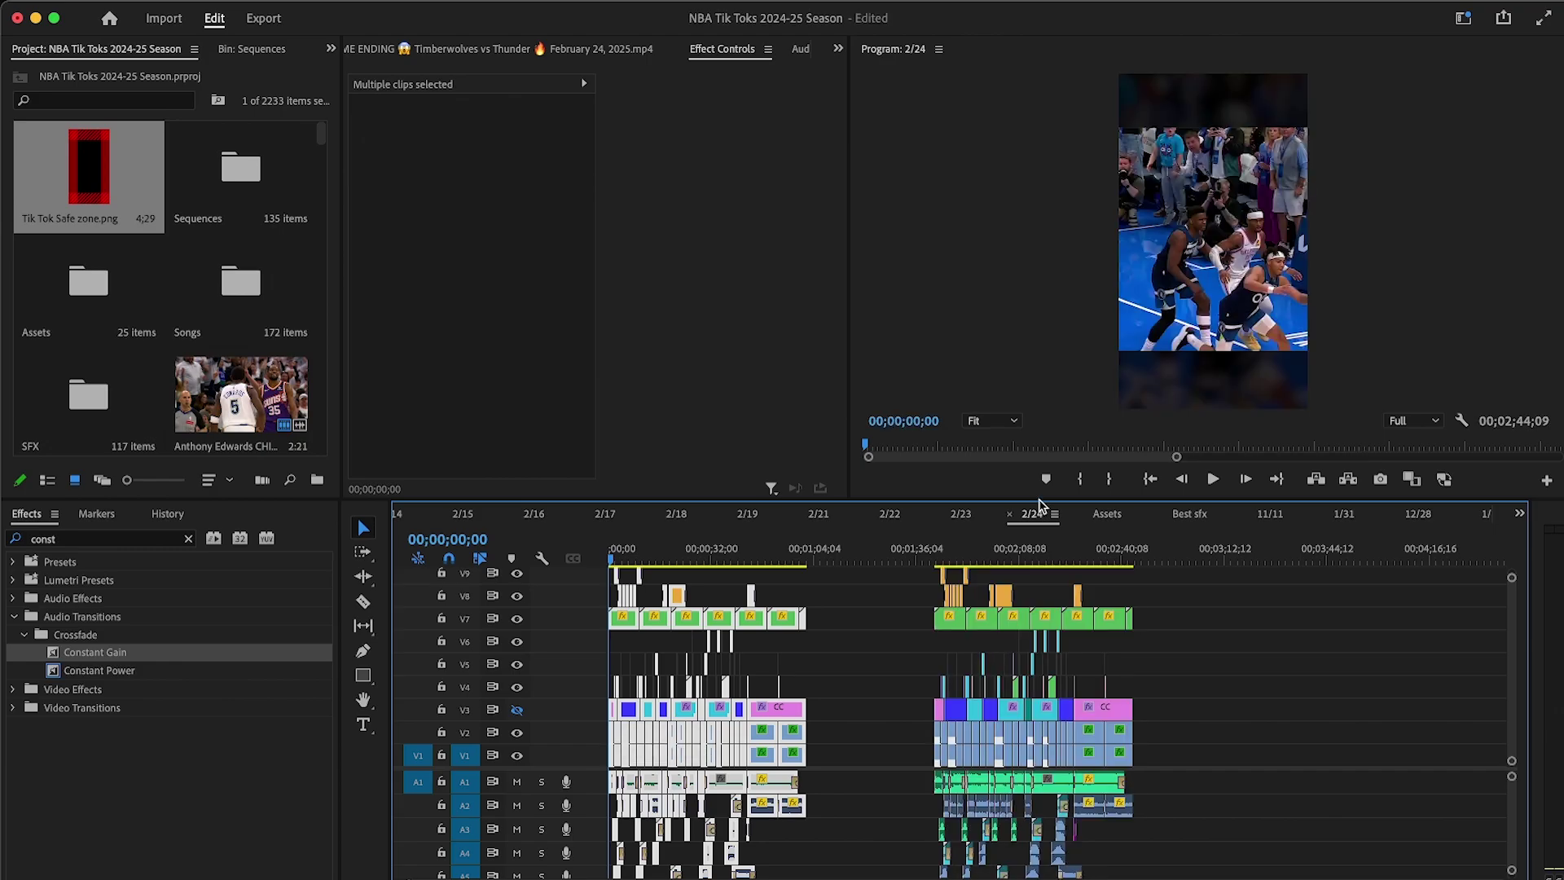
Step: Delete the main edit's V1 and V2 clips in the duplicate, keeping its overtime clips
left_click(1061, 562)
key("equal")
left_click_drag(771, 729, 1023, 772)
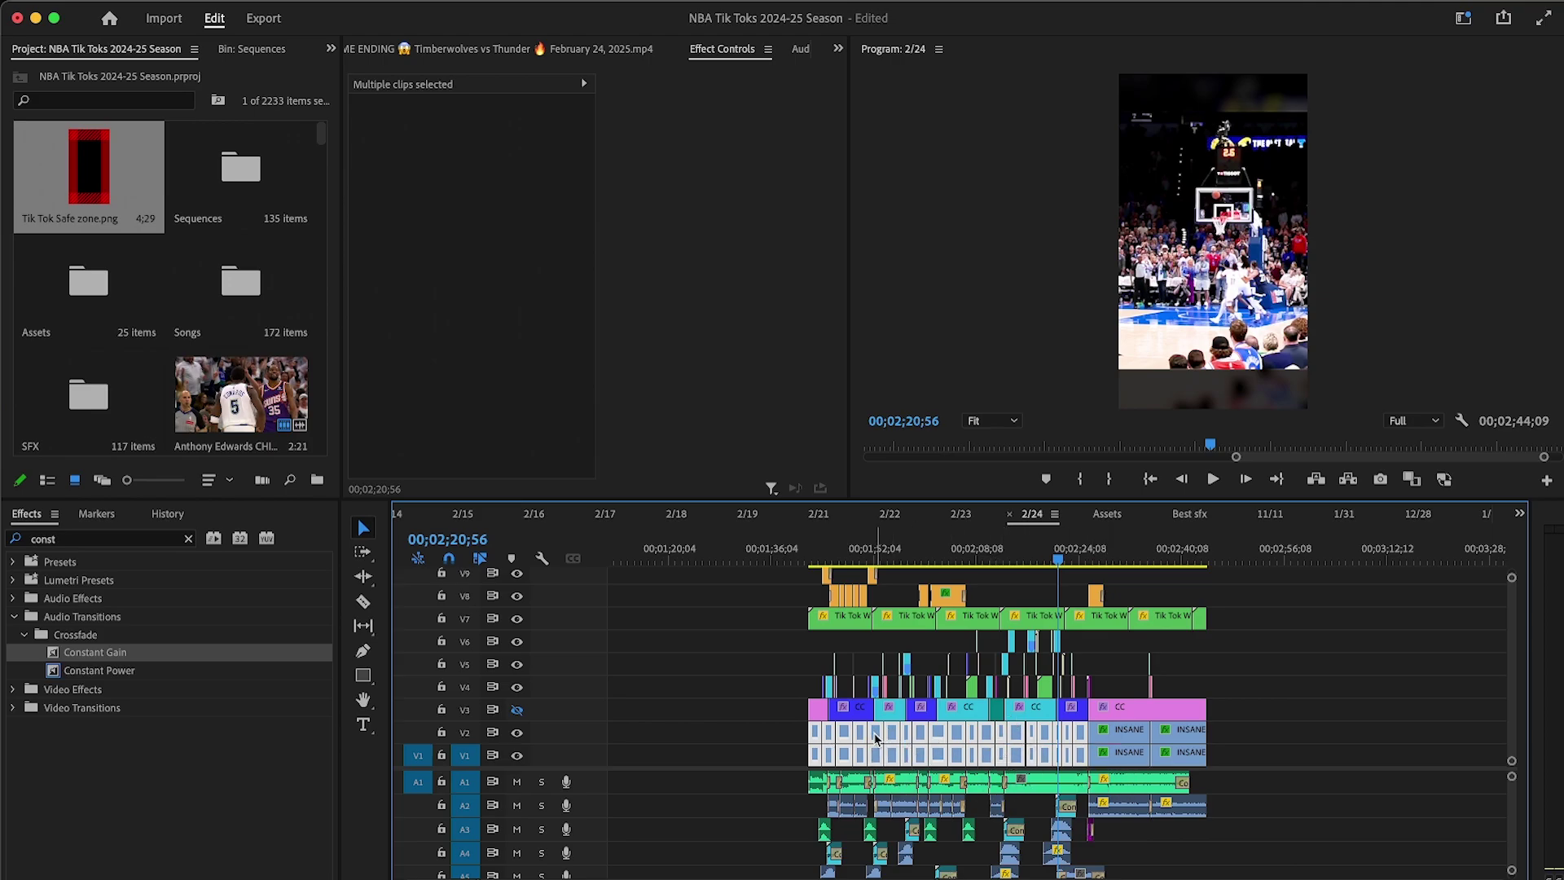
key("Delete")
Step: Place the playhead at the start of the duplicate and check the enhanced video's export progress in Topaz Video AI
left_click(818, 553)
key("equal")
key("equal")
left_click(1028, 559)
key("super+Tab")
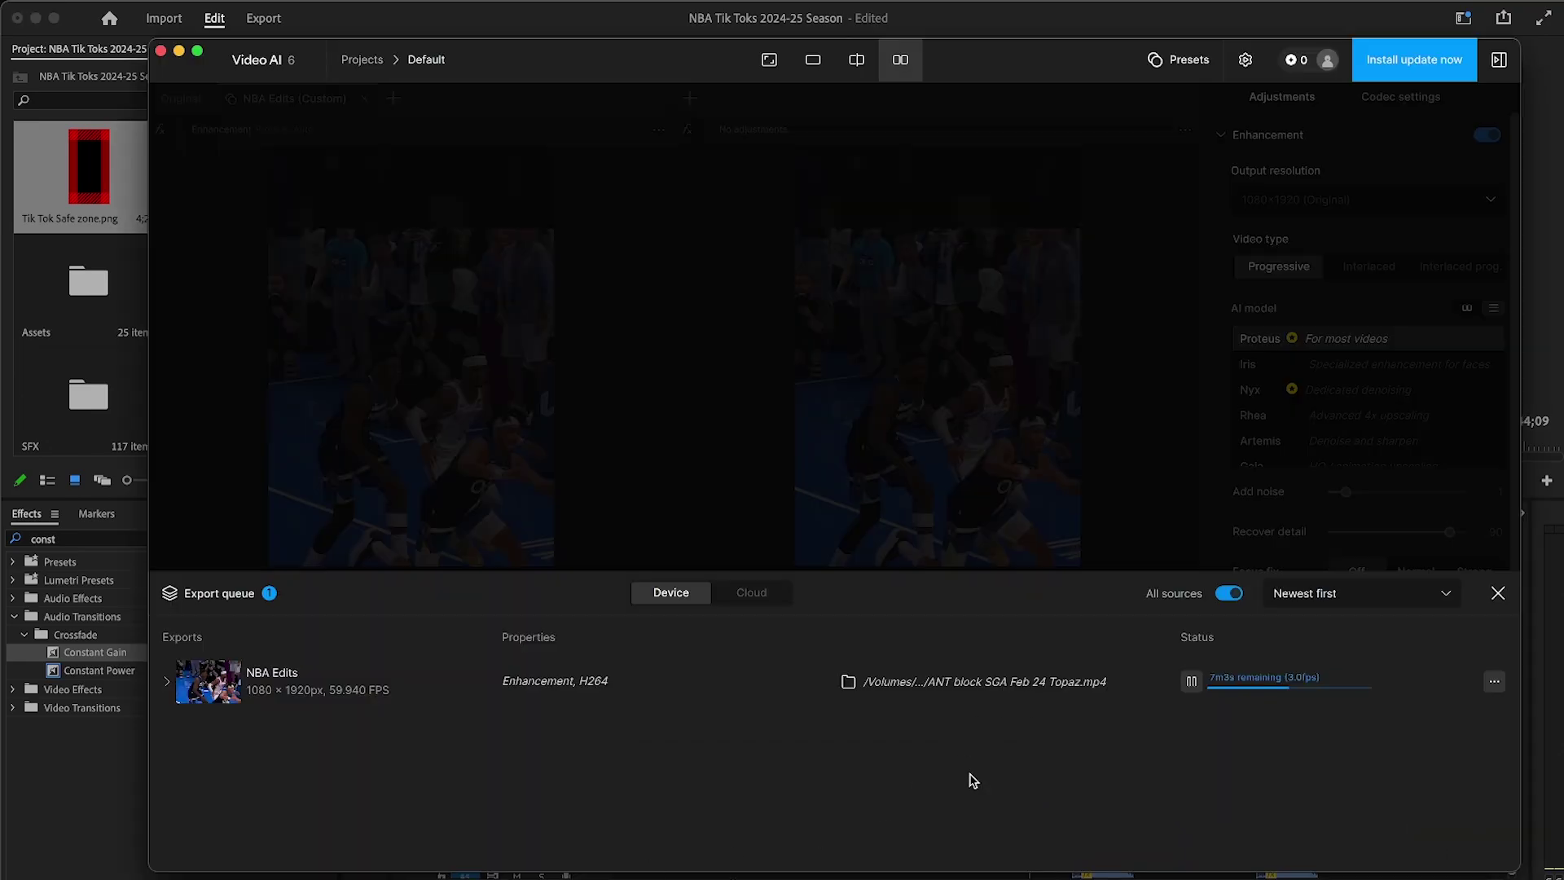
left_click(1541, 348)
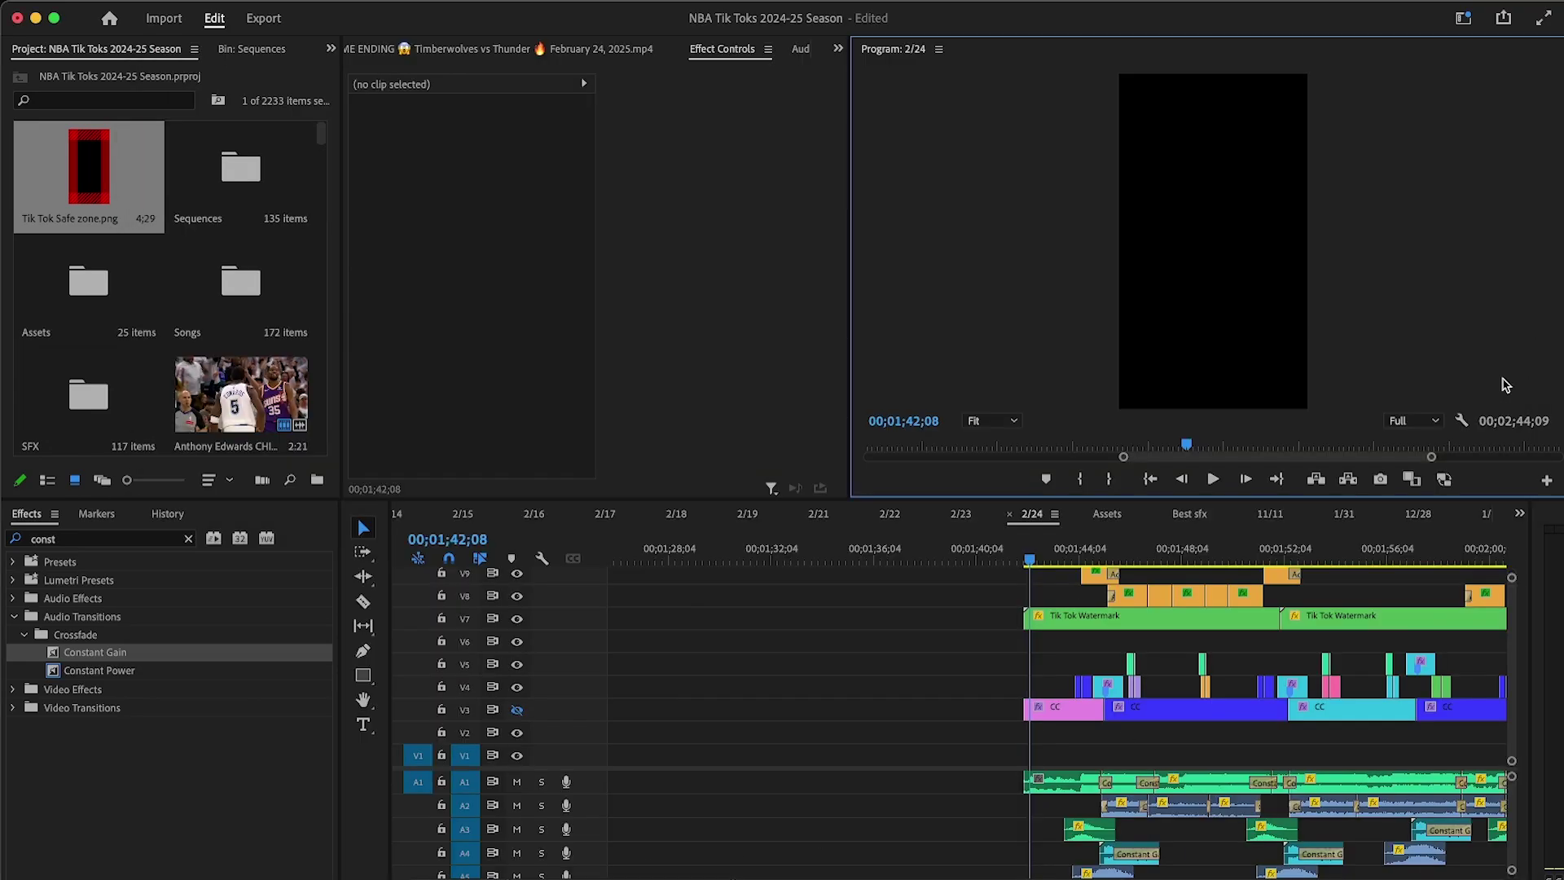
left_click(1130, 750)
key("minus")
left_click(1008, 738)
left_click(991, 738)
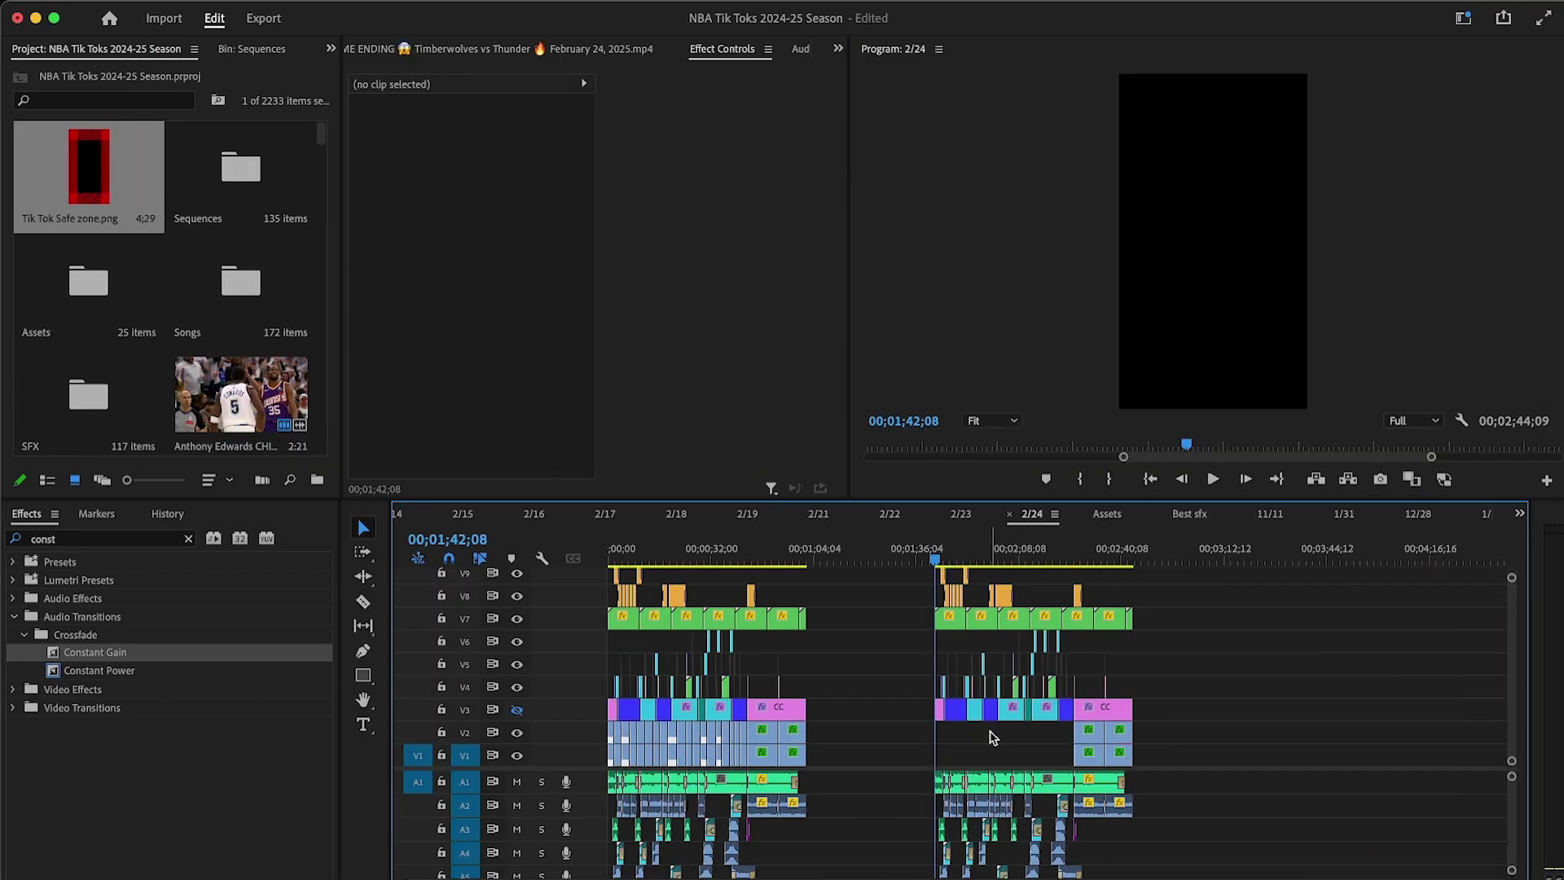
key("equal")
key("equal")
key("equal")
key("equal")
left_click_drag(1058, 550, 1128, 556)
key("minus")
key("minus")
key("minus")
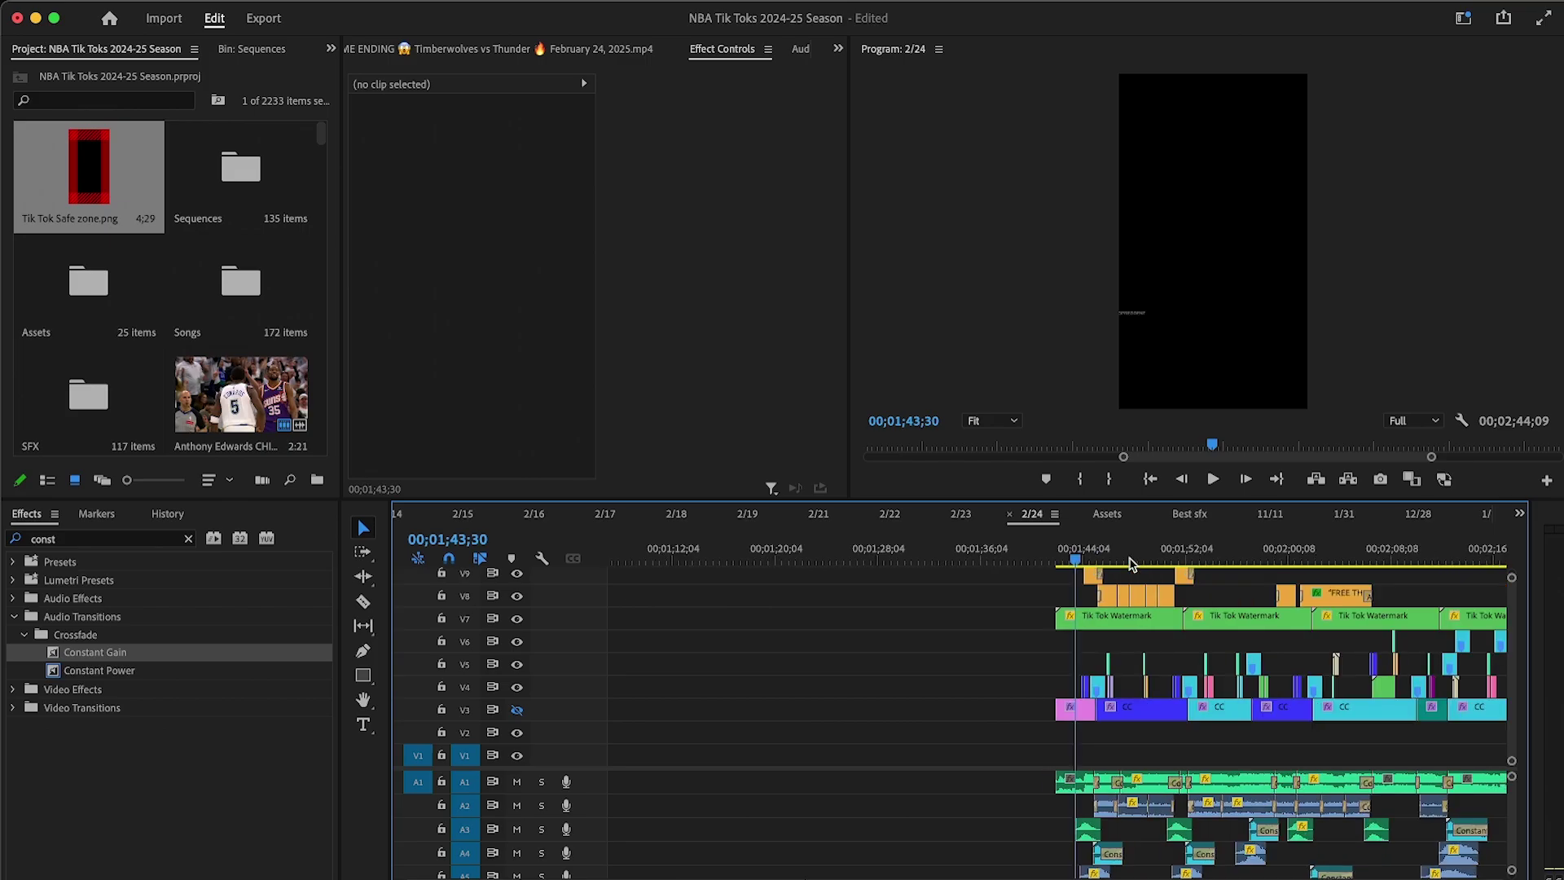
left_click(1131, 743)
key("equal")
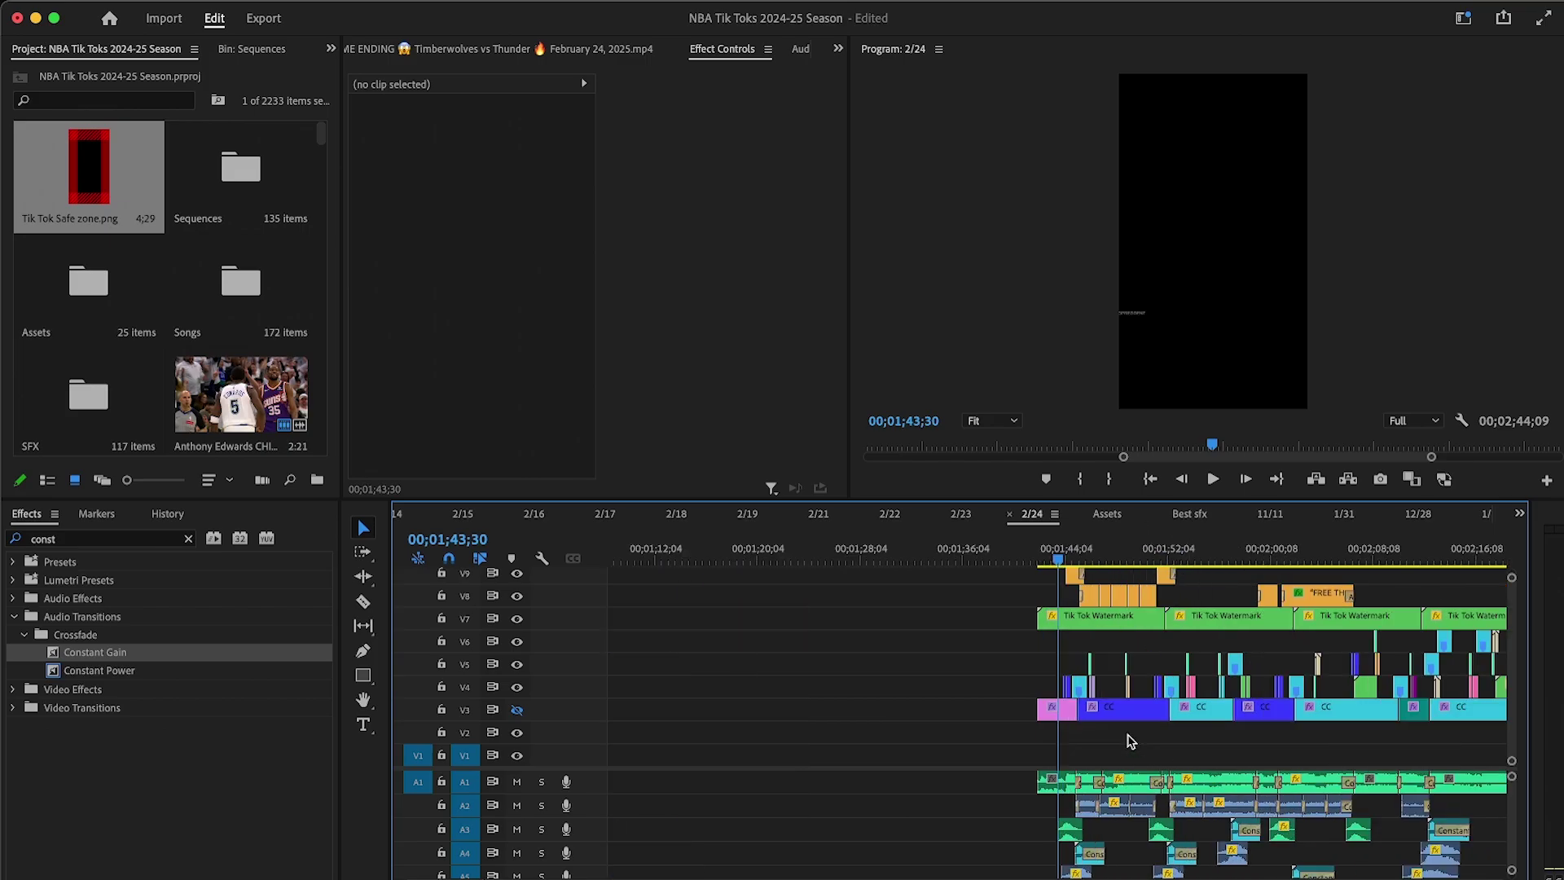
key("minus")
key("minus")
left_click(859, 554)
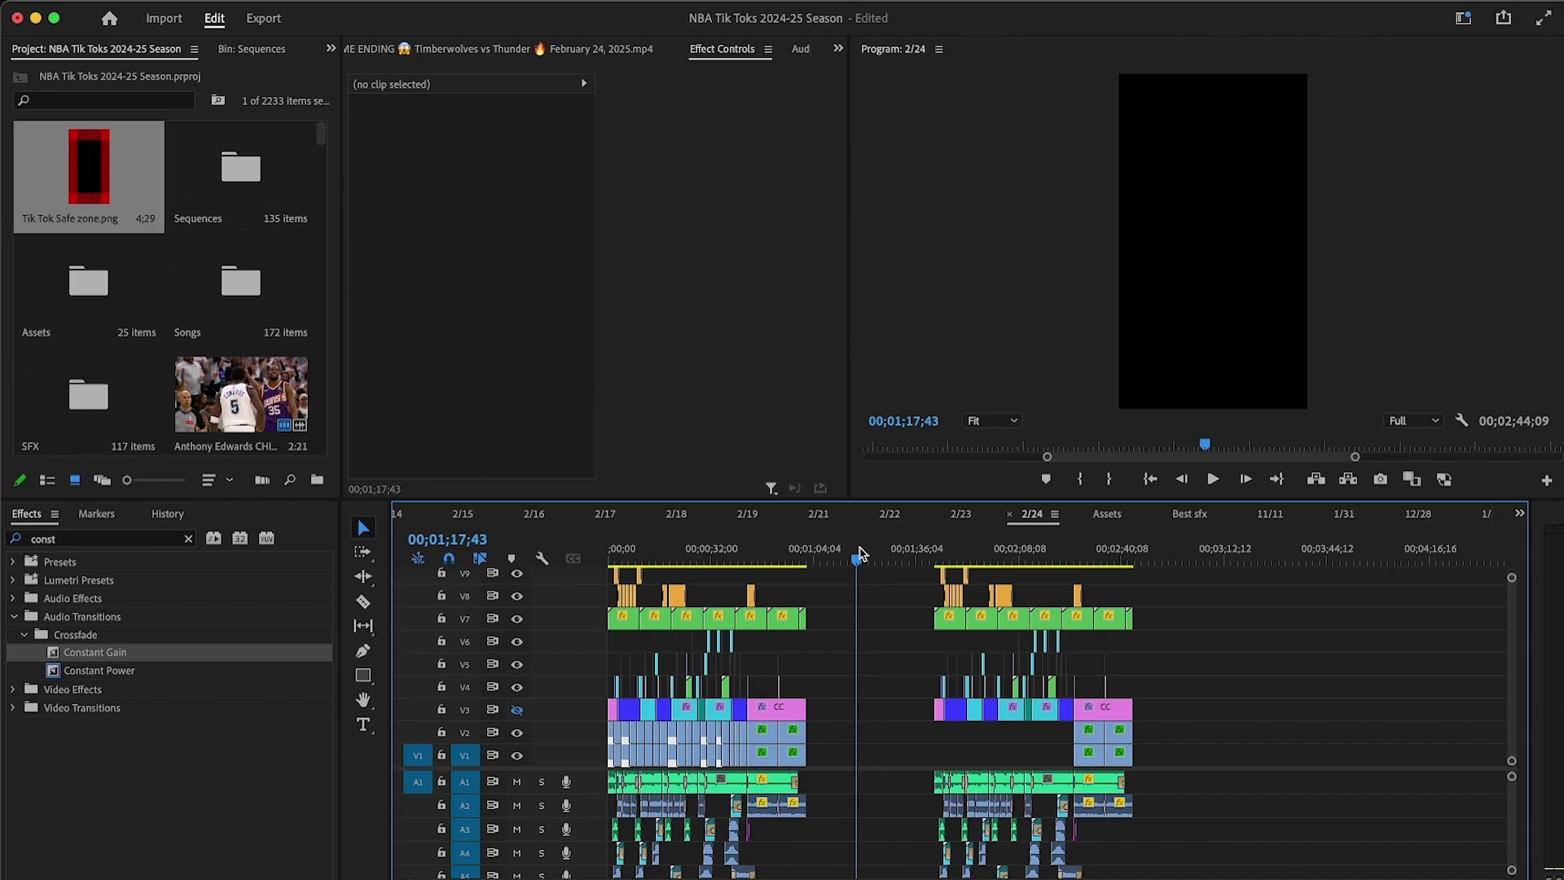
Step: Import ANT block SGA Feb 24 Topaz.mp4 from the Finished Tik Toks folder into the project and open it for preview
key("super+Tab")
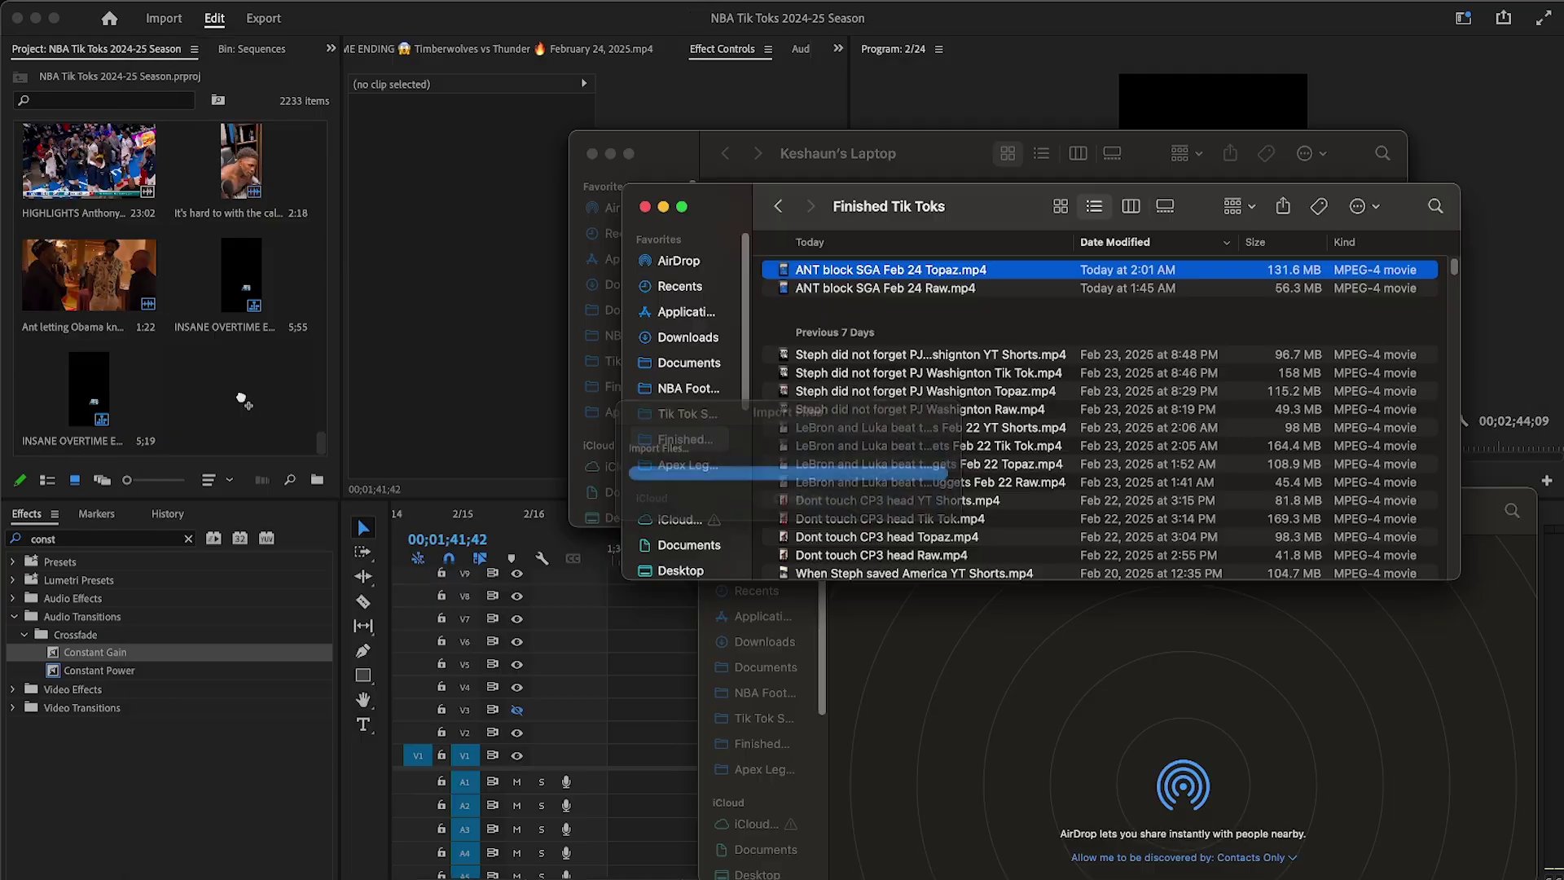
left_click_drag(814, 454, 241, 391)
double_click(241, 391)
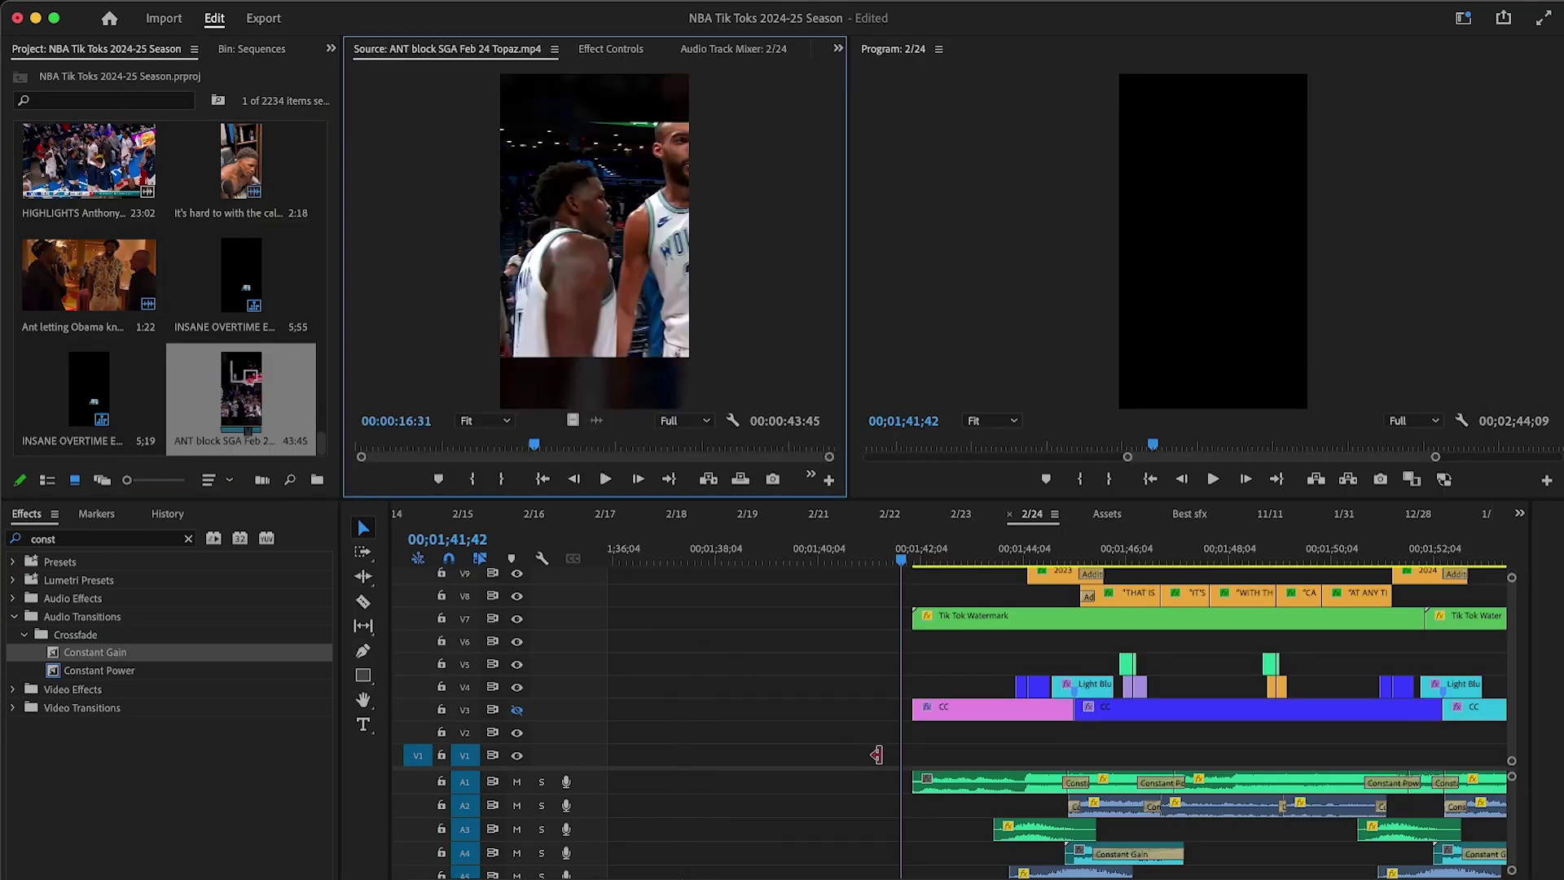
Step: Place ANT block SGA Feb 24 Topaz.mp4 on V1 at the start of the duplicated edit and check its alignment
left_click(1001, 737)
key("backslash")
left_click(249, 391)
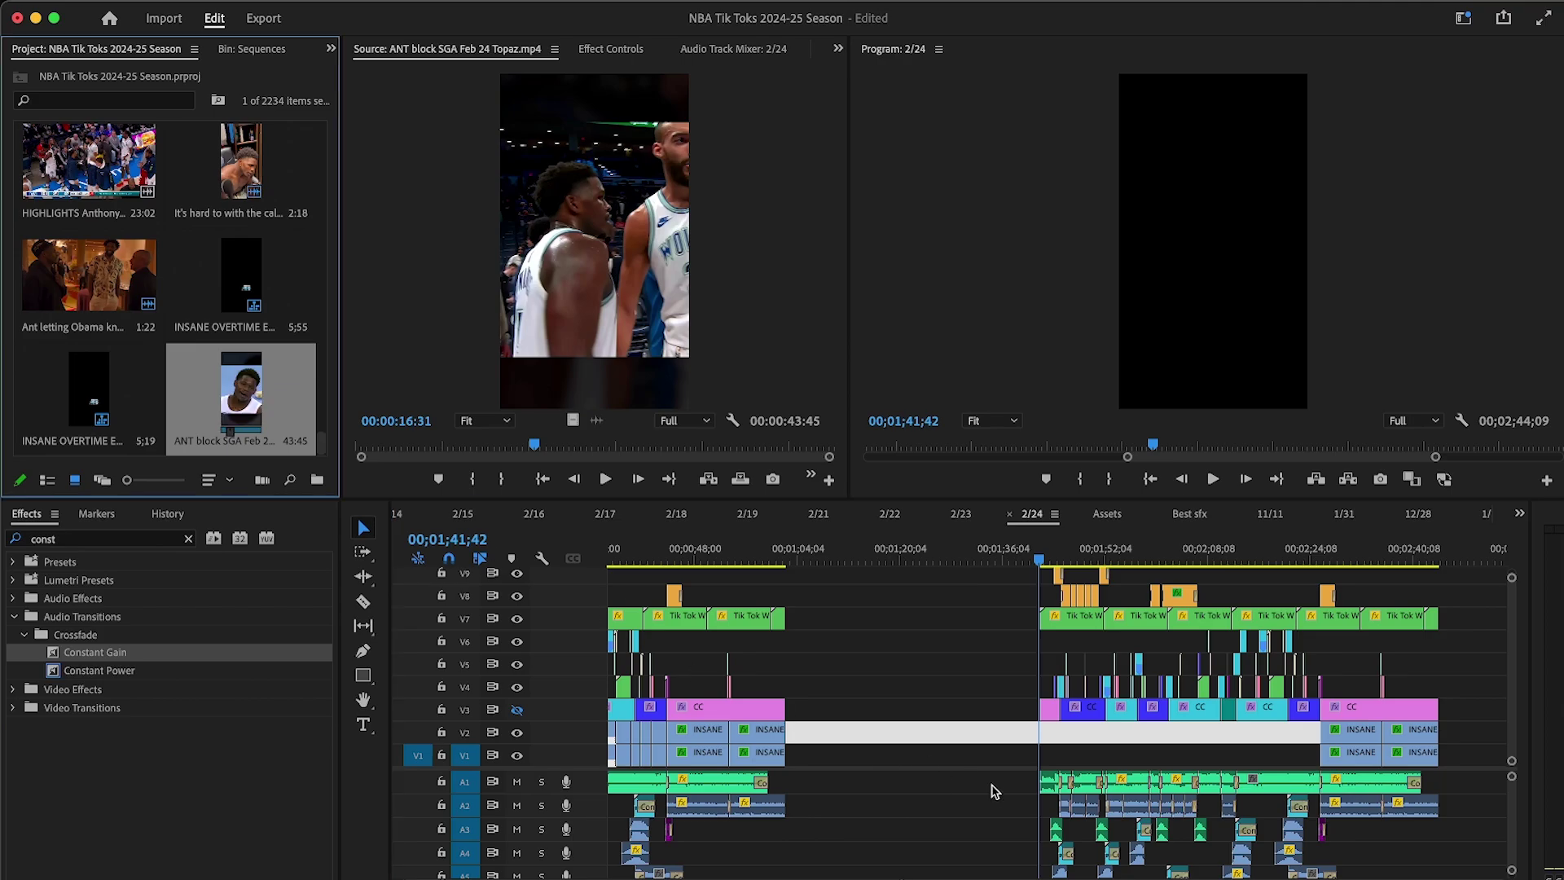
left_click_drag(251, 386, 1041, 764)
key("equal")
key("equal")
key("equal")
key("equal")
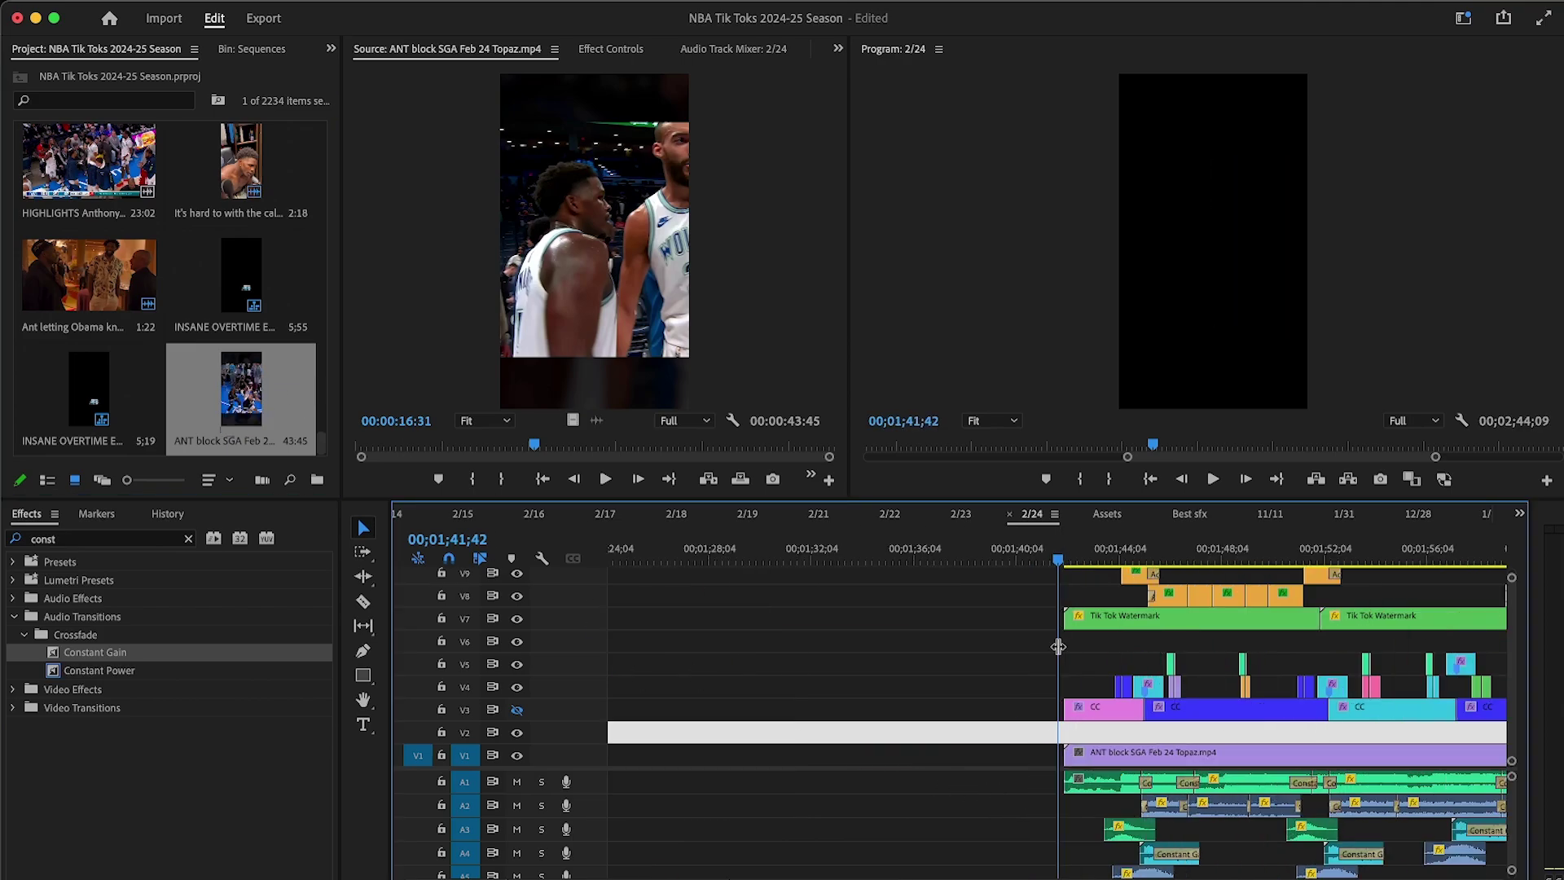
left_click_drag(1065, 559, 990, 560)
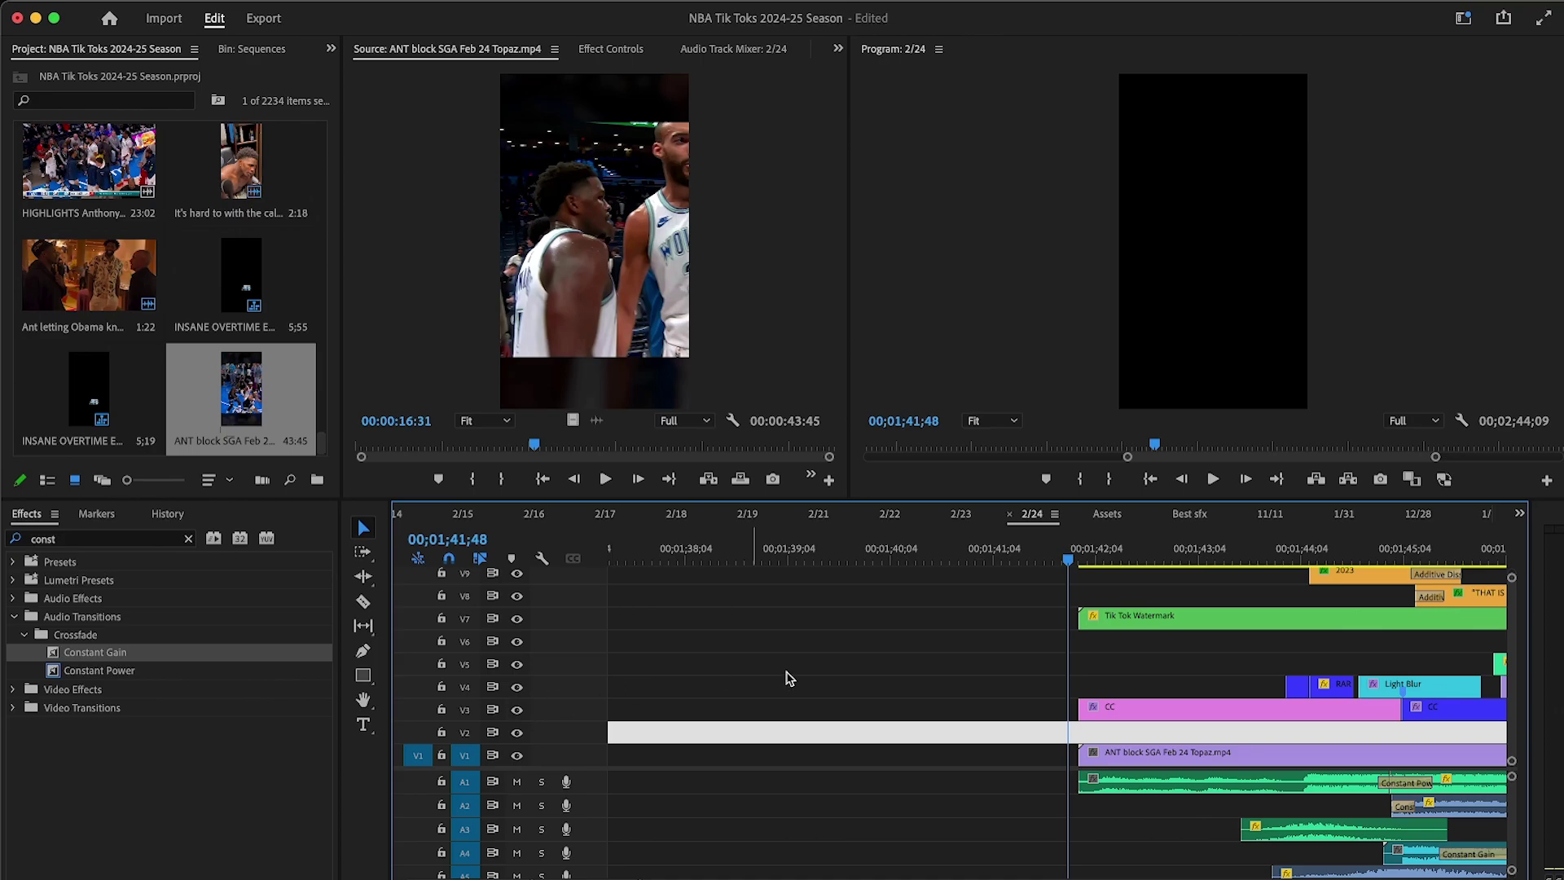
Step: Examine the enhanced Steph clip on V1 in the 2/23 sequence for reference and return to the 2/24 sequence
key("minus")
key("minus")
key("minus")
left_click(962, 514)
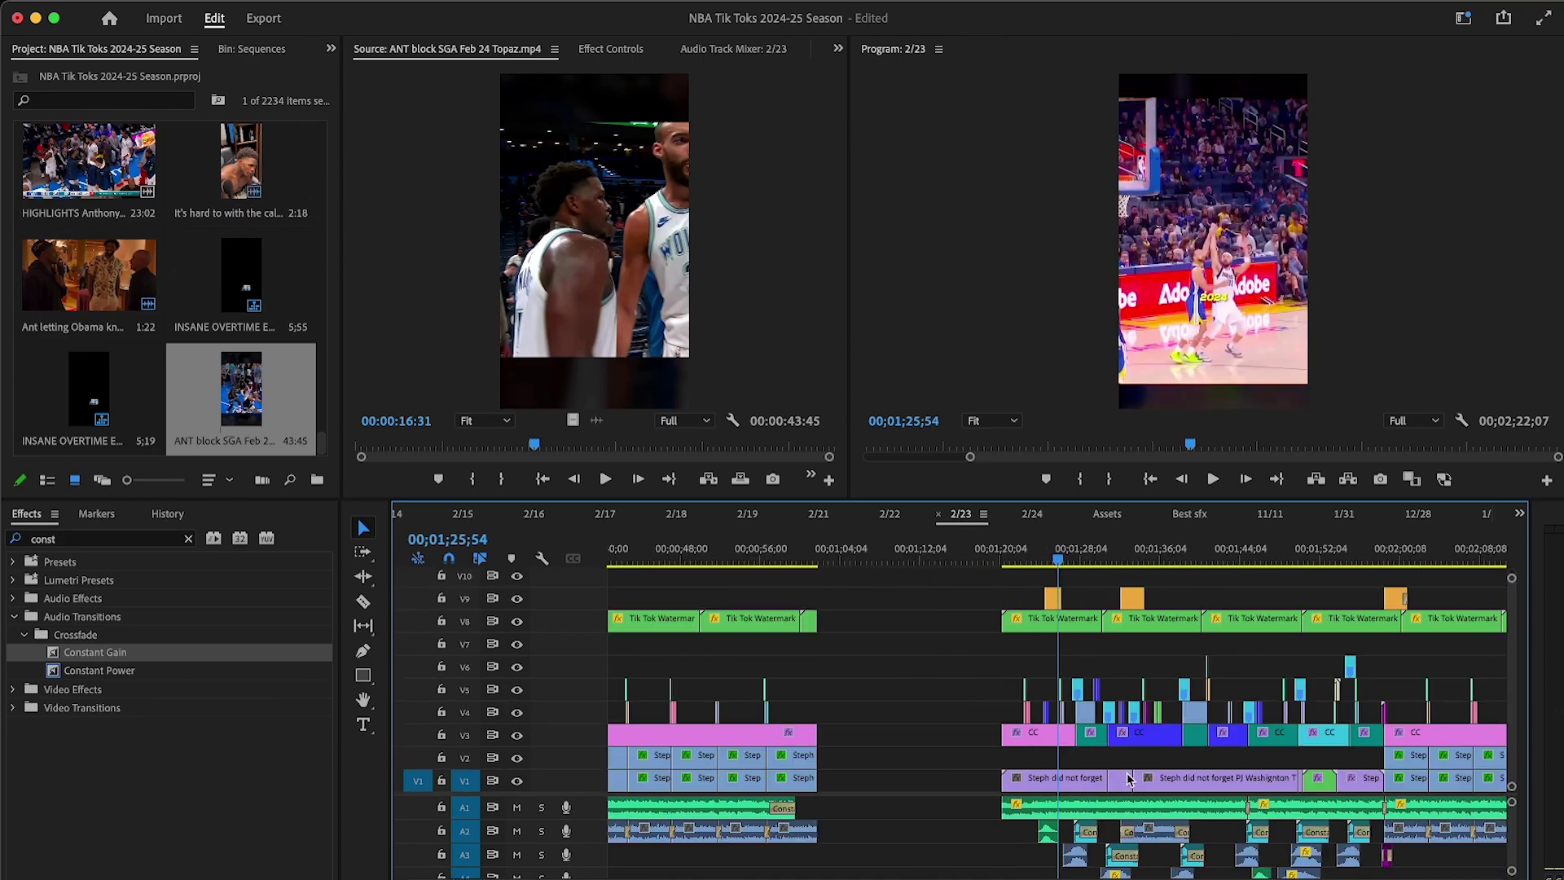
right_click(1127, 786)
left_click(1147, 771)
right_click(1124, 790)
left_click(1031, 514)
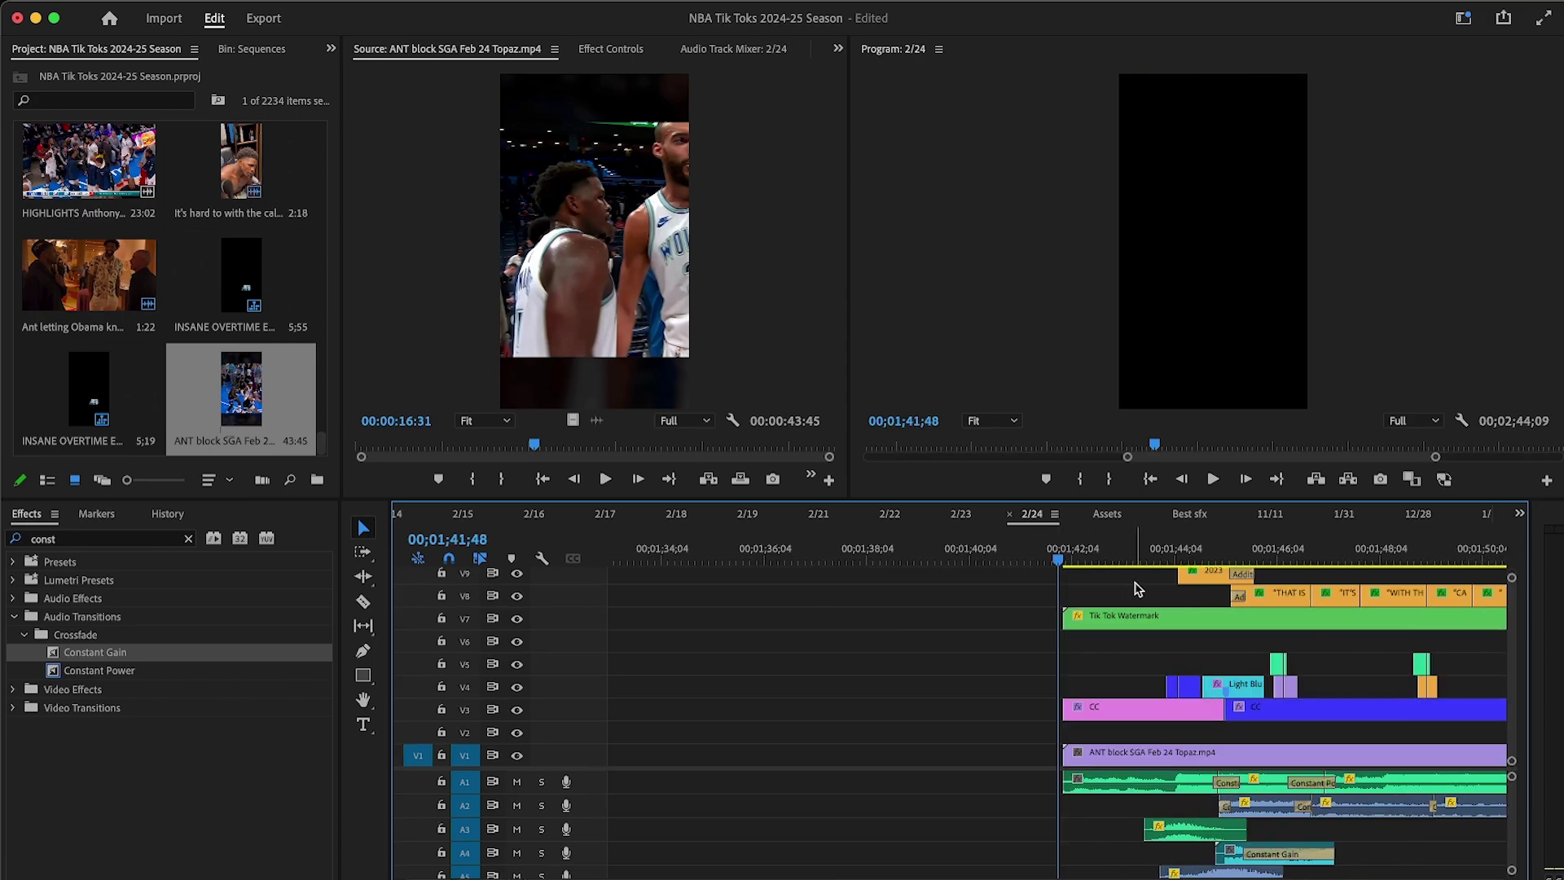
Step: Set the Camera Shake amount to 50% on the Topaz segment under the "FREE THROW MERCHANT" caption on V1
left_click(1079, 558)
key("=")
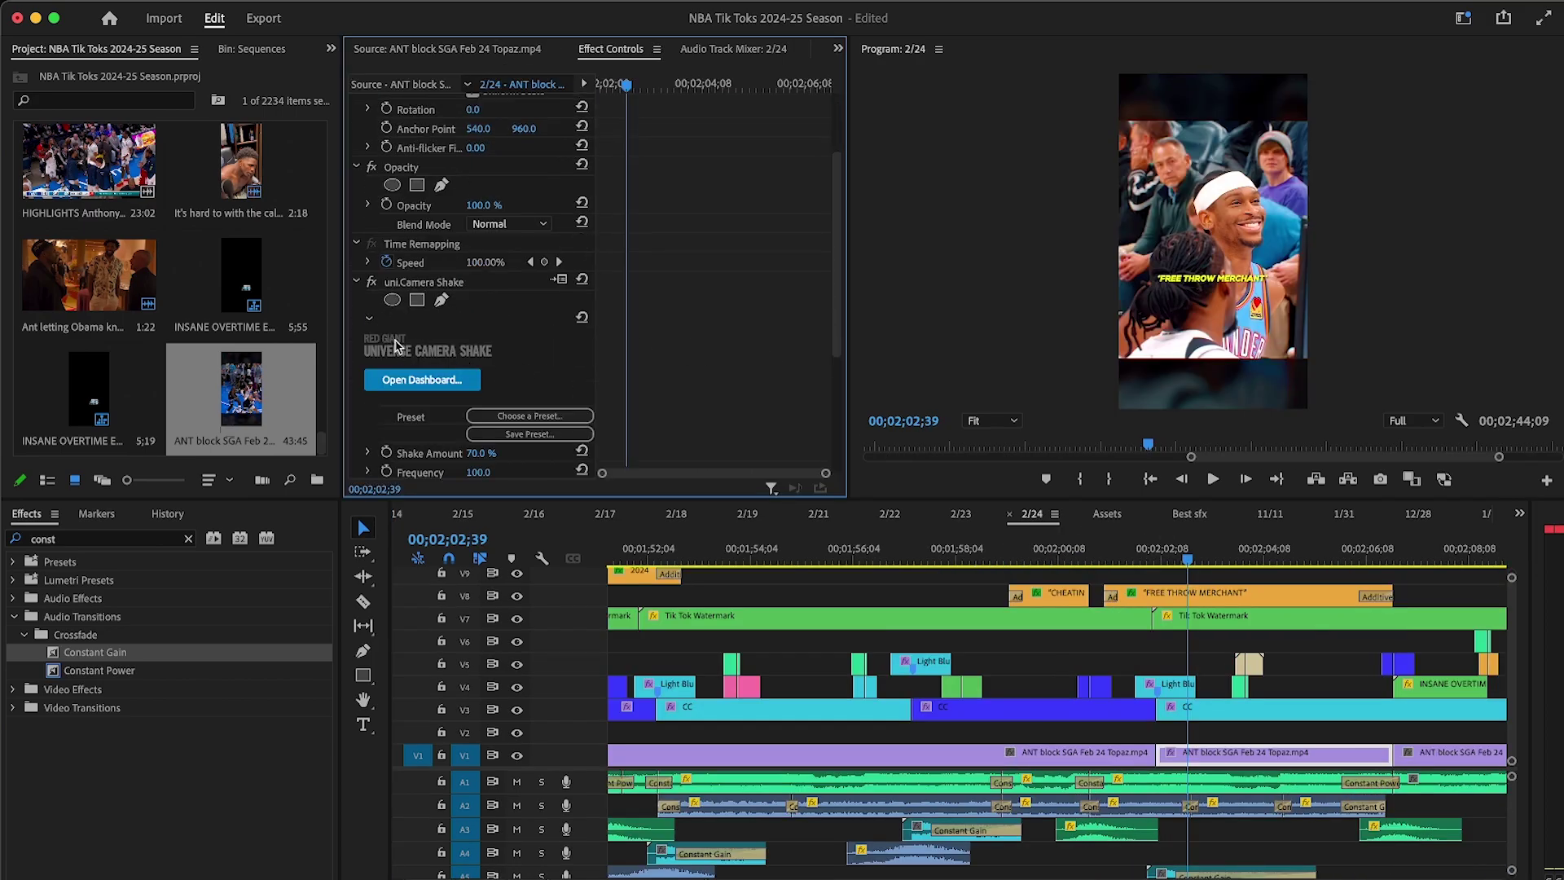
scroll(476, 360, "down", 2)
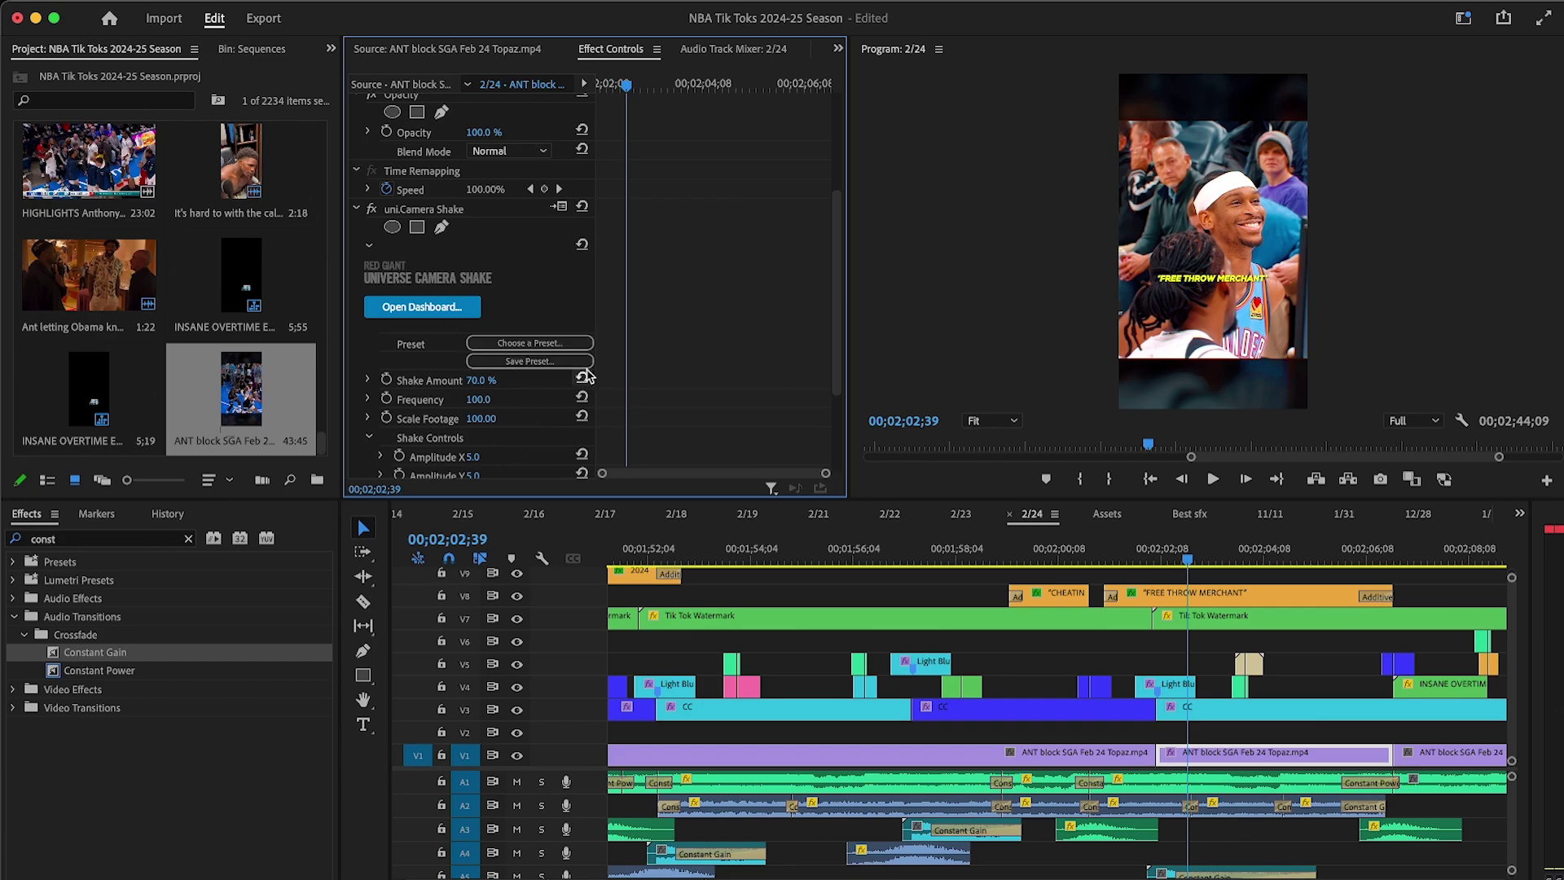
left_click(478, 379)
type("50")
key("Return")
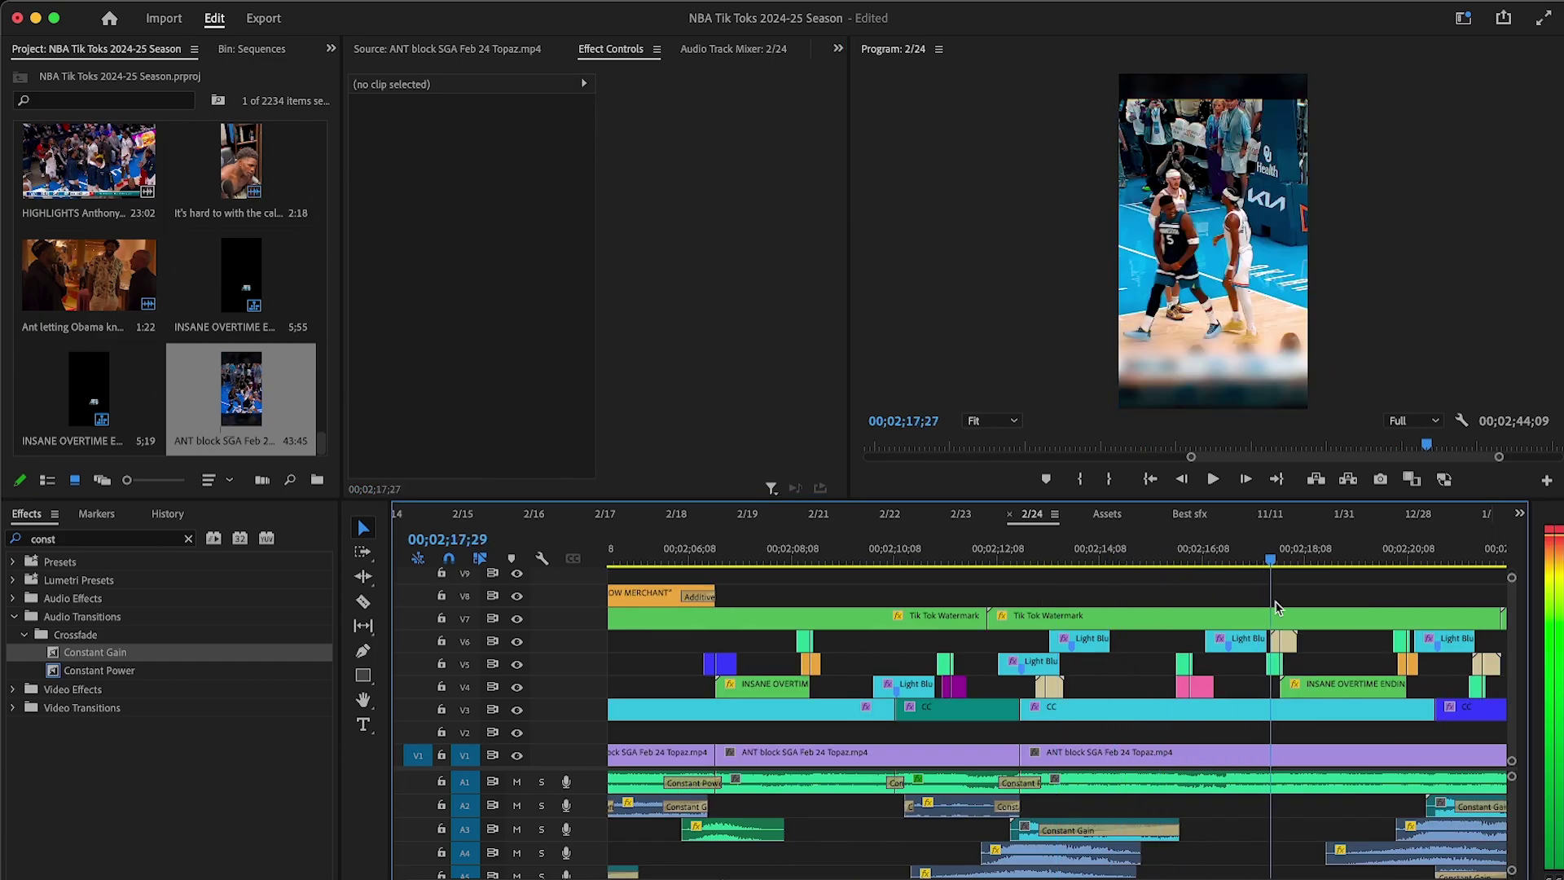
Step: Play back the following plays and set the Camera Shake amount to 80% on the V1 Topaz segment around 00;02;14;47
key("space")
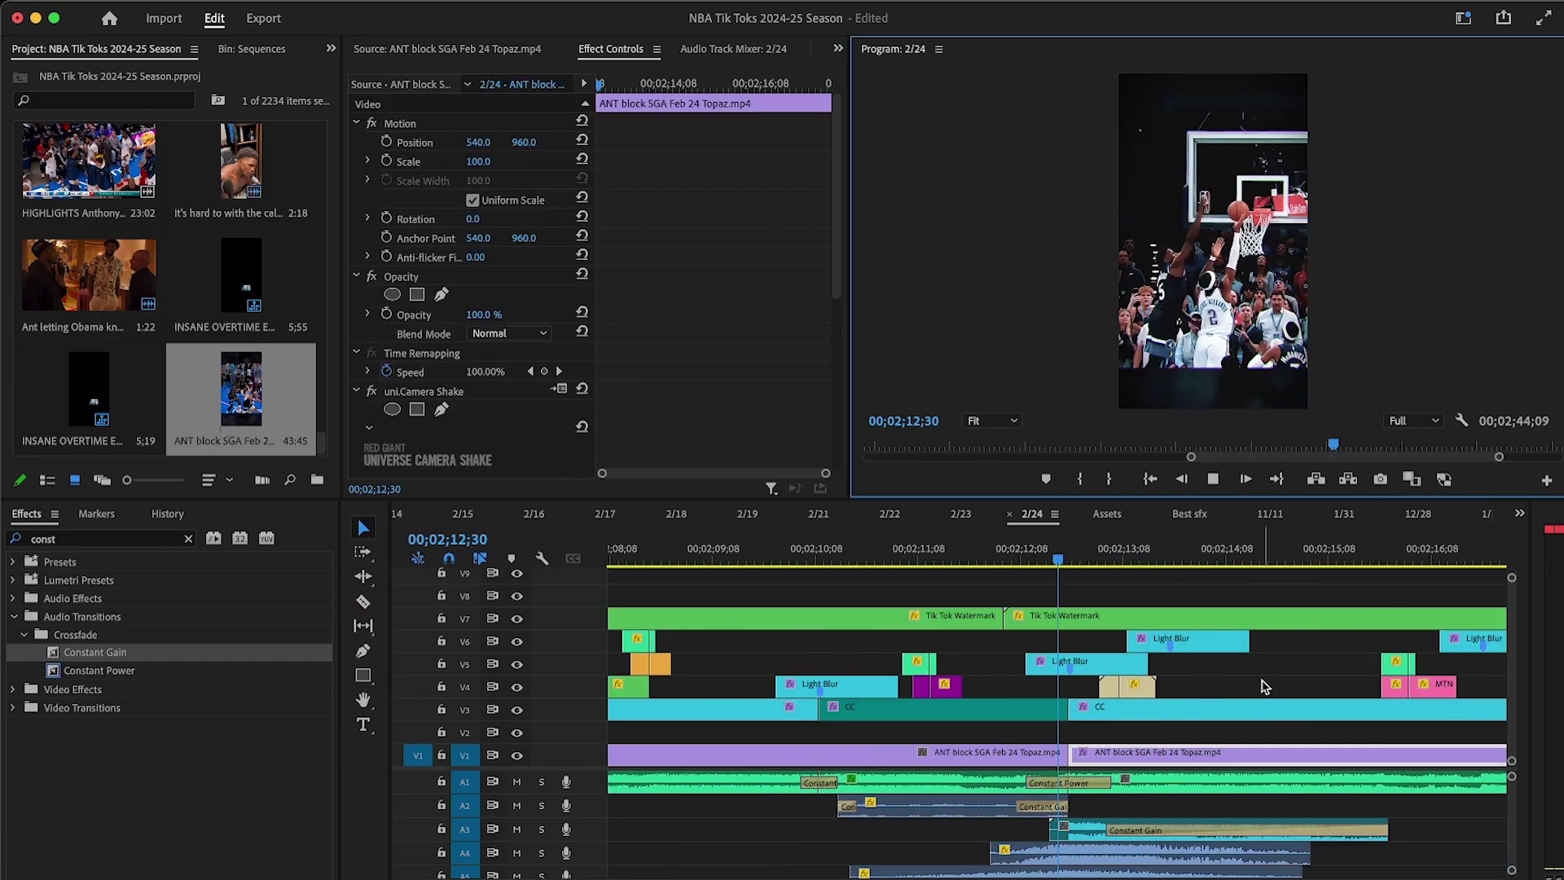
left_click(1261, 686)
key("-")
key("=")
key("-")
key("=")
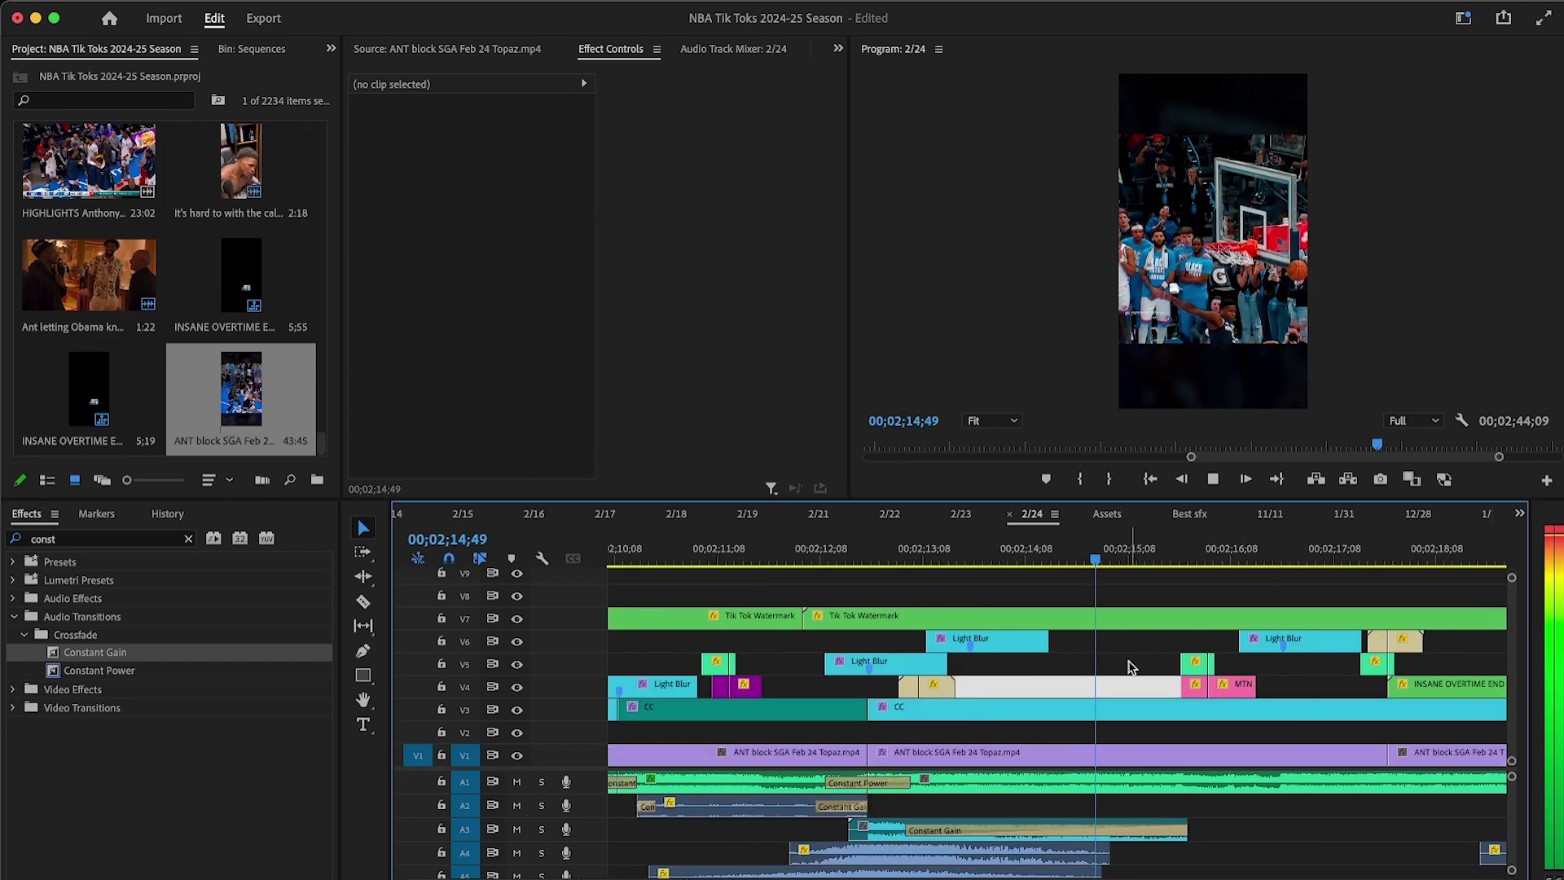
left_click(1131, 663)
left_click(1093, 559)
left_click(1053, 763)
left_click(1052, 763)
scroll(733, 412, "down", 5)
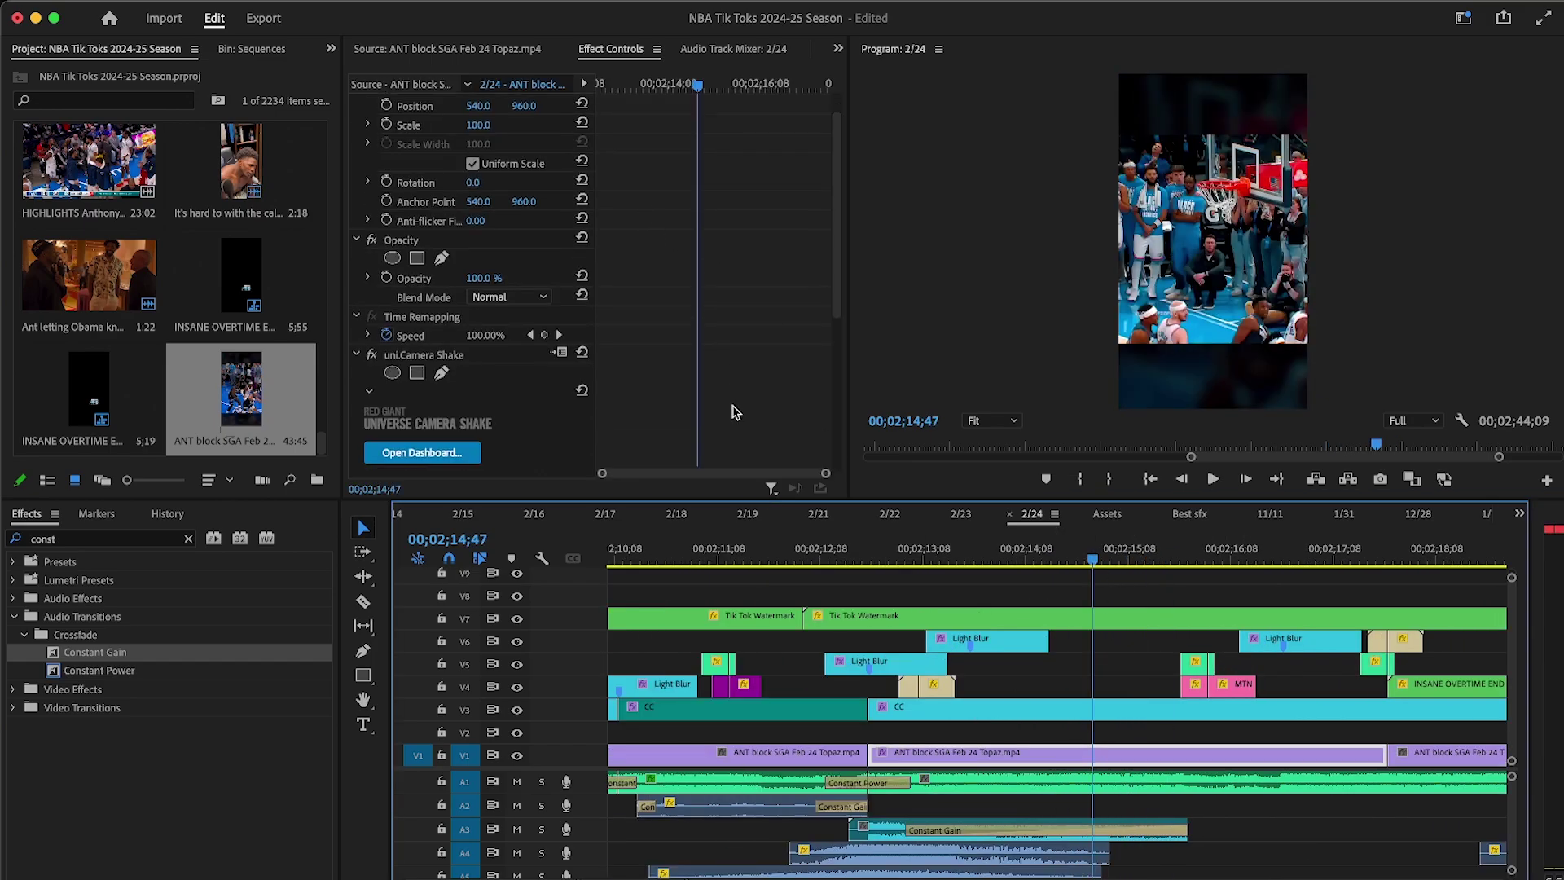
left_click(491, 452)
type("80")
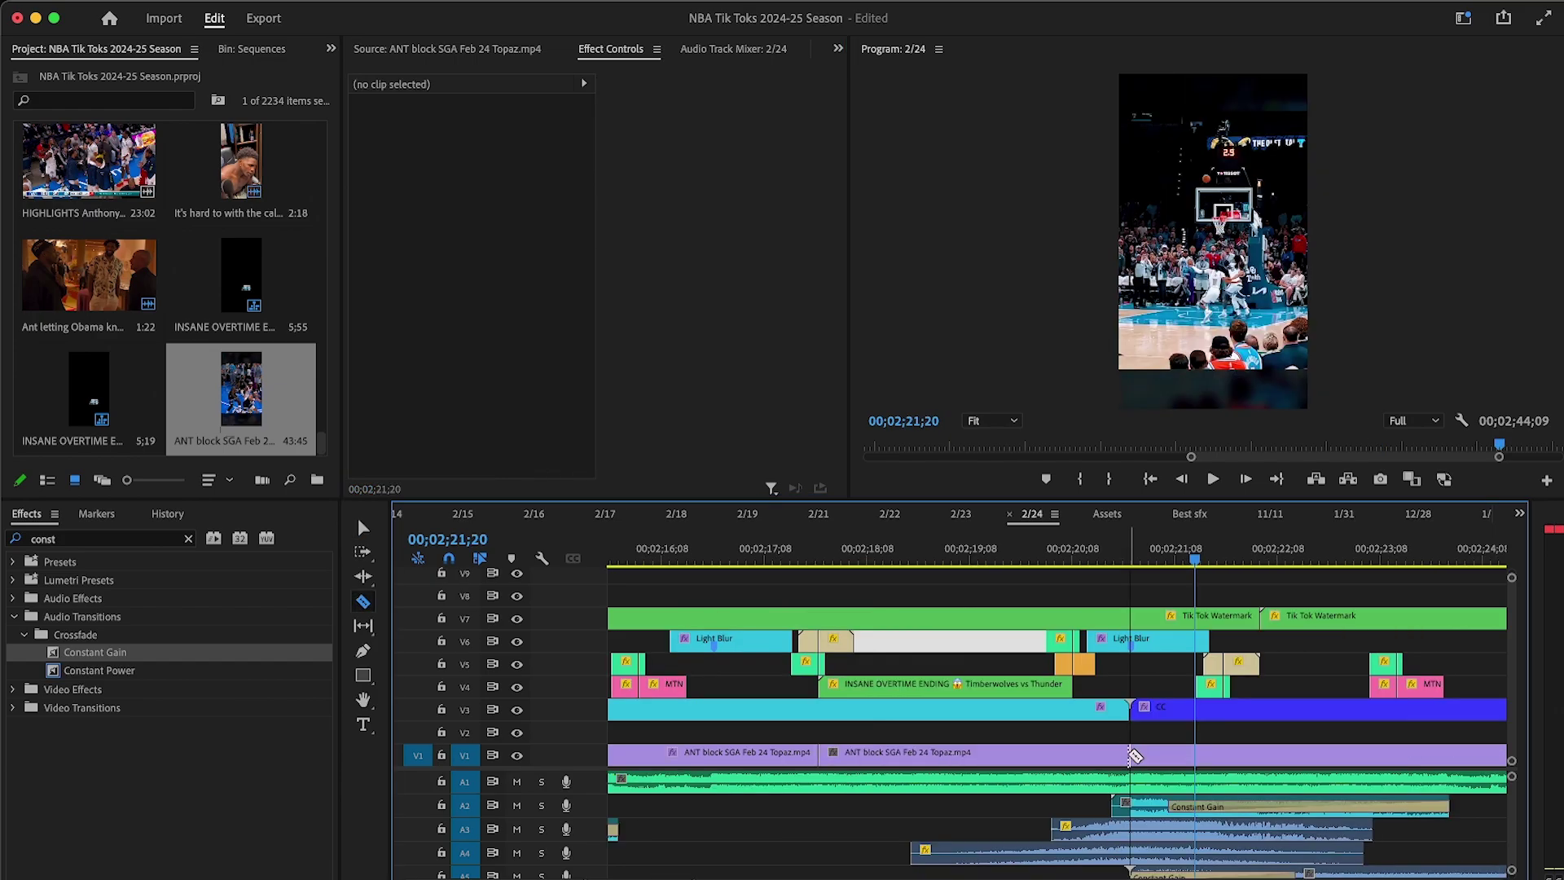
Step: Split the V1 Topaz clip at the start of the last blue CC layer and apply the copied Camera Shake attributes to the final segment
right_click(1214, 766)
left_click(1270, 813)
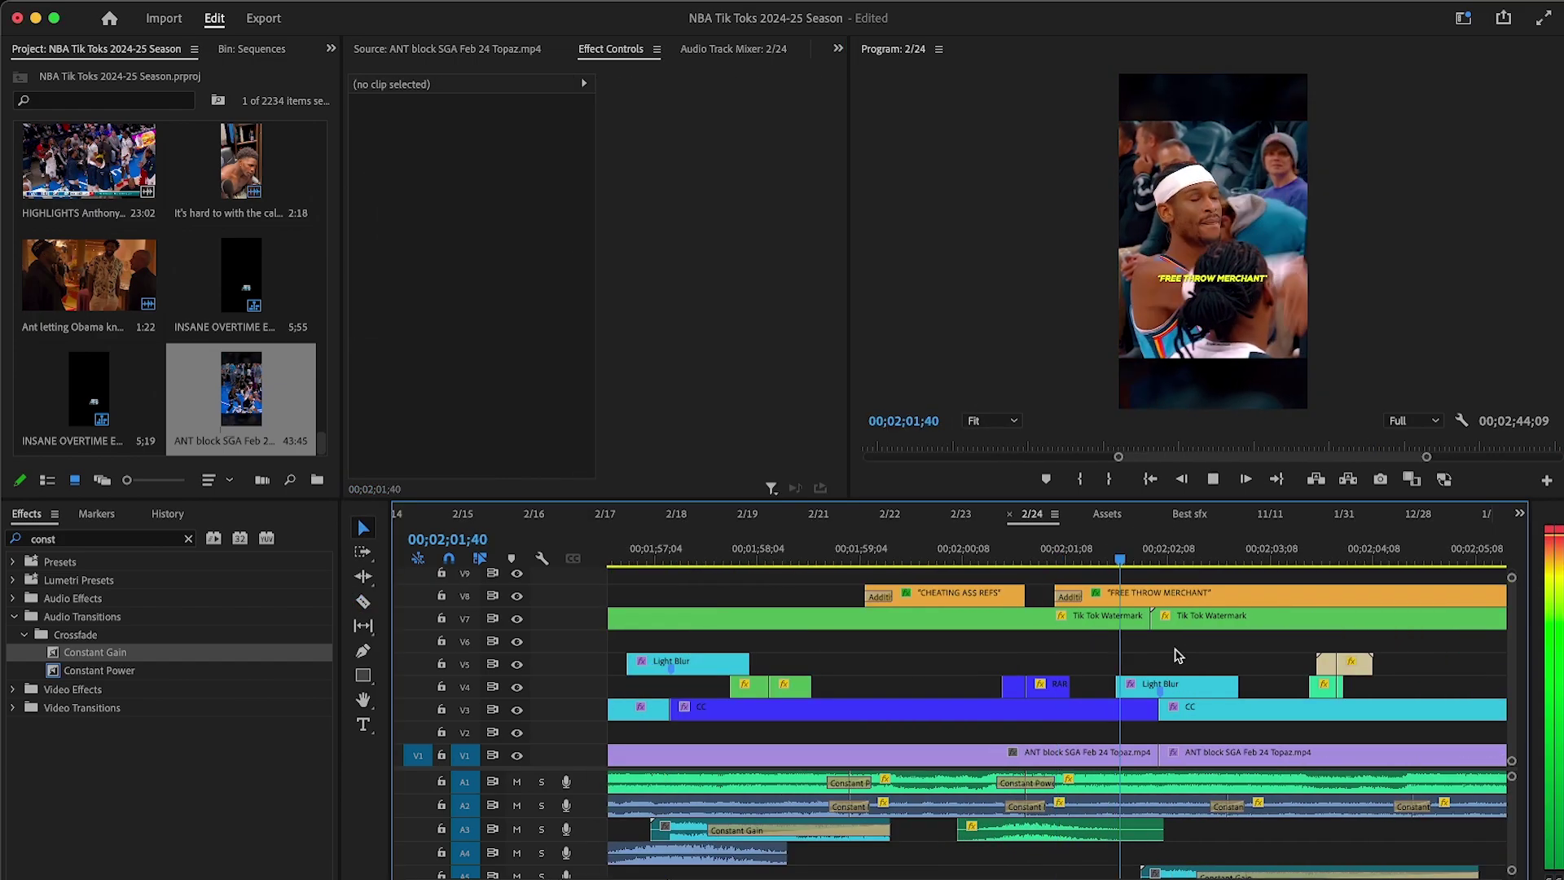
Step: Play back the duplicate from the "FREE THROW MERCHANT" caption into the overtime ending to check the shakes and sync
key("minus")
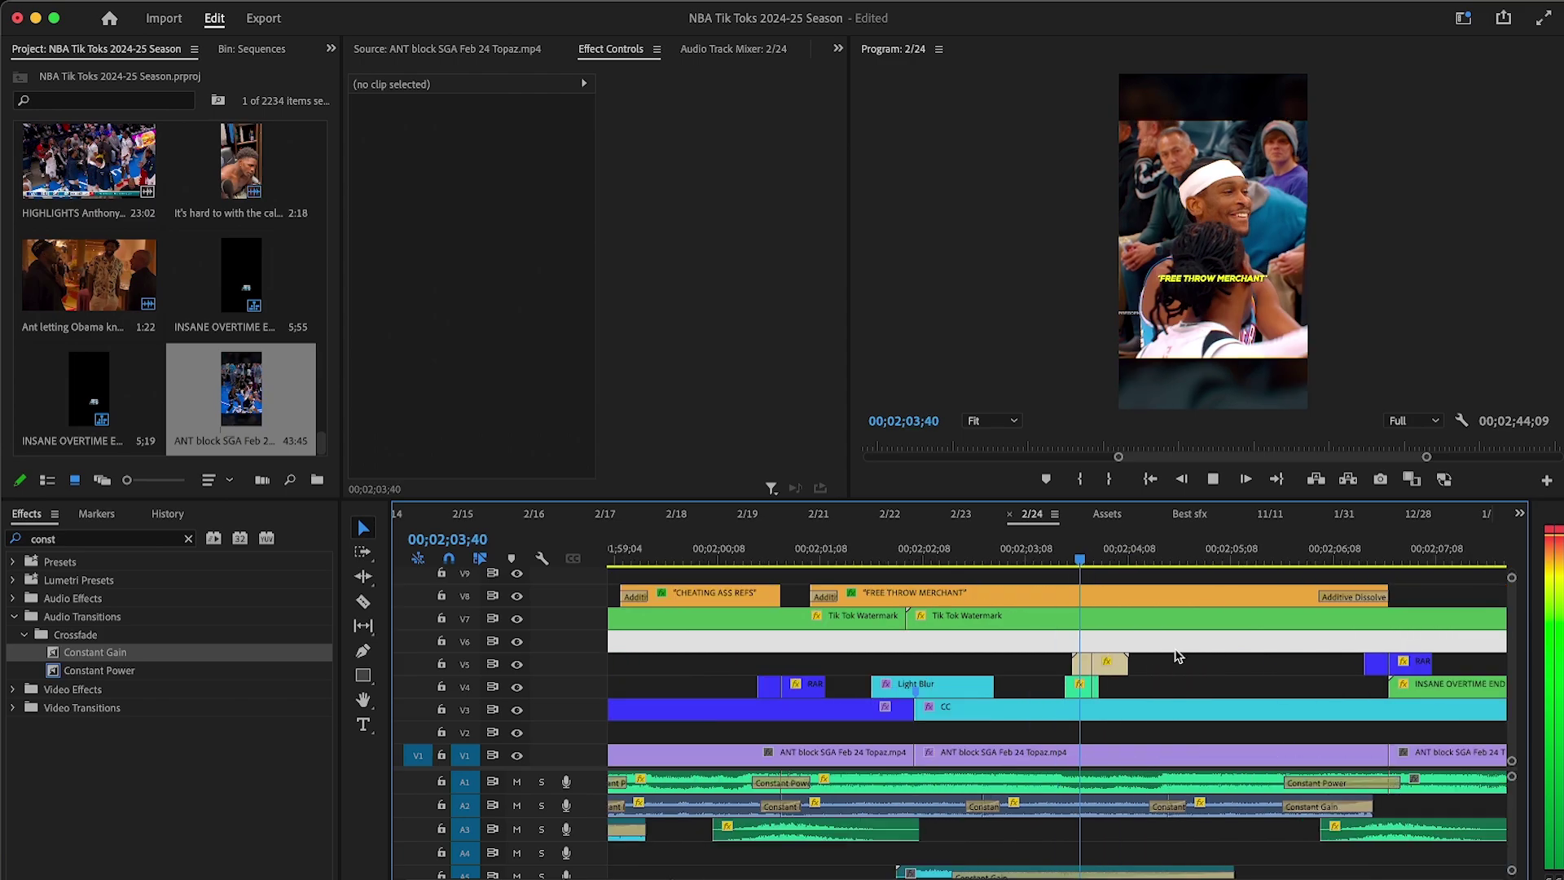
key("equal")
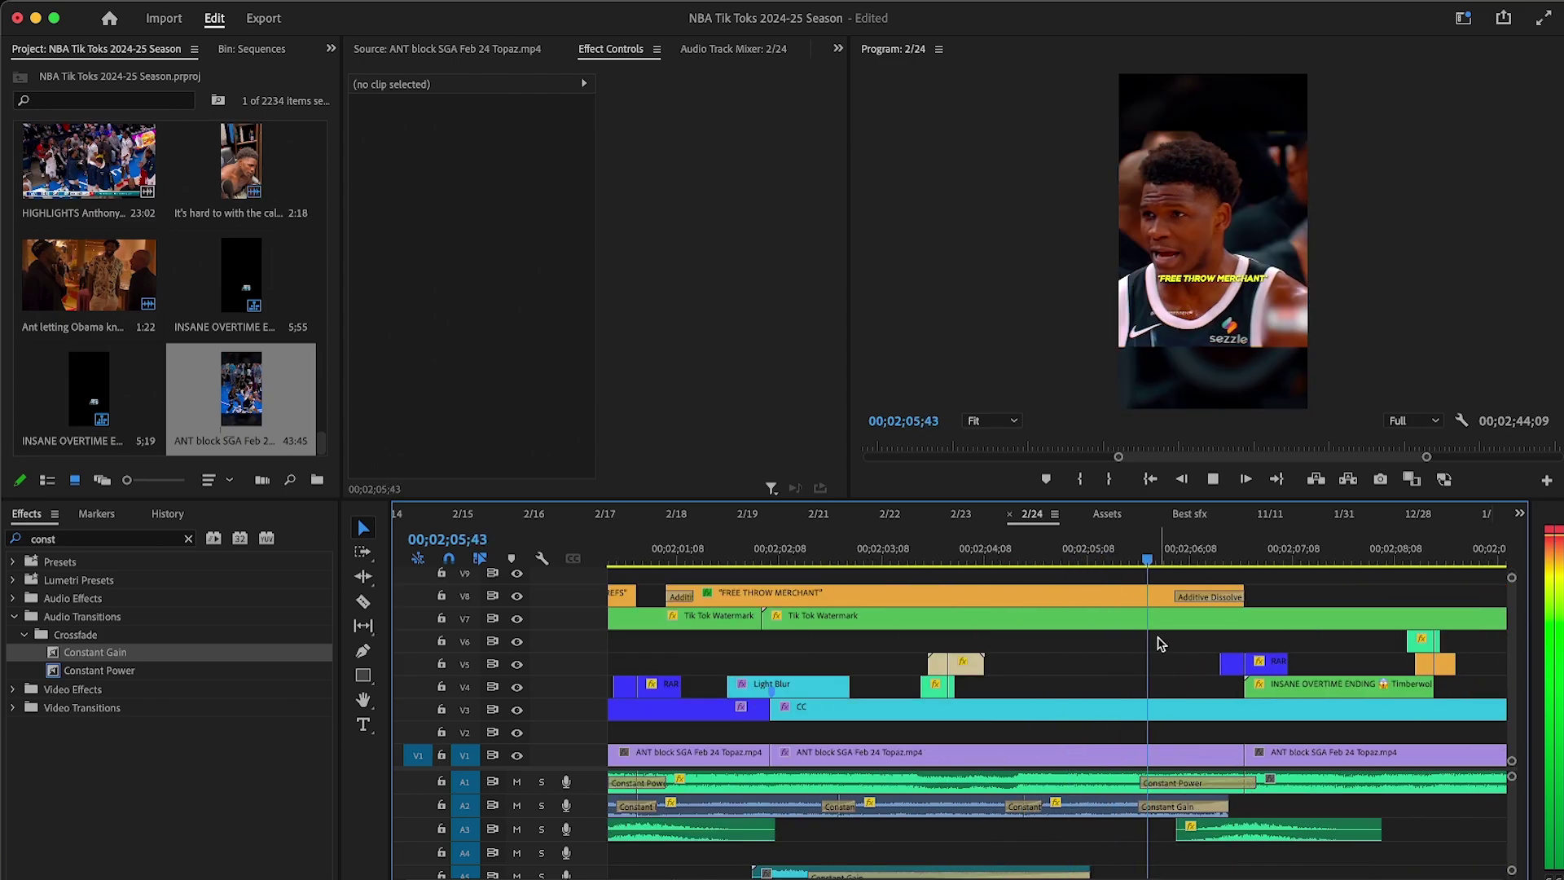
left_click(1156, 642)
key("minus")
left_click(1099, 545)
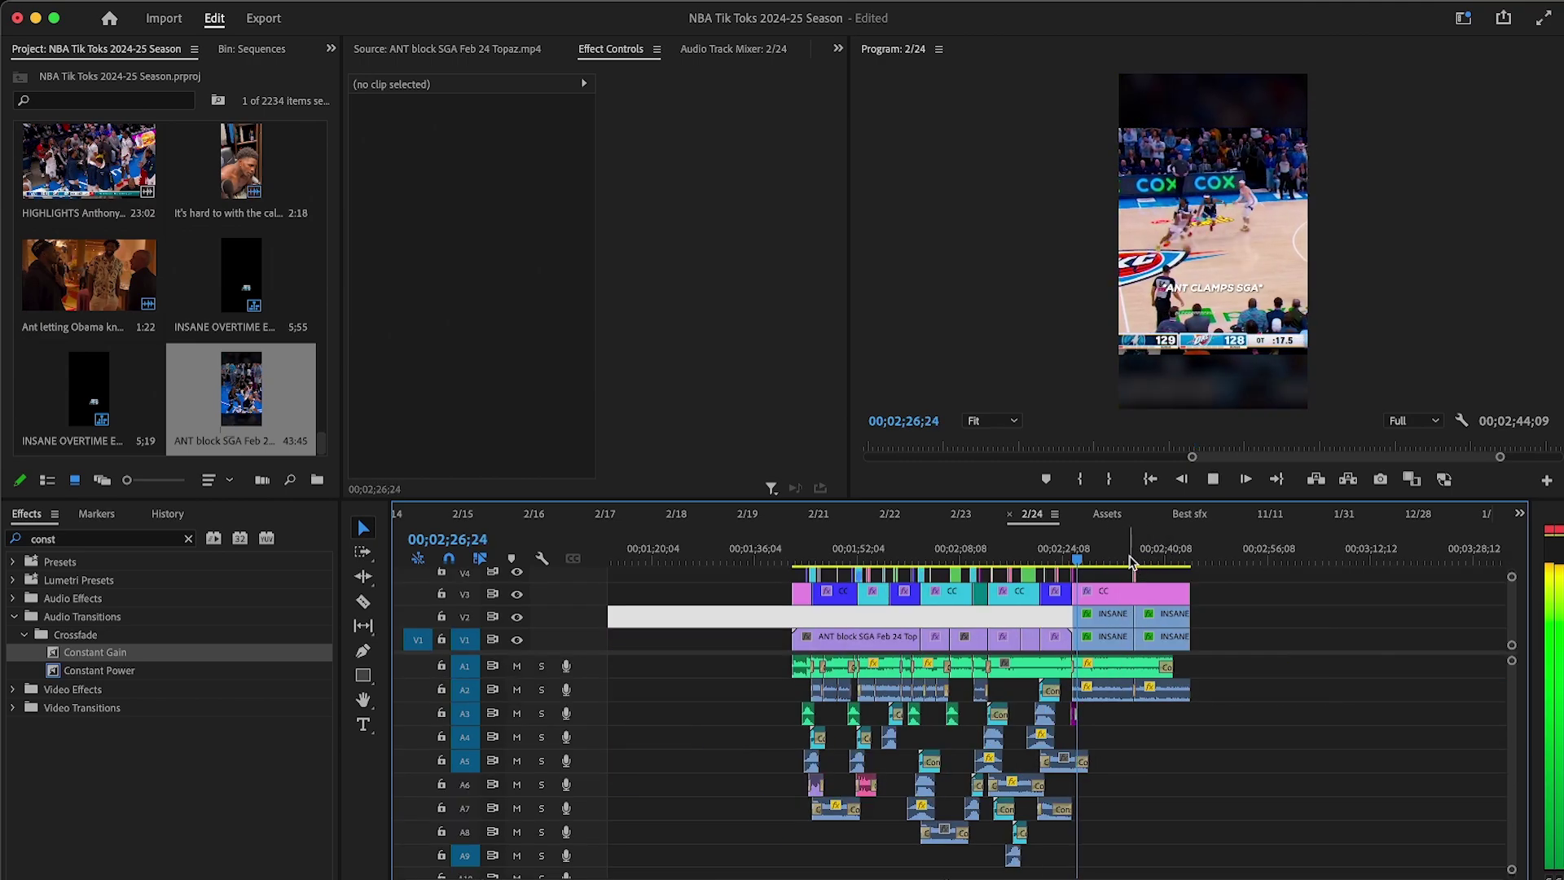
key("space")
Step: Mark the duplicated edit as the in-to-out range, with the in point snapped to the start of the Topaz clip on V1
left_click(793, 548)
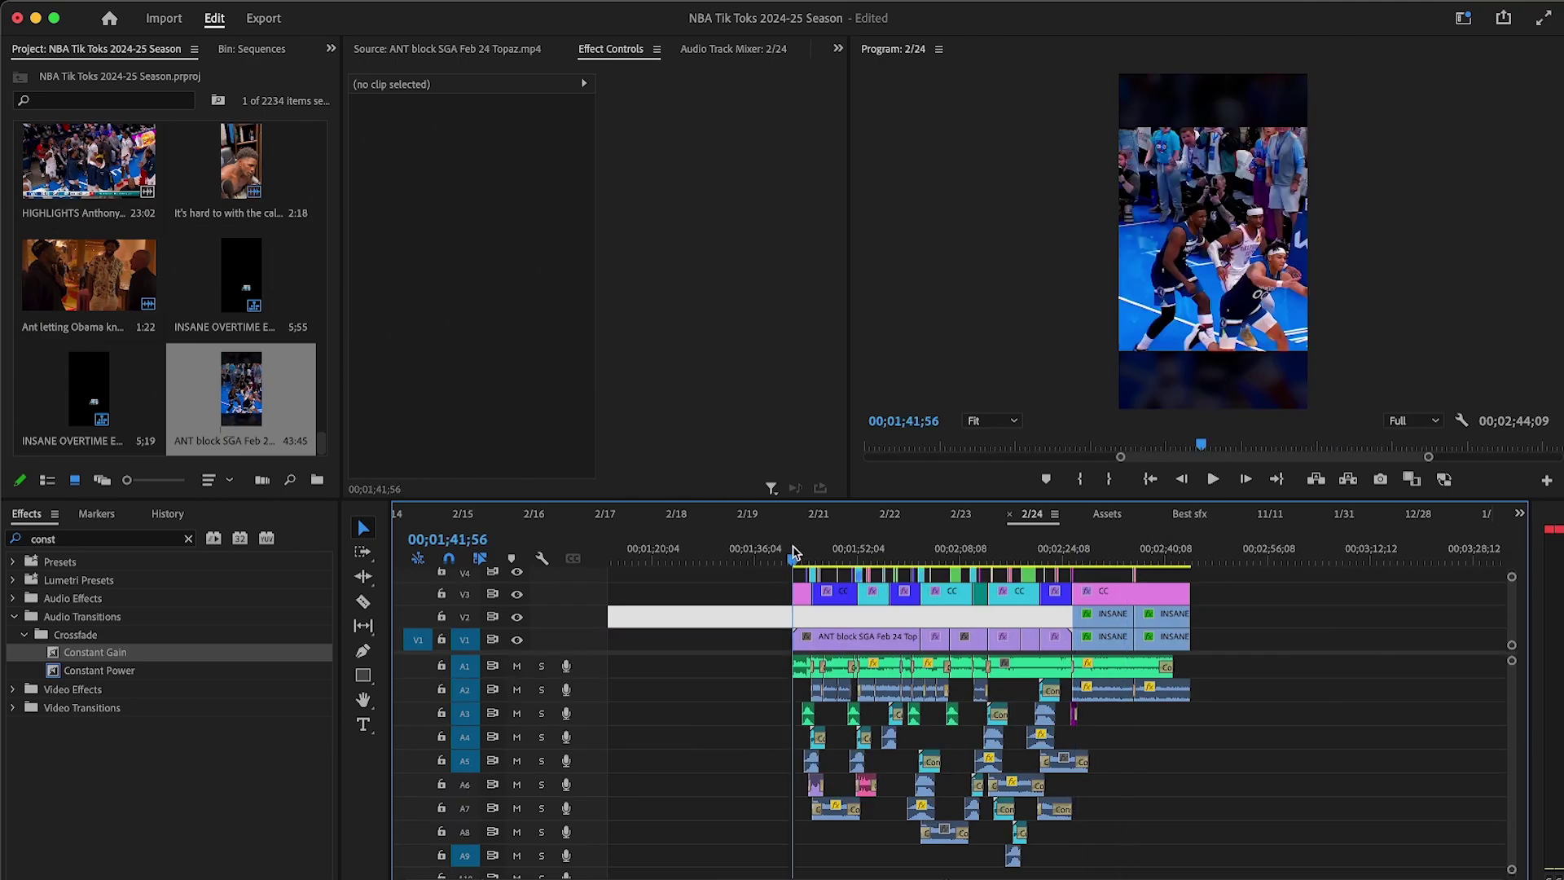
scroll(977, 550, "up", 5)
left_click_drag(1061, 544, 1048, 542)
left_click(1075, 553)
key("=")
key("=")
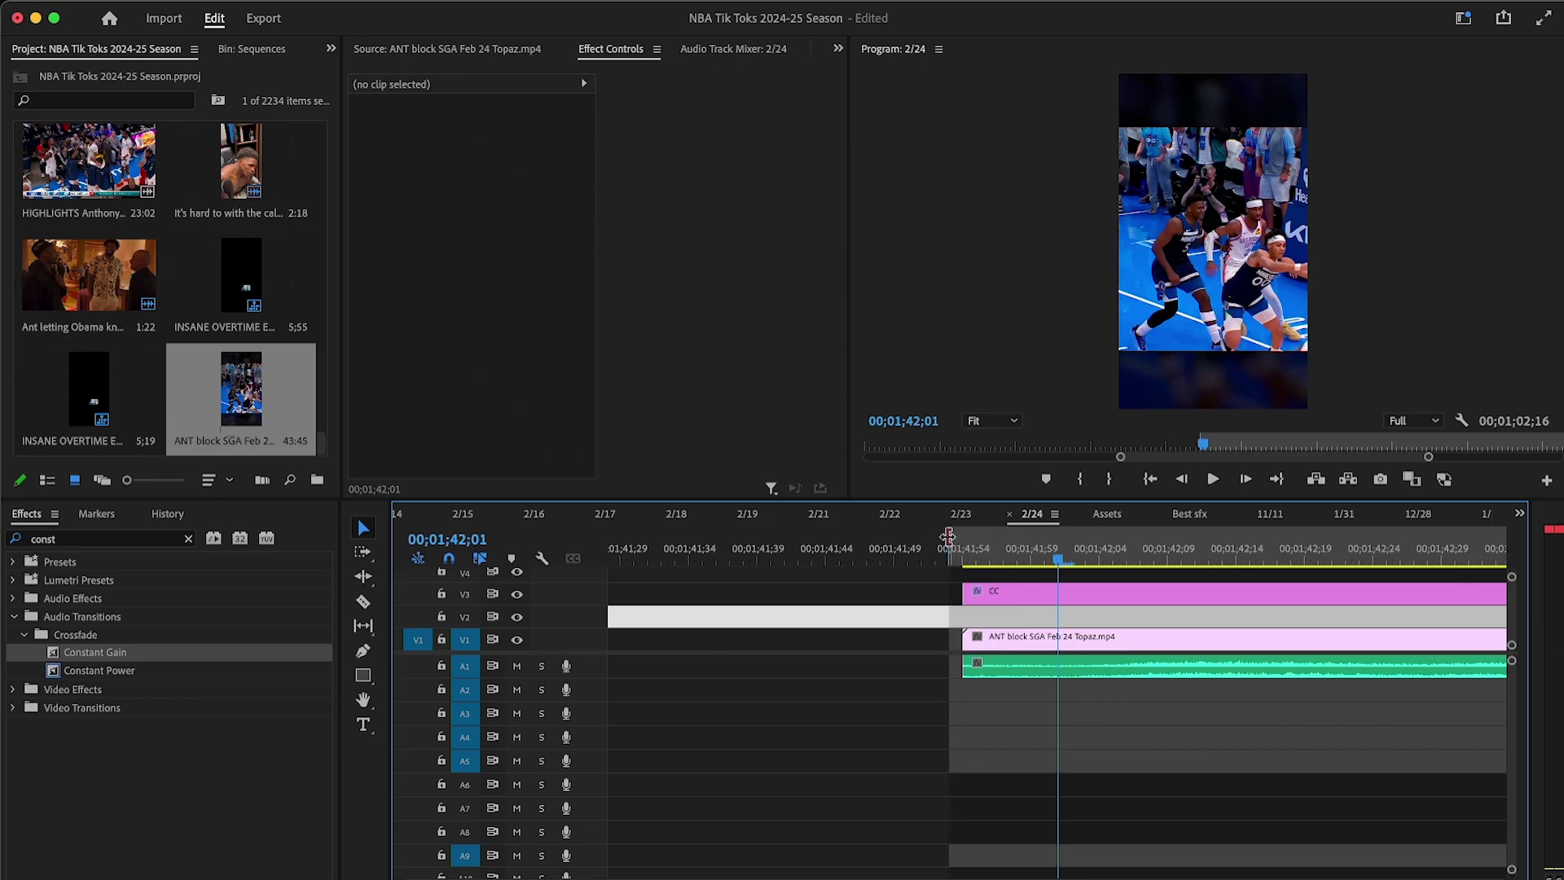
left_click_drag(950, 538, 962, 539)
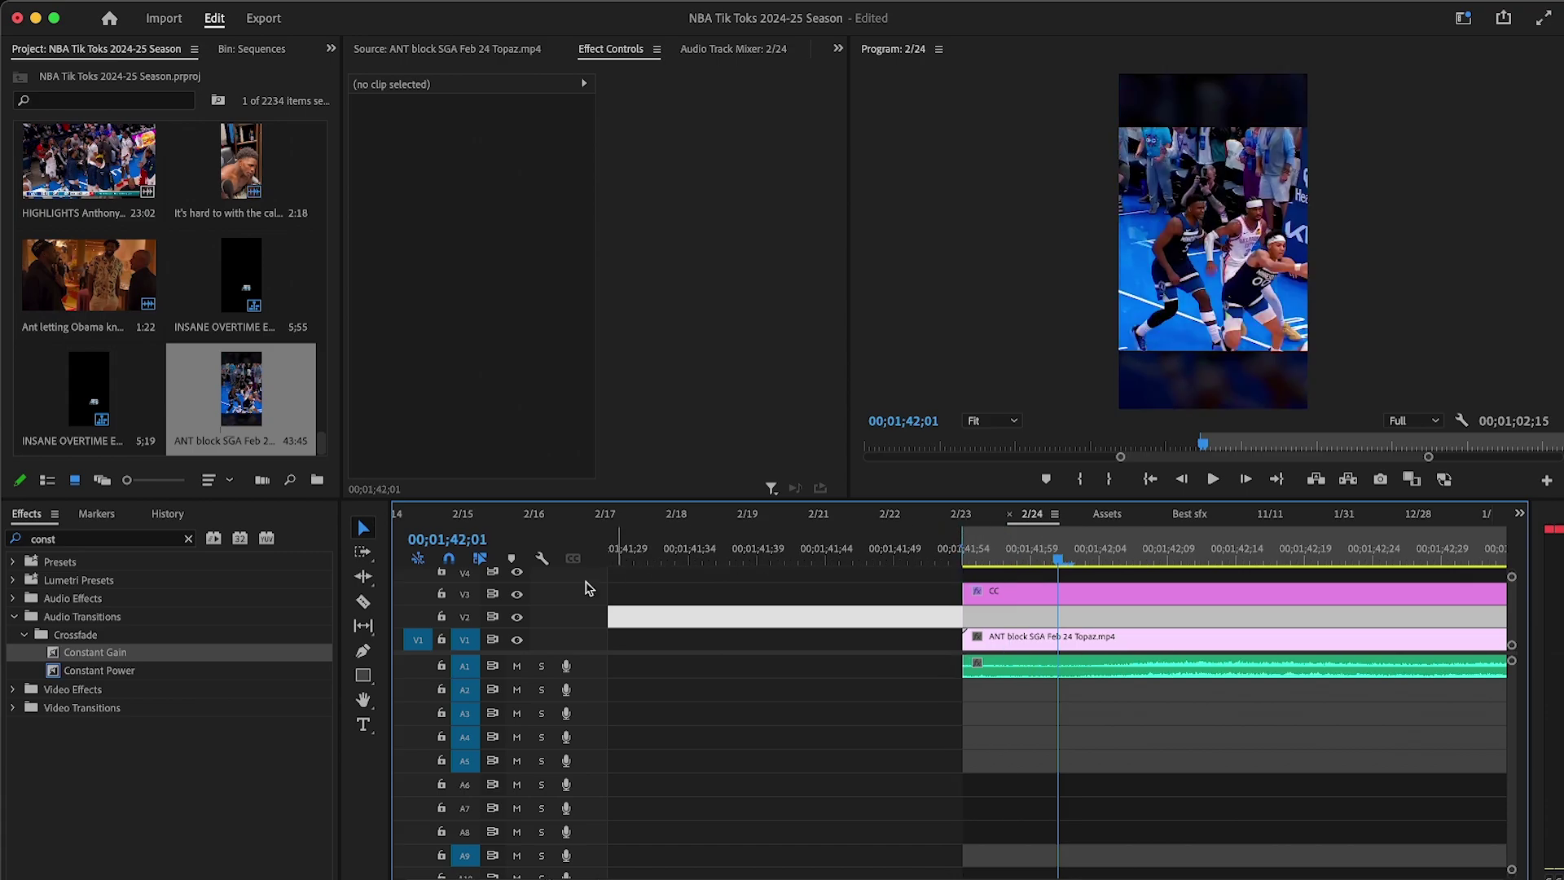
Step: Enlarge the video track area and check the out point against the end of the overtime ending clips
left_click_drag(560, 652, 560, 746)
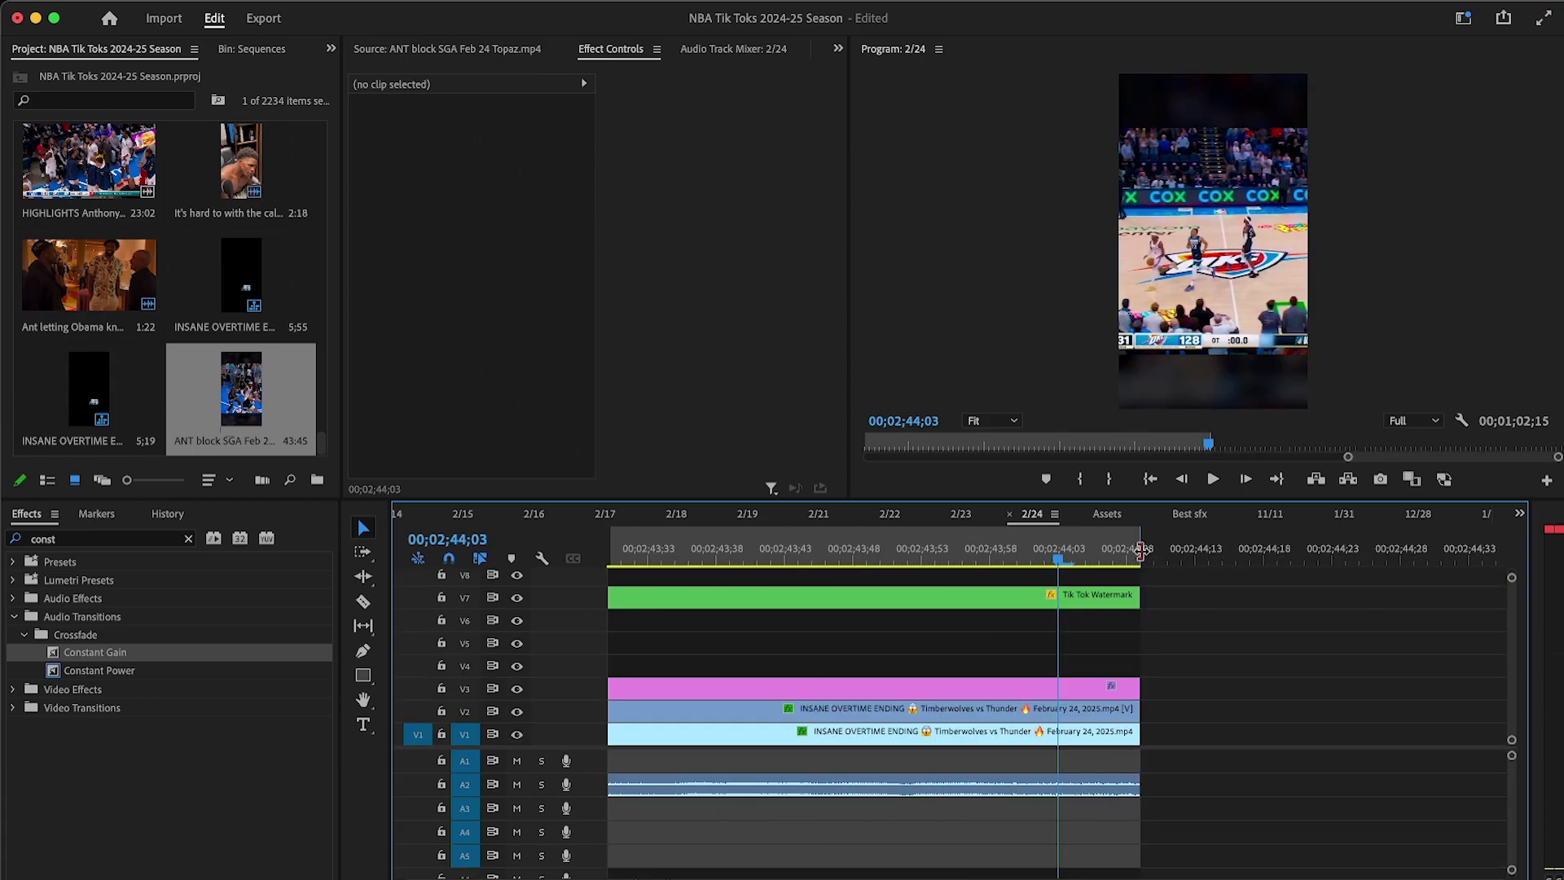
key("minus")
key("minus")
key("minus")
key("minus")
key("minus")
key("minus")
key("minus")
key("minus")
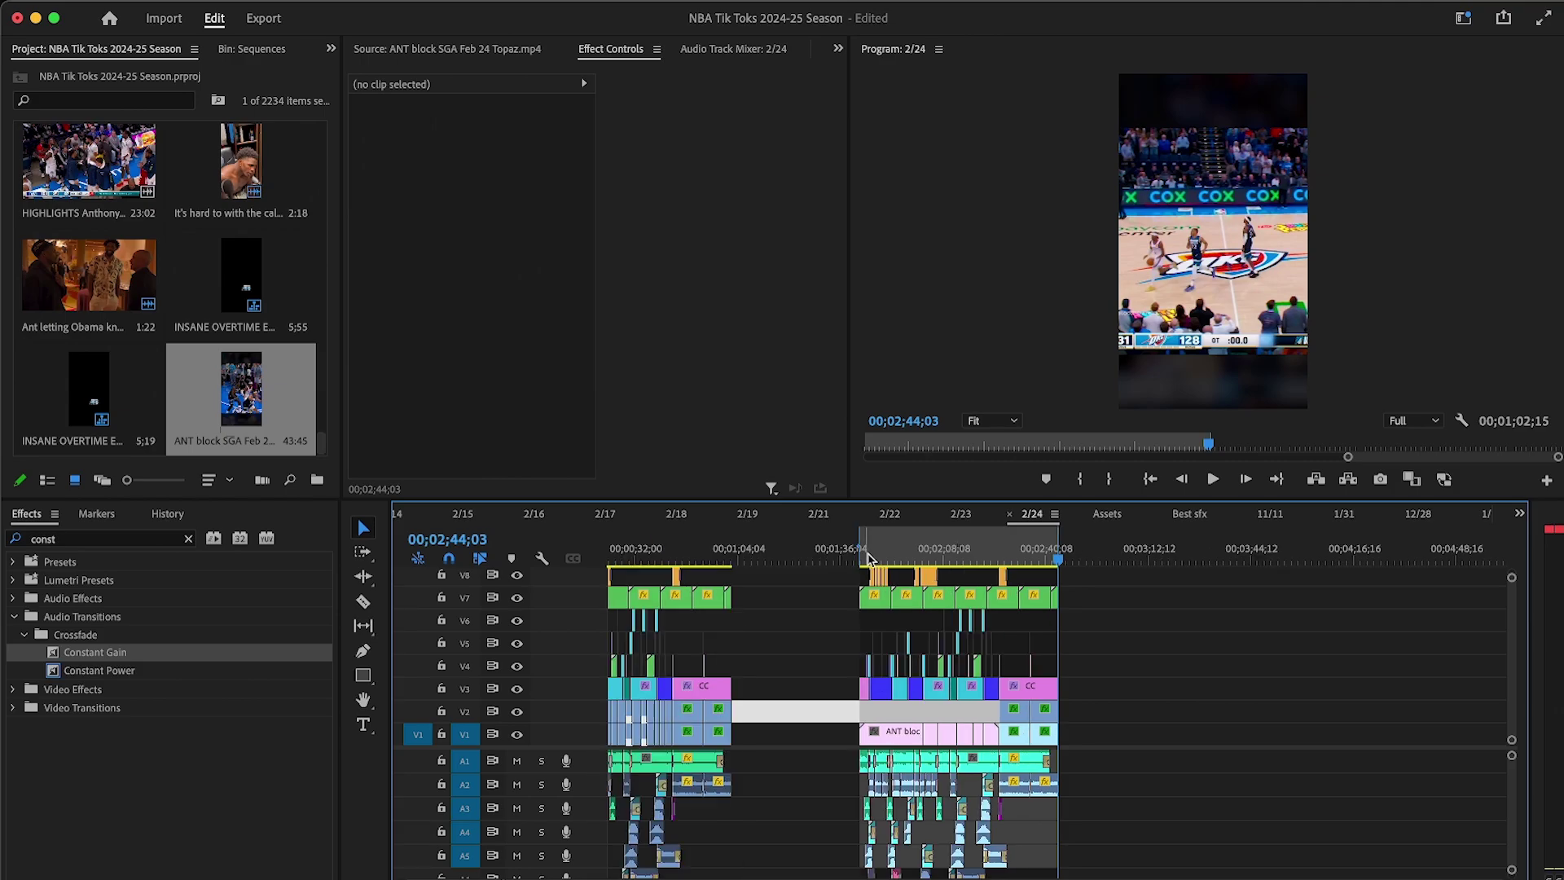
Step: Inspect the start of the marked range, checking the in point and the opening frames of the duplicate
left_click(867, 550)
key("=")
key("=")
key("=")
key("=")
mouse_move(991, 559)
left_mouse_down()
mouse_move(1010, 558)
mouse_move(974, 560)
left_mouse_up()
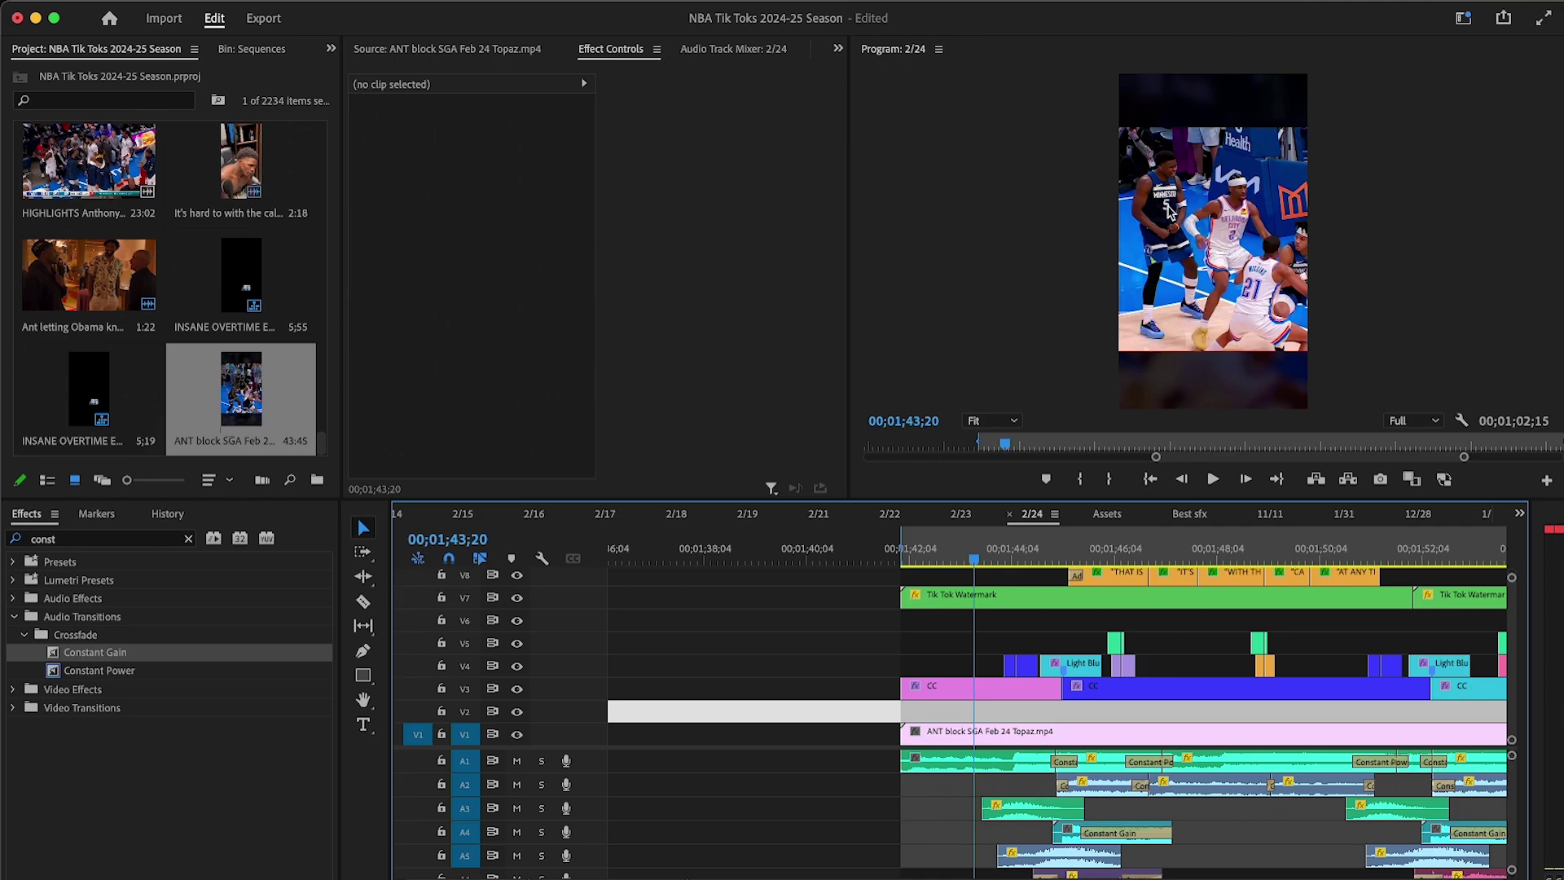
key("minus")
key("minus")
key("minus")
key("minus")
key("minus")
left_click(860, 550)
key("=")
key("=")
key("=")
key("=")
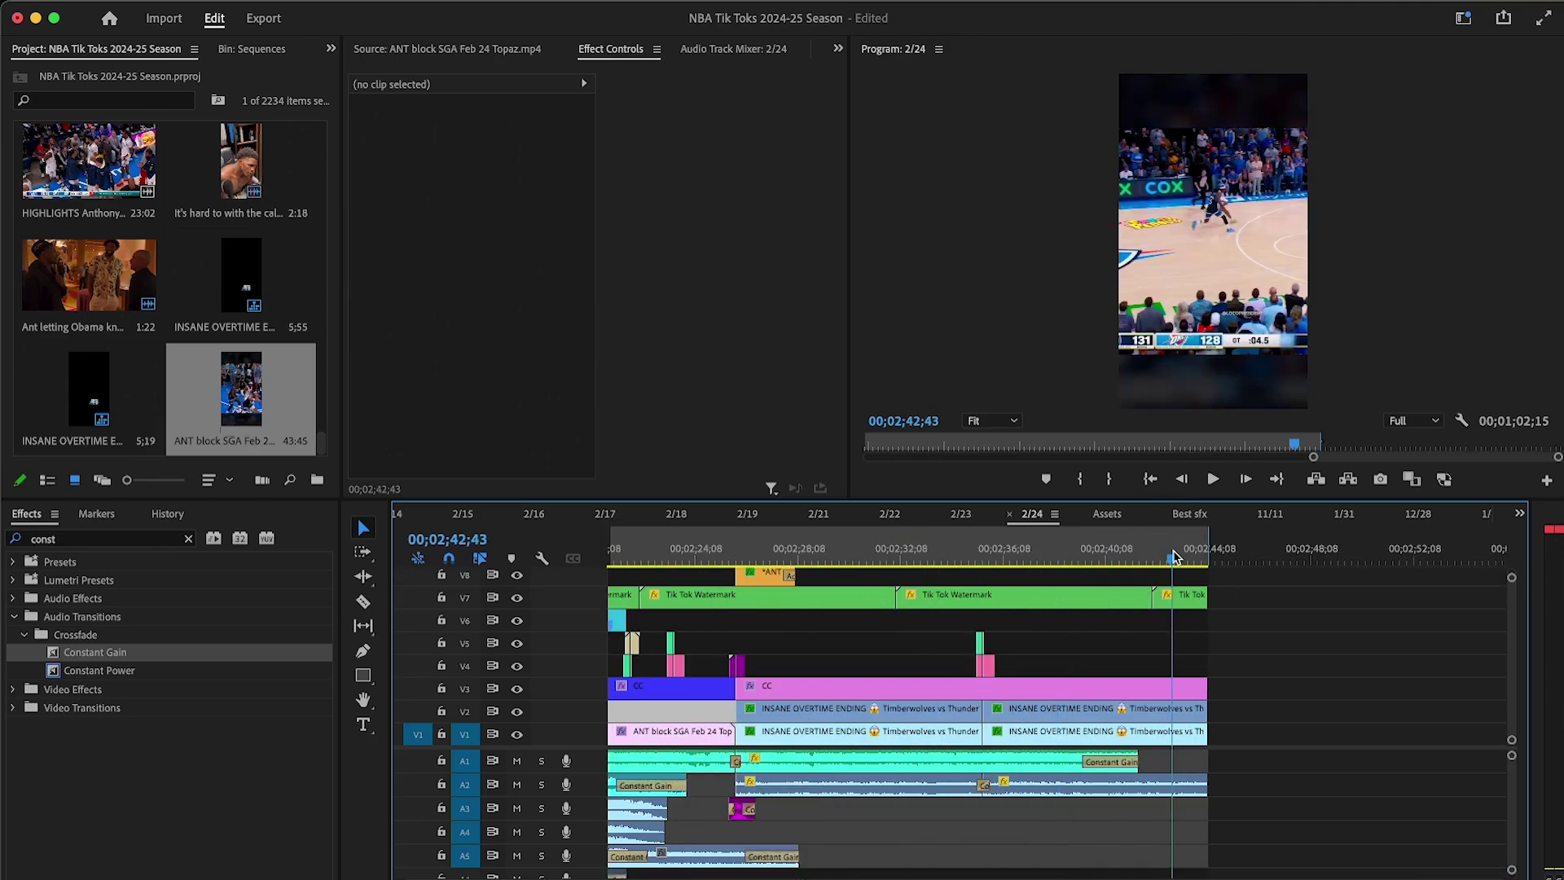
Step: Examine the final seconds of the marked range on the timeline before exporting
left_click(1166, 559)
key("=")
key("=")
left_click(1204, 548)
key("minus")
key("minus")
key("minus")
key("minus")
key("minus")
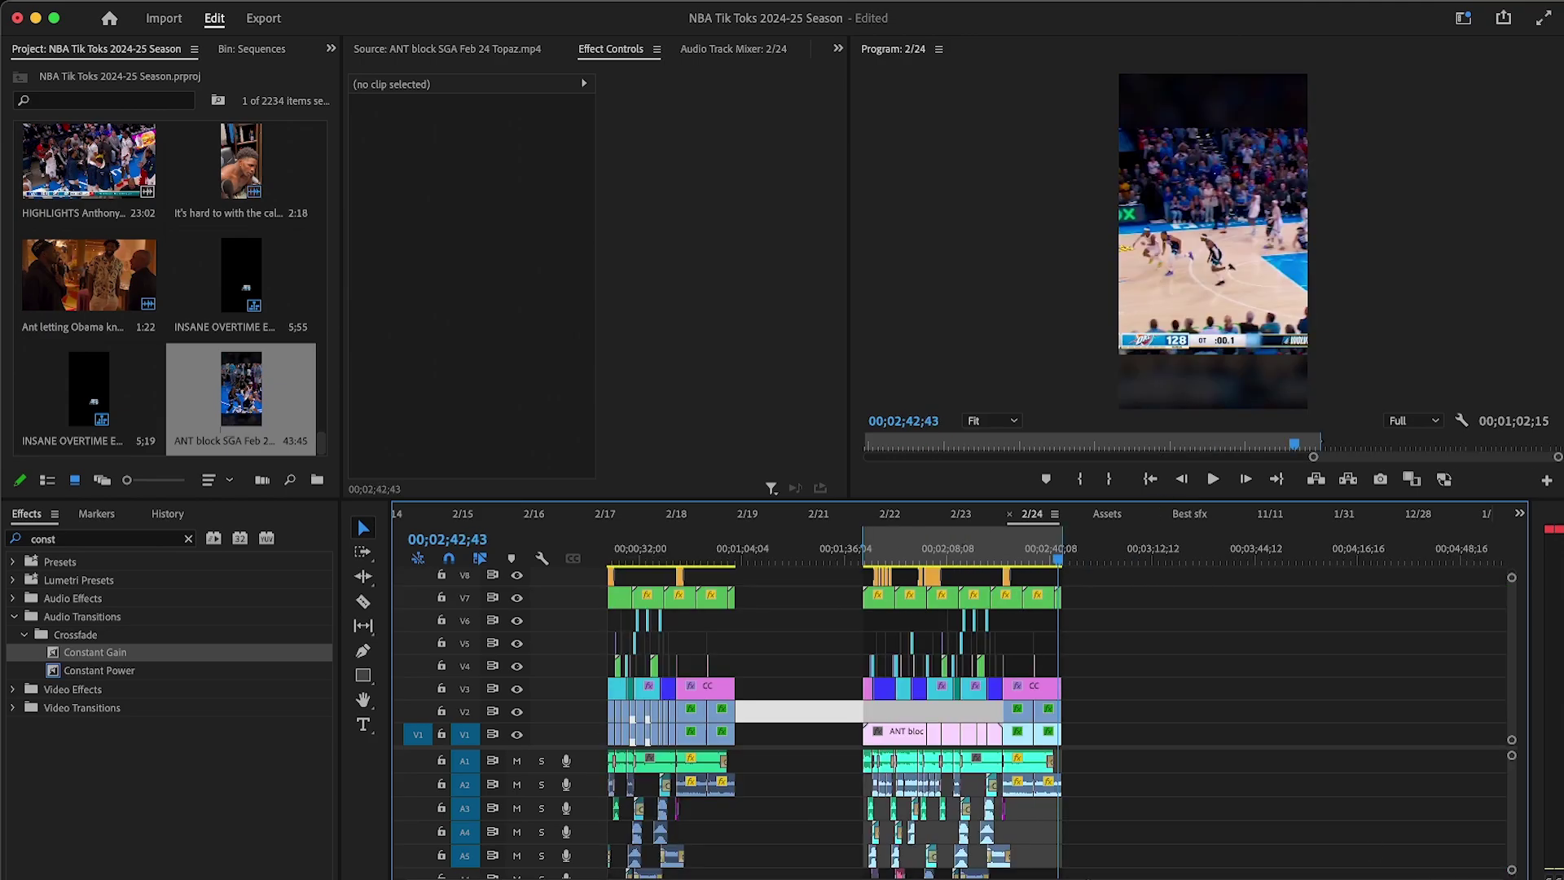
Step: Export the marked range to the Finished Tik Toks folder as ANT block SGA Feb 24 Tik Tok.mp4
left_click(145, 3)
mouse_move(228, 487)
left_click(382, 486)
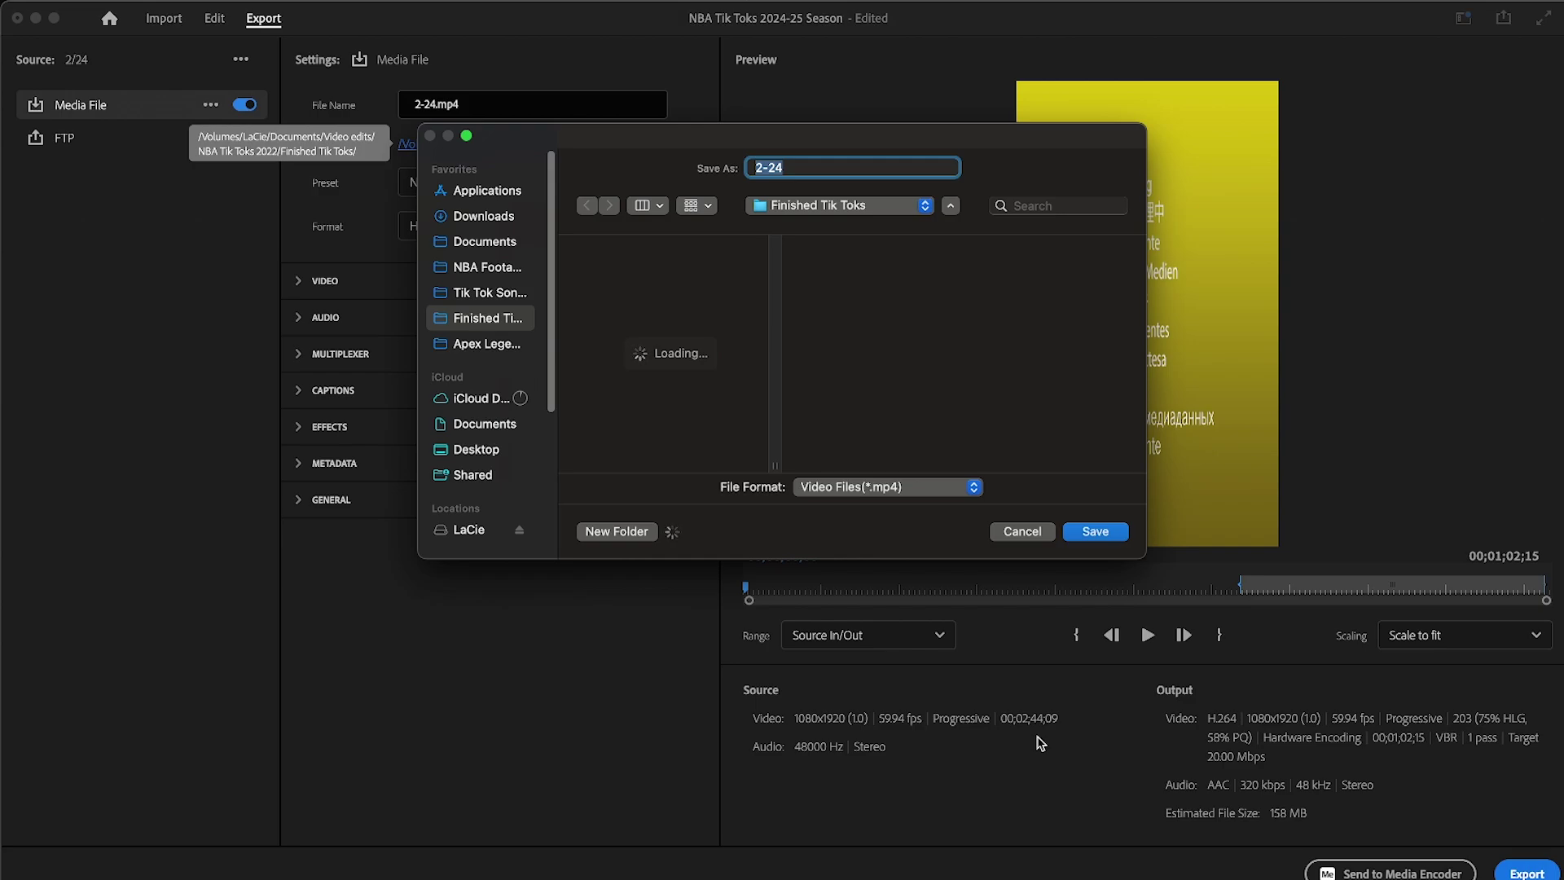
key("Return")
left_click(1524, 873)
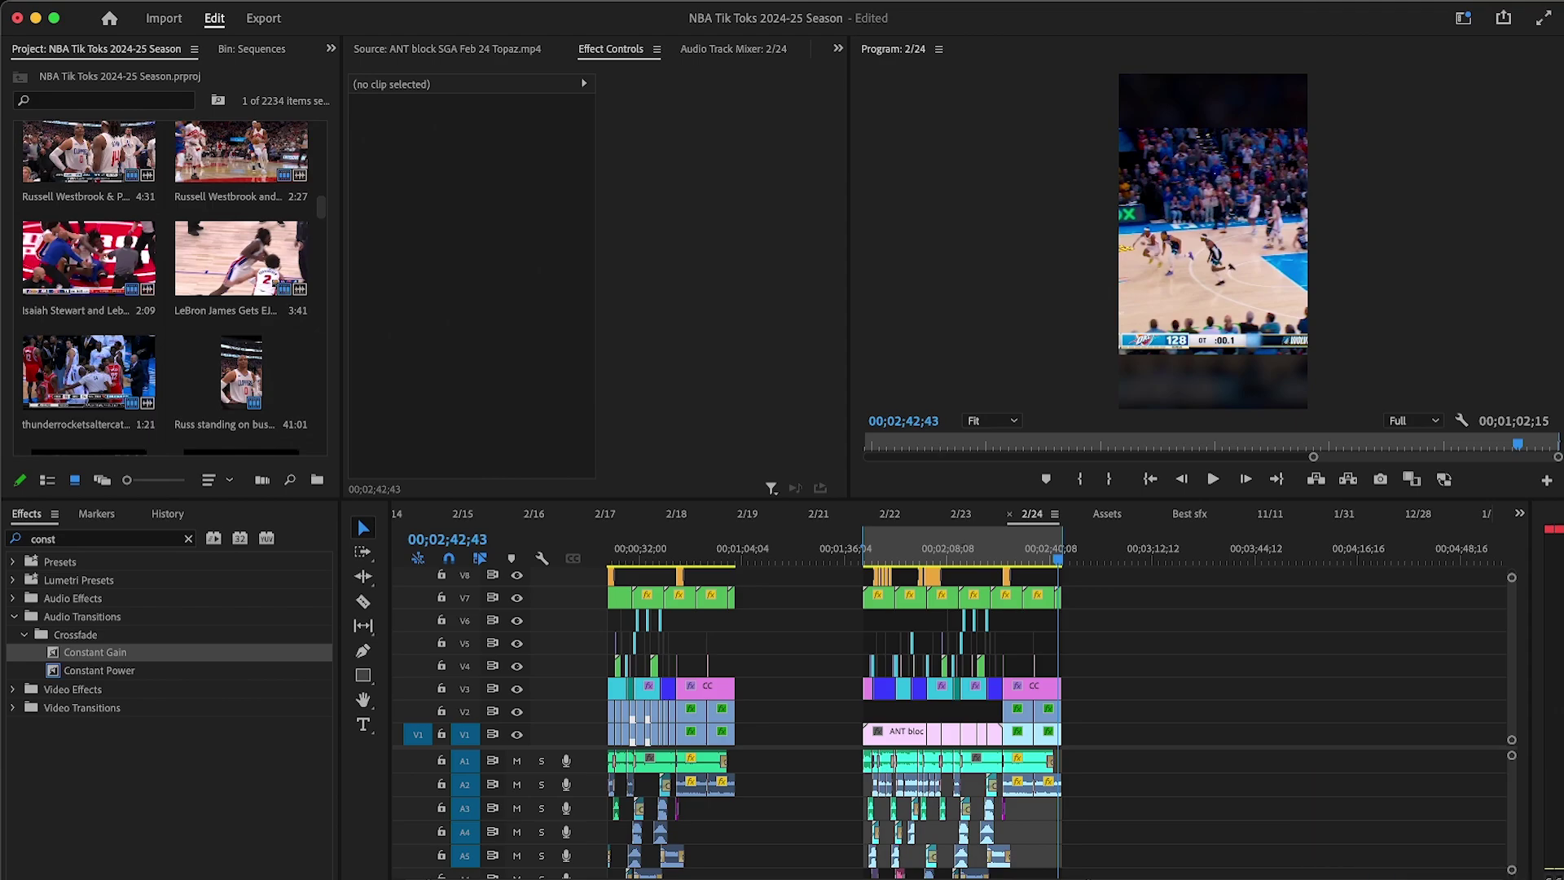
Step: Switch to the Finished Tik Toks folder in Finder and open ANT block SGA Feb 24 Tik Tok.mp4 in the video player
key("super+Tab")
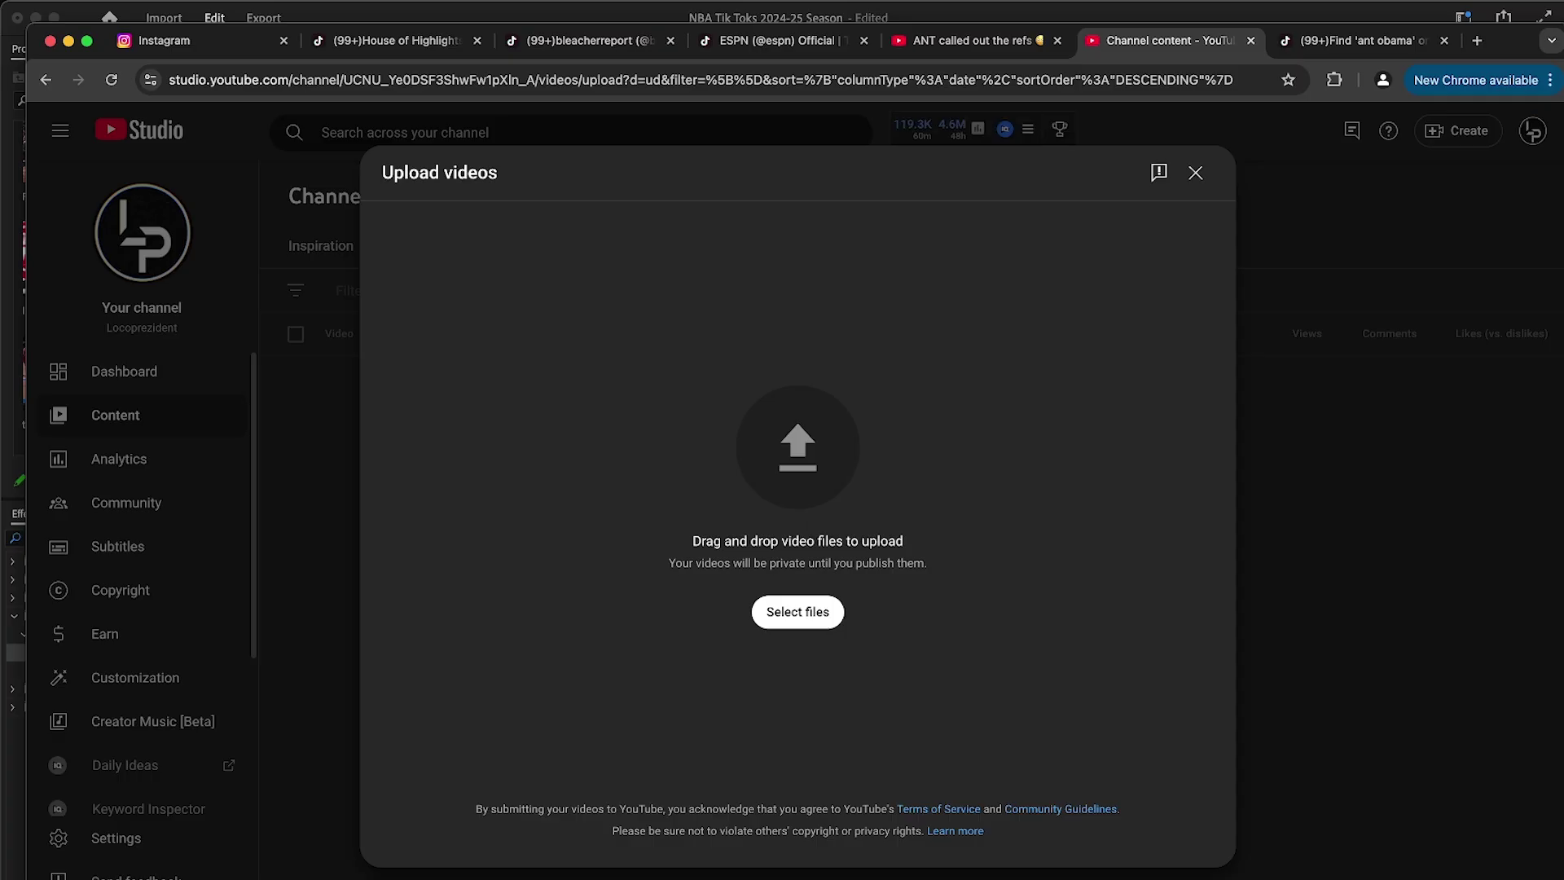
key("super+Tab")
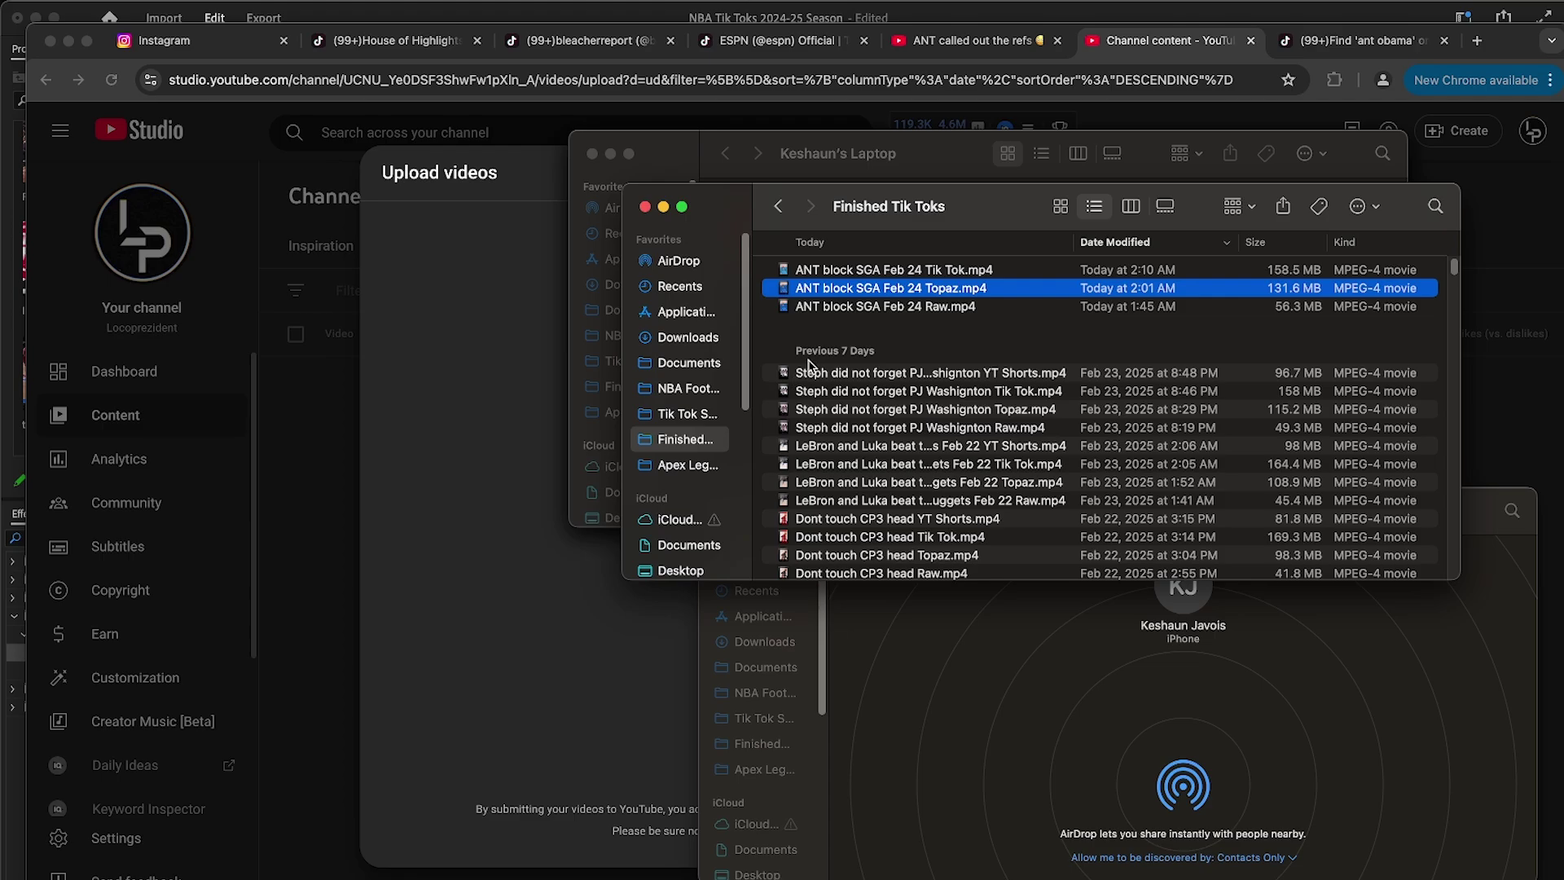
left_click(880, 275)
double_click(879, 274)
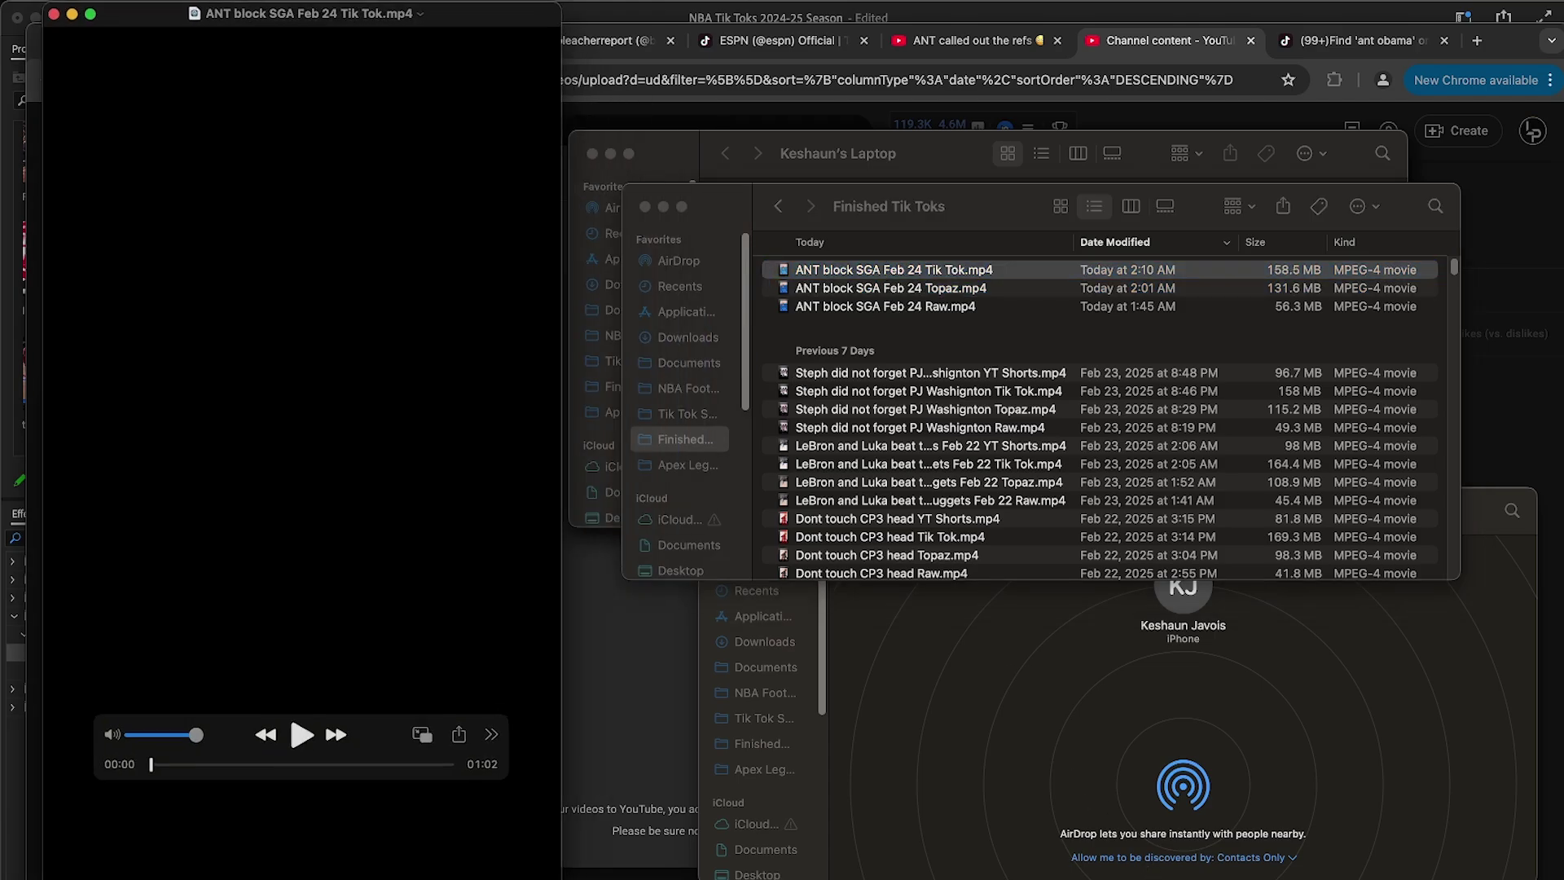
Step: Trim the overtime ending off the video, leaving about 44 seconds
left_click(210, 2)
left_click(298, 397)
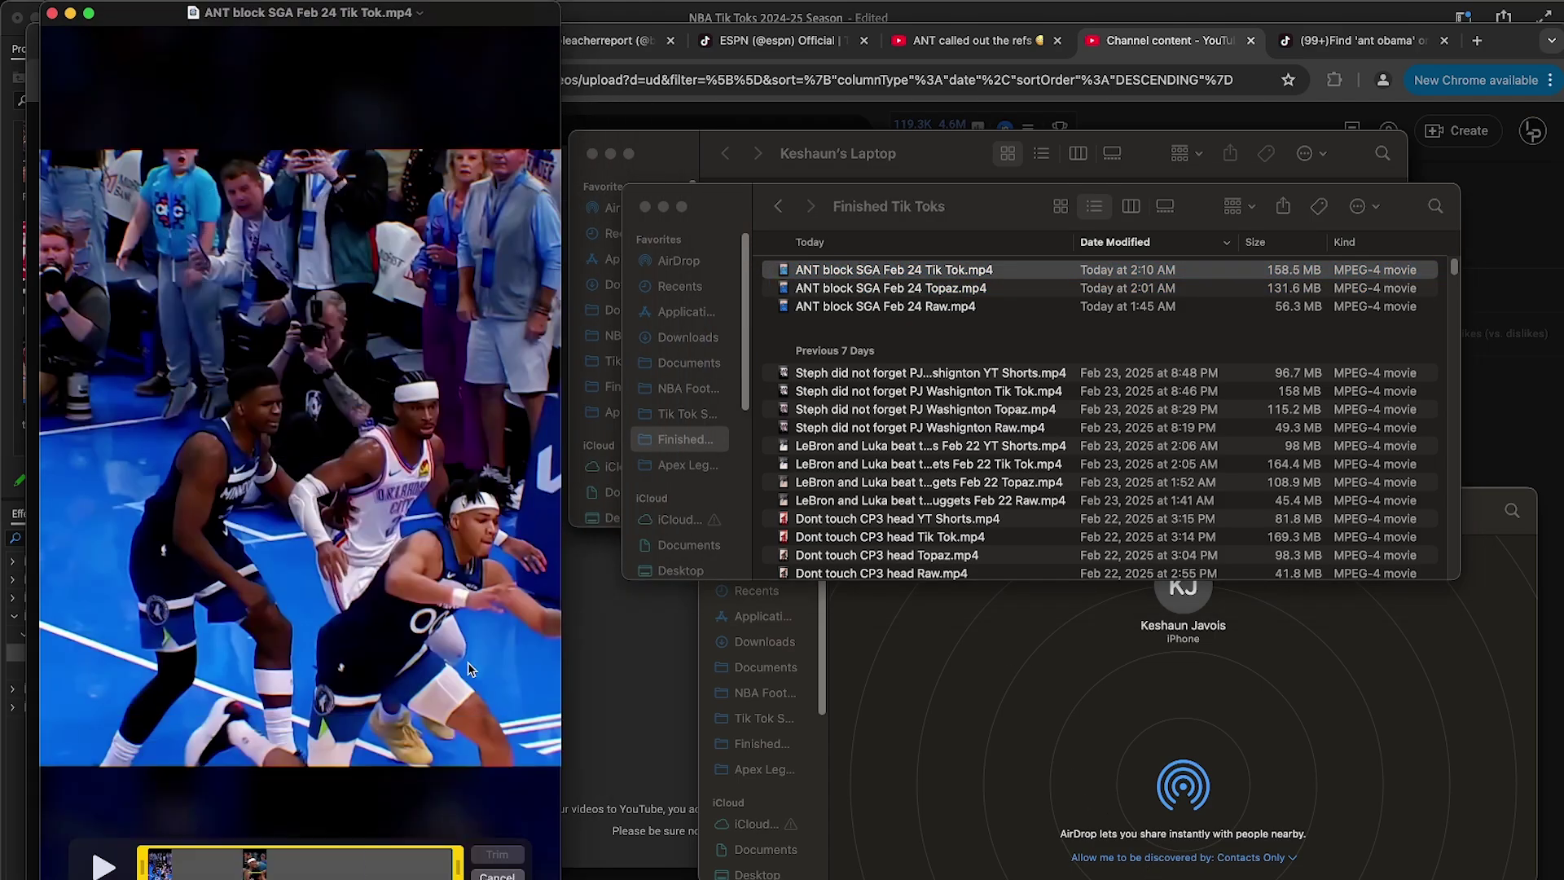
left_click_drag(458, 863, 343, 871)
left_click(499, 855)
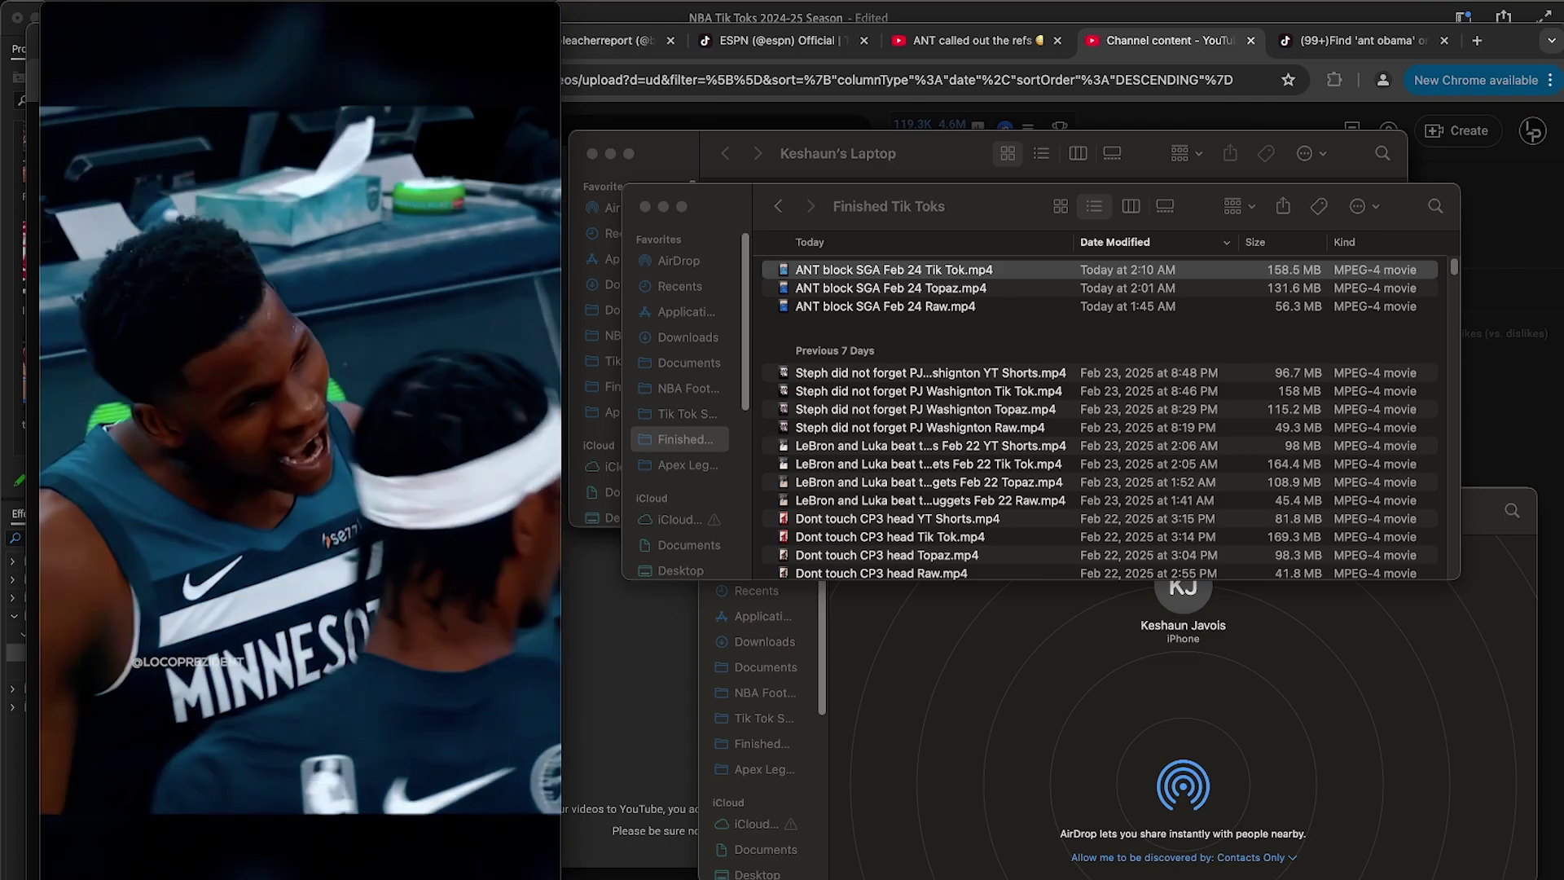
Step: Export the trimmed video to Finished Tik Toks as ANT block SGA Feb 24 YT Shorts
left_click(167, 1)
left_click(213, 196)
key("Return")
type("ANT block SGA Feb 24 Tik Tok")
key("BackSpace")
key("BackSpace")
key("BackSpace")
key("BackSpace")
type("YT")
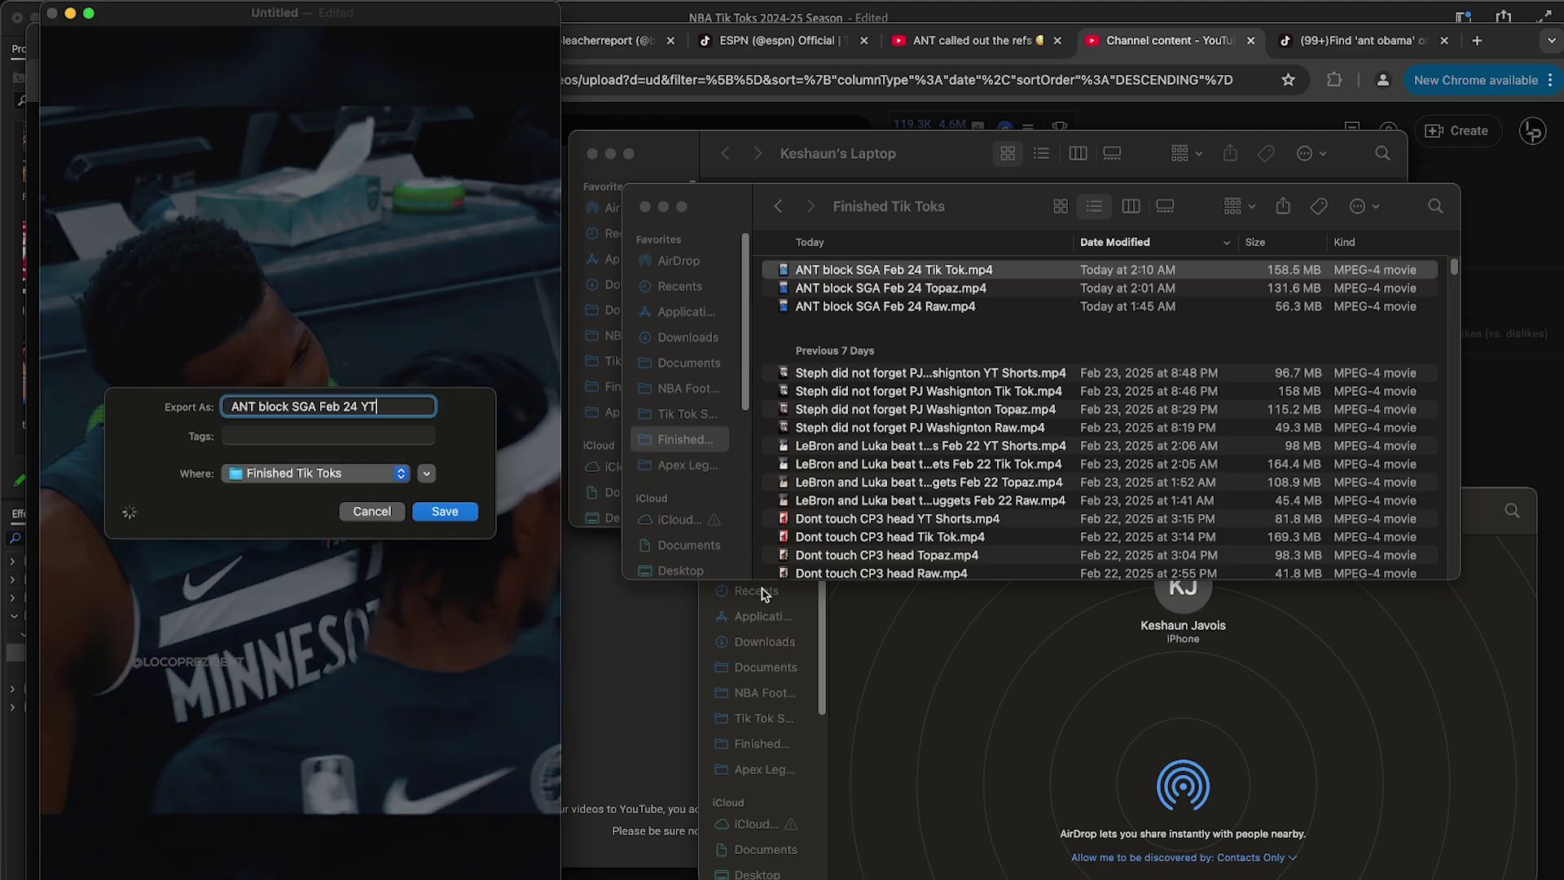
type(" Shorts")
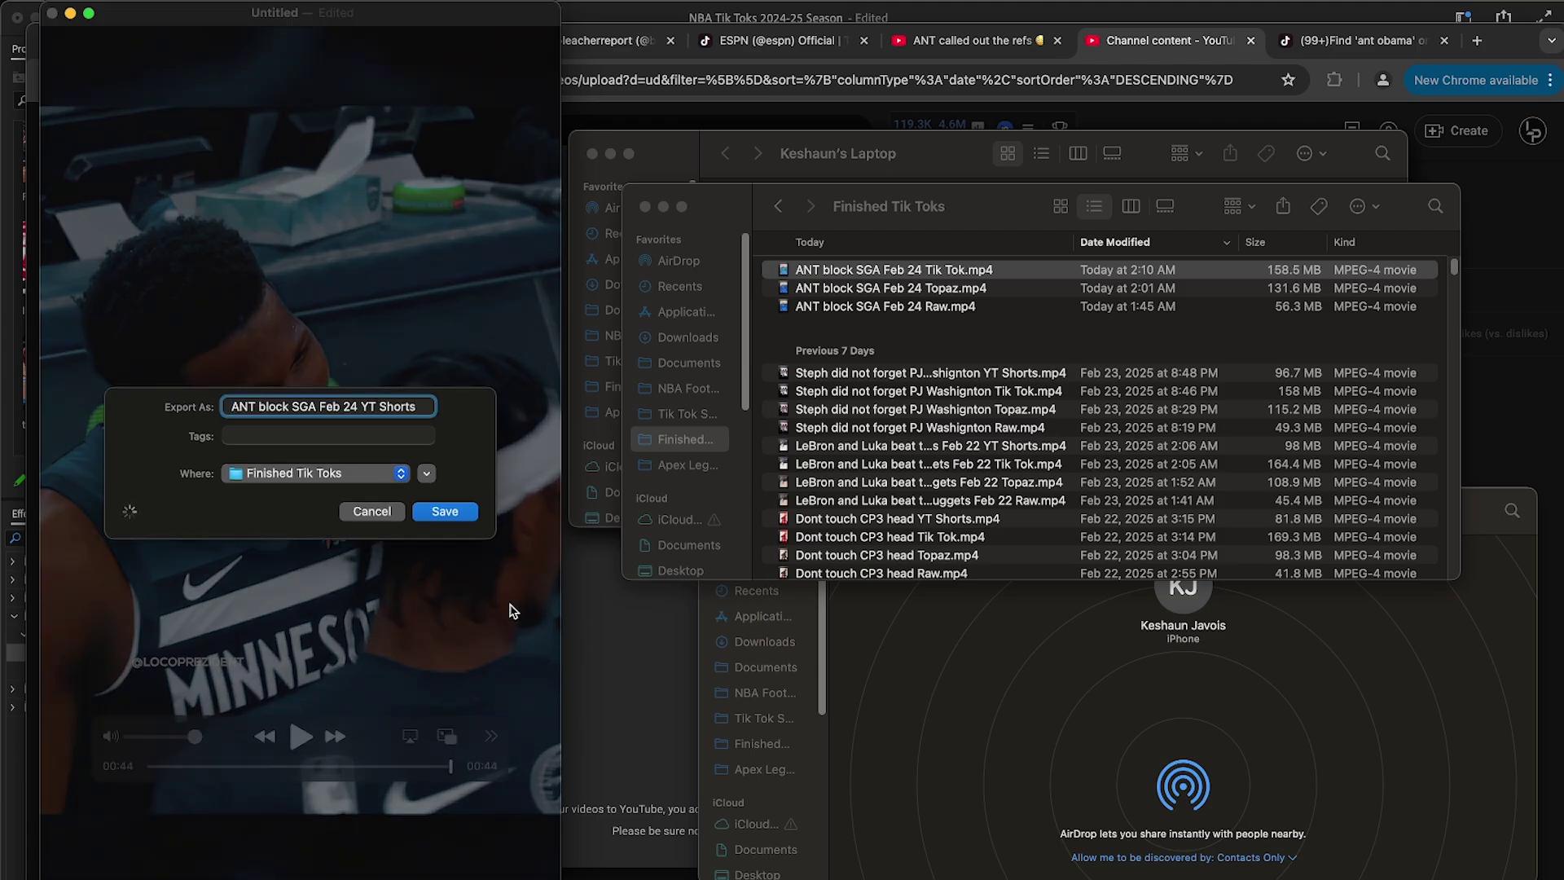
left_click(466, 513)
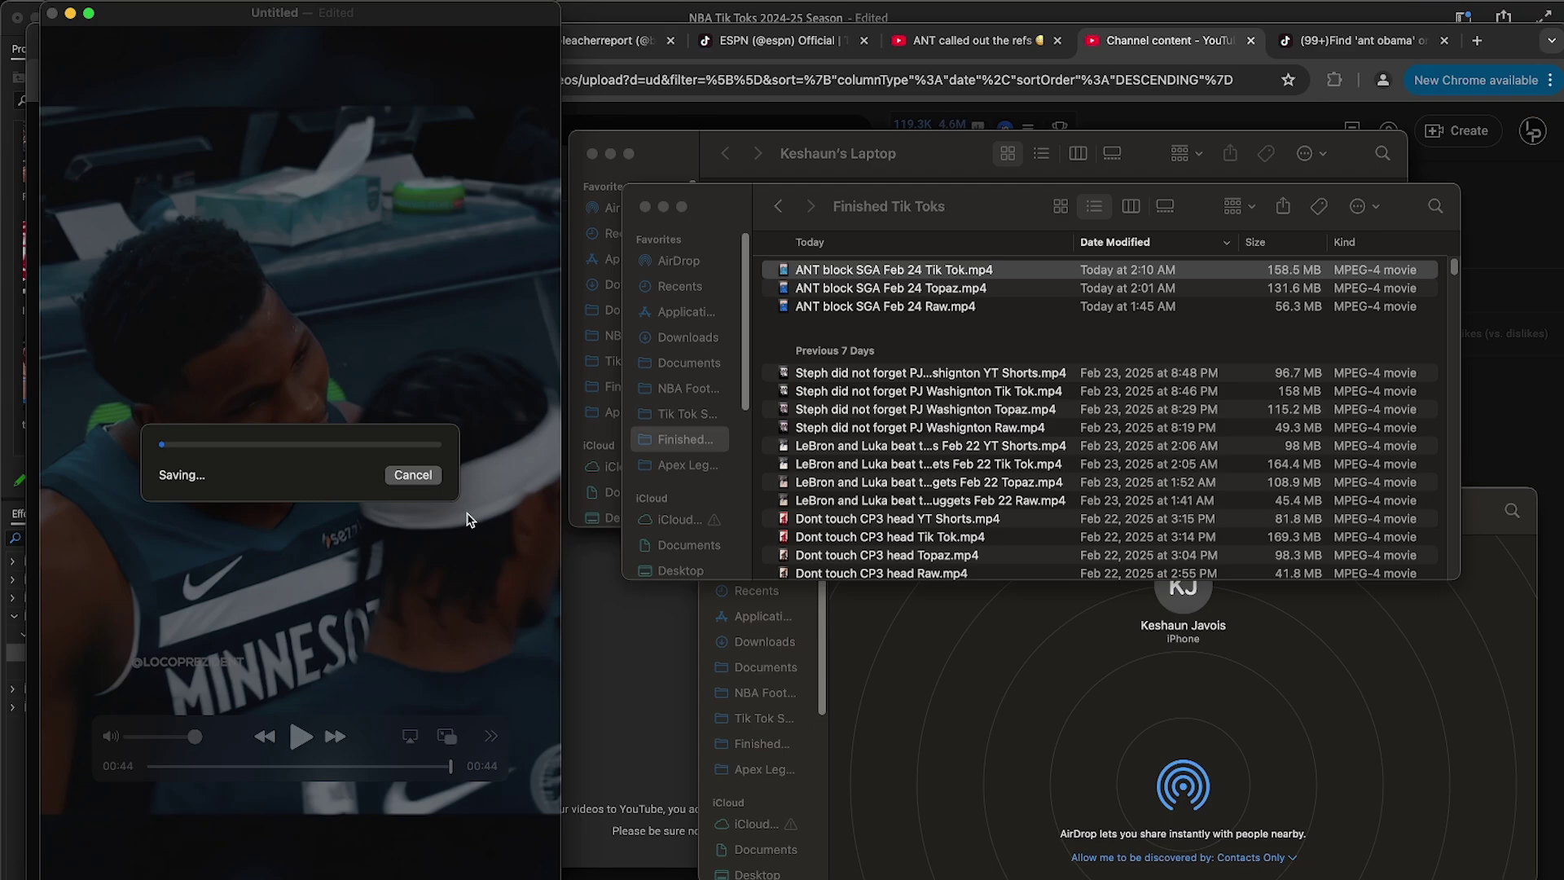
Step: Upload ANT block SGA Feb 24 YT Shorts.mp4 to YouTube Studio and title it "ANT had enough of SGA 😳"
left_click_drag(908, 290, 1197, 642)
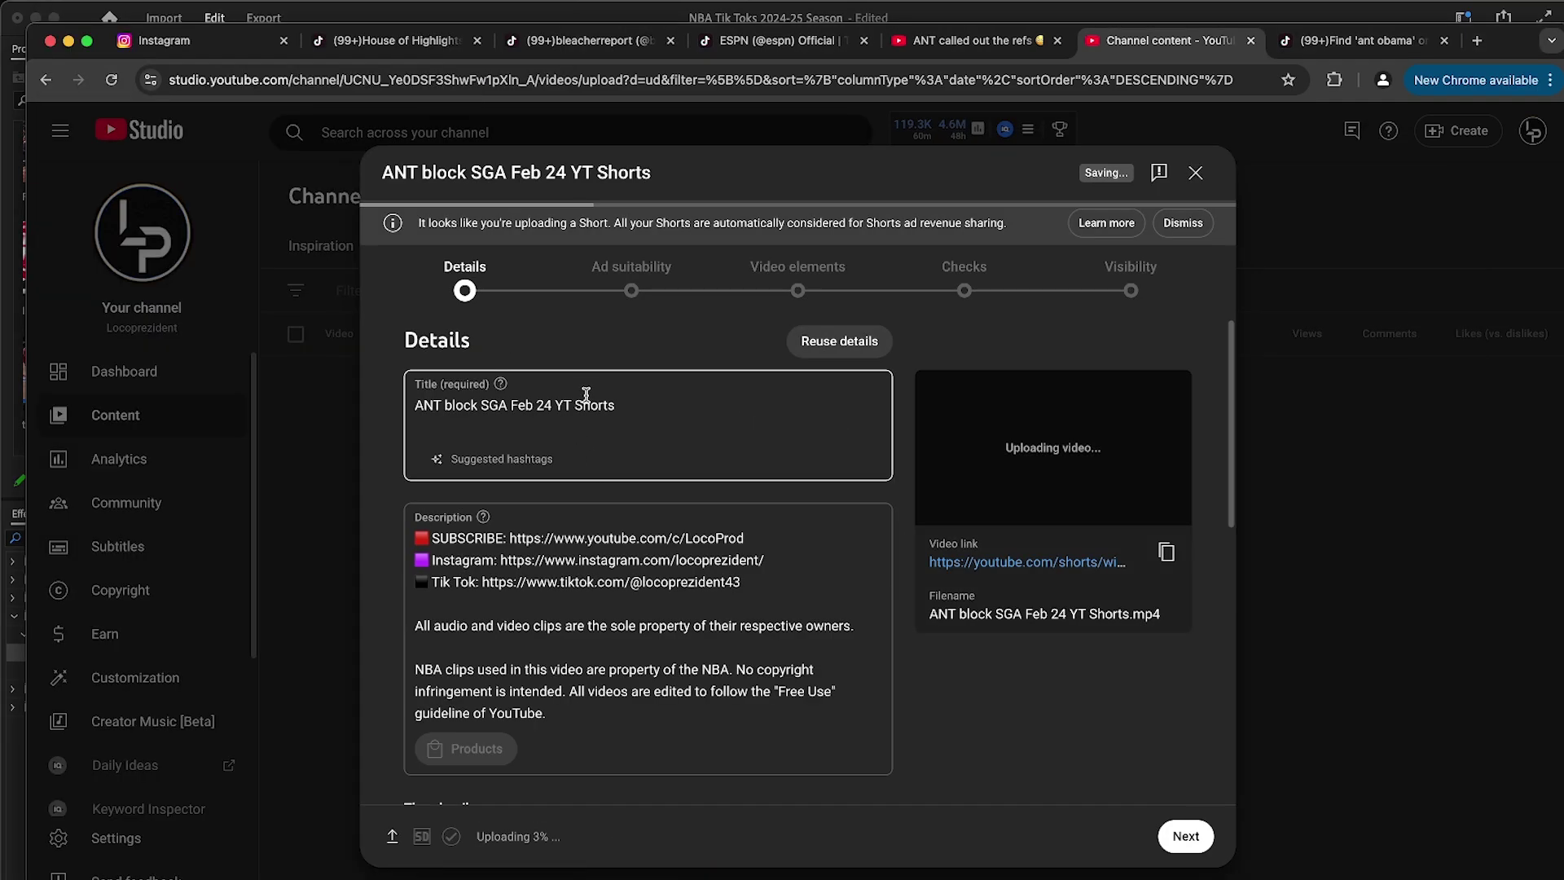
triple_click(581, 401)
type("ANT had ")
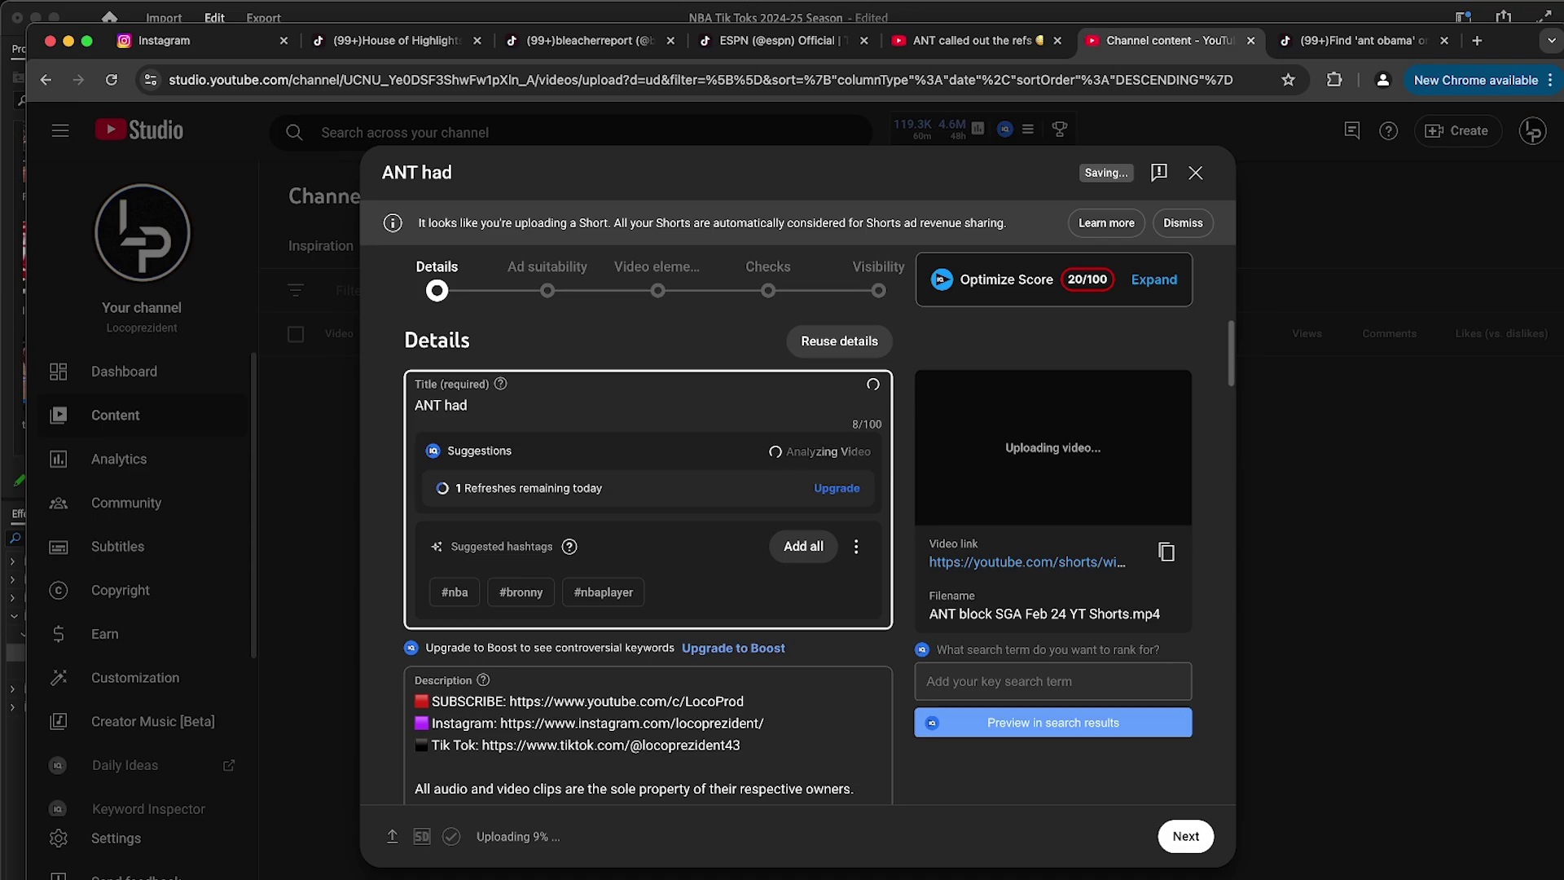
type("enough ")
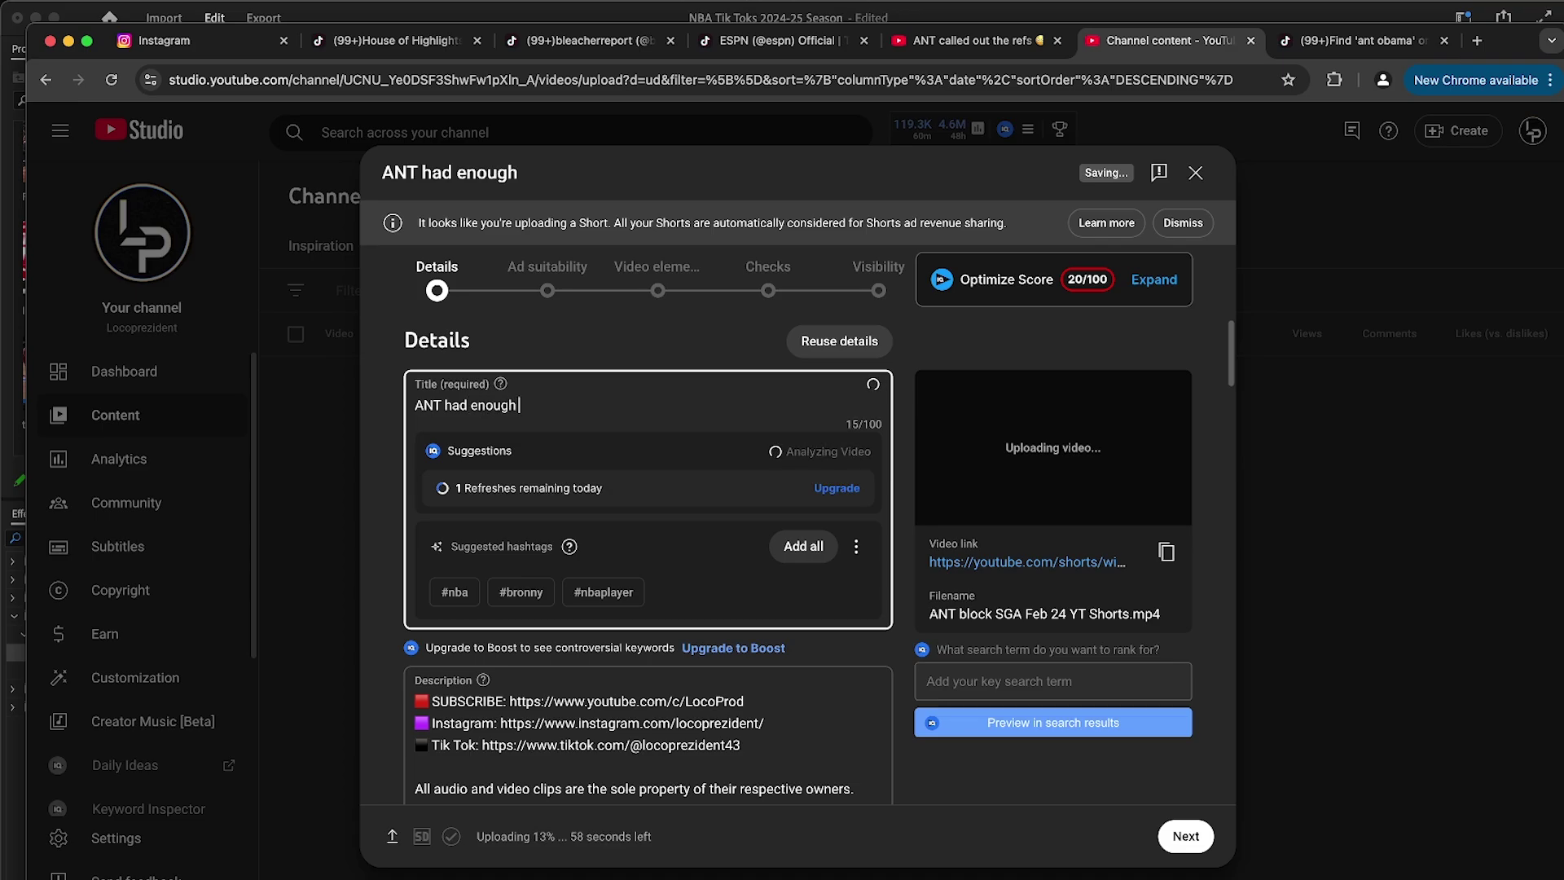
type("of SGA")
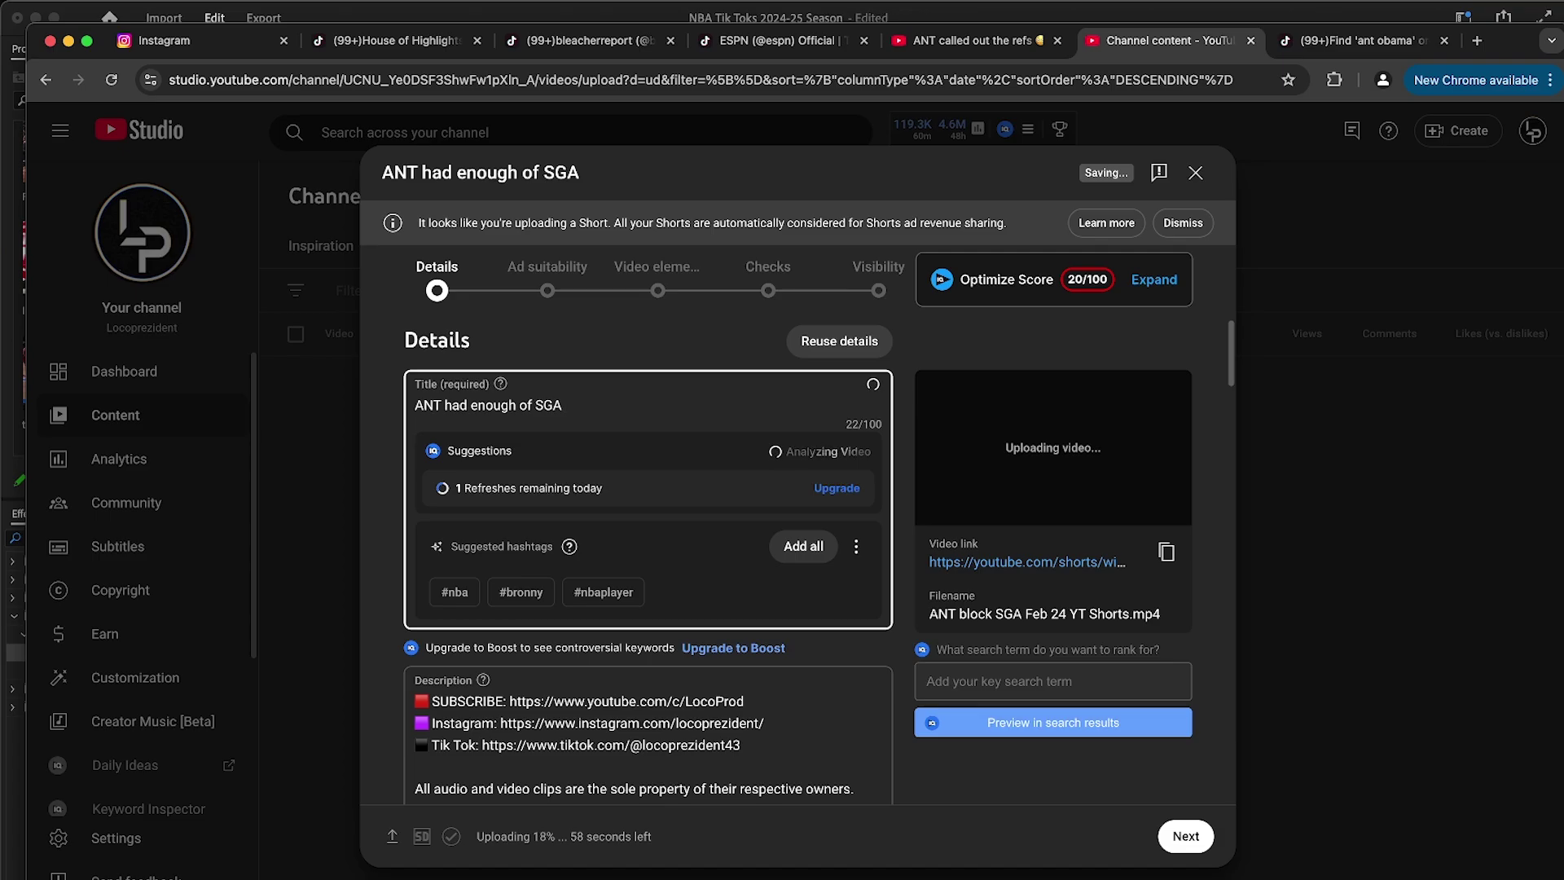
key("ctrl+super+space")
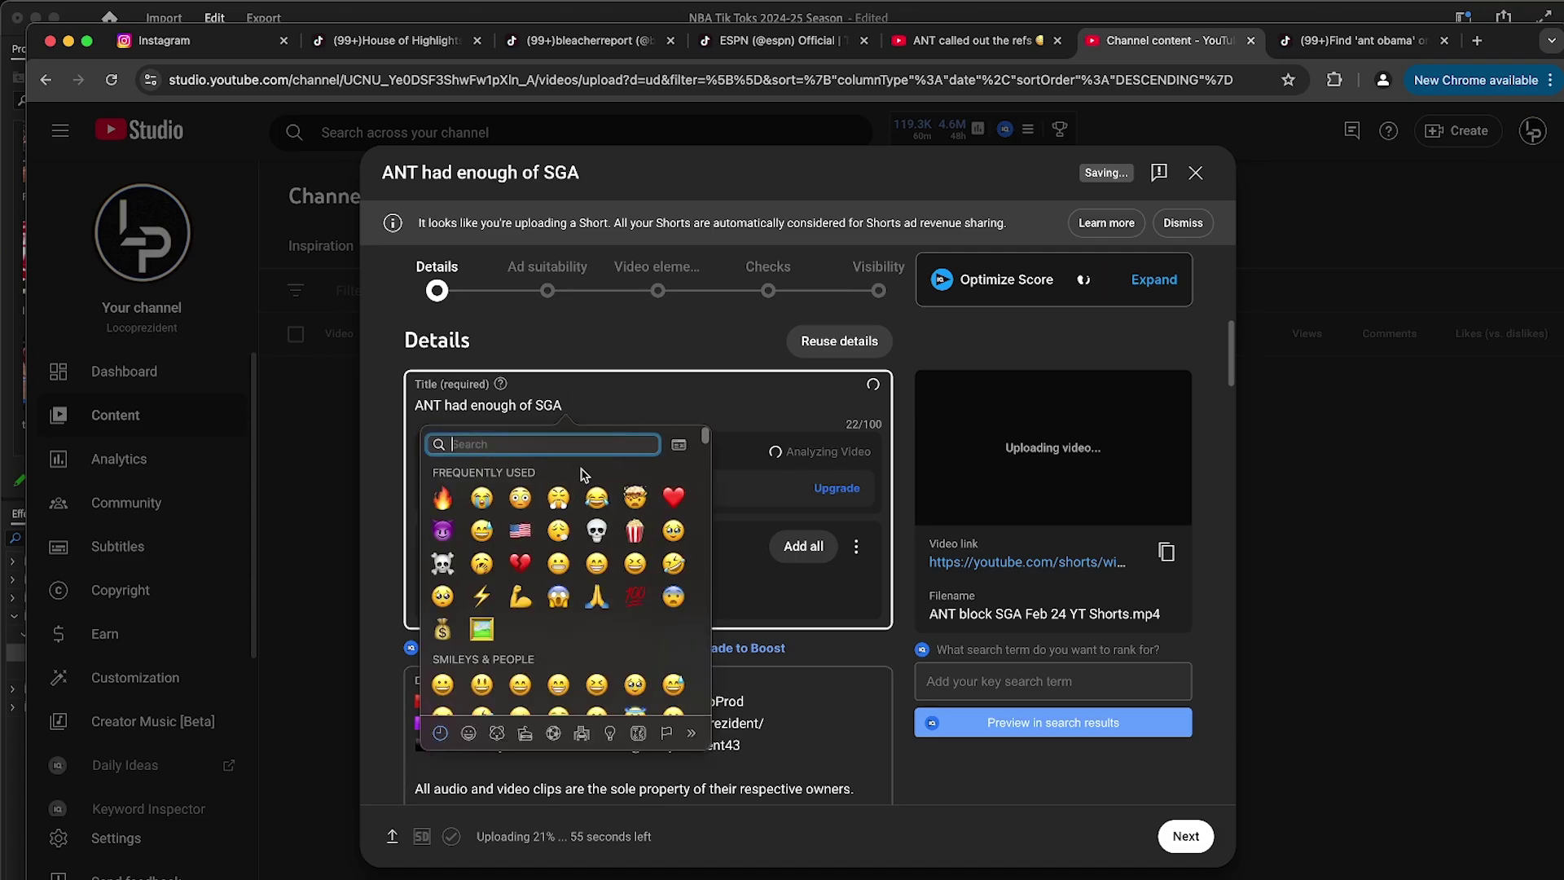
left_click(601, 408)
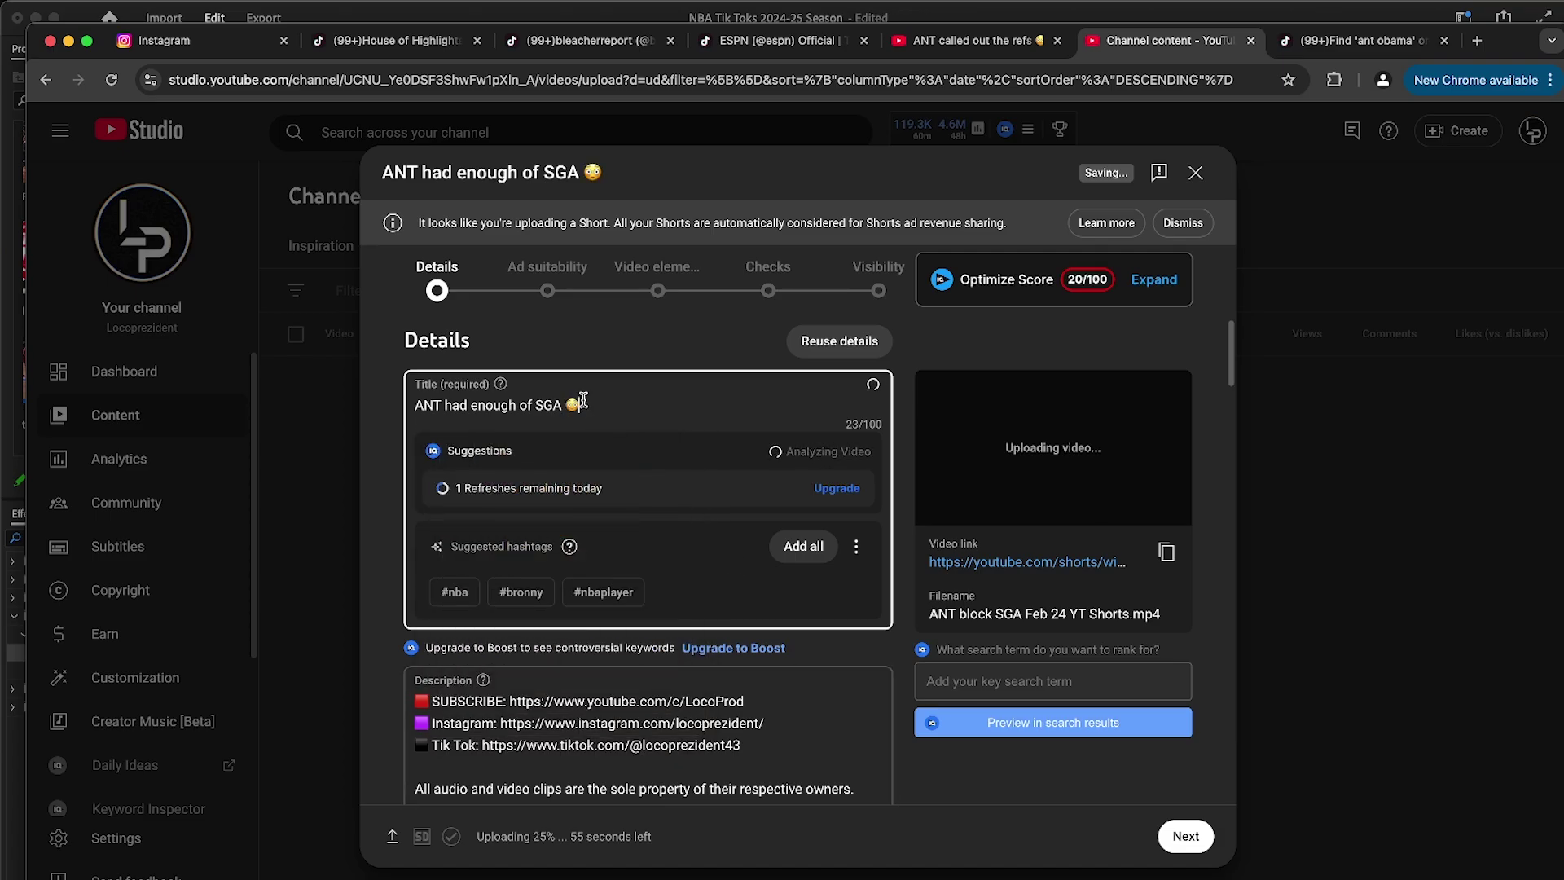
Step: Add the #shorts hashtag to the end of the title and mark the video as not made for kids
type("#shor")
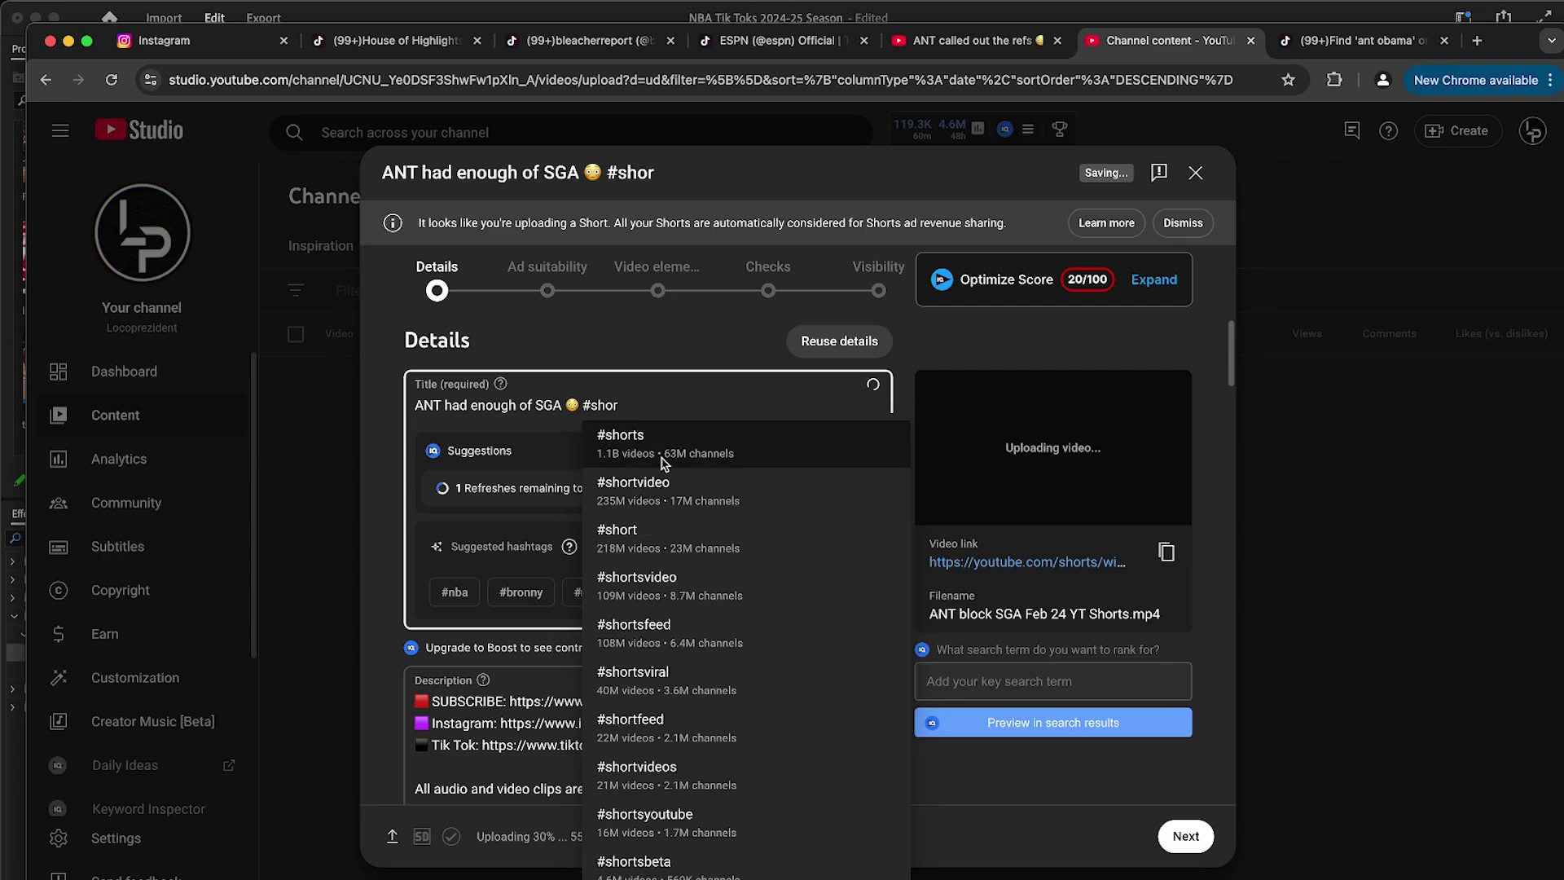
left_click(659, 453)
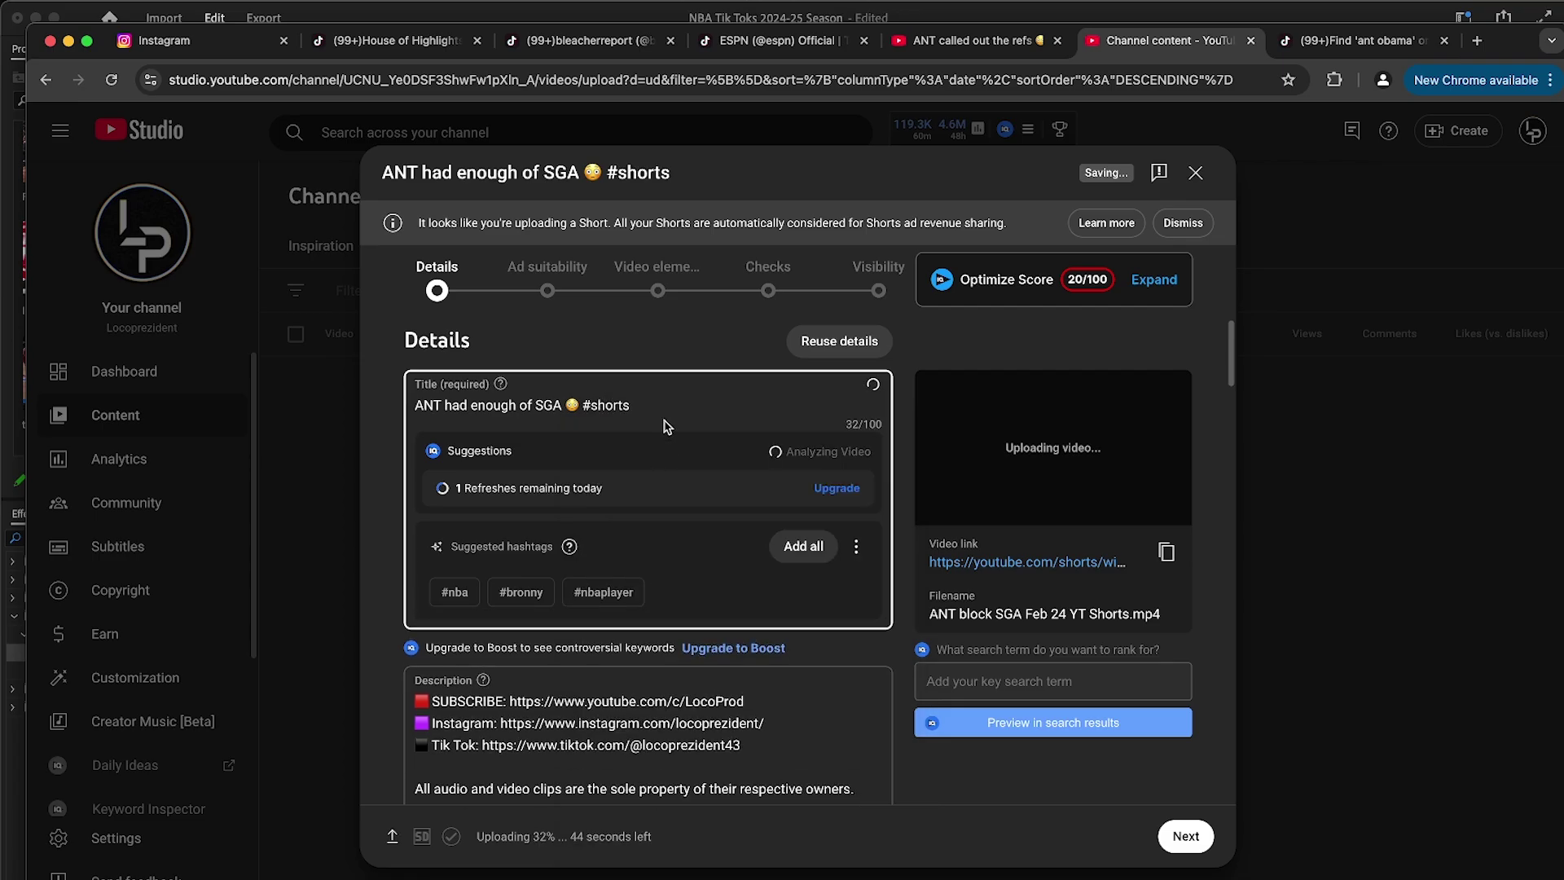
scroll(896, 647, "down", 10)
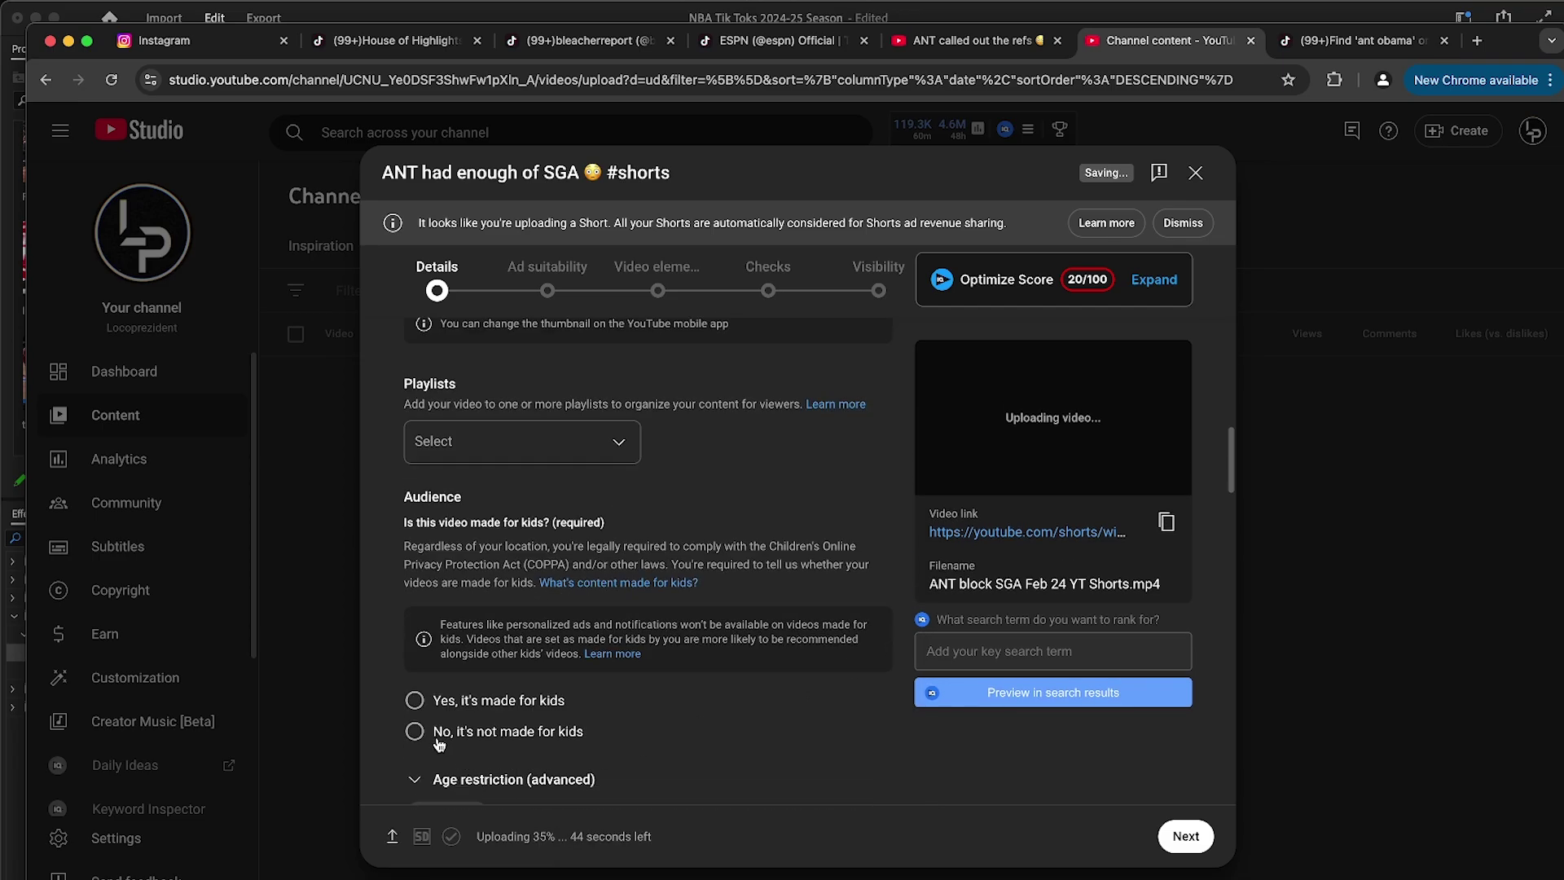
left_click(416, 731)
Step: Submit an ad suitability rating of None of the above and set the video's visibility to Private
left_click(571, 306)
scroll(1165, 718, "down", 10)
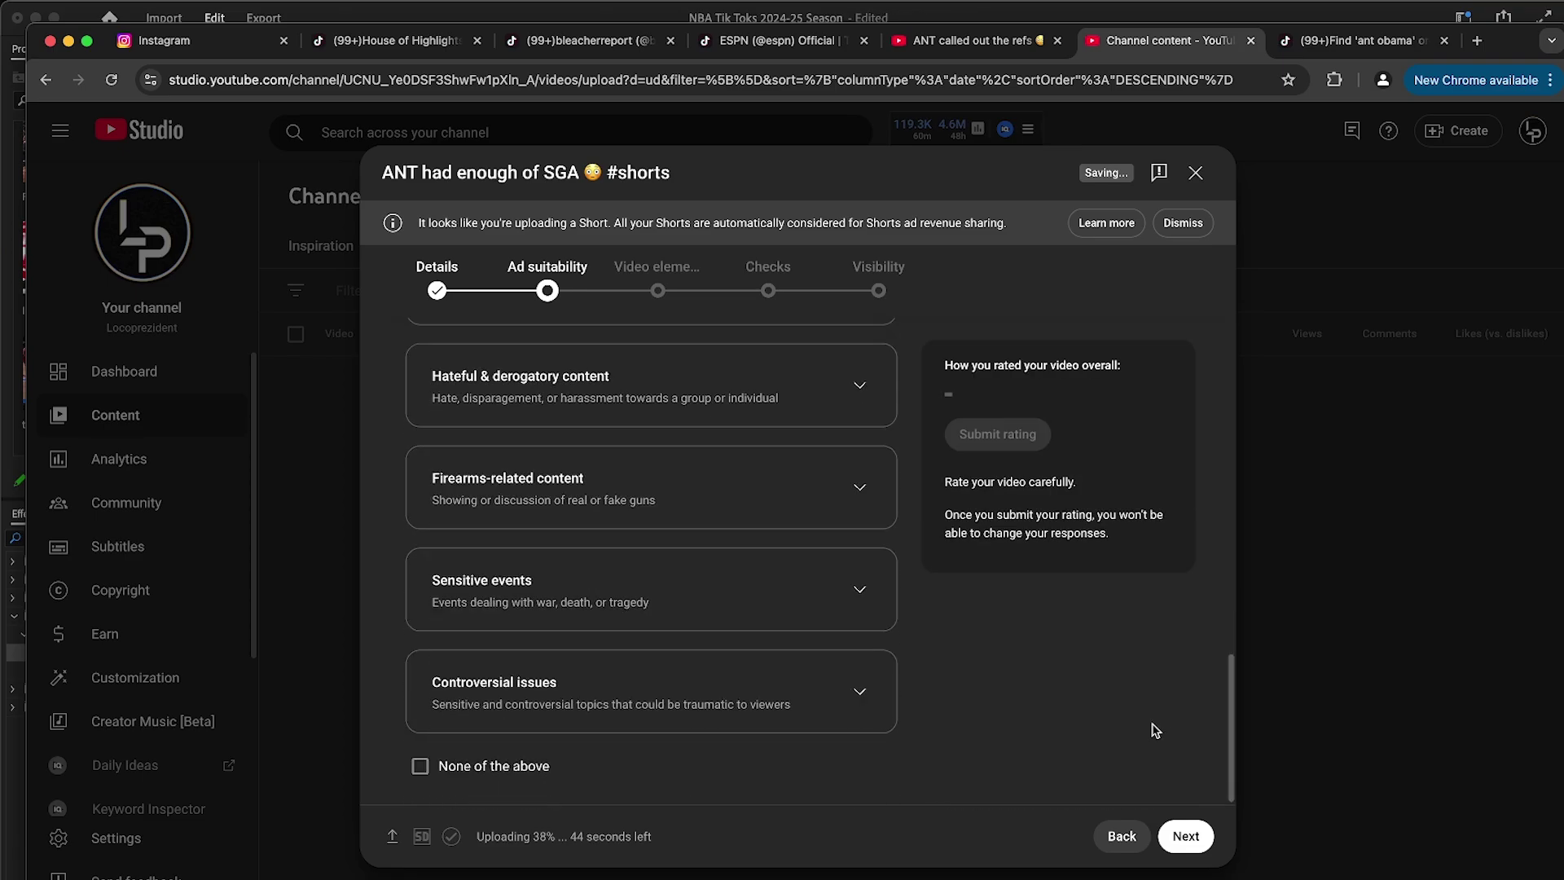
left_click(421, 766)
left_click(959, 422)
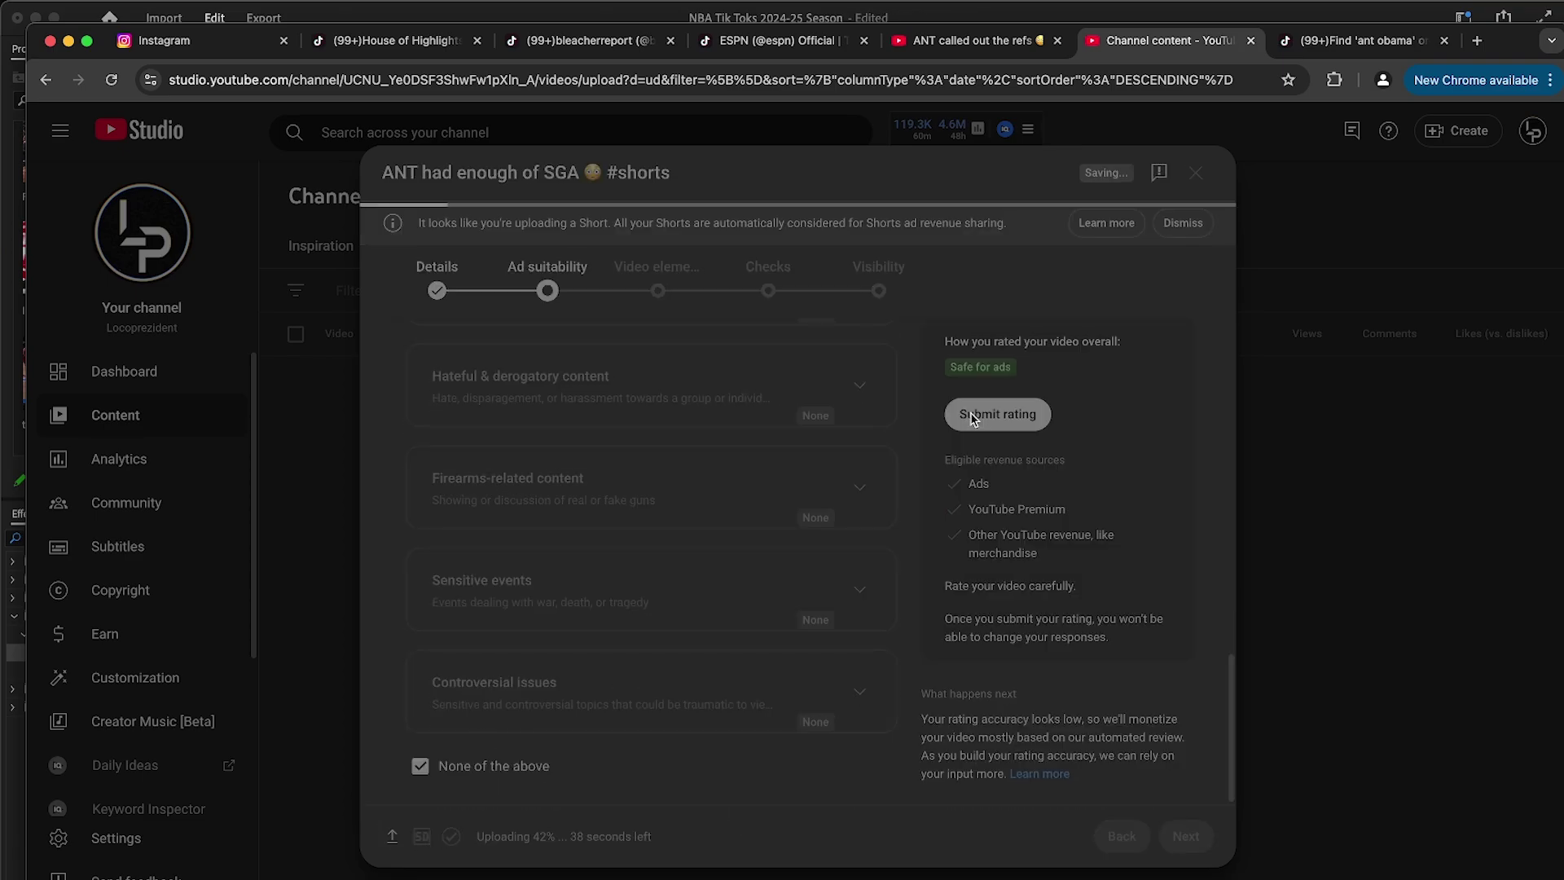
left_click(871, 281)
left_click(488, 538)
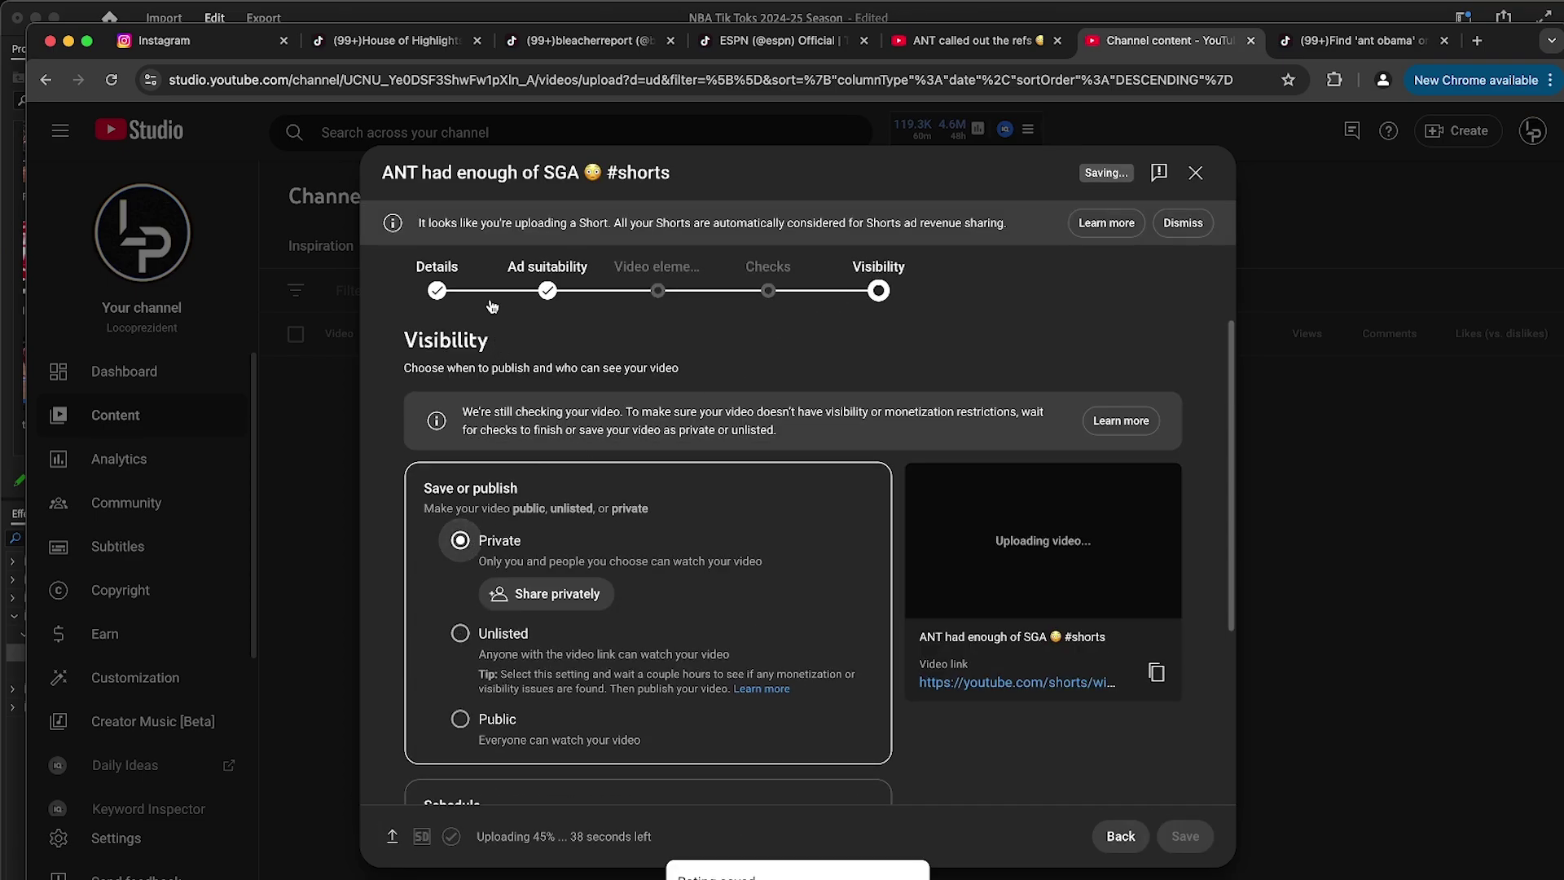
Step: Copy "ANT had enough of SGA 😳" from the title without the hashtag and return to the visibility settings
left_click(429, 273)
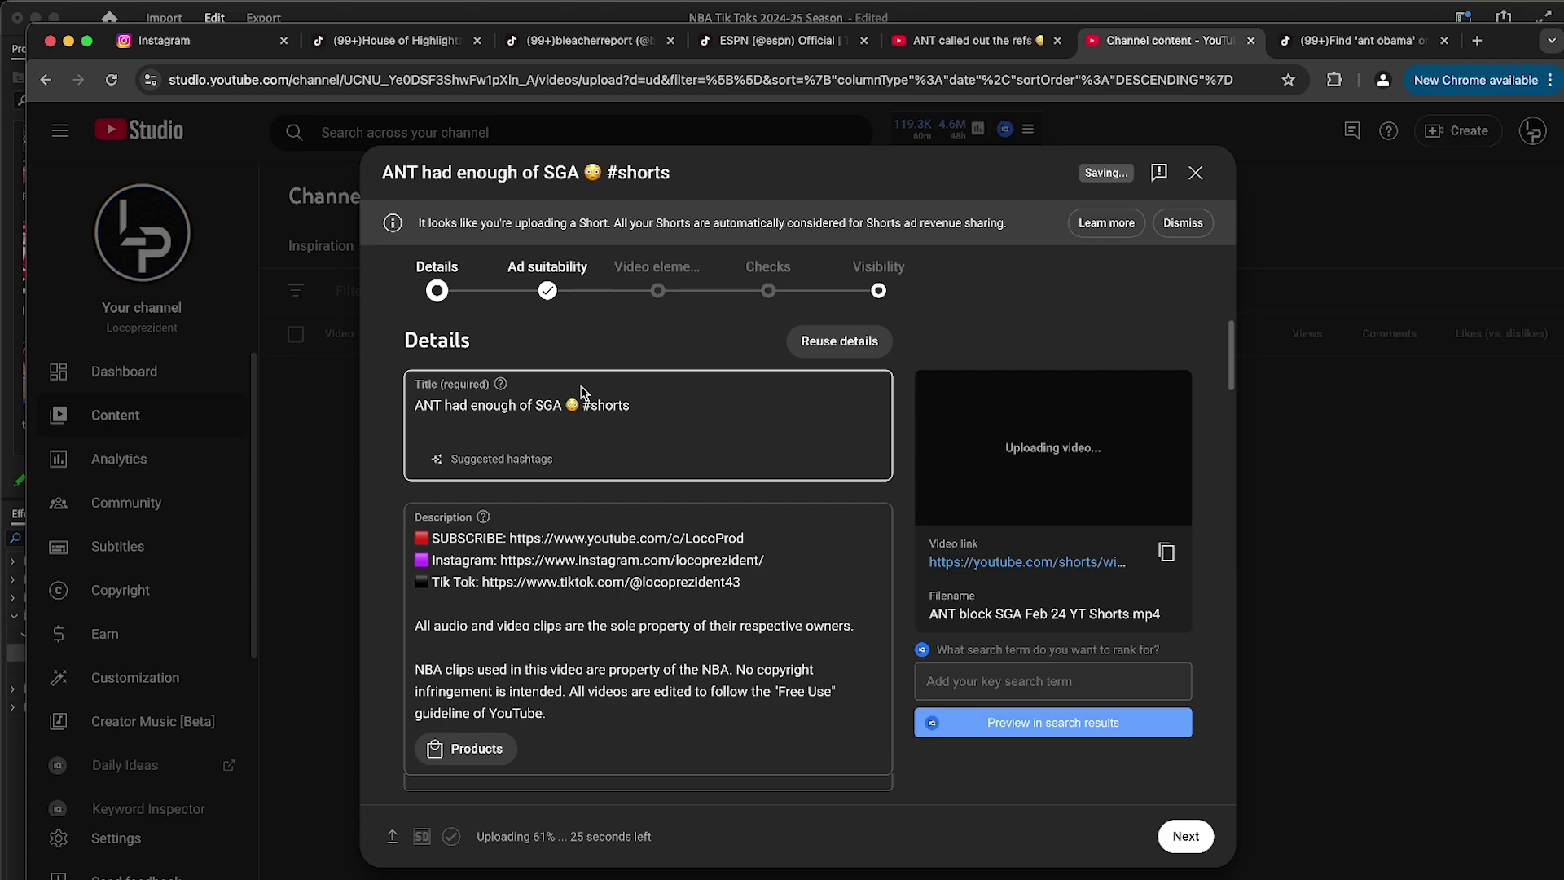
left_click_drag(579, 406, 410, 419)
right_click(438, 405)
left_click(508, 553)
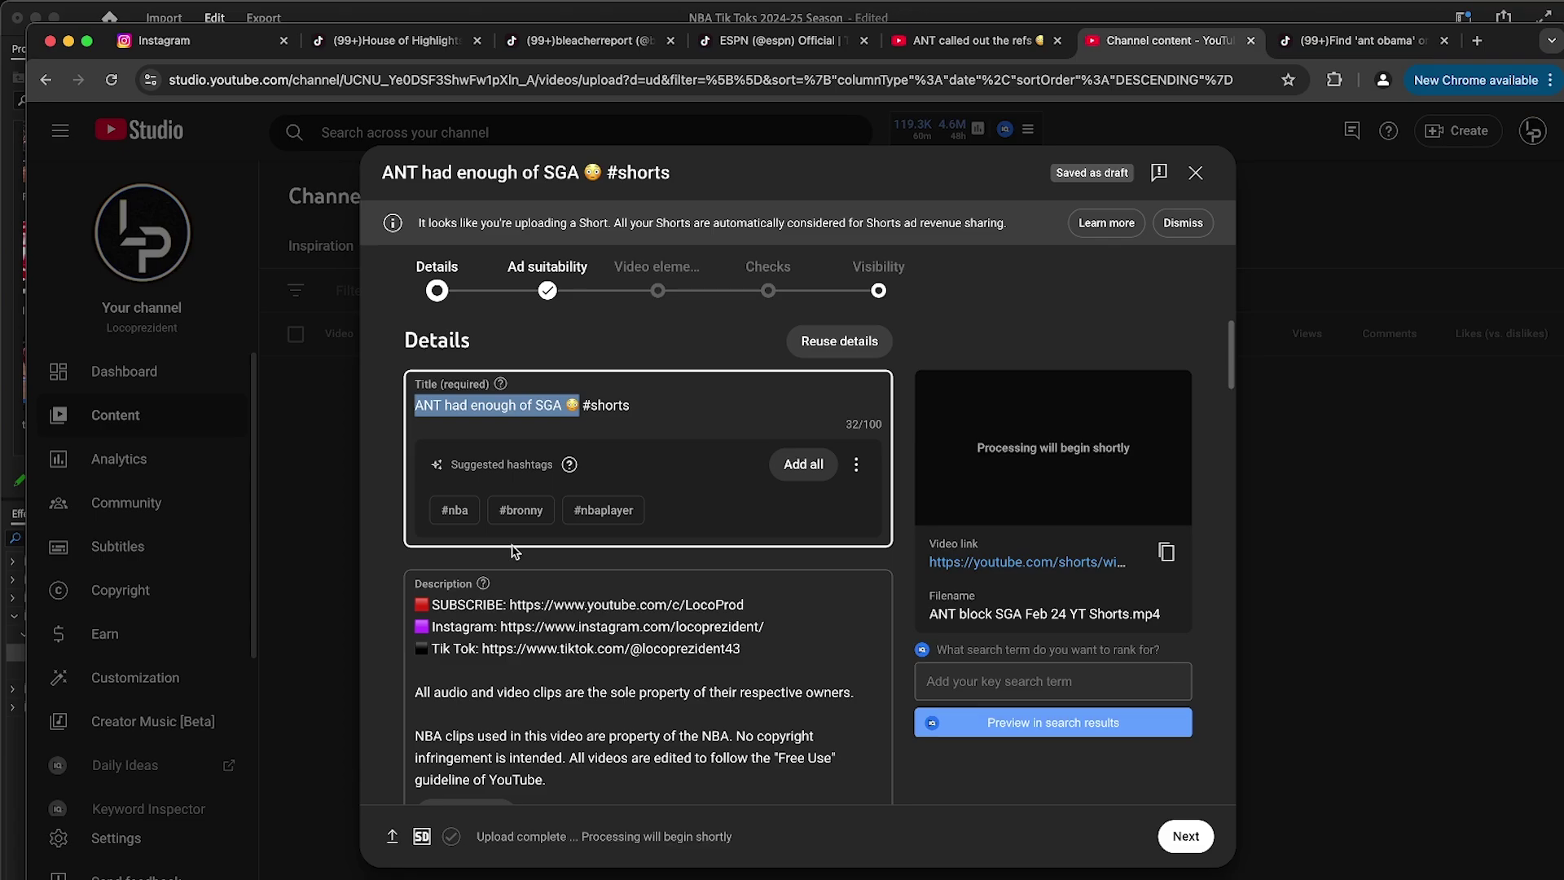
left_click(910, 288)
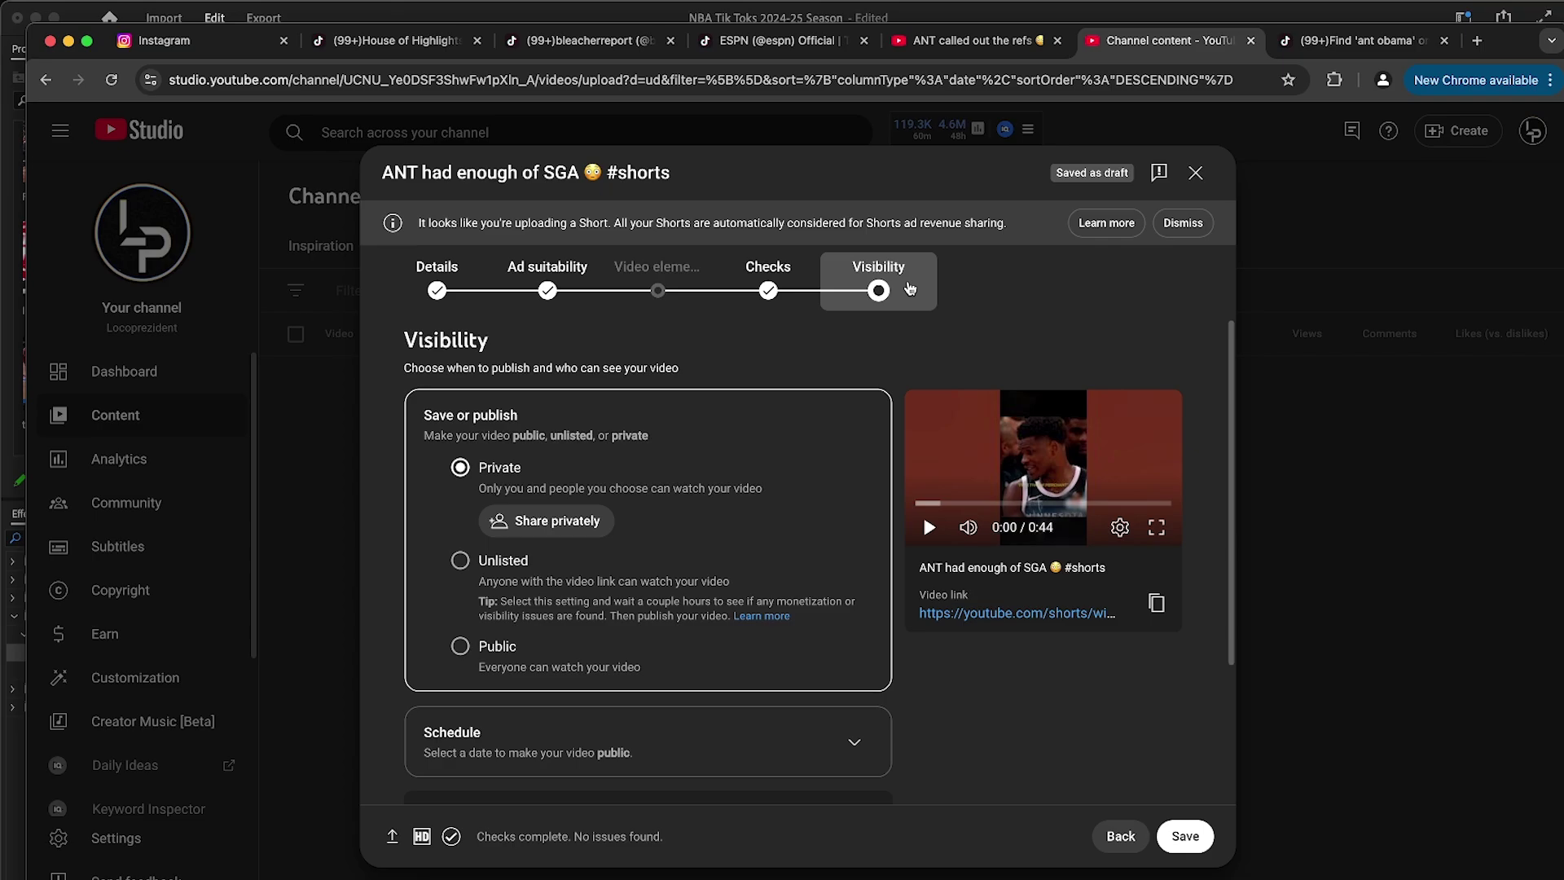